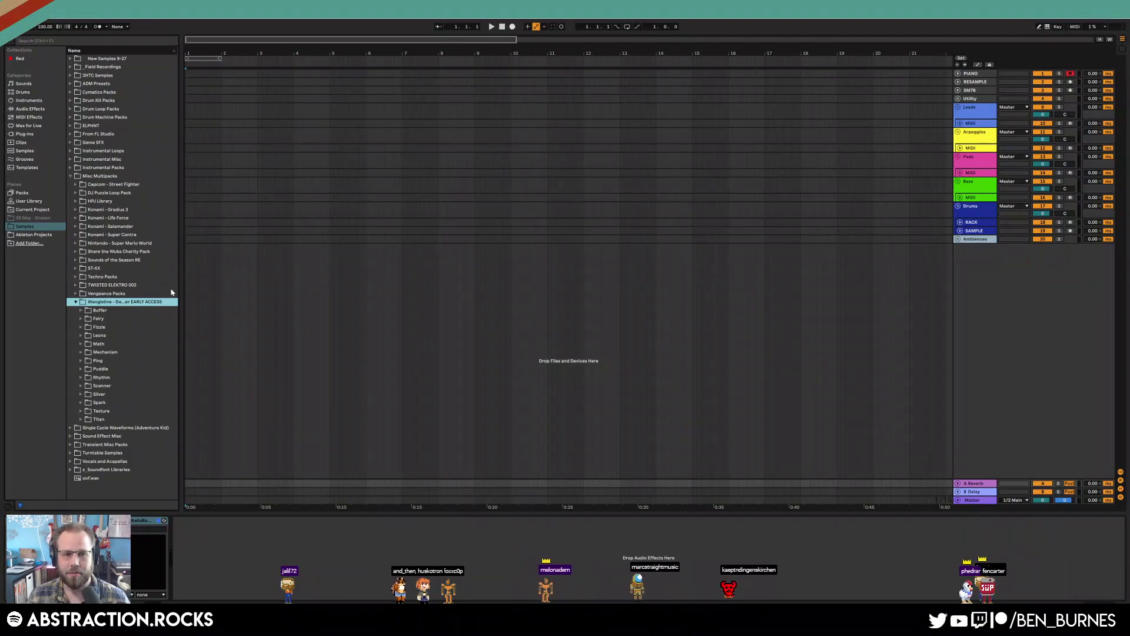
Widen the browser to show the full name of the Wangleline pack folder and narrow it again
drag(175, 301, 263, 300)
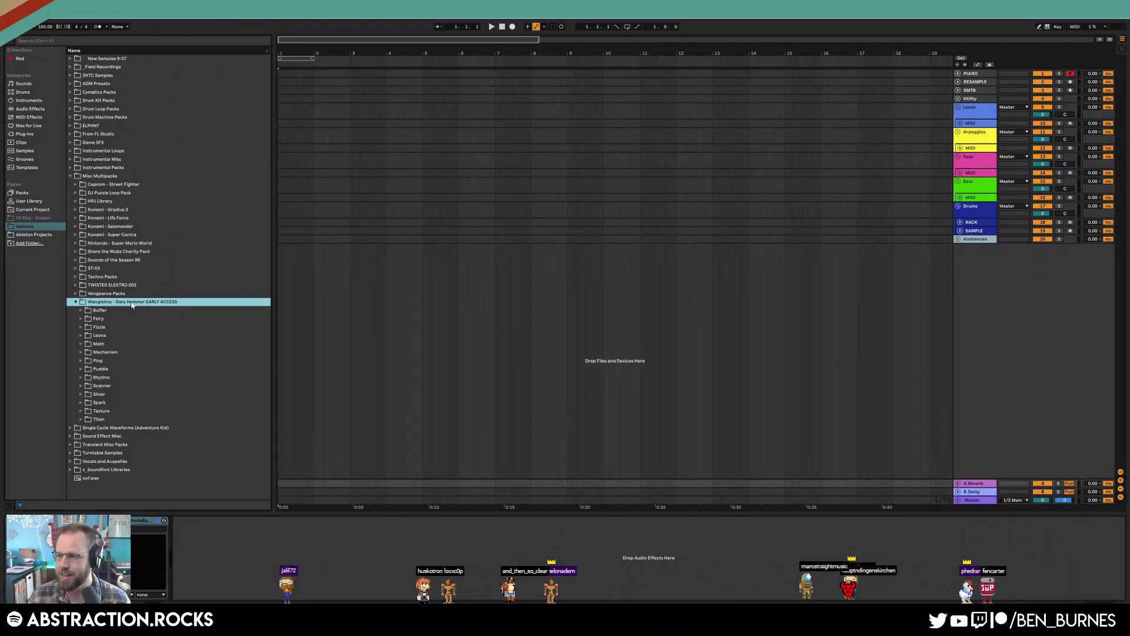
drag(275, 284, 187, 282)
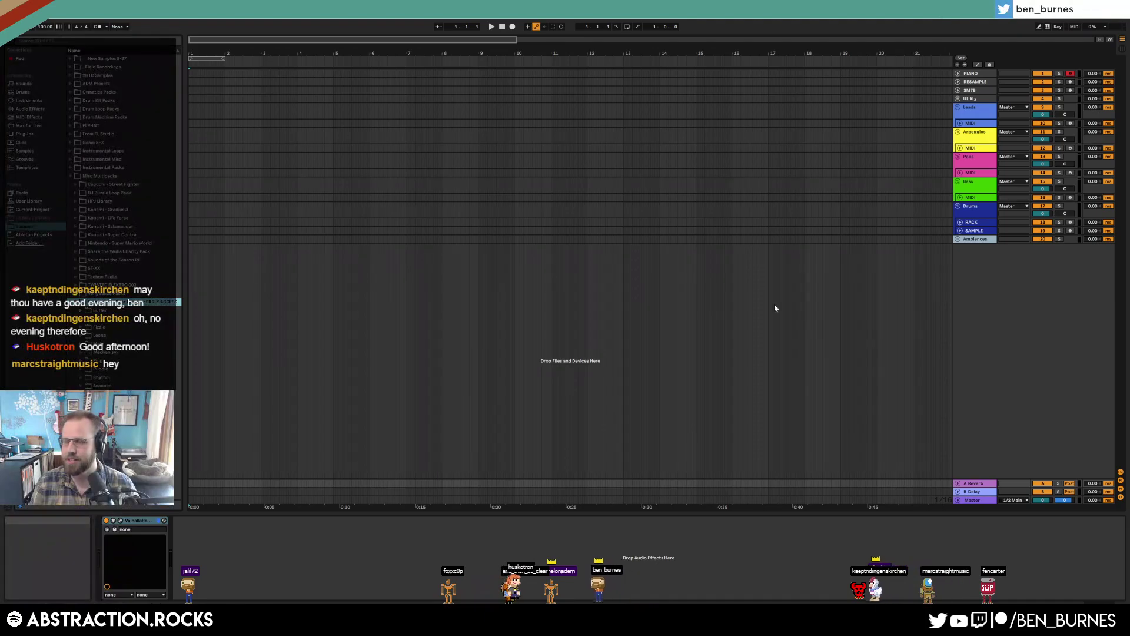
drag(185, 258, 180, 256)
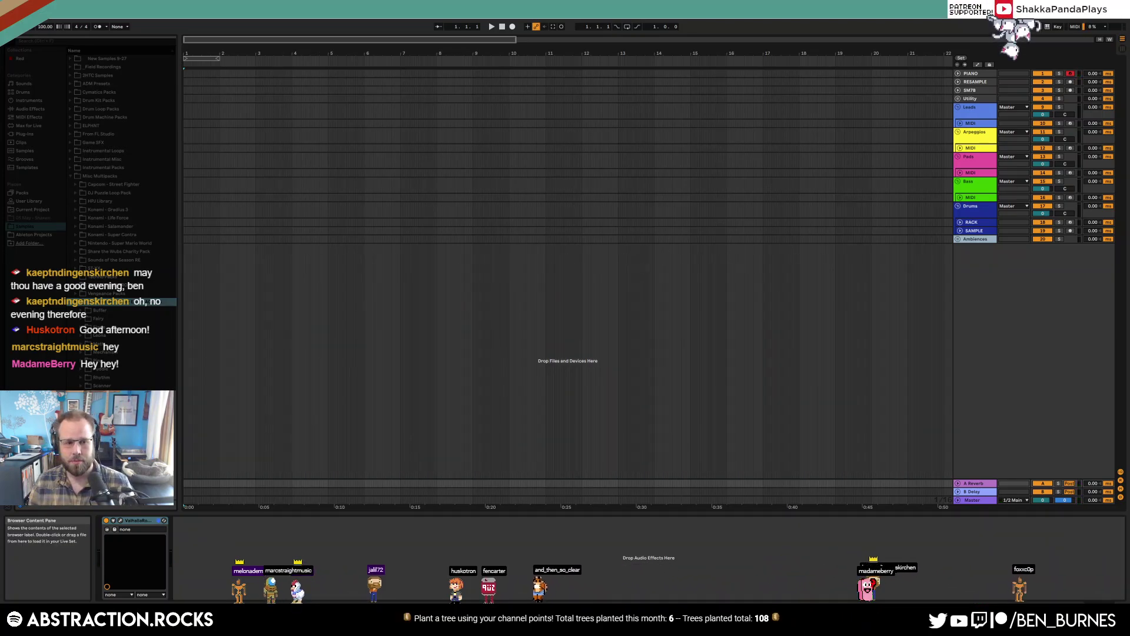
Browse the subfolders of the Wangleline Data Hammer pack and audition its samples
scroll(120, 282, down, 2)
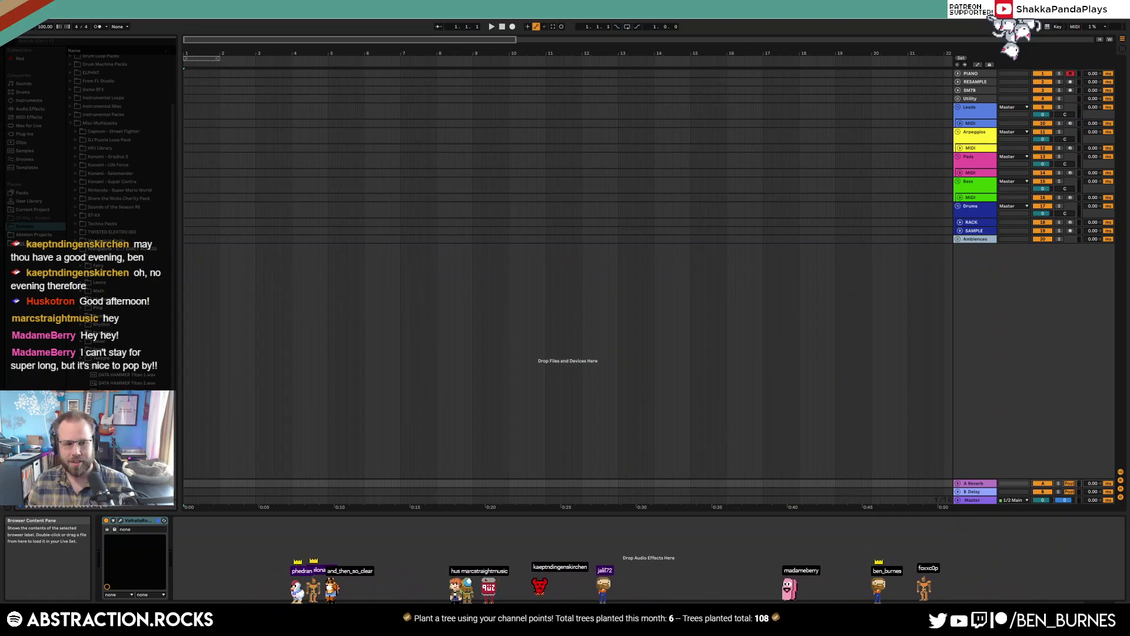
scroll(118, 148, up, 3)
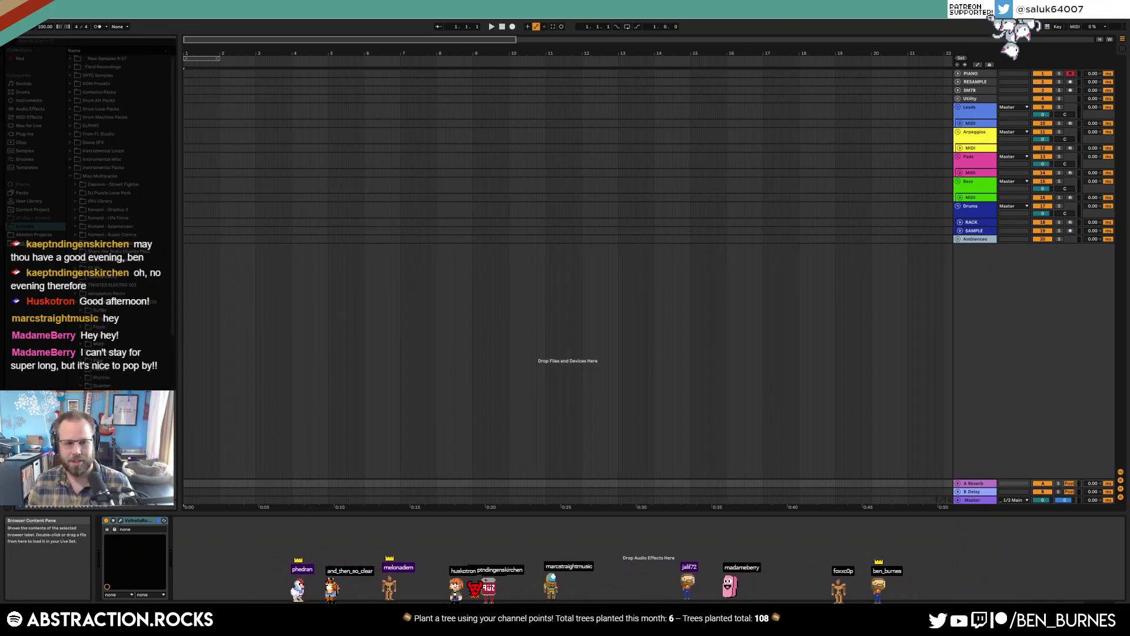
scroll(117, 147, down, 3)
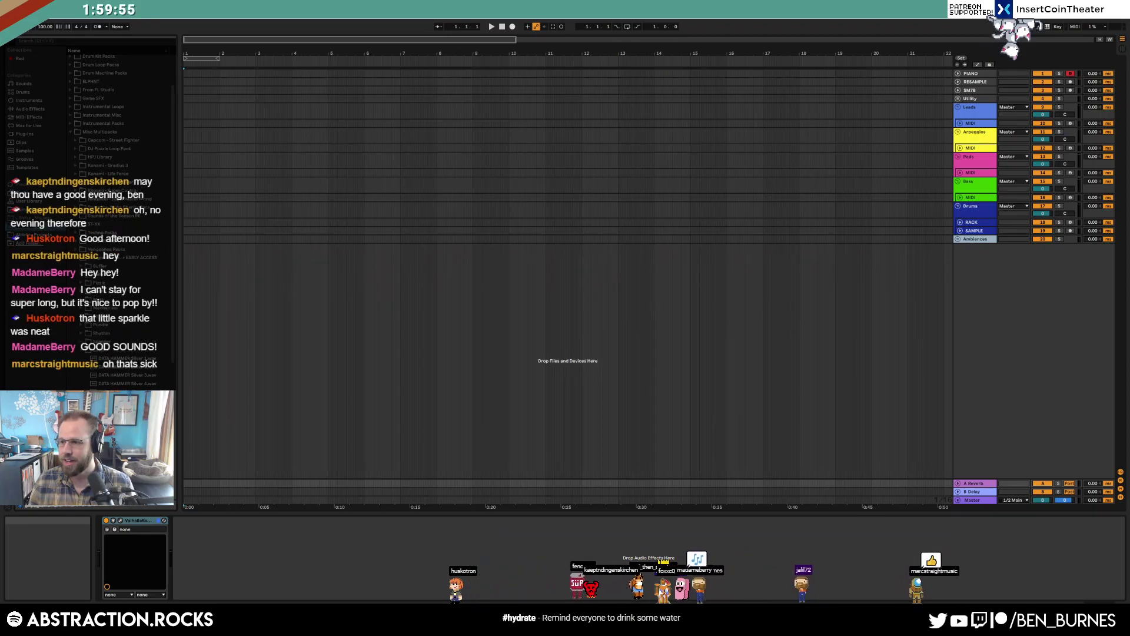
scroll(118, 236, down, 1)
click(127, 374)
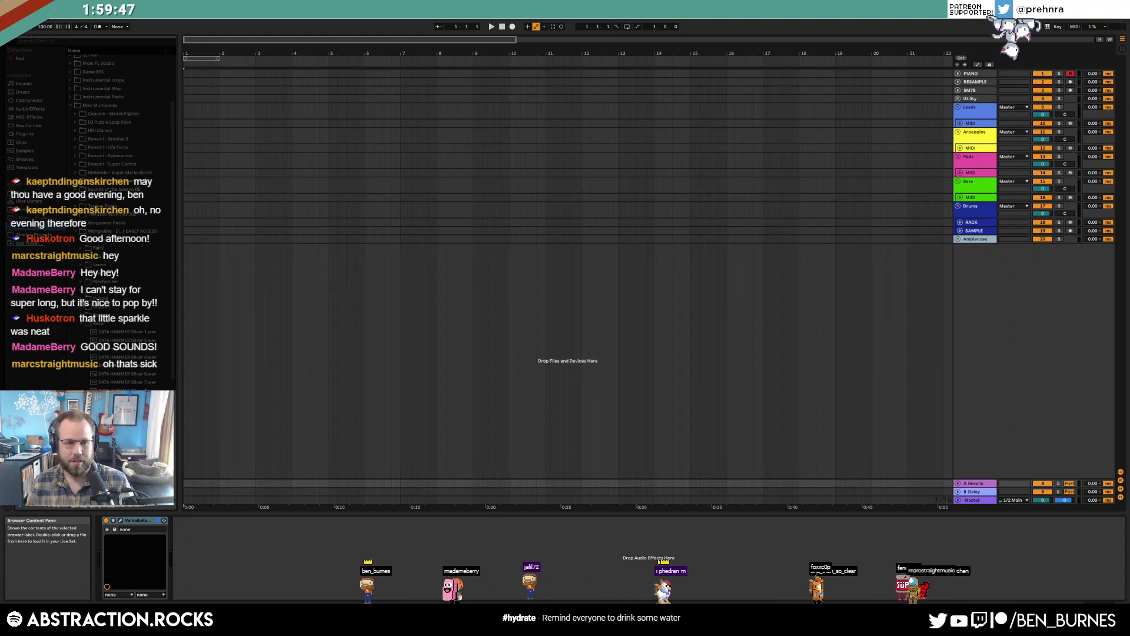
Expand the pack's Puddle folder and audition the DATA HAMMER Puddle 6 sample
scroll(118, 329, up, 1)
click(82, 325)
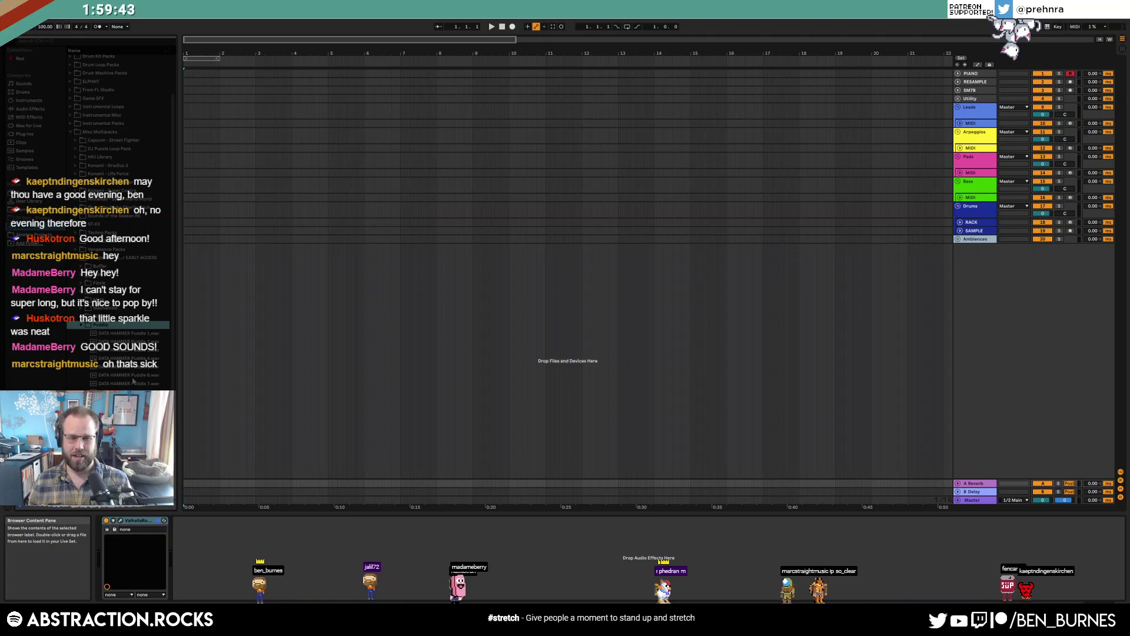
click(133, 377)
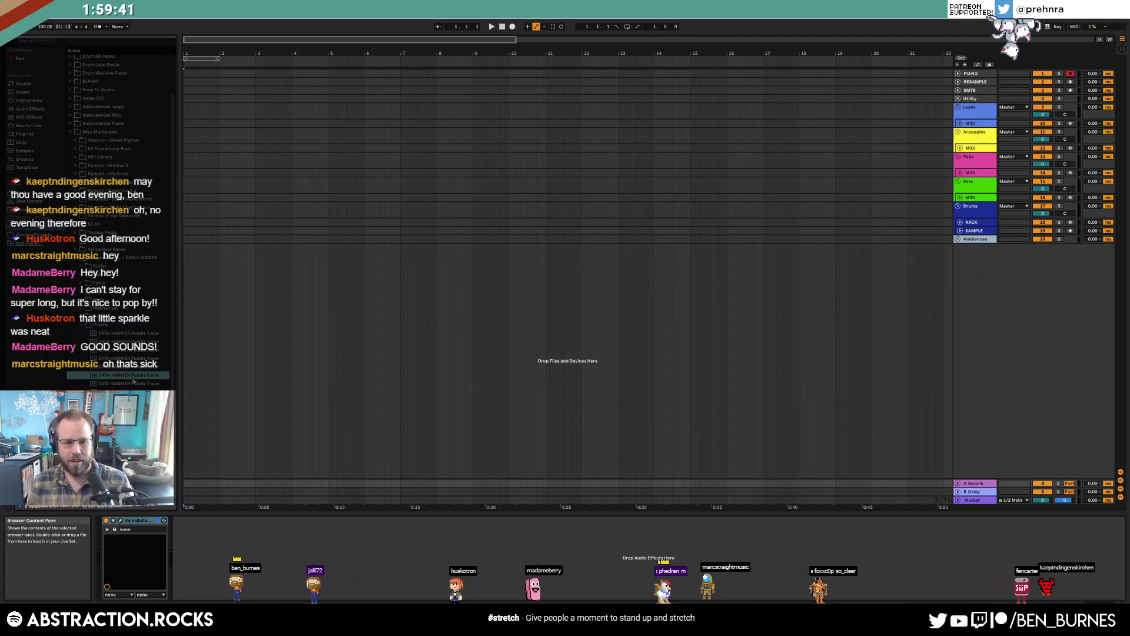
Unfold the Ambiences group and place DATA HAMMER Puddle 6 on its first SAMPLE track at bar 8
click(602, 239)
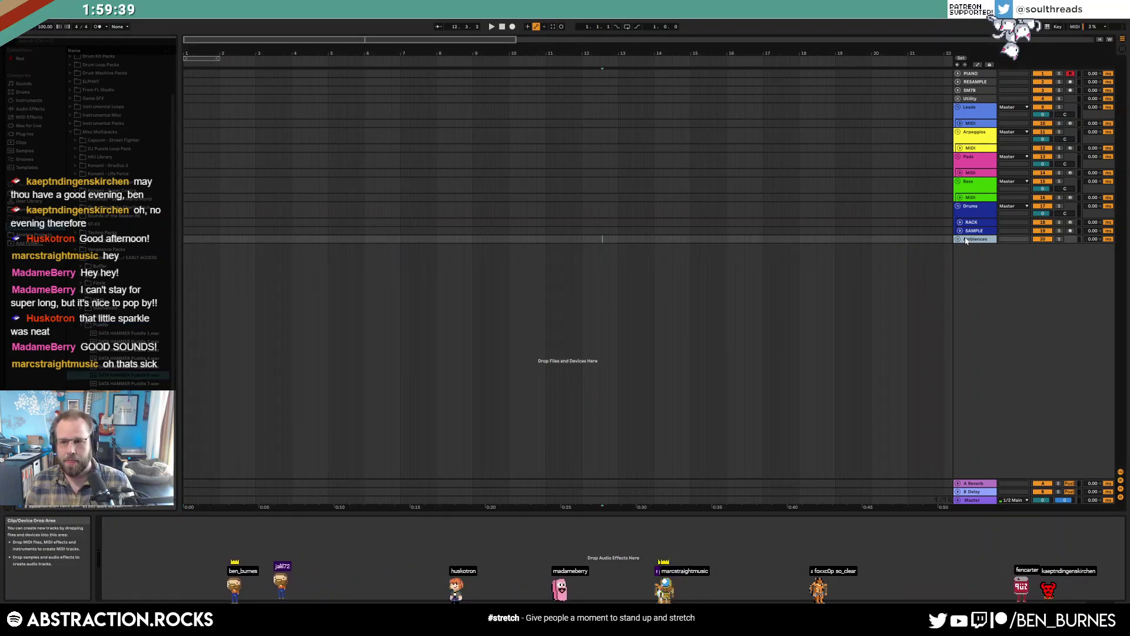
click(958, 238)
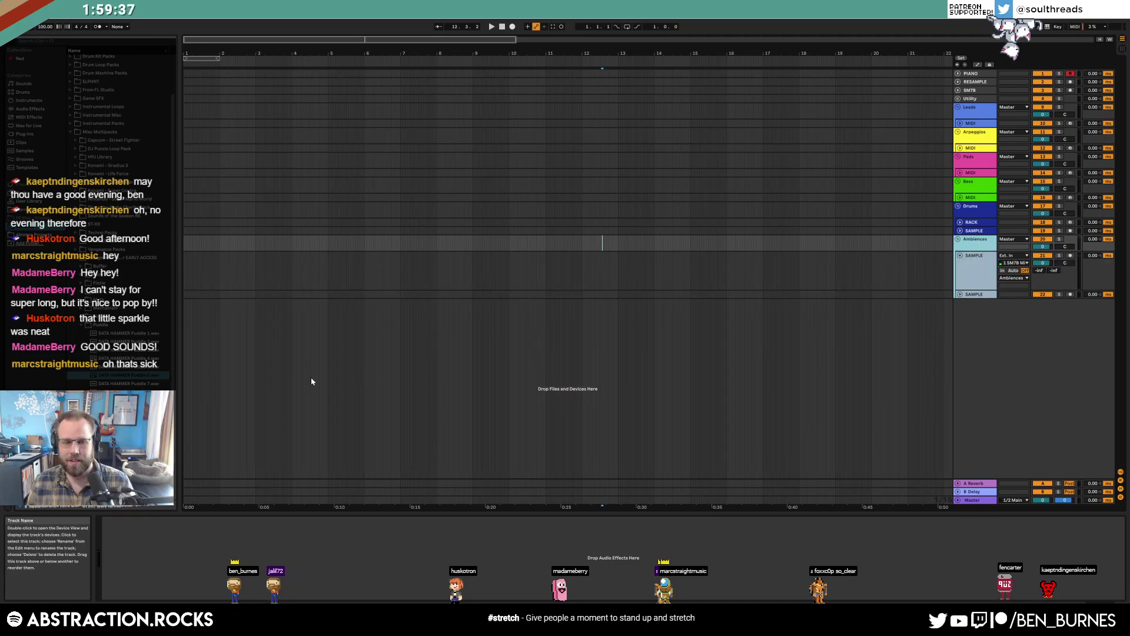
click(974, 255)
scroll(86, 343, down, 1)
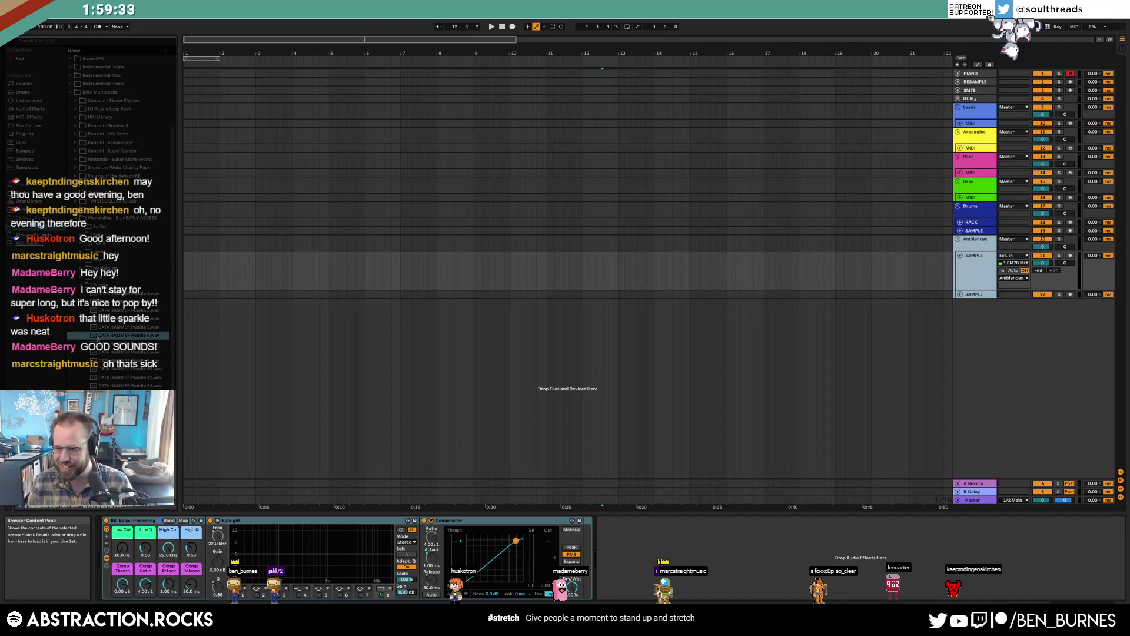
drag(98, 337, 437, 266)
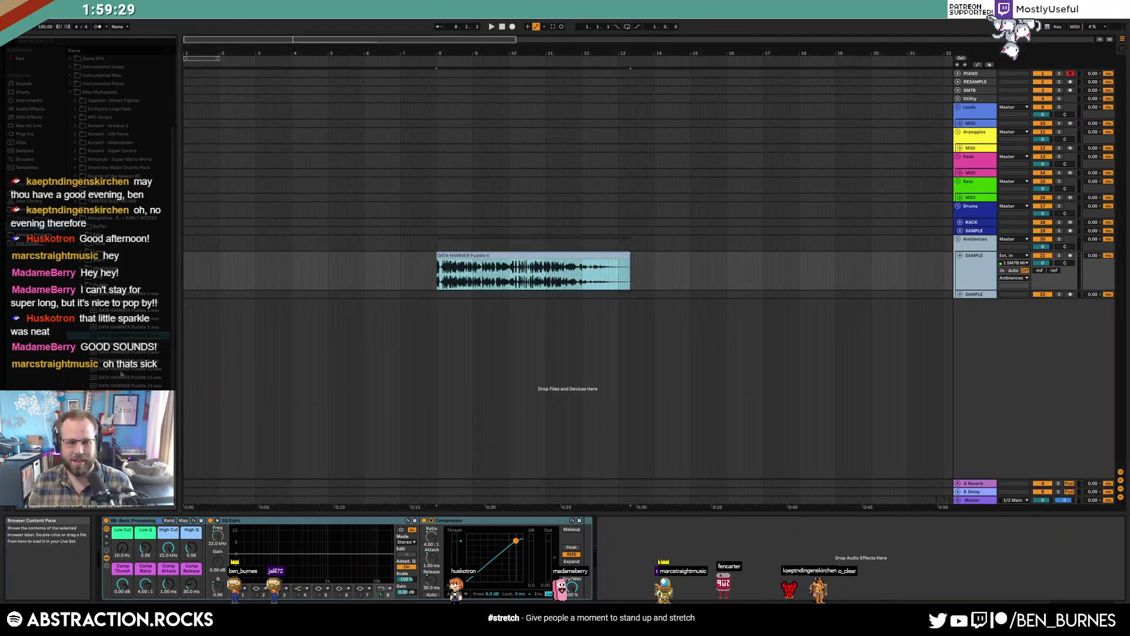
Add two short Data Hammer samples to the same Ambiences track, one at bar 14 and one just before bar 15
click(82, 285)
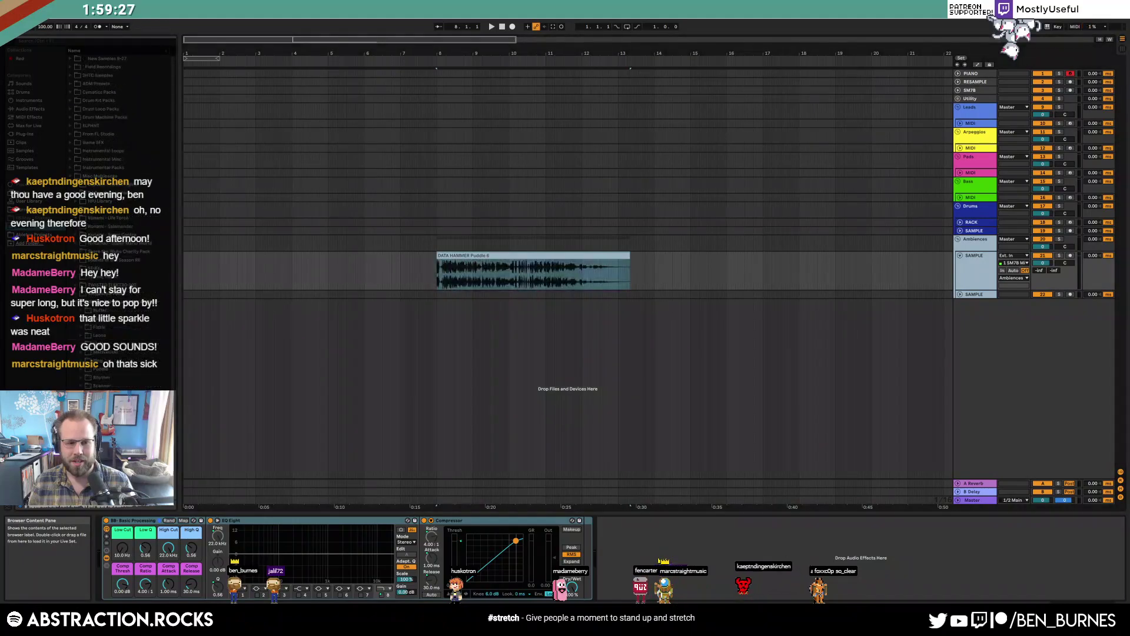
drag(517, 354, 658, 262)
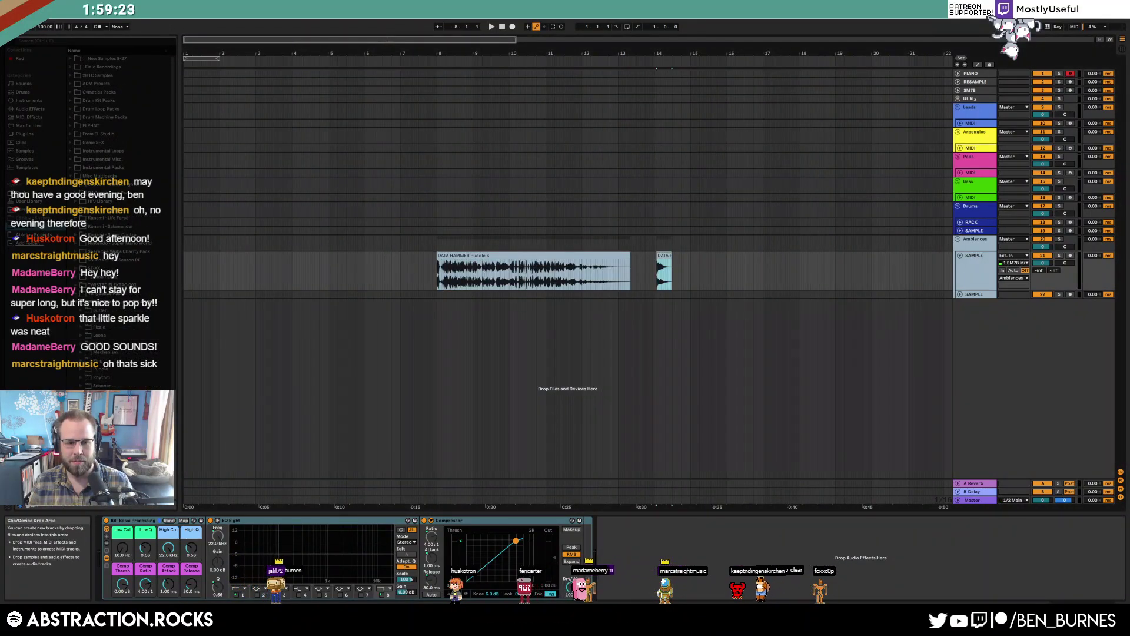
click(109, 432)
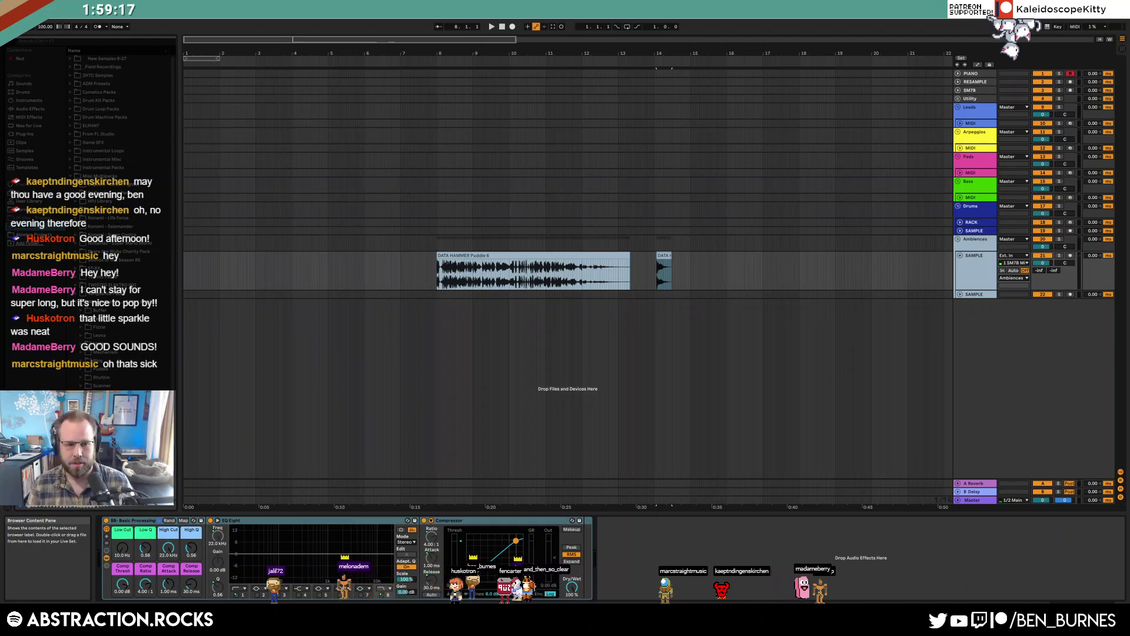
drag(109, 432, 689, 271)
Unfold the RACK and SAMPLE tracks in the Drums group and select the RACK track
click(961, 223)
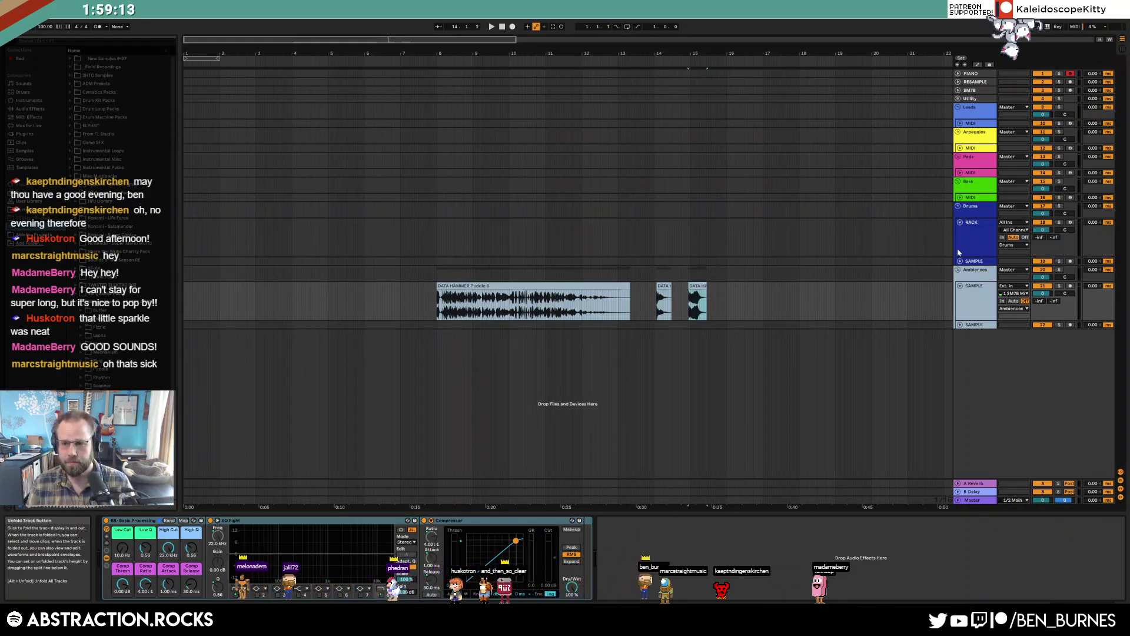
click(960, 261)
click(982, 235)
click(26, 134)
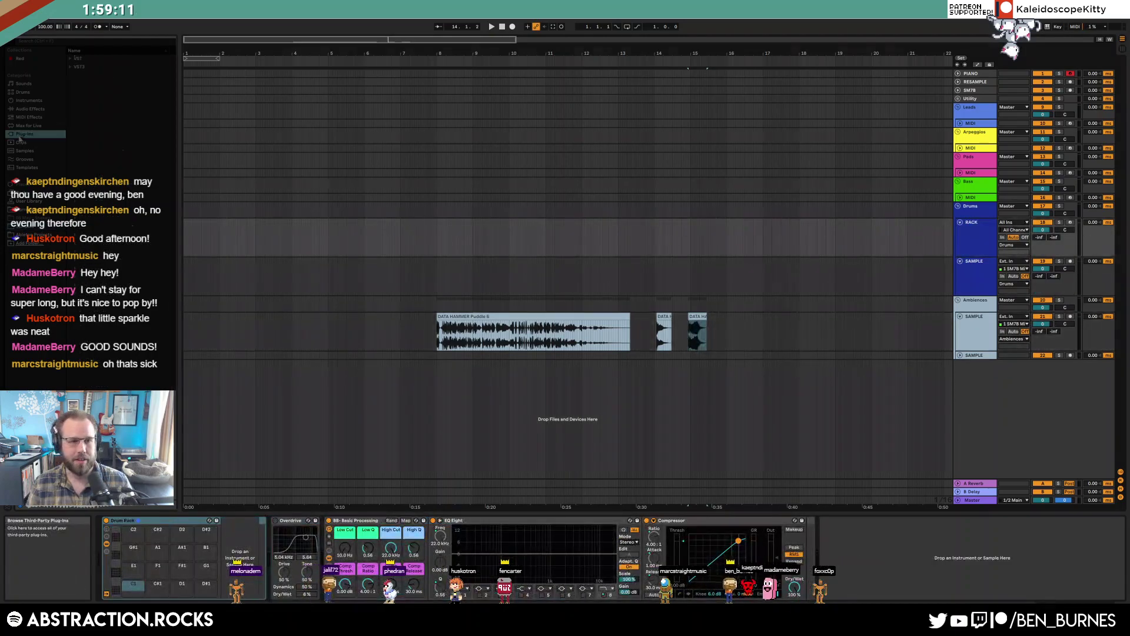
click(71, 60)
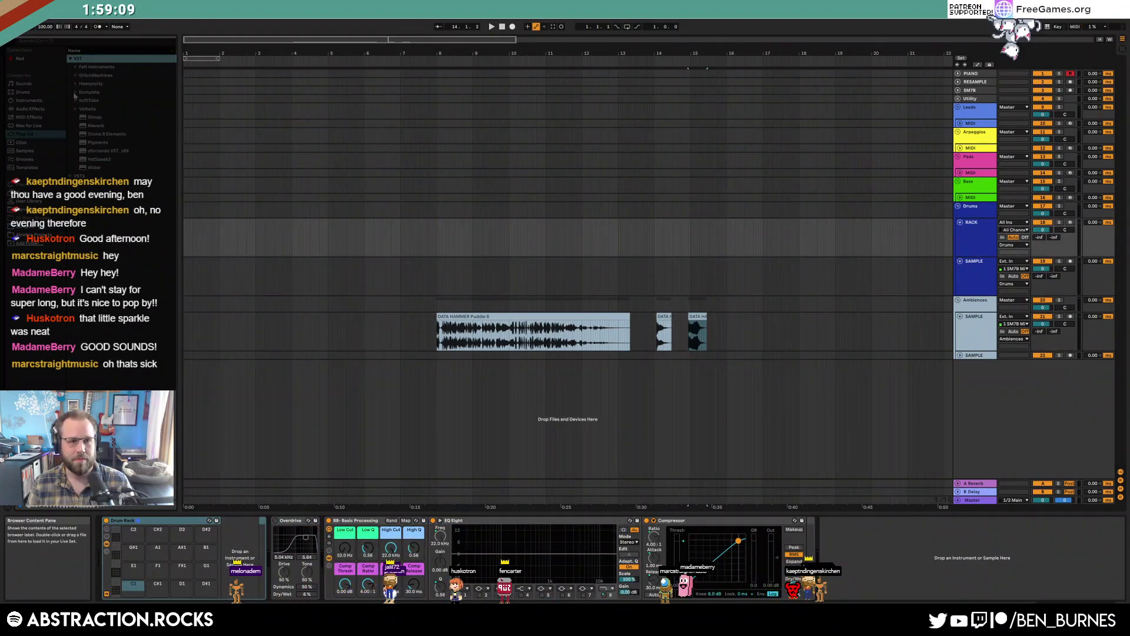
click(25, 227)
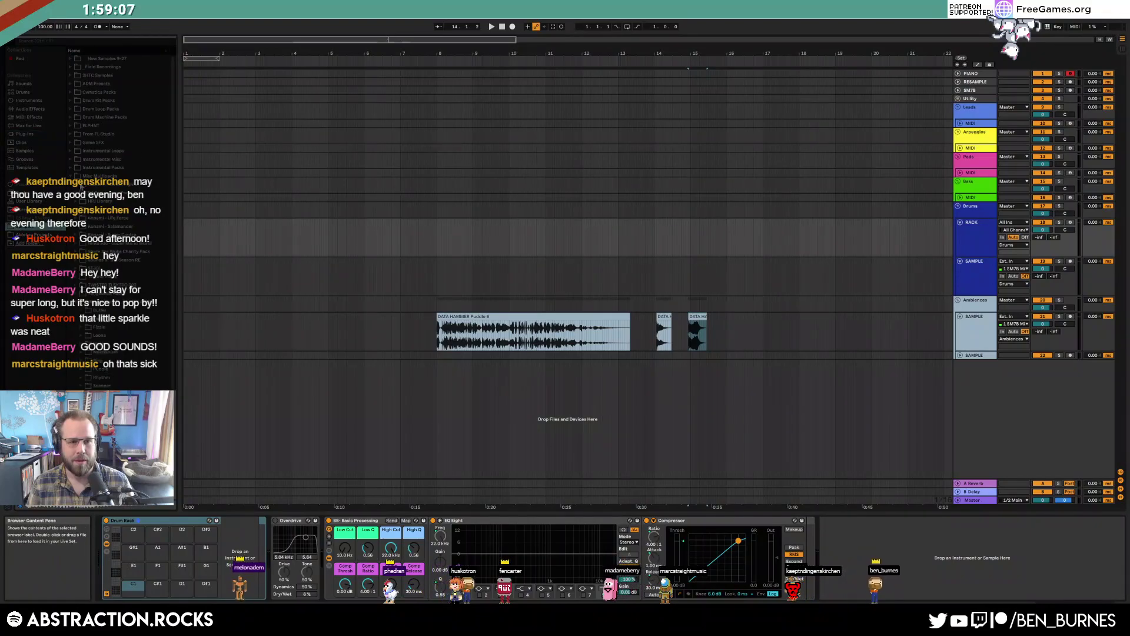
Collapse Misc Multipacks, expand Drum Machine Packs and audition a sample from its first folder
click(71, 175)
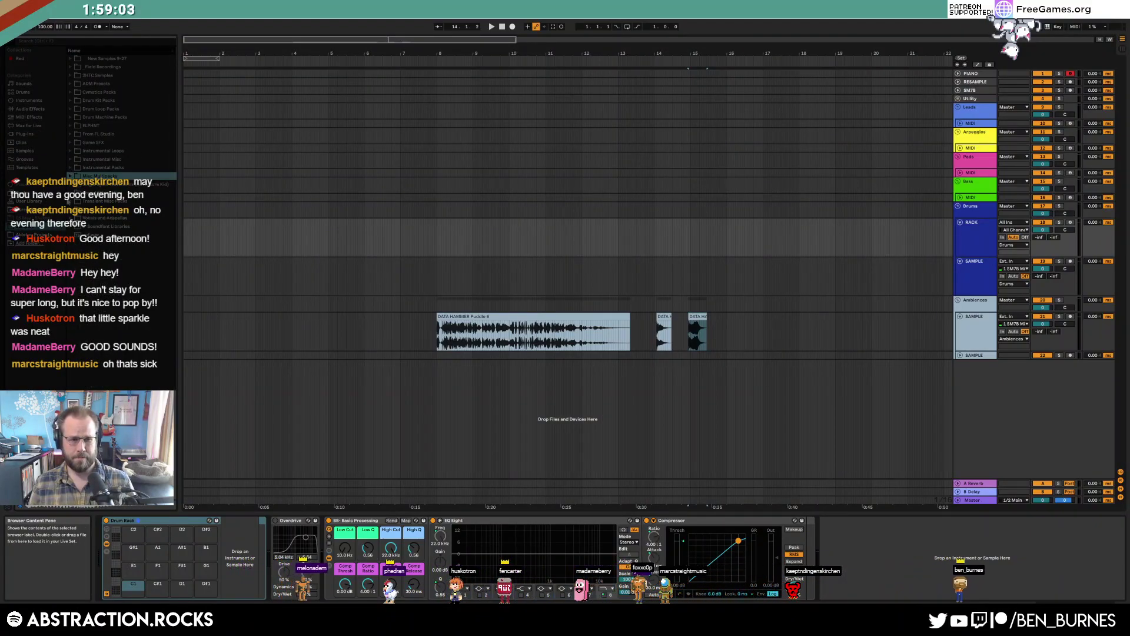
click(69, 118)
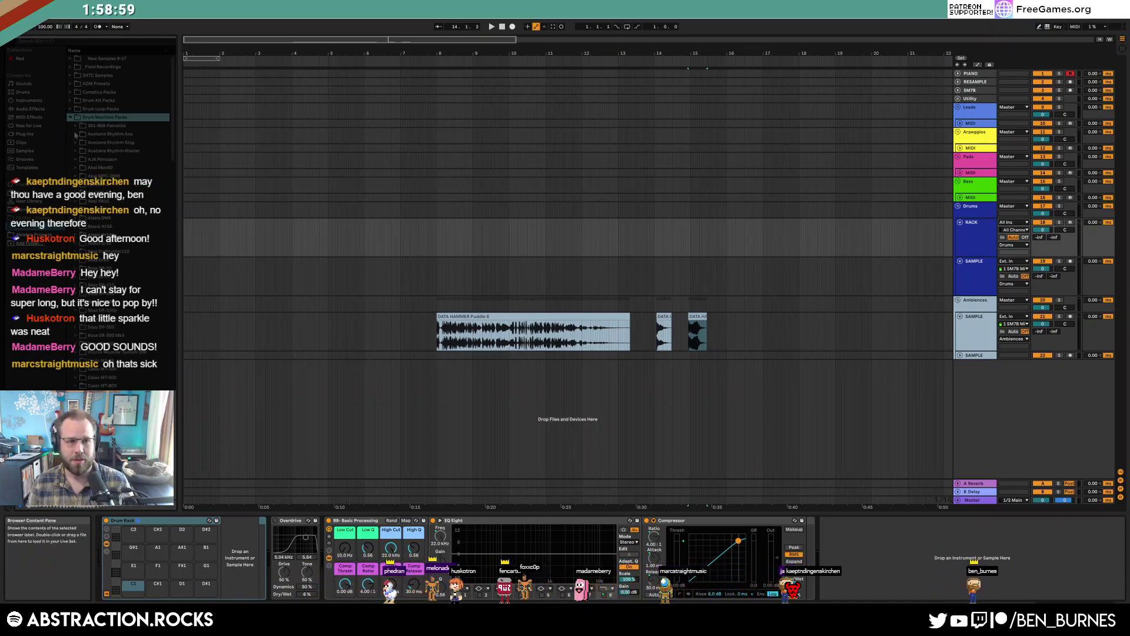
click(77, 126)
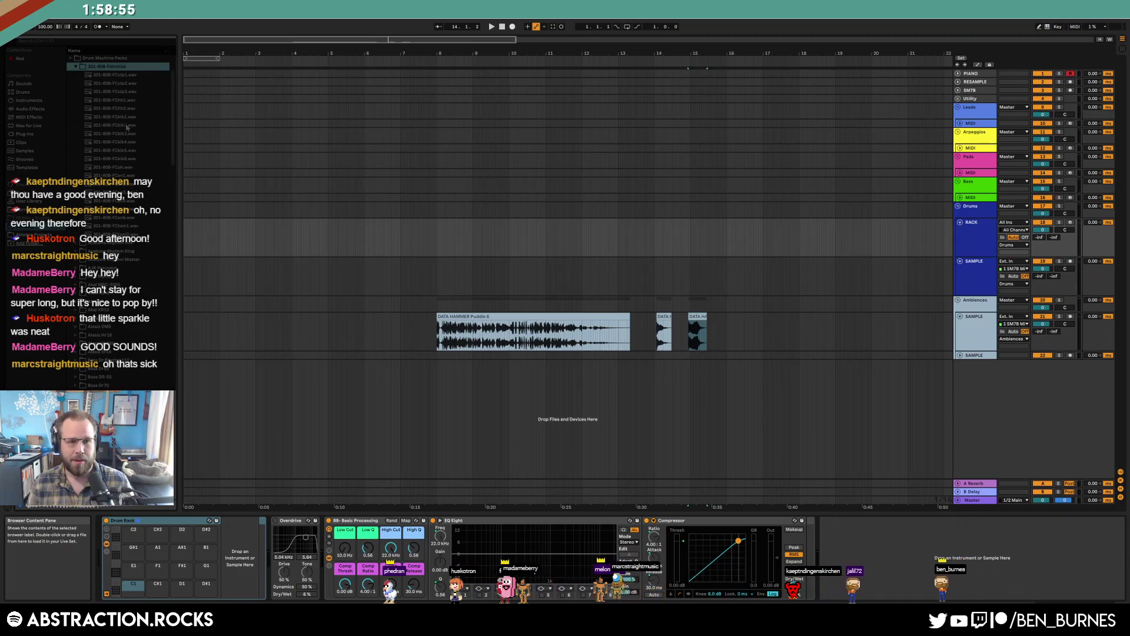
click(149, 175)
Find the Roland TR-808 folder and load the MaxV - Roland808 - BD0000 16 kick onto the Drum Rack's C1 pad
drag(172, 118, 175, 282)
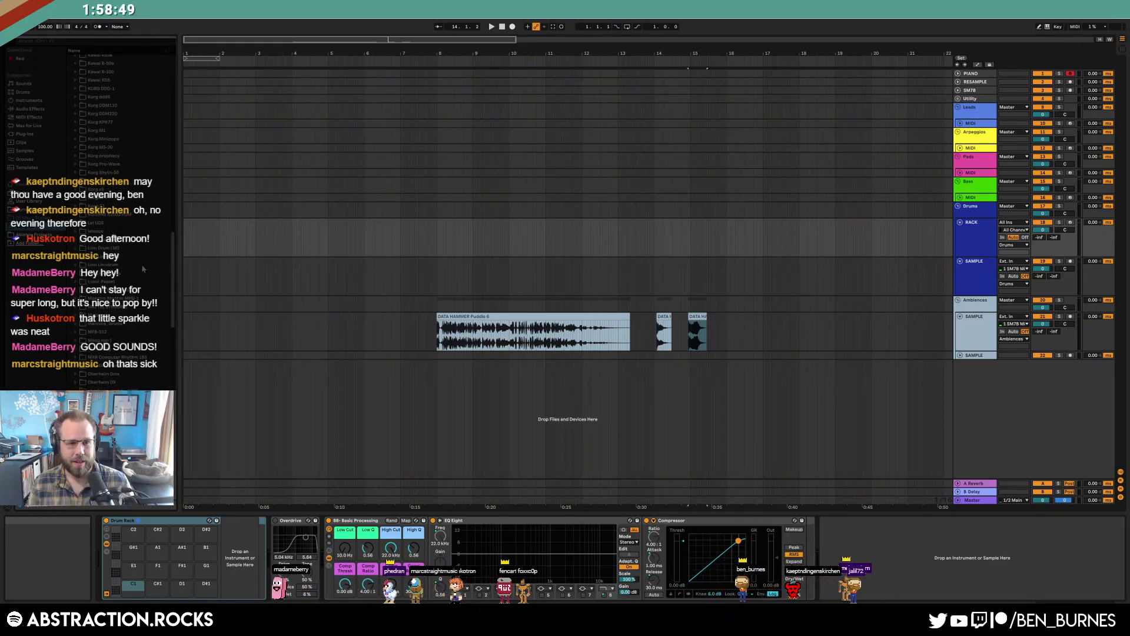
scroll(154, 273, down, 1)
scroll(141, 259, down, 6)
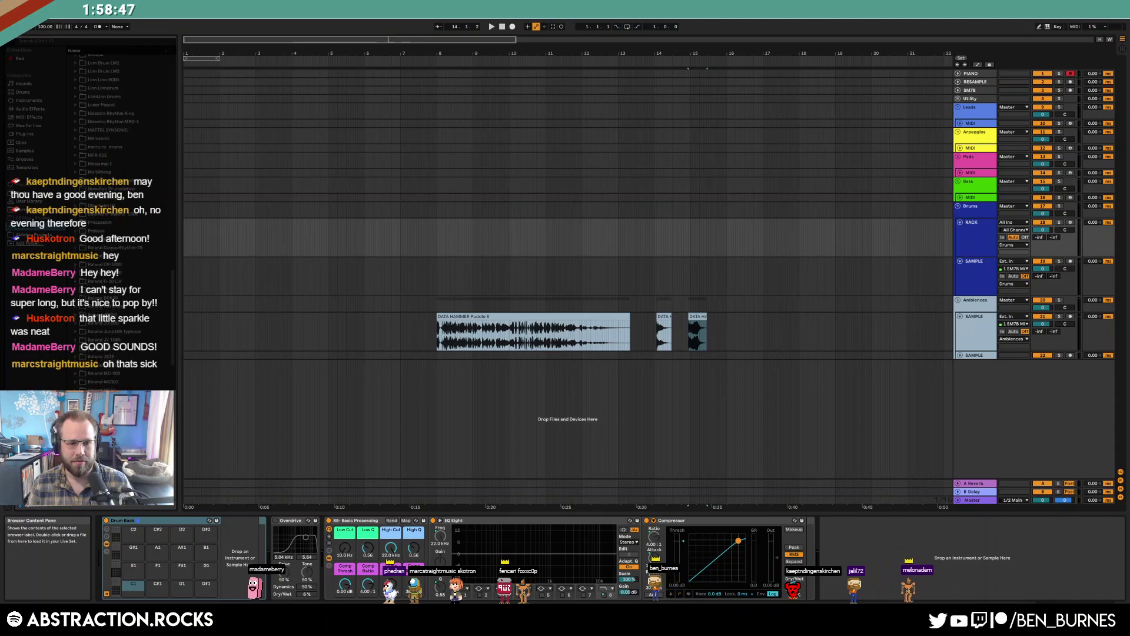
drag(175, 293, 176, 305)
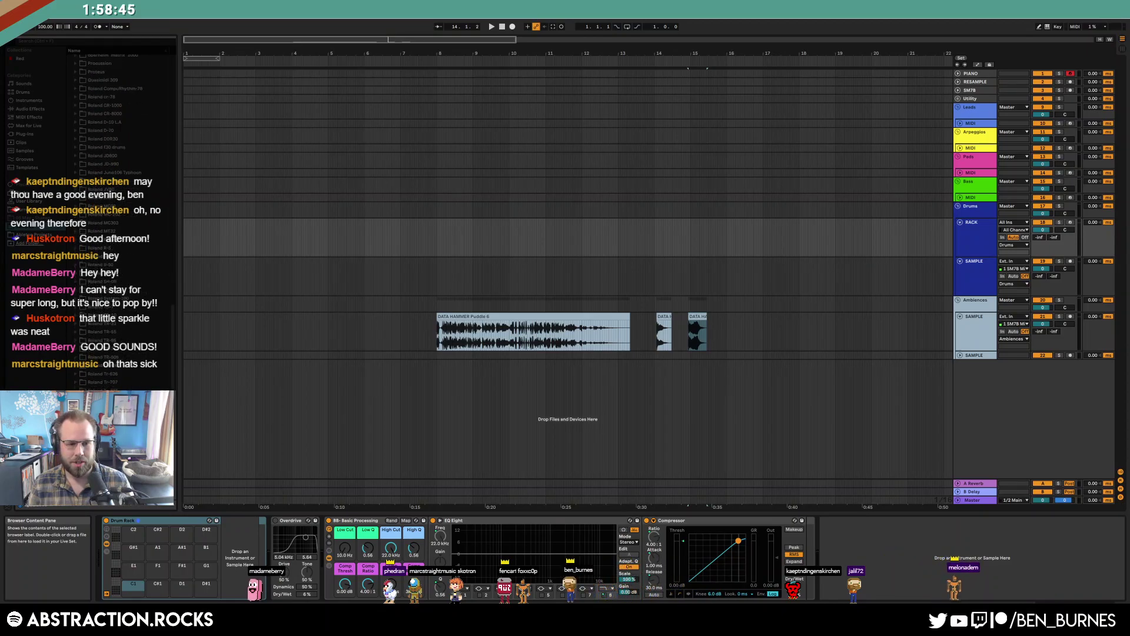
click(76, 399)
mouse_move(175, 236)
mouse_down()
mouse_move(177, 342)
mouse_move(192, 241)
mouse_up()
click(122, 242)
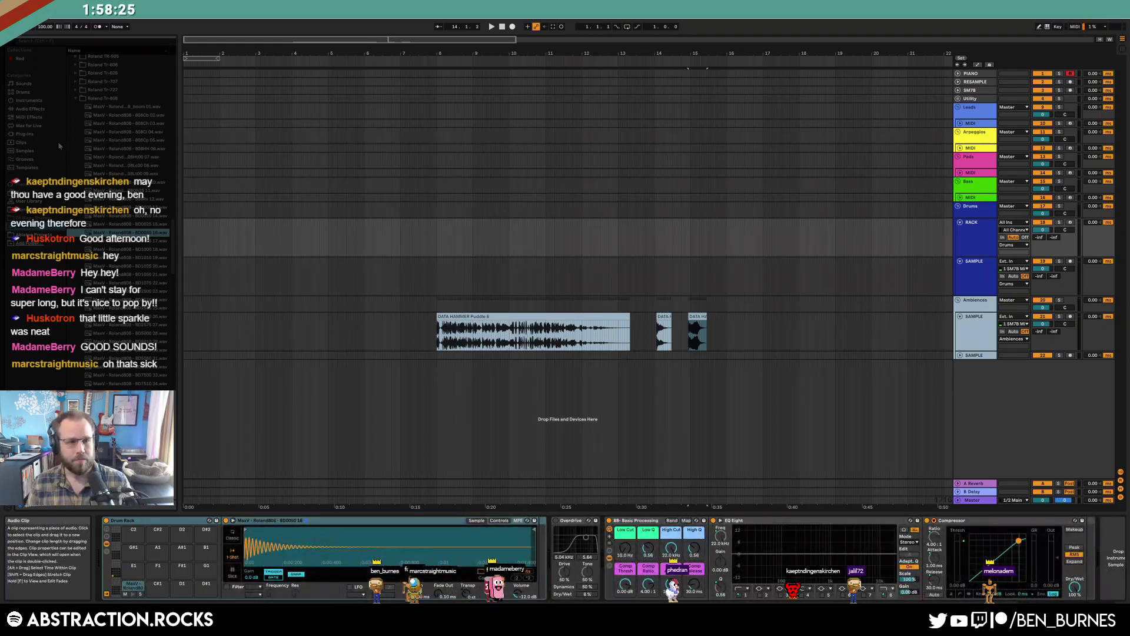
Add a Saturator after the 808 kick sampler, set its Drive to 13.7 dB and lower its output
click(29, 109)
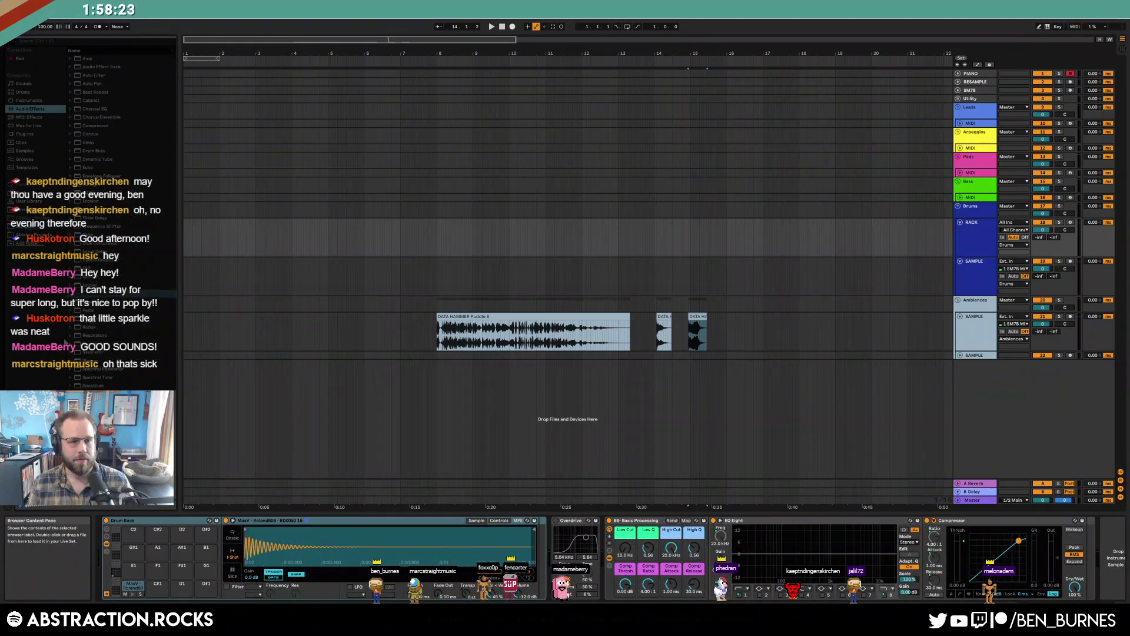
drag(82, 354, 476, 528)
drag(534, 548, 550, 563)
drag(629, 563, 628, 579)
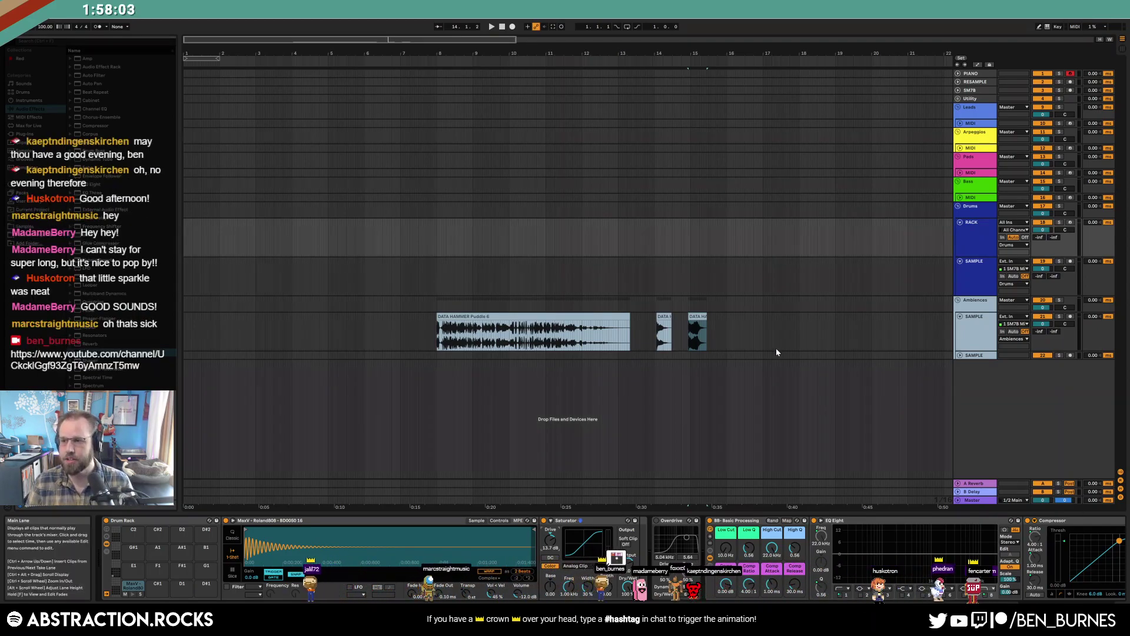
Create an empty one-bar MIDI clip at bar 1 on the RACK track
click(220, 230)
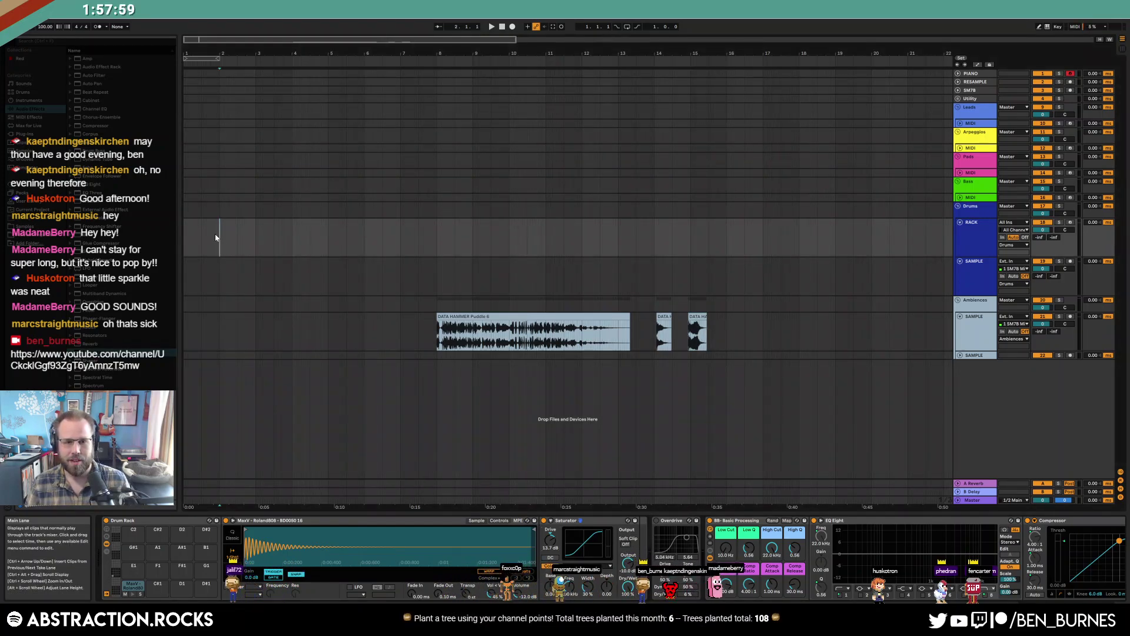
double_click(189, 233)
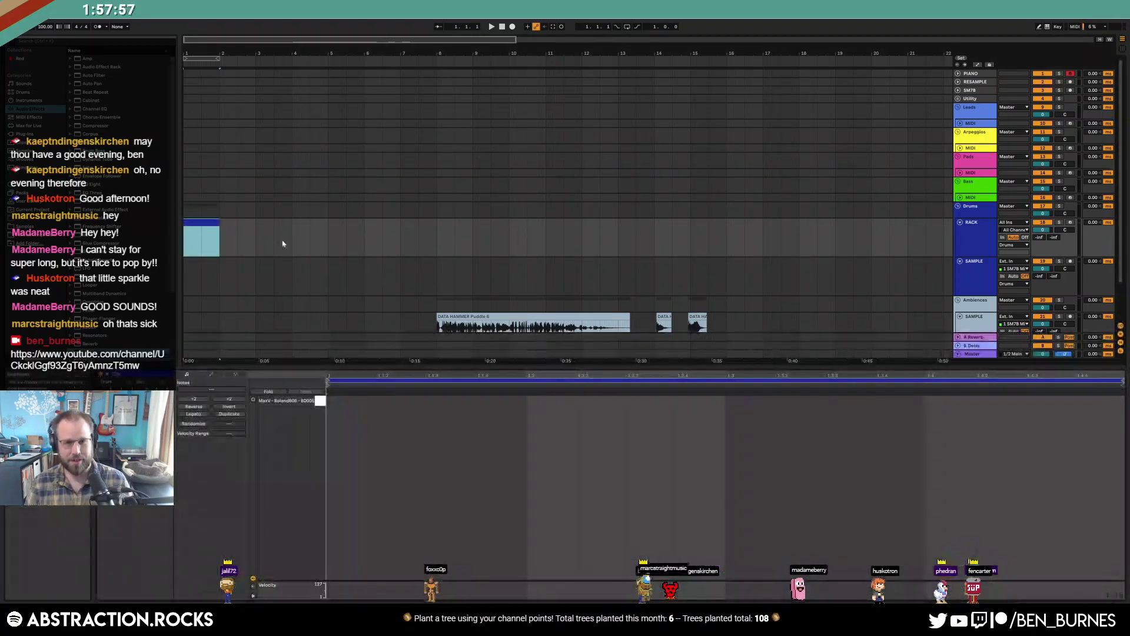
Move the short Data Hammer clip from bar 14 to the start of bar 1 on the Drums SAMPLE track
scroll(266, 192, down, 2)
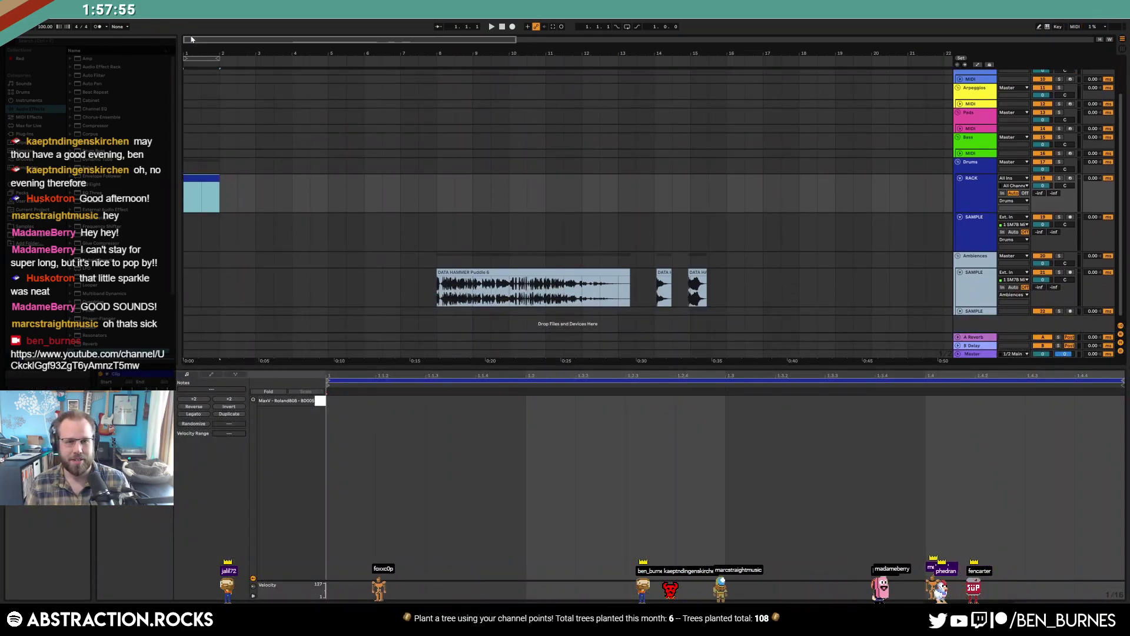
drag(664, 274, 300, 233)
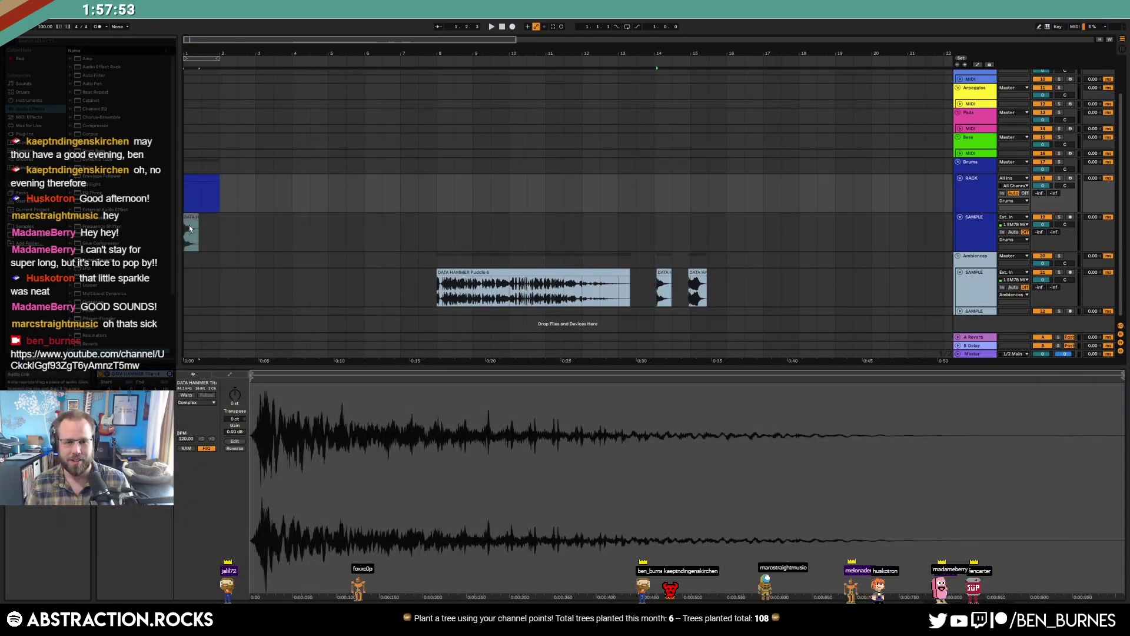
drag(189, 228, 187, 228)
Place a C1 kick note at the start of the RACK clip and lengthen it to three sixteenth notes
double_click(194, 181)
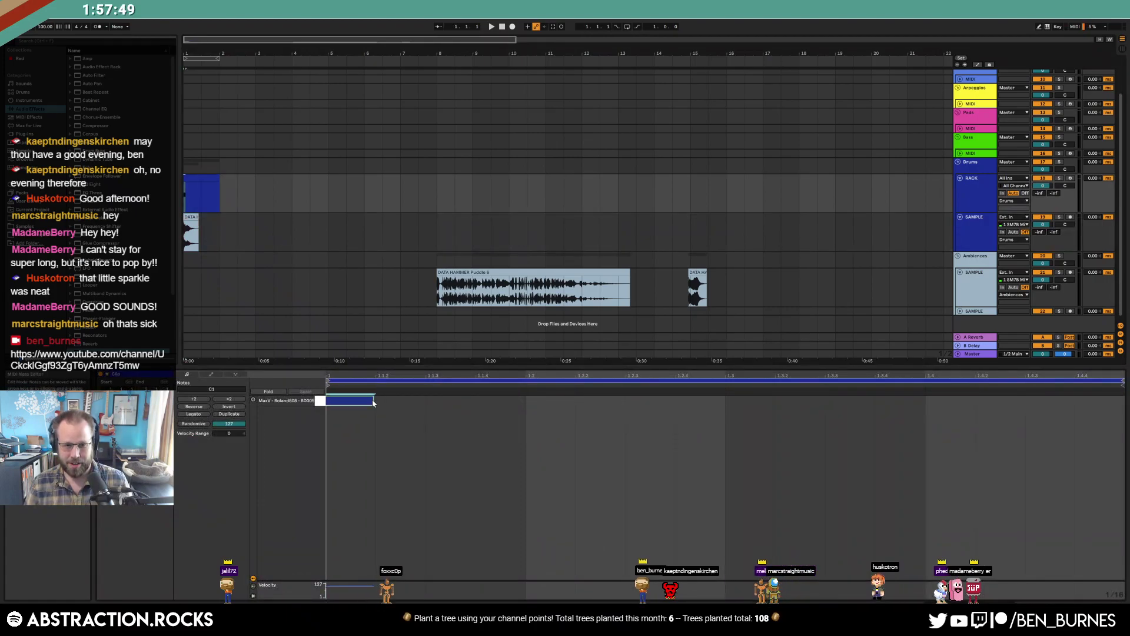
drag(374, 401, 476, 401)
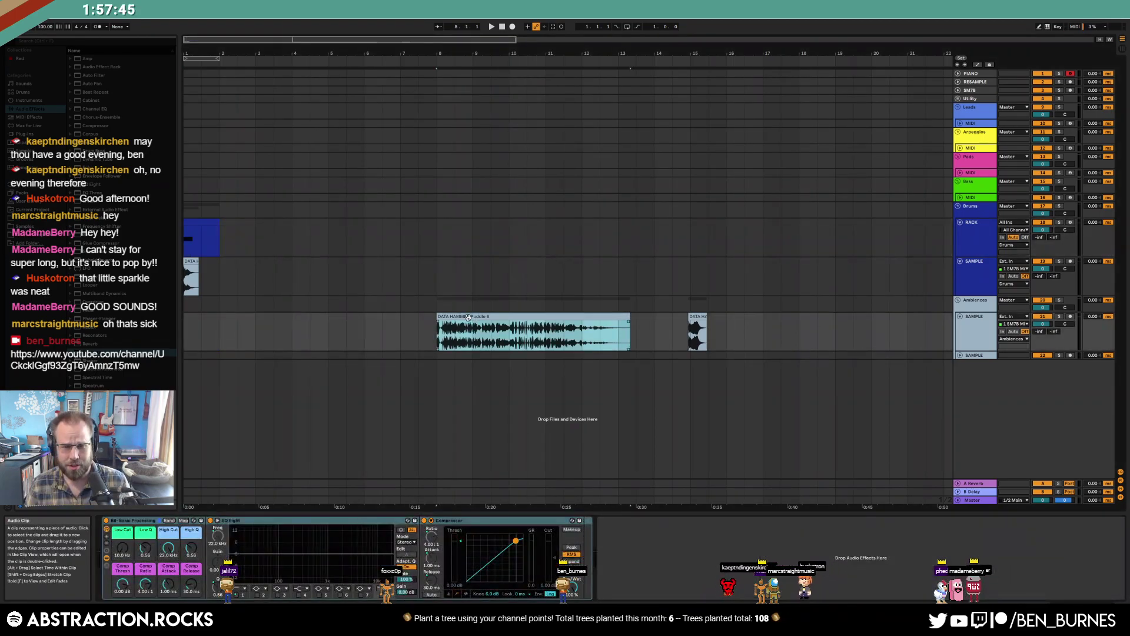
Load the Wavetable instrument onto the Arpeggios MIDI track in place of Operator
click(969, 149)
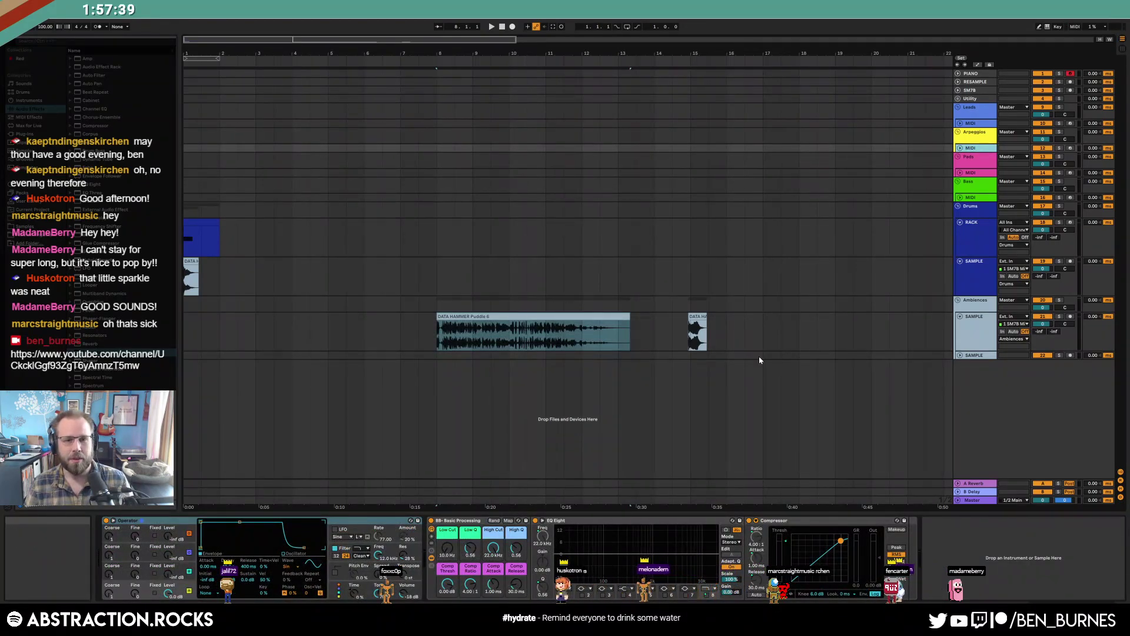
click(32, 101)
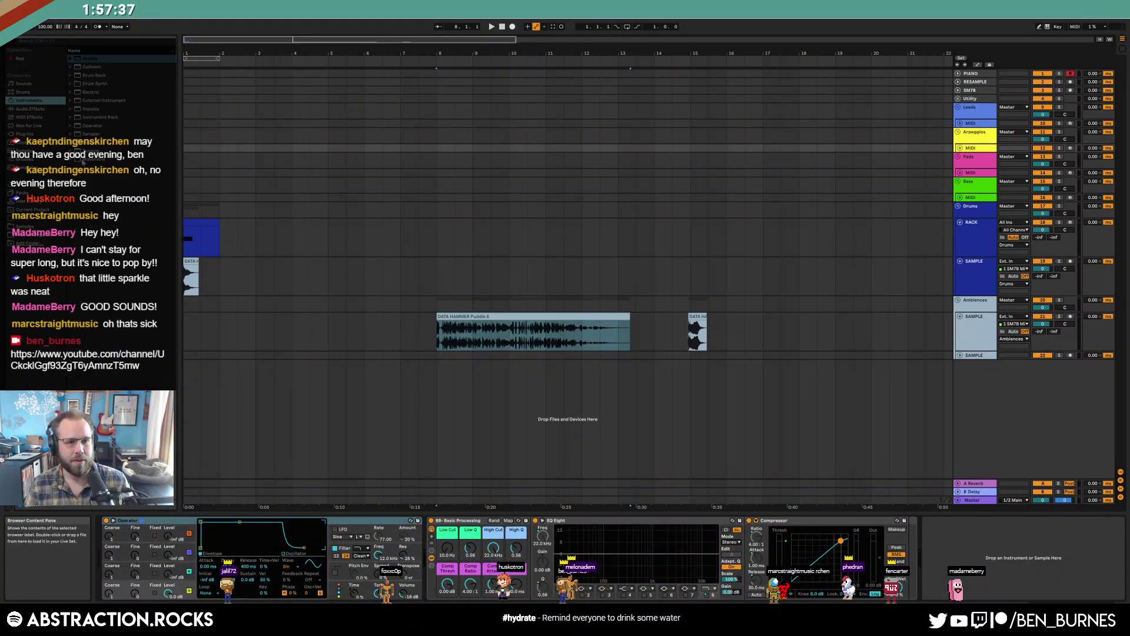
click(83, 160)
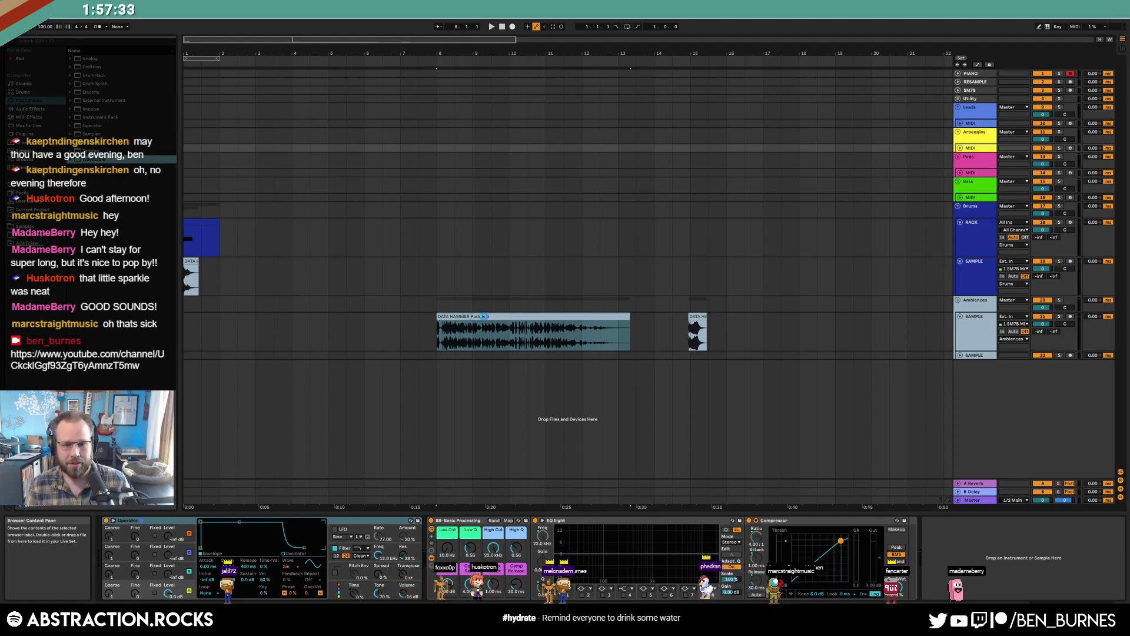
click(488, 331)
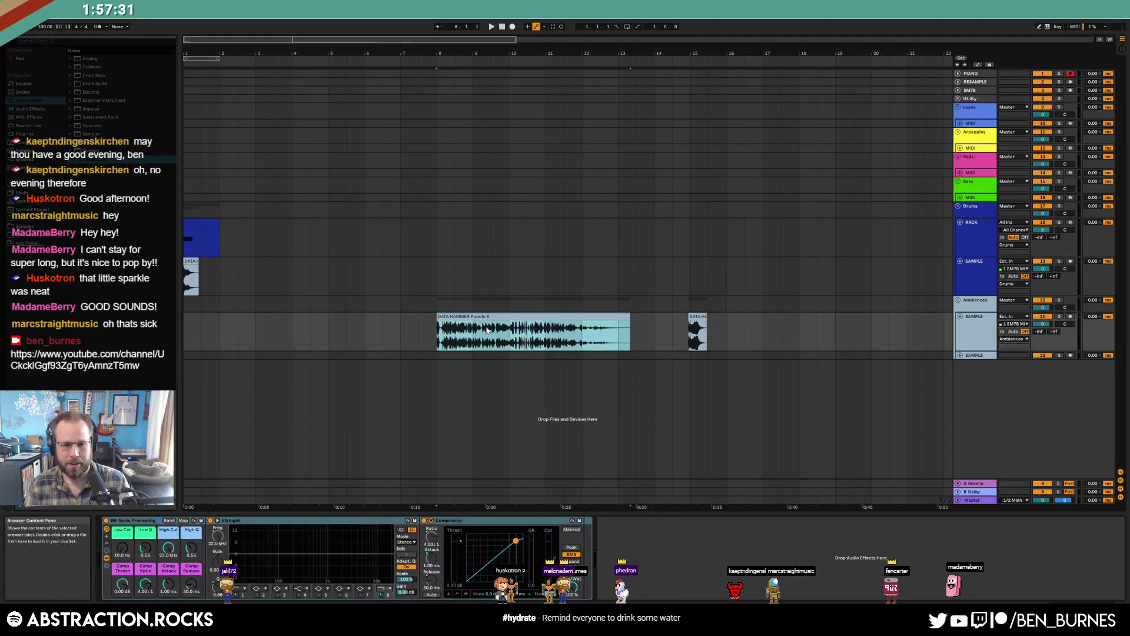
click(974, 150)
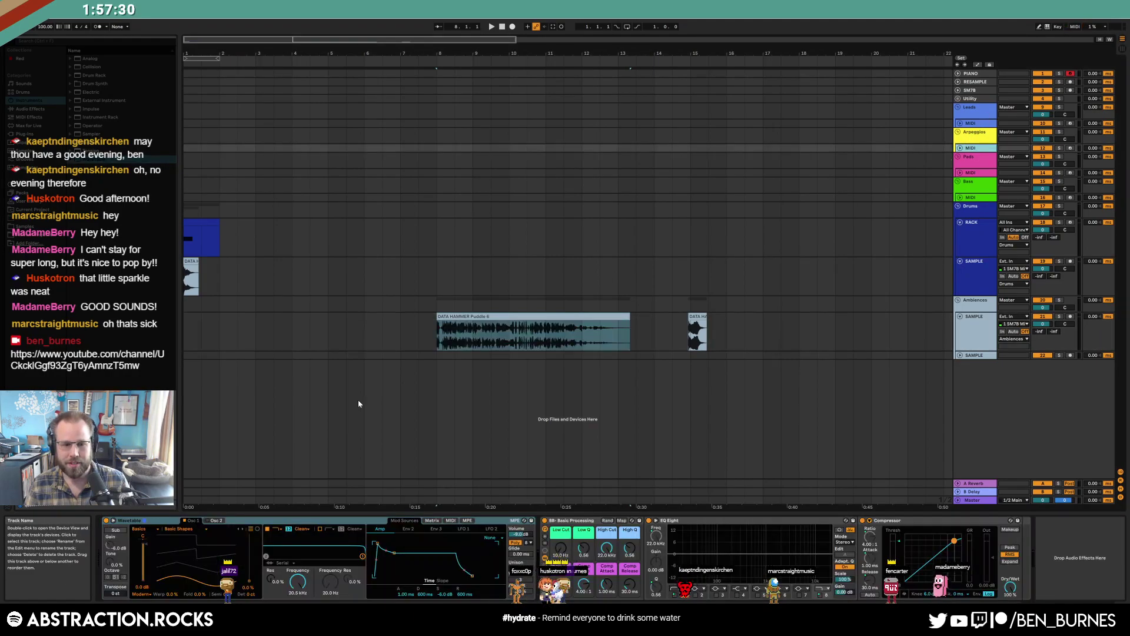
Switch Wavetable's Osc 1 to the User category and load the long DATA HAMMER Puddle clip as its wavetable
click(146, 530)
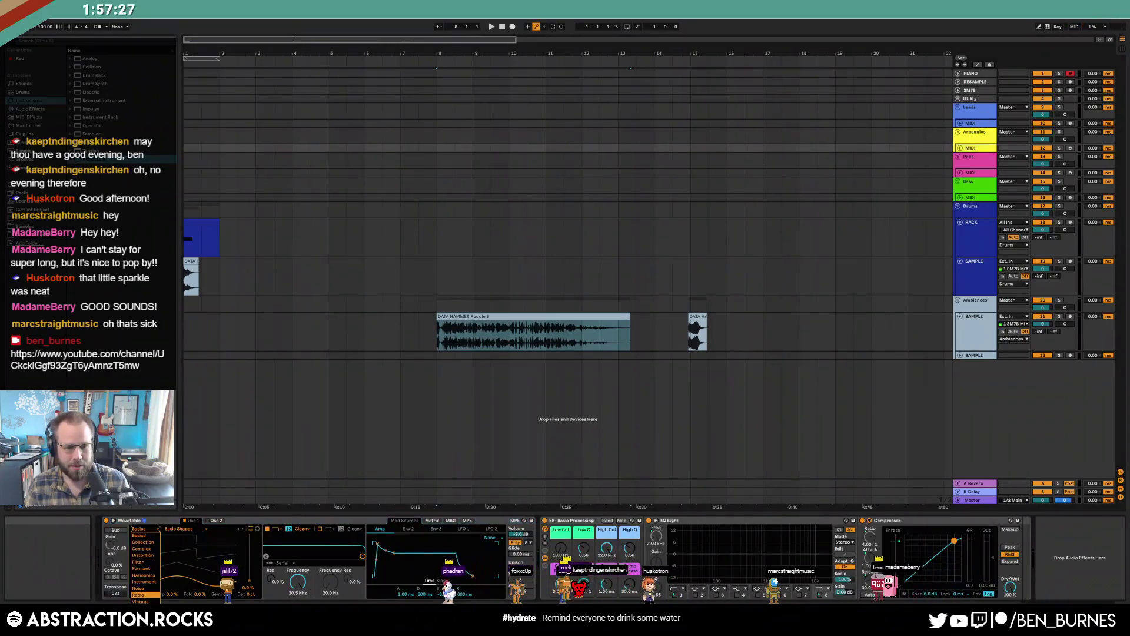
click(154, 521)
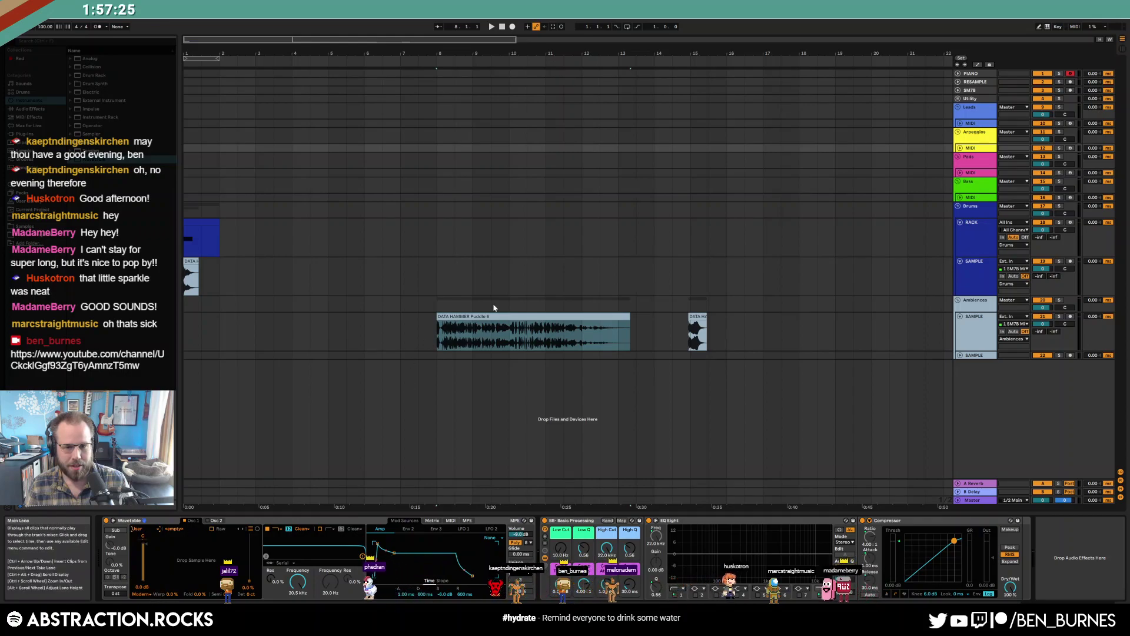
drag(467, 320, 192, 563)
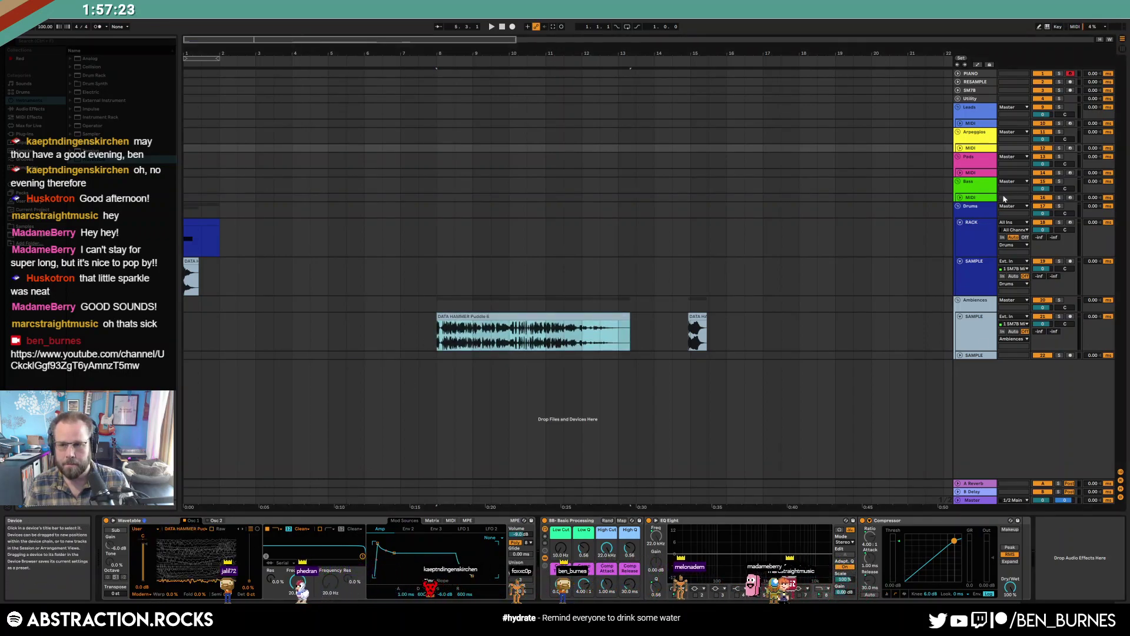
Arm the Arpeggios MIDI track, raise the Osc 1 wave position and assign LFO 1 to modulate it
click(1070, 148)
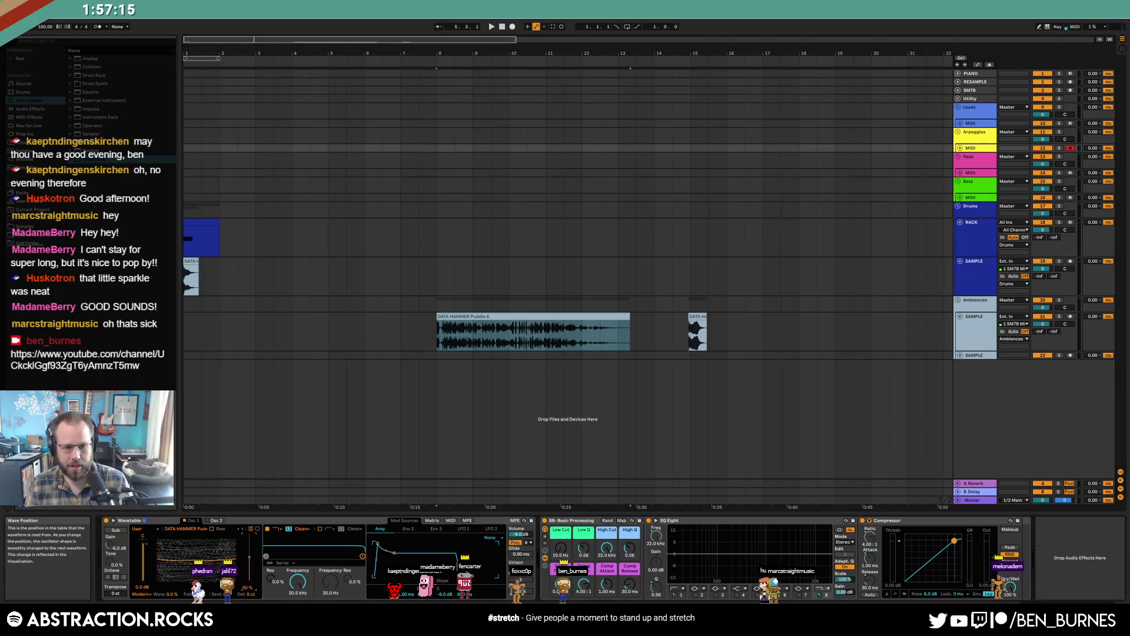
drag(253, 586, 249, 560)
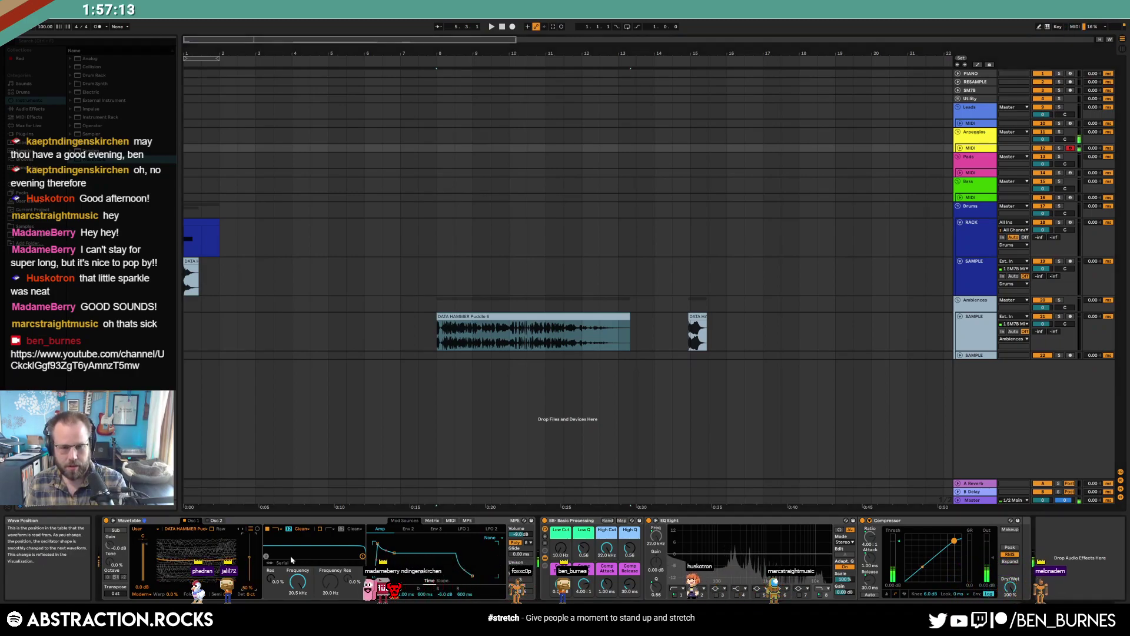
click(431, 521)
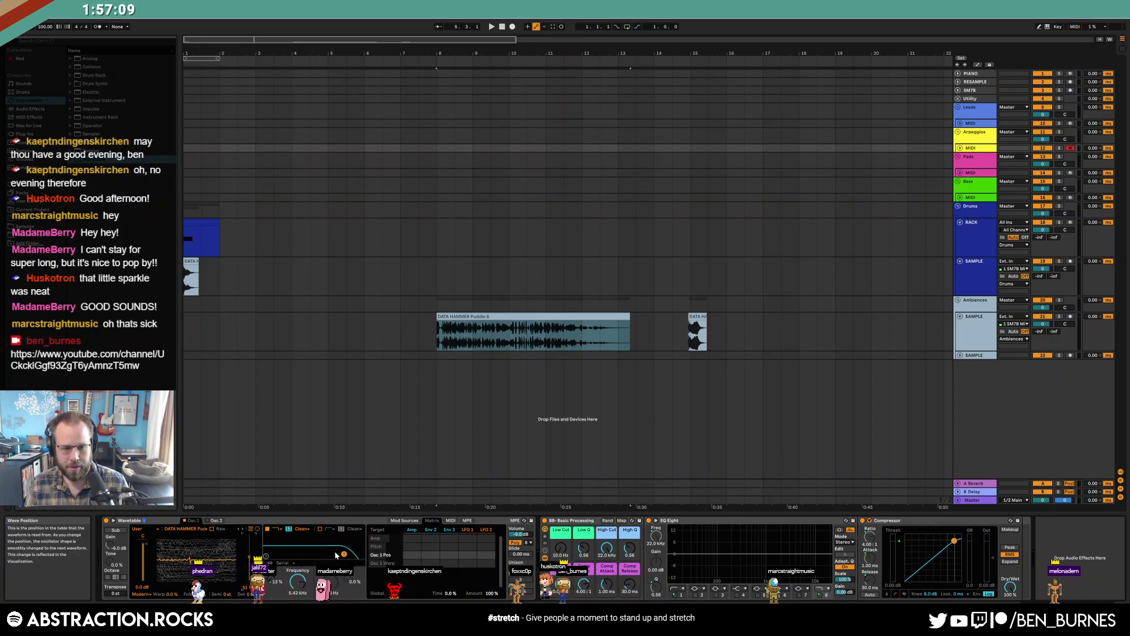
drag(468, 555, 468, 540)
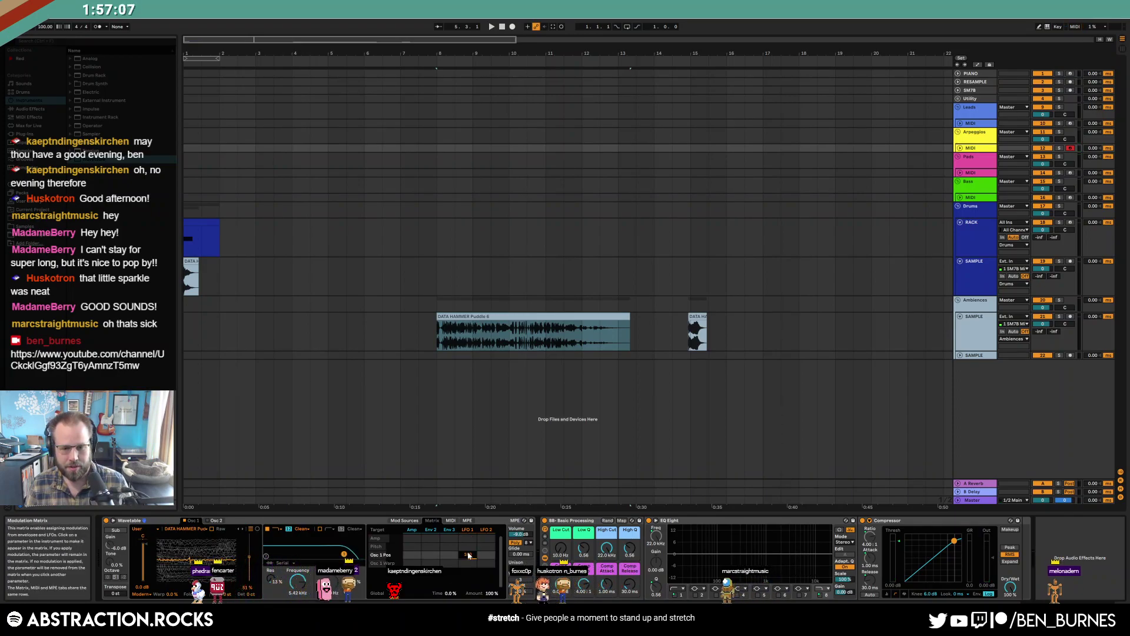
Give Wavetable's LFO 1 a stepped waveform, switch off its retrigger and raise its rate
click(404, 520)
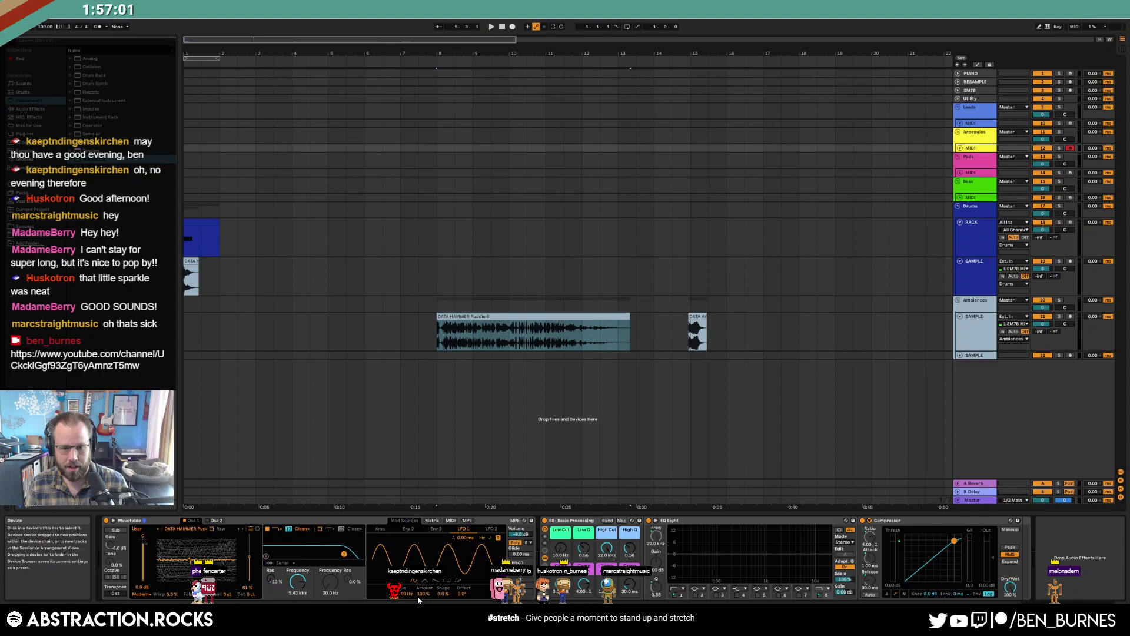
click(451, 581)
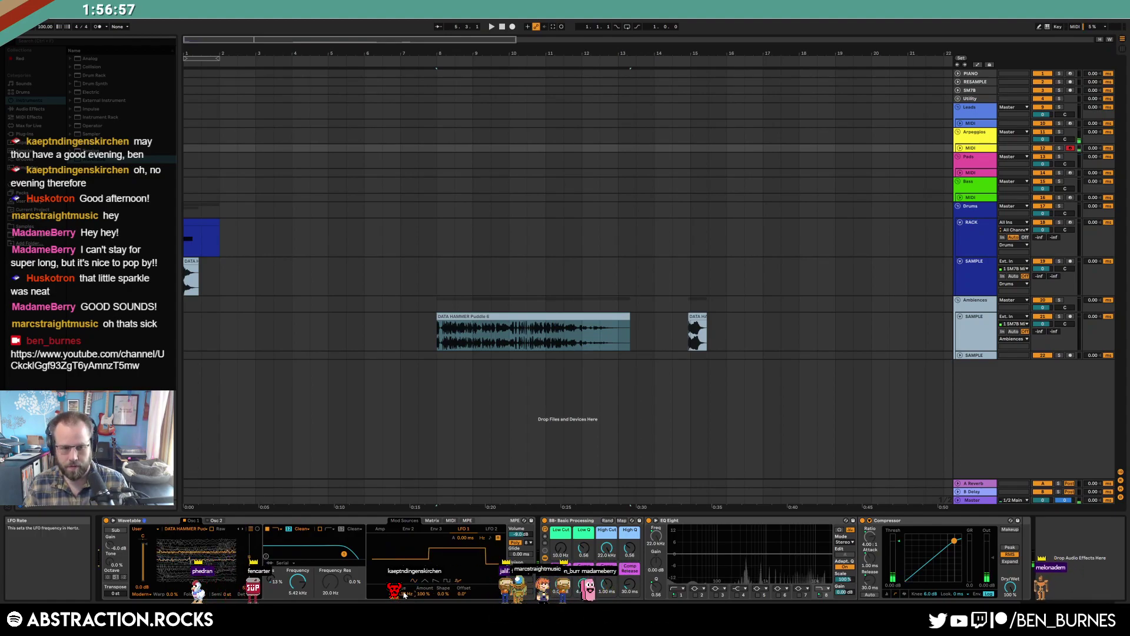
drag(405, 594, 405, 587)
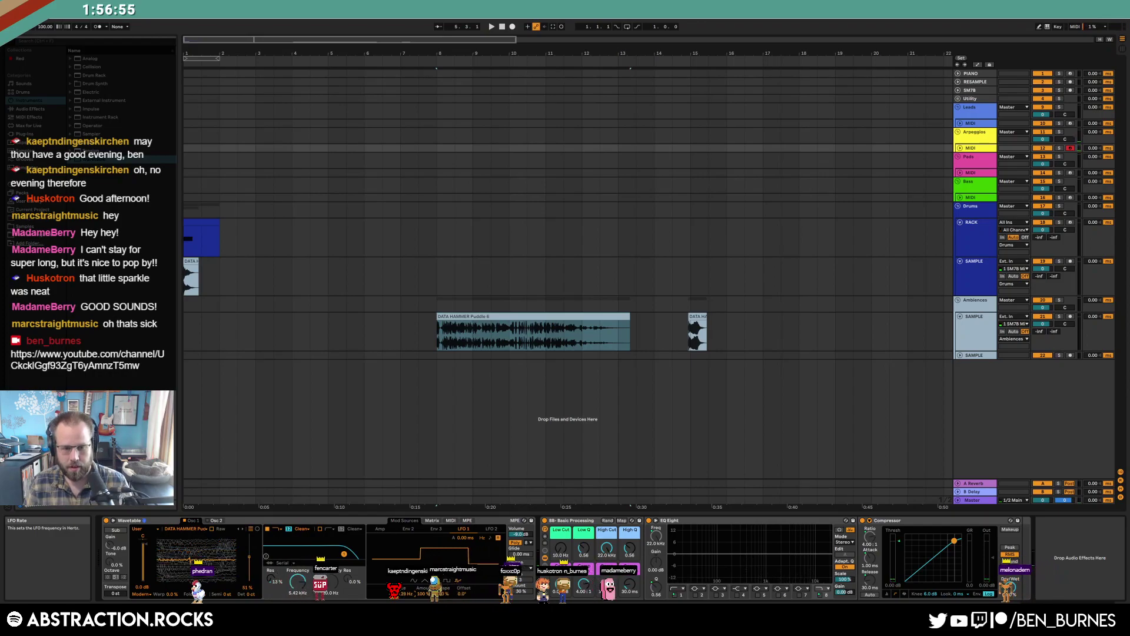
click(498, 538)
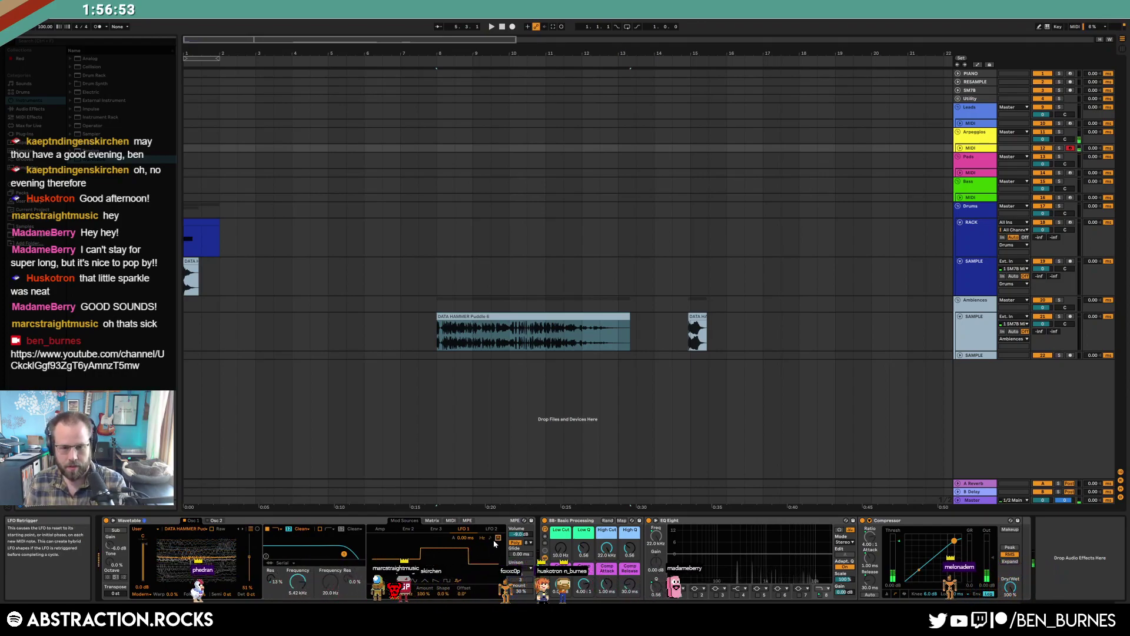
drag(407, 594, 407, 575)
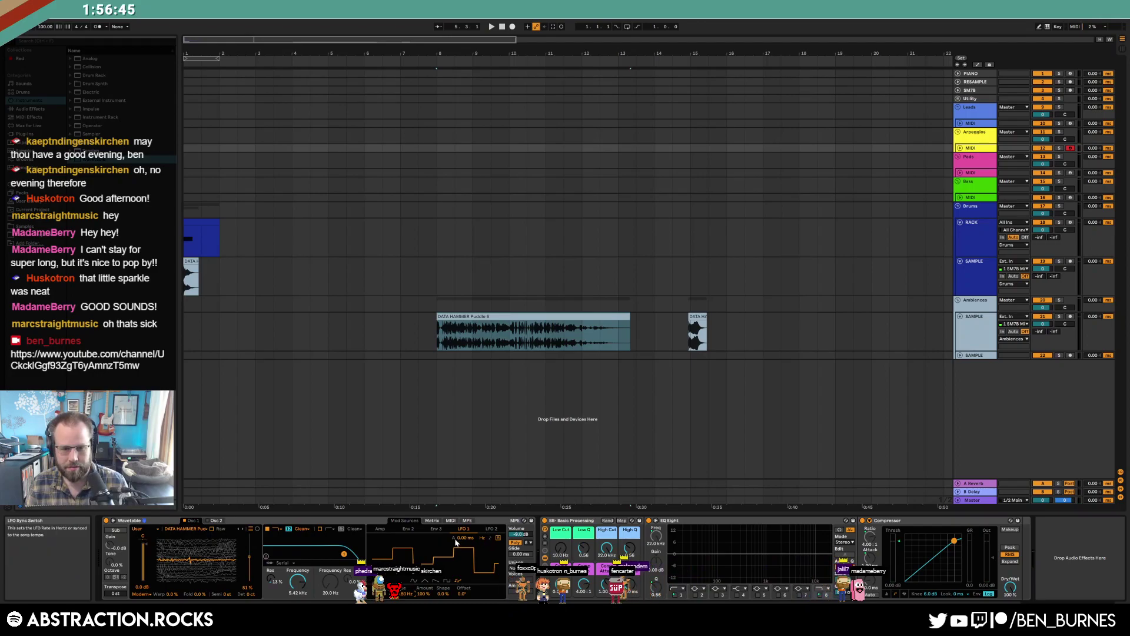
Turn on Wavetable's Osc 2 with the Basic Shapes wavetable from the Basics category
click(217, 521)
click(171, 530)
click(157, 532)
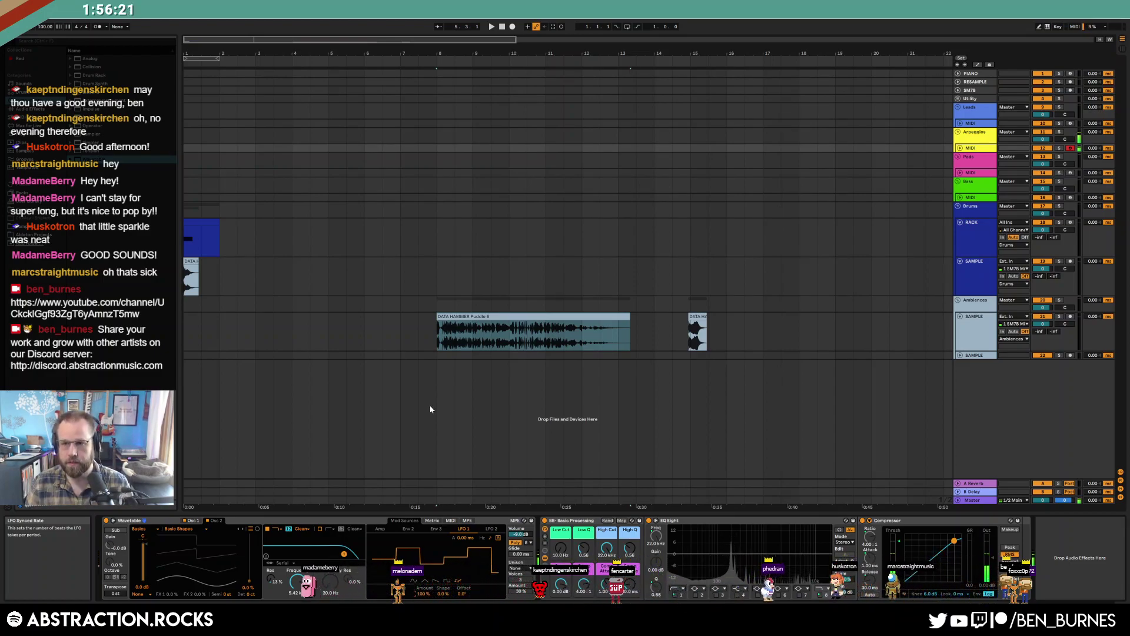
Unfold the Arpeggios MIDI track and create an empty one-bar MIDI clip at bar 1
click(968, 149)
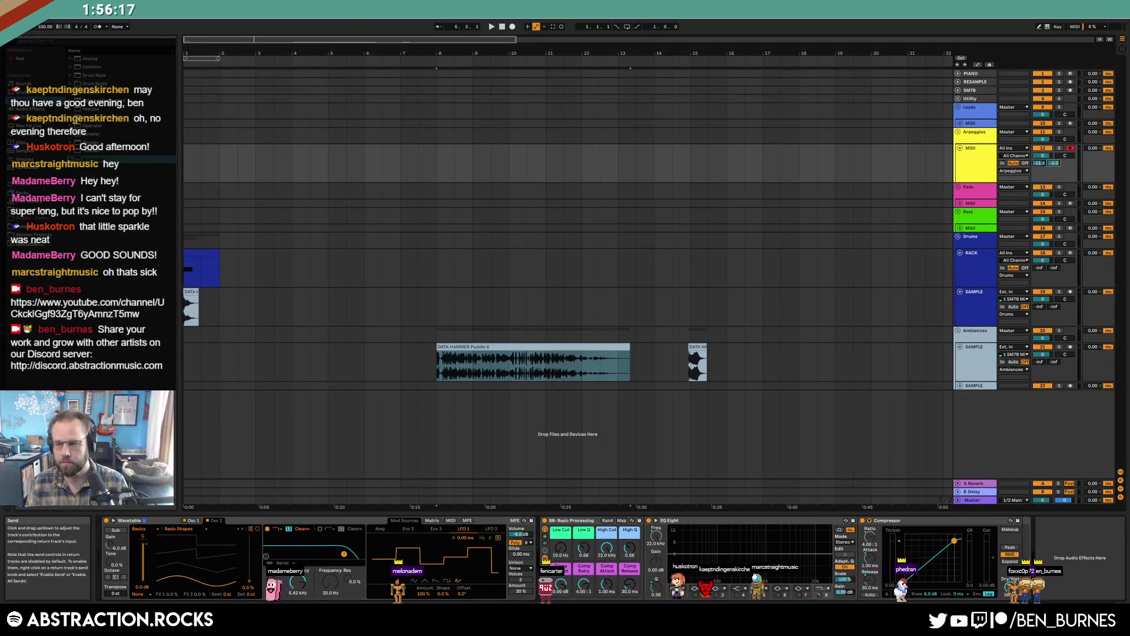
drag(187, 167, 218, 171)
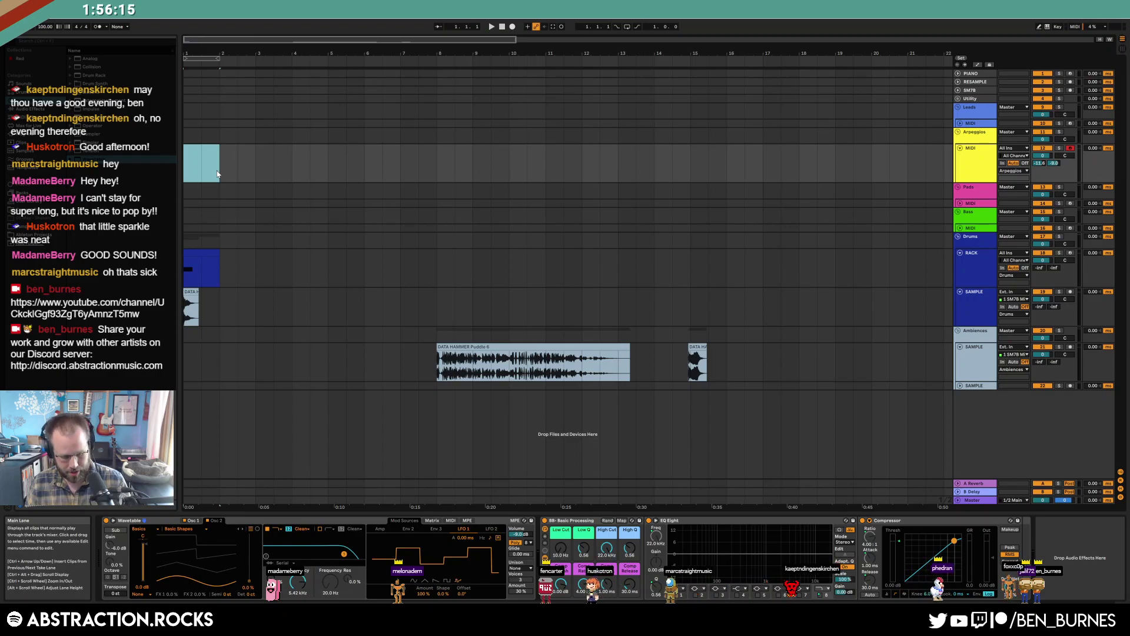
key(ctrl+shift+m)
drag(266, 451, 253, 428)
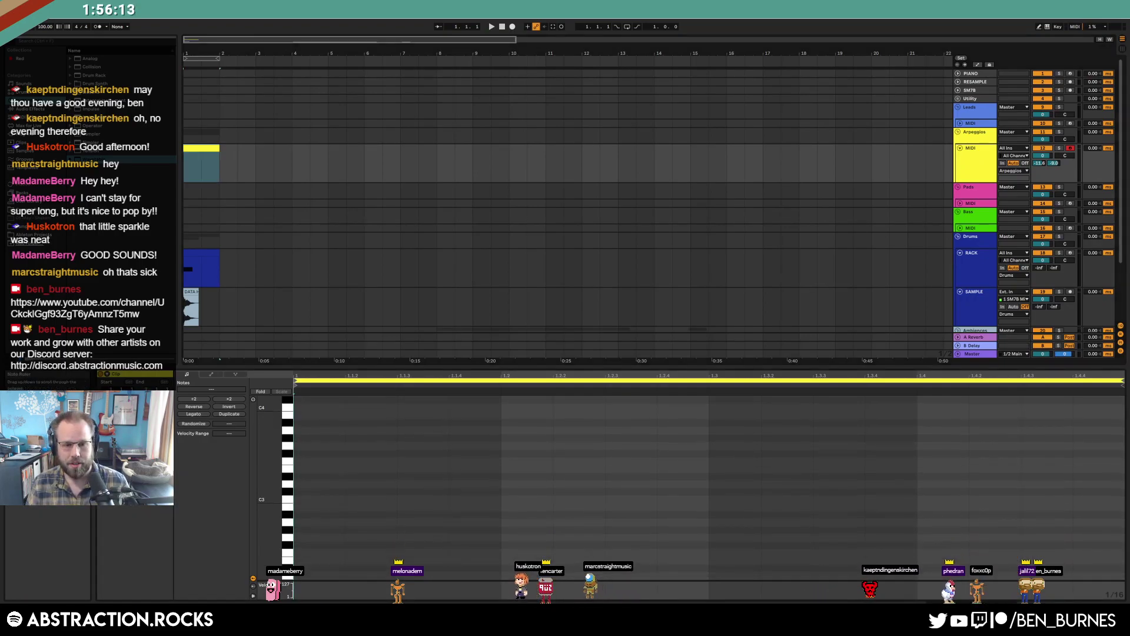
Add sixteenth notes C3 at 1.1.1, D#3 at 1.1.3, F#3 at 1.1.4 and A#3 at 1.2.2 to the arpeggio clip and play it
double_click(300, 502)
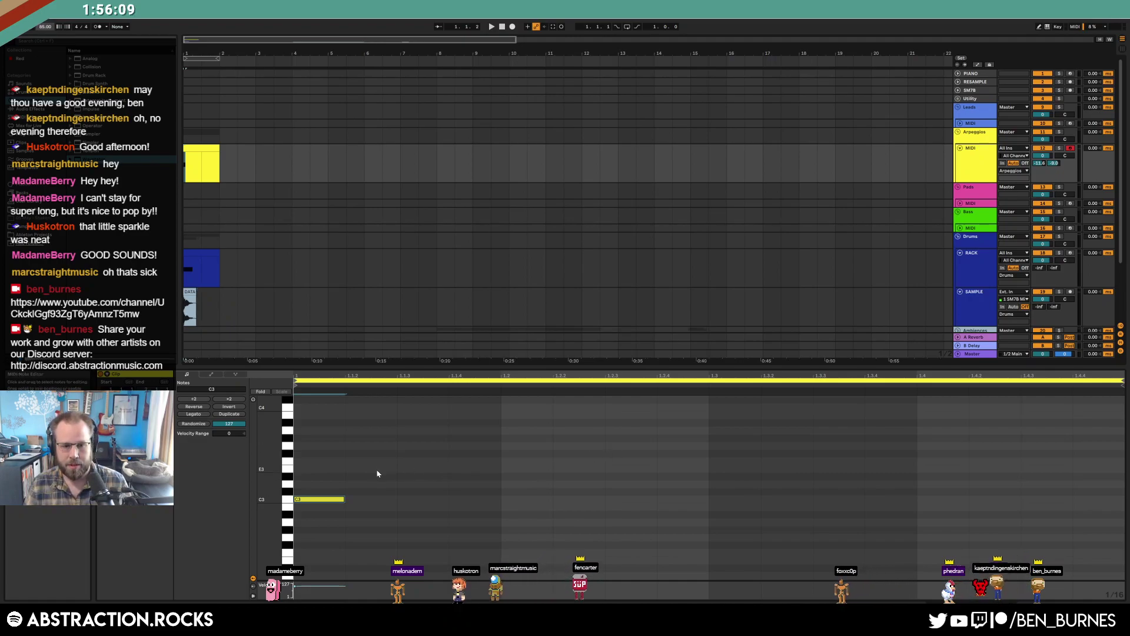
double_click(408, 477)
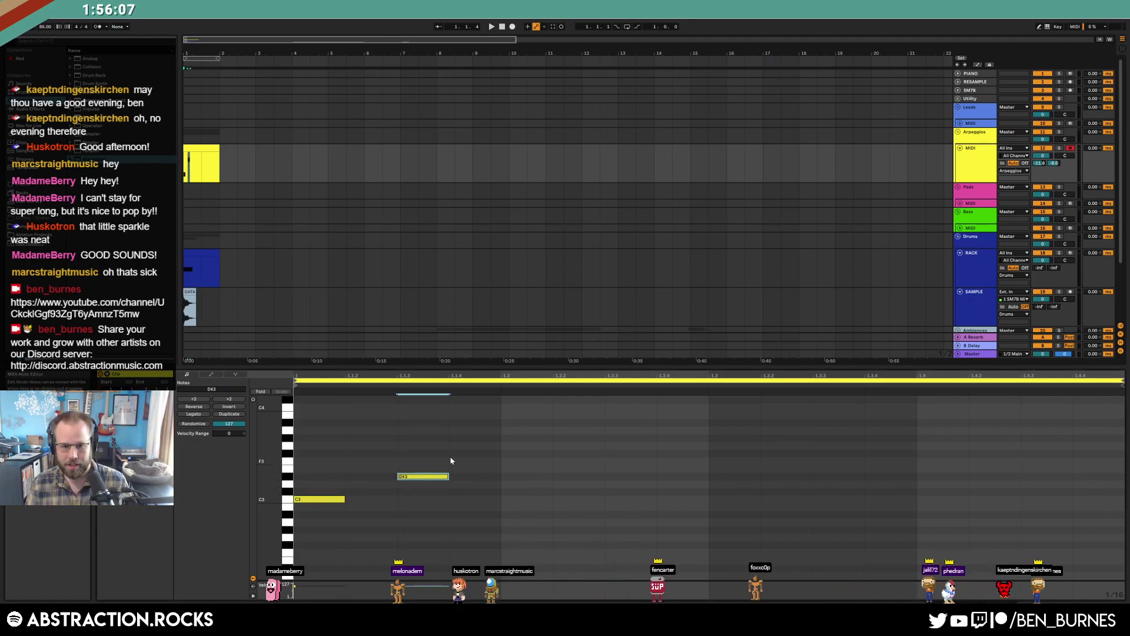
double_click(456, 453)
double_click(579, 423)
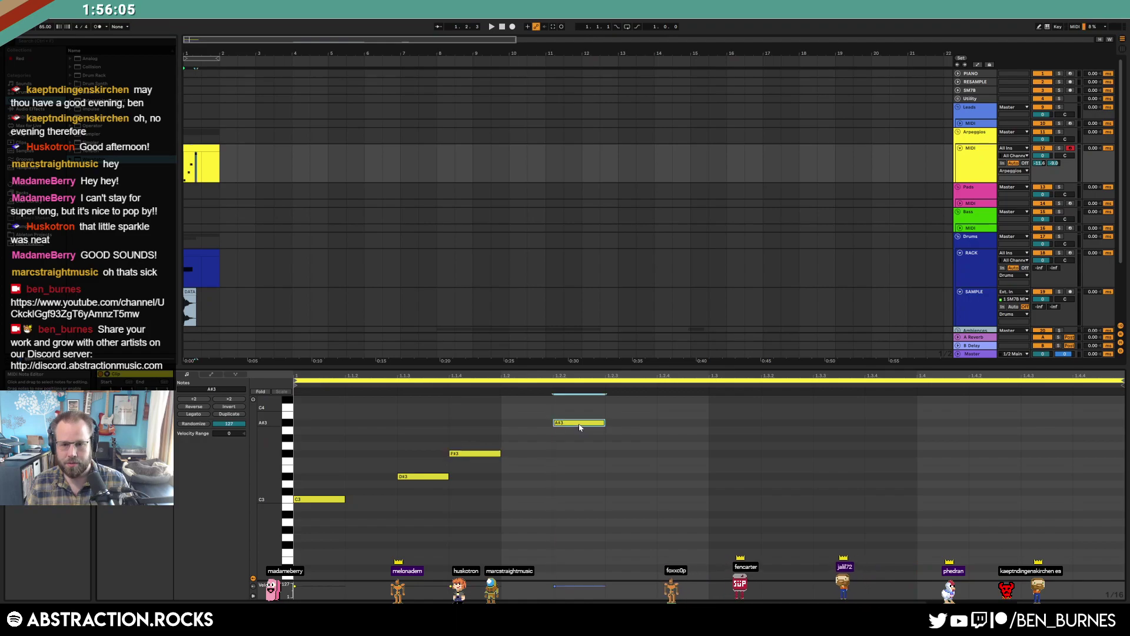
key(space)
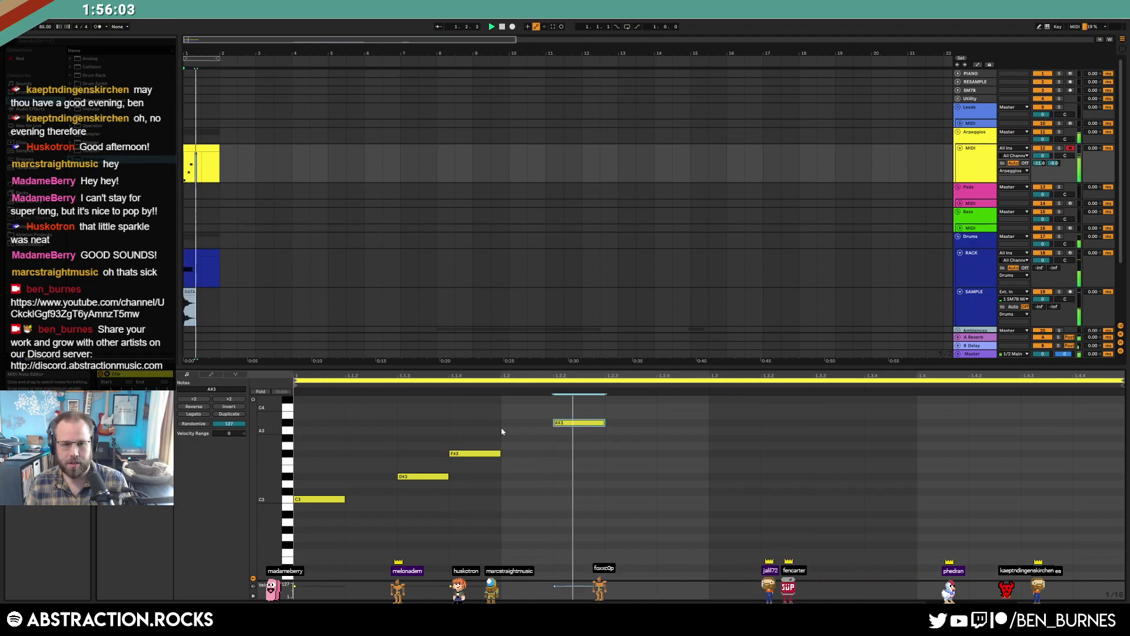
key(shift+Tab)
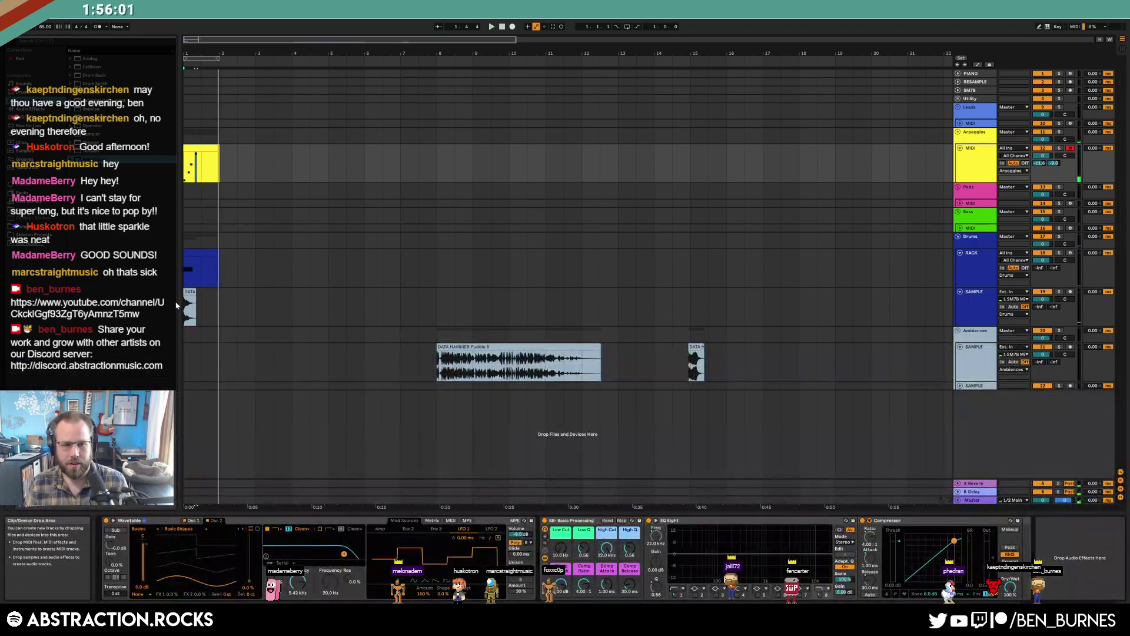
key(space)
Lower the Drums SAMPLE track's volume and raise its Low Cut to about 634 Hz, checking it in playback
click(185, 305)
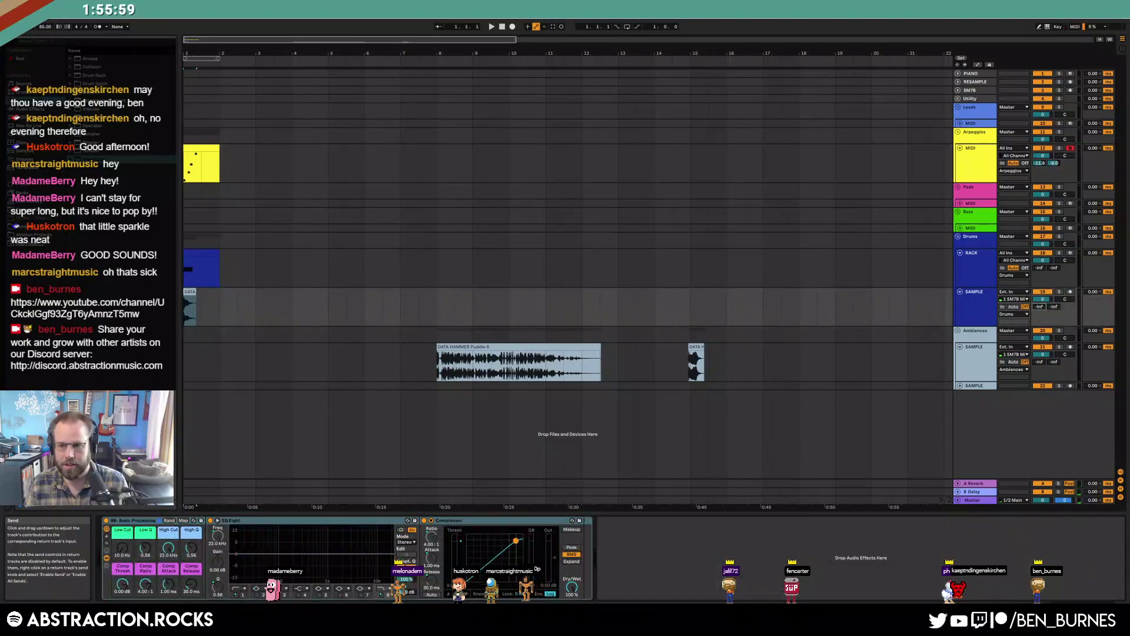
drag(1041, 301, 1040, 313)
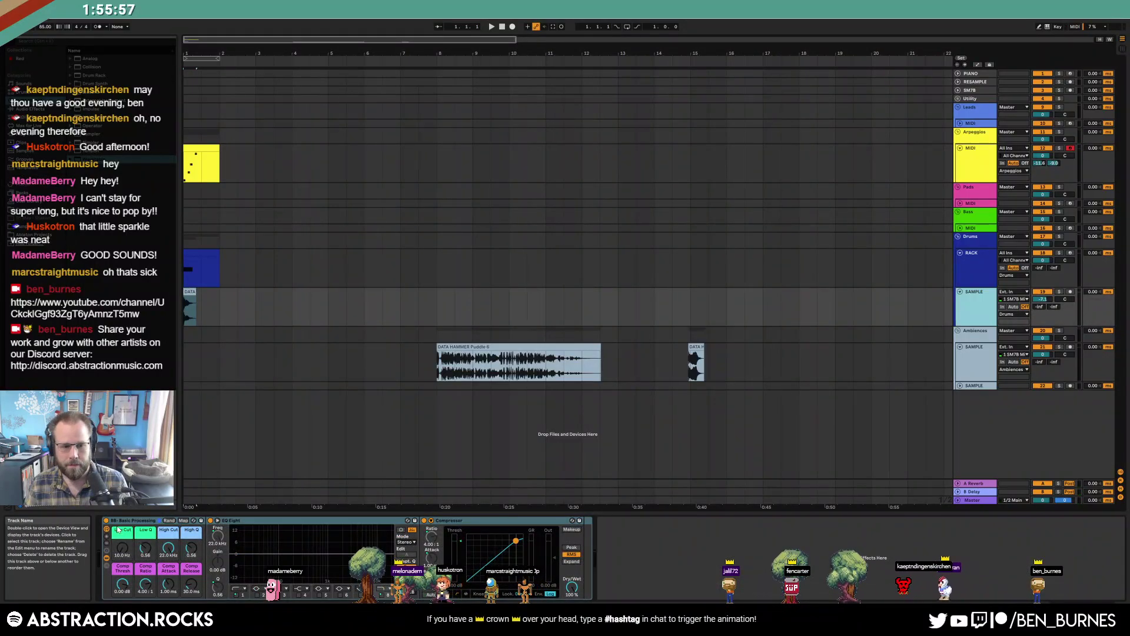
drag(122, 548, 123, 506)
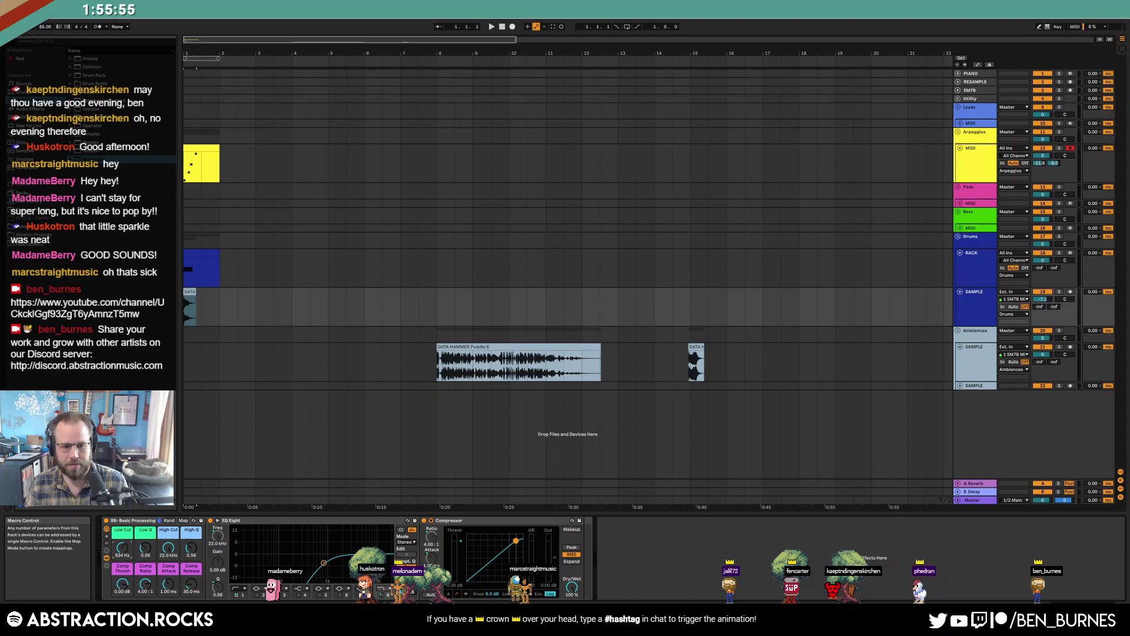
key(space)
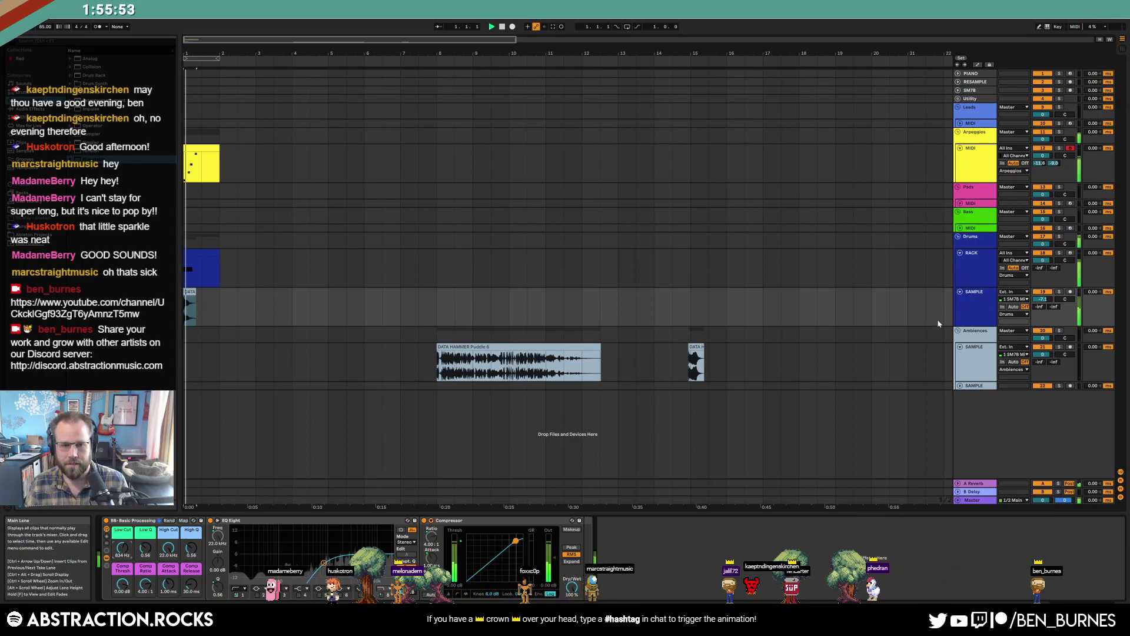
Copy the arpeggio clip to six beats after the start of the original and change the time signature to 6/4
click(209, 155)
drag(209, 155, 257, 151)
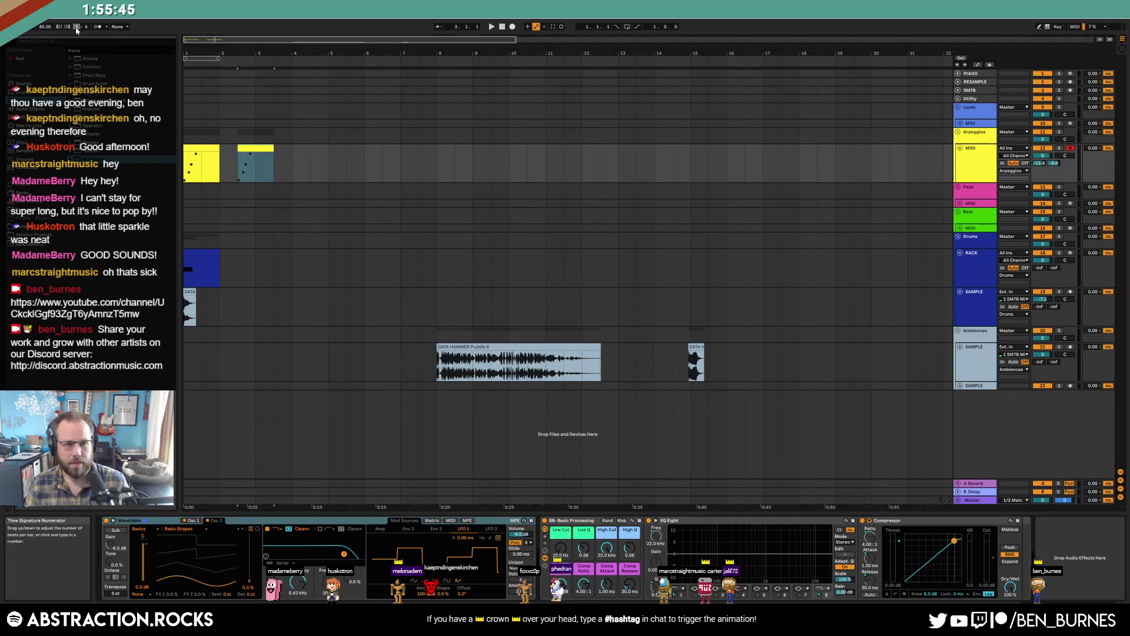
click(339, 193)
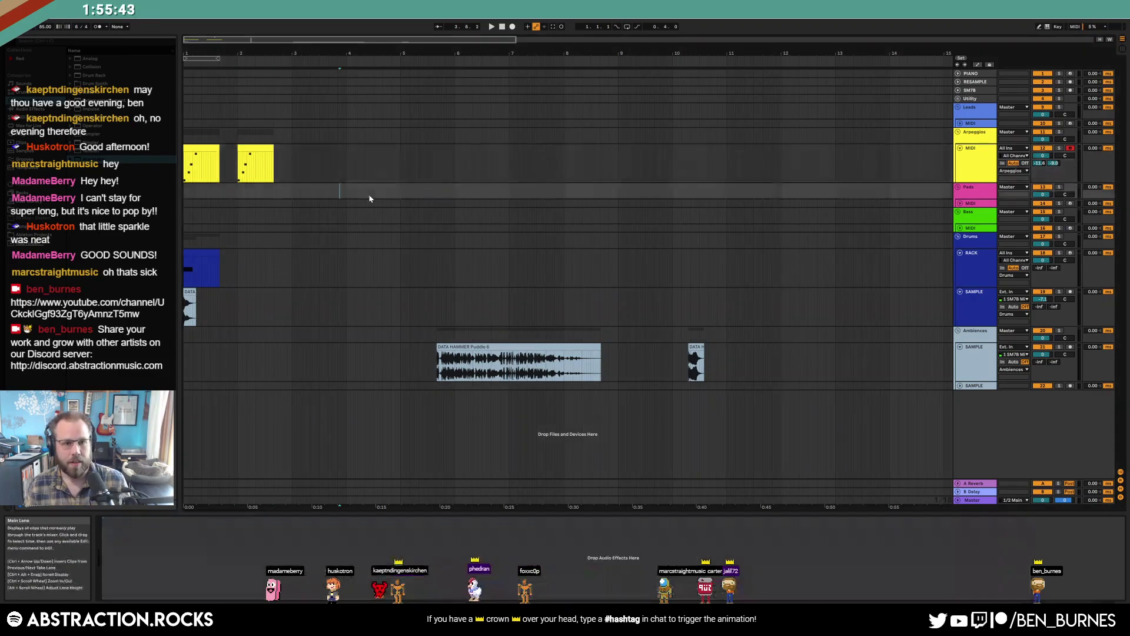
Raise the last note of the copied arpeggio clip from A#3 to C4
double_click(256, 148)
key(Up)
key(Up)
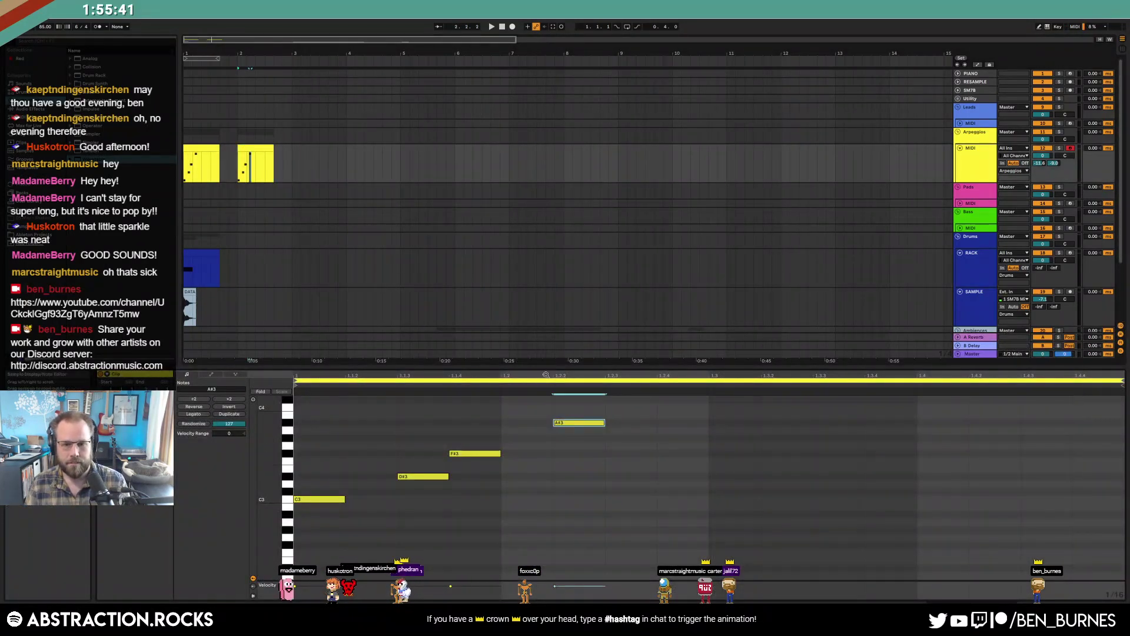
Loop the first two bars and raise the Drums SAMPLE track's B Delay send during playback
drag(291, 164, 177, 165)
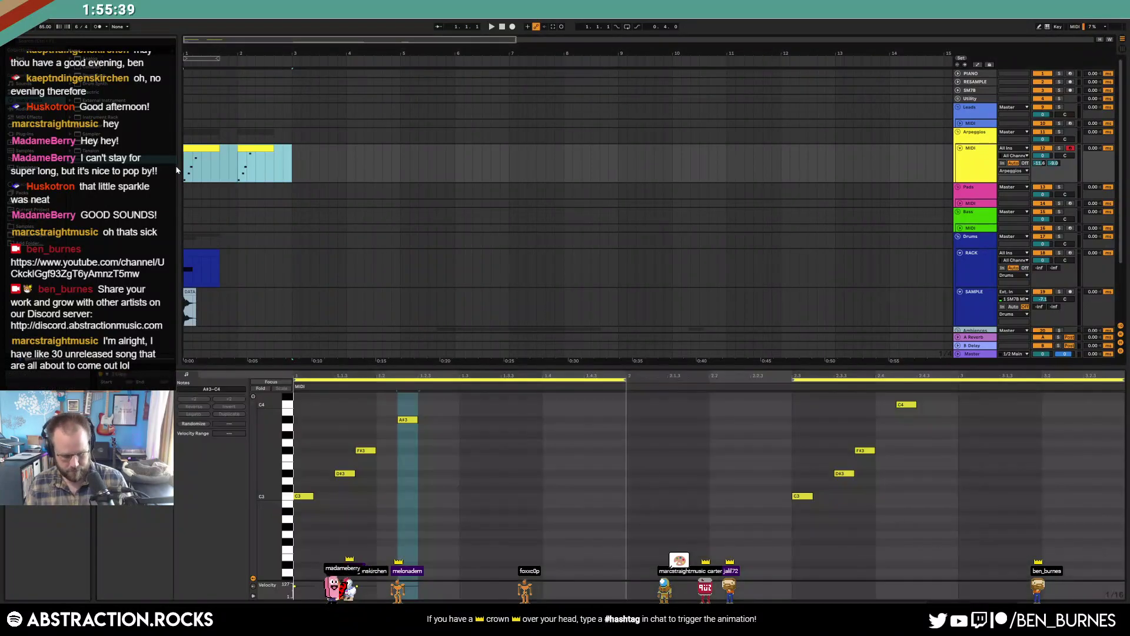
key(ctrl+l)
key(space)
drag(1054, 307, 1054, 287)
key(shift+Tab)
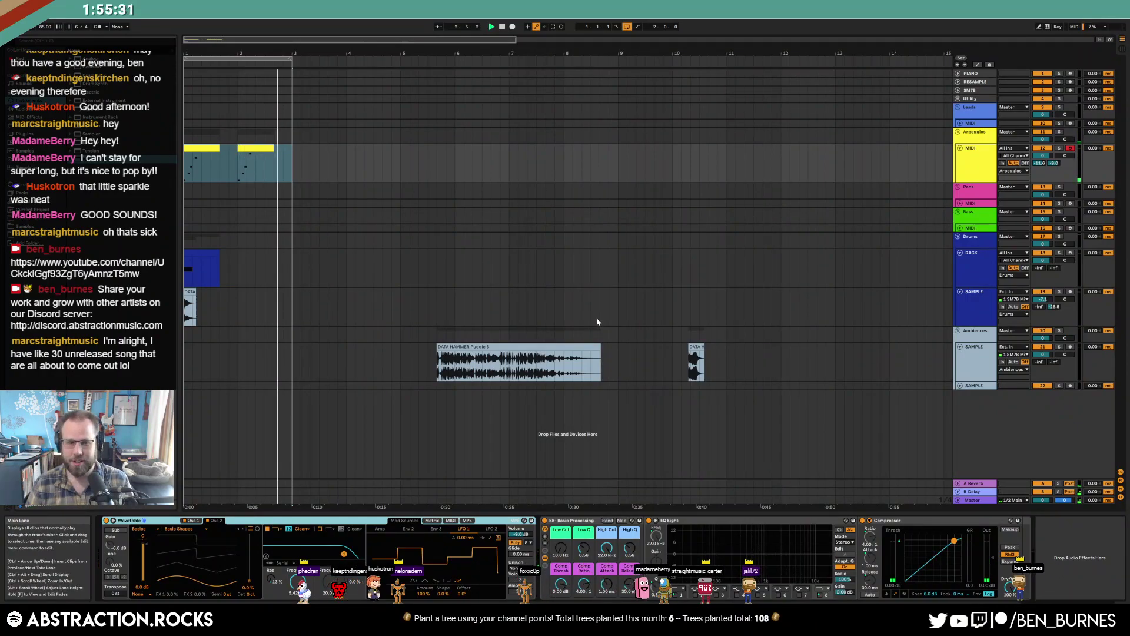
Extend the kick clip on the Drums RACK track to the end of bar 2
click(274, 241)
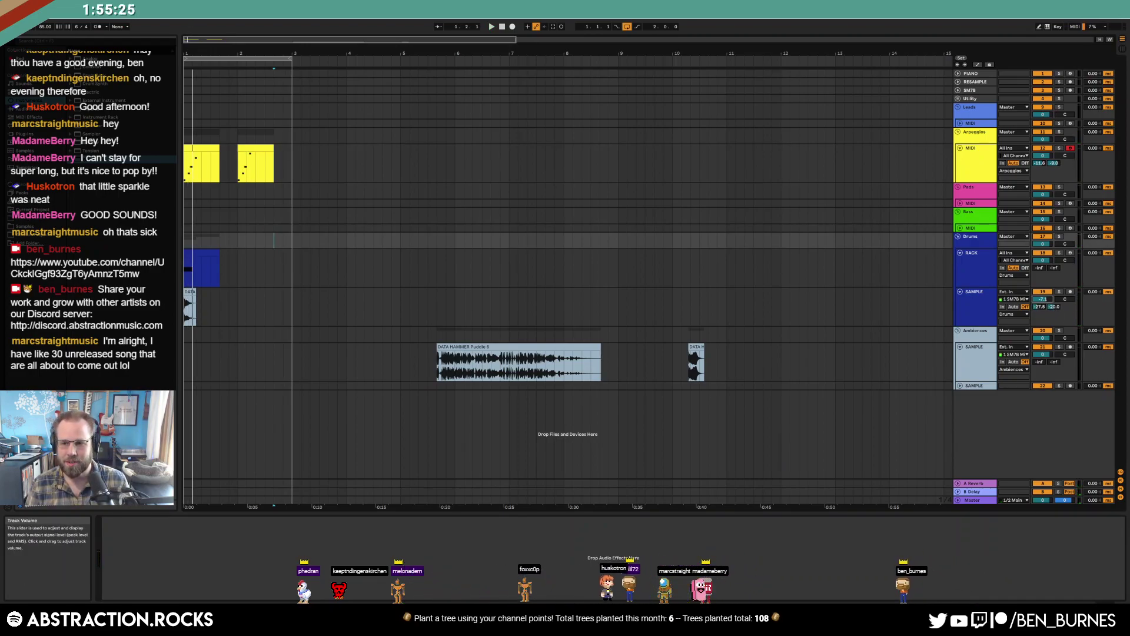
click(986, 270)
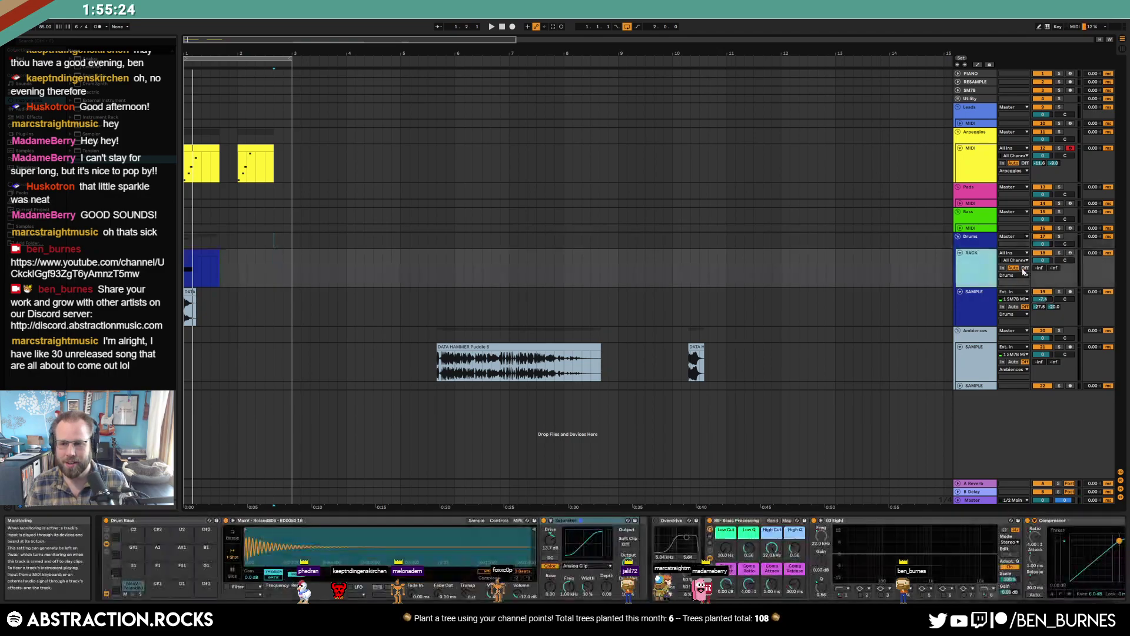
click(208, 254)
drag(219, 259, 284, 257)
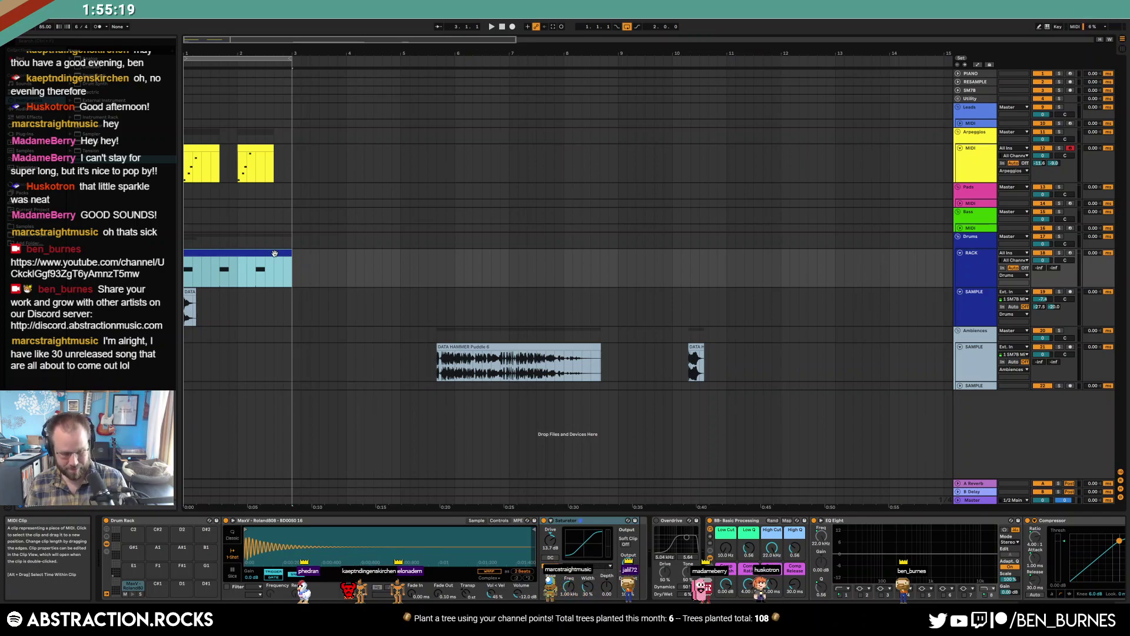
Move the second kick note to the start of bar 2, delete the third kick, and check the loop in playback
double_click(274, 253)
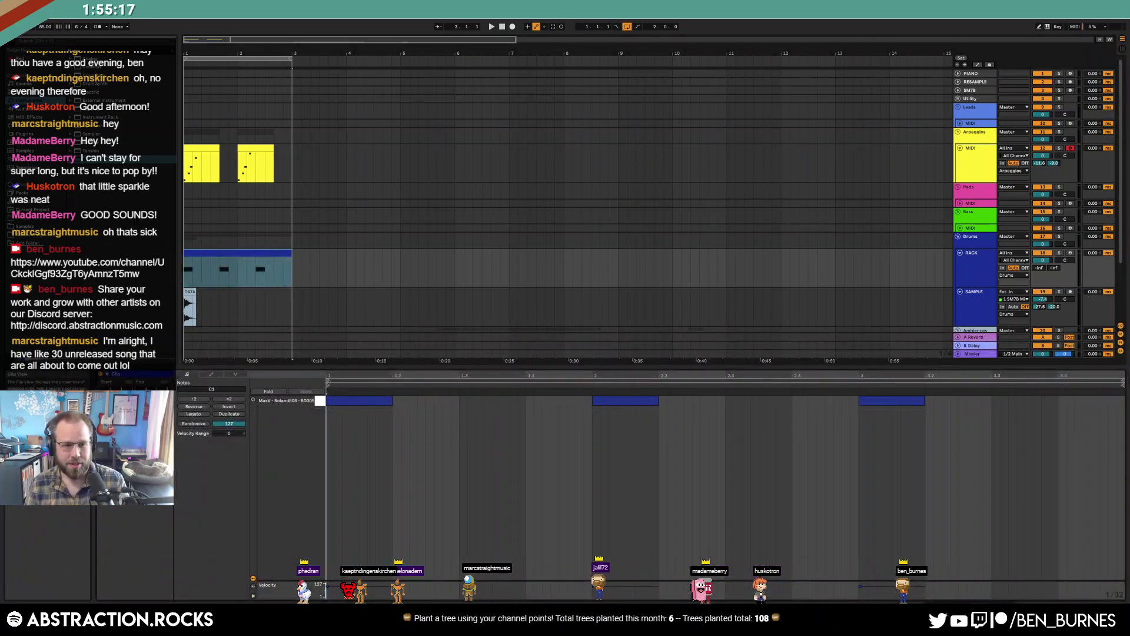
drag(640, 402, 748, 410)
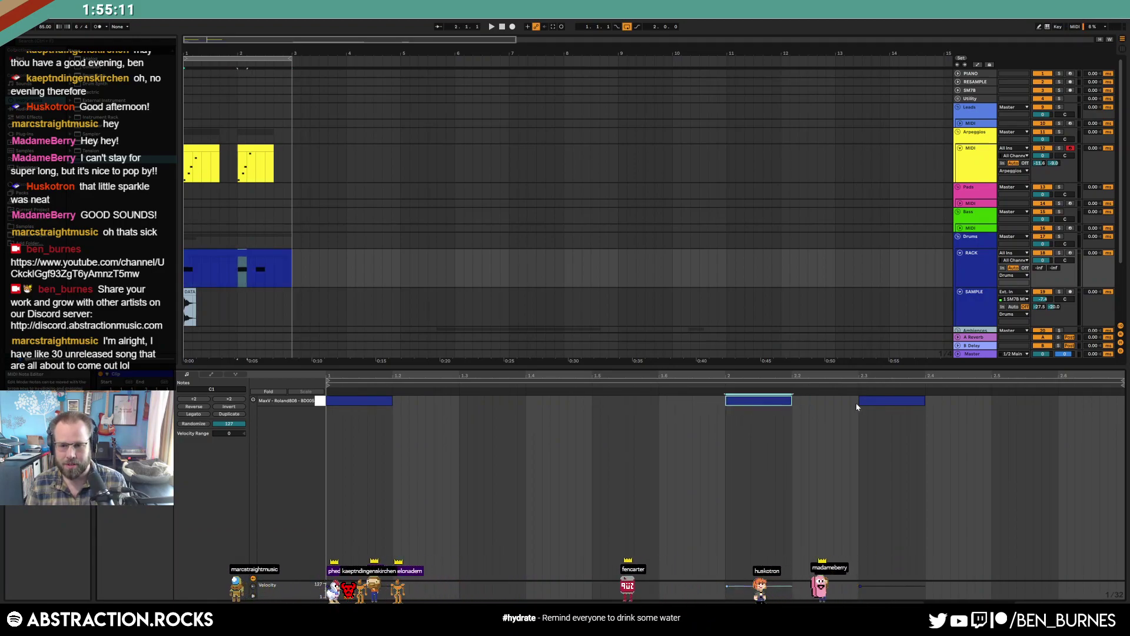
double_click(875, 403)
key(shift+Tab)
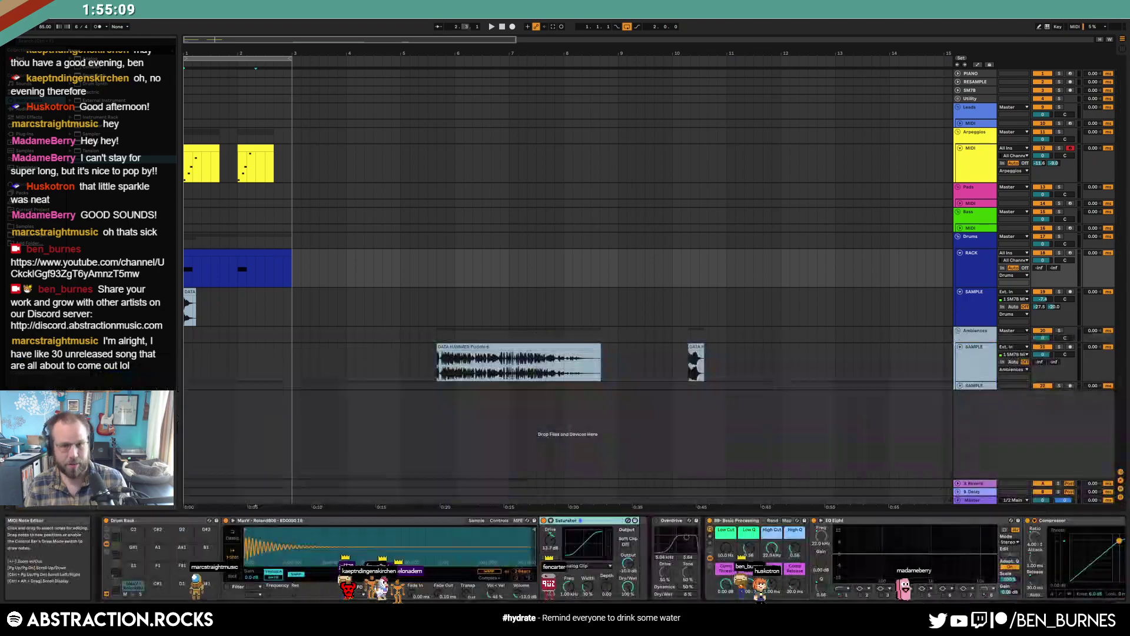
click(501, 28)
key(space)
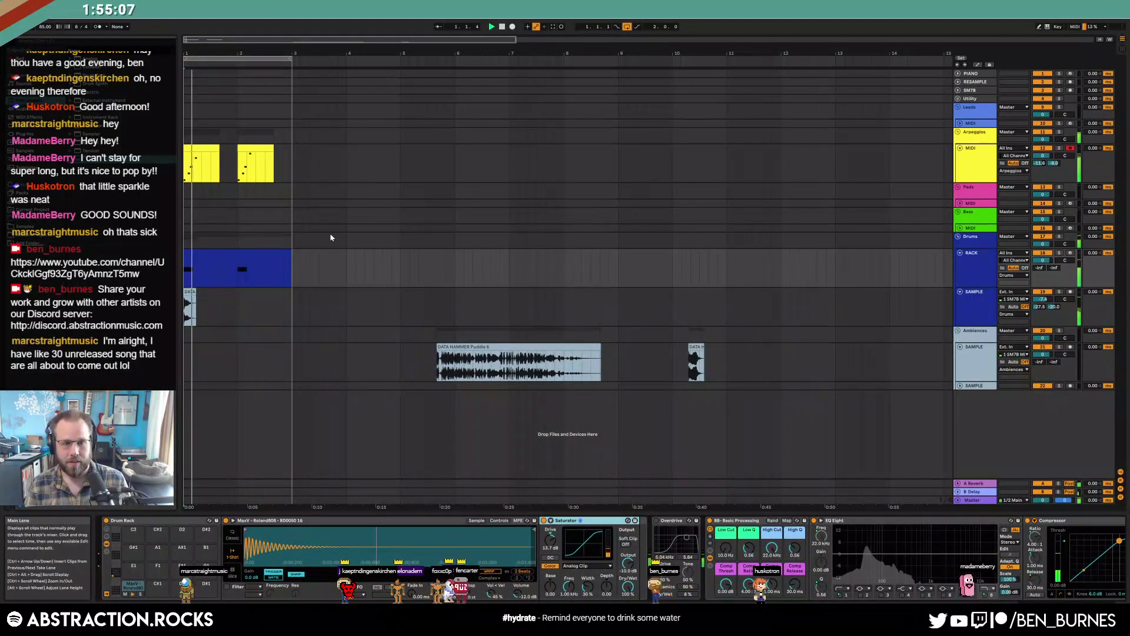
click(973, 275)
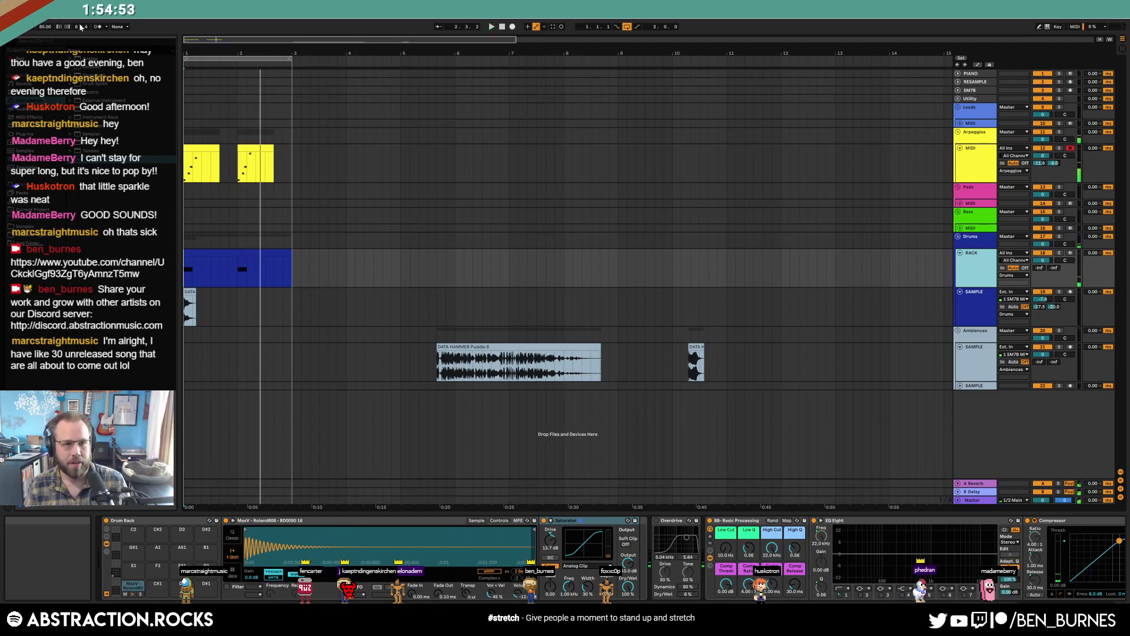
Change the time signature to 4/4 and tap in a tempo of about 120.19 BPM
click(27, 33)
click(27, 33)
click(27, 33)
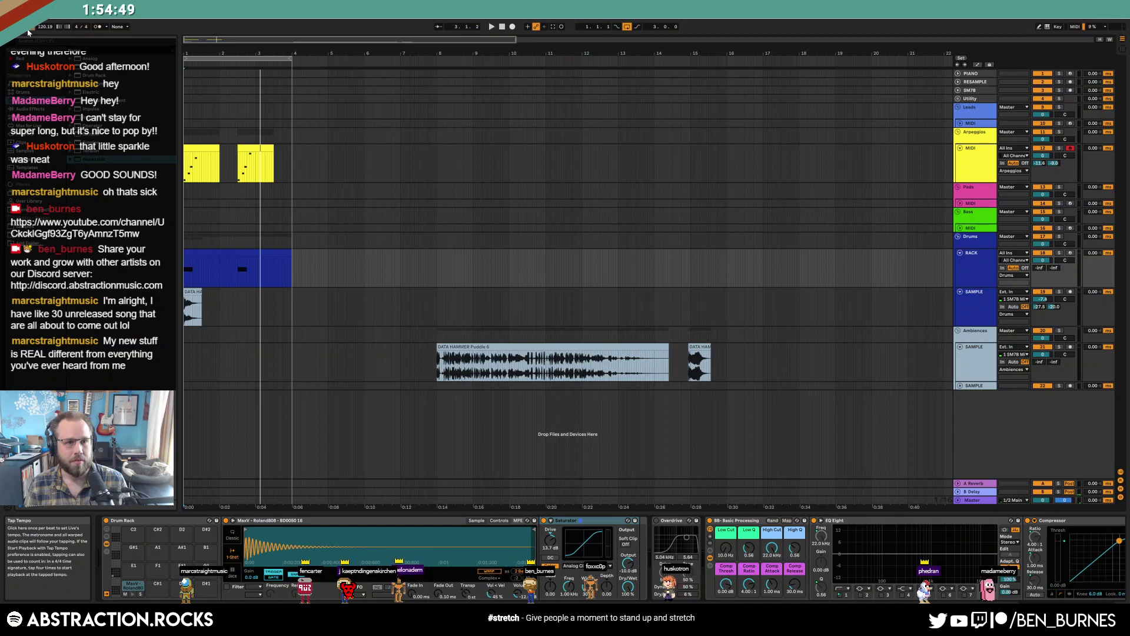
click(28, 32)
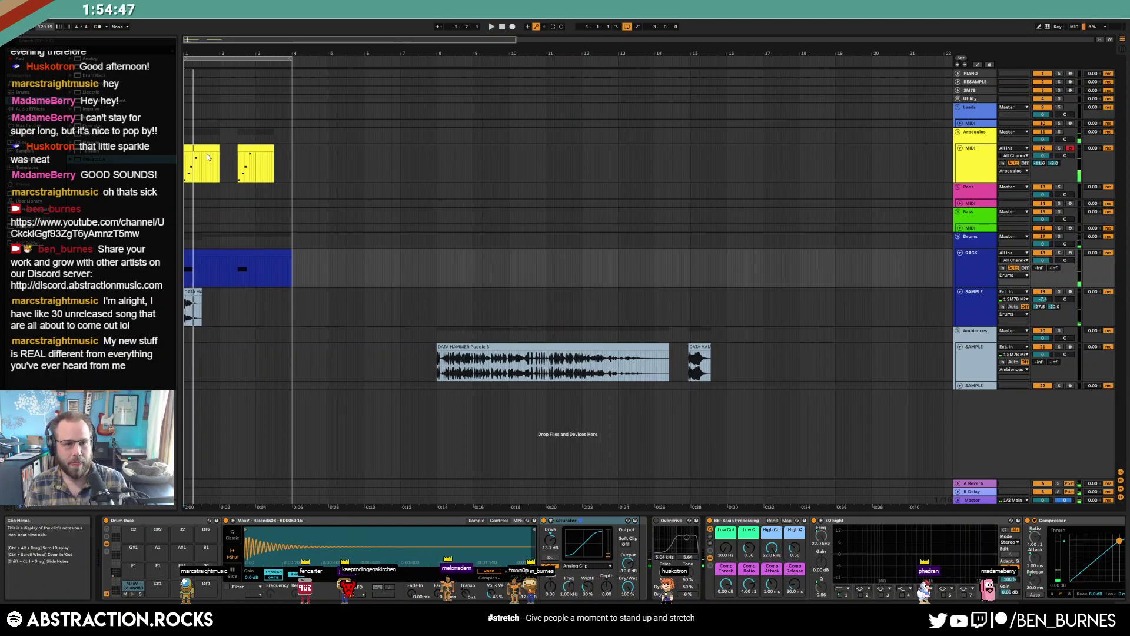
Stretch all notes of the first arpeggio clip so that the last note starts on beat 3
double_click(207, 154)
drag(418, 408, 626, 509)
drag(586, 409, 362, 509)
key(ctrl+a)
drag(552, 390, 710, 390)
Replace the second arpeggio clip with a copy of the first and raise its last note from A#3 to C4
click(205, 150)
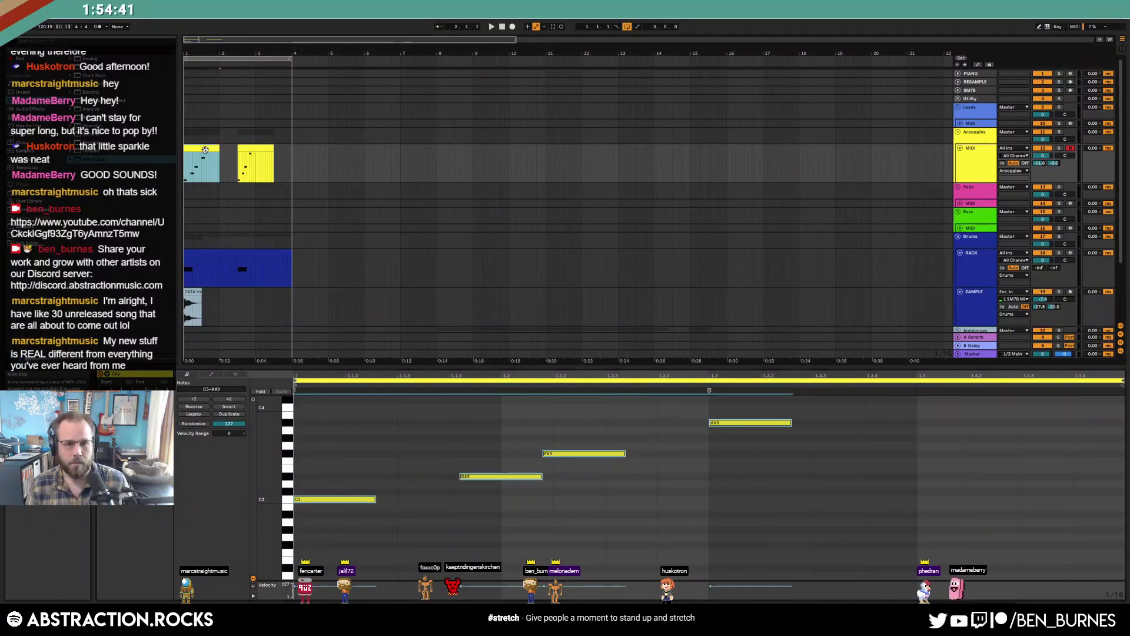
click(246, 150)
click(713, 424)
key(Up)
key(Up)
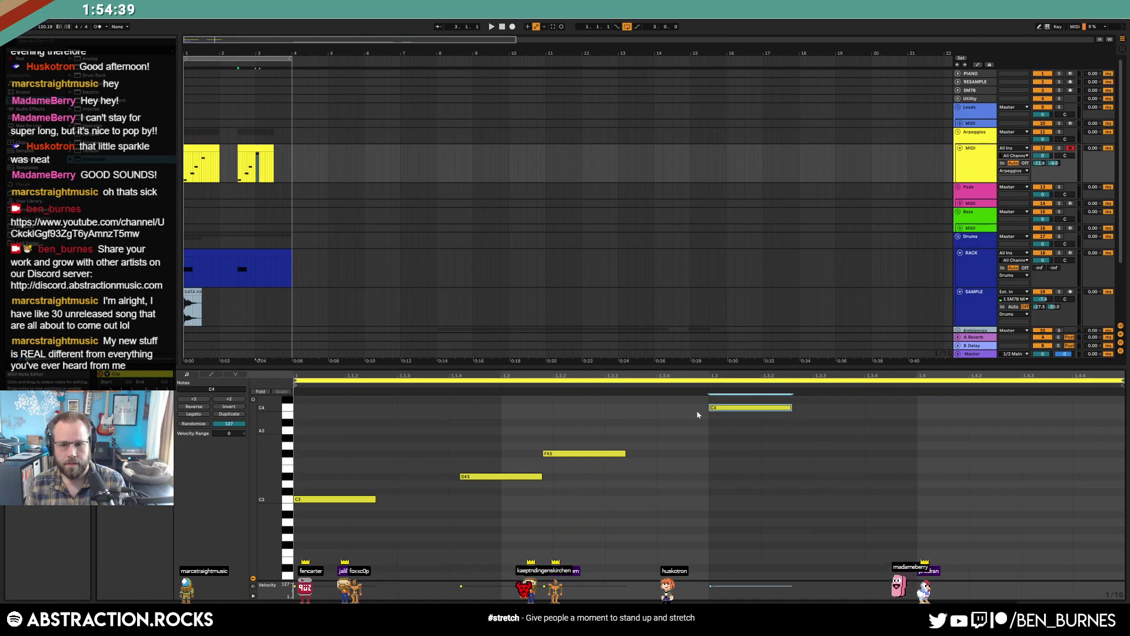
Move the second arpeggio clip to the start of bar 3 and extend the loop to six bars
drag(253, 149, 272, 149)
drag(289, 58, 403, 69)
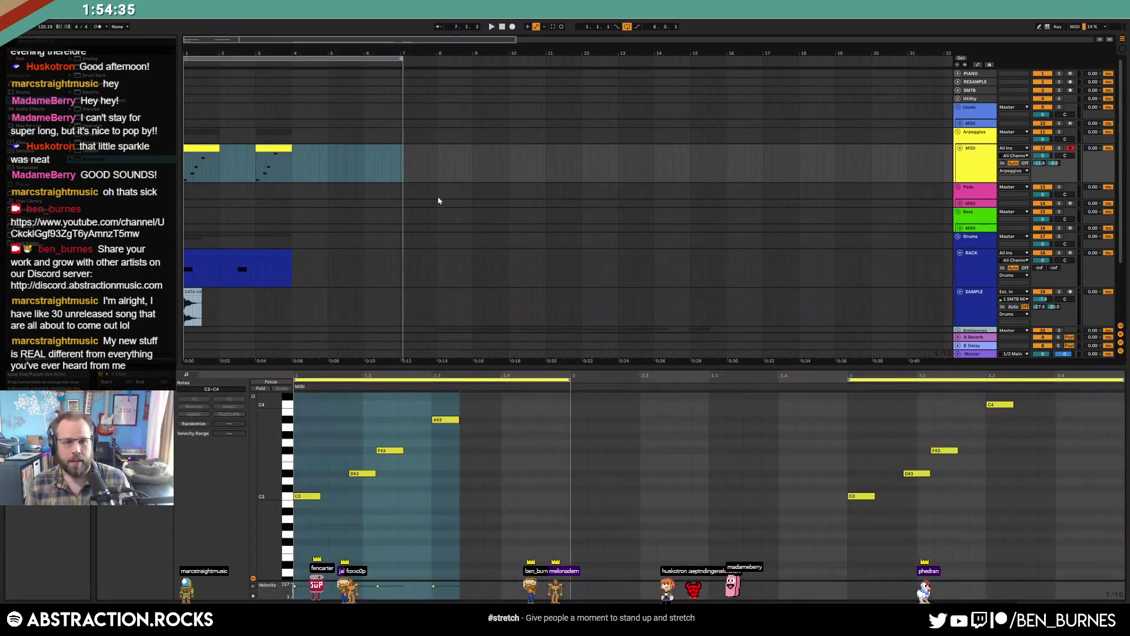
key(shift+Tab)
Move the second kick note in the RACK clip to the start of bar 3
double_click(287, 252)
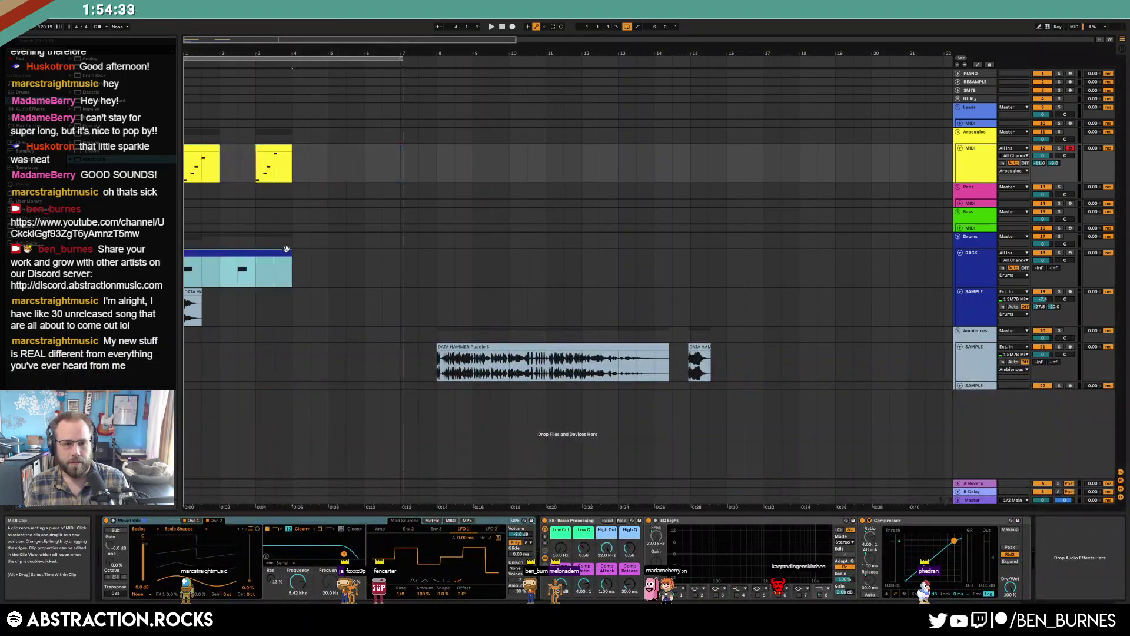
drag(692, 436, 760, 401)
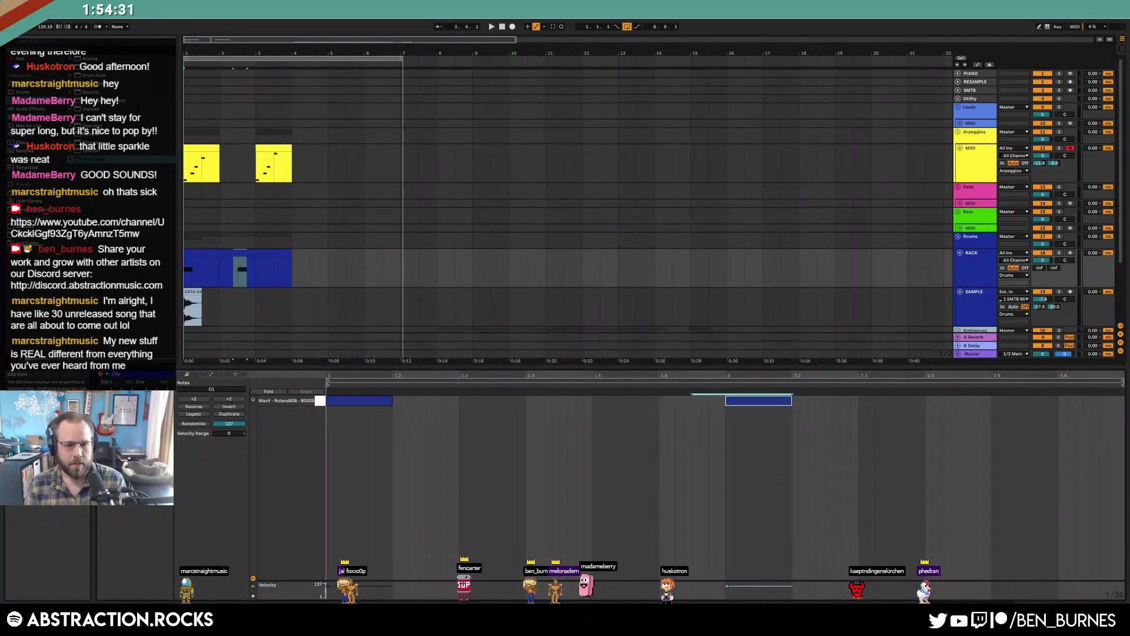
drag(107, 428, 107, 434)
drag(734, 424, 772, 398)
key(Right)
key(Right)
key(Right)
key(Right)
key(Right)
key(Right)
key(Right)
key(Right)
key(Right)
key(Right)
key(Right)
key(Right)
key(Right)
key(Right)
key(Right)
key(Right)
key(Right)
key(Left)
Extend the kick clip to the end of bar 4, shorten the loop to four bars, and play it back
drag(288, 254, 322, 253)
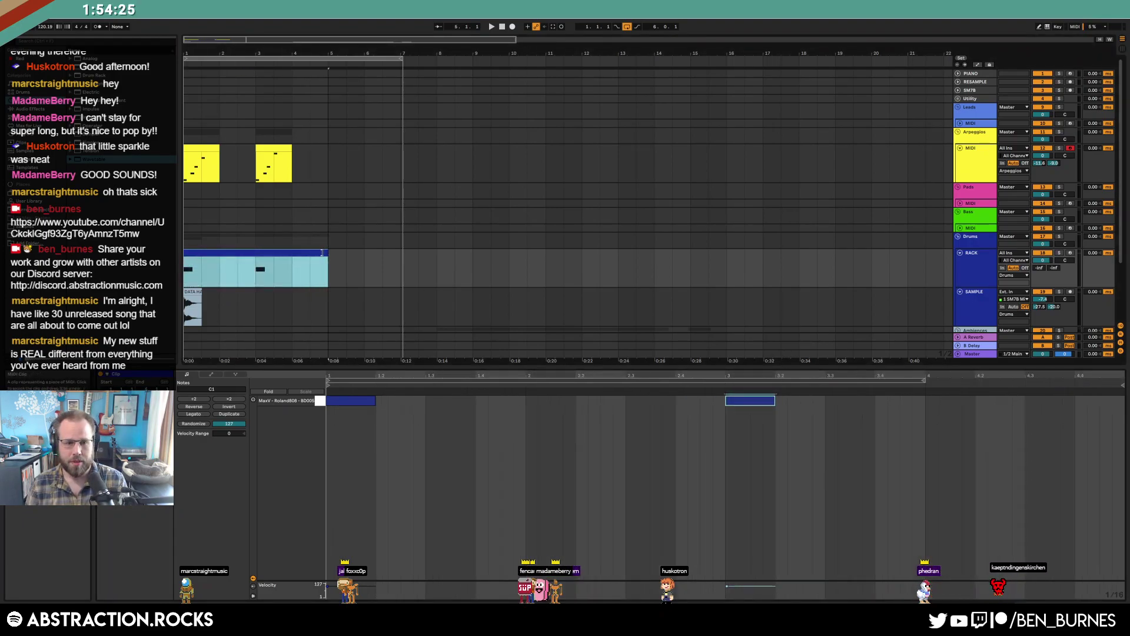
drag(401, 61, 331, 66)
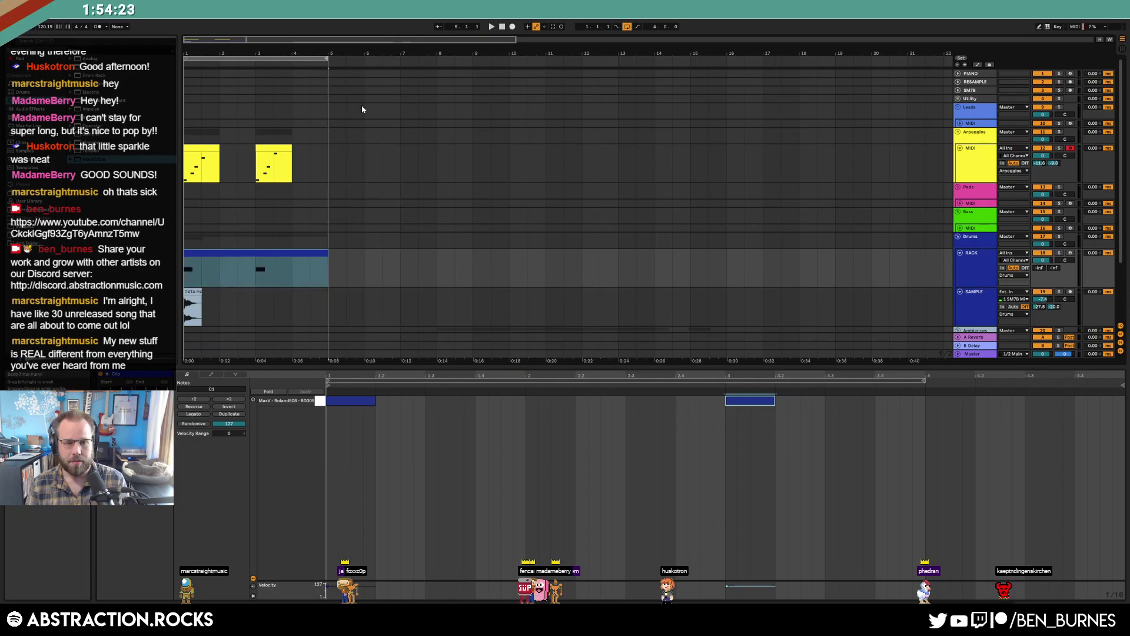
key(shift+Tab)
click(503, 27)
key(space)
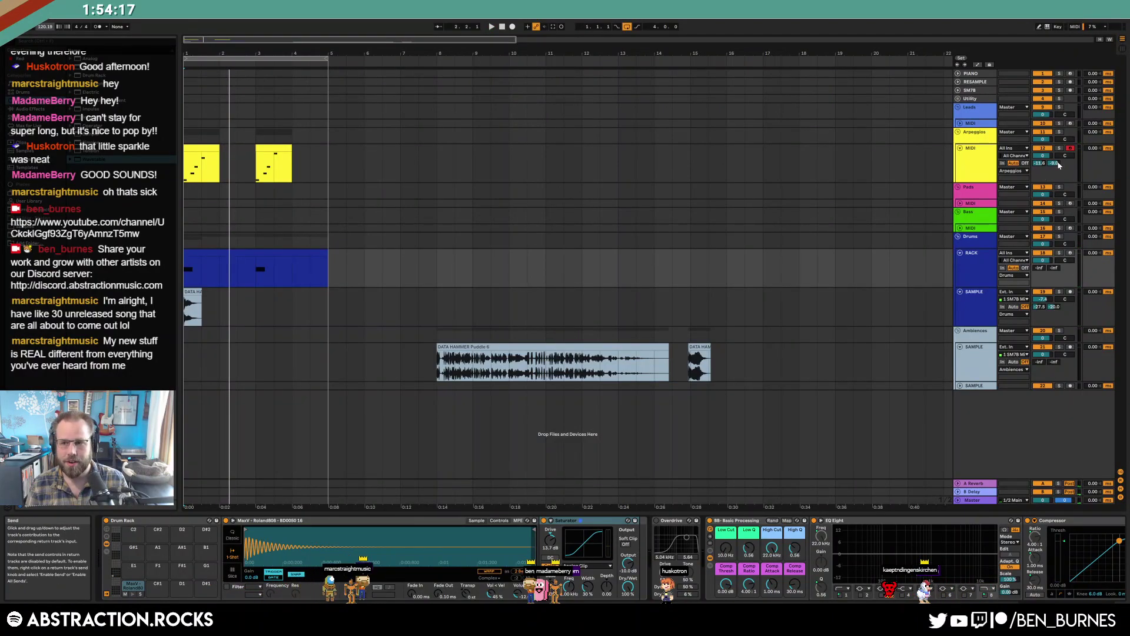
Change the right channel's delay time on the B Delay return to 2 sixteenths and check it in playback
click(973, 500)
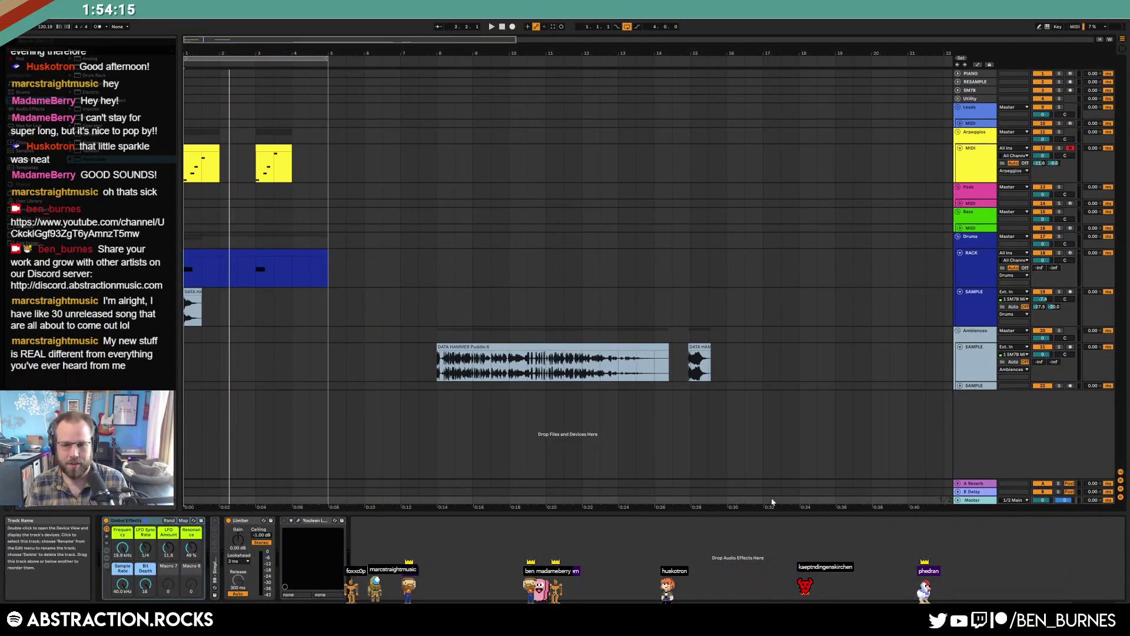
click(973, 492)
click(151, 543)
key(space)
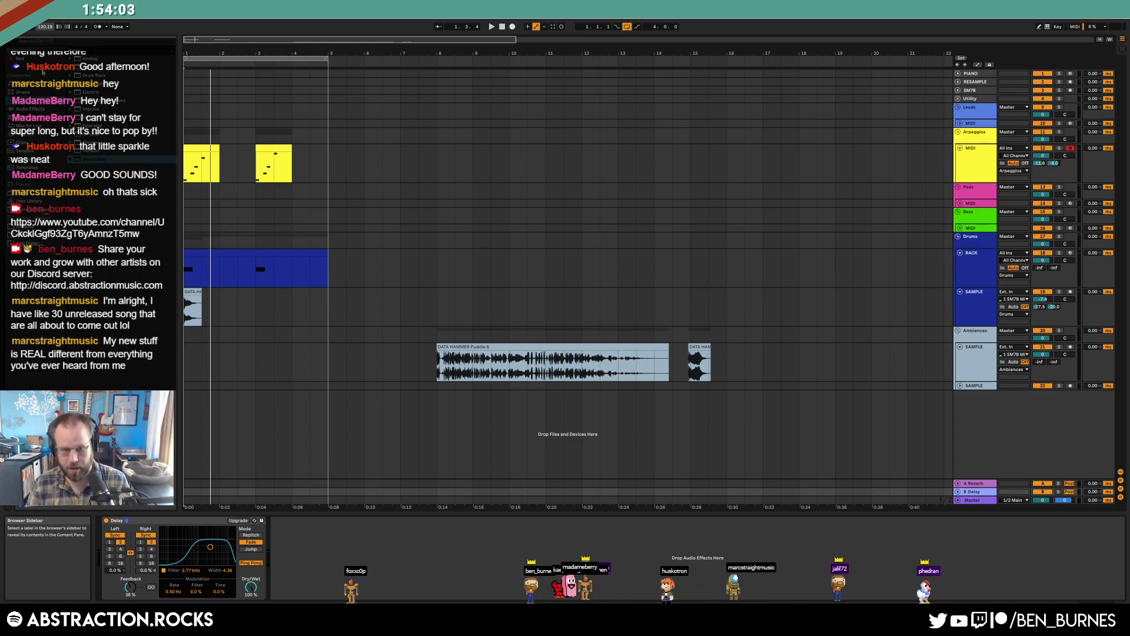
Set the tempo to 138 BPM and play the loop
key(space)
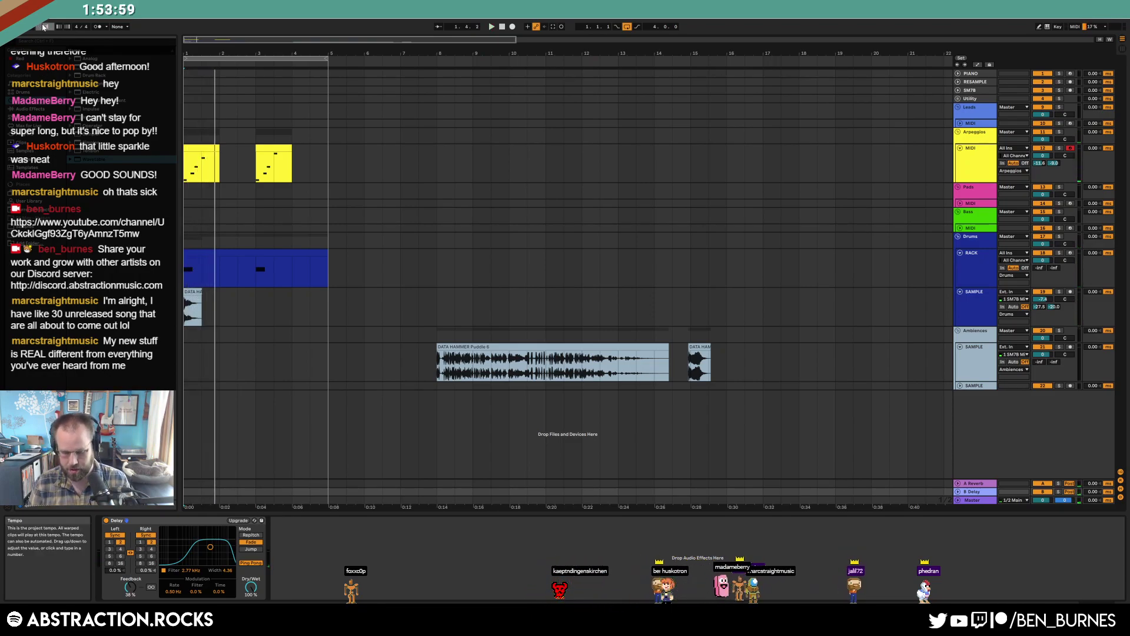
key(Return)
key(space)
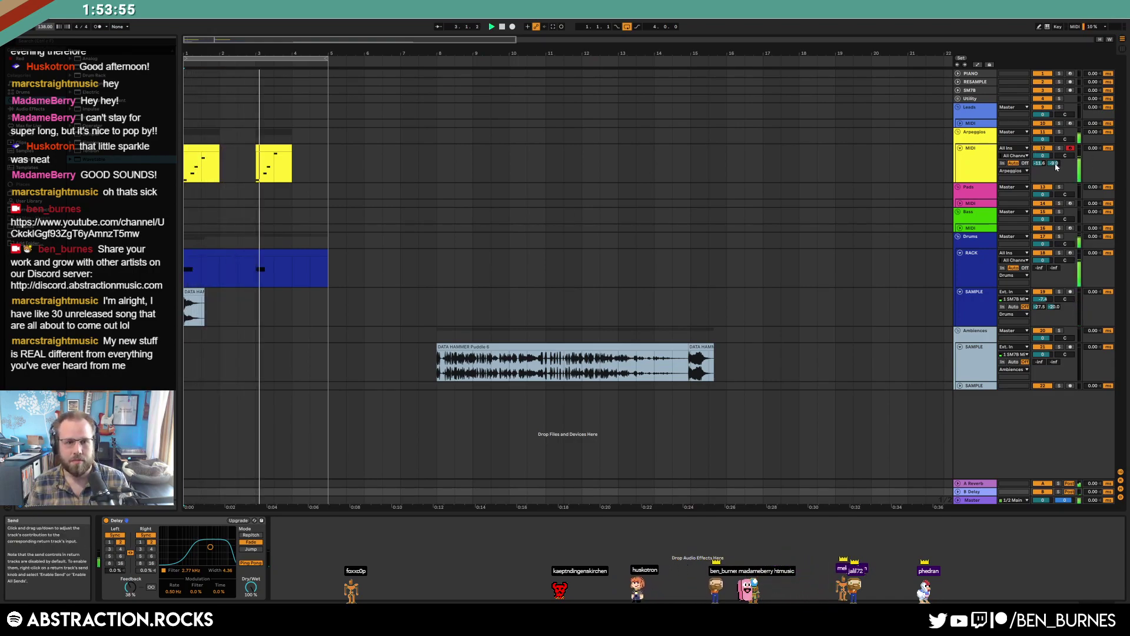
click(502, 27)
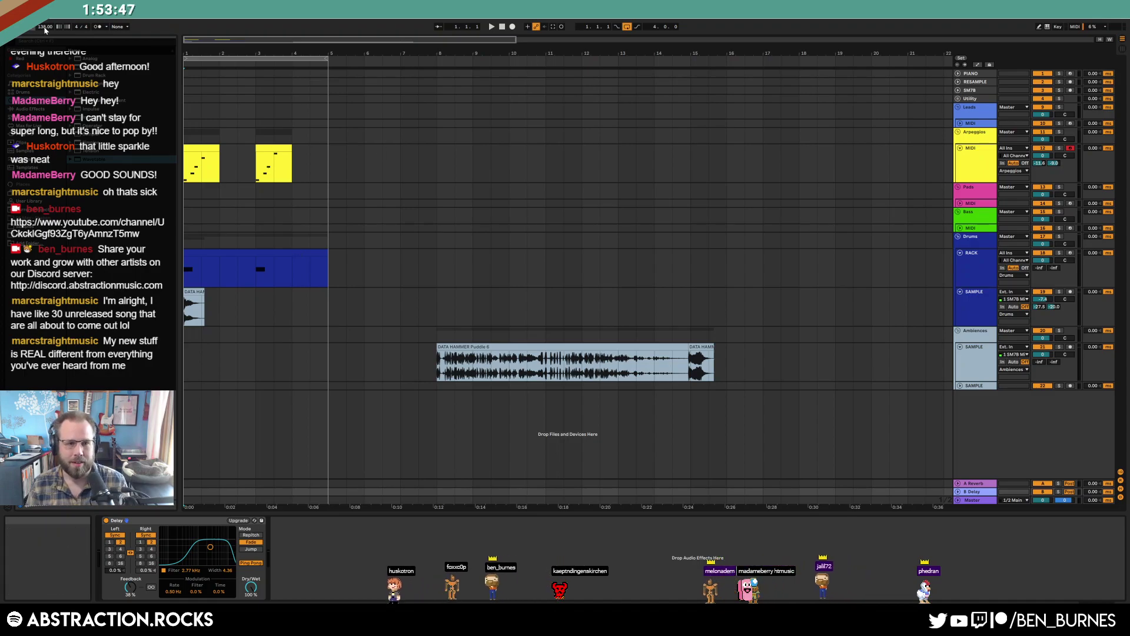
Move the first arpeggio clip's D#3 note to 1.1.4 and its F#3 note to 1.2
double_click(217, 159)
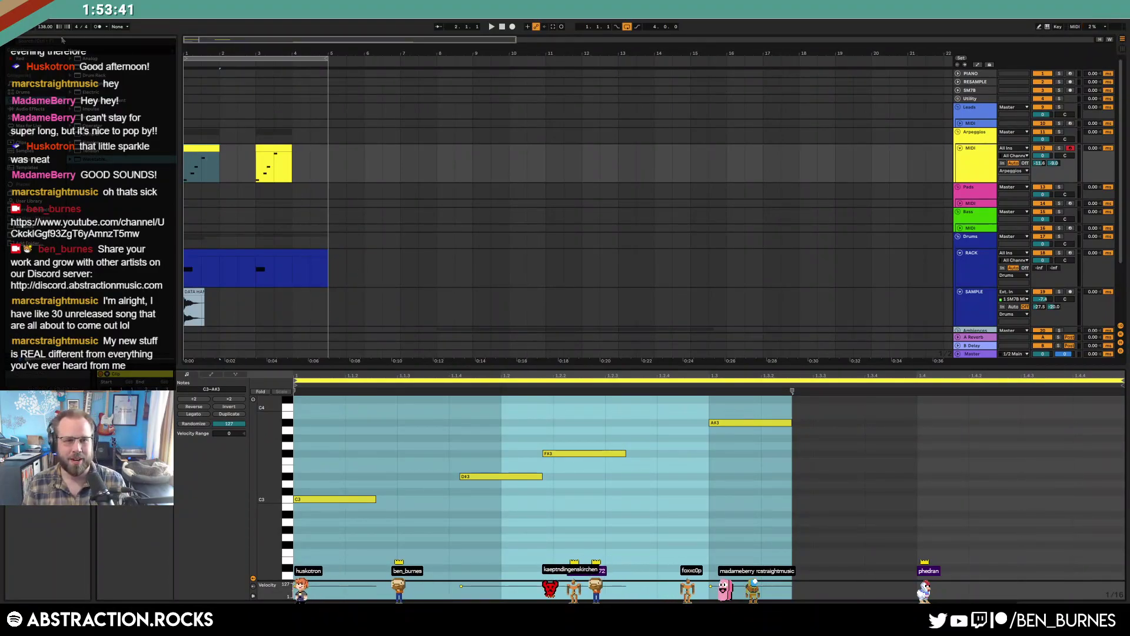
click(472, 440)
click(498, 476)
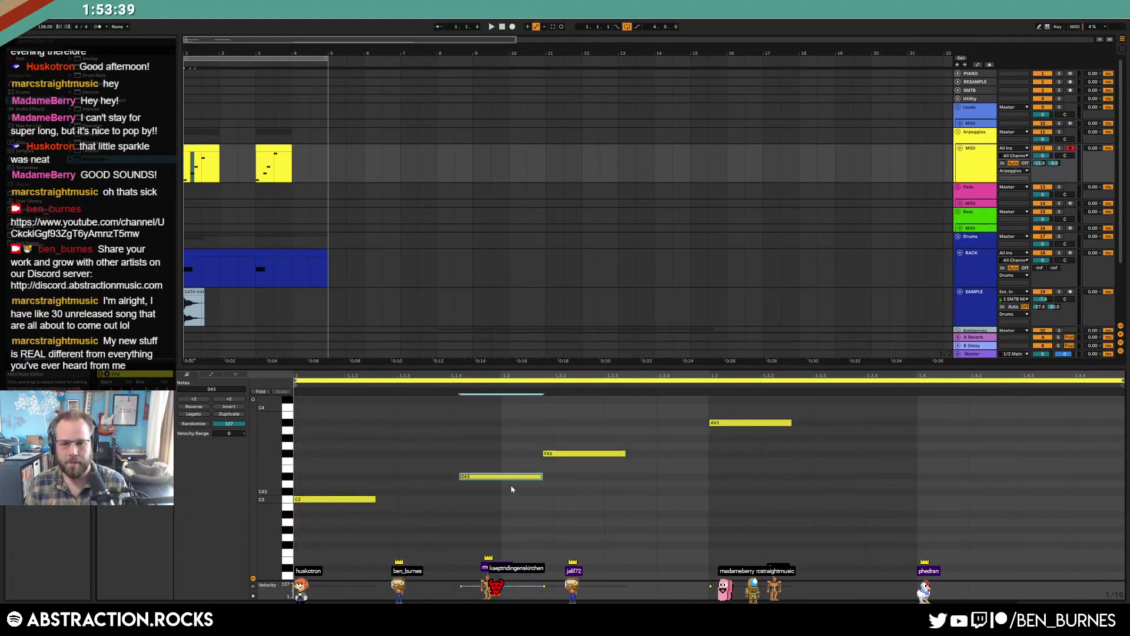
key(Left)
drag(575, 429, 593, 472)
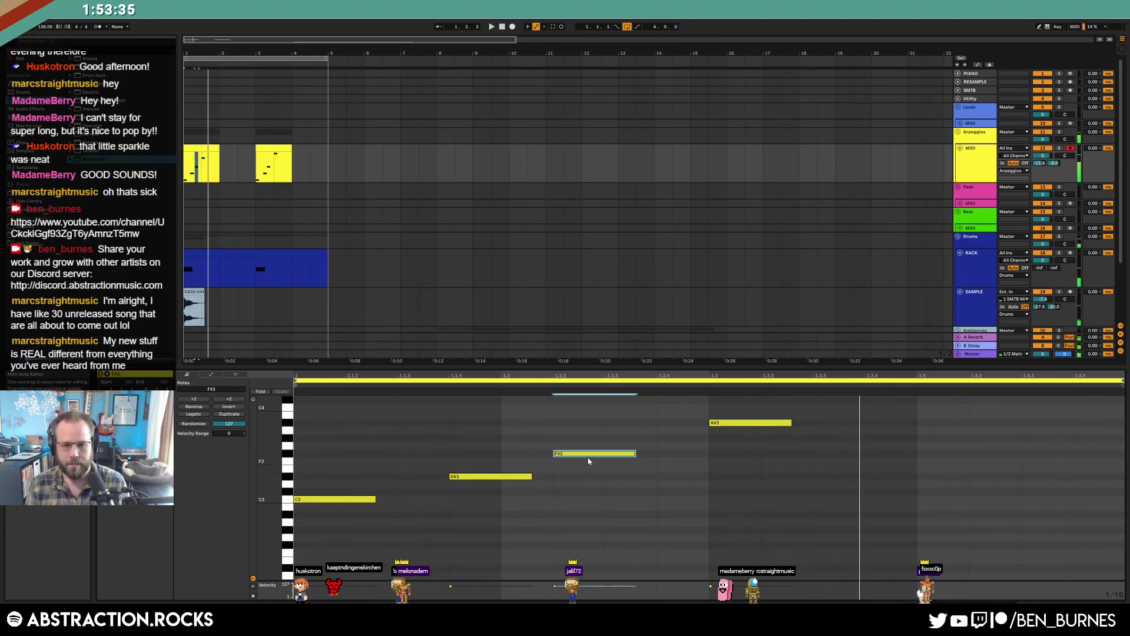
key(Left)
Delete the arpeggio, kick and Drums SAMPLE clips from the first four bars
key(ctrl+a)
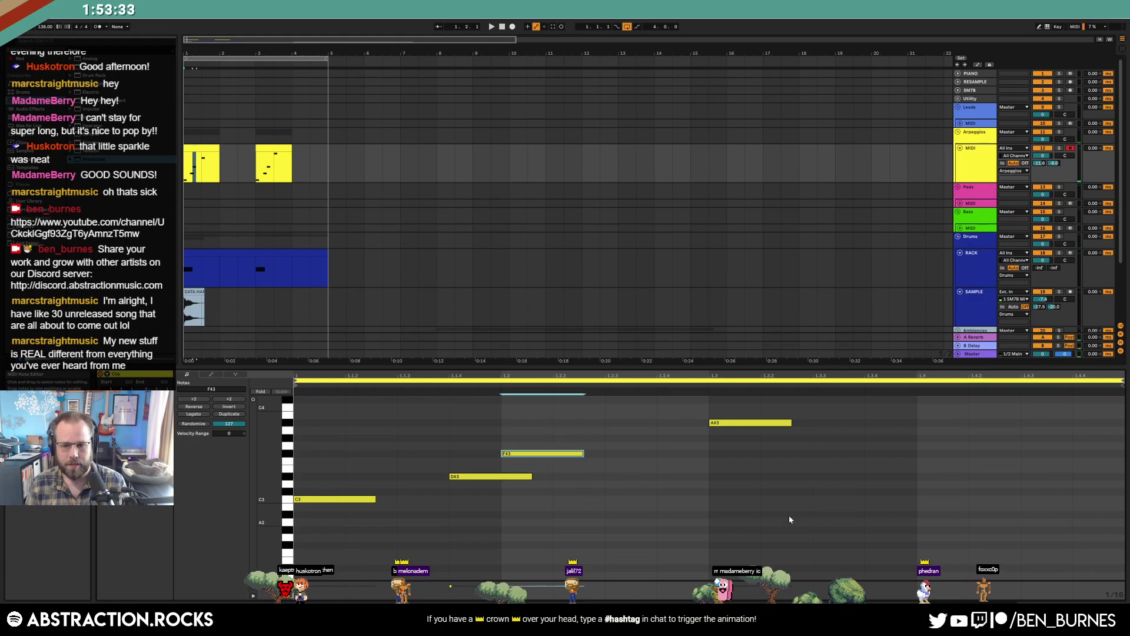
key(Delete)
click(278, 252)
key(Delete)
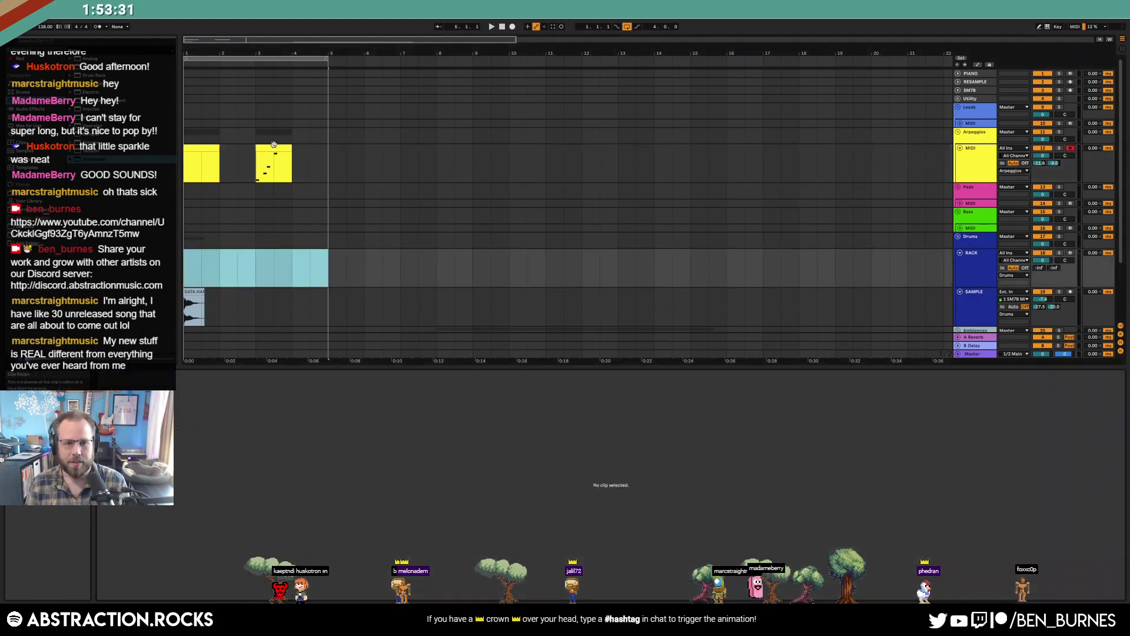
click(276, 148)
drag(323, 155, 192, 353)
key(Delete)
key(shift+Tab)
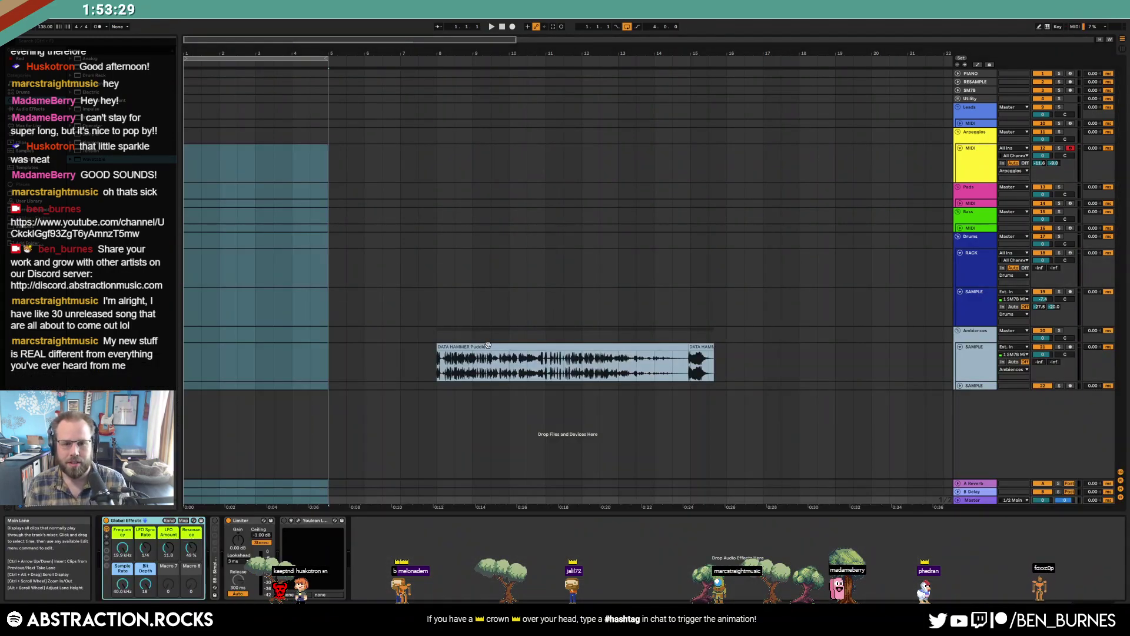
Delete both Data Hammer clips from the Ambiences track and remove Wavetable from the Arpeggios MIDI track
click(485, 346)
key(Delete)
click(977, 164)
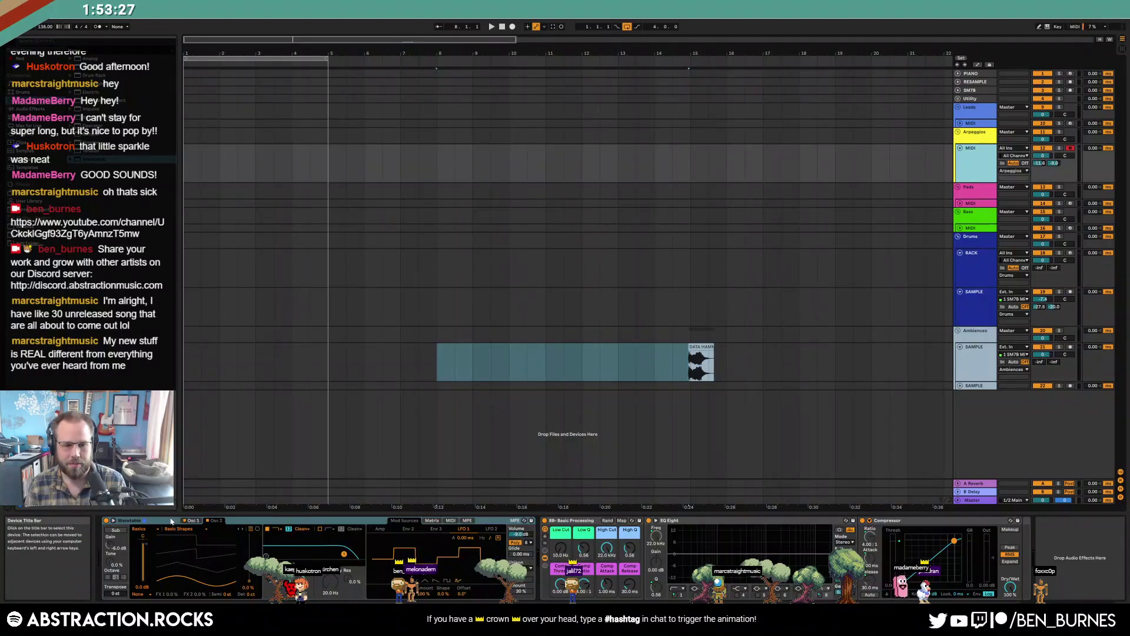
click(160, 520)
key(Delete)
click(695, 347)
key(Delete)
click(855, 360)
click(1014, 347)
click(976, 358)
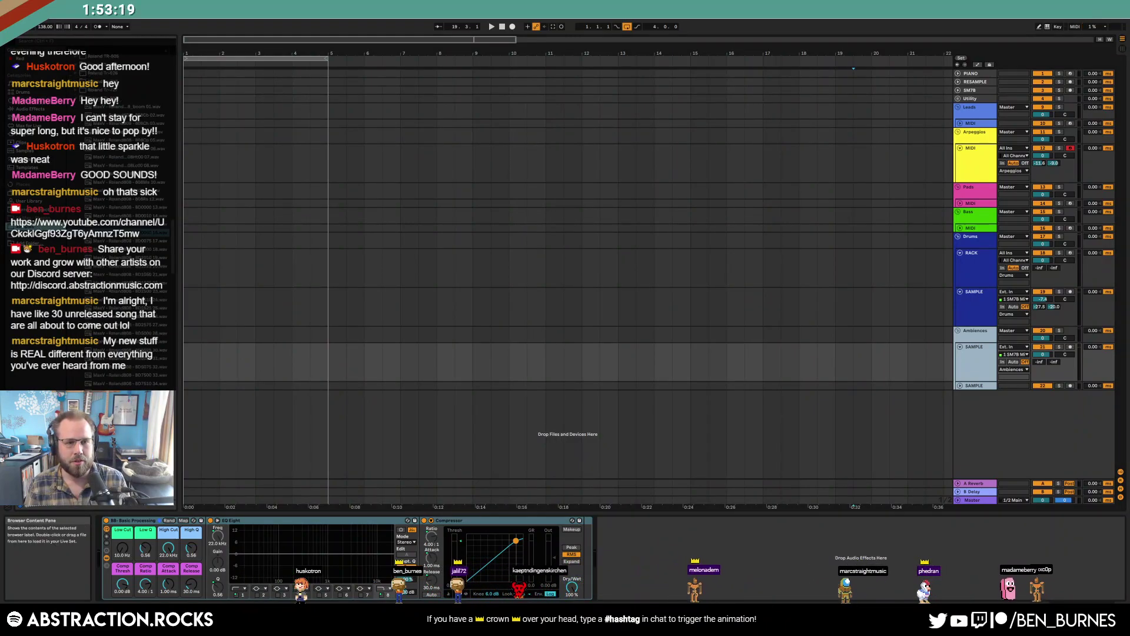
Create a one-bar MIDI clip at the start of the RACK track with 808 kick notes on all four beats
click(970, 268)
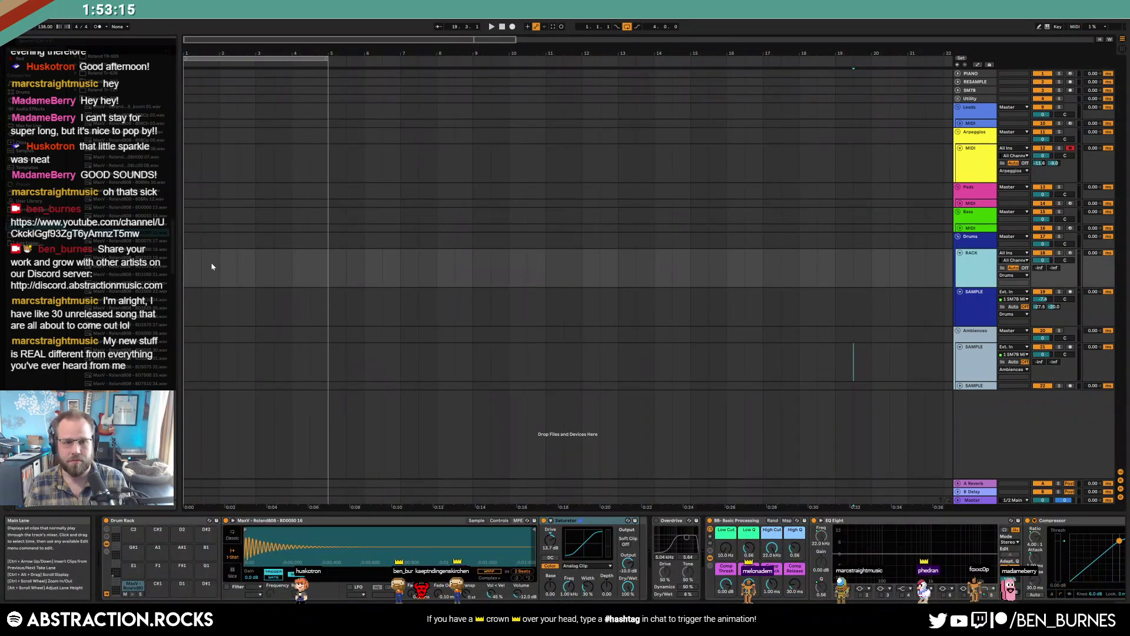
drag(194, 272, 216, 272)
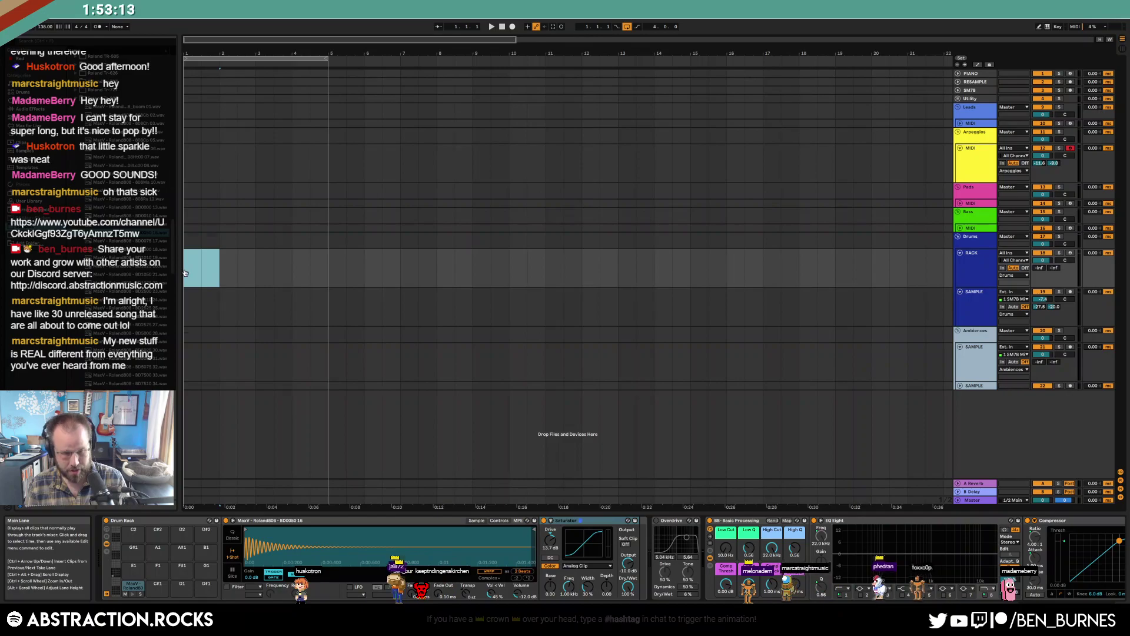
key(ctrl+shift+m)
double_click(355, 401)
double_click(566, 402)
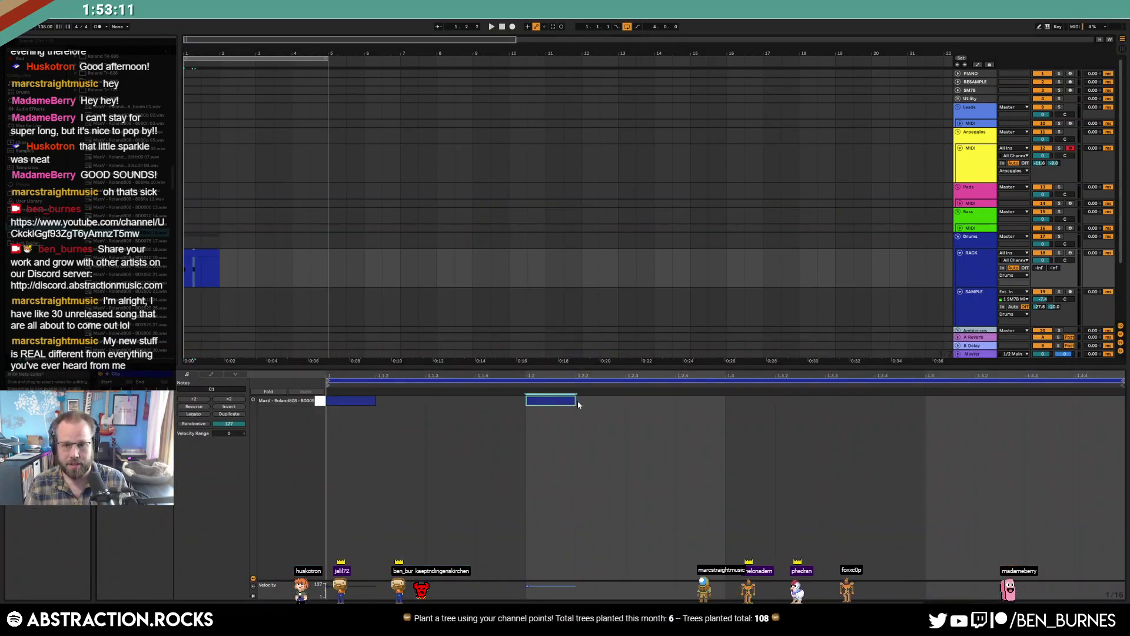
click(728, 409)
double_click(945, 401)
click(752, 402)
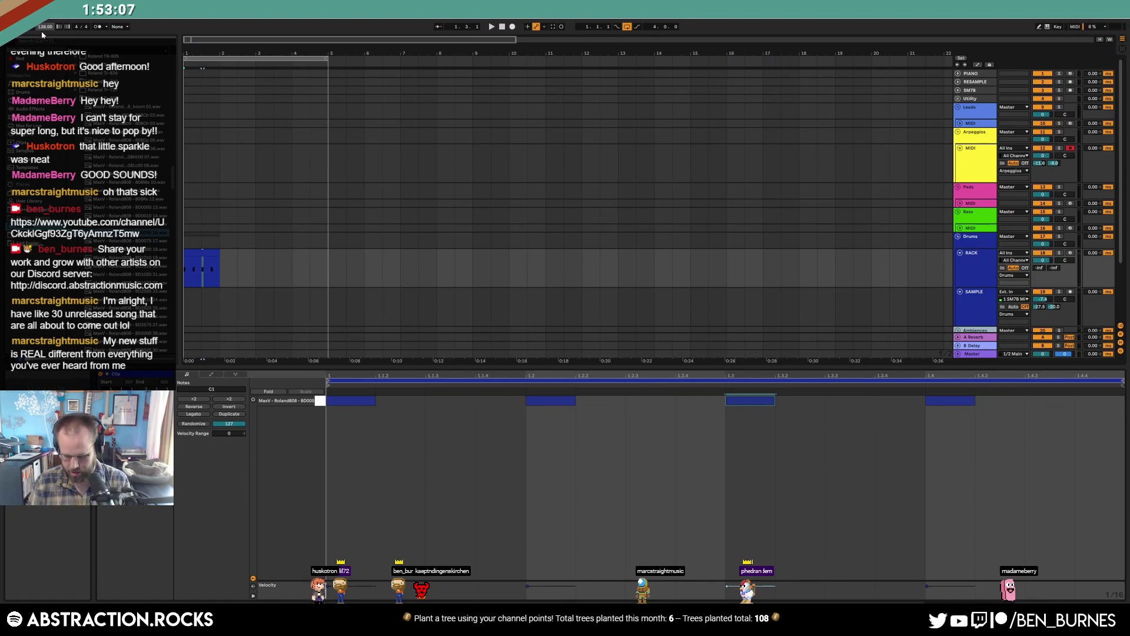
Set the tempo to 105 BPM and shorten the arrangement loop to the first bar while previewing the kick
text(105)
key(Return)
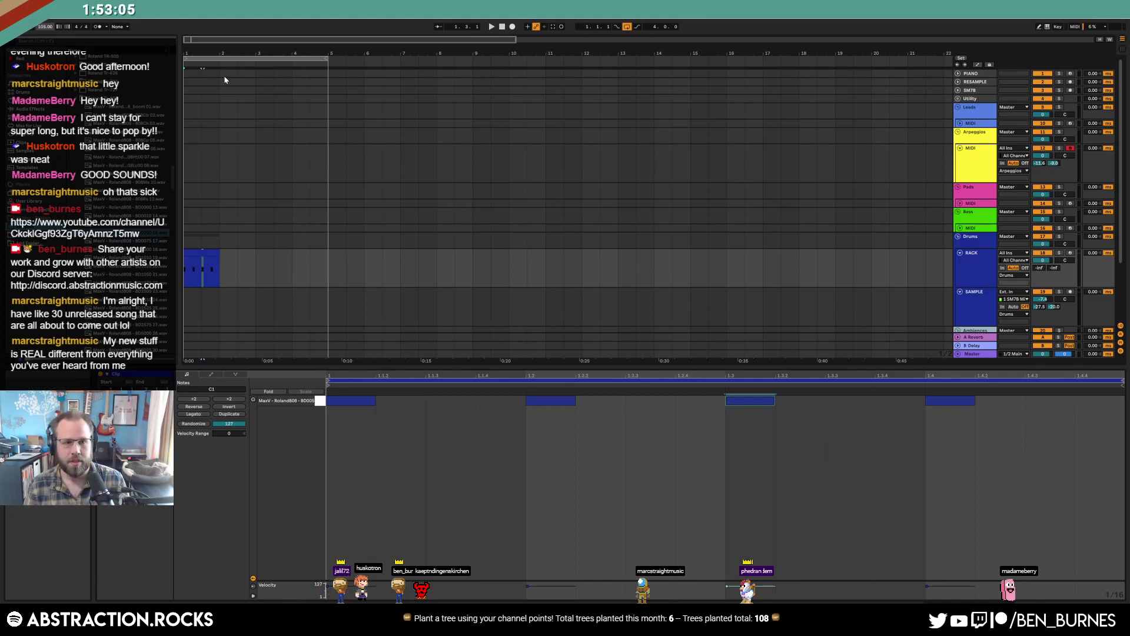
drag(327, 59, 217, 78)
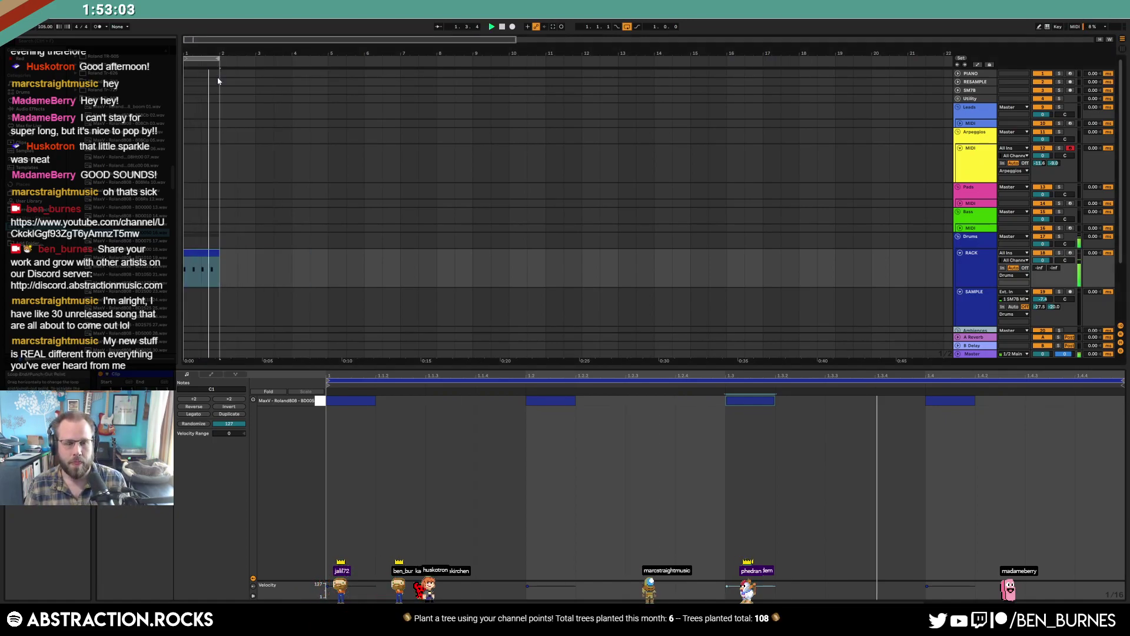
key(shift+Tab)
key(space)
Place a Data Hammer texture sample at the start of the first Ambiences SAMPLE track
click(976, 358)
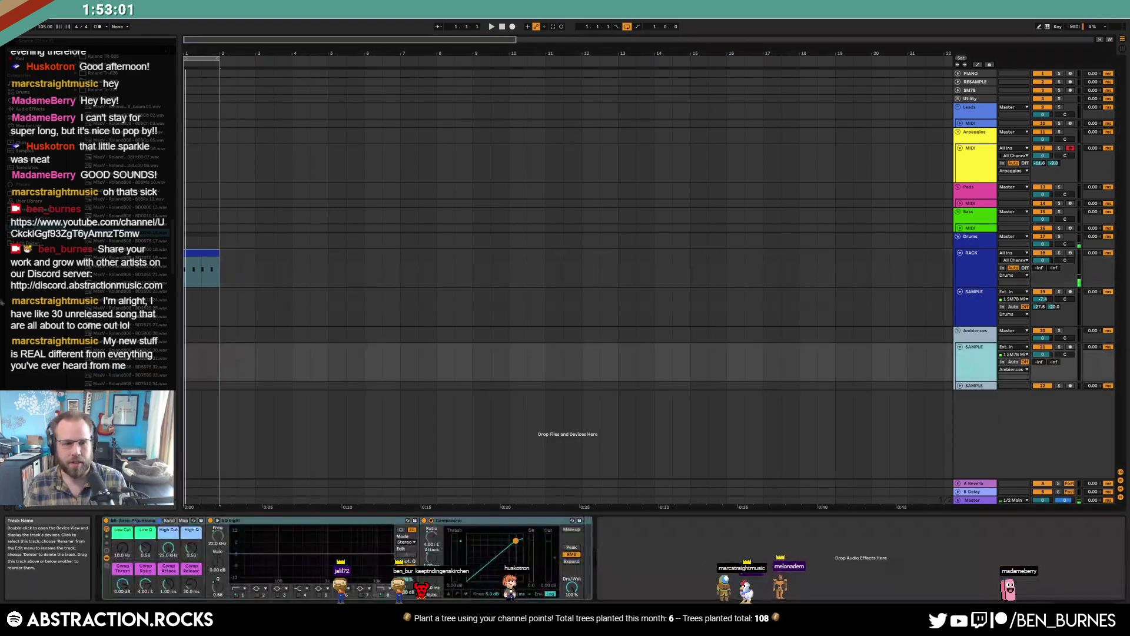
click(37, 226)
drag(173, 254, 195, 465)
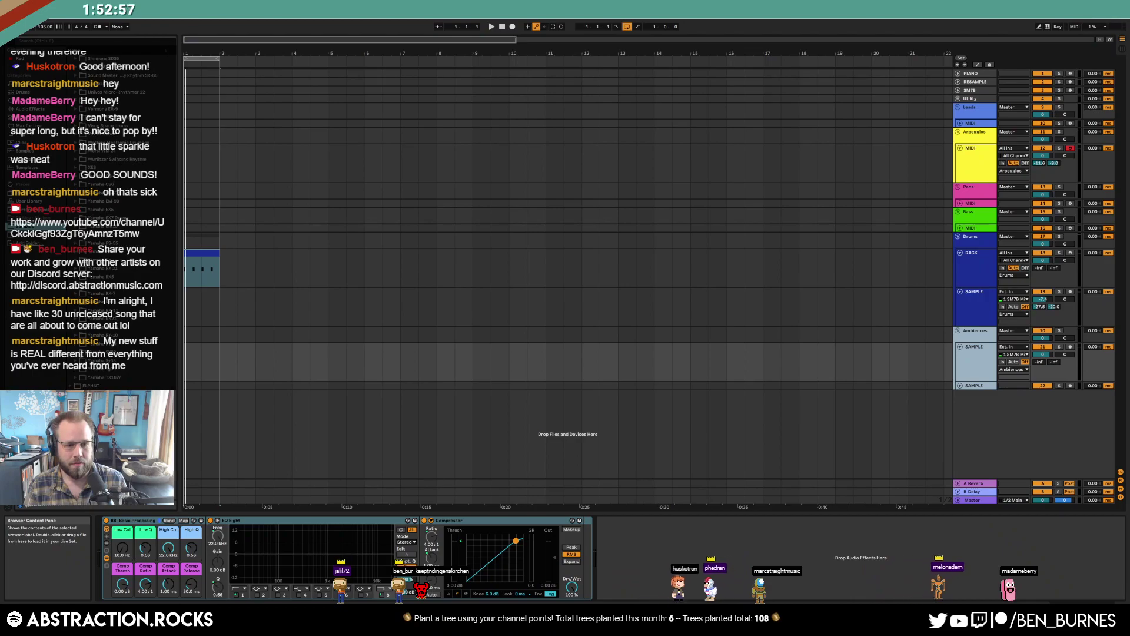
click(94, 436)
scroll(95, 436, down, 2)
click(95, 437)
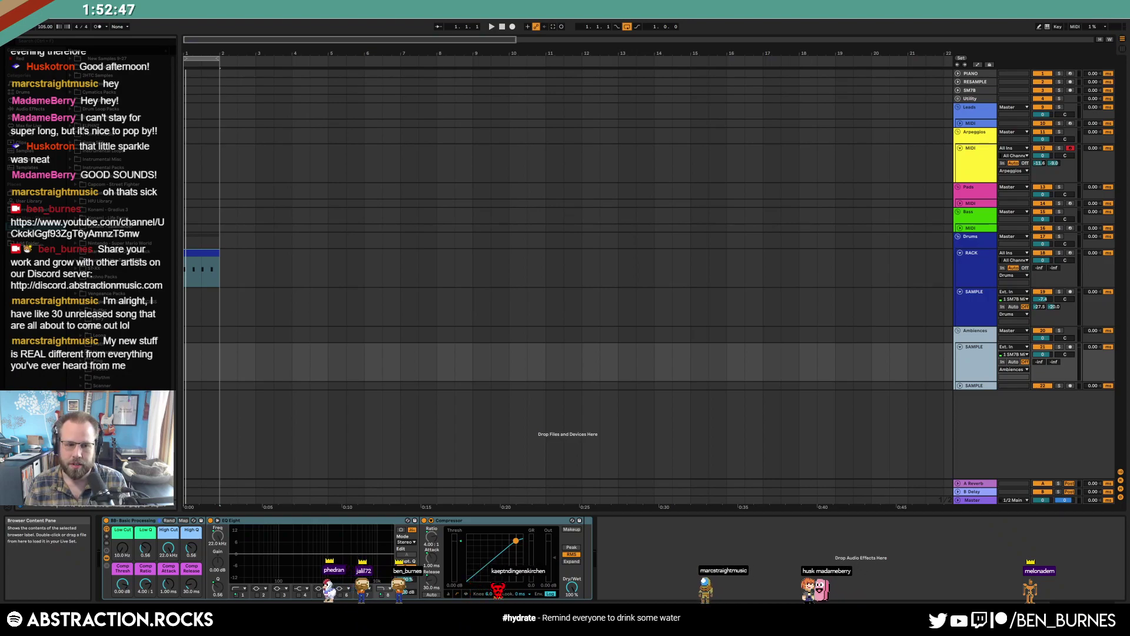
drag(157, 376, 186, 359)
drag(201, 40, 203, 189)
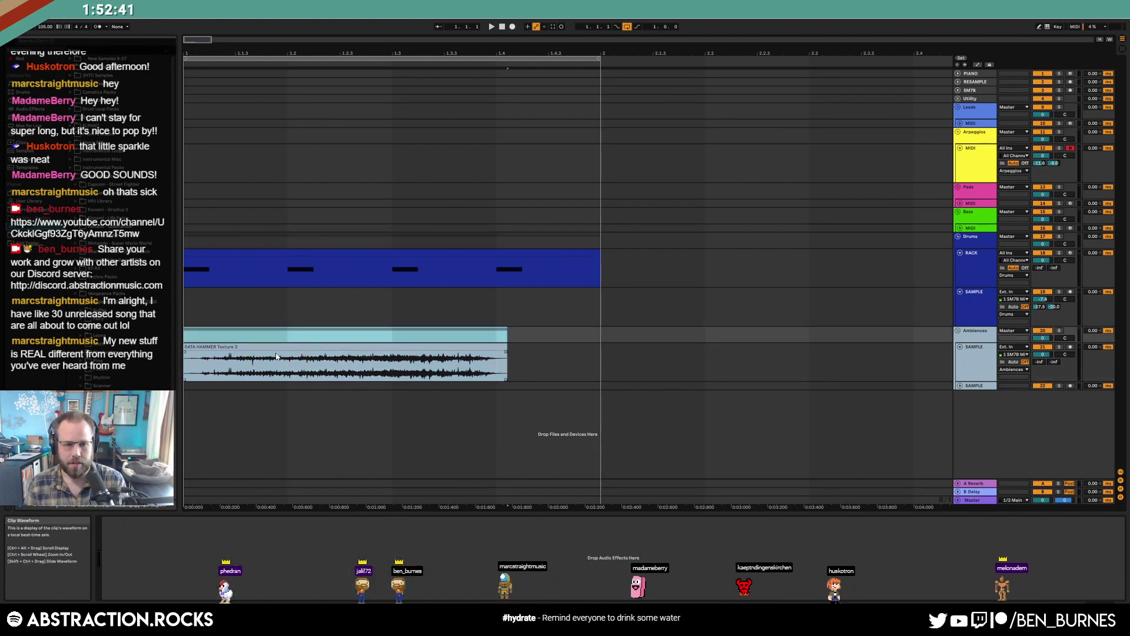
Trim the Data Hammer texture clip to one beat
key(Delete)
key(ctrl+z)
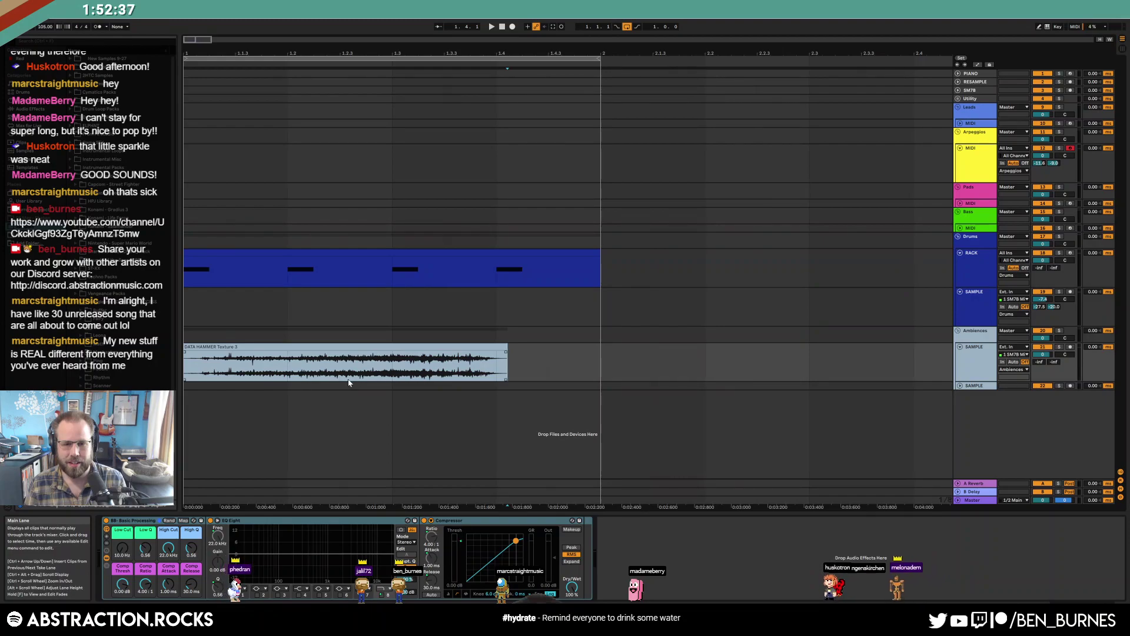
drag(507, 370, 289, 366)
key(Delete)
key(ctrl+1)
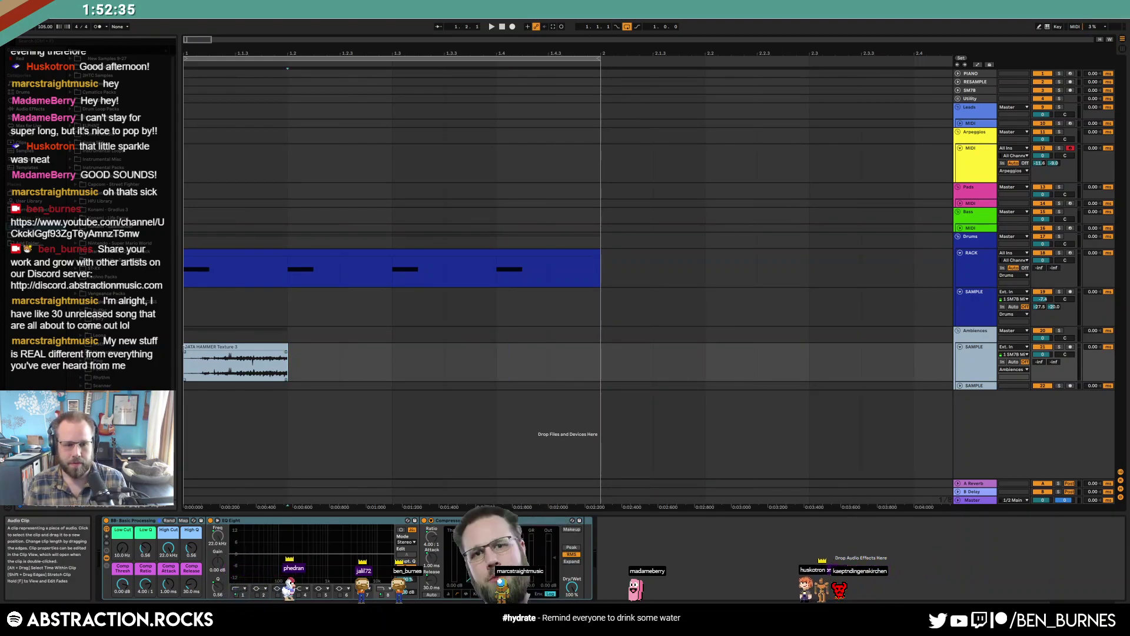
Add a long fade-in to the texture clip and duplicate it three times to fill the first bar
drag(187, 351, 264, 362)
click(266, 343)
key(ctrl+d)
key(ctrl+d)
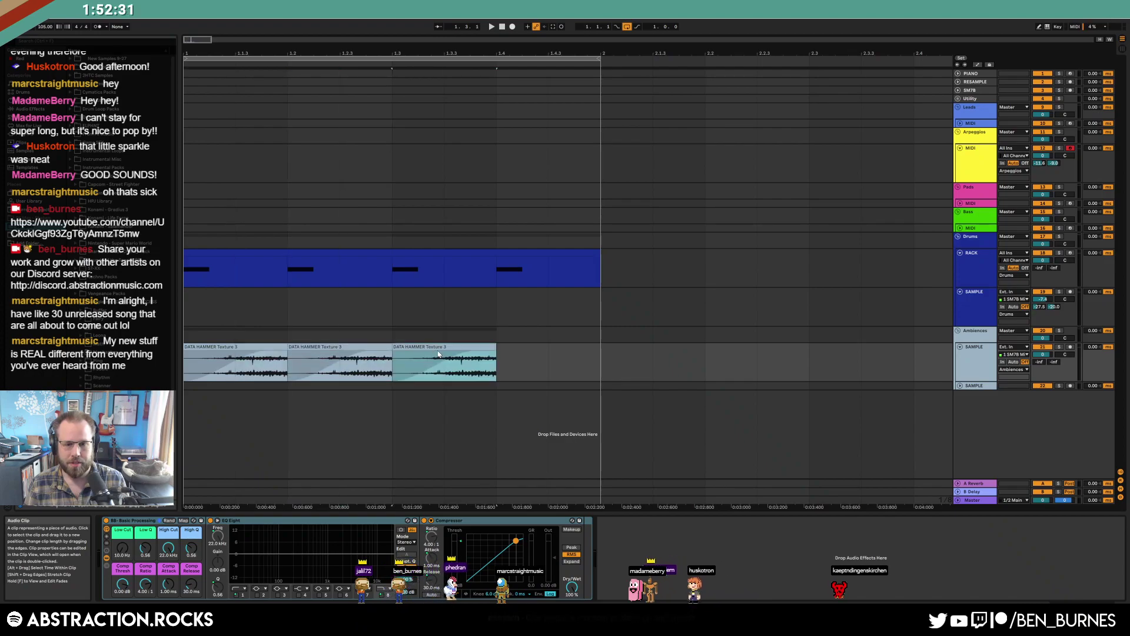
key(ctrl+d)
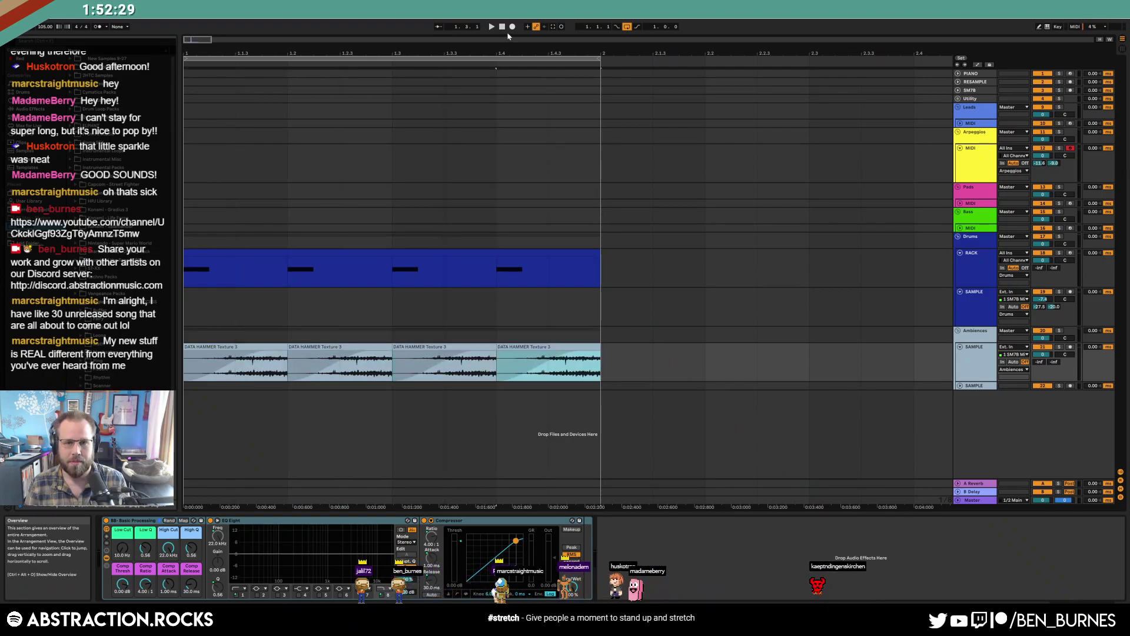
Play back the first bar to hear the texture clips together with the kick
click(503, 27)
key(space)
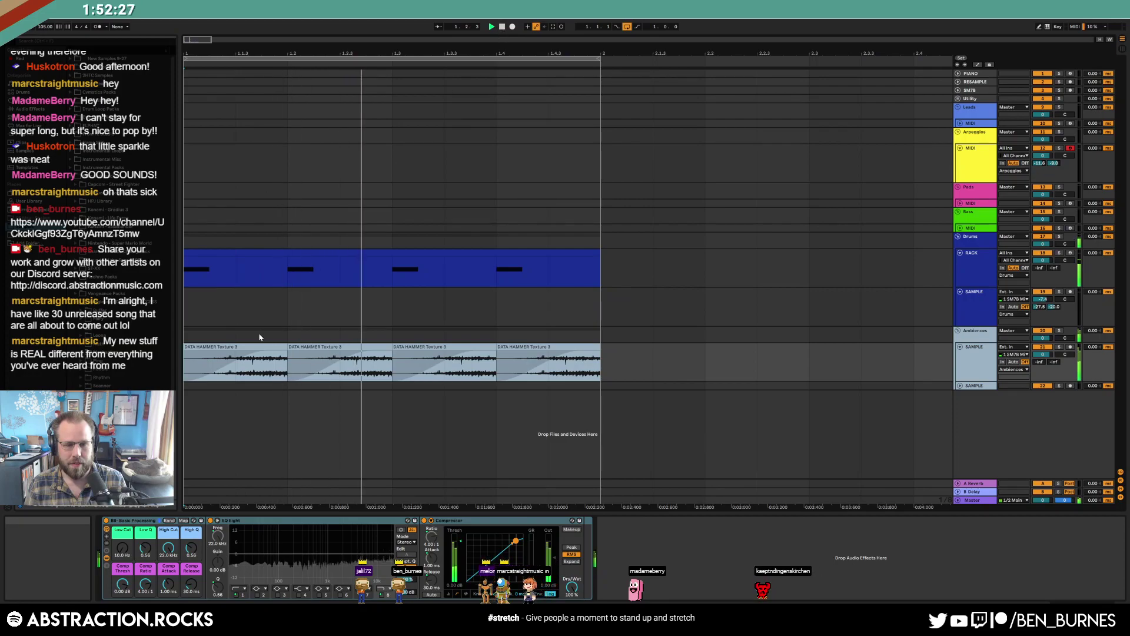
key(space)
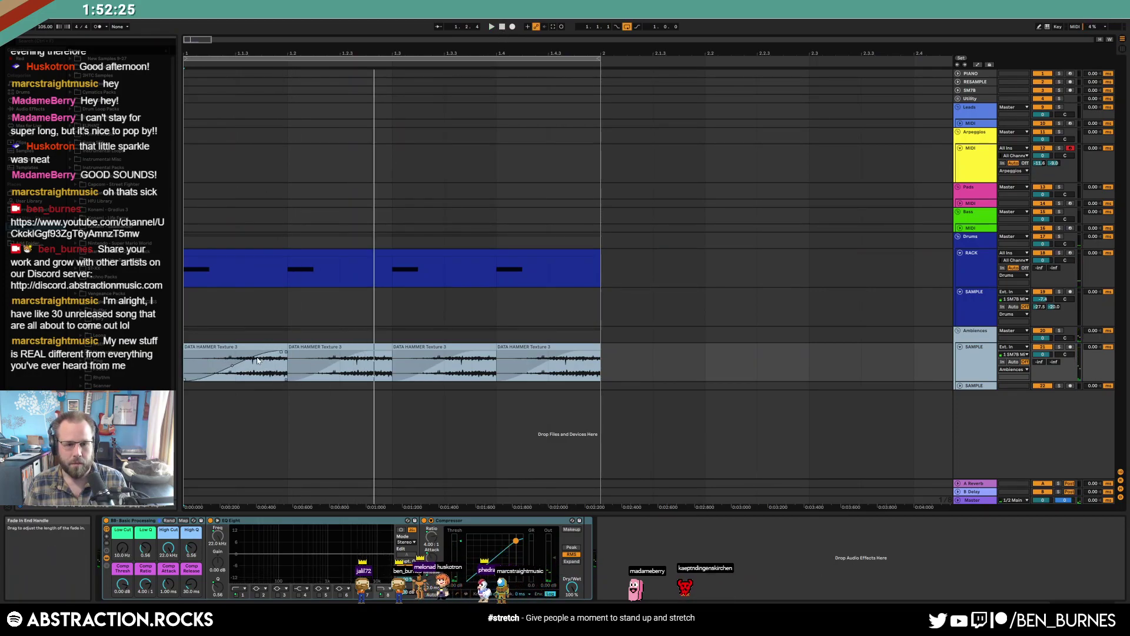
click(354, 365)
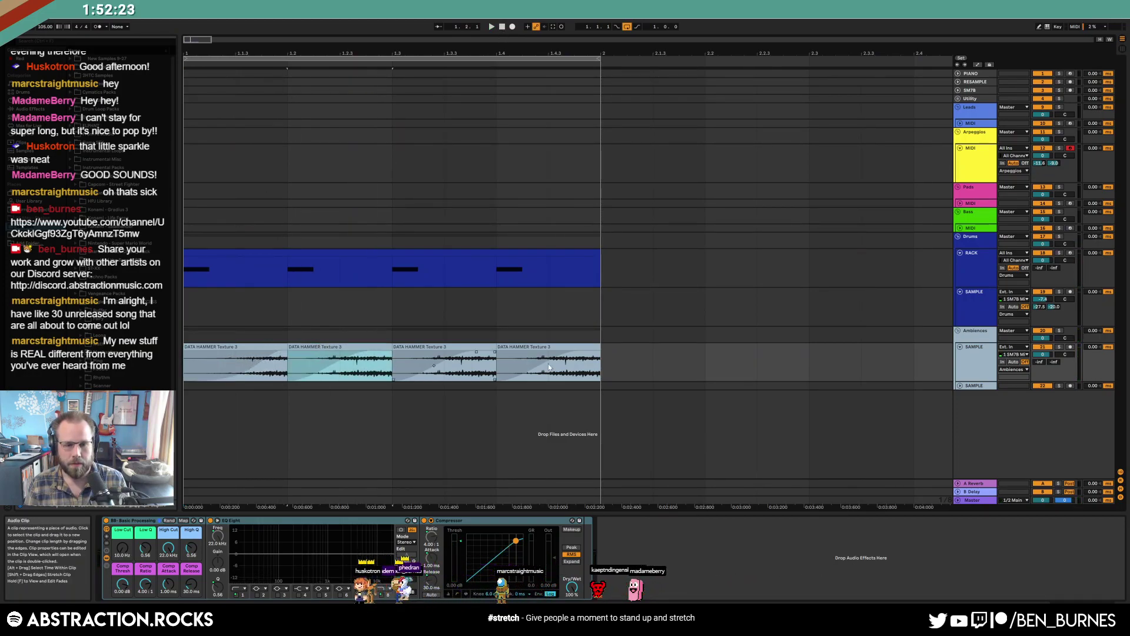
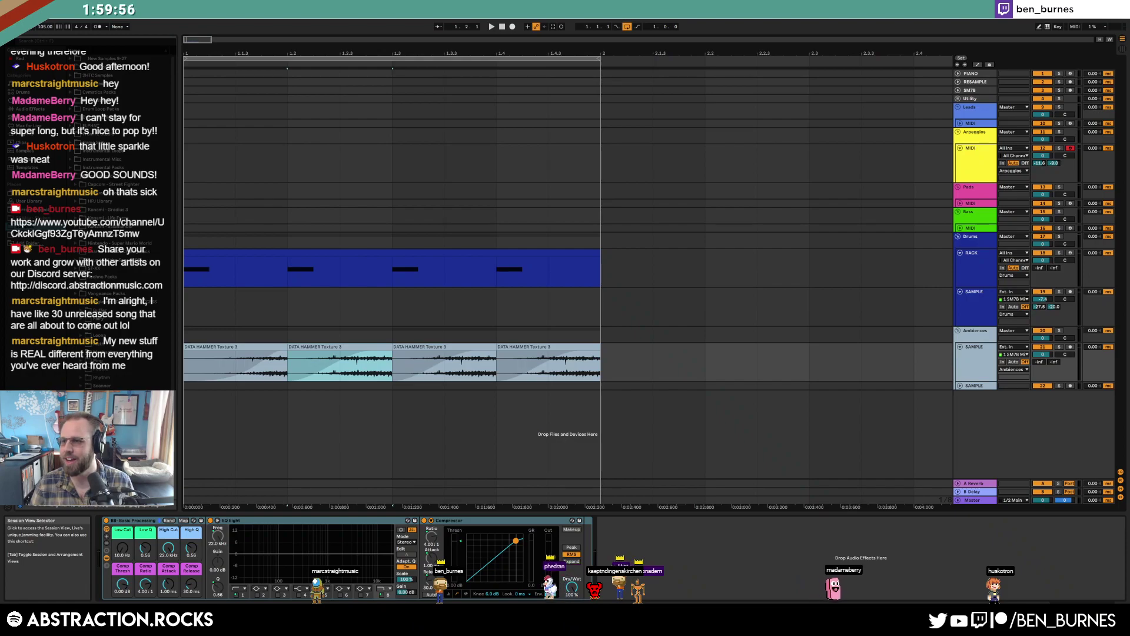
Delete the kick and texture clips from the first bar and start over in a fresh set
click(494, 174)
drag(552, 286, 185, 385)
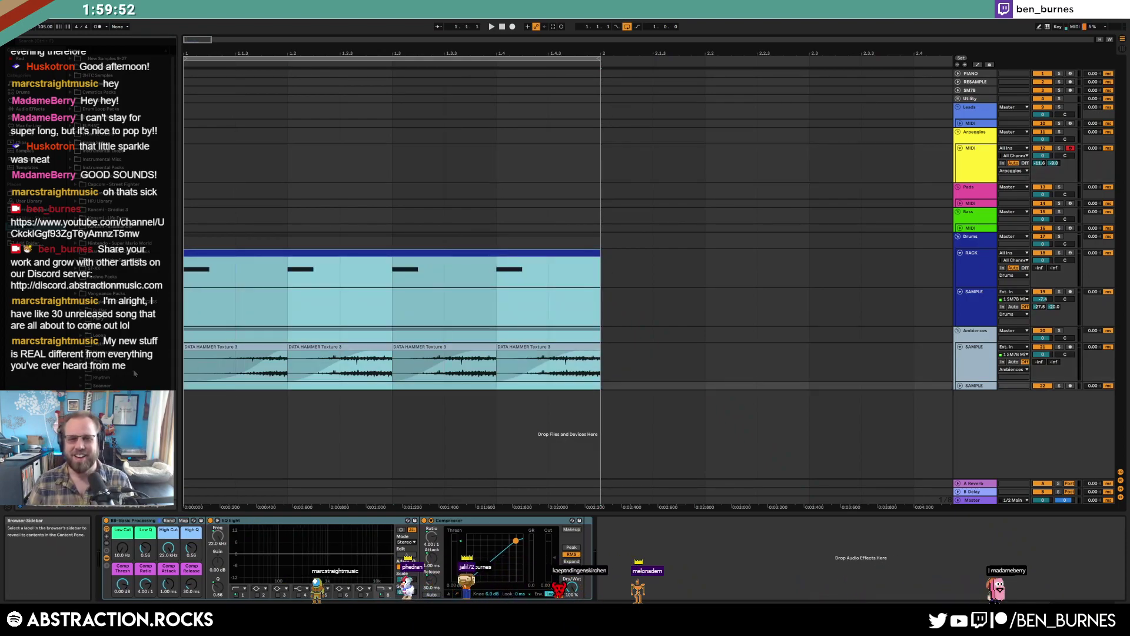
key(Delete)
click(757, 306)
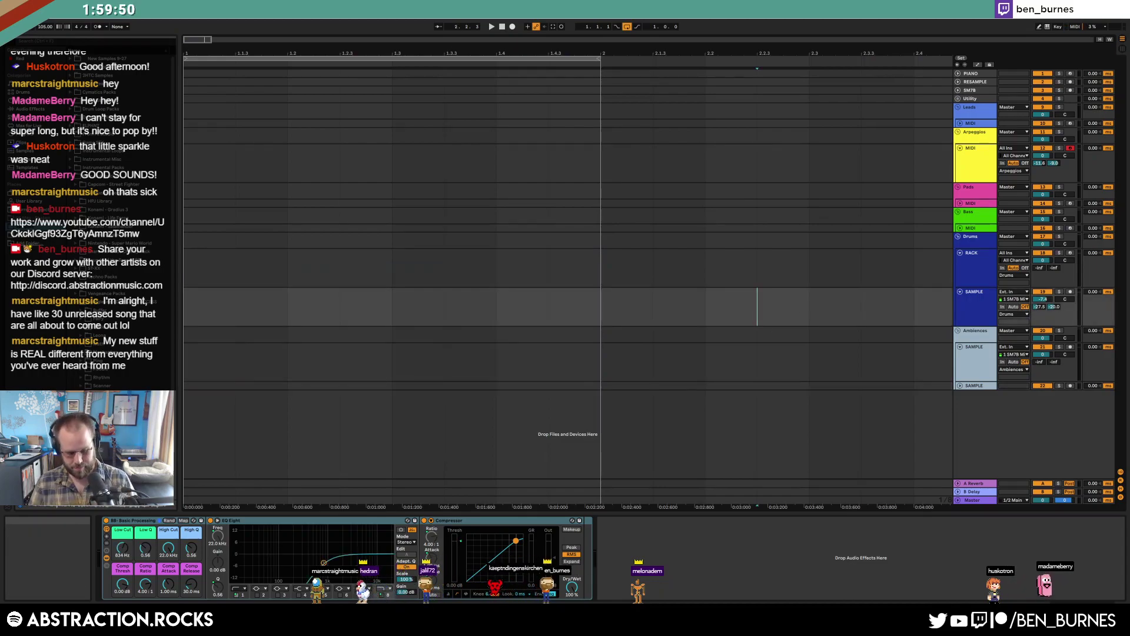
click(570, 325)
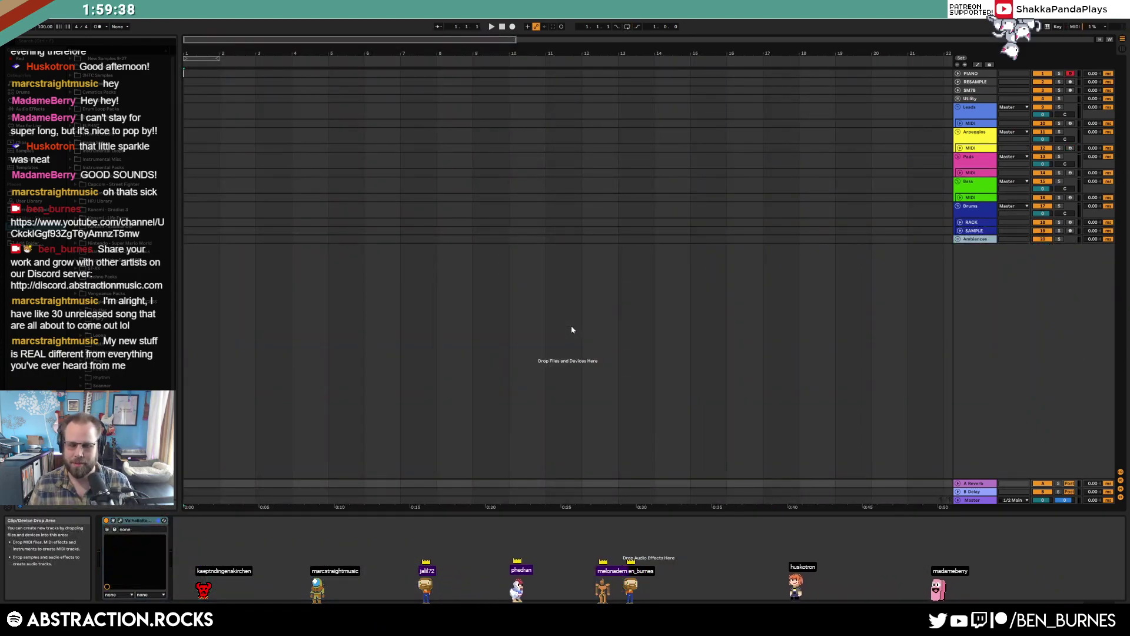
Unfold the Ambiences group and its first SAMPLE track, and open a Data Hammer sample folder in the browser
click(958, 239)
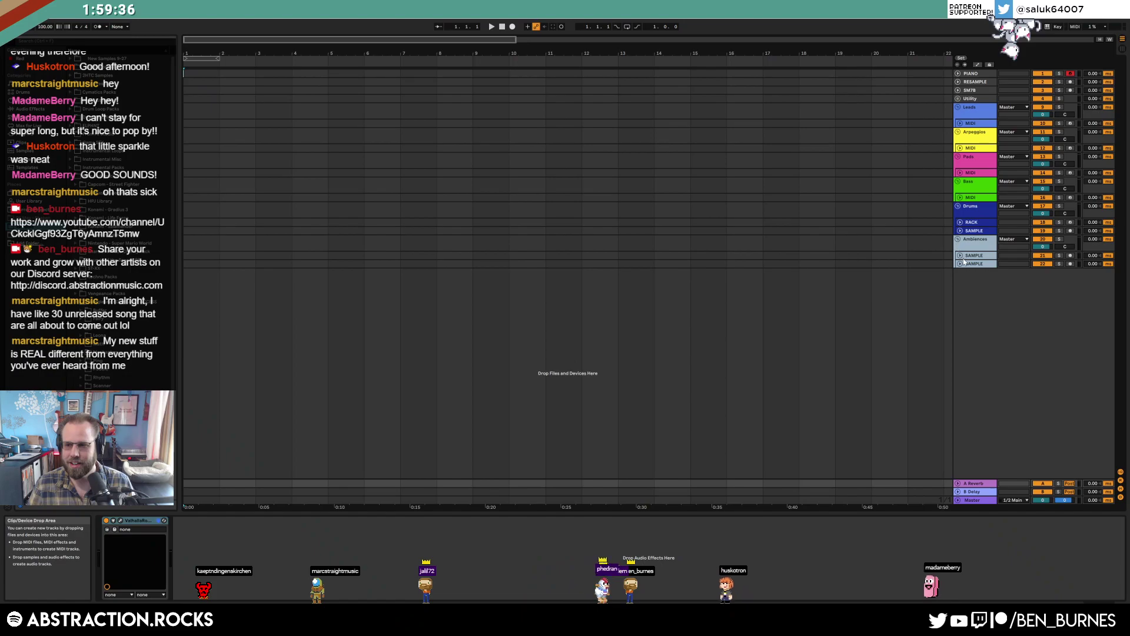
click(970, 257)
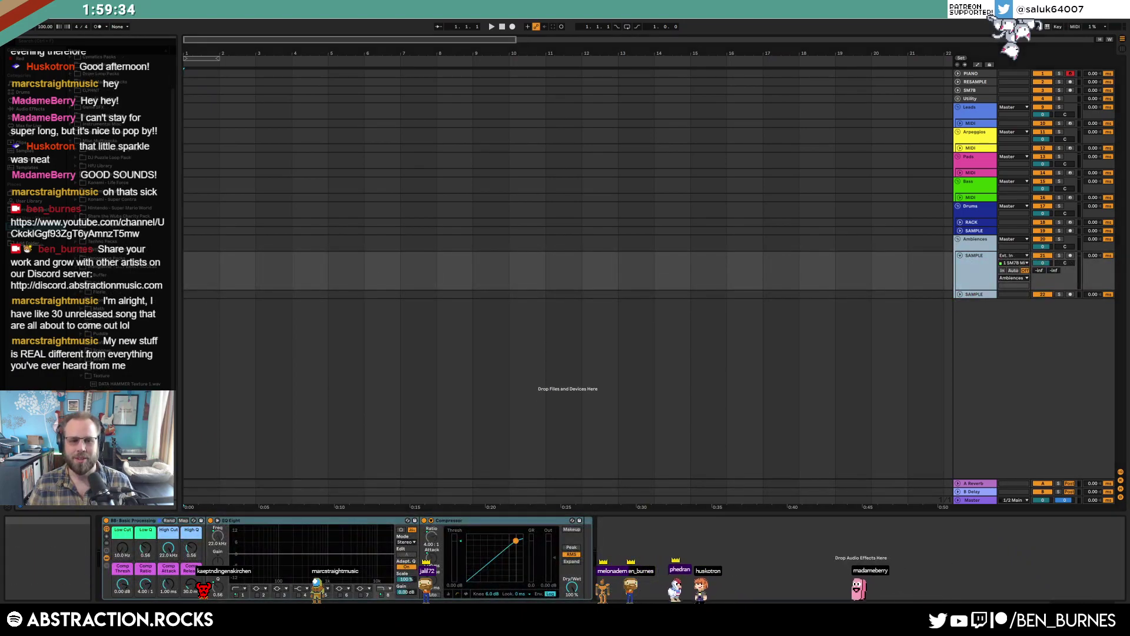
scroll(82, 342, up, 1)
click(81, 336)
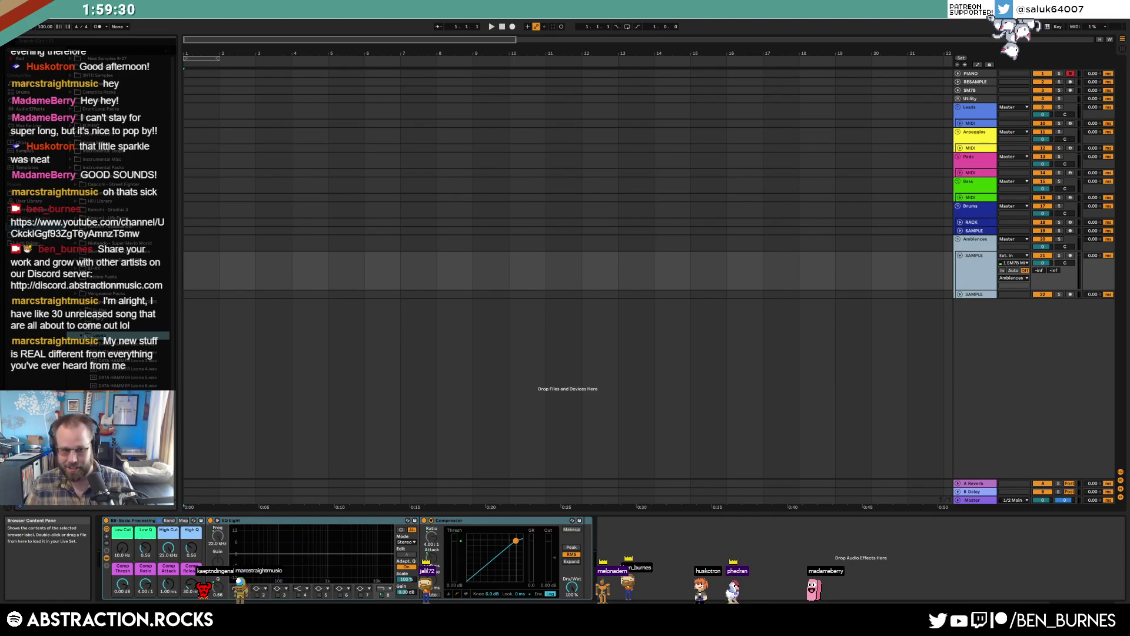
click(82, 336)
click(82, 353)
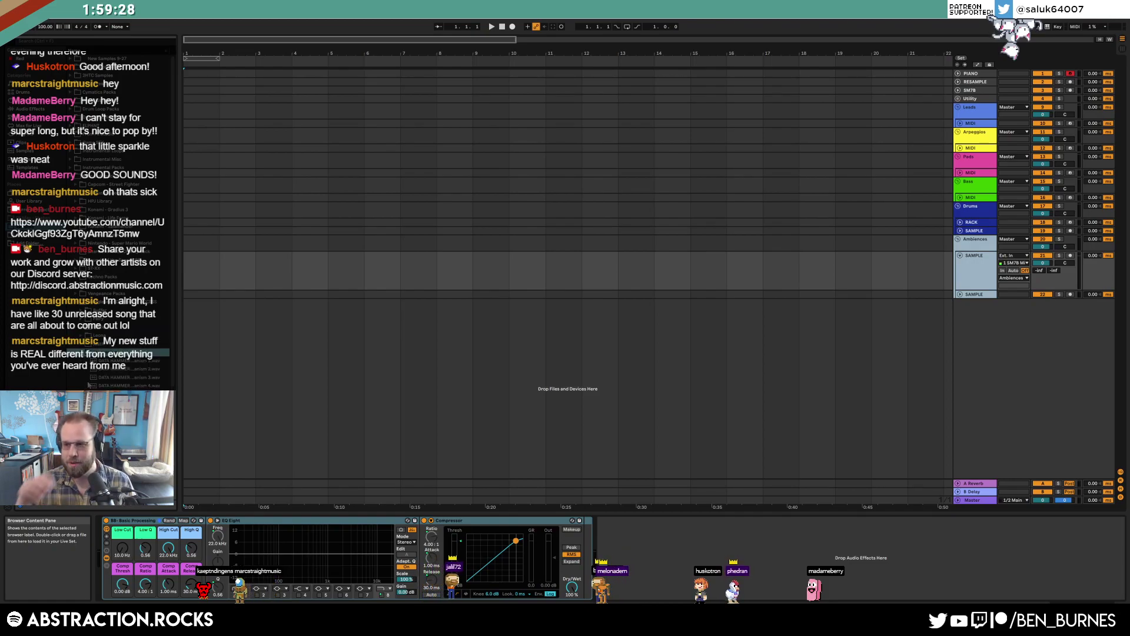
scroll(90, 386, down, 2)
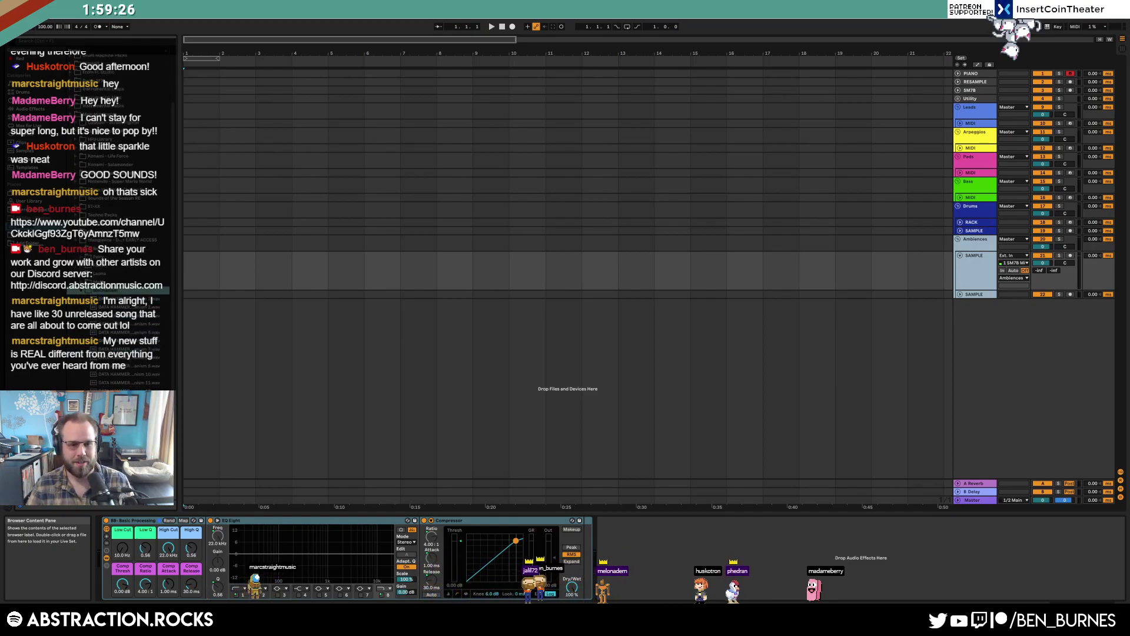
Audition the folder's Data Hammer samples and place three of them at bars 9, 10 and 11 of the Ambiences SAMPLE track
key(Down)
key(Down)
key(Down)
key(Down)
key(Down)
key(Down)
key(Down)
key(Down)
key(Down)
key(Down)
key(Down)
key(Down)
key(Down)
key(Down)
key(Down)
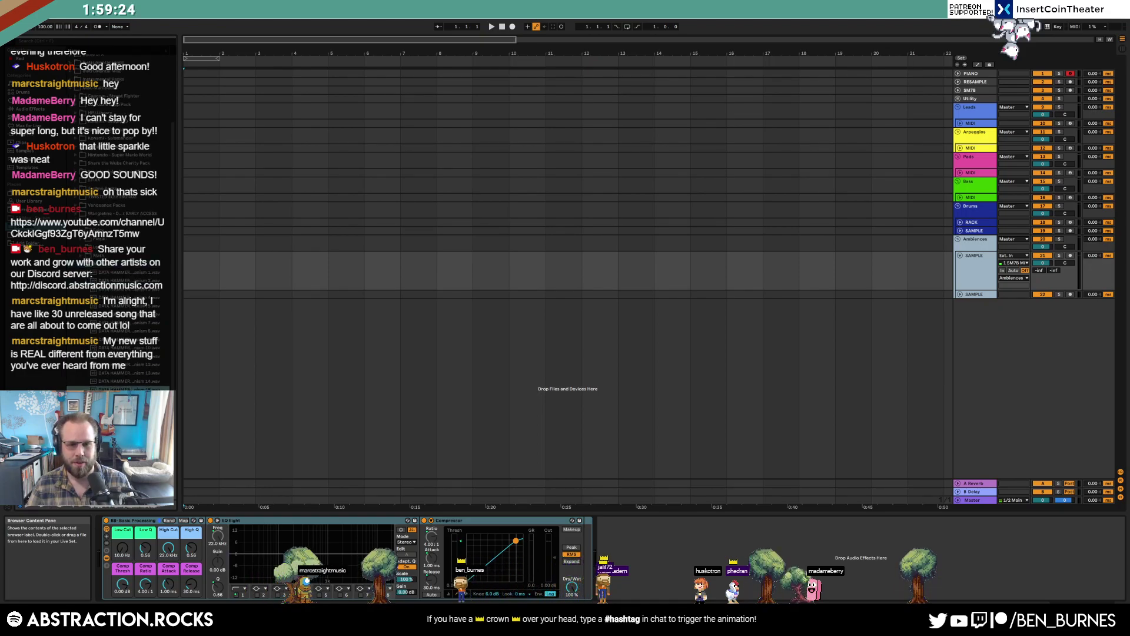
drag(128, 389, 457, 277)
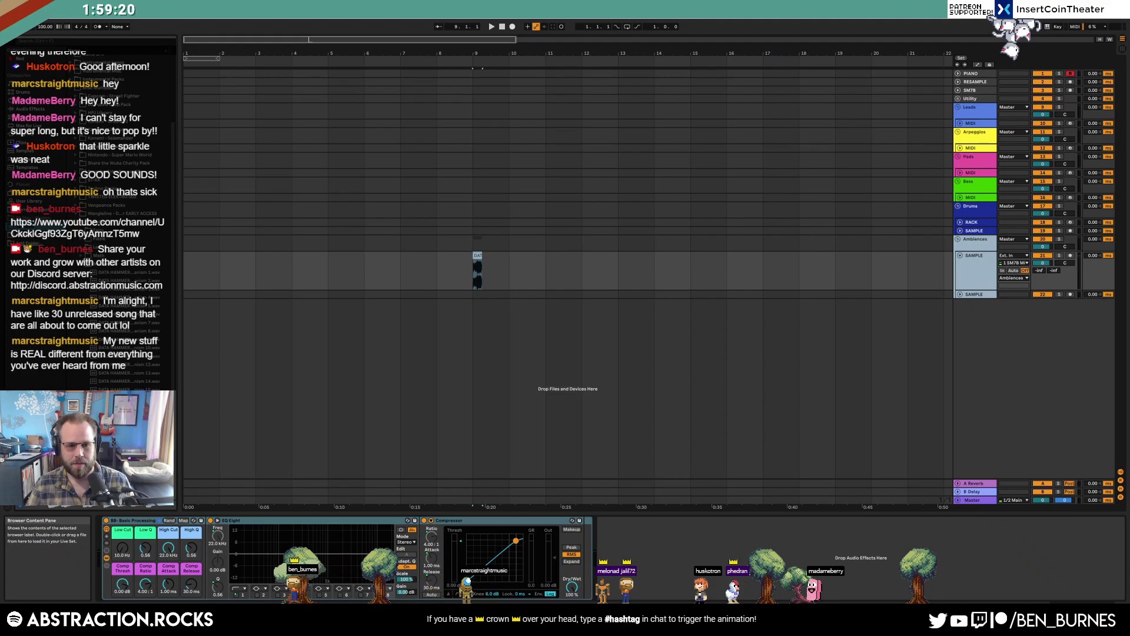
drag(513, 269, 510, 266)
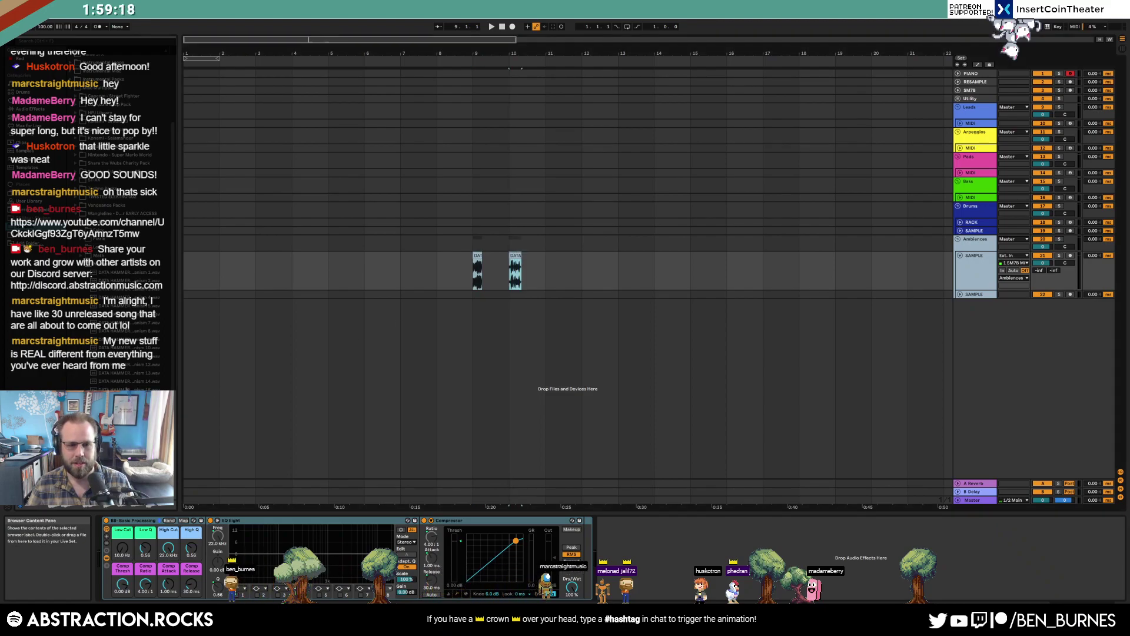
drag(135, 348, 548, 269)
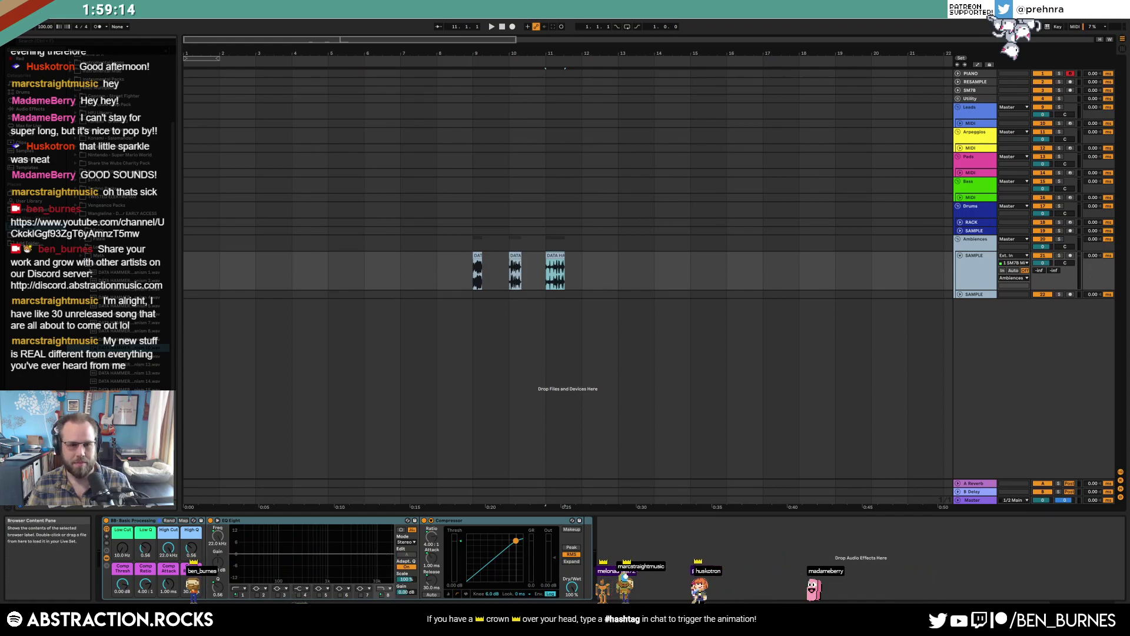
Place a sample from another Data Hammer folder at bar 12 of the Ambiences SAMPLE track, and collapse the folder
click(80, 265)
scroll(117, 236, down, 4)
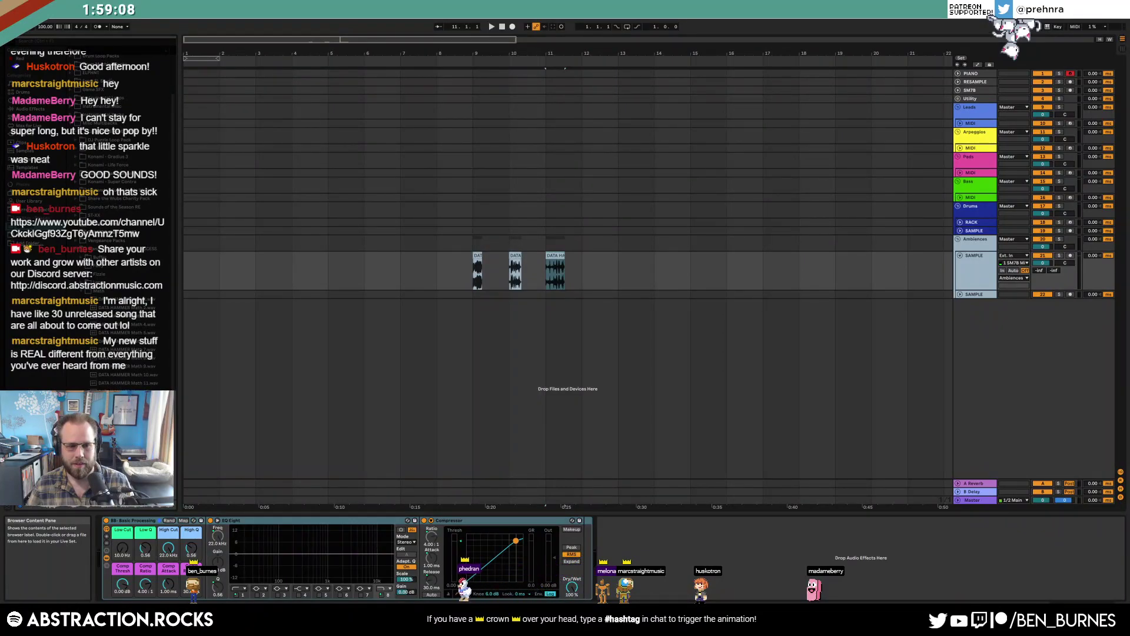
drag(124, 358, 590, 268)
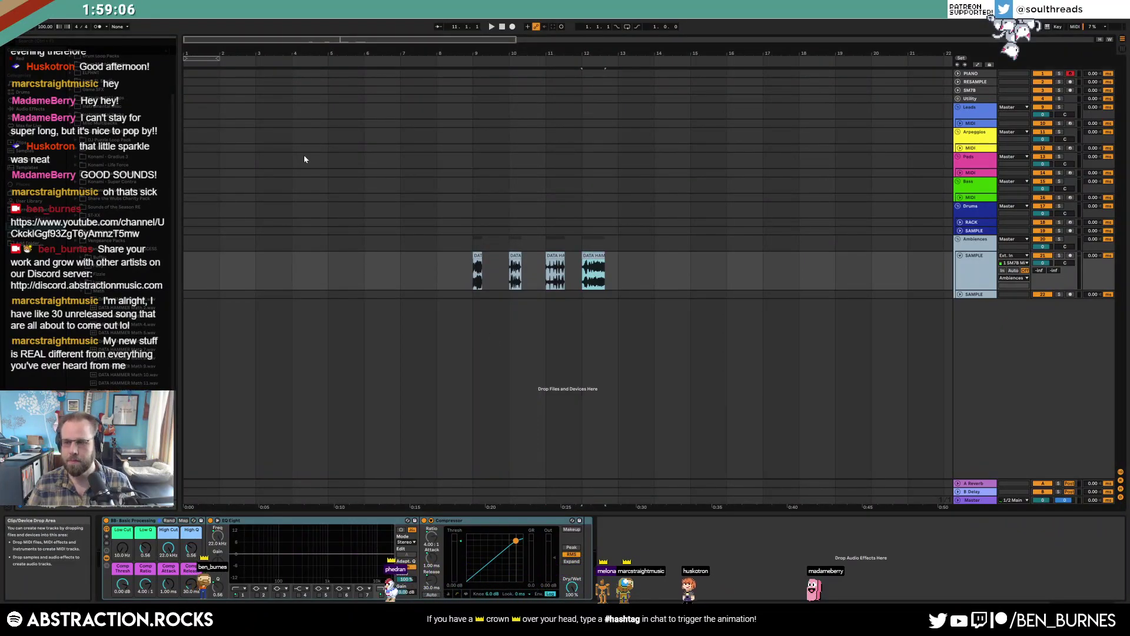
click(76, 248)
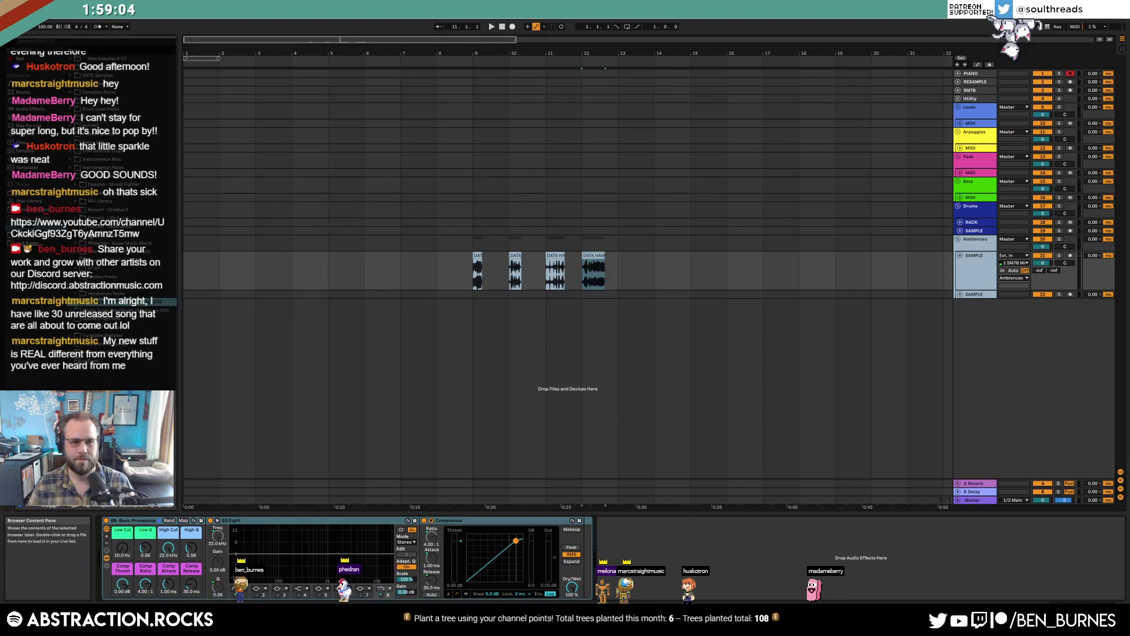
scroll(88, 236, down, 5)
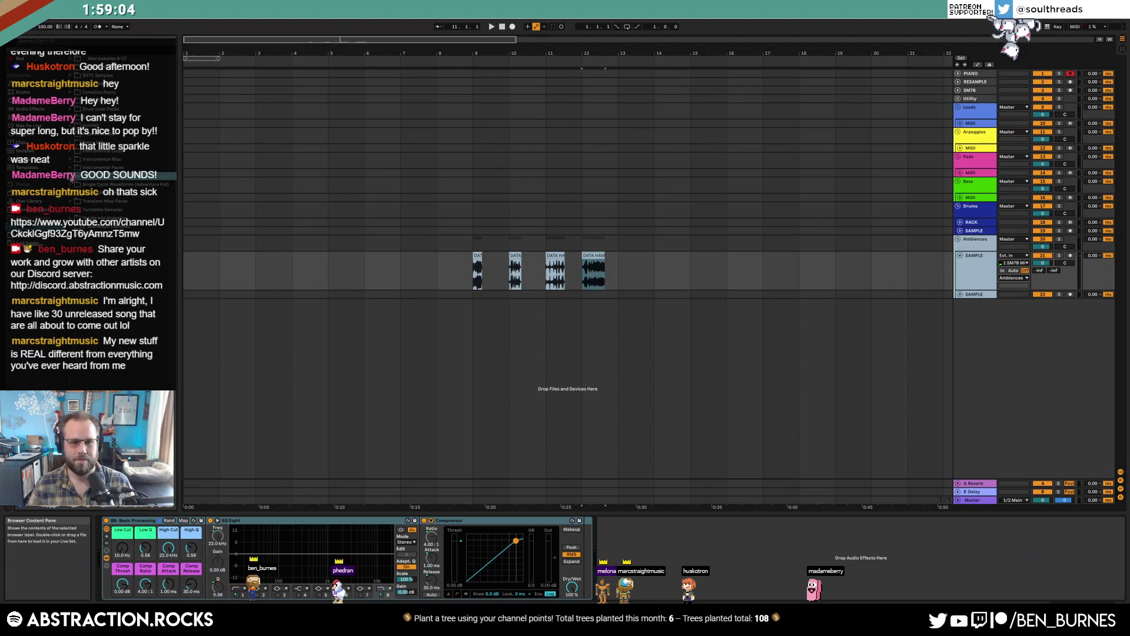
Unfold the Bass group's MIDI track and arm it for recording
click(960, 199)
click(974, 202)
click(1071, 199)
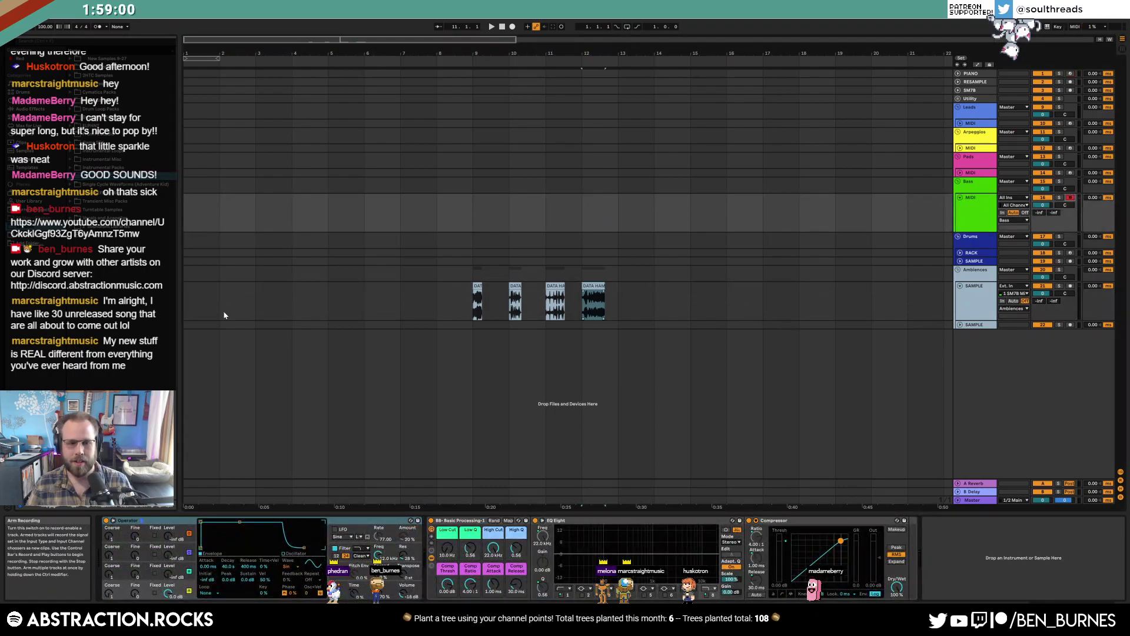
click(29, 136)
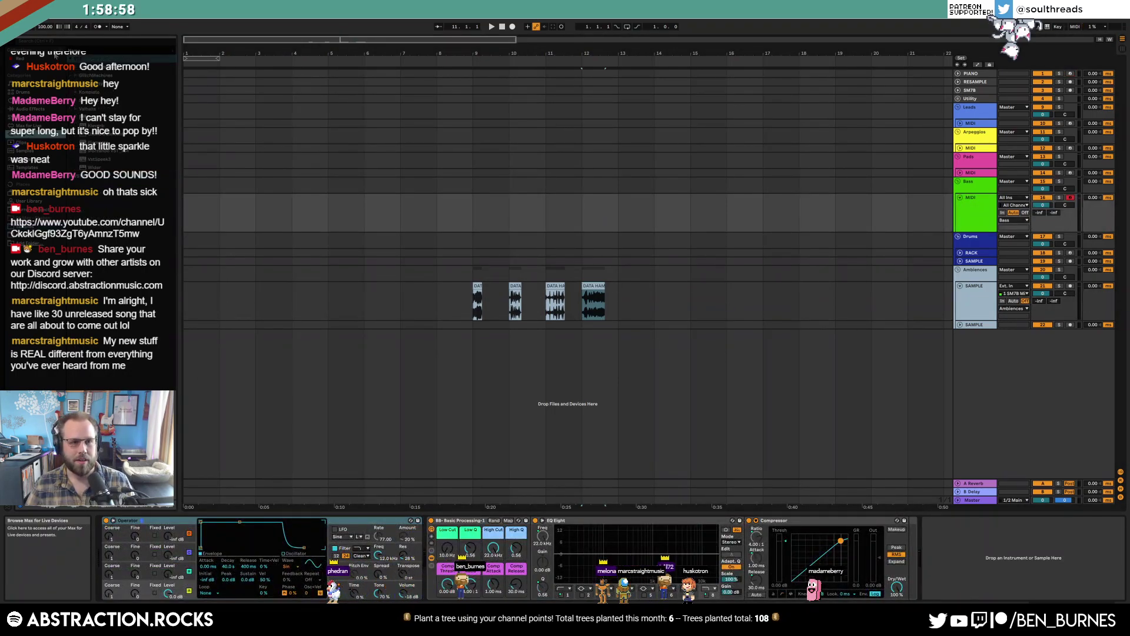
click(38, 111)
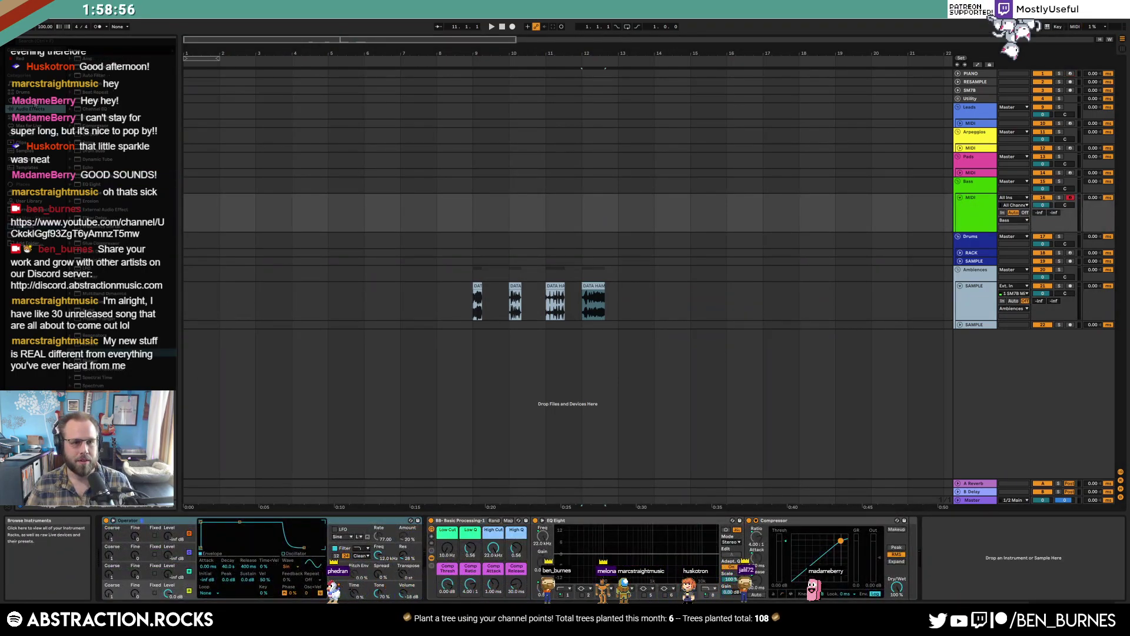
click(35, 103)
key(ctrl+f)
text(bb)
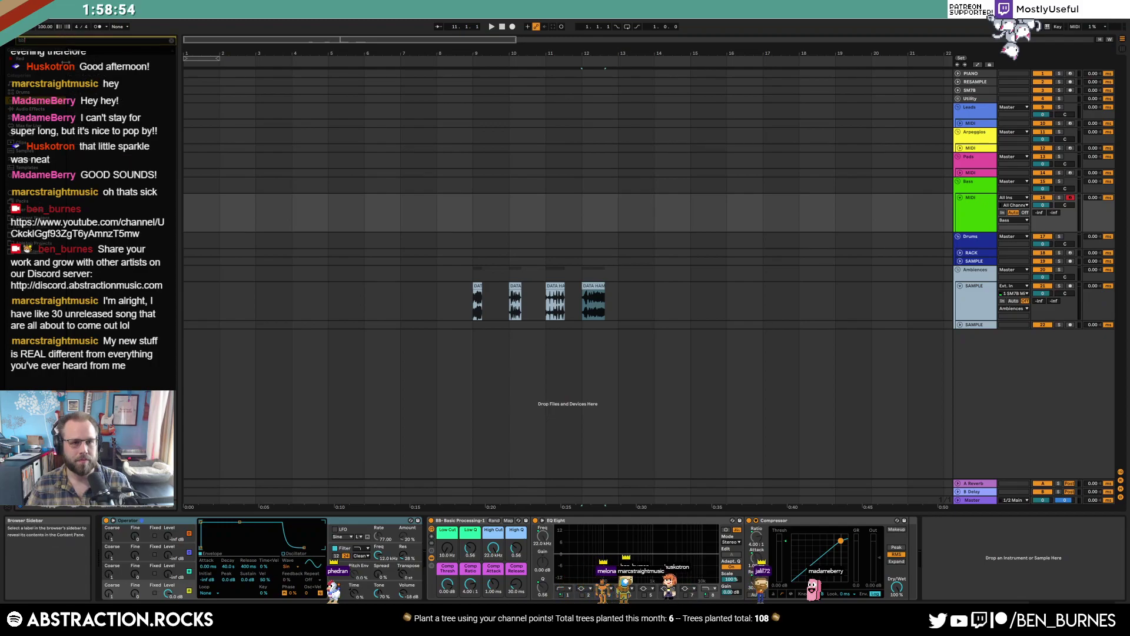
key(BackSpace)
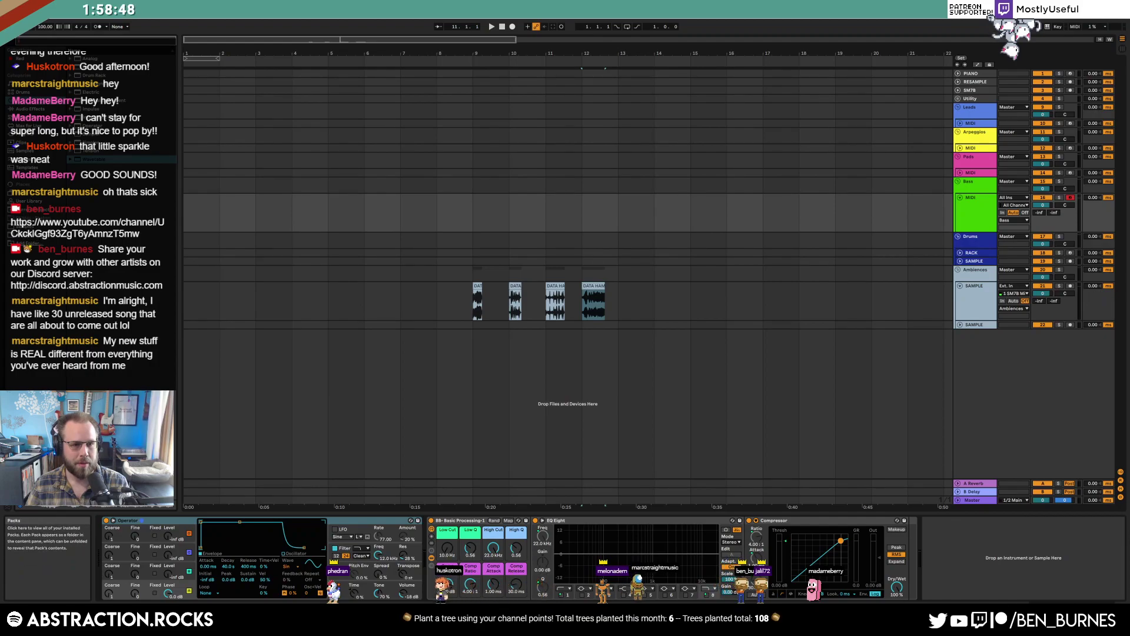
click(376, 309)
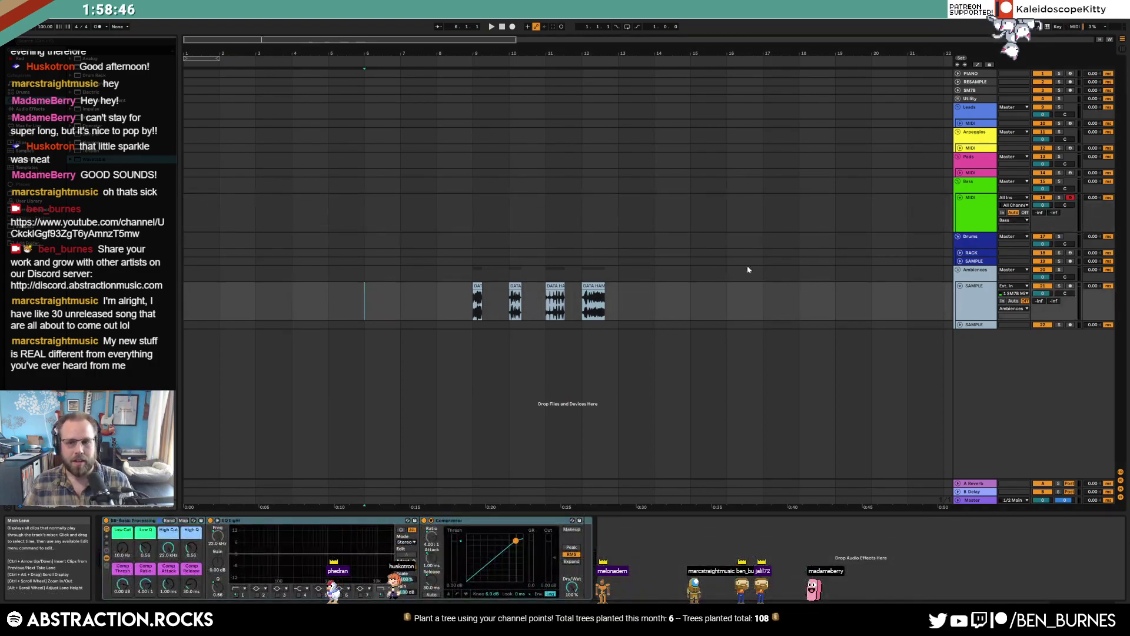
Arm and unfold the Leads group's MIDI track, and set its volume to -13 dB with a small manual trim
click(966, 122)
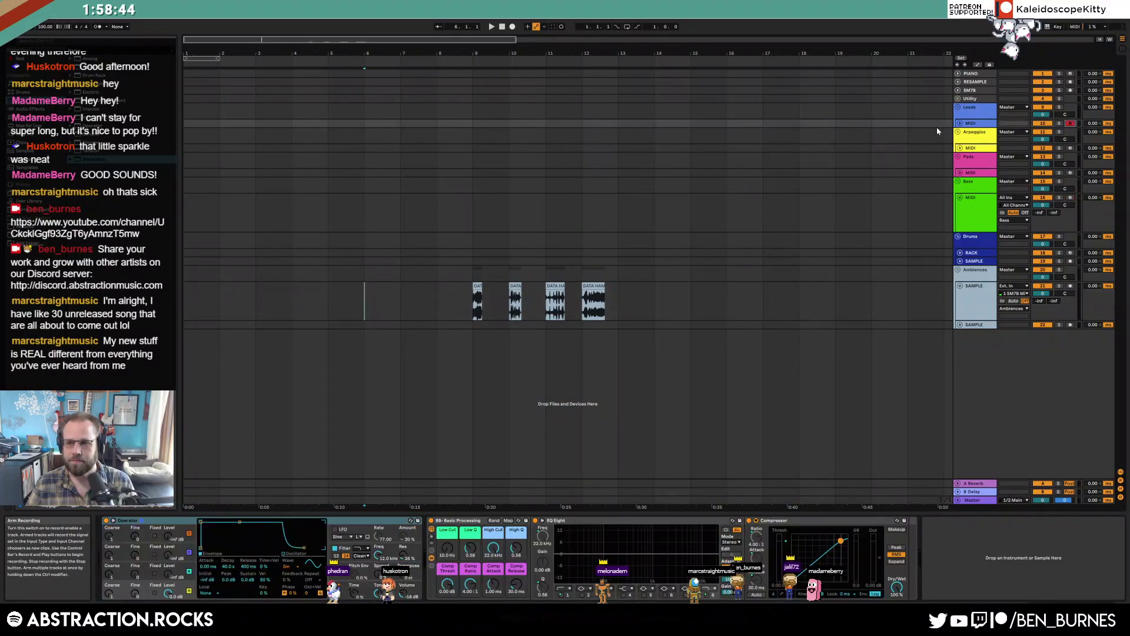
click(960, 124)
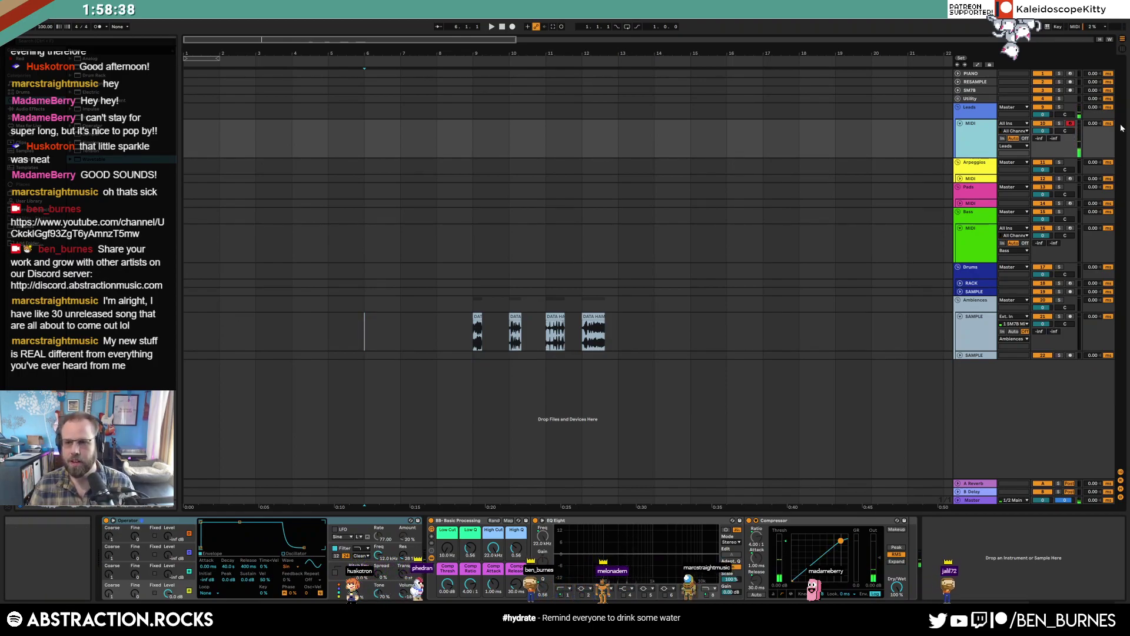
click(1039, 140)
text(-13)
key(Return)
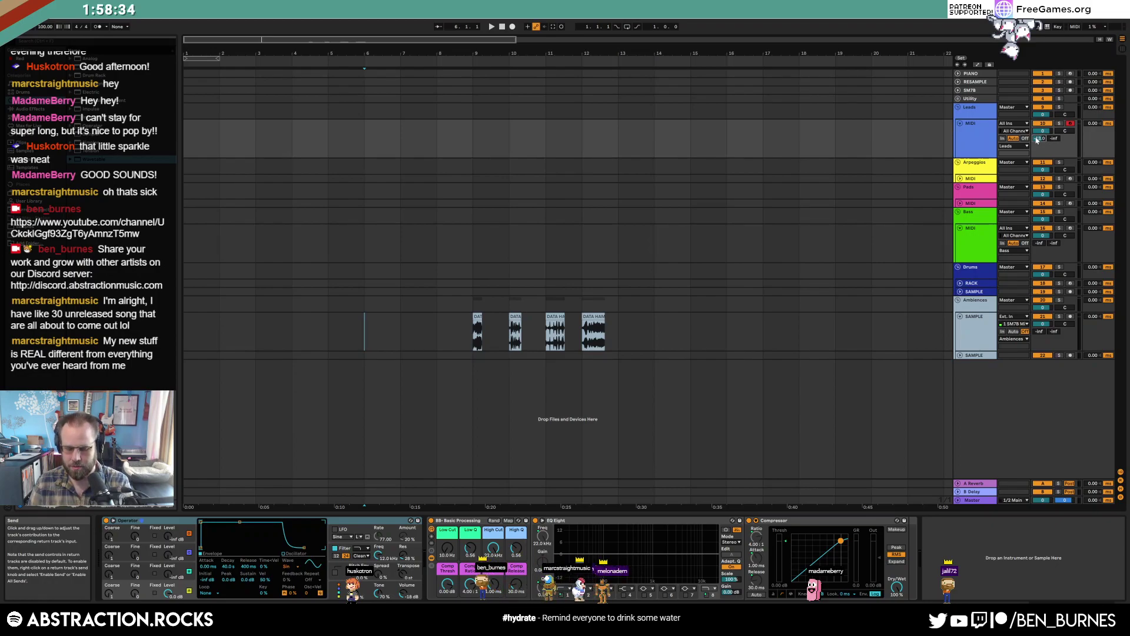
drag(1038, 139, 1037, 140)
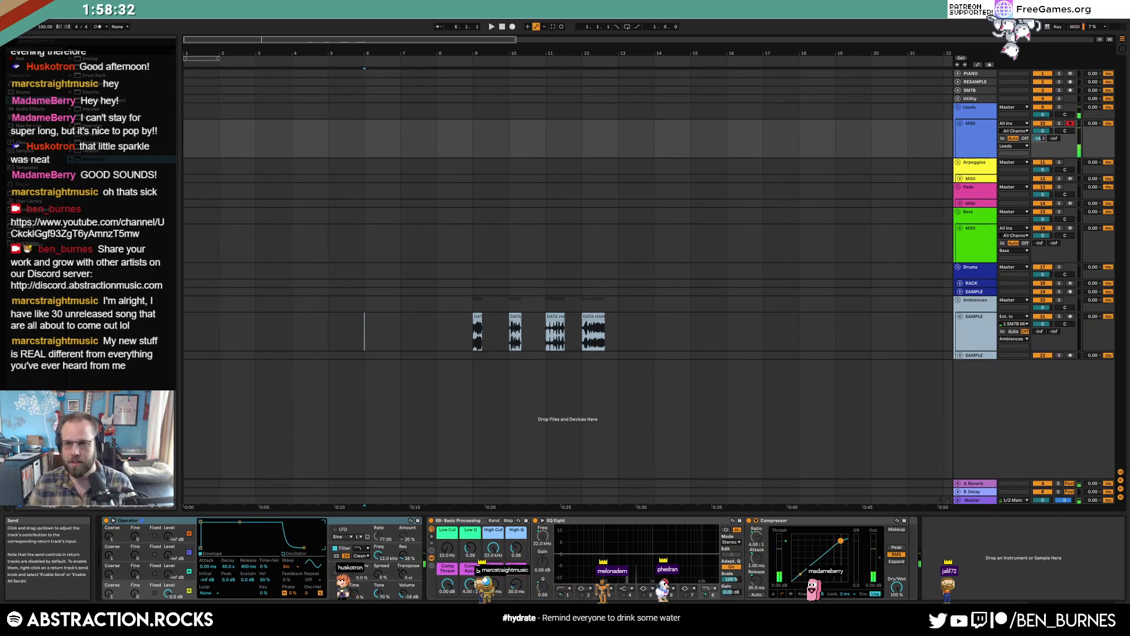
Reshape the Operator envelope on the Leads MIDI track and raise the track's volume
drag(240, 522, 225, 540)
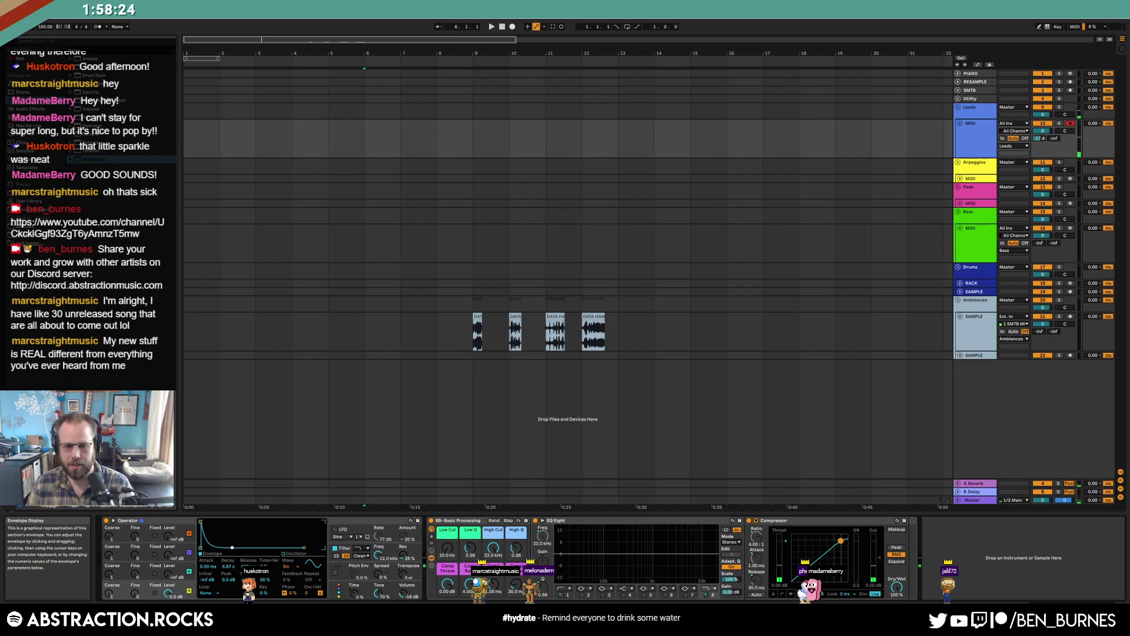
click(973, 333)
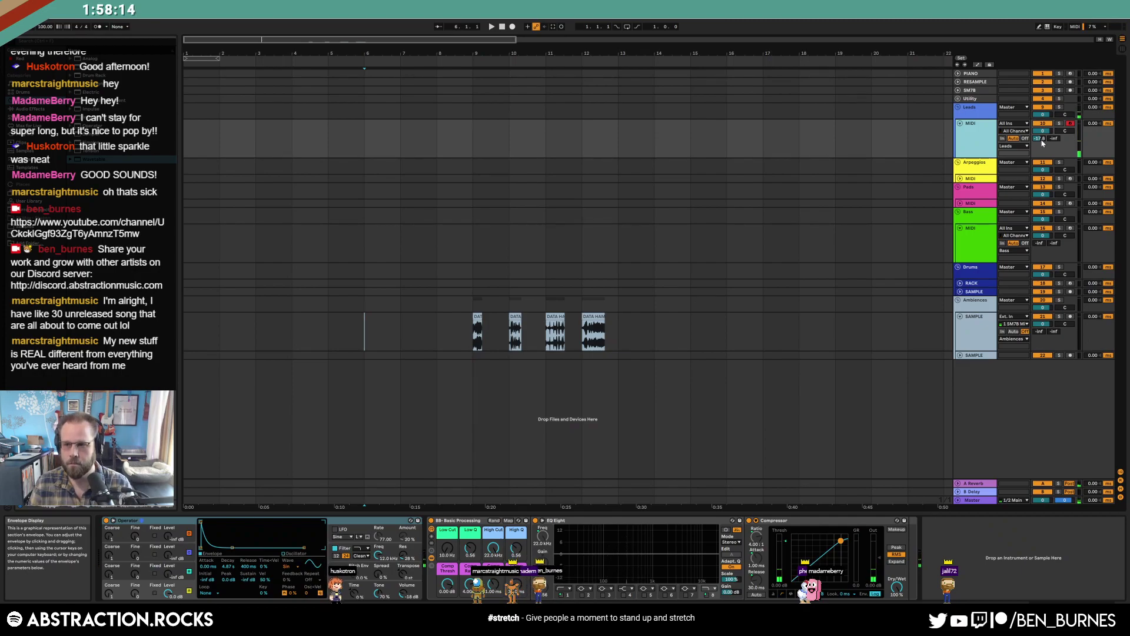
drag(1041, 141, 1041, 129)
drag(379, 569, 379, 554)
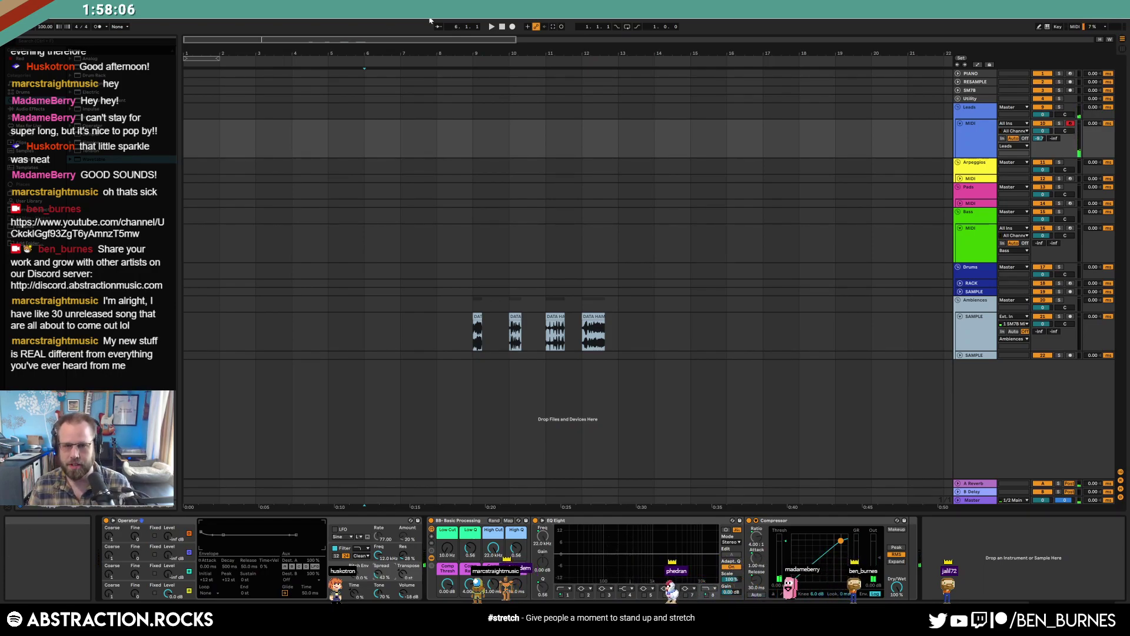
Look at the Fire and Ice - Analog Astra pack among the recently added Splice samples, and close Splice
drag(203, 40, 203, 65)
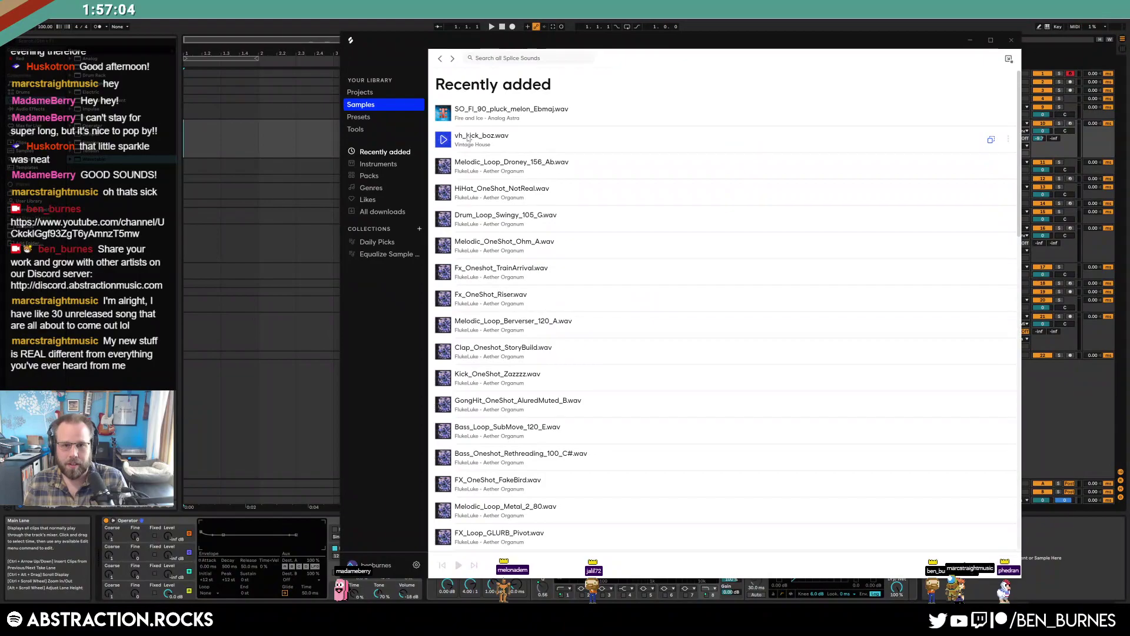
click(478, 118)
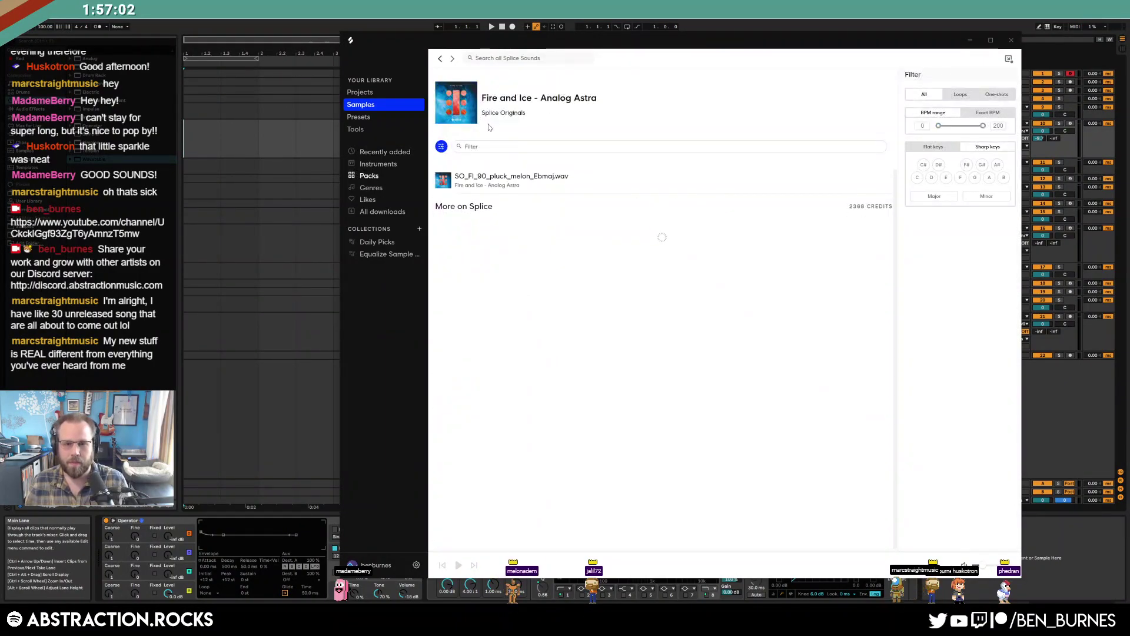
click(1012, 40)
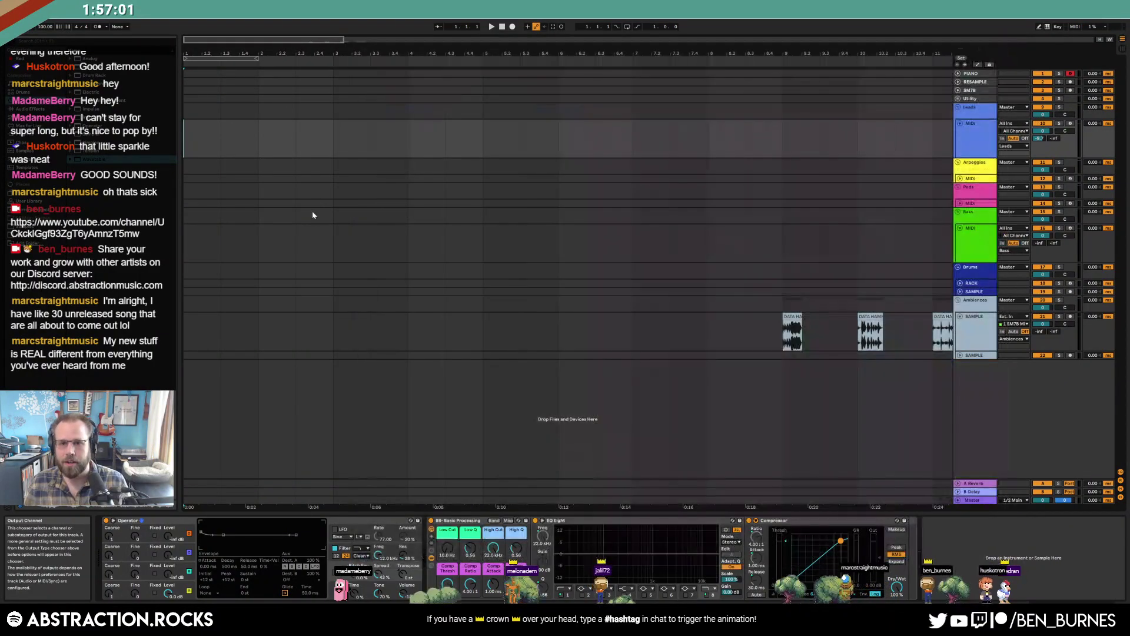
Unfold the Drums group's RACK track and the Utility group, and select the SAMPLES track inside Utility
click(448, 221)
click(961, 283)
click(972, 292)
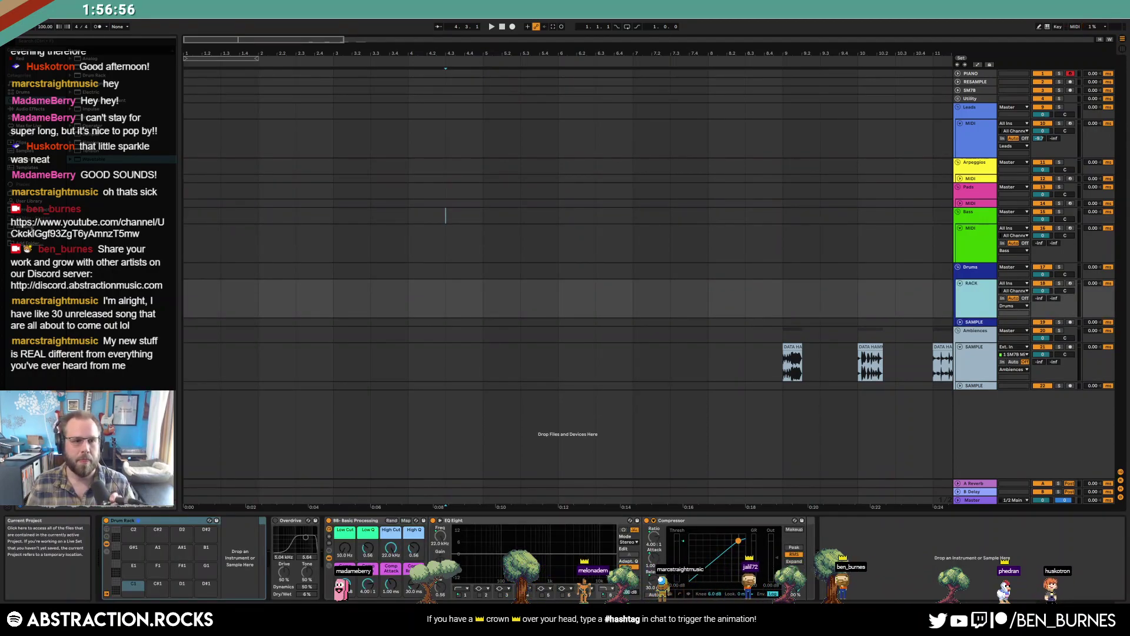
click(958, 99)
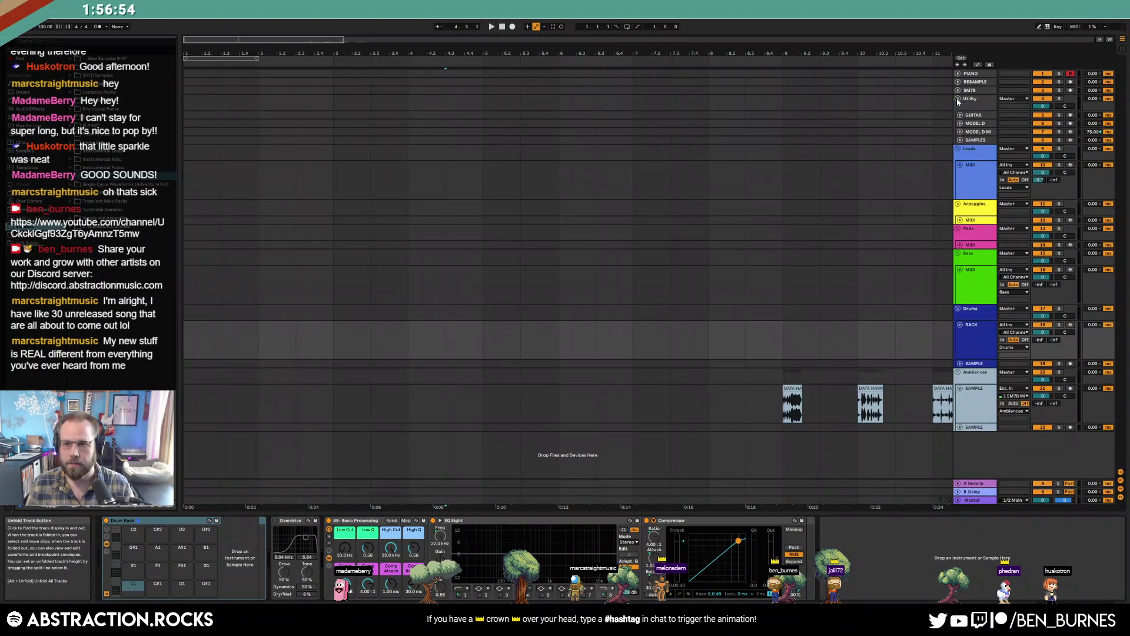
click(975, 140)
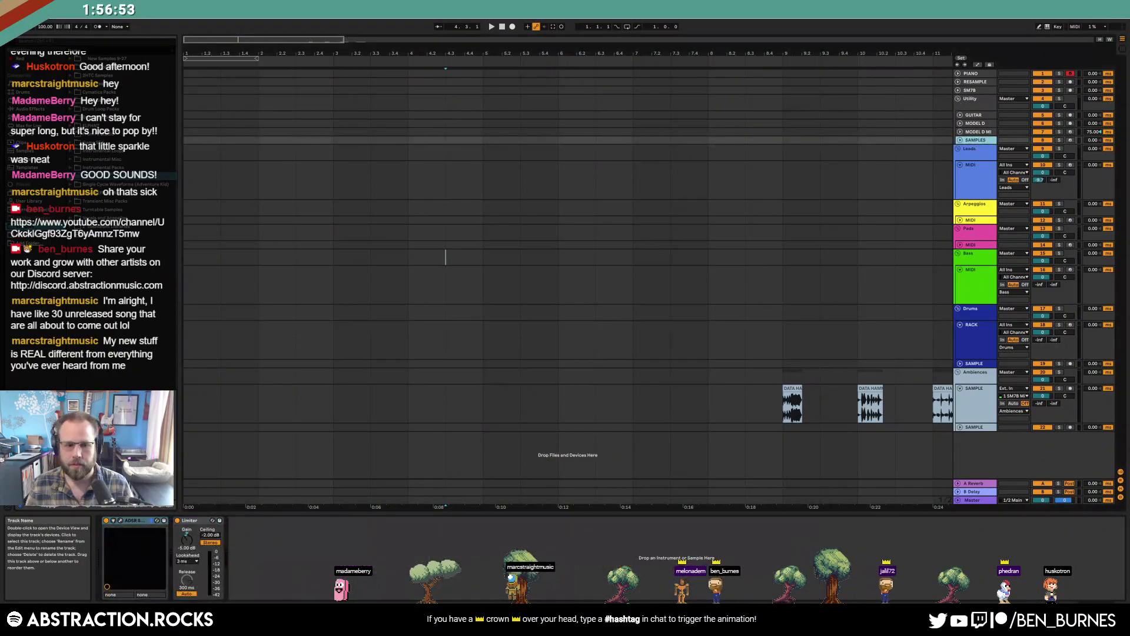
Open the SAMPLES track's ADSR Sample Manager and search it for "drum loop"
click(119, 520)
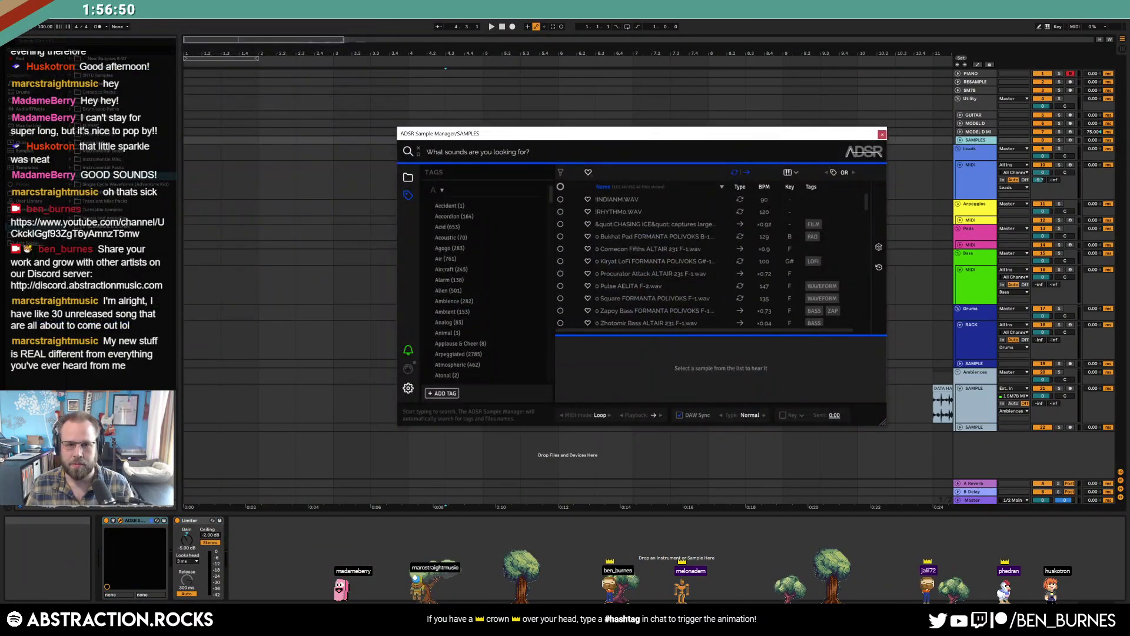
text(drum)
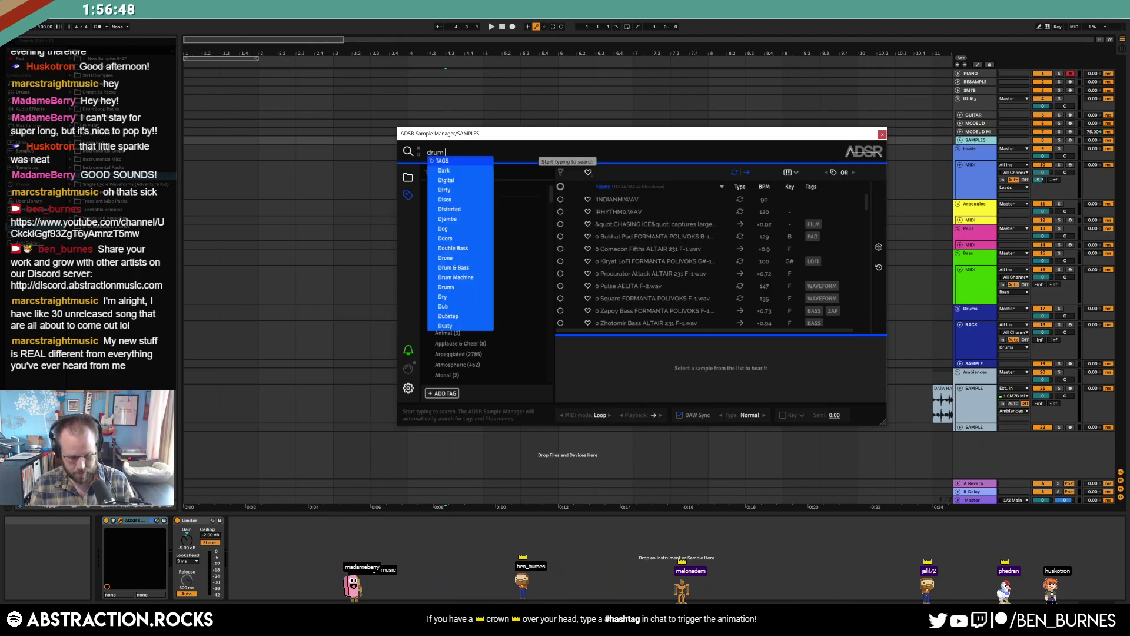
text( loop)
key(Return)
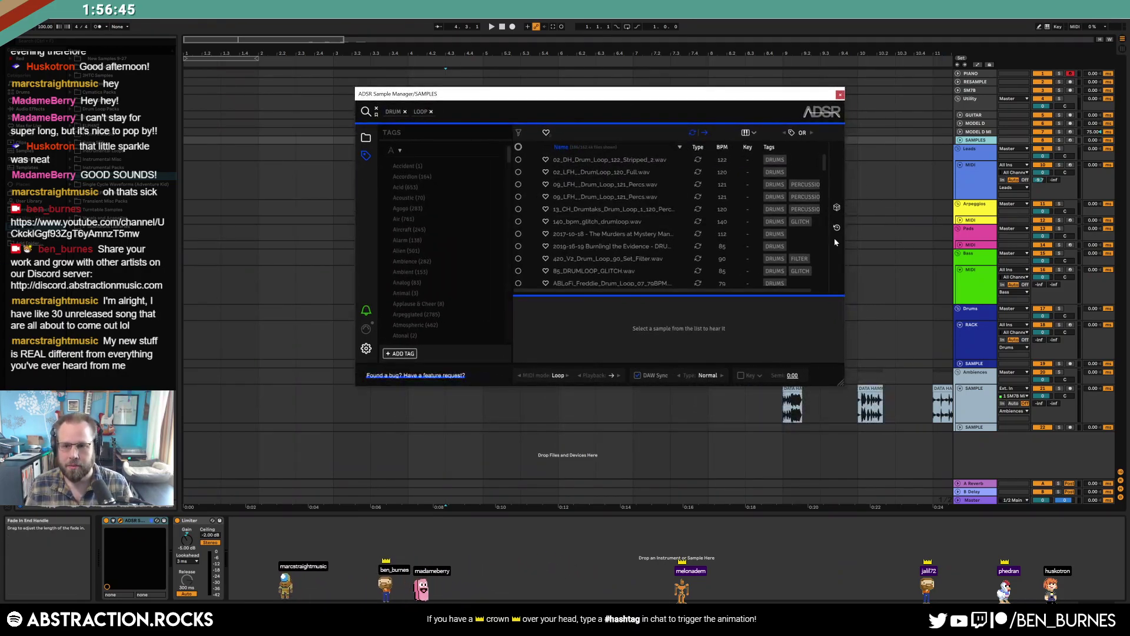
Preview lc_drum_loop_stone_hats_77.wav and place it at bar 1 of the Drums group's SAMPLE track
click(837, 208)
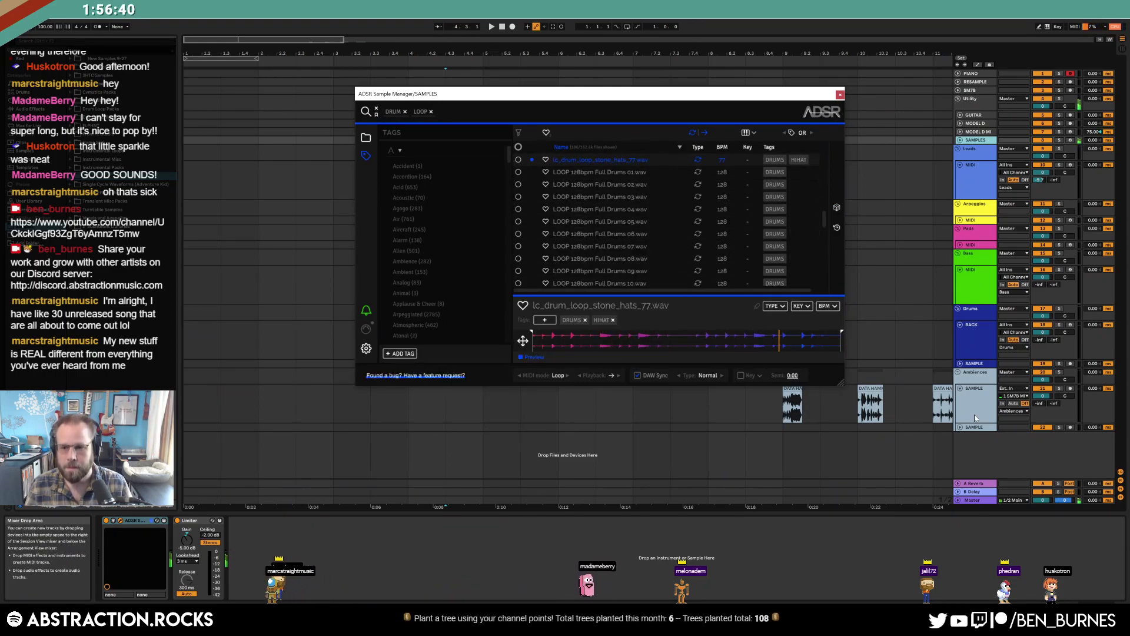
click(961, 364)
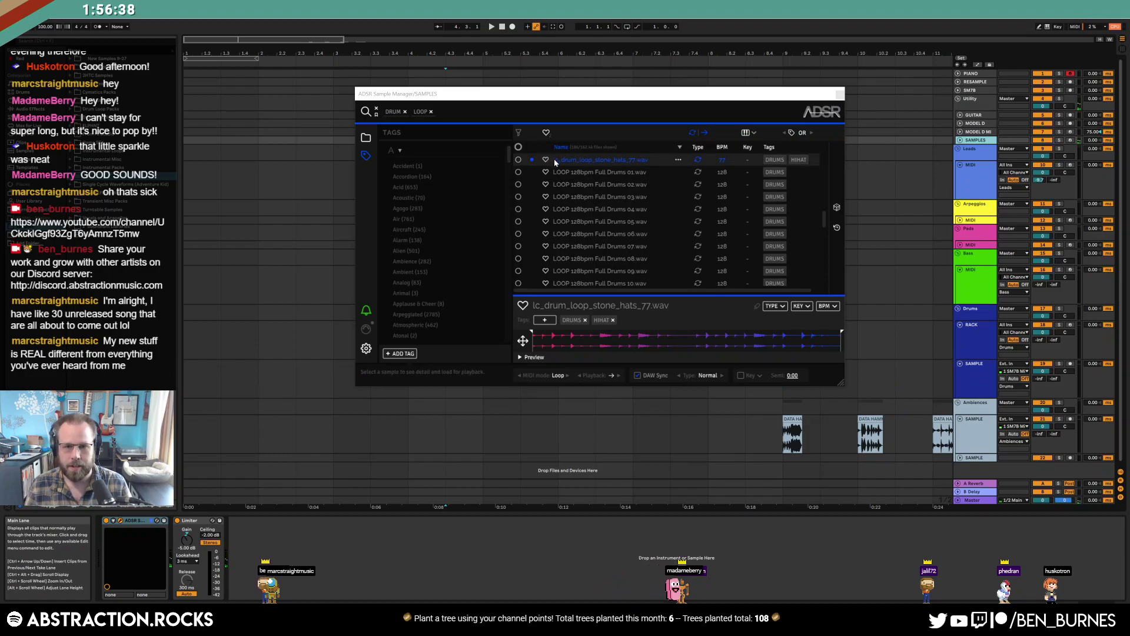
drag(556, 160, 196, 378)
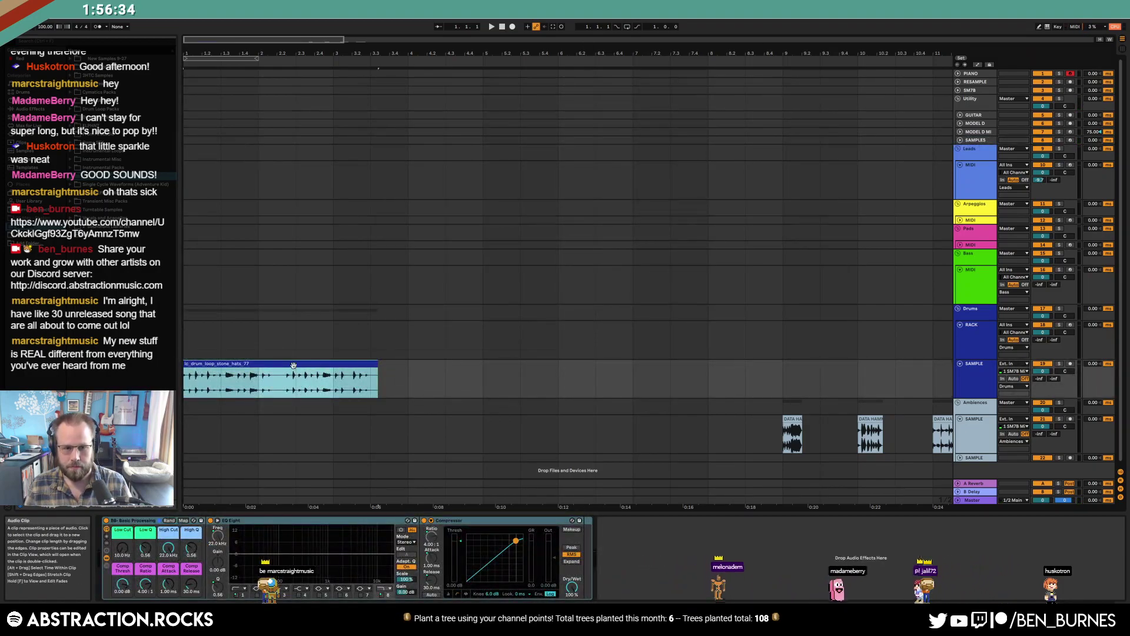
Enable warping on the drum loop clip with a clip tempo of 77 BPM, and trim its end to bar 3
double_click(292, 374)
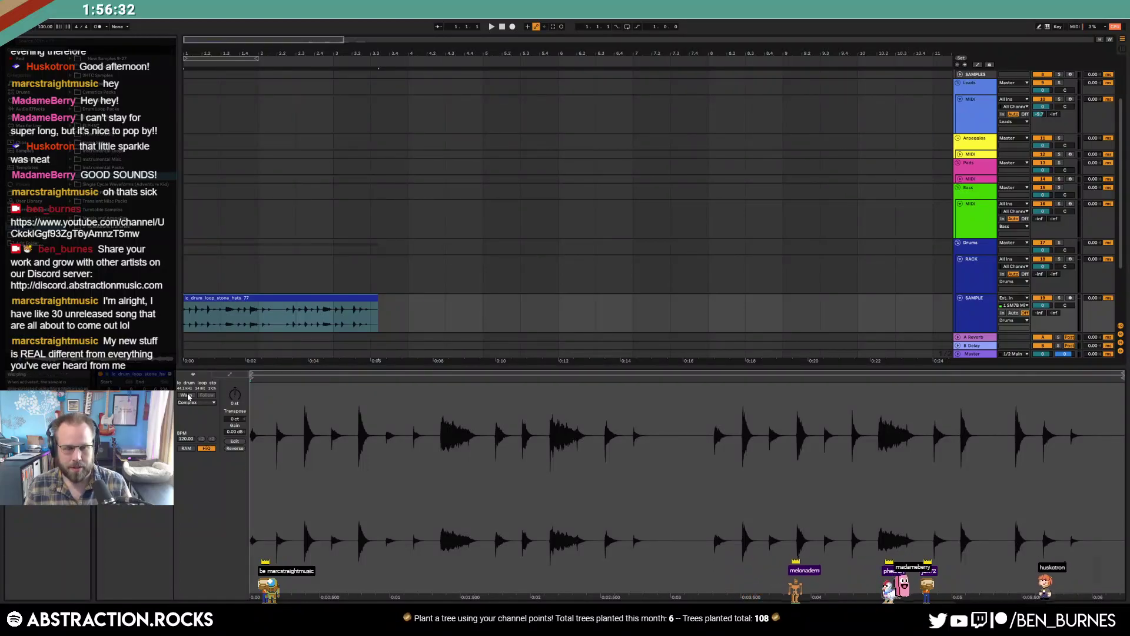
click(187, 395)
click(182, 440)
text(77)
key(Return)
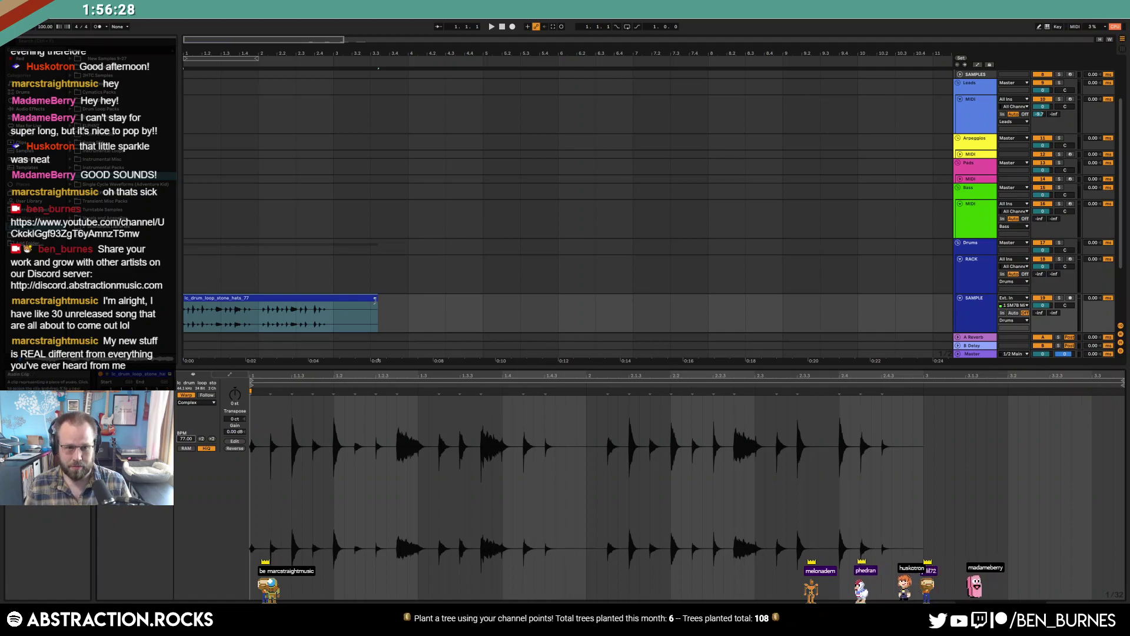
click(447, 324)
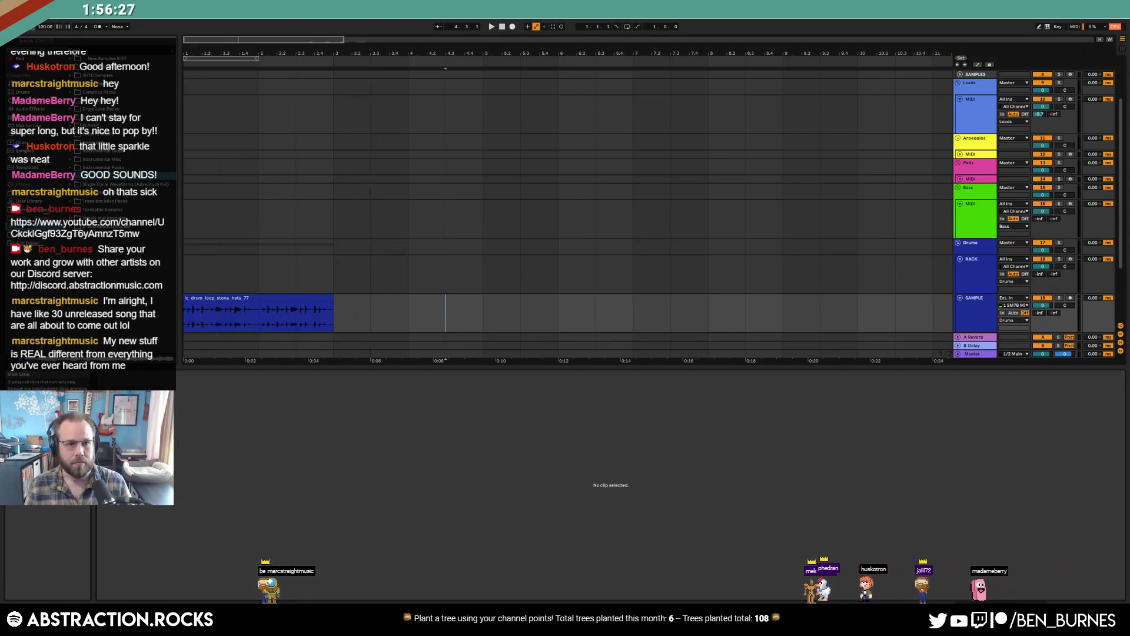
Set the song tempo to 77 BPM and loop playback over the drum loop clip
click(42, 27)
text(77)
key(Return)
key(space)
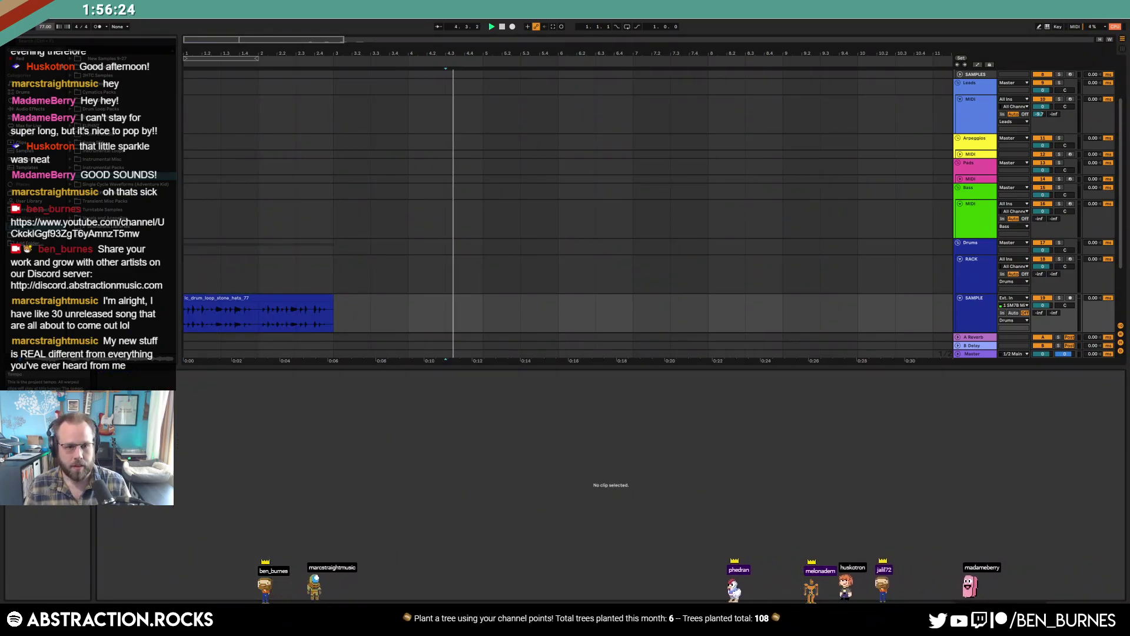
click(258, 299)
key(ctrl+l)
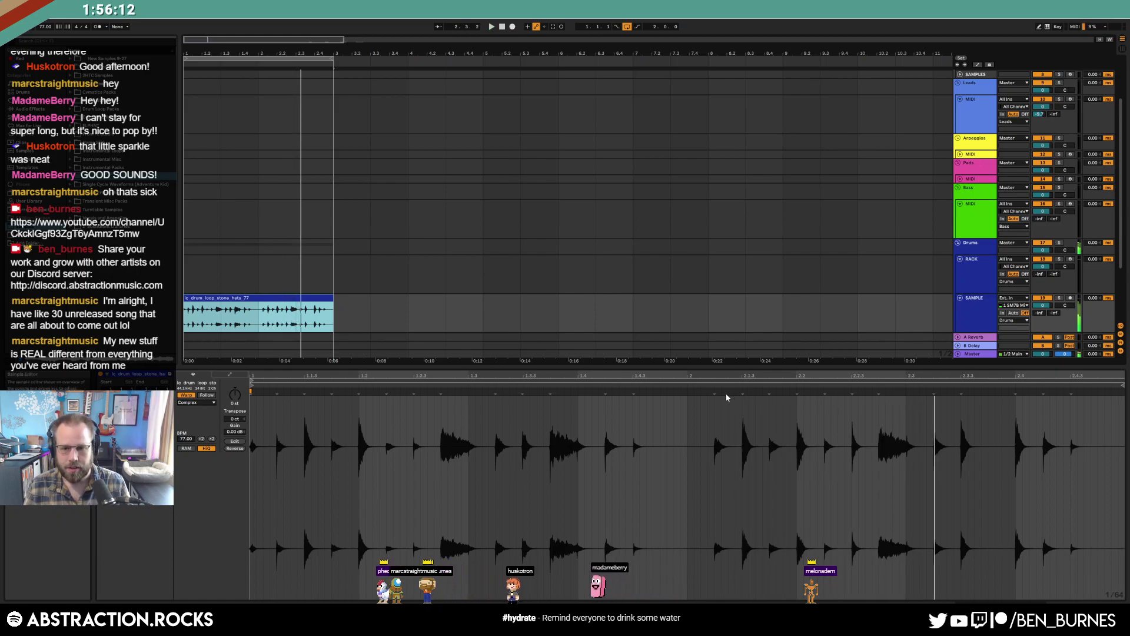
Correct the drum loop's timing with warp markers at beat 1.3 and bar 2
drag(714, 392, 688, 393)
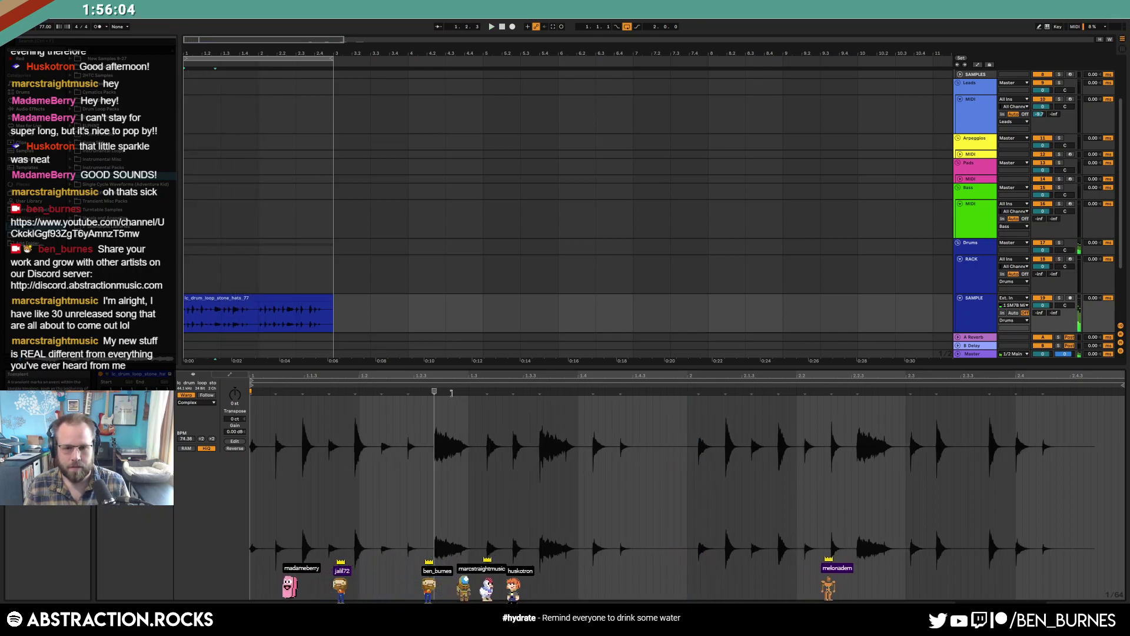
drag(430, 392, 469, 392)
double_click(469, 392)
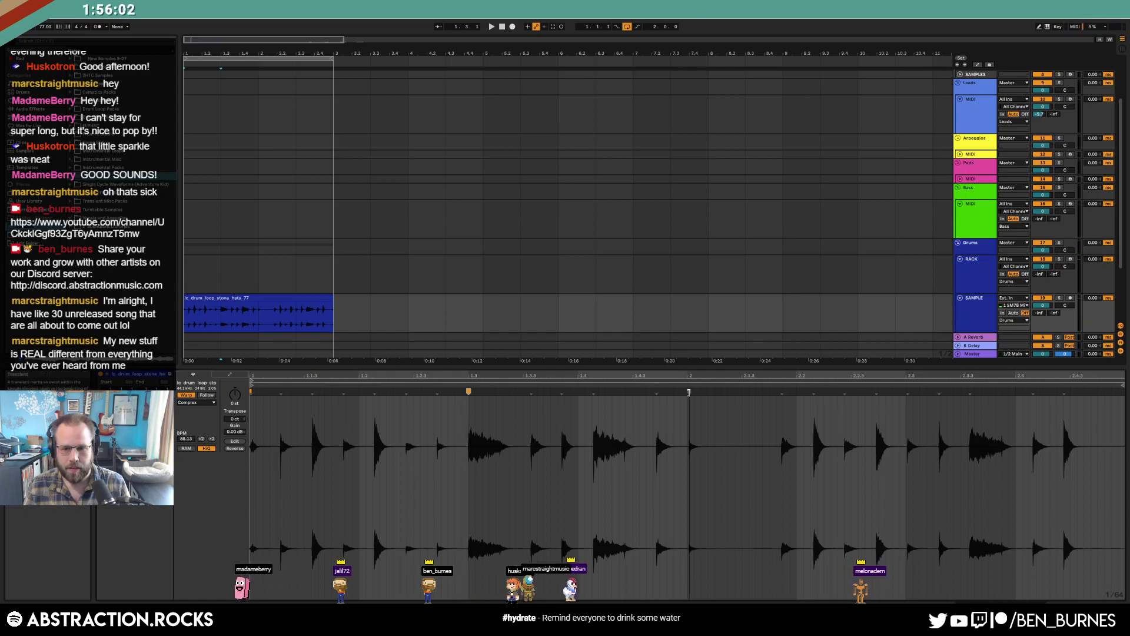
double_click(689, 392)
drag(936, 375, 937, 360)
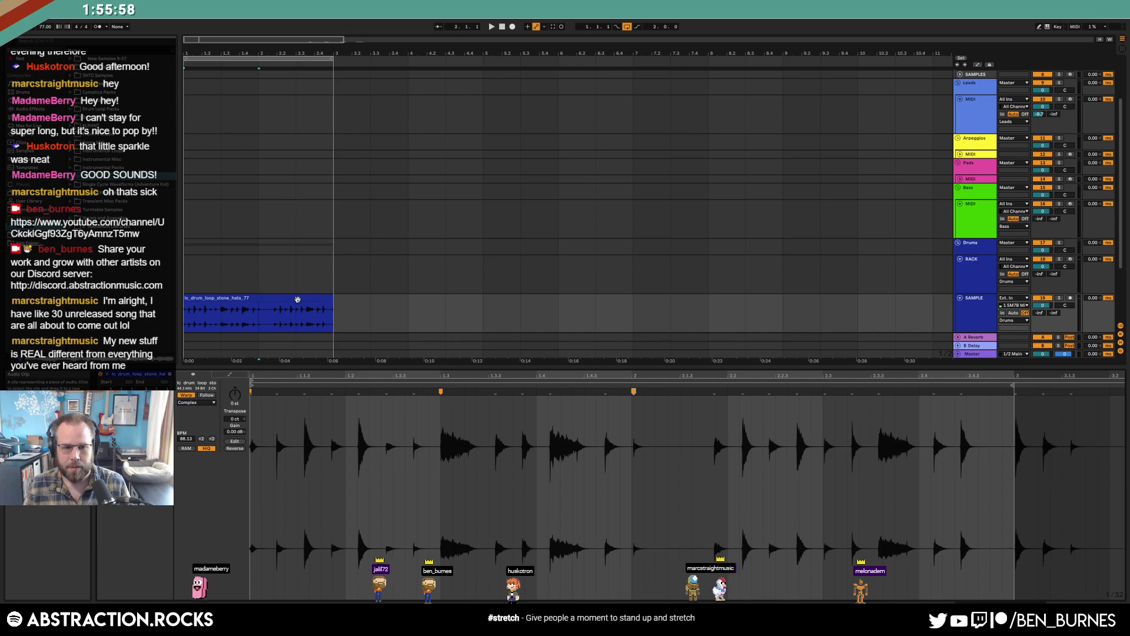
Insert an empty one-bar MIDI clip at bar 1 of the Drums RACK track and show the track's devices
click(993, 287)
drag(256, 277, 175, 276)
key(ctrl+shift+m)
key(shift+Tab)
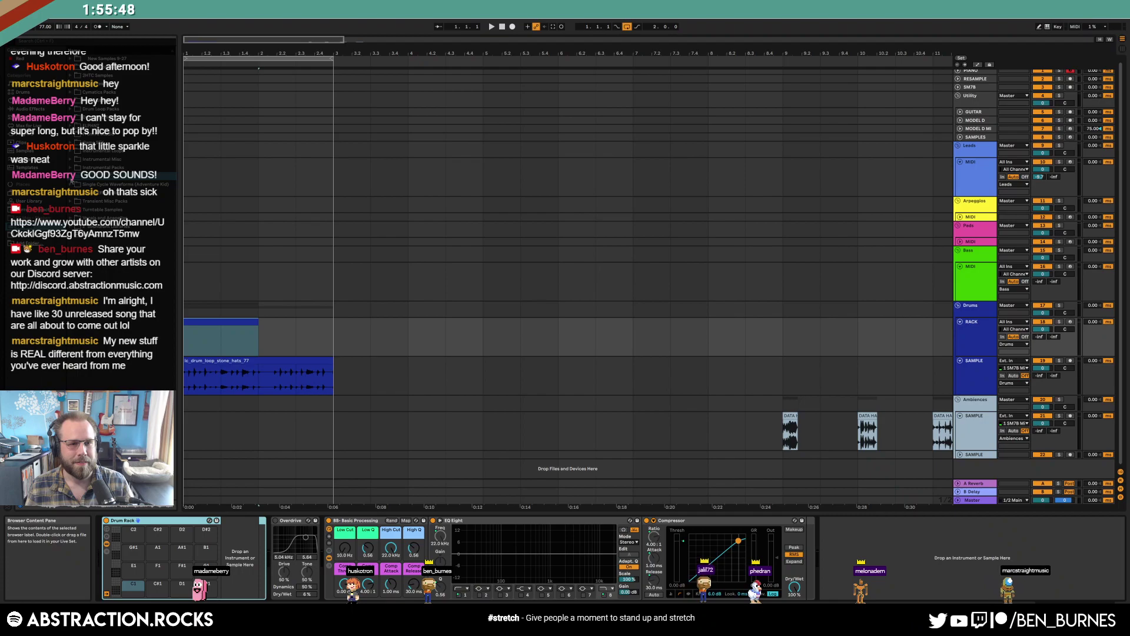
Browse the sample library for Roland drum samples and load TR-808Kick10 onto the Drum Rack's C1 pad
click(72, 177)
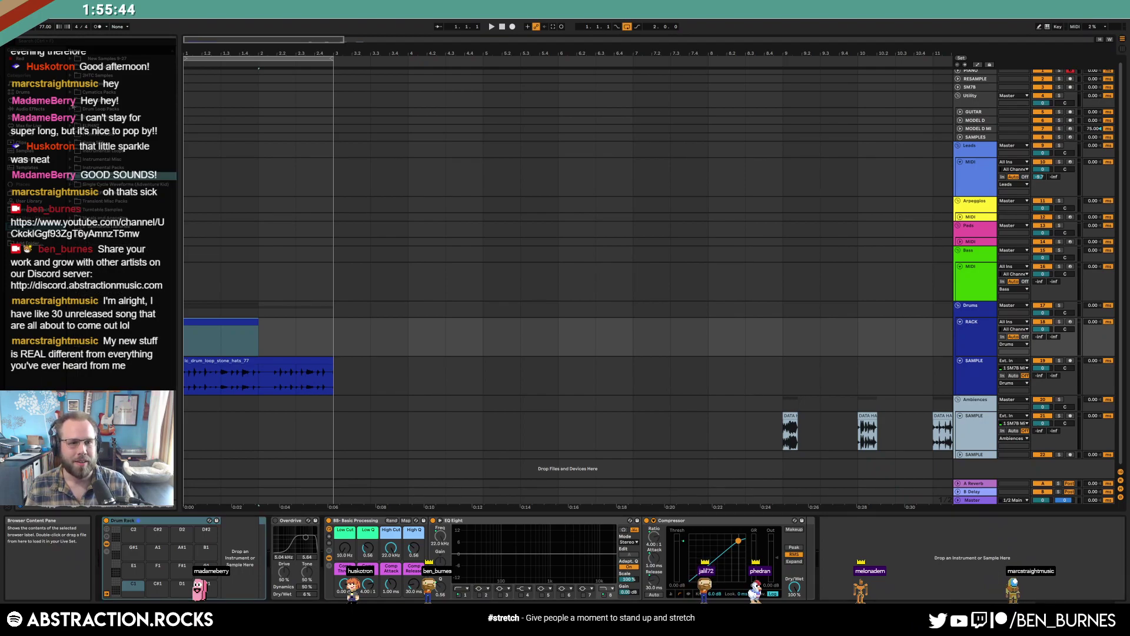
click(160, 97)
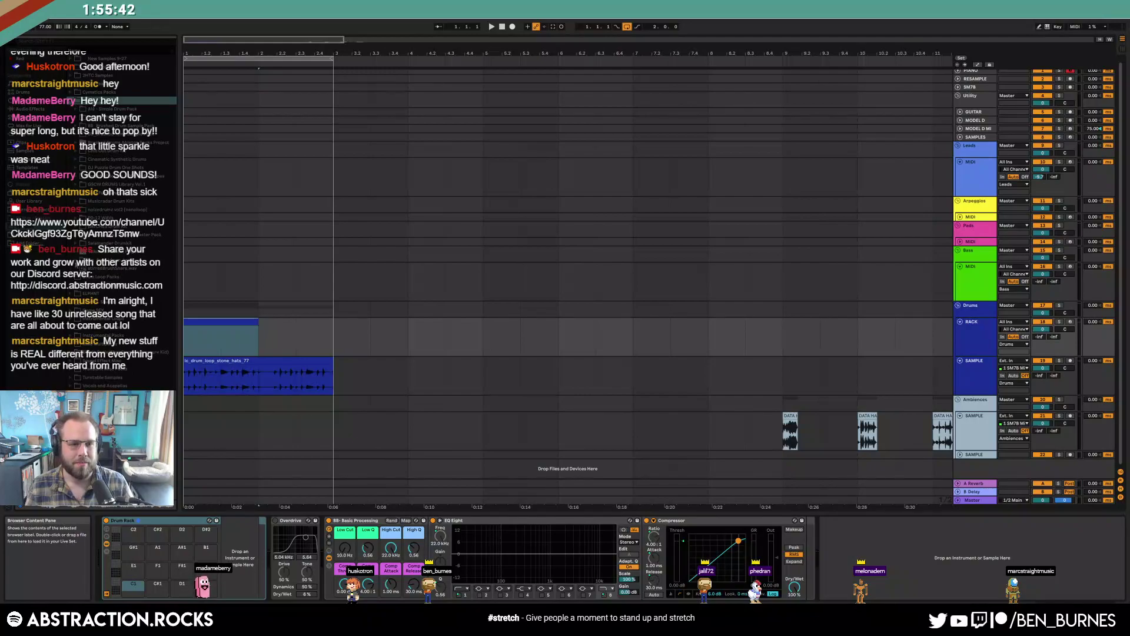
click(72, 102)
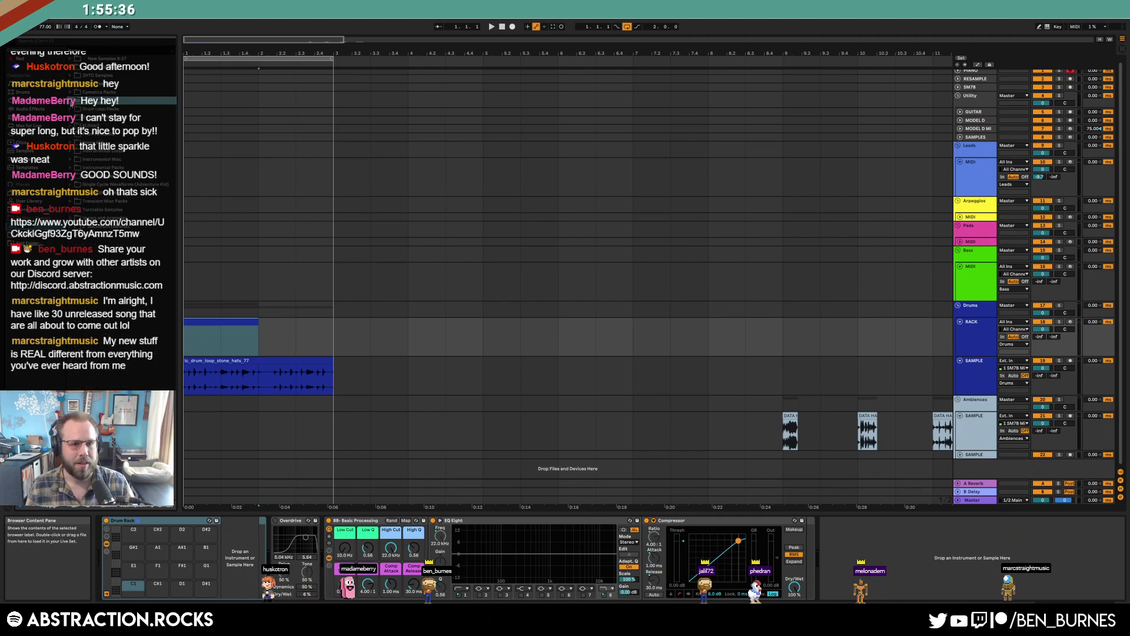
click(71, 121)
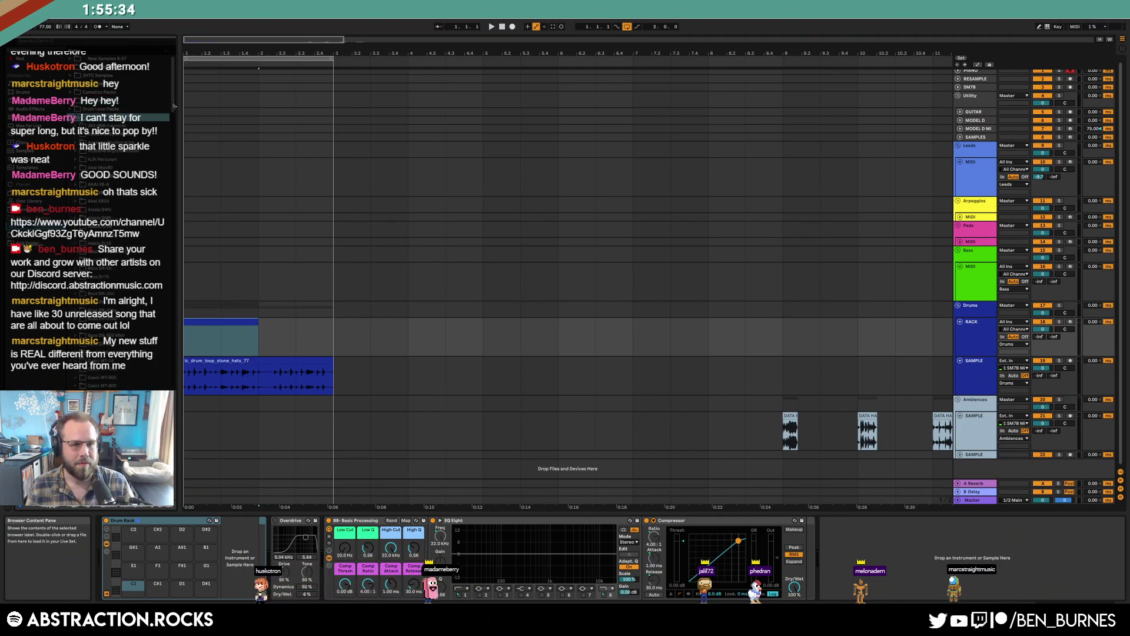
drag(175, 95, 181, 219)
scroll(182, 221, down, 10)
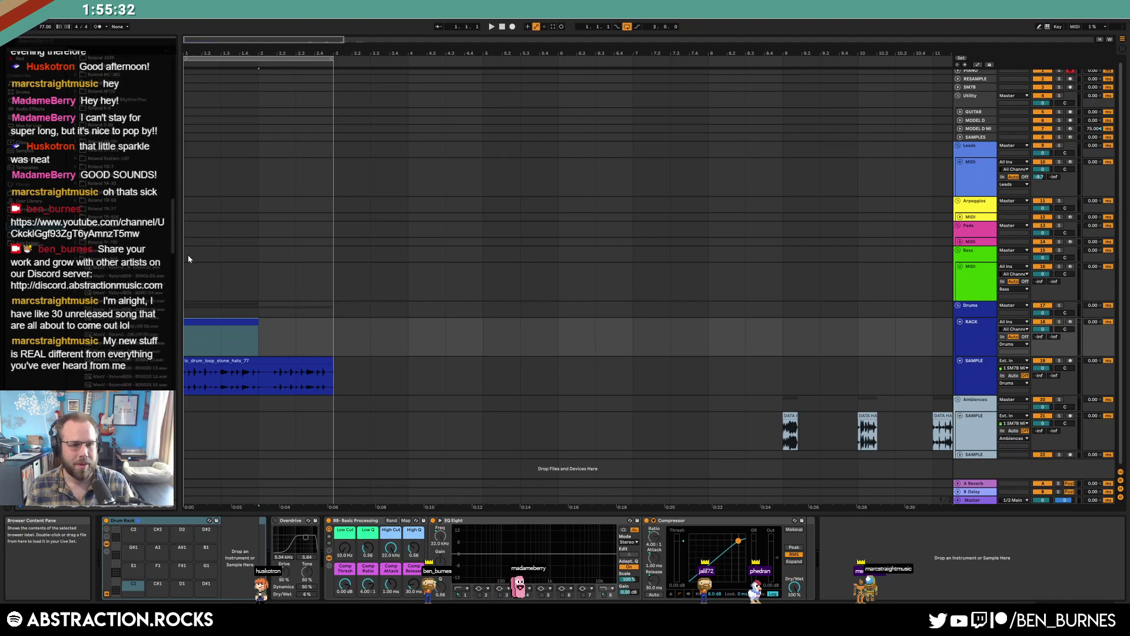
drag(185, 389, 185, 391)
click(140, 344)
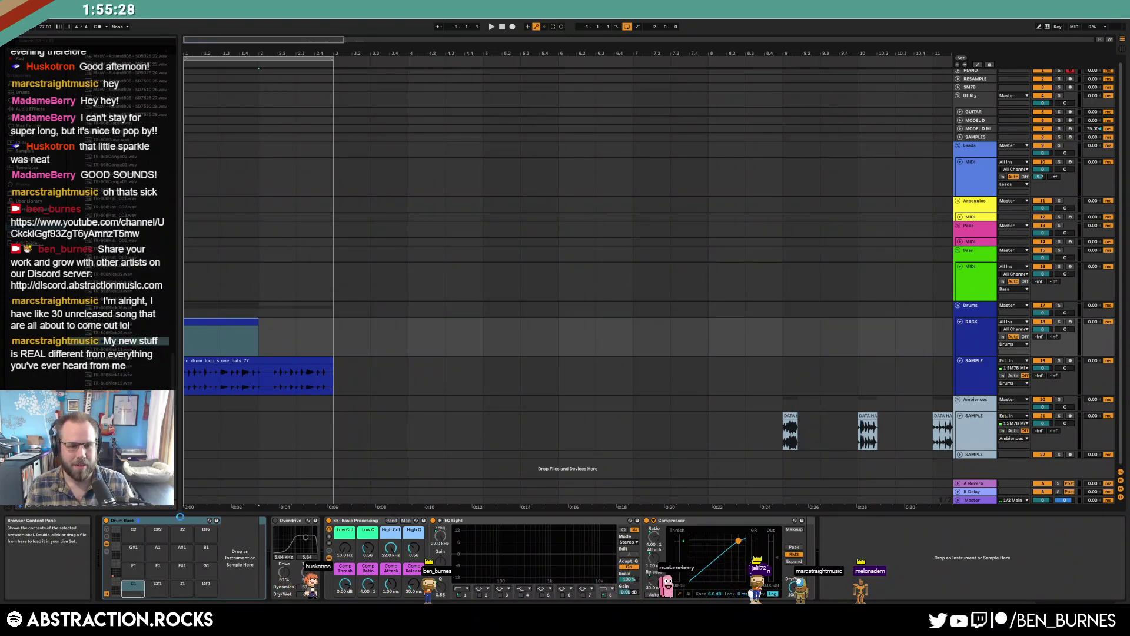
Add a TR-808 kick note on each of the four beats of the RACK clip and duplicate the clip to fill bar 2
double_click(239, 321)
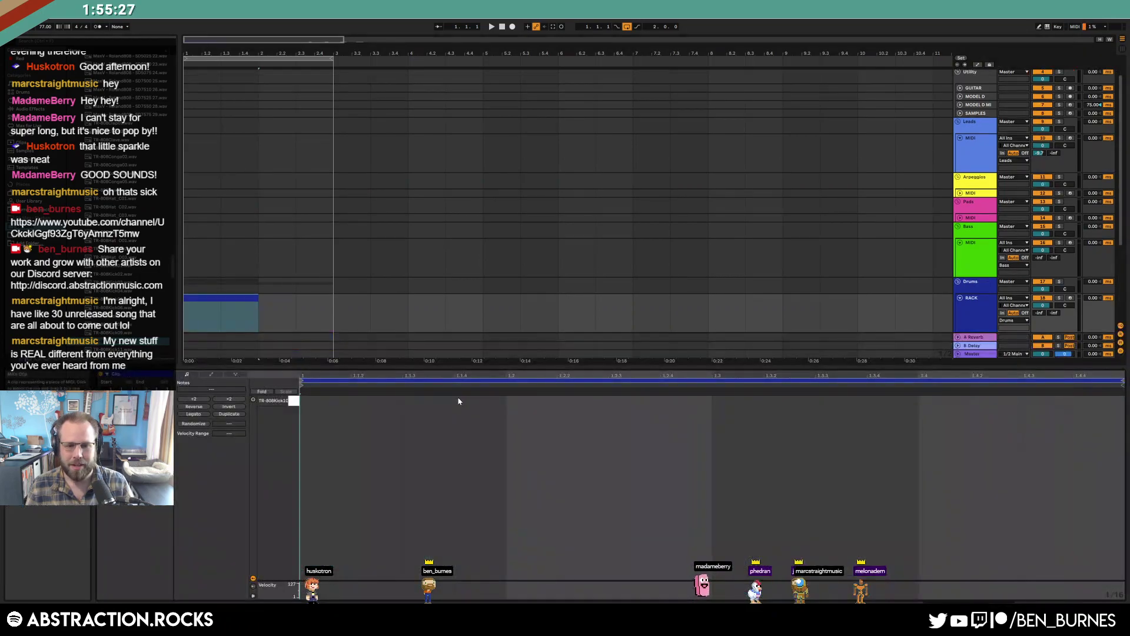
double_click(309, 403)
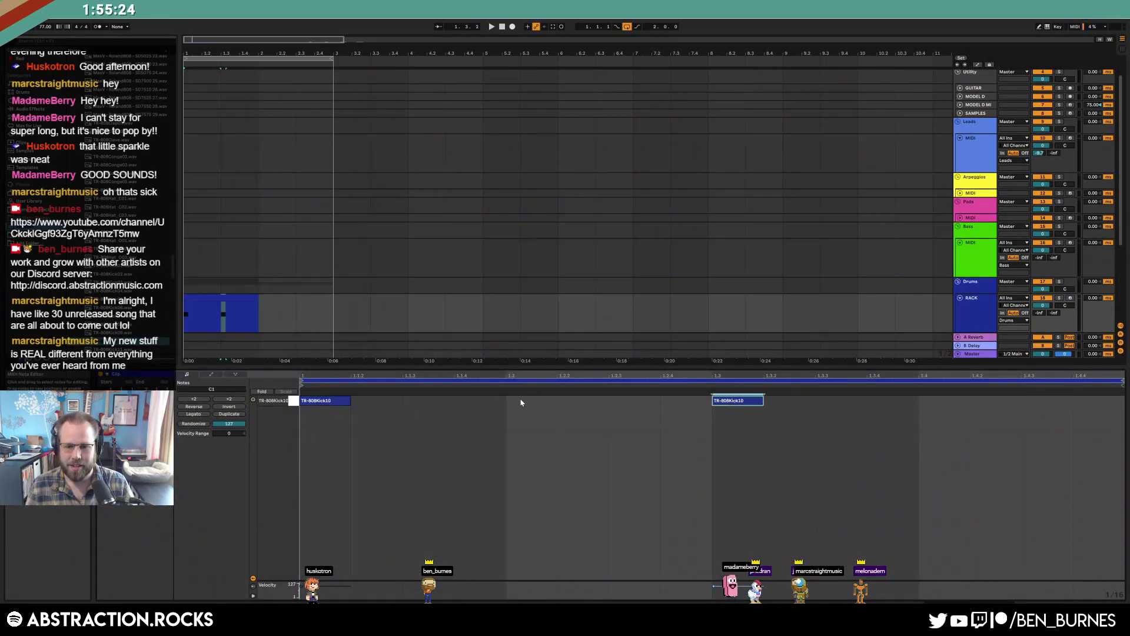
click(253, 297)
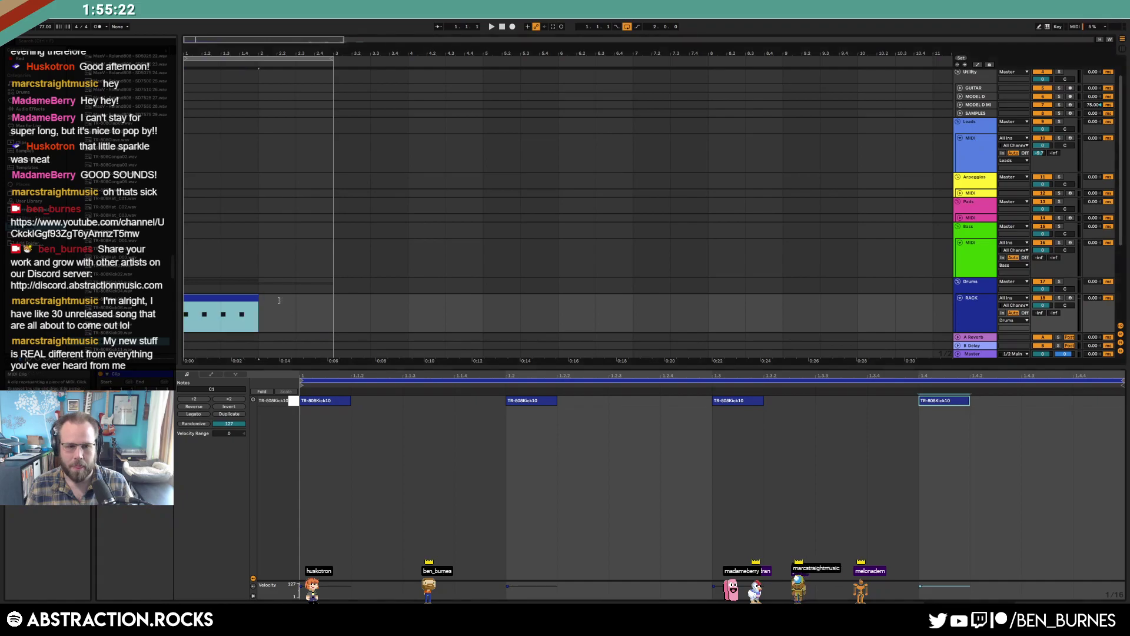
key(shift+Tab)
key(space)
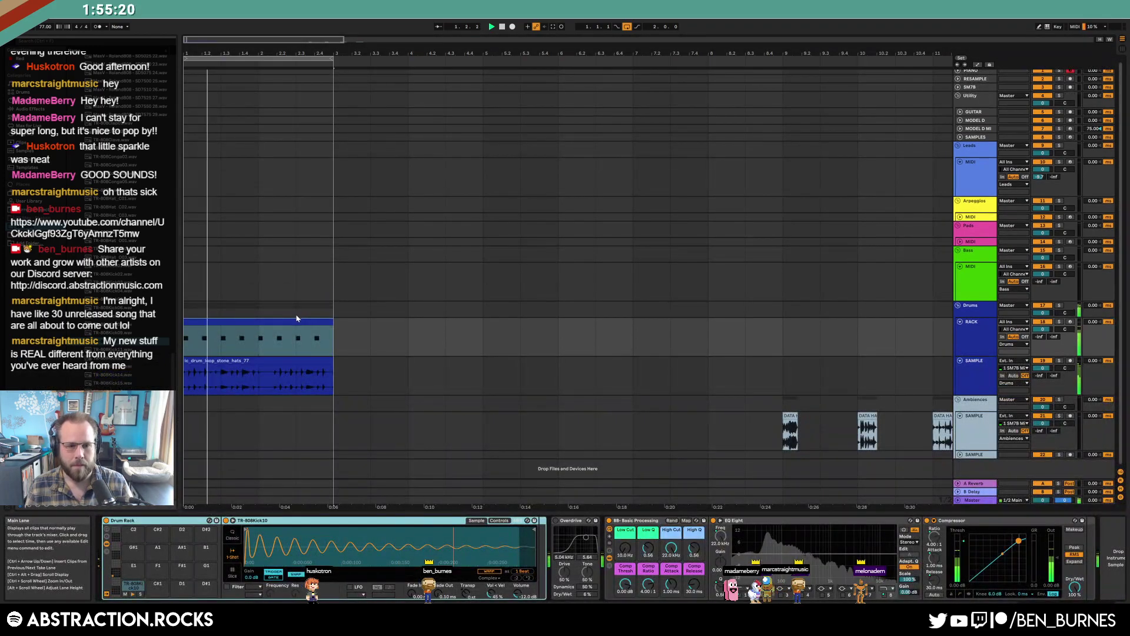
Open the drum loop clip and move the hit just after beat 1.2 onto that beat with a new warp marker
double_click(252, 360)
key(space)
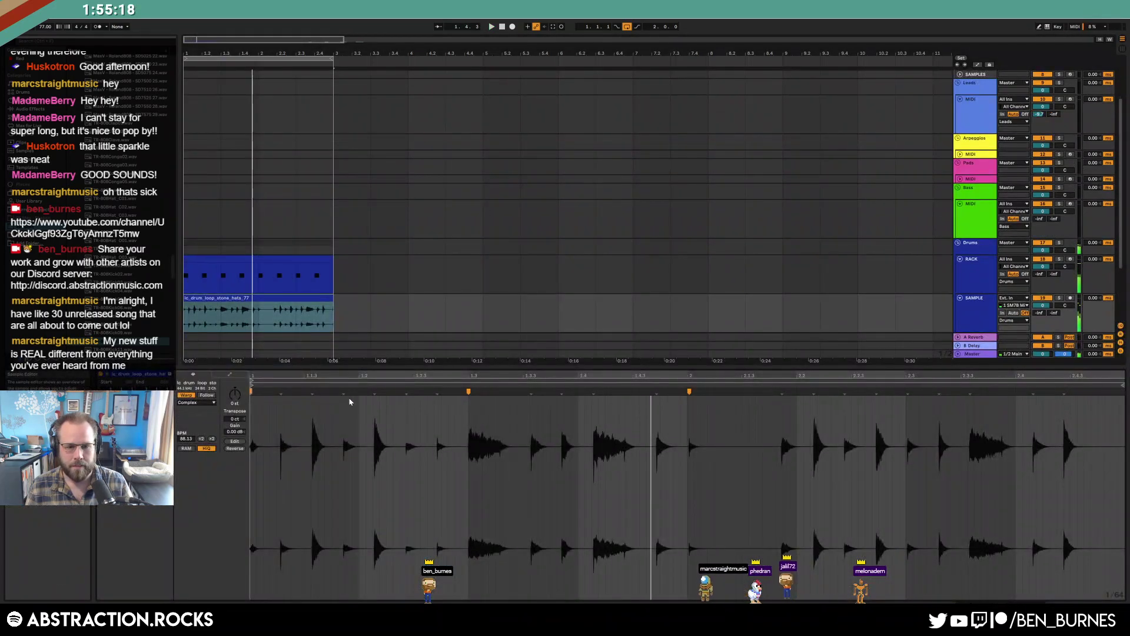
key(space)
key(space)
double_click(375, 392)
drag(375, 393, 359, 393)
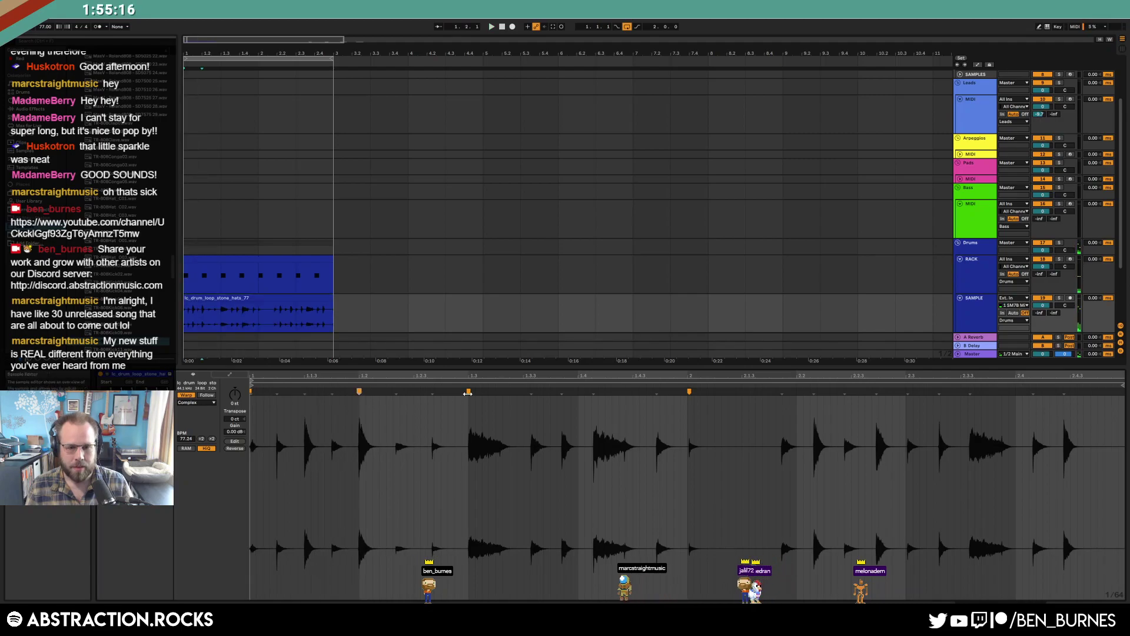
Remove the drum loop's warp markers after beat 1.2, including the one at bar 2, and play the loop
double_click(470, 393)
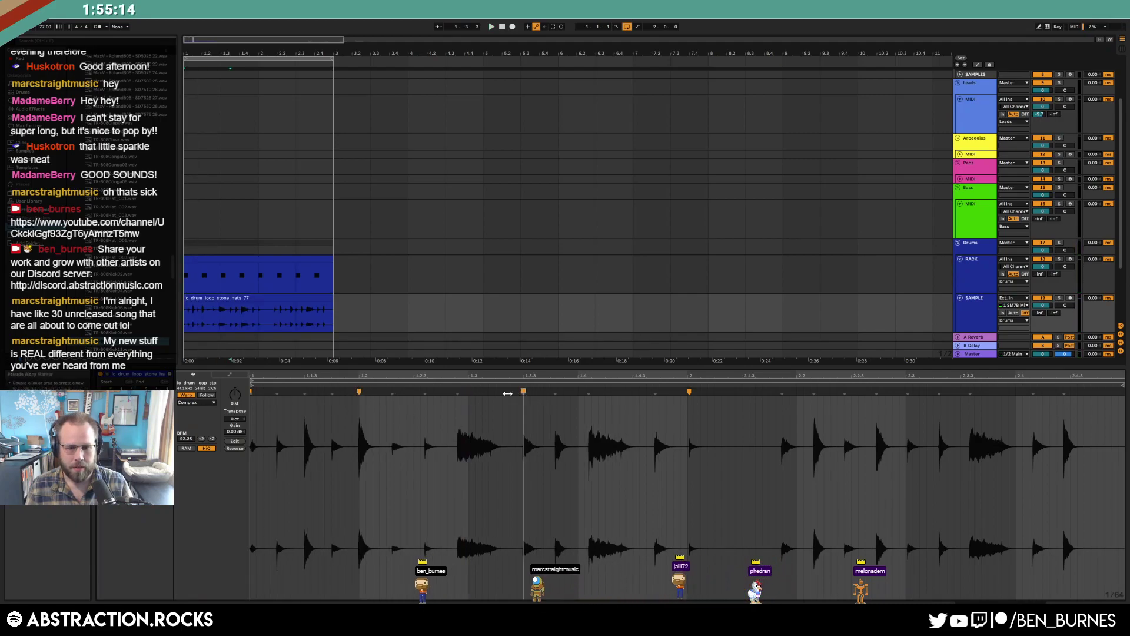
drag(470, 393, 497, 391)
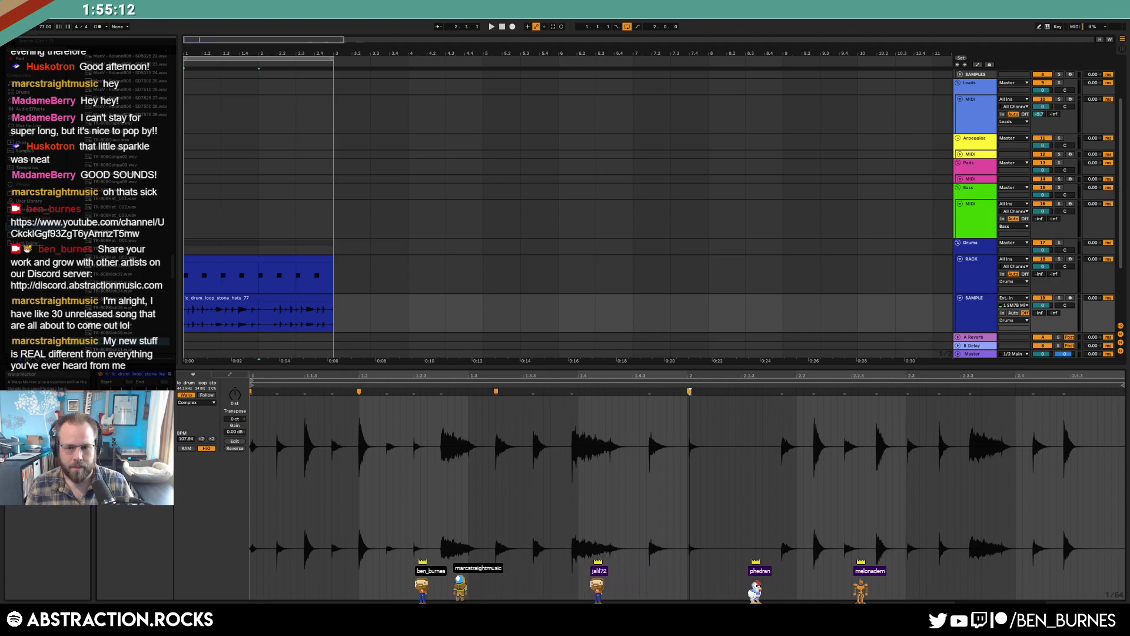
double_click(690, 392)
scroll(751, 474, down, 2)
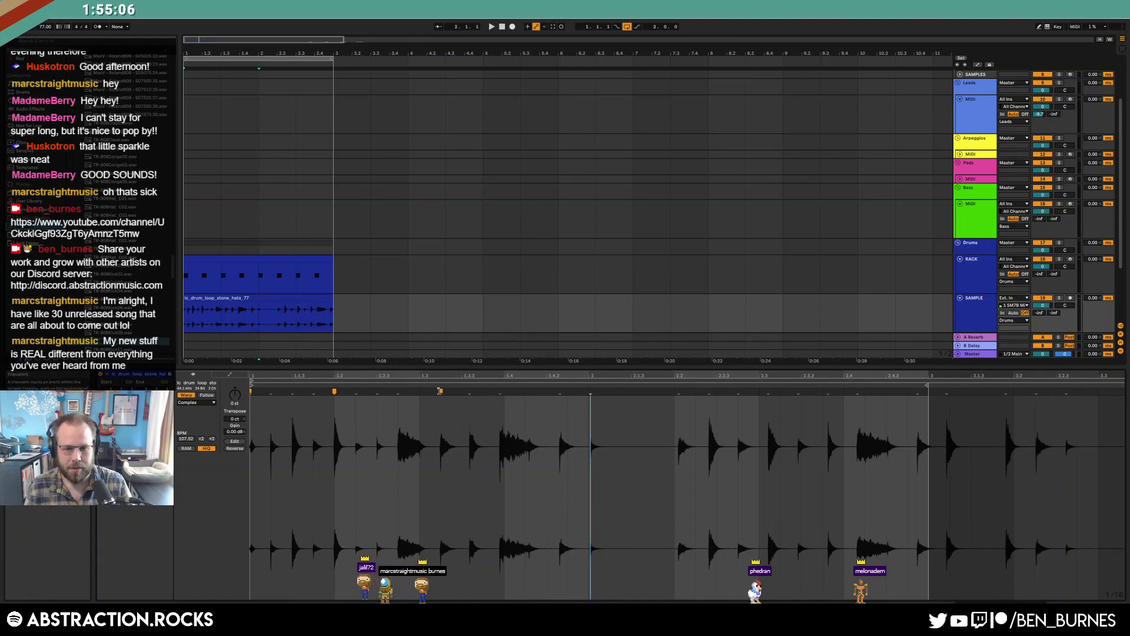
double_click(441, 391)
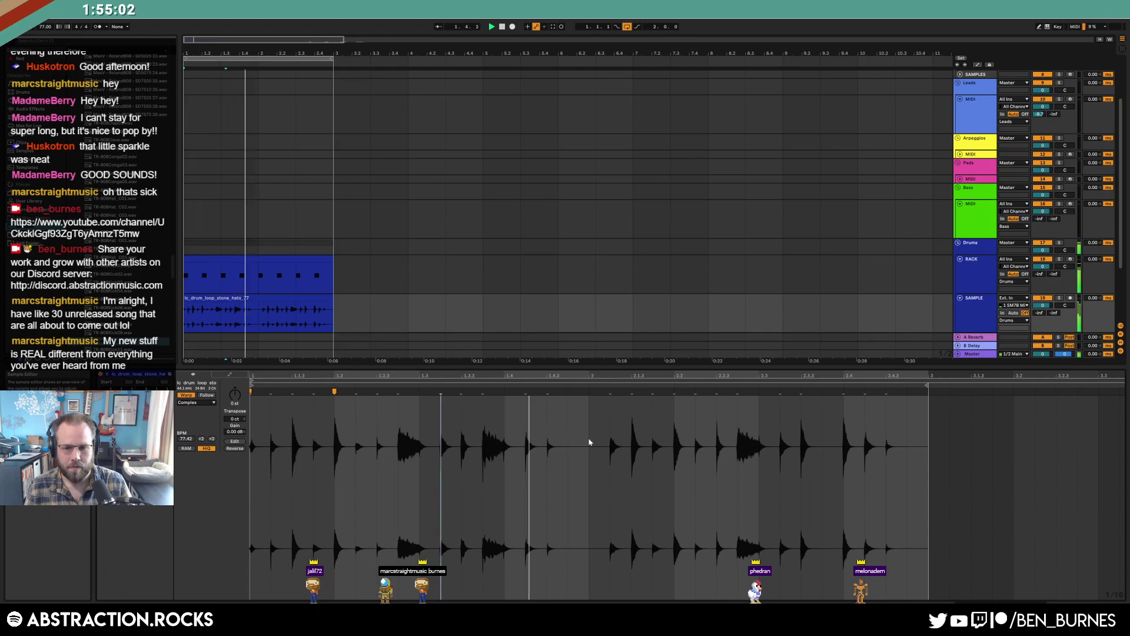
Show the Leads MIDI track's devices and arm the track to play along with the drums
key(shift+Tab)
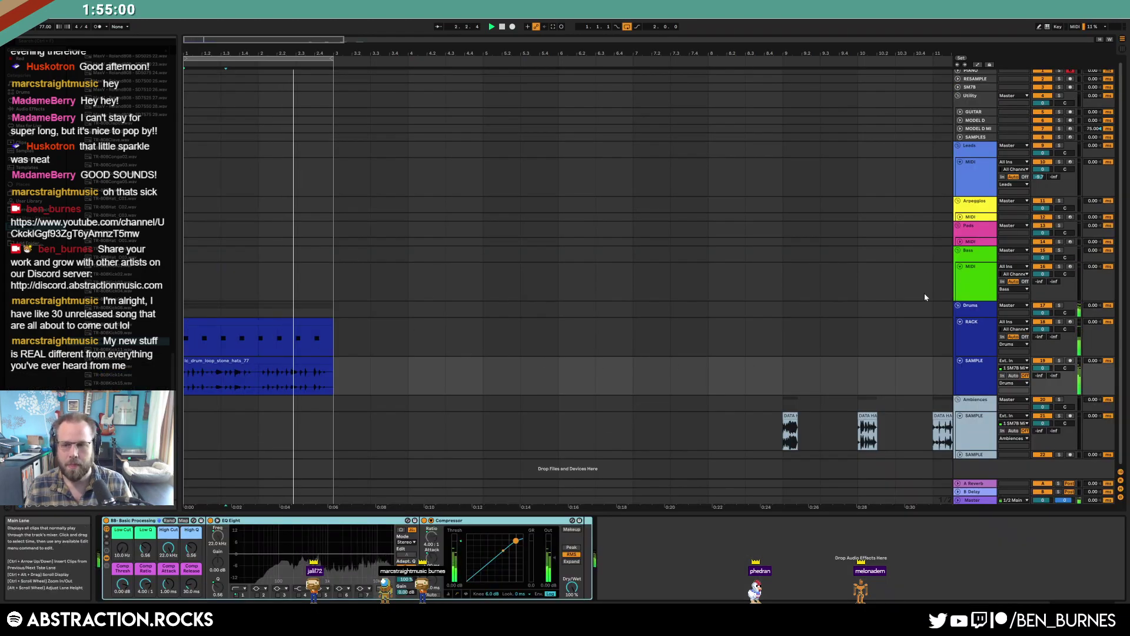
click(981, 180)
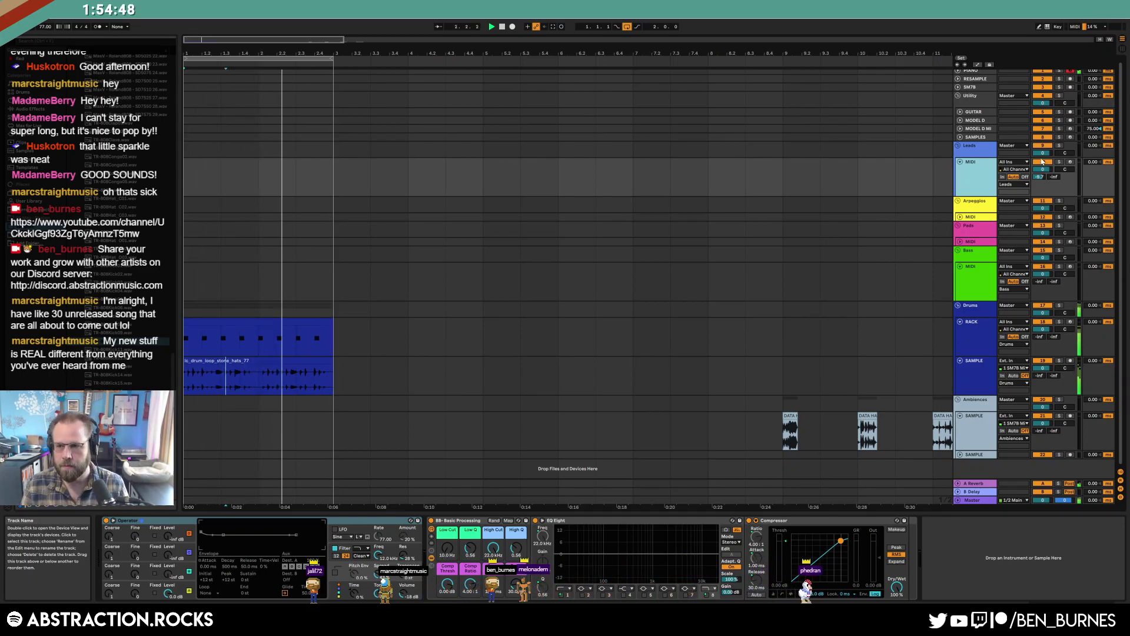
click(1072, 164)
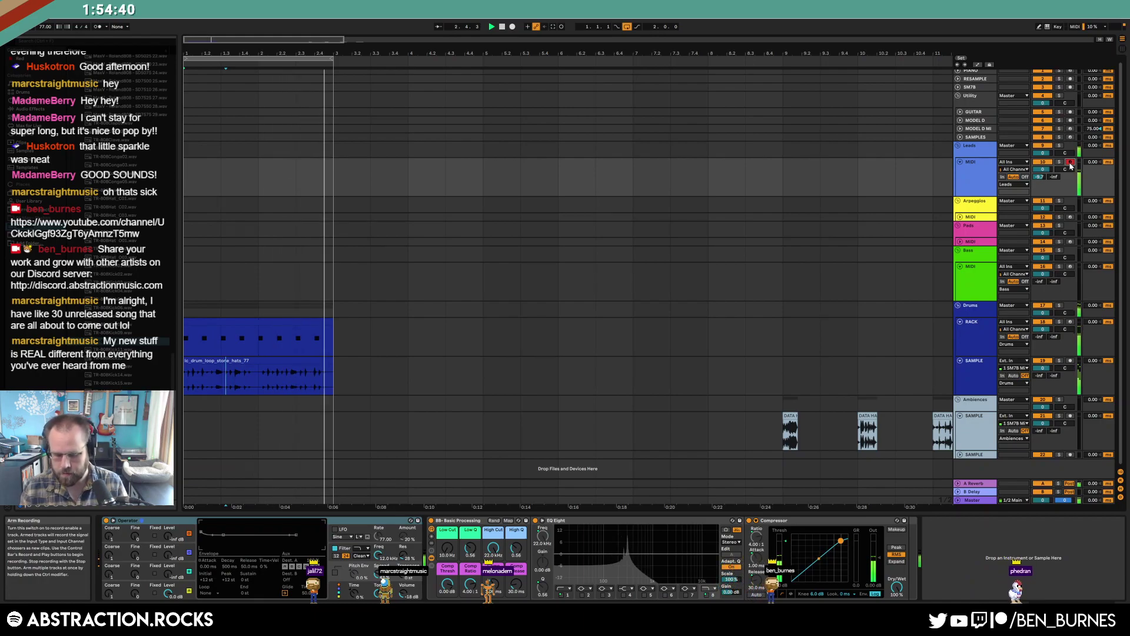
Unfold the Arpeggios MIDI track and drop the sustain of its Operator envelope to the minimum for a plucked sound
click(960, 217)
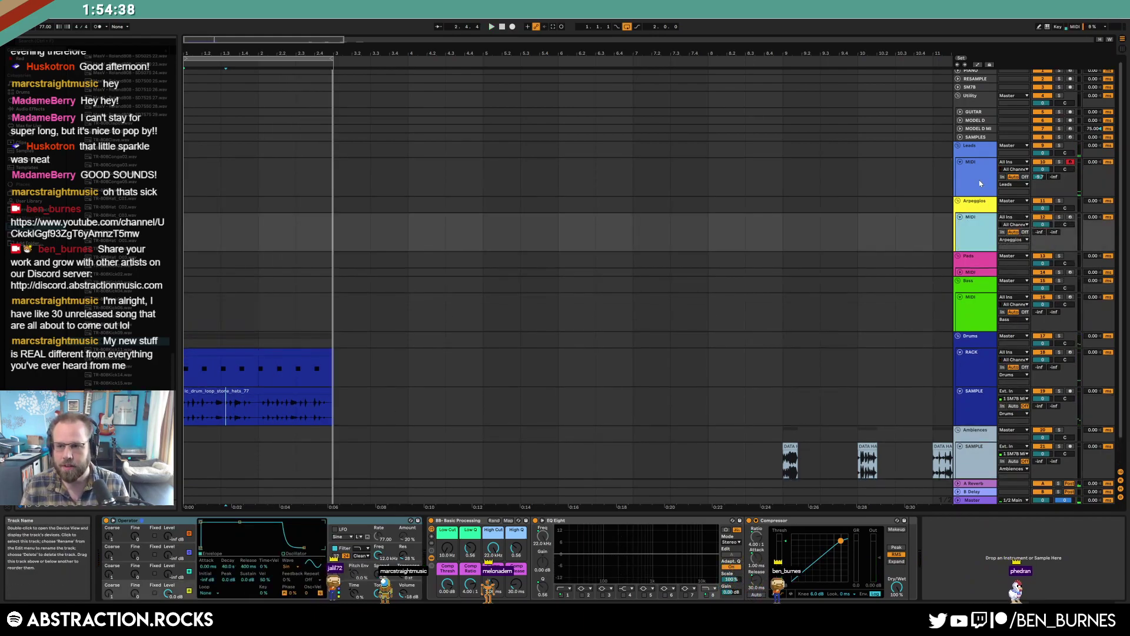
click(975, 239)
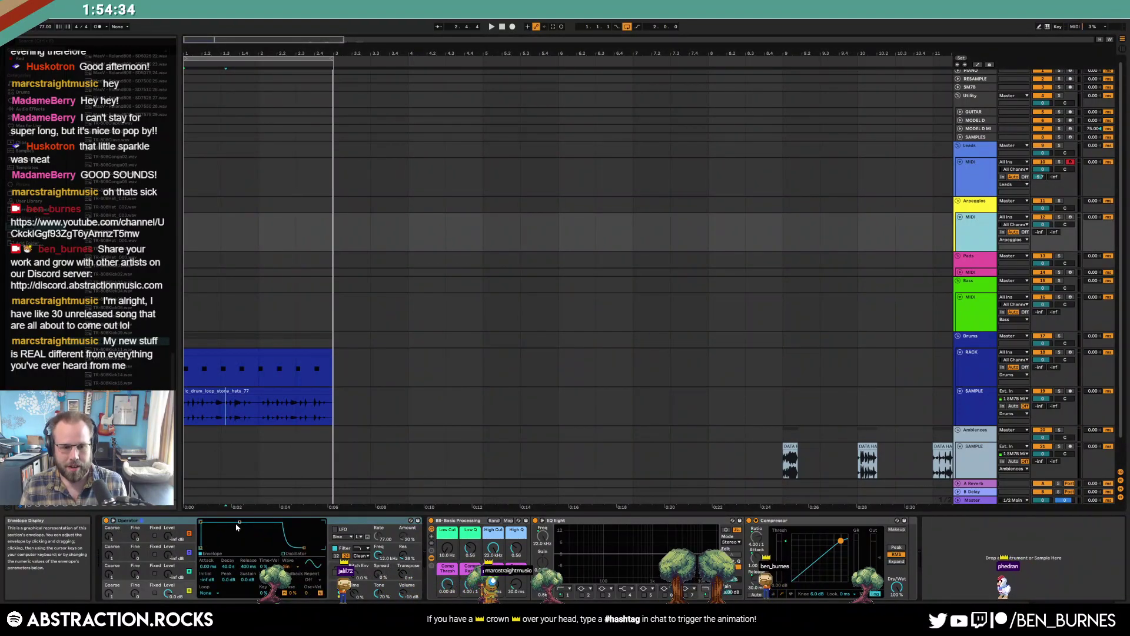
drag(240, 522, 234, 549)
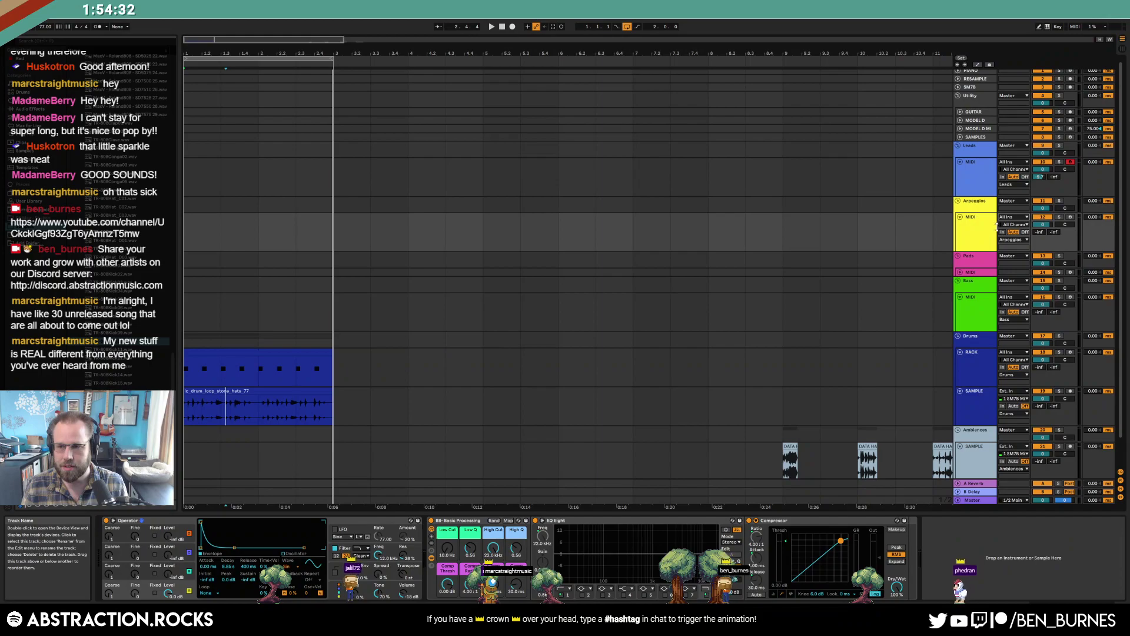
Arm the Arpeggios MIDI track and record a two-bar arpeggio over the looping drums
click(1071, 217)
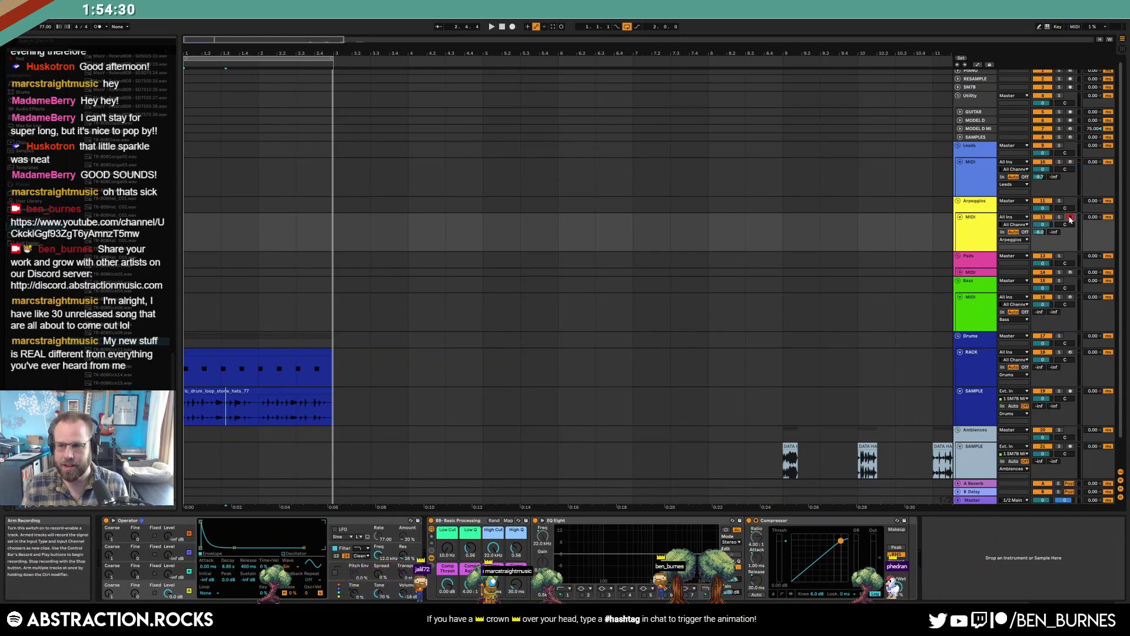
key(space)
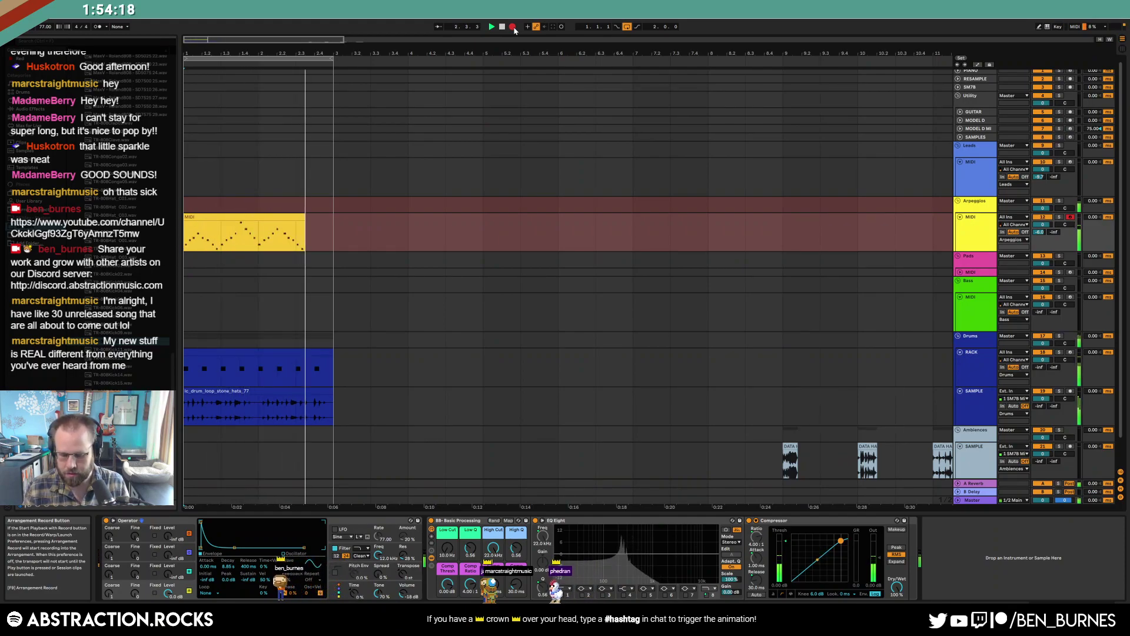
key(space)
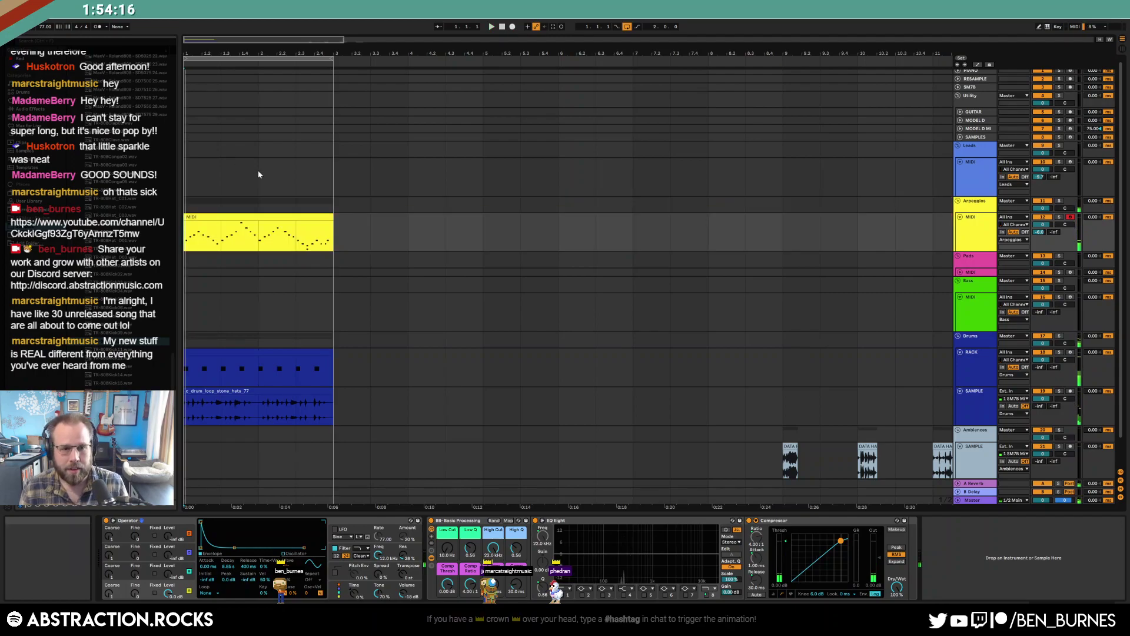
Open the recorded arpeggio clip and align its first-bar notes to the sixteenth-note grid
double_click(264, 217)
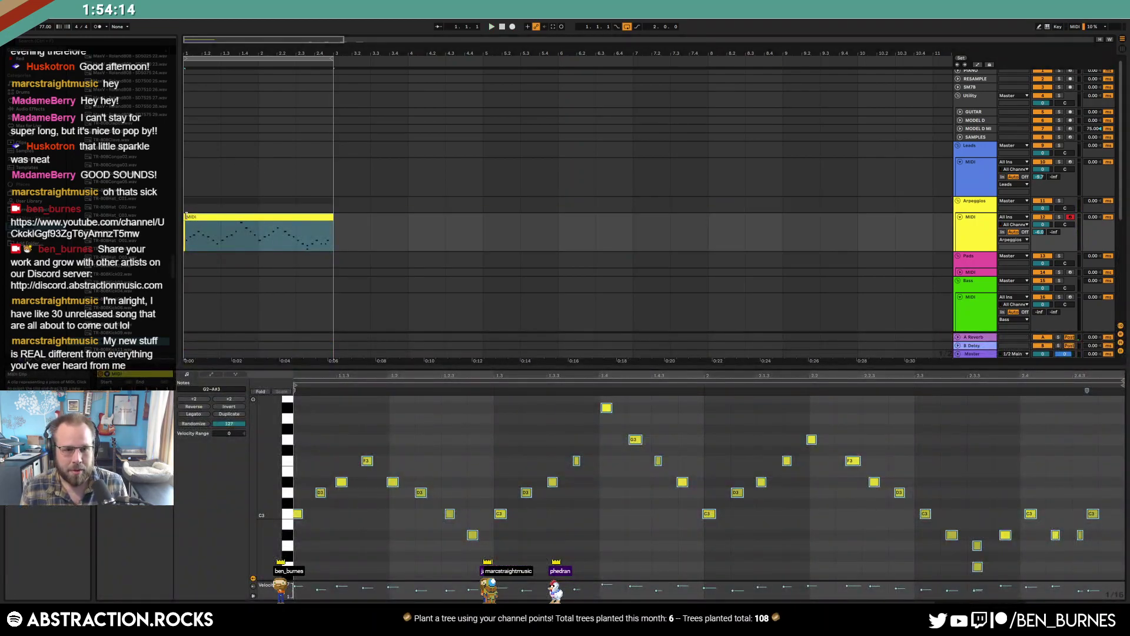
click(185, 217)
drag(304, 492, 307, 541)
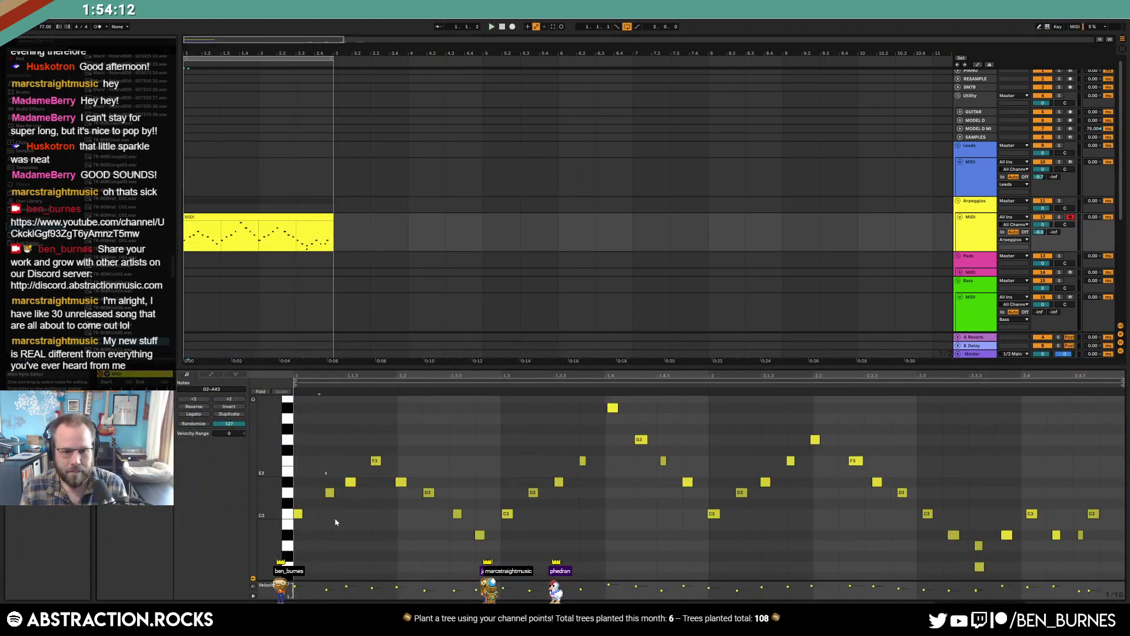
click(428, 493)
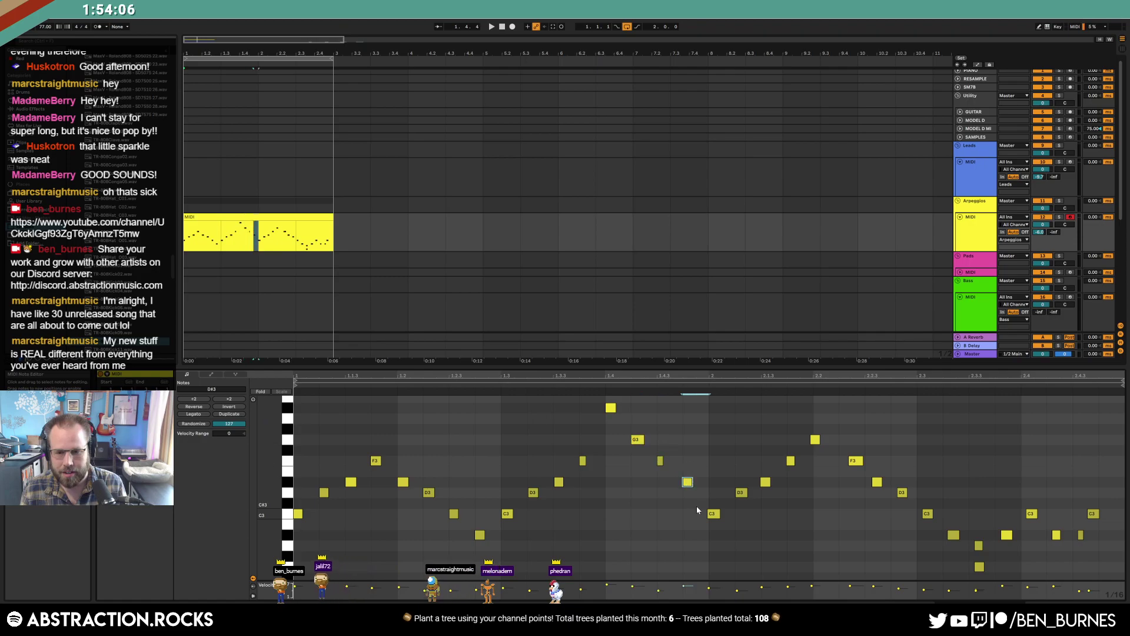
Tighten the timing of the arpeggio's second-bar notes and clean up the stray notes near the clip's end
key(ctrl+a)
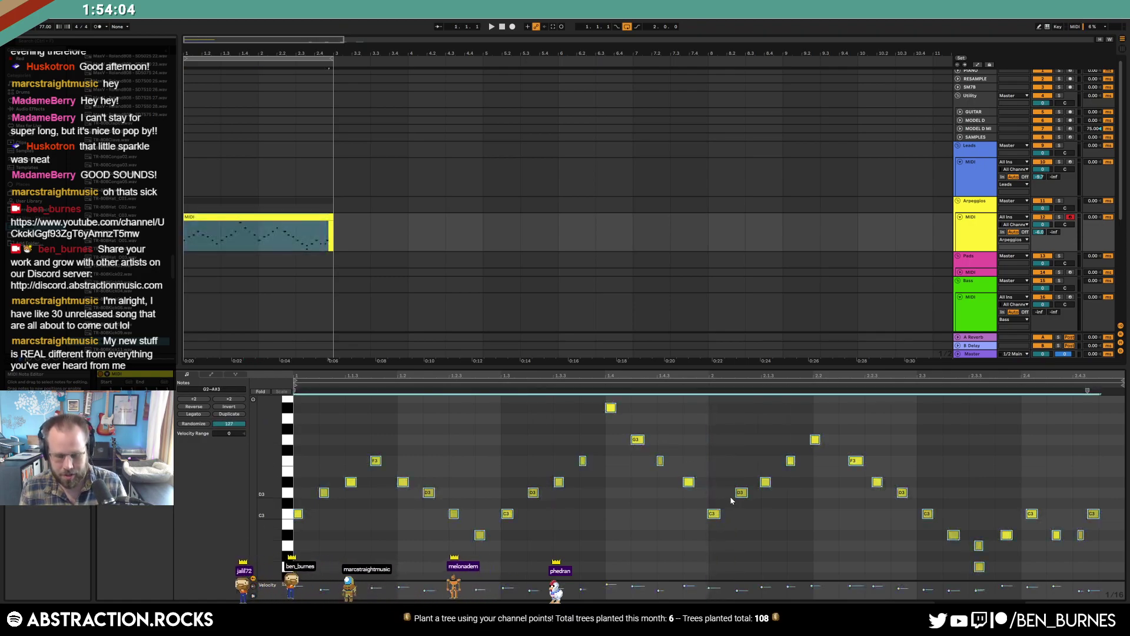
click(852, 461)
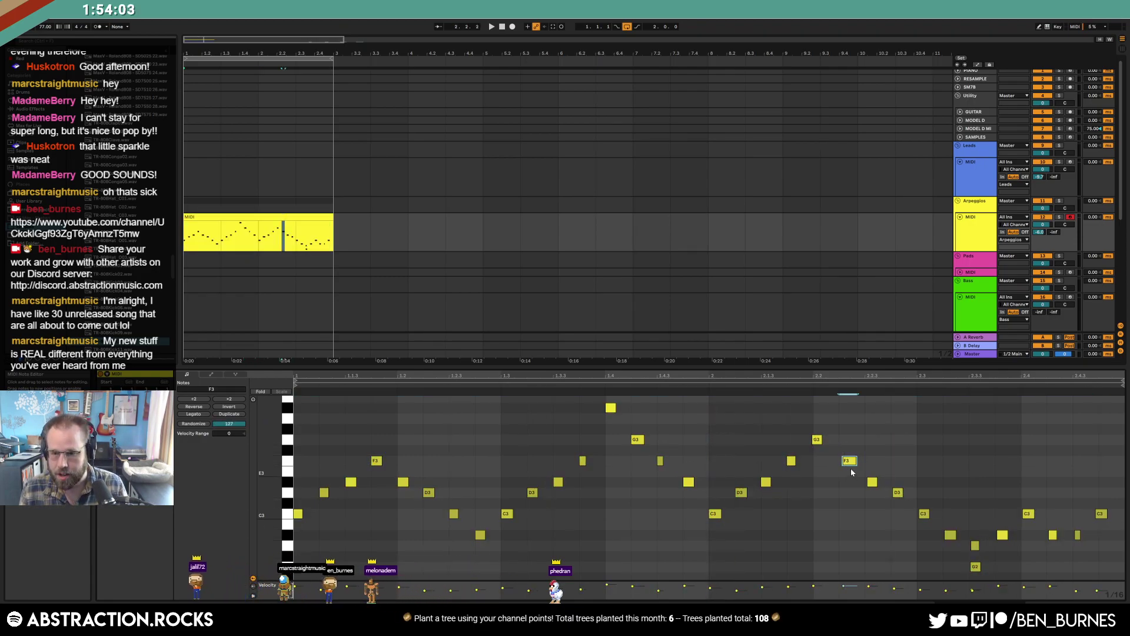
click(873, 482)
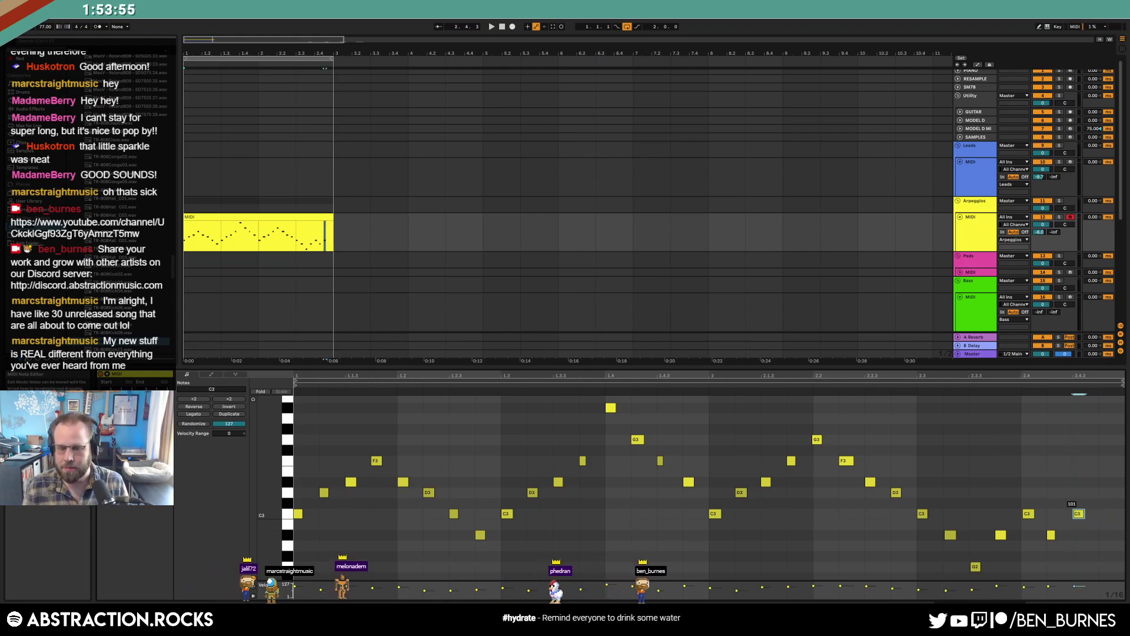
Play the arpeggio with the drums and shorten the decay of the Arpeggios track's Operator envelope slightly
key(space)
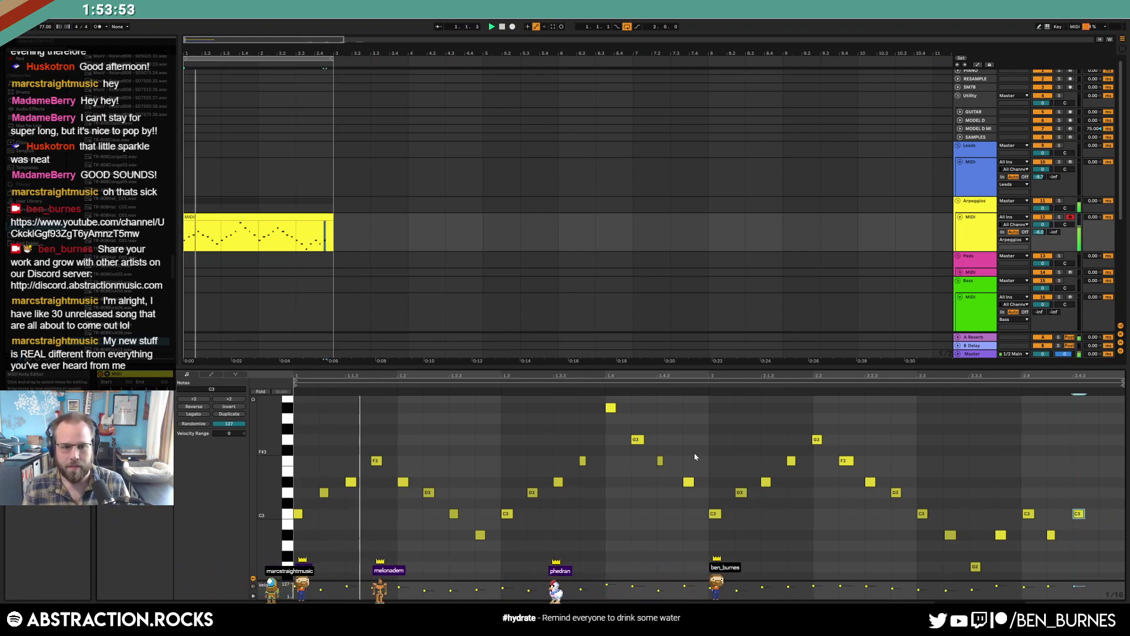
click(1041, 232)
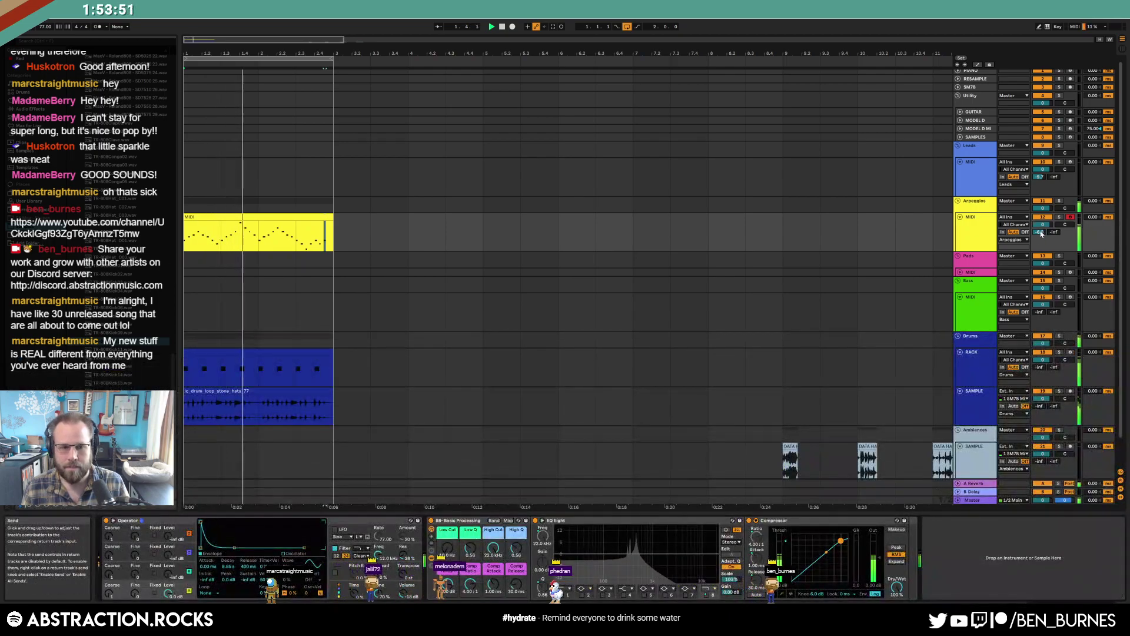
drag(234, 548, 229, 551)
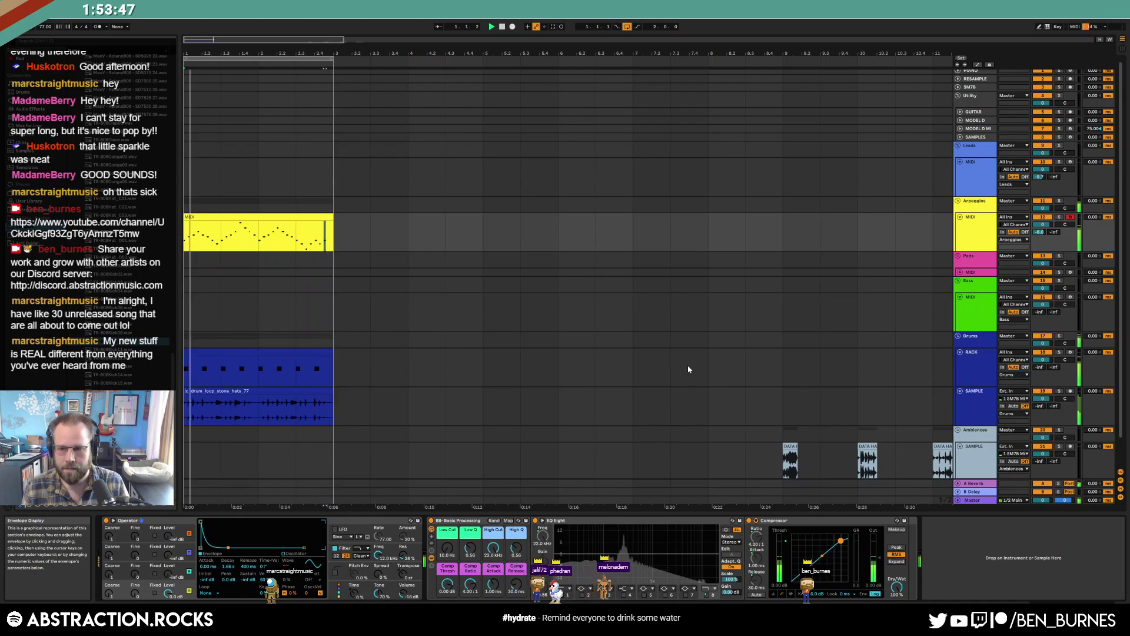
Open Pigments on the Leads MIDI track and load the Dual Sample Engine preset from the Keys category
click(975, 195)
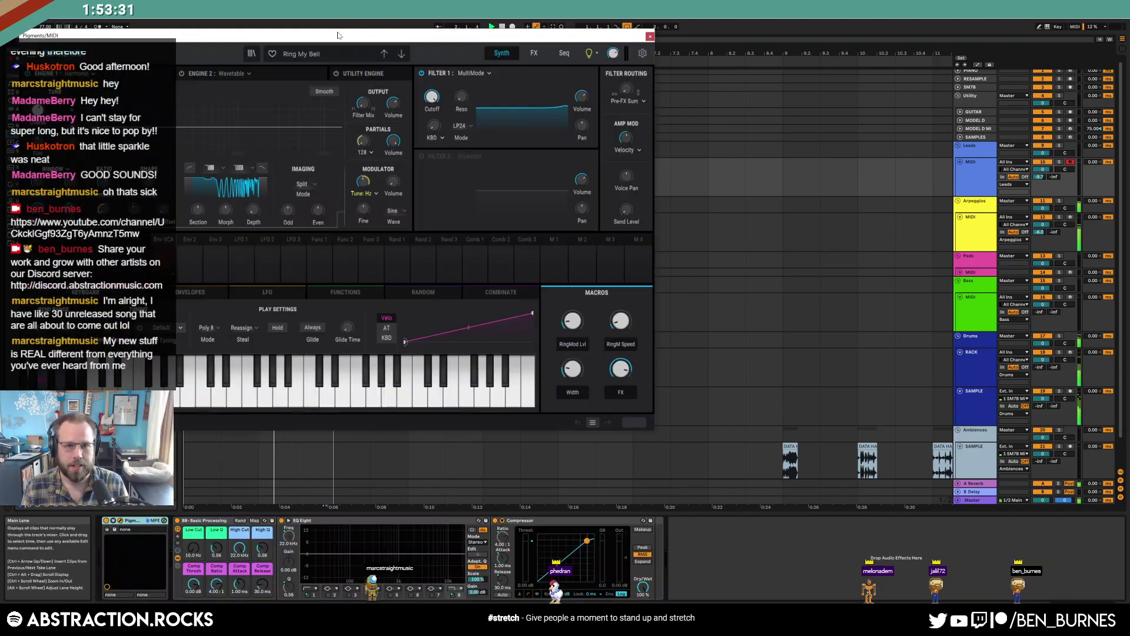
drag(310, 33, 694, 103)
click(686, 121)
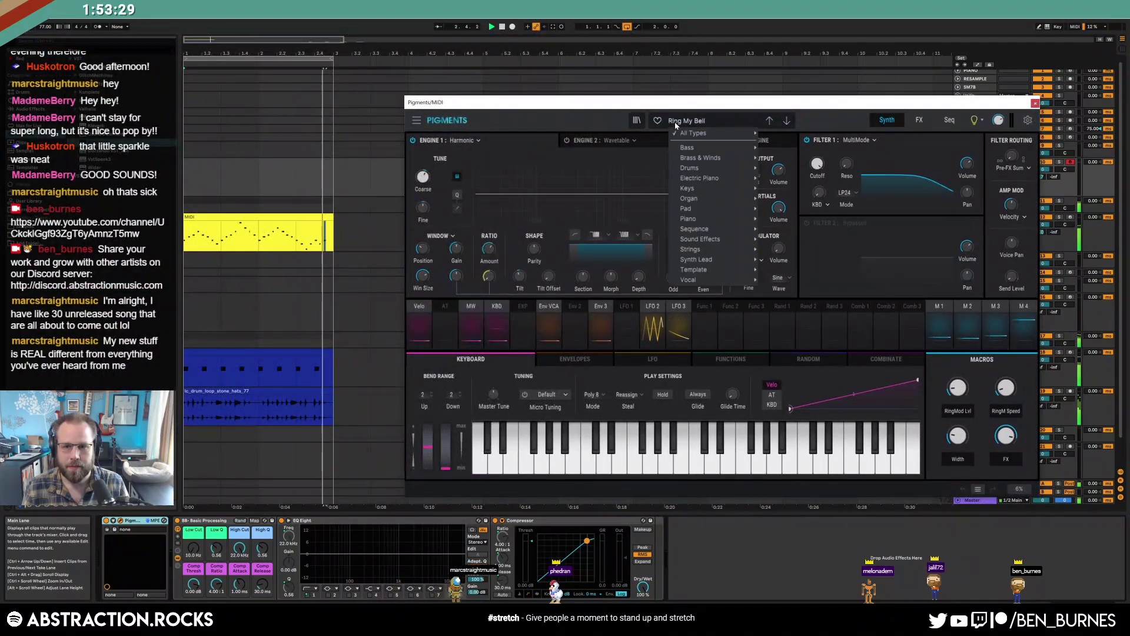
click(625, 191)
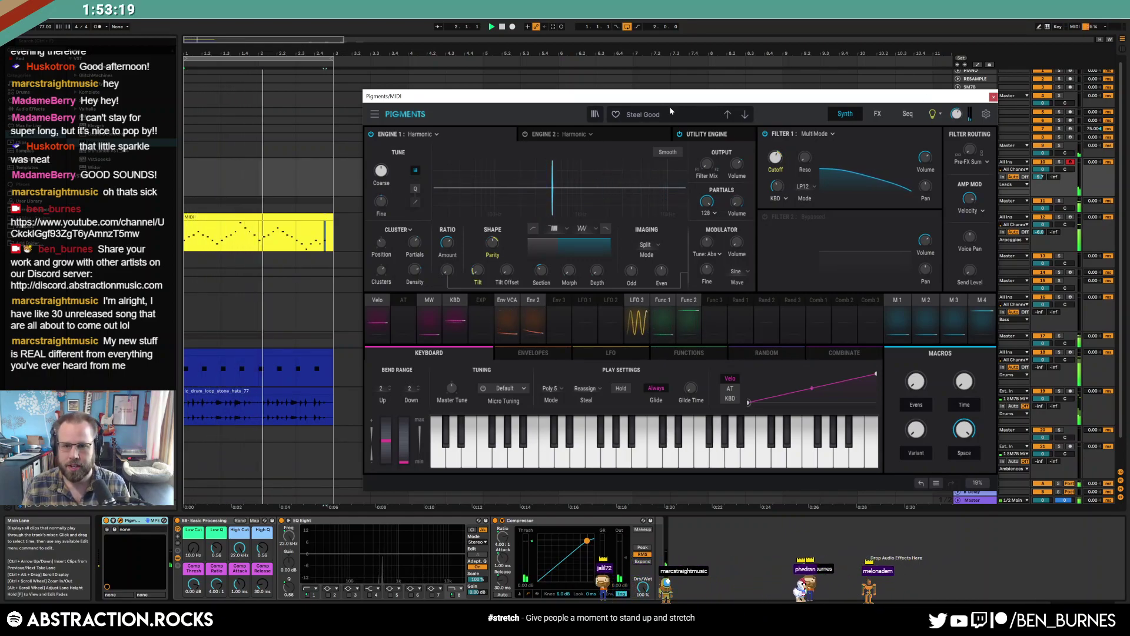
click(644, 114)
mouse_move(661, 186)
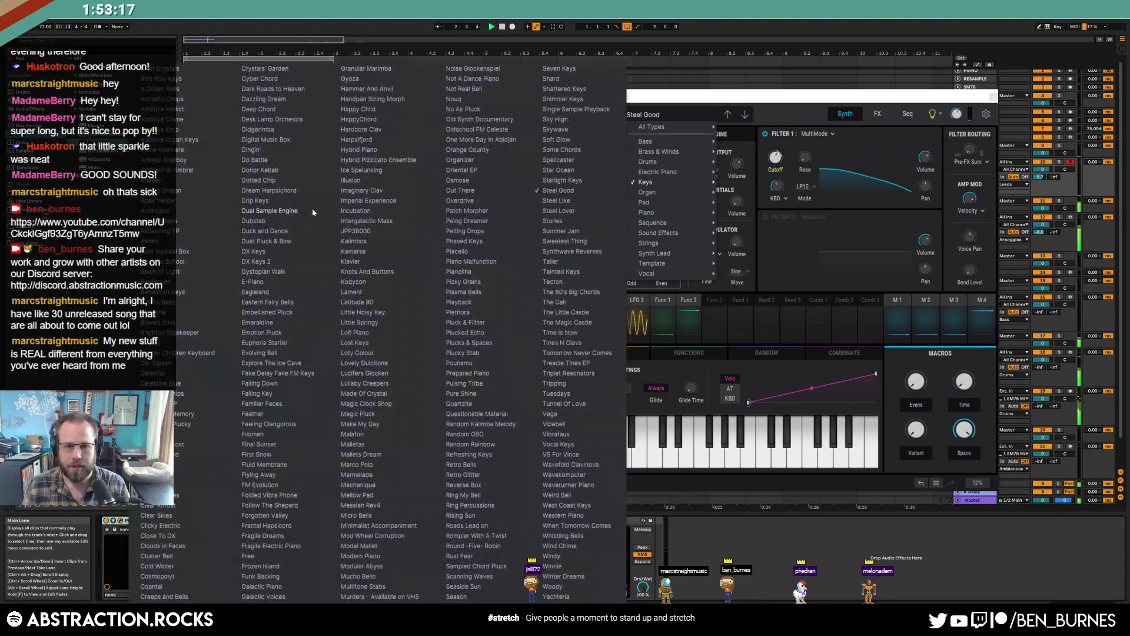
click(316, 211)
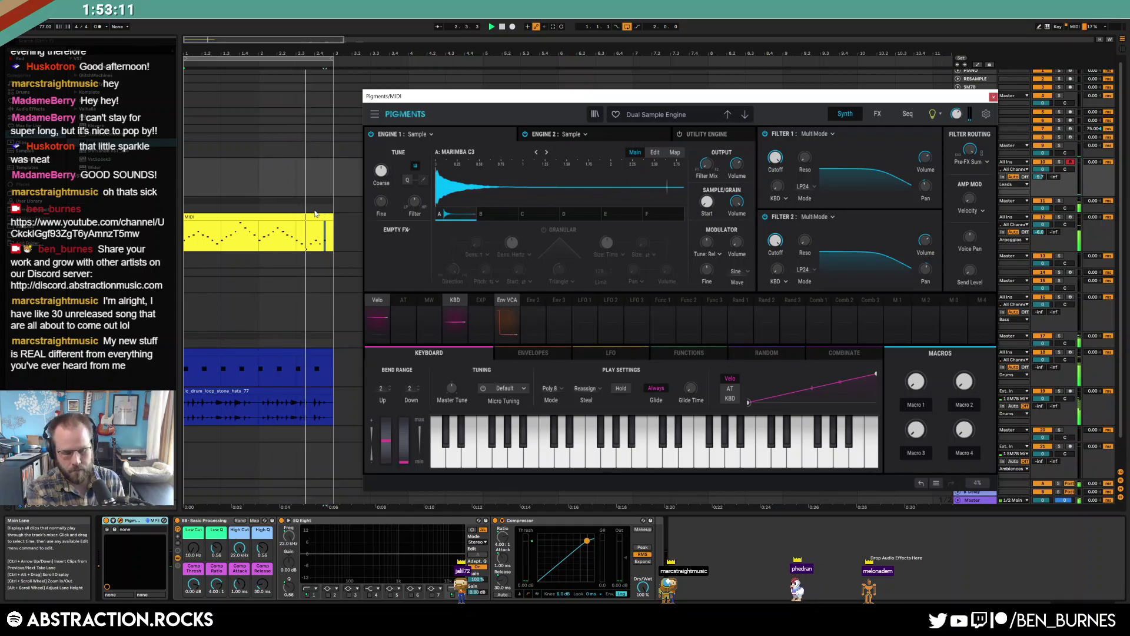
Record a lead melody over the loop and extend the original take's clip back to bar 1, covering both bars
key(F9)
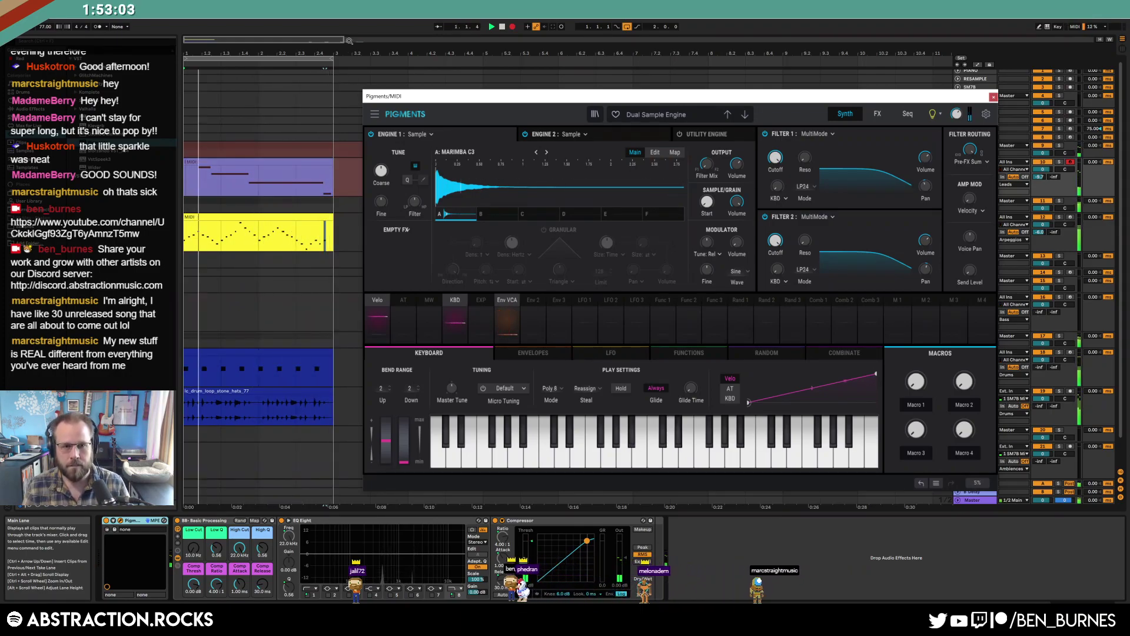
click(511, 27)
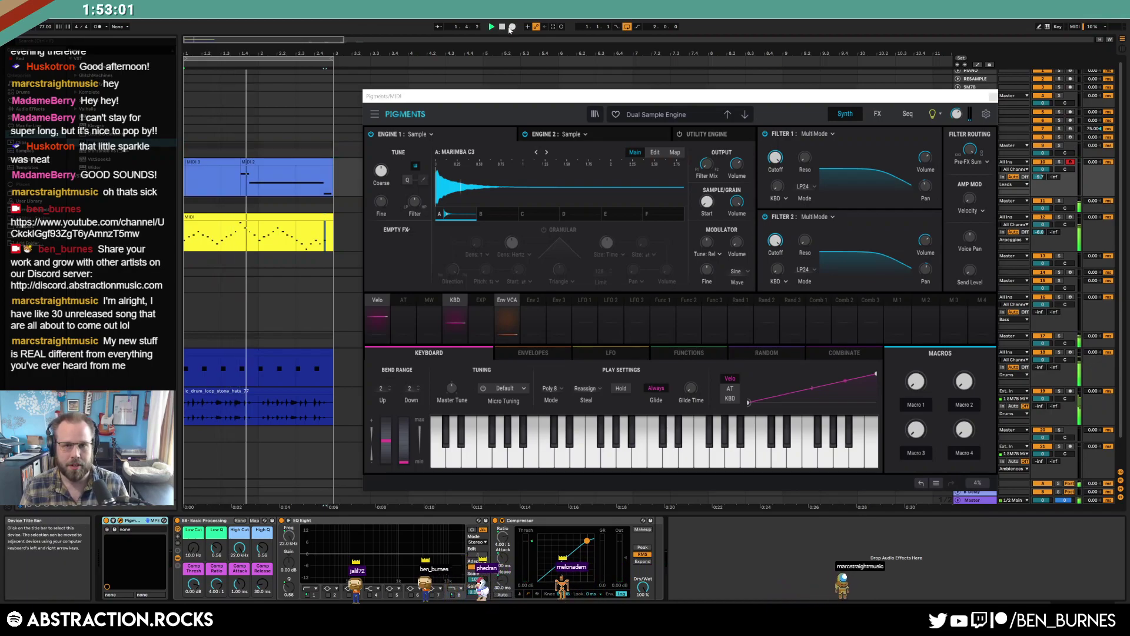
click(246, 163)
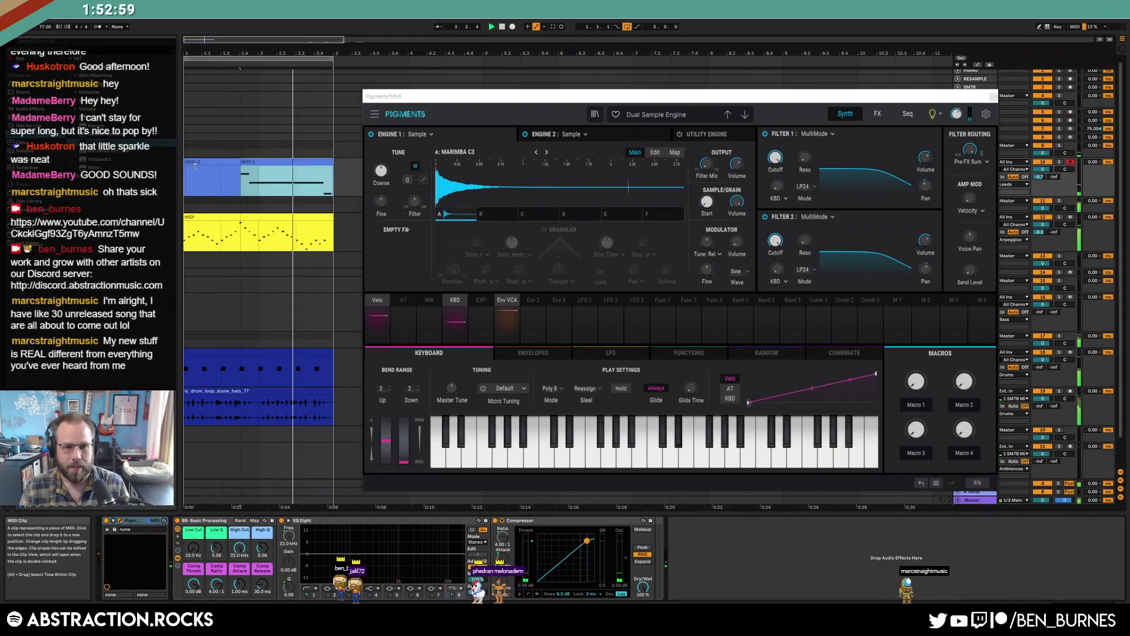
drag(194, 167, 185, 165)
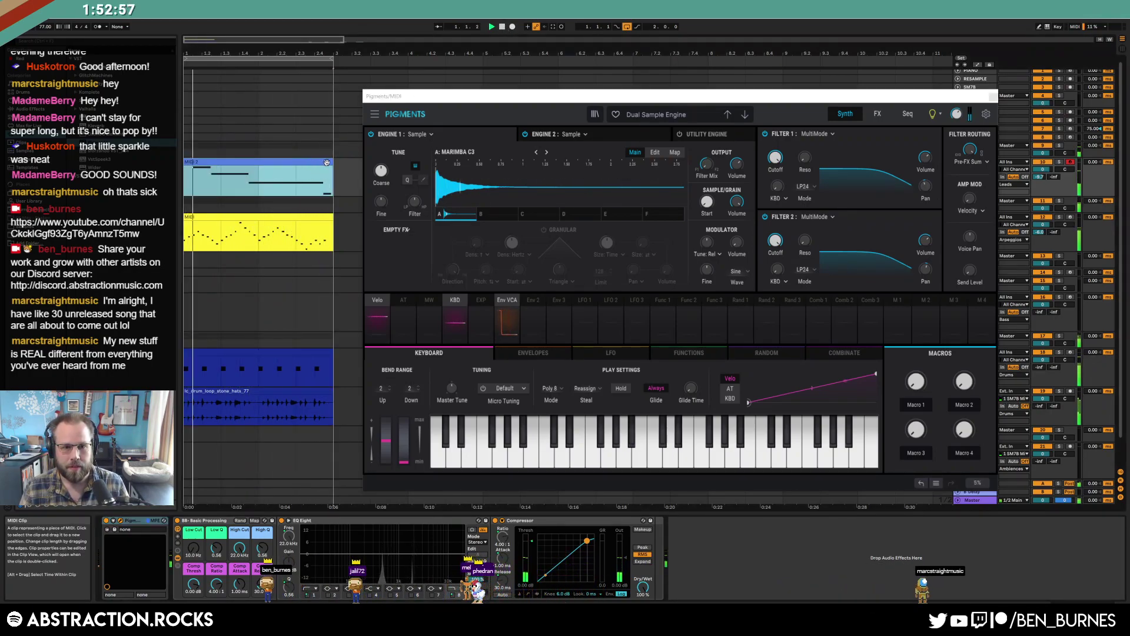
Open the lead clip's notes, close the Pigments window and raise the pitch of the short final note
double_click(327, 162)
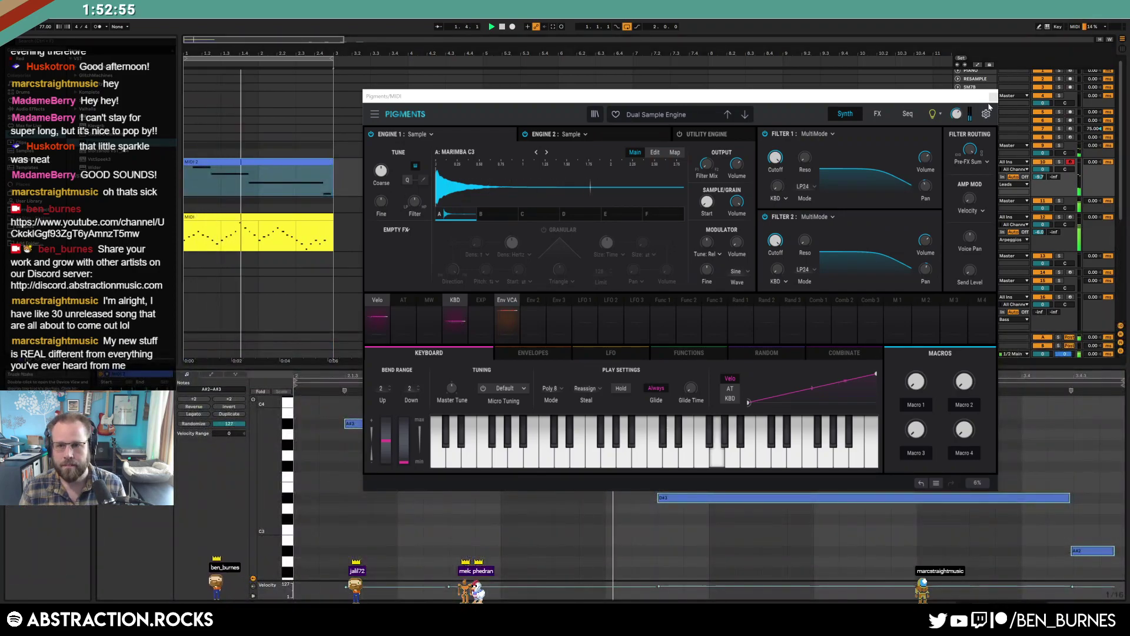
click(992, 96)
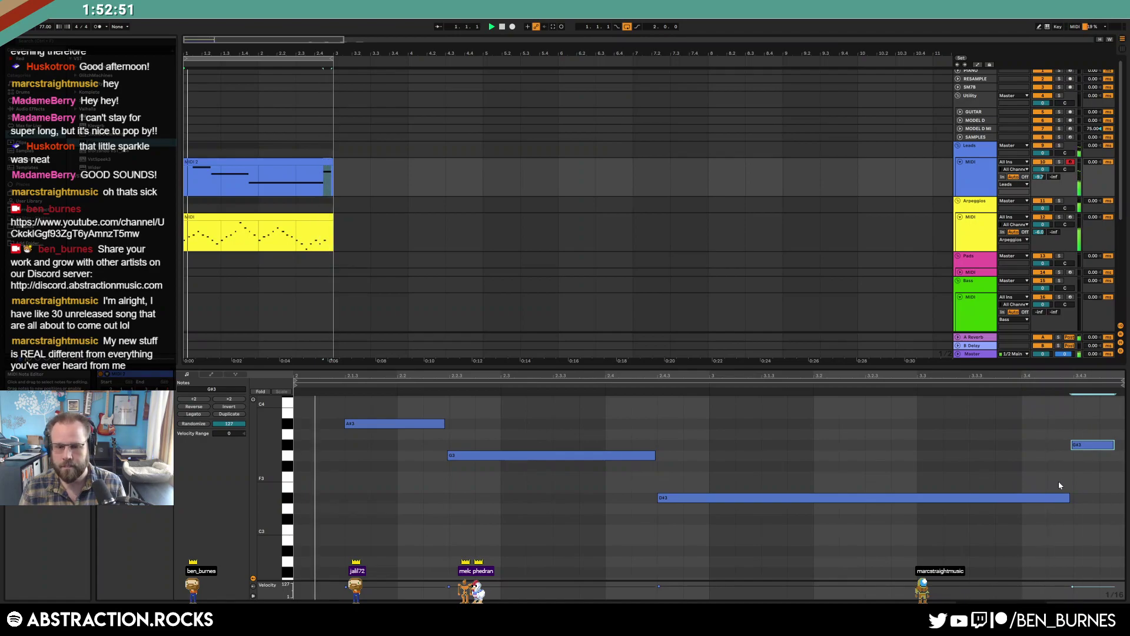
key(Up)
key(Up)
key(shift+Tab)
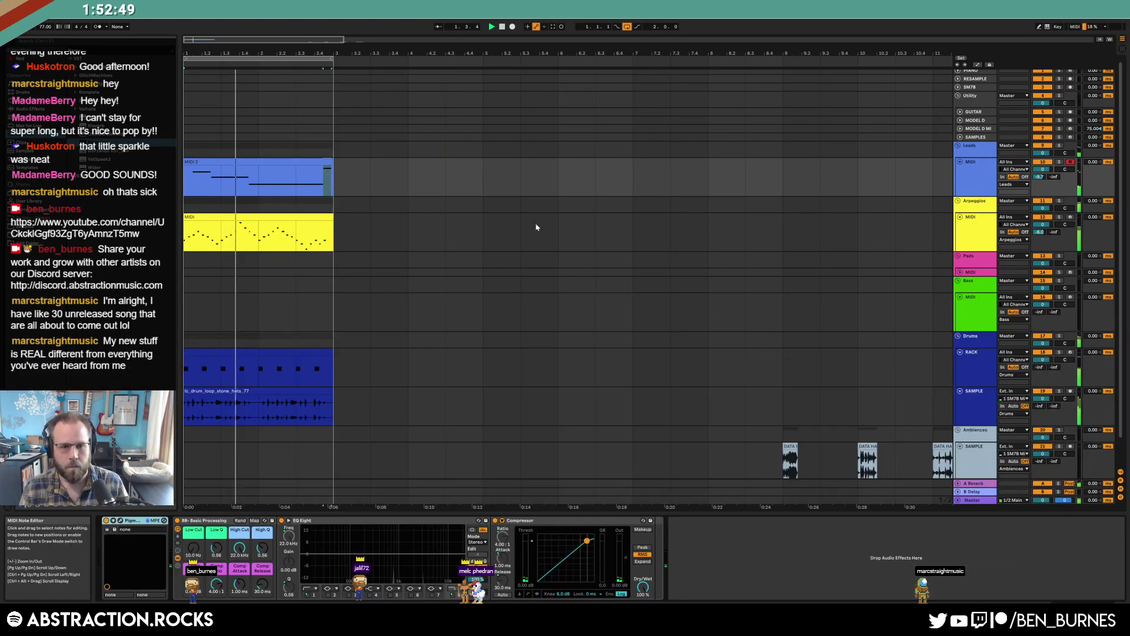
Move the last DATA HAMMER Mechanism clip on the Ambiences sample track to bar 4, enable Warp and raise its BPM to 308
scroll(765, 429, down, 2)
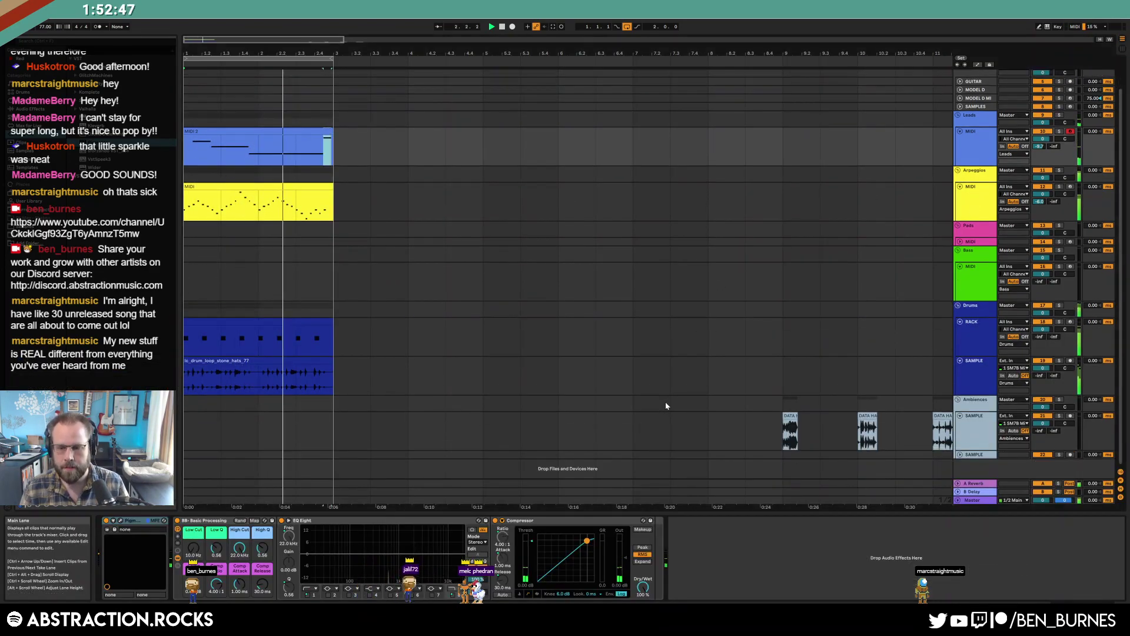
double_click(860, 419)
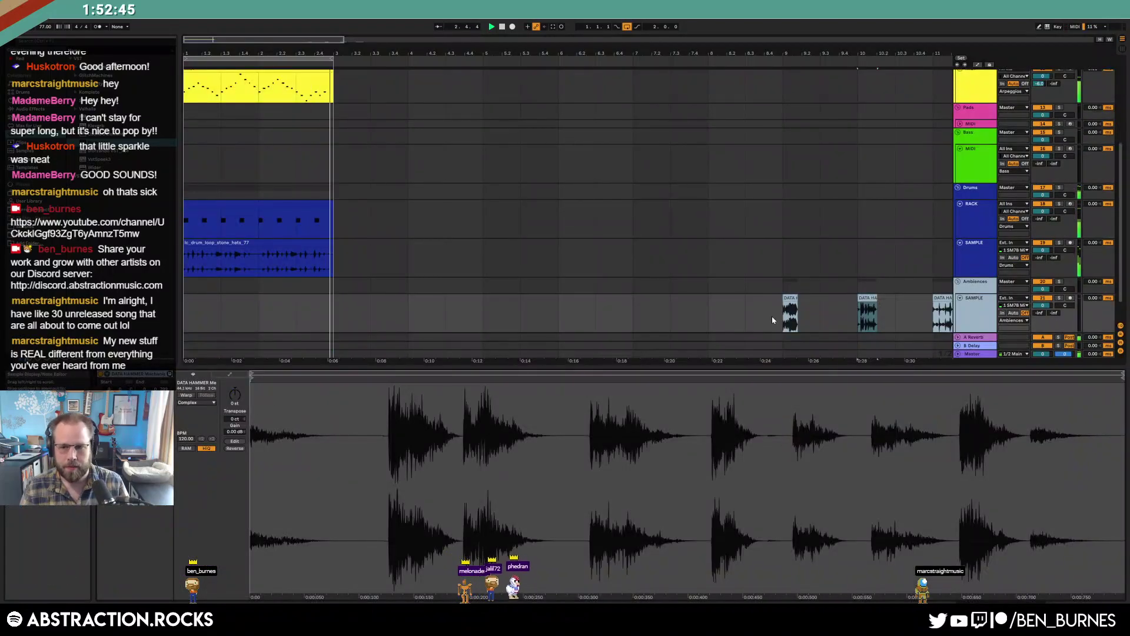
drag(949, 299, 461, 299)
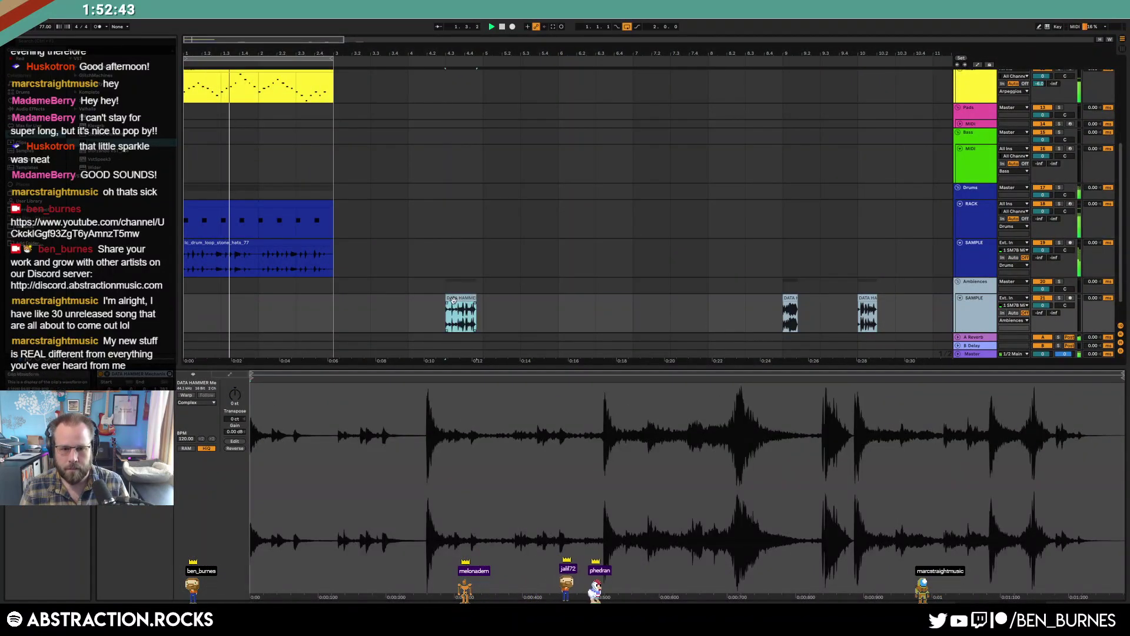
click(186, 395)
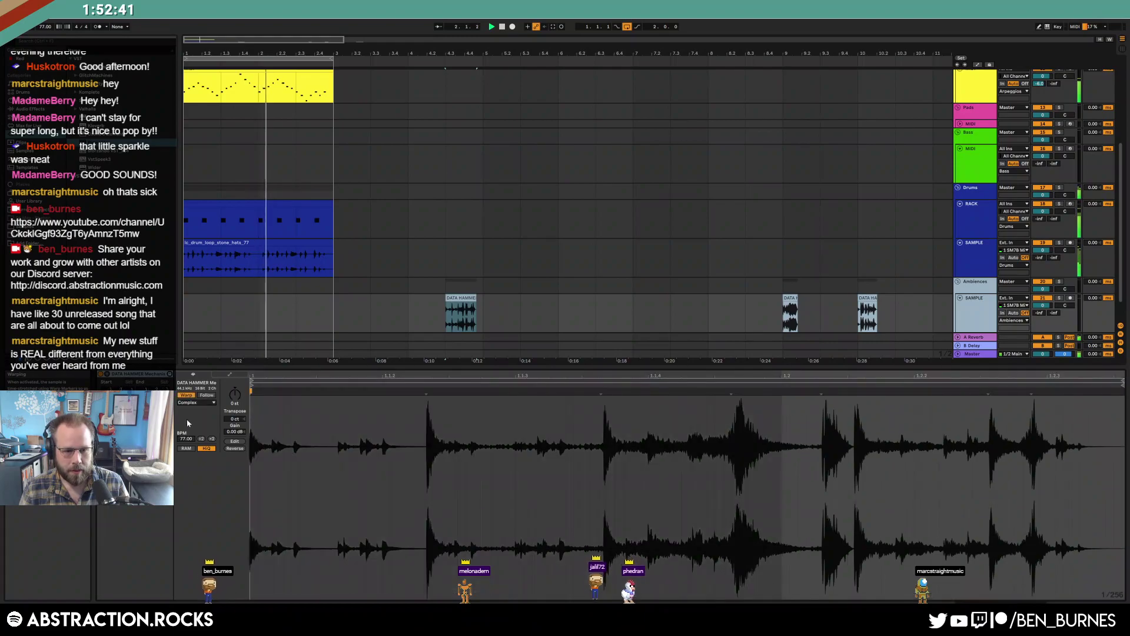
click(211, 439)
click(212, 439)
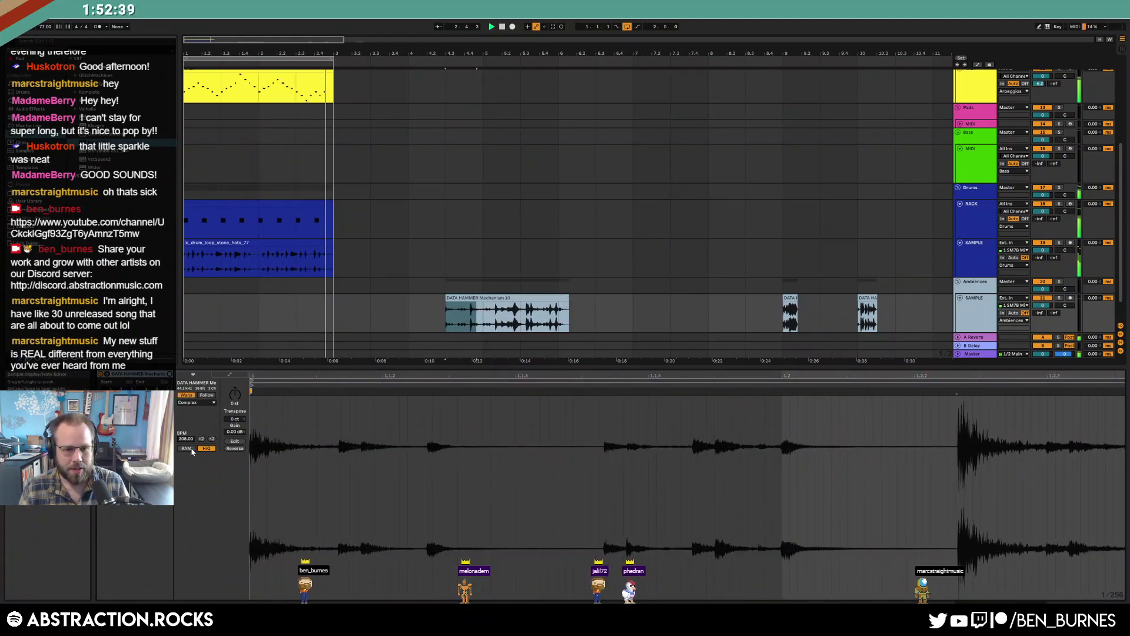
Set the Mechanism clip to Beats warp mode with transient looping off, envelope 21 and Preserve at 1/16
click(195, 404)
click(194, 409)
click(187, 423)
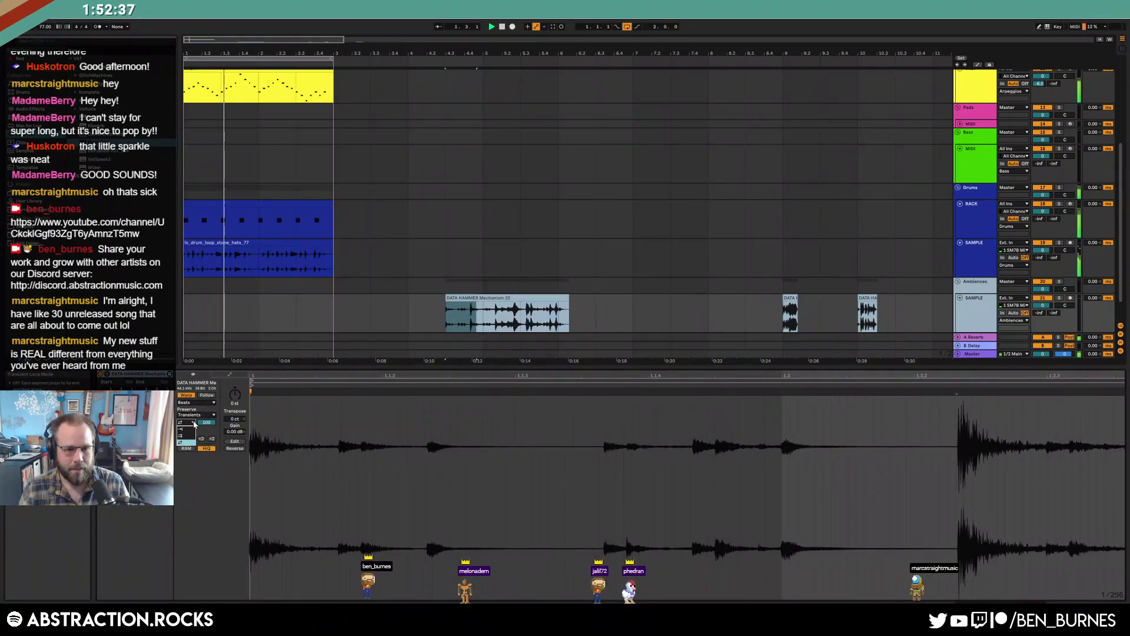
click(197, 415)
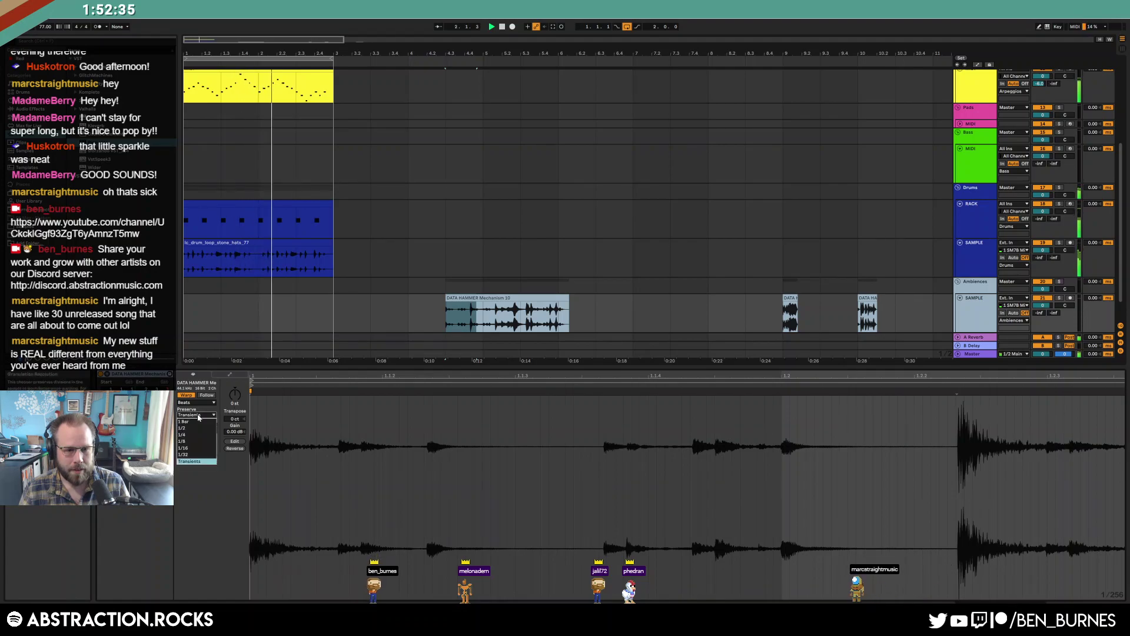
click(194, 448)
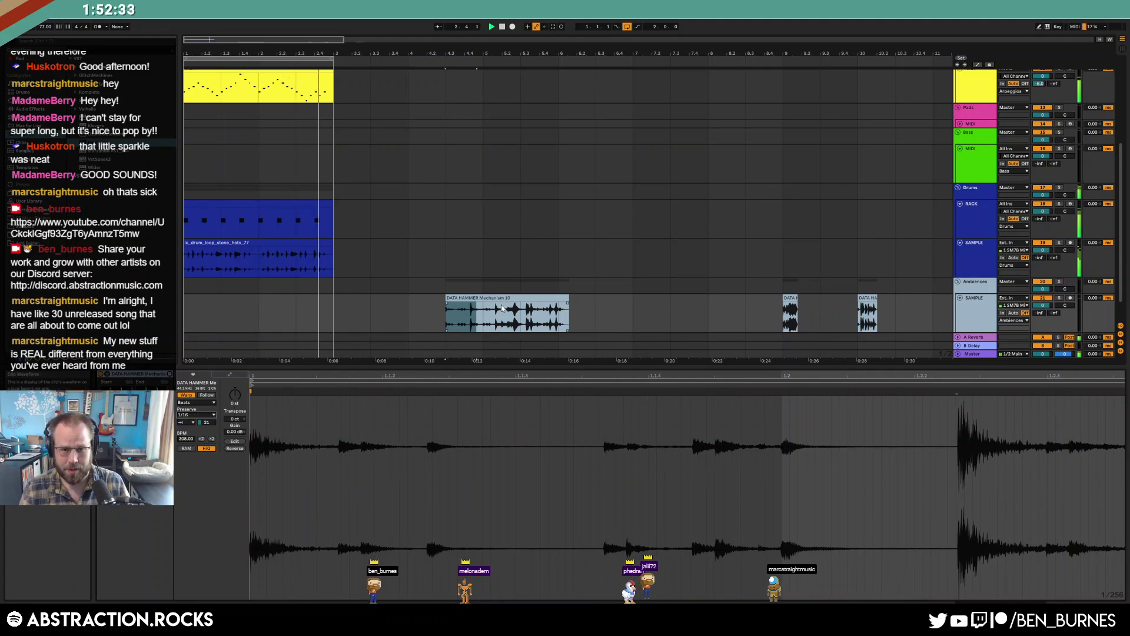
Place the Mechanism clip at bar 1, double its BPM to 616 and trim its end to two bars
drag(510, 298, 248, 301)
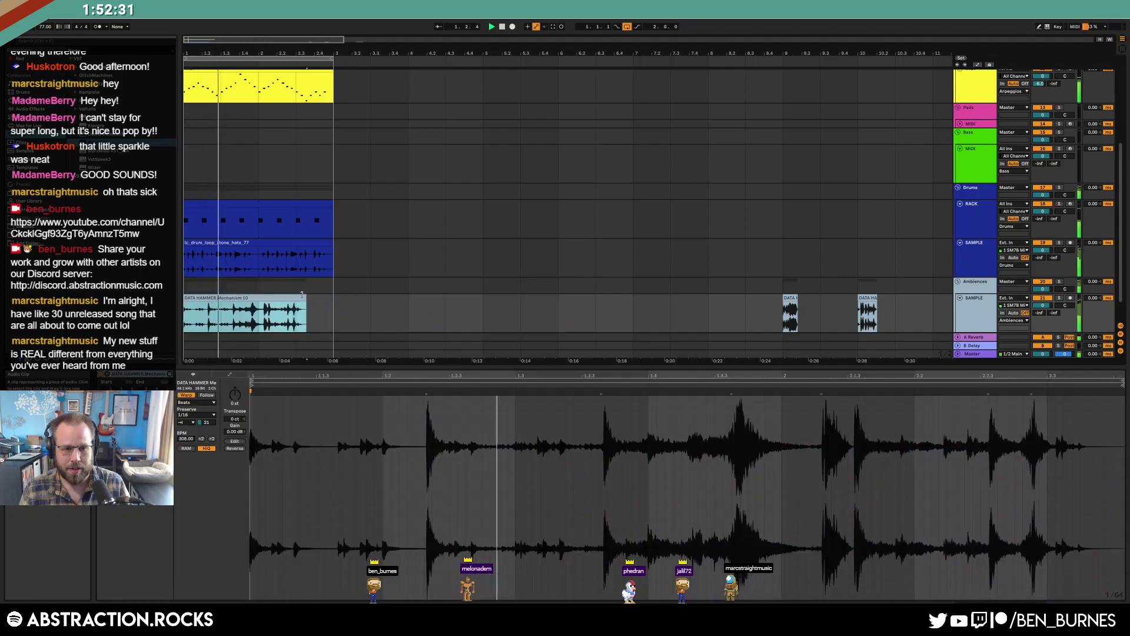
click(211, 438)
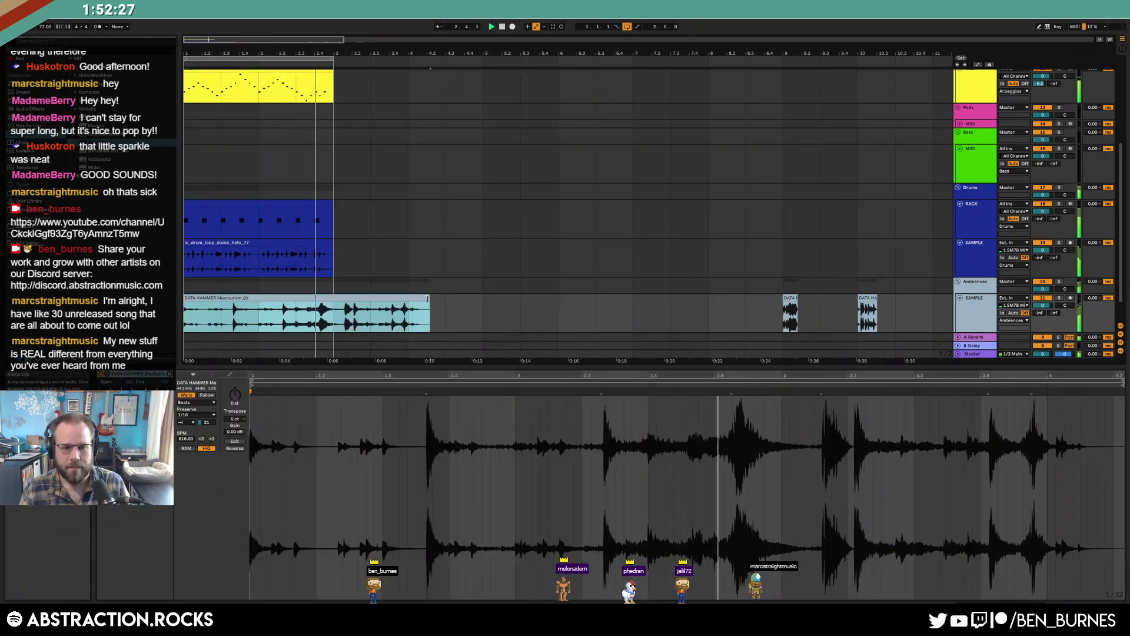
drag(427, 299, 332, 300)
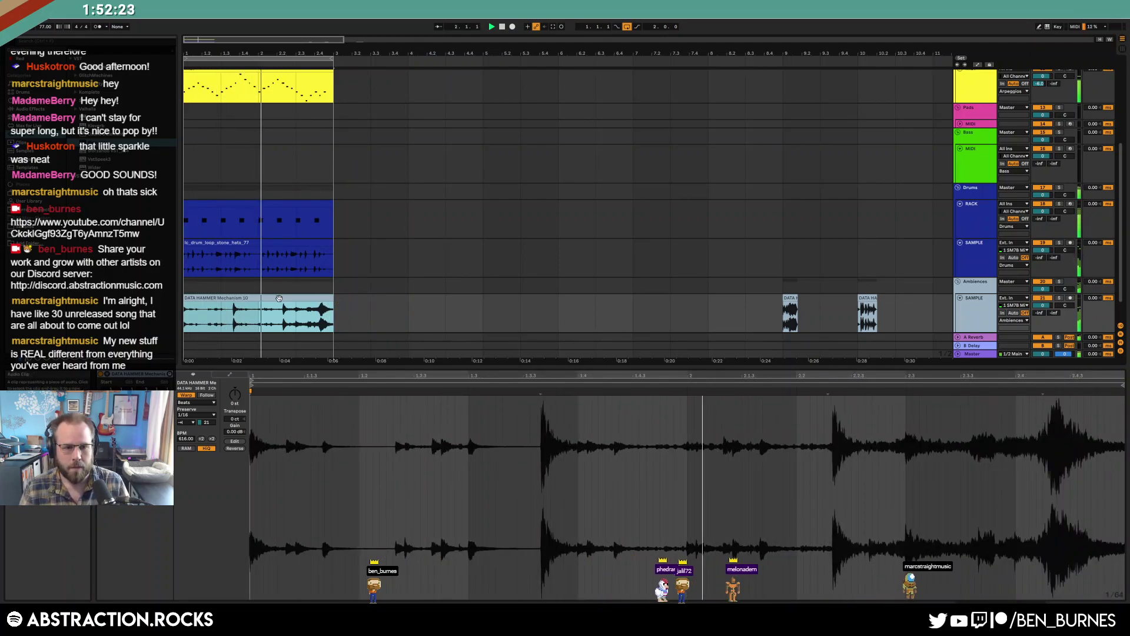
Shift the Mechanism clip's content to start just before the sample's first strong hit, filling the two bars with audio
double_click(365, 377)
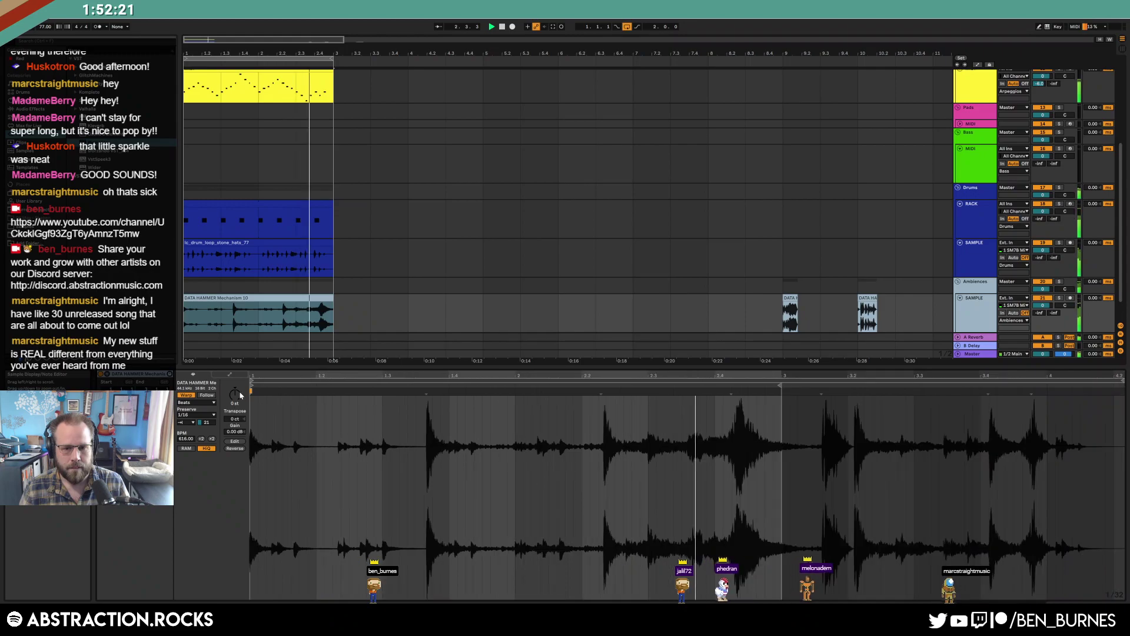
mouse_move(251, 390)
mouse_down()
mouse_move(410, 390)
mouse_move(418, 403)
mouse_up()
click(322, 305)
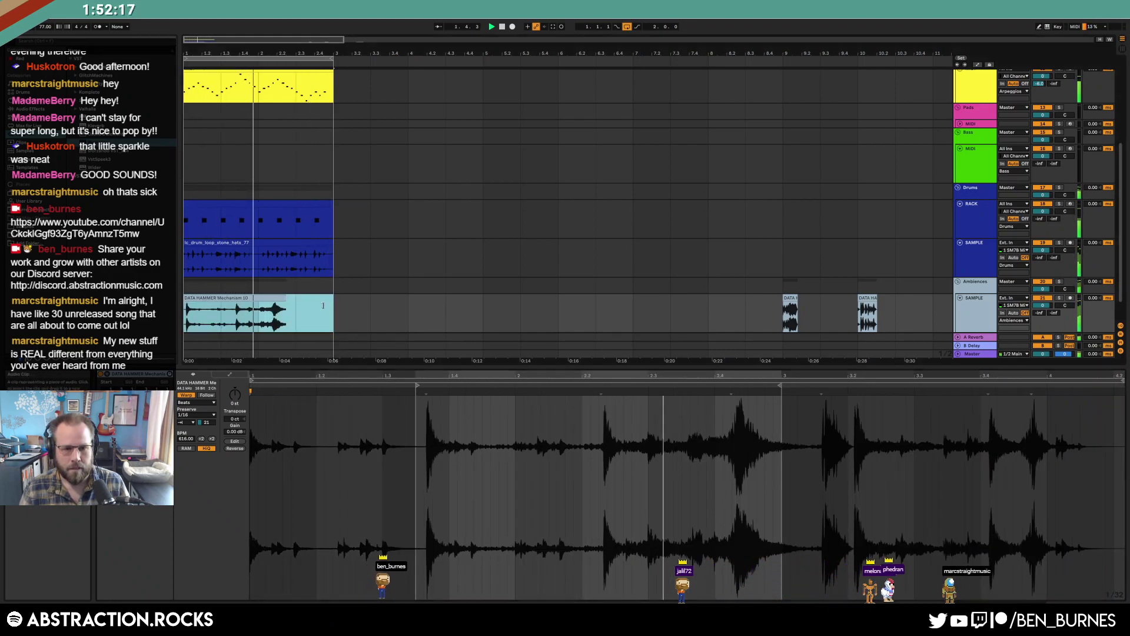
drag(322, 306, 325, 306)
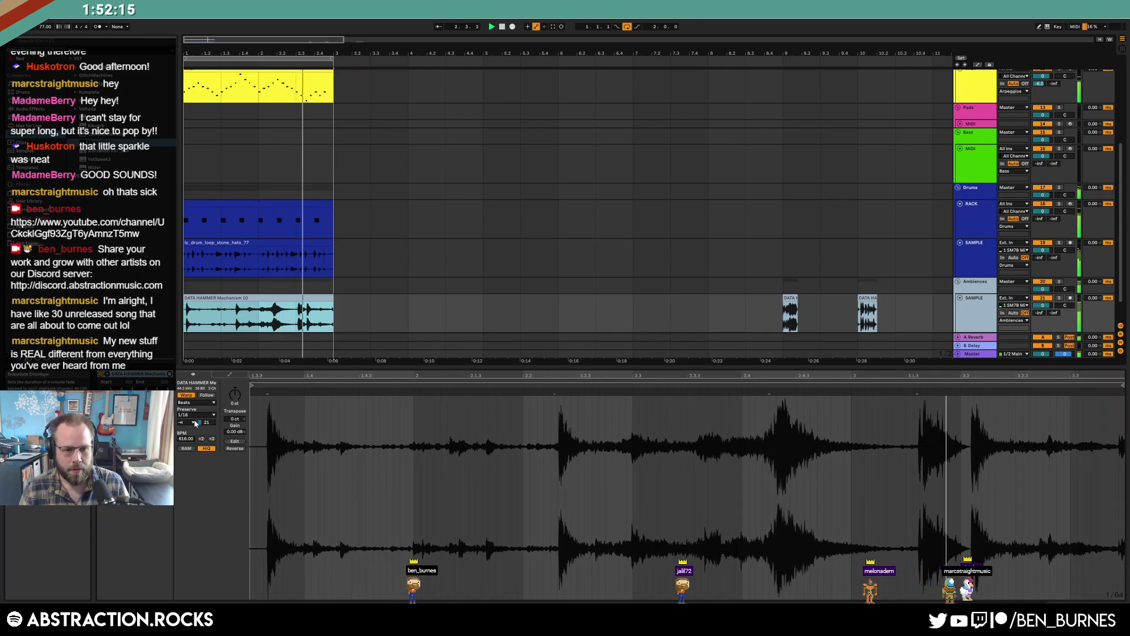
Try the Mechanism clip with Preserve at 1/32 and return it to 1/16
click(201, 416)
click(203, 455)
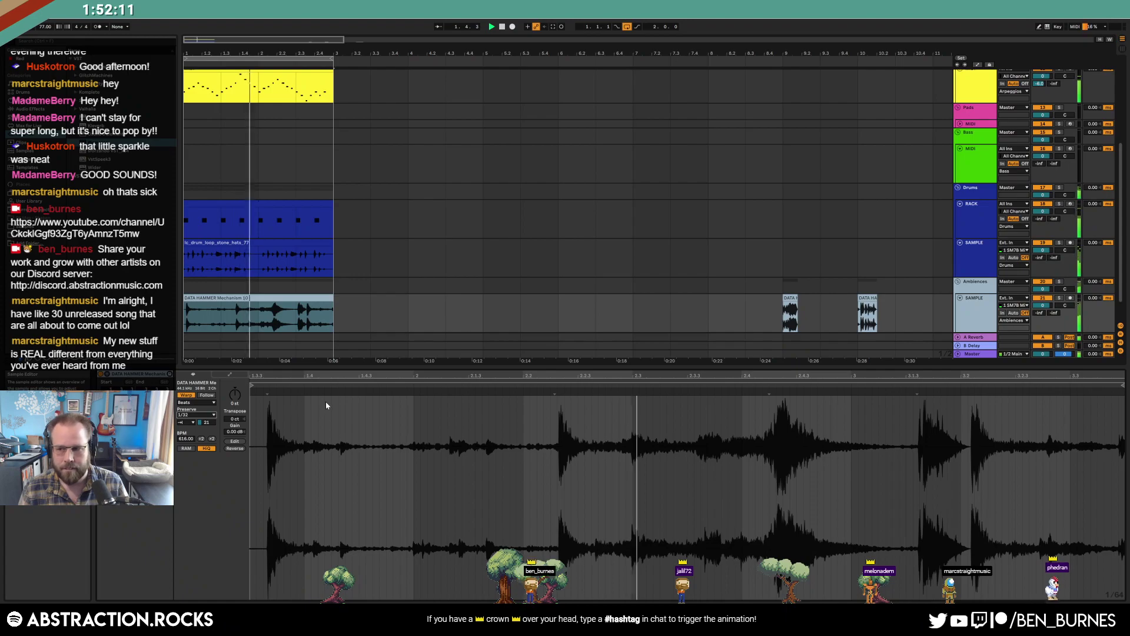
click(196, 414)
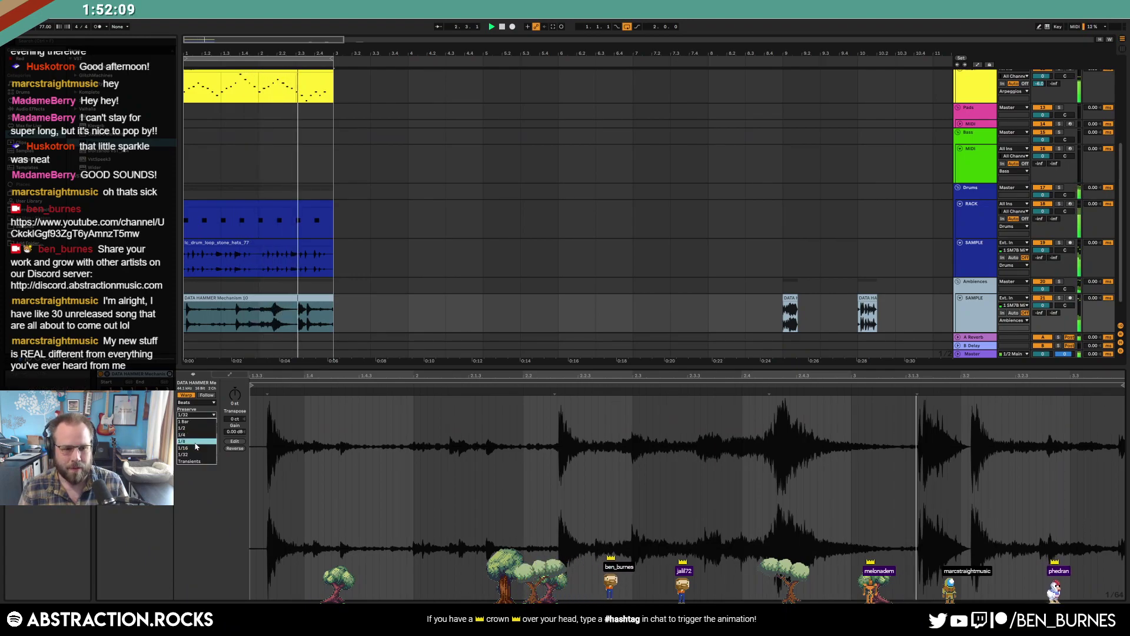
click(196, 448)
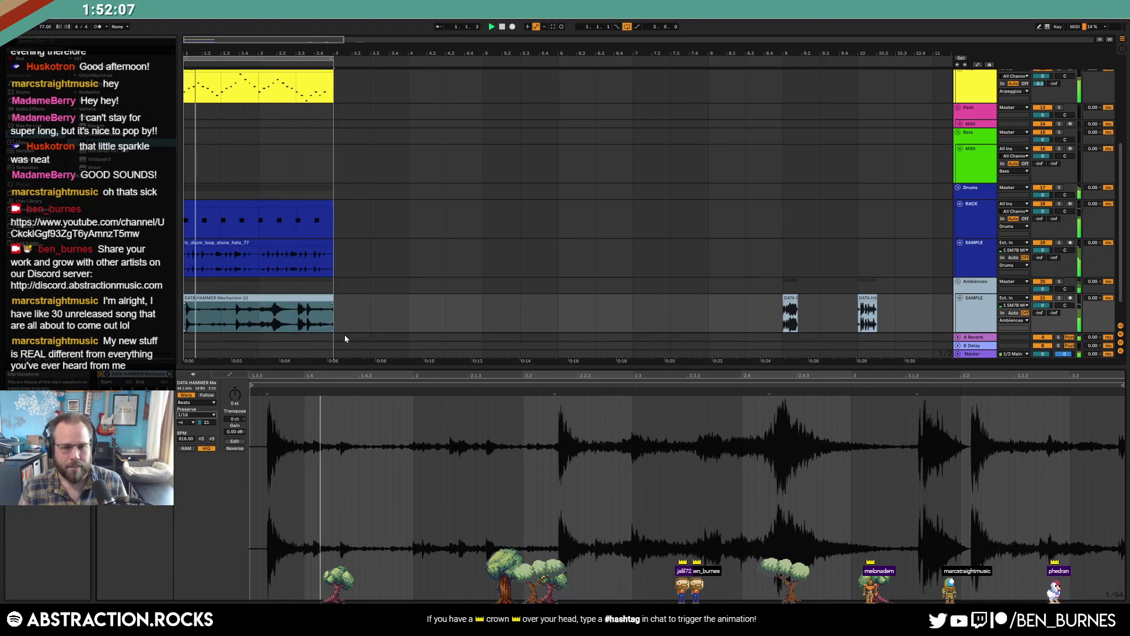
Split off the Mechanism clip's last beat at 2.4 and set that slice's Preserve value to 1/32
click(332, 319)
key(ctrl+1)
click(322, 313)
key(ctrl+e)
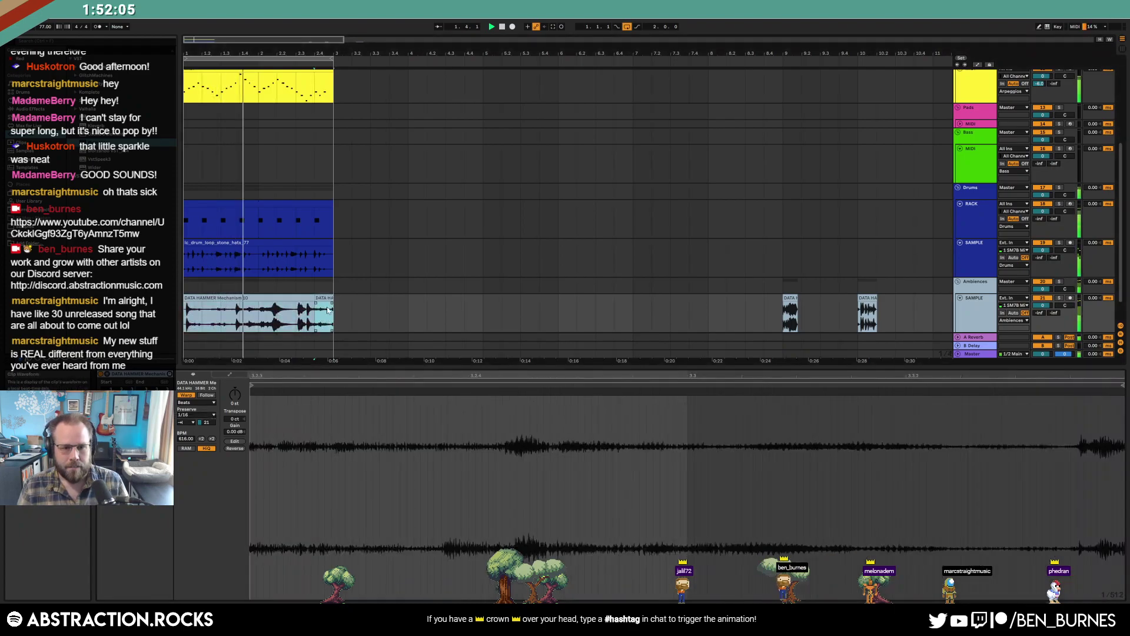
click(196, 414)
click(196, 454)
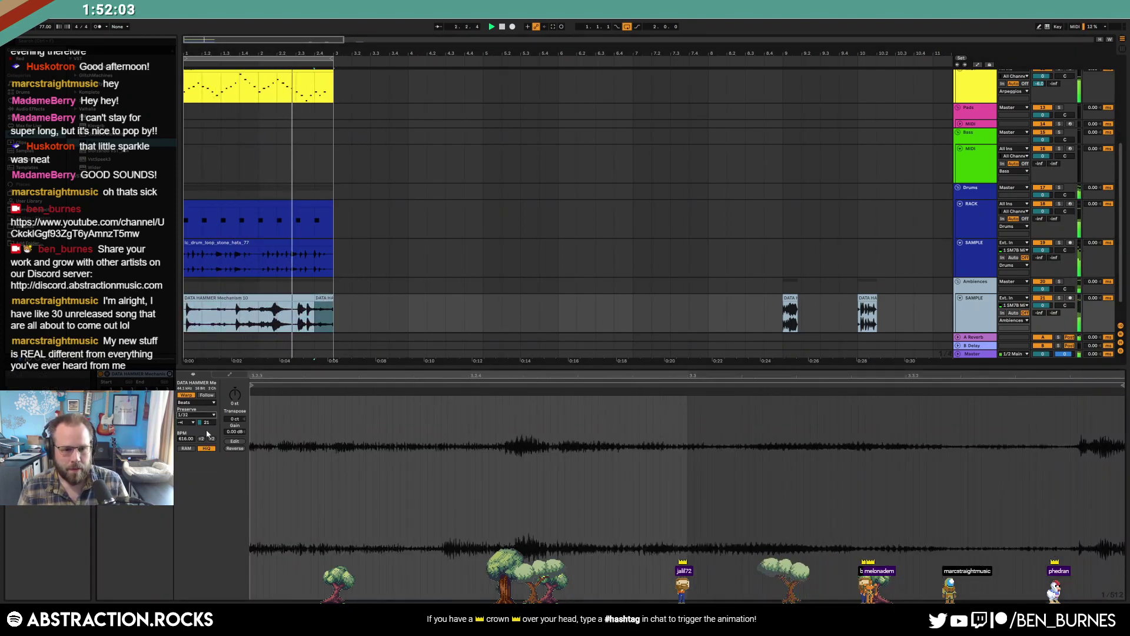
Isolate the Mechanism clip's beat from 1.4 to 2.1 as its own slice and set its Preserve value to 1/32
click(251, 316)
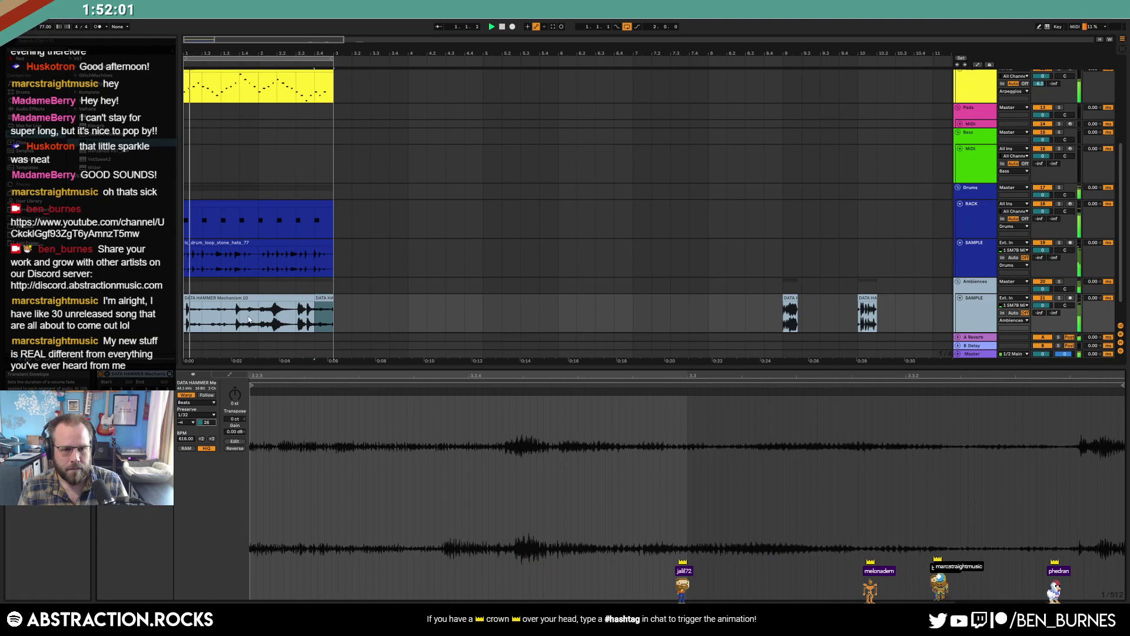
click(196, 415)
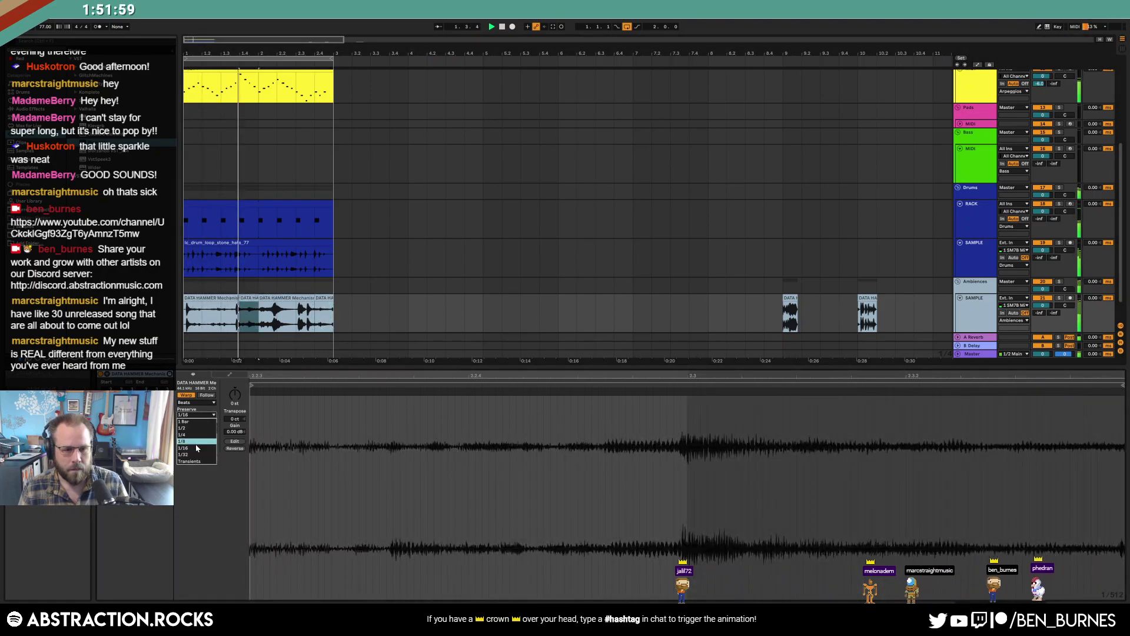
click(197, 455)
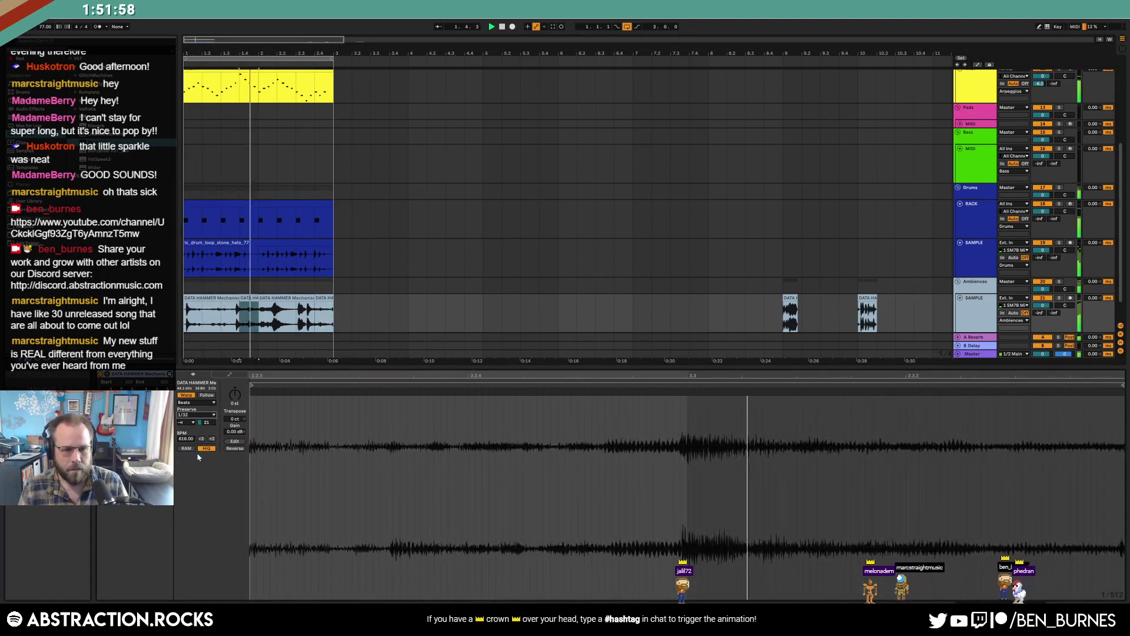
click(234, 312)
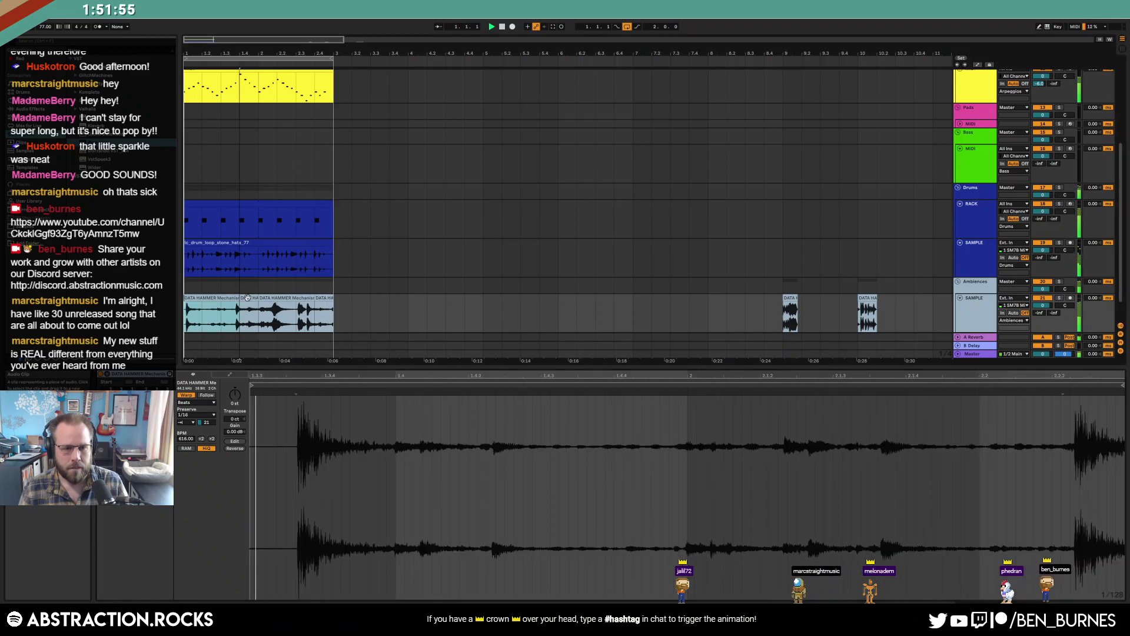
Move the Mechanism clip's split at 1.4 about half a beat later, shortening the following 1/32 slice
drag(239, 298, 248, 299)
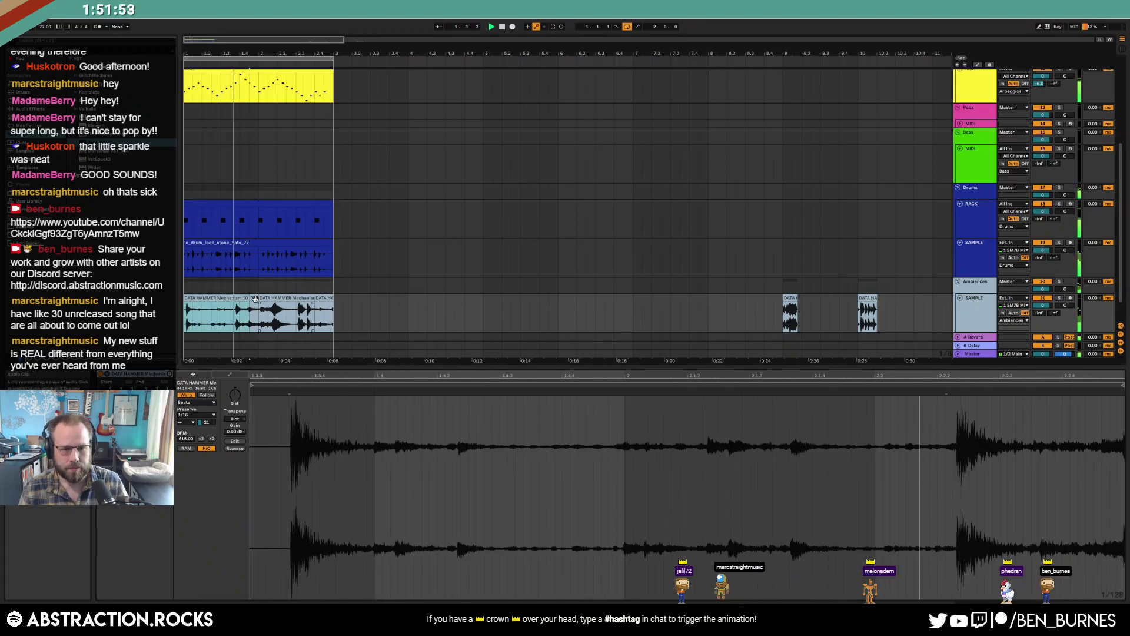
click(254, 299)
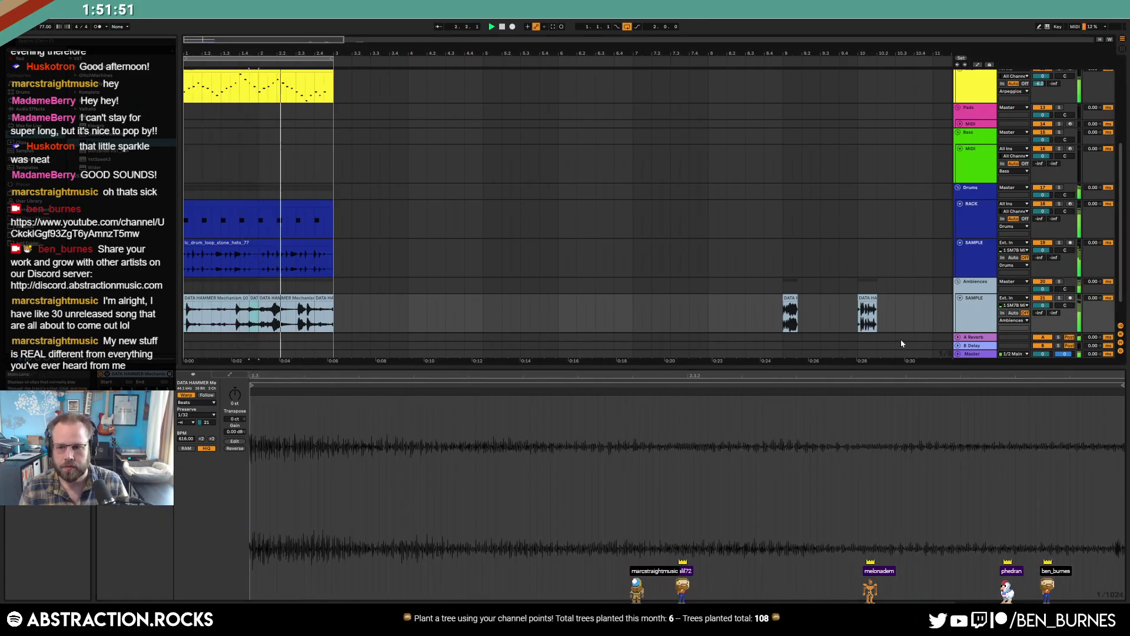
On the Mechanism track's processing rack, set Low Cut to 1.53 kHz and Comp Thresh to -17.0 dB, and toggle the compressor's Makeup
key(space)
key(shift+Tab)
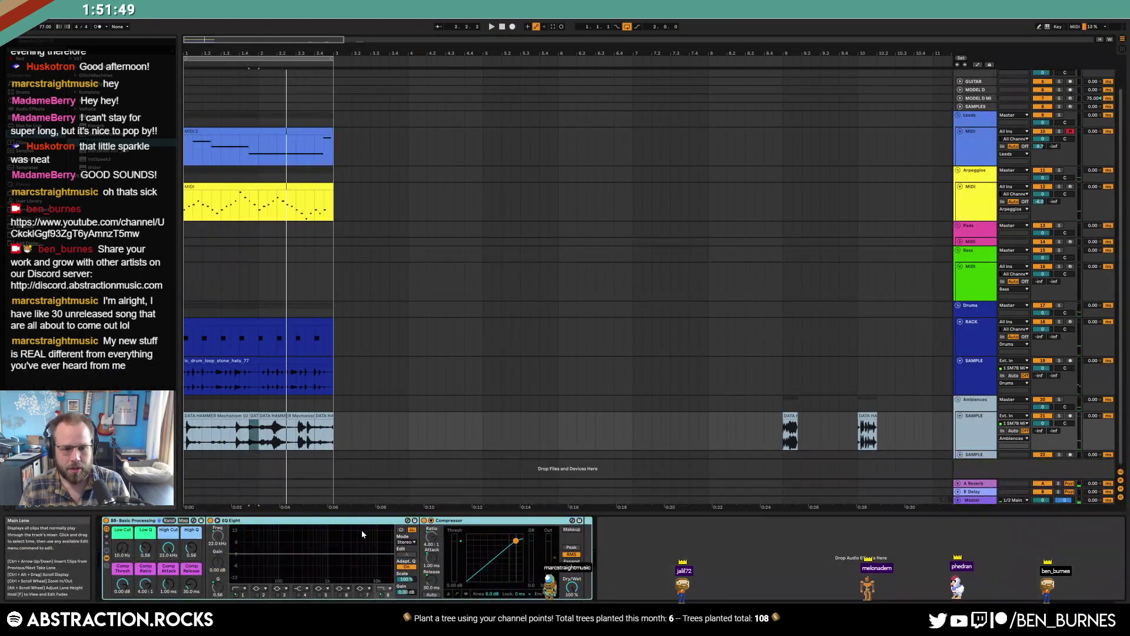
drag(122, 547, 122, 518)
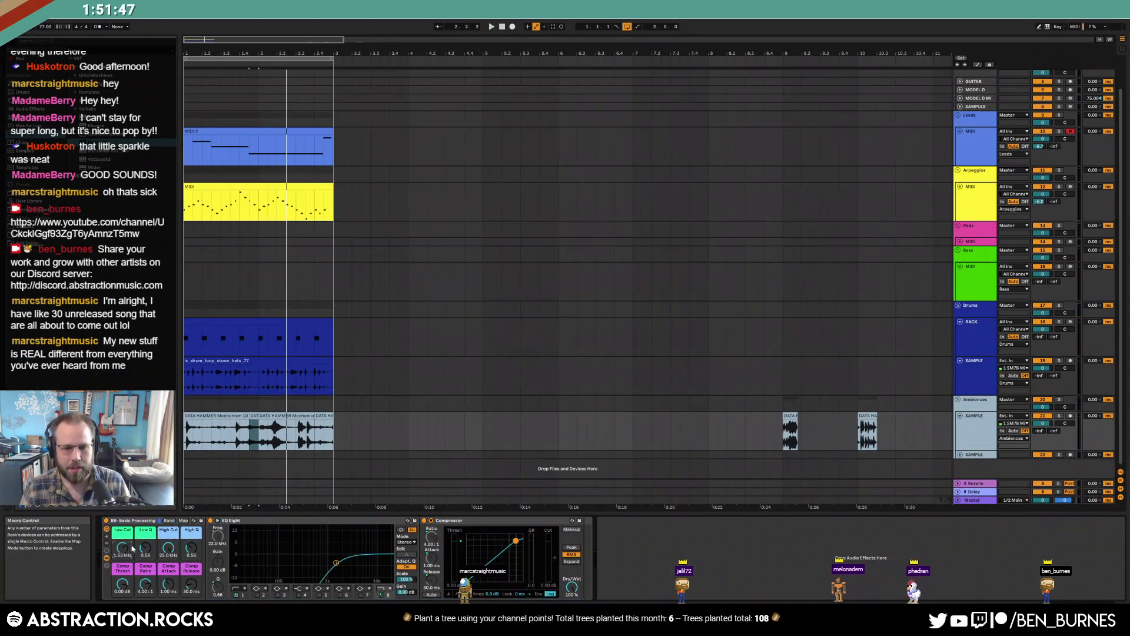
click(27, 108)
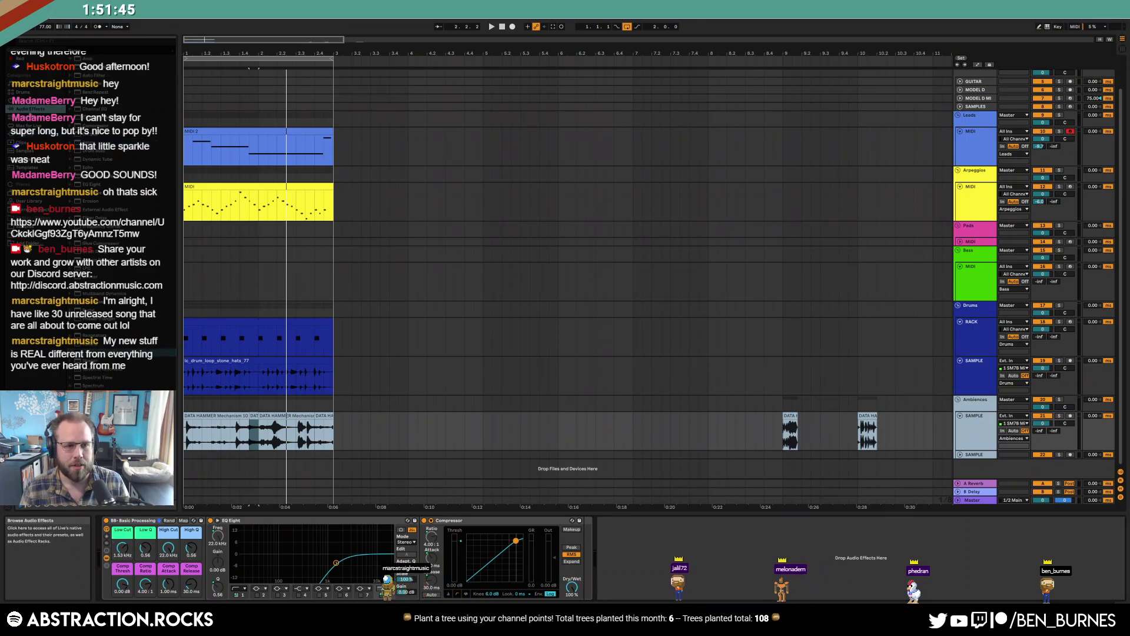
drag(124, 582, 124, 606)
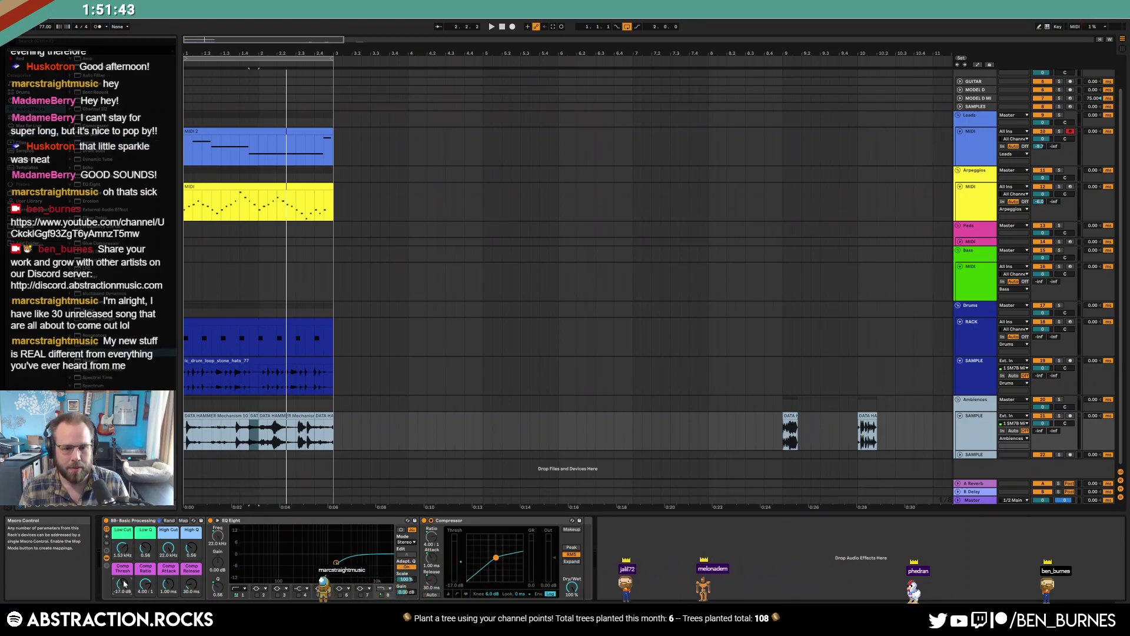
click(571, 529)
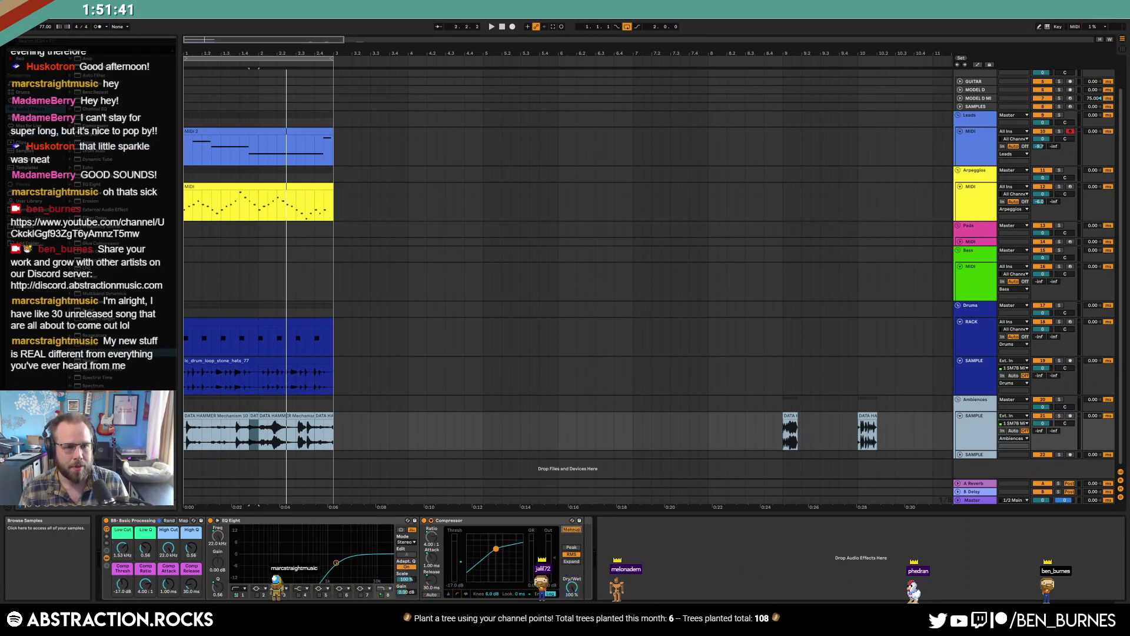
Add the Transient Master plug-in at the end of the Ambiences sample track's effect chain
click(27, 134)
click(76, 92)
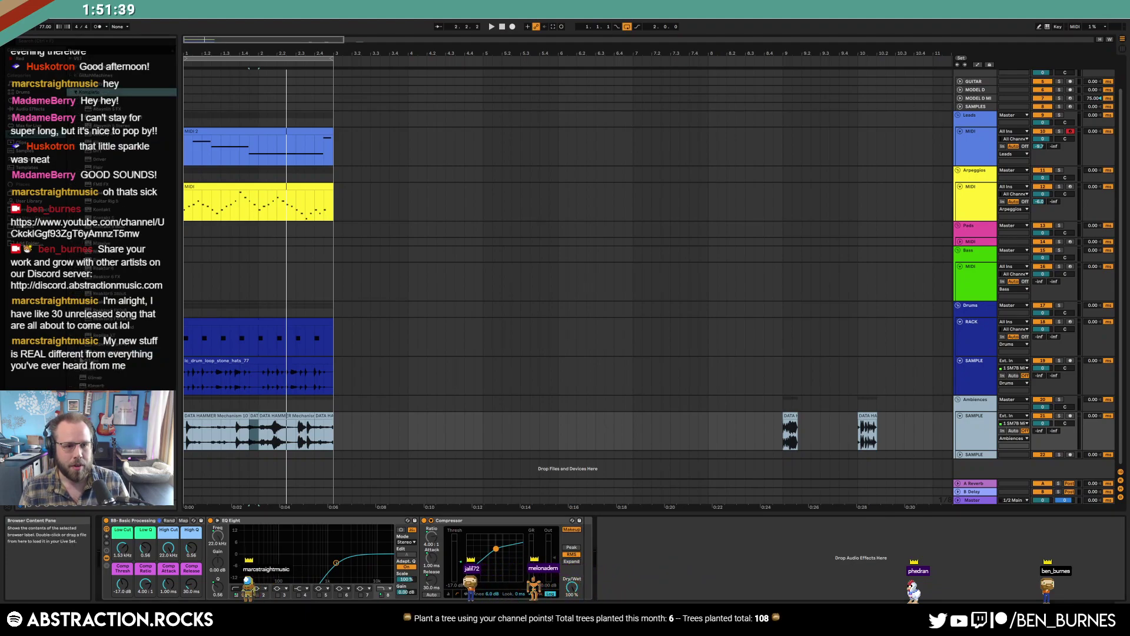
drag(94, 354, 569, 540)
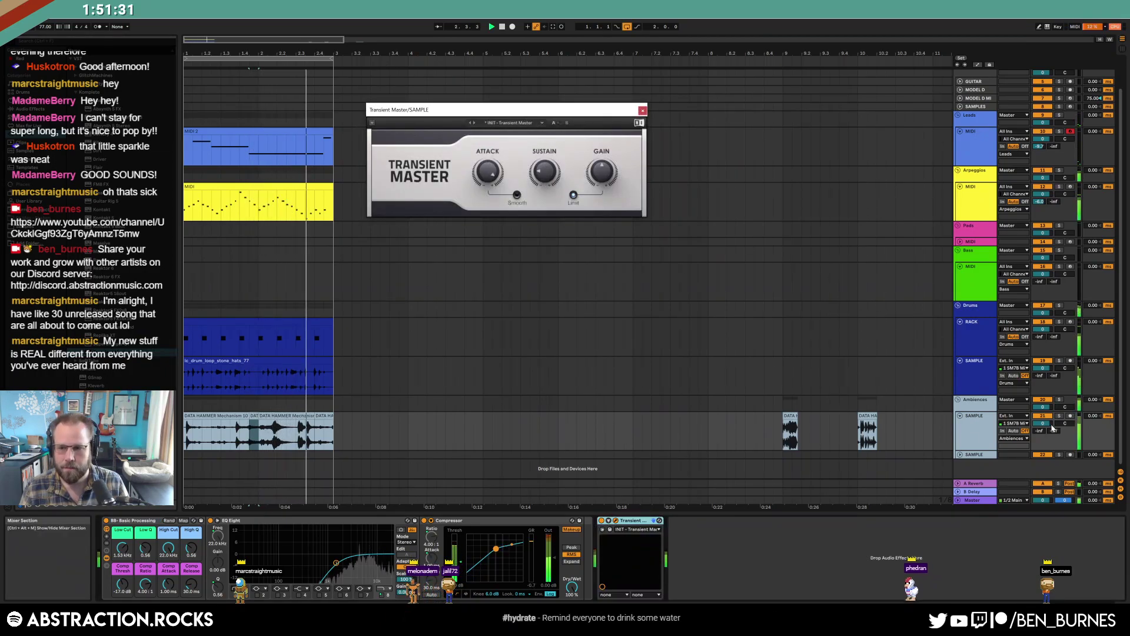
Set the processing rack's Low Cut to 2.48 kHz and Comp Thresh to -8.17 dB
scroll(1047, 419, up, 1)
scroll(1047, 417, down, 1)
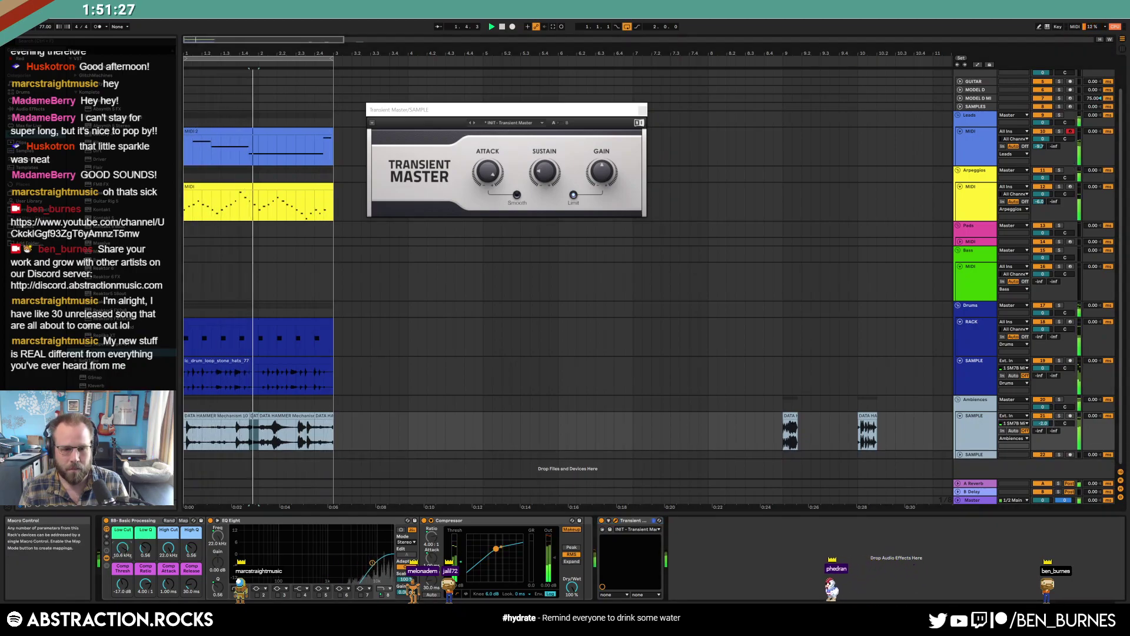
drag(122, 548, 122, 570)
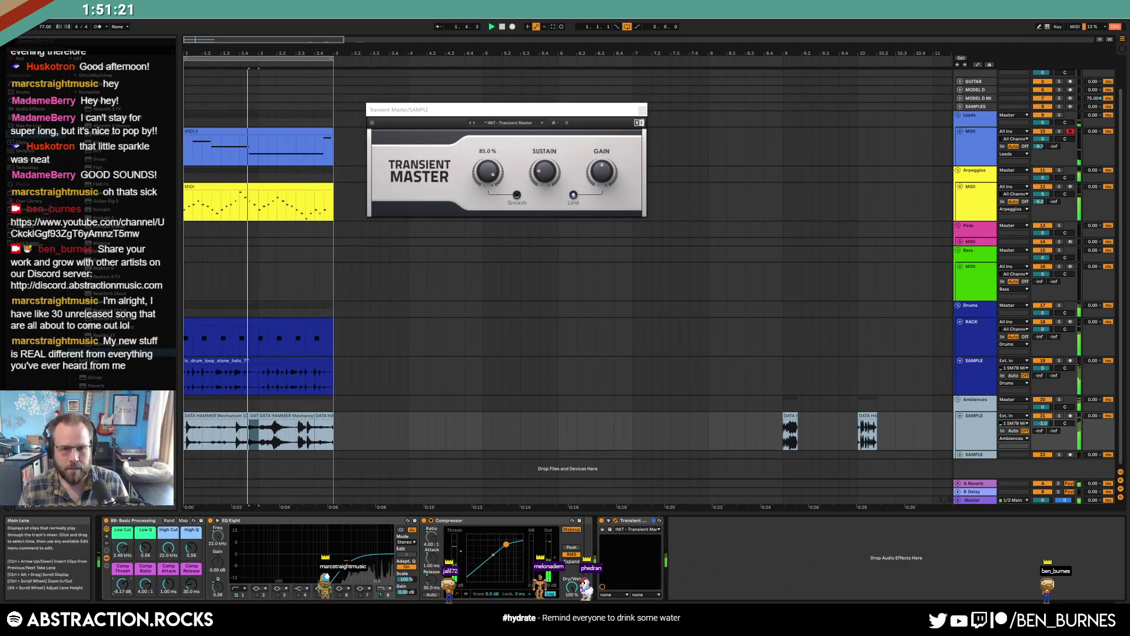
Adjust Transient Master's Attack, set its Sustain to -100%, and place it ahead of the Basic Processing rack
drag(488, 172, 488, 195)
drag(544, 172, 544, 197)
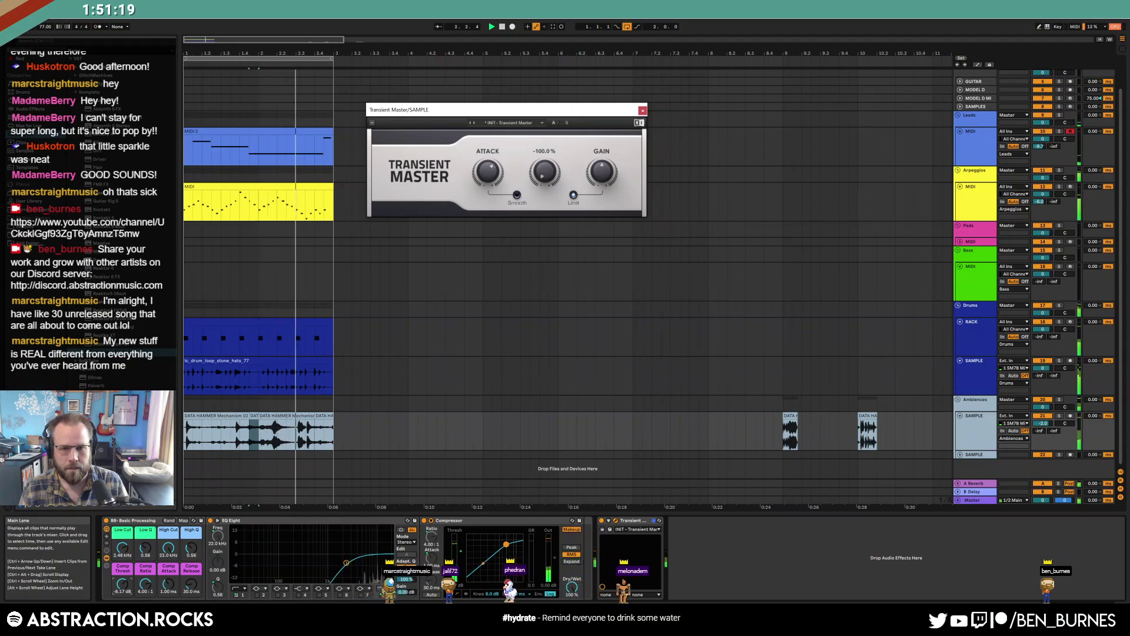
drag(634, 520, 113, 526)
click(643, 111)
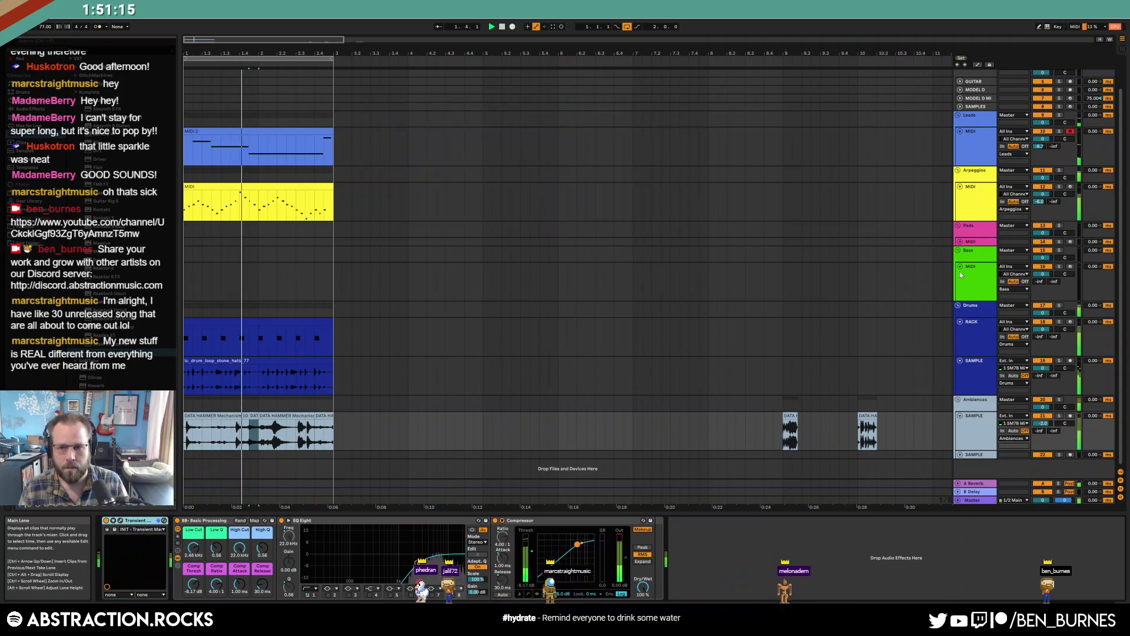
Unfold the MIDI track in the Pads group and arm it for recording
click(962, 275)
click(960, 242)
click(977, 250)
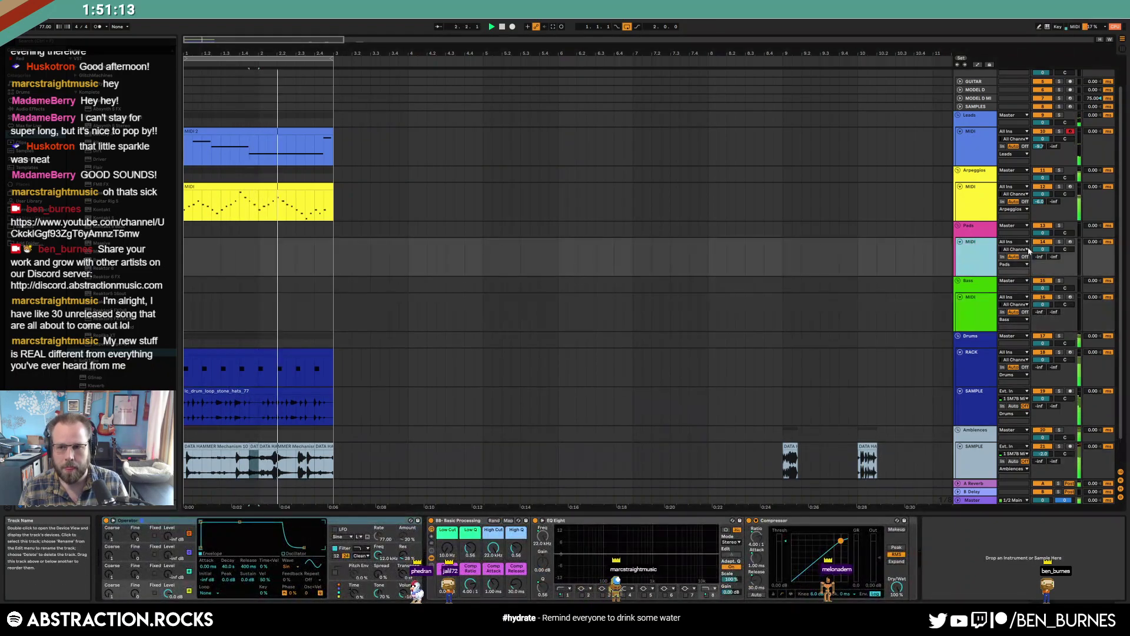
click(1070, 242)
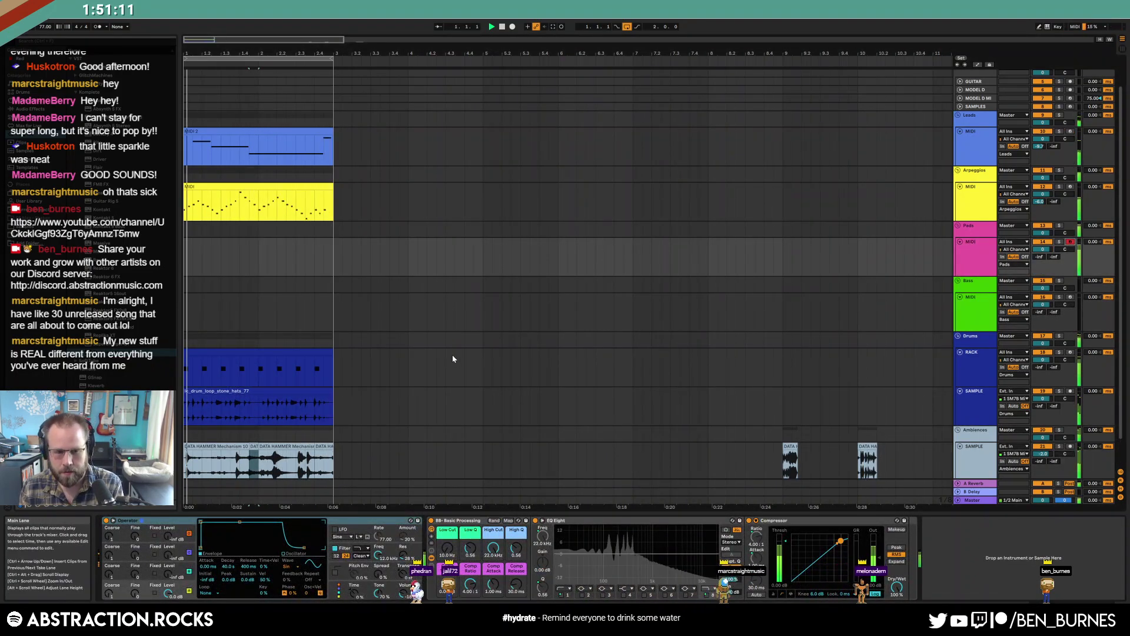
key(space)
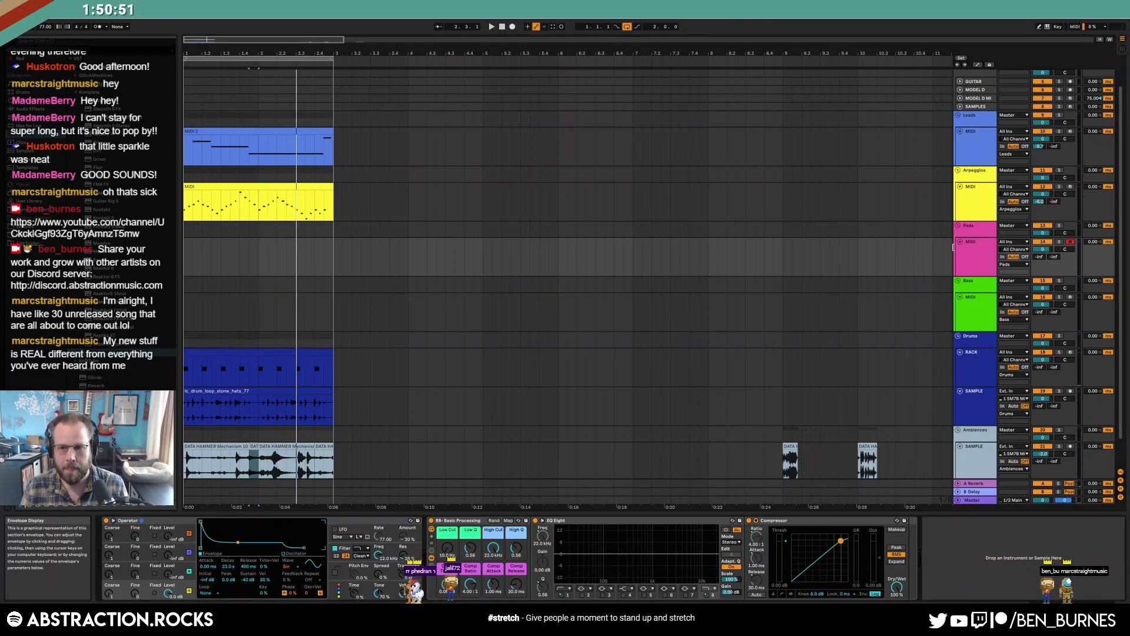
Duplicate the two-bar lead, arpeggio, drum and Mechanism clips into bars 3 and 4, and extend the loop to four bars
key(space)
click(324, 132)
key(ctrl+d)
click(325, 203)
key(ctrl+d)
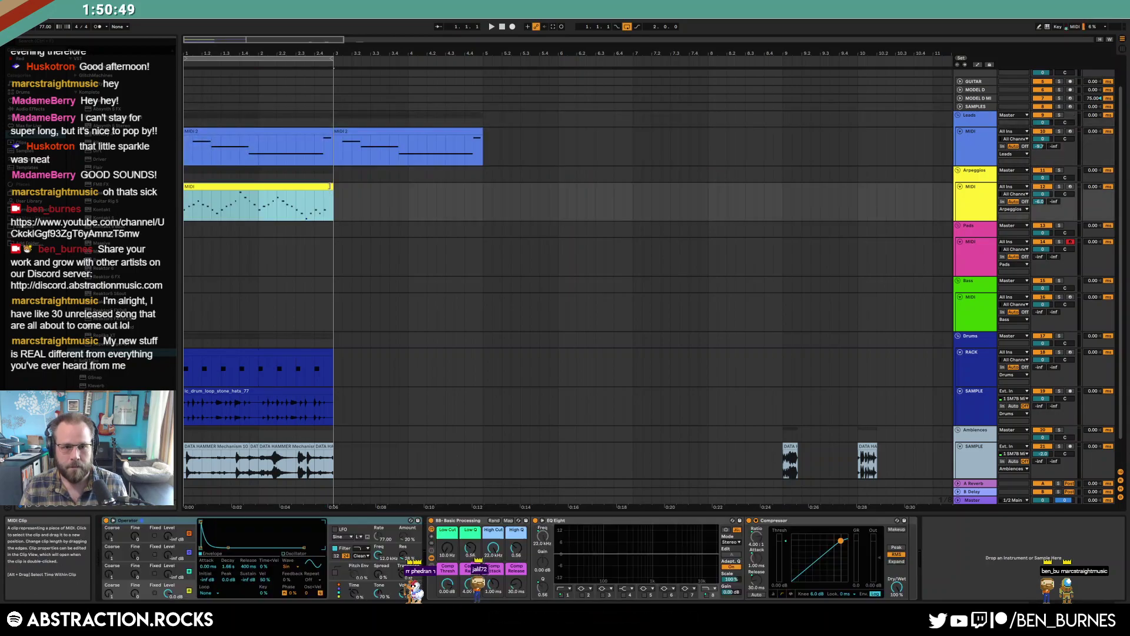
mouse_move(330, 364)
mouse_down()
mouse_move(250, 460)
mouse_move(187, 490)
mouse_up()
key(ctrl+d)
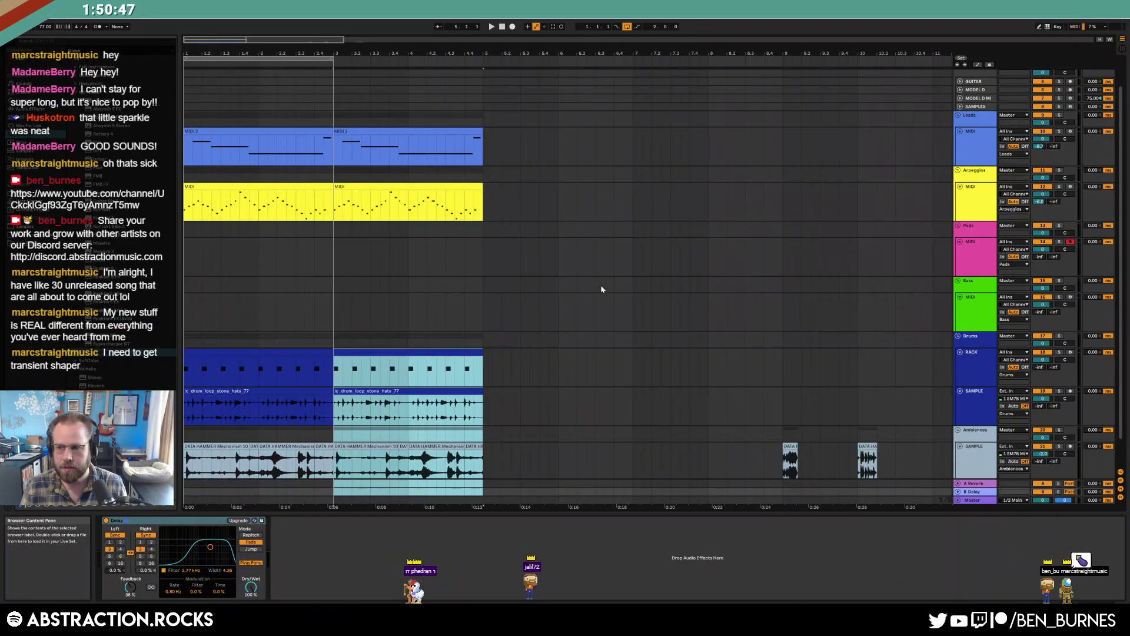
click(633, 255)
drag(334, 82, 478, 84)
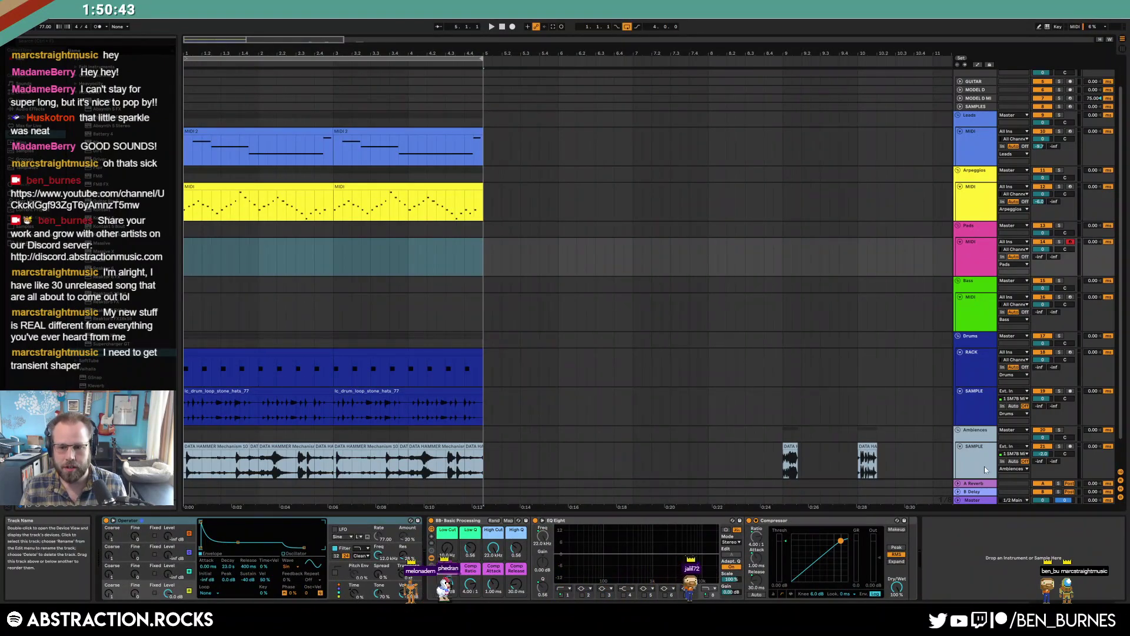
Review the Transient Master settings on the Ambiences sample track
click(985, 466)
click(121, 524)
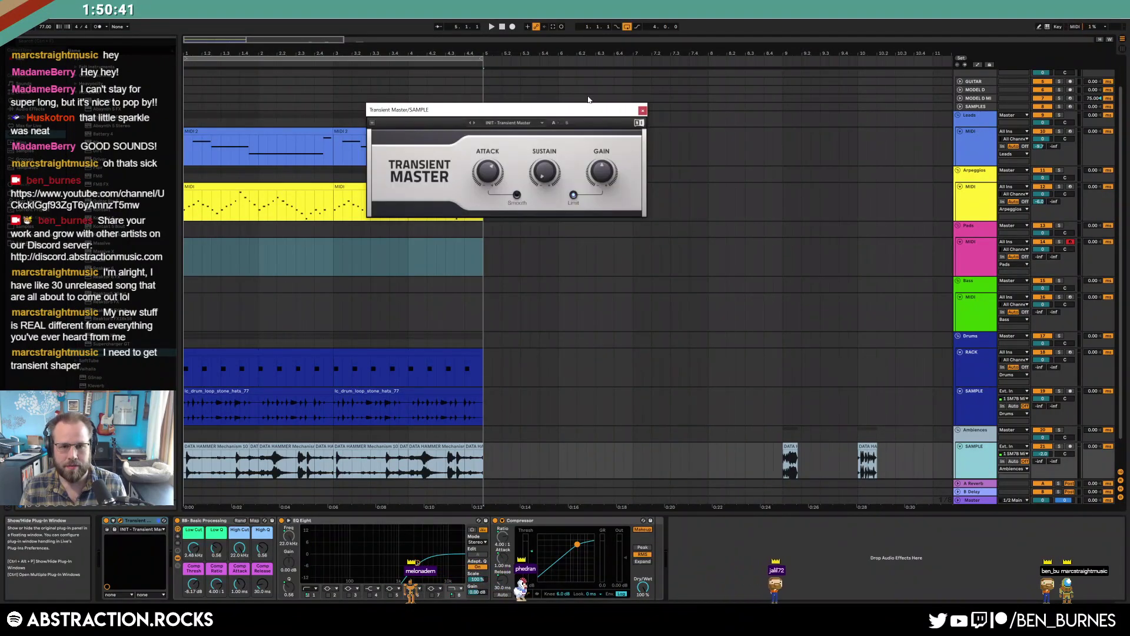
drag(448, 107, 599, 177)
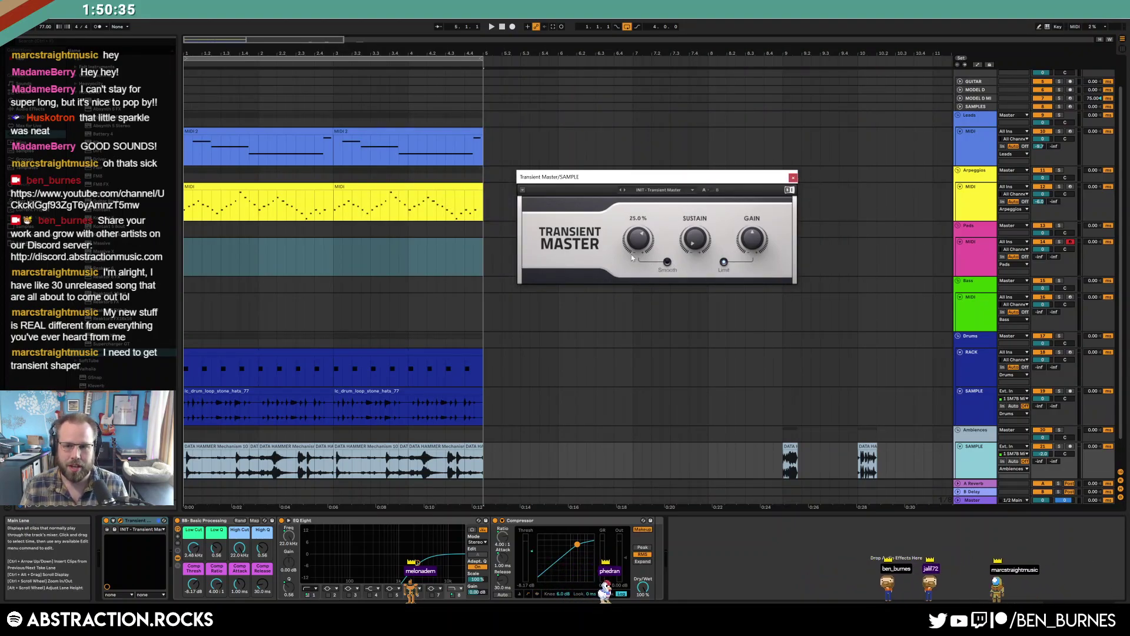
click(793, 178)
Try Drum Buss at the end of the Ambiences sample track's chain and remove it
click(440, 252)
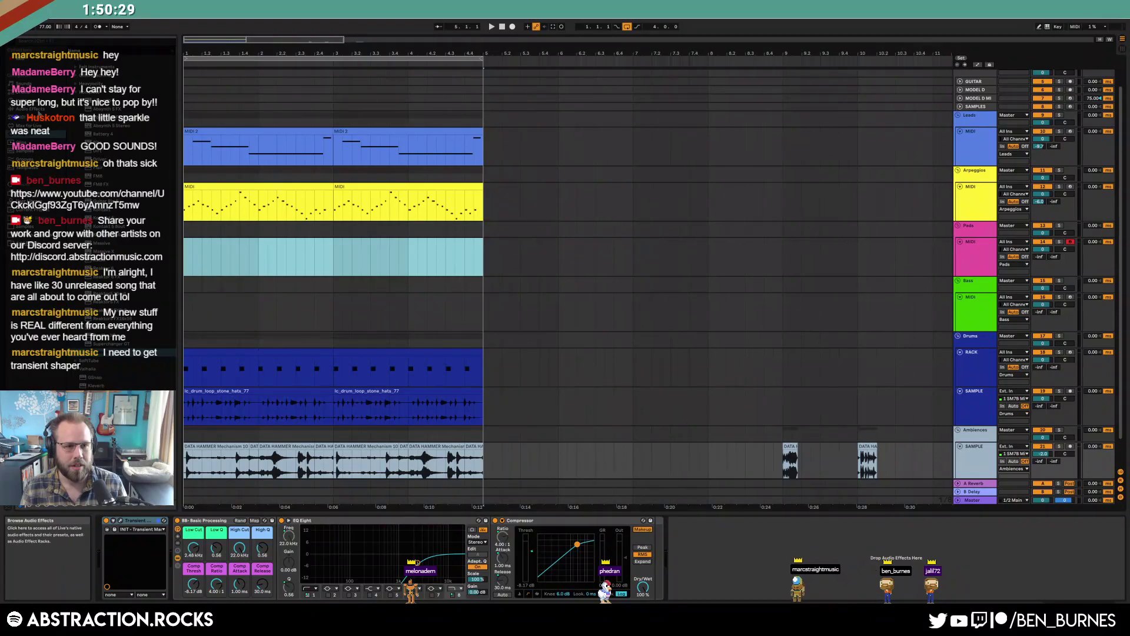
click(29, 109)
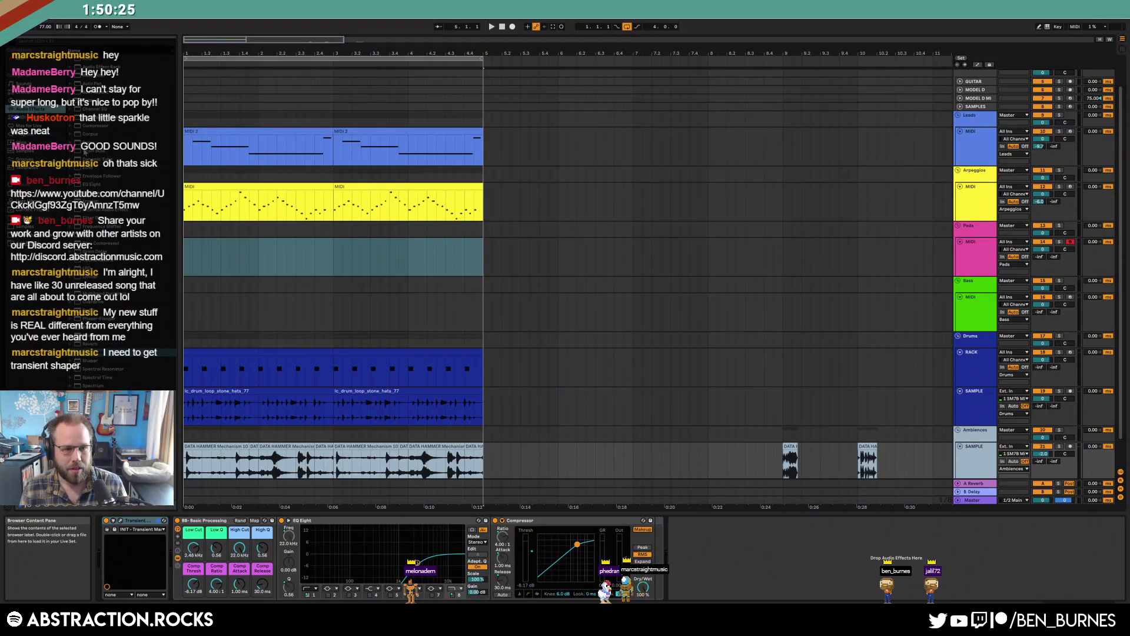
drag(84, 152, 773, 587)
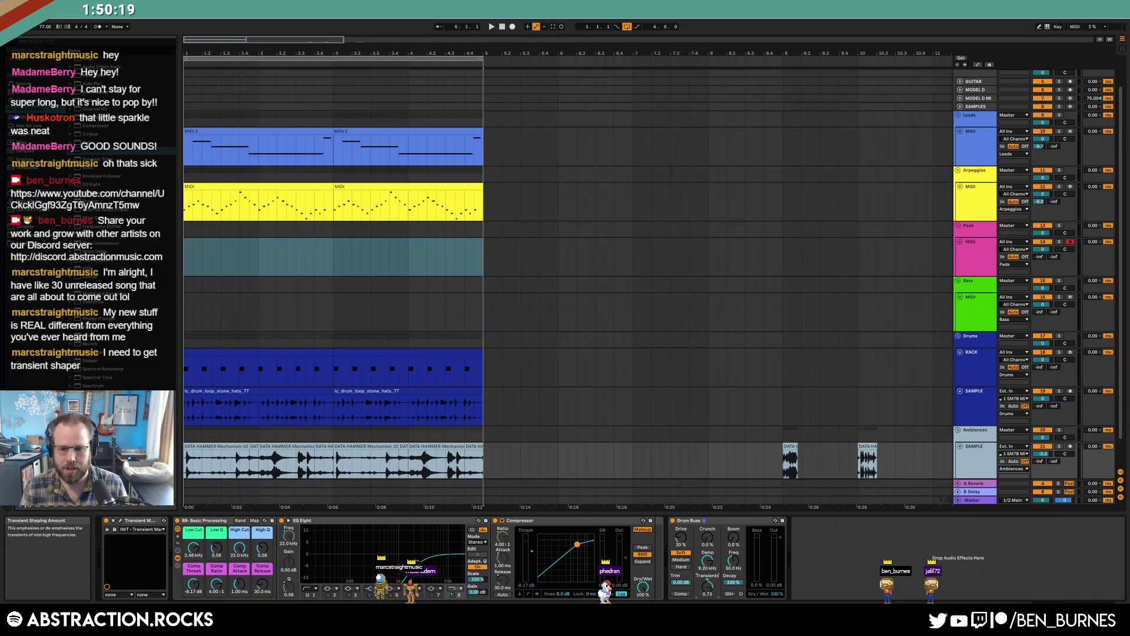
key(Delete)
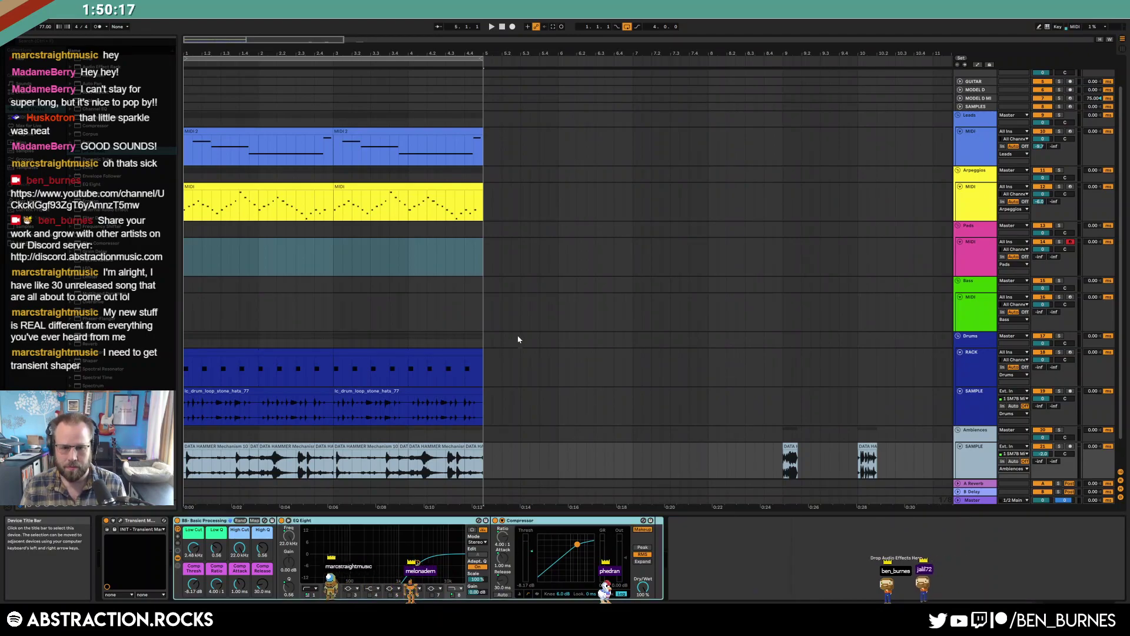
Record sustained chords across the four-bar loop on the Pads MIDI track
click(483, 314)
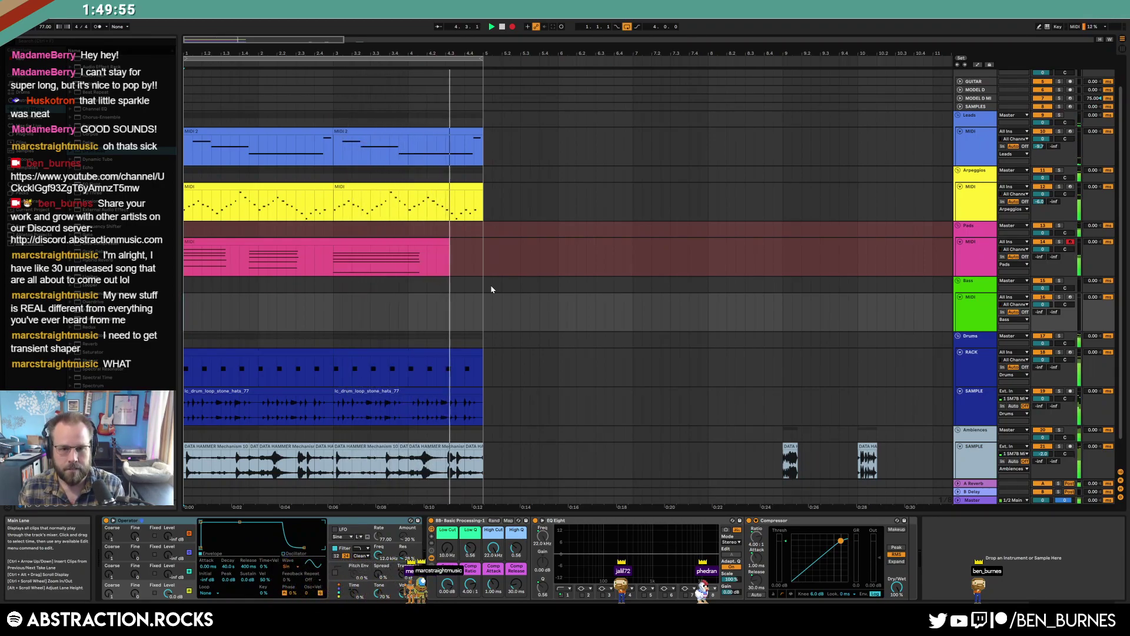
key(space)
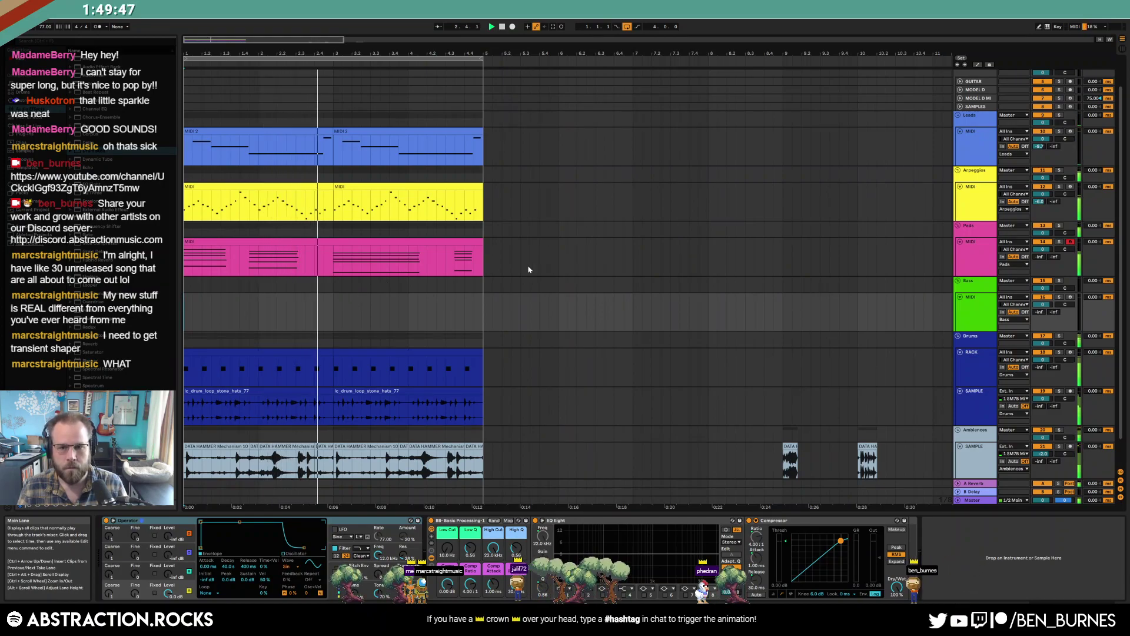
click(442, 242)
Add the Wider plug-in at the end of the Pads chain with width at 88%, and show Operator's pitch envelope
click(25, 134)
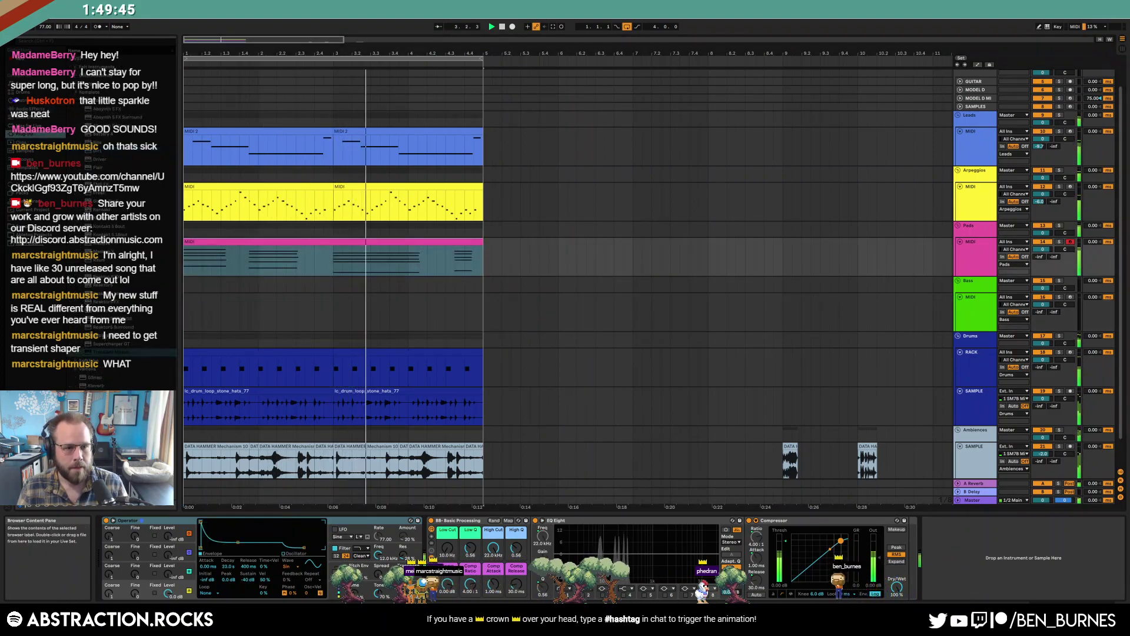
click(111, 352)
drag(97, 447, 989, 557)
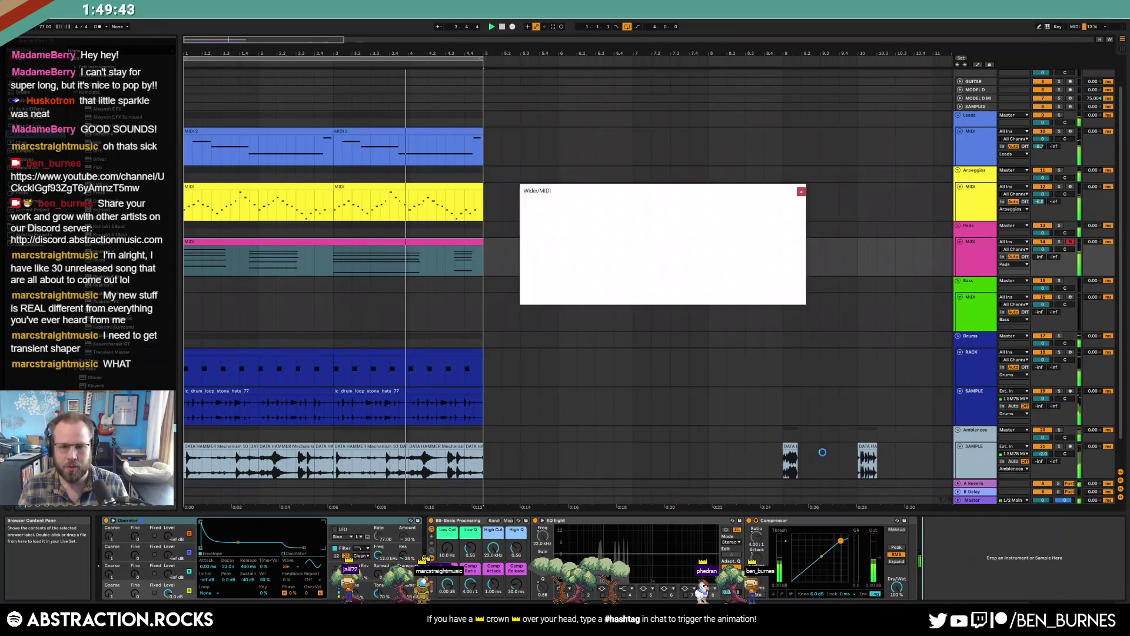
drag(696, 280, 785, 225)
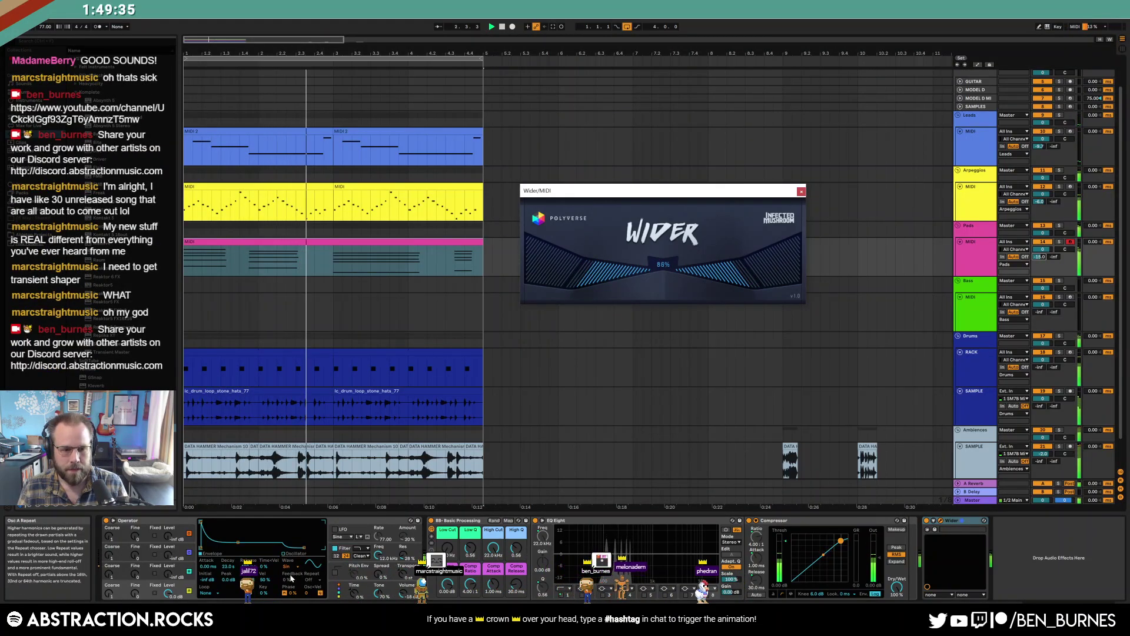
click(378, 574)
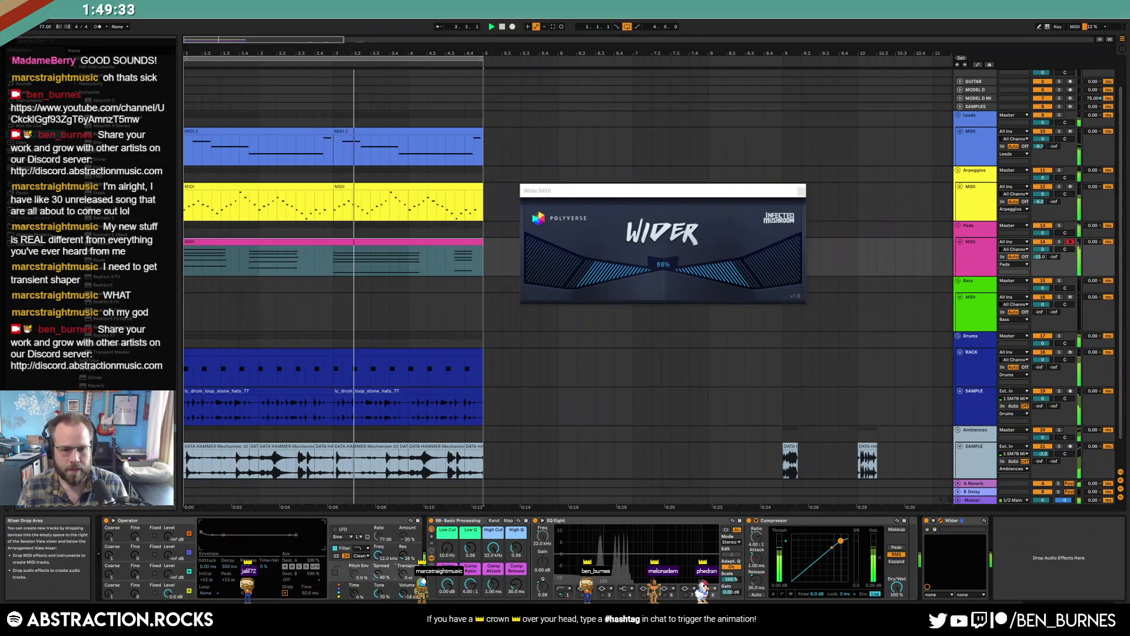
click(801, 191)
Insert a new audio track below the drum loop's SAMPLE track in the Drums group and unfold it
scroll(711, 373, down, 1)
scroll(711, 373, down, 2)
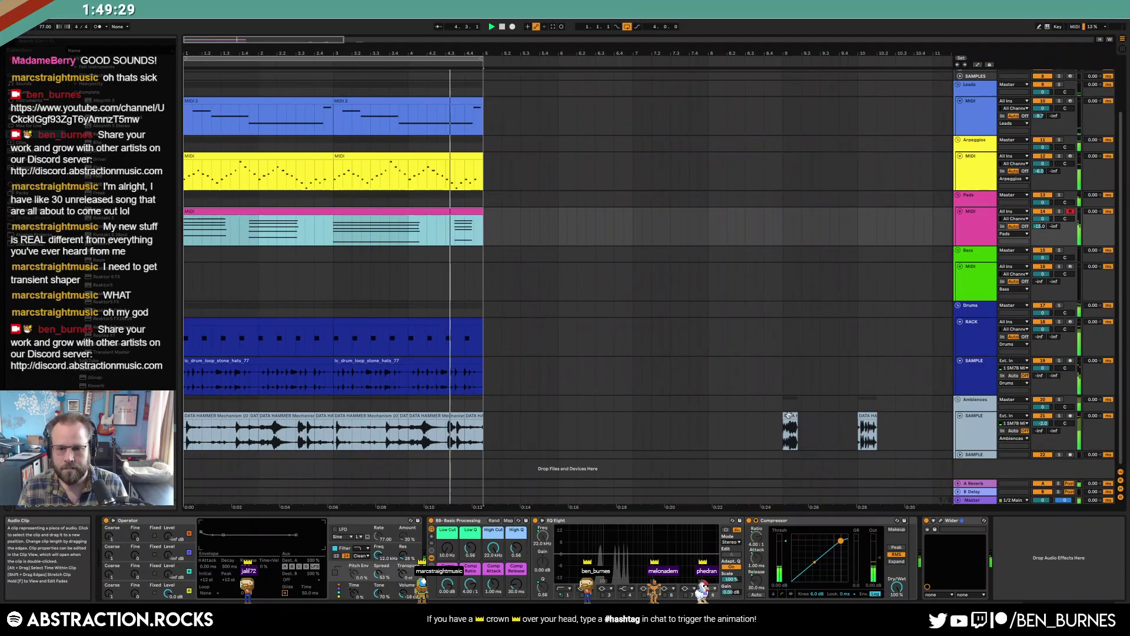
click(968, 382)
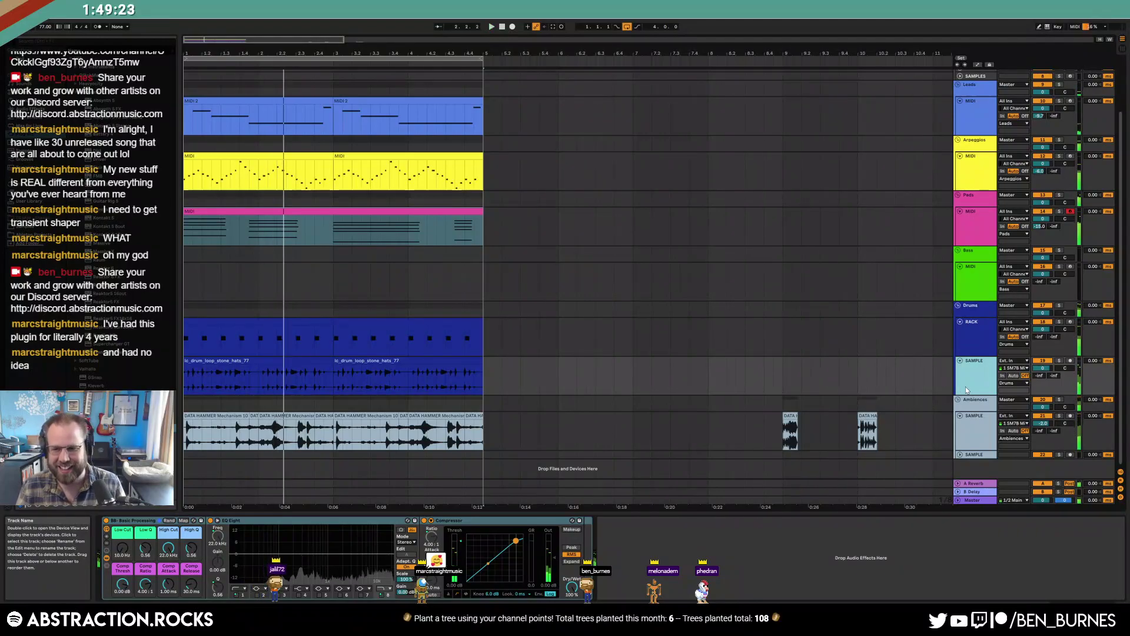
key(ctrl+t)
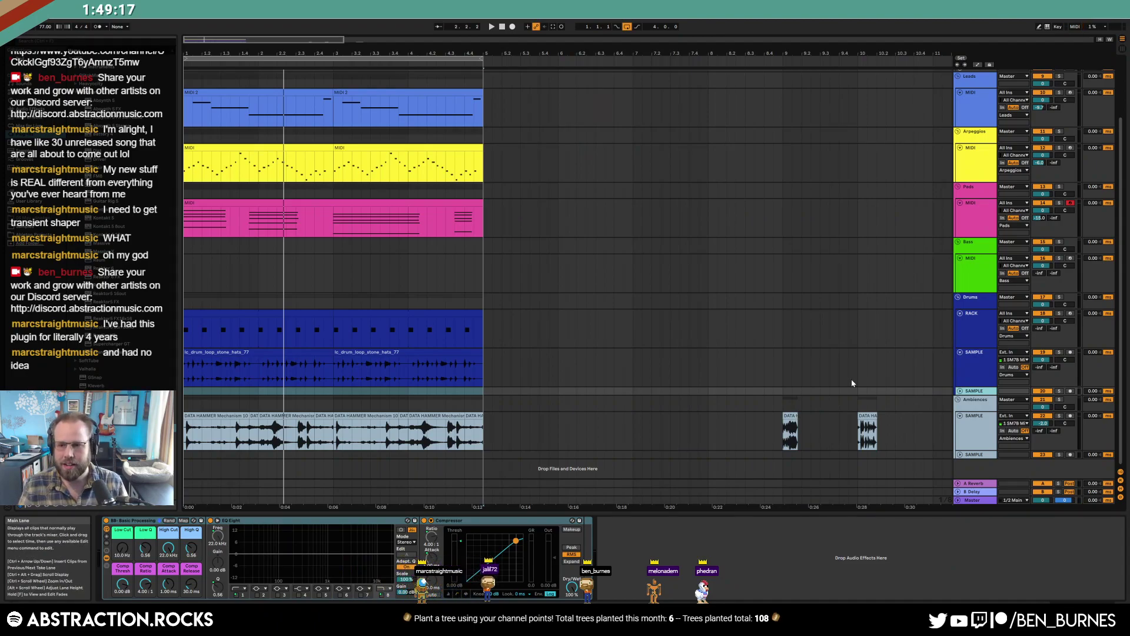
click(961, 392)
scroll(604, 377, down, 1)
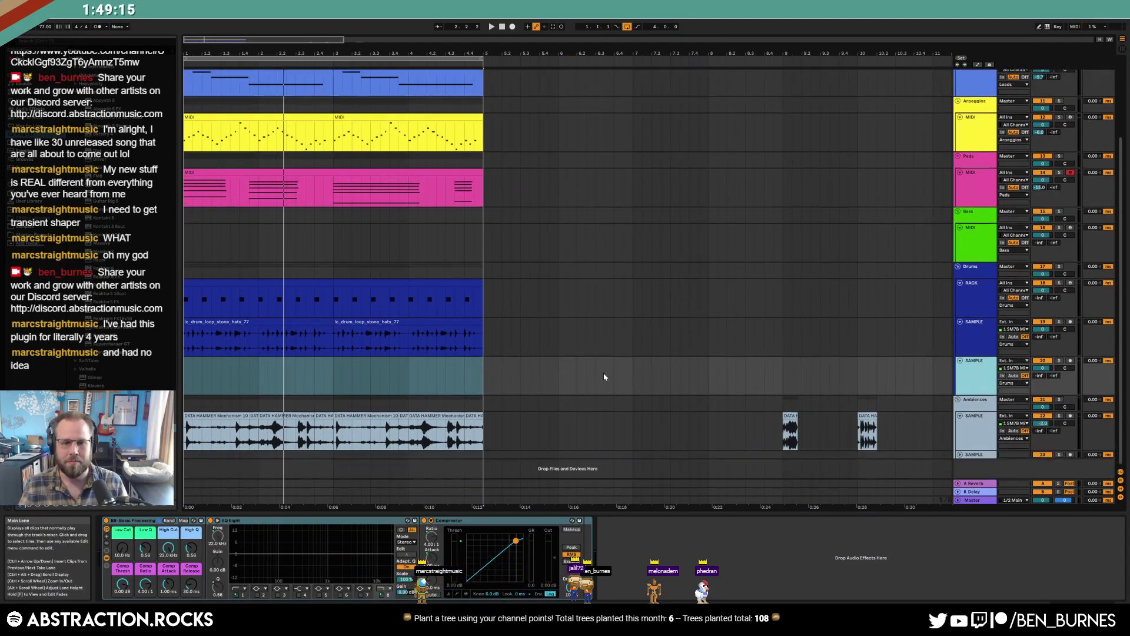
Move the first spare Data Hammer clip onto the new Drums SAMPLE track just before bar 3 and trim off its tail
drag(795, 415, 289, 366)
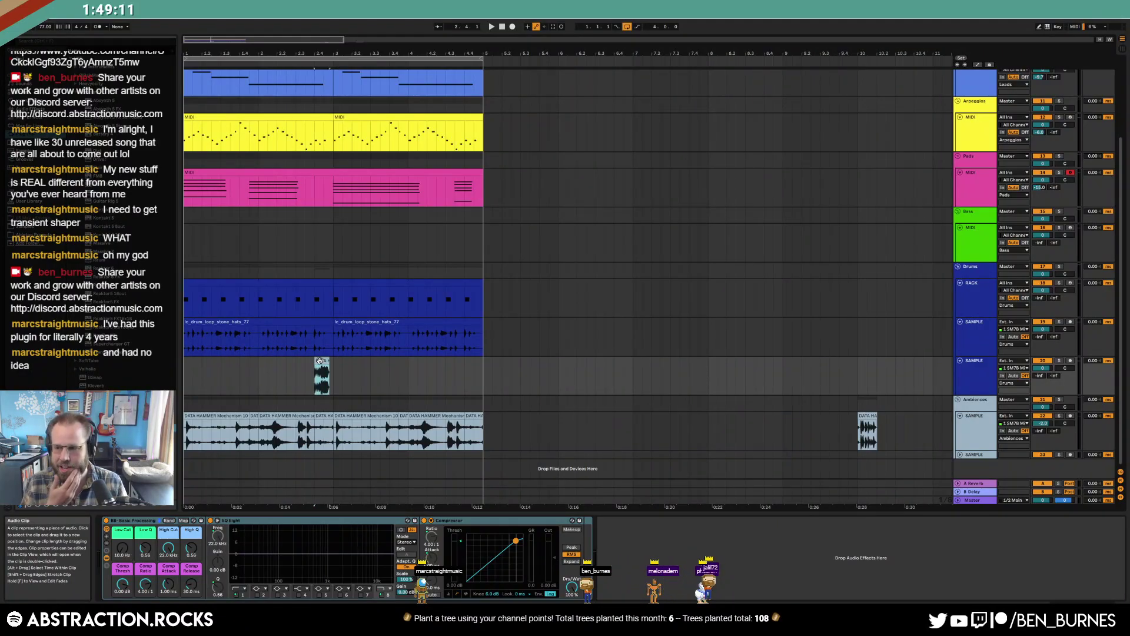
click(319, 361)
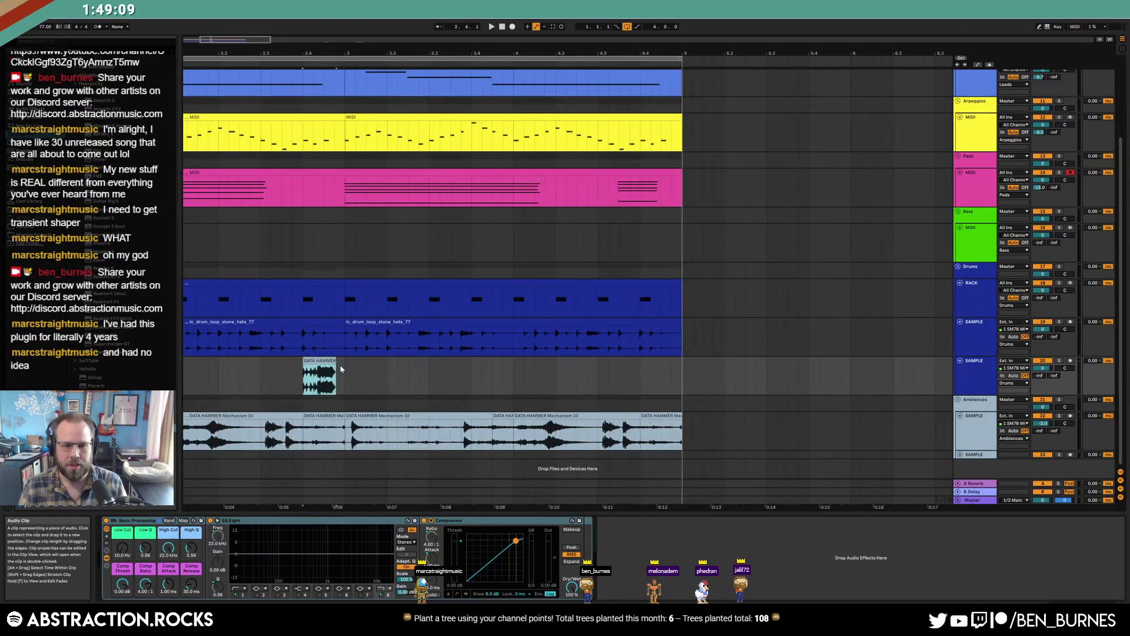
double_click(324, 362)
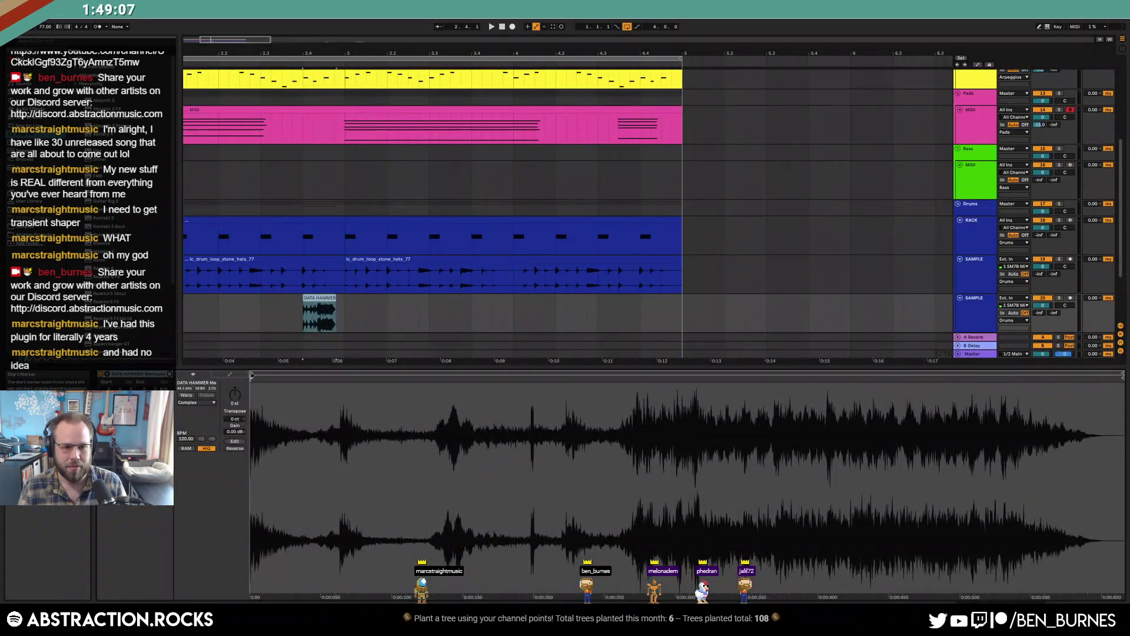
mouse_move(1122, 378)
mouse_down()
mouse_move(694, 377)
mouse_move(720, 378)
mouse_up()
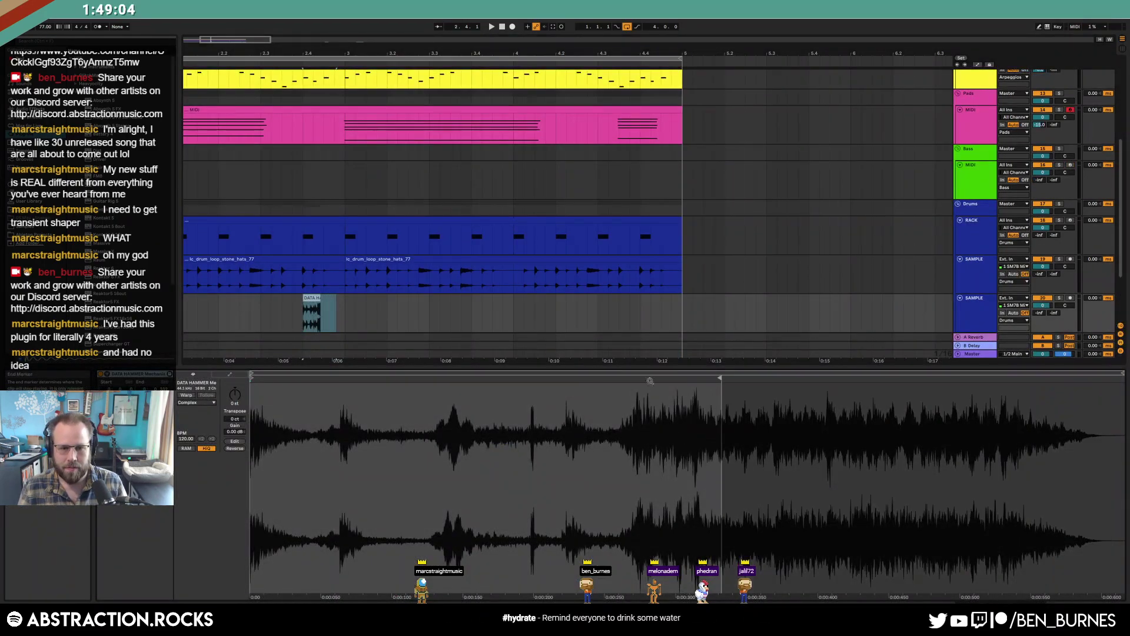
click(313, 299)
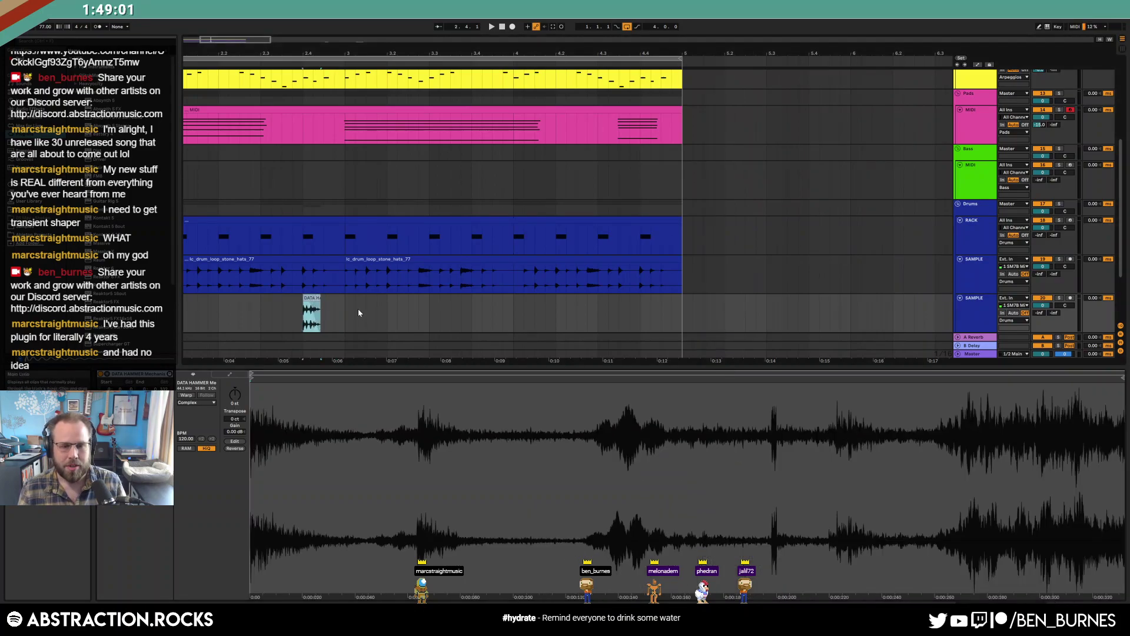
scroll(358, 308, down, 2)
key(shift+Tab)
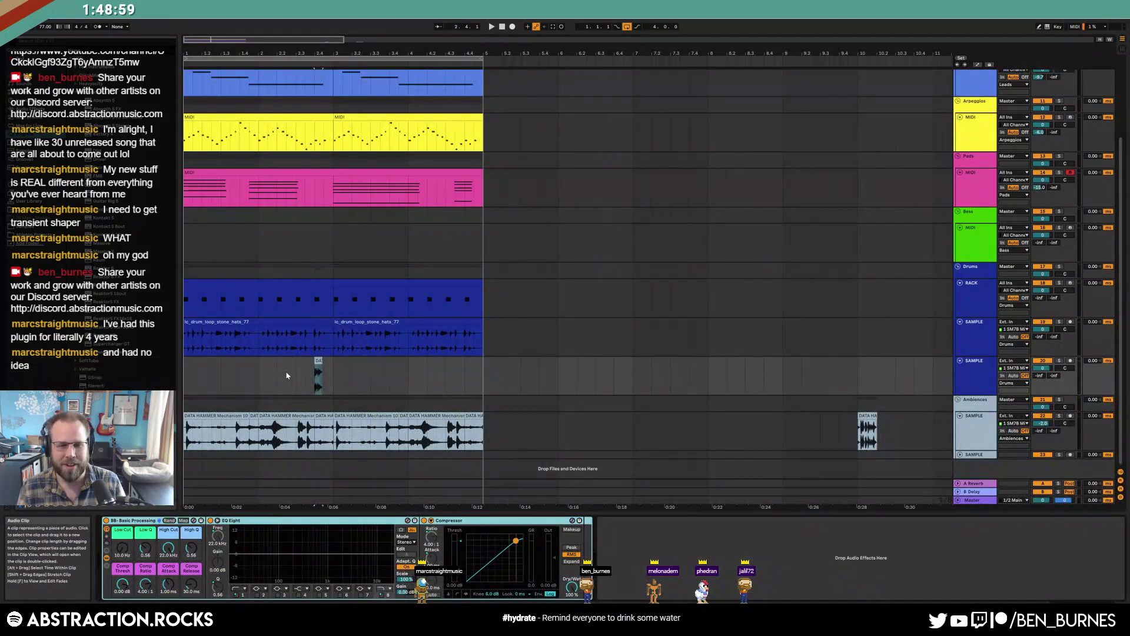
click(190, 375)
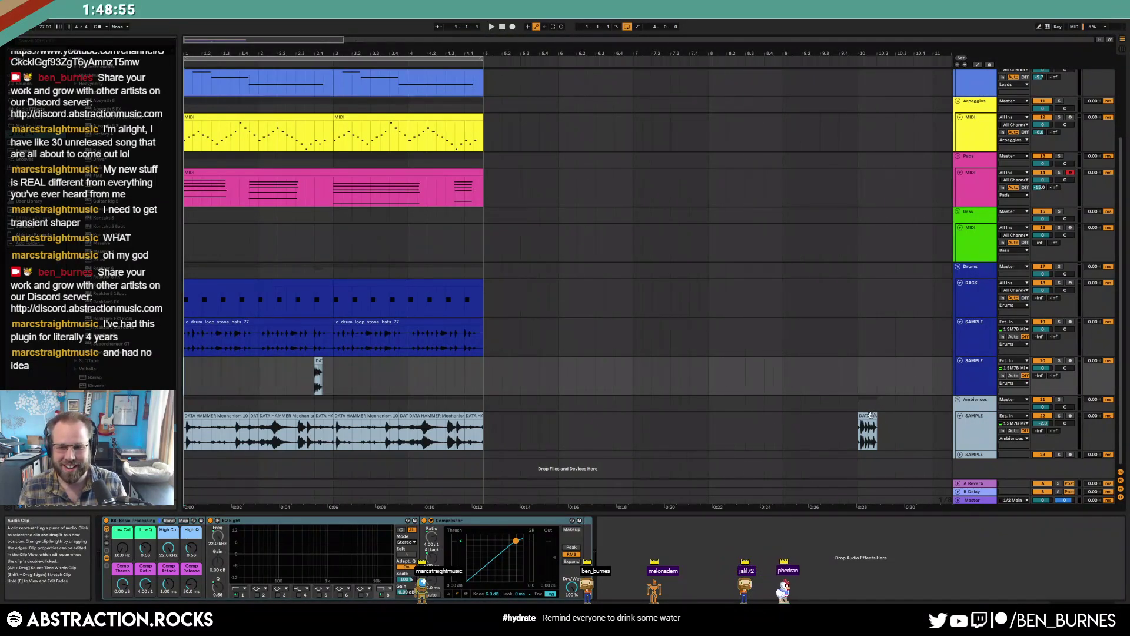
Move the remaining spare Data Hammer clip to the end of bar 4 on the new Drums SAMPLE track and trim its quiet beginning
click(472, 378)
key(plus)
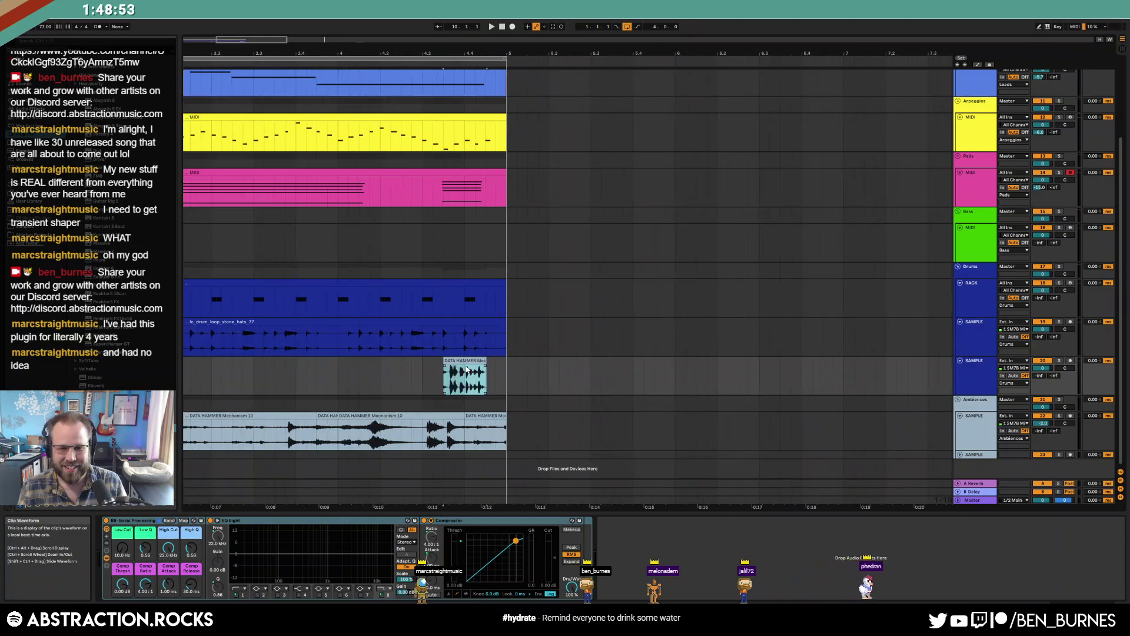
double_click(464, 359)
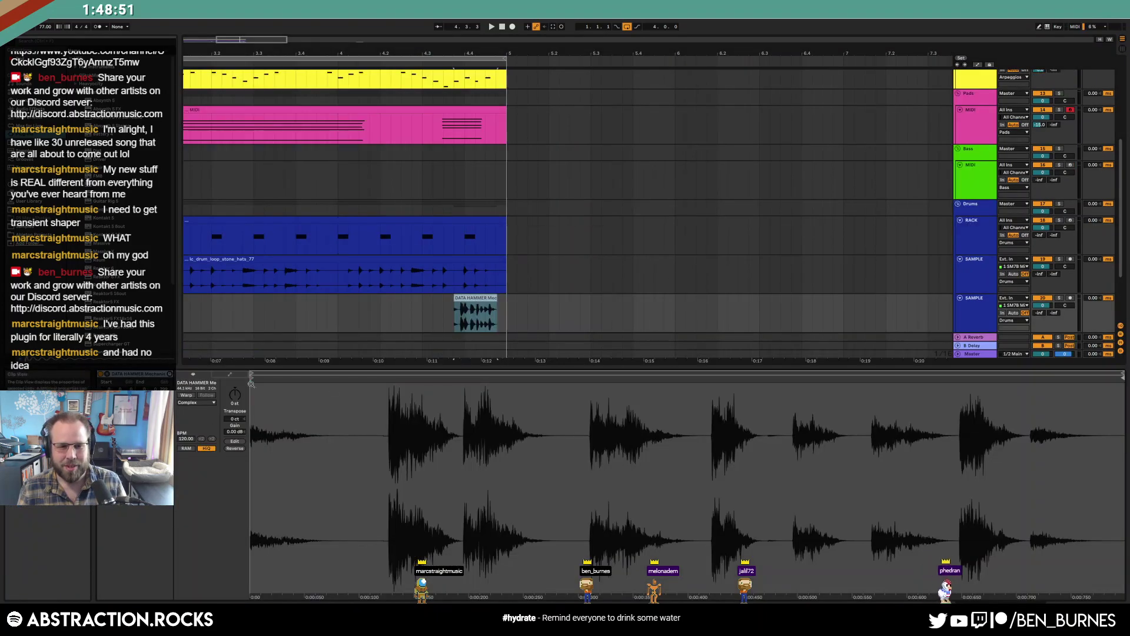
drag(261, 379, 393, 403)
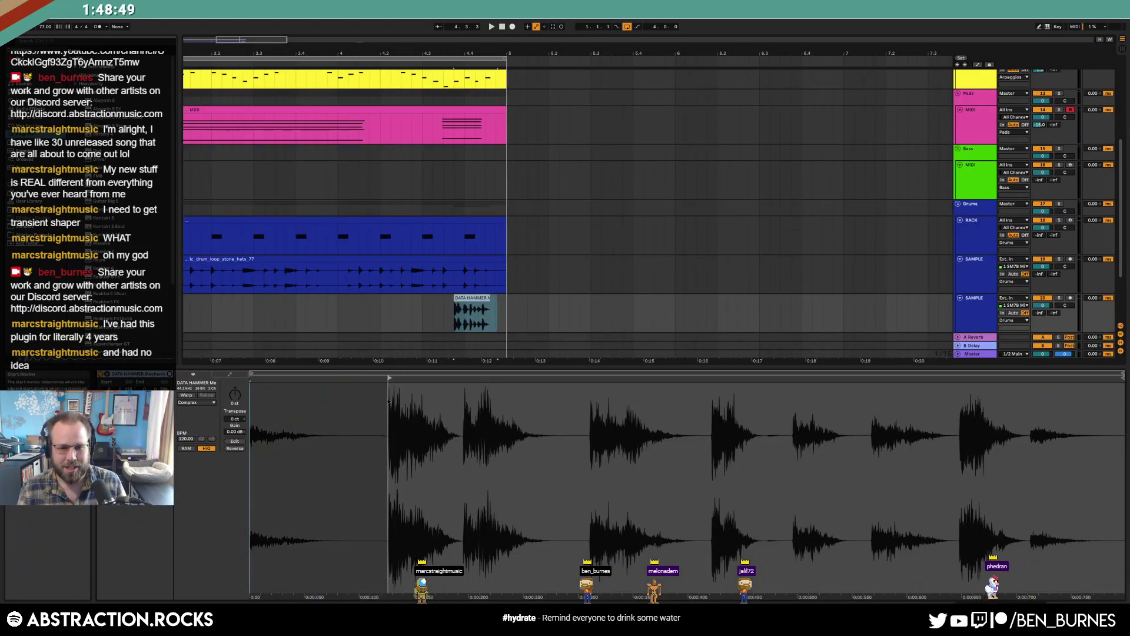
drag(469, 299, 493, 302)
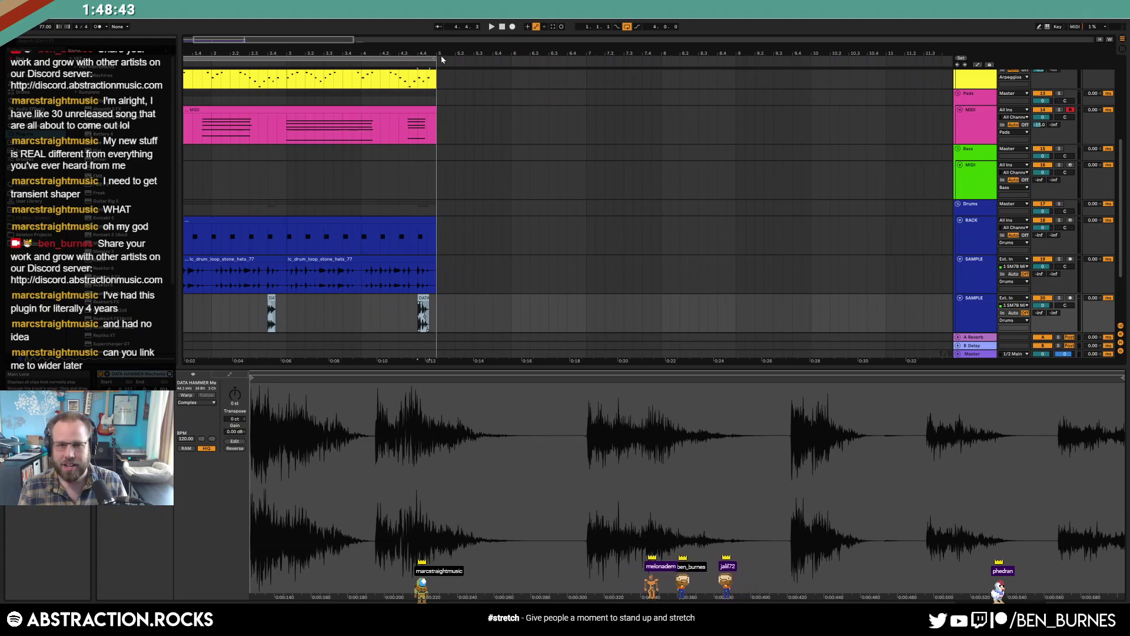
Play the loop, lower the new Drums SAMPLE track's volume, and raise its reverb and delay send levels
click(503, 27)
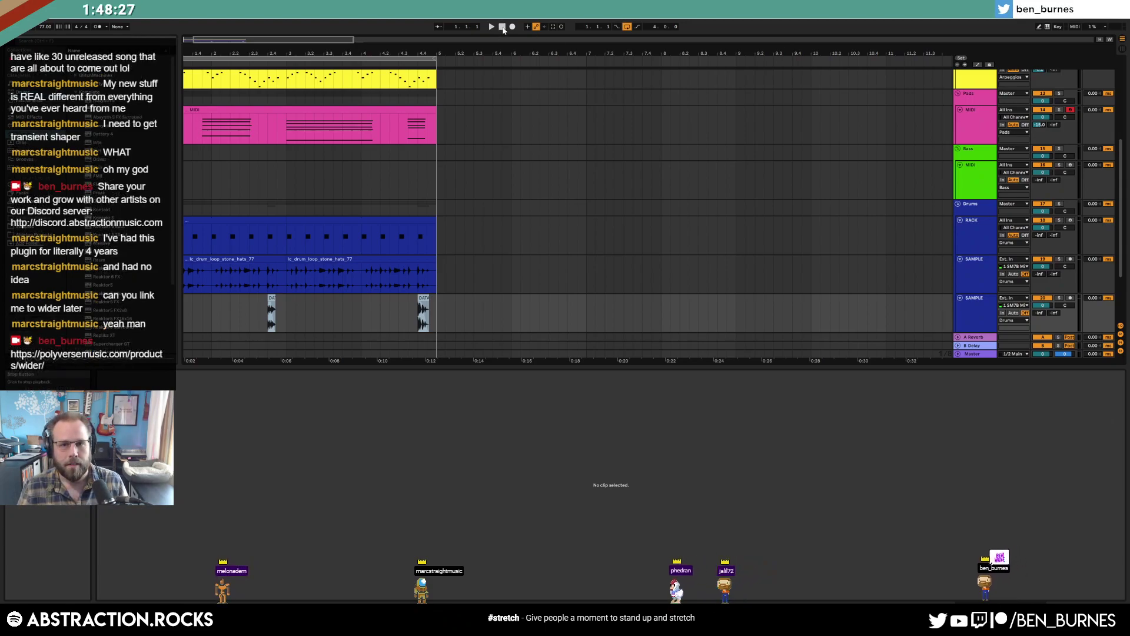
key(space)
drag(1043, 305, 1042, 312)
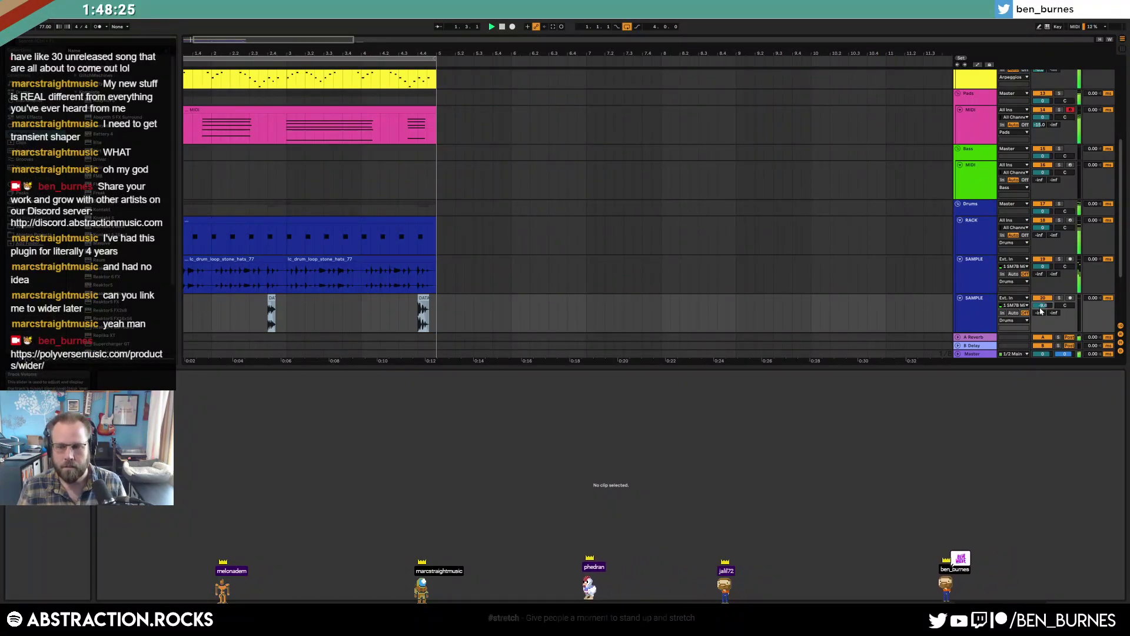
key(shift+Tab)
drag(238, 43, 233, 47)
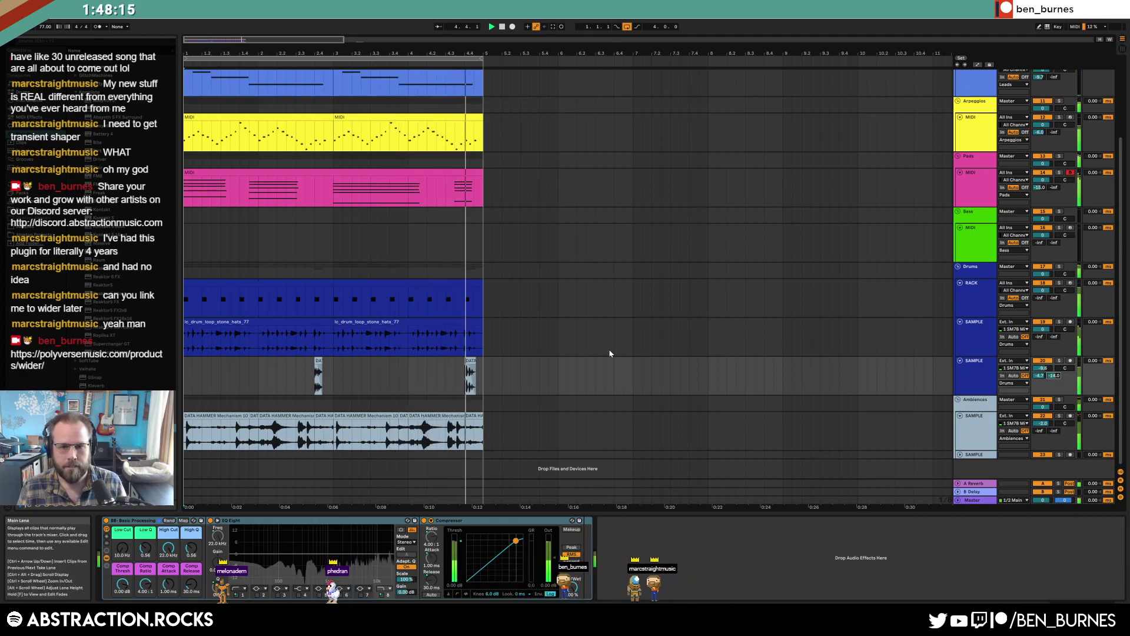
drag(1054, 376, 1040, 378)
Dip the low mids in the Pads track's EQ Eight and raise the rack's Low Cut to 46.3 Hz
click(981, 189)
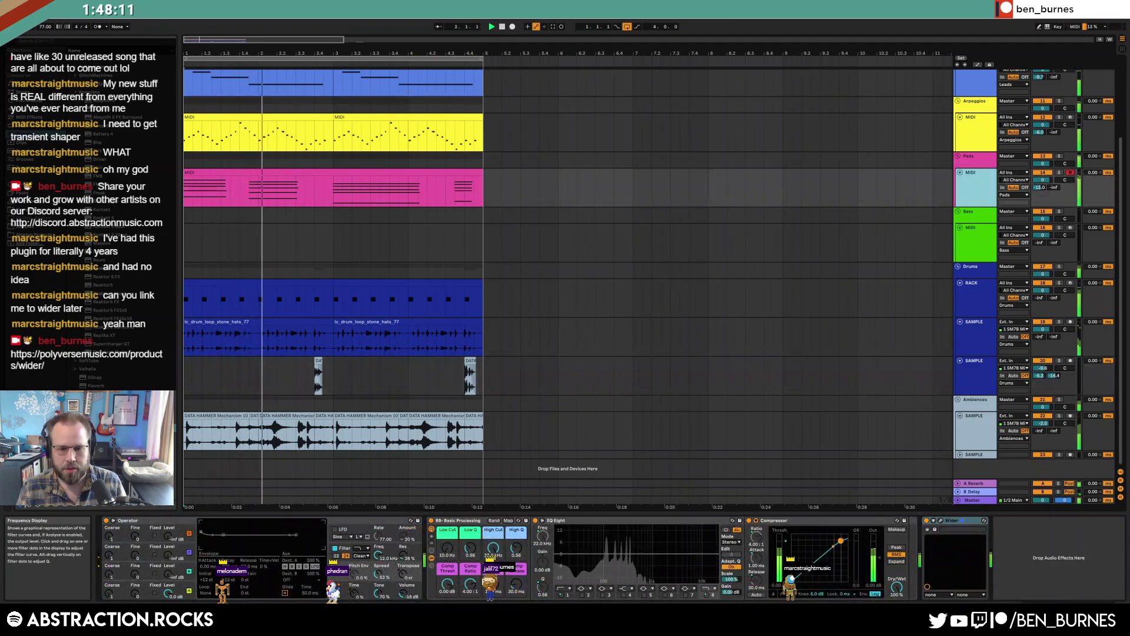
click(627, 554)
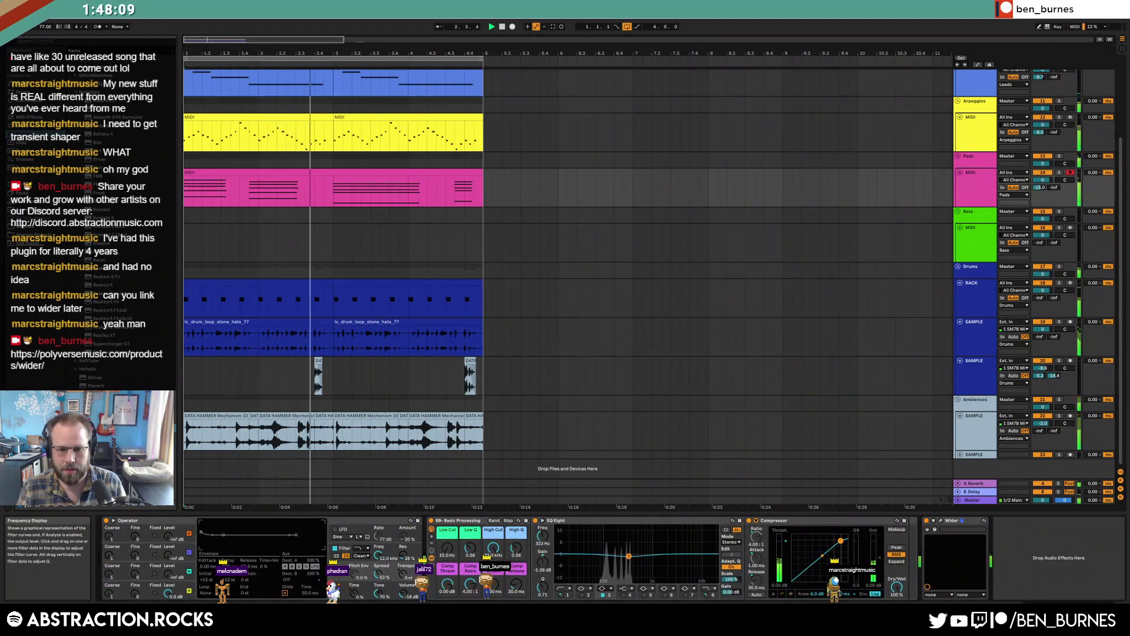
drag(628, 554, 629, 558)
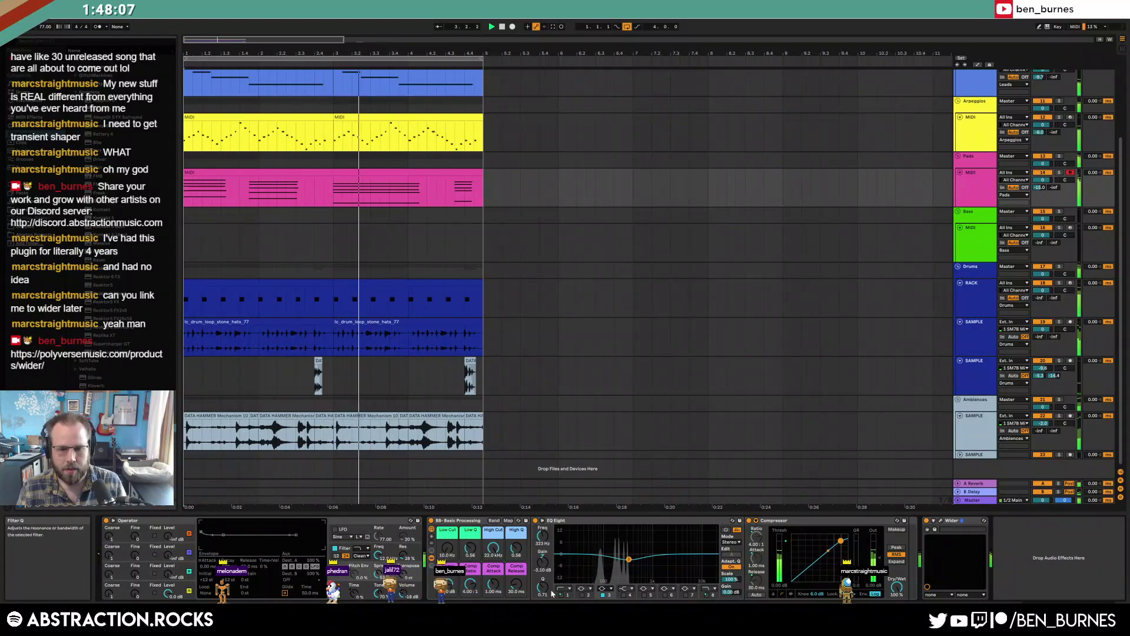
drag(448, 548, 448, 539)
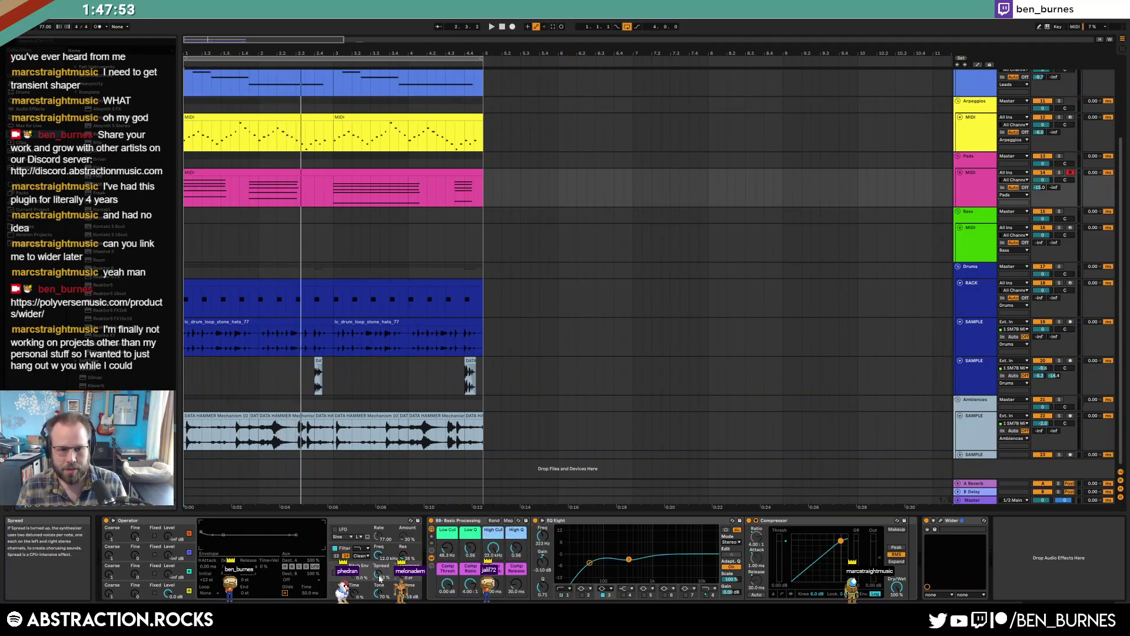
Shape decaying envelopes for the lower oscillators of Operator on the Pads track
click(140, 587)
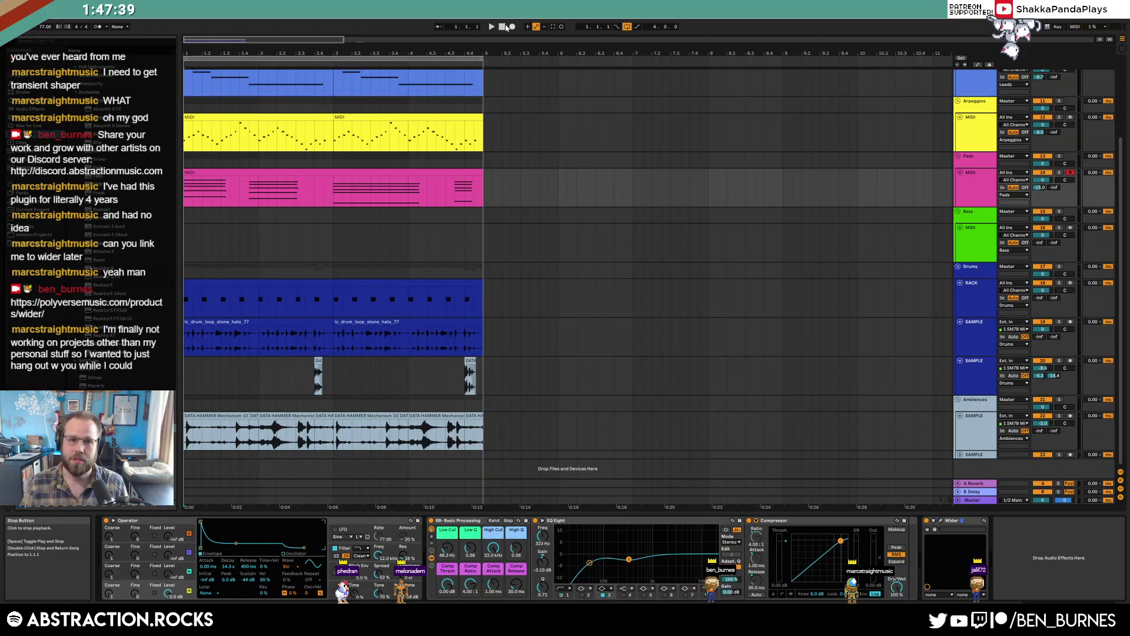
click(380, 171)
click(122, 567)
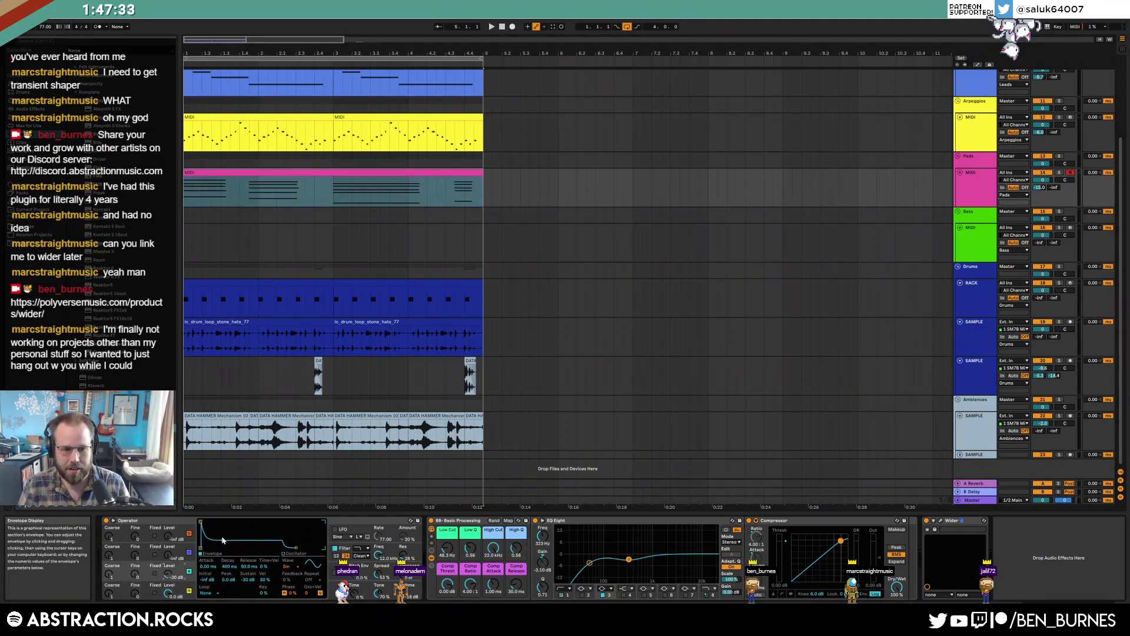
click(502, 28)
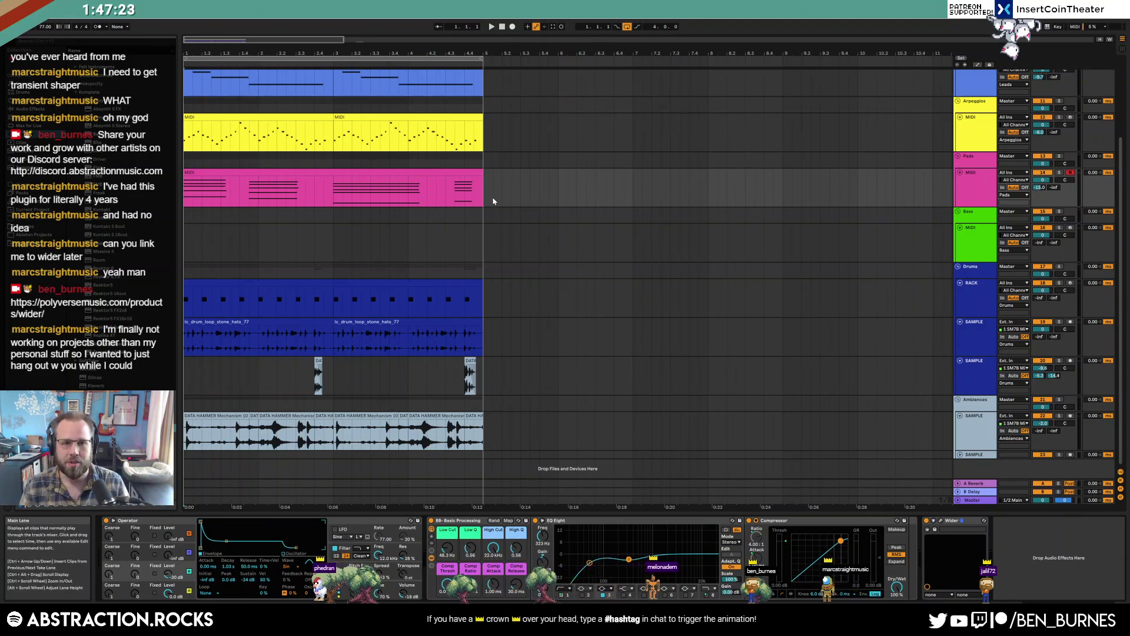
Transpose the G3 note in the second Leads clip up to C4 and play the melody back
scroll(459, 171, up, 2)
click(375, 99)
double_click(375, 99)
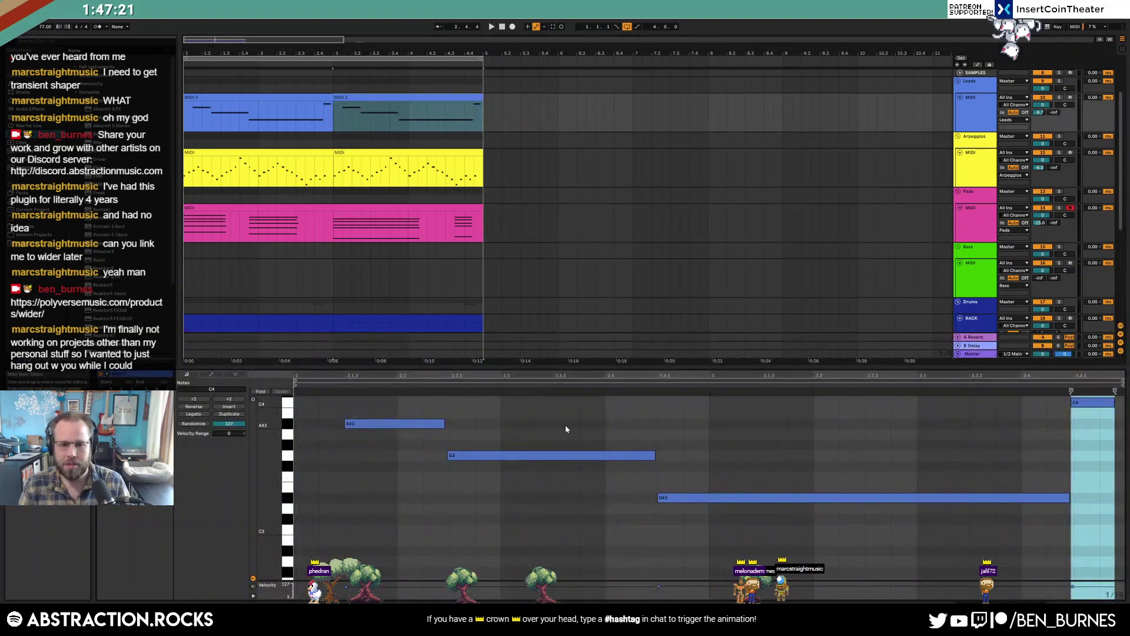
click(565, 455)
key(Up)
key(Up)
key(Up)
key(Up)
key(Up)
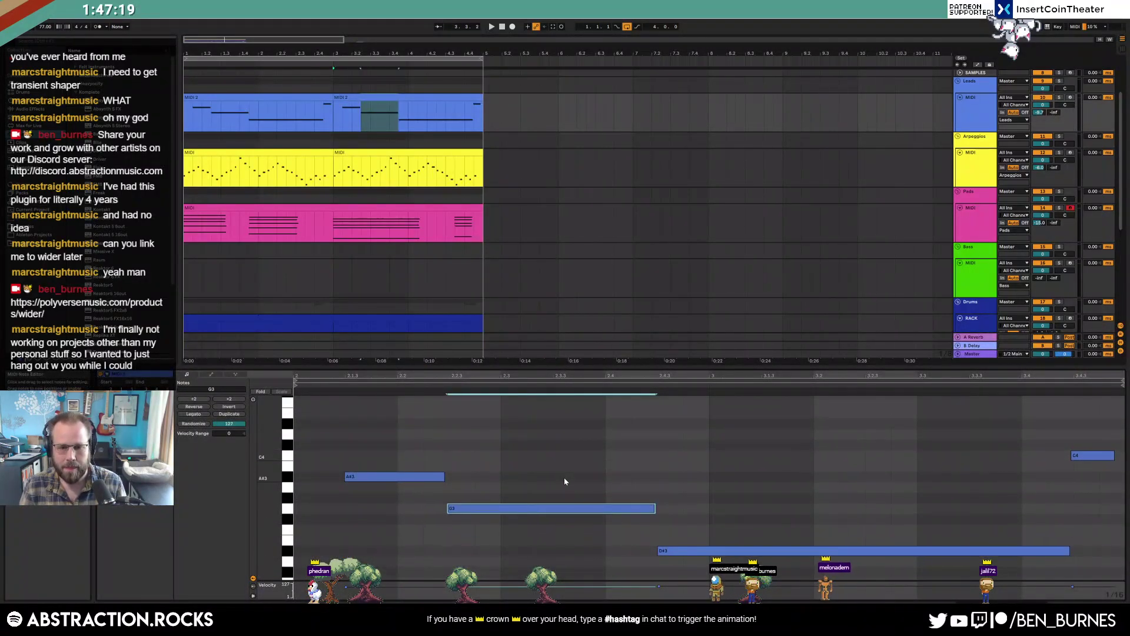
key(space)
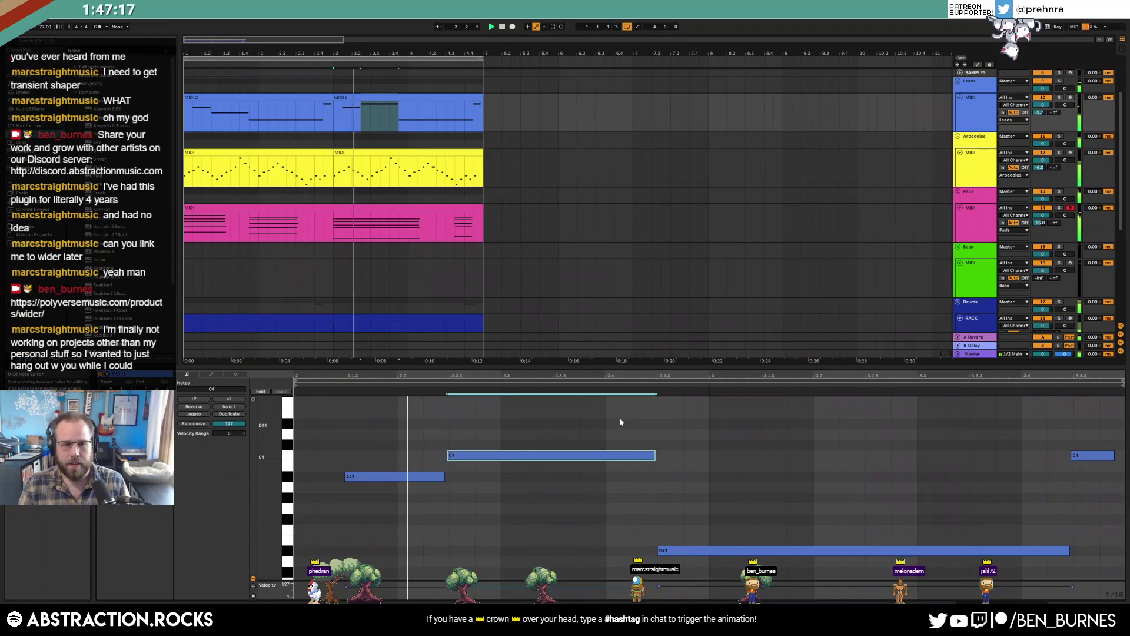
key(shift+Tab)
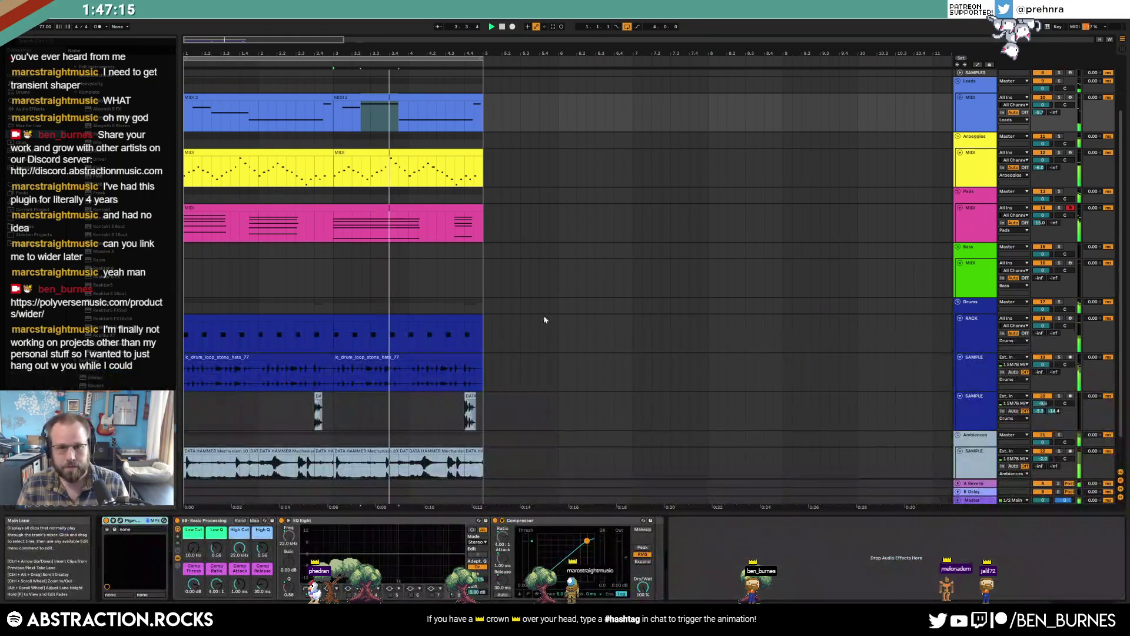
Consolidate the two Leads MIDI clips into one four-bar clip and open it for note editing
click(403, 97)
shift+click(310, 96)
key(ctrl+j)
key(space)
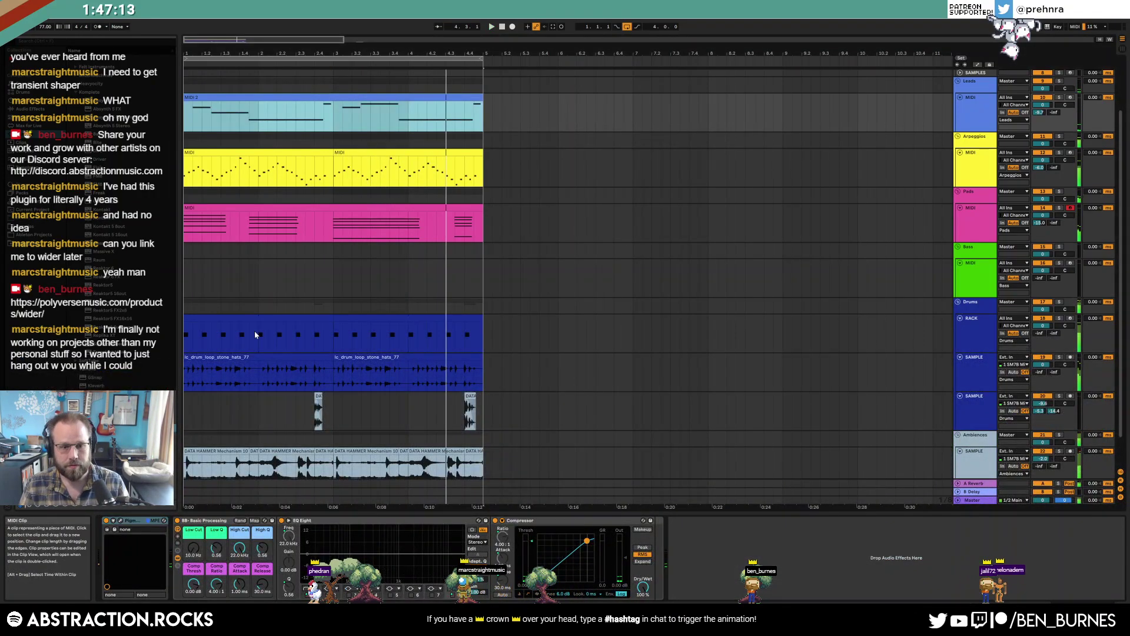
double_click(361, 97)
key(space)
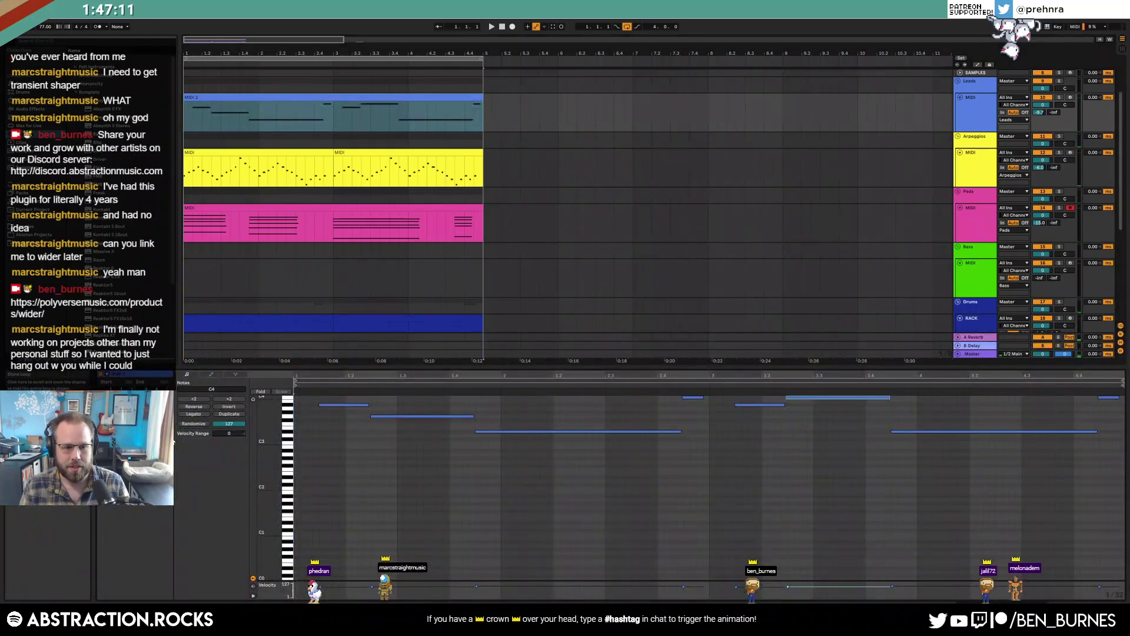
Set the lead's Pigments VCA envelope to decay to zero sustain while the loop plays, and close the plug-in window
key(shift+Tab)
click(121, 521)
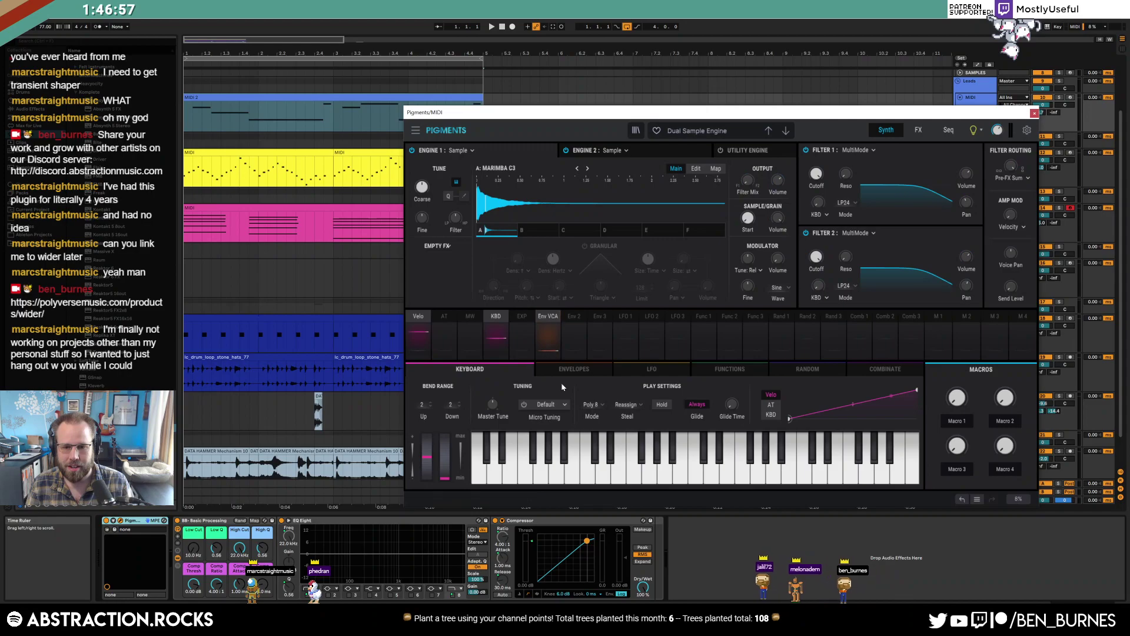
click(550, 317)
key(space)
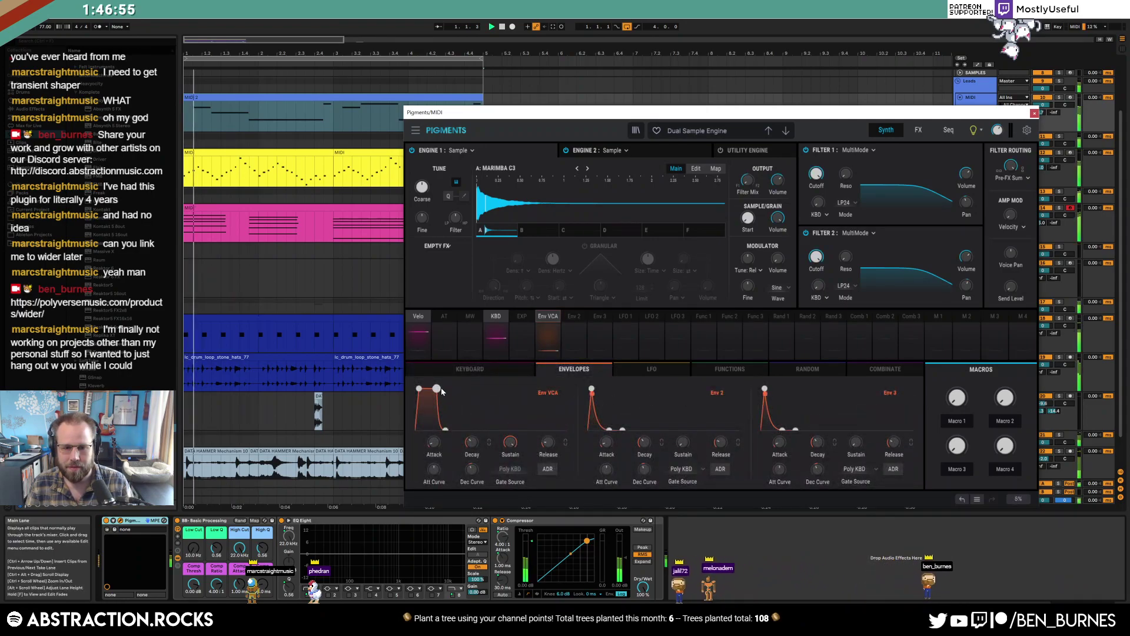
drag(439, 391, 447, 431)
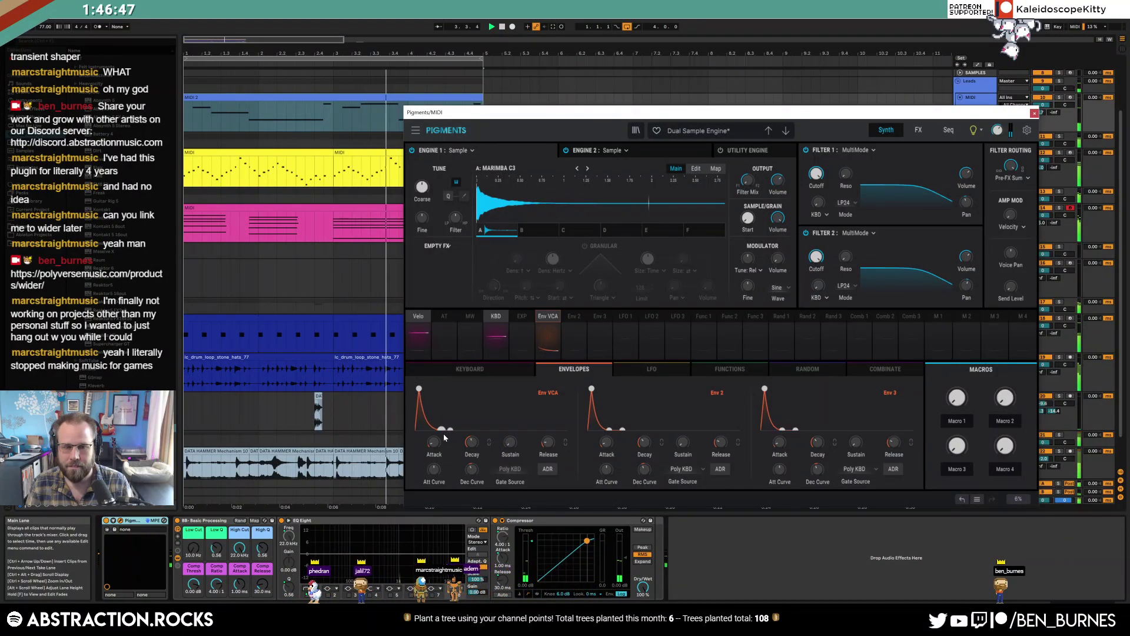
click(1034, 115)
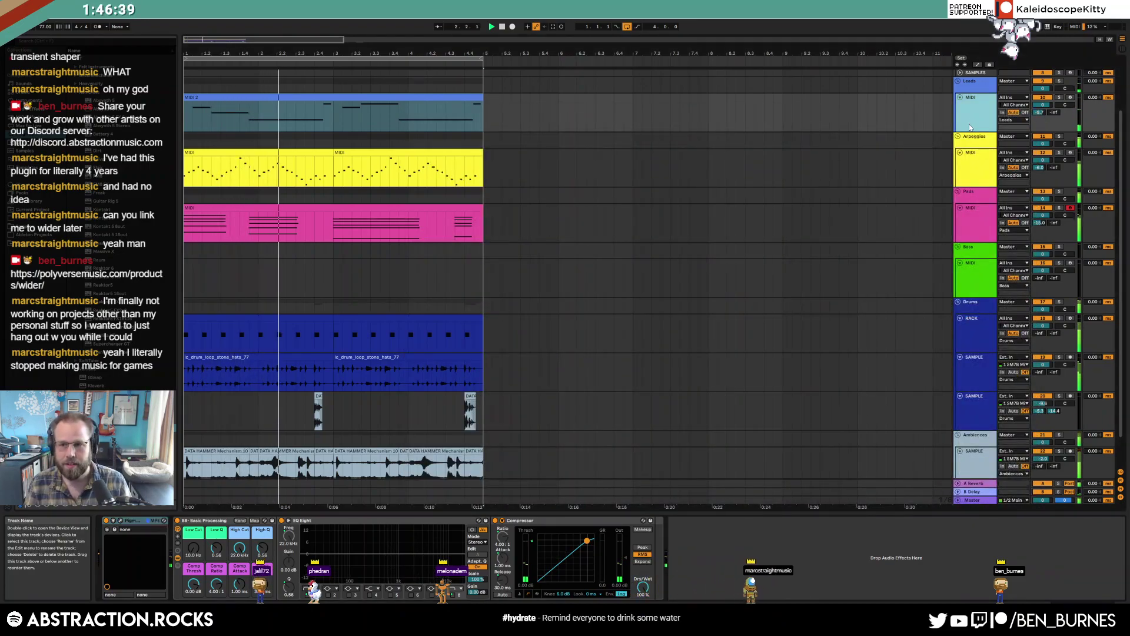
Add a second MIDI track to the Leads group, stop playback and load Pigments on the new track
key(ctrl+shift+t)
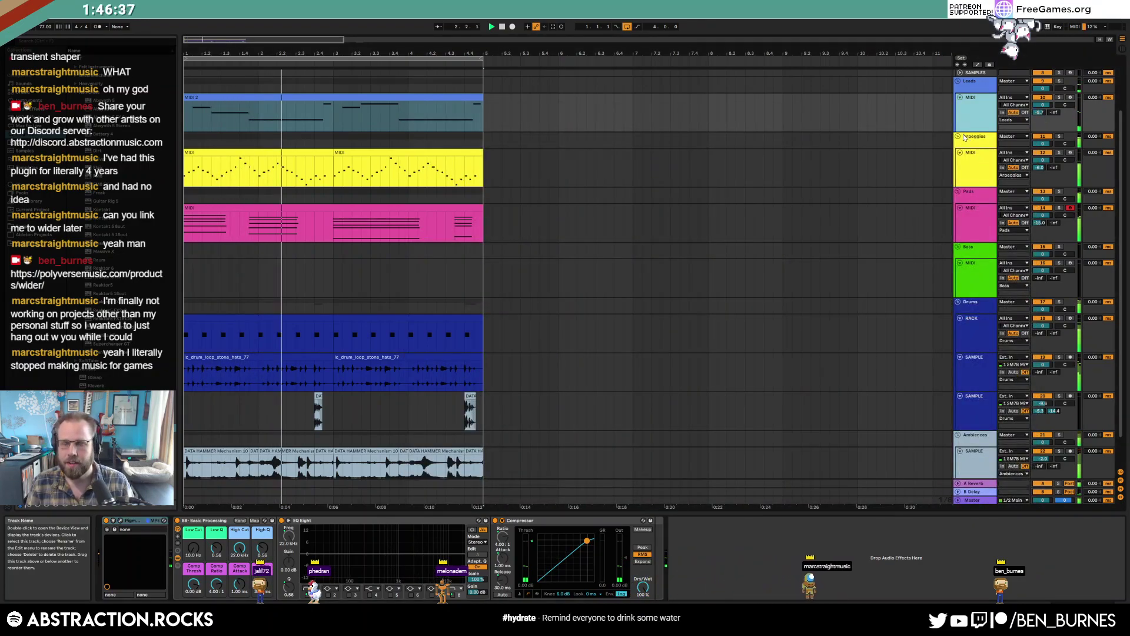
key(space)
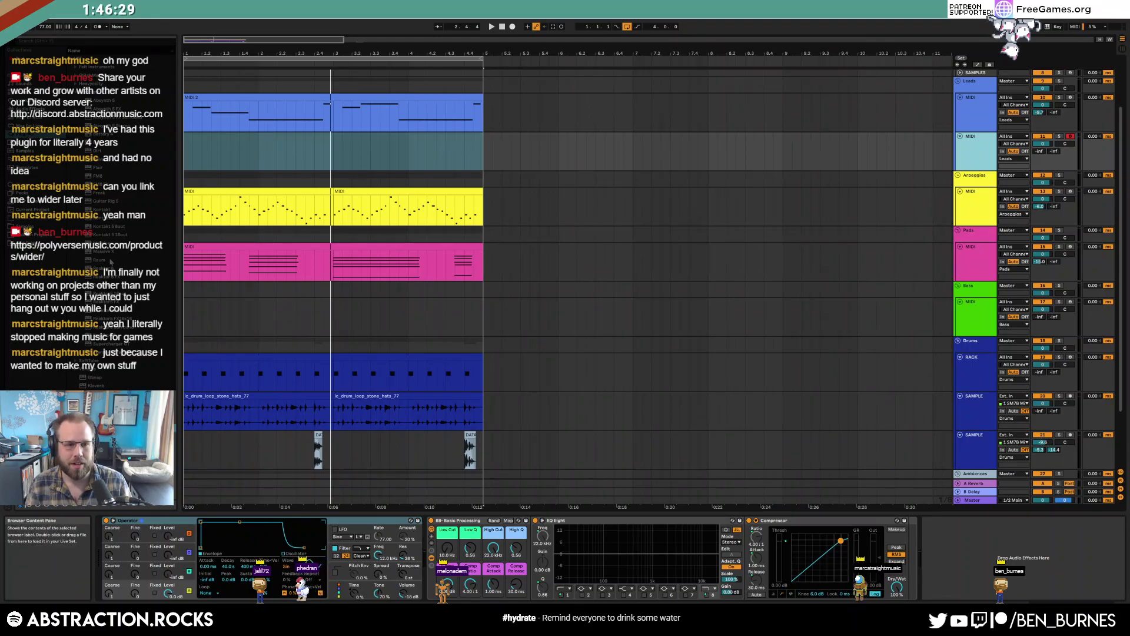
click(76, 93)
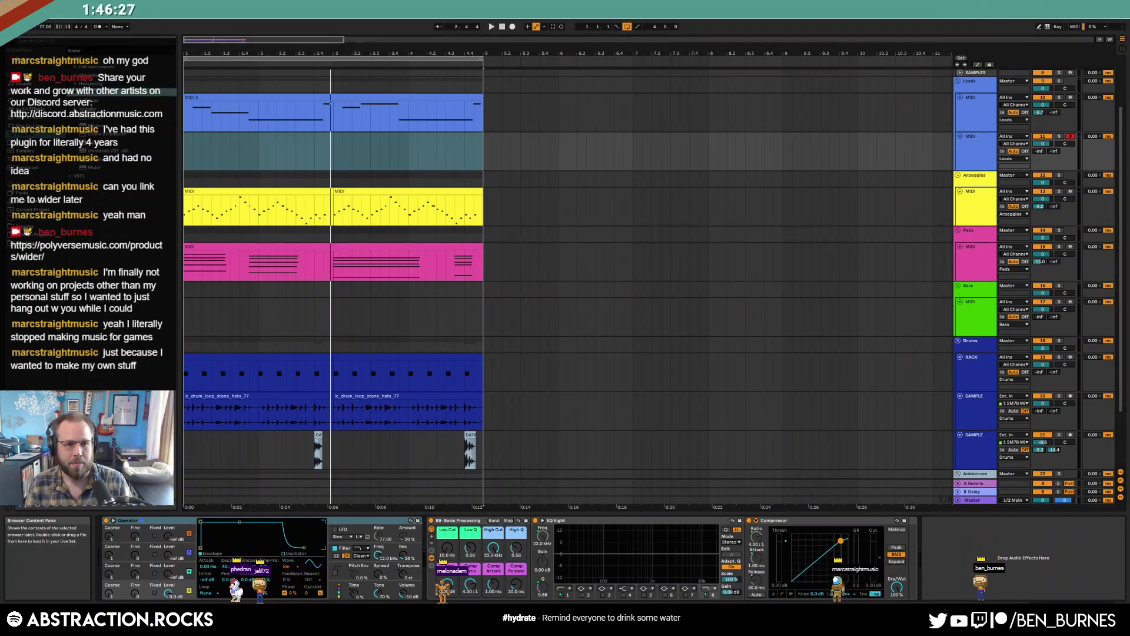
click(77, 67)
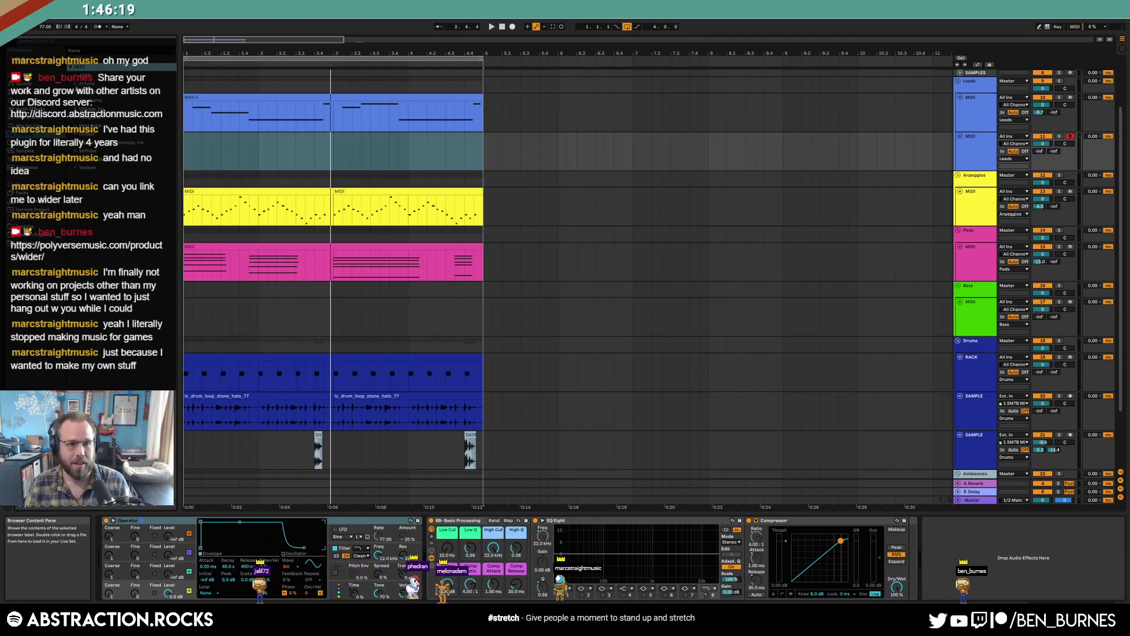
click(76, 84)
click(88, 92)
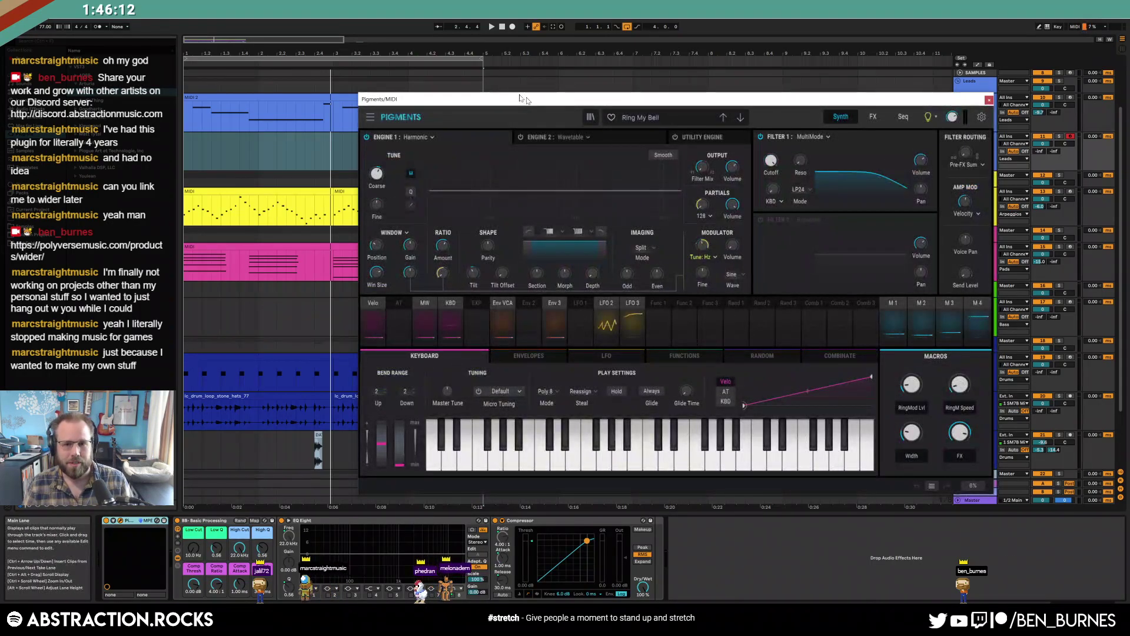
Switch Engine 1 of the new Pigments to Sample and show the Imported category in its sample browser
drag(521, 99, 400, 68)
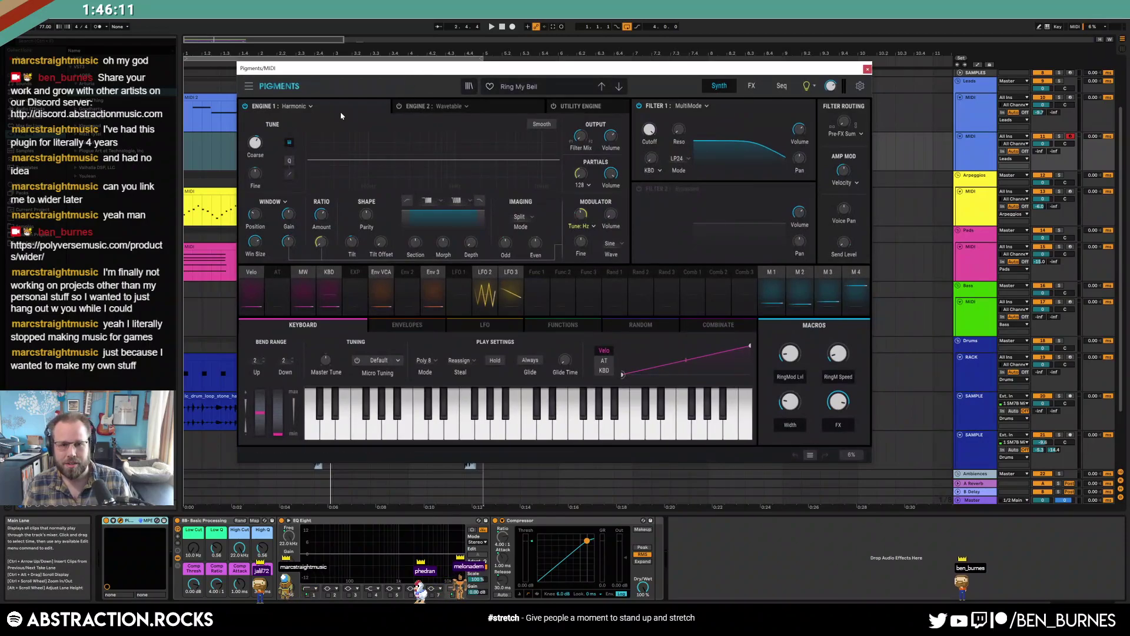
click(308, 107)
click(352, 145)
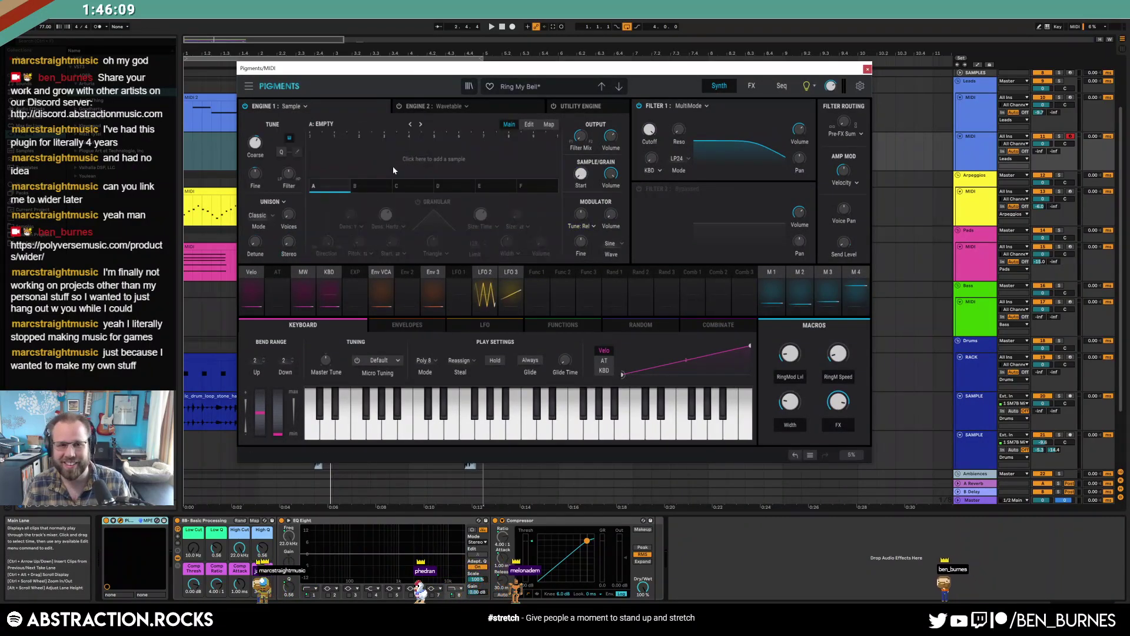
click(400, 169)
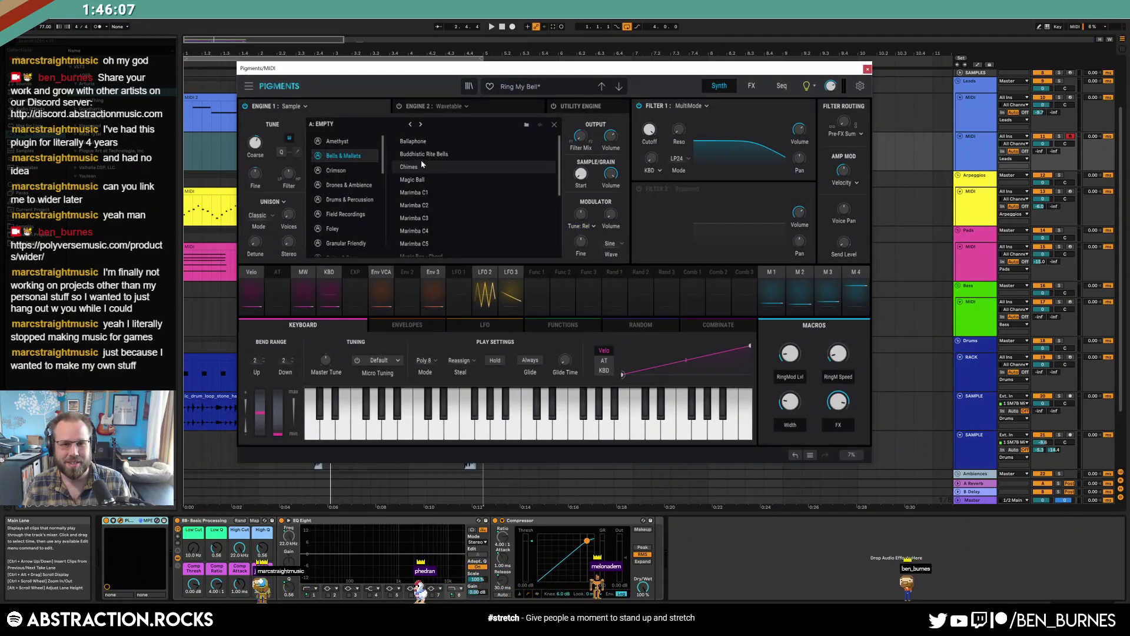
scroll(376, 171, down, 6)
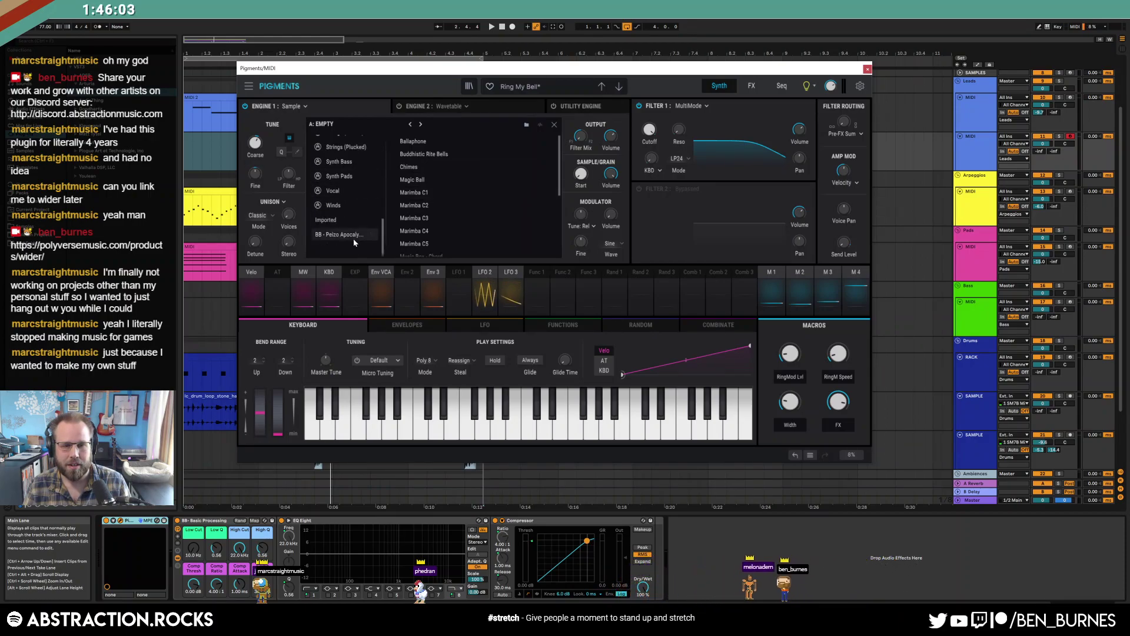
click(336, 222)
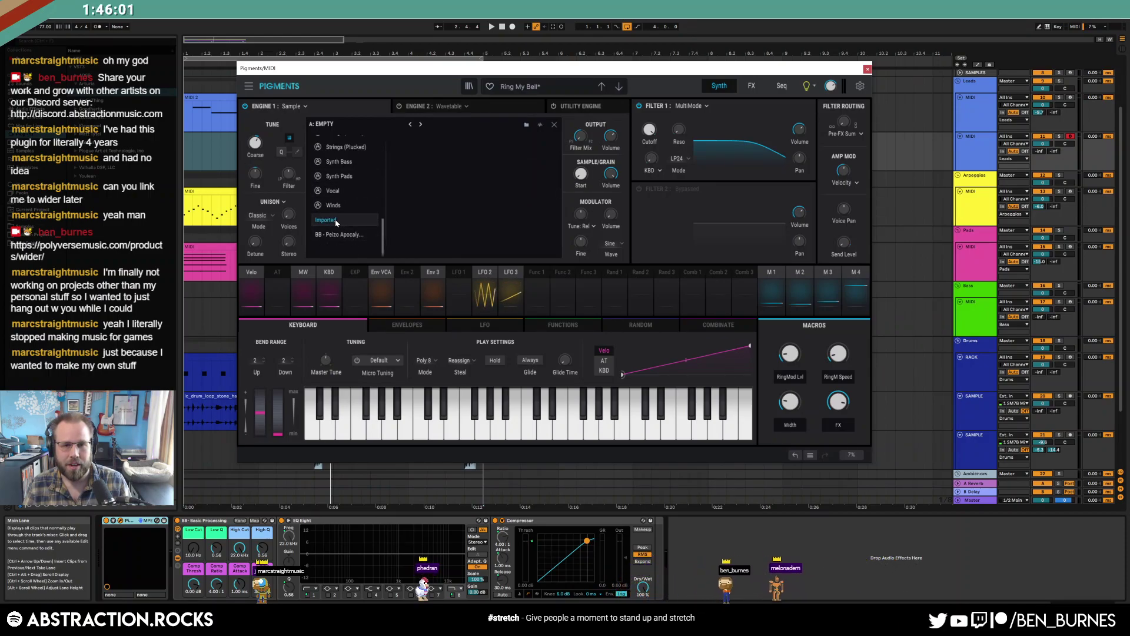
Import the Wangleline - Data Hammer EARLY ACCESS folder from Misc Multipacks into the Pigments sample library
click(527, 125)
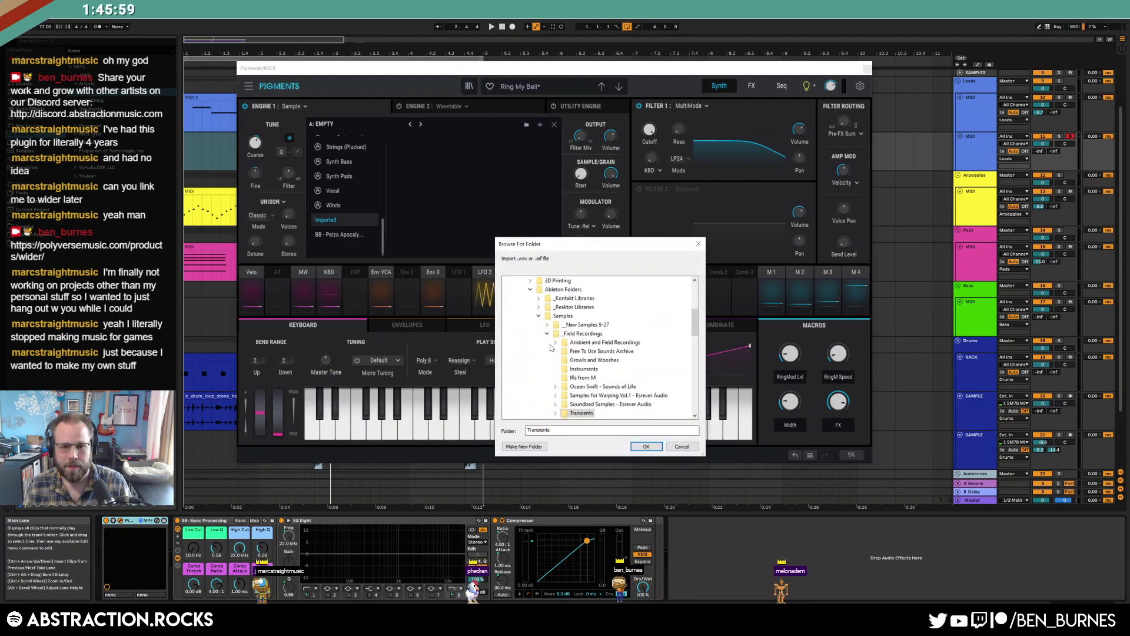
scroll(551, 346, down, 2)
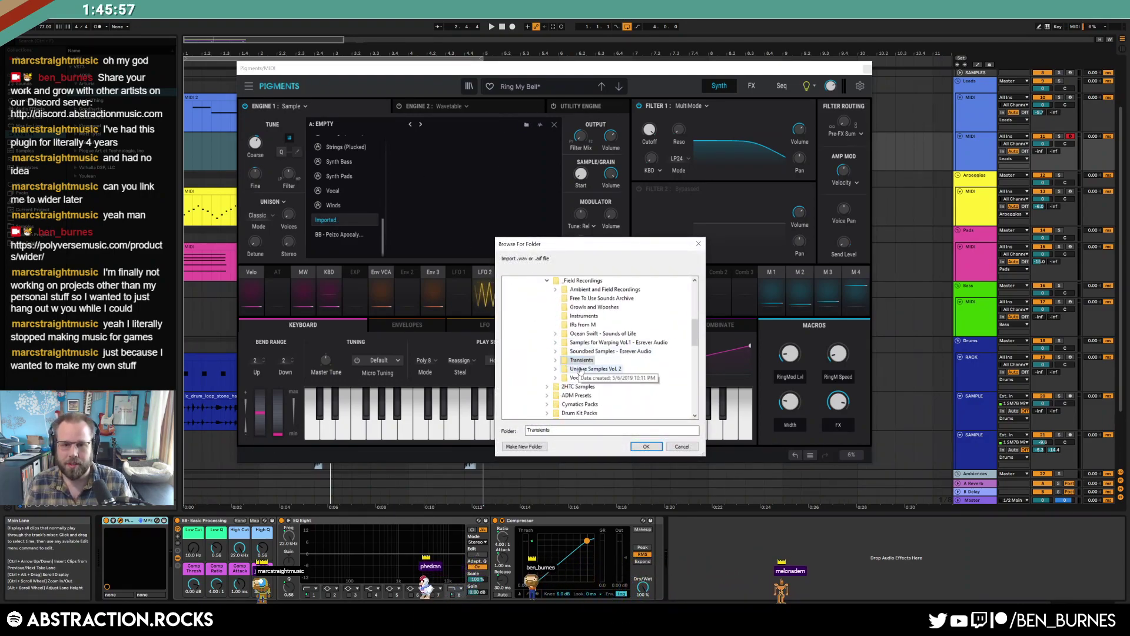
scroll(589, 377, down, 5)
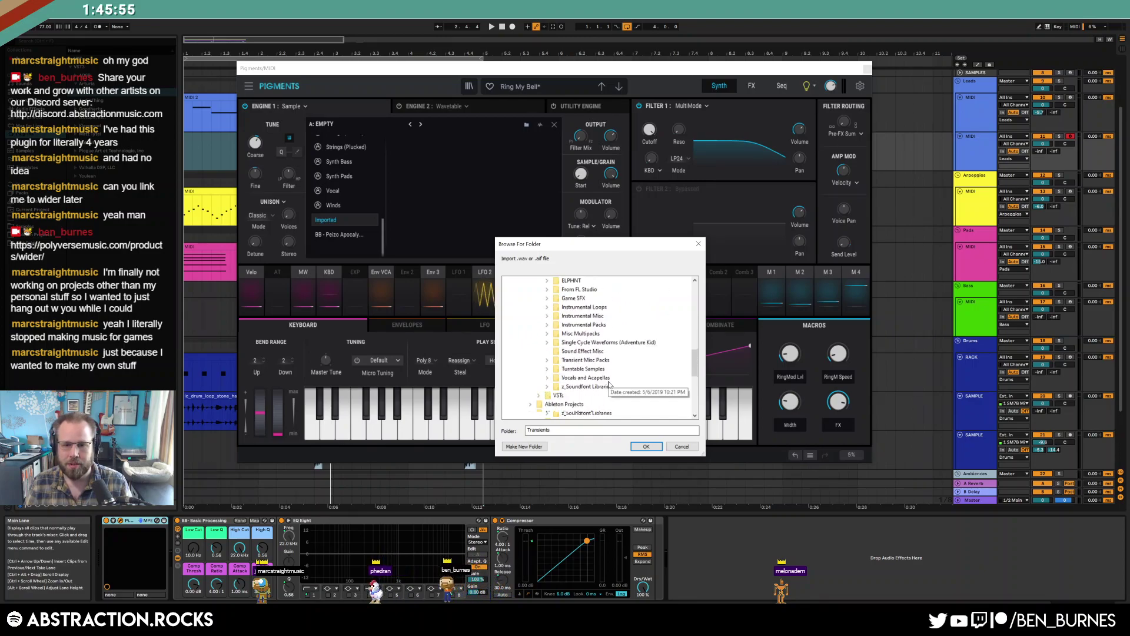
scroll(609, 384, down, 2)
scroll(561, 336, up, 6)
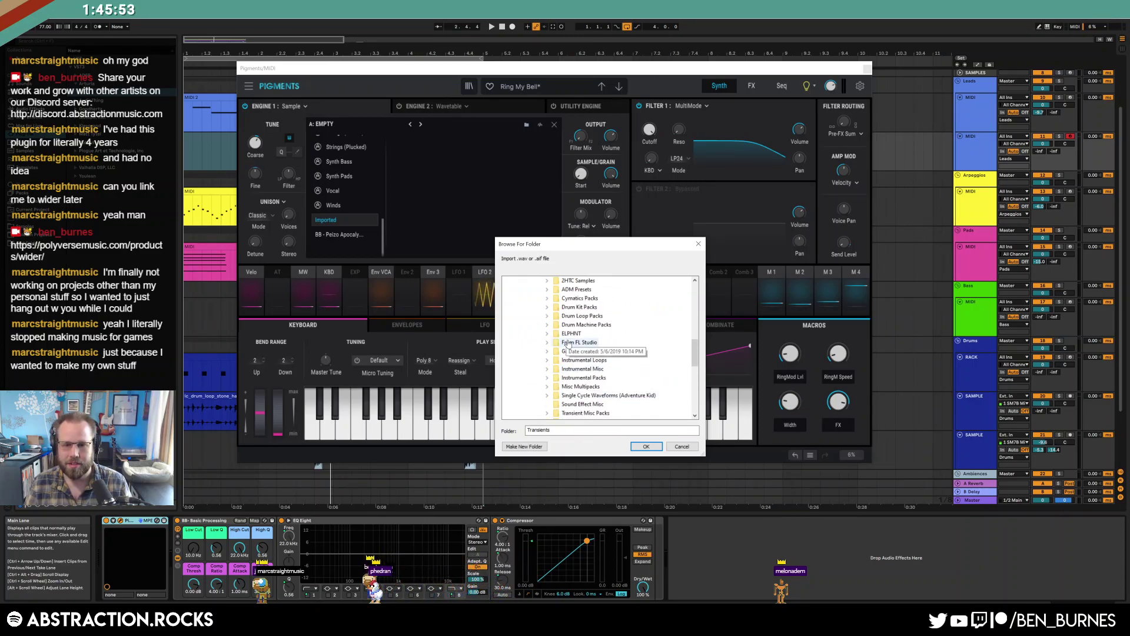
scroll(568, 345, up, 2)
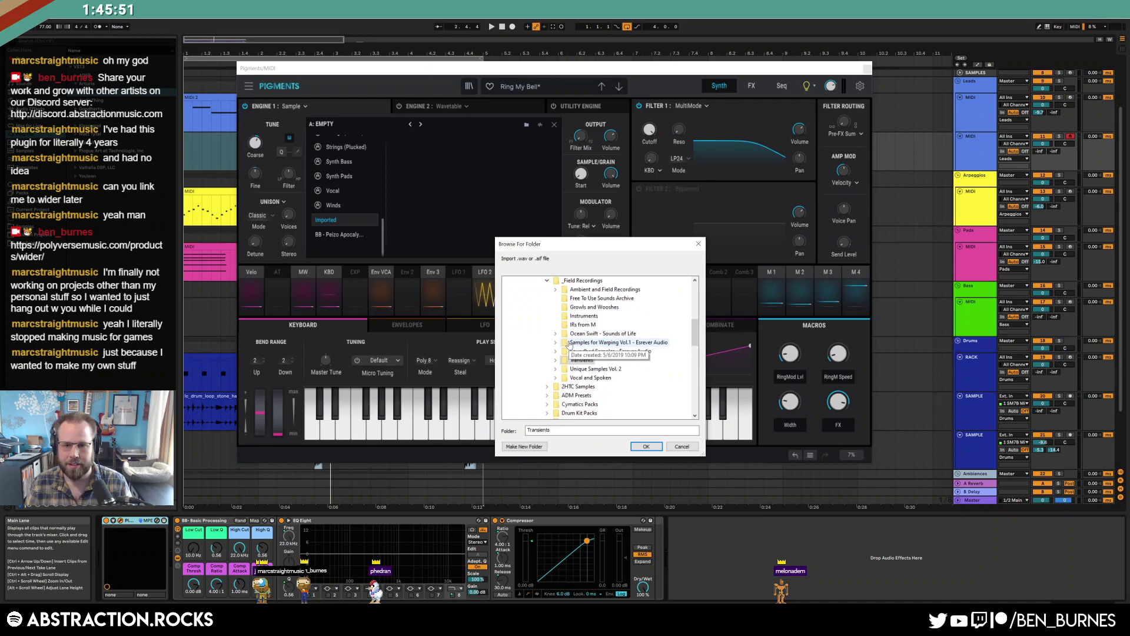
scroll(549, 382, down, 4)
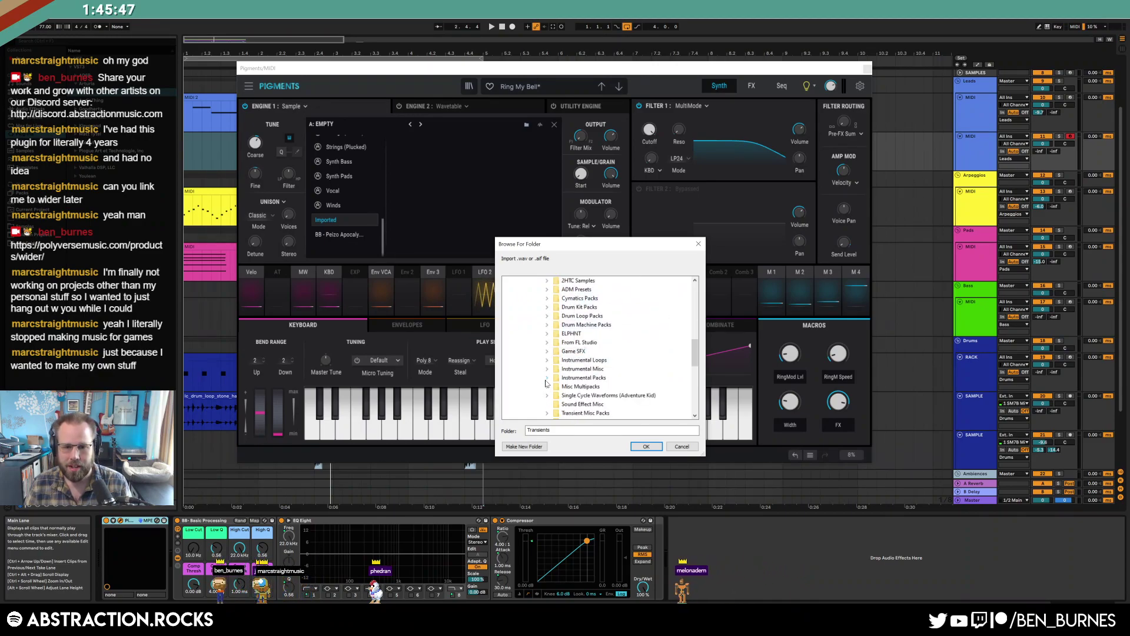
click(547, 386)
scroll(547, 389, down, 5)
click(564, 284)
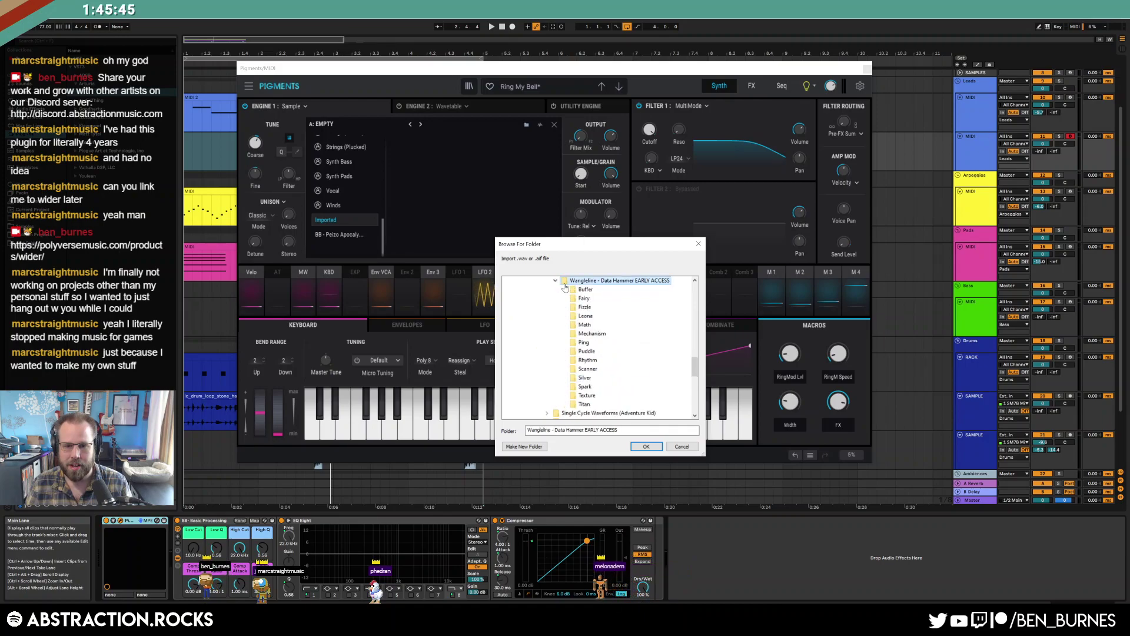
click(646, 446)
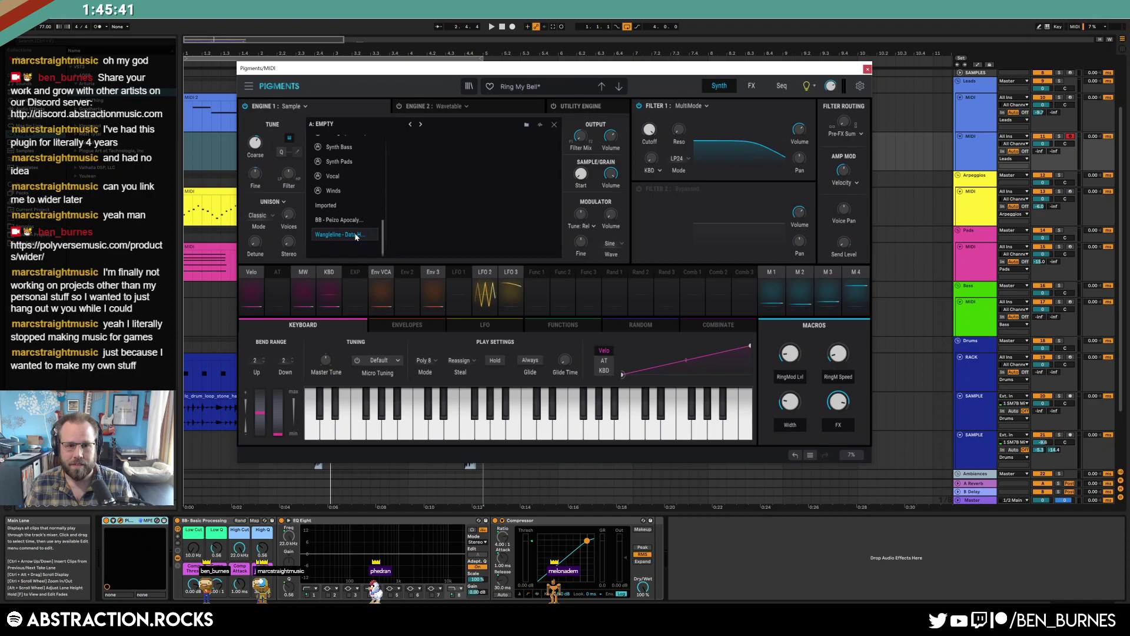
Import samples again from the Data Hammer pack and load Data Hammer Titan 4 into sample slot A of Engine 1
click(528, 126)
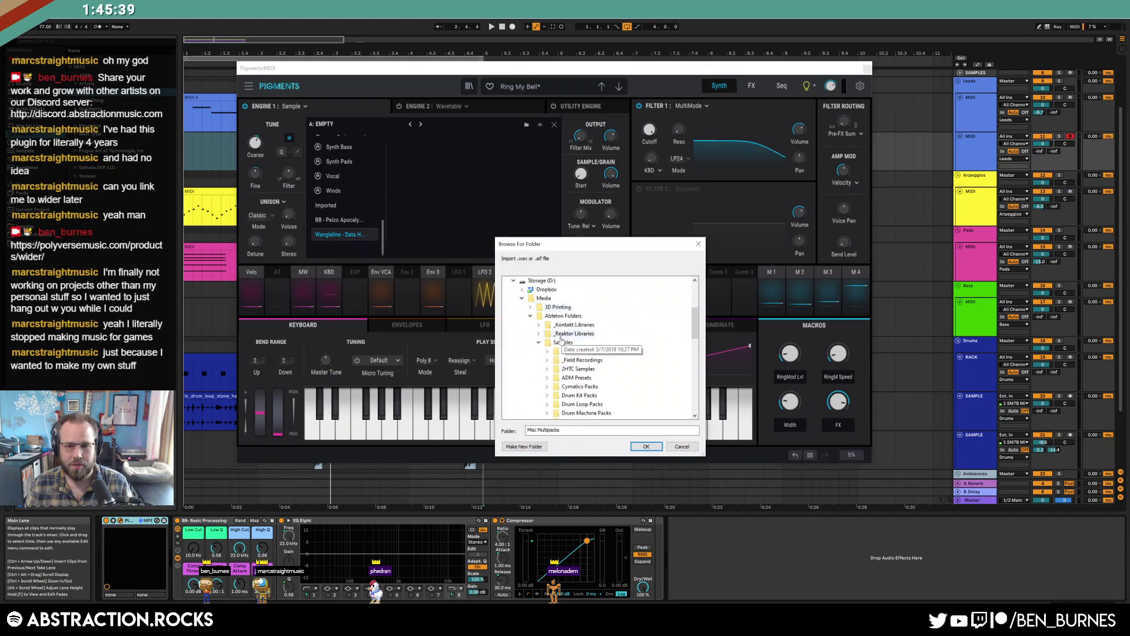
click(547, 342)
click(548, 342)
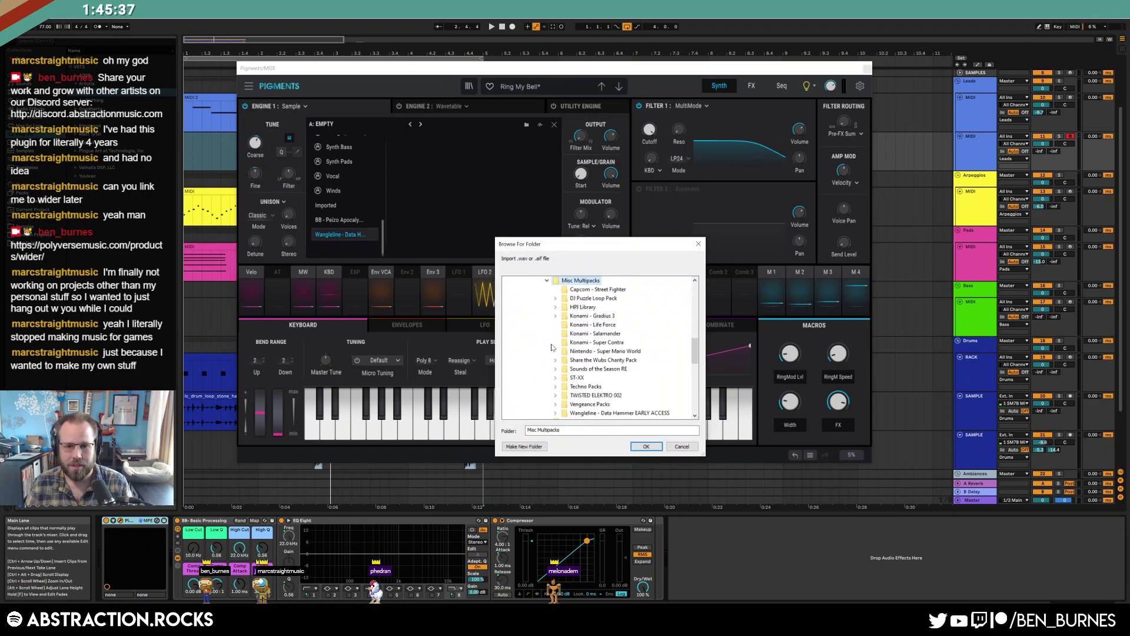
click(555, 361)
scroll(619, 372, down, 3)
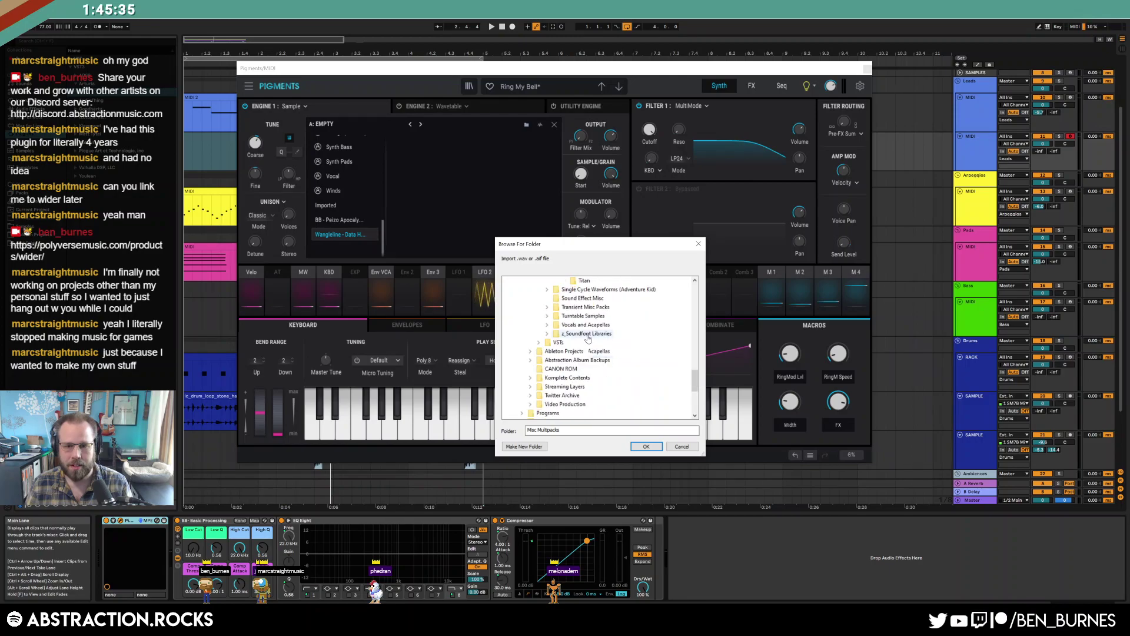
scroll(585, 327, up, 1)
click(646, 447)
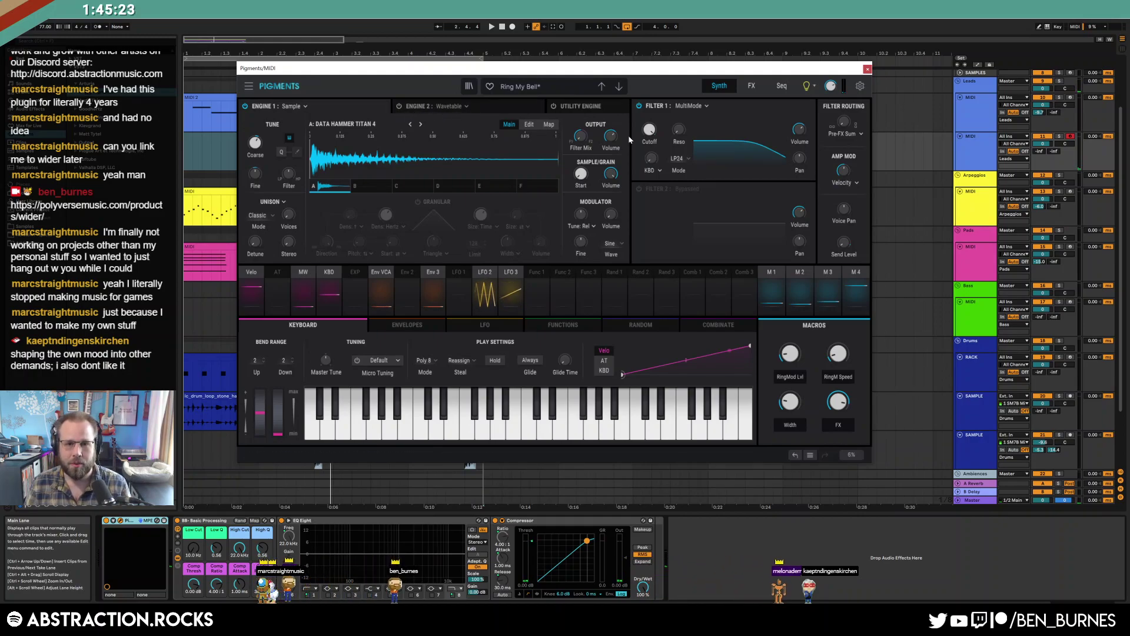
Close the Pigments window and delete the empty second MIDI track in the Leads group
click(973, 156)
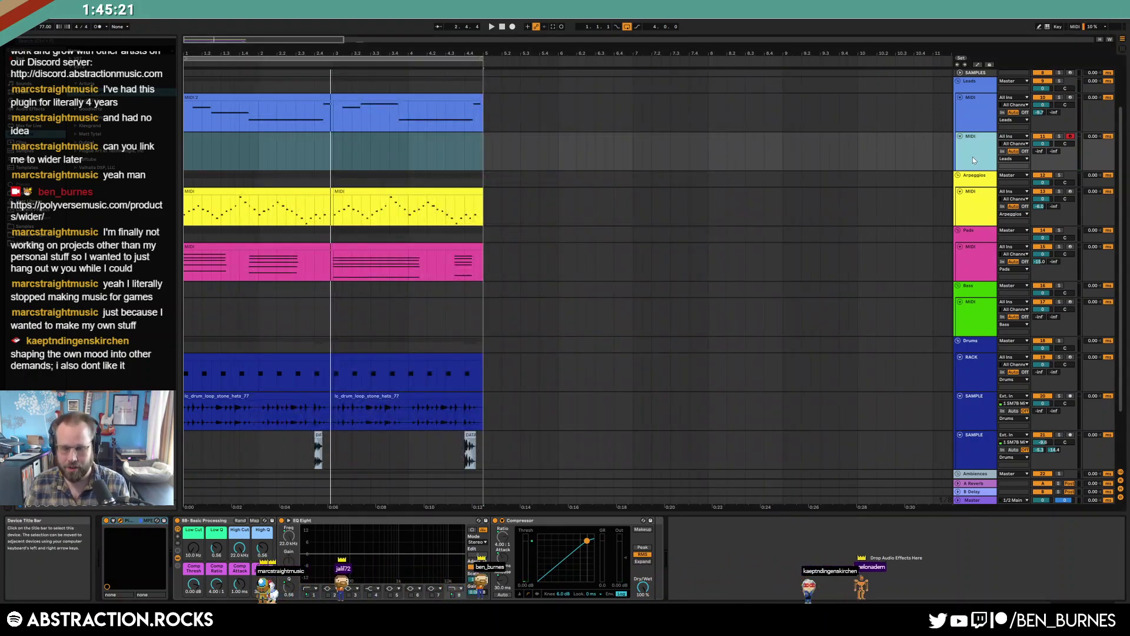
key(Delete)
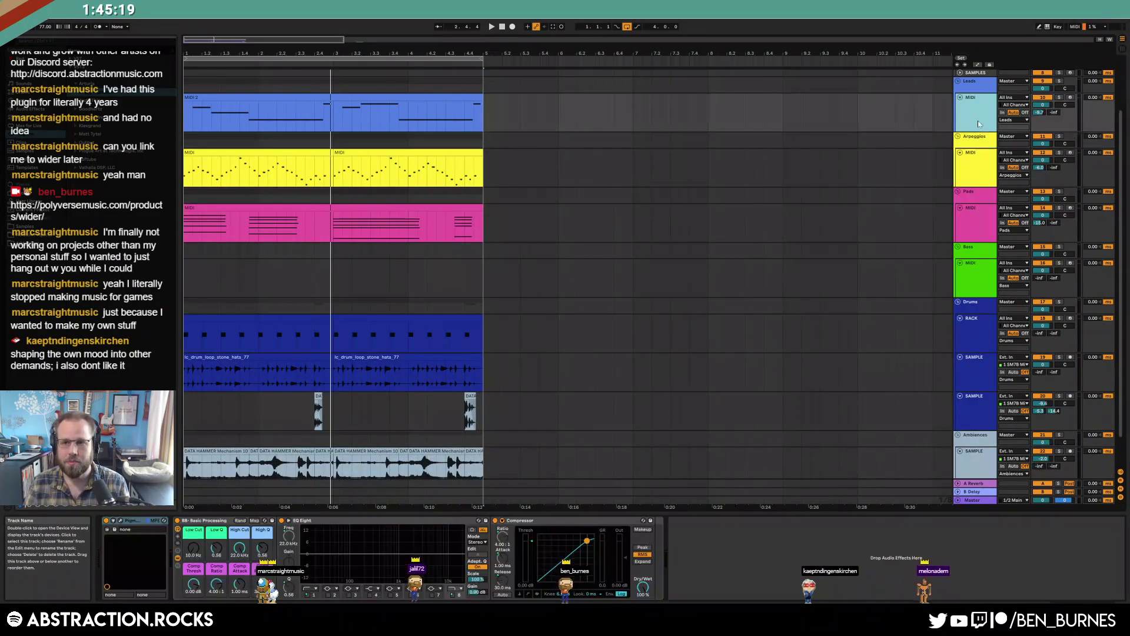
Play the loop from the start and lower the gain of the Data Hammer drum clip at the end of bar 4 to about -3 dB
click(502, 27)
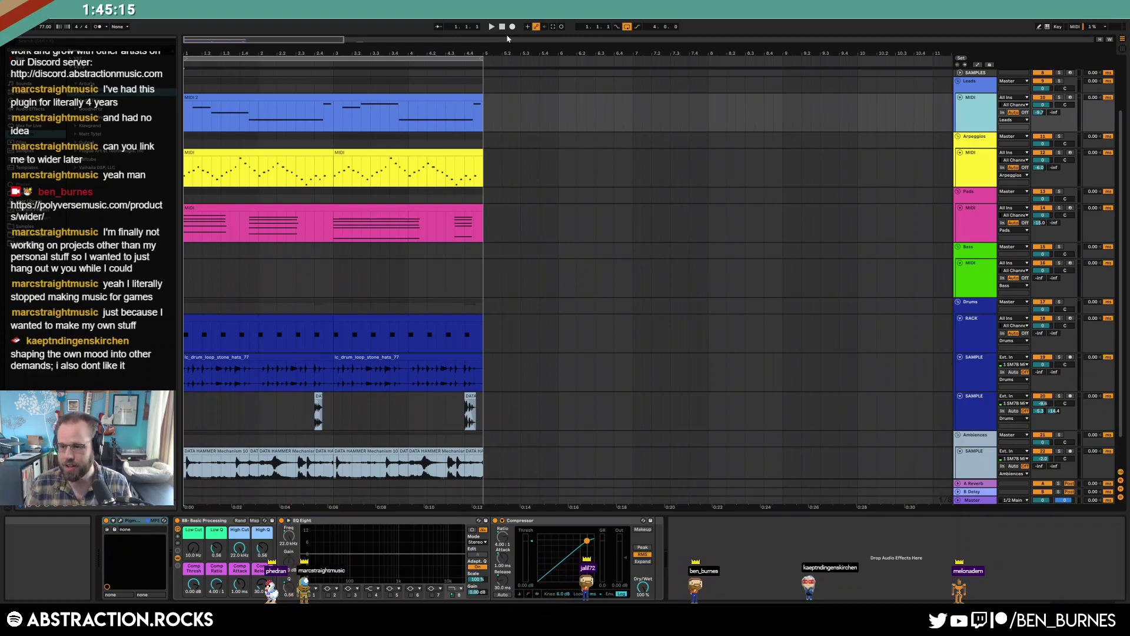
key(space)
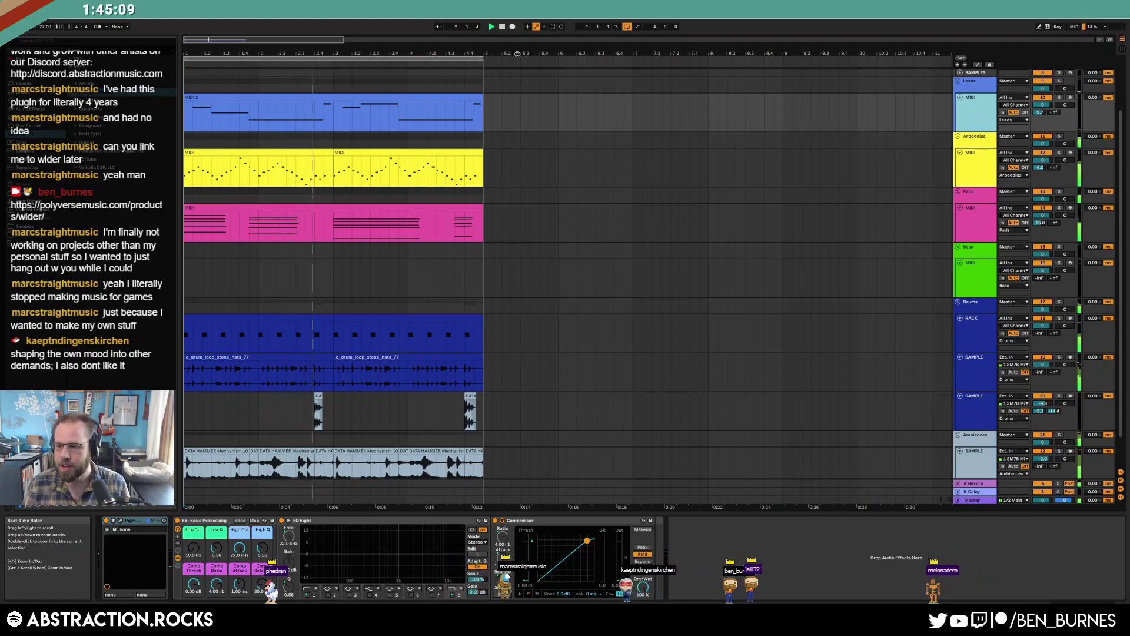
scroll(589, 250, down, 2)
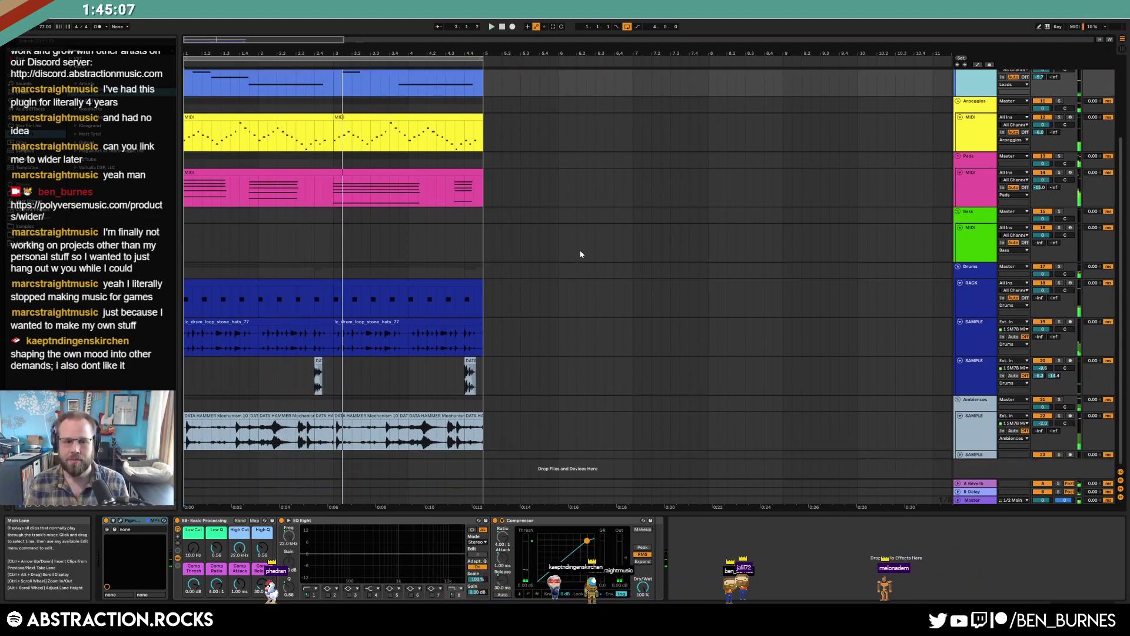
click(469, 362)
double_click(468, 362)
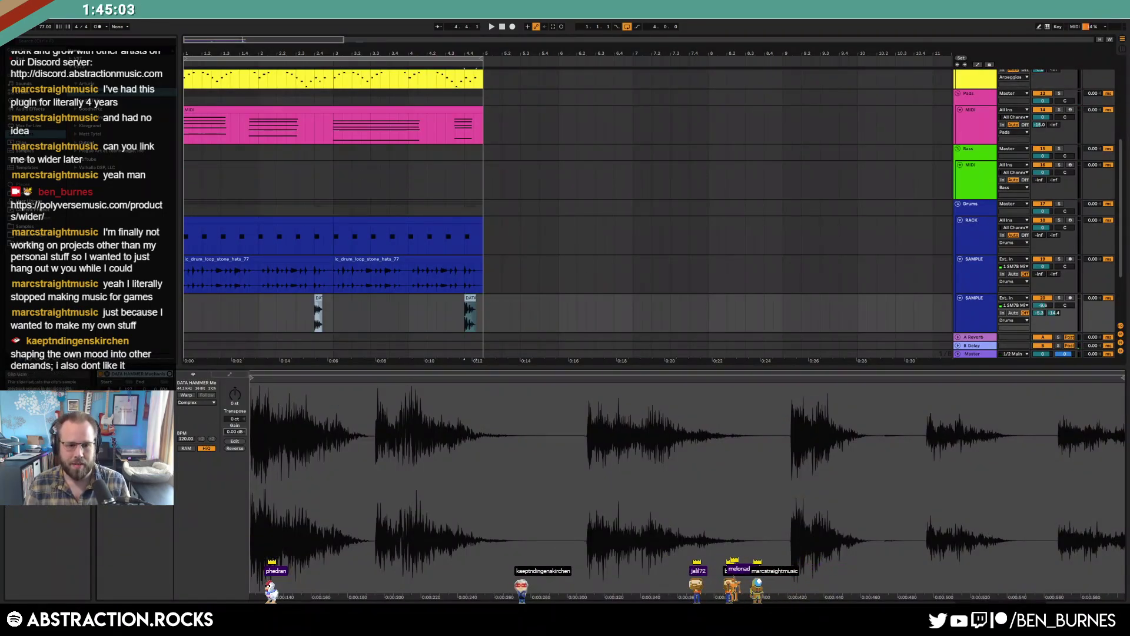
drag(234, 432, 234, 435)
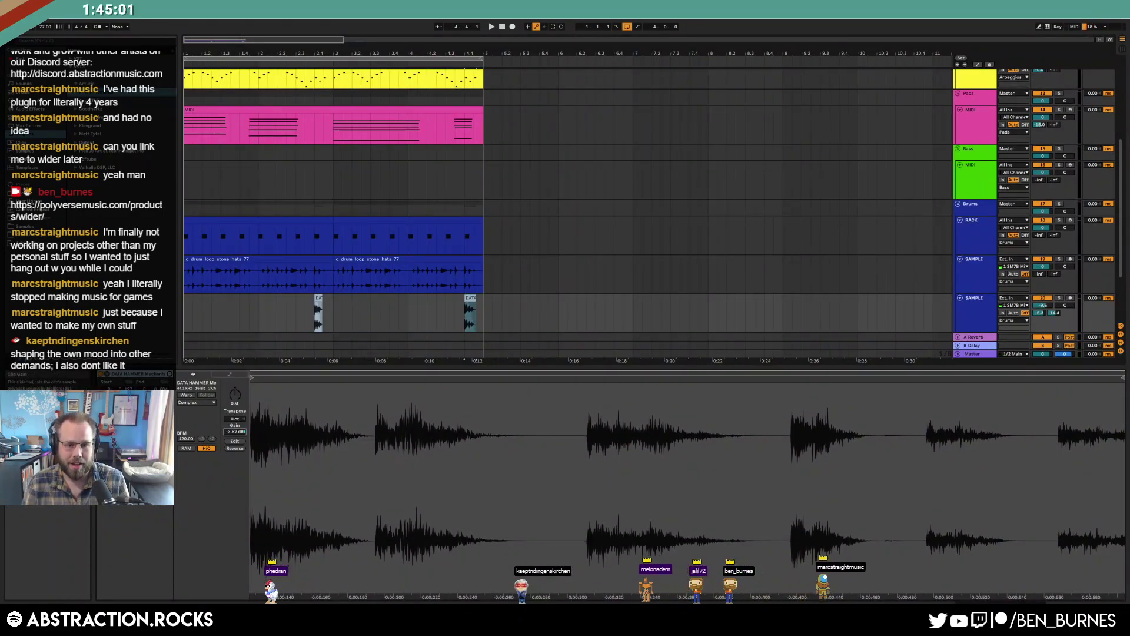
key(shift+Tab)
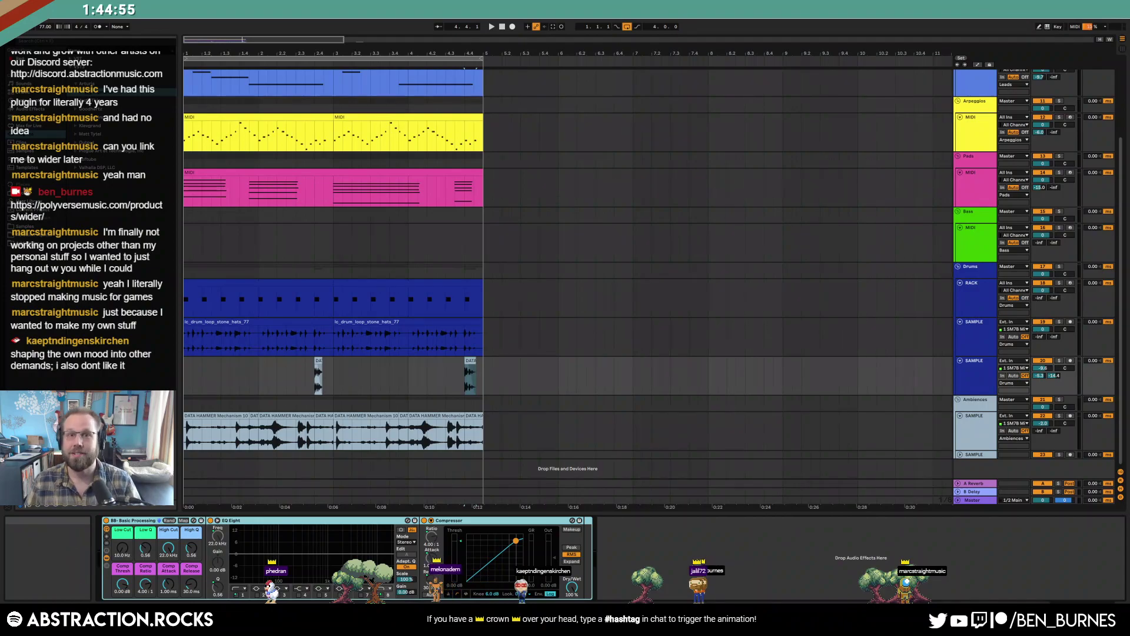
Play the loop from the start and put Transient Master first in the Ambiences sample track's device chain
click(974, 243)
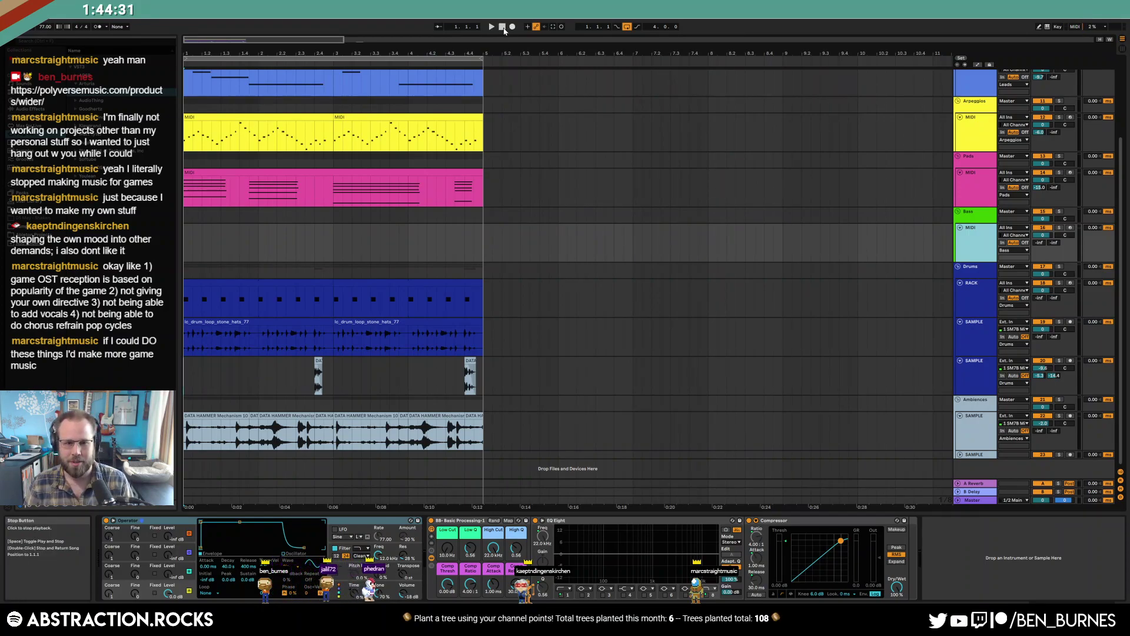
key(space)
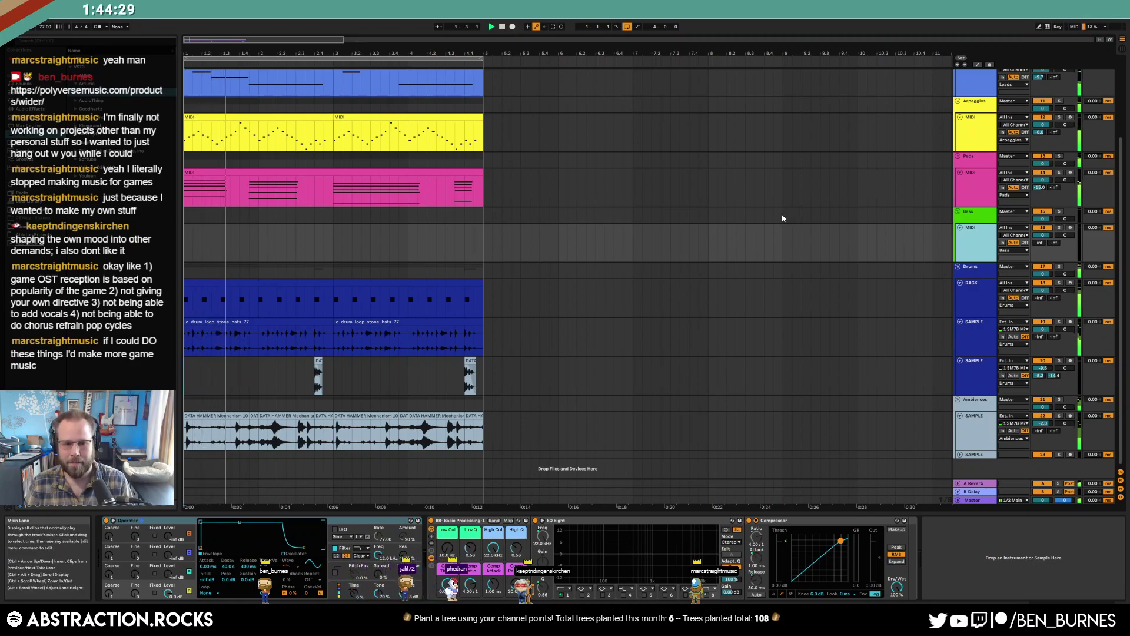
click(419, 170)
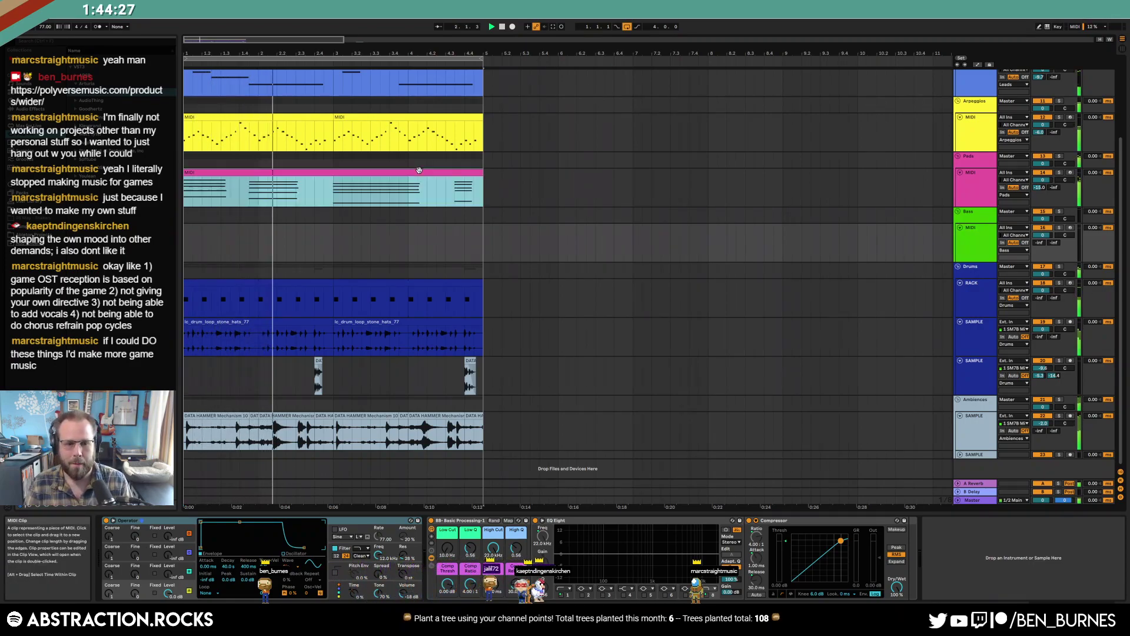
click(230, 540)
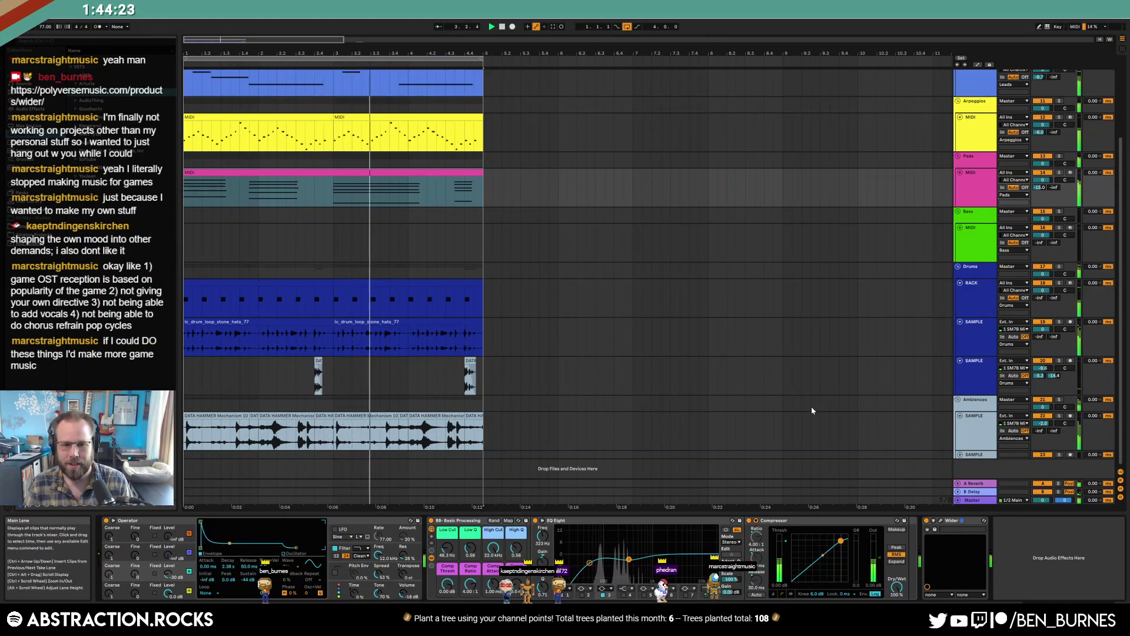
click(995, 434)
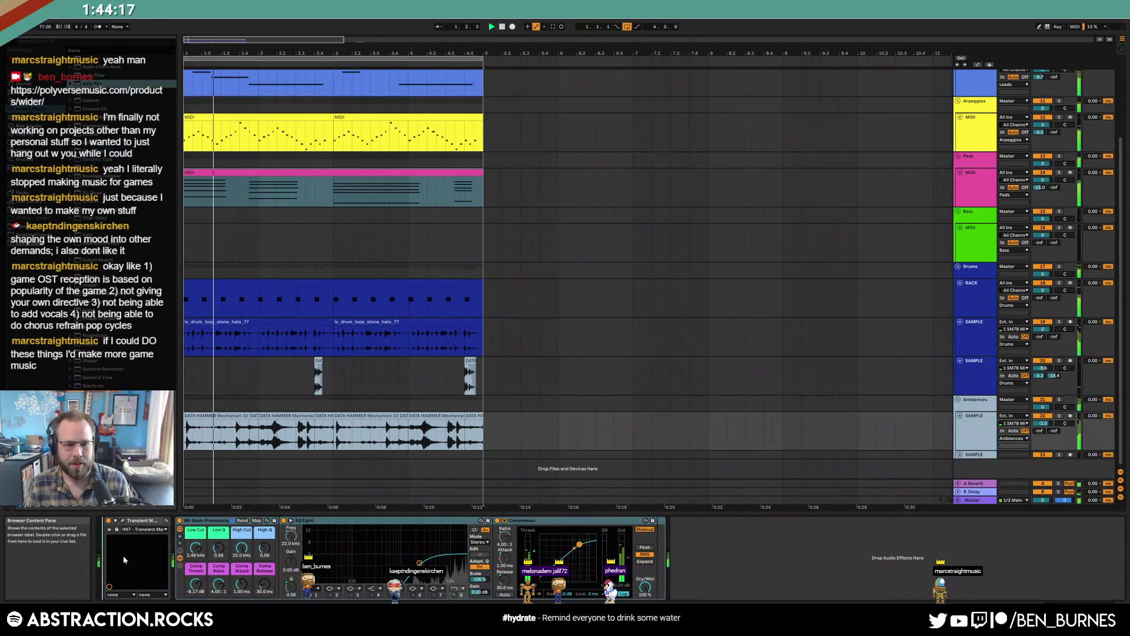
Put Auto Pan first in the Ambiences sample track's chain with a random waveform, tempo-synced rate and an amount of about 69.8%
drag(125, 560, 120, 559)
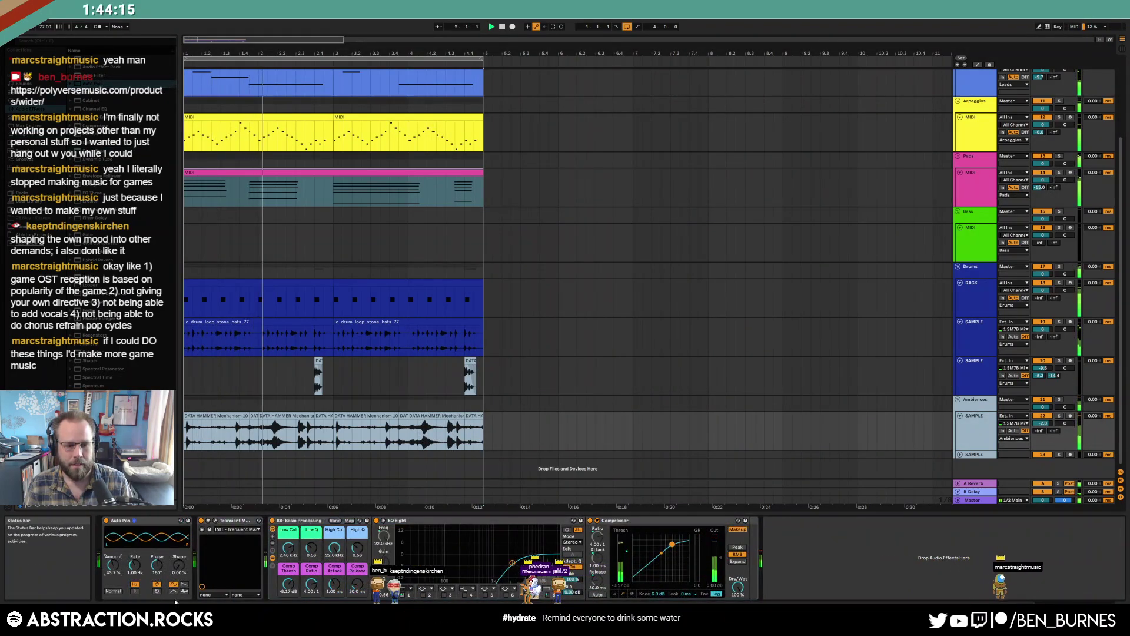
click(174, 585)
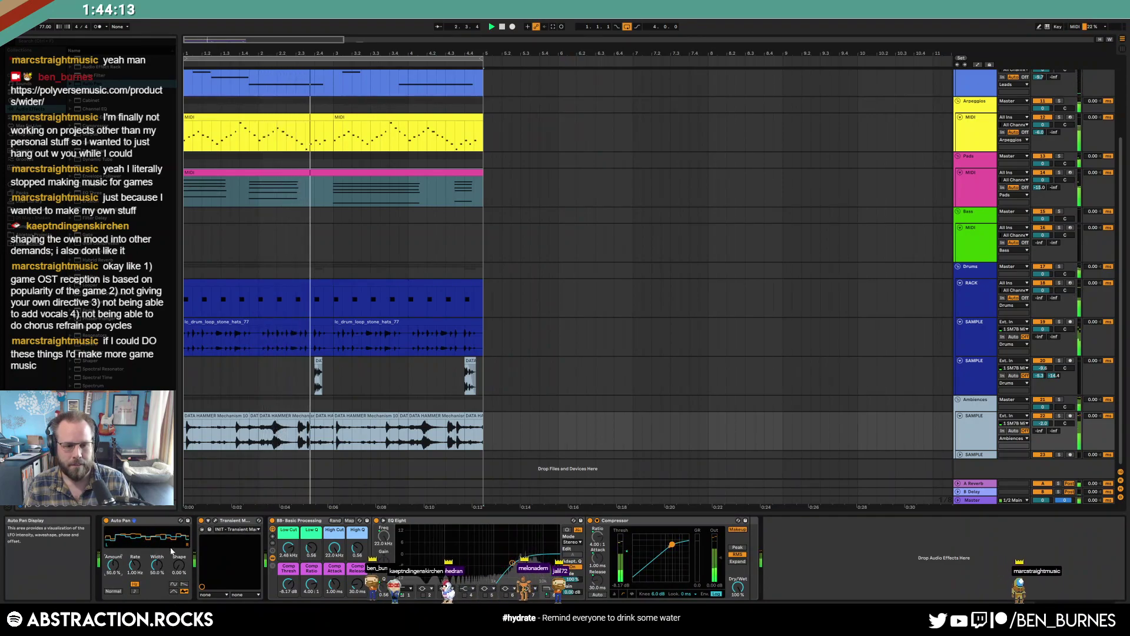
drag(135, 565, 113, 550)
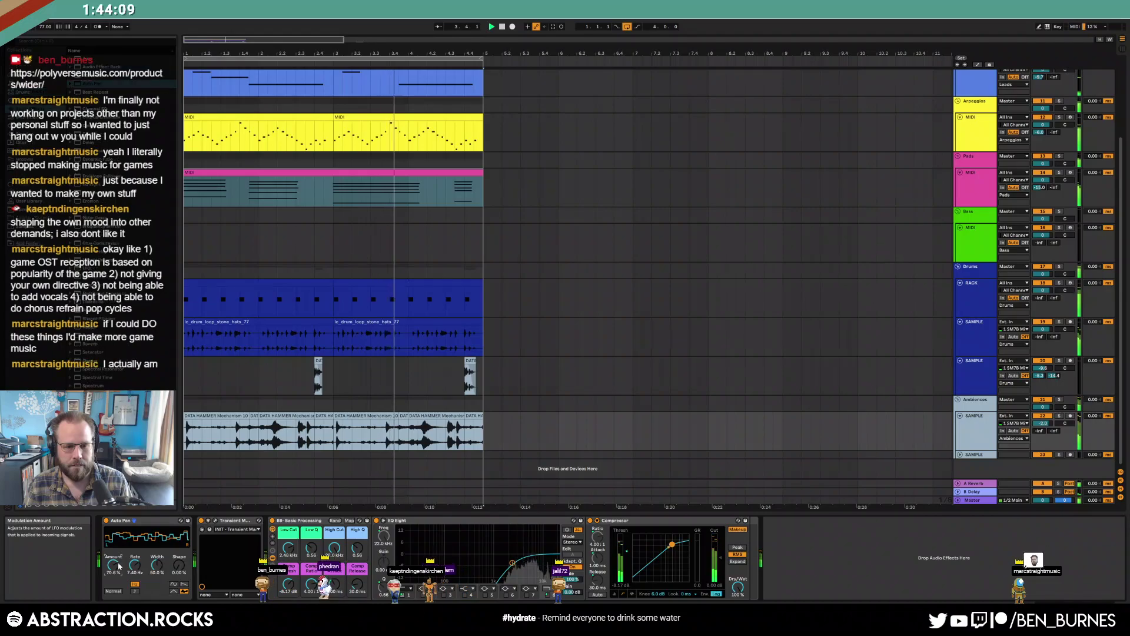
click(135, 591)
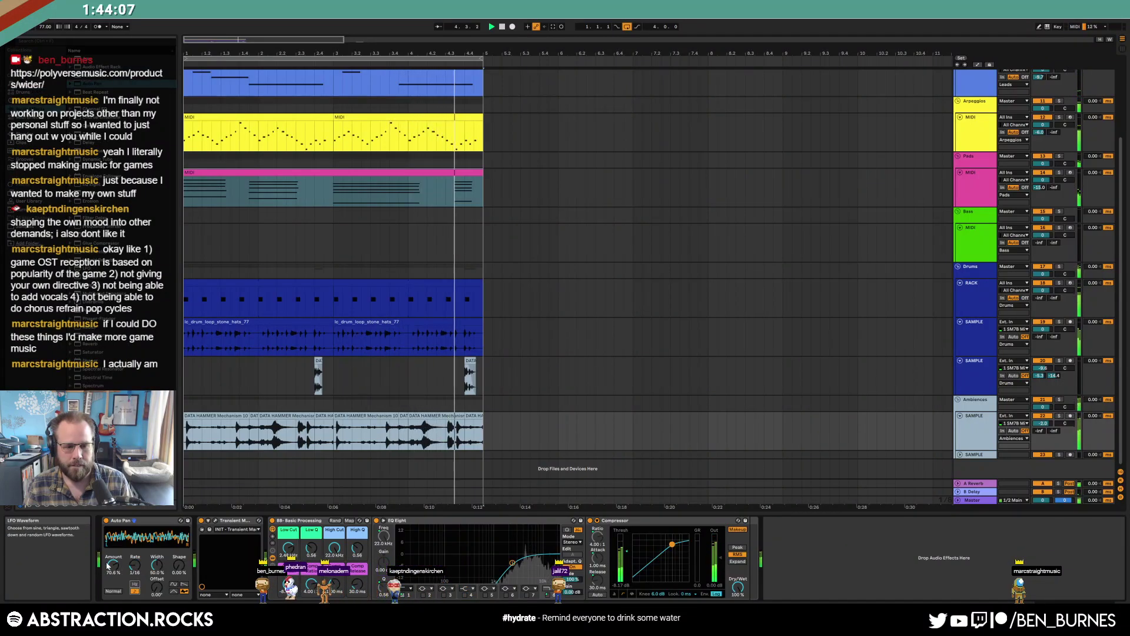
drag(110, 565, 110, 554)
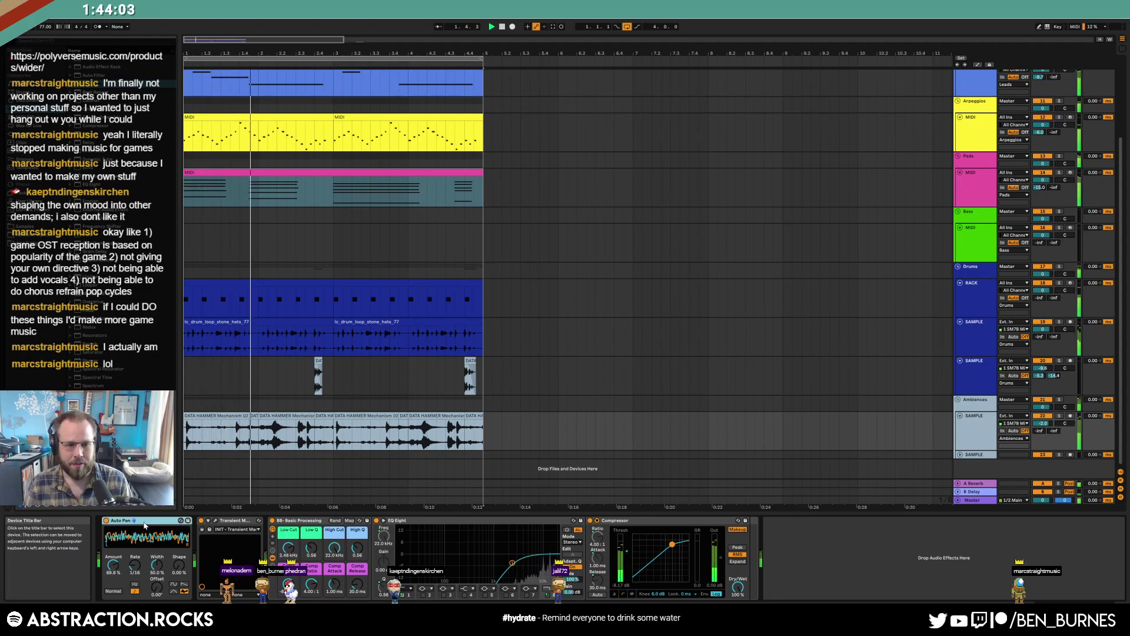
click(480, 440)
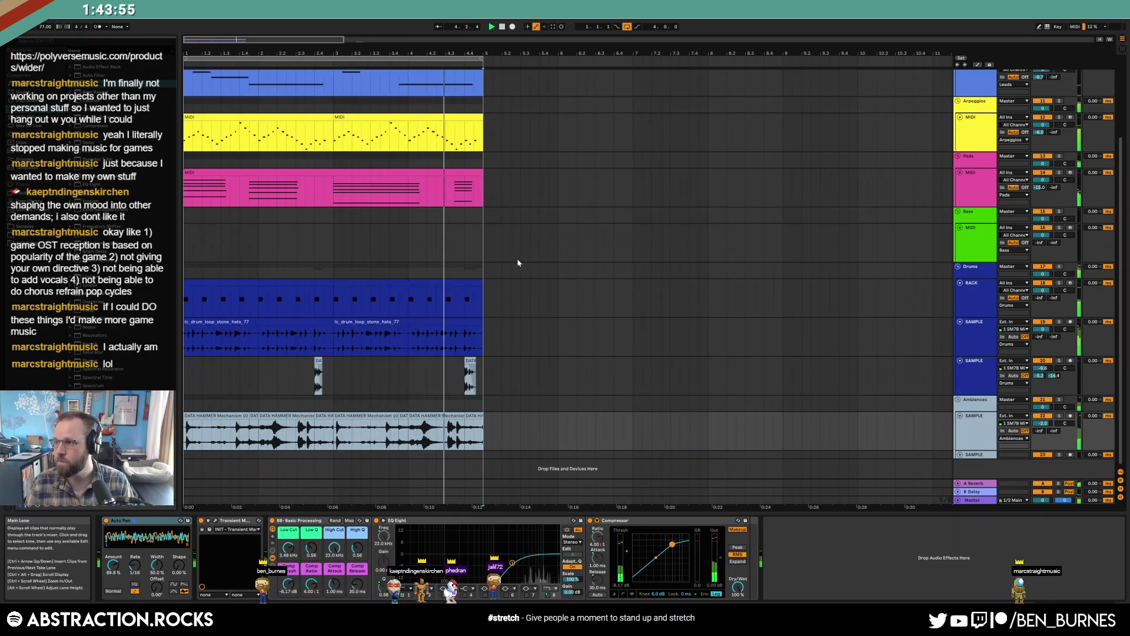
Arm the Bass MIDI track, stop playback and load Massive as the track's instrument
click(978, 233)
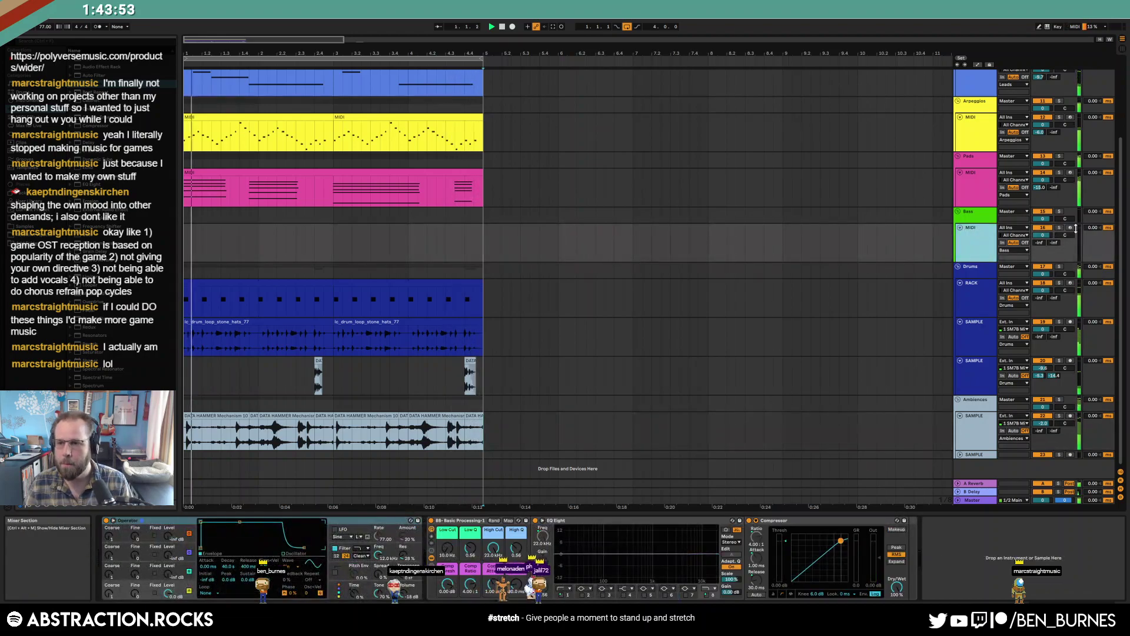
click(1072, 229)
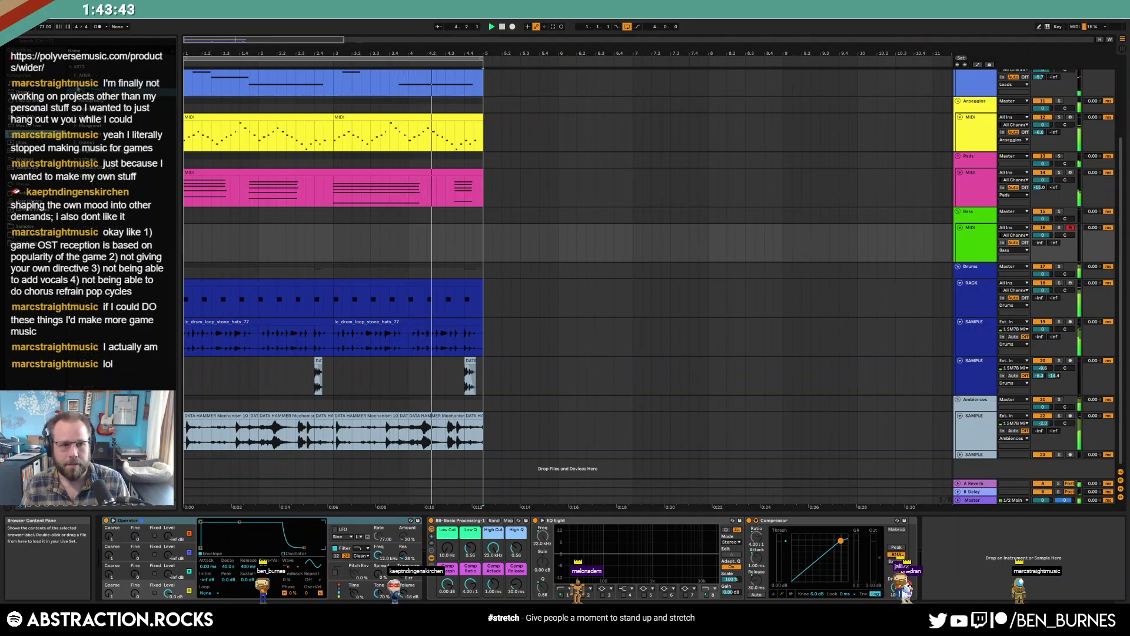
key(Up)
key(Up)
key(Up)
key(Up)
key(Up)
key(Up)
key(Up)
key(Up)
key(Up)
key(Up)
key(Up)
key(Up)
key(Up)
key(Up)
key(Up)
key(Up)
key(Up)
key(Up)
key(Up)
key(Up)
key(space)
click(76, 67)
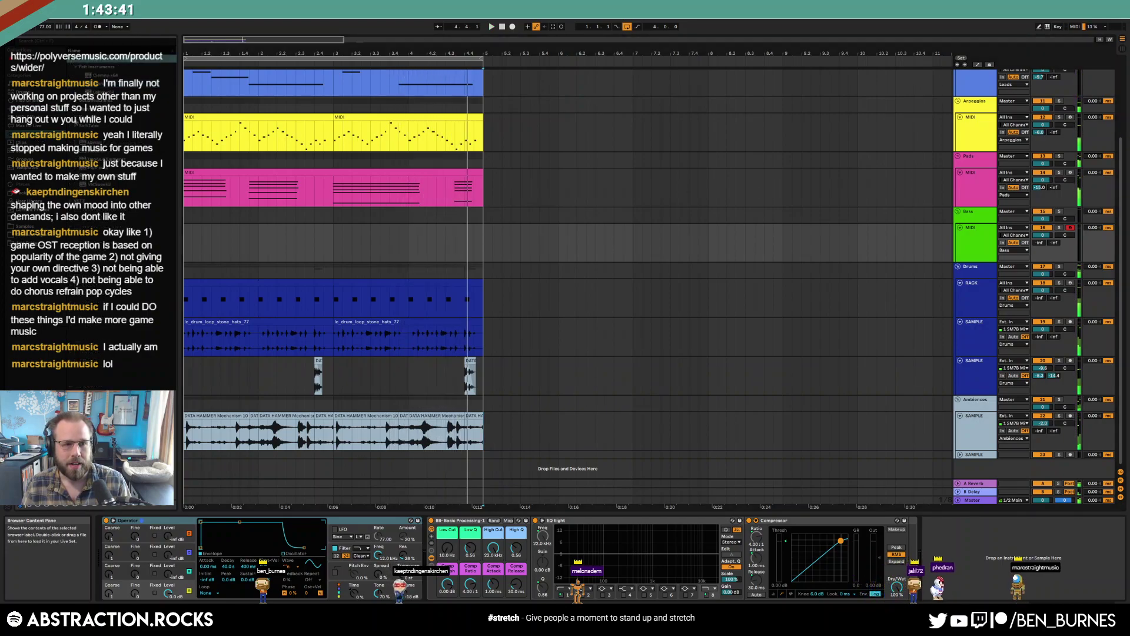
click(76, 91)
click(95, 243)
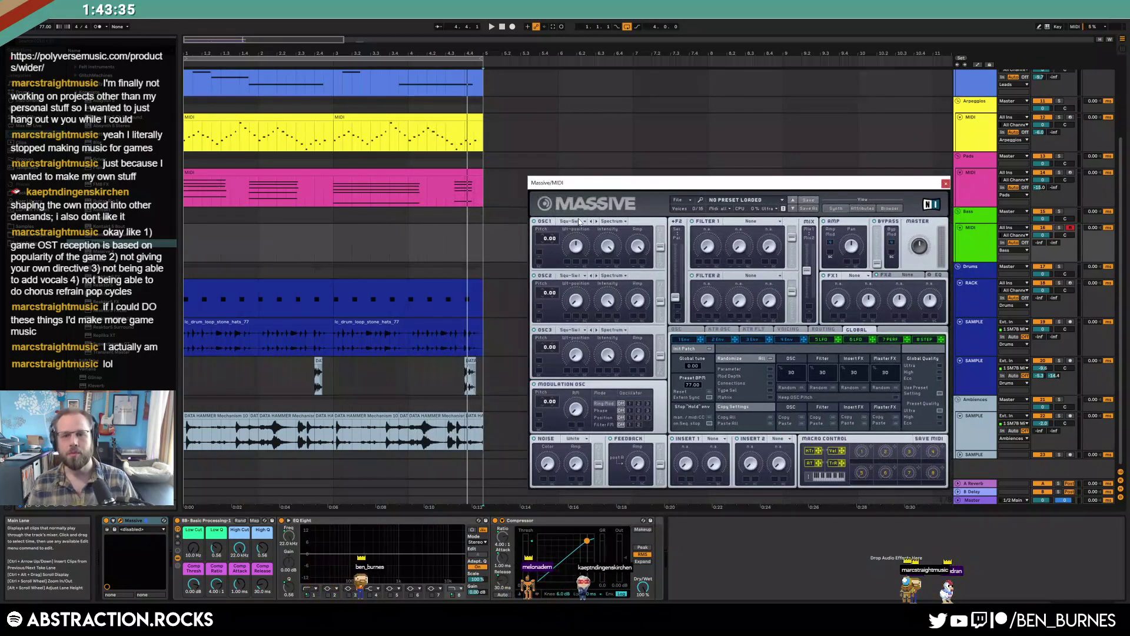
Look through the oscillator 1 wavetables in Massive and set Filter 1 to Lowpass 4
click(580, 221)
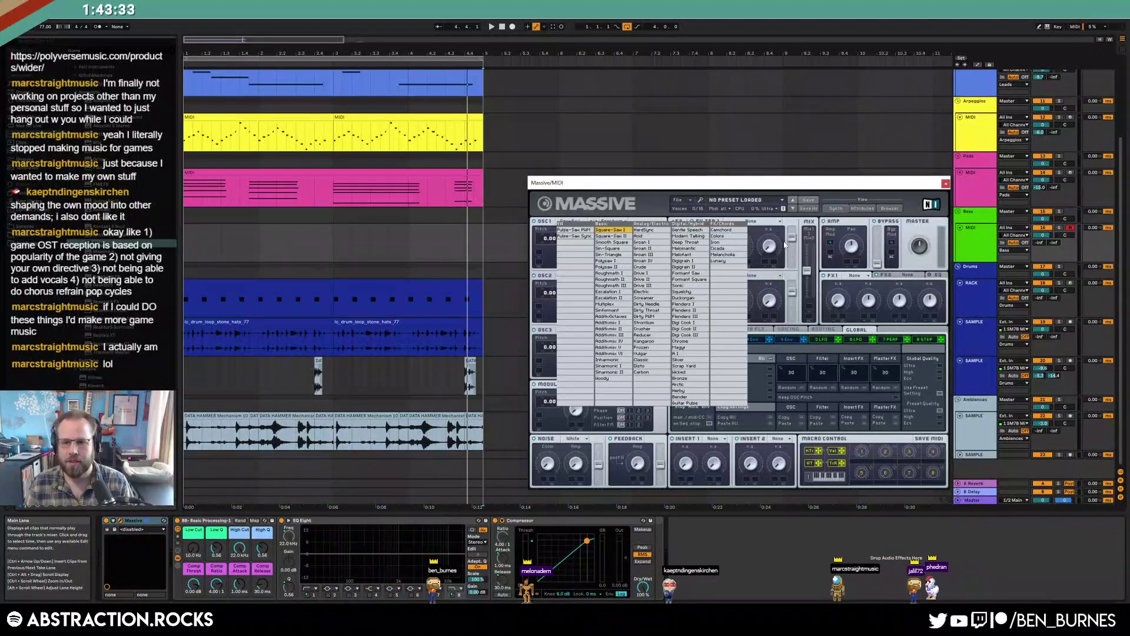
click(724, 187)
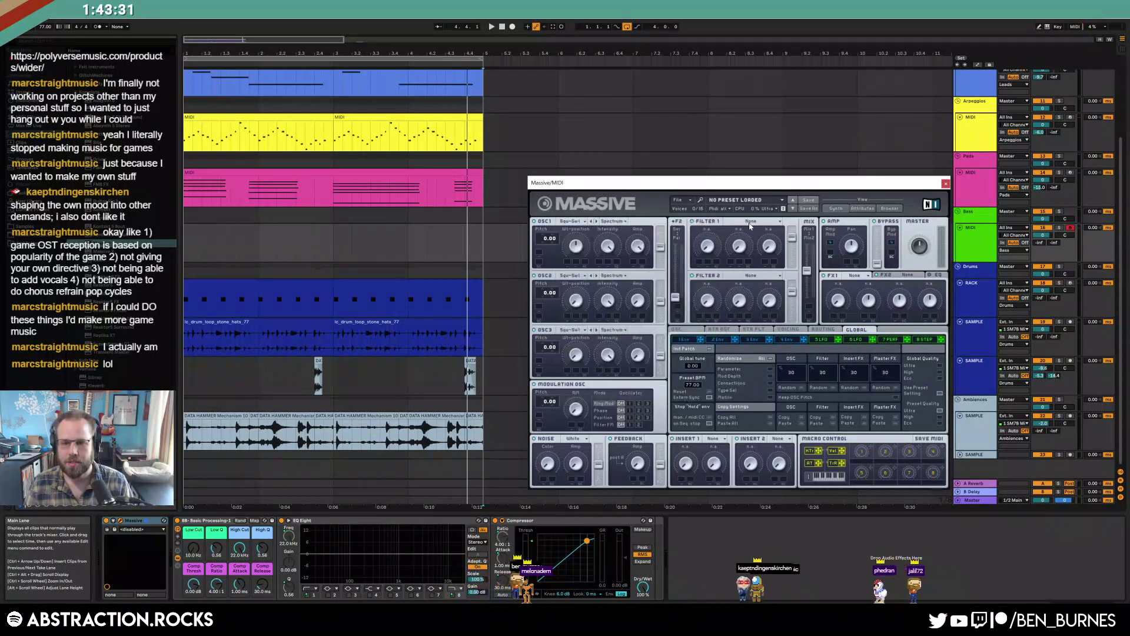
click(751, 221)
click(743, 235)
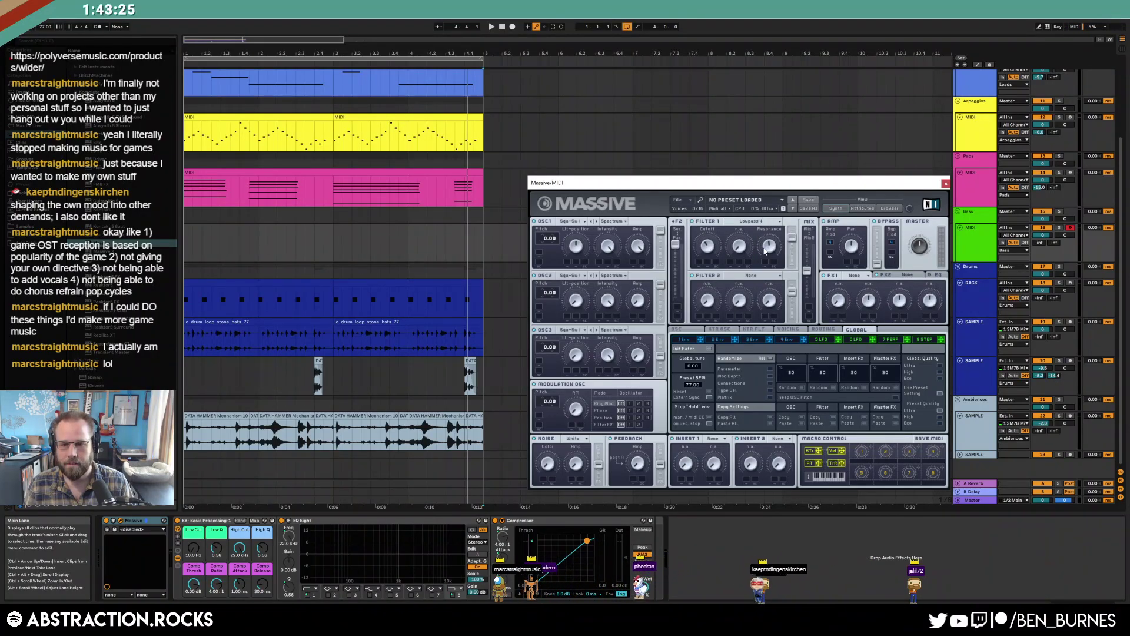
Raise Massive's unison voice count and turn on the unison pitch spread in the voicing settings
click(788, 330)
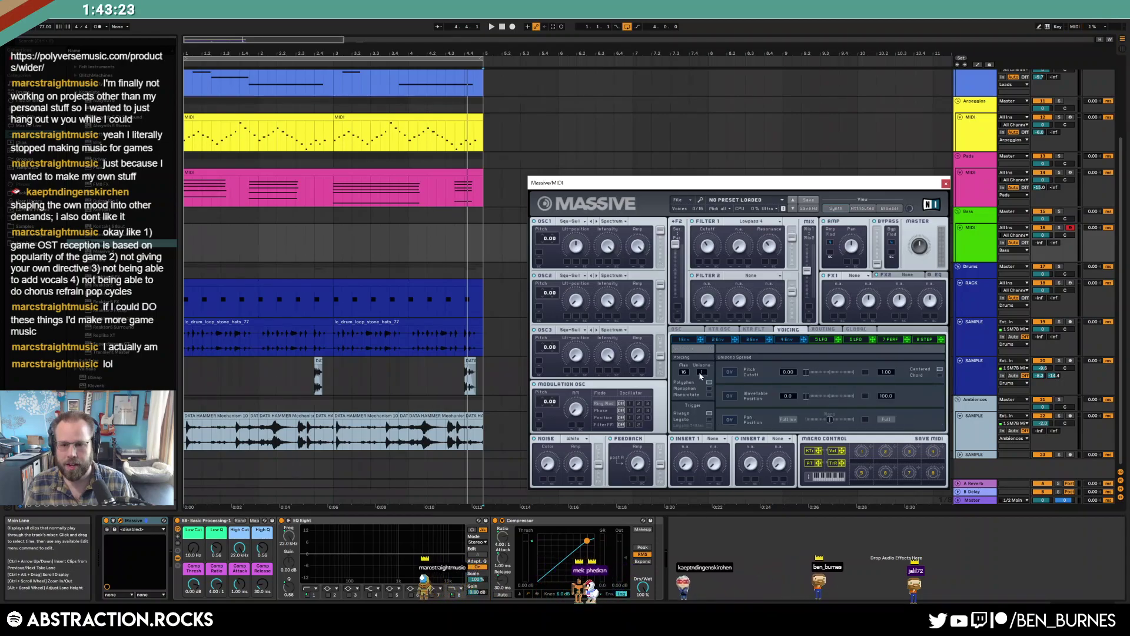
drag(701, 372, 701, 341)
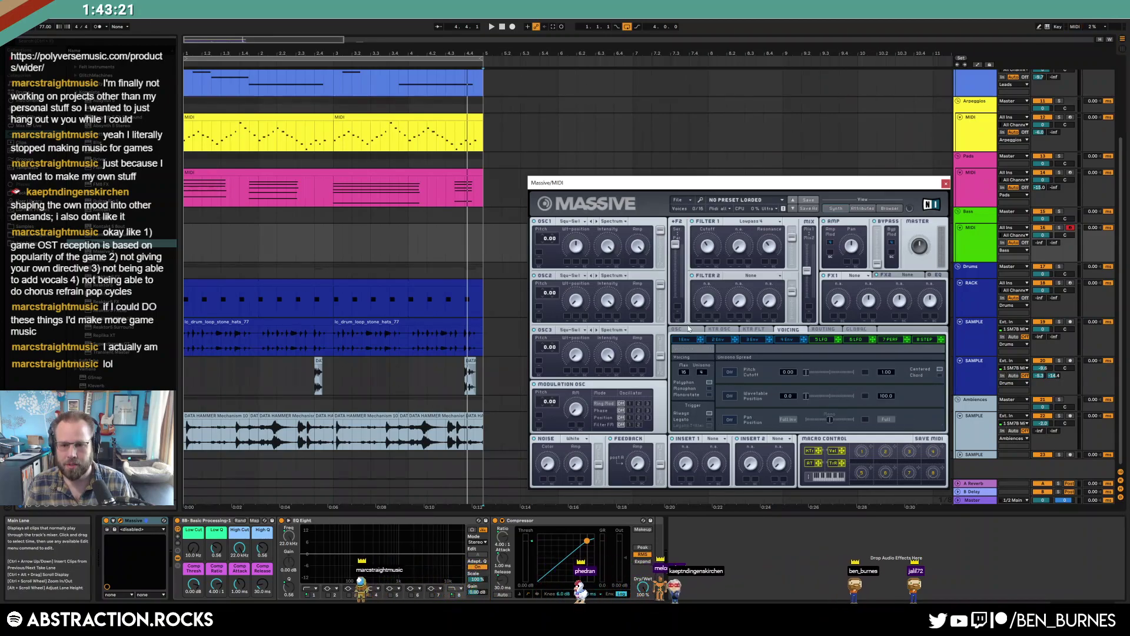
click(691, 330)
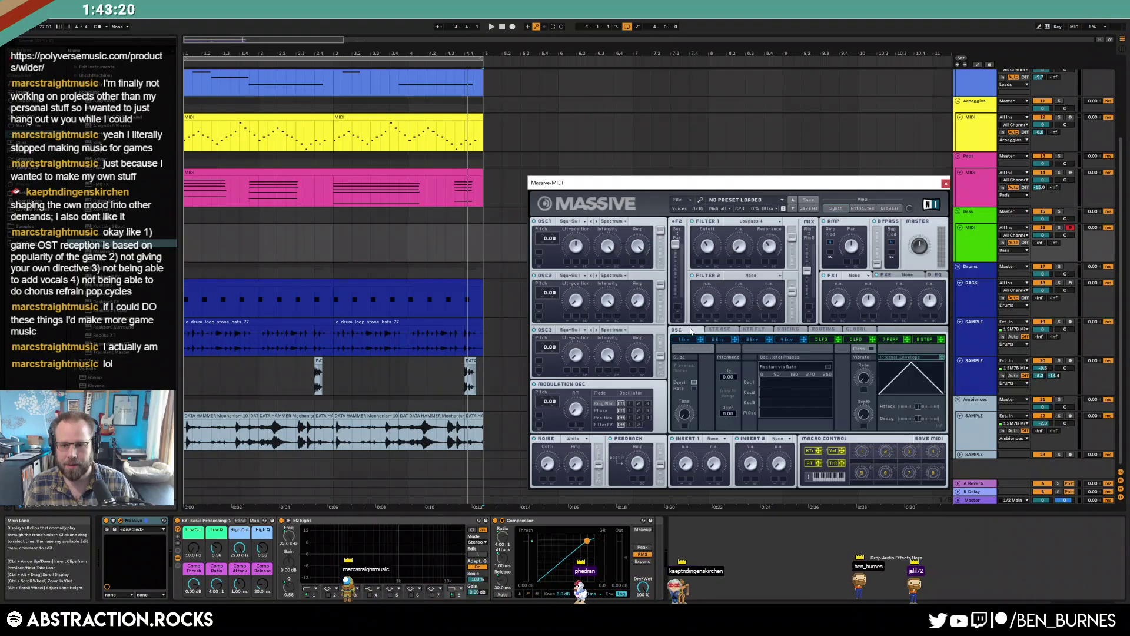
click(827, 331)
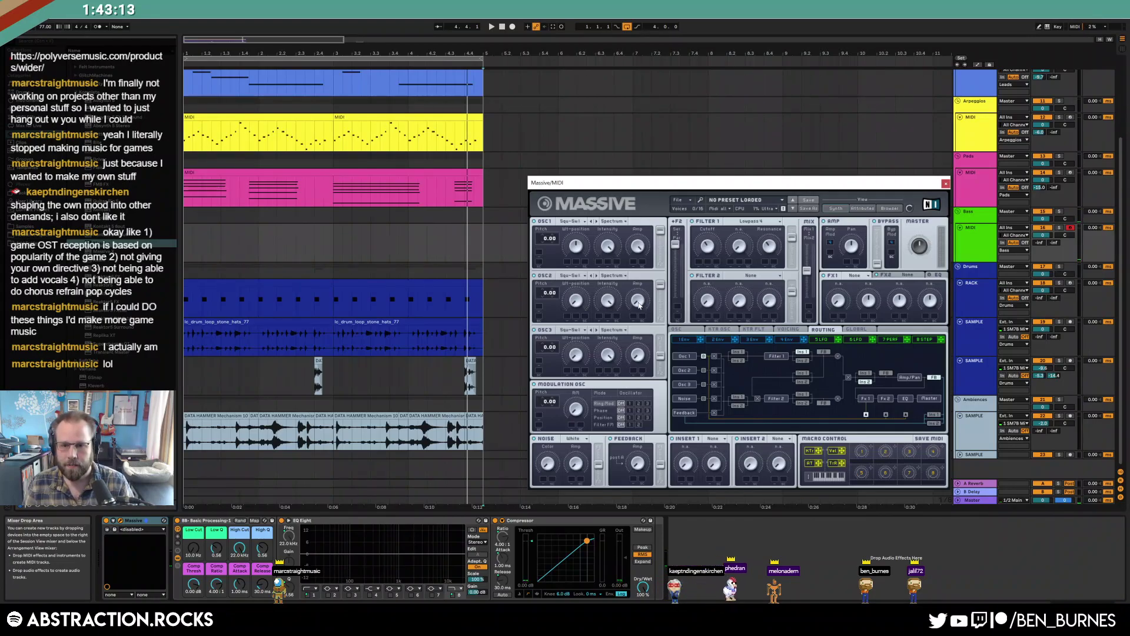
click(855, 330)
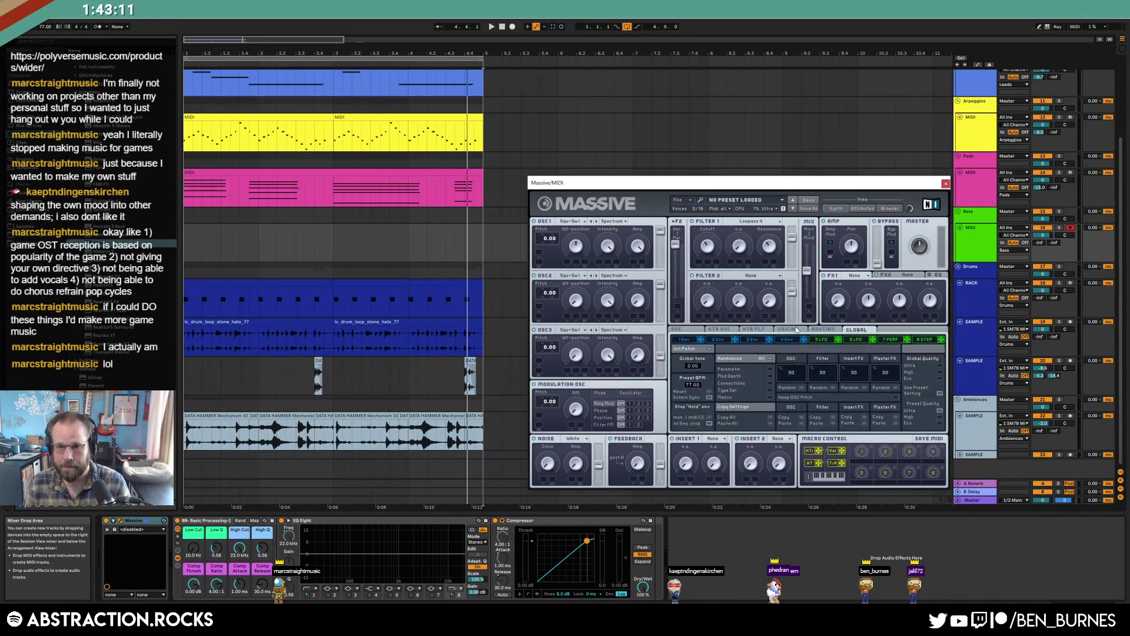
click(788, 329)
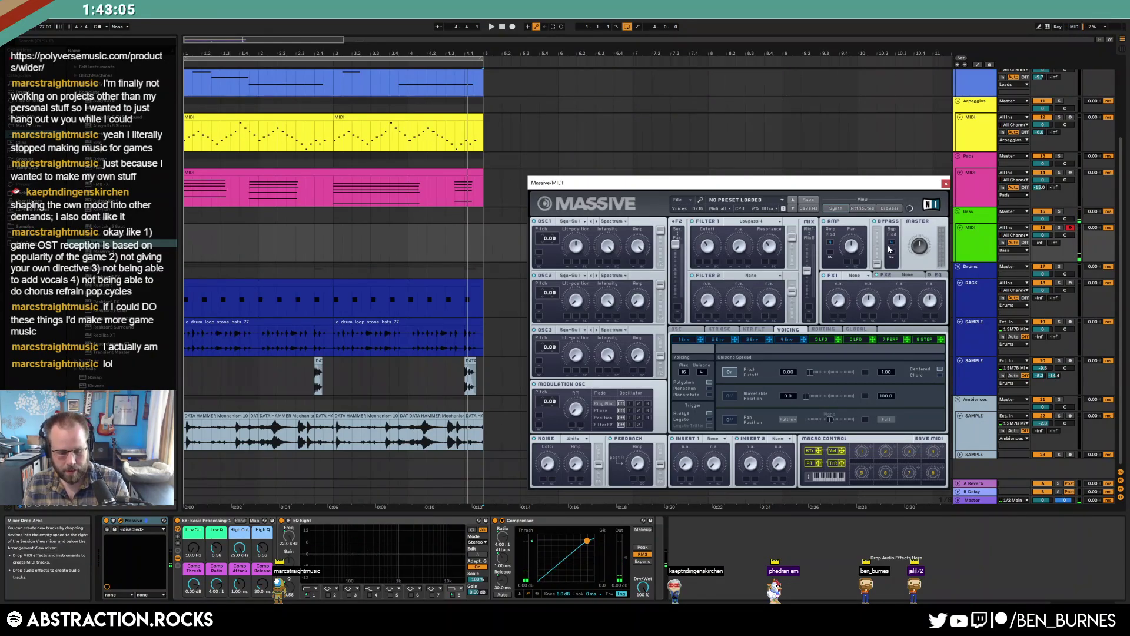
Set oscillator 2's pitch to 12.00 and change Filter 1 to the Scream type
click(789, 341)
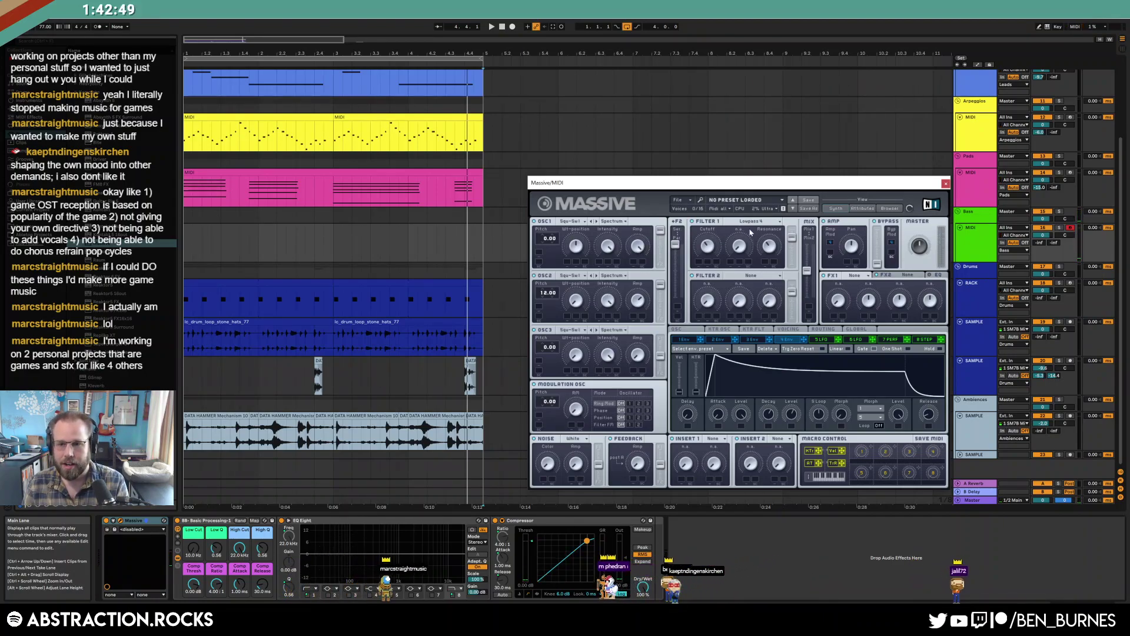
click(738, 225)
click(736, 270)
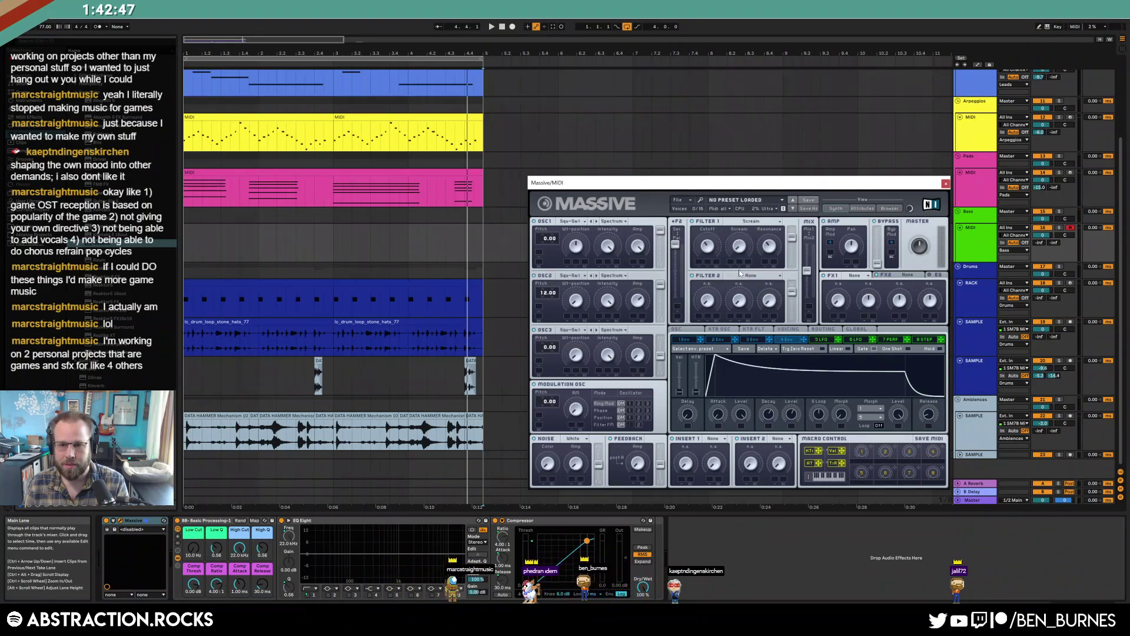
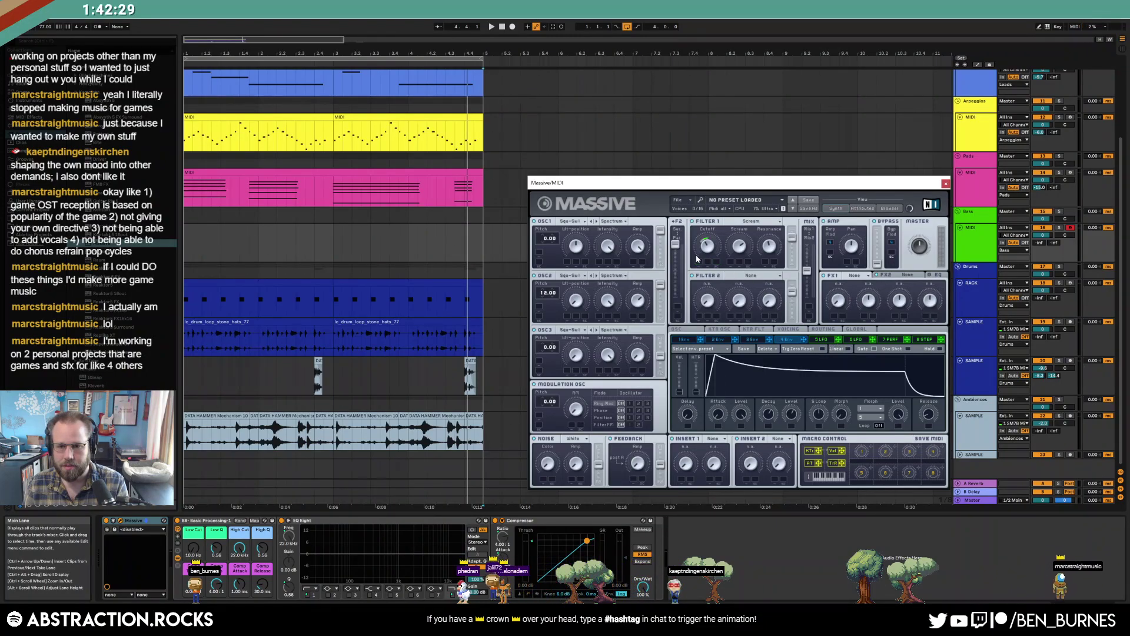
Modulate Filter 1's cutoff with LFO 5, switch Massive's voicing to monophonic and close its window
click(830, 340)
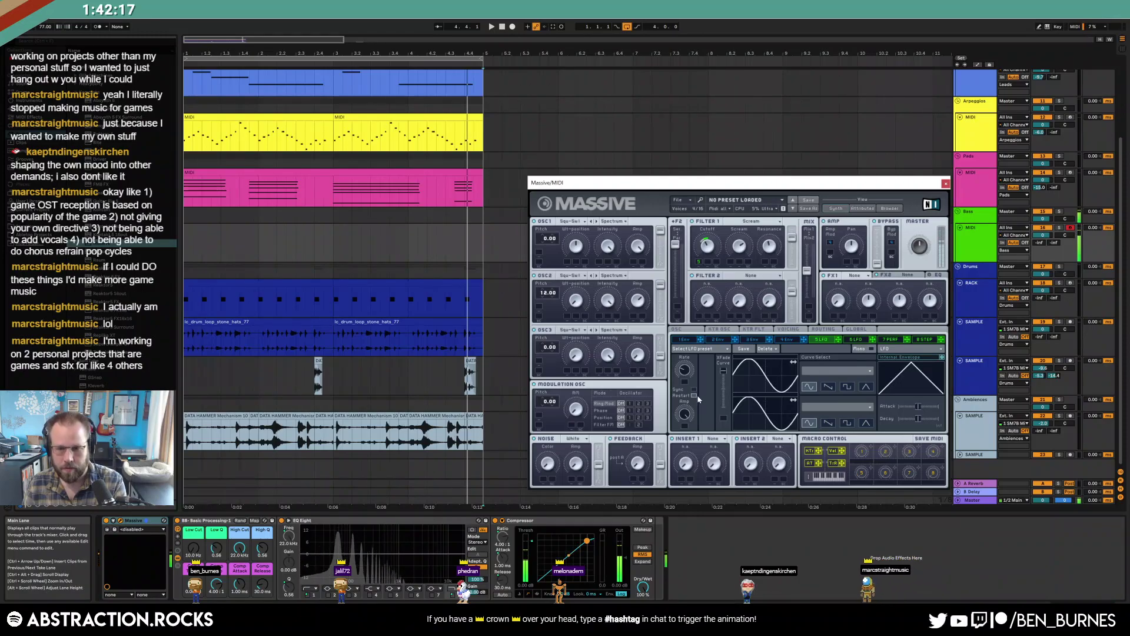
click(789, 329)
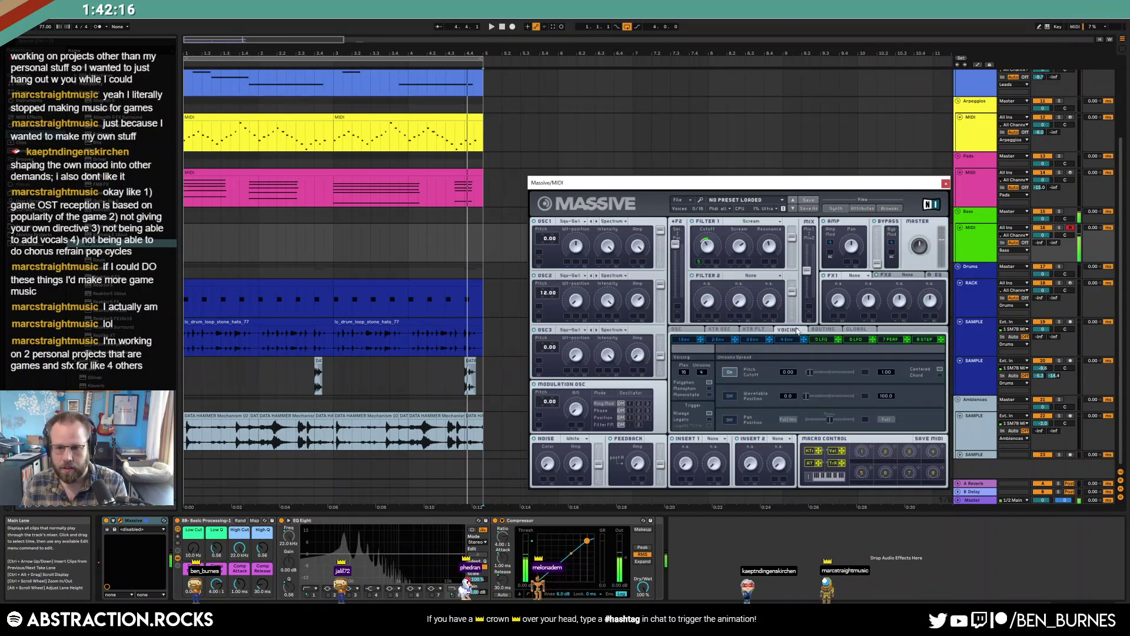
click(710, 389)
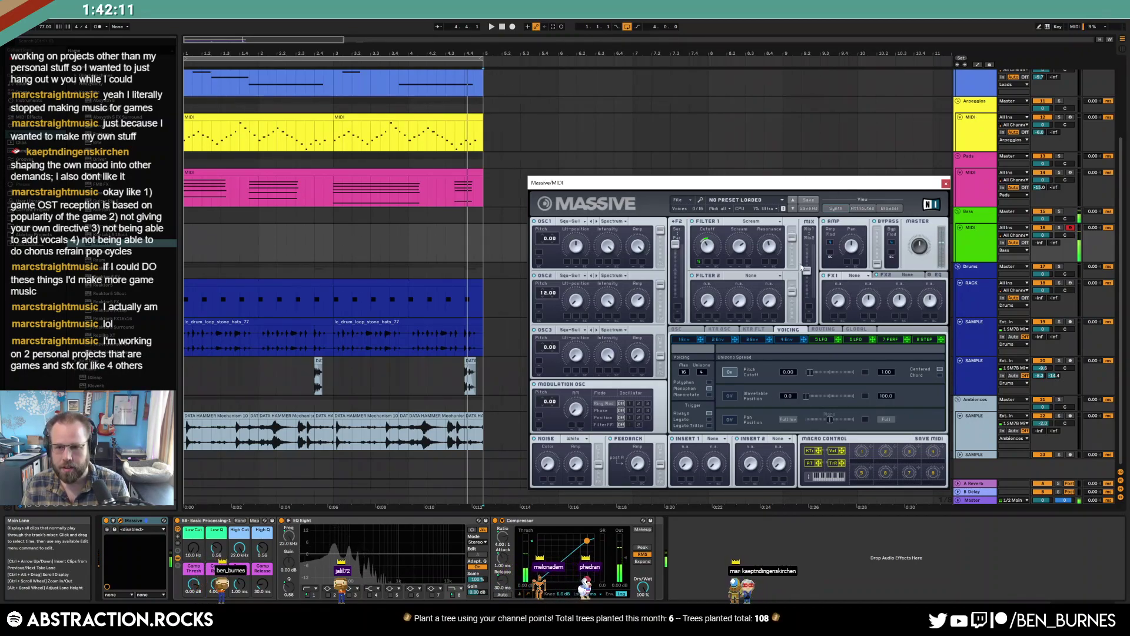
click(862, 331)
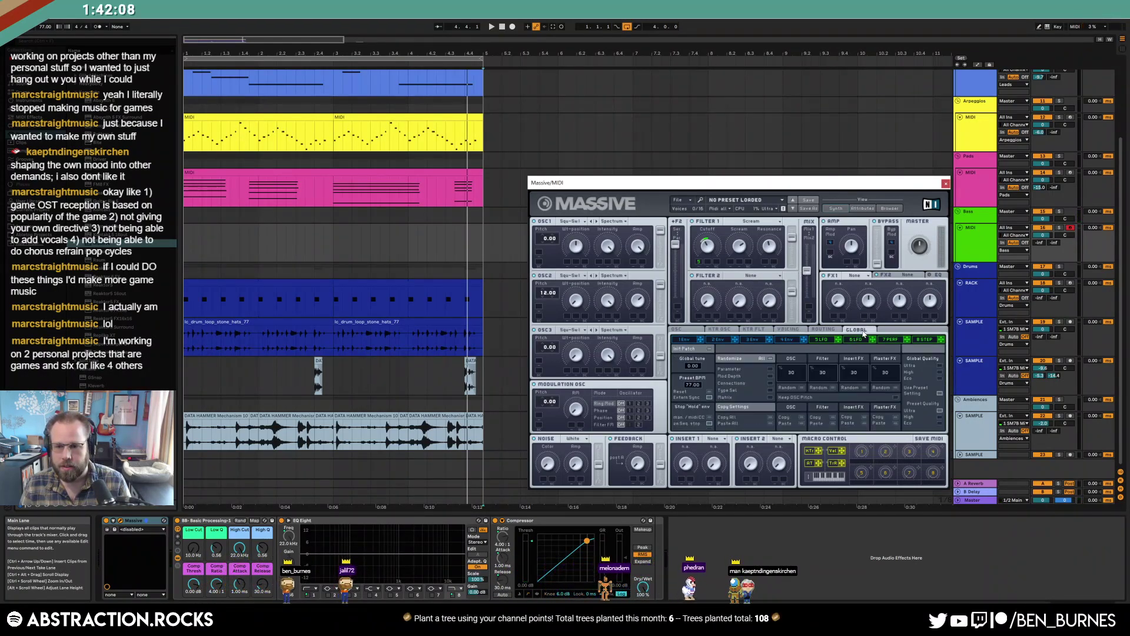
click(816, 331)
click(787, 331)
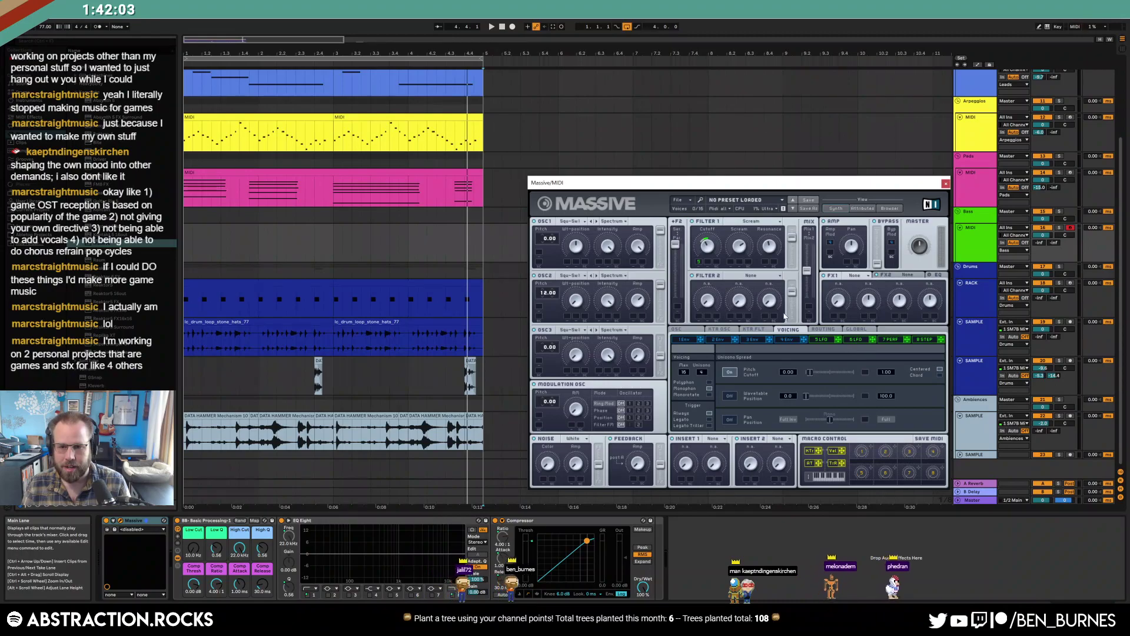
click(945, 183)
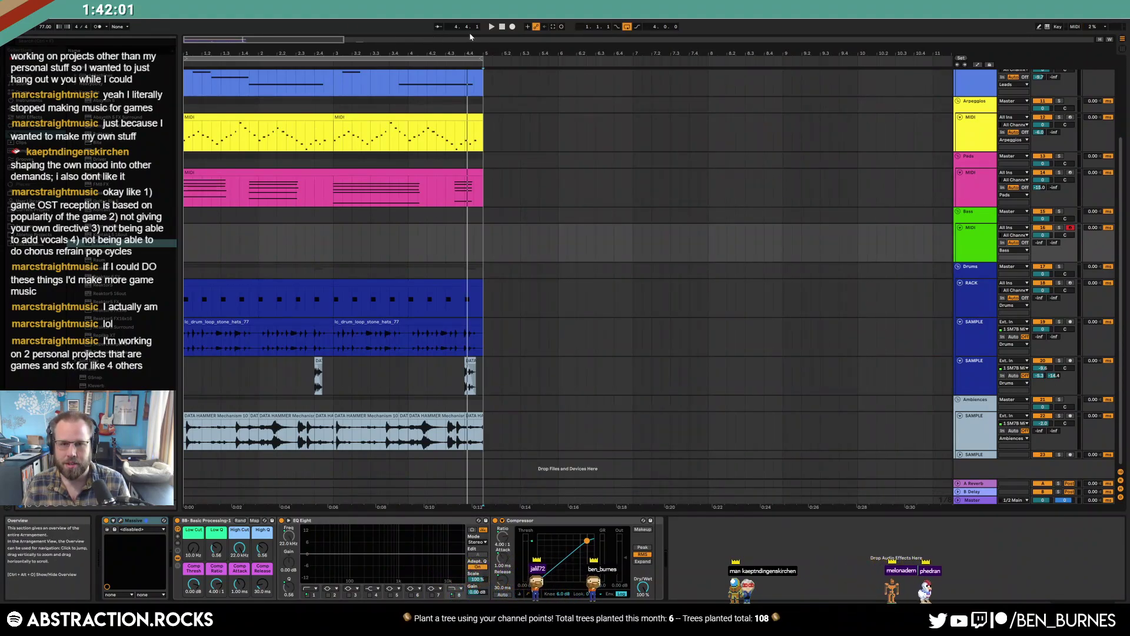
Record a four-bar bass line over the loop on the armed Bass MIDI track
click(512, 27)
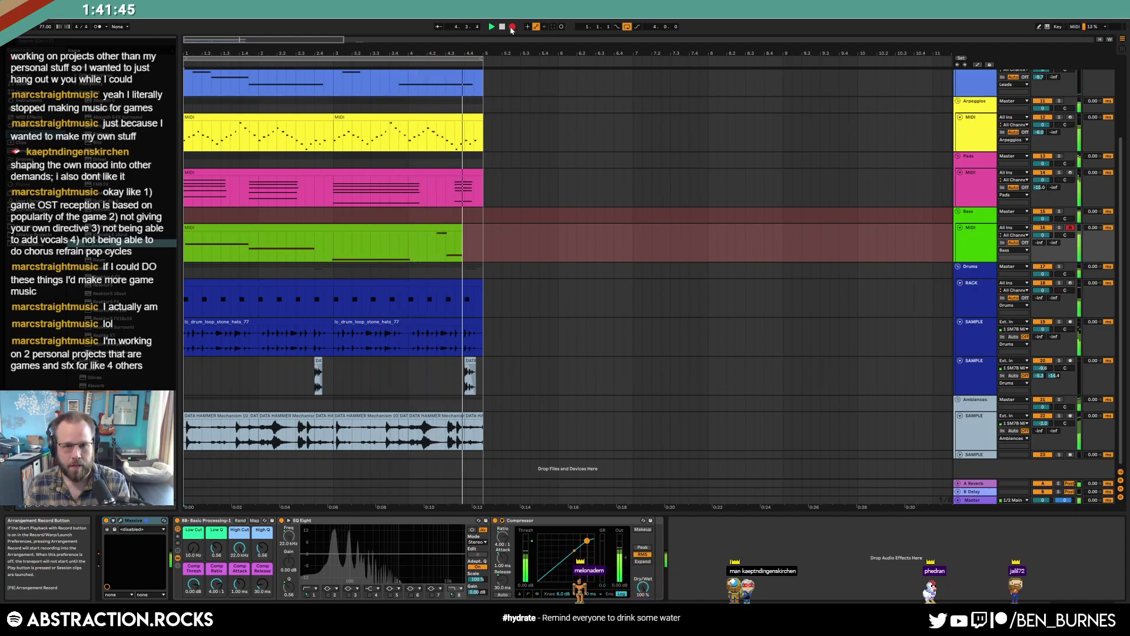
click(512, 27)
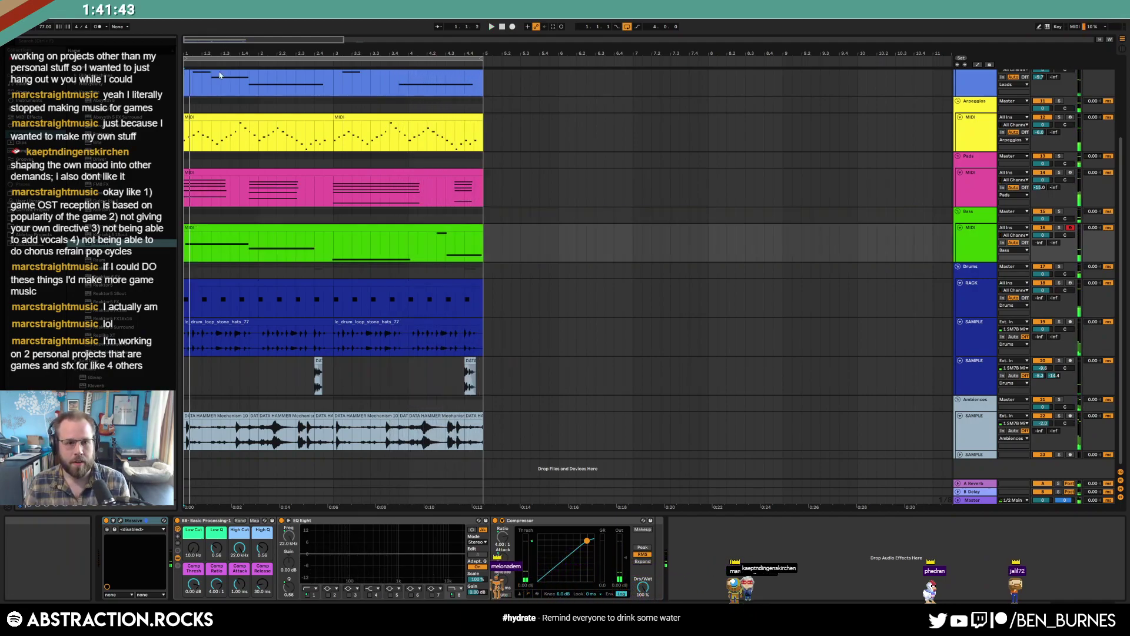
Move the bass clip's F1 note to about 4.3 and trim the start of the last note so it follows directly
double_click(429, 227)
click(874, 465)
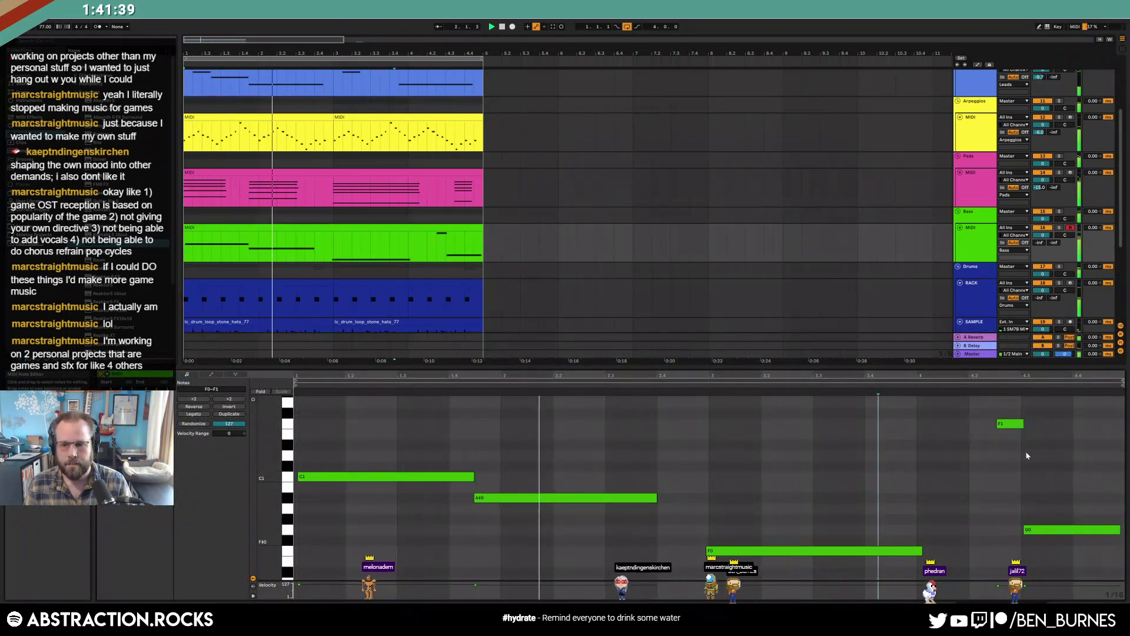
drag(1010, 424, 1034, 423)
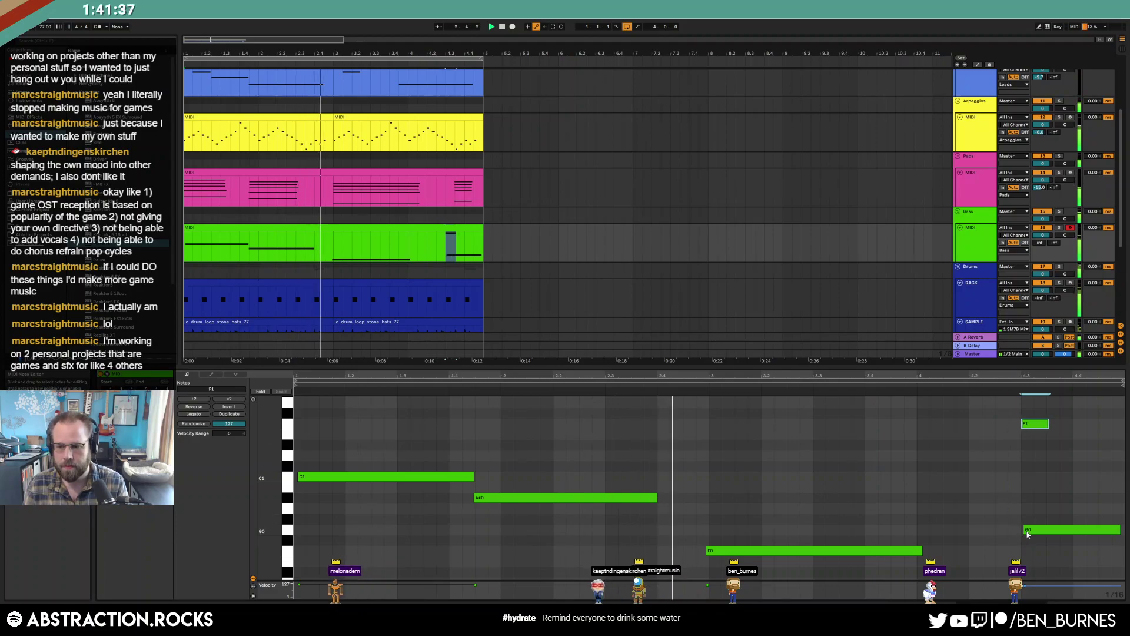
drag(1026, 531, 1048, 532)
click(1021, 501)
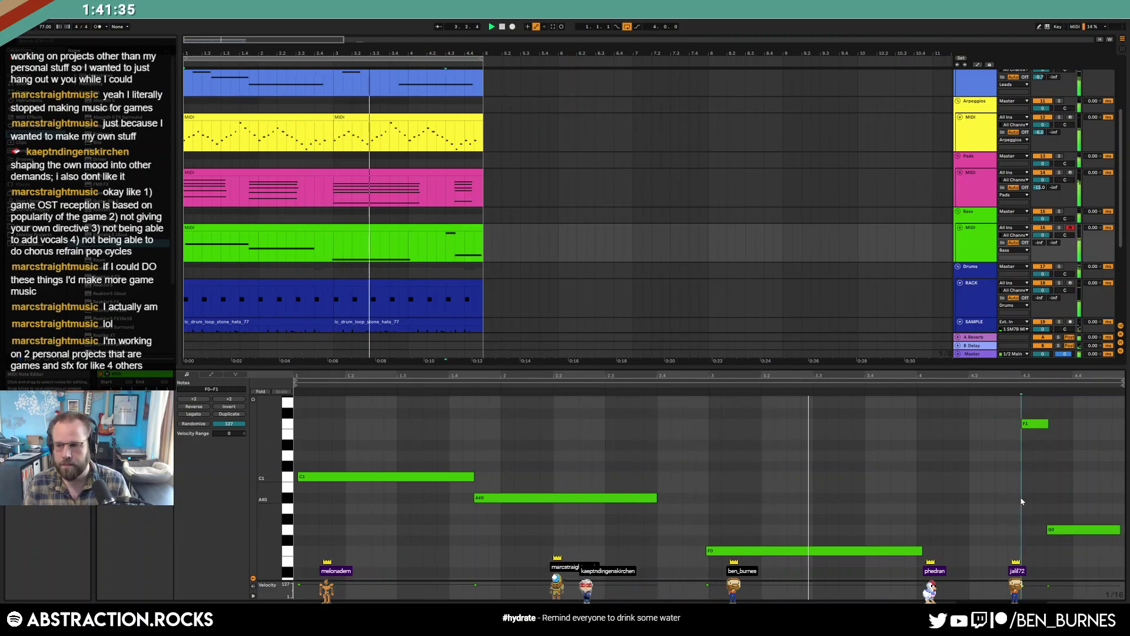
key(shift+Tab)
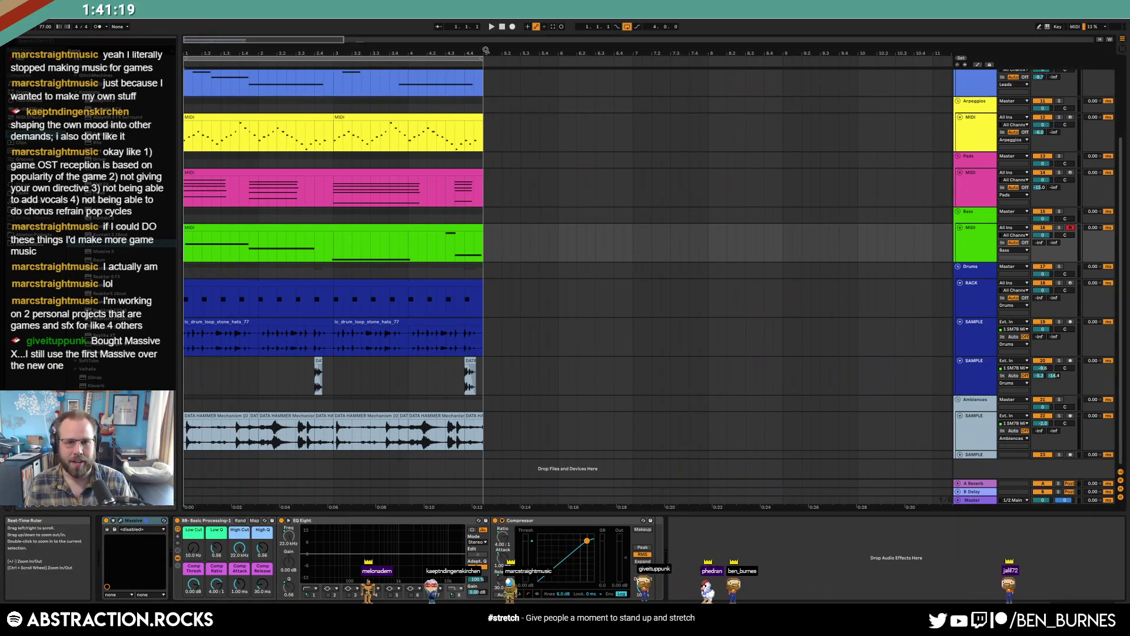
scroll(405, 309, up, 5)
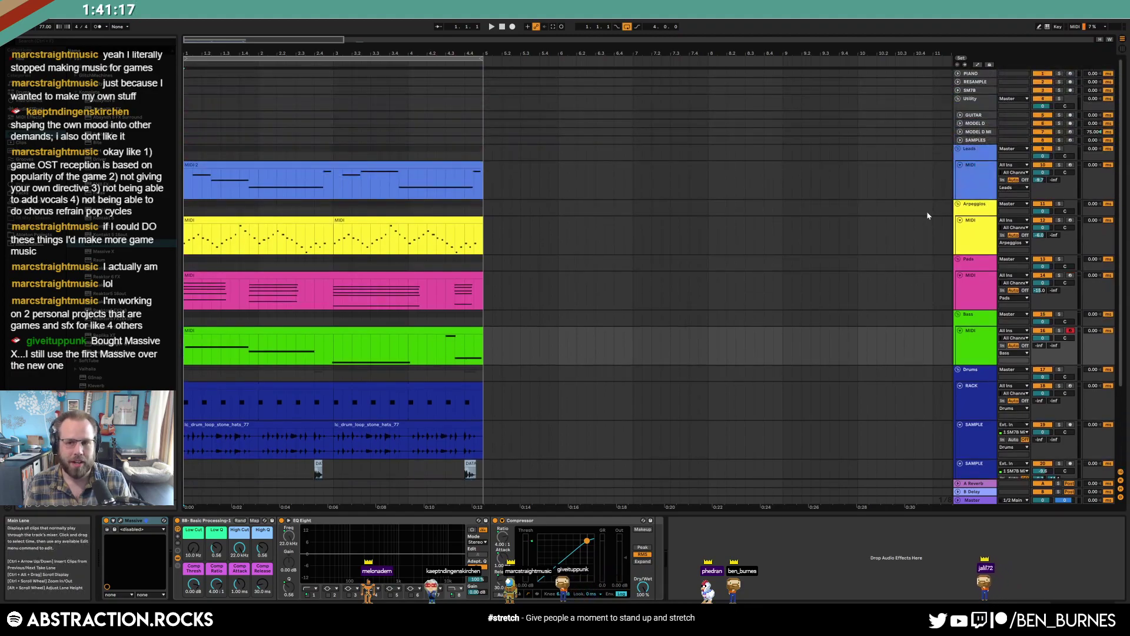
Open the ADSR Sample Manager from the Utility group's SAMPLES track and clear its DRUM and LOOP search tags
click(969, 191)
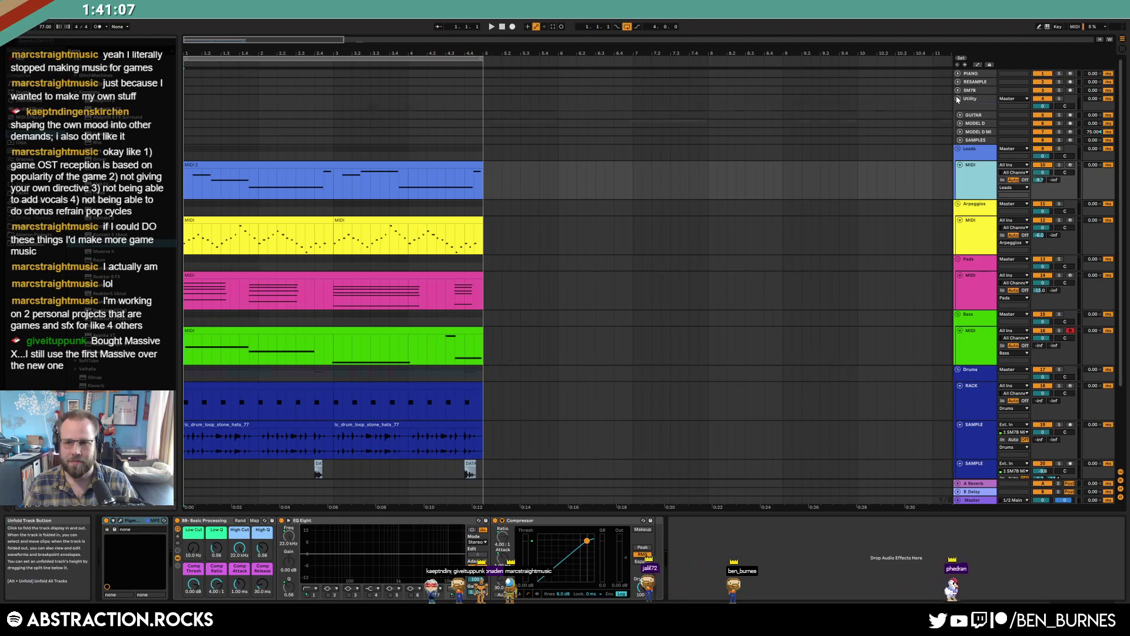
scroll(749, 126, down, 2)
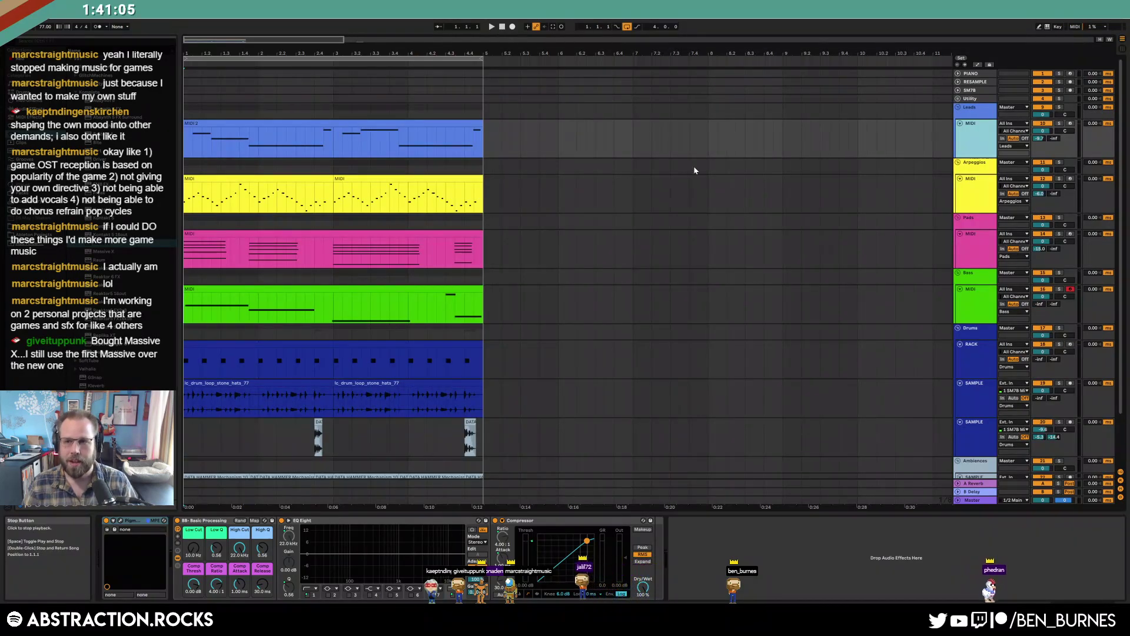
click(959, 98)
click(976, 140)
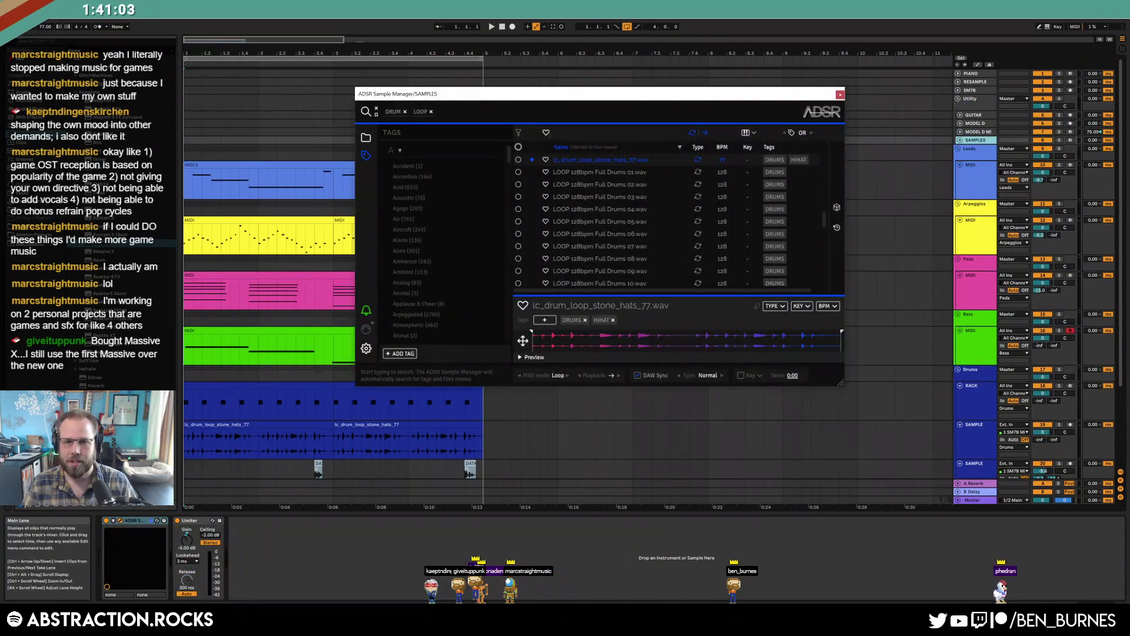
click(433, 112)
click(405, 112)
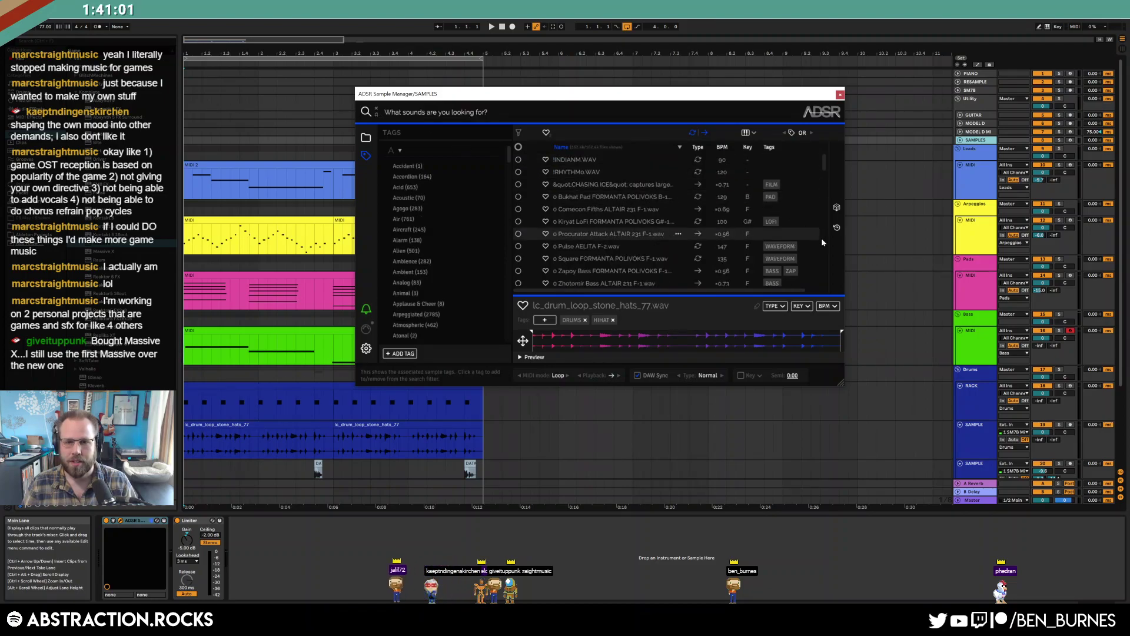
Choose a random sample and load VVE1 Vocoder Oneshots 03.mp3 onto a pad of the Drums group's Drum Rack
click(837, 208)
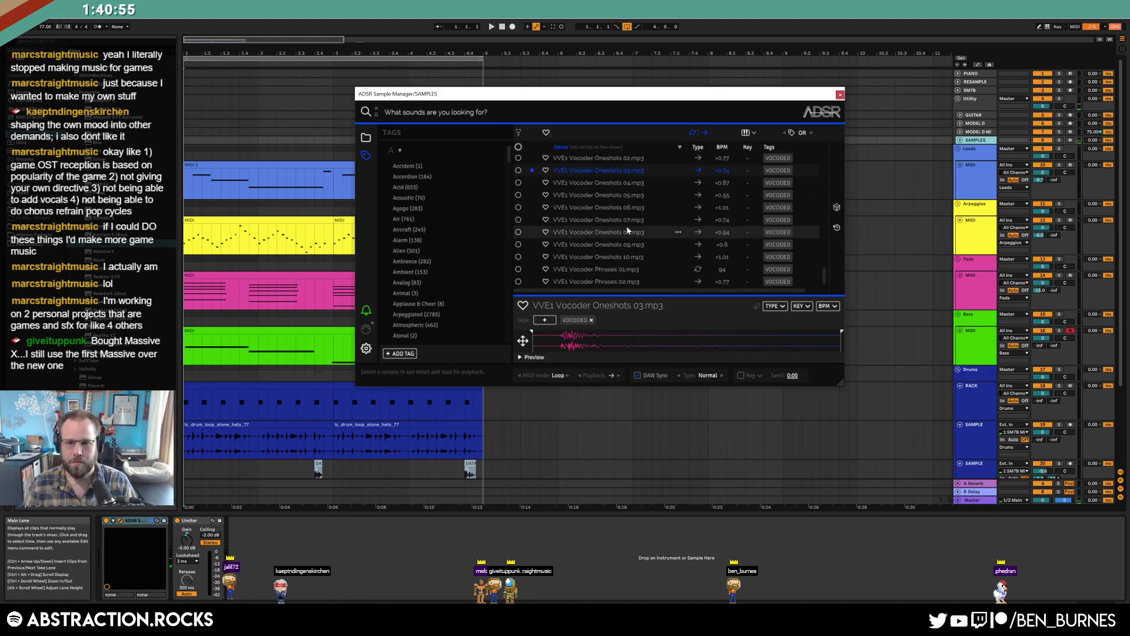
scroll(858, 393, down, 2)
drag(582, 171, 229, 528)
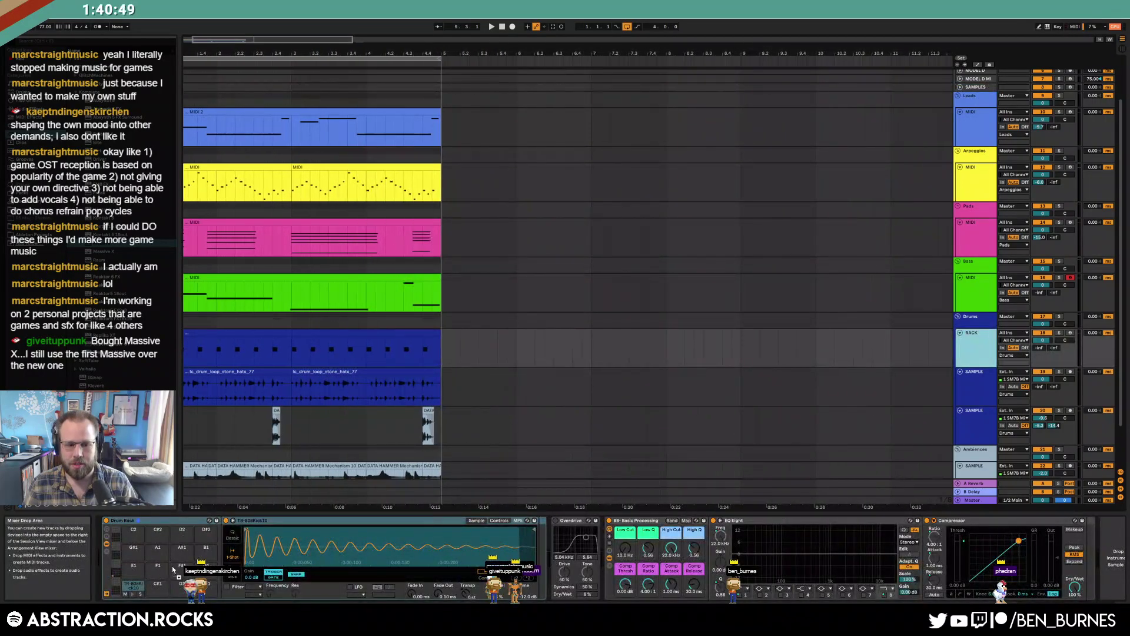
drag(207, 39, 189, 40)
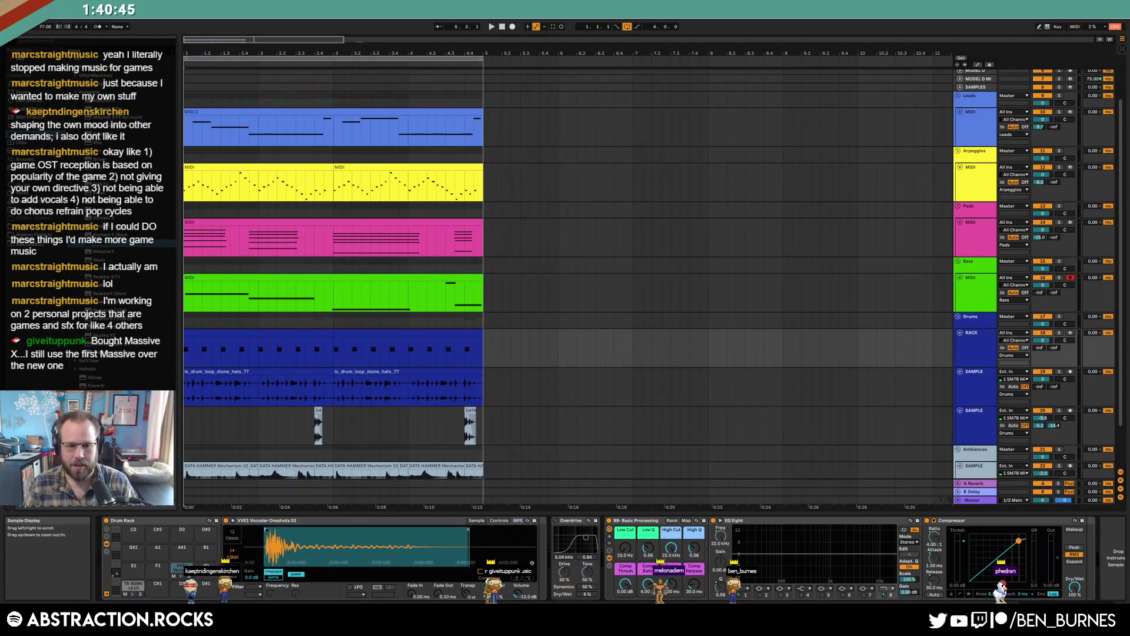
click(181, 577)
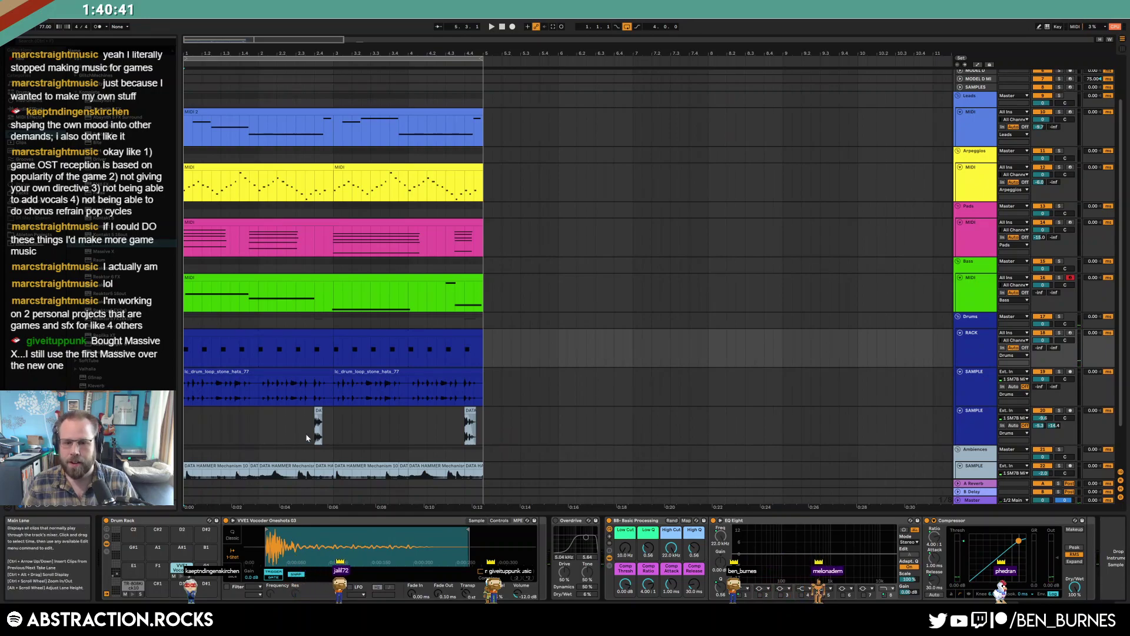
Place VVE1 Vocoder Oneshots 03.mp3 from the ADSR Sample Manager on the Drums group's first SAMPLE track, around bar 10
click(975, 87)
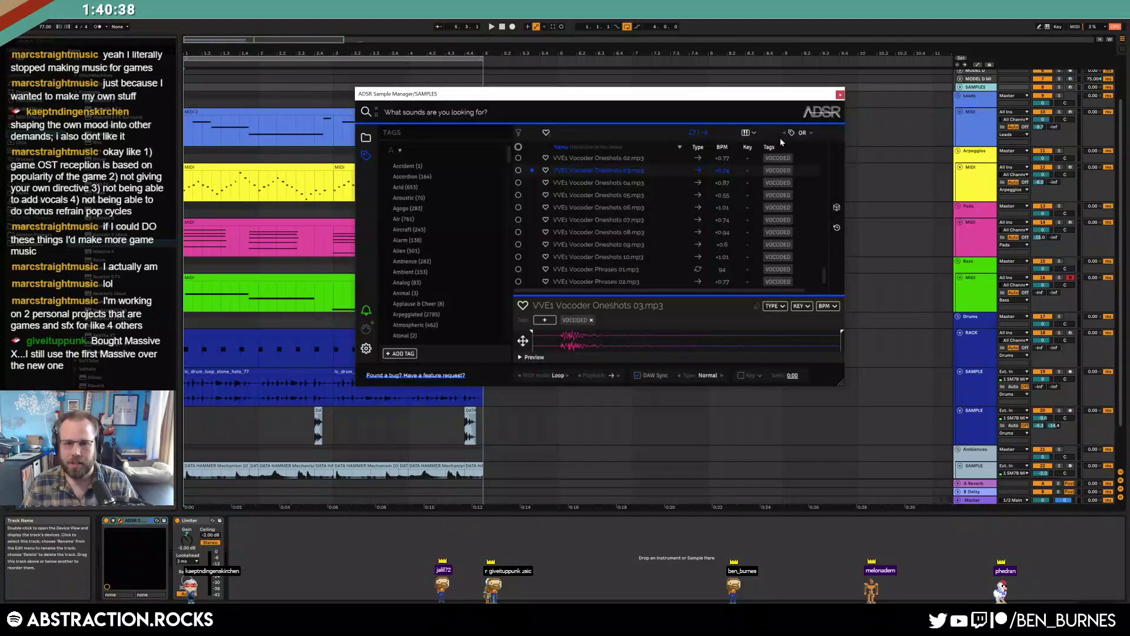
click(523, 355)
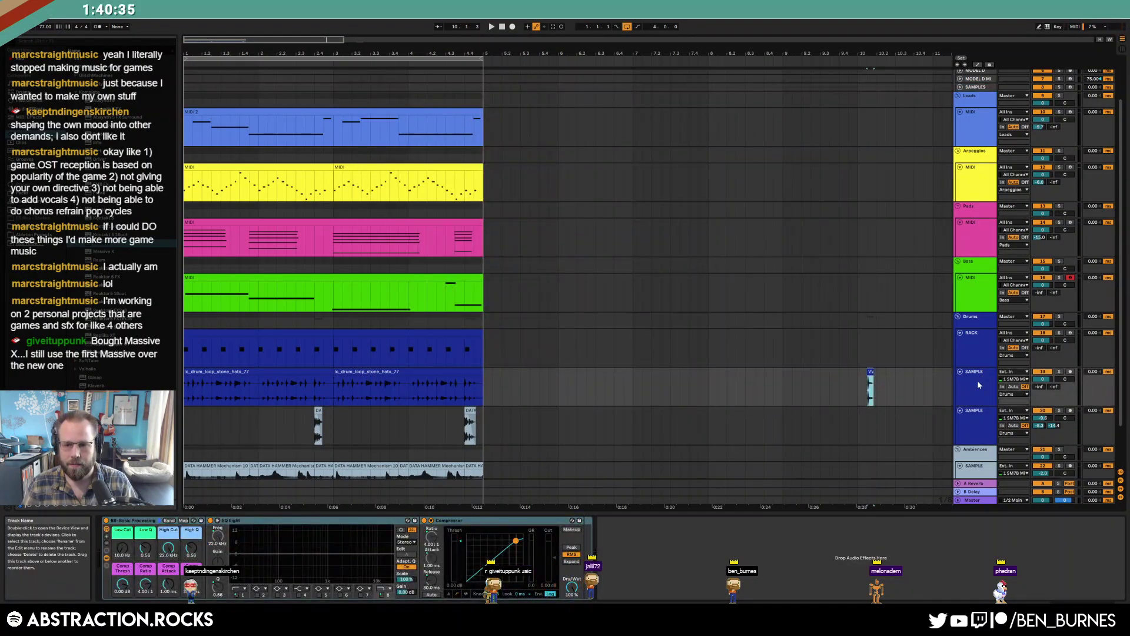
Insert a new audio track below the second drum sample track and move the stray vocoder clip onto it at beat 1.2
click(990, 438)
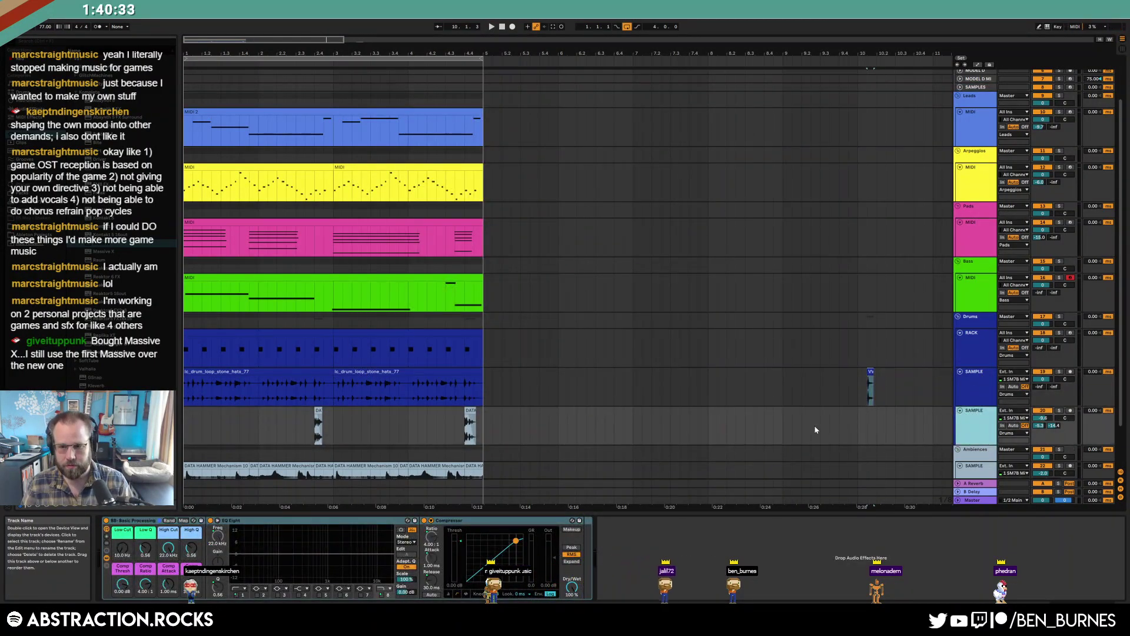
key(ctrl+t)
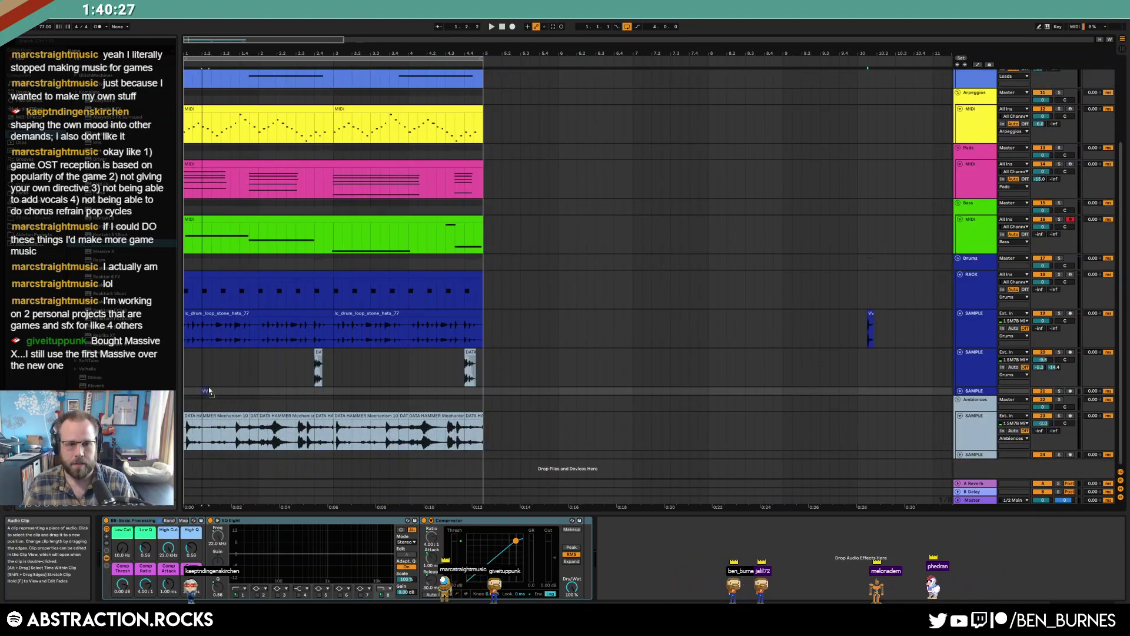
click(208, 391)
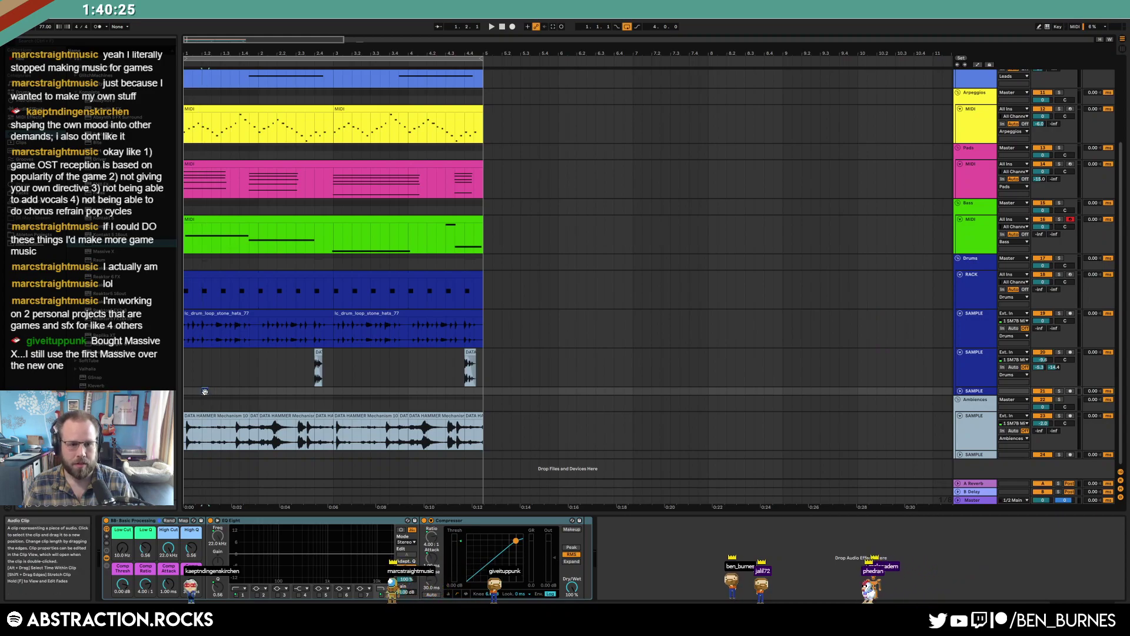
Duplicate the bar 1 vocoder clip across bars 2 to 4 of the new track
key(ctrl+d)
key(ctrl+d)
key(ctrl+d)
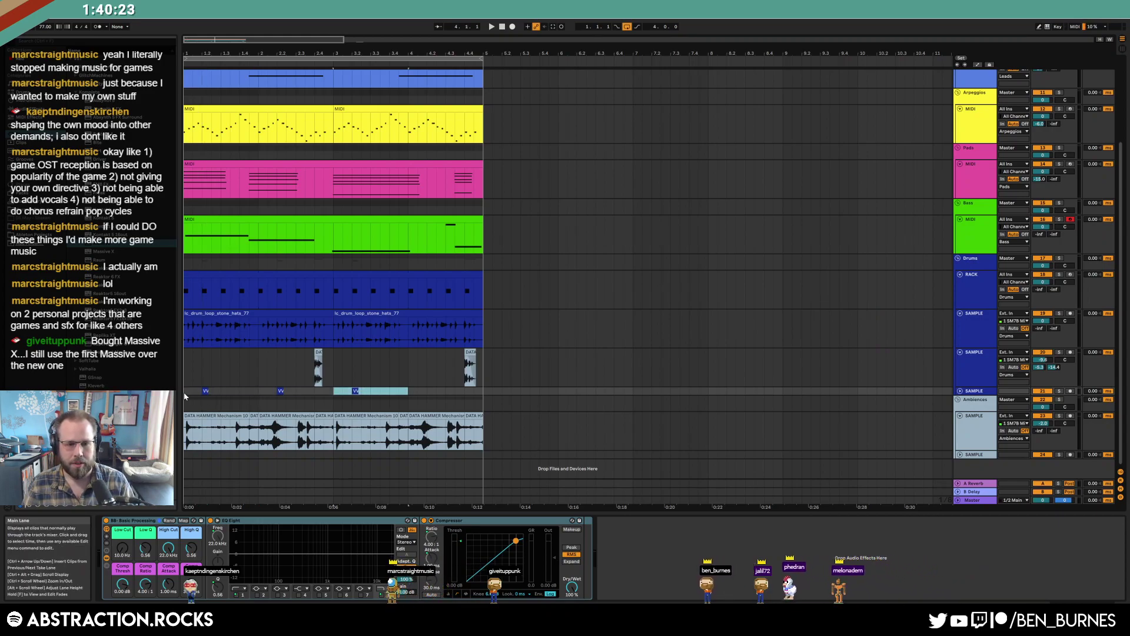
Set the first vocoder clip's start point at the sample's transient and unfold its track
double_click(205, 391)
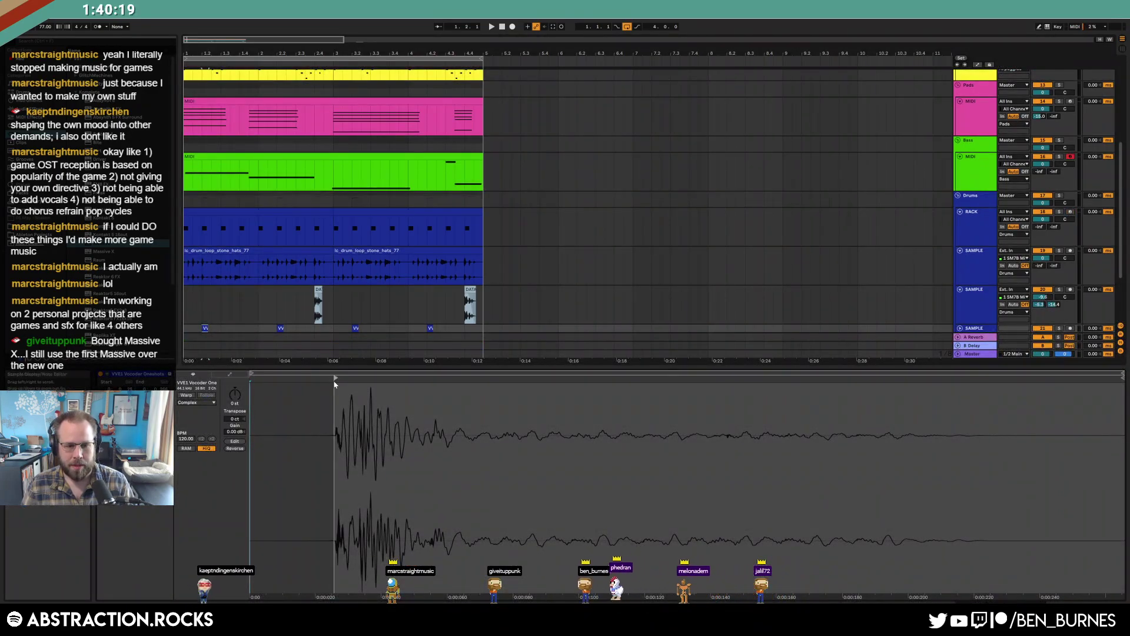
key(shift+Tab)
click(961, 391)
scroll(466, 369, down, 1)
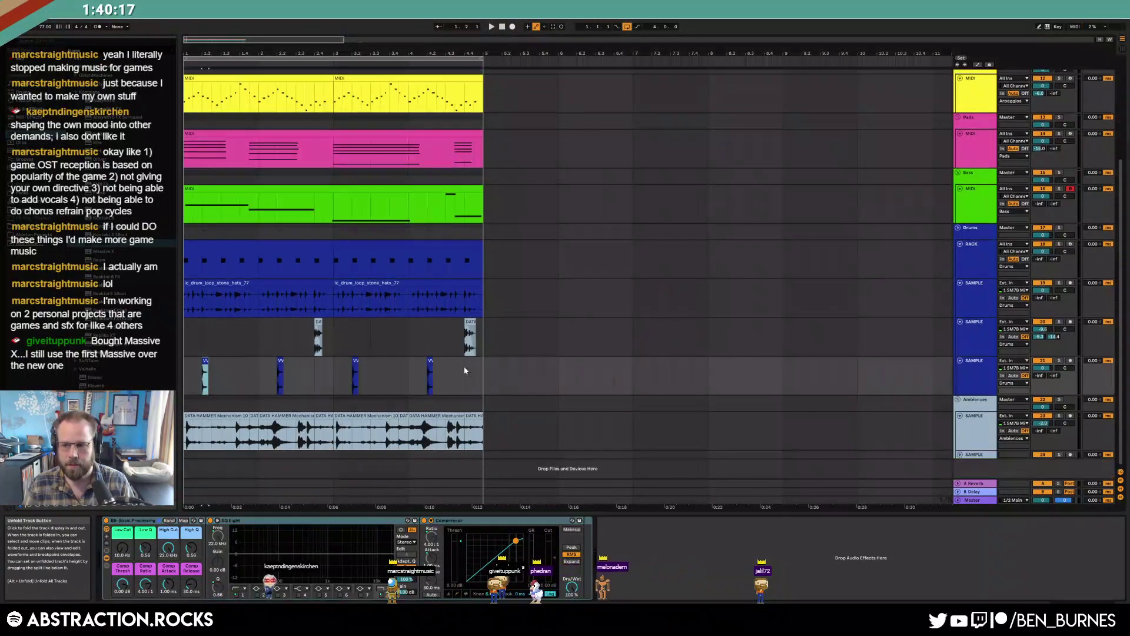
Replace the untrimmed vocoder copies in bars 2 to 4 with duplicates of the trimmed bar 1 clip
drag(268, 373, 504, 376)
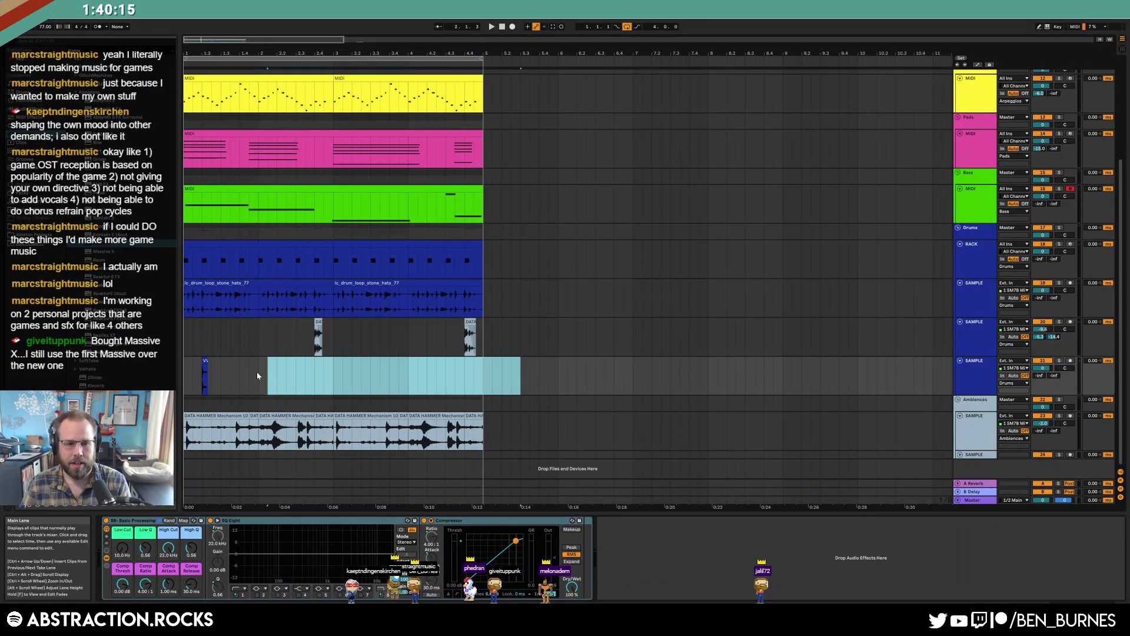
key(Delete)
drag(257, 373, 187, 372)
key(ctrl+d)
key(ctrl+d)
key(ctrl+d)
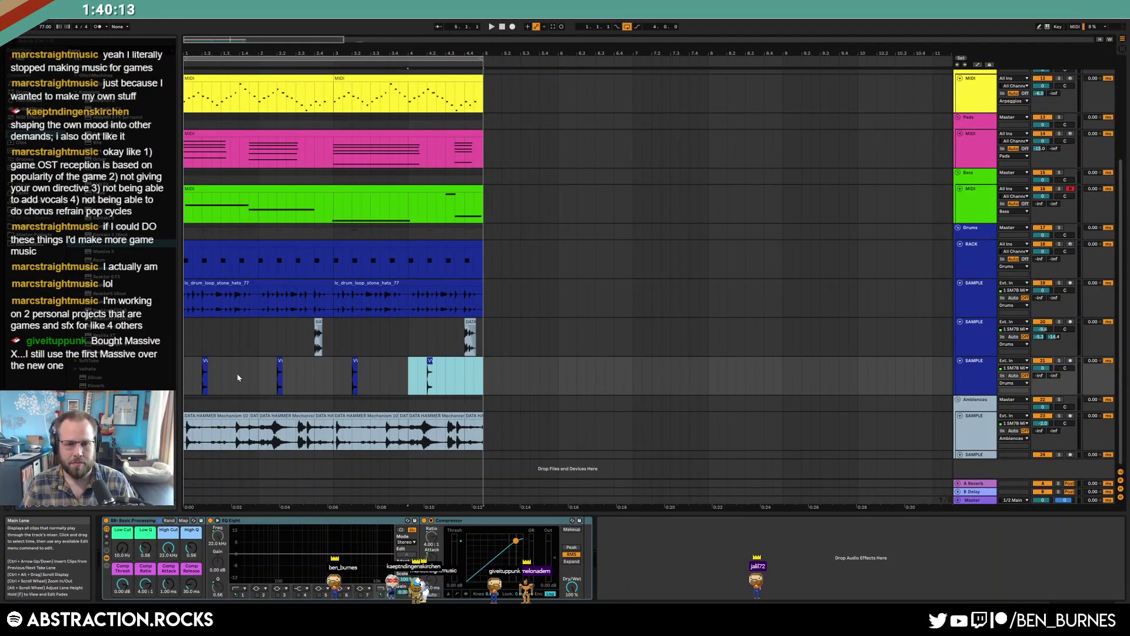
Set the new sample track's reverb send to -15 dB and its Low Cut to 220 Hz, and play the loop
mouse_move(1037, 377)
mouse_down()
mouse_move(1037, 345)
mouse_move(1042, 385)
mouse_up()
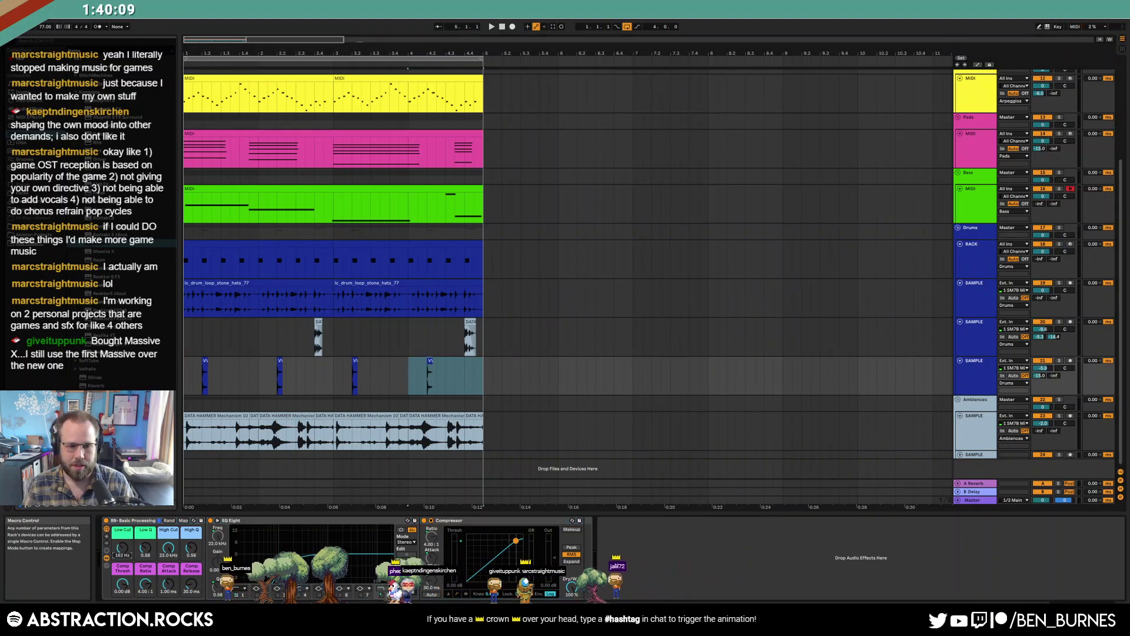
key(space)
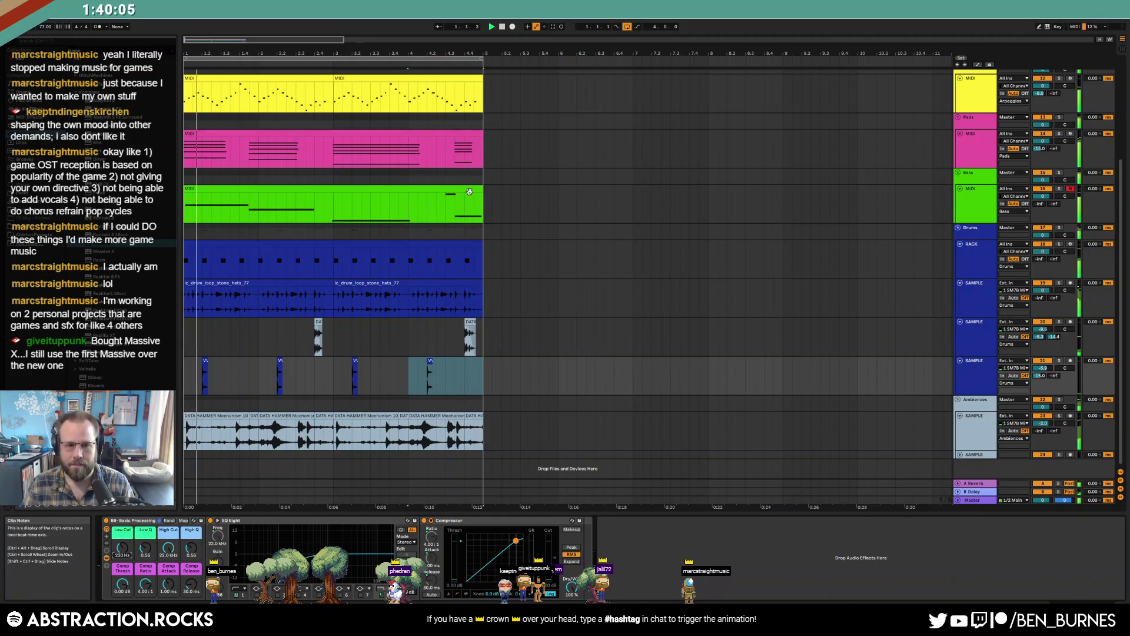
double_click(438, 189)
click(982, 492)
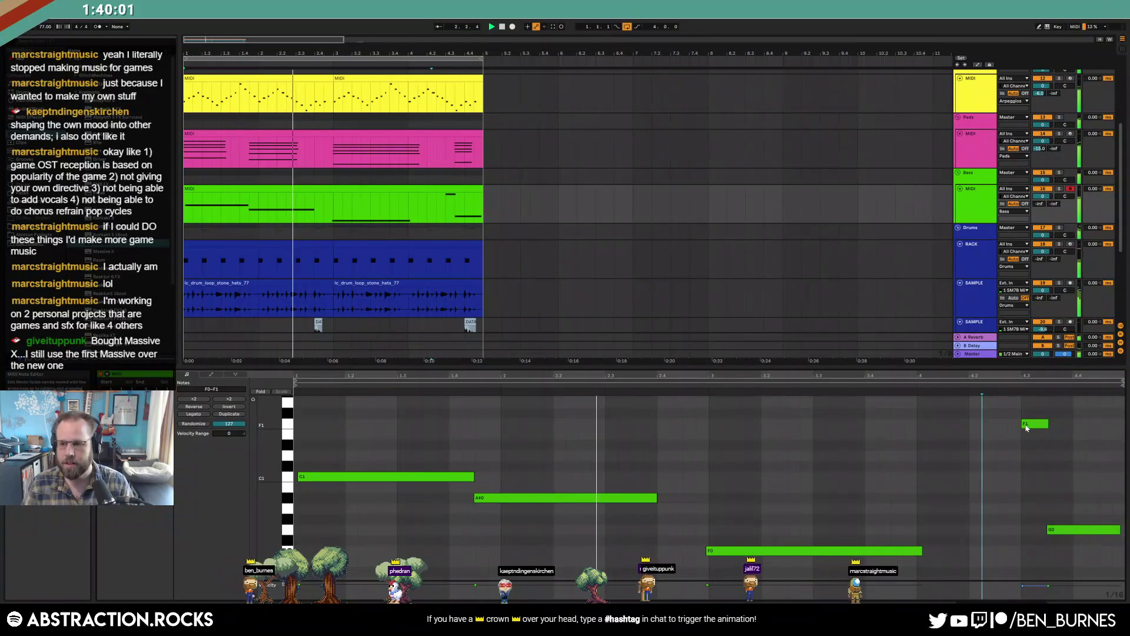
key(shift+Tab)
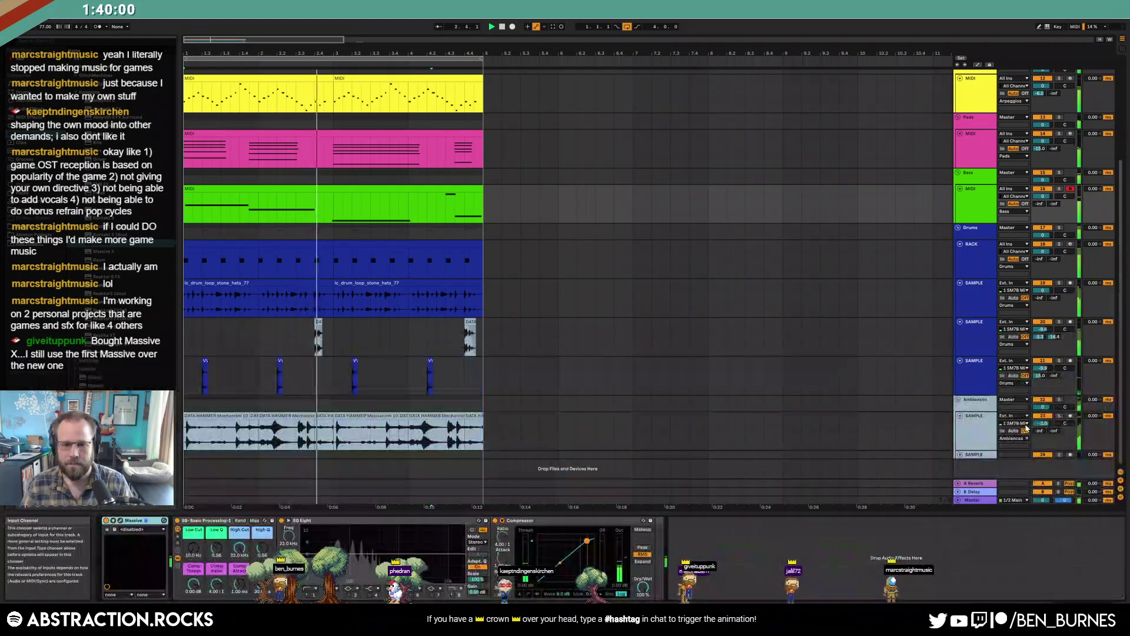
Fine-tune the vocoder sample track's reverb send to about -14.4 dB during playback
click(333, 377)
drag(1038, 377, 1038, 373)
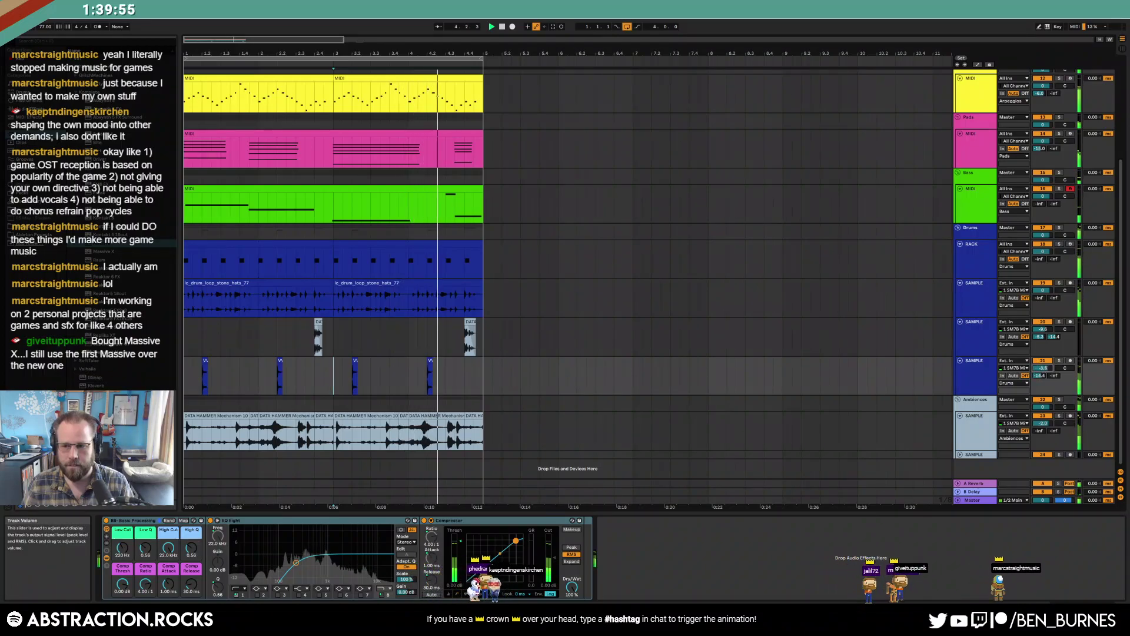
Delete the vocoder sample from the F#1 pad of the RACK track's Drum Rack
click(977, 263)
click(182, 566)
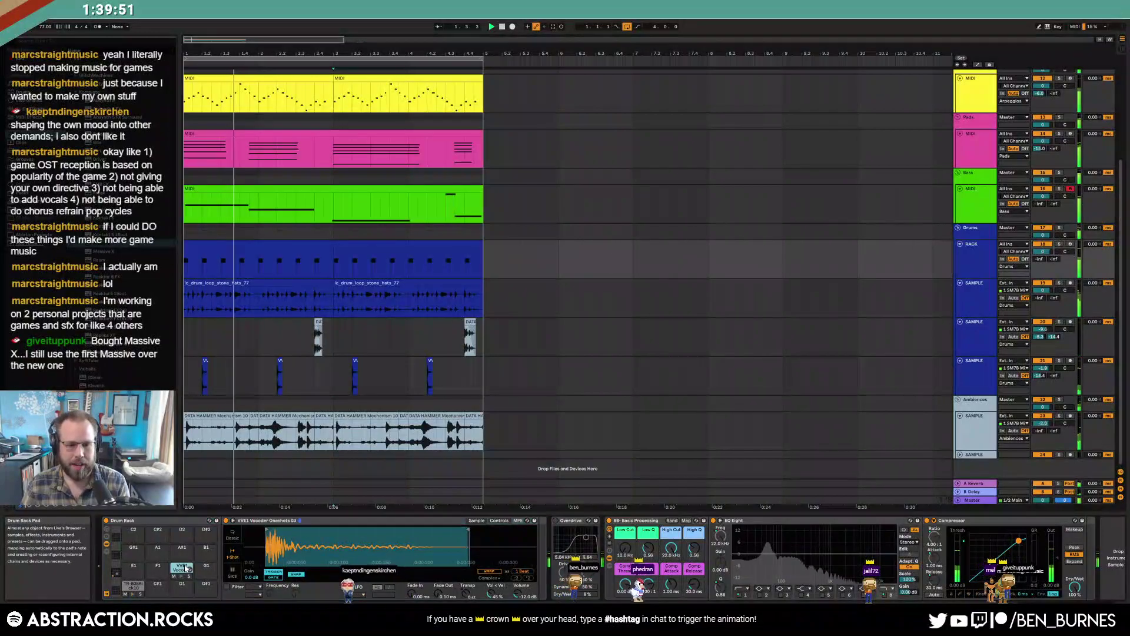
key(Delete)
Find a MaxV Roland808 snare sample in the user folder and load it onto the C#1 pad
click(31, 226)
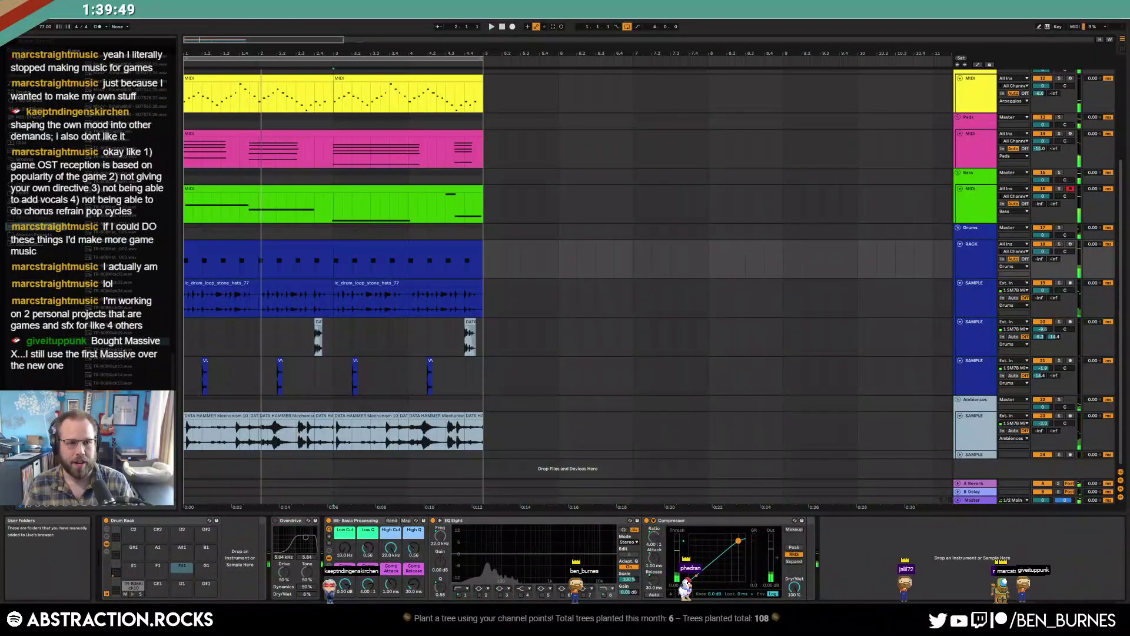
drag(172, 374, 190, 276)
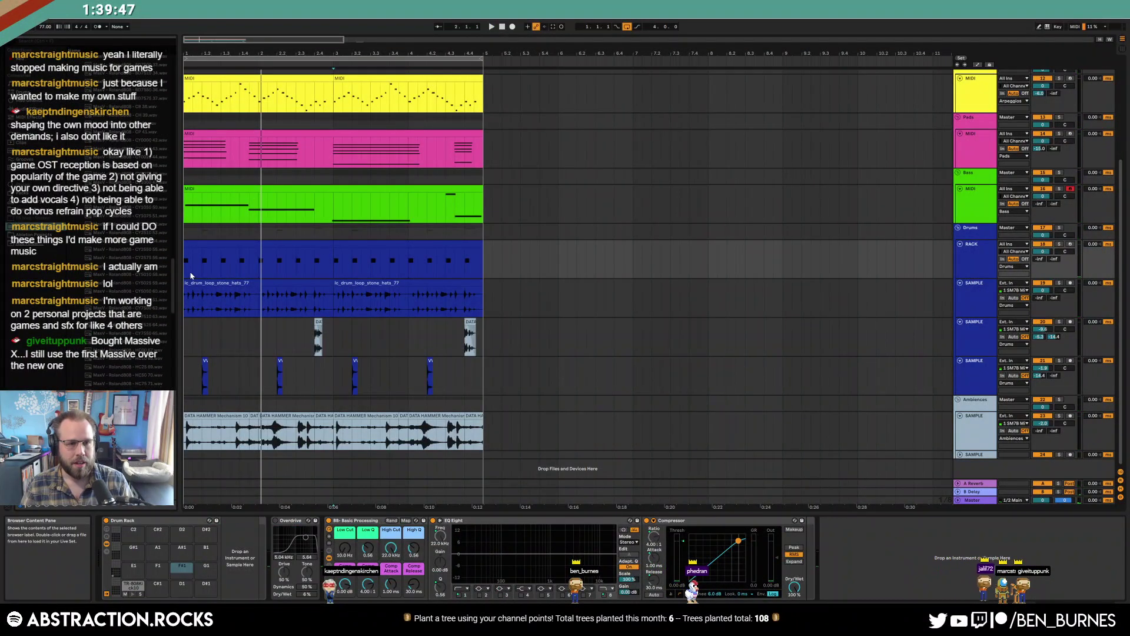
scroll(170, 228, up, 2)
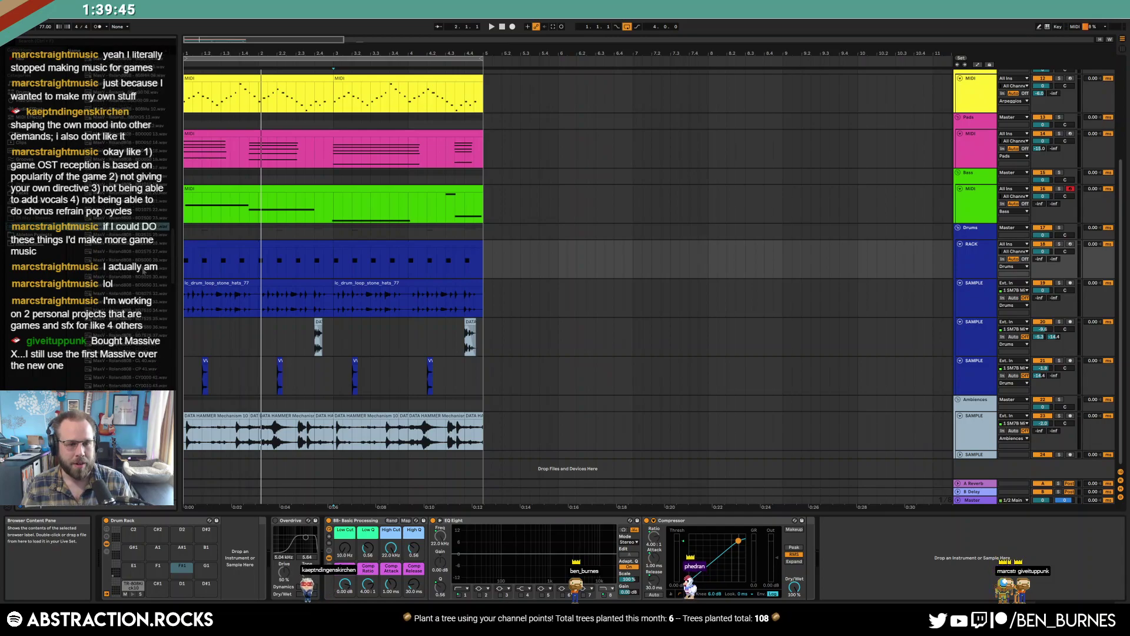
scroll(174, 262, down, 10)
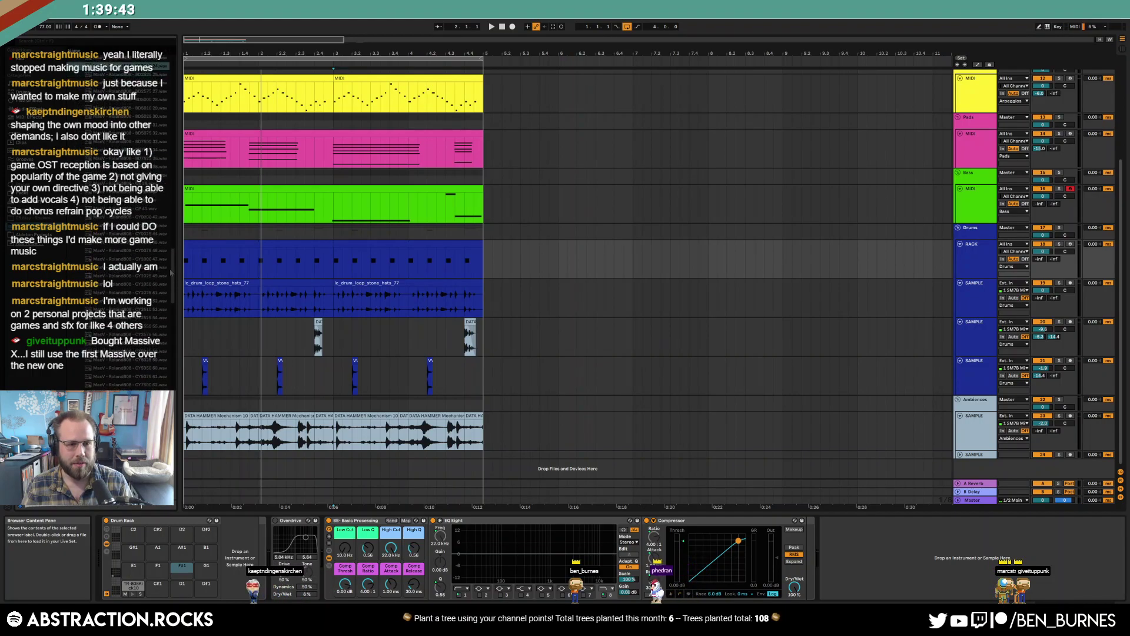
scroll(172, 259, down, 3)
scroll(147, 387, up, 2)
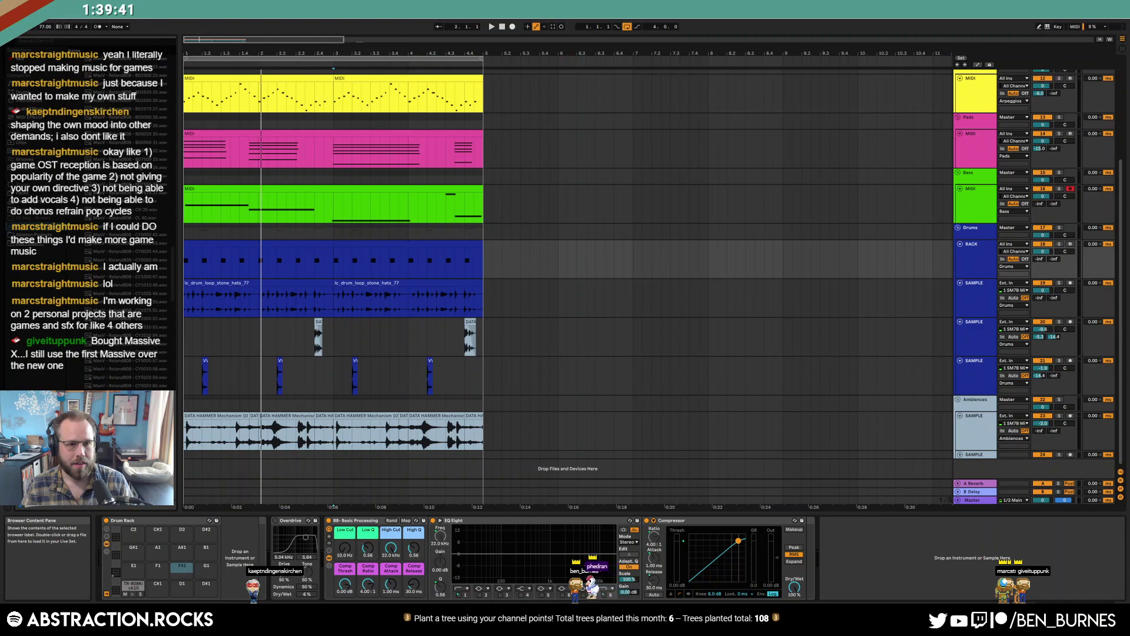
drag(172, 288, 166, 343)
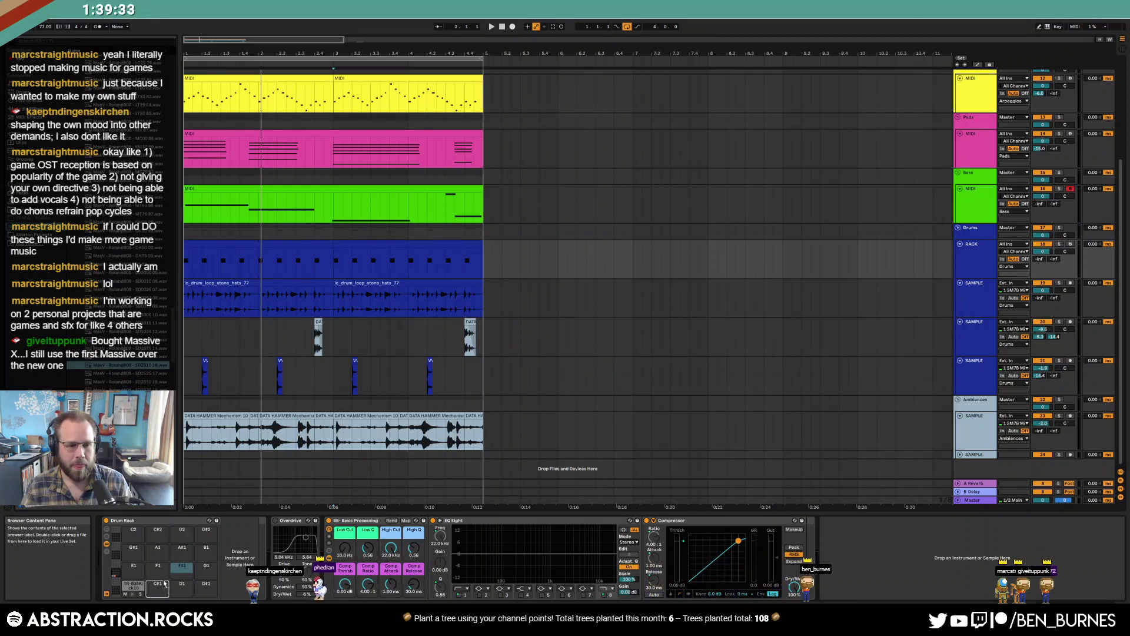
Open the first RACK clip and add snare notes on the second and fourth sixteenths of every beat
double_click(246, 249)
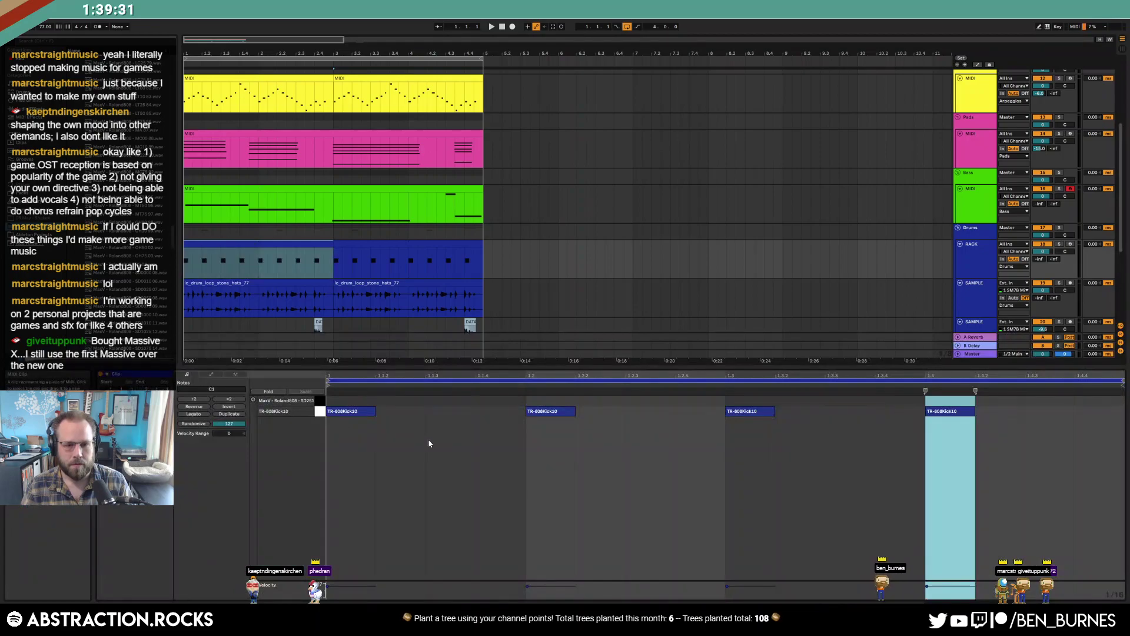
drag(380, 401, 450, 400)
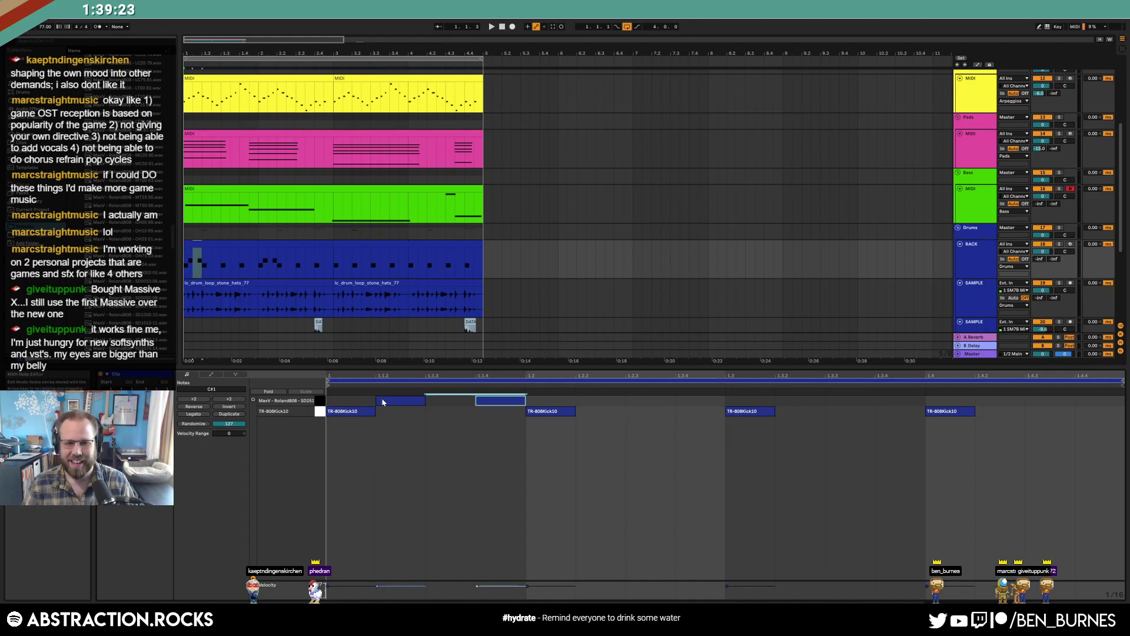
click(323, 403)
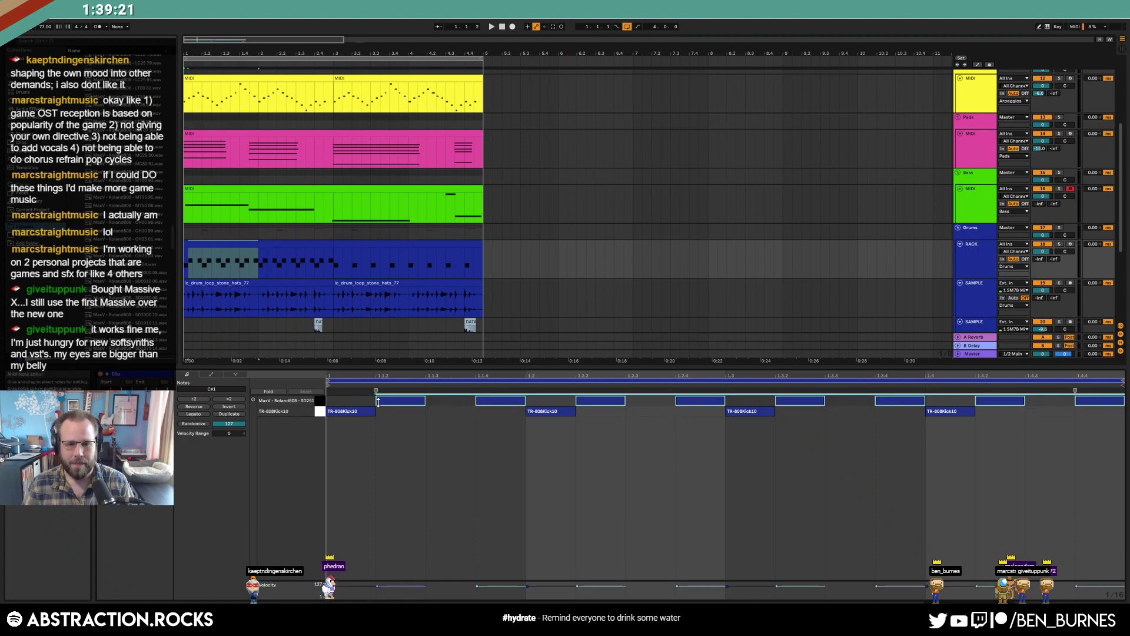
Rework the snare lane so it hits only on beats 2 and 4, and play the pattern
double_click(389, 404)
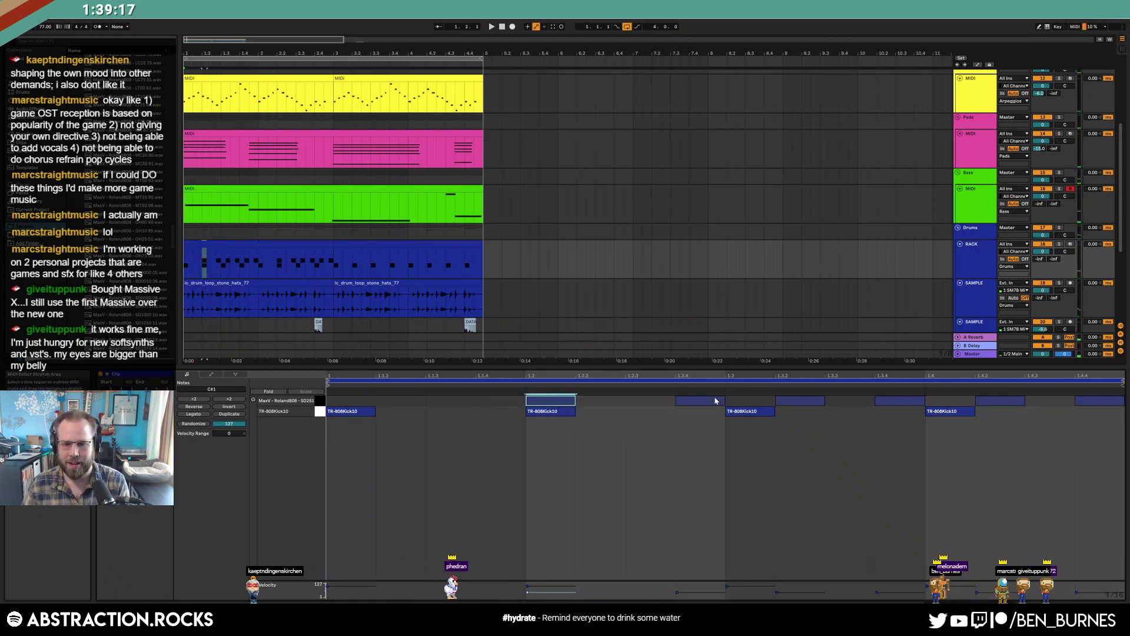
drag(904, 399, 952, 402)
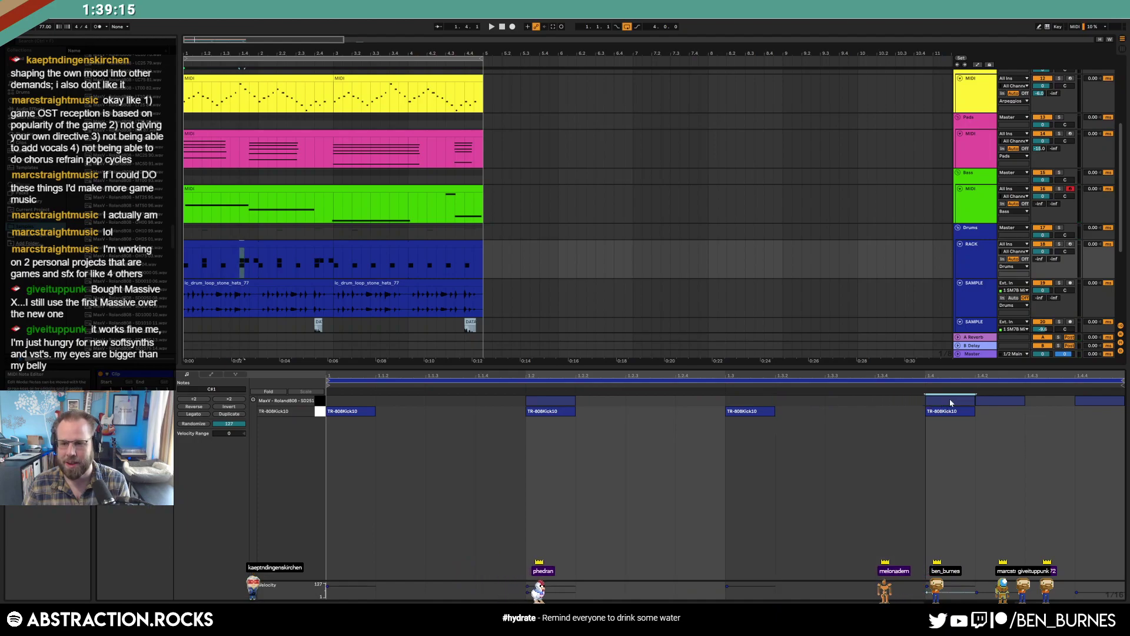
double_click(991, 399)
double_click(1098, 399)
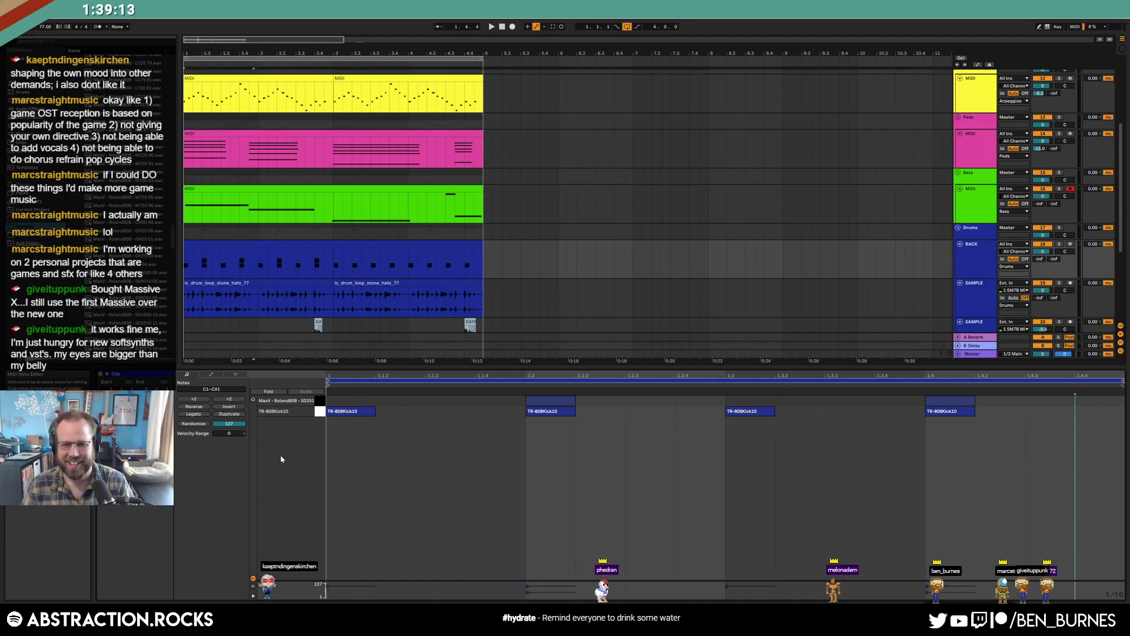
click(320, 402)
key(space)
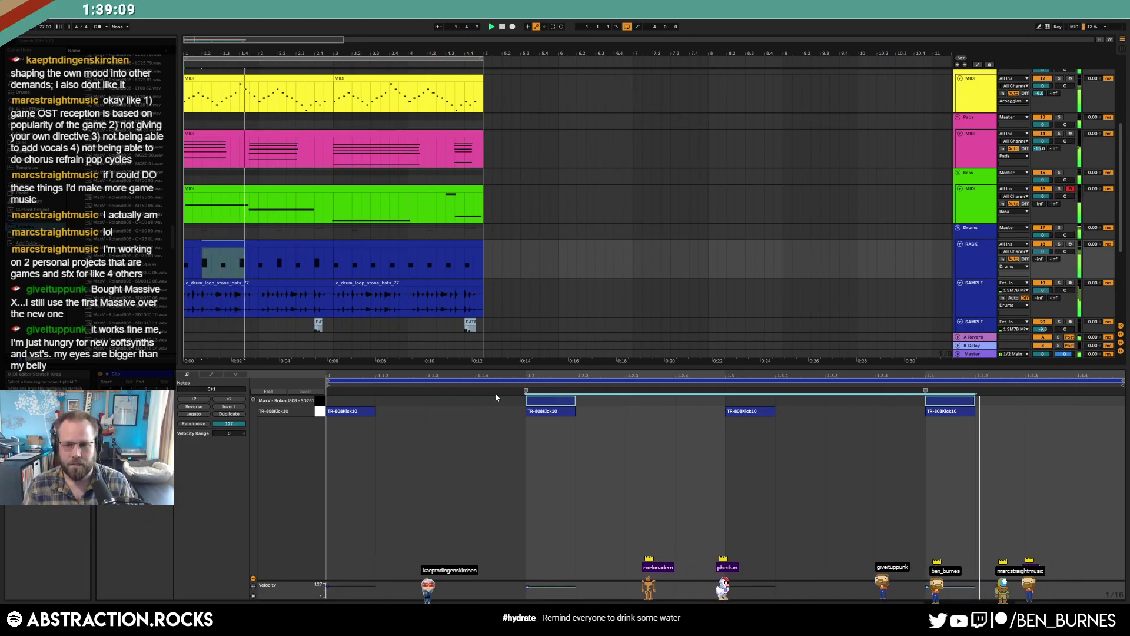
click(509, 446)
Consolidate the first RACK clip into two bars and replace its last snare with hits at 2.4.2 and 2.4.4
click(328, 263)
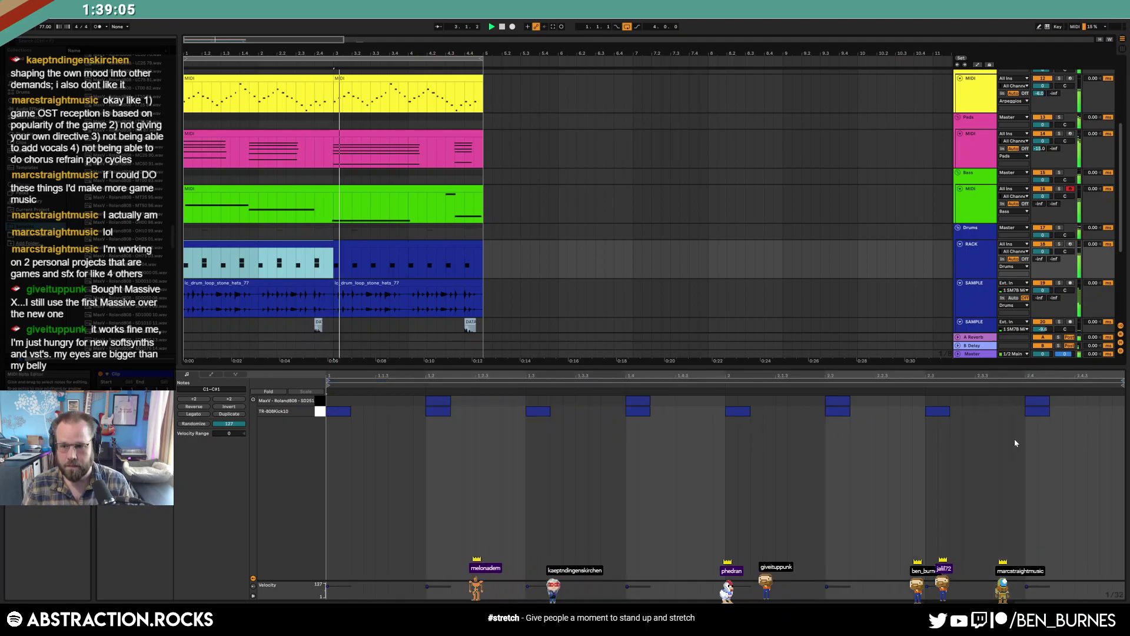
double_click(1061, 402)
double_click(1107, 401)
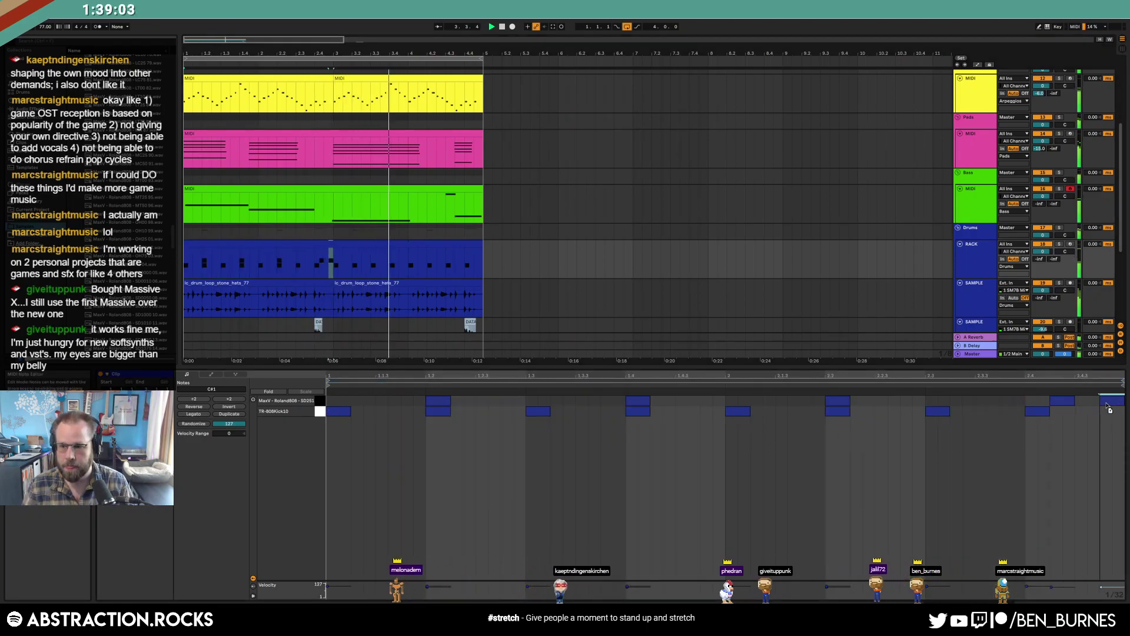
Duplicate the edited two-bar RACK clip over bars 3 and 4 and select both clips
click(254, 277)
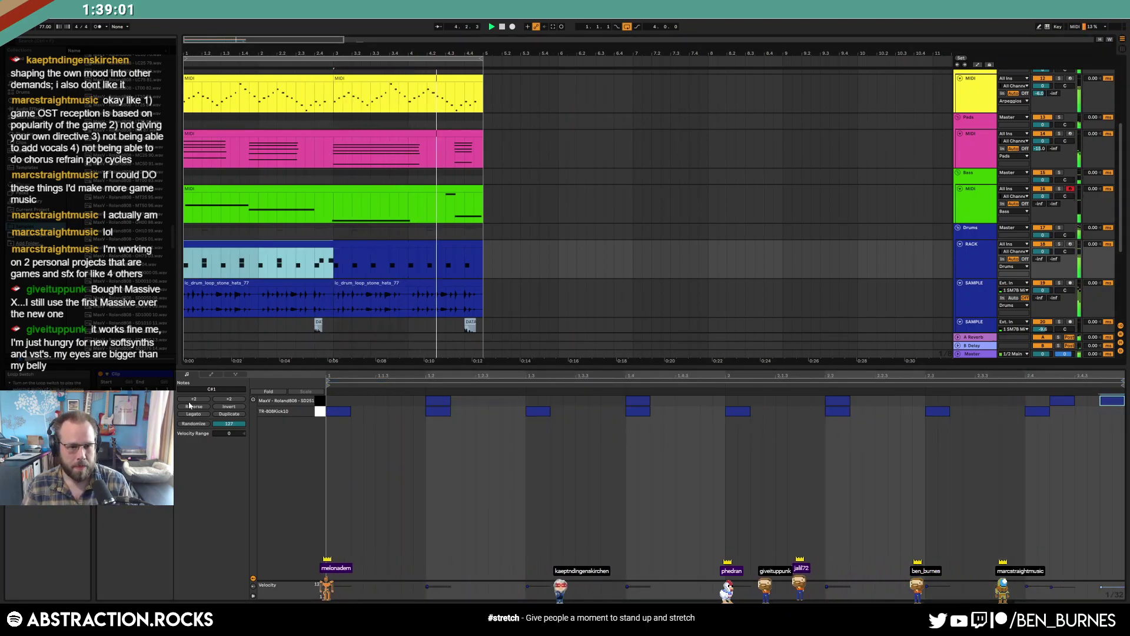
shift+click(384, 250)
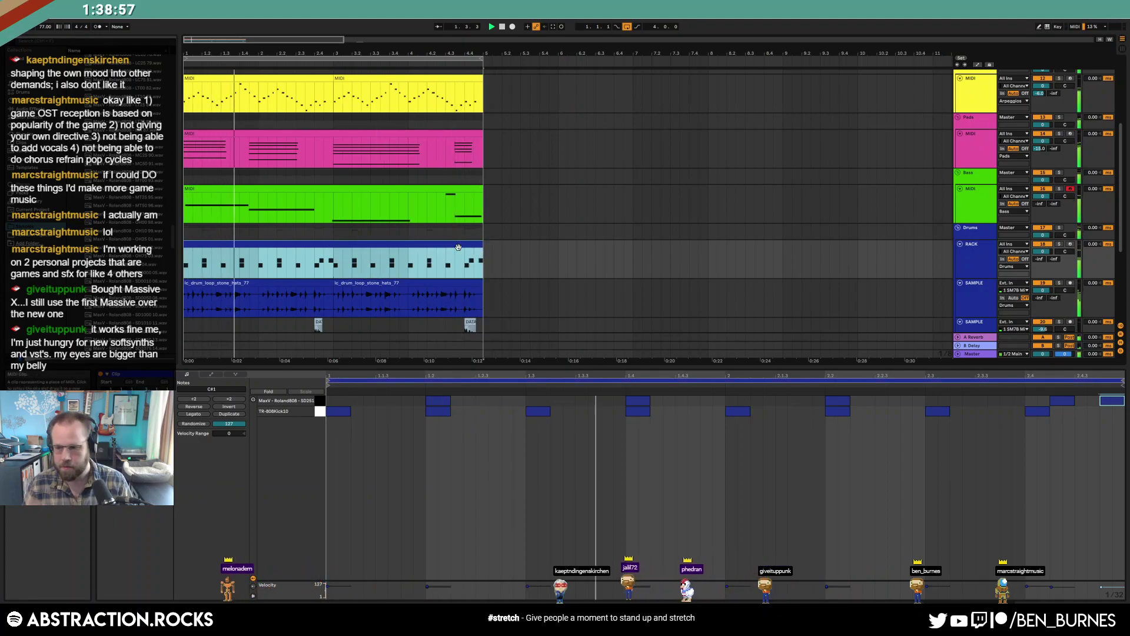
key(shift+Tab)
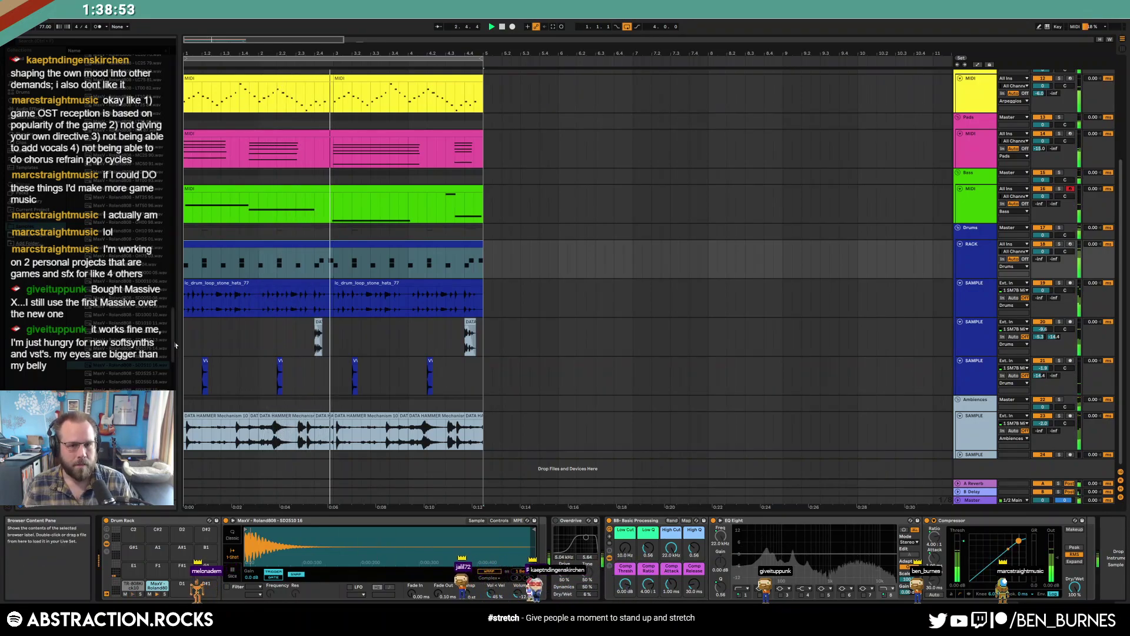
Consolidate both RACK clips into a single four-bar clip
click(395, 243)
drag(334, 256, 343, 255)
click(358, 252)
click(355, 247)
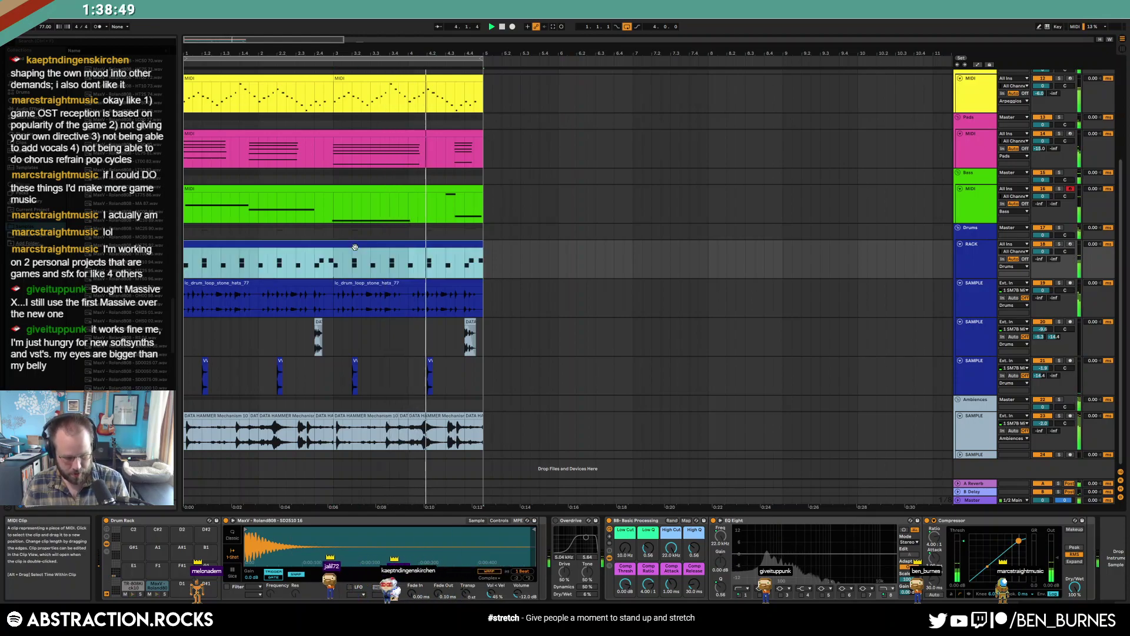
Open the four-bar RACK clip and copy its last two snare hits one beat earlier, to 4.3.2 and 4.3.4
double_click(444, 247)
drag(1081, 405, 1108, 406)
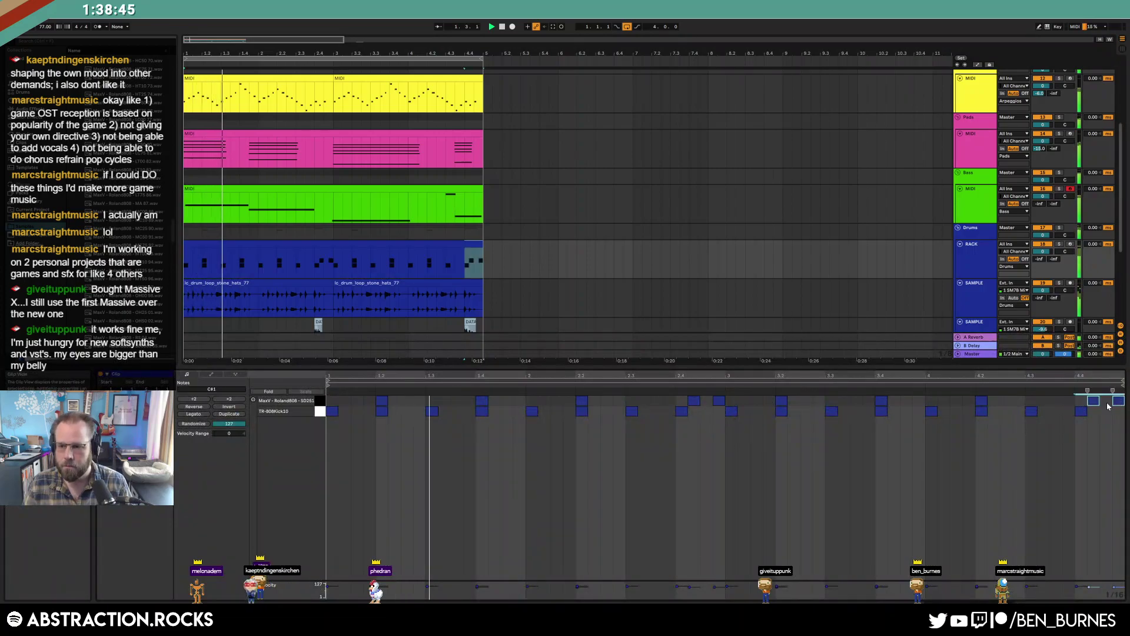
click(1042, 411)
key(ctrl+v)
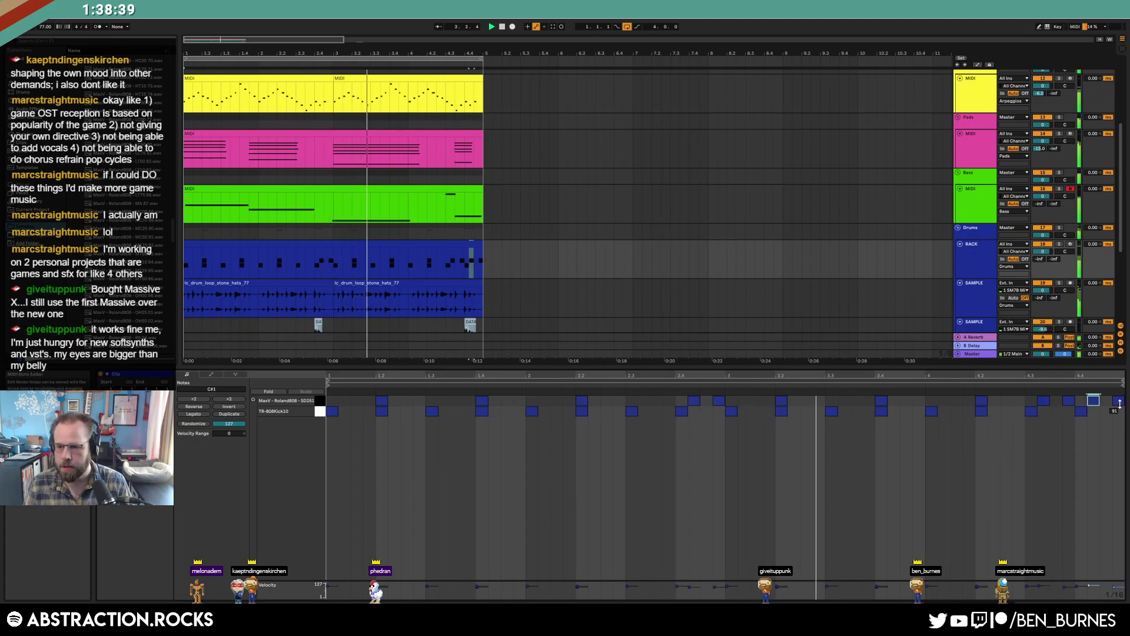
Shorten the Roland808 snare sample in its sampler and adjust its fade-out time
scroll(1095, 405, up, 3)
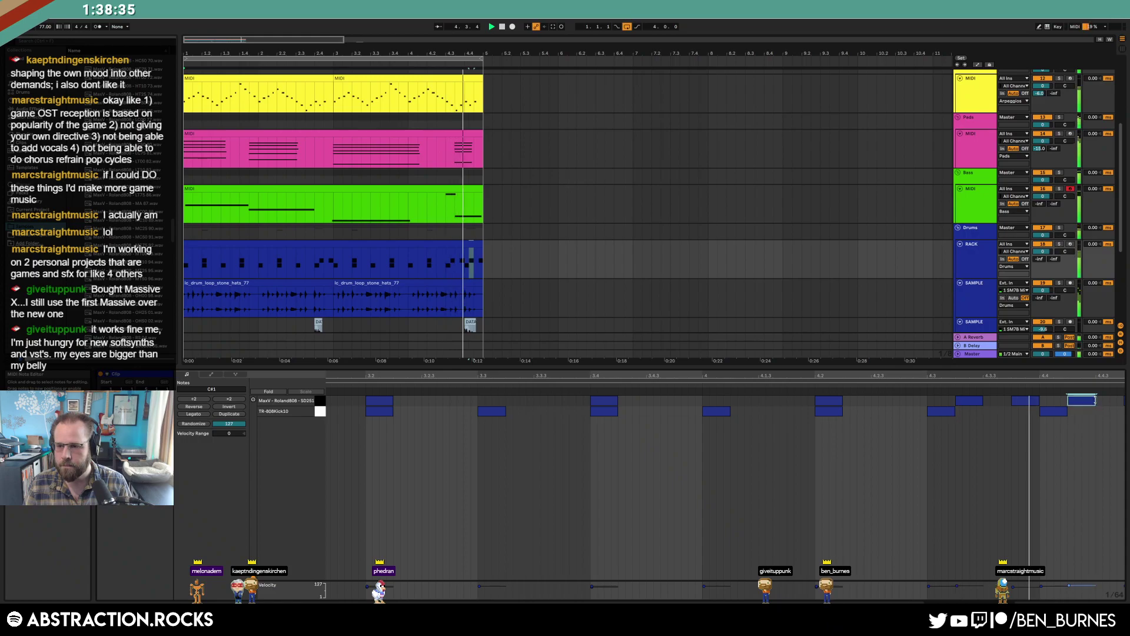
key(shift+Tab)
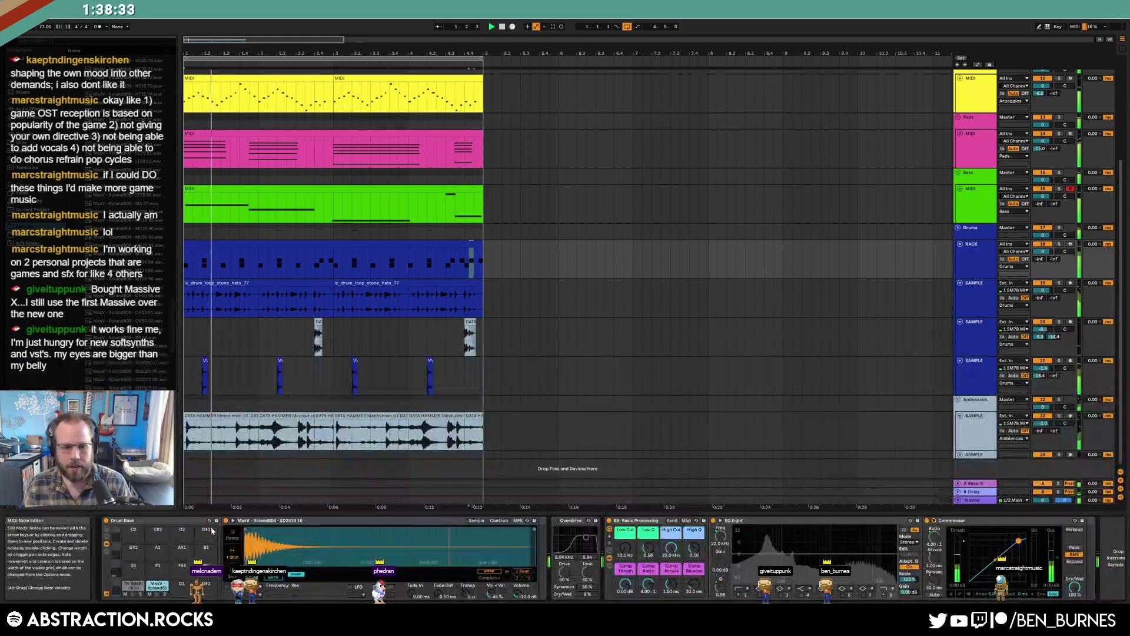
drag(485, 534, 323, 534)
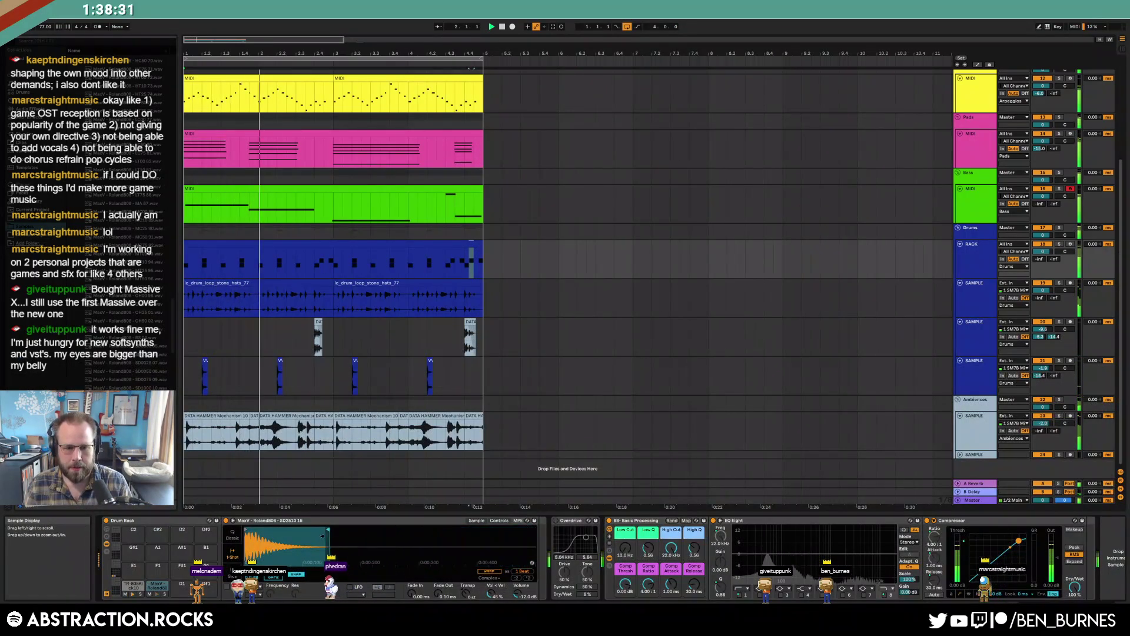
drag(437, 594, 438, 565)
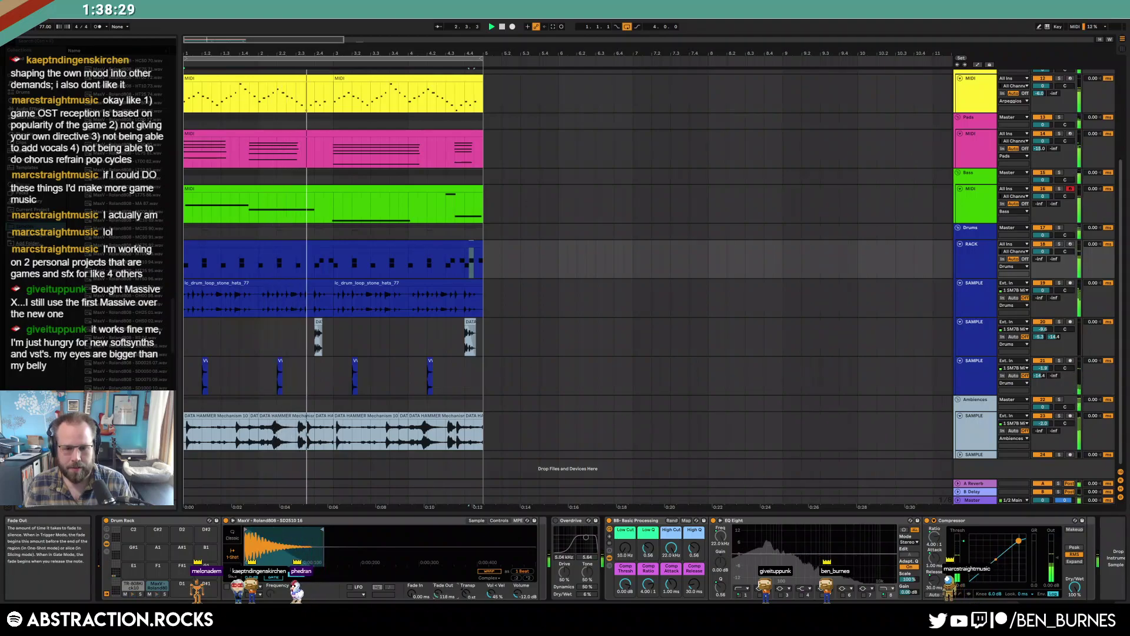
drag(322, 529, 301, 529)
drag(437, 593, 437, 602)
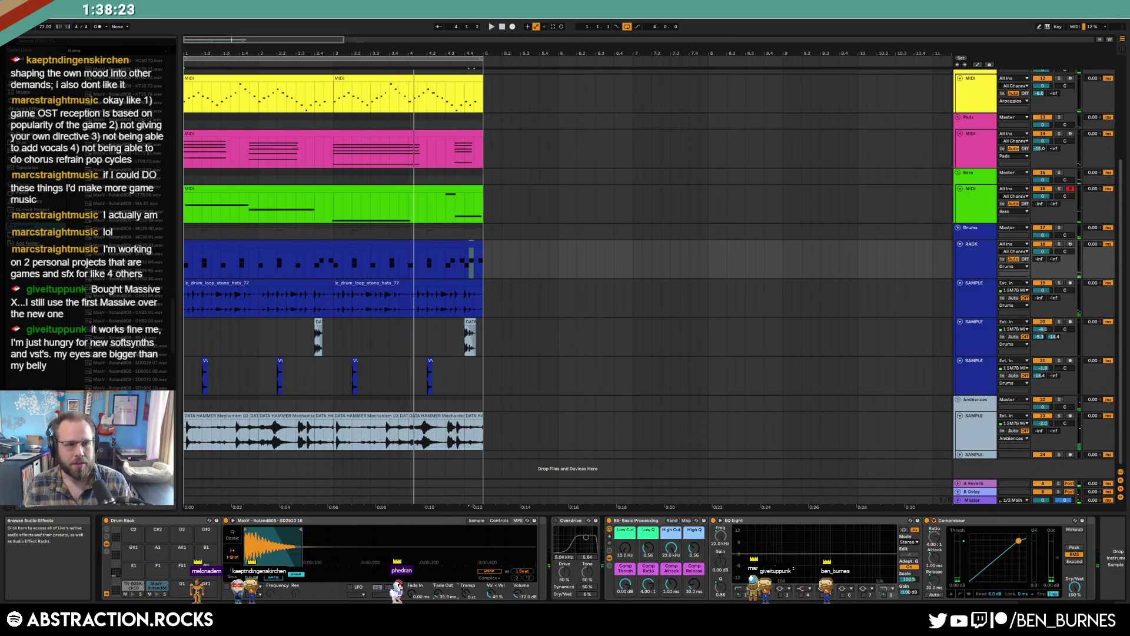
Add a Drum Buss to the RACK track ahead of the Overdrive and lower its Transients amount
click(23, 108)
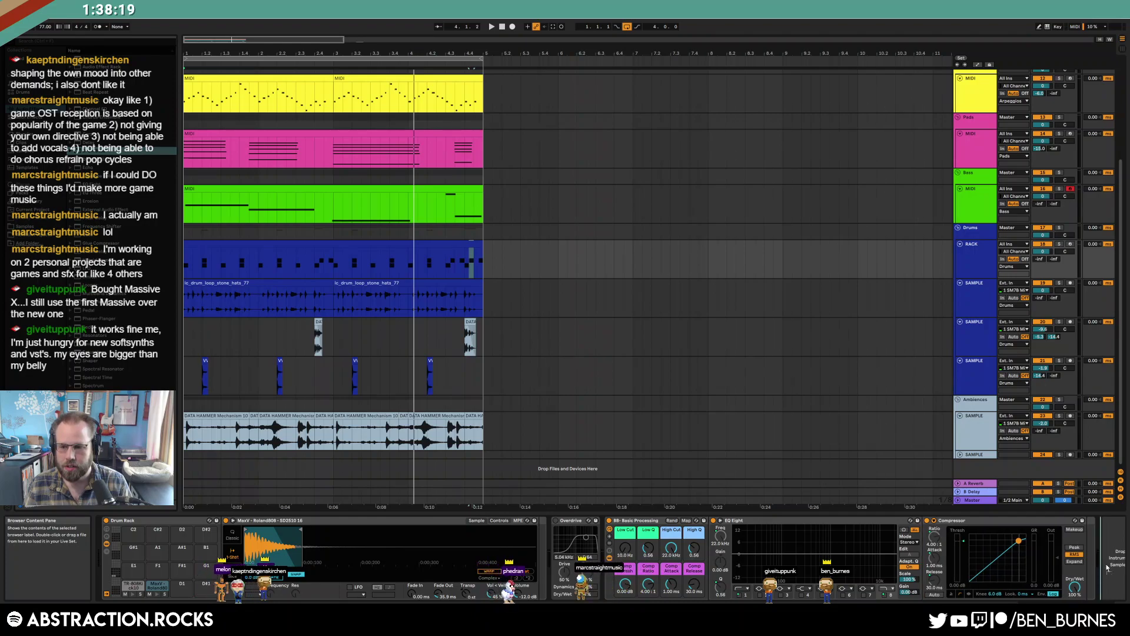
drag(1107, 569, 598, 568)
key(Return)
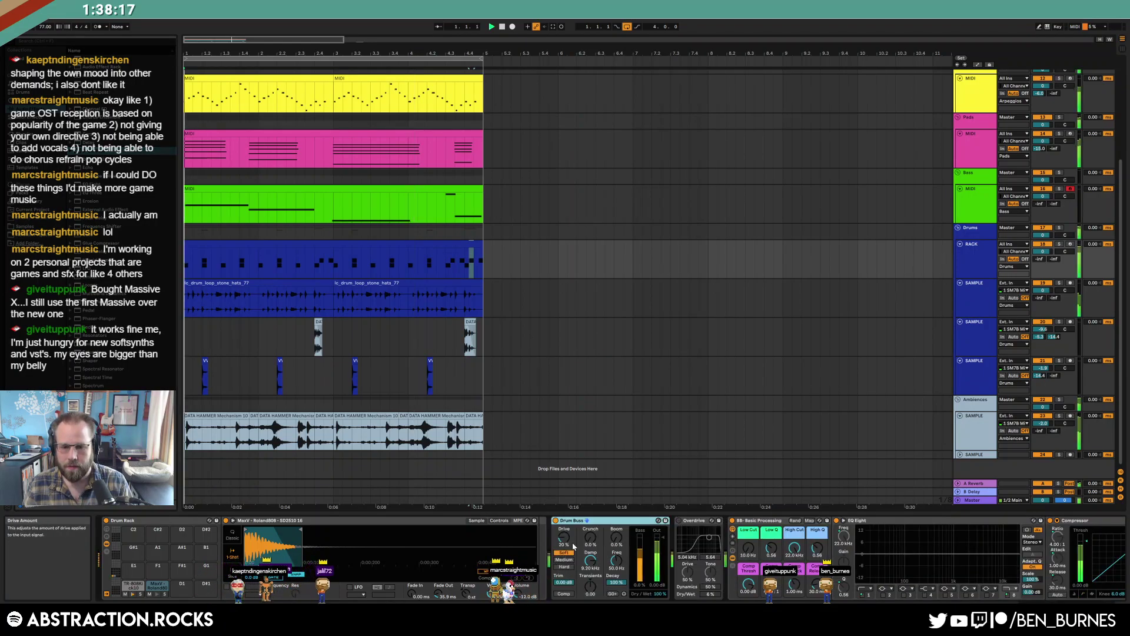
key(space)
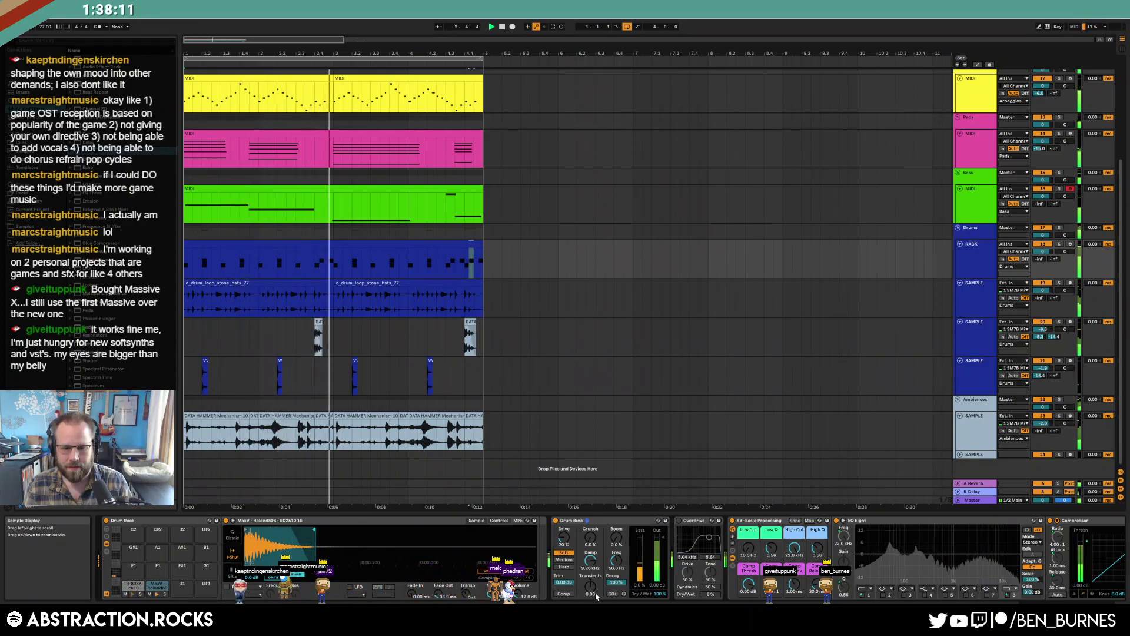
drag(591, 586, 591, 624)
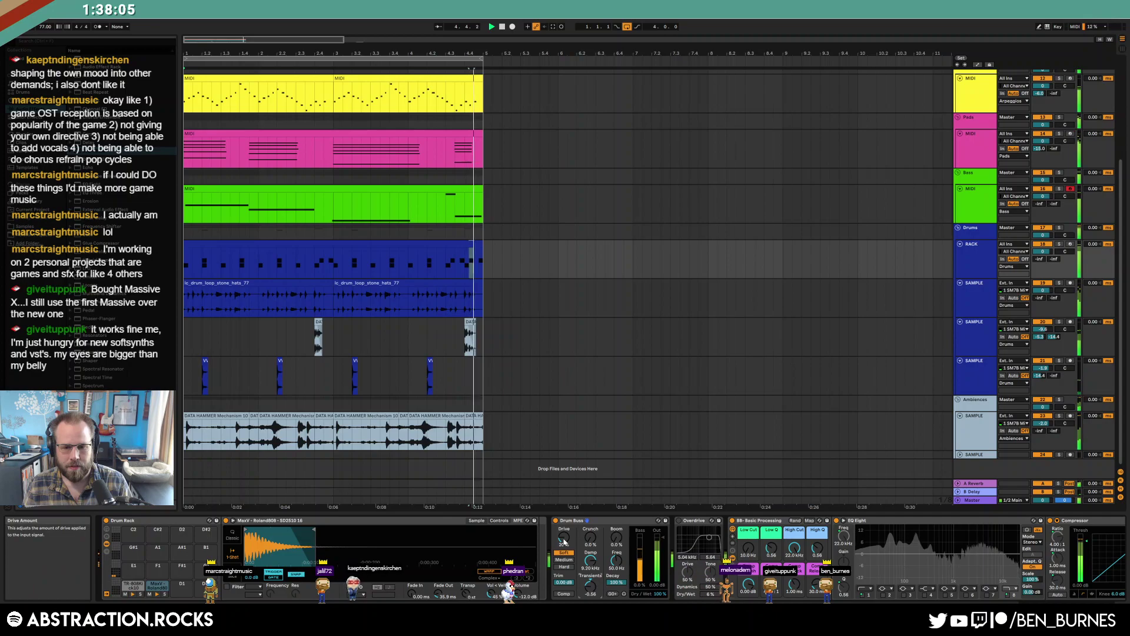
Move the Drum Buss into the snare pad's own chain and adjust its Crunch
click(571, 534)
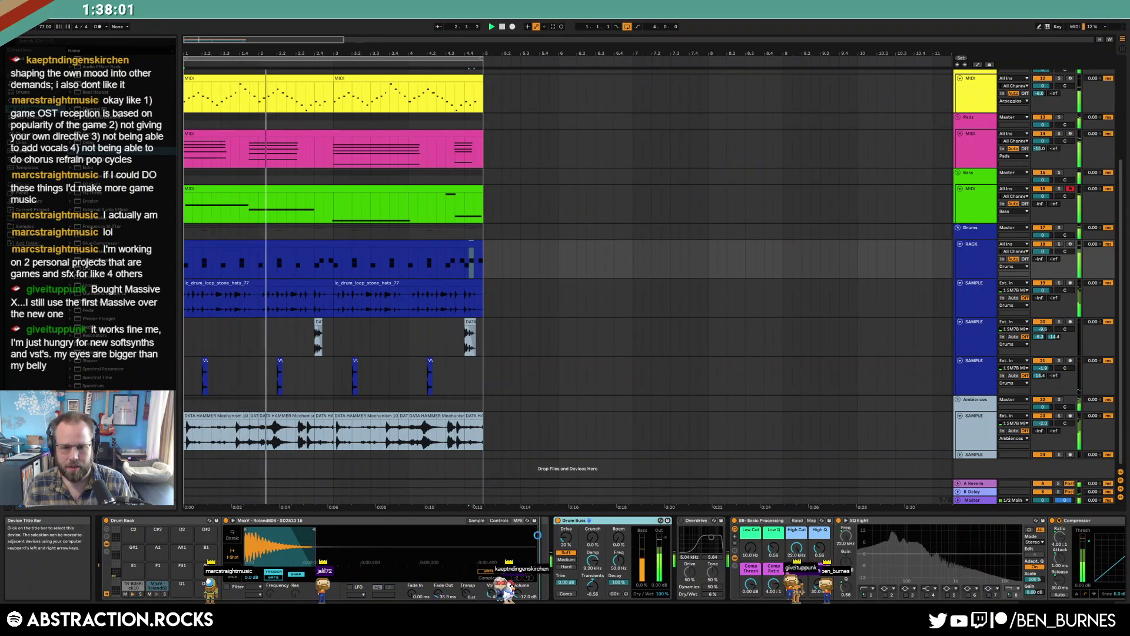
drag(571, 520, 538, 535)
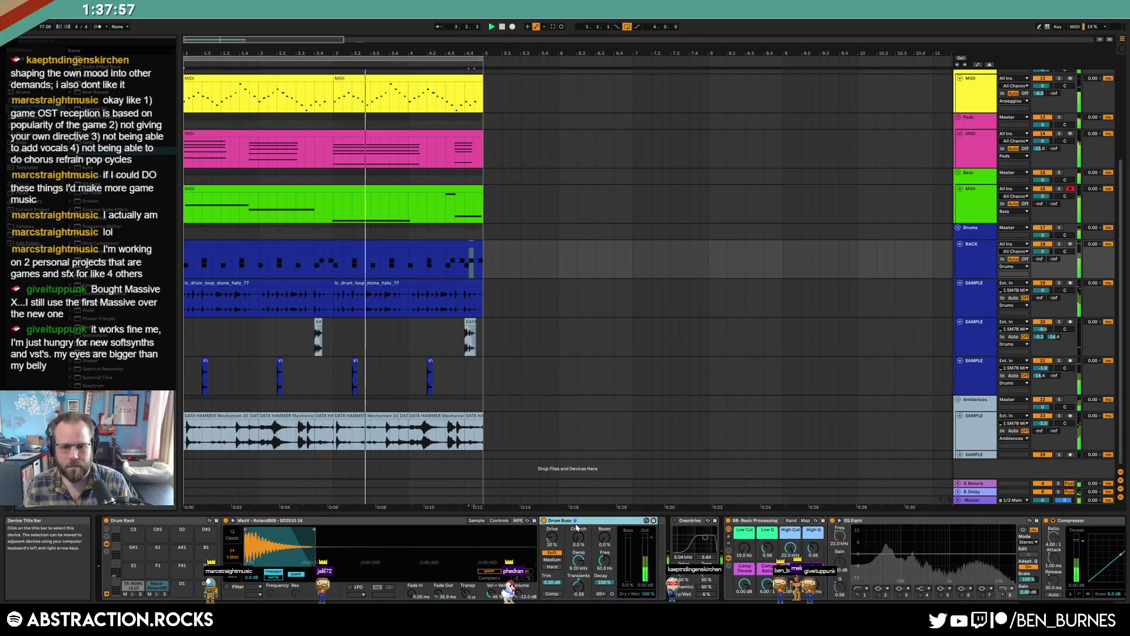
drag(579, 537, 578, 524)
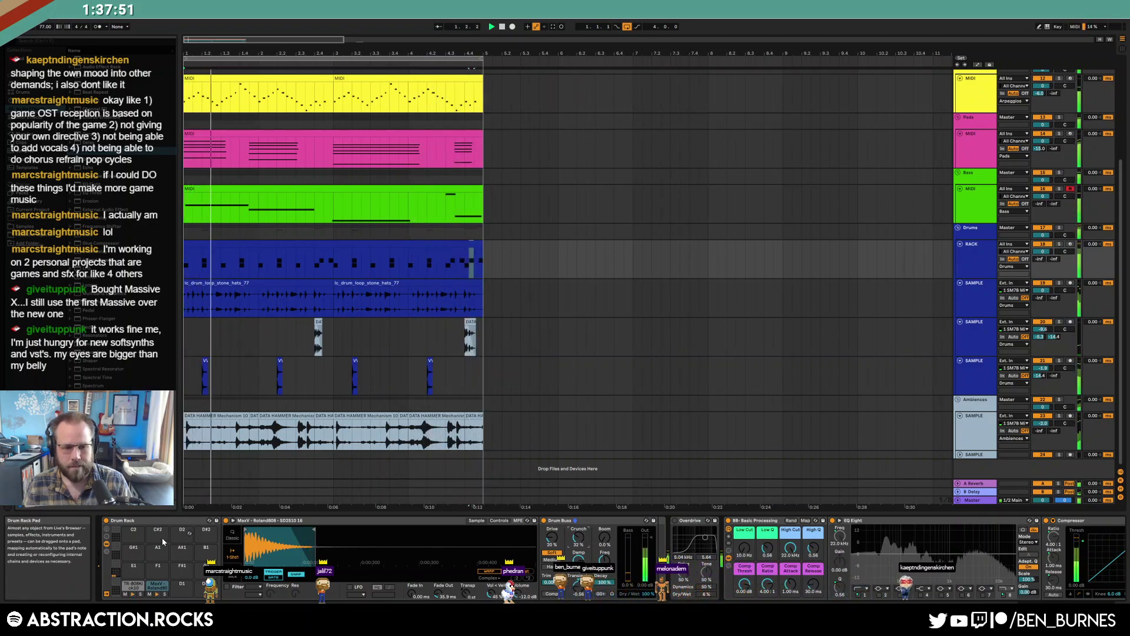
Show the Drum Rack's macros and chain list and delete the Drum Buss from the snare chain
click(106, 538)
click(107, 530)
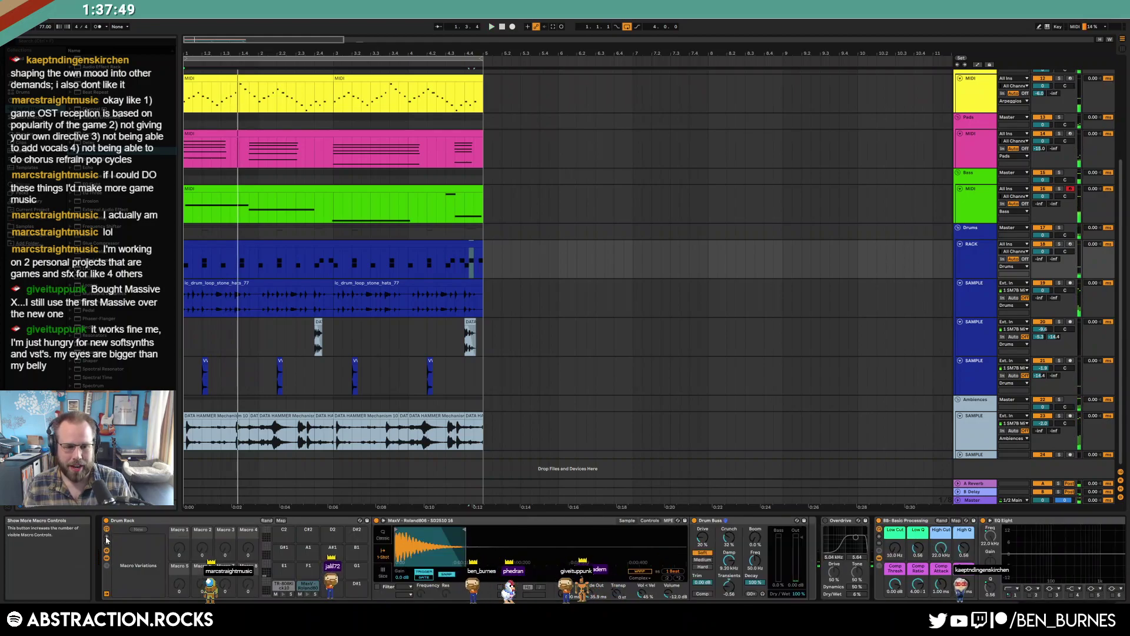
click(107, 550)
click(106, 565)
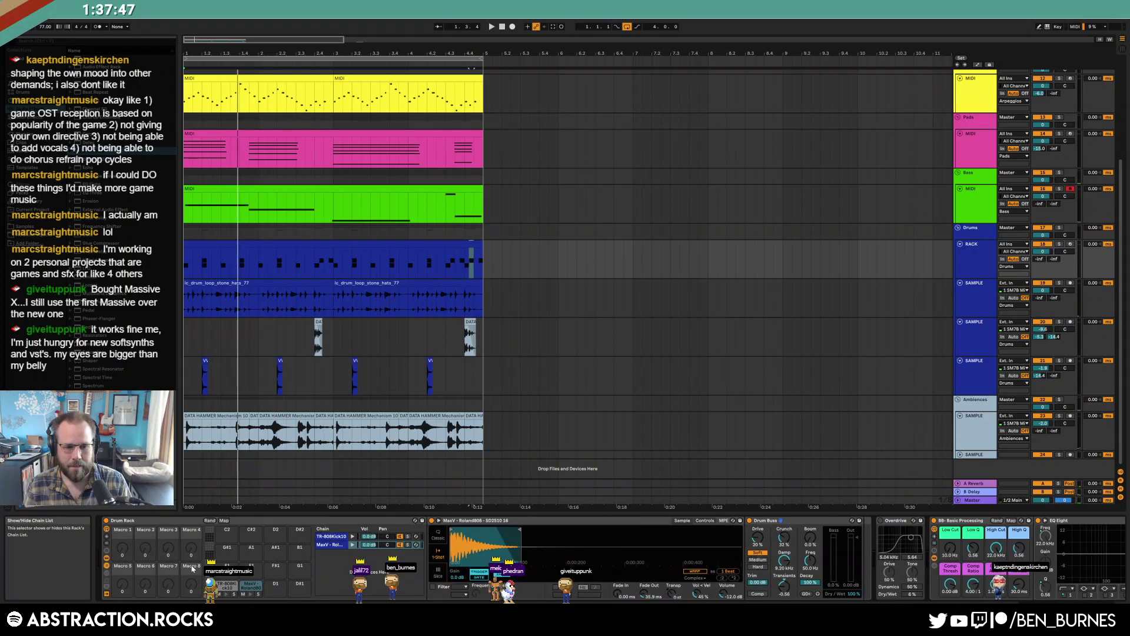
click(818, 521)
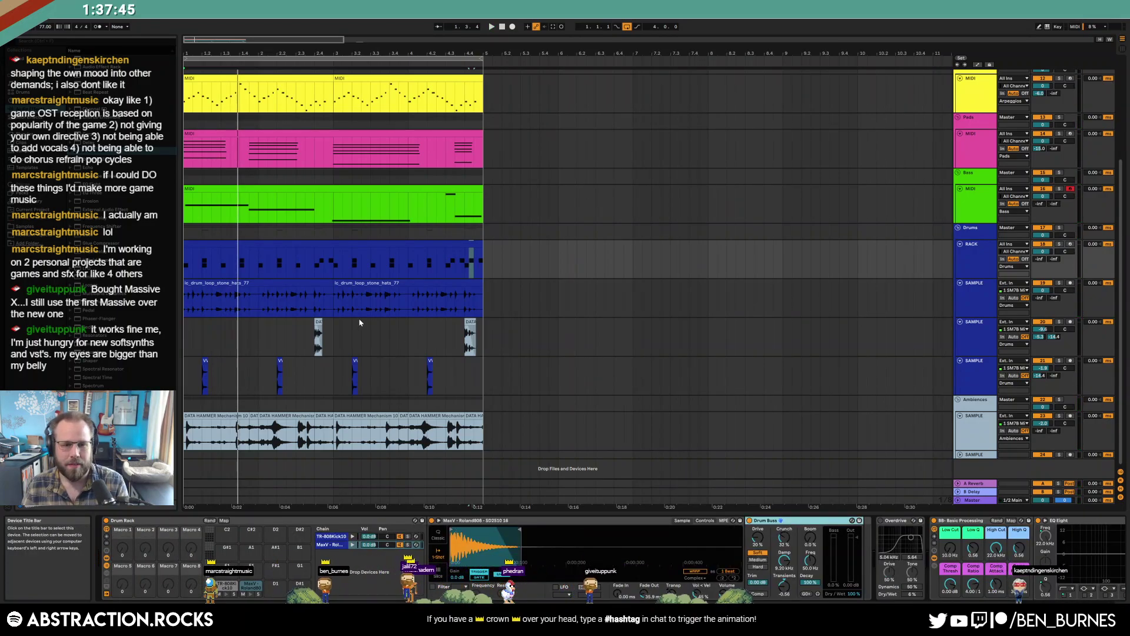
key(Delete)
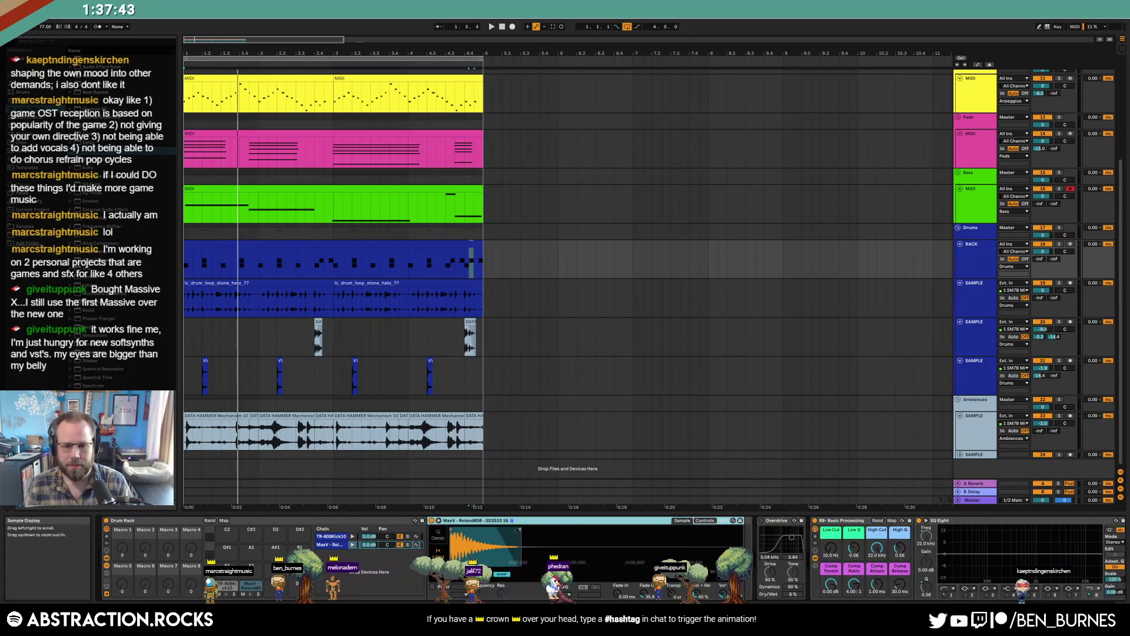
Trim the snare sample's end further, insert a Compressor after the sampler and adjust its threshold against the playing loop
mouse_move(519, 529)
mouse_down()
mouse_move(486, 530)
mouse_move(499, 530)
mouse_up()
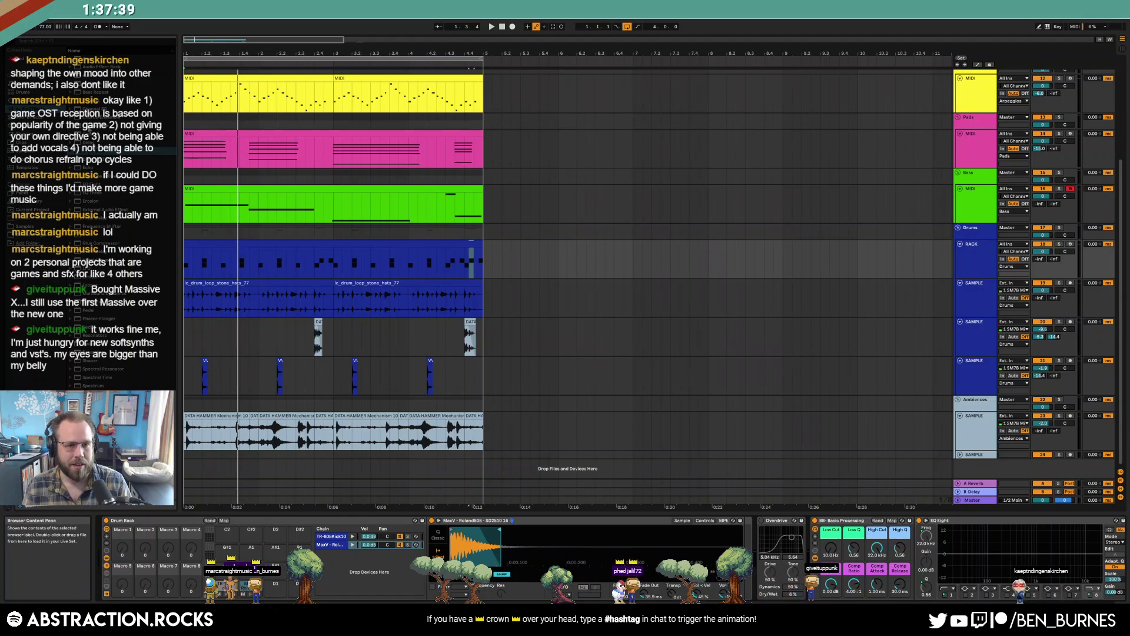
drag(96, 126, 716, 526)
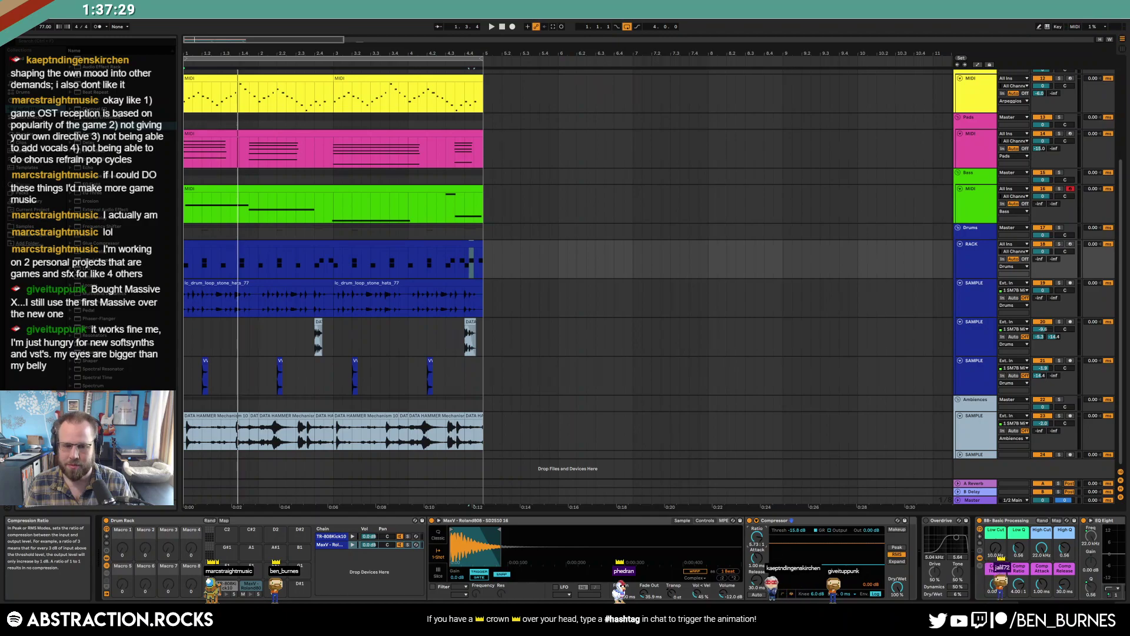
key(space)
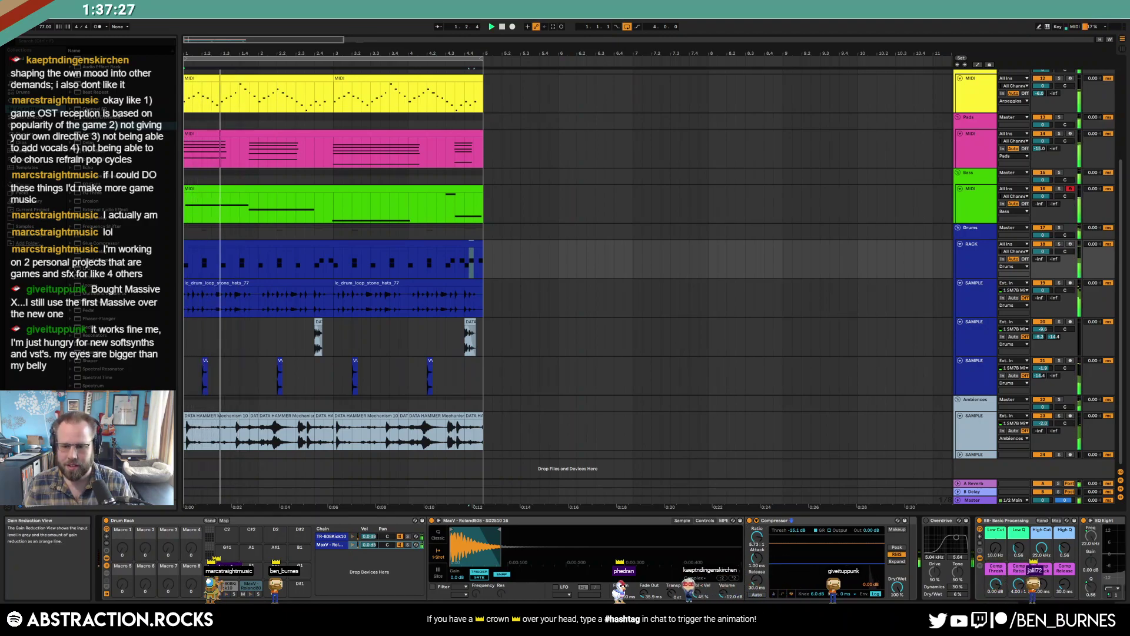
drag(827, 564, 827, 577)
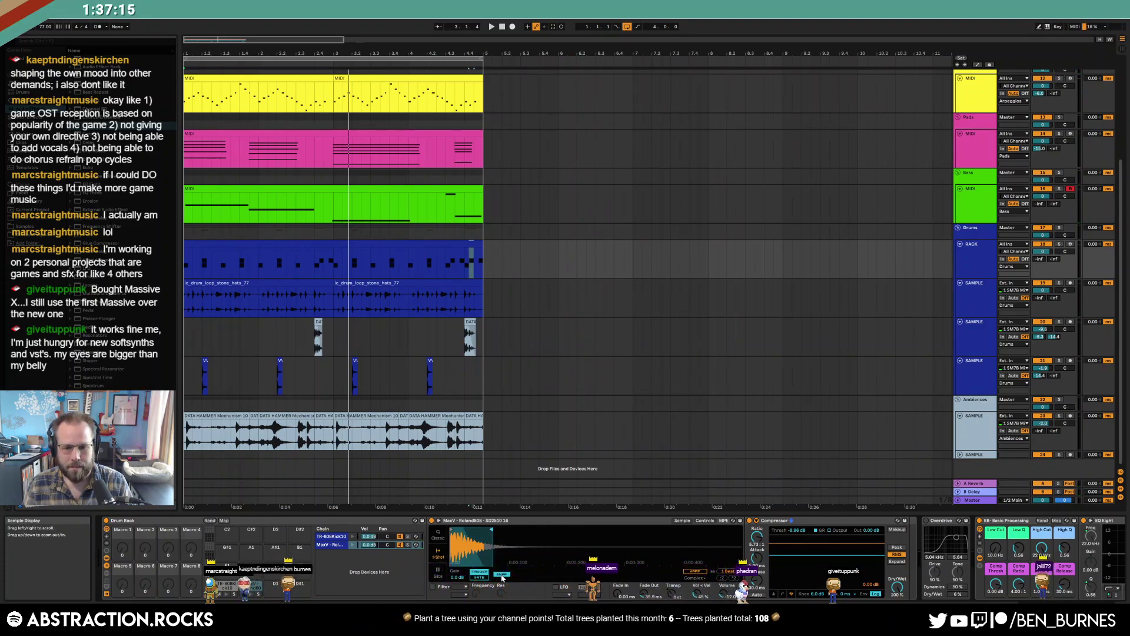
key(space)
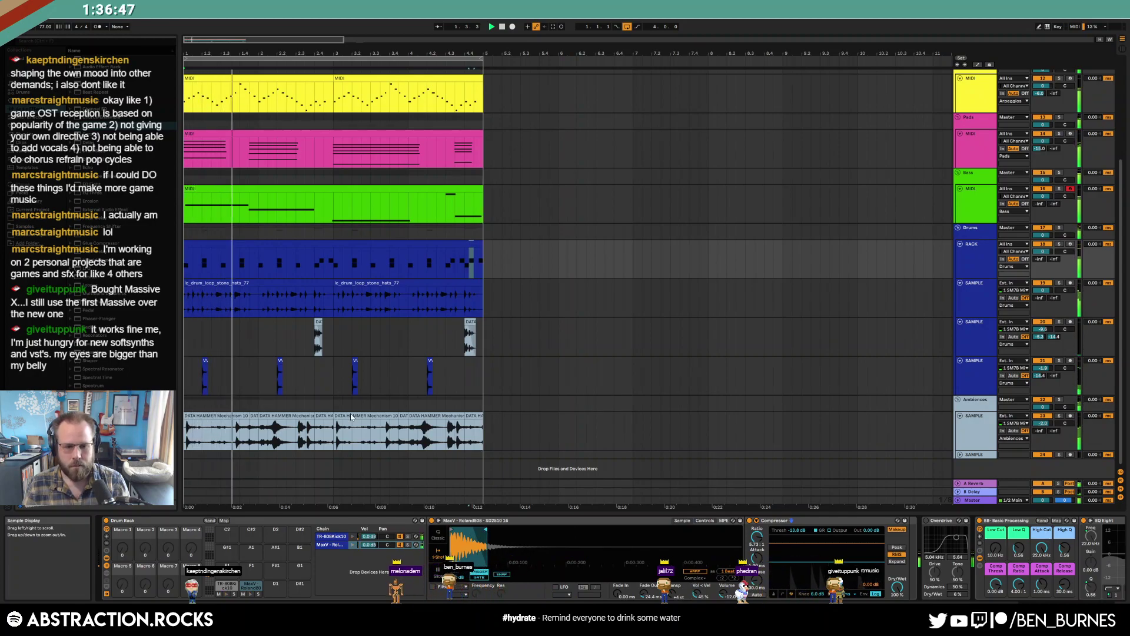
Hide the Drum Rack's macros and chain list and add a Reverb after the snare's Compressor, adjusting its dry/wet and decay time
click(107, 555)
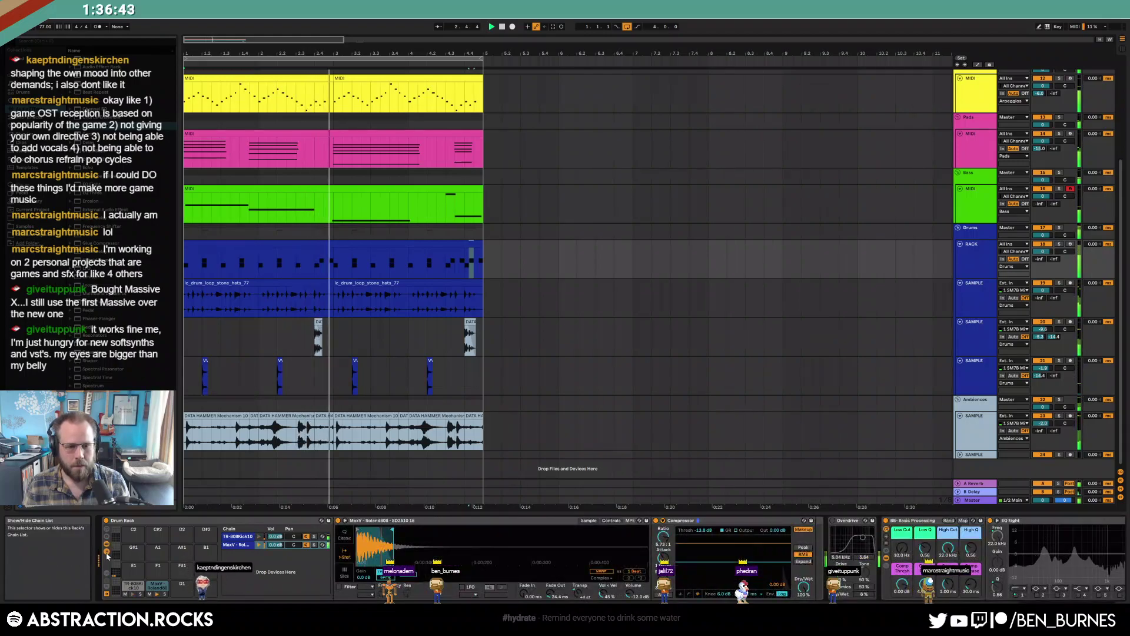
click(106, 553)
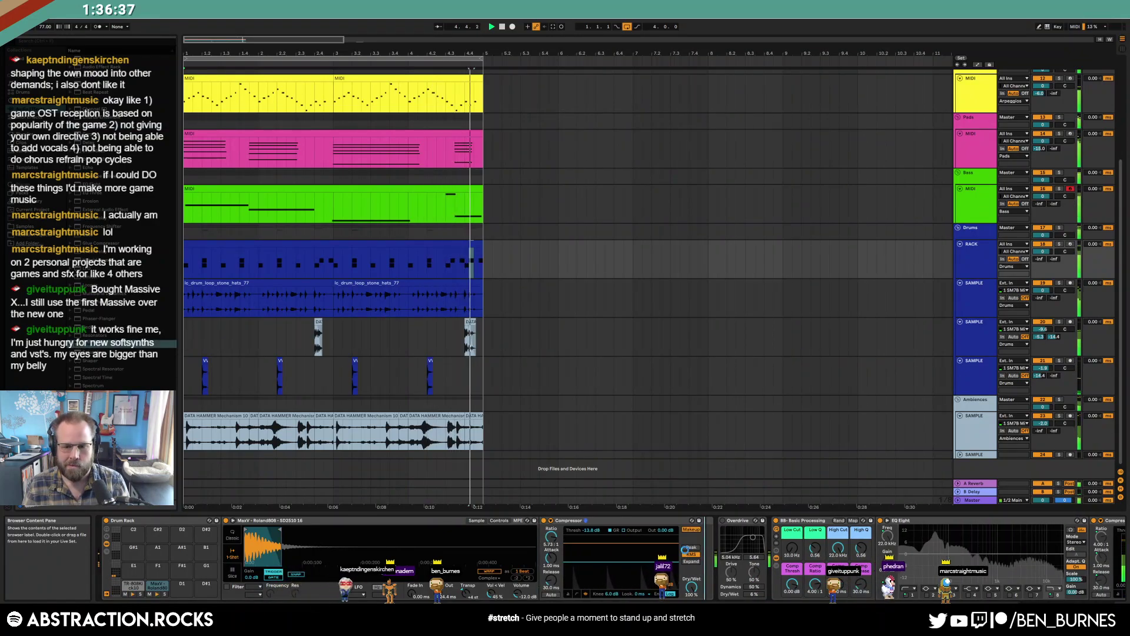
drag(93, 344, 686, 550)
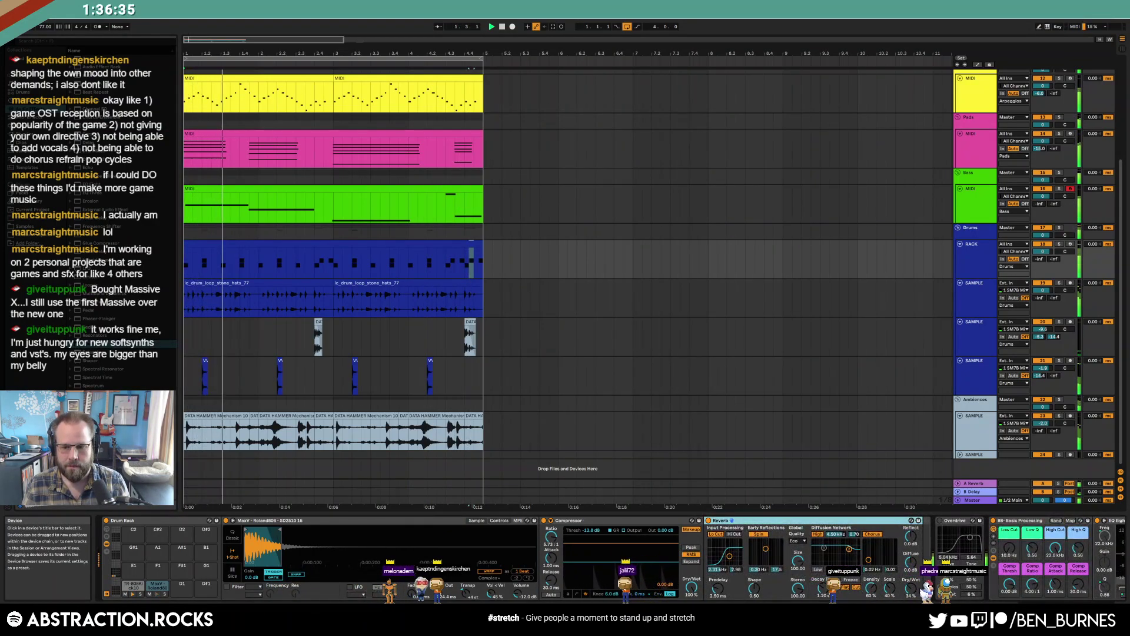
drag(911, 588, 911, 603)
drag(824, 588, 823, 583)
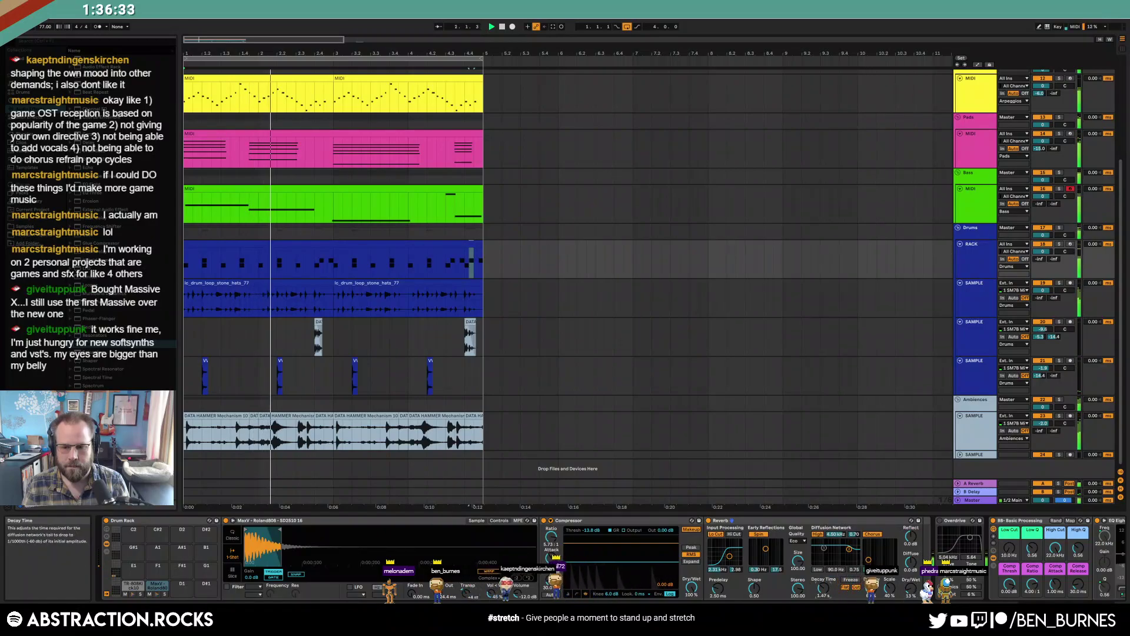
Open the RACK clip and move the snare hit at 4.3.4 one sixteenth earlier, to 4.3.3
double_click(473, 243)
click(975, 445)
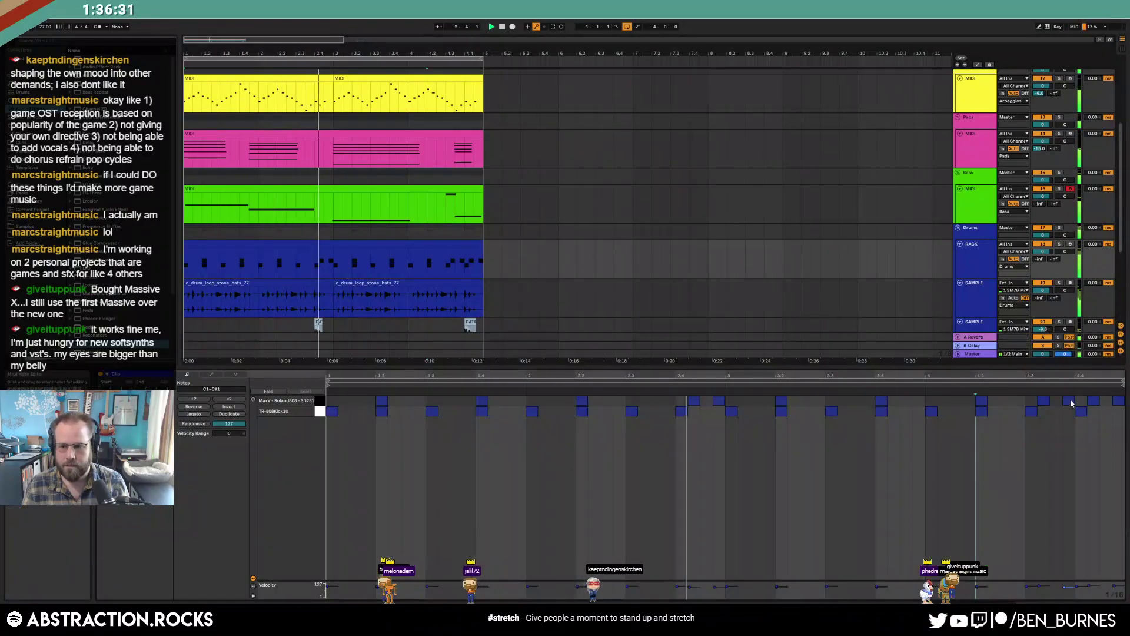
mouse_move(1071, 403)
mouse_down()
mouse_move(1058, 403)
mouse_move(1058, 421)
mouse_up()
click(1066, 447)
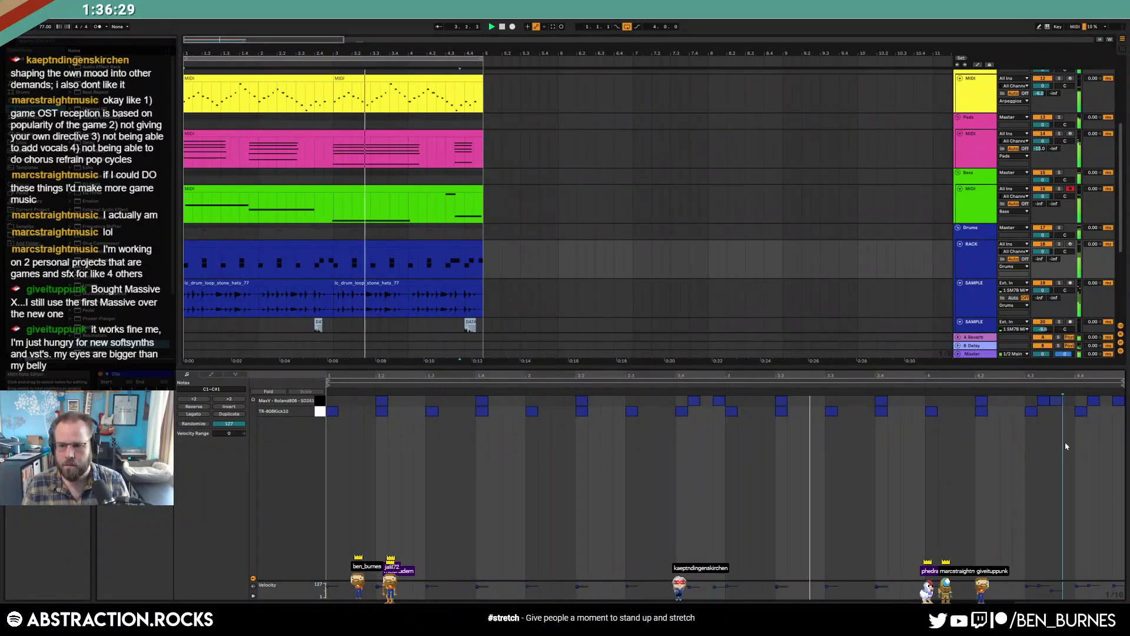
Find the TR-808Hat_C03 sample in the 808 sample folder and load it onto the Drum Rack's E1 pad
key(shift+Tab)
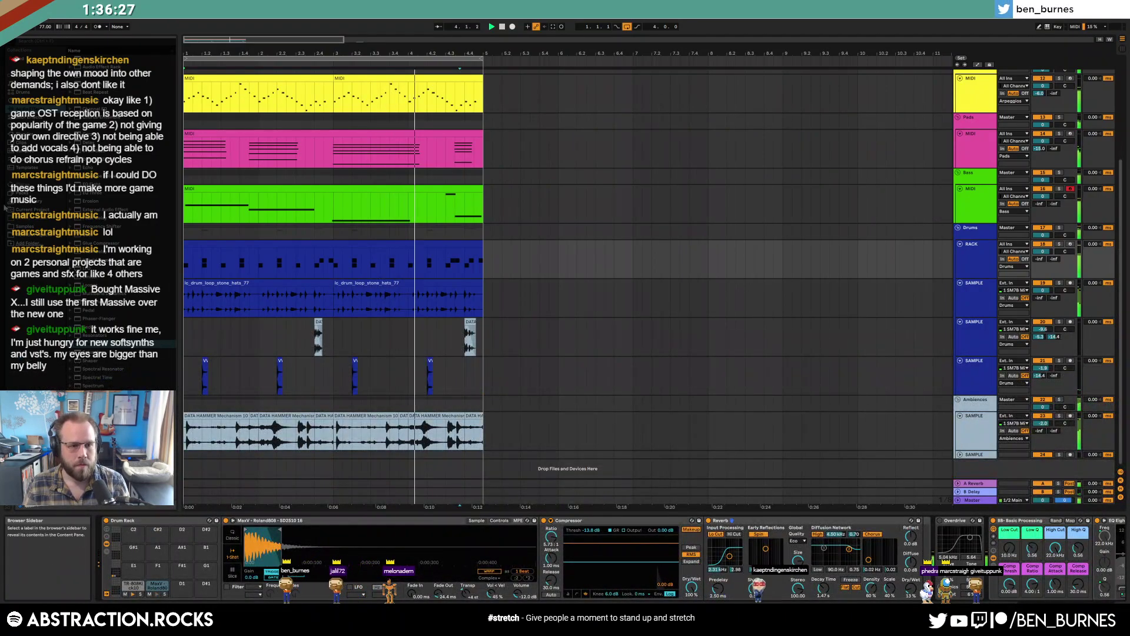
click(24, 226)
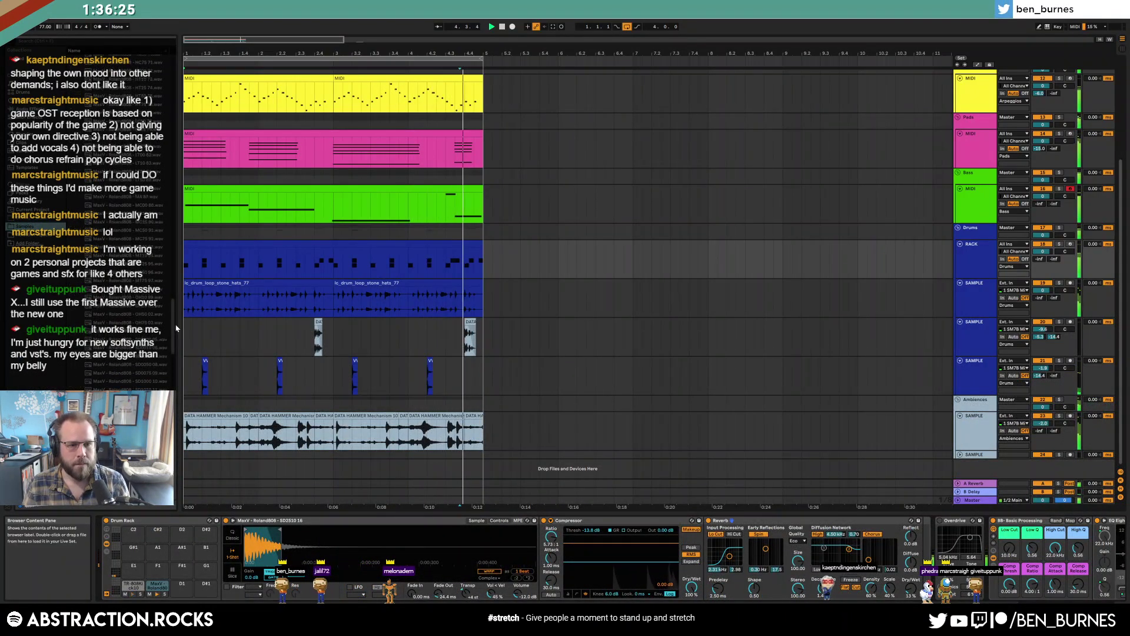
drag(176, 325, 176, 369)
click(139, 327)
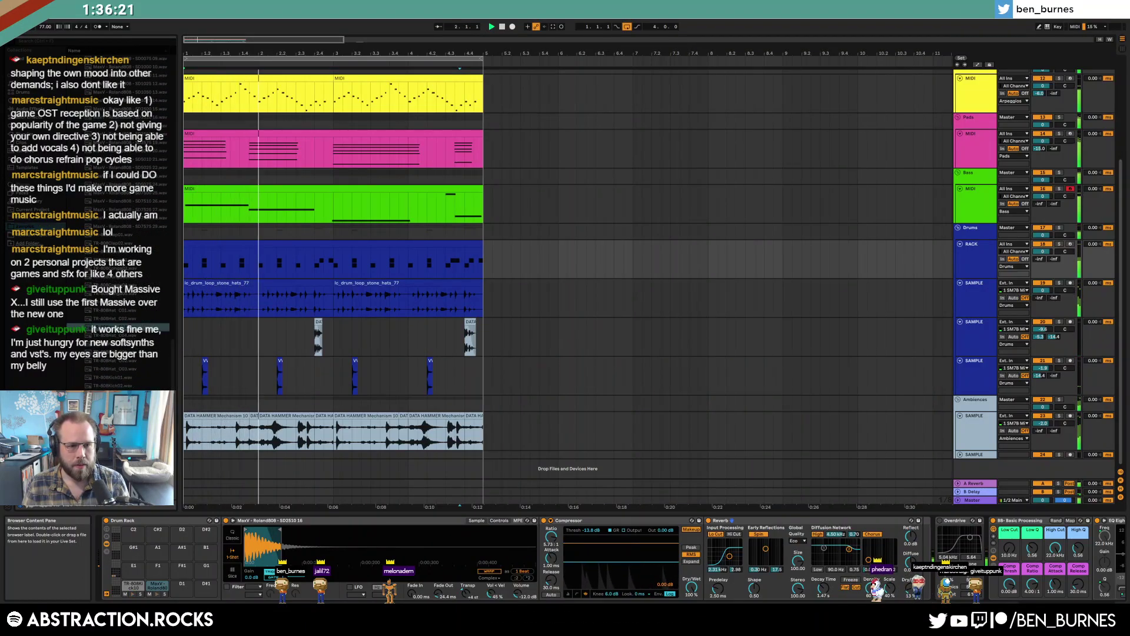
drag(136, 561, 143, 563)
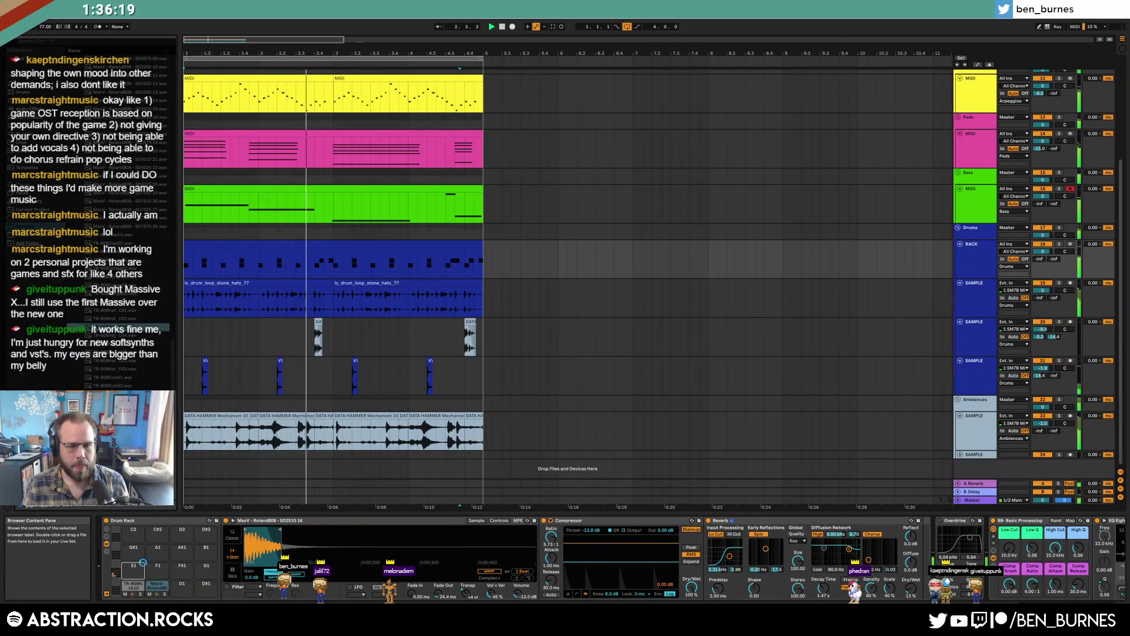
Add a TR-808Hat_C03 note at the start of the RACK clip and duplicate it onto every beat through 4.4
click(309, 256)
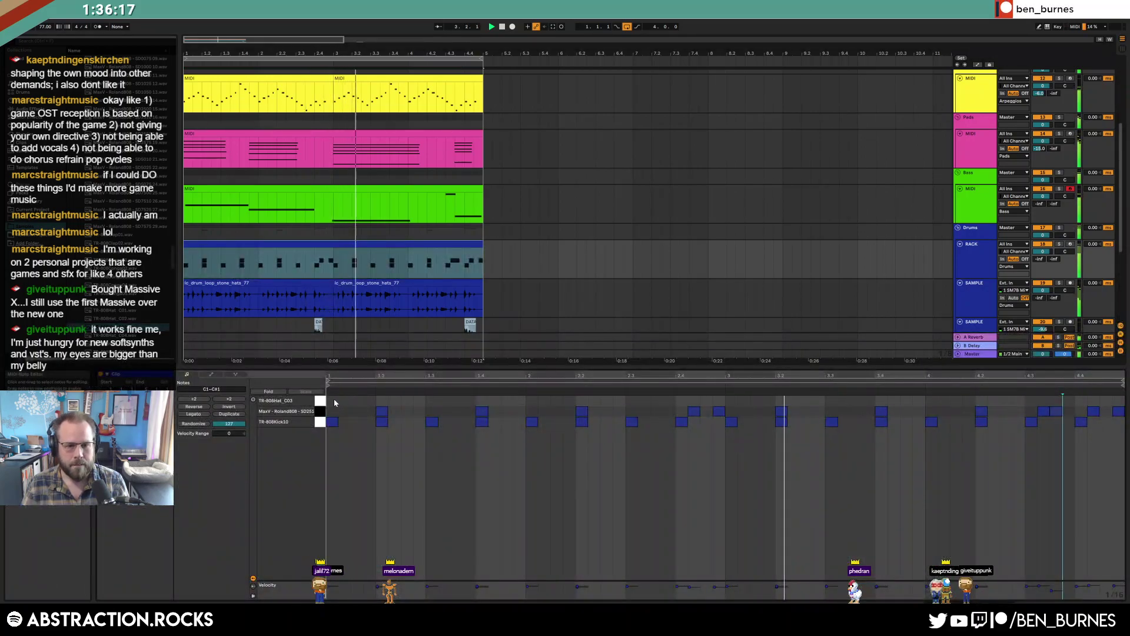
double_click(335, 401)
drag(376, 401, 327, 399)
key(ctrl+d)
key(ctrl+d)
key(ctrl+d)
key(ctrl+d)
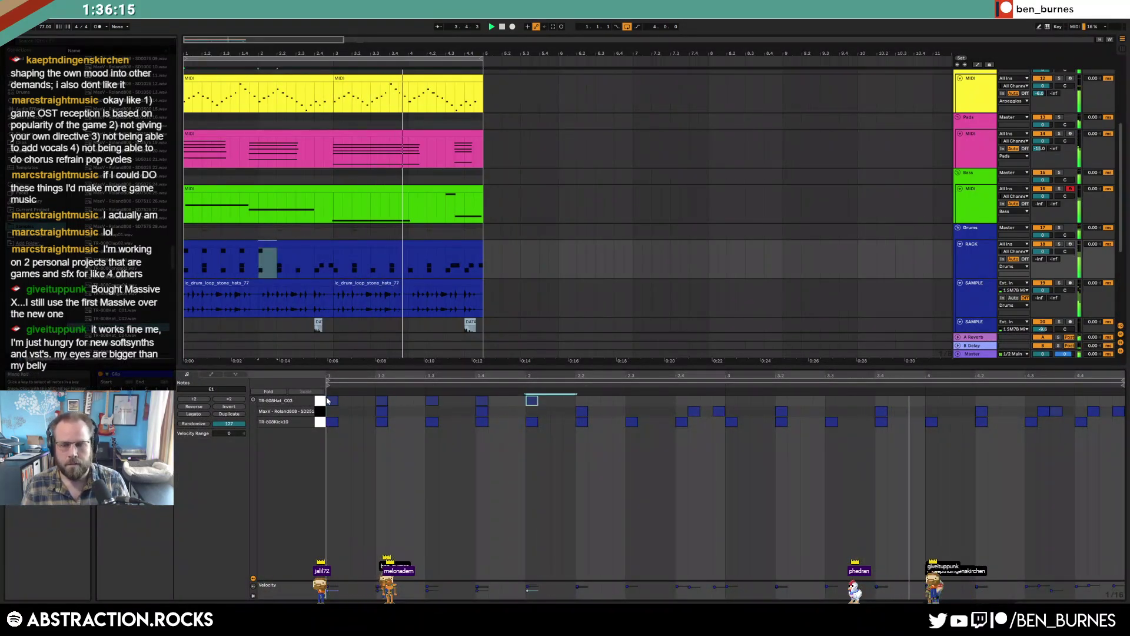
key(ctrl+d)
key(ctrl+d)
key(ctrl+d)
key(ctrl+d)
key(ctrl+d)
key(ctrl+d)
key(ctrl+d)
key(ctrl+d)
key(ctrl+d)
key(ctrl+d)
key(ctrl+d)
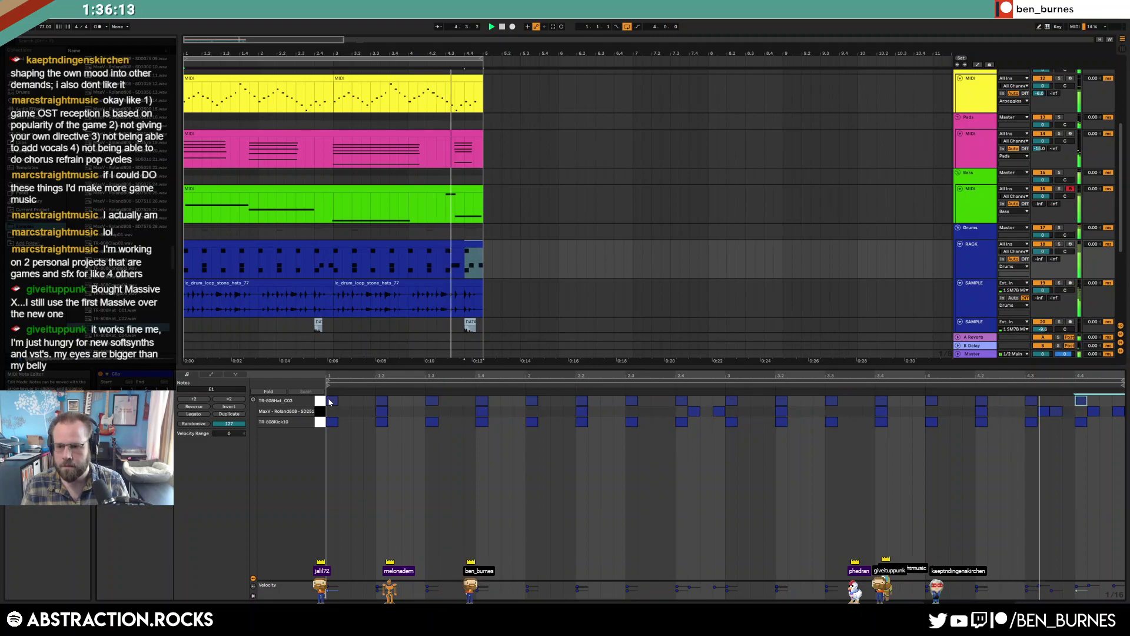
key(ctrl+d)
key(ctrl+z)
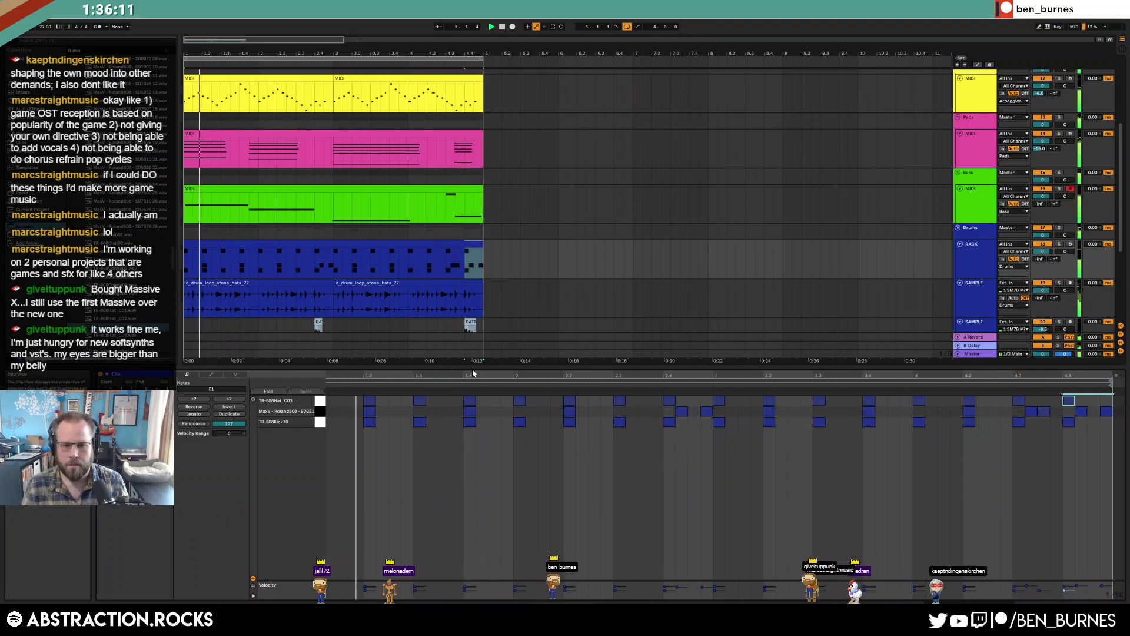
Duplicate all TR-808Hat_C03 notes in the RACK clip half a beat later so the hat plays every eighth note
click(320, 401)
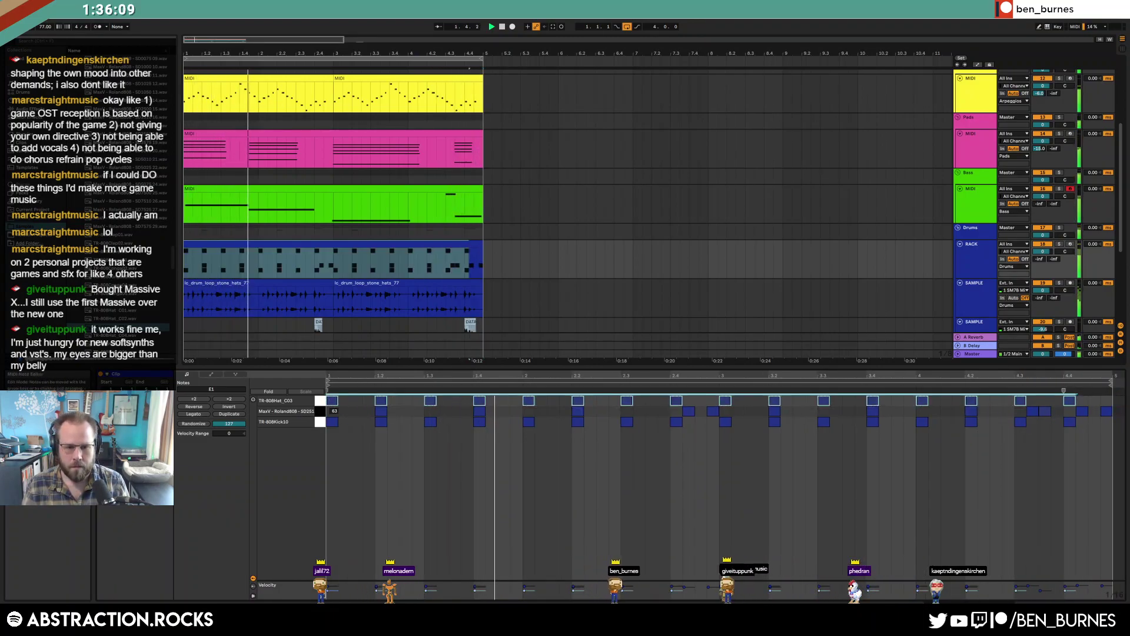
drag(331, 406, 361, 408)
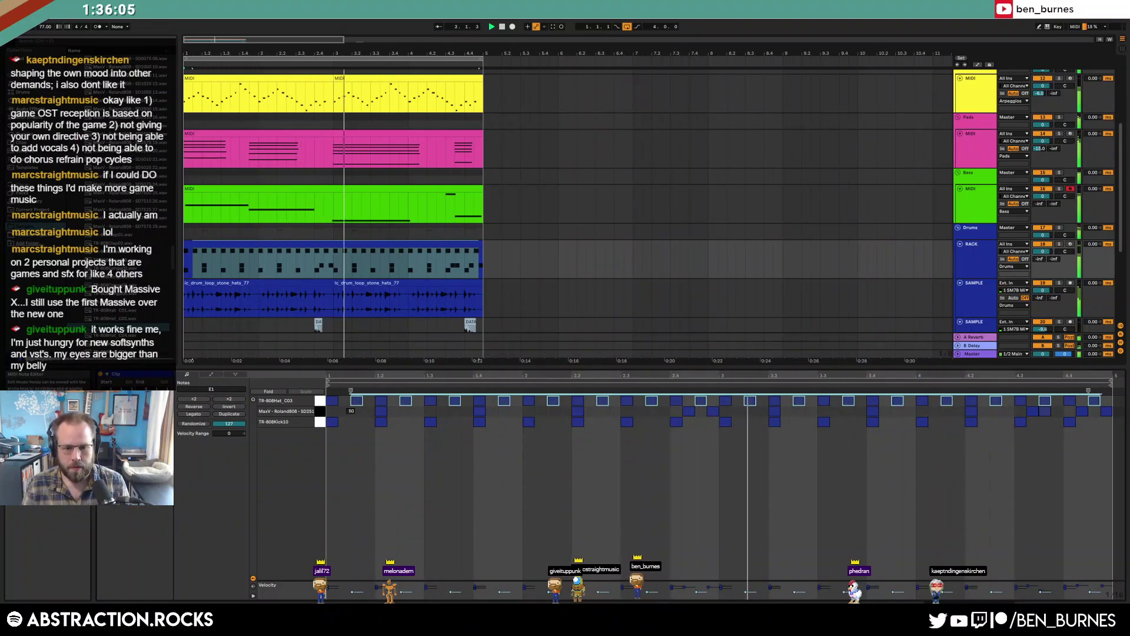
key(shift+Tab)
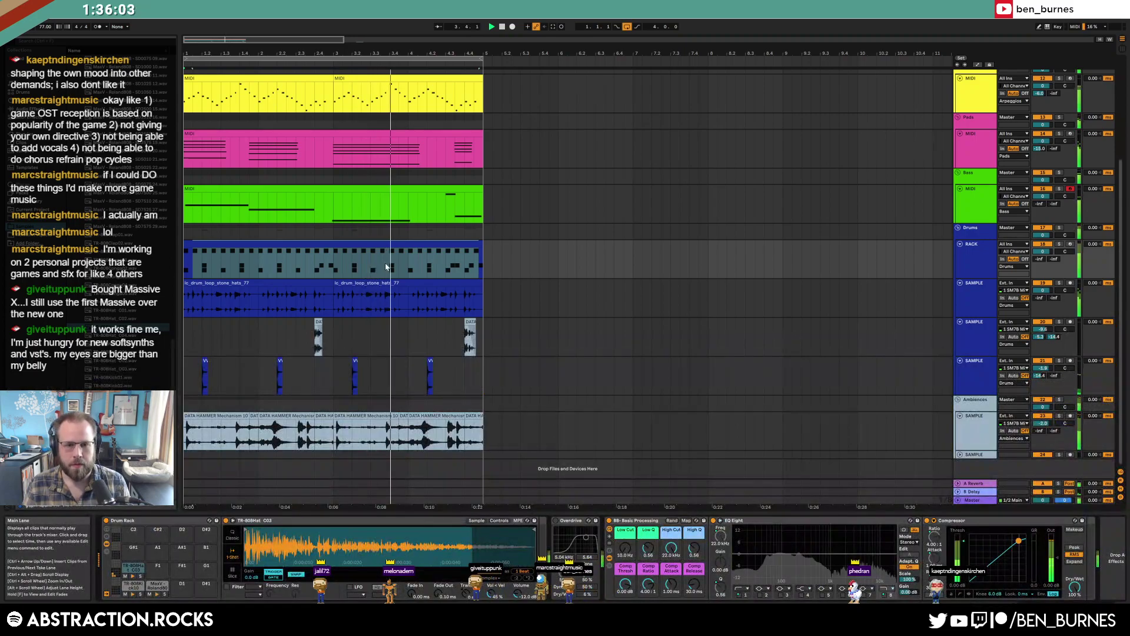
click(614, 259)
Insert a new MIDI track below the existing lead track in the Leads group and unfold it
scroll(658, 322, up, 3)
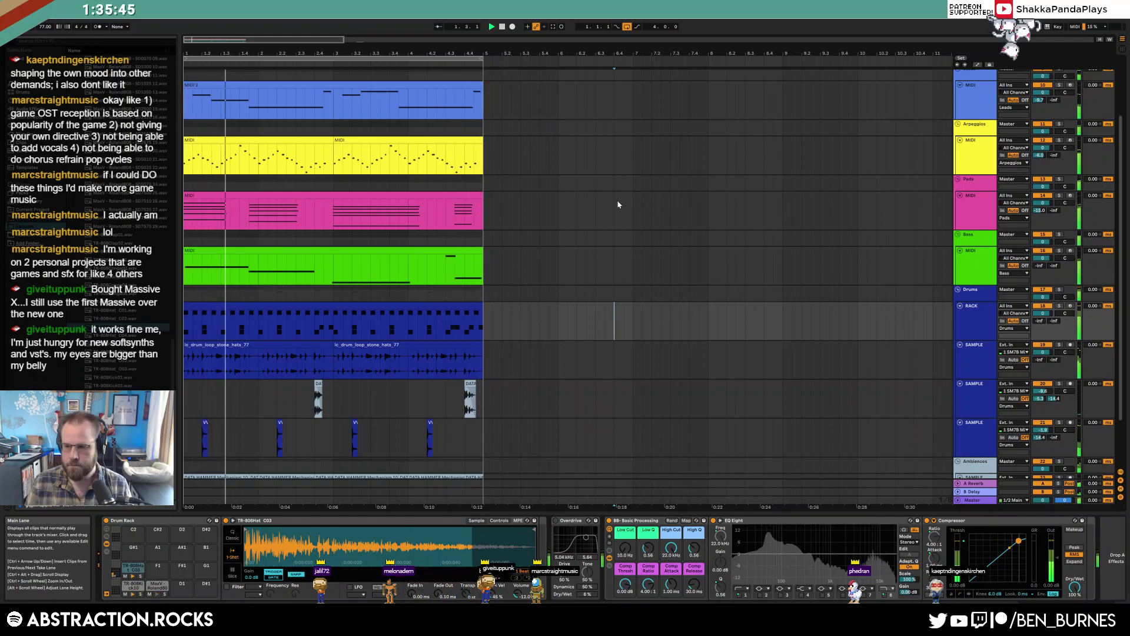
scroll(586, 279, up, 2)
click(965, 152)
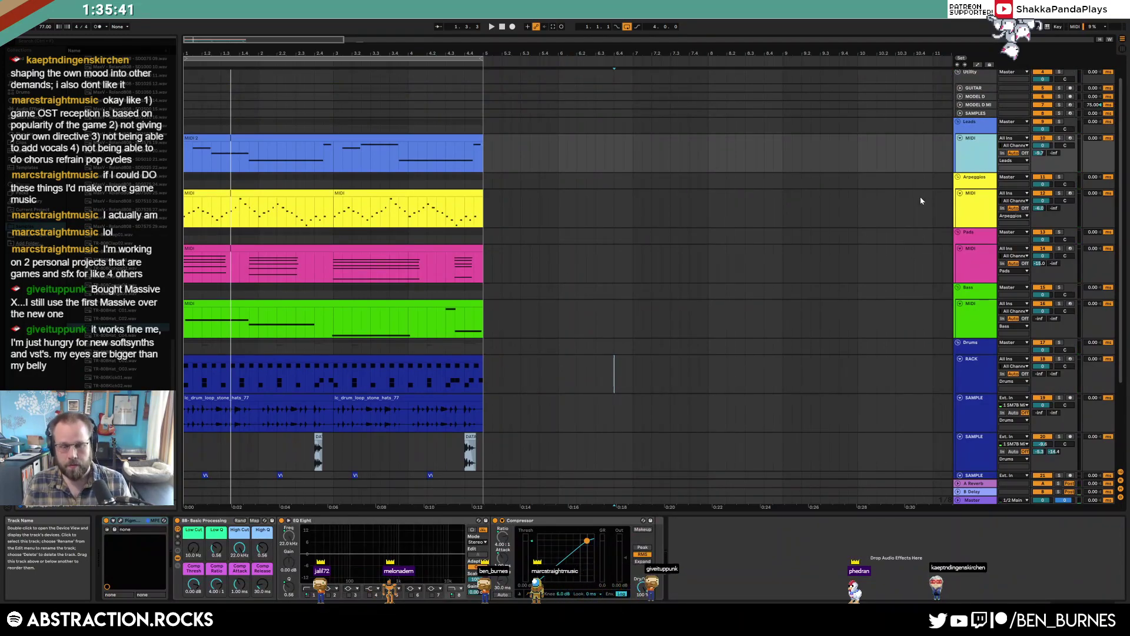
key(ctrl+shift+t)
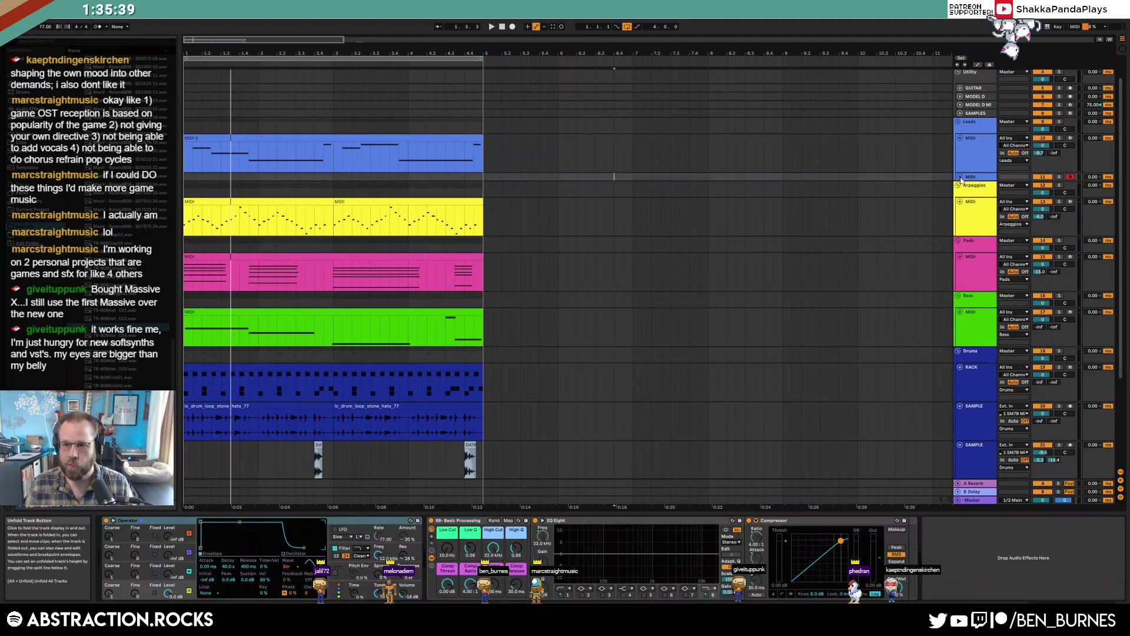
click(961, 178)
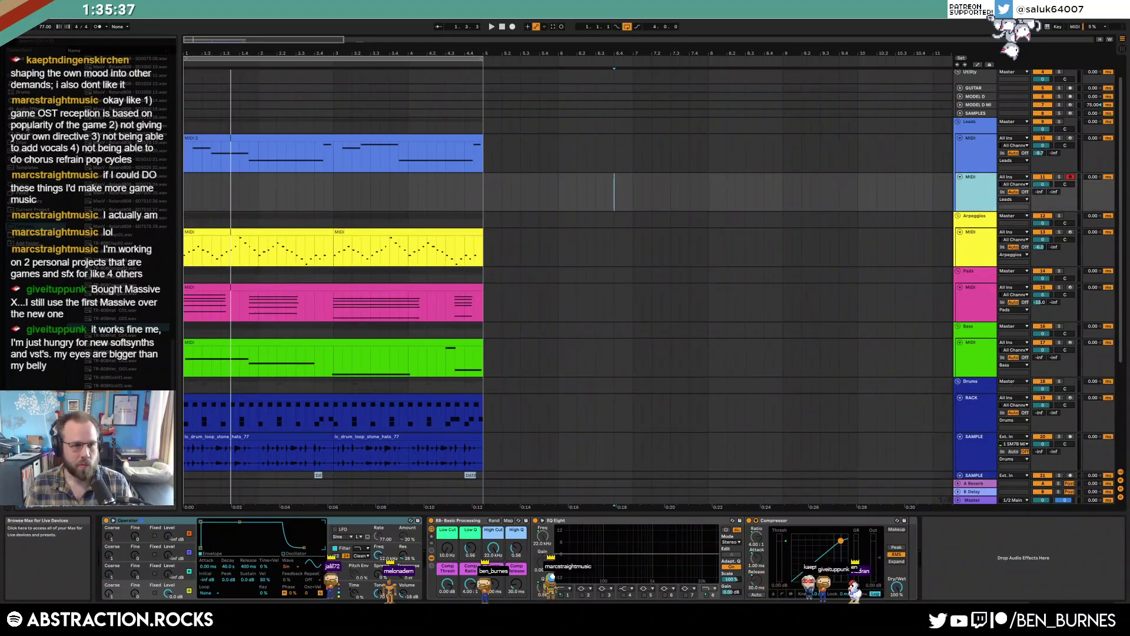
Load Kontakt onto the new Leads MIDI track and open The Gentleman piano instrument in it
click(30, 134)
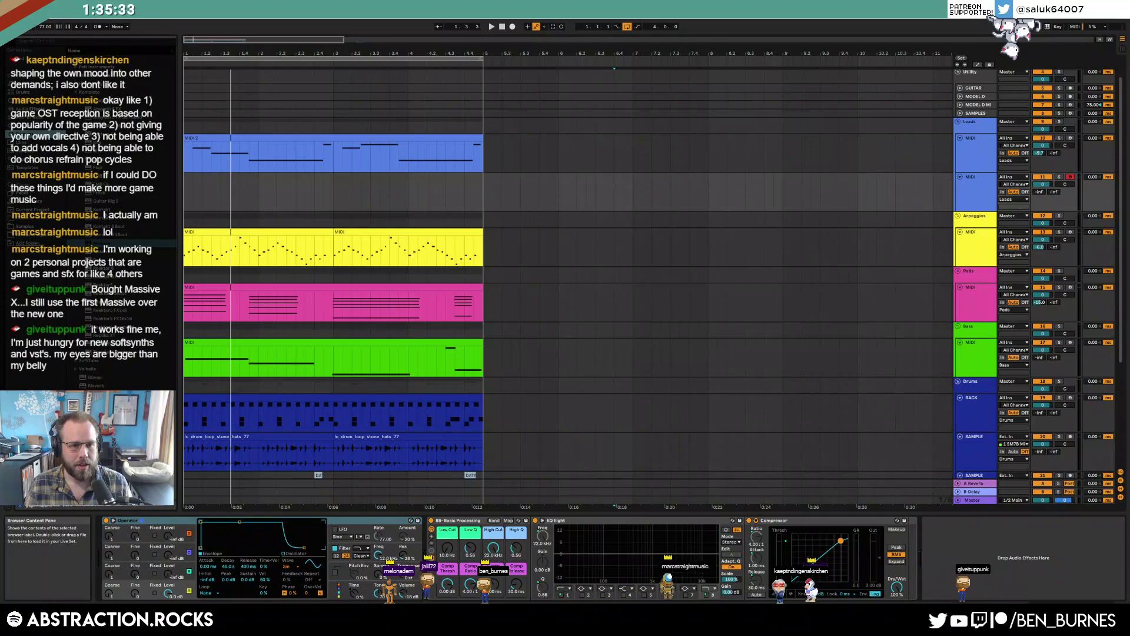
double_click(102, 210)
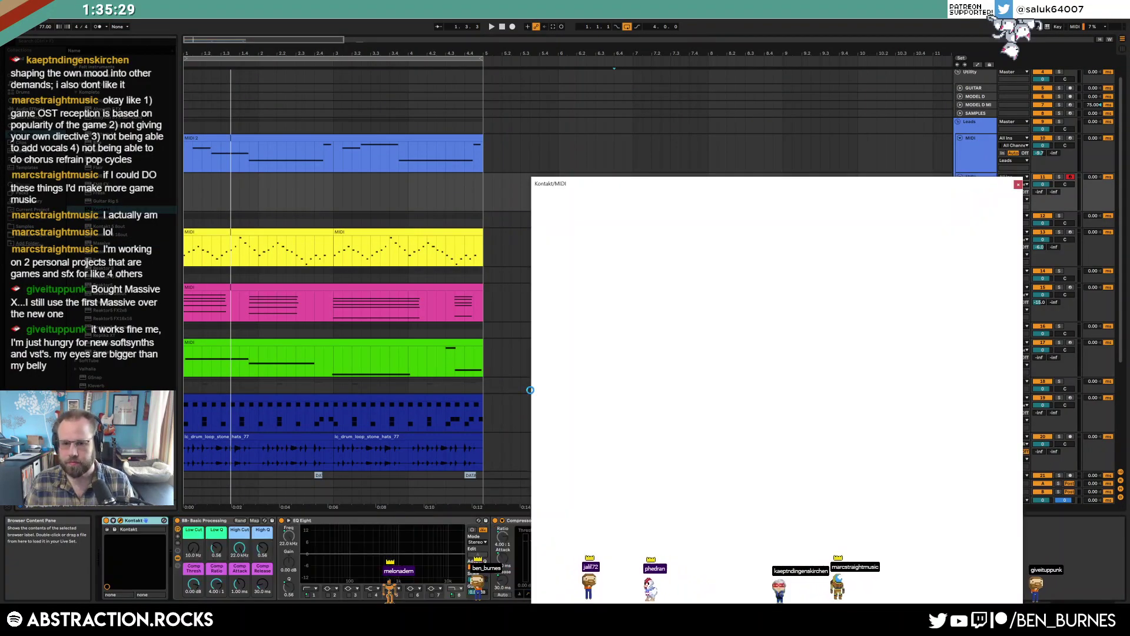
drag(675, 184, 642, 51)
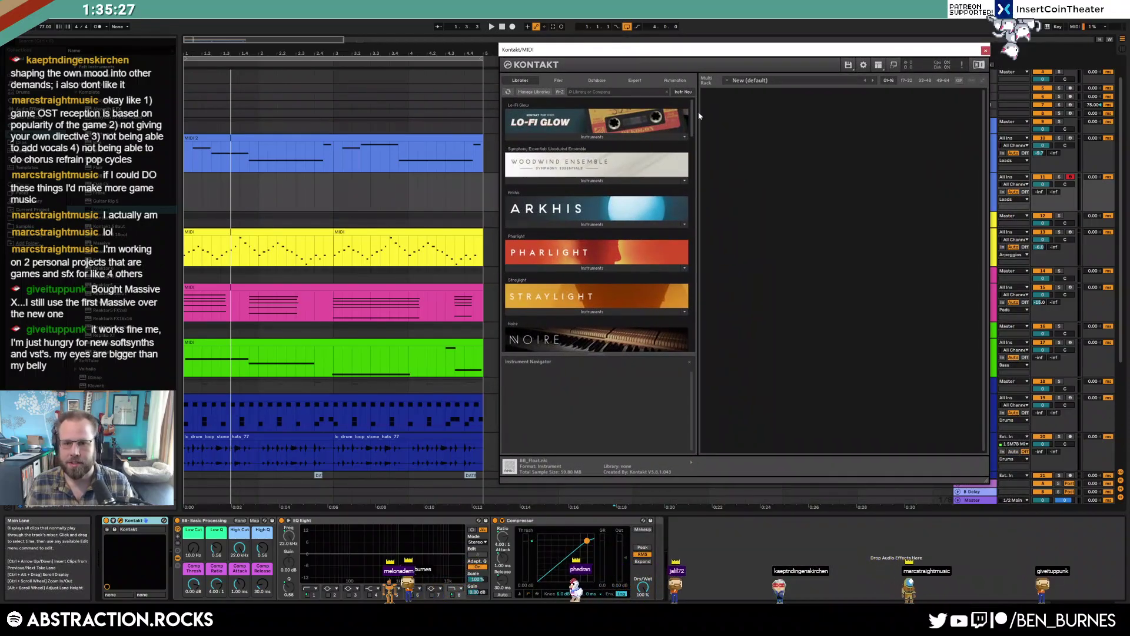
drag(694, 116, 709, 276)
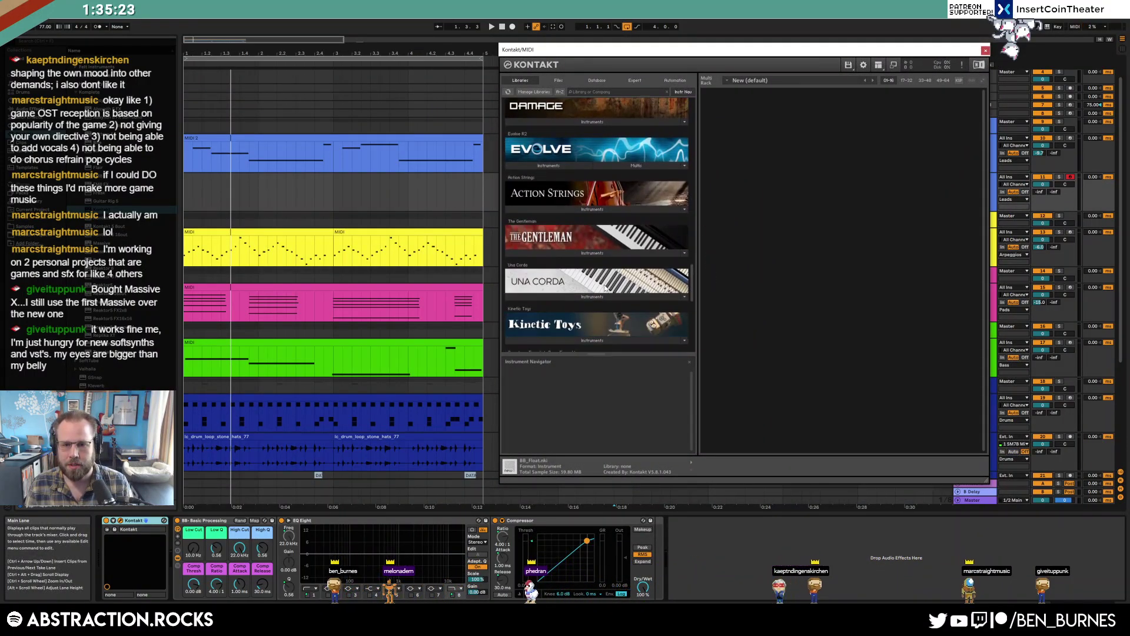
click(597, 257)
double_click(557, 263)
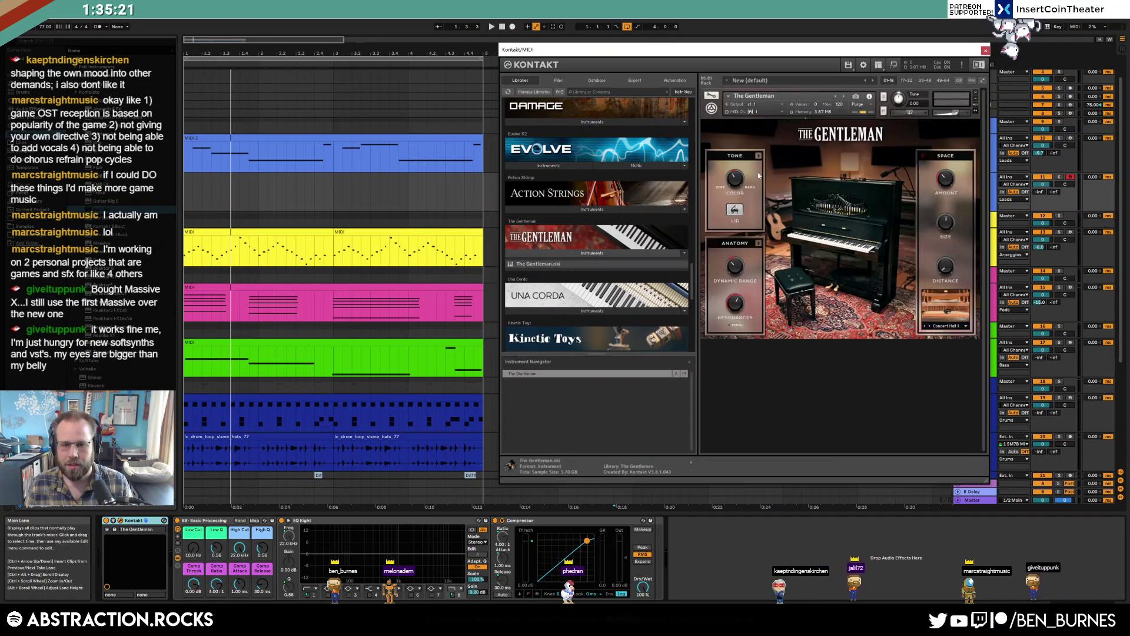
Raise the piano track's send to the A Reverb return and close the Kontakt window
drag(875, 51, 879, 74)
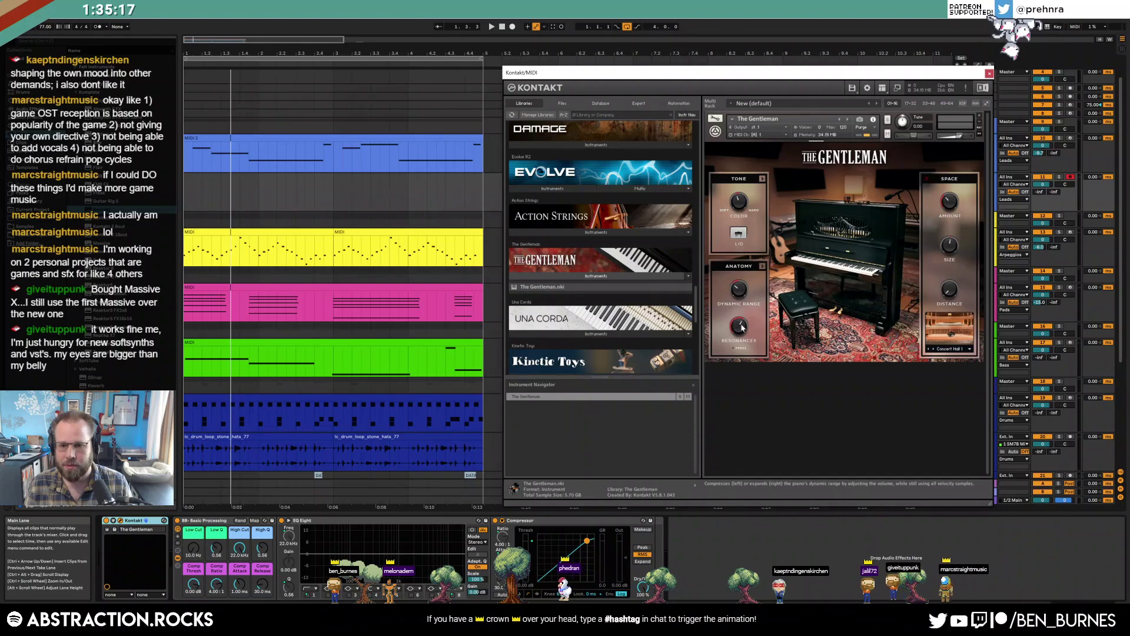
drag(886, 72, 856, 75)
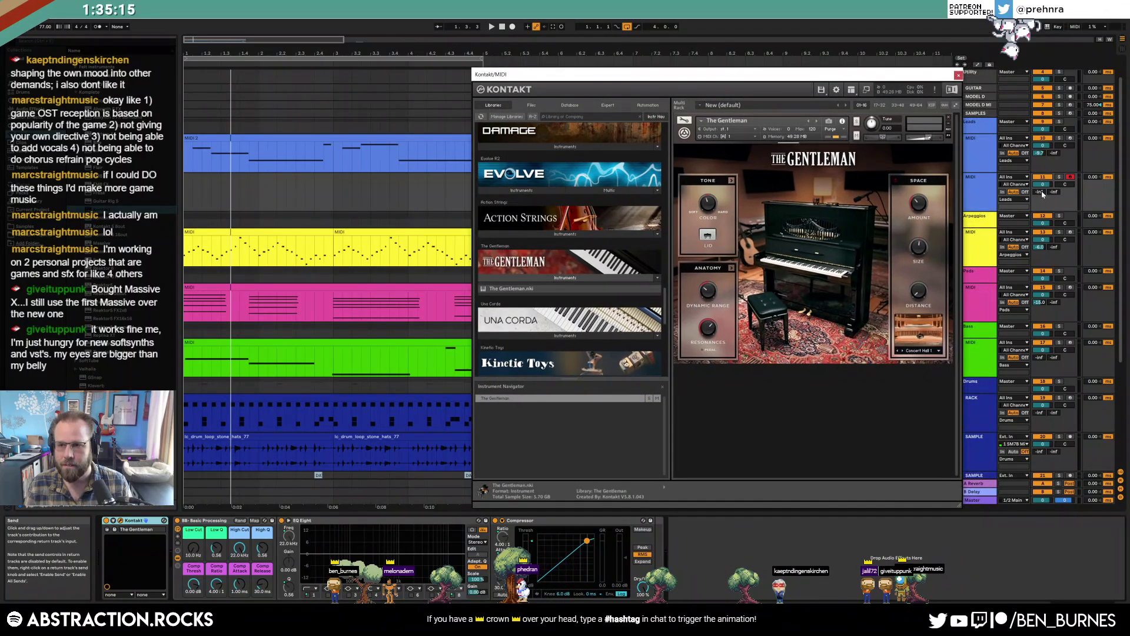
drag(1041, 192, 1054, 198)
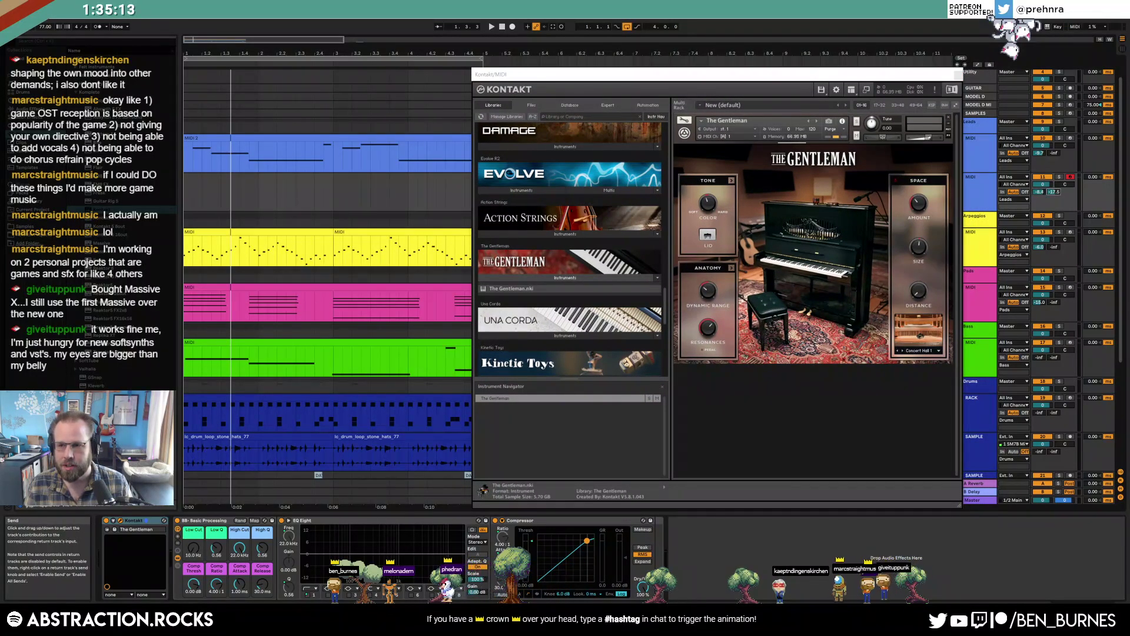
click(958, 74)
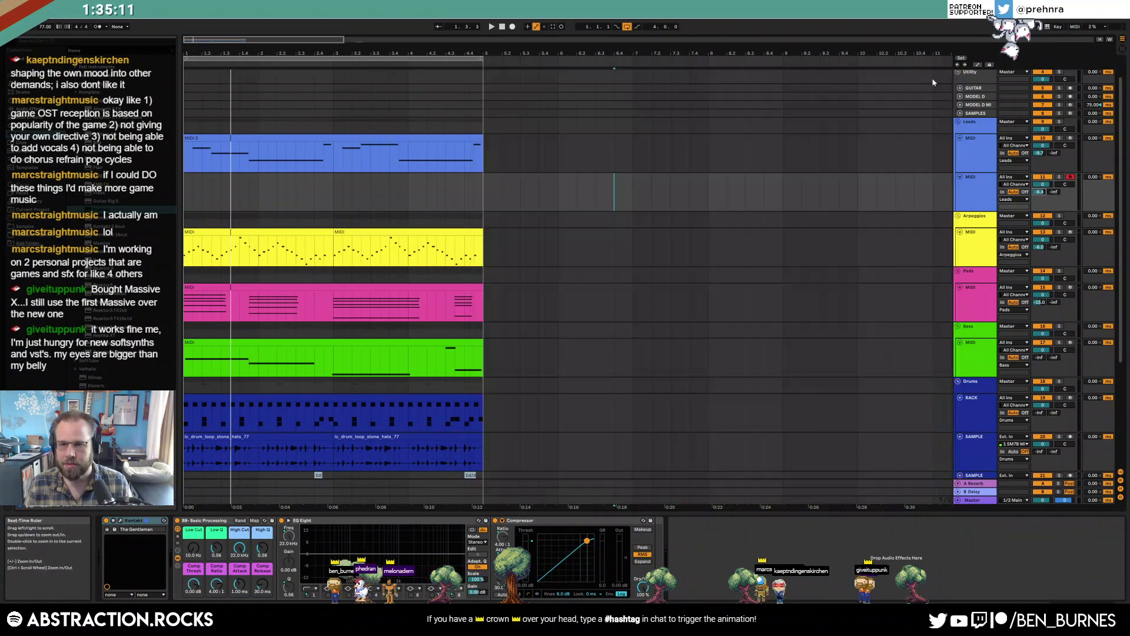
click(502, 27)
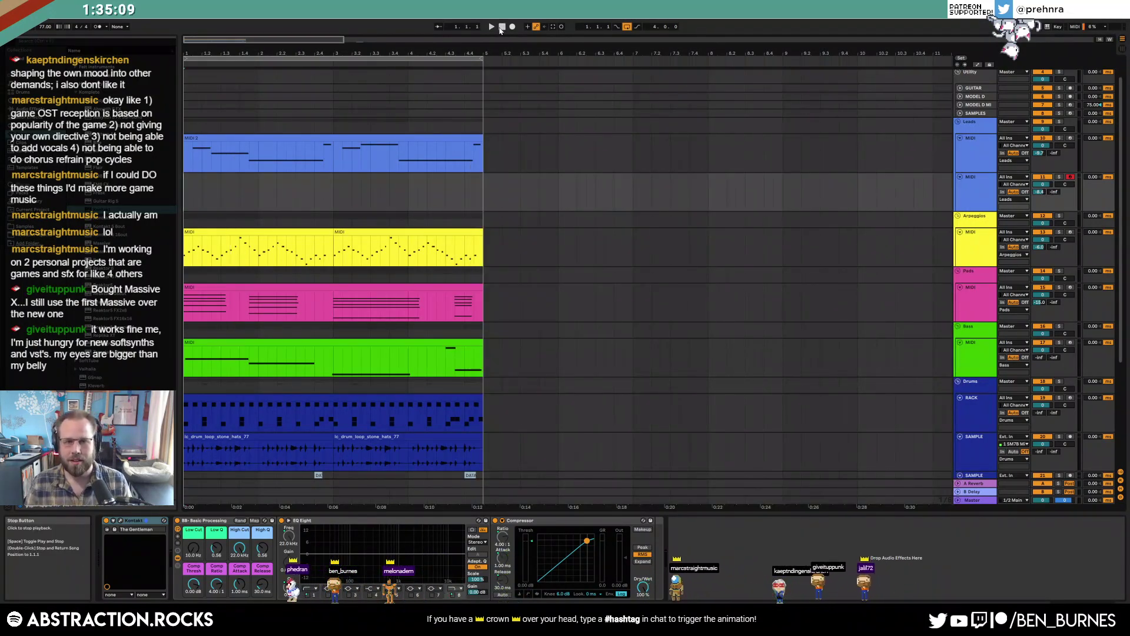
click(493, 27)
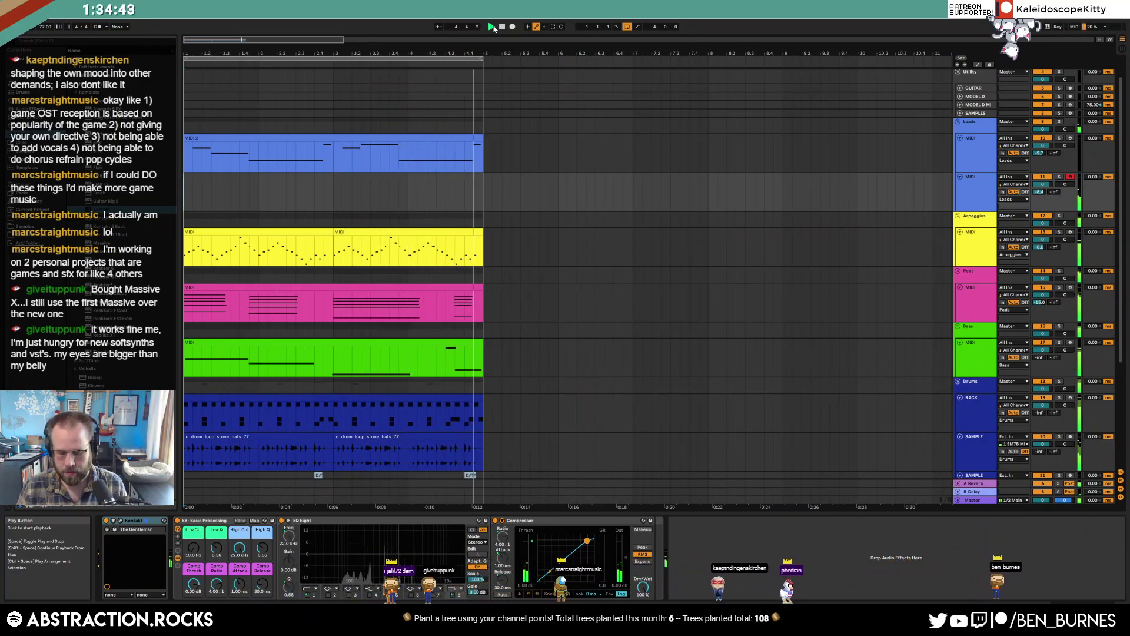
key(space)
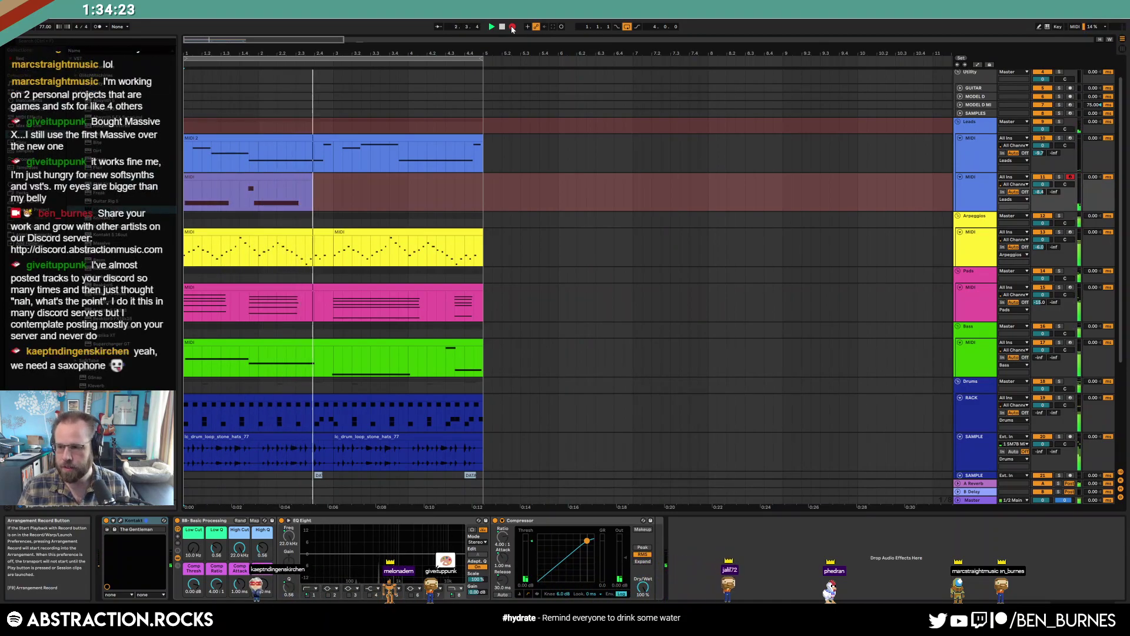
click(512, 27)
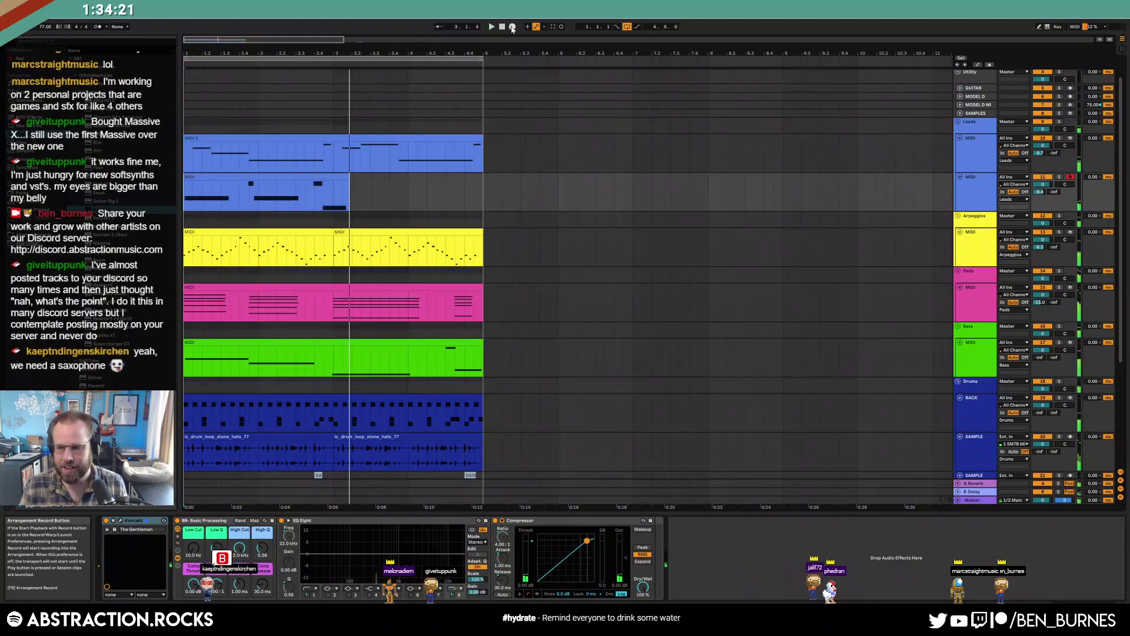
key(ctrl+z)
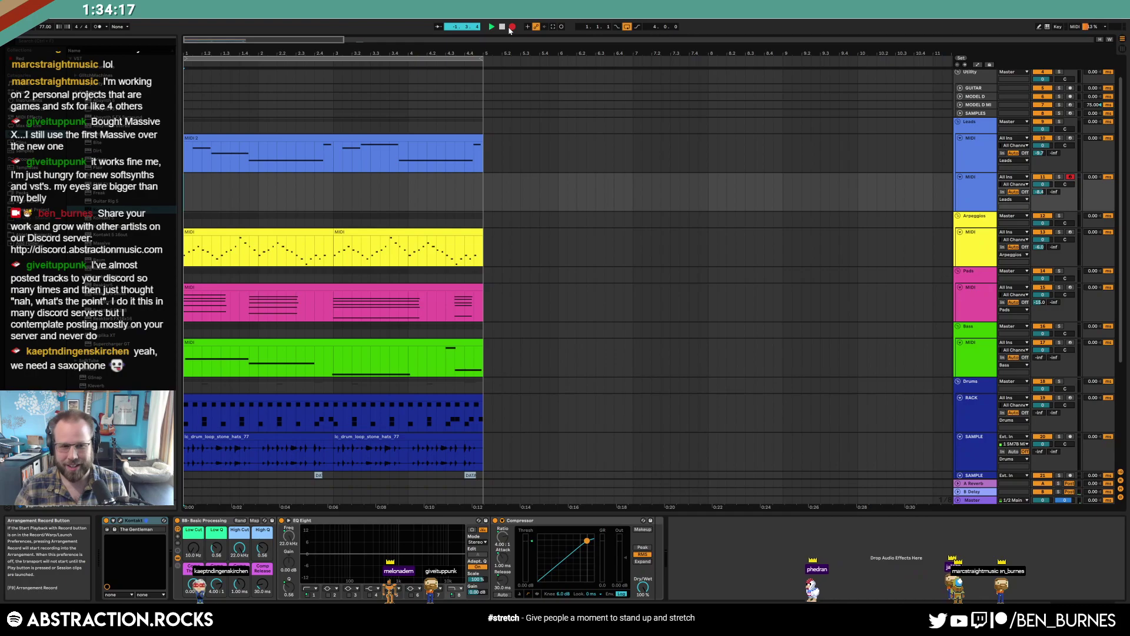
Record a four-bar piano melody on the piano track in the Leads group and play it back
click(512, 27)
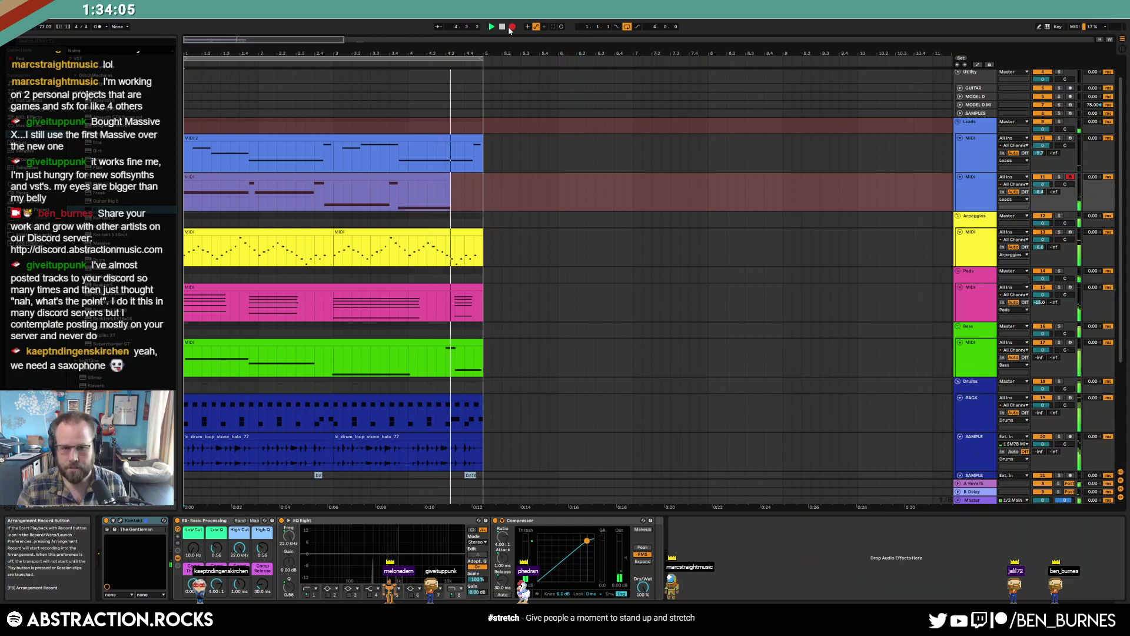
key(space)
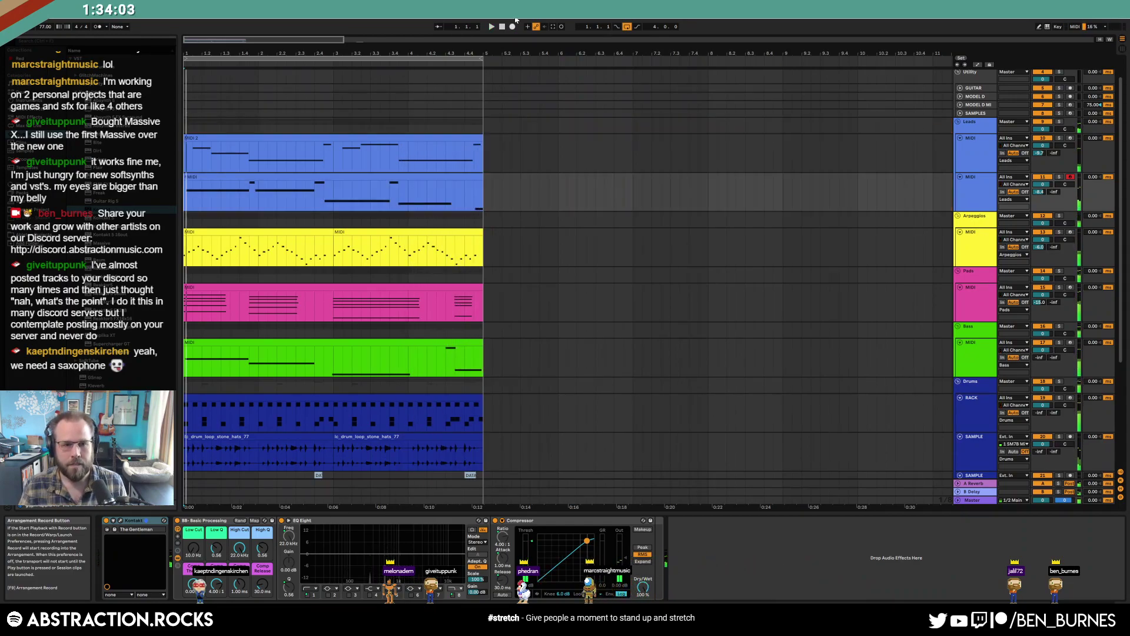
key(space)
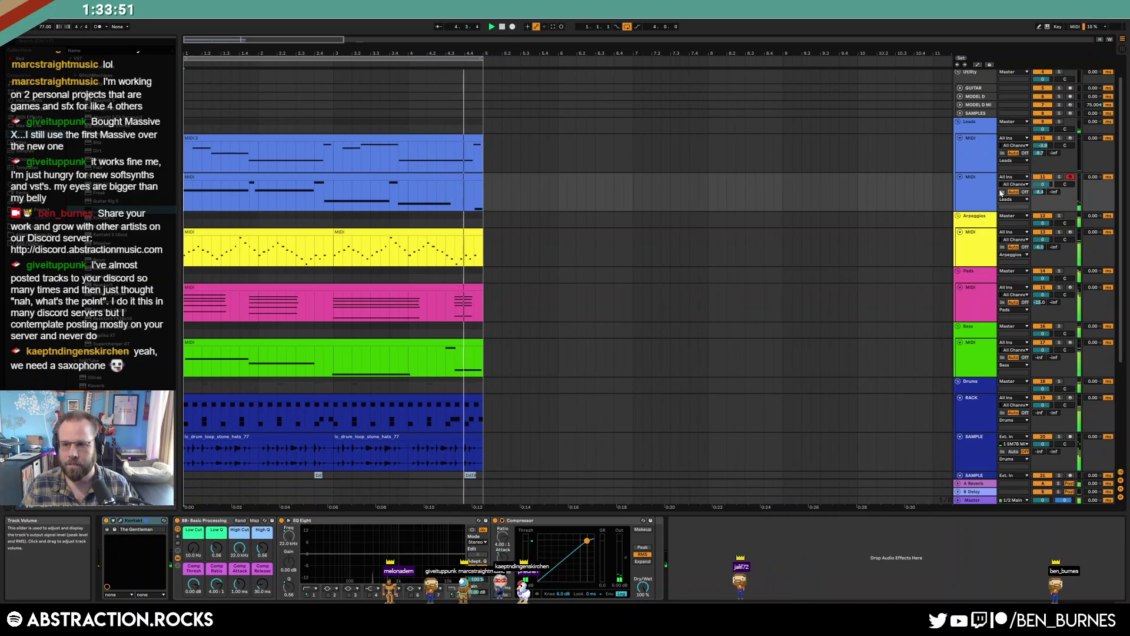
Raise the piano track's Low Cut to 264 Hz and lower its compressor threshold in the basic processing rack
click(980, 194)
drag(193, 548, 193, 500)
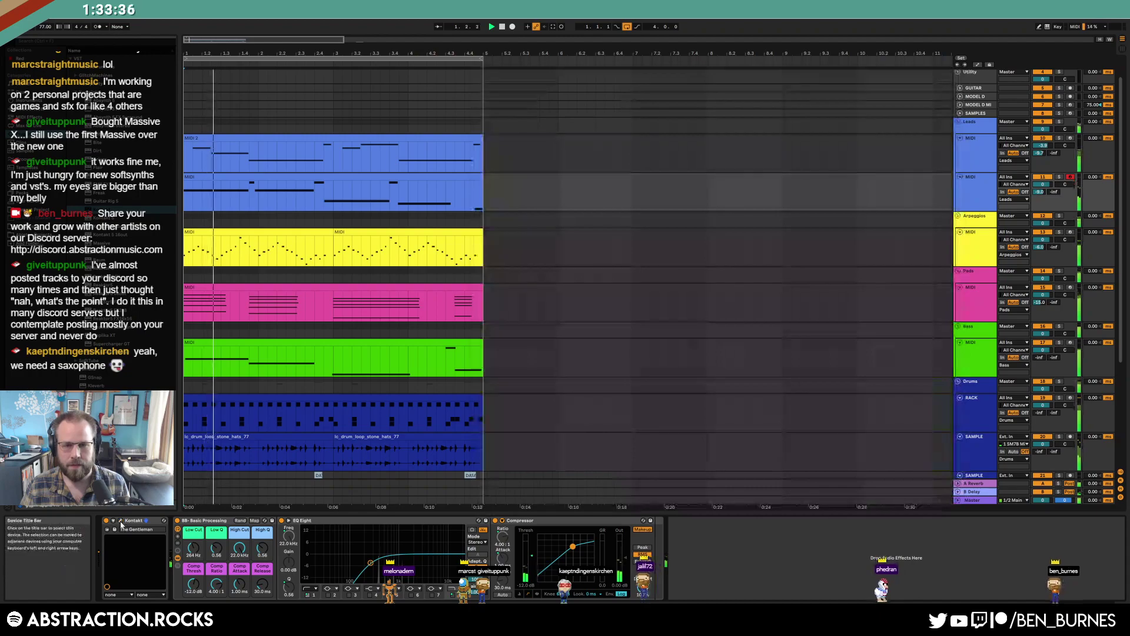
click(121, 521)
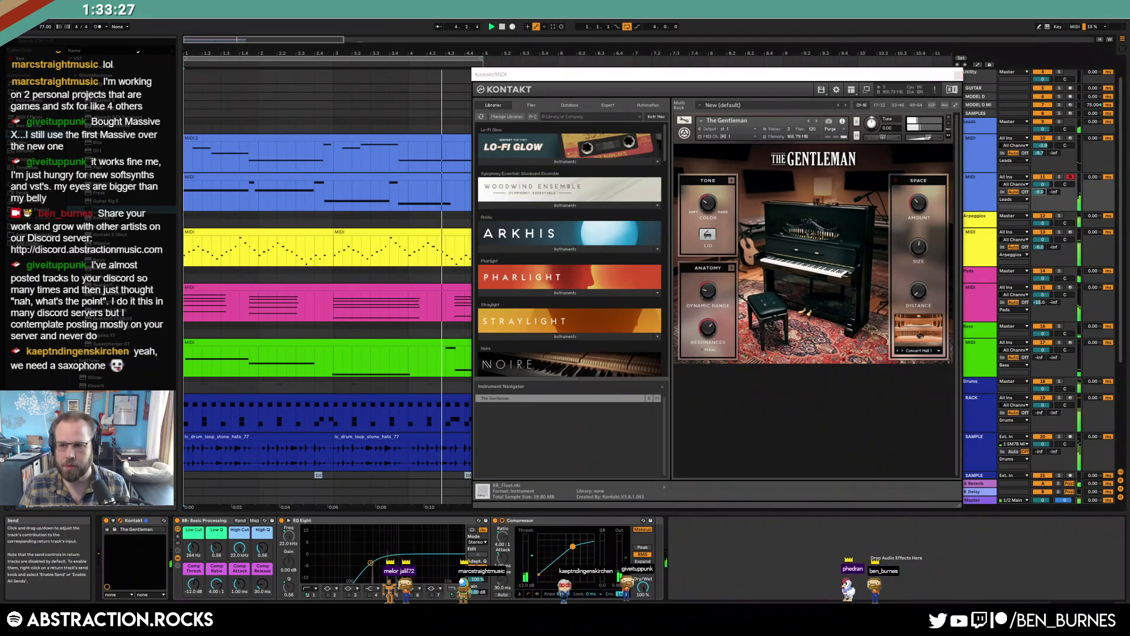
click(958, 76)
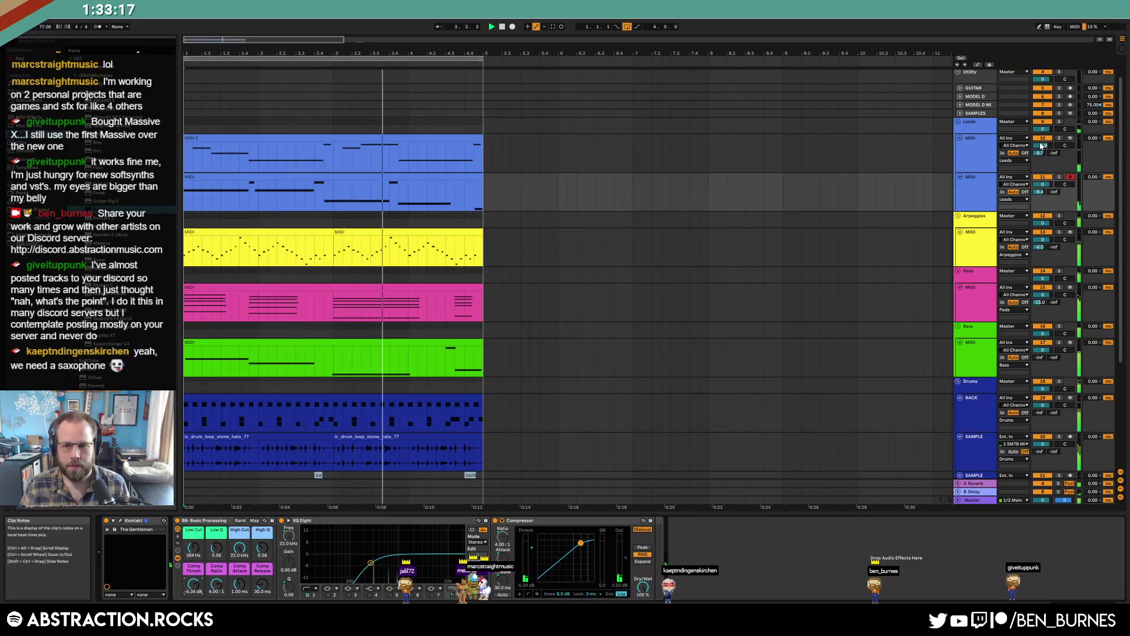
Insert another MIDI track below the piano track in the Leads group and load Kontakt onto it
click(982, 187)
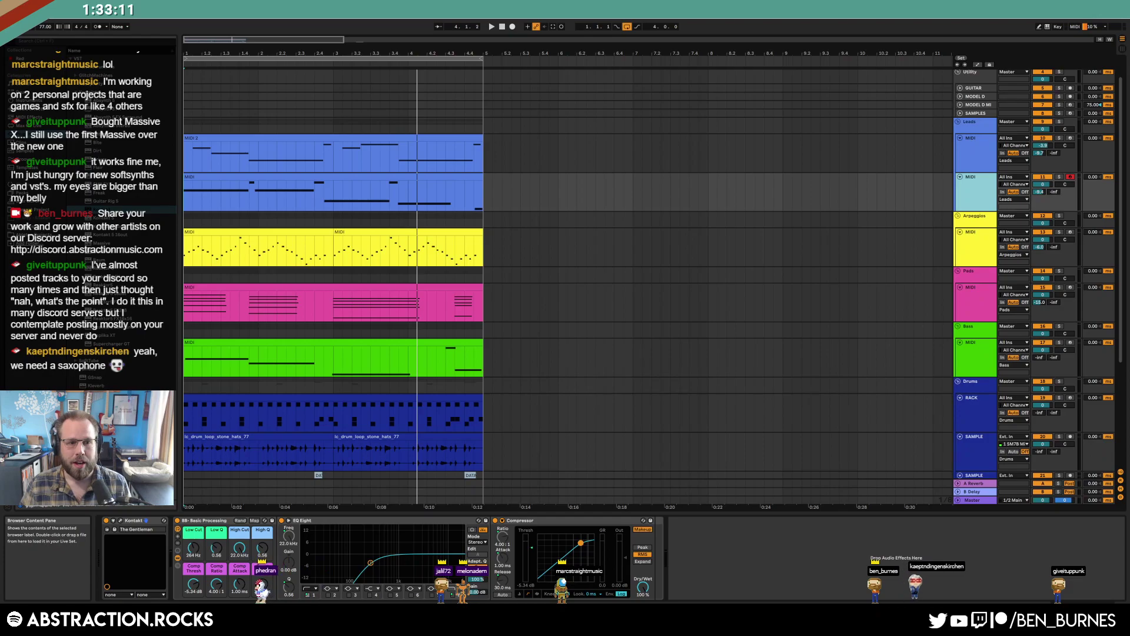
key(ctrl+shift+t)
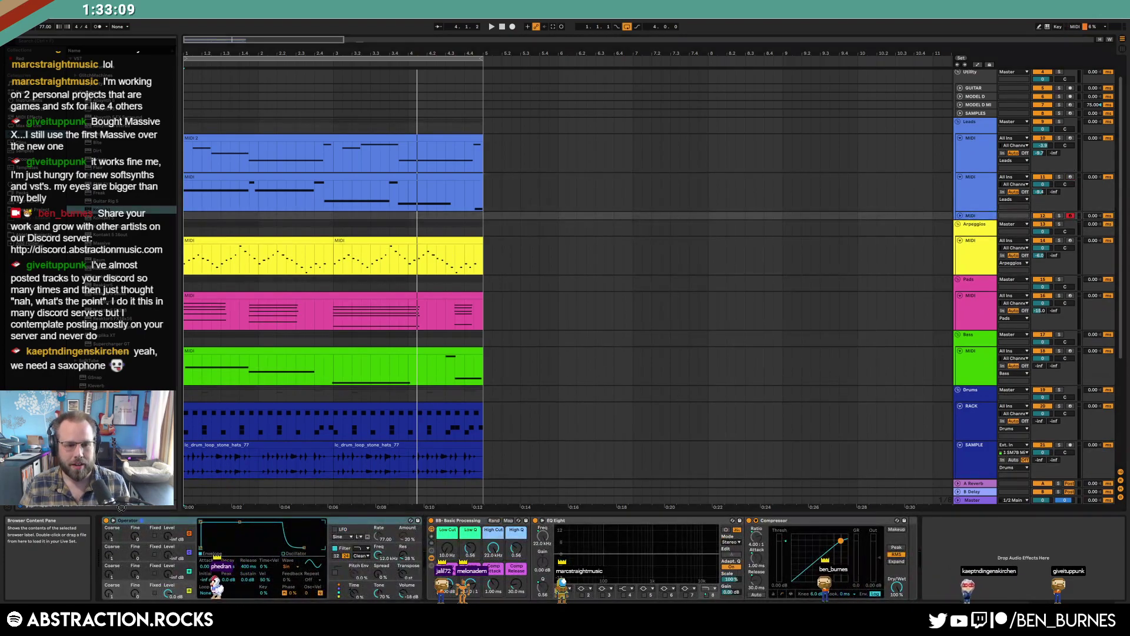
drag(147, 522, 148, 523)
Load the Lo-Fi Glow instrument in the new track's Kontakt
click(580, 175)
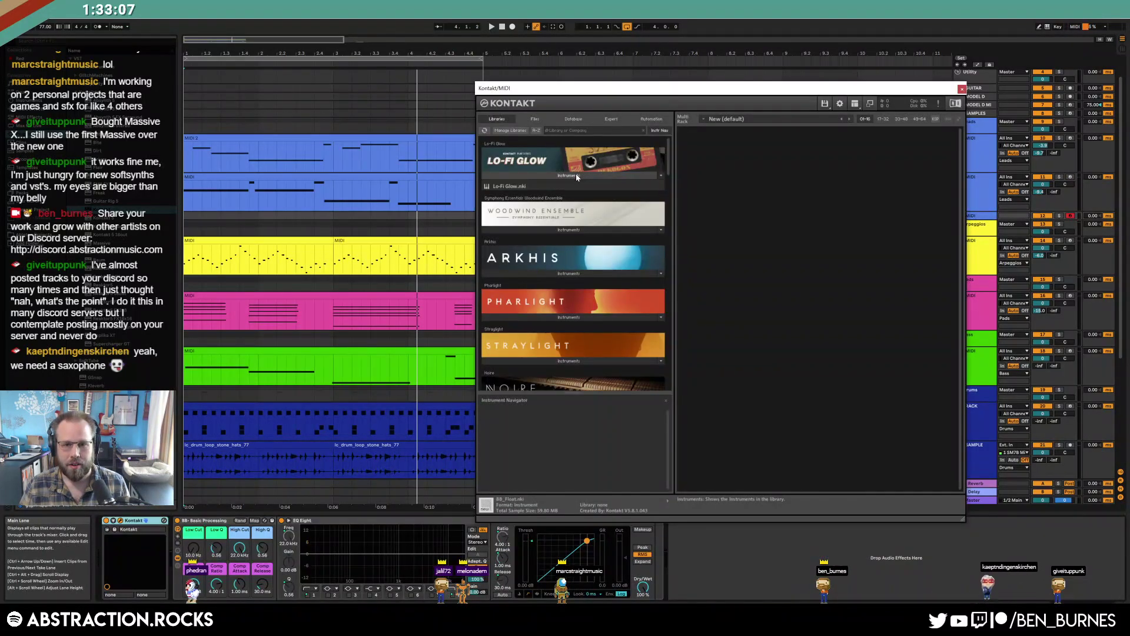
double_click(491, 187)
drag(733, 88, 576, 71)
Try the Twin Pigs pad preset in Lo-Fi Glow and replace it with the Nano Breath pad preset
click(547, 132)
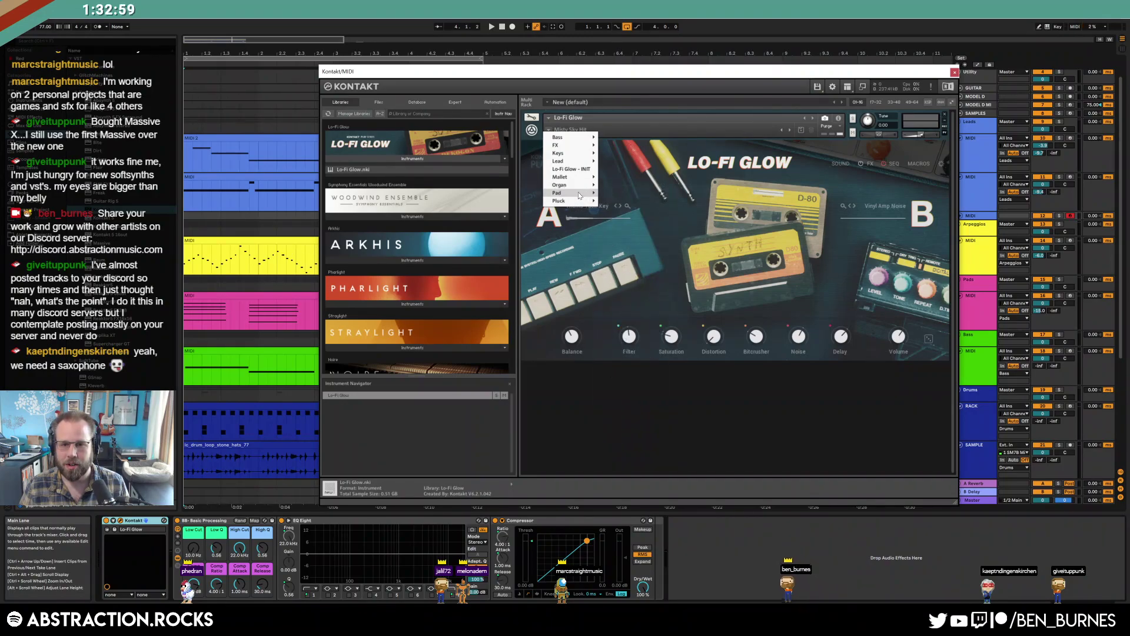
mouse_move(578, 192)
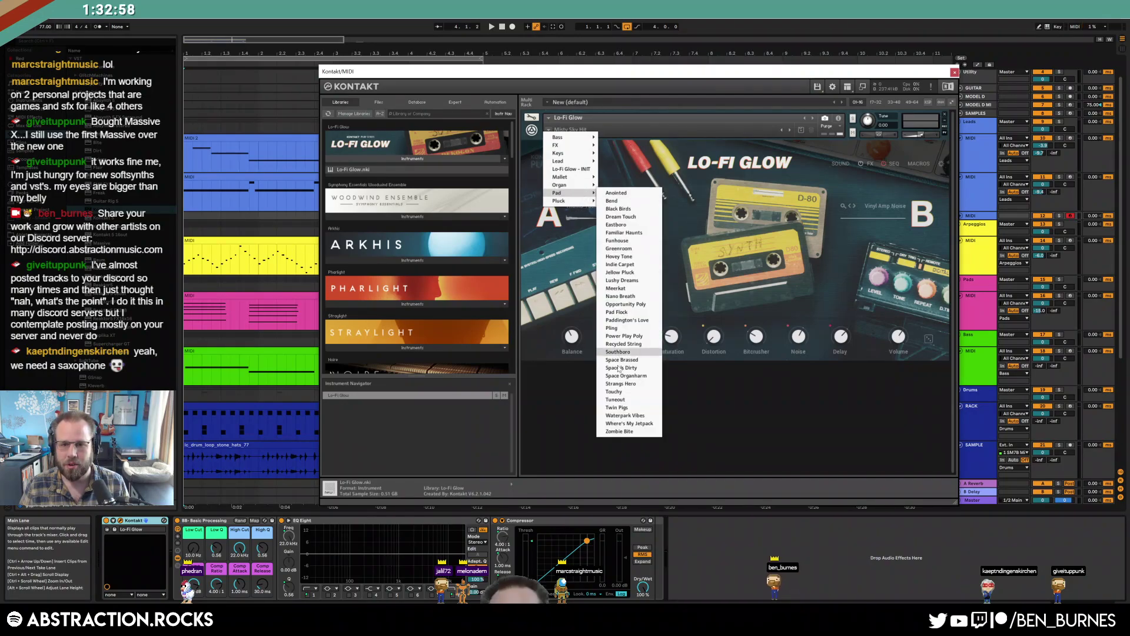
click(631, 408)
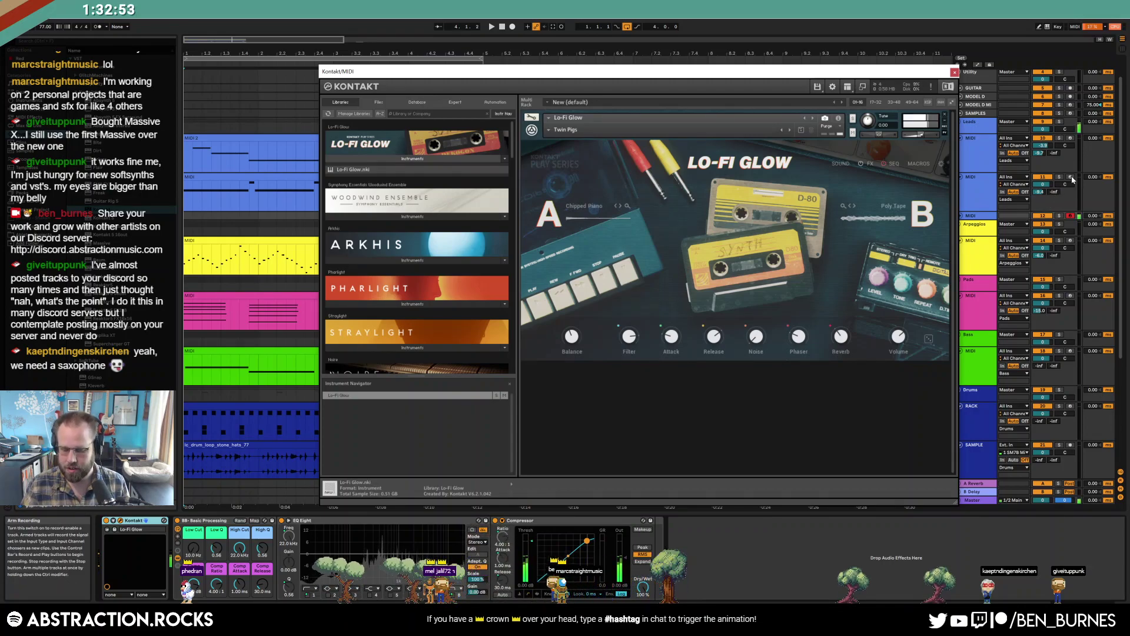
click(551, 130)
mouse_move(580, 196)
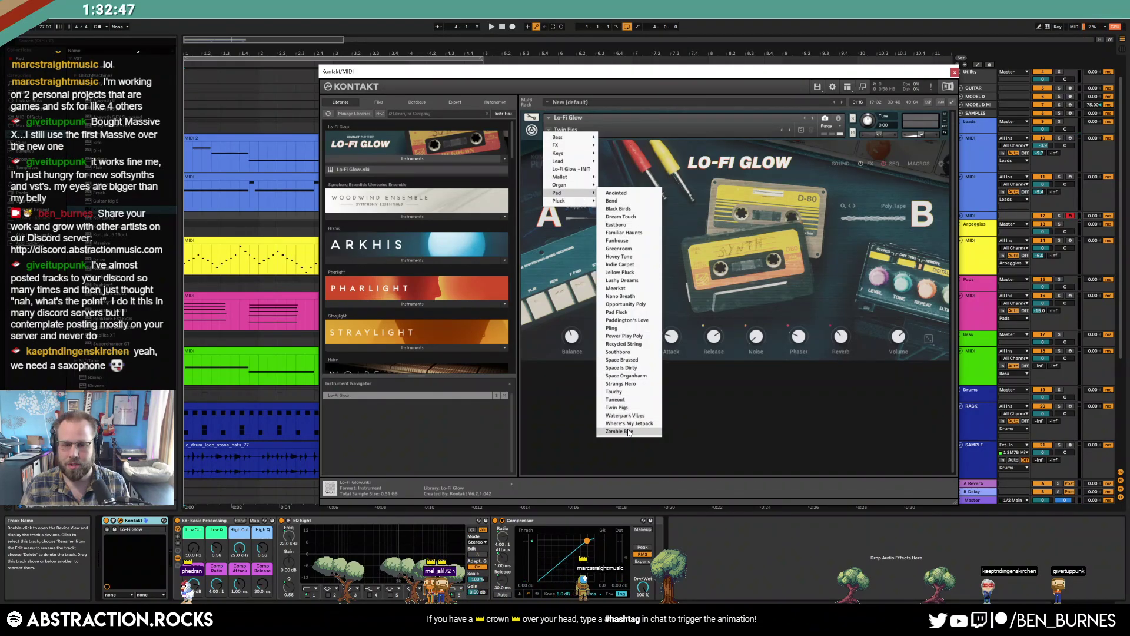
click(622, 296)
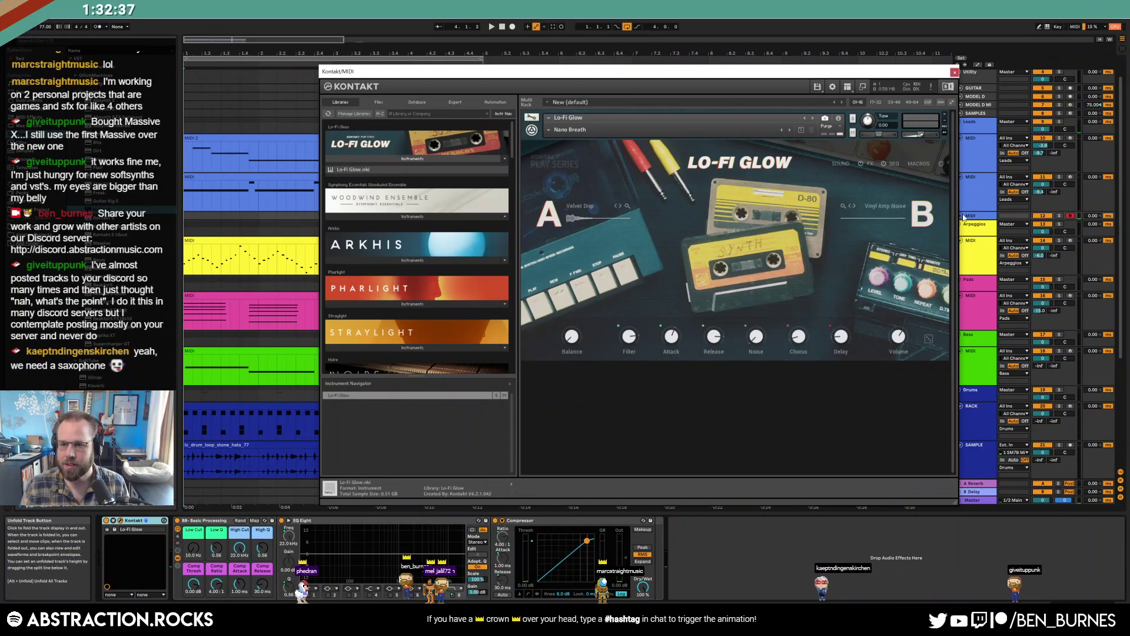
Unfold the Lo-Fi Glow track, close its Kontakt window, and record a sparse two-note pad clip extended to the end of bar 4
drag(907, 71, 832, 66)
click(960, 215)
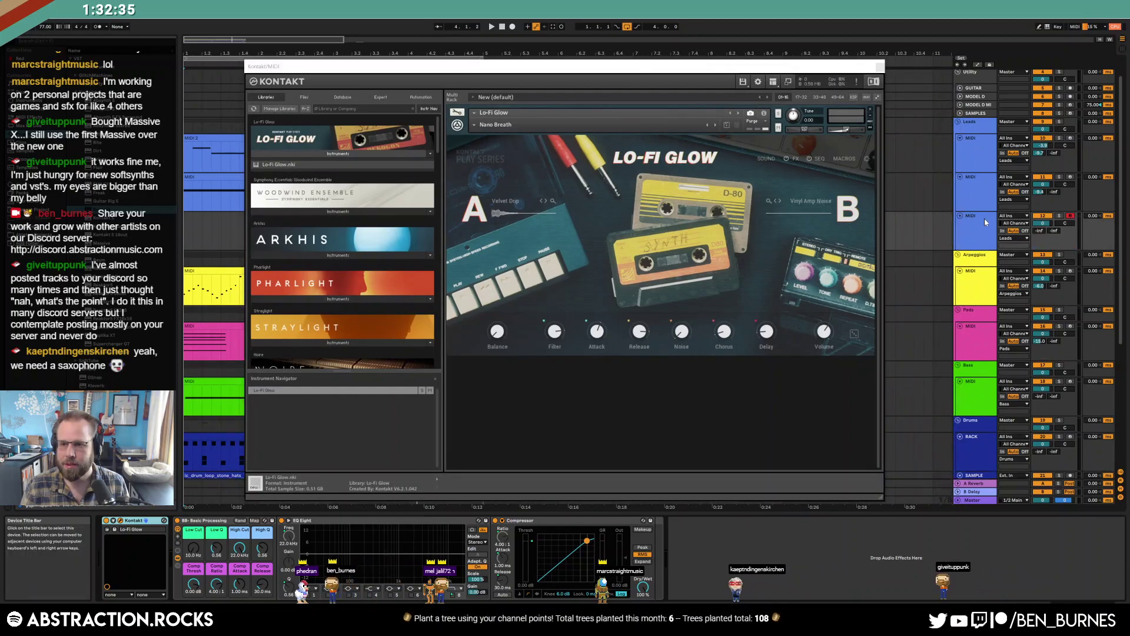
drag(1040, 230, 1041, 233)
click(881, 67)
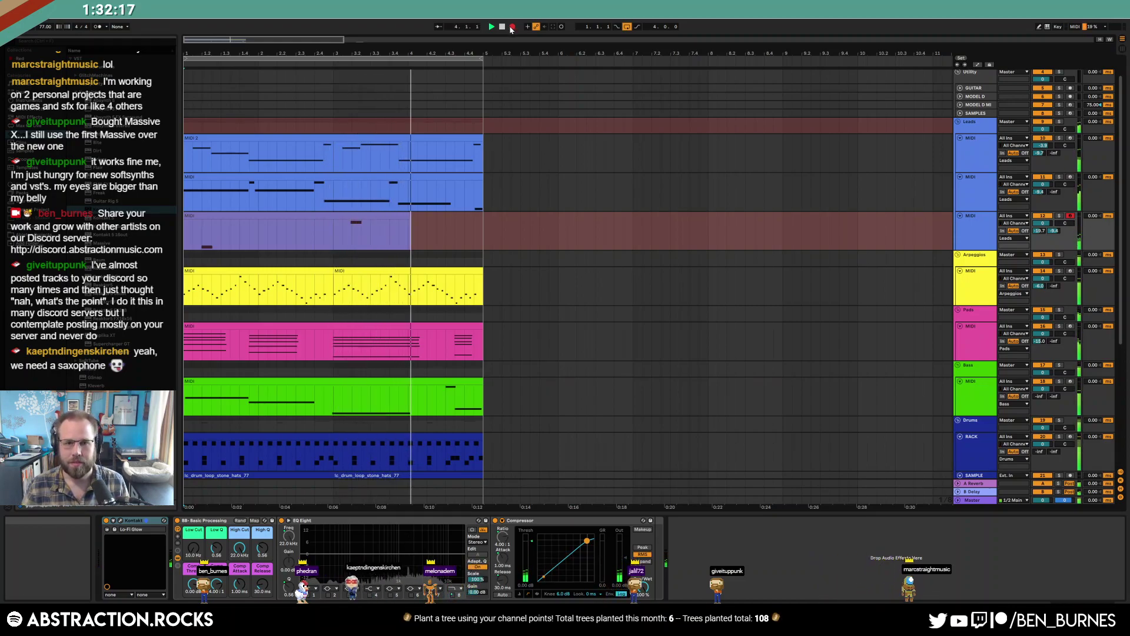
click(512, 27)
drag(414, 217, 468, 223)
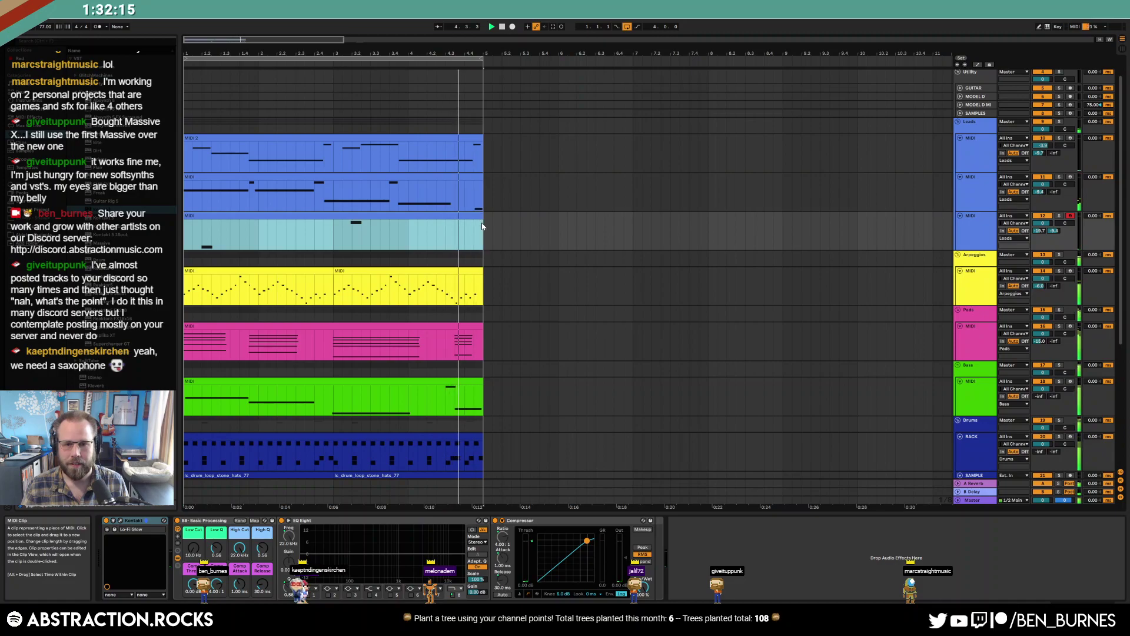
Lower the Lo-Fi Glow track's volume and add Wider at the end of its effects chain with the width at 118%
click(1044, 224)
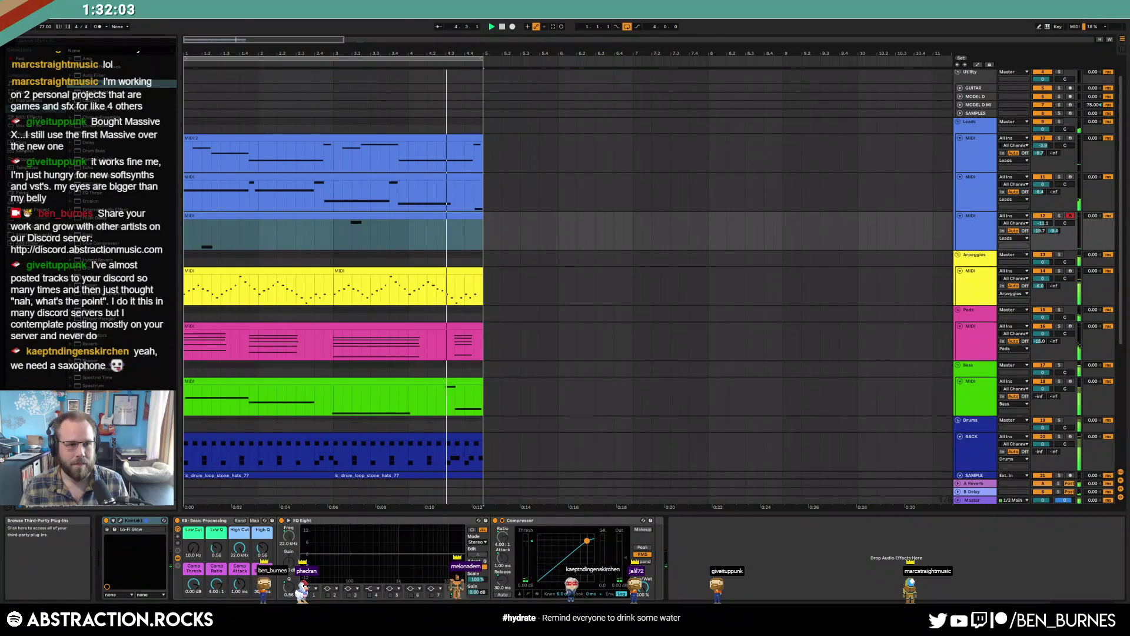
drag(97, 442, 721, 547)
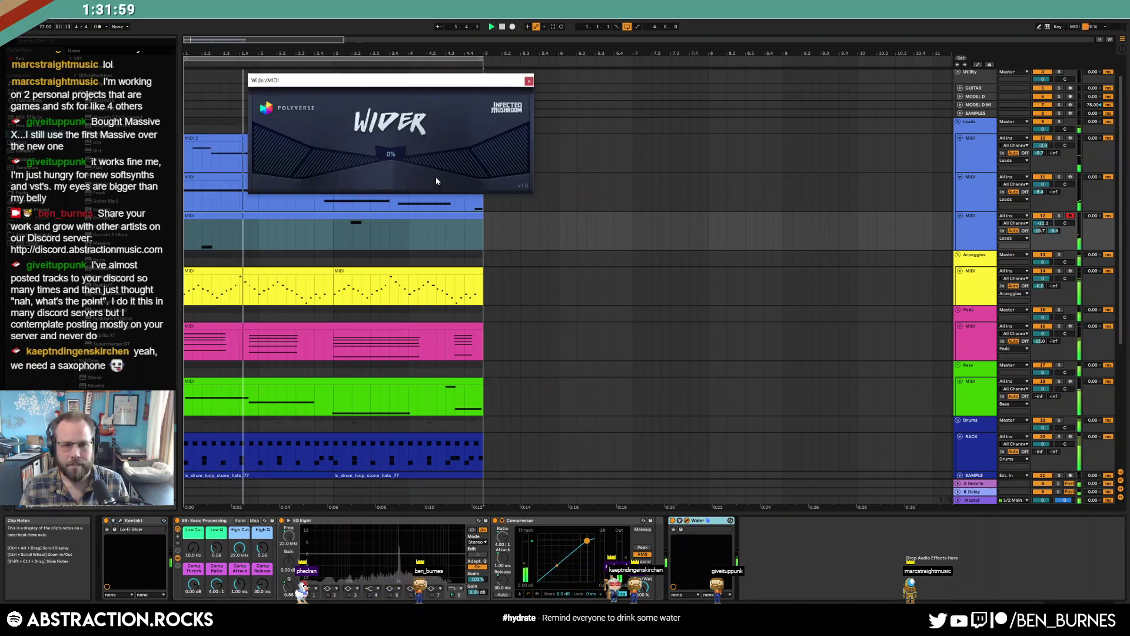
drag(501, 148, 523, 143)
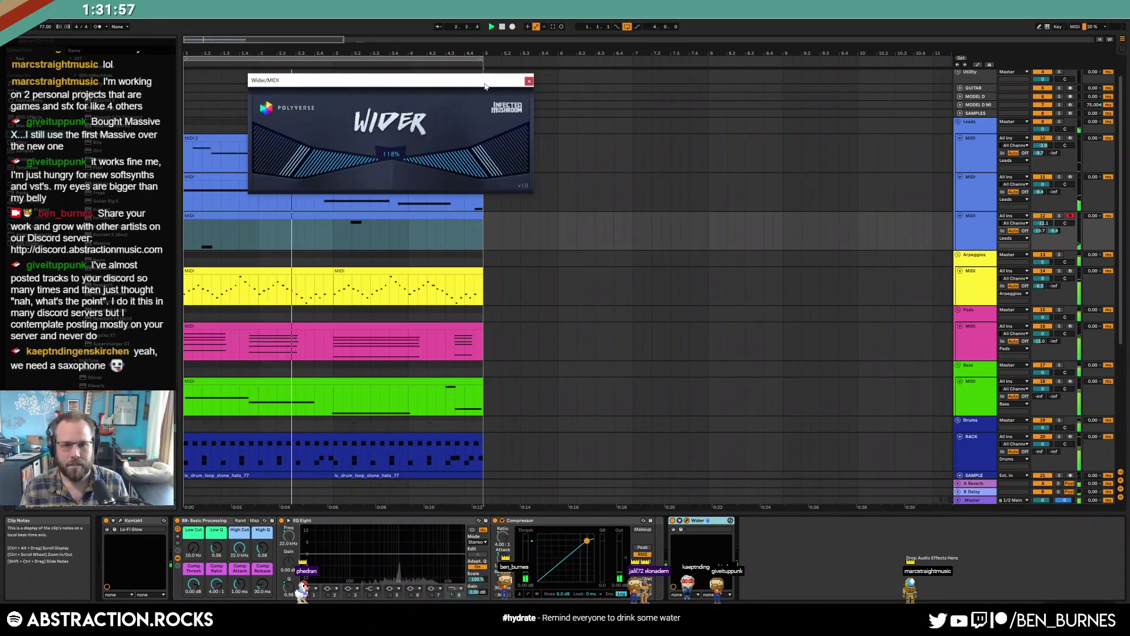
drag(519, 83, 688, 144)
click(698, 142)
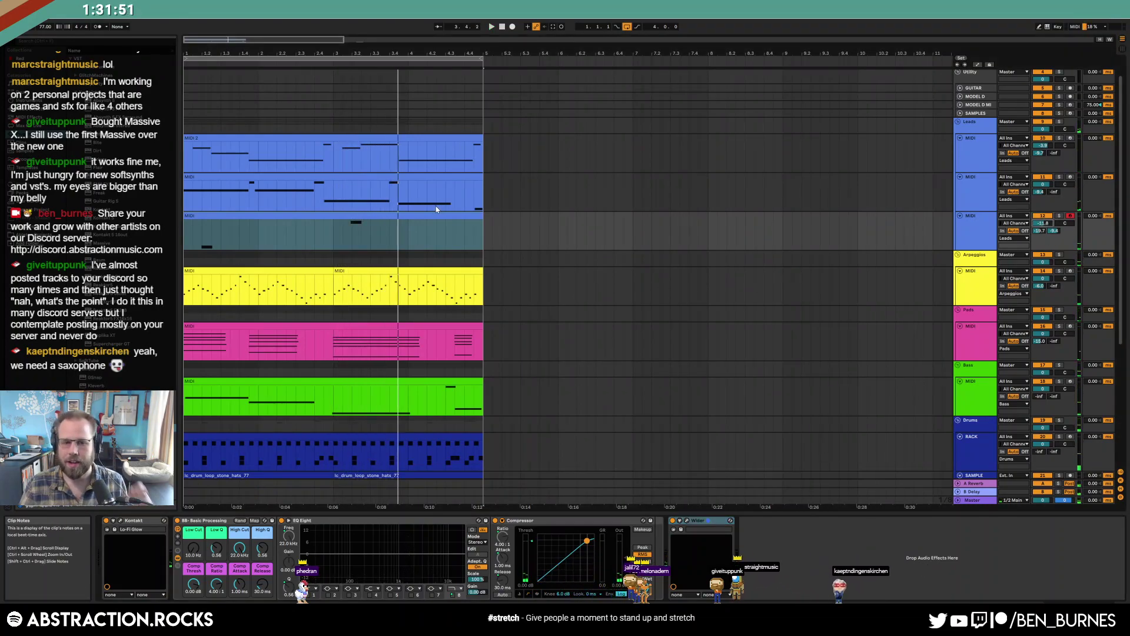
Pick a random sample, Blip 022.wav, in ADSR Sample Manager on the SAMPLES track and load it onto an empty pad of the drum rack
scroll(617, 303, down, 5)
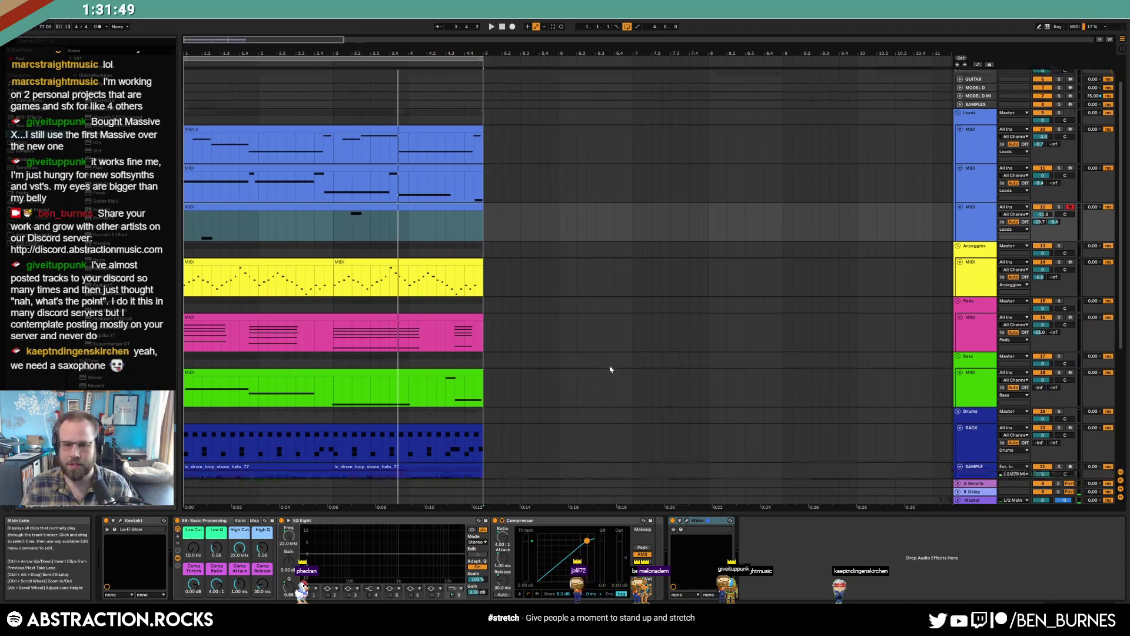
click(975, 308)
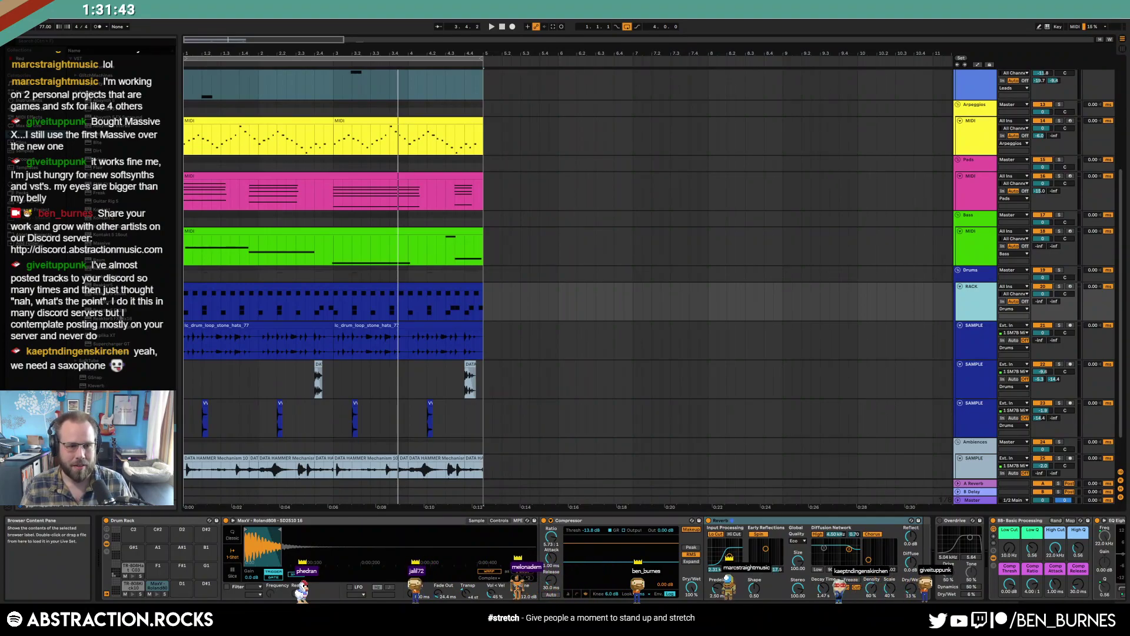
scroll(729, 238, up, 6)
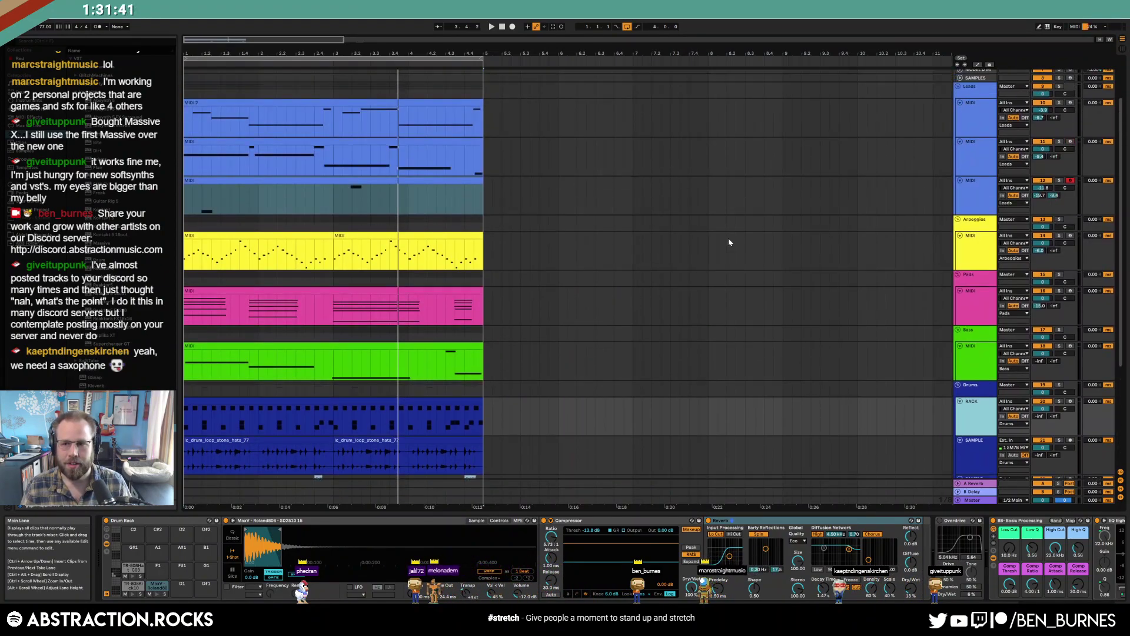
click(982, 141)
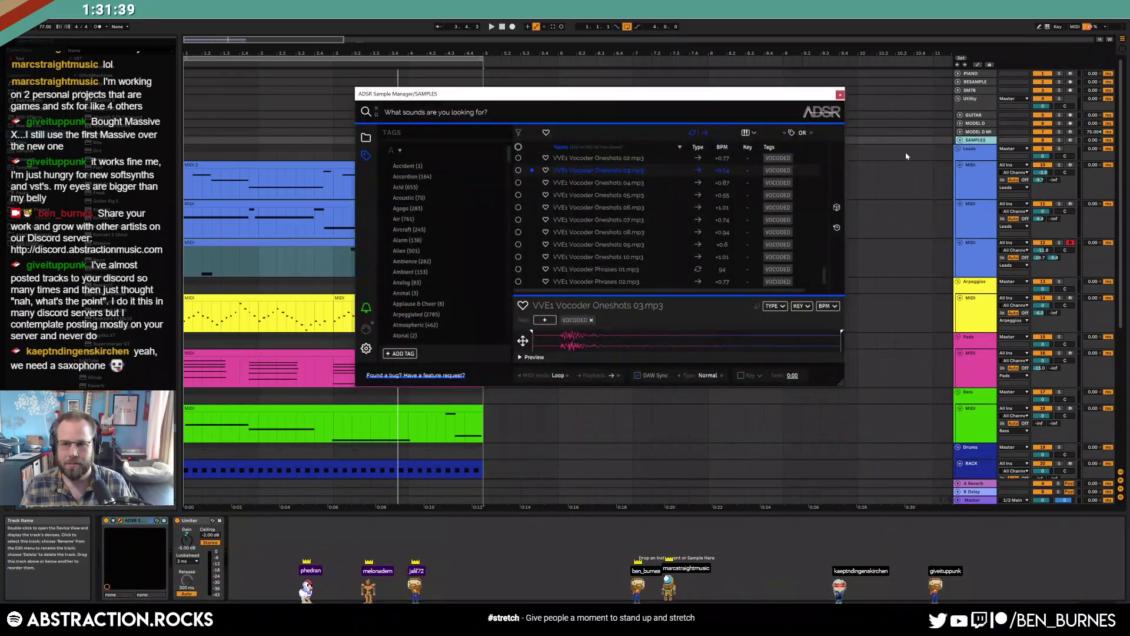
click(837, 208)
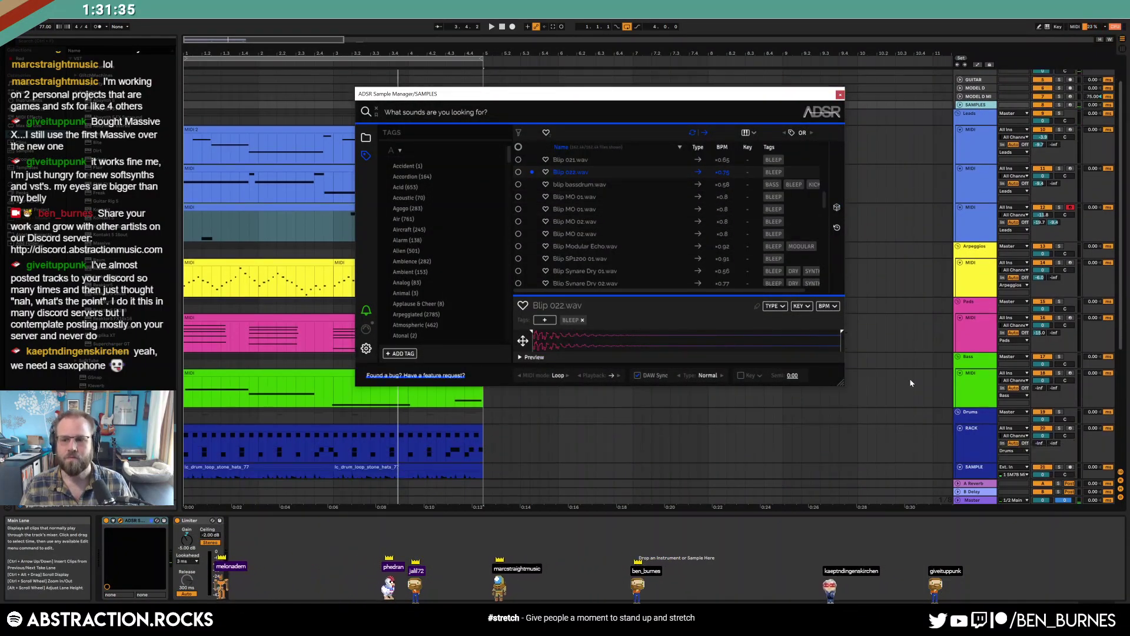
scroll(909, 378, down, 3)
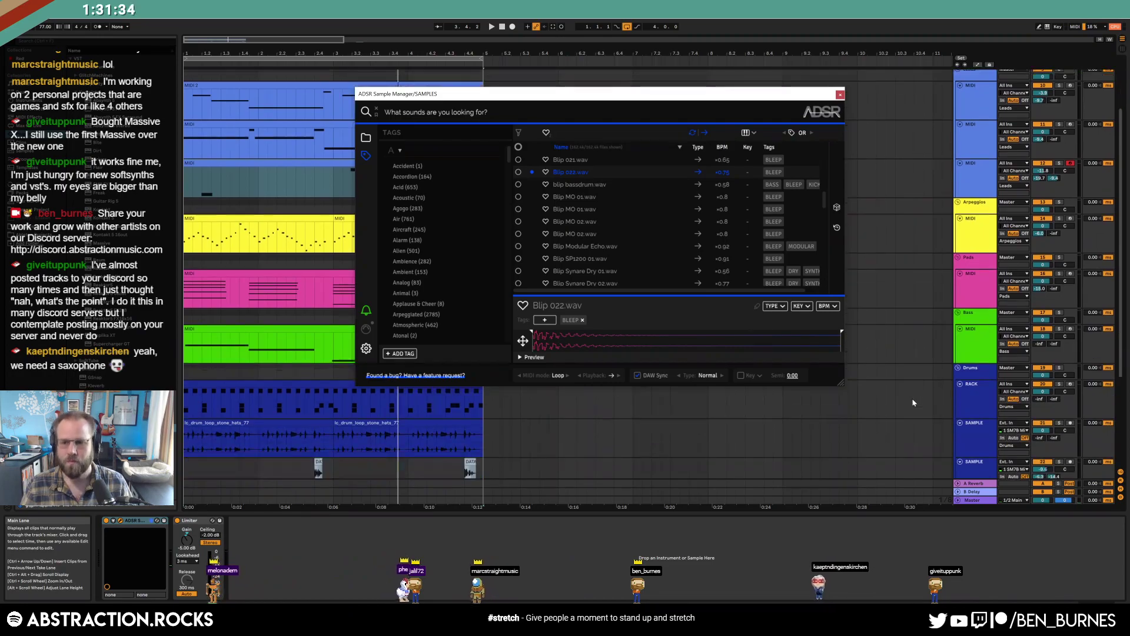
click(968, 392)
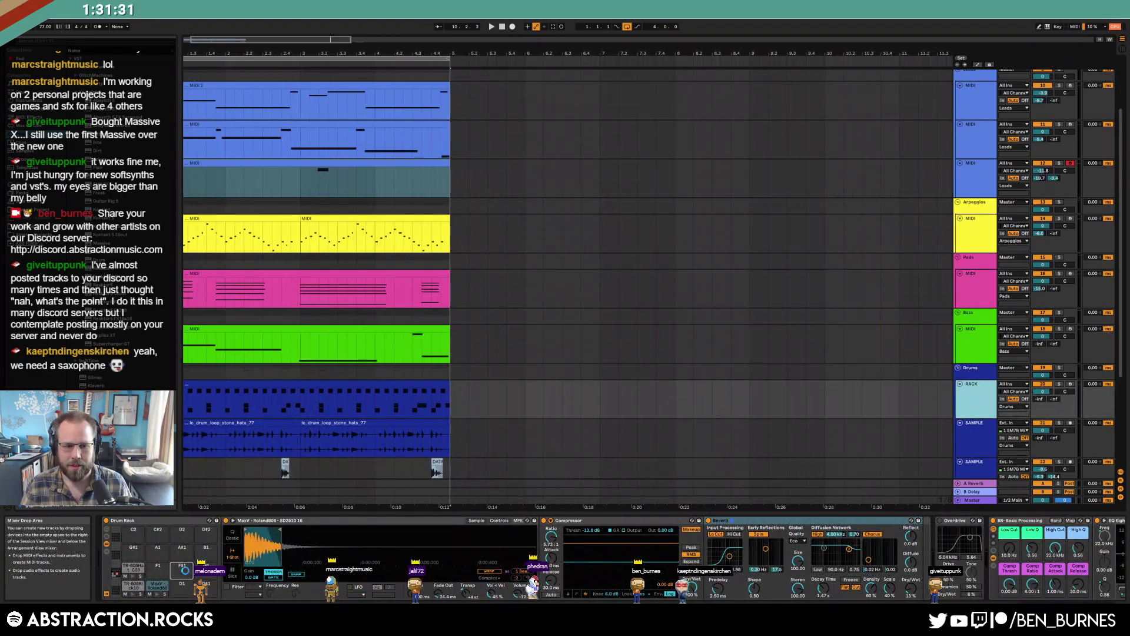
Place Blip-022 notes on the last sixteenth of each of the four bars in the drum rack's MIDI clip
double_click(243, 383)
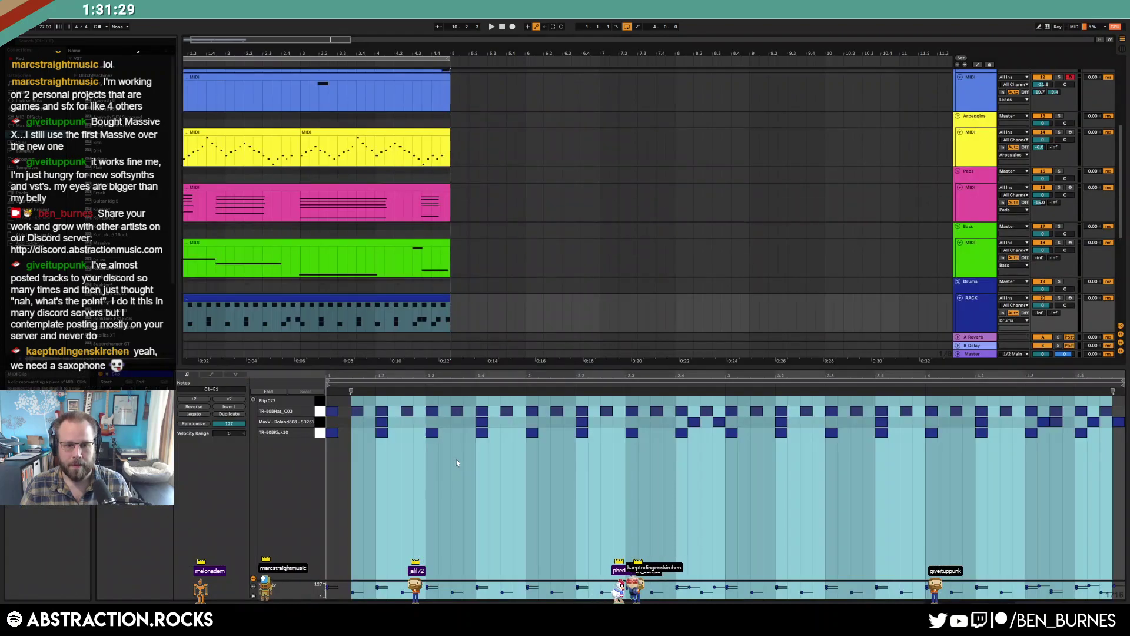
double_click(379, 402)
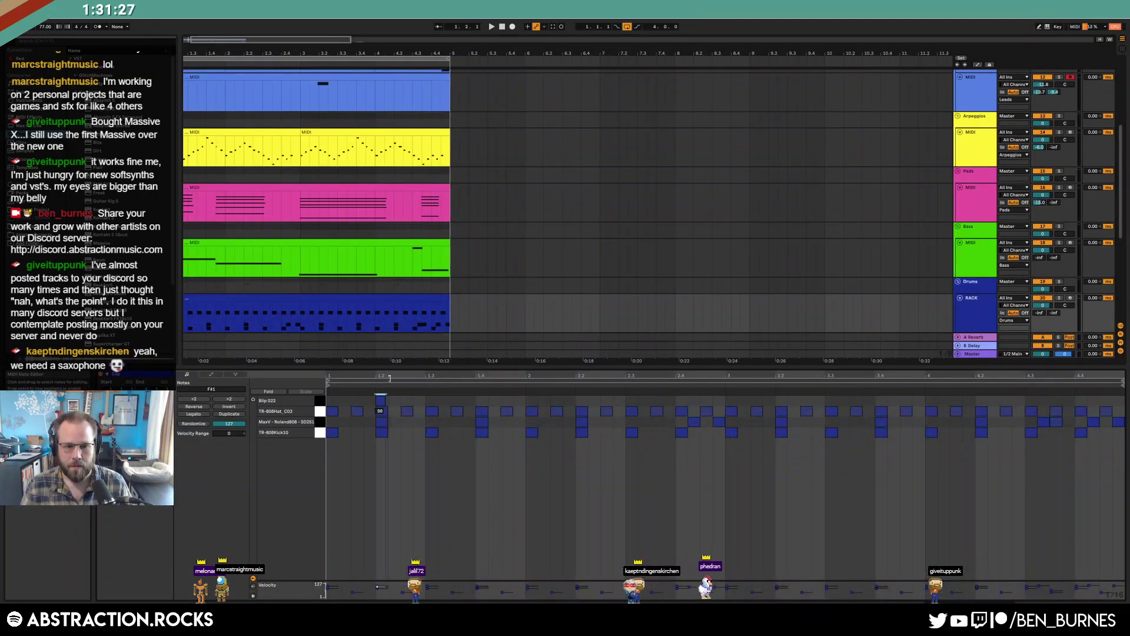
key(space)
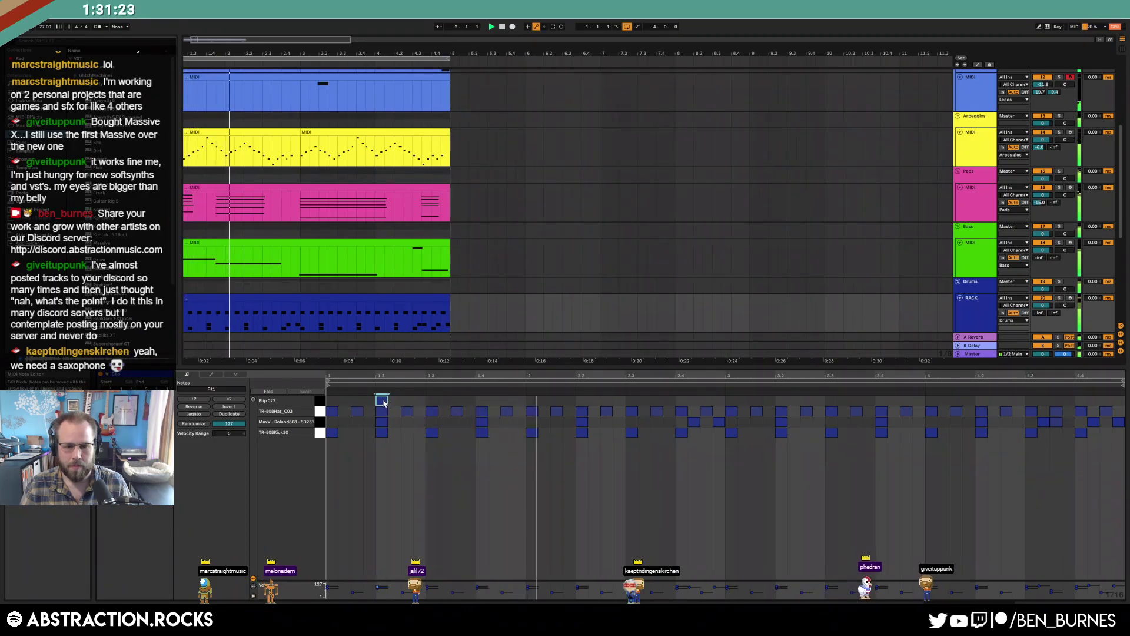
double_click(495, 401)
drag(514, 404, 724, 404)
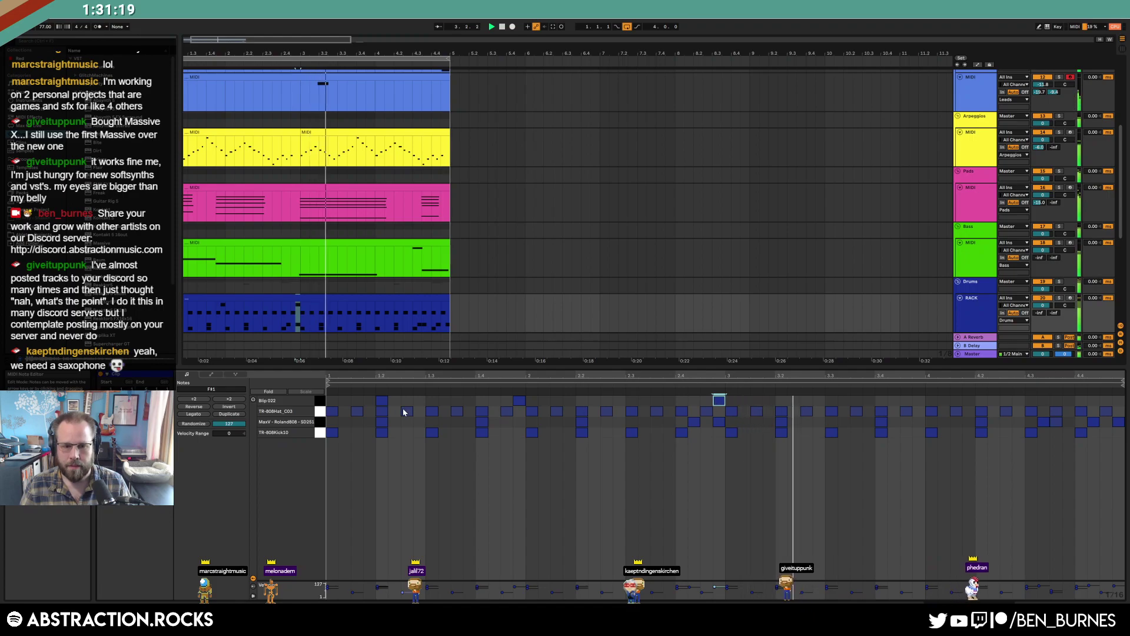
click(380, 401)
drag(381, 401, 719, 405)
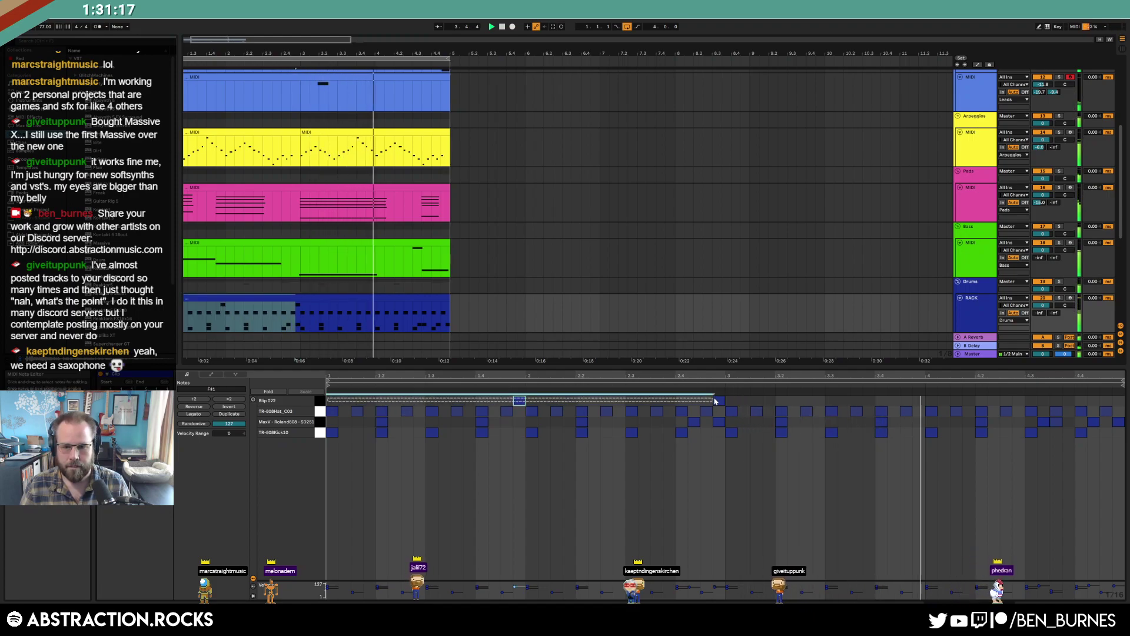
click(319, 401)
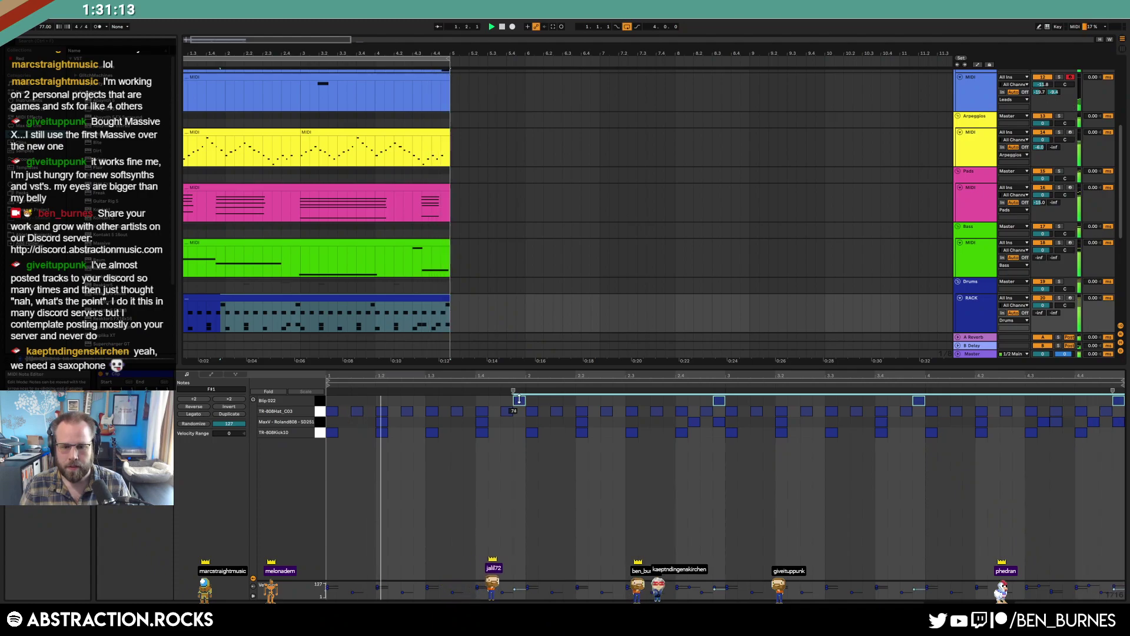
Check the Blip-022 pad's devices during playback and shorten the four Blip-022 notes to half a sixteenth in the drum clip
key(shift+Tab)
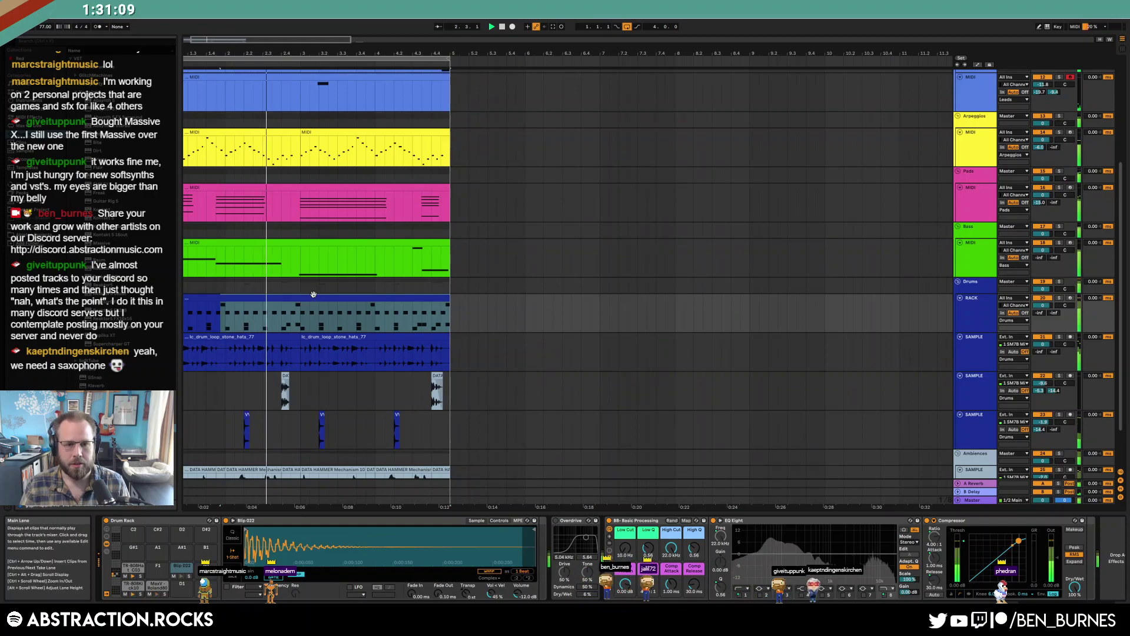
key(shift+Tab)
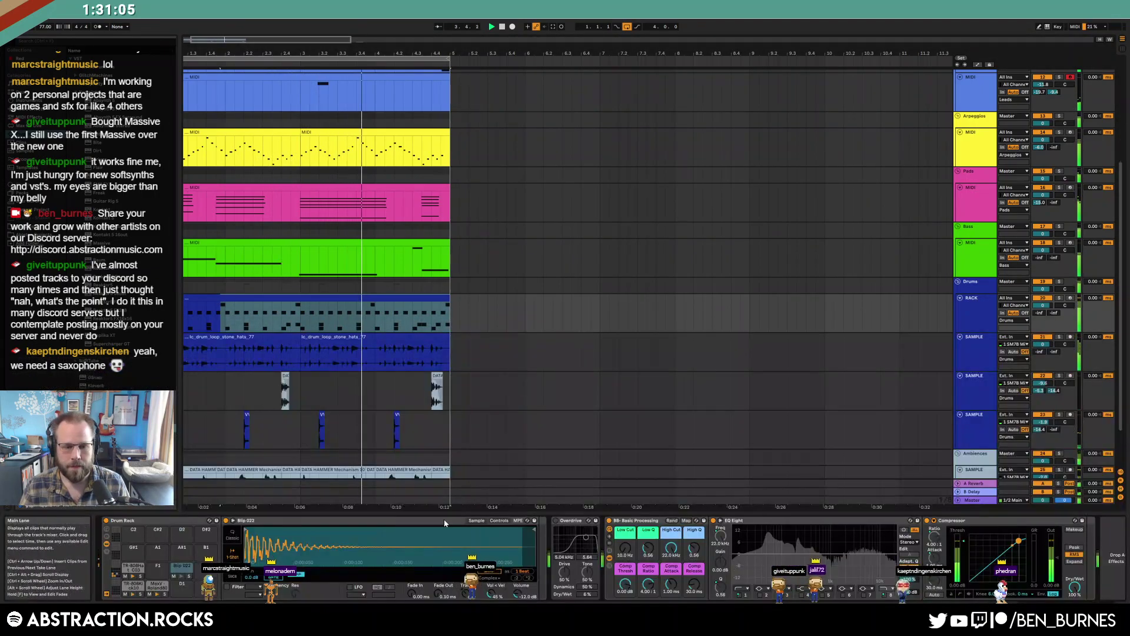
key(shift+Tab)
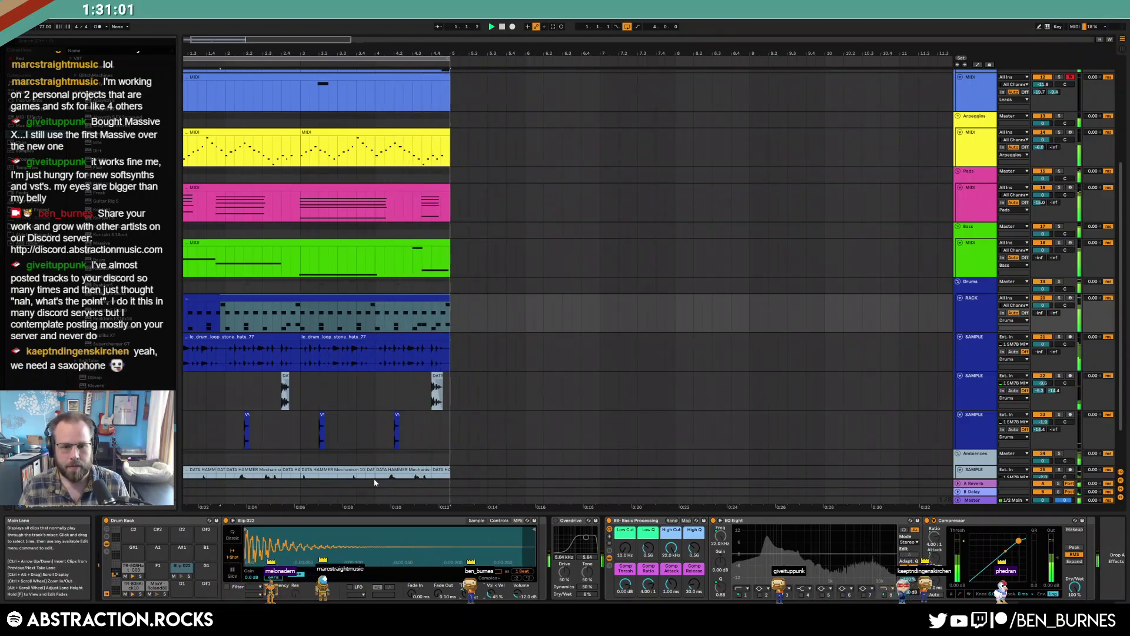
double_click(388, 297)
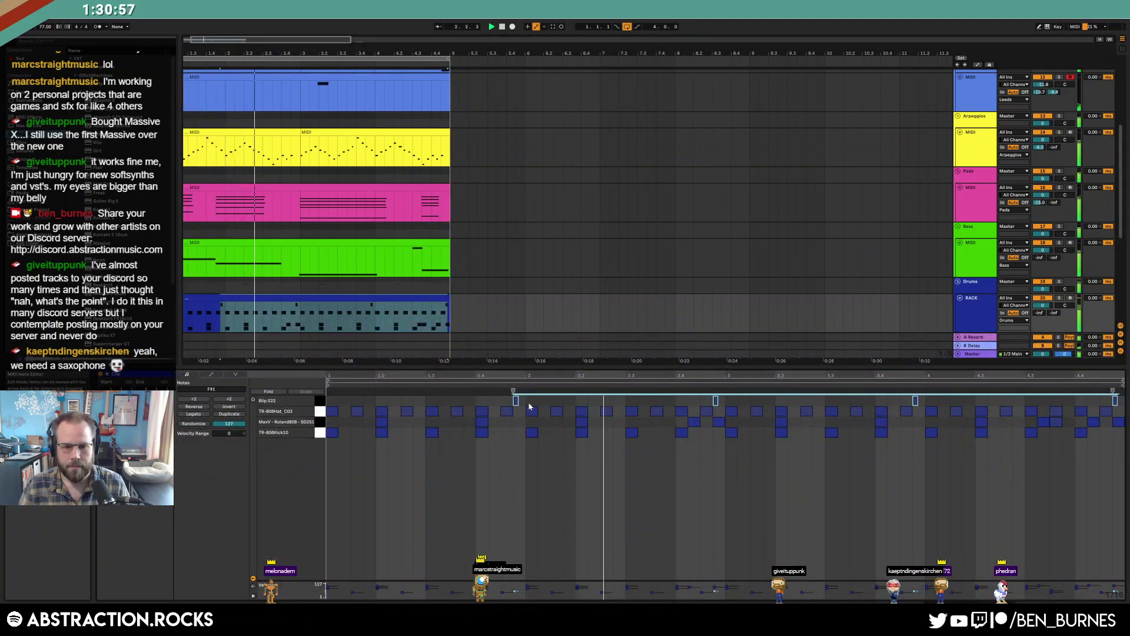
key(ctrl+d)
double_click(518, 375)
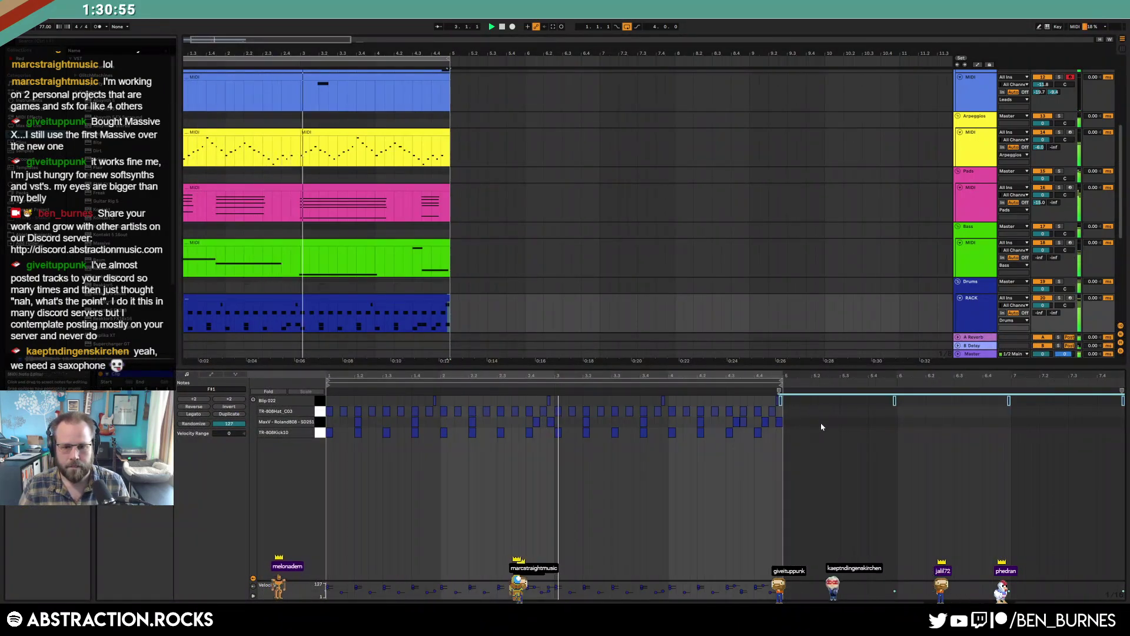
key(ctrl+z)
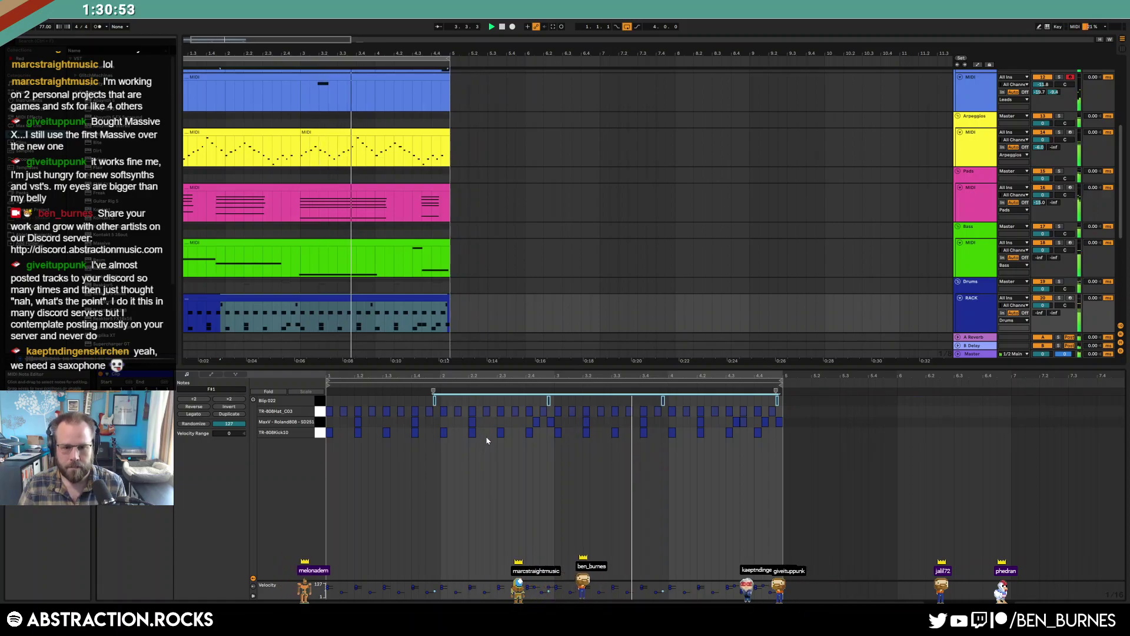
Copy the shortened Blip-022 notes directly behind the originals to make doubled thirty-second hits at the end of each bar
drag(434, 403, 440, 402)
scroll(439, 404, up, 5)
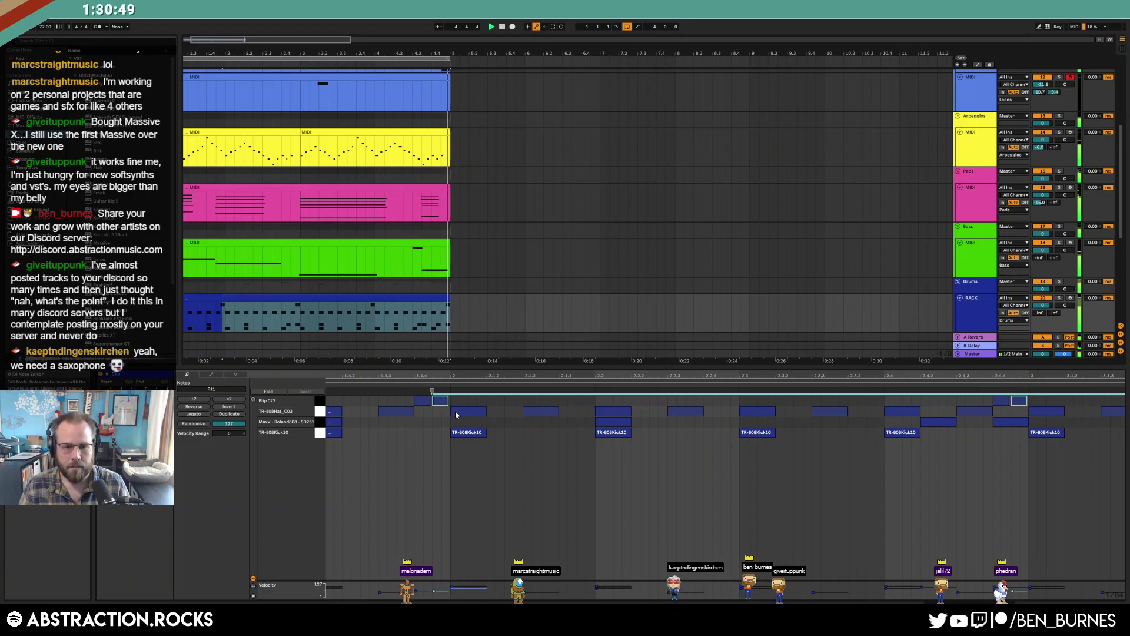
key(shift+Tab)
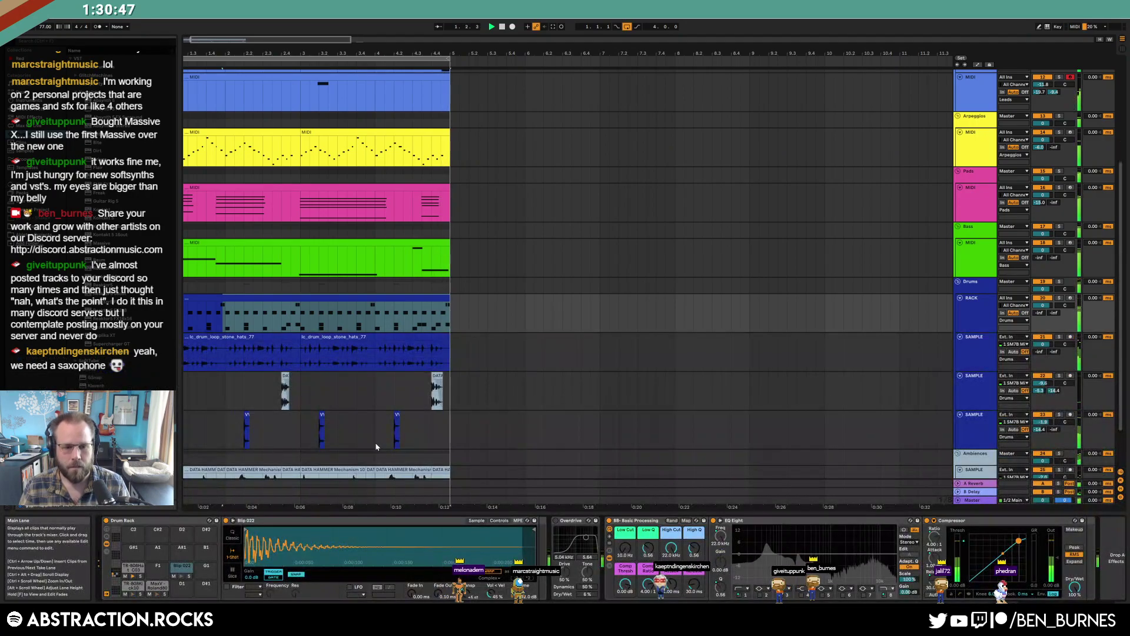
Turn the doubled Blip-022 hits ending bars 1 to 3 back into single sixteenth notes, keeping the double hit only in bar 4
click(466, 323)
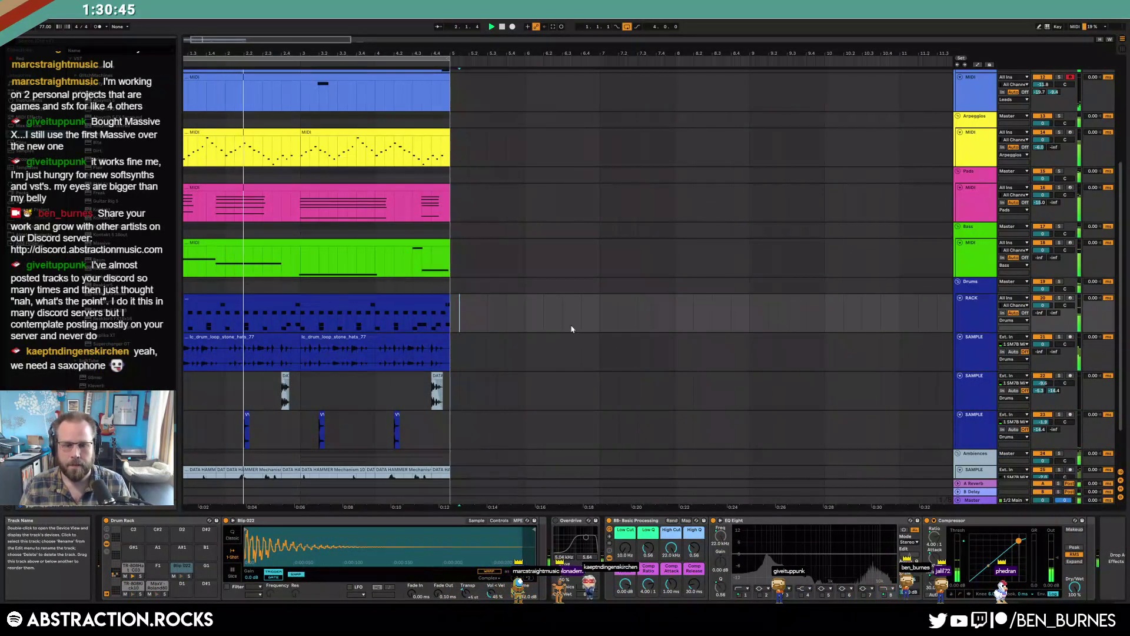
click(313, 305)
key(shift+Tab)
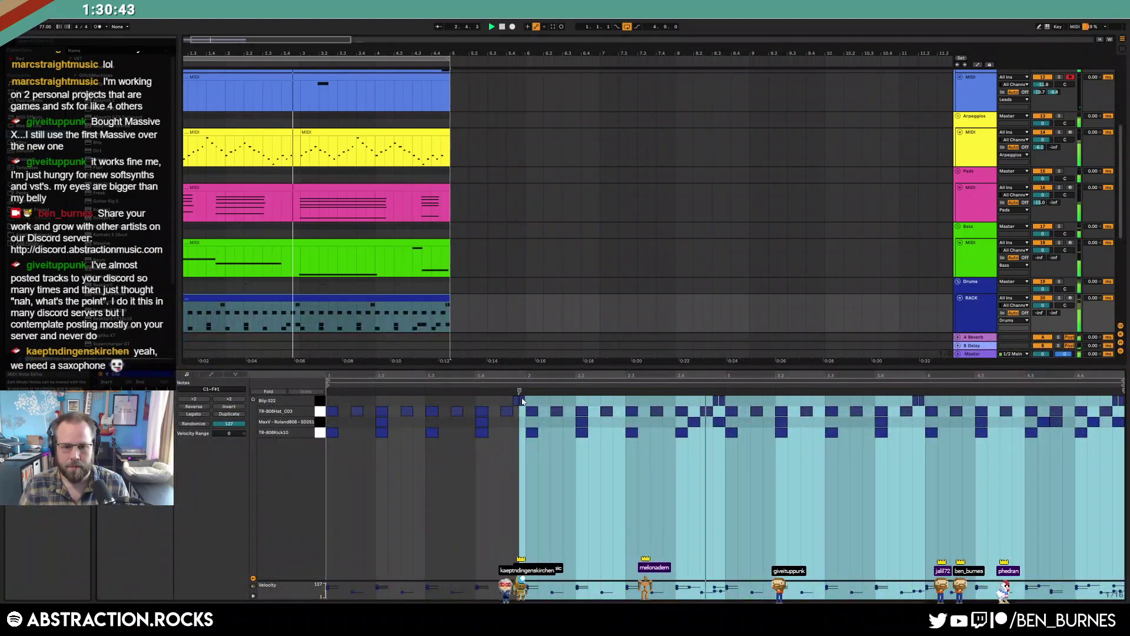
click(720, 402)
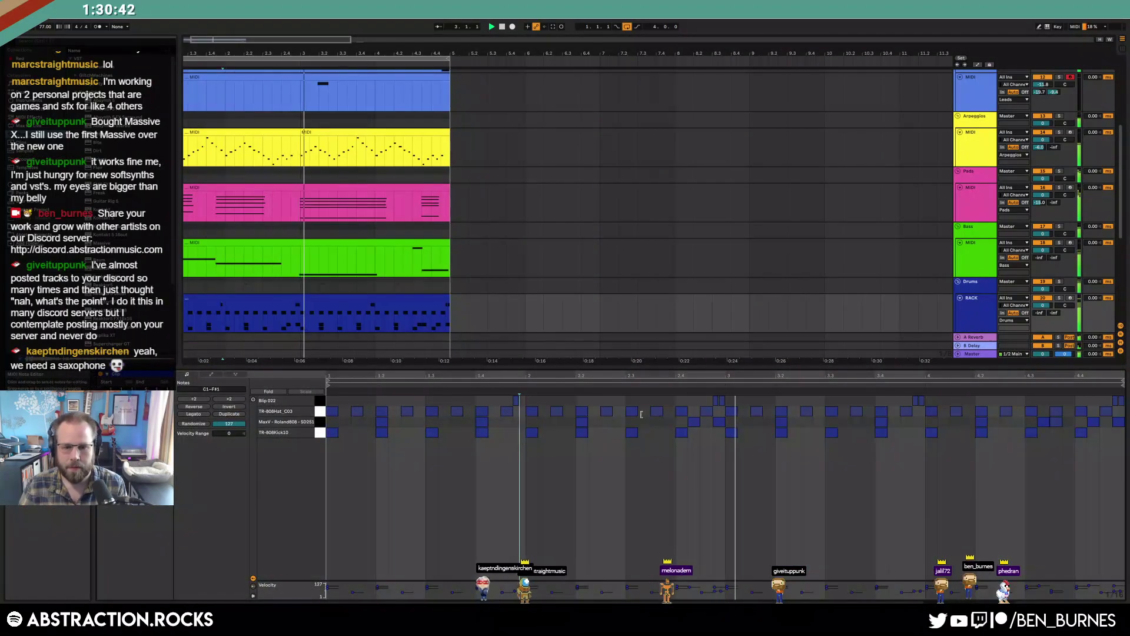
double_click(923, 401)
drag(924, 400, 525, 400)
click(542, 403)
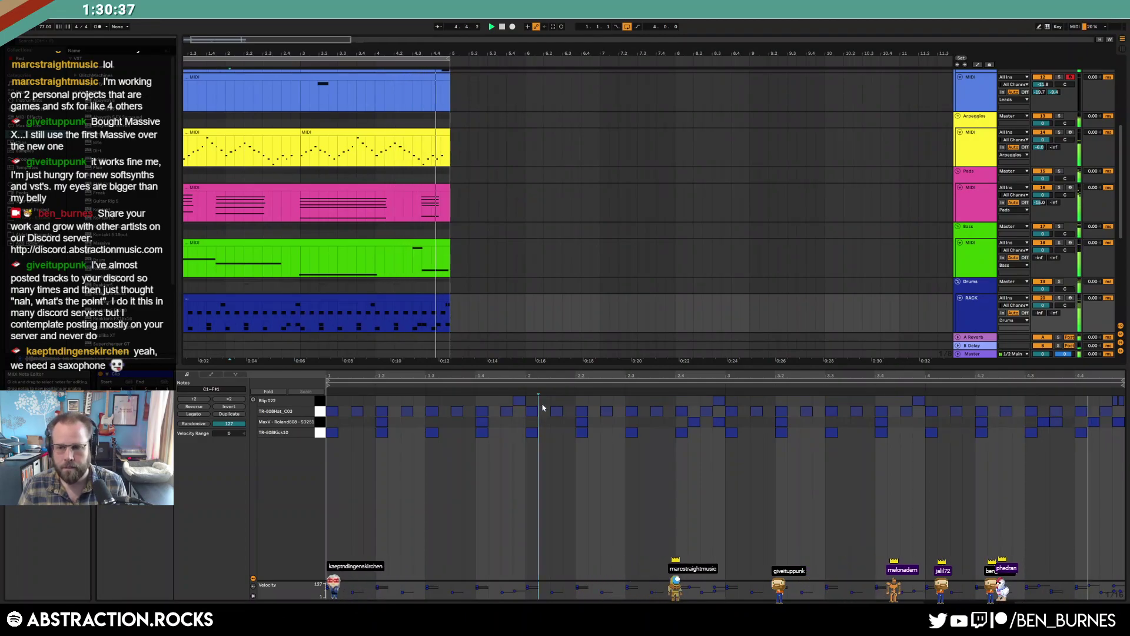
key(shift+Tab)
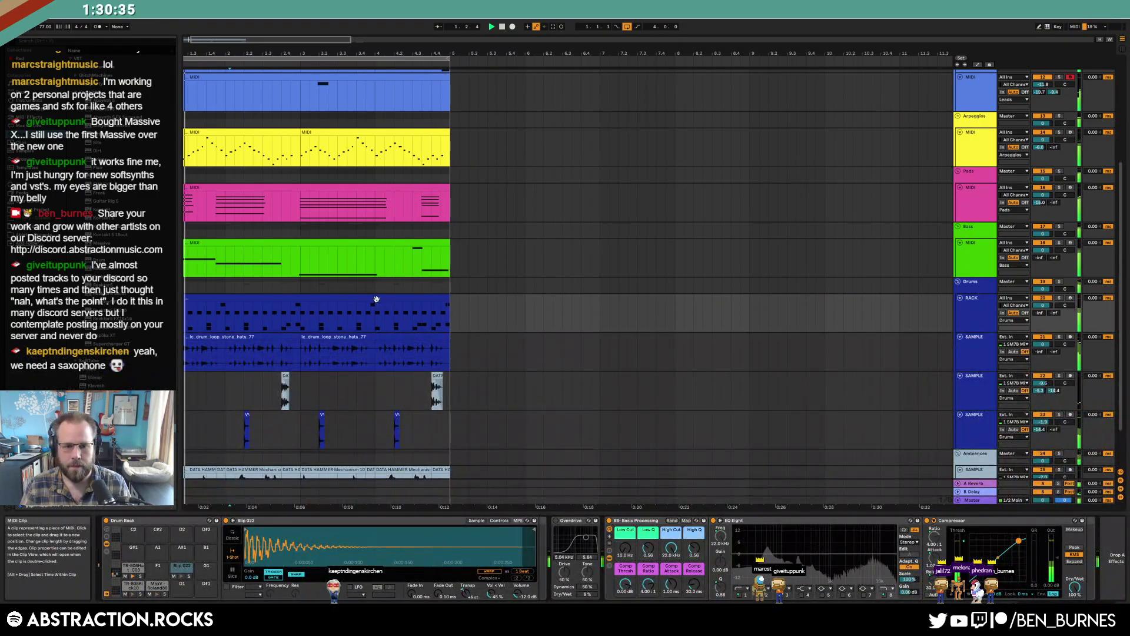
Add two thirty-second TR-808 hi-hat notes on the last sixteenth of beat 4.3 in the drum rack's MIDI clip
key(shift+Tab)
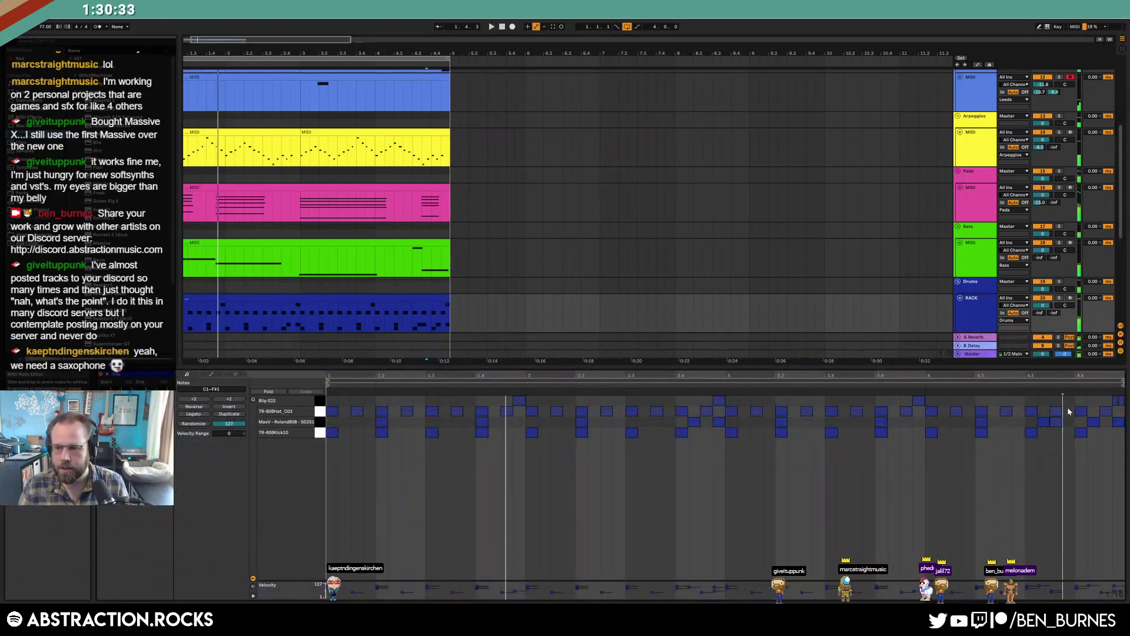
key(plus)
key(plus)
click(981, 411)
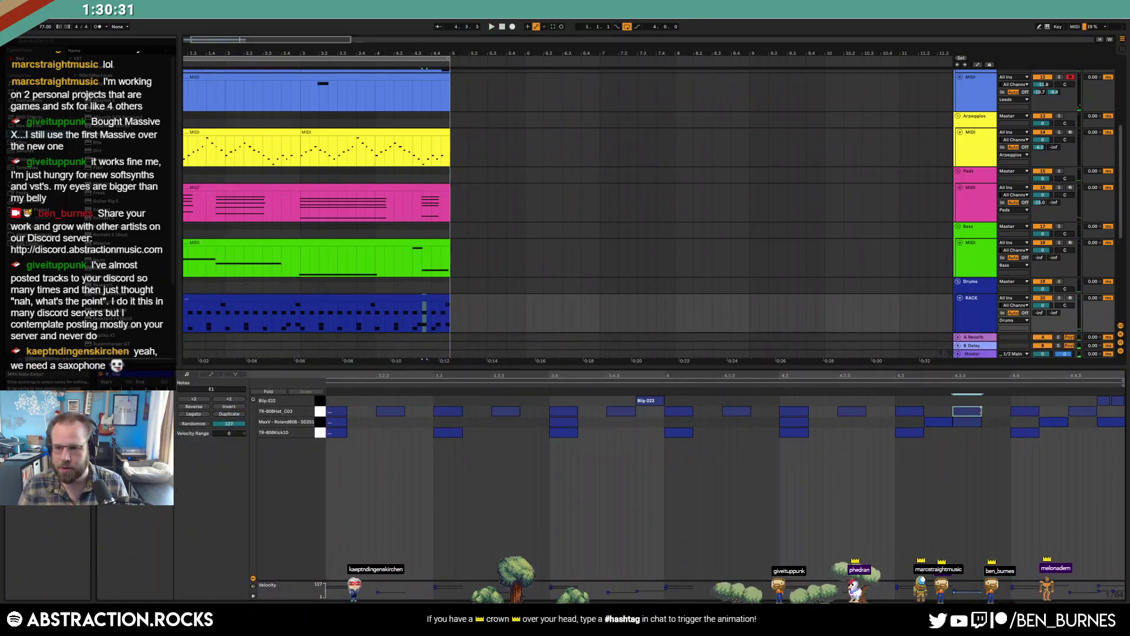
double_click(987, 412)
drag(988, 411, 997, 412)
key(ctrl+d)
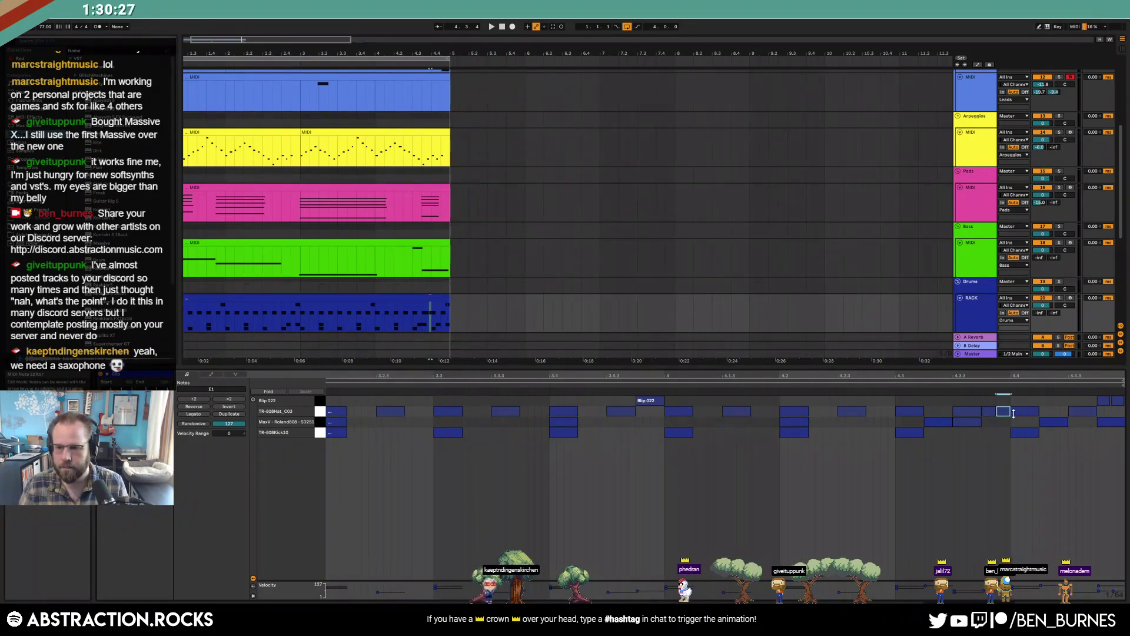
Add a thirty-second hi-hat note directly after the hit on beat 4.3 and play the loop to check the fill
drag(1074, 374, 1074, 373)
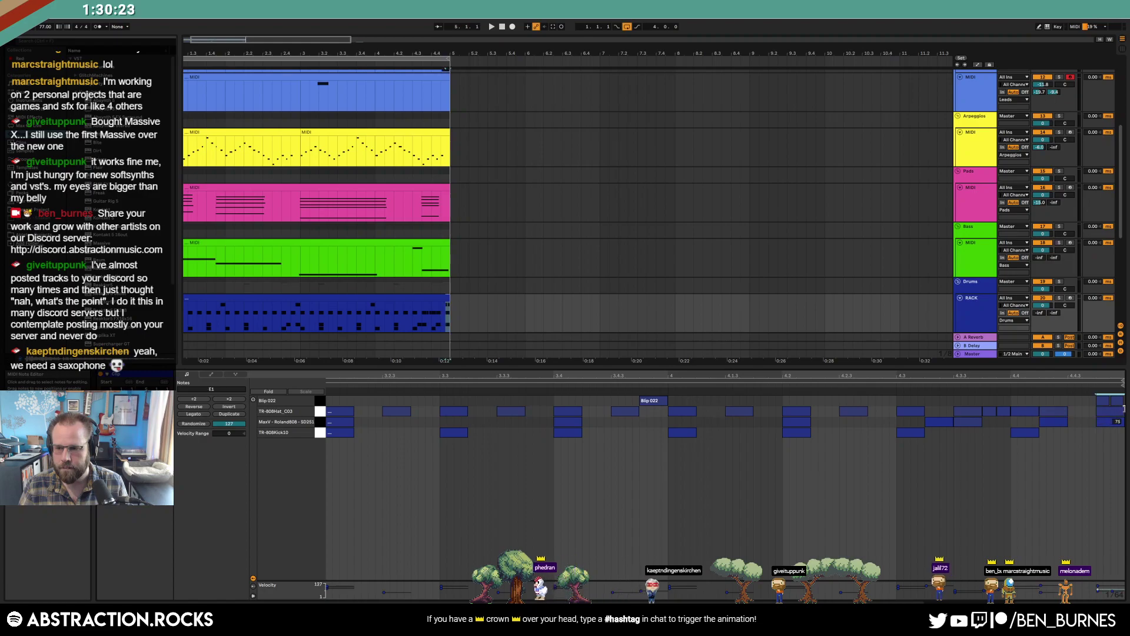
click(922, 410)
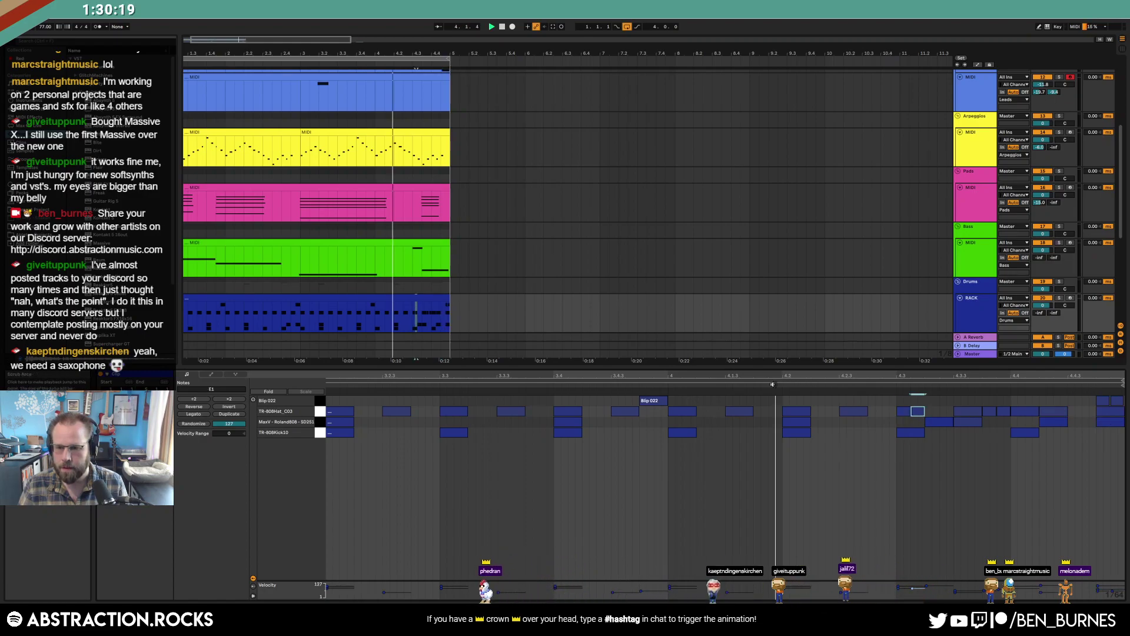
key(space)
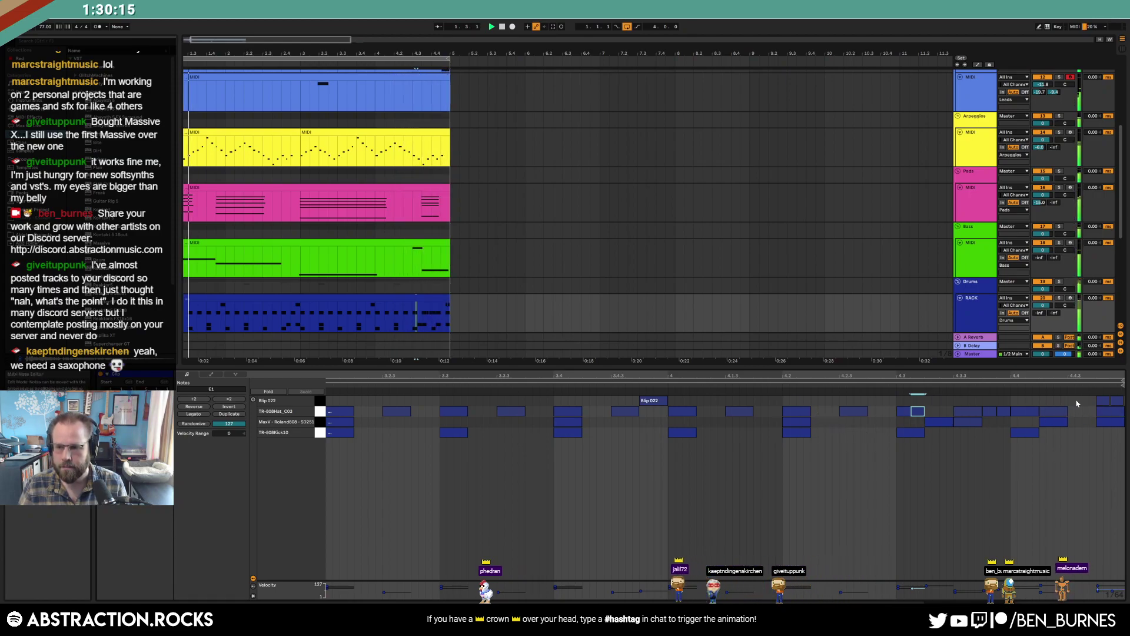
key(shift+Tab)
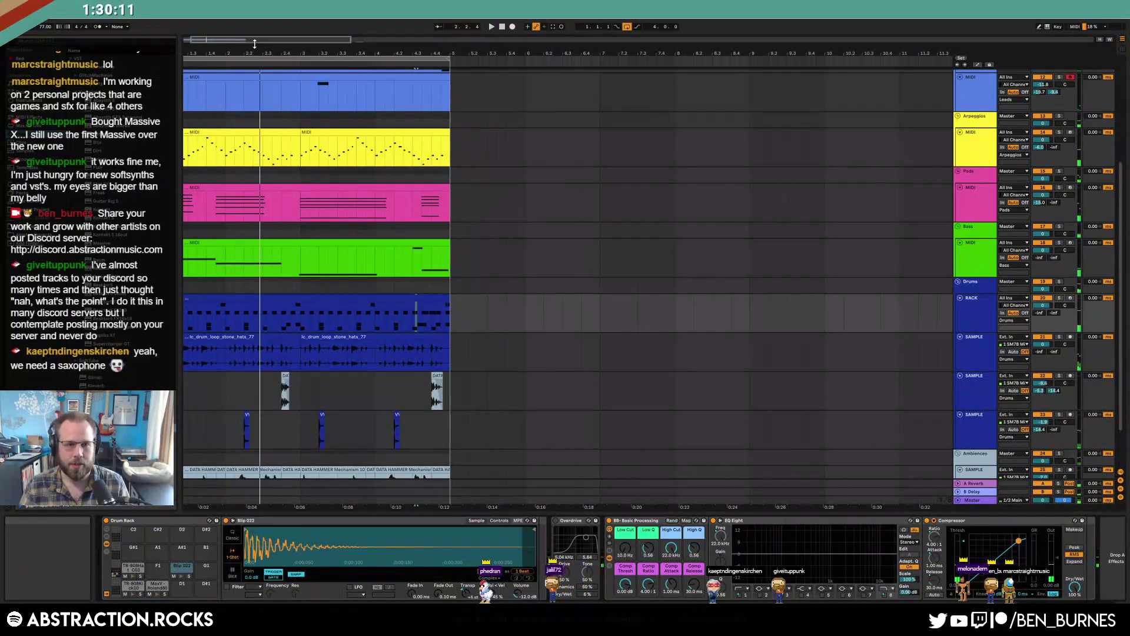
Audition the spare DATA HAMMER clip parked near bar 12 on the Ambiences sample track
scroll(562, 332, down, 2)
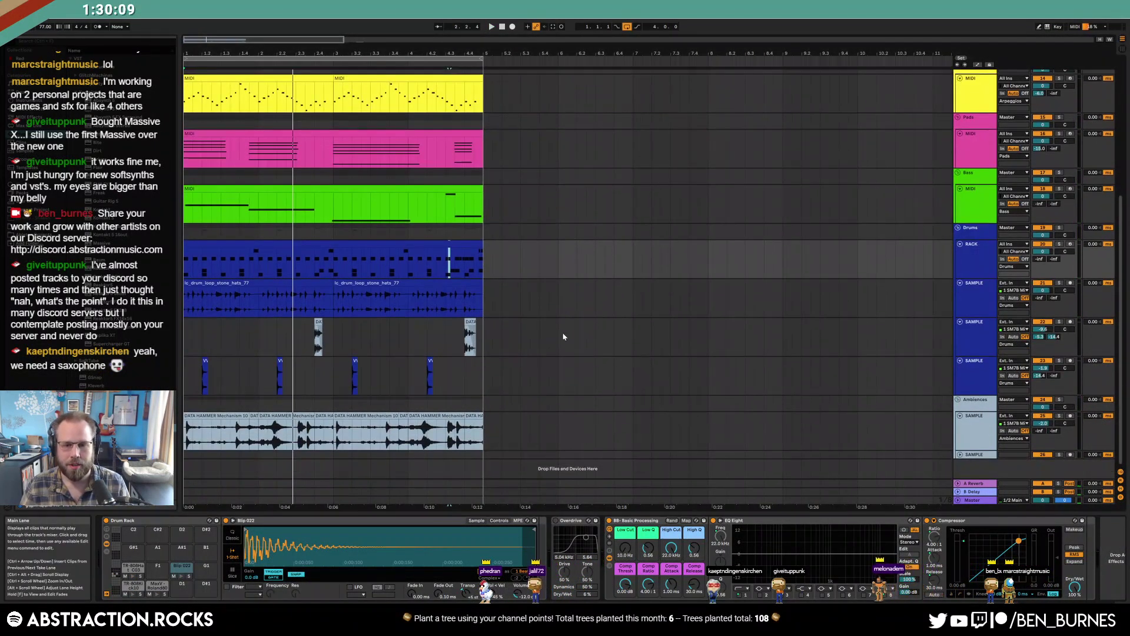
scroll(559, 341, down, 5)
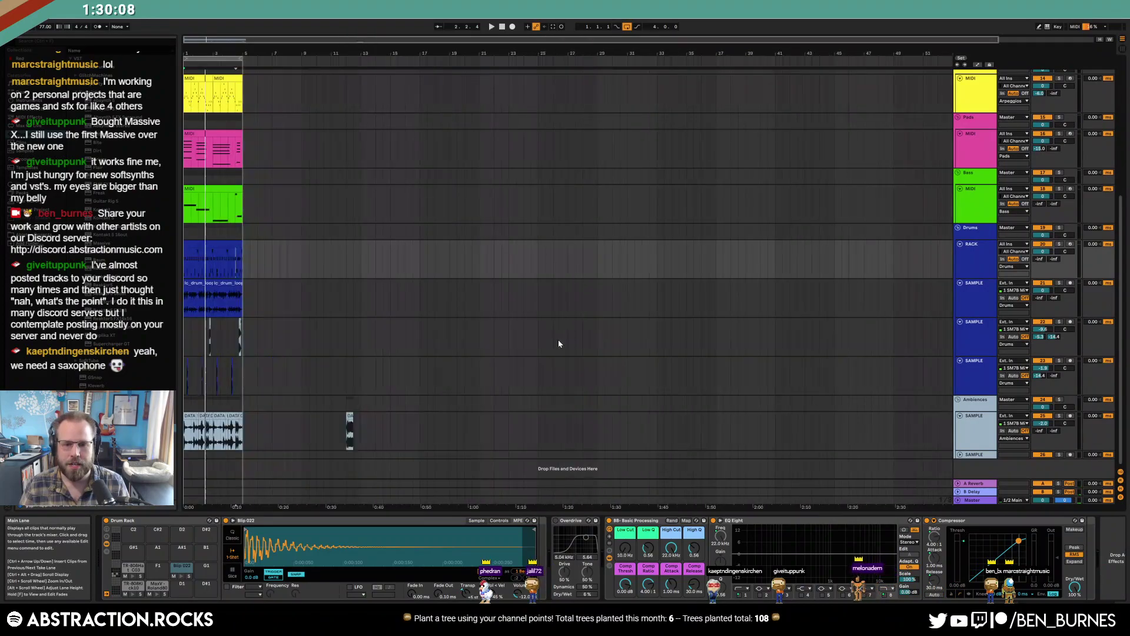
click(350, 414)
key(space)
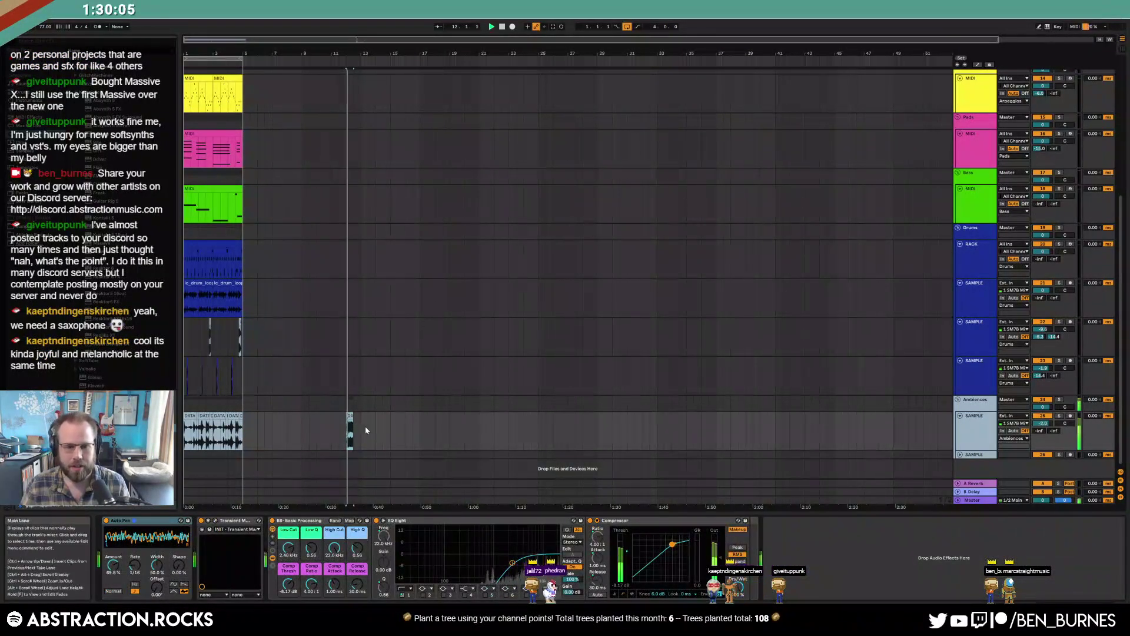
key(space)
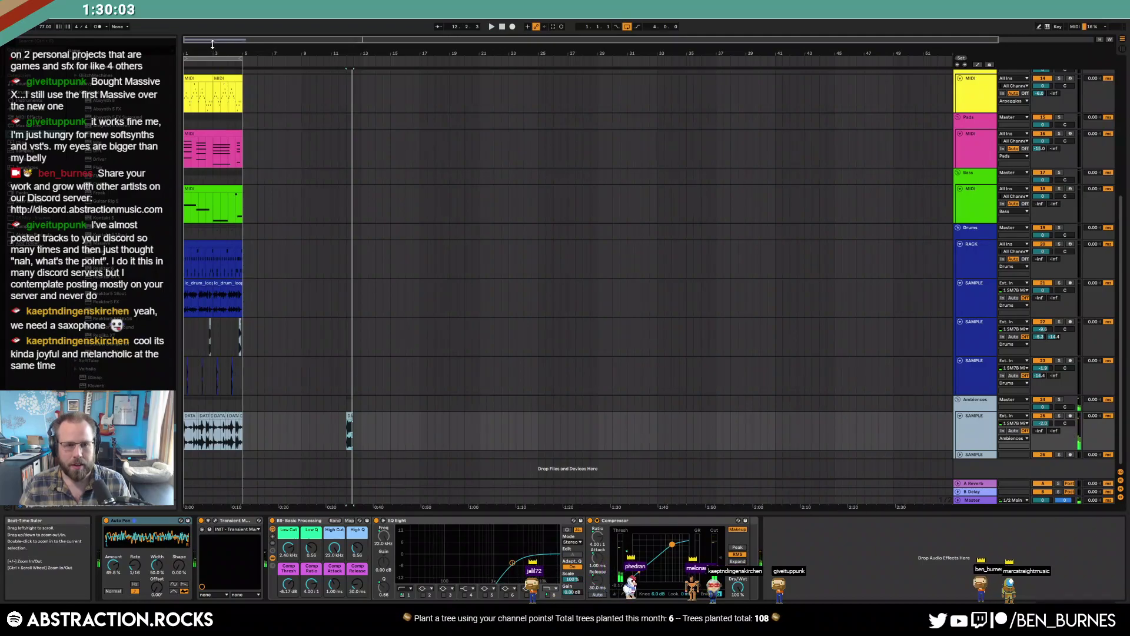
drag(213, 41, 434, 399)
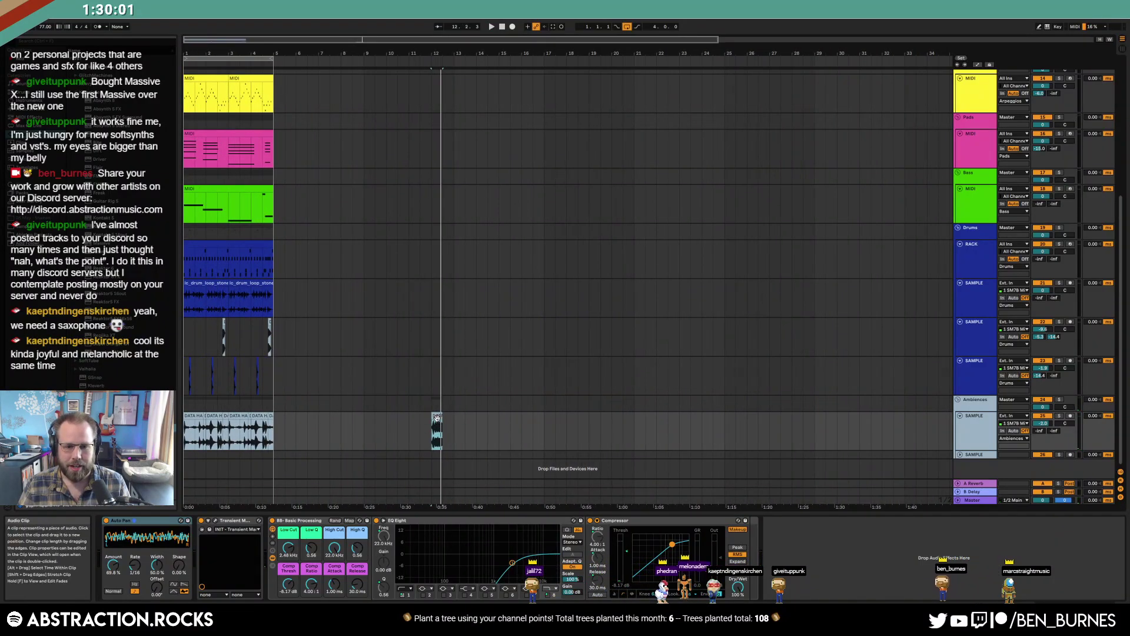
key(space)
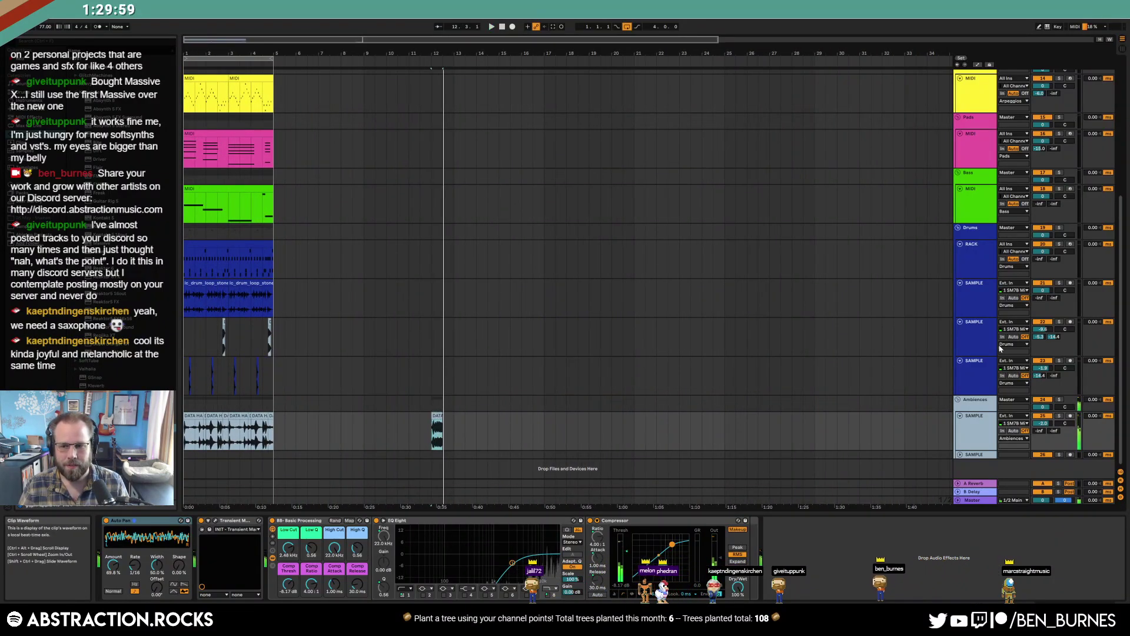
Add an audio track below the second Drums sample track and move the spare DATA HAMMER clip onto it near bar 8
click(987, 342)
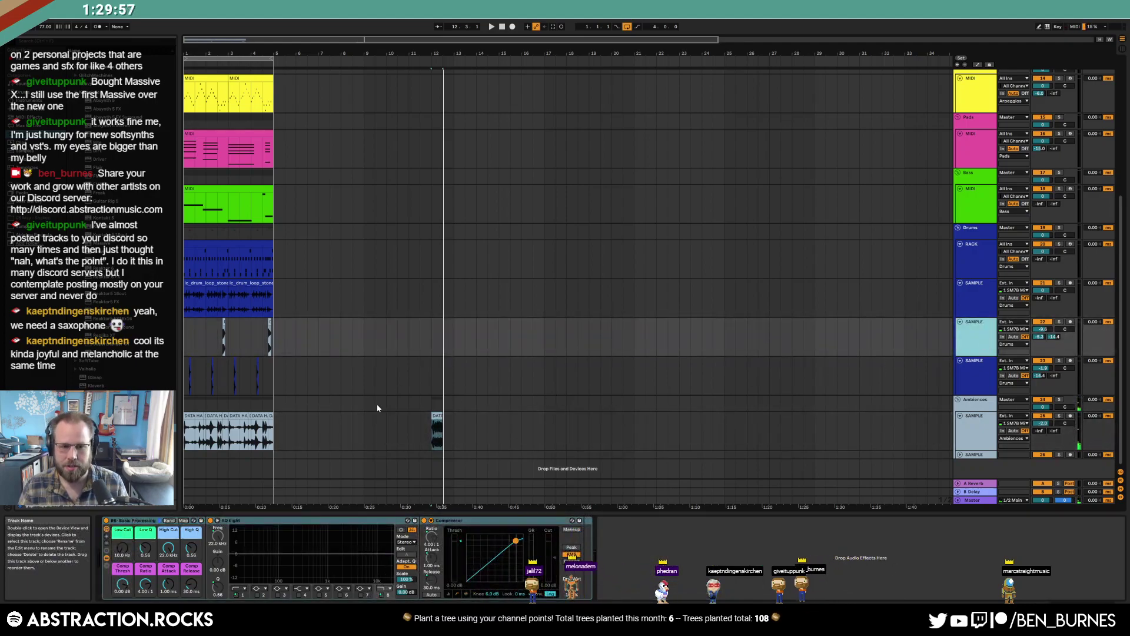
key(ctrl+t)
drag(432, 361, 442, 361)
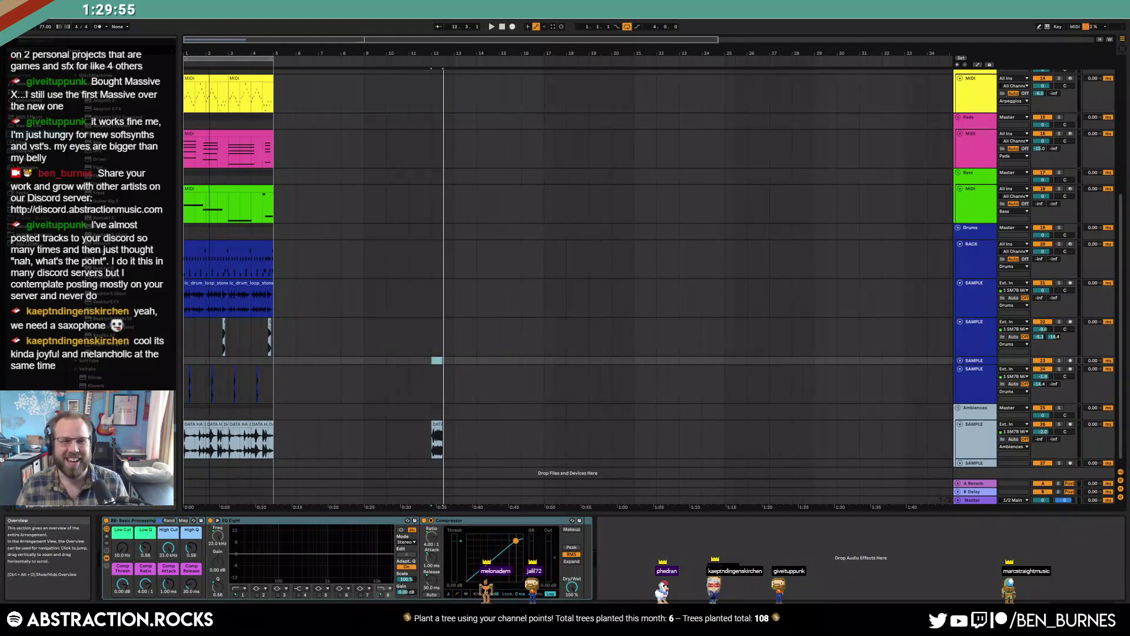
scroll(439, 361, up, 5)
drag(661, 424, 501, 361)
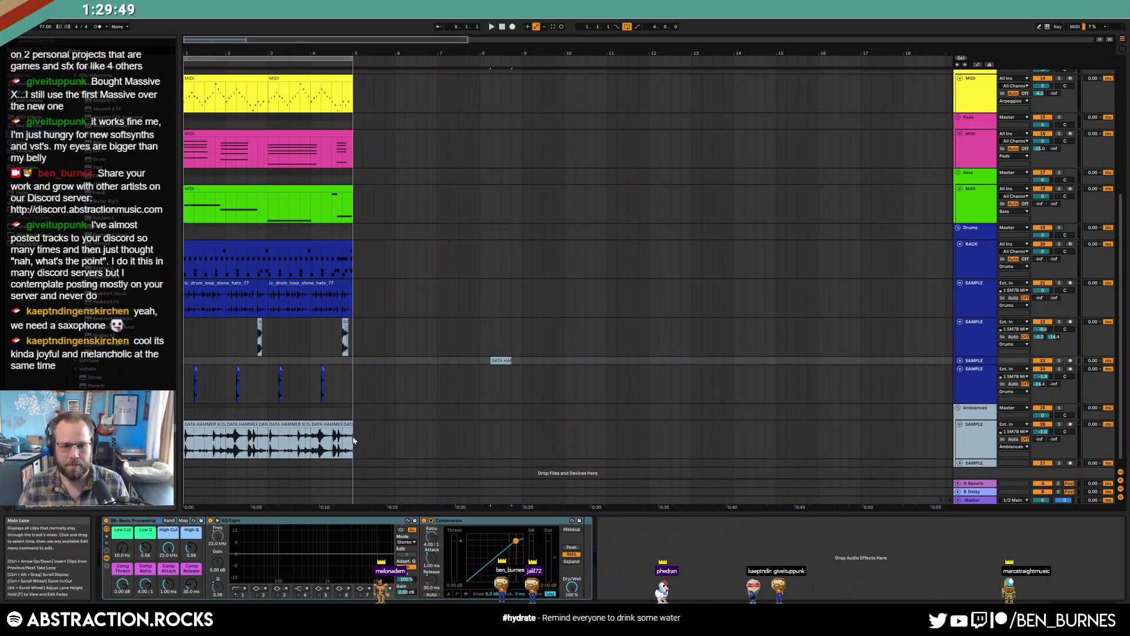
key(ctrl+a)
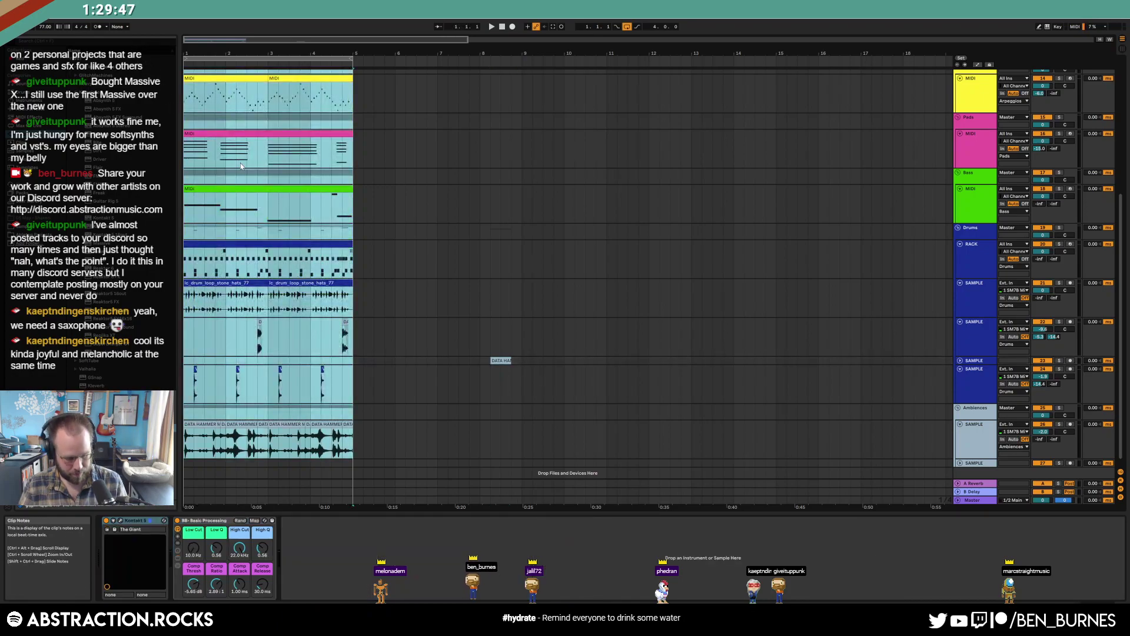
scroll(292, 186, down, 3)
scroll(248, 224, up, 2)
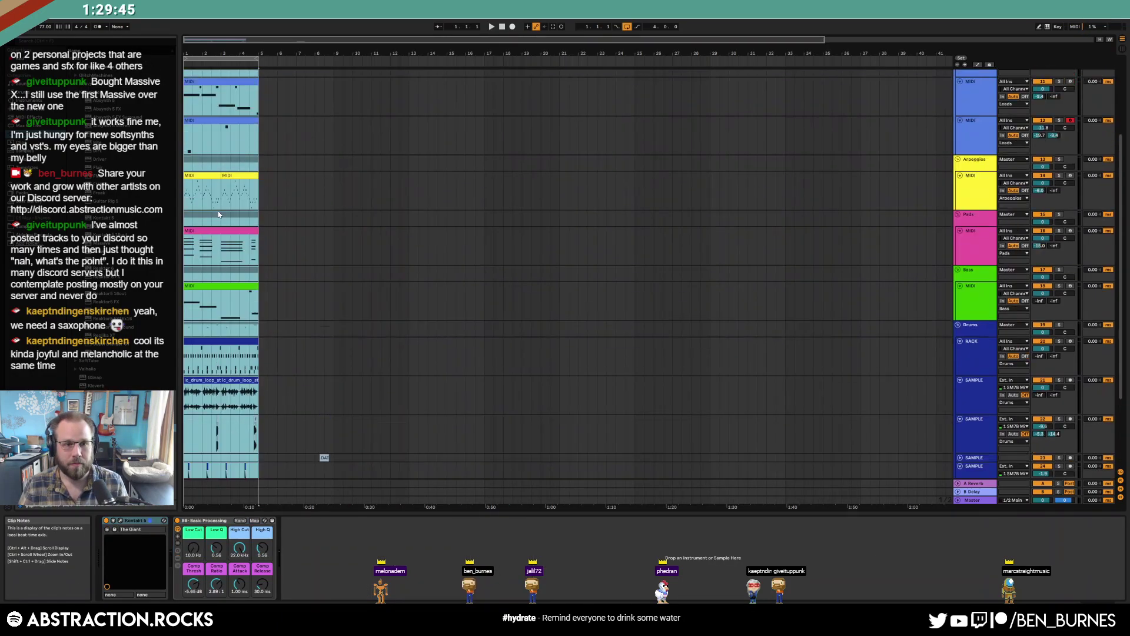
scroll(228, 243, down, 1)
key(ctrl+x)
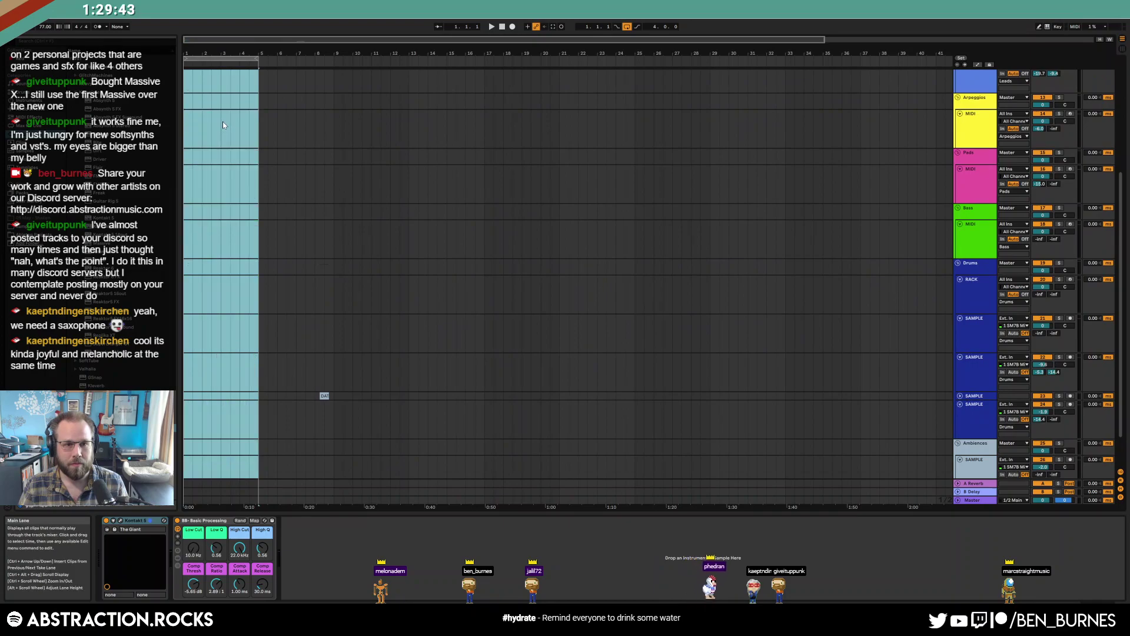
click(223, 122)
key(ctrl+v)
key(Delete)
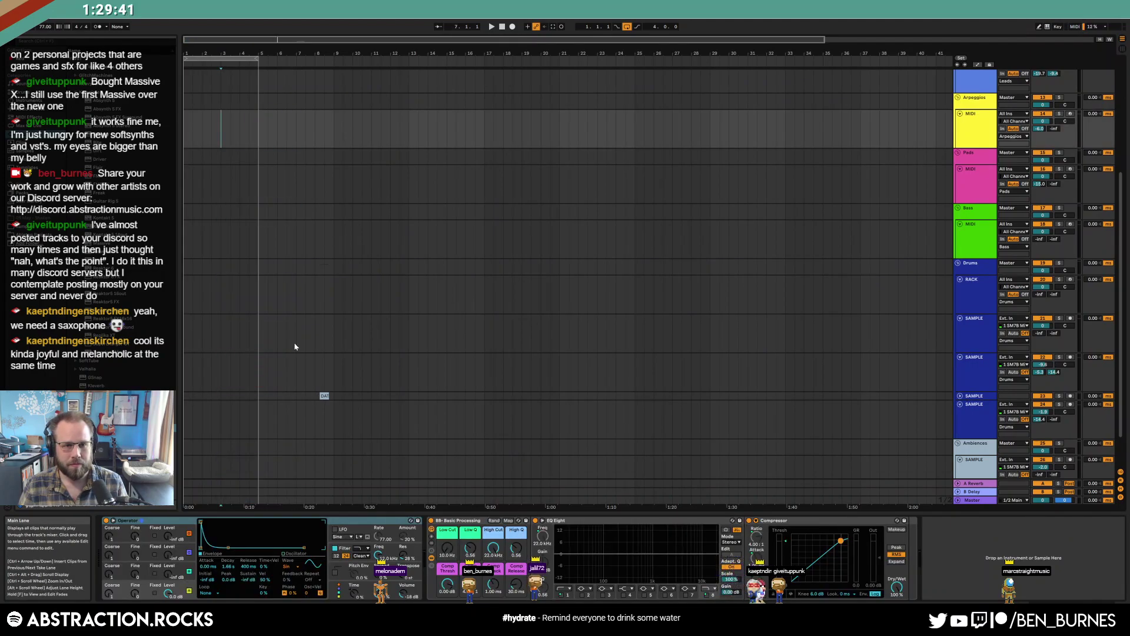
key(ctrl+z)
key(ctrl+z)
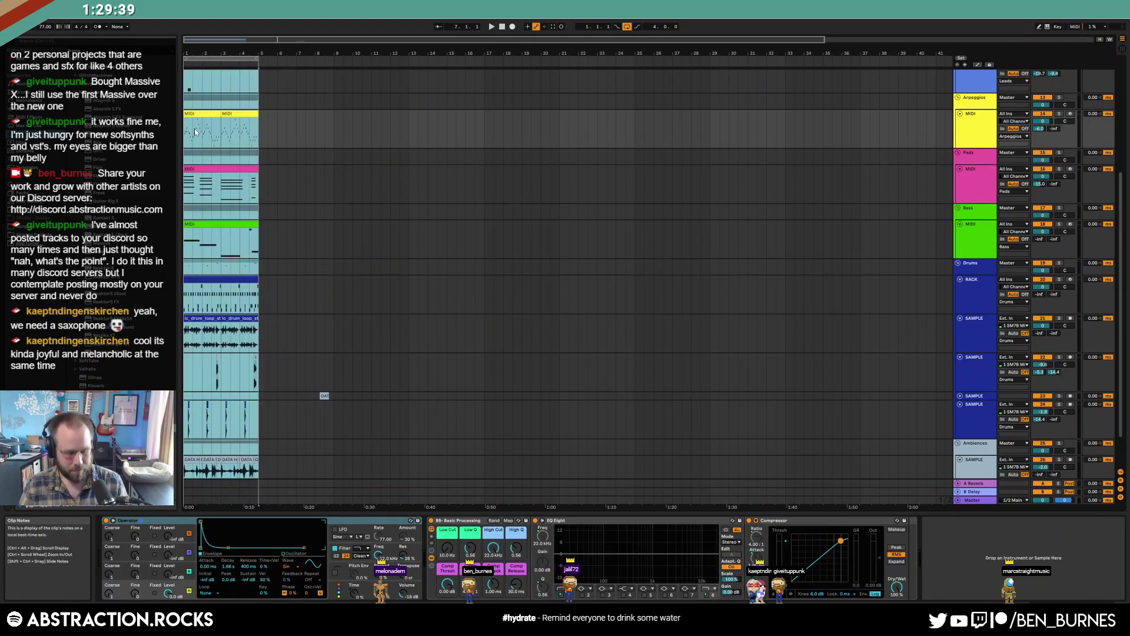
Move the four-bar loop on all tracks from bar 1 to bar 5
scroll(236, 135, up, 5)
scroll(260, 133, up, 2)
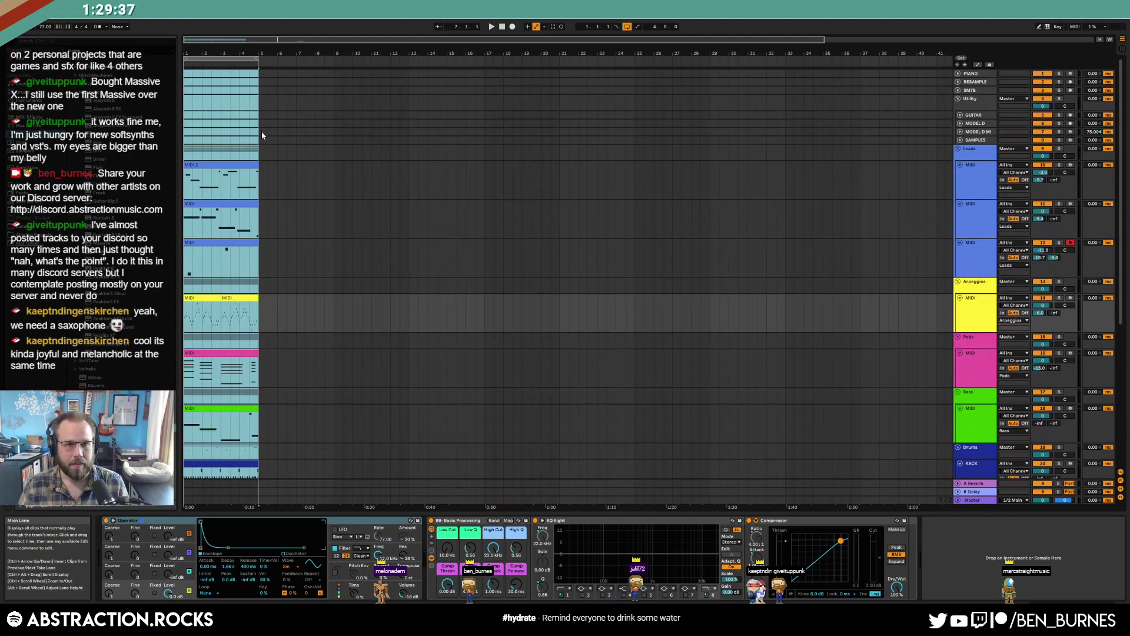
key(ctrl+x)
click(265, 81)
key(ctrl+v)
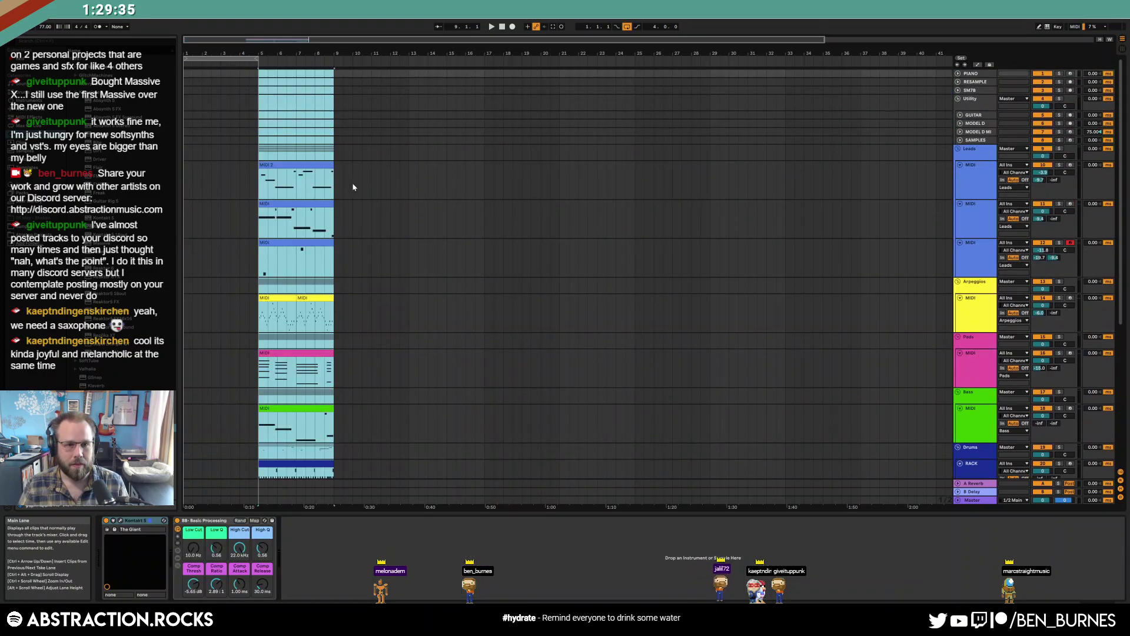
Move the spare DATA HAMMER clip to bar 1 and delete the time of empty bars 3 and 4 across all tracks
scroll(352, 182, down, 7)
scroll(307, 333, down, 2)
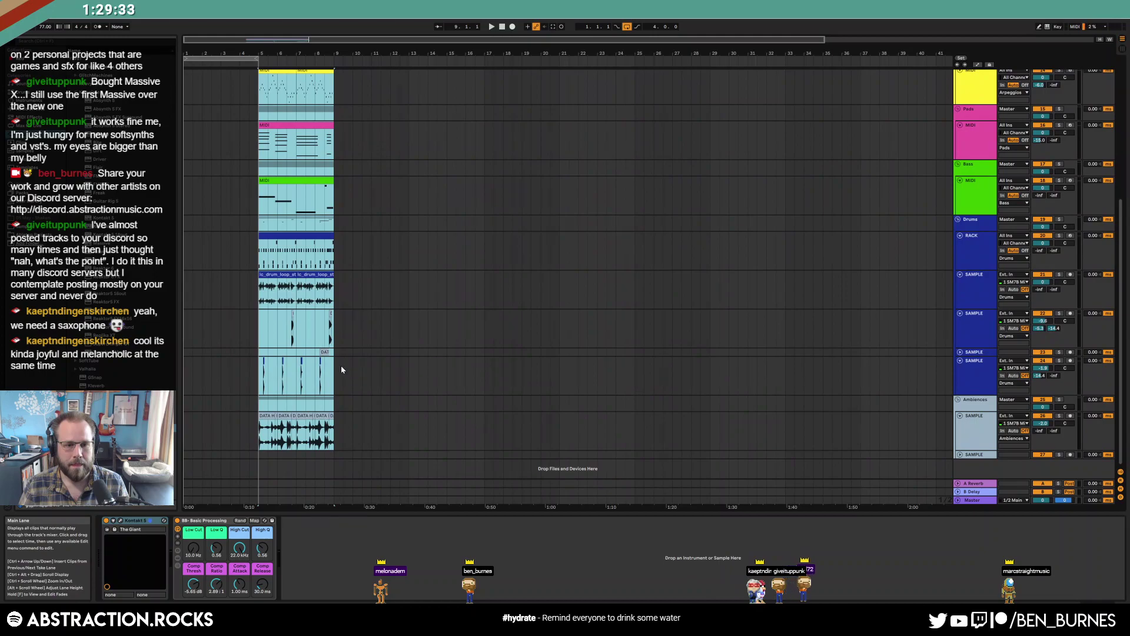
click(331, 356)
click(325, 352)
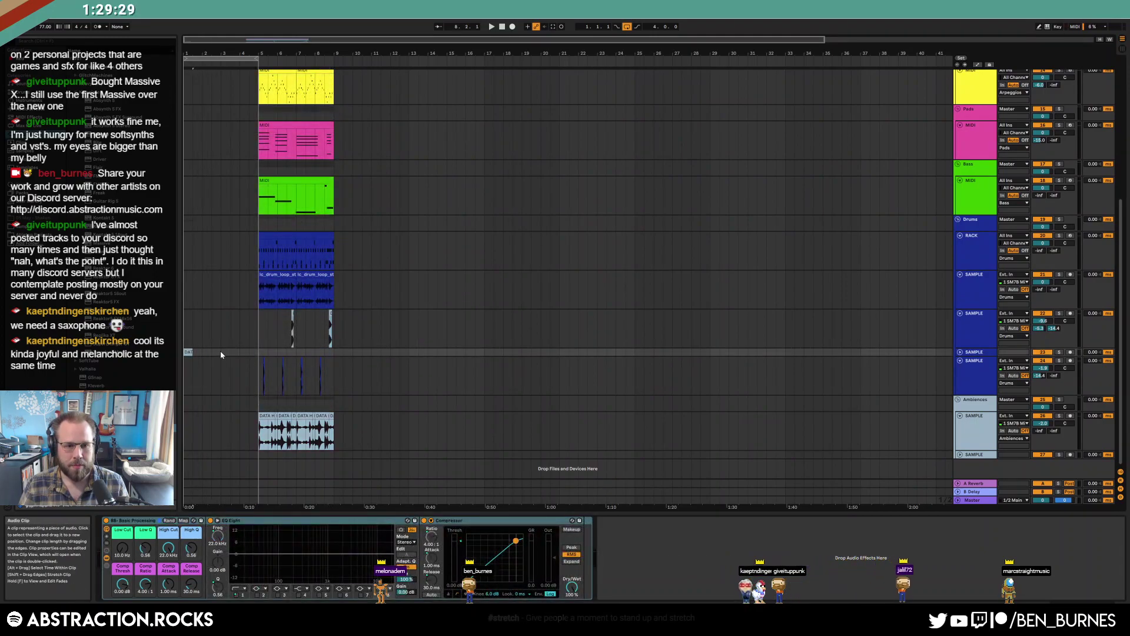
drag(220, 351, 256, 355)
key(ctrl+shift+Delete)
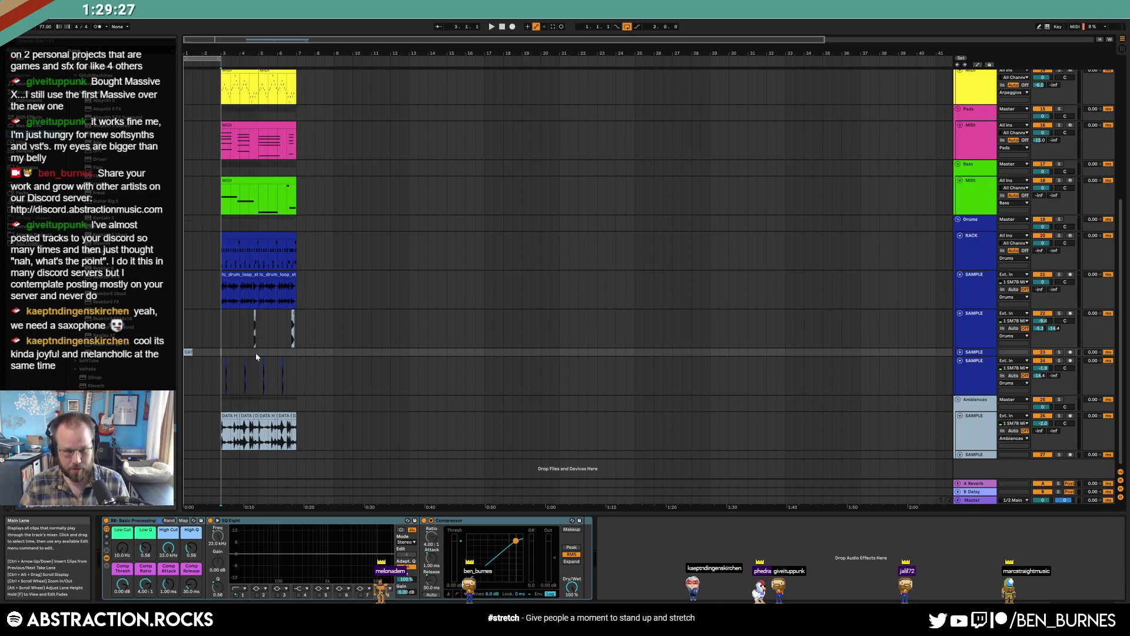
Extend the arrangement loop to six bars, covering the two-bar intro and the four-bar loop
click(188, 352)
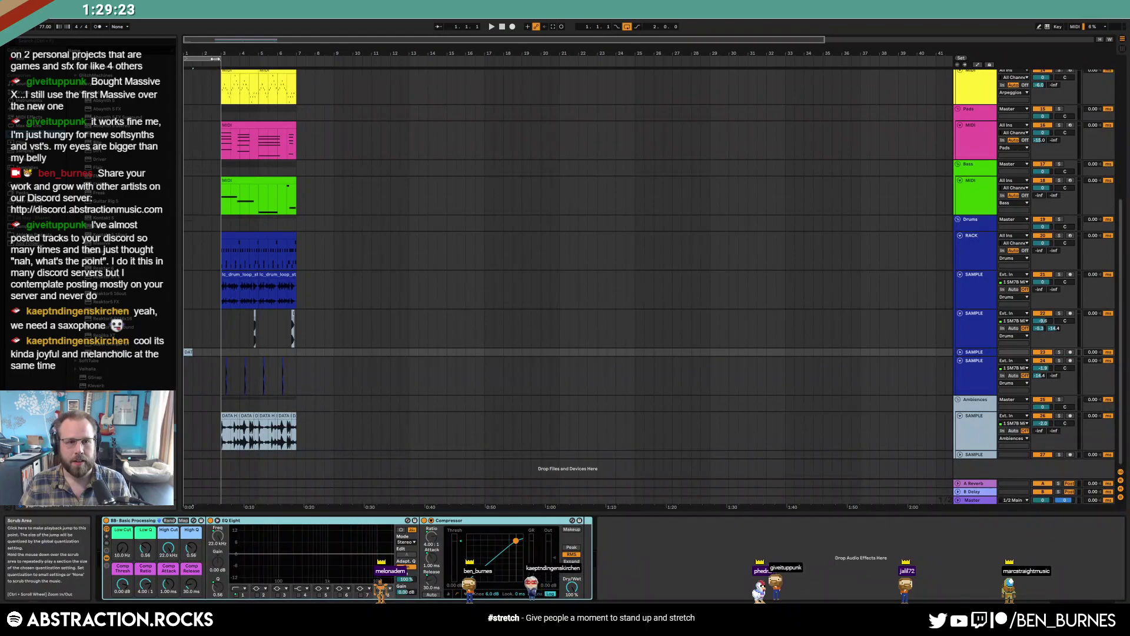
mouse_move(219, 59)
mouse_down()
mouse_move(302, 59)
mouse_move(329, 106)
mouse_up()
click(229, 377)
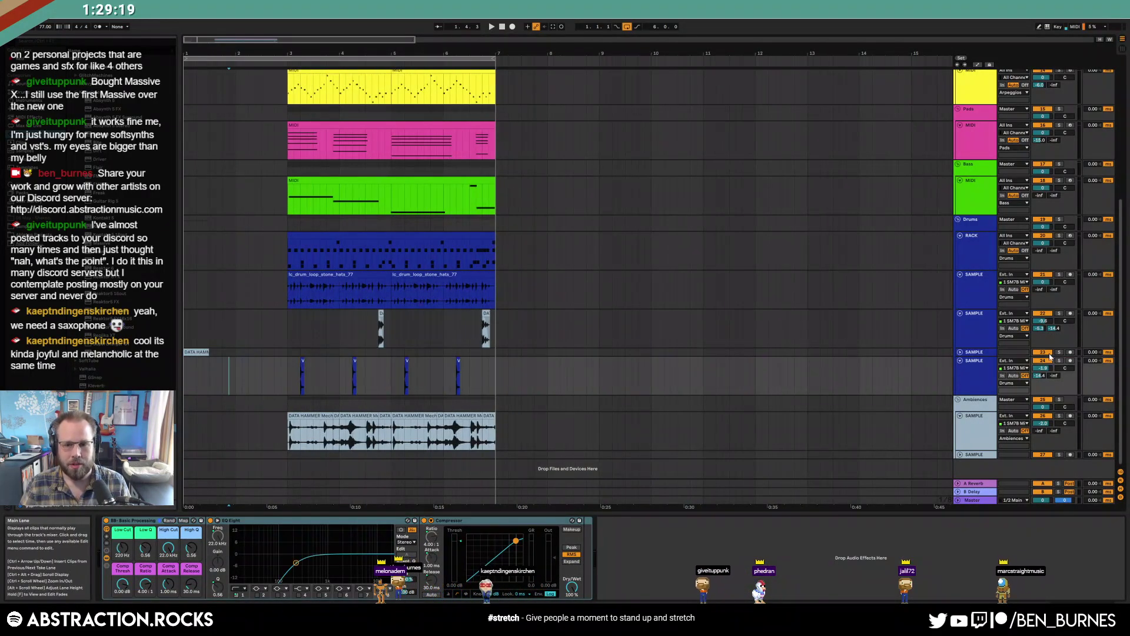
Raise the intro DATA HAMMER clip's warp tempo to 308 BPM and turn up its track's reverb and delay sends
click(961, 352)
click(196, 354)
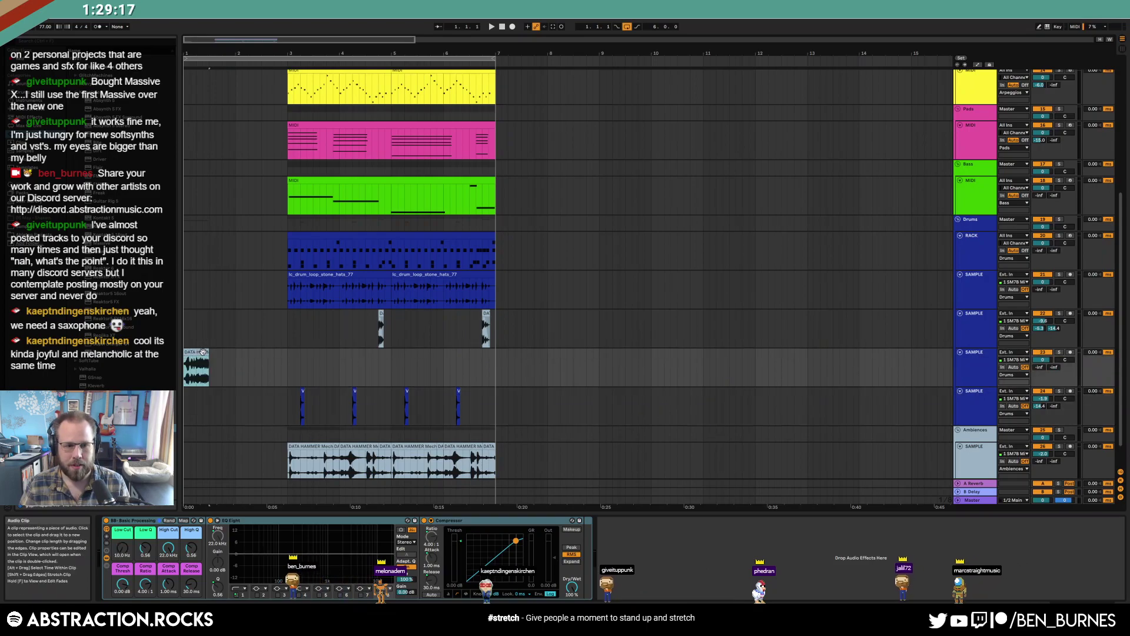
double_click(196, 354)
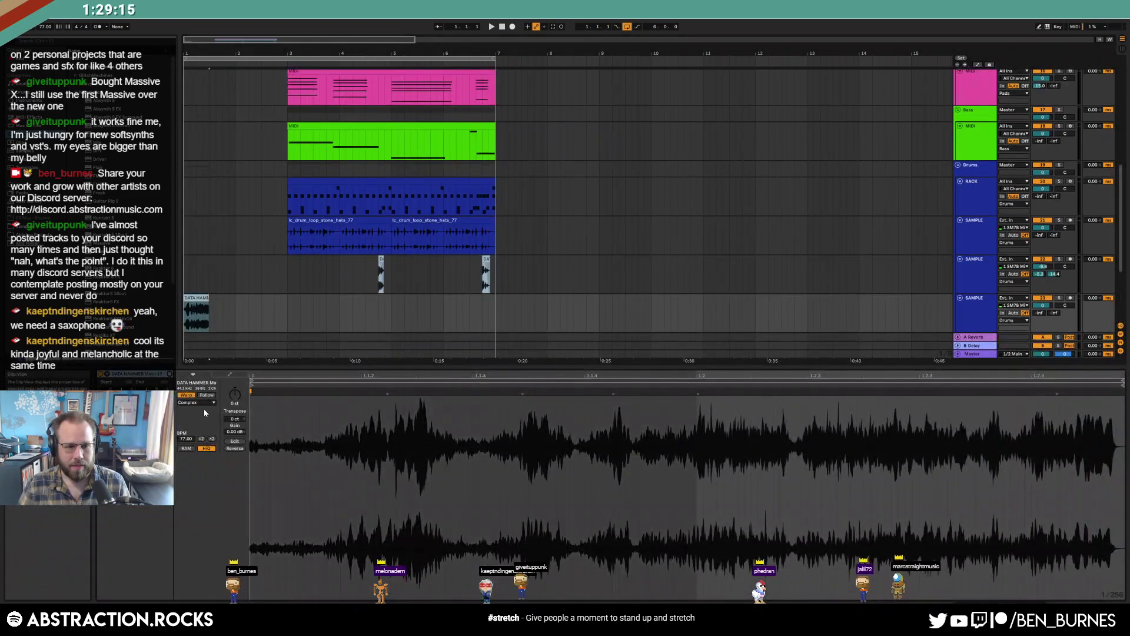
click(196, 396)
click(211, 438)
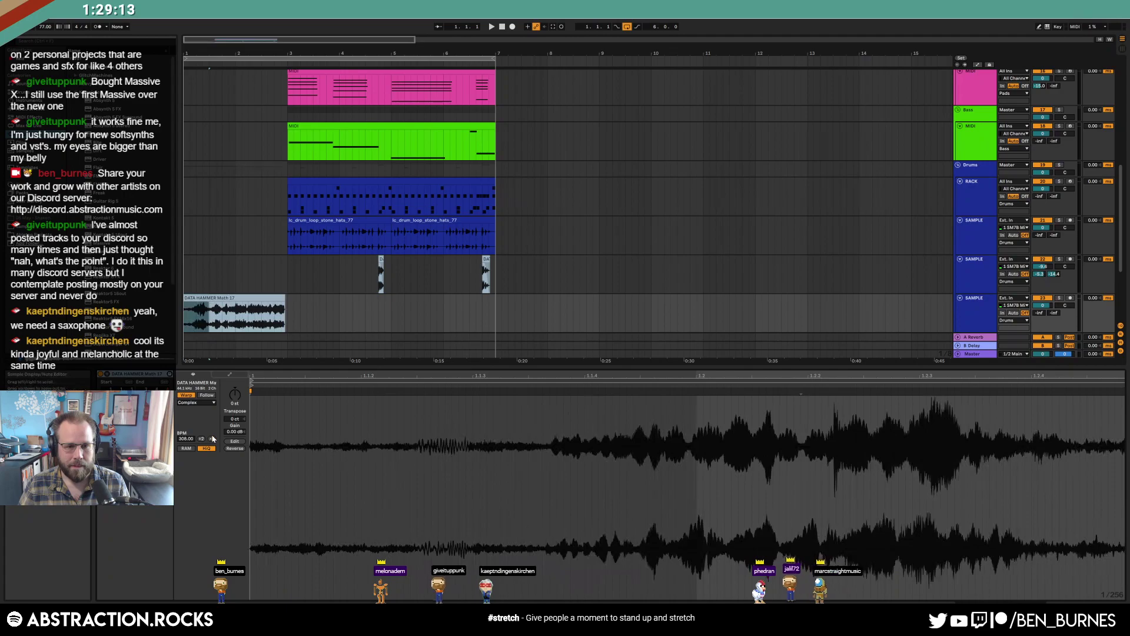
click(211, 438)
key(shift+Tab)
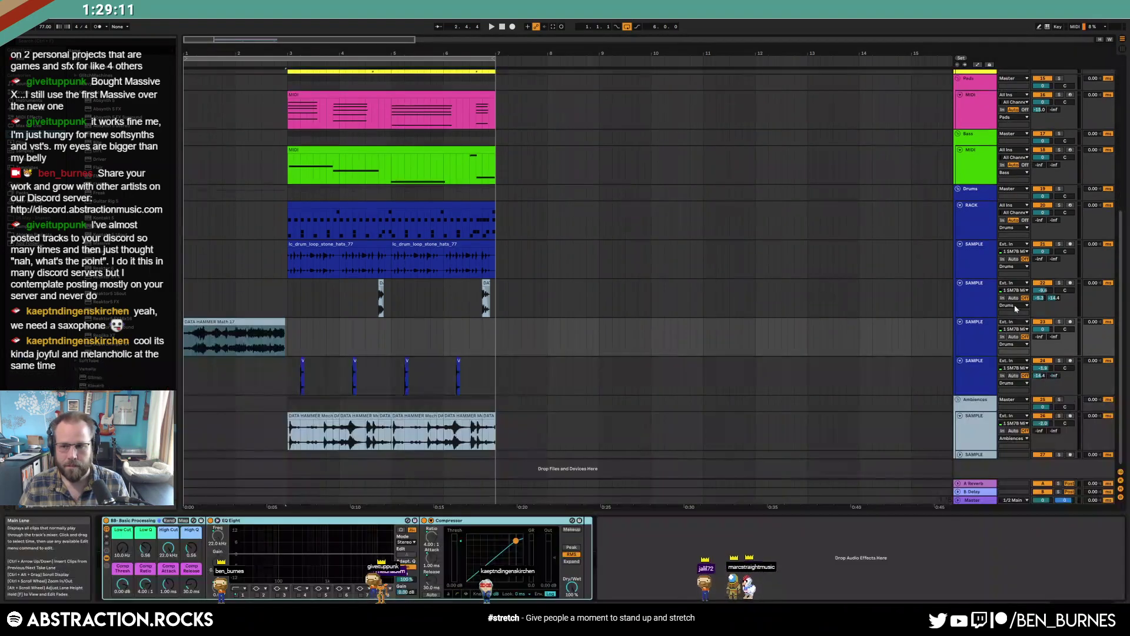
drag(1045, 338, 1054, 321)
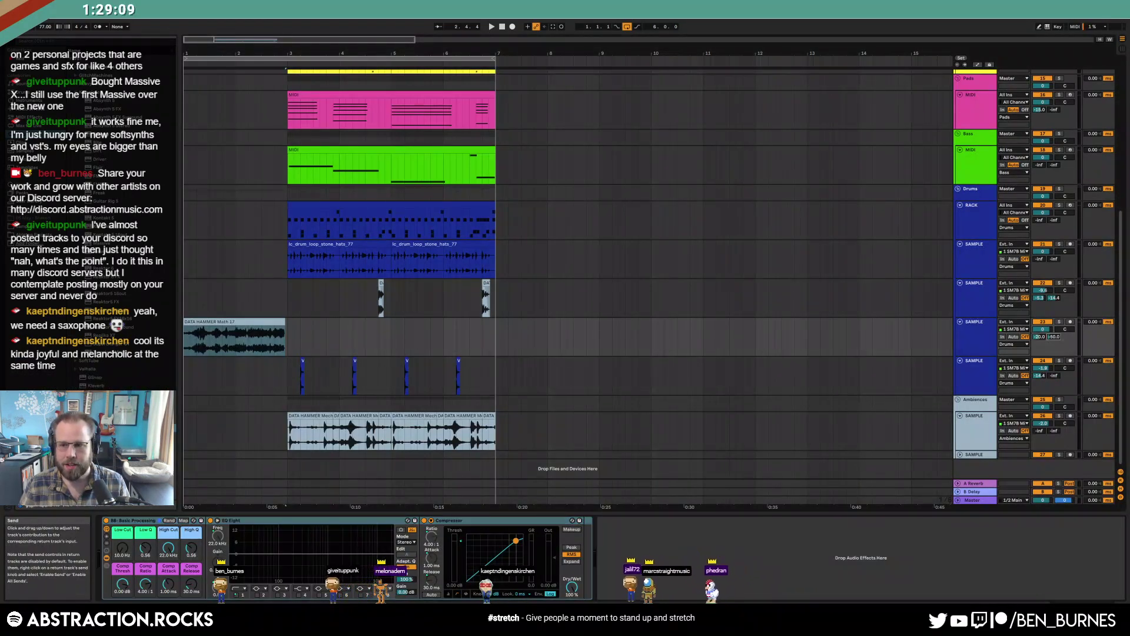
Copy the first two-bar arpeggio clip to bar 1 and play the intro from the start
scroll(309, 161, up, 2)
scroll(309, 161, up, 1)
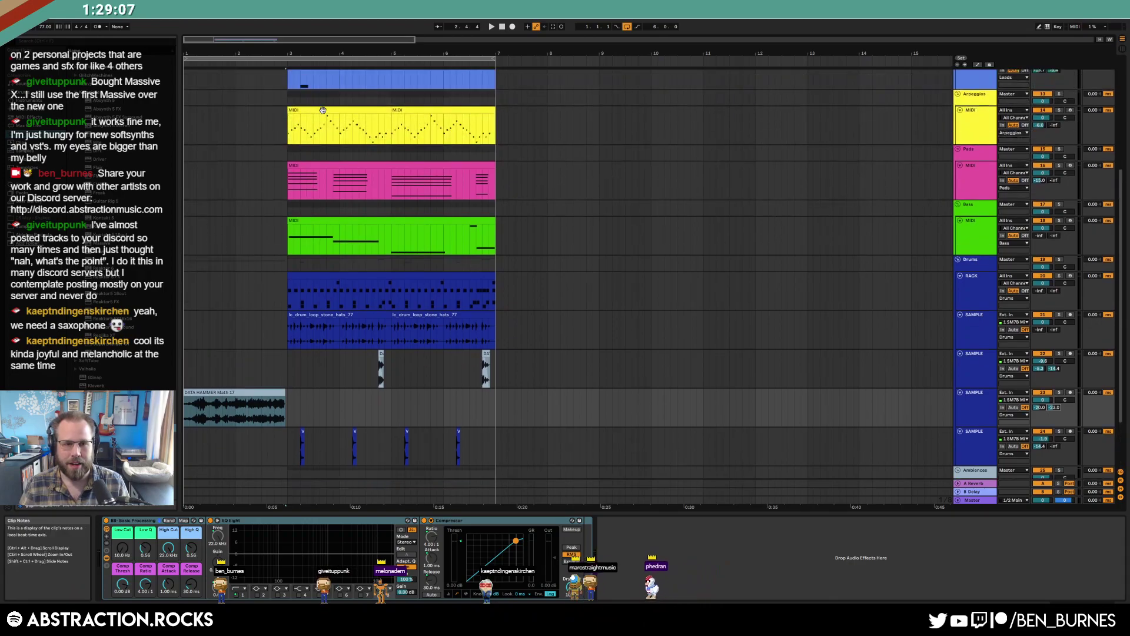
click(303, 110)
key(ctrl+c)
click(188, 123)
key(ctrl+v)
key(space)
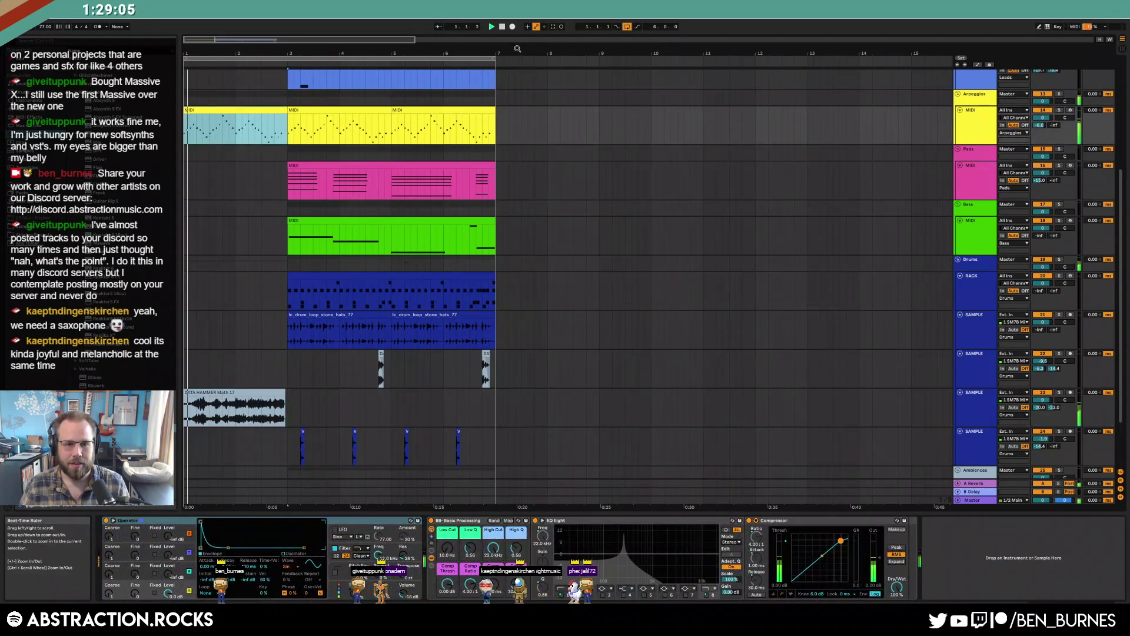
Raise the Low Cut on the intro DATA HAMMER track's processing rack to 695 Hz
click(241, 393)
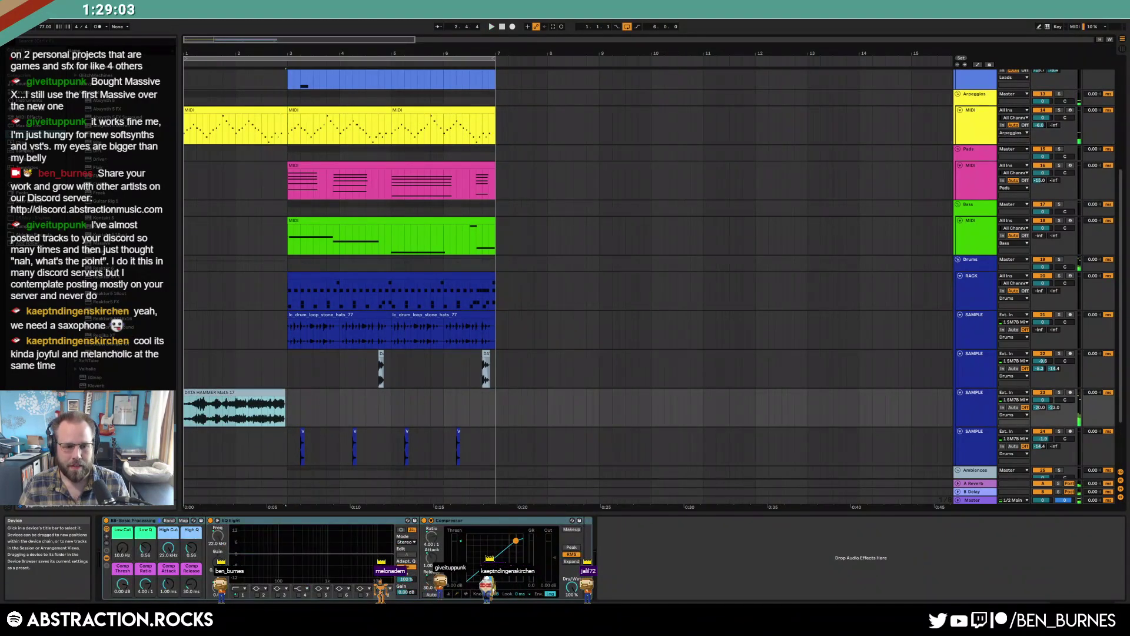
drag(123, 547, 122, 527)
Thin out the intro arpeggio clip by deleting note groups from both bars, including the highest peaks and the final note
double_click(252, 110)
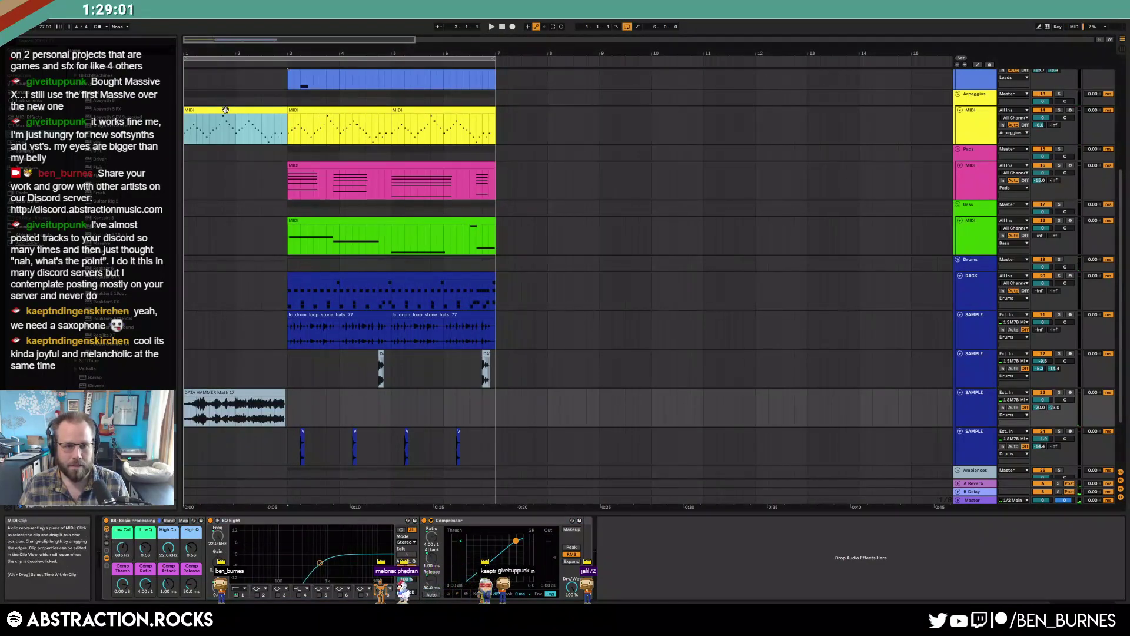
drag(402, 465, 468, 536)
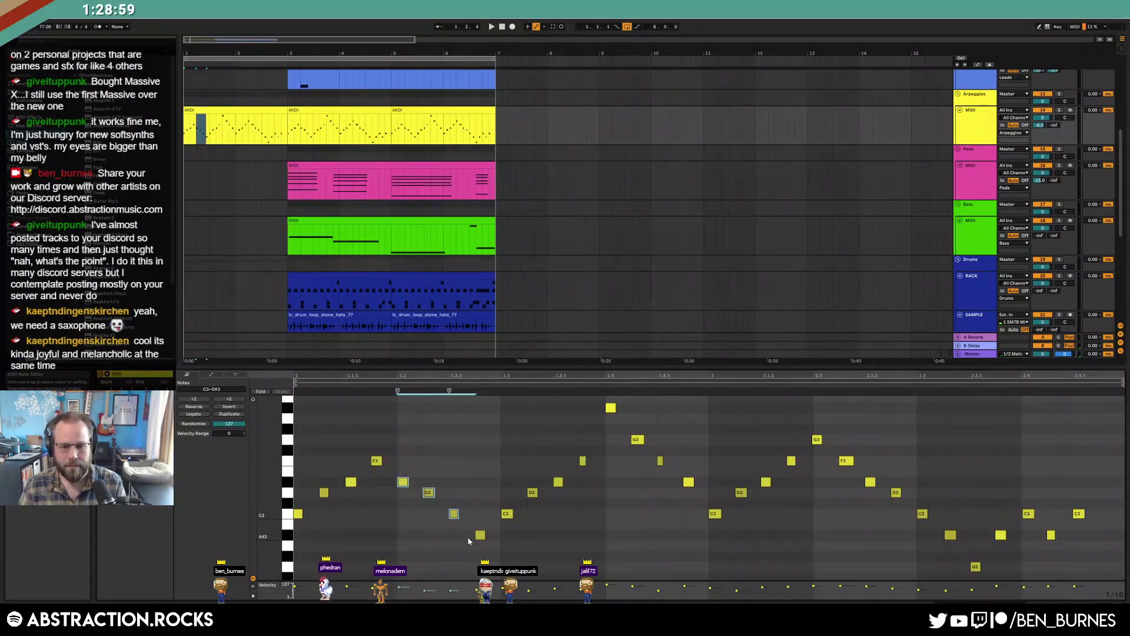
key(Delete)
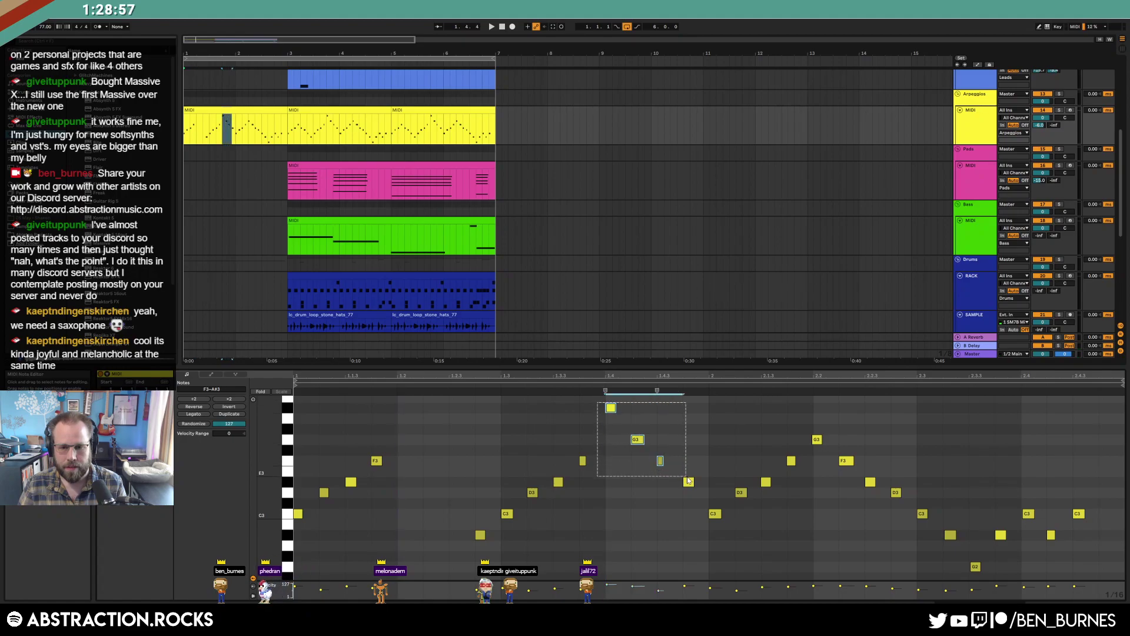
key(Delete)
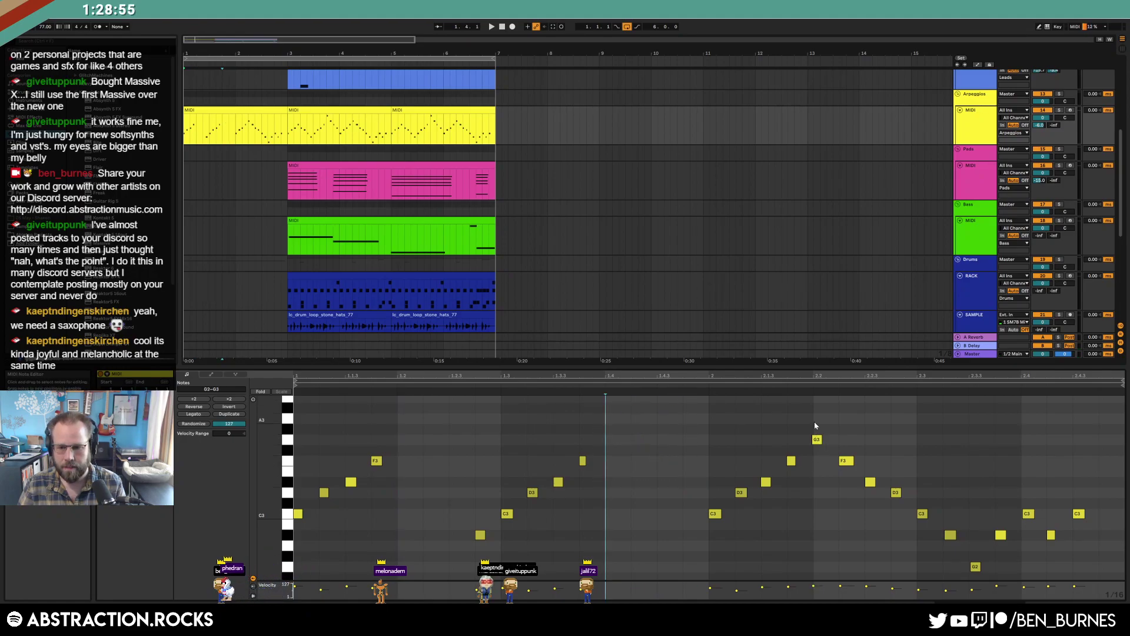
drag(815, 424, 886, 534)
key(Delete)
drag(1085, 503, 1050, 545)
key(Delete)
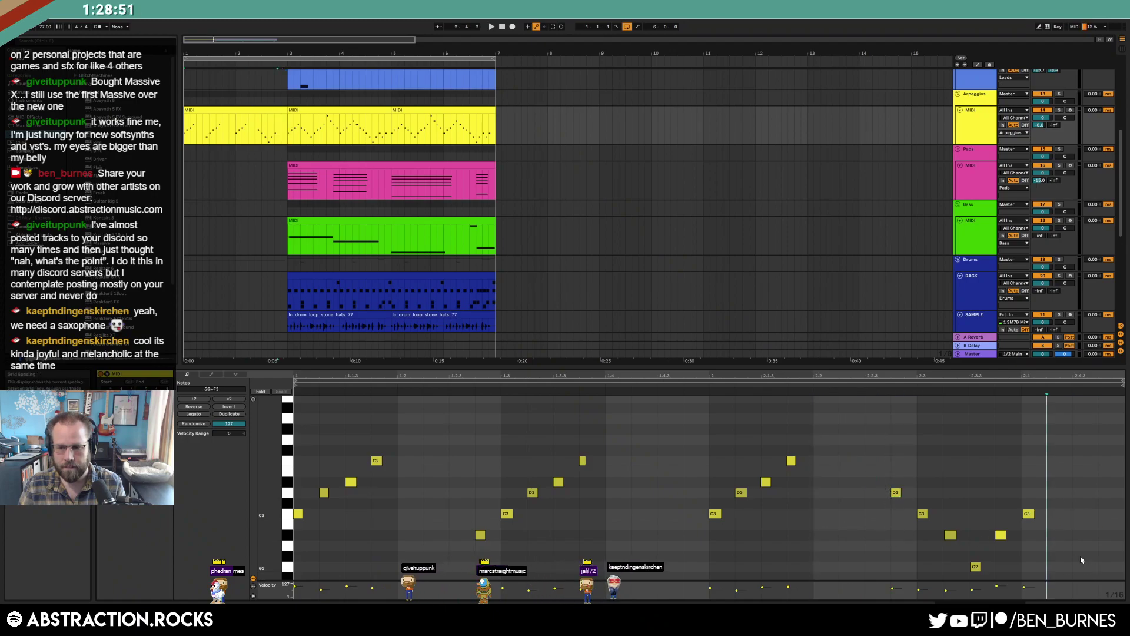
click(414, 257)
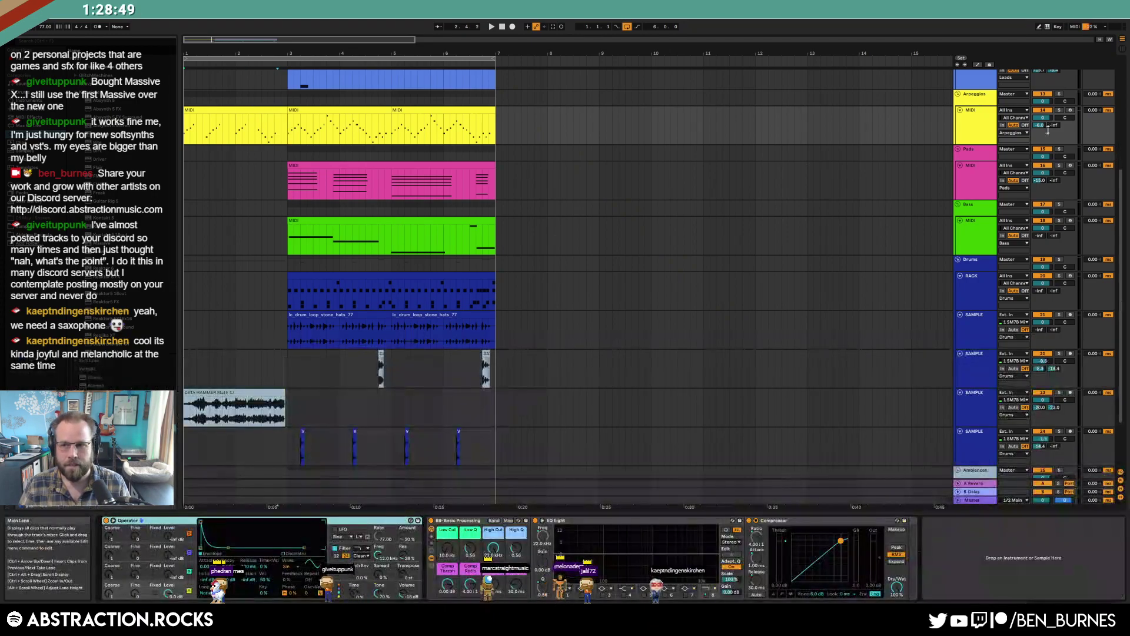
Automate the arpeggio track's delay send up through the intro and back to -inf dB at bar 3, and play it
key(a)
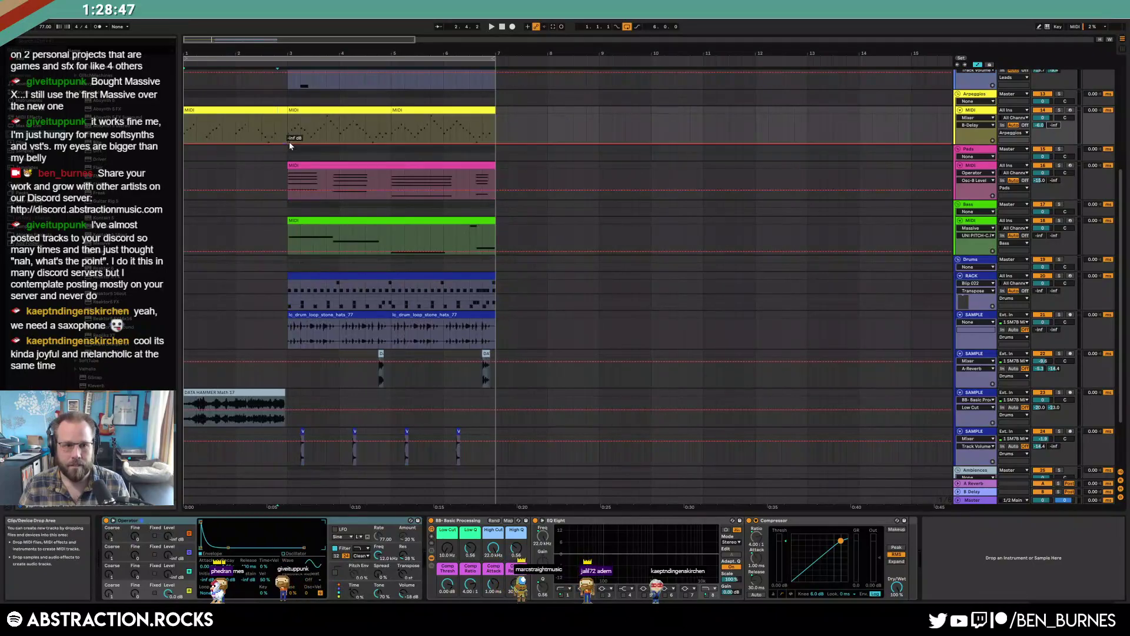
drag(282, 141, 281, 136)
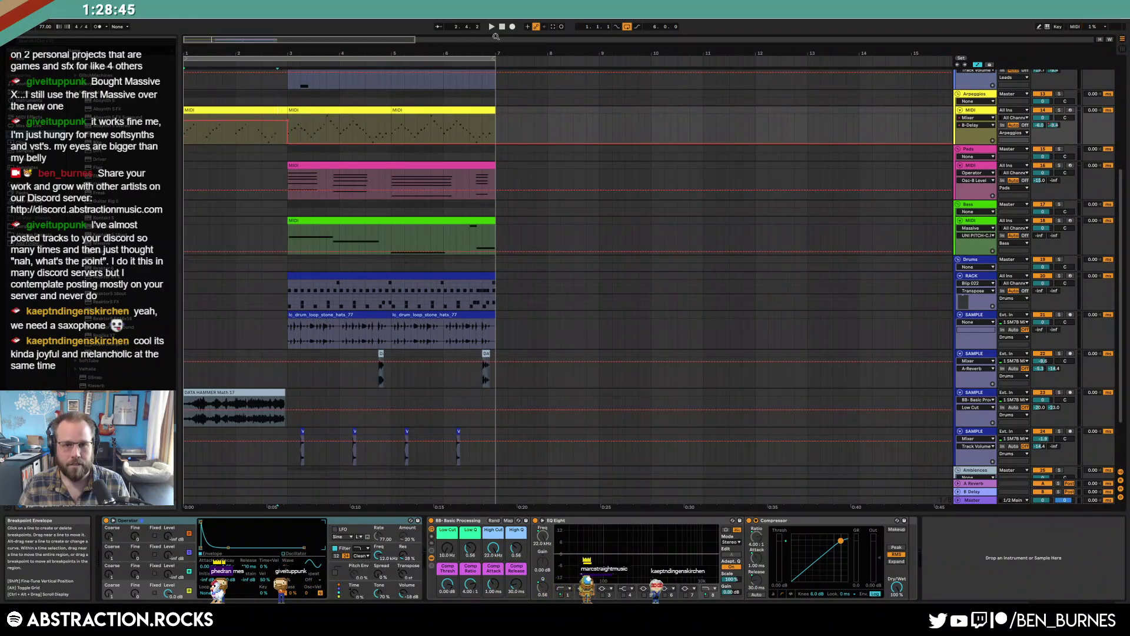
key(space)
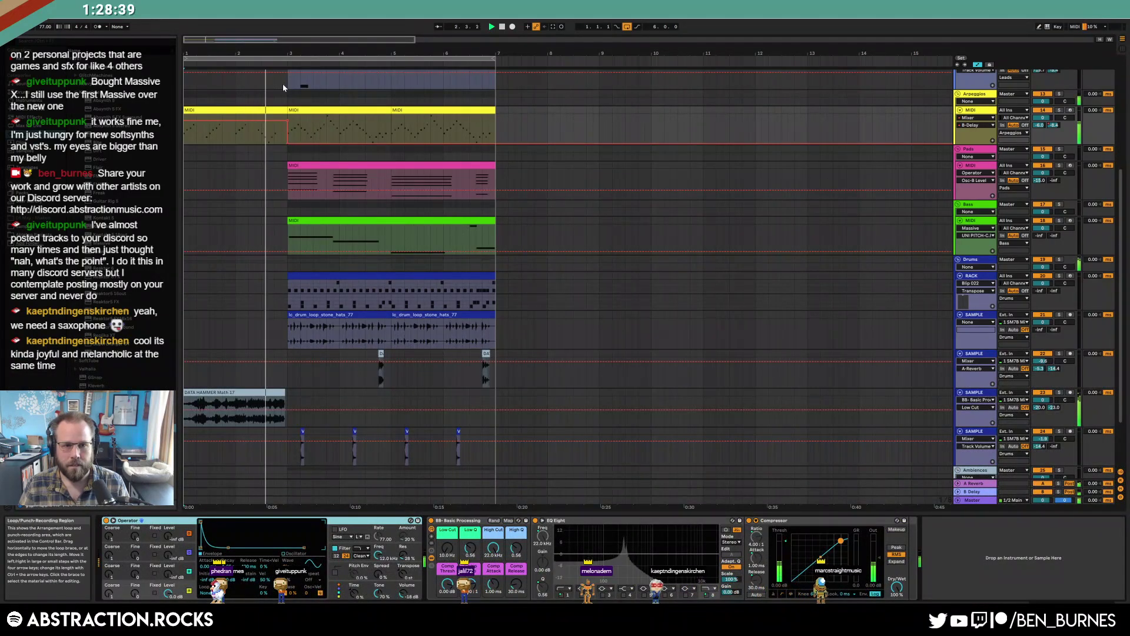
Set the arrangement loop to the four bars starting at bar 3, spanning the two main arpeggio clips
click(357, 111)
shift+click(412, 108)
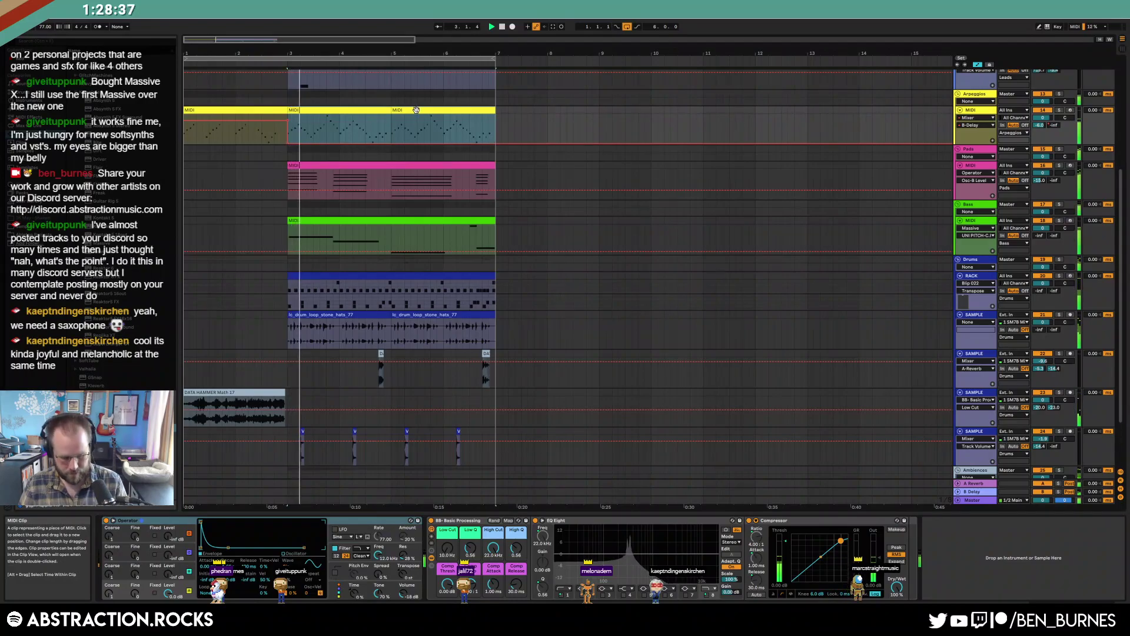
key(ctrl+l)
key(shift+Tab)
key(space)
key(space)
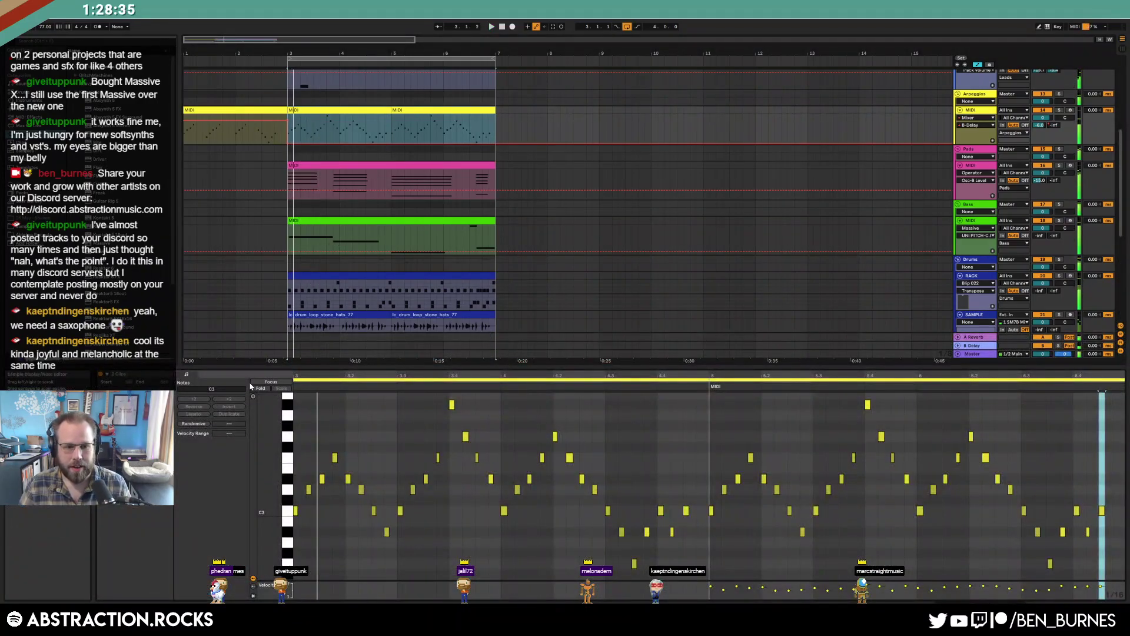
key(shift+Tab)
Hide the automation, add a fade-in and a fade-out to the intro DATA HAMMER clip, and play from the start
scroll(188, 347, down, 3)
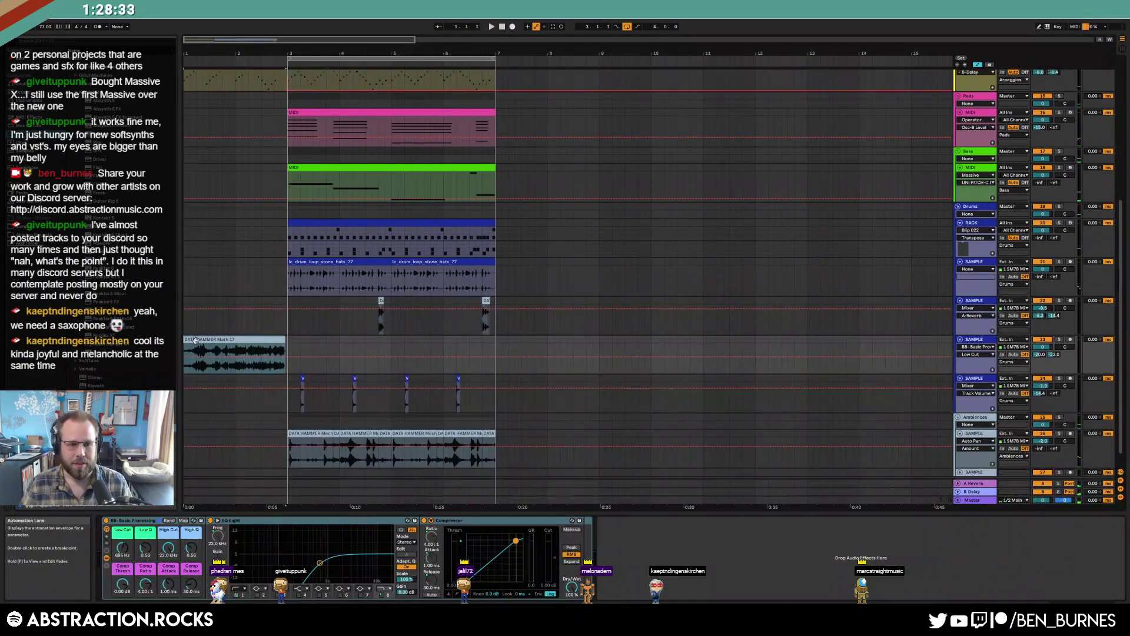
key(a)
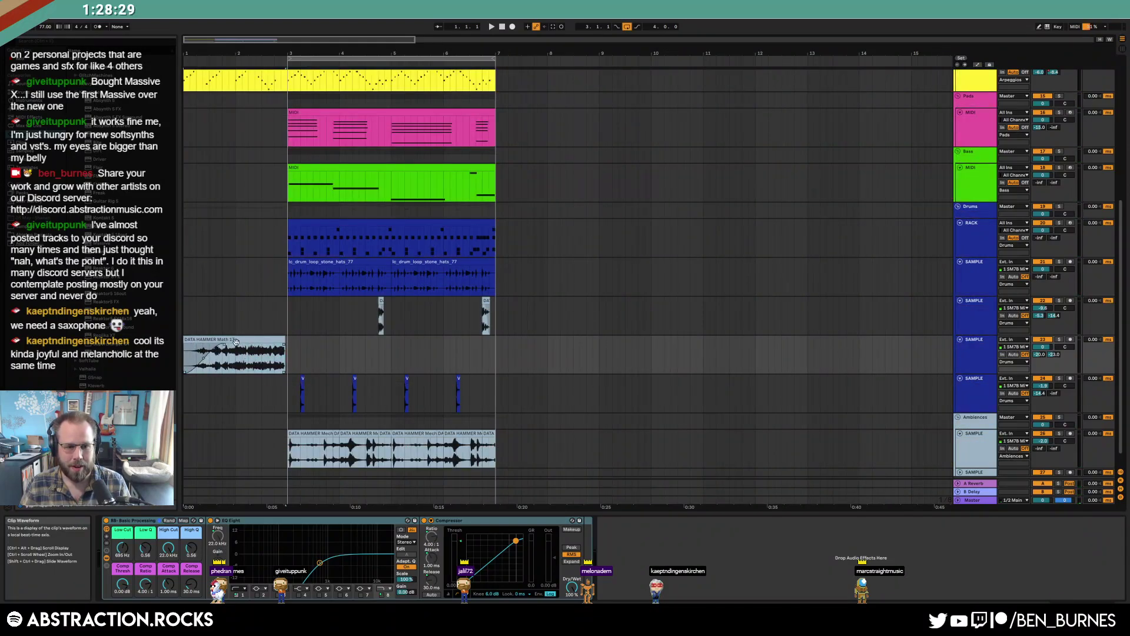
click(185, 129)
key(space)
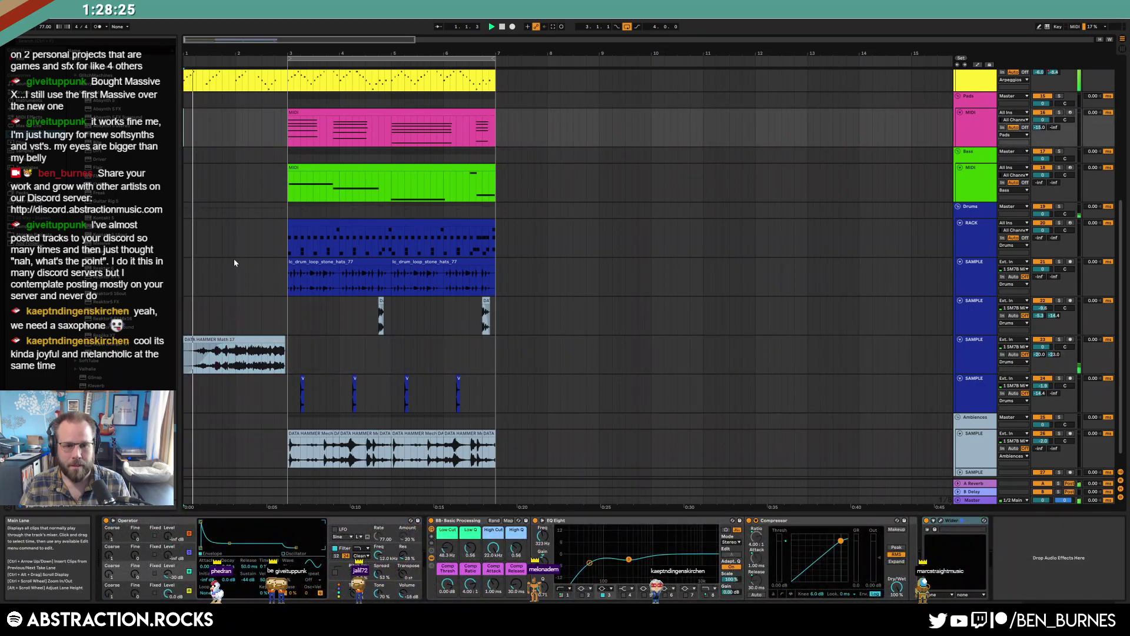
click(266, 346)
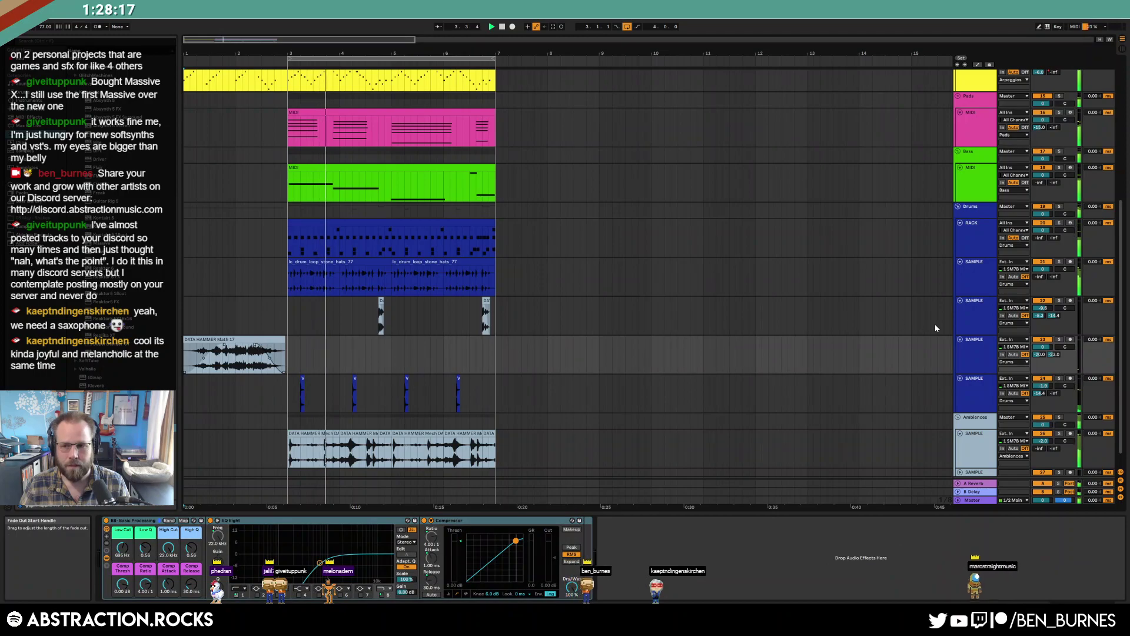
Move the four-bar clips on the second and third lead tracks from bar 3 to bar 11
scroll(318, 268, down, 3)
scroll(316, 272, up, 1)
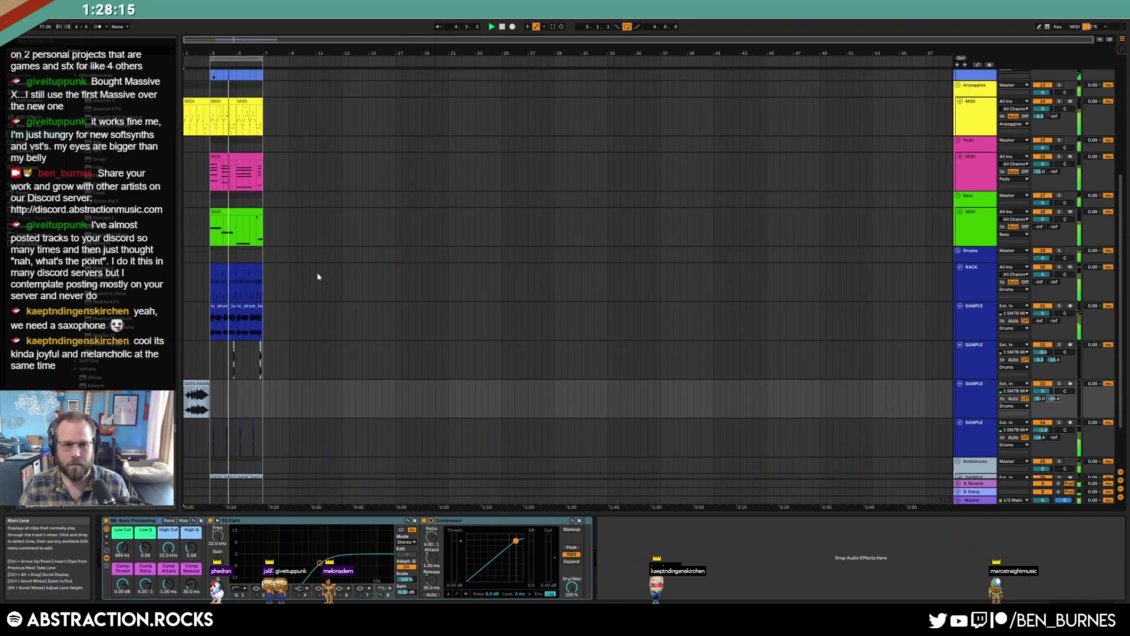
key(shift+Tab)
key(shift+Tab)
scroll(317, 274, up, 1)
scroll(318, 277, up, 2)
click(235, 124)
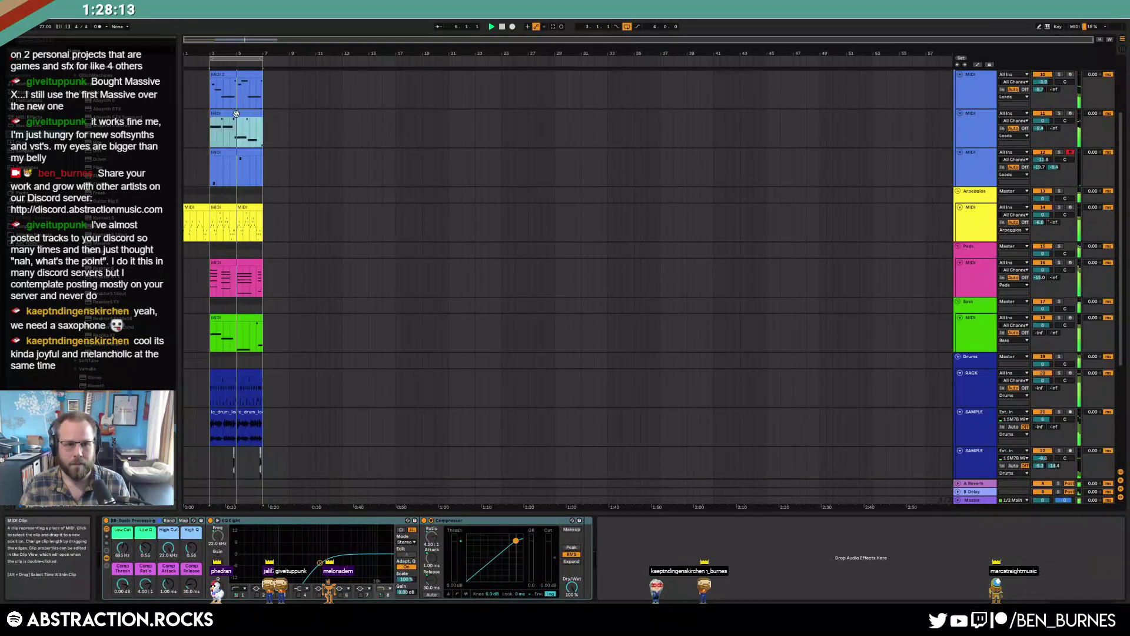
alt+drag(235, 124, 336, 118)
click(289, 115)
scroll(247, 97, up, 1)
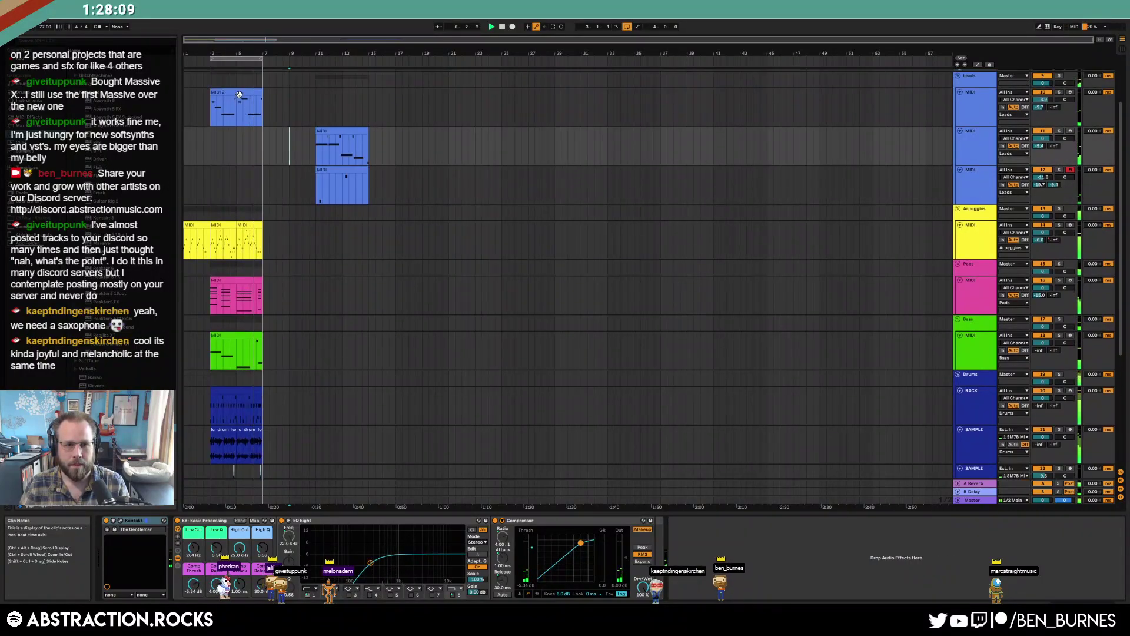
Duplicate the first lead's four-bar clip and the two main arpeggio clips so they also fill bars 7 to 10
click(244, 93)
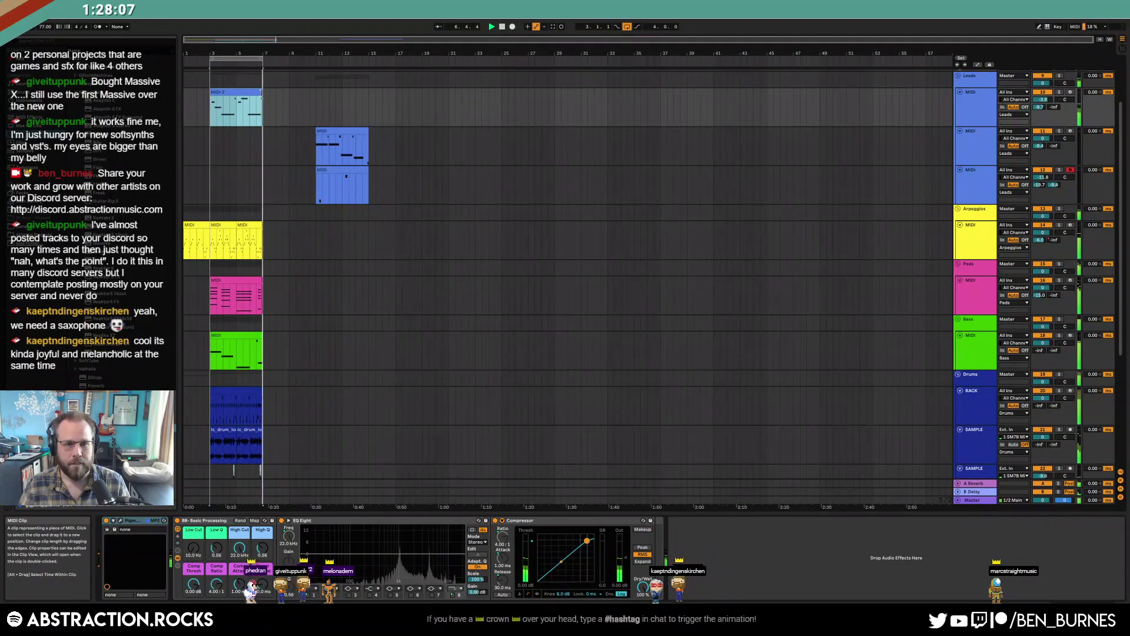
key(ctrl+d)
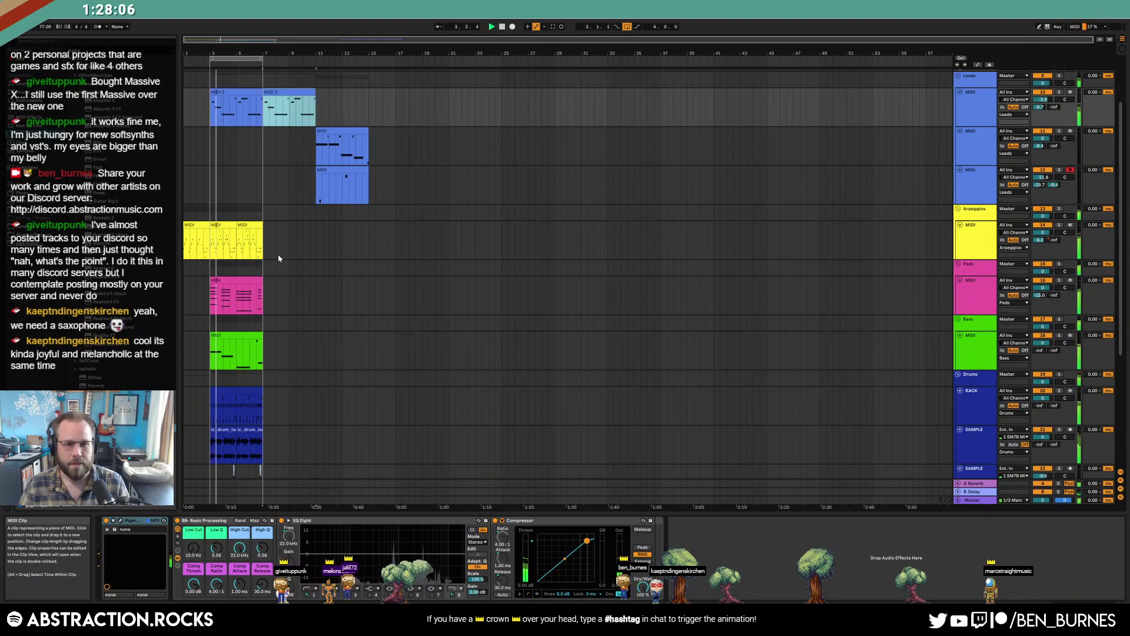
click(249, 225)
shift+click(225, 225)
key(ctrl+d)
Duplicate the four-bar pad clip and the four-bar bass clip to bar 7
scroll(304, 272, down, 2)
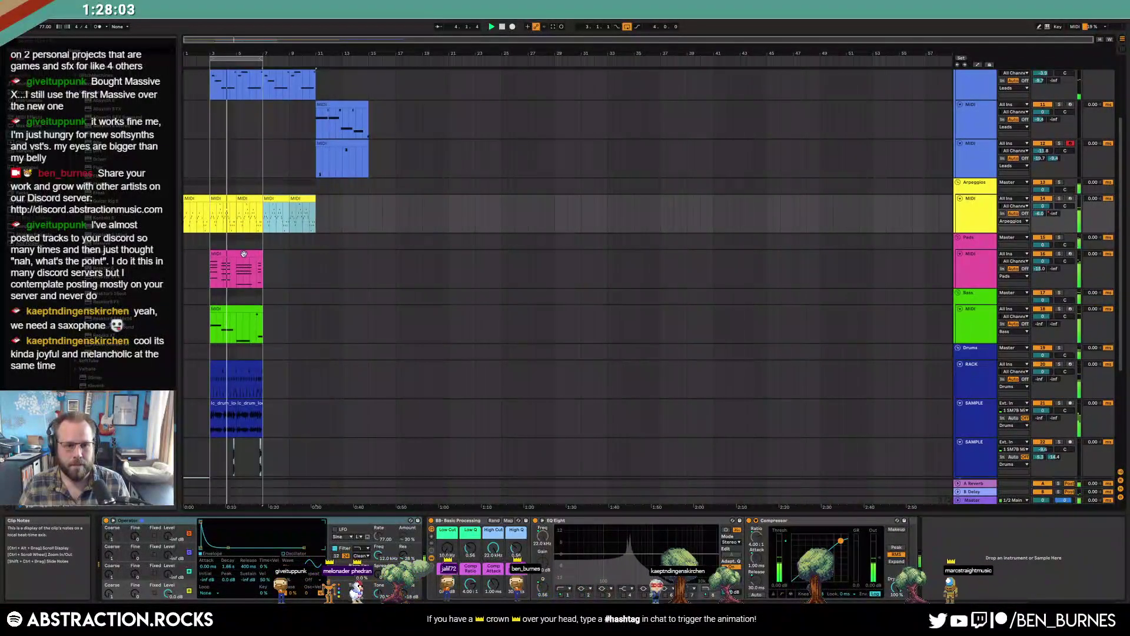
click(241, 268)
key(ctrl+d)
click(248, 308)
key(ctrl+d)
Duplicate the four bars of drum rack, hat loop and first one-shot sample clips to bar 7
scroll(248, 309, down, 4)
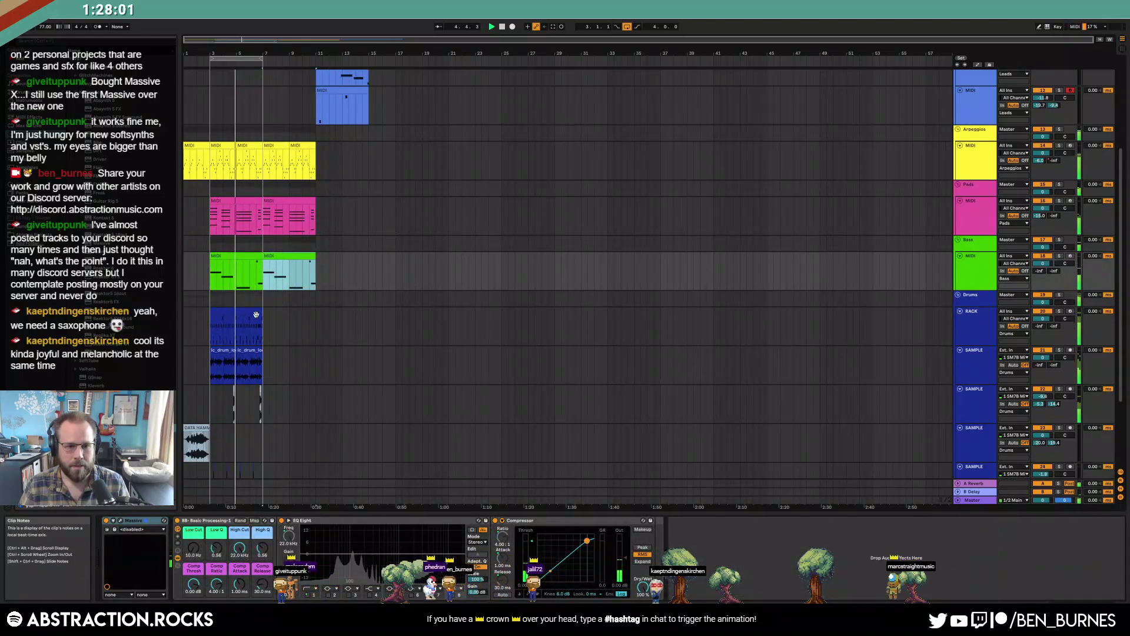
click(254, 327)
shift+click(263, 396)
key(ctrl+d)
Duplicate the four bars of the last drum sample track and the DATA HAMMER ambience clips to bar 7
scroll(326, 369, down, 4)
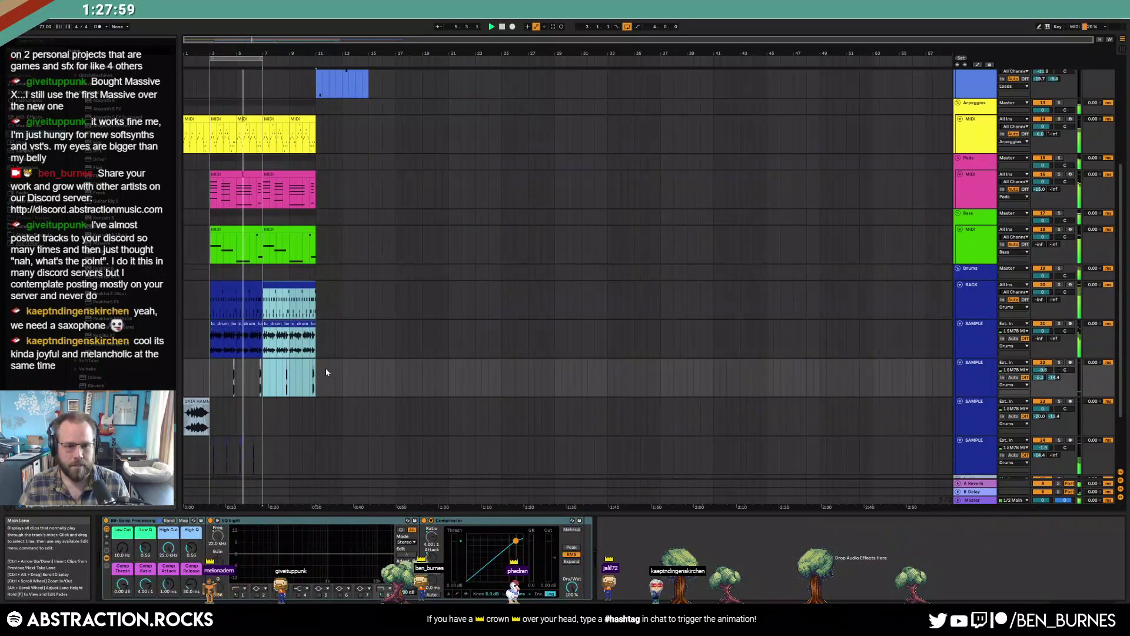
drag(211, 375, 262, 438)
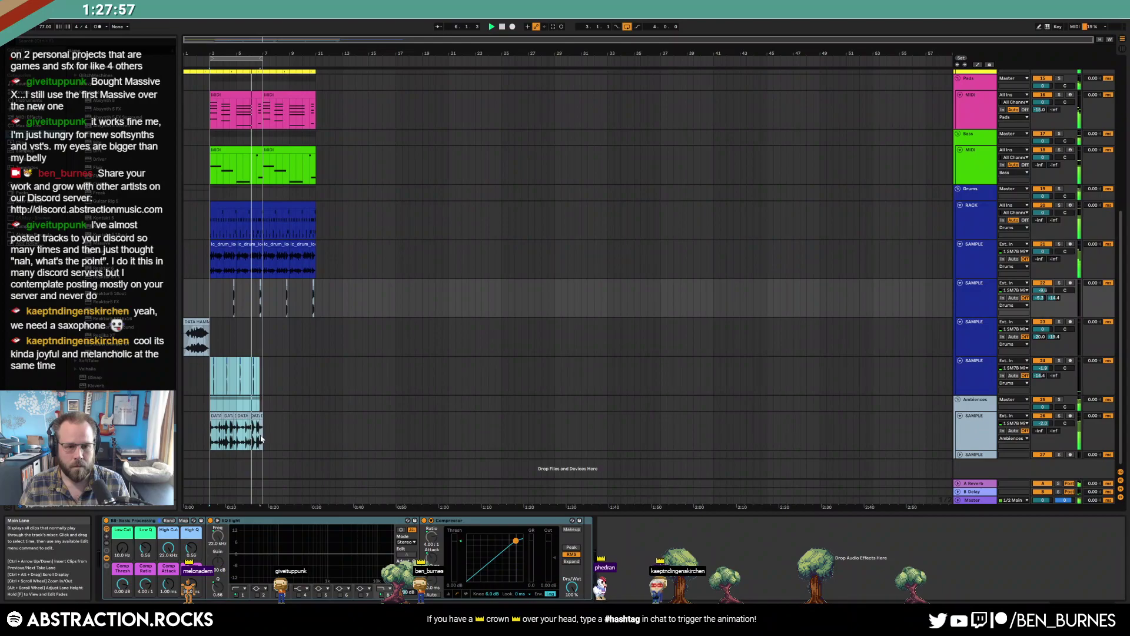
key(ctrl+d)
click(388, 376)
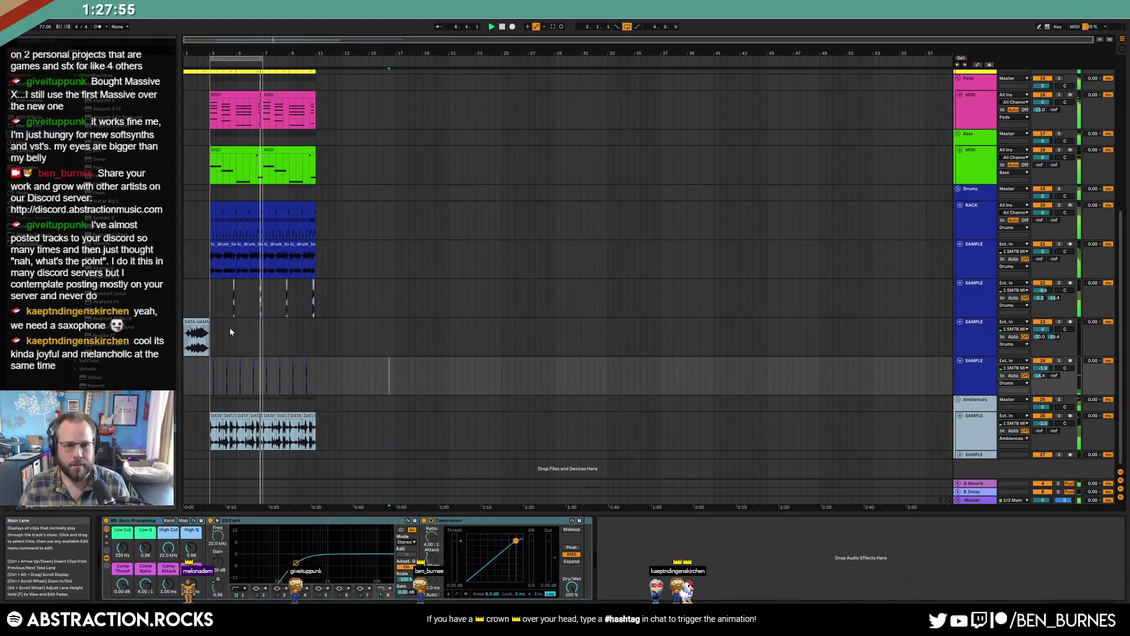
Arm the pad track for recording
drag(197, 42, 194, 73)
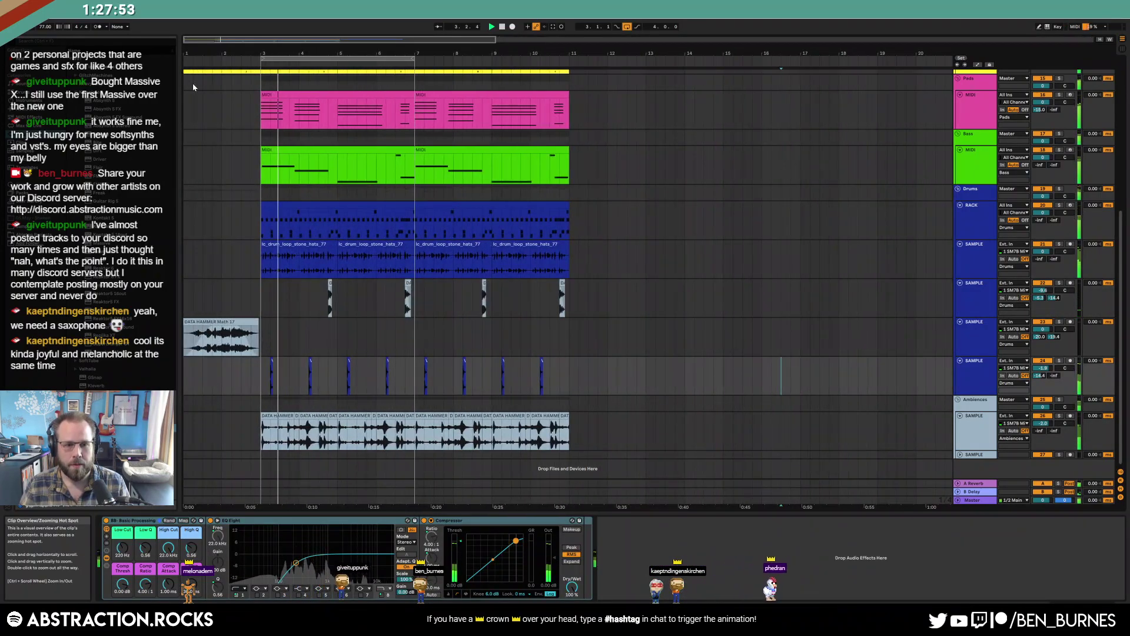
click(186, 112)
scroll(1054, 141, up, 1)
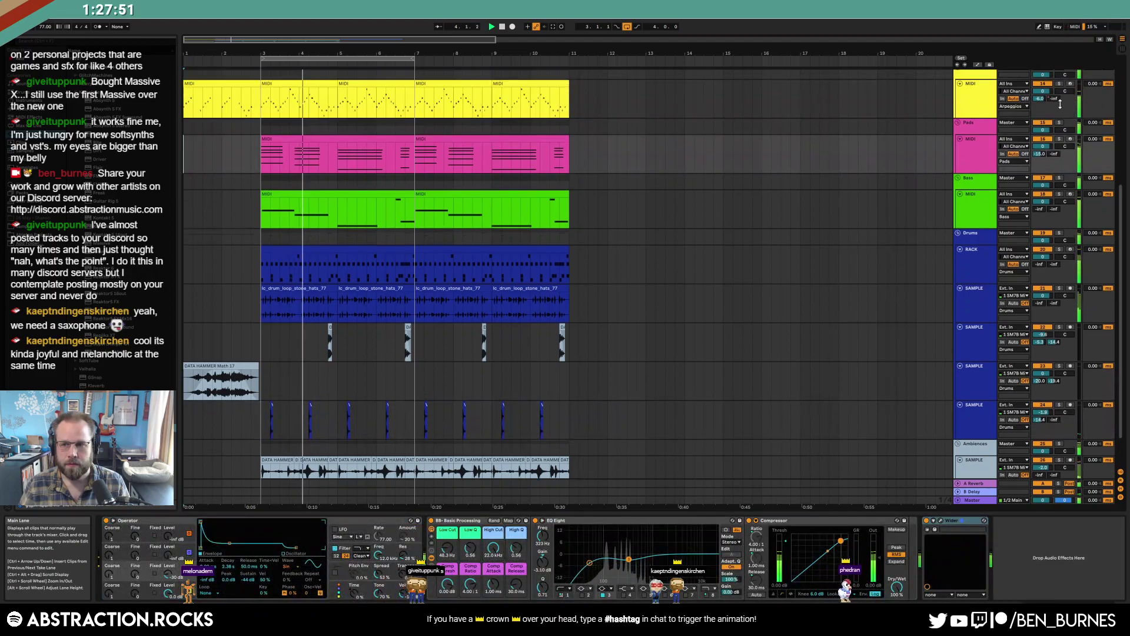
click(1070, 141)
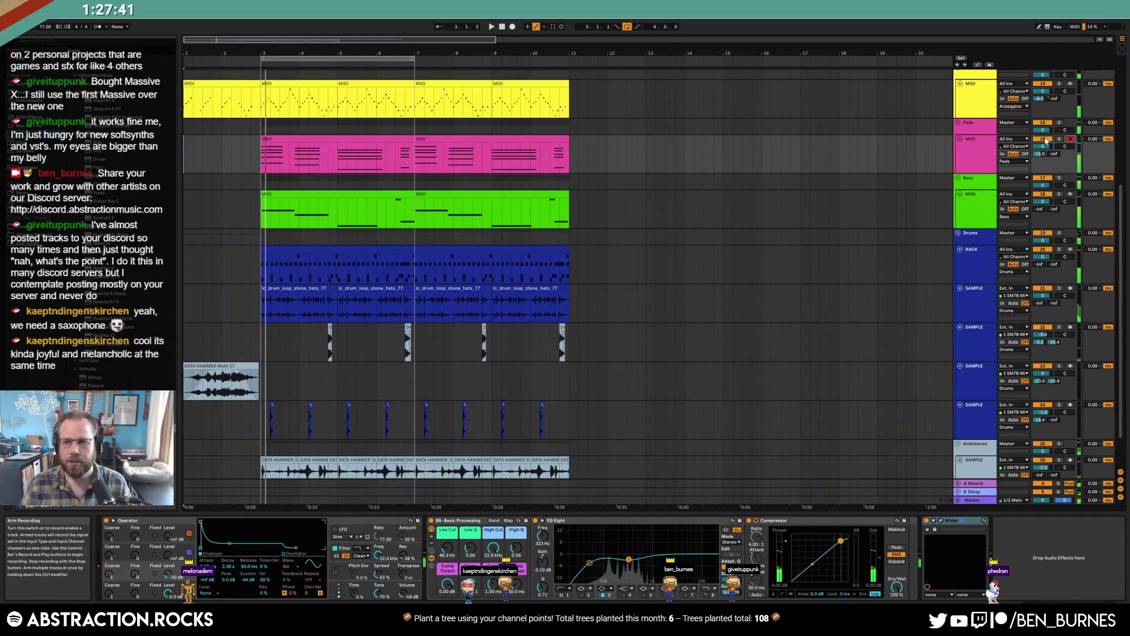
click(977, 159)
click(571, 156)
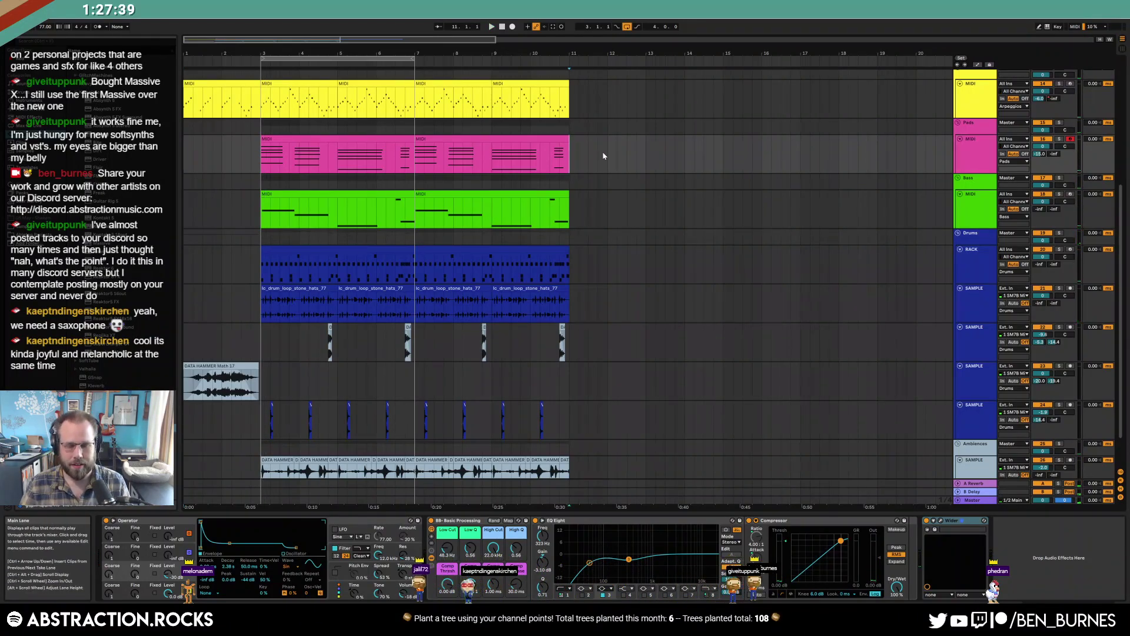
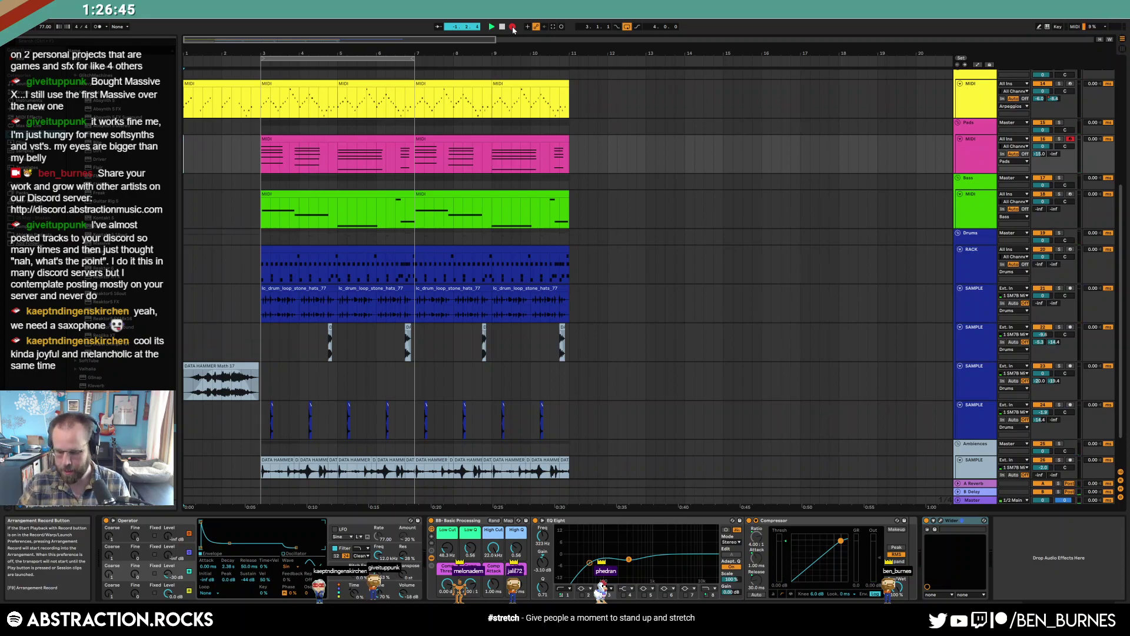
Record four stacked sustained pad notes across the two-bar intro and open the recorded clip for note editing
click(513, 28)
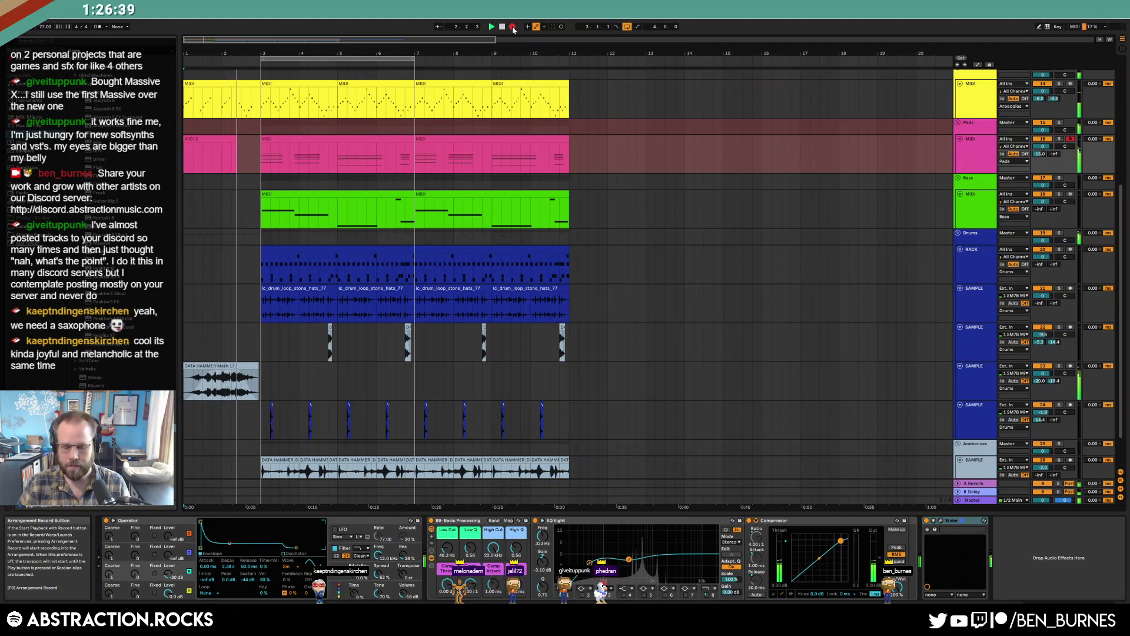
key(space)
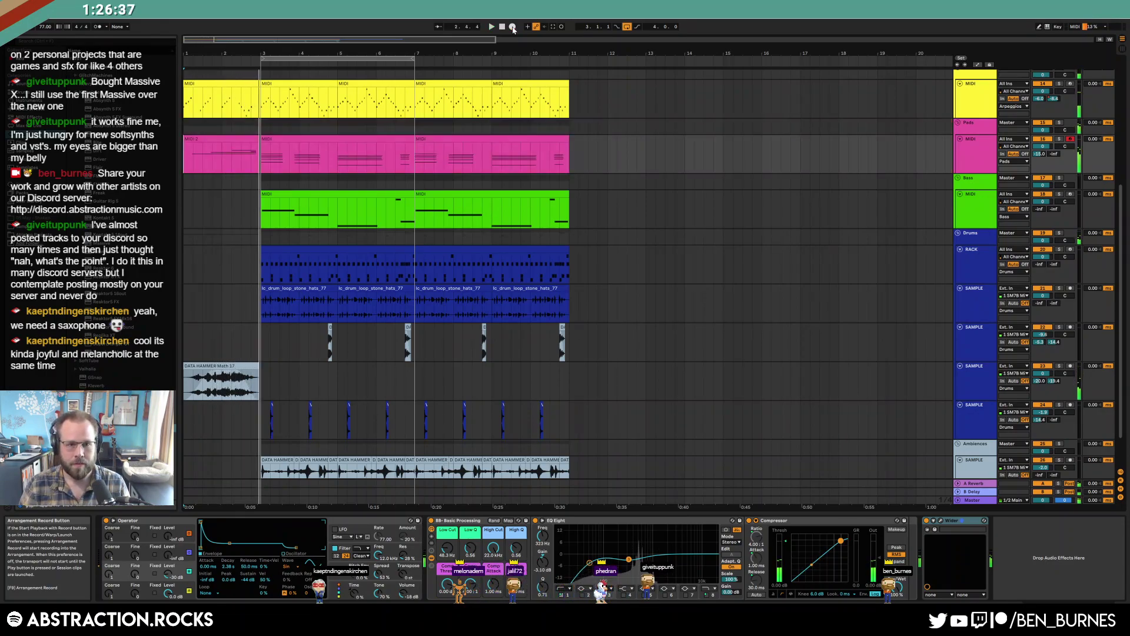
click(257, 140)
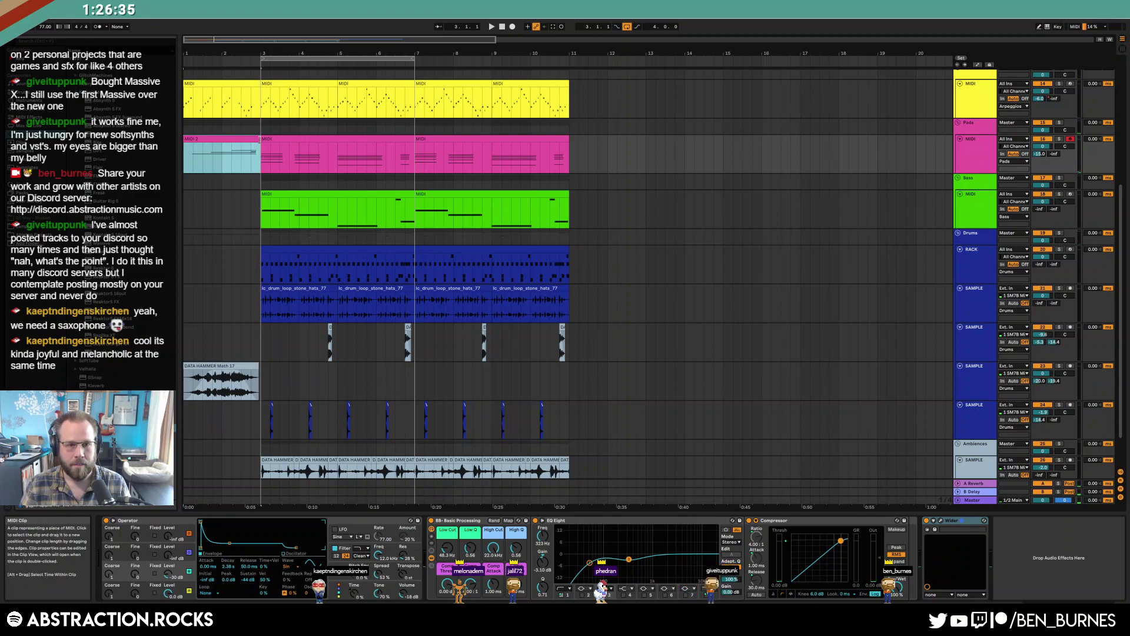
double_click(255, 139)
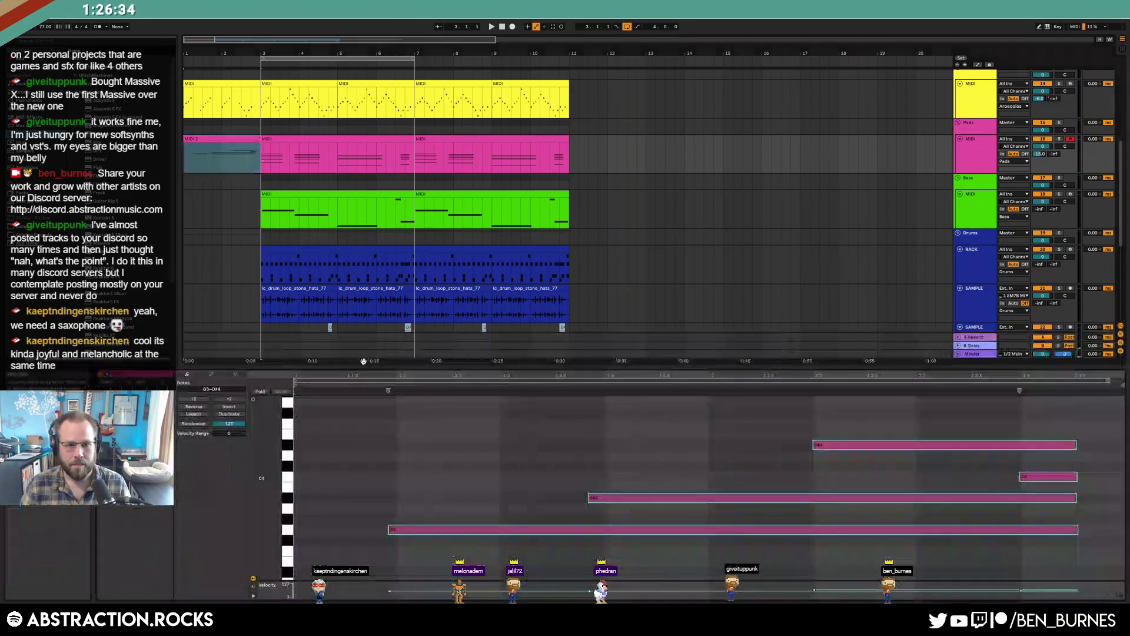
Show the recorded intro pad clip's MIDI Ctrl pitch bend envelope and listen briefly from the start of the intro
click(210, 374)
click(202, 390)
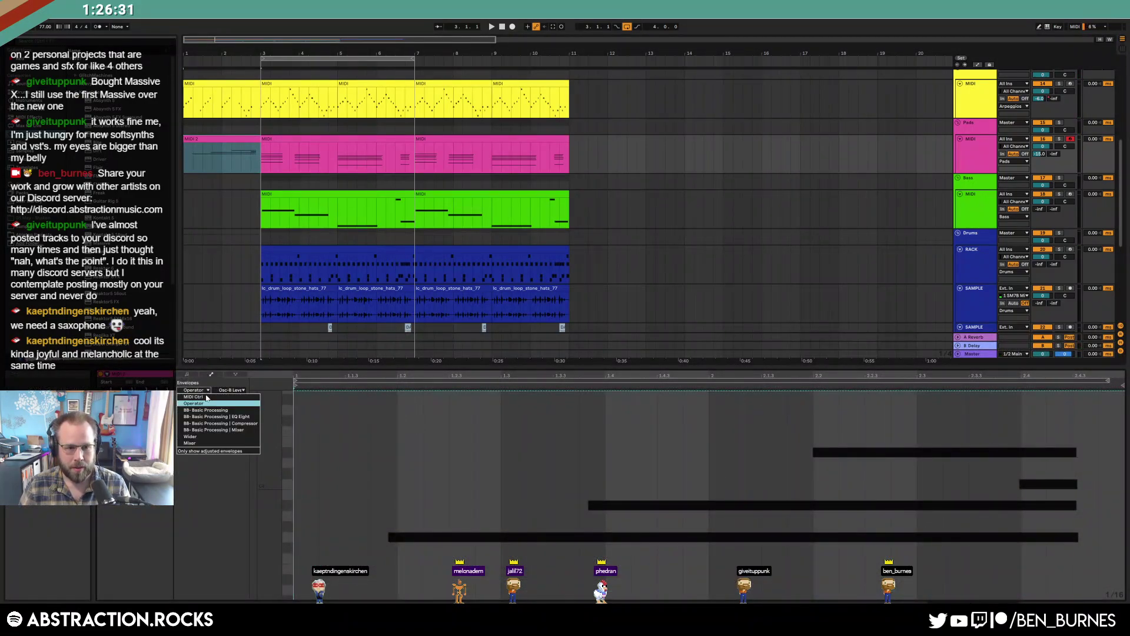
click(194, 397)
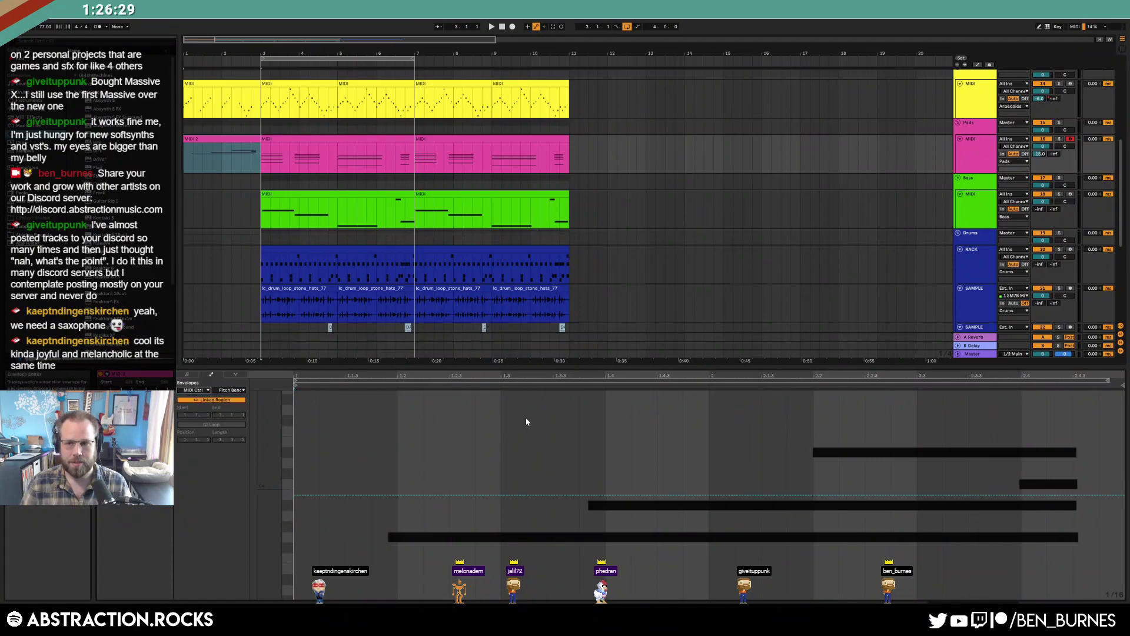
key(space)
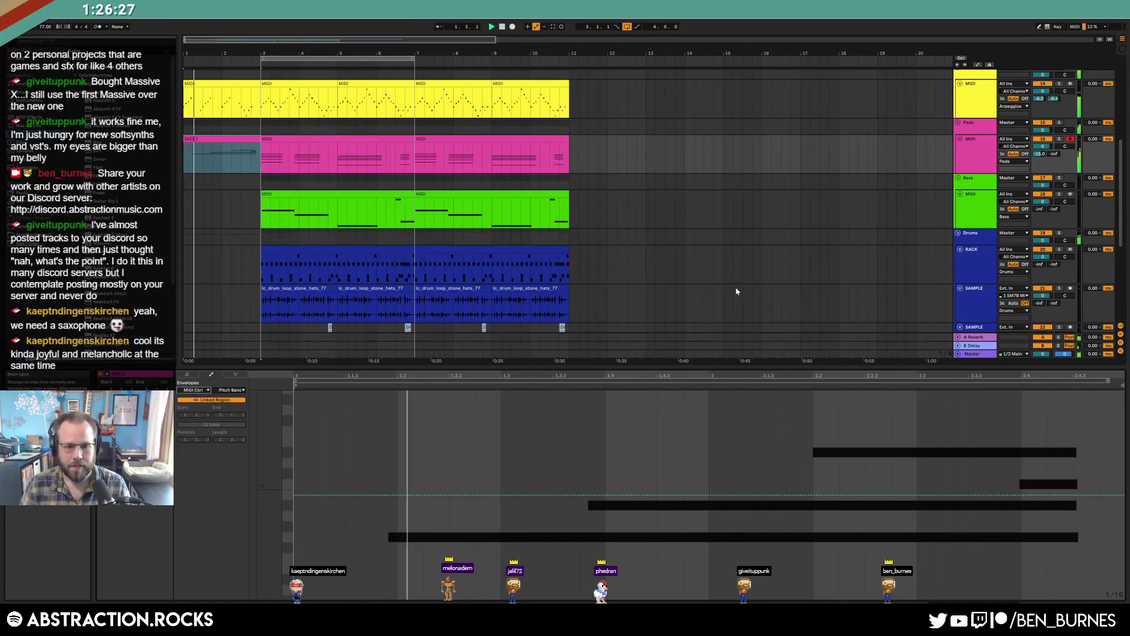
key(space)
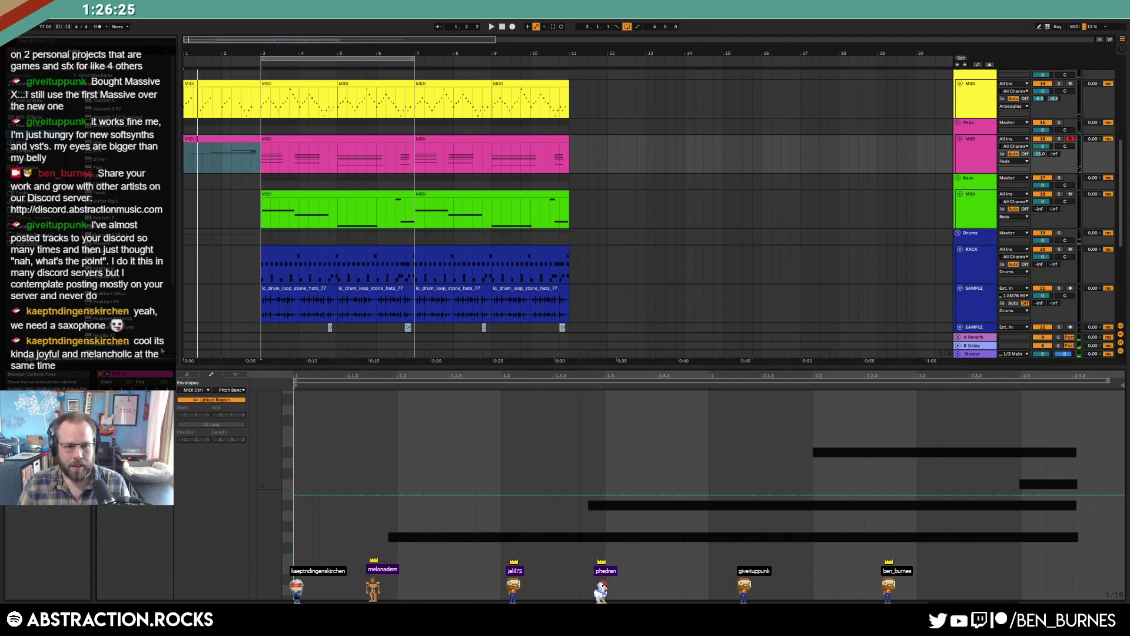
Start the intro clip's G3 and A#3 pad notes slightly earlier and trim the ends of all four notes slightly shorter
click(188, 376)
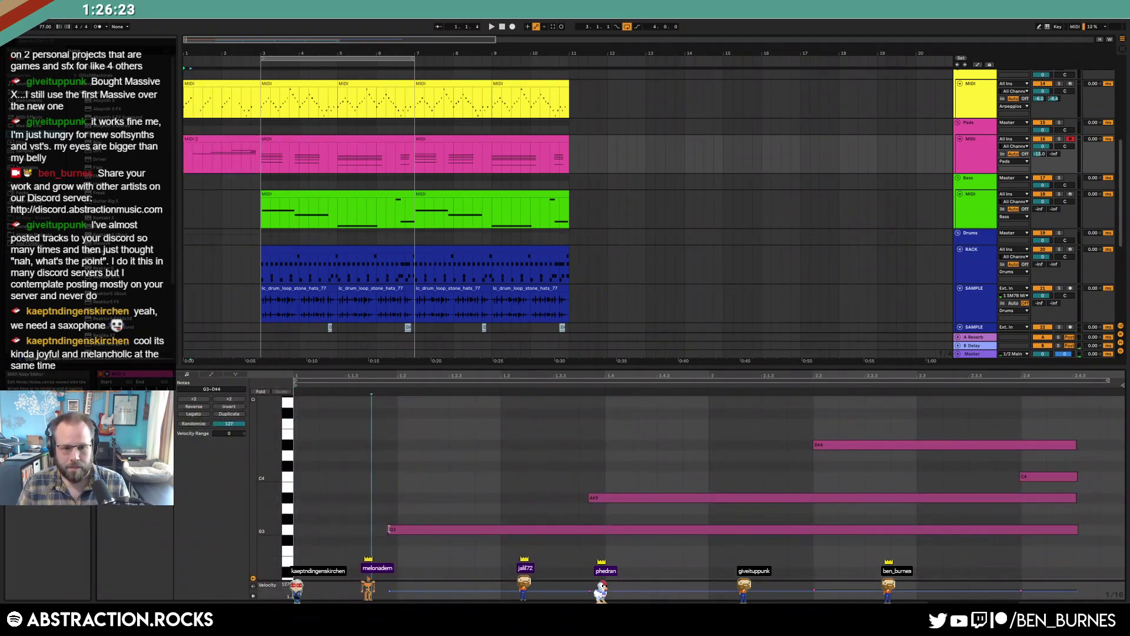
drag(389, 529, 373, 529)
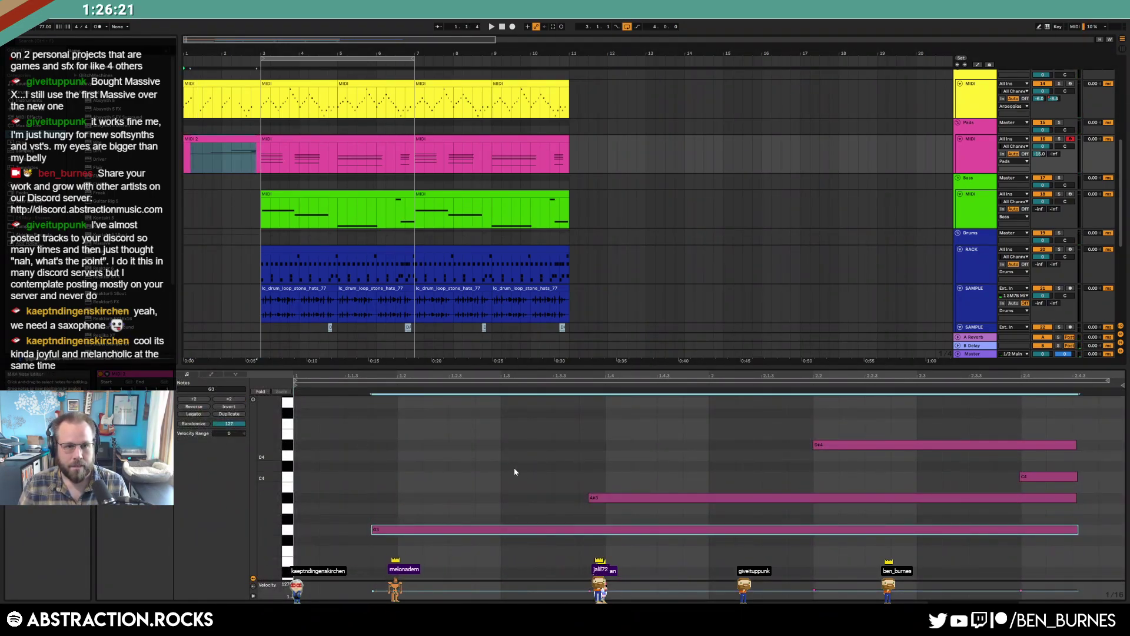
click(587, 498)
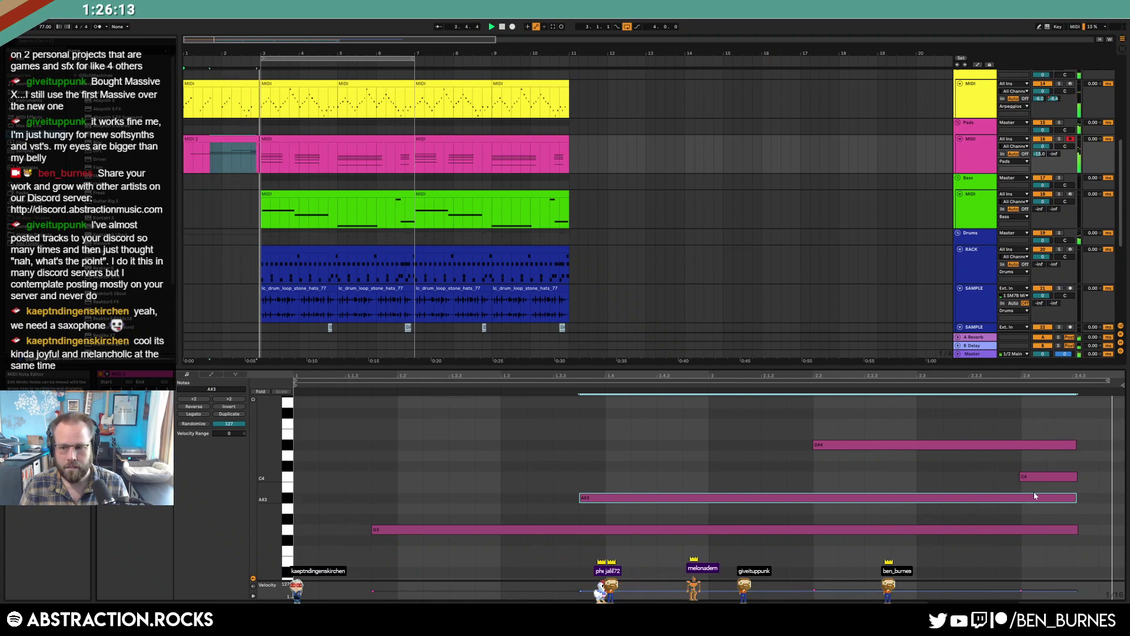
drag(1075, 430, 1080, 521)
drag(1077, 442, 1073, 444)
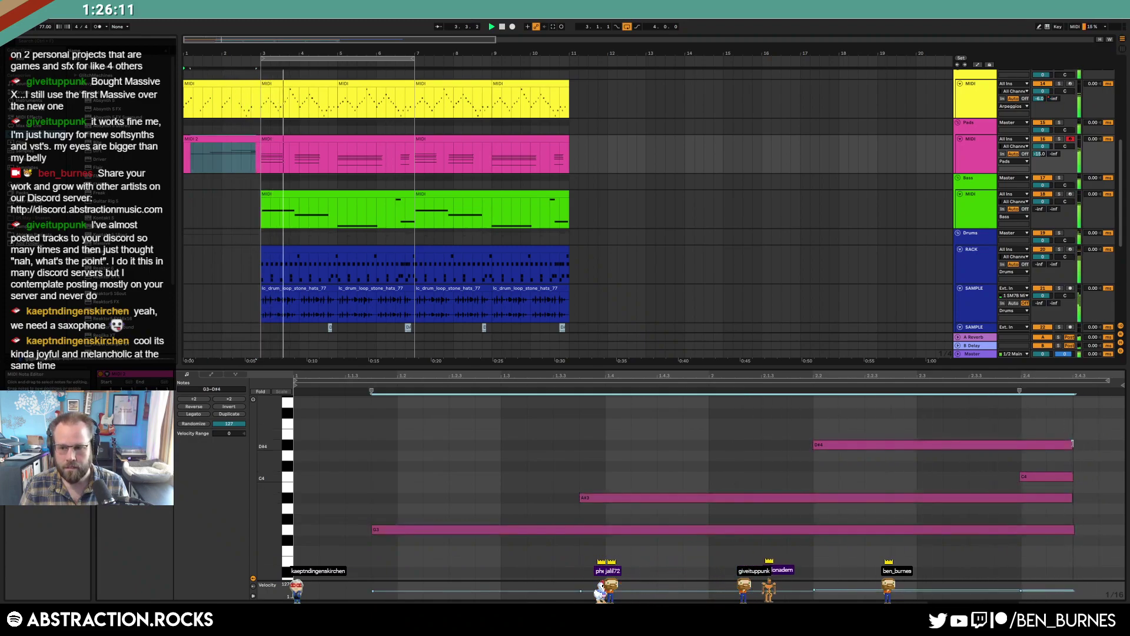
click(1082, 449)
key(shift+Tab)
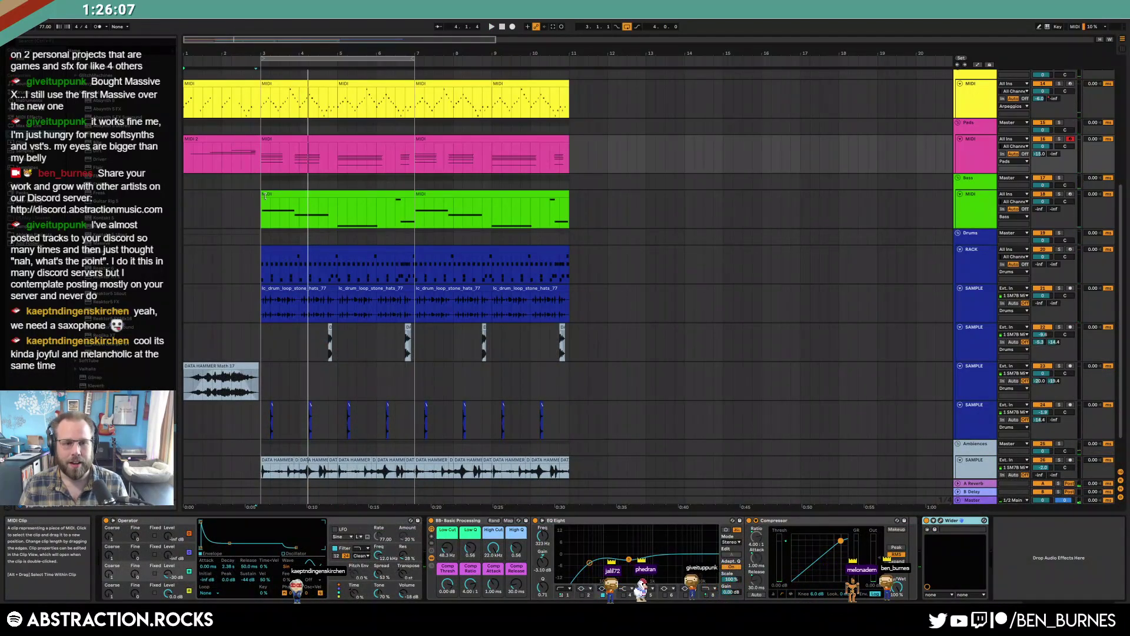
Filter the DATA HAMMER intro track with a 183 Hz low cut, a low Q of 0.47 and a high cut of about 785 Hz
click(231, 374)
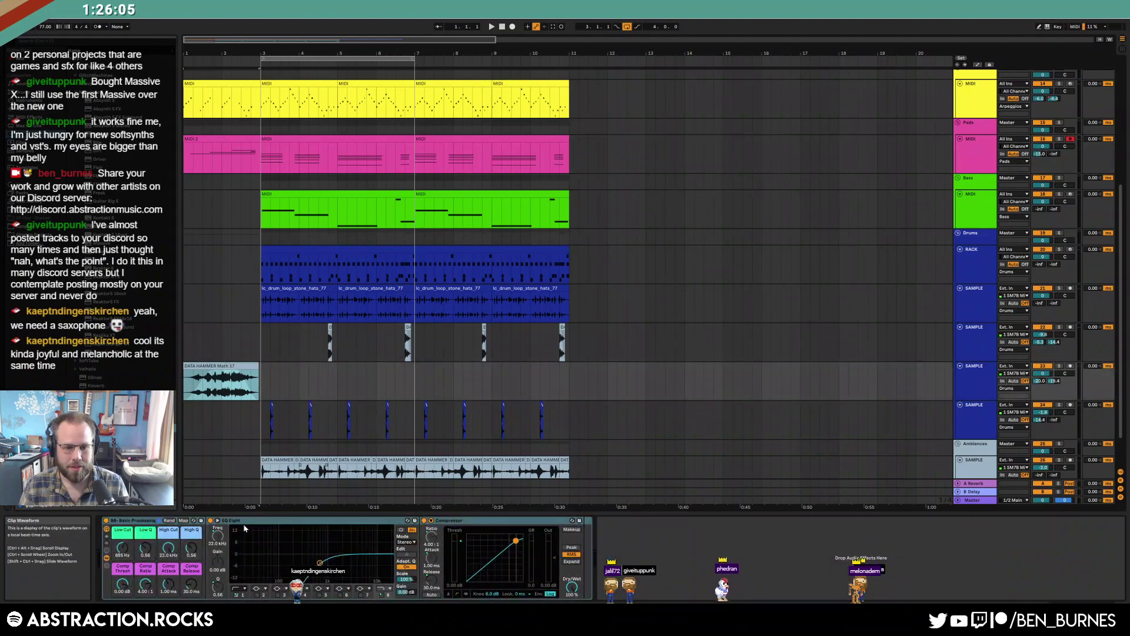
key(space)
drag(145, 547, 146, 557)
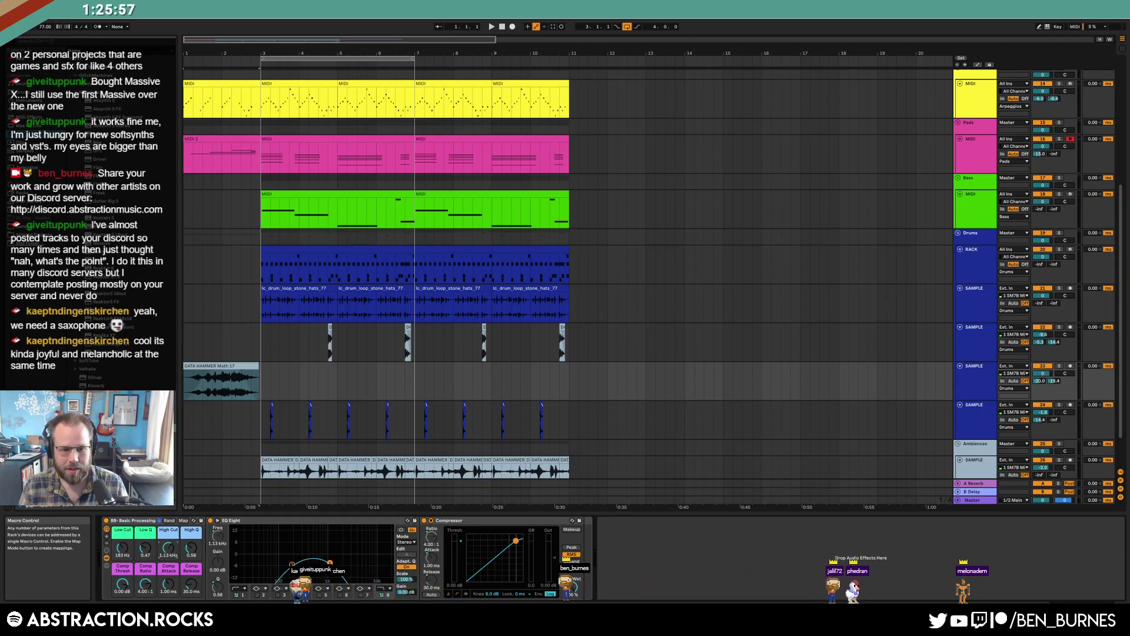
Automate the DATA HAMMER intro track's High Cut to rise across the two-bar intro to about 11.3 kHz and play it back
key(a)
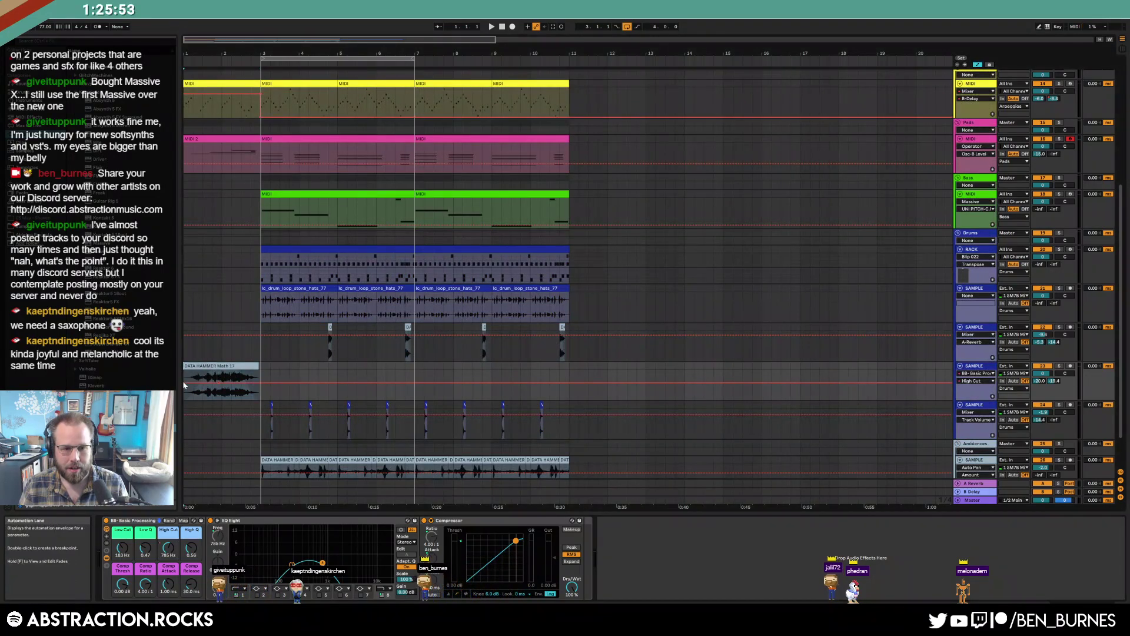
drag(220, 386, 221, 376)
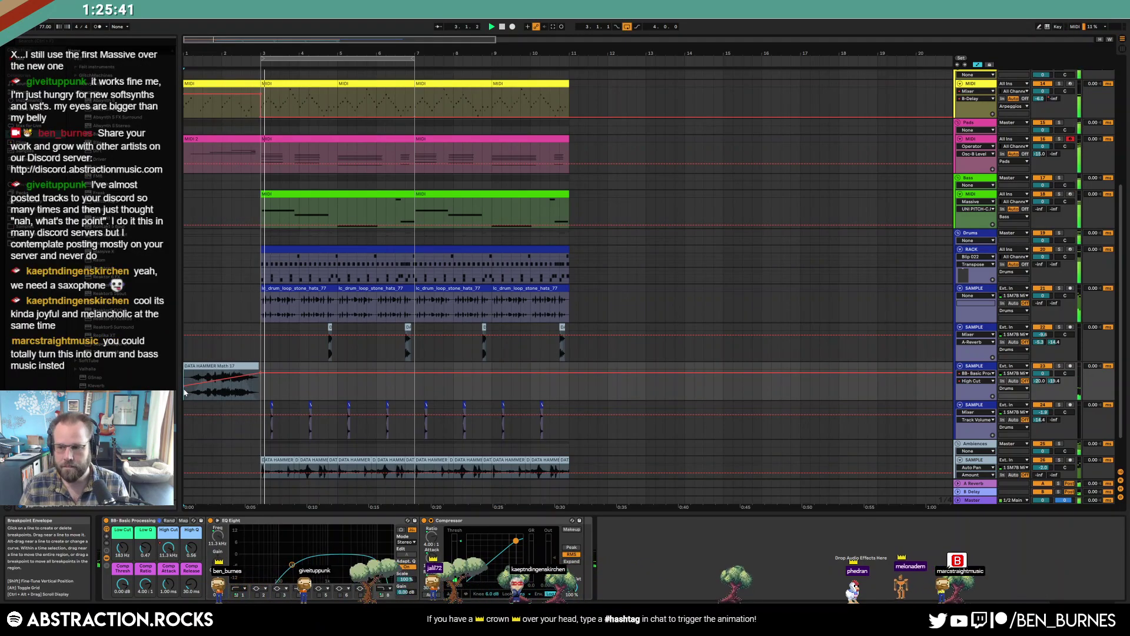
key(a)
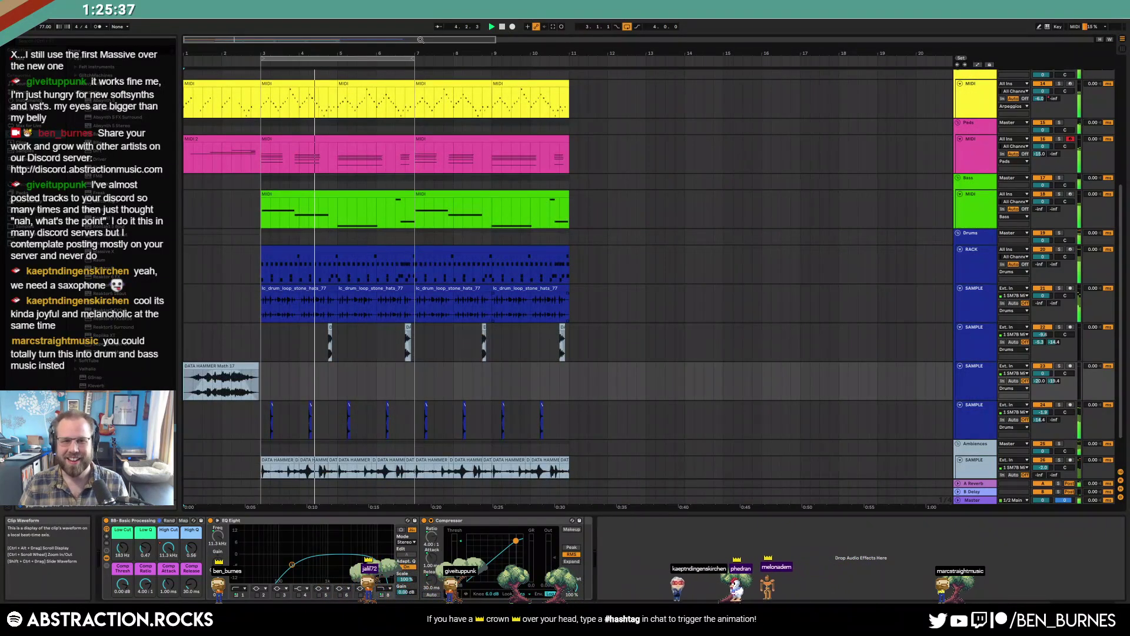
key(space)
Extend the arrangement loop so it covers bars 3 to 11
key(shift+Tab)
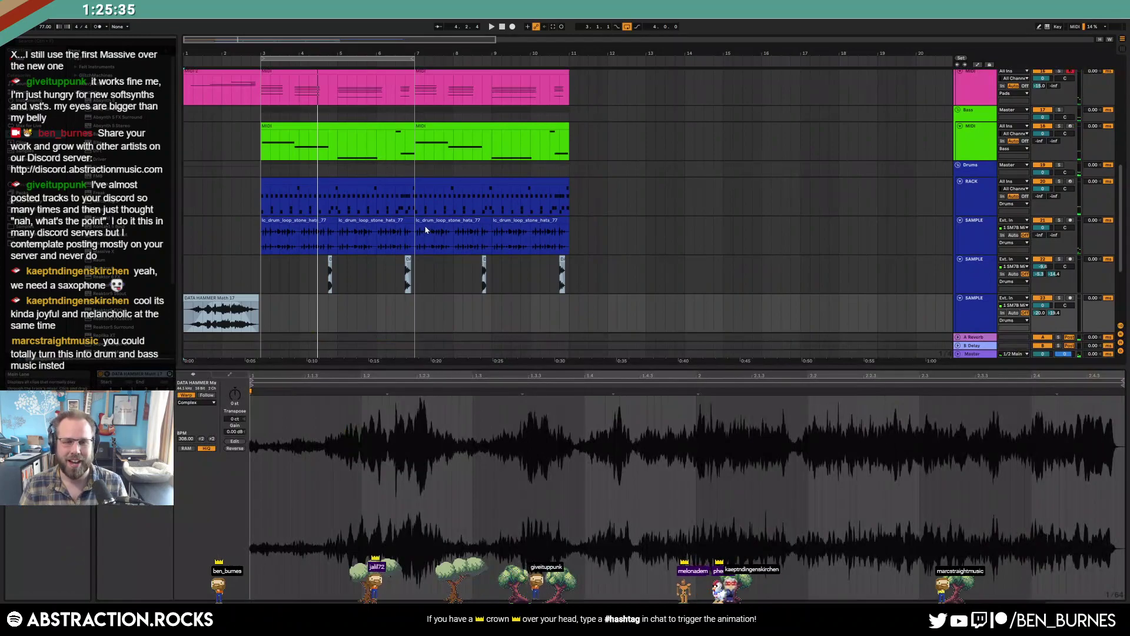
key(shift+Tab)
scroll(436, 320, up, 5)
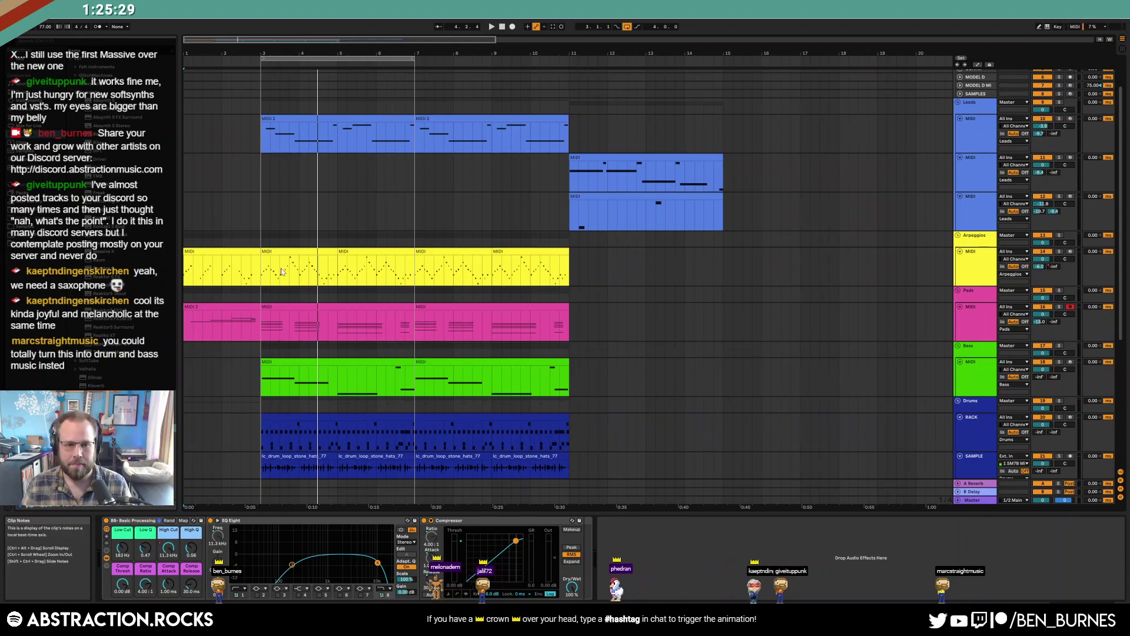
click(263, 272)
scroll(526, 168, down, 2)
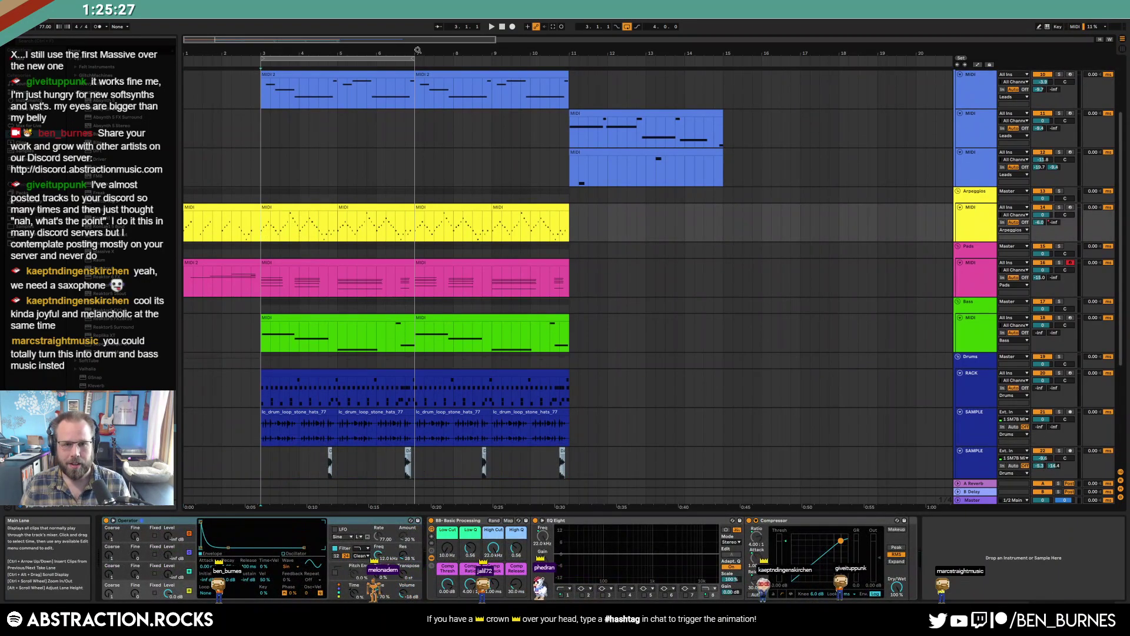
drag(413, 58, 570, 69)
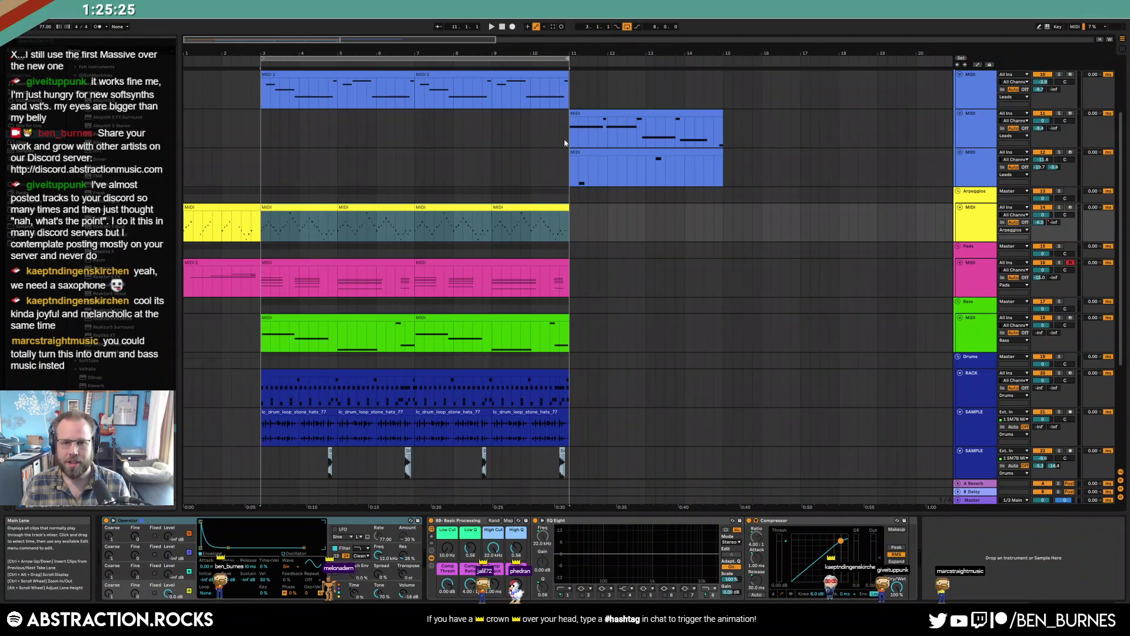
Check the two lead clips and play the arrangement from the very beginning
scroll(472, 147, up, 2)
click(569, 109)
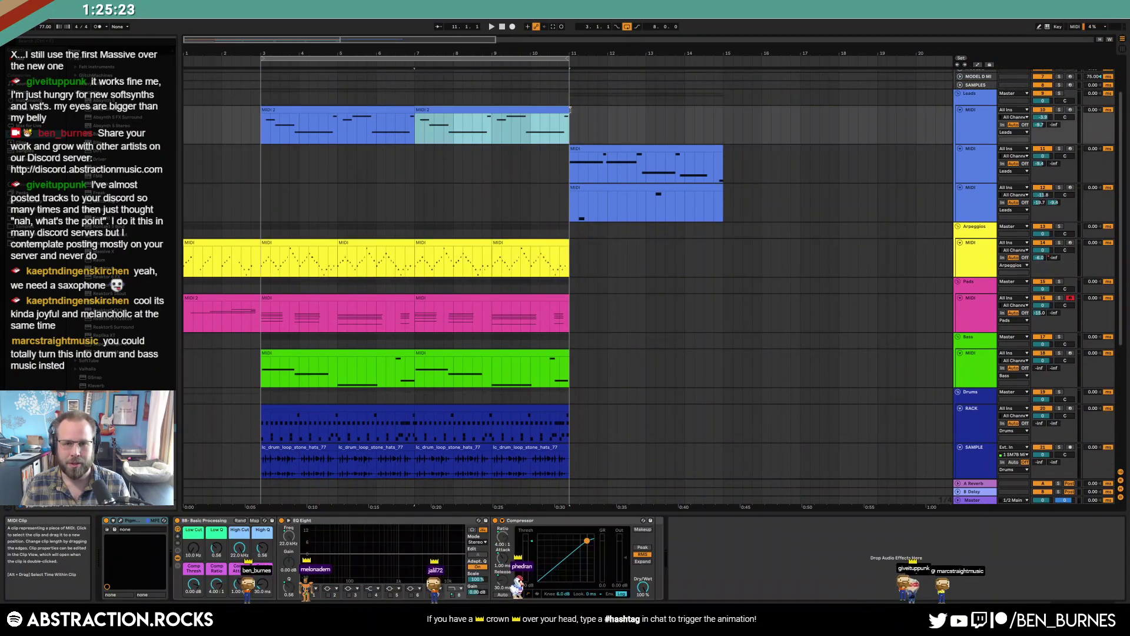
click(341, 109)
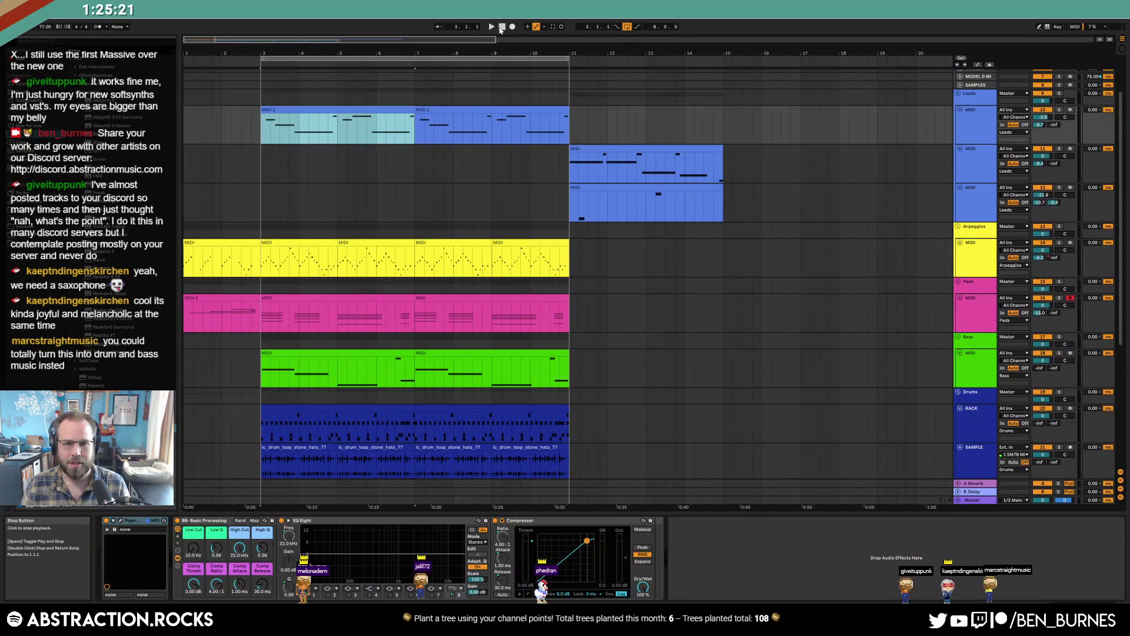
key(Left)
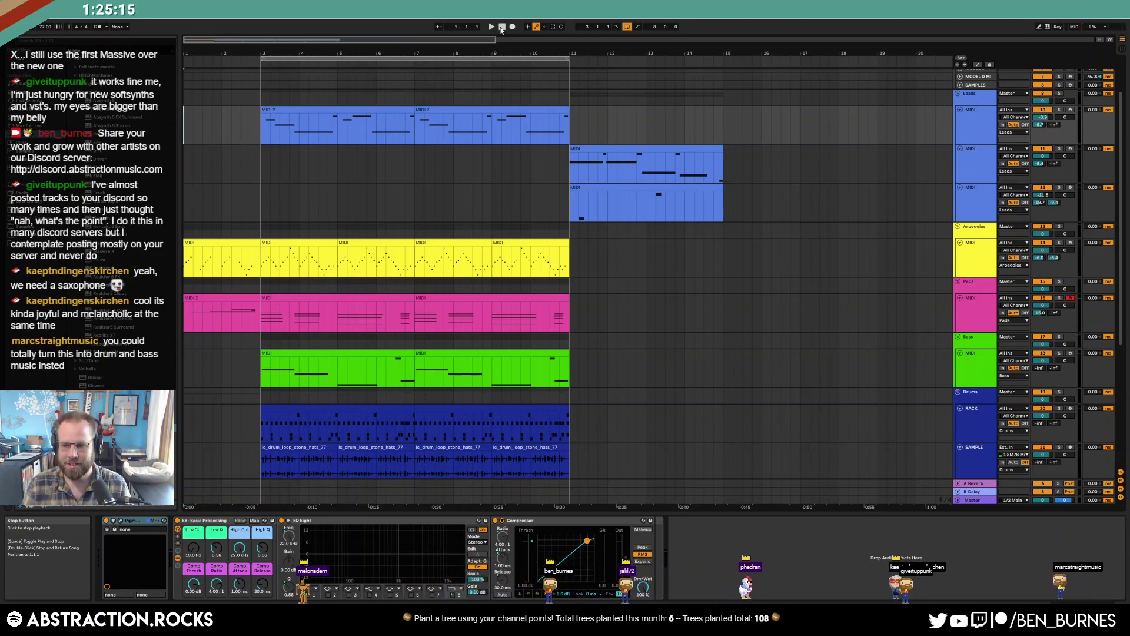
key(space)
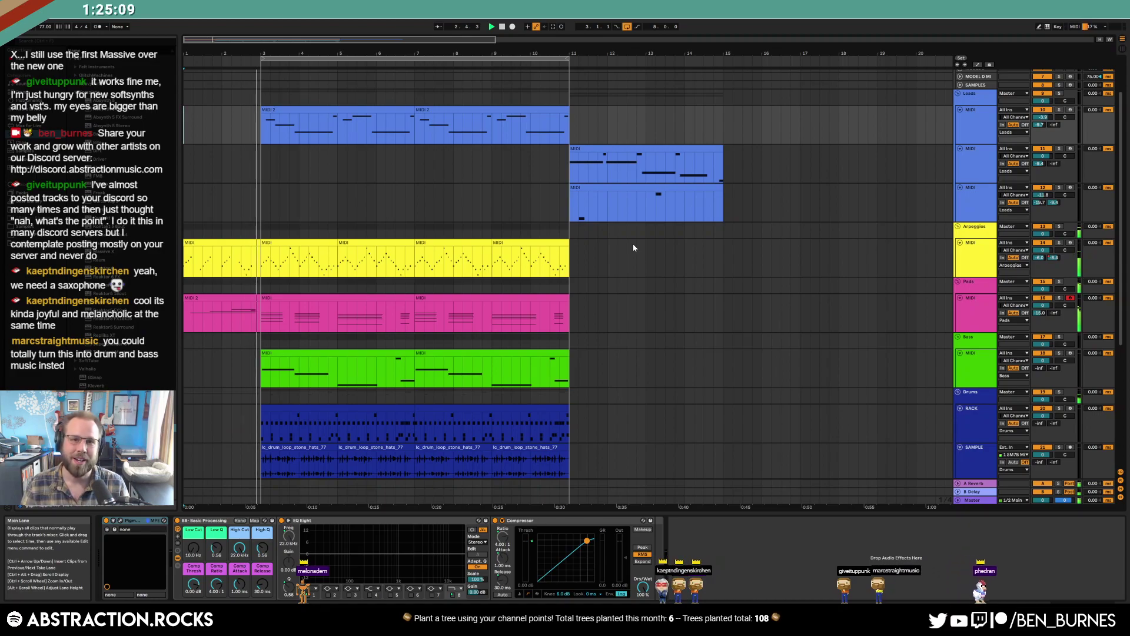
Draw a Hold Pedal (controller 64) envelope in the intro pad clip at maximum from the start, dropping to zero before the first note
click(254, 297)
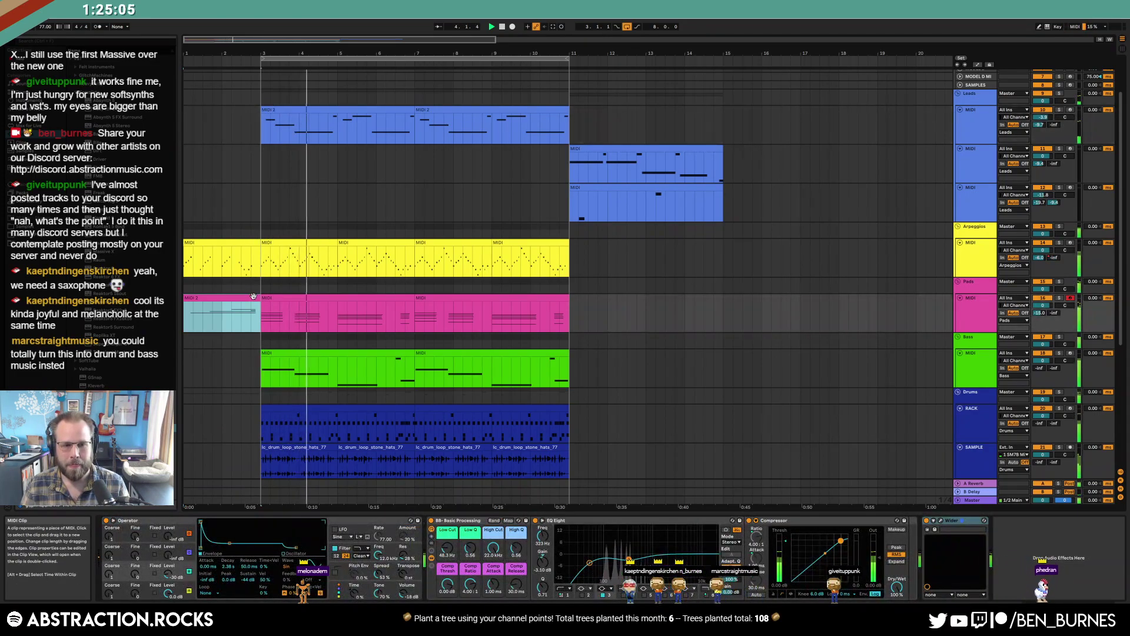
double_click(253, 297)
click(210, 376)
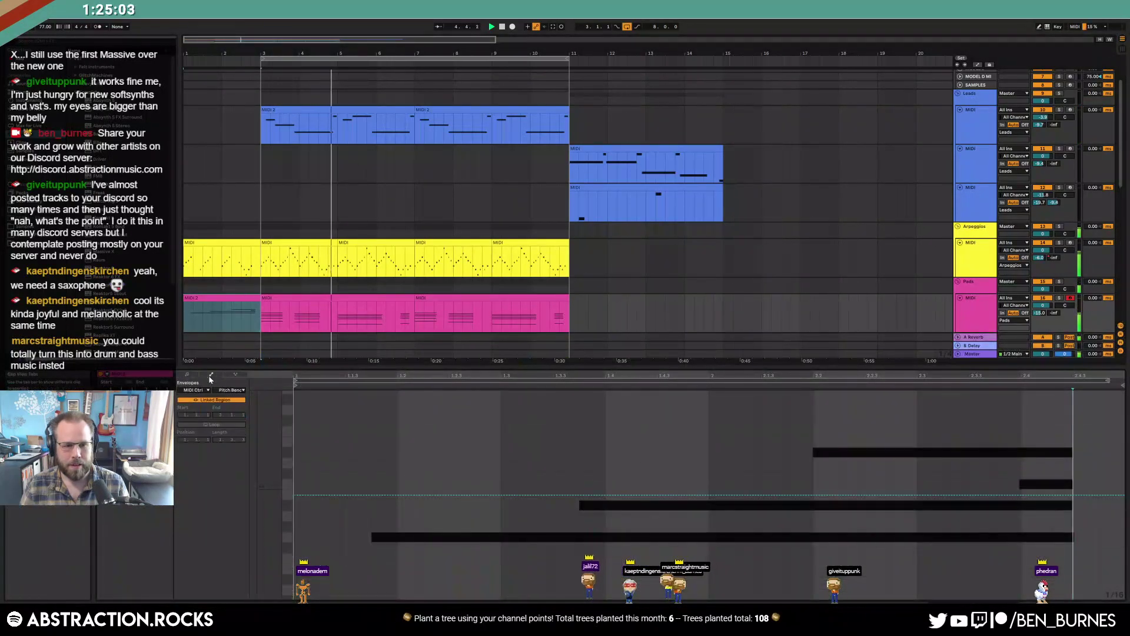
click(203, 391)
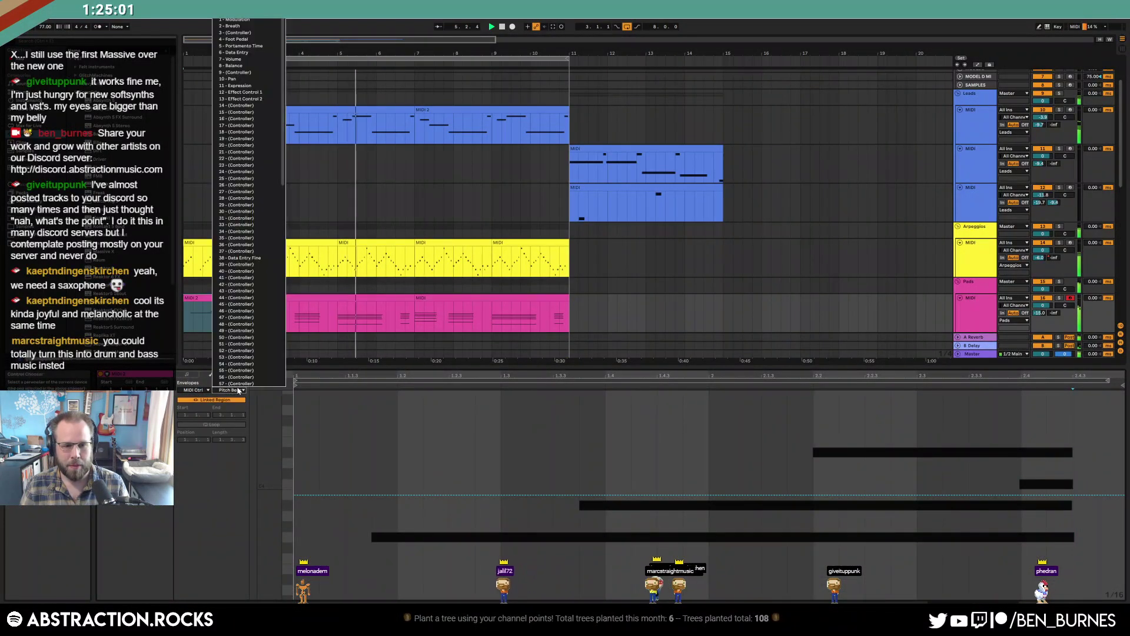
click(236, 383)
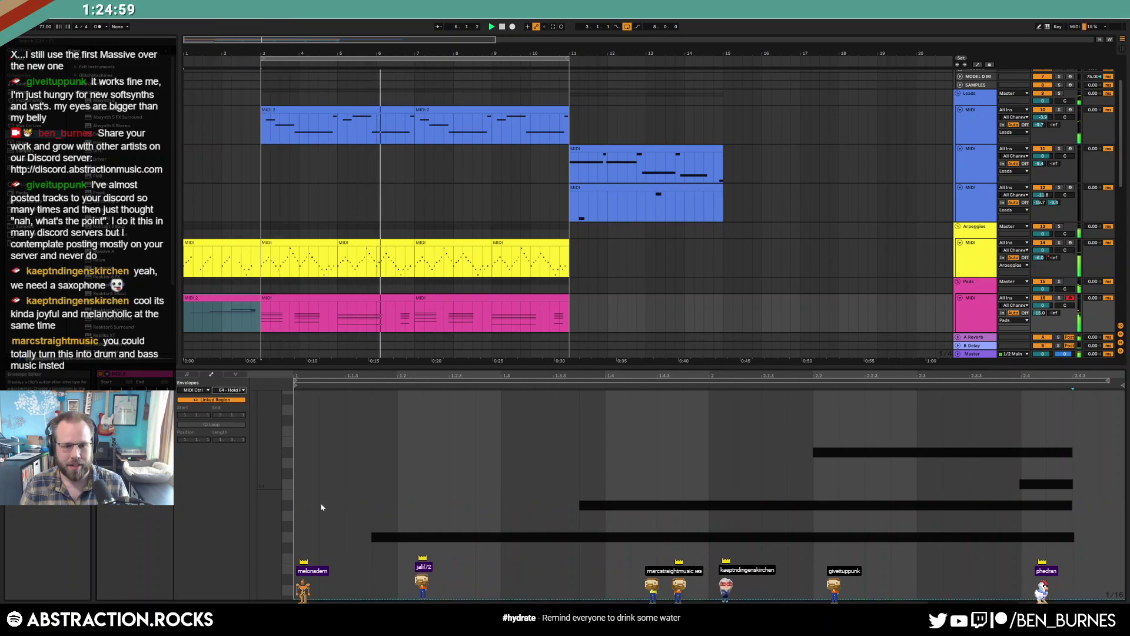
click(332, 599)
drag(324, 600, 325, 388)
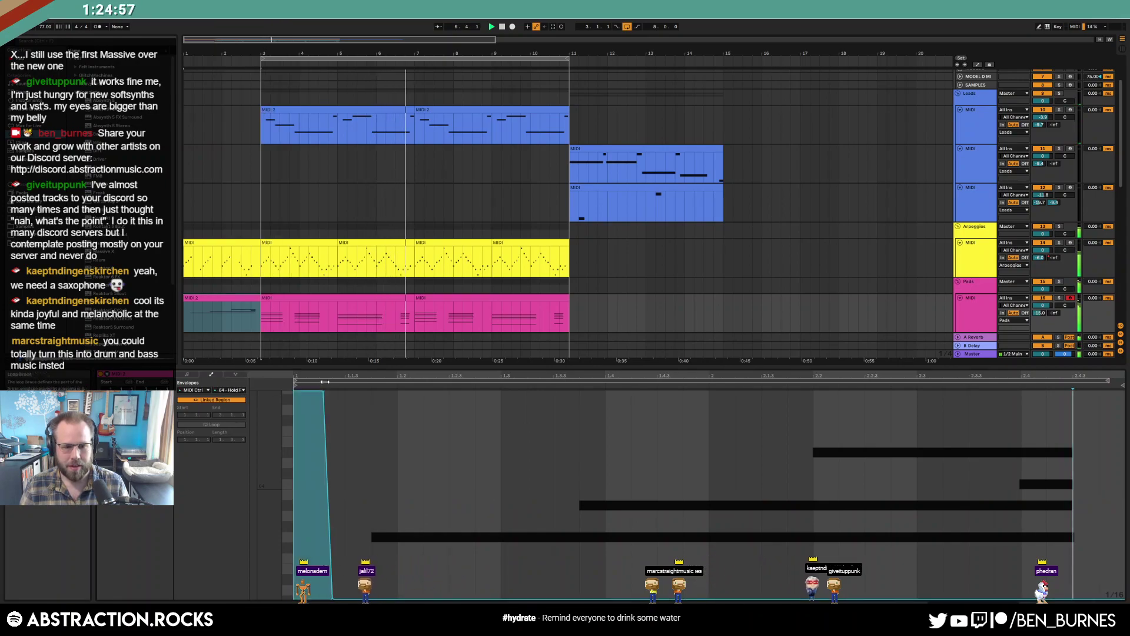
key(shift+Tab)
Insert a new audio sample track below the last drum sample track
scroll(503, 371, down, 5)
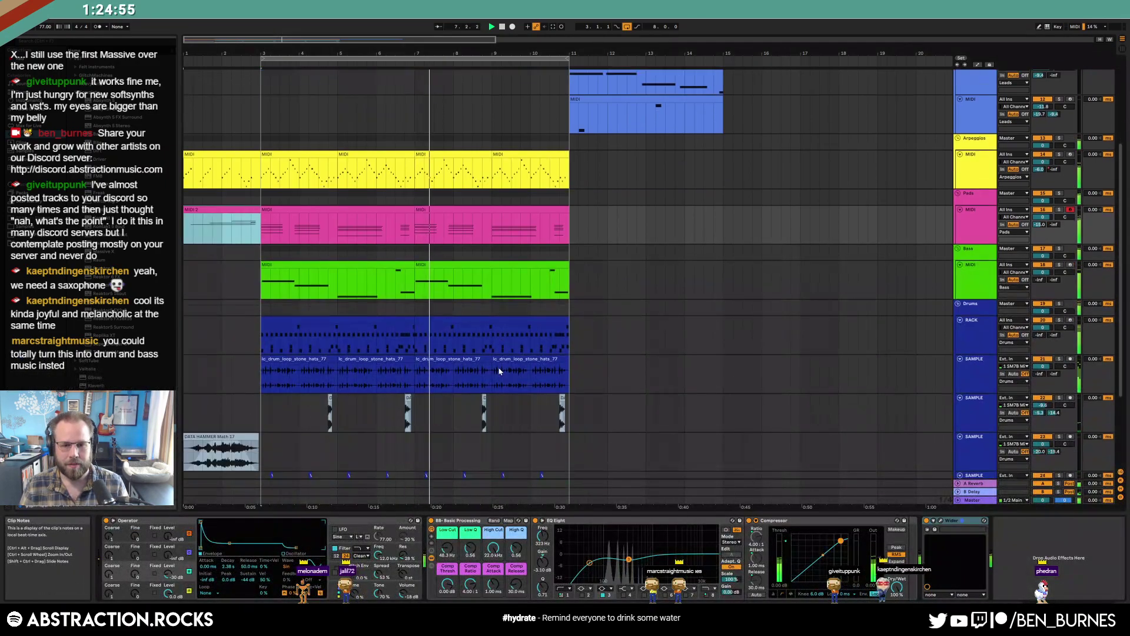
scroll(502, 371, down, 1)
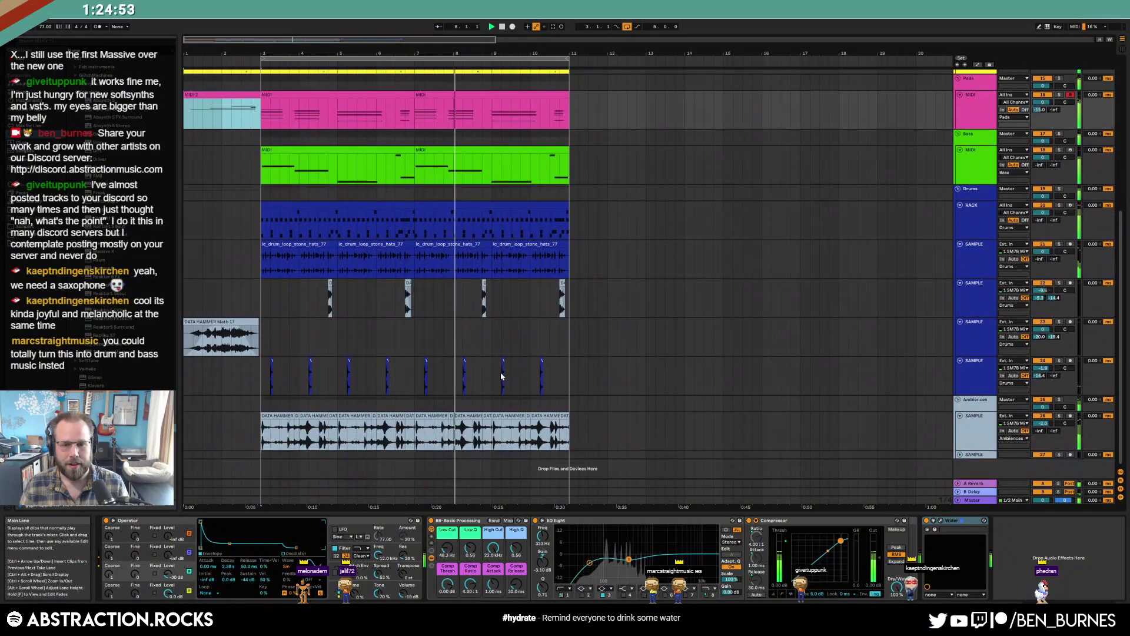
click(975, 376)
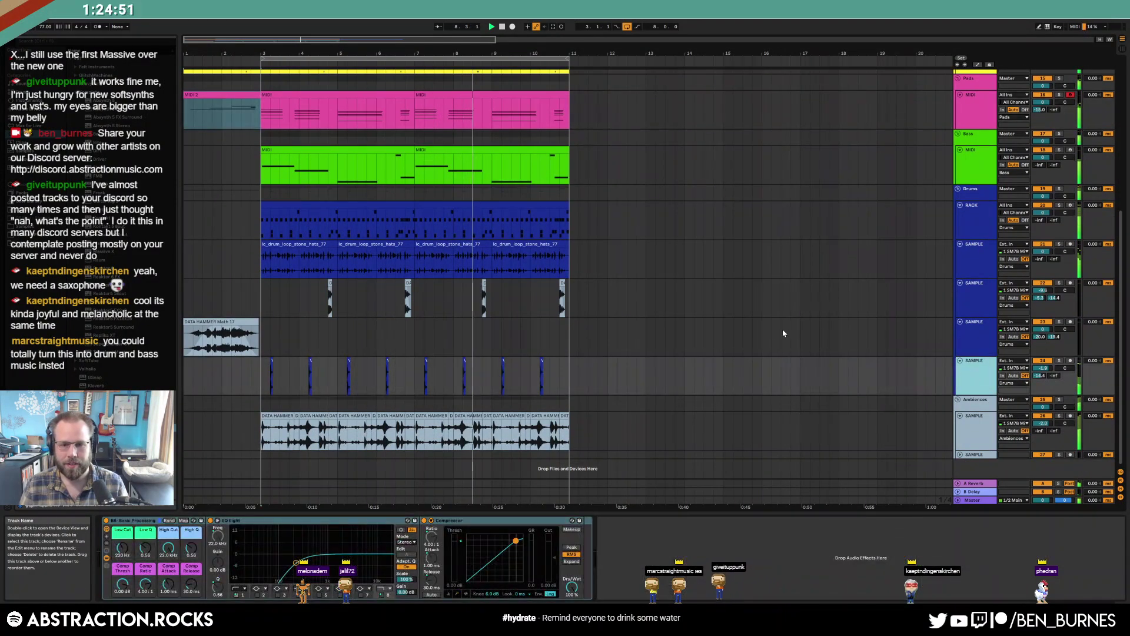
key(ctrl+t)
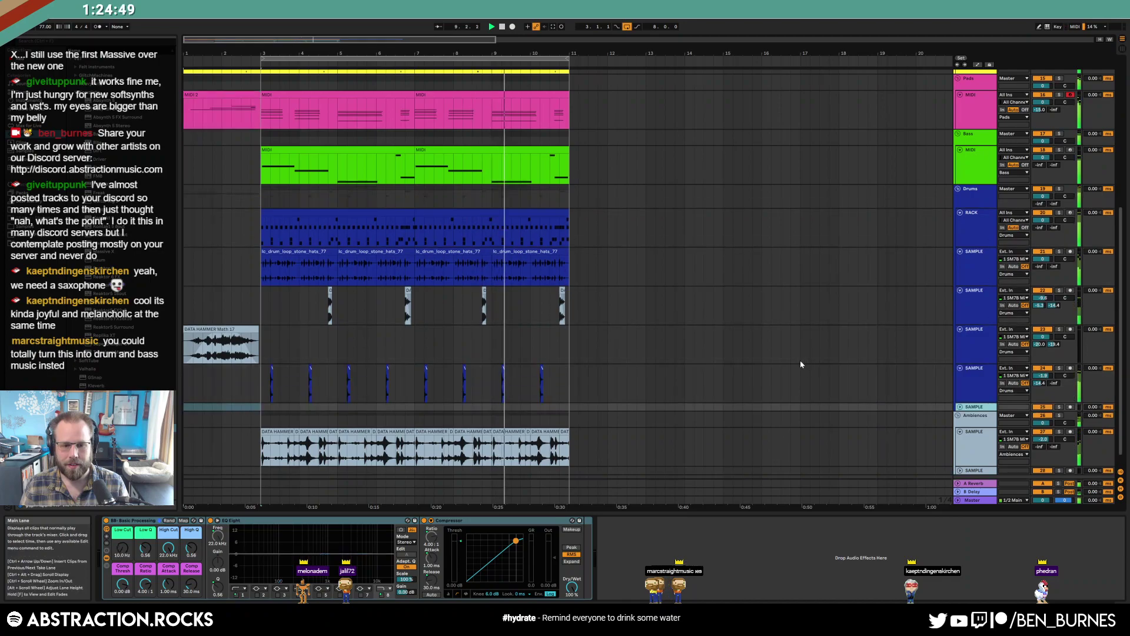
Audition several random samples in the ADSR Sample Manager on the SAMPLES track
scroll(959, 358, up, 6)
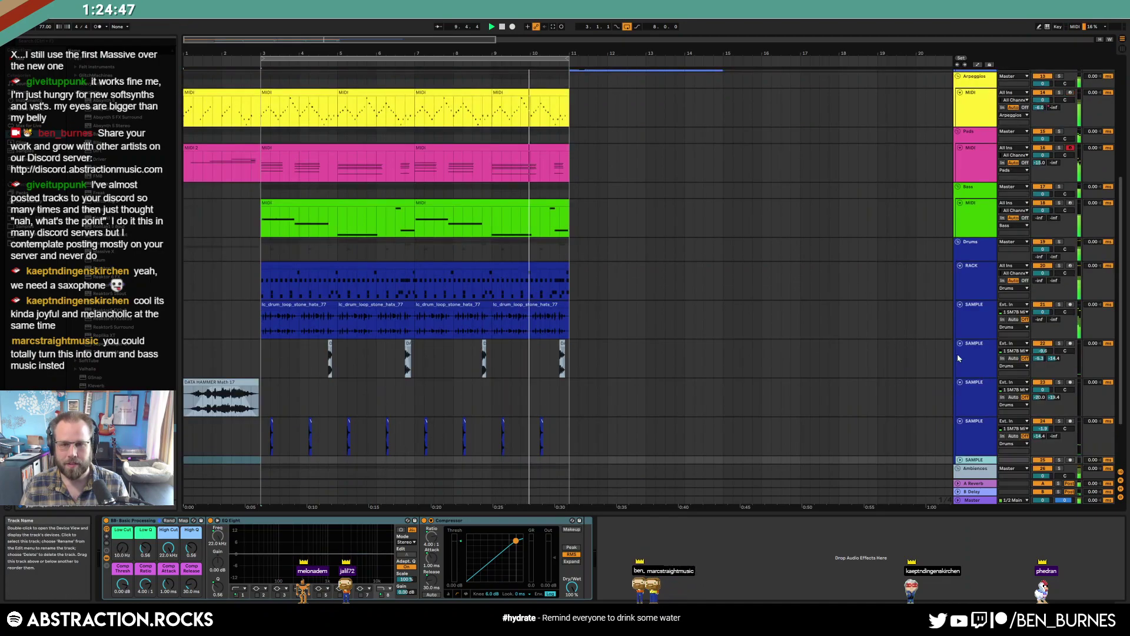
scroll(958, 358, up, 1)
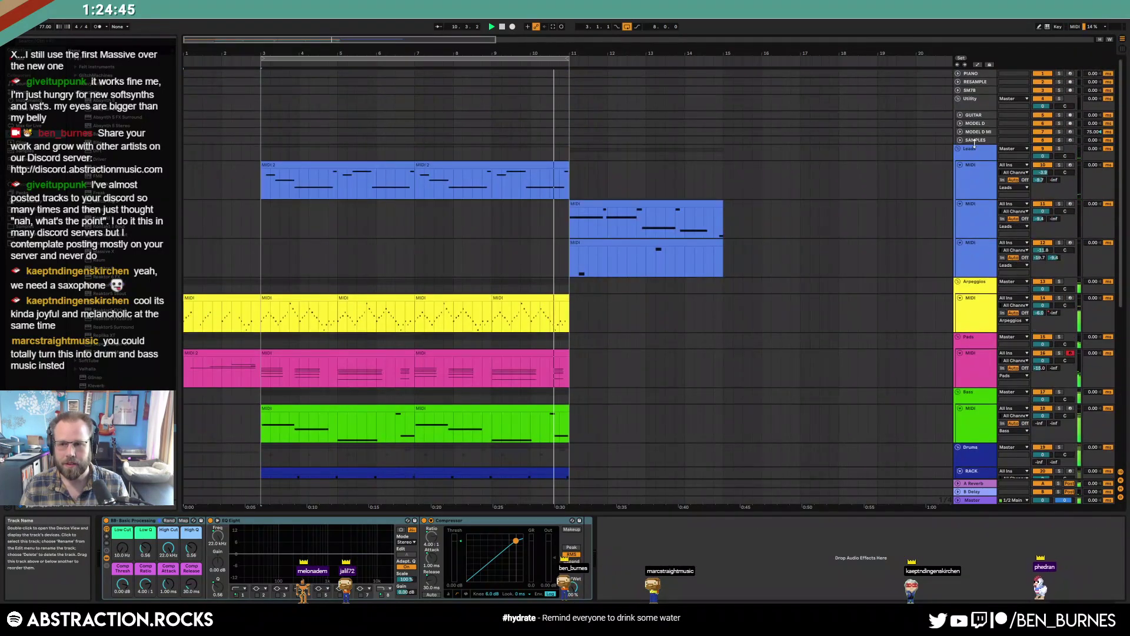
click(974, 142)
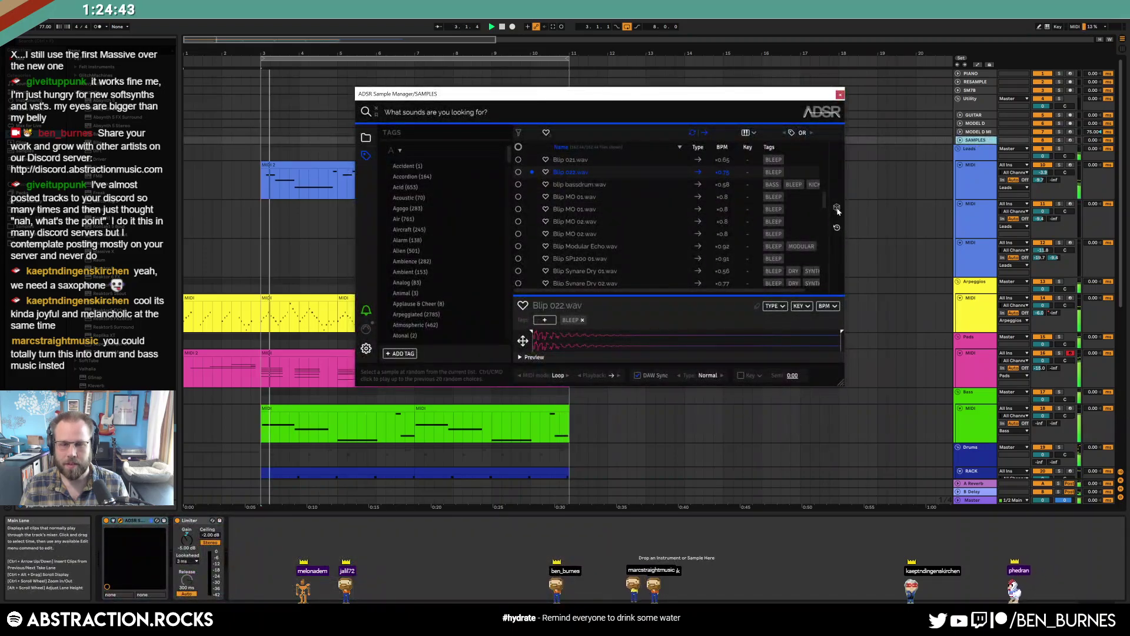
click(838, 211)
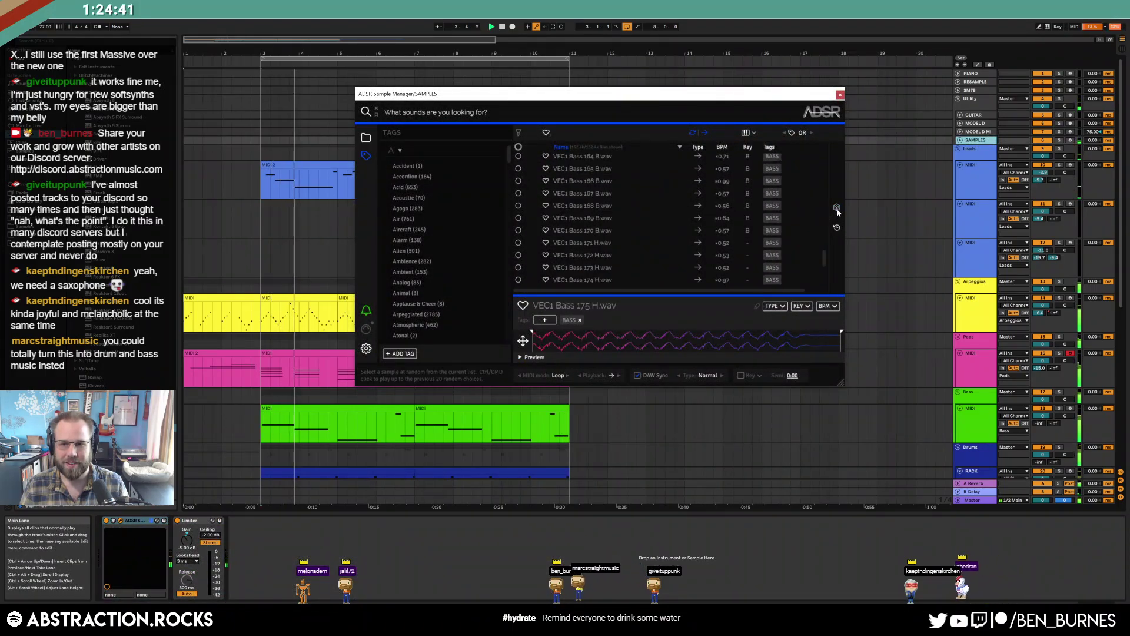
click(836, 210)
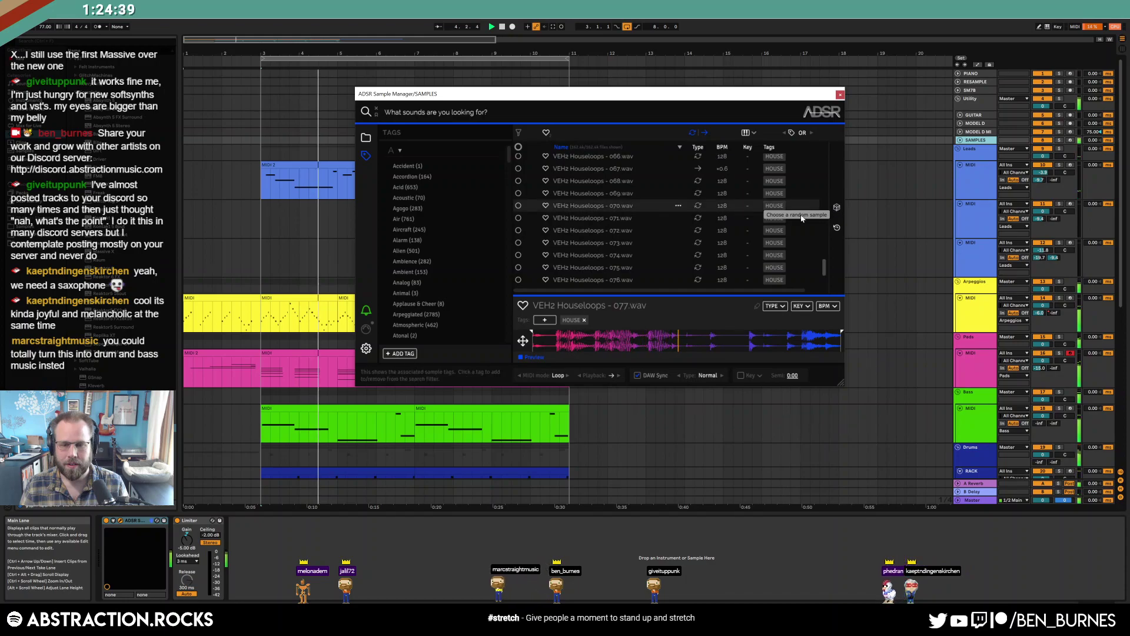
Try the VEH2 Houseloops - 077 loop at bar 11 on the DATA HAMMER sample track, adjusting its warp timing before deleting it
scroll(914, 330, down, 5)
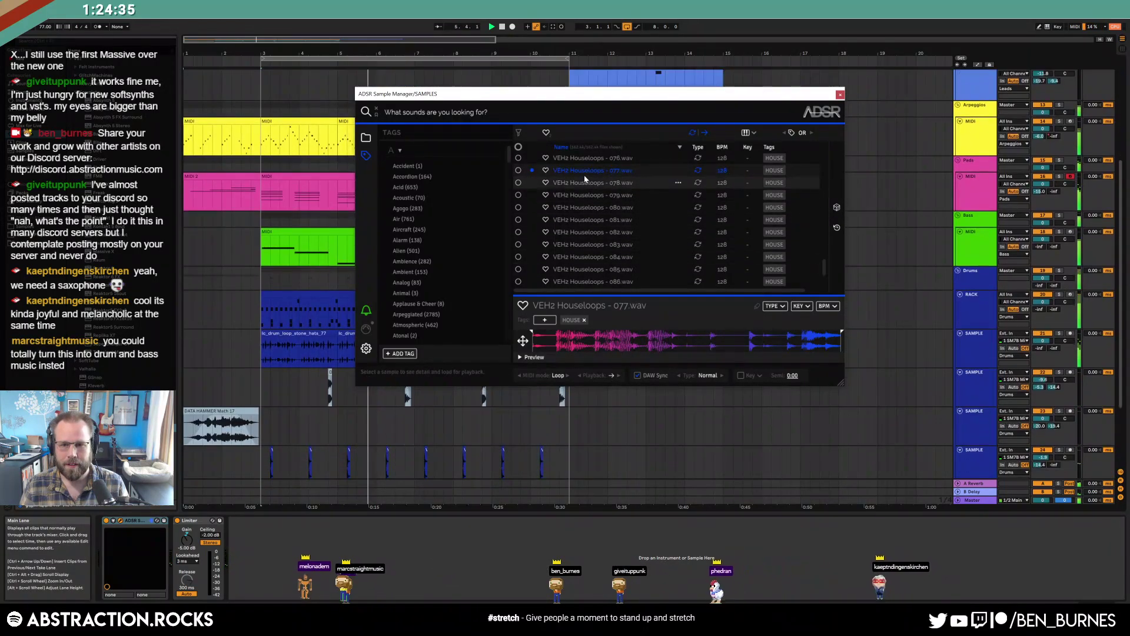
drag(580, 171, 580, 418)
double_click(580, 409)
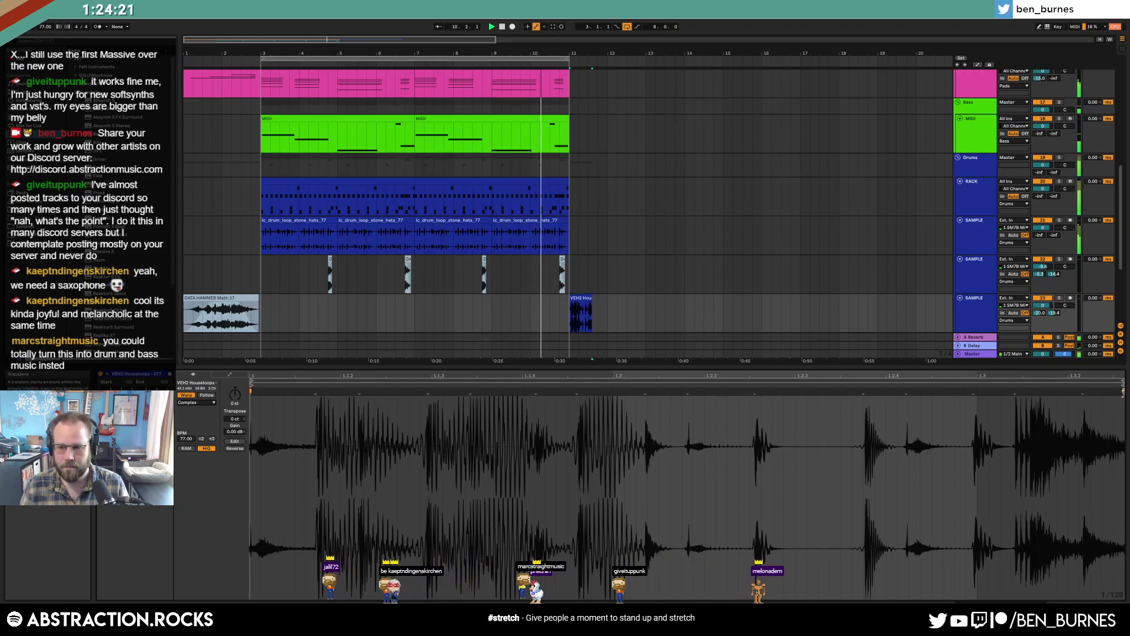
drag(1123, 393, 978, 391)
click(581, 298)
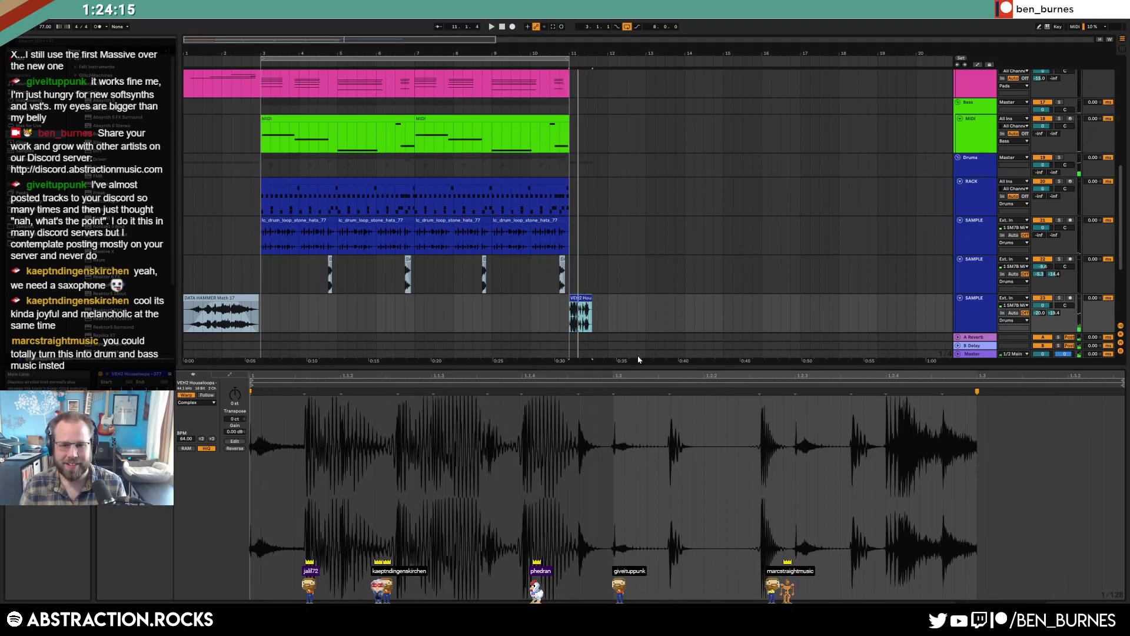
key(Delete)
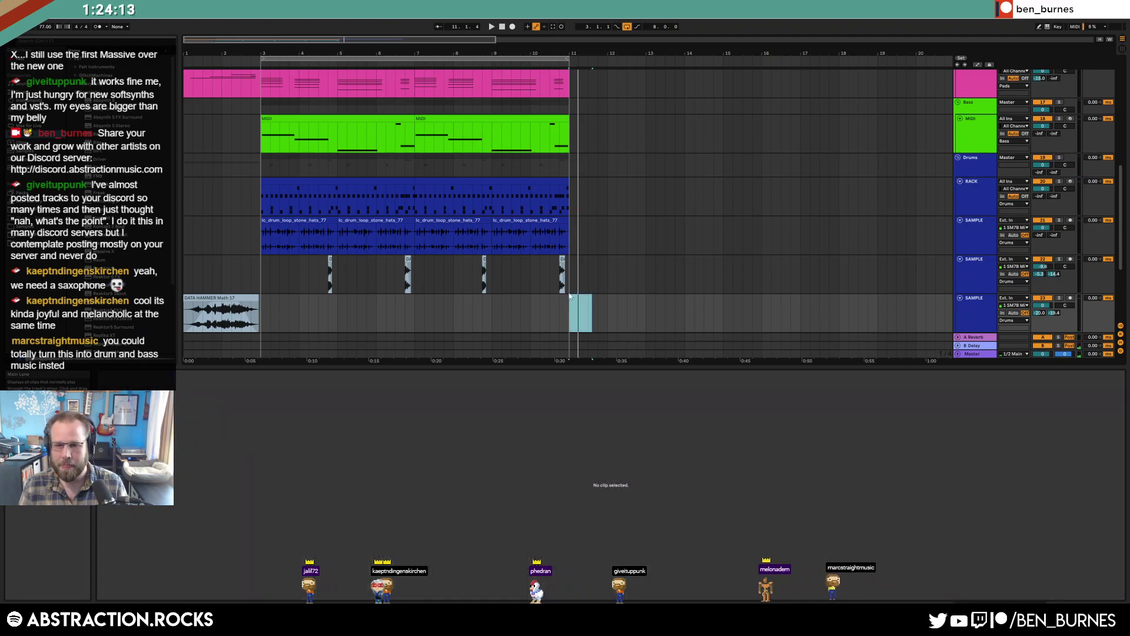
Pick another random sample in the ADSR Sample Manager and audition 62BowedZapBass_SH5_D3.wav
key(w)
key(shift+Tab)
scroll(421, 283, up, 5)
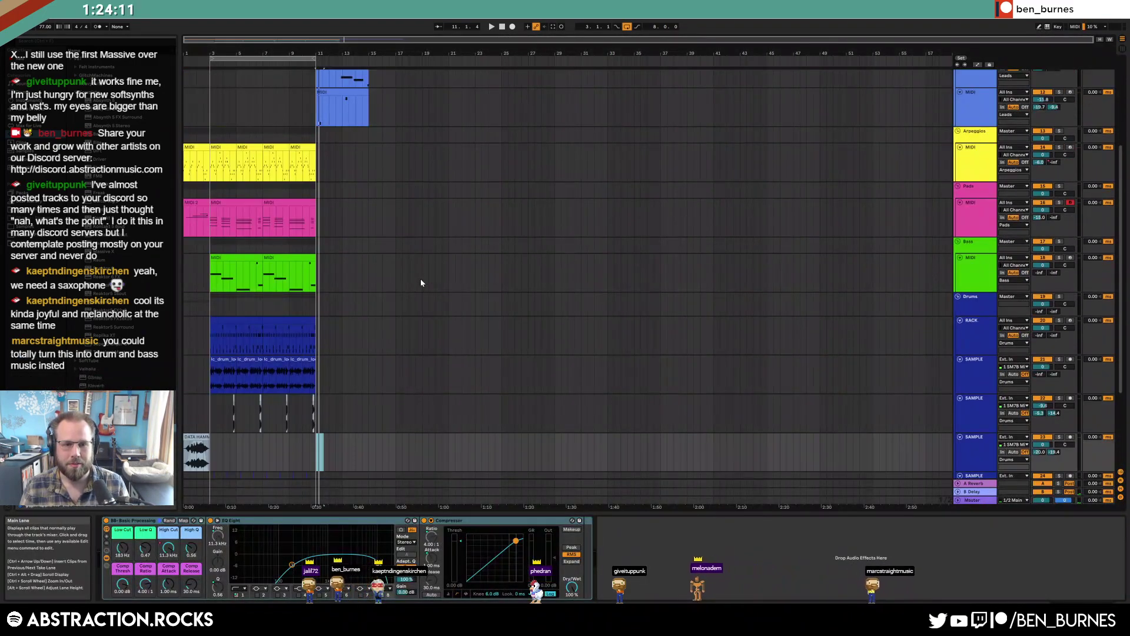
scroll(922, 170, up, 1)
scroll(923, 170, up, 3)
click(977, 140)
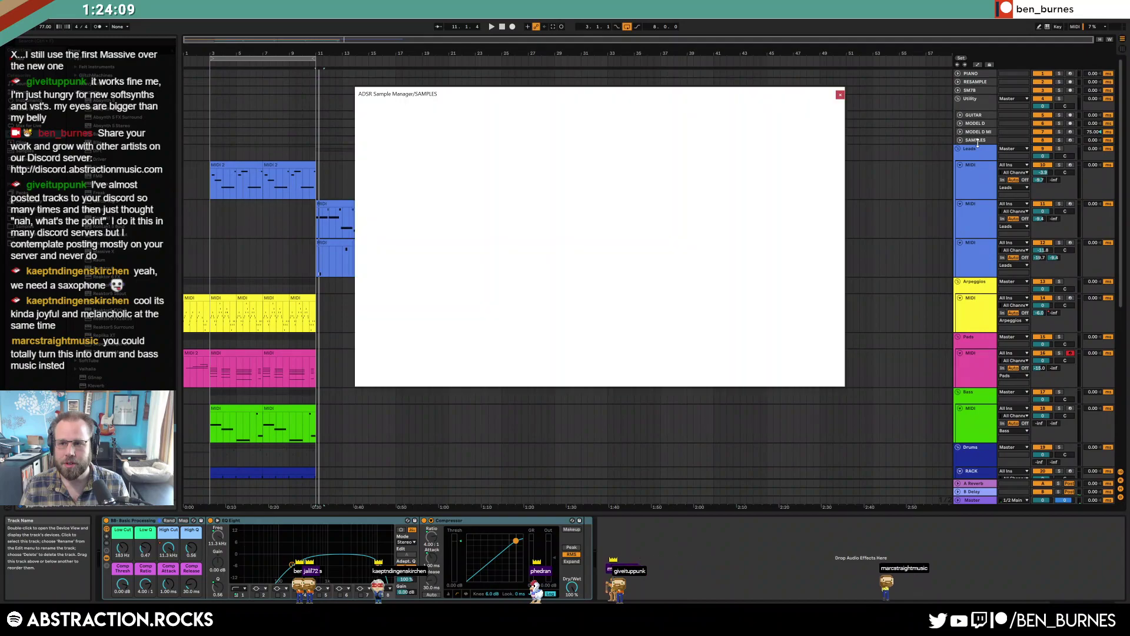
click(837, 209)
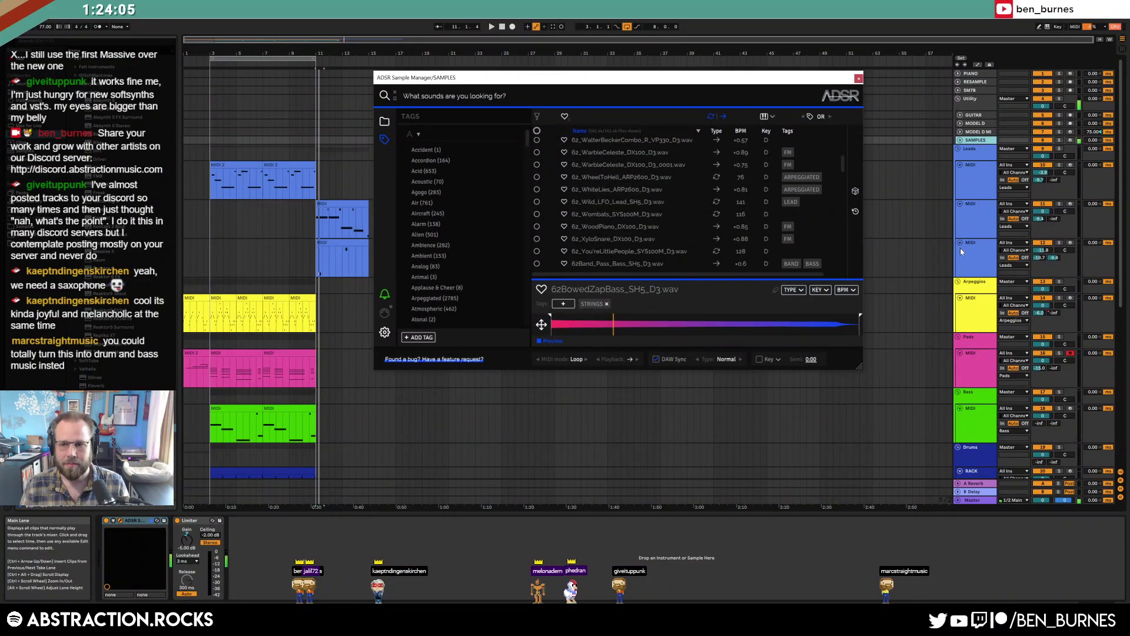
Insert an audio sample track below the third lead track and try to add a sample from the ADSR Sample Manager to it
click(982, 259)
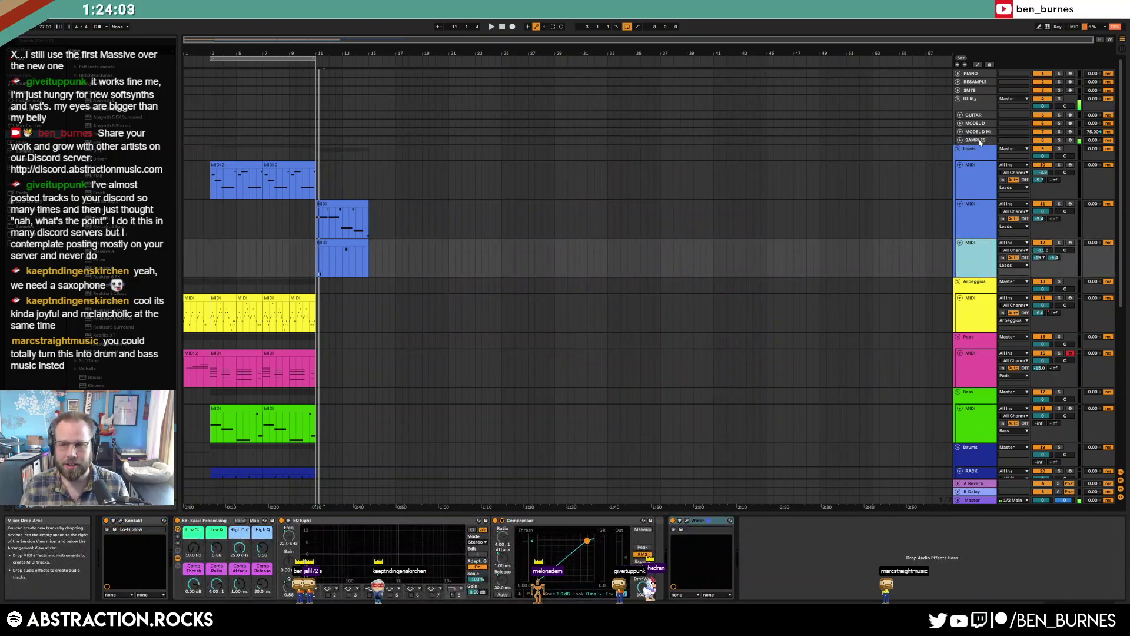
click(979, 142)
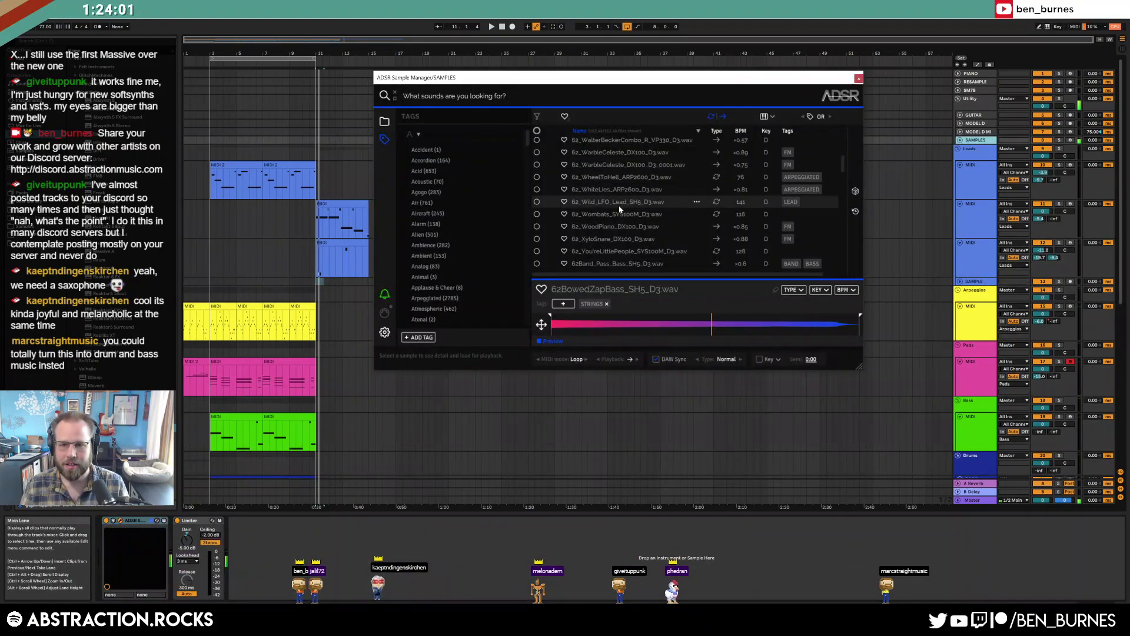
drag(614, 155, 974, 283)
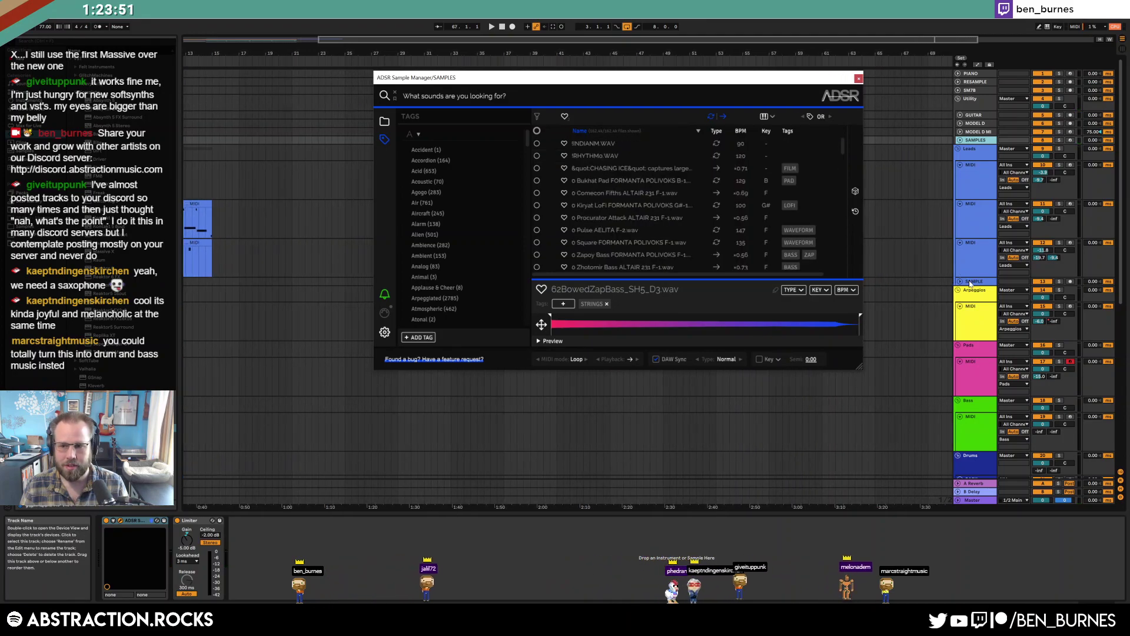
Load 62BowedZapBass_SH5_D3.wav from the recent samples into a new MIDI track in the Leads group and delete the empty sample track above it
click(975, 283)
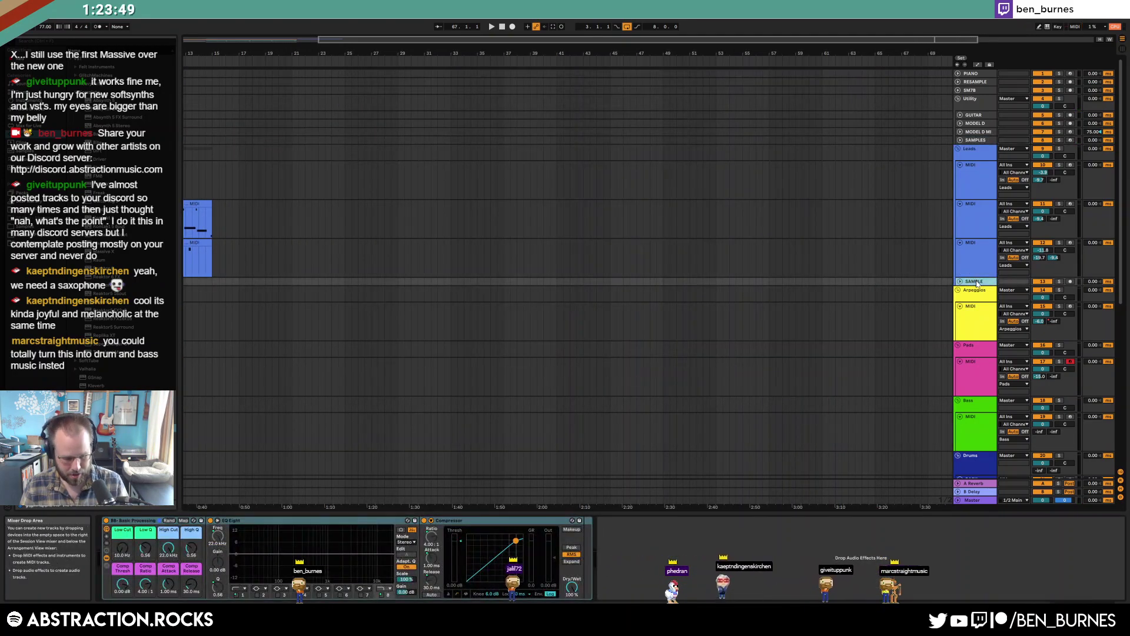
click(980, 142)
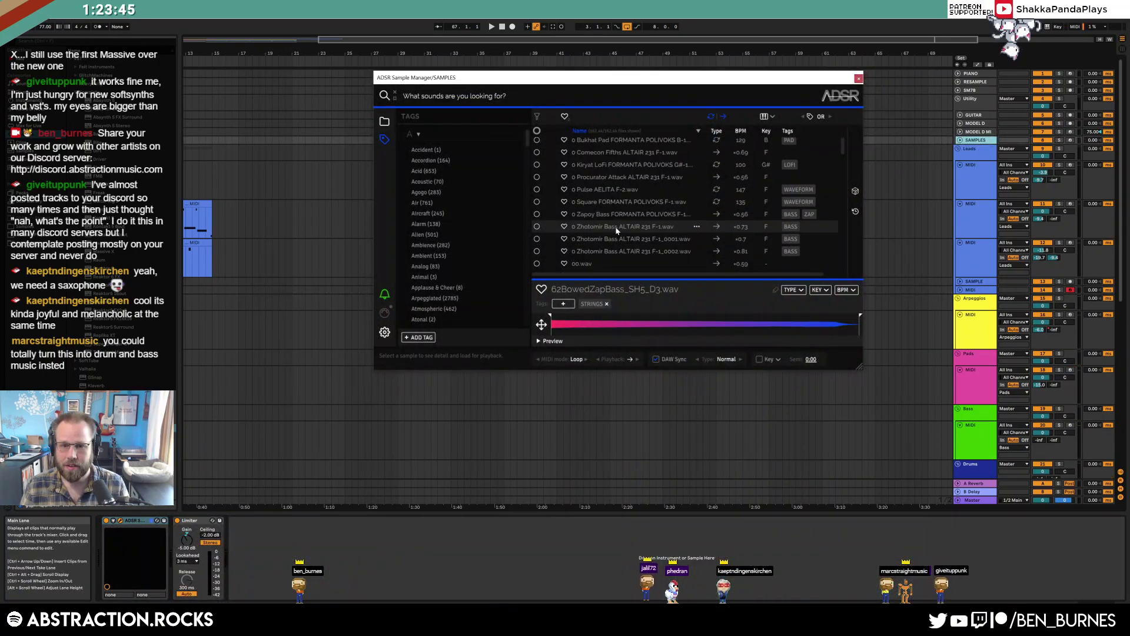
scroll(619, 230, up, 3)
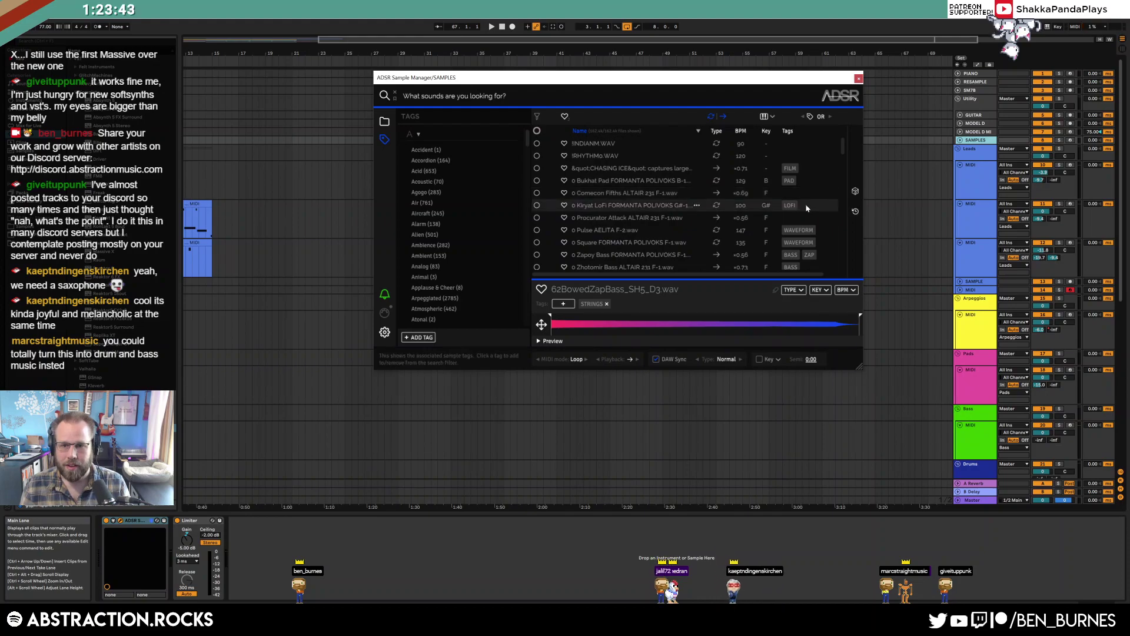
click(856, 210)
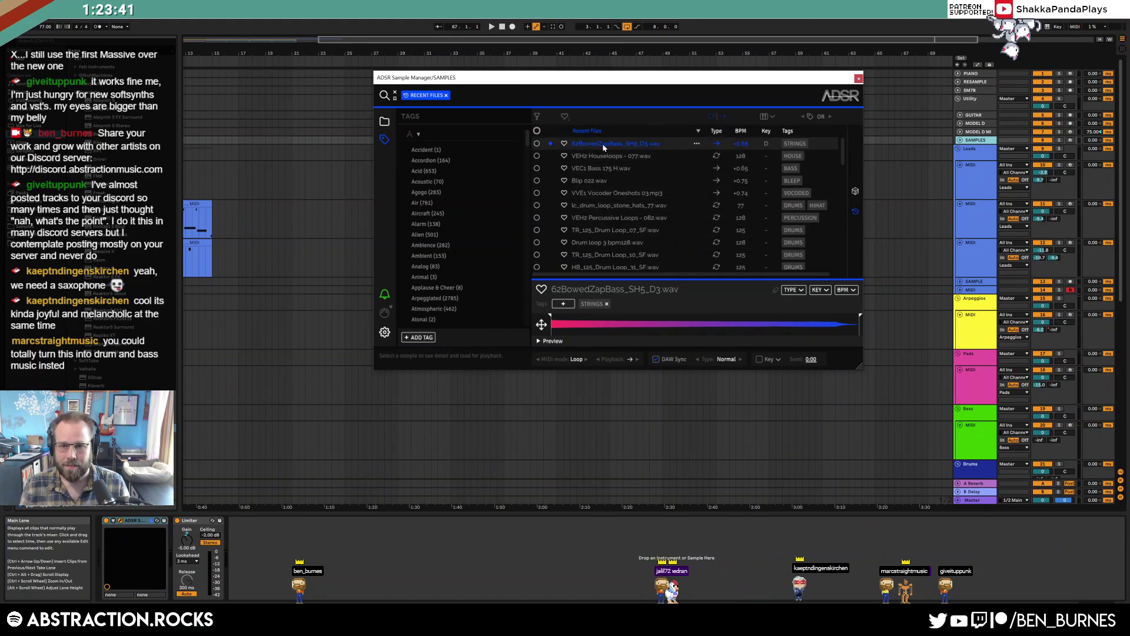
drag(604, 147, 209, 458)
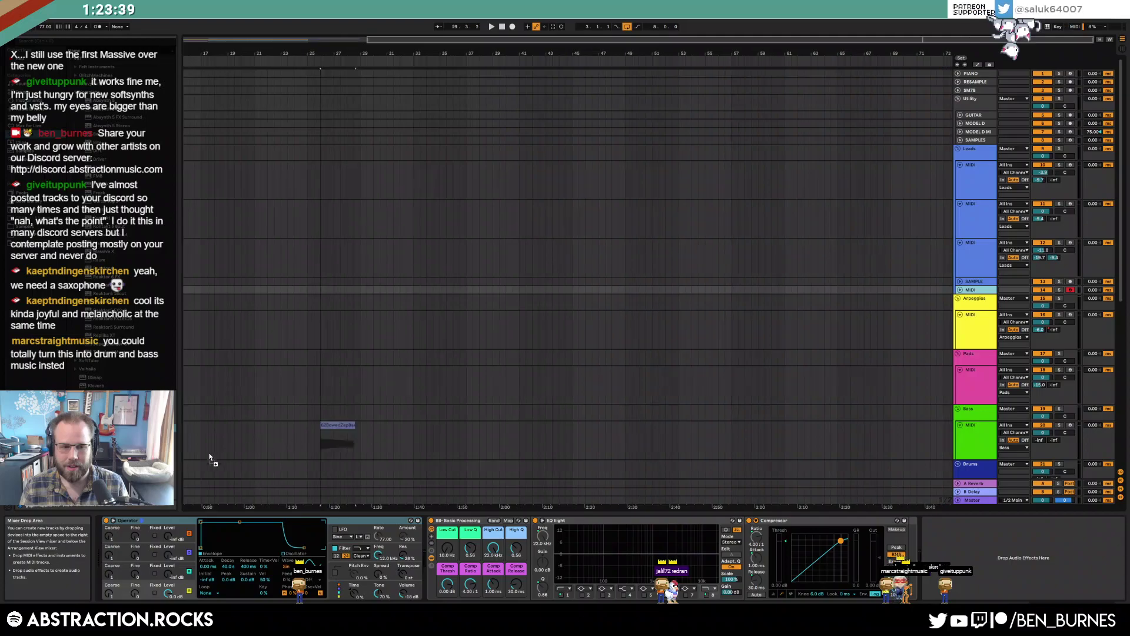
click(981, 283)
key(Delete)
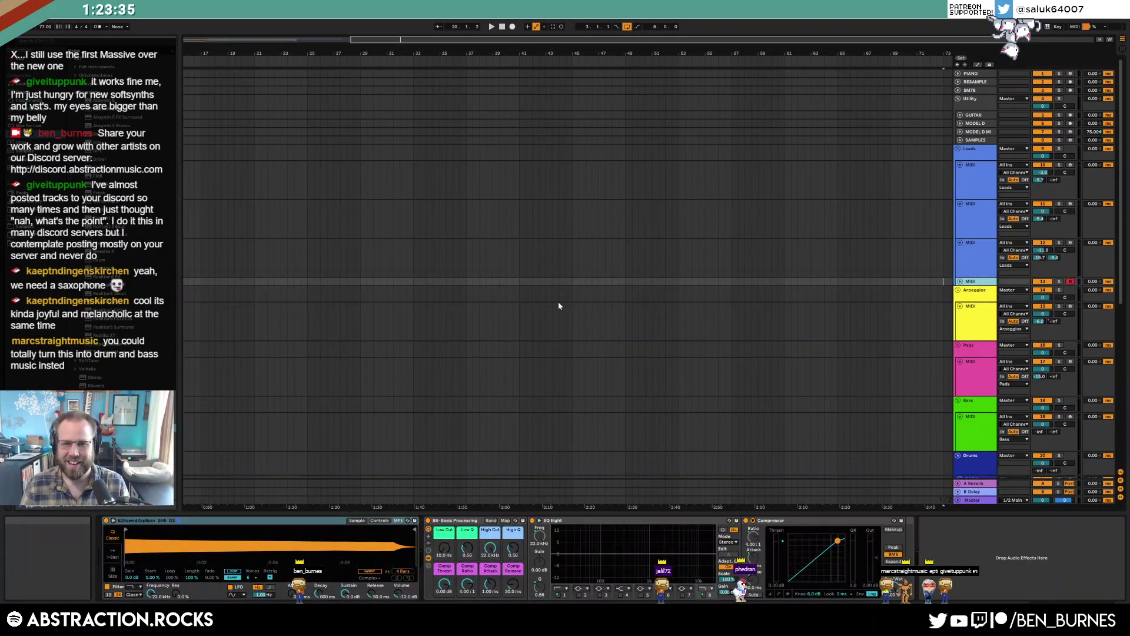
Unfold the new lead track, check its sampler's control and sample settings, and set its reverb send to -7.2 dB
key(Home)
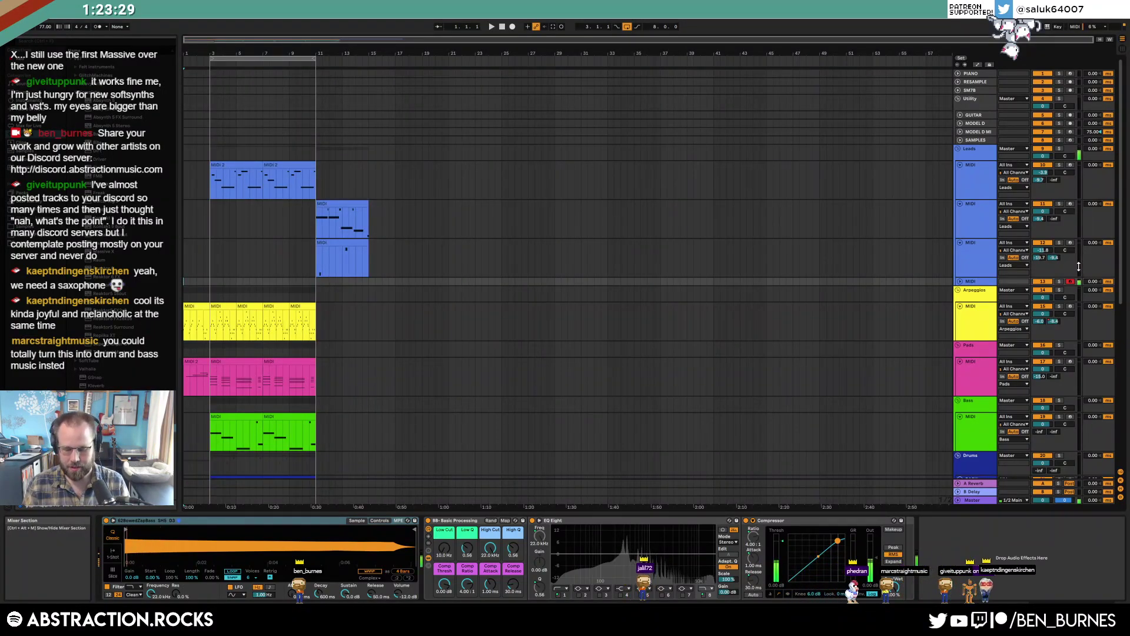
click(961, 282)
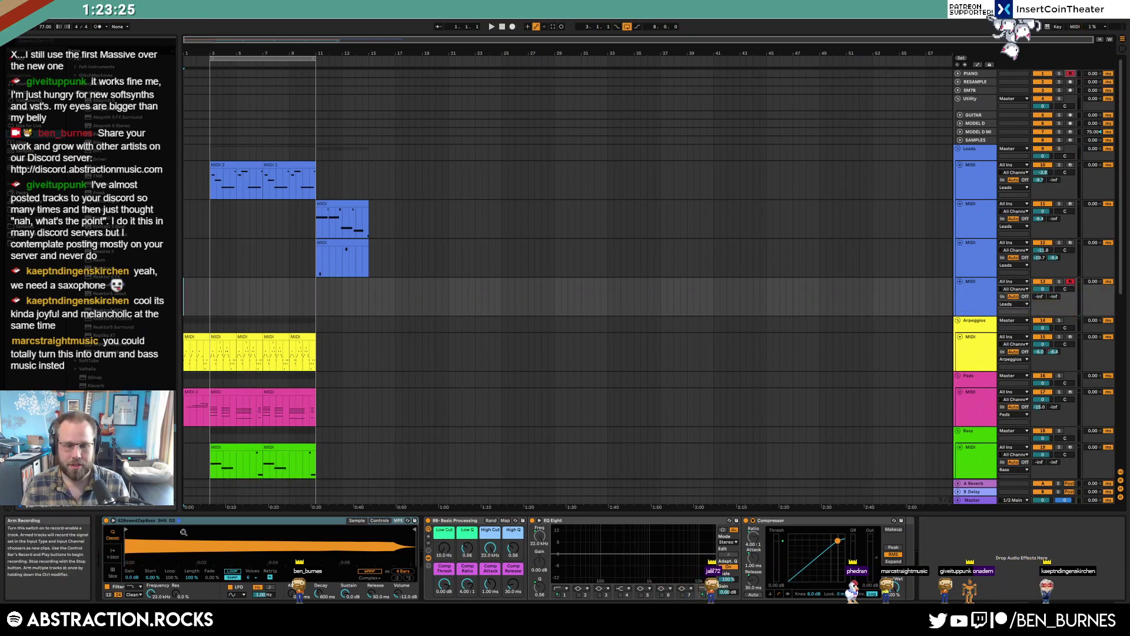
click(380, 521)
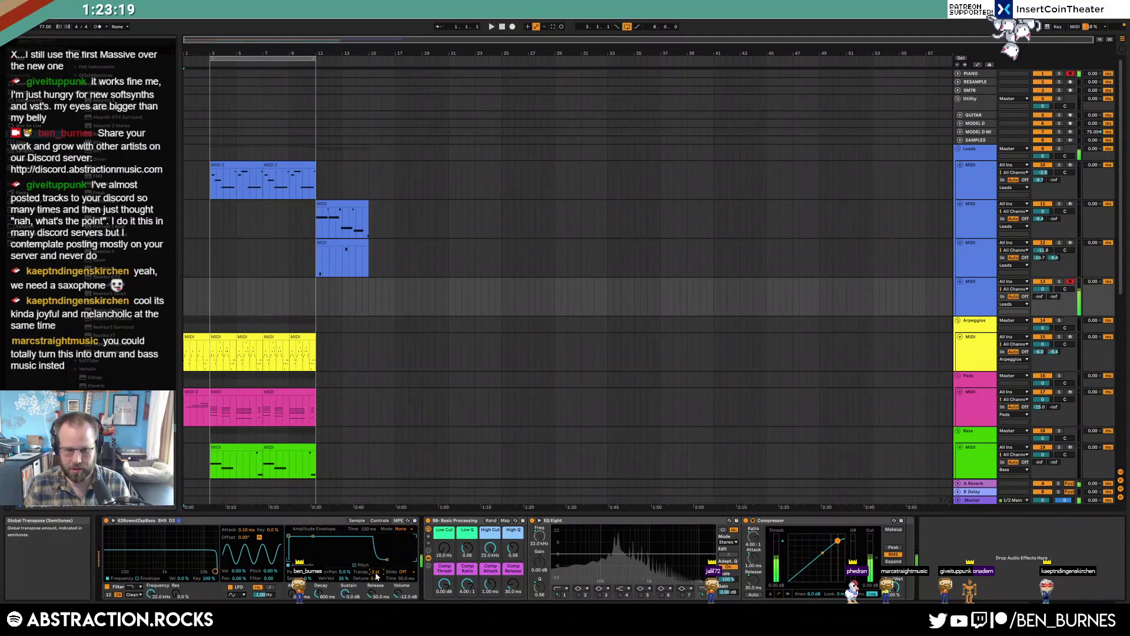
click(1071, 73)
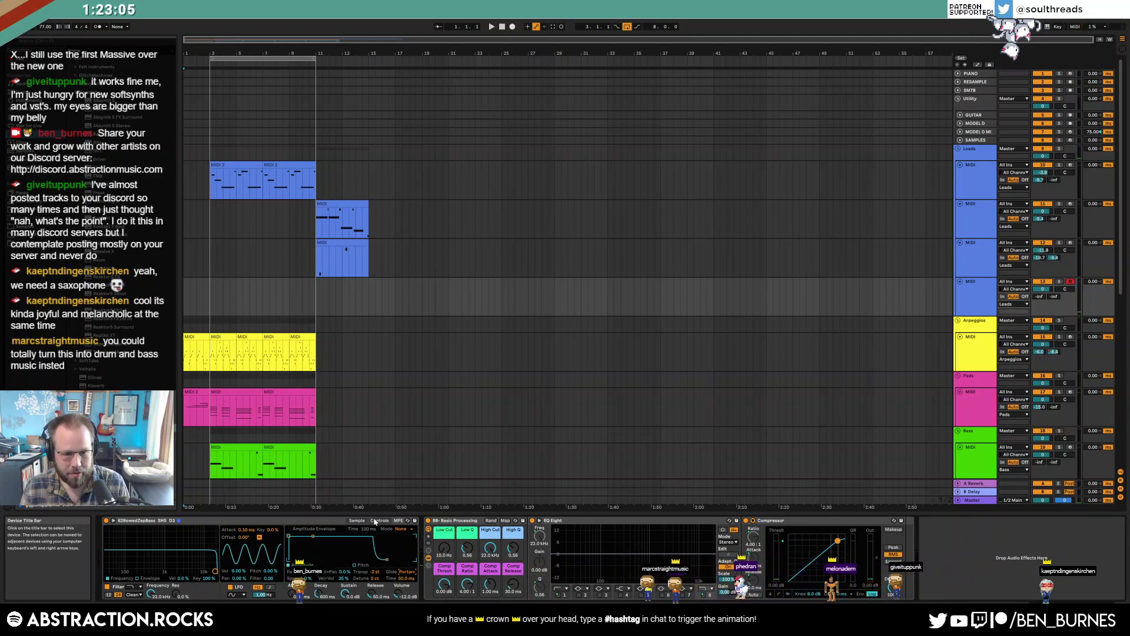
click(357, 521)
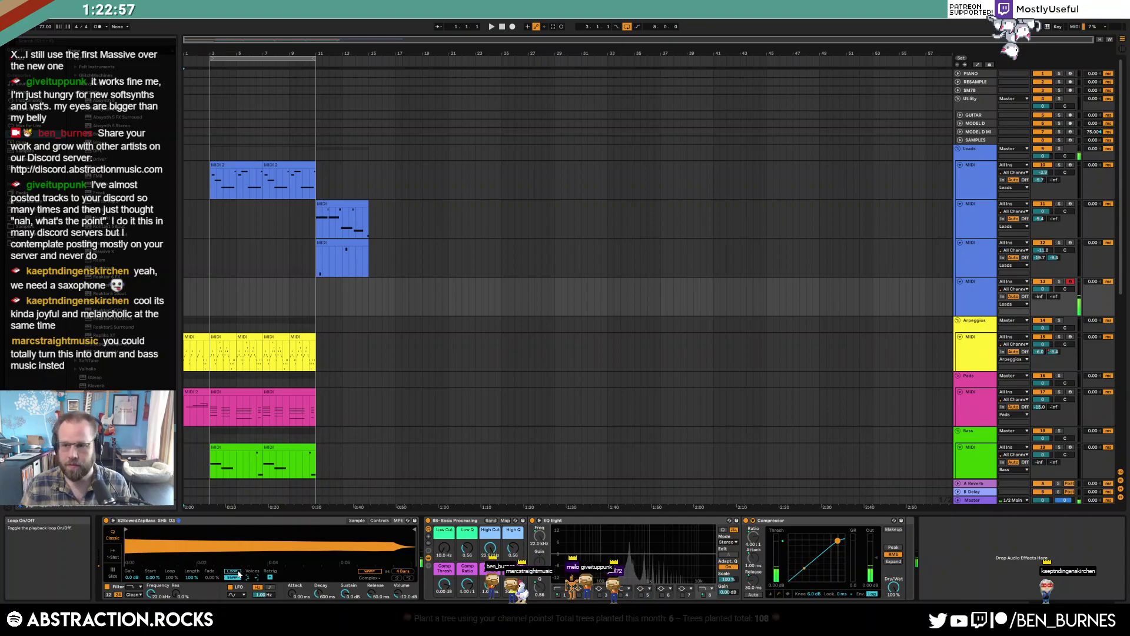
drag(1040, 300, 1040, 289)
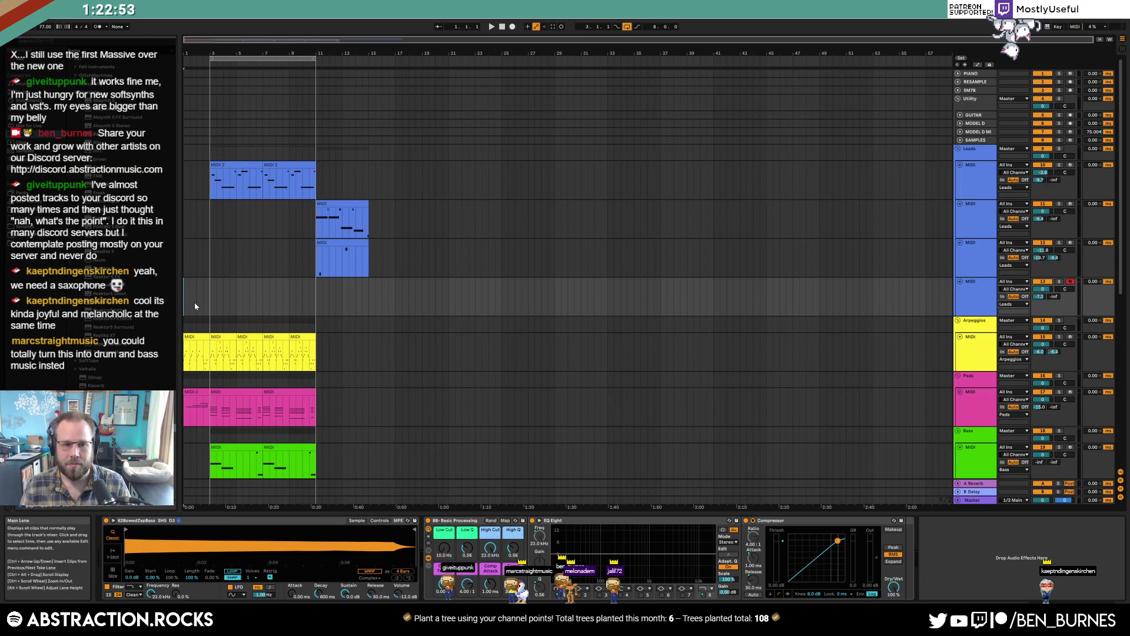
Capture the melody played over the loop as a MIDI clip on the new lead track and move the clip to bar 21
drag(253, 54, 254, 104)
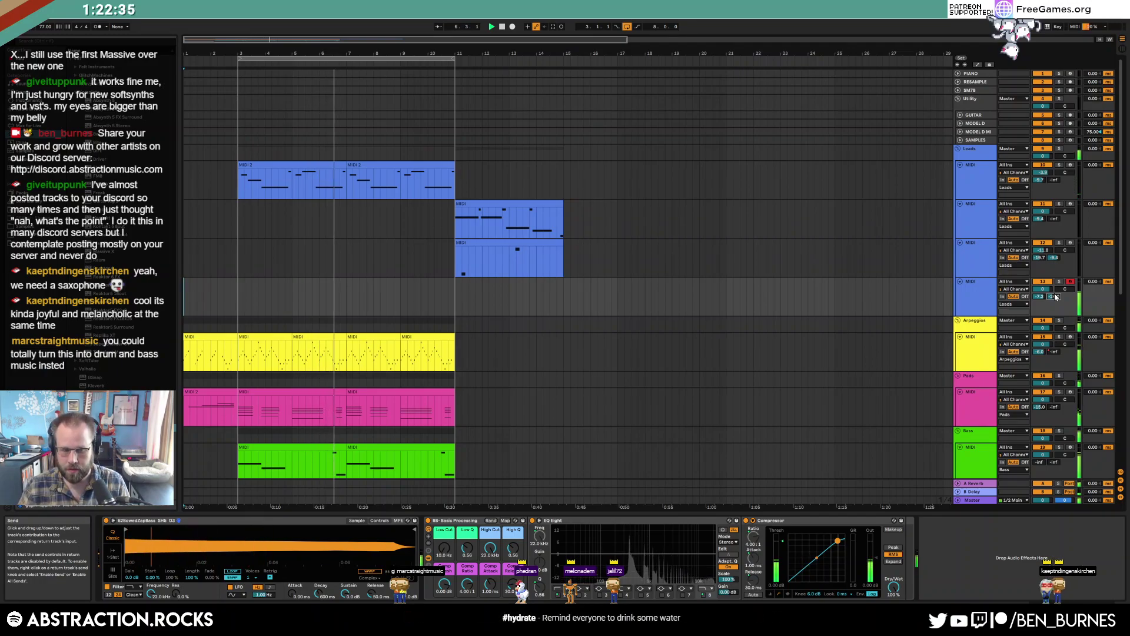
key(space)
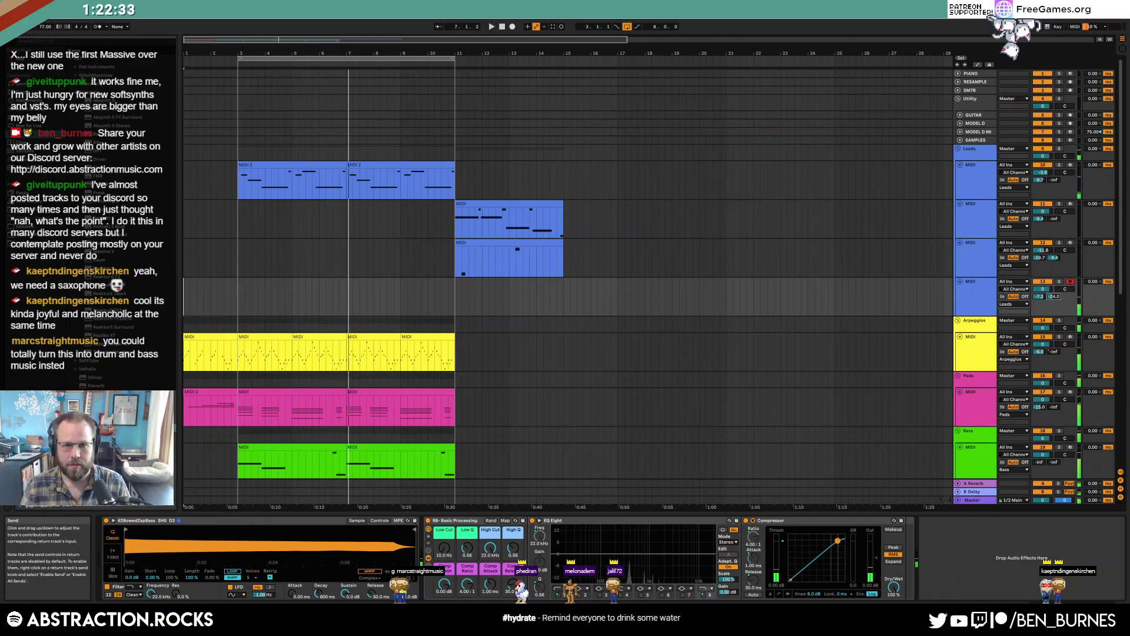
click(555, 27)
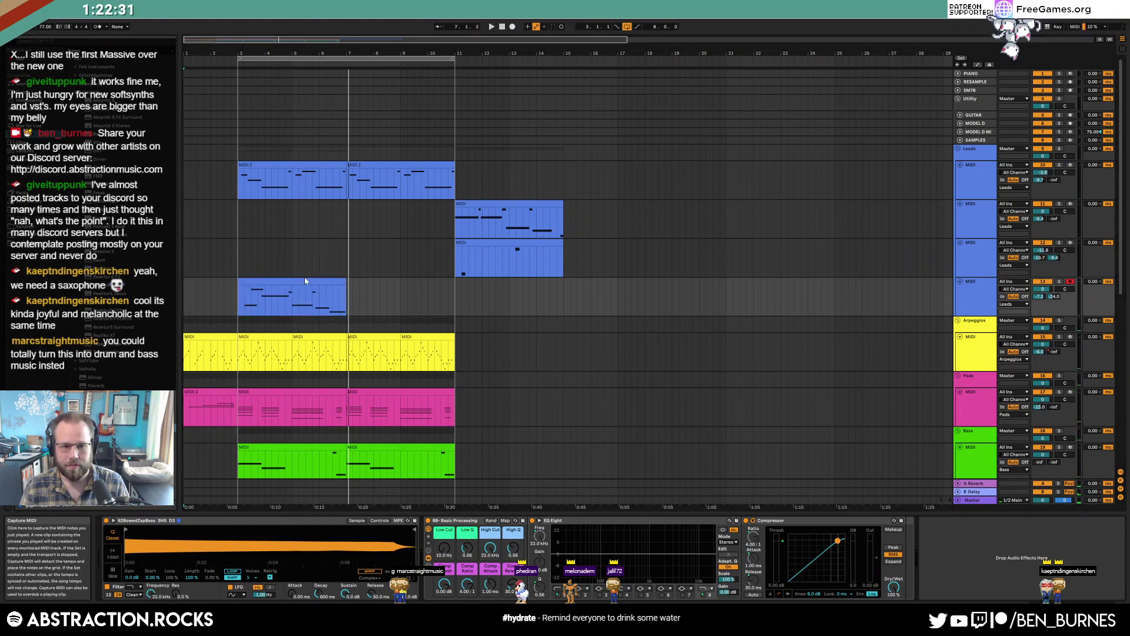
drag(343, 283, 813, 292)
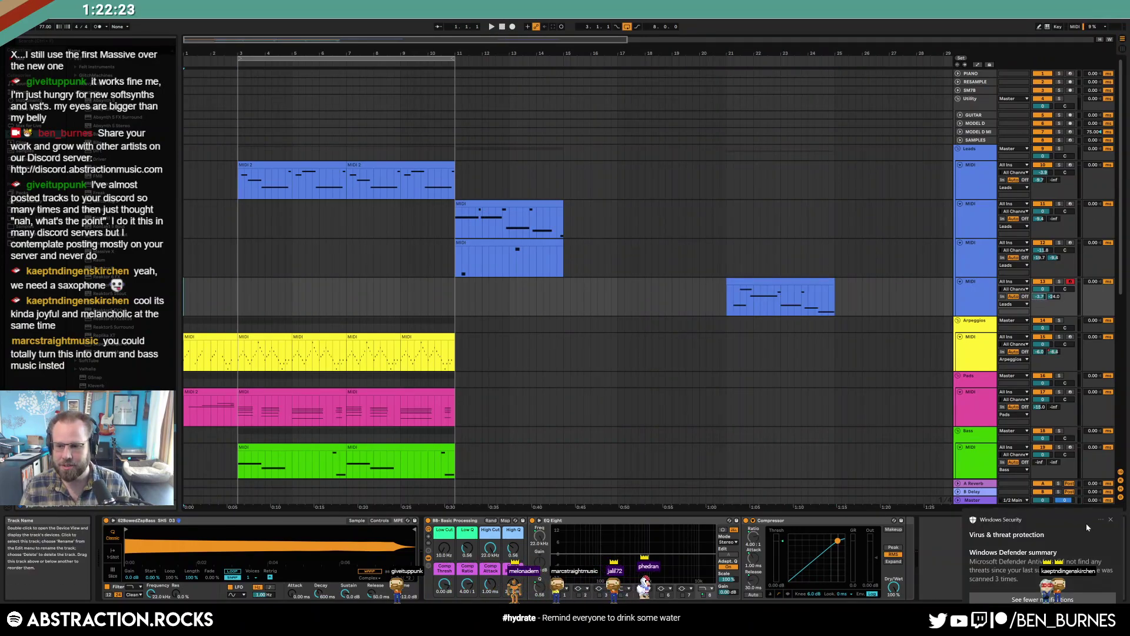
click(1111, 521)
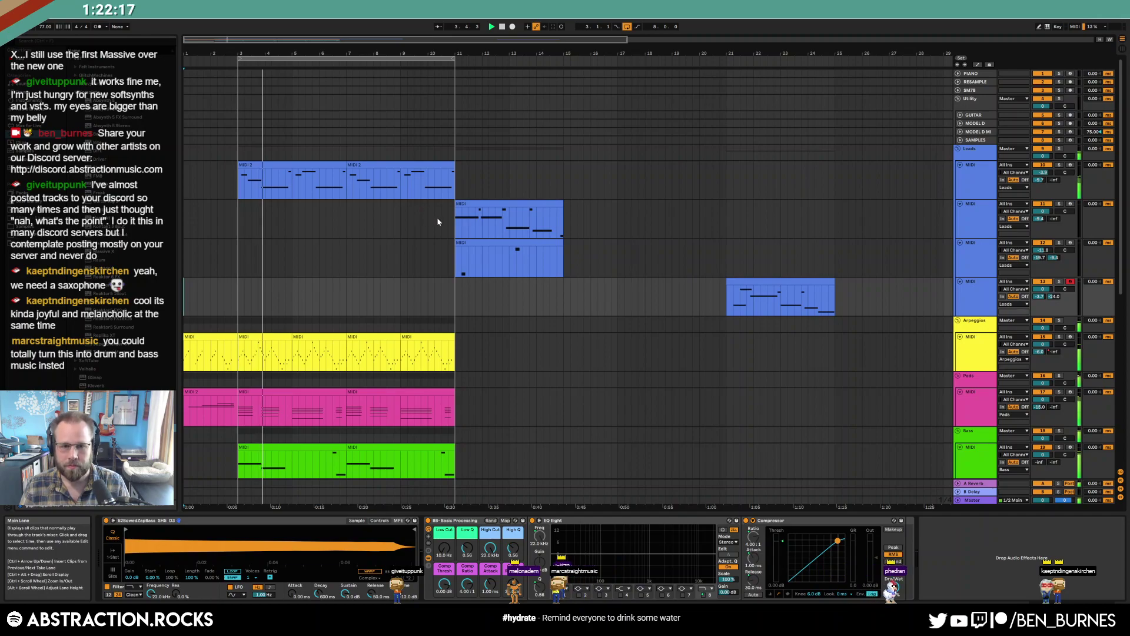
Duplicate the last arpeggio clip to bar 11 and open the copy's notes
scroll(424, 313, down, 2)
scroll(424, 313, down, 2)
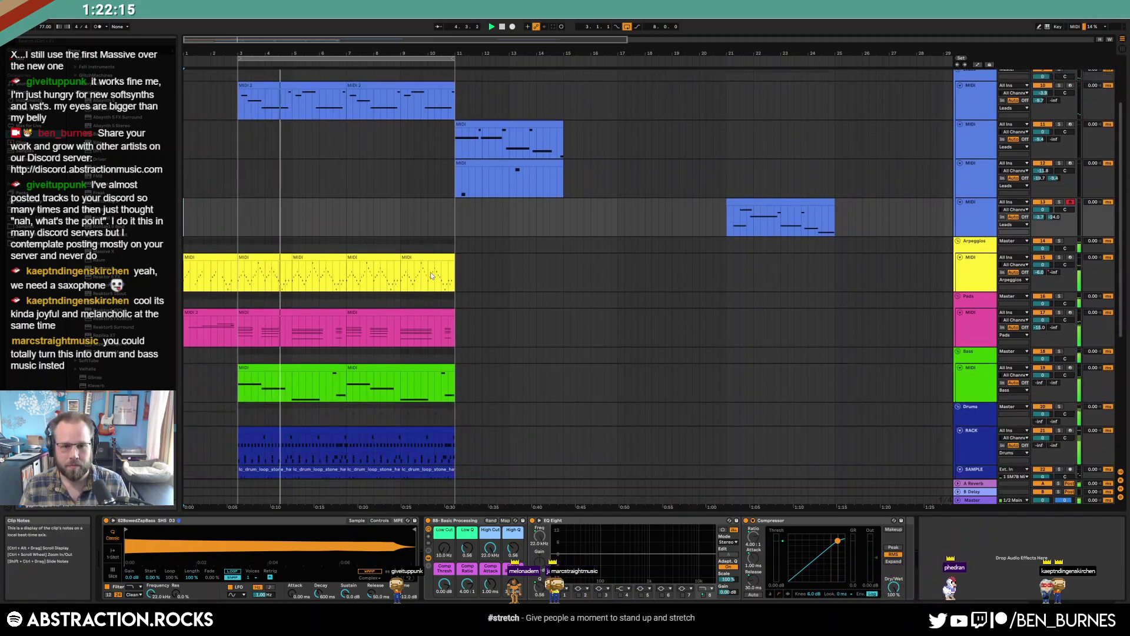
click(422, 260)
key(ctrl+d)
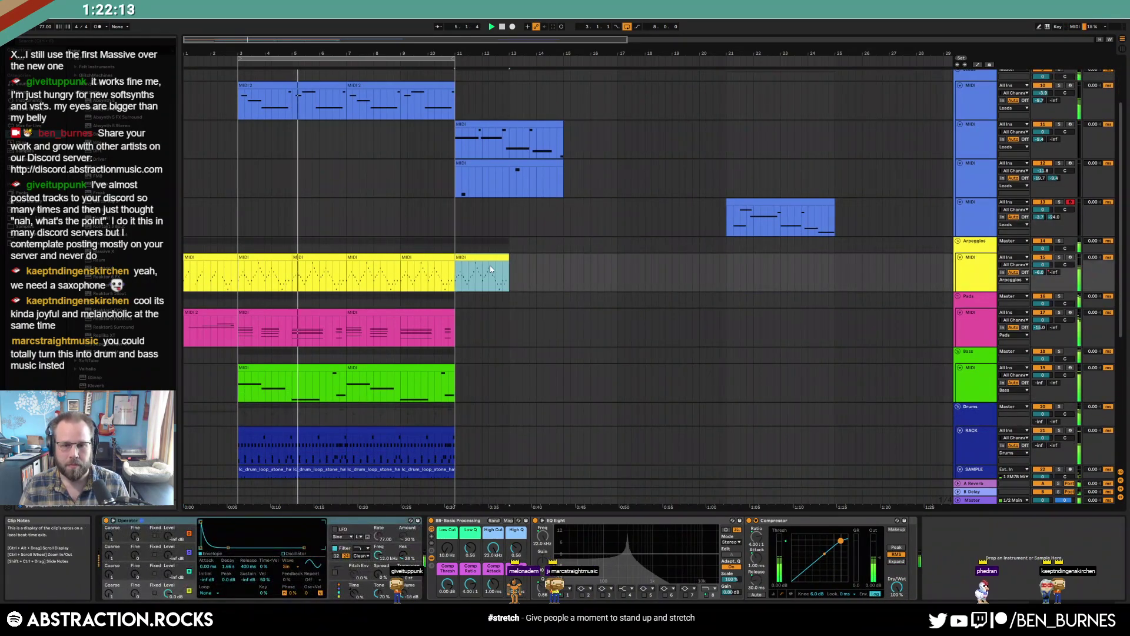
double_click(492, 260)
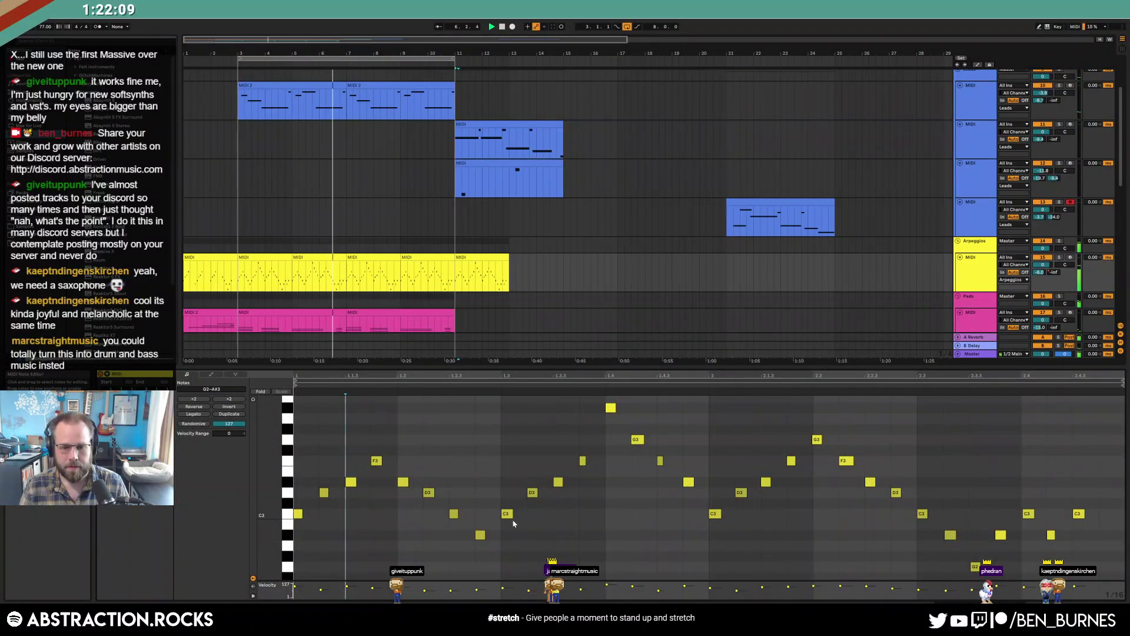
In the copied arpeggio clip's first bar, change the note at 1.3.3 to F3 and lower the following note to C3
double_click(558, 460)
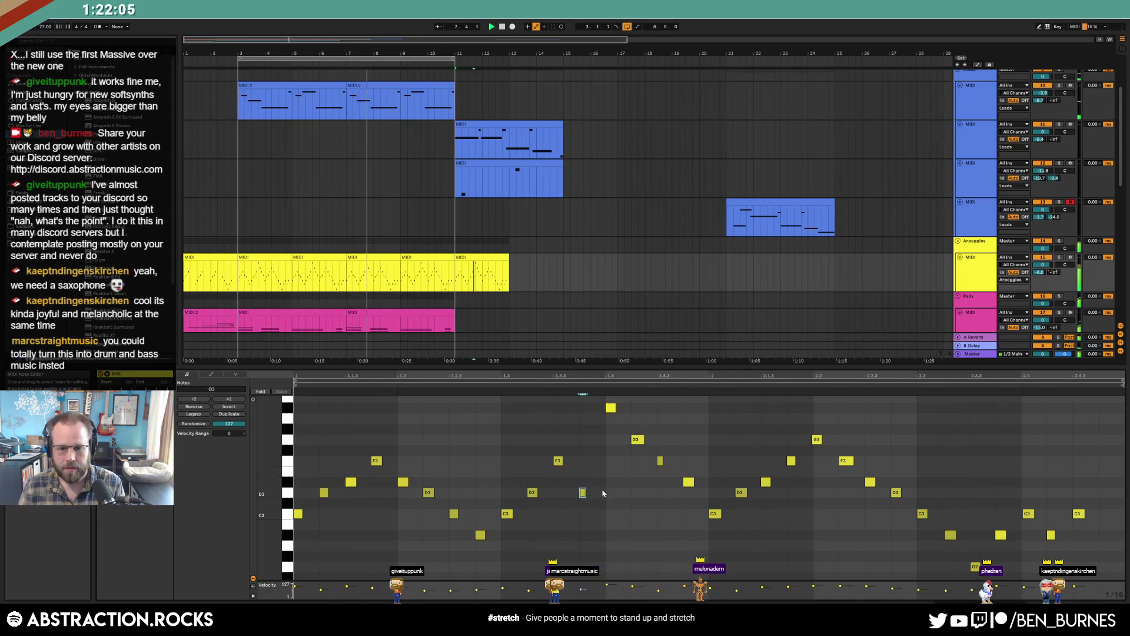
key(Down)
key(Down)
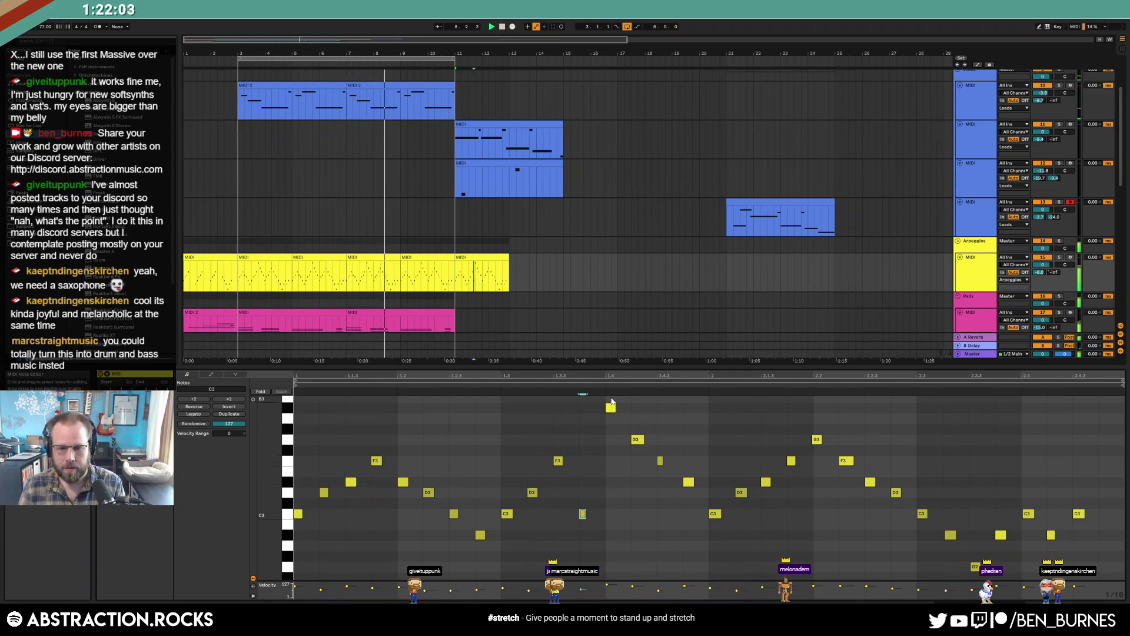
Replace the notes in the copied arpeggio clip's second bar with a duplicate of its first bar
drag(718, 426, 1110, 572)
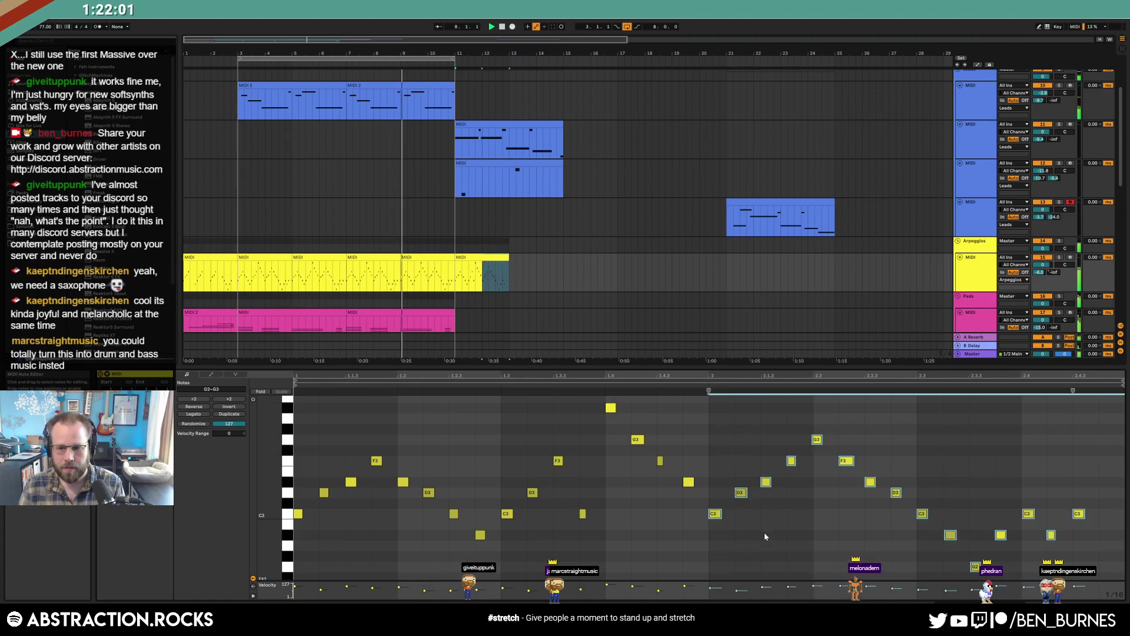
key(Delete)
drag(709, 399, 280, 546)
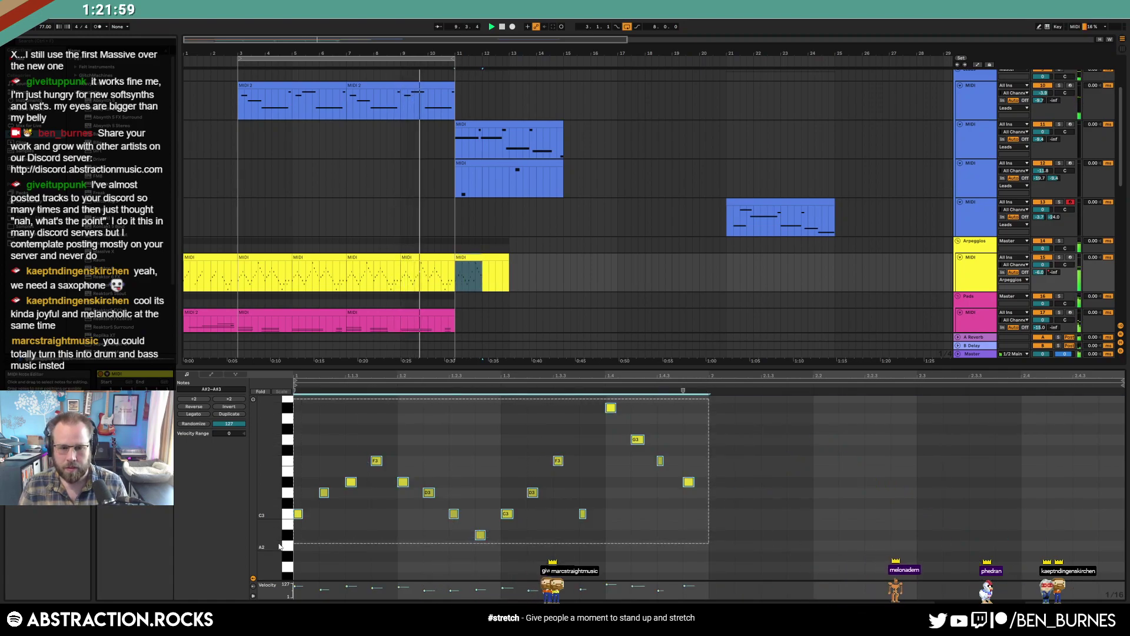
key(ctrl+d)
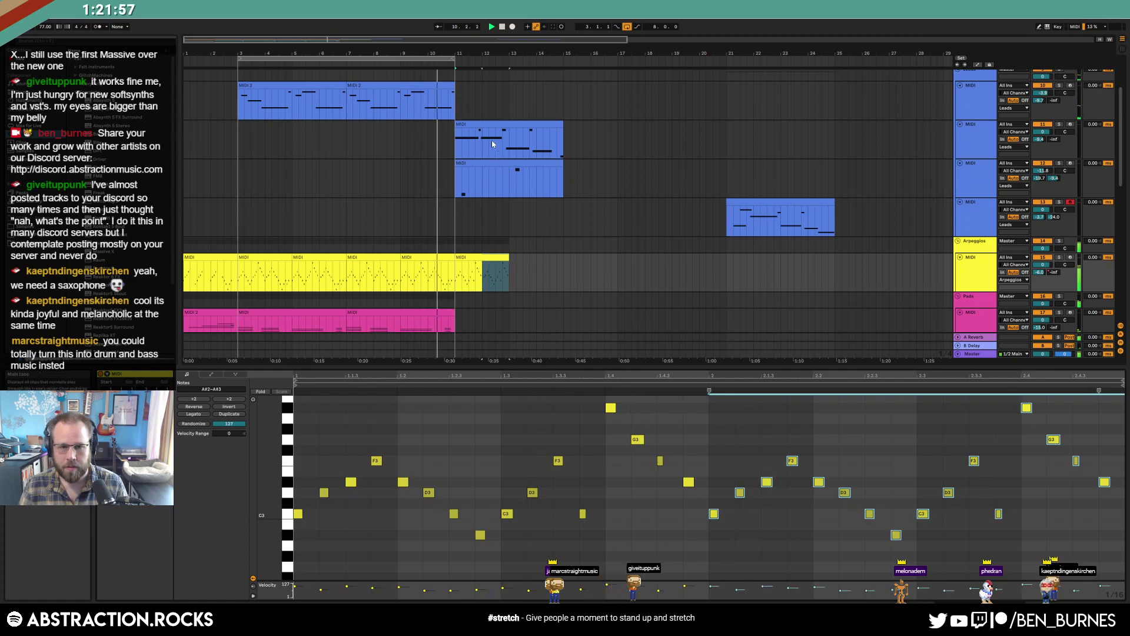
Loop the edited arpeggio clip at bars 11–13 and listen to it with the other tracks
click(484, 281)
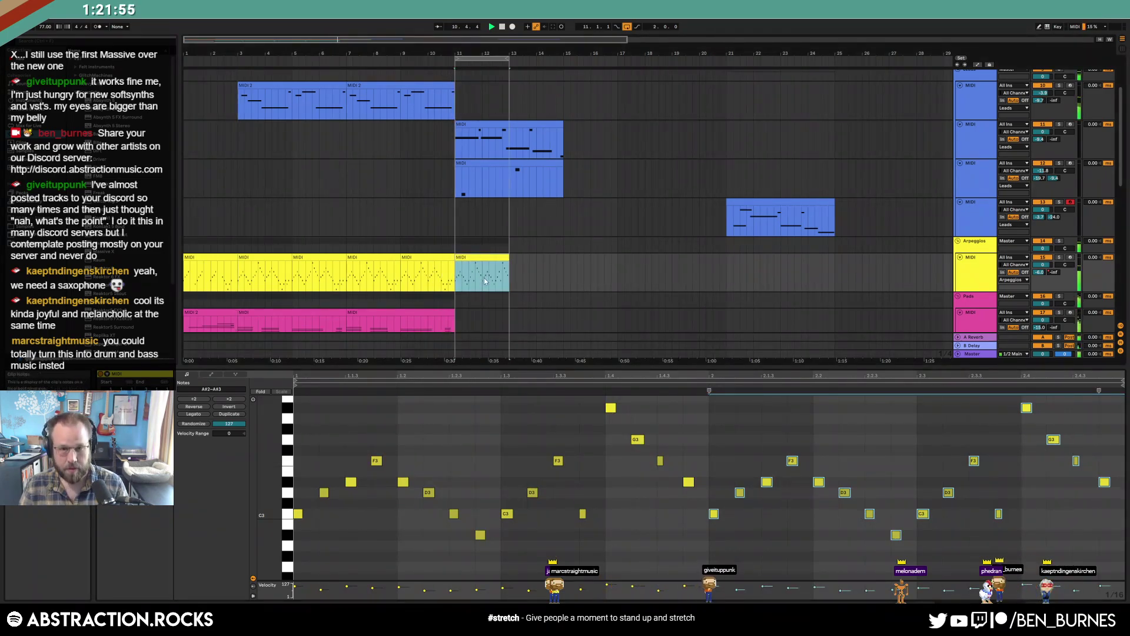
scroll(547, 256, down, 2)
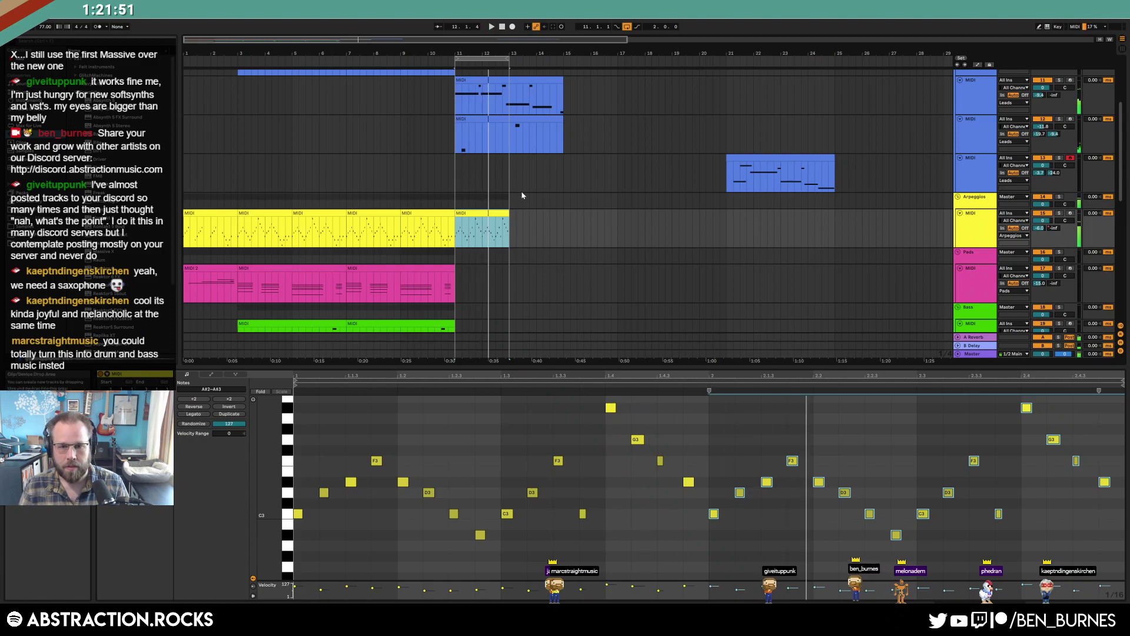
scroll(462, 160, up, 2)
Move the lead clip with the long sustained notes from bar 11 to bar 15 and duplicate it to bar 19
click(490, 124)
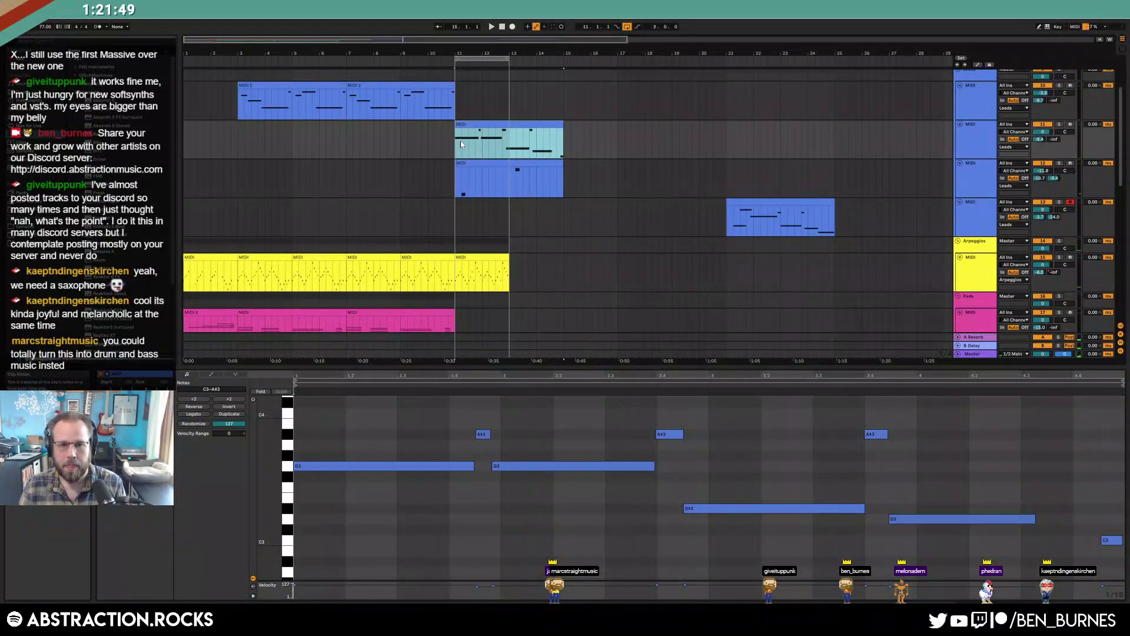
drag(467, 124, 570, 136)
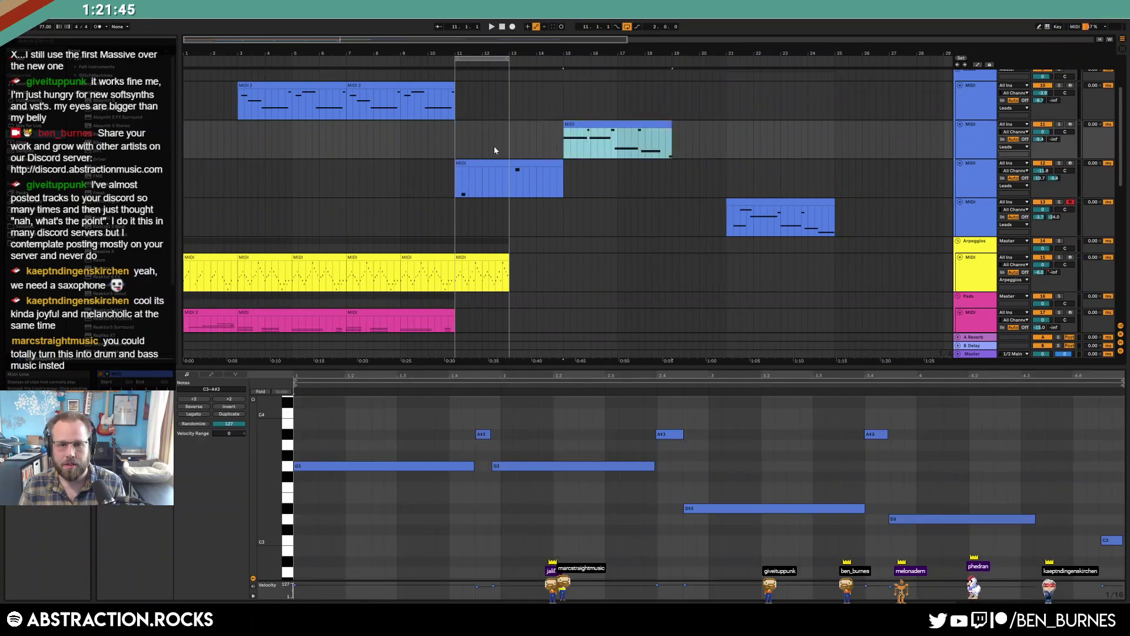
key(ctrl+d)
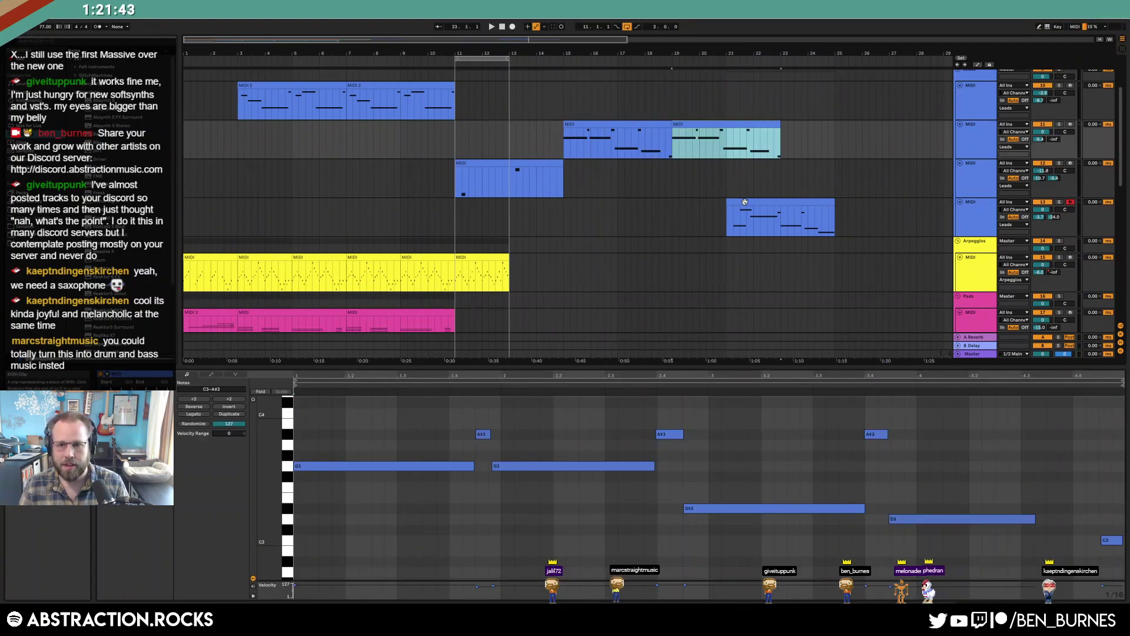
Copy the sparse two-note lead clip to bar 23, and place the bowed-bass lead clip at bar 27 with a duplicate at bar 31
drag(745, 202, 913, 203)
key(minus)
drag(360, 163, 515, 175)
click(548, 202)
key(ctrl+d)
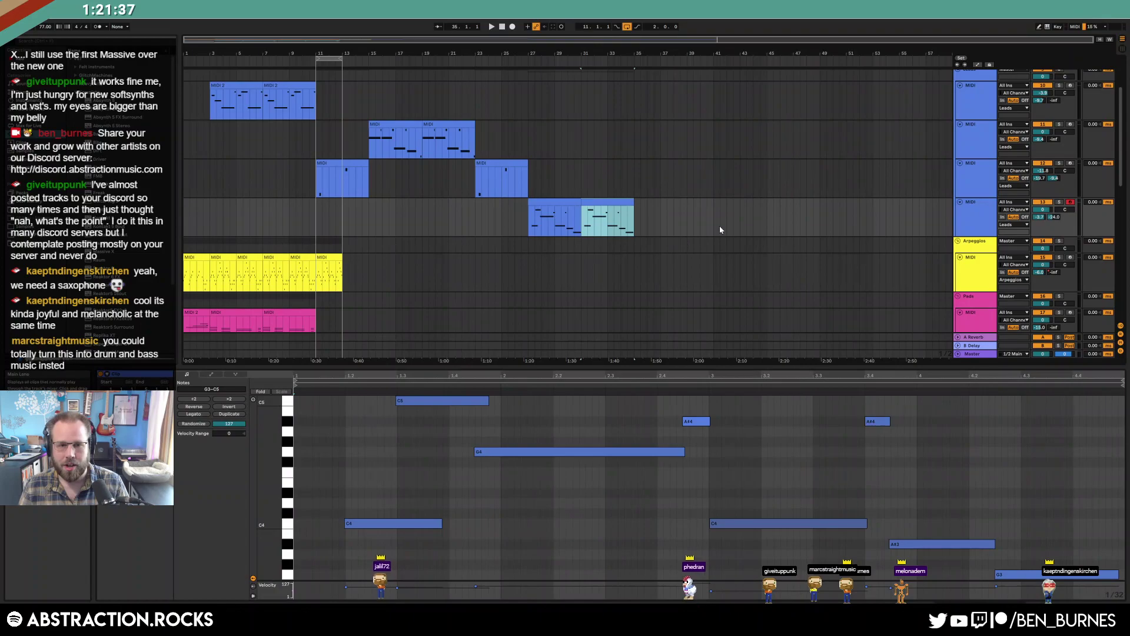
click(720, 230)
drag(333, 61, 233, 61)
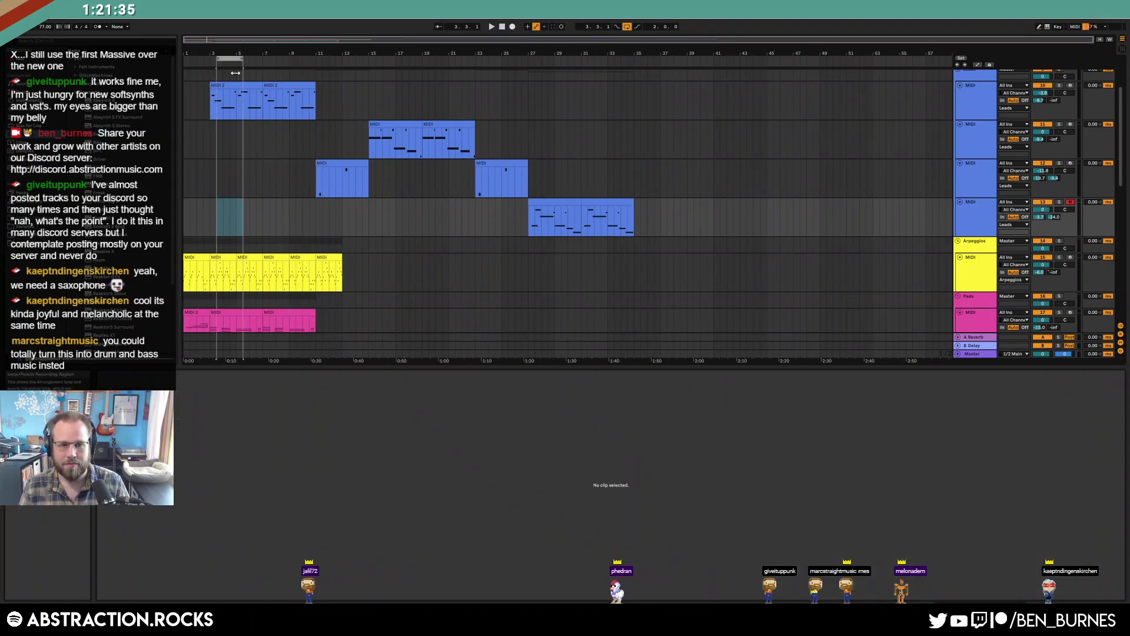
drag(217, 106, 328, 110)
click(339, 186)
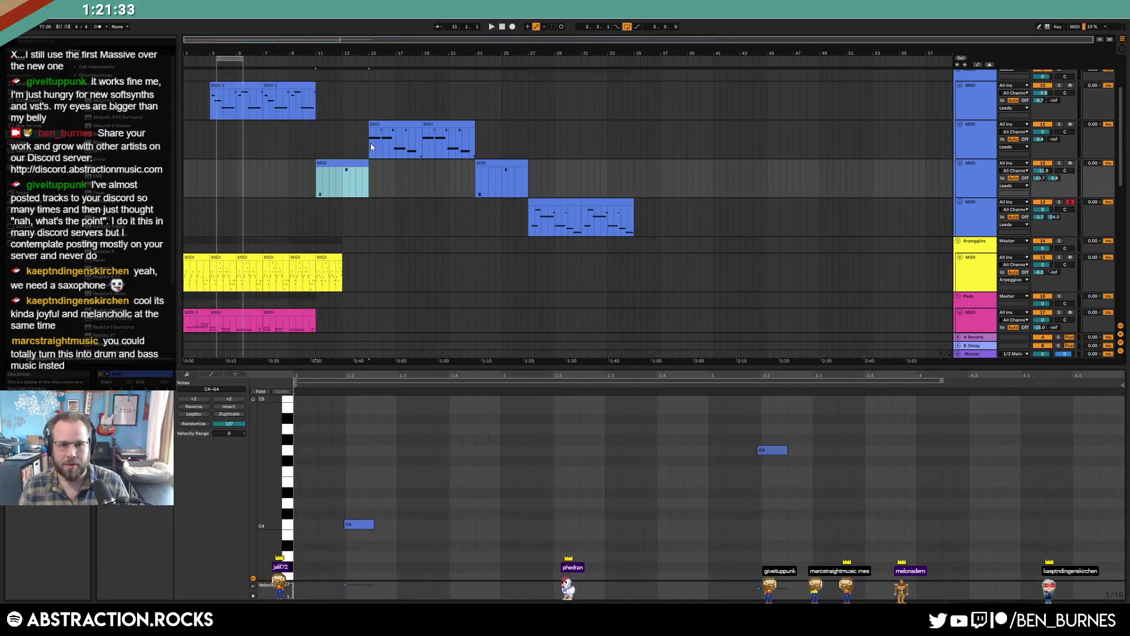
drag(369, 143, 661, 228)
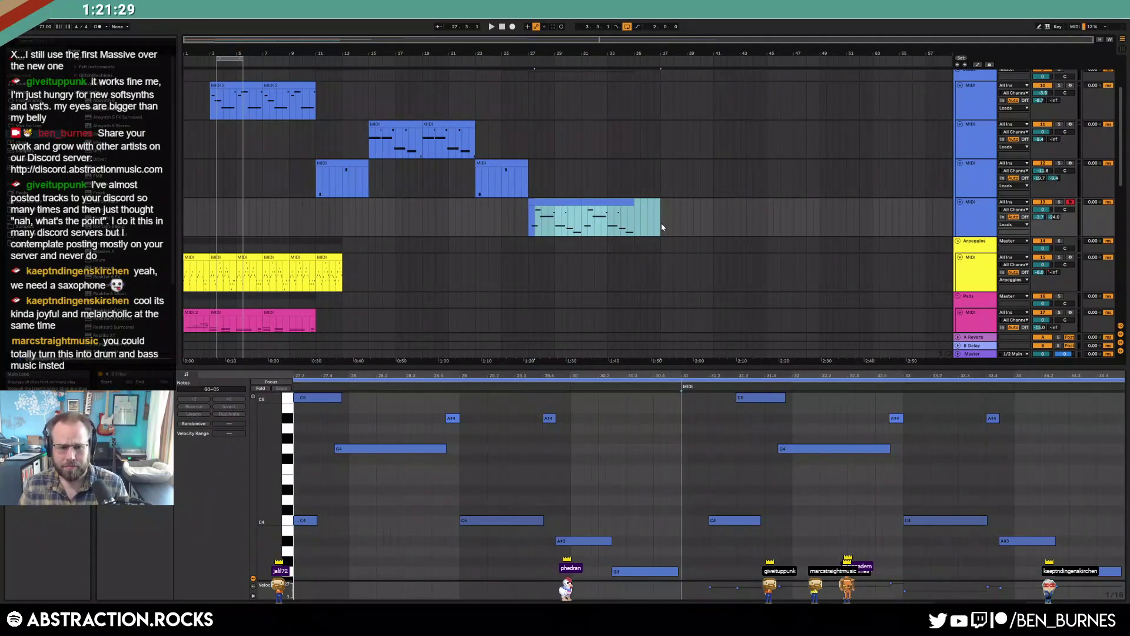
Delete the edited arpeggio clip at bar 11 and replace it with a fresh copy of the preceding original clip
click(326, 257)
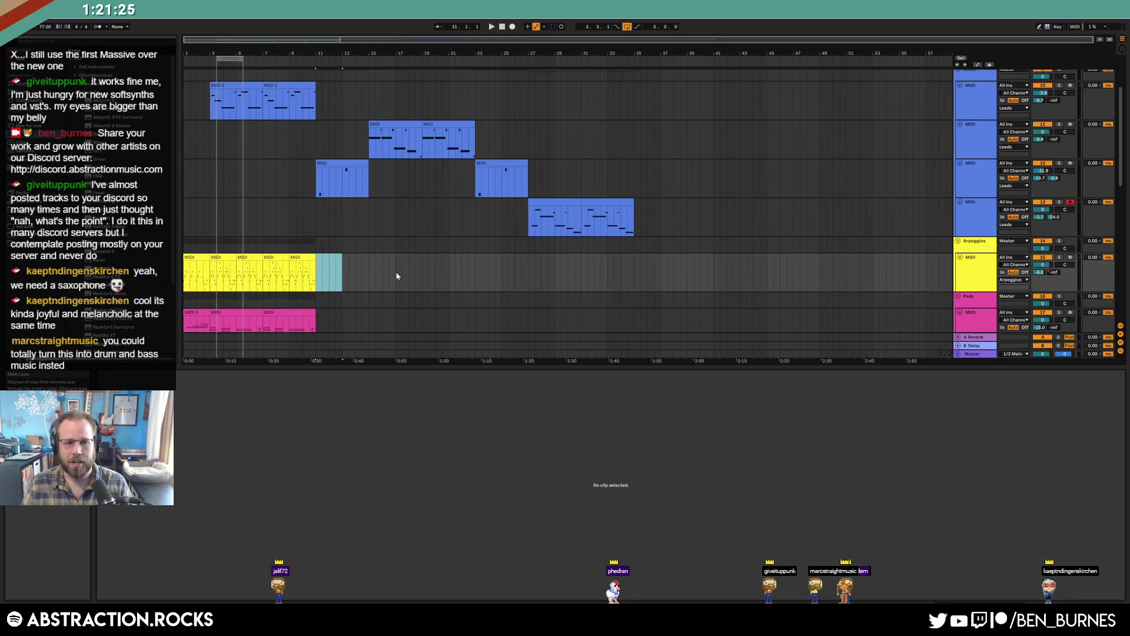
scroll(396, 276, down, 4)
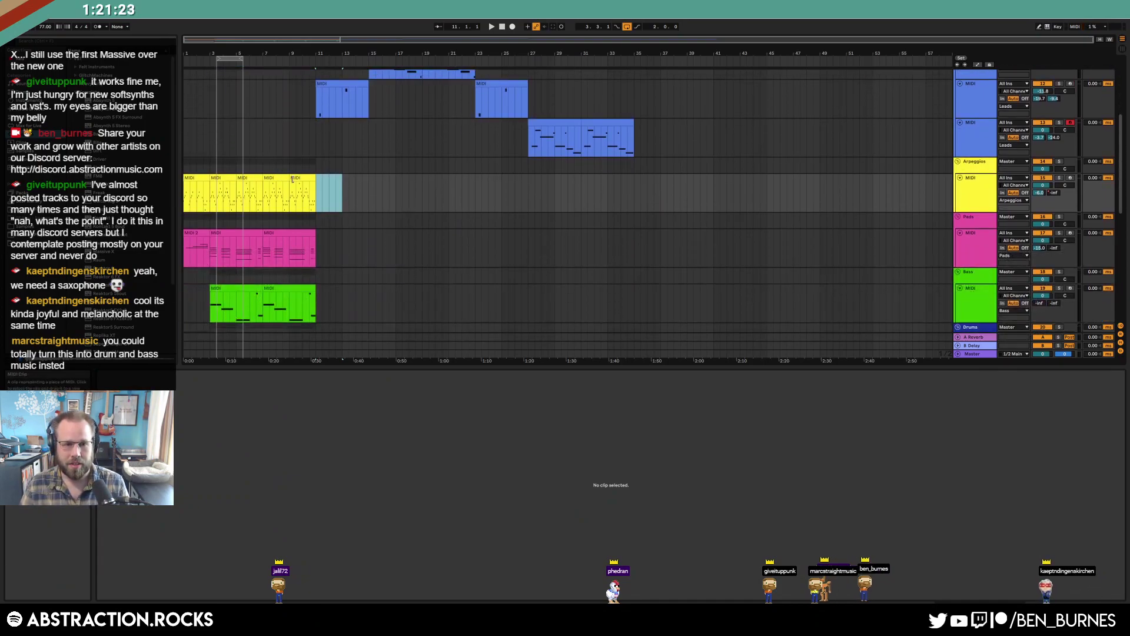
click(329, 188)
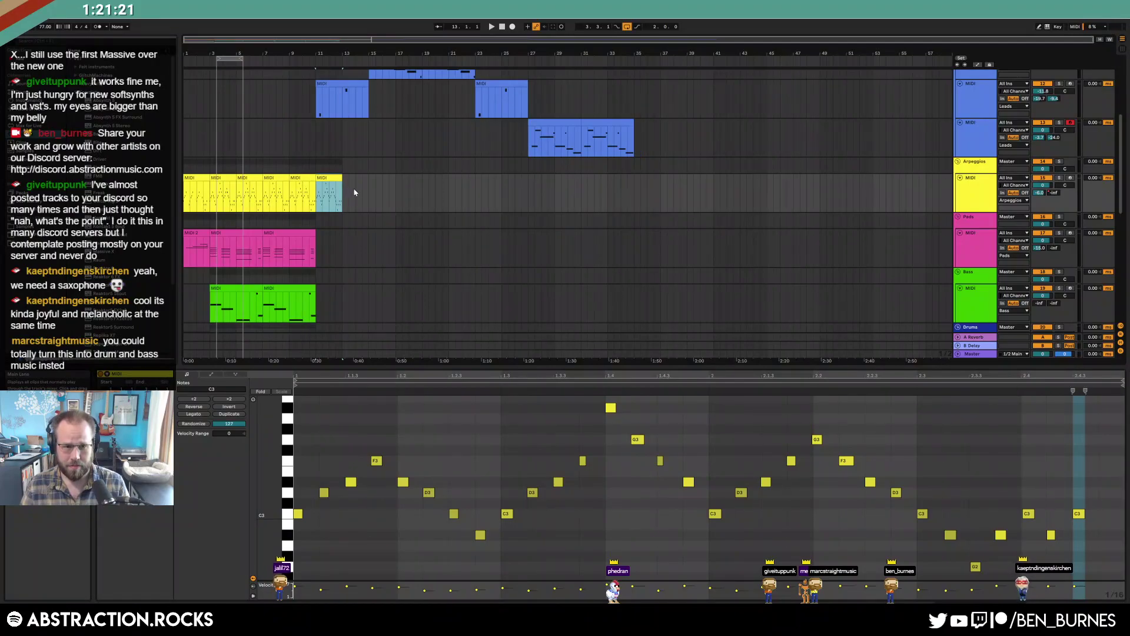
Turn on looping for the arpeggio clip at bar 3 and extend it to bar 11 over the separate copies
scroll(355, 192, down, 2)
click(216, 143)
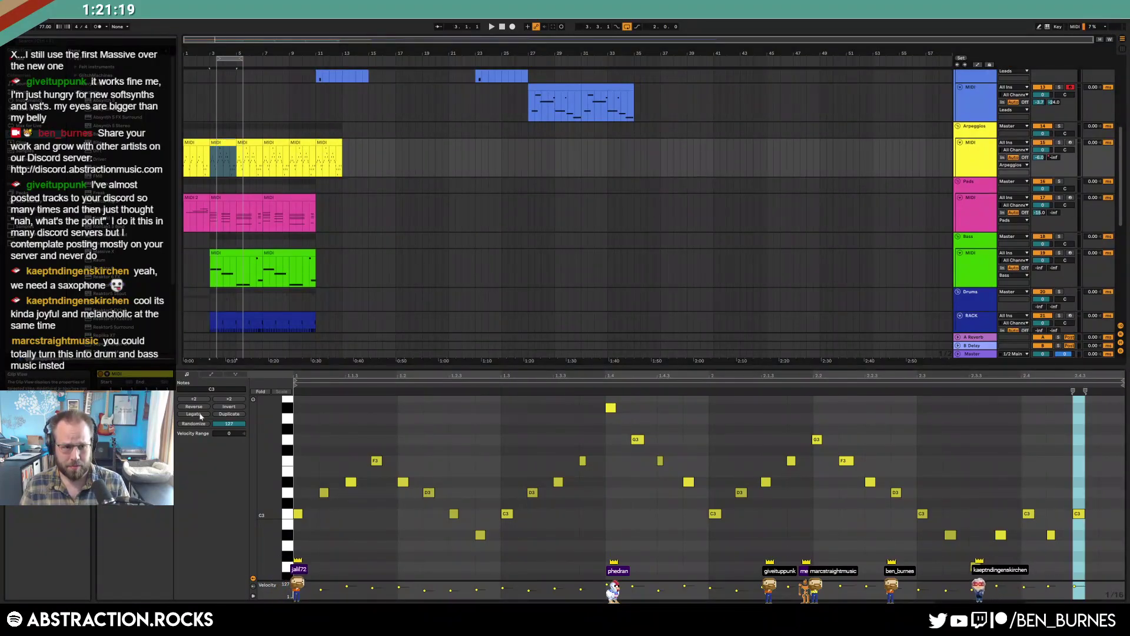
click(135, 398)
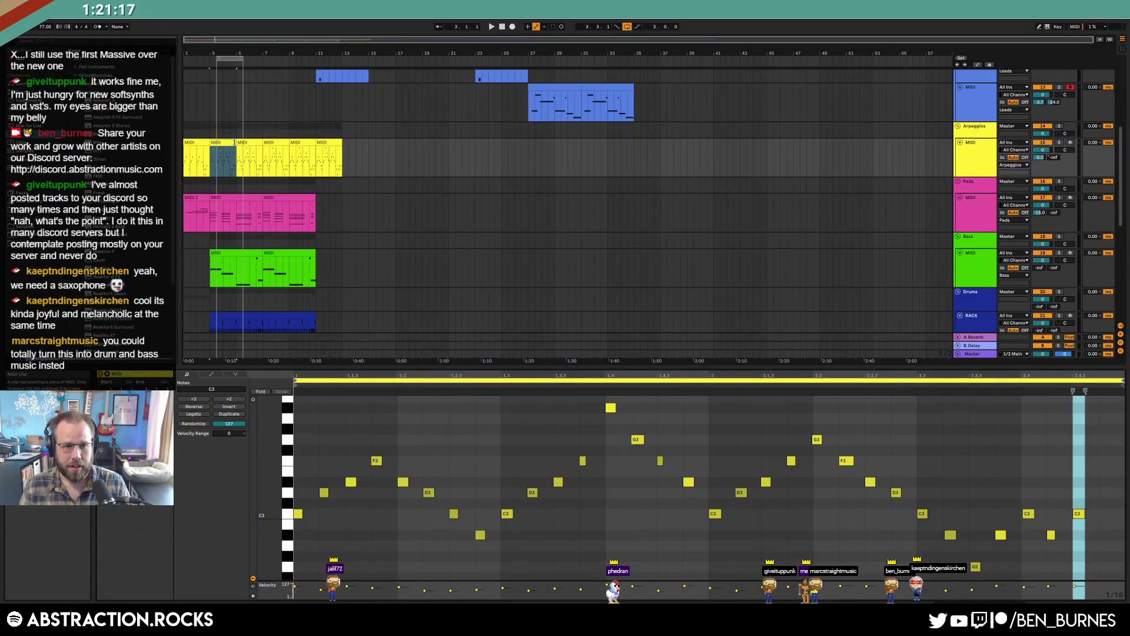
drag(234, 143, 313, 153)
click(375, 204)
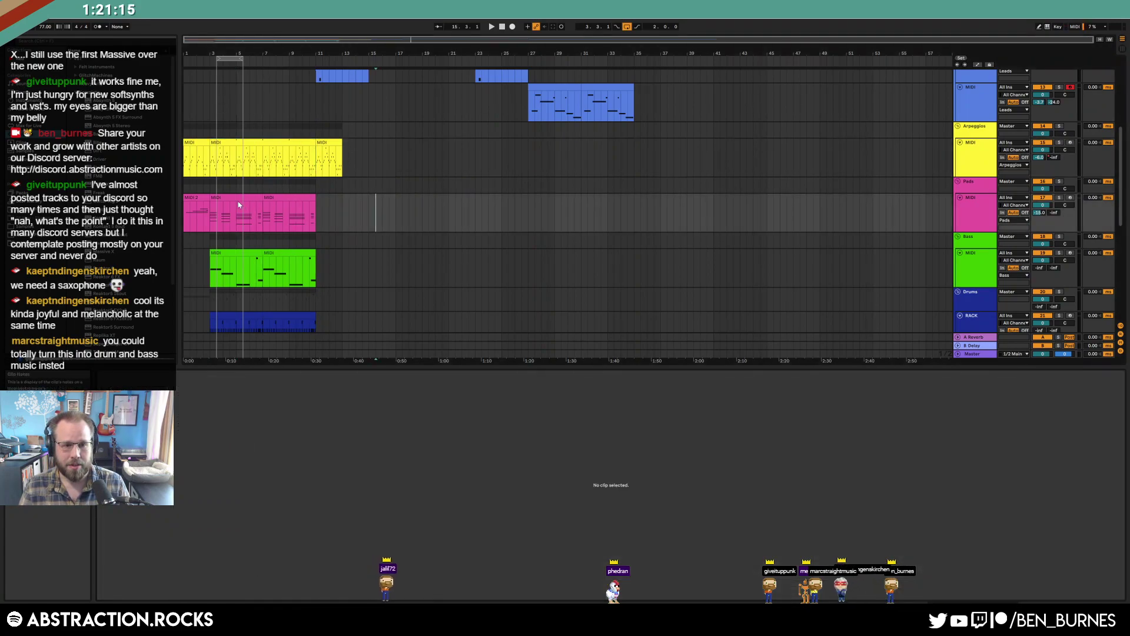
Set the playback loop to bars 3–11 and listen to the section
click(238, 198)
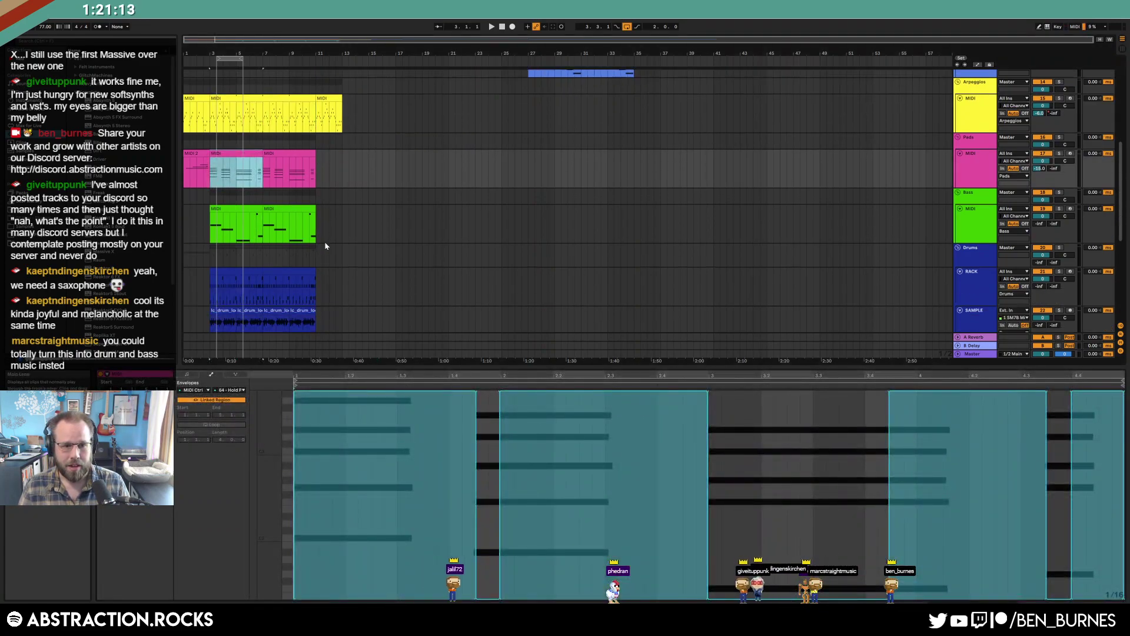
scroll(324, 241, down, 2)
drag(228, 58, 315, 59)
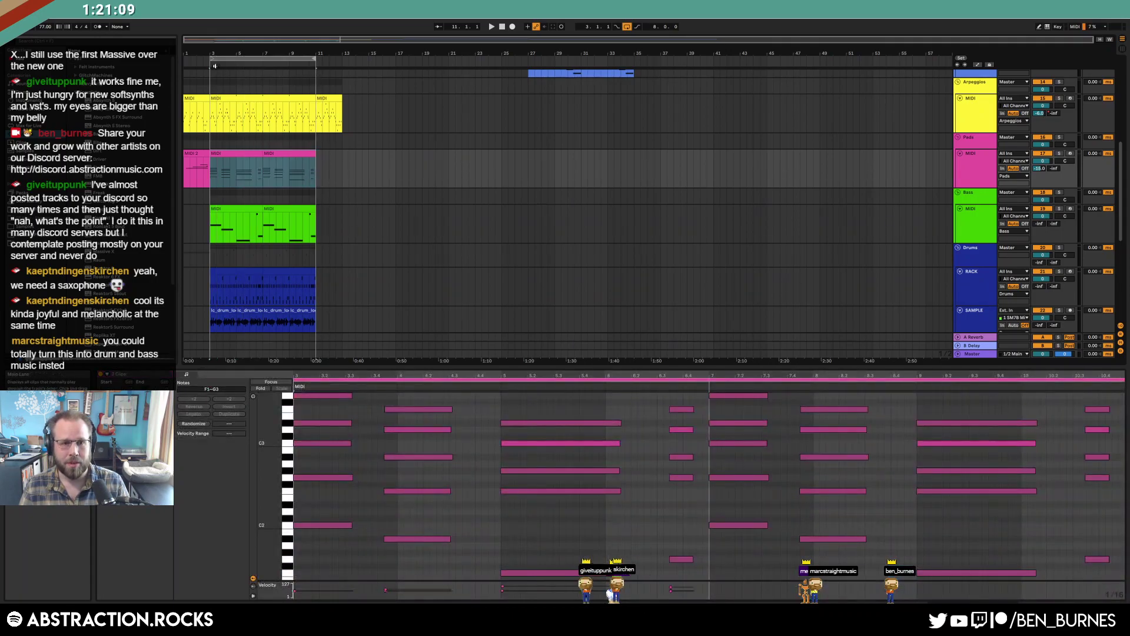
key(space)
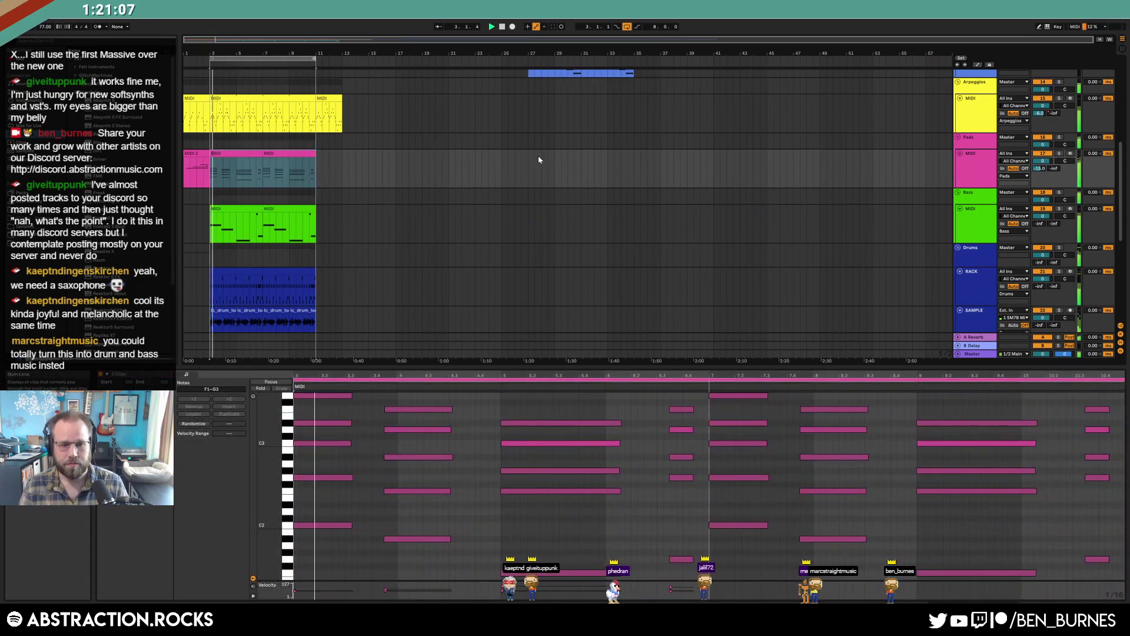
key(shift+Tab)
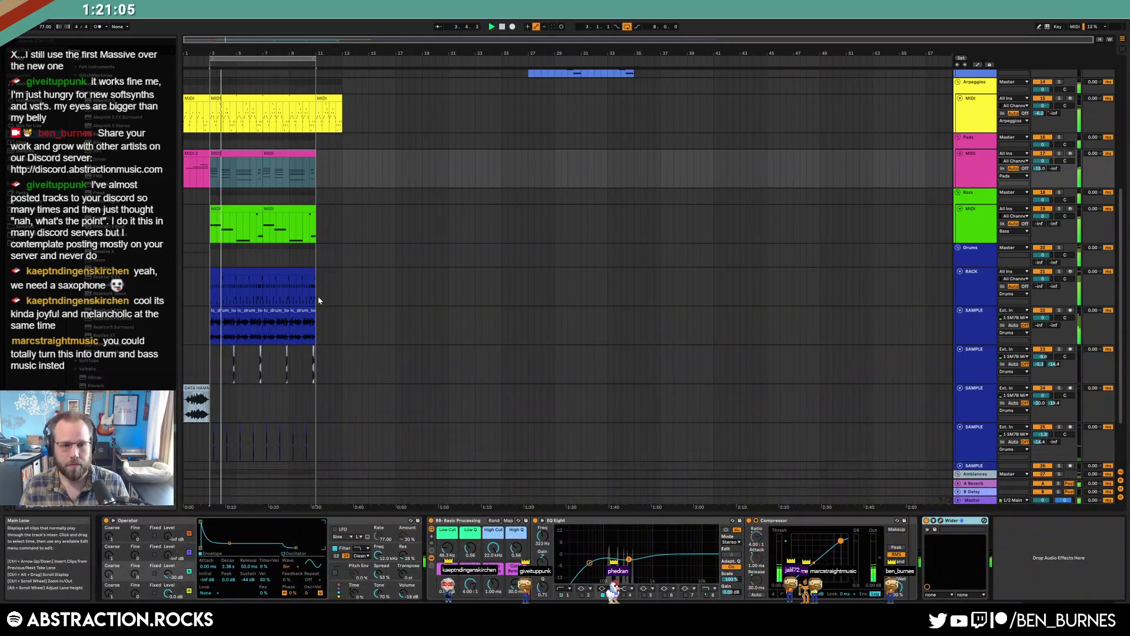
click(291, 272)
drag(291, 272, 338, 274)
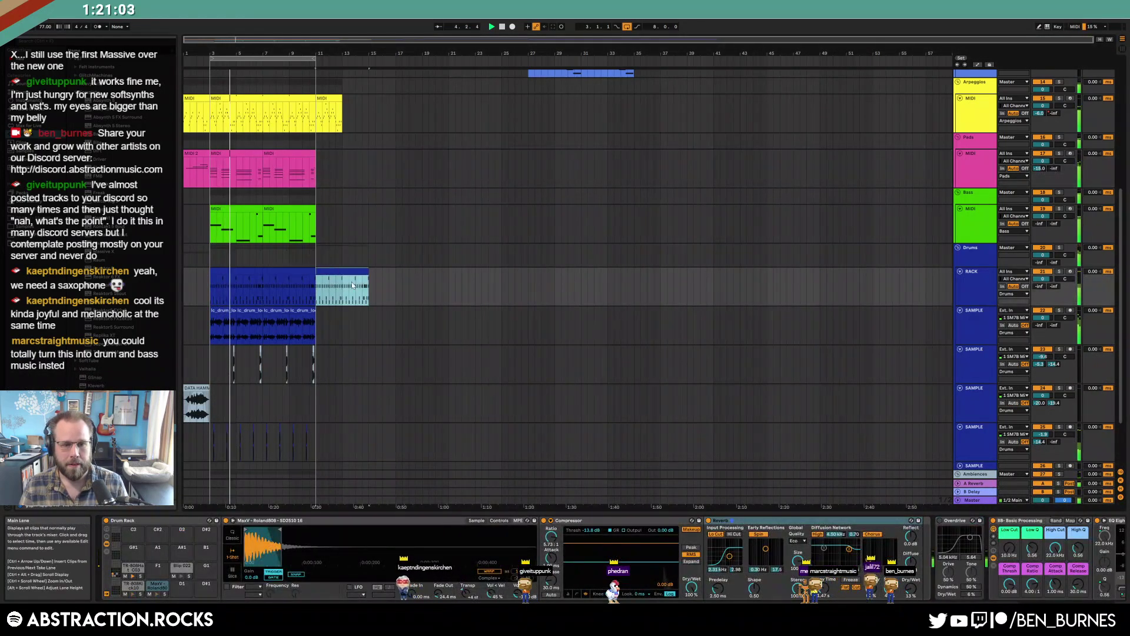
key(Delete)
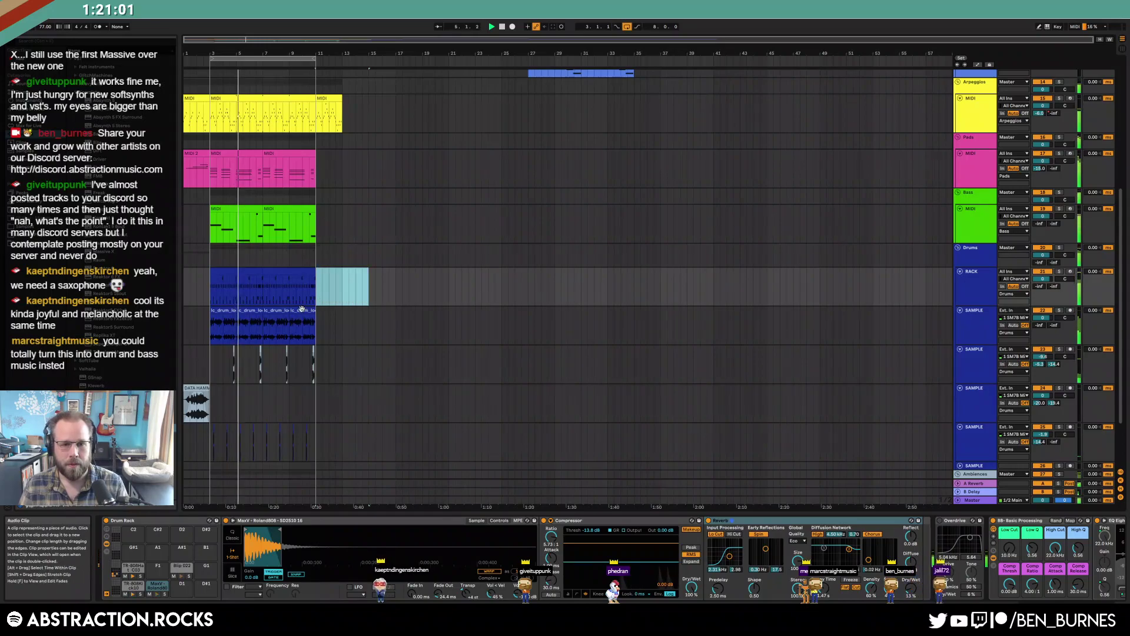
Duplicate the last drum loop sample clip twice to fill bars 11–15
click(303, 309)
key(ctrl+d)
key(ctrl+d)
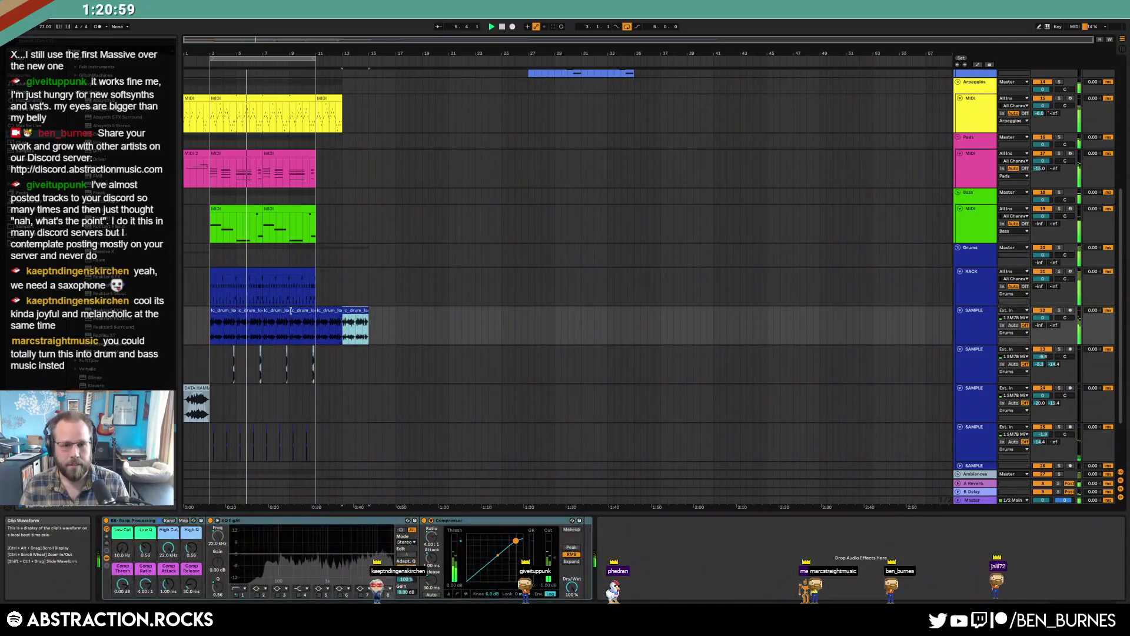
Extend the first drum loop sample clip as one continuous clip from bar 3 to bar 15, and loop playback over bars 11–15
double_click(226, 313)
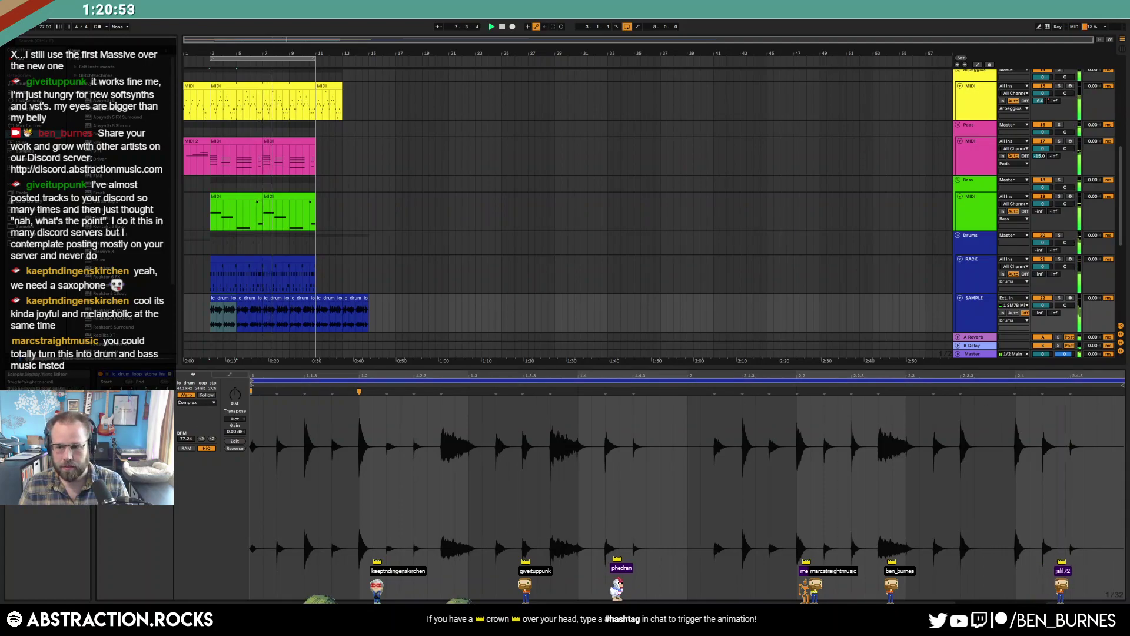
scroll(963, 407, down, 1)
mouse_move(919, 381)
mouse_down()
mouse_move(1095, 381)
mouse_move(924, 381)
mouse_up()
drag(236, 299, 366, 317)
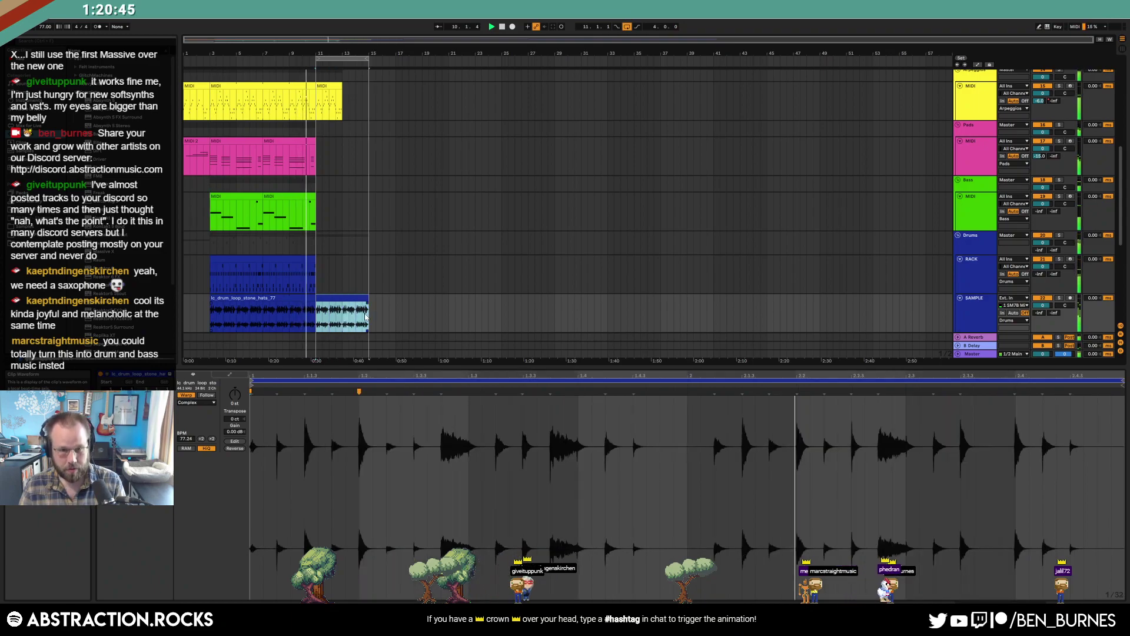
Duplicate the last bass clip to bar 11
click(276, 198)
key(ctrl+d)
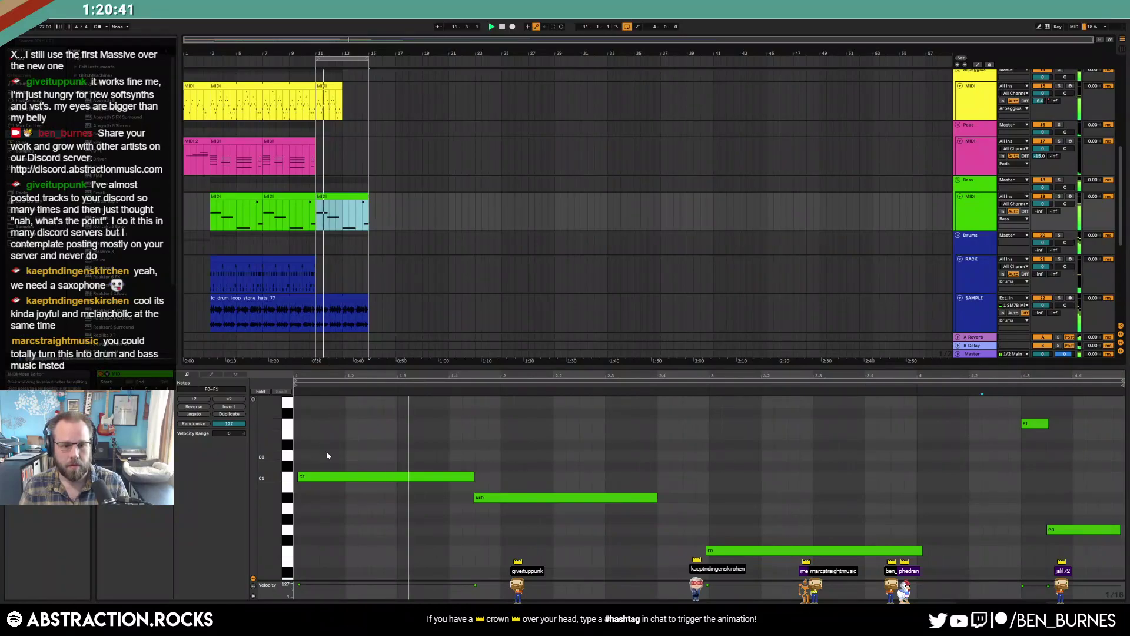
Turn on looping for the bass clip at bar 3 and nudge its C1, A#0 and F0 notes onto the grid
click(249, 227)
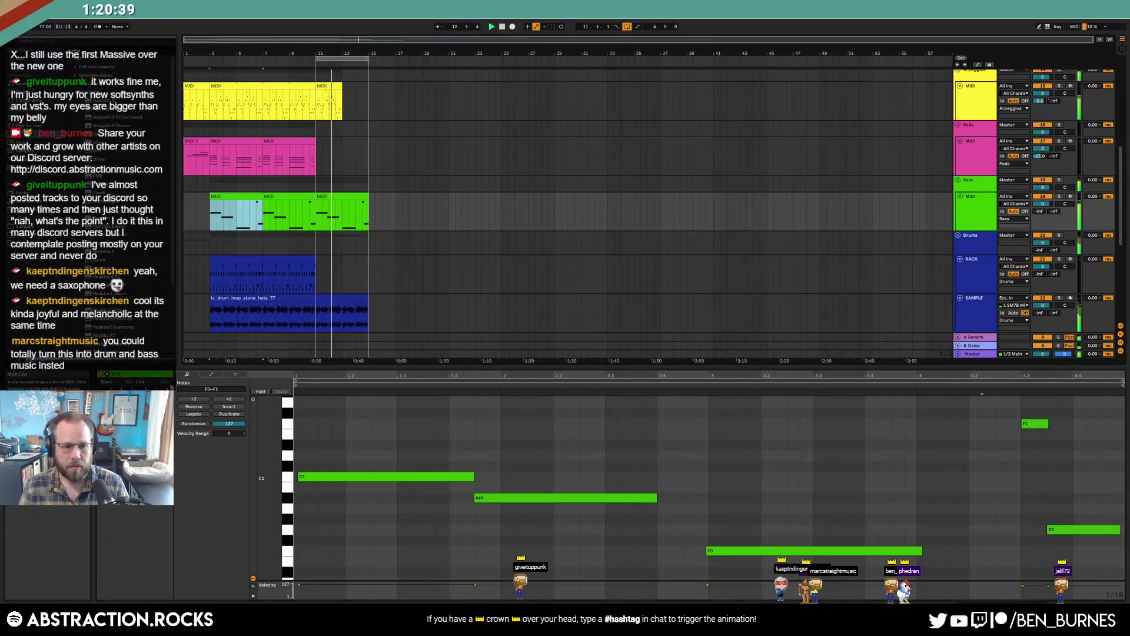
click(122, 399)
drag(361, 476, 355, 477)
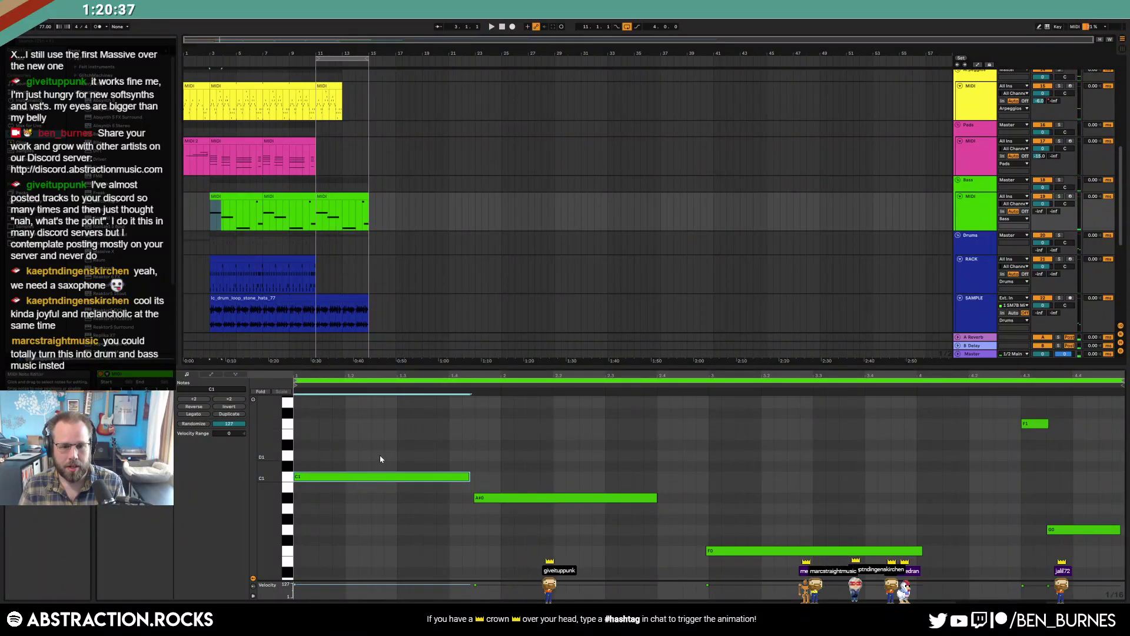
drag(534, 500, 537, 499)
drag(771, 551, 776, 551)
click(1084, 530)
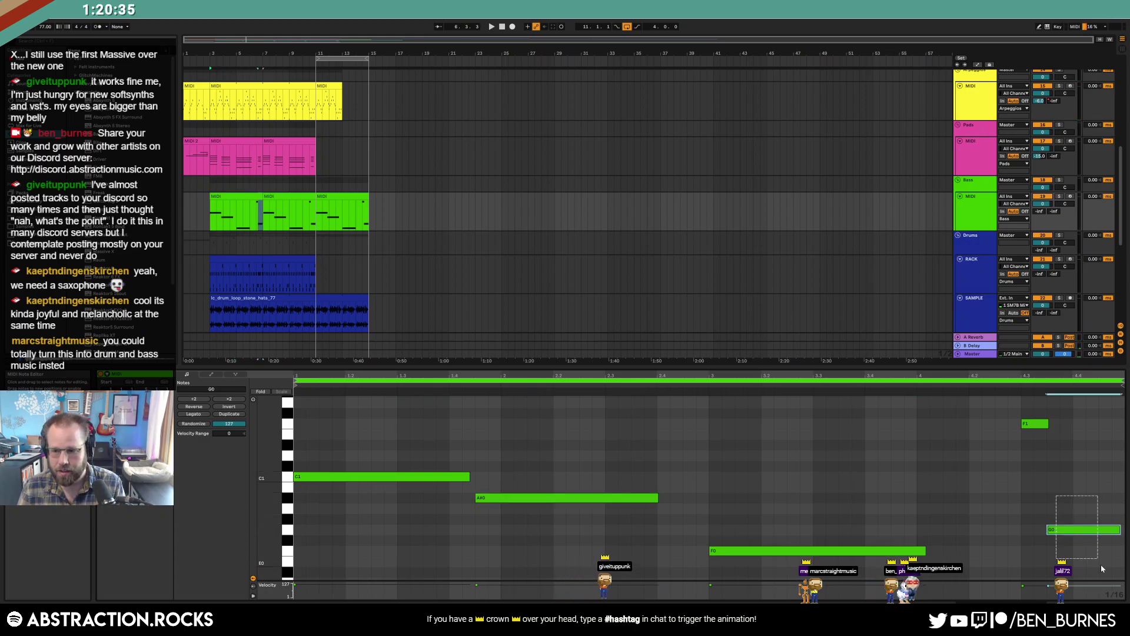
click(995, 507)
Extend the looped bass clip from bar 3 to bar 15 over the separate copies
click(246, 194)
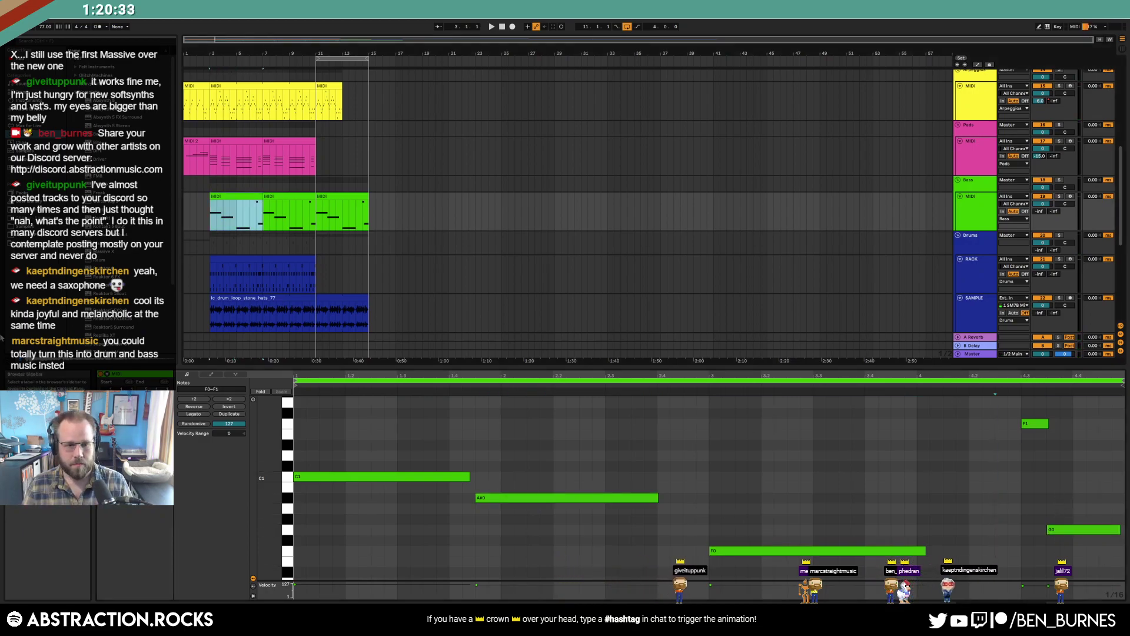
drag(261, 200, 371, 213)
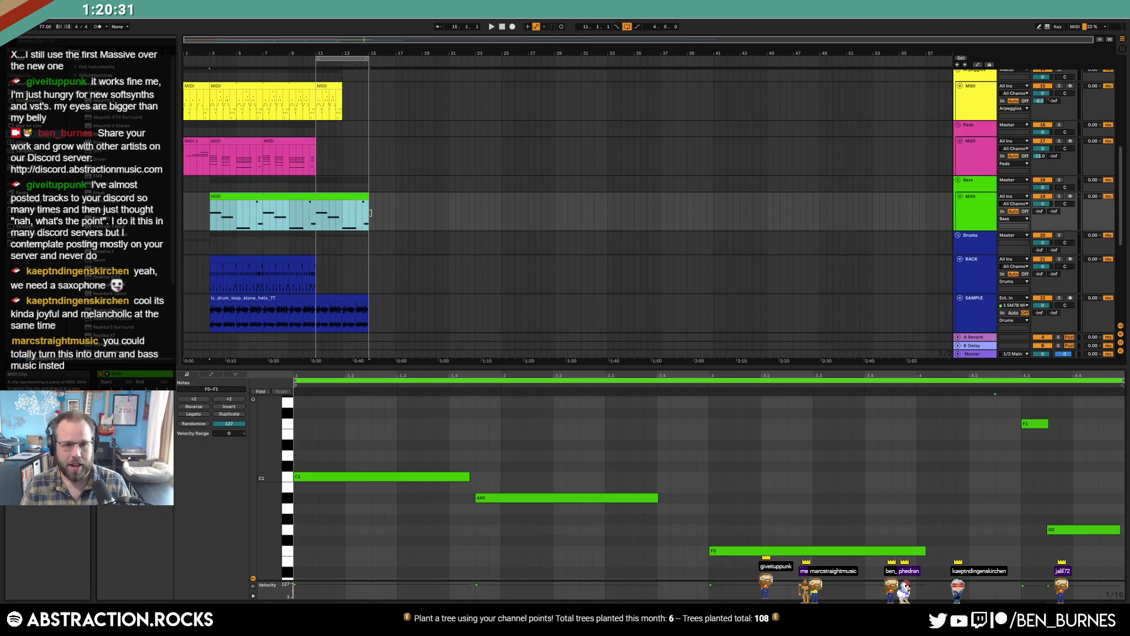
Duplicate a four-bar run of the Ambiences sample clips so they fill bars 11–15
click(372, 218)
scroll(341, 308, down, 2)
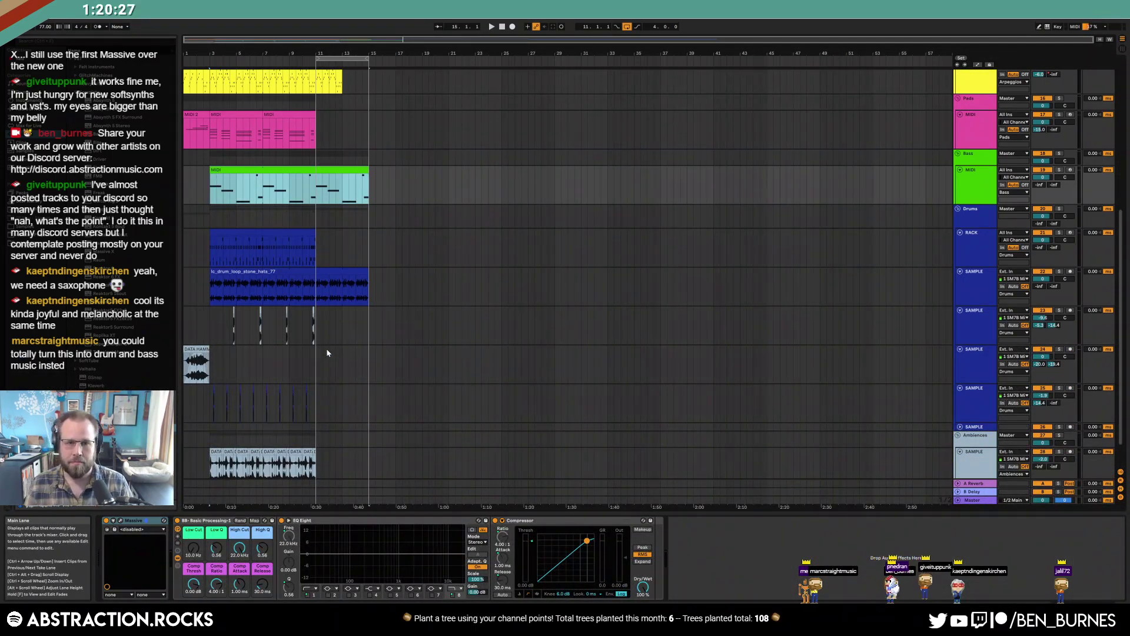
scroll(326, 348, down, 3)
click(209, 429)
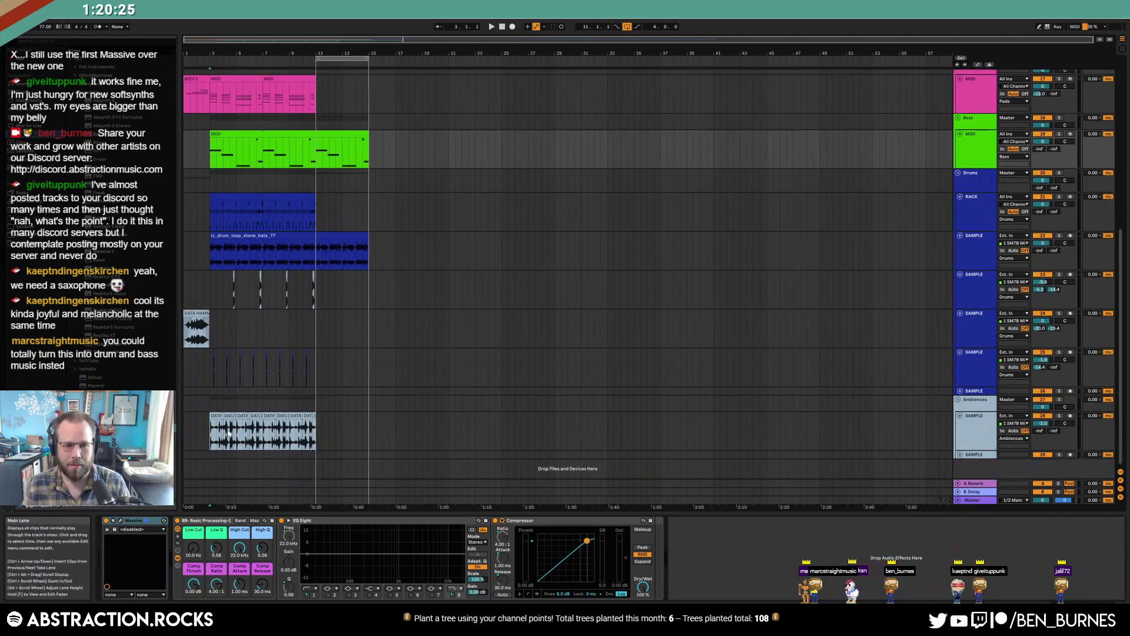
click(306, 423)
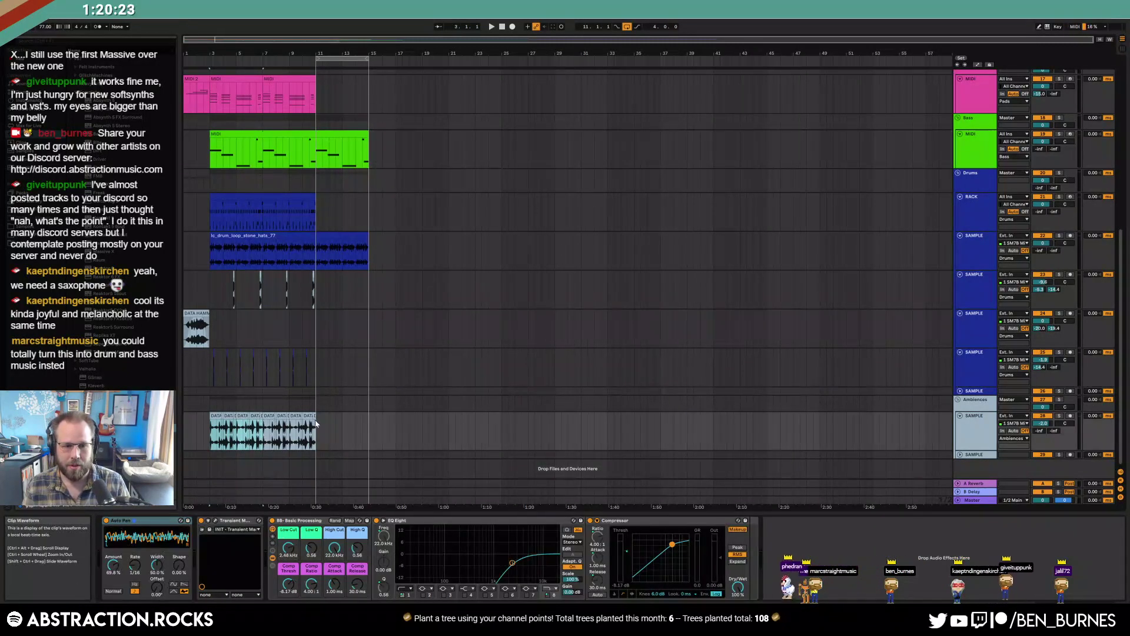
key(ctrl+d)
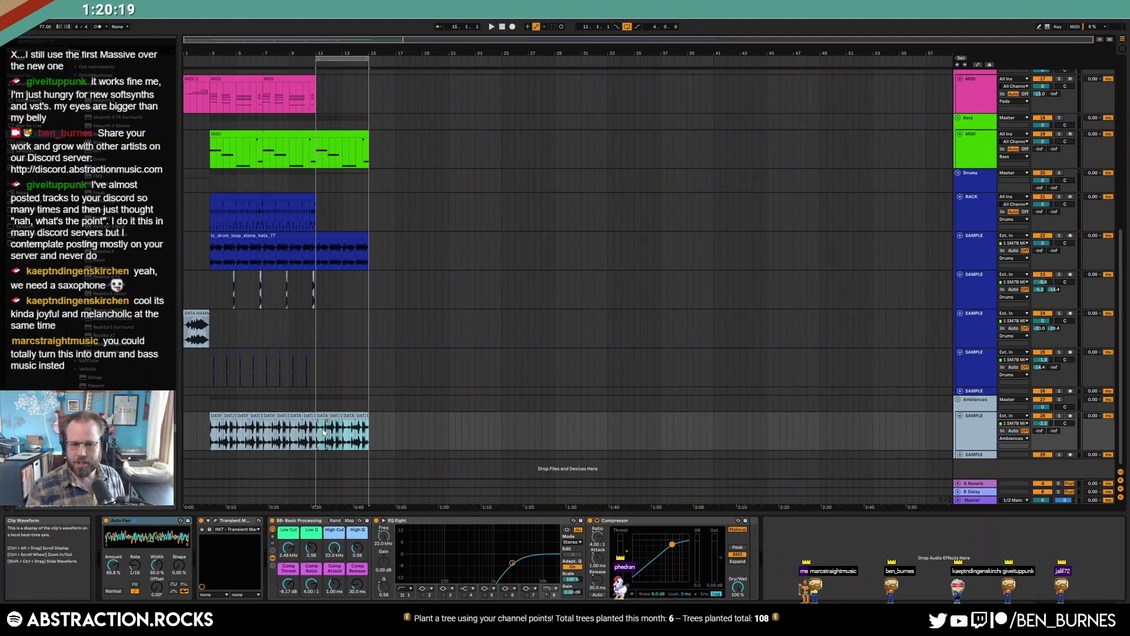
key(shift+Tab)
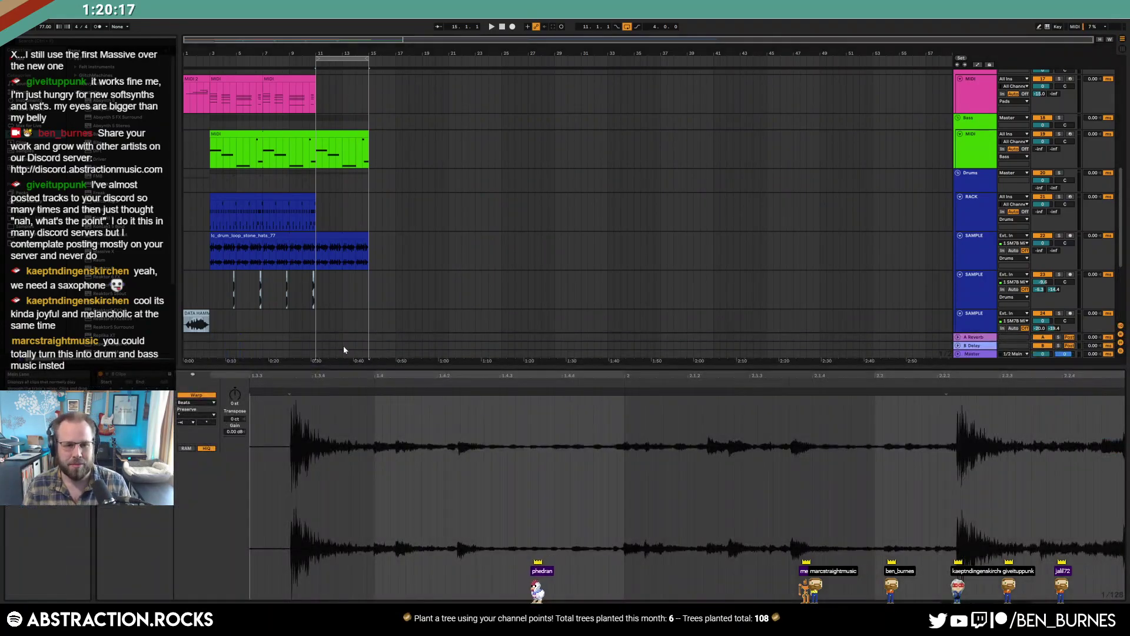
key(shift+Tab)
Find a DATA HAMMER Math sample in the browser and place it at bar 11 on the drum group's third sample track
click(196, 314)
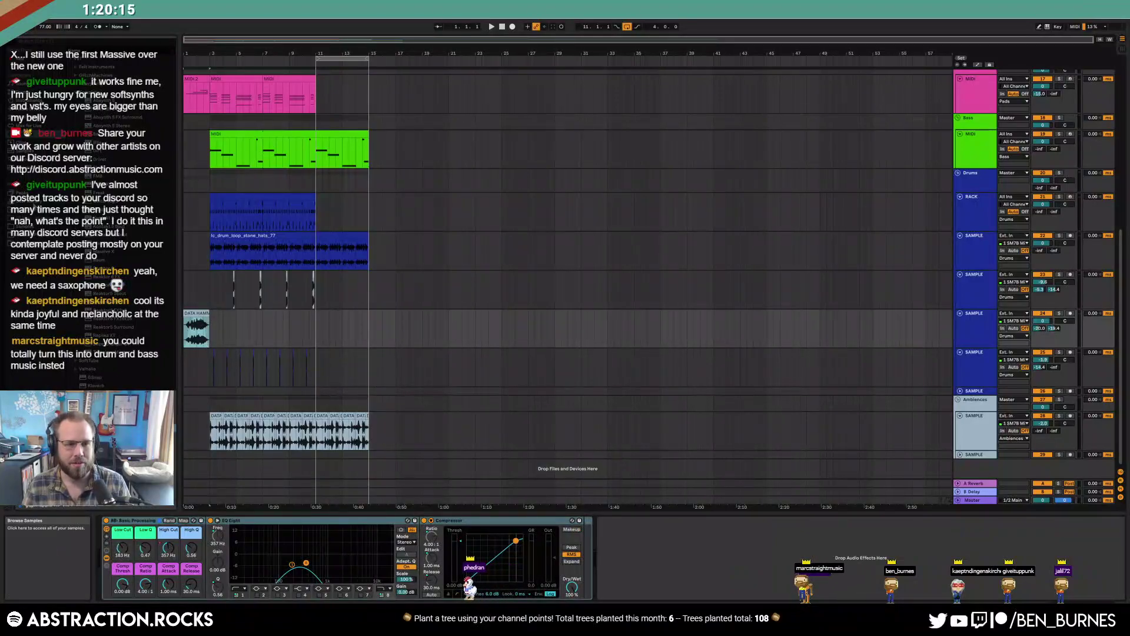
click(36, 227)
drag(176, 352, 183, 454)
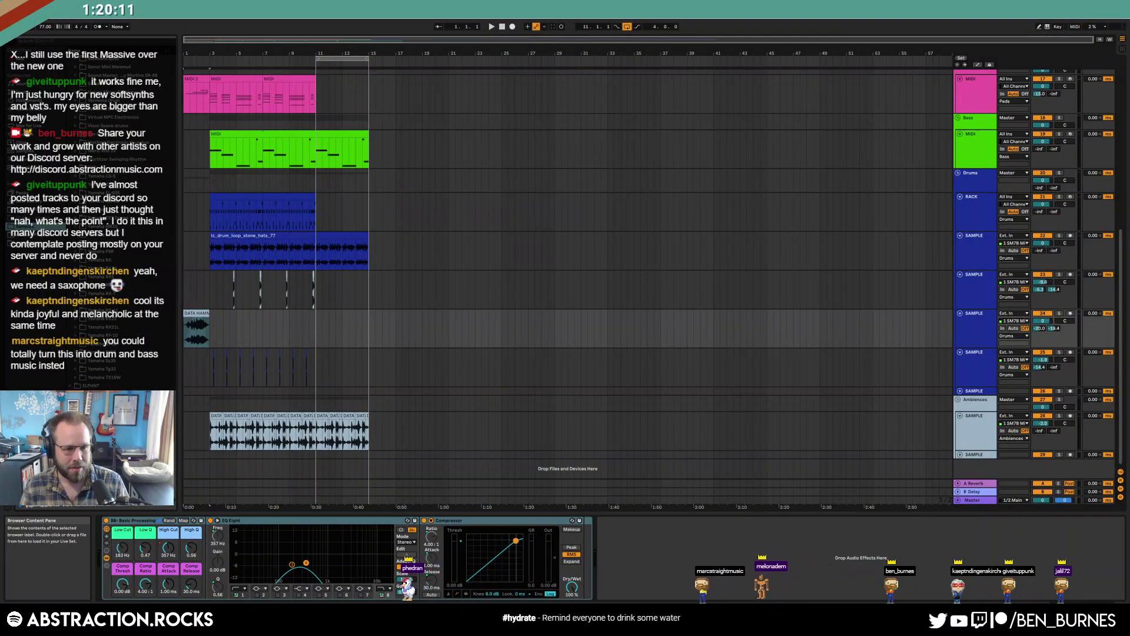
click(94, 436)
click(77, 304)
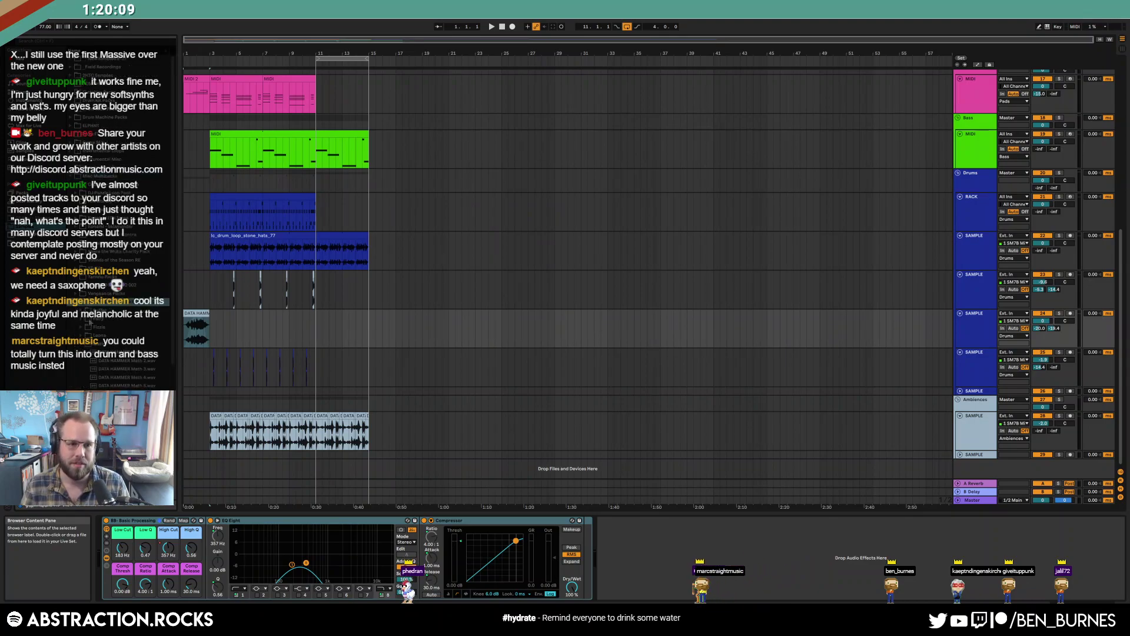
scroll(169, 348, down, 3)
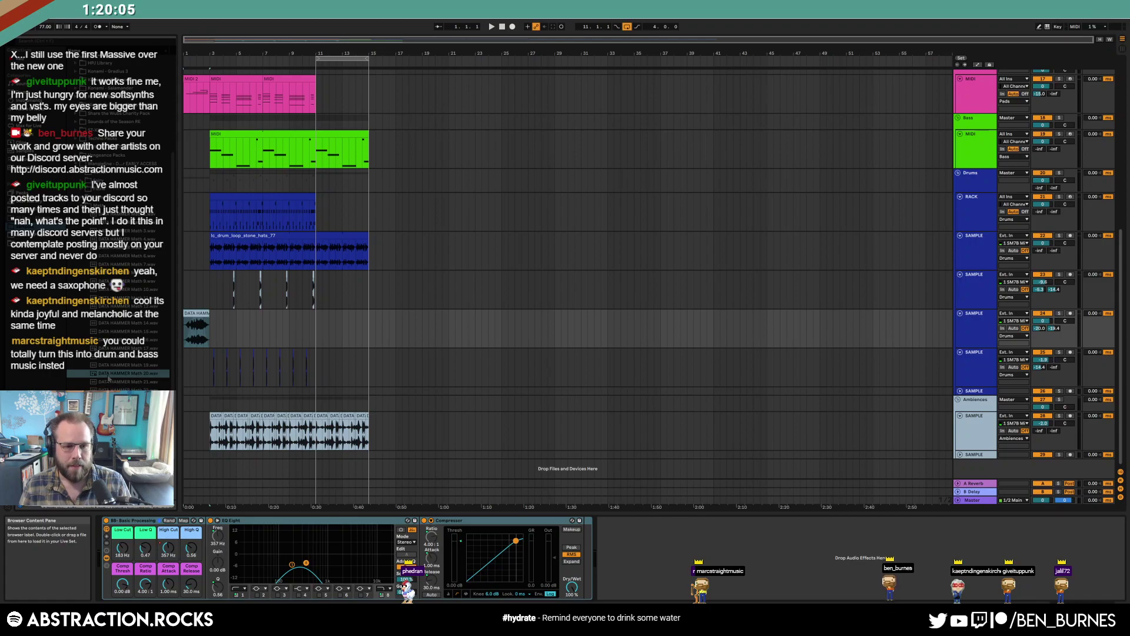
drag(326, 327, 315, 321)
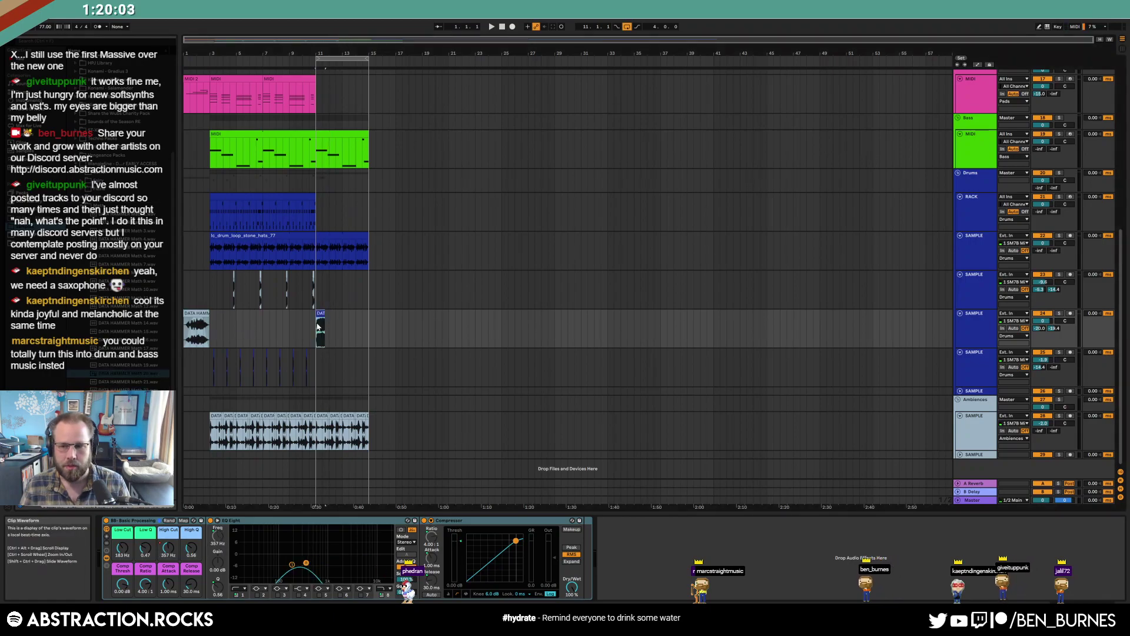
Unfold the last Drums sample track and move the DATA HAMMER Math clip onto it, starting just before bar 11
scroll(319, 330, up, 2)
click(980, 381)
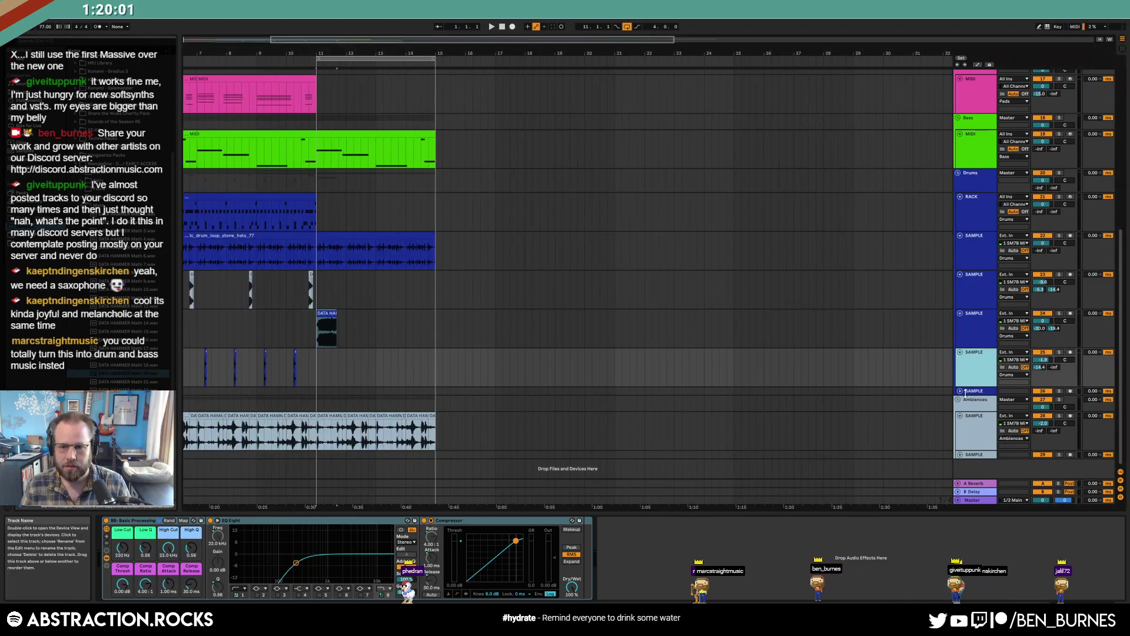
click(961, 391)
click(971, 401)
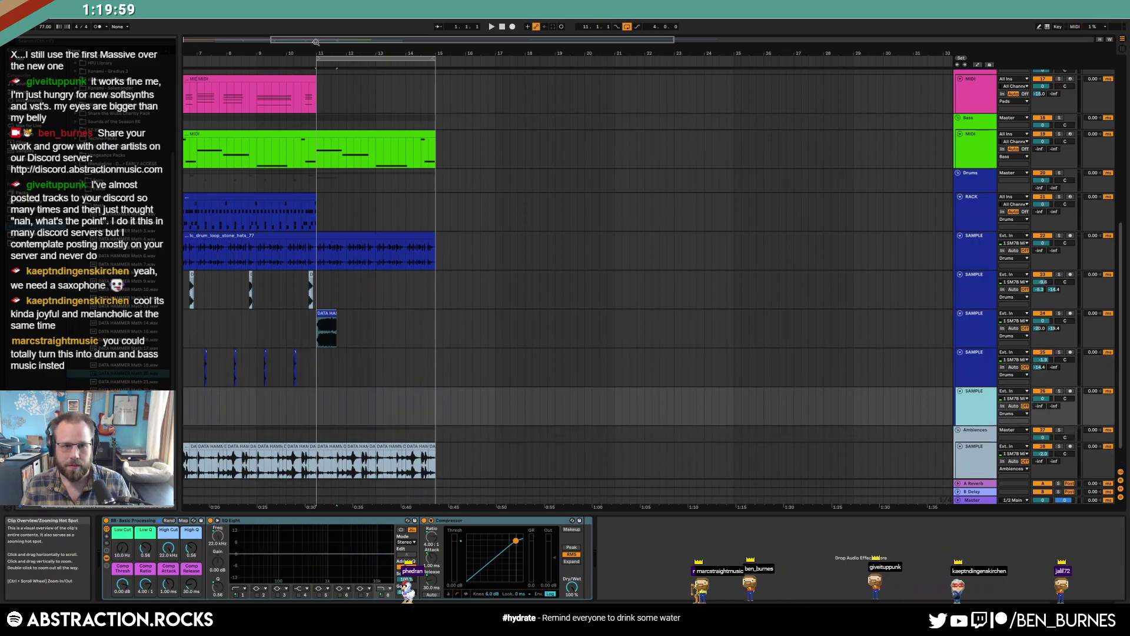
drag(316, 42, 229, 40)
drag(481, 314, 482, 394)
scroll(477, 403, up, 3)
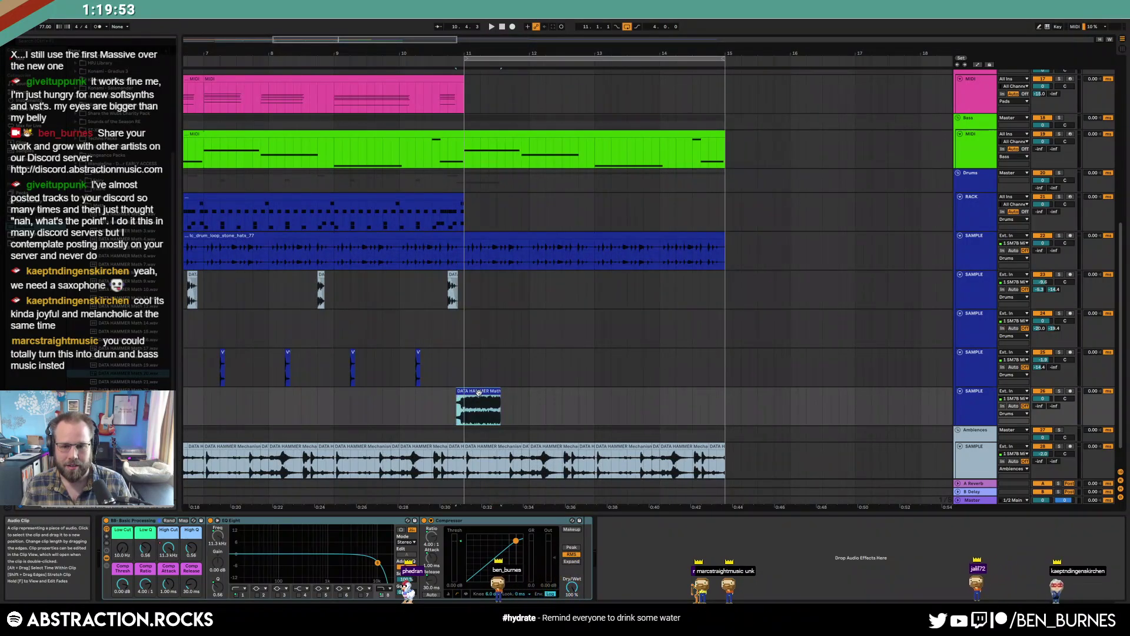
drag(478, 395, 450, 392)
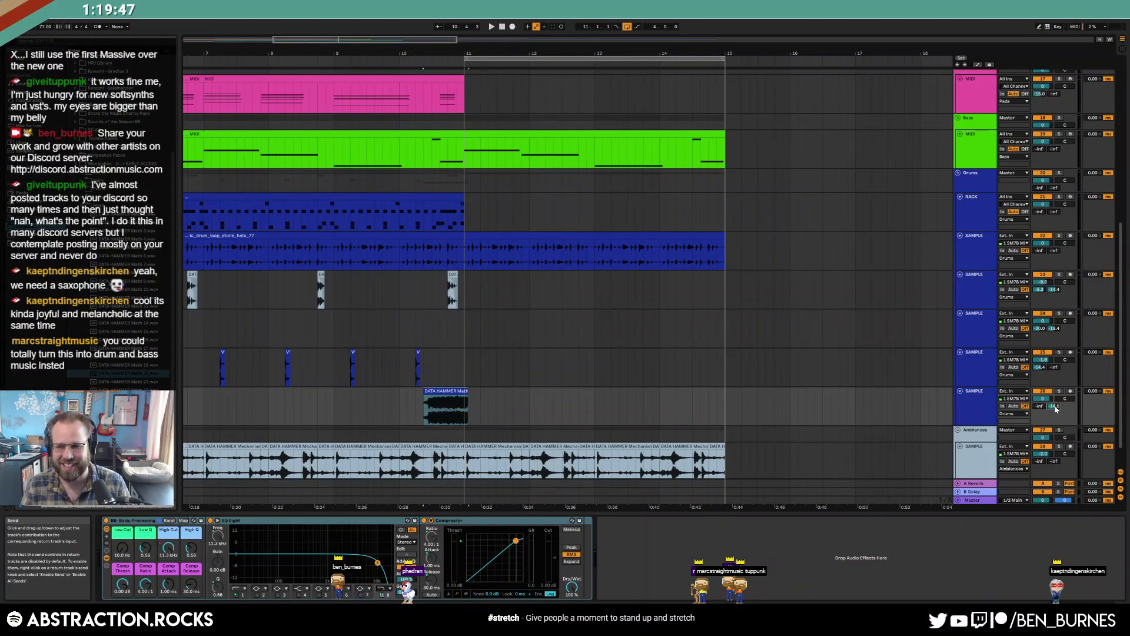
drag(455, 394, 501, 401)
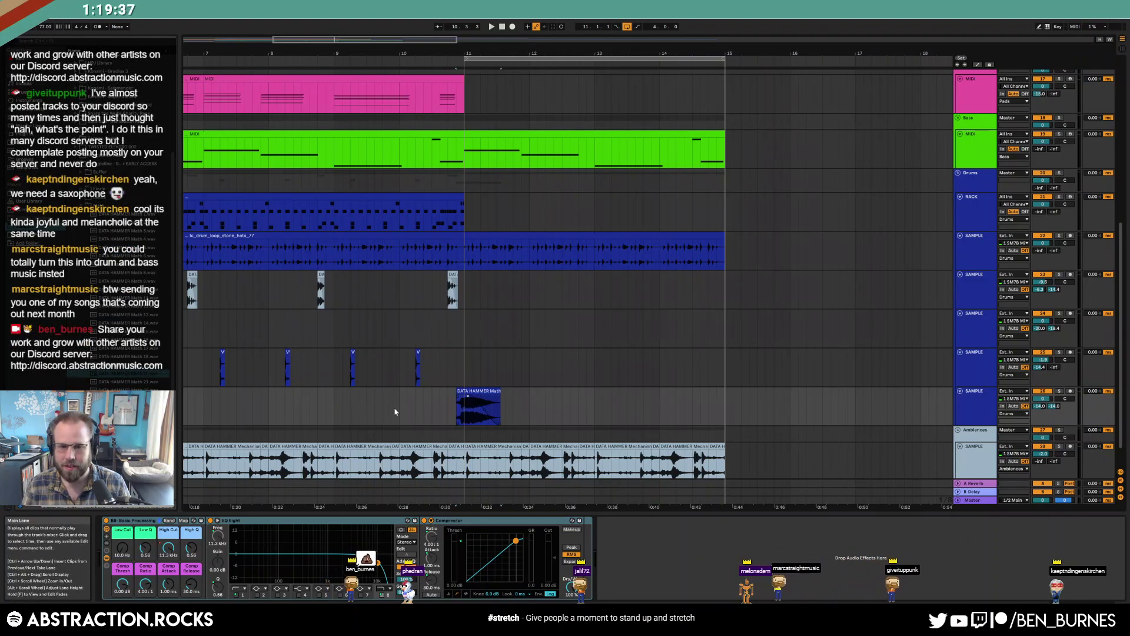
Play the transition into bar 11 and balance the last Drums sample track's volume and sends
click(375, 406)
key(space)
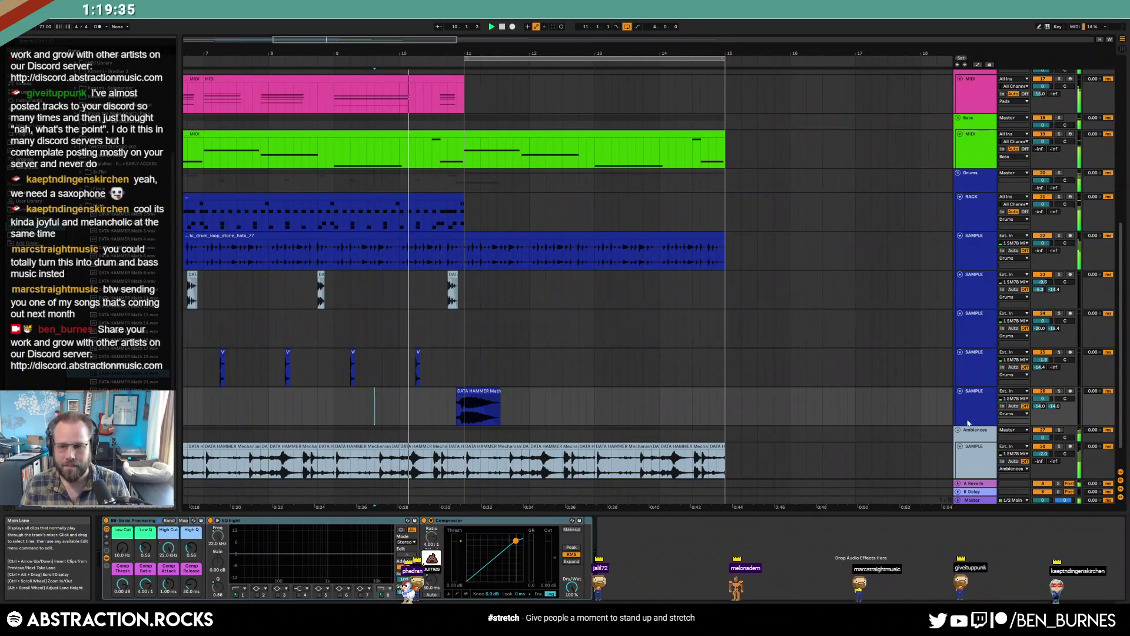
drag(1047, 399, 1045, 399)
key(space)
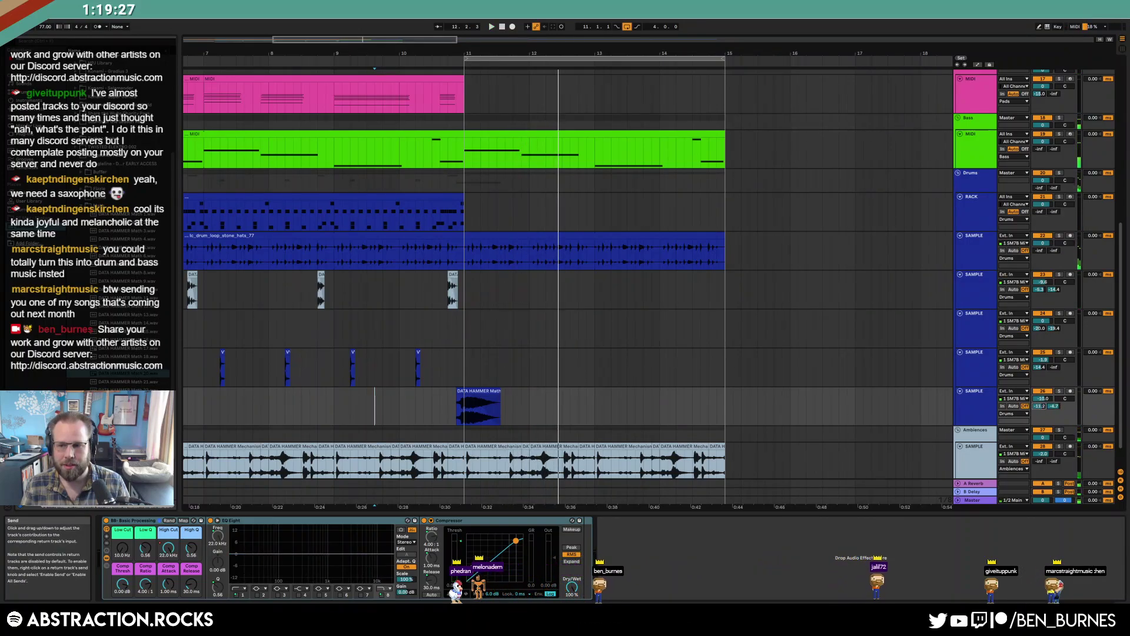
key(space)
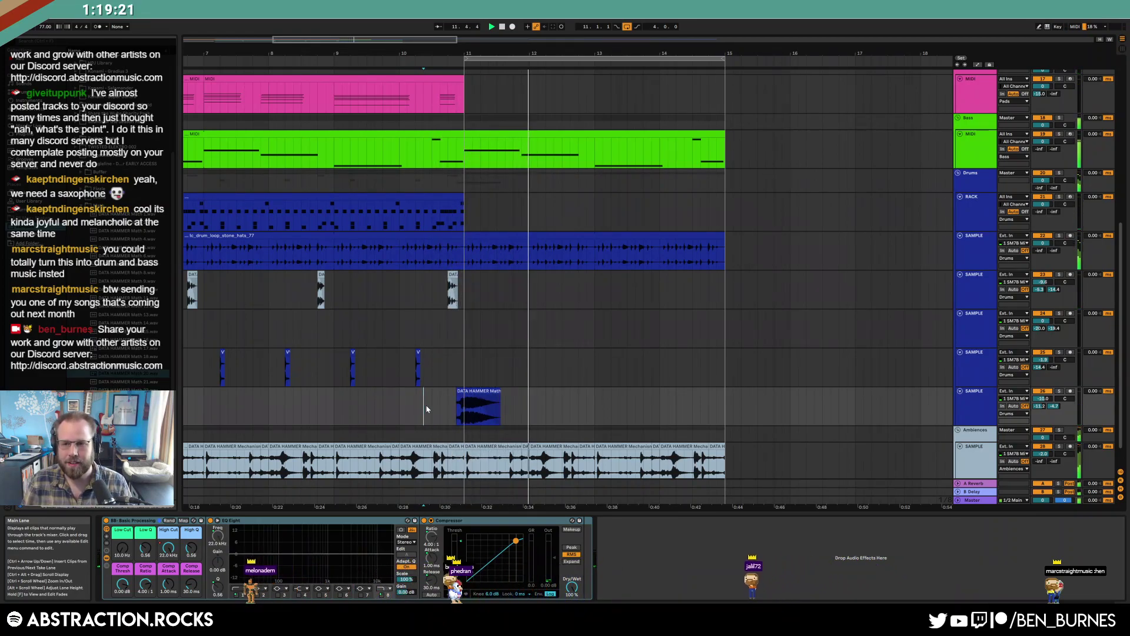
In the arpeggio clip at bar 11, delete everything after the first three notes and repeat that C3–D3–D#3 figure three more times
scroll(427, 409, up, 5)
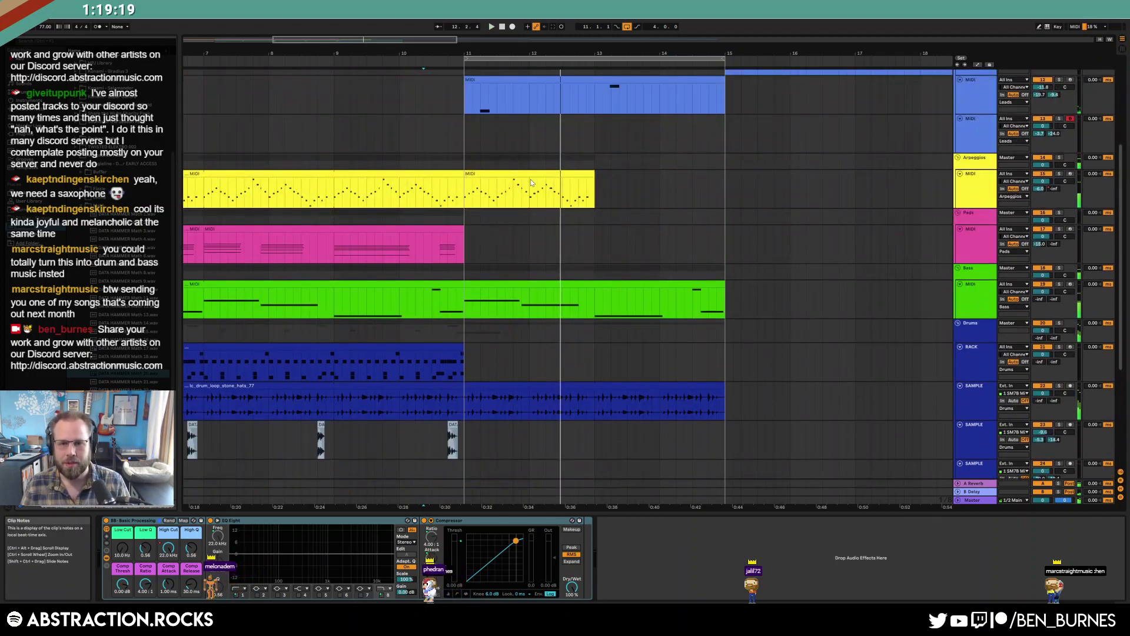
double_click(529, 176)
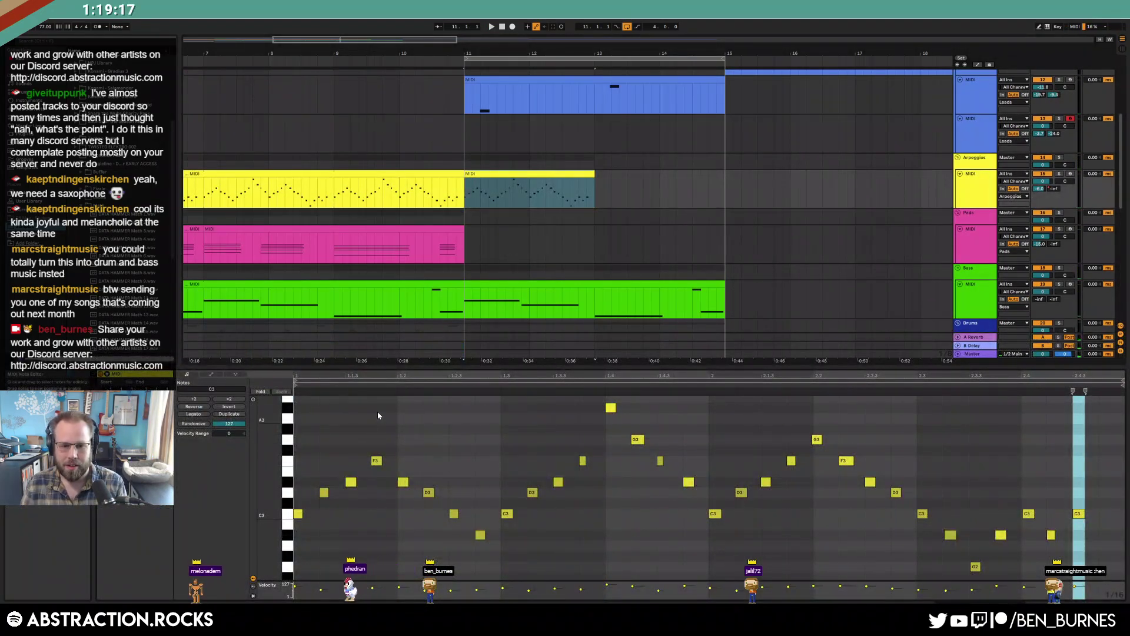
drag(371, 404, 1120, 579)
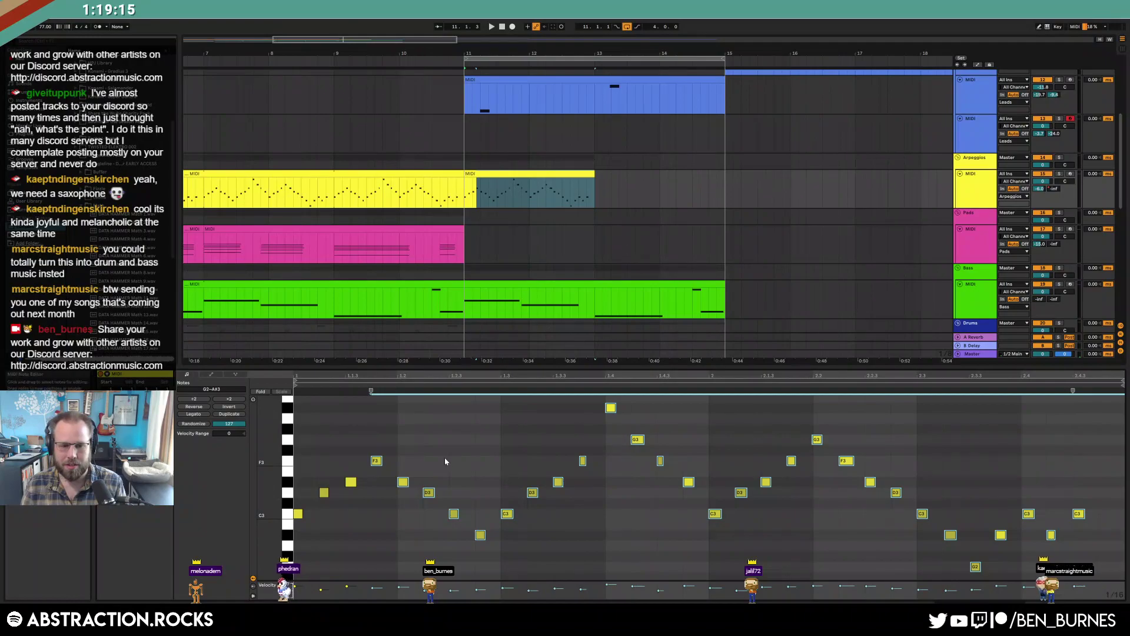
key(Delete)
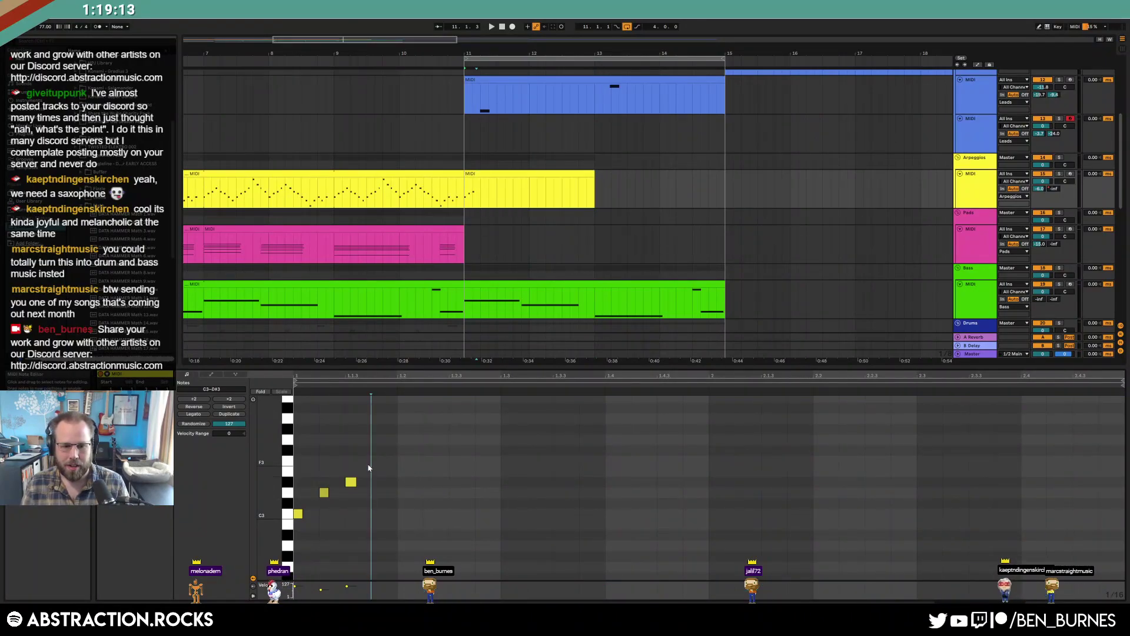
key(ctrl+d)
key(ctrl+d)
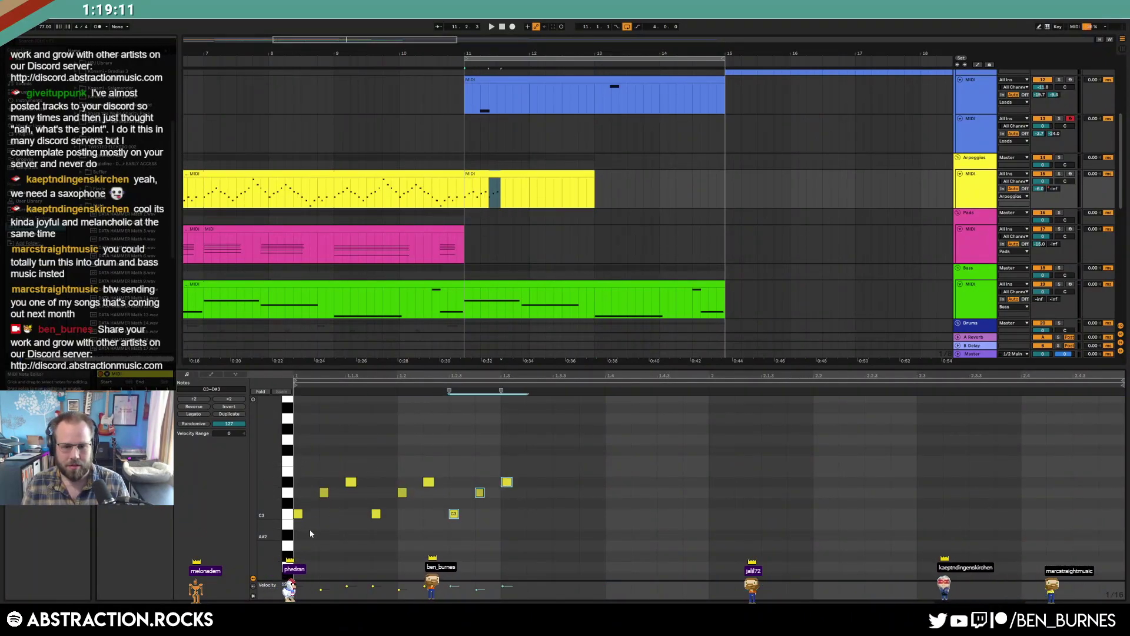
key(ctrl+d)
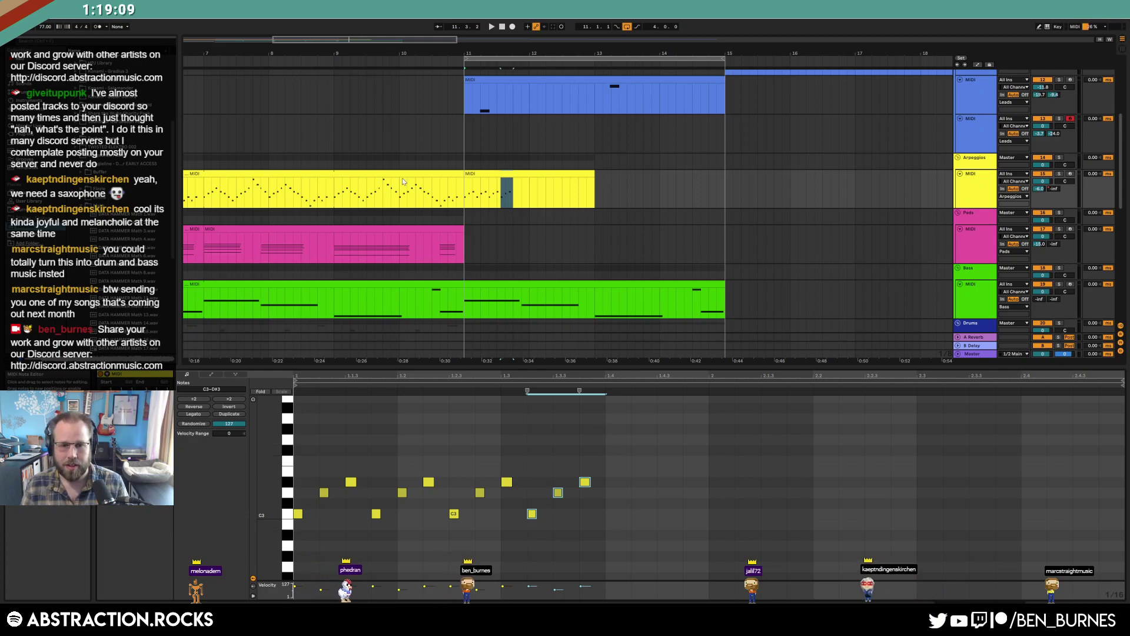
Copy the descending A#3–G3–F3–D#3 notes from the preceding arpeggio clip into beat 4 of the bar 11 clip and audition them
click(433, 174)
mouse_move(612, 399)
mouse_down()
mouse_move(717, 554)
mouse_move(608, 401)
mouse_up()
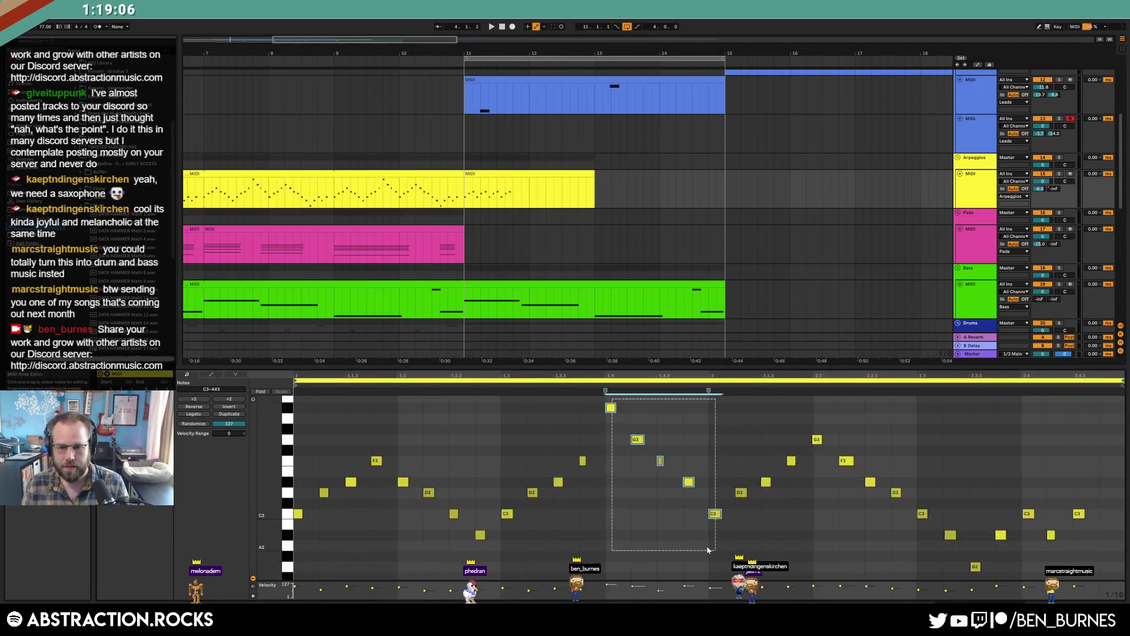
click(511, 175)
click(608, 404)
key(ctrl+v)
key(space)
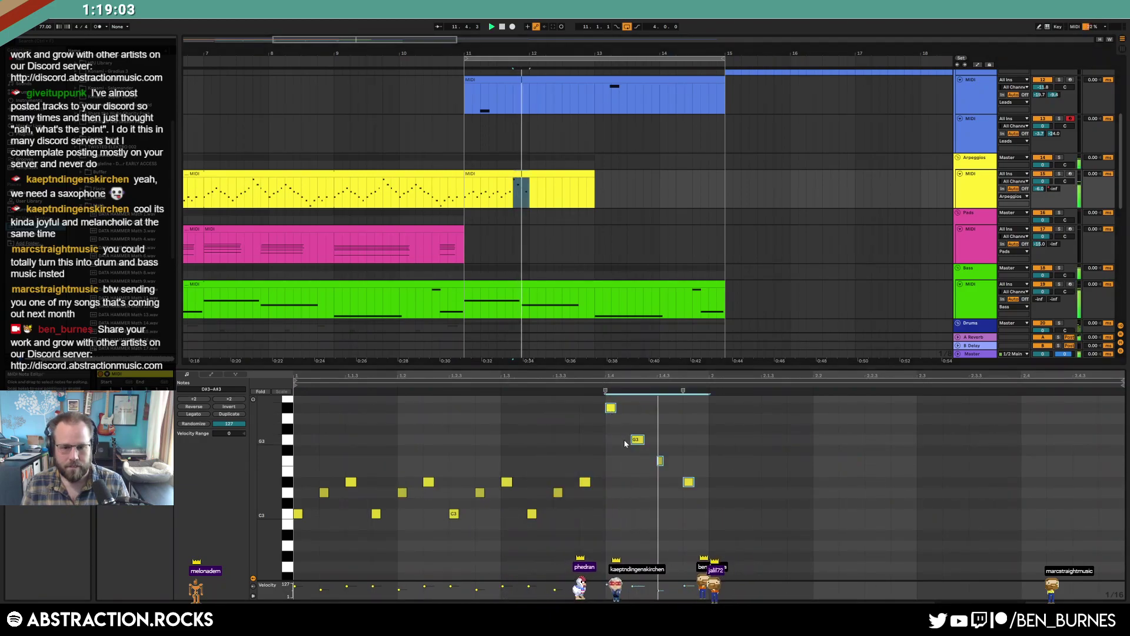
key(space)
Copy the repeated C3–D3–D#3 figures from the arpeggio clip's first bar into its second bar
drag(607, 468, 239, 551)
key(ctrl+c)
click(732, 465)
key(ctrl+v)
Shorten the bass clip's A#0 note to a brief hit and add a long C1 note after it, ending just before F0
click(531, 283)
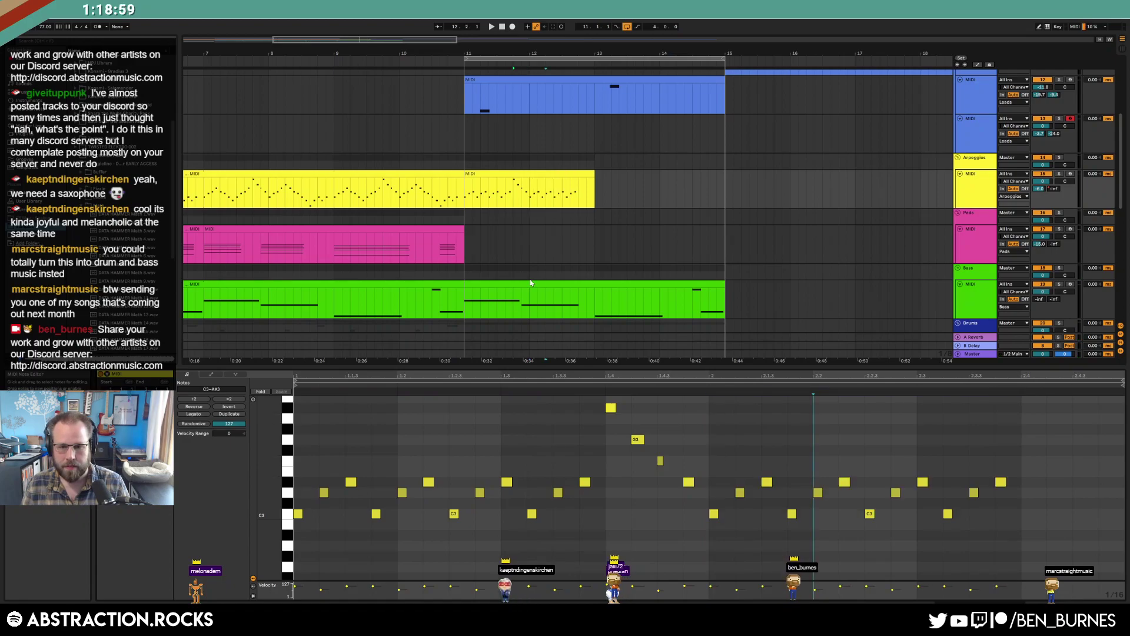
click(544, 284)
click(586, 498)
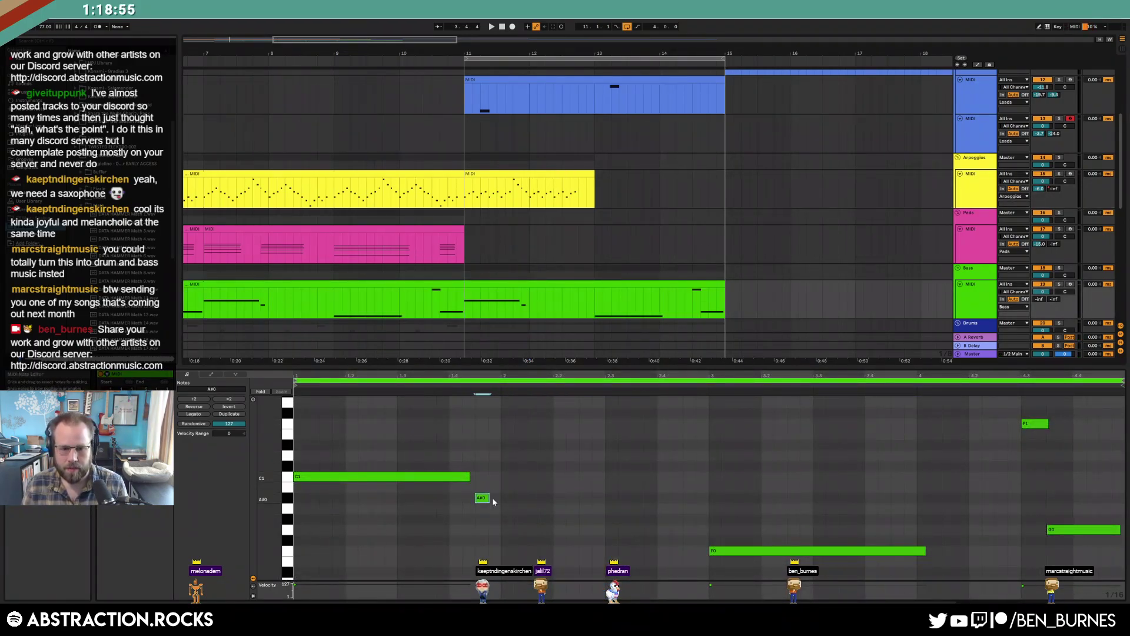
drag(490, 482, 701, 474)
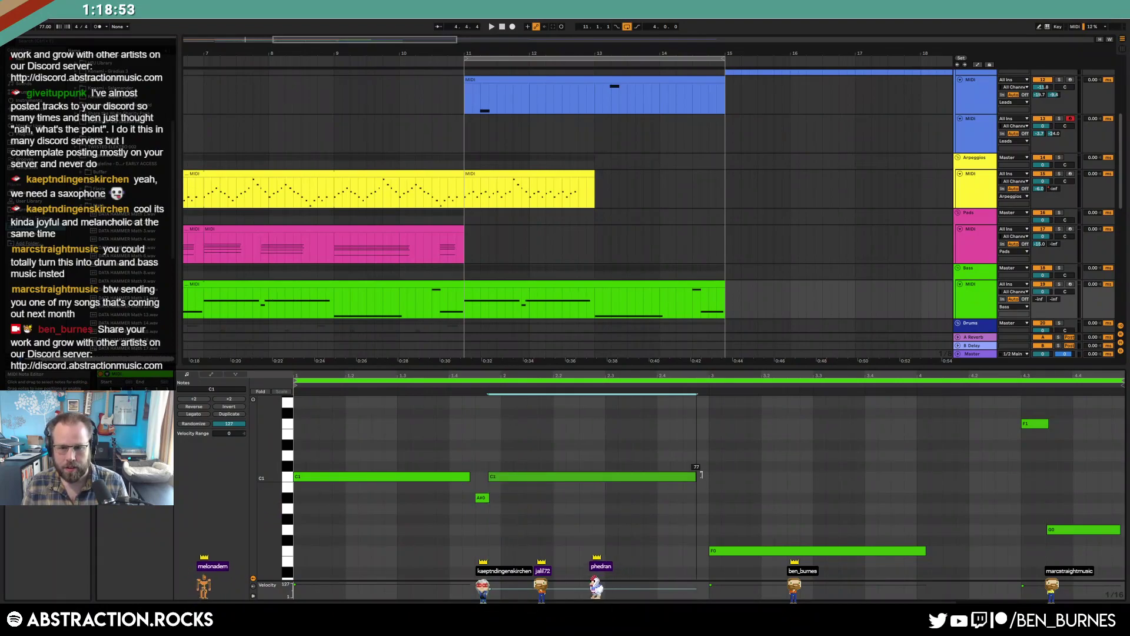
click(826, 446)
Change the last three notes of the bar 11 arpeggio clip to A#2, C3 and D3
click(583, 174)
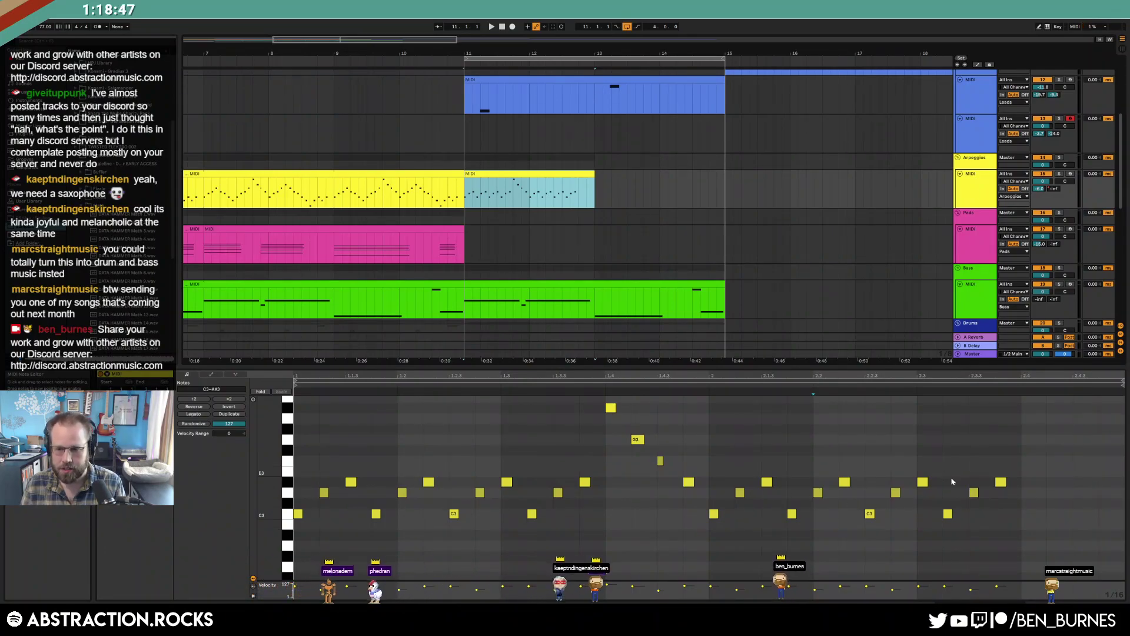
drag(948, 477, 1036, 541)
key(Down)
key(Down)
click(974, 514)
key(Up)
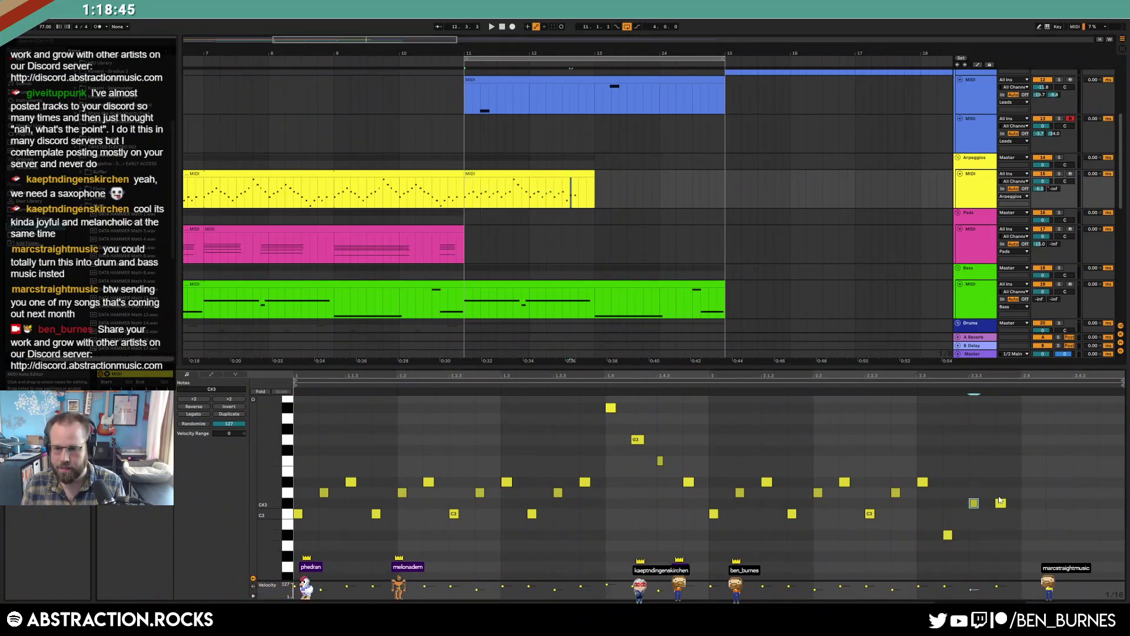
key(Down)
click(1003, 504)
key(Up)
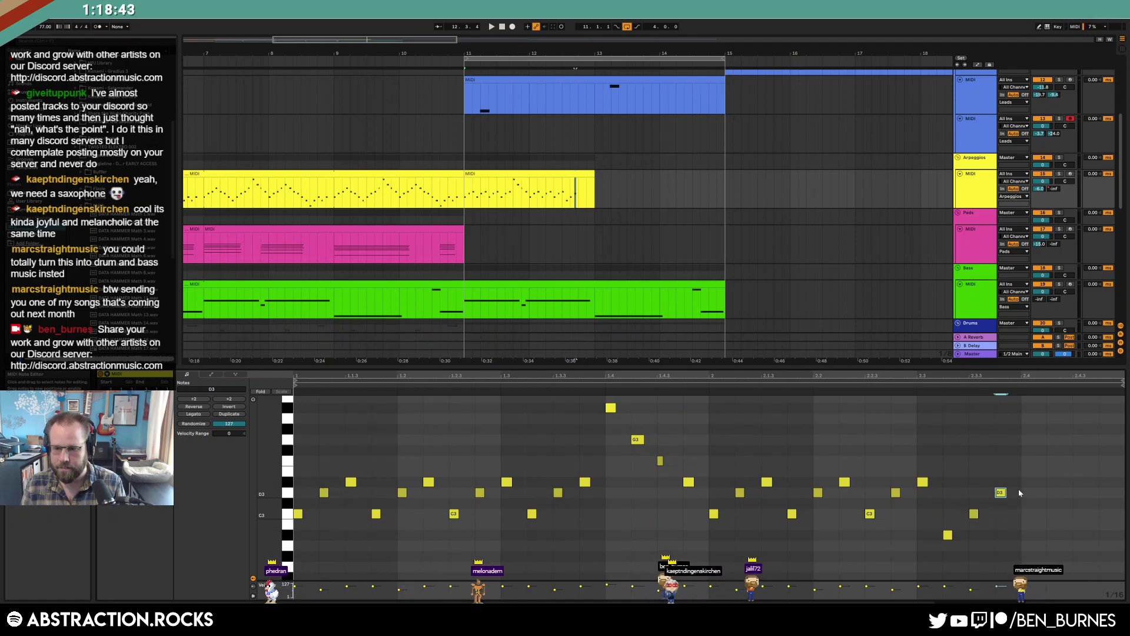
Finish the arpeggio clip's second bar with short rising D#3, G3 and A#3 notes from beat 4, narrowing the note grid to 1/32
double_click(1025, 482)
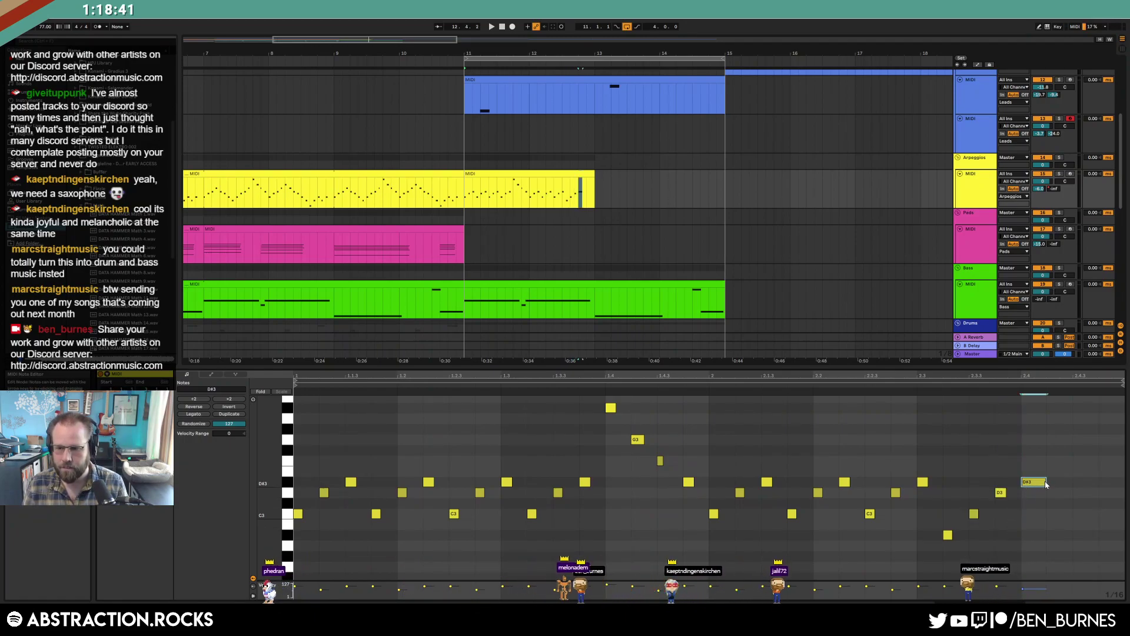
key(ctrl+1)
drag(1035, 486, 1034, 485)
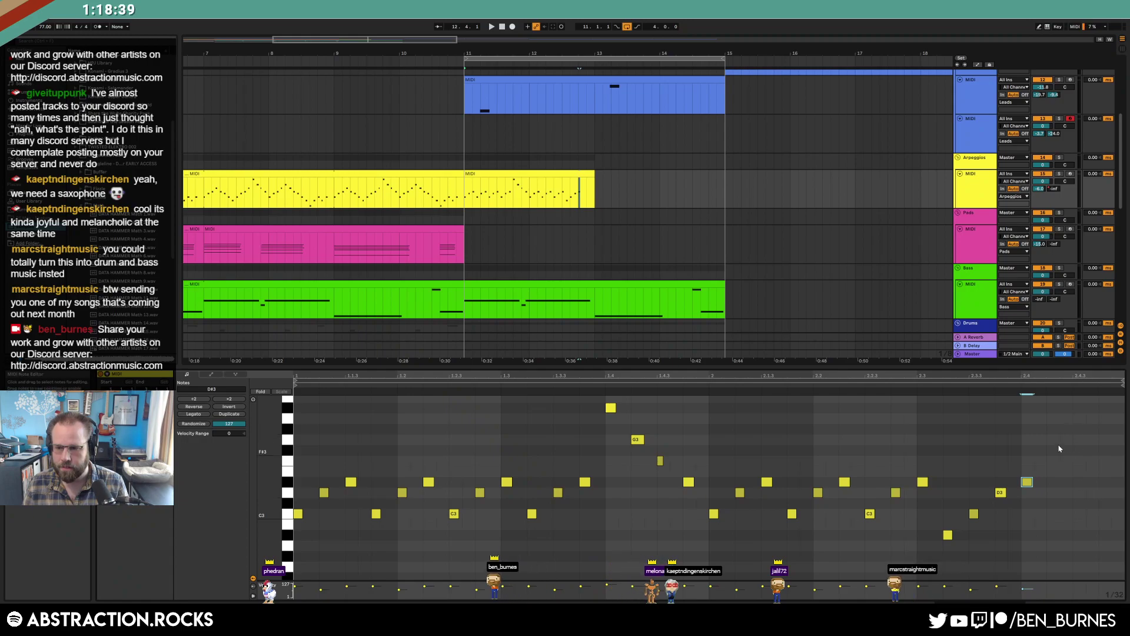
double_click(1056, 443)
scroll(1079, 447, up, 1)
double_click(1080, 437)
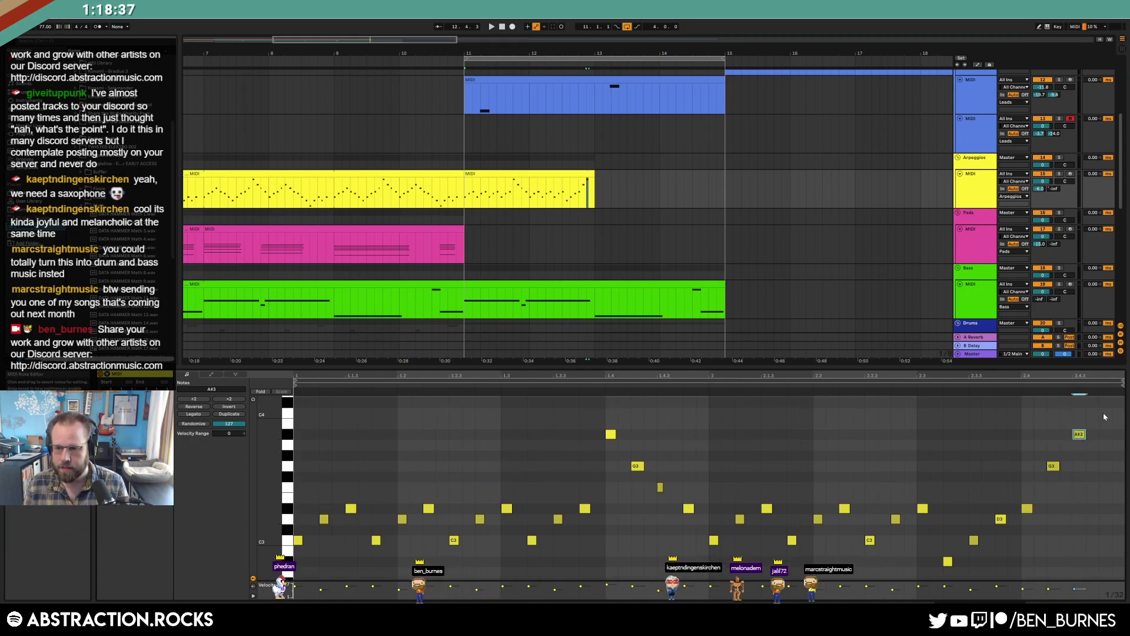
Add a C4 note at the end of the arpeggio clip and duplicate the clip to fill bars 13–14
double_click(1106, 418)
click(545, 174)
key(ctrl+d)
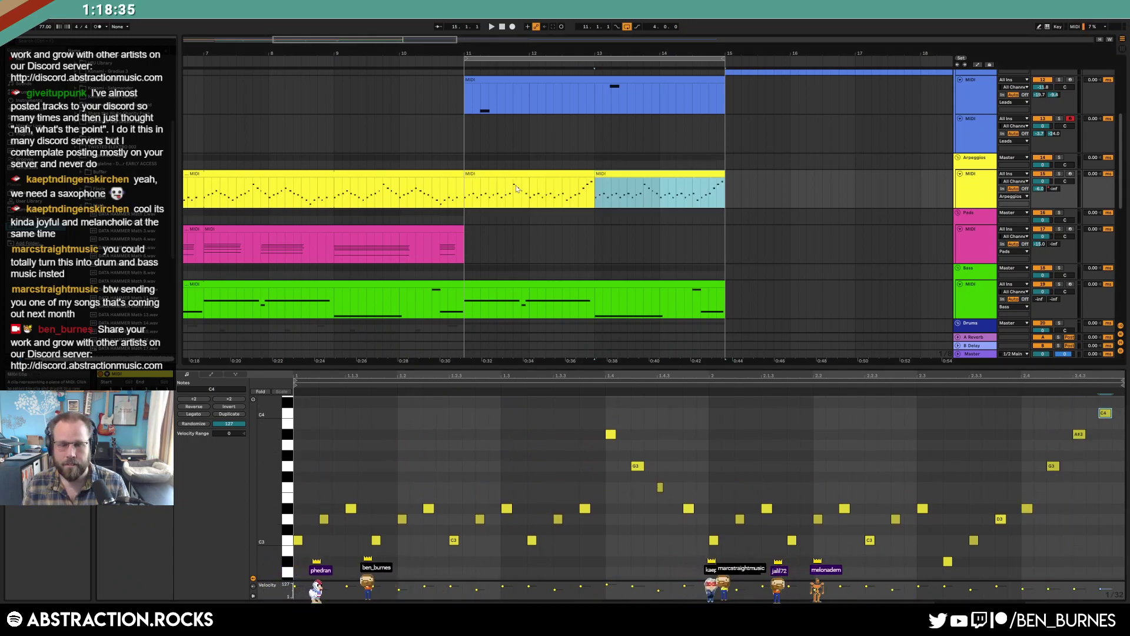
Play the arrangement from bar 10 to hear how the new arpeggio follows on
click(418, 193)
key(space)
key(shift+Tab)
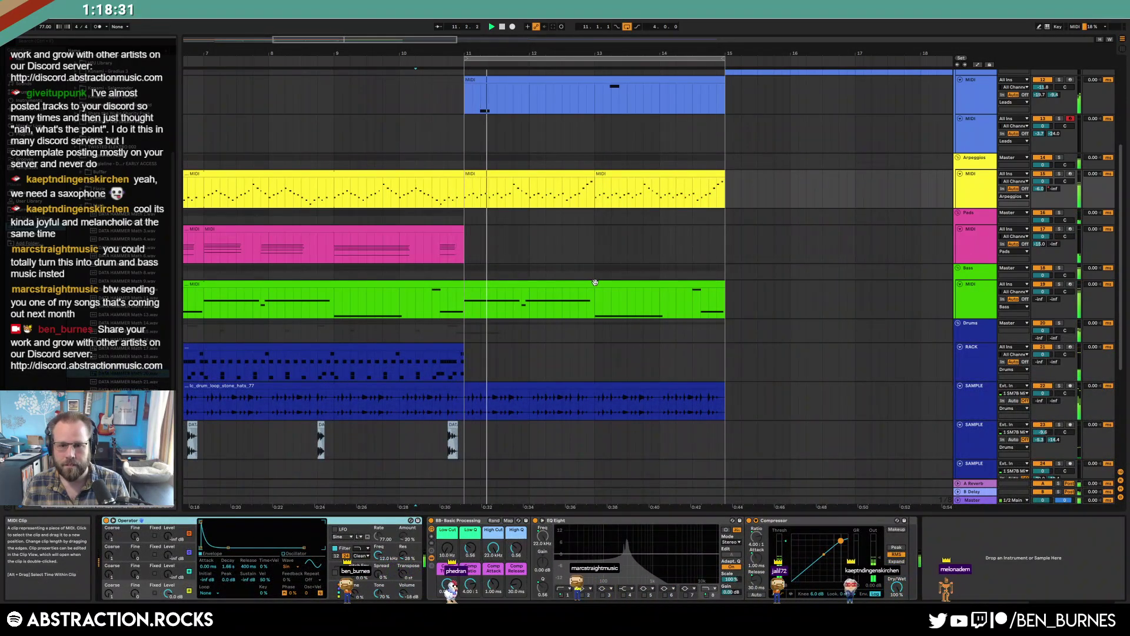
Try adding a short D#1 before the bass clip's F0, shortening the second C1, and replacing the last two bars with a copy of the first two
double_click(595, 294)
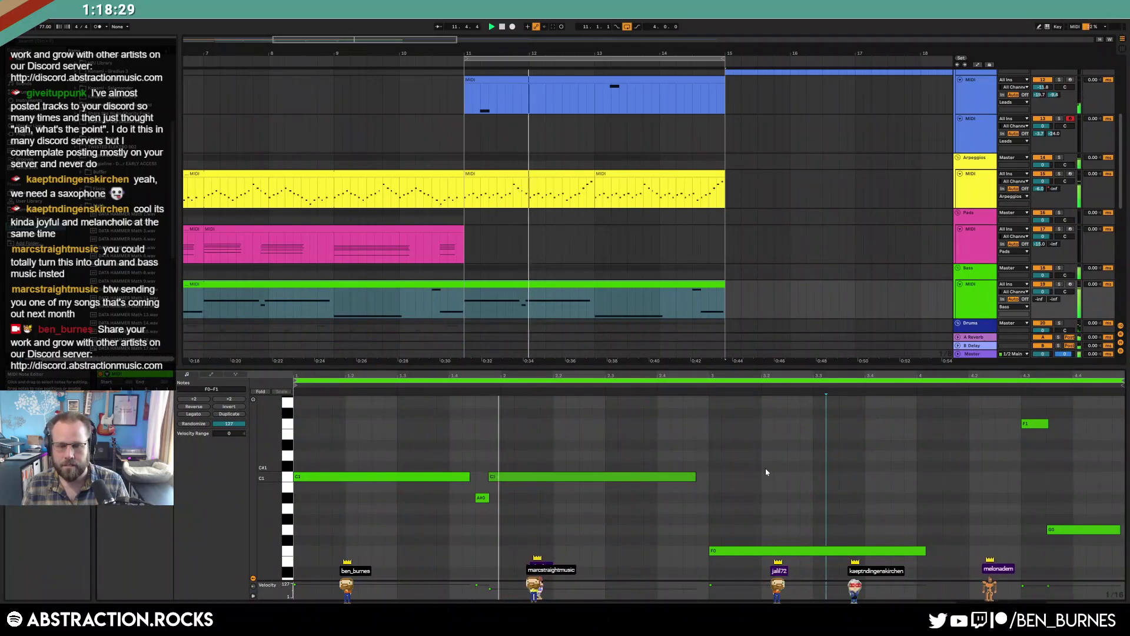
click(482, 498)
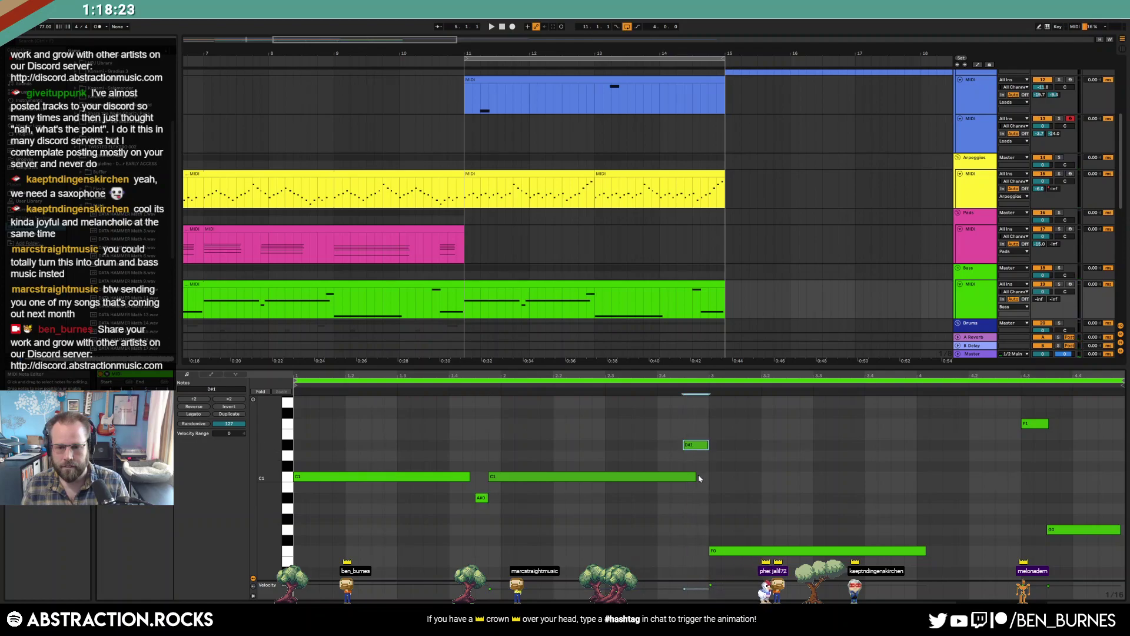
drag(745, 575, 1068, 415)
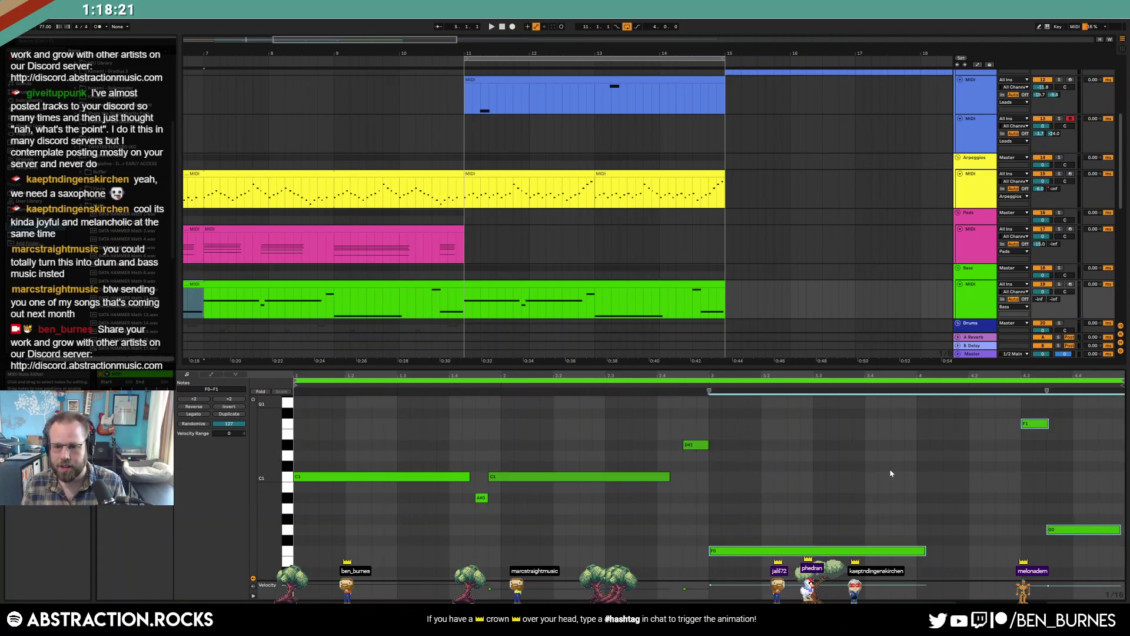
key(Delete)
drag(700, 425, 369, 521)
key(ctrl+d)
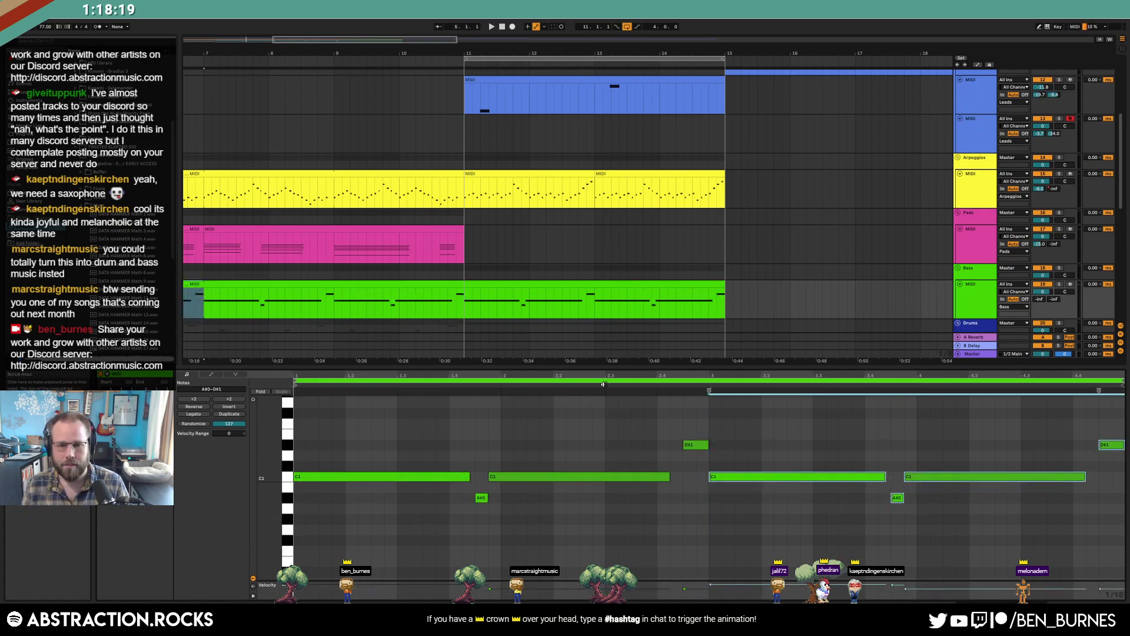
Undo the latest bass note edits and the duplication of the arpeggio clip
key(space)
key(ctrl+z)
key(ctrl+z)
key(ctrl+z)
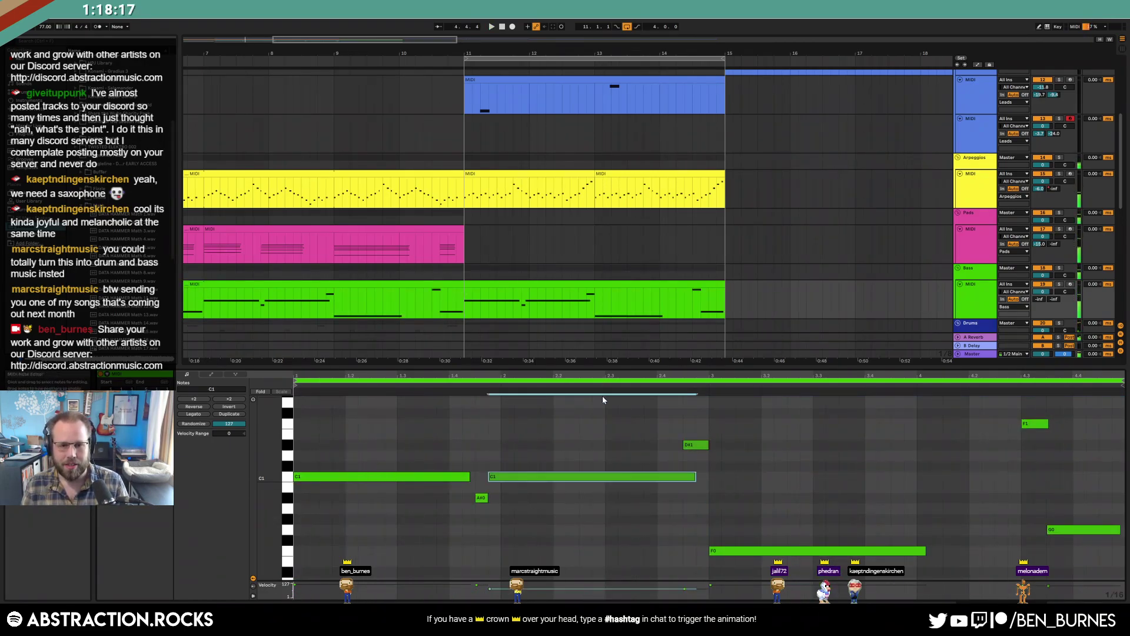
key(ctrl+z)
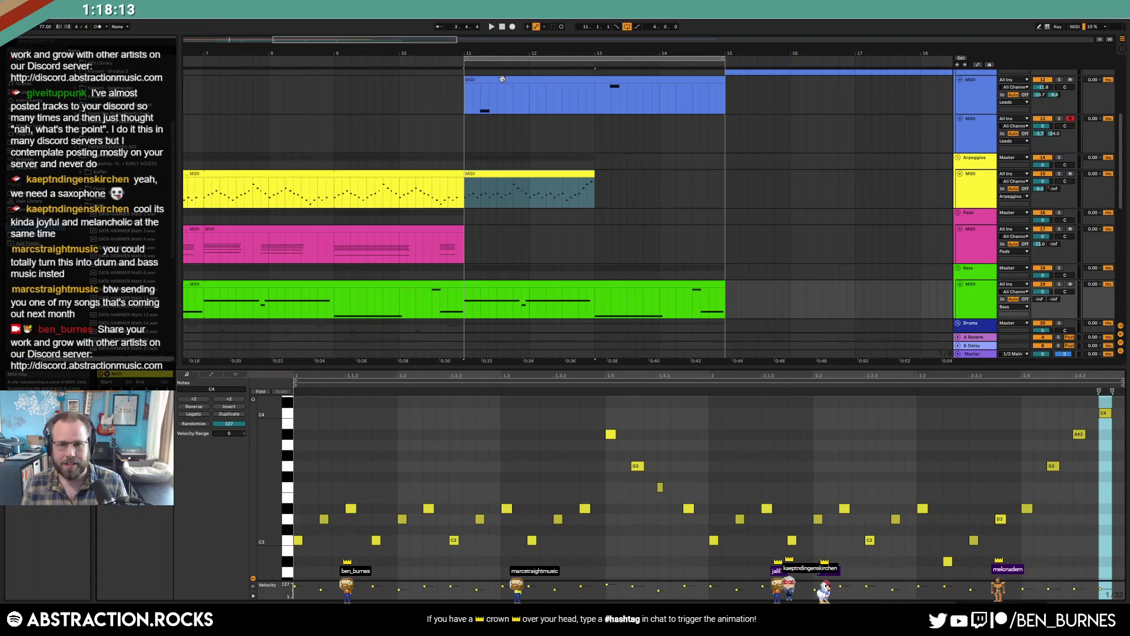
Split the bass clip at bar 11, and in the earlier clip extend A#0 up to F0, deleting the second C1
drag(411, 53, 616, 45)
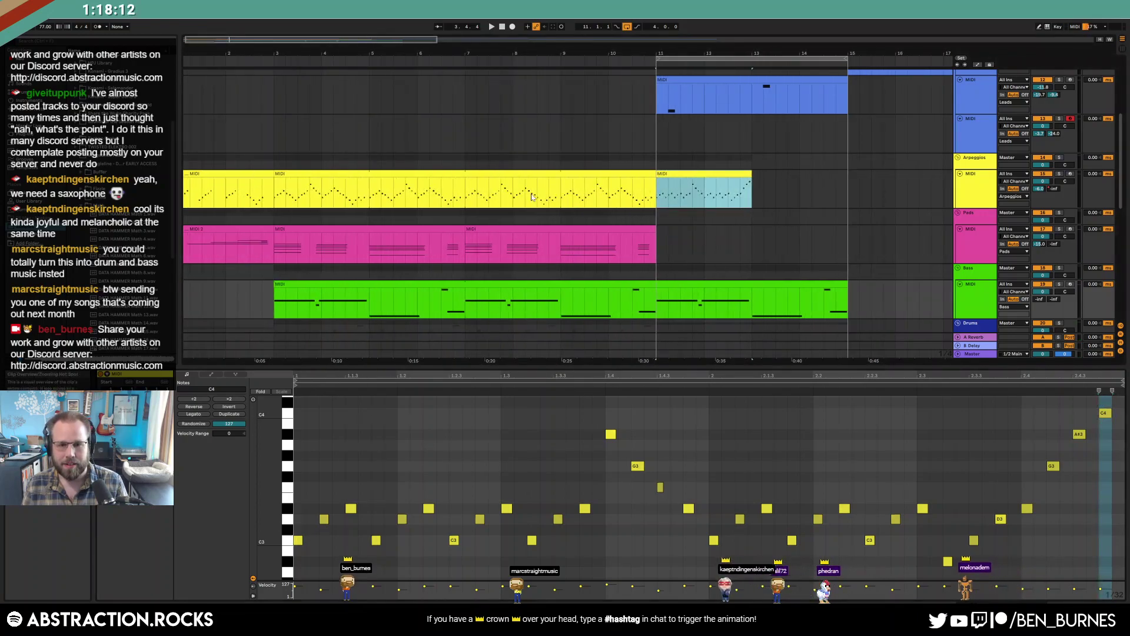
click(659, 301)
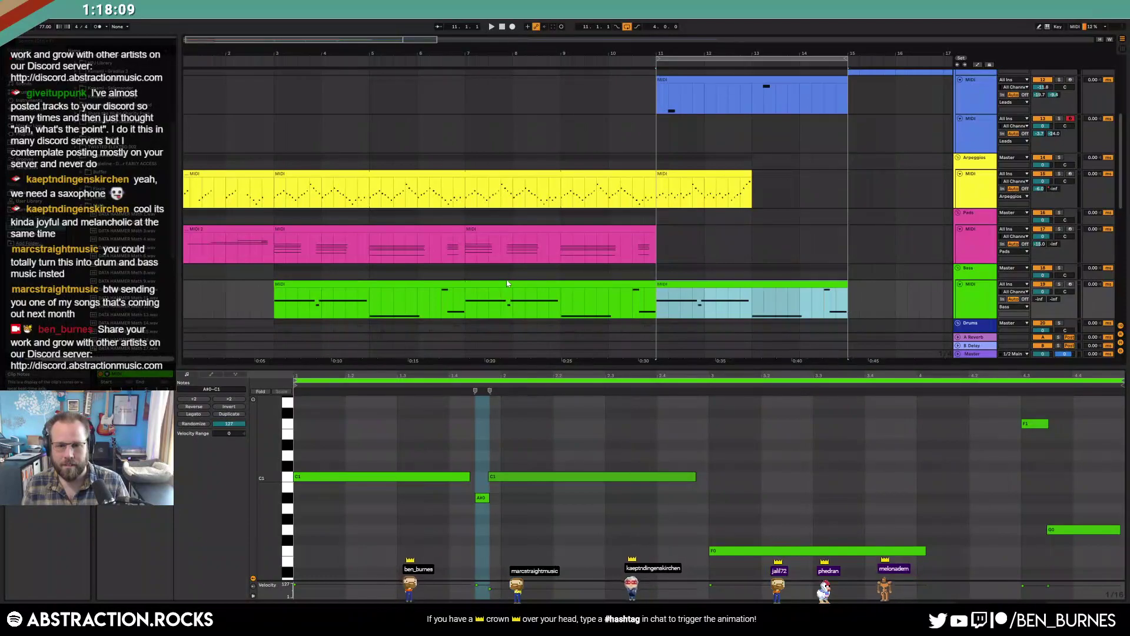
click(508, 284)
click(512, 512)
drag(488, 498, 701, 506)
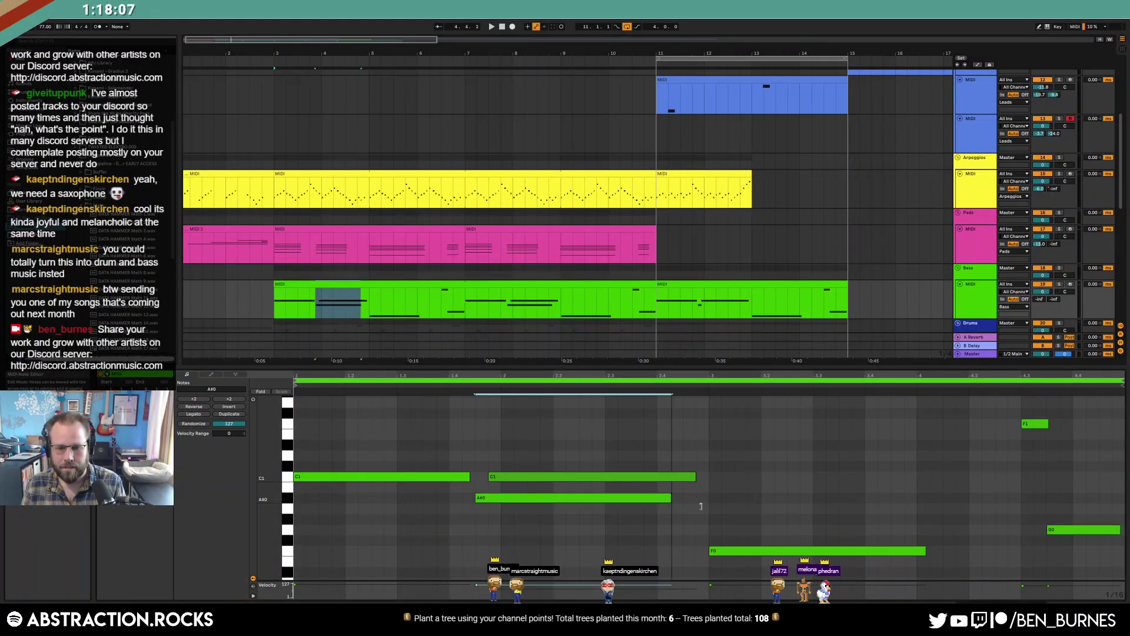
double_click(679, 479)
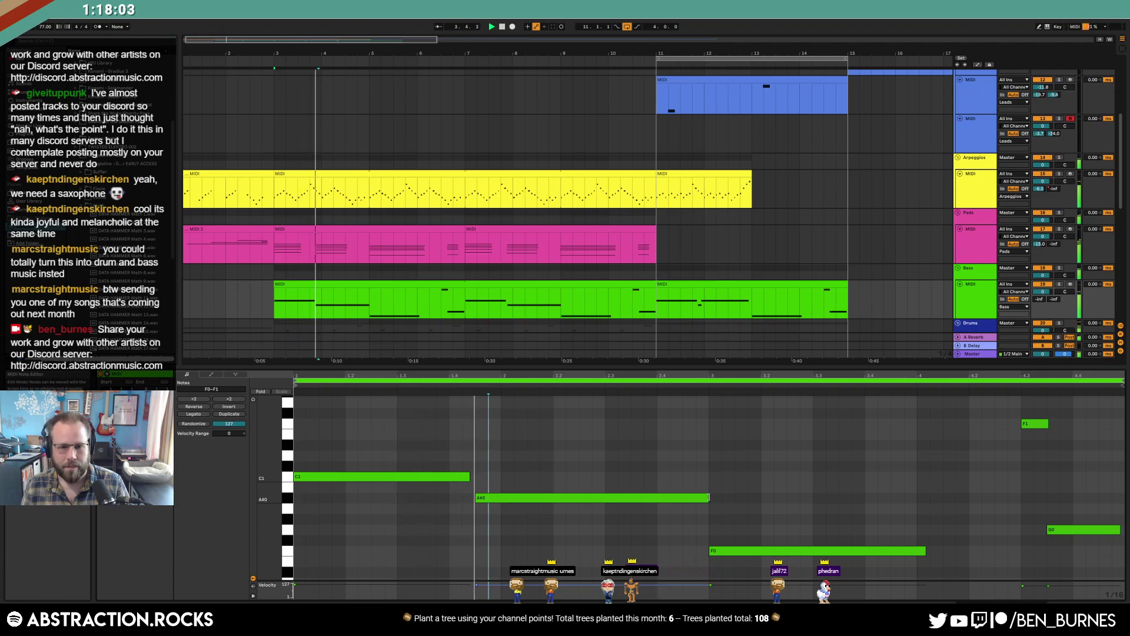
In the bar 11 bass clip, add a short D#1 just before F0 and end the second C1 where it starts
click(715, 276)
click(710, 284)
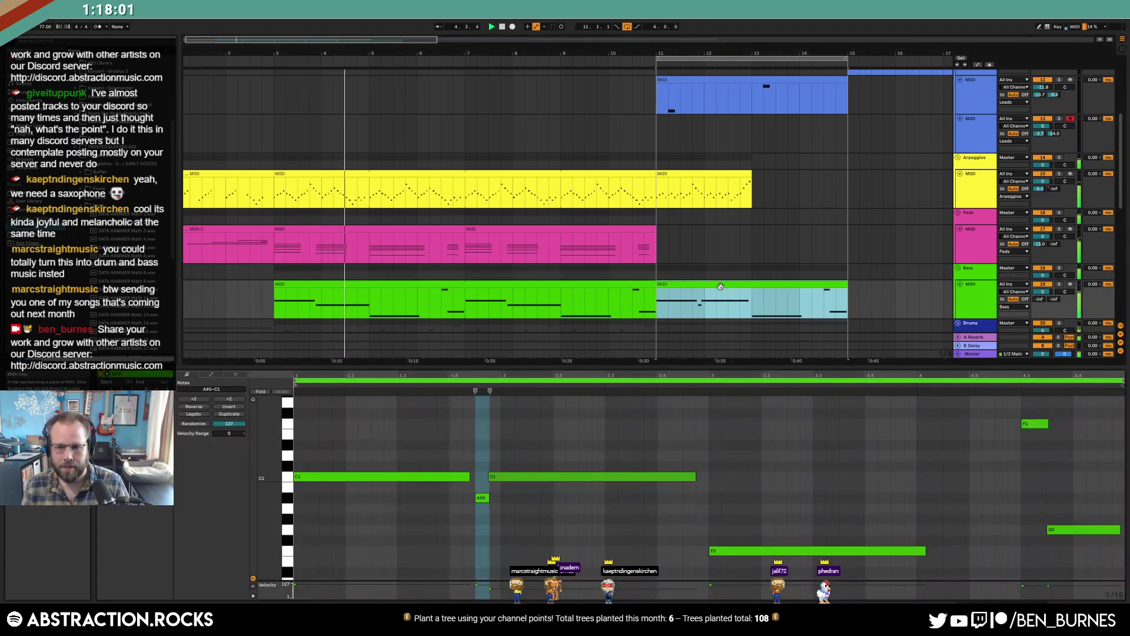
click(700, 481)
drag(695, 477, 707, 447)
double_click(682, 450)
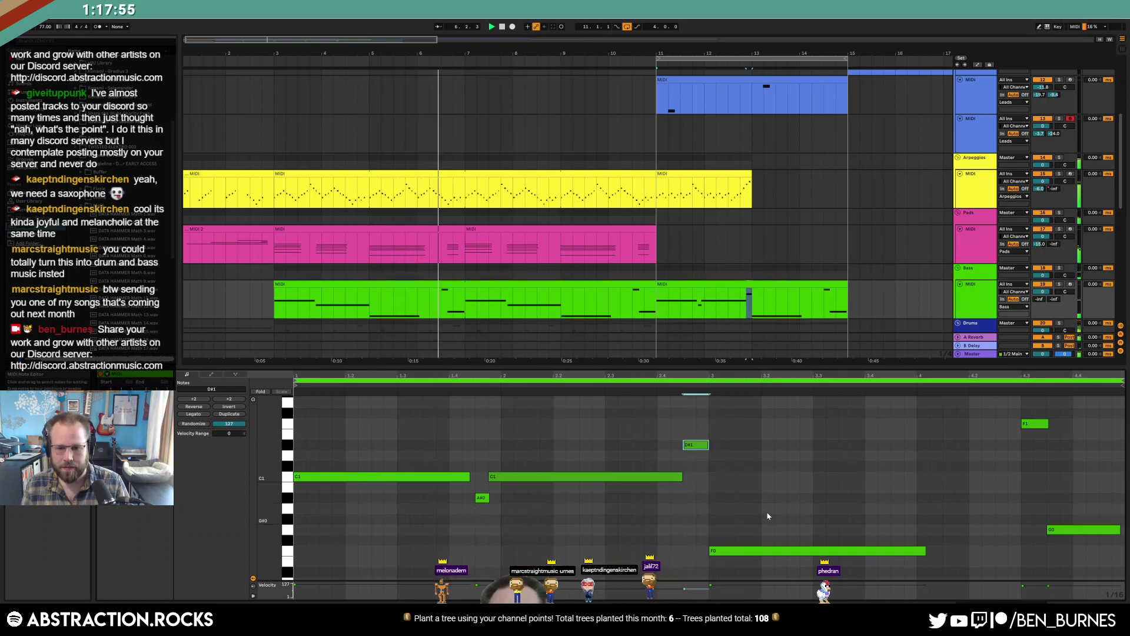
Delete the bar 11 bass clip's F0, F1 and G0 notes and duplicate its first two bars into the last two
drag(830, 500, 1092, 590)
key(Delete)
drag(928, 414, 1051, 438)
key(Delete)
drag(702, 433, 388, 532)
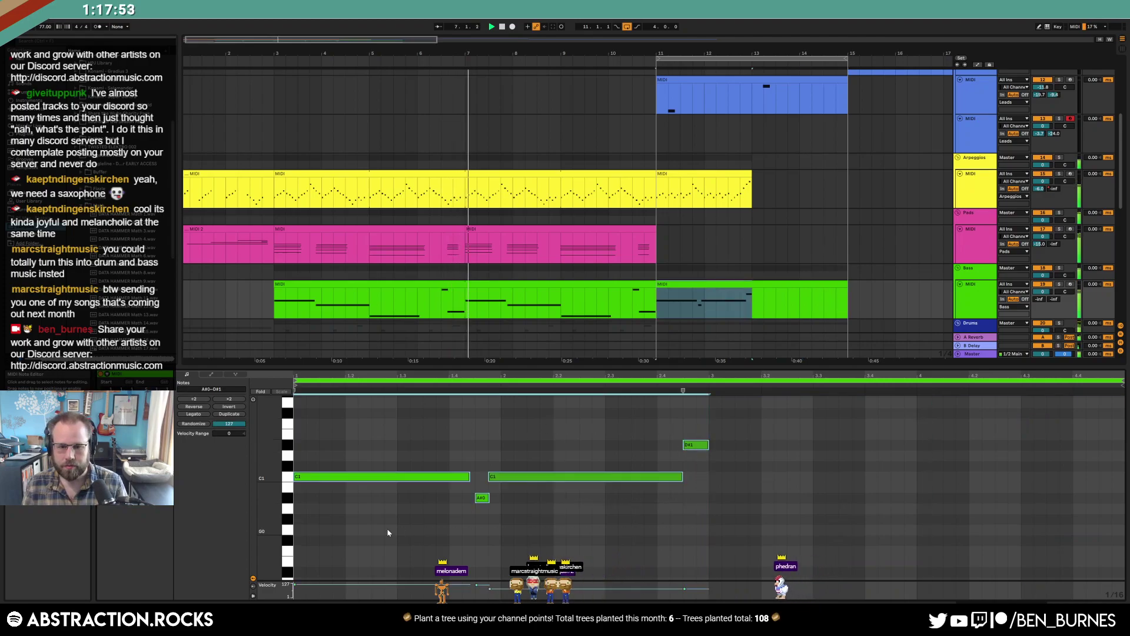
key(ctrl+d)
click(993, 445)
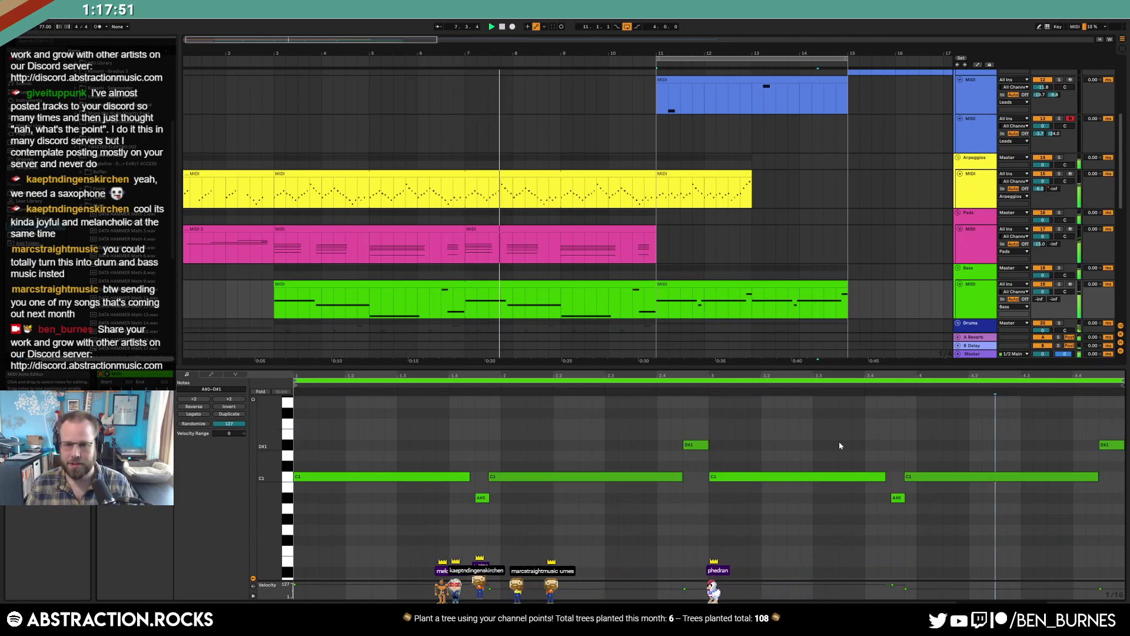
Copy the bar 11 bass clip onto the pads track at the same position and show its notes
key(shift+Tab)
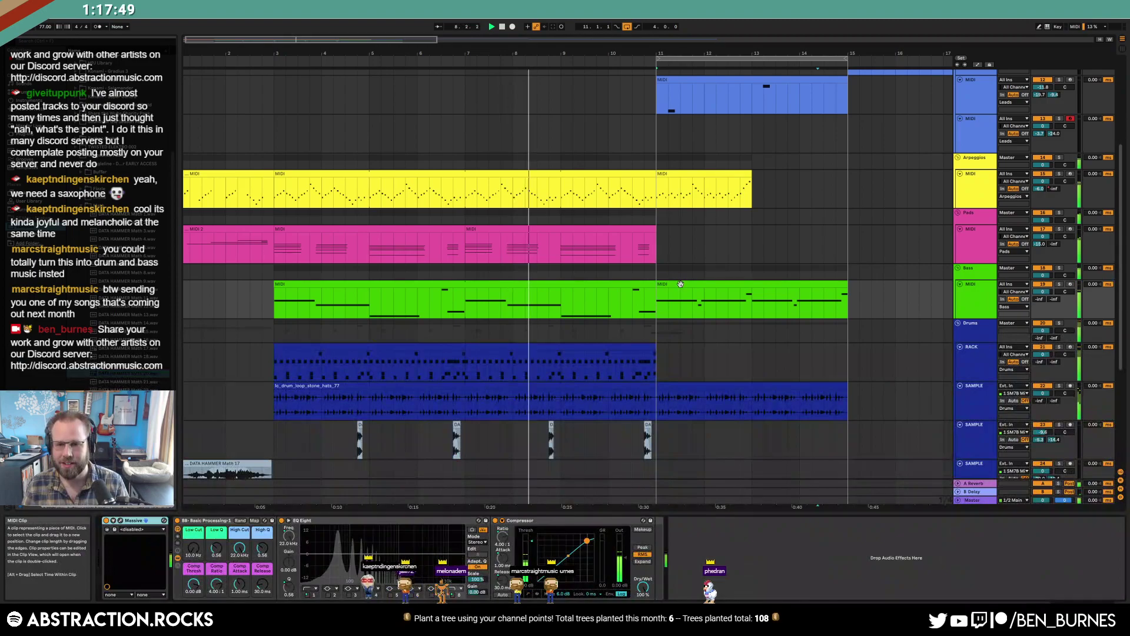
drag(681, 284, 680, 229)
key(shift+Tab)
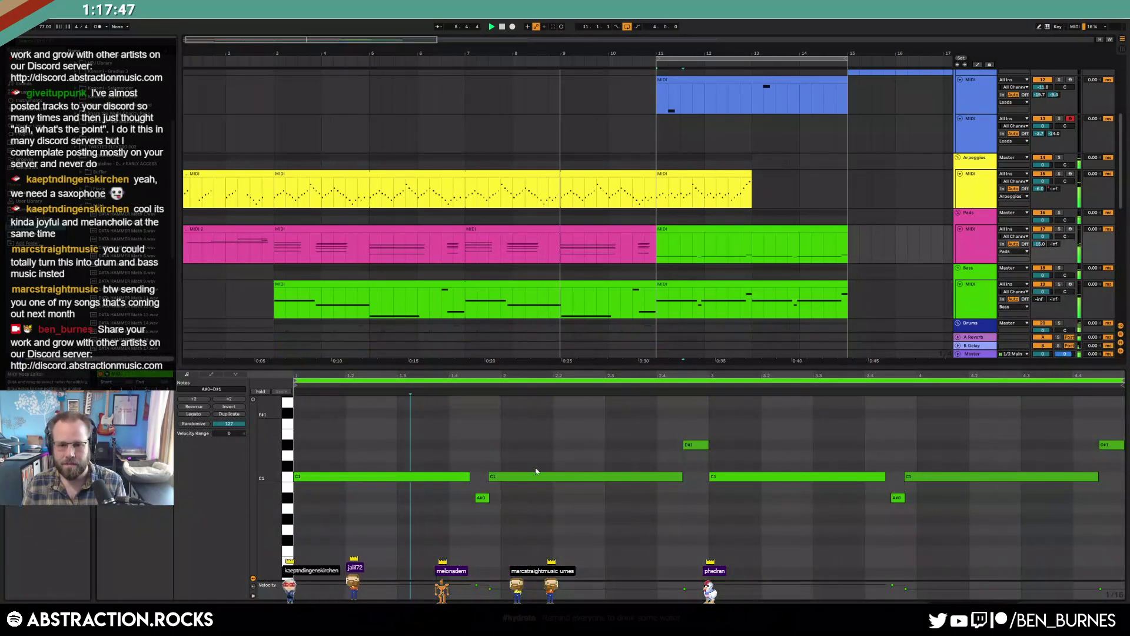
Raise the copied pad notes an octave, stack a copy one octave higher on C3, and apply the track color to the pad clips
key(ctrl+a)
key(shift+Up)
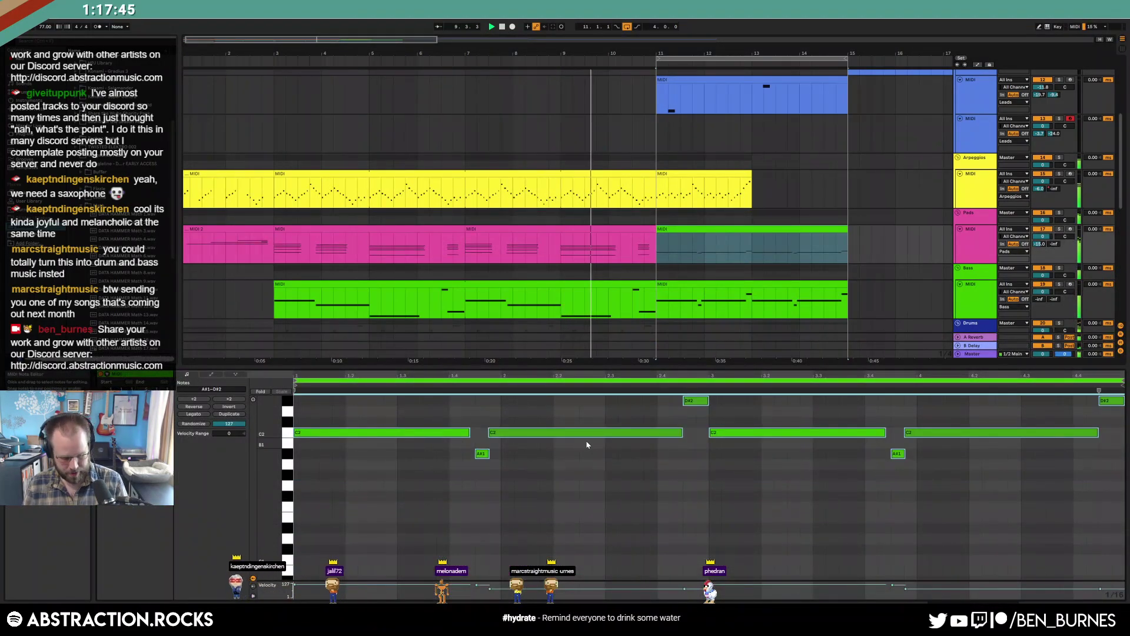
key(shift+Up)
click(592, 508)
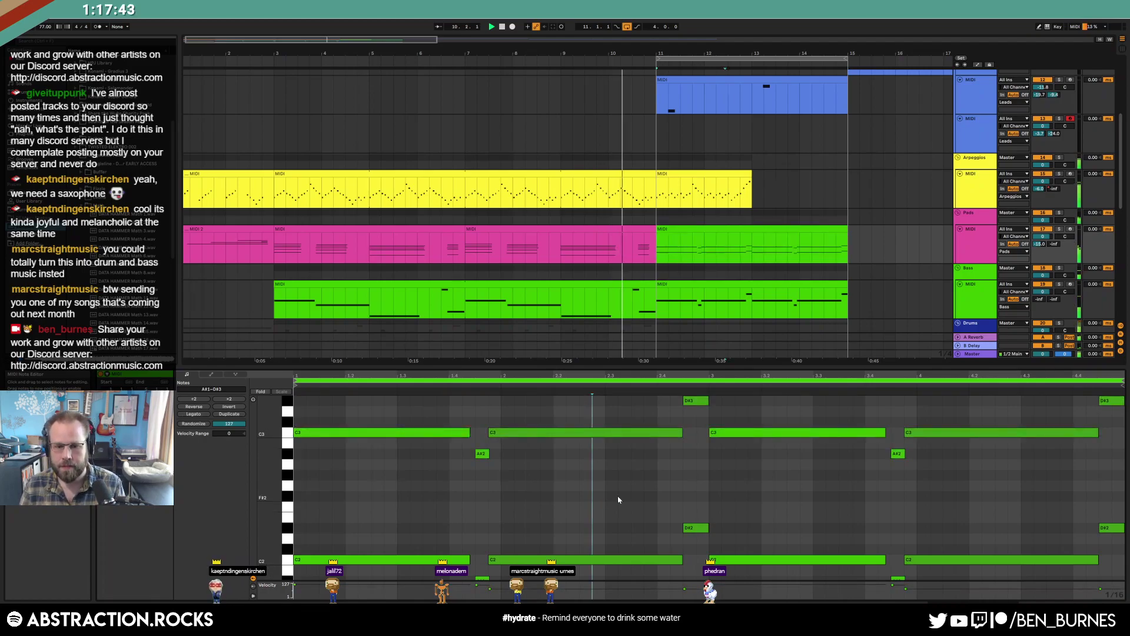
right_click(971, 254)
click(1029, 422)
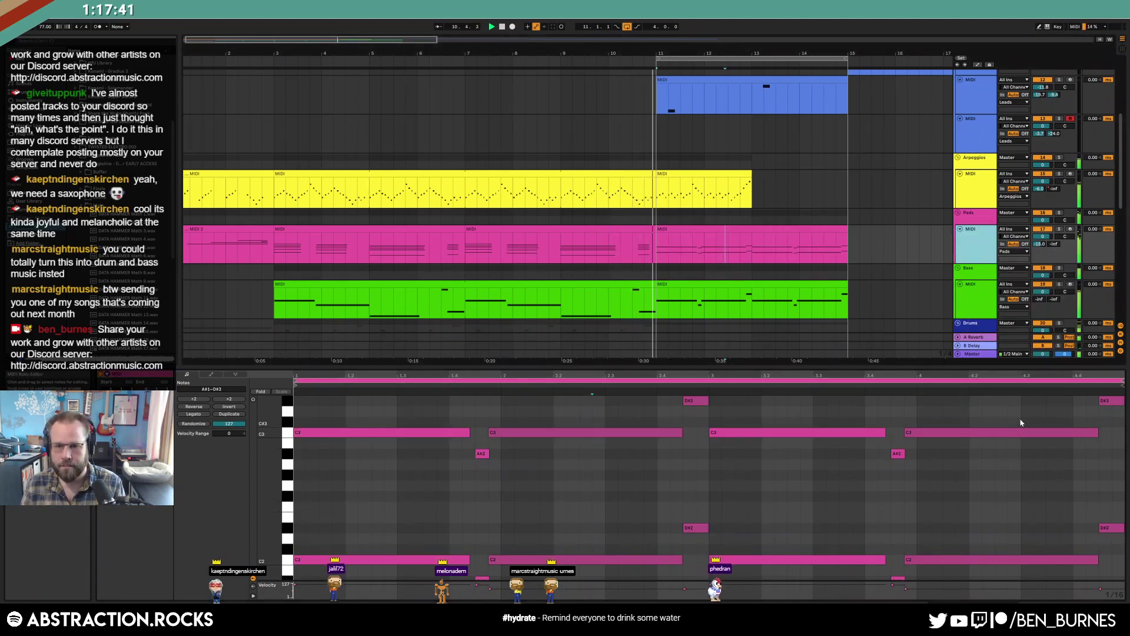
Turn on looping for the bar 11 arpeggio clip and extend it to bar 15
click(729, 176)
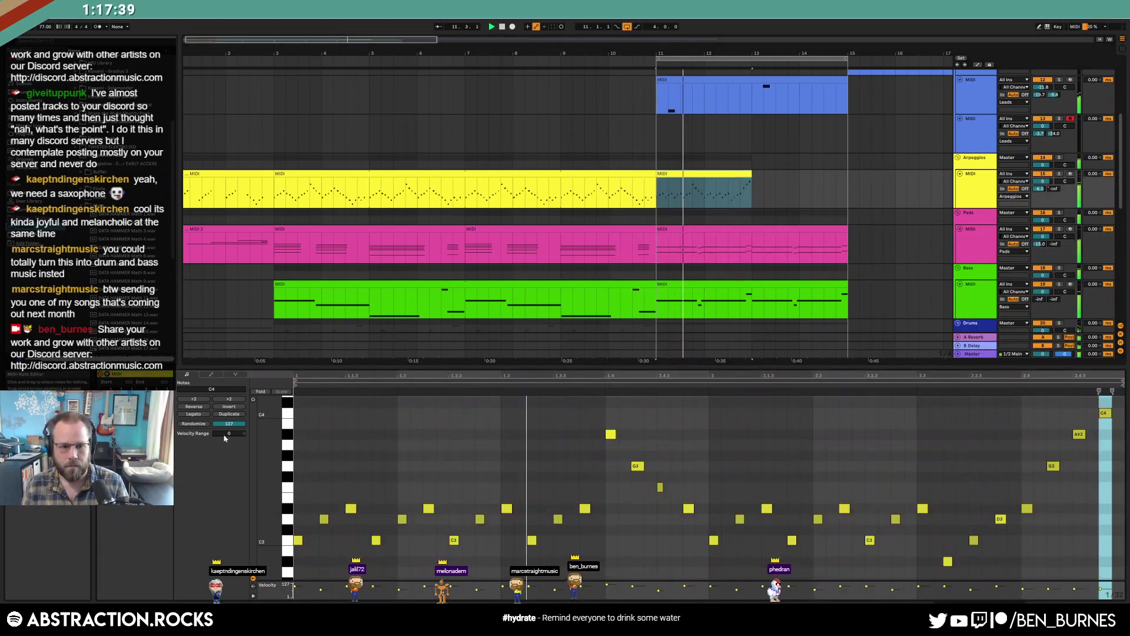
click(125, 398)
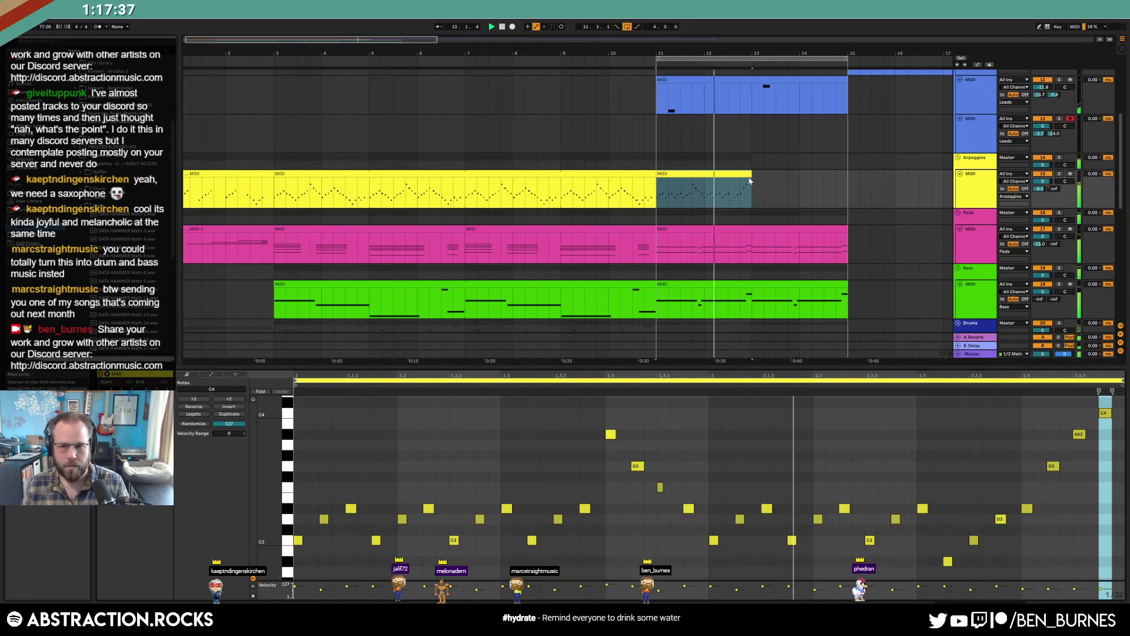
drag(749, 175, 845, 183)
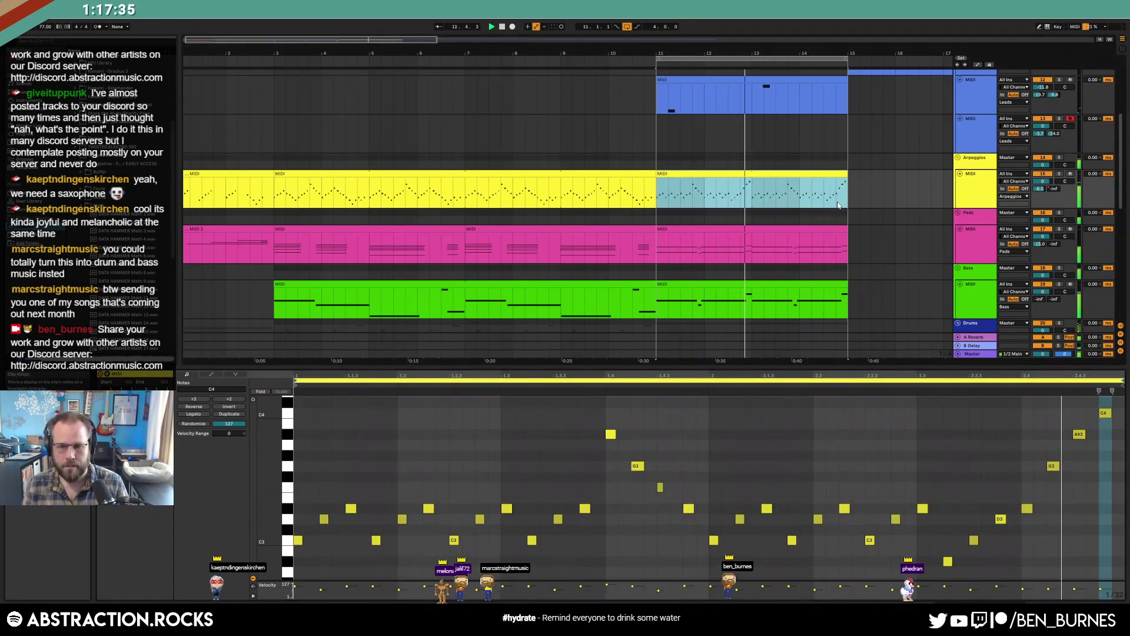
Trim the end of the drum loop sample back from bar 15 into the last beat of bar 14
key(shift+Tab)
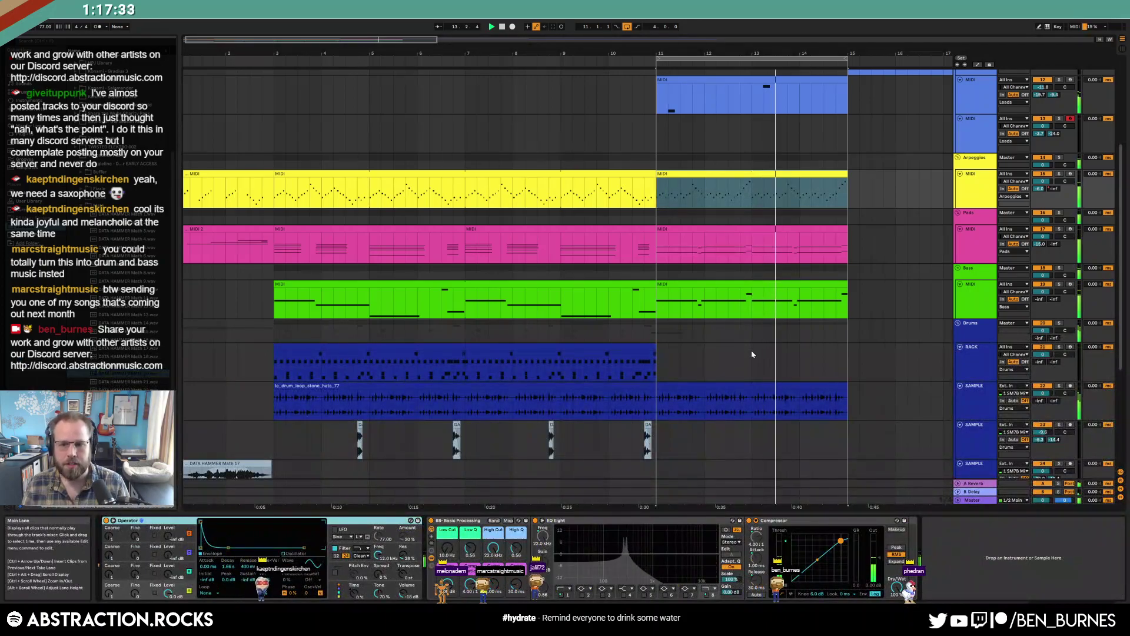
drag(753, 354, 800, 360)
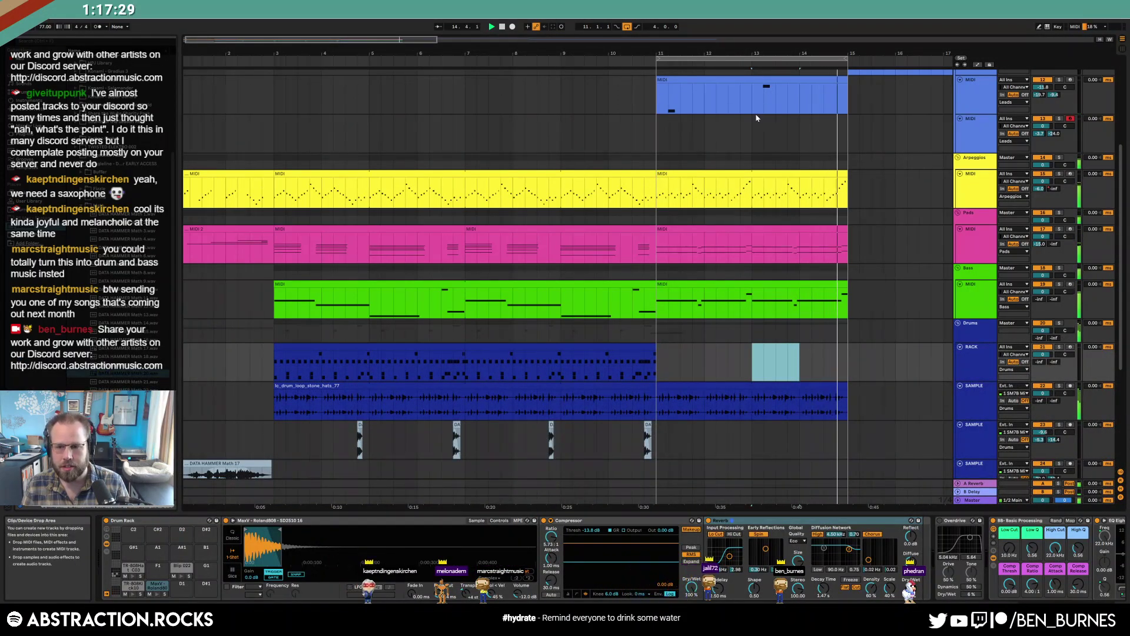
scroll(834, 408, up, 3)
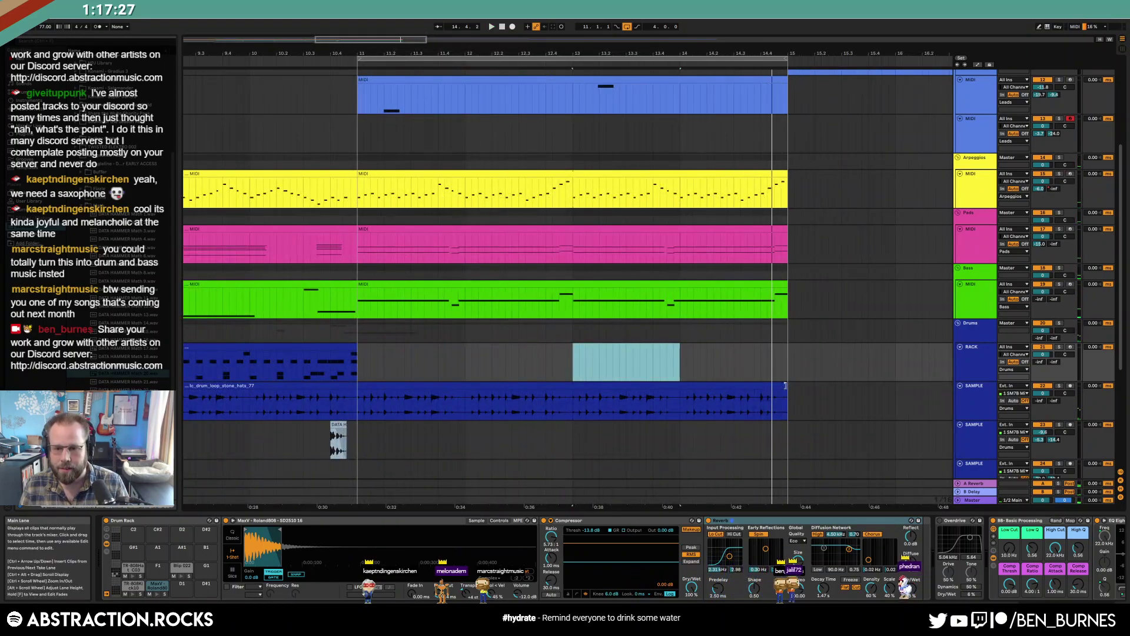
drag(785, 386, 767, 386)
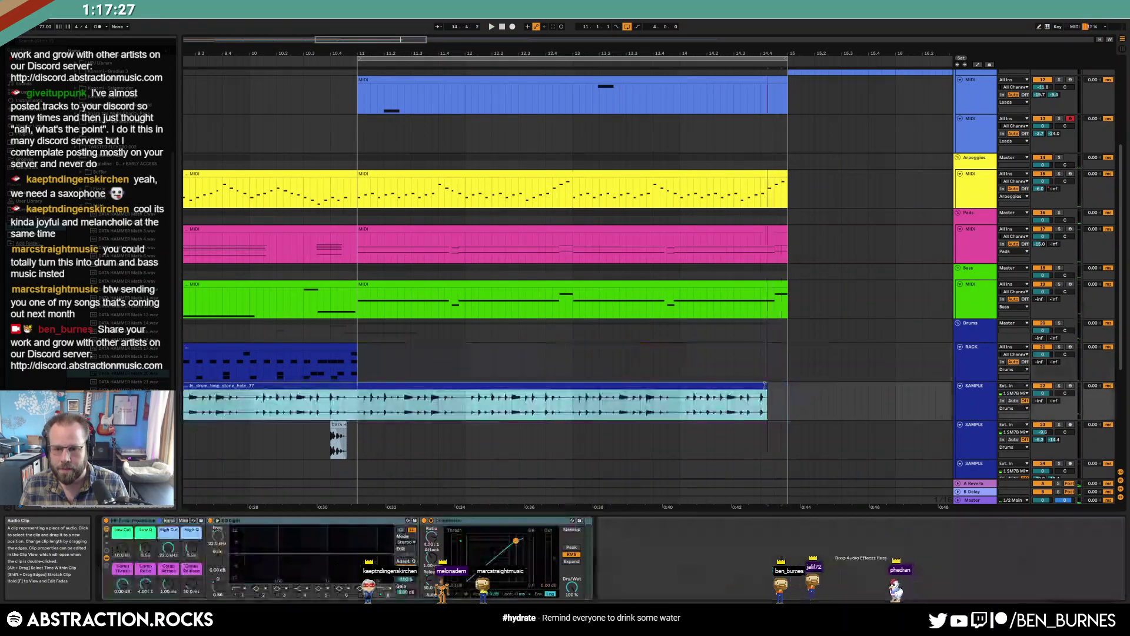
Shorten the last C1 in the bass clip and the last C2 and C3 in the pads clip to end at 4.4
click(785, 285)
drag(835, 512, 835, 363)
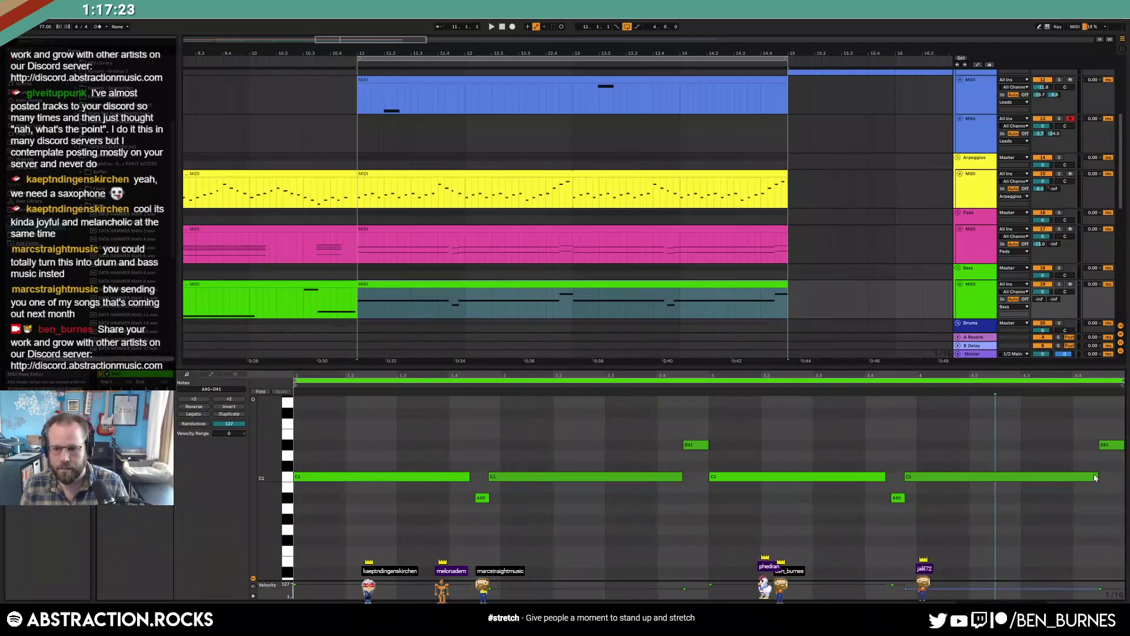
drag(1094, 479, 1073, 478)
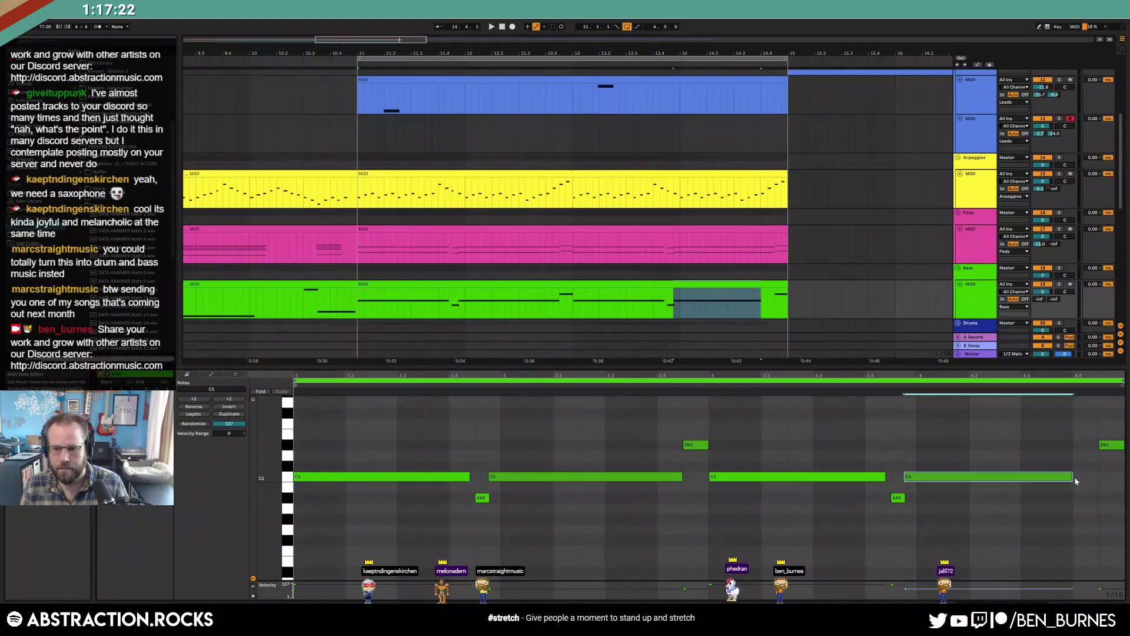
click(770, 231)
drag(1060, 412, 1073, 538)
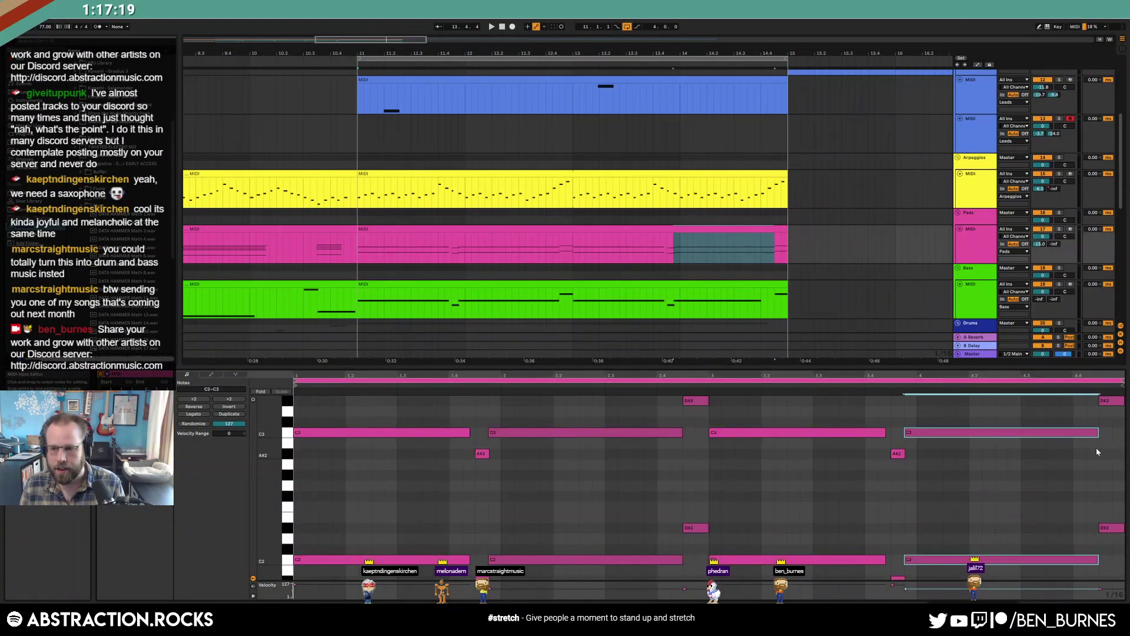
Deactivate the closing G3, A#3 and C4 notes of the looped arpeggio clip
click(773, 190)
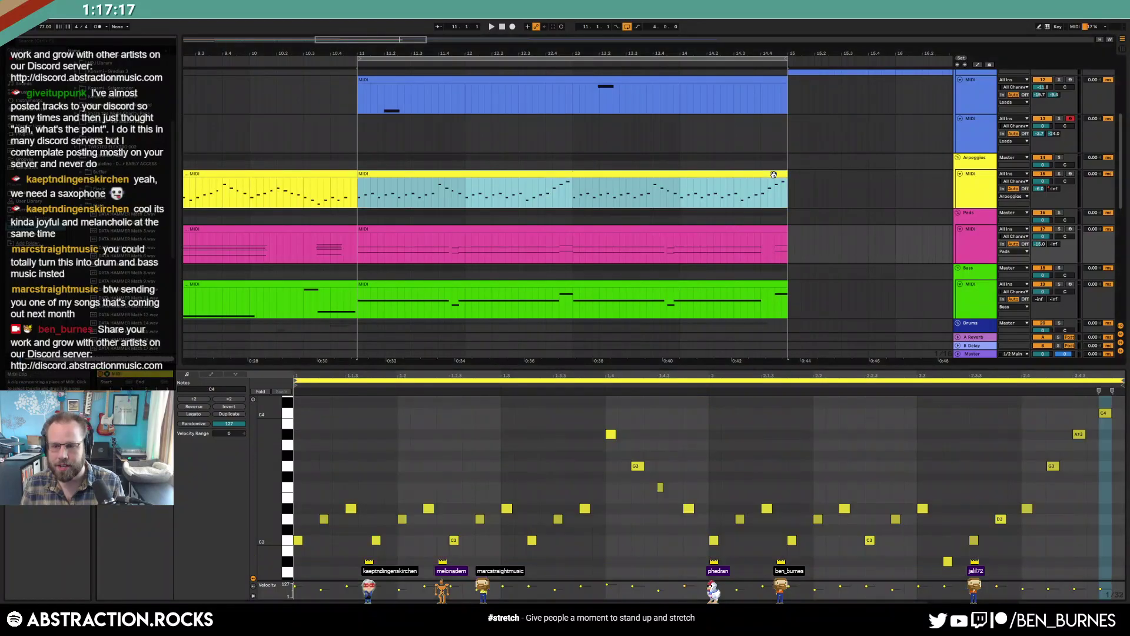
drag(1048, 411, 1114, 497)
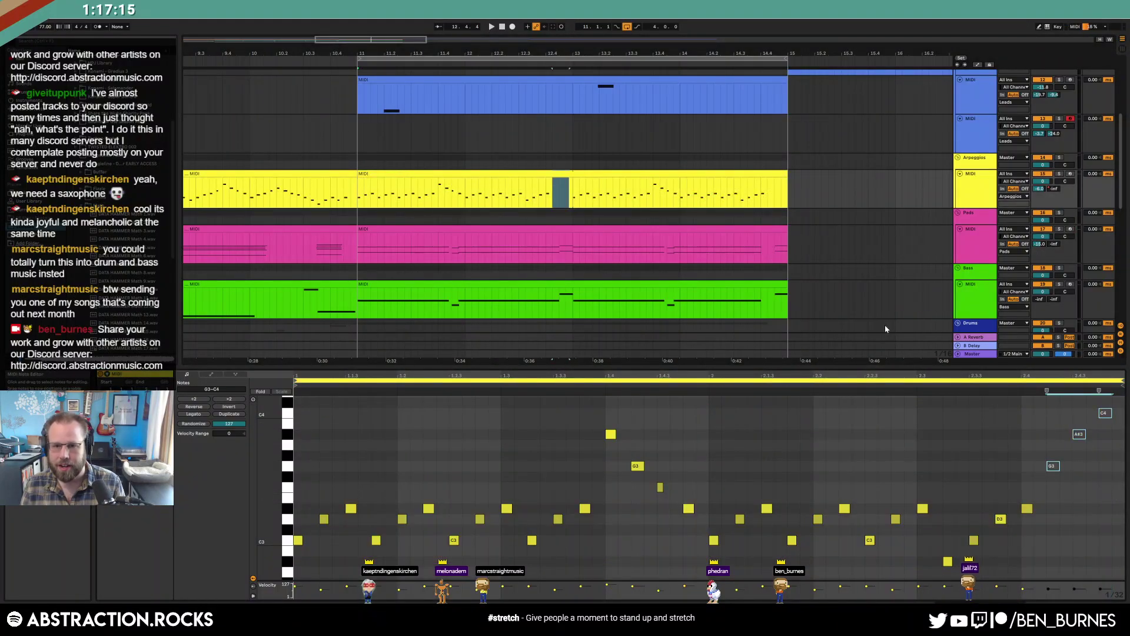
key(shift+Tab)
Create an empty MIDI clip on the drum rack track from bar 13 to bar 15 and open it for note editing
scroll(867, 309, up, 3)
scroll(817, 340, down, 1)
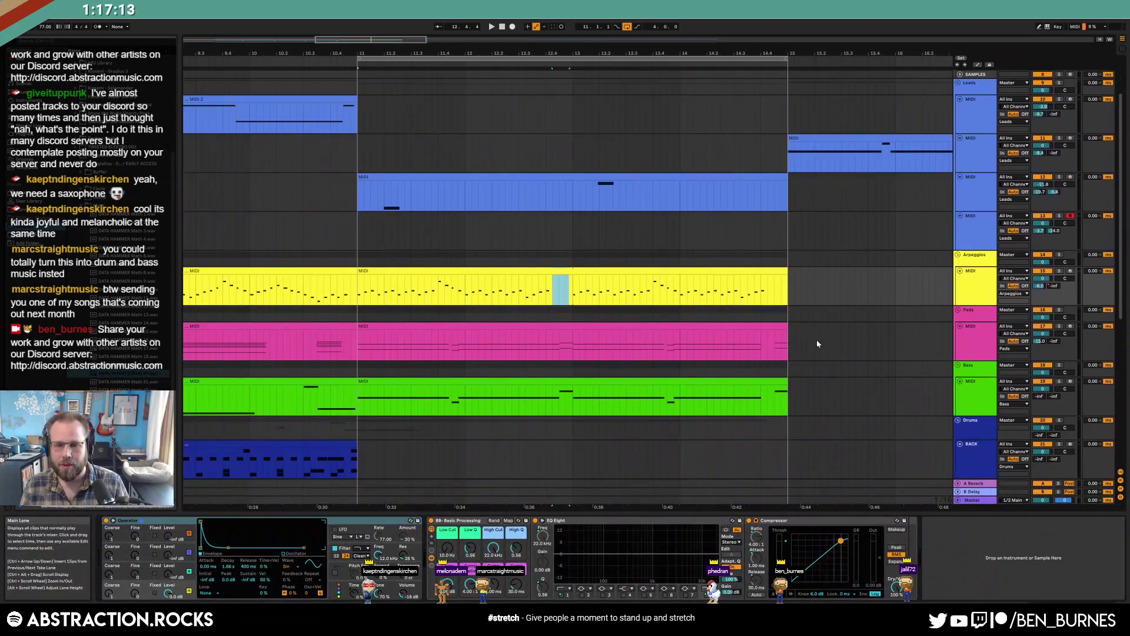
scroll(817, 344, down, 4)
drag(575, 298, 786, 311)
double_click(597, 302)
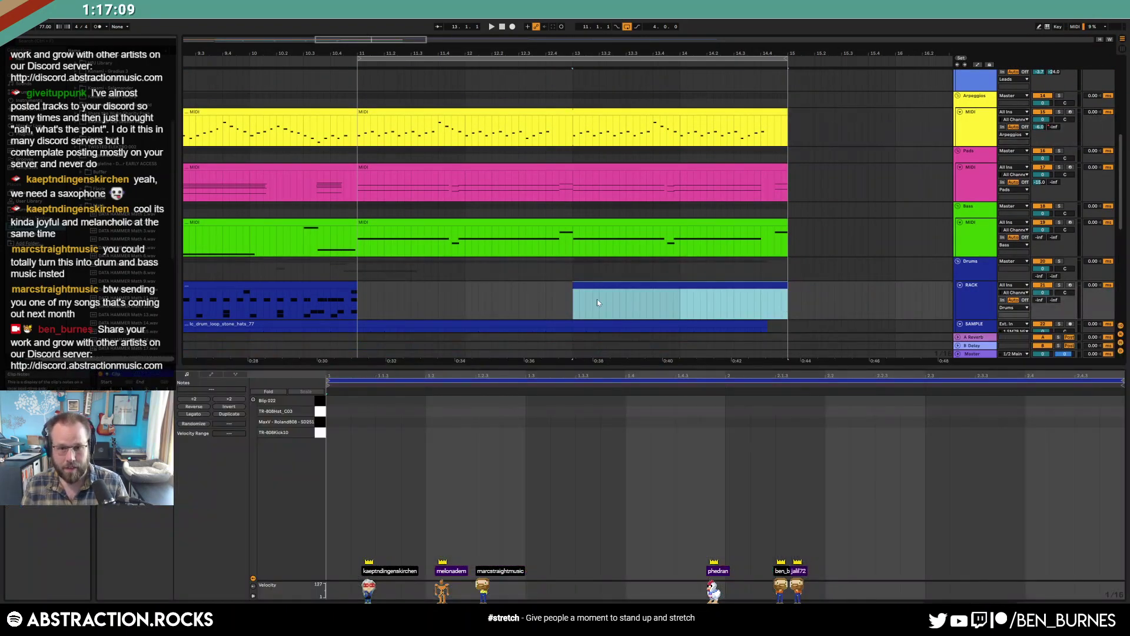
Draw C#1 snare notes on consecutive sixteenths from the start of the new drum clip and vary their velocities
double_click(332, 422)
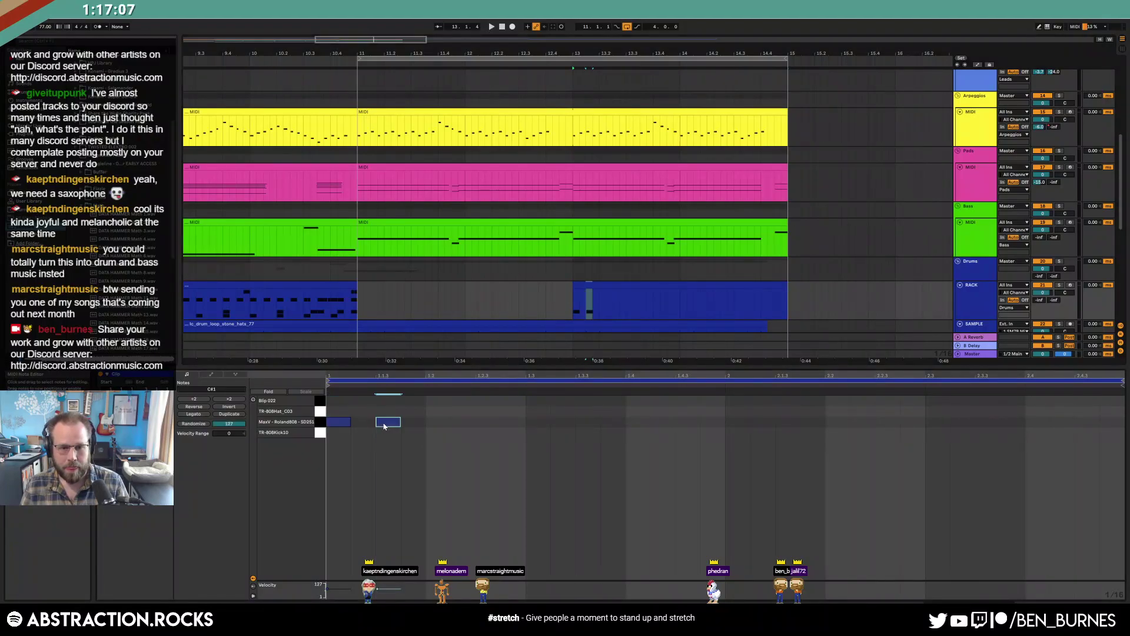
double_click(431, 423)
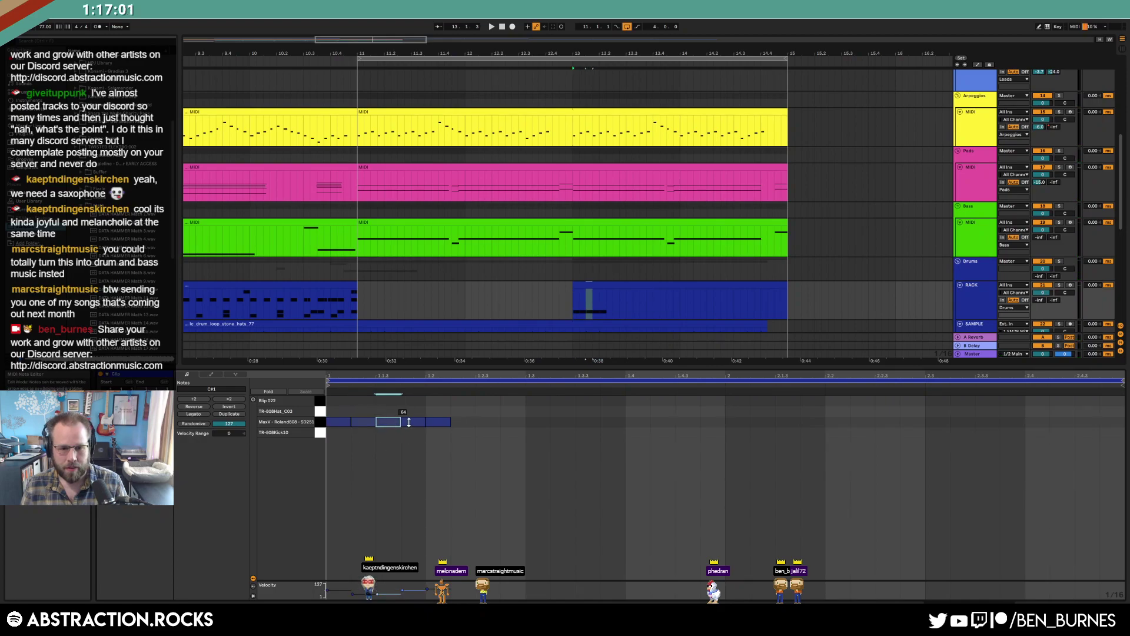
drag(418, 409, 334, 438)
key(ctrl+d)
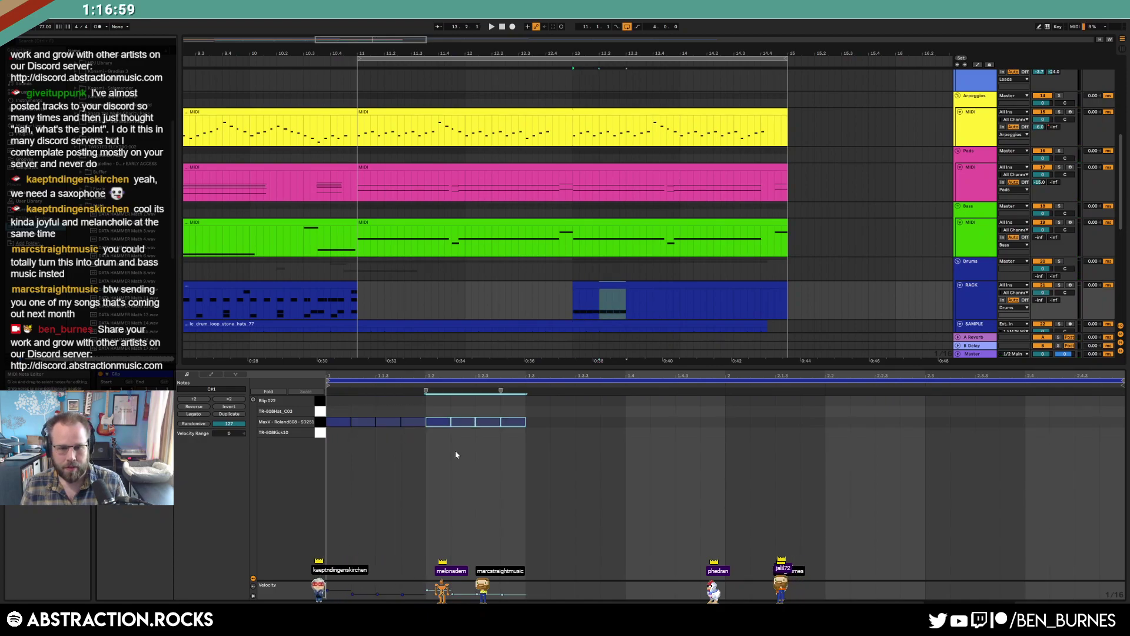
key(ctrl+d)
drag(403, 595, 403, 590)
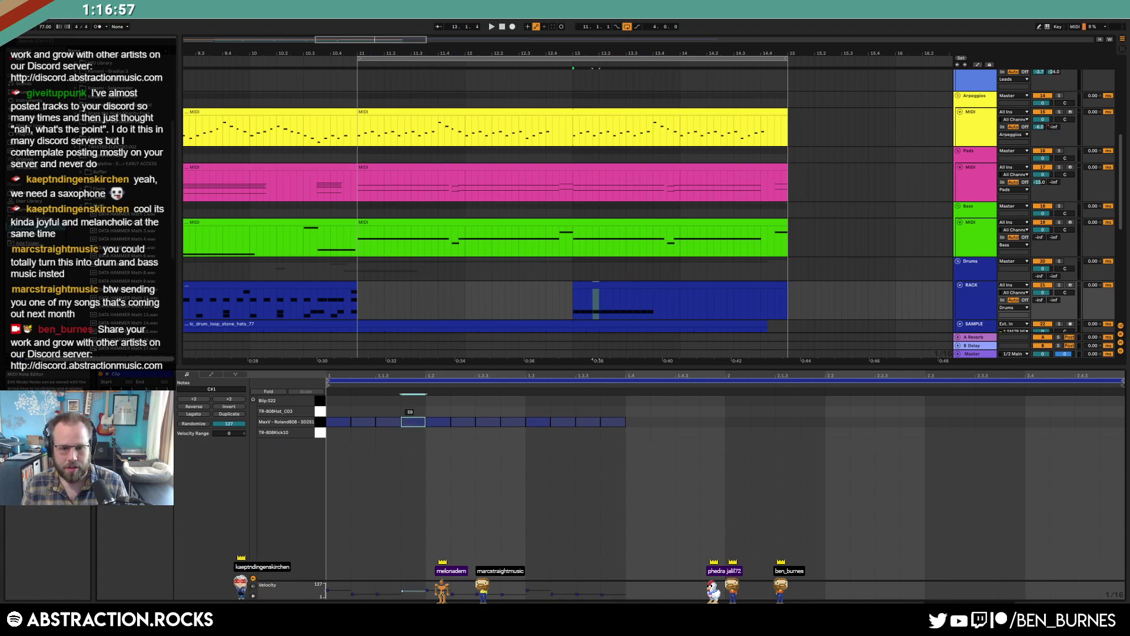
key(ctrl+z)
key(ctrl+z)
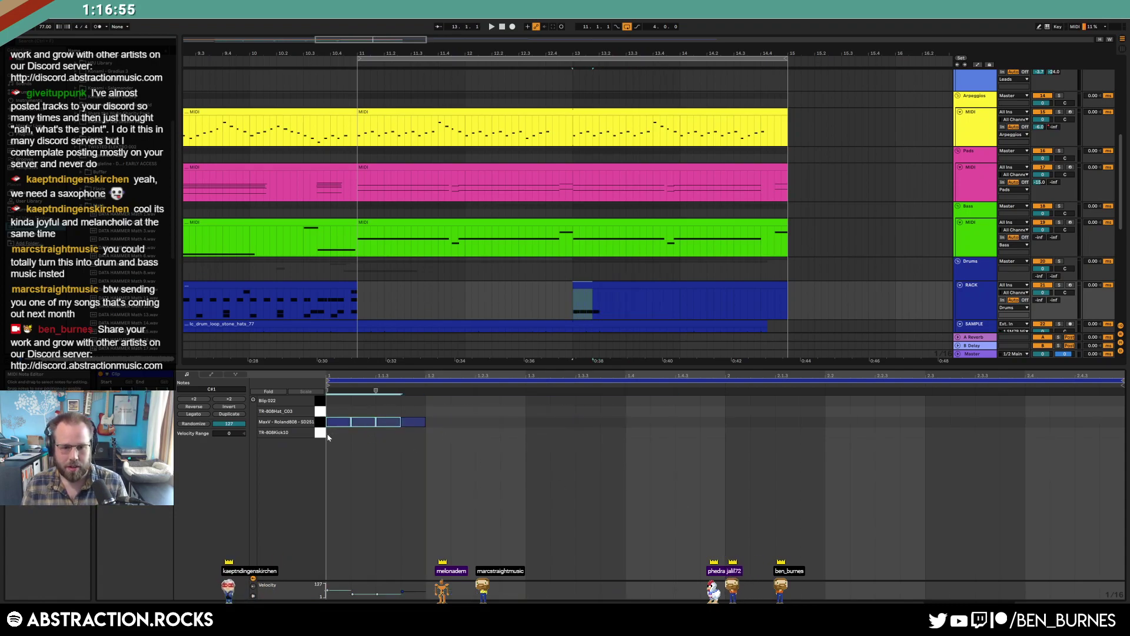
Duplicate the first three C#1 snare notes onto the following three sixteenths and adjust the first note's velocity
click(361, 414)
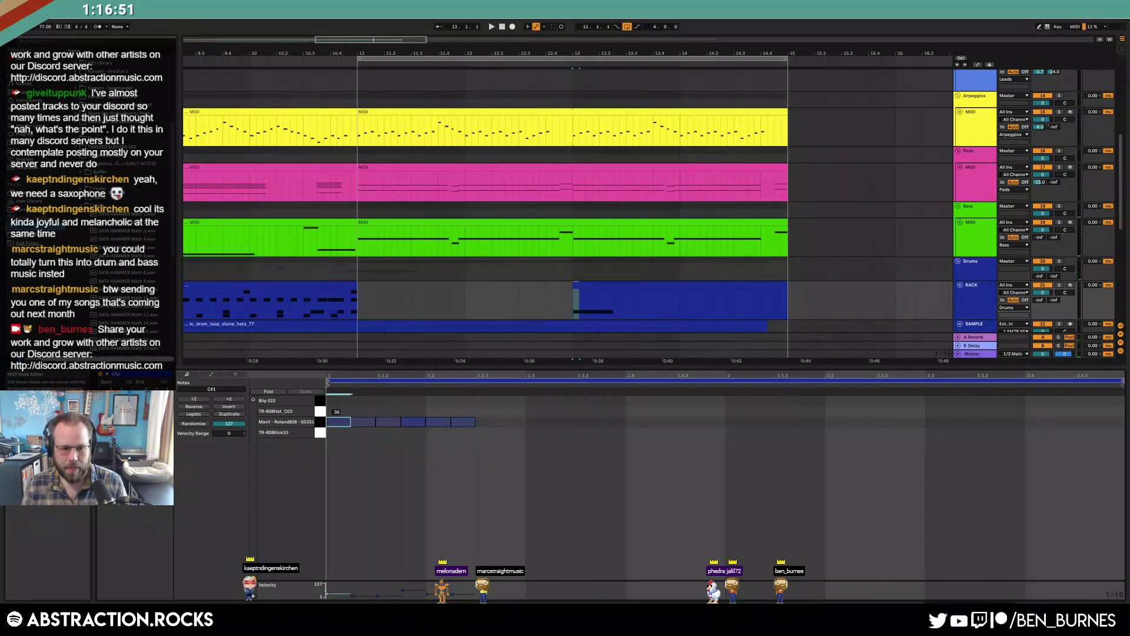
Trim the MaxV Roland808 snare row to its first three notes and repeat that pattern to fill the clip's first bar
drag(423, 416, 445, 435)
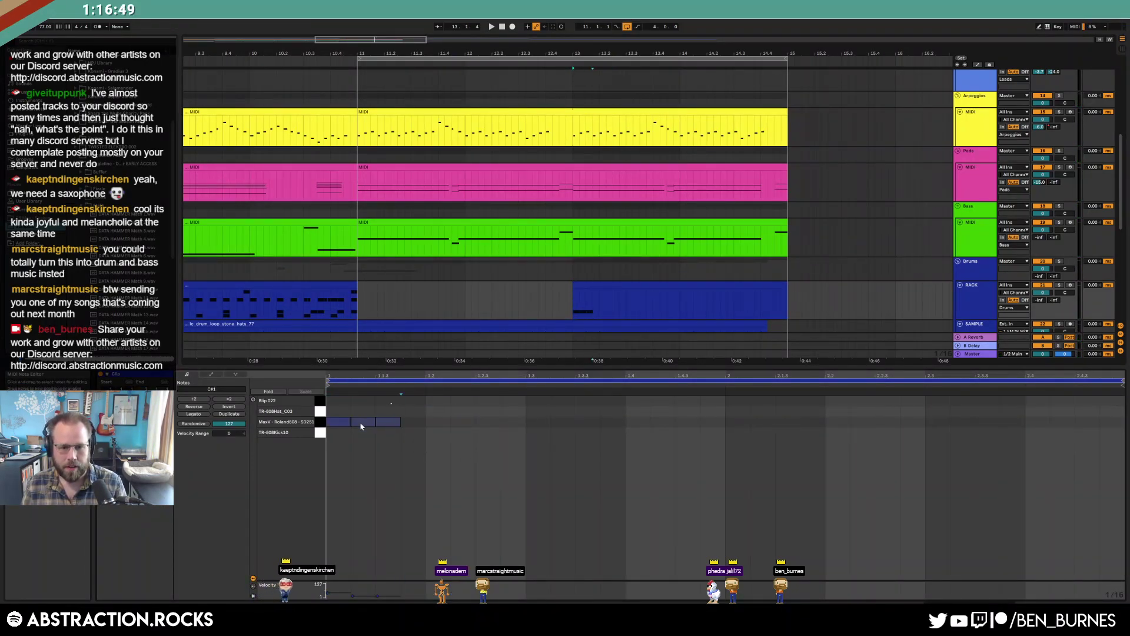
key(ctrl+d)
key(ctrl+d)
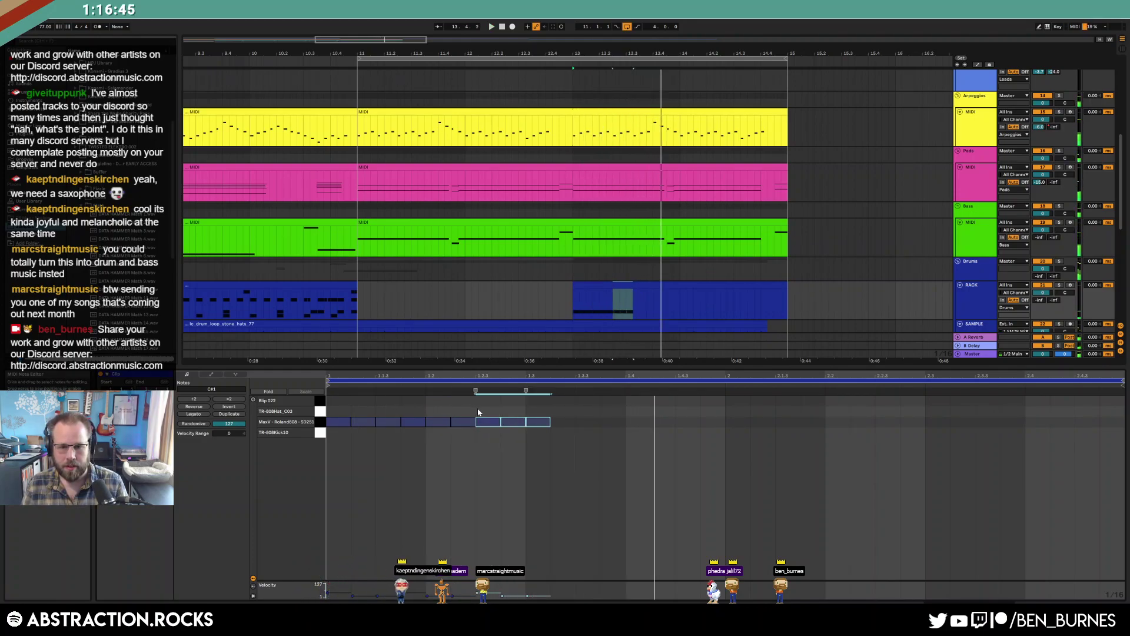
key(ctrl+d)
key(ctrl+d)
click(684, 423)
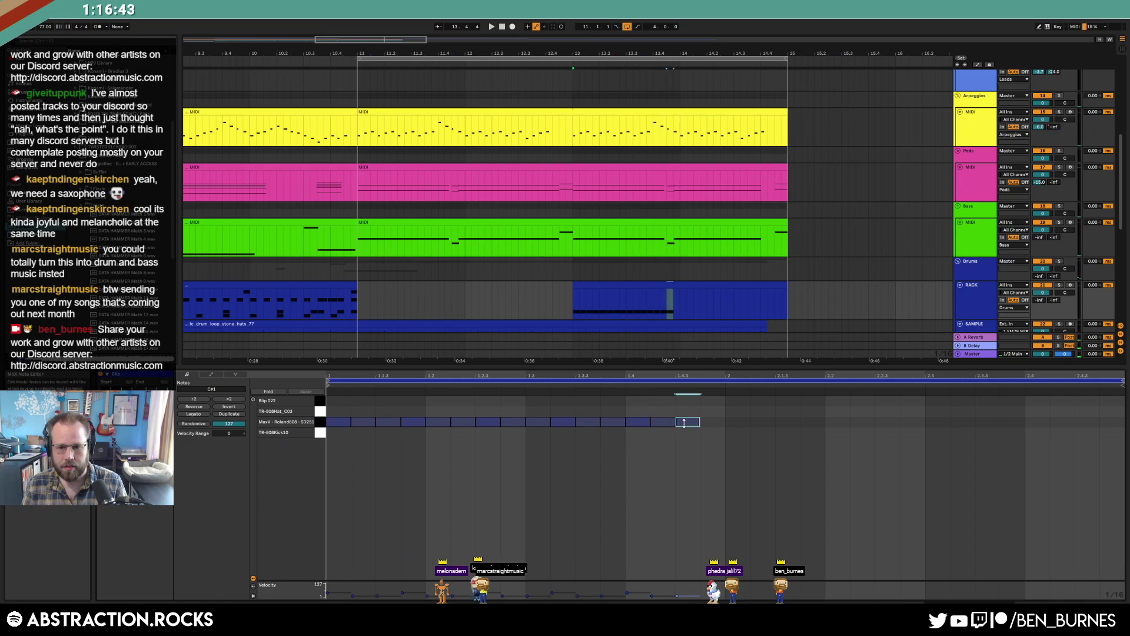
key(ctrl+d)
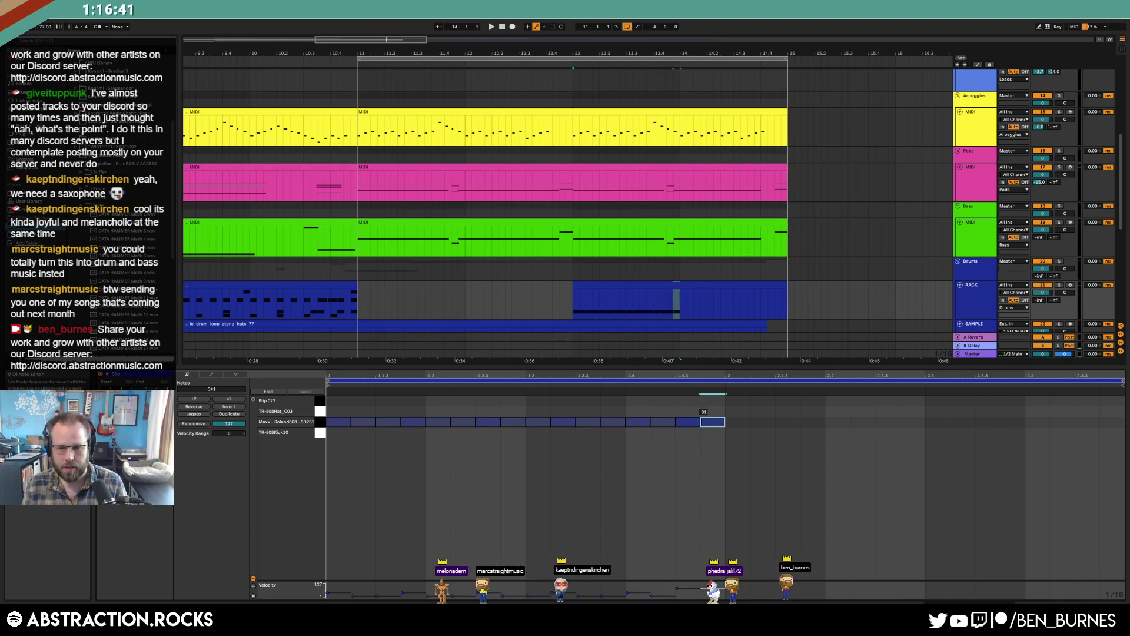
Duplicate the first bar's snare notes into the second bar and trim the roll so its last note starts at 2.4
key(ctrl+a)
key(ctrl+d)
drag(1107, 408, 1063, 437)
key(Delete)
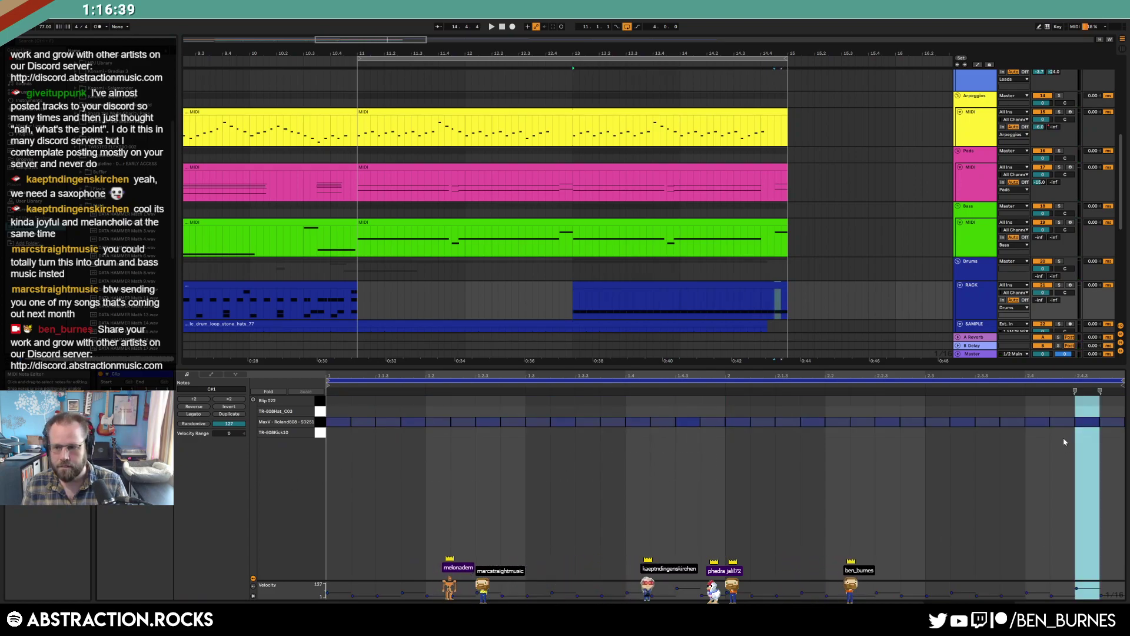
click(1037, 473)
click(1018, 423)
key(ctrl+d)
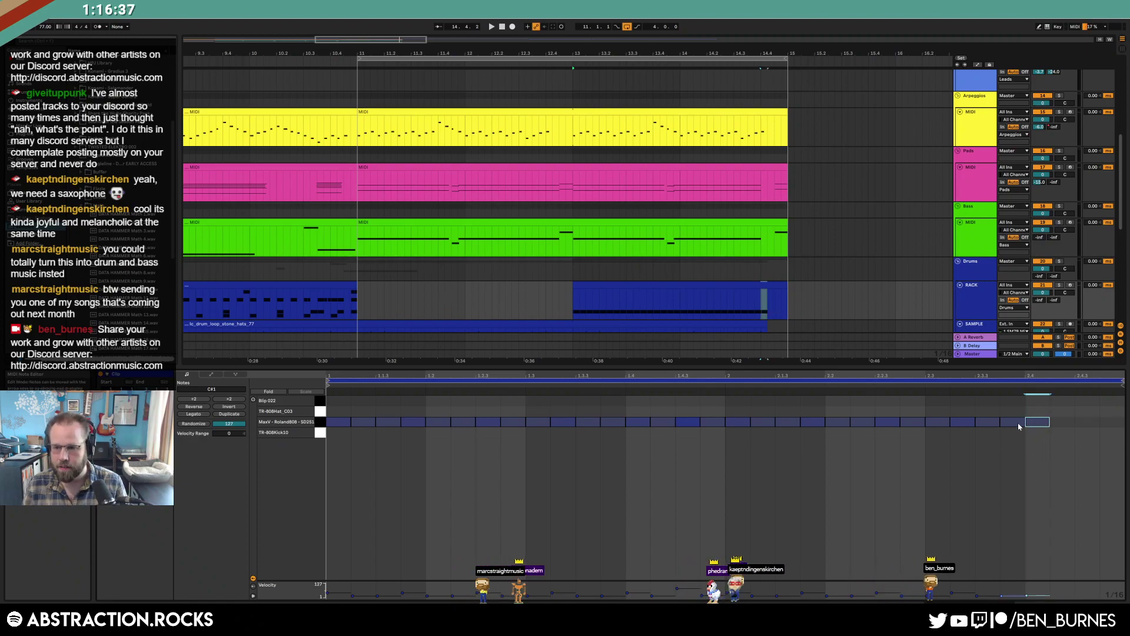
Split the snare note just before 2.4 into two 1/32 notes and raise the final note's velocity to 118
click(1017, 423)
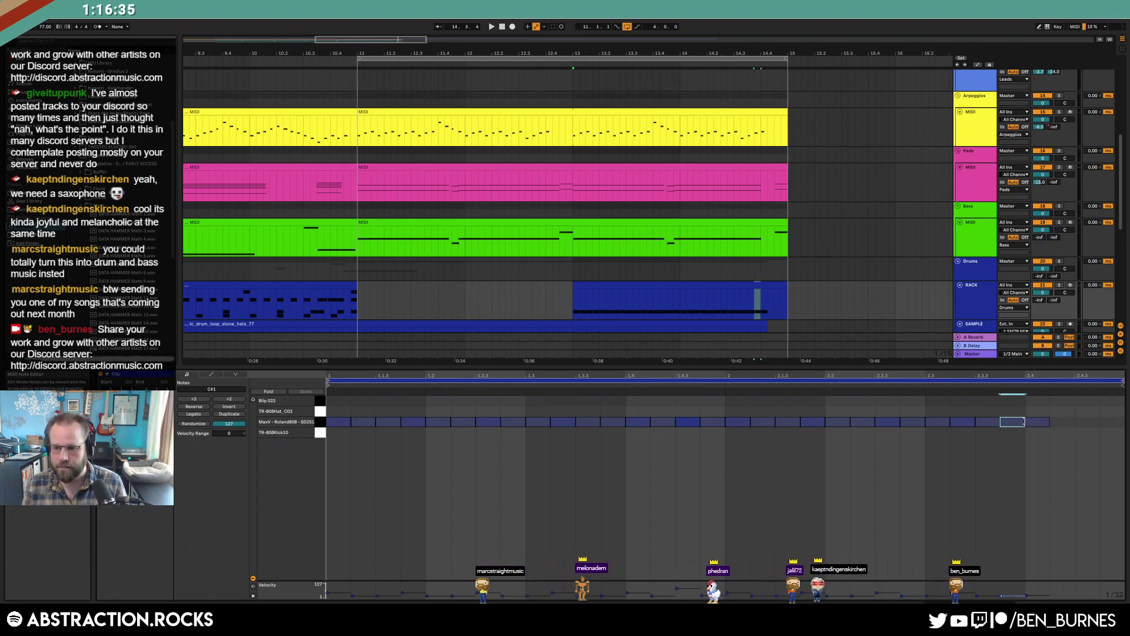
click(1025, 439)
click(1010, 421)
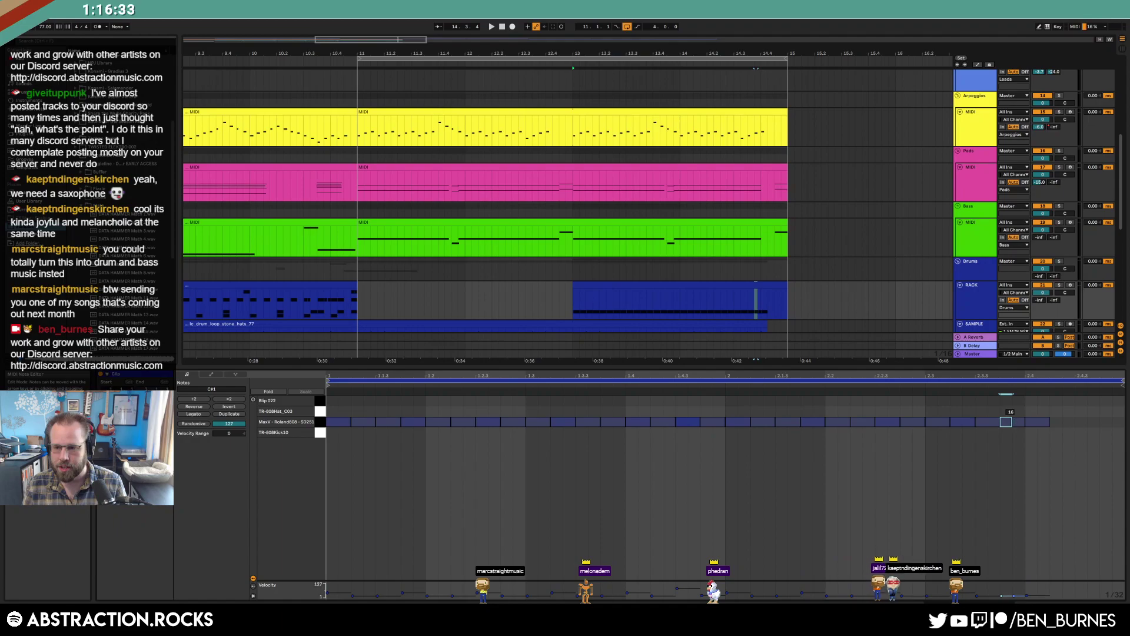
drag(1018, 422, 1028, 363)
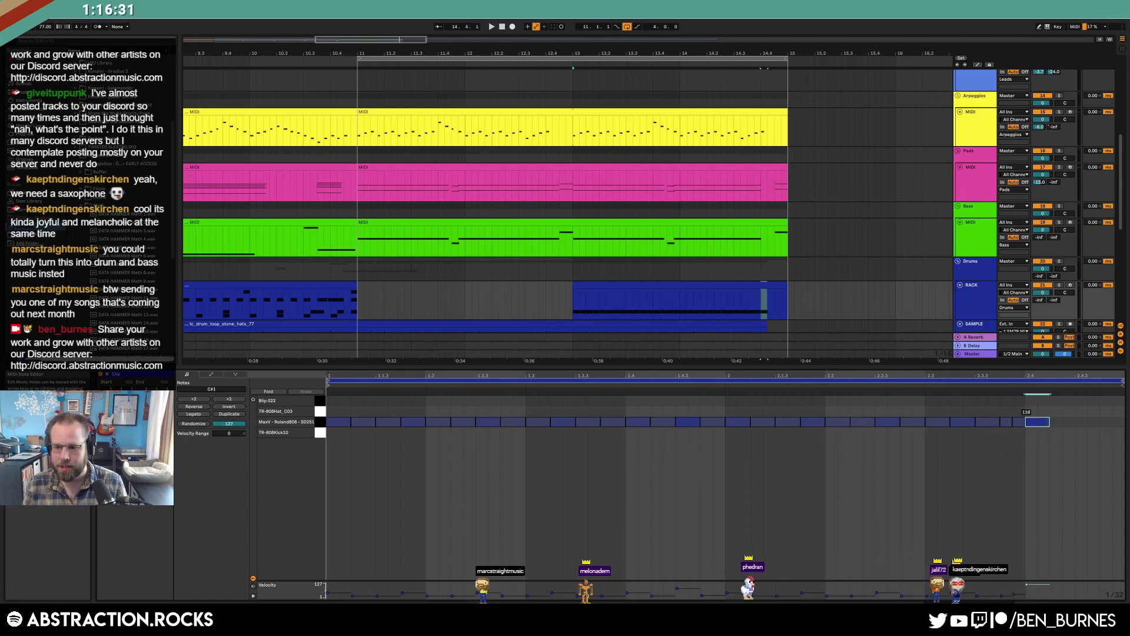
click(1019, 422)
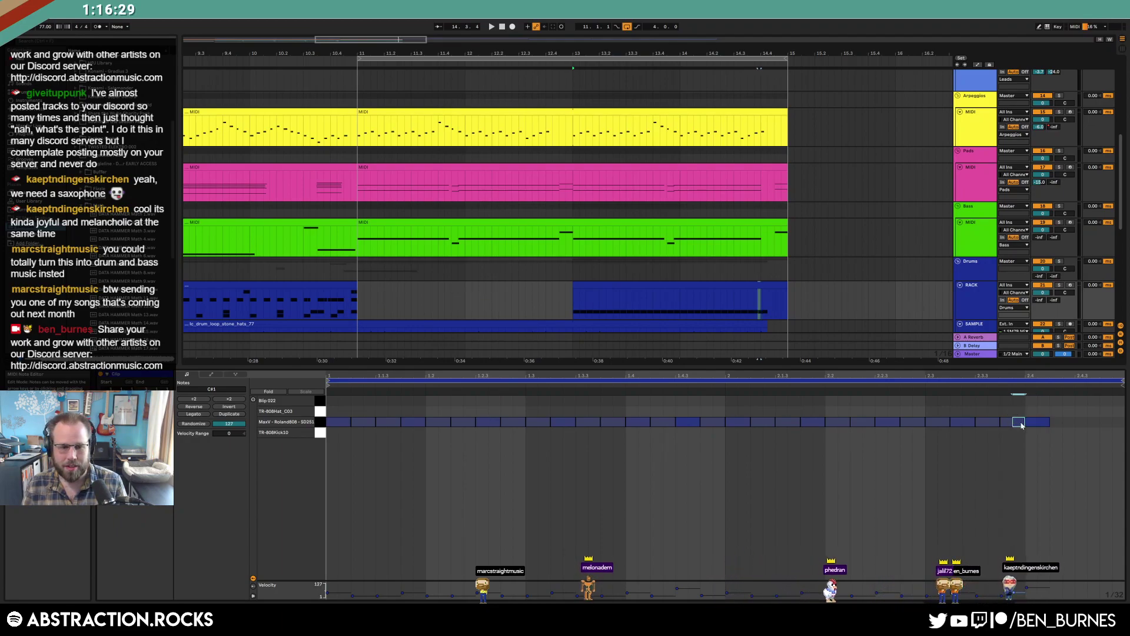
double_click(1030, 401)
drag(1030, 401, 1045, 422)
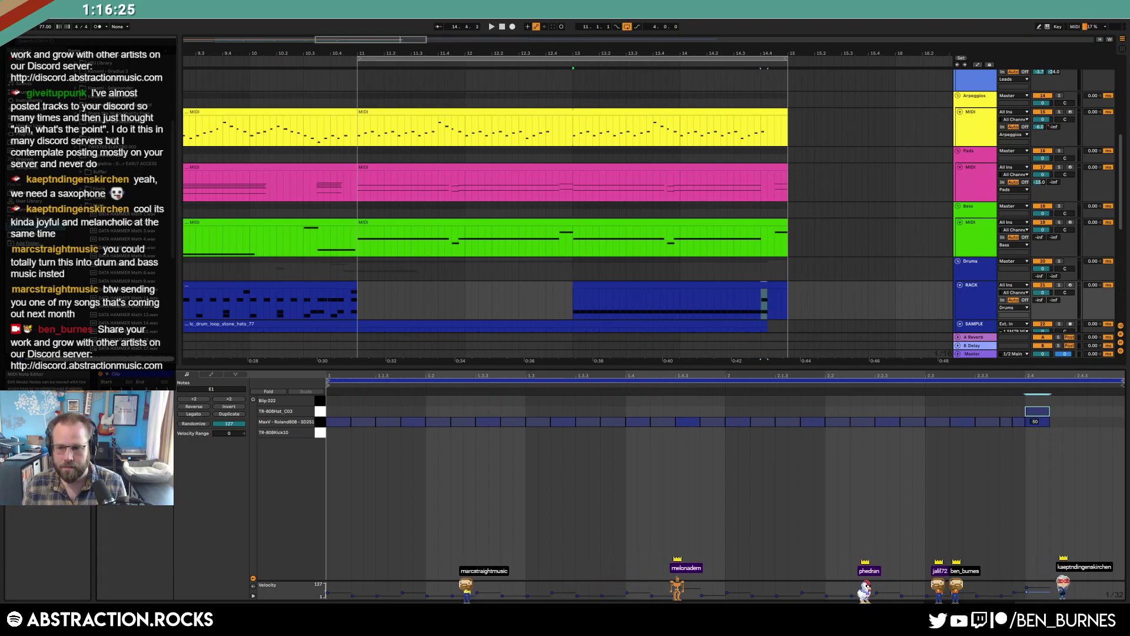
key(Delete)
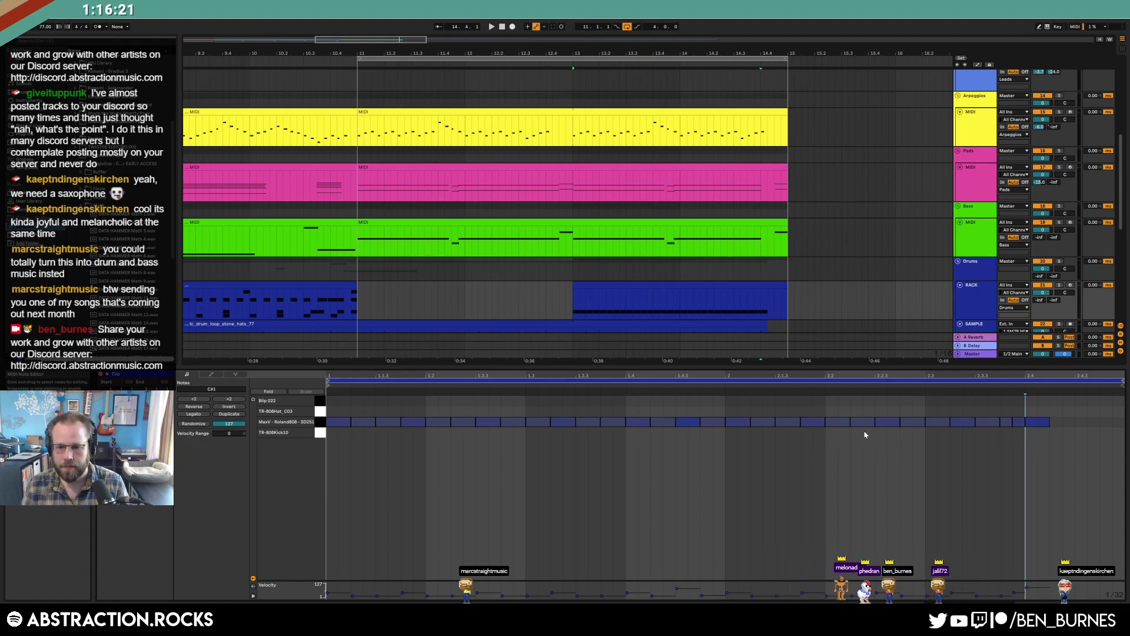
Split the snare note at 2.3 into two 1/32 notes
click(887, 422)
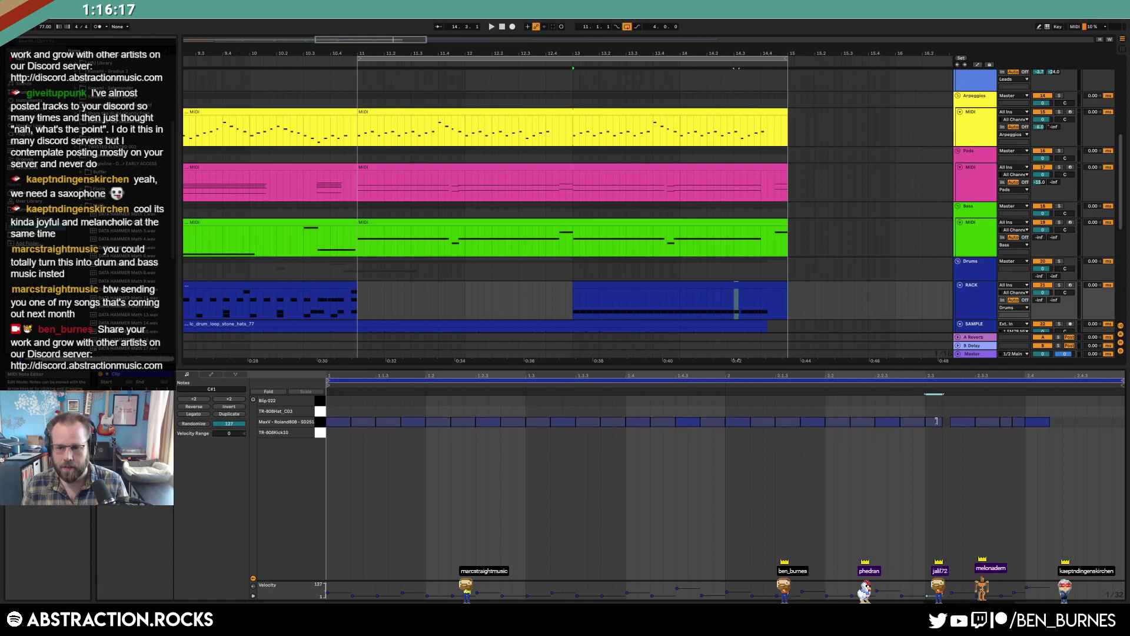
Extend the arrangement loop's start back to bar 3 and play the looped section with all drum tracks in view
scroll(481, 209, down, 5)
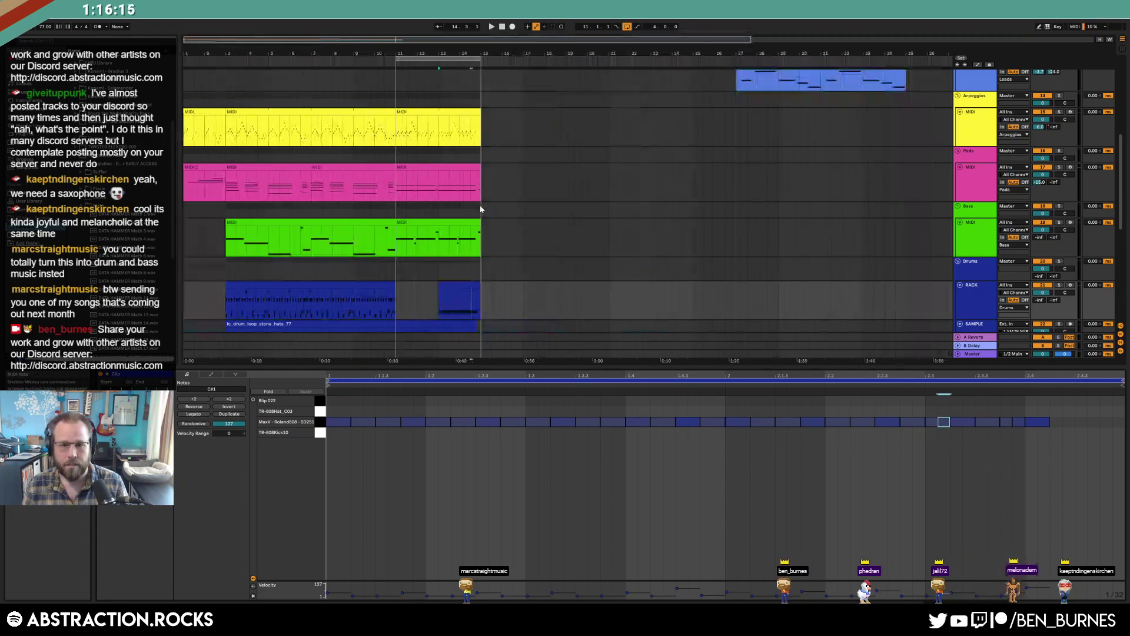
drag(398, 59, 226, 70)
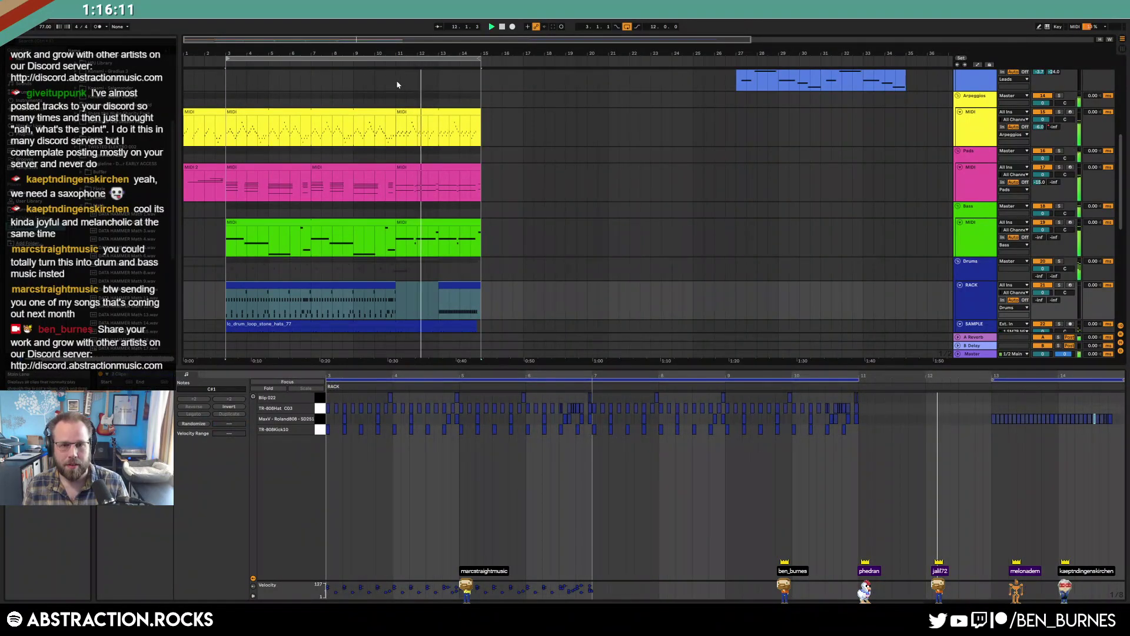
key(shift+Tab)
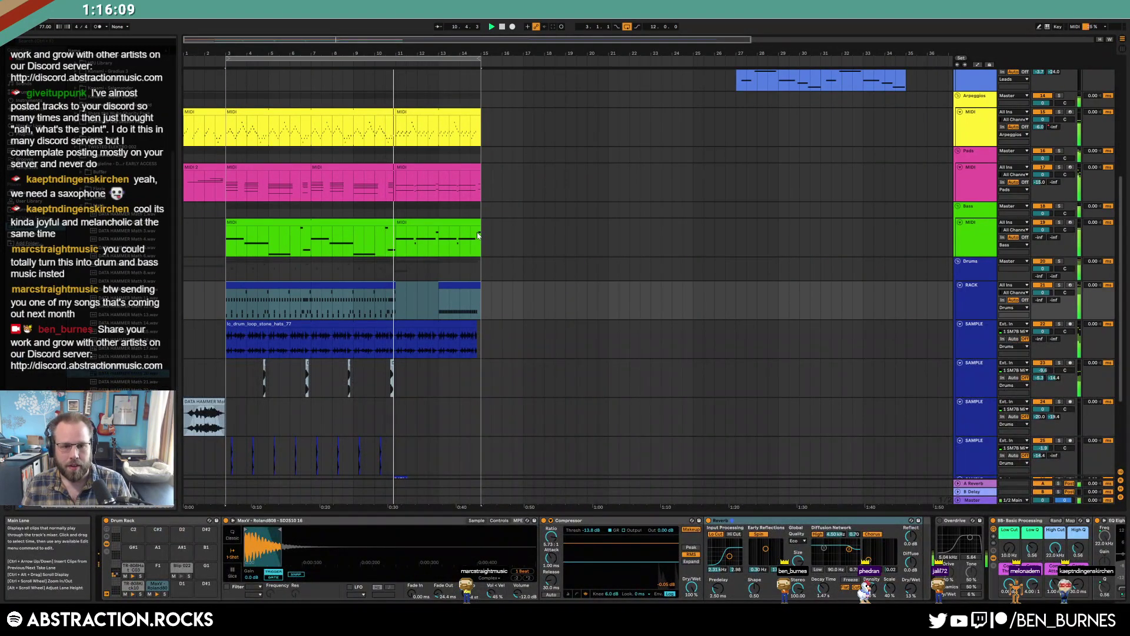
scroll(506, 271, down, 3)
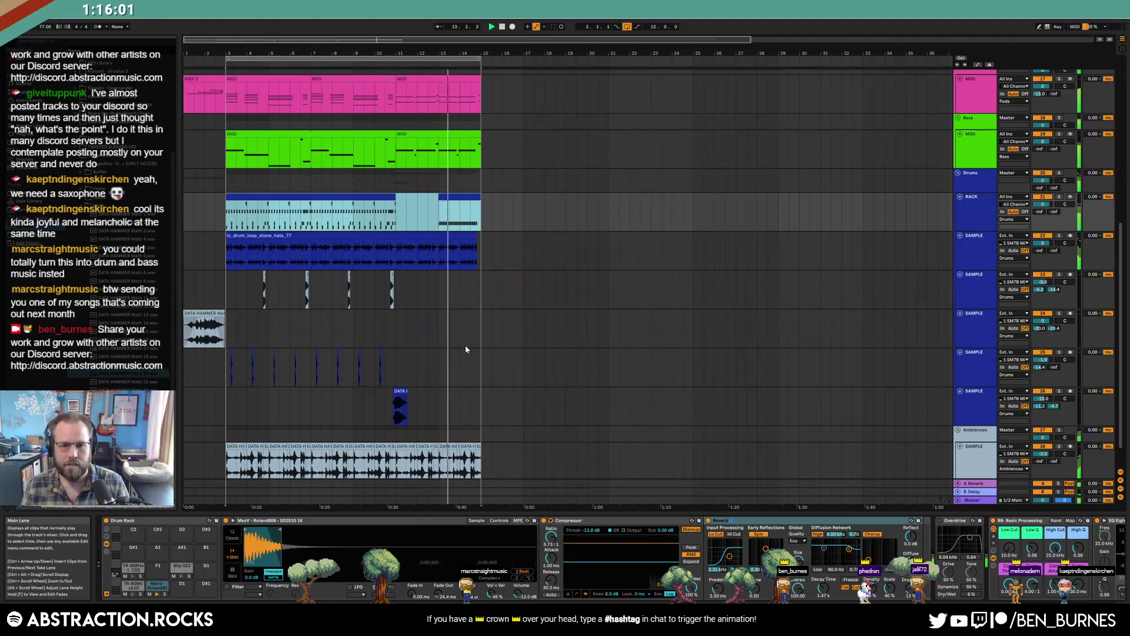
Split the last snare note of the RACK fill clip's first bar into two 1/32 notes, then return to the arrangement and stop playback
double_click(459, 195)
drag(725, 421, 709, 422)
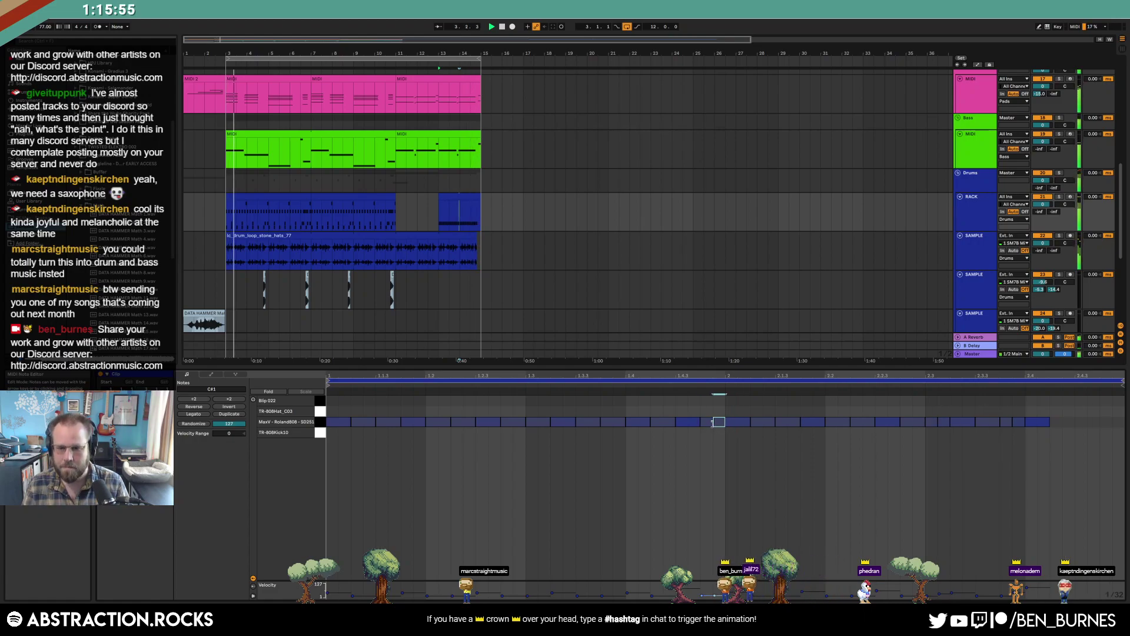
key(shift+Tab)
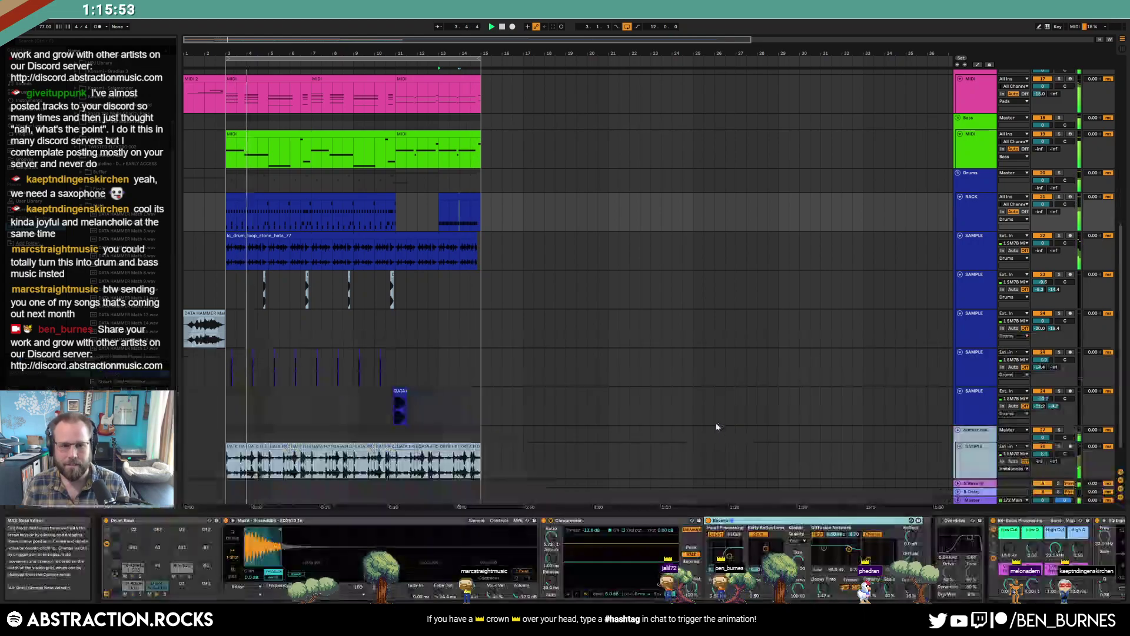
click(464, 195)
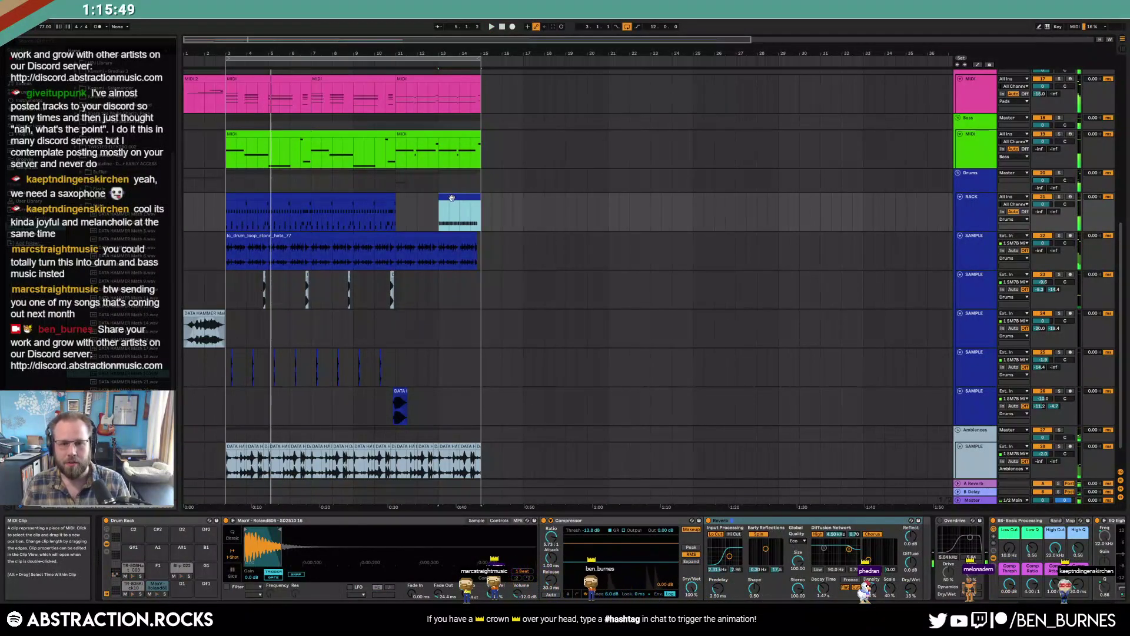
Save the Live Set as "2021-06-16 Heck With It" in the 2 Hour Tracks 2021 folder
key(ctrl+shift+s)
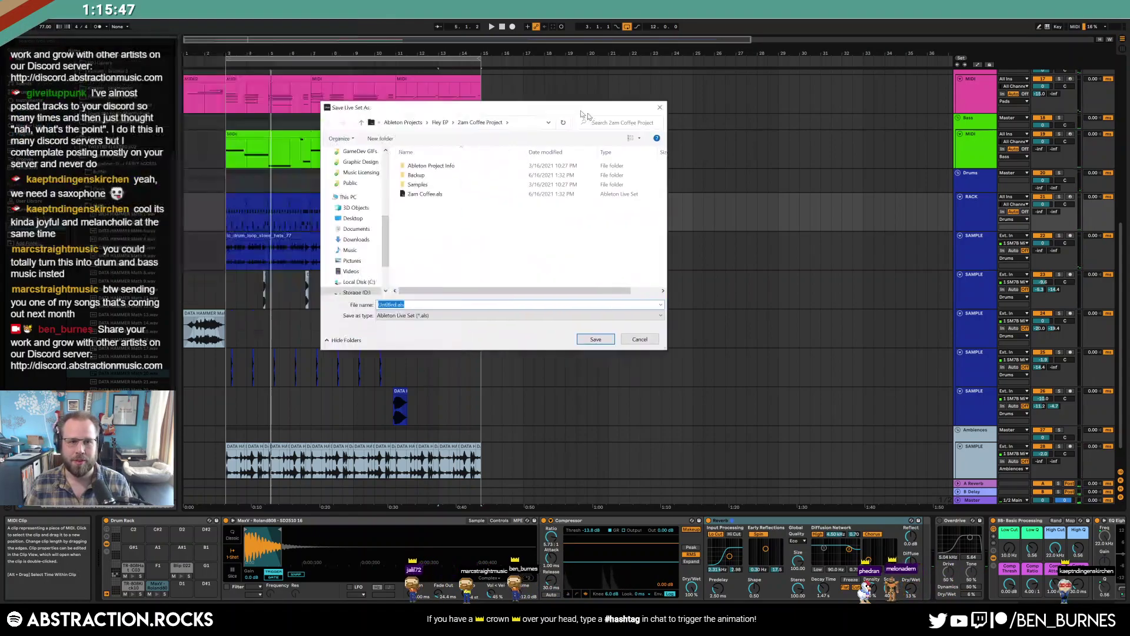
click(460, 141)
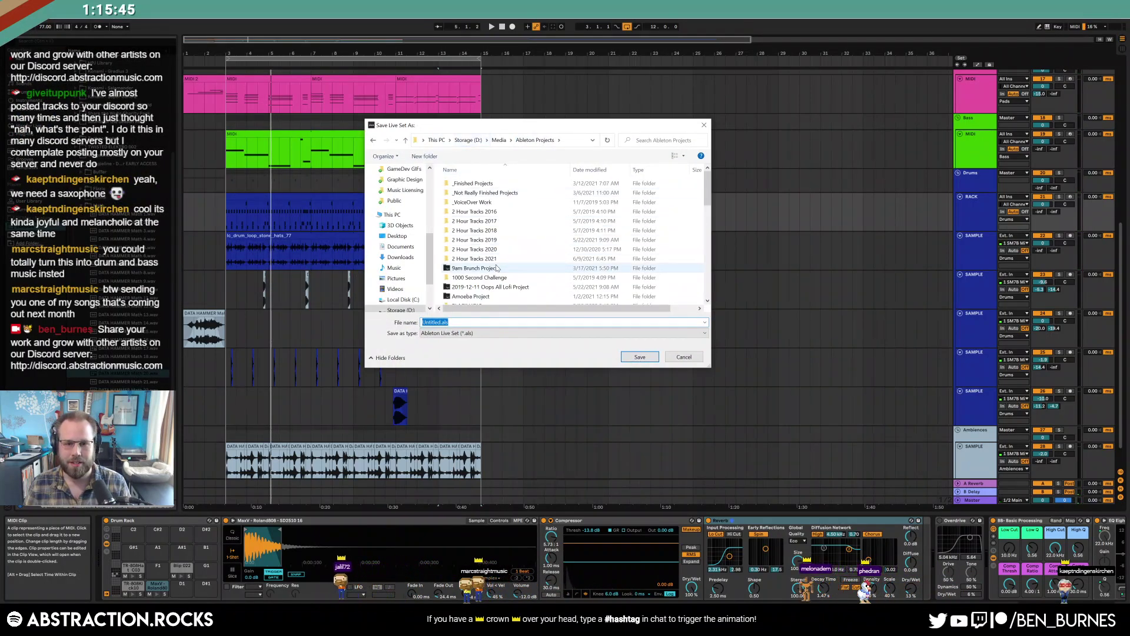
double_click(485, 285)
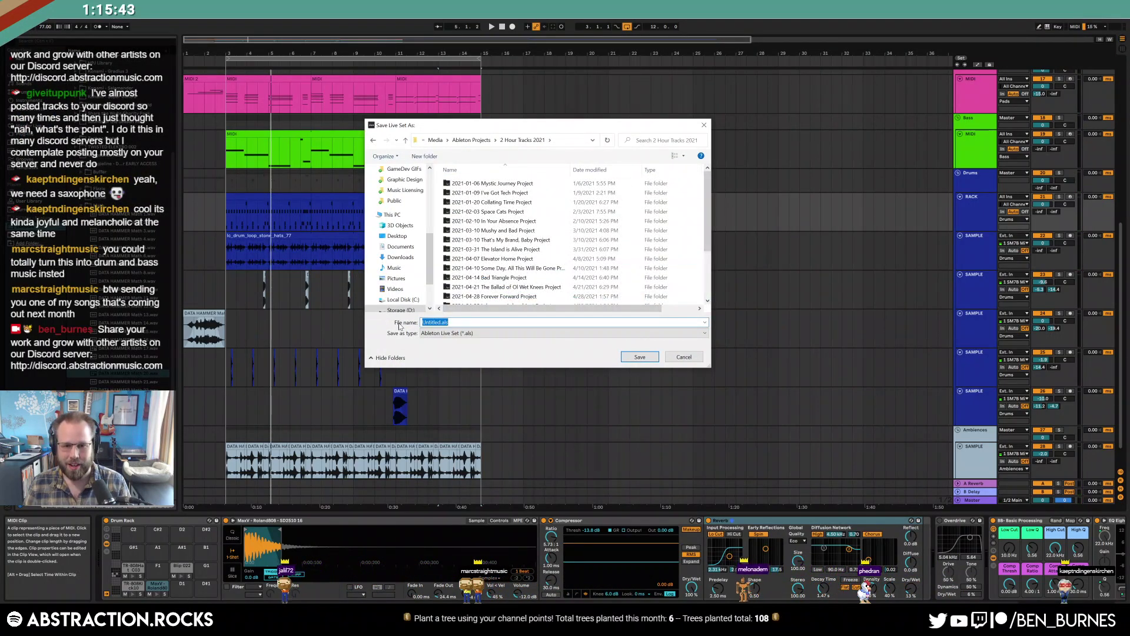
text(2021)
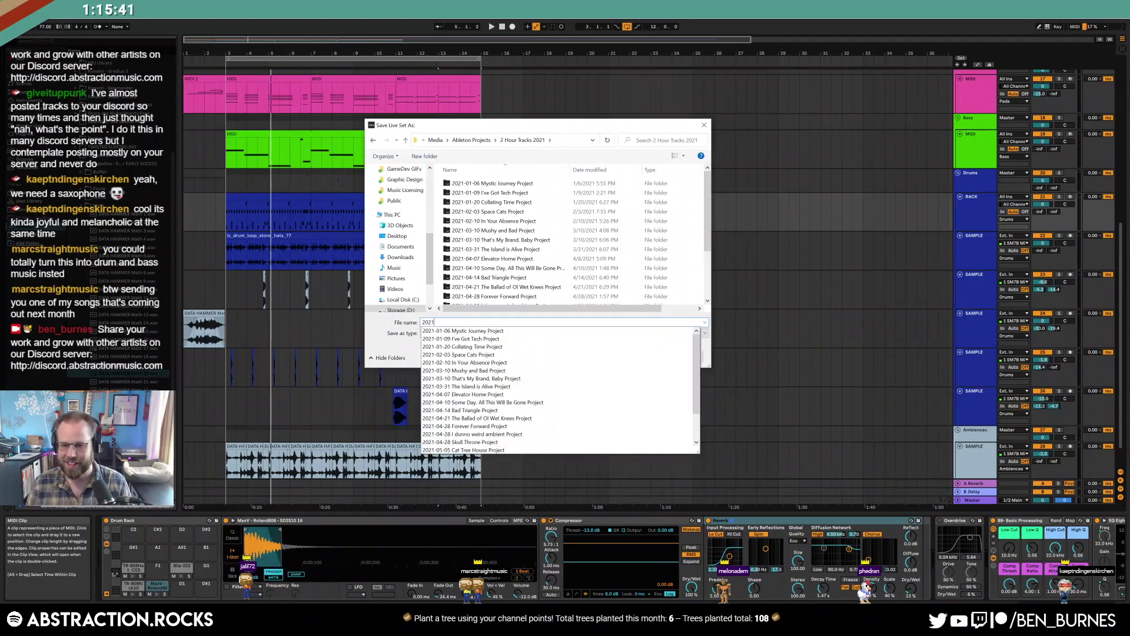
text(-06-16 Heck With It)
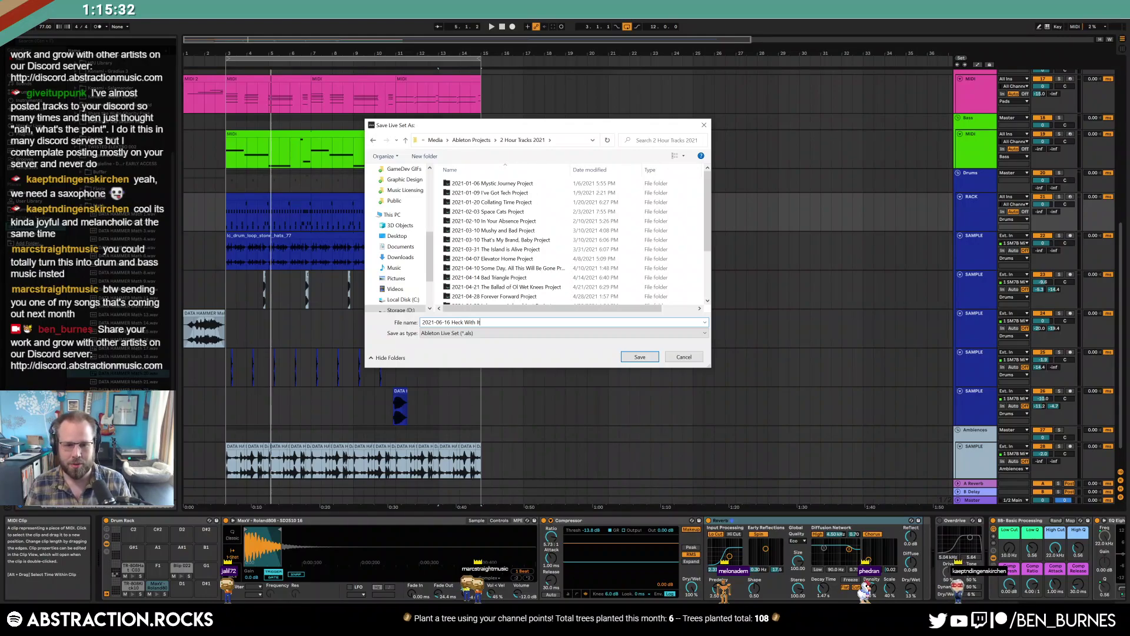
key(Return)
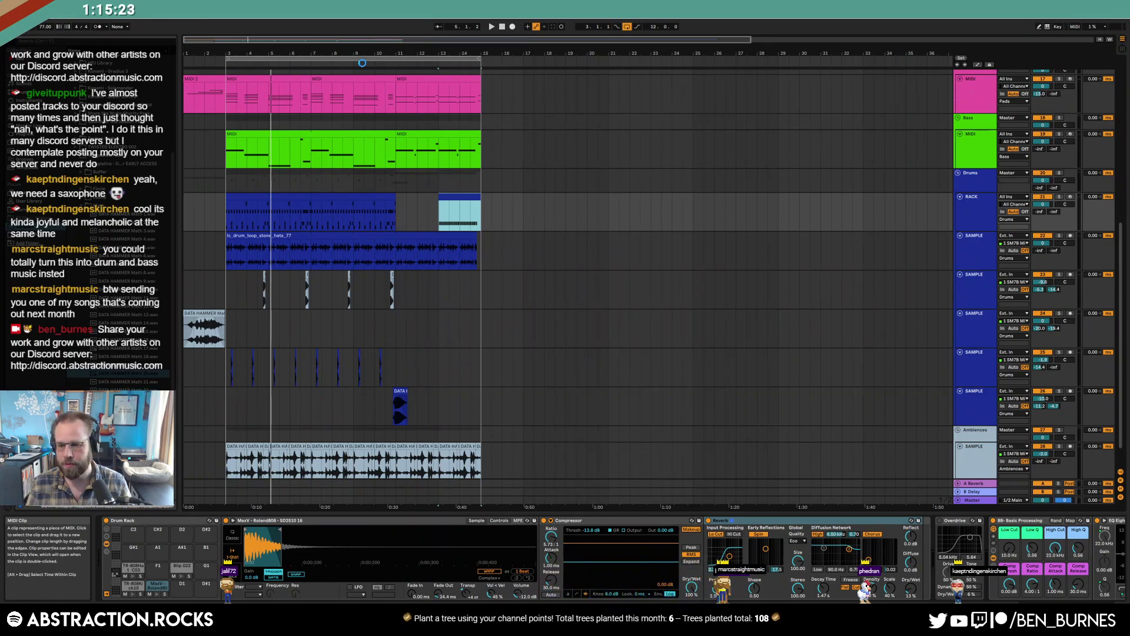
Play the loop and fine-tune the decay time and dry/wet mix of the snare's Reverb
click(362, 63)
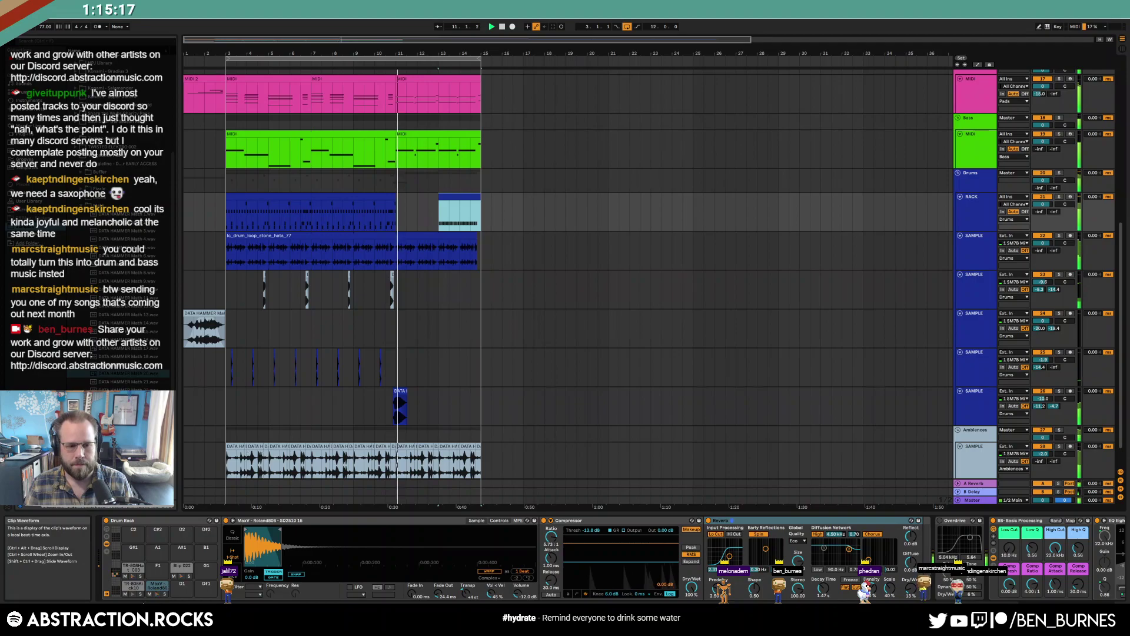
drag(823, 588, 824, 593)
click(910, 589)
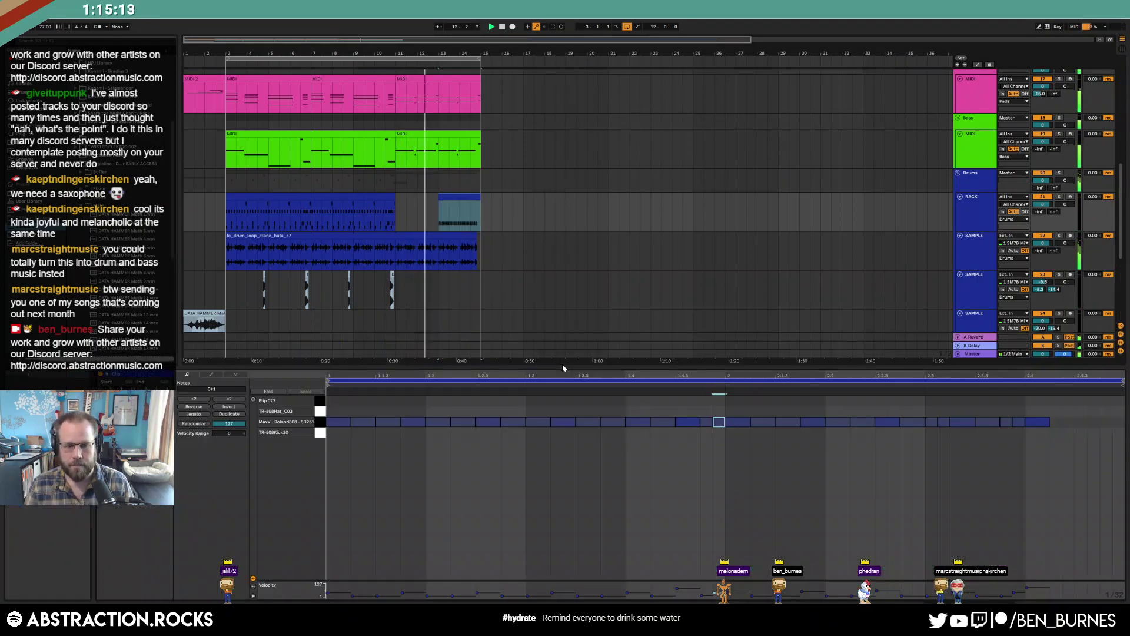
Duplicate the last SAMPLE track in the Drums group to provide an empty sample track above Ambiences
scroll(445, 366, down, 1)
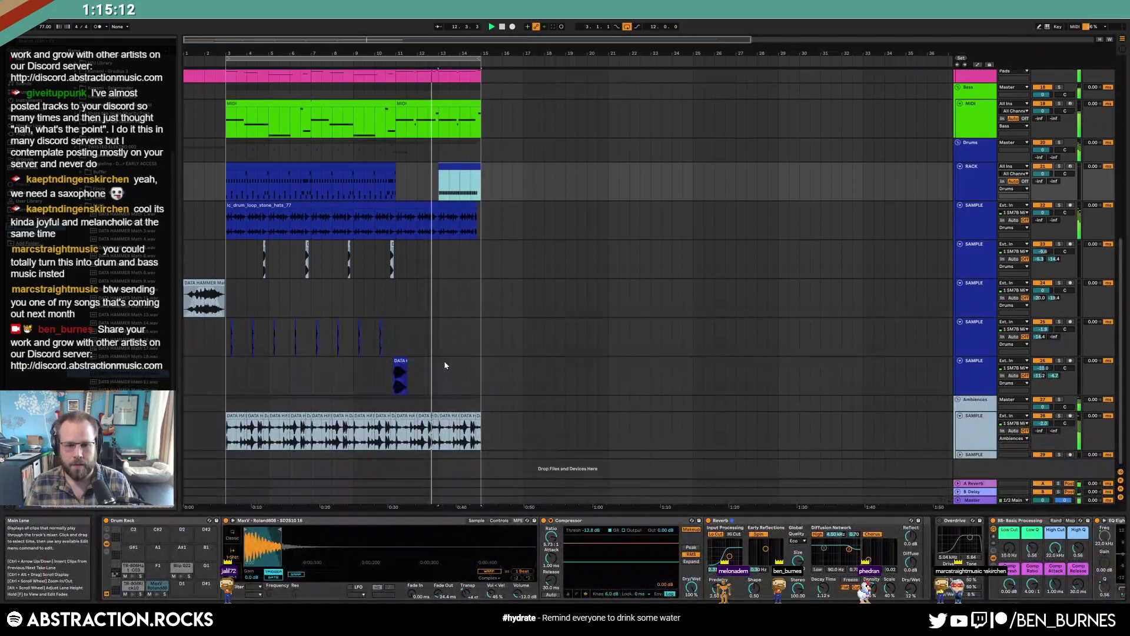
click(970, 383)
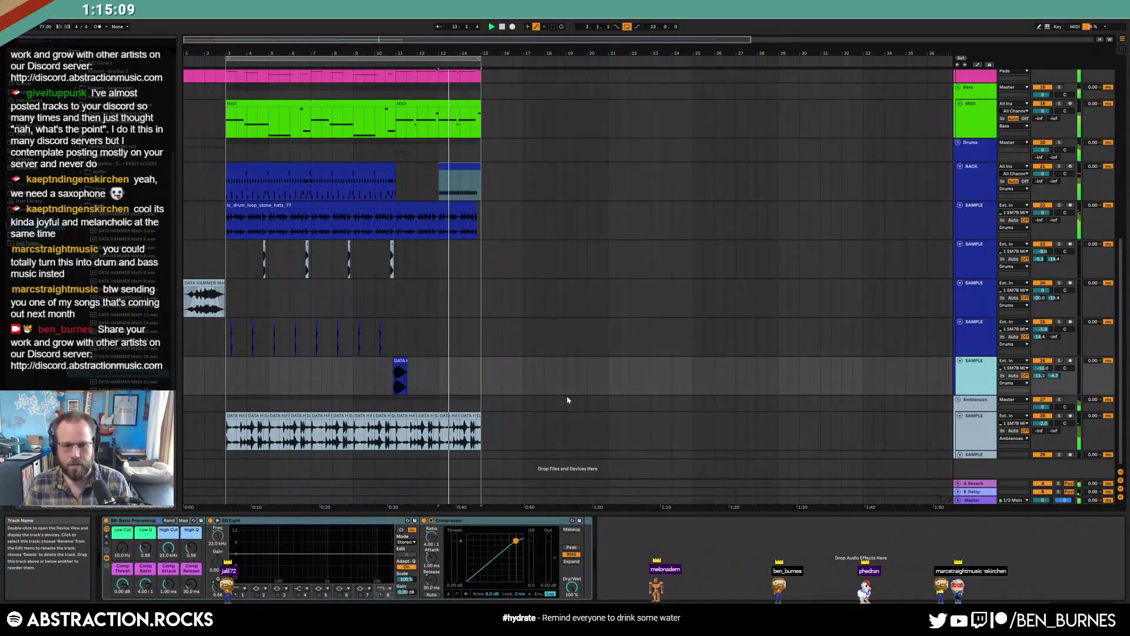
key(ctrl+d)
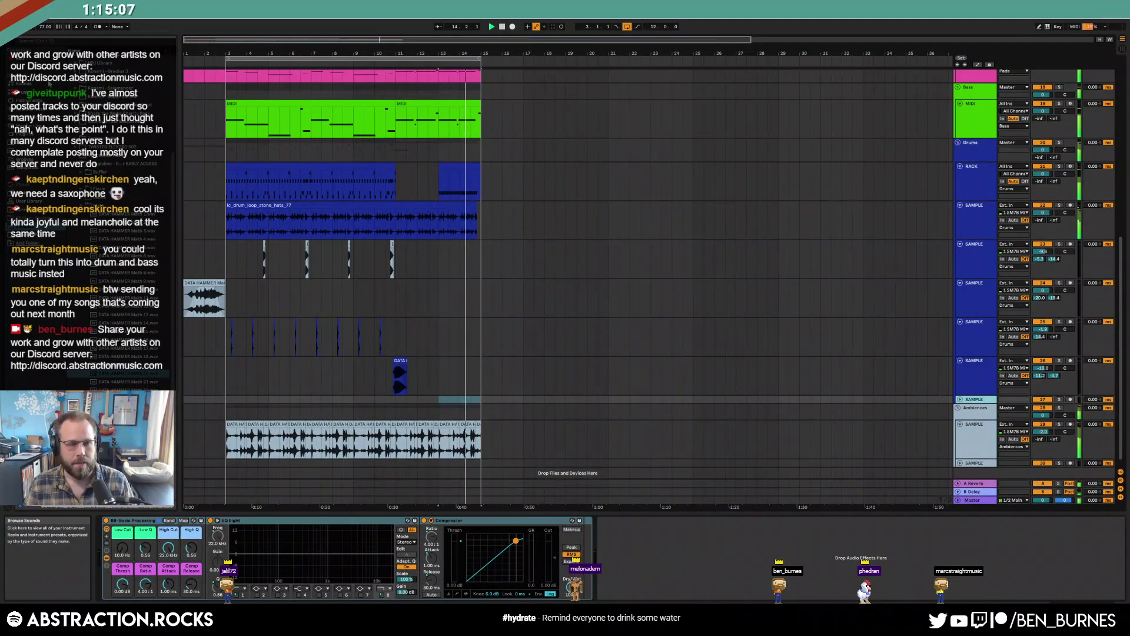
Search the browser for "uplifter", audition samples, and place VFX1 Uplifter 044 on the empty SAMPLE track around beat 14.3
click(55, 43)
text(uplifter)
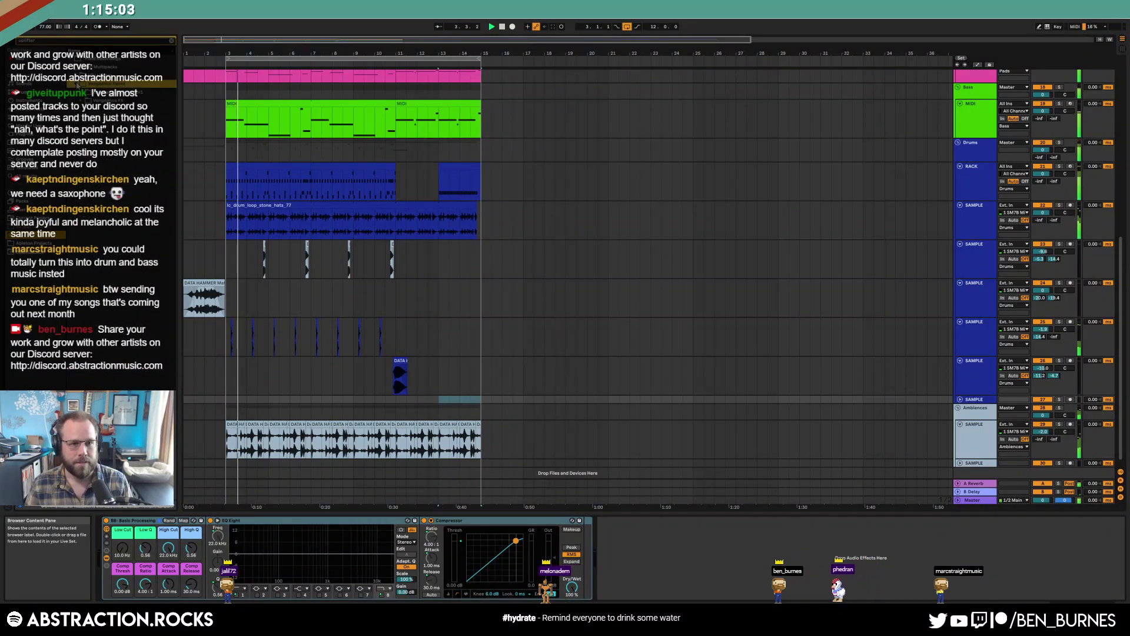
key(space)
click(81, 101)
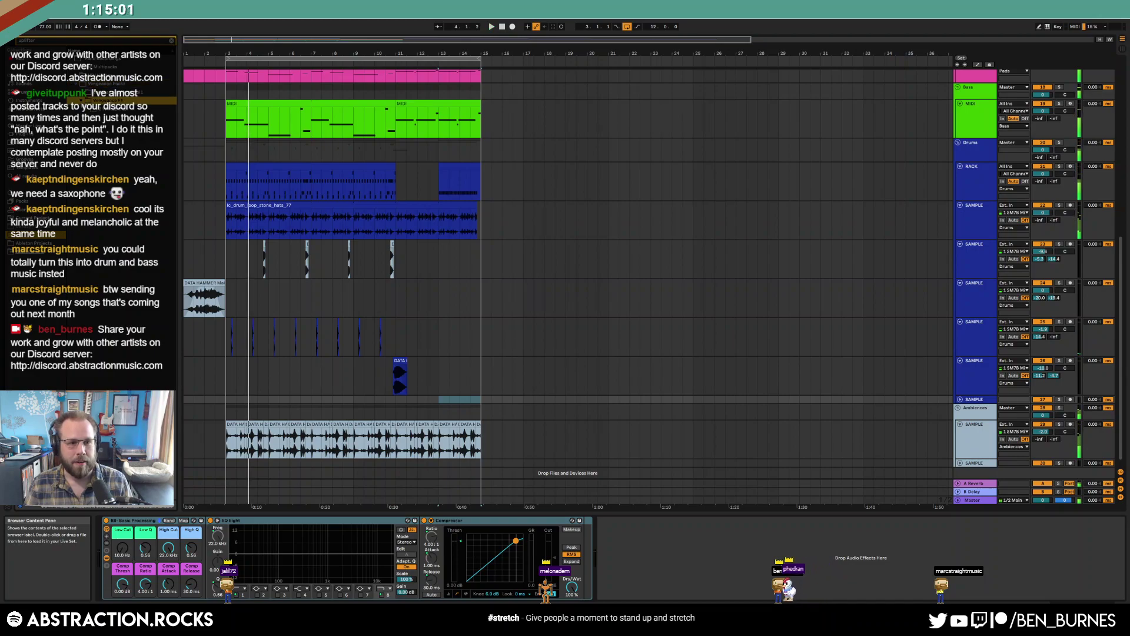
click(86, 109)
scroll(129, 271, down, 5)
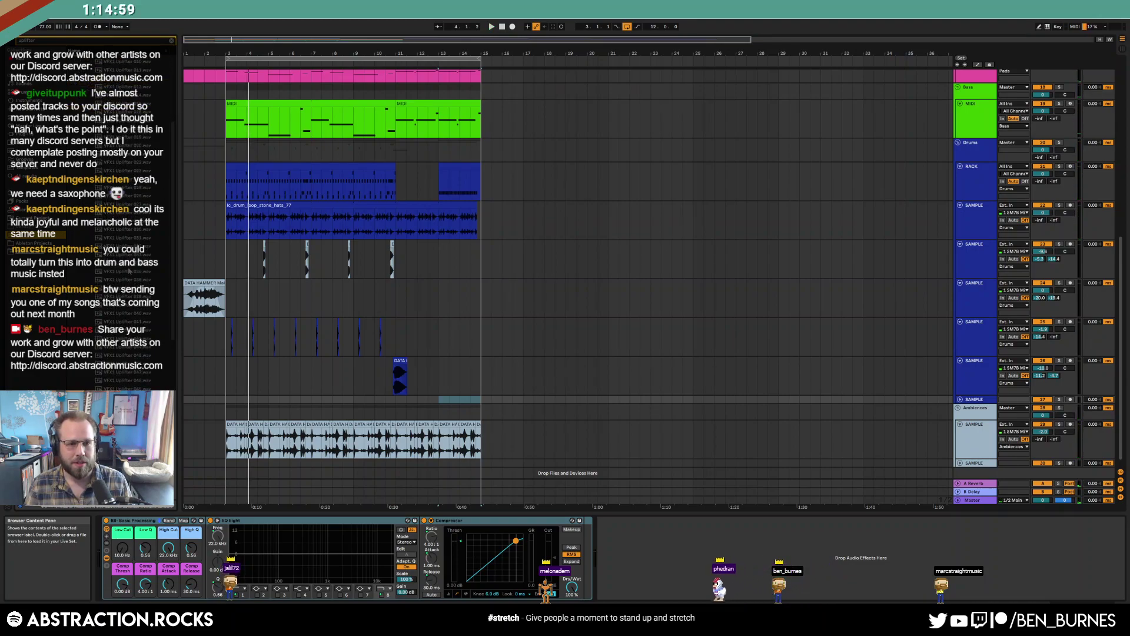
click(126, 347)
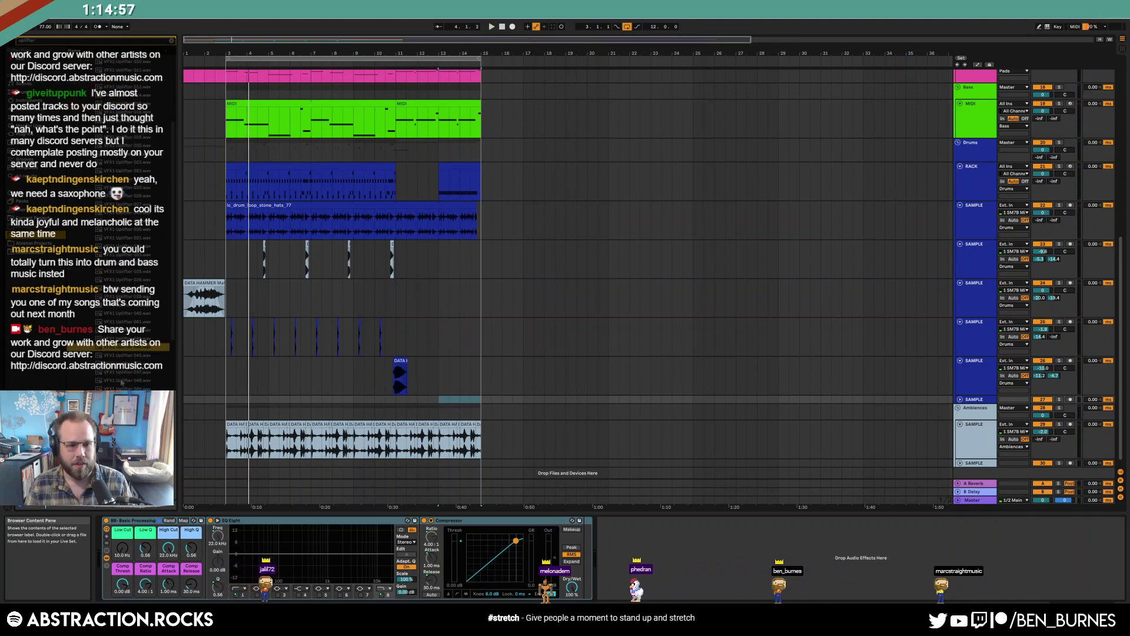
drag(123, 348, 473, 399)
scroll(481, 400, up, 8)
click(958, 400)
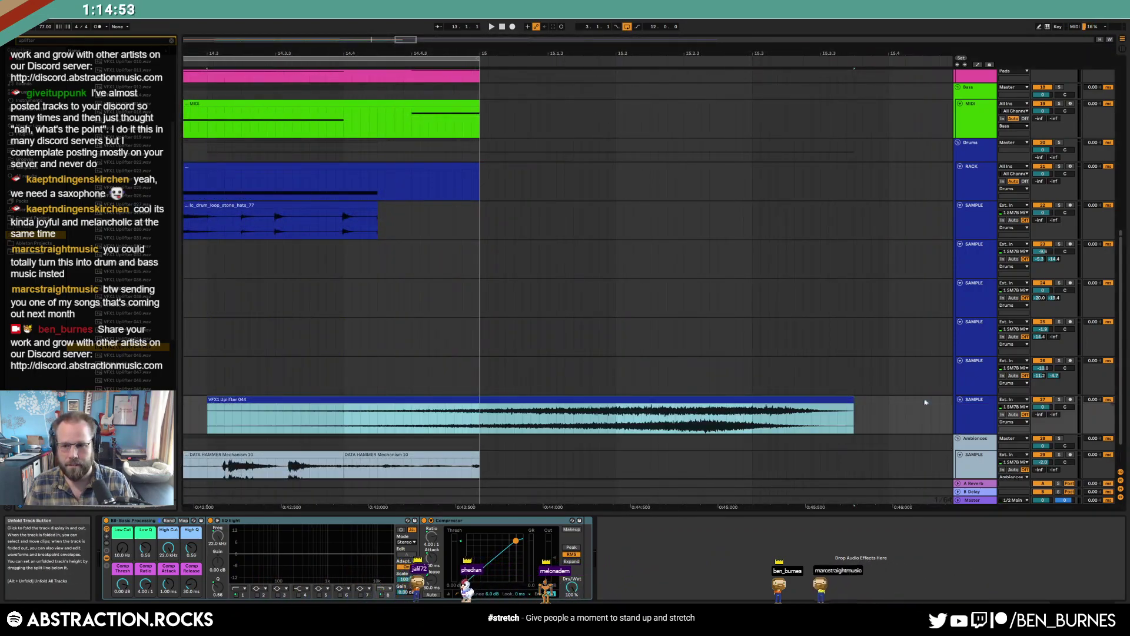
Move the uplifter clip to start near beat 14.2 and trim its end to line up with the end of the hat loop
drag(456, 53, 442, 30)
drag(486, 400, 426, 401)
drag(555, 400, 406, 399)
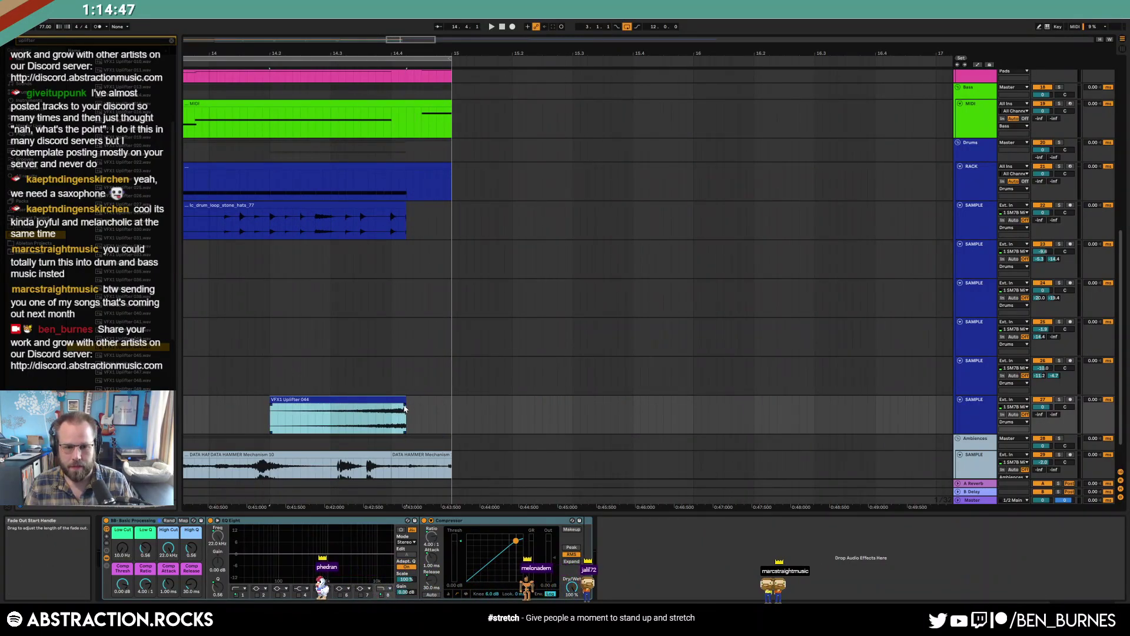
click(405, 405)
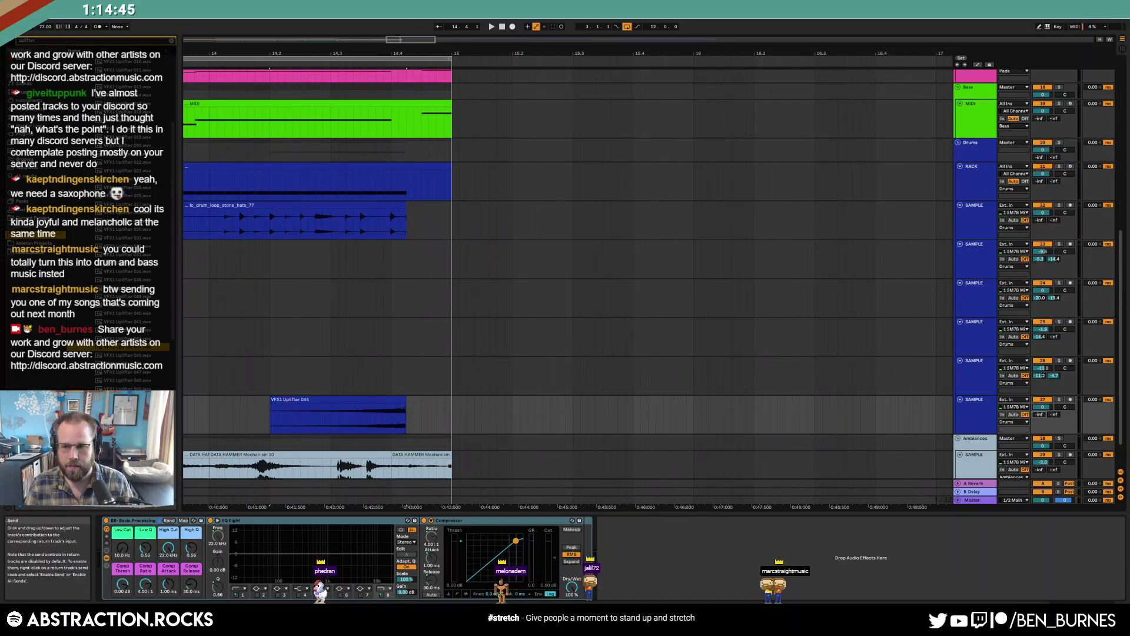
While the loop plays, lower the uplifter track's volume, nudge its clip slightly earlier and raise its Low Cut to about 1.83 kHz
key(space)
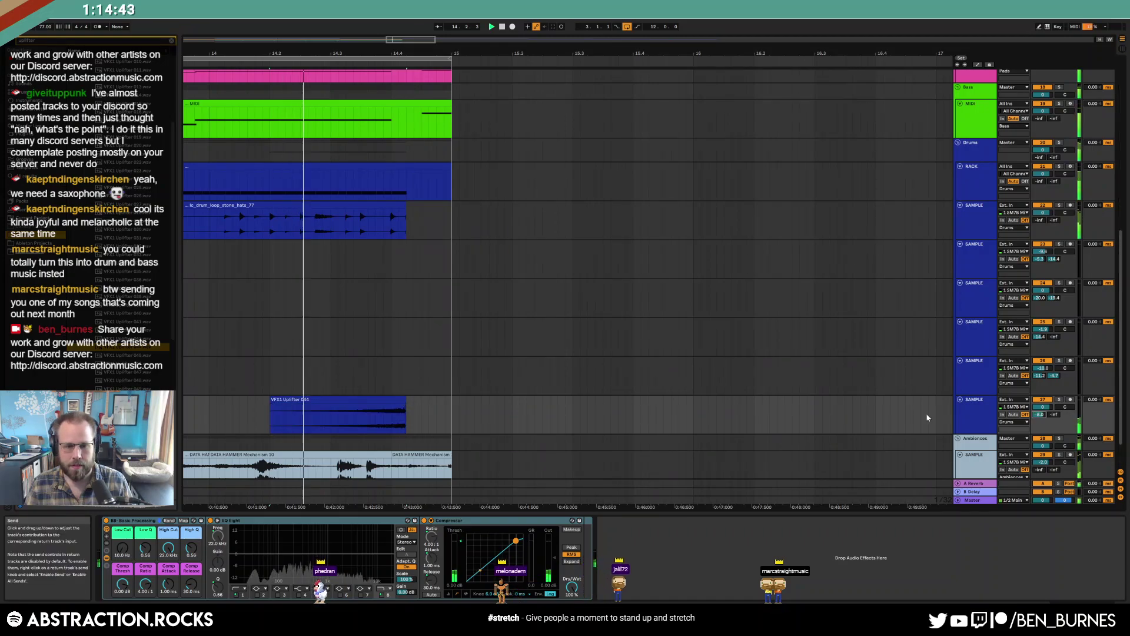
drag(1043, 408, 1043, 417)
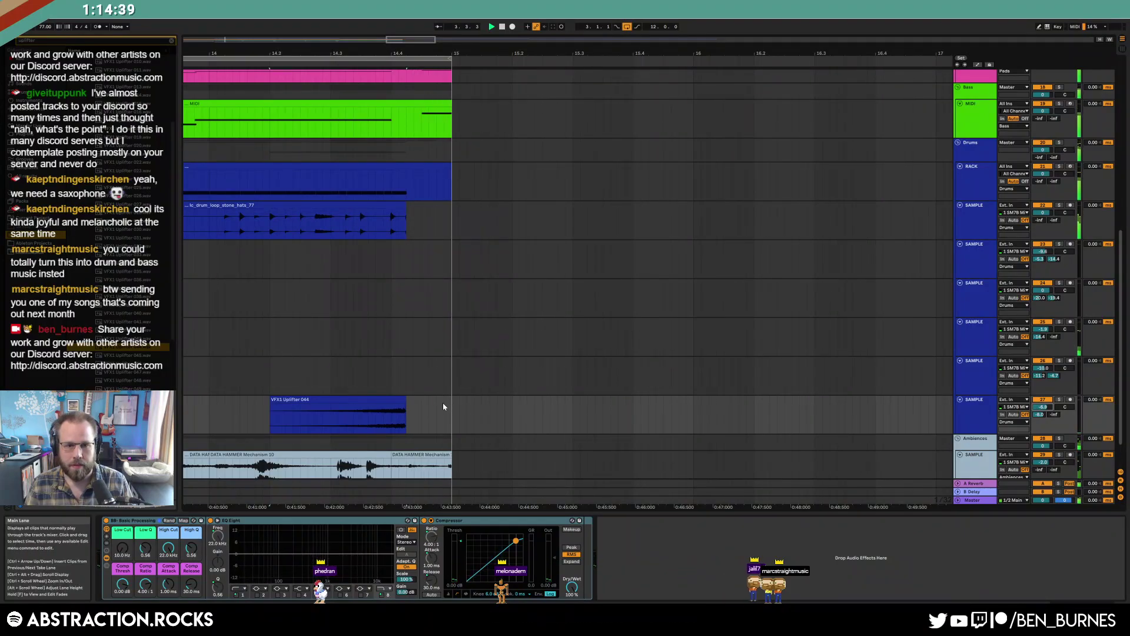
drag(378, 400, 375, 437)
drag(125, 548, 123, 550)
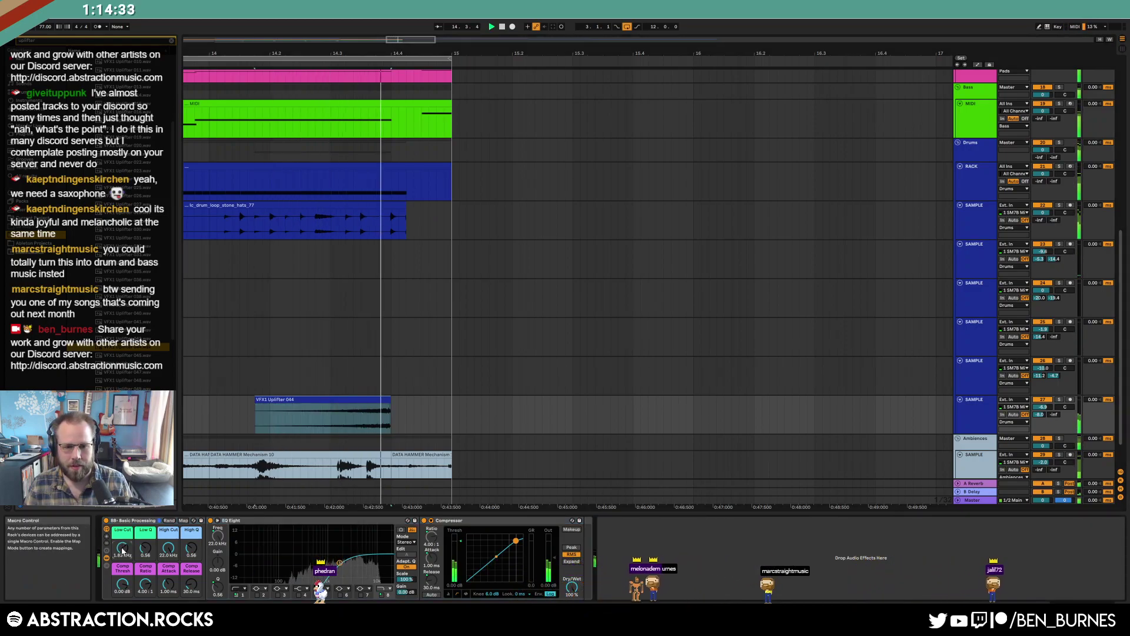
Adjust the uplifter clip's edges and slide its audio so the louder swell fills the span from about beat 13.4 to 14.4
scroll(396, 412, up, 3)
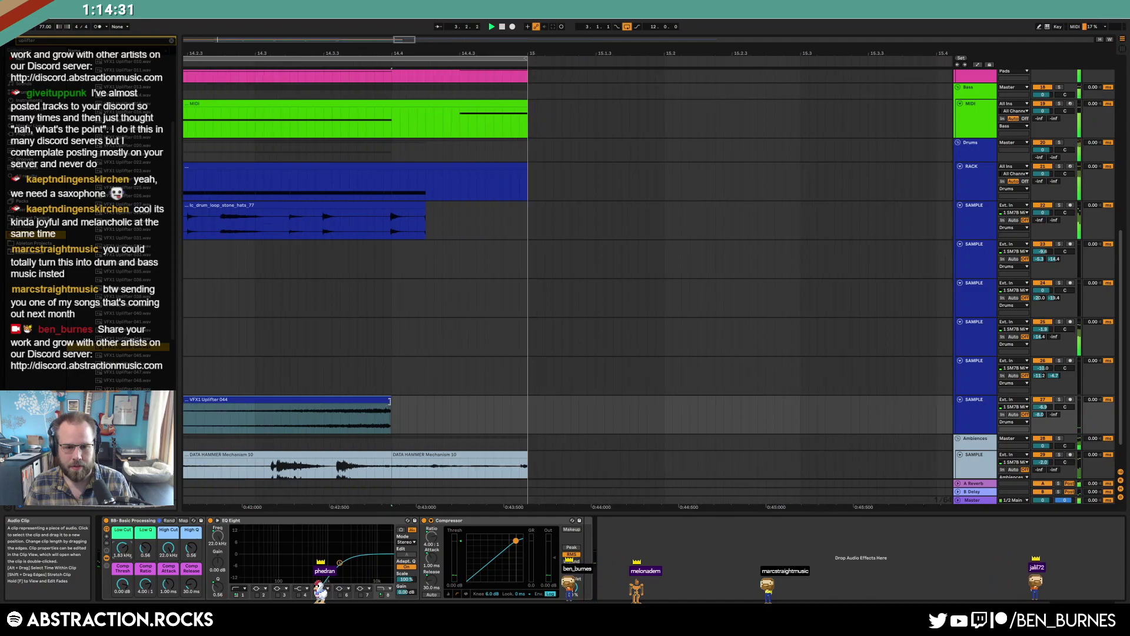
drag(391, 406, 401, 407)
scroll(392, 406, down, 5)
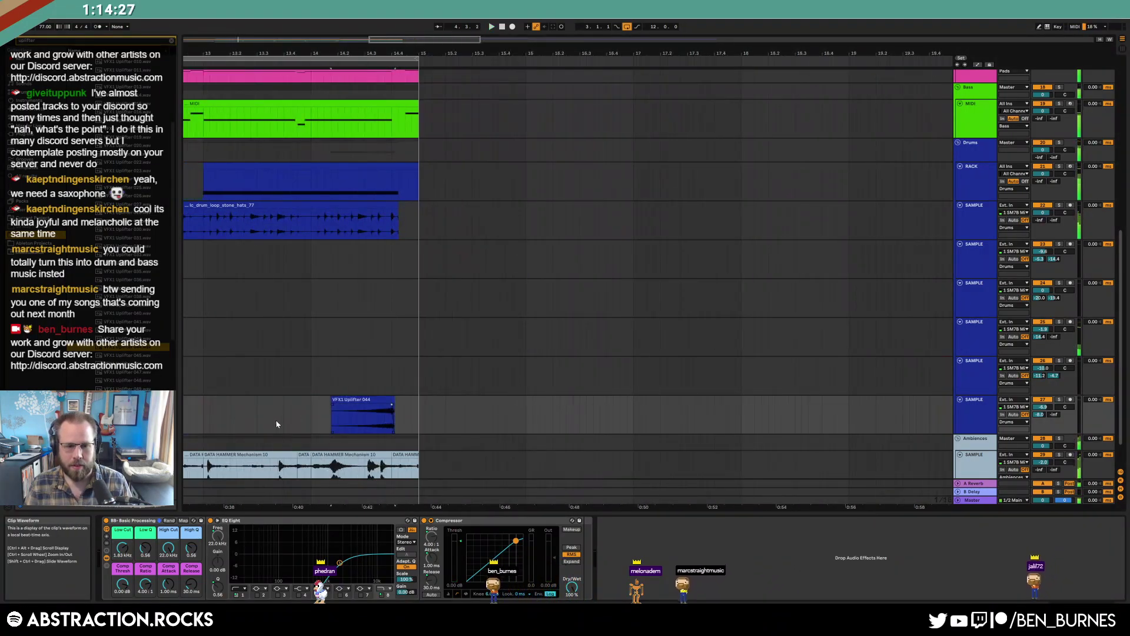
click(333, 403)
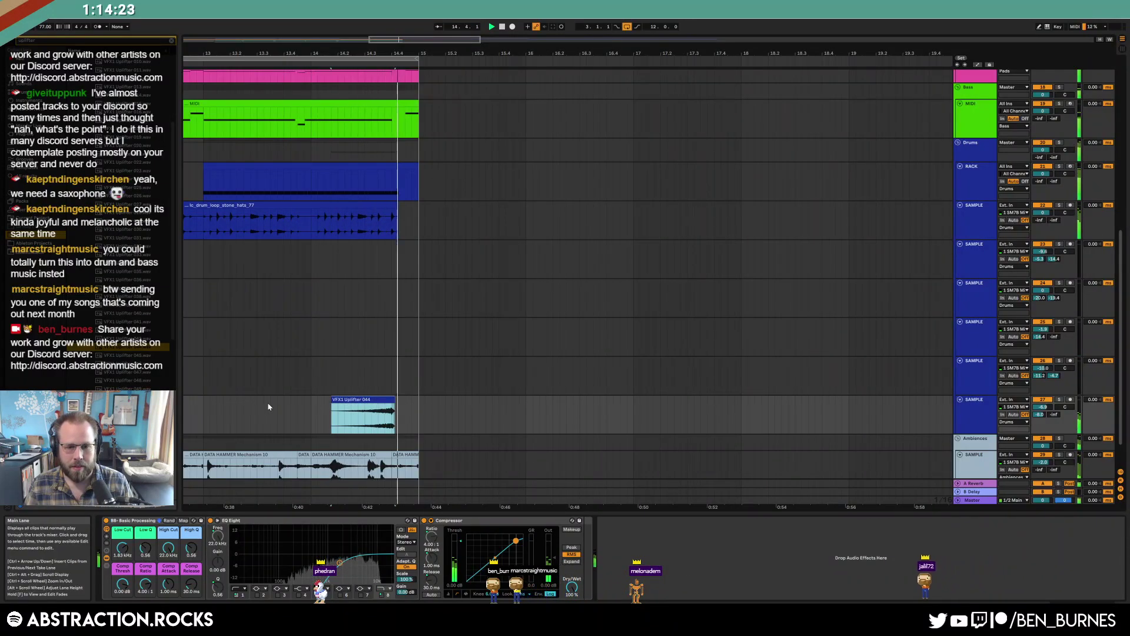
drag(355, 398, 393, 402)
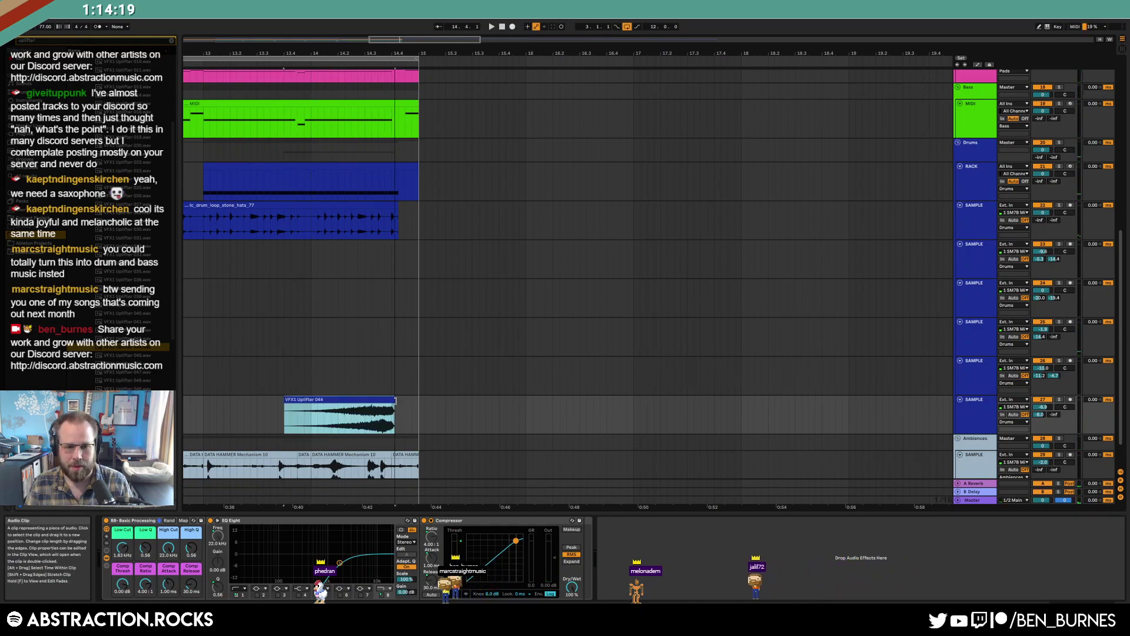
Play the section from bar 12 through the uplifter and lower the uplifter track's volume and reverb send further
scroll(321, 423, up, 3)
scroll(321, 424, down, 5)
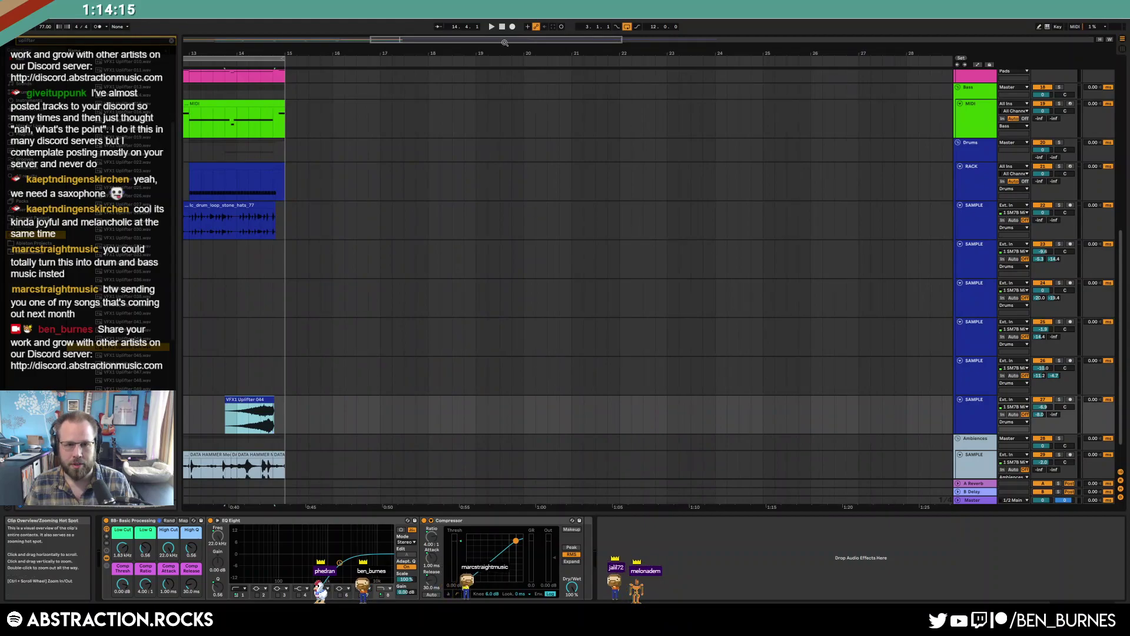
drag(321, 54, 532, 51)
key(ctrl+f)
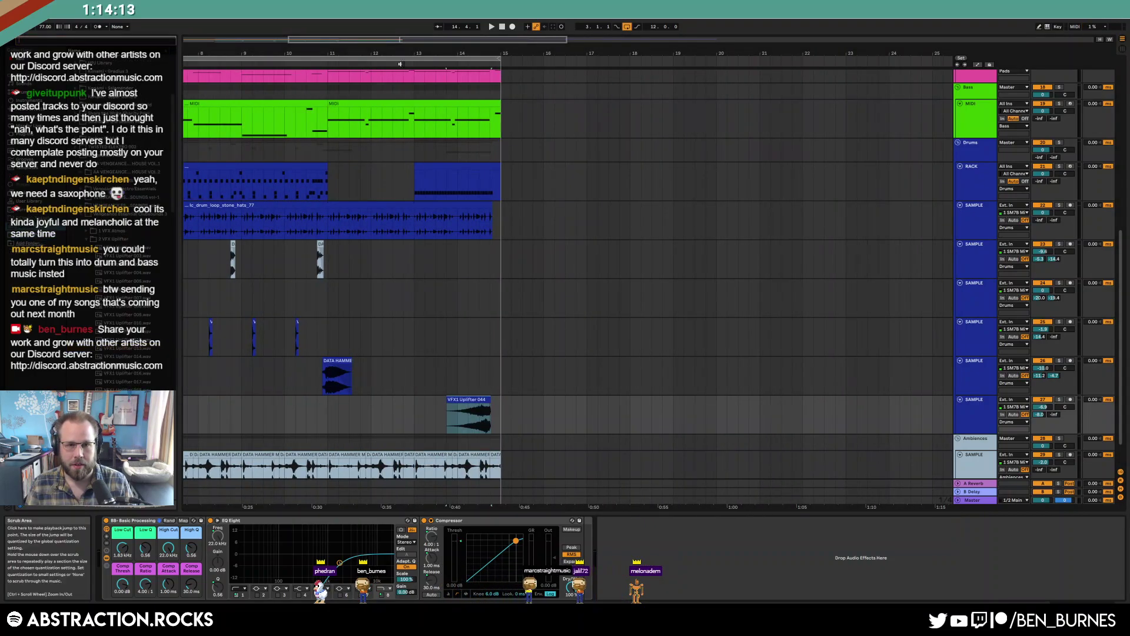
key(space)
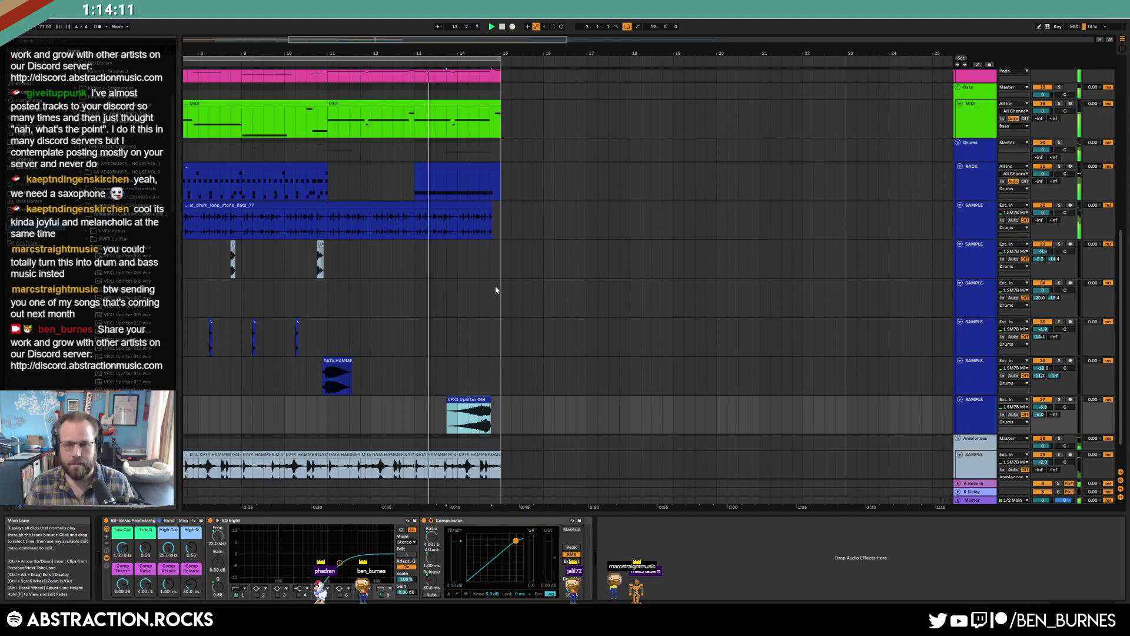
scroll(471, 274, up, 2)
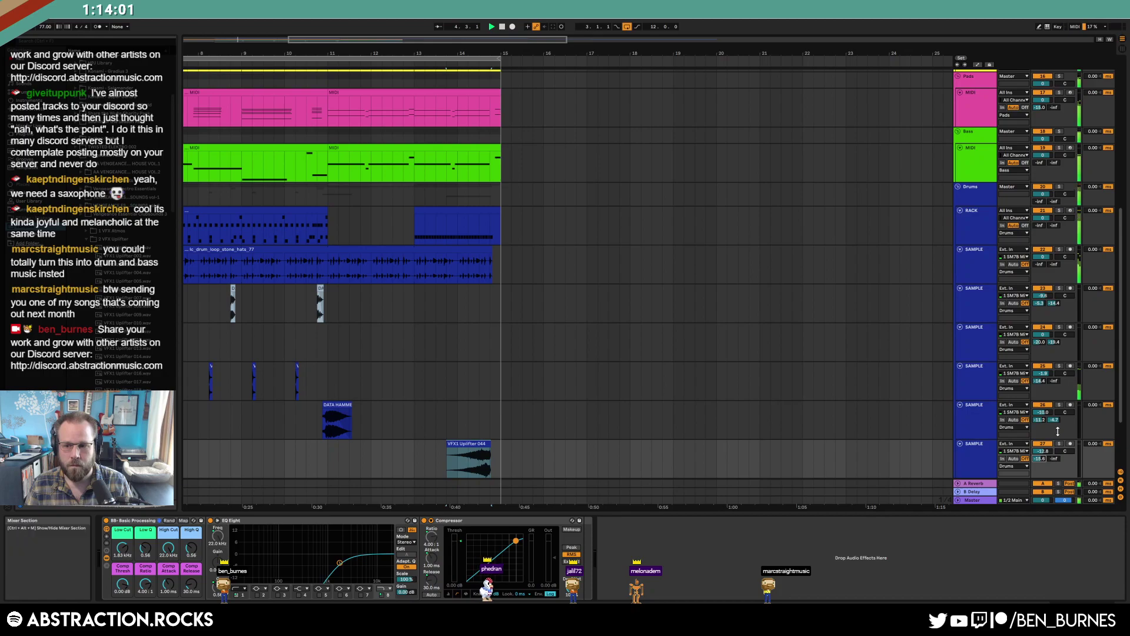
Open the Pads MIDI clip at bar 11, look through the MIDI controllers in its envelopes, and return to the device view
click(452, 94)
double_click(444, 94)
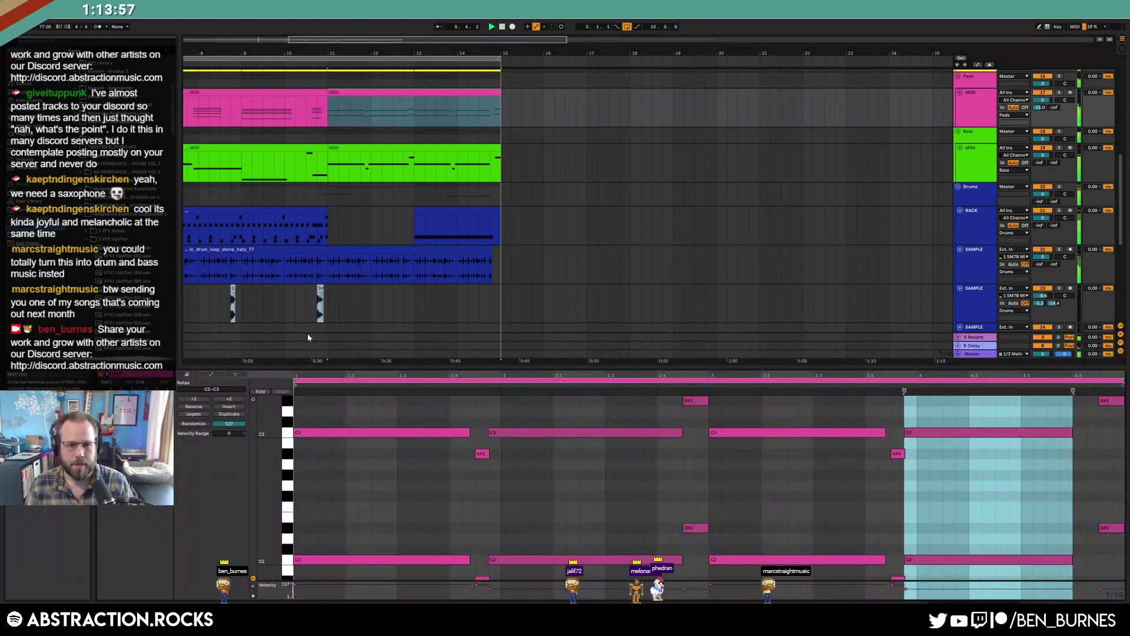
click(211, 375)
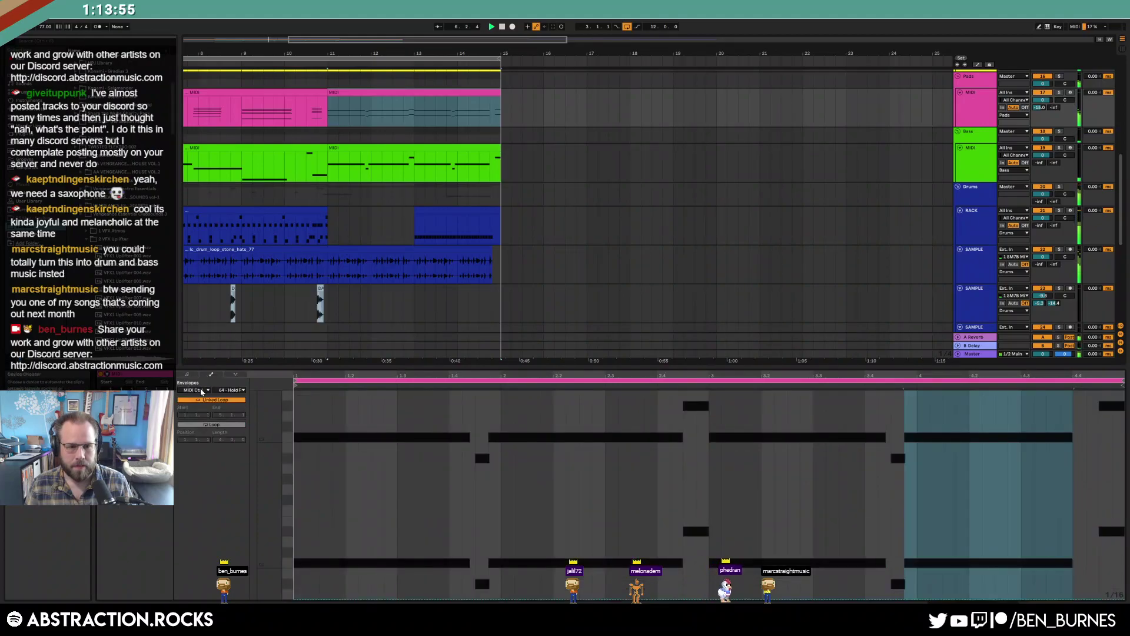
click(226, 391)
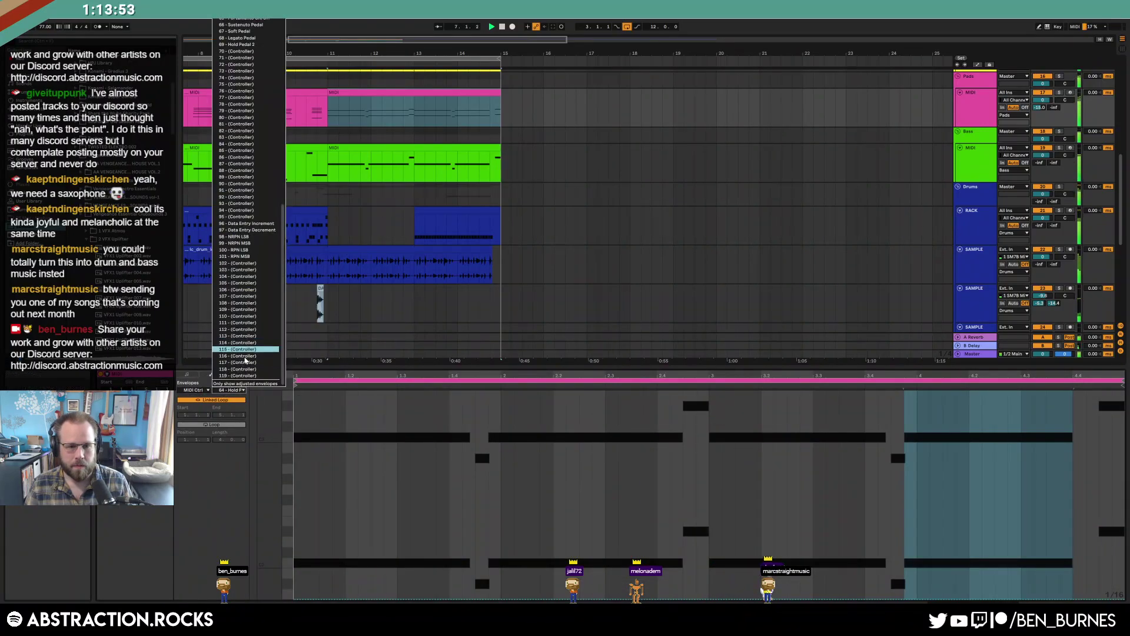
scroll(245, 357, up, 1)
click(242, 510)
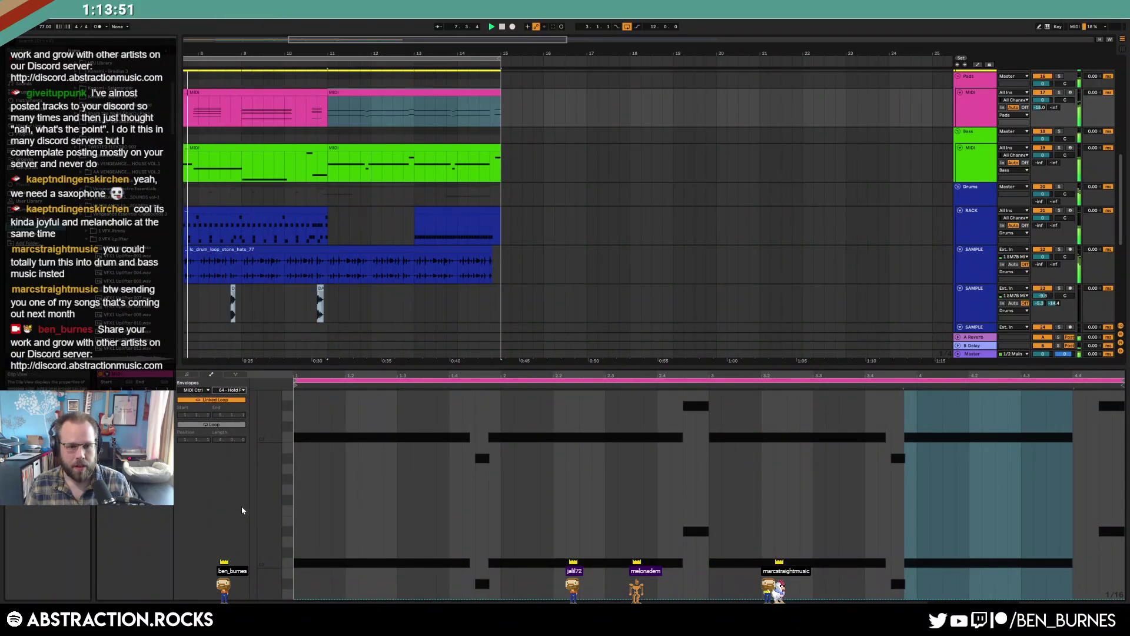
click(304, 550)
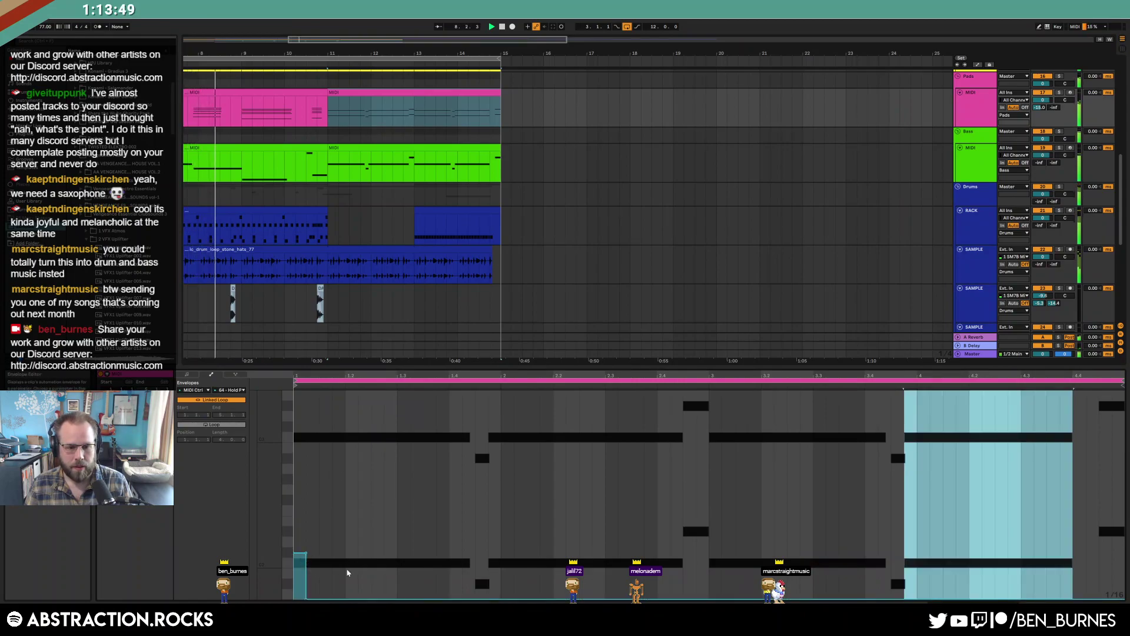
key(shift+Tab)
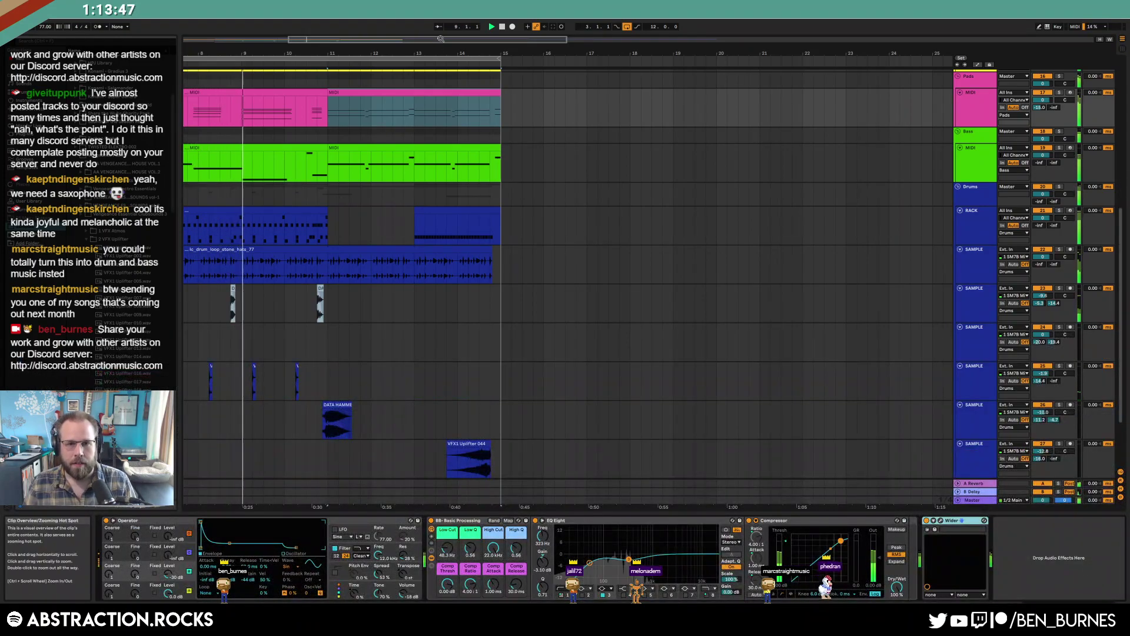
Stop playback and copy bars 3 to 11 of the Arpeggios, Pads, Bass and Drums tracks to bar 15
drag(434, 41, 434, 20)
scroll(579, 297, up, 1)
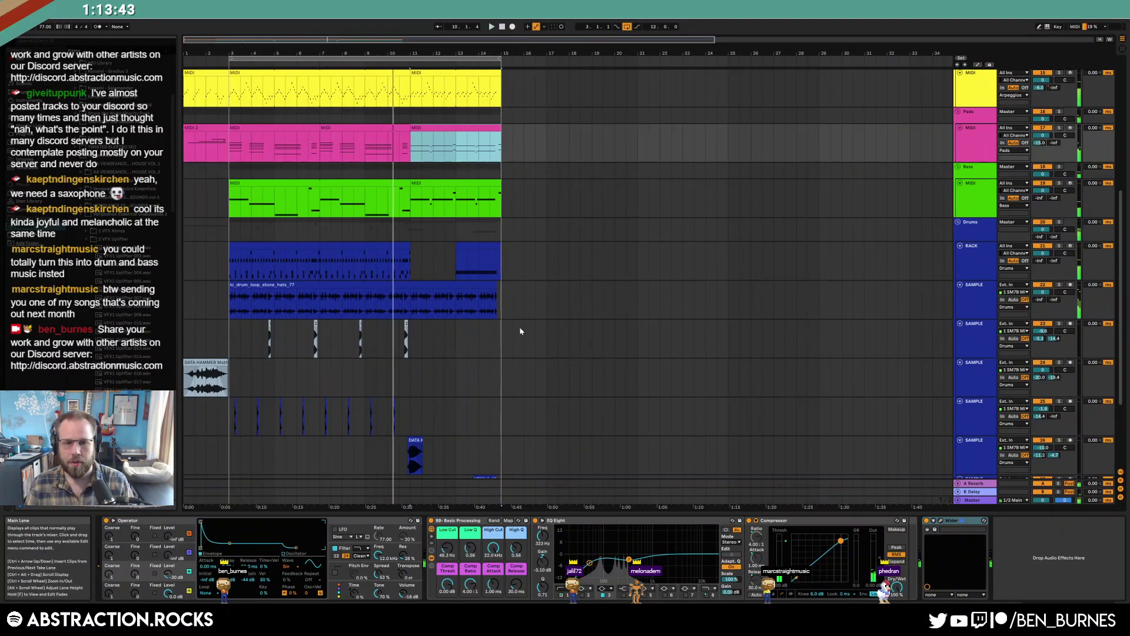
scroll(389, 345, up, 3)
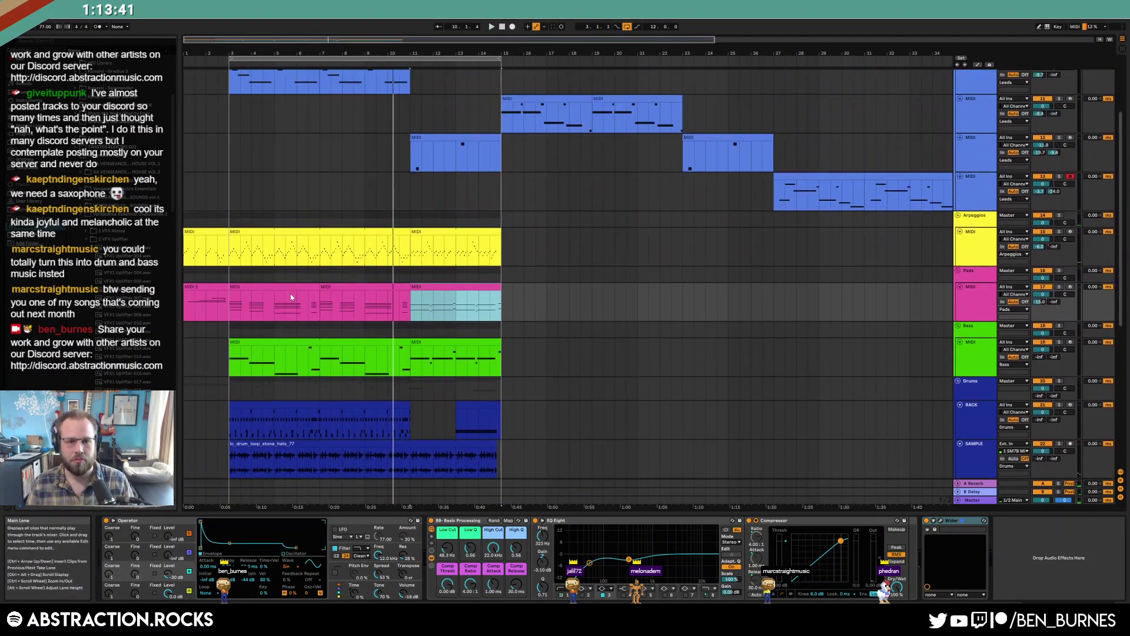
drag(230, 253, 411, 498)
click(501, 256)
key(ctrl+v)
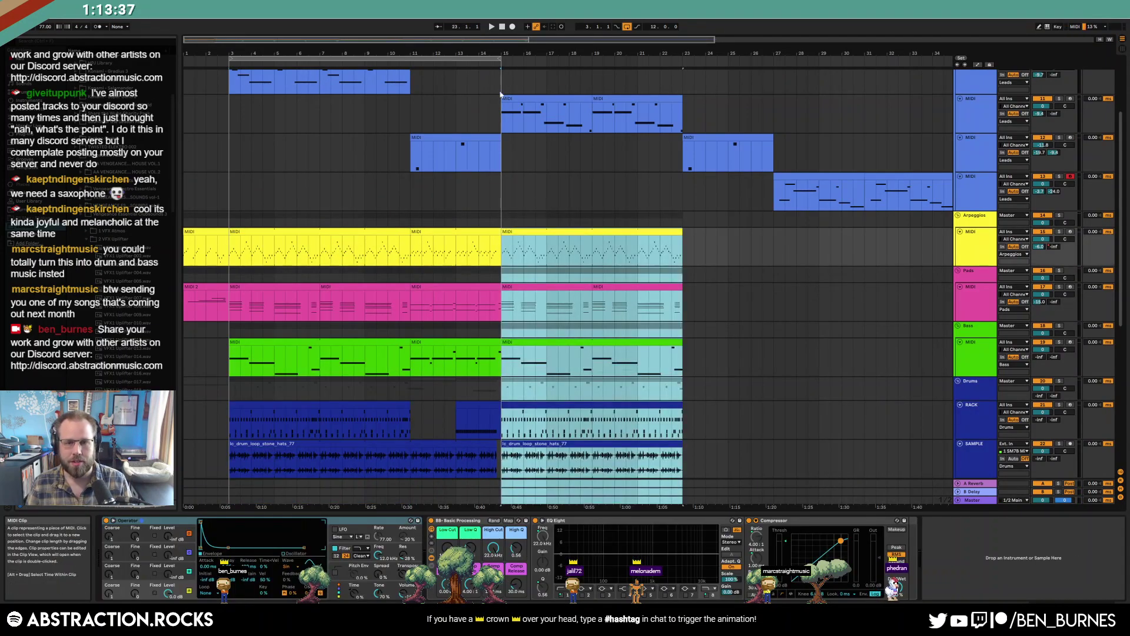
Automate the arpeggio track's Operator Osc-B Level to step up from -inf dB to about mid-range at bar 15
click(322, 129)
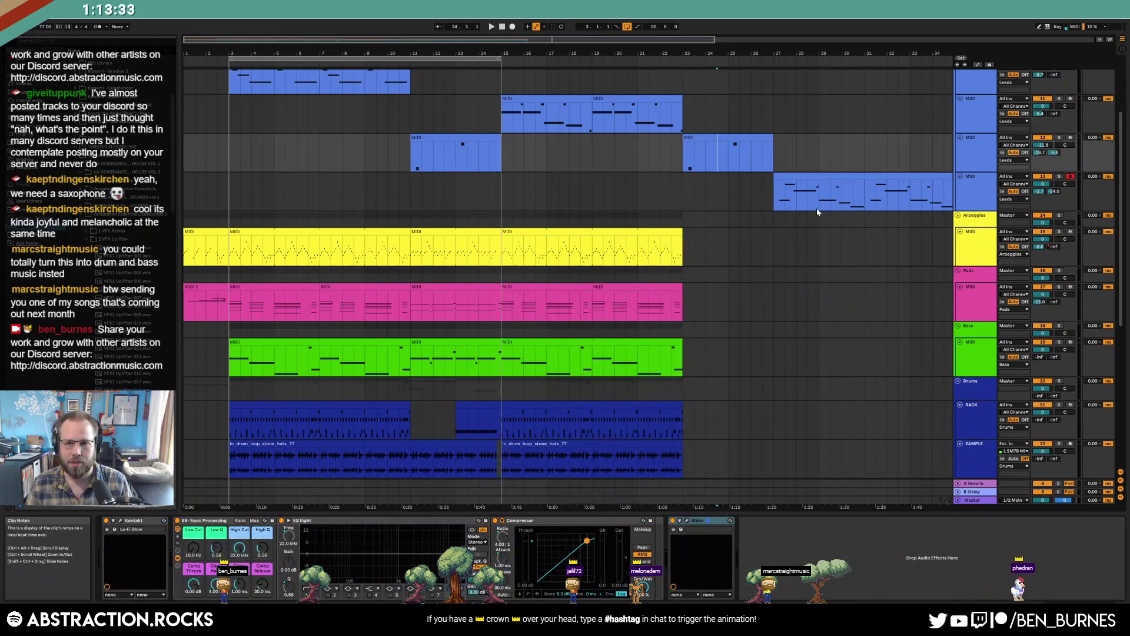
click(829, 204)
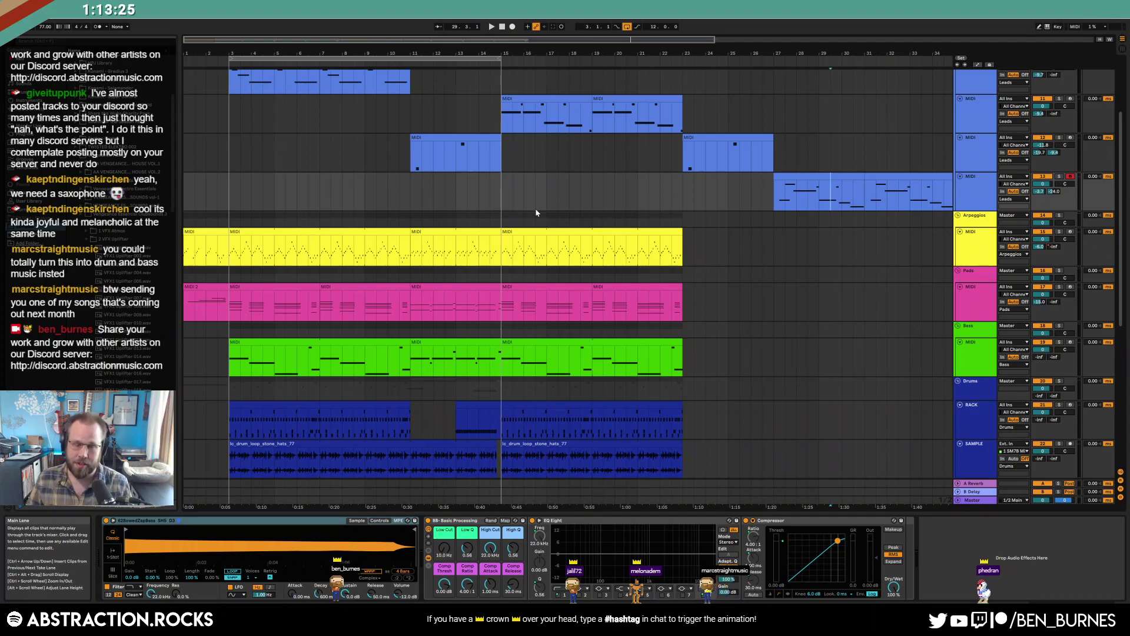
click(641, 243)
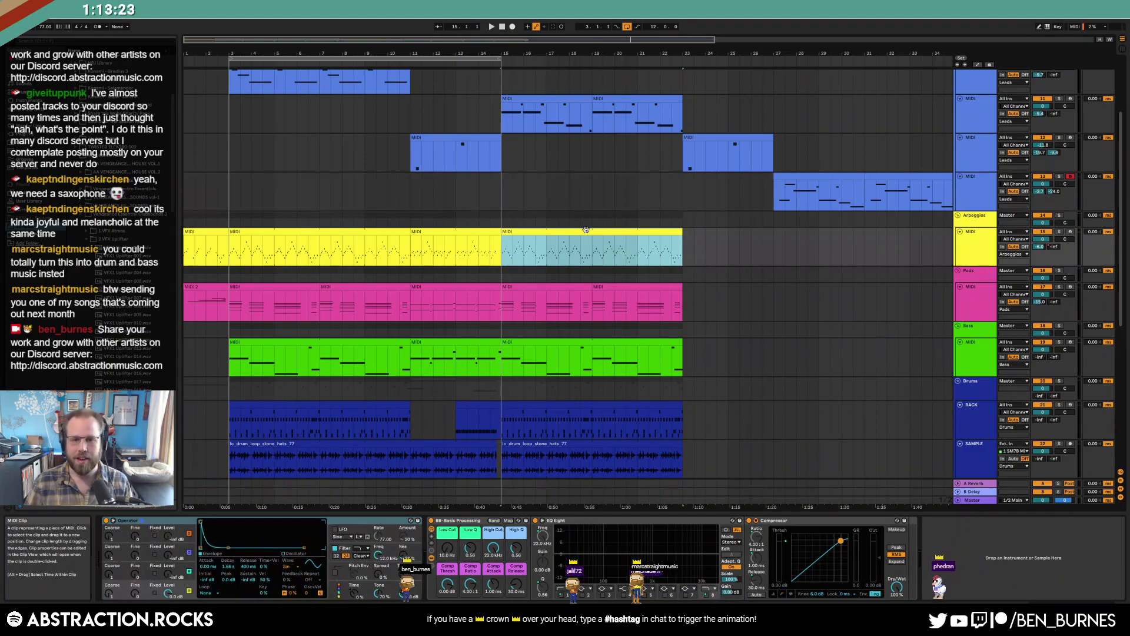
key(a)
key(a)
key(a)
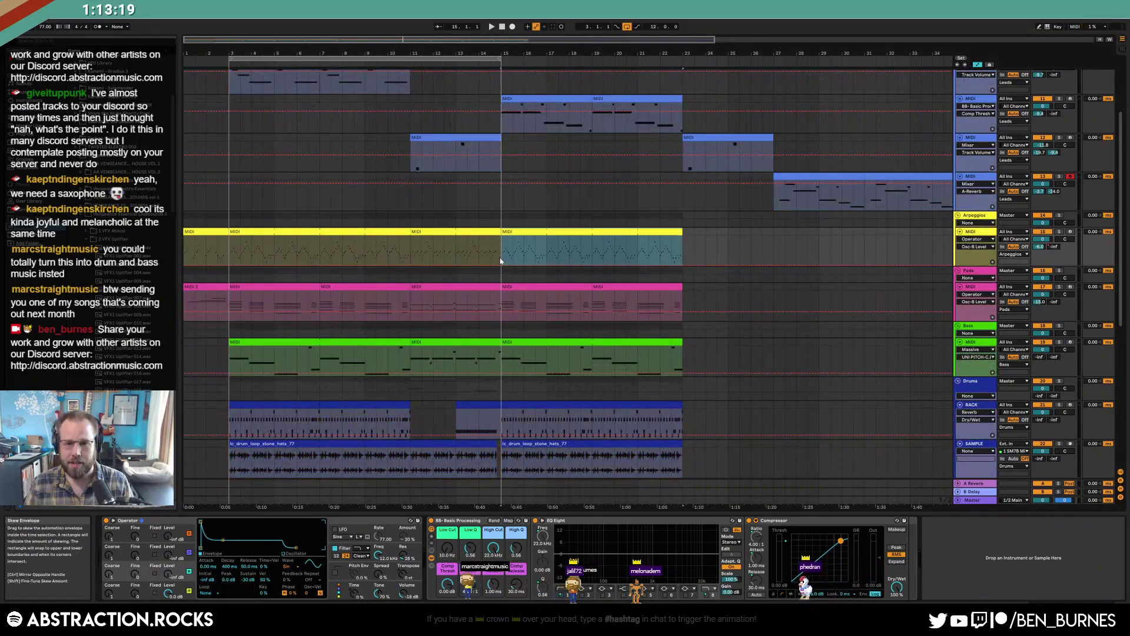
click(501, 266)
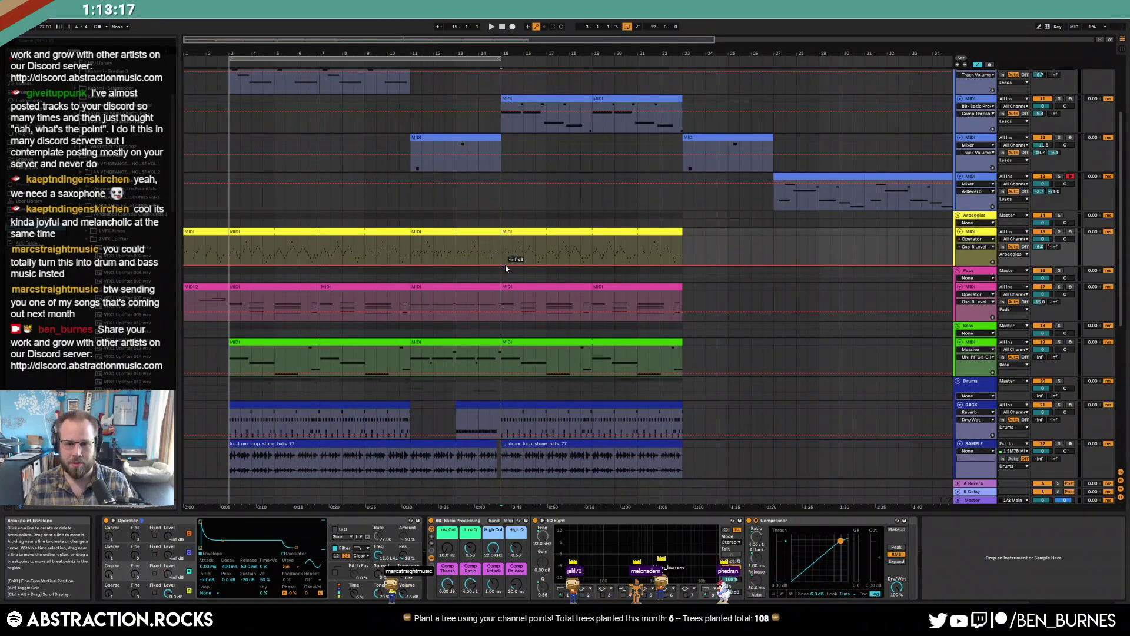
drag(505, 264, 506, 250)
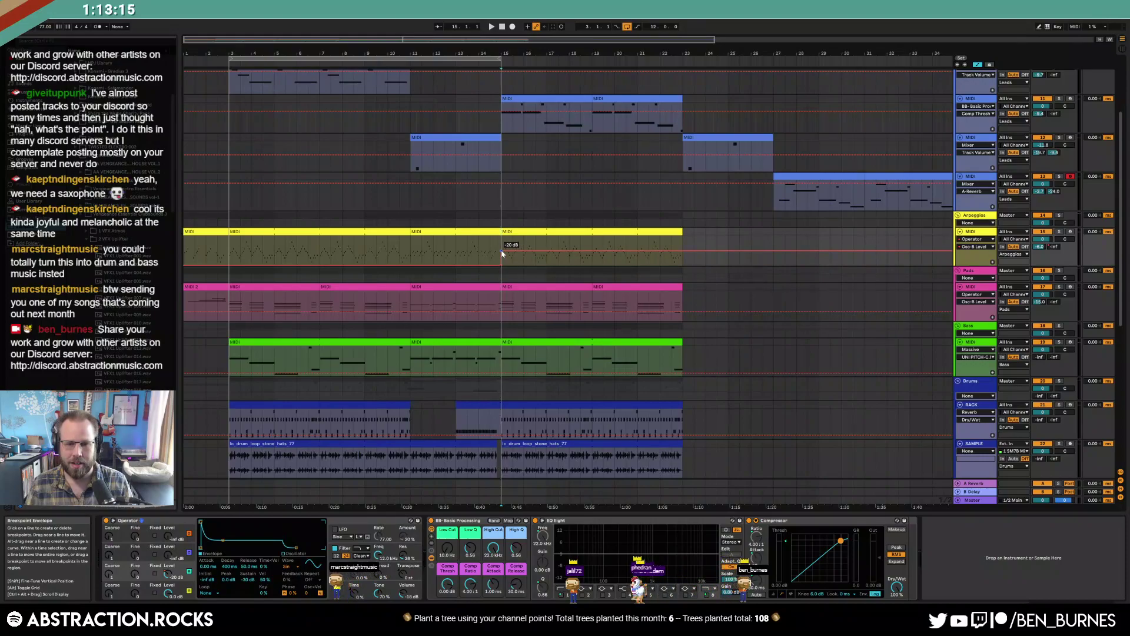
key(a)
Set the arrangement loop to bars 15 to 27 and play the new section
drag(456, 58, 746, 66)
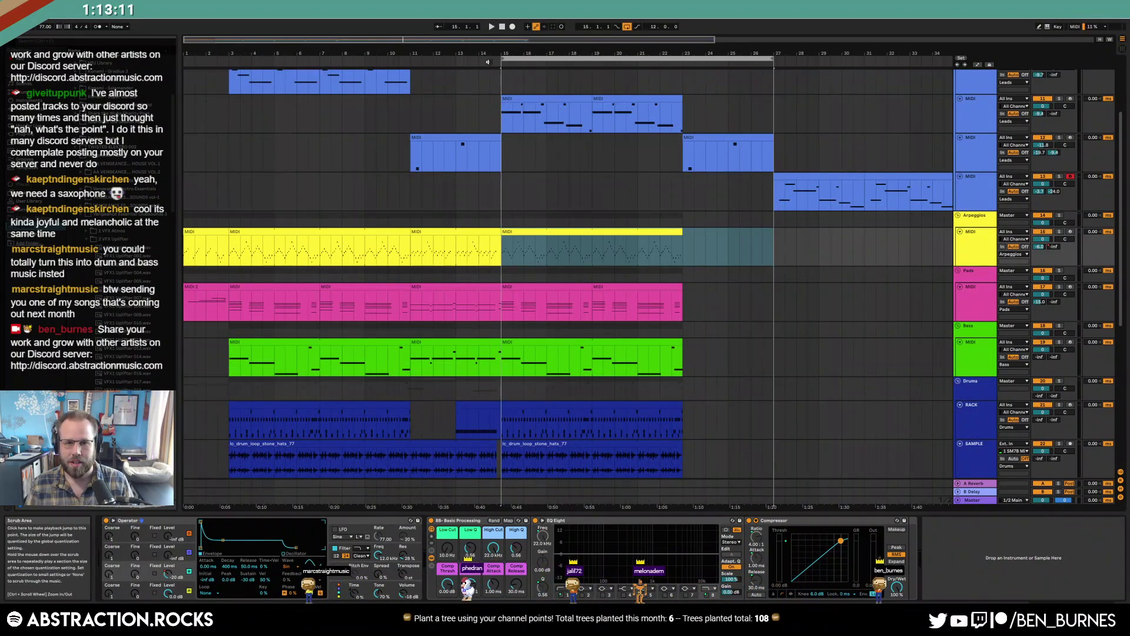
key(space)
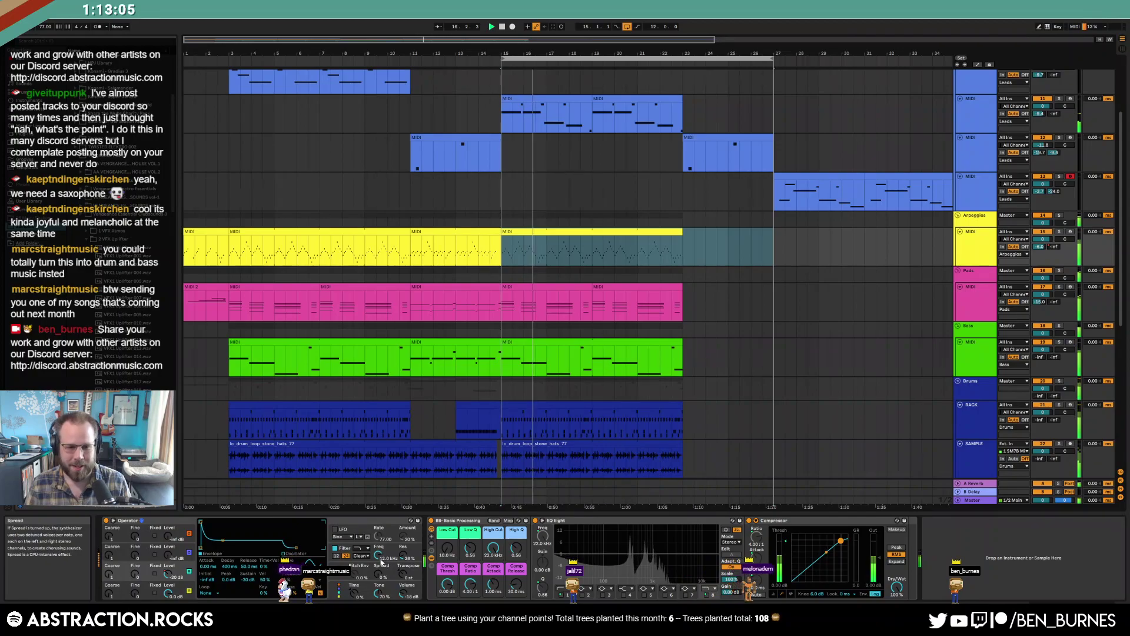
Lower the filter frequency of the arpeggio track's Operator and open the arpeggio clip at bar 15 for note editing
drag(378, 555, 378, 575)
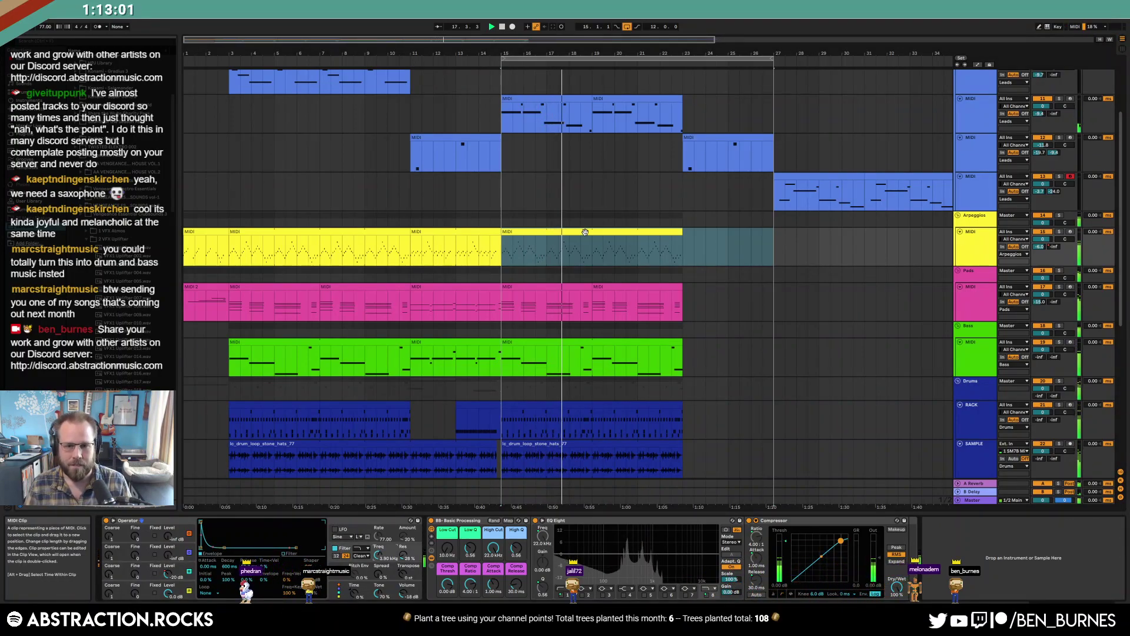
double_click(660, 232)
click(580, 517)
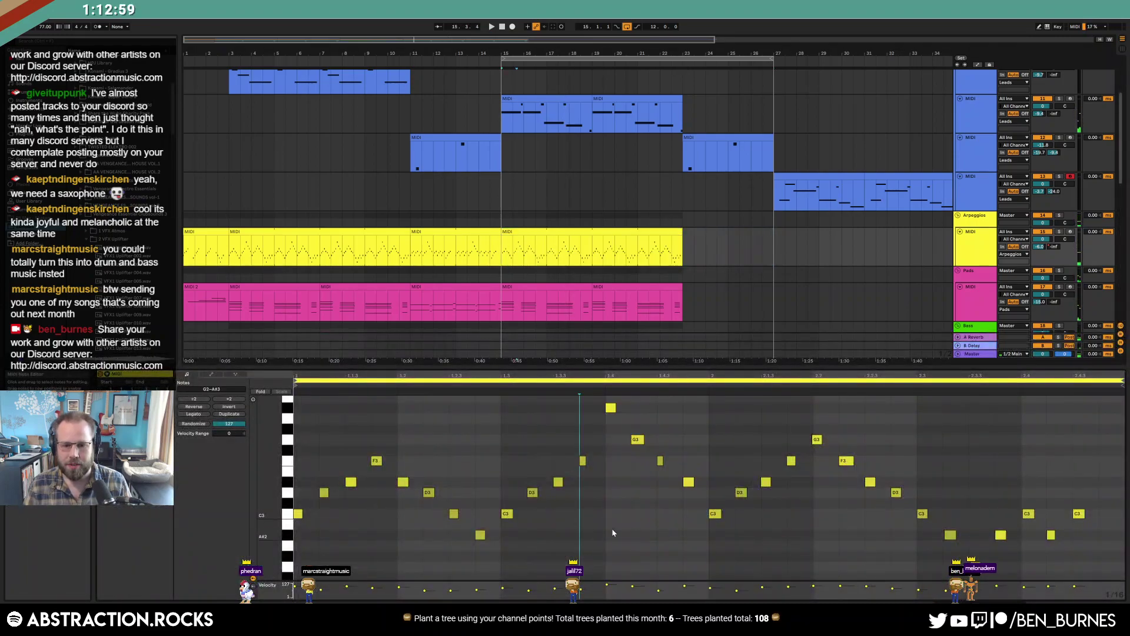
key(space)
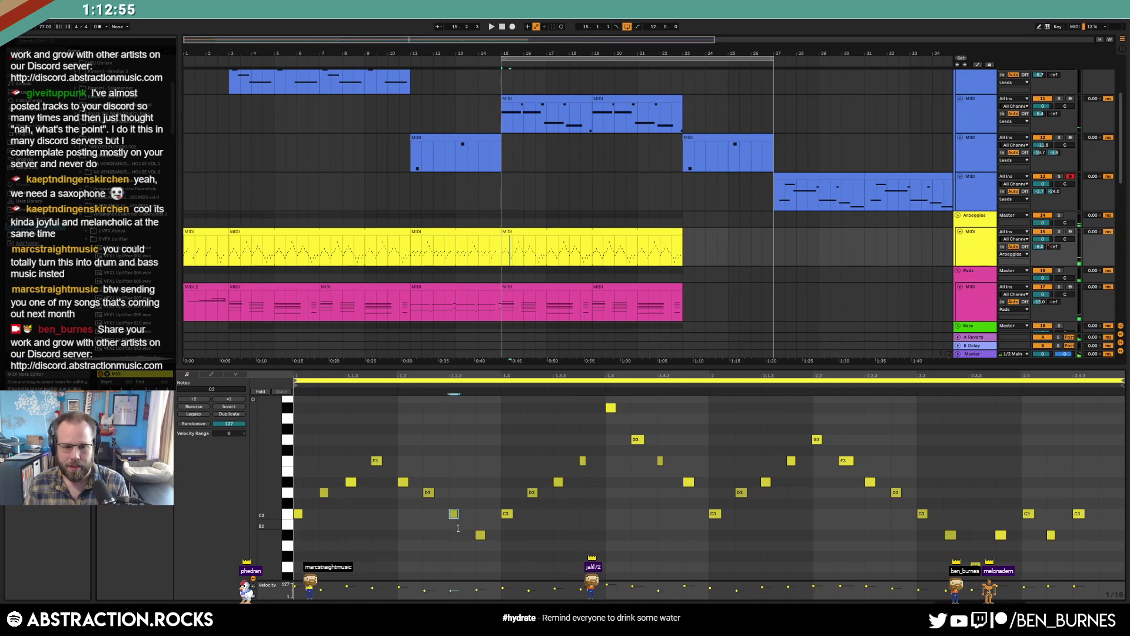
Swap the arpeggio's last two notes in beat two of bar 15 so they run A#2 to C3, and audition the change
click(479, 535)
key(Up)
key(Up)
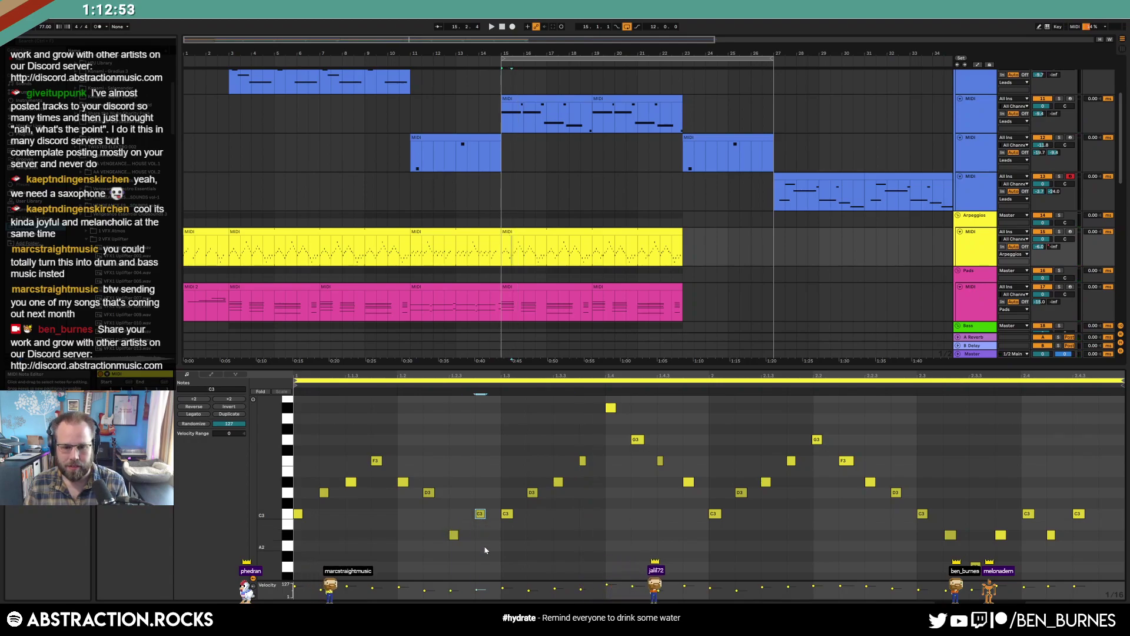
key(space)
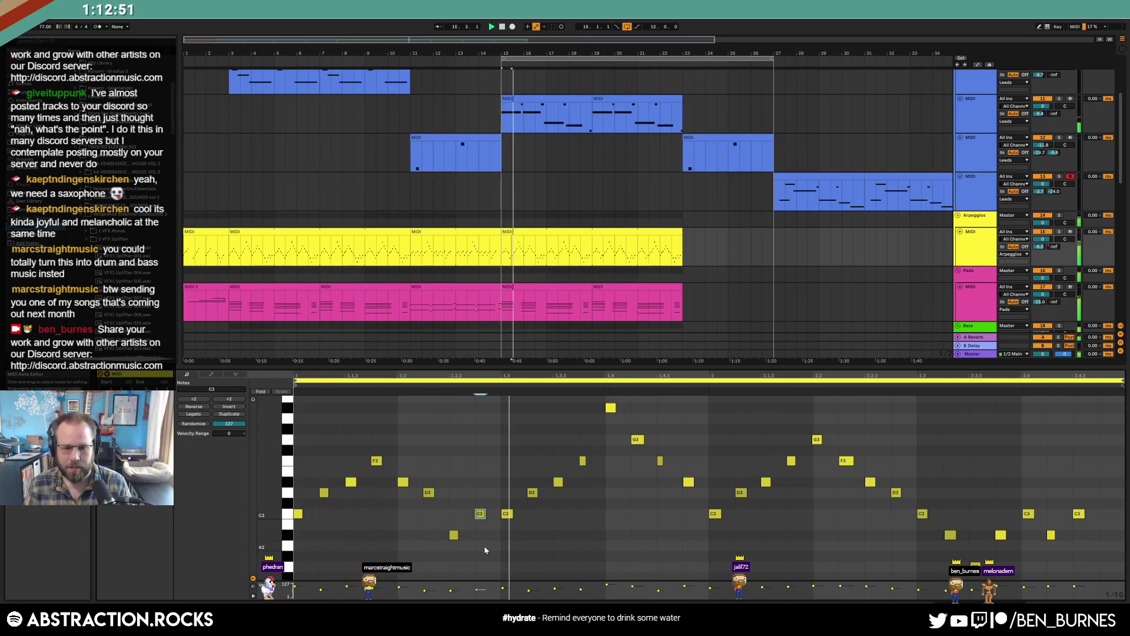
key(space)
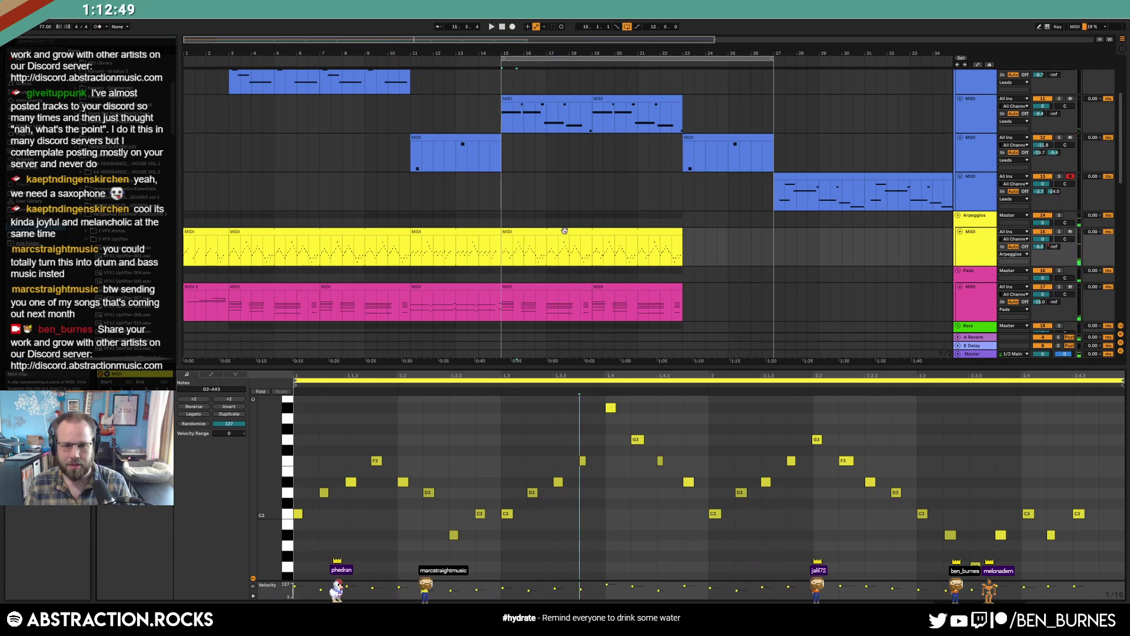
Raise the third arpeggio note in beat three of bar 15 to G3
click(558, 481)
key(Up)
key(Up)
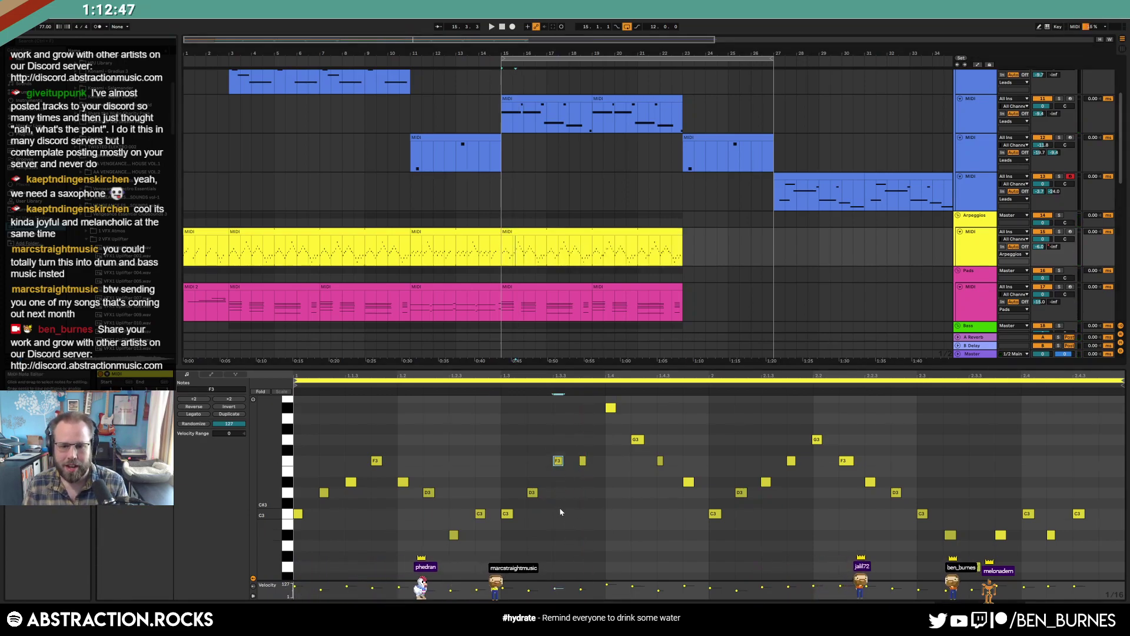
key(Up)
key(Up)
Lower the last arpeggio note of bar 15 to D3 and raise the first two notes in bar 16's last beat to D3 and D#3
click(684, 517)
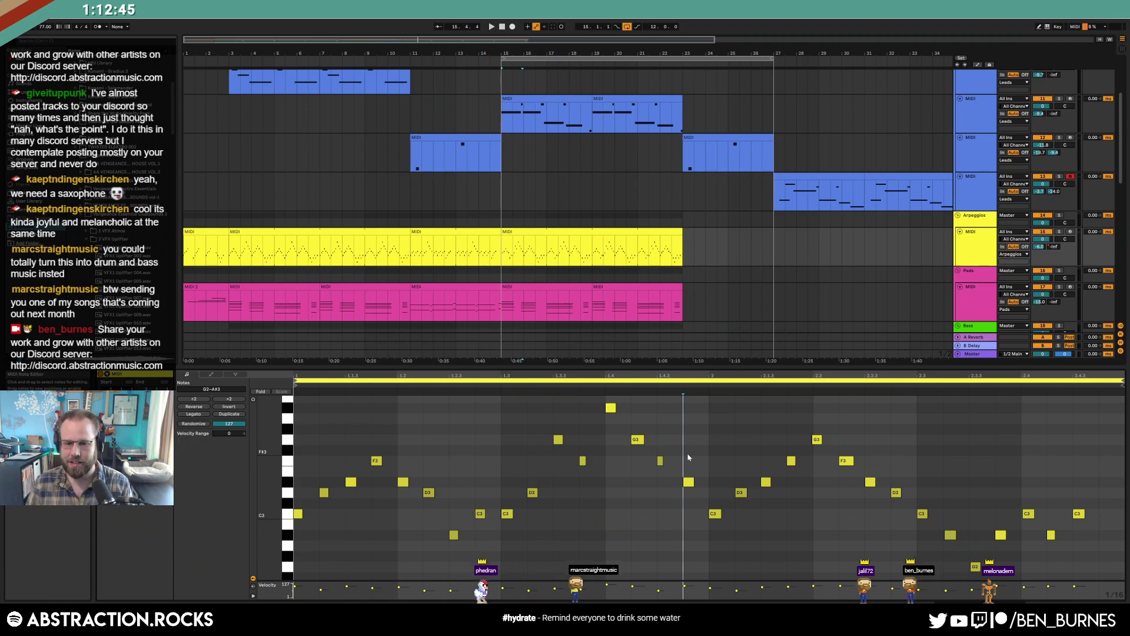
drag(689, 481, 739, 530)
click(703, 524)
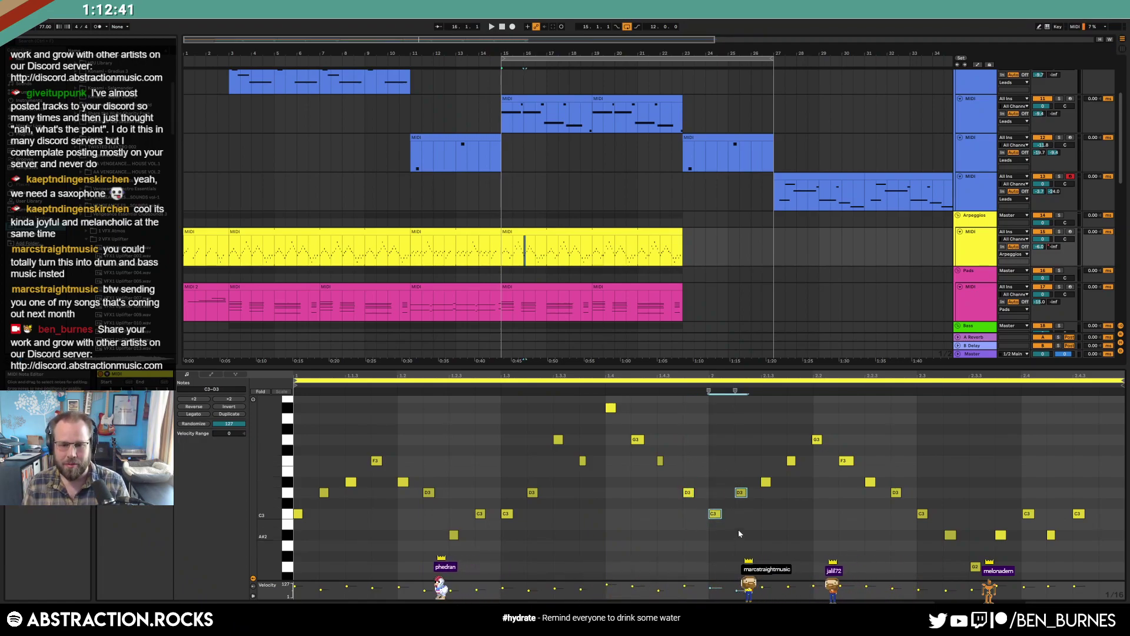
key(space)
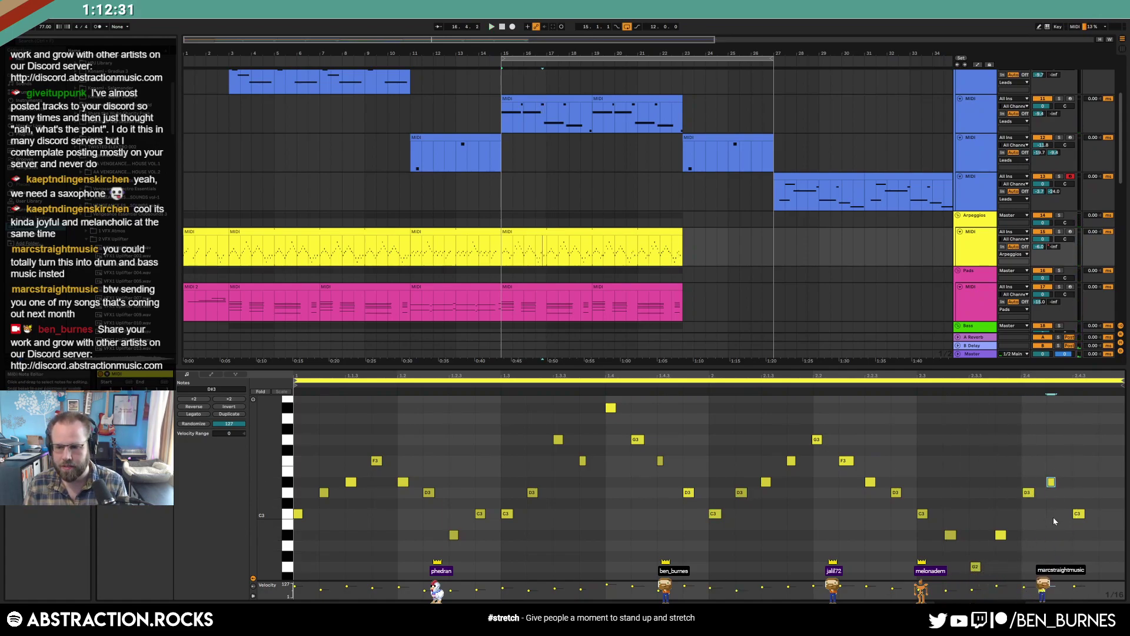
Return to the device view and examine the lead clip at bar 15 up close against the parts beneath it
scroll(564, 159, up, 5)
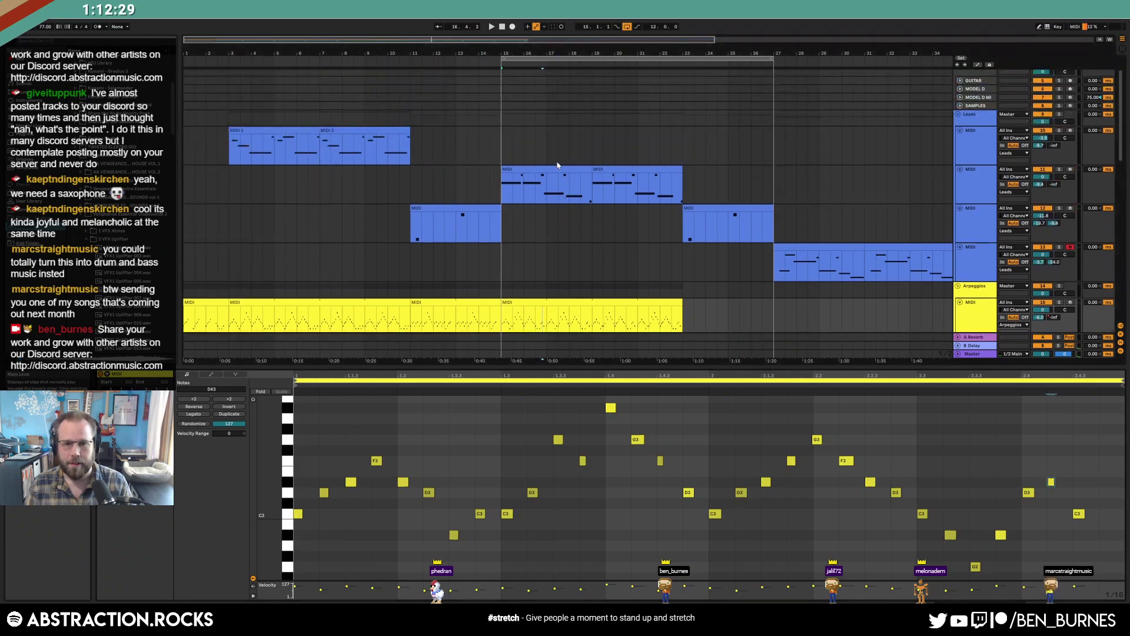
scroll(582, 229, down, 4)
key(shift+Tab)
key(shift+Tab)
key(shift+Tab)
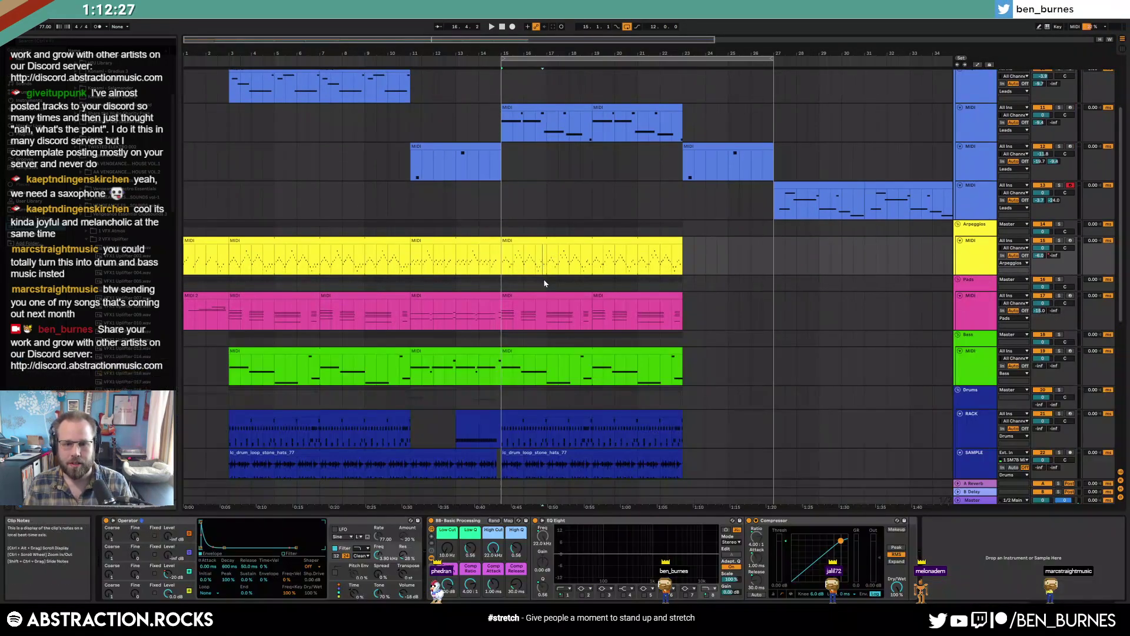
click(534, 104)
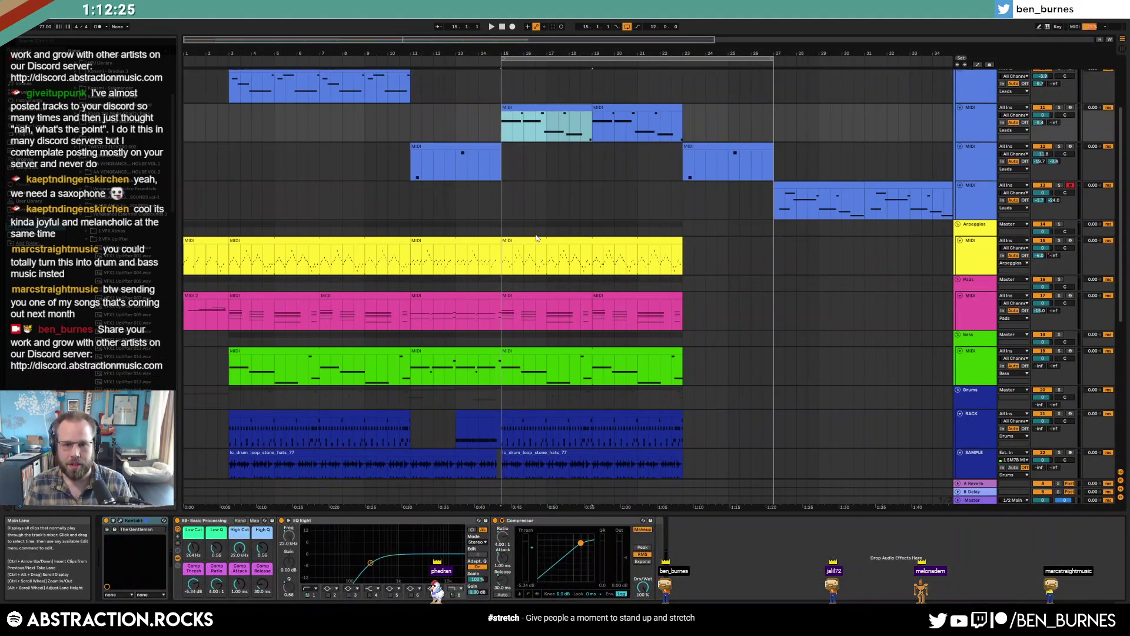
scroll(537, 238, up, 5)
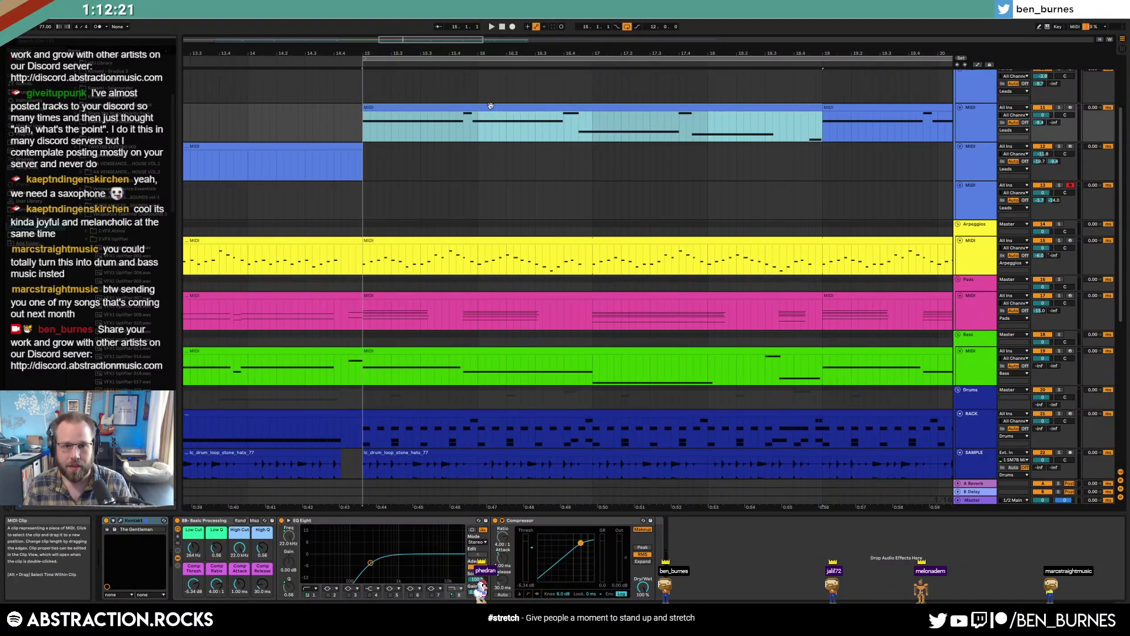
Open the notes of the Pads clip at bar 15 and shift its second chord slightly later during playback
double_click(483, 296)
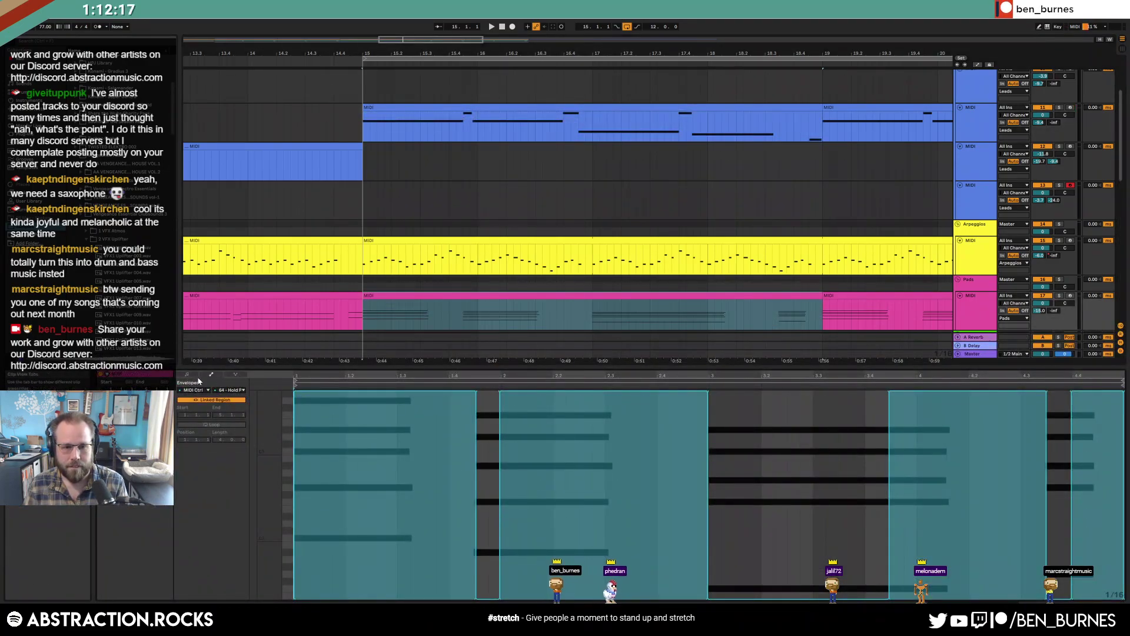
click(187, 375)
key(space)
drag(508, 401, 520, 570)
key(Right)
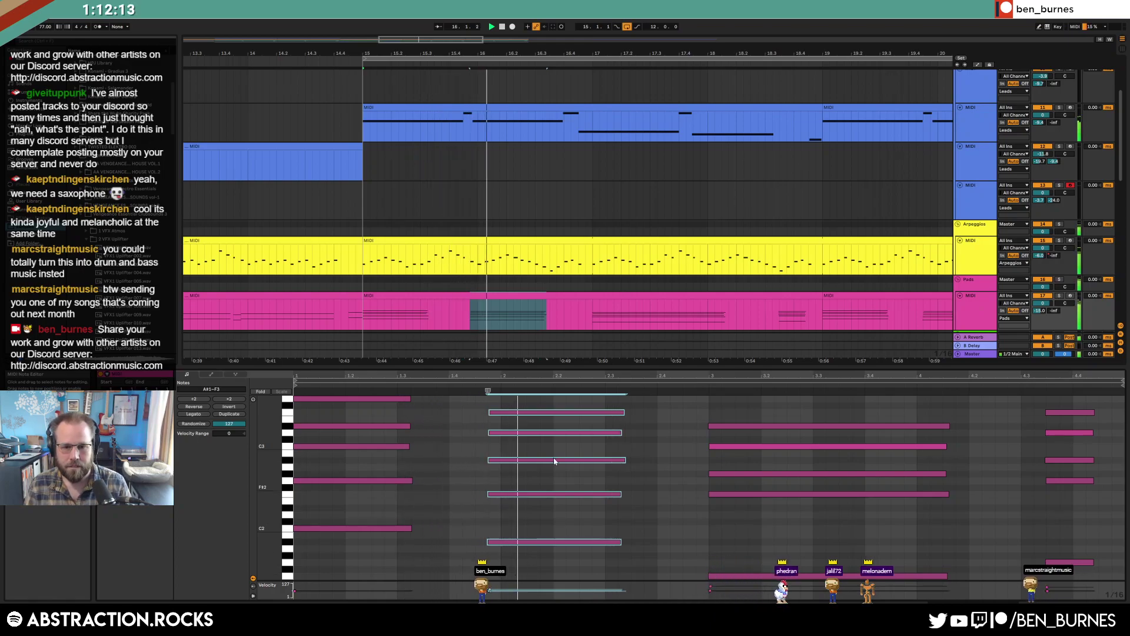
In the Bass clip at bar 15, align the second note's start with the shifted pad chord and shorten the C1 note to about one and a half beats
scroll(471, 298, down, 2)
key(space)
click(470, 298)
mouse_move(468, 477)
mouse_down()
mouse_move(489, 477)
mouse_move(489, 498)
mouse_move(463, 477)
mouse_up()
key(space)
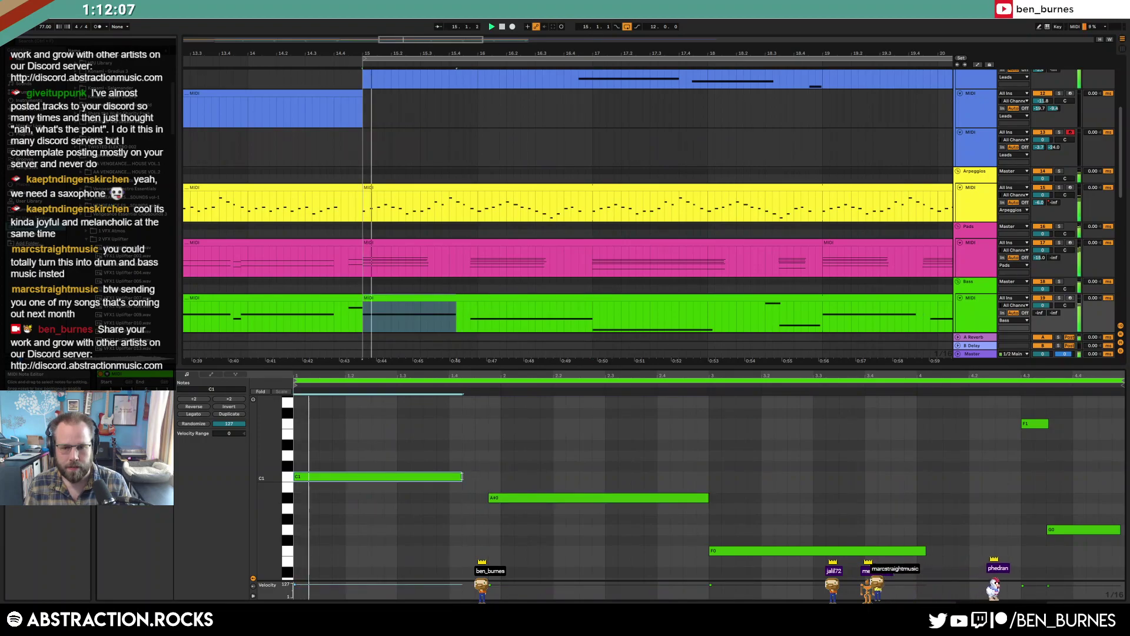
click(475, 469)
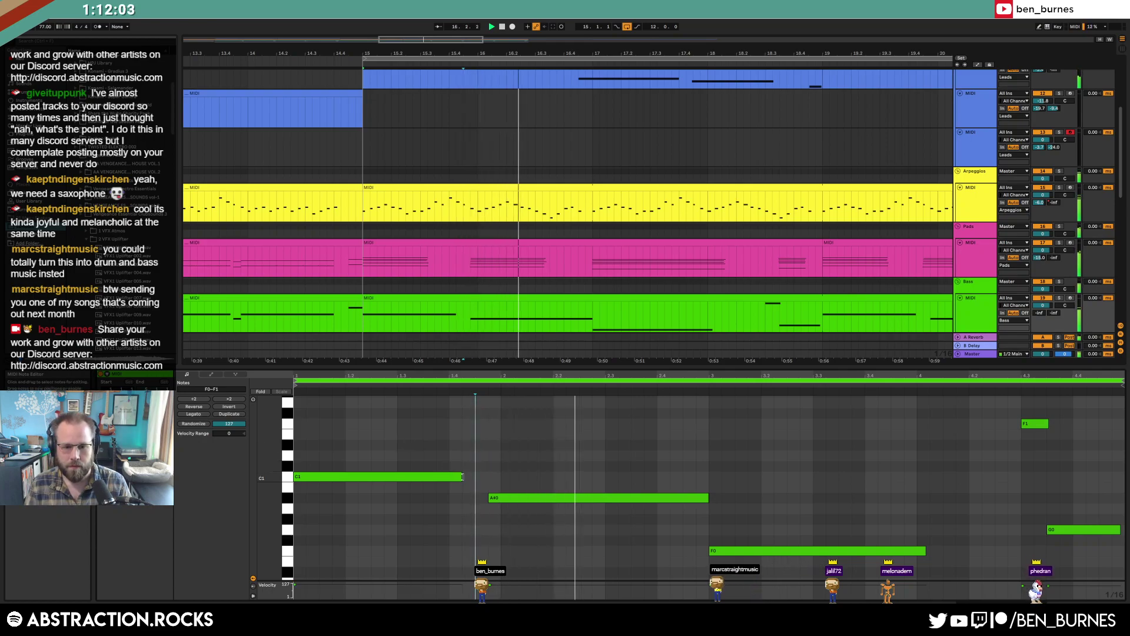
drag(461, 477, 448, 477)
click(507, 465)
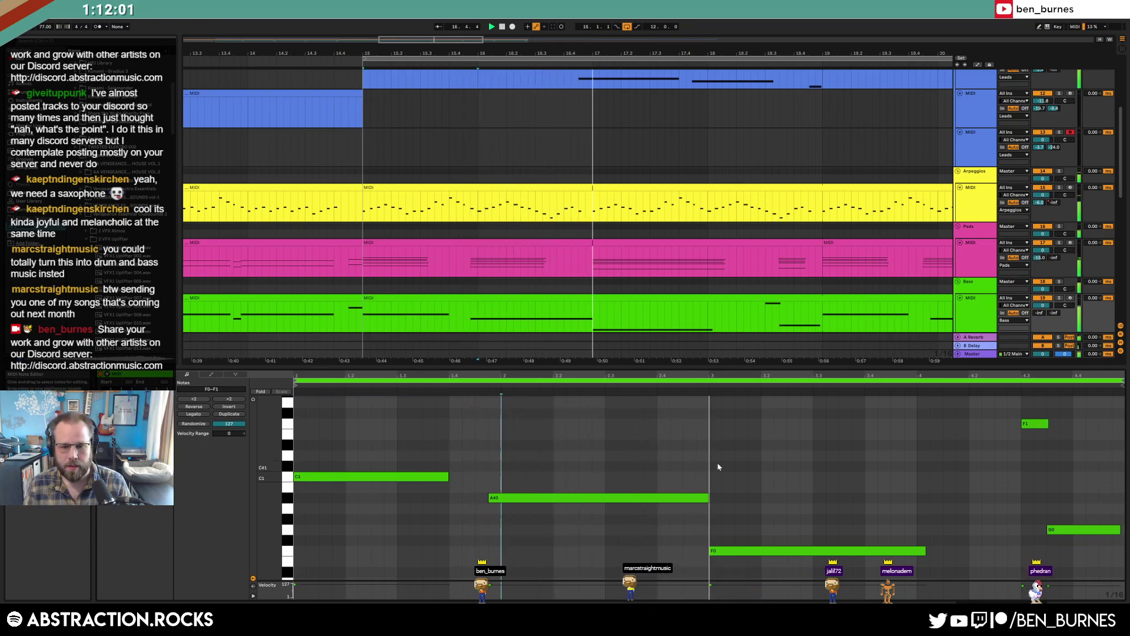
Strum the bar 17 chord in the Pads clip by starting F2, G#2, C3, G3 and an added A#3 progressively later
click(709, 243)
key(space)
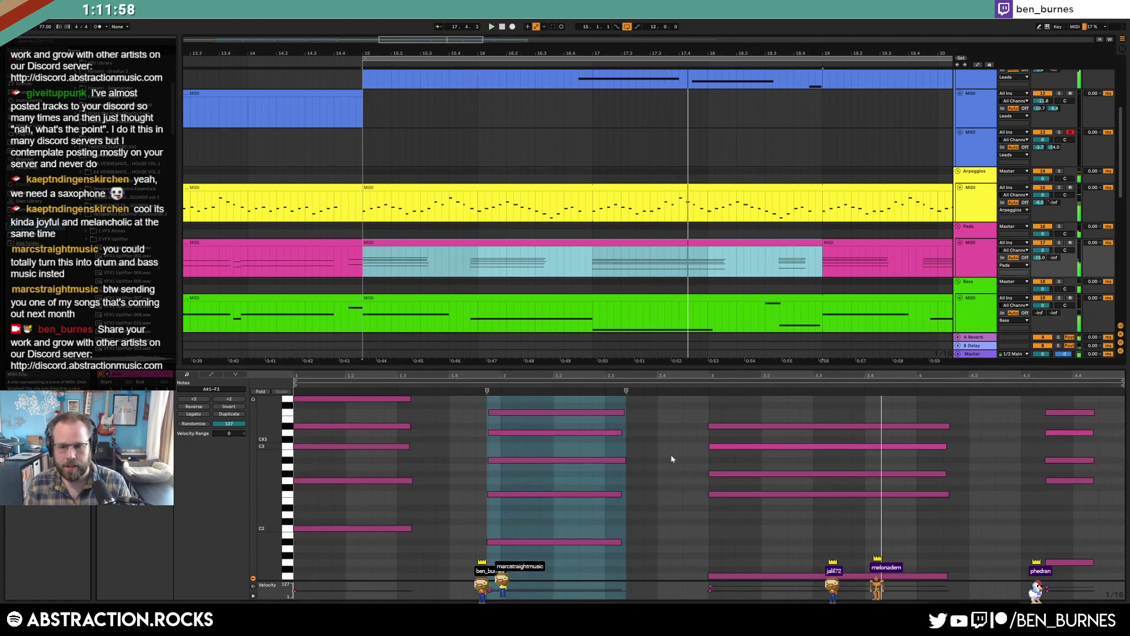
click(715, 494)
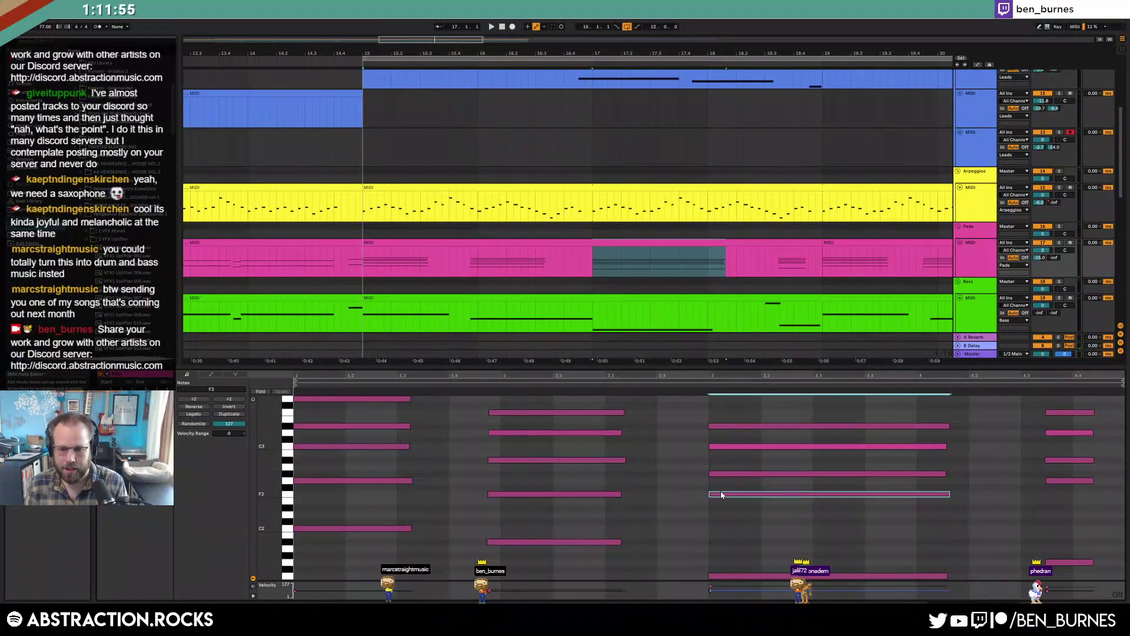
drag(722, 495, 730, 448)
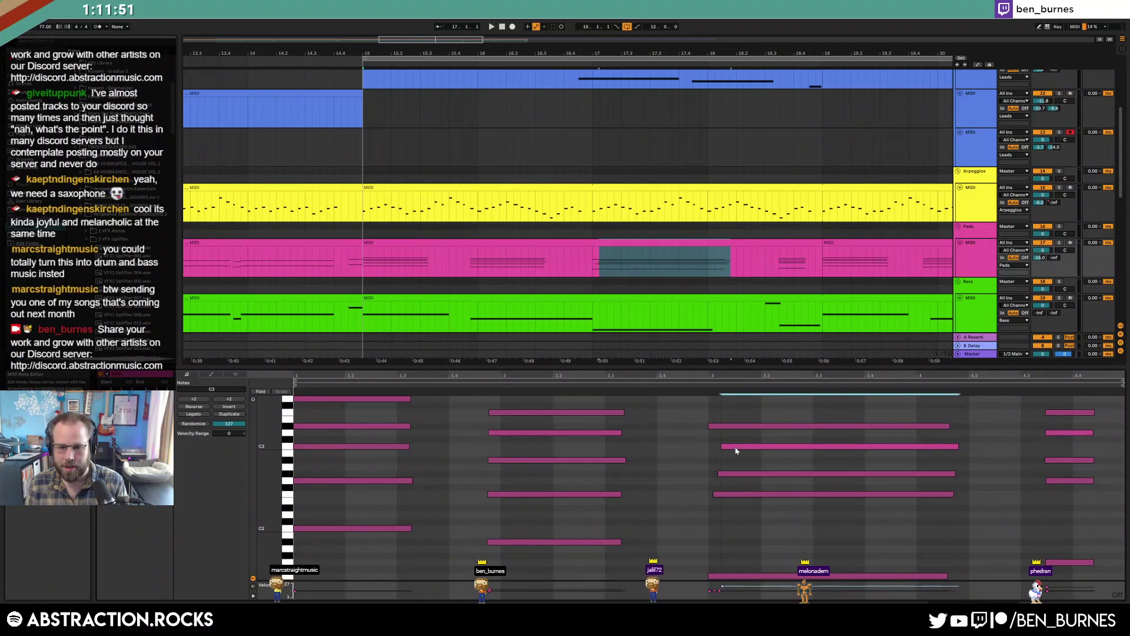
scroll(736, 447, up, 2)
drag(728, 465, 746, 436)
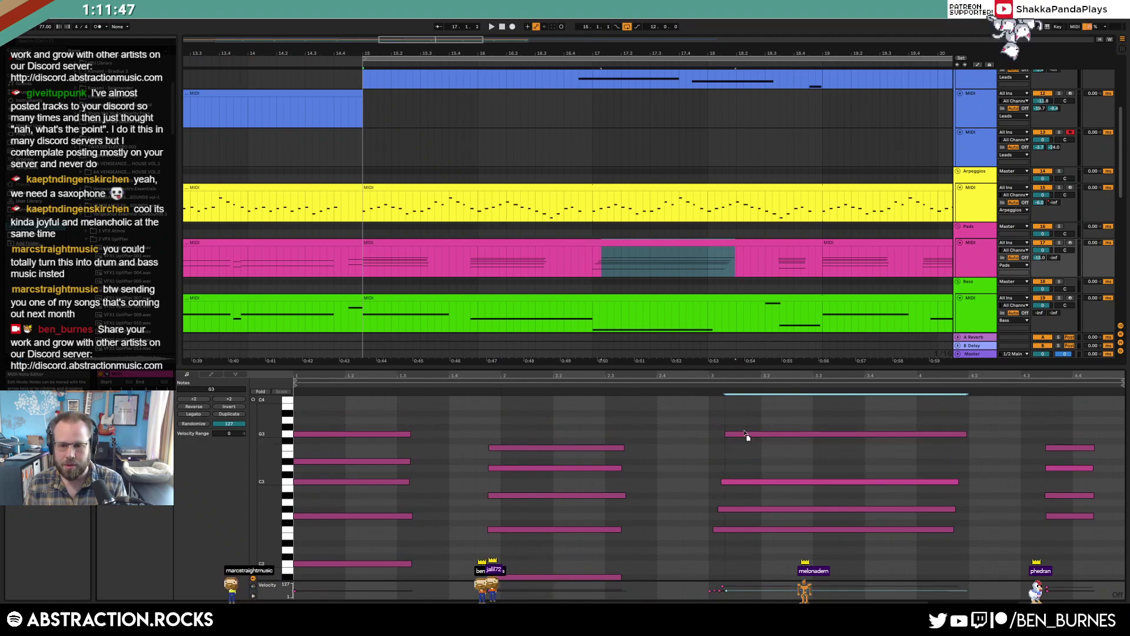
drag(740, 414, 828, 414)
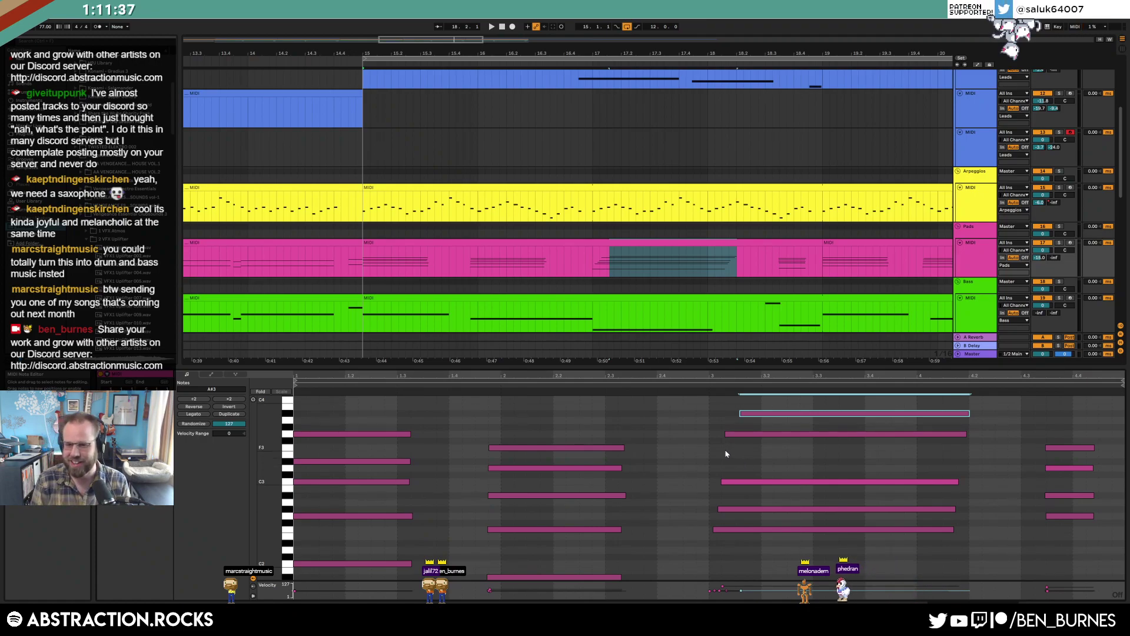
Show automation, play the section, and split the Pads chord's top line by shortening the A#3 and adding an A3 after it
key(a)
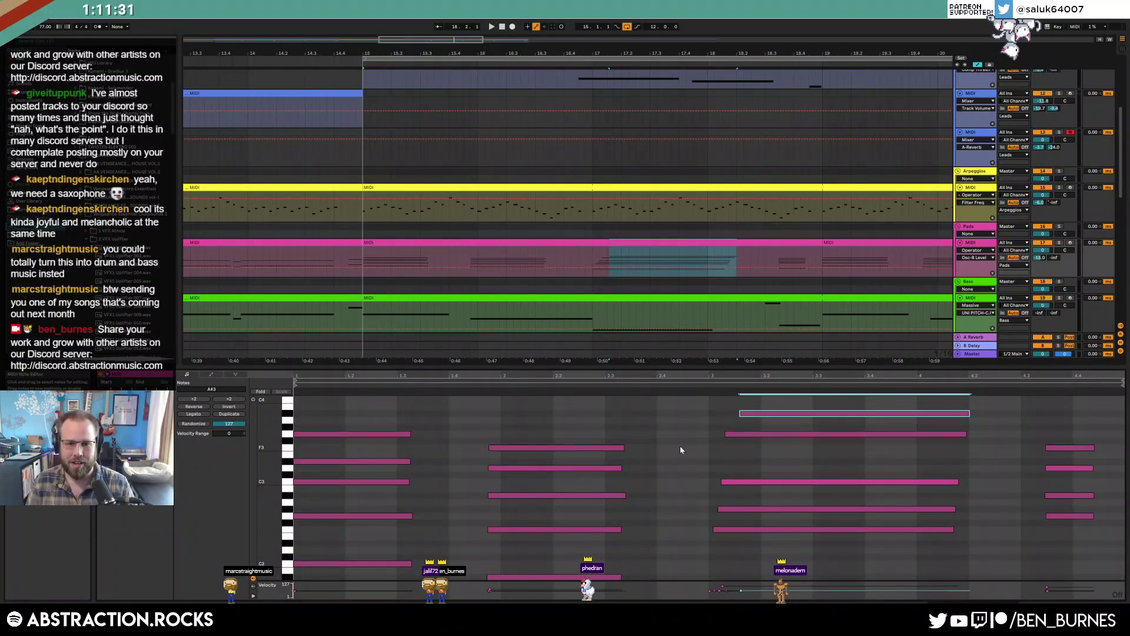
key(space)
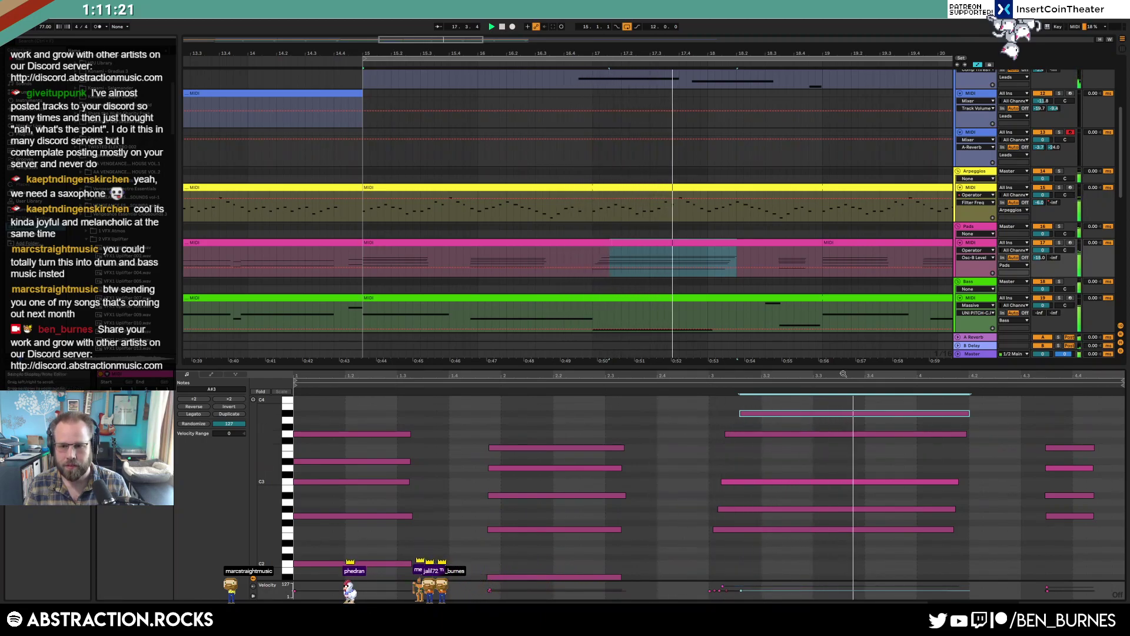
mouse_move(969, 413)
mouse_down()
mouse_move(858, 416)
mouse_move(983, 421)
mouse_move(973, 422)
mouse_up()
click(870, 422)
Duplicate the edited Pads clip from bar 15 over the following four bars at bar 19
drag(707, 53, 547, 35)
click(556, 244)
key(ctrl+d)
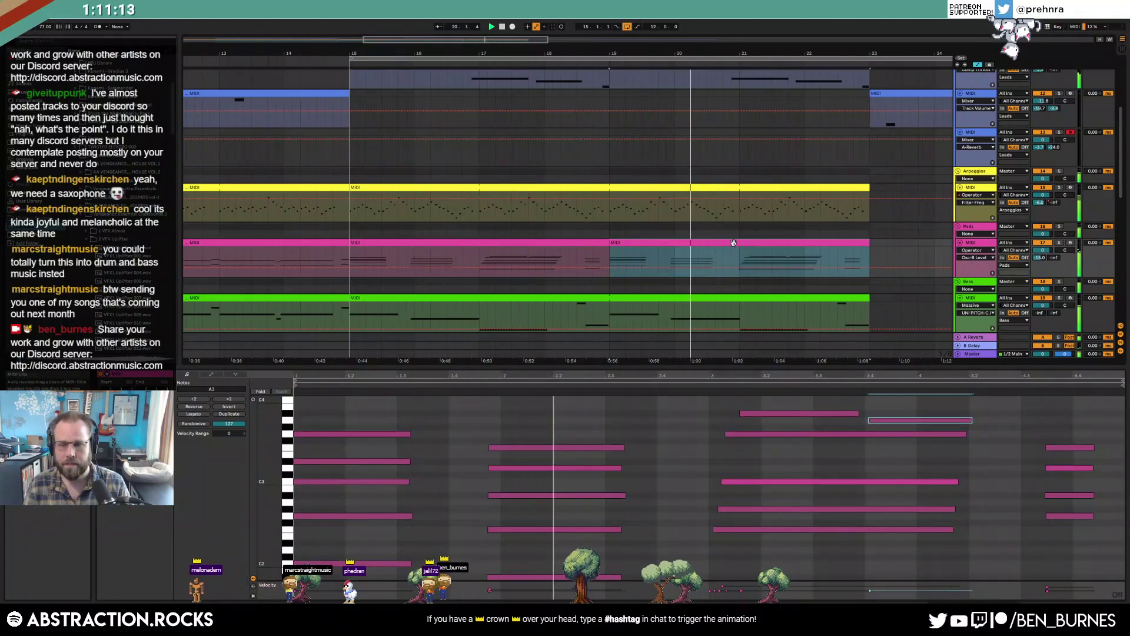
Return to the device view and loop the arrangement over the arpeggio clip from bar 15 to 23
key(shift+Tab)
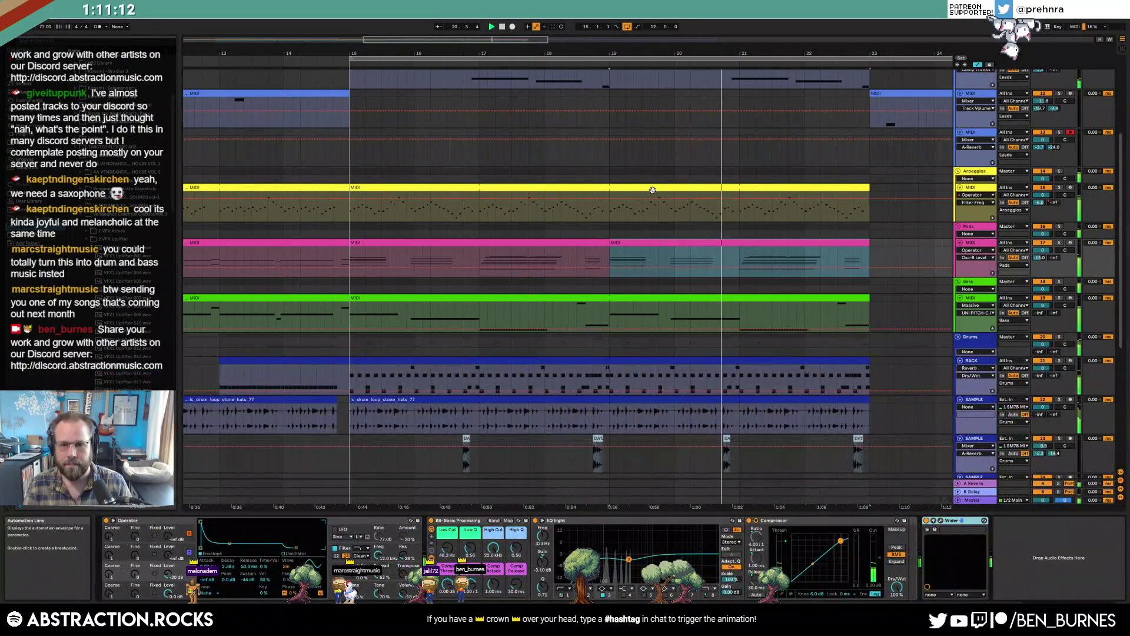
click(715, 187)
key(ctrl+l)
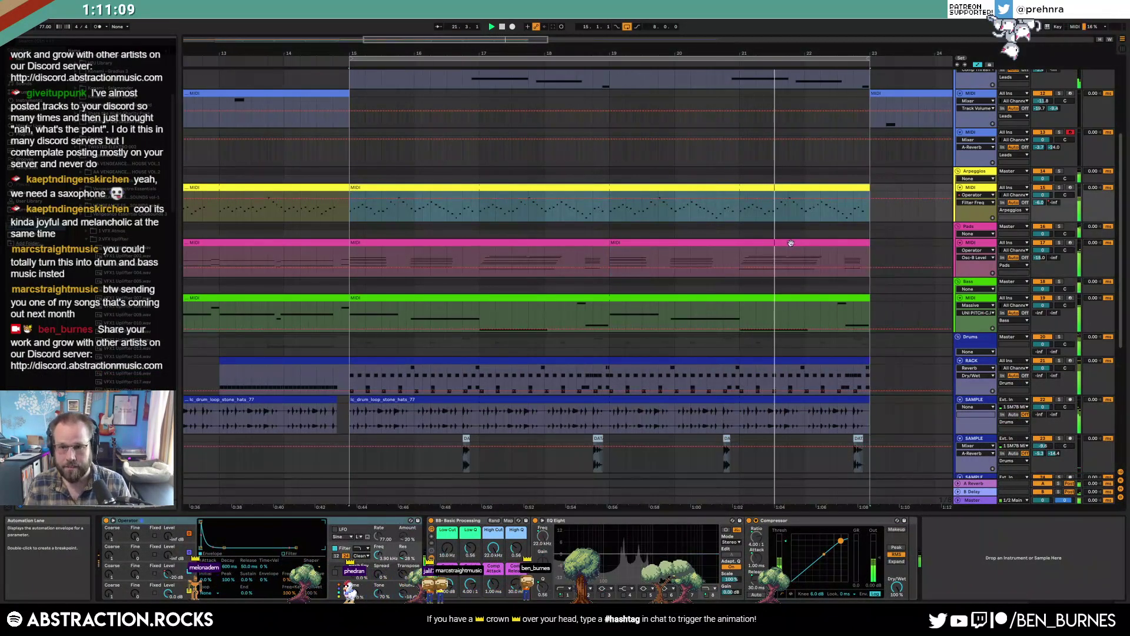
Stop playback and lower the A3 top note to G#3 in the Pads clips at bars 19 and 15
click(656, 249)
key(space)
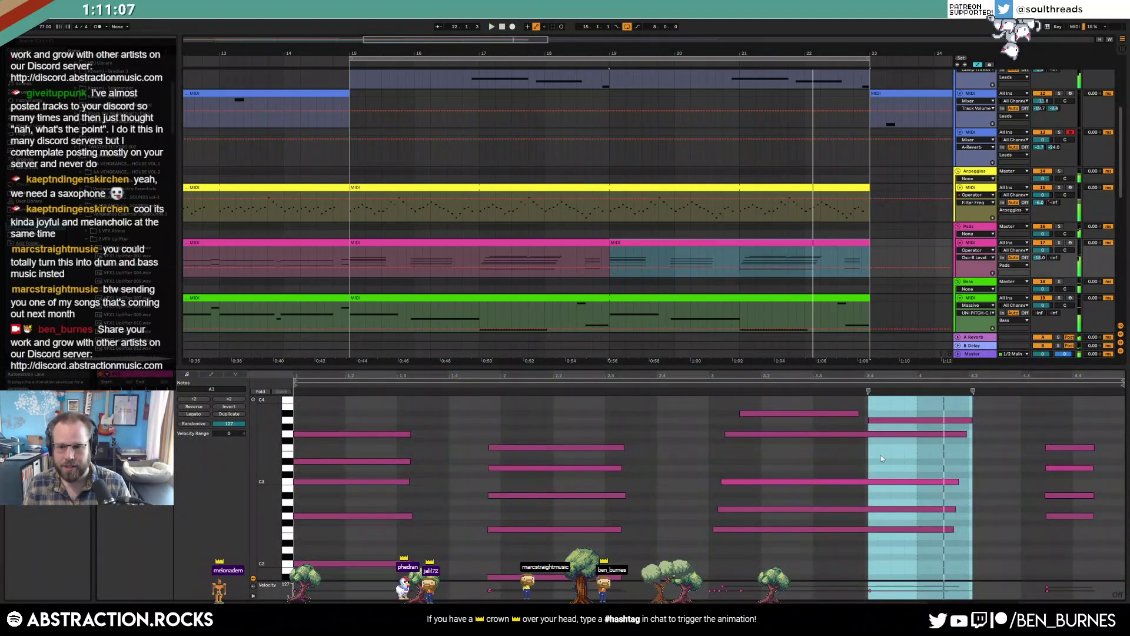
click(918, 421)
key(Down)
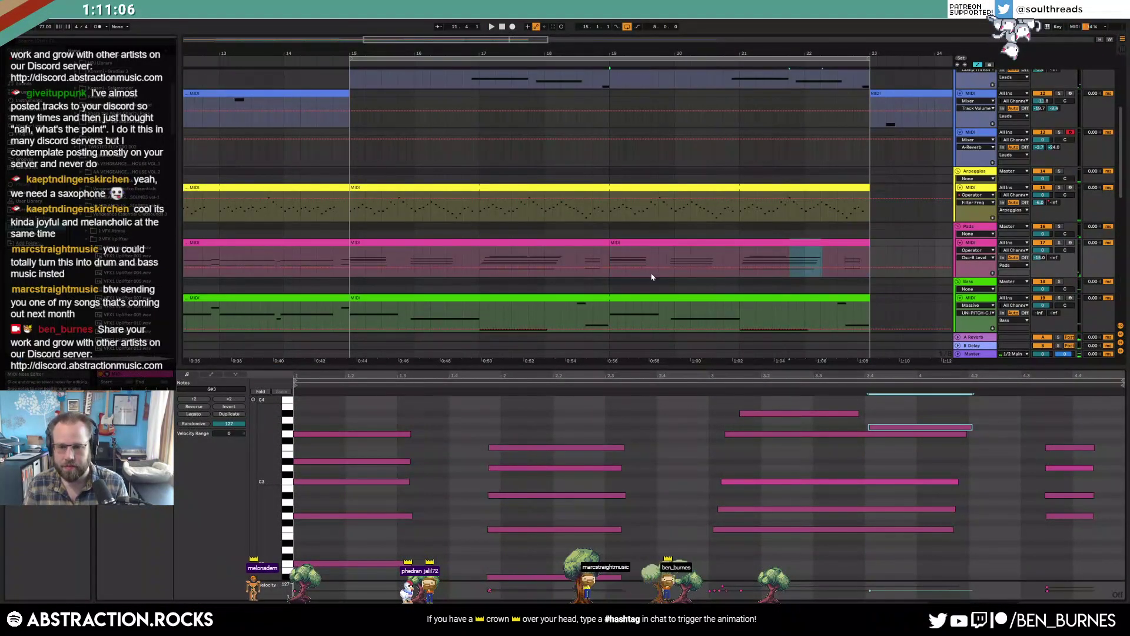
click(587, 243)
click(918, 421)
key(Down)
Raise the two top-line notes of the bar 19 Pads clip to C4 and A#3, play it back, and return to the device view
click(900, 428)
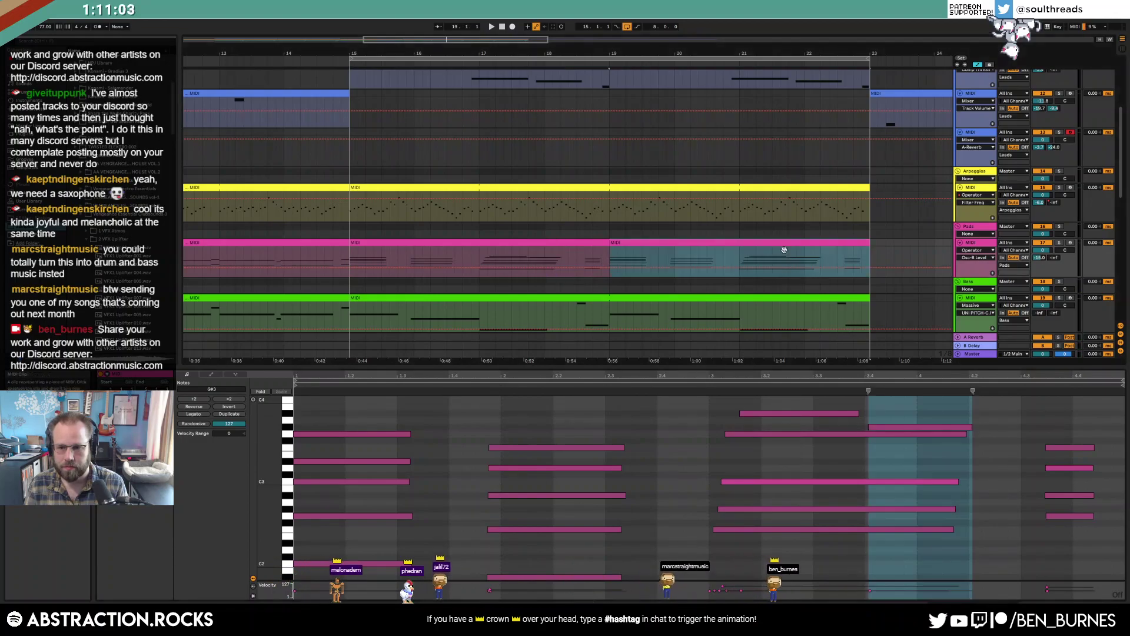
key(Up)
key(Up)
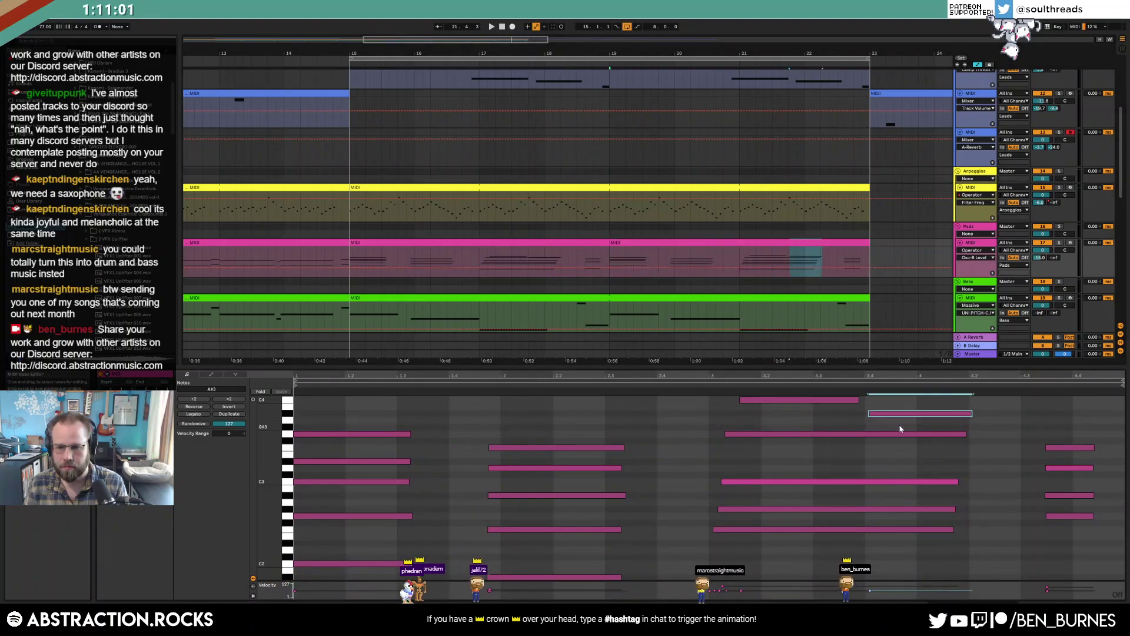
scroll(841, 511, up, 3)
scroll(841, 508, up, 2)
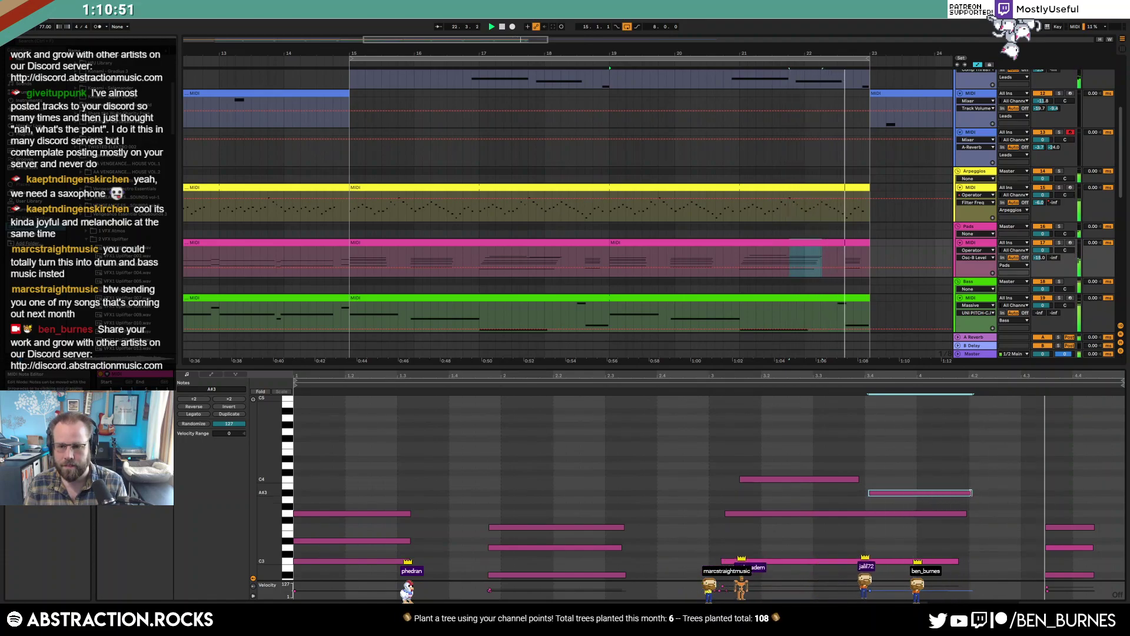
key(shift+Tab)
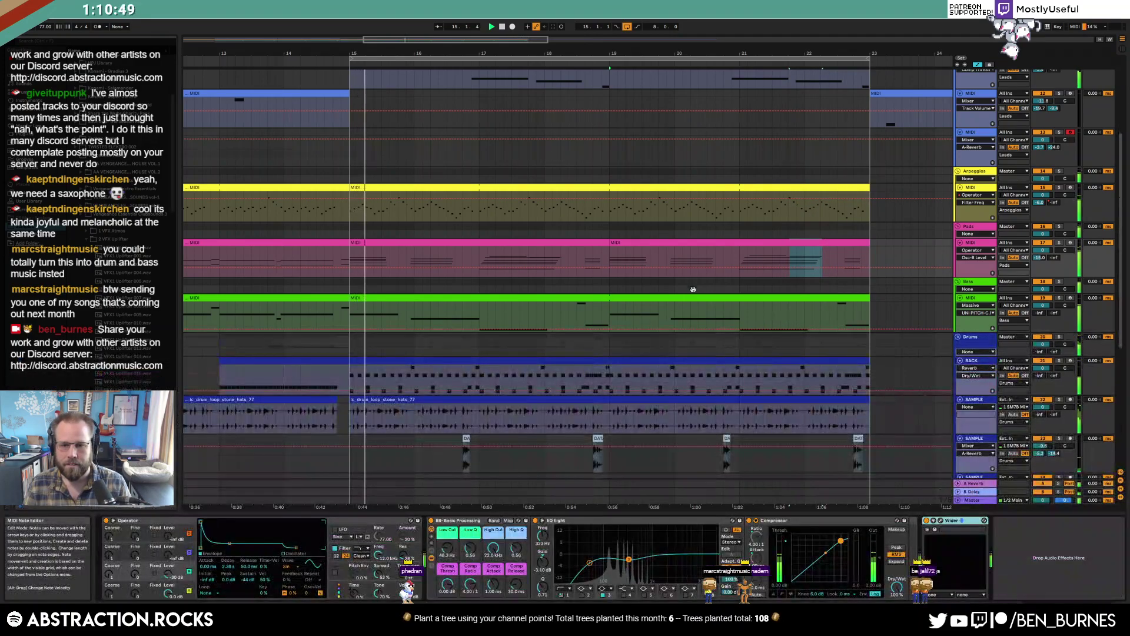
Insert a new MIDI track directly below the existing arpeggio track in the Arpeggios group
scroll(695, 295, down, 7)
scroll(727, 383, up, 1)
scroll(698, 374, up, 4)
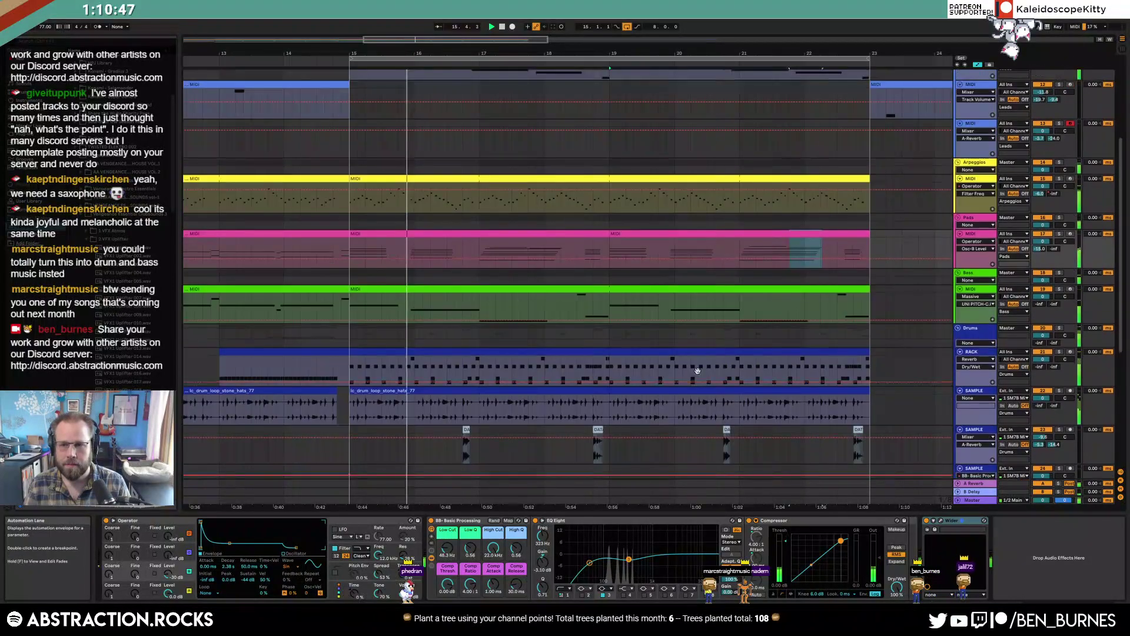
click(970, 286)
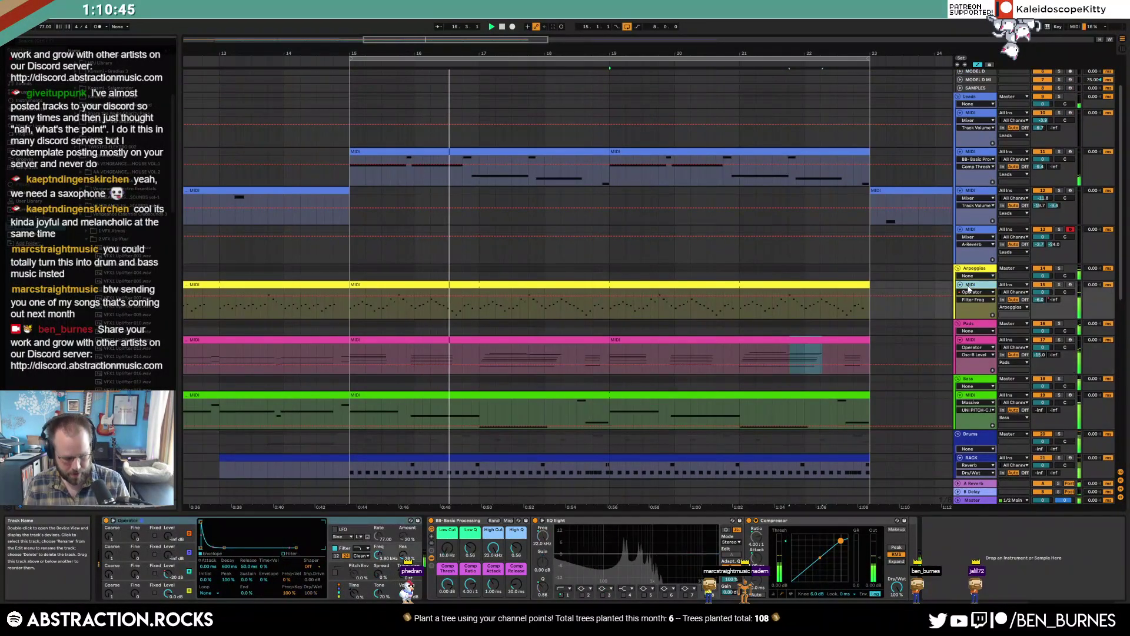
key(ctrl+shift+t)
click(960, 324)
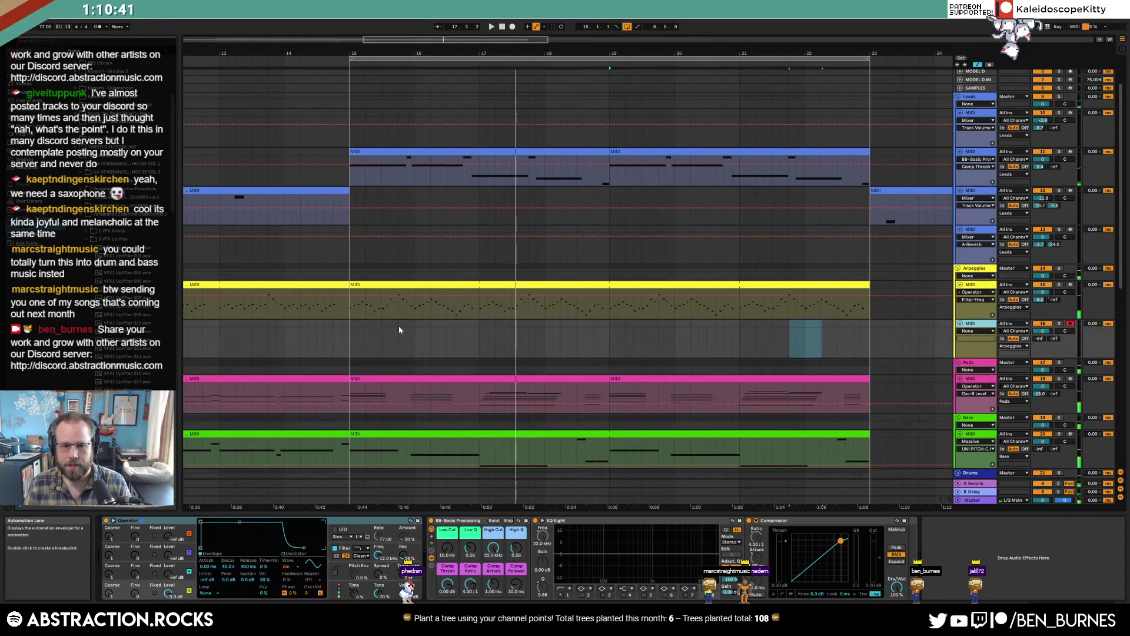
Create a one-bar MIDI clip at bar 15 on the new track with short C5 notes on beats 2 and 4
click(398, 331)
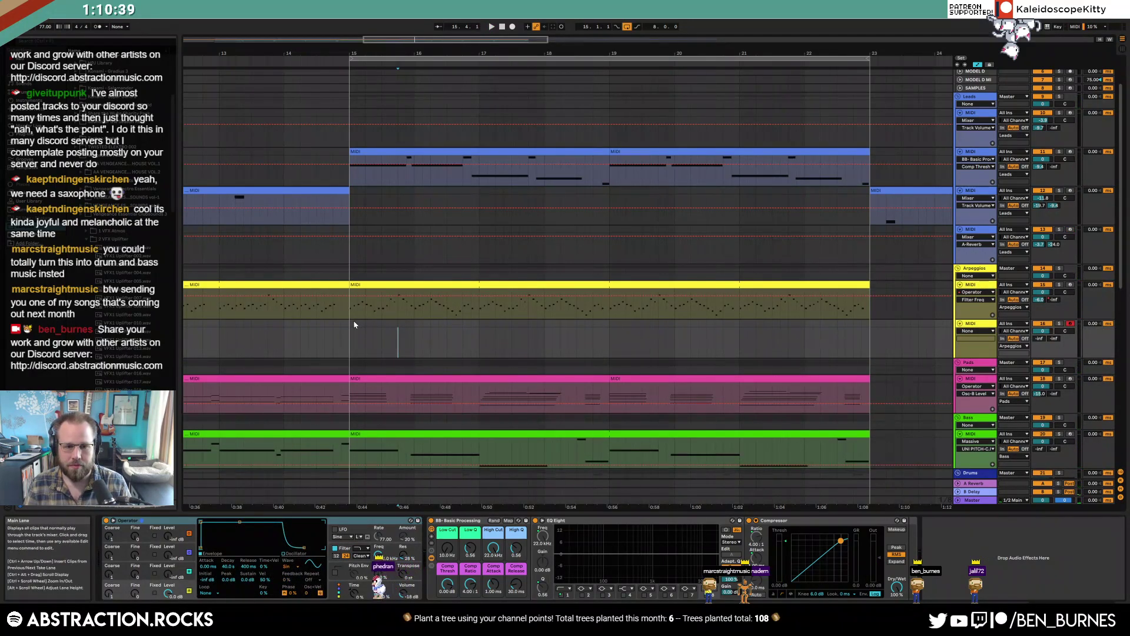
key(ctrl+shift+m)
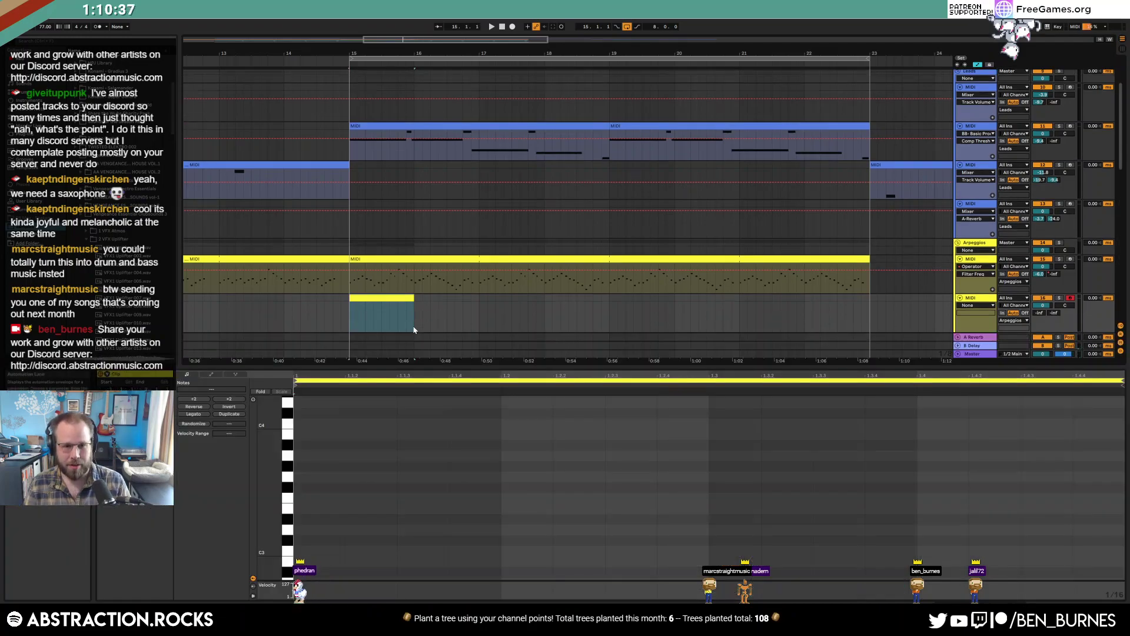
key(shift+Tab)
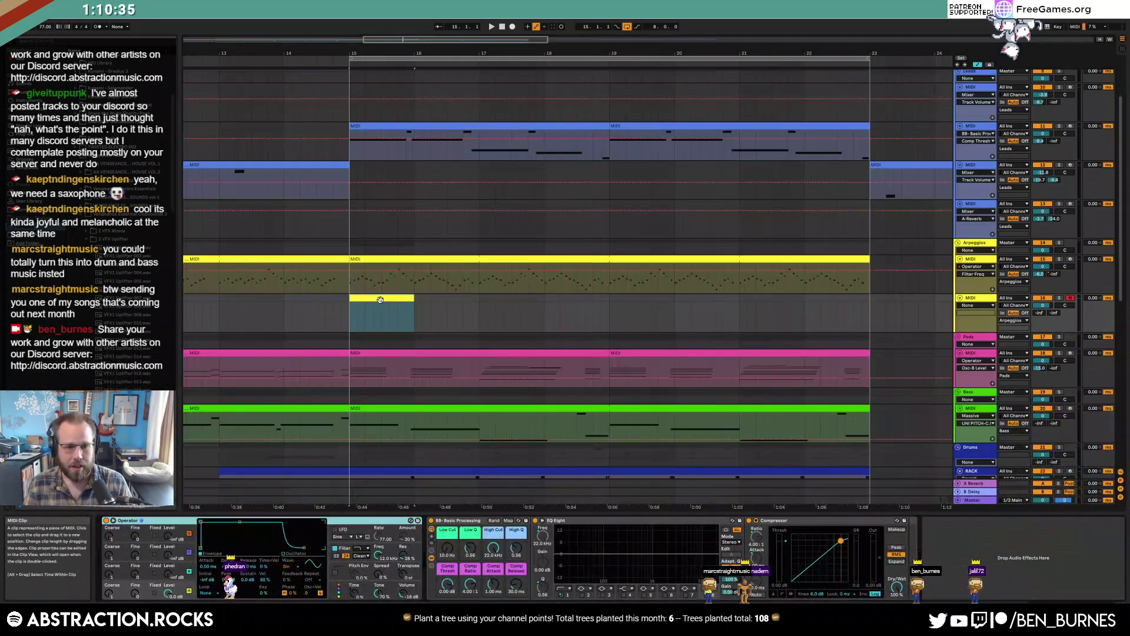
key(a)
double_click(380, 301)
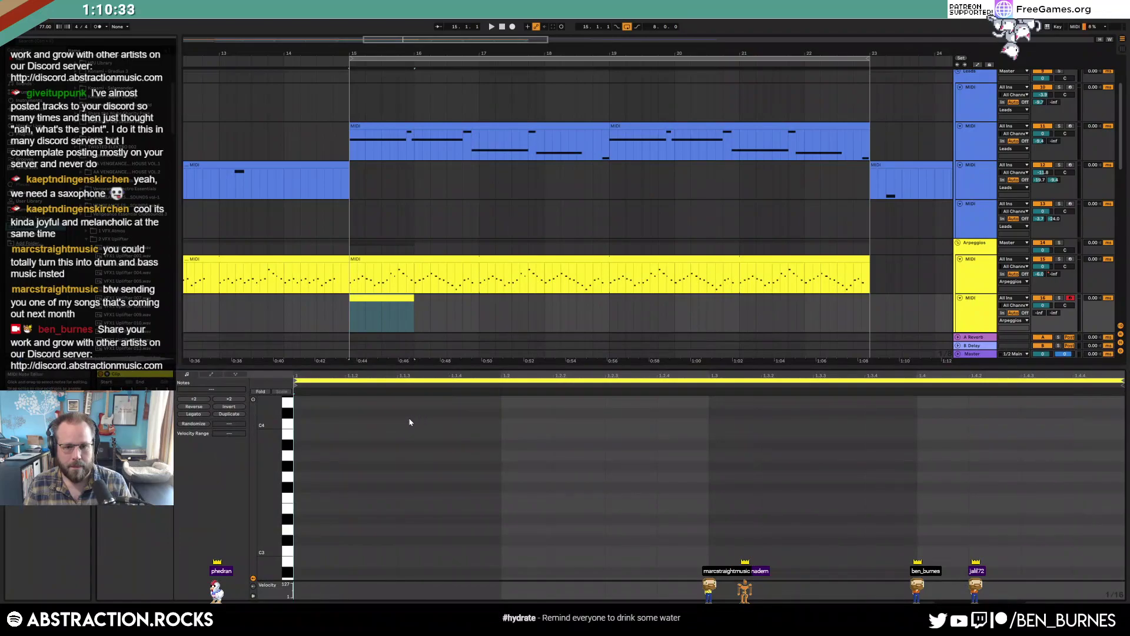
double_click(517, 447)
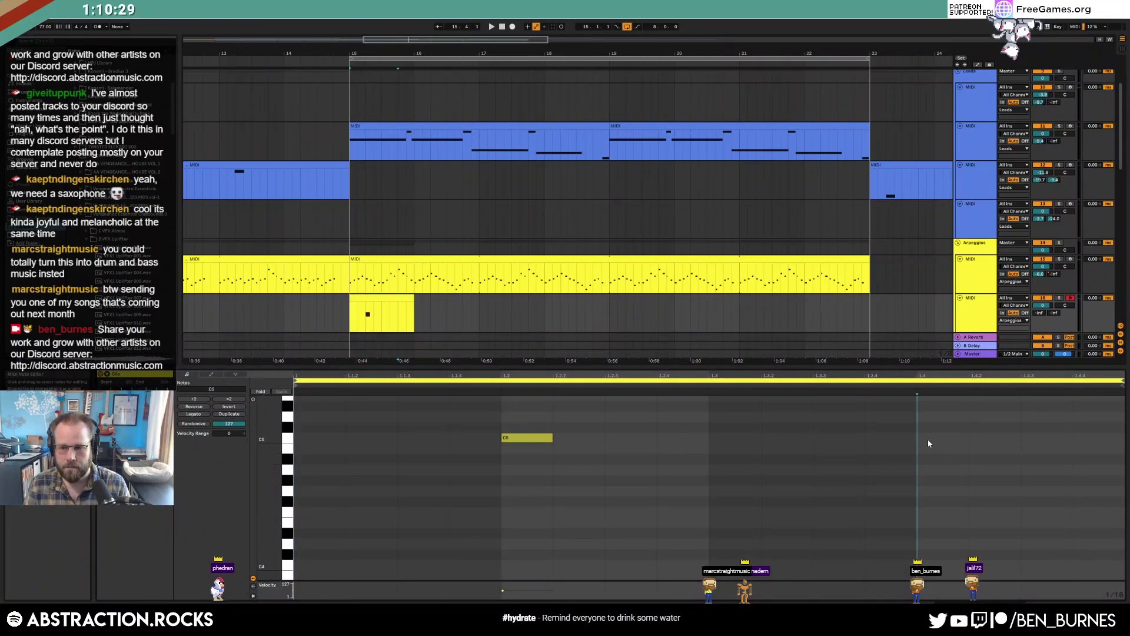
key(shift+Tab)
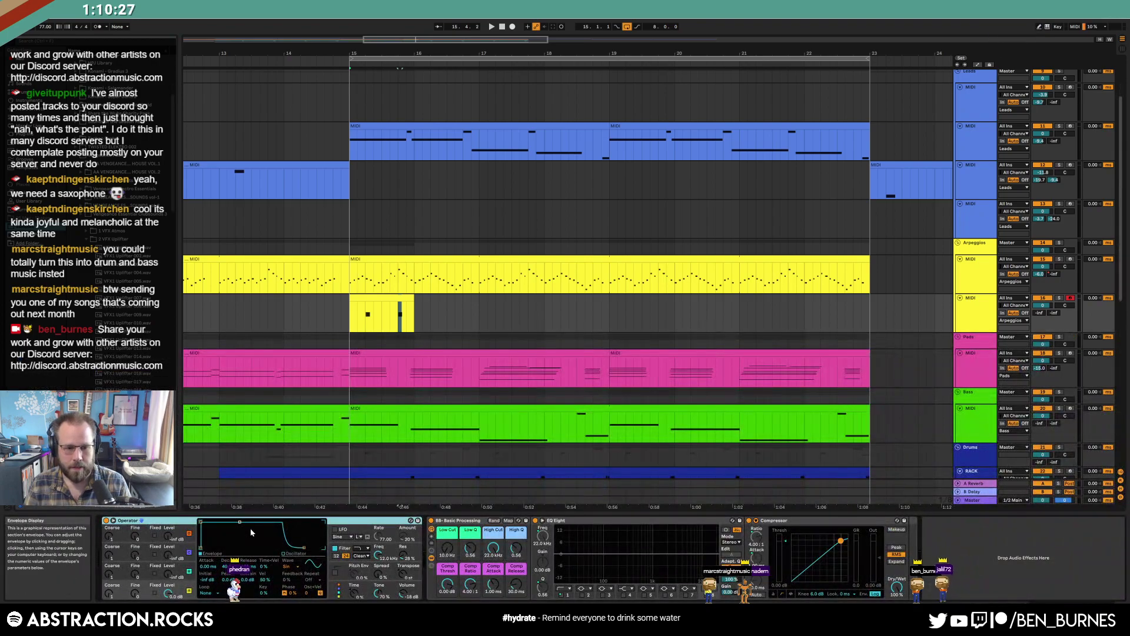
Shape Operator's envelope into a short plucked decay without sustain and repeat the new clip almost up to bar 23 during playback
drag(240, 522, 236, 548)
key(space)
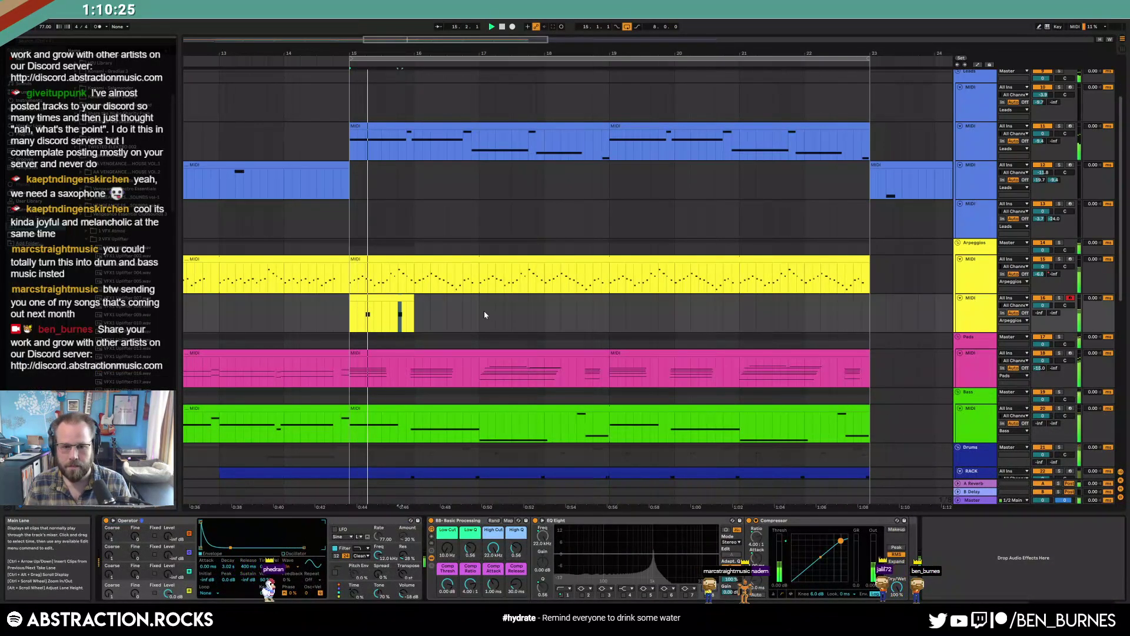
drag(415, 312, 861, 311)
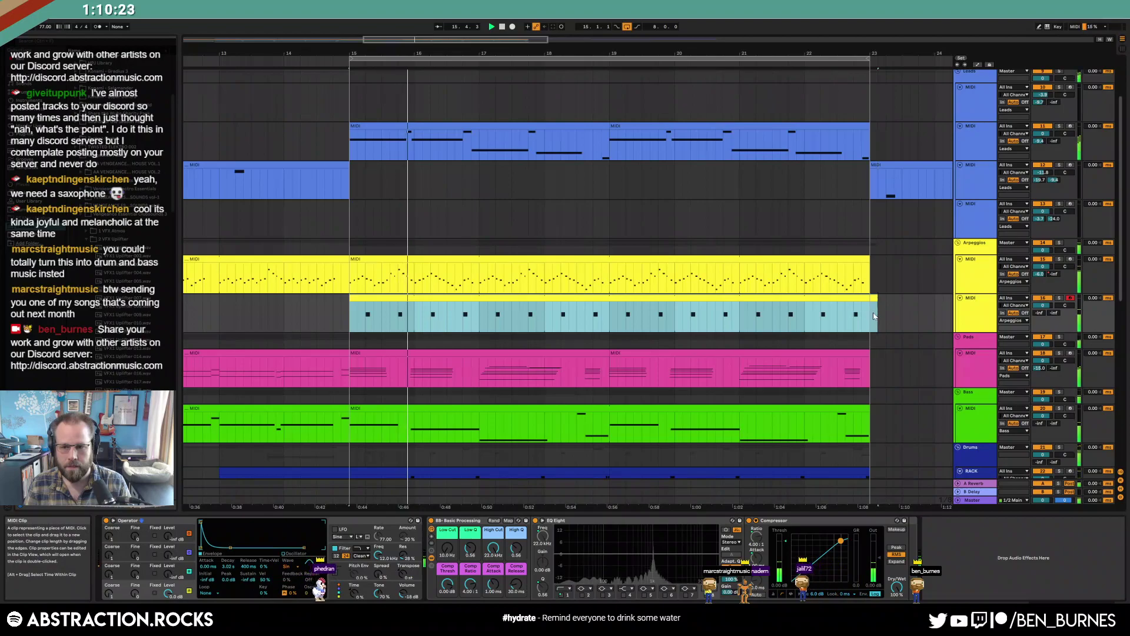
drag(230, 548, 224, 548)
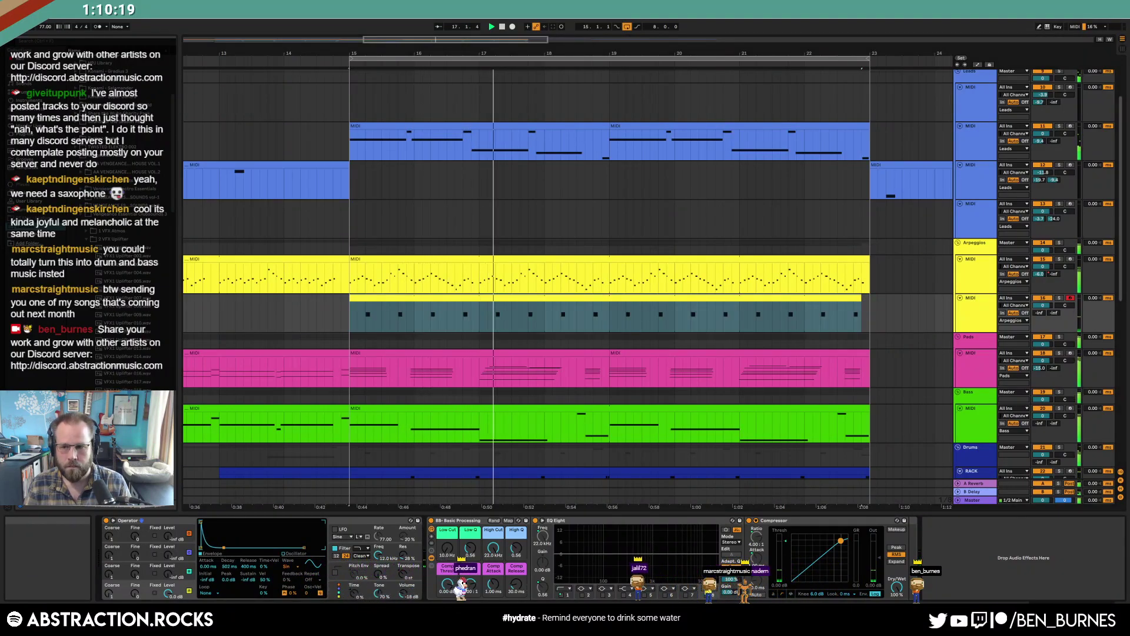
Raise the new arpeggio track's Reverb send and extend its clip to end at bar 23
drag(1037, 317, 1038, 310)
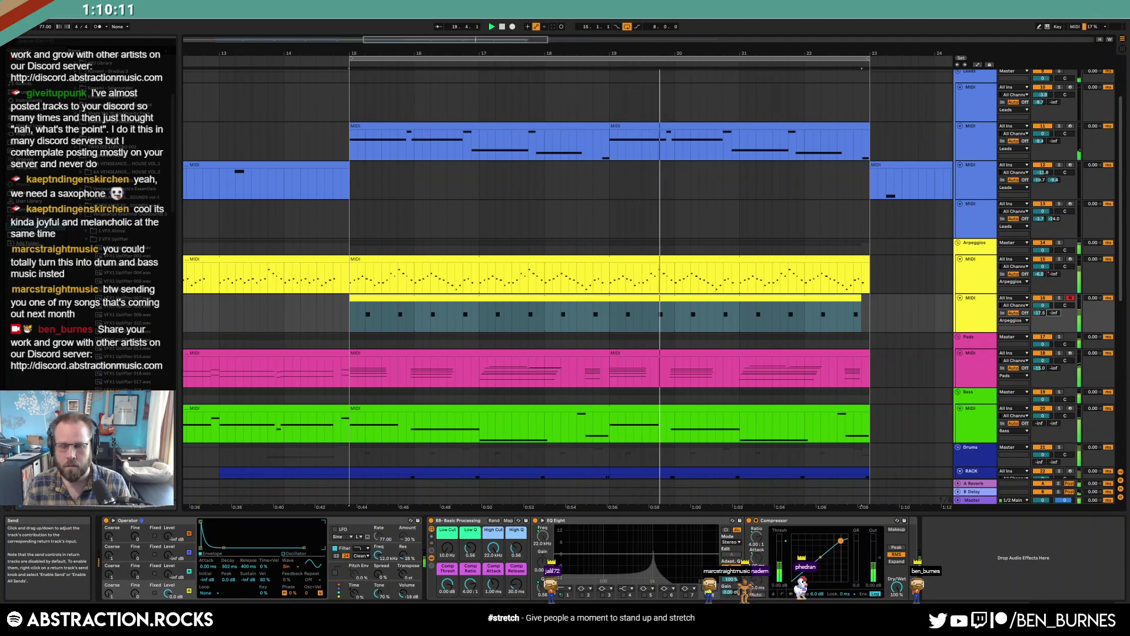
drag(861, 299, 865, 298)
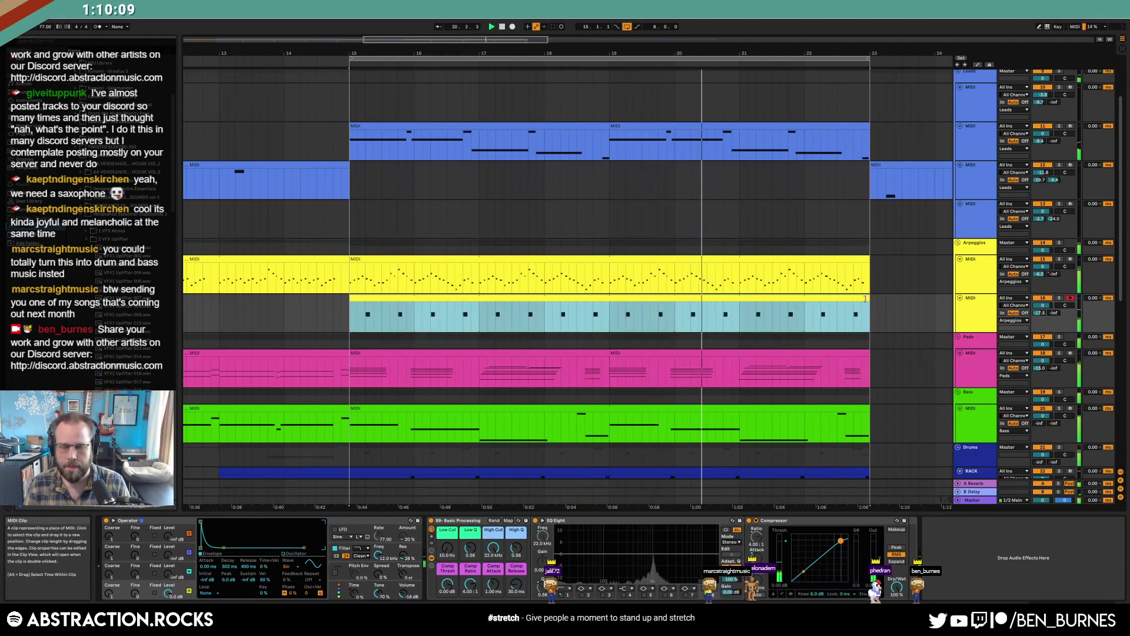
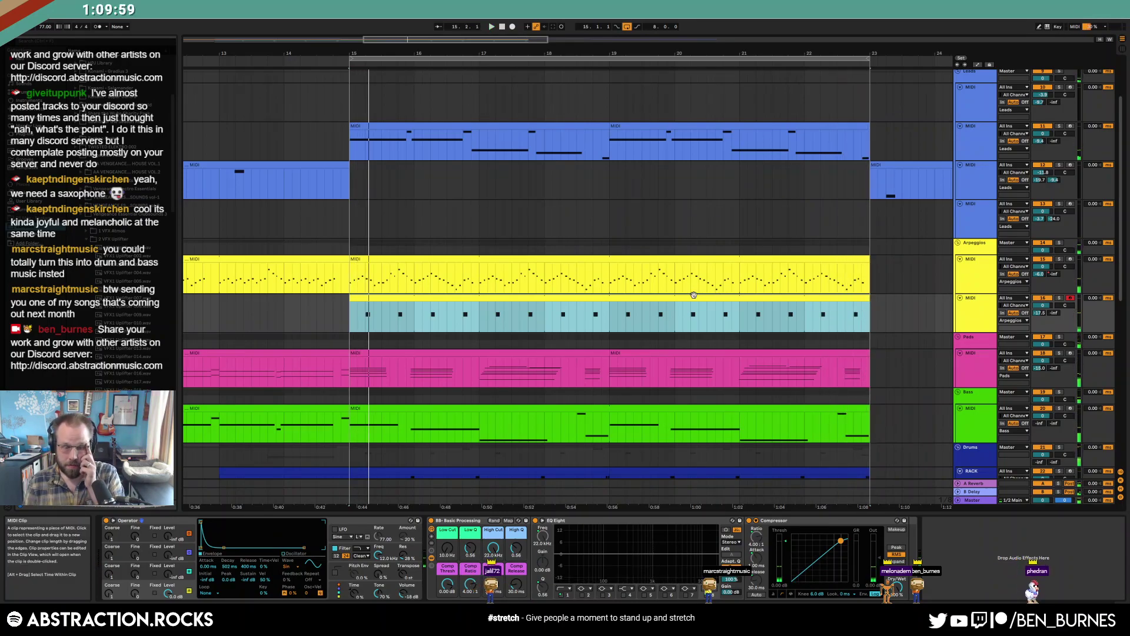
Browse the drum sample folders for a ride cymbal and load ride2_OH_PP_4 onto the C2 pad of the Drum Rack
scroll(651, 395, down, 5)
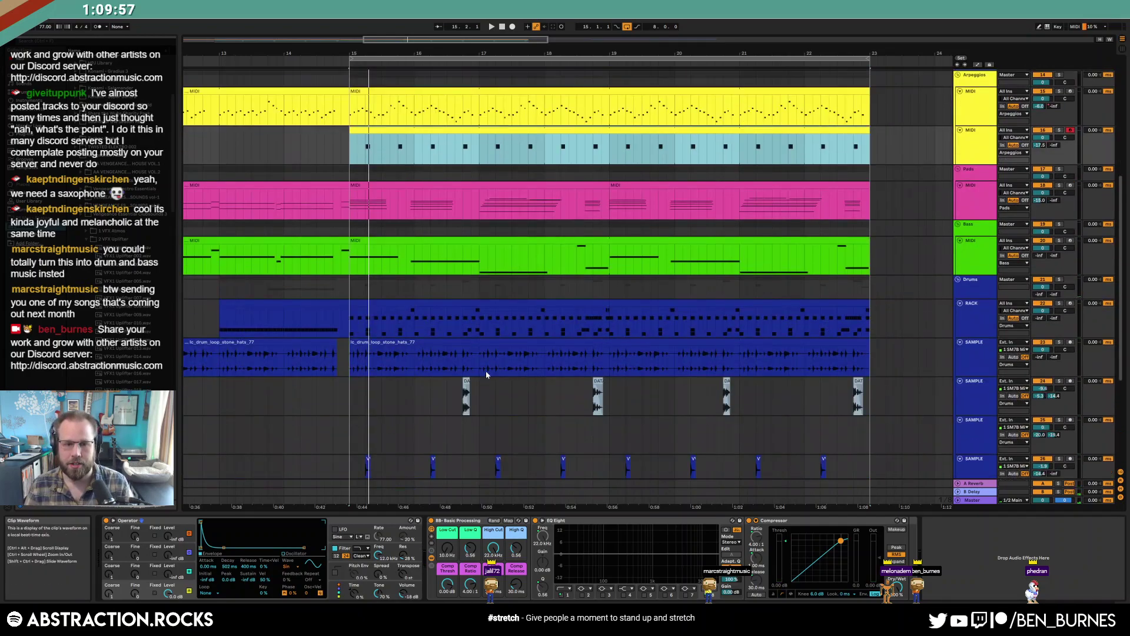
click(380, 305)
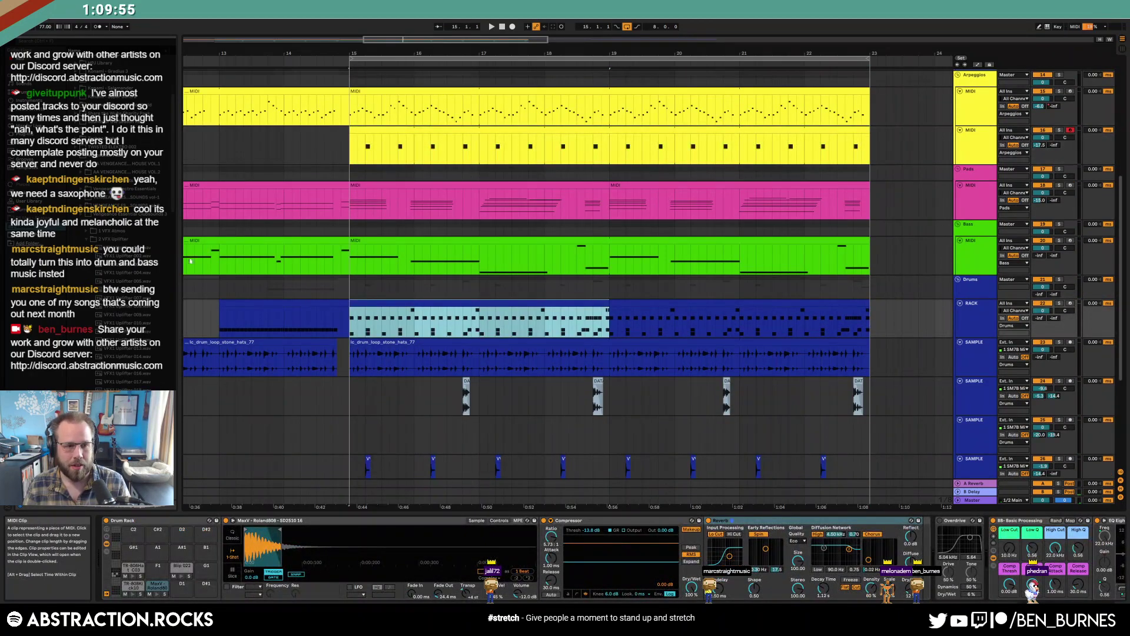
scroll(192, 264, down, 1)
click(81, 223)
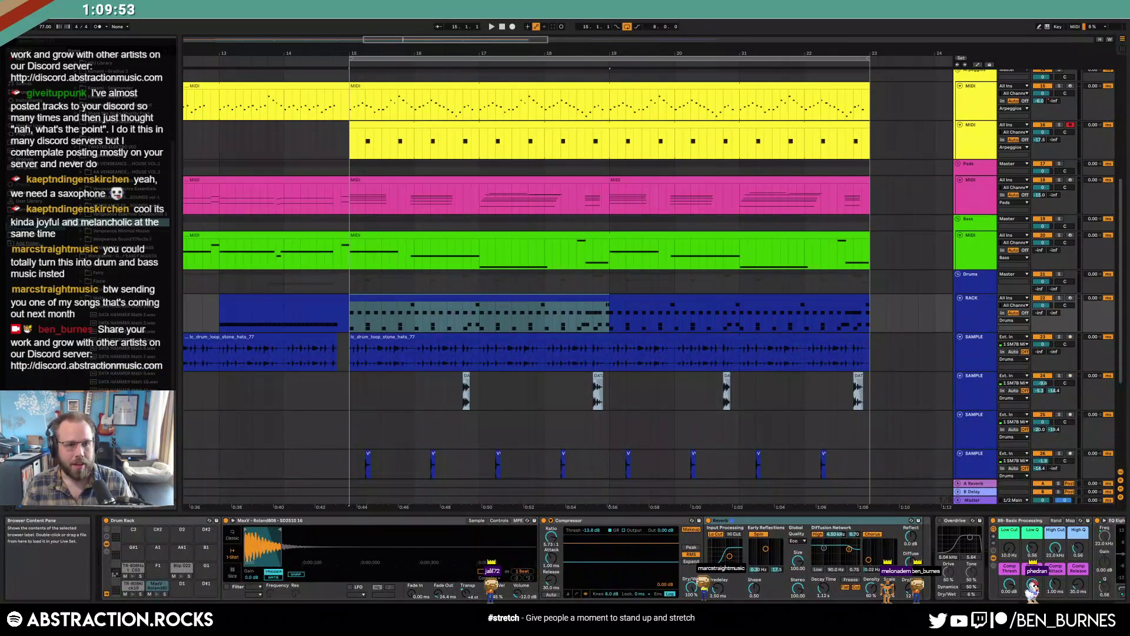
click(76, 156)
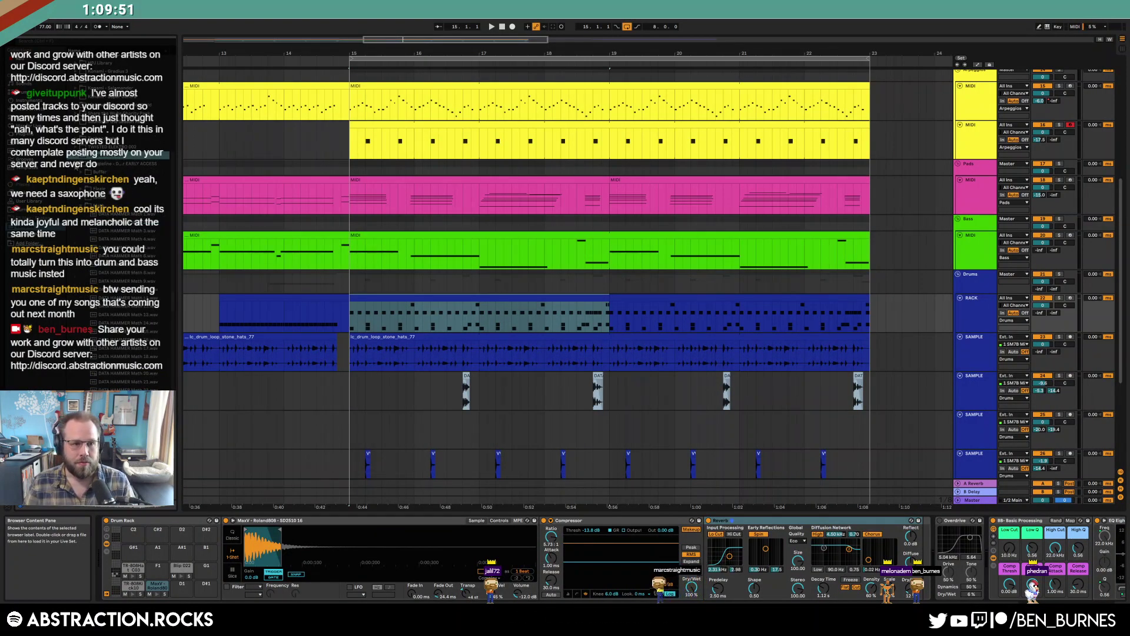
click(75, 166)
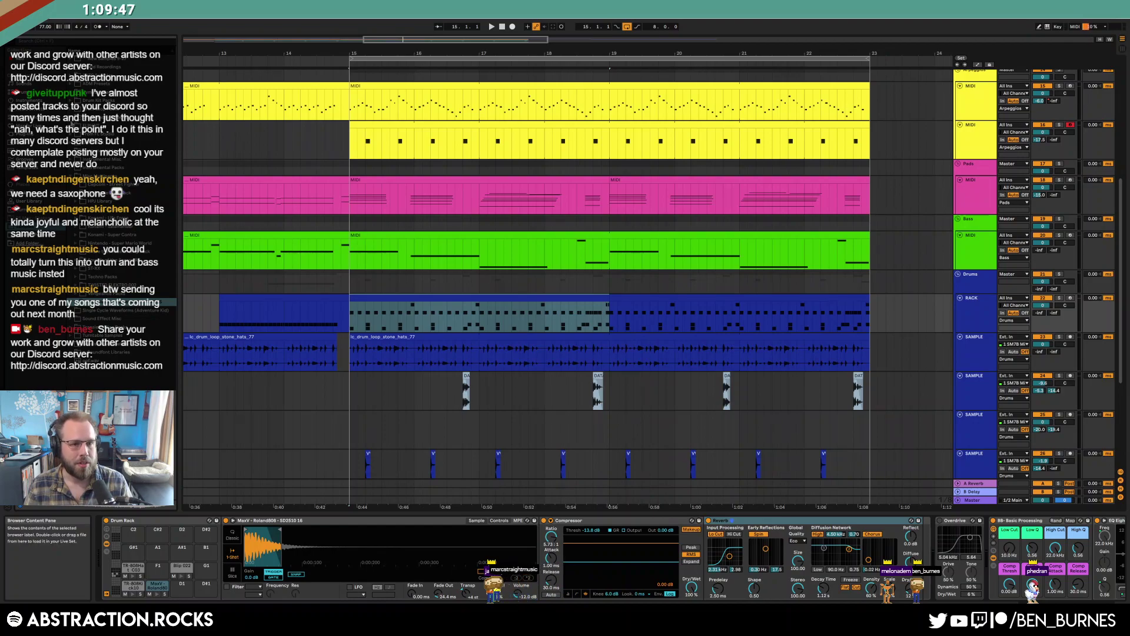
click(70, 100)
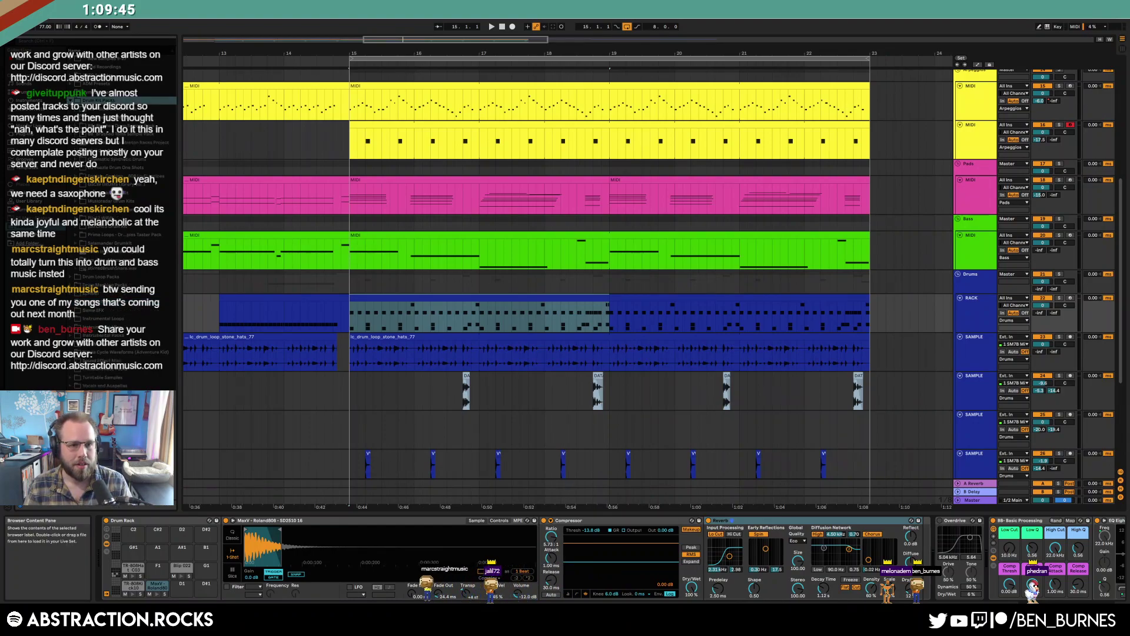
click(76, 243)
drag(174, 93, 185, 383)
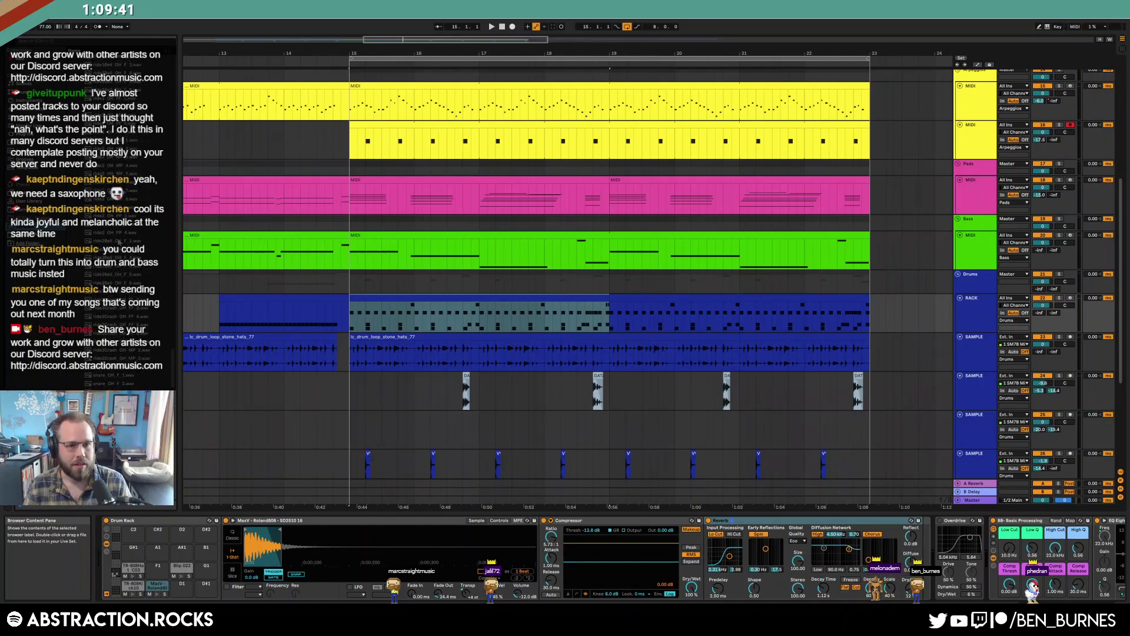
Fill the first two bars of the bar 15 drum clip with four long, back-to-back ride2_OH_PP_4 notes
double_click(501, 317)
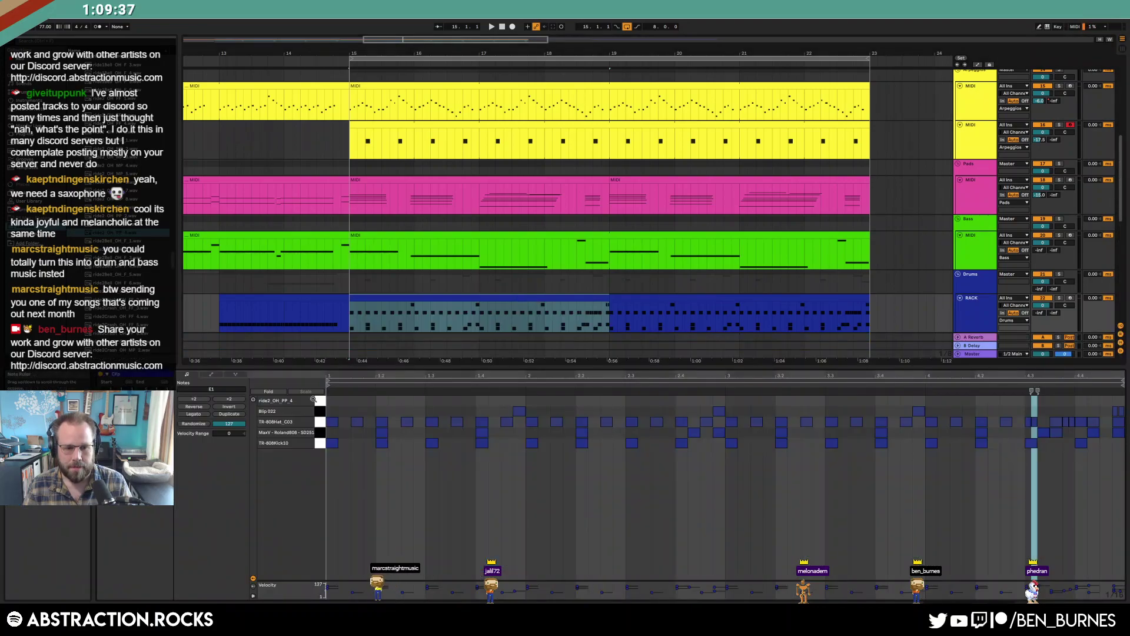
drag(330, 401, 422, 401)
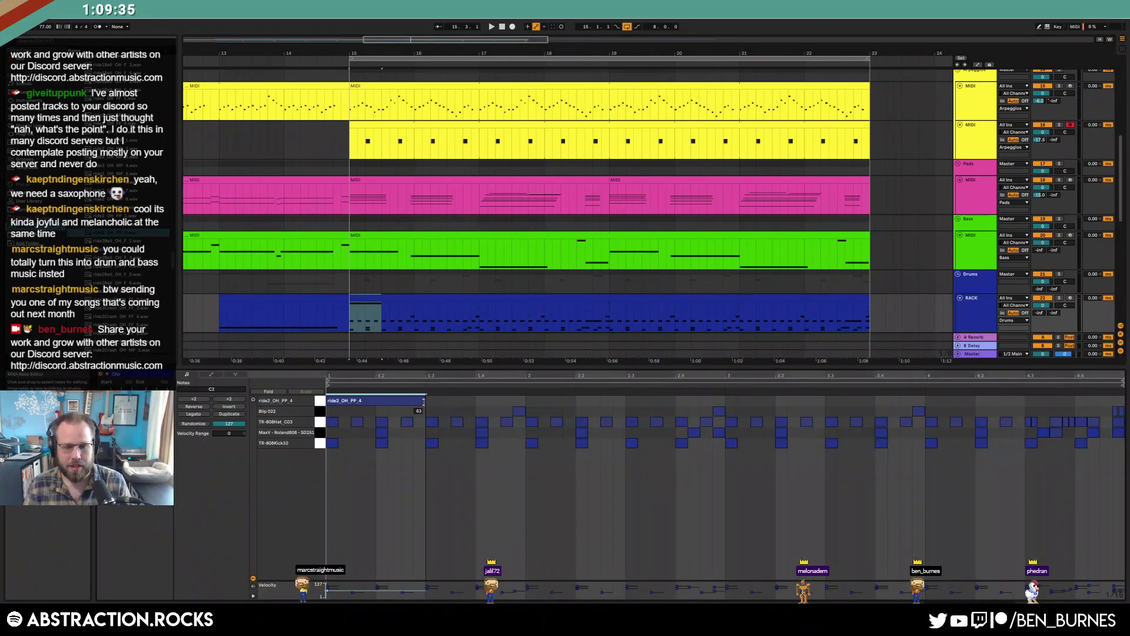
key(ctrl+d)
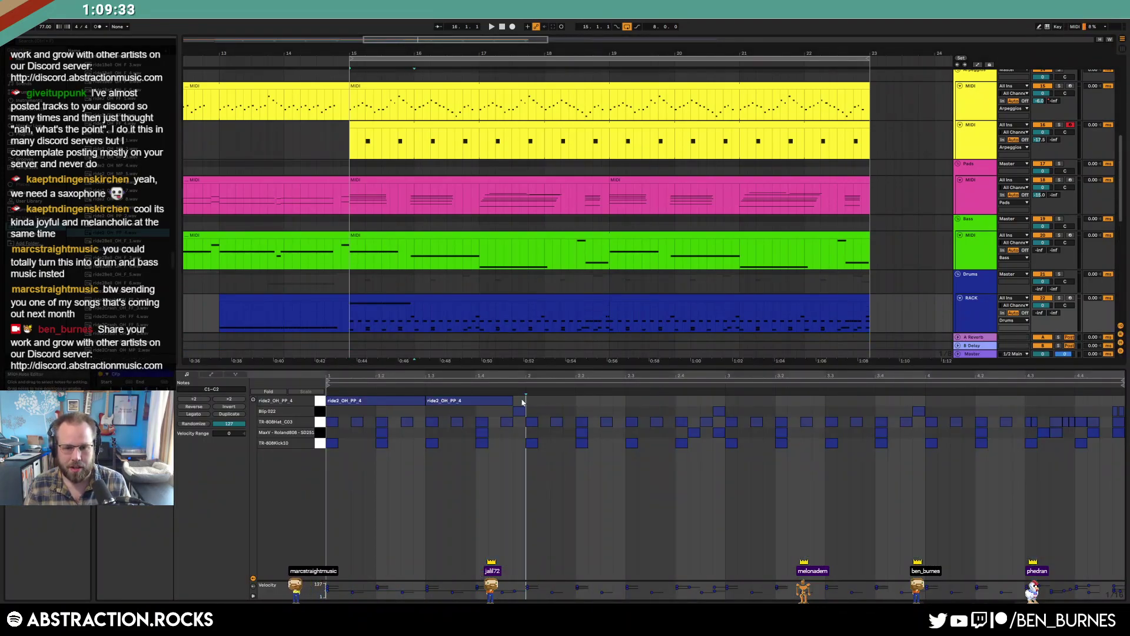
drag(573, 400, 620, 404)
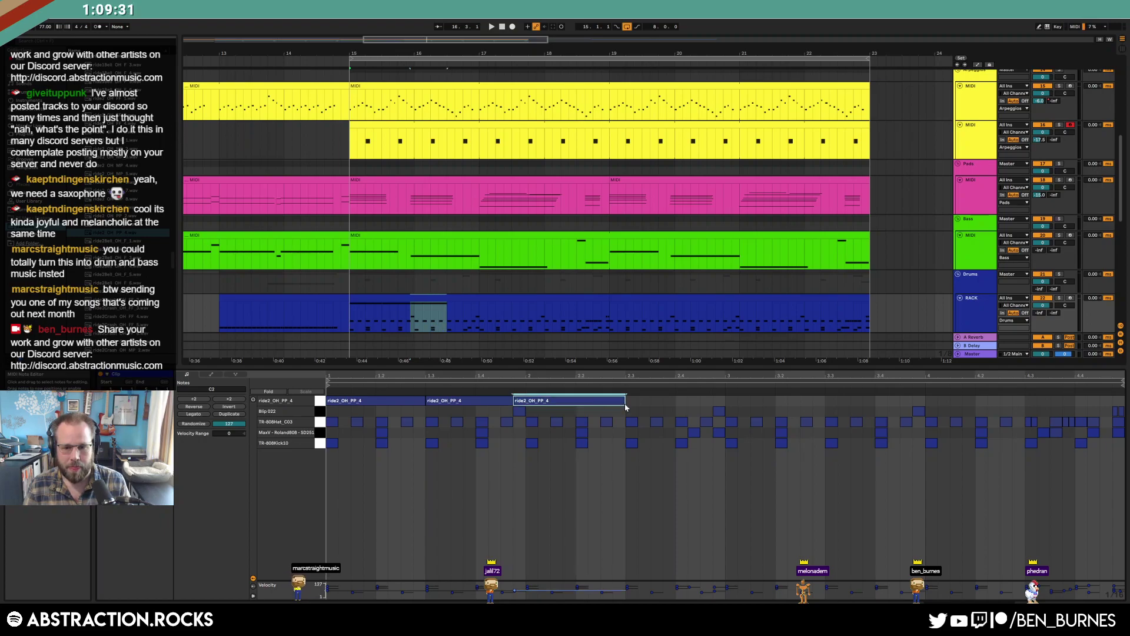
key(ctrl+d)
Lower the velocities of the second and fourth ride notes in the drum clip
shift+click(611, 401)
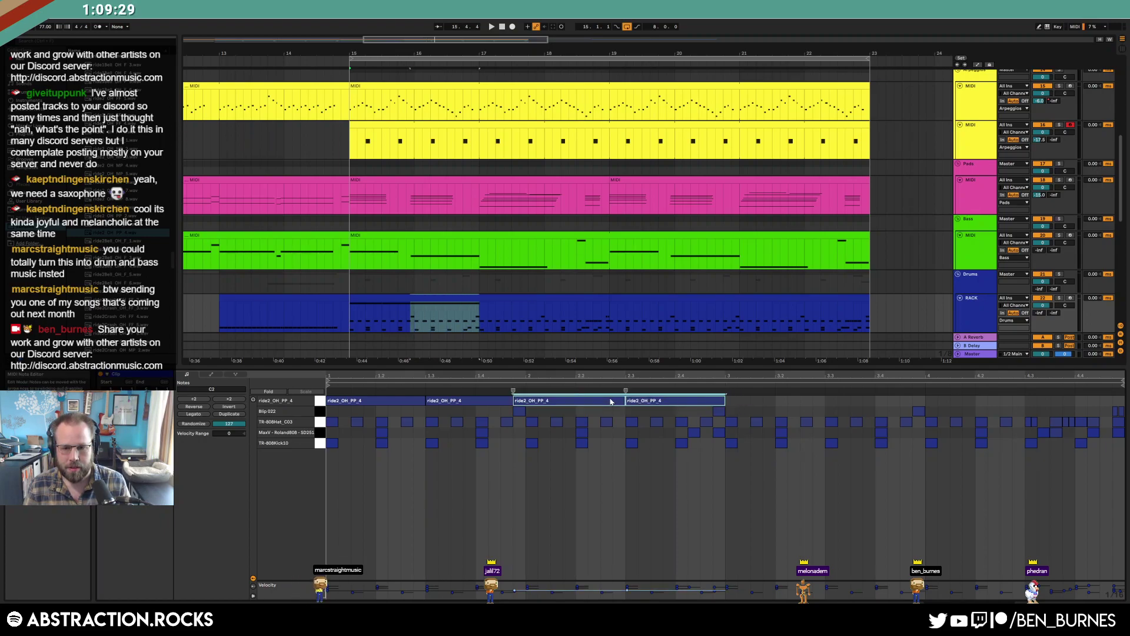
shift+click(471, 400)
shift+click(409, 401)
click(462, 410)
drag(461, 400, 461, 412)
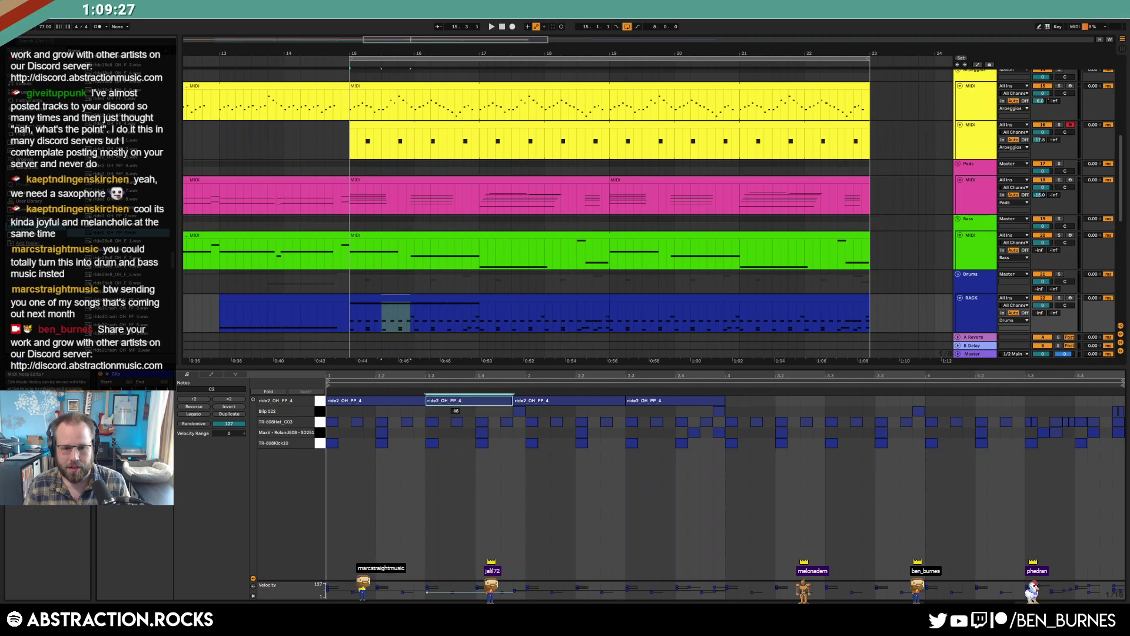
drag(647, 403, 648, 415)
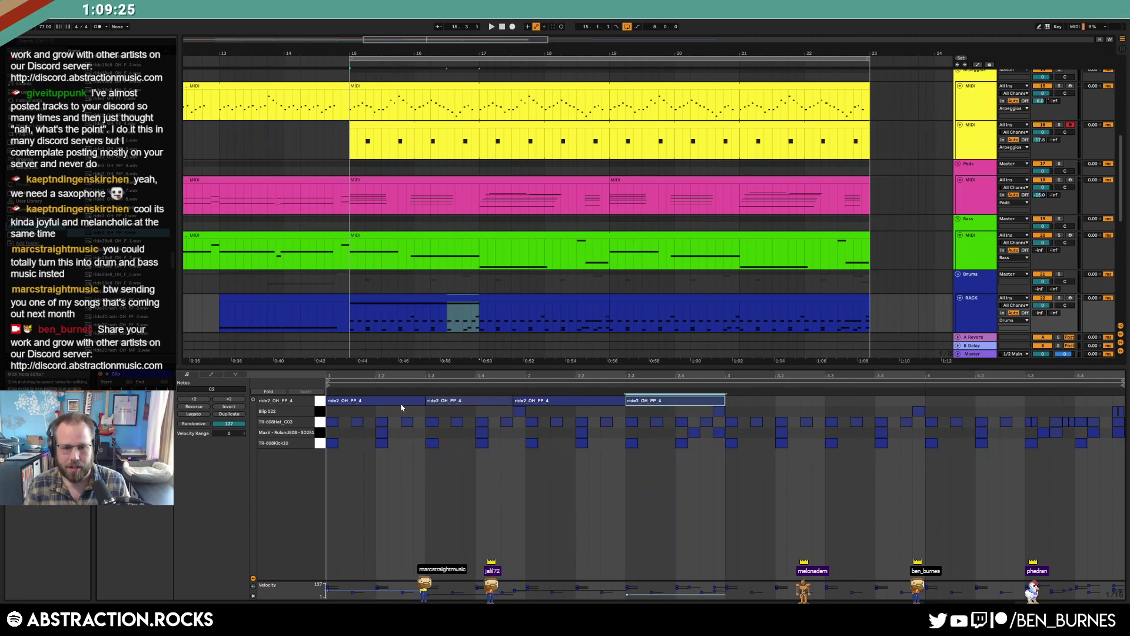
Duplicate the two-bar ride pattern over the clip's last two bars and play the arrangement with the device view shown
drag(402, 407, 638, 401)
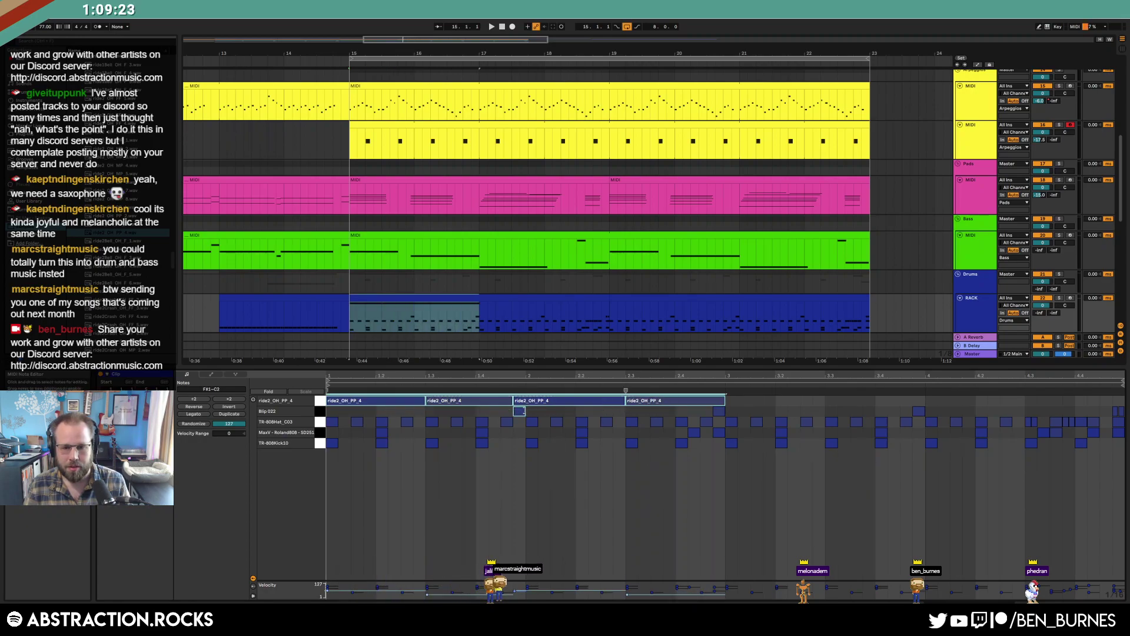
key(ctrl+d)
key(shift+Tab)
key(space)
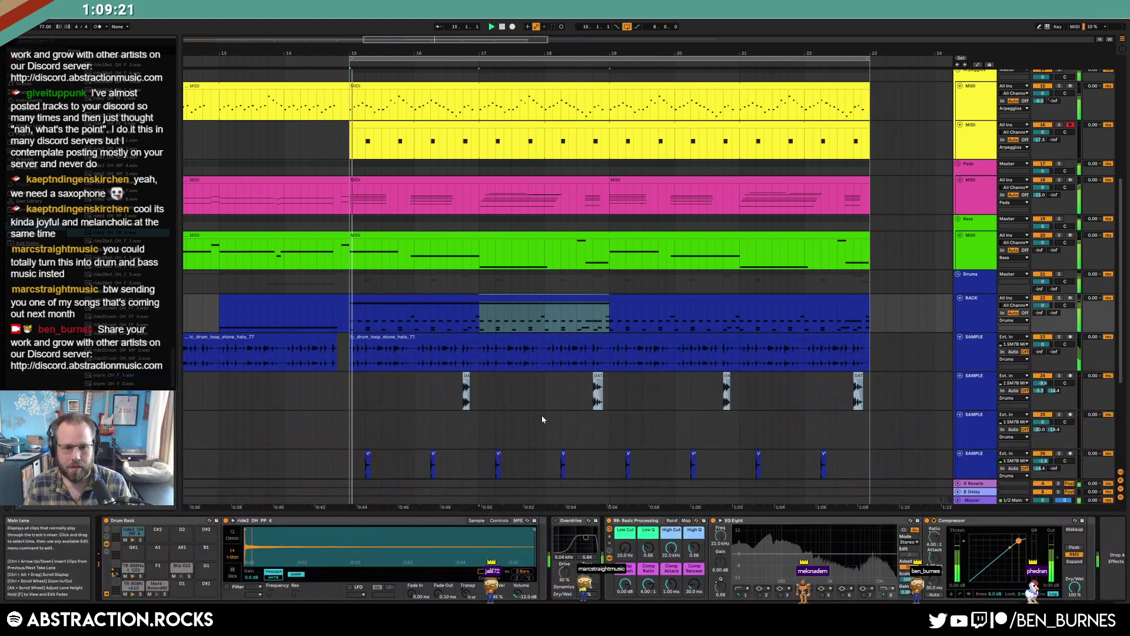
drag(255, 529, 255, 551)
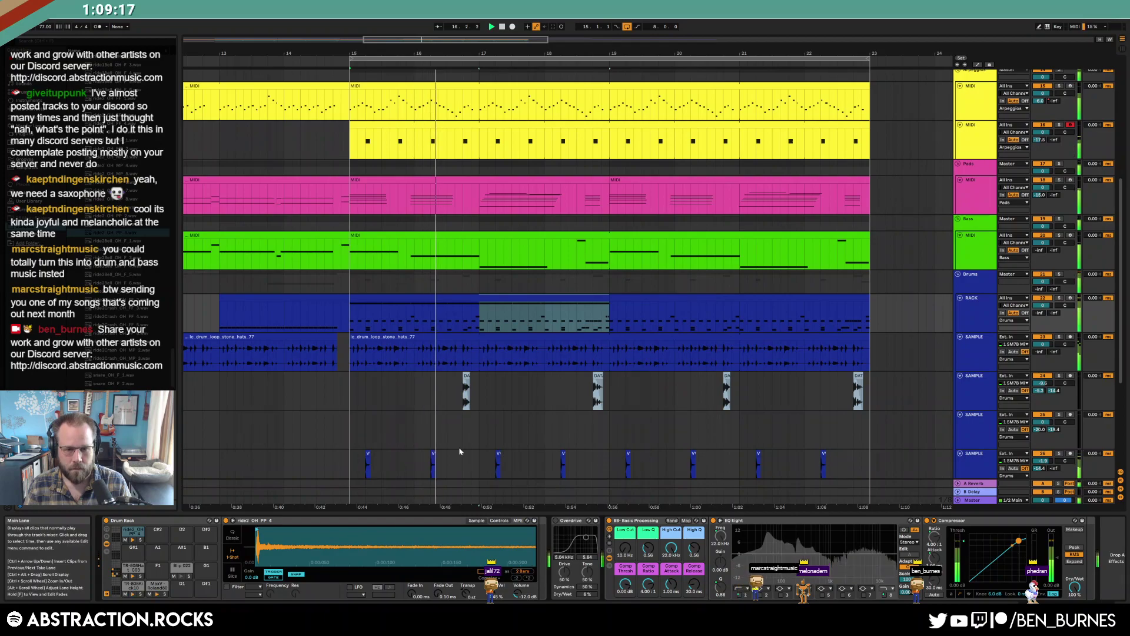
Adjust the velocities of all ride notes in the bar 15 drum clip and duplicate the clip over the next four bars
click(463, 298)
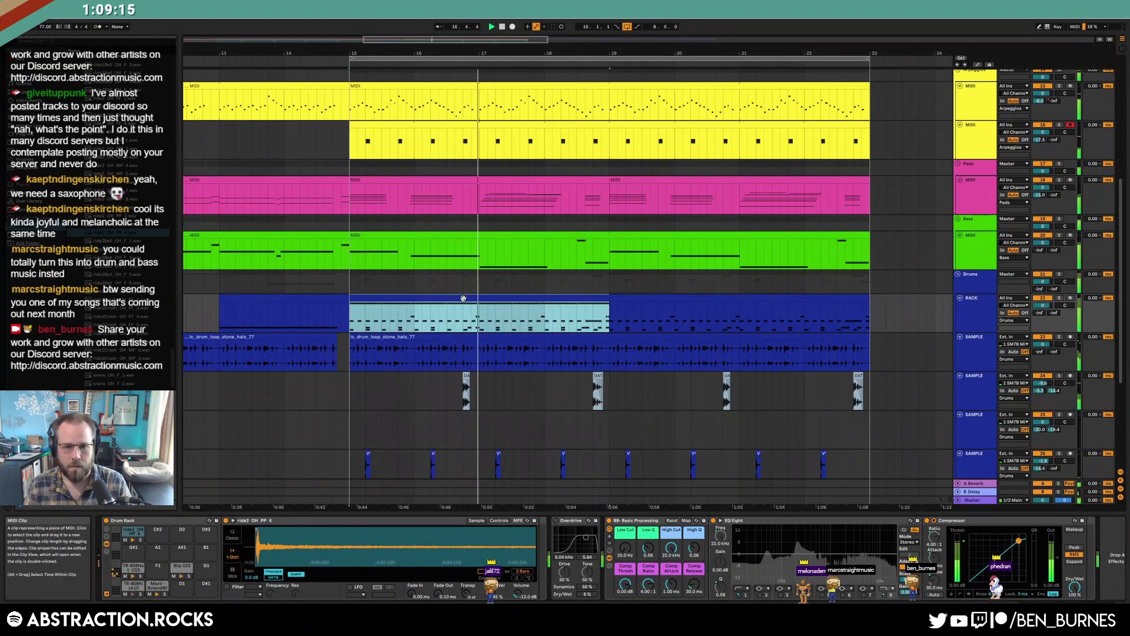
double_click(463, 299)
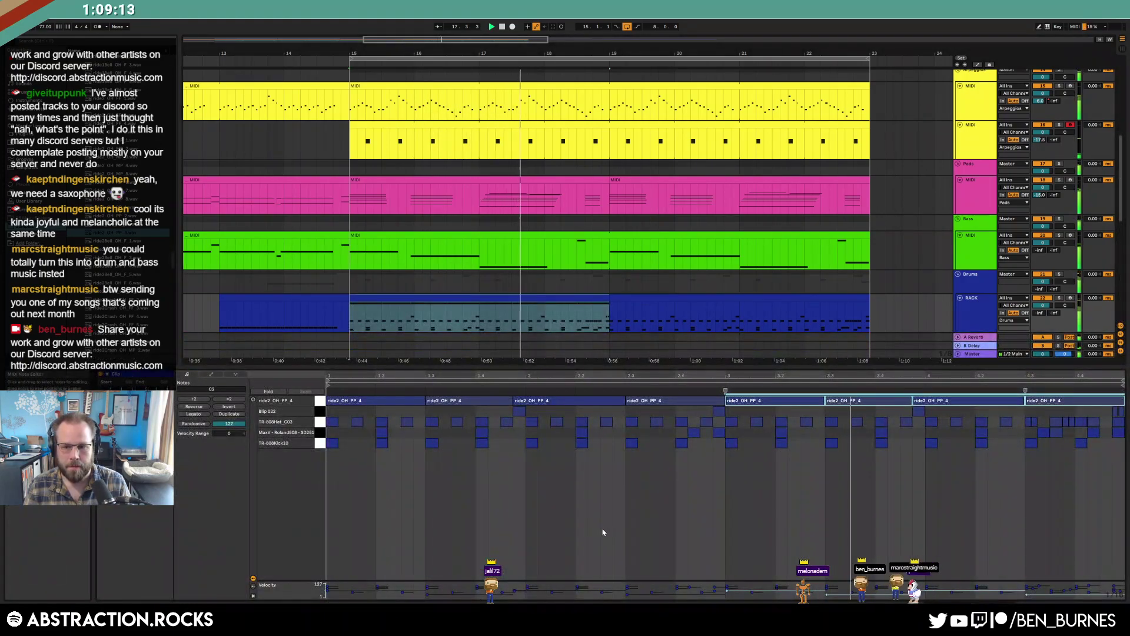
click(320, 401)
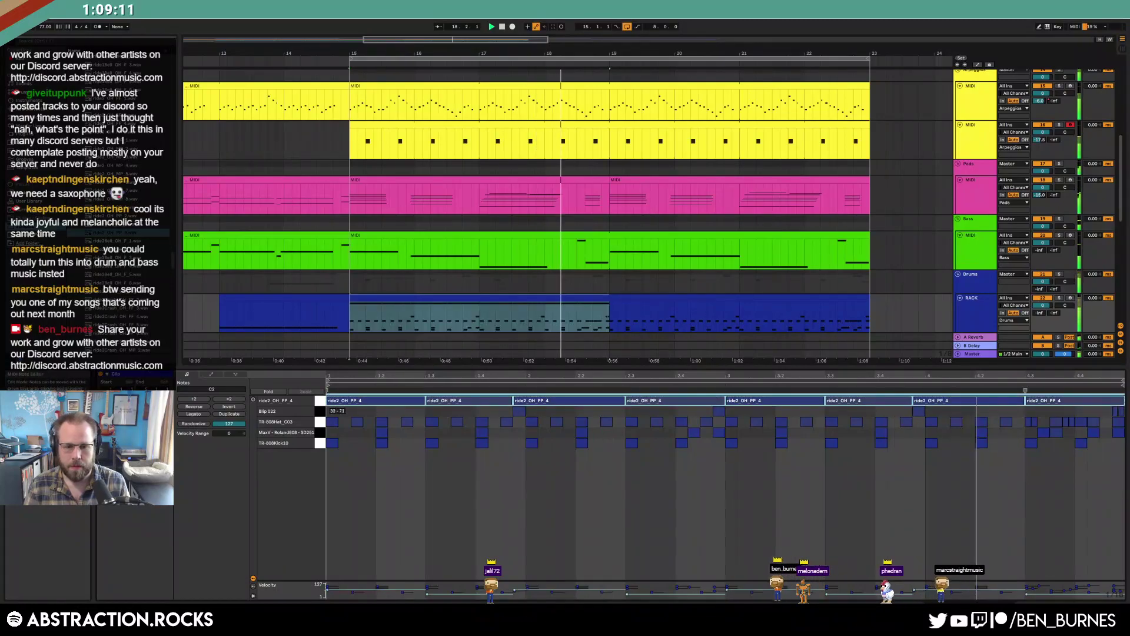
key(shift+Tab)
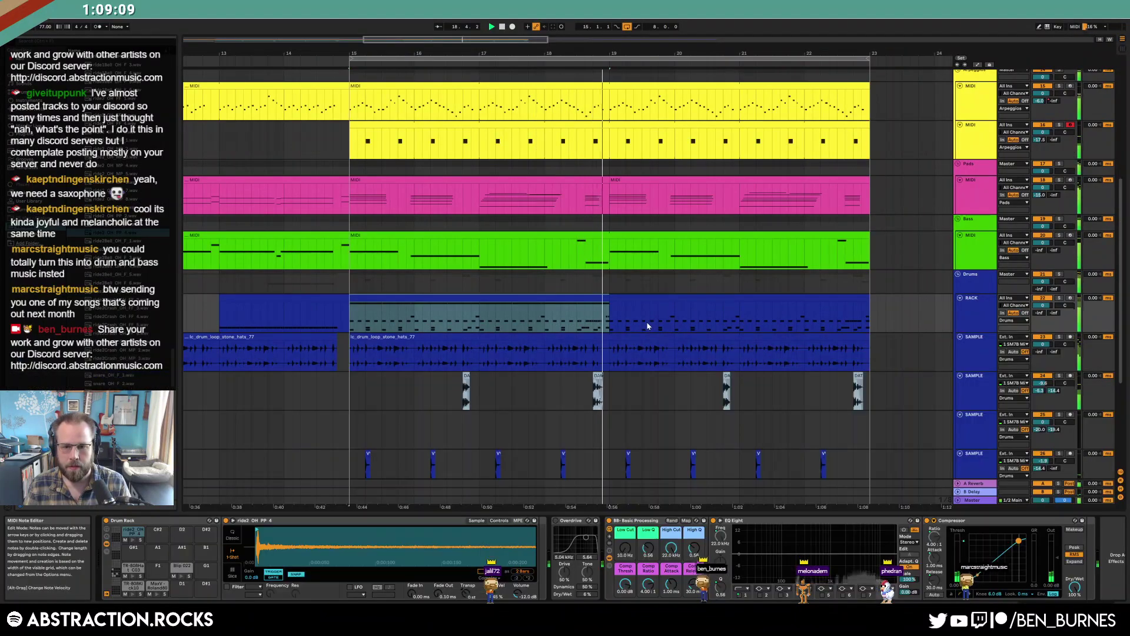
key(ctrl+d)
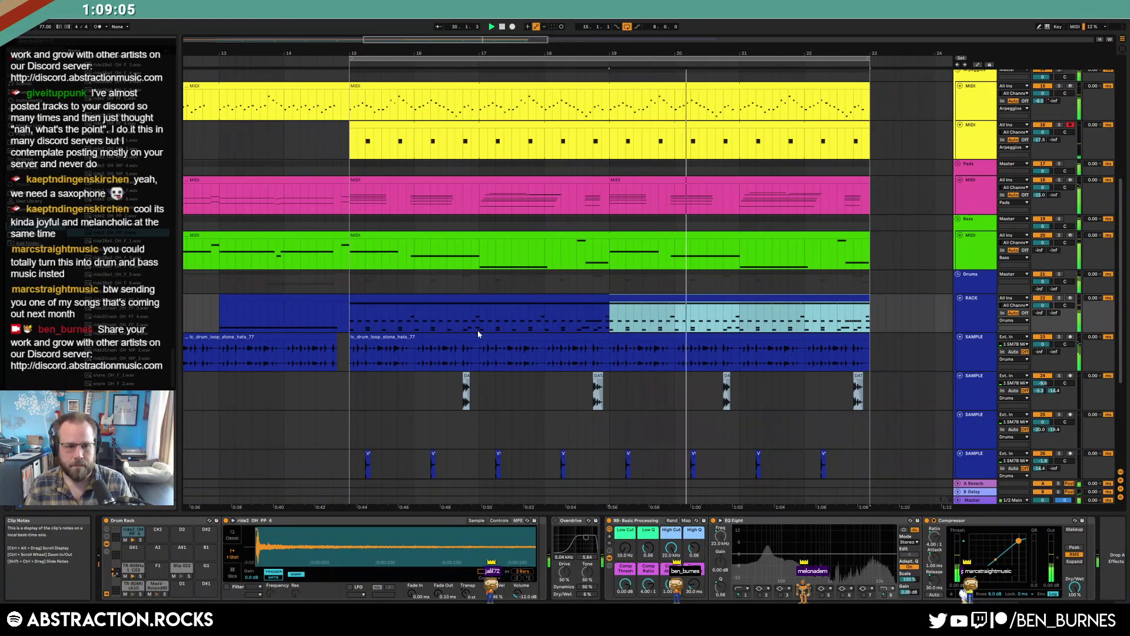
Inspect the Operator's pitch and oscillator envelope settings on the second arpeggio track
scroll(641, 302, up, 5)
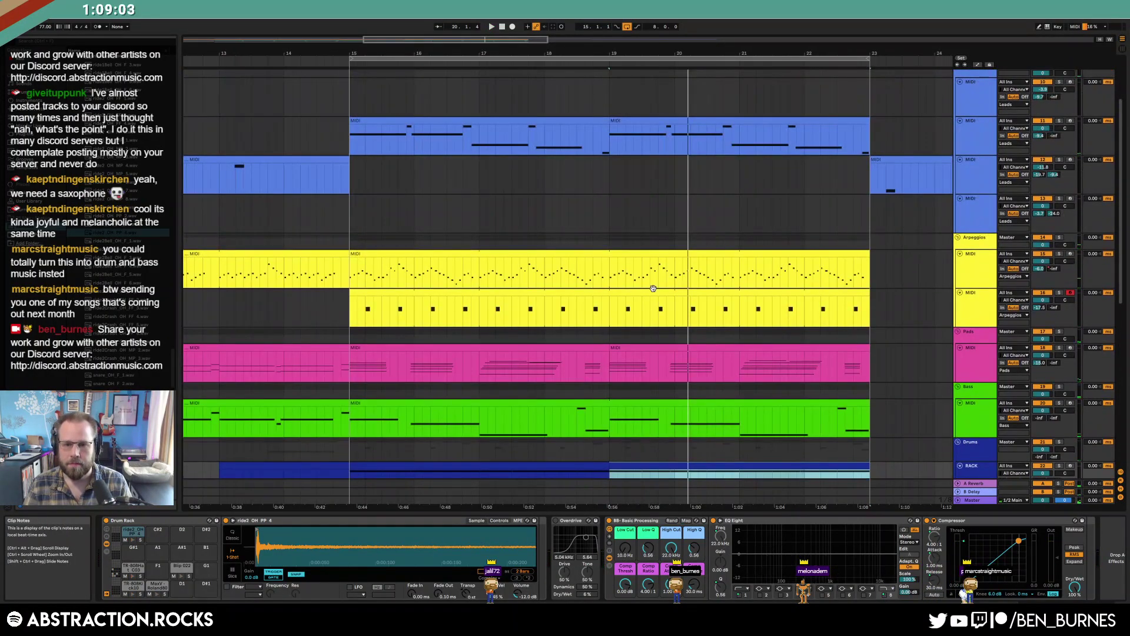
click(961, 314)
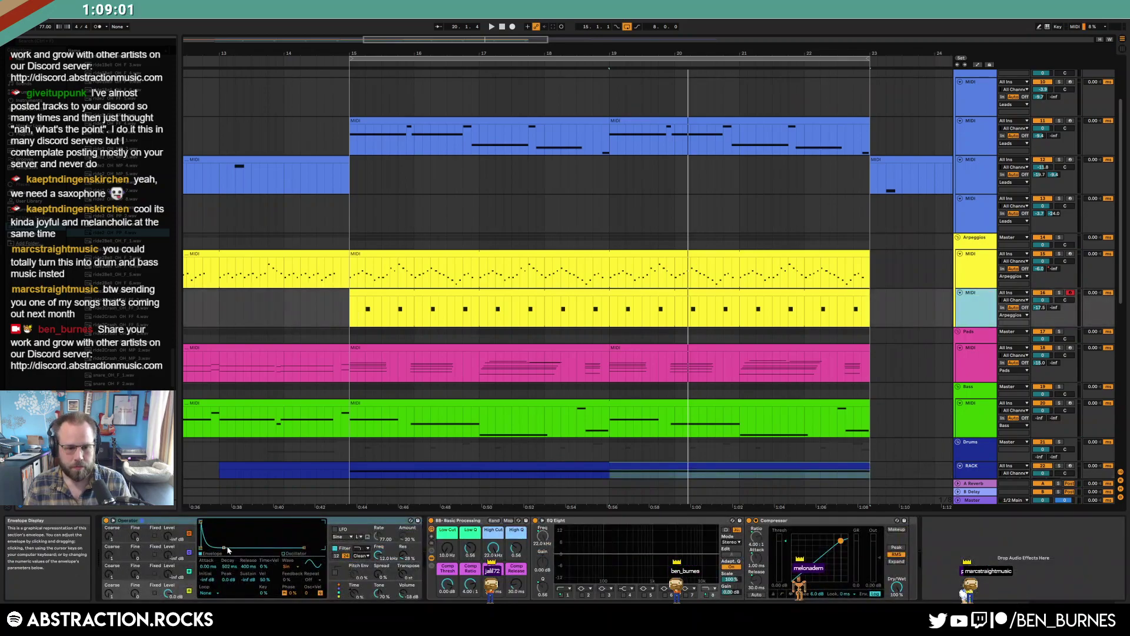
click(381, 566)
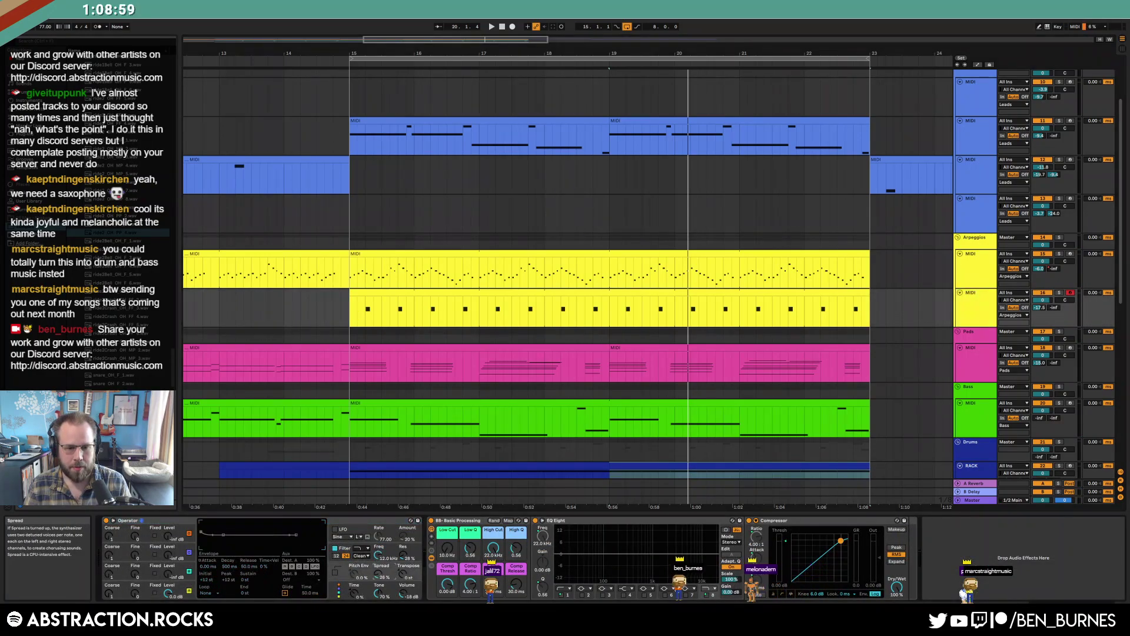
click(143, 587)
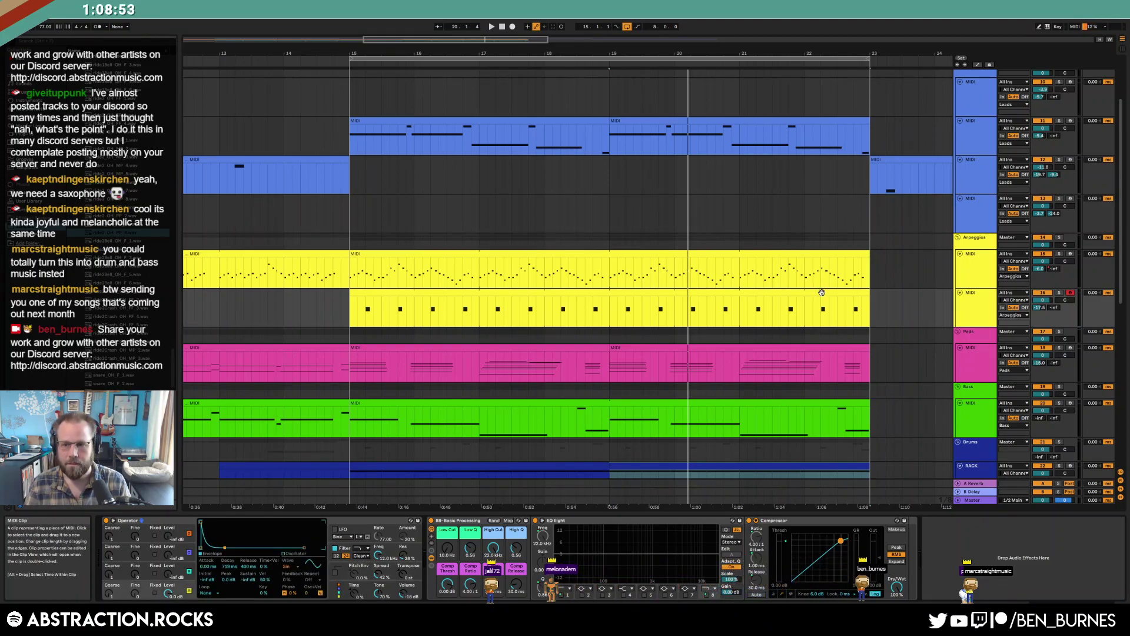
Open the ADSR Sample Manager from the SAMPLES track and audition random samples up to 106 Pad Space Deep.wav
scroll(822, 293, up, 3)
click(976, 140)
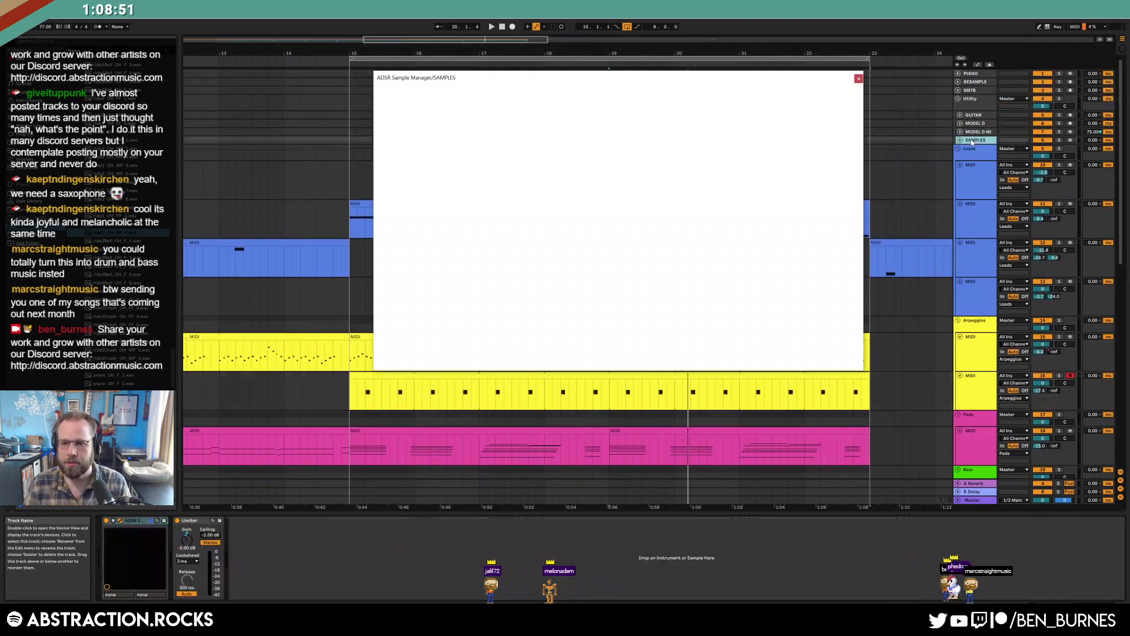
click(856, 190)
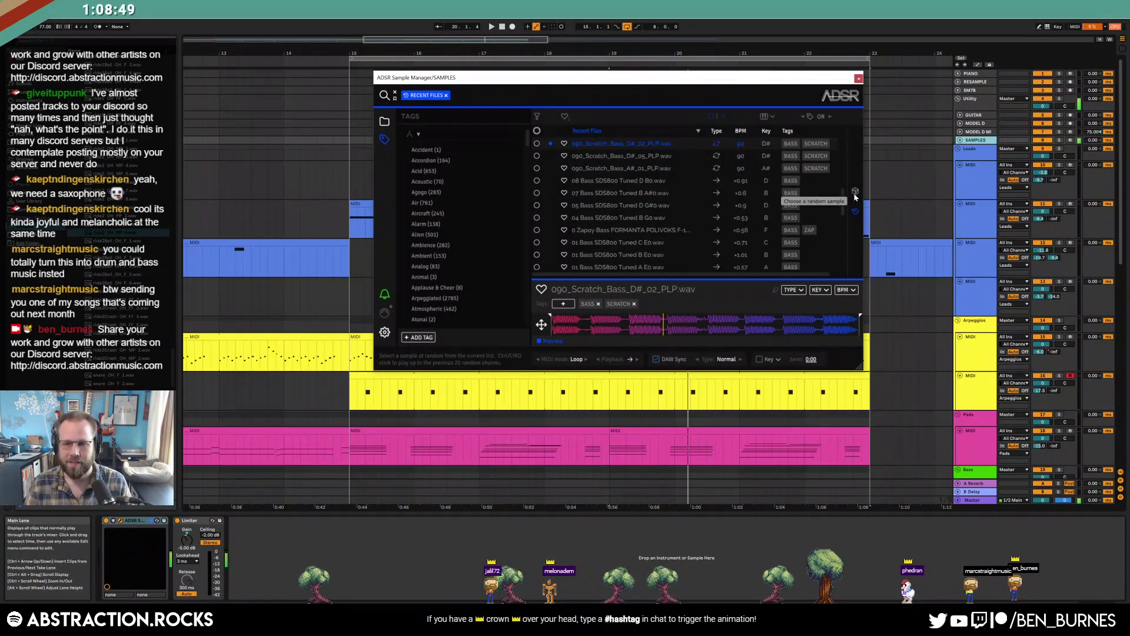
click(856, 194)
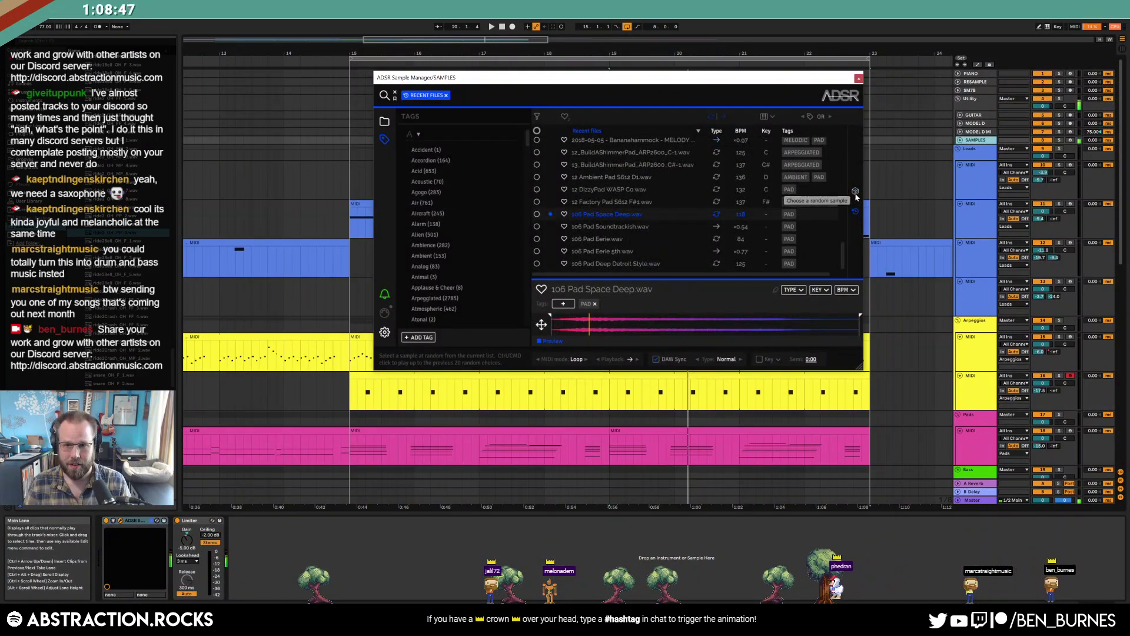
scroll(911, 338, down, 3)
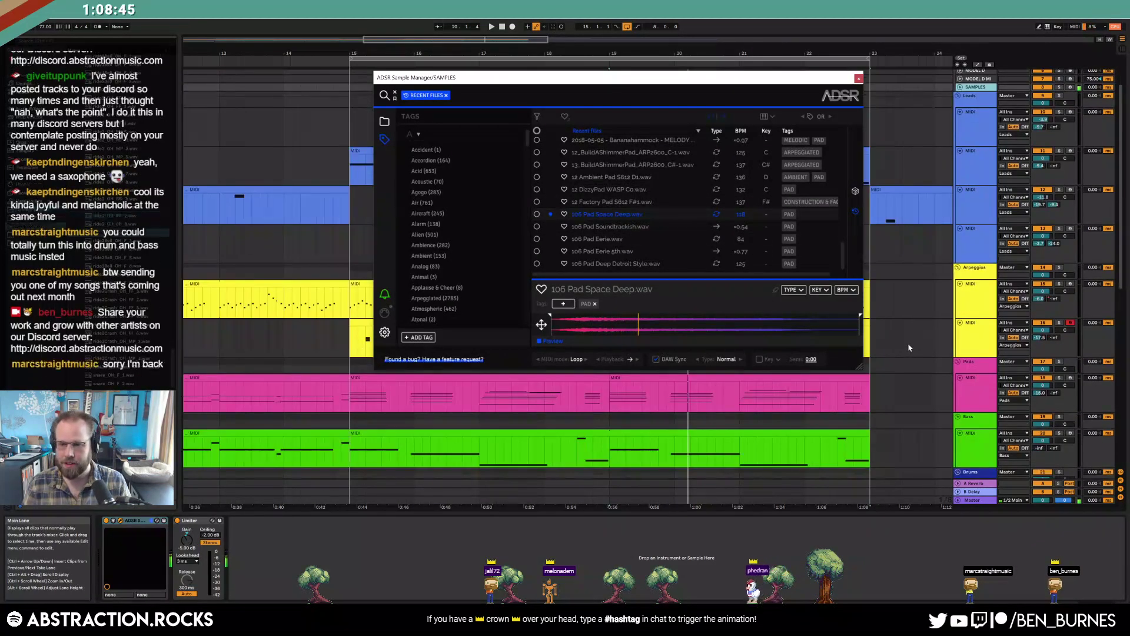
Add a SAMPLE audio track to the Pads group and place 106 Pad Space Deep.wav on it just after bar 23
click(965, 355)
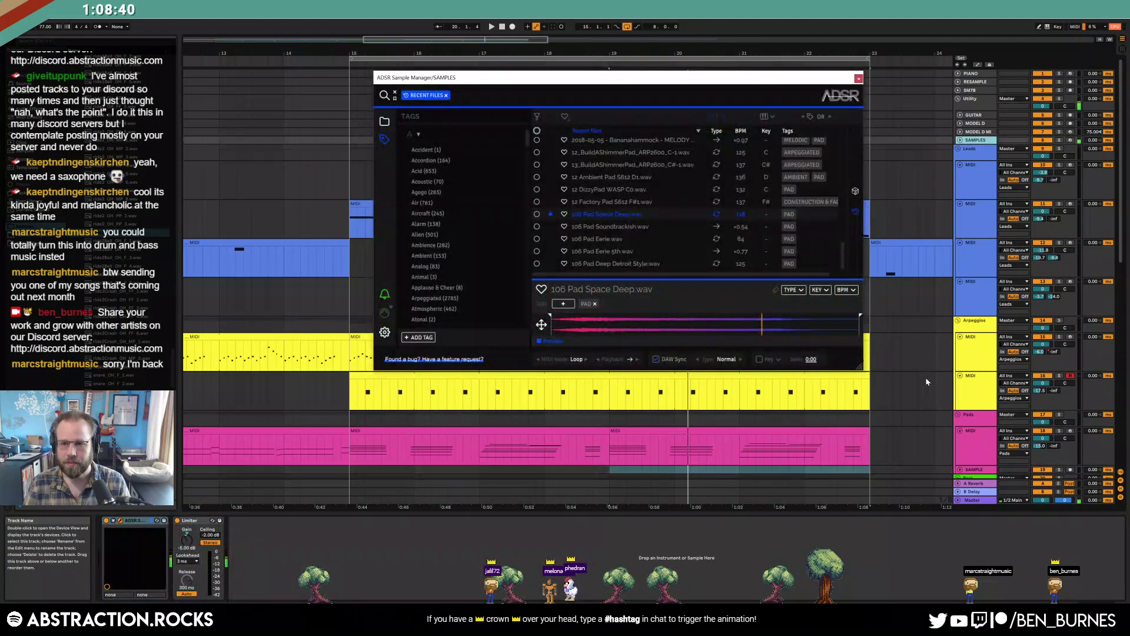
scroll(927, 382, down, 3)
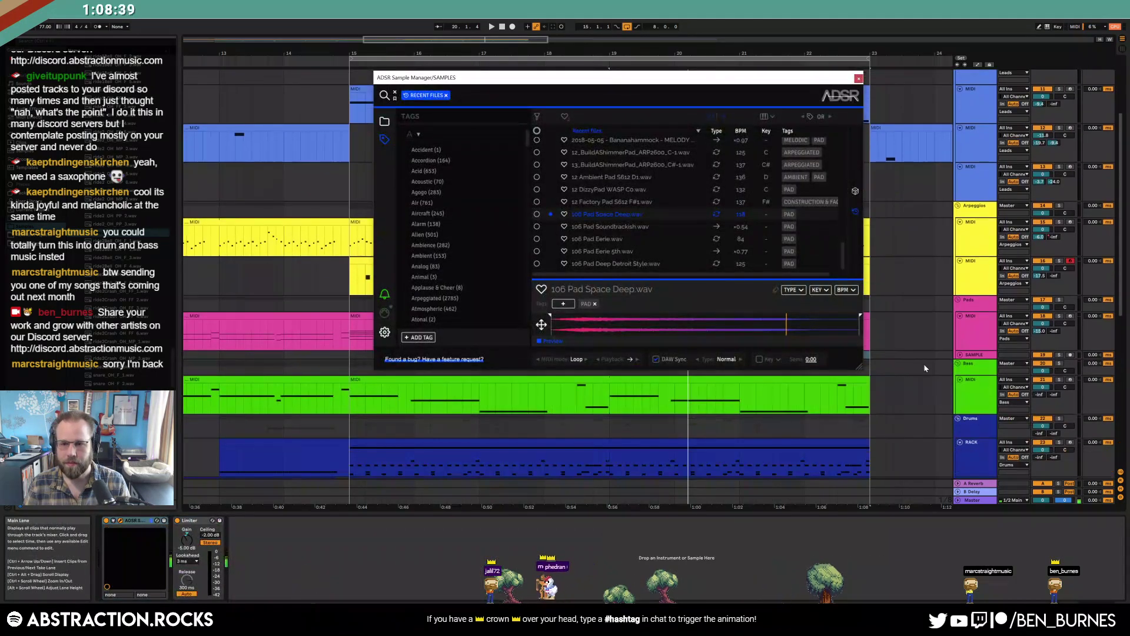
drag(767, 84, 733, 54)
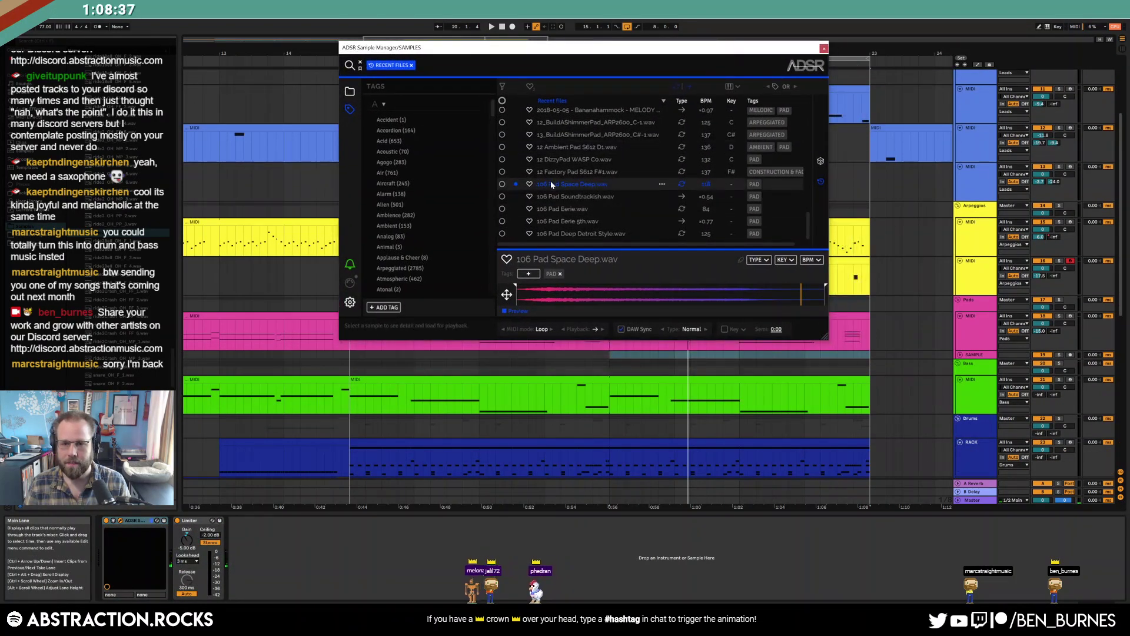
drag(554, 184, 879, 355)
Unfold the new pad sample track and raise its Delay send to 0
click(960, 355)
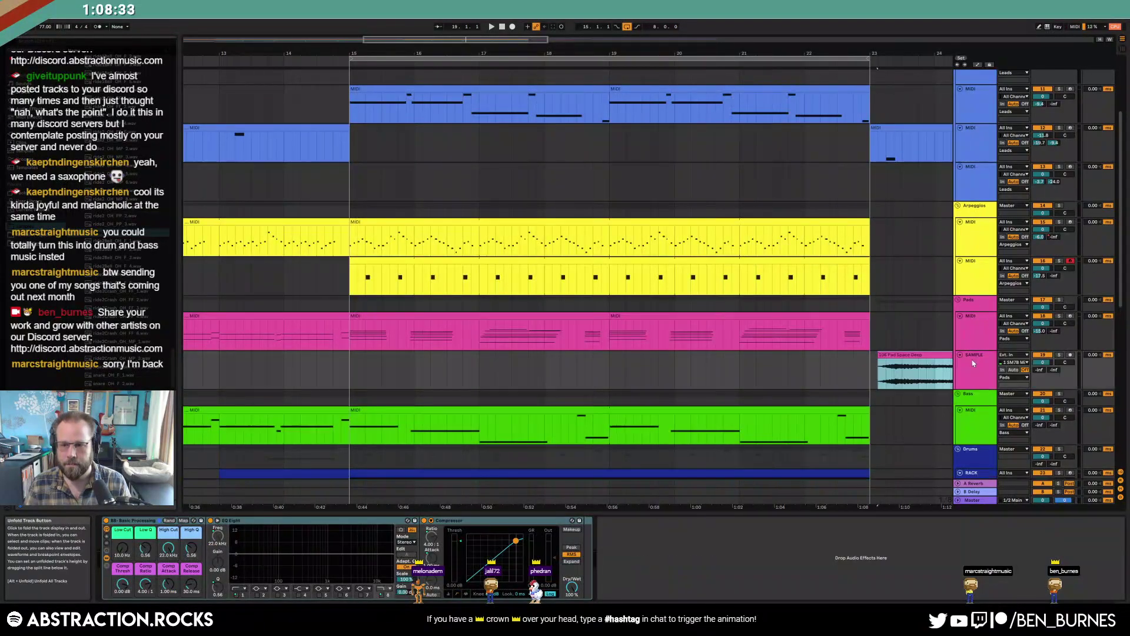
click(975, 363)
drag(1054, 370, 1054, 369)
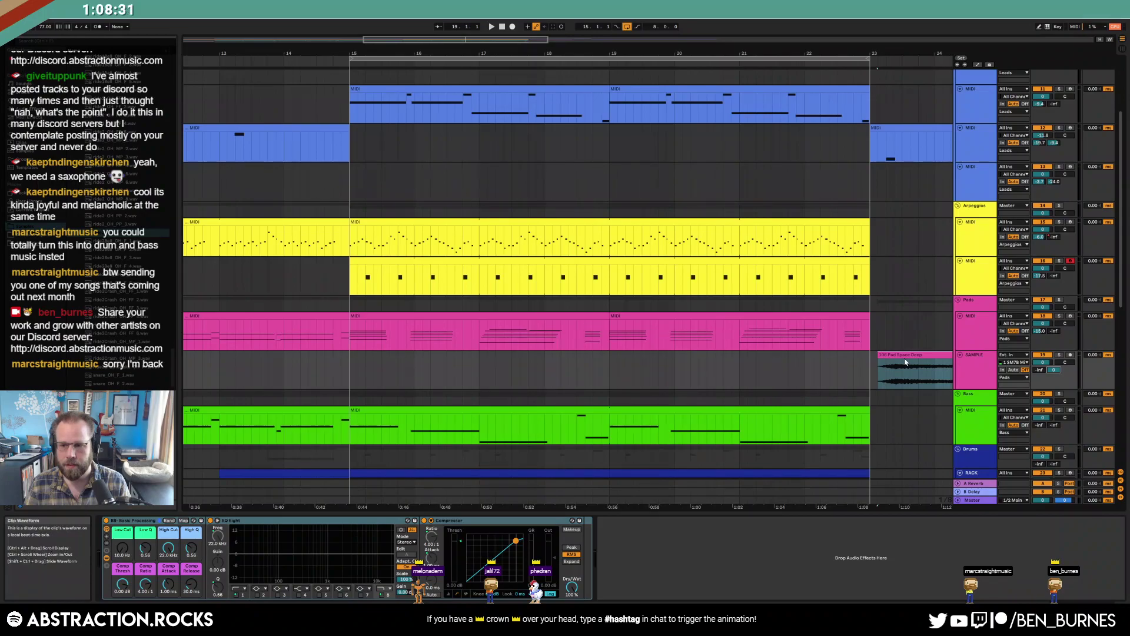
Move the pad sample clip to beat 2 of bar 15 and shorten it to an eighth note
drag(905, 361, 361, 361)
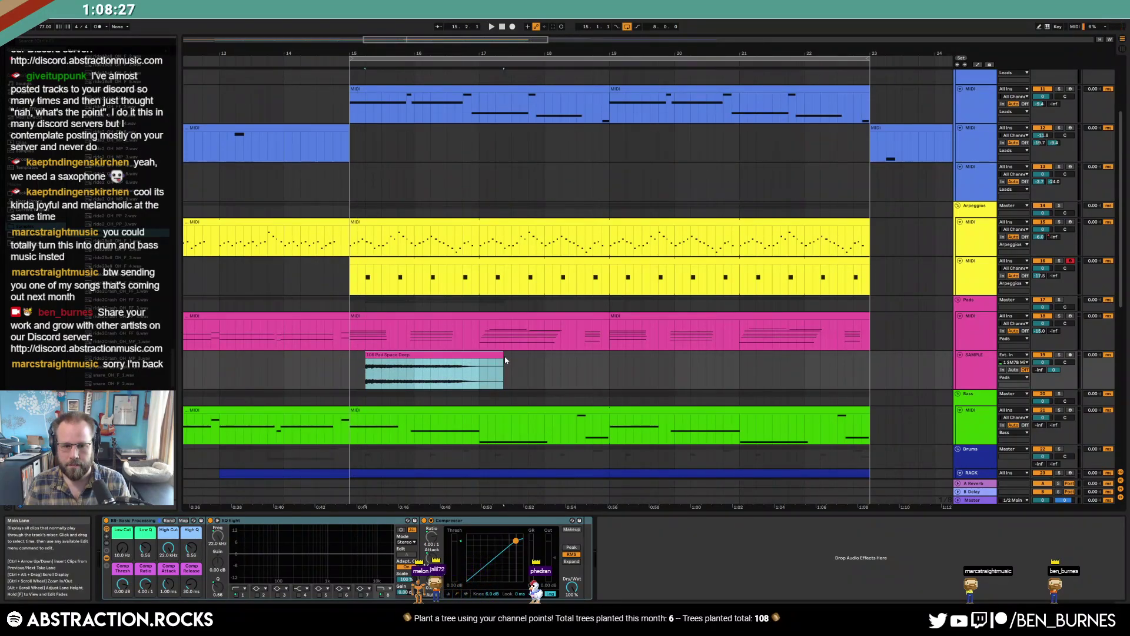
drag(504, 359, 380, 361)
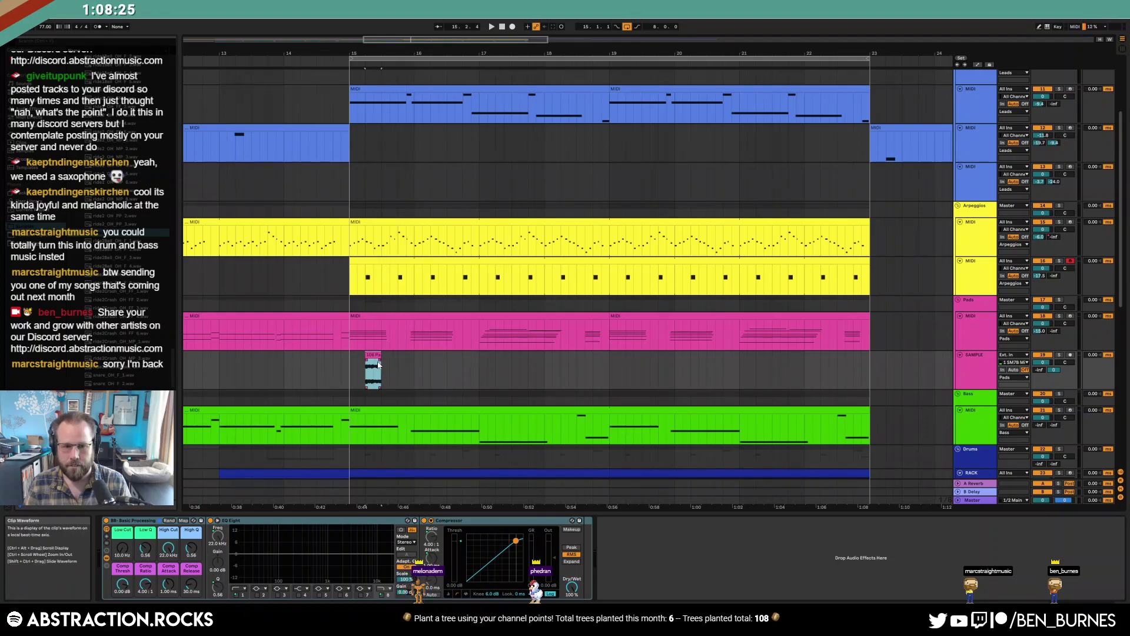
drag(380, 355, 374, 354)
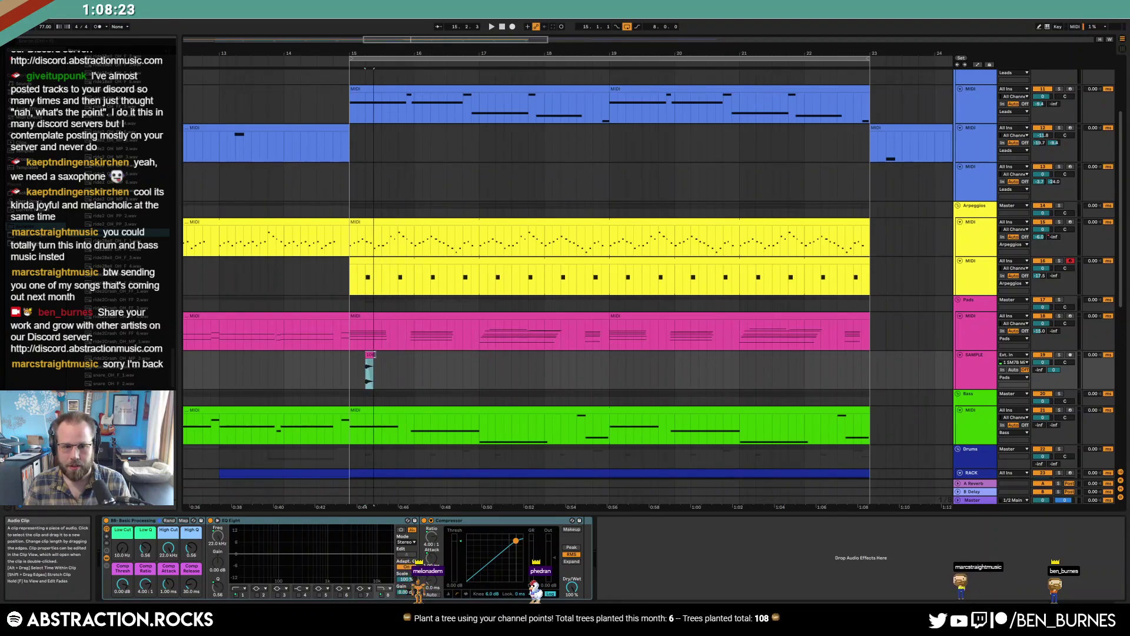
Give the shortened pad sample clip in bar 15 a fade-out
scroll(367, 361, up, 6)
key(f)
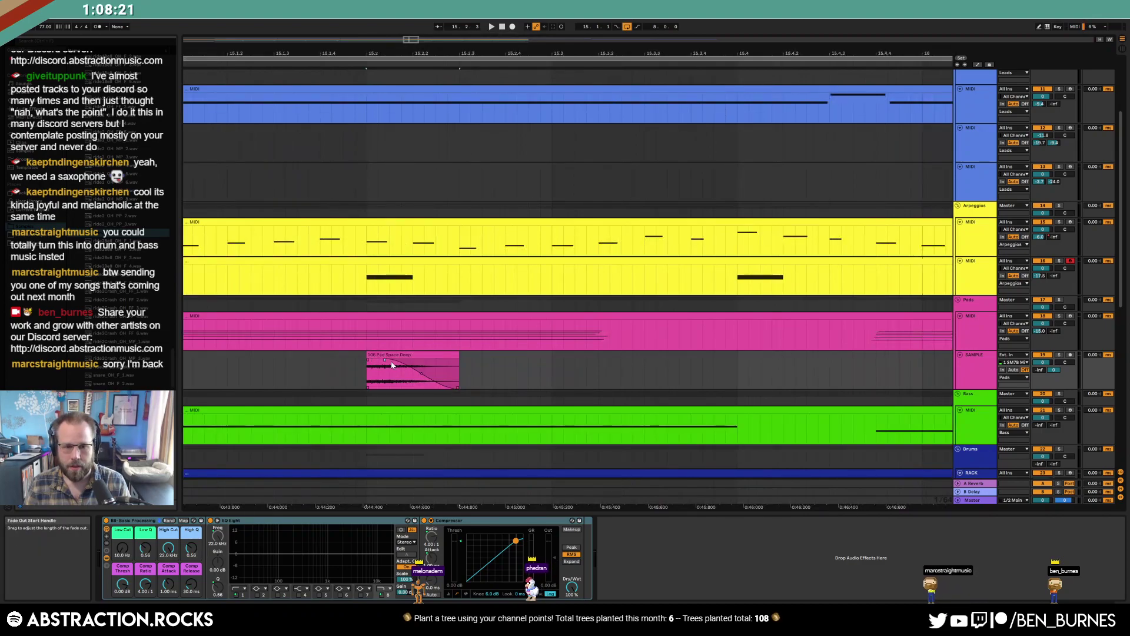
drag(419, 368, 495, 357)
scroll(508, 374, down, 7)
scroll(585, 375, down, 3)
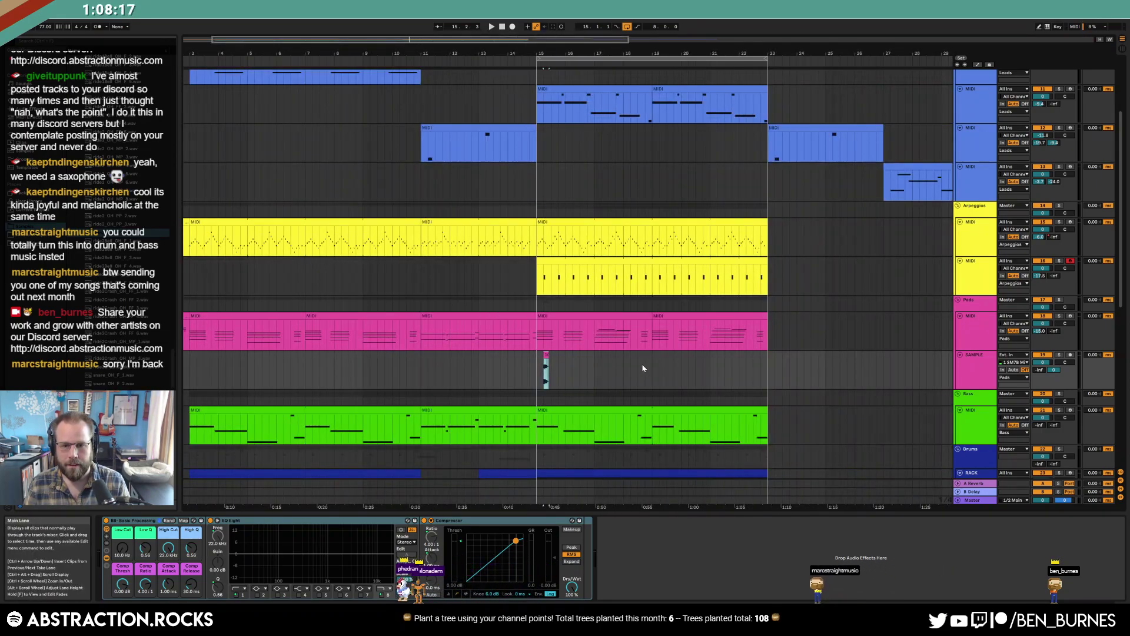
Duplicate the four-bar section of the pad sample track to bar 19, play from just before bar 15 and lower the track volume
drag(650, 370, 534, 371)
key(ctrl+d)
click(532, 372)
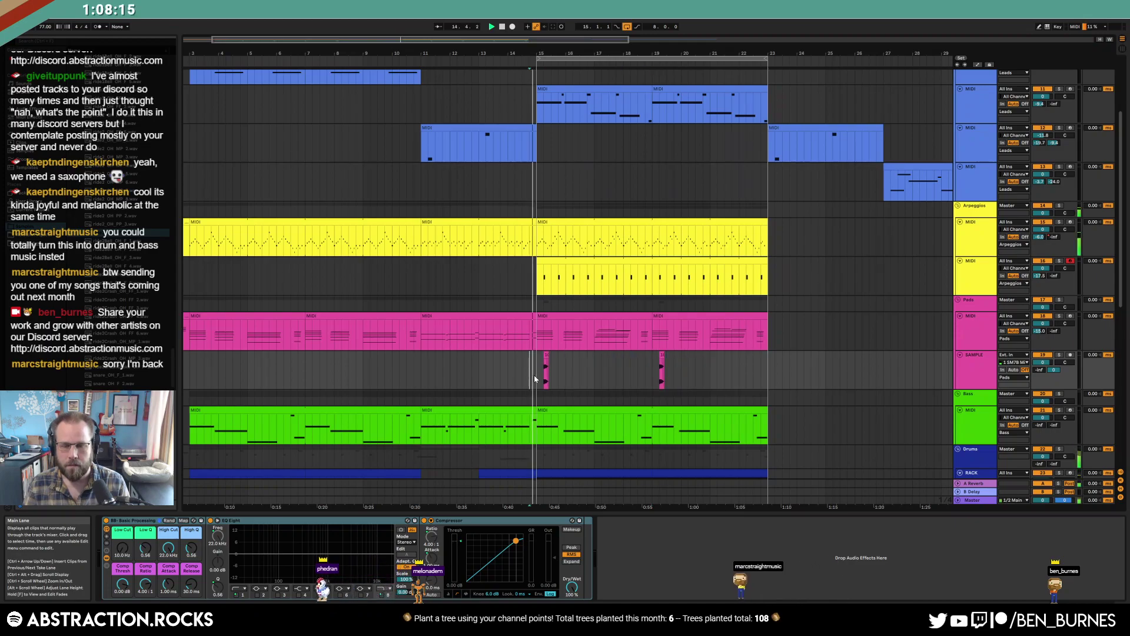
key(space)
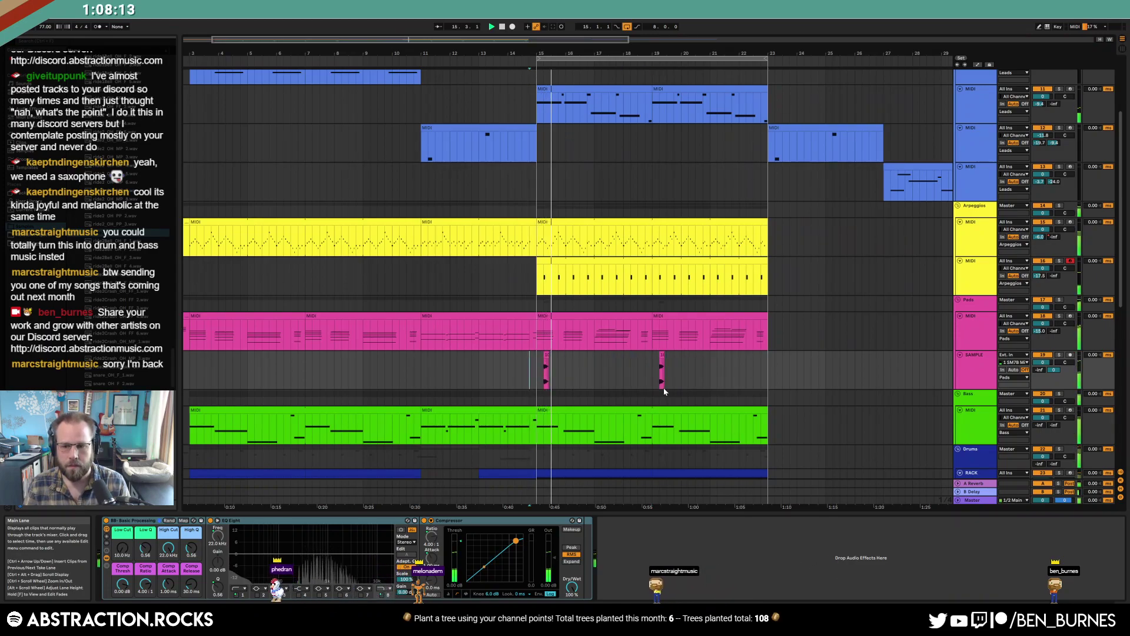
drag(1043, 363, 1043, 379)
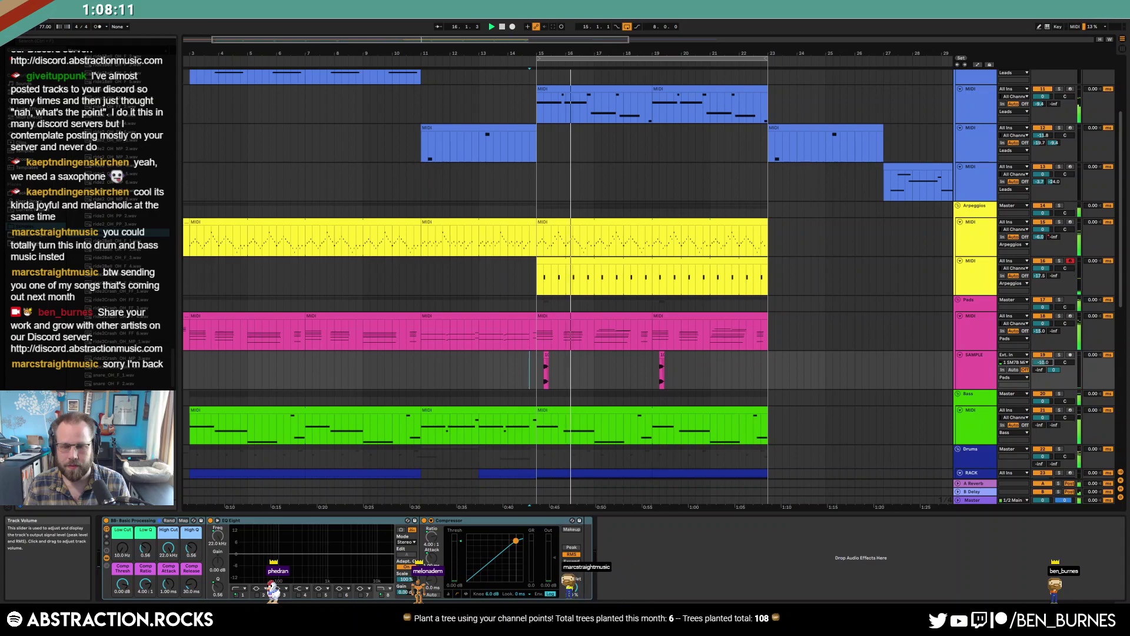
Add a fade-in to the bar 15 pad sample clip, play it back and rebalance the track's volume and sends
scroll(498, 365, up, 8)
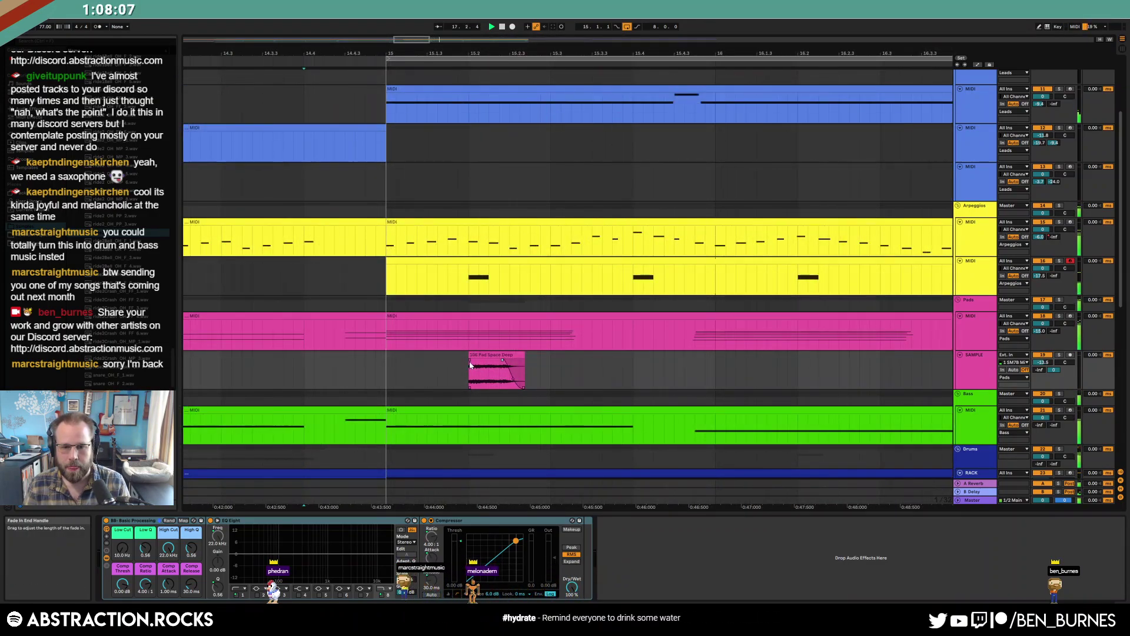
click(488, 355)
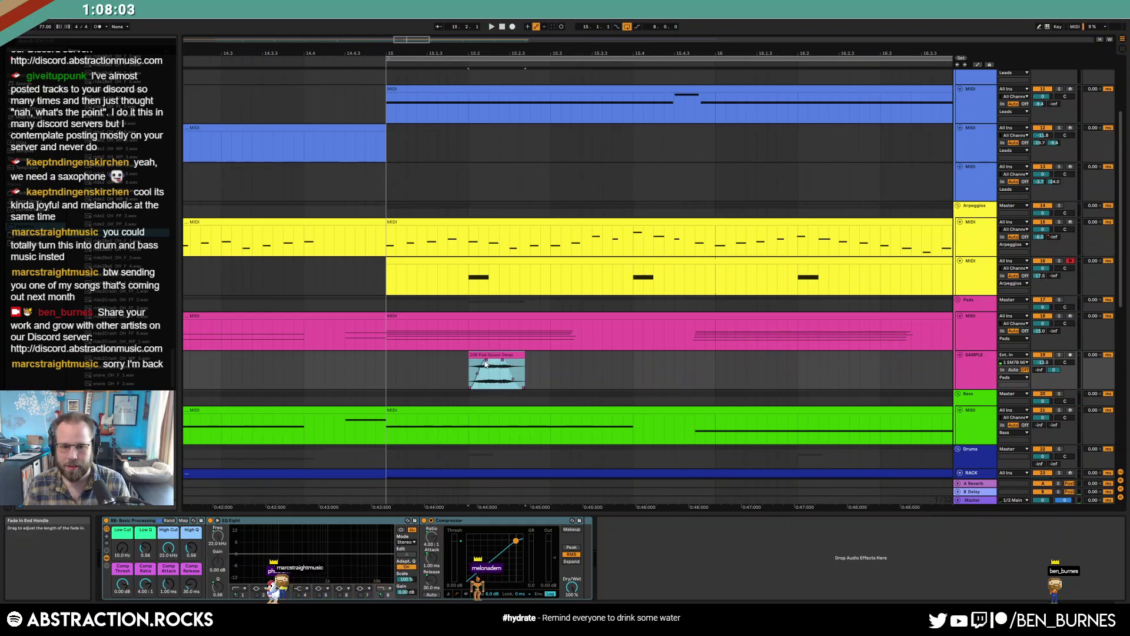
key(space)
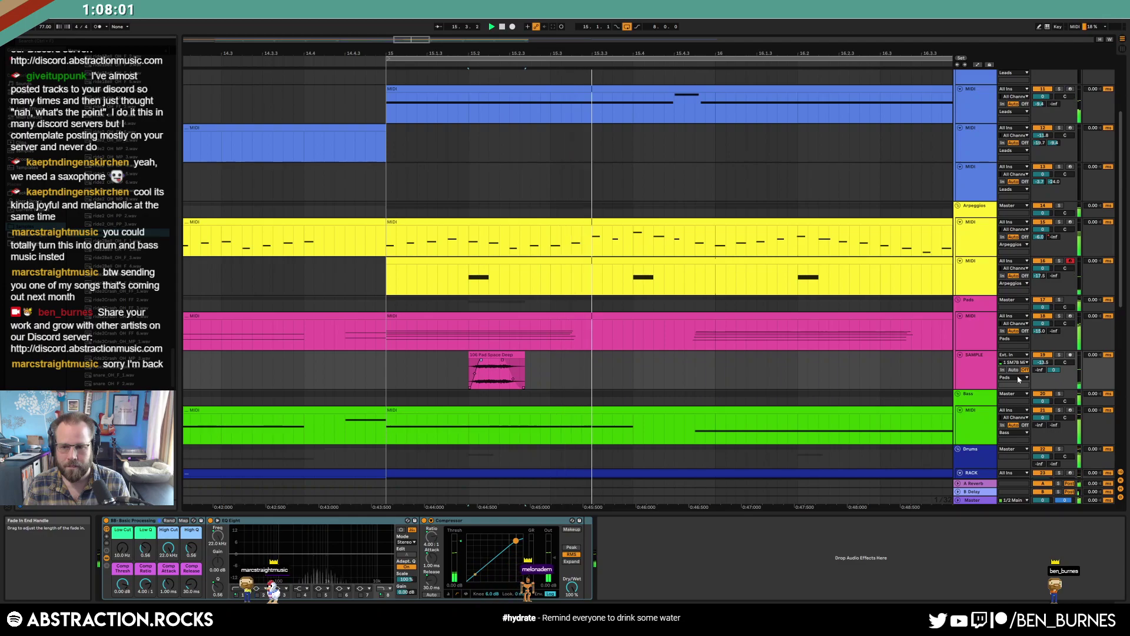
mouse_move(1042, 363)
mouse_down()
mouse_move(1041, 338)
mouse_move(1040, 365)
mouse_up()
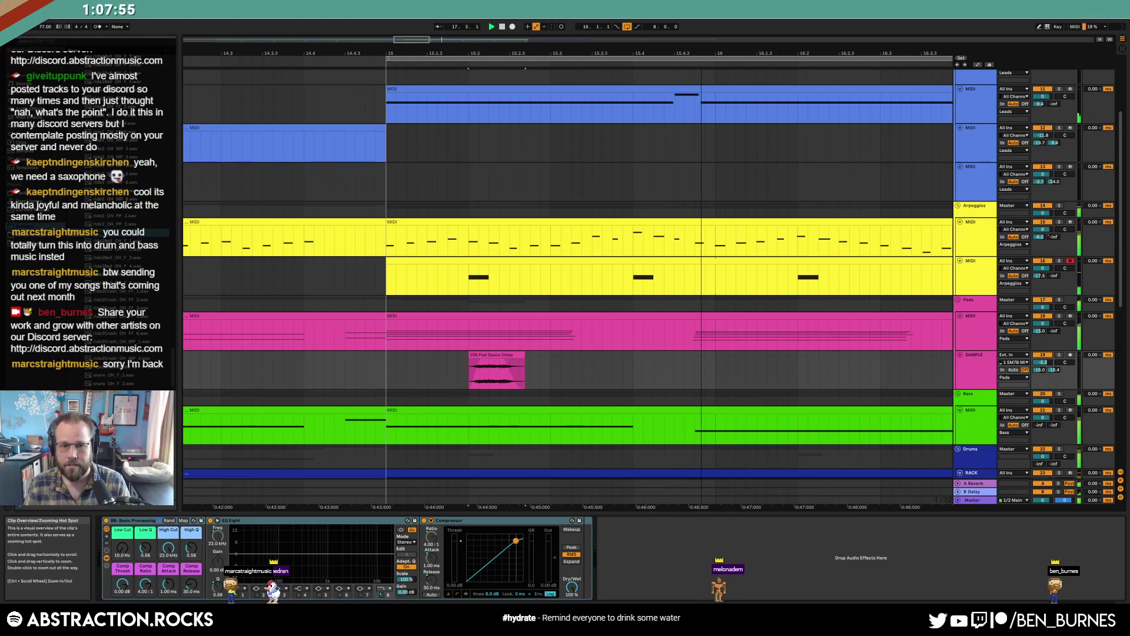
Copy the edited pad sample clip from bar 15 over the matching clip in bar 19
drag(422, 40, 428, 22)
click(297, 355)
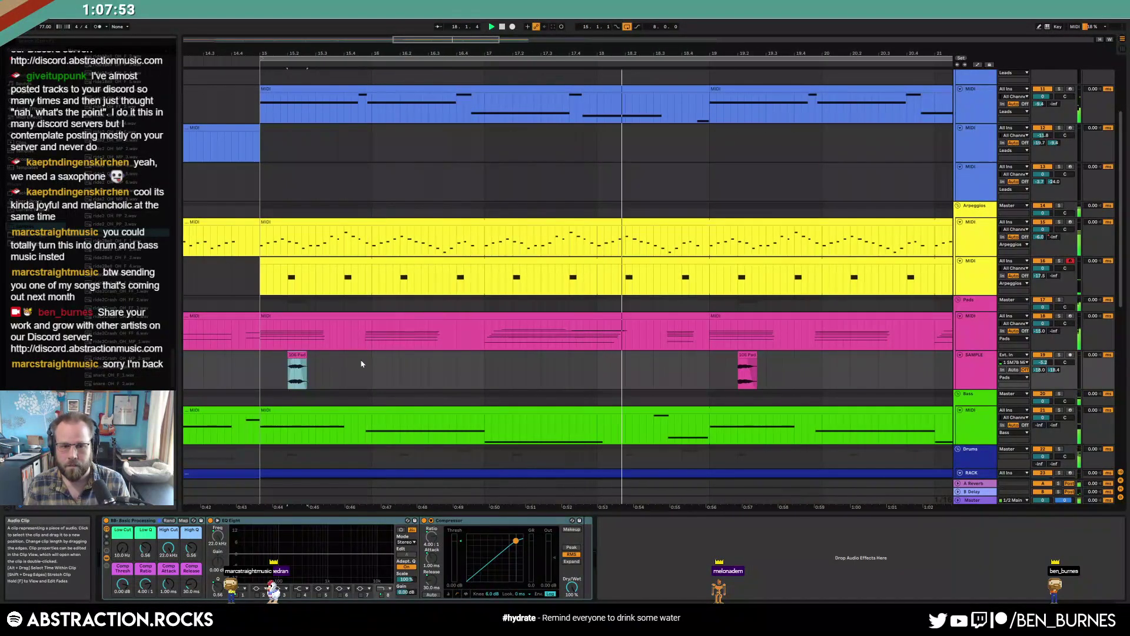
click(747, 355)
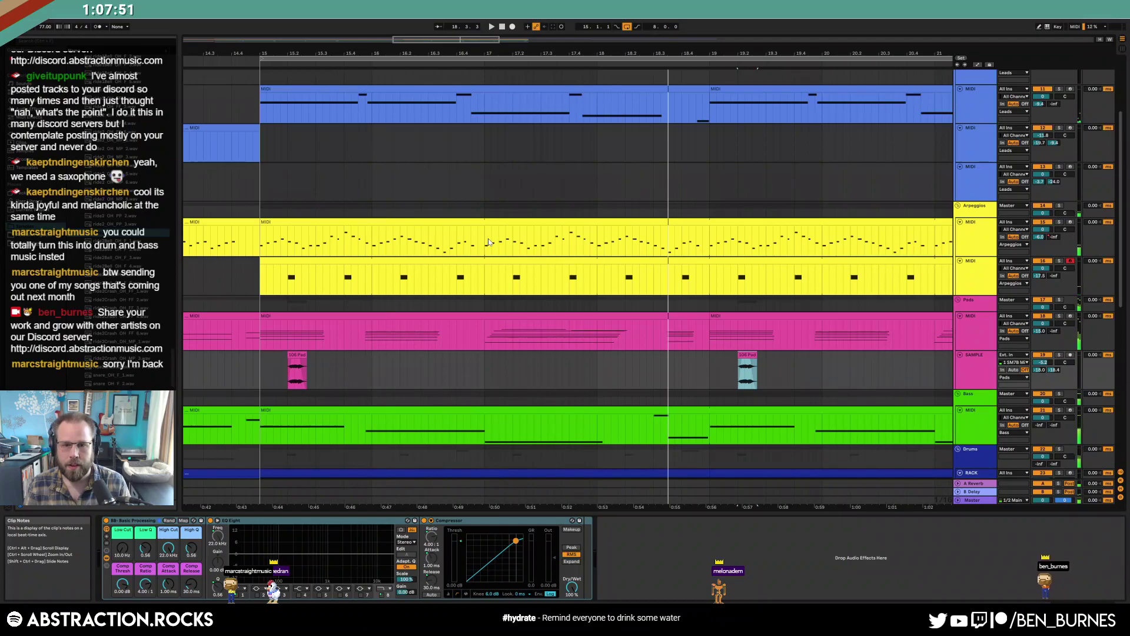
Split bars 17 to 19 of the first arpeggio track into their own clip, open its notes and play from bar 17
drag(488, 241, 694, 230)
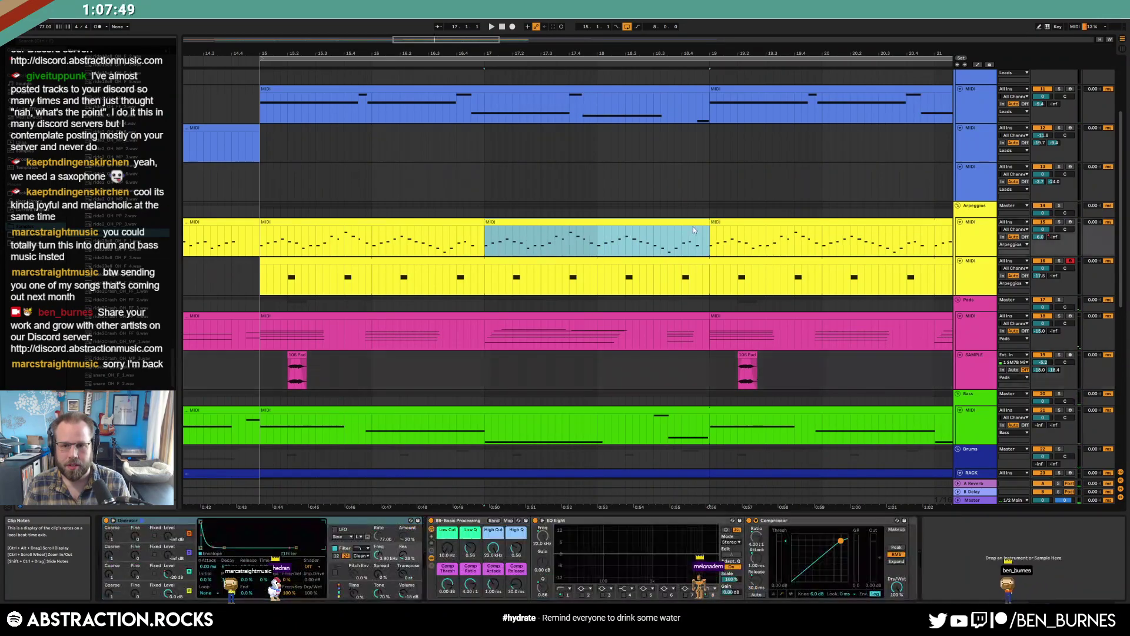
double_click(694, 229)
click(634, 535)
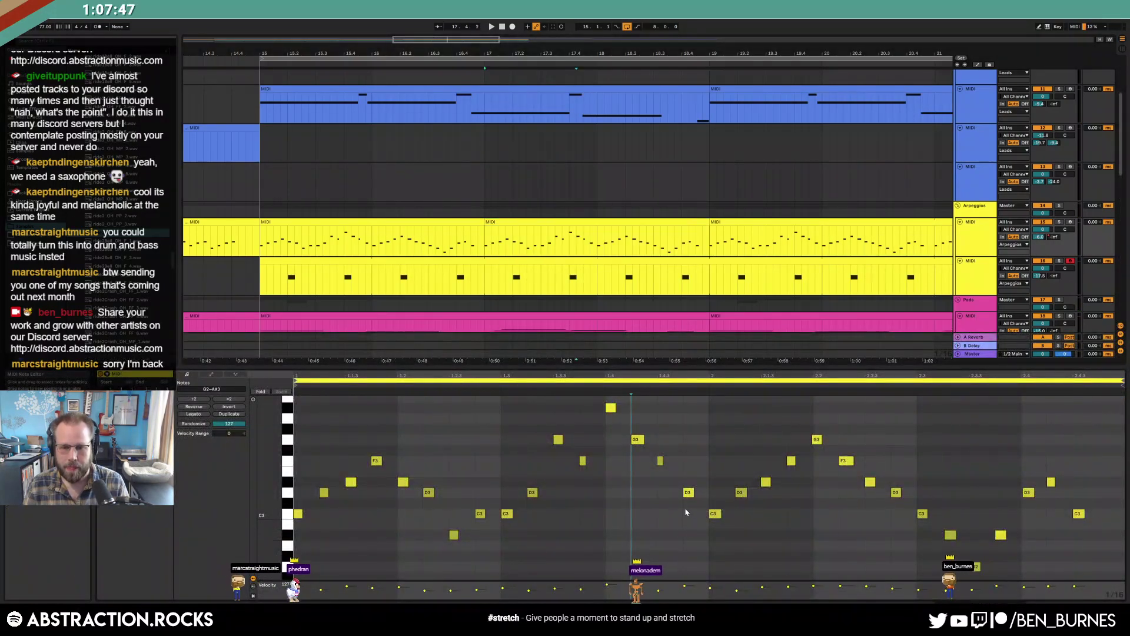
key(space)
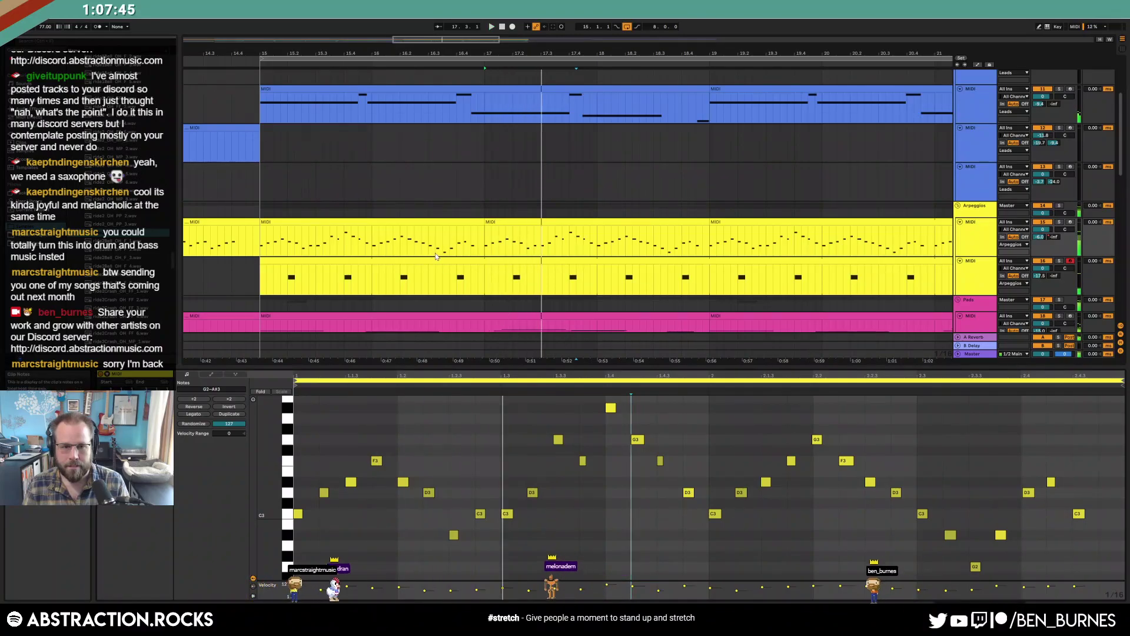
Play the arrangement from bar 15 and reopen the notes of the first arpeggio track's bar 17 clip
scroll(478, 247, down, 3)
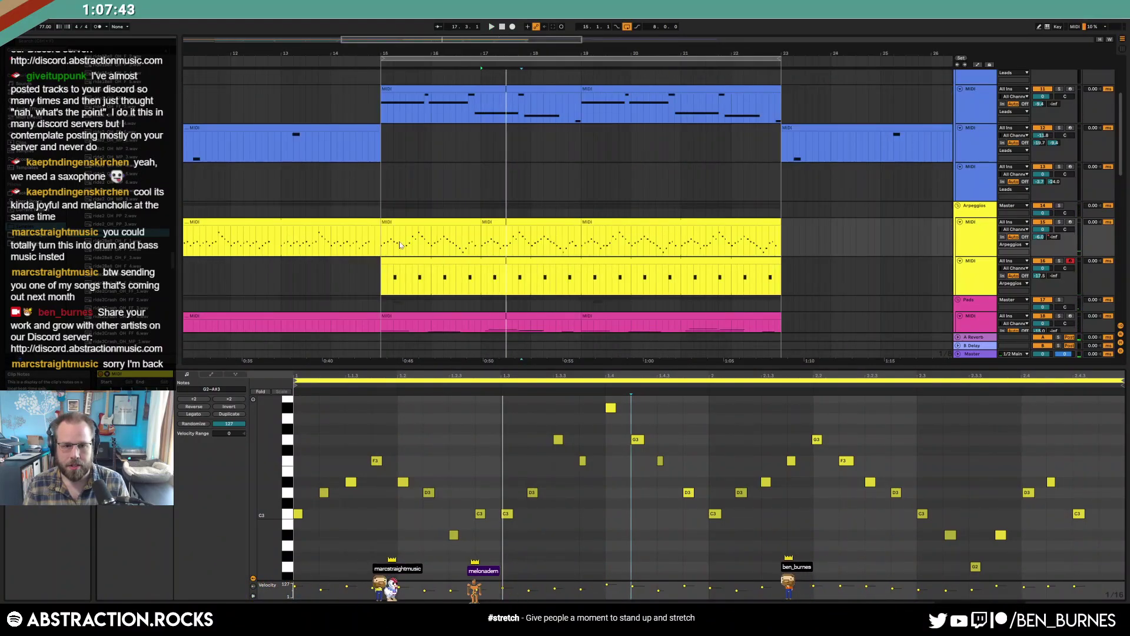
click(400, 222)
key(space)
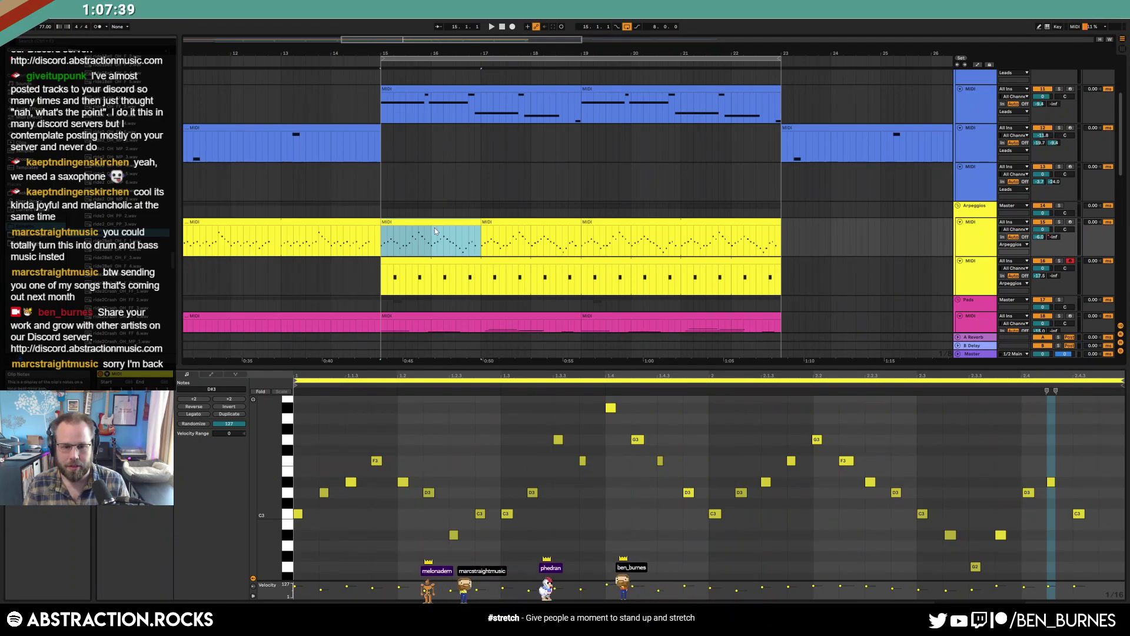
key(space)
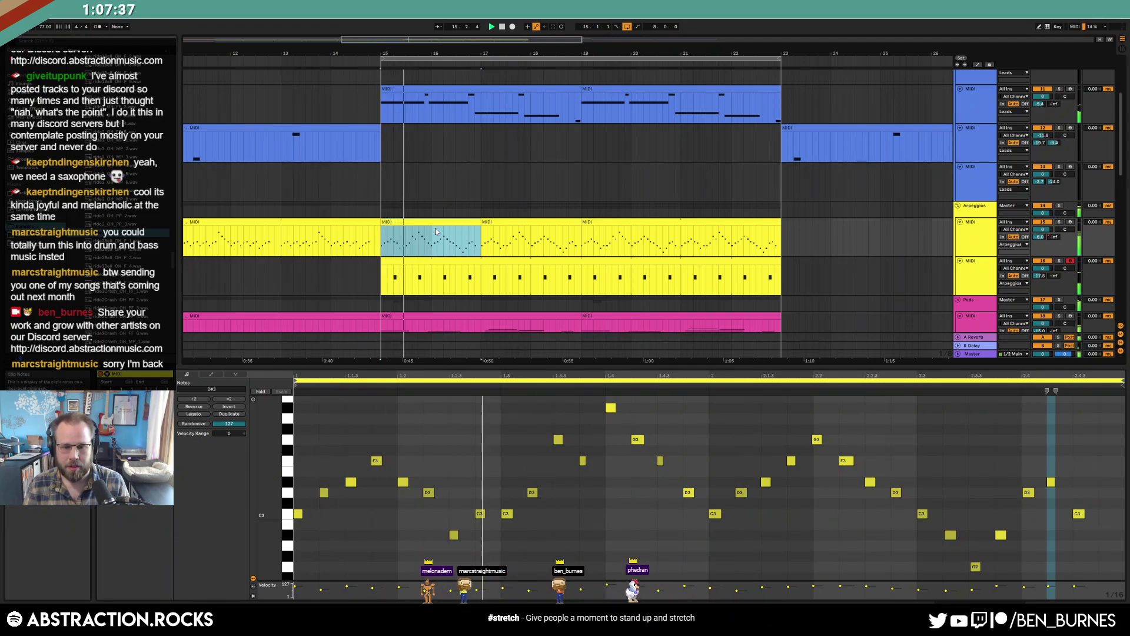
click(542, 243)
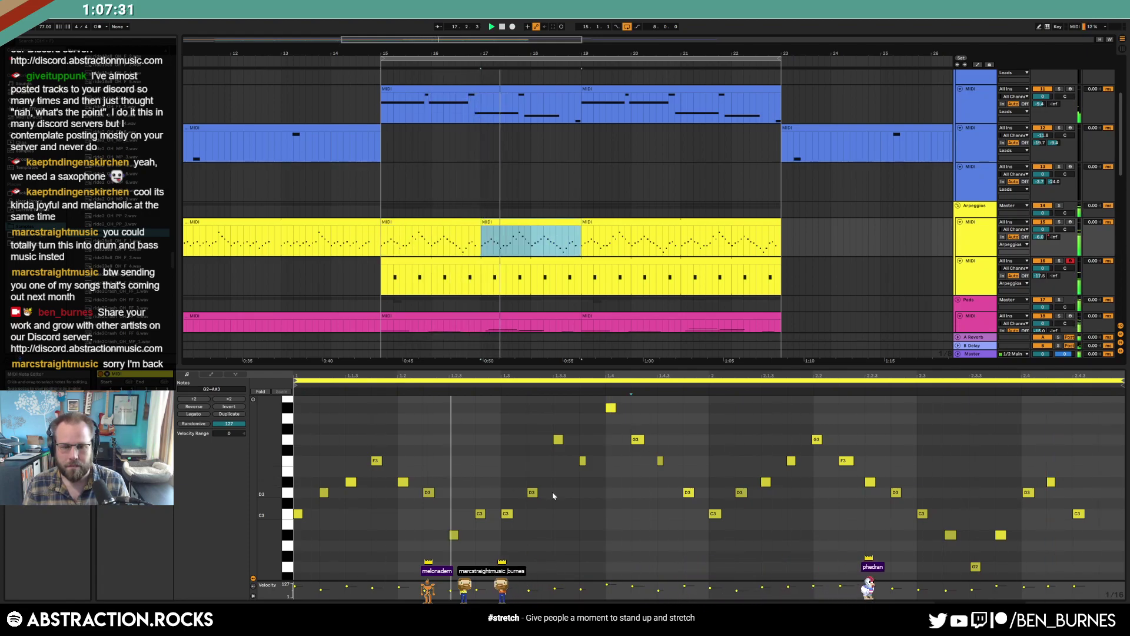
Try the four notes on the first fourth beat of the bar 17 arpeggio clip as D3, C3, C3, C3 and play them
click(610, 407)
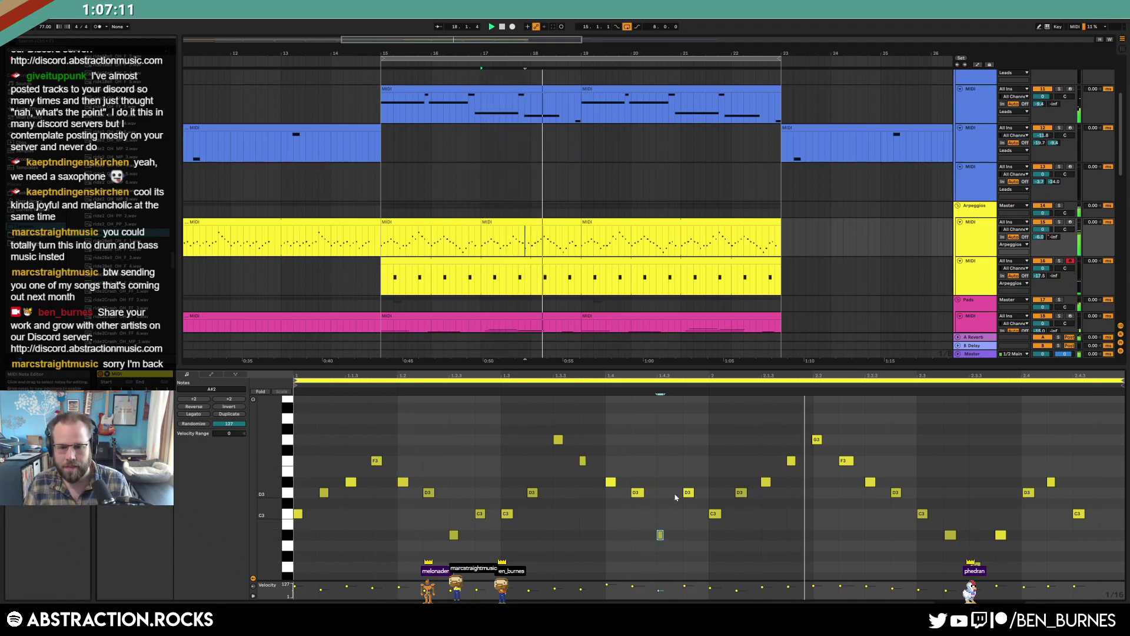
click(618, 472)
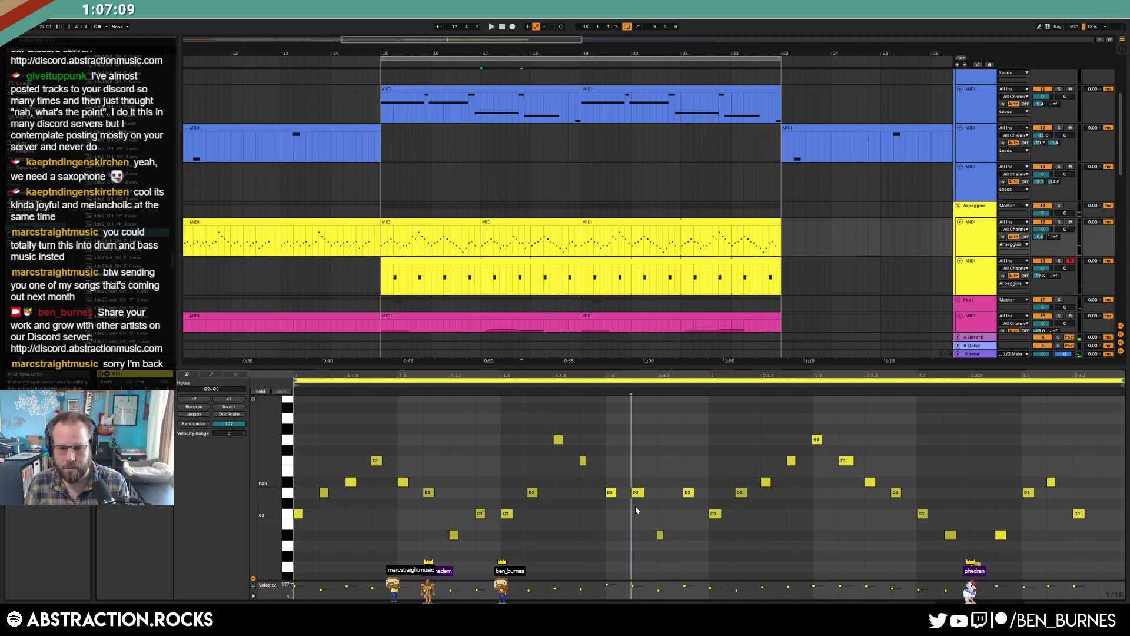
drag(692, 517, 692, 516)
key(space)
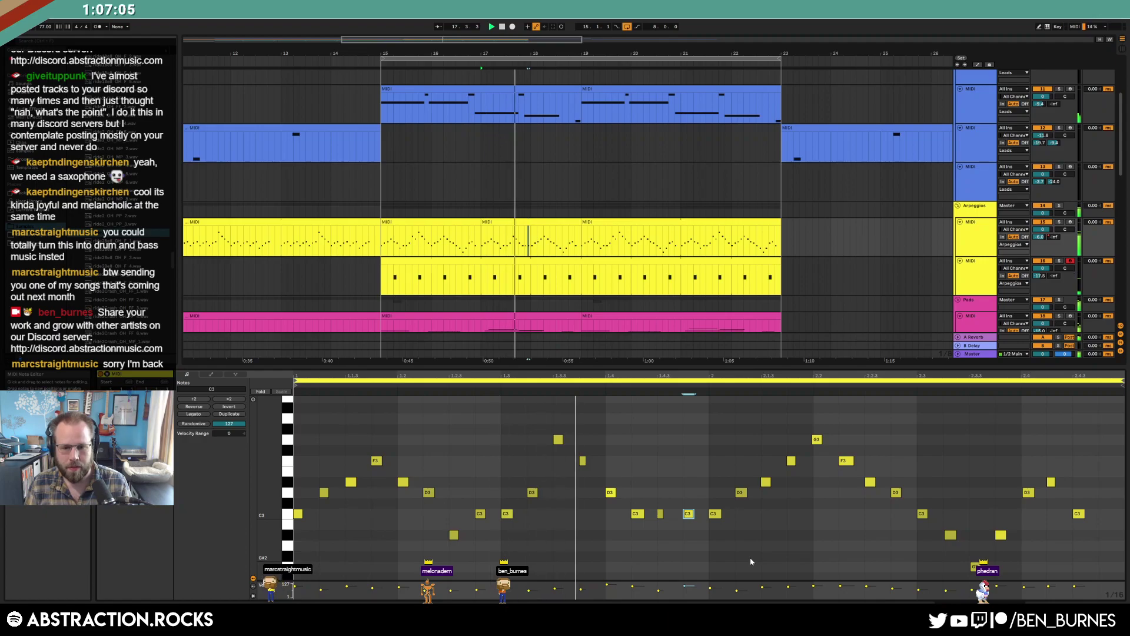
key(space)
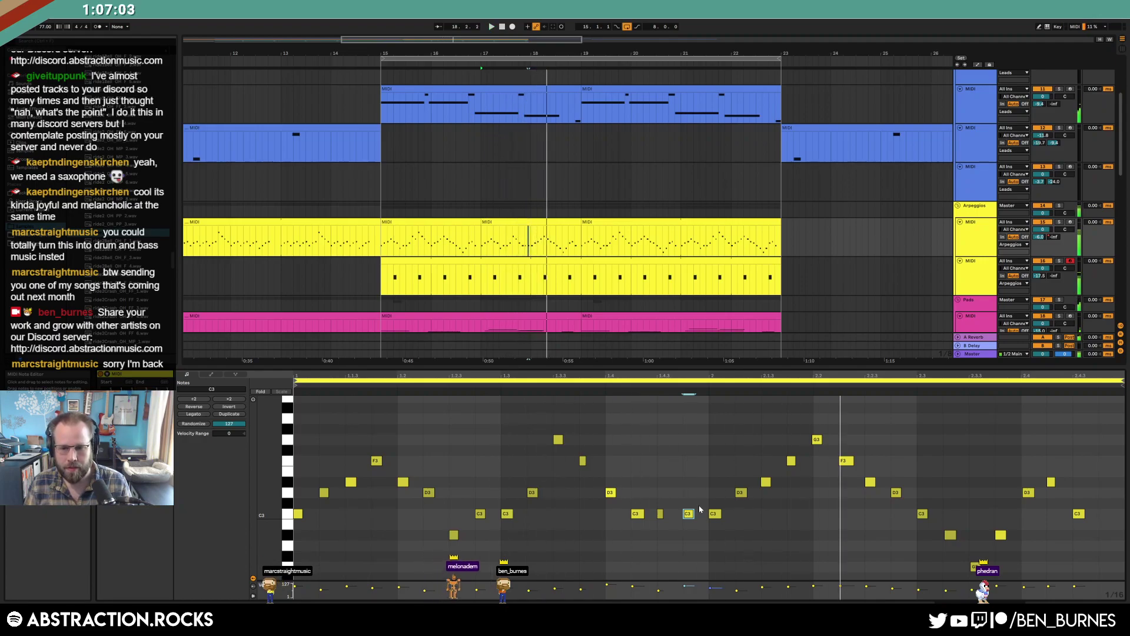
Change the arpeggio's first fourth-beat notes to G3, D#3, F3, G3 and the note at 1.3.3 to D#3, checking by playback
drag(652, 485, 692, 538)
key(Up)
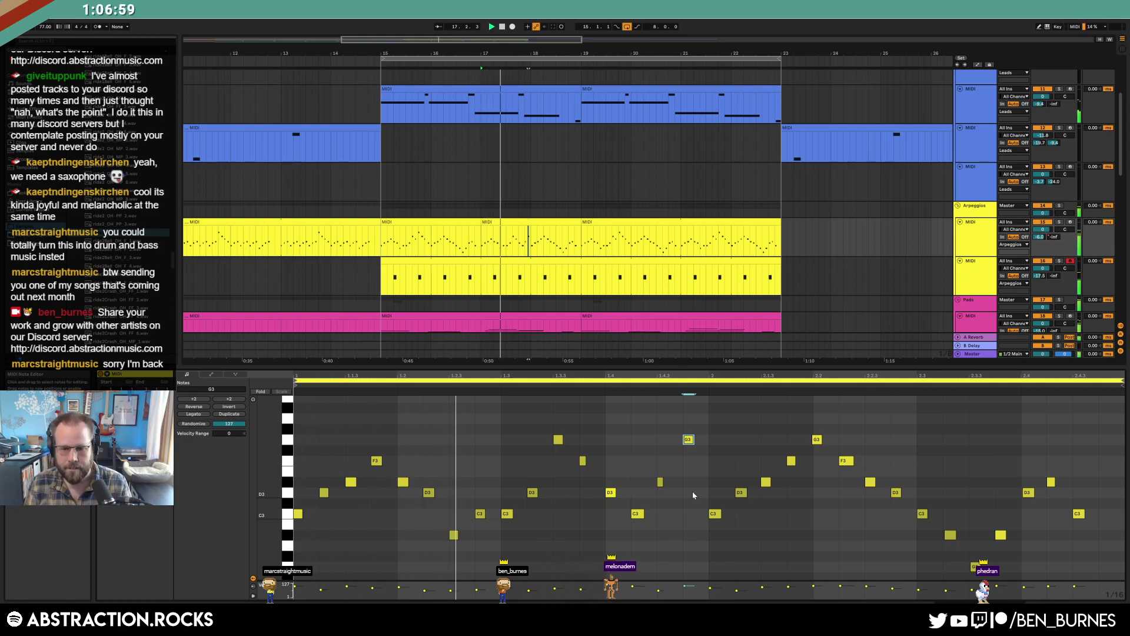
key(space)
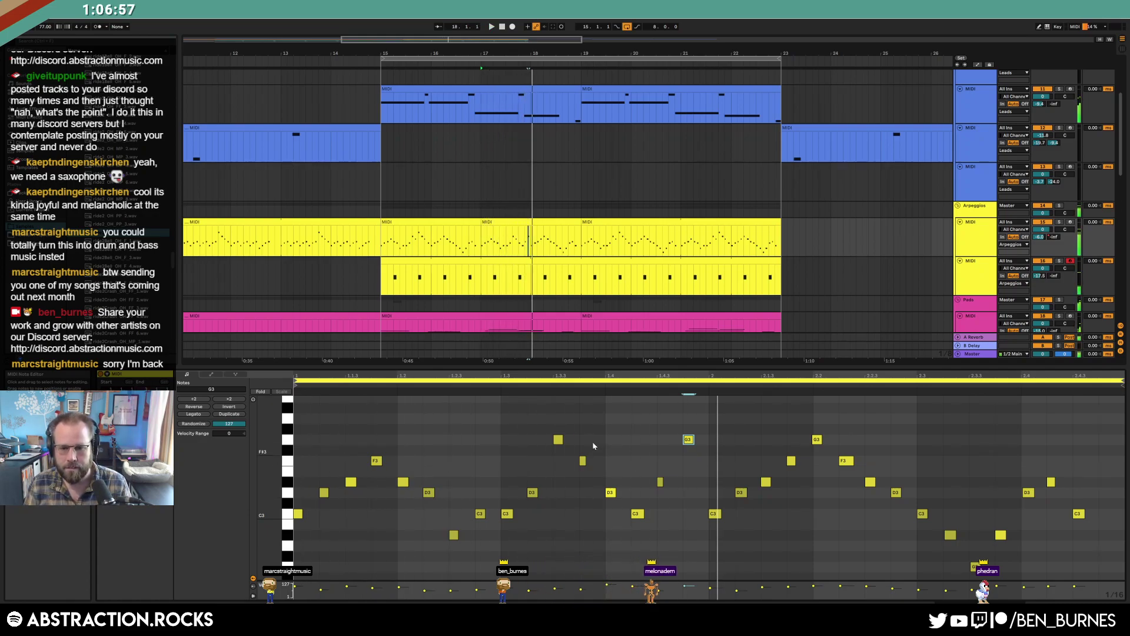
drag(564, 418, 554, 457)
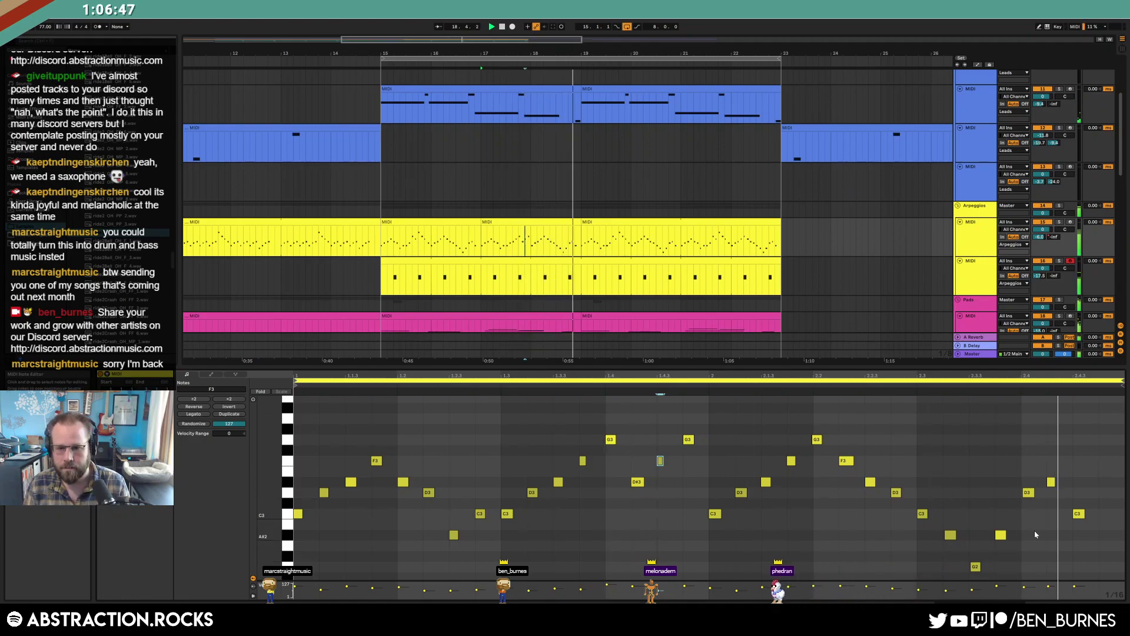
Duplicate the bar 15 and bar 17 arpeggio clips together over bars 19 to 23
click(550, 223)
shift+click(467, 222)
key(ctrl+d)
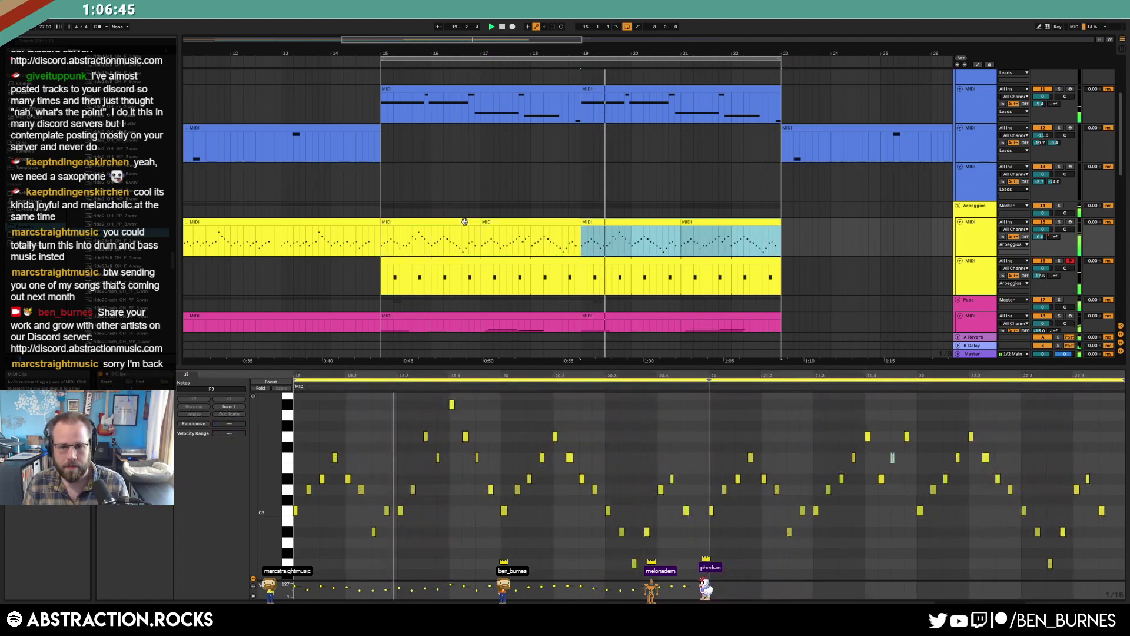
key(shift+Tab)
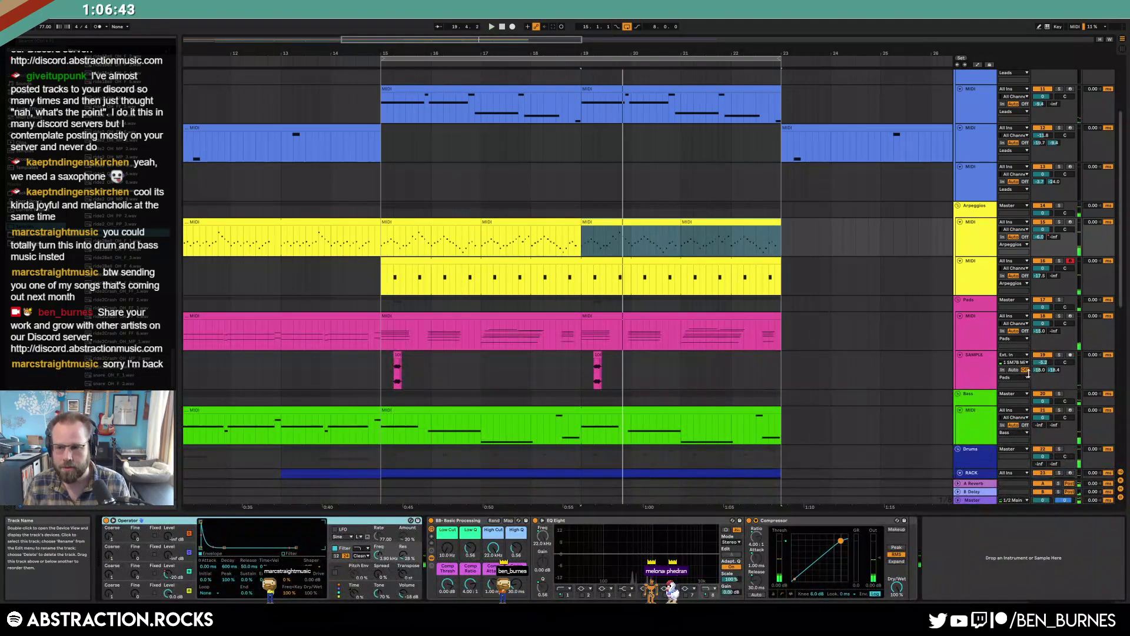
Copy the bar 19 pad sample clip to bar 24, arm the lead track for comparison, play the copy and transpose it to -7 st
click(400, 365)
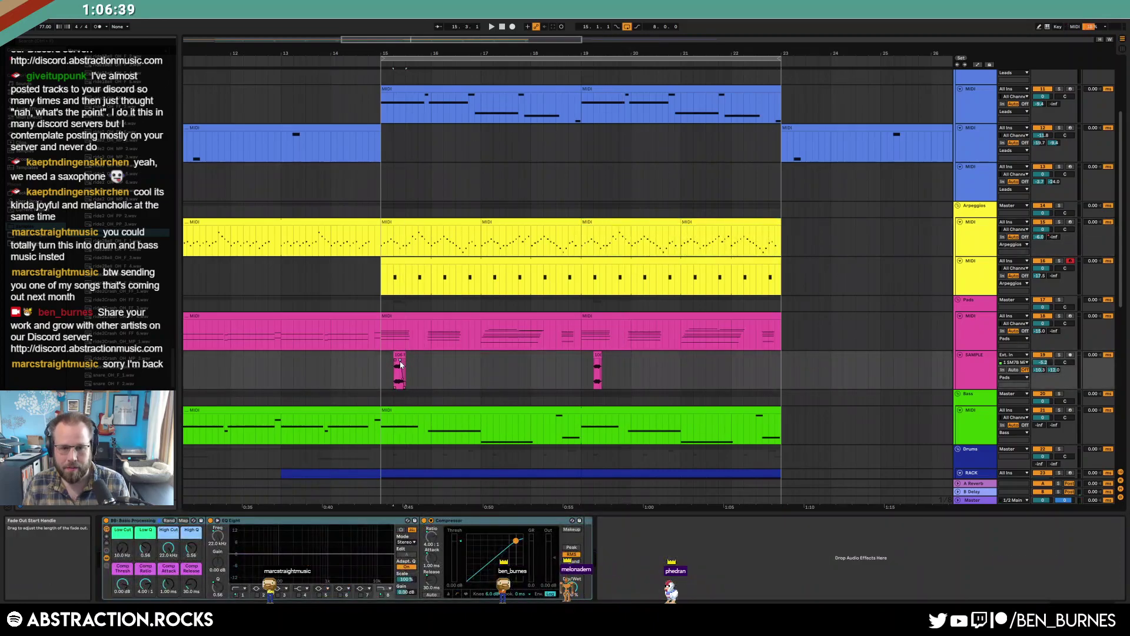
click(984, 374)
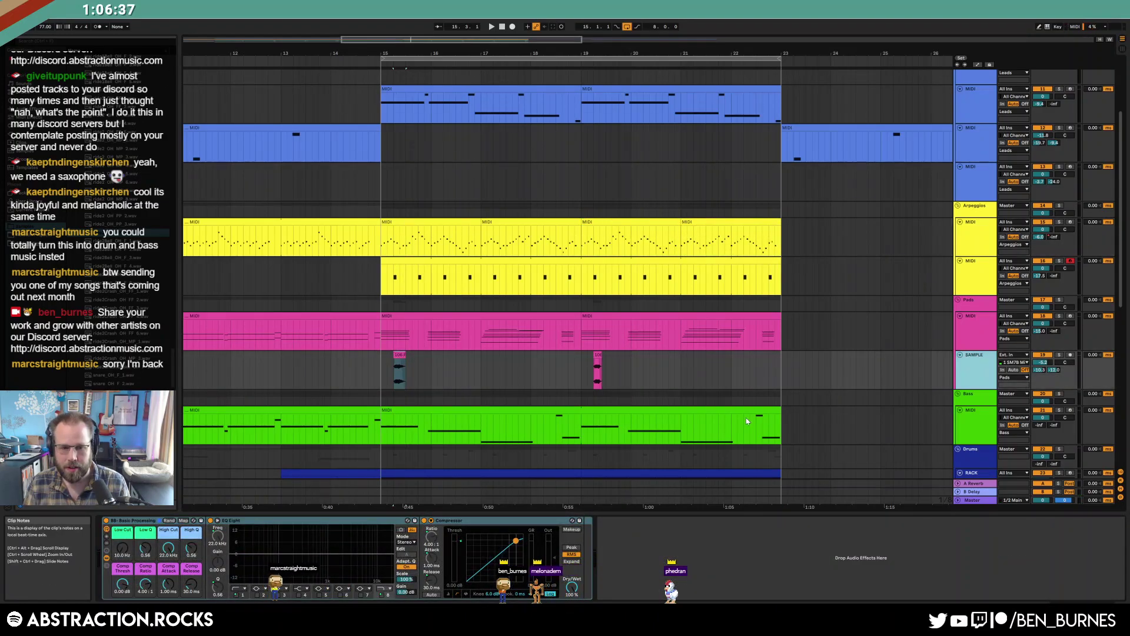
drag(597, 355, 798, 371)
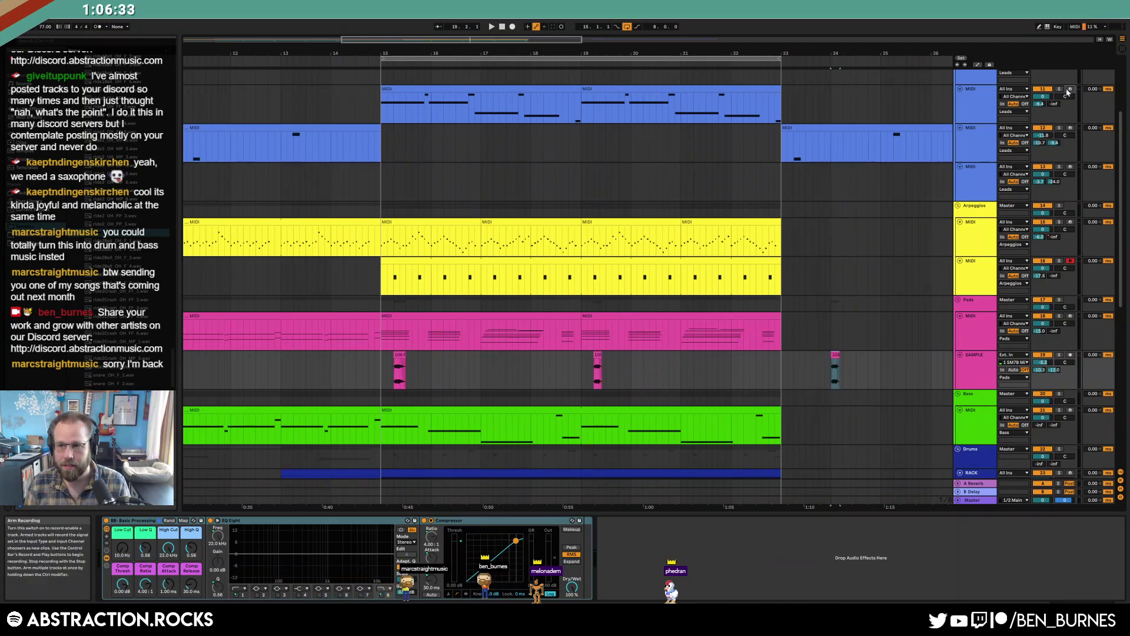
click(1071, 89)
click(837, 355)
key(space)
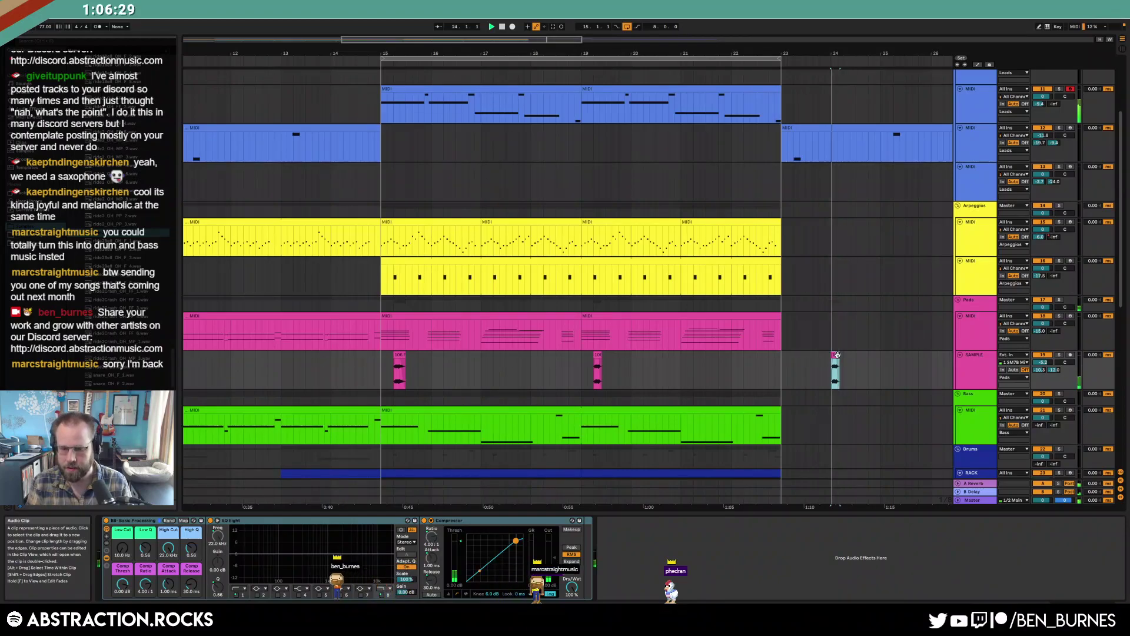
double_click(836, 355)
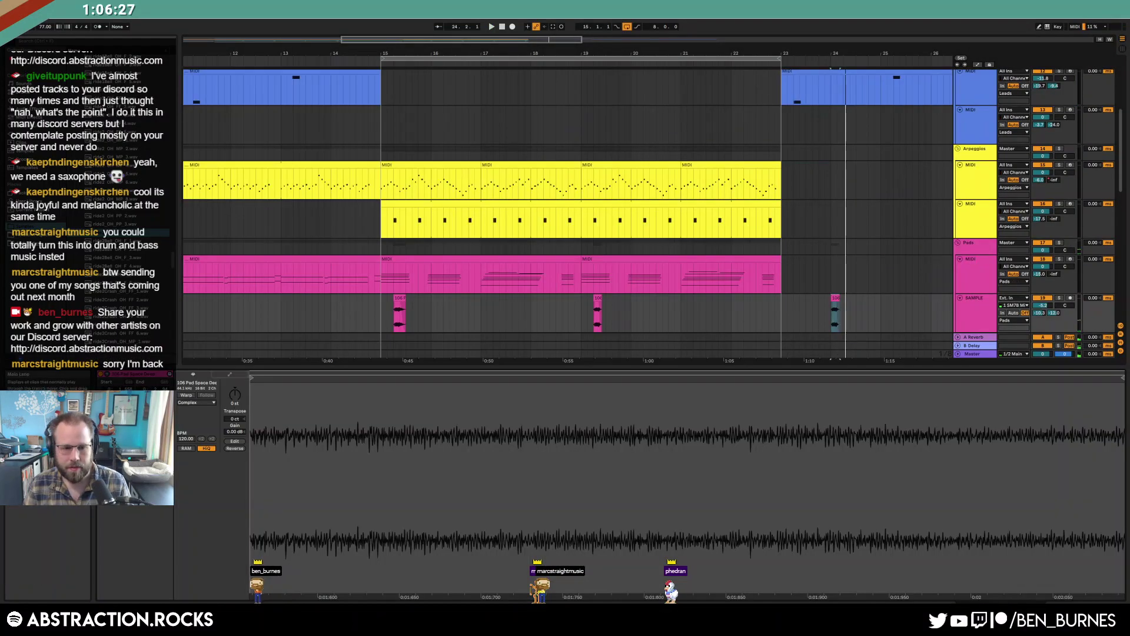
drag(235, 401, 237, 413)
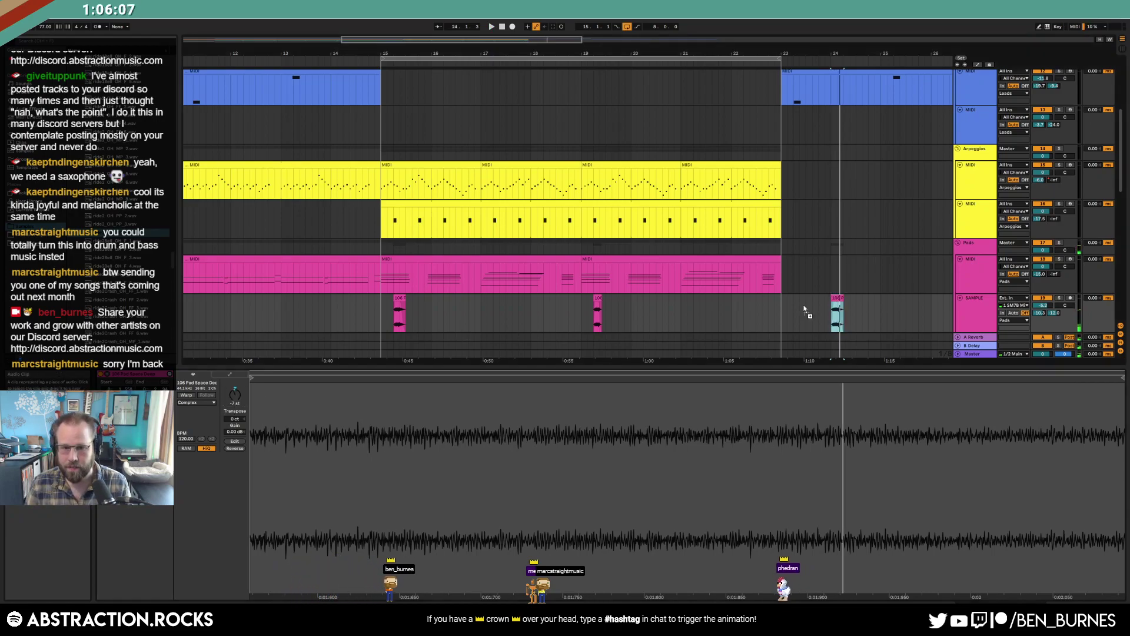
Play the pad sample clip at bar 15, copy it over the bar 19 clip and delete the test copy at bar 24
click(399, 312)
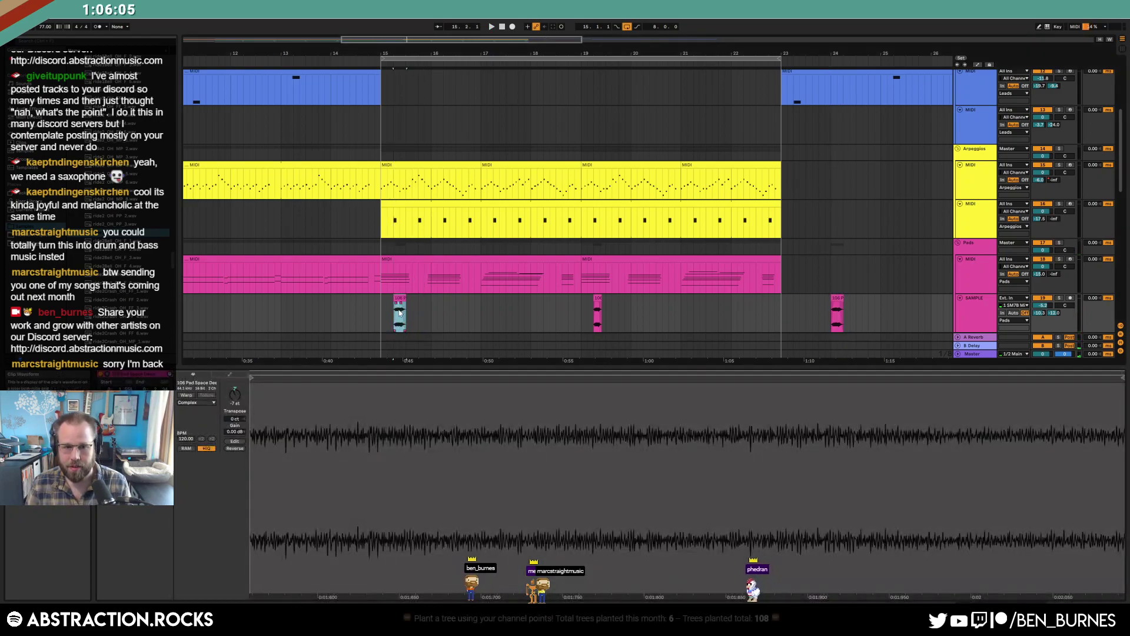
key(space)
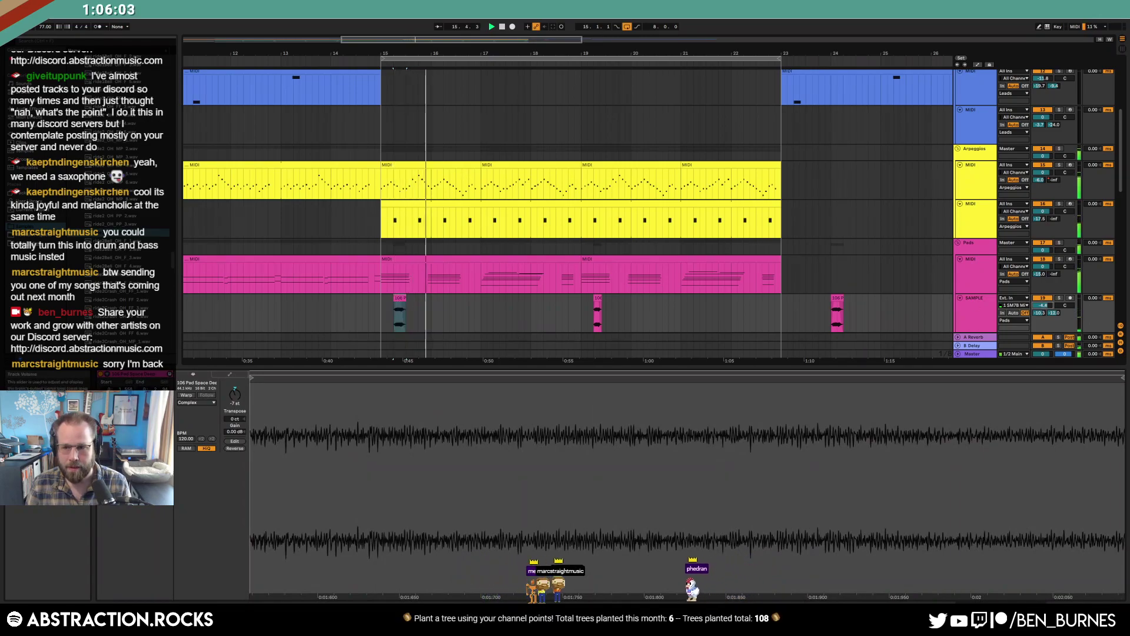
ctrl+drag(400, 298, 600, 299)
drag(819, 315, 858, 317)
key(Delete)
Open the bass clip's notes and adjust the end of the long F0 note at bar 17
key(shift+Tab)
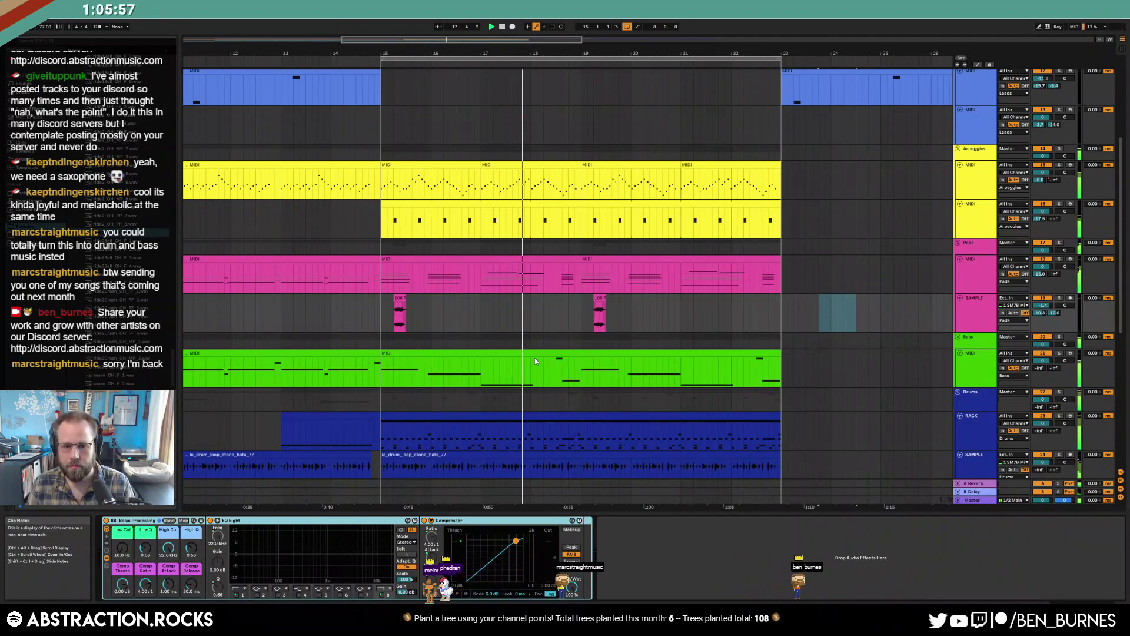
double_click(599, 377)
drag(924, 551, 919, 551)
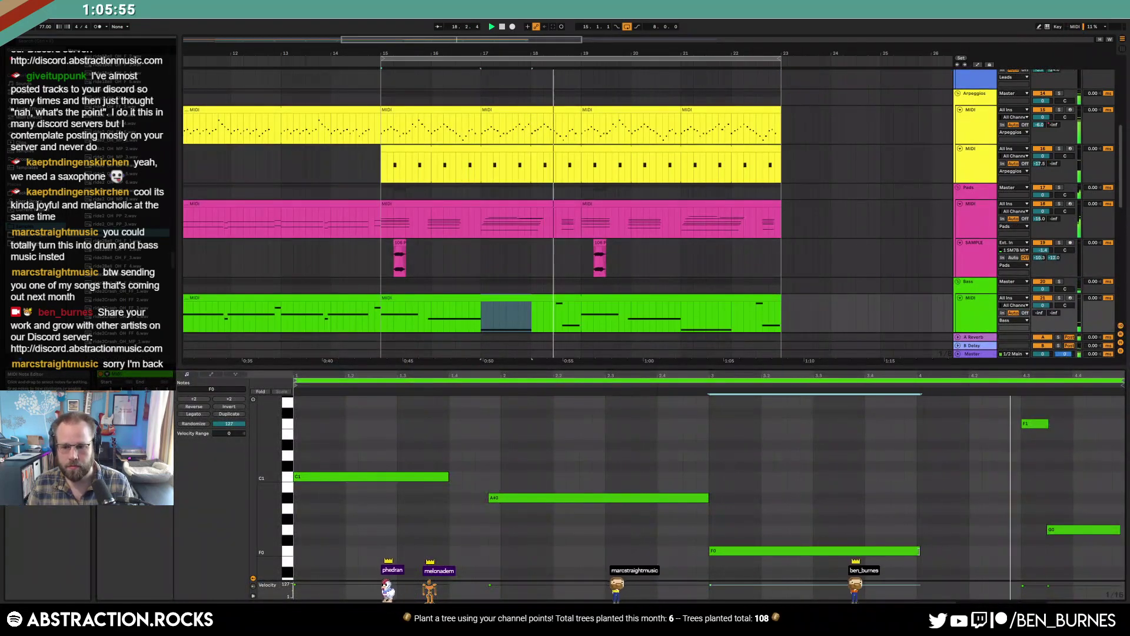
Raise the low cut on the pad sample track's processing rack to 207 Hz
key(shift+Tab)
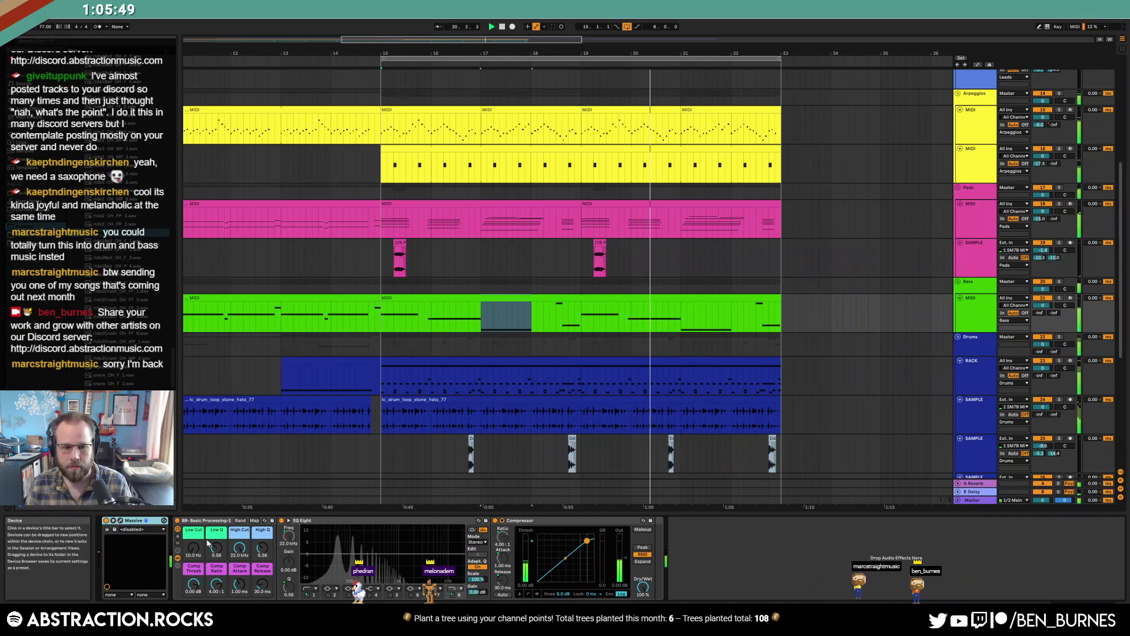
click(849, 262)
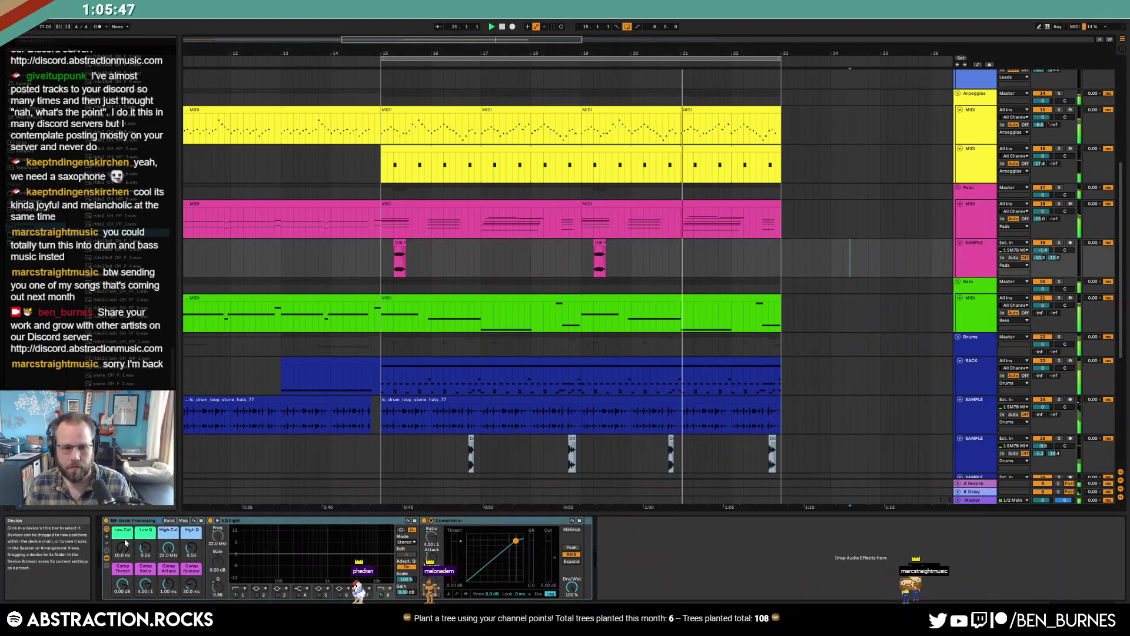
drag(122, 548, 123, 527)
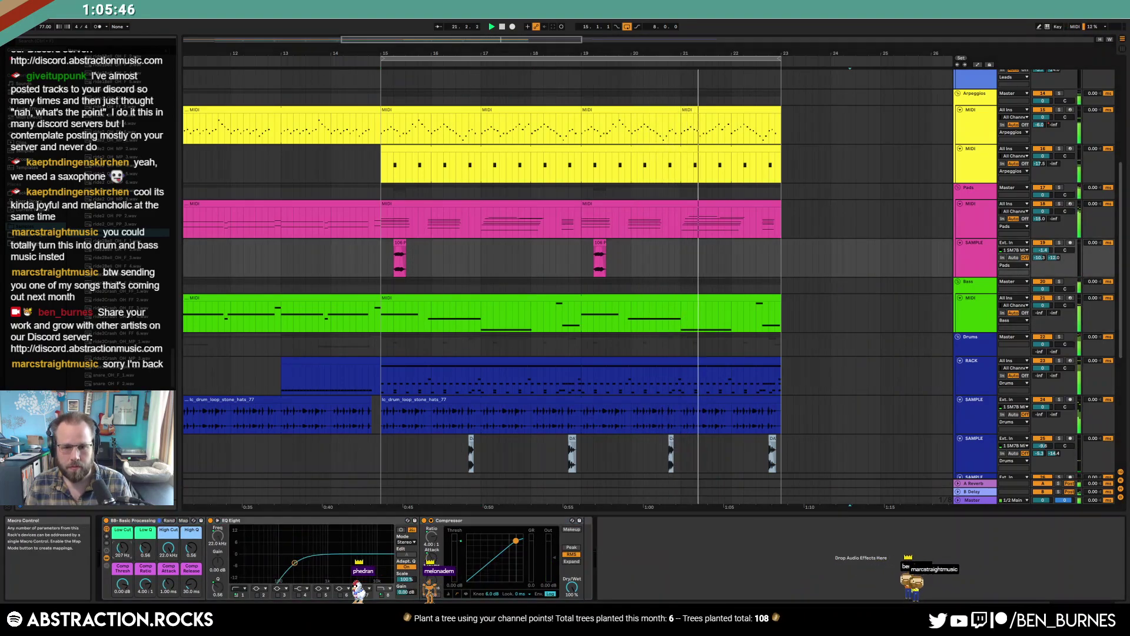
Move the high pad note near the end of bar 21 up to D#4
double_click(733, 204)
drag(911, 494, 931, 461)
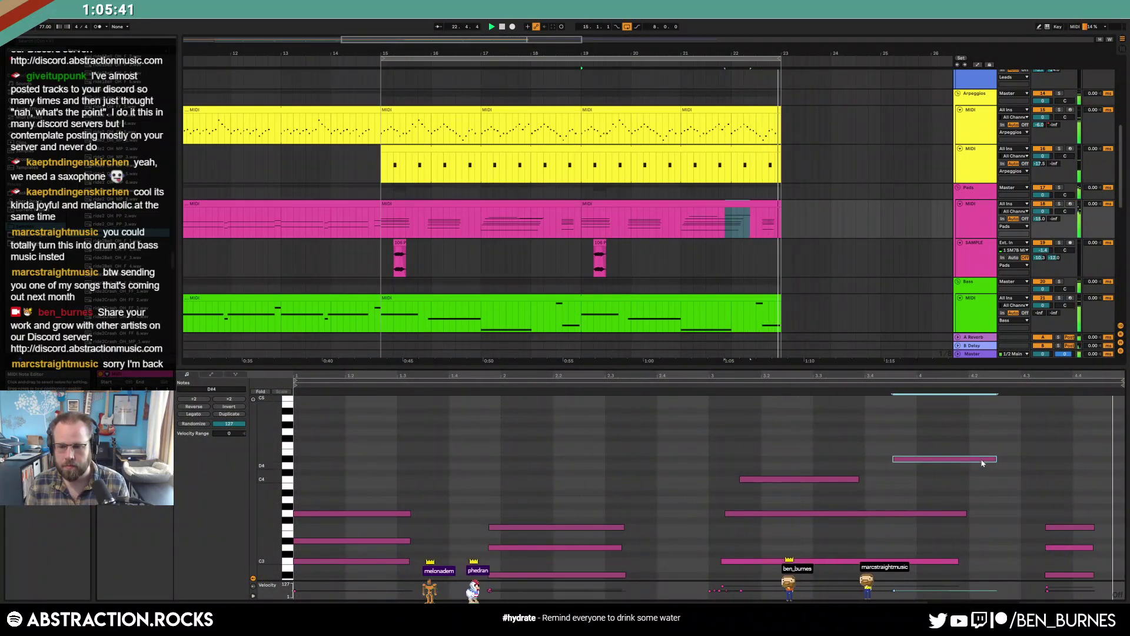
key(shift+Tab)
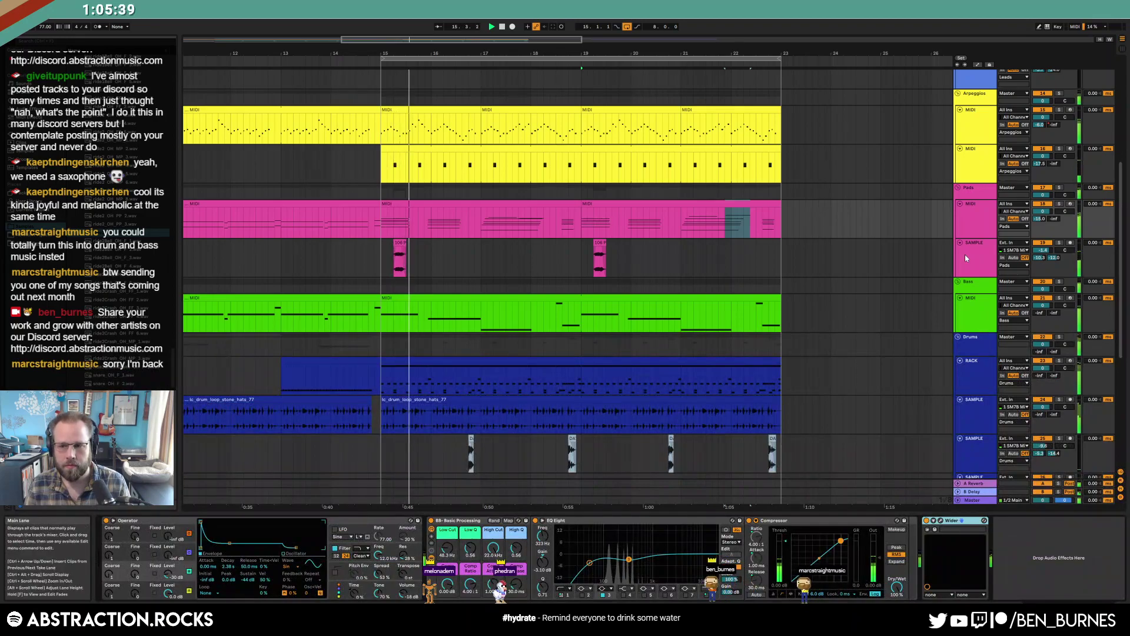
Set the bar 15 pad sample clip's transposition to 0 st, then shorten it and the bar 19 clip to matching lengths
double_click(398, 240)
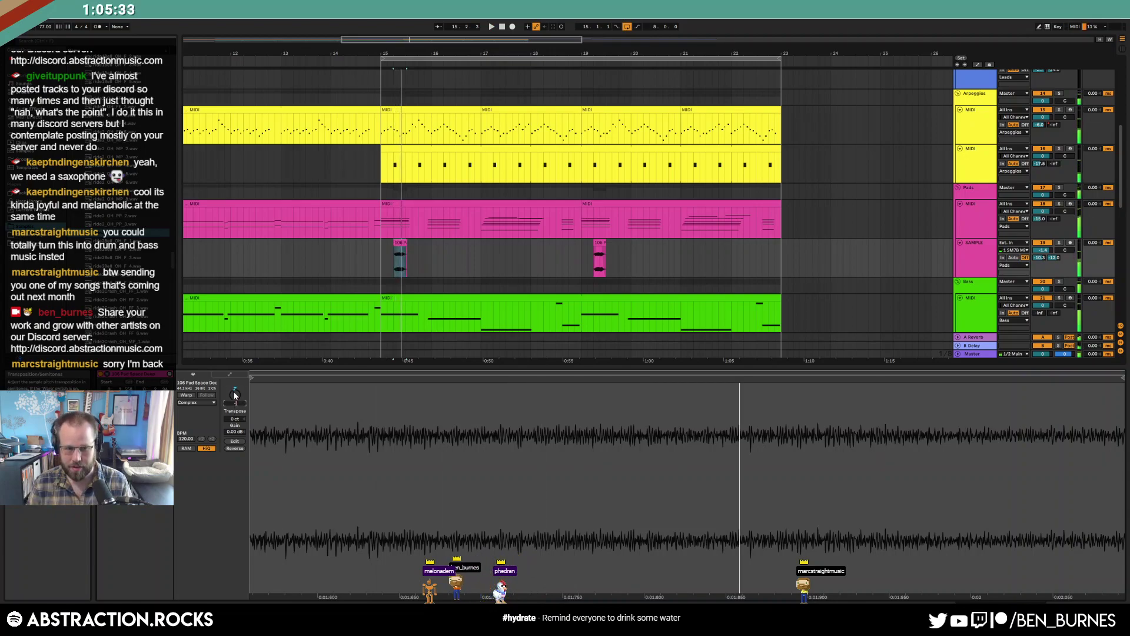
key(space)
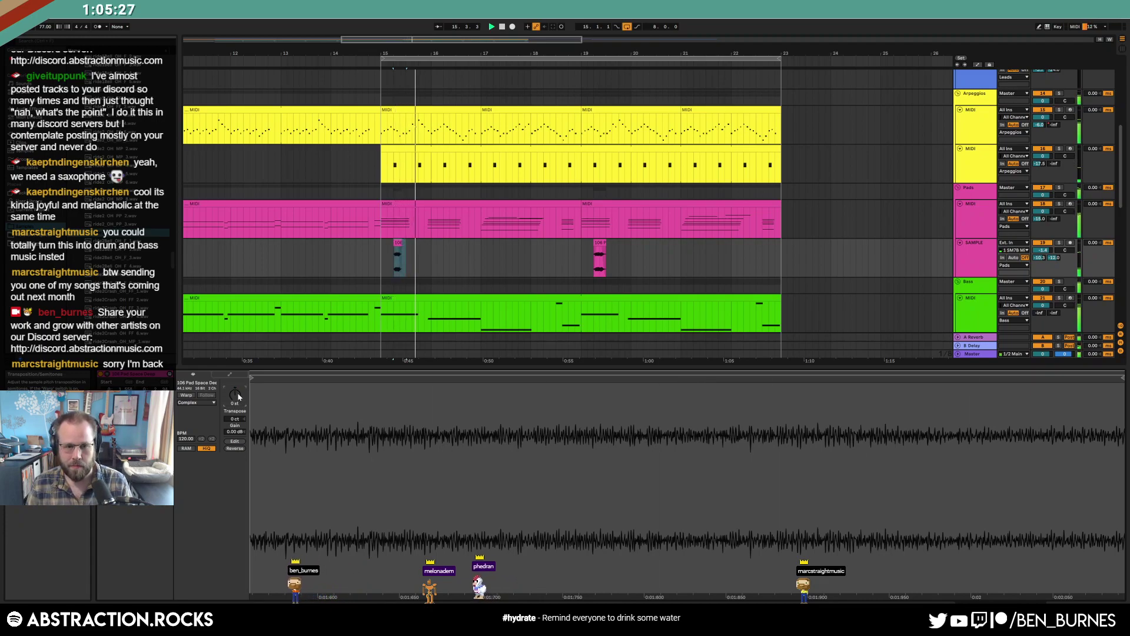
drag(403, 247, 402, 247)
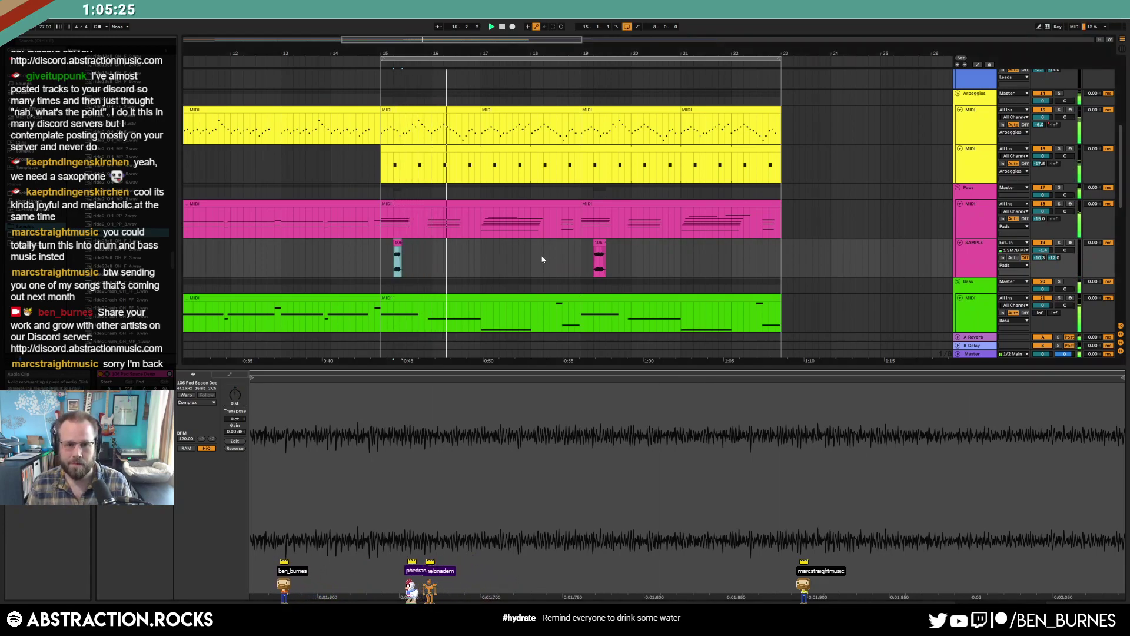
click(604, 242)
key(Delete)
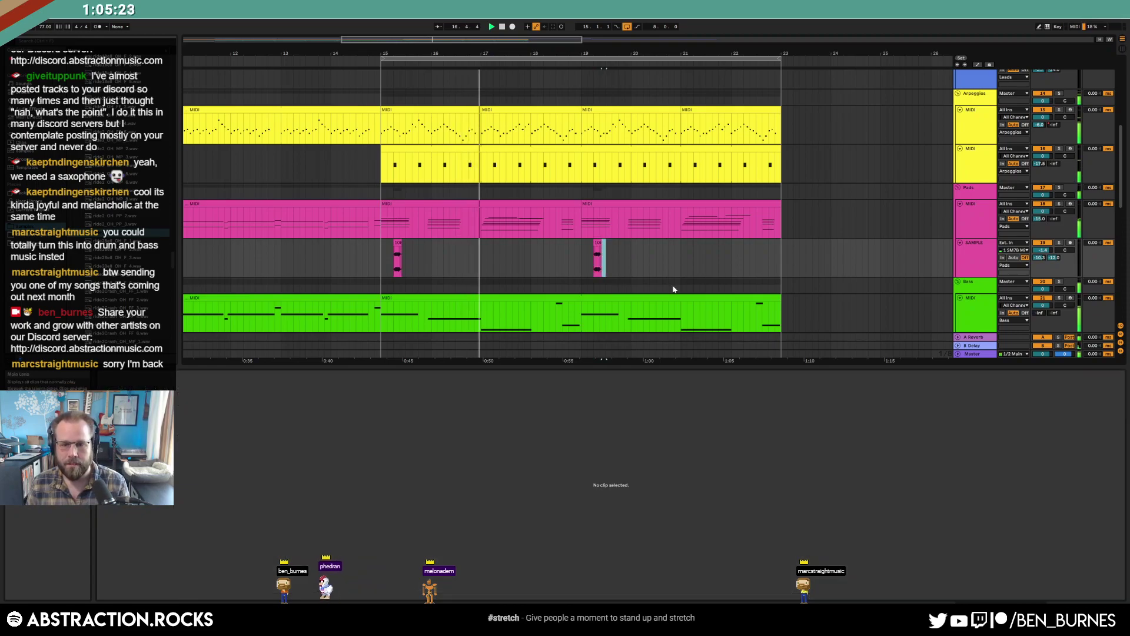
Check the bar 17 arpeggio clip's Operator settings and set the pad sample track's volume to -4.7 dB
key(shift+Tab)
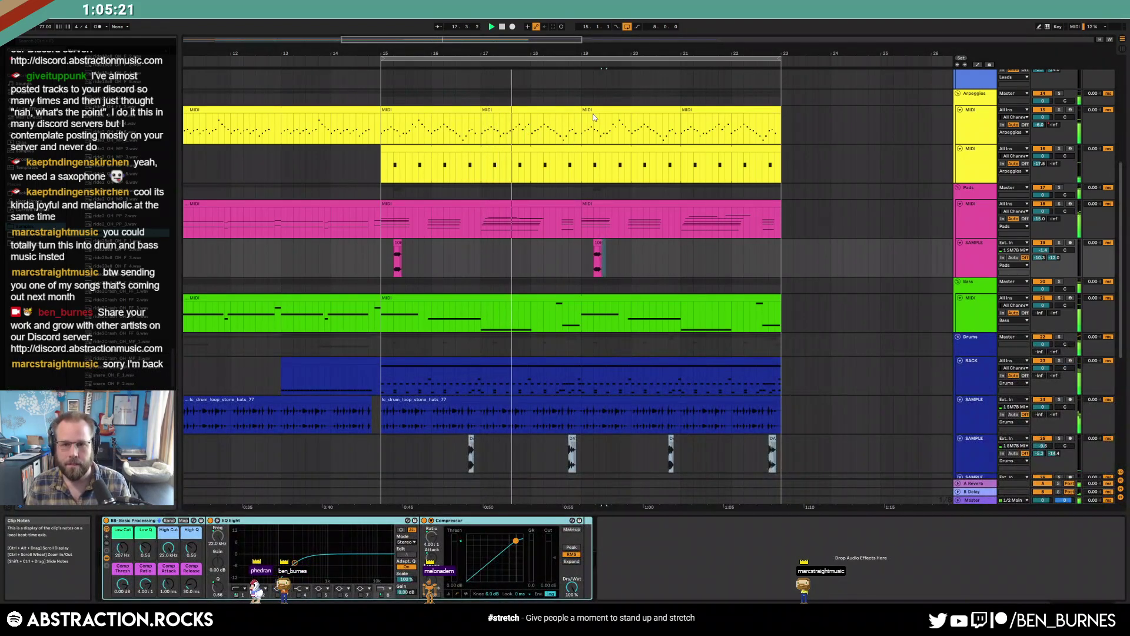
click(568, 131)
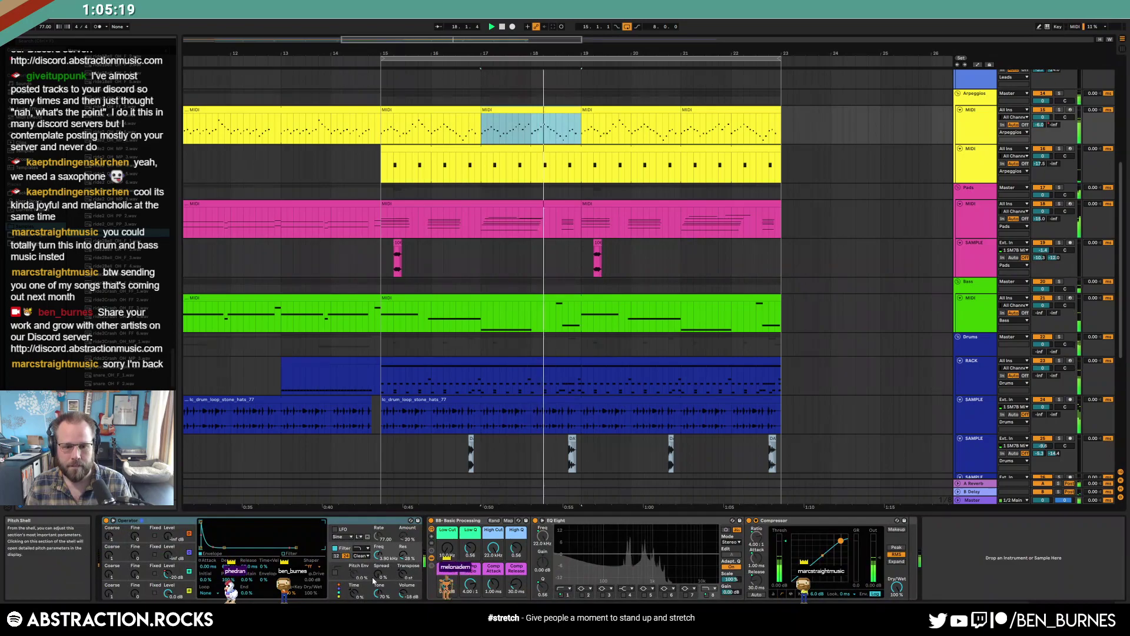
click(356, 563)
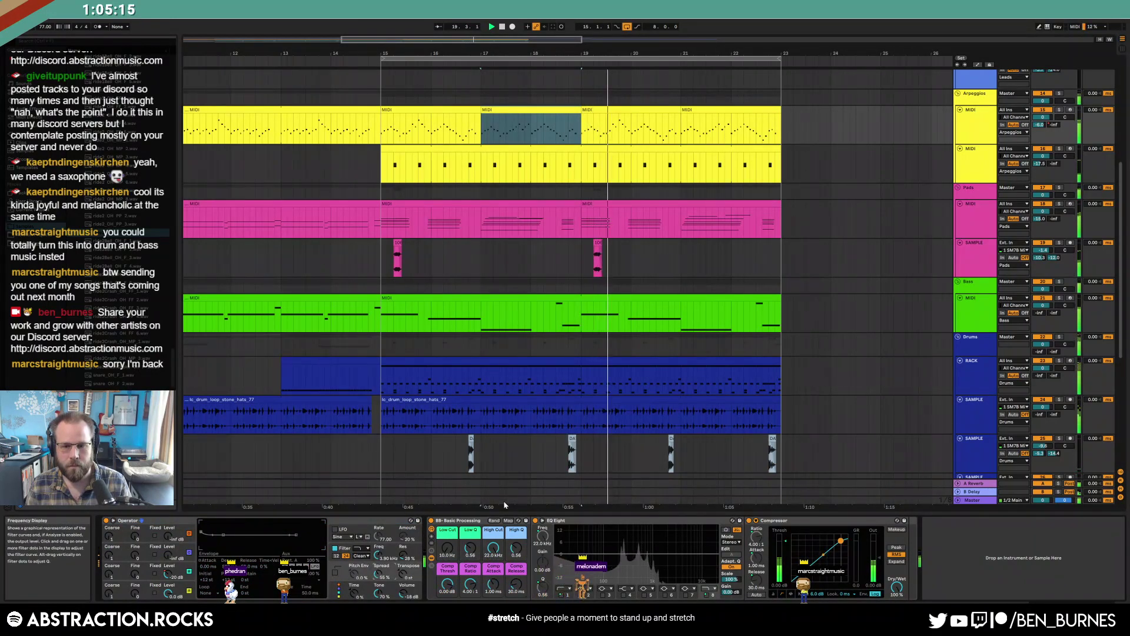
drag(1042, 251, 1042, 266)
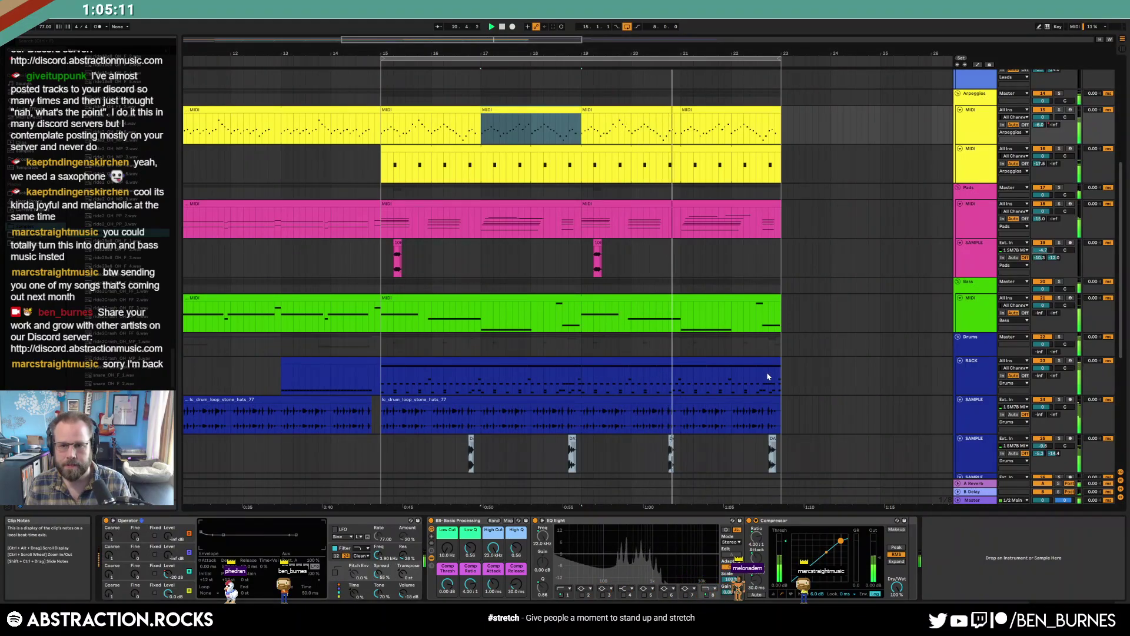
Stop playback and shorten the bar 19 pad clip so it ends halfway through bar 22
click(711, 109)
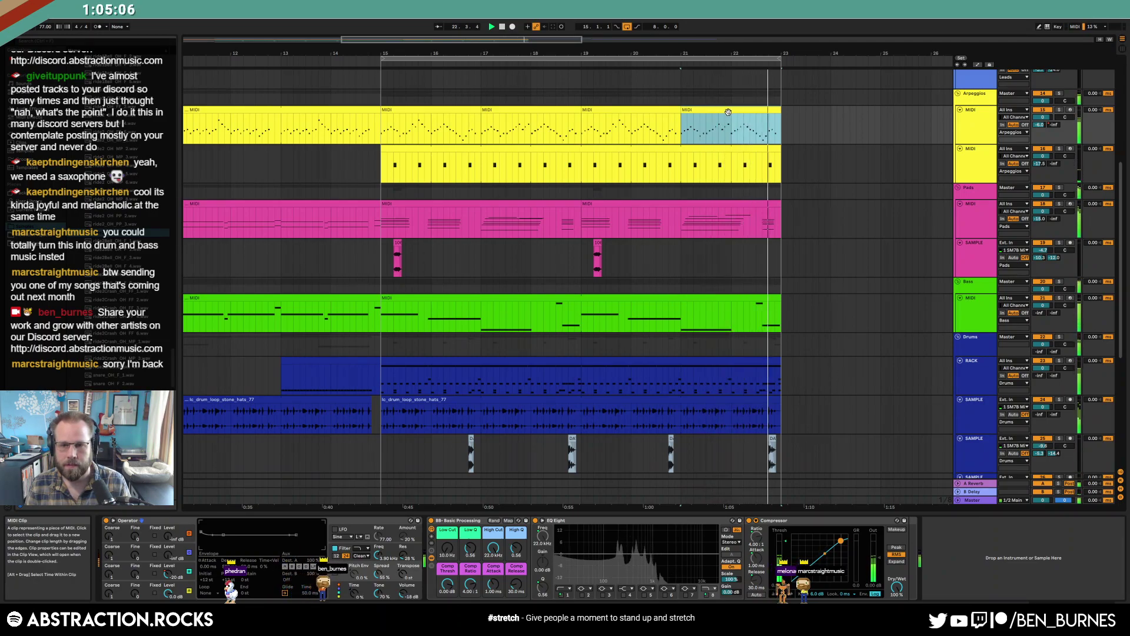
key(space)
drag(780, 204, 756, 204)
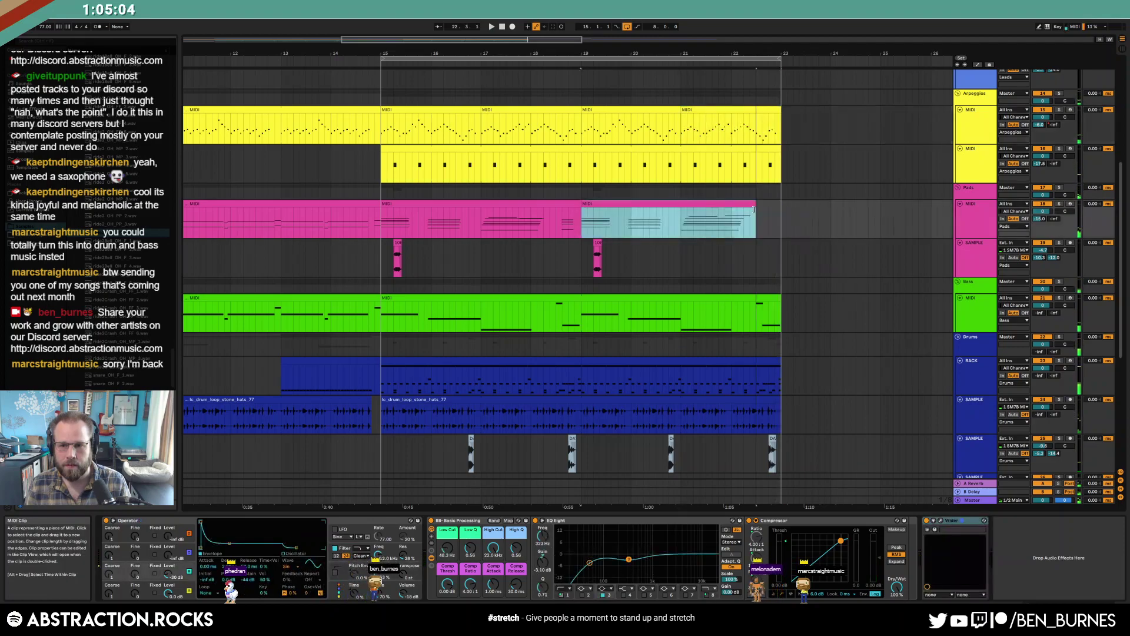
click(778, 297)
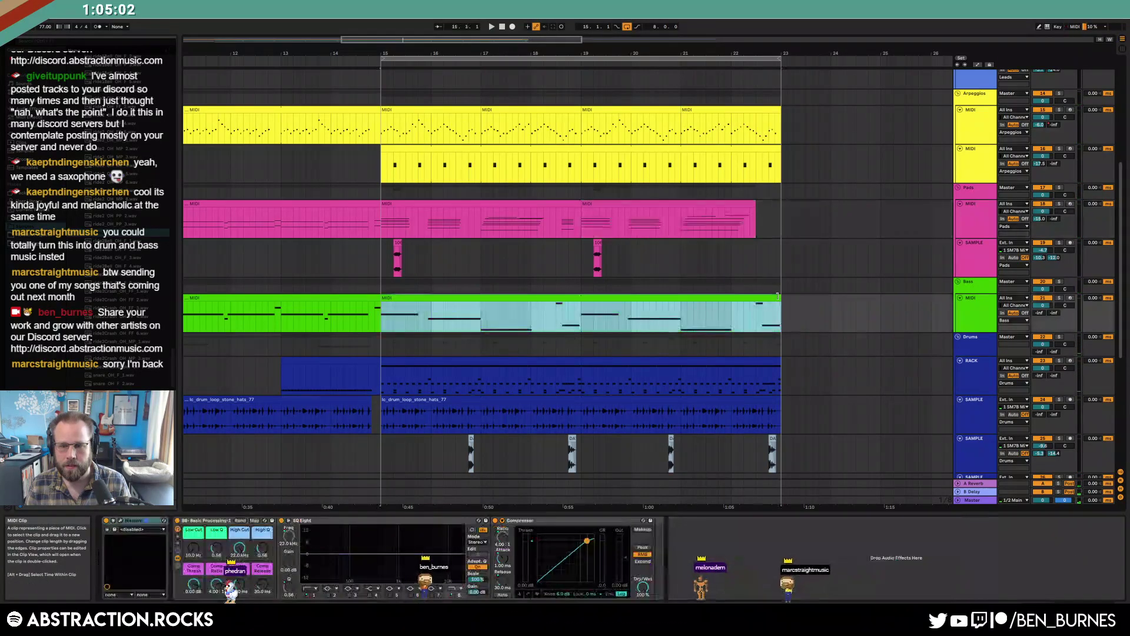
Deactivate the hi-hat, blip and kick notes after the first beat of bar 22 in the drum rack clip and audition the change
click(765, 357)
drag(733, 375, 780, 379)
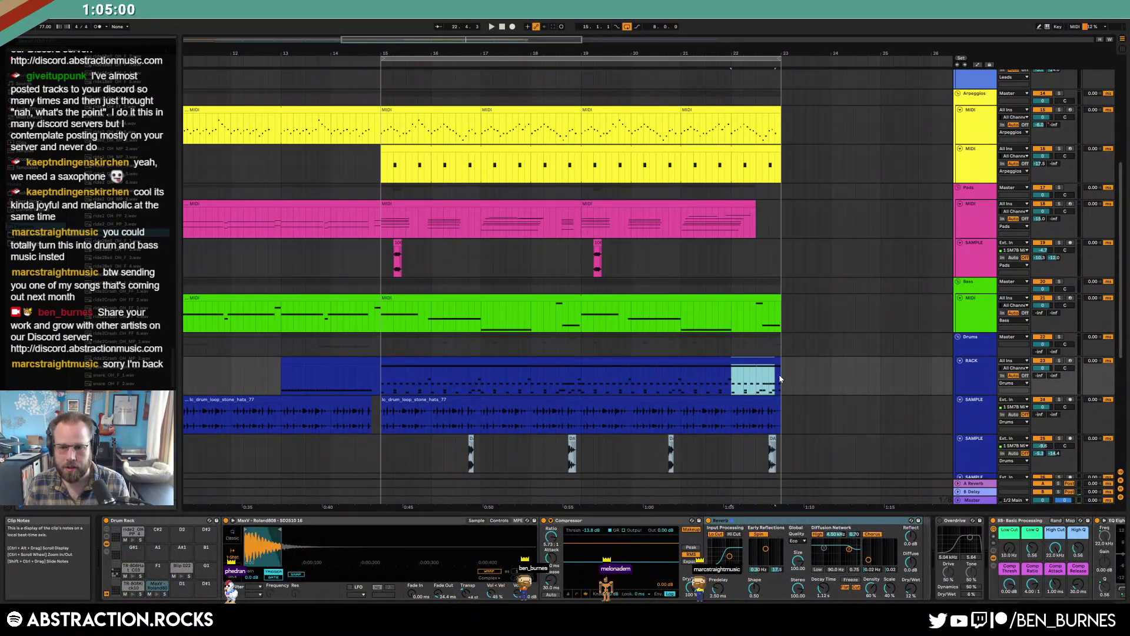
double_click(766, 361)
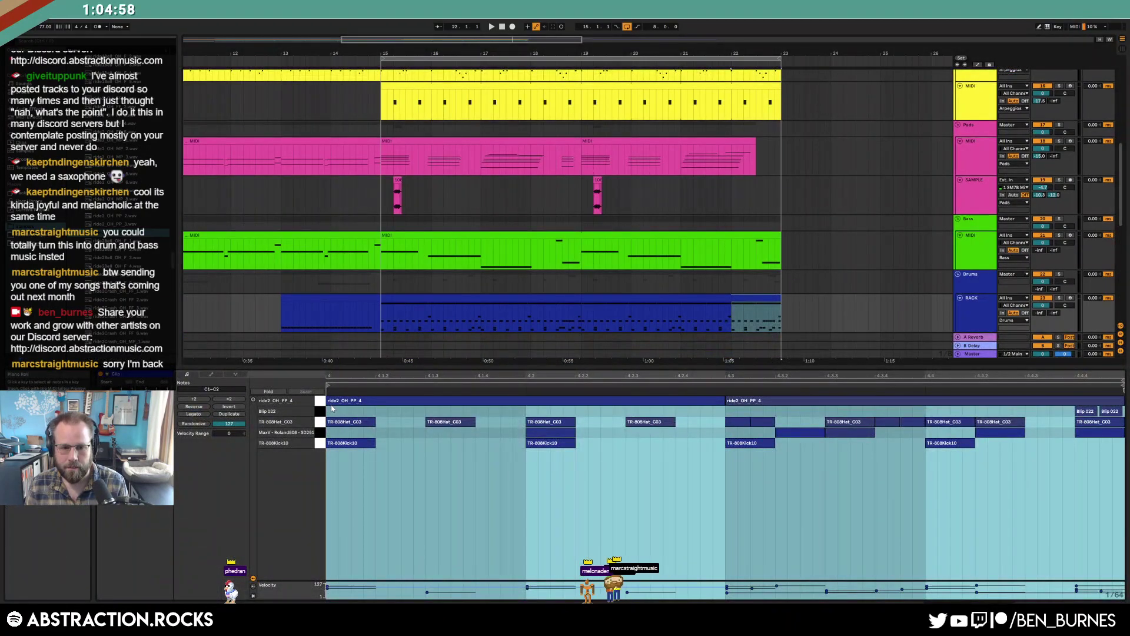
drag(405, 417, 1046, 435)
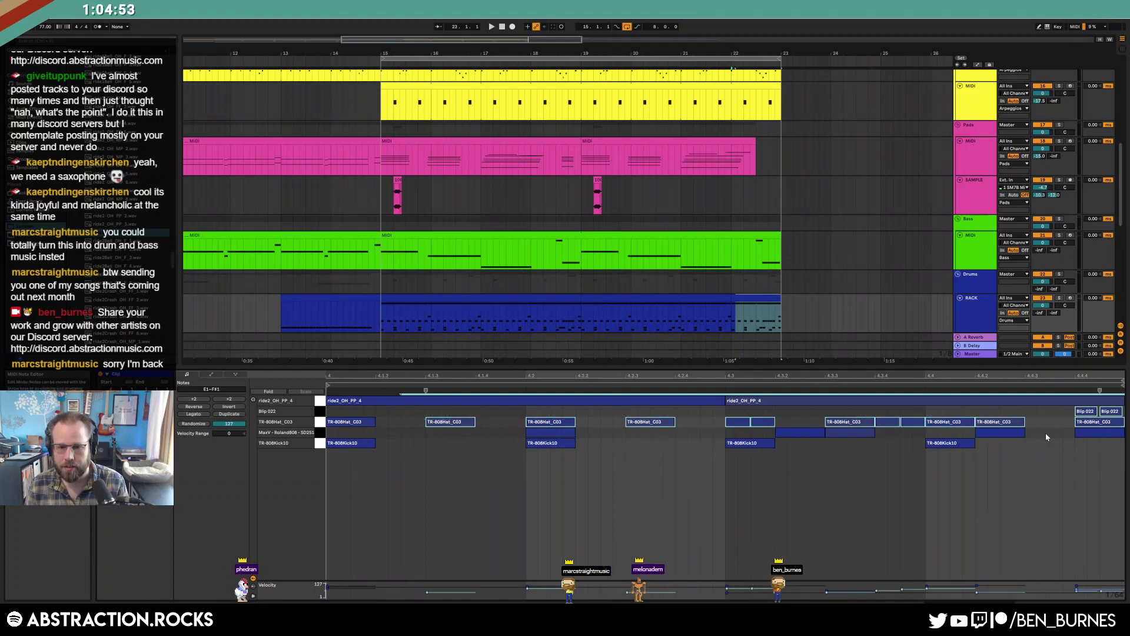
key(0)
drag(501, 440, 967, 475)
key(0)
key(space)
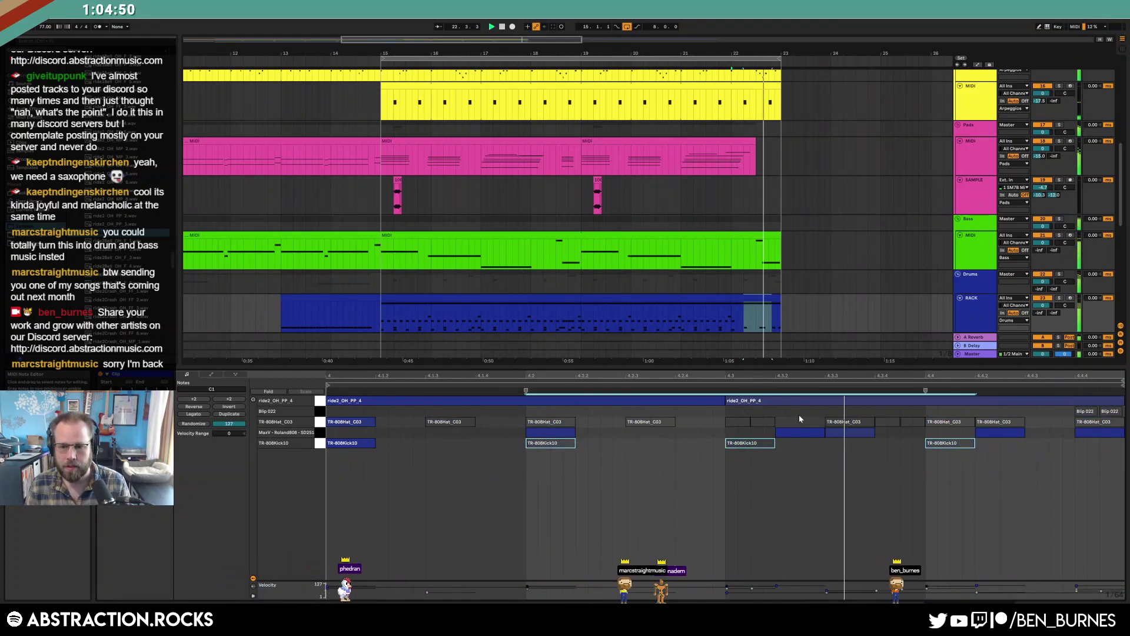
click(848, 432)
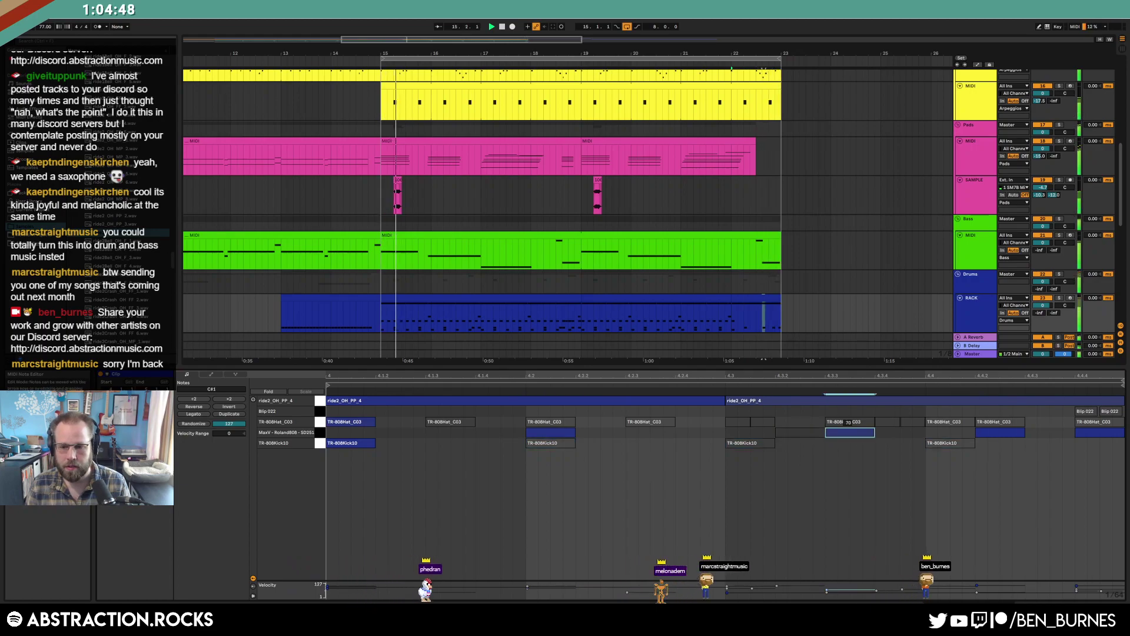
key(space)
key(shift+Tab)
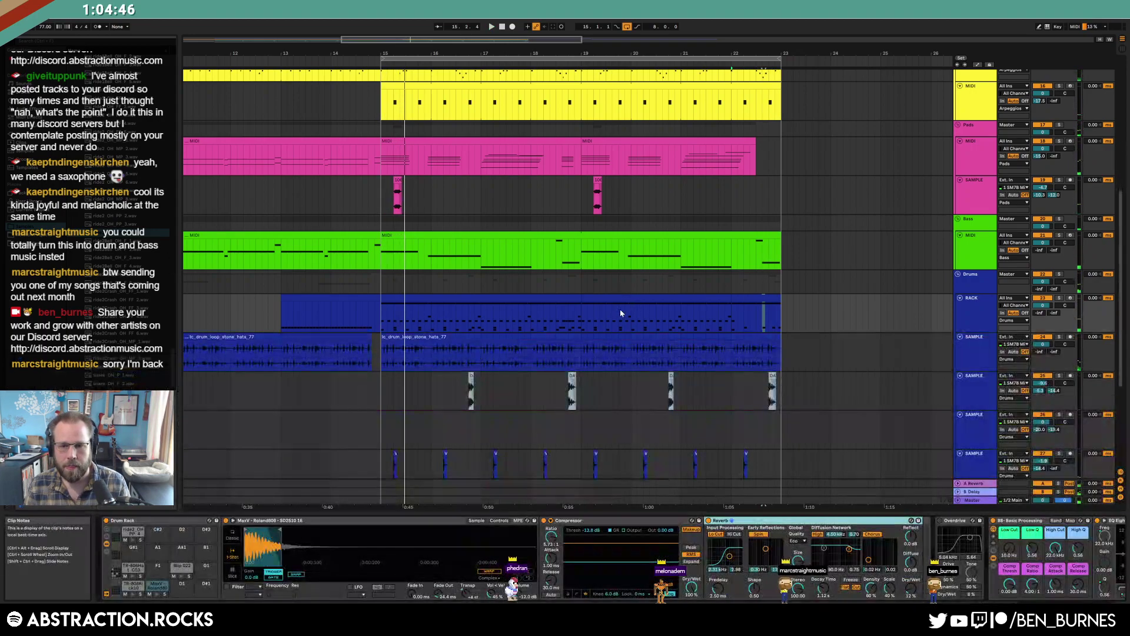
Trim the stone hats drum loop to end at bar 22 and deactivate the short percussion sample clip in bar 22
scroll(563, 378, down, 1)
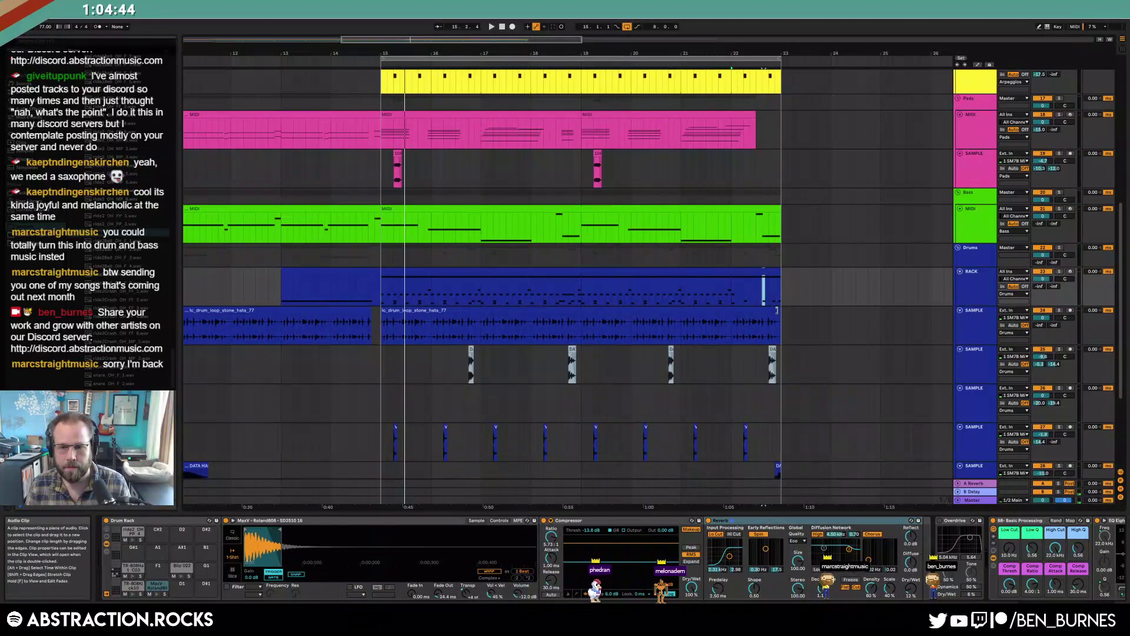
scroll(777, 310, up, 2)
drag(785, 310, 677, 312)
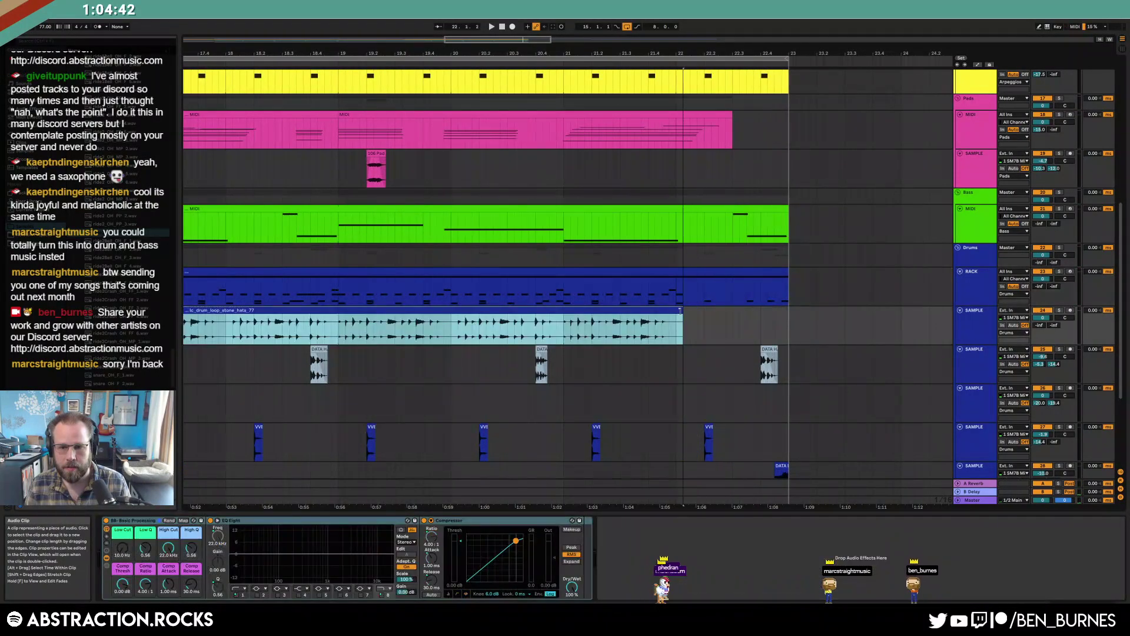
scroll(691, 345, down, 1)
drag(678, 401, 736, 421)
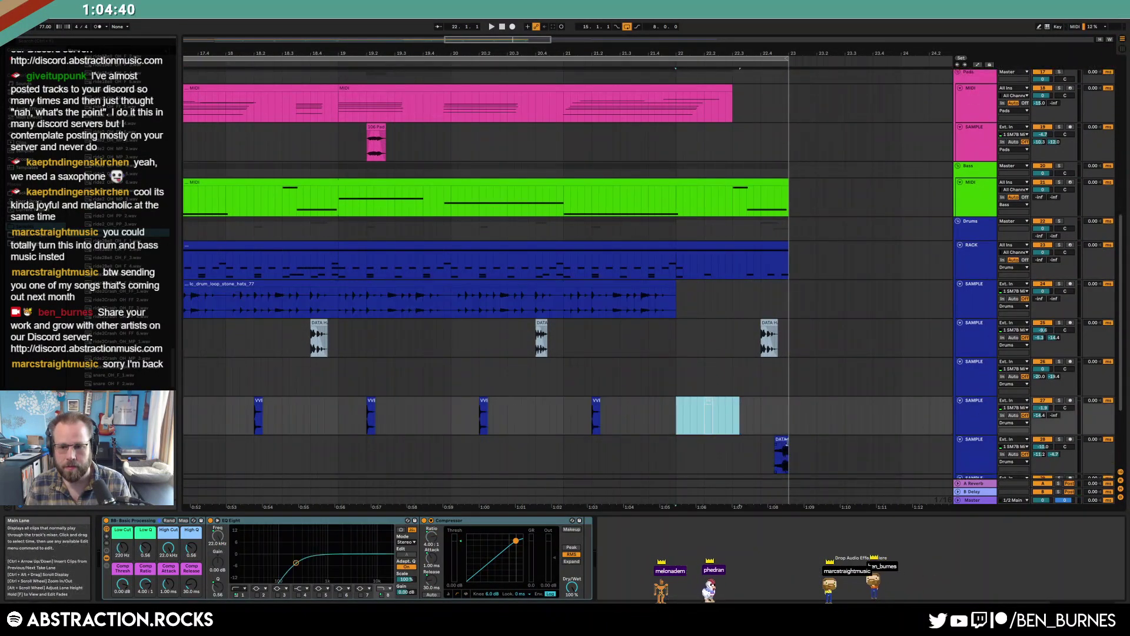
Play the arrangement from the start and look over its tracks from the ambiences and drums up to the arpeggios and leads
scroll(557, 359, down, 5)
scroll(373, 391, down, 4)
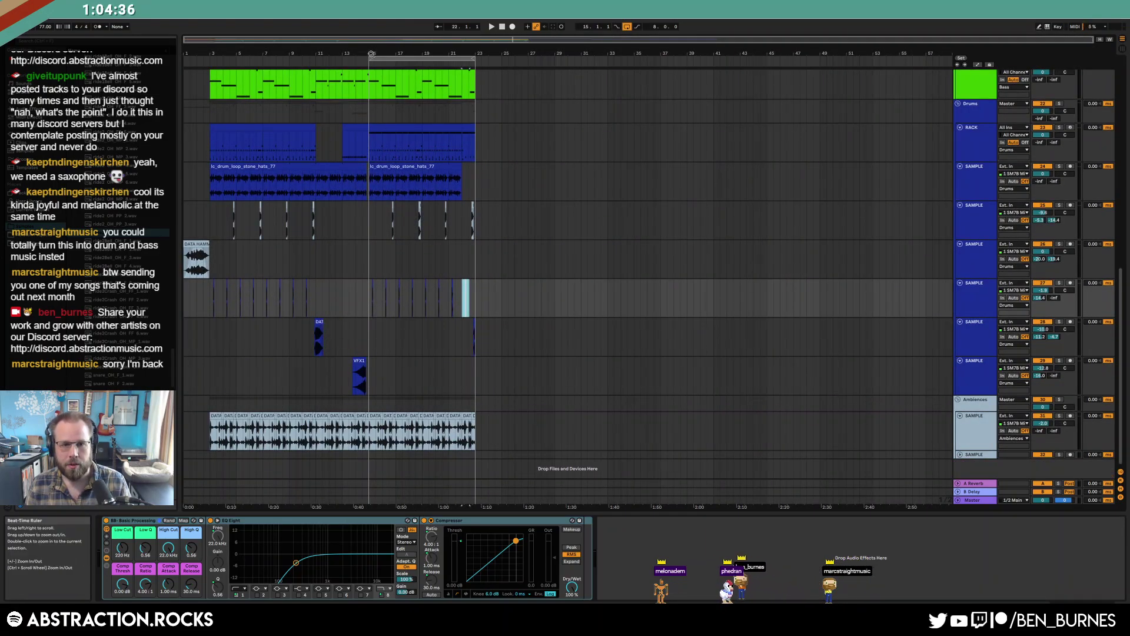
key(shift+Tab)
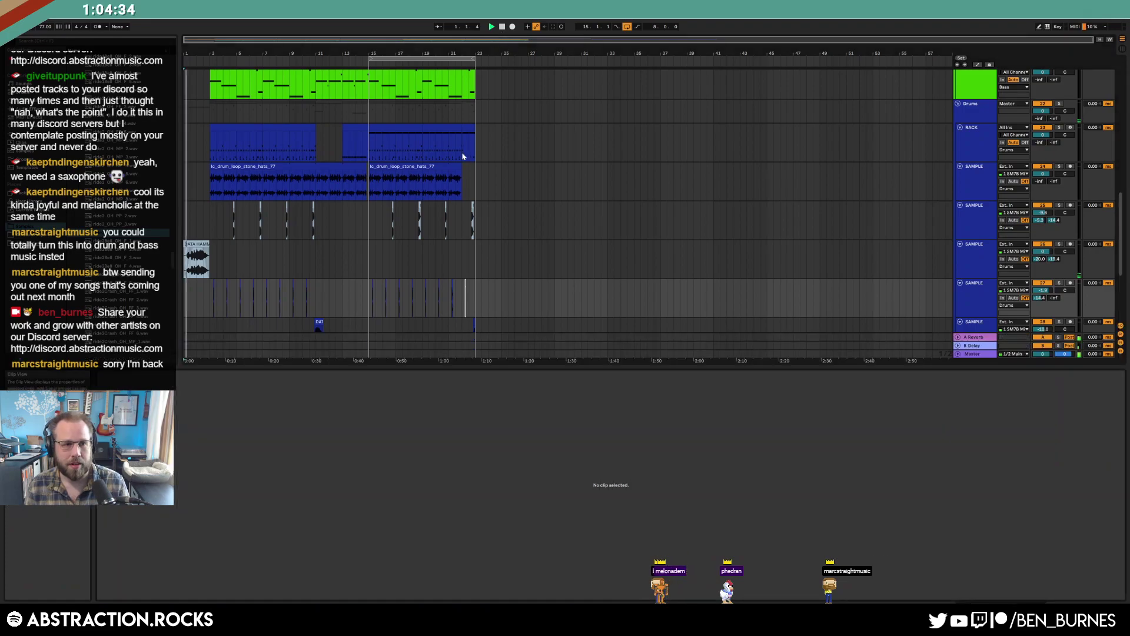
key(shift+Tab)
scroll(359, 299, up, 4)
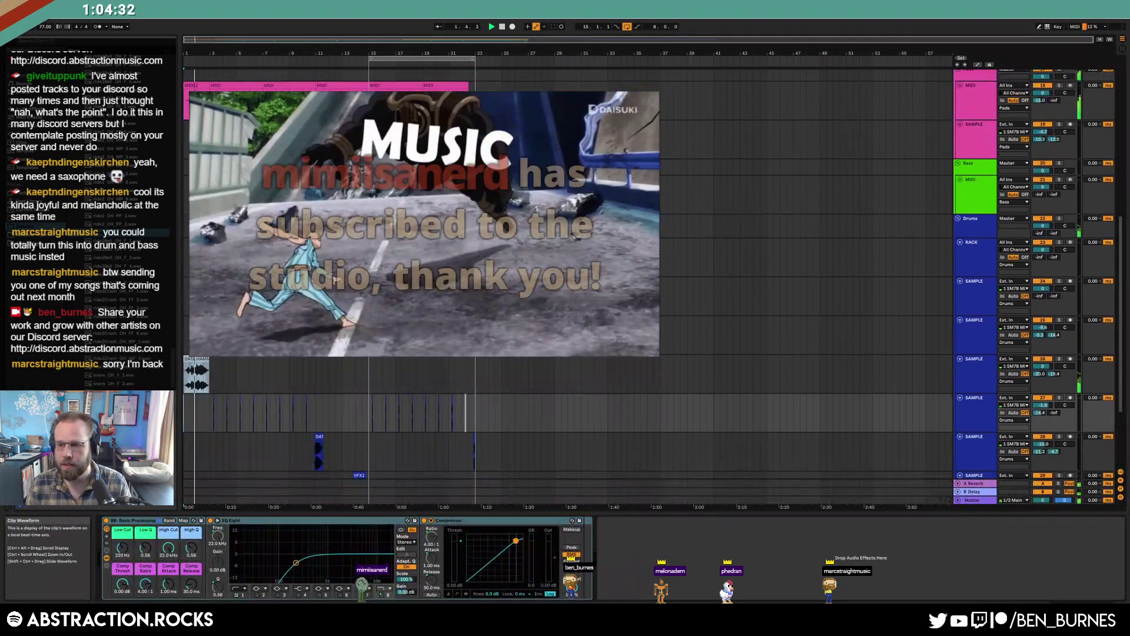
scroll(359, 299, up, 1)
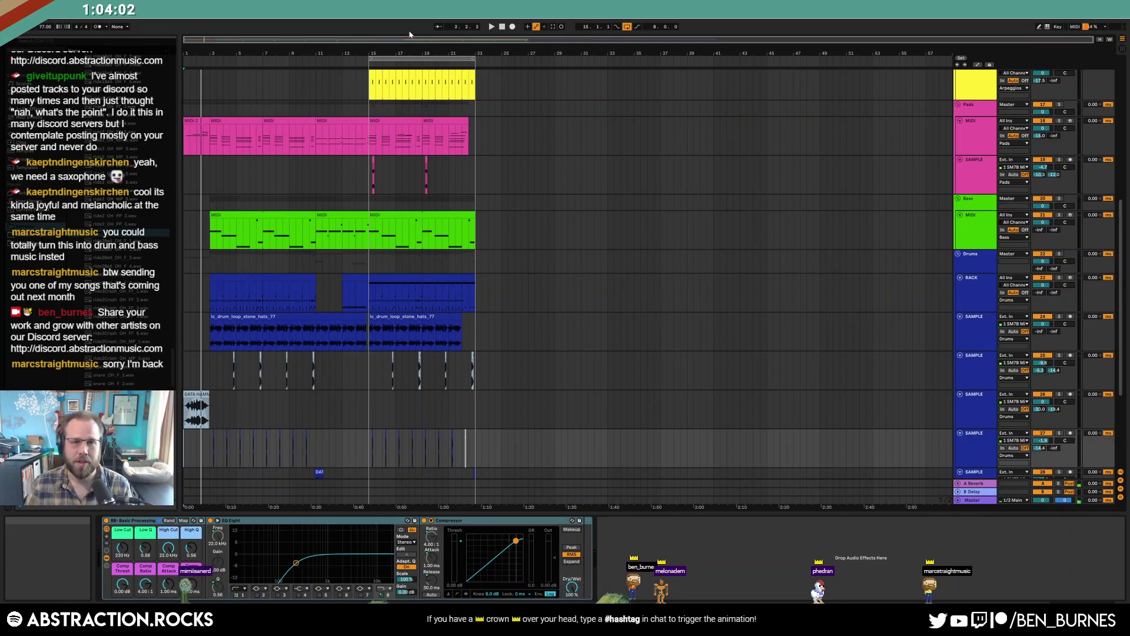
click(501, 27)
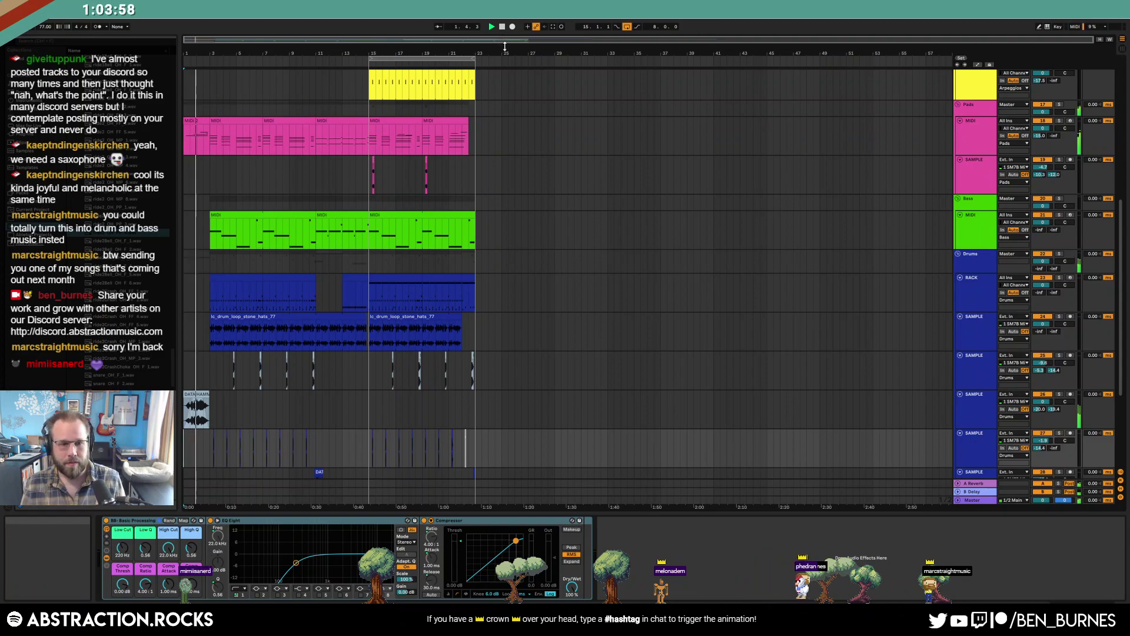
key(shift+Tab)
key(shift+Tab)
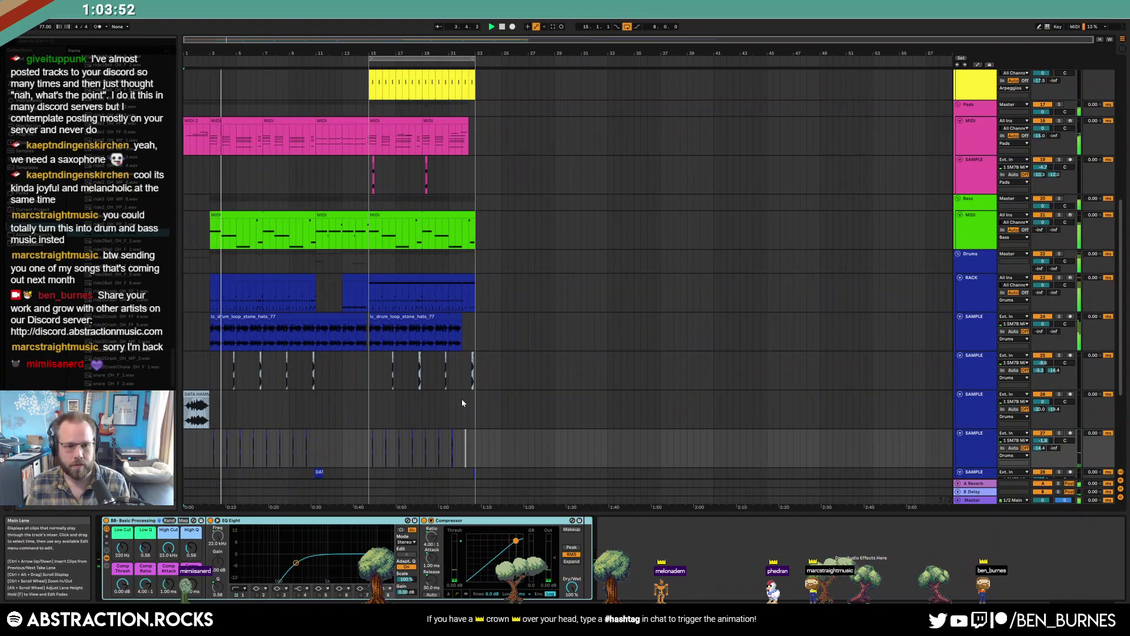
scroll(412, 437, up, 2)
scroll(421, 433, up, 5)
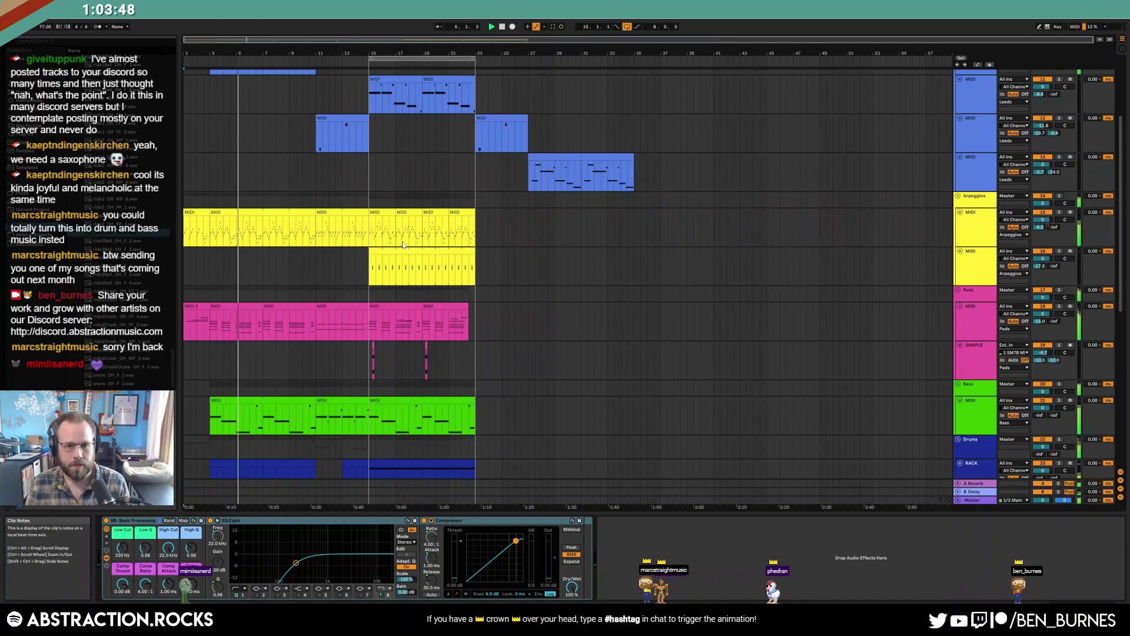
Open the bar 15 arpeggio clip and select the run of notes near its end for inspection
click(383, 213)
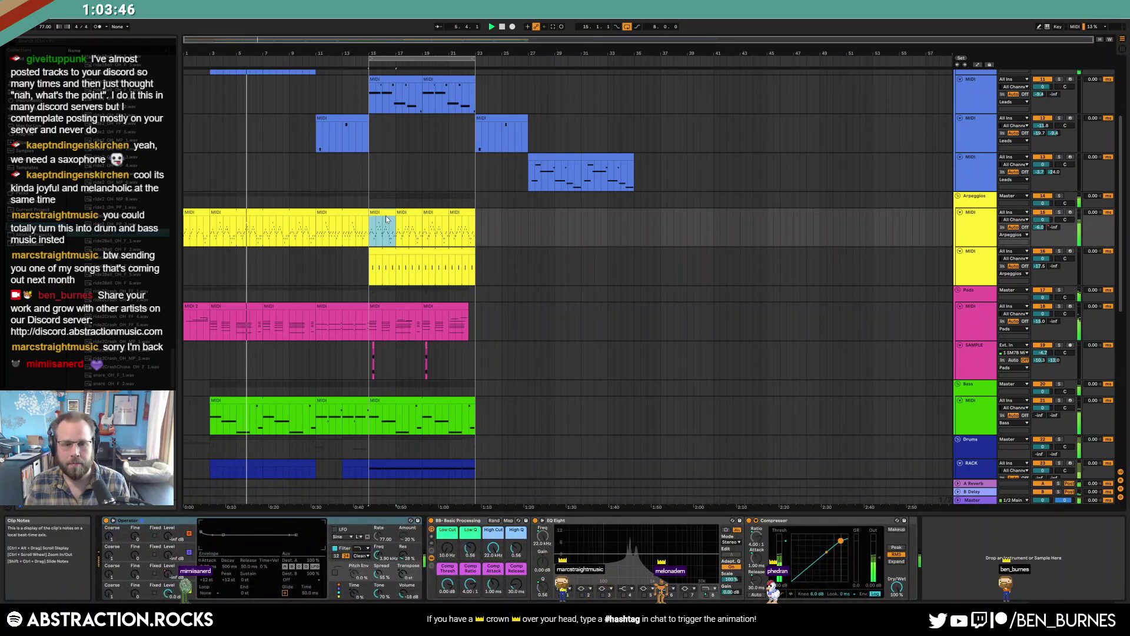
drag(203, 227, 462, 238)
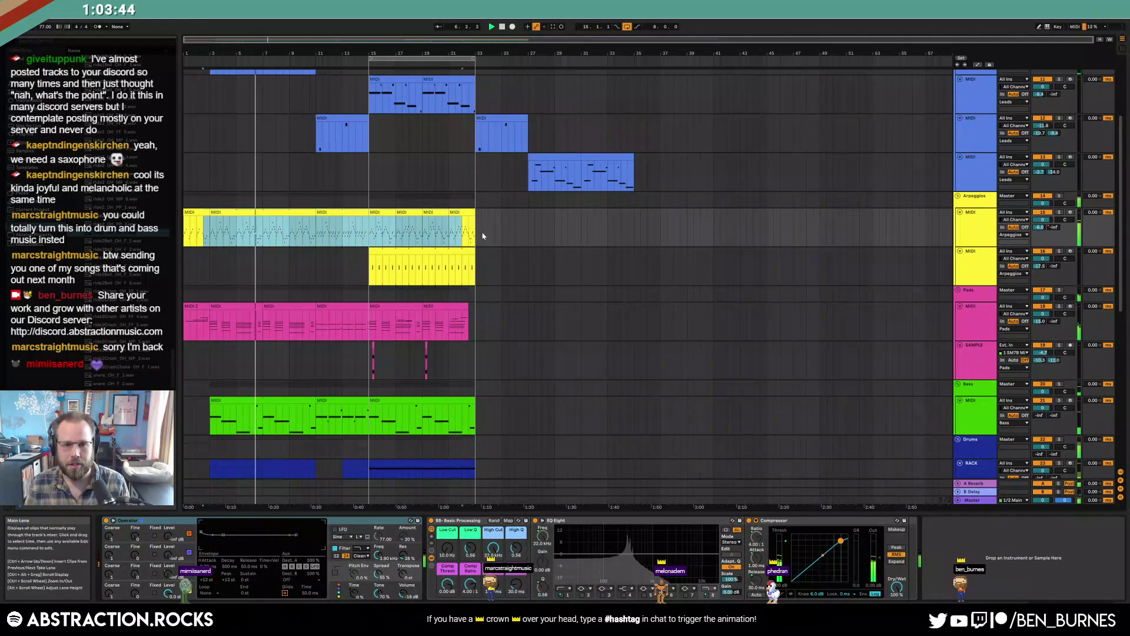
click(468, 237)
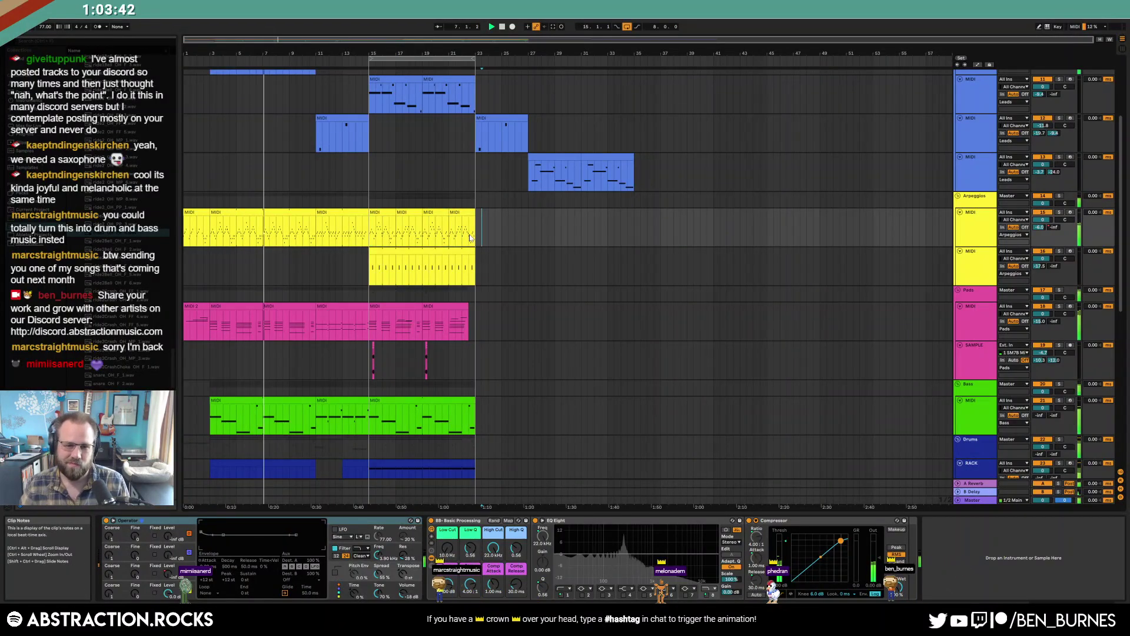
double_click(389, 211)
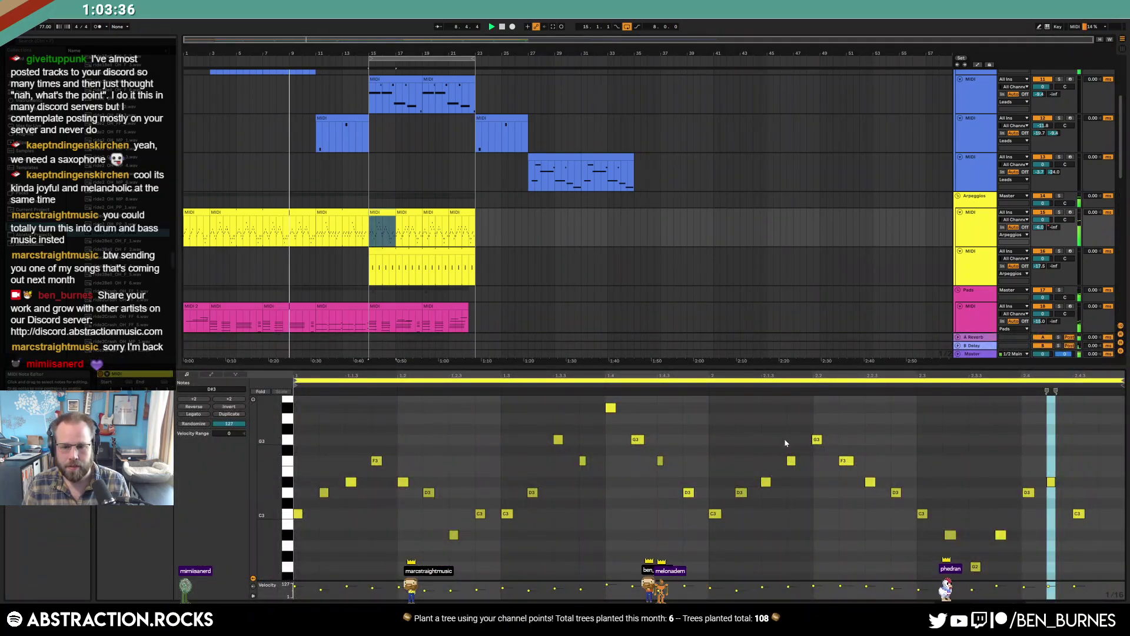
drag(789, 415, 1091, 600)
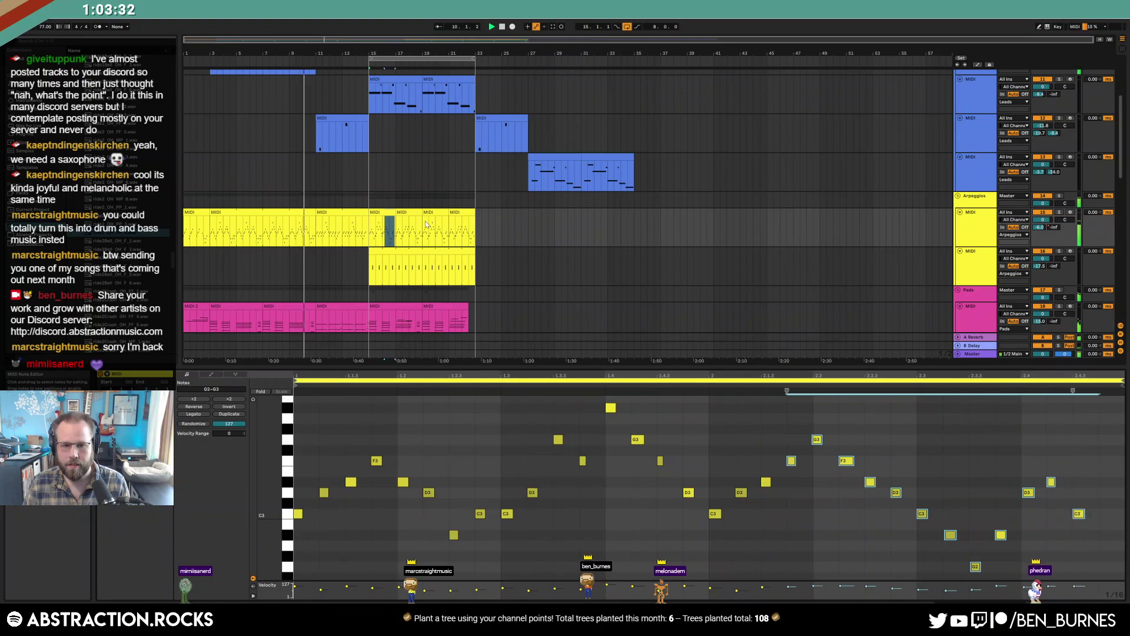
Place a copy of the four-bar arpeggio clip from bar 11 at bar 23
click(383, 214)
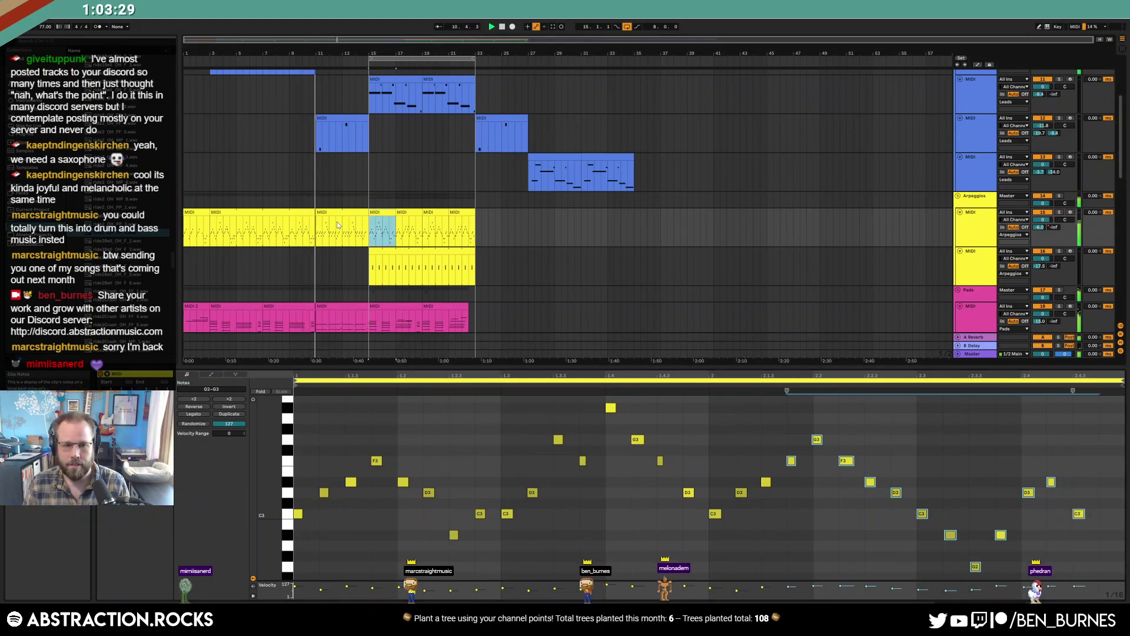
key(Left)
key(ctrl+d)
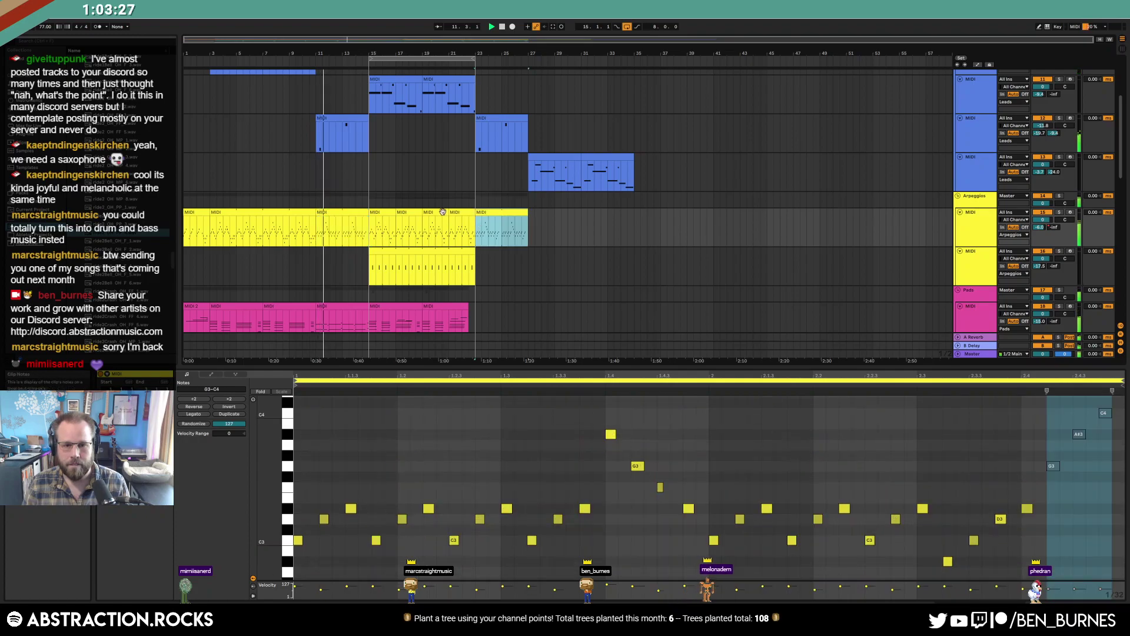
Paste a copy of the two-bar arpeggio clip from bar 15 at bar 49 and reopen the original clip's notes
click(396, 213)
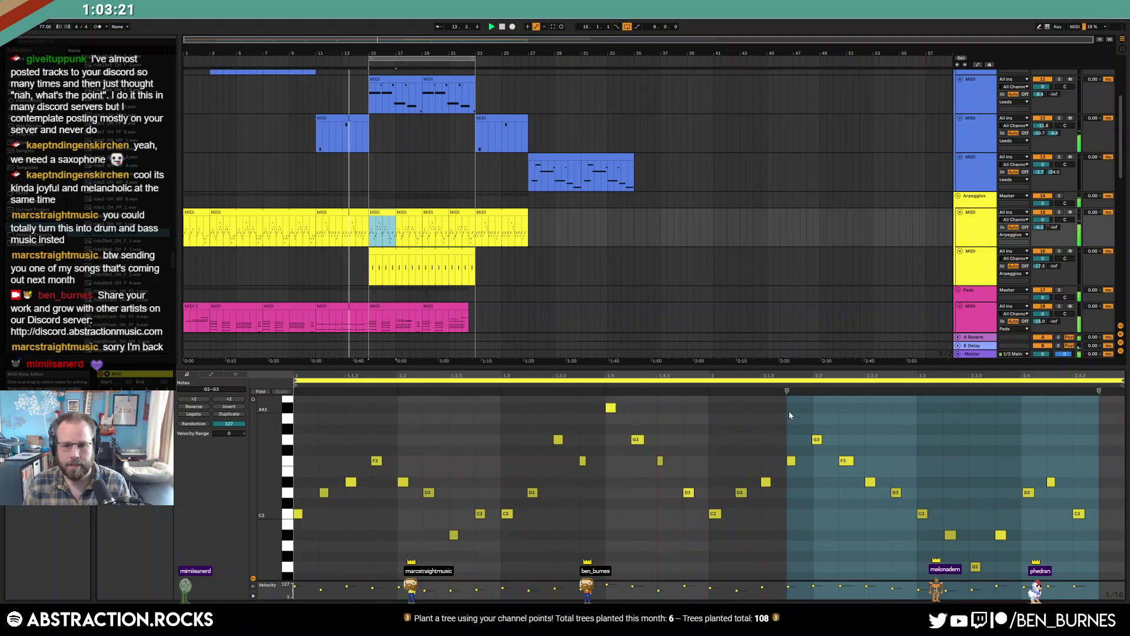
drag(790, 417, 1096, 601)
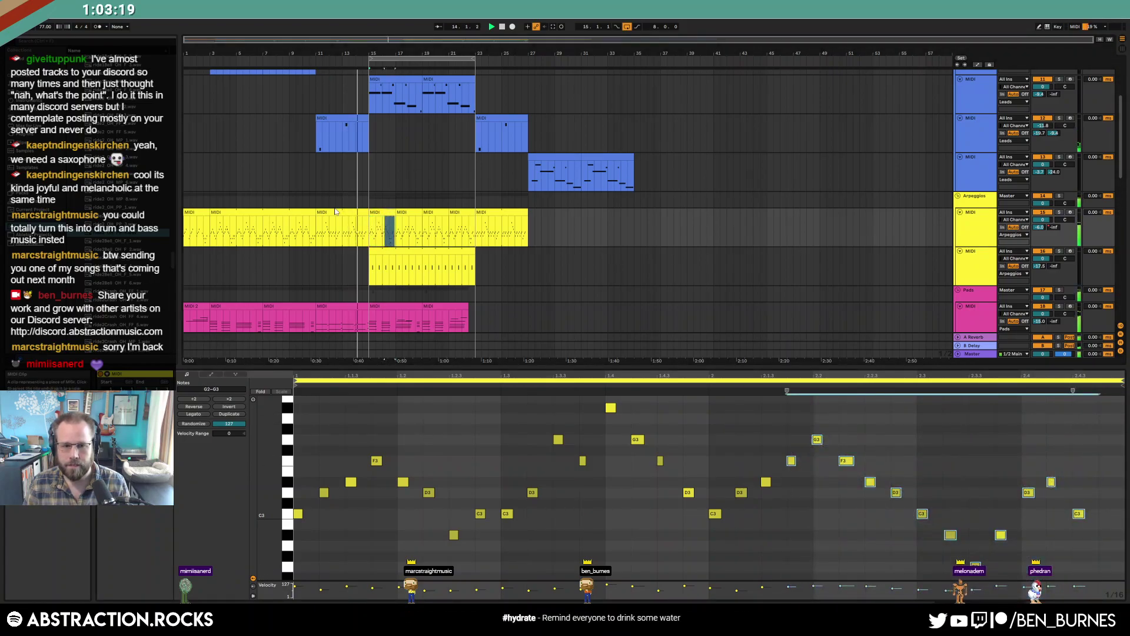
click(386, 212)
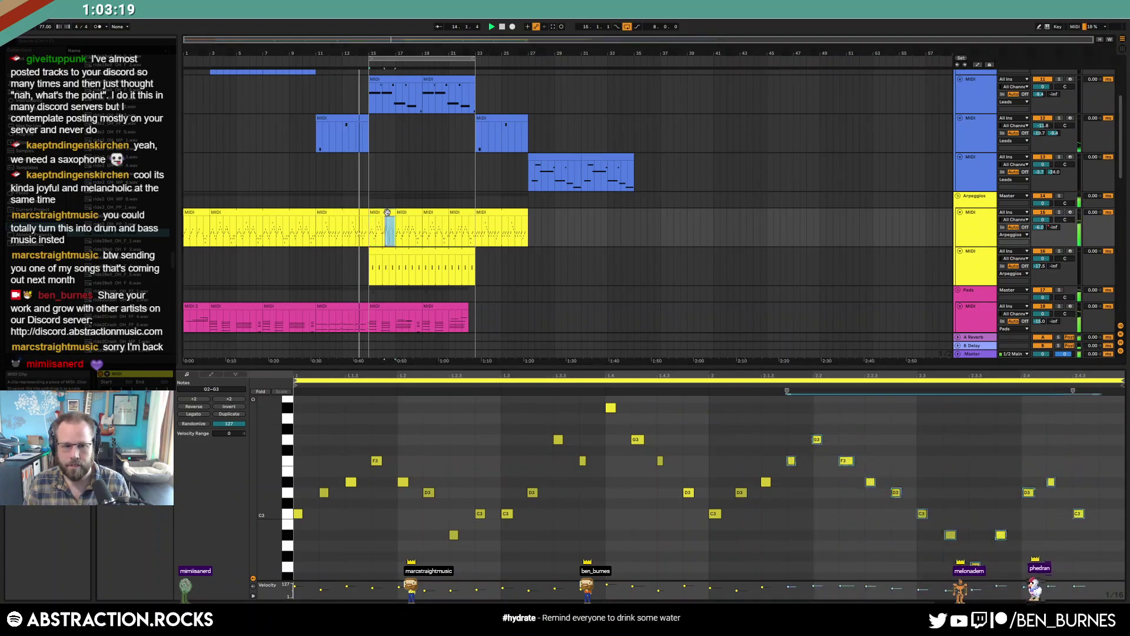
click(822, 222)
key(ctrl+v)
click(378, 211)
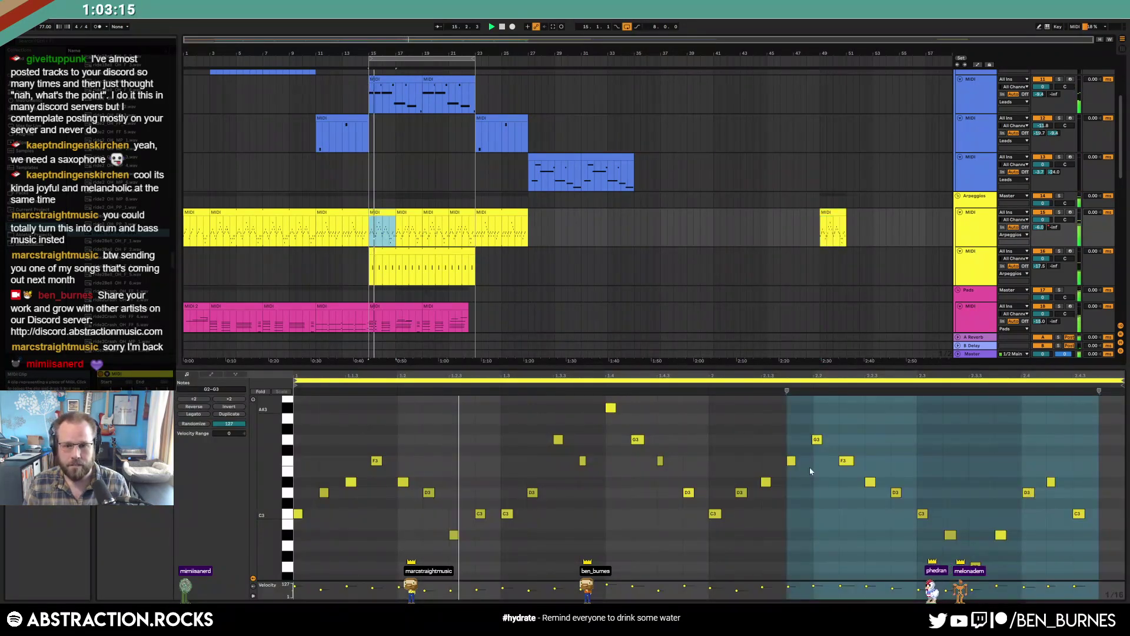
click(848, 427)
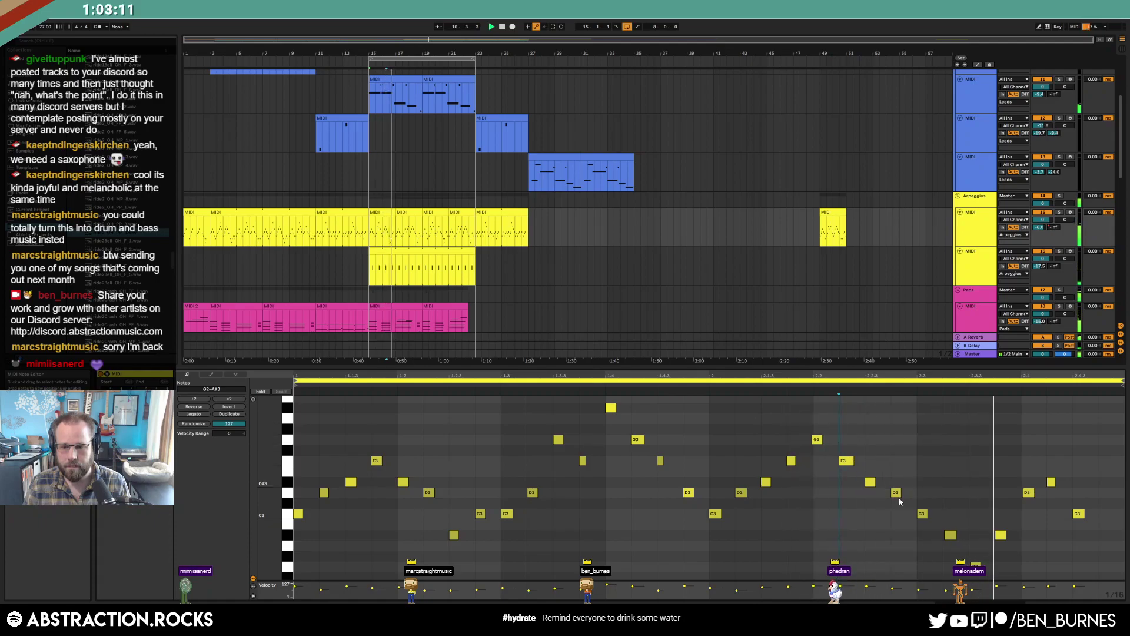
In the bar 17 arpeggio clip, raise the low note near the end to D#3 and delete the three notes after it
click(415, 209)
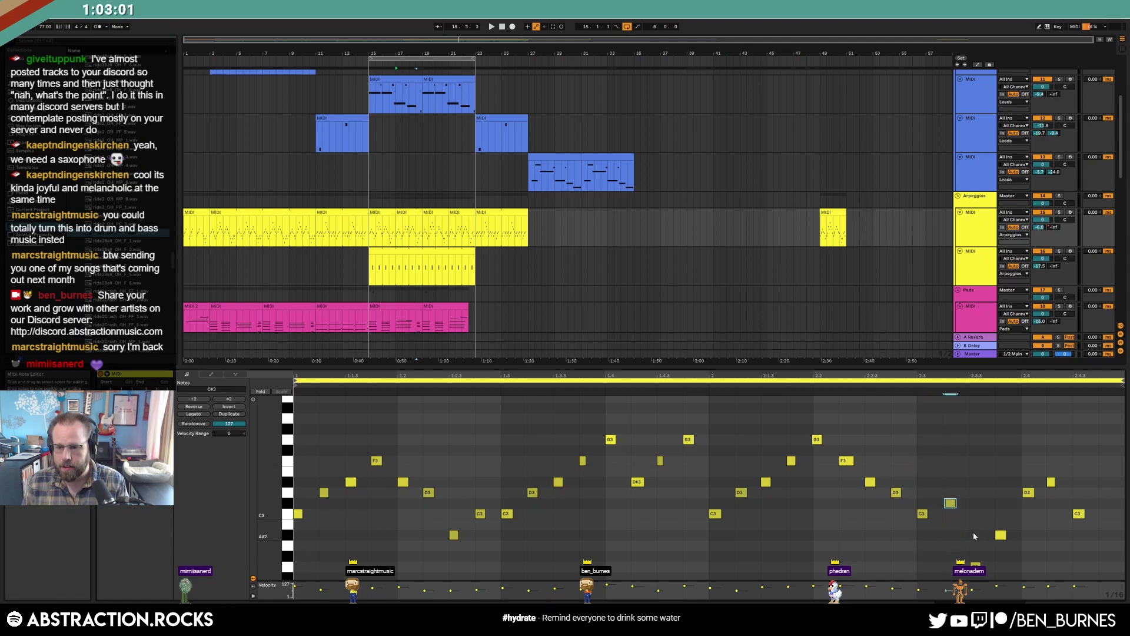
click(976, 565)
key(Up)
key(Up)
key(Up)
key(Up)
key(Up)
key(Up)
key(Up)
key(Up)
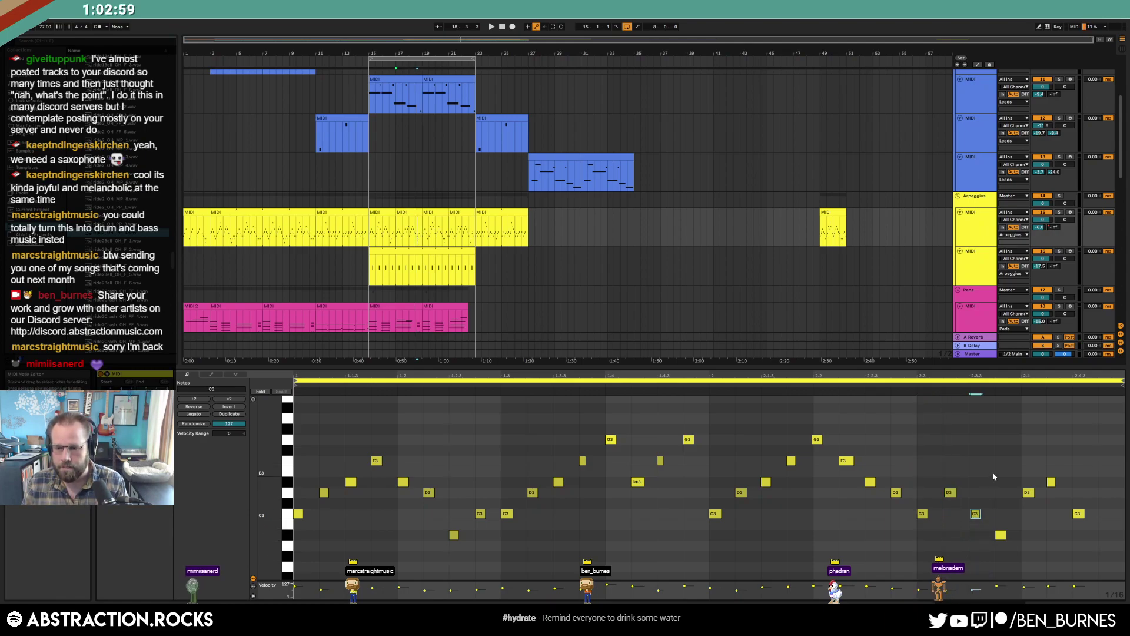
drag(1053, 602, 1052, 601)
key(Delete)
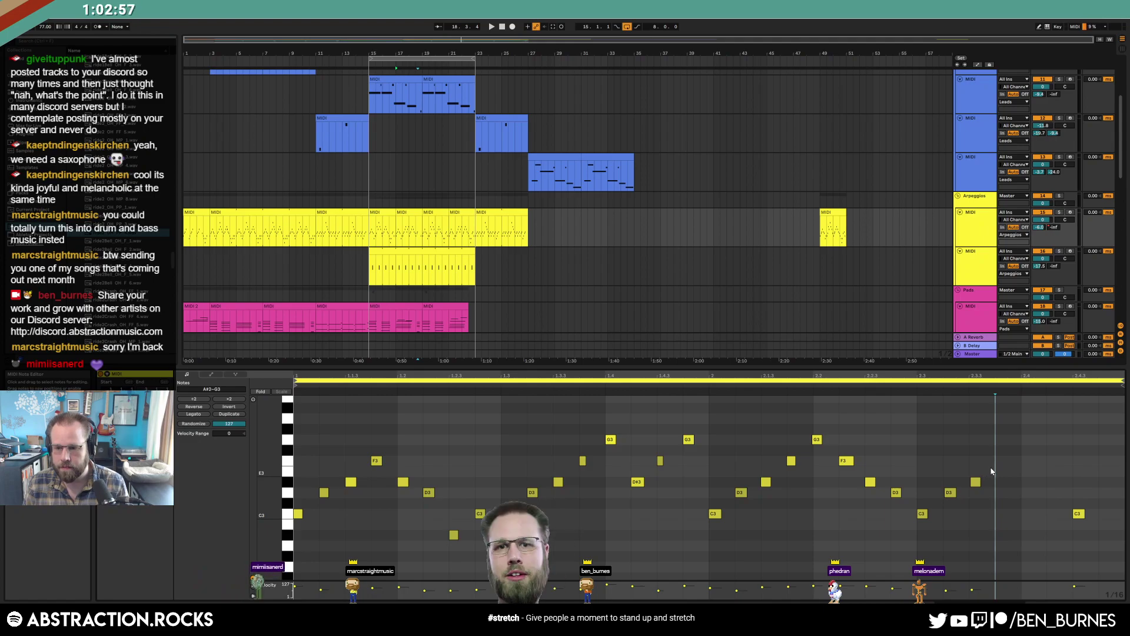
Repeat the C3–D3–D#3 figure once near the arpeggio clip's end and finish the clip with A#2 and D#3 notes
drag(992, 468, 921, 535)
key(ctrl+d)
click(1080, 514)
key(Down)
key(Down)
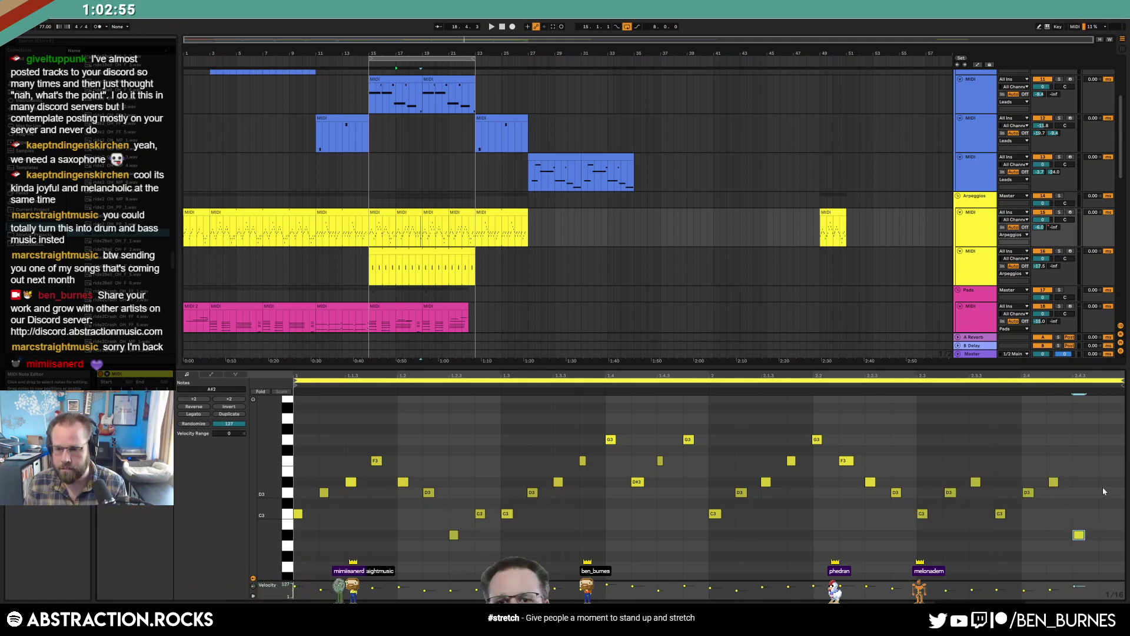
double_click(1113, 484)
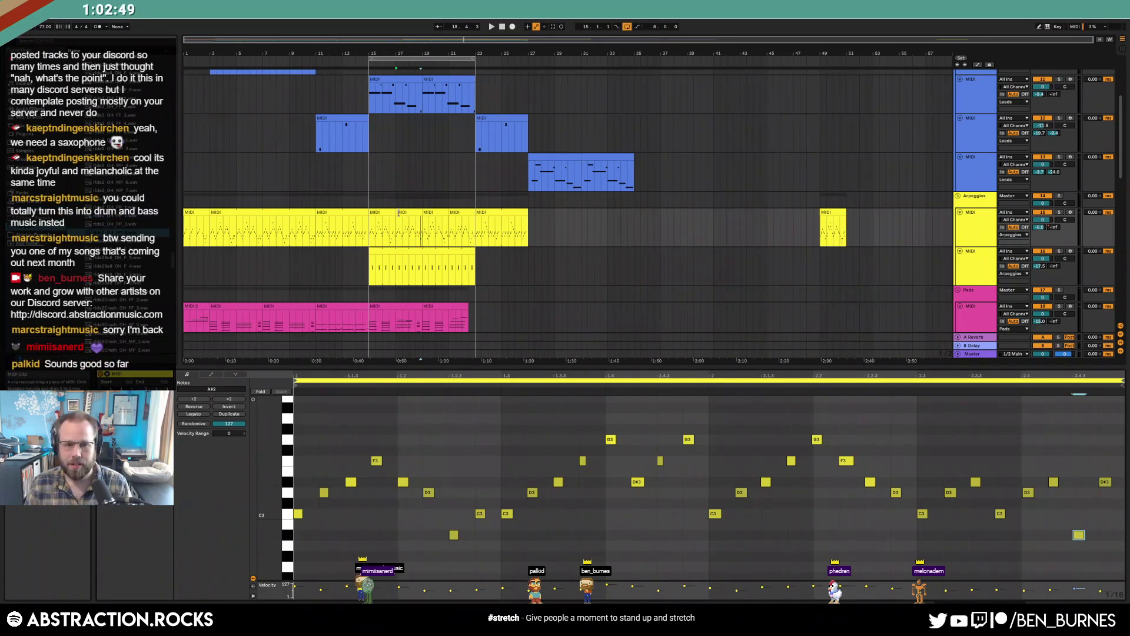
Play the section from bar 15 and look over the arpeggio, pads, bass and drum tracks
click(464, 215)
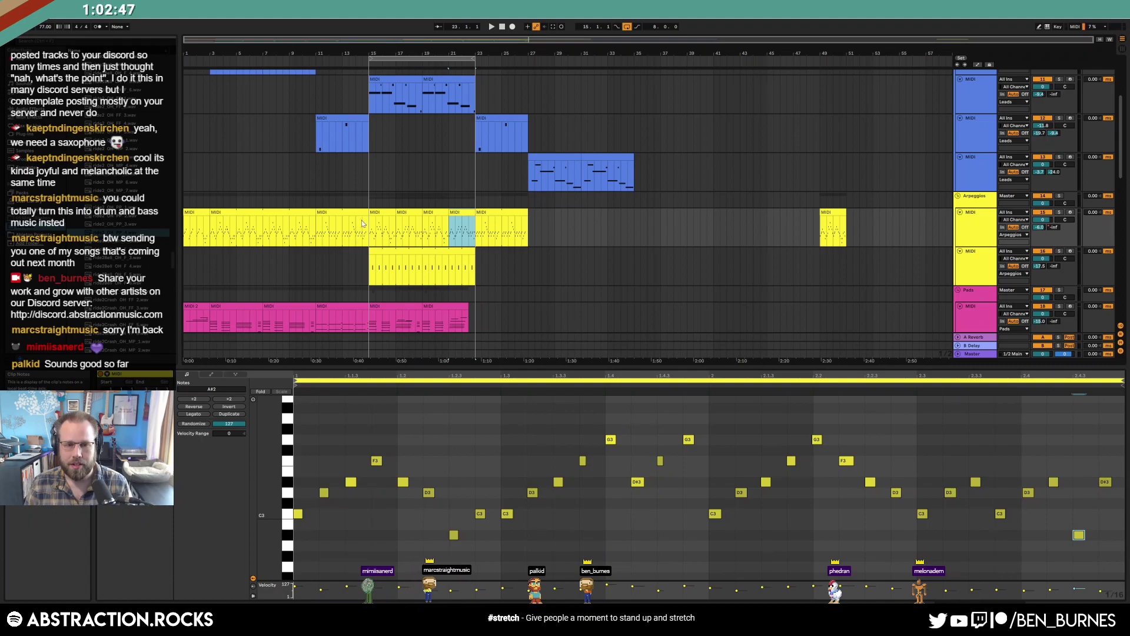
click(377, 211)
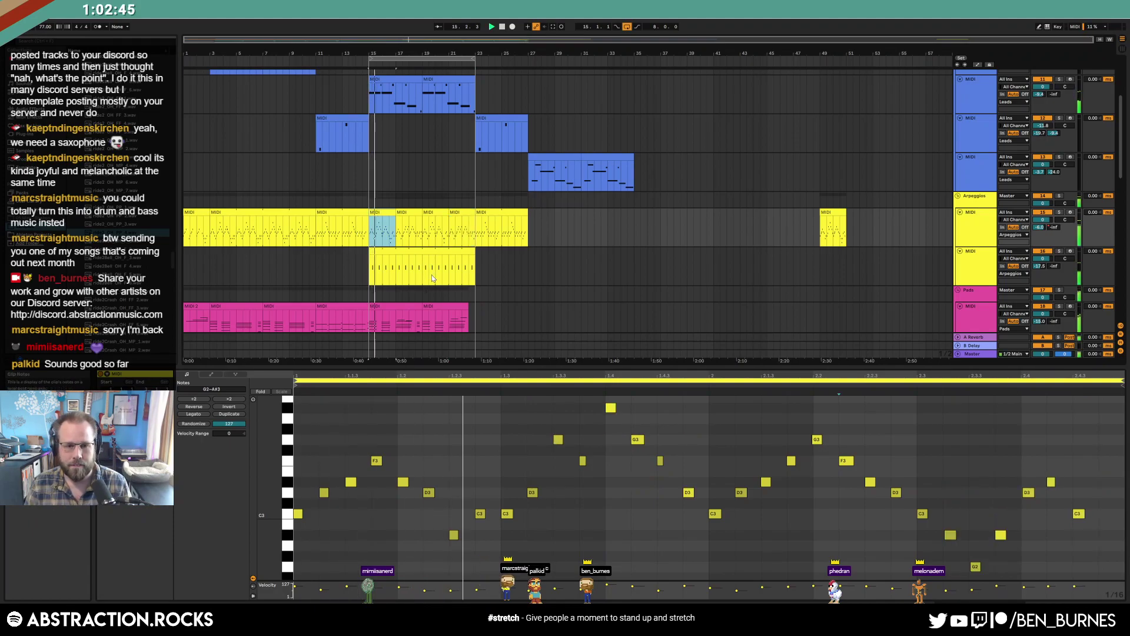
scroll(493, 299, down, 3)
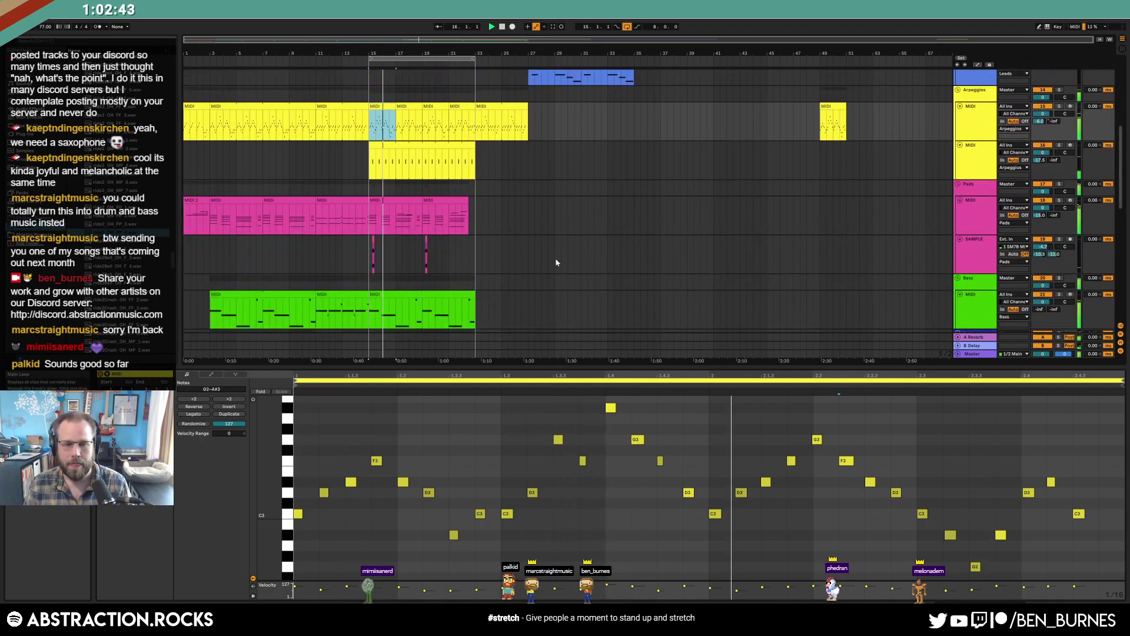
key(shift+Tab)
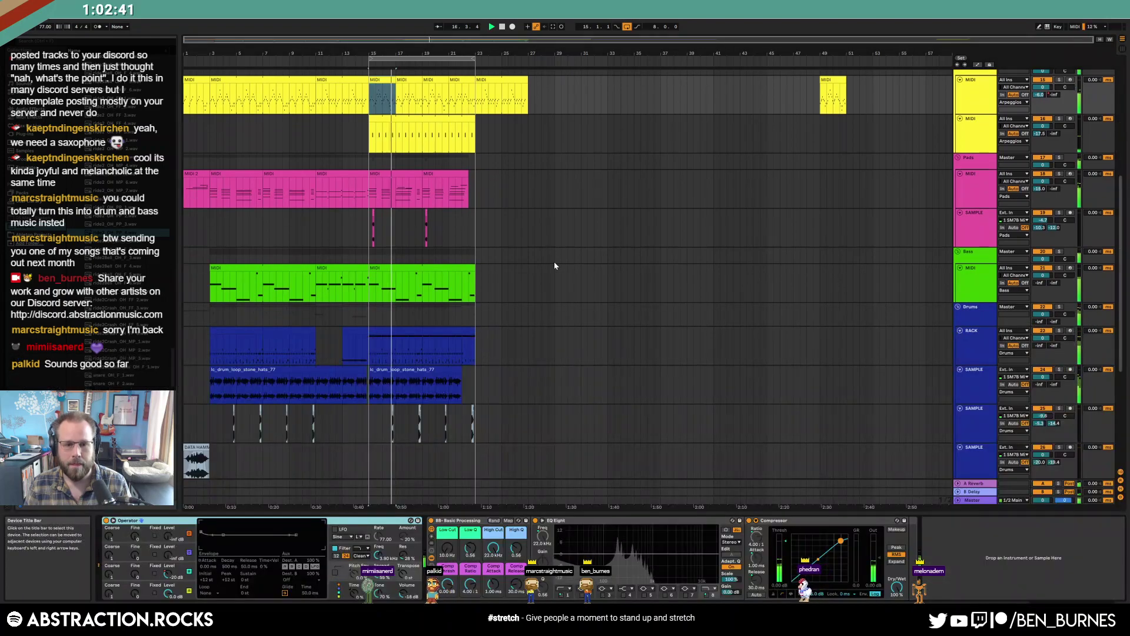
scroll(431, 364, down, 2)
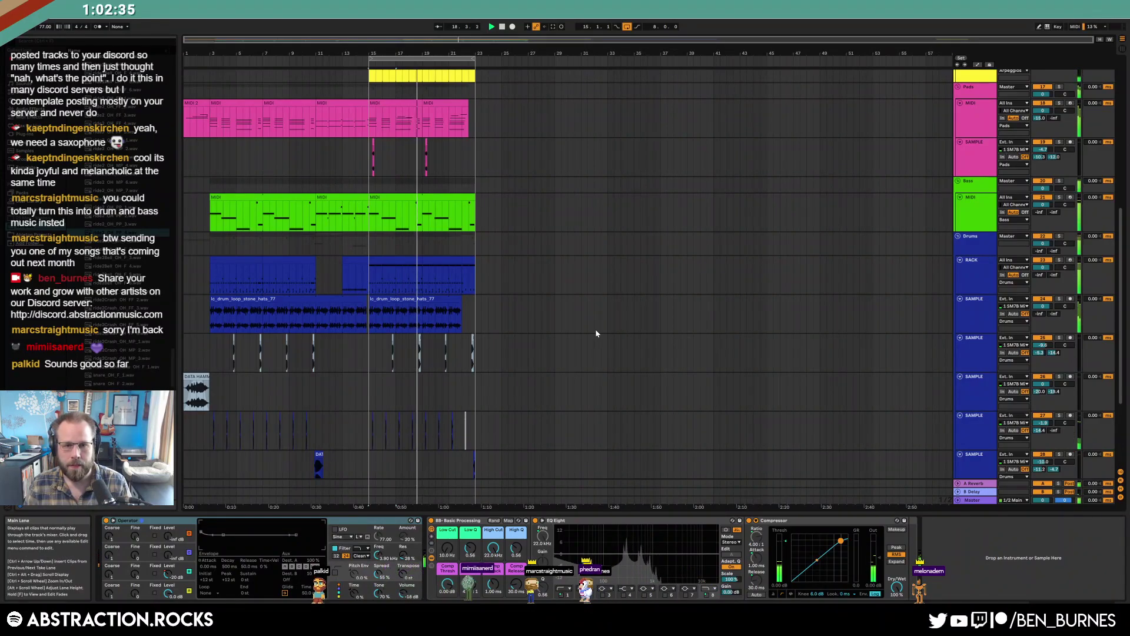
scroll(596, 333, up, 2)
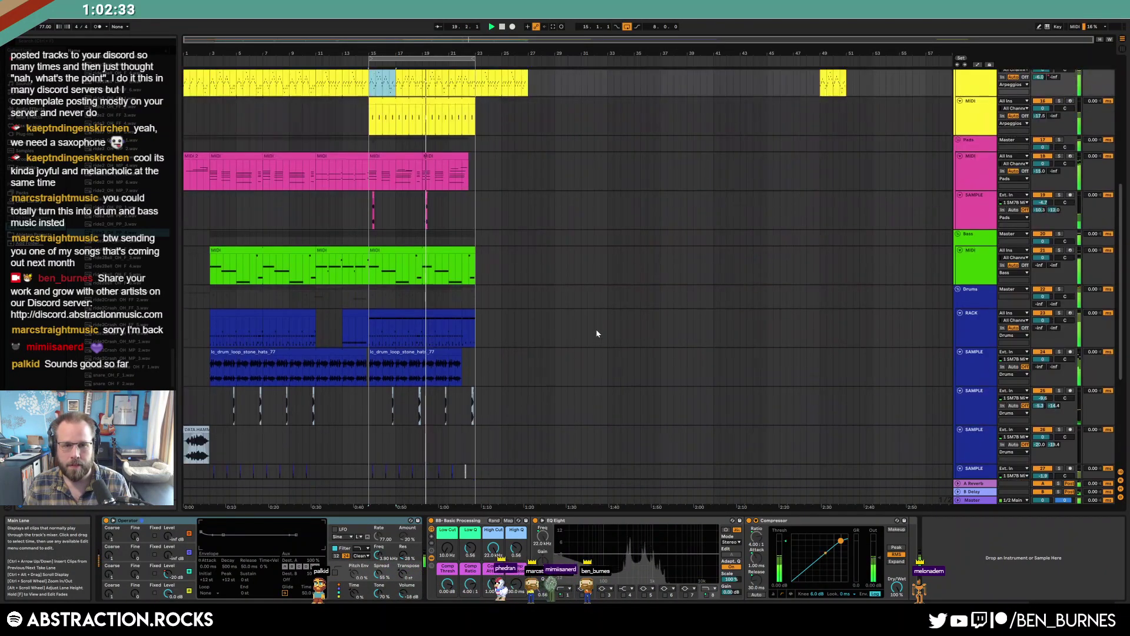
scroll(596, 333, up, 2)
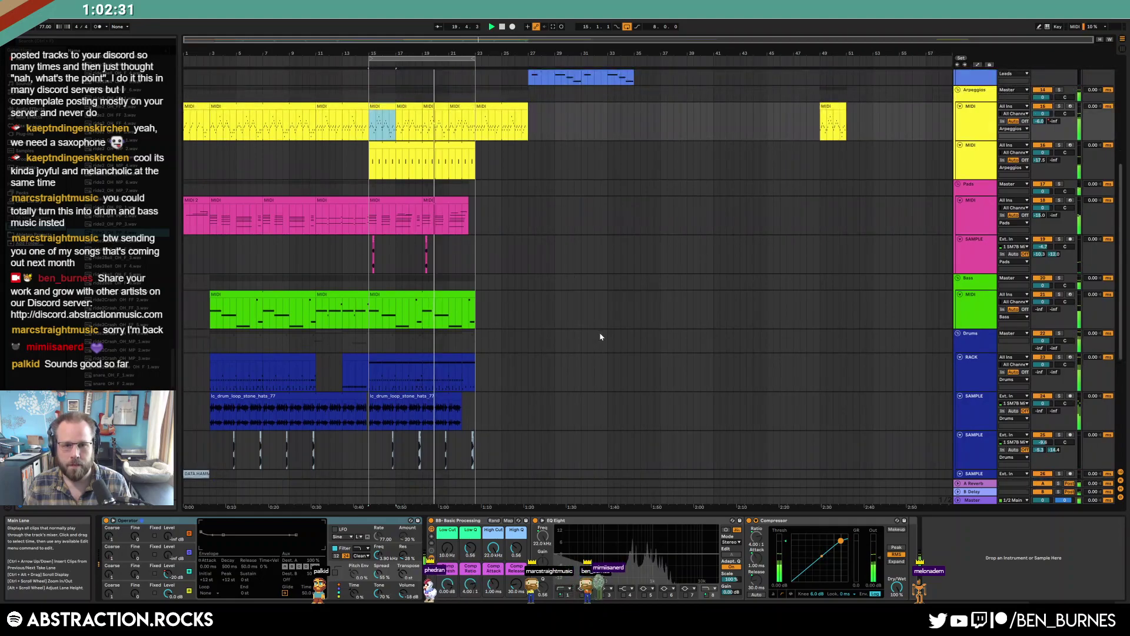
Check the automation lanes, switch off looping and replay the arrangement from bar 21
key(a)
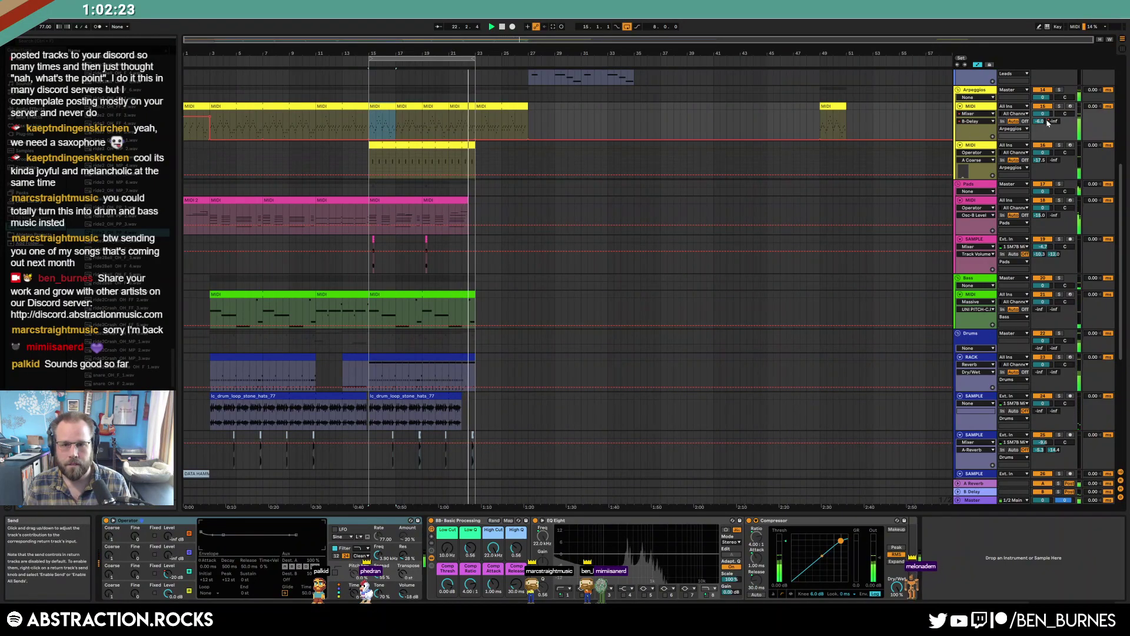
click(488, 103)
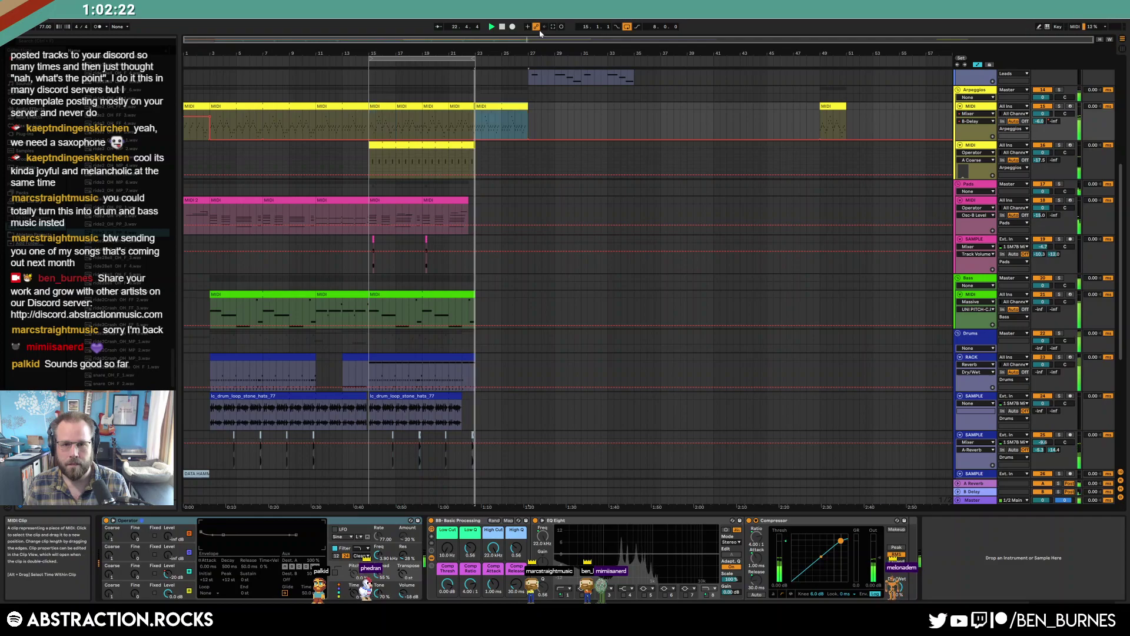
click(627, 26)
click(450, 121)
key(space)
key(space)
key(a)
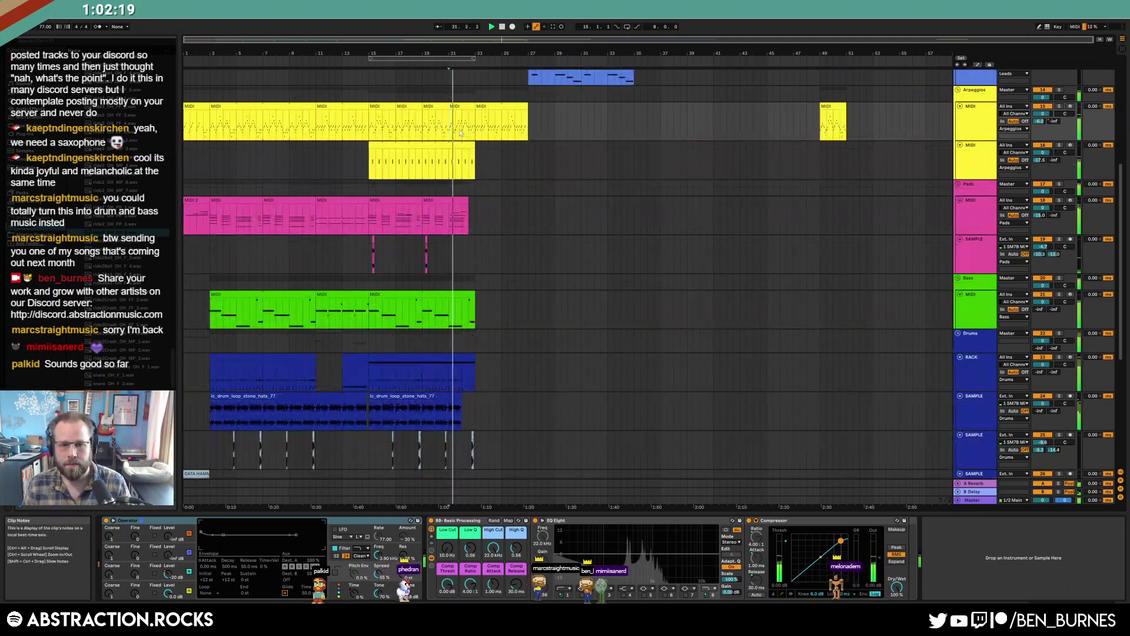
Loop the four bars of the bar 23 lead clip and paste a copy of the bar 11 pads clip at bar 23
scroll(546, 203, up, 4)
scroll(564, 227, up, 1)
click(495, 159)
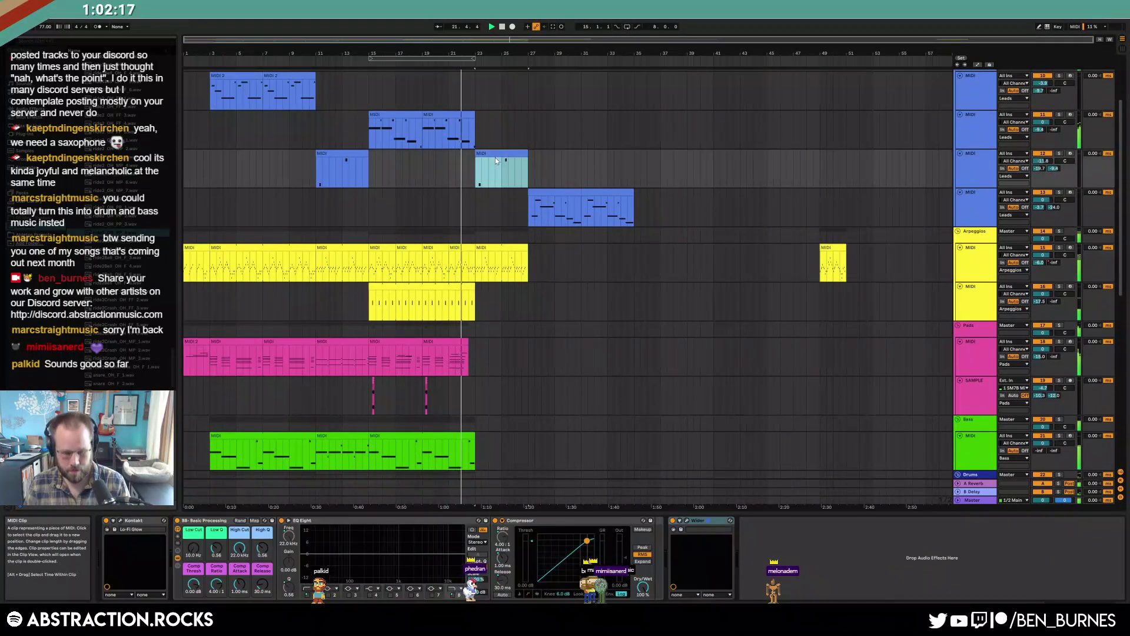
scroll(498, 270, down, 4)
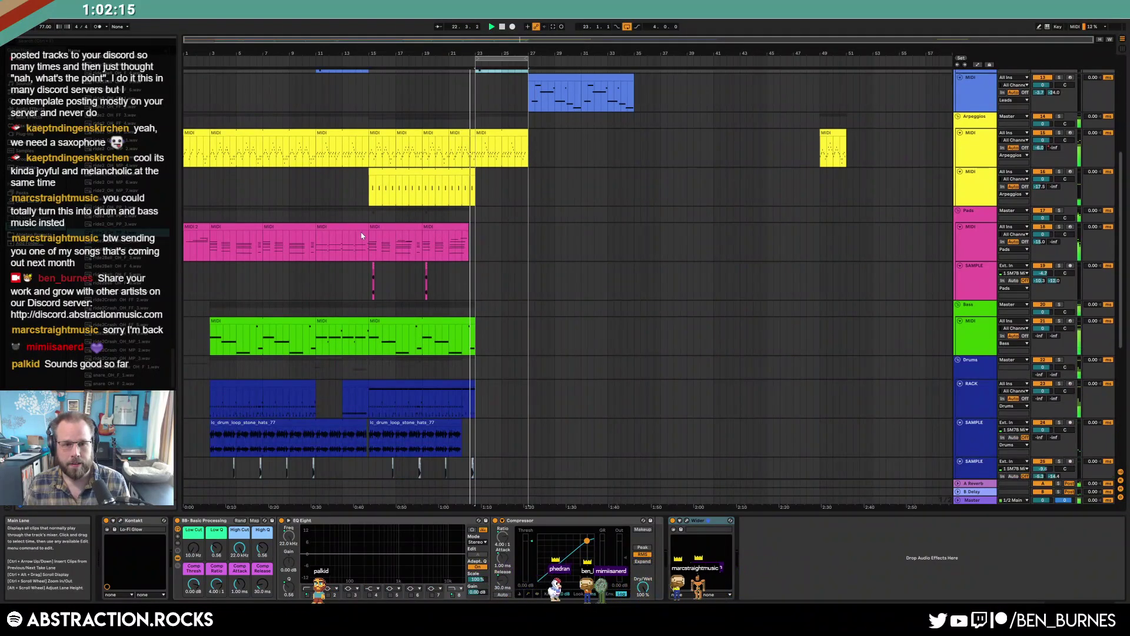
click(478, 240)
key(ctrl+v)
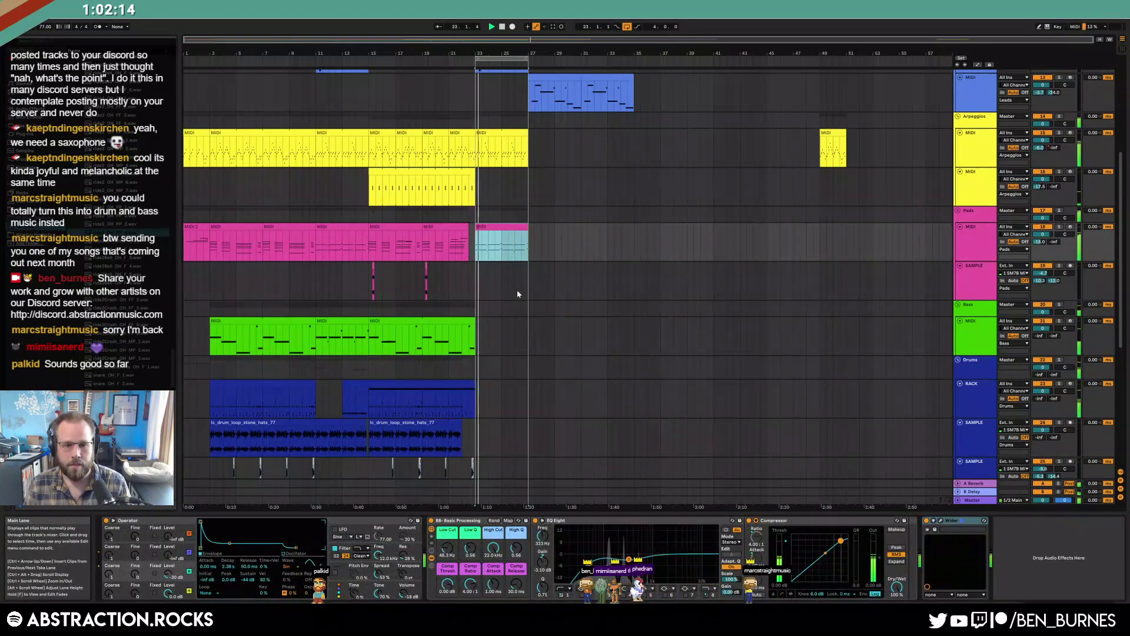
Open the notes of the bar 23 pads clip and delete the held C2 and C3 notes in its second bar
scroll(345, 331, down, 3)
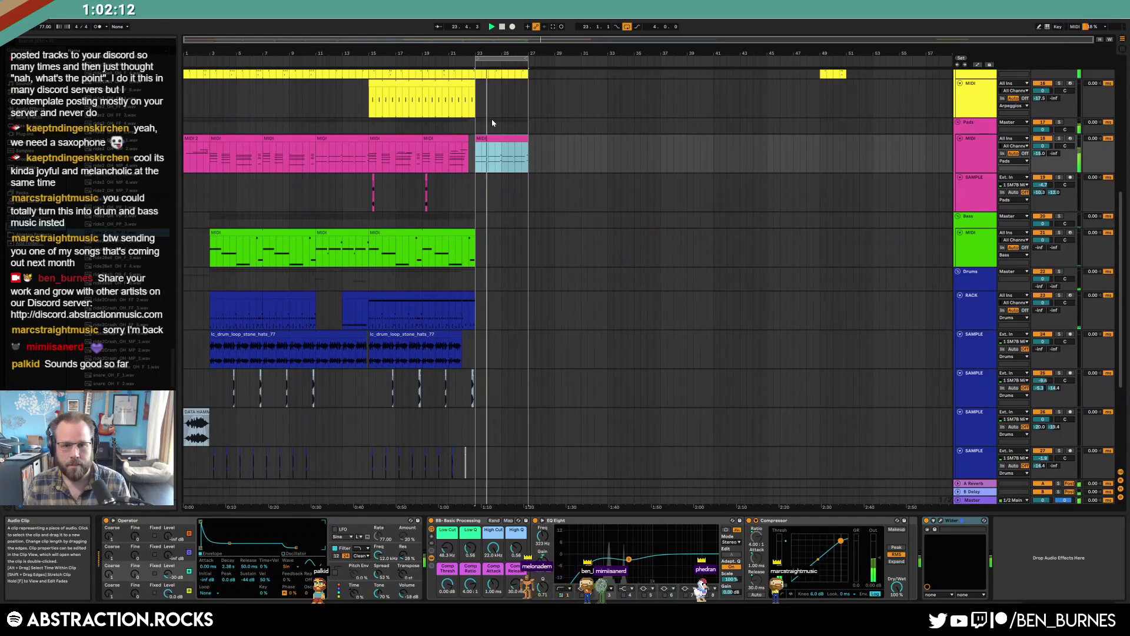
key(shift+Tab)
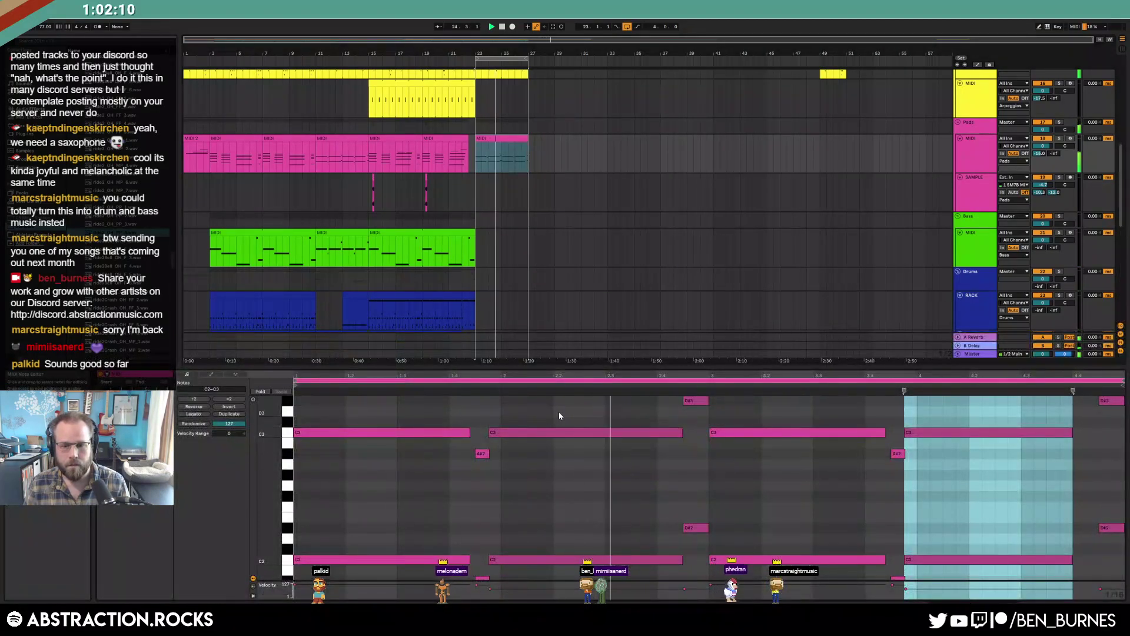
drag(559, 411, 586, 571)
key(Delete)
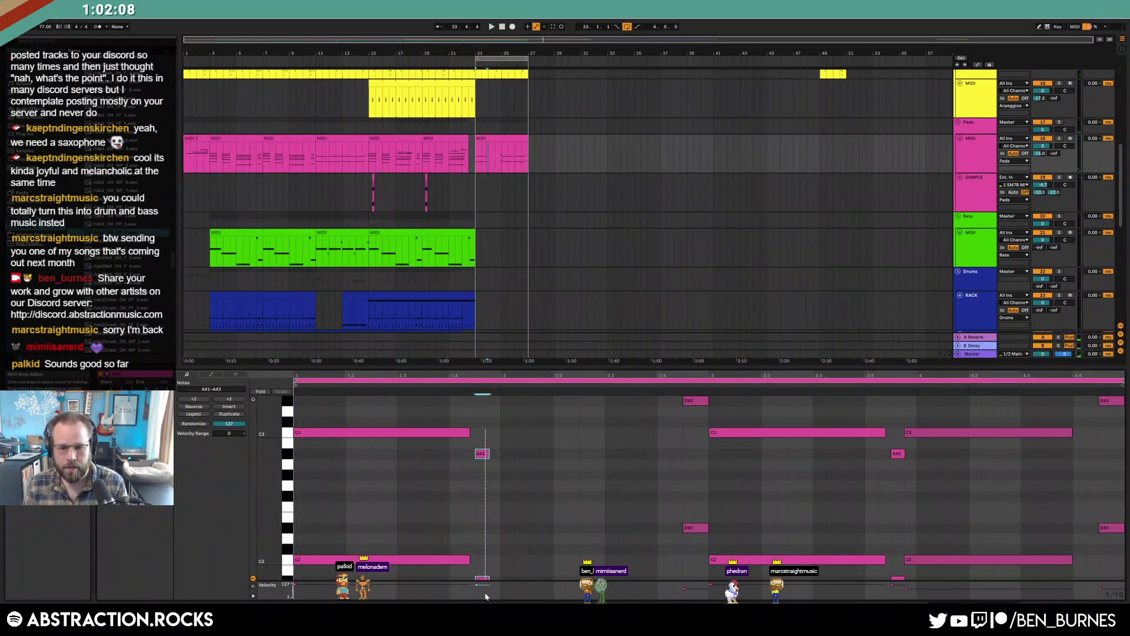
Lengthen the first short A#1 and A#2 notes to fill the gap and add short G#1 and G#2 notes after them
key(shift+Right)
key(shift+Right)
key(shift+Right)
key(shift+Right)
key(shift+Right)
key(shift+Right)
key(shift+Right)
key(shift+Right)
key(shift+Right)
key(shift+Right)
key(shift+Right)
key(shift+Right)
key(shift+Right)
key(shift+Right)
key(shift+Left)
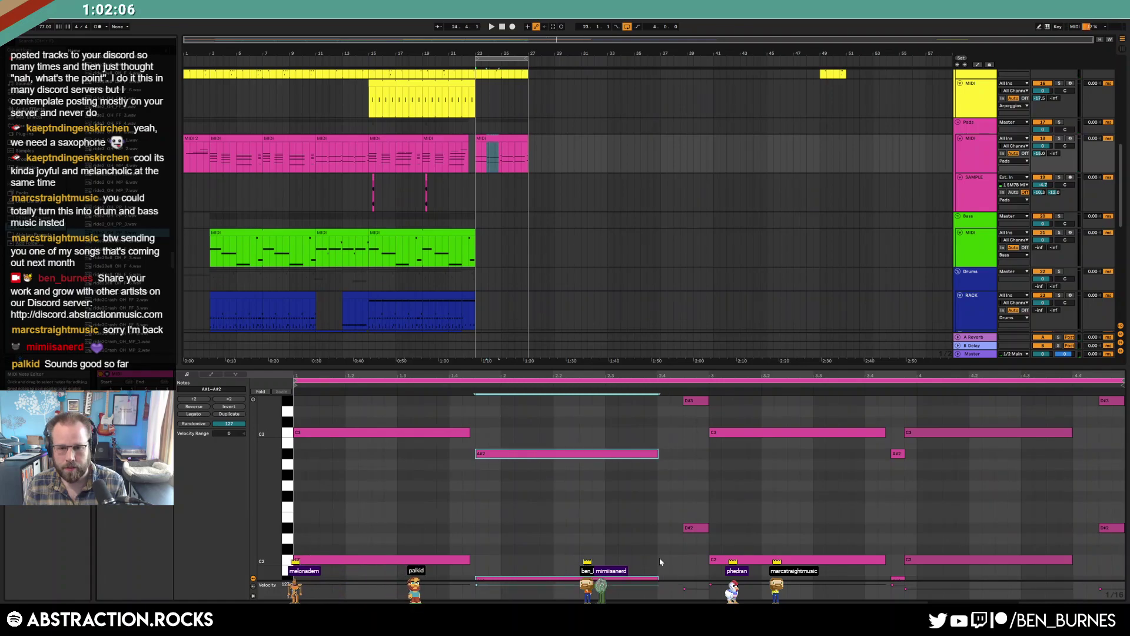
double_click(660, 477)
scroll(669, 530, down, 3)
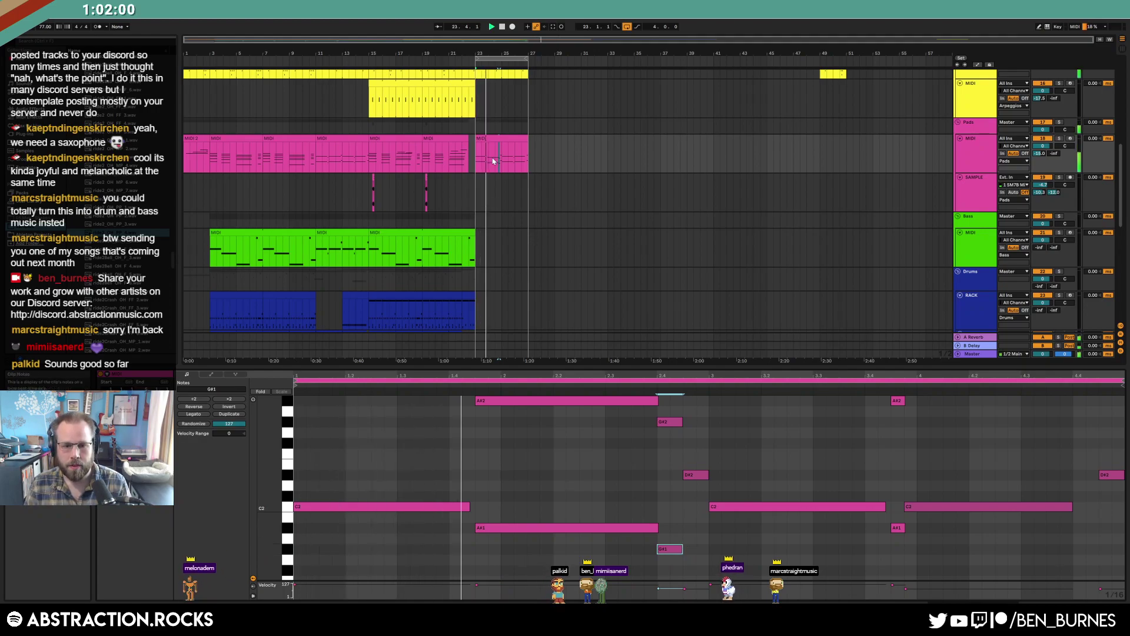
scroll(501, 192, up, 3)
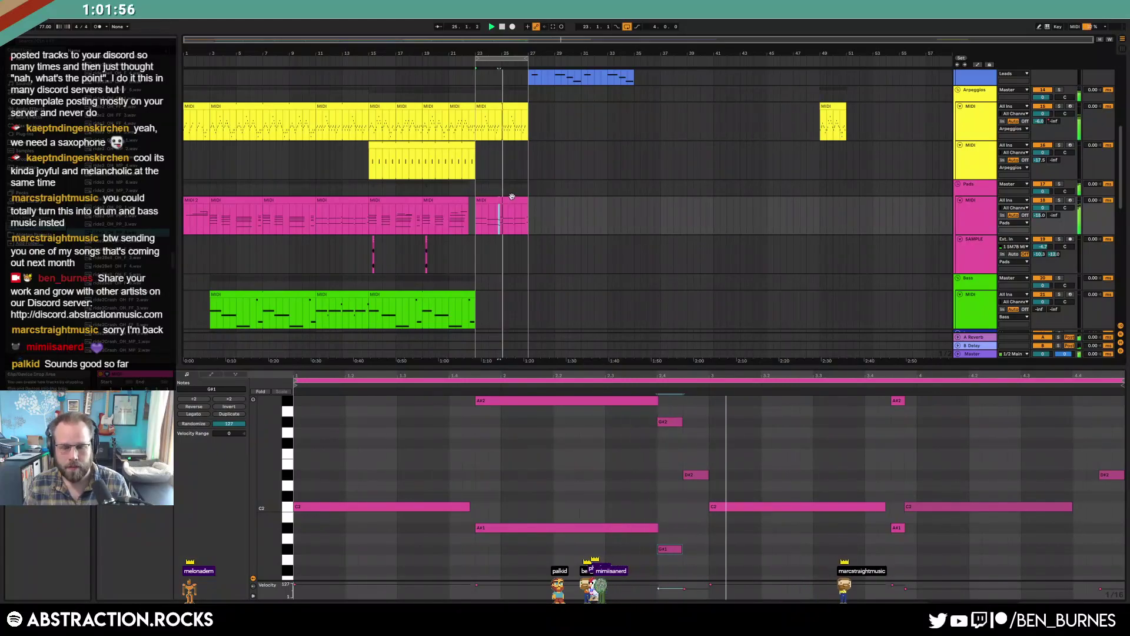
Stretch the second short A#1 and A#2 notes across the clip's fourth bar and remove the held C2 and C3 notes there
scroll(895, 453, down, 2)
click(898, 510)
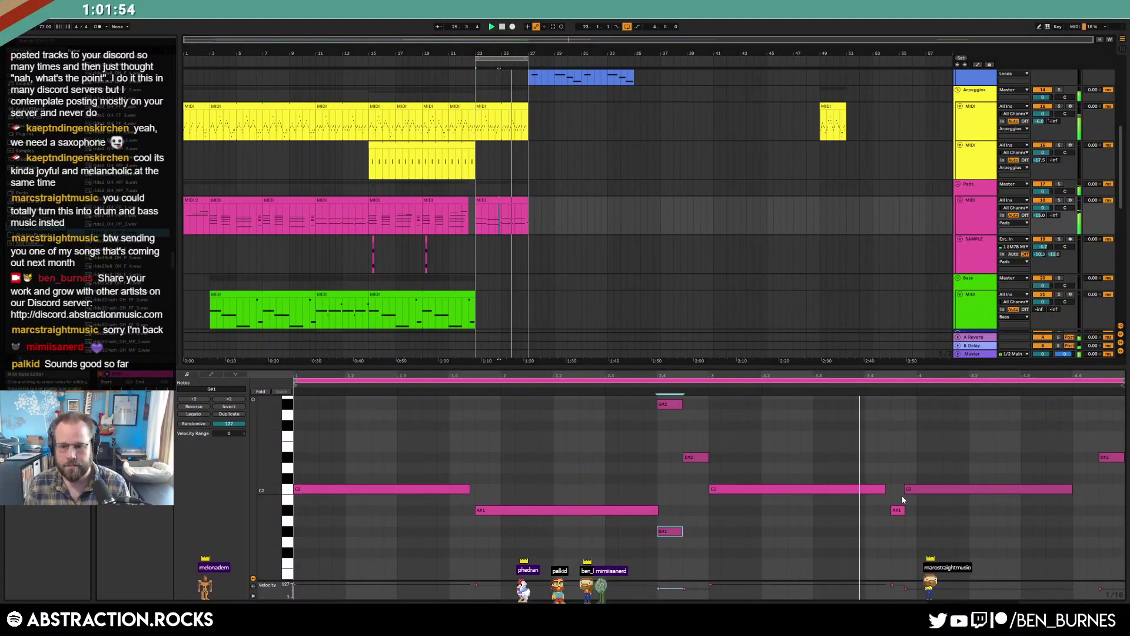
scroll(905, 506, up, 3)
shift+click(900, 420)
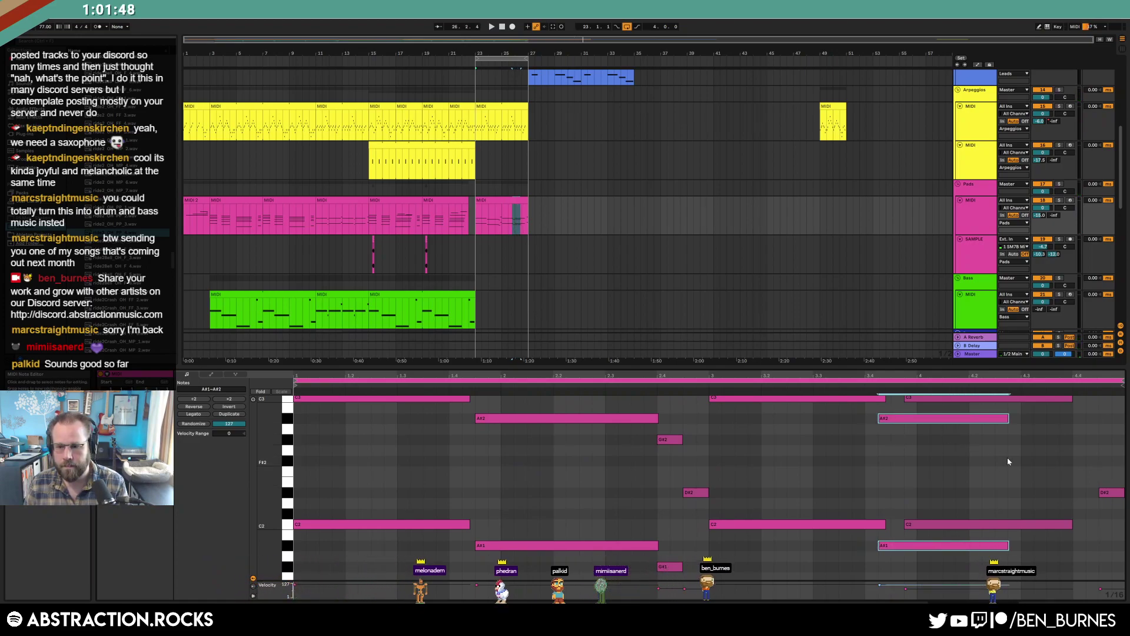
double_click(1067, 532)
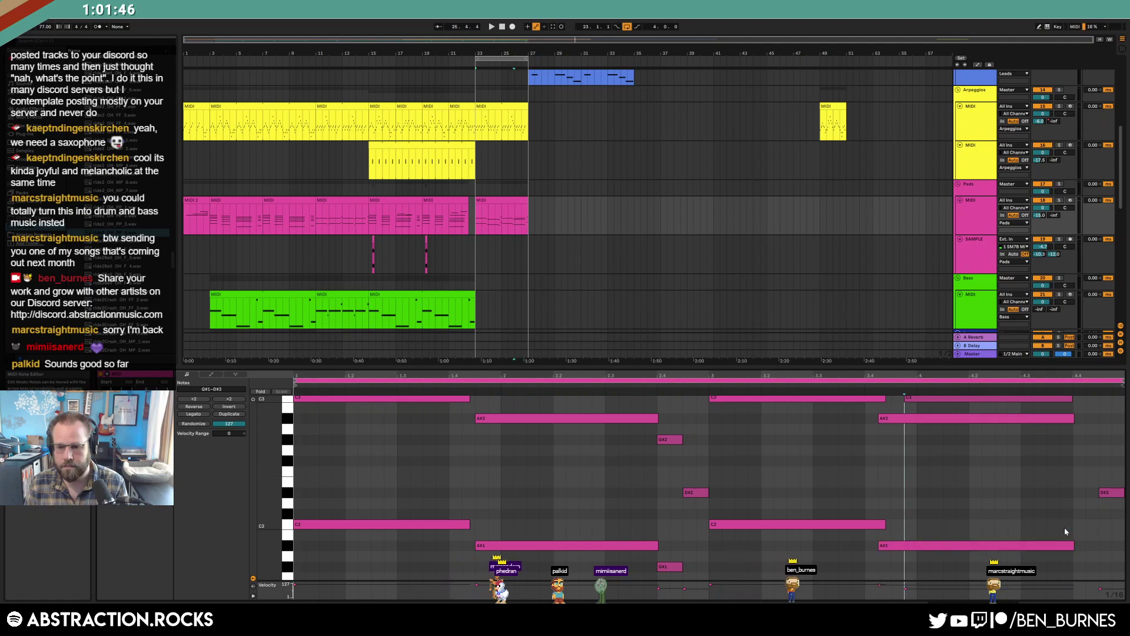
double_click(962, 402)
drag(845, 571, 829, 348)
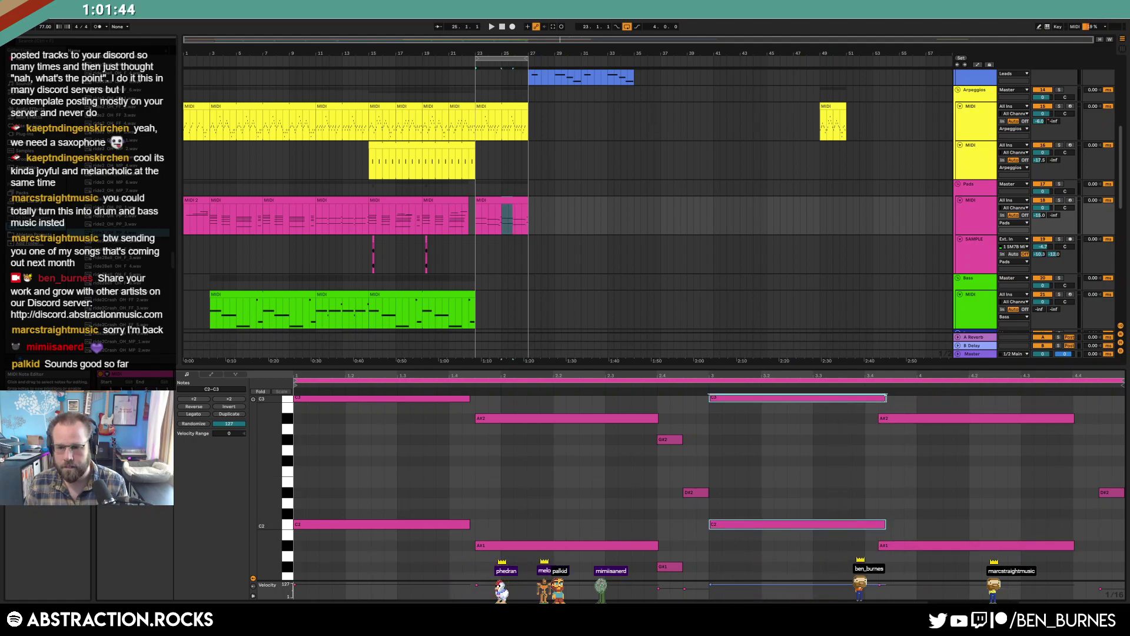
Play from bar 15 and examine the two sample hits below the pads along with the bass and drum tracks
key(shift+Tab)
scroll(444, 253, down, 3)
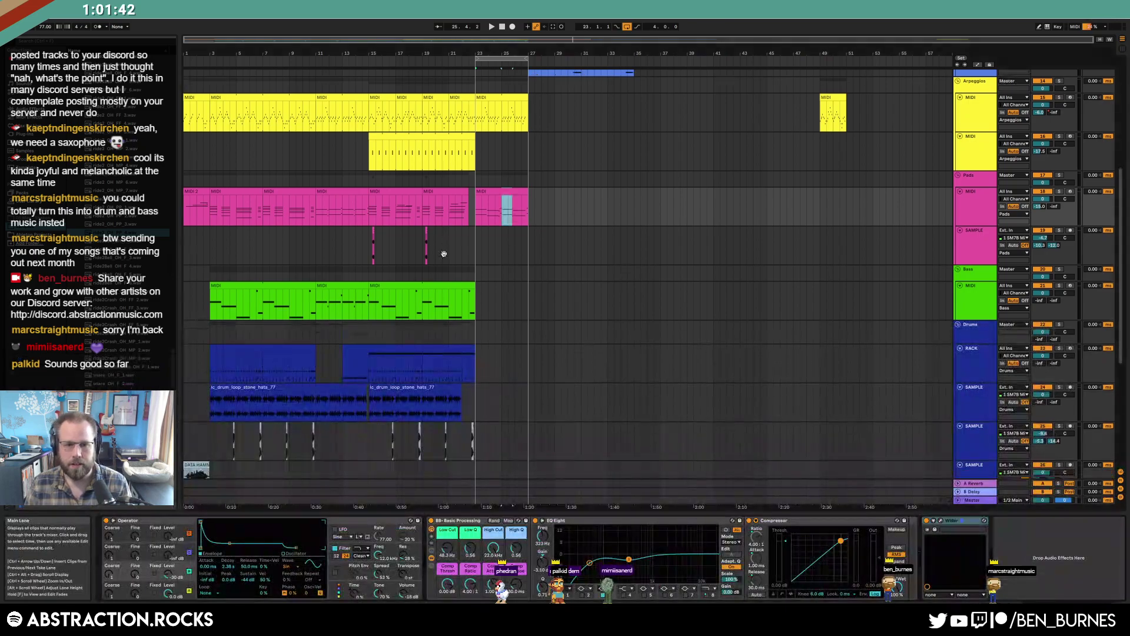
drag(371, 210, 437, 206)
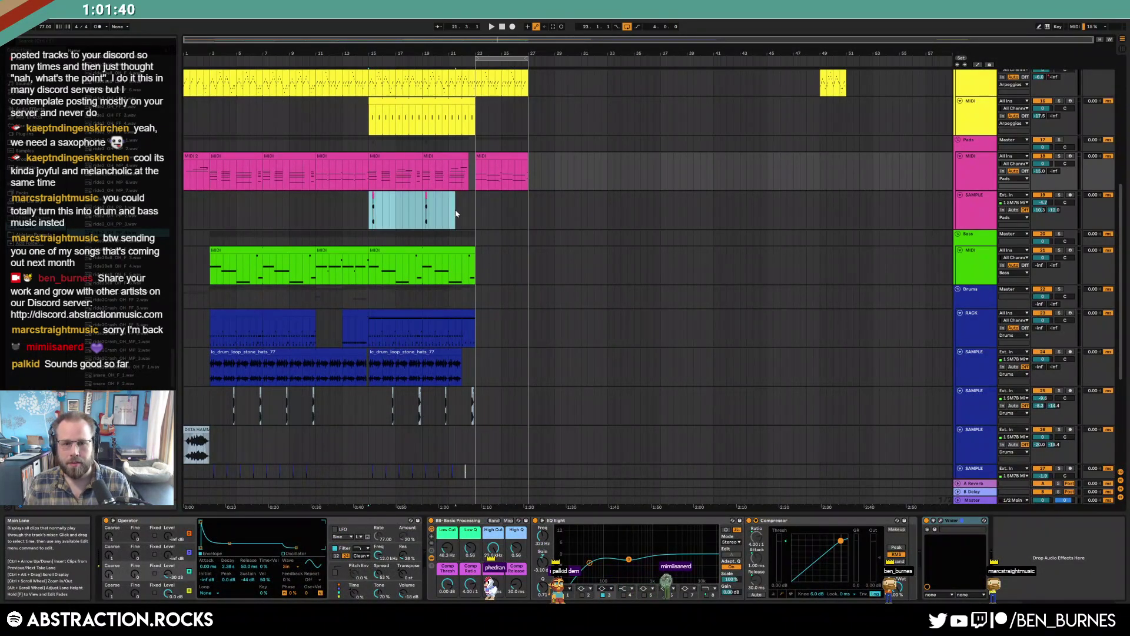
click(366, 202)
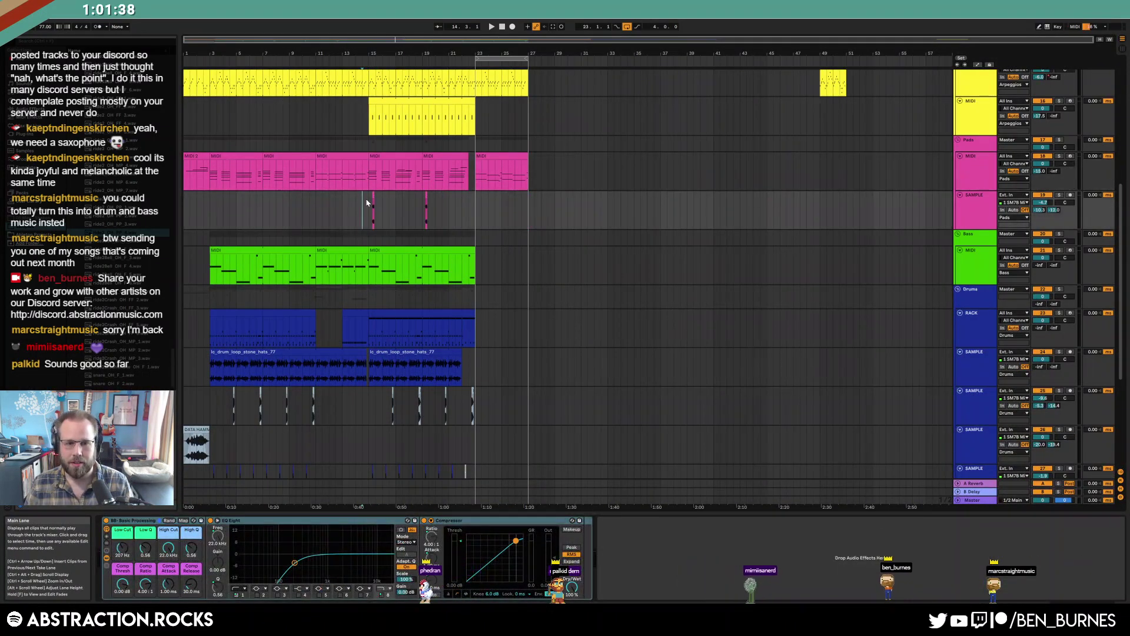
scroll(355, 202, up, 5)
key(space)
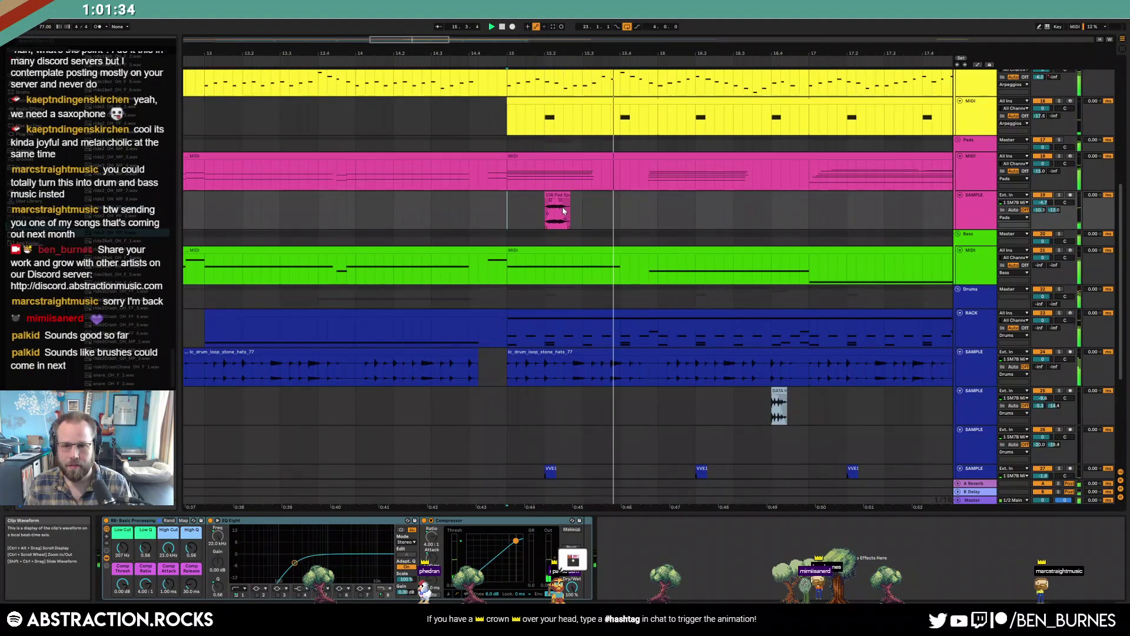
scroll(673, 226, down, 5)
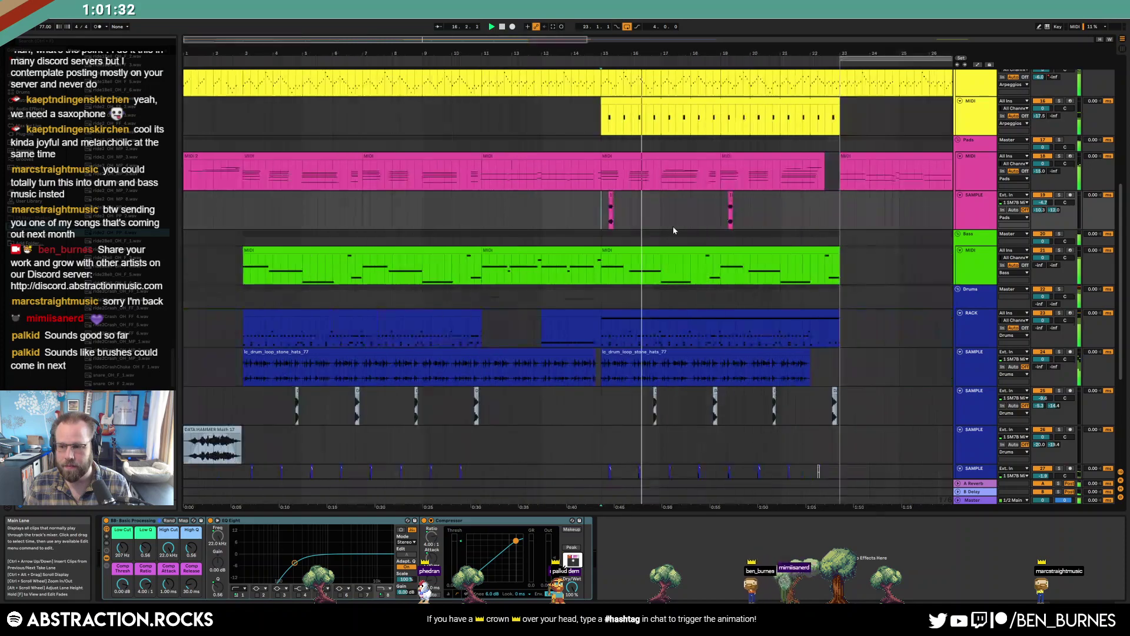
key(shift+Tab)
key(shift+Tab)
scroll(864, 256, down, 3)
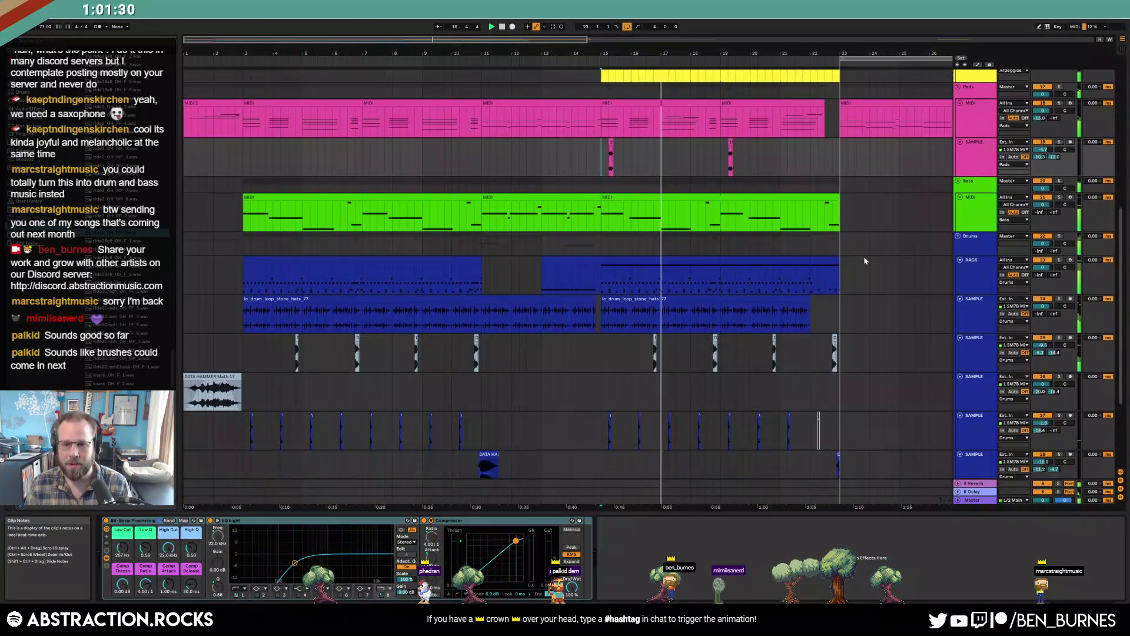
drag(661, 54, 453, 50)
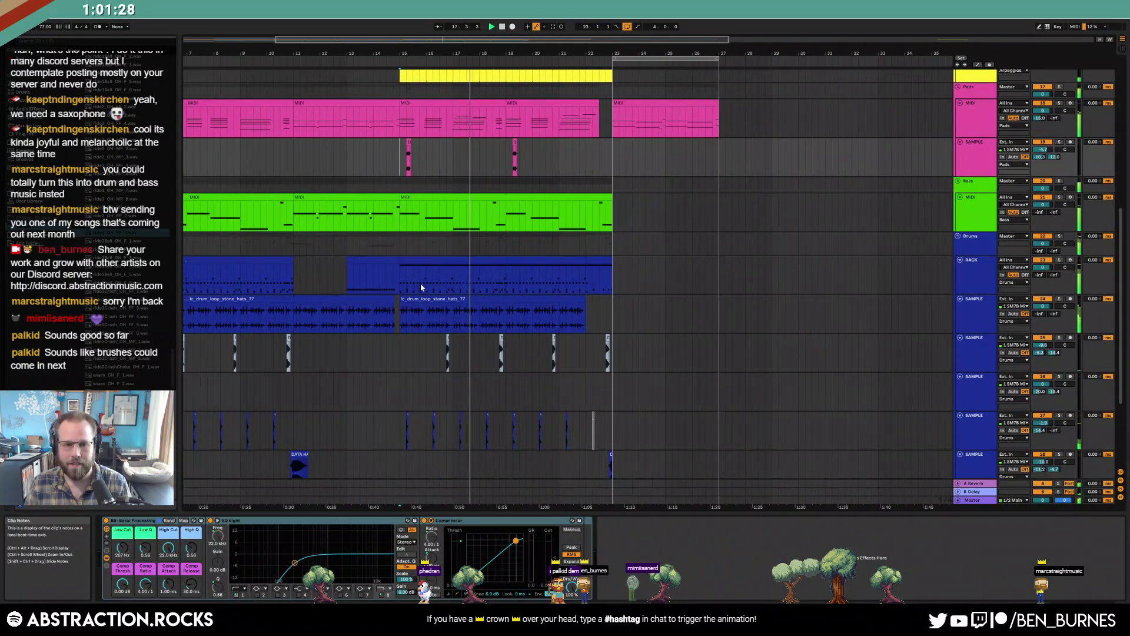
Copy the bars 11–15 portion of the stone hats drum loop and paste it at bar 23 on the same track
click(334, 298)
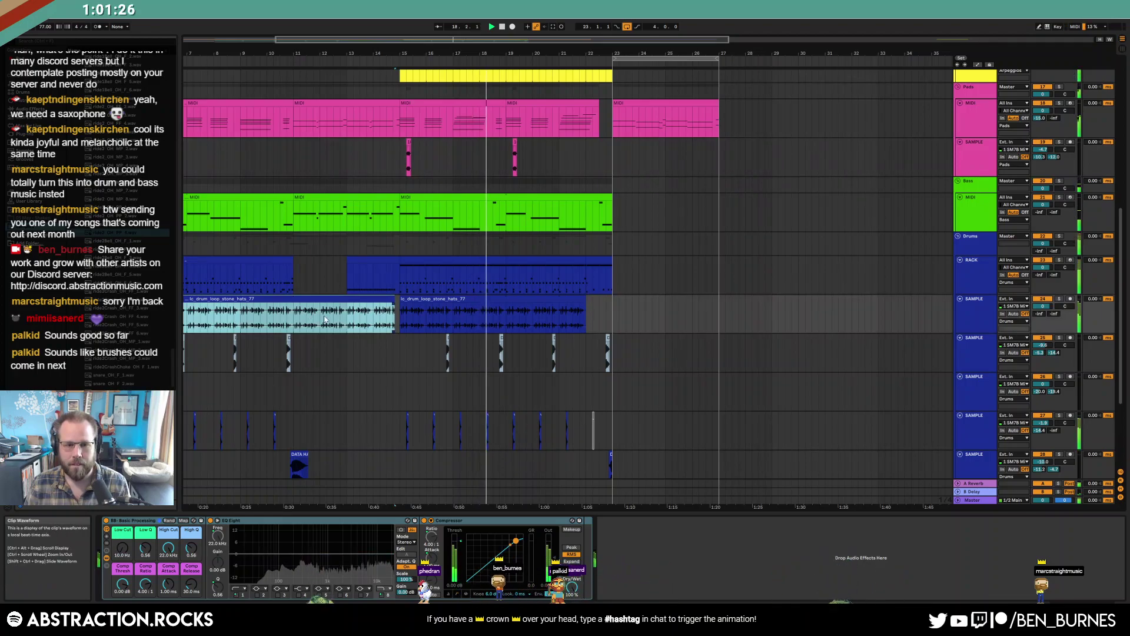
drag(294, 314, 402, 325)
key(ctrl+c)
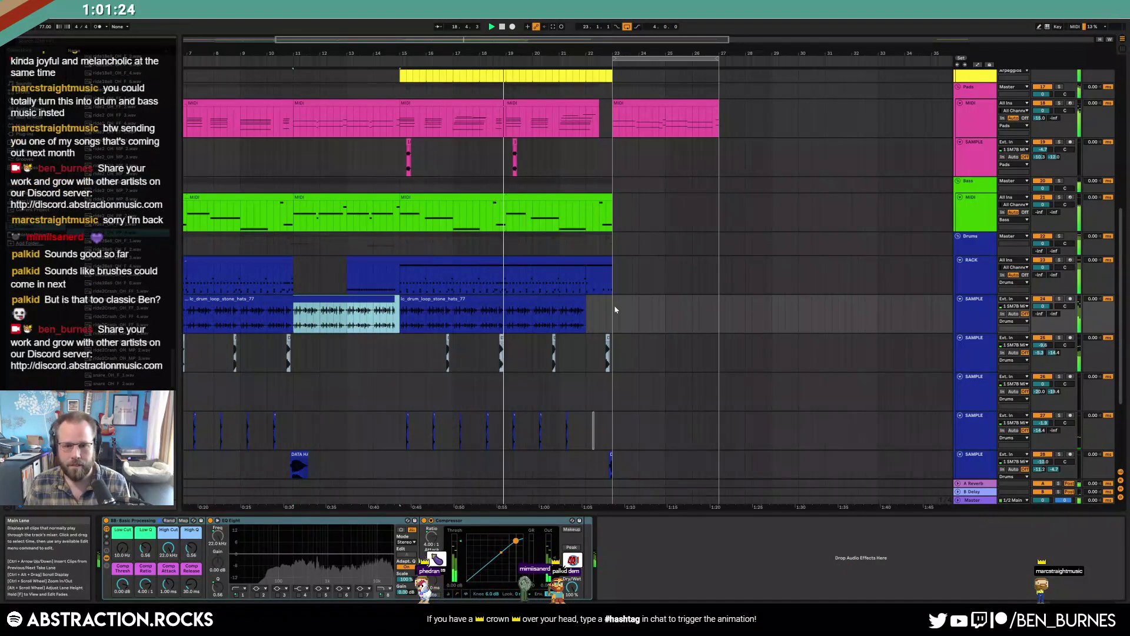
click(615, 312)
key(ctrl+v)
Duplicate the last four bars of the ambience sample clips so they run from bar 23 to bar 27
scroll(659, 405, down, 5)
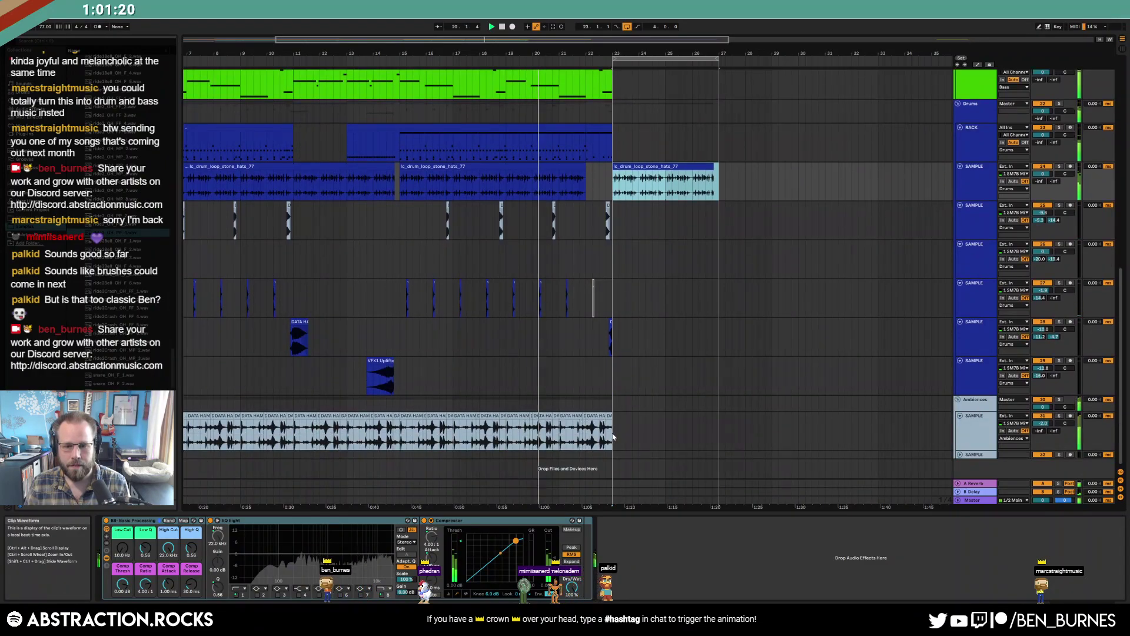
click(466, 435)
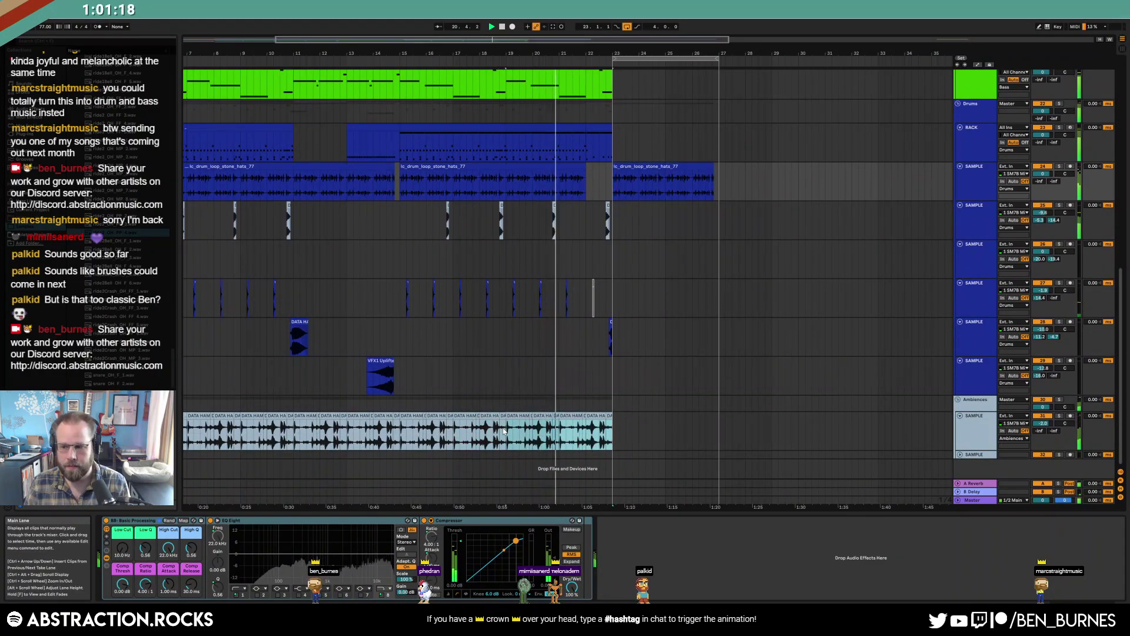
key(ctrl+d)
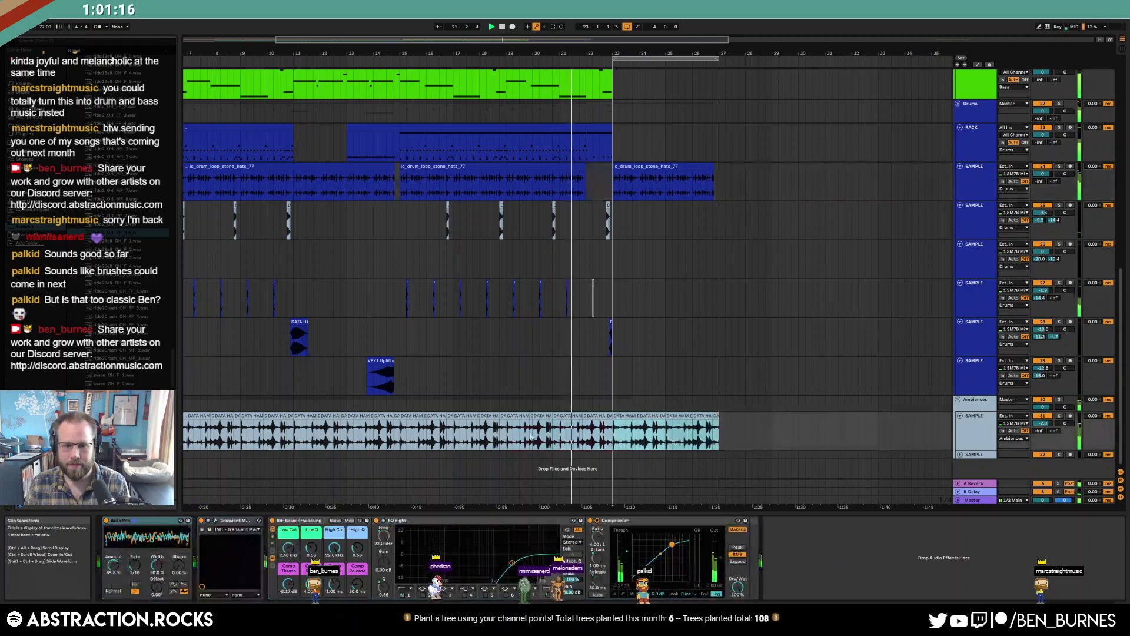
click(745, 431)
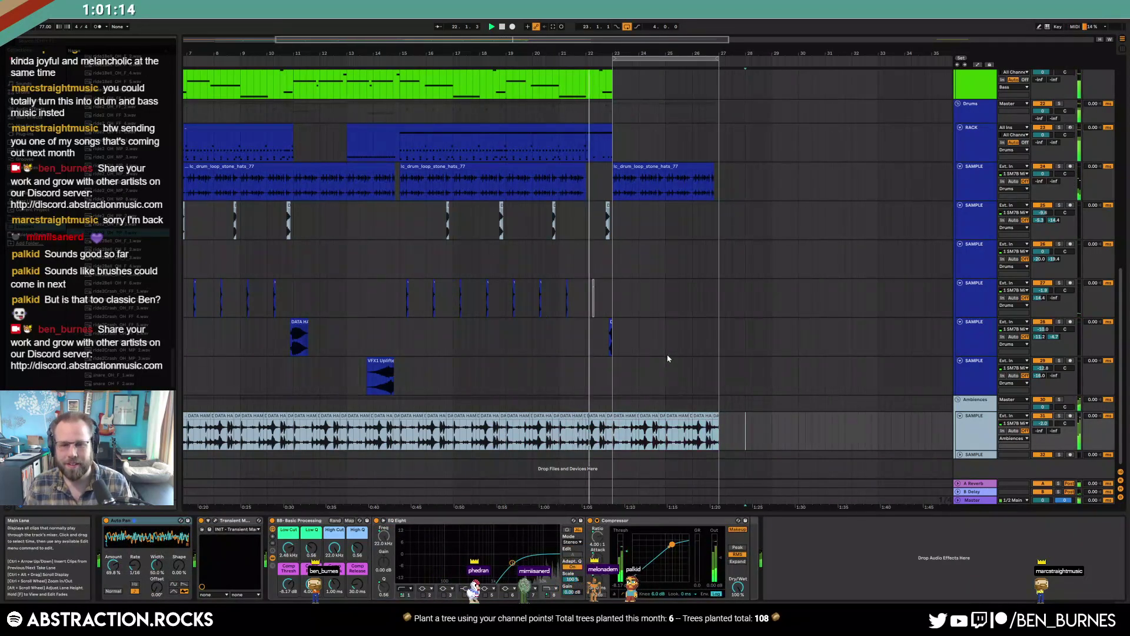
Paste a copy of the full DATA HAMMER sample near bar 11 over the cut-off one just before bar 23
scroll(668, 358, up, 2)
click(302, 374)
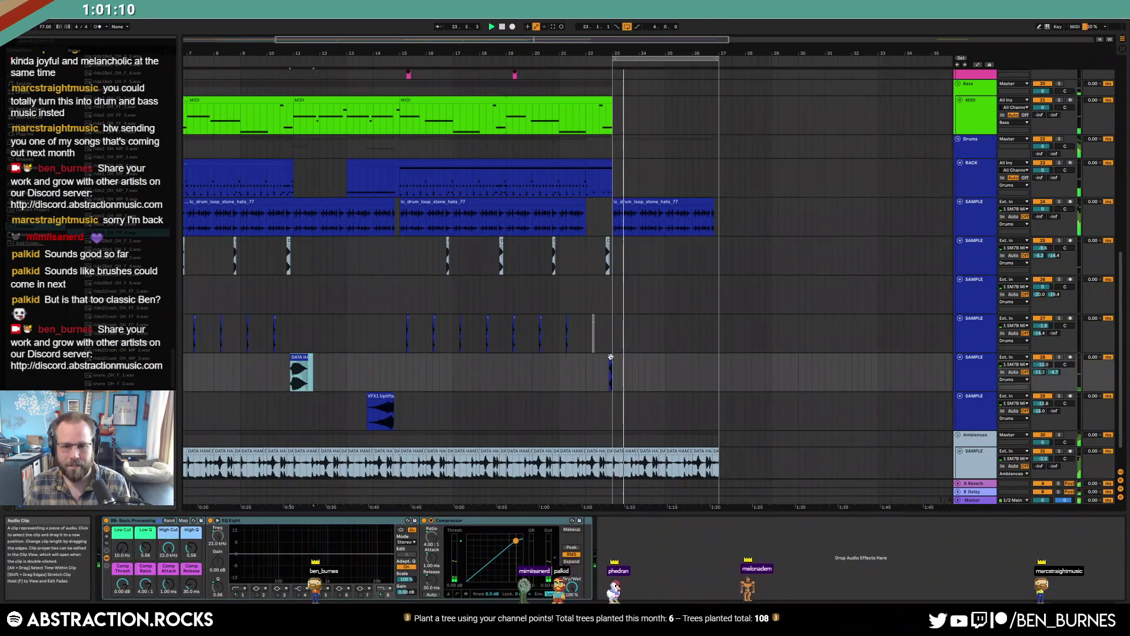
key(ctrl+v)
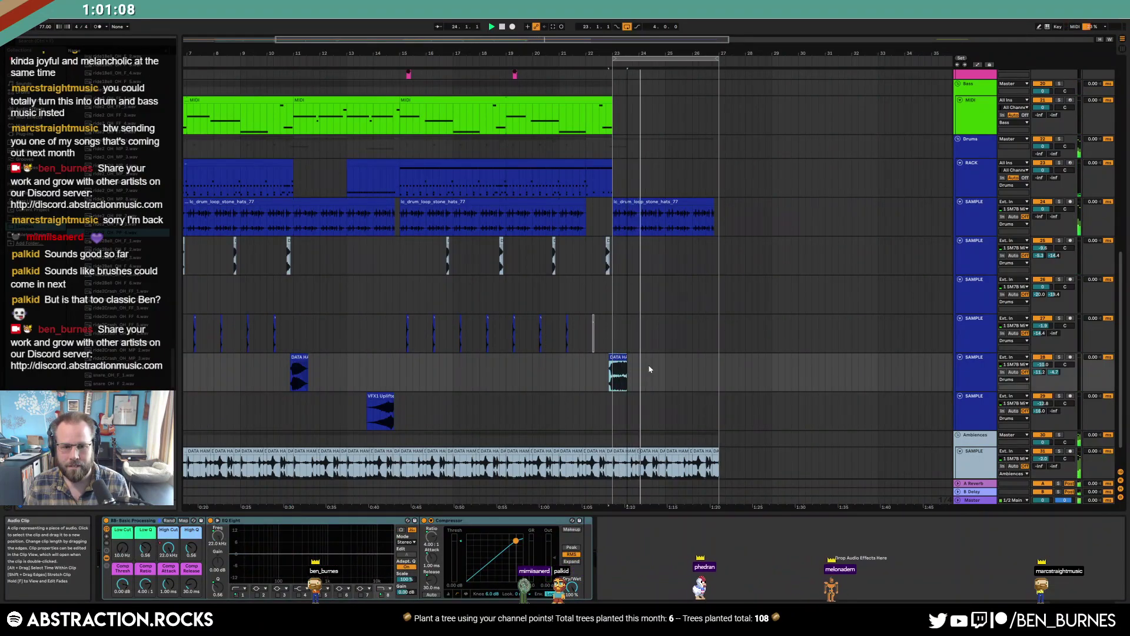
drag(625, 365, 613, 365)
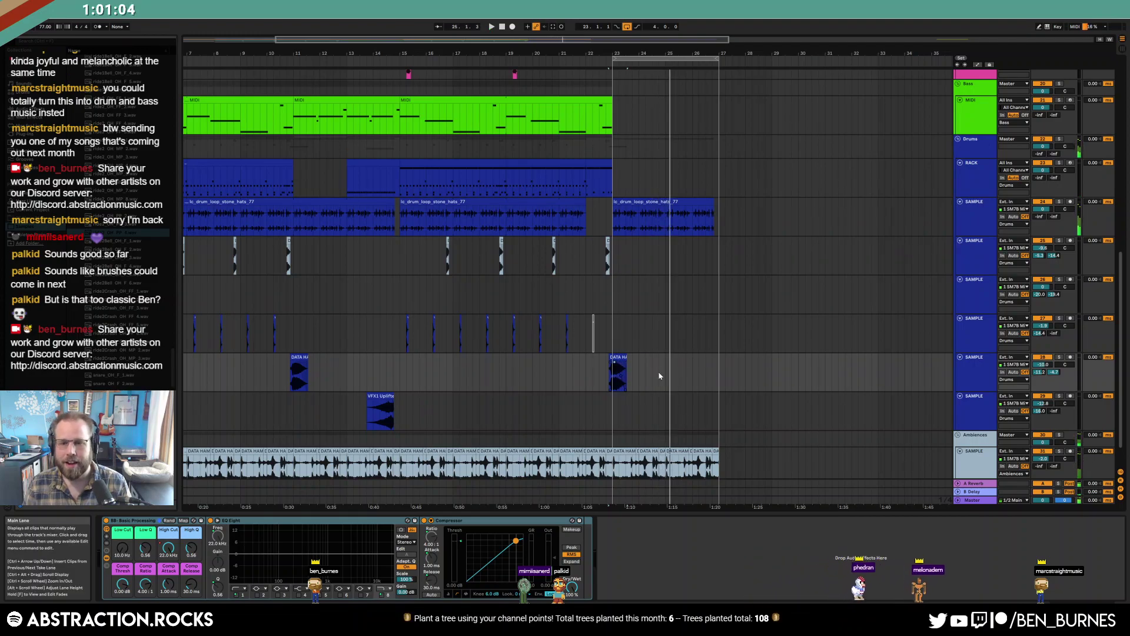
Stop playback and copy the bar 23 pads clip onto the bass MIDI track at bar 23
scroll(660, 376, up, 5)
click(785, 249)
key(space)
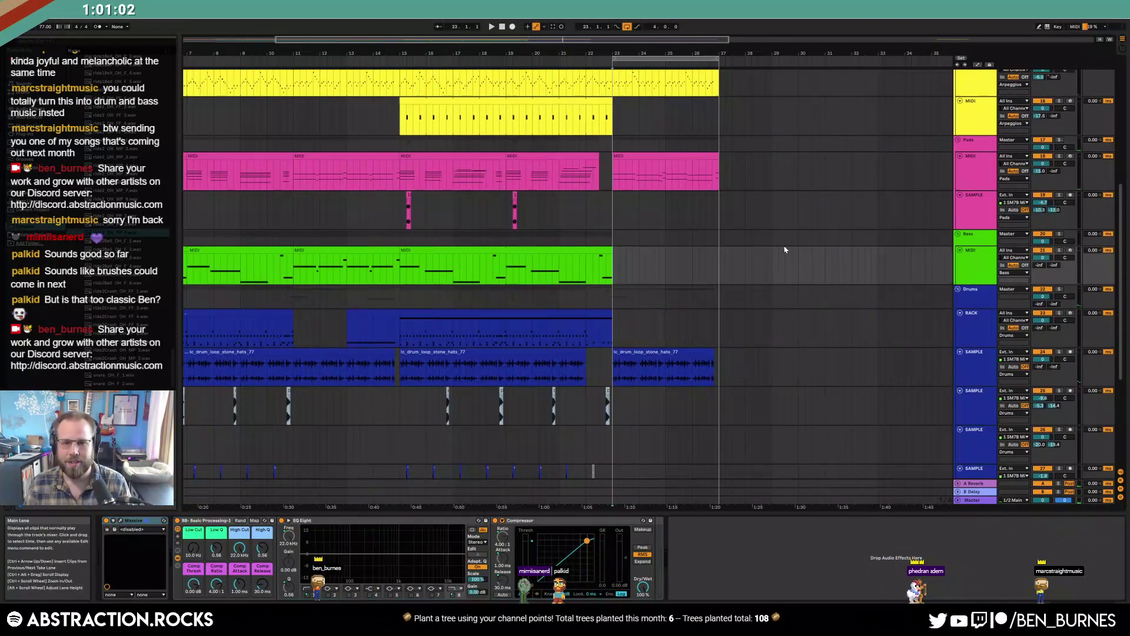
click(380, 253)
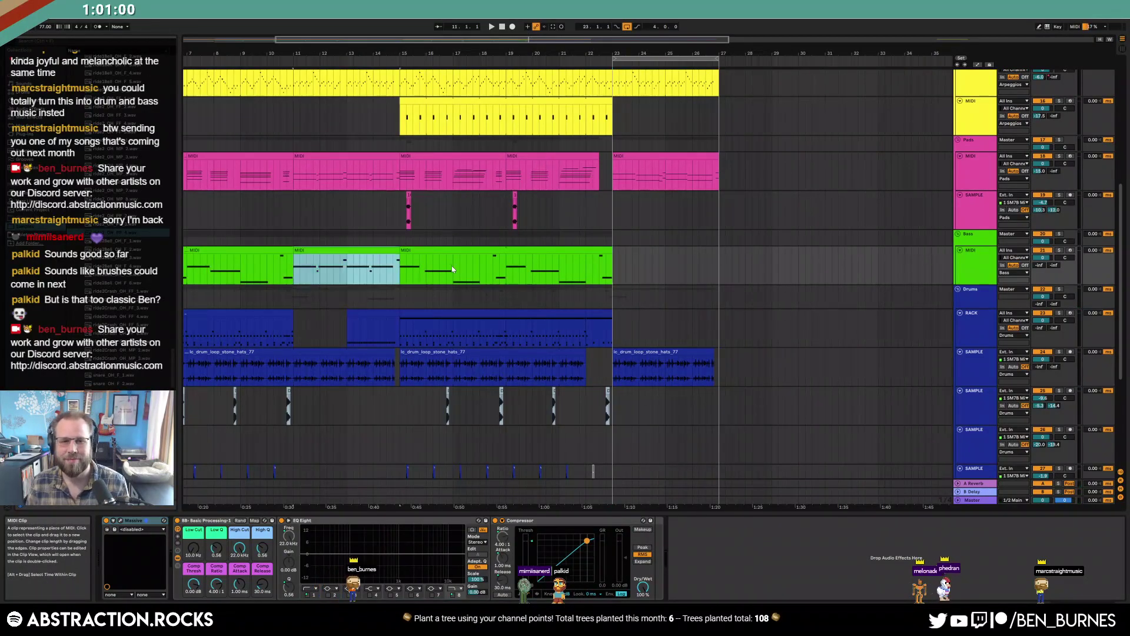
click(661, 189)
drag(662, 192, 661, 264)
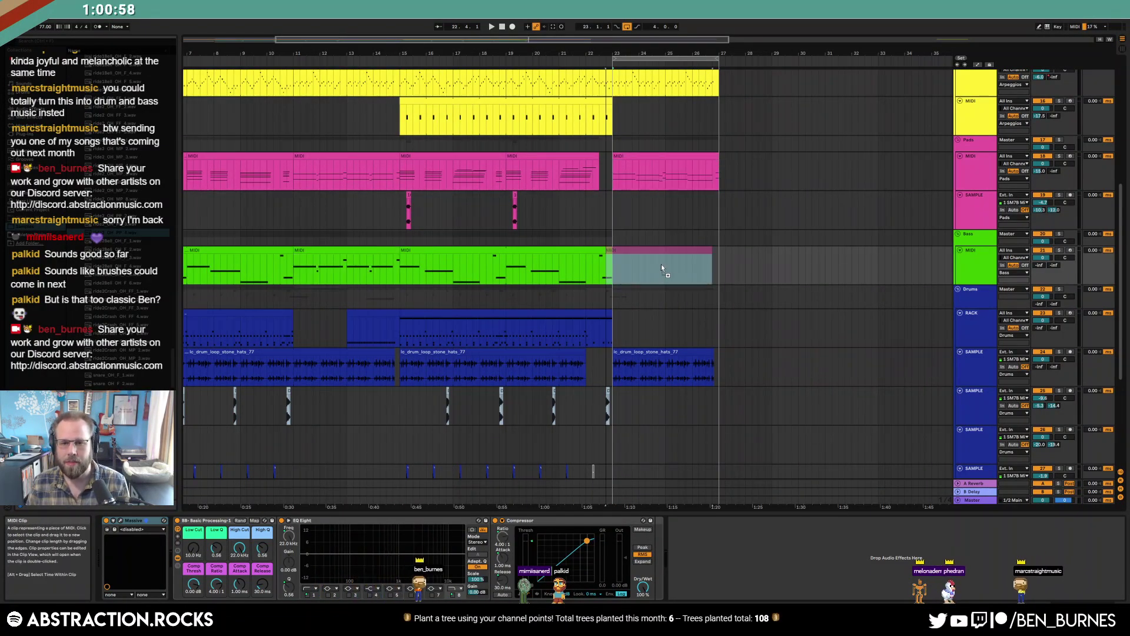
Delete the copied bass clip's upper-octave notes, lower the remaining ones an octave, and match the clip's colour to the bass track
double_click(662, 264)
key(Delete)
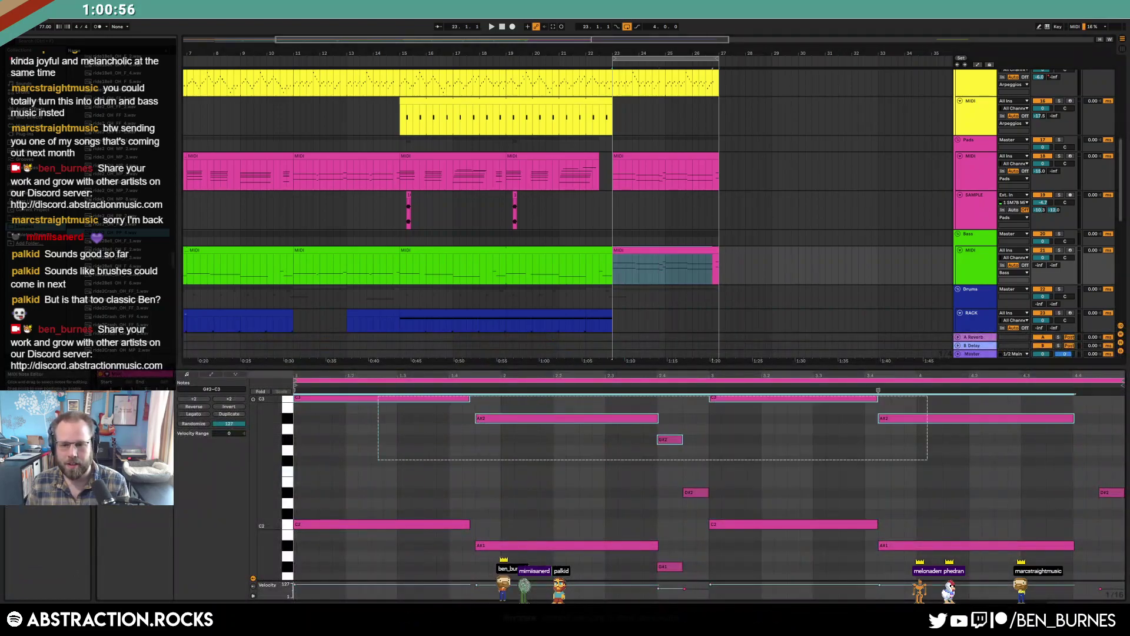
key(ctrl+a)
key(shift+Down)
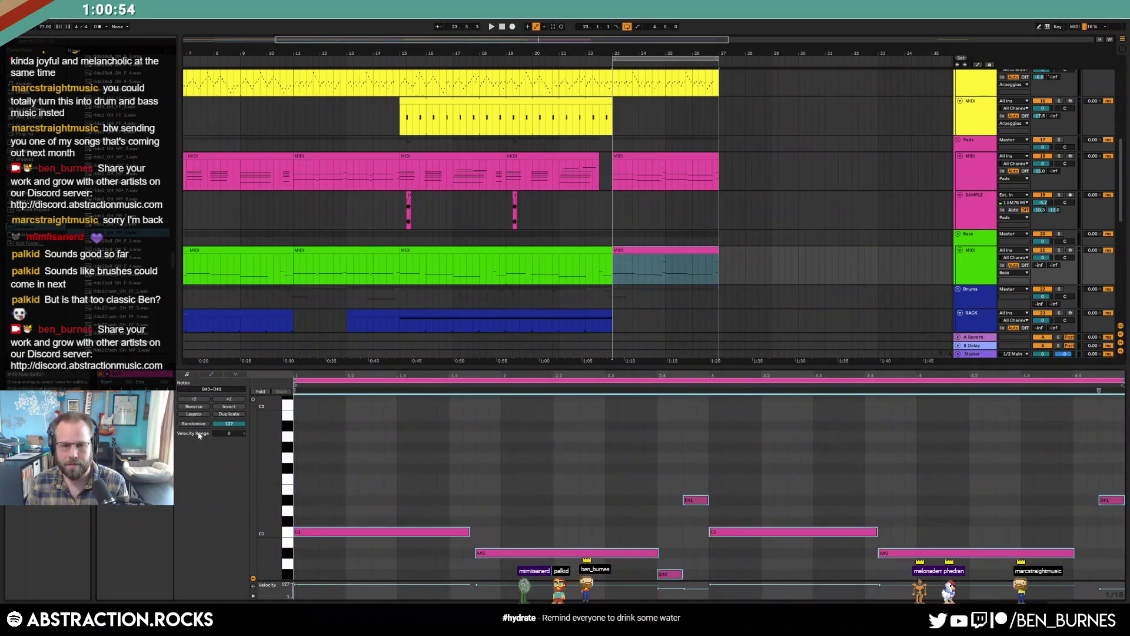
drag(267, 450, 254, 600)
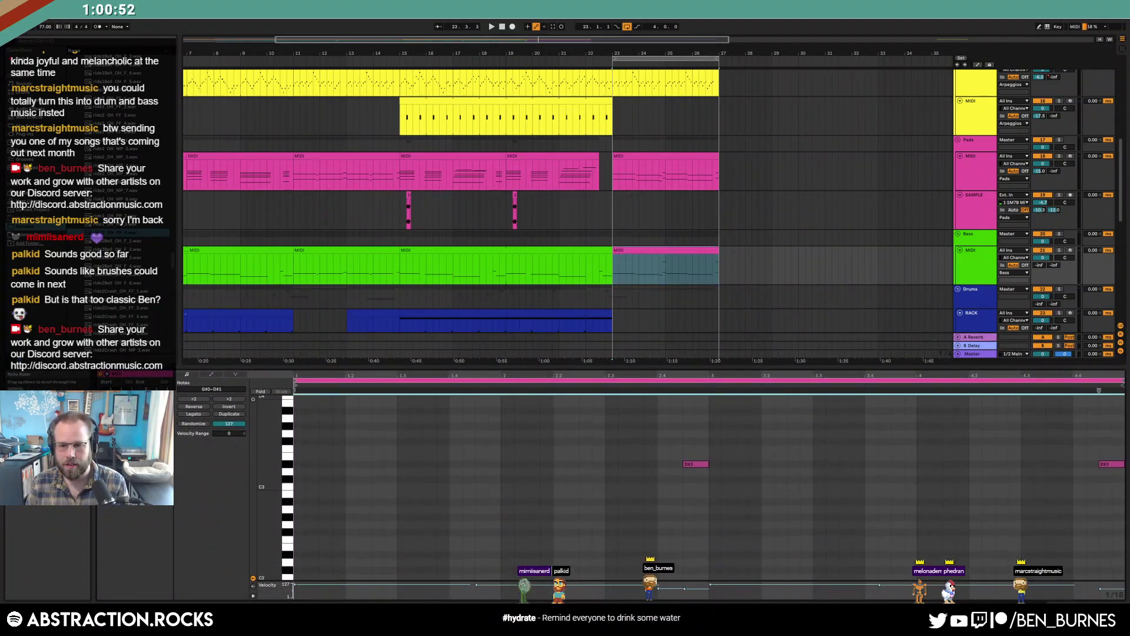
mouse_move(1118, 439)
mouse_down()
mouse_move(880, 510)
mouse_move(632, 512)
mouse_up()
key(Delete)
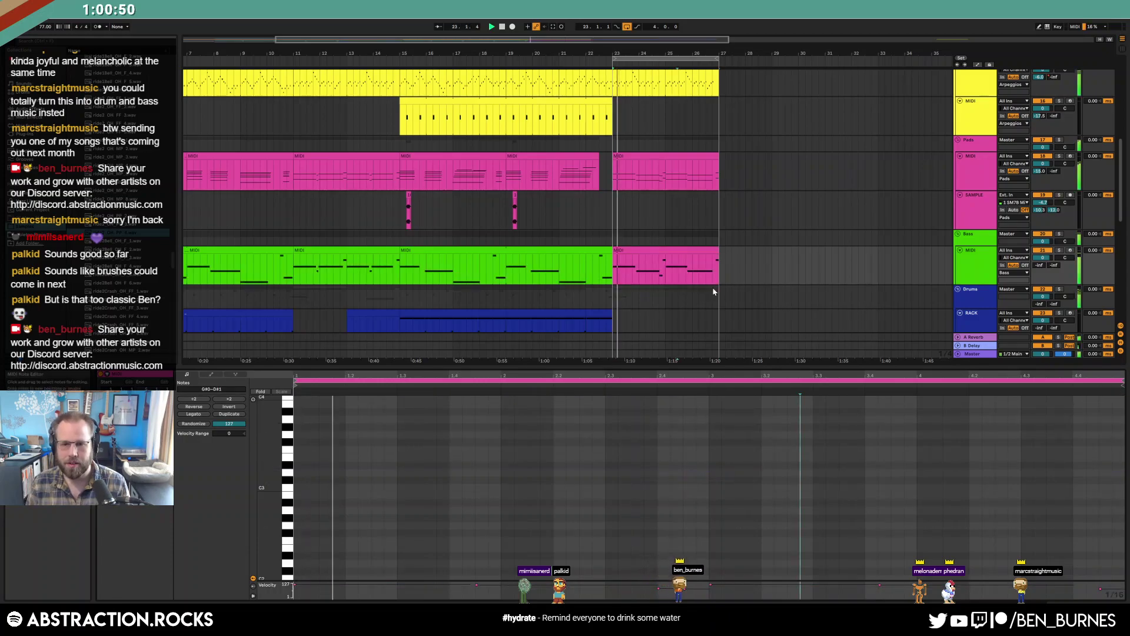
right_click(981, 262)
click(1014, 431)
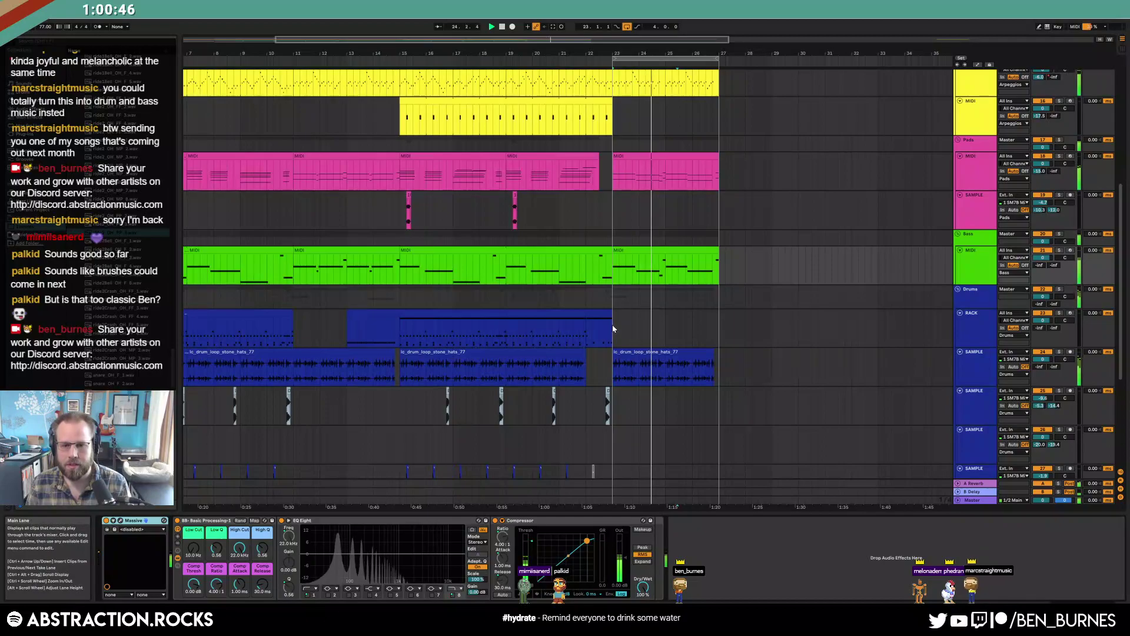
Create a drum rack MIDI clip over bars 23–27 and add two long ride notes filling its first bar
drag(613, 329, 722, 329)
key(ctrl+shift+m)
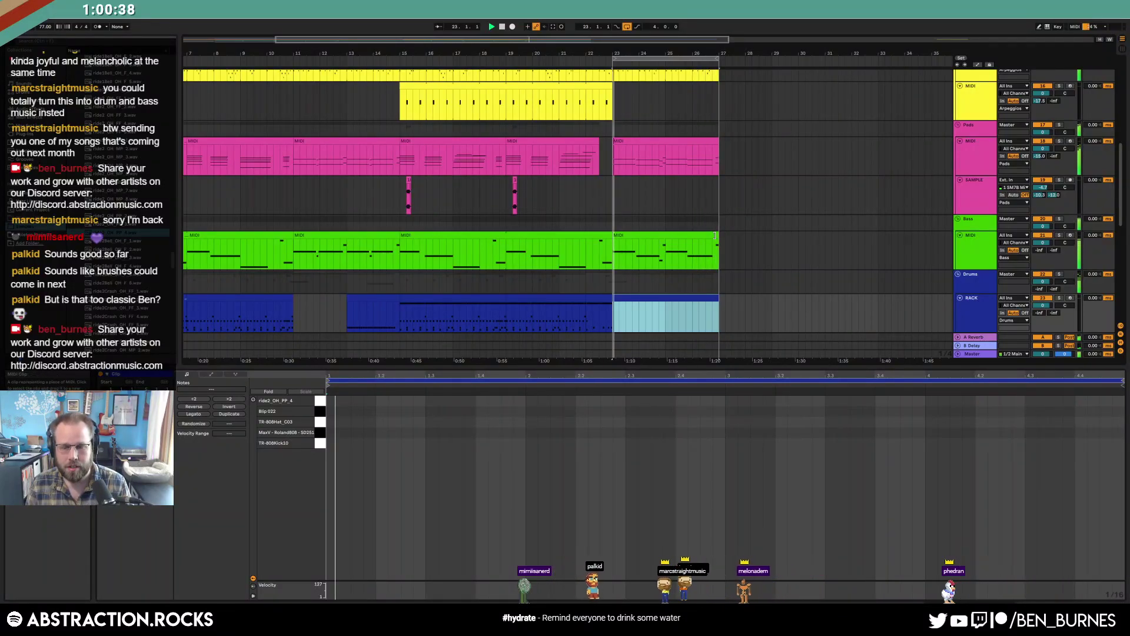
double_click(334, 404)
key(space)
mouse_move(334, 403)
mouse_down()
mouse_move(525, 399)
mouse_move(389, 389)
mouse_up()
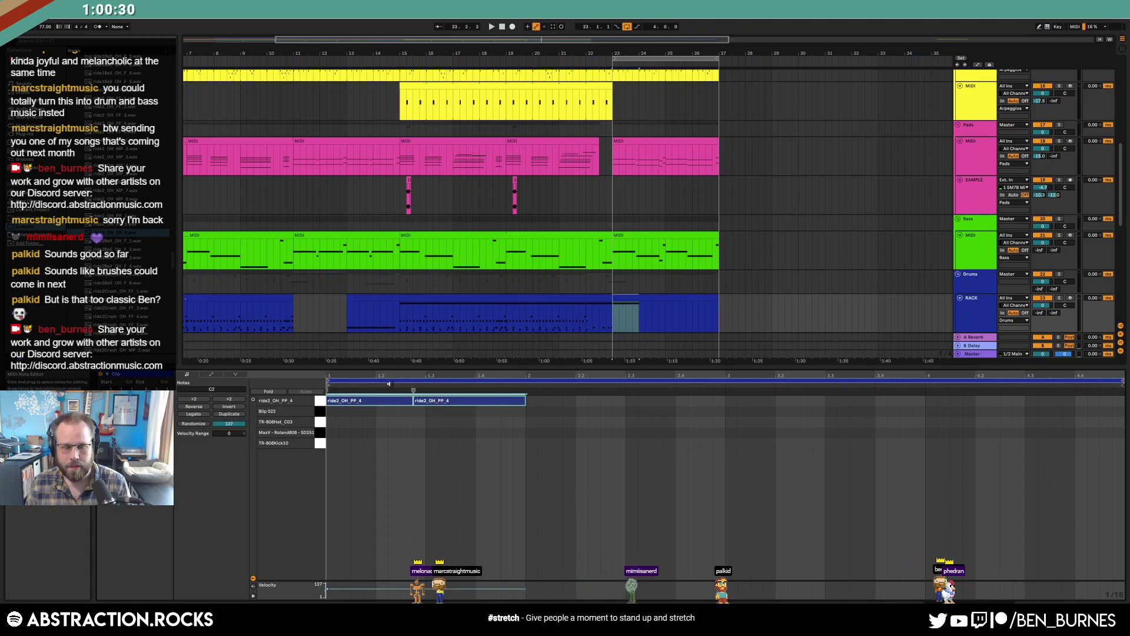
Duplicate the two-note ride pattern across the remaining three bars of the drum rack clip
key(ctrl+d)
key(space)
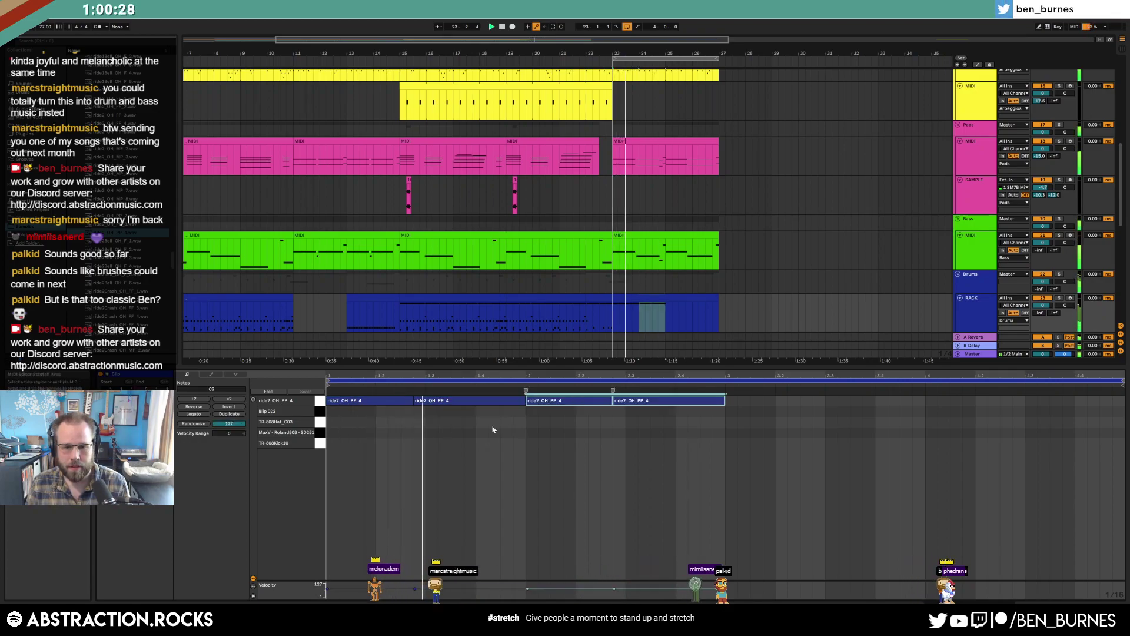
click(544, 434)
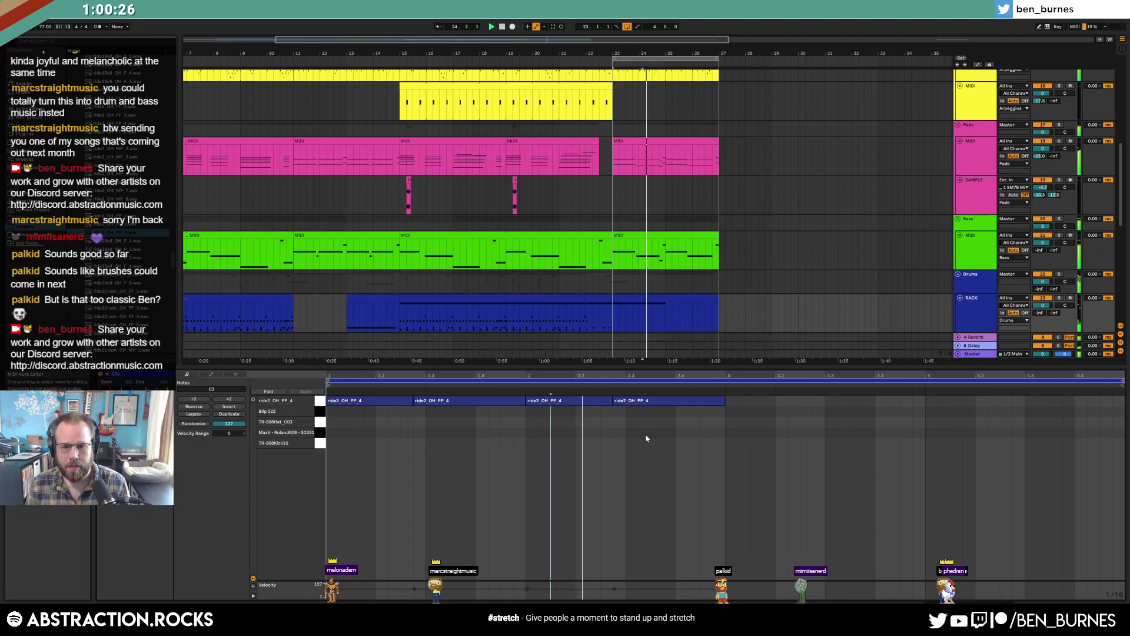
drag(666, 422, 341, 358)
key(ctrl+d)
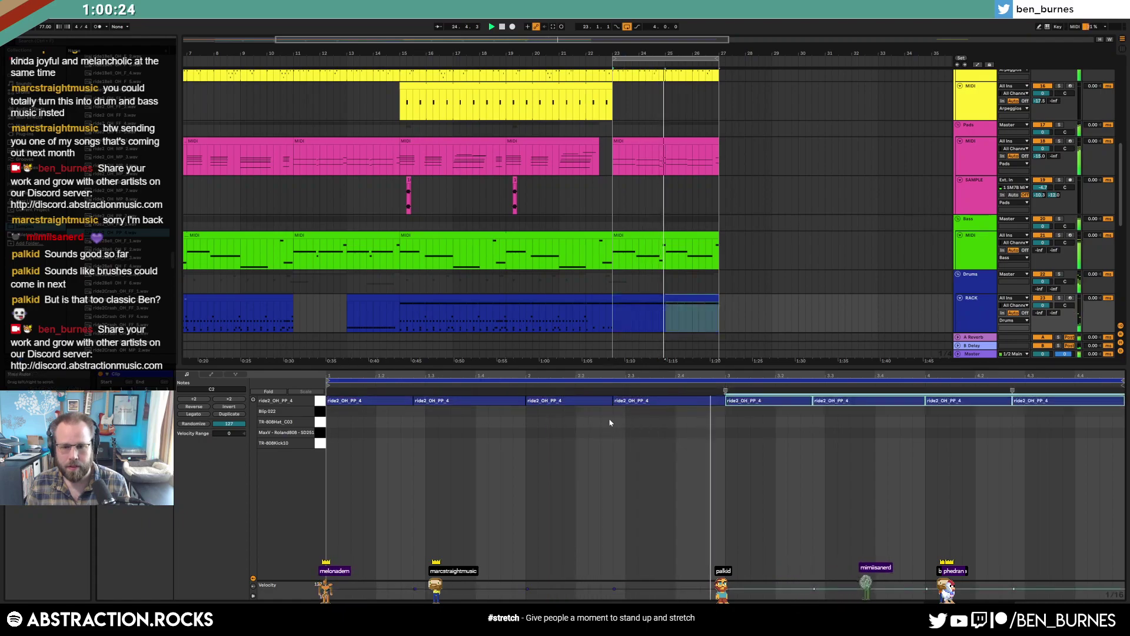
Add short TR-808 hat notes at the start of the drum rack clip and duplicate them through most of its first bar
key(space)
double_click(333, 422)
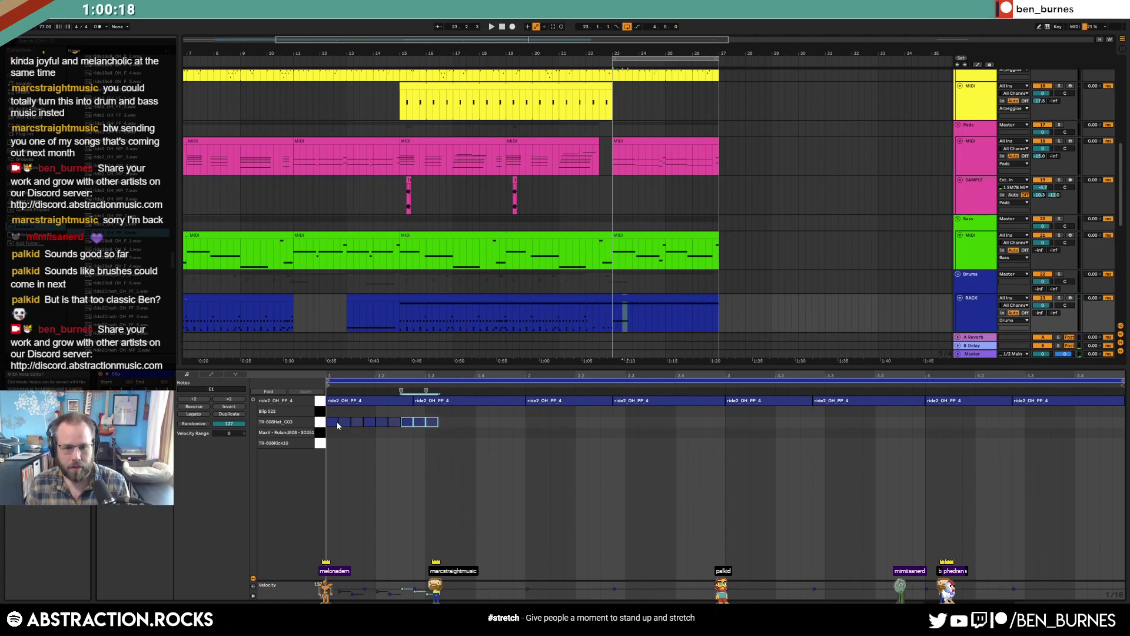
key(ctrl+d)
key(ctrl+d)
key(space)
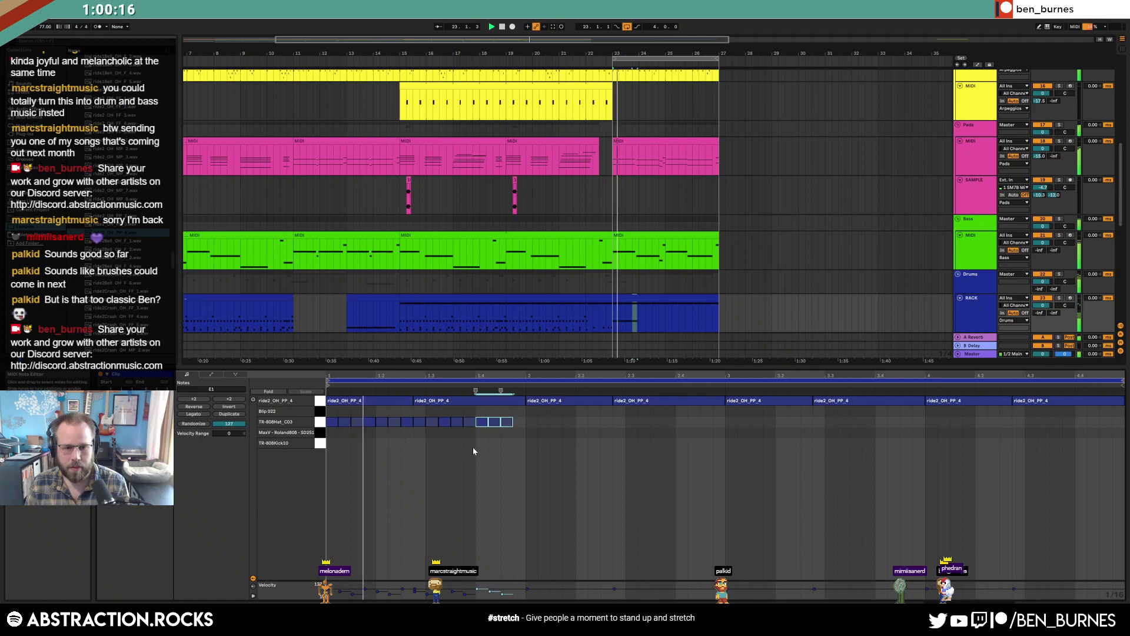
Deactivate the stone hats drum loop clip at bar 23 and listen to the section without it
scroll(706, 217, down, 5)
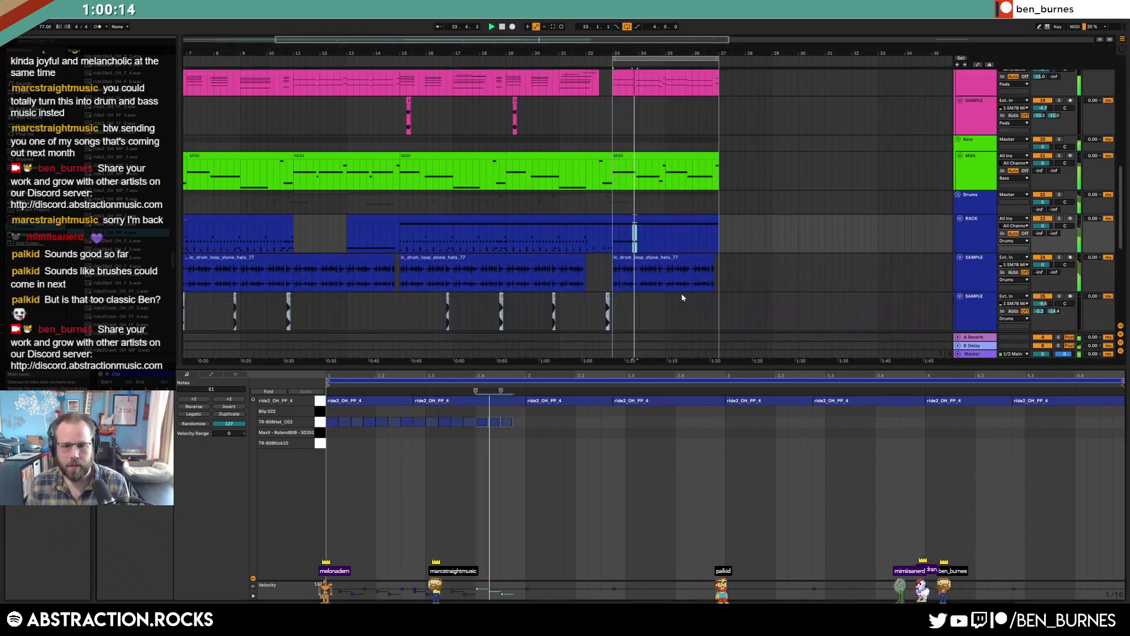
click(706, 216)
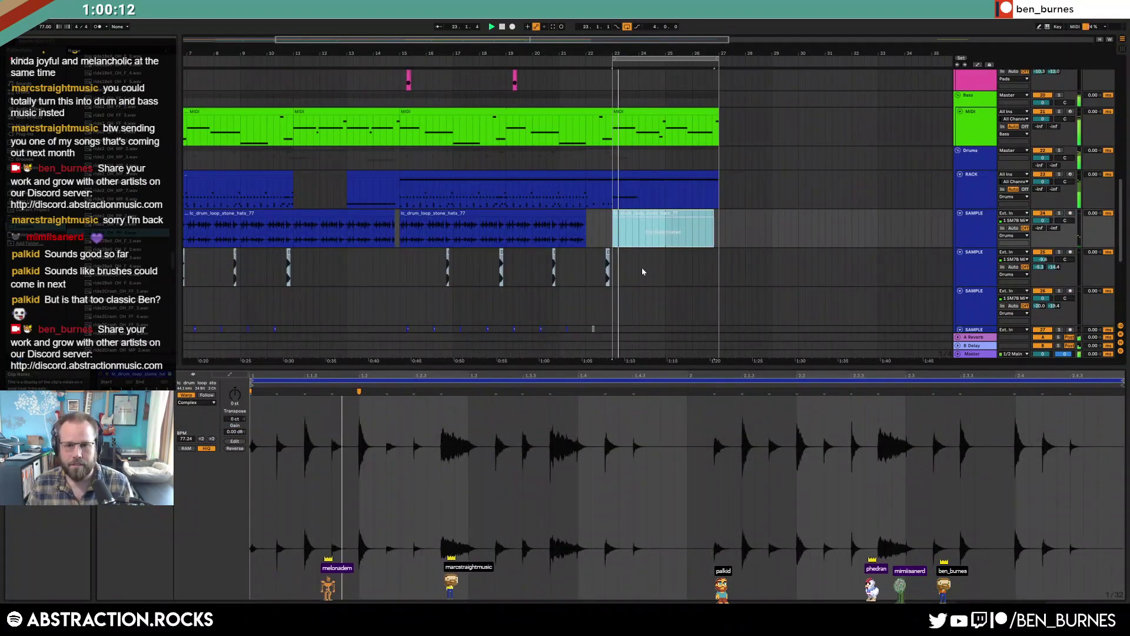
scroll(657, 296, down, 2)
scroll(658, 296, down, 4)
scroll(694, 277, up, 8)
scroll(716, 264, down, 8)
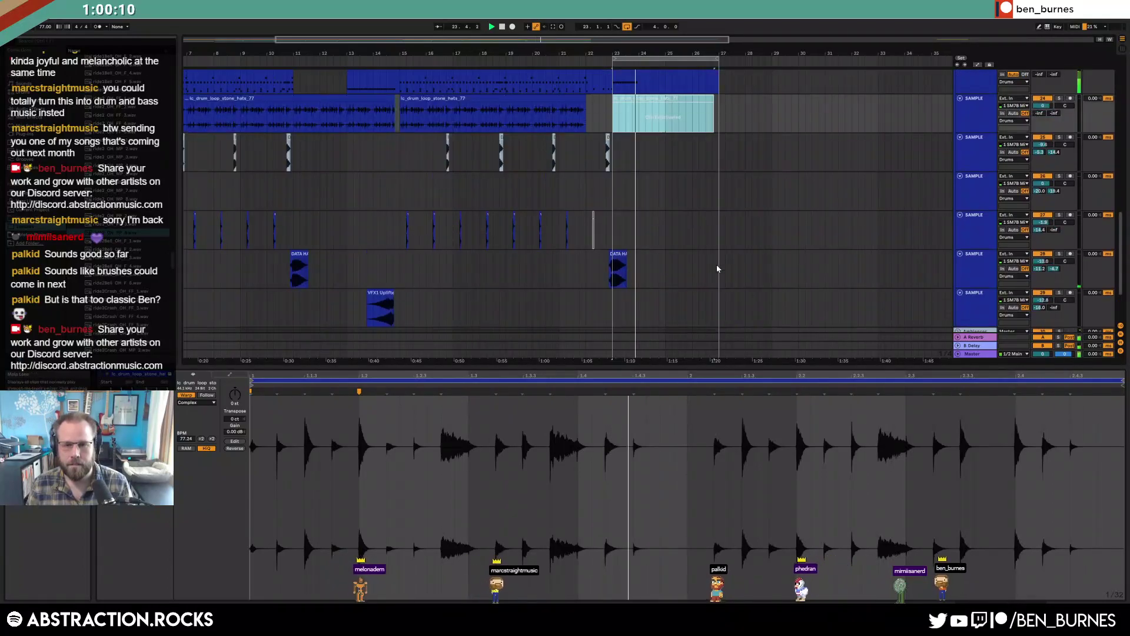
scroll(681, 187, up, 3)
key(space)
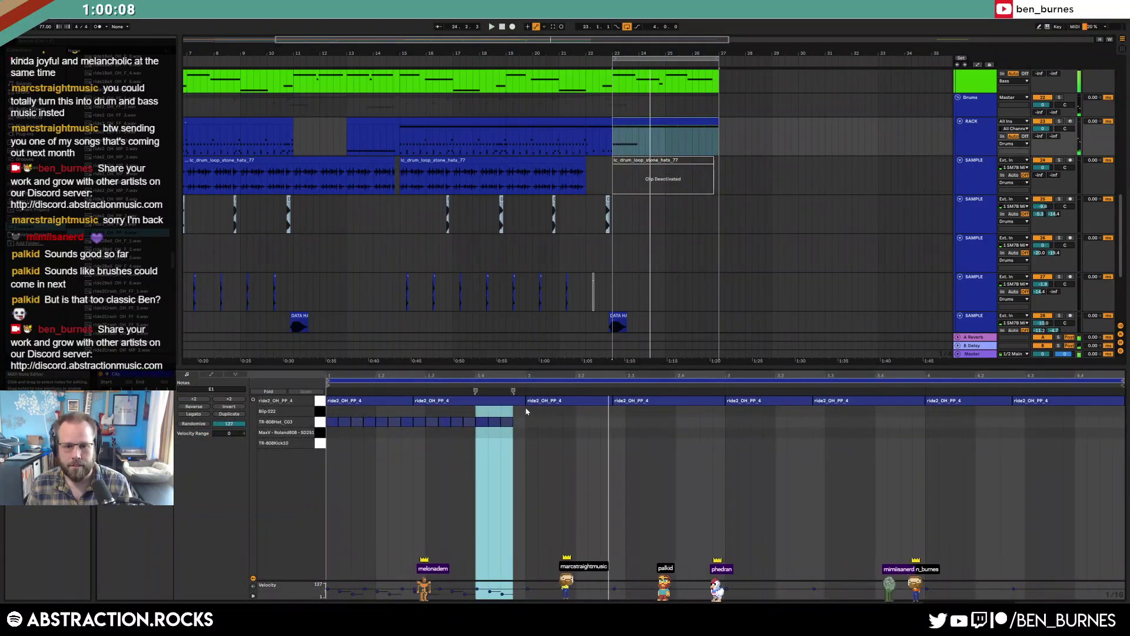
Duplicate the first bar's TR-808 hat pattern across the clip's other three bars and play the section
drag(526, 408, 321, 446)
key(ctrl+d)
key(ctrl+d)
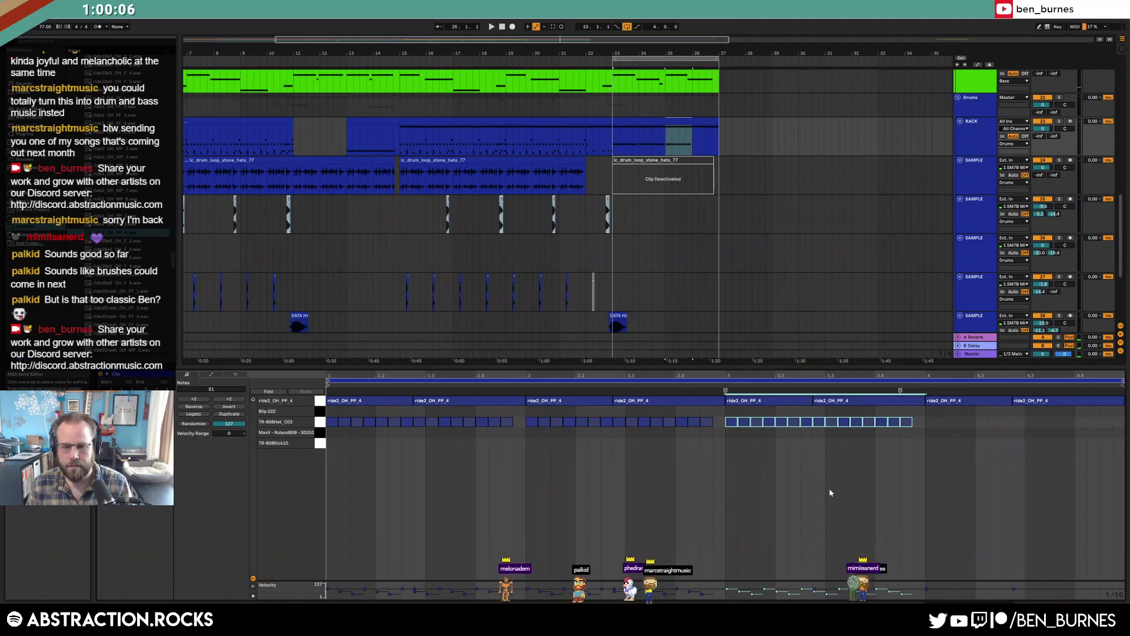
key(ctrl+d)
click(814, 480)
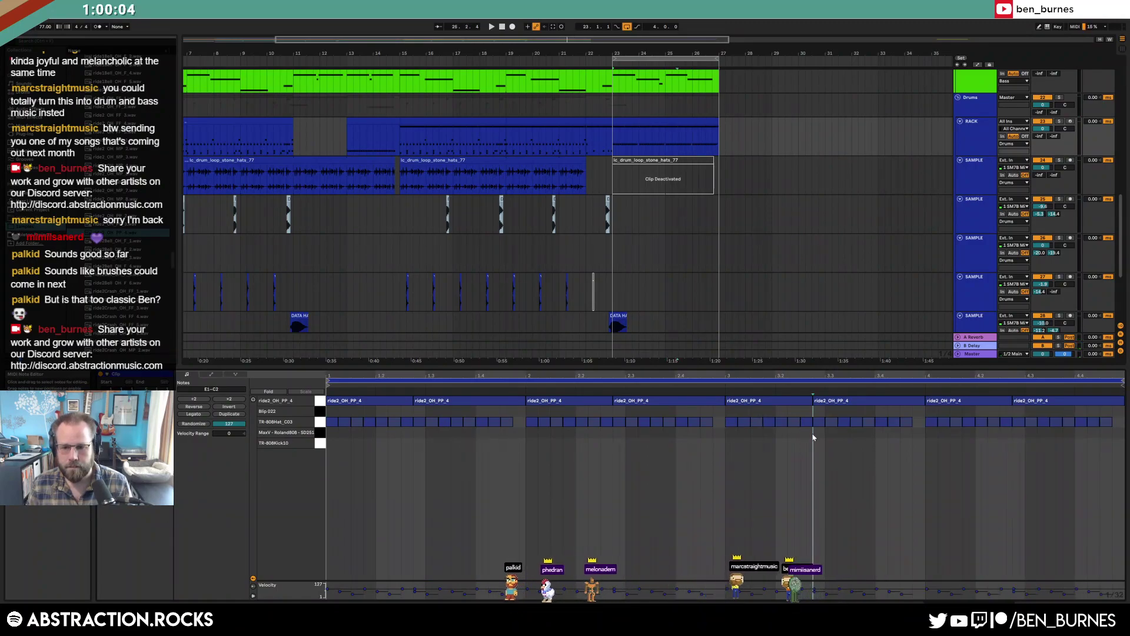
click(798, 421)
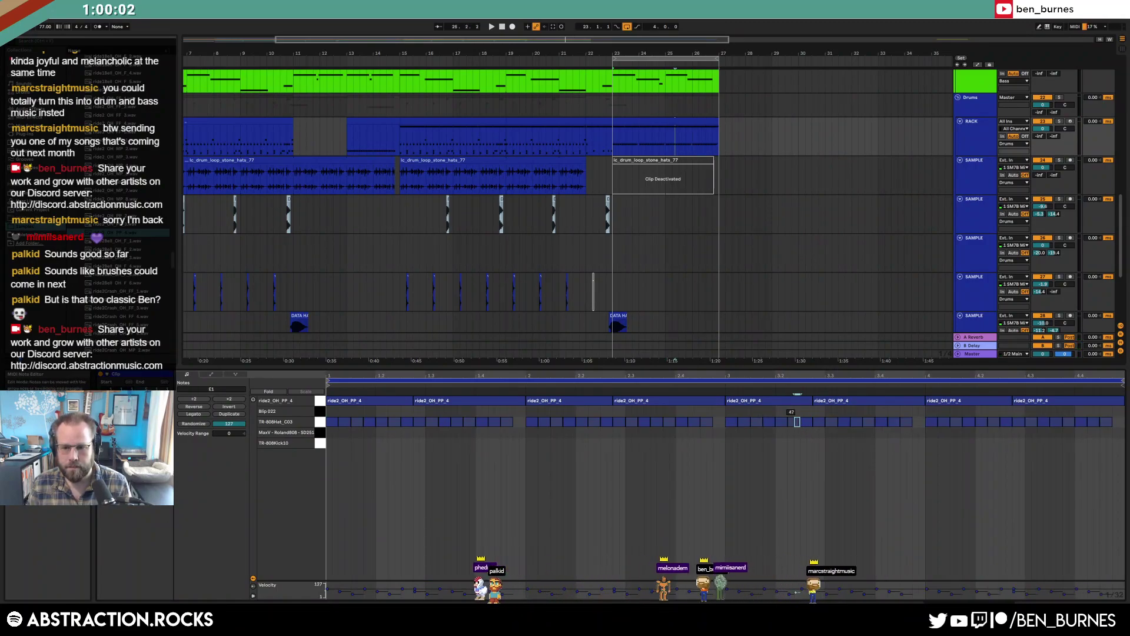
key(space)
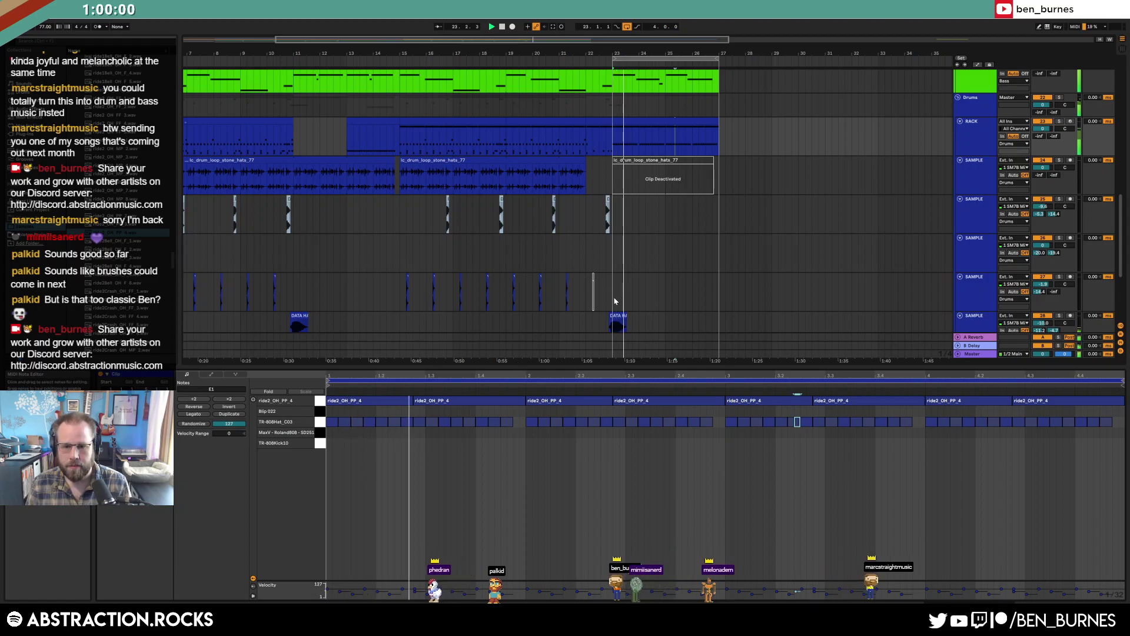
Deactivate the DATA HAMMER sample at bar 23, then play into the section with the new drum rack clip's notes open
click(615, 322)
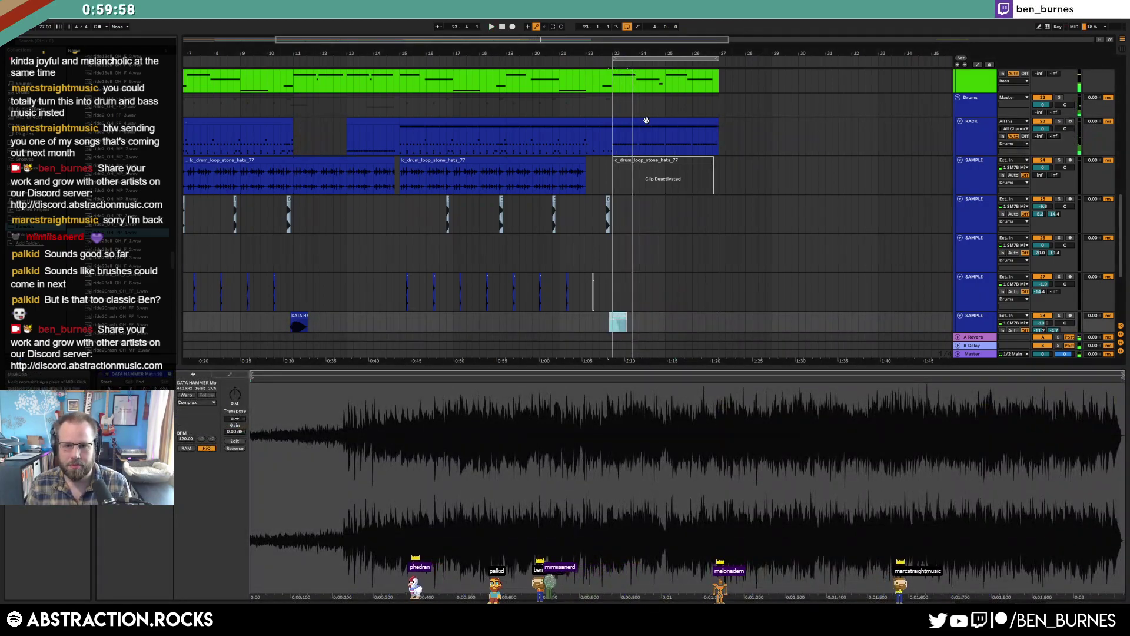
click(646, 120)
click(588, 134)
key(space)
click(632, 121)
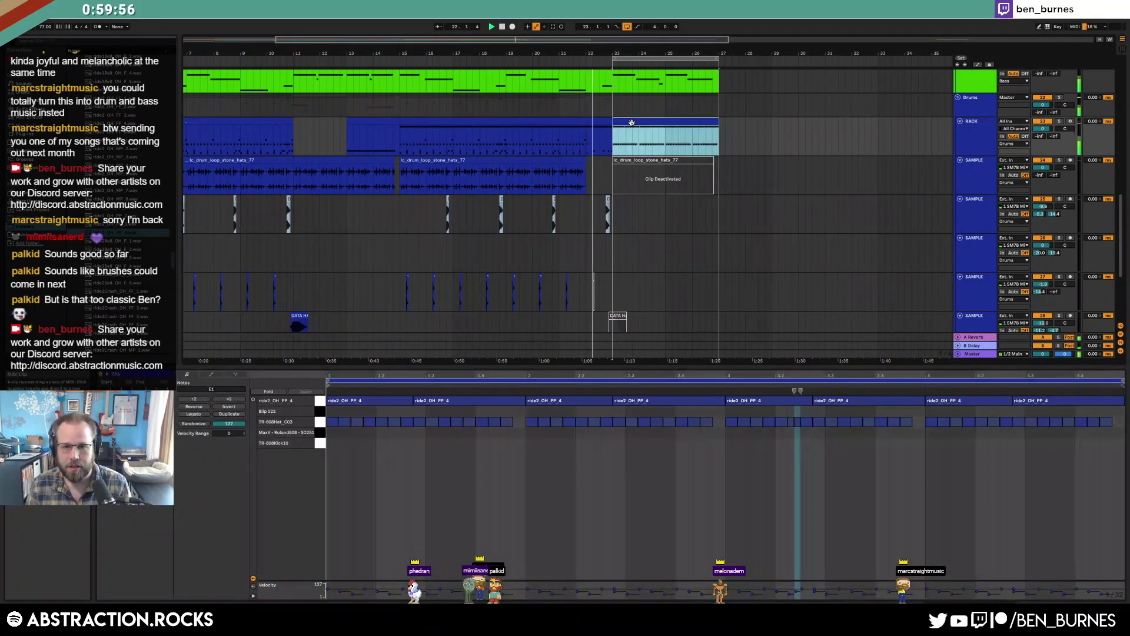
click(726, 474)
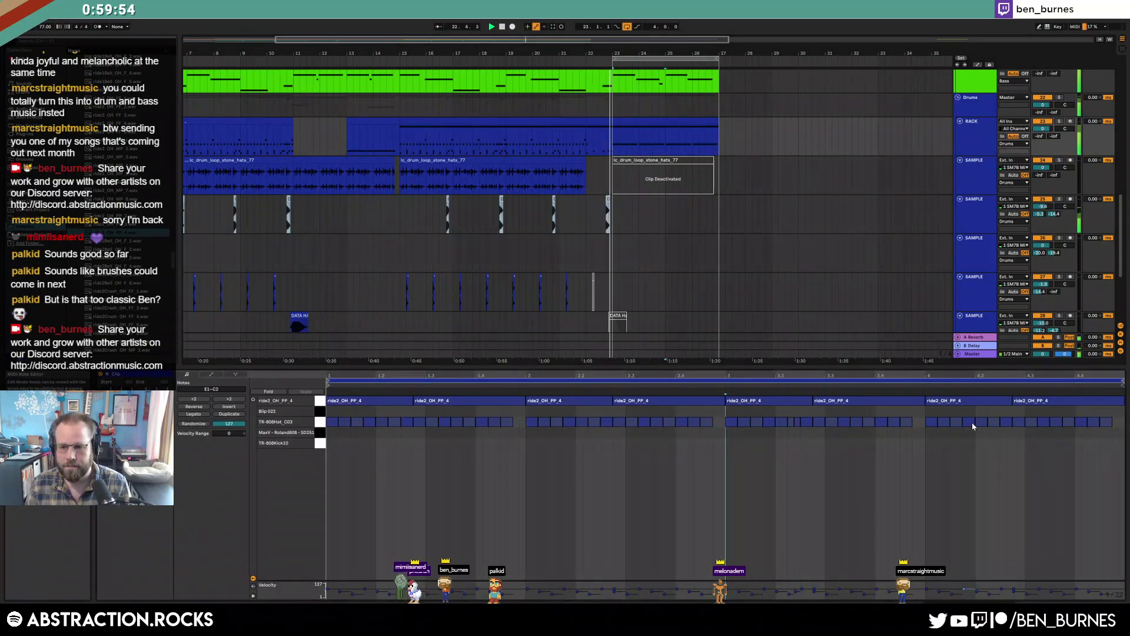
Vary the TR-808 hat pattern in the clip's fourth bar with extra short notes, dropping its last hat
click(998, 423)
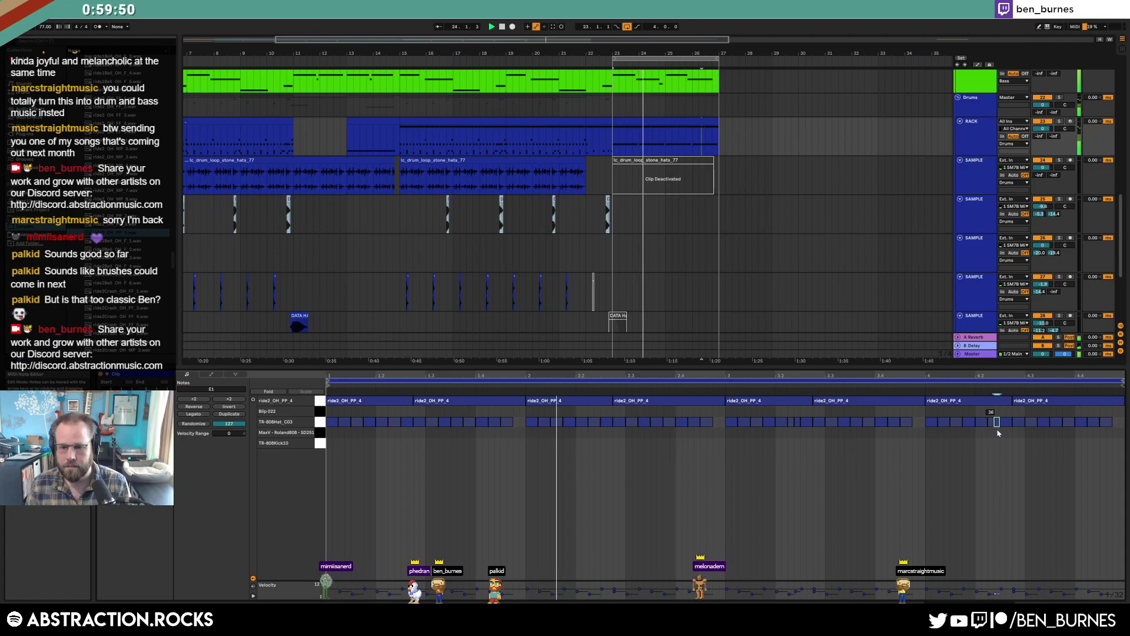
click(1022, 422)
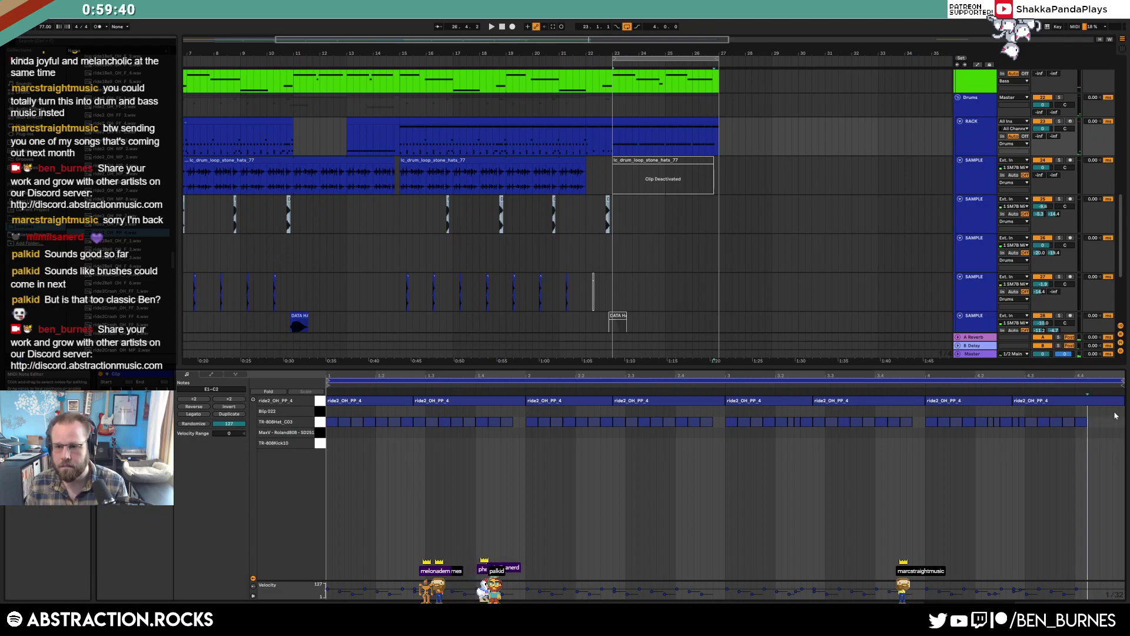
Display the device chain of the drum rack track used by the clip at bar 23
scroll(709, 189, up, 8)
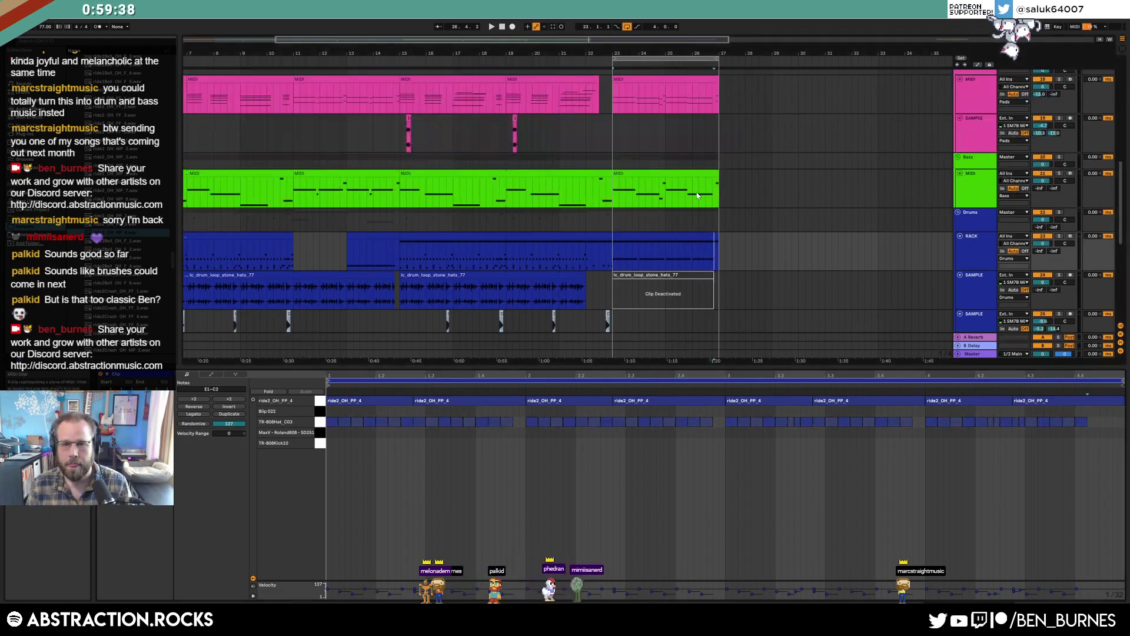
click(709, 142)
scroll(697, 179, up, 2)
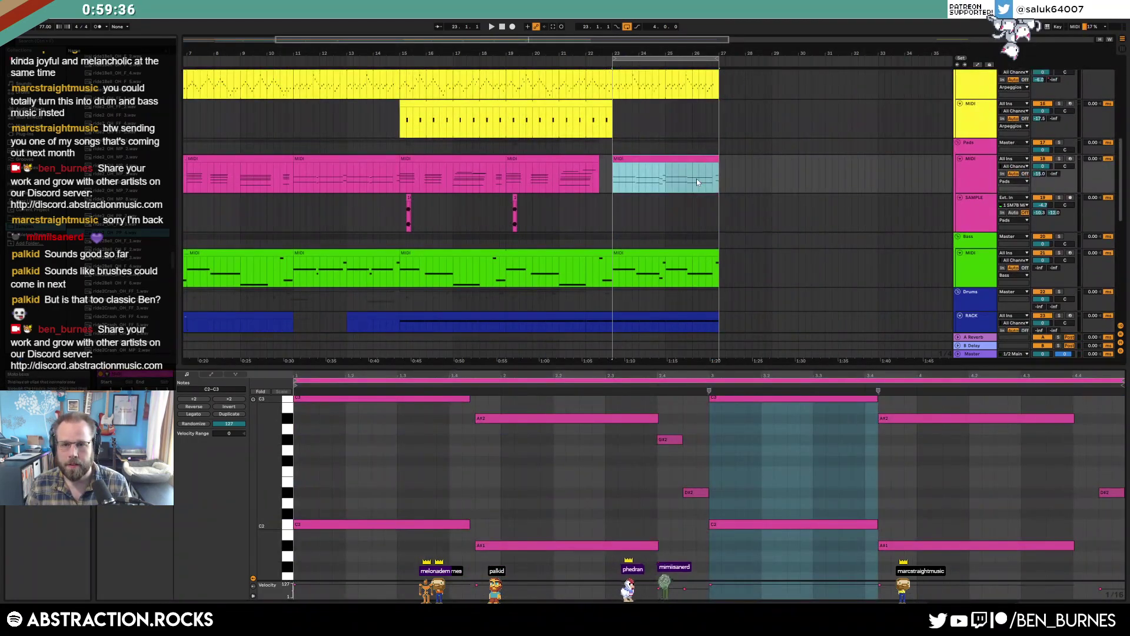
key(shift+Tab)
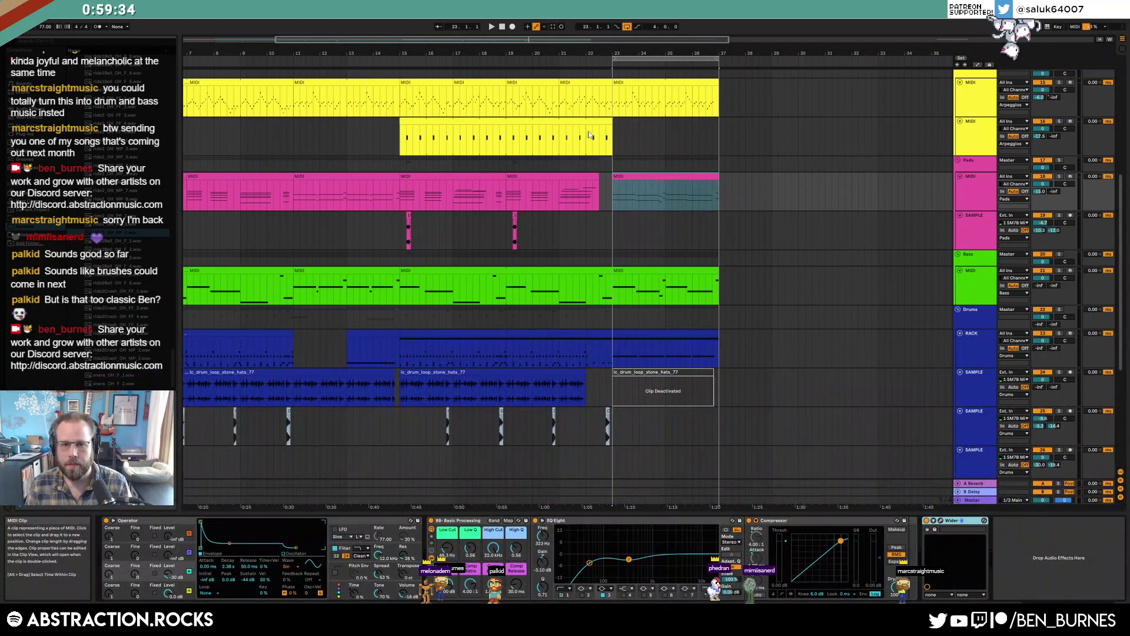
click(650, 335)
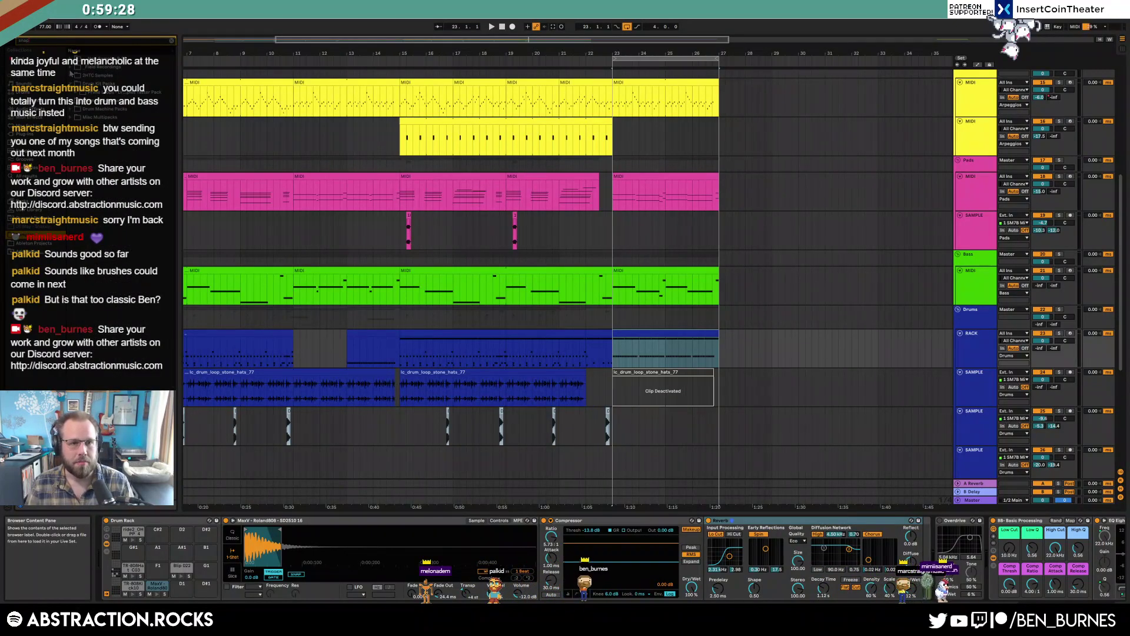
Search the browser for "thanos", load the Airplane Mode - THANOS SNAP sample onto an empty drum rack pad, trim its end and audition it
click(70, 69)
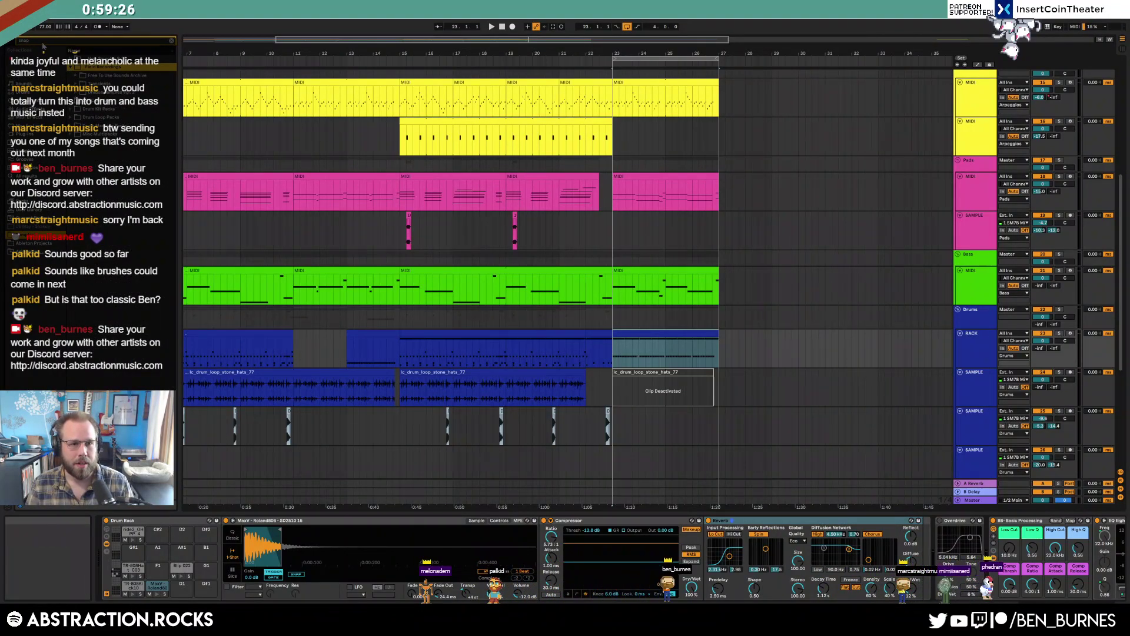
click(70, 60)
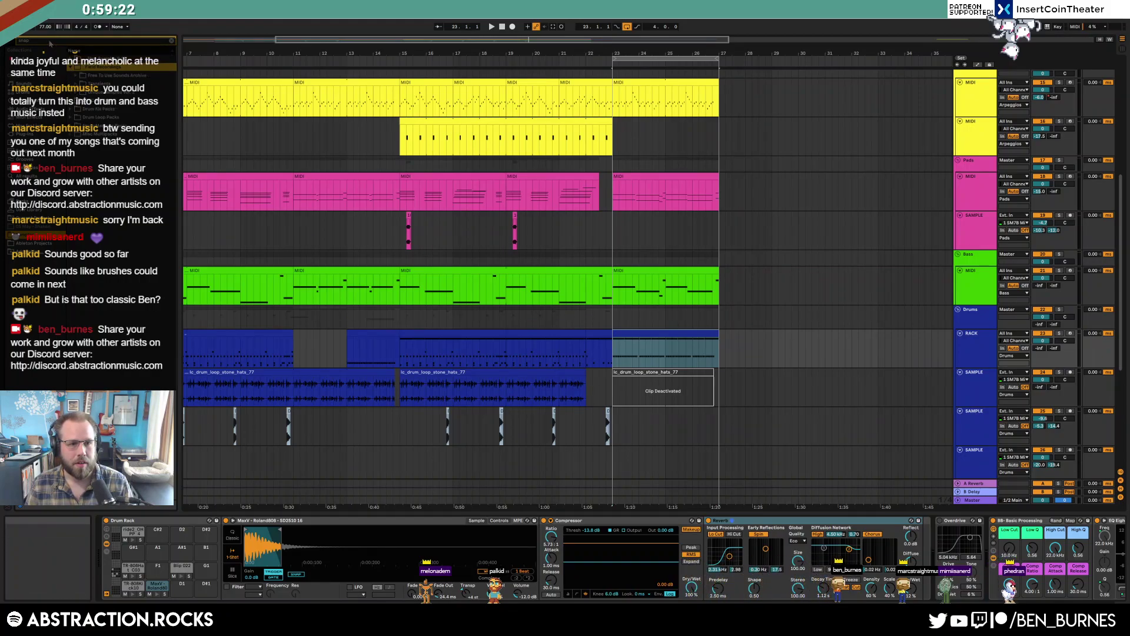
text(thanos)
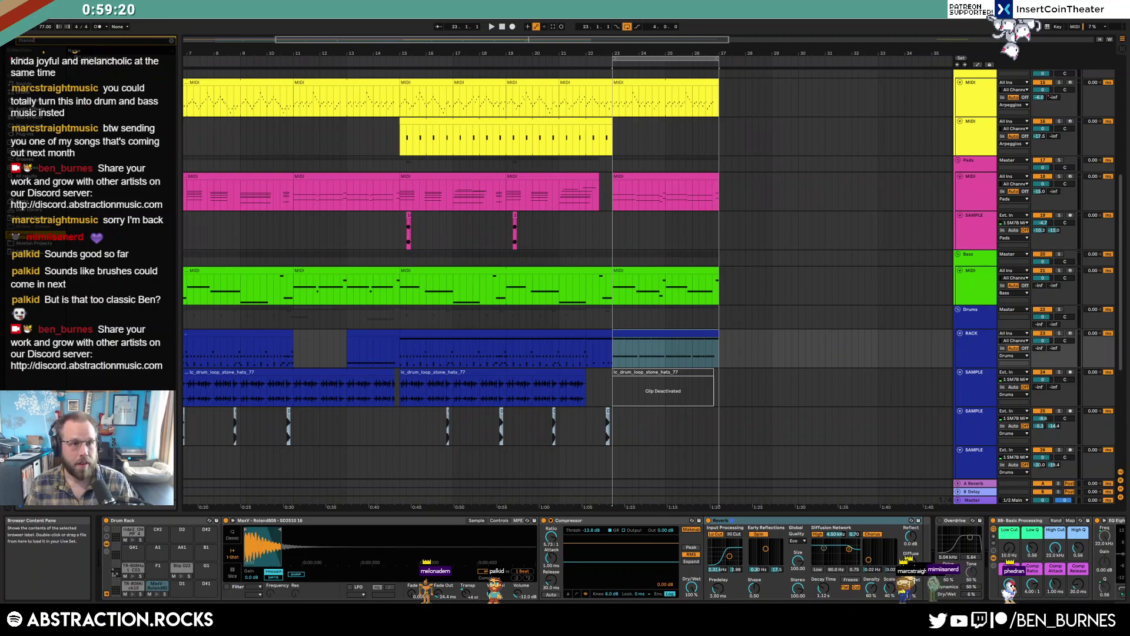
click(76, 67)
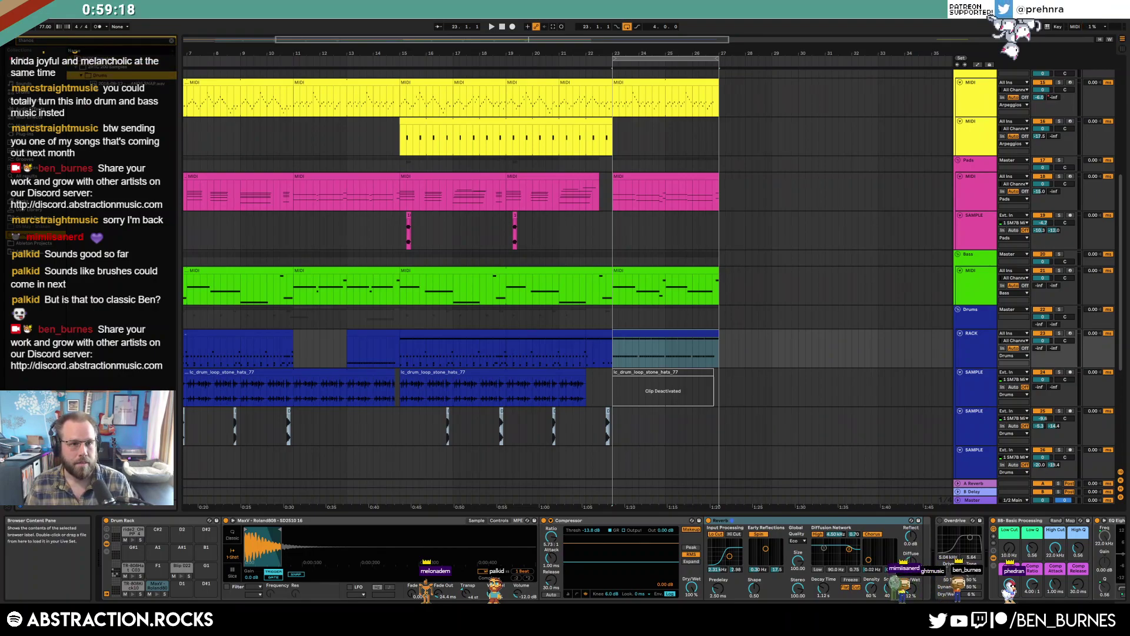
click(872, 333)
drag(938, 350, 206, 589)
drag(534, 530, 353, 530)
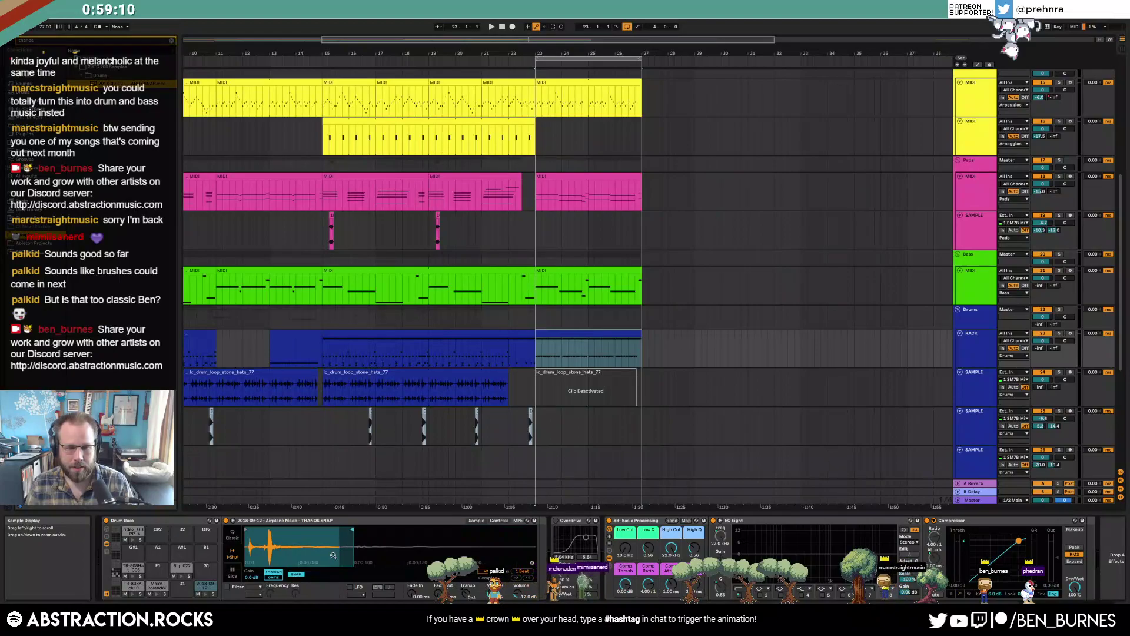
click(205, 595)
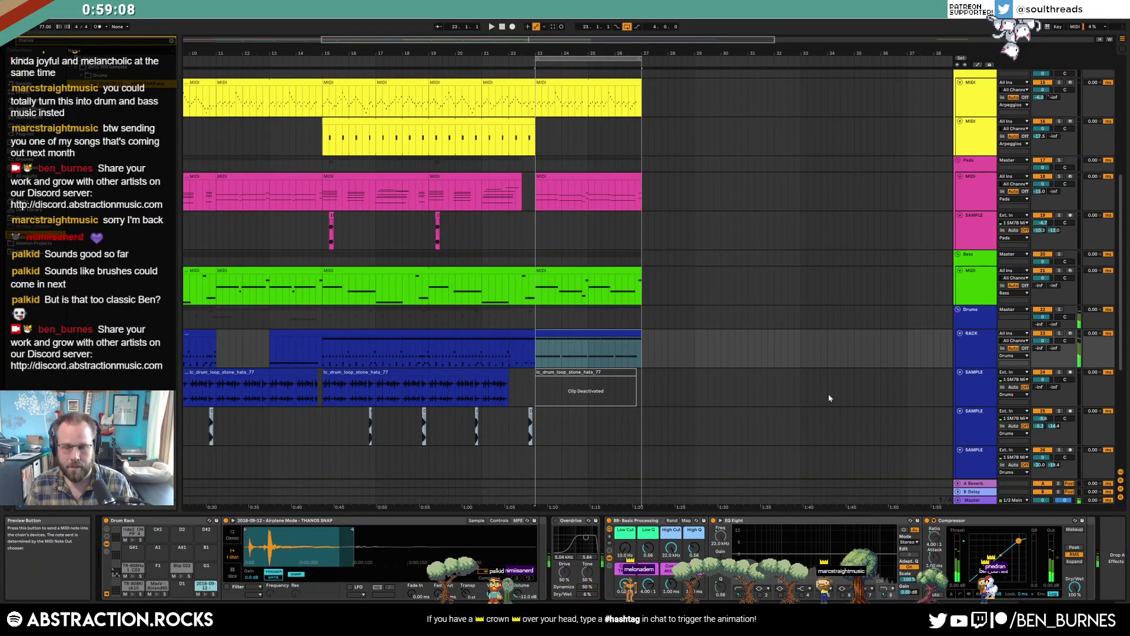
Clear the browser search and add a Reverb audio effect after the THANOS SNAP sample in its drum rack chain
click(171, 40)
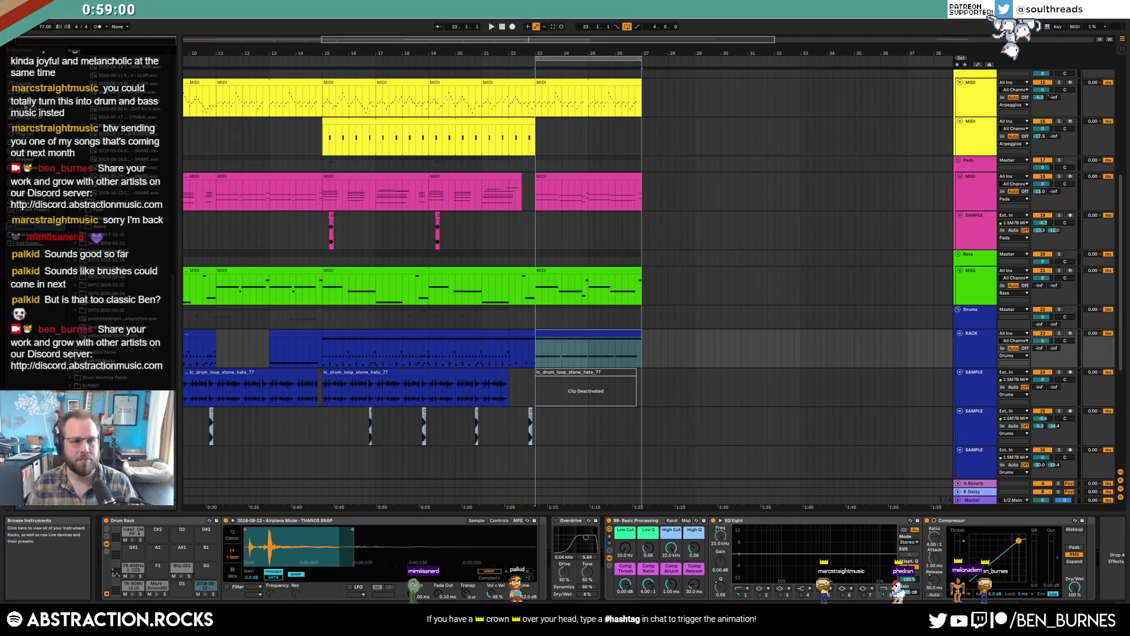
click(26, 109)
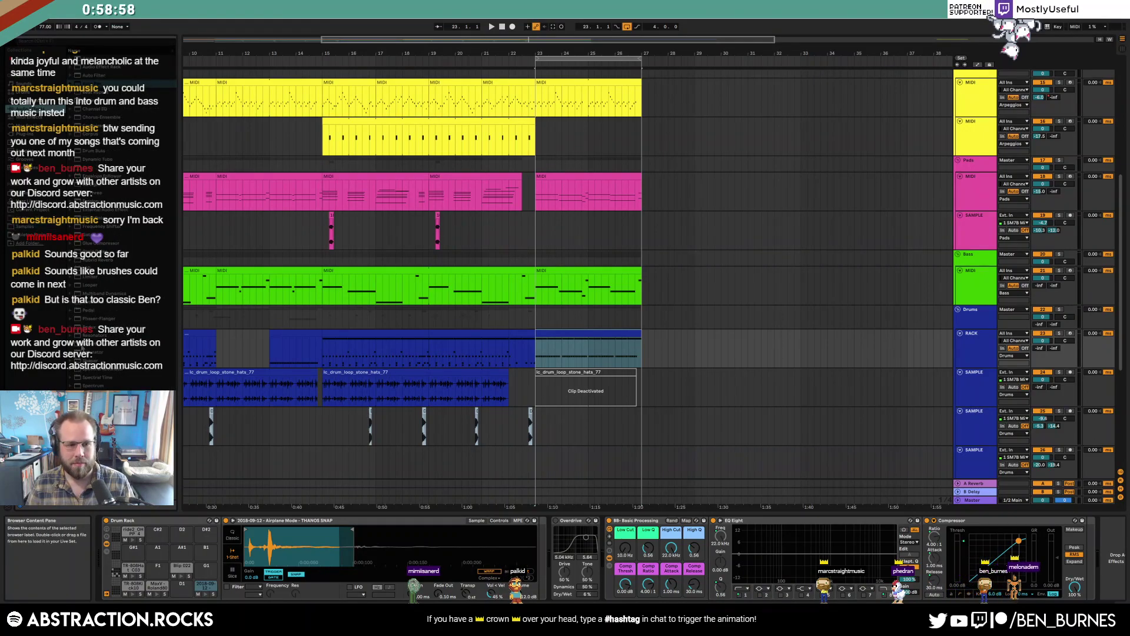
drag(82, 345, 537, 547)
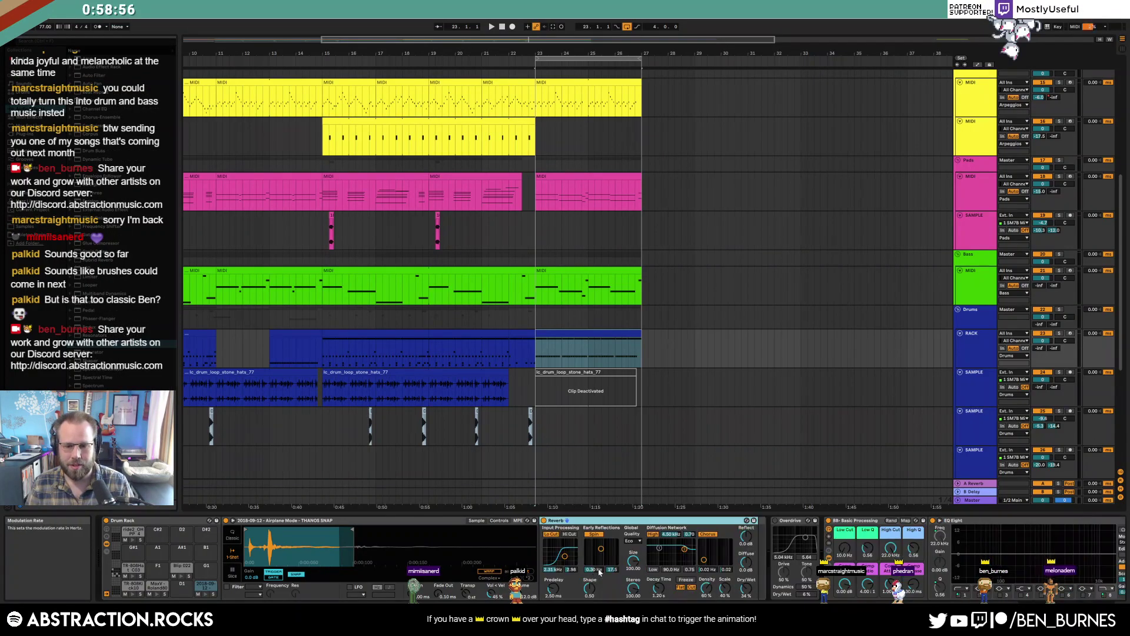
click(743, 593)
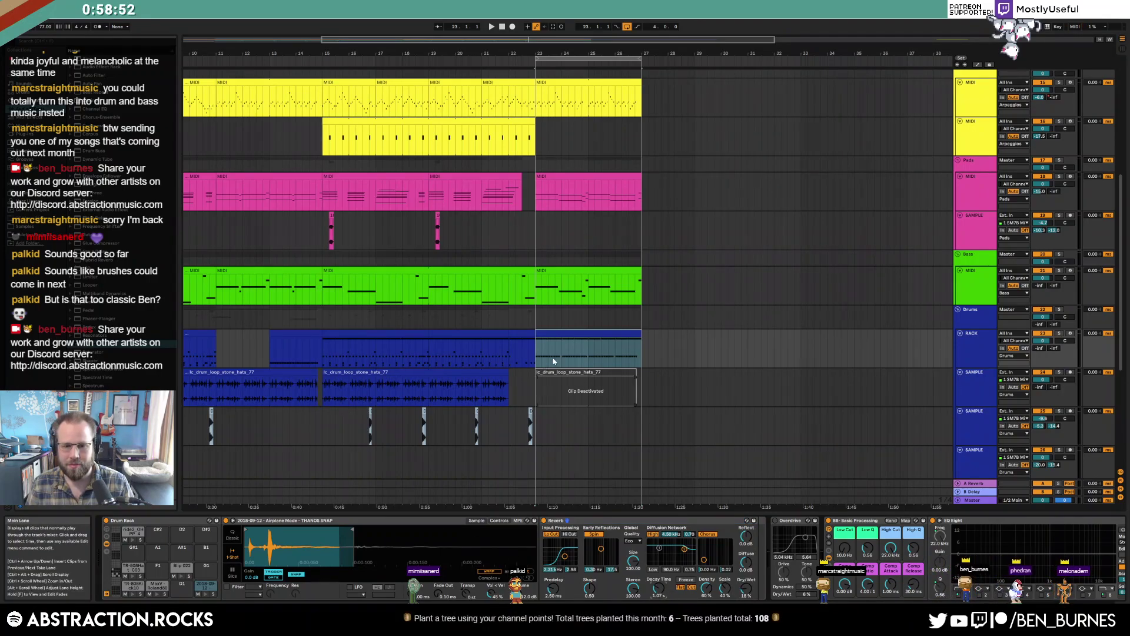
Add a snap note on beat 2 of the bar 23 drum rack clip and repeat it every half bar to the clip's end
key(shift+Tab)
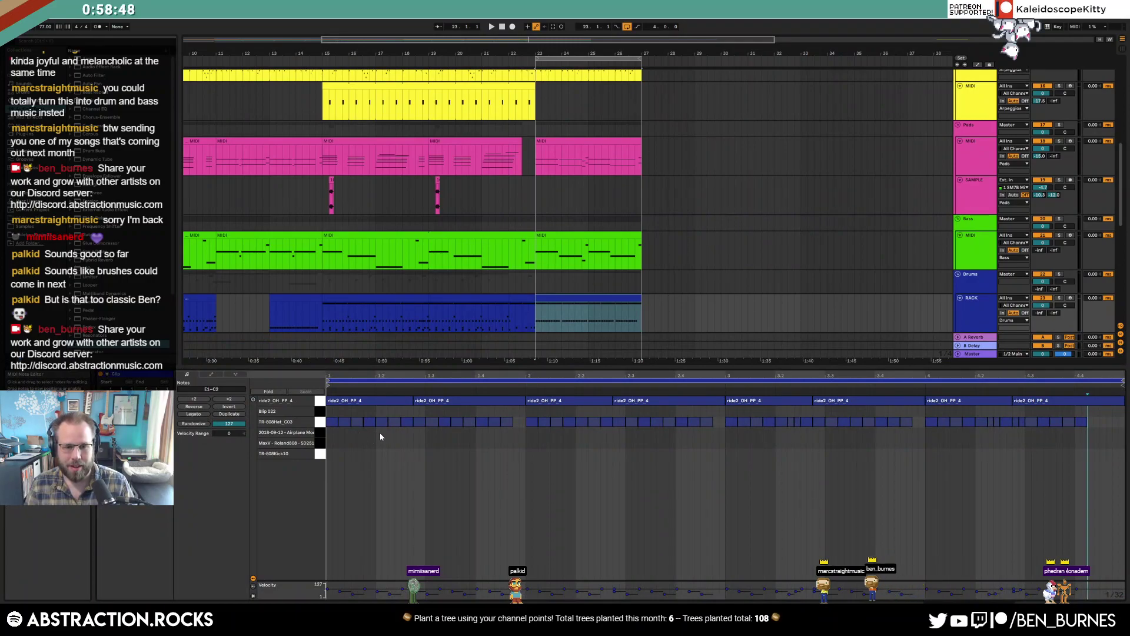
double_click(380, 432)
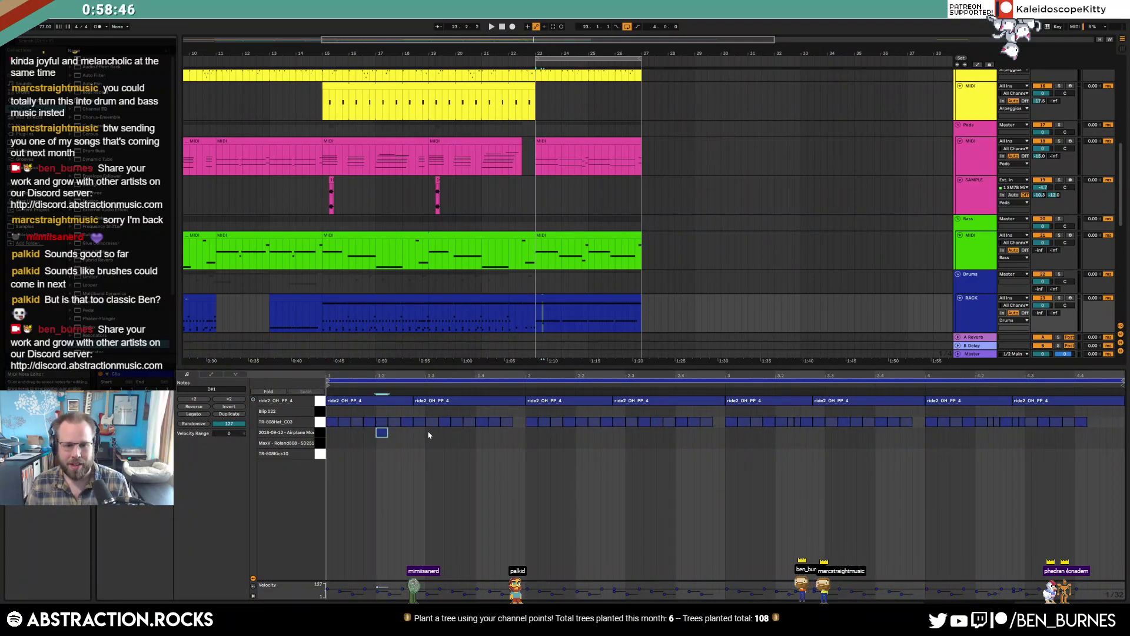
drag(427, 433, 323, 436)
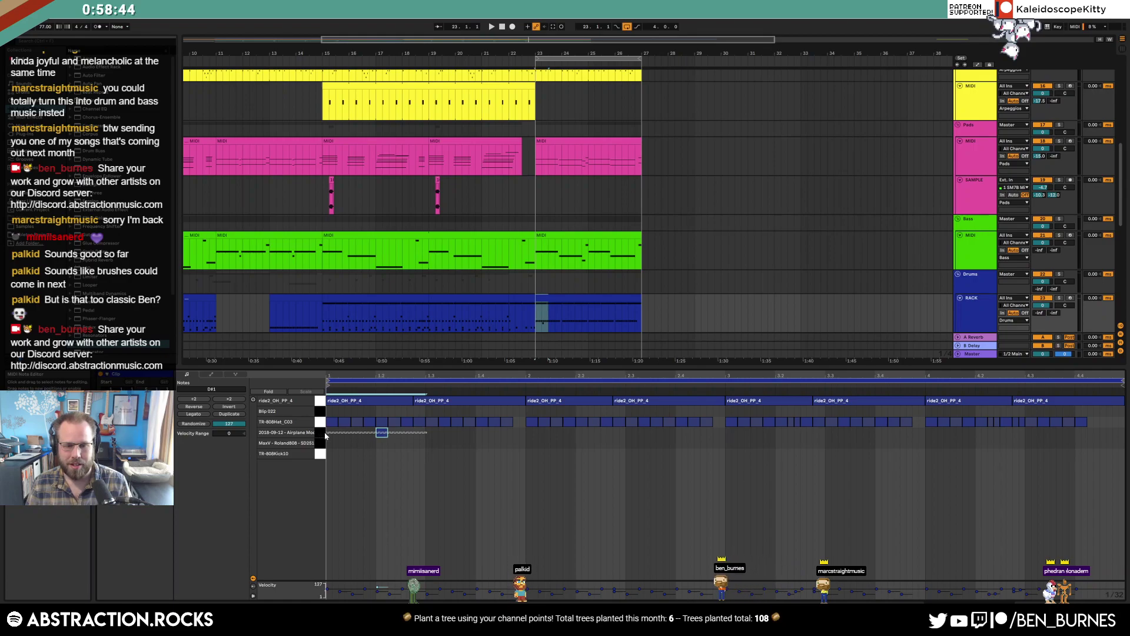
key(ctrl+d)
key(ctrl+d)
key(ctrl+d)
key(ctrl+d)
key(ctrl+d)
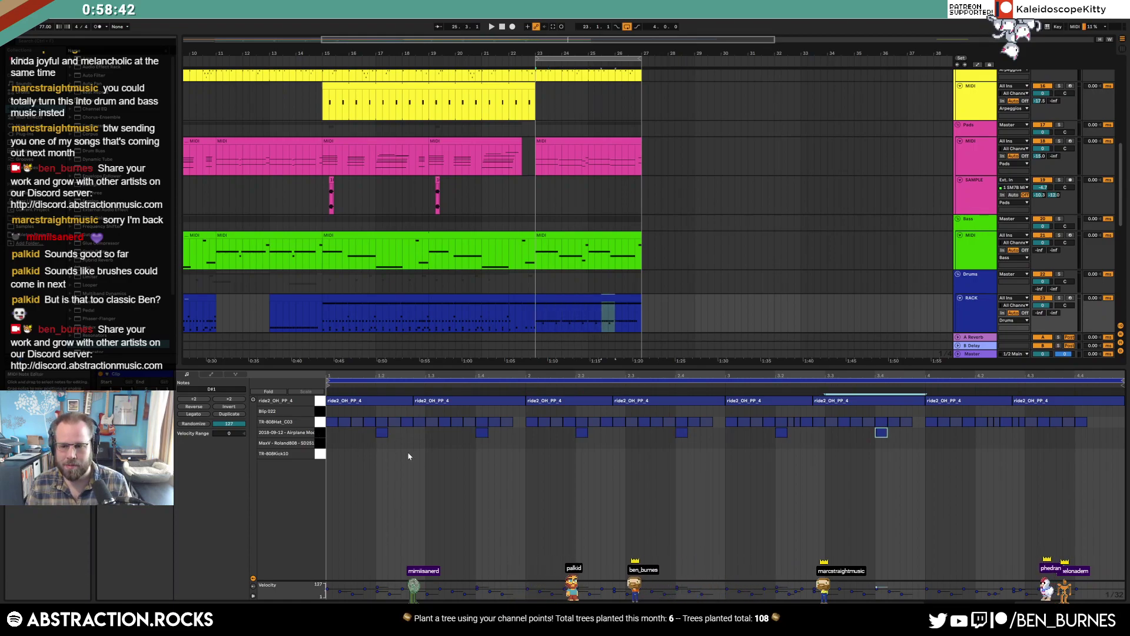
key(ctrl+d)
key(ctrl+d)
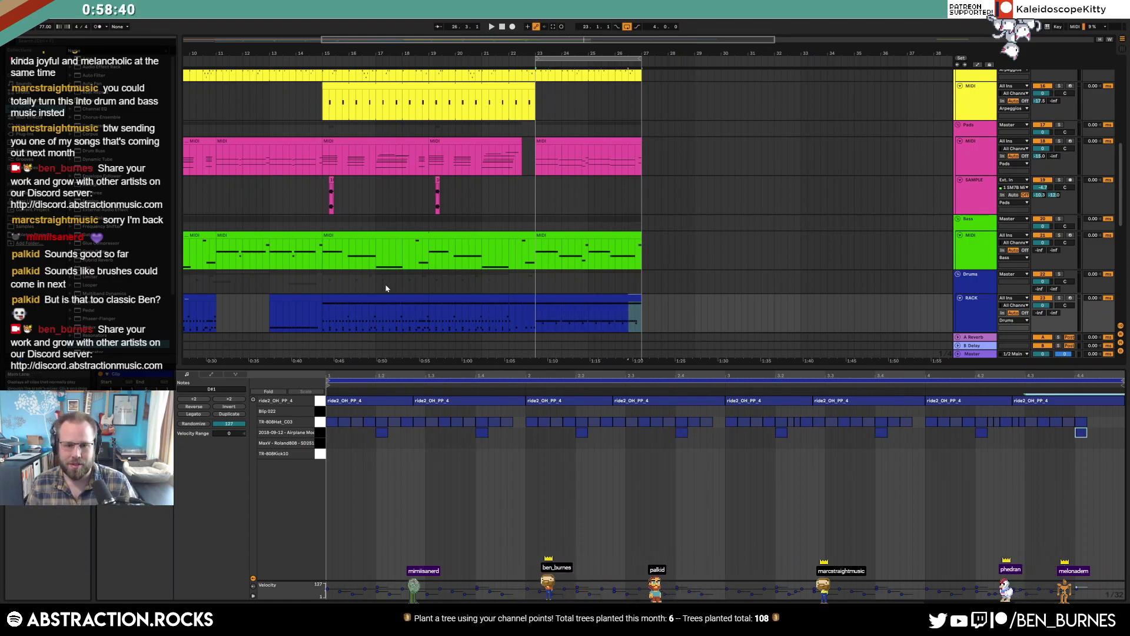
Play the section, delete the hats at the end of the clip's second bar and adjust a hat near the end of its fourth bar
key(space)
key(shift+Tab)
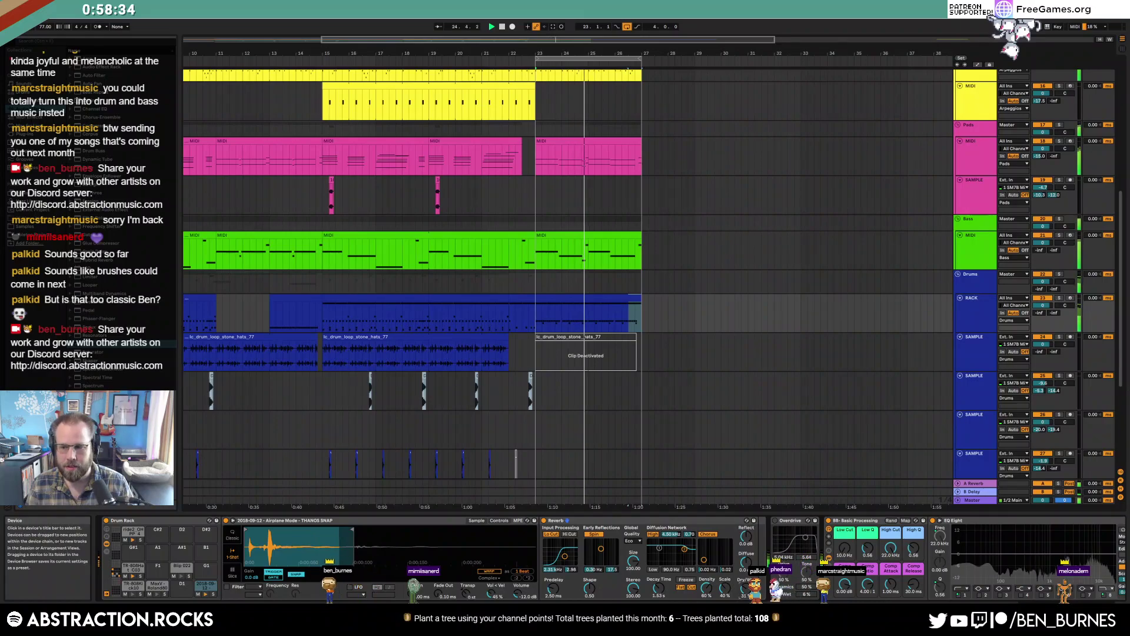
double_click(585, 298)
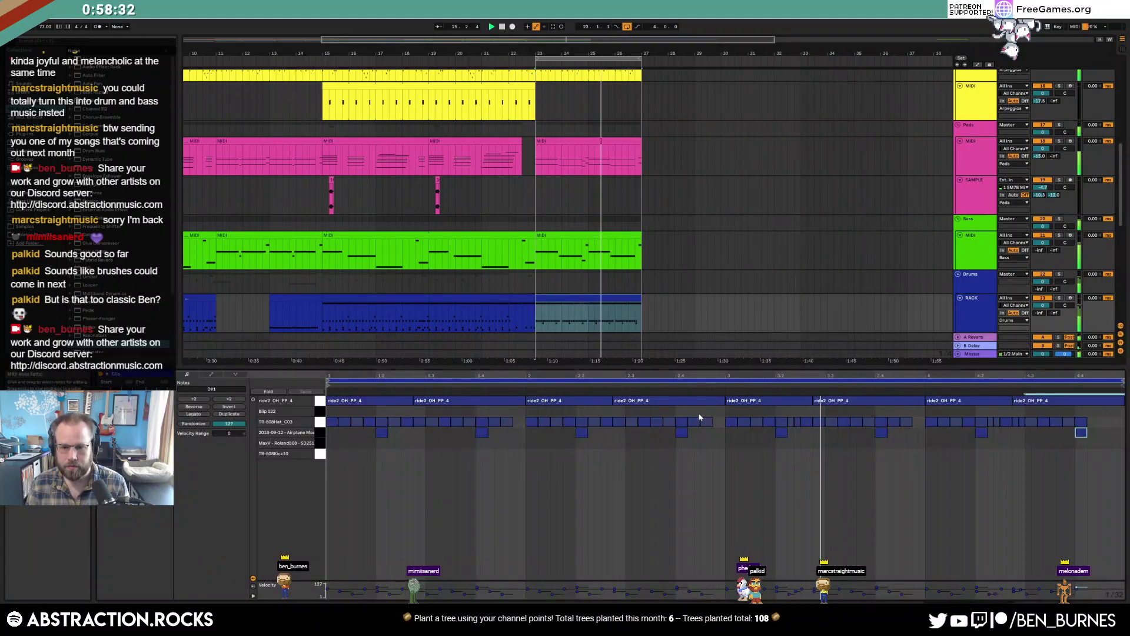
drag(698, 414, 711, 431)
key(Delete)
click(770, 454)
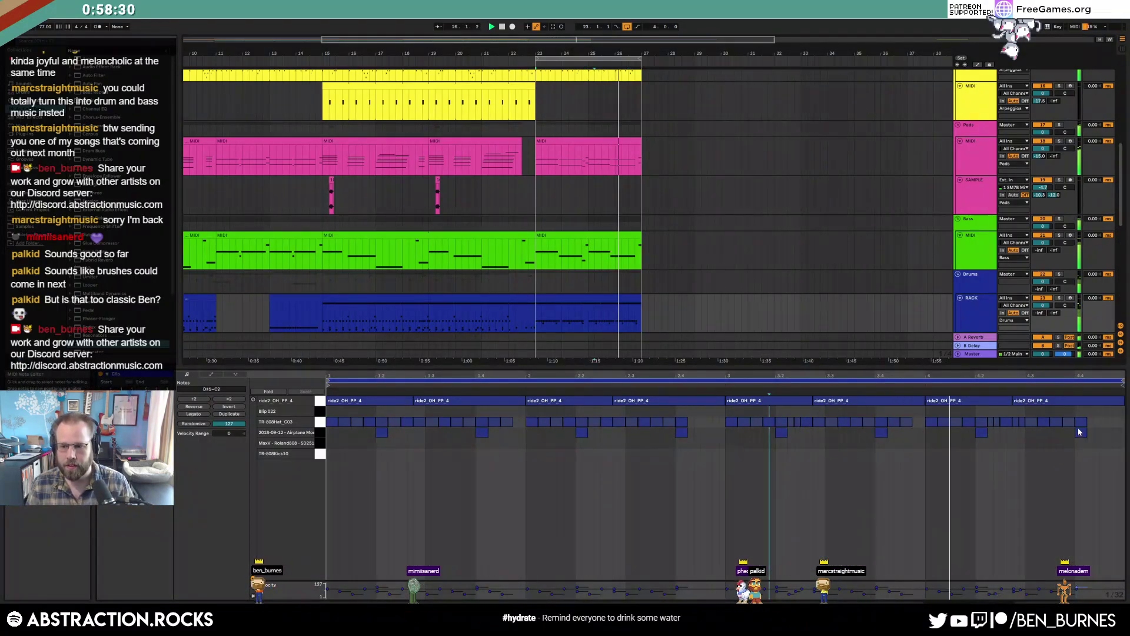
click(1062, 422)
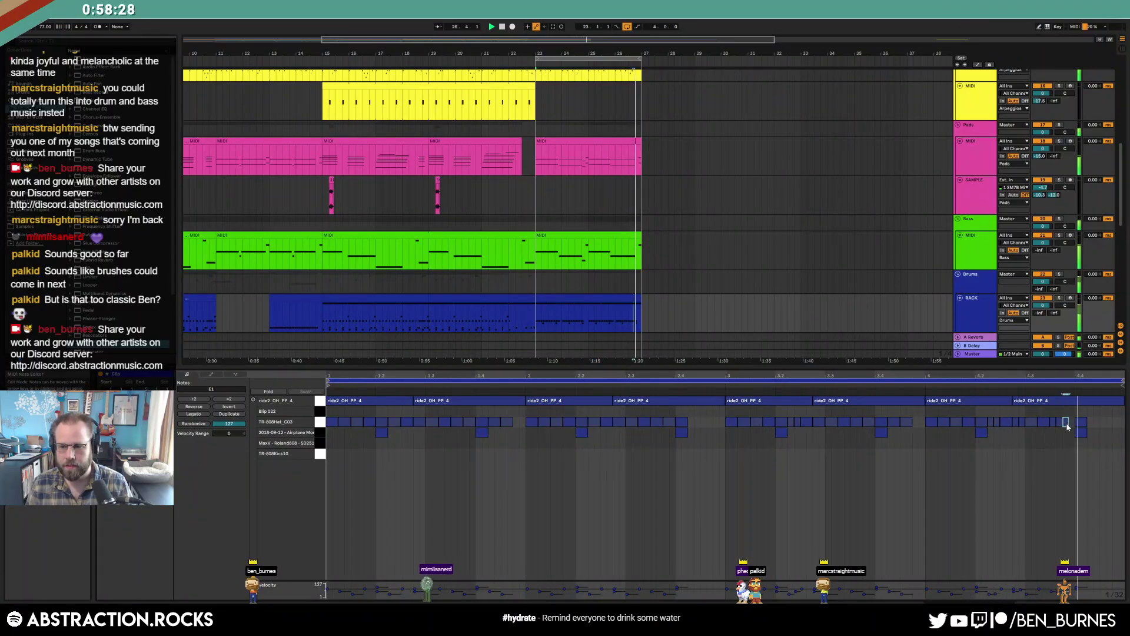
drag(1068, 424, 1076, 424)
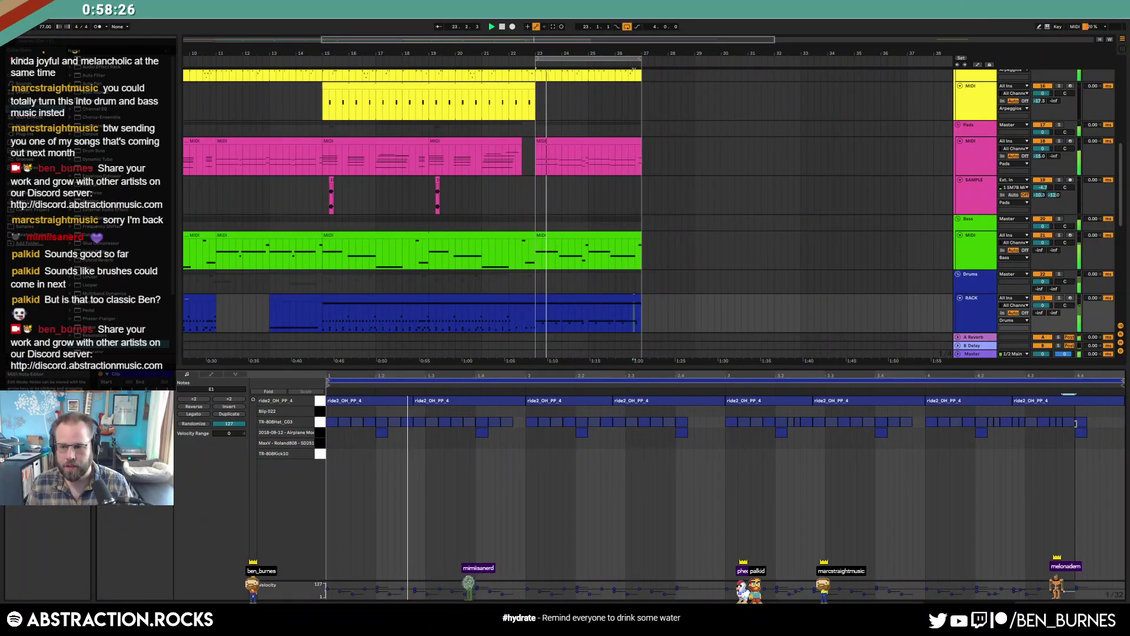
Stop playback and duplicate the bar 23 drum rack clip to bar 27
key(shift+Tab)
click(593, 299)
key(space)
key(ctrl+d)
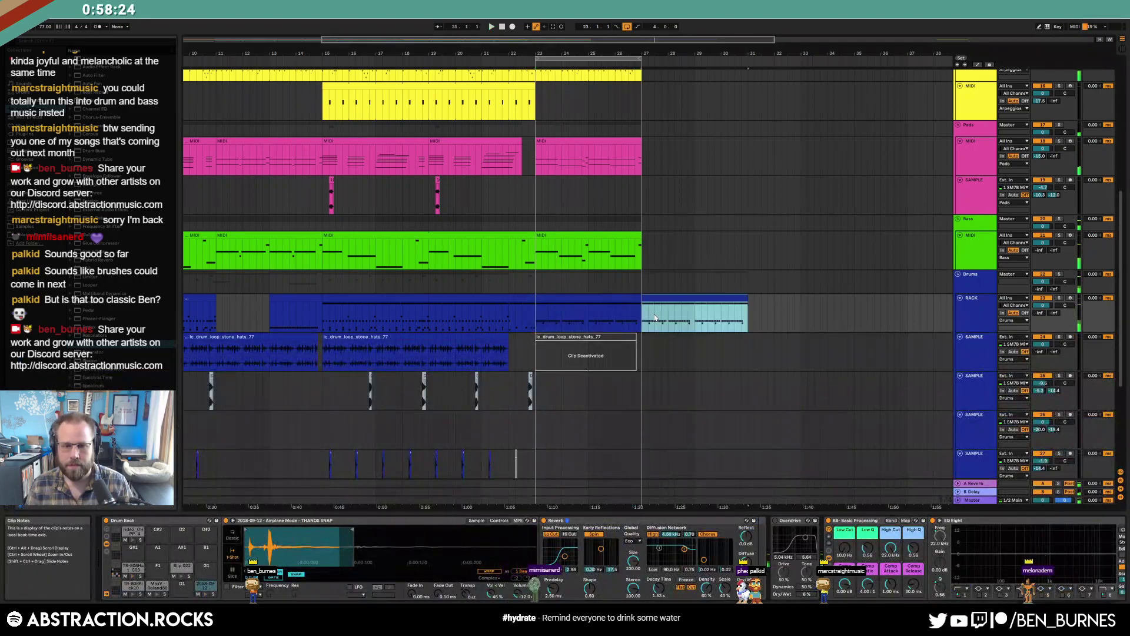
Move the lead MIDI clips on the lowest lead track so they start at bar 31
scroll(655, 318, up, 5)
mouse_move(646, 132)
mouse_down()
mouse_move(726, 131)
mouse_move(647, 135)
mouse_up()
shift+click(757, 136)
drag(720, 135, 822, 136)
Duplicate the lead clip at bar 23 to bar 27 and extend the upper arpeggio clip to bar 31
click(618, 95)
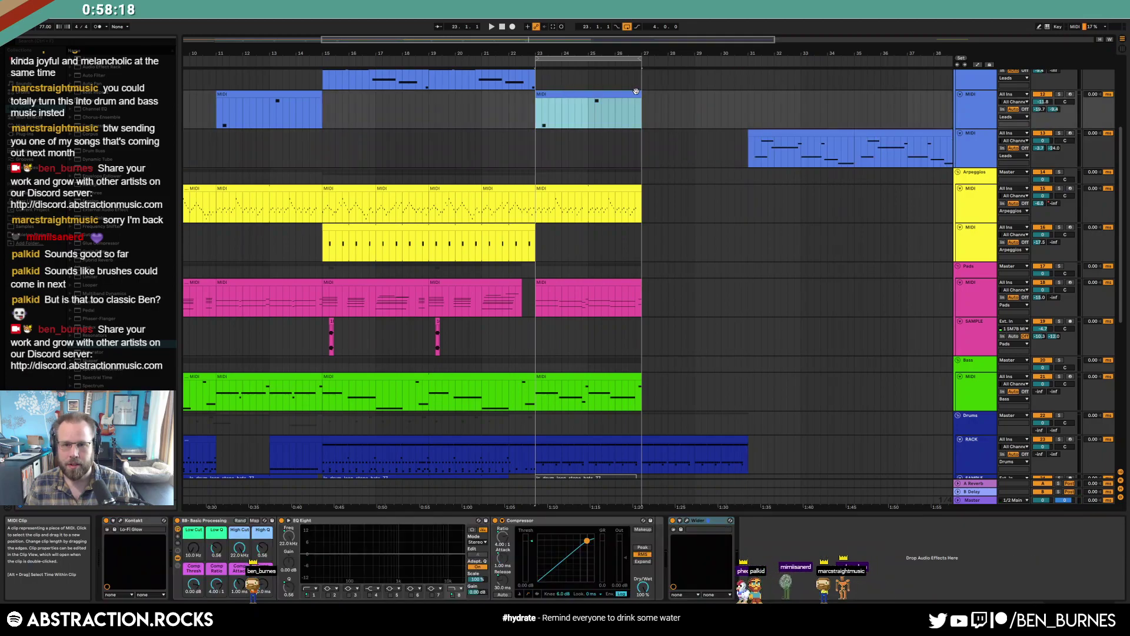
key(ctrl+d)
click(662, 173)
drag(635, 190, 747, 197)
Duplicate the pad and bass clips at bar 23 to bar 27
click(583, 294)
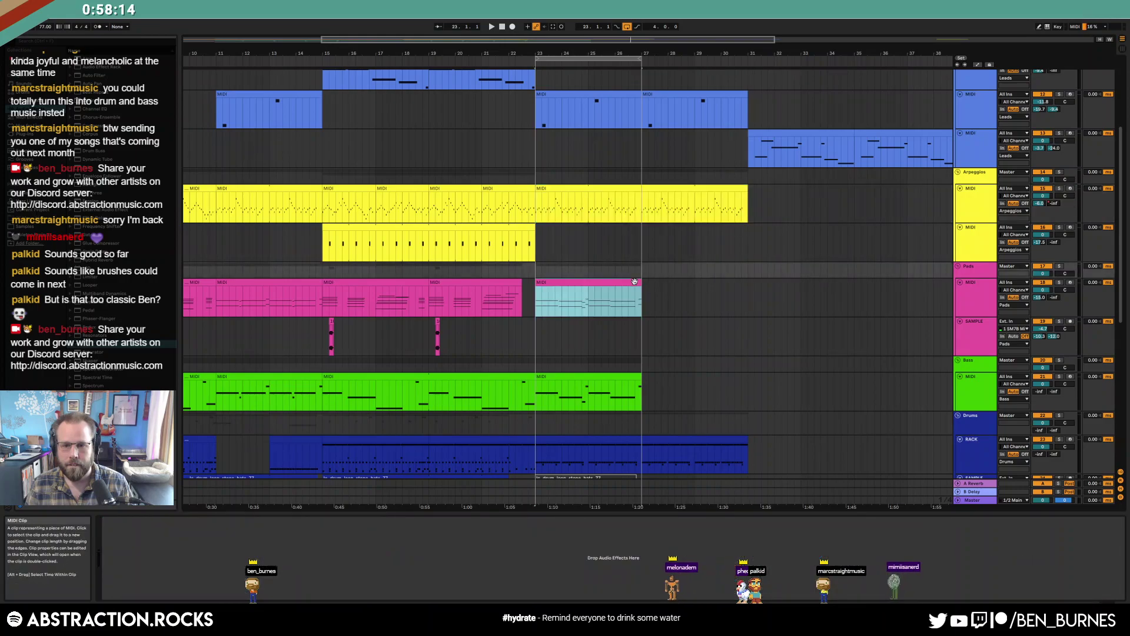
key(ctrl+d)
click(589, 391)
key(ctrl+d)
click(767, 389)
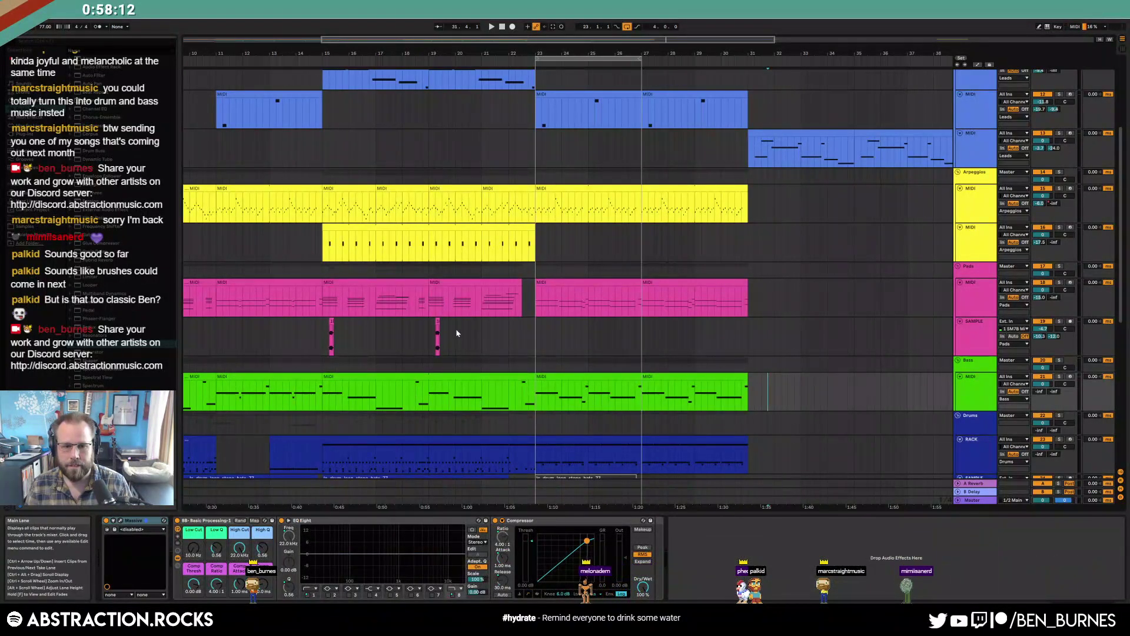
Copy the short drum samples from the track below the stone hats loop into bars 27 and 29
scroll(619, 346, down, 5)
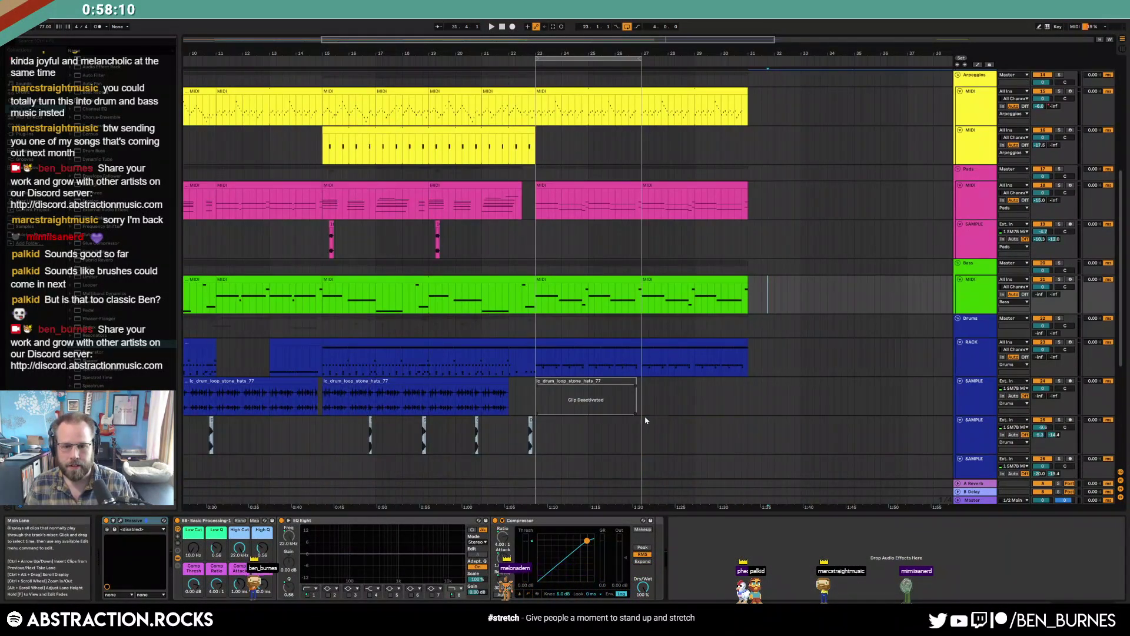
click(371, 333)
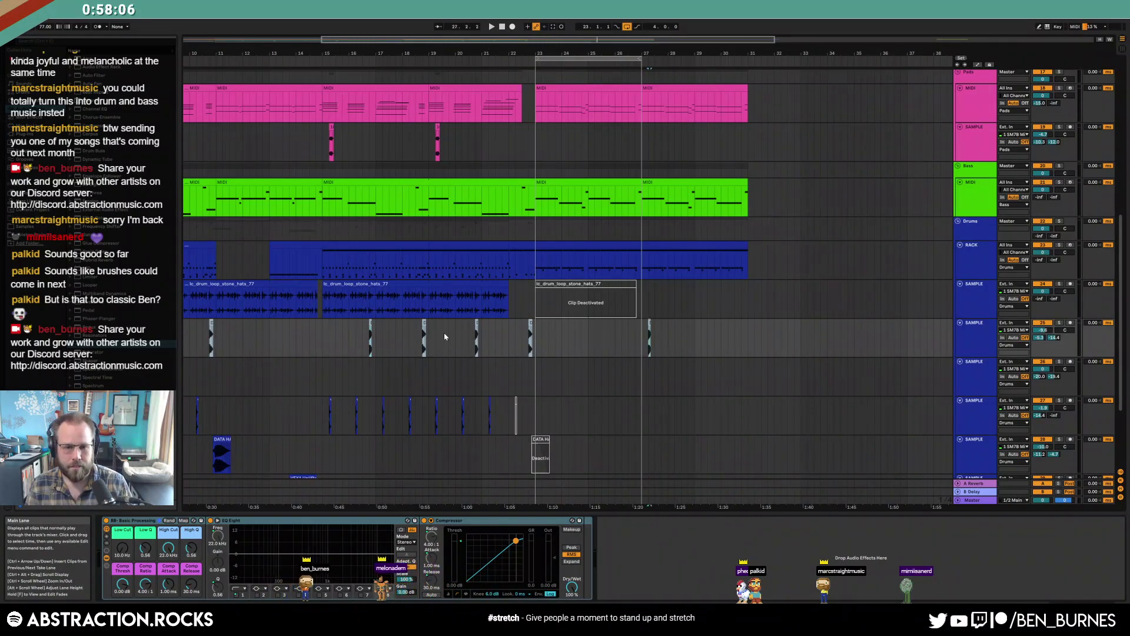
click(425, 331)
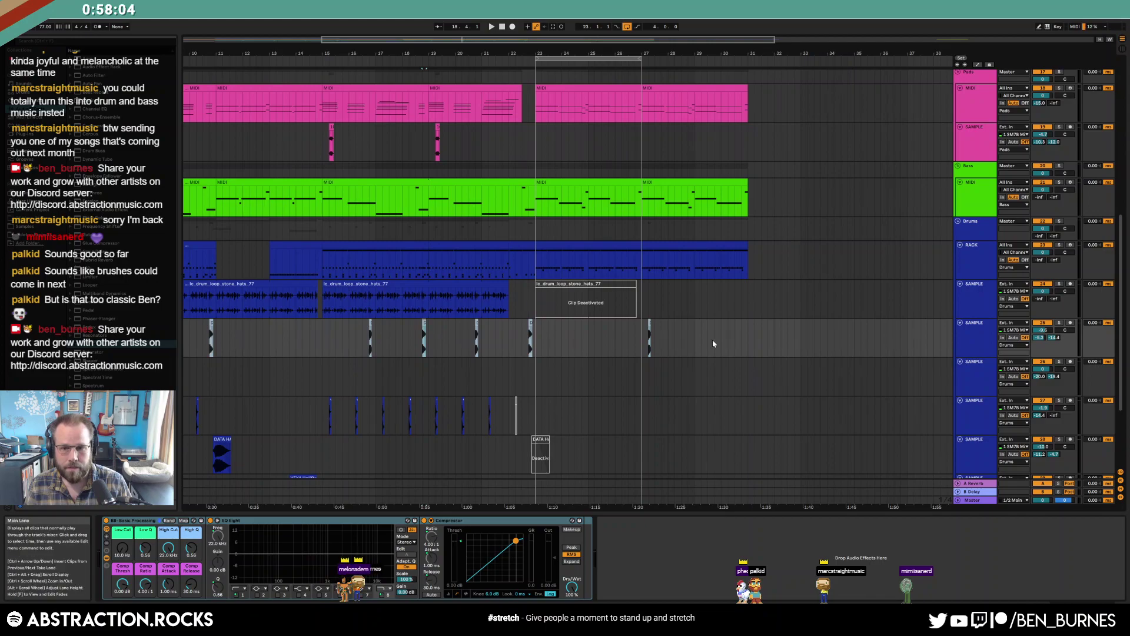
Copy the short drum sample at bar 15 on the track above the DATA hit sample to bar 23
scroll(567, 383, down, 1)
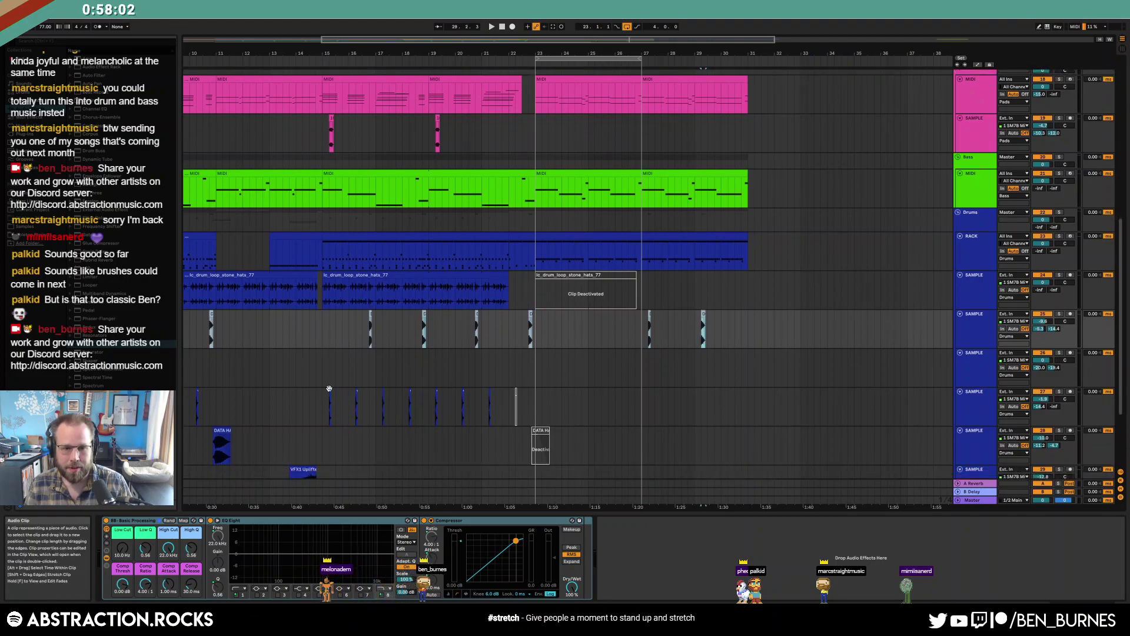
click(330, 391)
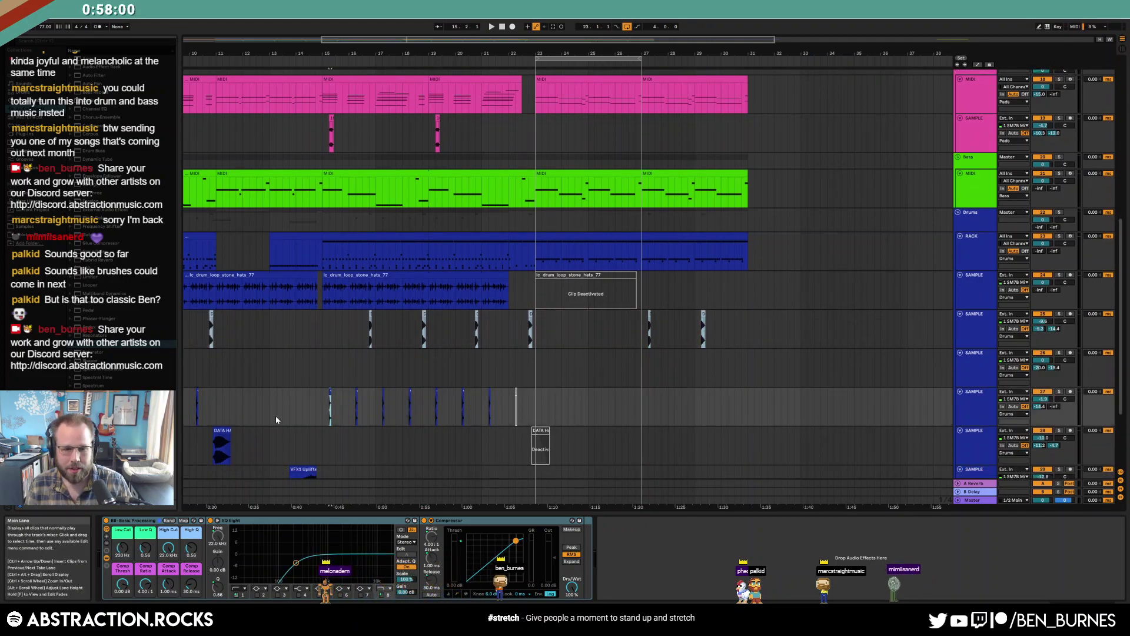
scroll(361, 405, up, 8)
scroll(359, 406, down, 10)
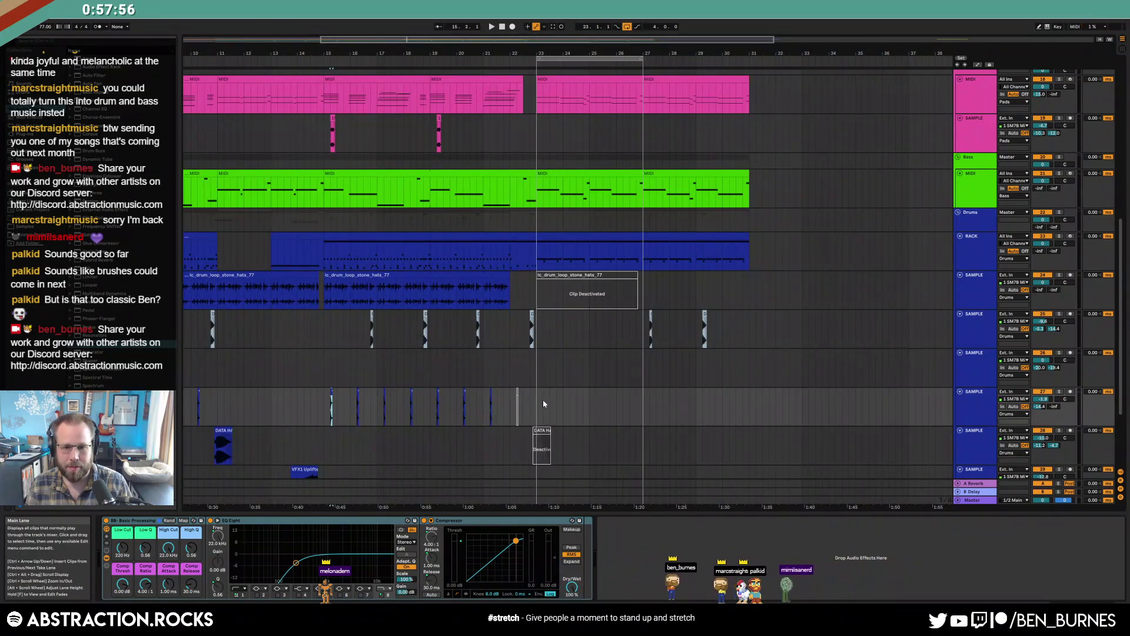
key(ctrl+v)
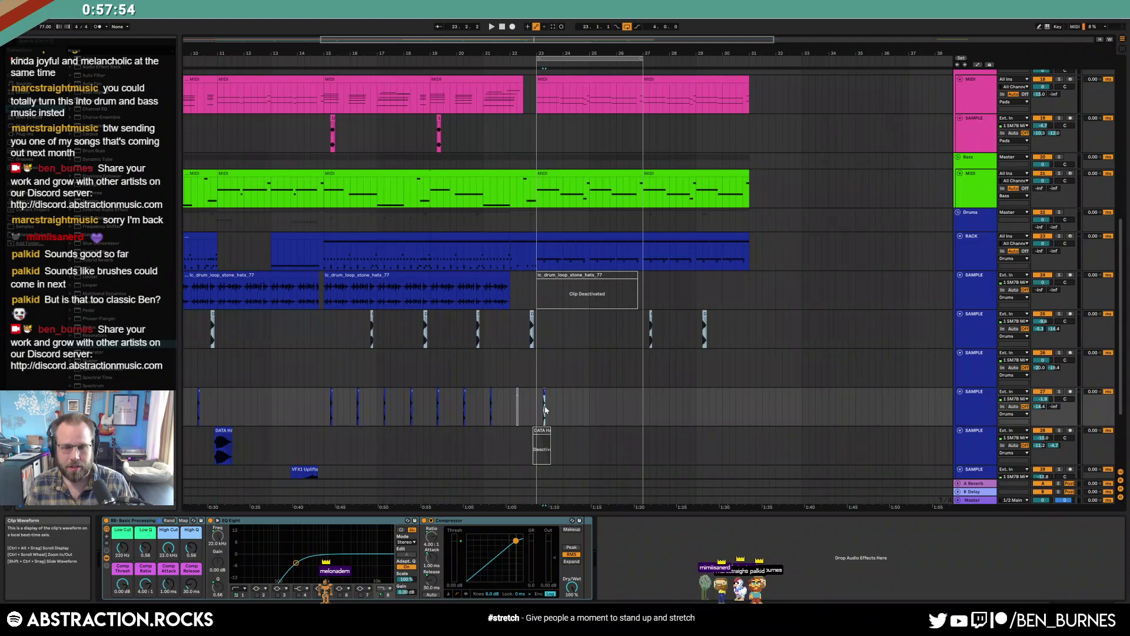
Duplicate the run of short drum samples from bars 15–23 into bars 23–31 on the same track
drag(324, 401, 540, 408)
key(ctrl+d)
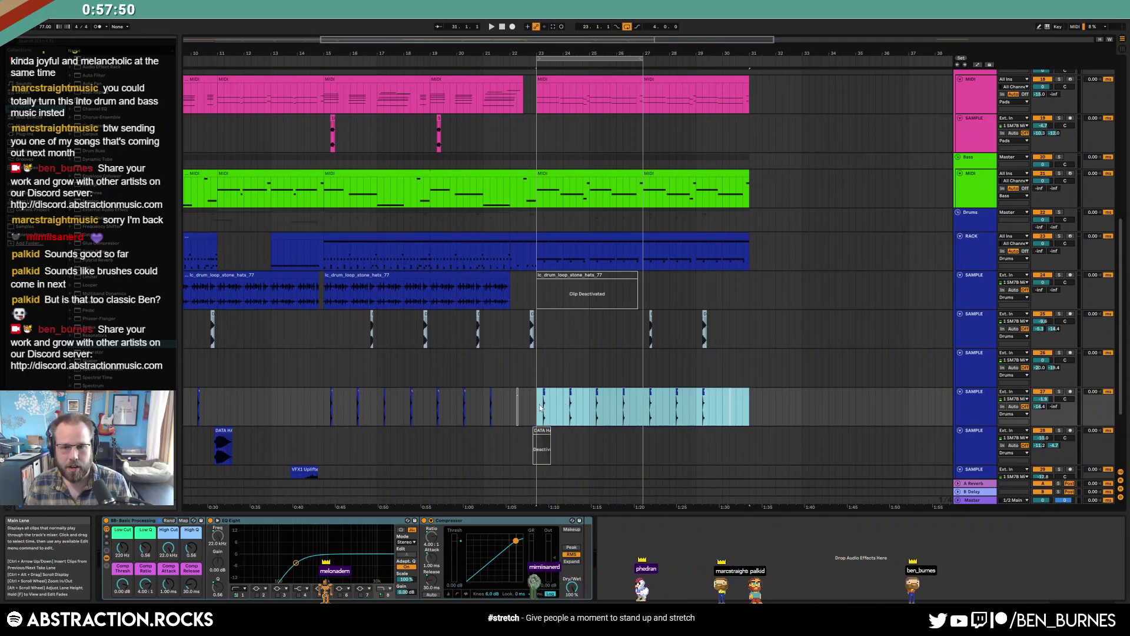
click(779, 396)
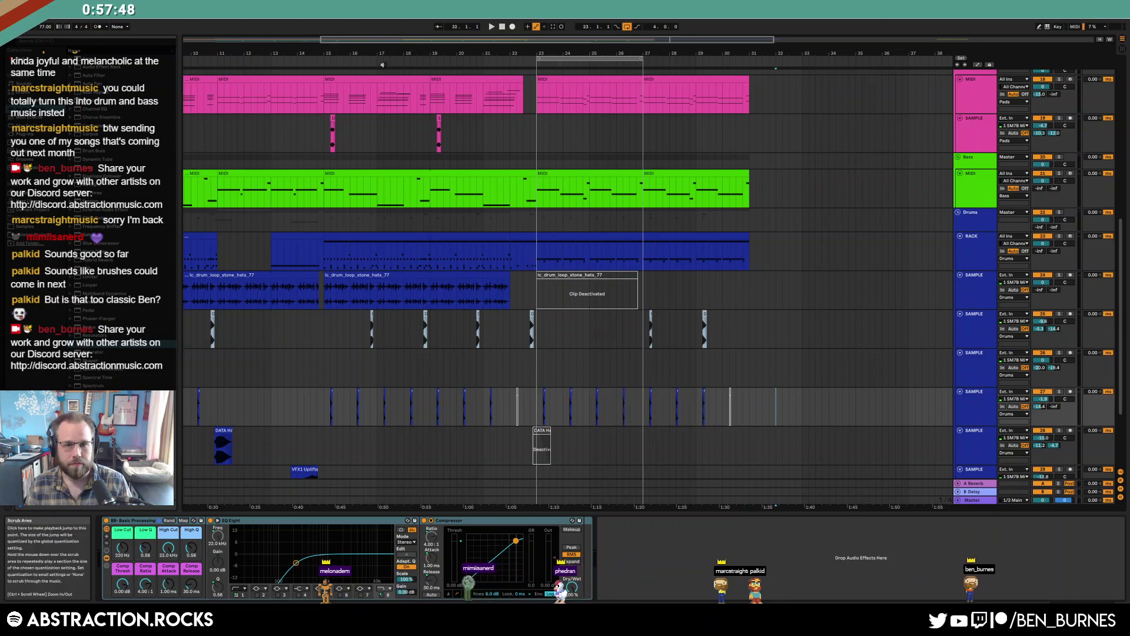
Play the arrangement from bar 15 and copy the VFX uplifter clip to the lead-in just before bar 31
click(313, 62)
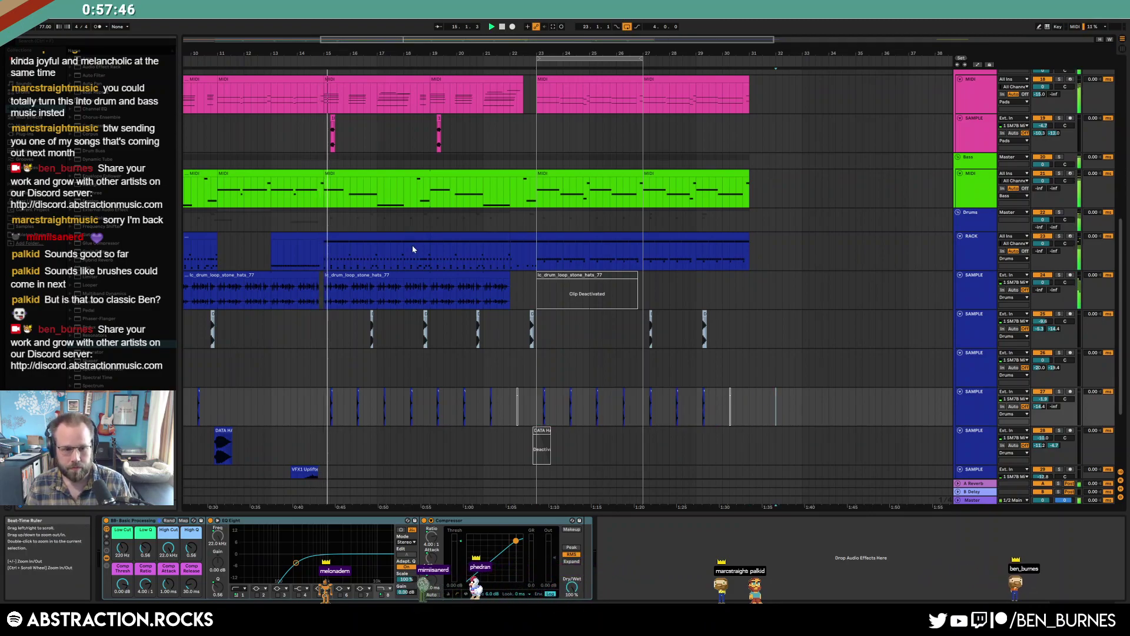
scroll(412, 245, down, 3)
scroll(414, 287, down, 2)
click(580, 384)
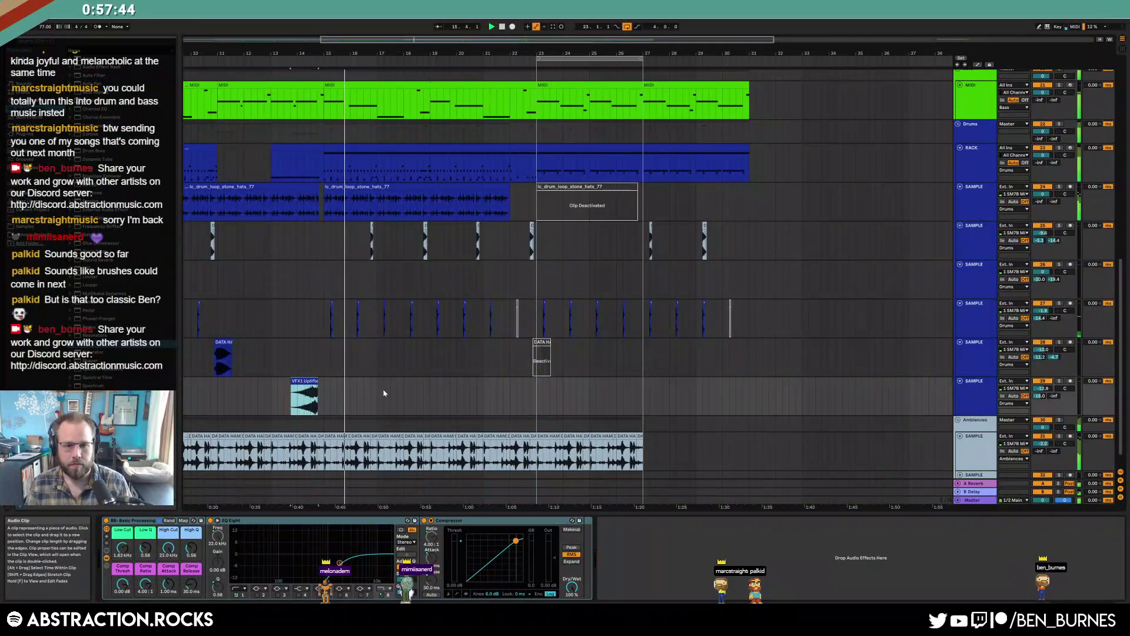
scroll(590, 385, up, 3)
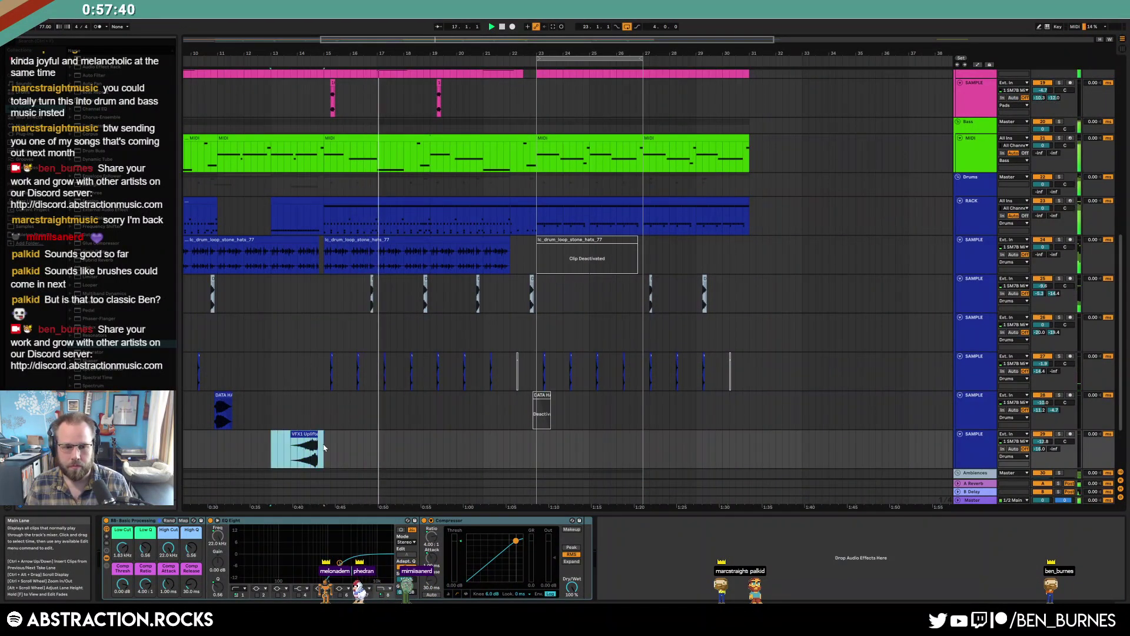
click(696, 454)
key(ctrl+v)
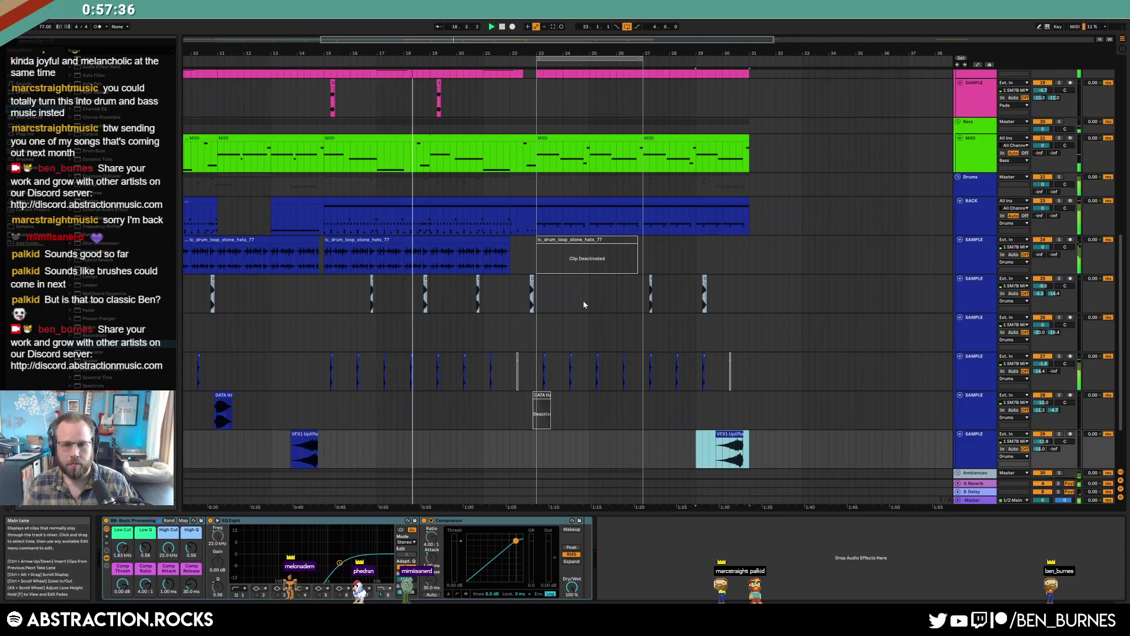
Add a TR-808 kick on the first beat of all four bars in the drum rack clip at bar 23
click(571, 202)
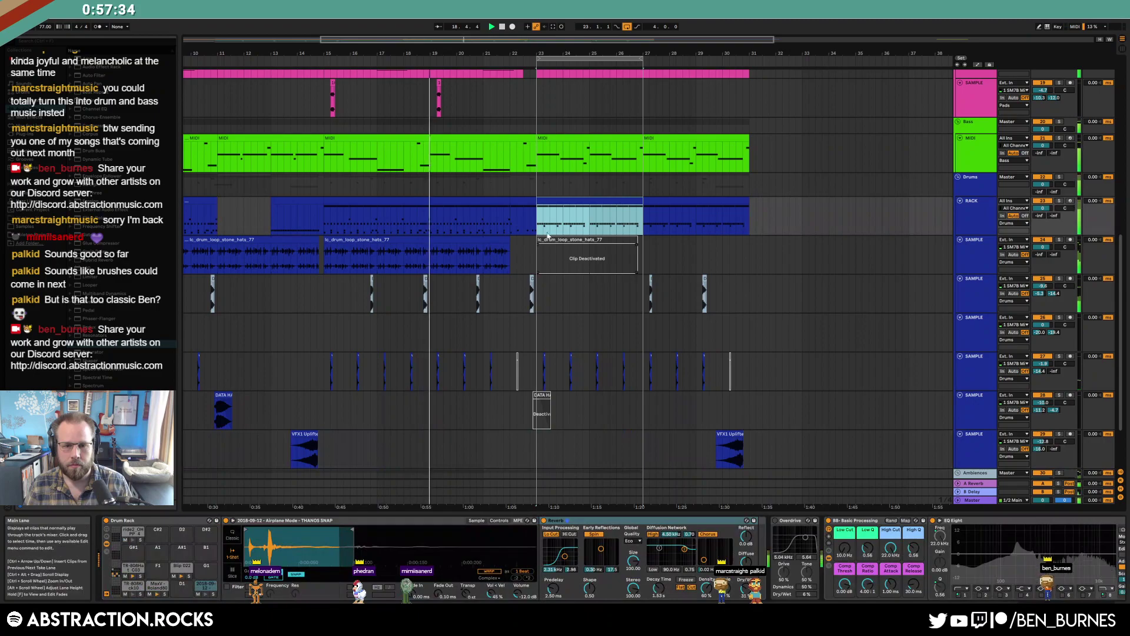
double_click(572, 200)
double_click(331, 453)
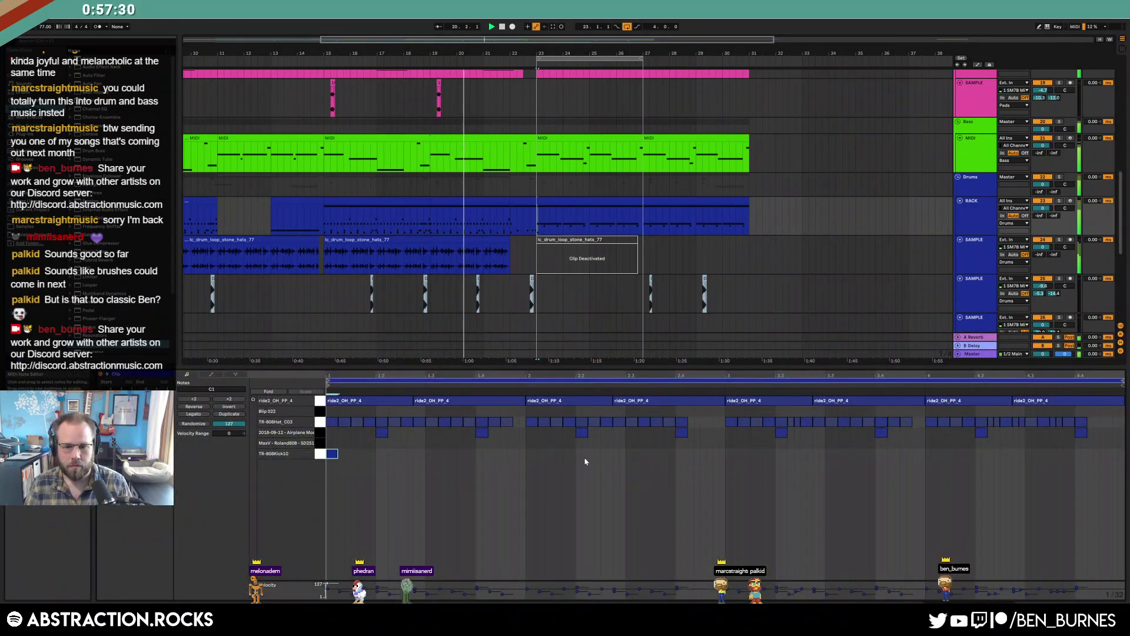
key(ctrl+d)
key(ctrl+d)
key(ctrl+d)
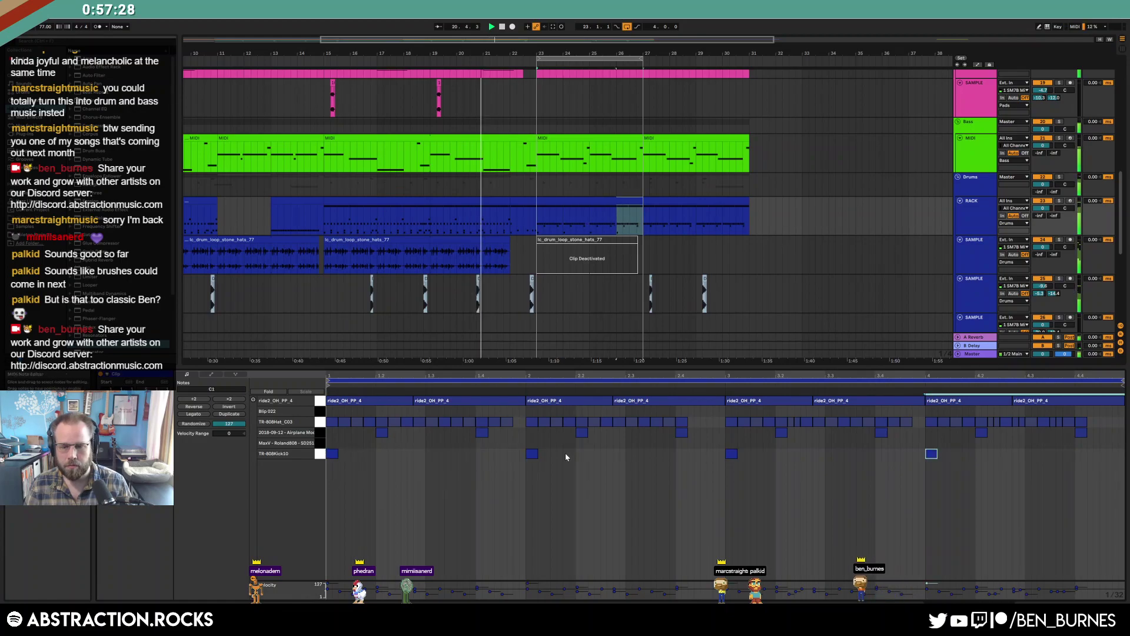
Duplicate the edited drum rack clip from bar 23 to bar 27 and close the note editor
click(610, 201)
key(ctrl+d)
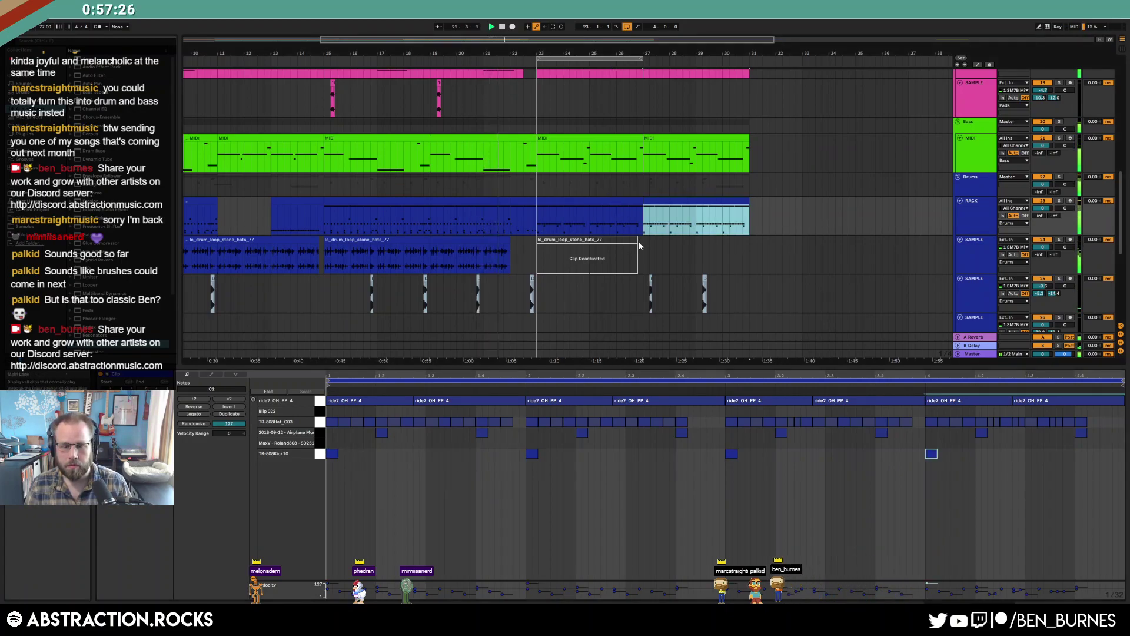
key(shift+Tab)
Move the stone hats loop clip from bar 23 to bar 27 and extend the loop region to bar 31
drag(584, 254, 690, 257)
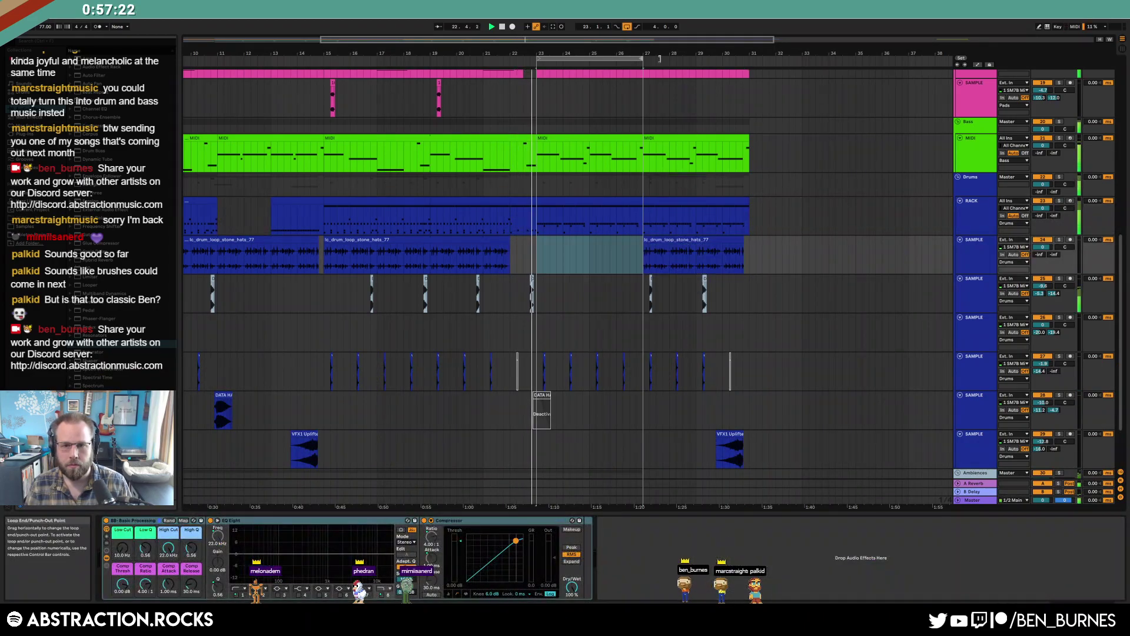
drag(644, 58, 749, 64)
scroll(719, 132, up, 3)
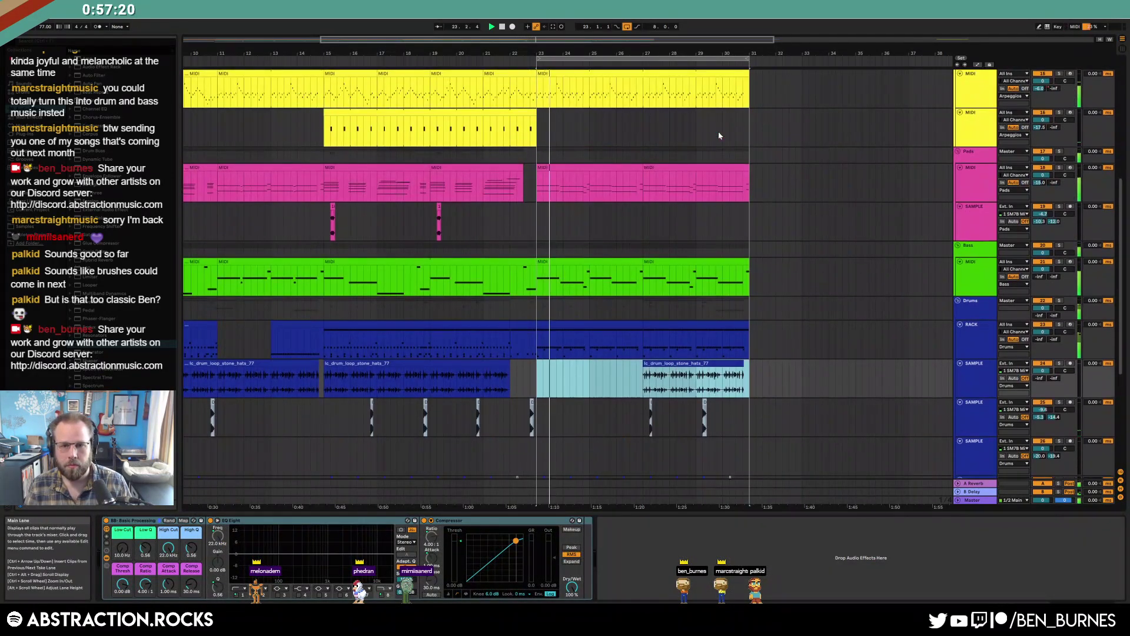
scroll(749, 254, down, 3)
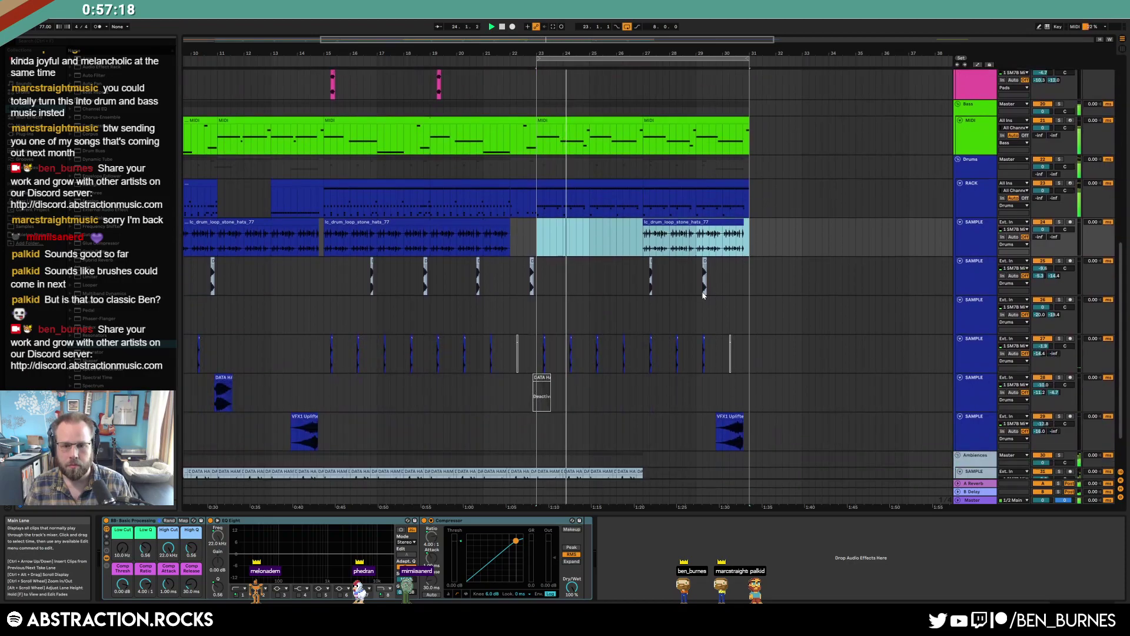
Deactivate the ambience clips between bars 23 and 27
scroll(703, 295, down, 2)
click(548, 445)
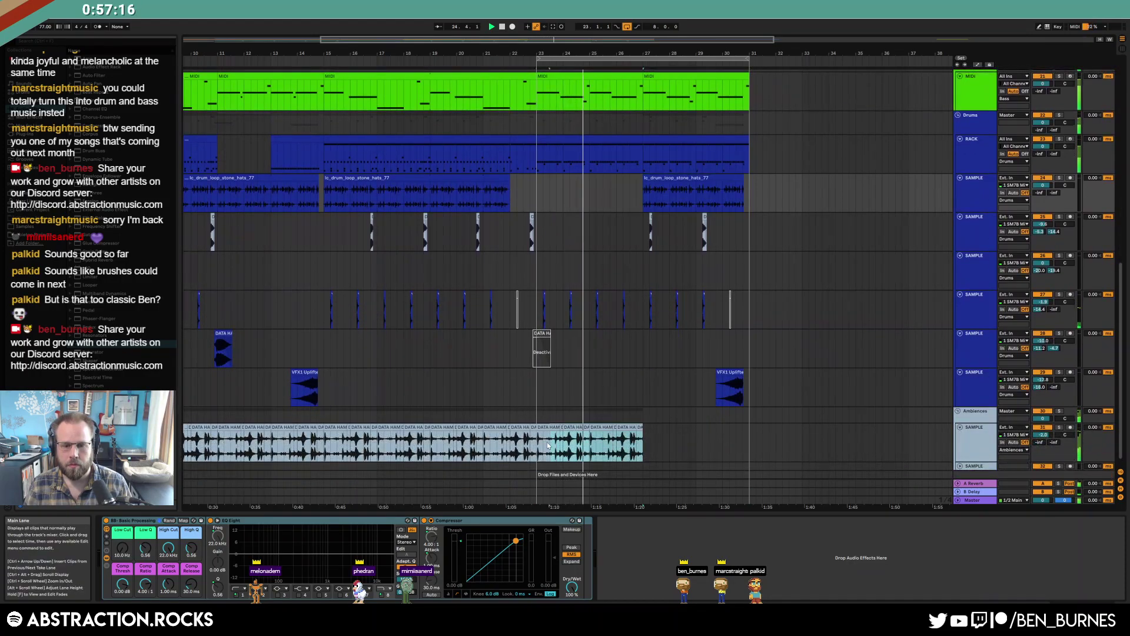
key(0)
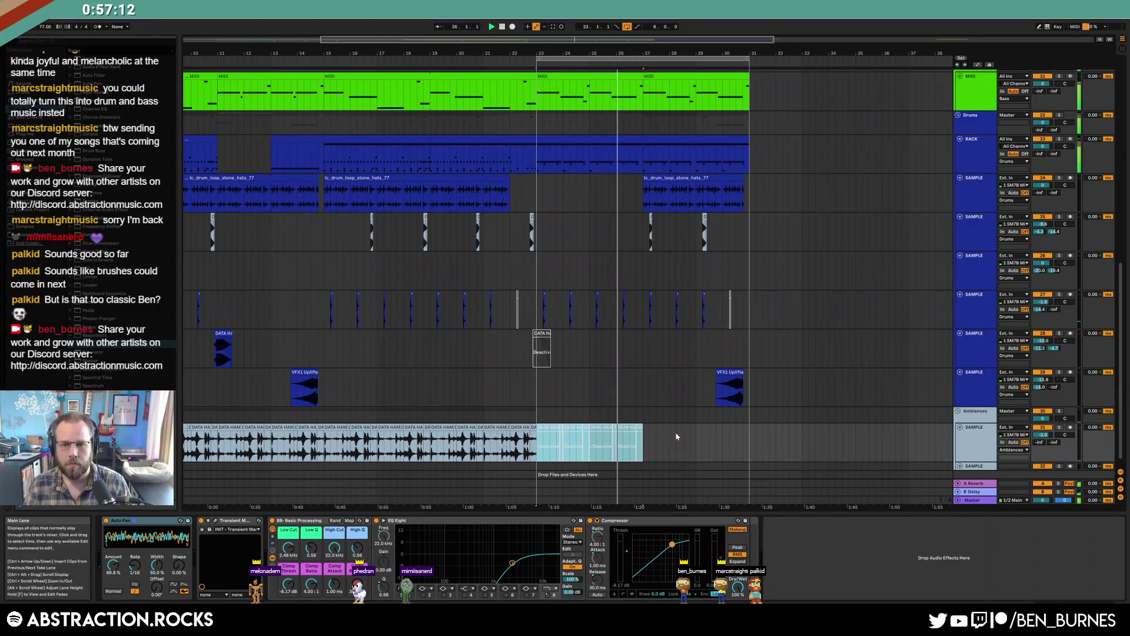
Record a lead melody on the first lead MIDI track from bar 27 to just before bar 31
scroll(676, 437, up, 4)
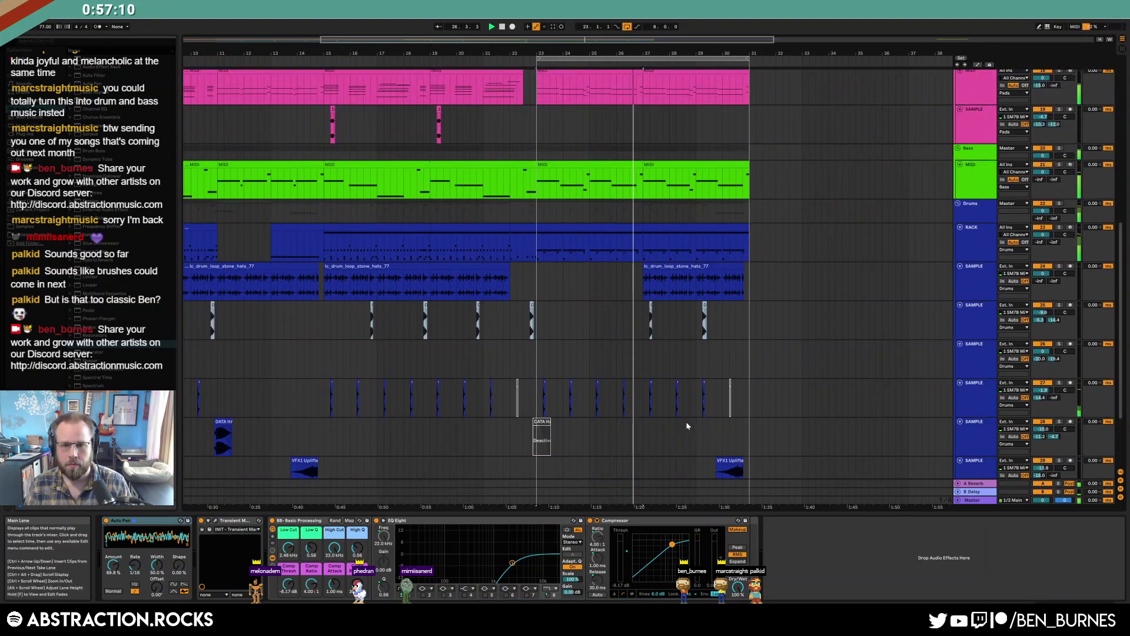
scroll(687, 426, up, 10)
scroll(663, 75, up, 6)
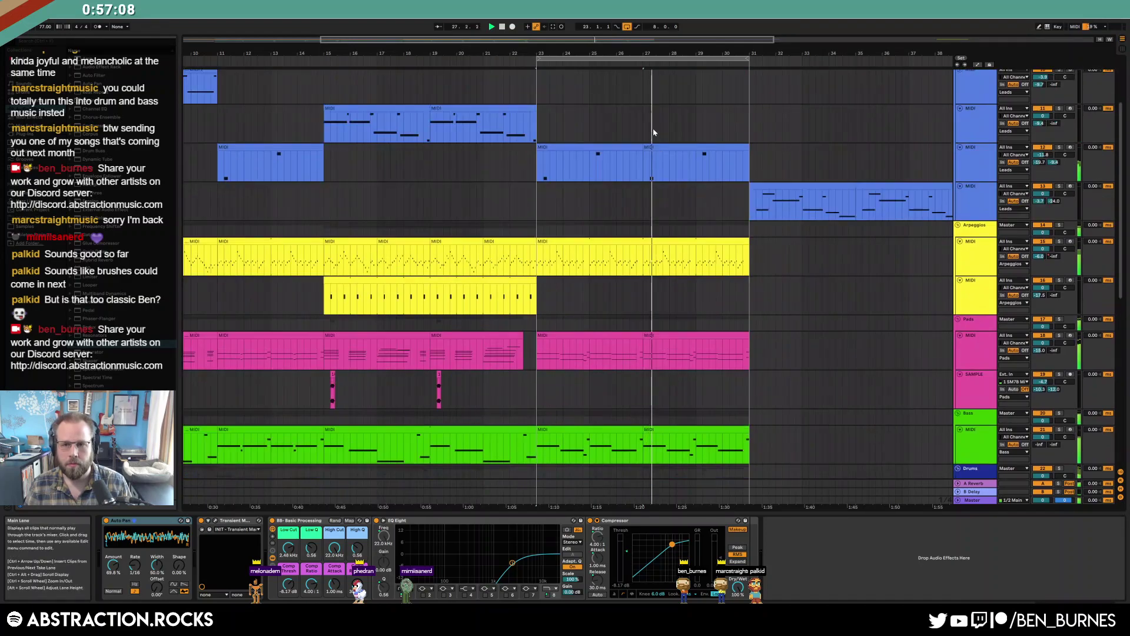
click(645, 158)
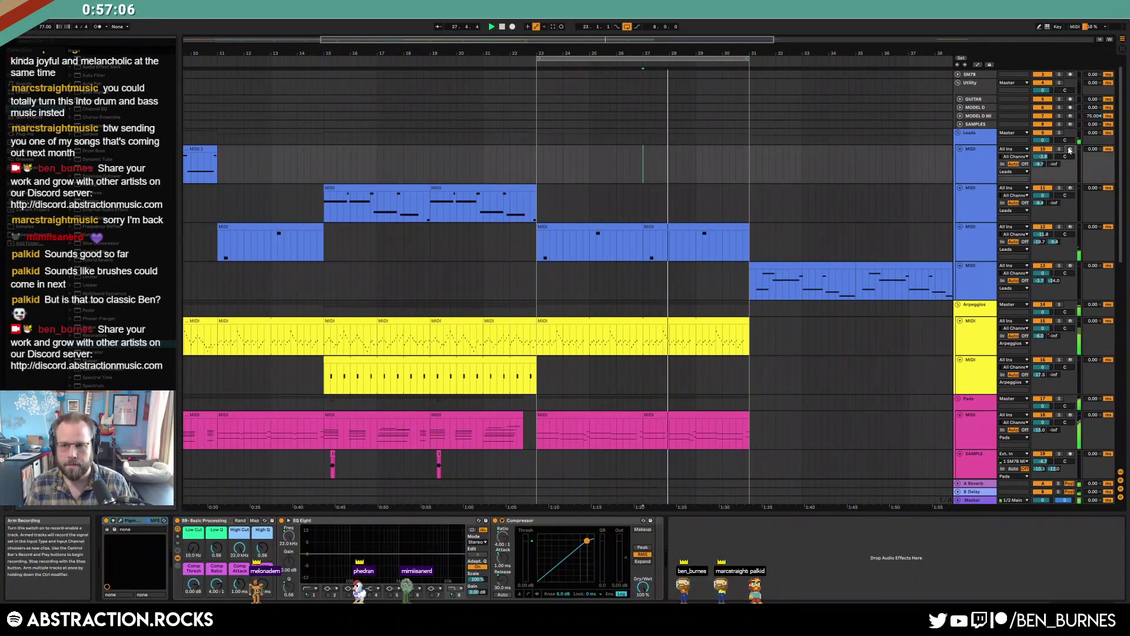
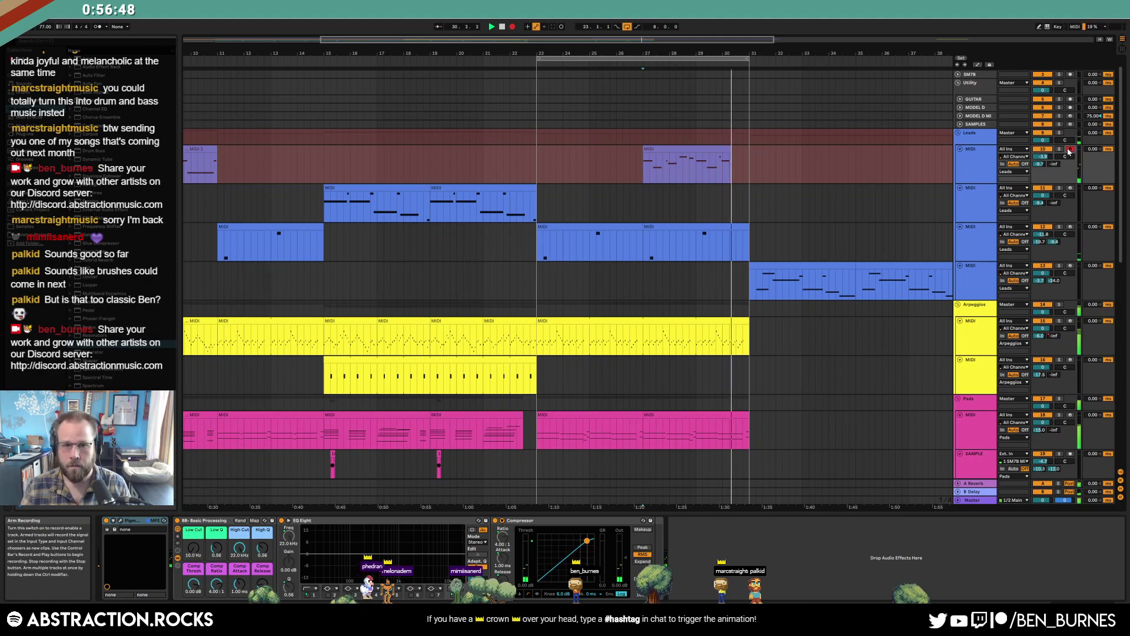
click(513, 26)
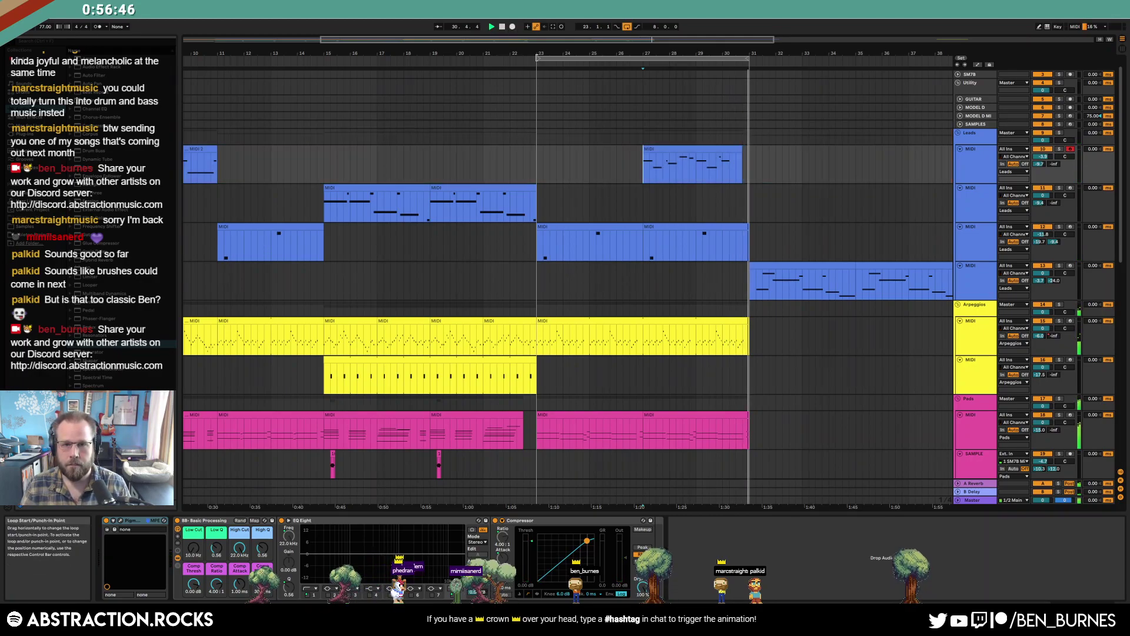
Move the loop region's start back to bar 15 and stop playback
drag(537, 59, 325, 79)
key(space)
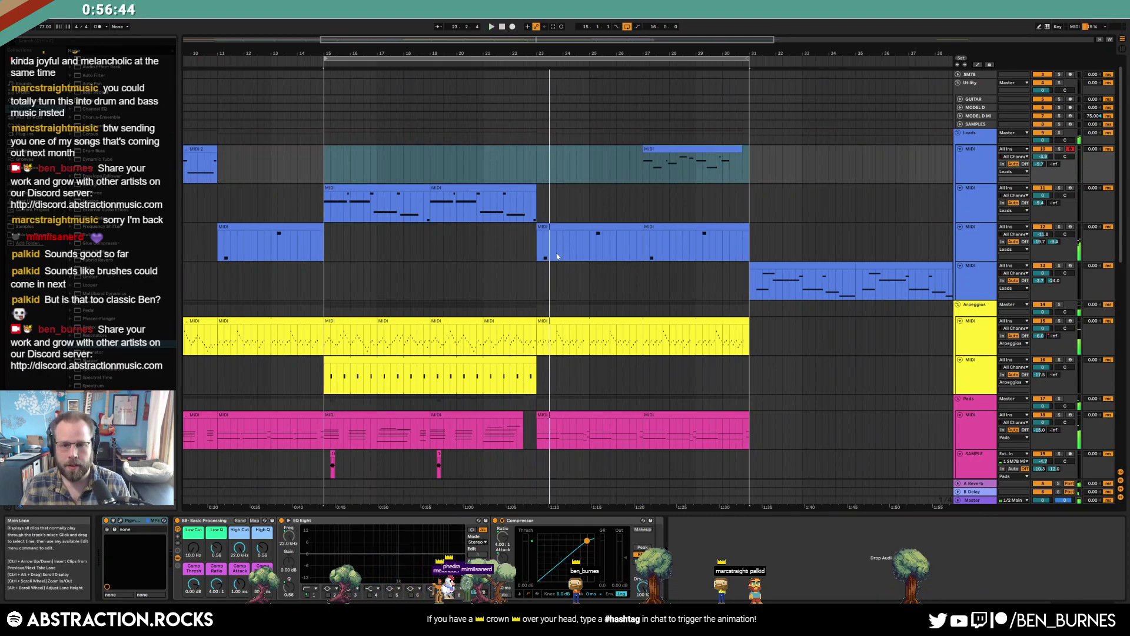
key(Left)
Copy bars 15–23 of all tracks from the arpeggios downward and paste them at bar 31
drag(334, 378, 536, 492)
key(ctrl+c)
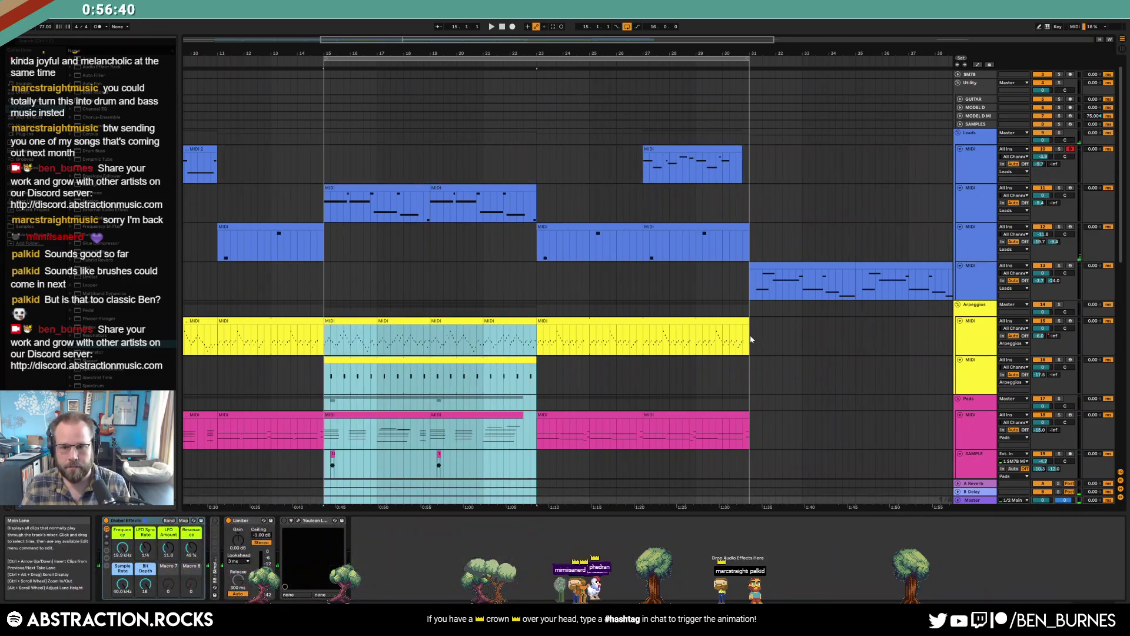
click(750, 335)
key(ctrl+v)
In the upper arpeggio clip at bar 31, raise the first note to C4 and lower the second and third to C3
double_click(780, 321)
click(299, 514)
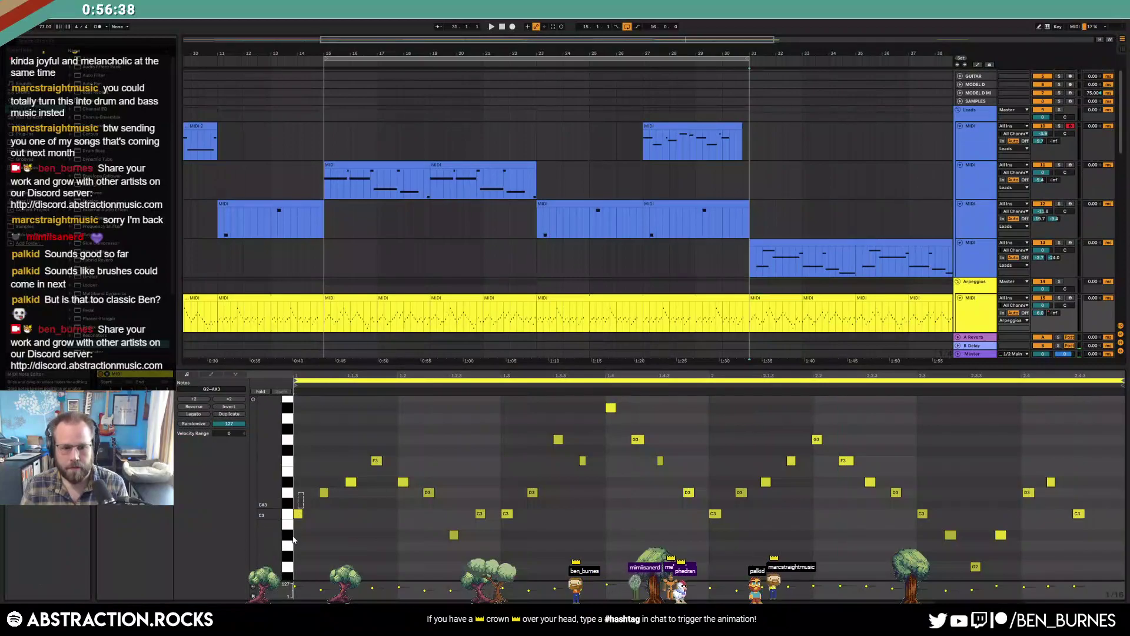
key(shift+Up)
click(324, 506)
key(Down)
key(Down)
drag(342, 479, 361, 499)
key(Down)
key(Down)
key(Down)
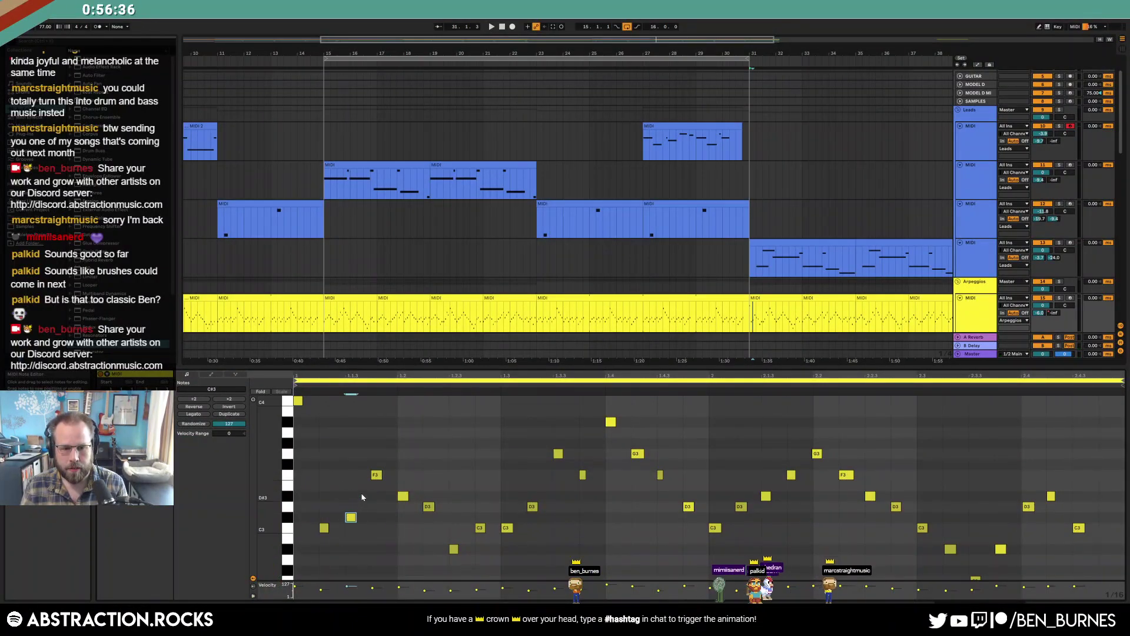
Lower the fourth and fifth notes of the arpeggio clip to C3
drag(368, 460, 378, 498)
key(Down)
key(Down)
click(404, 495)
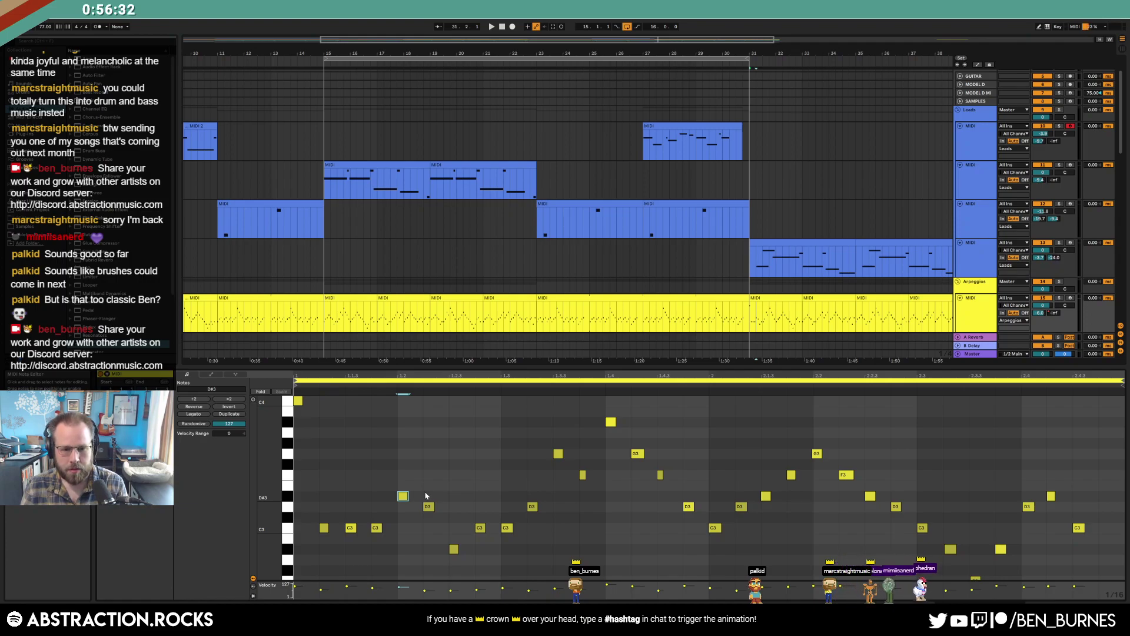
key(Down)
key(Down)
key(Down)
Set the arpeggio's sixth note to G3, the seventh to C3 and the eighth to D#3
click(429, 506)
key(Up)
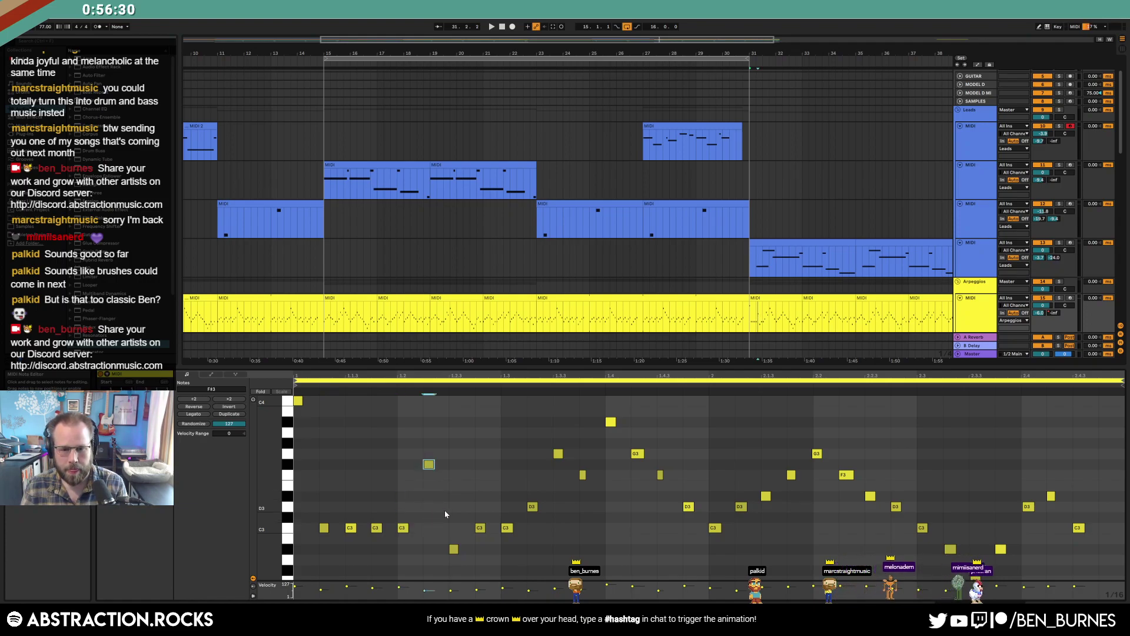
key(Up)
click(480, 528)
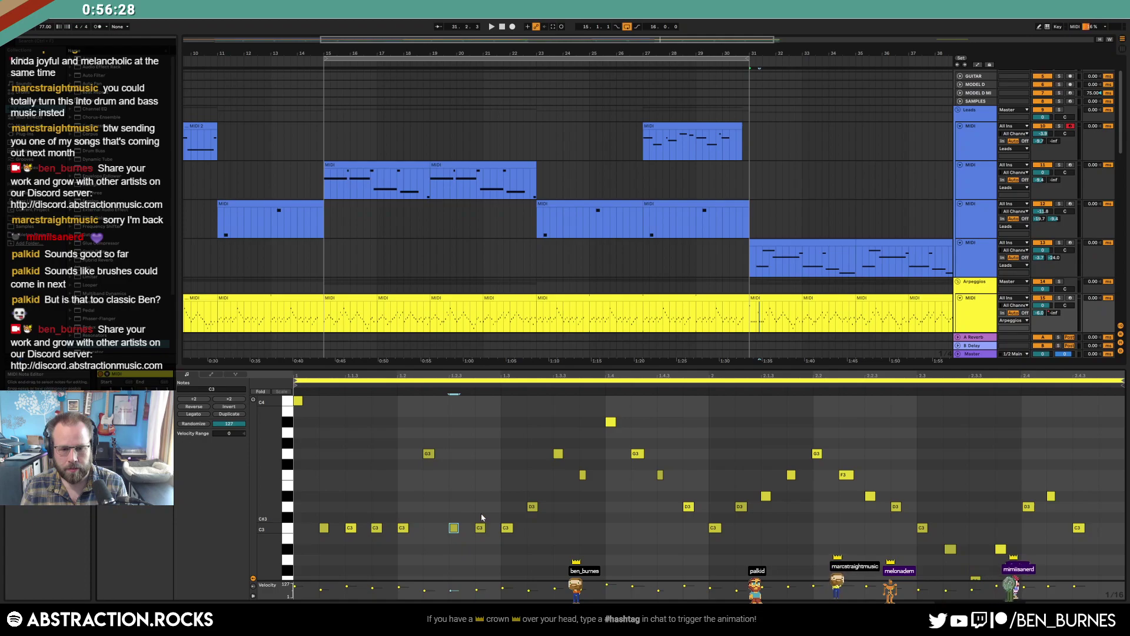
key(Up)
key(Up)
key(Up)
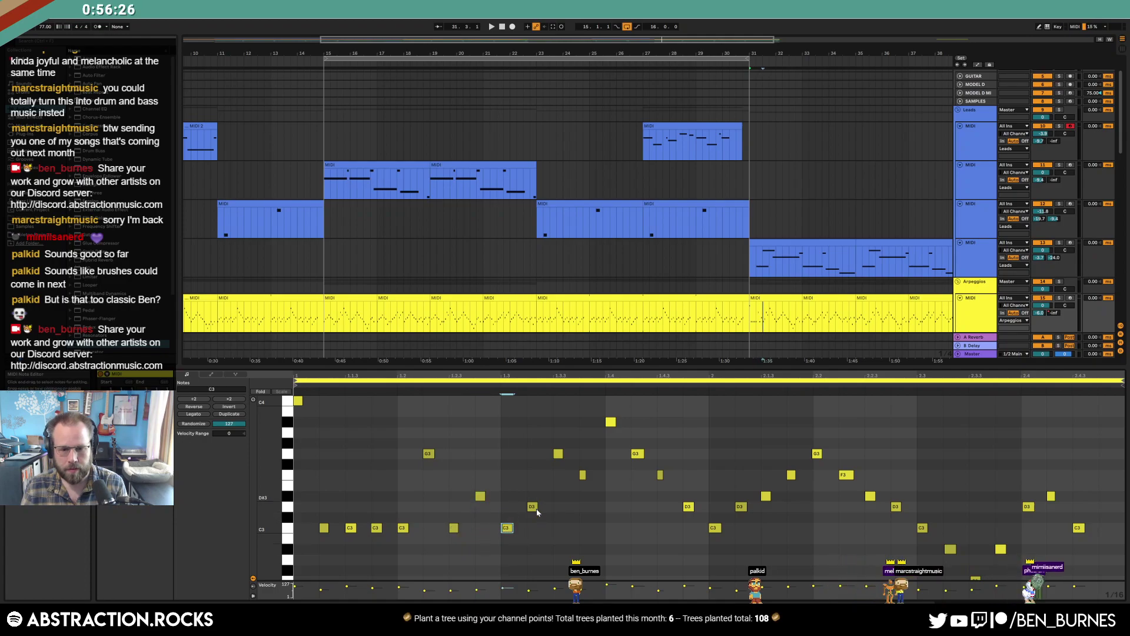
Set the arpeggio's tenth note to D4, the eleventh to C4, the fourteenth to D#3, and the twelfth, thirteenth and fifteenth to C3
click(532, 507)
key(shift+Up)
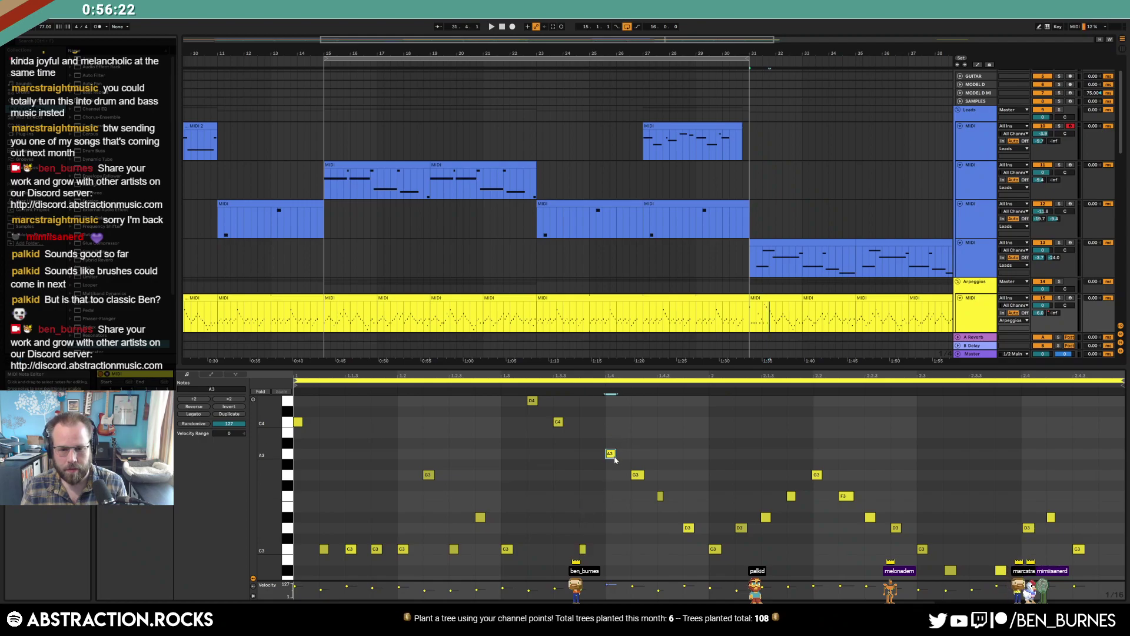
key(Down)
key(Down)
key(Down)
click(637, 475)
key(Down)
key(Down)
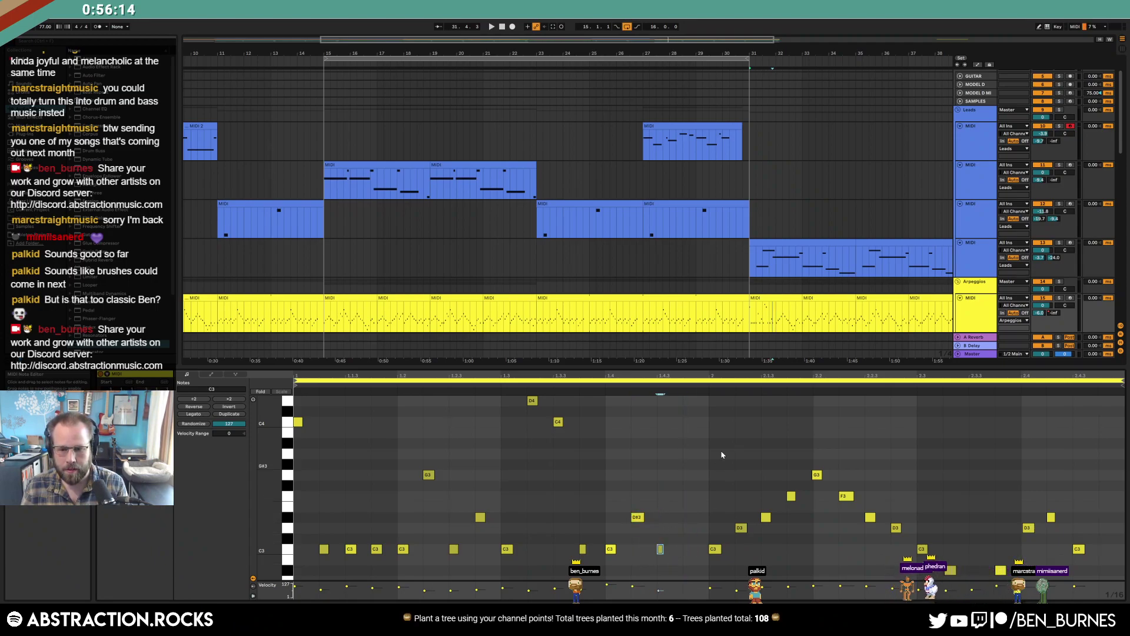
Delete all arpeggio notes after the fifteenth and play the clip from bar 31
drag(723, 455, 1104, 573)
key(Delete)
scroll(951, 477, down, 1)
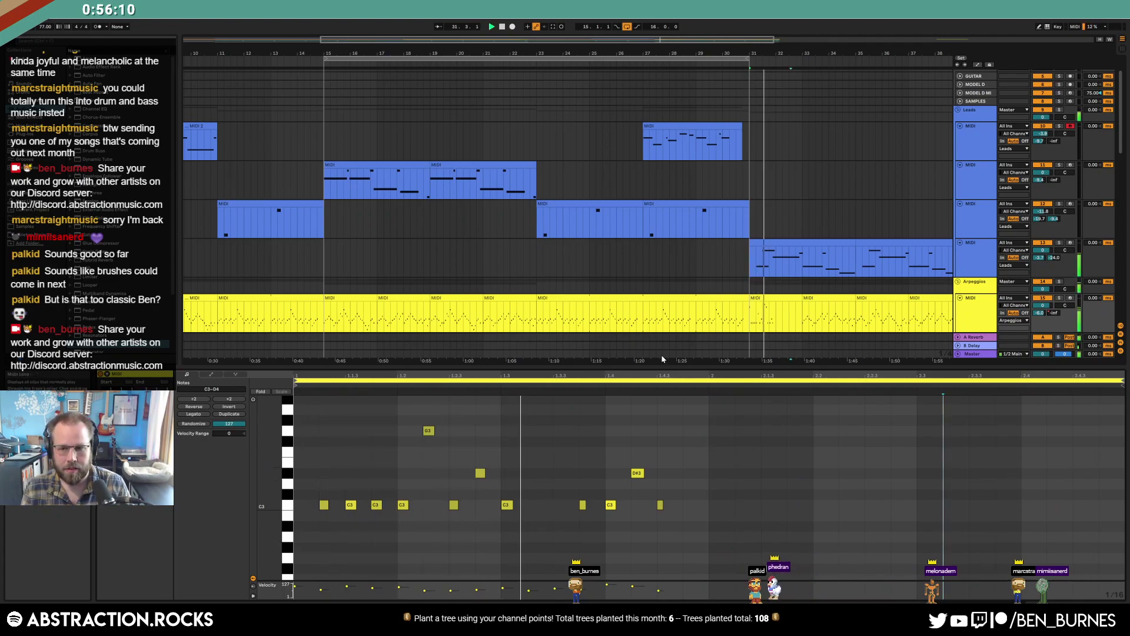
Delete the two sample clips just after bars 31 and 35 and stop playback
scroll(764, 276, down, 5)
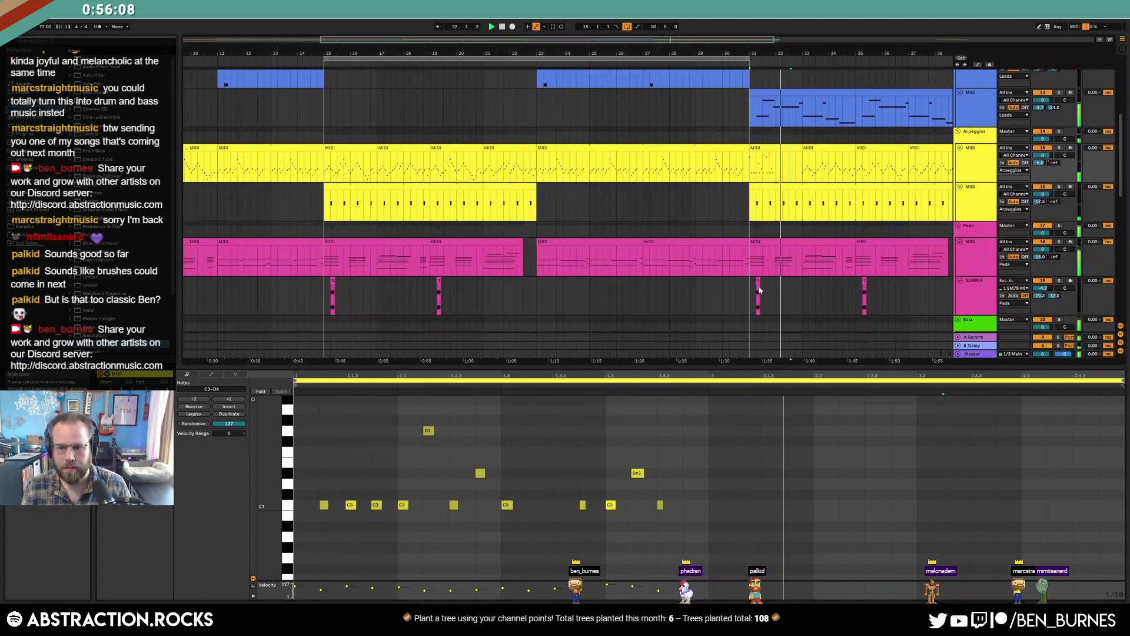
click(890, 296)
drag(890, 297, 897, 298)
key(Delete)
click(904, 299)
key(space)
Replace the two pad clips from bar 31 onward with two copies of the pad clip that starts at bar 7
click(783, 242)
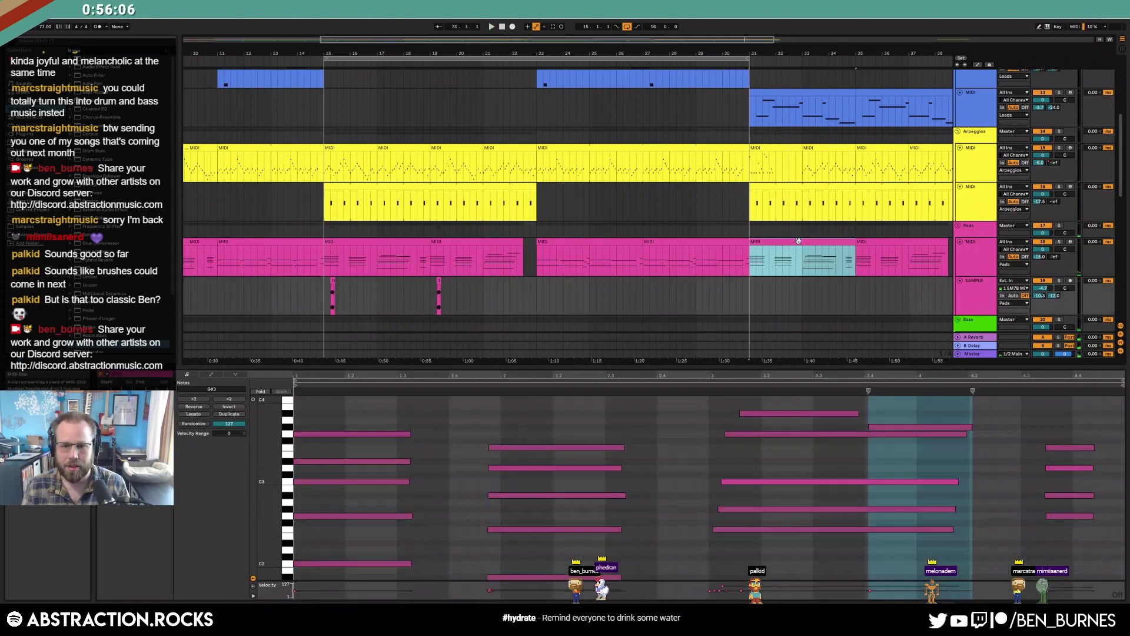
shift+click(872, 241)
key(Delete)
scroll(221, 256, down, 1)
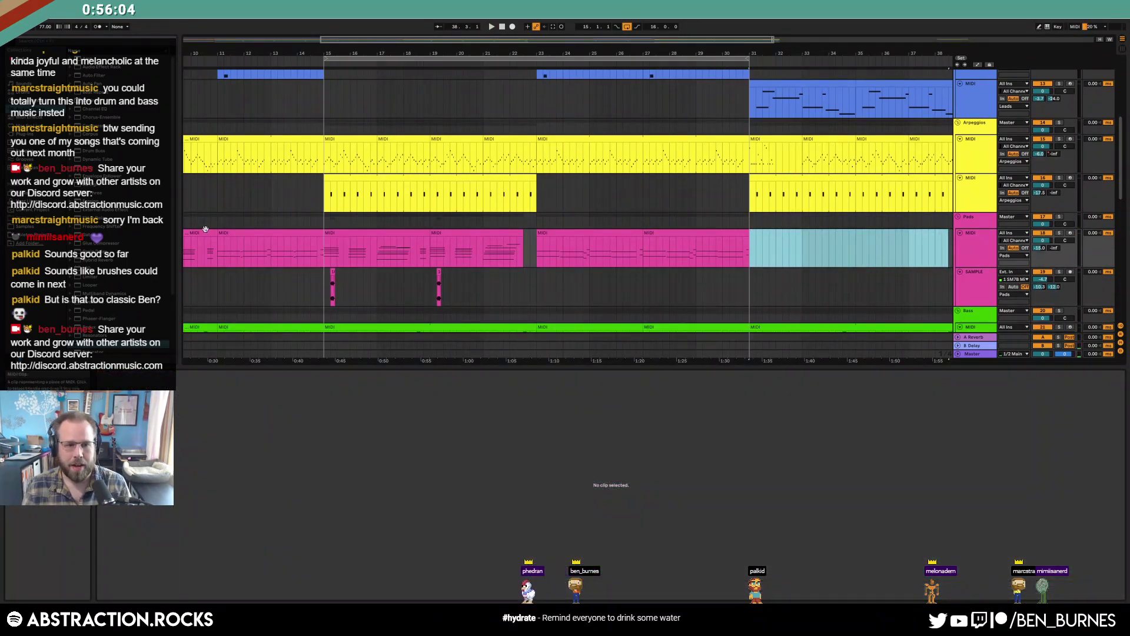
click(205, 232)
click(755, 252)
key(ctrl+v)
key(ctrl+v)
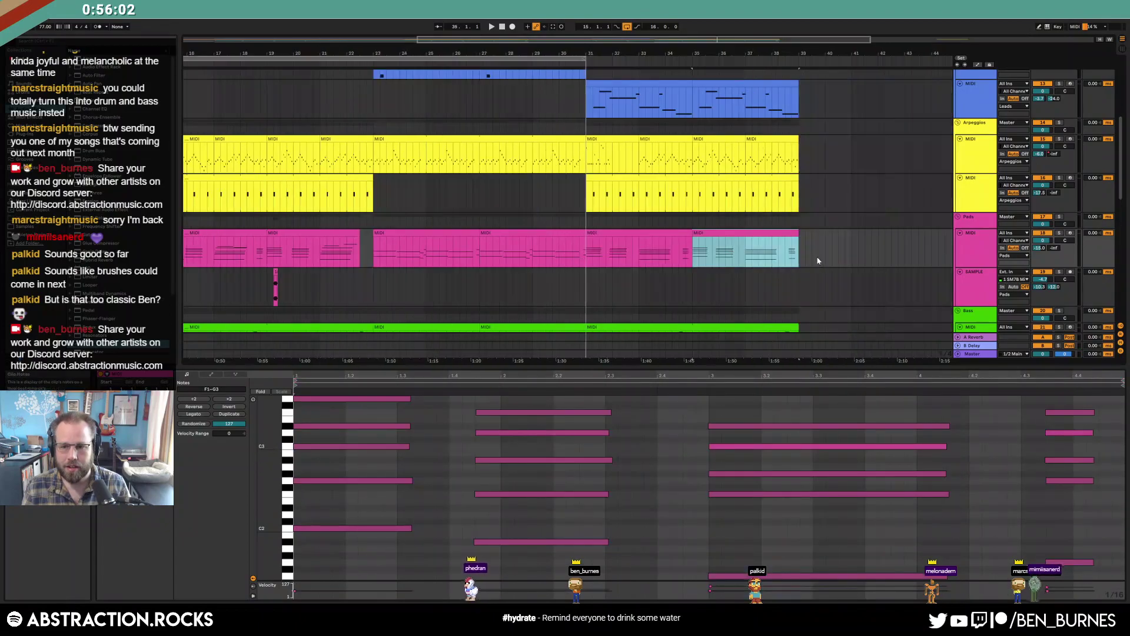
Compare the bass clips at bars 3 and 31 and play the arrangement from about bar 28
scroll(653, 249, down, 2)
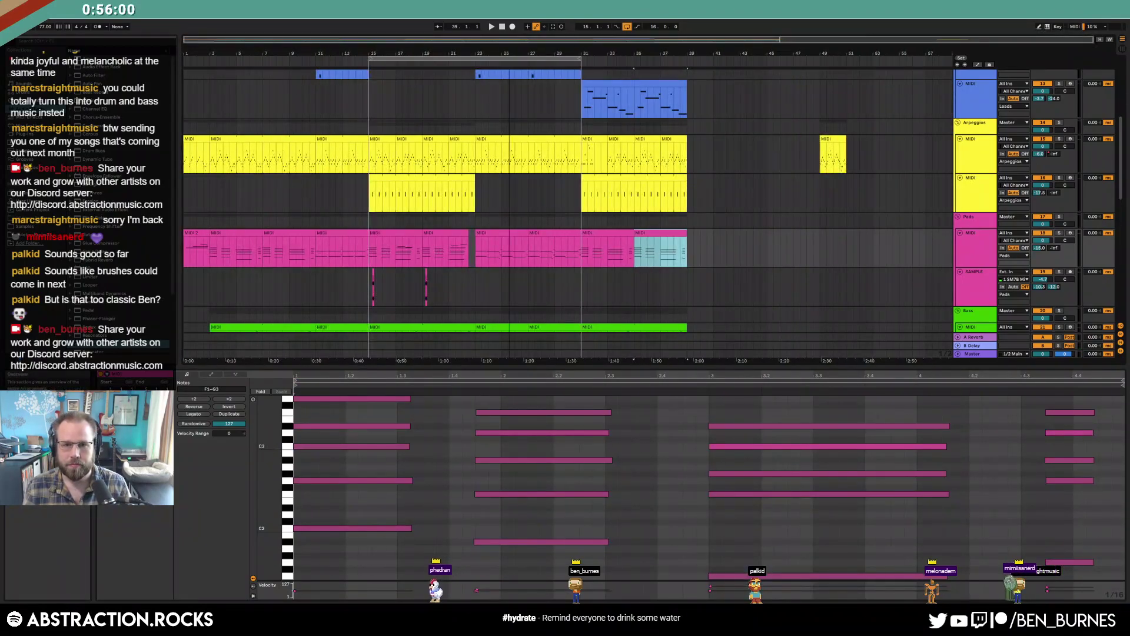
scroll(534, 267, down, 3)
click(299, 267)
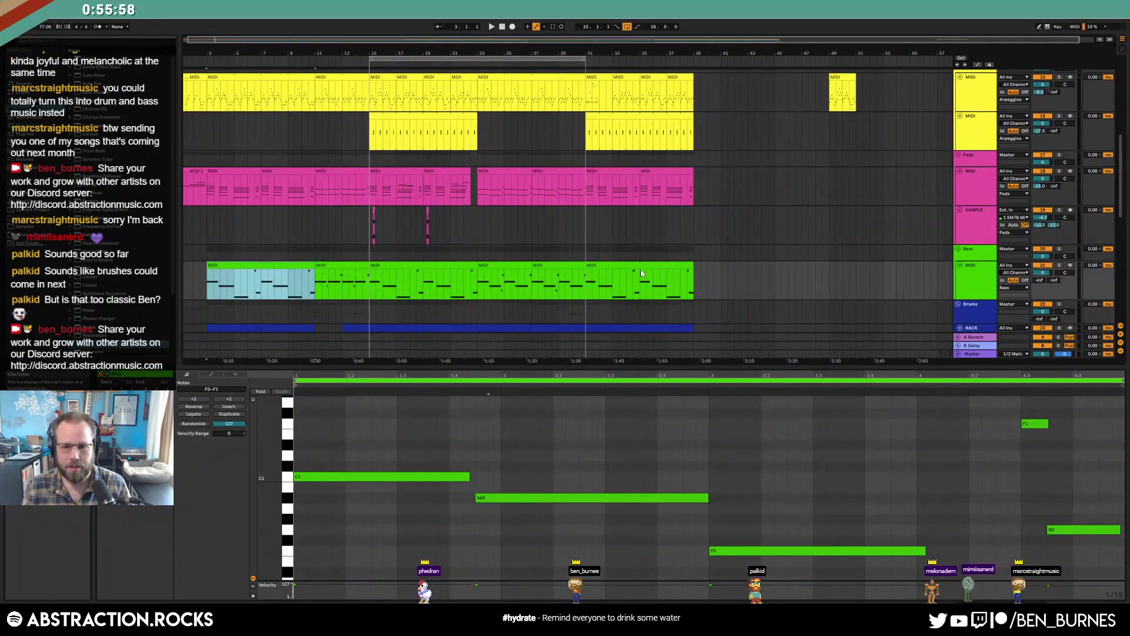
click(670, 268)
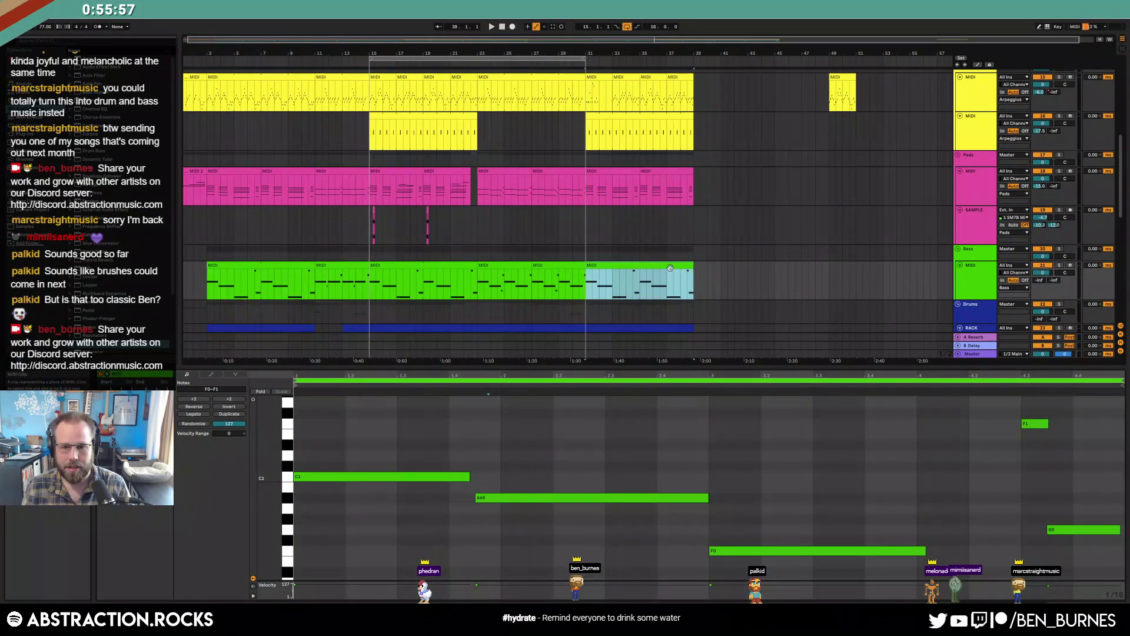
click(548, 66)
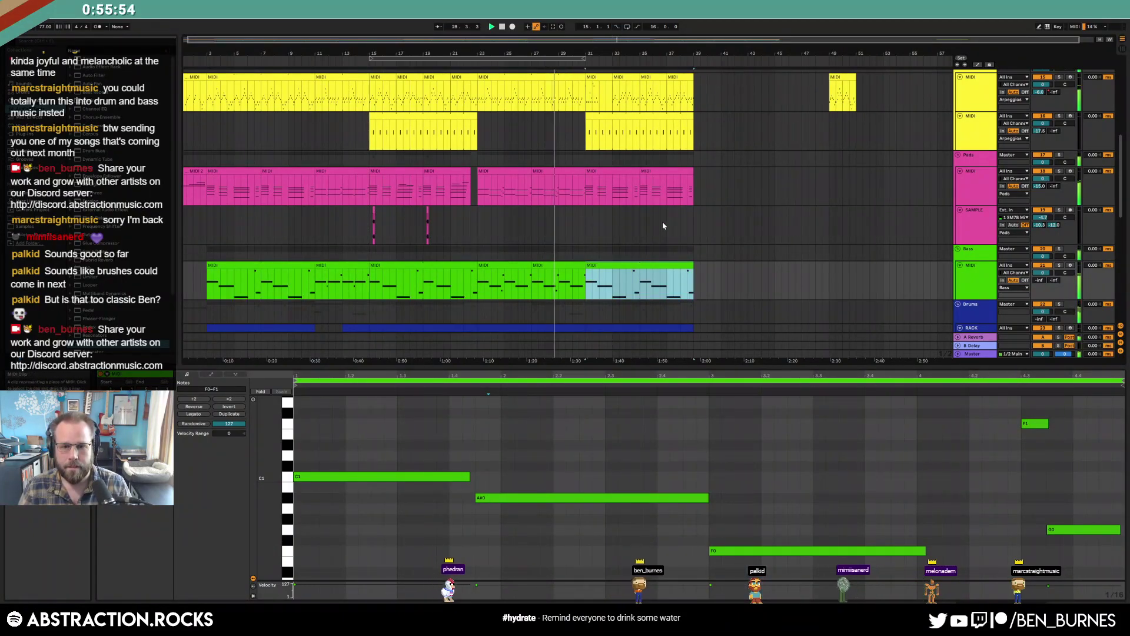
scroll(663, 222, down, 5)
scroll(683, 235, up, 7)
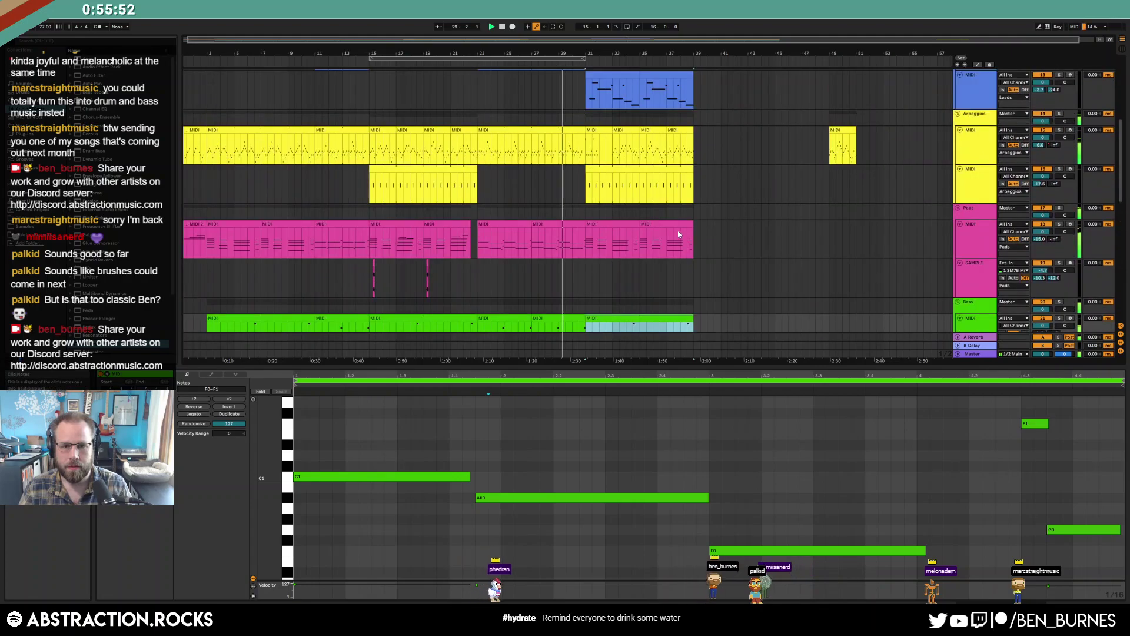
Open the lead clip at bar 27 and select its last two notes, D#4 and C4
scroll(678, 235, up, 5)
click(566, 98)
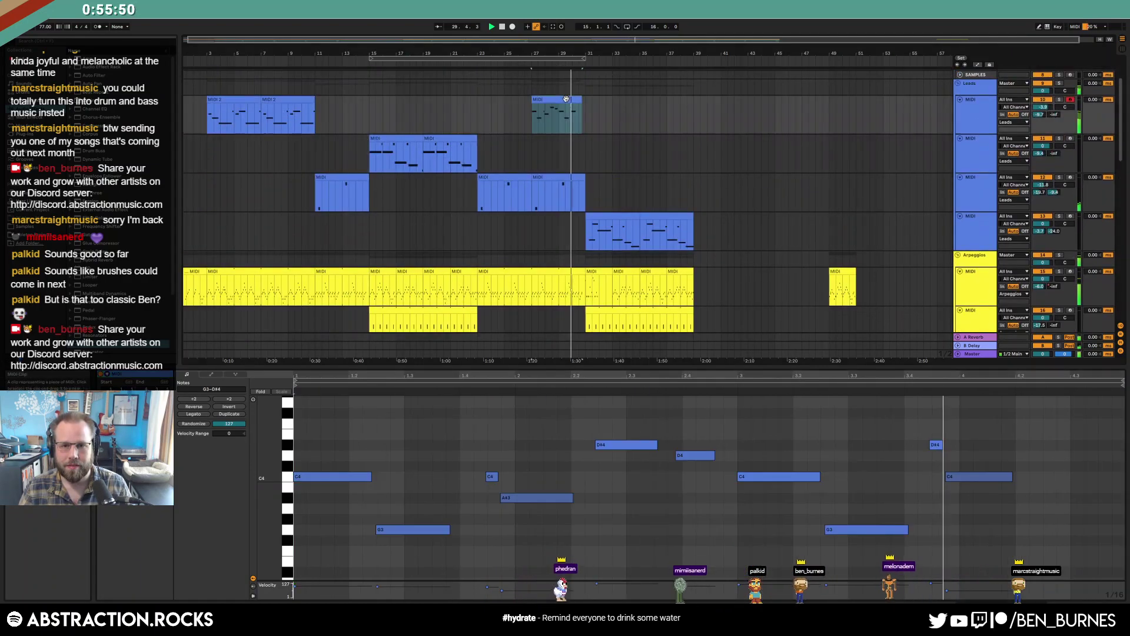
drag(917, 418, 978, 510)
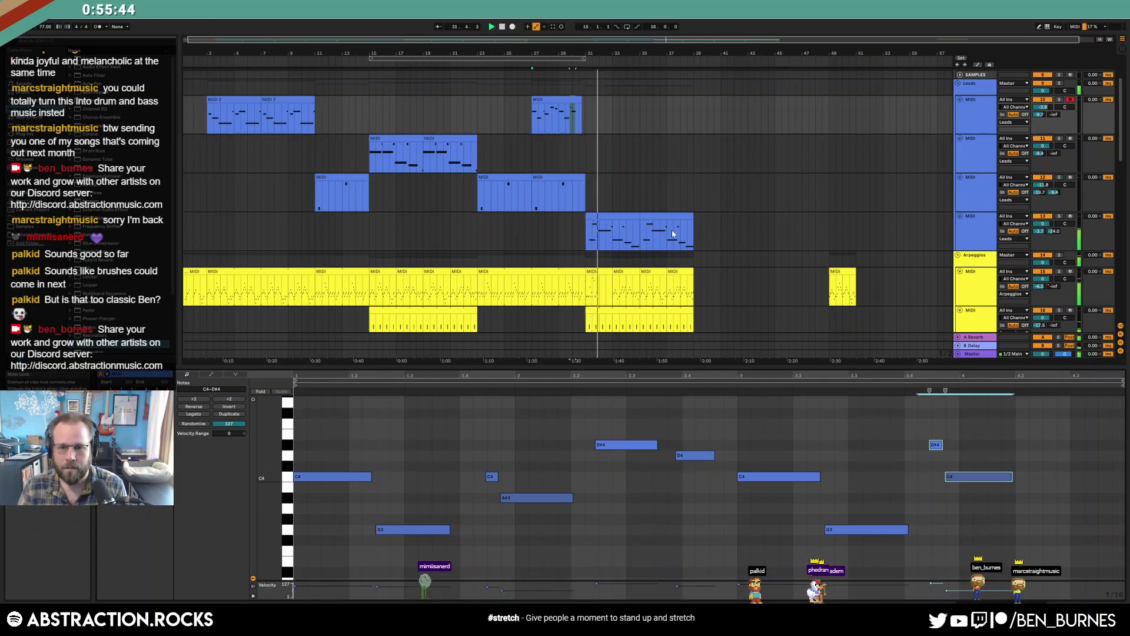
Lower the Operator Osc-B Level automation on the first arpeggio track from bar 31 onward
scroll(601, 244, down, 1)
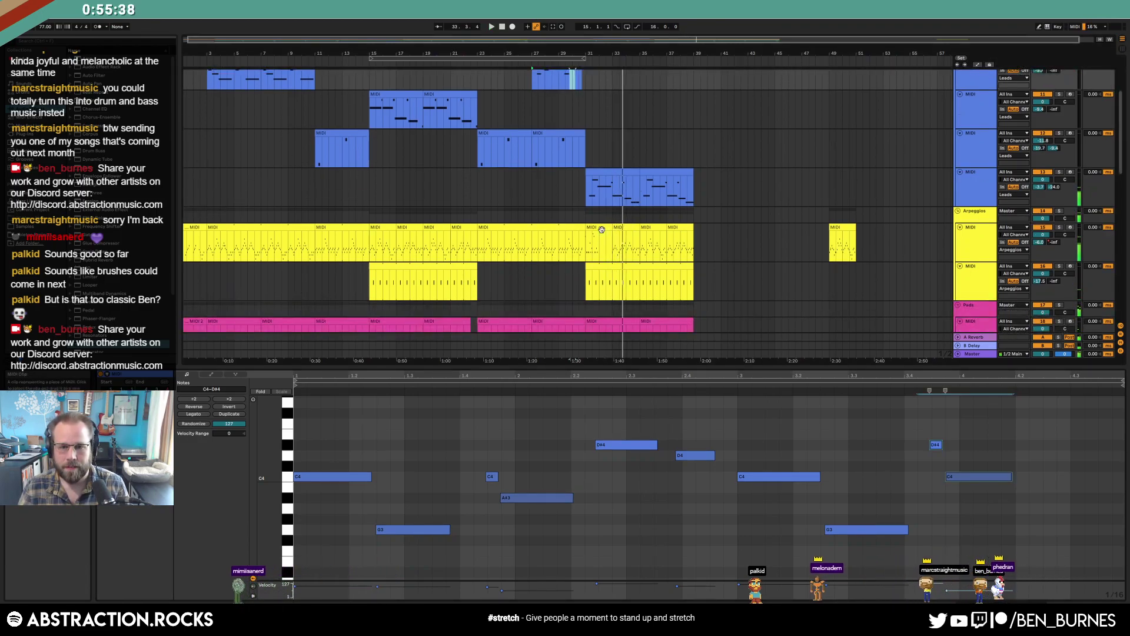
click(602, 230)
key(space)
key(shift+Tab)
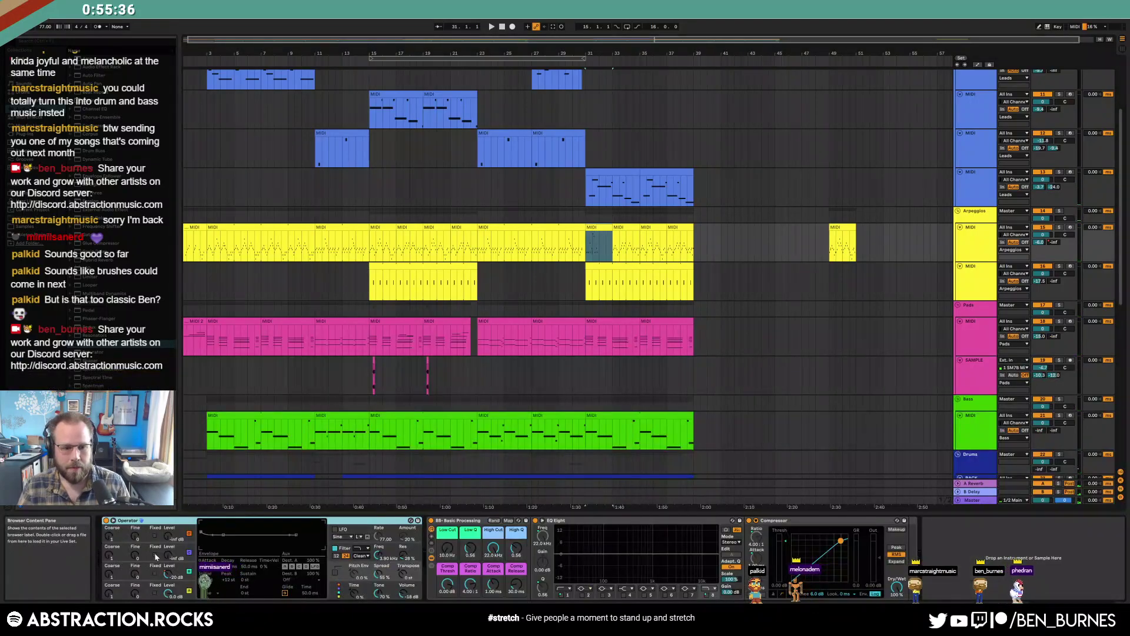
click(170, 577)
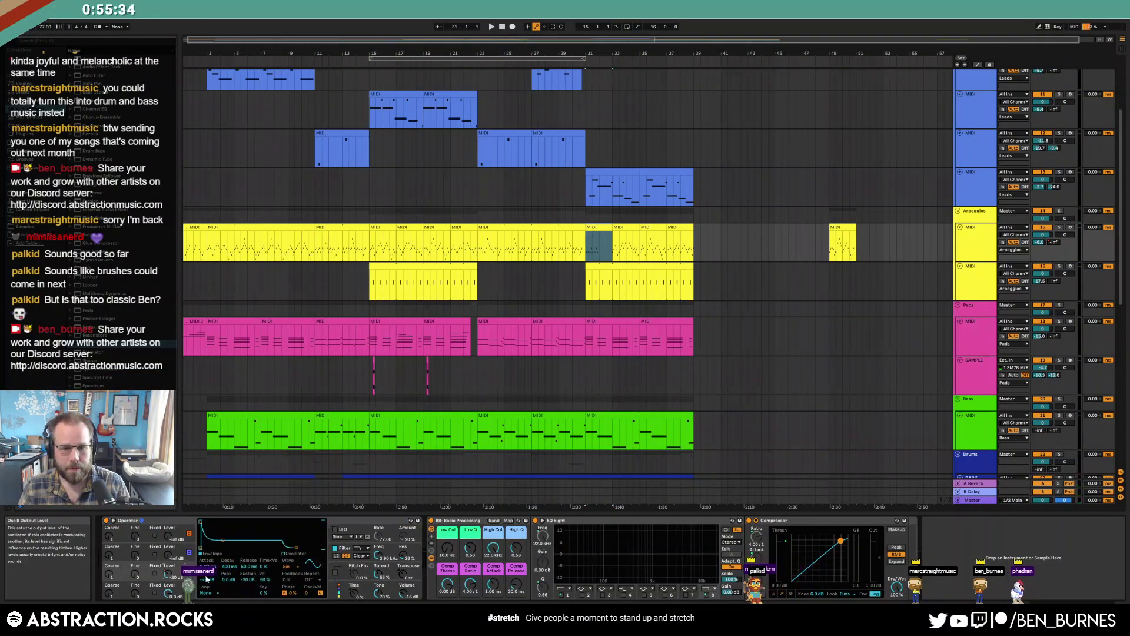
key(a)
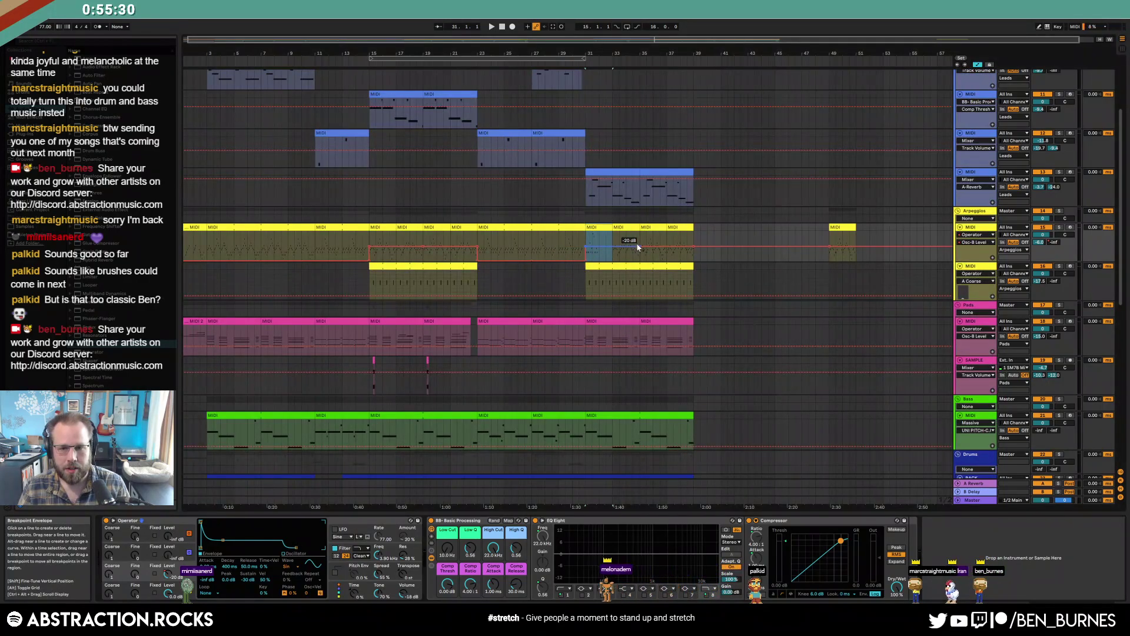
click(715, 245)
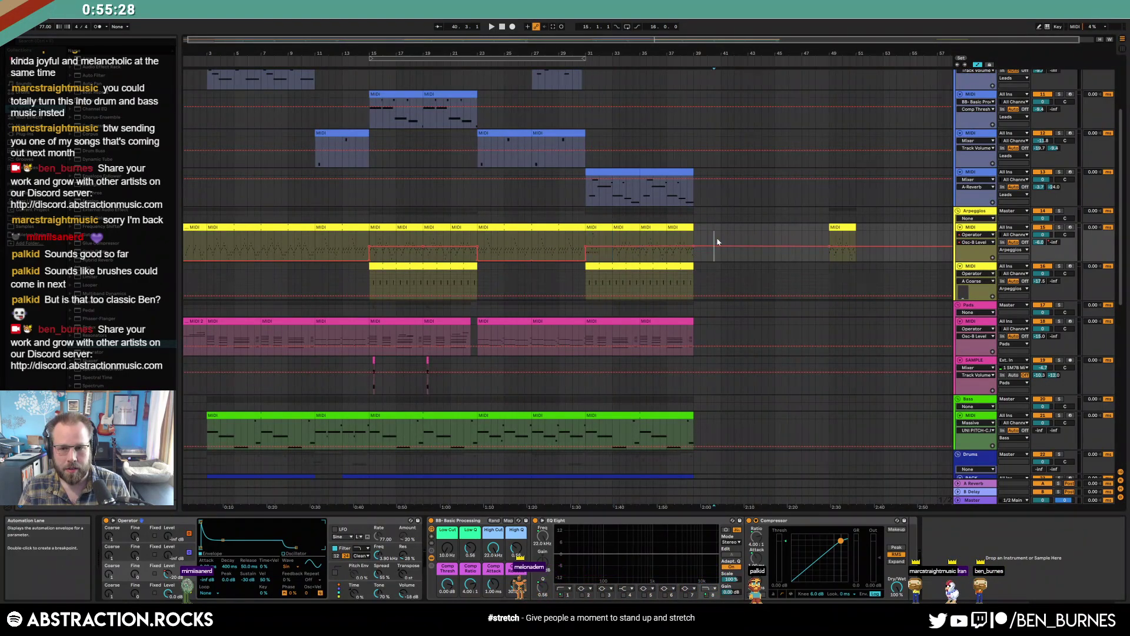
click(769, 241)
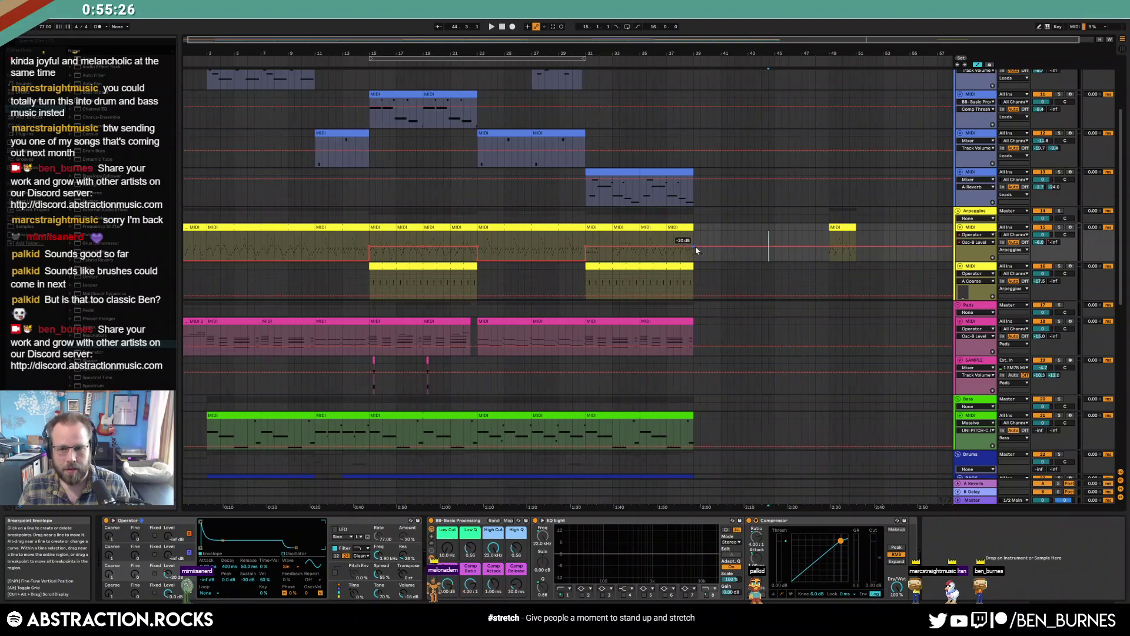
drag(704, 242, 704, 255)
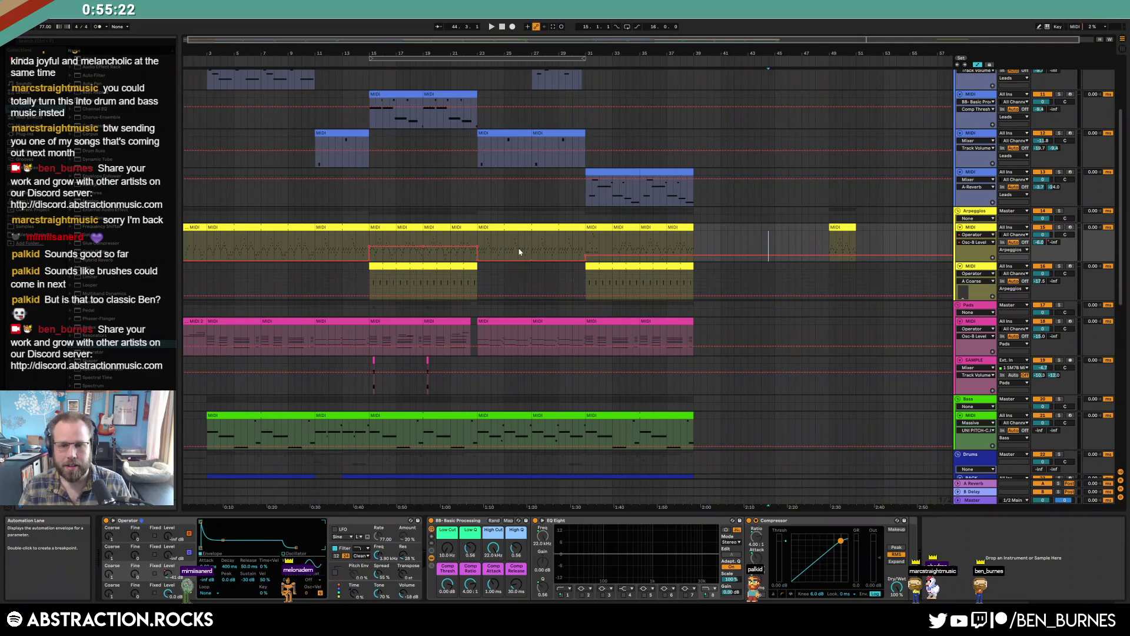
Set the loop length of the second arpeggio track's clip at bar 31 to 2 bars
click(598, 230)
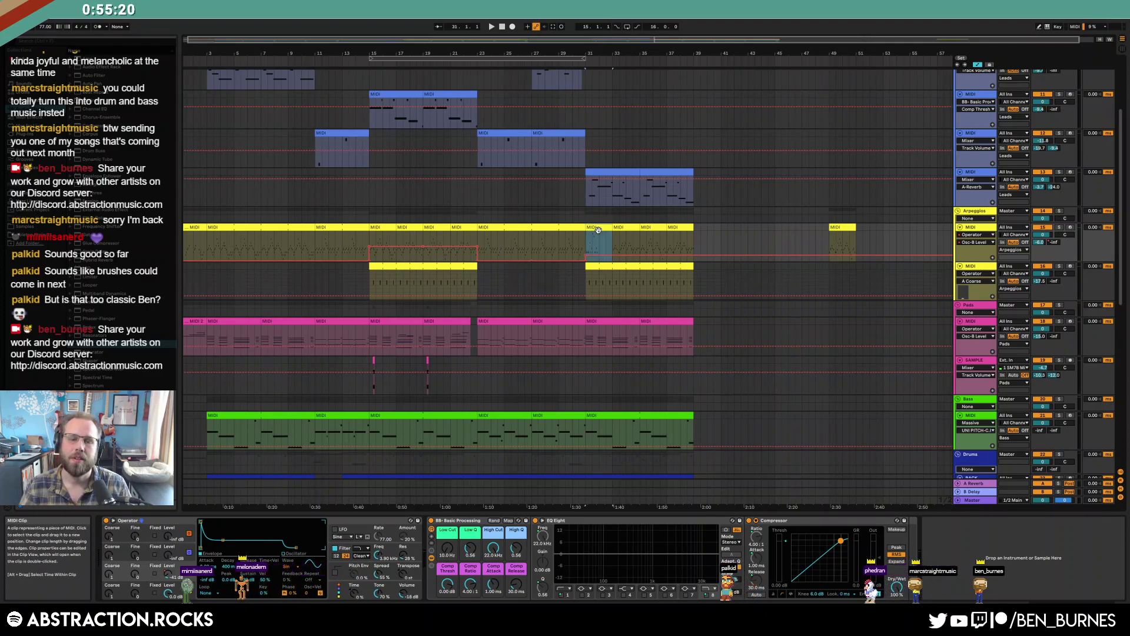
key(shift+Tab)
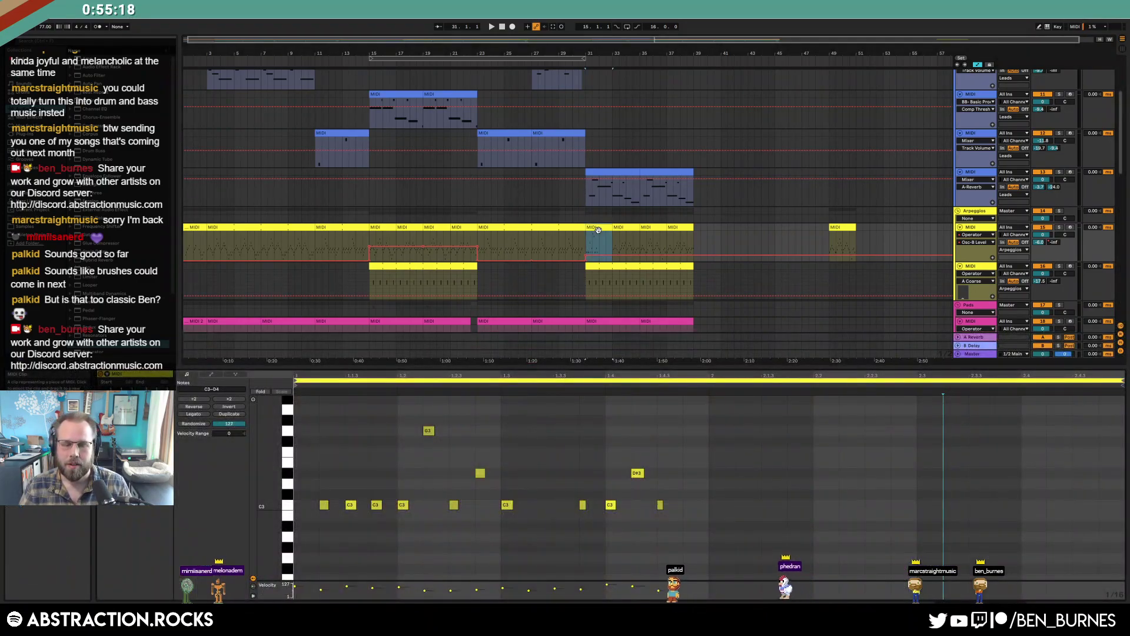
key(shift+Tab)
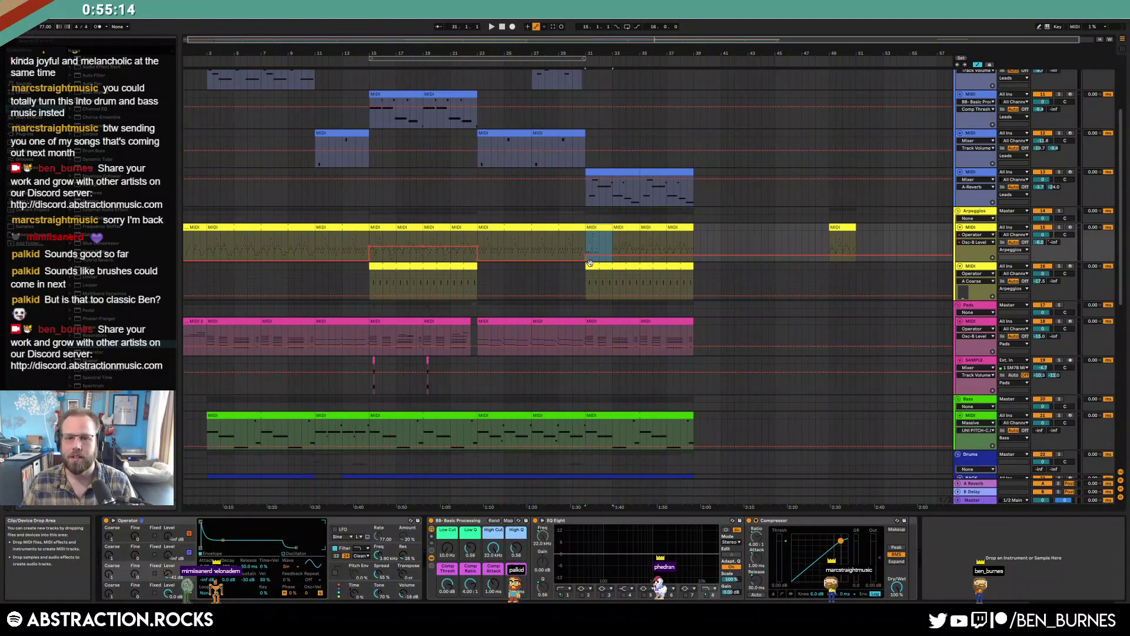
double_click(584, 291)
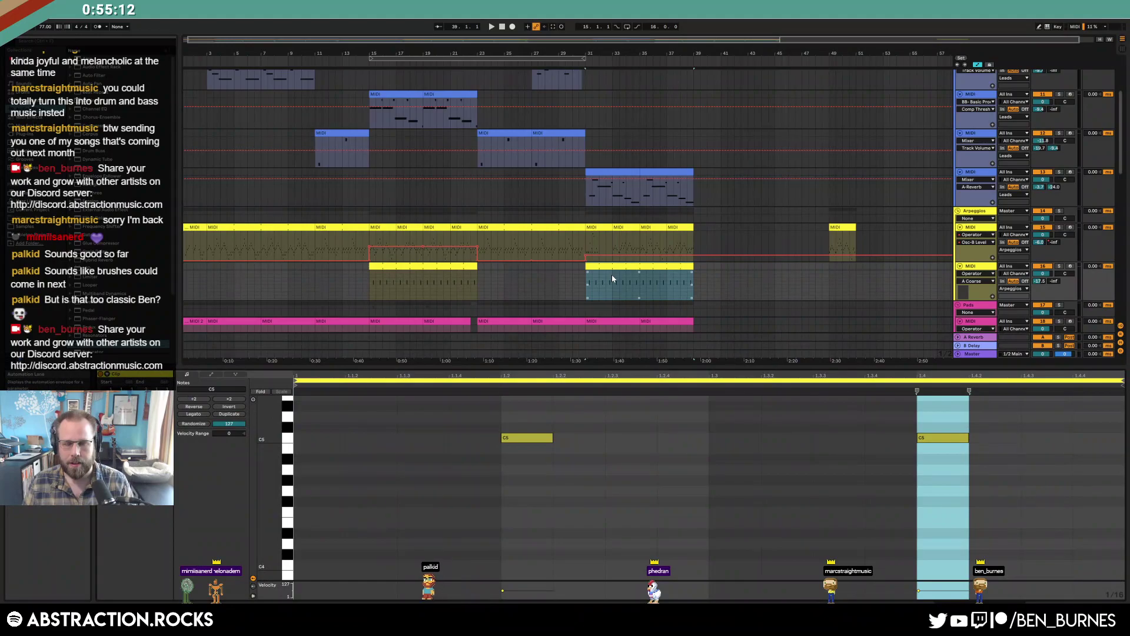
click(140, 414)
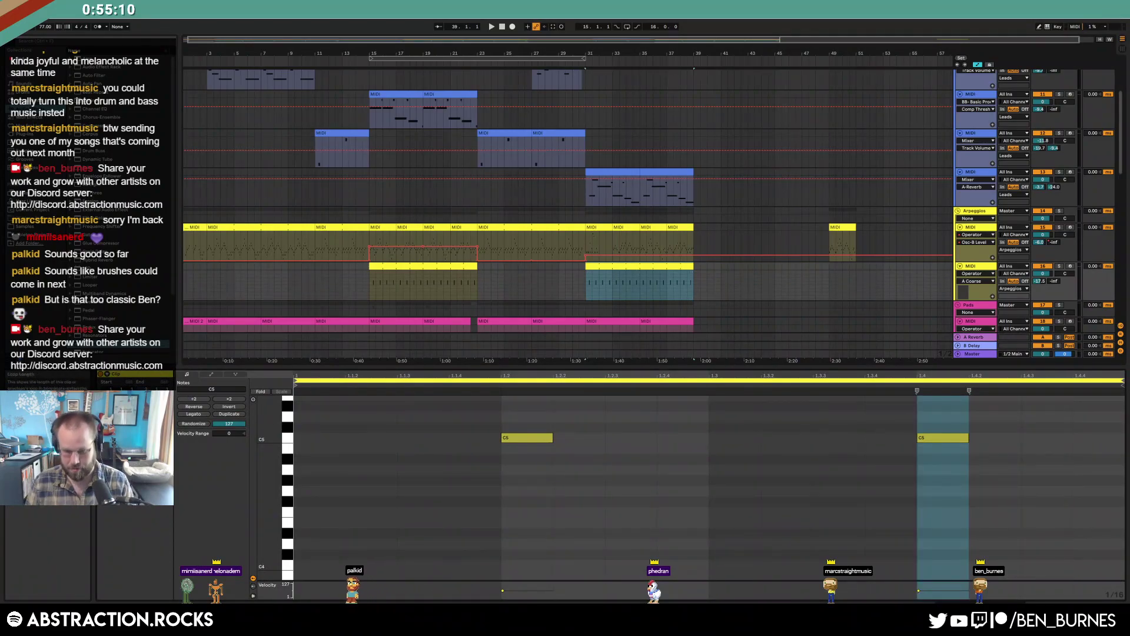
text(2)
key(Return)
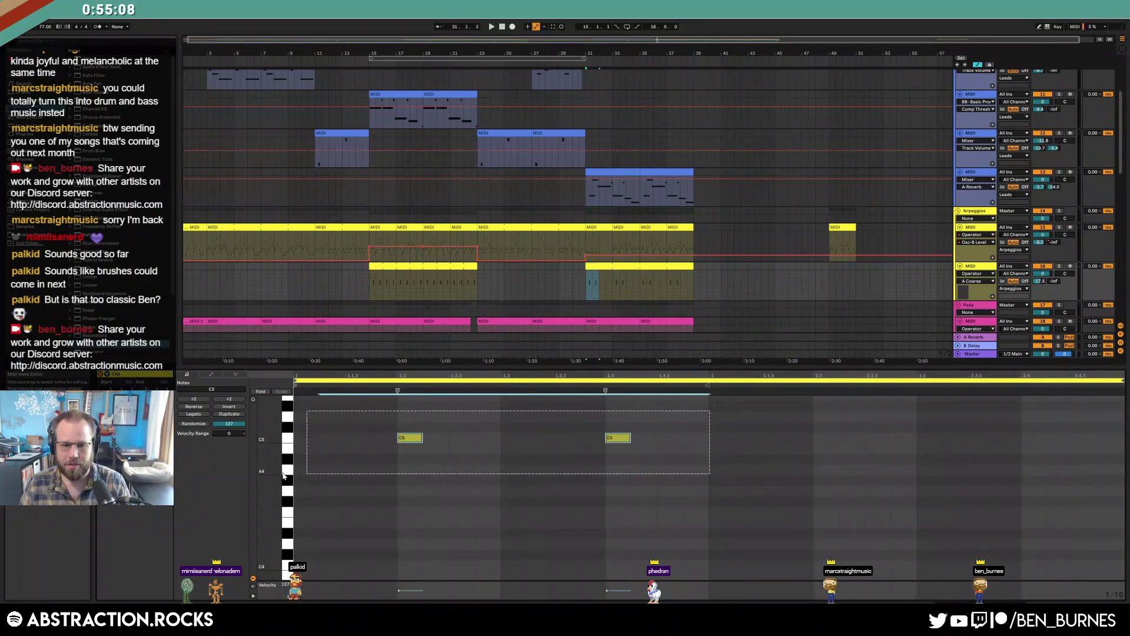
Duplicate the clip's two C5 notes into its second bar on the beat and add a C6 just before the last one
click(891, 465)
scroll(1024, 442, up, 1)
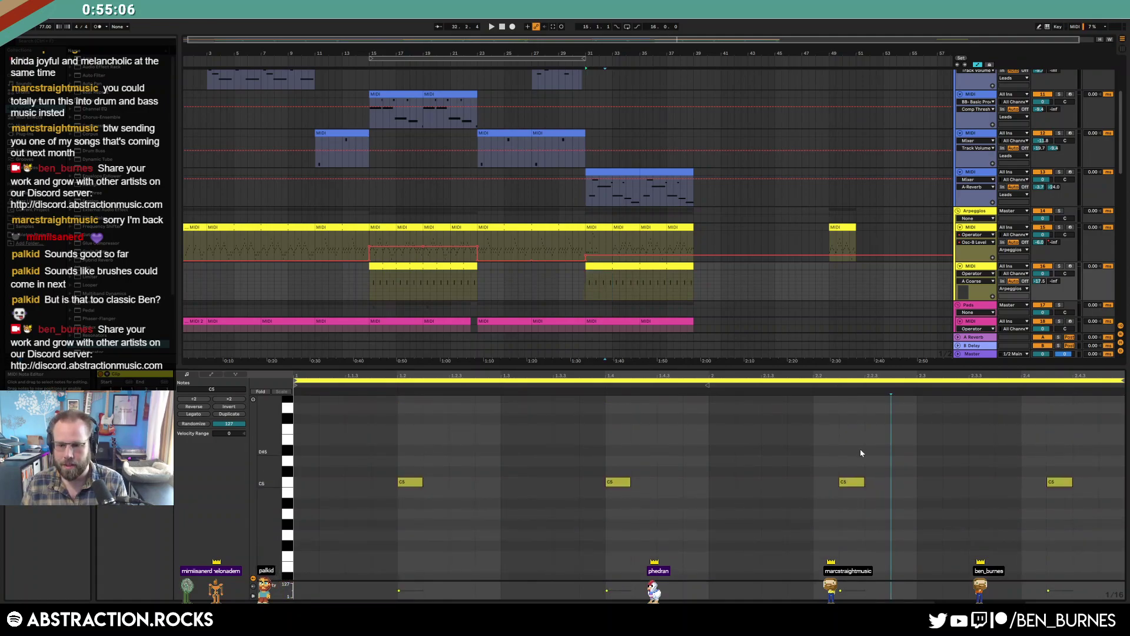
drag(854, 450, 1057, 508)
key(Left)
scroll(1001, 410, up, 3)
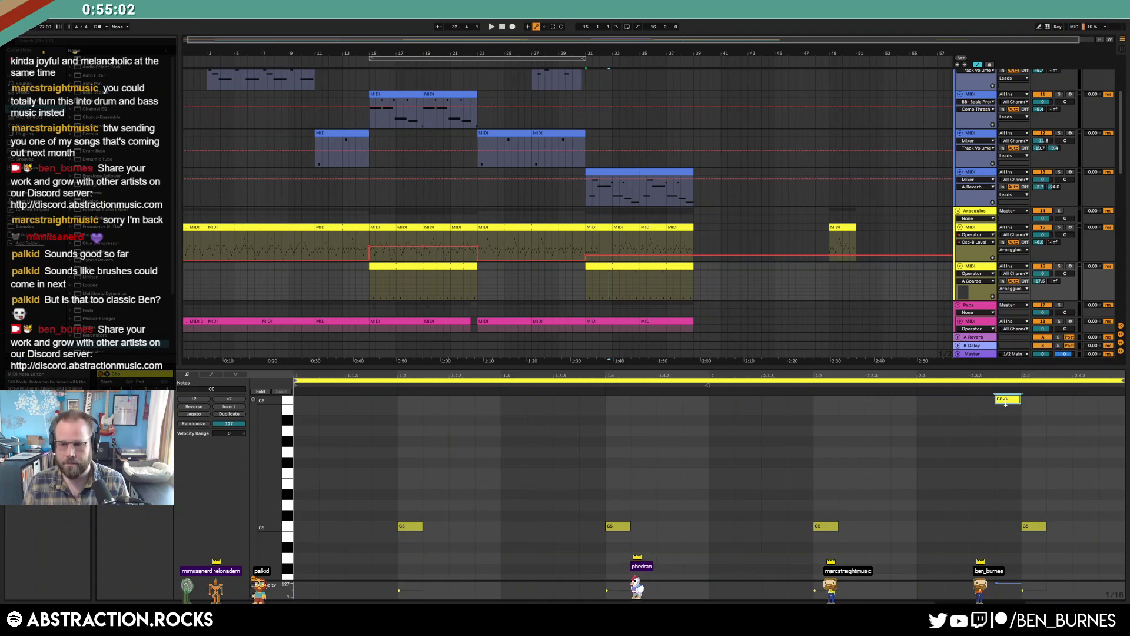
key(ctrl+a)
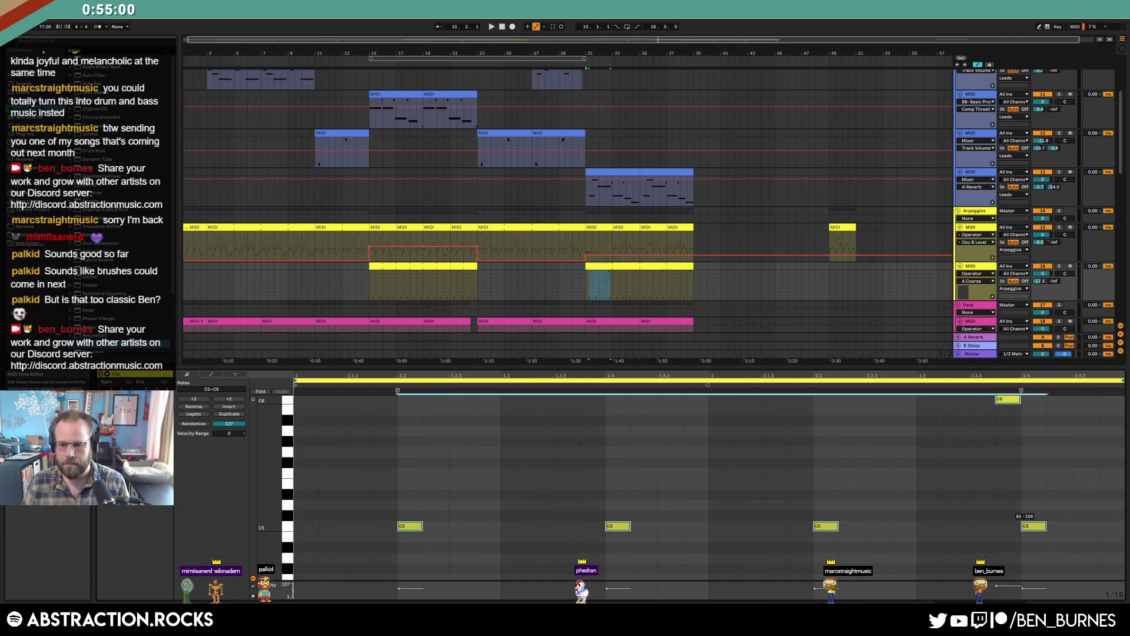
key(space)
key(shift+Tab)
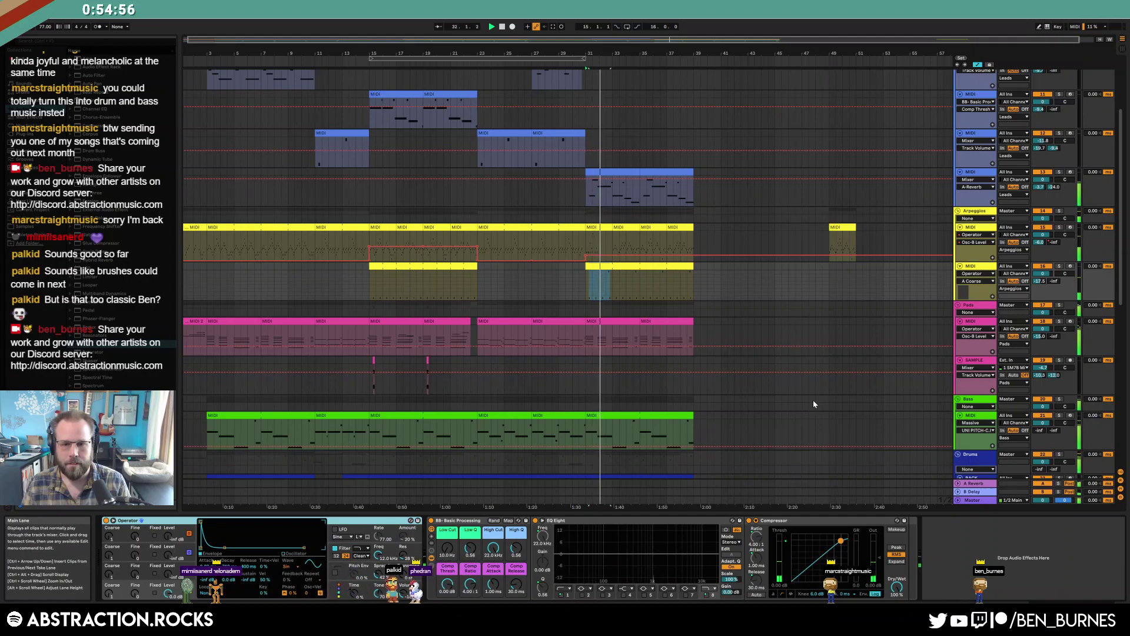
key(space)
Duplicate the first bar of the first arpeggio track's bar-31 clip into its second bar, ending on a run of A#2 notes
key(shift+Tab)
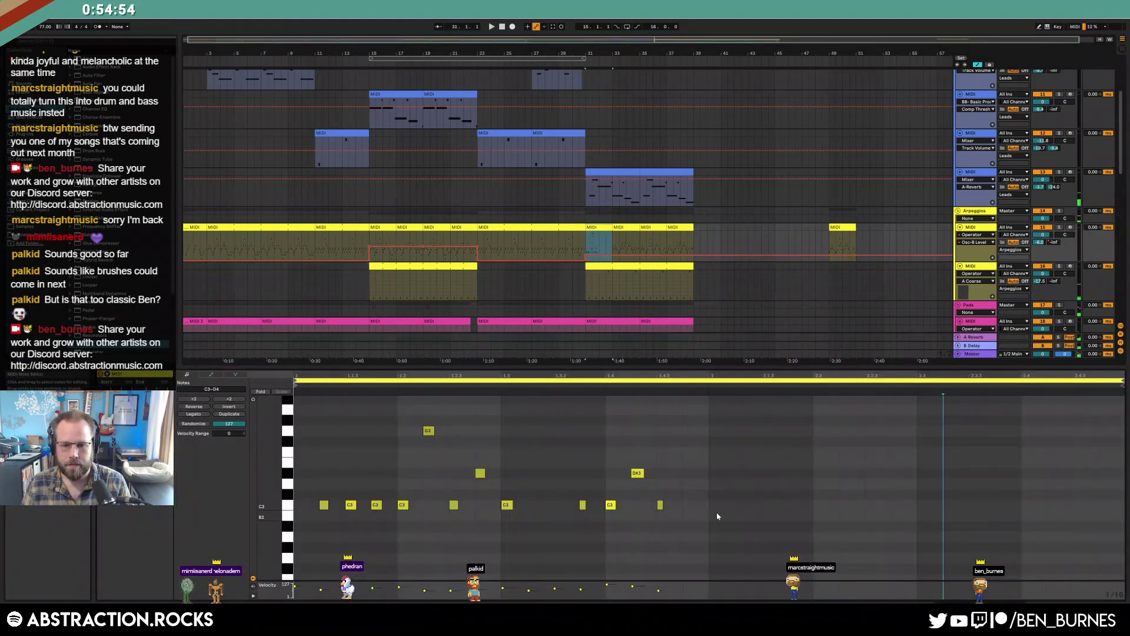
drag(708, 410, 294, 527)
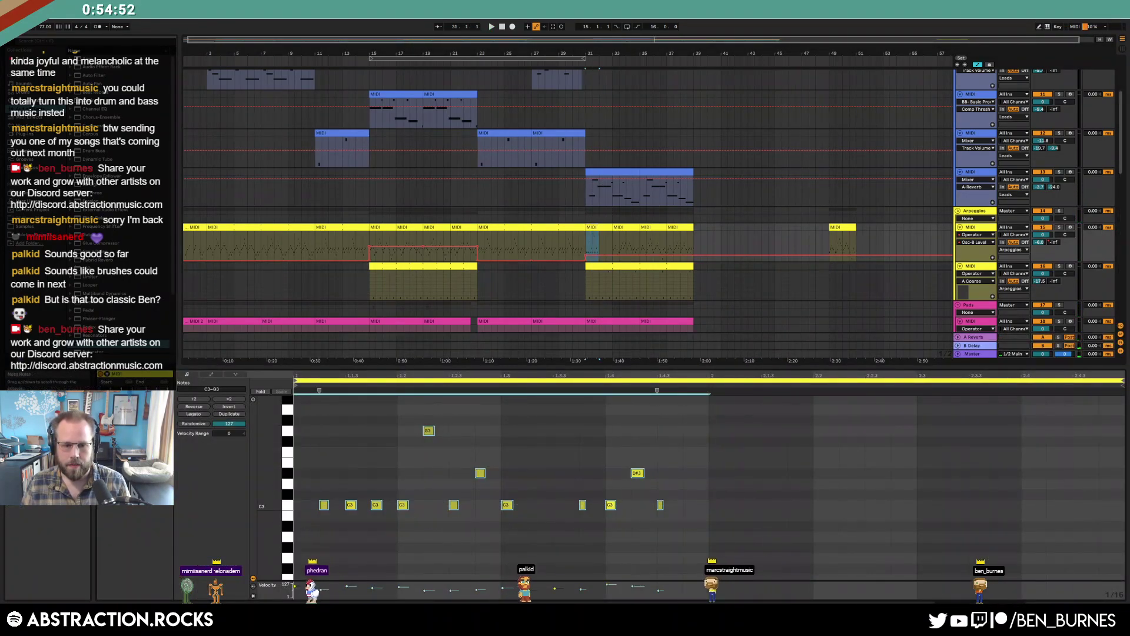
drag(284, 437, 281, 481)
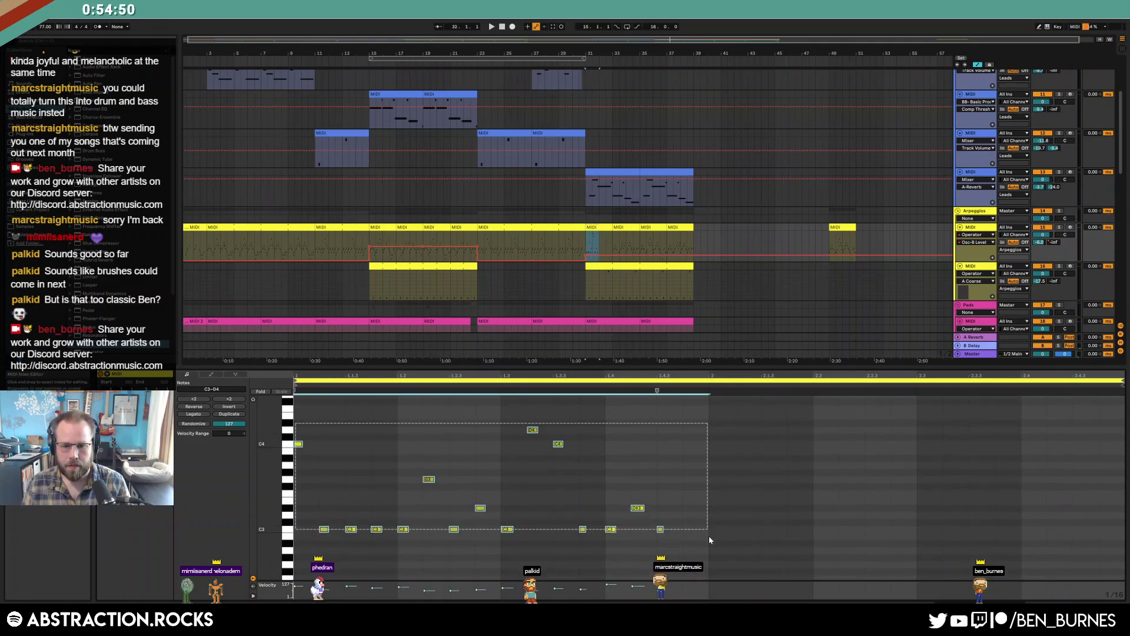
key(ctrl+d)
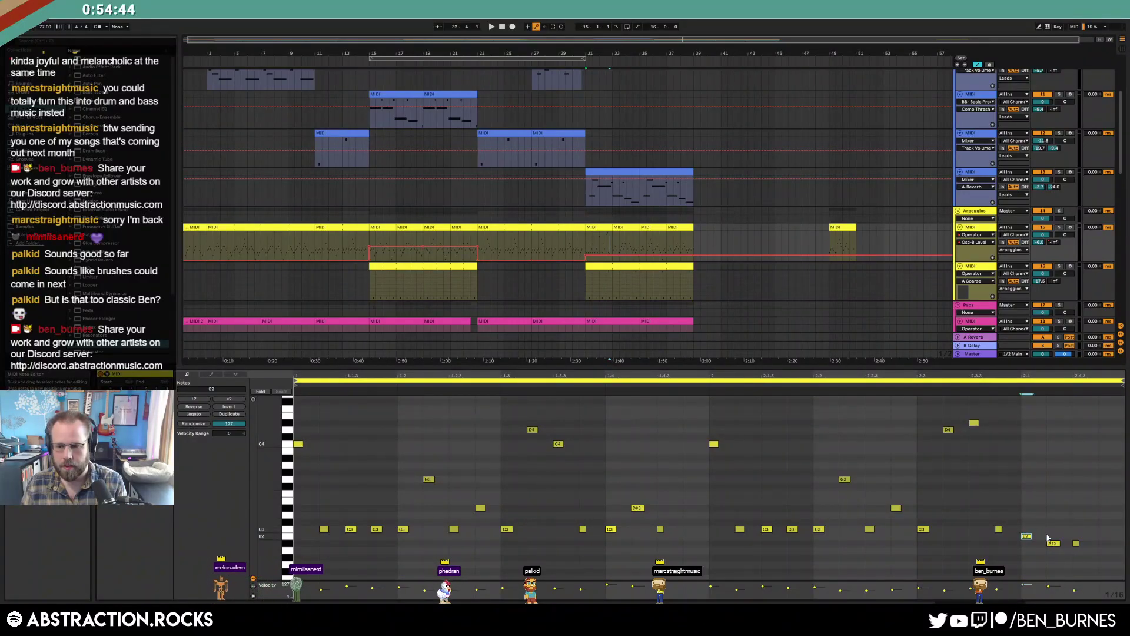
double_click(1096, 545)
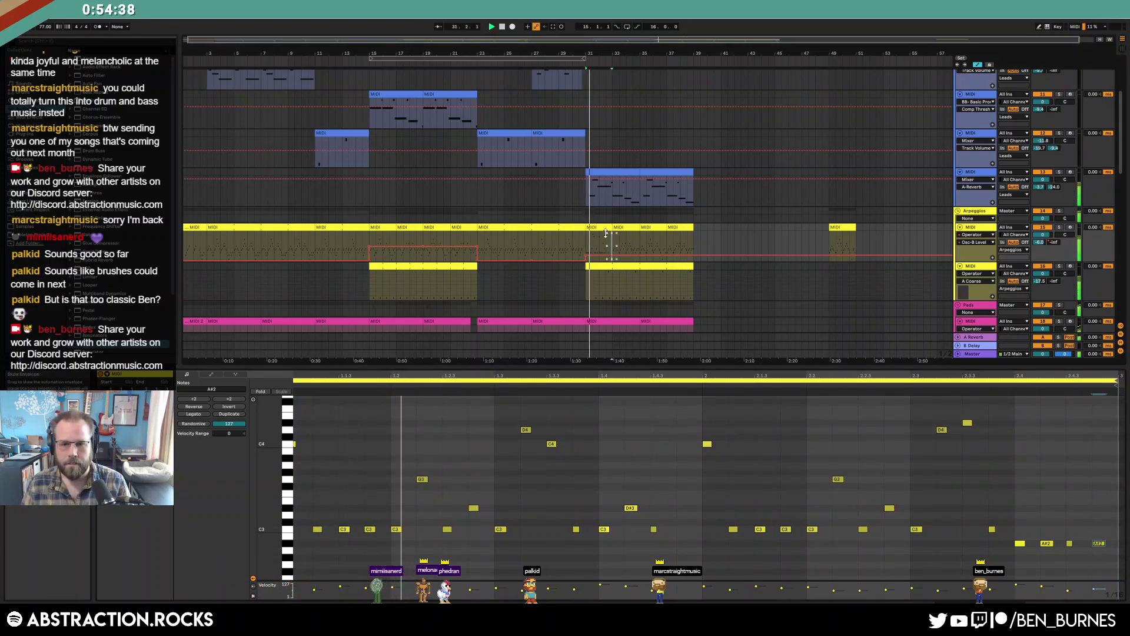
Extend the edited arpeggio clip over bars 31 to 39 and loop playback across that range
drag(611, 240, 588, 245)
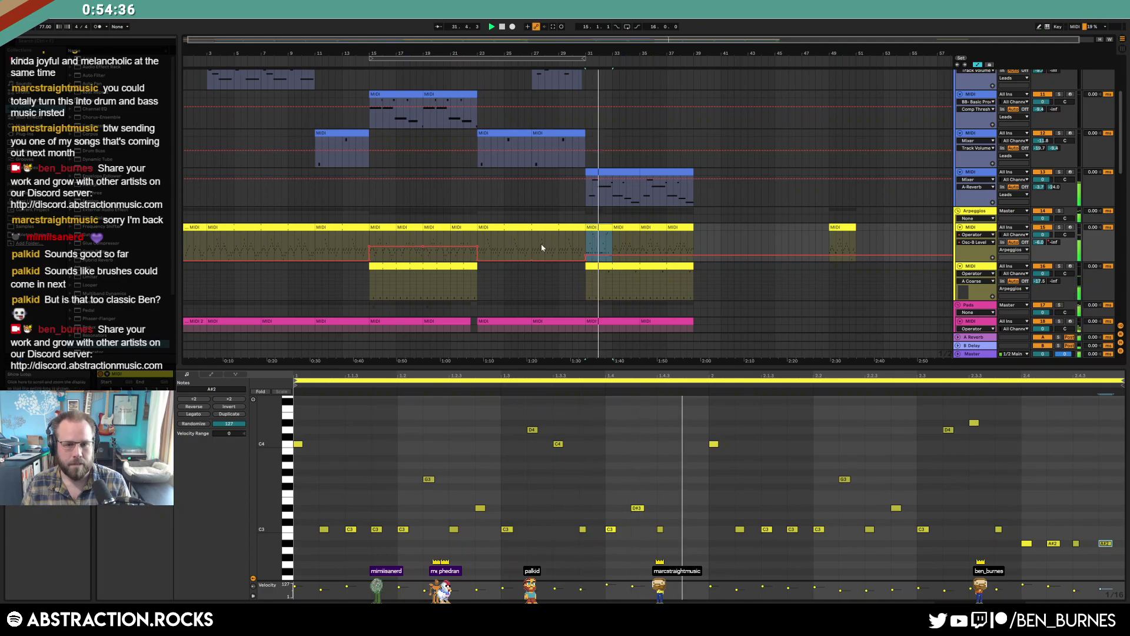
shift+click(693, 234)
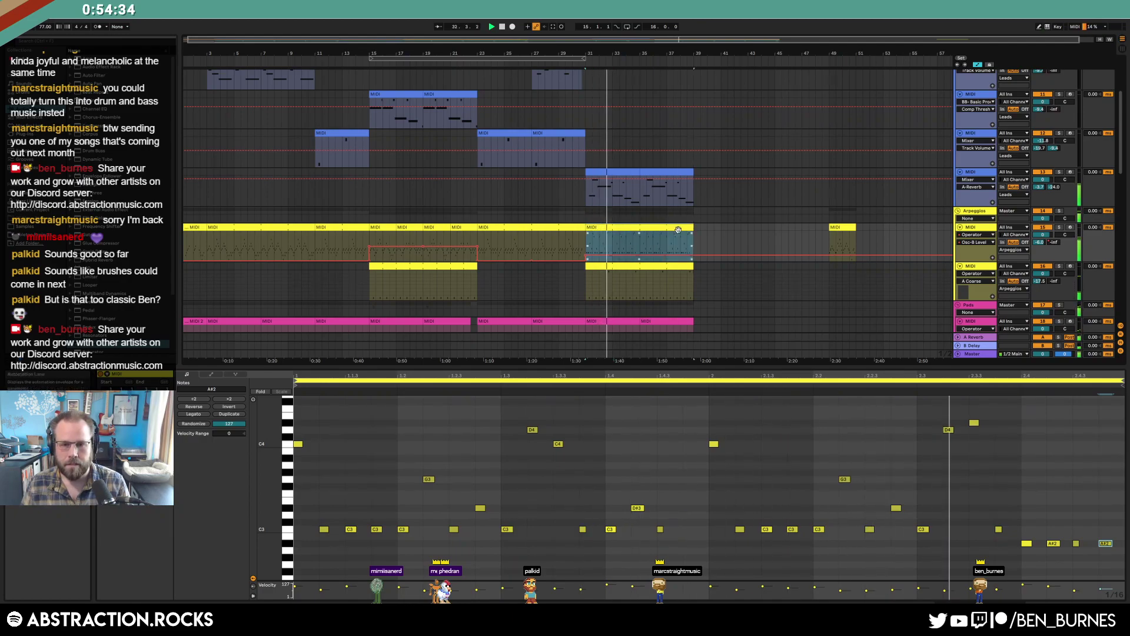
key(ctrl+l)
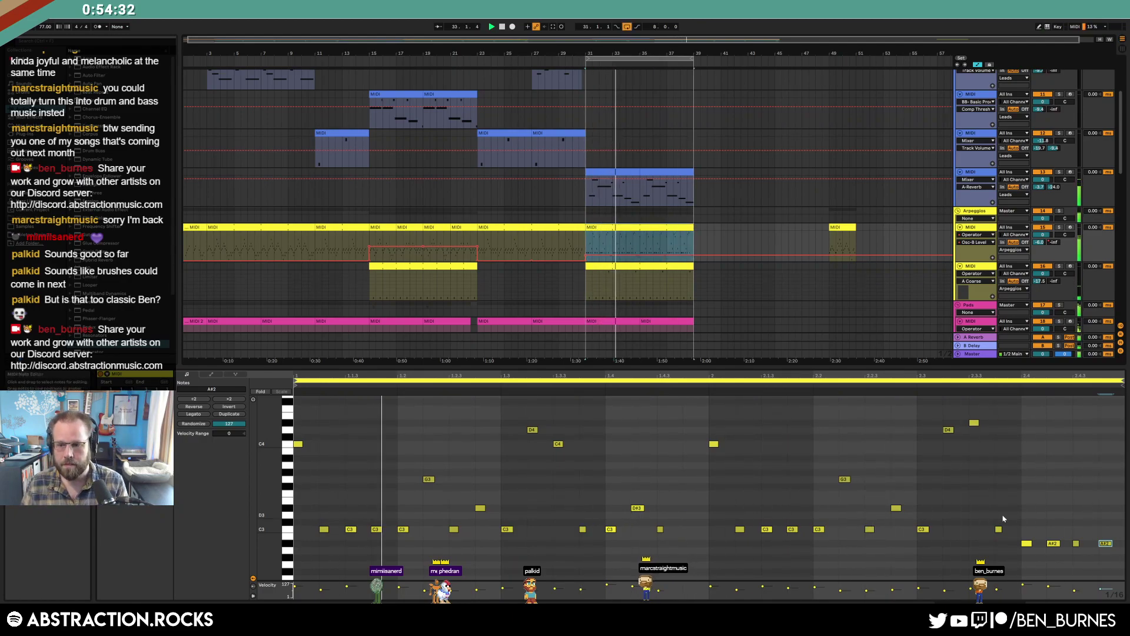
Raise the arpeggio's second-to-last note to D3 and extend the clip to bar 43
drag(1072, 522, 1082, 555)
key(Up)
key(Up)
key(Up)
key(Up)
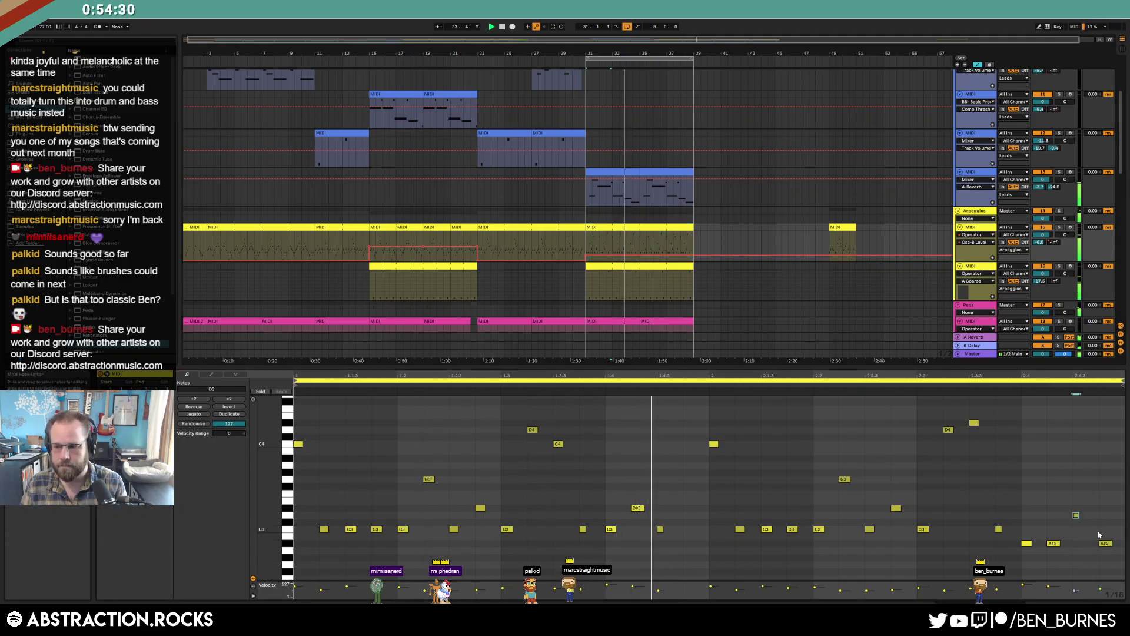
key(shift+Tab)
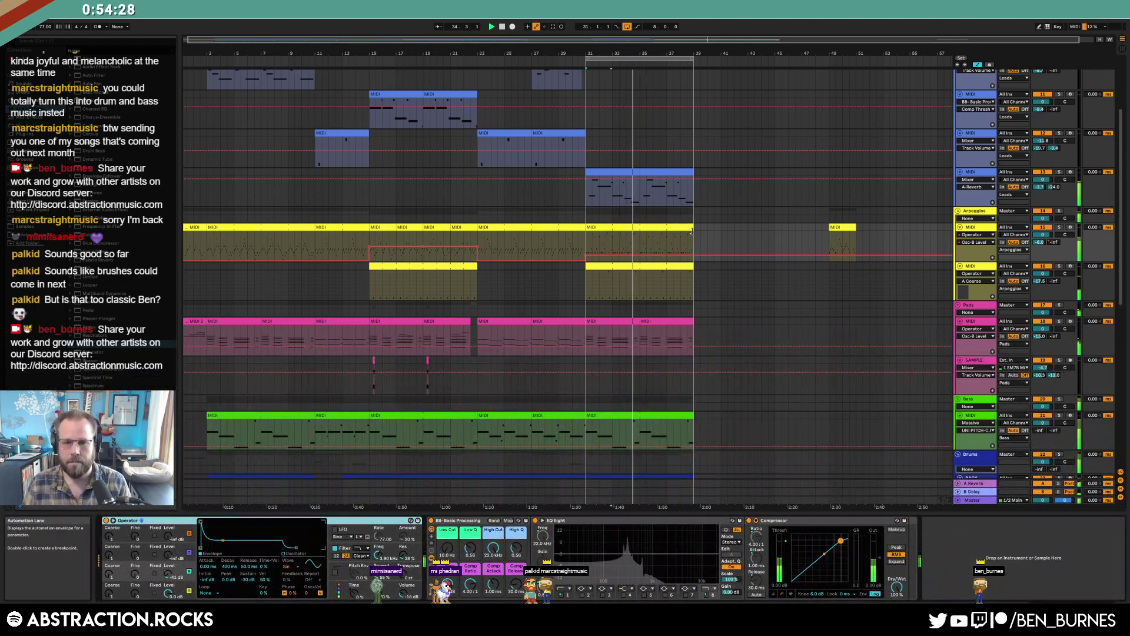
drag(692, 231, 747, 230)
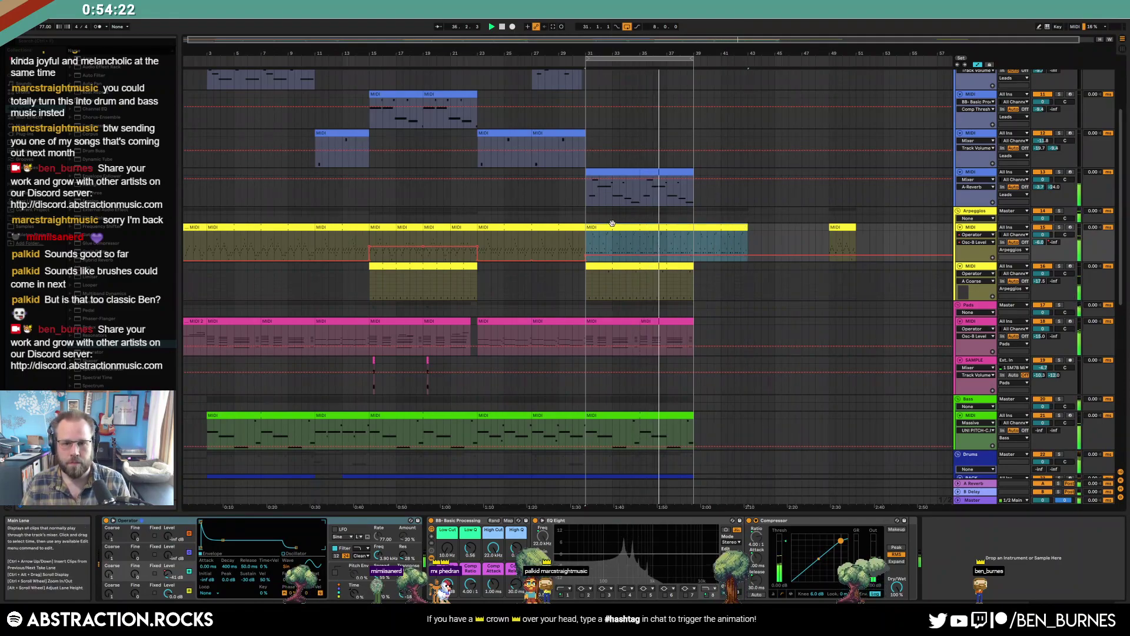
In the lowest lead track's bar-35 clip, raise the first short A#4 to D#5 and the long C4 following it to C5
double_click(669, 192)
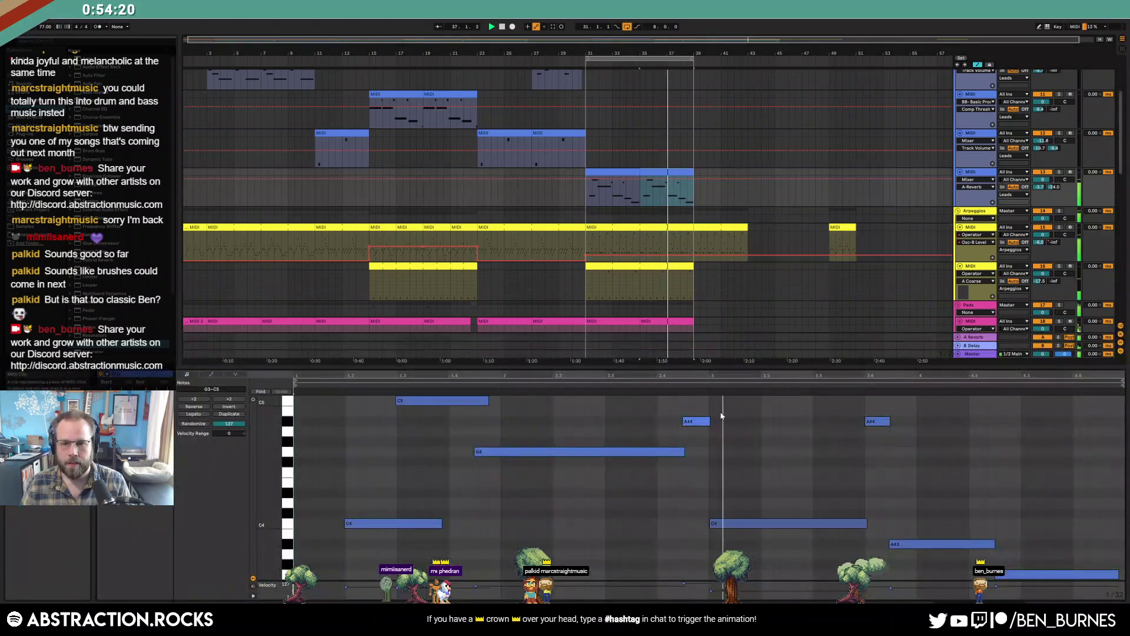
click(699, 450)
key(space)
key(Up)
key(Up)
key(Up)
key(Up)
key(Up)
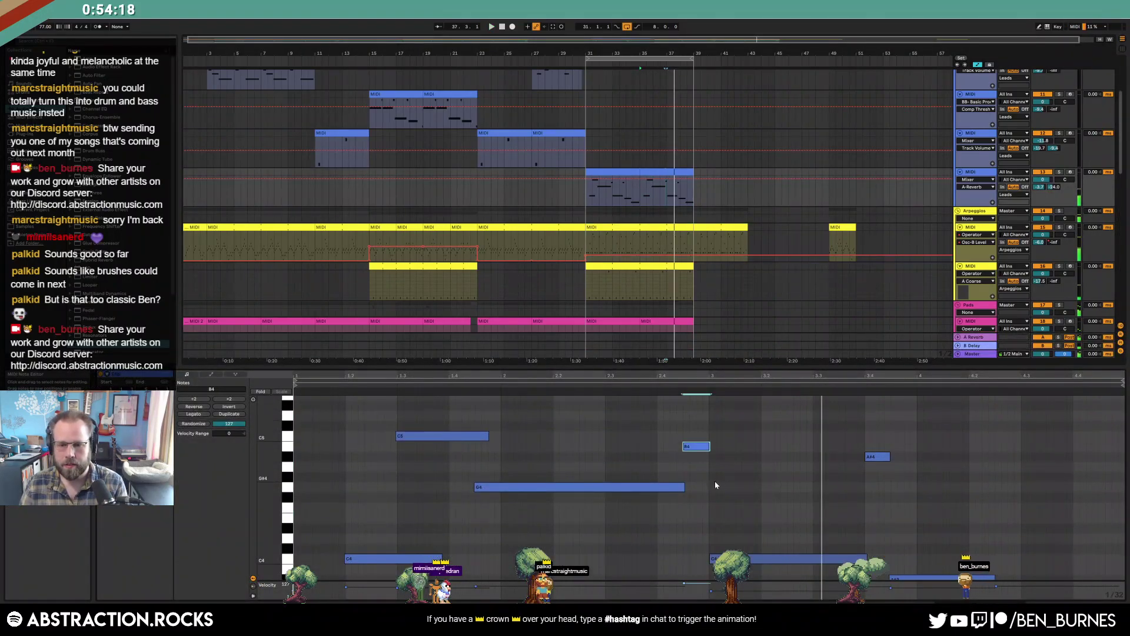
click(762, 557)
key(shift+Up)
click(877, 457)
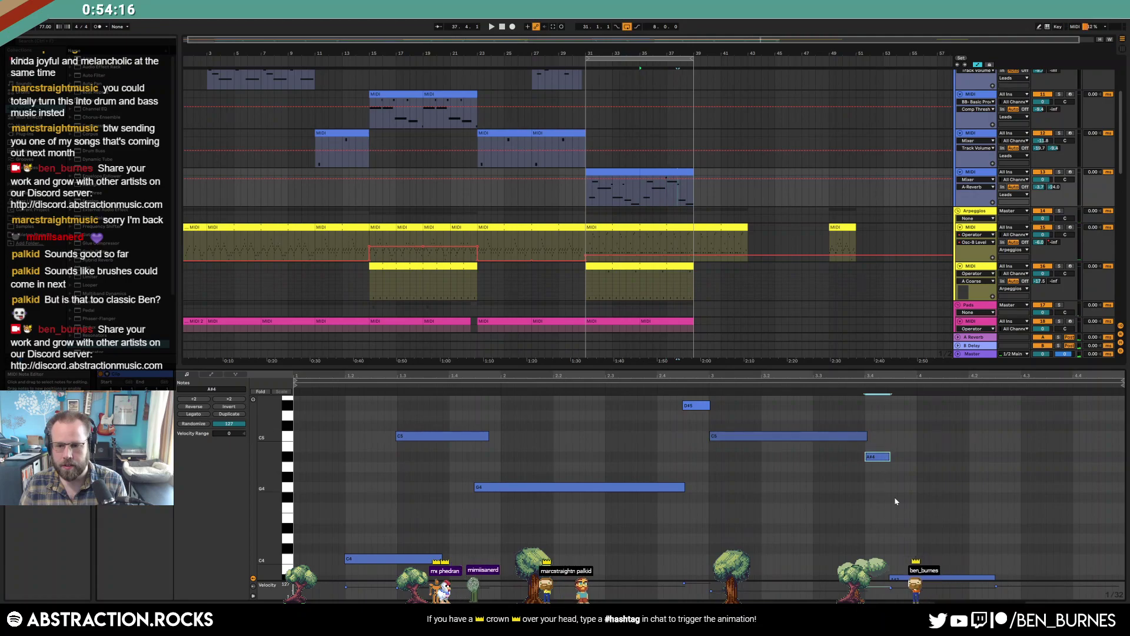
Raise the second-to-last long note of the lead clip to G5
drag(920, 516, 938, 583)
key(shift+Up)
key(shift+Up)
key(shift+Up)
key(shift+Down)
key(Down)
key(Down)
key(Down)
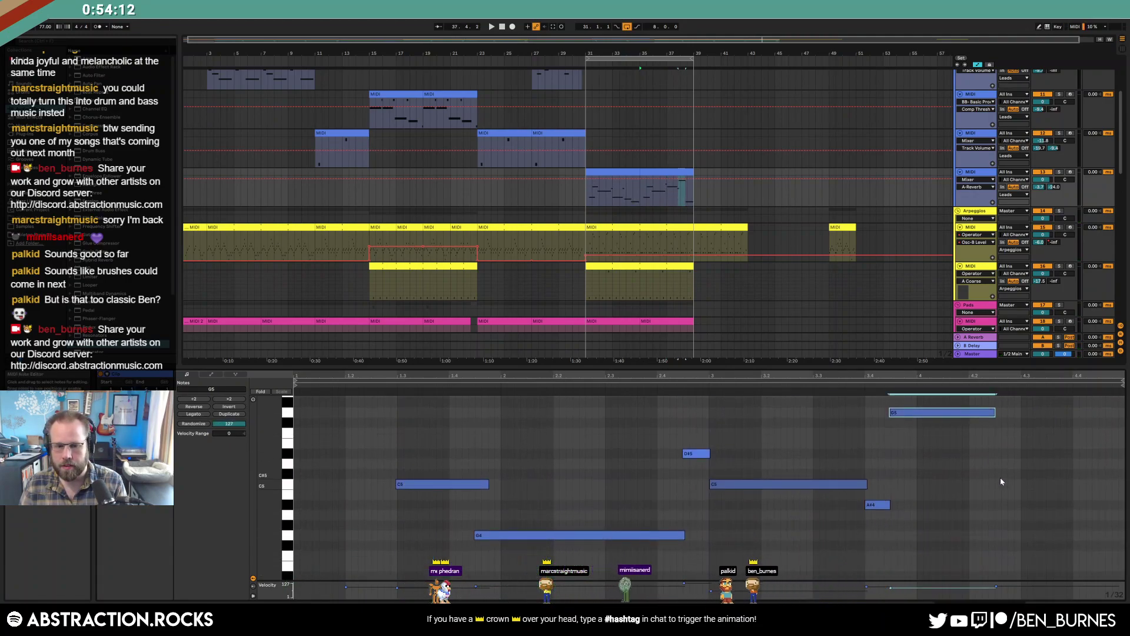
Replace the lead clip's closing low note with a D#5 directly after the G5, running to the same end point
click(997, 454)
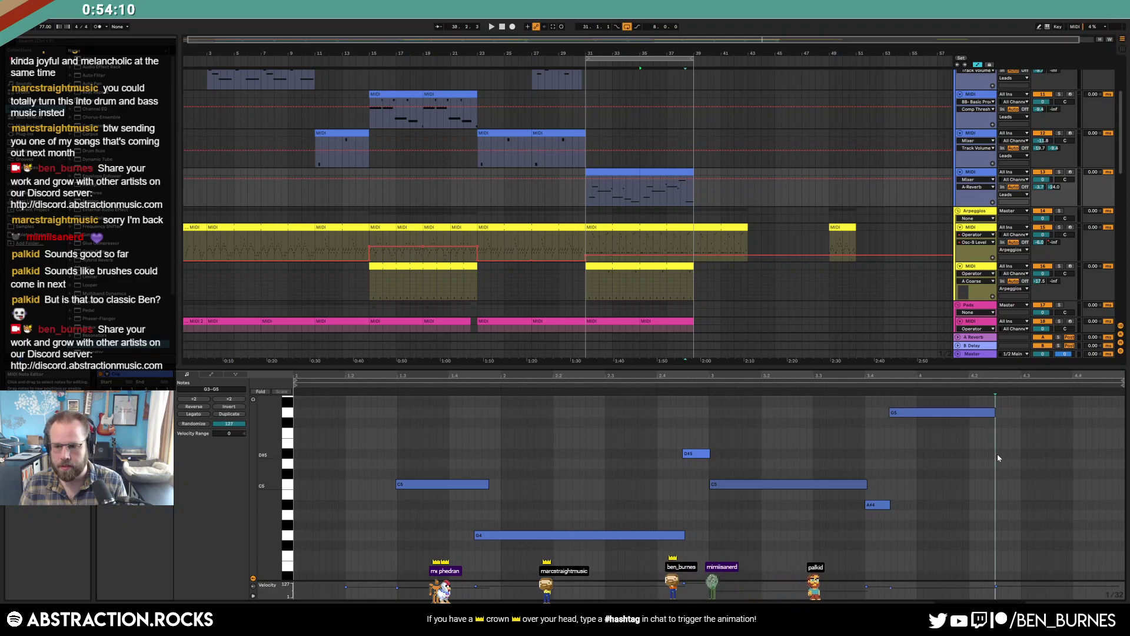
drag(998, 454, 1112, 452)
scroll(1078, 467, down, 1)
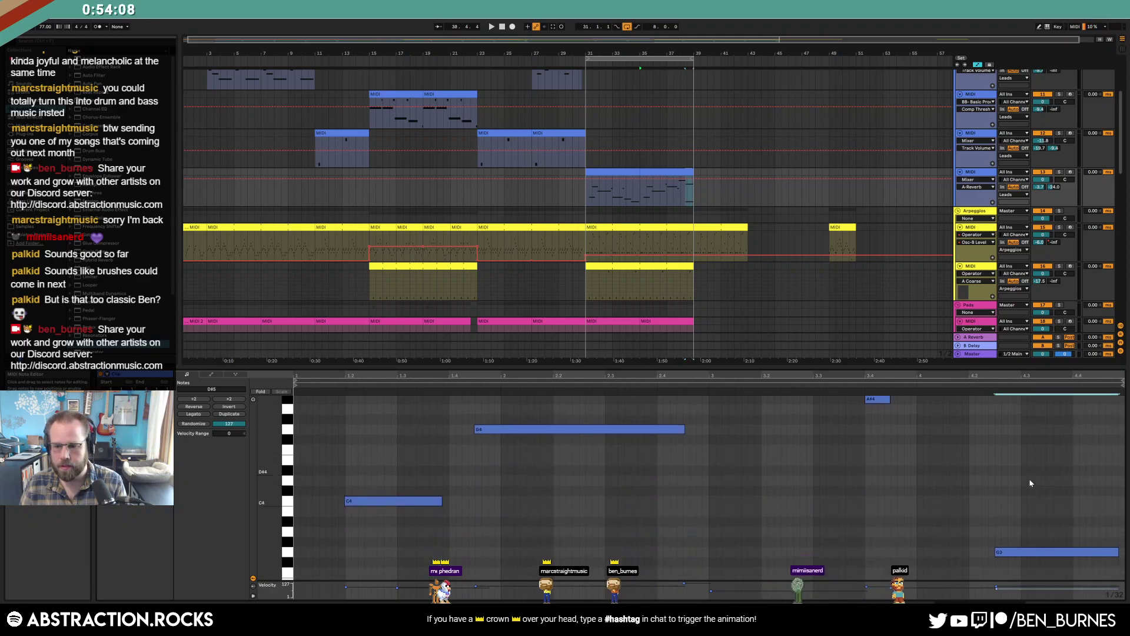
click(989, 498)
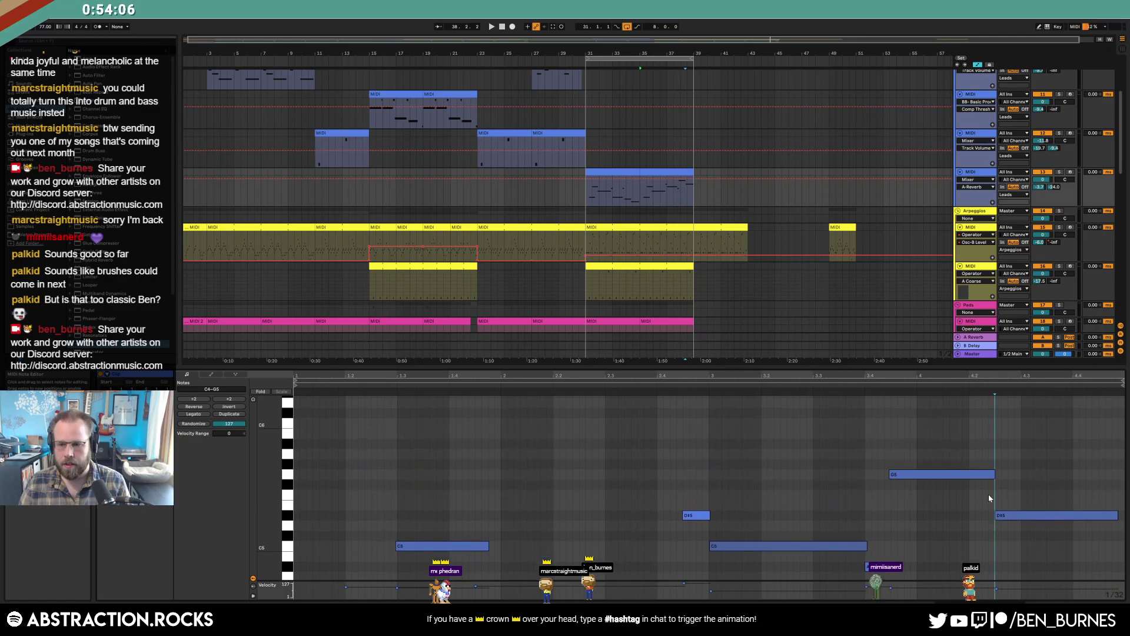
Consolidate the lowest lead track's clips between bars 31 and 39 into one clip while the section plays
key(space)
shift+click(646, 172)
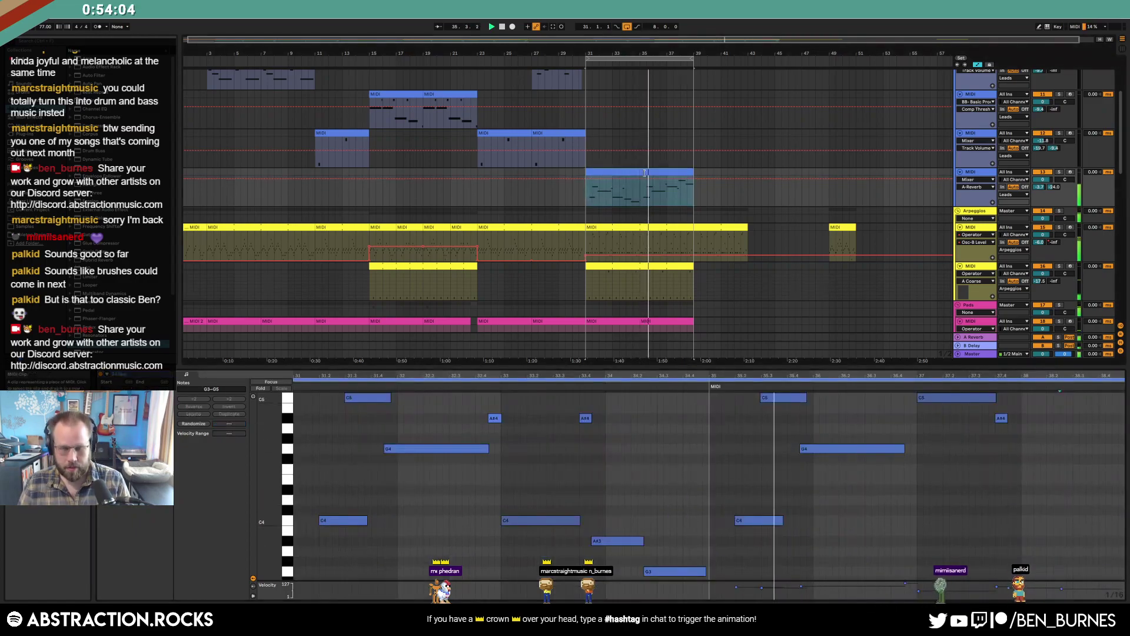
key(ctrl+j)
key(shift+Tab)
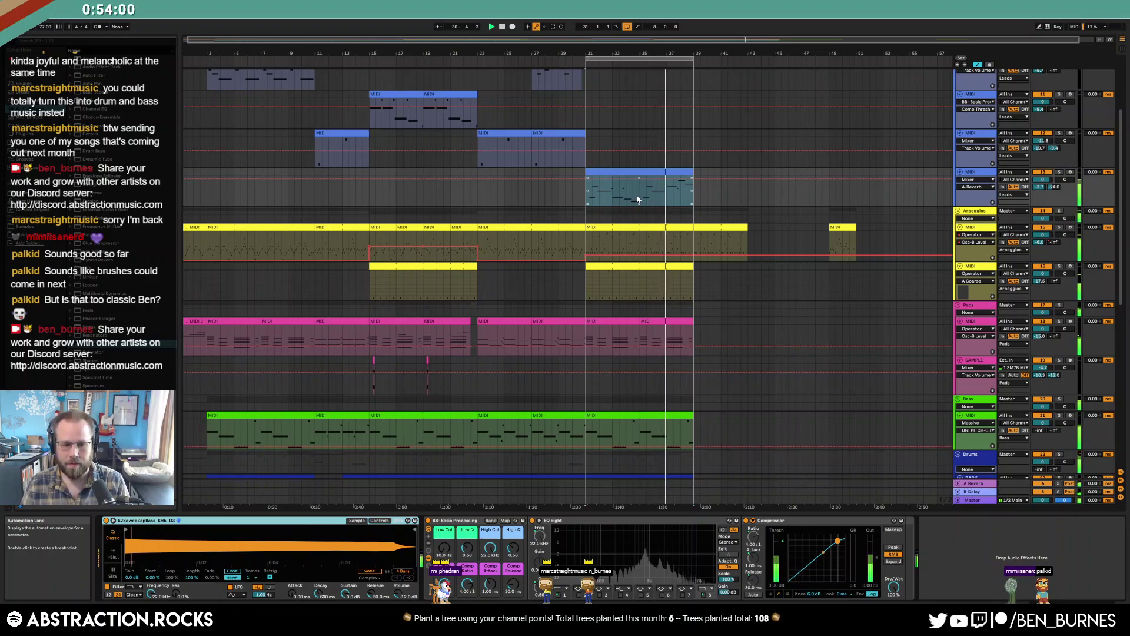
Shorten the consolidated lead clip's closing D#5 and add a short D5 at the very end
key(shift+Tab)
click(715, 451)
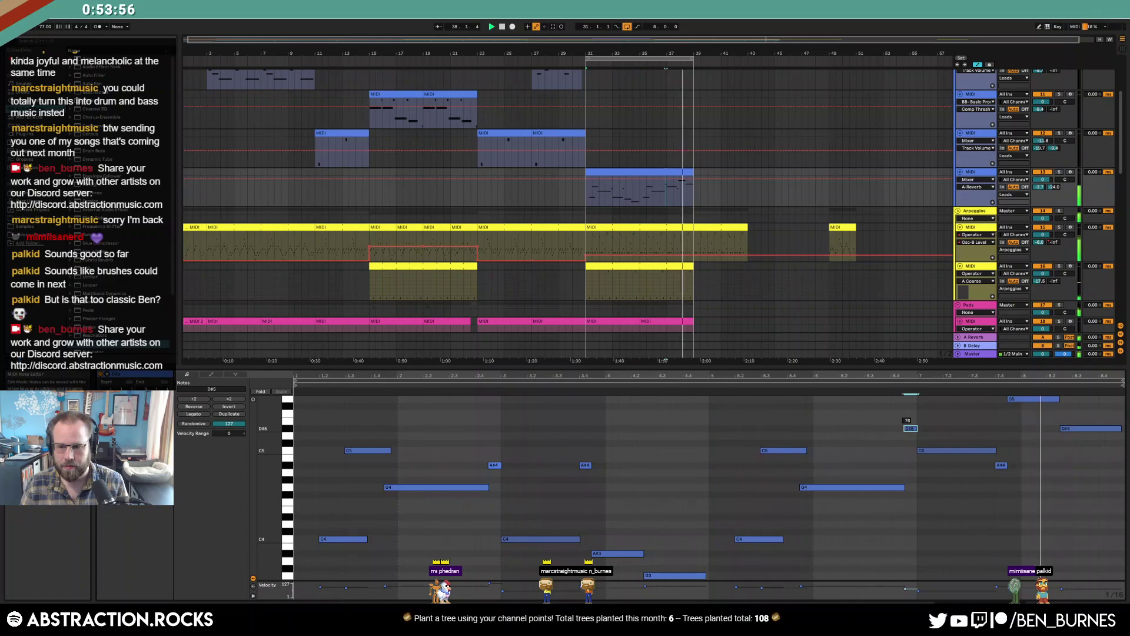
mouse_move(1118, 429)
mouse_down()
mouse_move(1096, 429)
mouse_move(1123, 434)
mouse_up()
double_click(1102, 436)
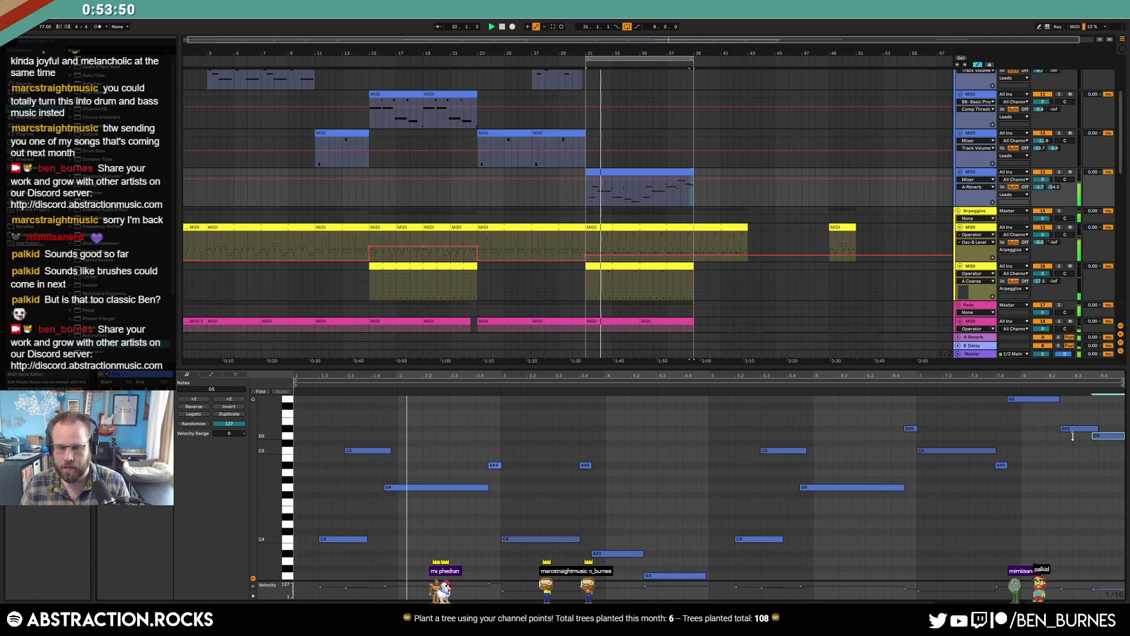
Show the sound controls of the lead's bowed sampler instrument and adjust its glide time
key(shift+Tab)
click(378, 522)
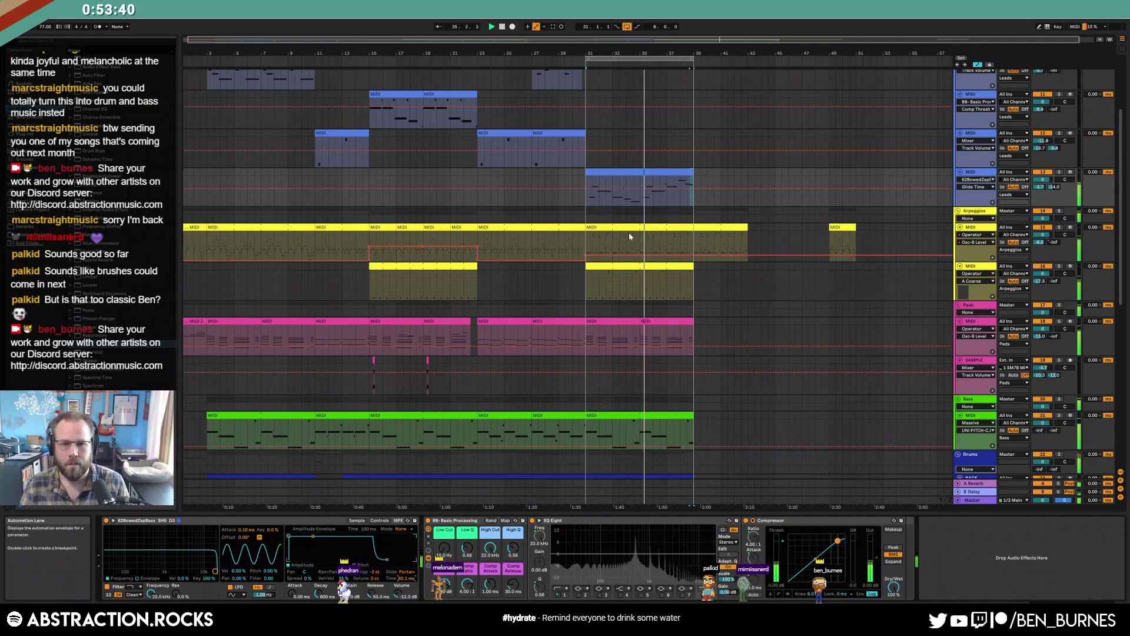
Arm the second lead track and record a take of long G3 notes from bar 31
double_click(654, 234)
scroll(654, 234, up, 3)
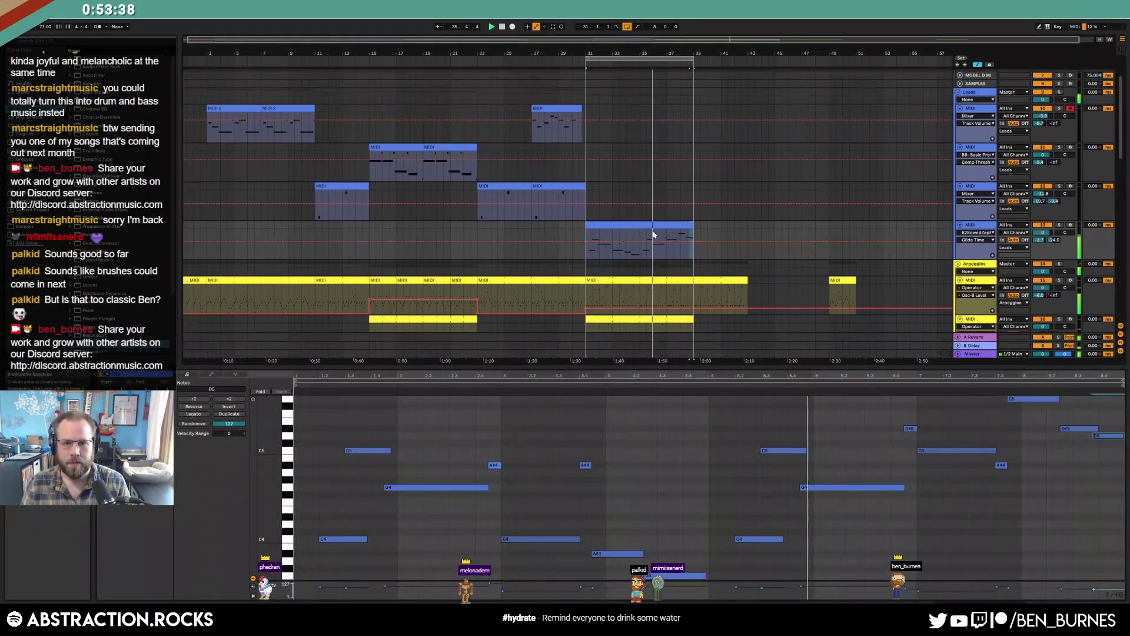
click(586, 172)
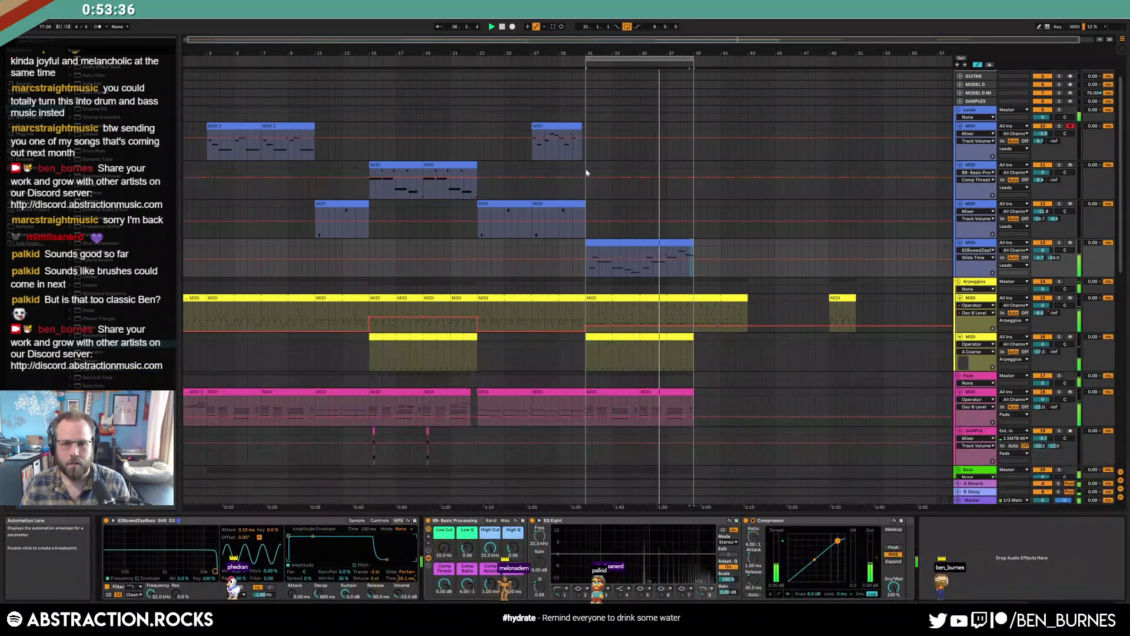
click(1070, 165)
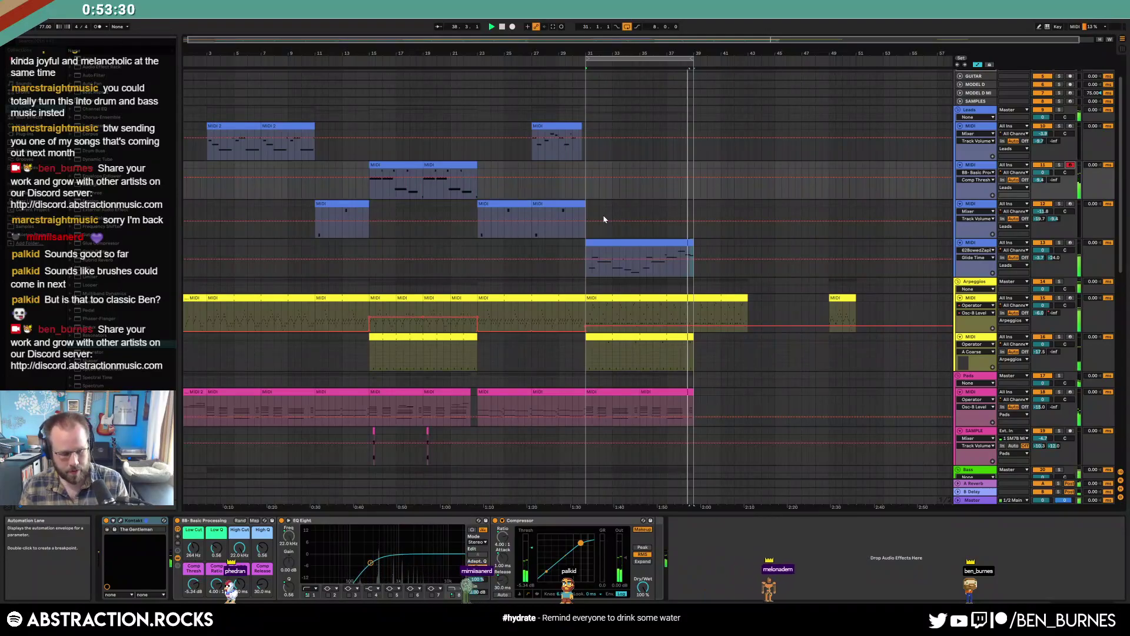
key(F9)
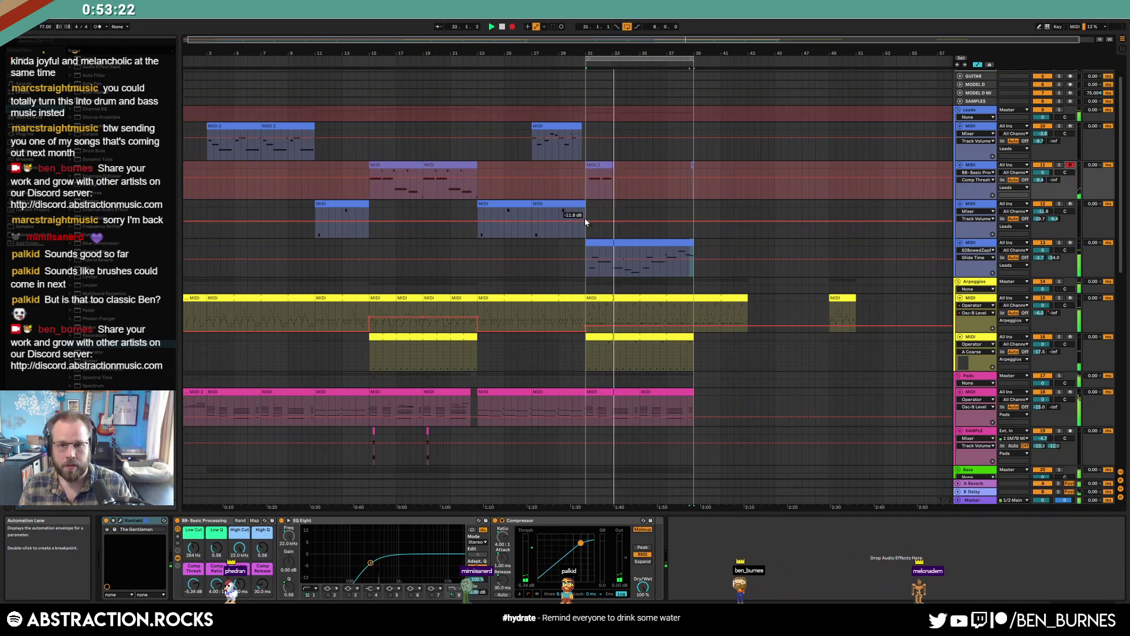
click(513, 26)
Loop the newly recorded two-bar G3 clip on the second lead track out to bar 39
click(601, 168)
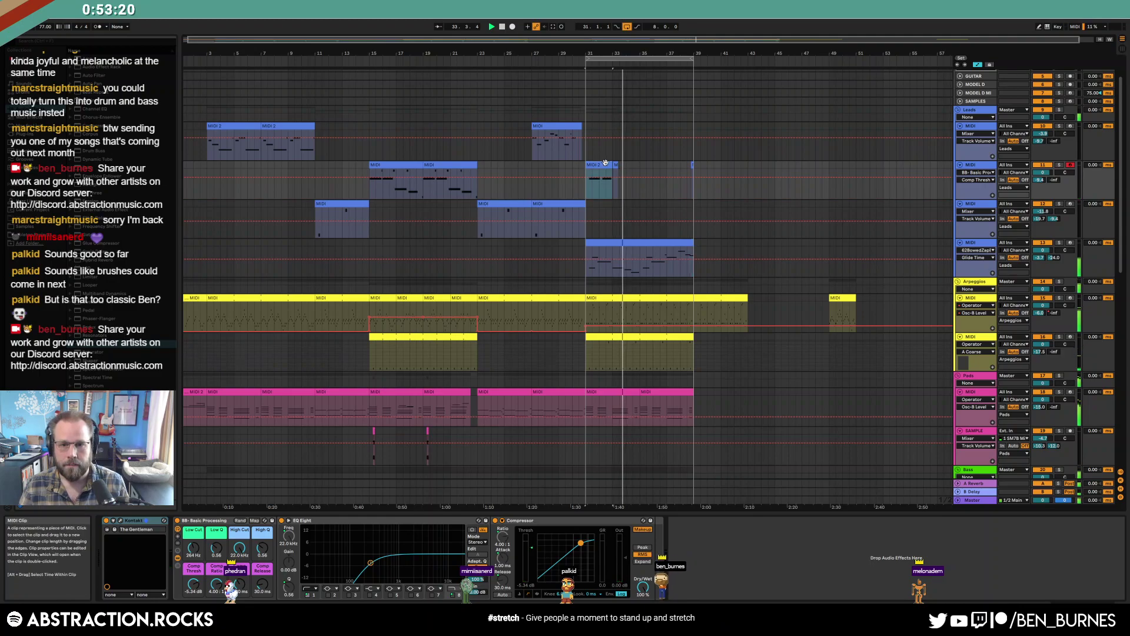
double_click(600, 168)
click(377, 381)
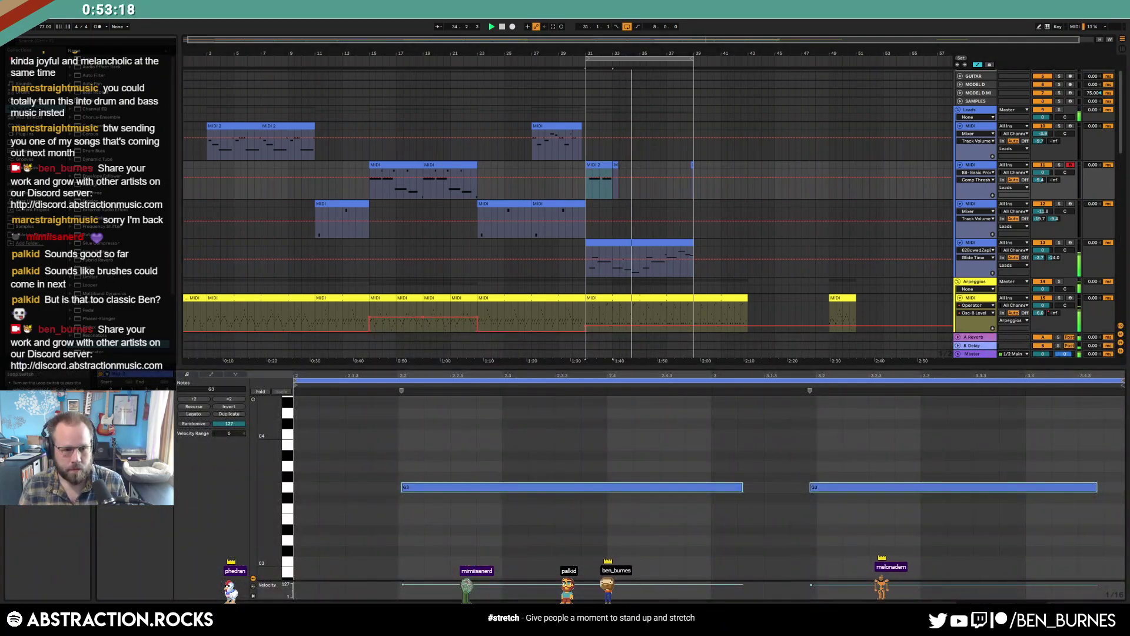
scroll(1075, 381, down, 1)
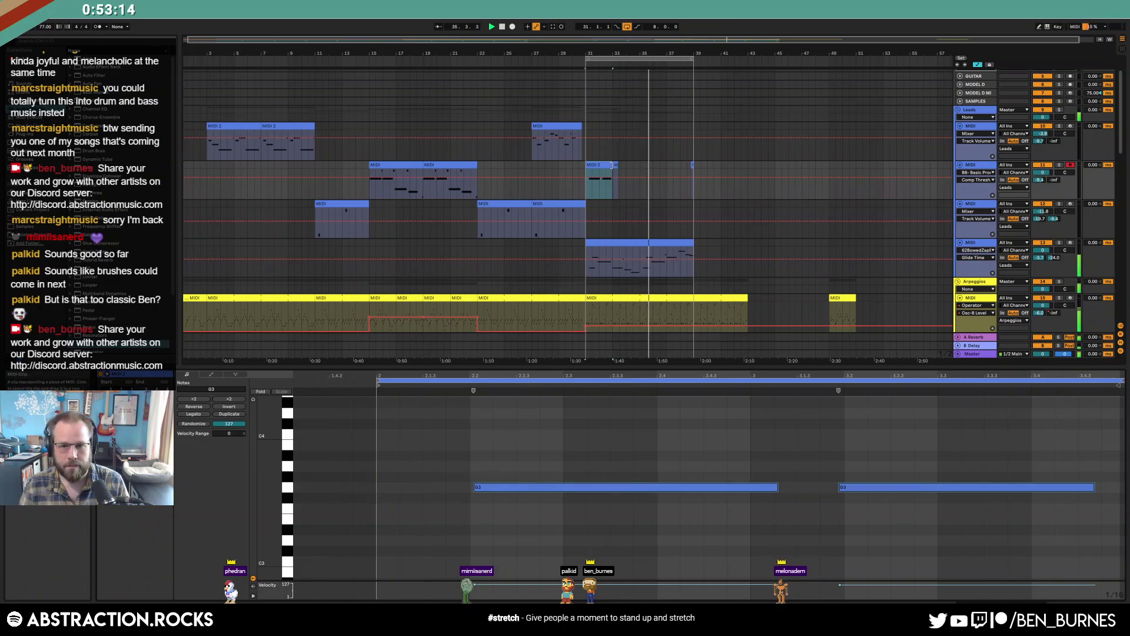
drag(693, 166, 701, 171)
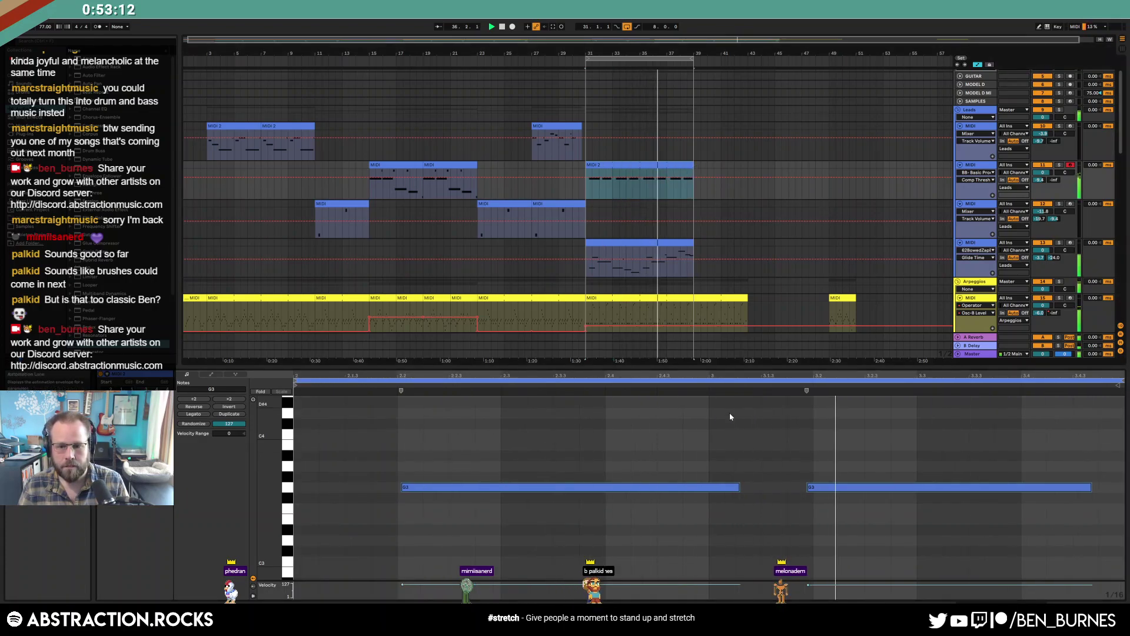
Align the starts of the clip's two G3 notes with the beat grid, moving the first earlier and the second later
drag(607, 446, 592, 517)
key(Left)
key(Left)
drag(817, 512, 835, 494)
key(Right)
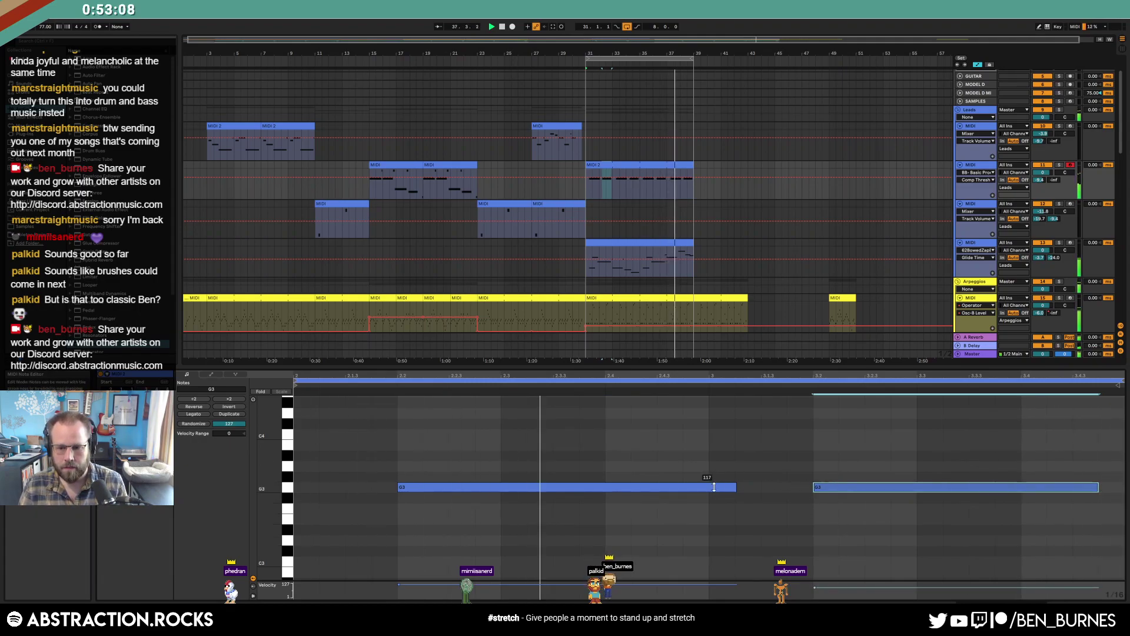
Lower the velocity of the two G3 notes
drag(716, 488, 715, 504)
drag(826, 487, 827, 491)
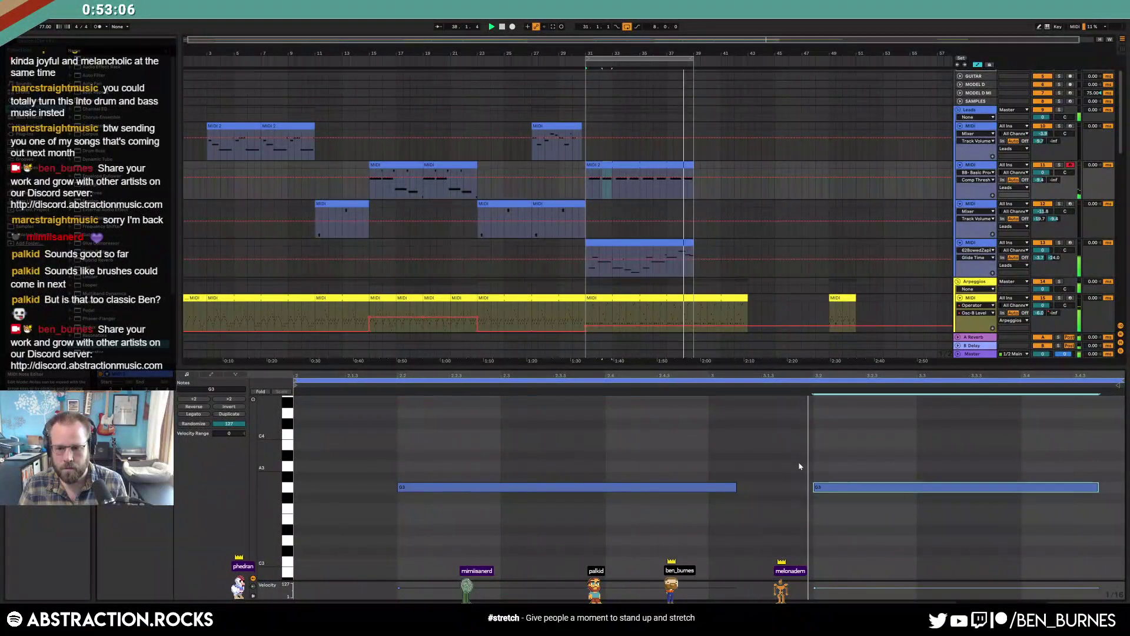
drag(705, 487, 705, 493)
click(835, 485)
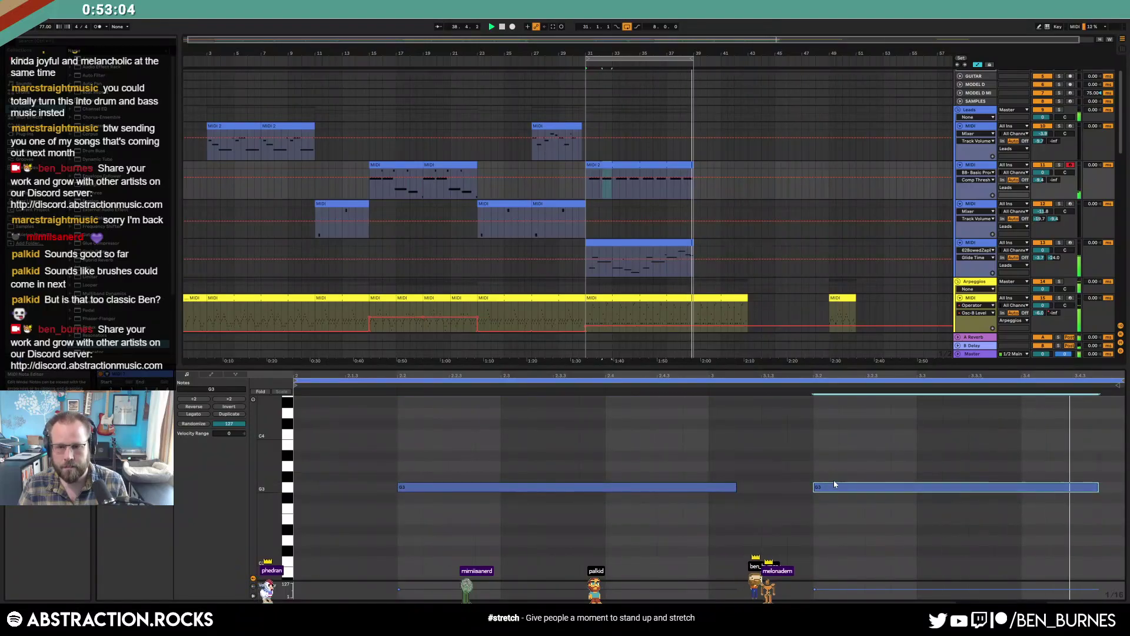
key(shift+Tab)
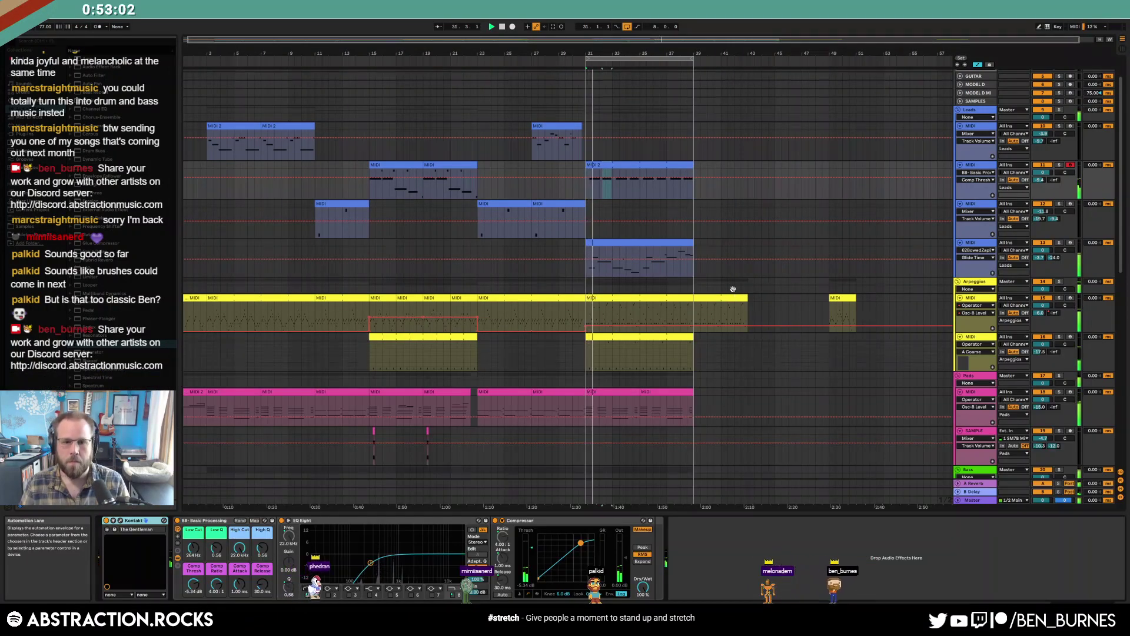
scroll(730, 282, down, 3)
scroll(734, 287, down, 9)
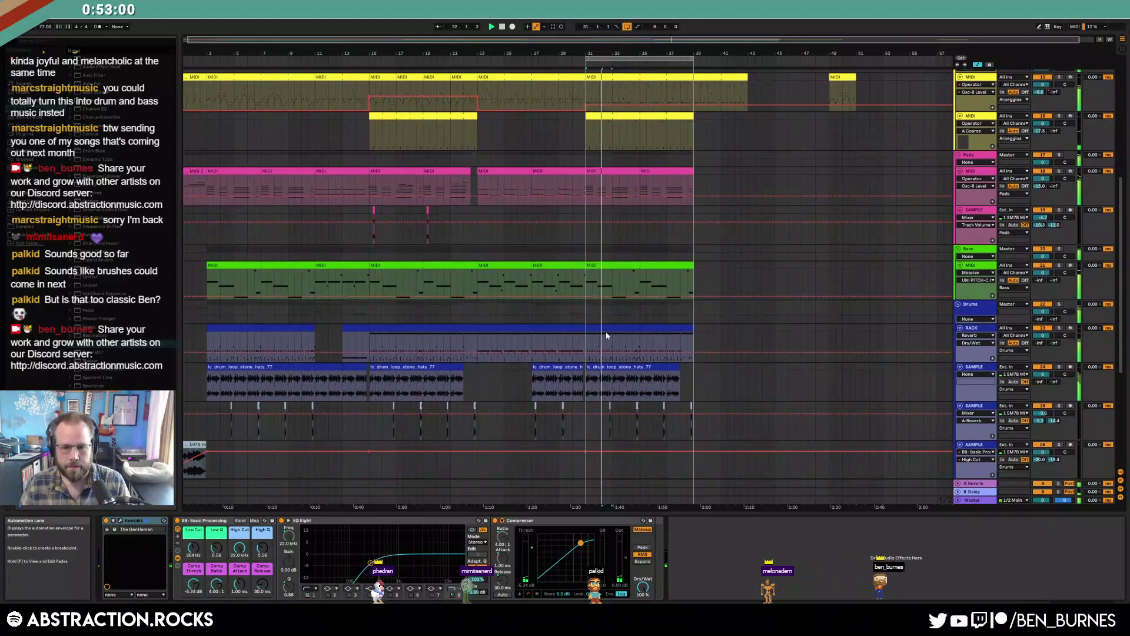
click(606, 333)
scroll(754, 299, up, 6)
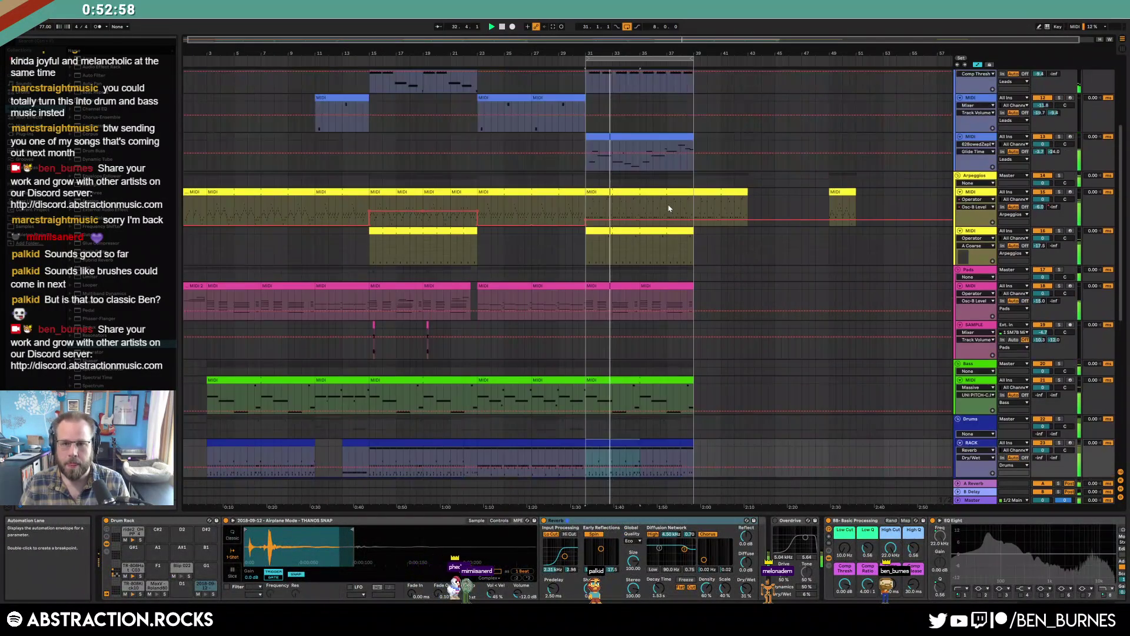
Reopen the second lead track's clip at bar 31 and set the velocity of both G3 notes to 83
click(646, 89)
scroll(648, 99, up, 2)
double_click(648, 112)
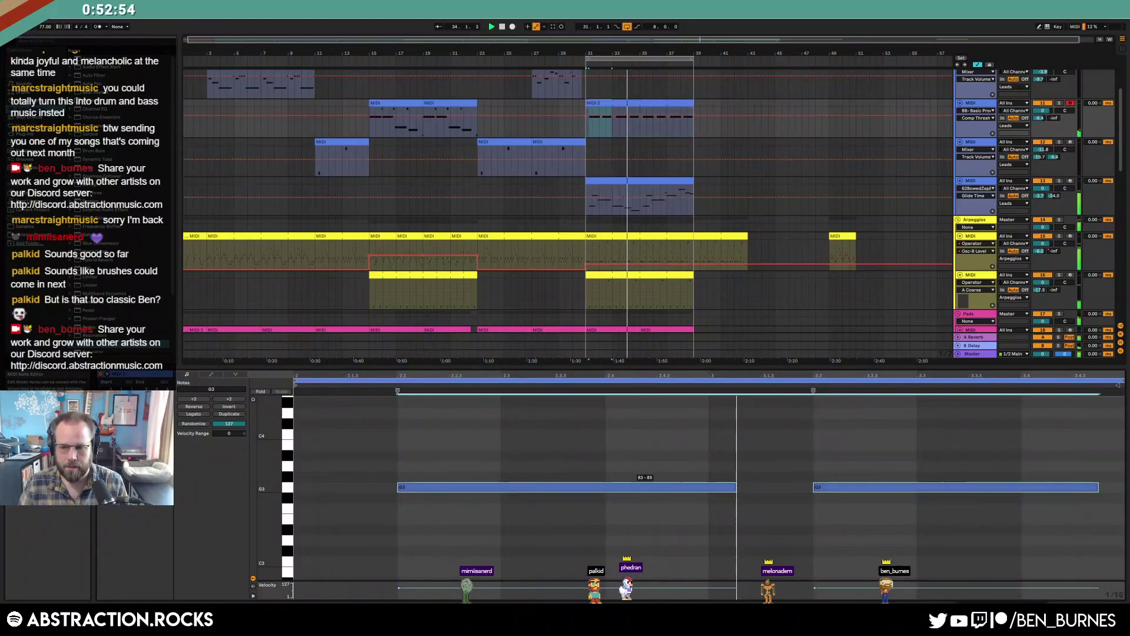
key(shift+Tab)
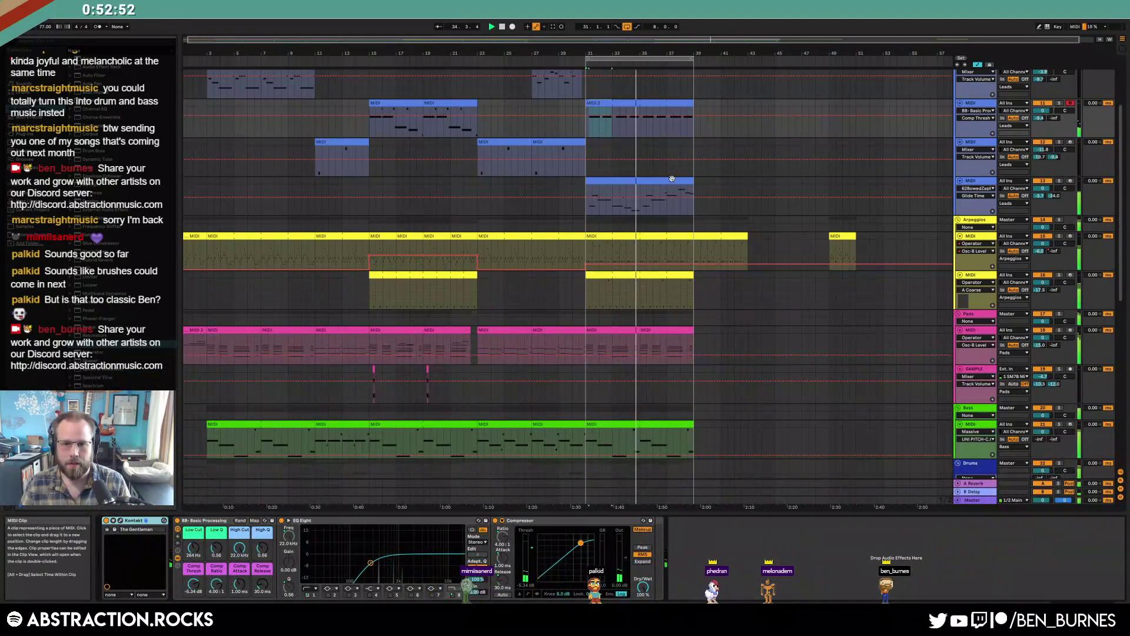
Search the sample browser for "operator" and look through the matching sample pack folders
scroll(678, 188, down, 4)
scroll(677, 188, down, 6)
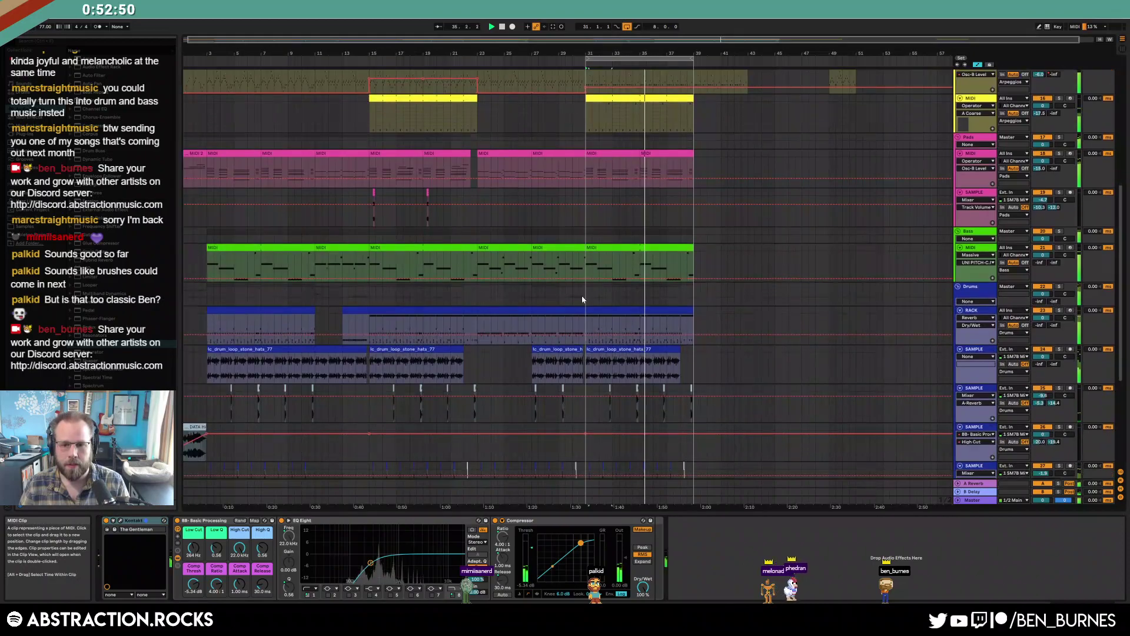
click(618, 312)
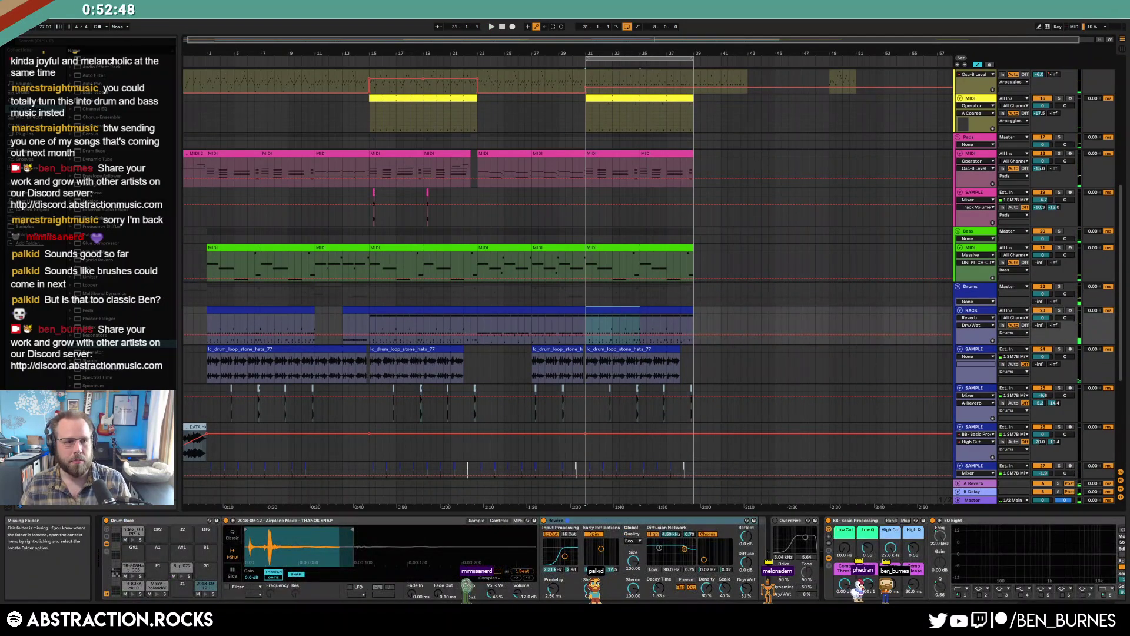
drag(173, 339, 136, 38)
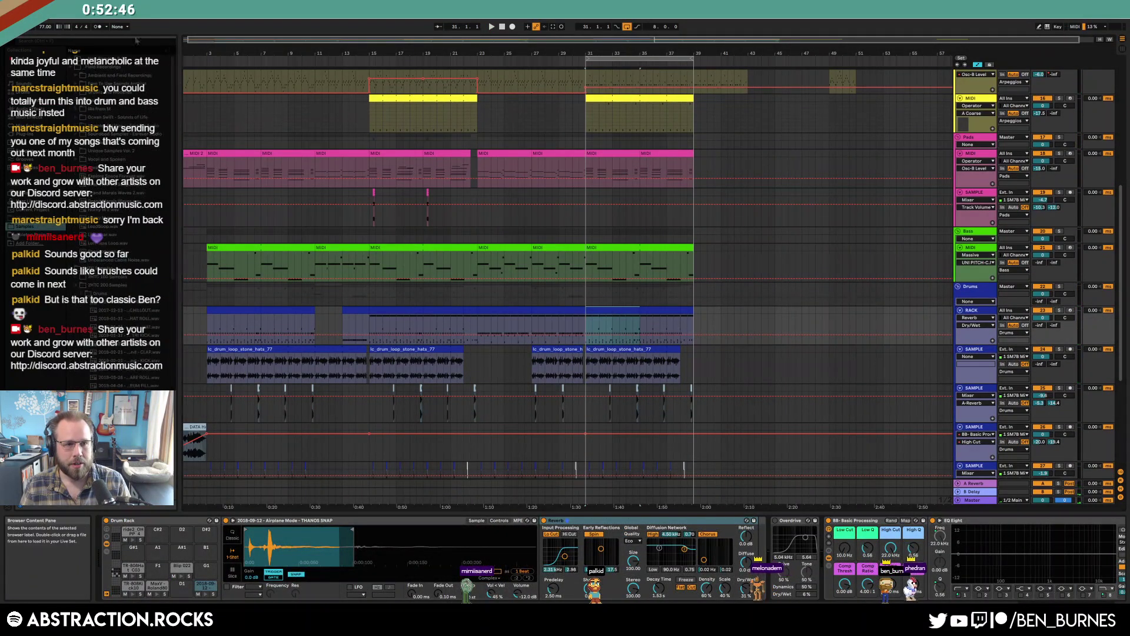
click(83, 43)
text(operator)
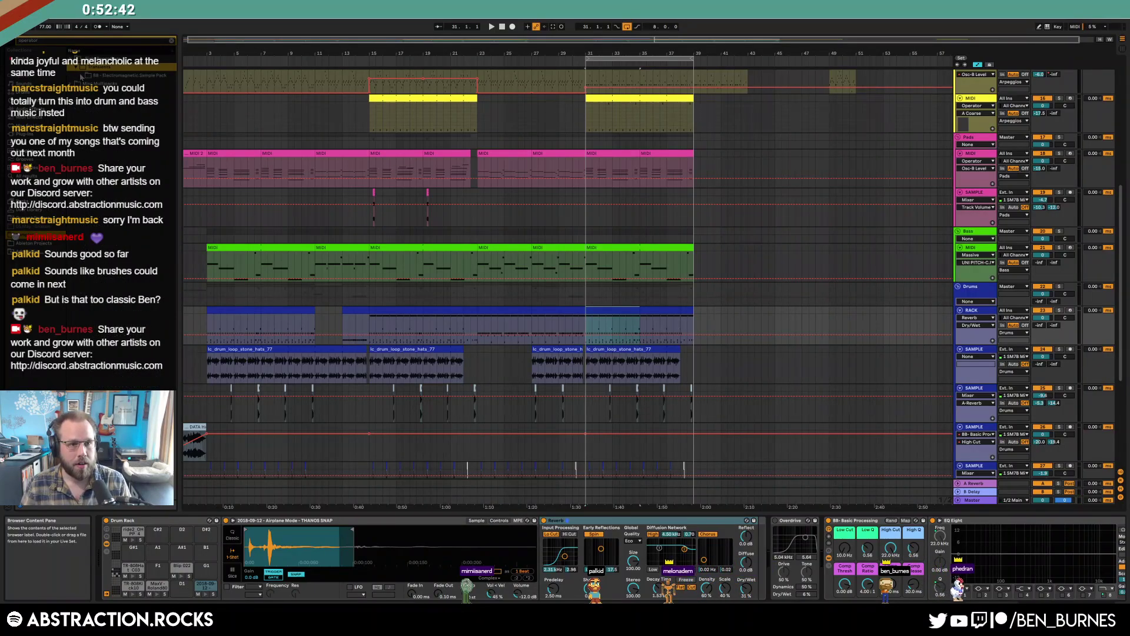
click(81, 76)
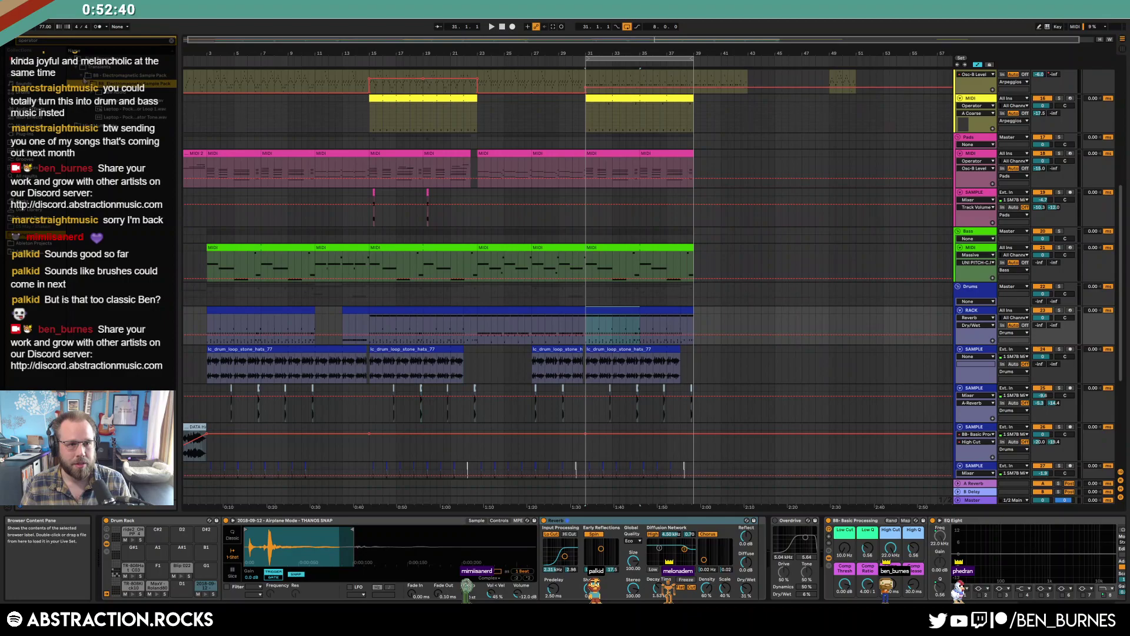
click(81, 75)
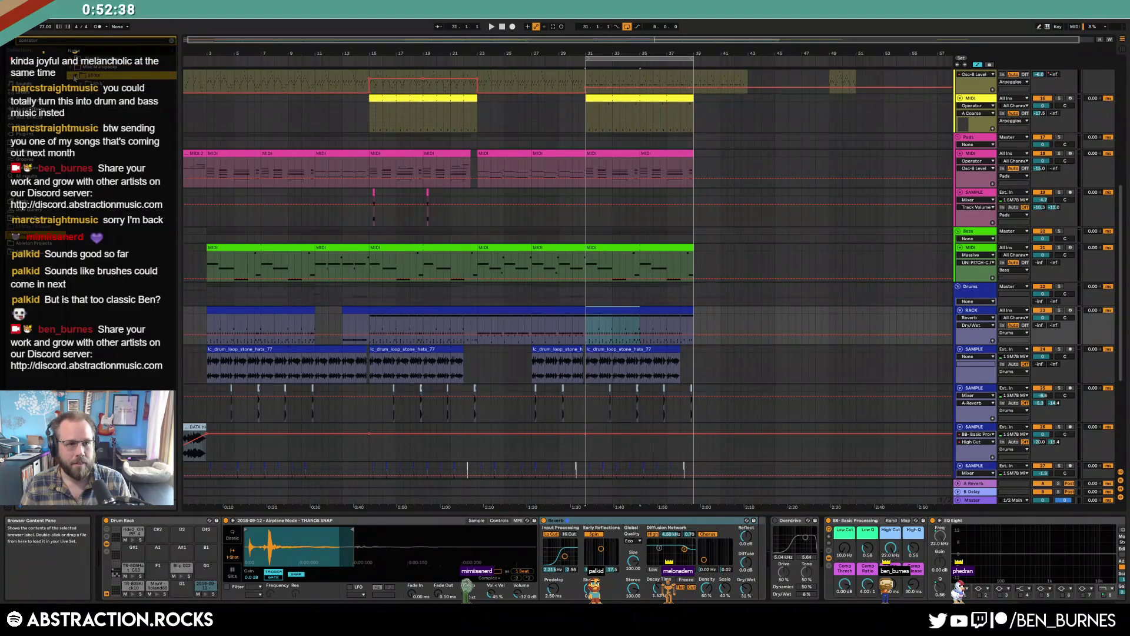
Search the sample browser for "PO"
click(26, 42)
text(PO)
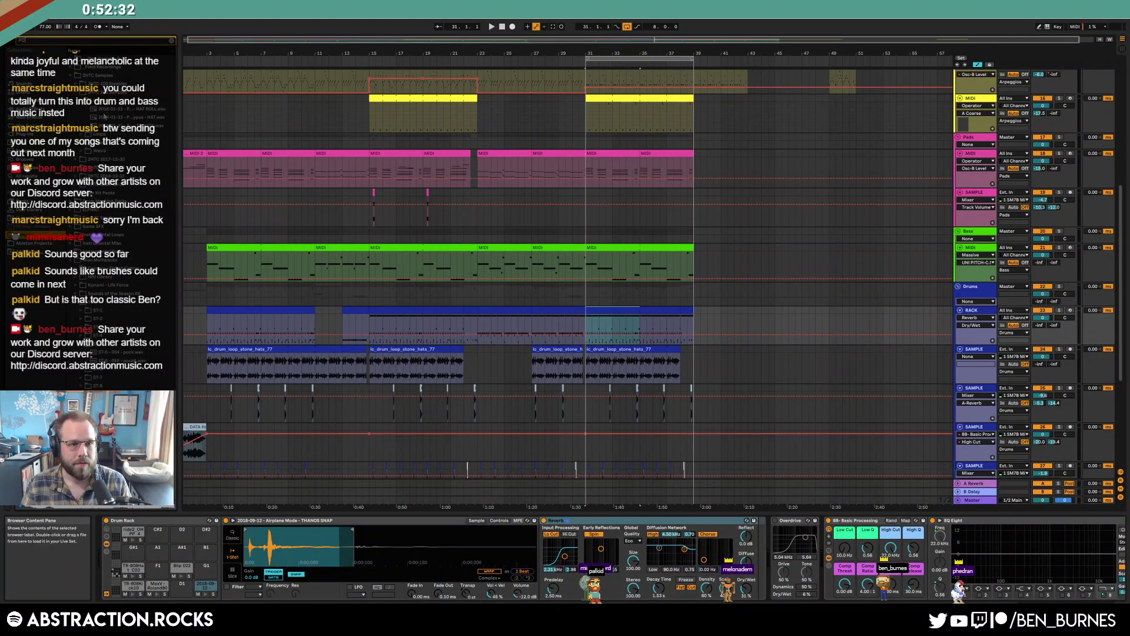
click(183, 578)
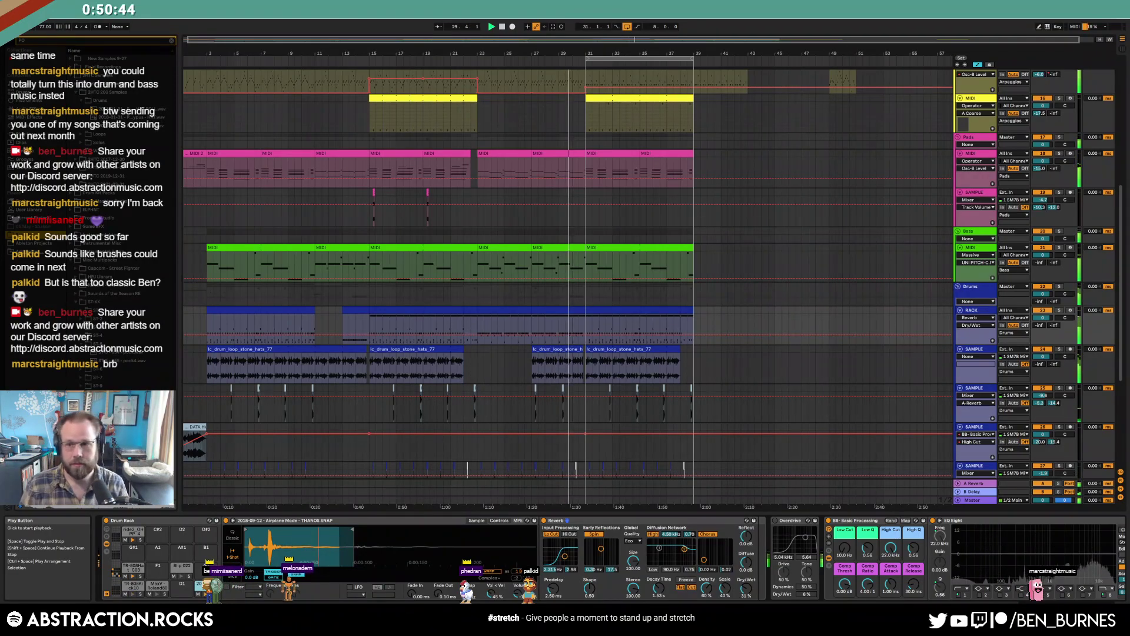
Insert a new audio track in the Drums group, directly above the sample track holding the VFX1 clips
scroll(981, 185, up, 5)
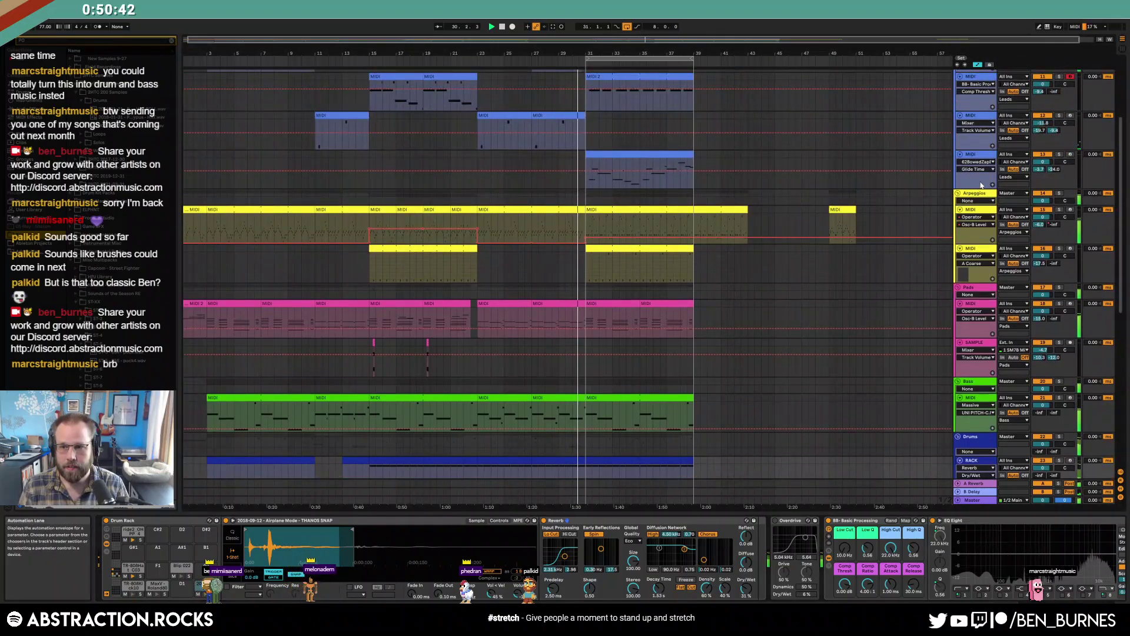
scroll(860, 395, down, 7)
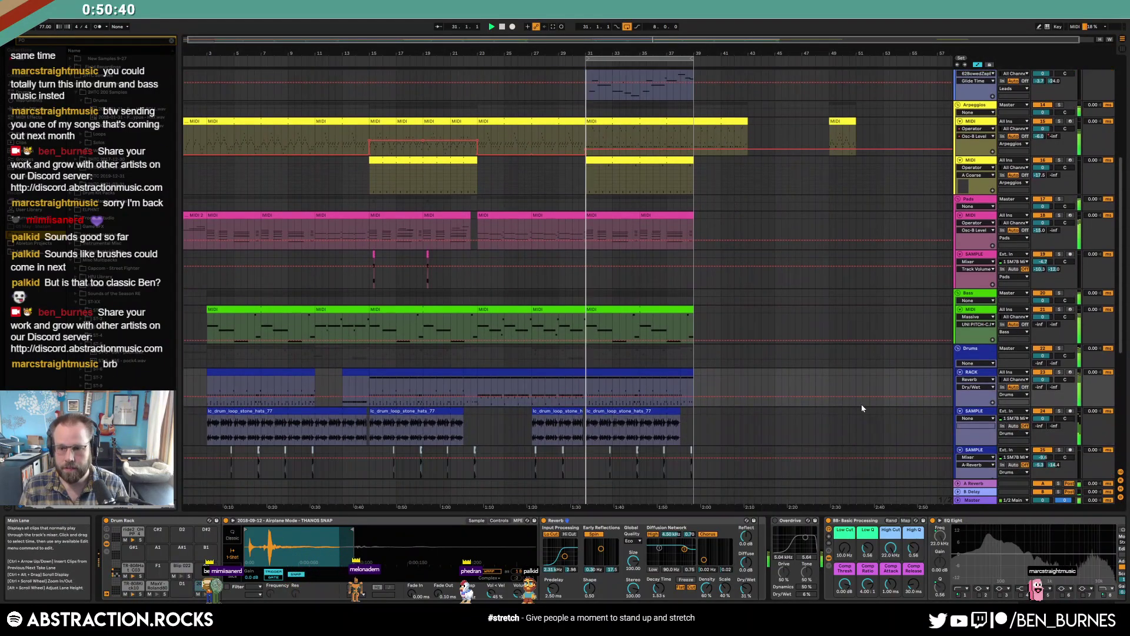
scroll(972, 419, down, 2)
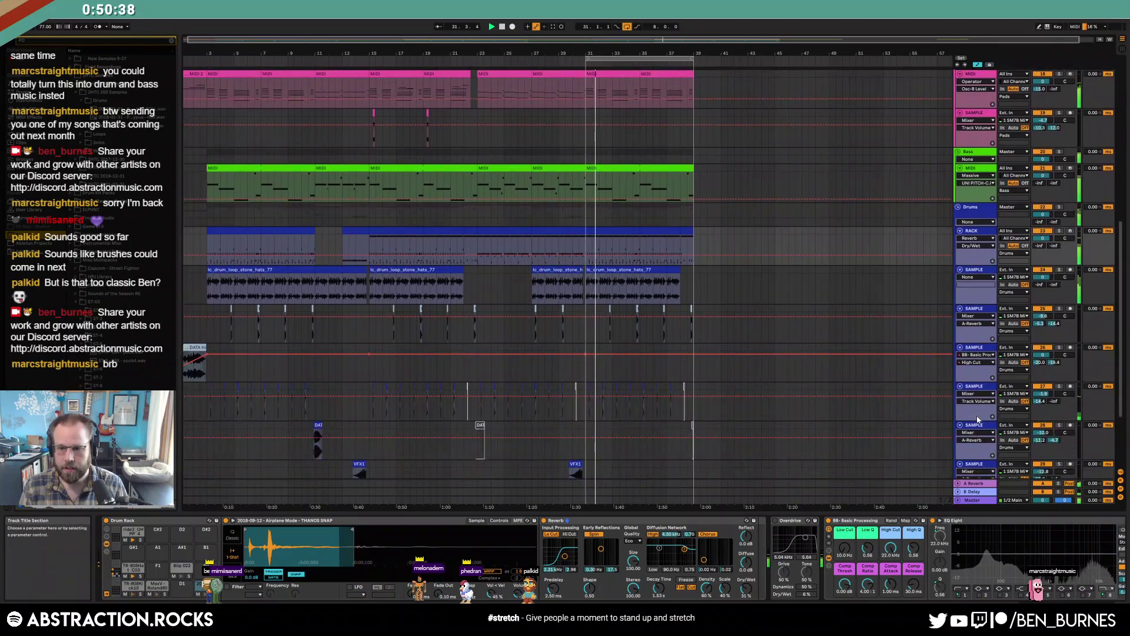
click(981, 429)
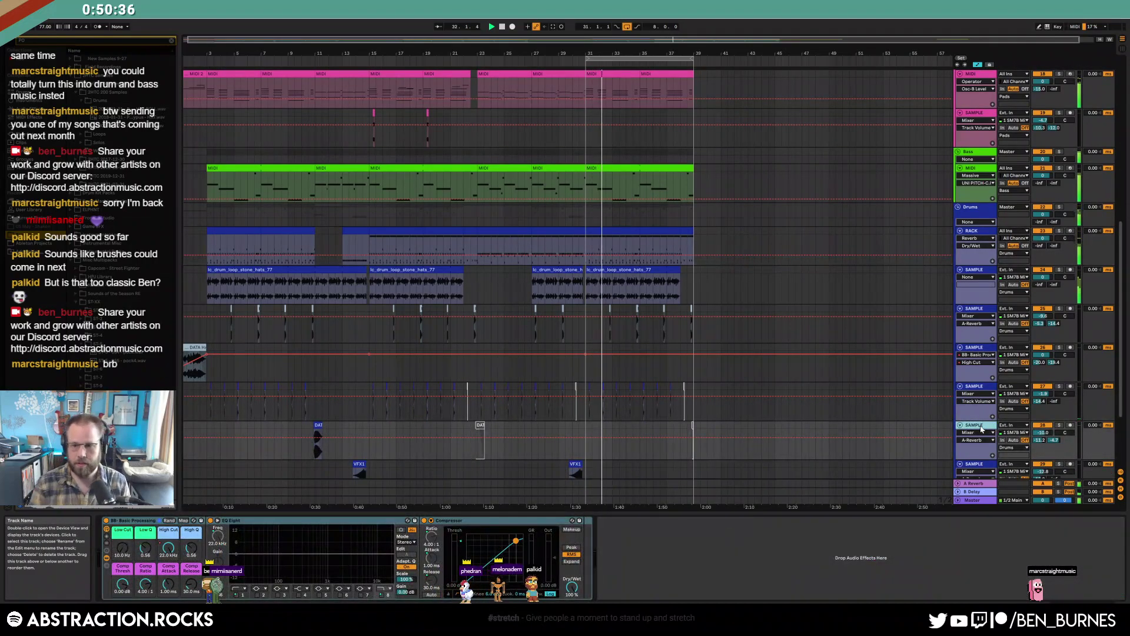
key(ctrl+t)
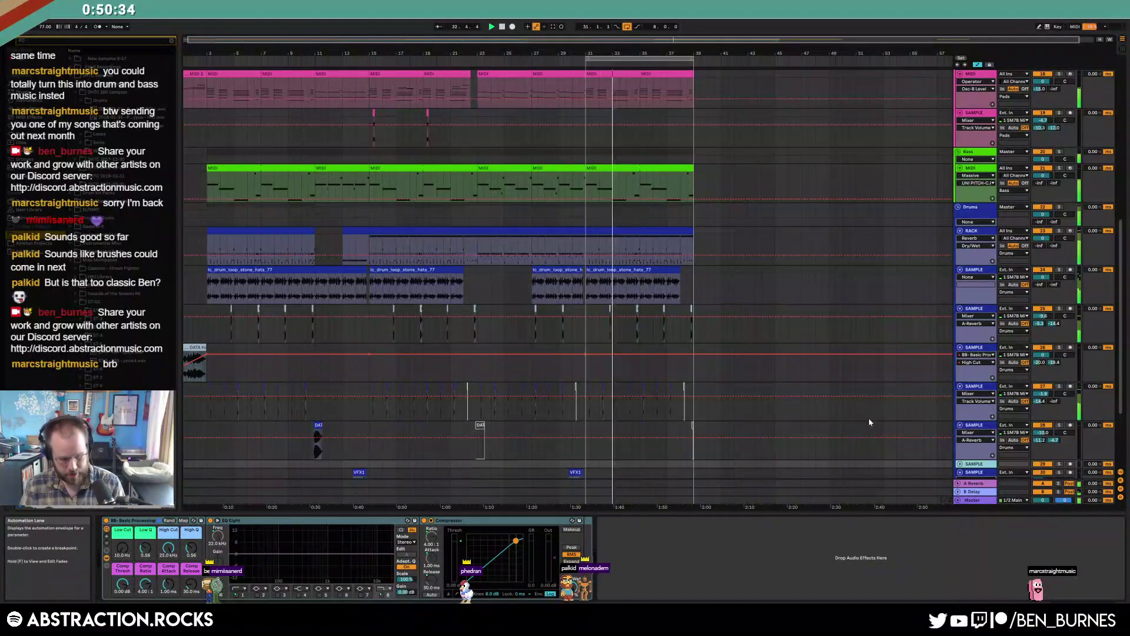
Hide the automation lanes and unfold the new audio track
key(a)
scroll(890, 425, down, 2)
click(960, 420)
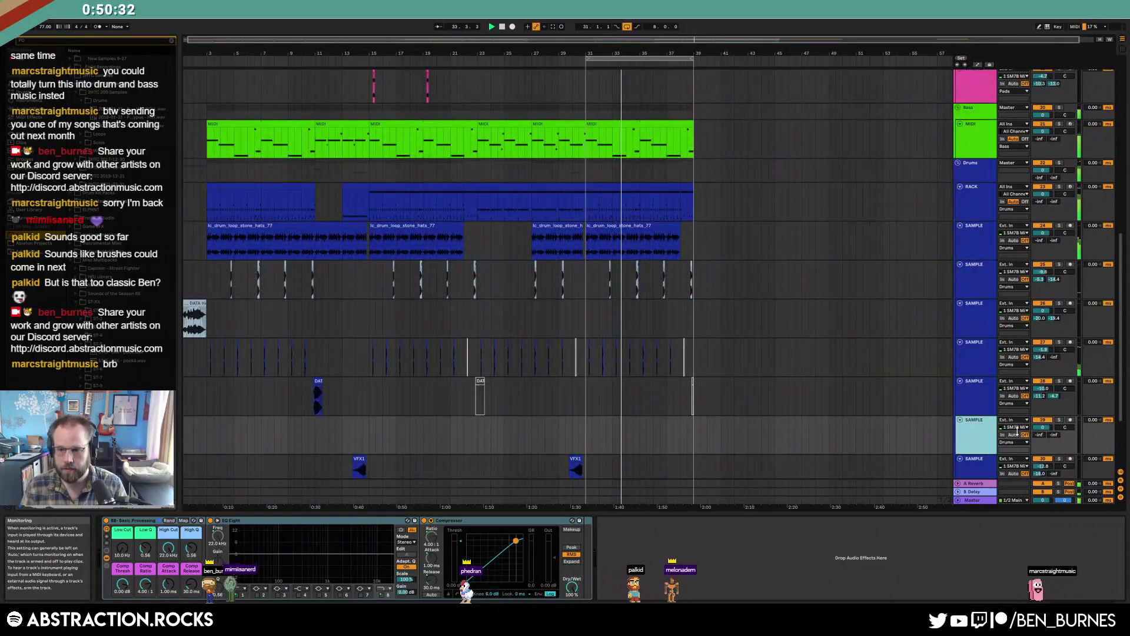
Set the new audio track's input to the 2 Guitar channel, arm it for recording and set its monitoring to Auto
click(1014, 427)
click(1023, 445)
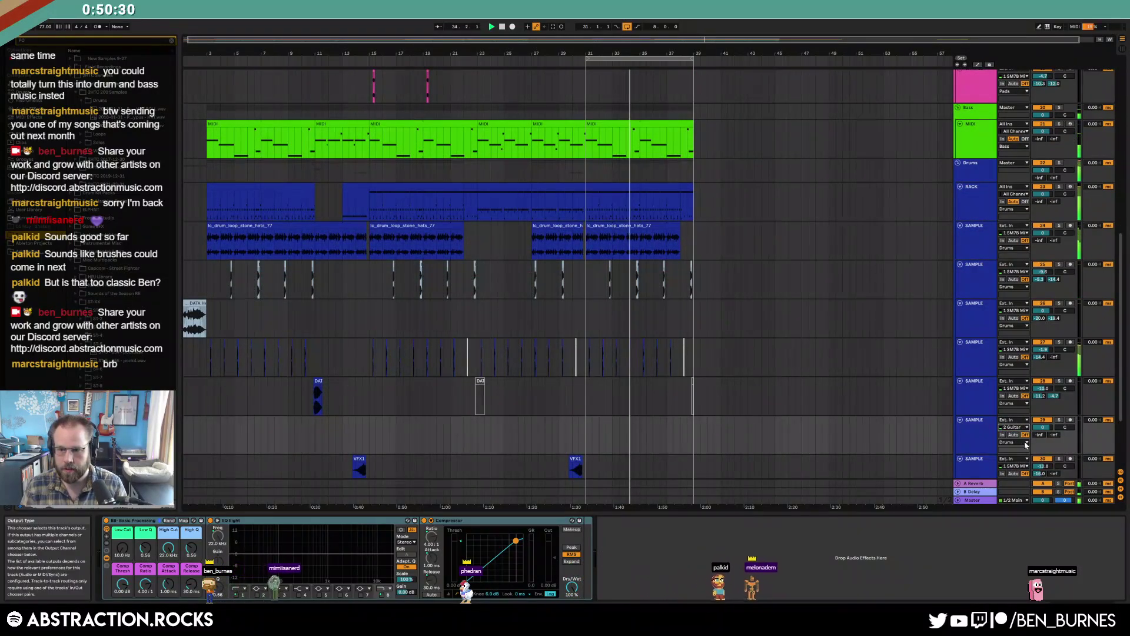
click(1002, 435)
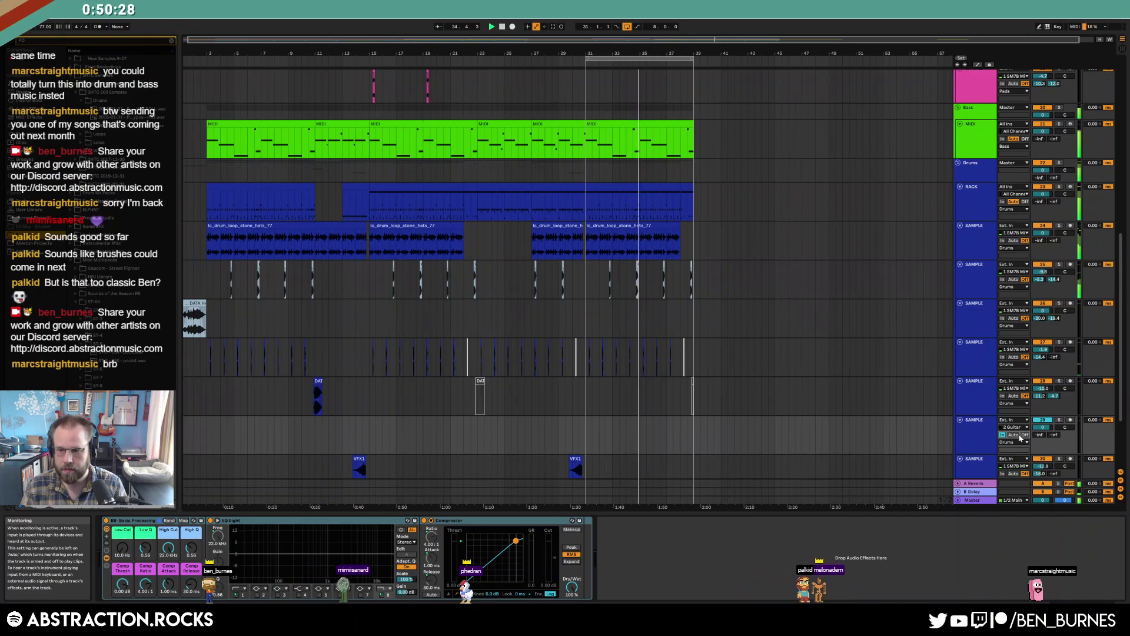
click(1069, 421)
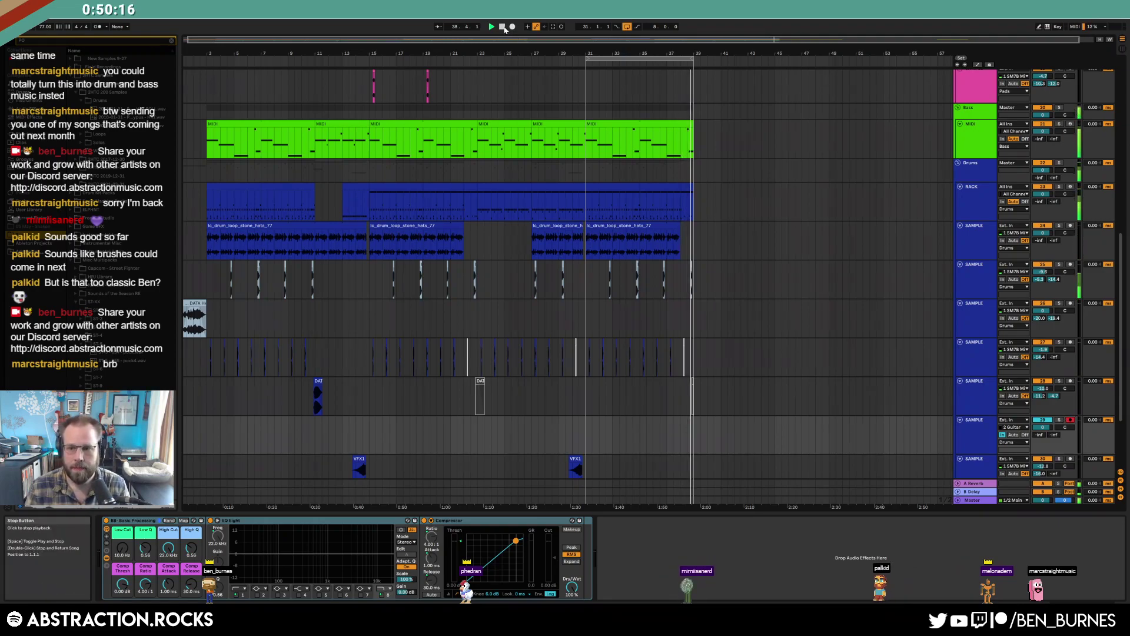
click(1014, 435)
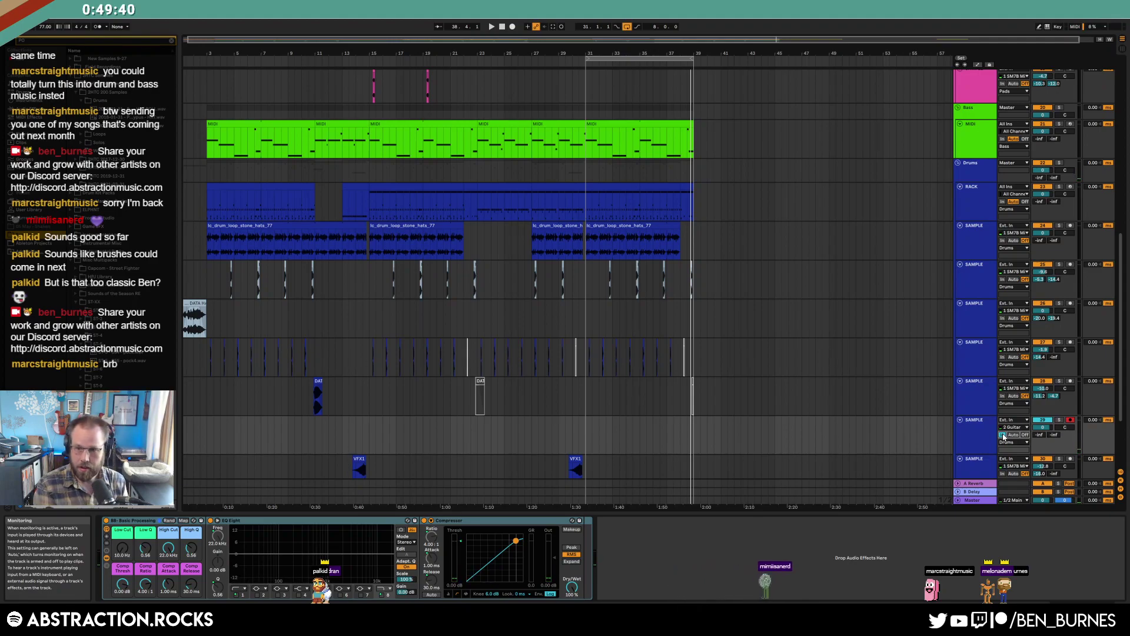
click(1014, 435)
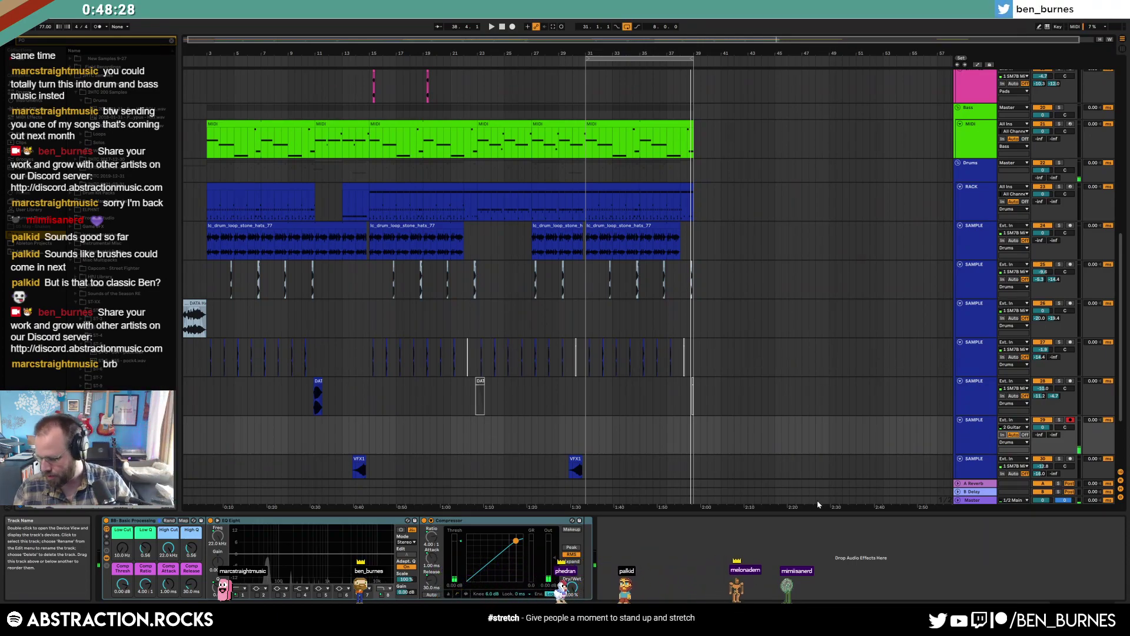
Add a Compressor at the start of the armed track's device chain and lower its threshold to about -28.6 dB
click(481, 61)
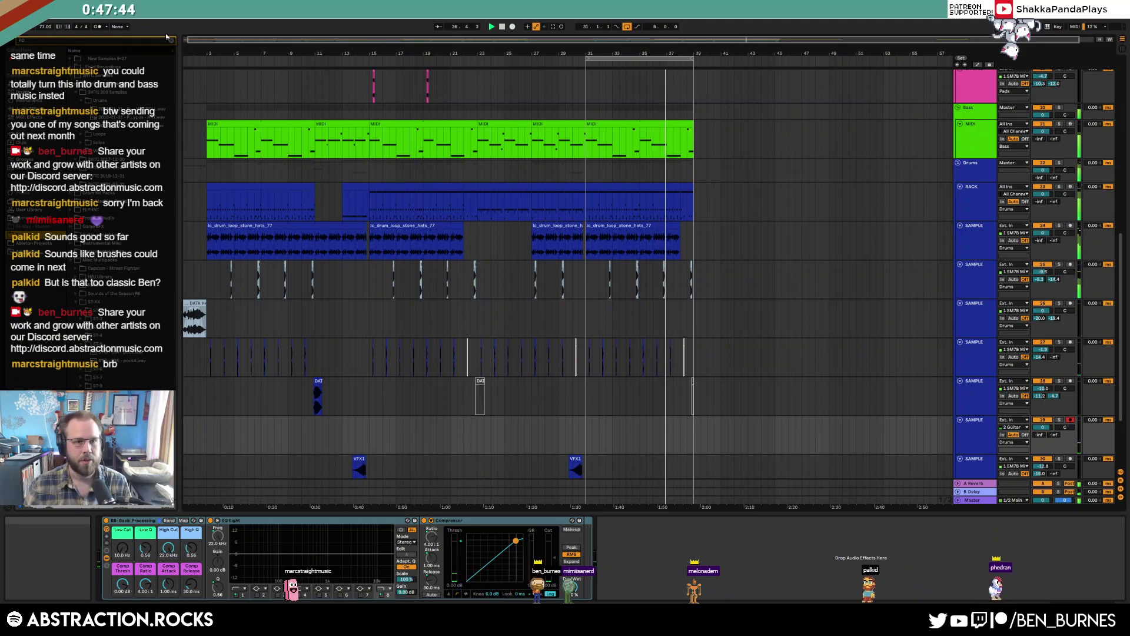
click(29, 109)
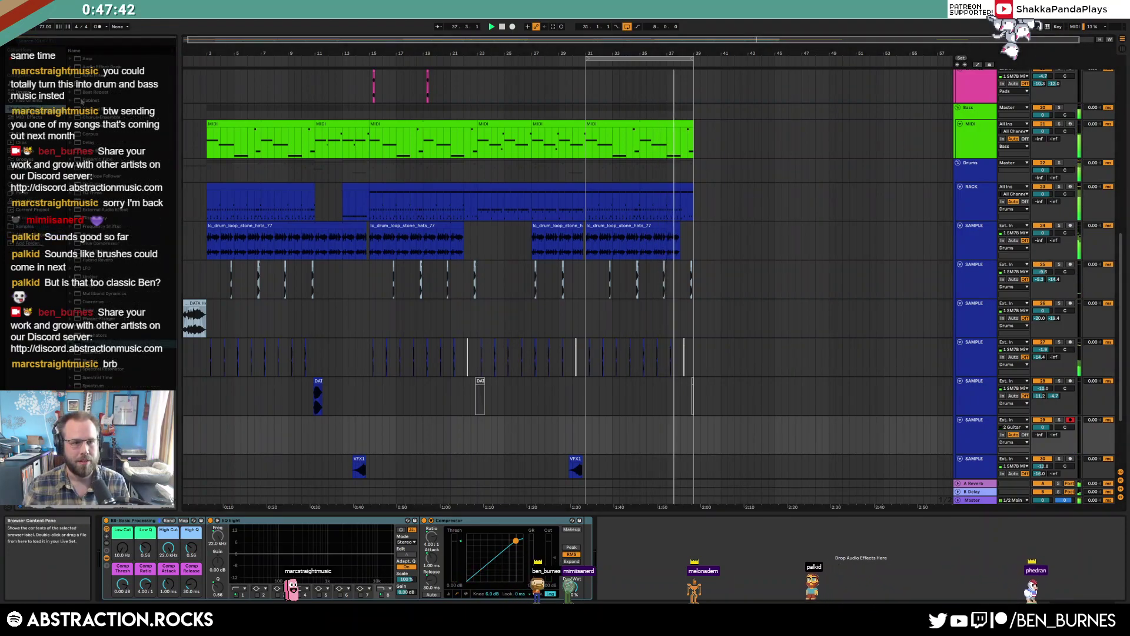
drag(96, 126, 133, 554)
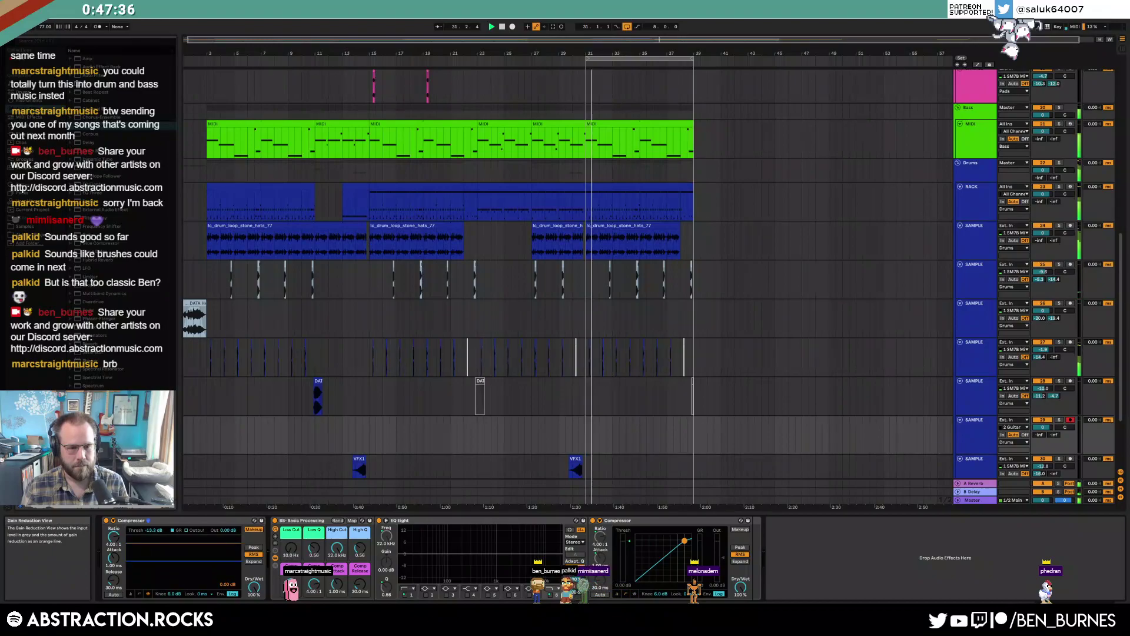
drag(177, 545, 177, 572)
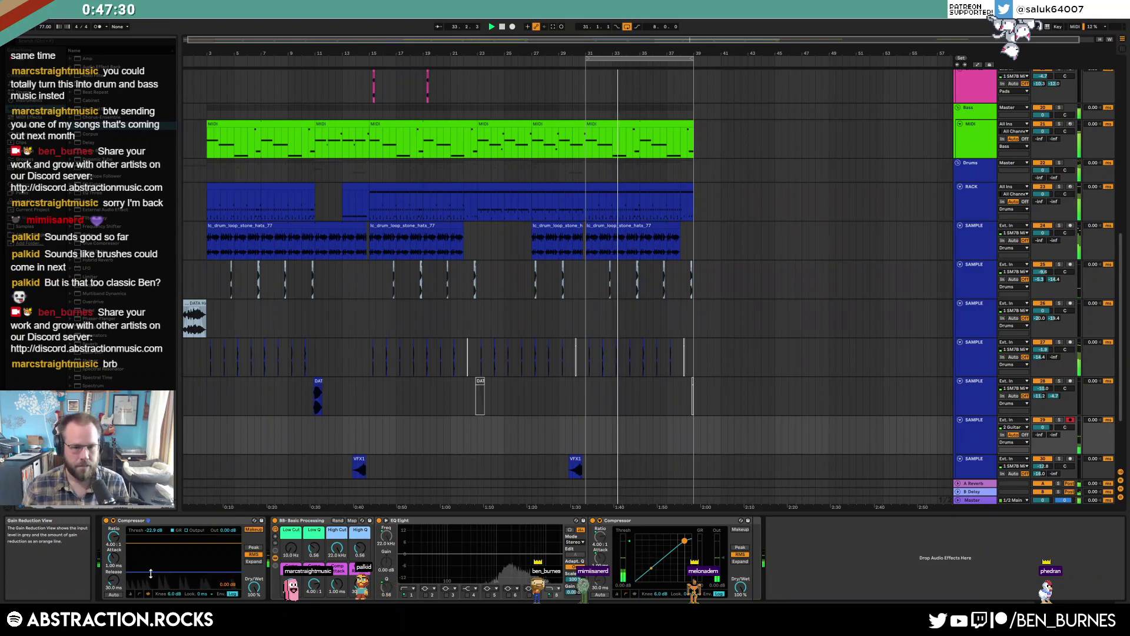
drag(150, 573, 151, 577)
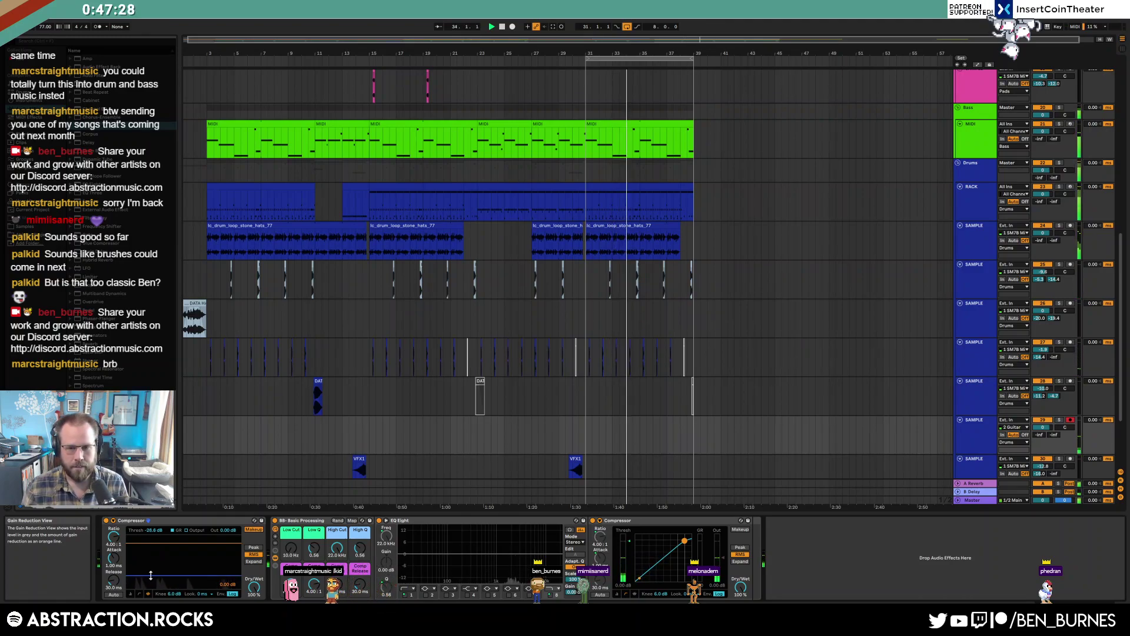
Lower the Compressor's threshold to -45.1 dB and try the track's reverb and delay sends, resetting both to minimum
mouse_move(1038, 435)
mouse_down()
mouse_move(1054, 423)
mouse_move(1040, 431)
mouse_up()
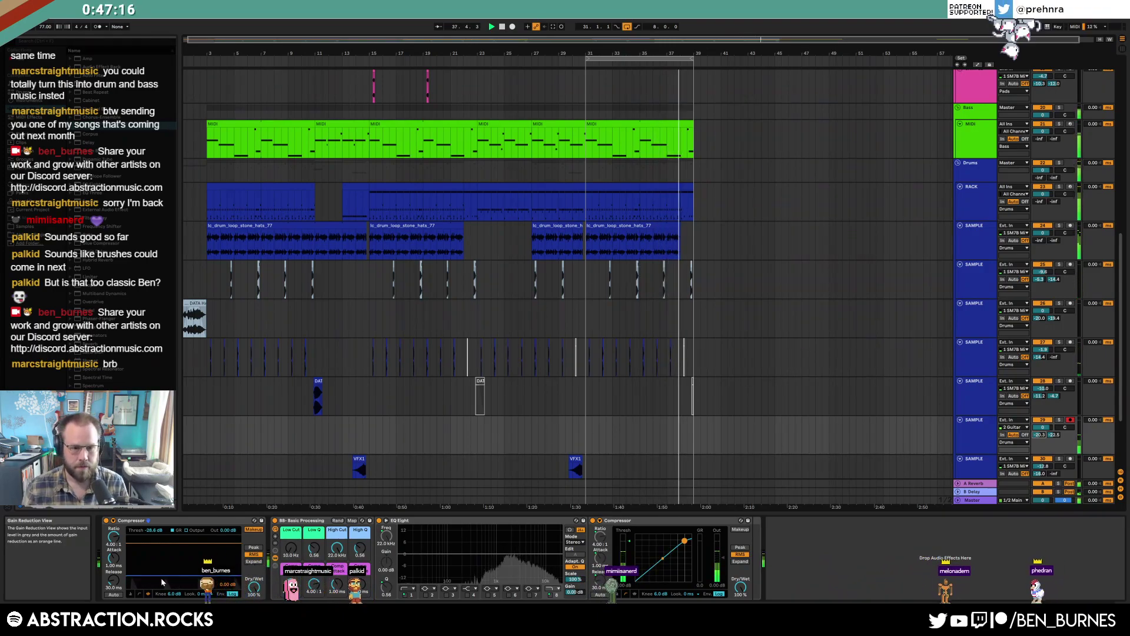
drag(162, 576, 162, 583)
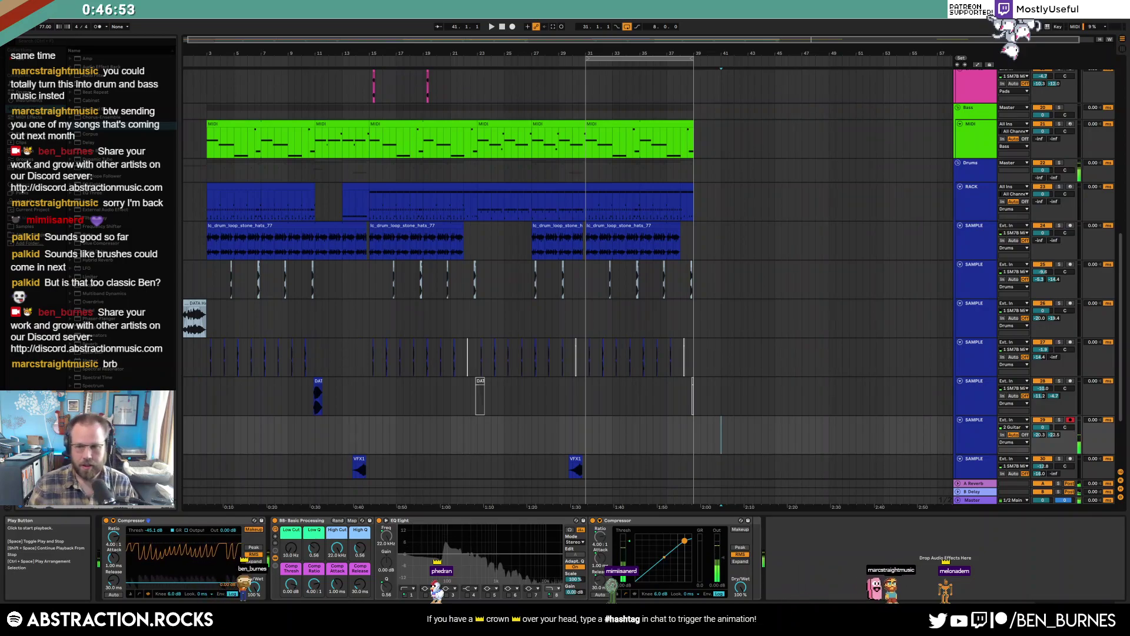
double_click(1052, 436)
double_click(1040, 436)
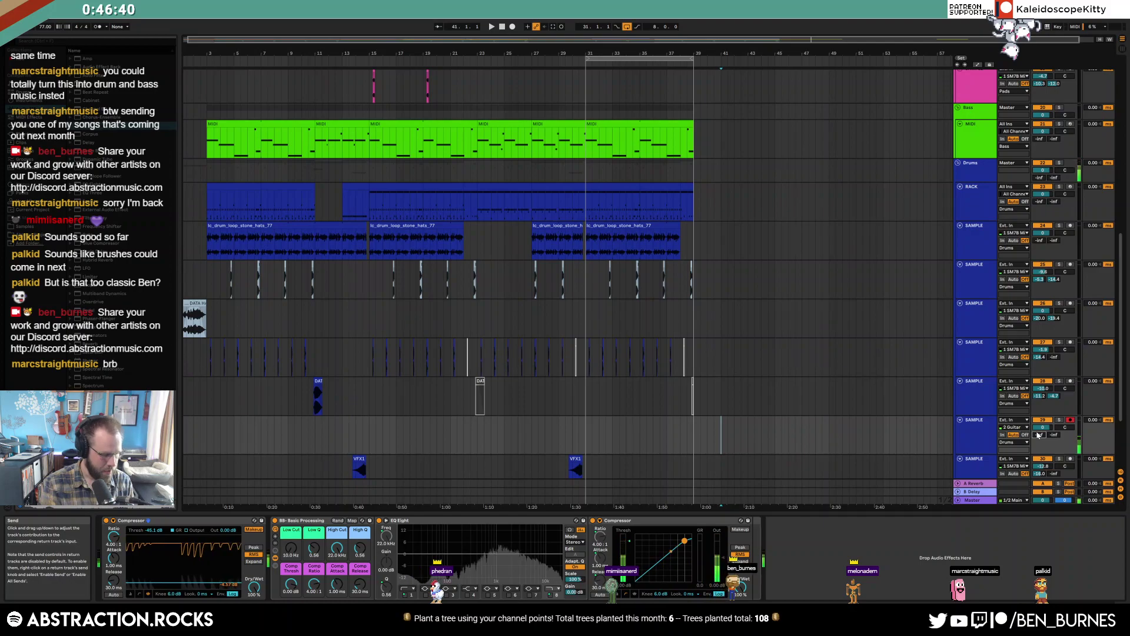
click(490, 28)
Record a long audio take from the guitar input onto the armed track, starting at bar 53 and ending around bar 78
scroll(770, 270, up, 3)
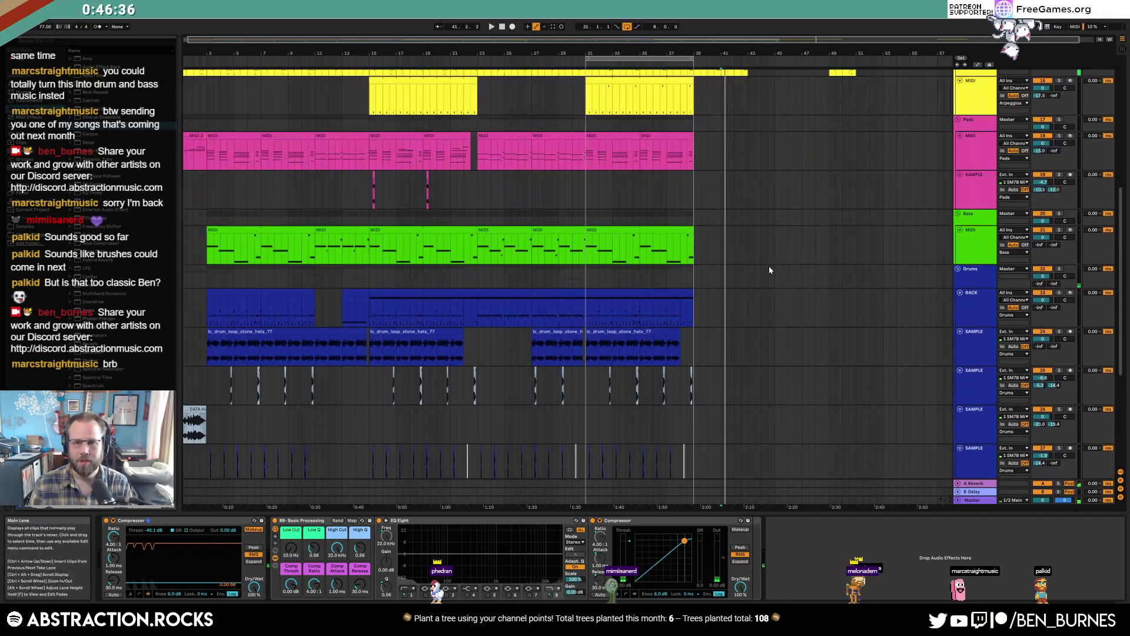
scroll(770, 190, up, 2)
scroll(866, 427, down, 5)
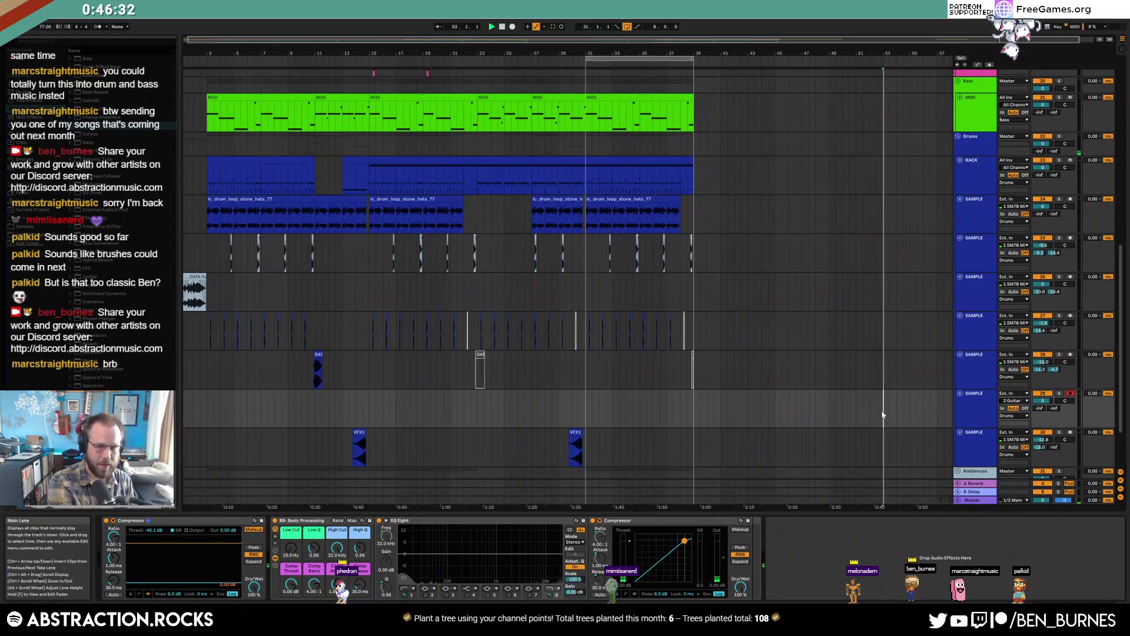
key(F9)
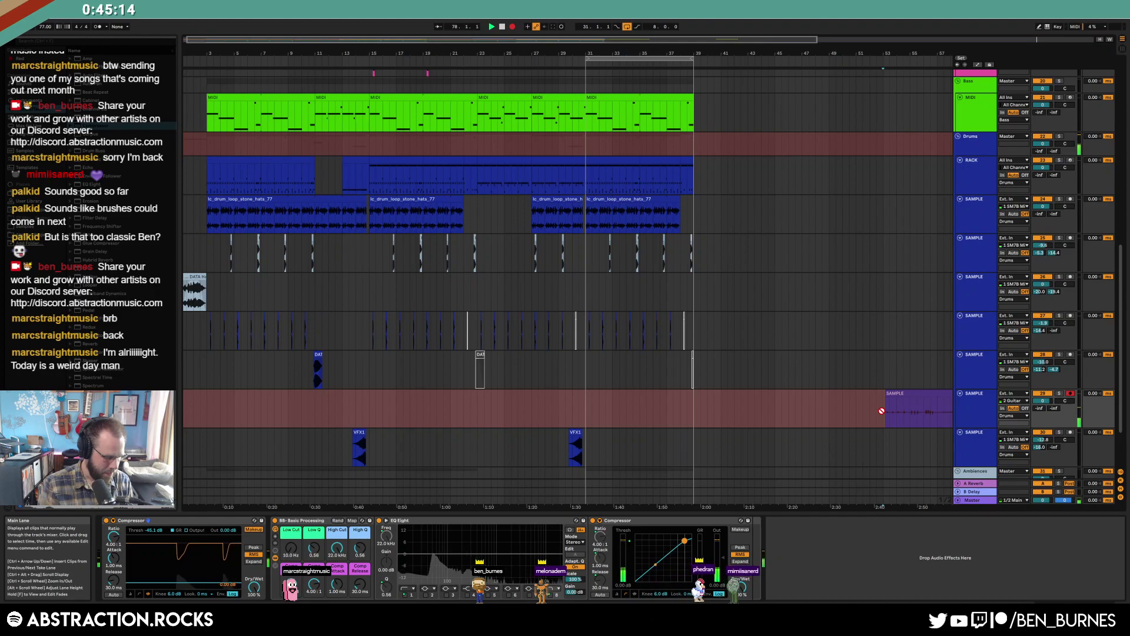
key(space)
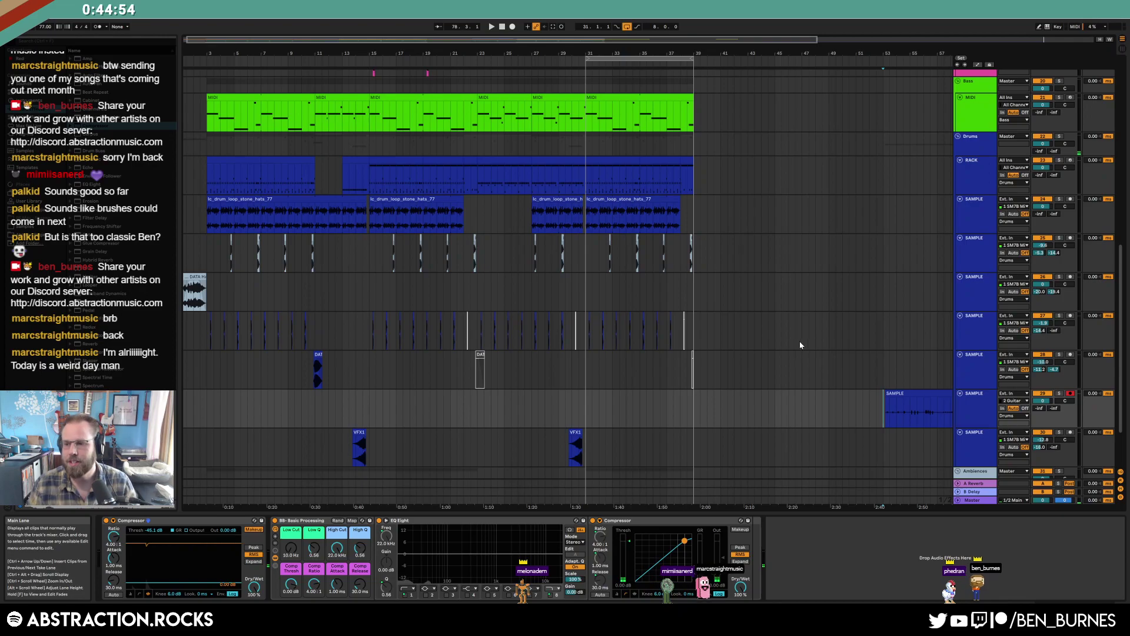
Insert a new MIDI track directly below the track holding the recorded take
click(984, 401)
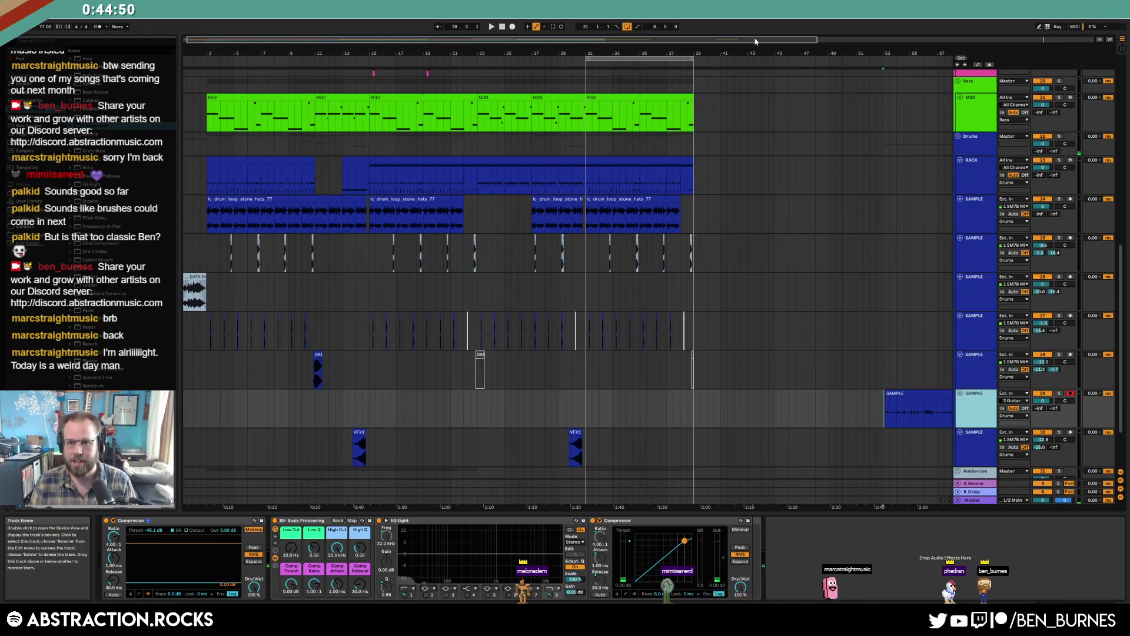
key(ctrl+shift+t)
Listen to passages of the recorded take around bars 62 and 77
drag(533, 40, 801, 39)
scroll(789, 423, up, 3)
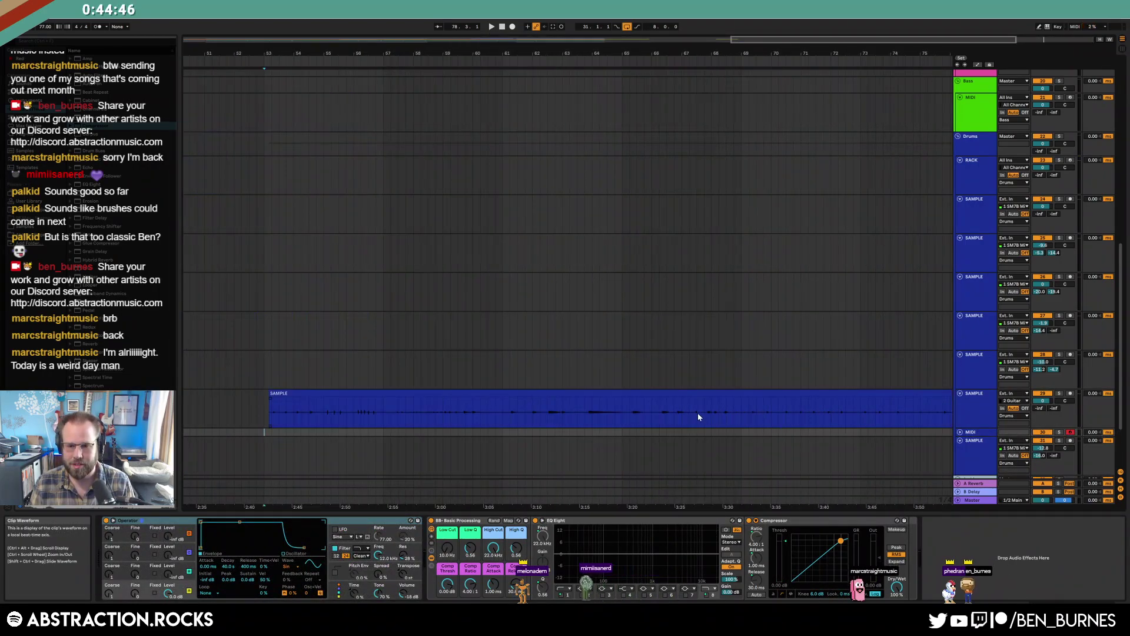
click(616, 424)
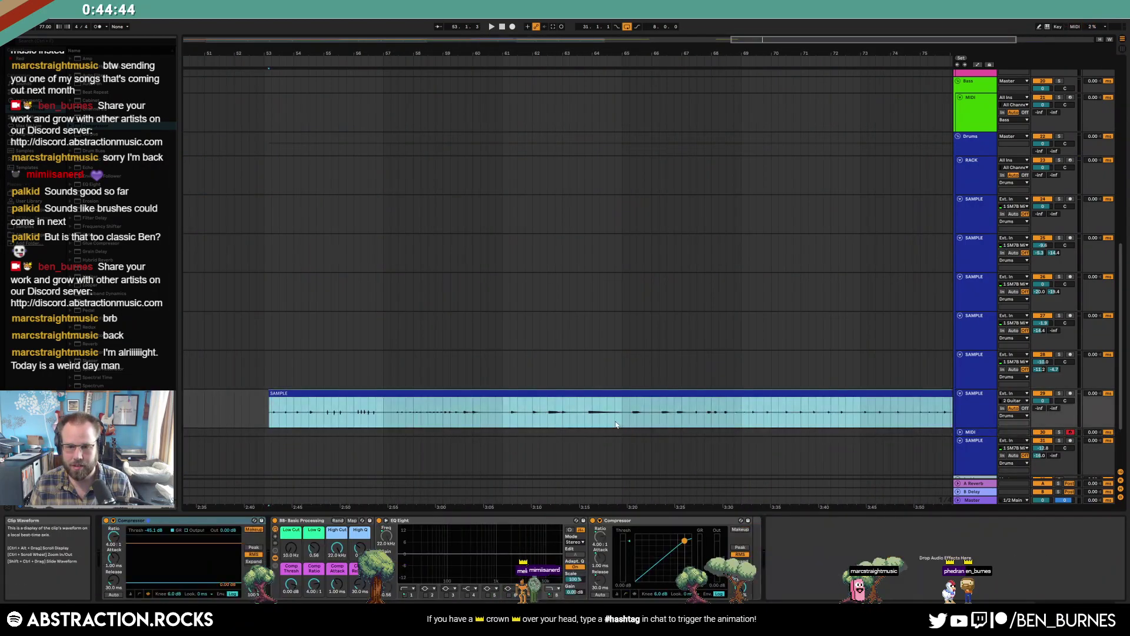
click(548, 415)
key(space)
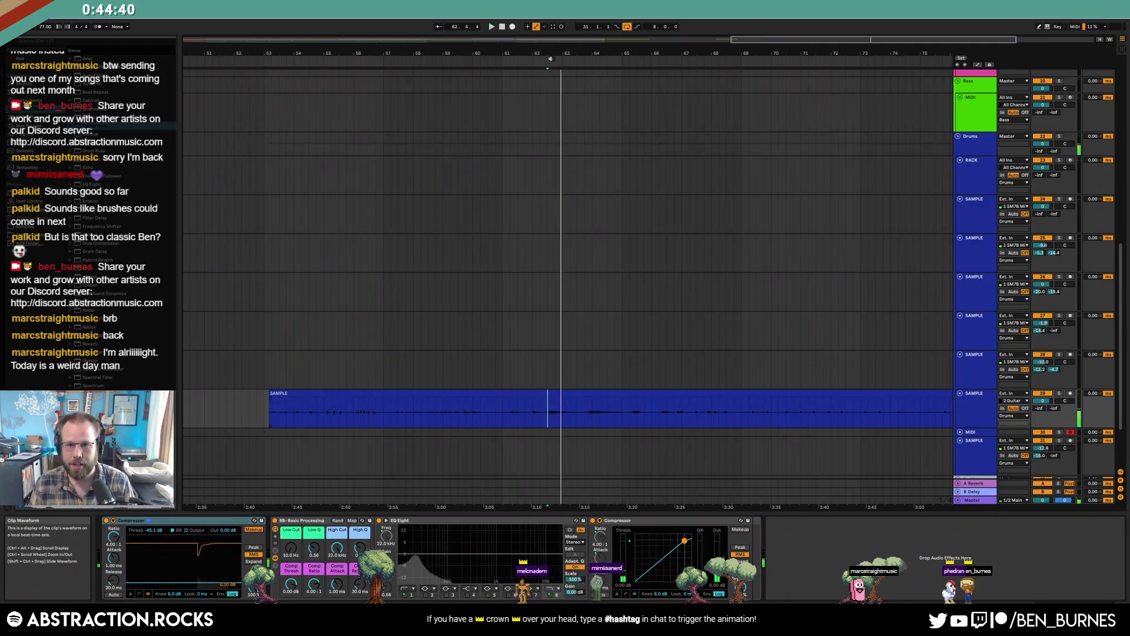
scroll(759, 420, right, 5)
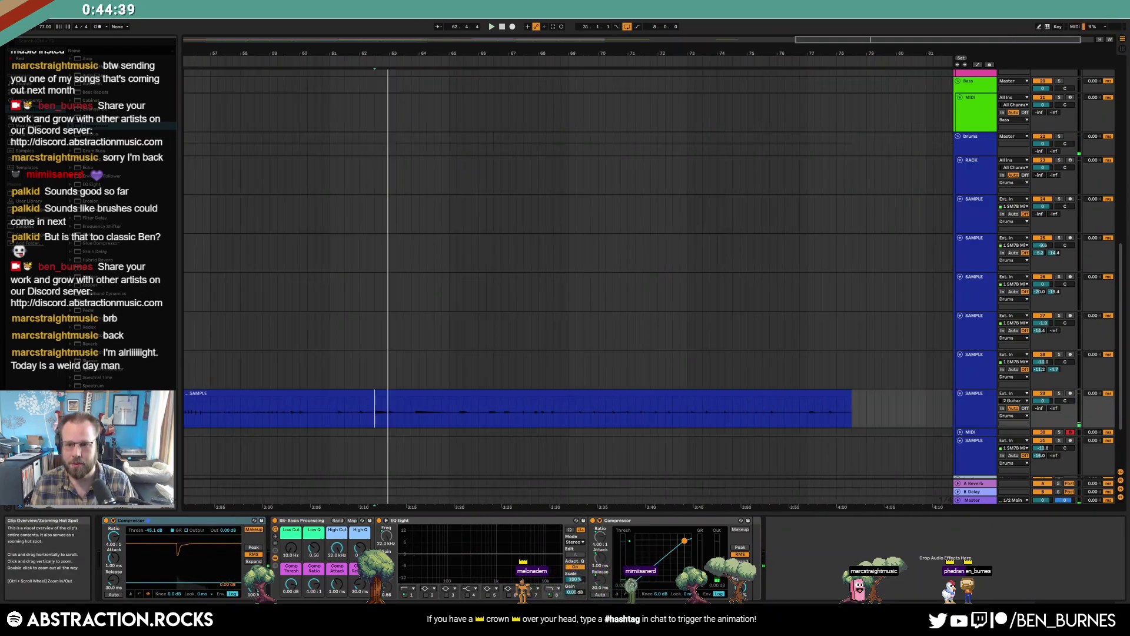
click(771, 417)
key(space)
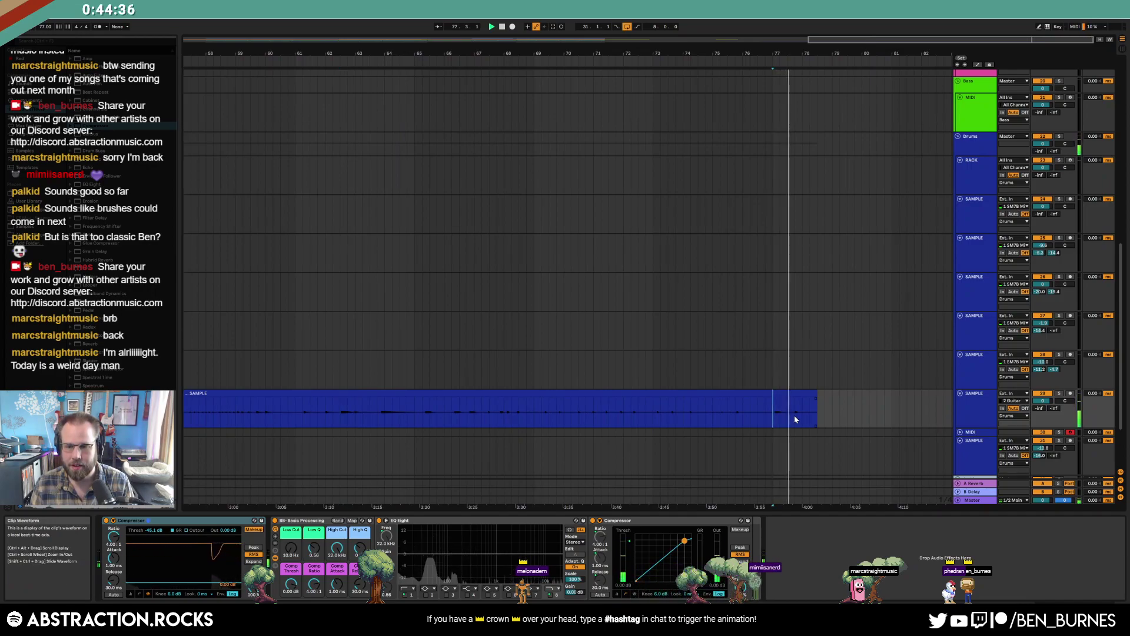
Unfold the new MIDI track and replace its Operator instrument with a Drum Rack
click(968, 432)
click(961, 433)
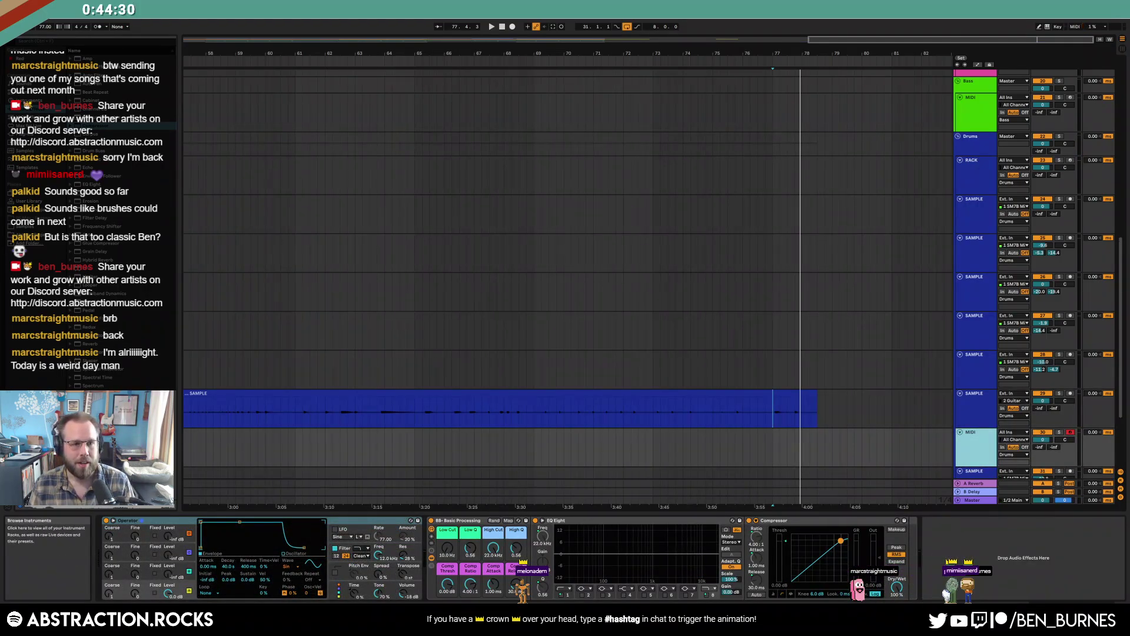
click(36, 100)
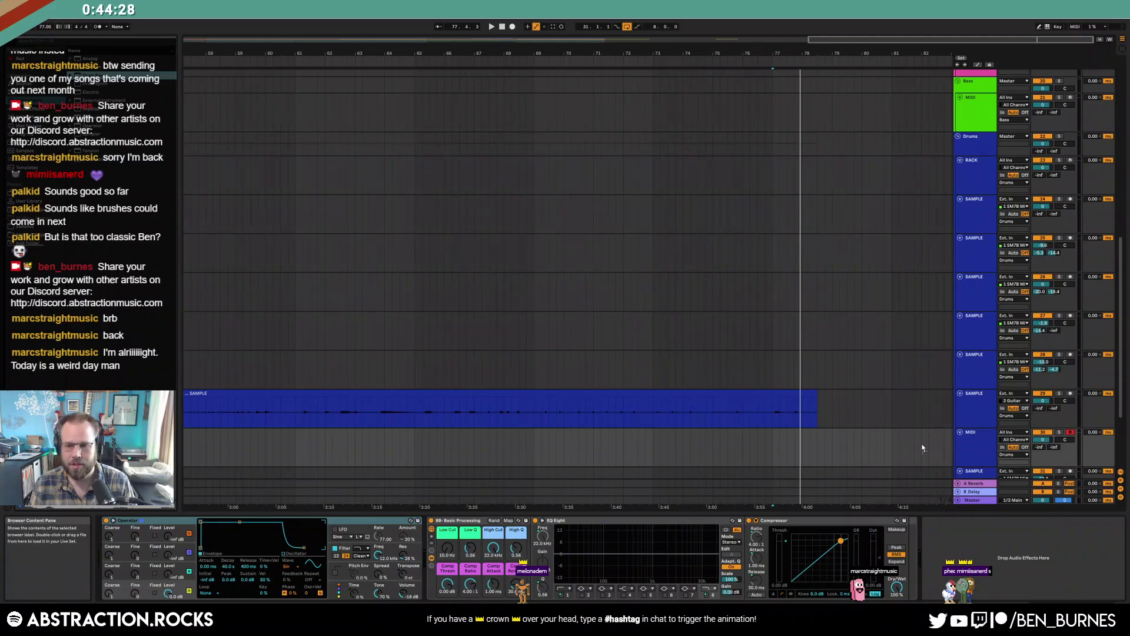
Split the short hit near bar 77.4 of the recorded take into its own clip and align its start with the sound's onset
drag(713, 428, 811, 412)
scroll(802, 432, up, 5)
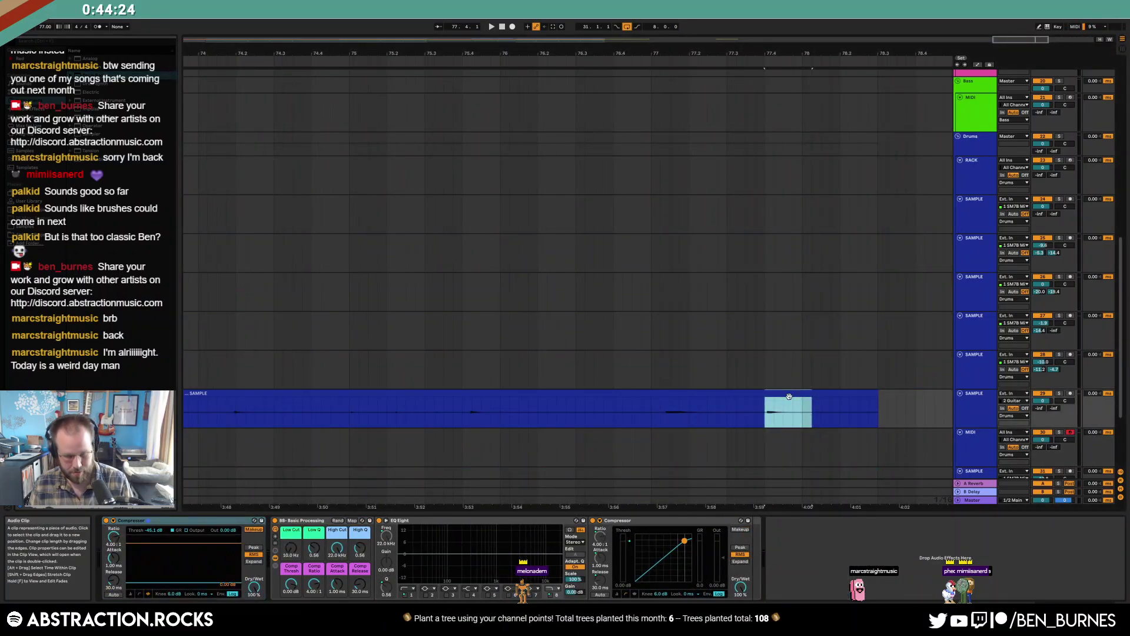
double_click(786, 399)
drag(249, 386, 305, 388)
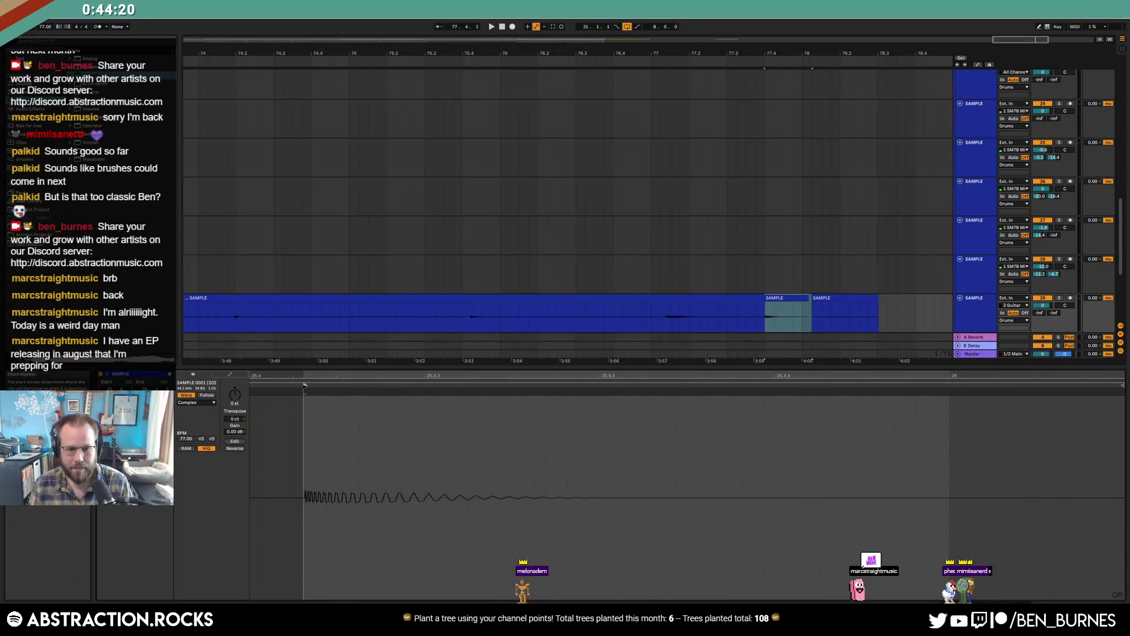
key(shift+Tab)
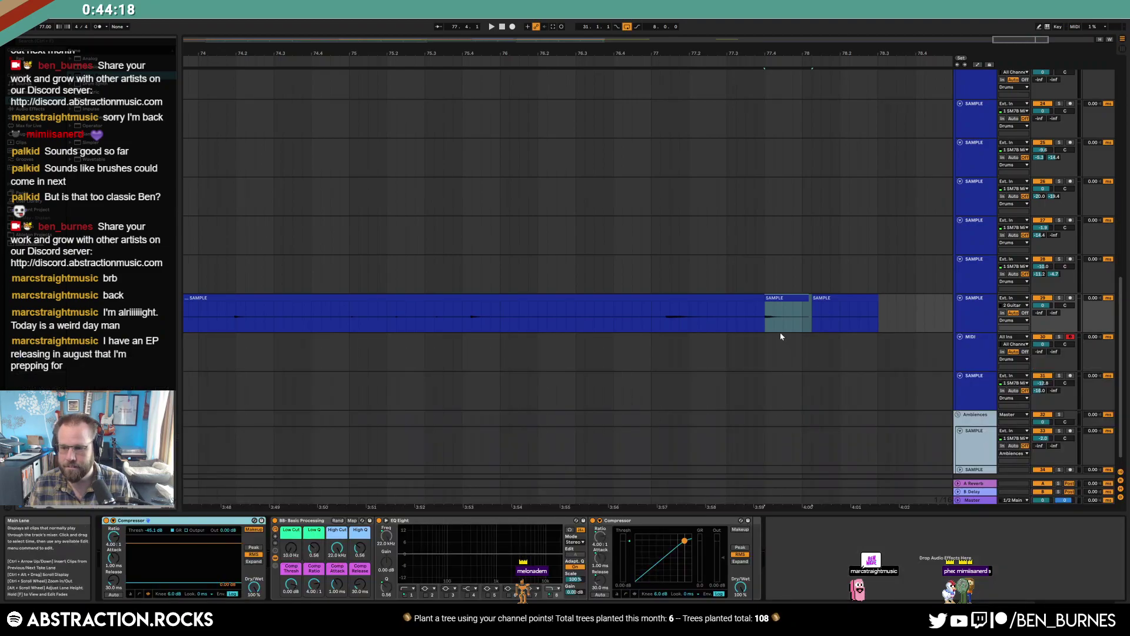
Place the isolated hit clip on the C1 pad of the MIDI track's Drum Rack
click(787, 299)
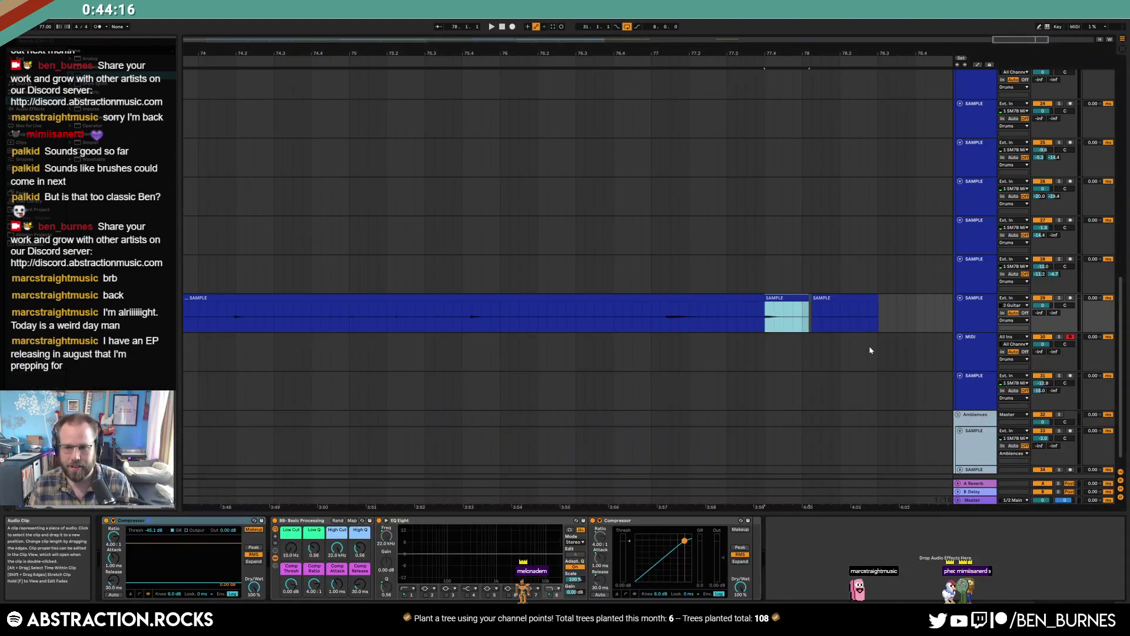
click(987, 352)
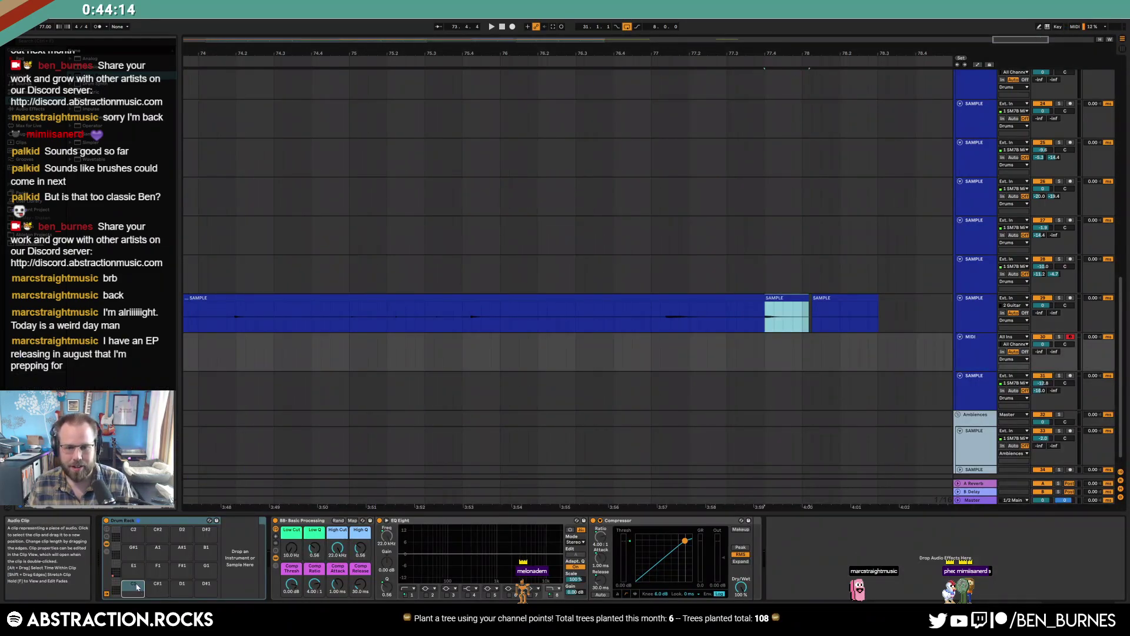
Listen to the hits around bar 75 of the recorded take
click(455, 317)
key(space)
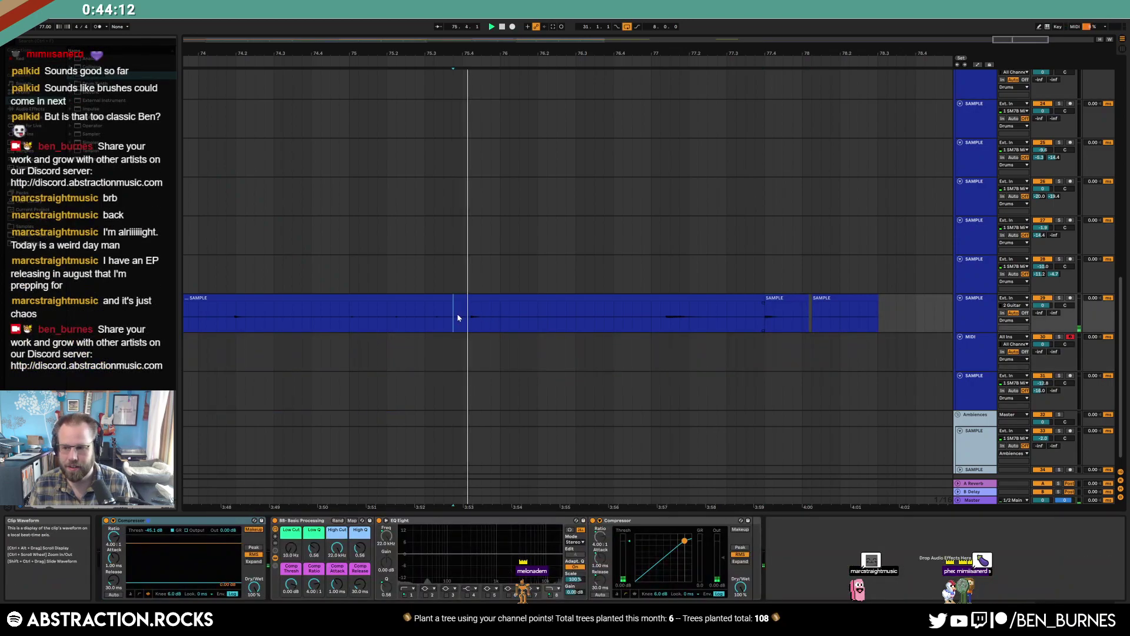
click(463, 318)
key(space)
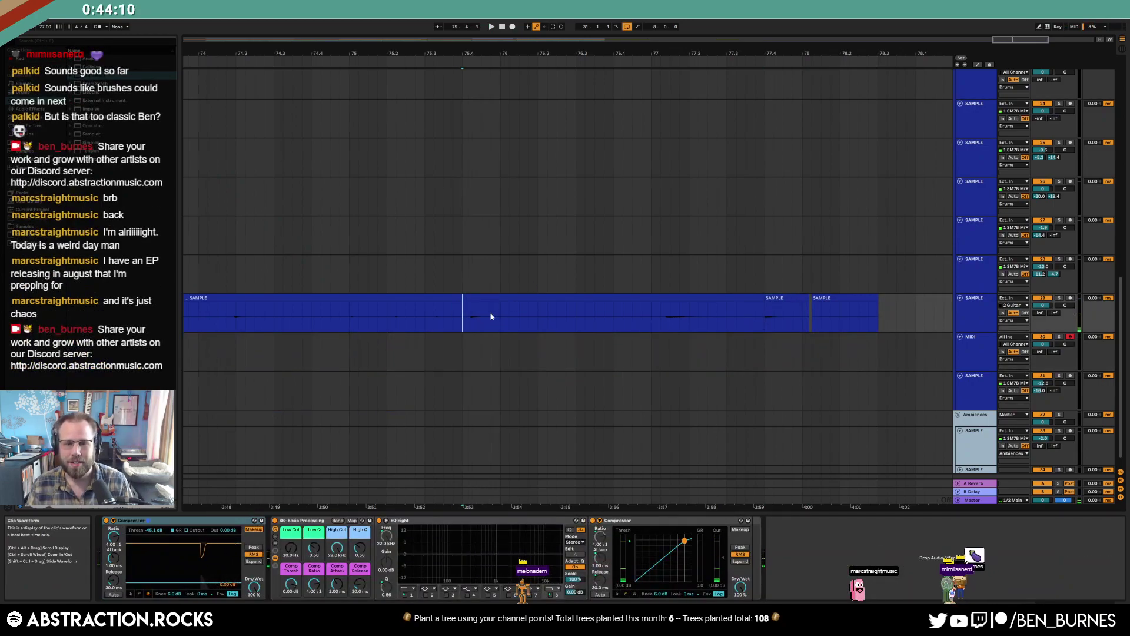
key(space)
click(381, 316)
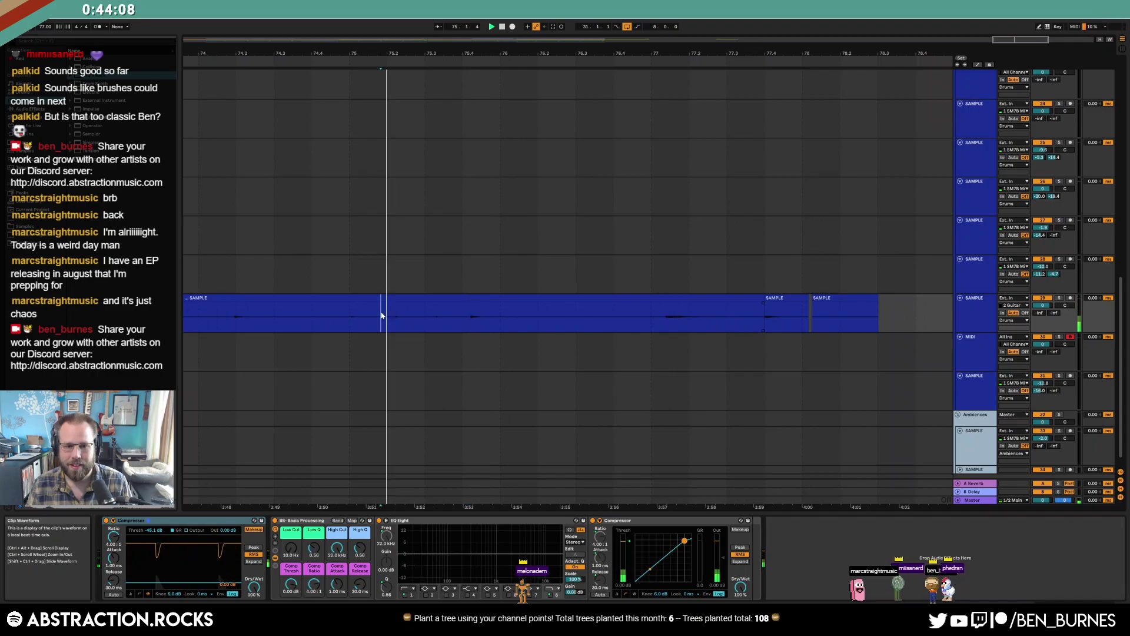
key(space)
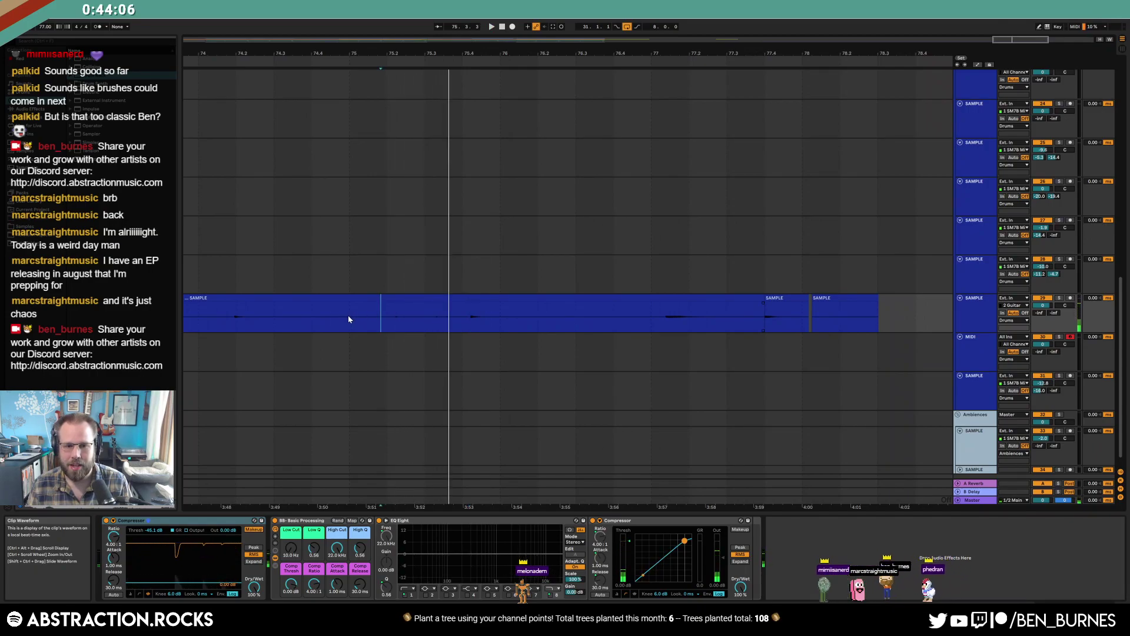
click(348, 316)
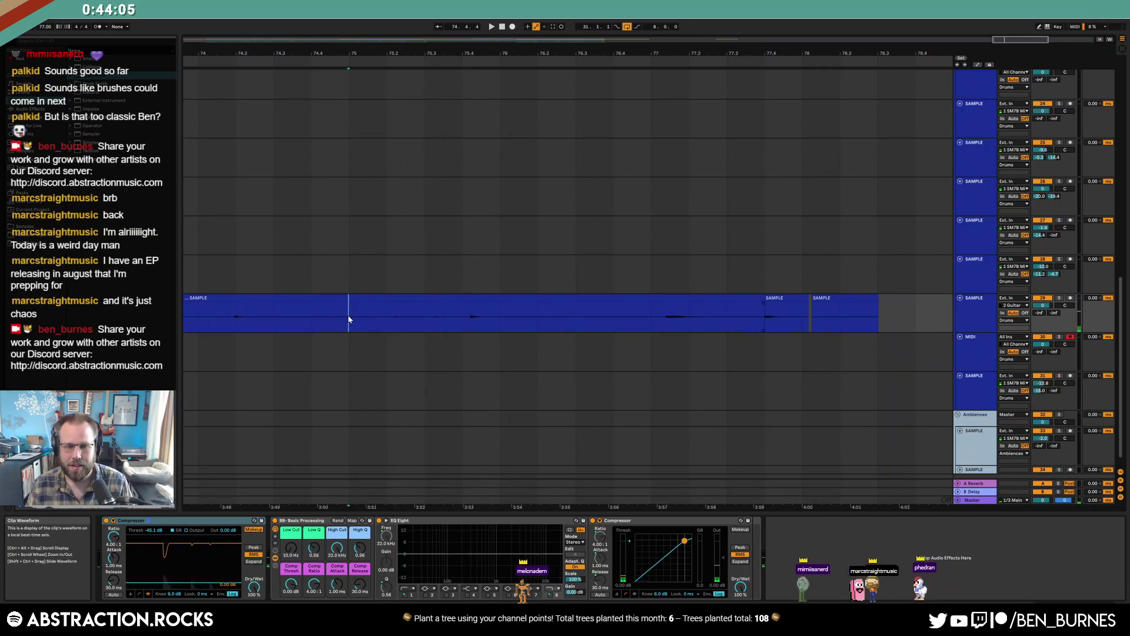
Split the three short hits near bars 75, 75.2 and 75.3 of the recorded take into their own clips
click(970, 353)
drag(347, 318, 450, 323)
key(ctrl+e)
key(ctrl+e)
key(ctrl+e)
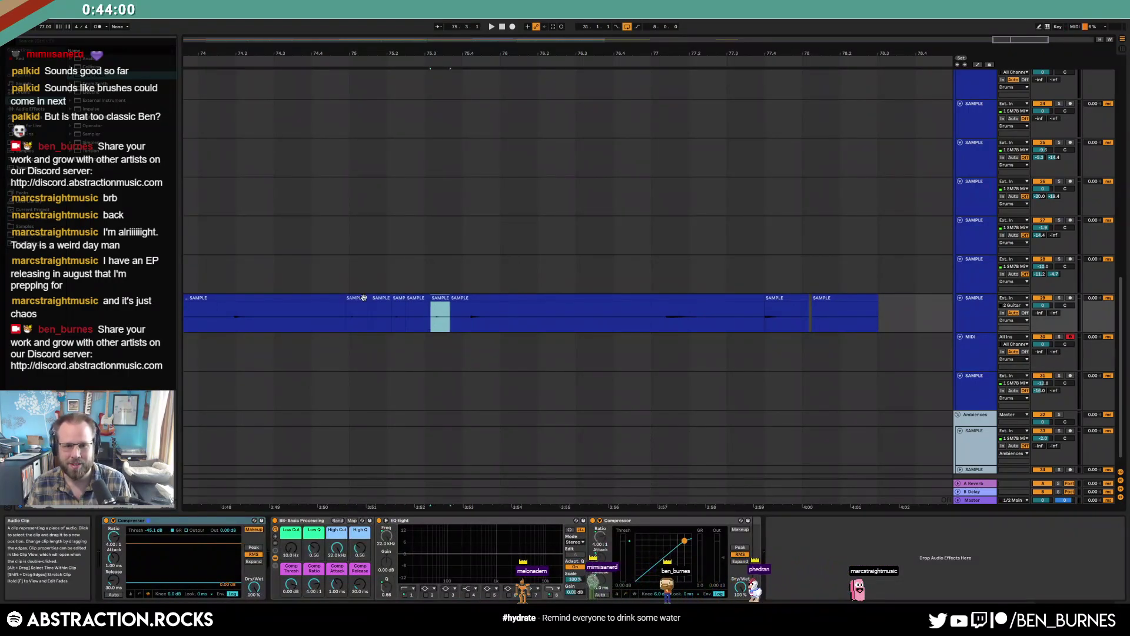
Move the start of each of the three new hit clips to just before its sound's onset
click(360, 298)
double_click(355, 298)
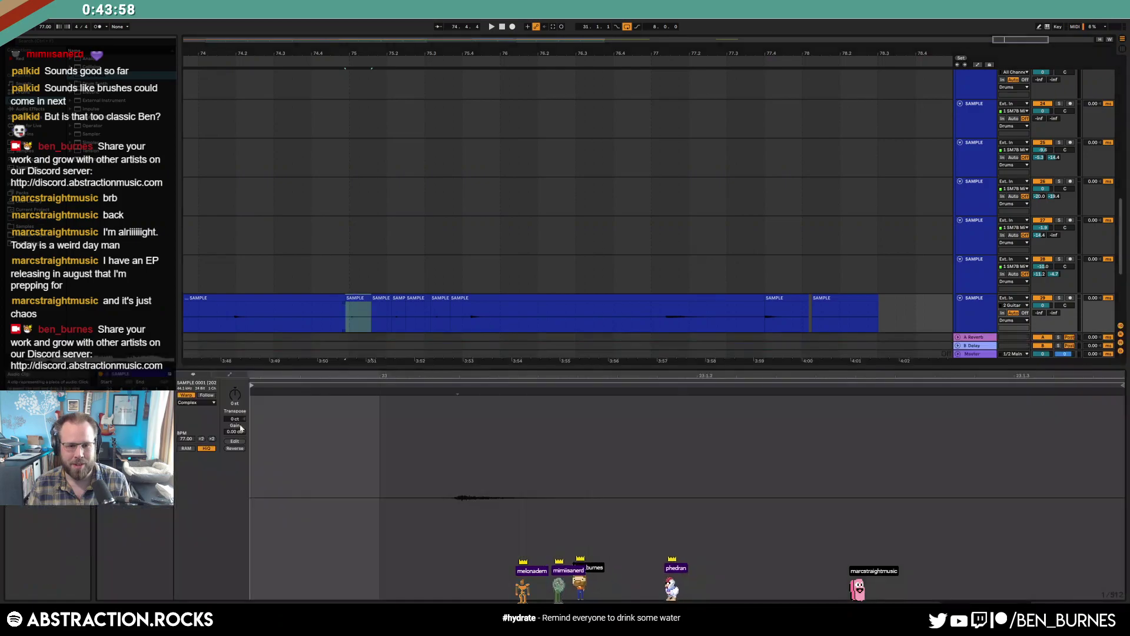
drag(251, 385, 431, 386)
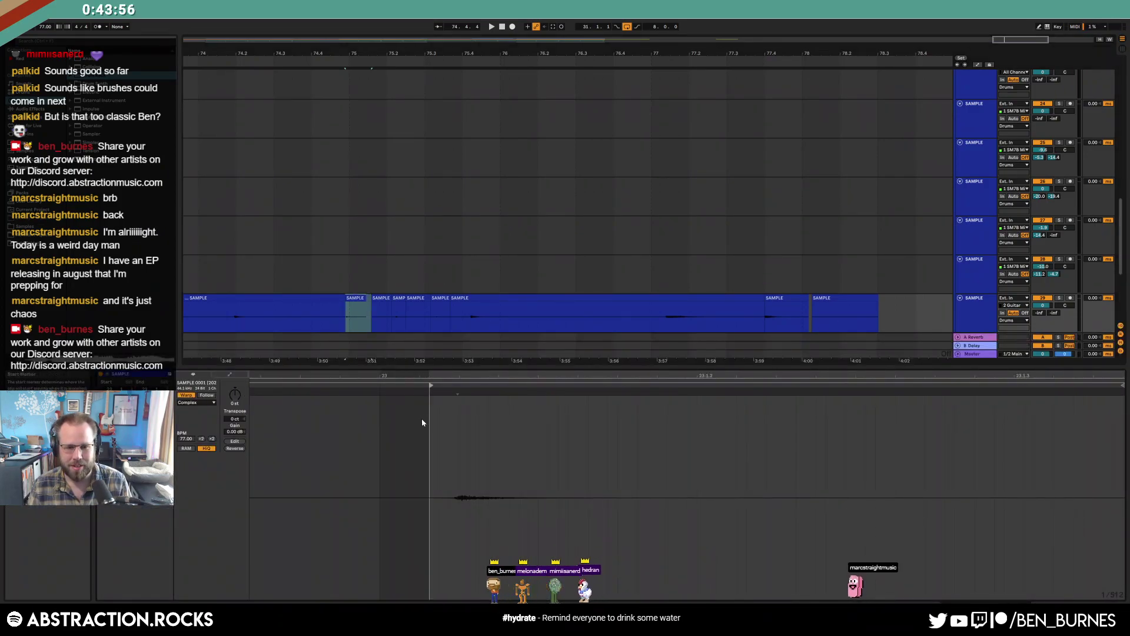
key(space)
click(399, 318)
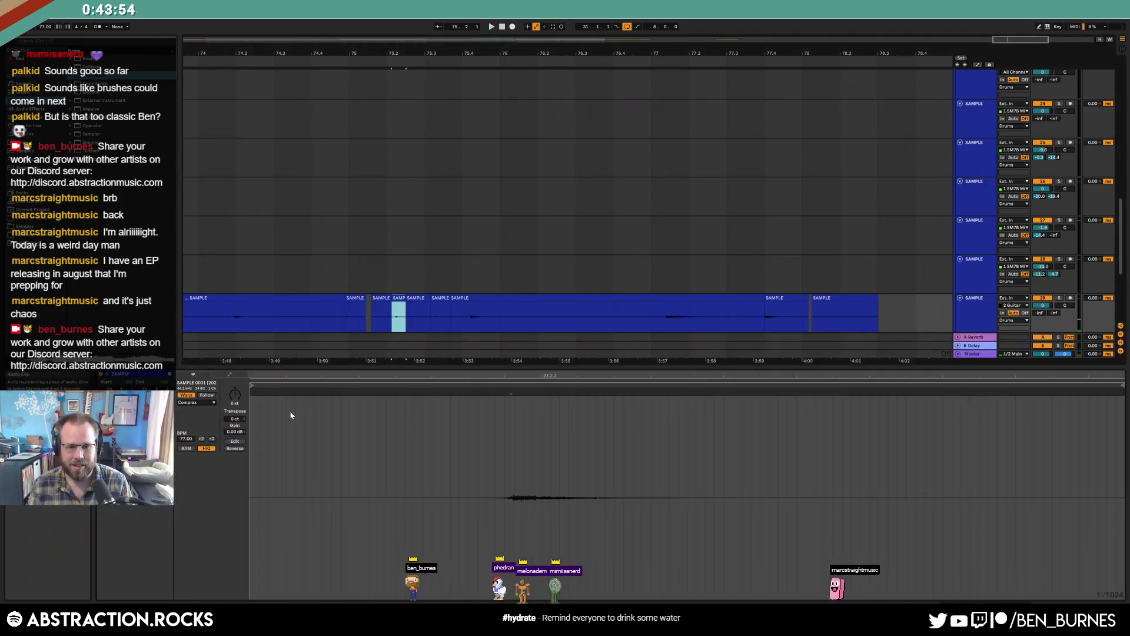
drag(251, 386, 487, 386)
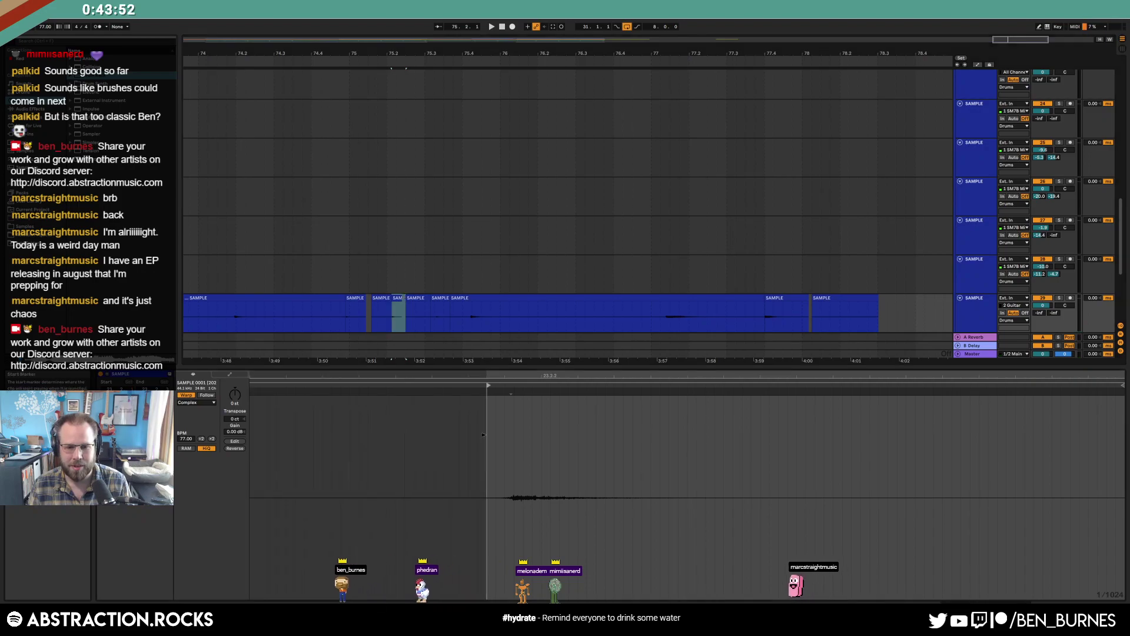
click(440, 315)
drag(251, 386, 477, 434)
key(shift+Tab)
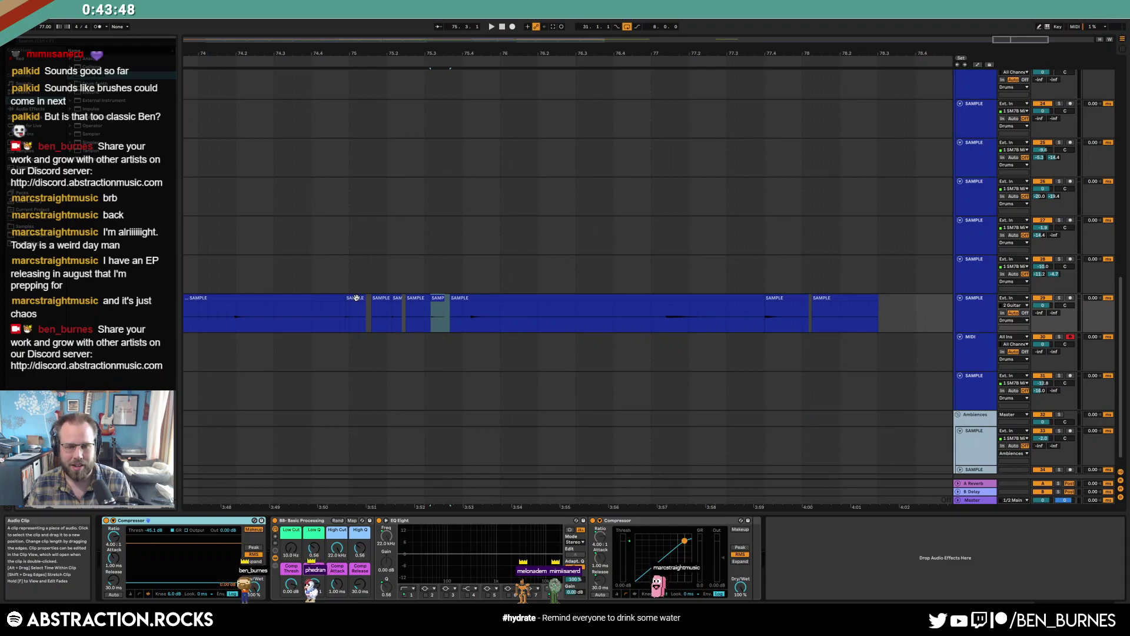
Place the three isolated hit clips on the G#1, A1 and A#1 pads of the MIDI track's Drum Rack
click(968, 361)
drag(355, 298, 167, 553)
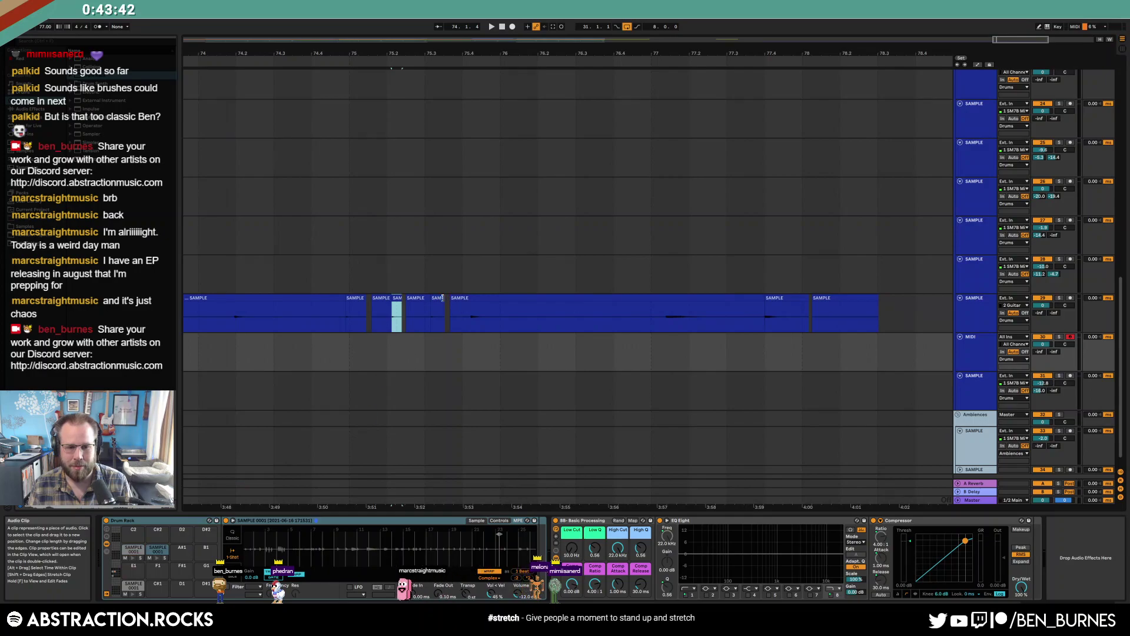
click(439, 306)
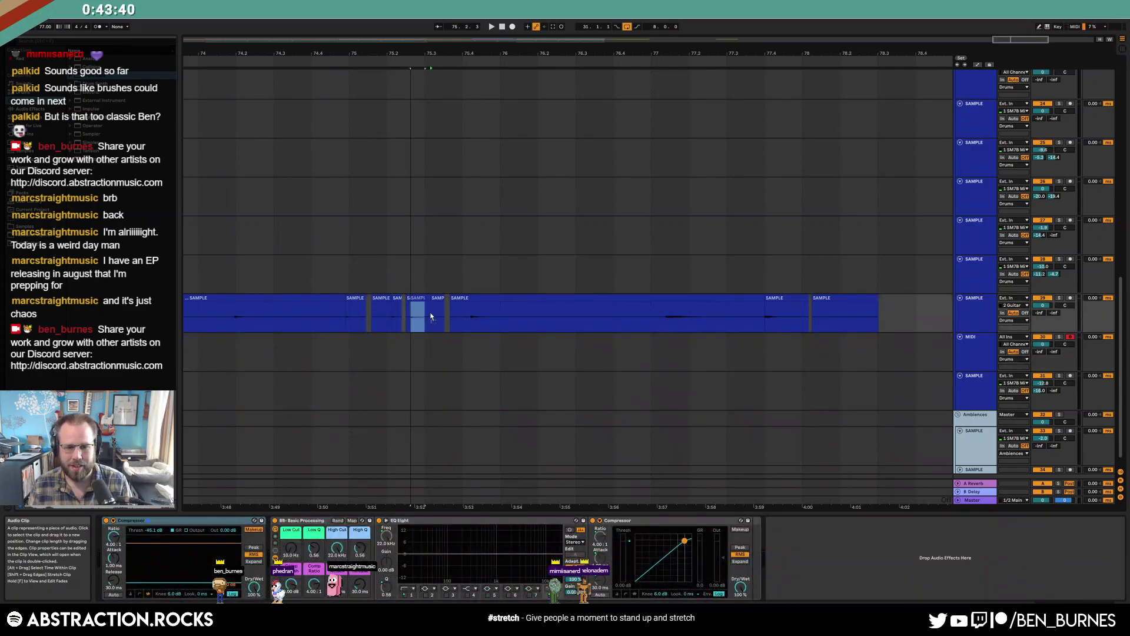
drag(438, 312, 439, 312)
click(974, 380)
click(974, 361)
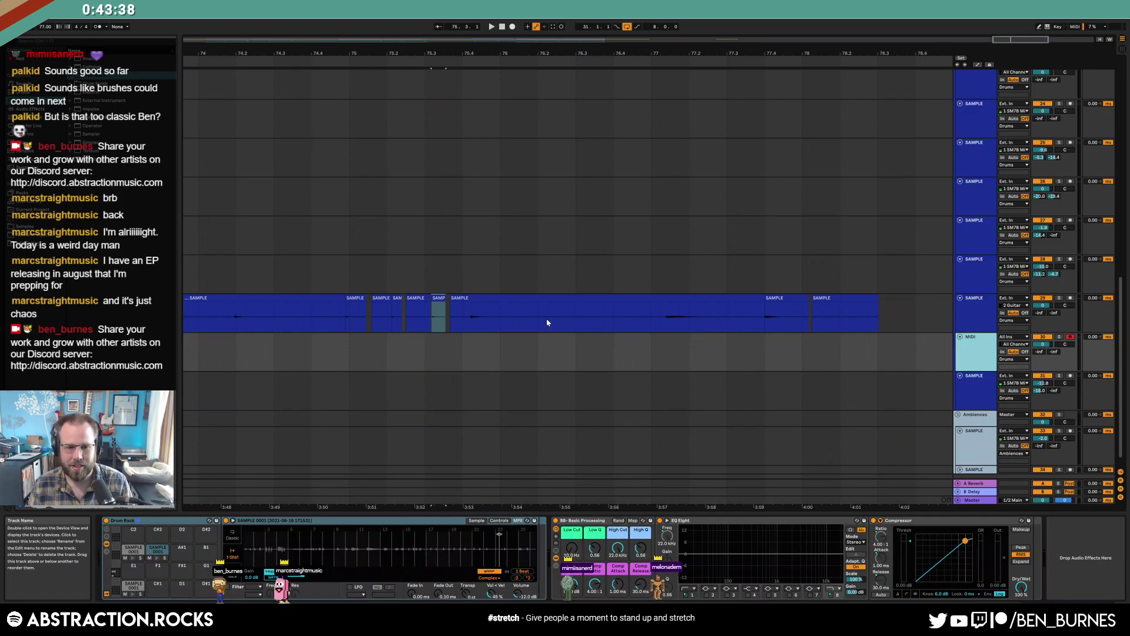
click(442, 307)
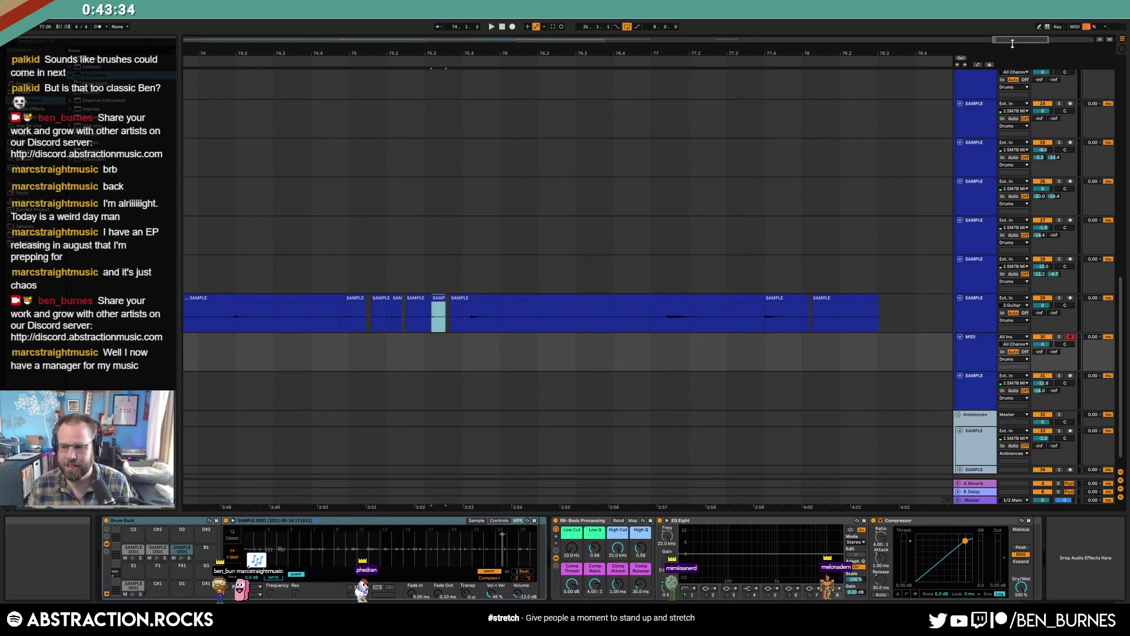
Listen to the individual hits between bars 71 and 74 of the recorded take
drag(1013, 43, 980, 40)
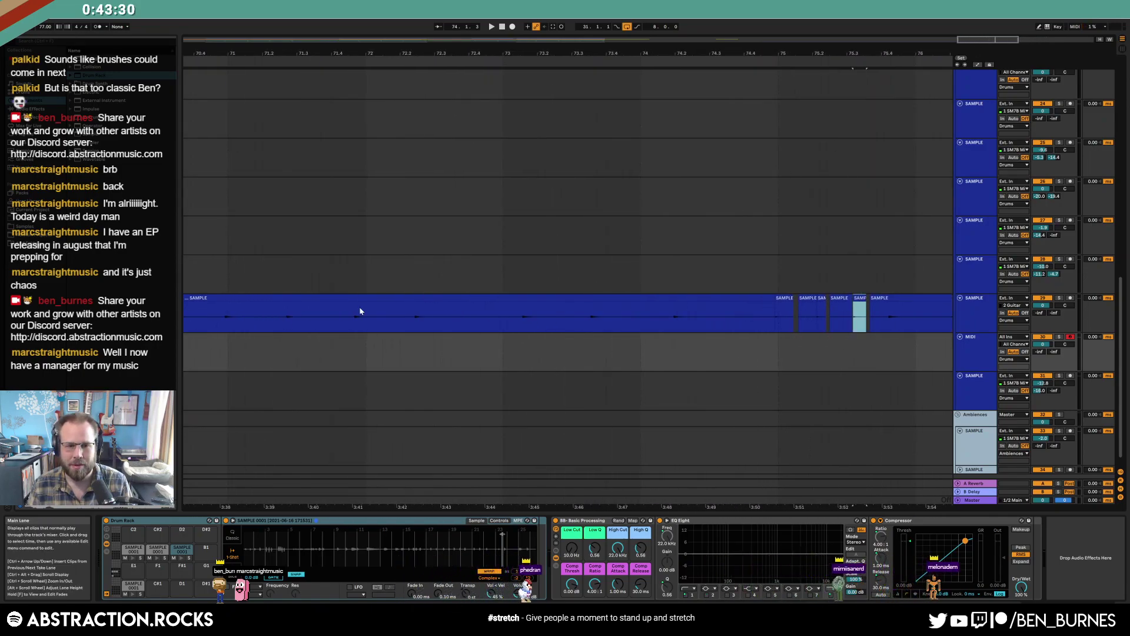
click(222, 327)
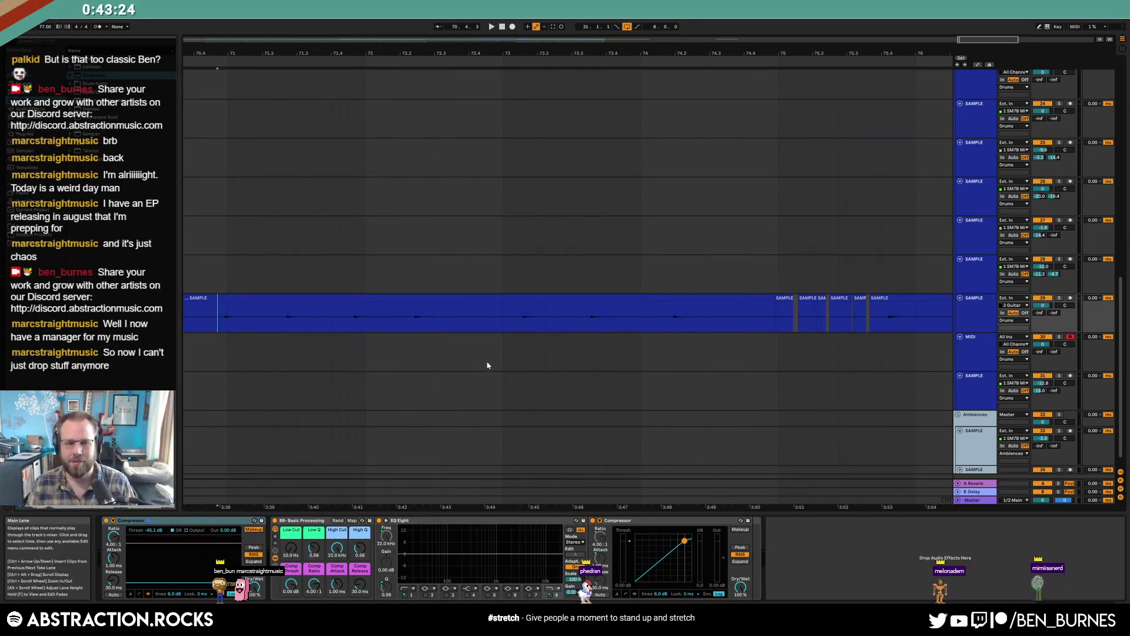
key(space)
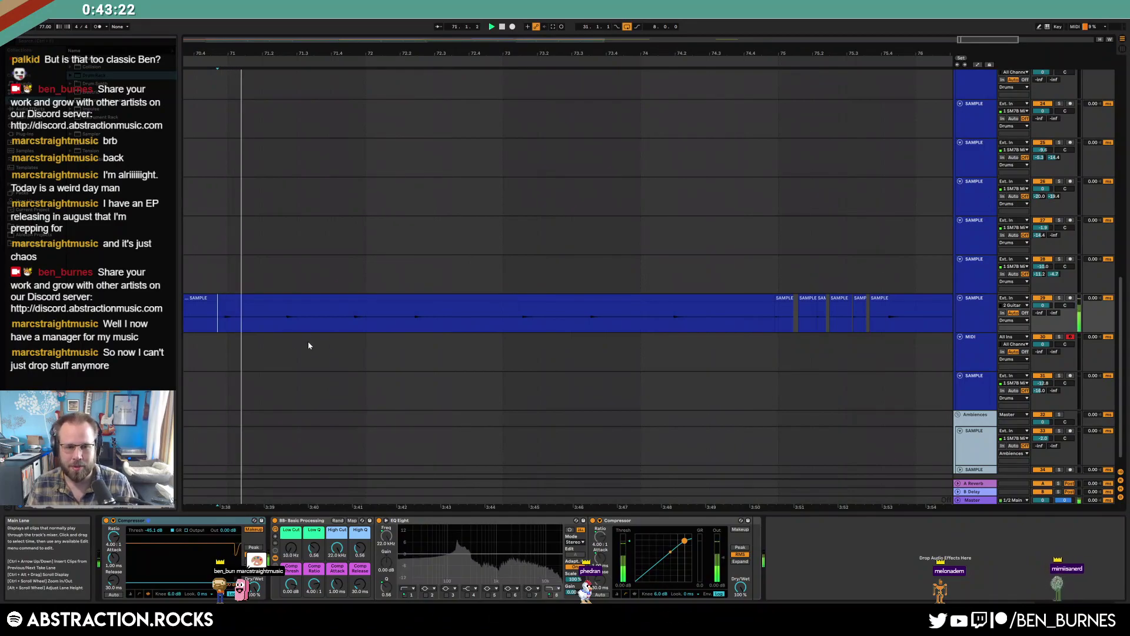
key(space)
click(341, 326)
key(space)
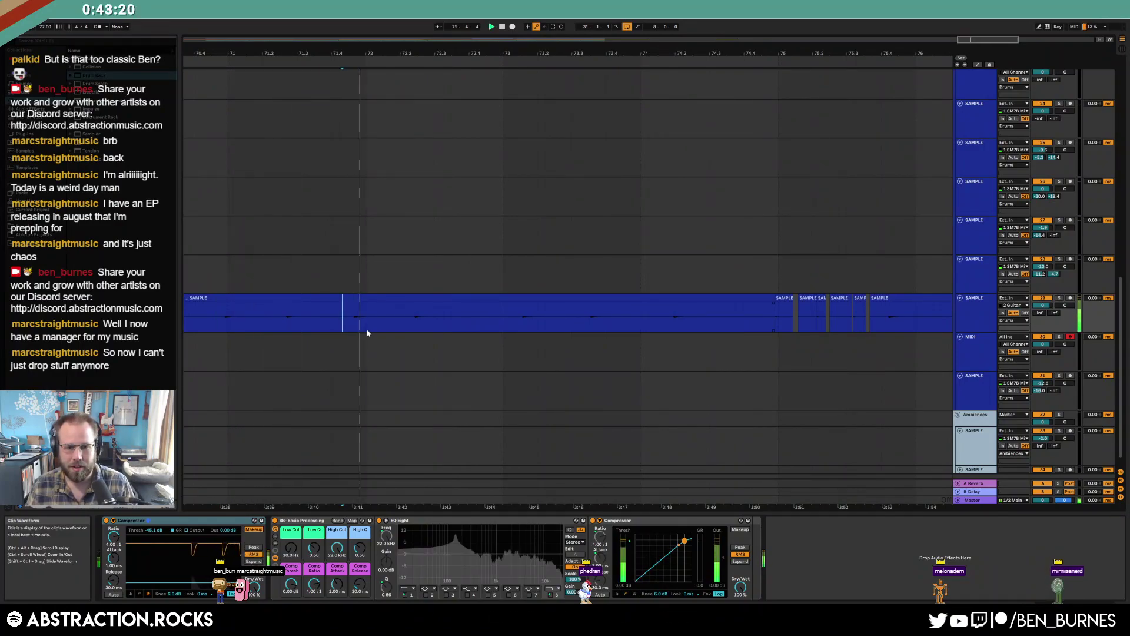
key(space)
click(405, 324)
key(space)
key(space)
click(509, 327)
key(space)
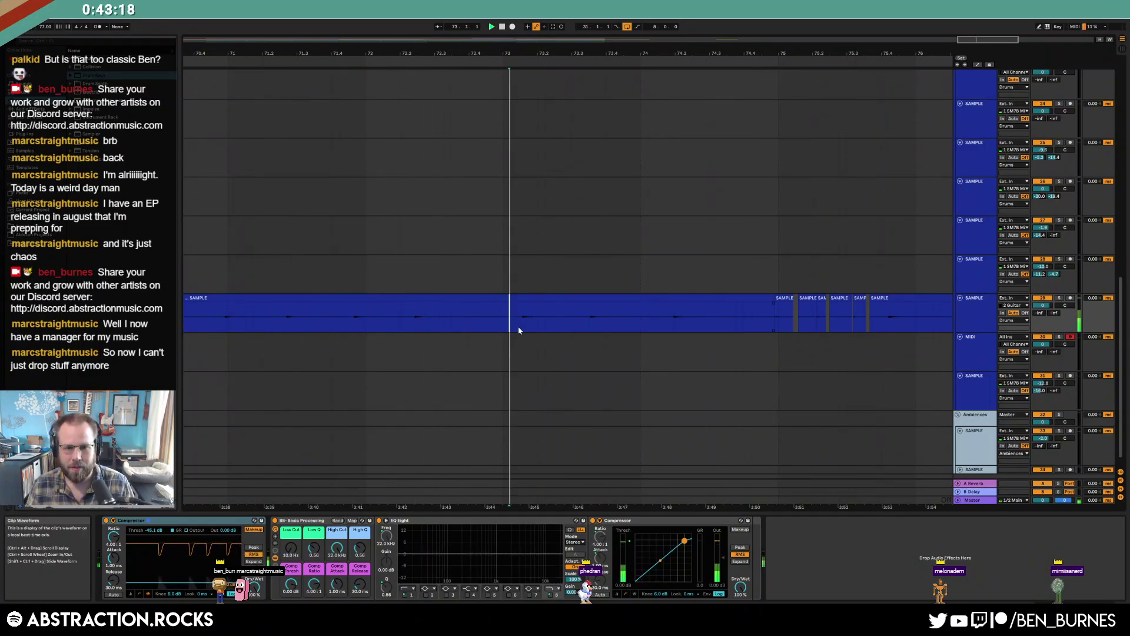
key(space)
click(582, 325)
key(space)
Split the hit near bar 74.2 into its own clip and place it on the Drum Rack's D1 pad
click(667, 320)
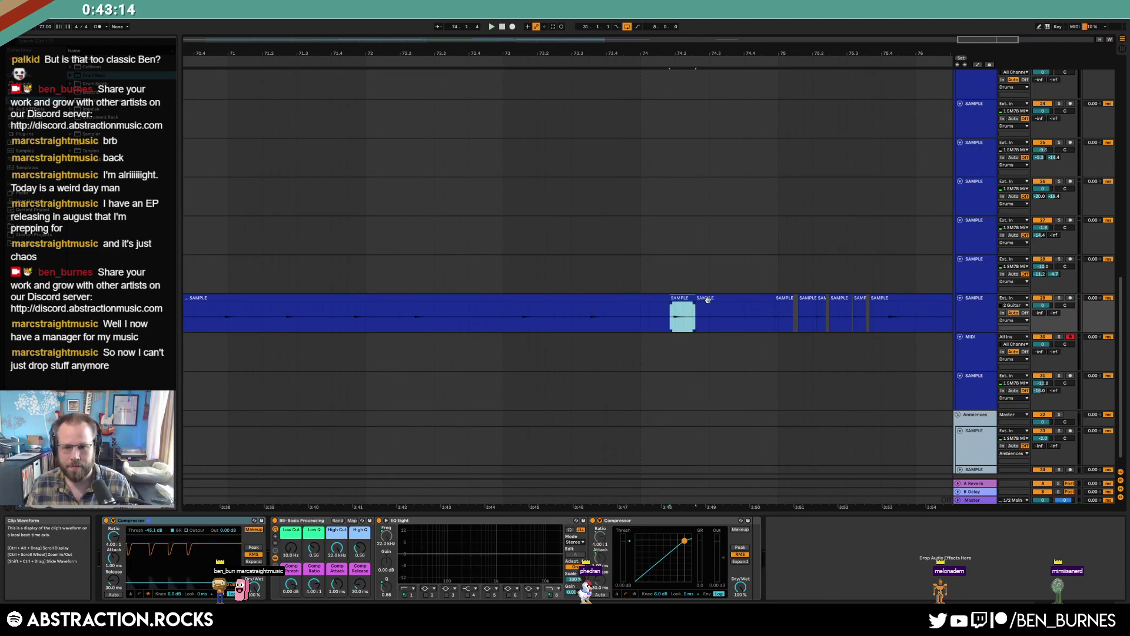
click(929, 351)
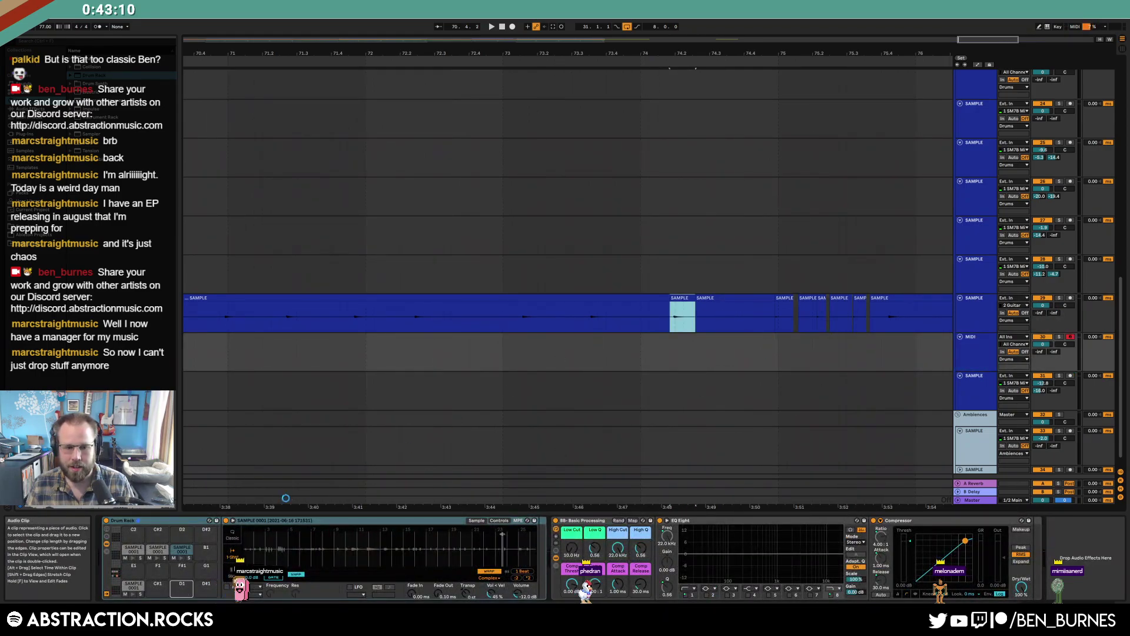
drag(286, 498, 182, 586)
Align the D1 pad's sample start with the hit's onset and audition the pad
drag(485, 549, 507, 601)
drag(379, 535, 387, 536)
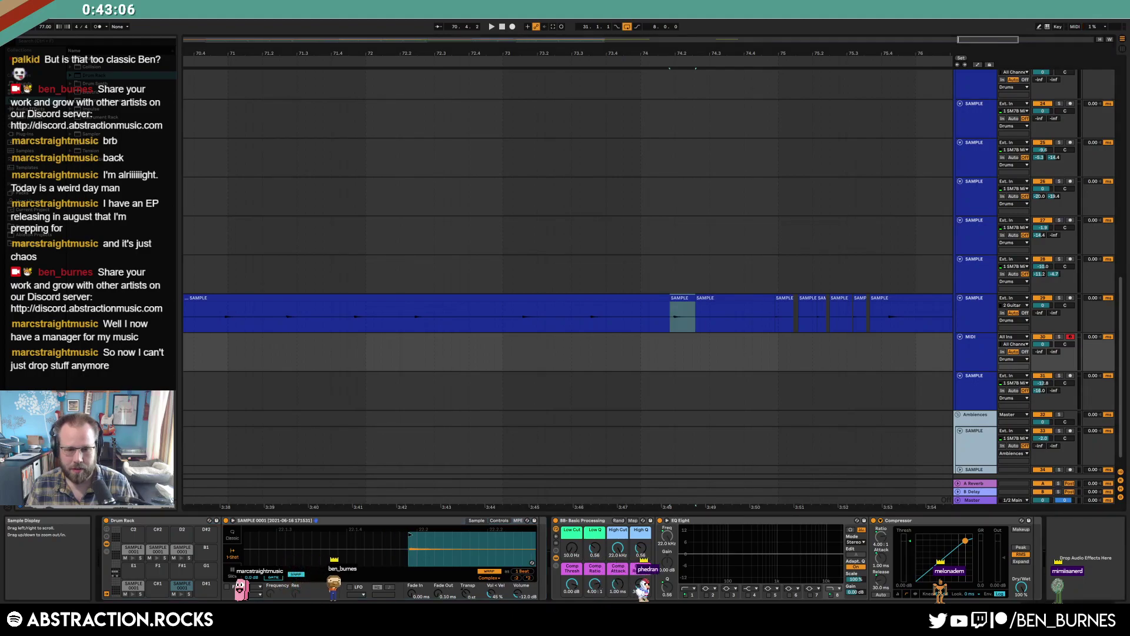
click(182, 594)
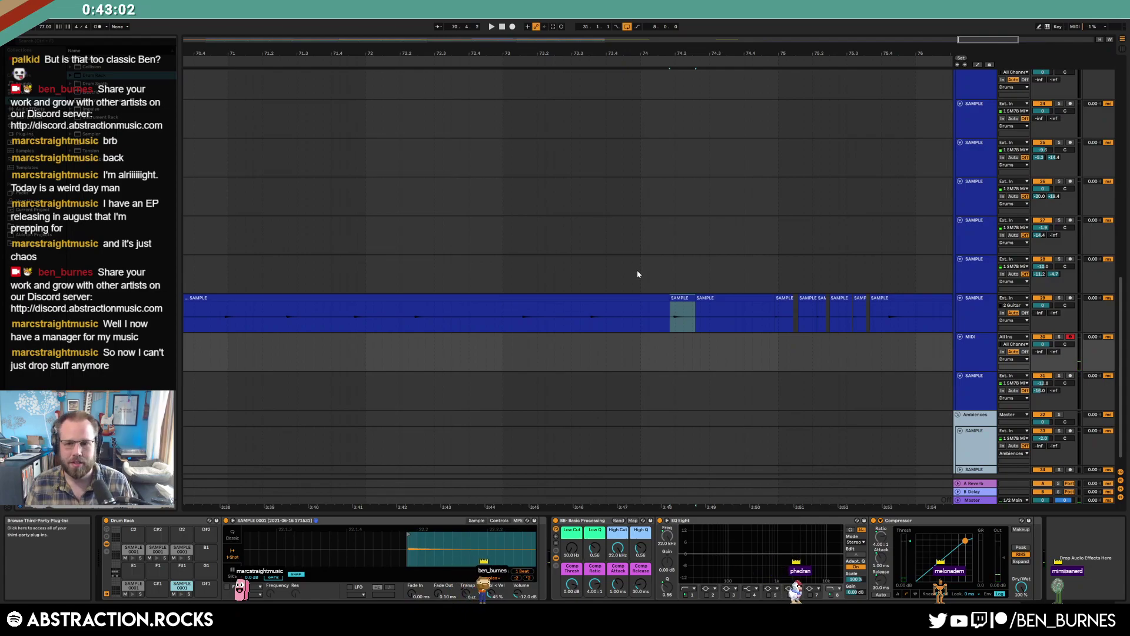
Copy the Compressor from the recorded take's track to the MIDI track, placing it between the Drum Rack and BB-Basic Processing
click(975, 312)
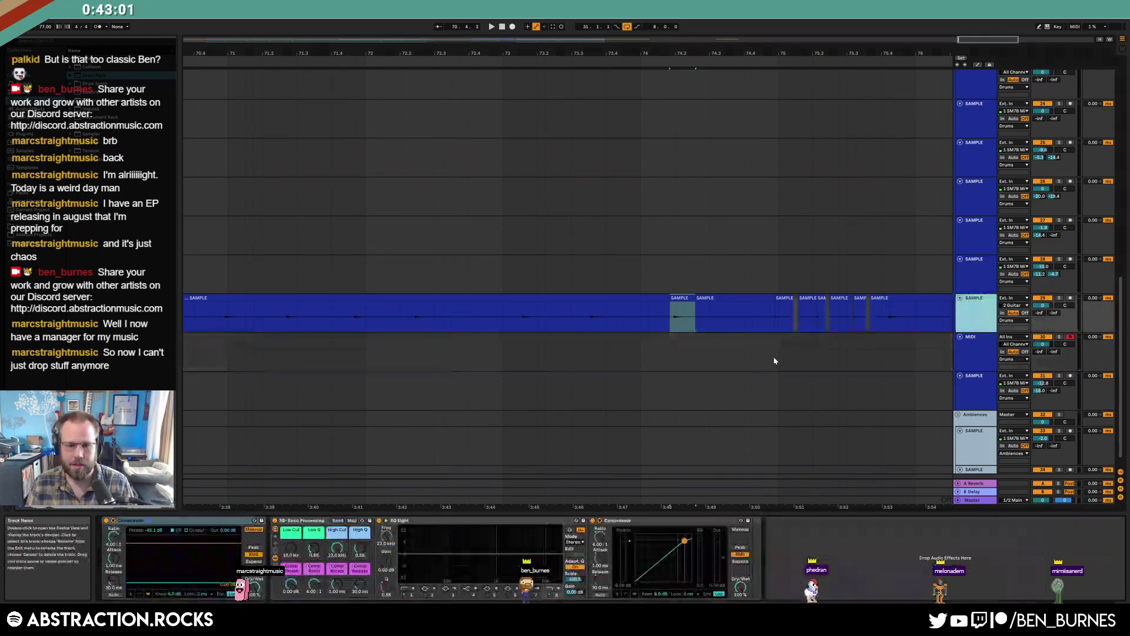
click(229, 524)
click(974, 361)
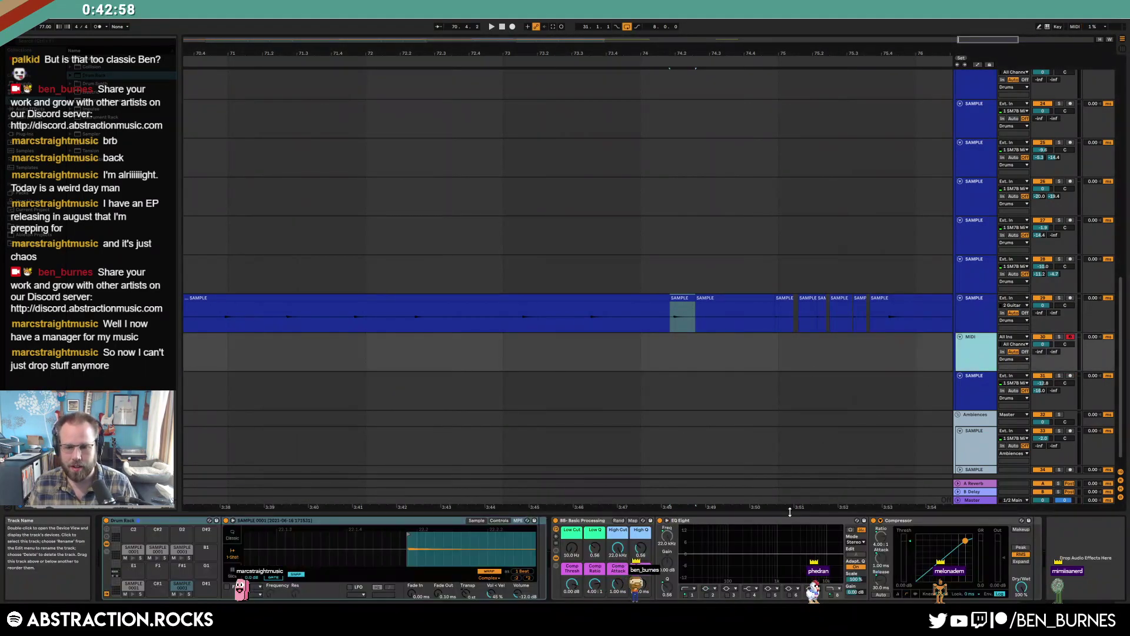
click(1080, 534)
key(ctrl+v)
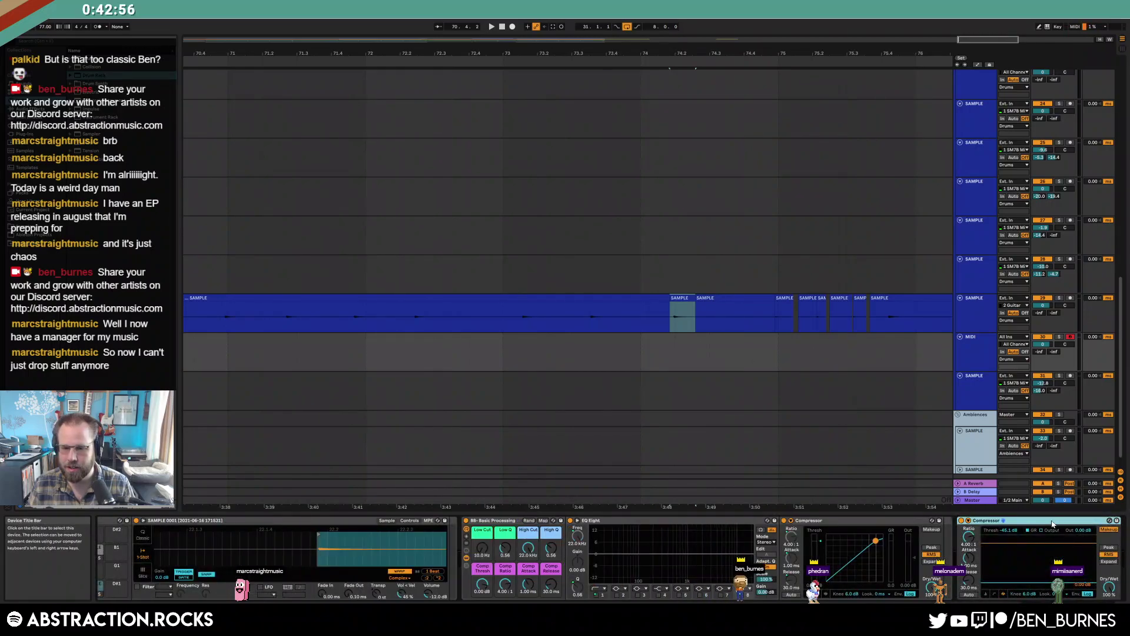
key(ctrl+z)
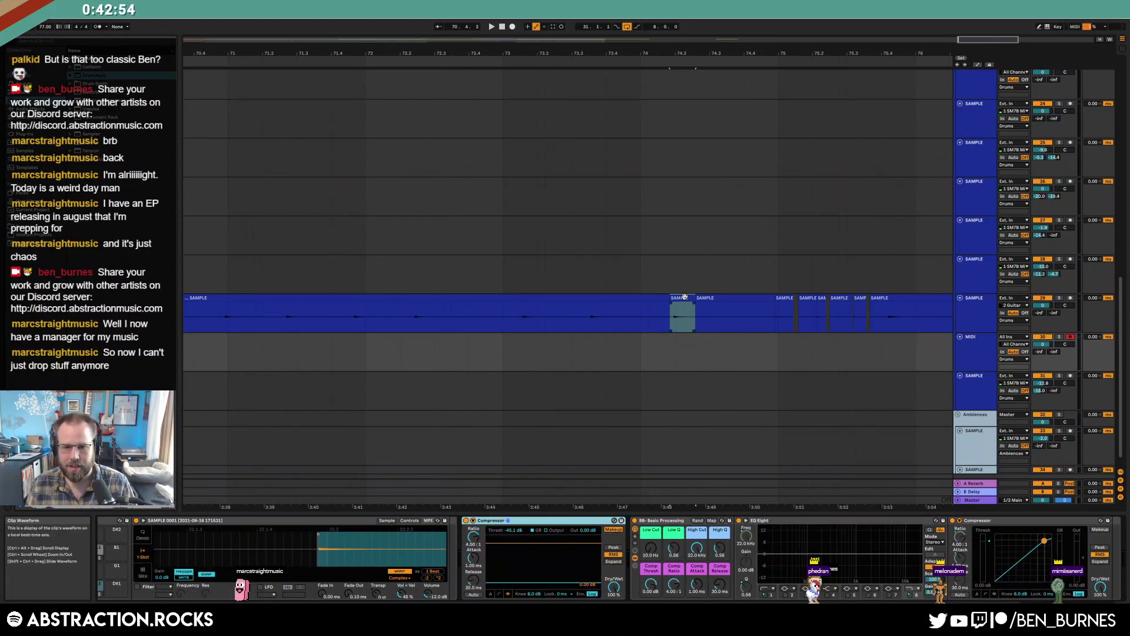
Return to the MIDI track's devices and audition the D1 pad through the Compressor
click(684, 296)
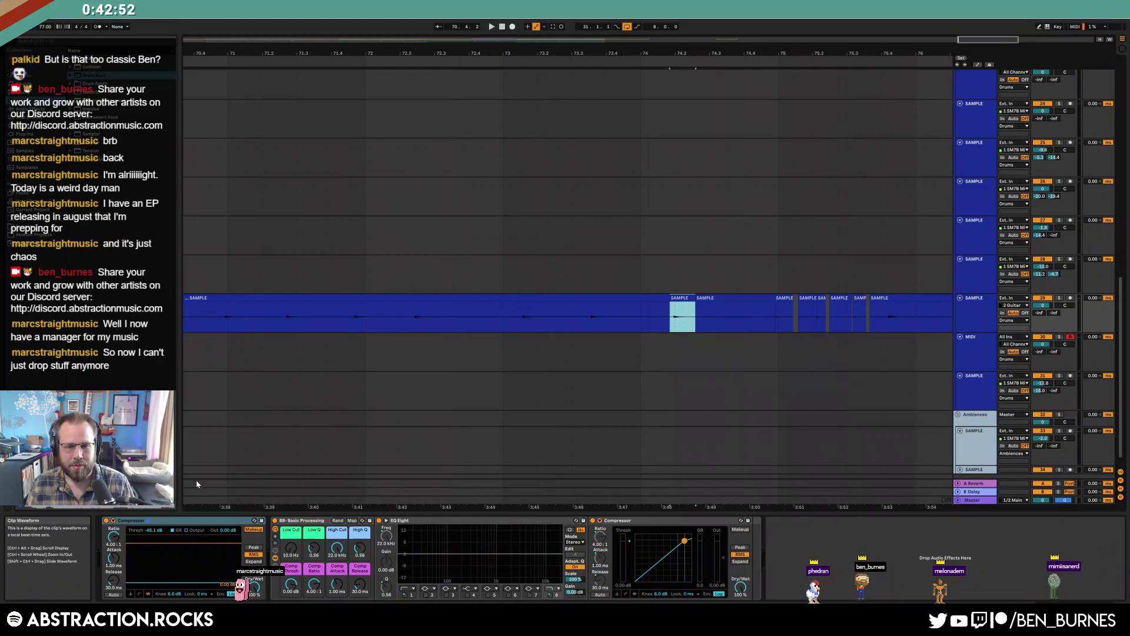
click(669, 359)
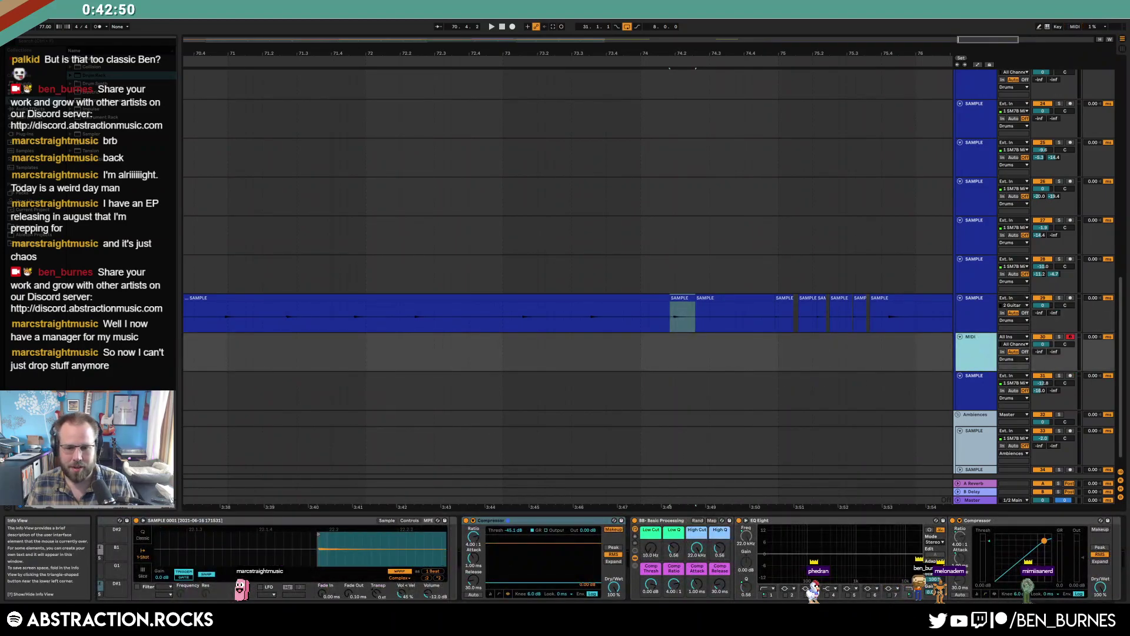
click(1048, 609)
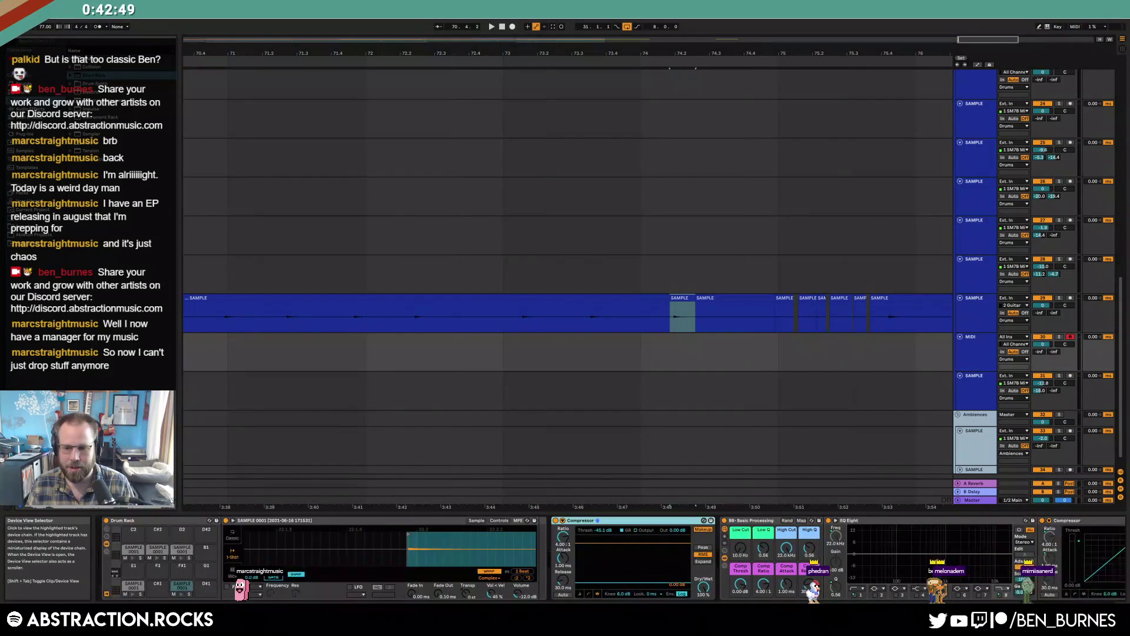
click(179, 589)
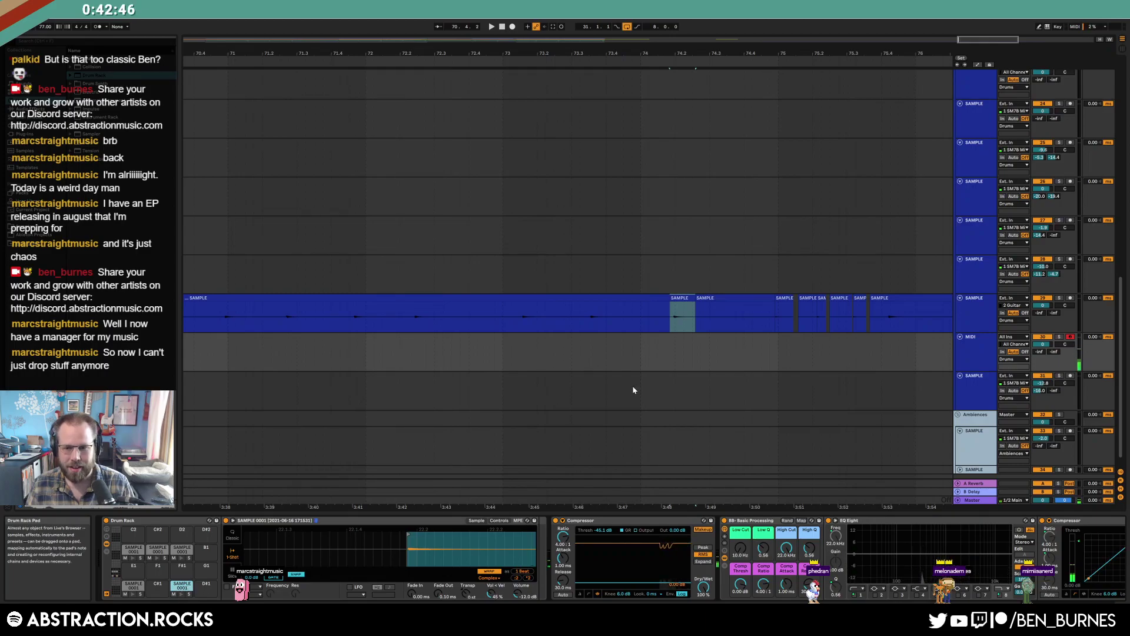
Insert a Tuner ahead of the MIDI track's Compressor and play the D1 pad through it
click(26, 109)
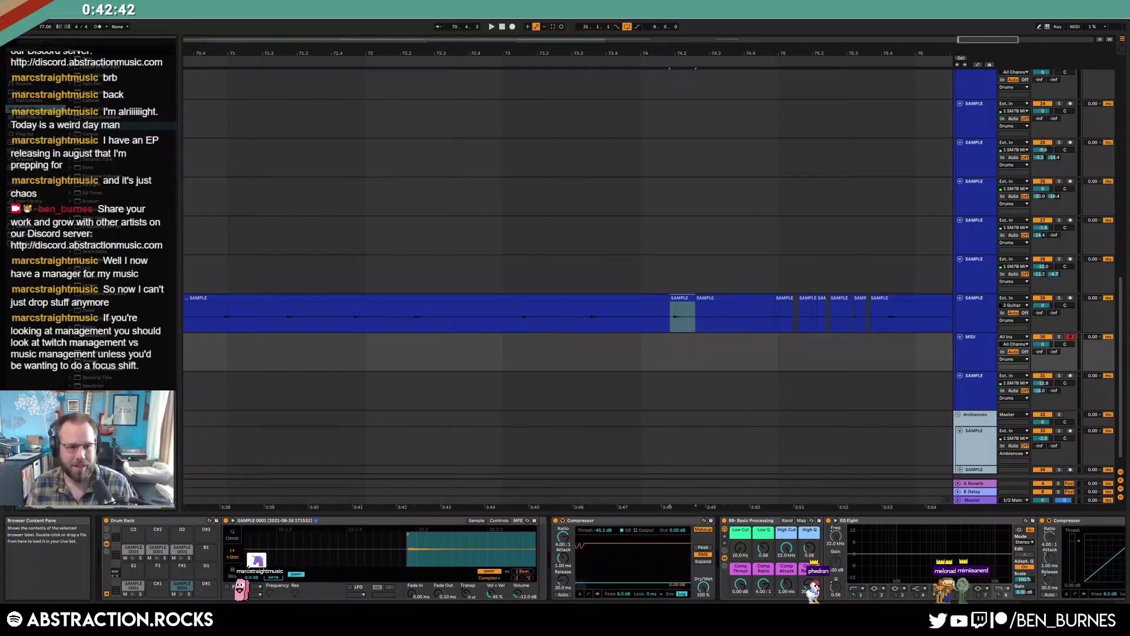
drag(92, 125, 538, 550)
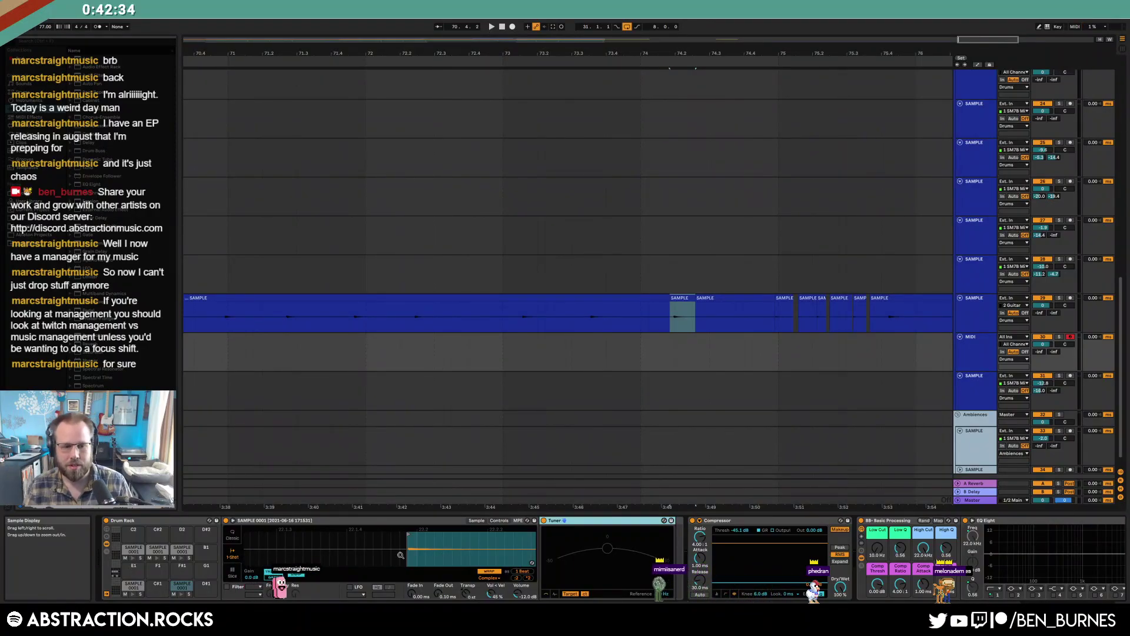
click(181, 594)
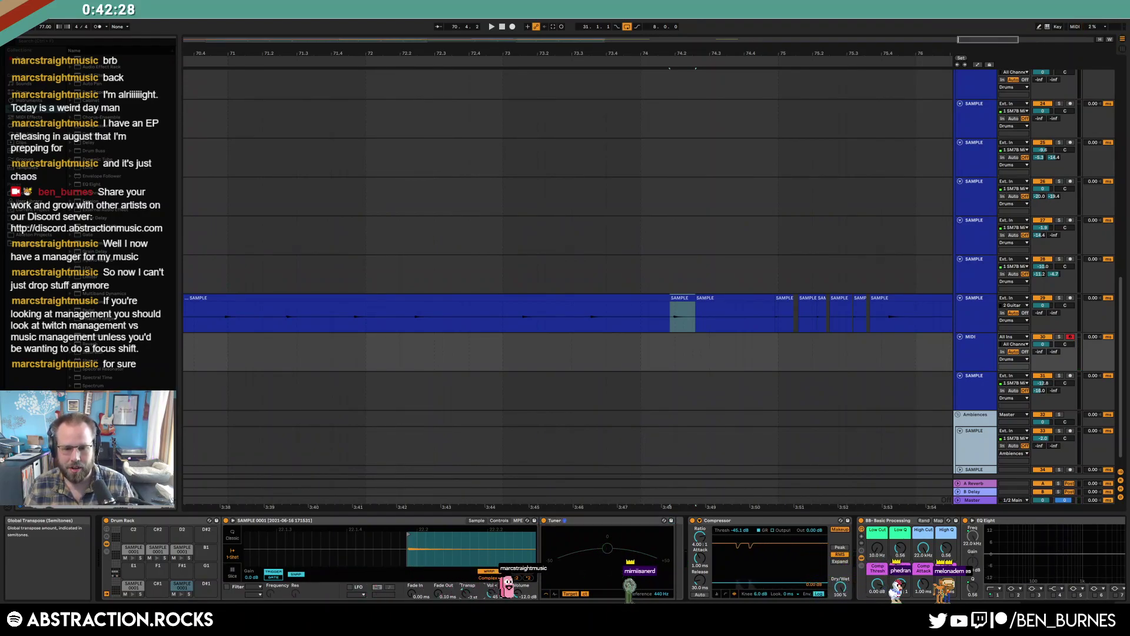
Transpose the D1 pad's sample by +3 semitones and fine-adjust its Detune, auditioning the pad against the Tuner
click(181, 594)
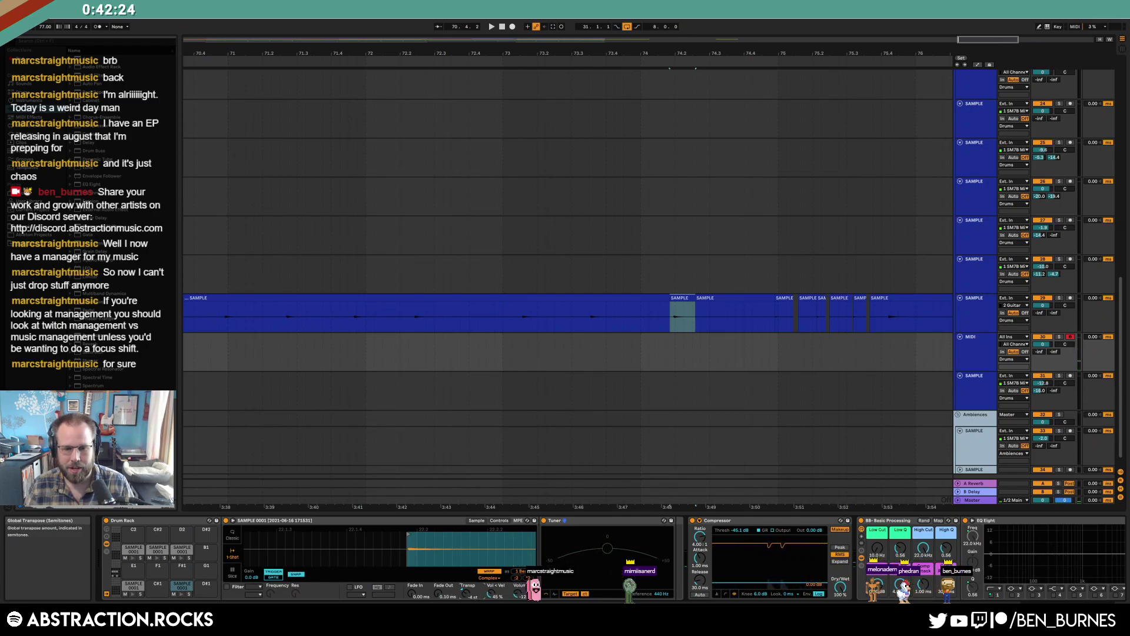
click(183, 594)
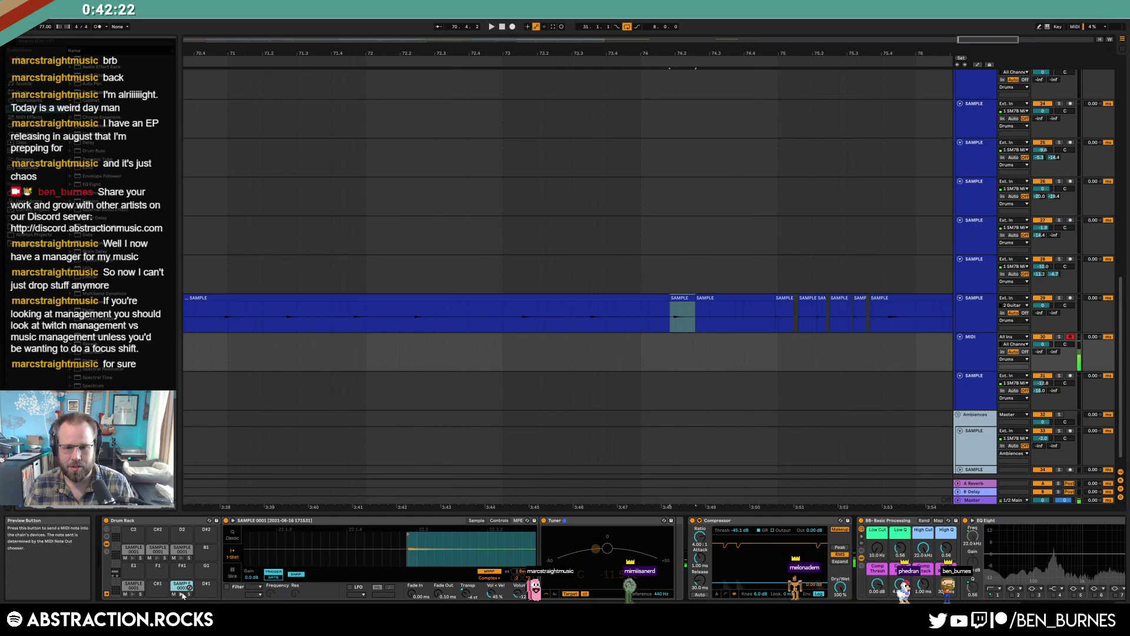
drag(467, 597, 467, 588)
click(182, 596)
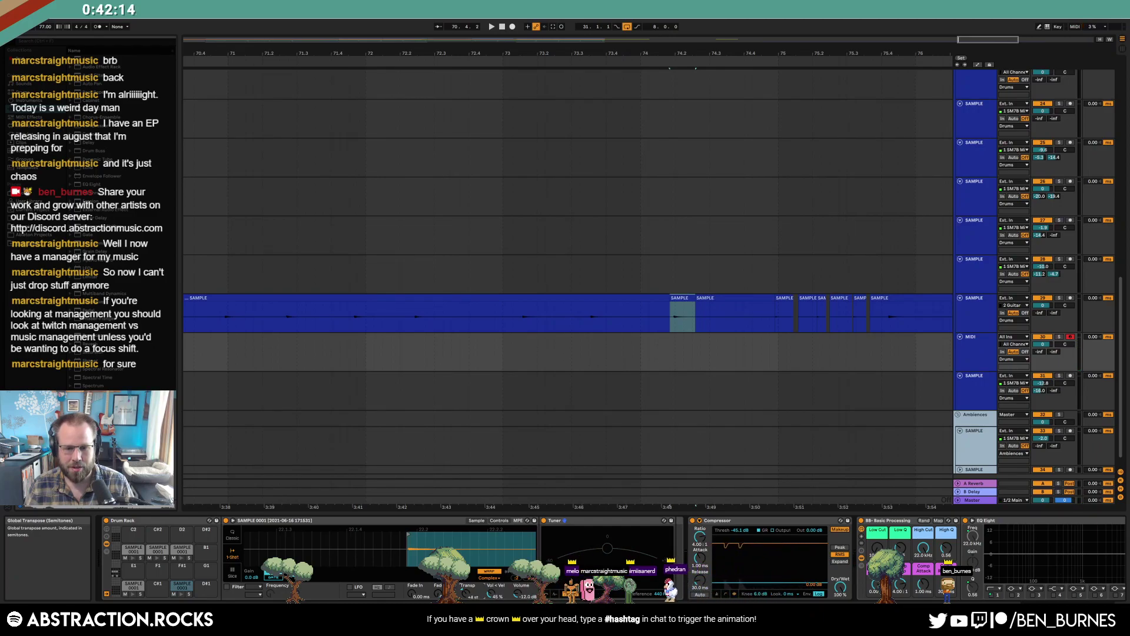
click(182, 595)
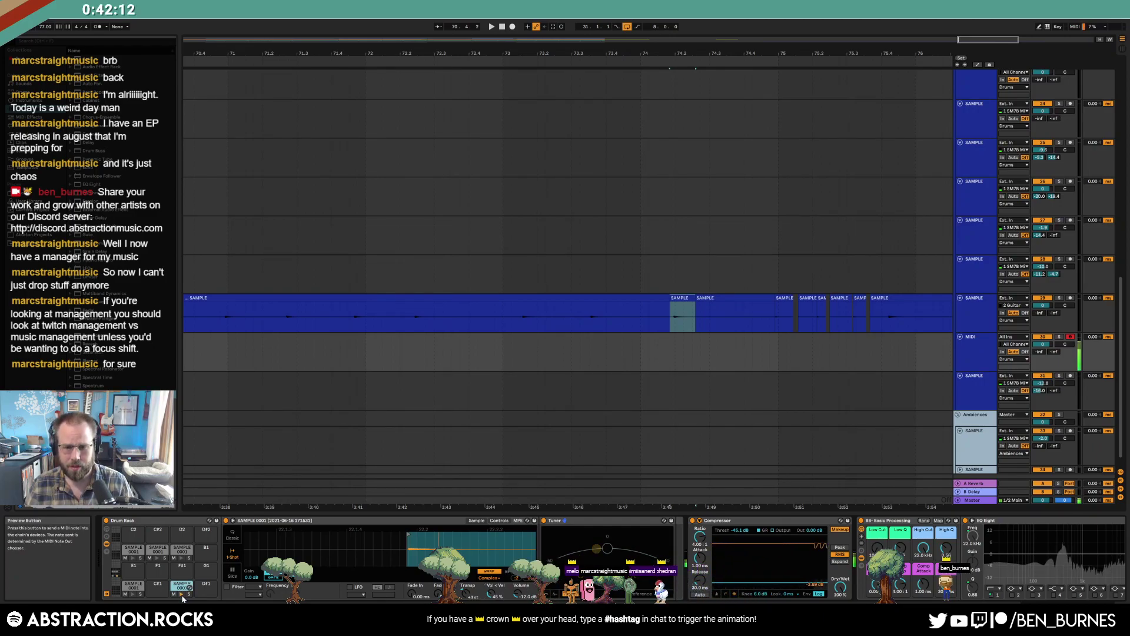
click(500, 520)
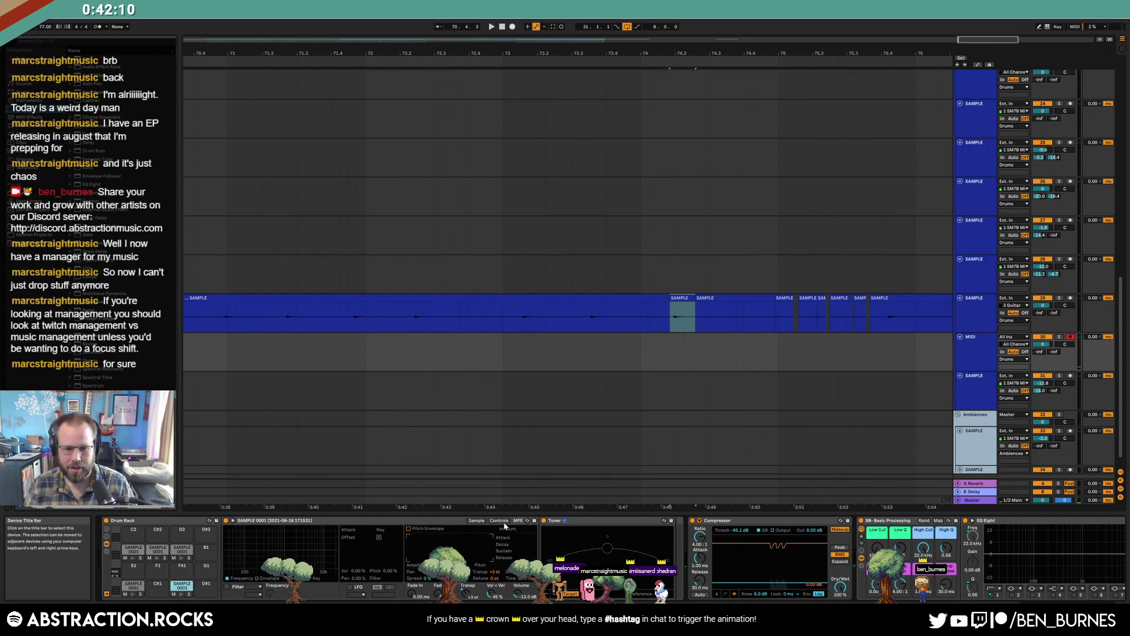
click(181, 595)
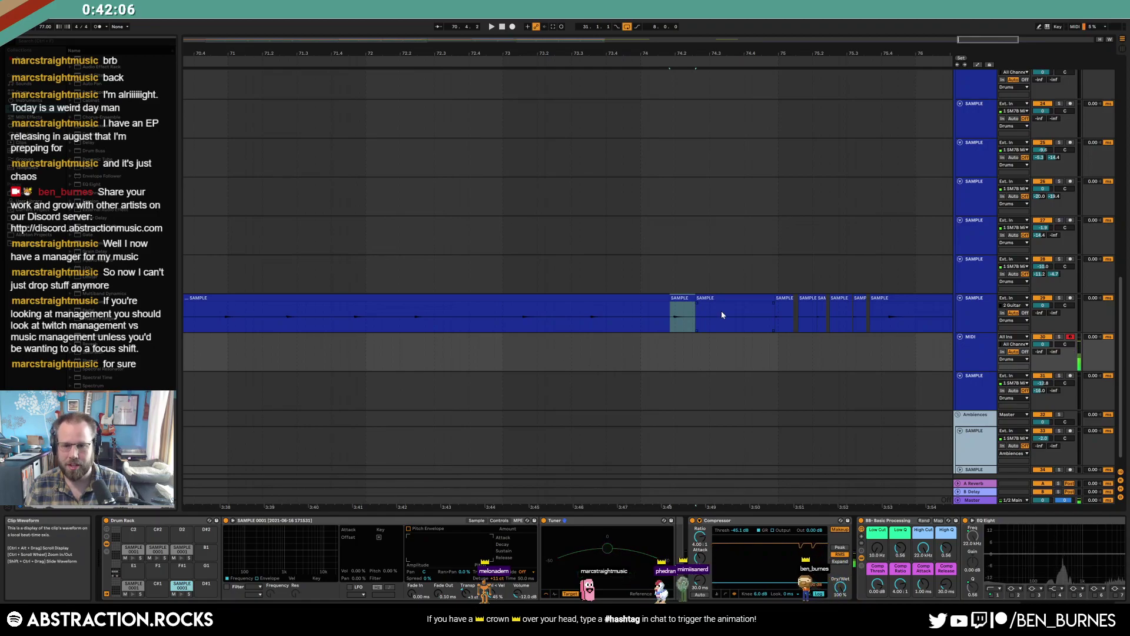
Audition the recorded take around bars 67 to 69 and split out the hit on the last beat of bar 67
ctrl+scroll(722, 315, down, 3)
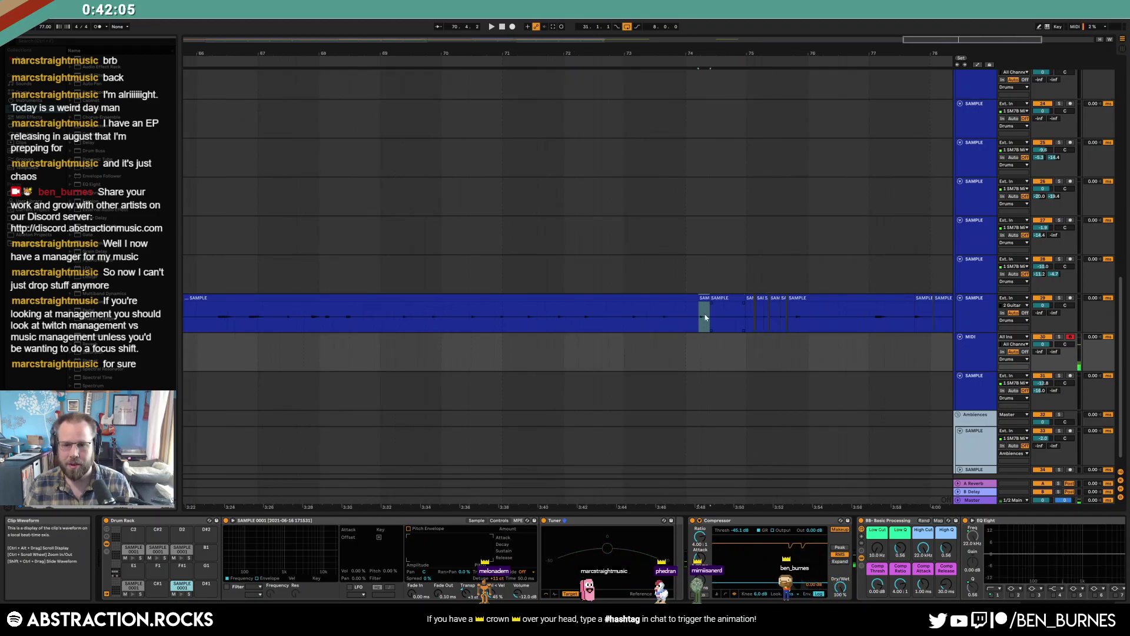
click(399, 321)
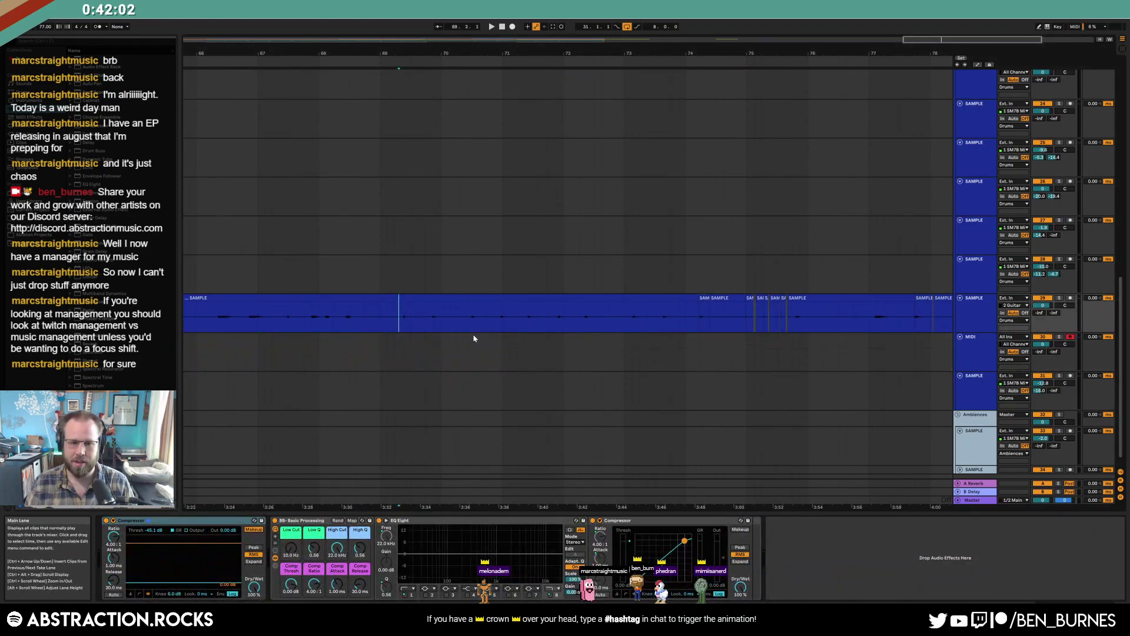
key(space)
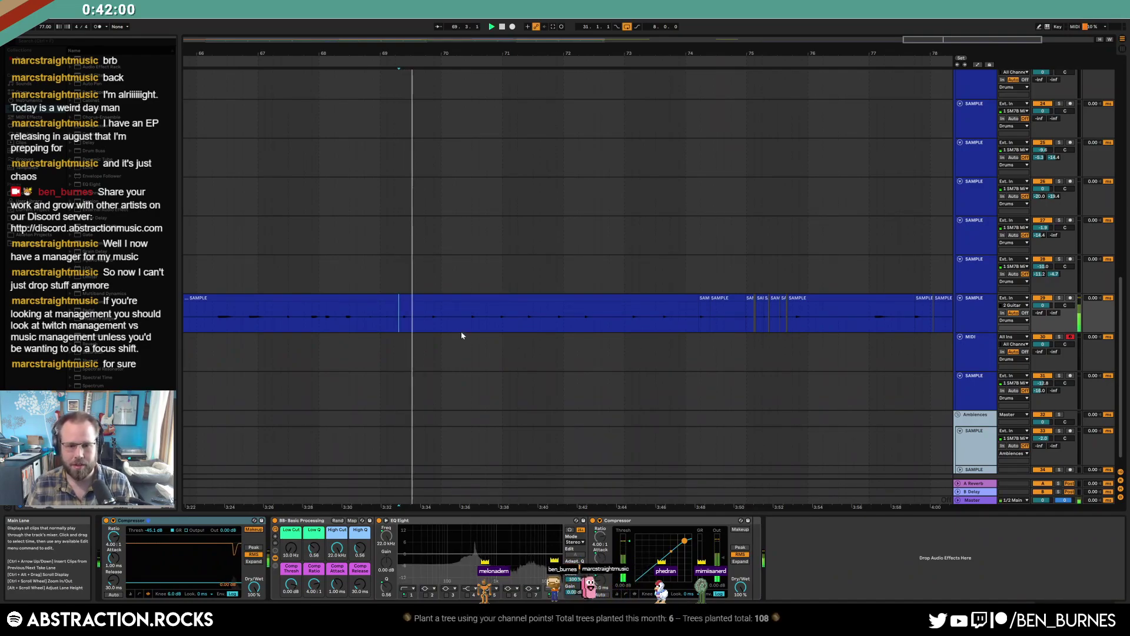
click(331, 315)
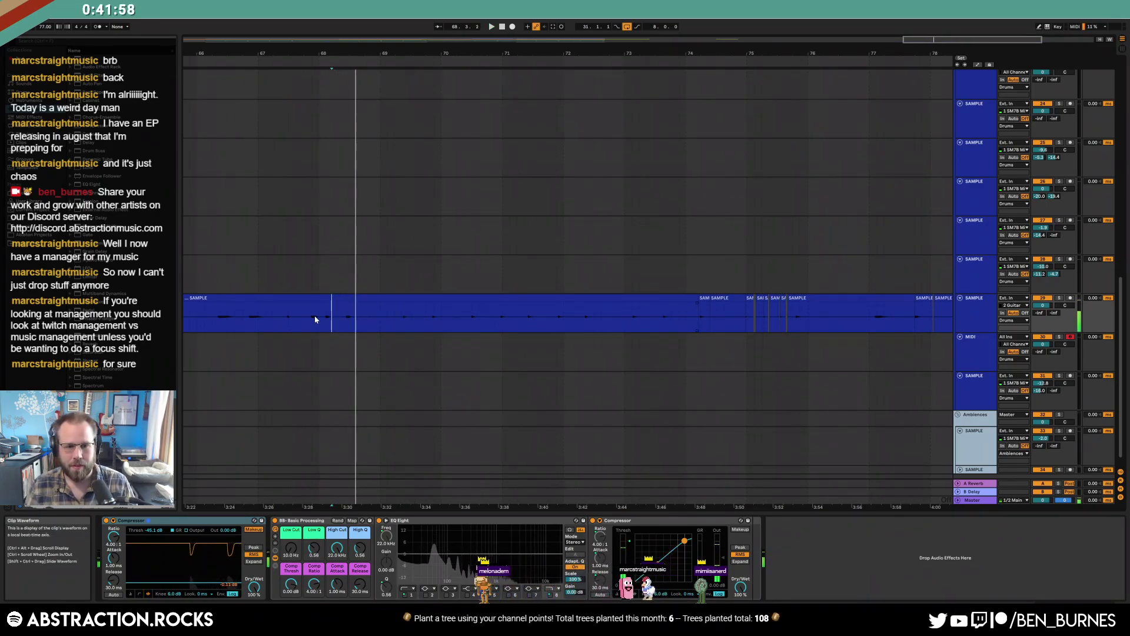
click(314, 316)
click(306, 318)
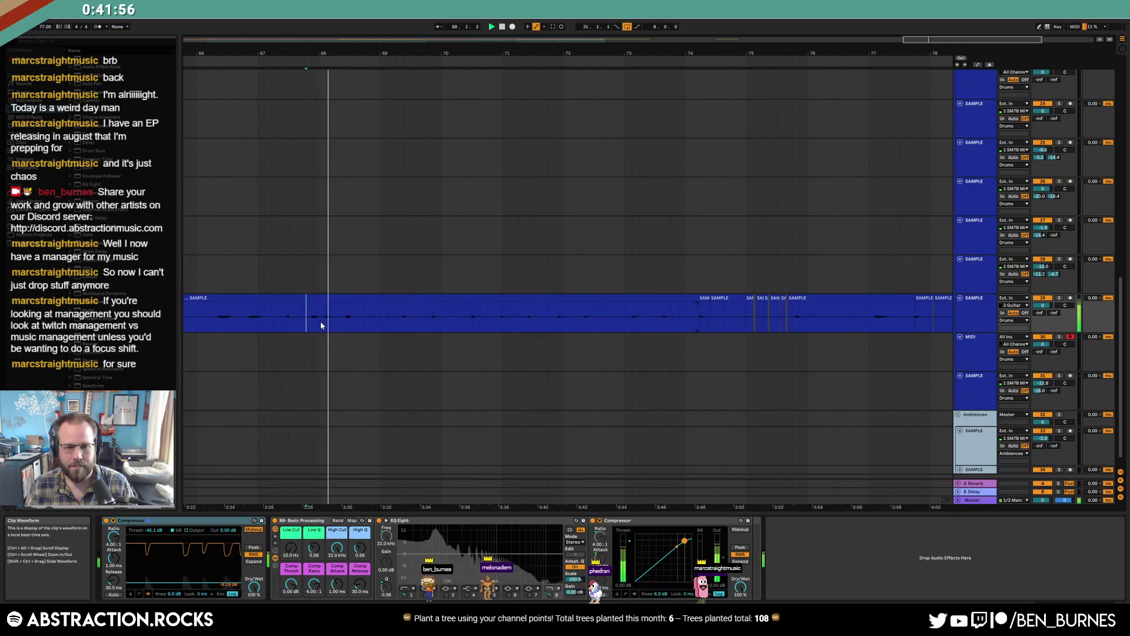
key(space)
drag(308, 321, 321, 321)
key(ctrl+e)
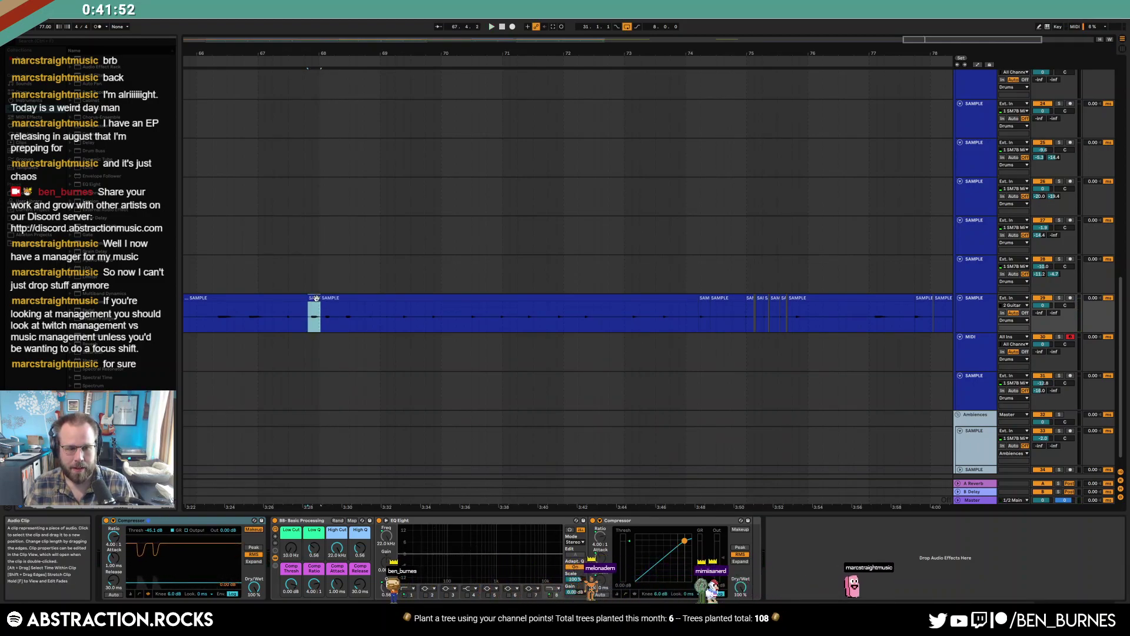
Check the start of the split bar 67 clip and load it onto an empty pad of the MIDI track's Drum Rack
double_click(314, 298)
drag(253, 385, 474, 385)
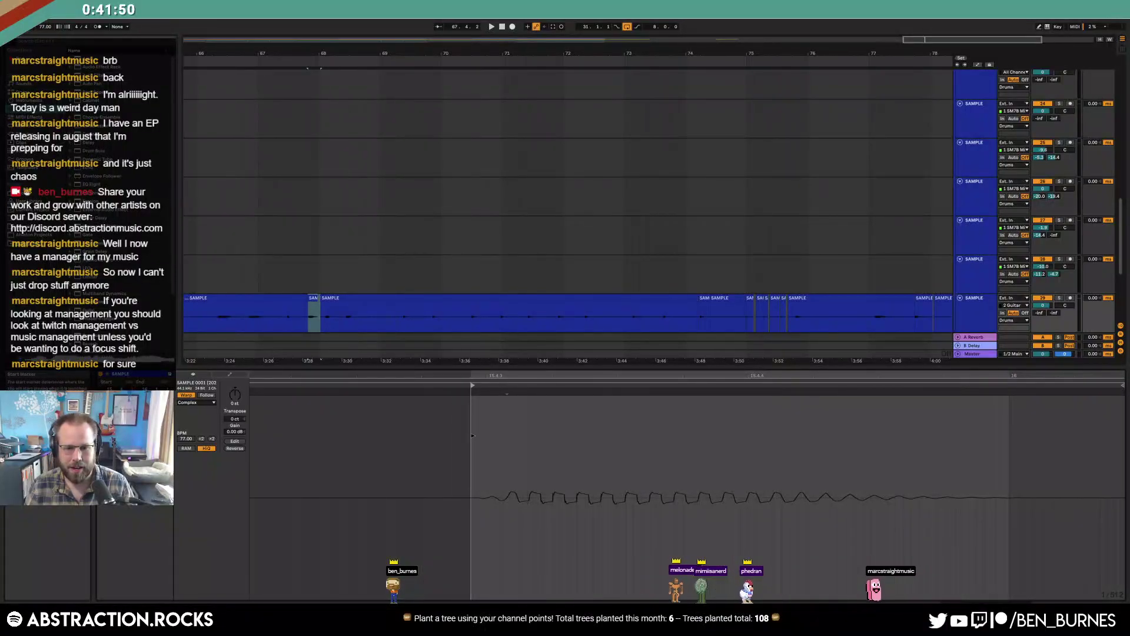
key(shift+Tab)
click(969, 354)
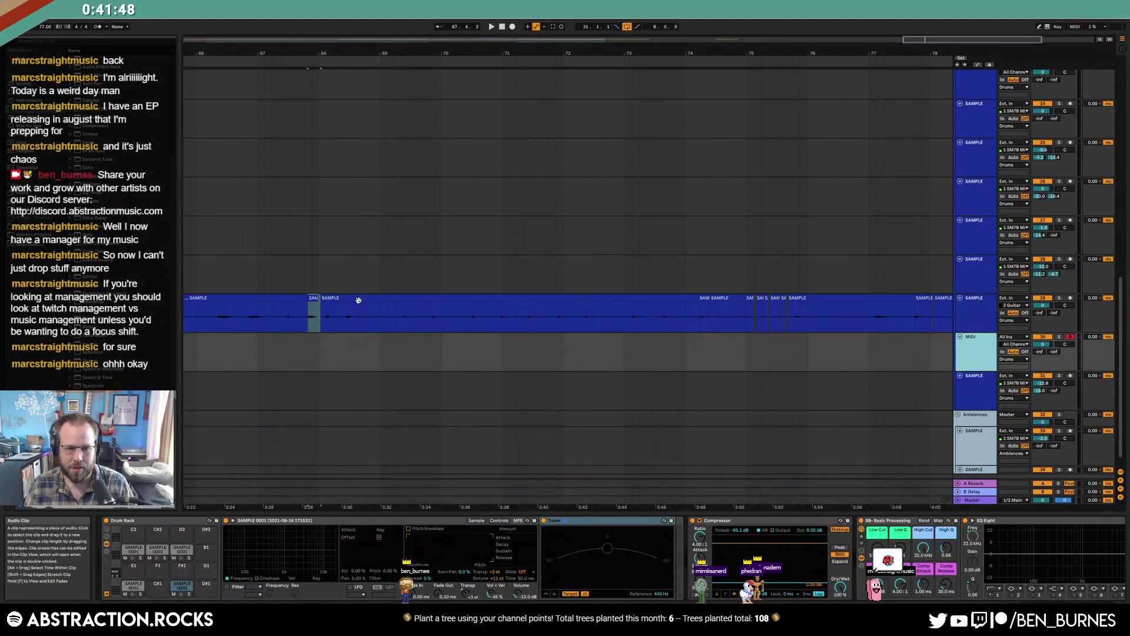
drag(314, 298, 293, 393)
drag(295, 443, 203, 550)
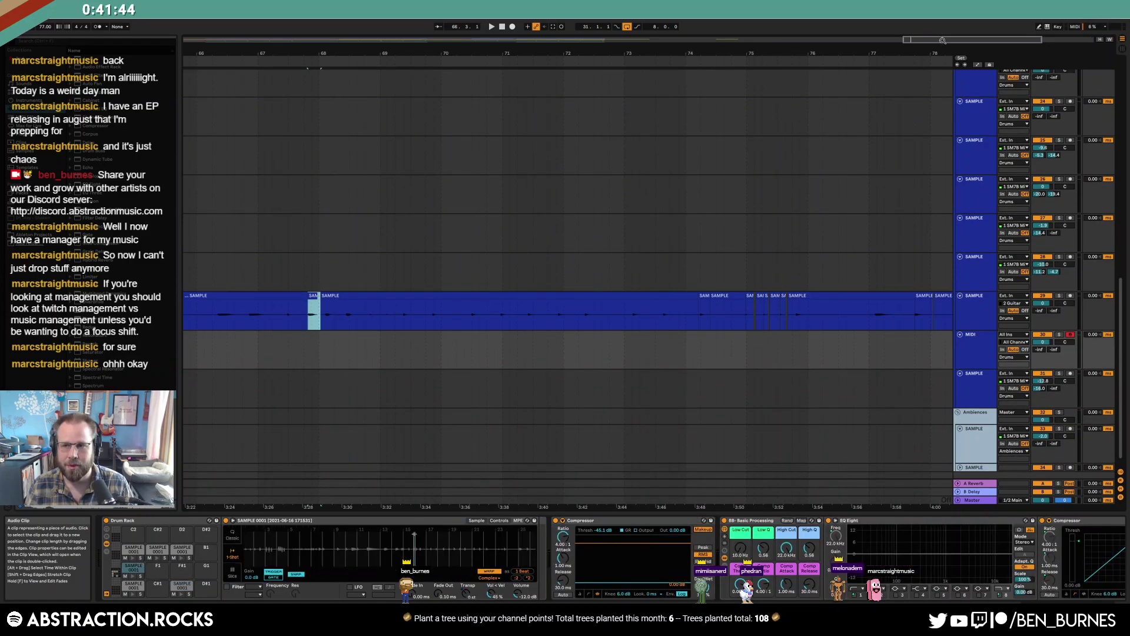
Audition the earlier part of the take between bars 63 and 66 and split out the long ringing hit across bar 64
drag(265, 276, 618, 274)
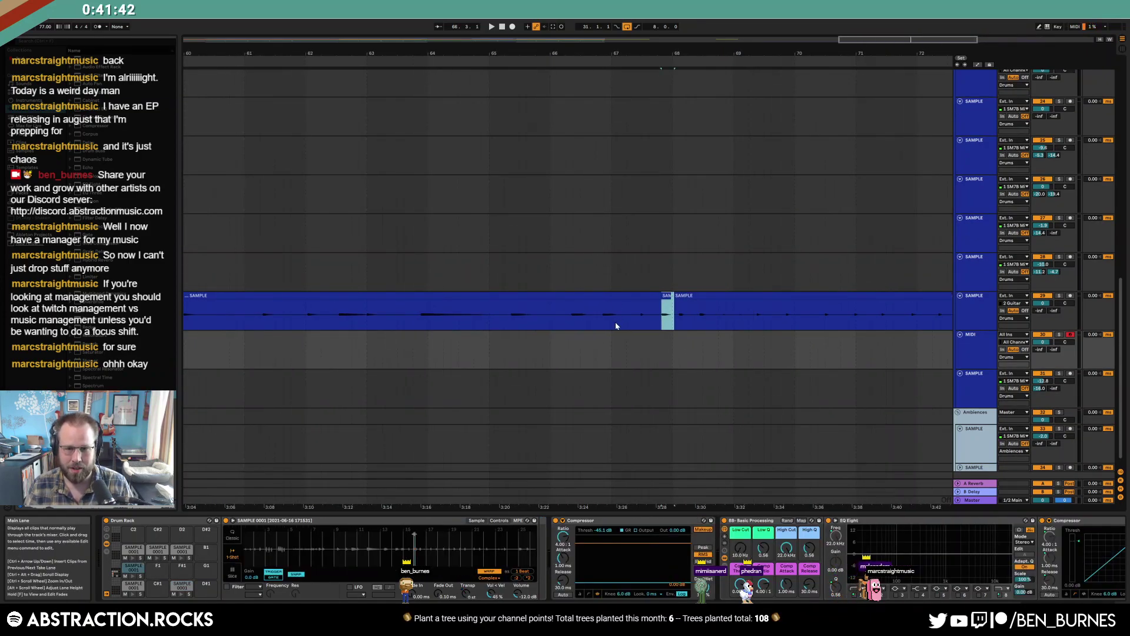
click(600, 318)
click(564, 318)
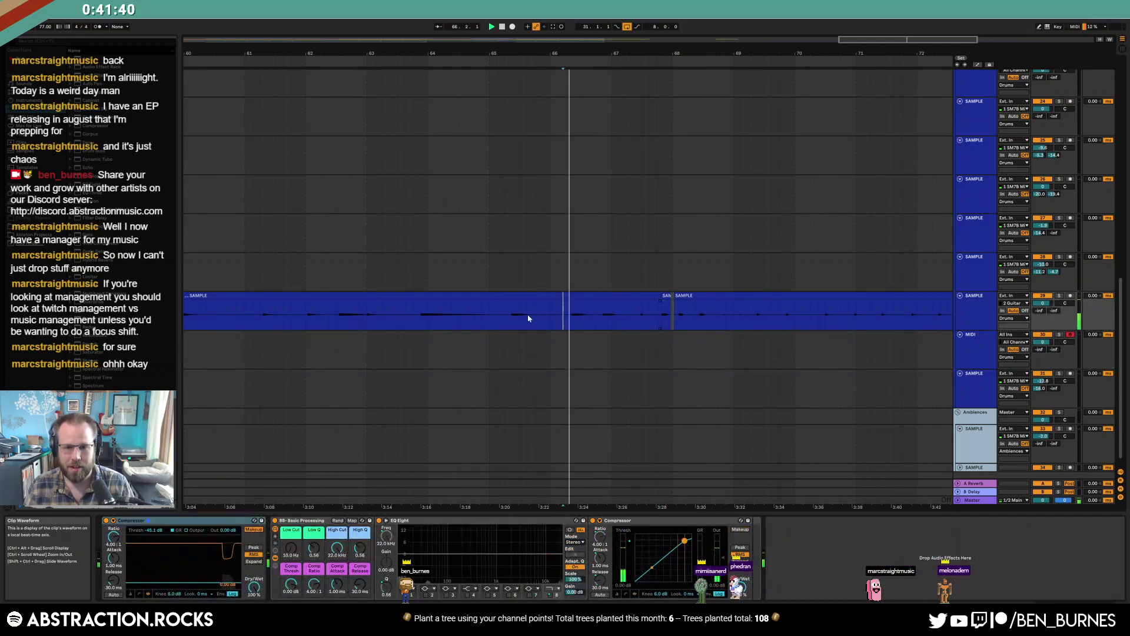
click(432, 319)
key(space)
key(space)
click(424, 319)
key(space)
key(space)
click(418, 318)
key(space)
key(space)
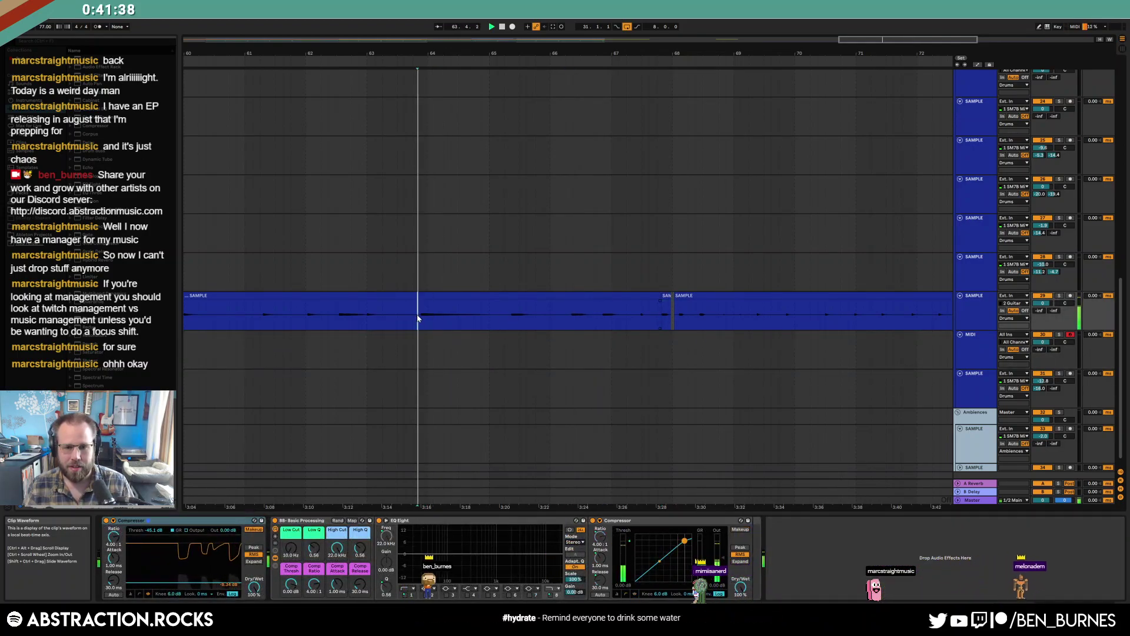
key(space)
drag(420, 318, 505, 319)
key(ctrl+e)
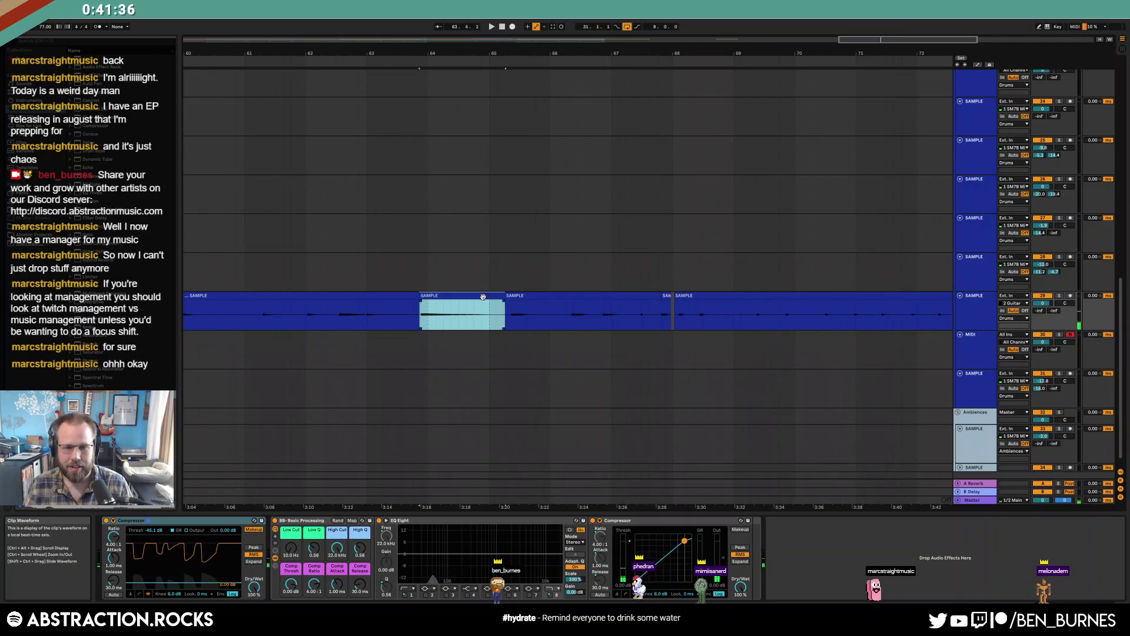
Check the long bar 64 clip's waveform and load the clip onto the Drum Rack's D#1 pad
double_click(483, 296)
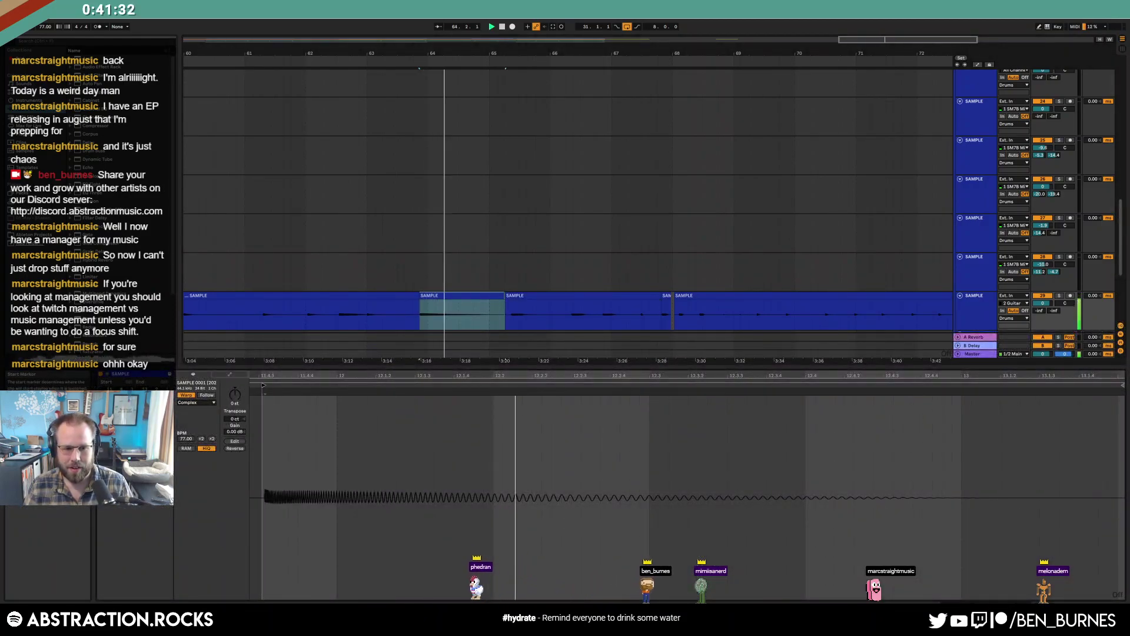
key(shift+Tab)
key(space)
click(974, 347)
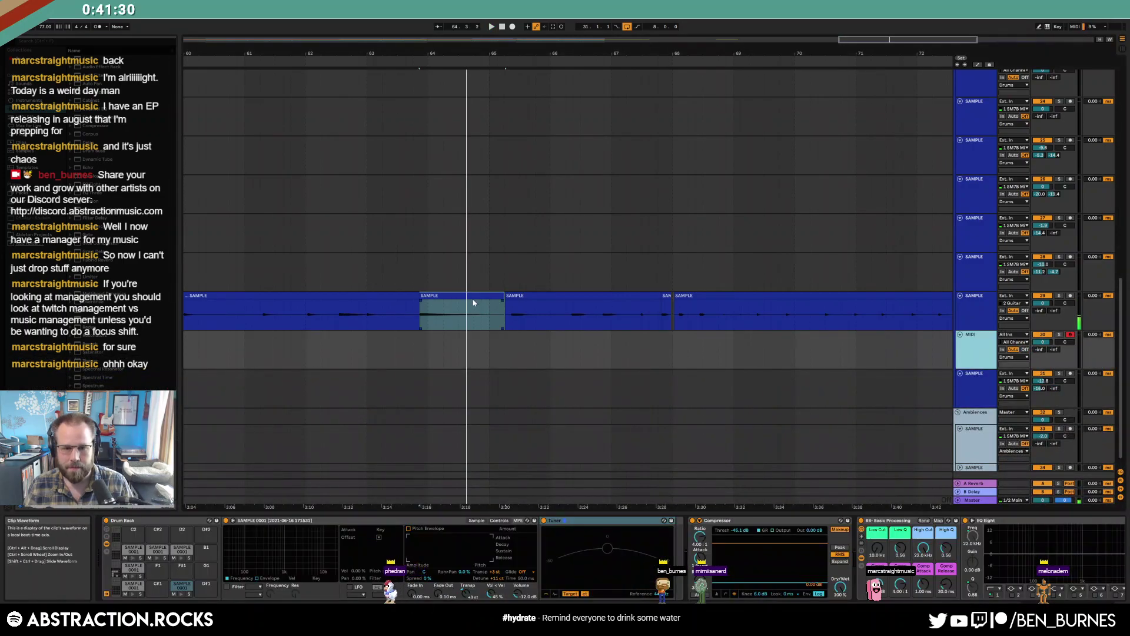
drag(472, 297, 294, 464)
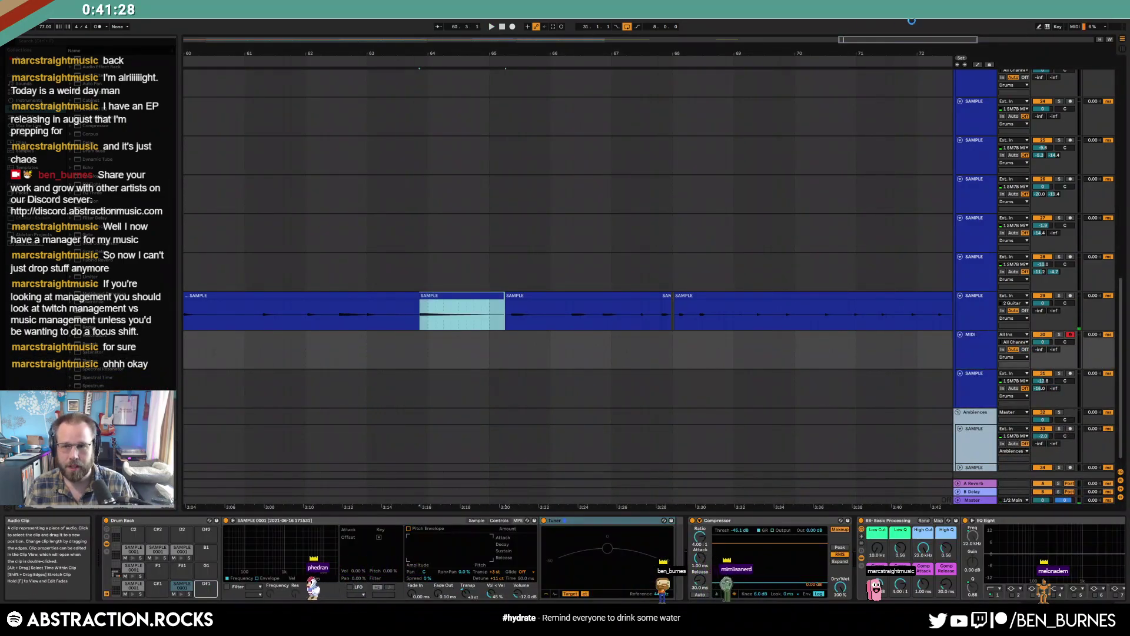
Audition the beginning of the take from bar 53 onward and split out the decaying hit near the end of bar 59
drag(912, 39, 845, 26)
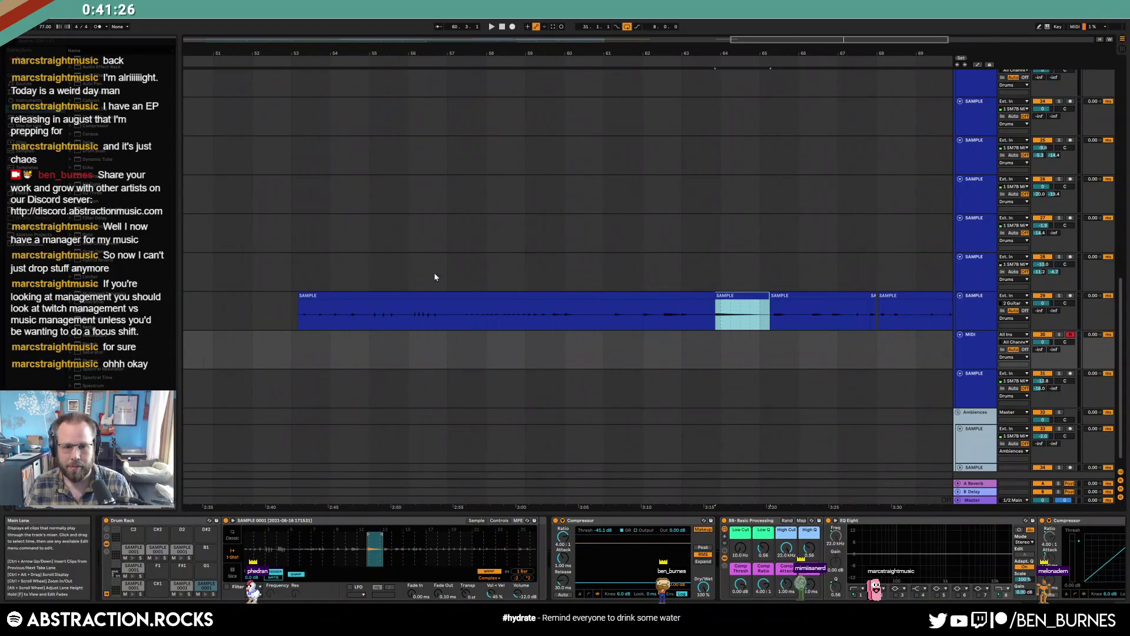
click(322, 320)
key(space)
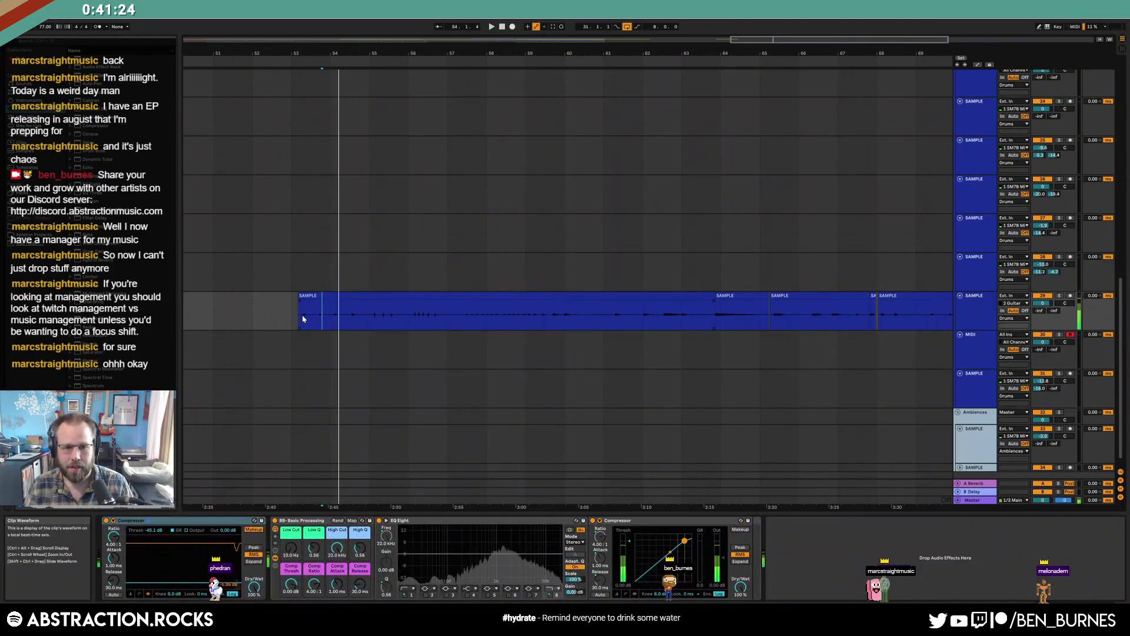
click(371, 321)
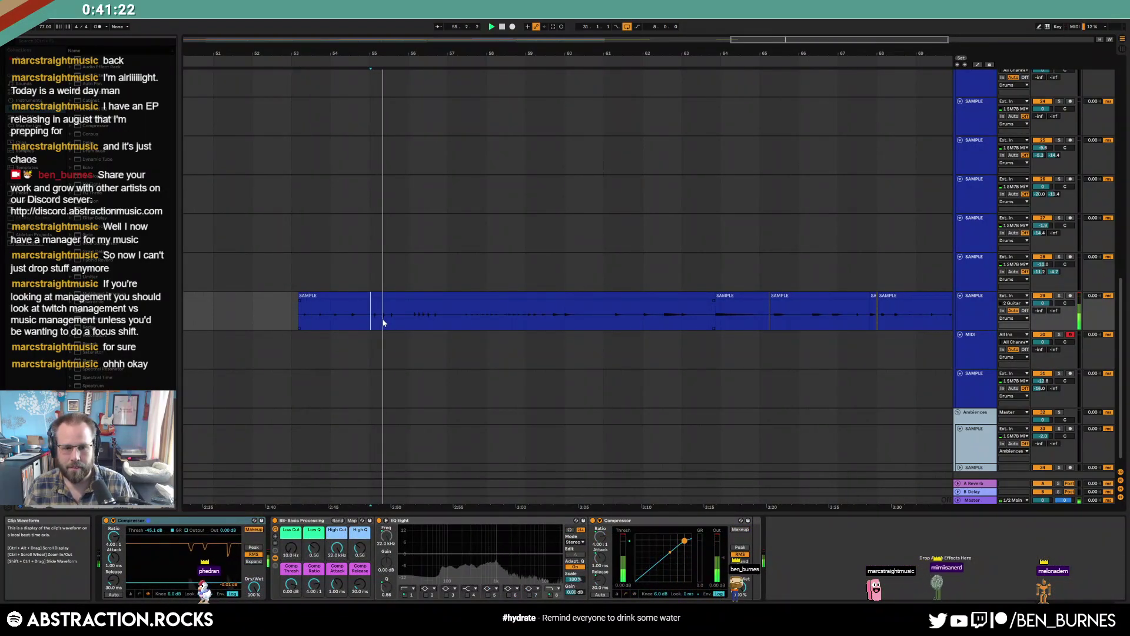
click(413, 319)
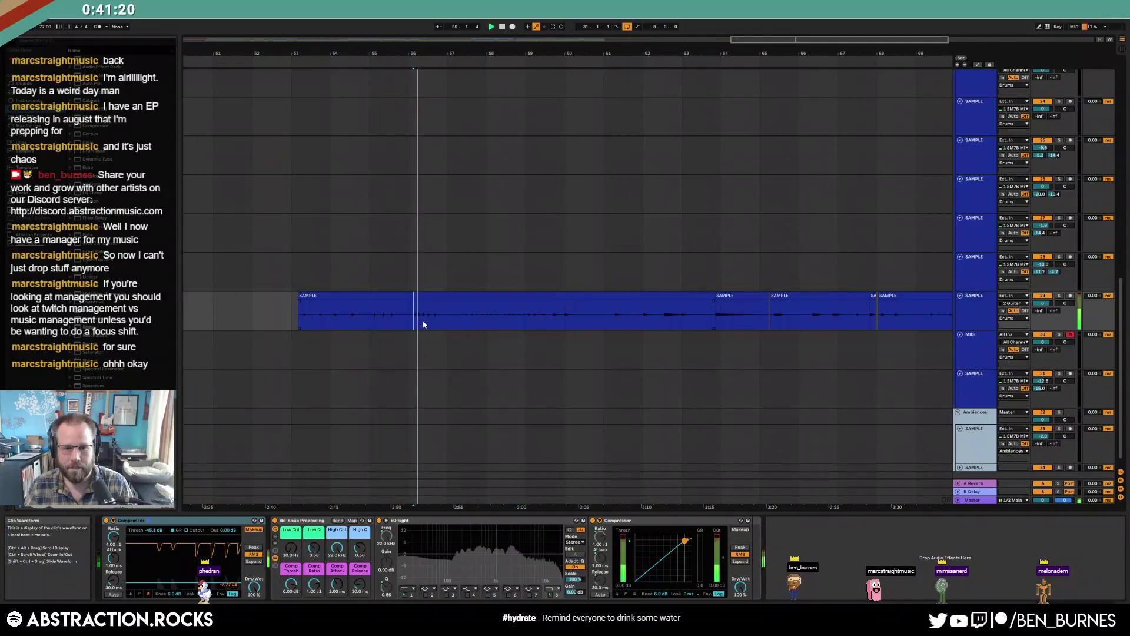
click(461, 317)
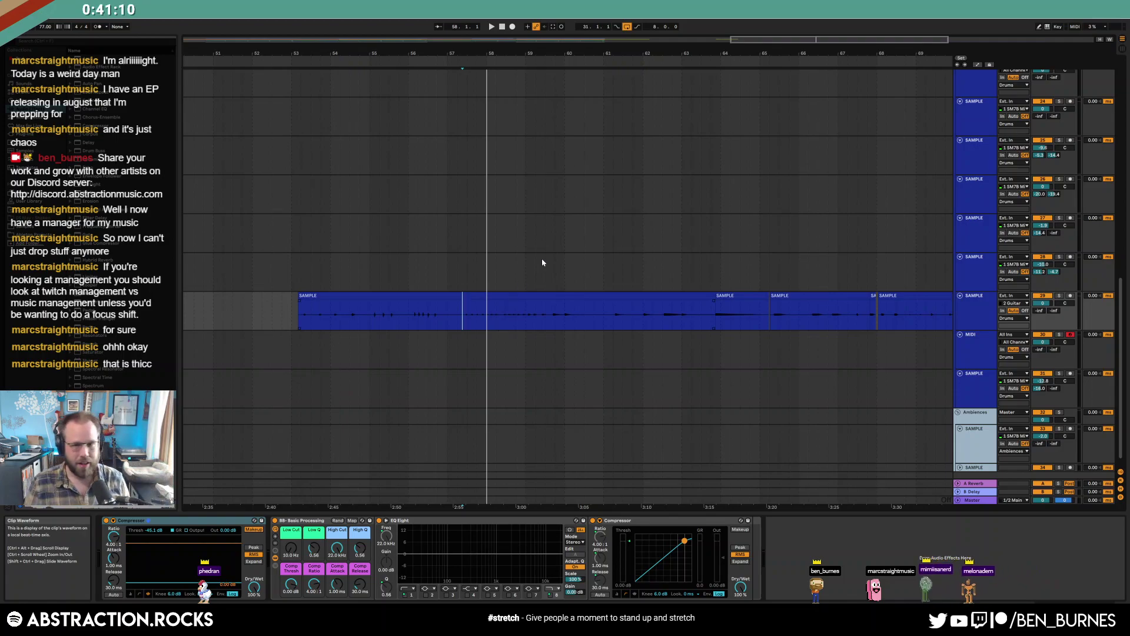
key(space)
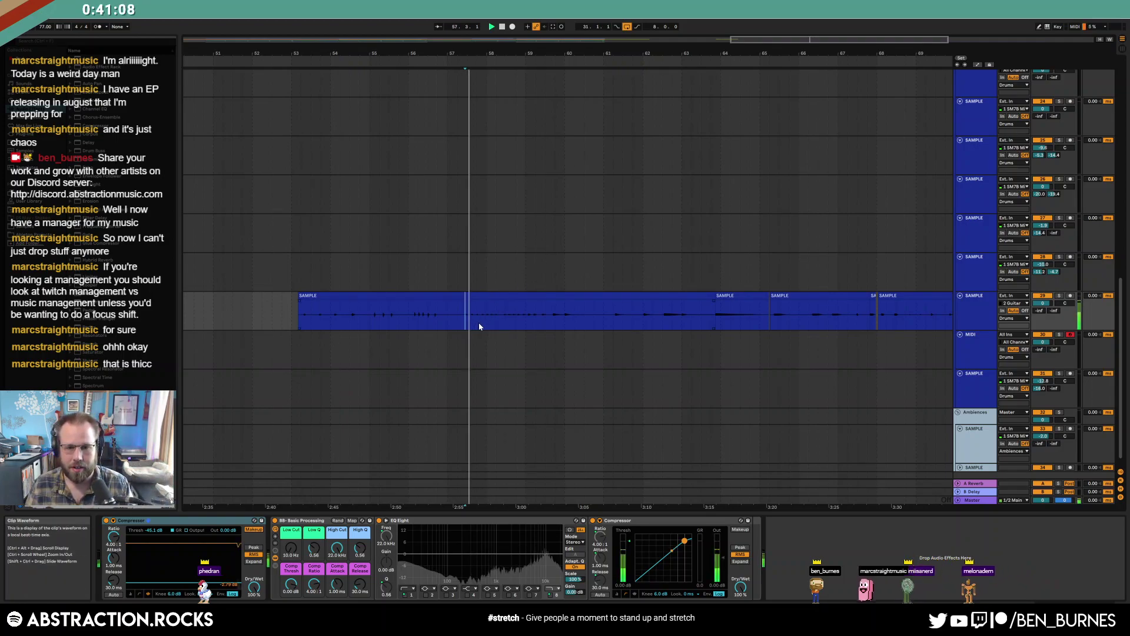
scroll(485, 319, up, 5)
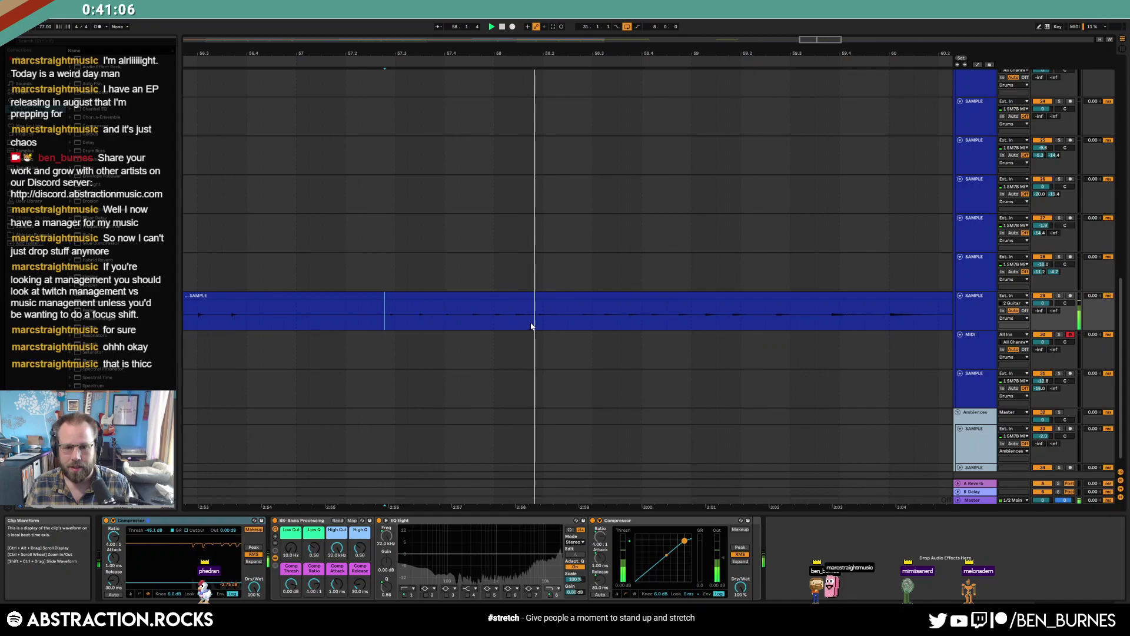
click(579, 321)
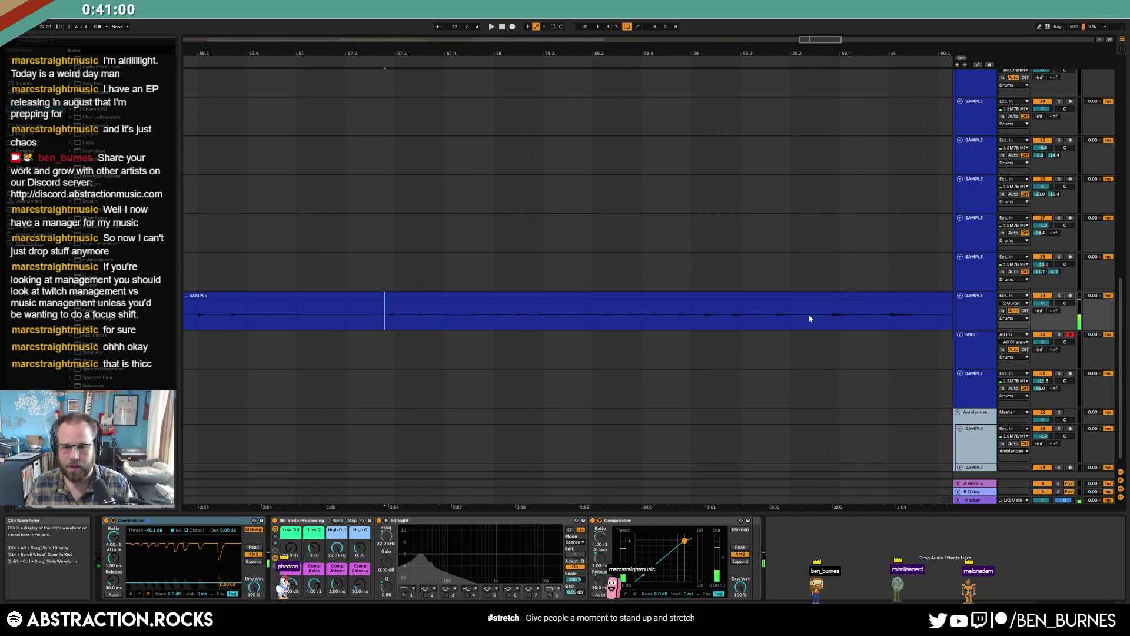
drag(829, 315, 889, 322)
key(ctrl+e)
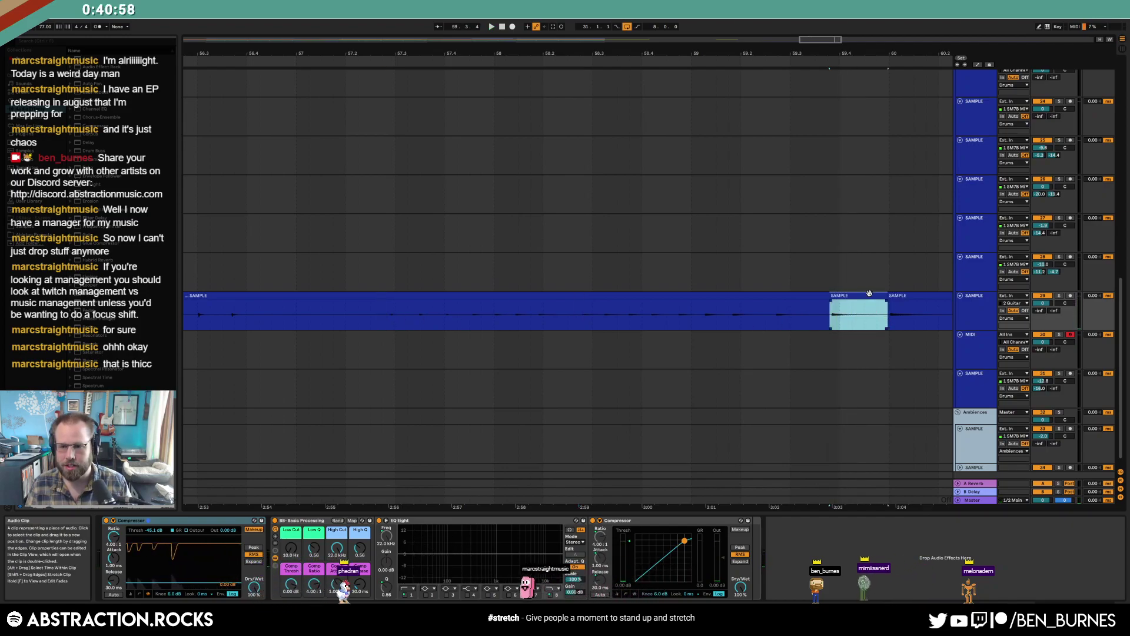
Check the bar 59 clip's waveform and load the clip onto another Drum Rack pad on the MIDI track
double_click(851, 295)
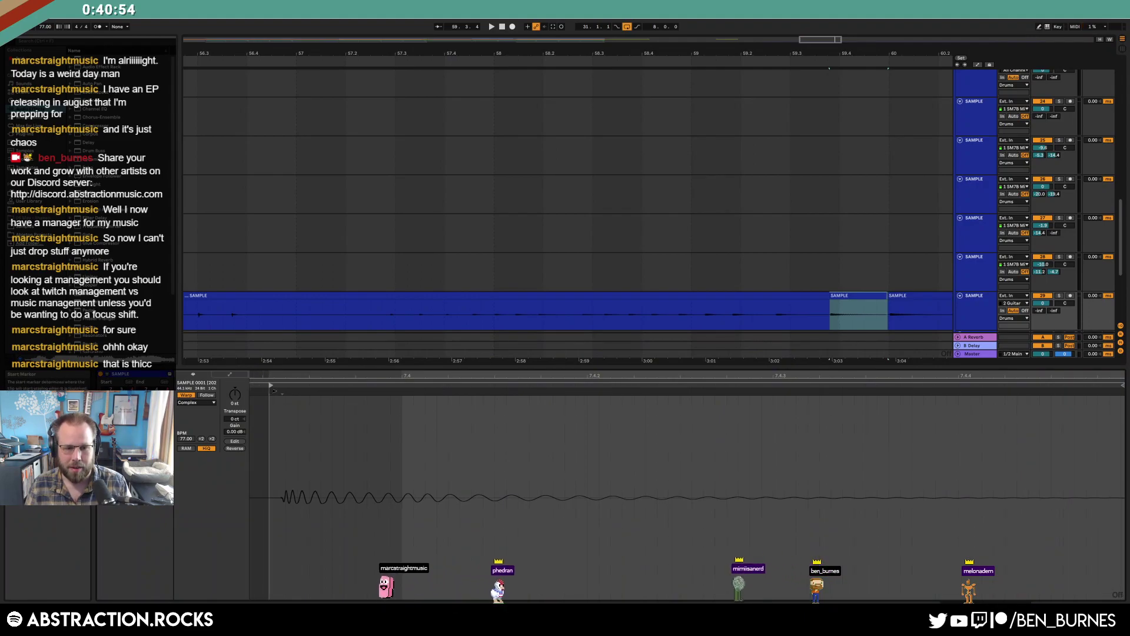
key(shift+Tab)
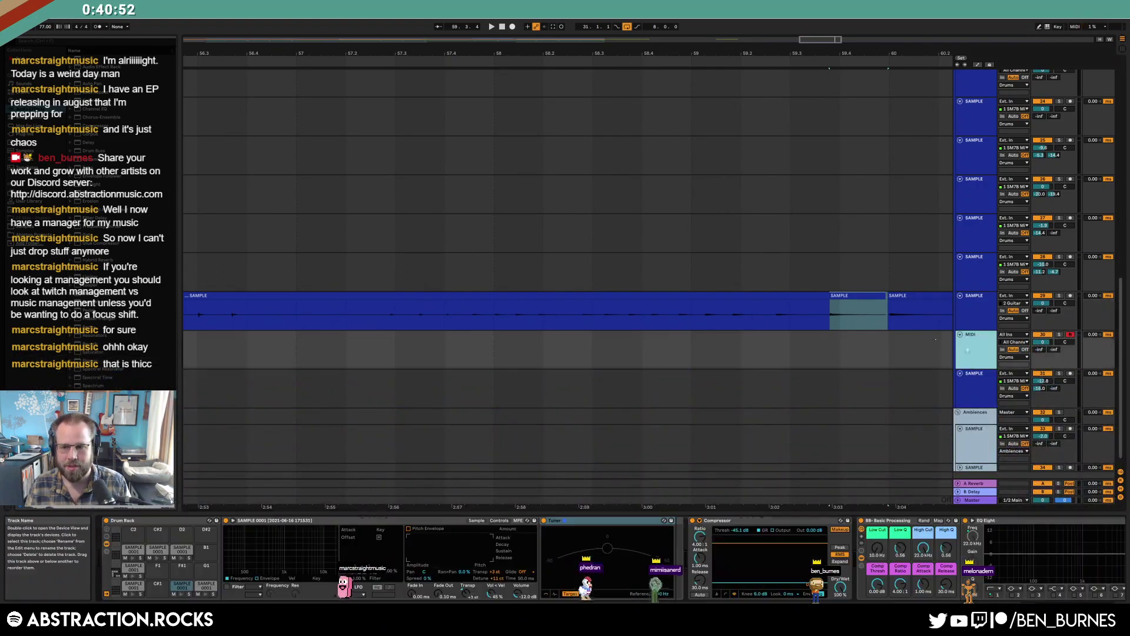
click(944, 348)
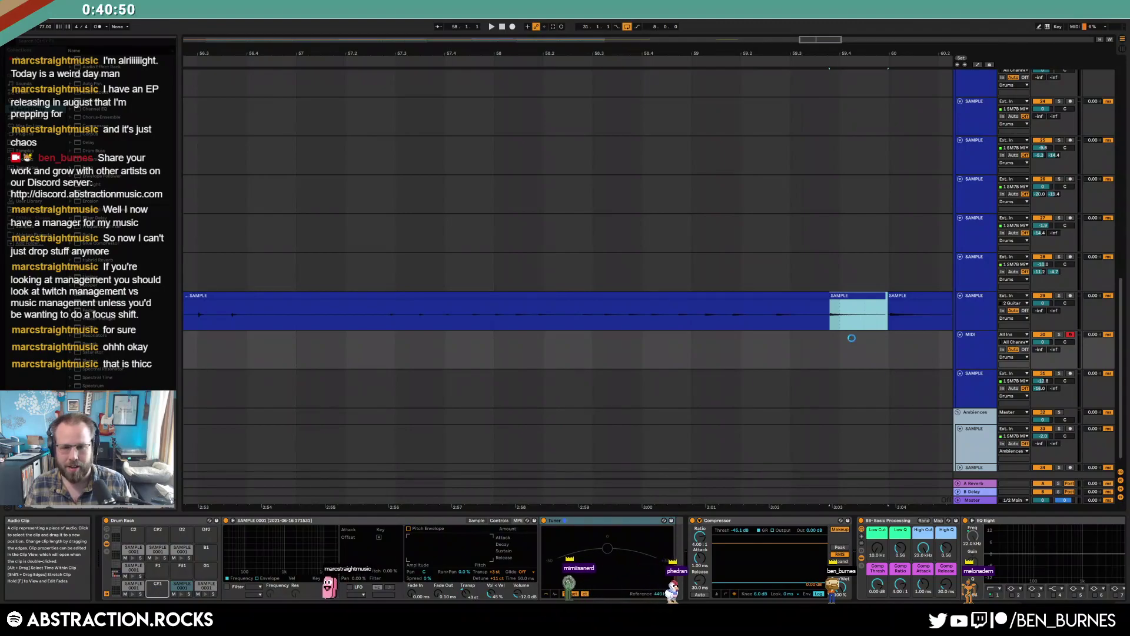
Audition the take around bar 57.3 and split out the short hit found there as its own clip
click(386, 318)
key(space)
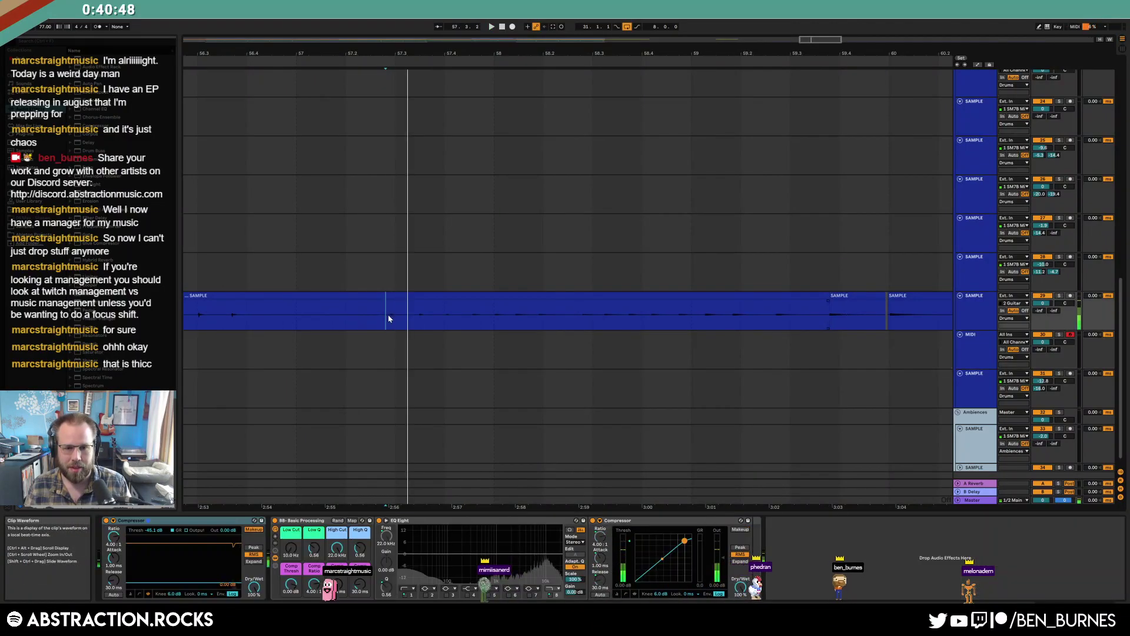
key(space)
drag(388, 315, 411, 321)
key(ctrl+e)
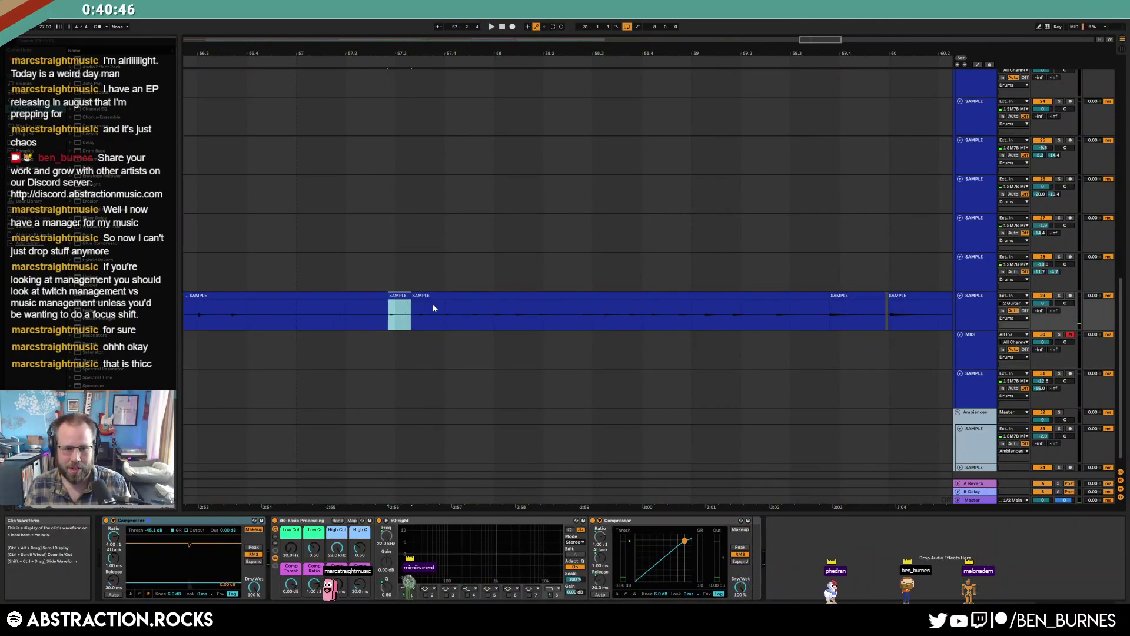
Check the short bar 57.3 clip's waveform and load the clip onto a free Drum Rack pad on the MIDI track
double_click(398, 296)
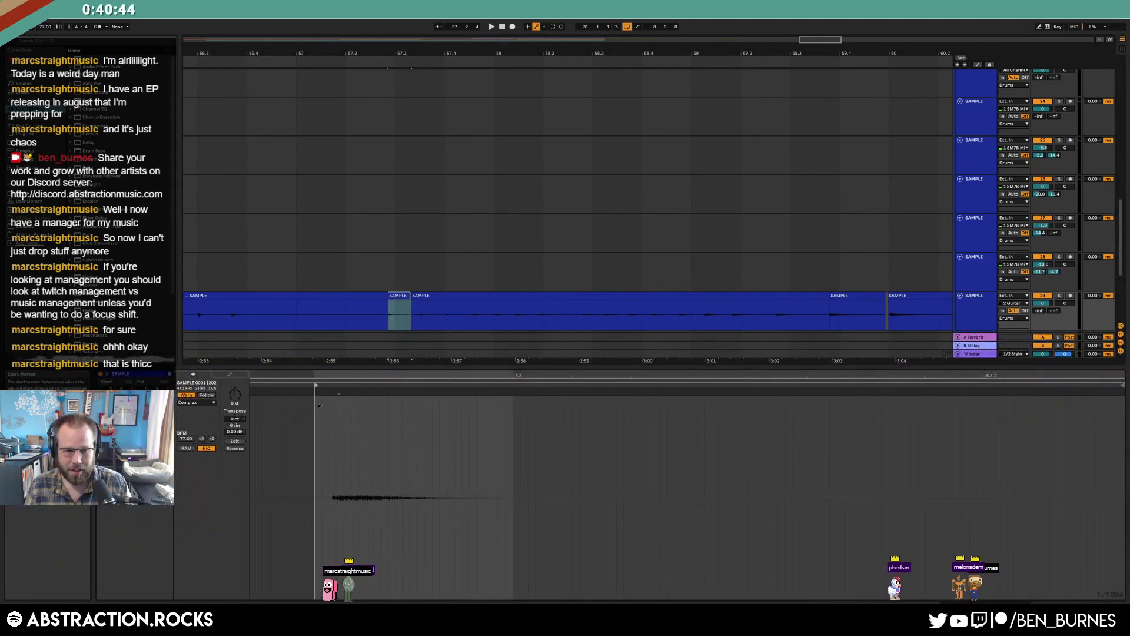
key(shift+Tab)
click(974, 351)
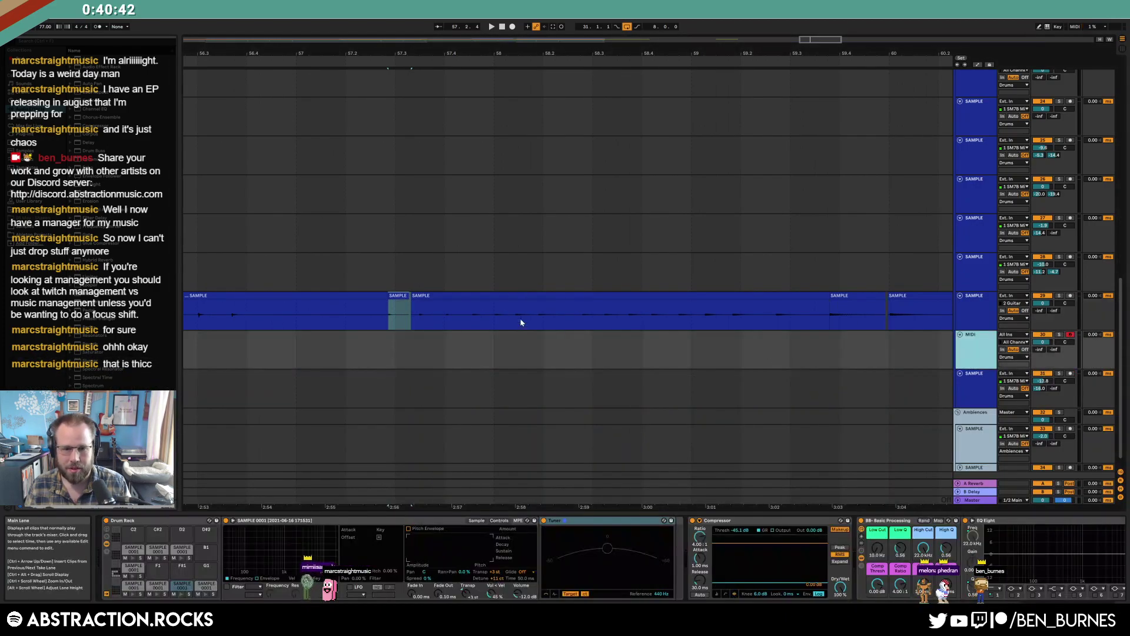
drag(397, 296, 466, 474)
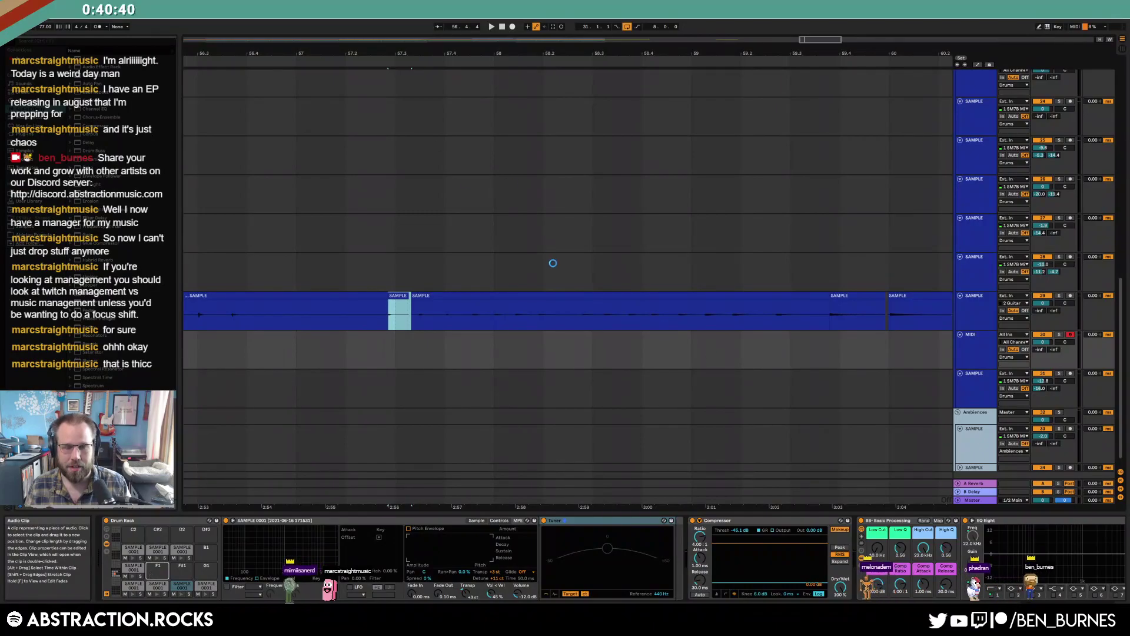
Delete the audio track that holds the sliced source take
key(w)
click(974, 302)
key(Delete)
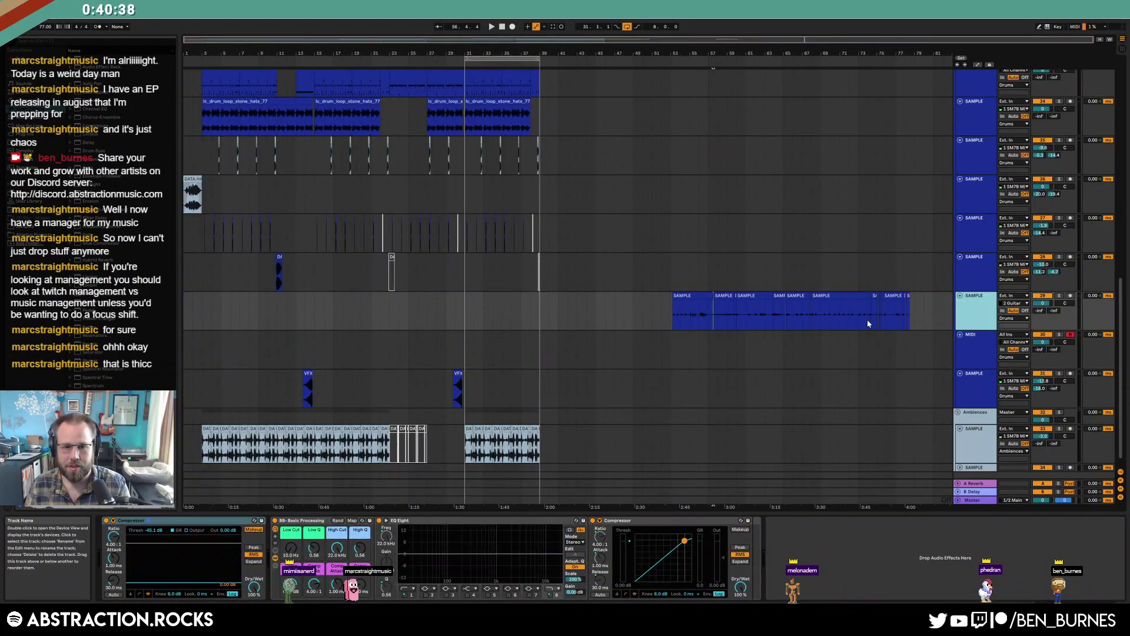
Create an empty four-bar MIDI clip on the MIDI track starting at bar 31 and return to its Drum Rack
drag(467, 321, 493, 322)
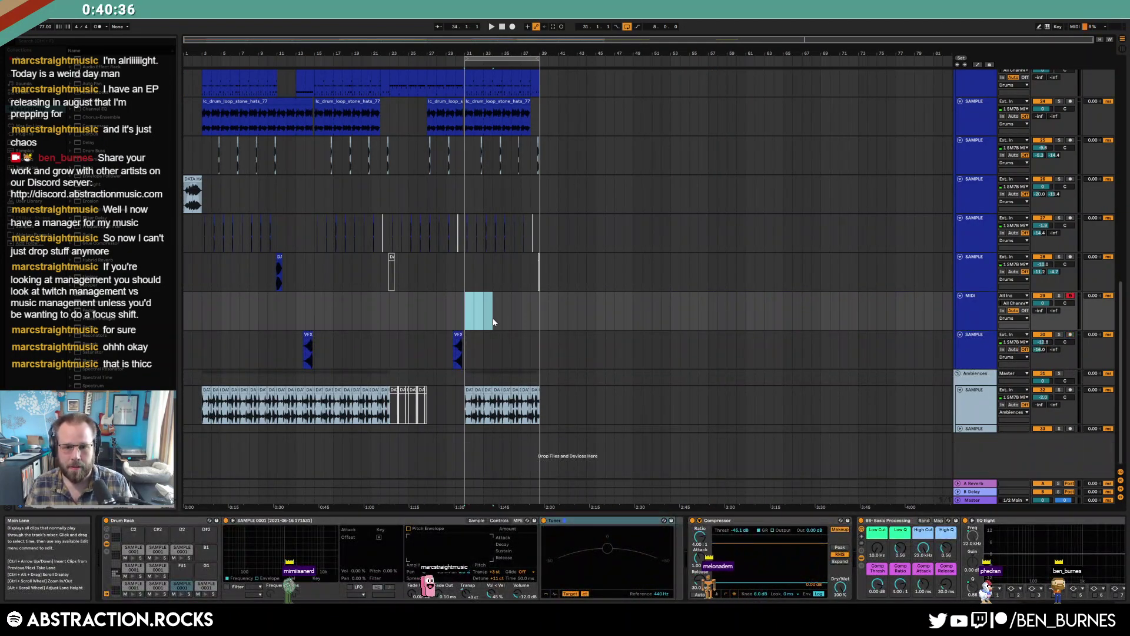
double_click(499, 322)
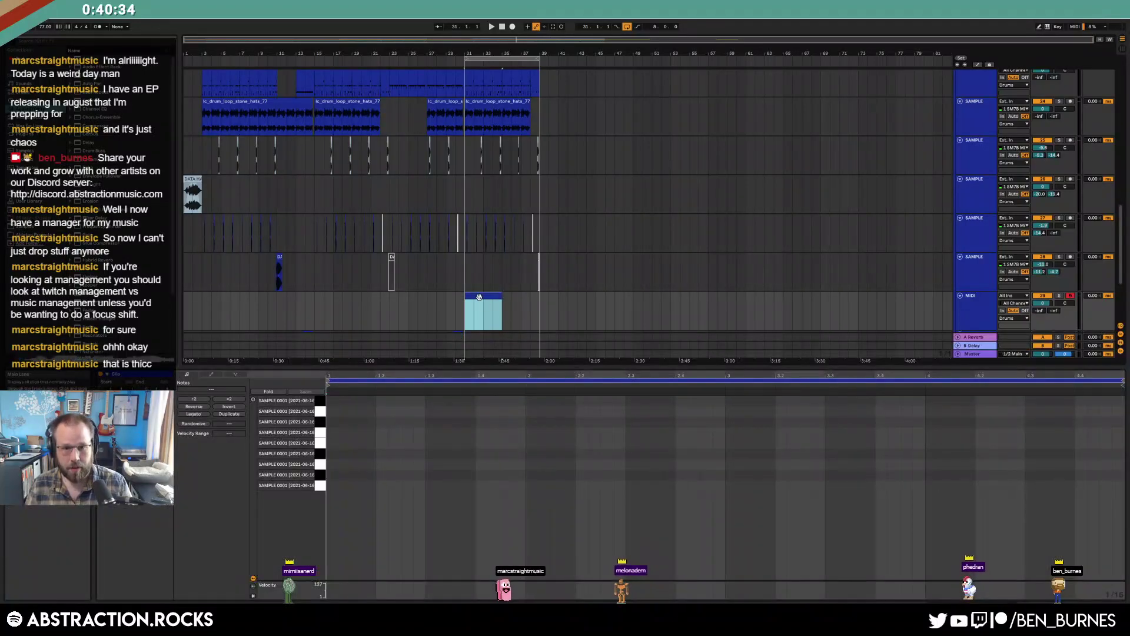
key(shift+Tab)
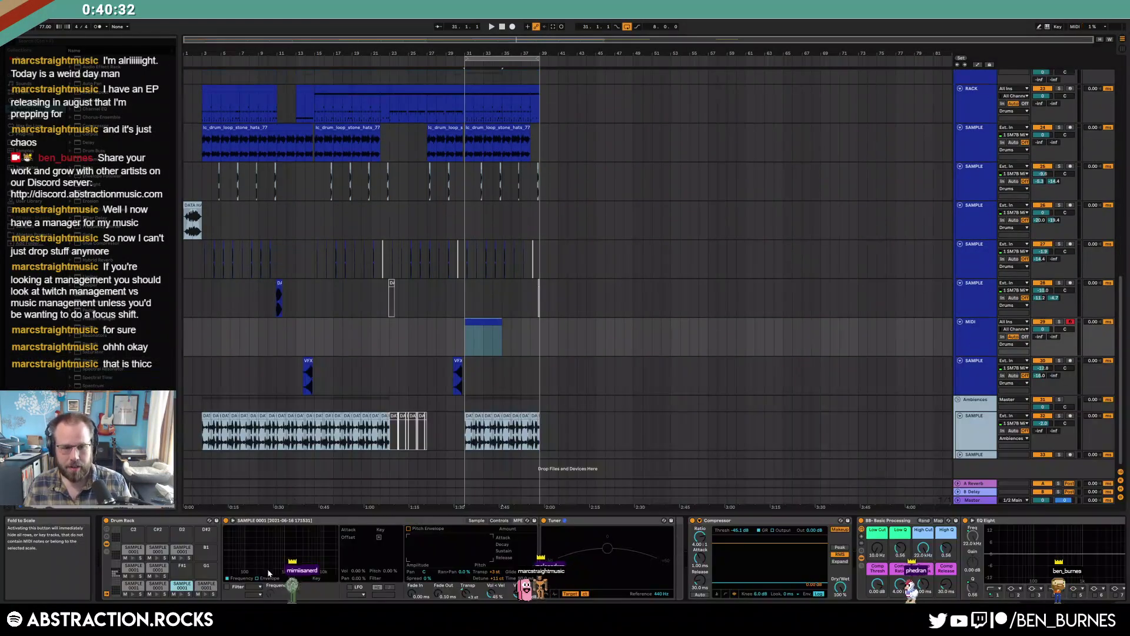
Rename the Drum Rack's first four pads, C1 to D#1, as Pitch Kick, Noise Kick, Tuned Snare and THICC KICC
click(133, 587)
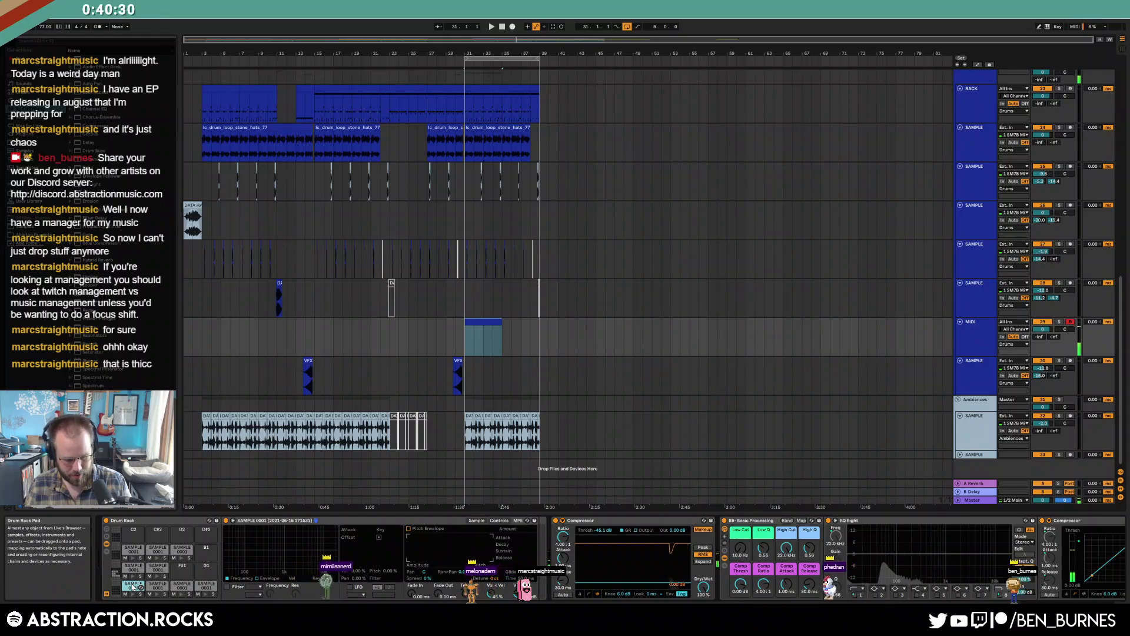
key(BackSpace)
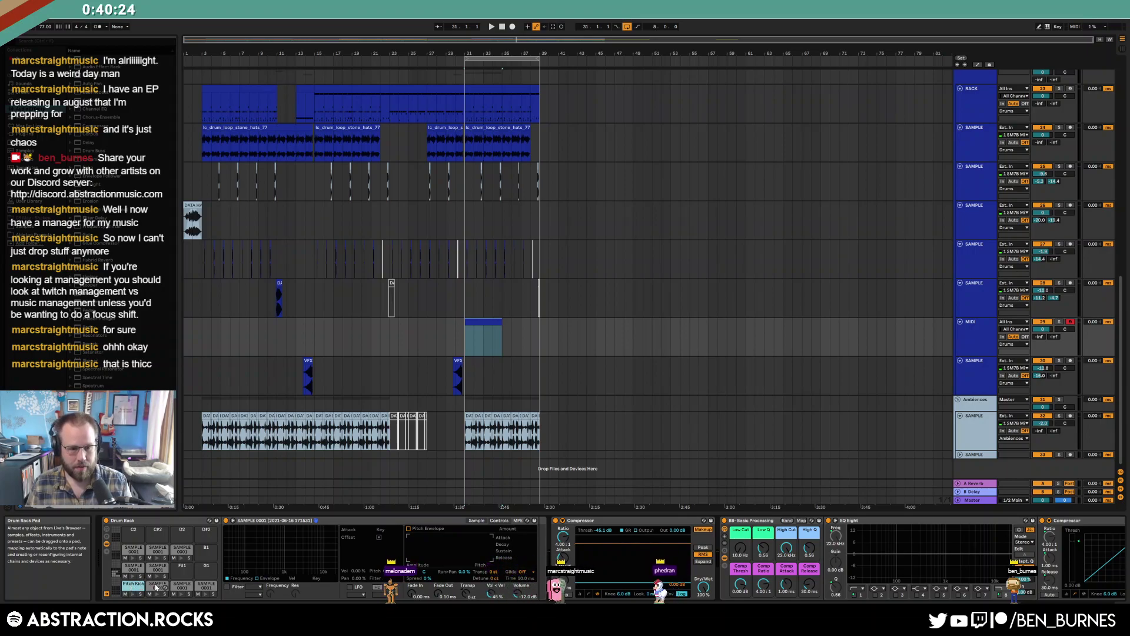
click(157, 586)
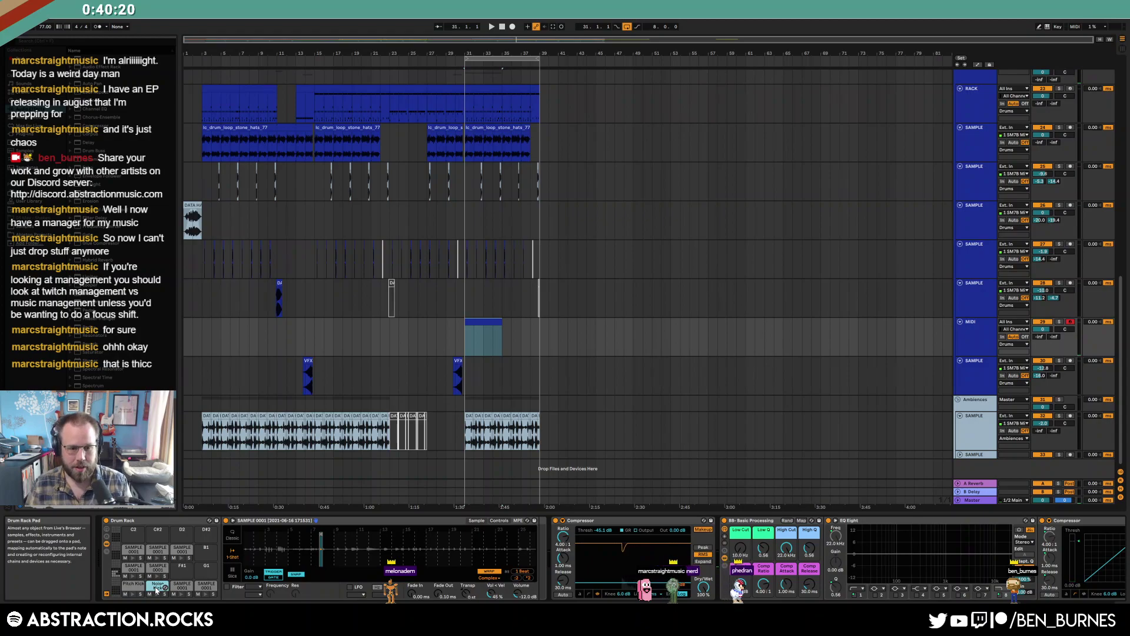
click(181, 588)
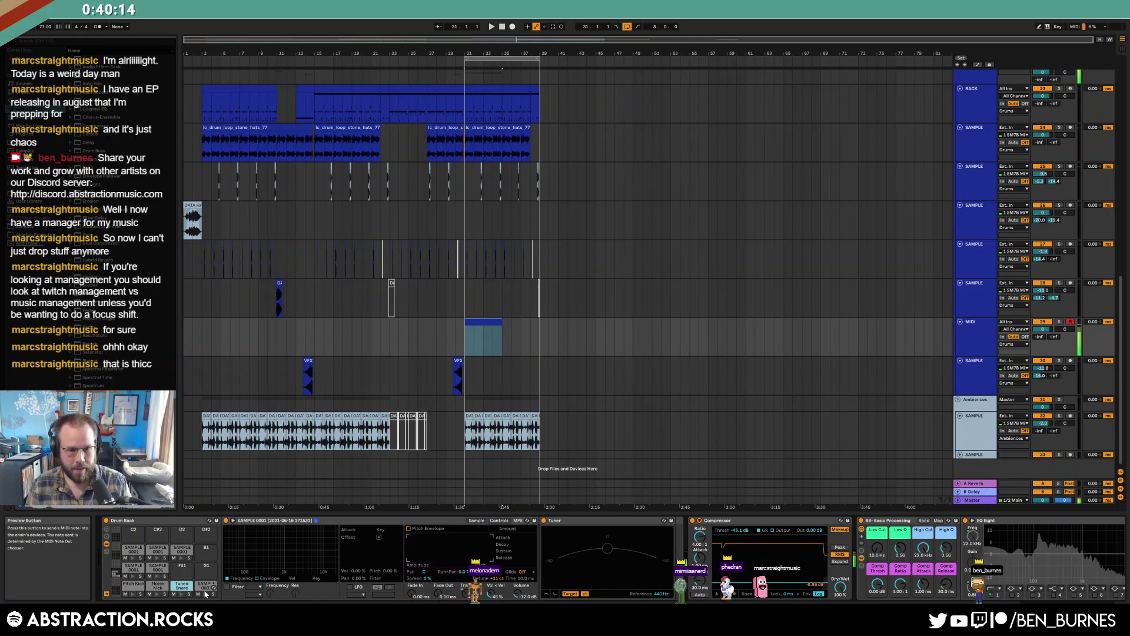
click(204, 588)
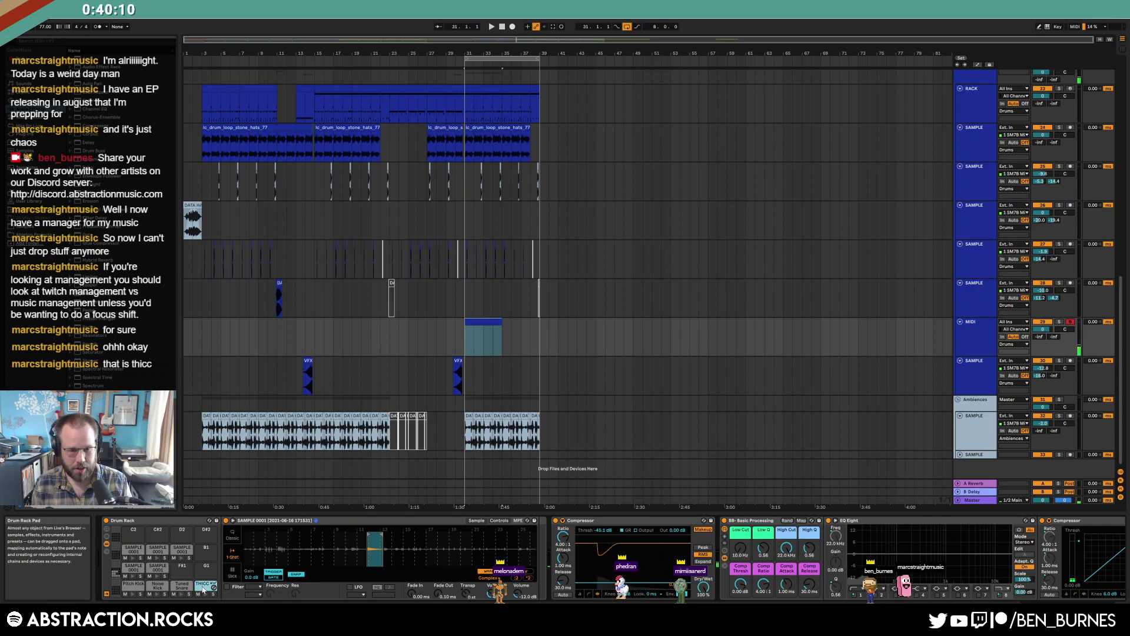
Audition and rename the remaining filled pads as WURB, BASIC HAT, Shwoop, Shwoop 2 and Shwoop 3
click(134, 577)
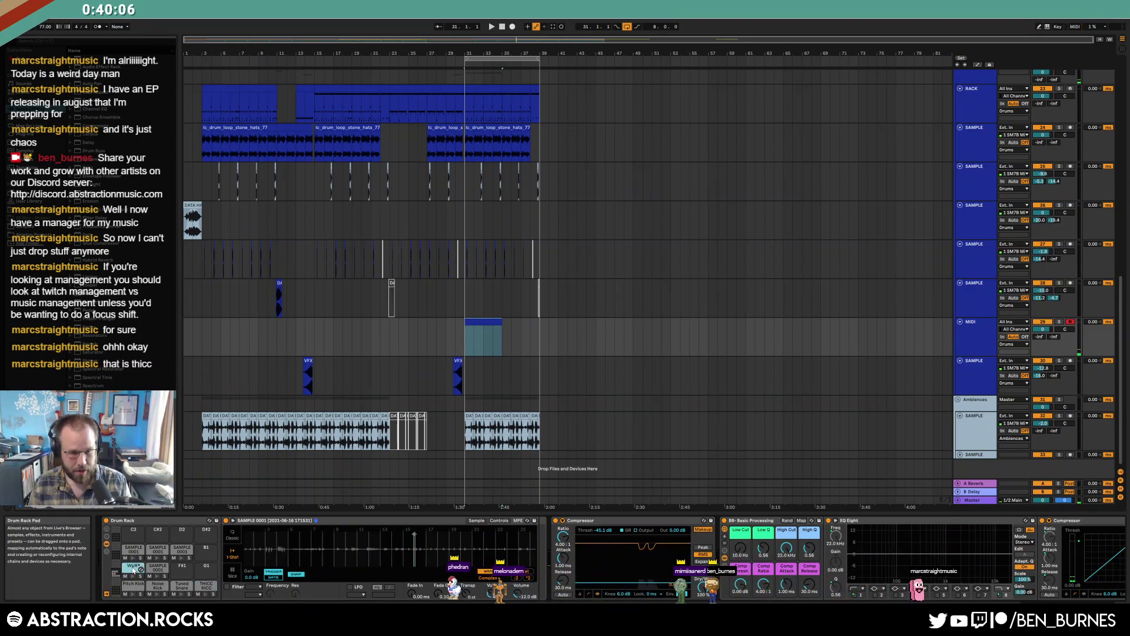
click(157, 570)
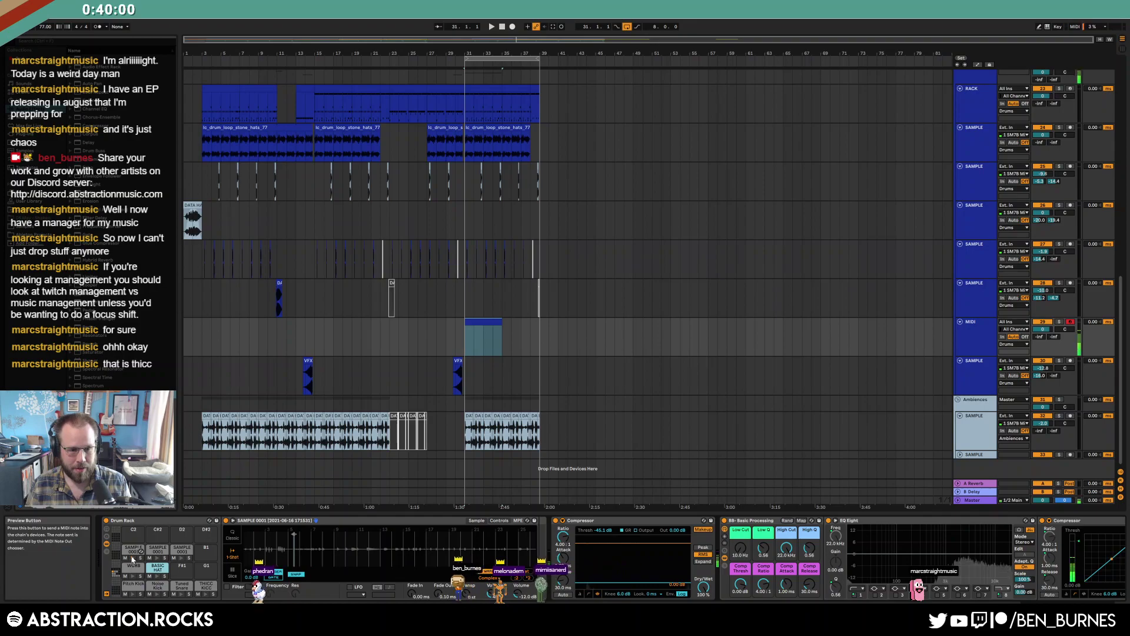
click(133, 551)
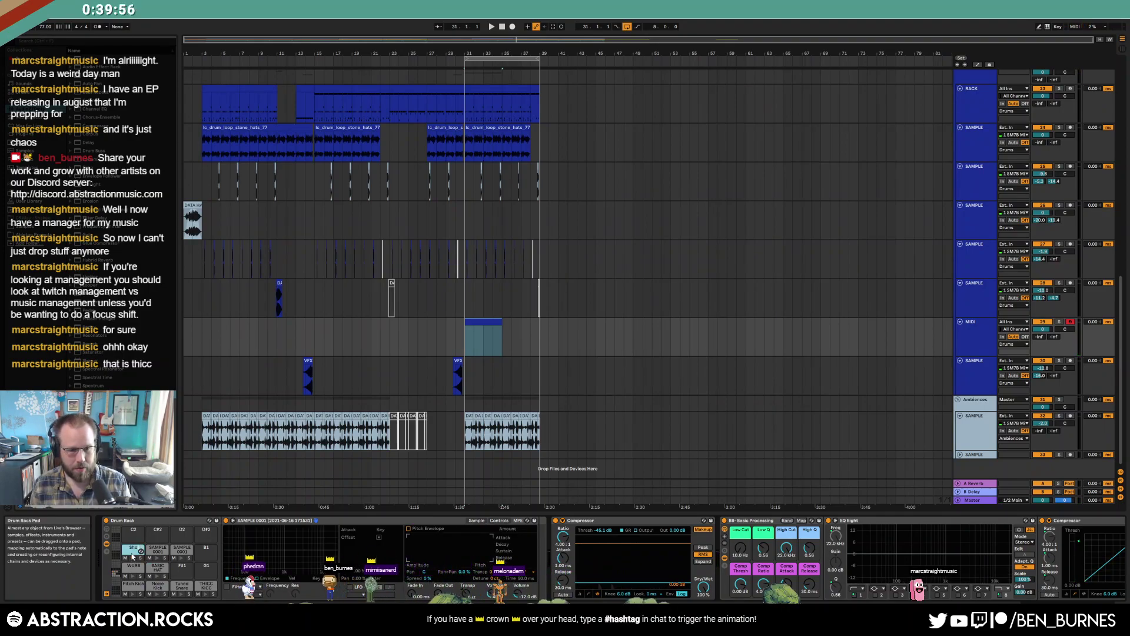
text(Shwoop)
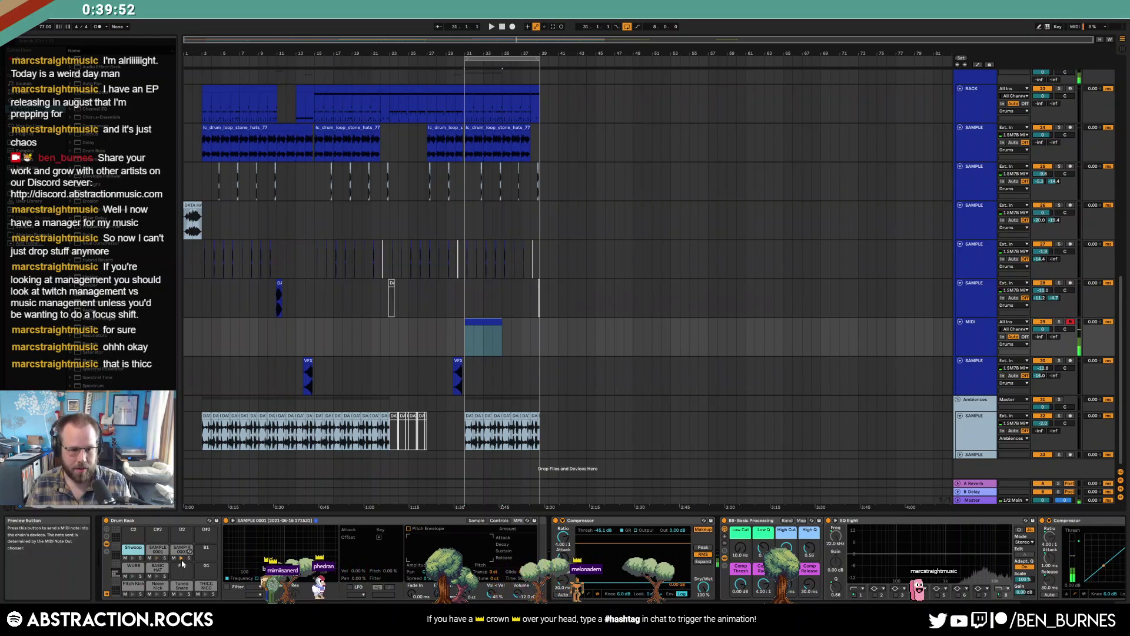
click(156, 550)
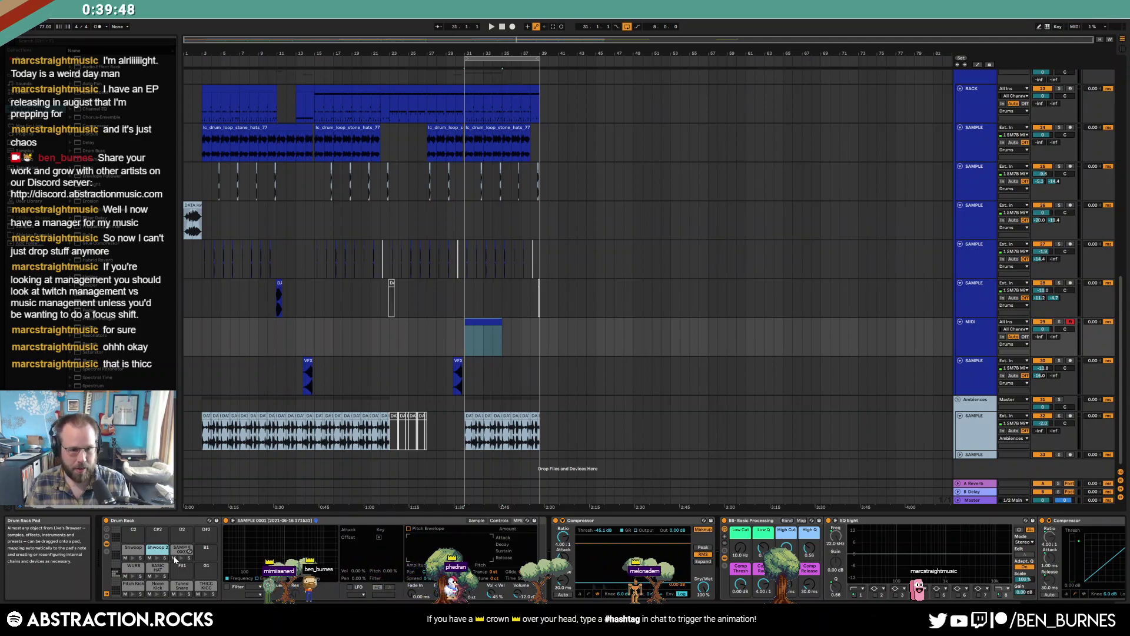
click(177, 556)
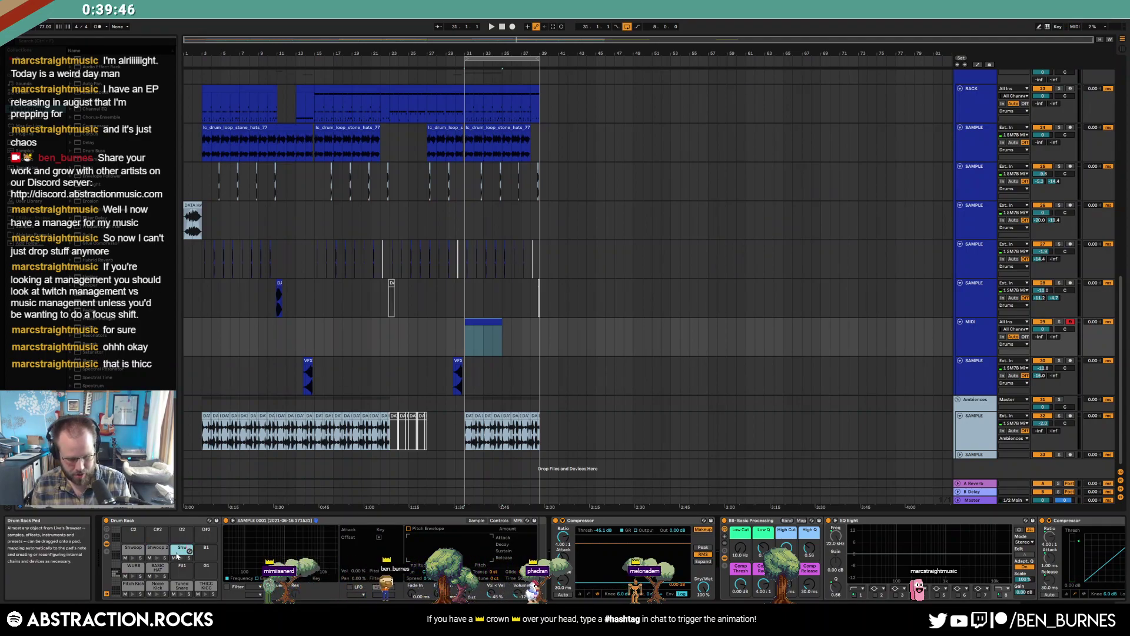
Draw a one-beat THICC KICC note at the start of the new MIDI clip and play it back
double_click(496, 337)
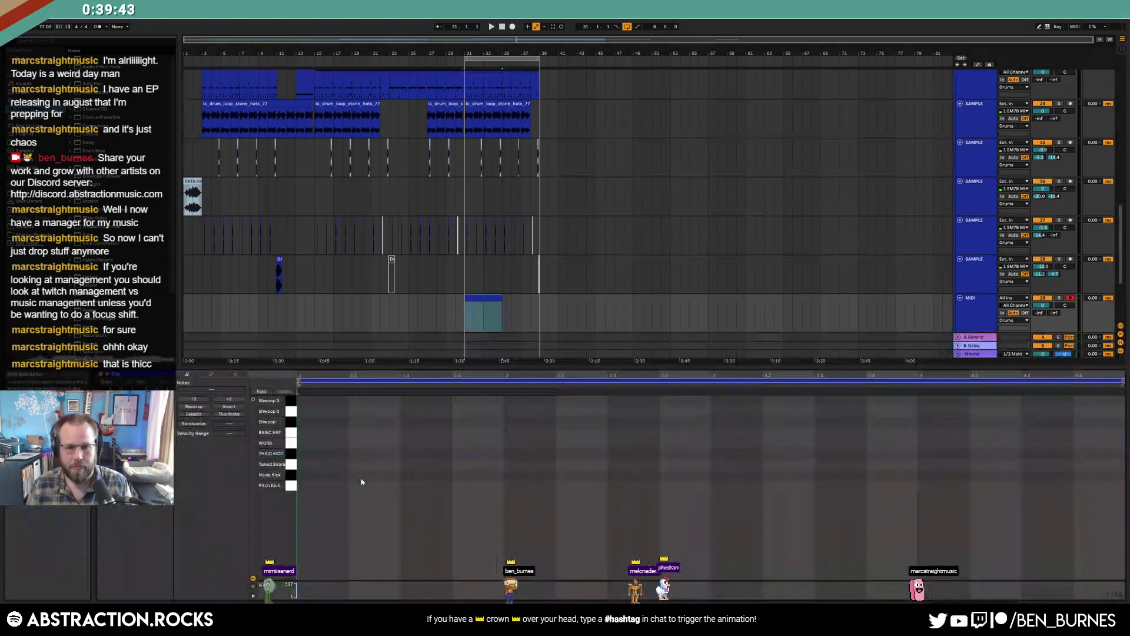
click(303, 456)
drag(302, 456, 356, 454)
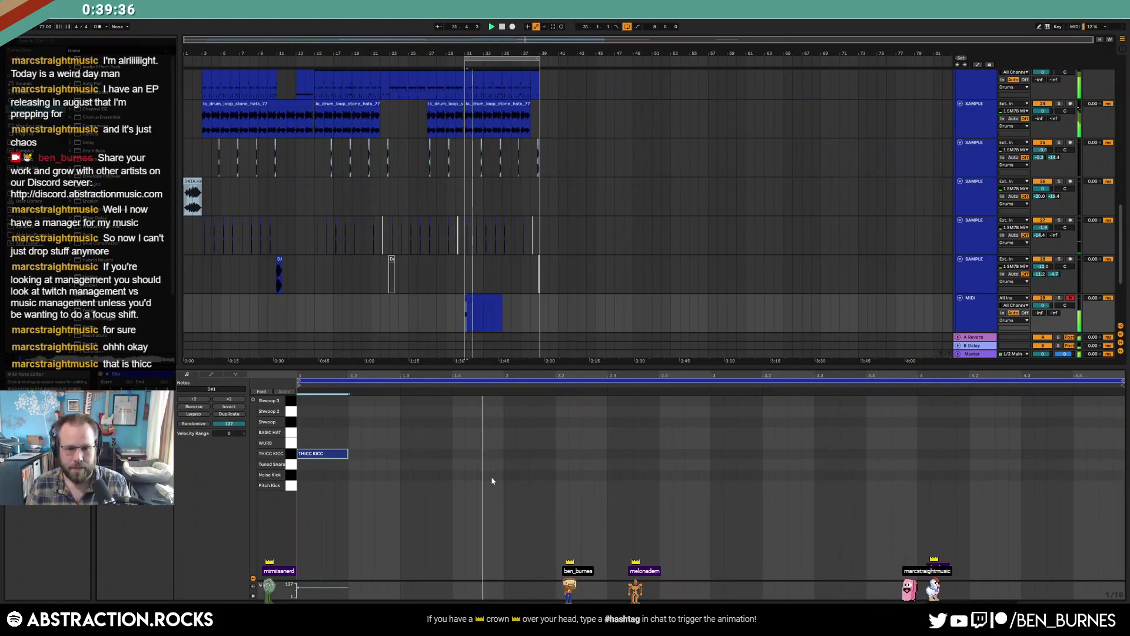
Copy the TR-808 hat notes from the RACK track's bar 31 section into the new clip's BASIC HAT row and audition them
scroll(493, 128, up, 2)
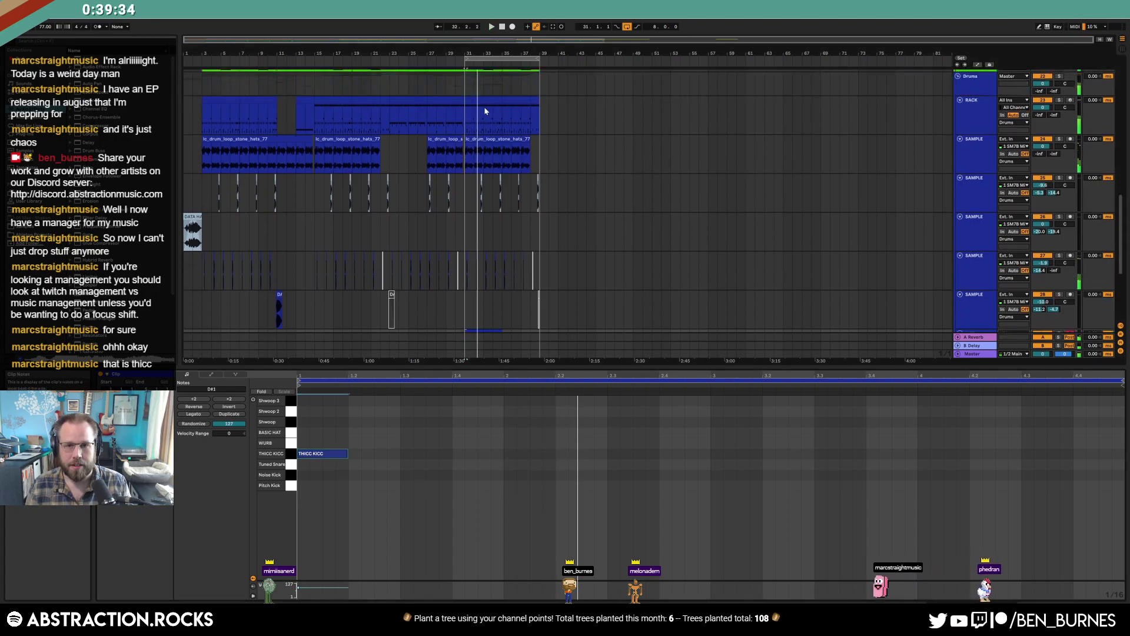
click(486, 107)
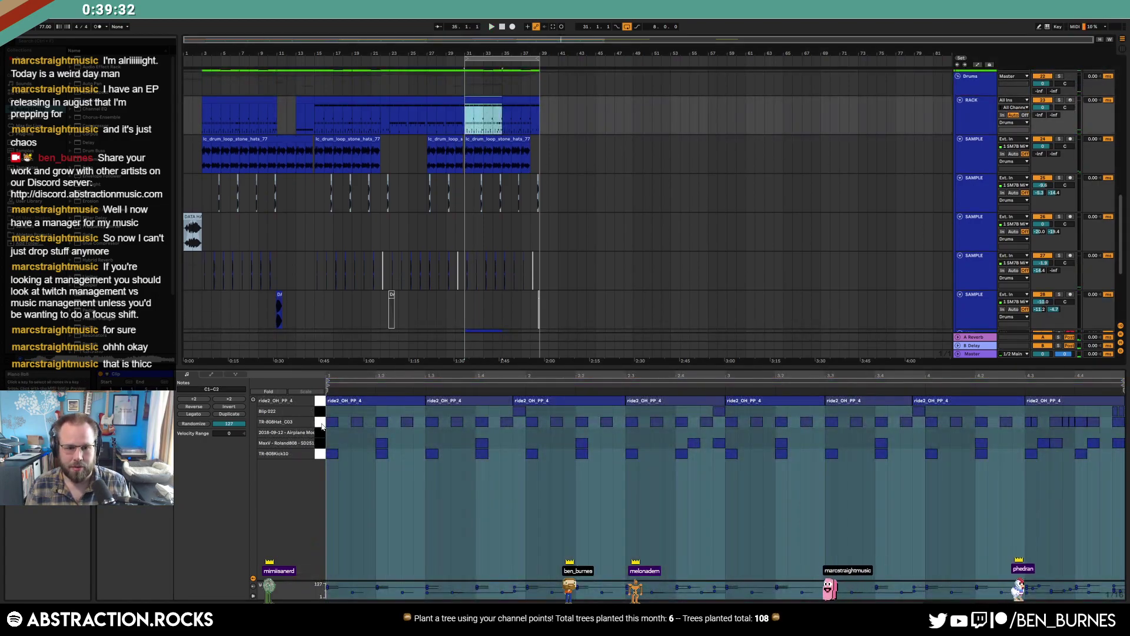
scroll(530, 313, down, 3)
click(476, 234)
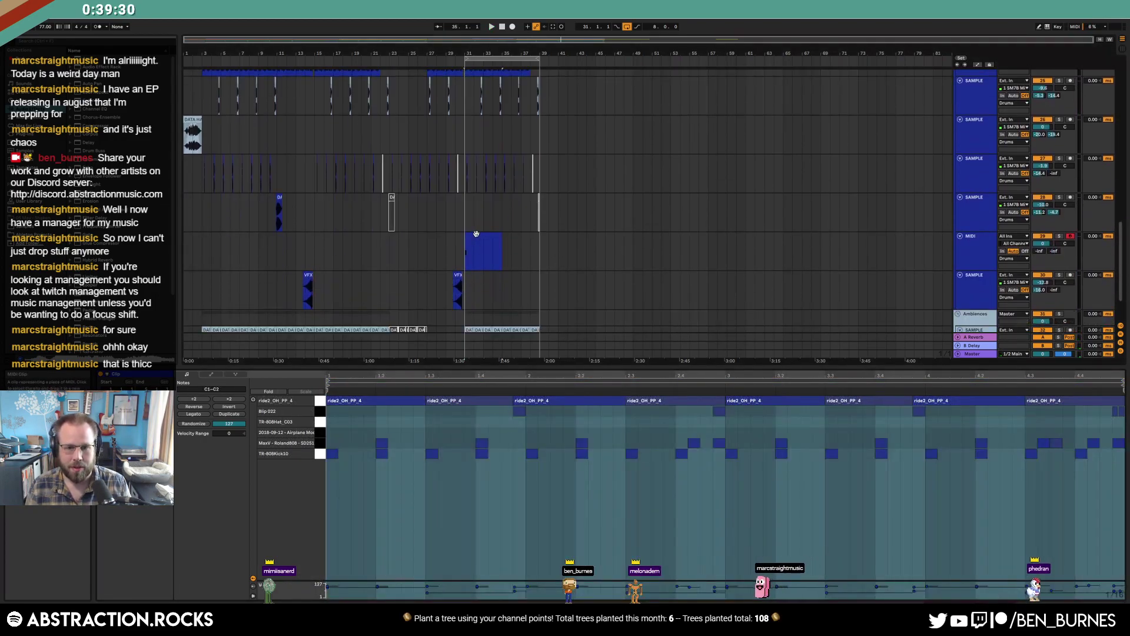
click(476, 234)
click(299, 432)
key(ctrl+v)
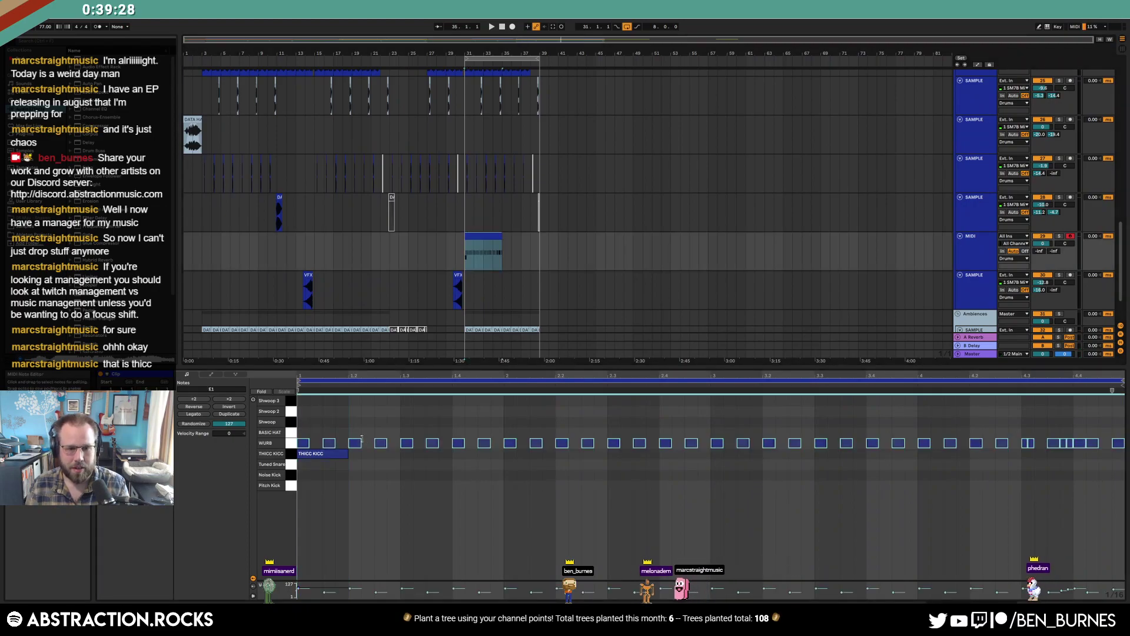
key(Up)
key(space)
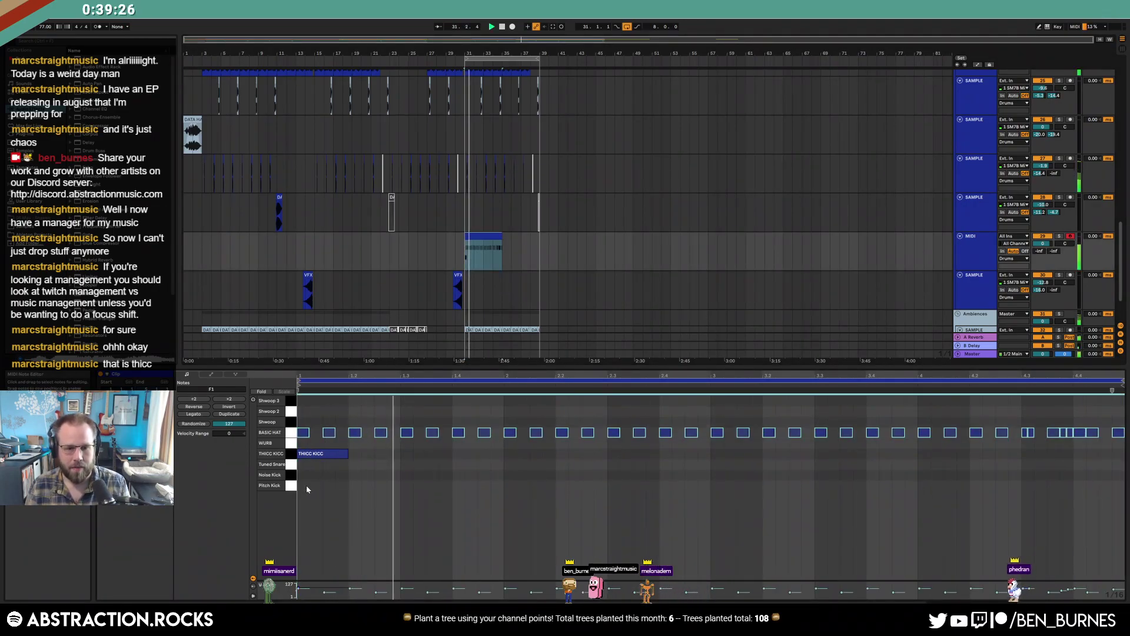
Copy the RACK clip's TR-808 kick notes into the new clip, place them on the Noise Kick row and play the result
scroll(494, 108, up, 2)
scroll(502, 78, up, 1)
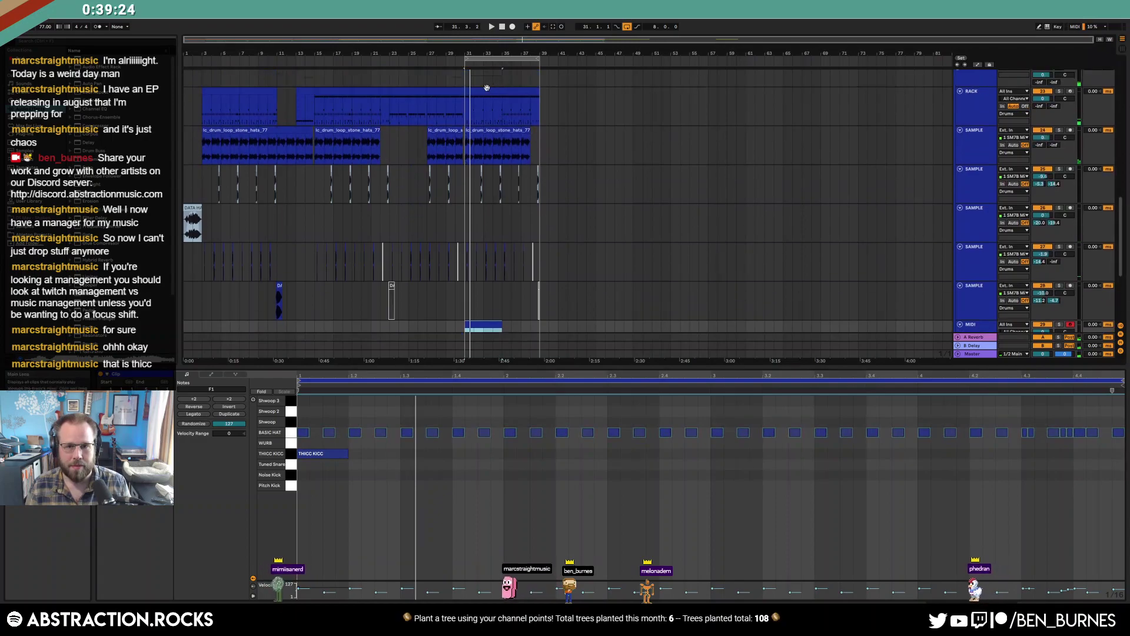
click(487, 87)
click(409, 434)
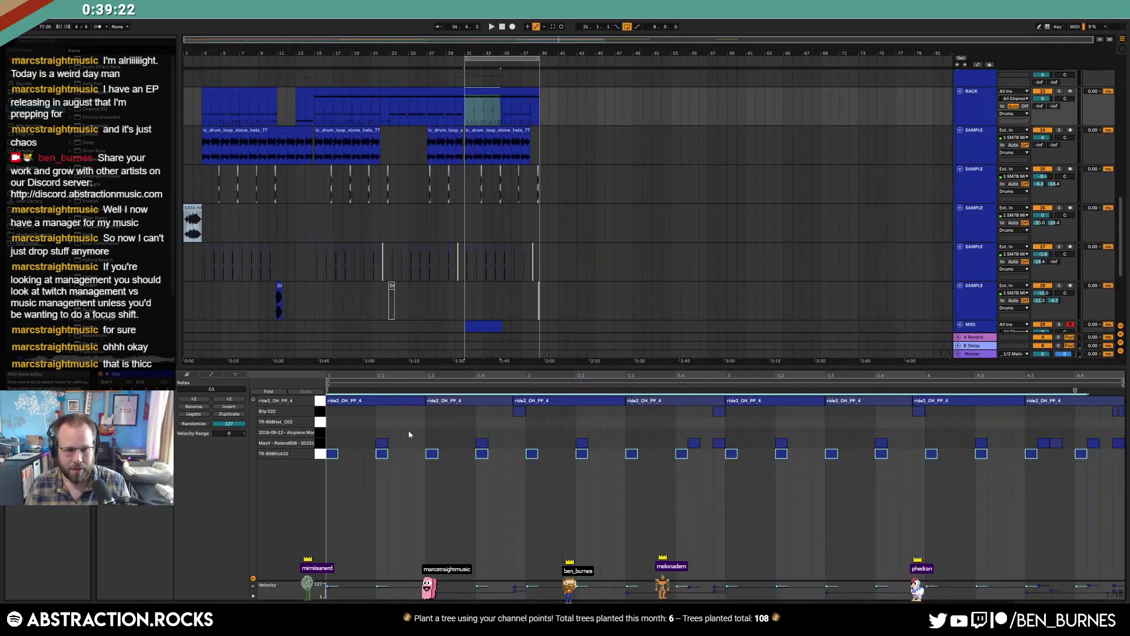
scroll(500, 315, down, 2)
click(486, 265)
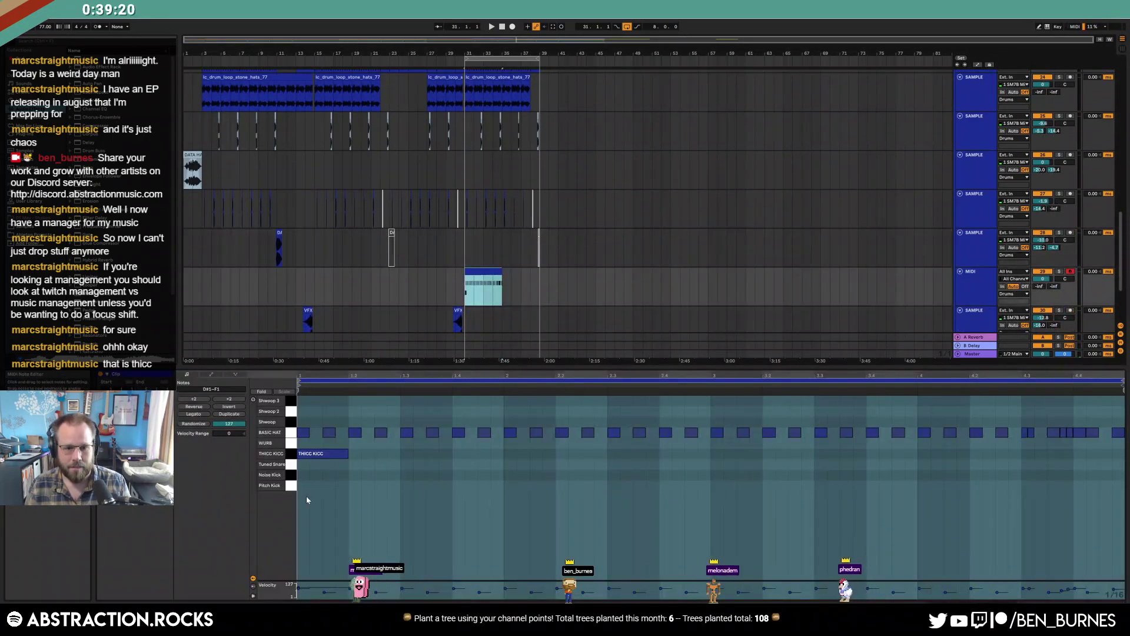
click(301, 489)
key(ctrl+v)
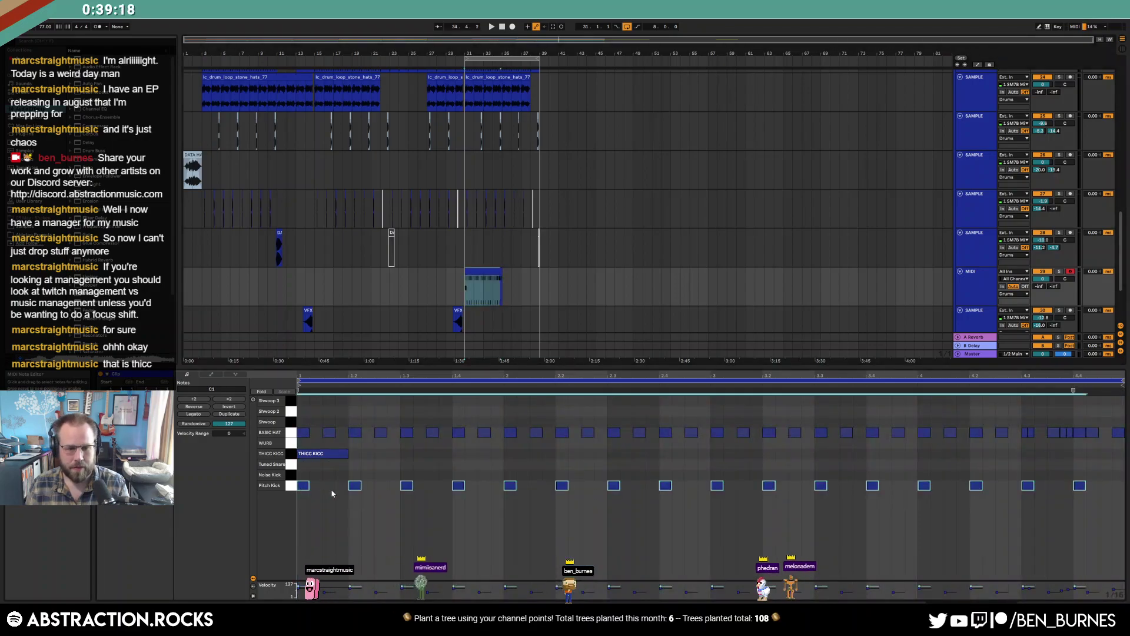
key(Up)
key(space)
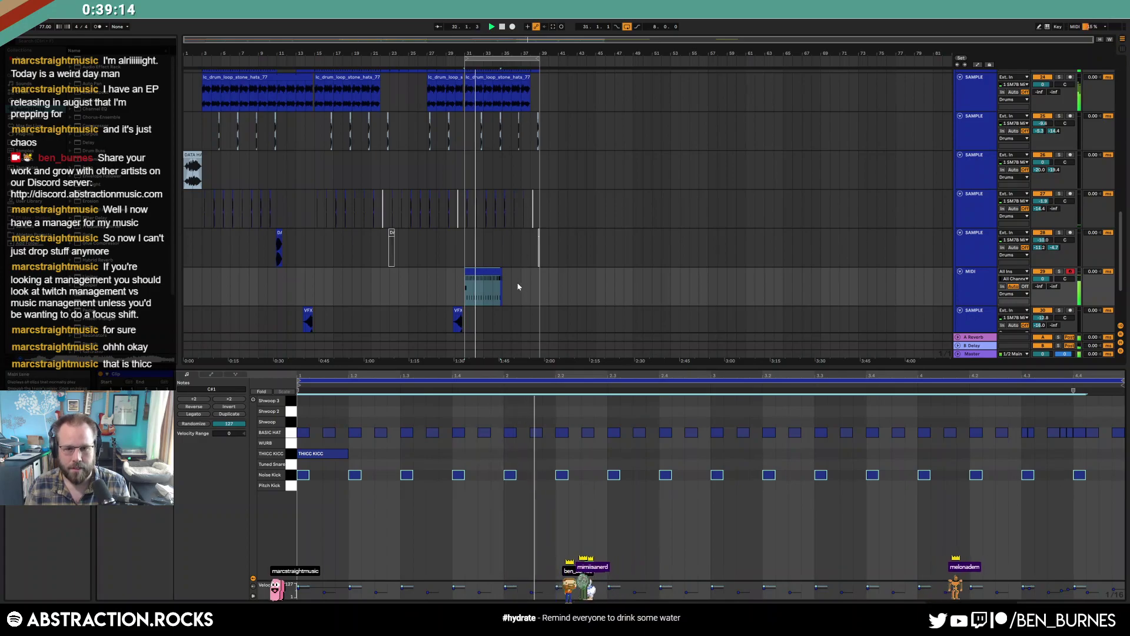
Add a one-beat THICC KICC note at the clip's third bar and extend the looping clip to bar 39
double_click(717, 454)
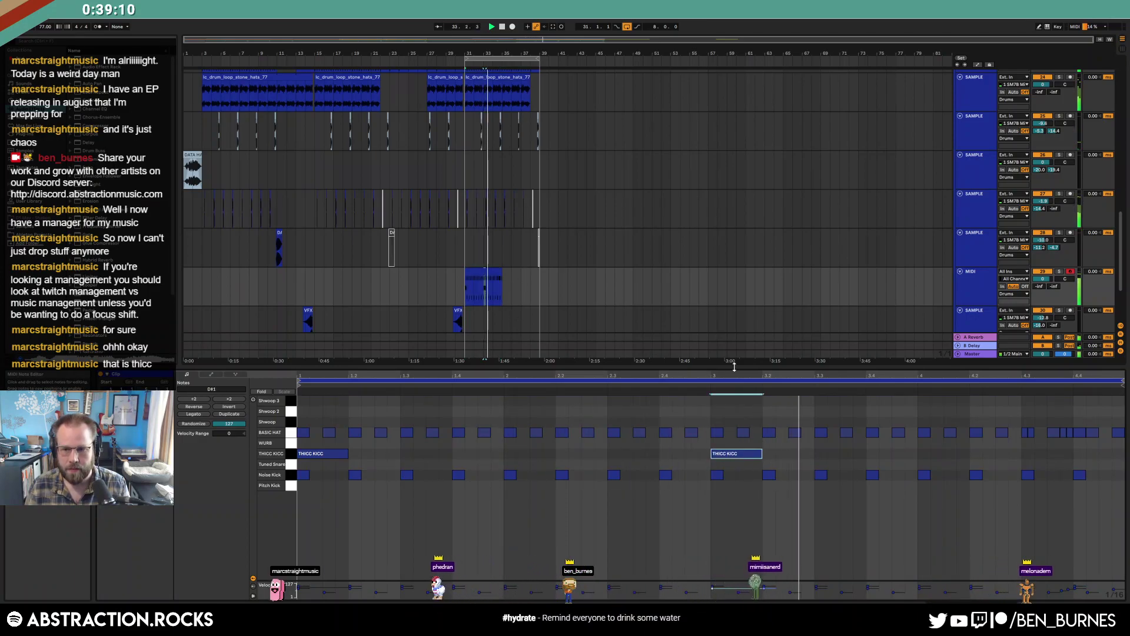
click(497, 273)
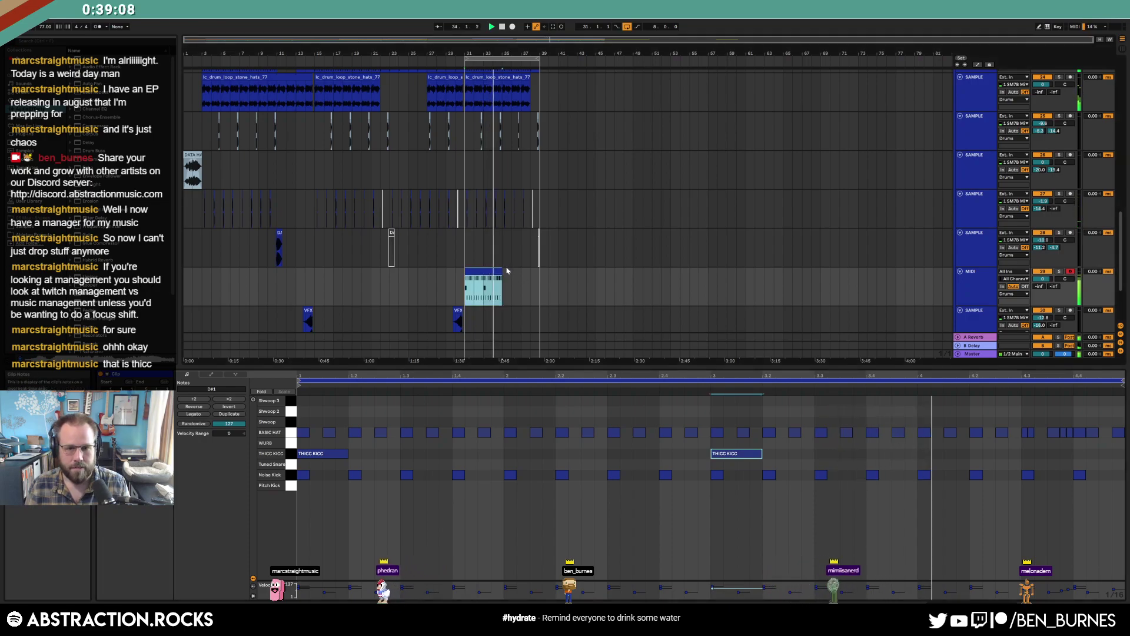
drag(503, 272, 540, 280)
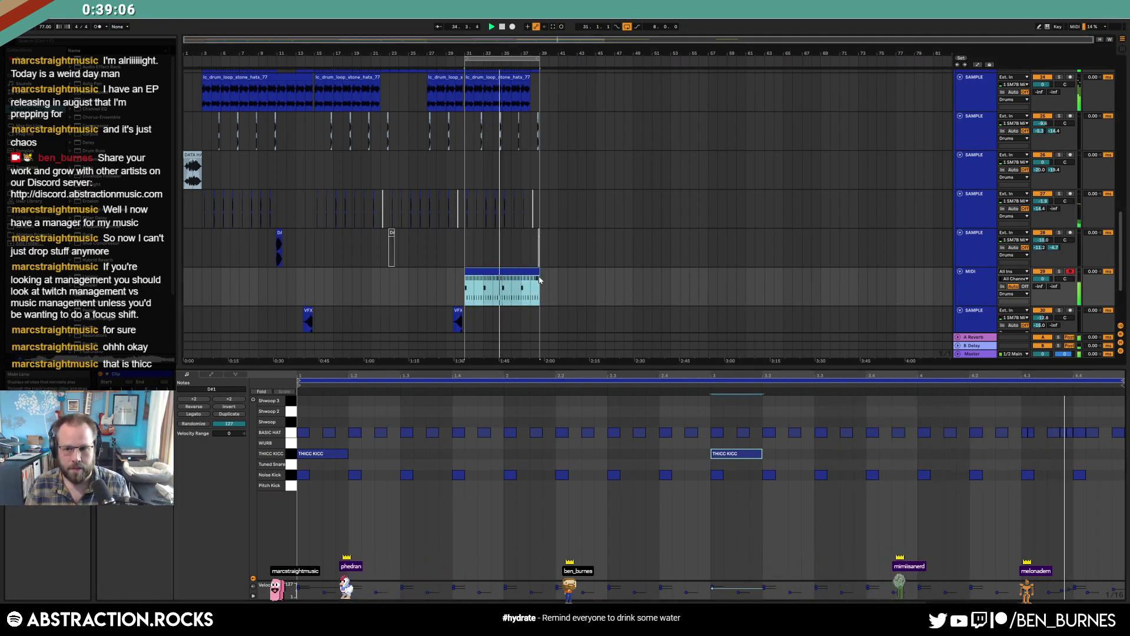
Delete the RACK track's drum clip between bars 35 and 38
scroll(511, 192, up, 1)
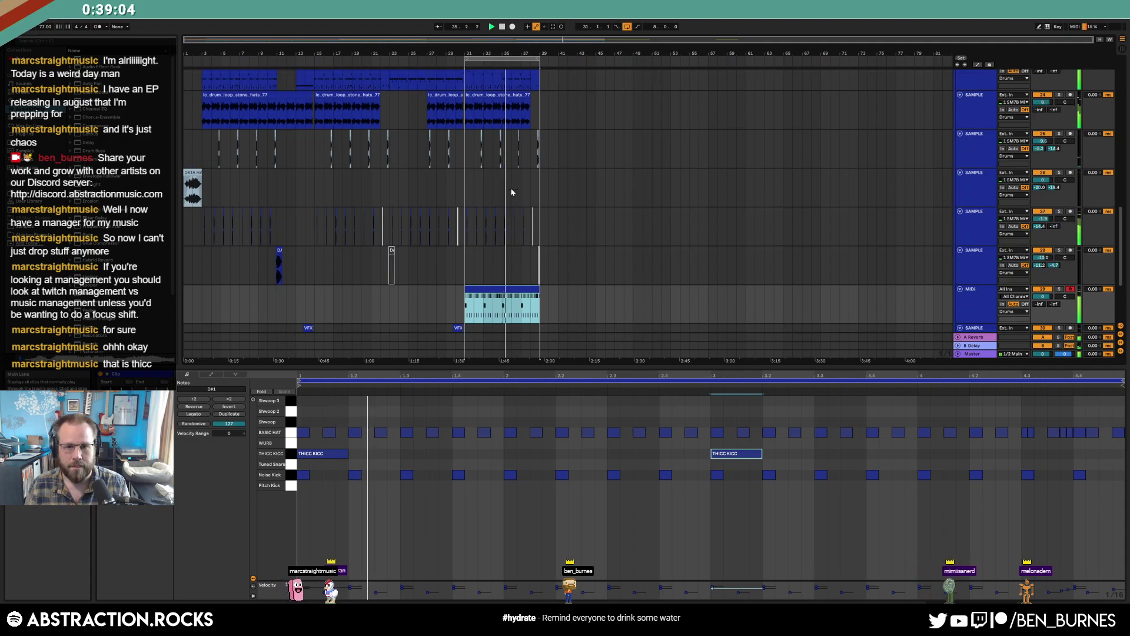
scroll(511, 192, up, 4)
click(526, 127)
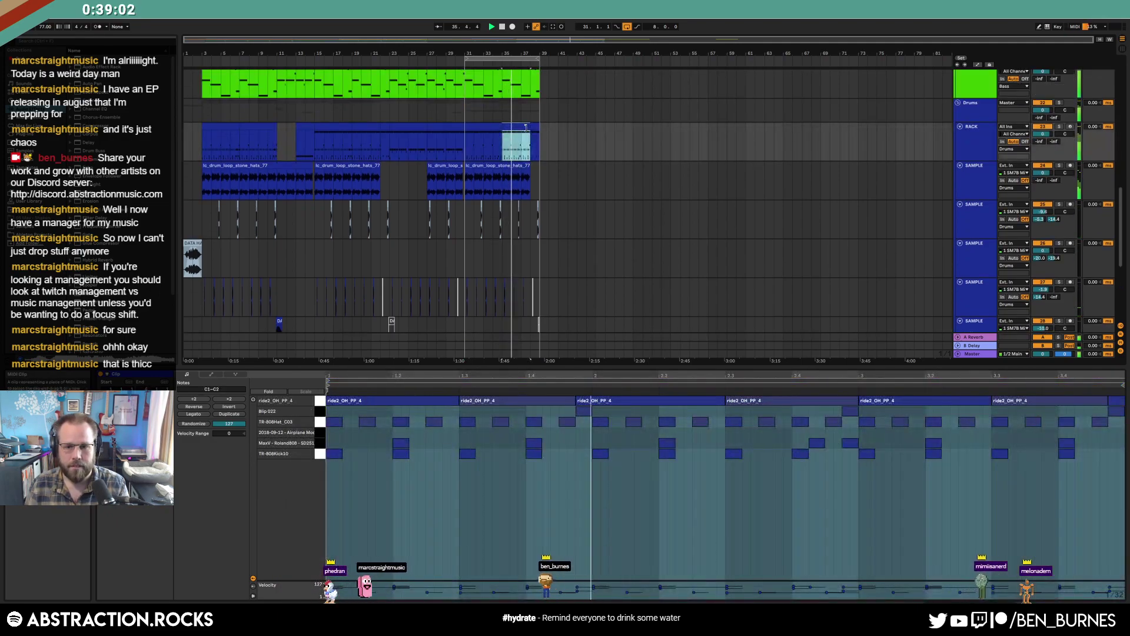
key(Delete)
Deactivate the TR-808 kick notes in the RACK track's bar 31 clip
click(492, 134)
click(490, 126)
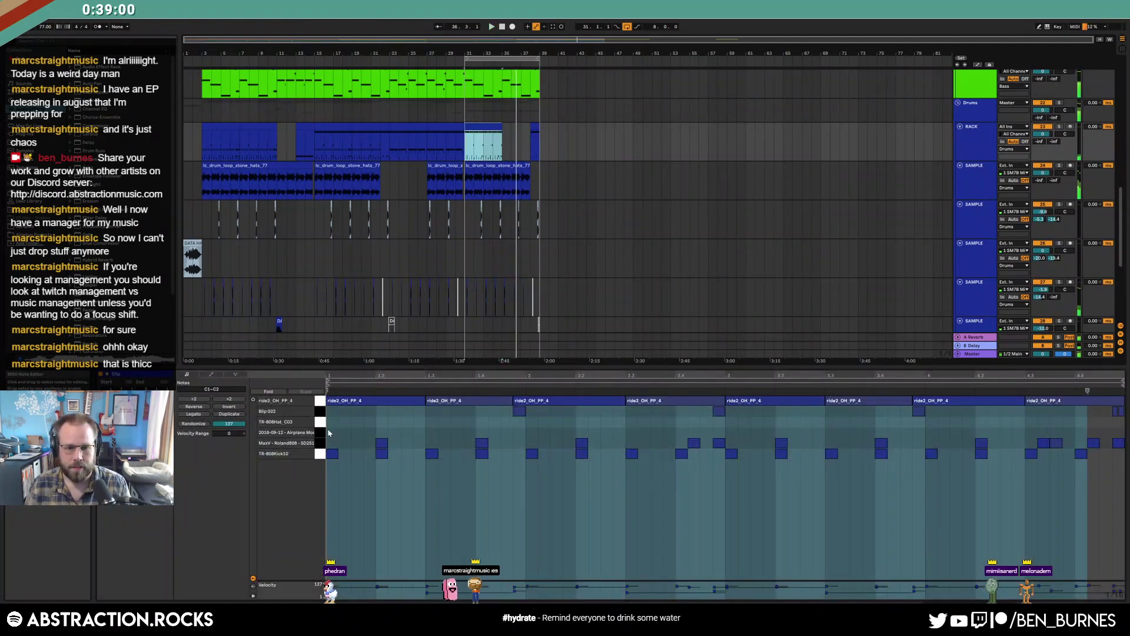
click(321, 443)
click(319, 454)
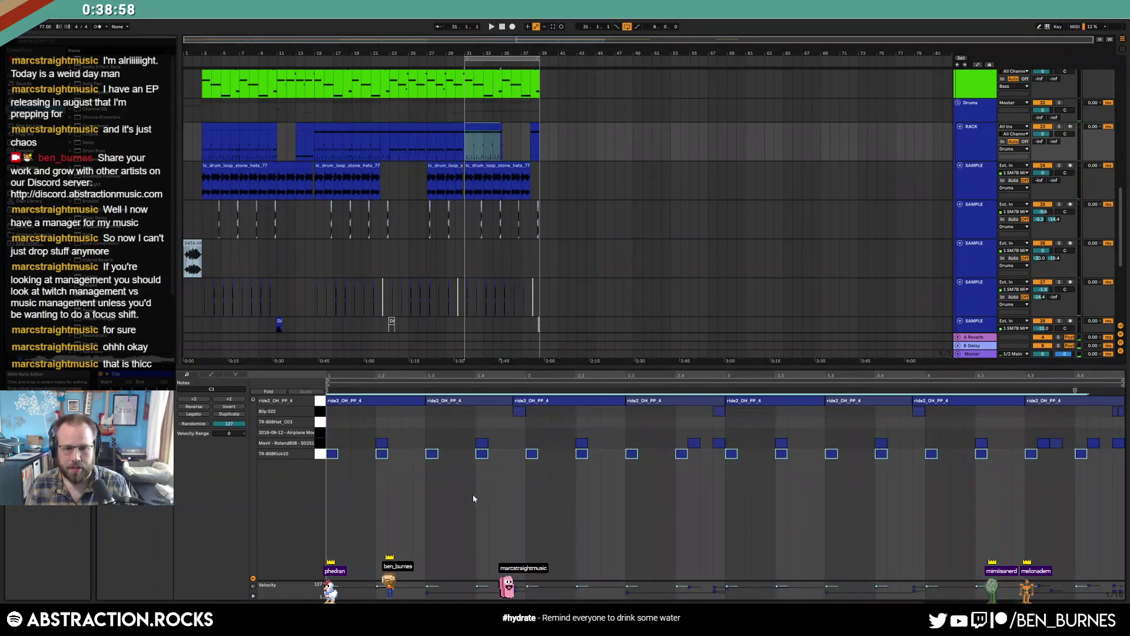
Copy the RACK clip's Roland909 snare notes into the new clip, place them on the Tuned Snare row and play the result
click(321, 413)
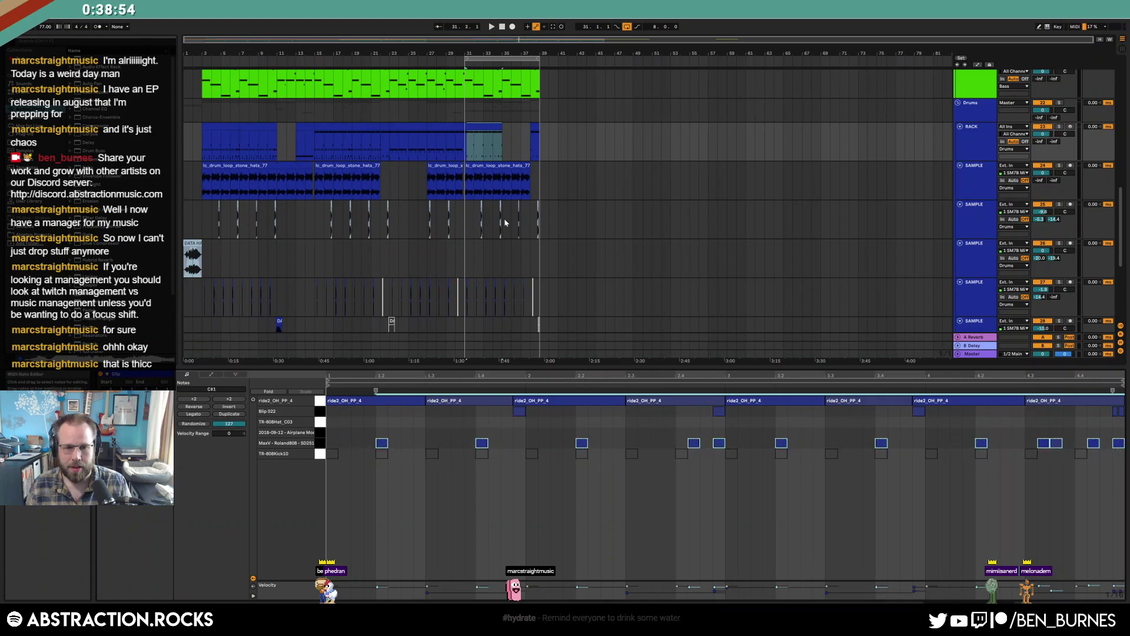
scroll(489, 238, down, 4)
click(485, 254)
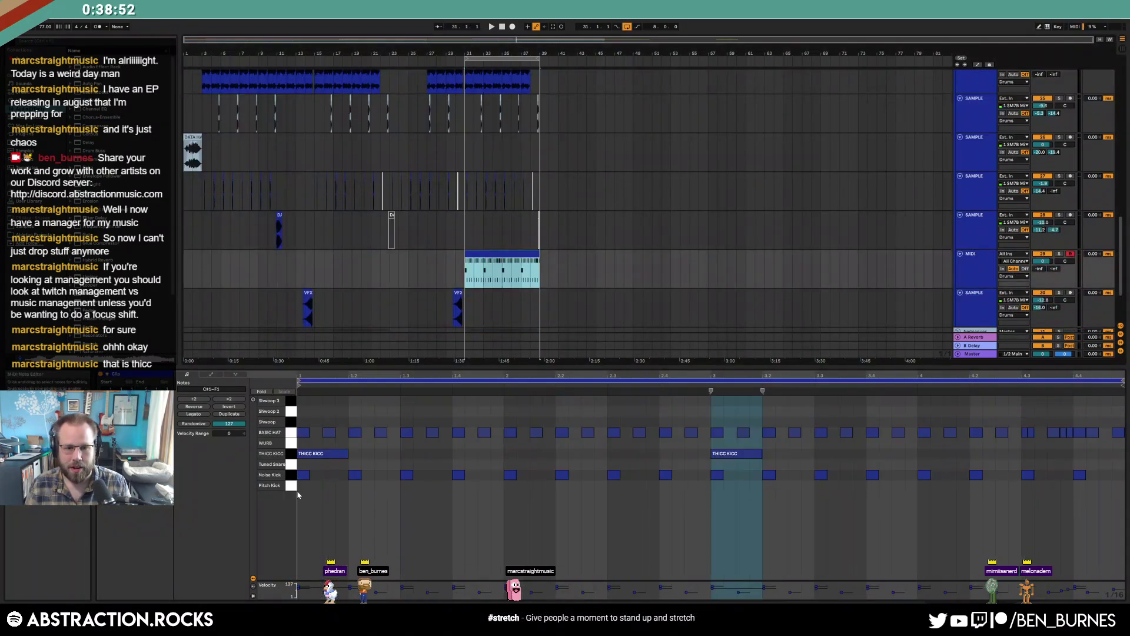
click(299, 424)
key(ctrl+v)
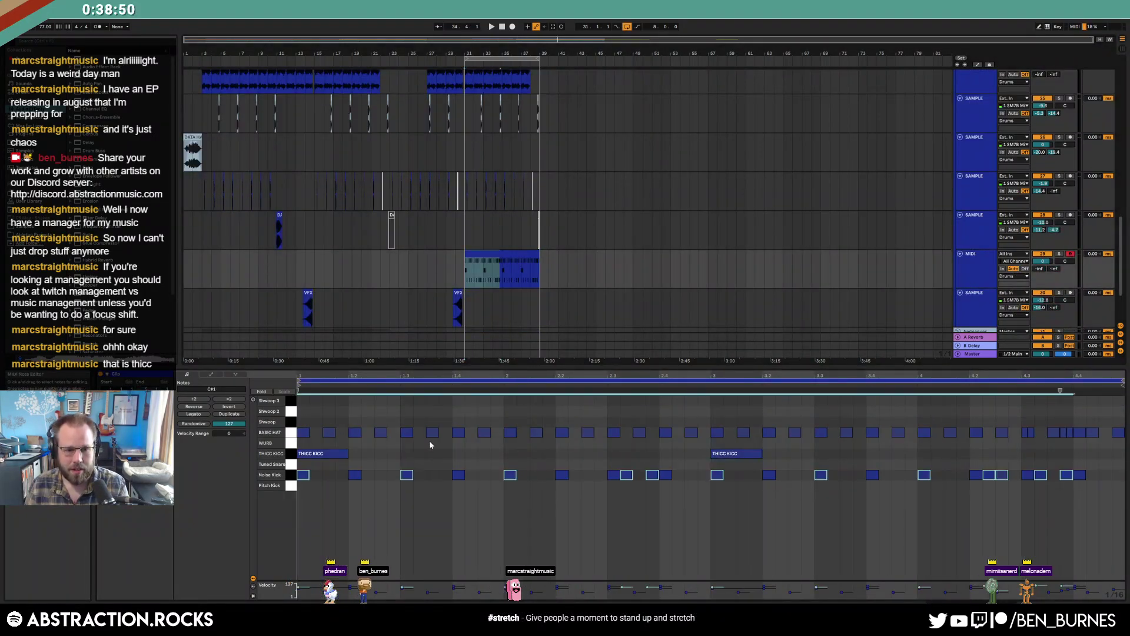
key(Right)
key(Right)
key(Right)
key(Right)
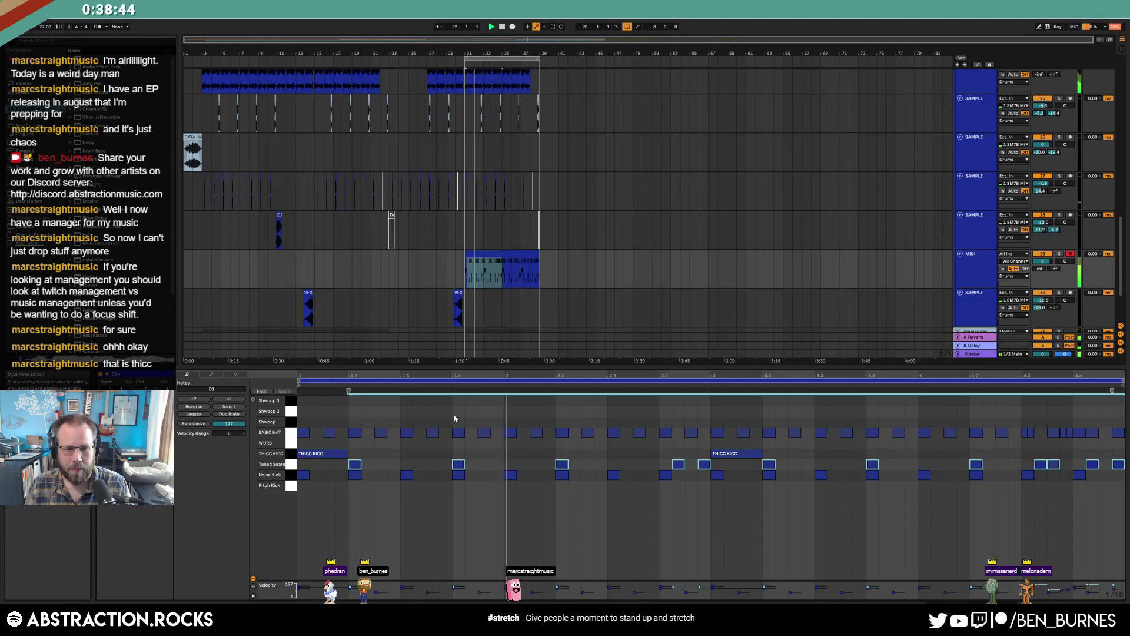
Draw a run of four short notes across the three Shwoop rows at the end of the clip's first bar
click(478, 425)
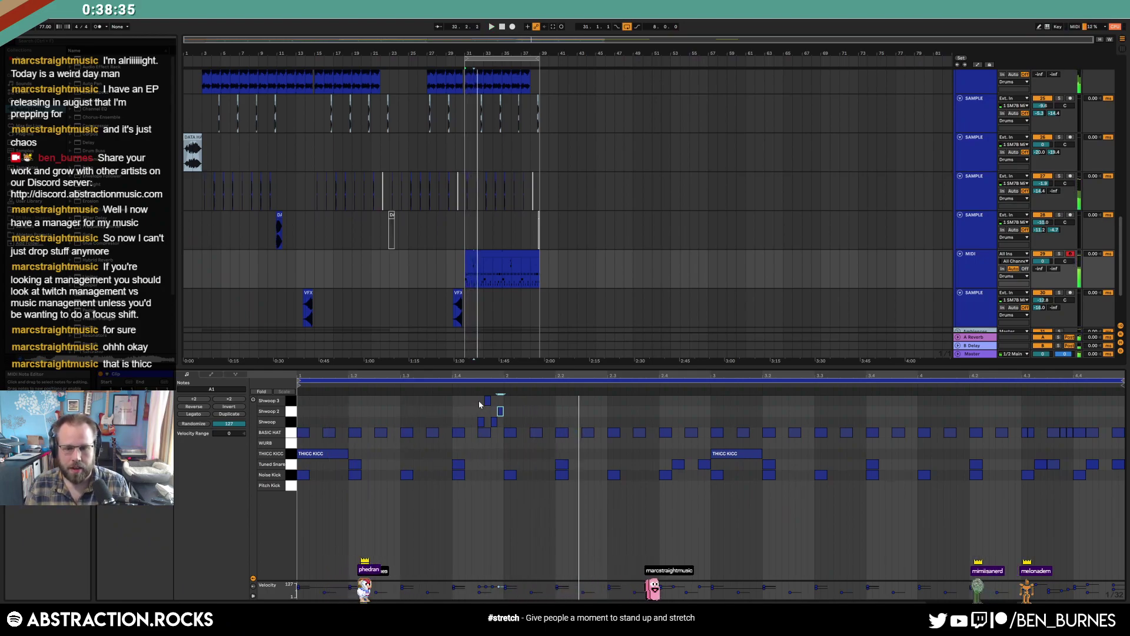
Show the Drum Rack's chain list and return chains for the new percussion track
key(shift+Tab)
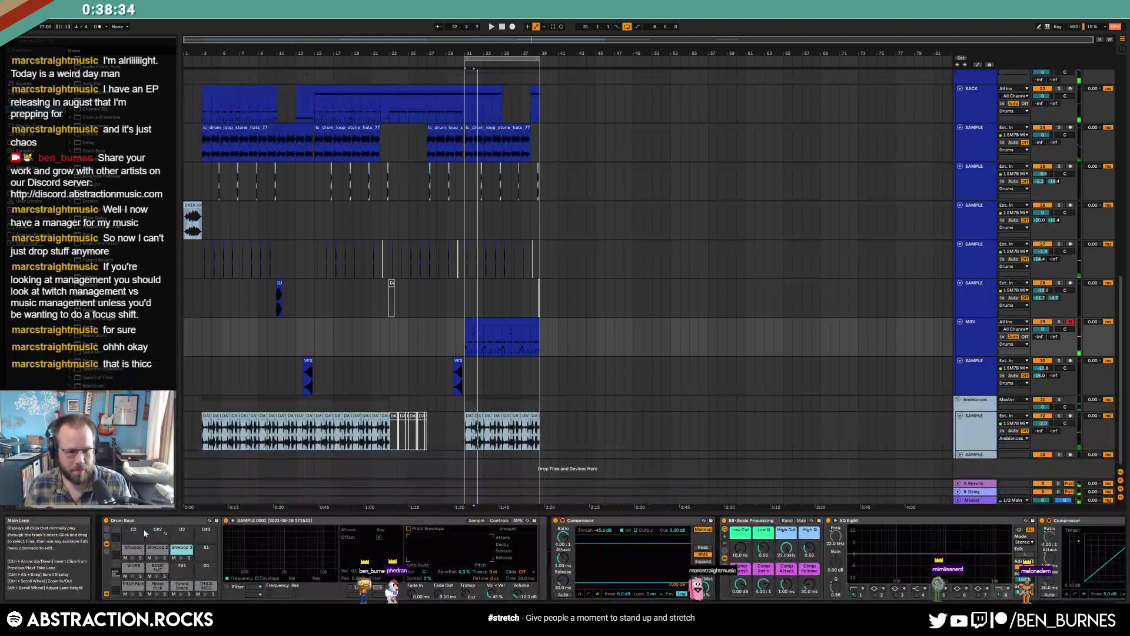
click(107, 546)
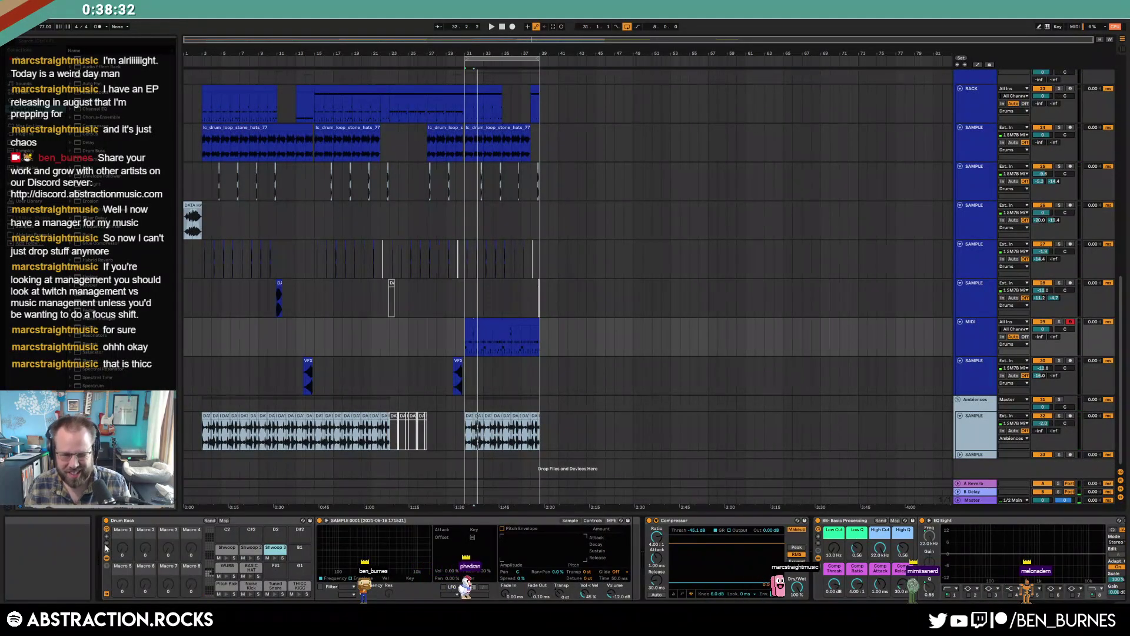
click(107, 529)
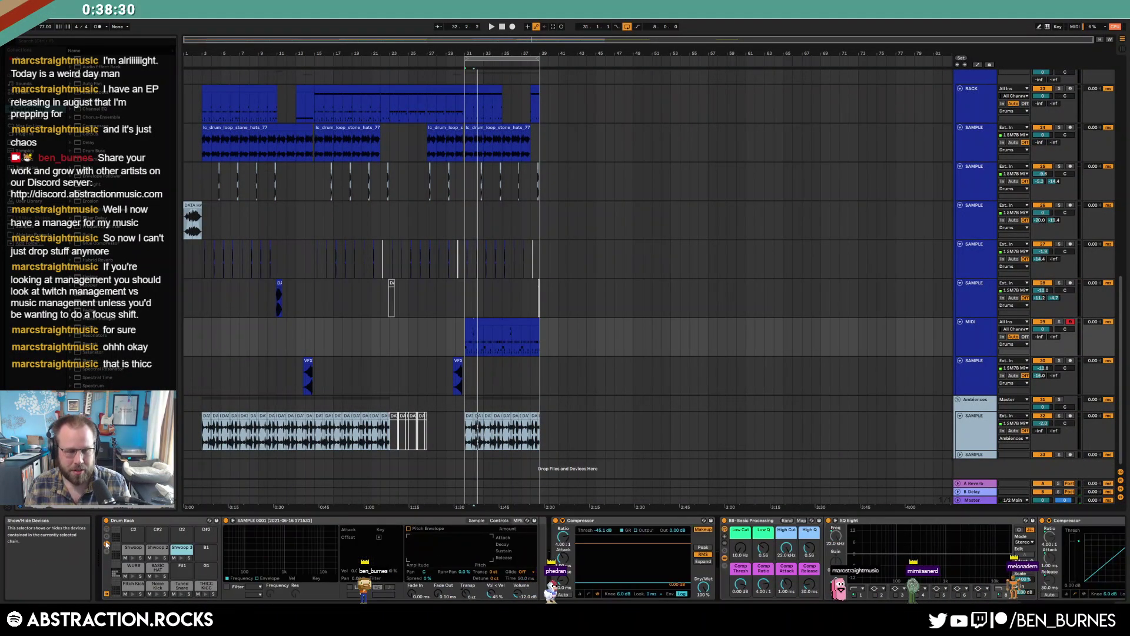
click(107, 537)
click(107, 537)
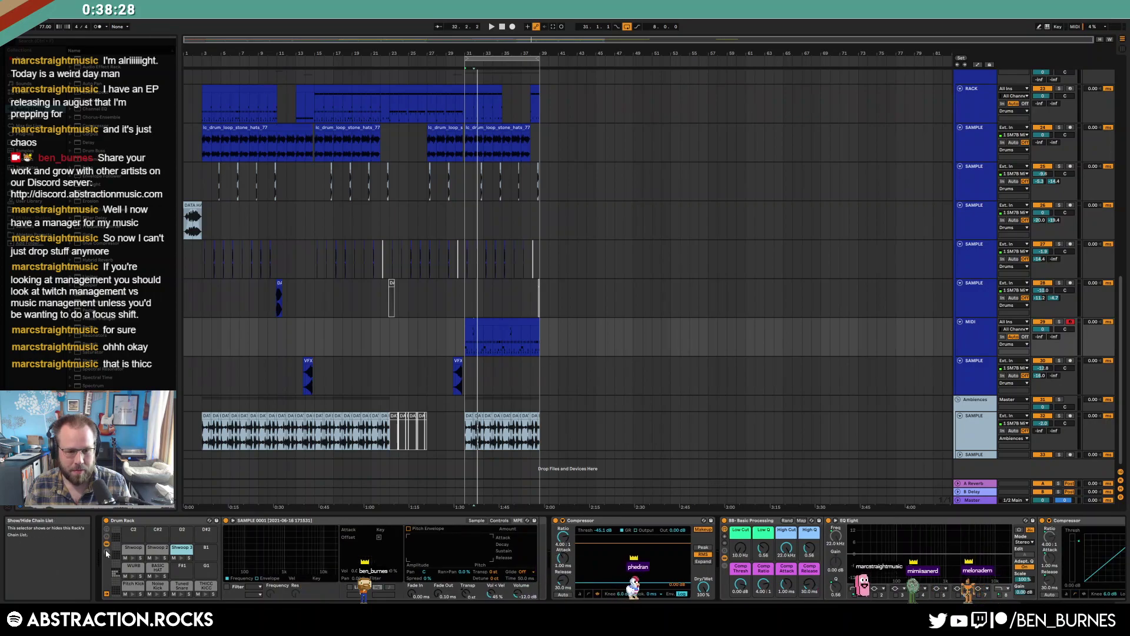
click(107, 551)
click(107, 578)
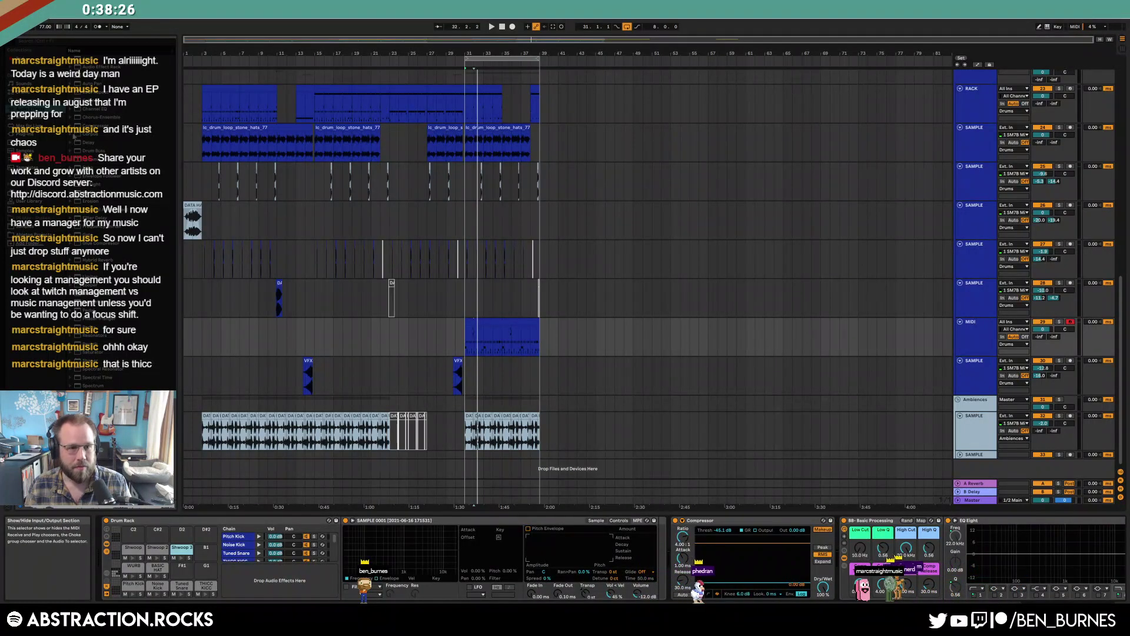
Add a Delay as a return chain in the Drum Rack and set its Feedback to 67 %
drag(91, 143, 280, 580)
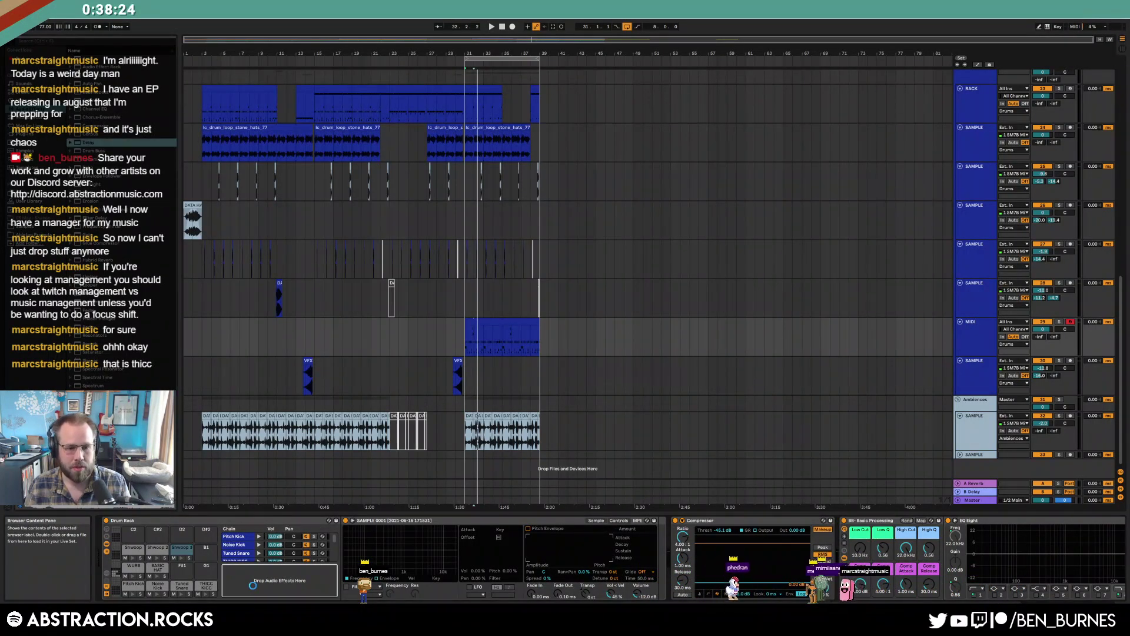
click(283, 568)
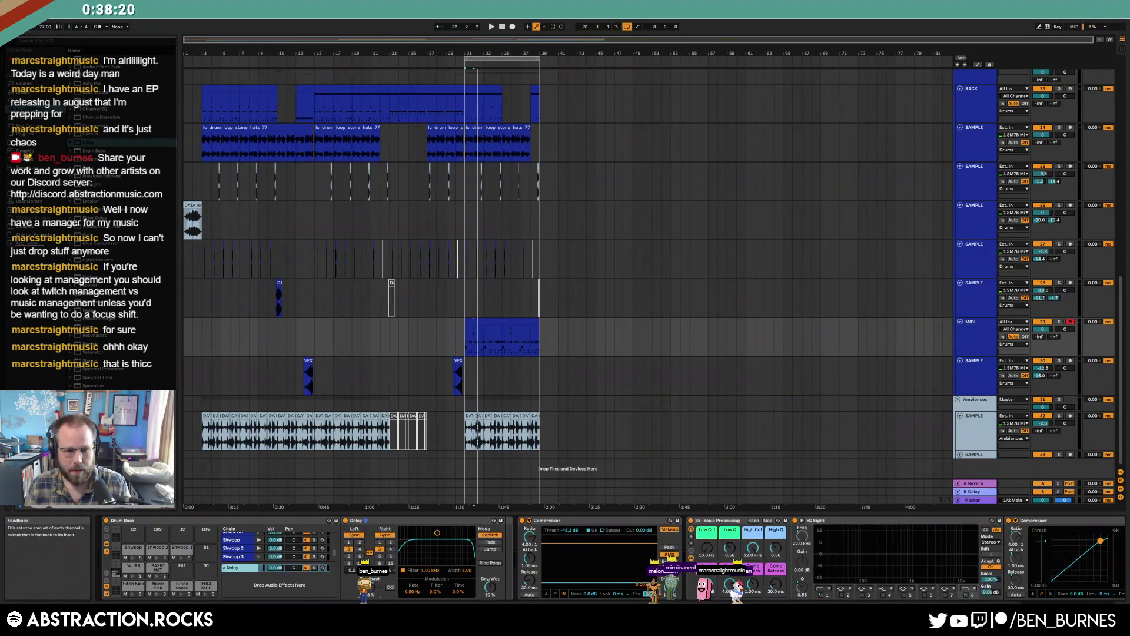
drag(490, 587, 489, 588)
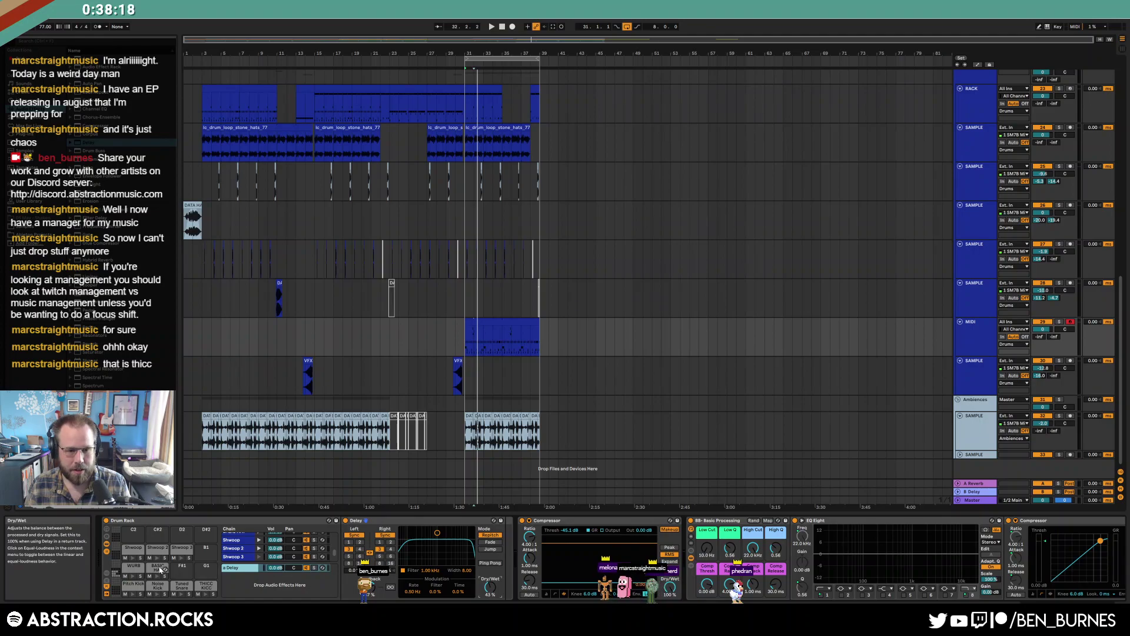
Show the Drum Rack's sends and raise the Delay send for the Shwoop, Shwoop 2 and Shwoop 3 chains
click(134, 554)
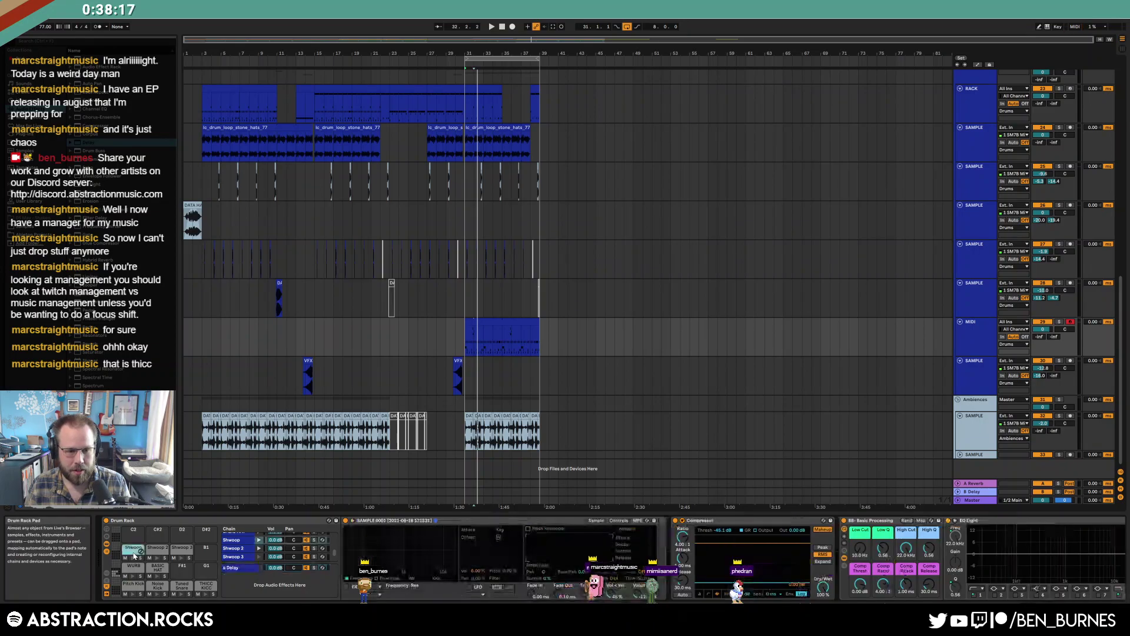
click(107, 583)
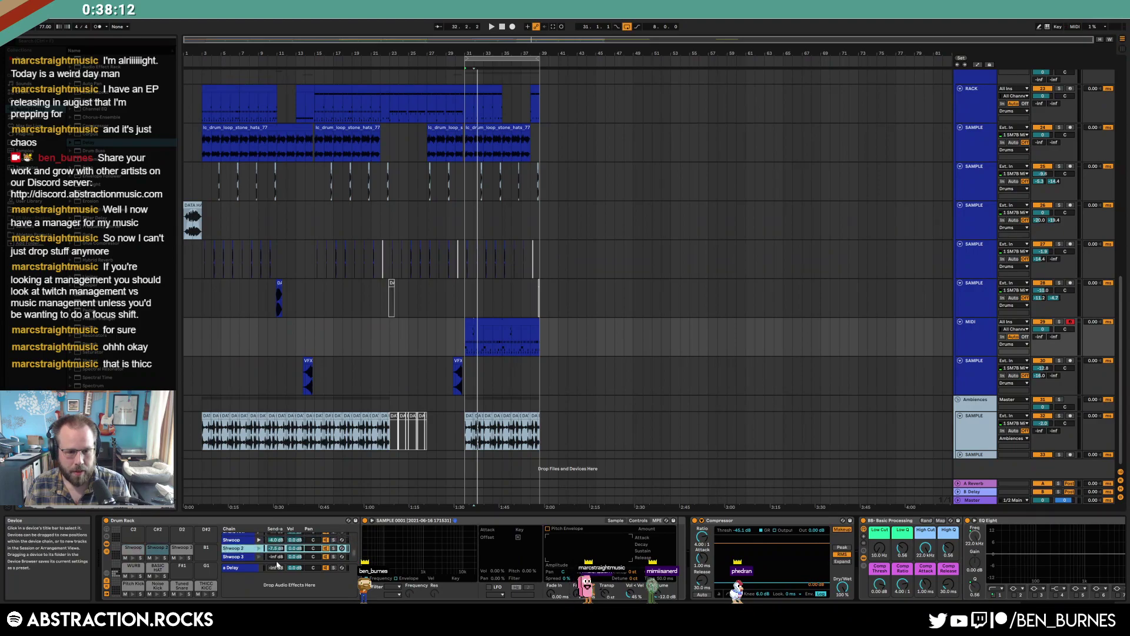
drag(276, 558, 276, 547)
Set the Delay return's Dry/Wet to 100 % and play the section to audition the delayed Shwoop notes
click(242, 568)
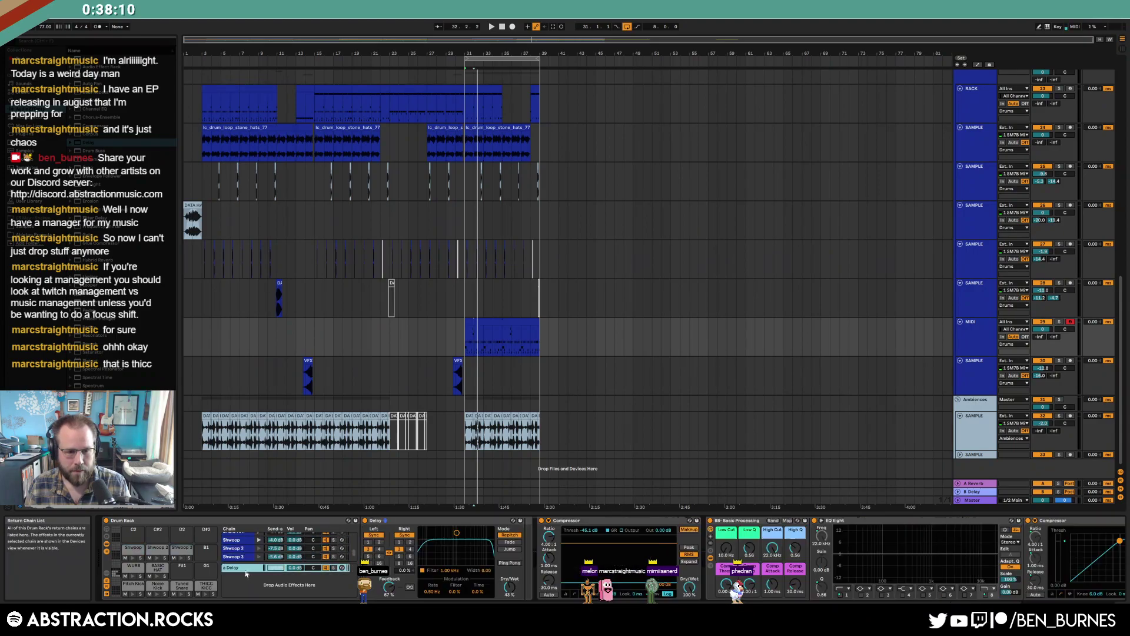
key(space)
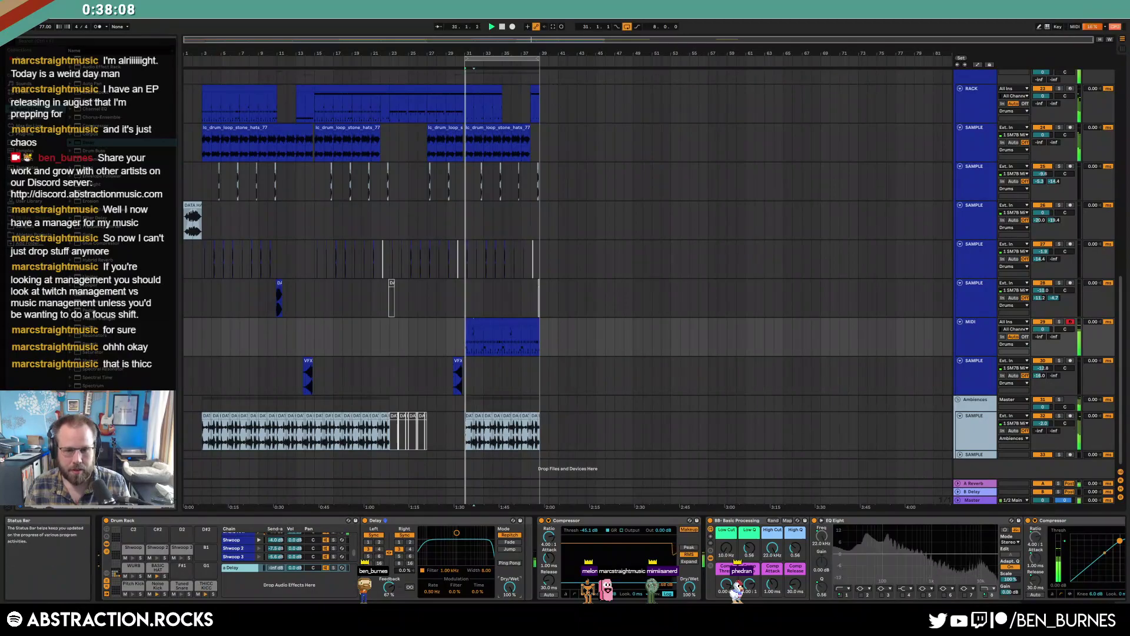
double_click(499, 321)
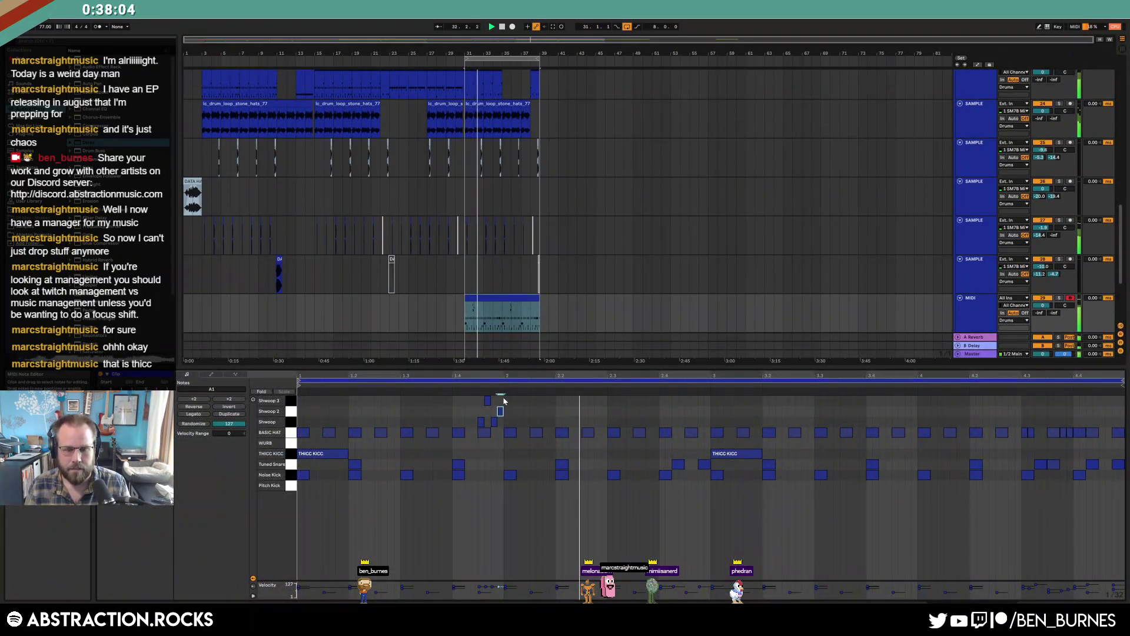
key(shift+Tab)
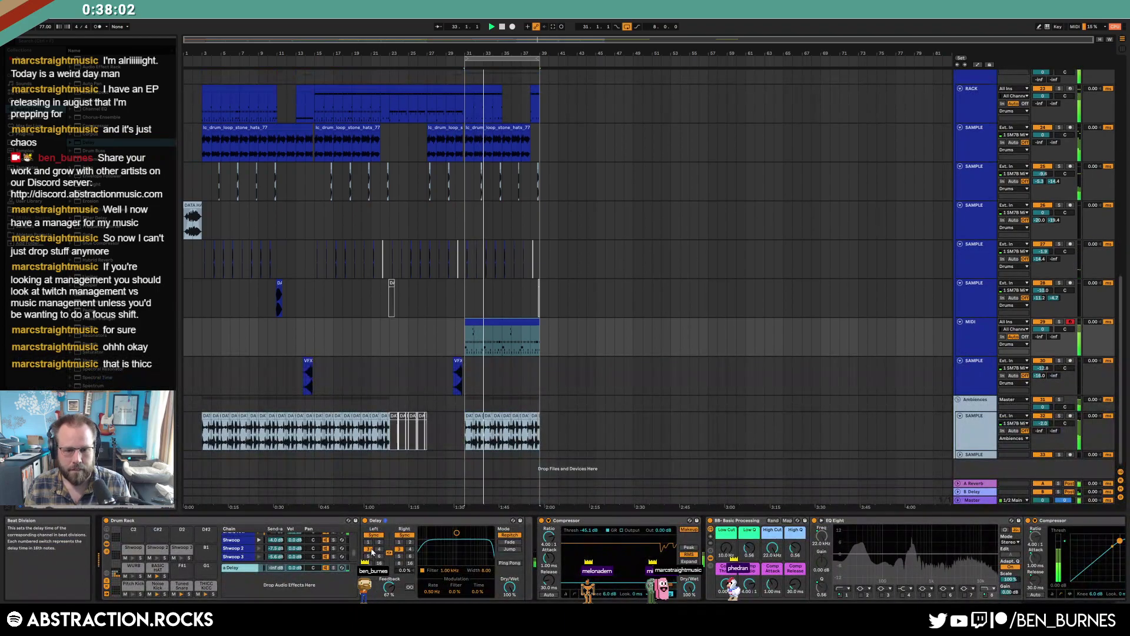
click(483, 321)
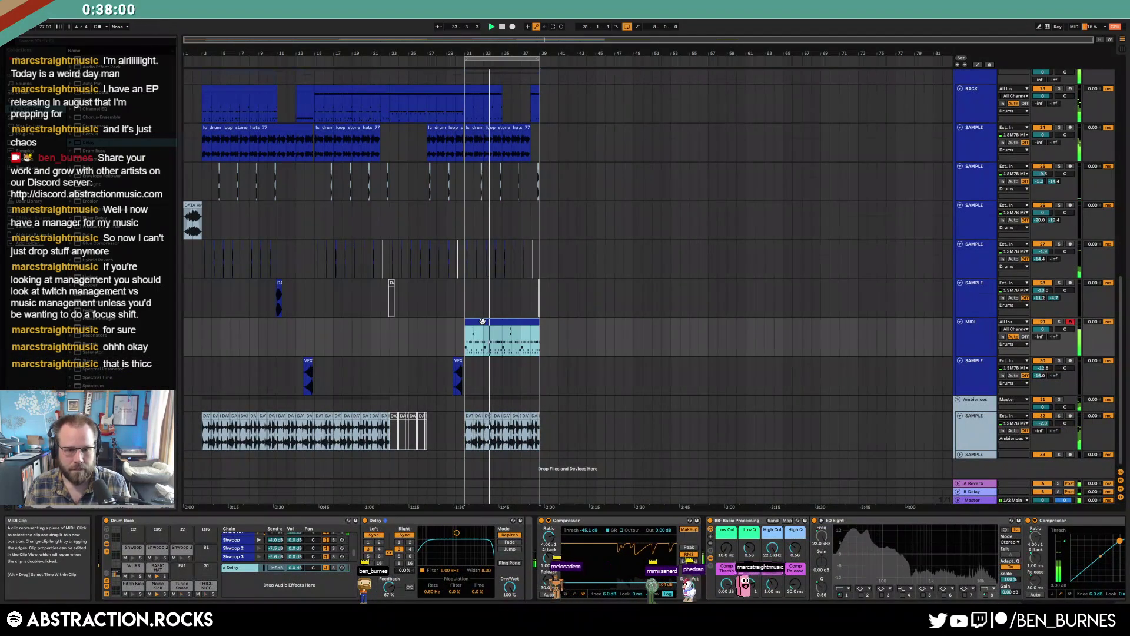
double_click(483, 321)
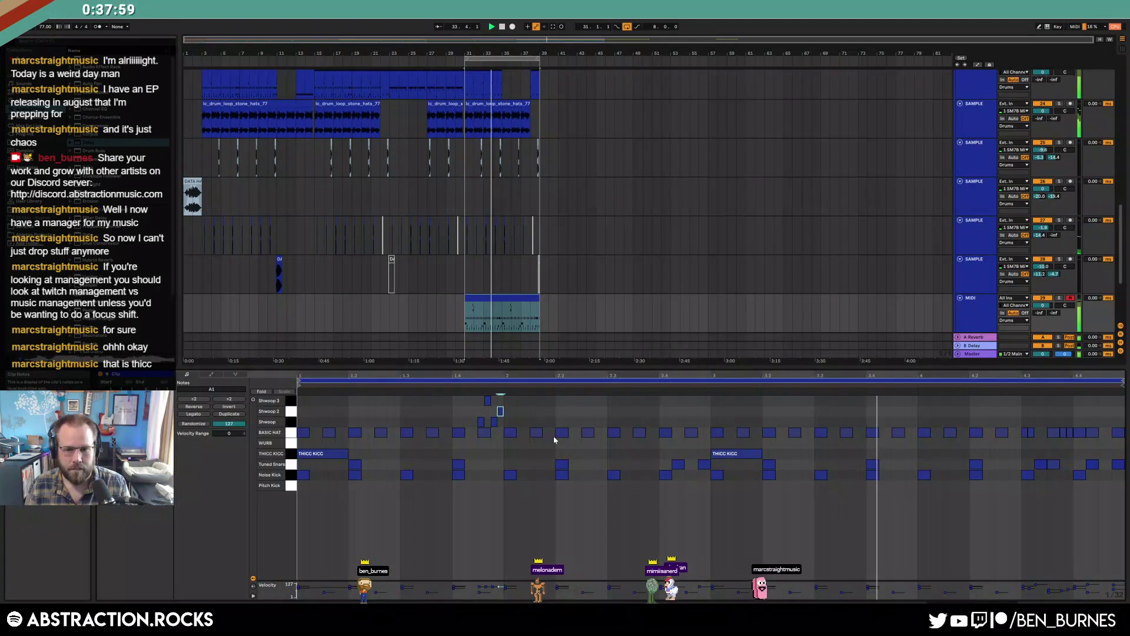
Select all four Shwoop notes at the end of the first bar and raise their velocity
shift+click(488, 400)
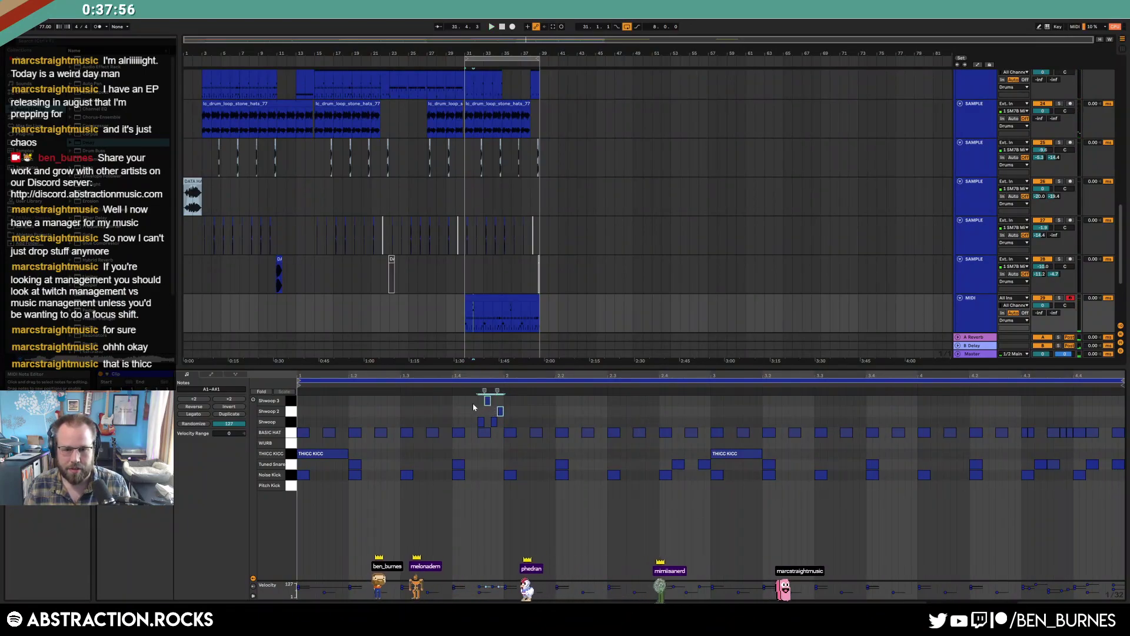
drag(477, 398, 500, 422)
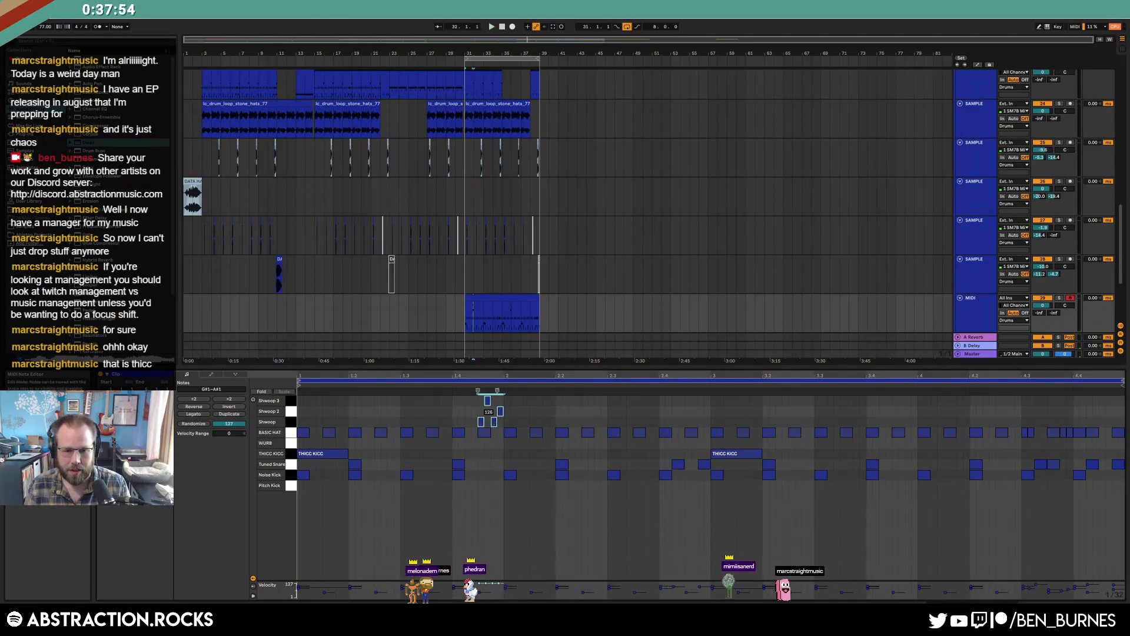
key(shift+Tab)
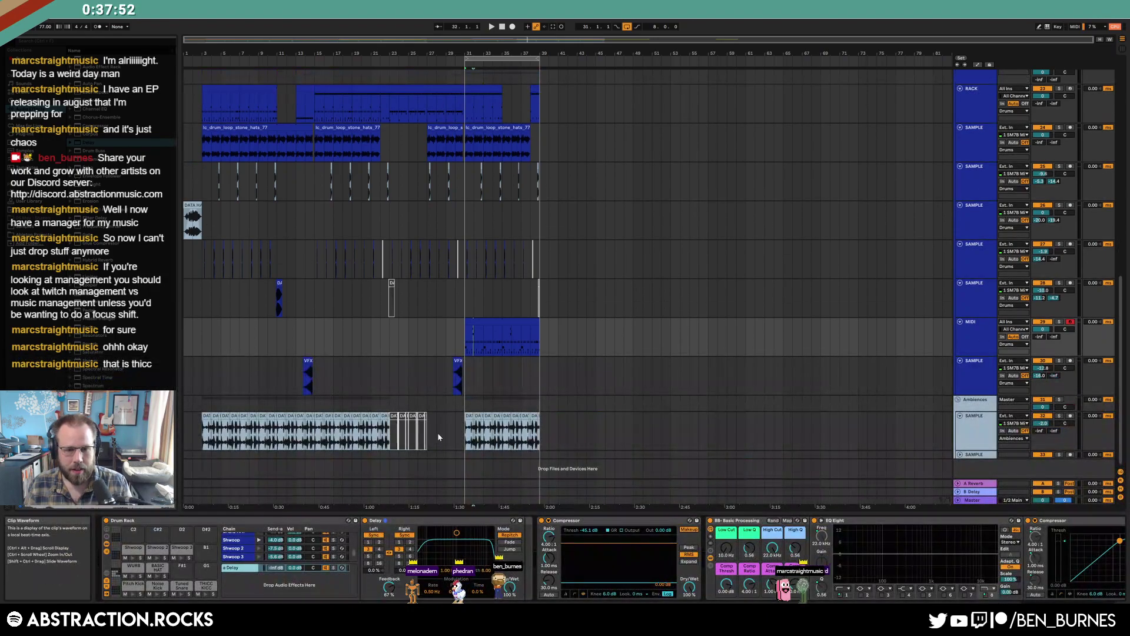
Add another run of short Shwoop notes at the end of the clip's fourth bar, discarding the first placement
double_click(492, 321)
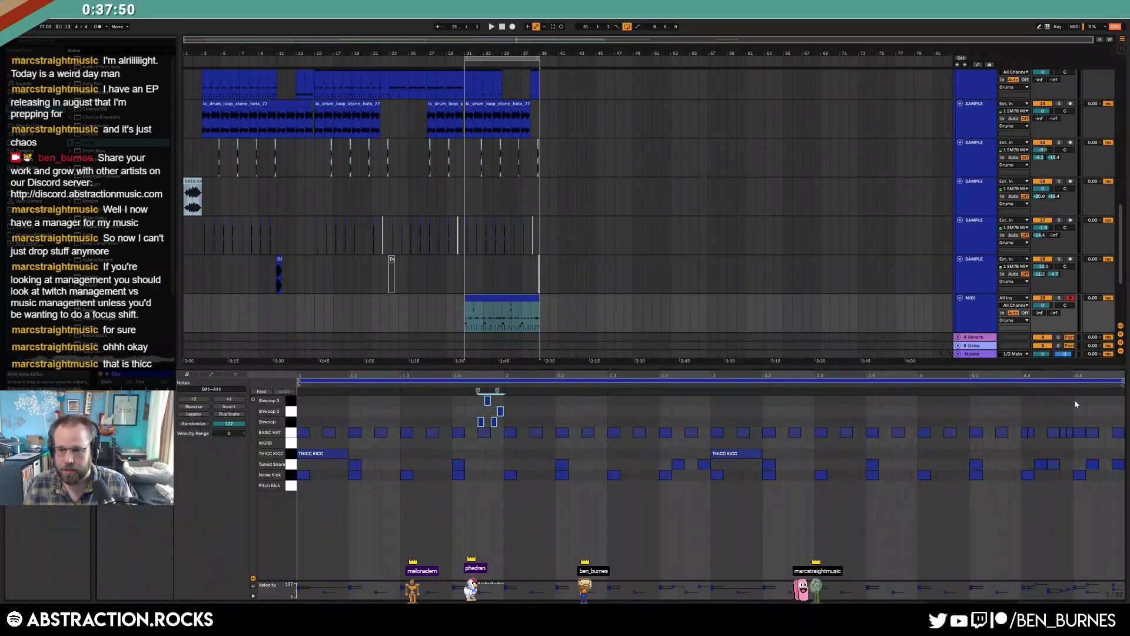
double_click(1051, 400)
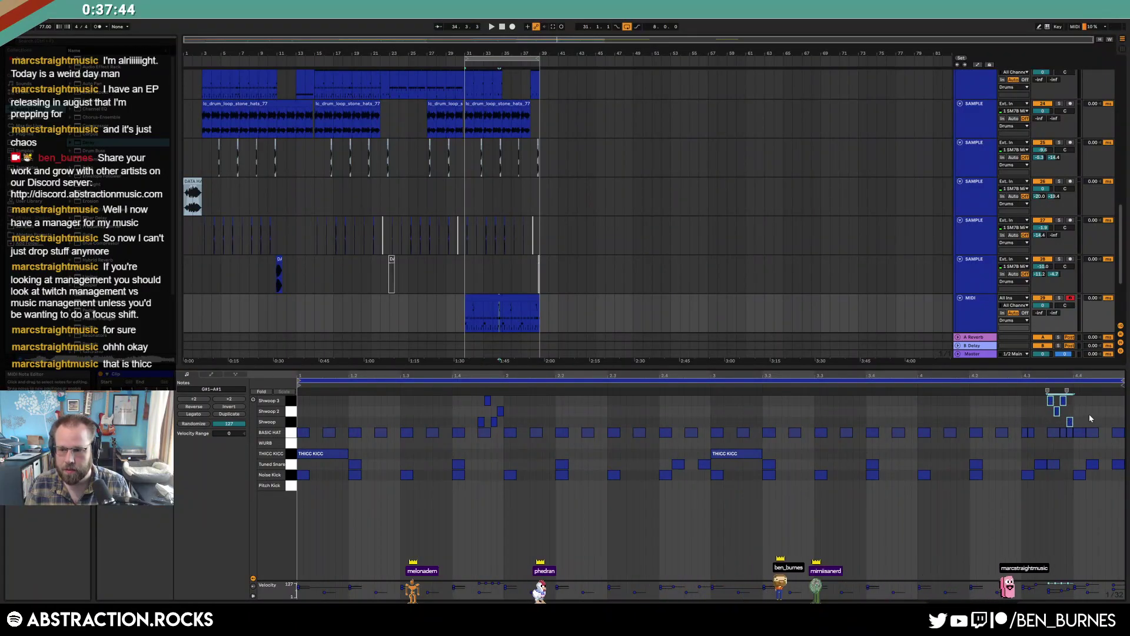
key(Delete)
click(1102, 405)
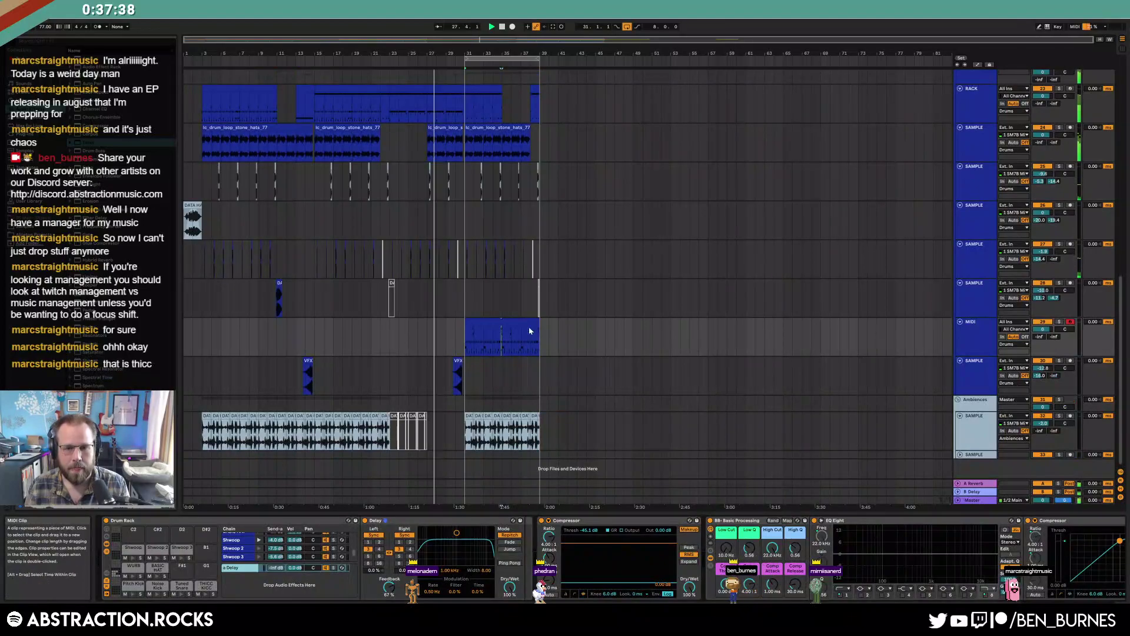
In the lead clip at bar 27, nudge the long D#4 note slightly later and the D4 note slightly earlier
scroll(492, 316, up, 10)
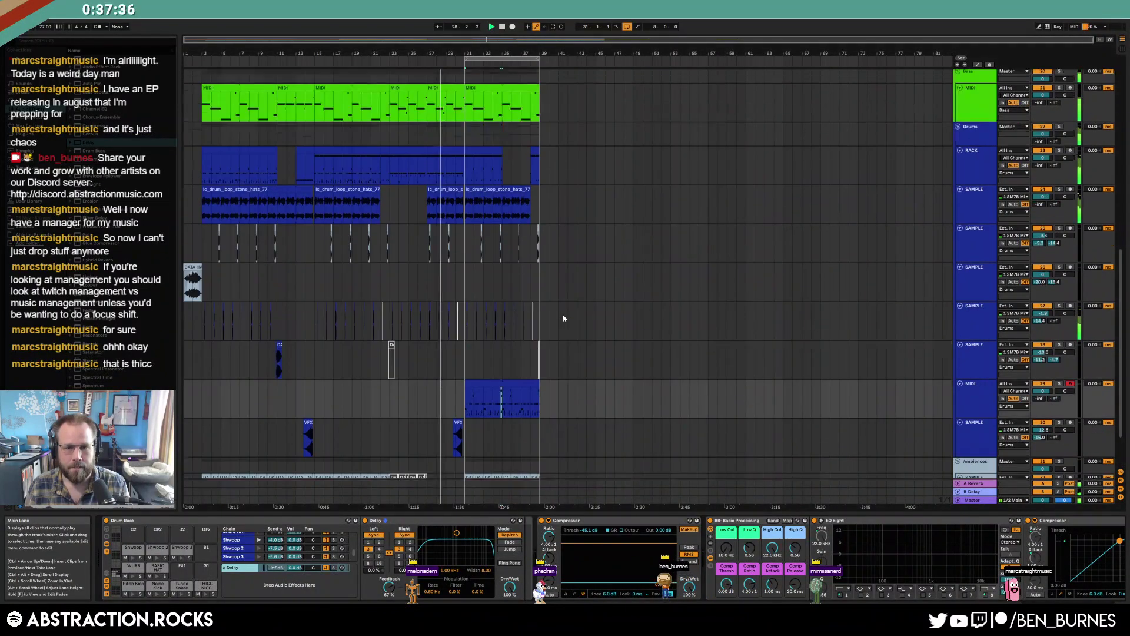
scroll(480, 122, up, 5)
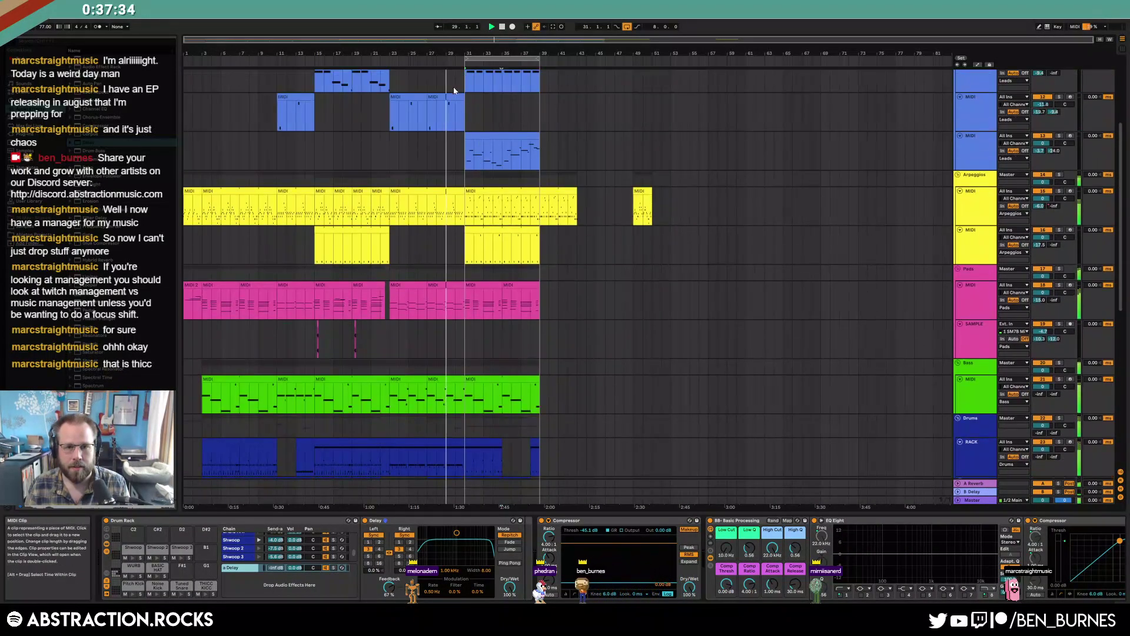
click(448, 106)
double_click(447, 106)
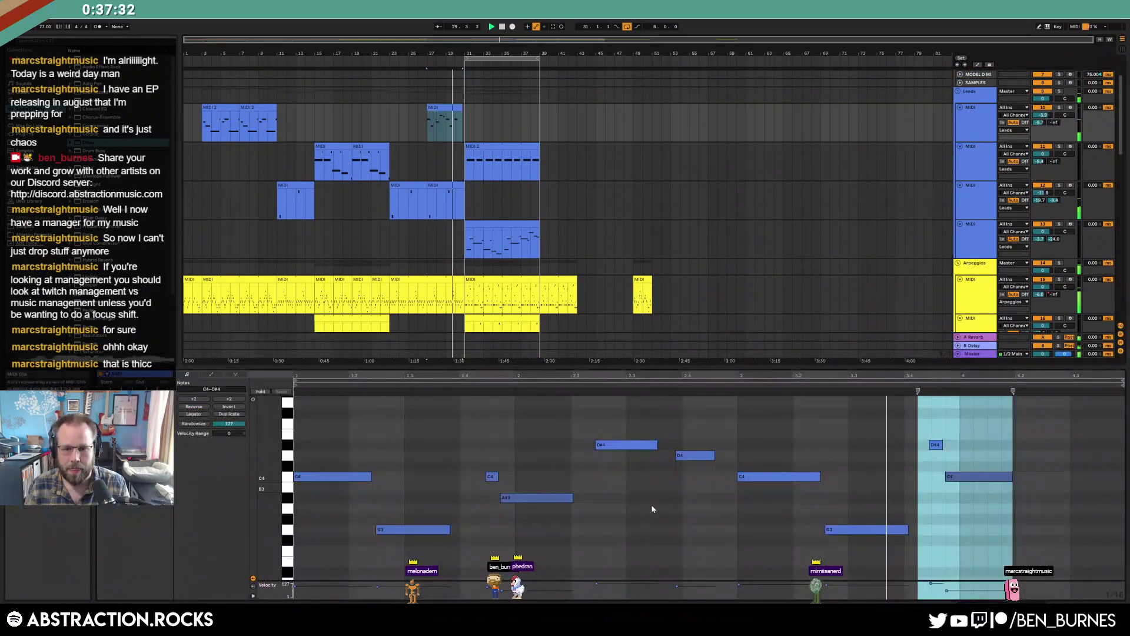
drag(622, 449, 627, 462)
key(Right)
drag(686, 443, 710, 492)
key(Right)
key(Left)
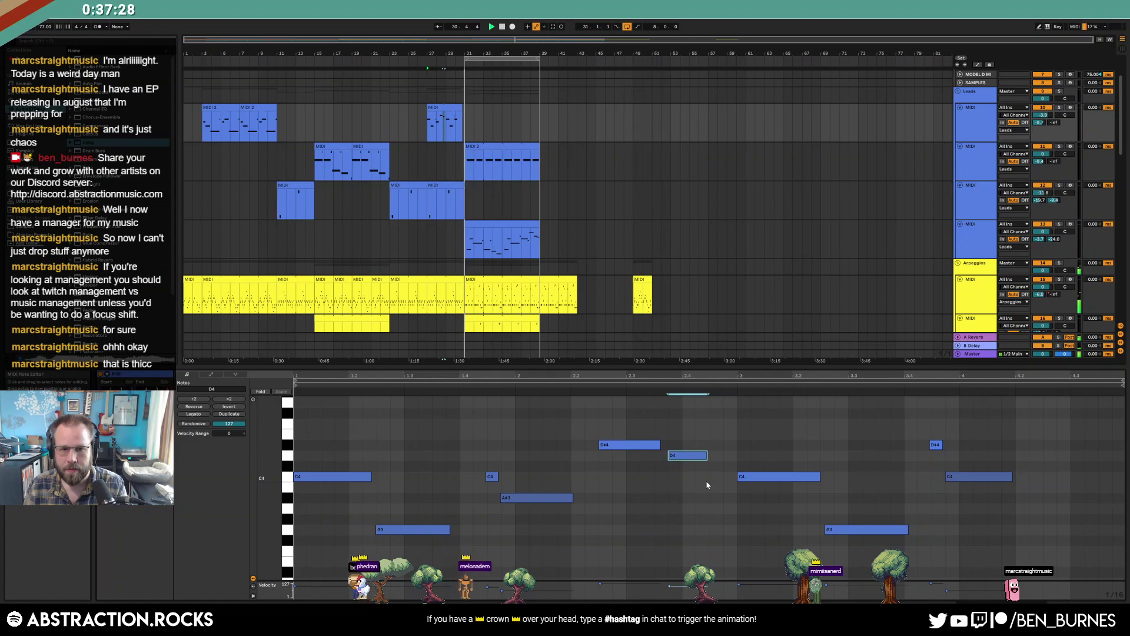
Open the drum MIDI clip at bar 31 and add two short Shwoop 2 notes at the end of its second bar
key(shift+Tab)
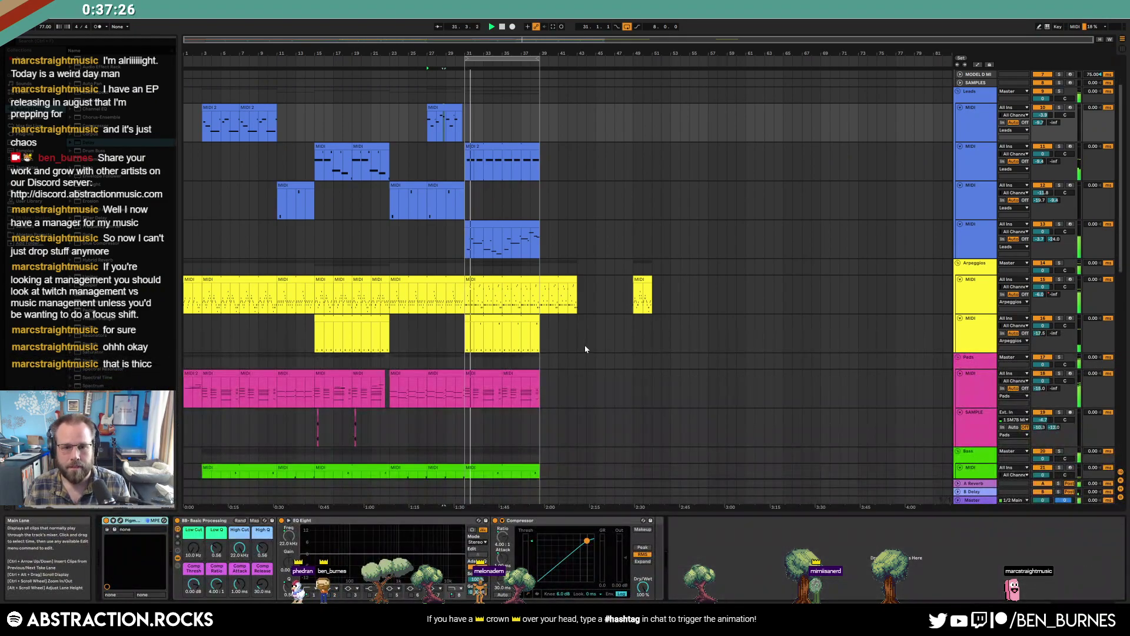
scroll(586, 346, down, 10)
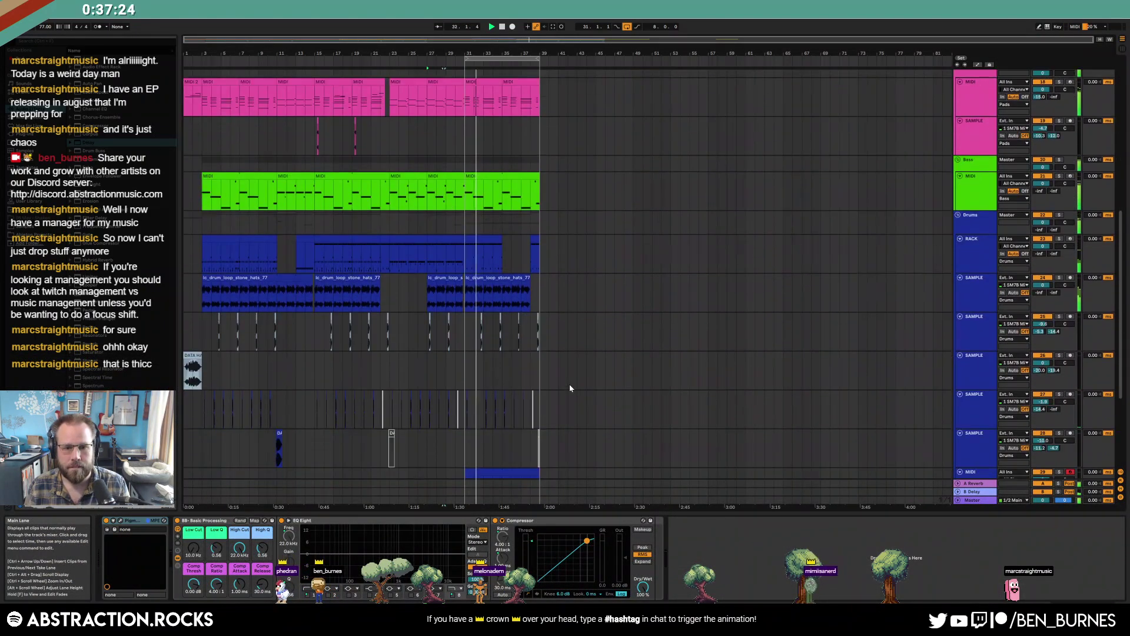
scroll(570, 389, down, 4)
double_click(505, 377)
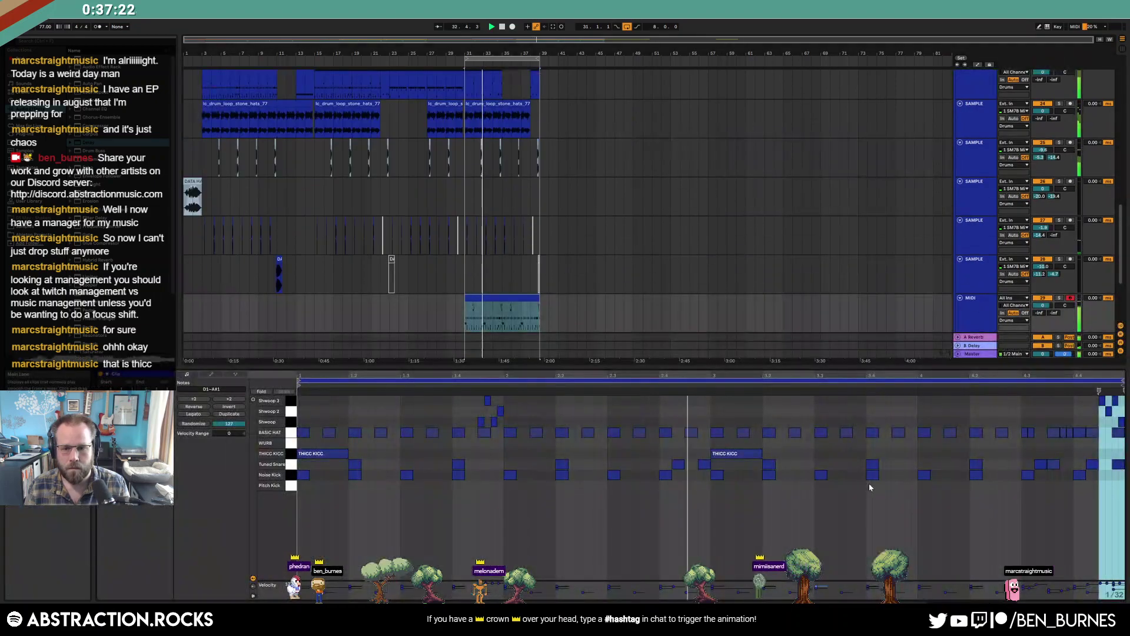
double_click(695, 411)
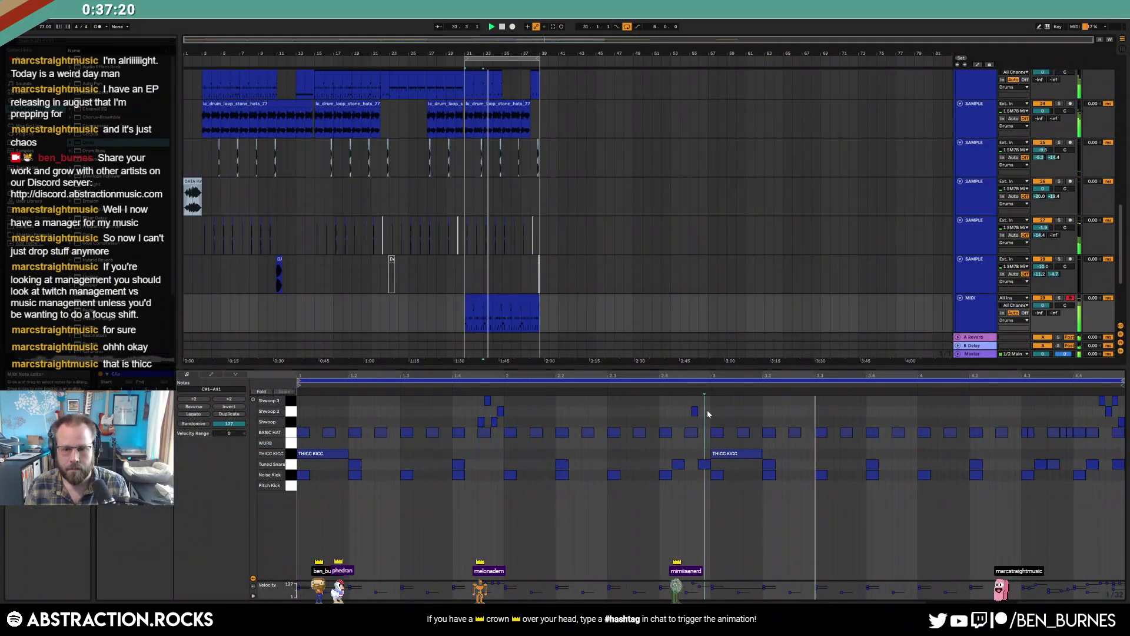
double_click(708, 411)
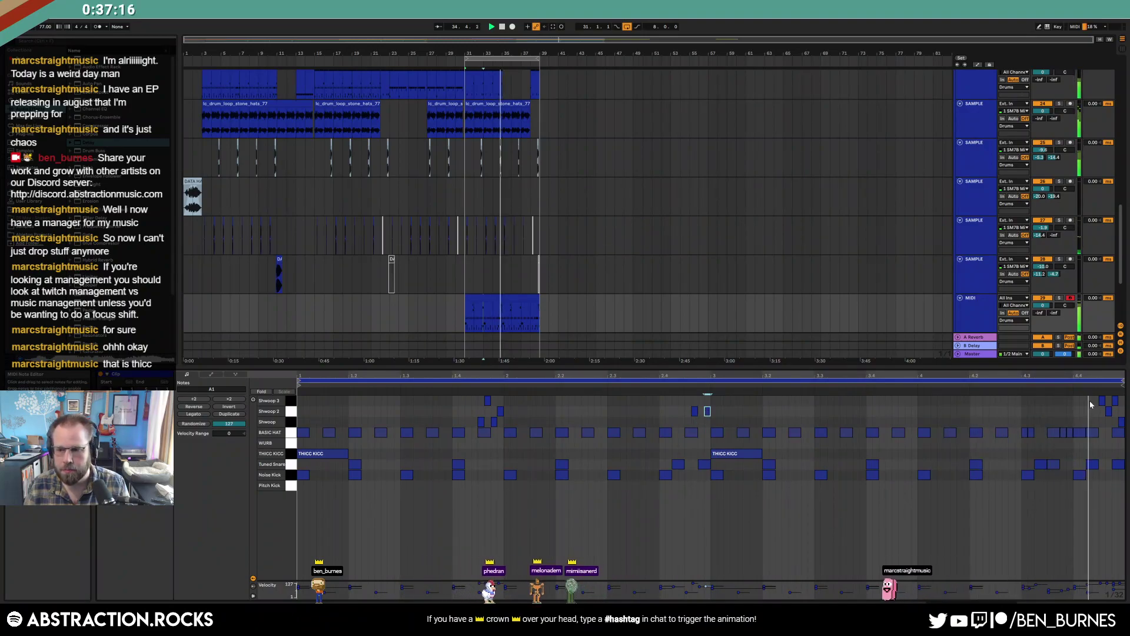
Stop playback and add a run of five short notes across the Shwoop pads from beat 3 of the clip's fourth bar
drag(1090, 404, 1125, 425)
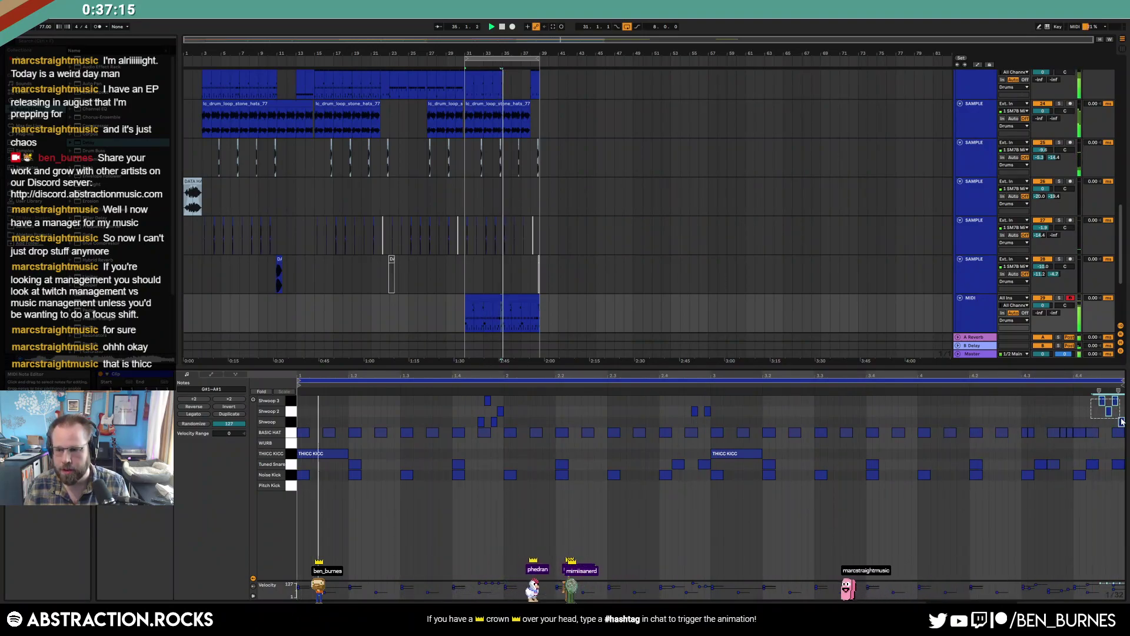
key(space)
double_click(1025, 411)
double_click(1037, 412)
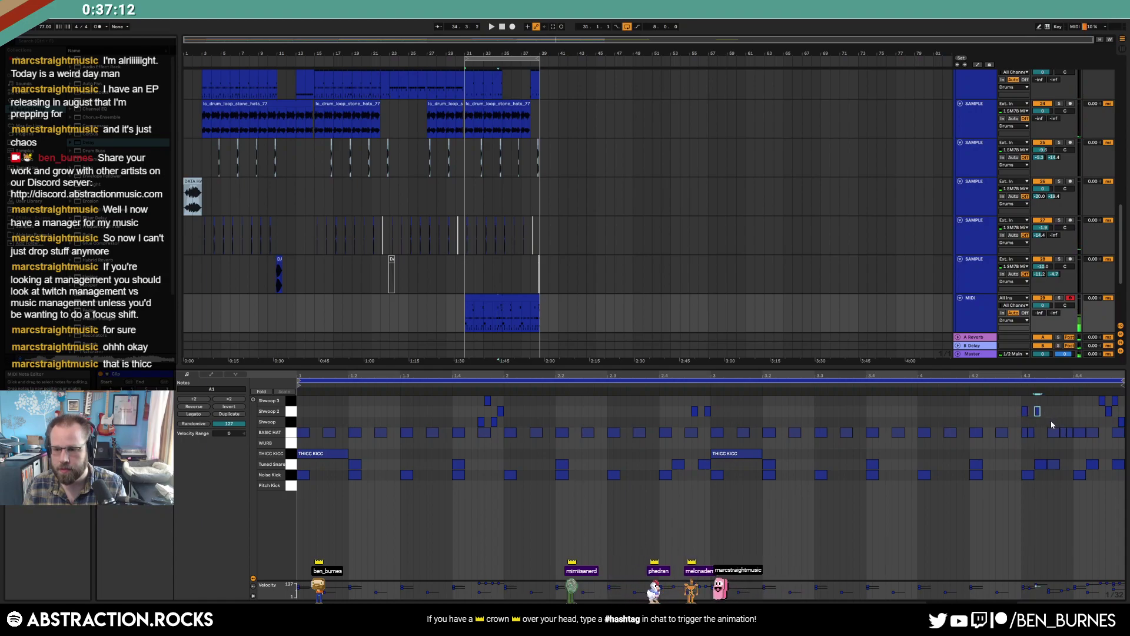
double_click(1051, 421)
double_click(1063, 401)
double_click(1076, 411)
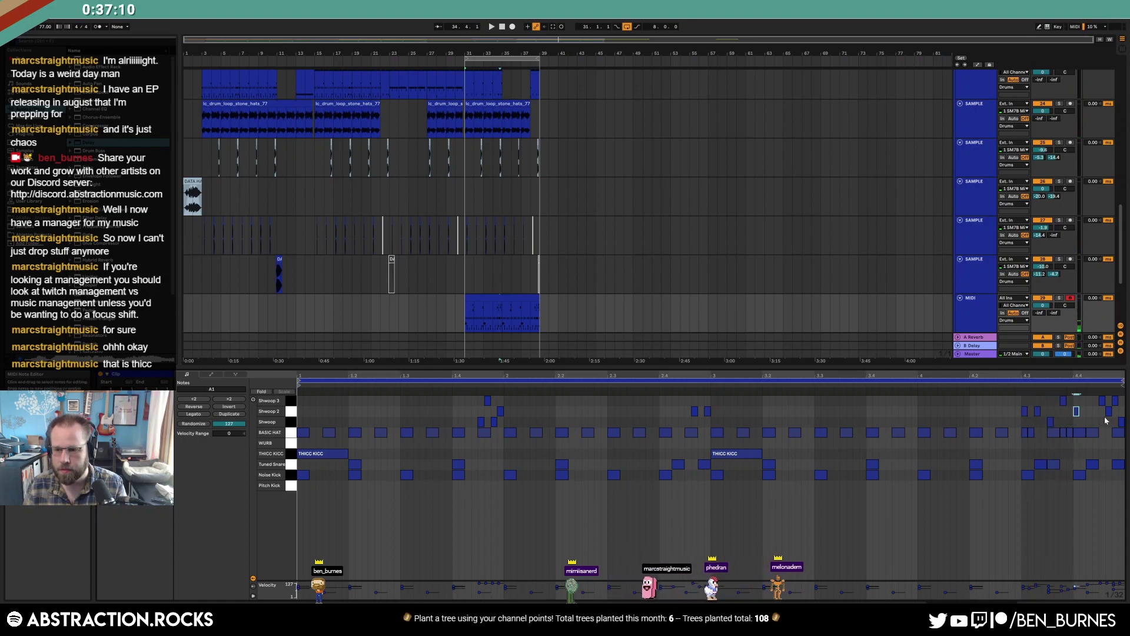
Adjust the velocity of the Shwoop notes at the clip's end and of those in its first two bars, playing the section in between
drag(1093, 399, 1124, 425)
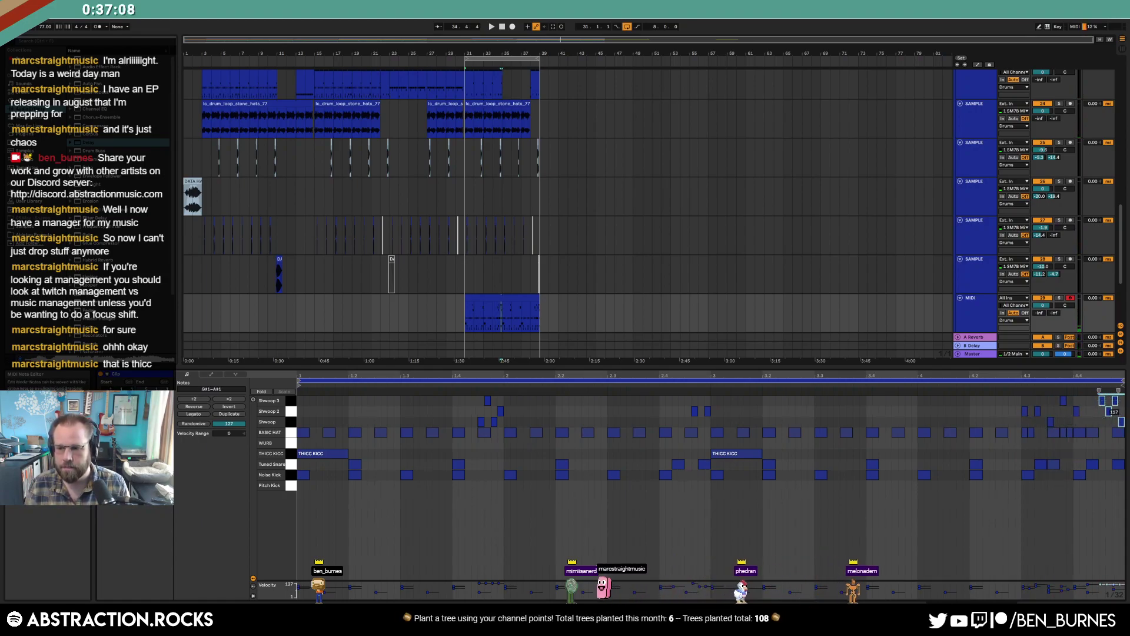
key(space)
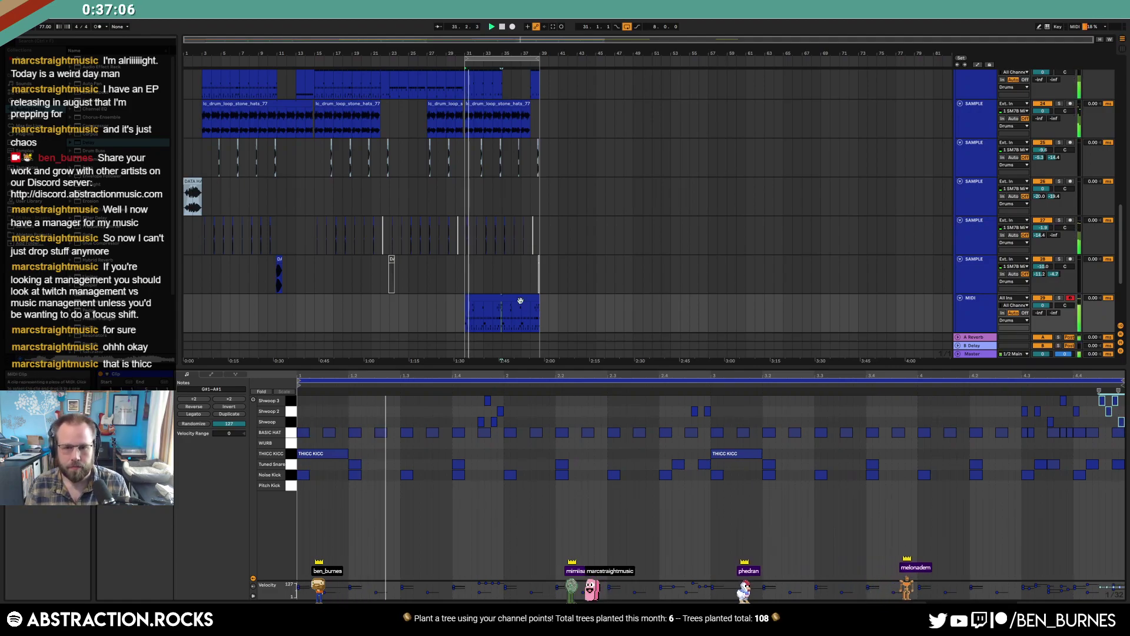
key(shift+Tab)
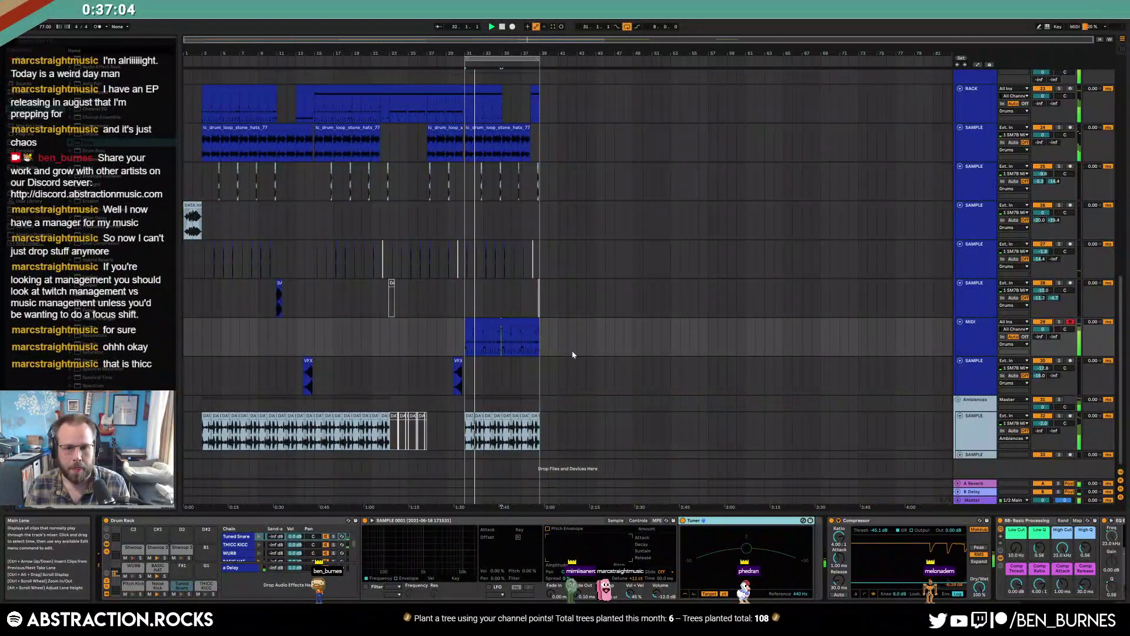
double_click(486, 333)
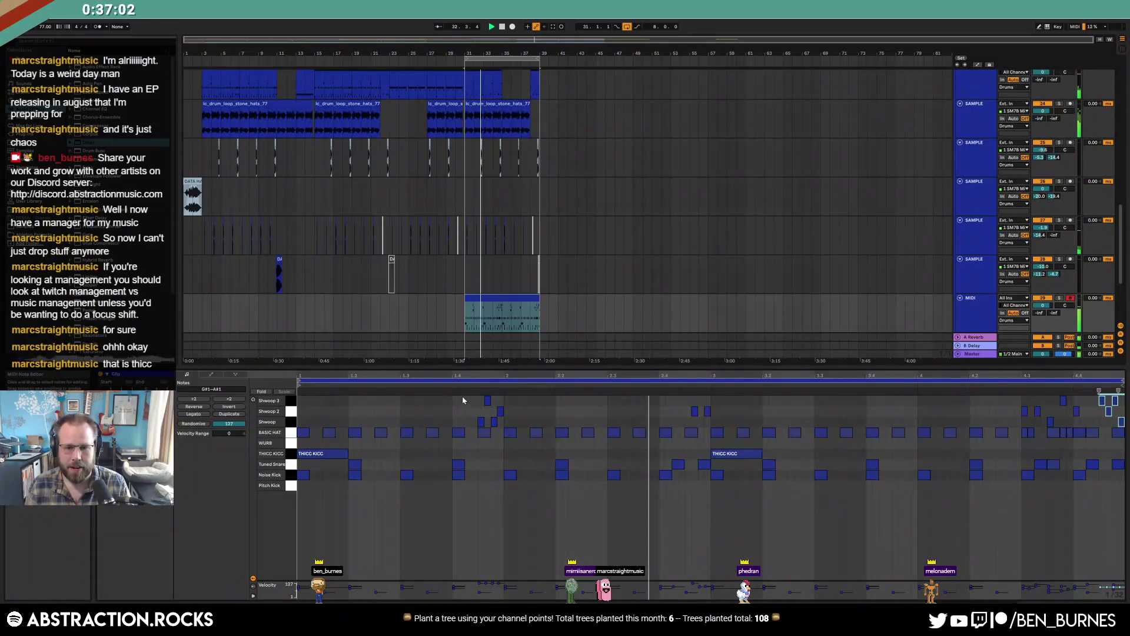
drag(463, 400, 707, 416)
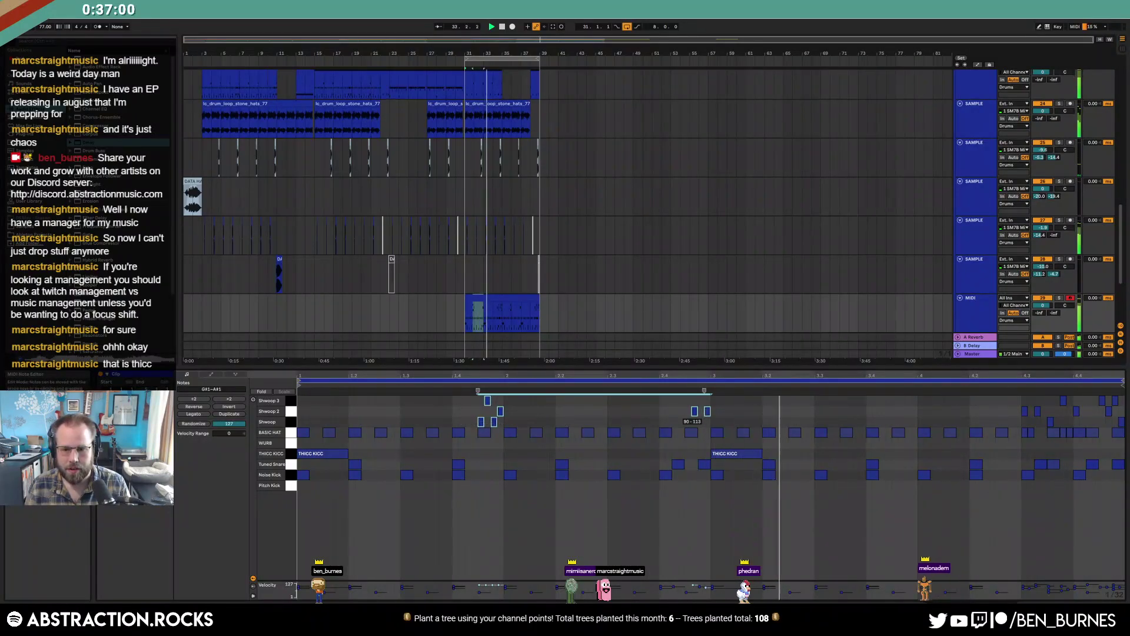
Add a single short Shwoop 2 note in the last beat of the clip's third bar and close the note editor
click(897, 419)
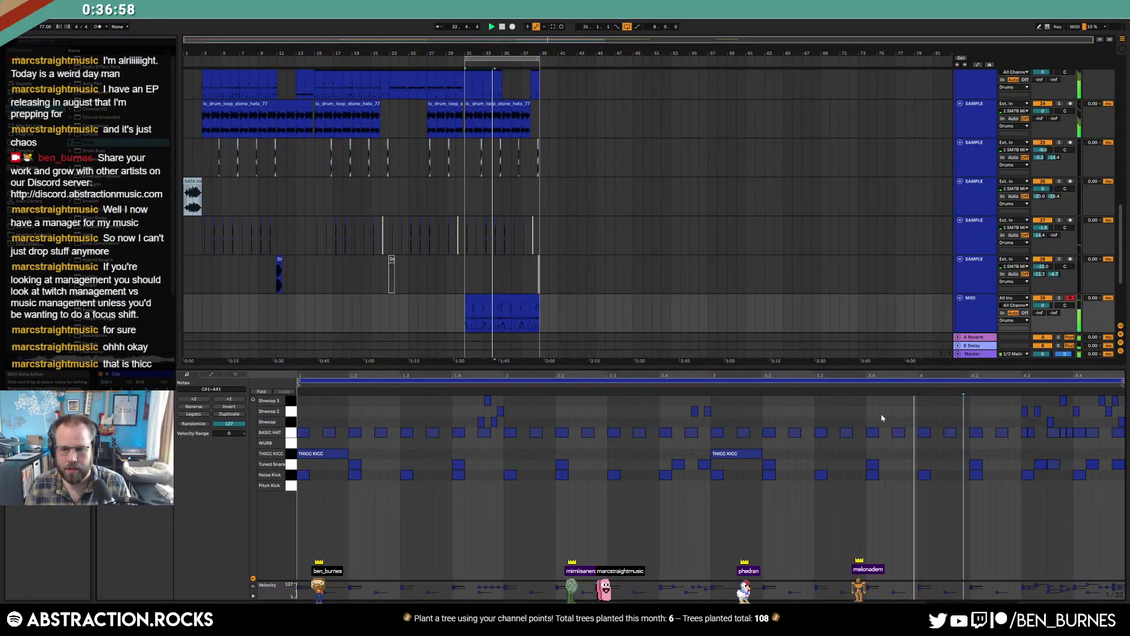
double_click(882, 412)
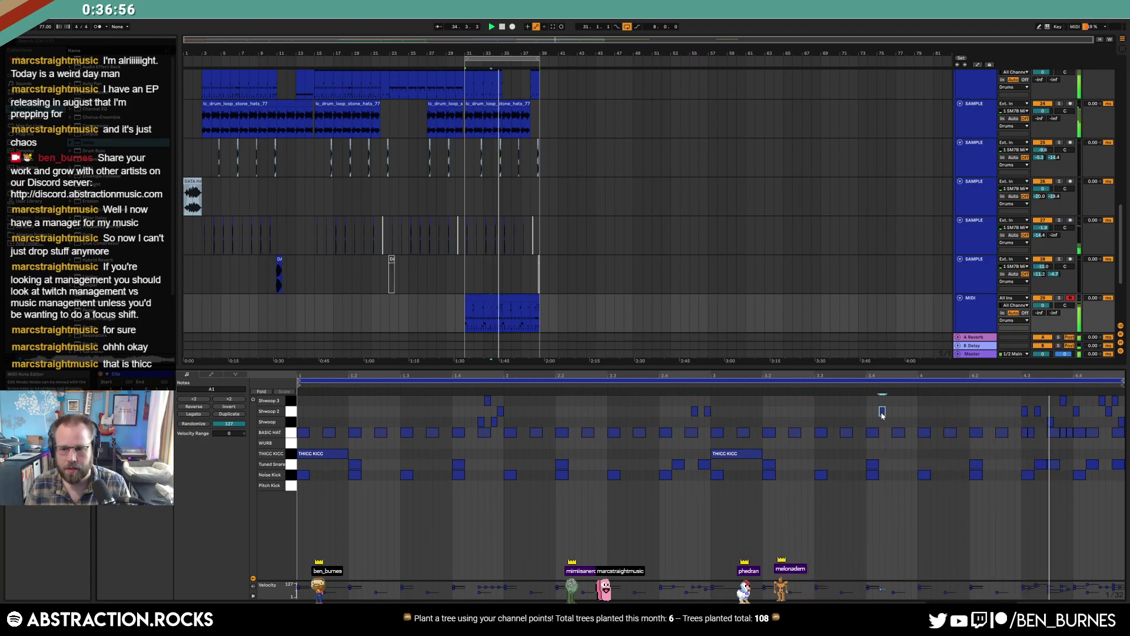
key(shift+Tab)
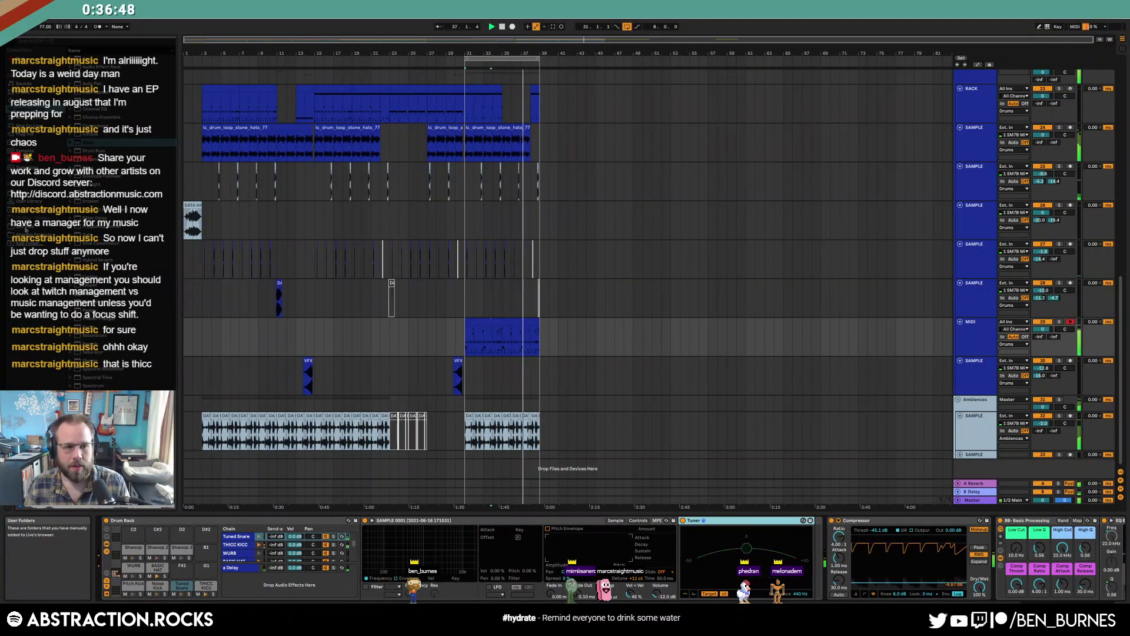
Search the sample browser for "hammer" and open the folder of DATA HAMMER Fizzle samples
click(29, 227)
scroll(148, 145, down, 3)
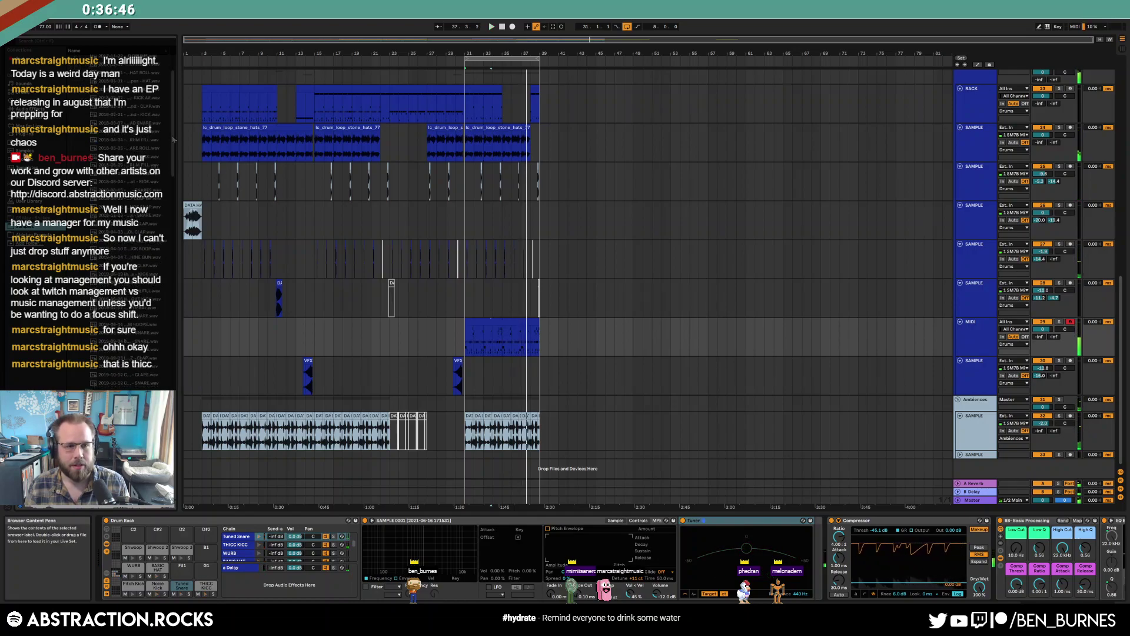
drag(174, 140, 175, 465)
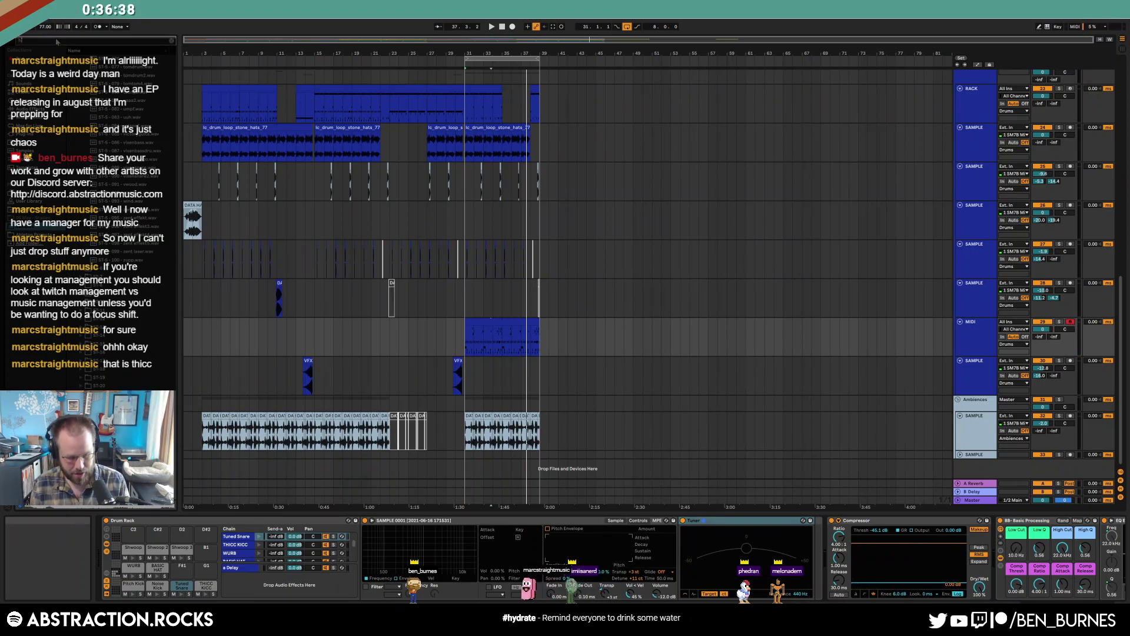
text(hammer)
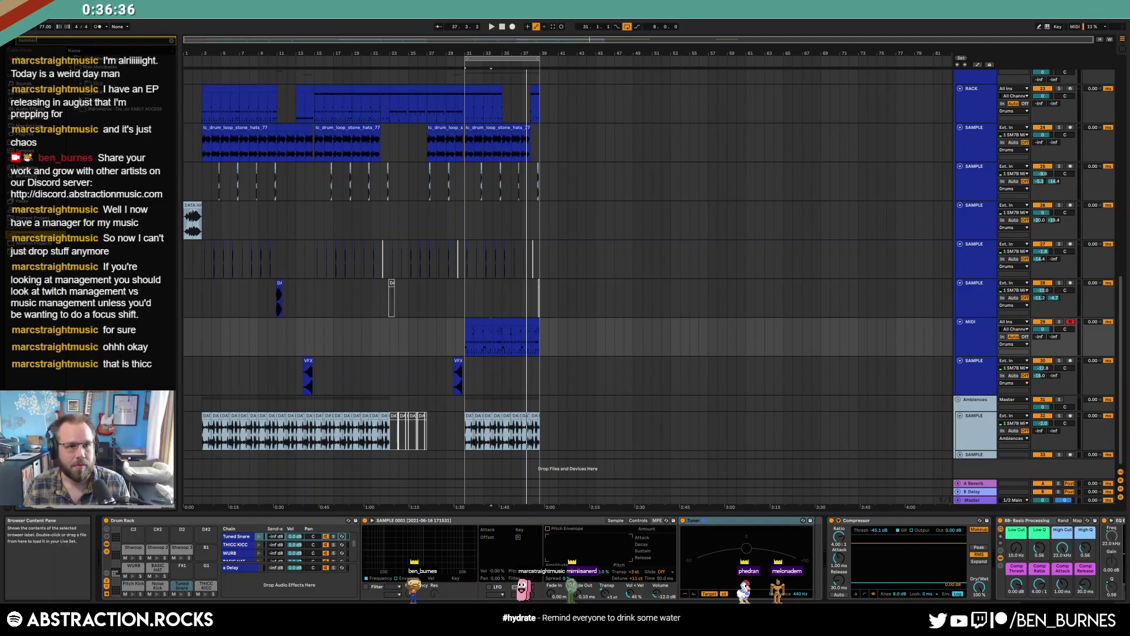
click(81, 125)
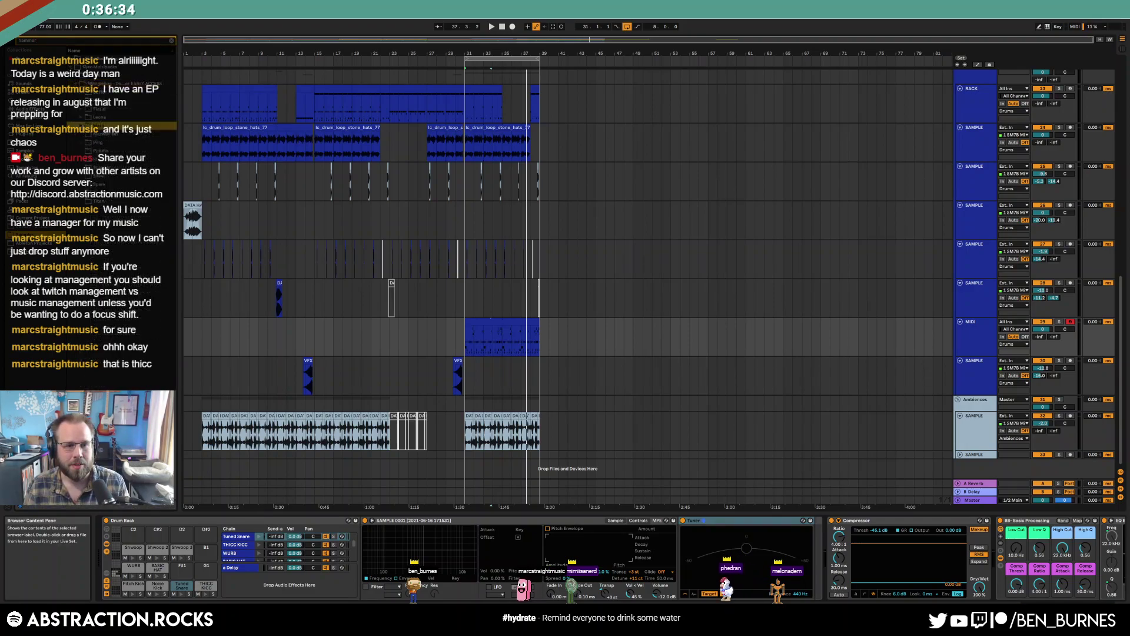
click(81, 109)
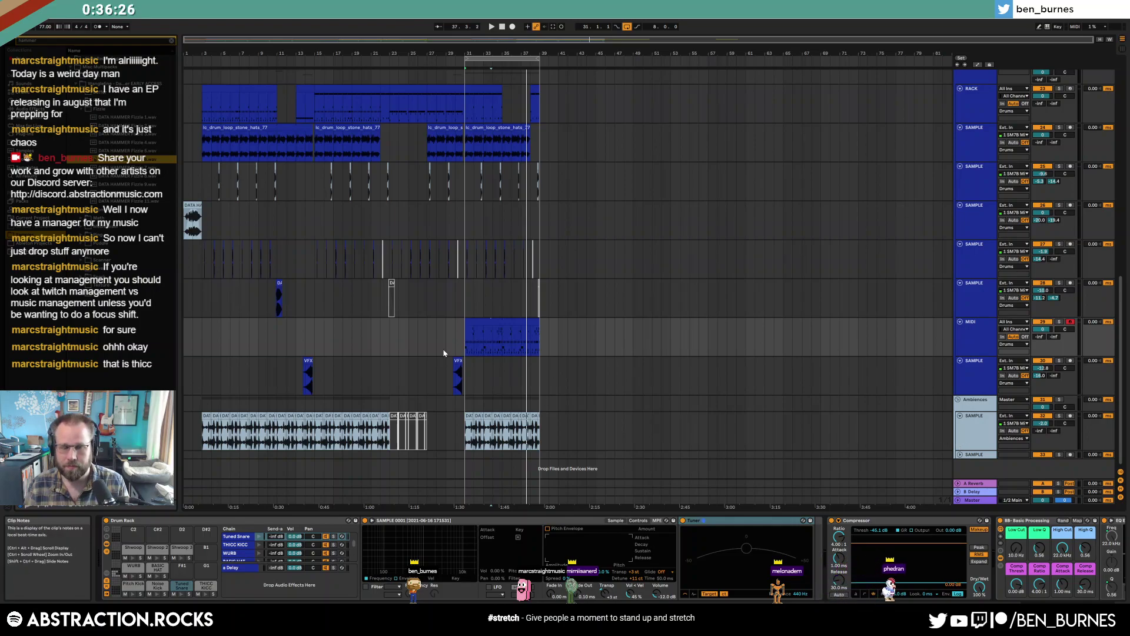
Place DATA HAMMER Fizzle 6 just before bar 31 on the SAMPLE track above the drum MIDI track and audition it from bar 30
ctrl+scroll(451, 348, up, 5)
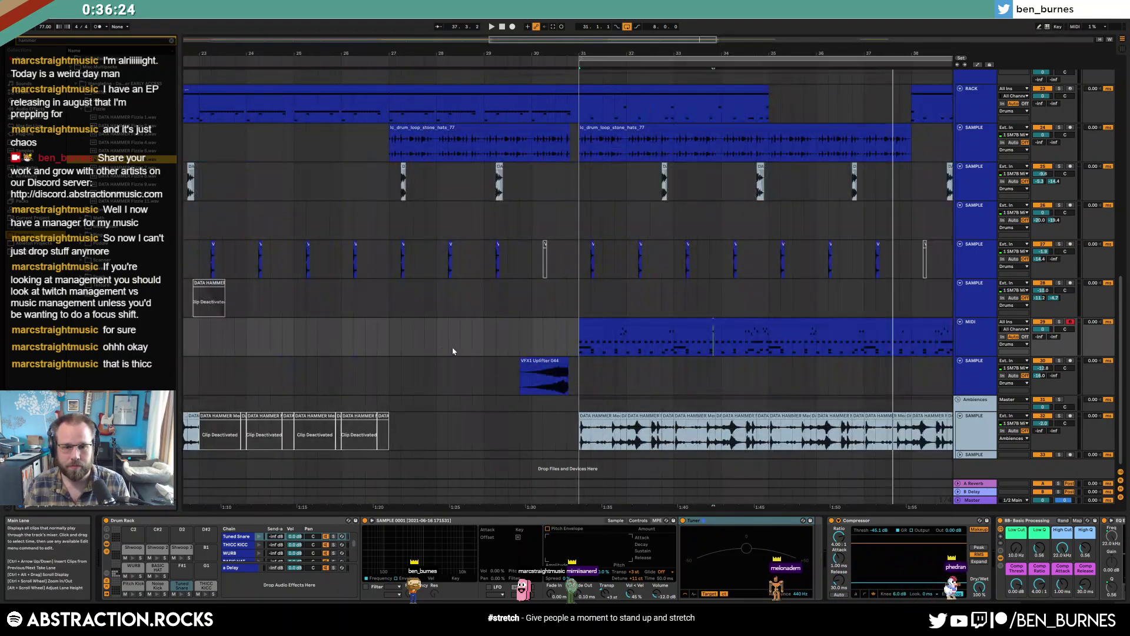
click(932, 305)
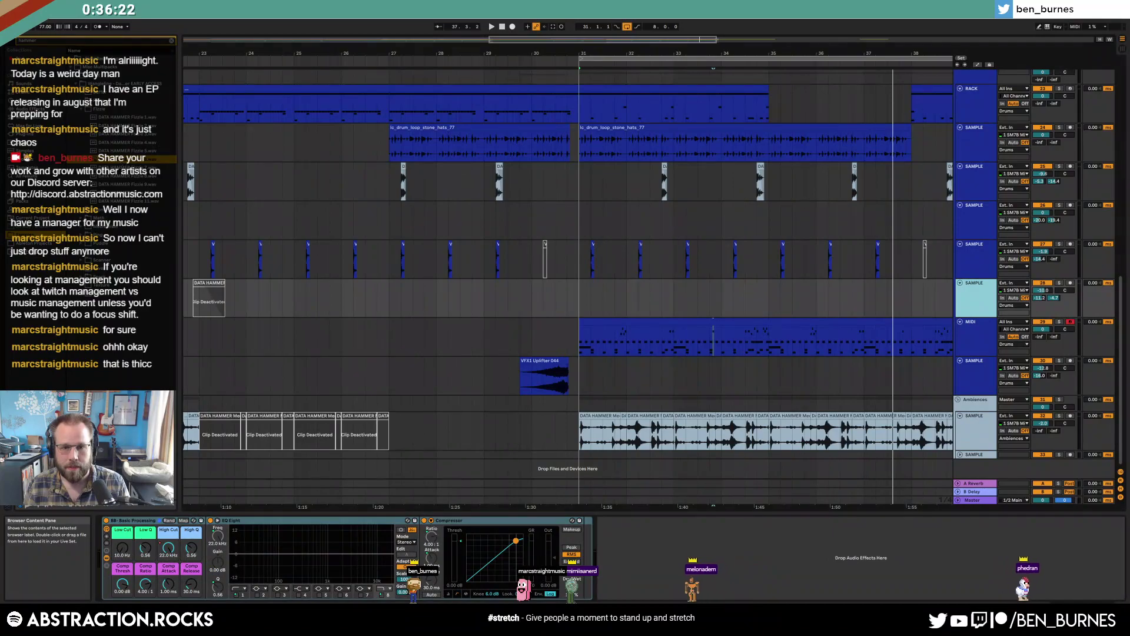
drag(127, 159, 569, 297)
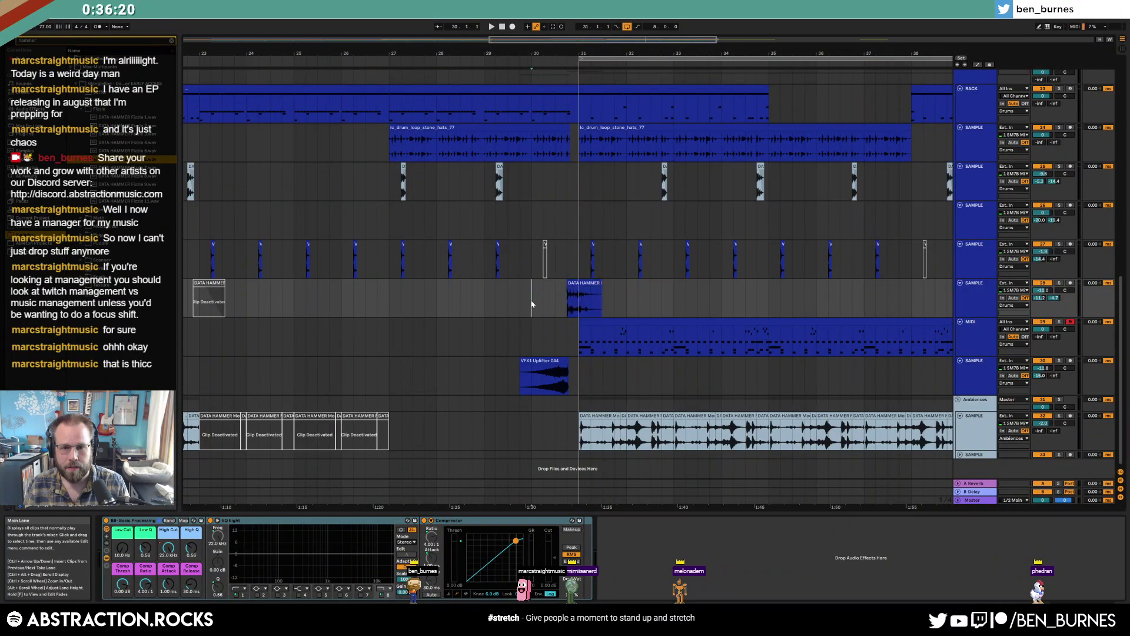
click(532, 298)
key(space)
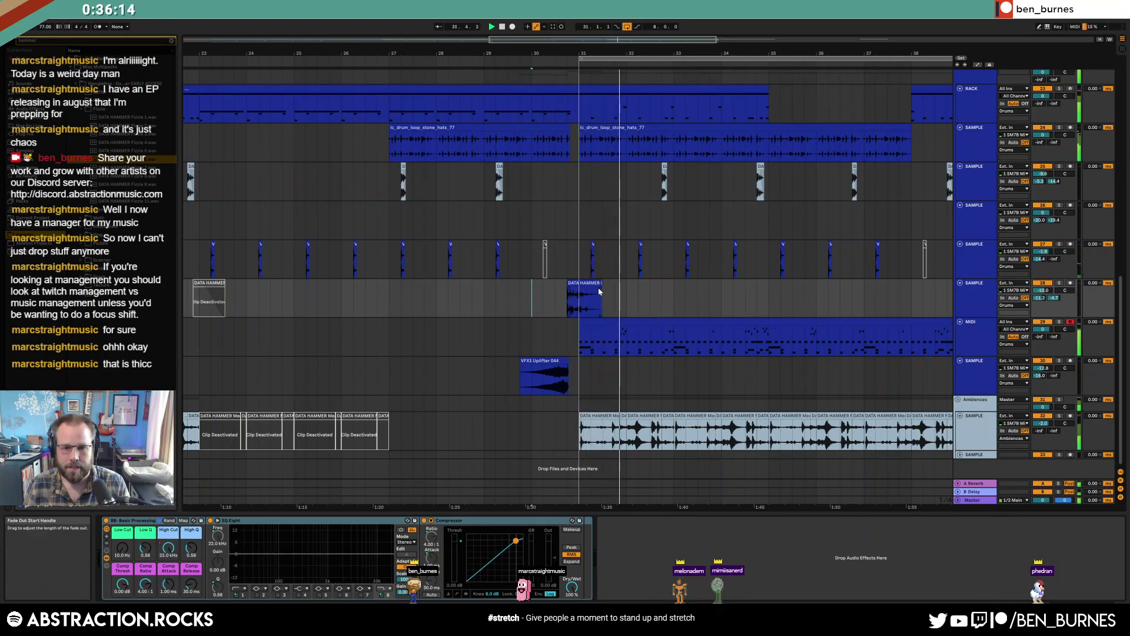
click(631, 298)
scroll(660, 298, down, 3)
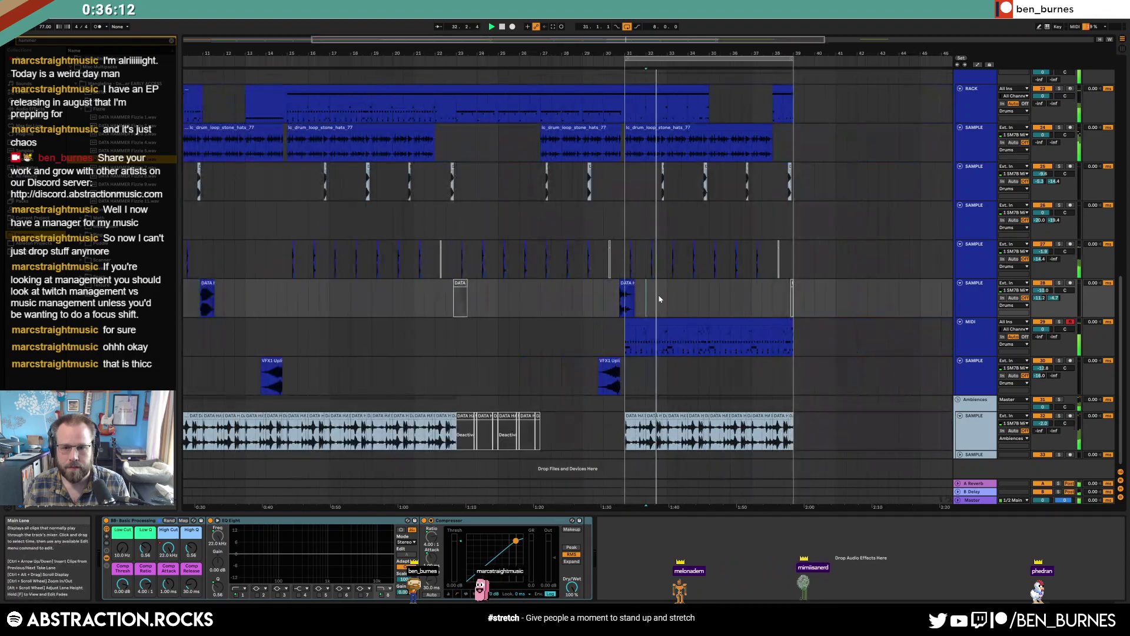
Preview further DATA HAMMER samples and open the Spark folder
click(135, 195)
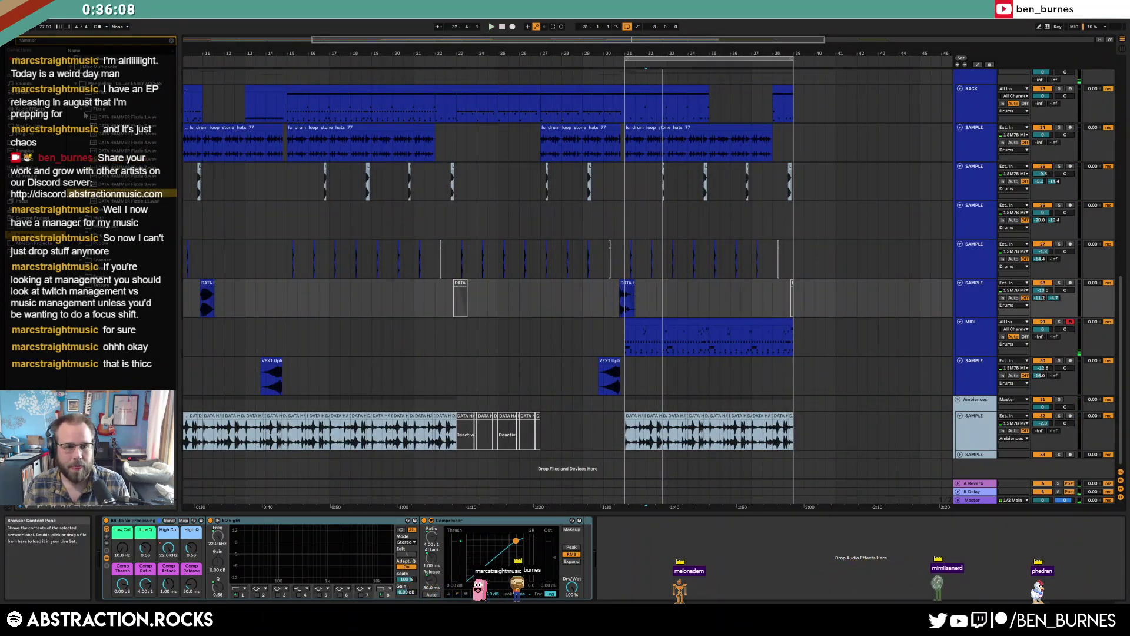
click(81, 109)
click(81, 100)
click(115, 143)
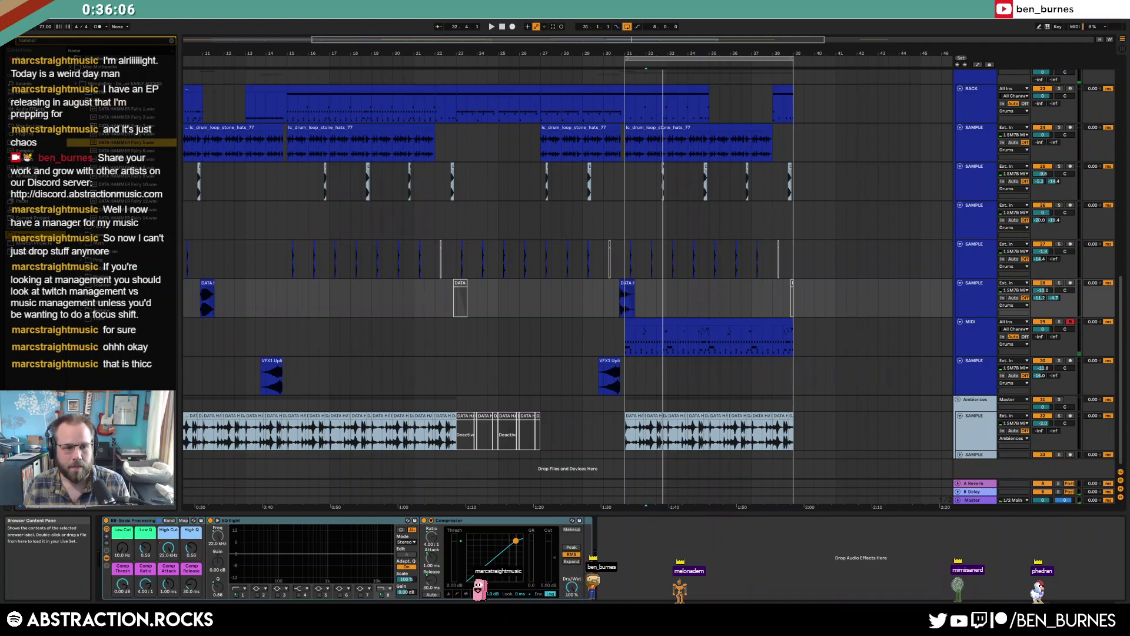
click(135, 171)
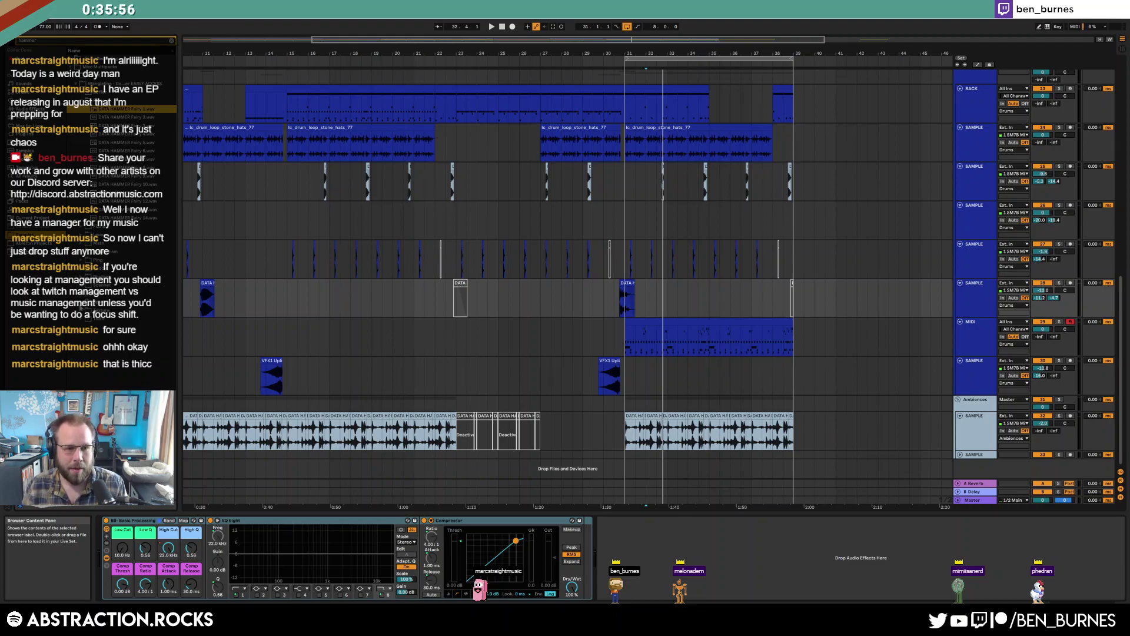
click(81, 302)
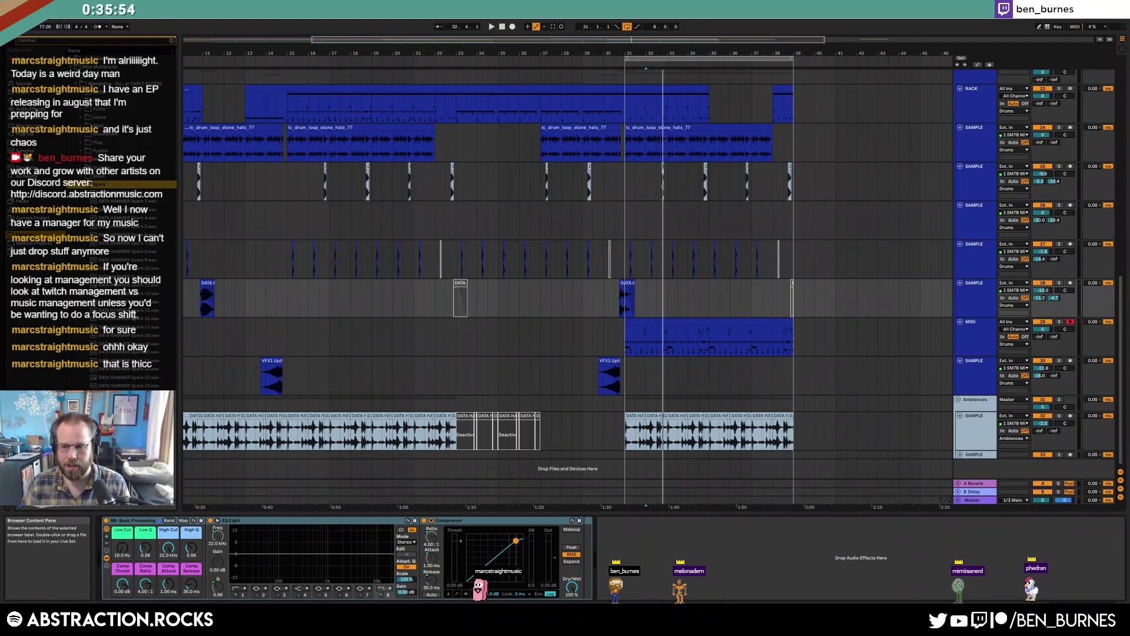
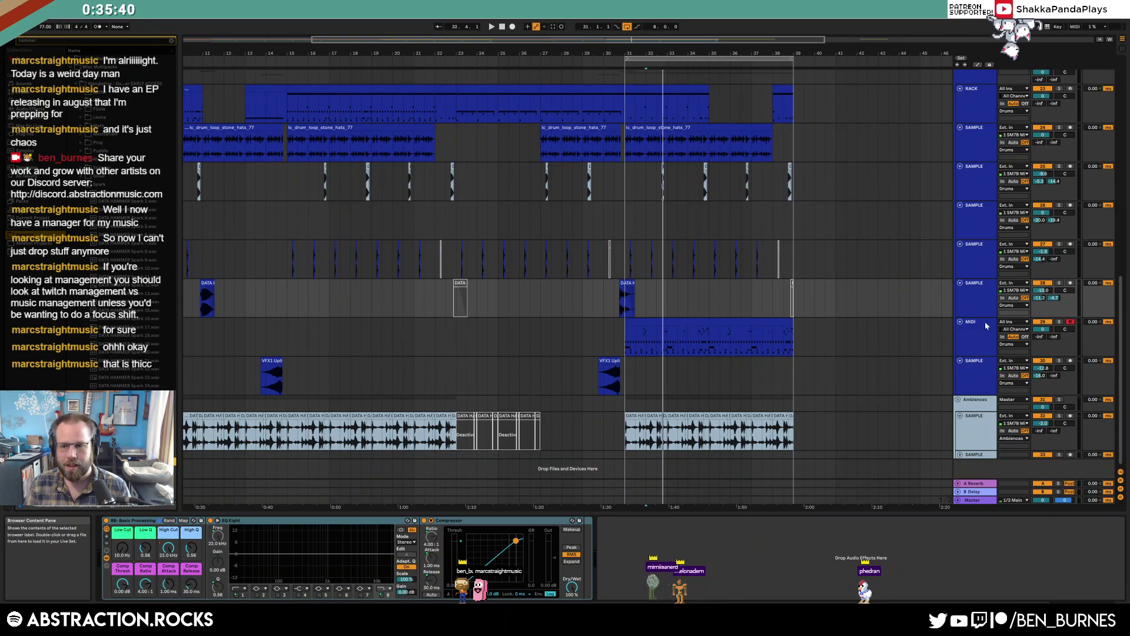
Unfold the second SAMPLE track in the Ambiences group and place a DATA HAMMER Spark sample at bar 32
click(960, 454)
click(971, 454)
drag(129, 461, 651, 452)
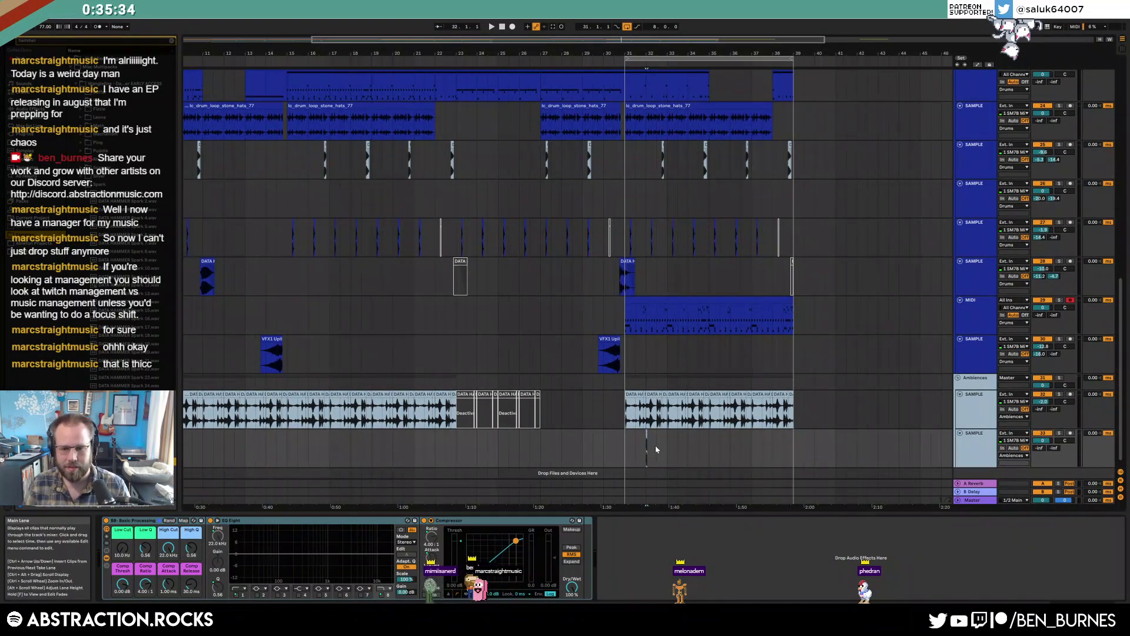
Turn on Warp for the Spark clip and stretch it by doubling its BPM three times to 616
scroll(655, 445, up, 8)
double_click(544, 433)
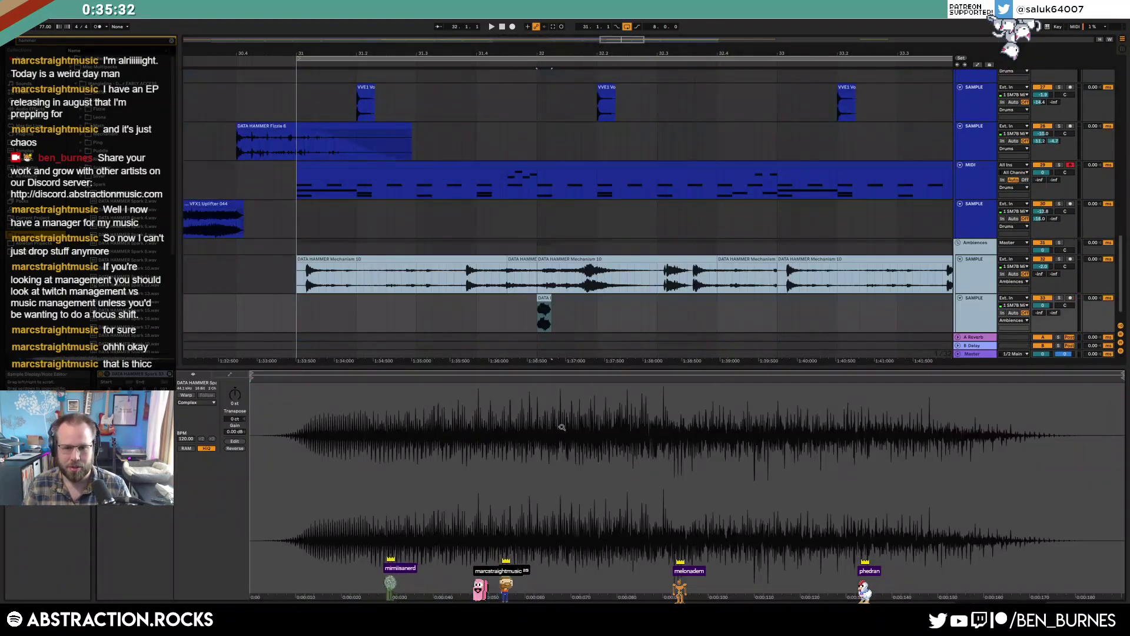
click(186, 396)
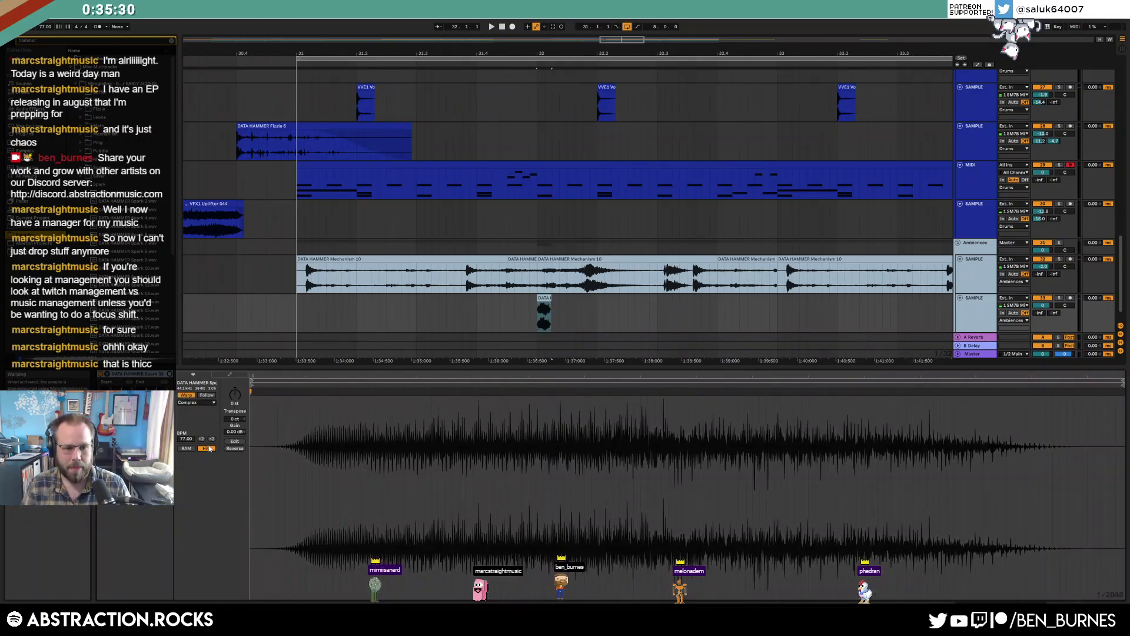
click(211, 439)
click(211, 440)
click(211, 440)
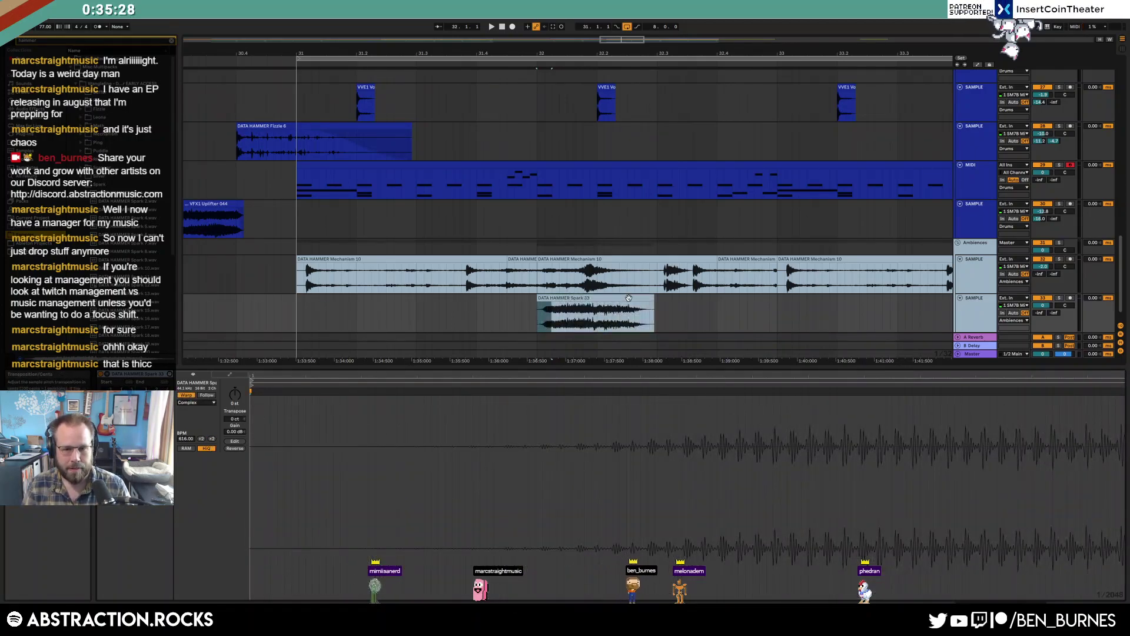
Consolidate the DATA HAMMER Spark clip, stretch it to 616 BPM again and move its start to bar 31
click(622, 296)
key(ctrl+j)
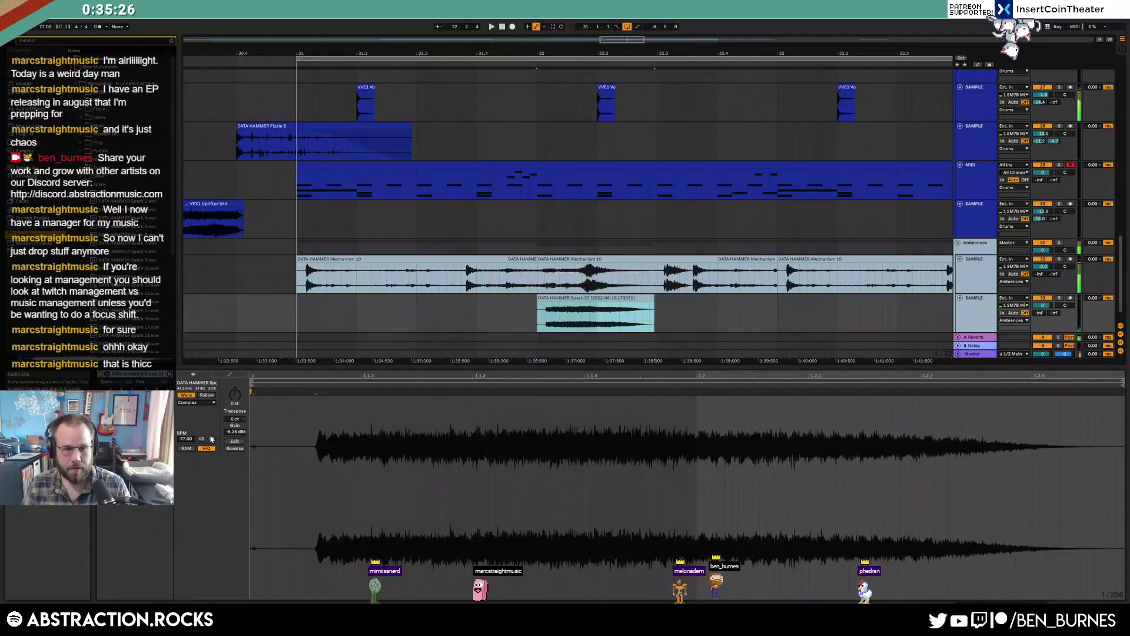
scroll(660, 287, down, 3)
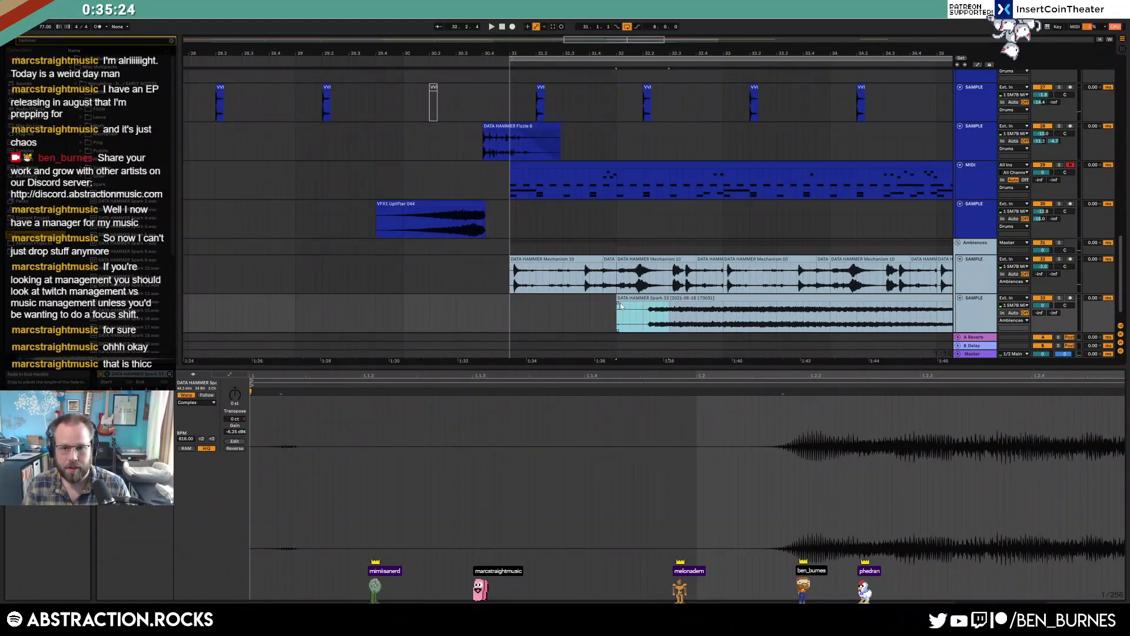
drag(620, 302, 530, 305)
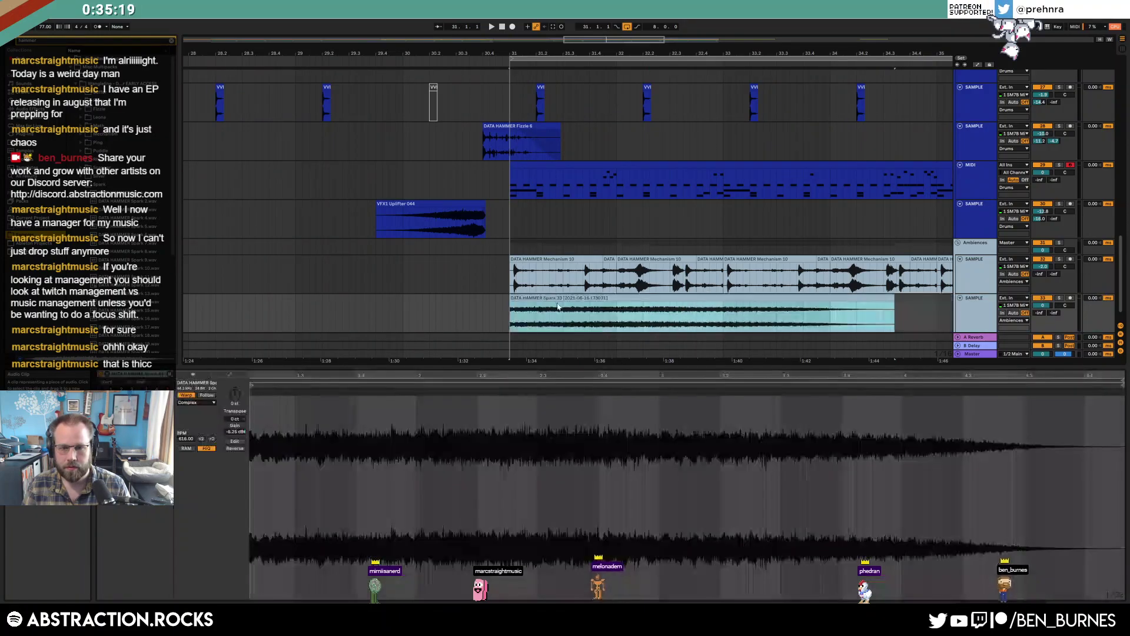
Set the Spark clip's warp mode to Beats preserving 1/16, with transient looping off, and adjust its transient envelope by ear
click(867, 350)
key(space)
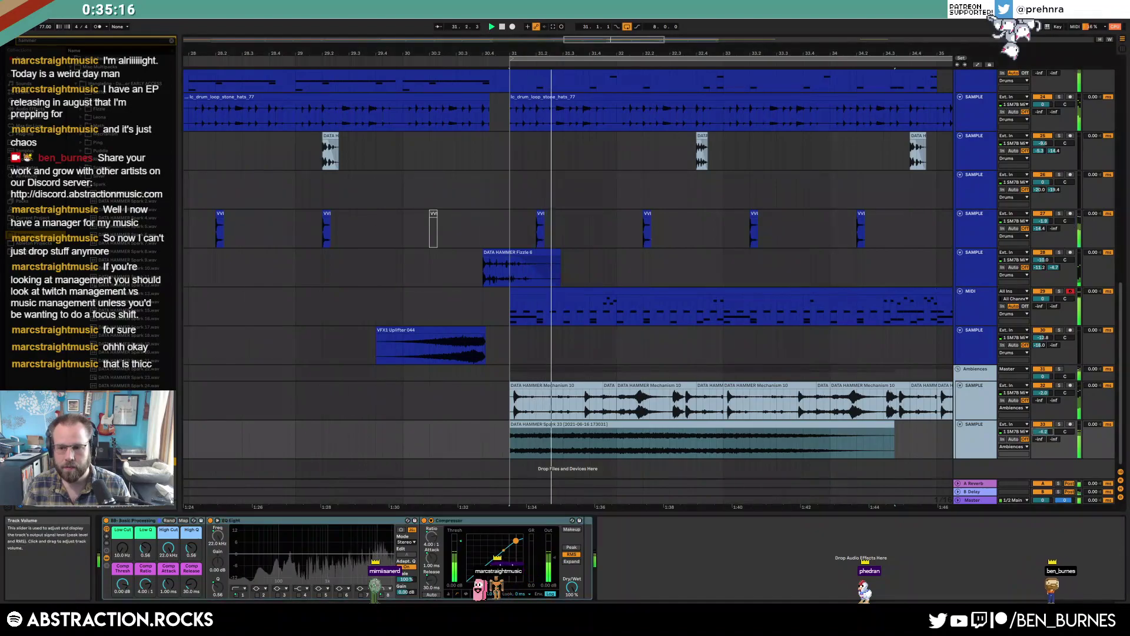
click(804, 427)
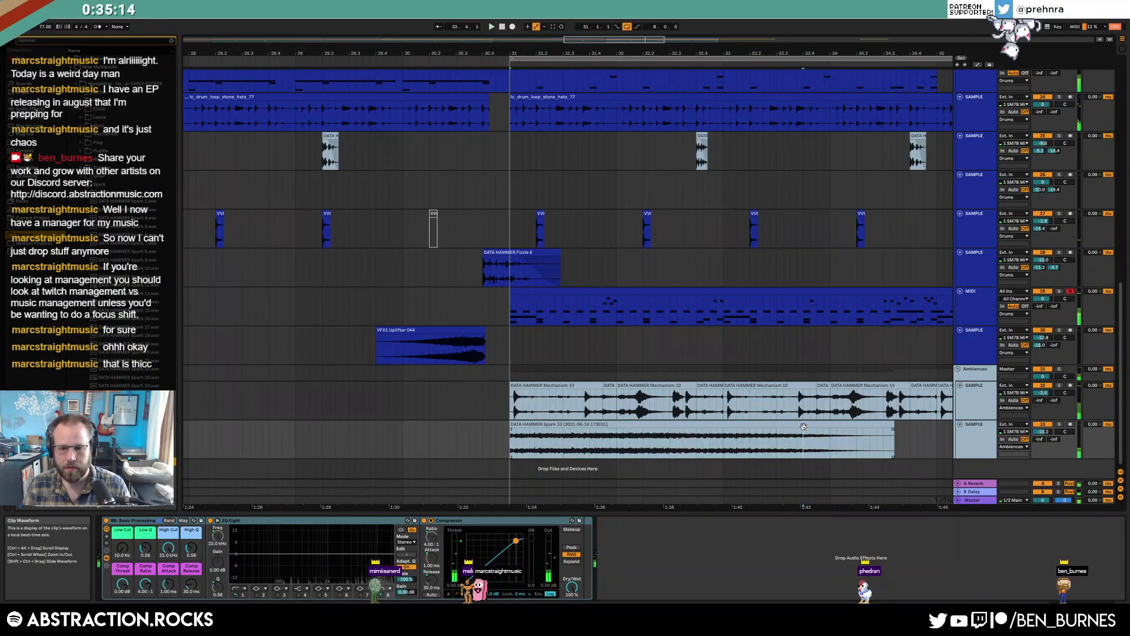
double_click(804, 426)
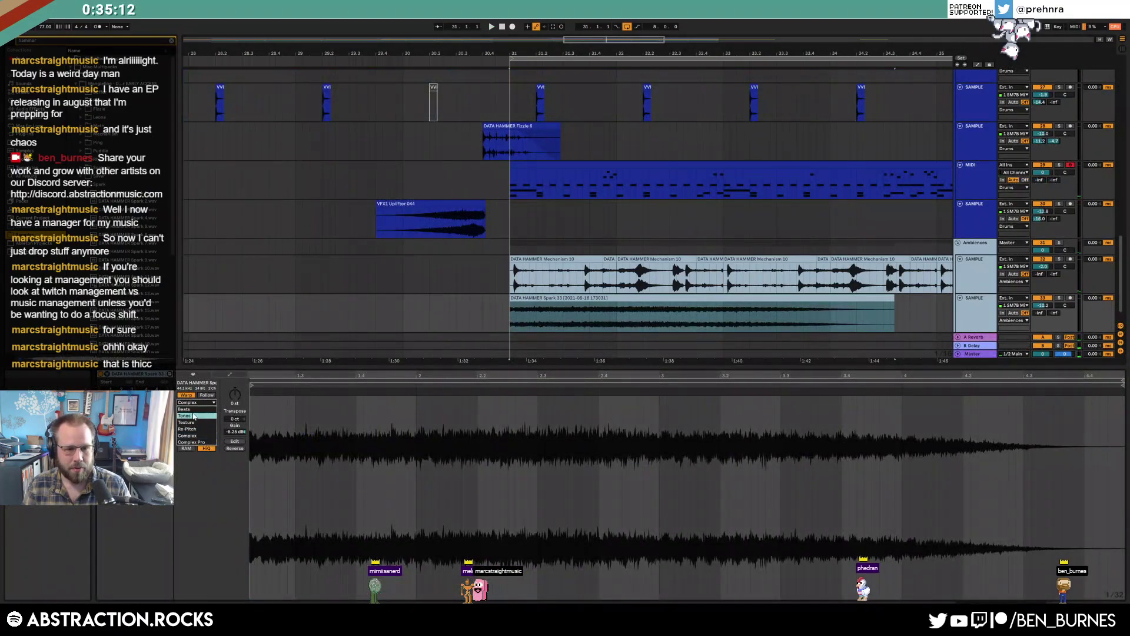
click(194, 415)
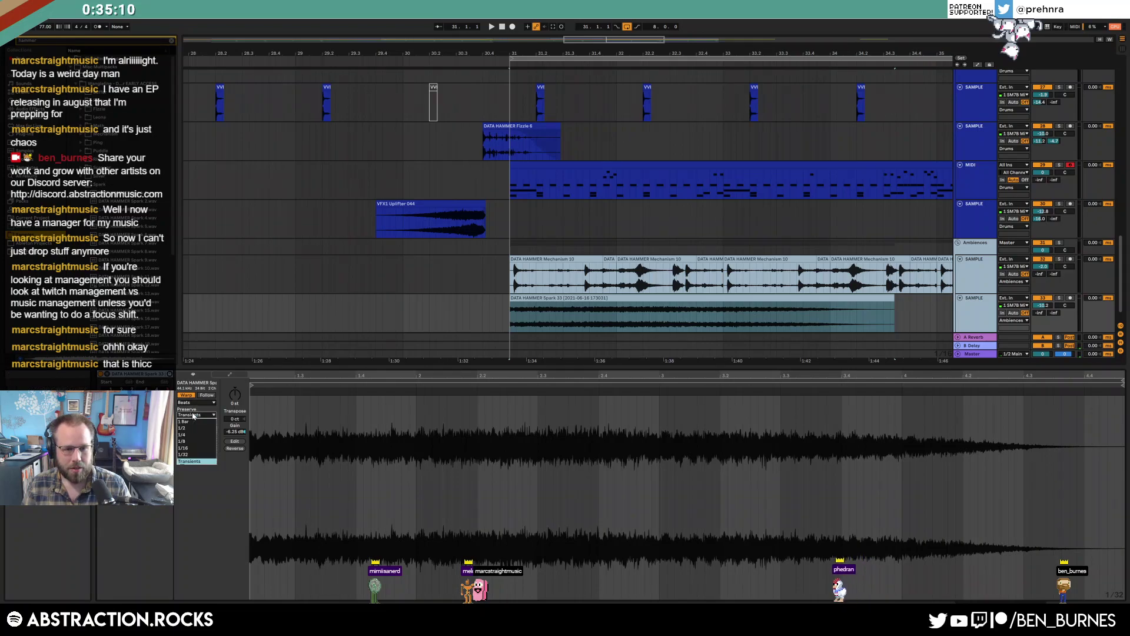
click(189, 448)
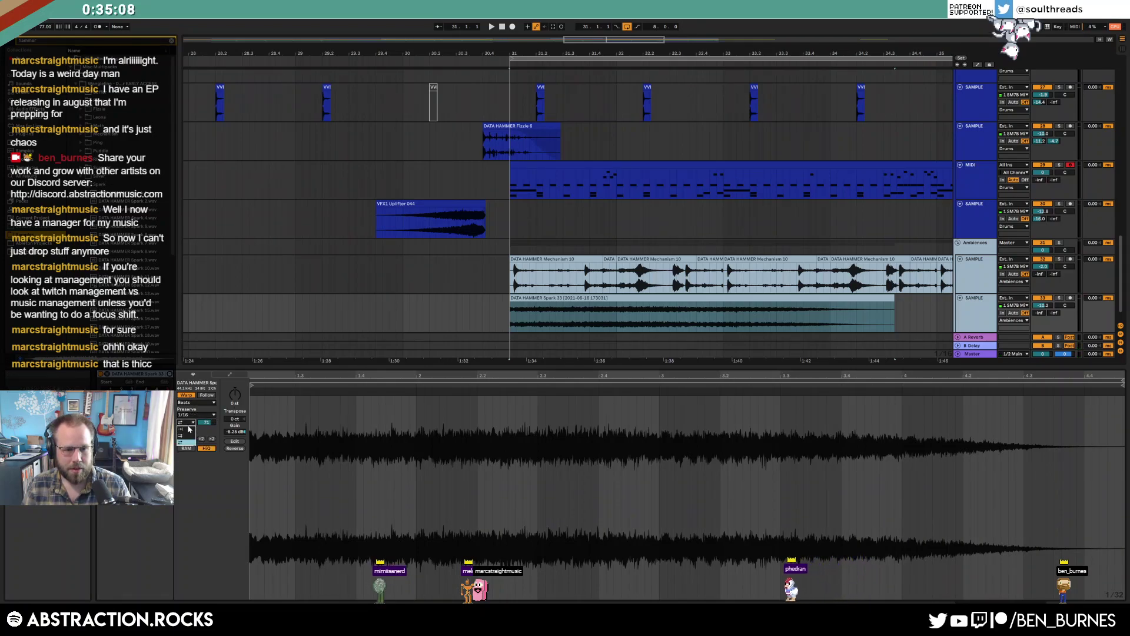
click(182, 431)
key(space)
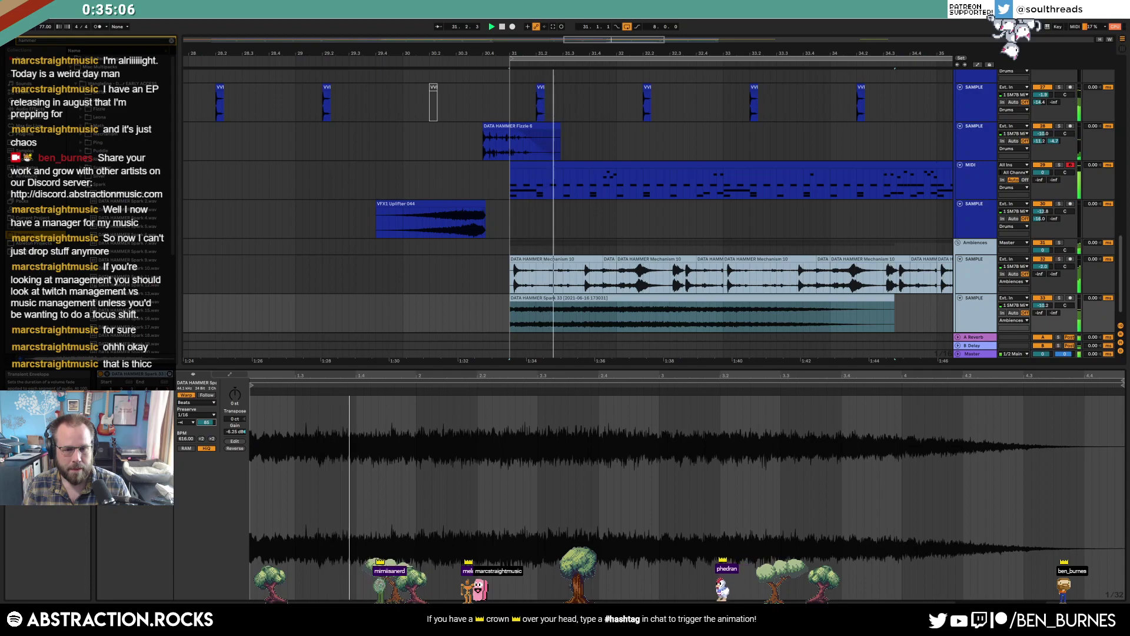
drag(207, 422, 206, 416)
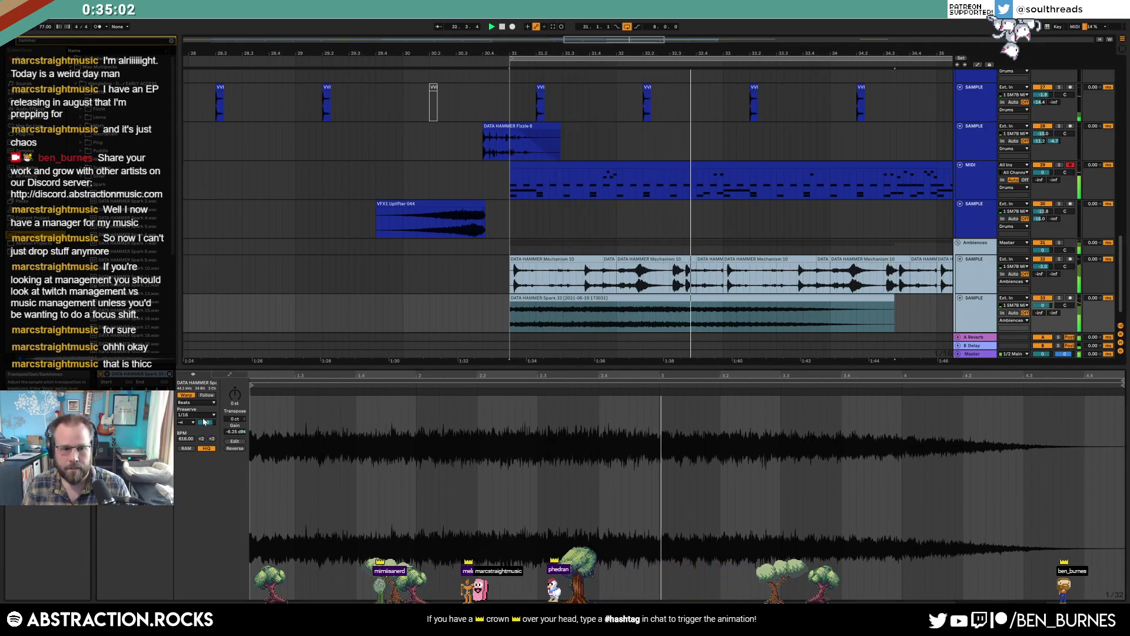
drag(207, 422, 207, 416)
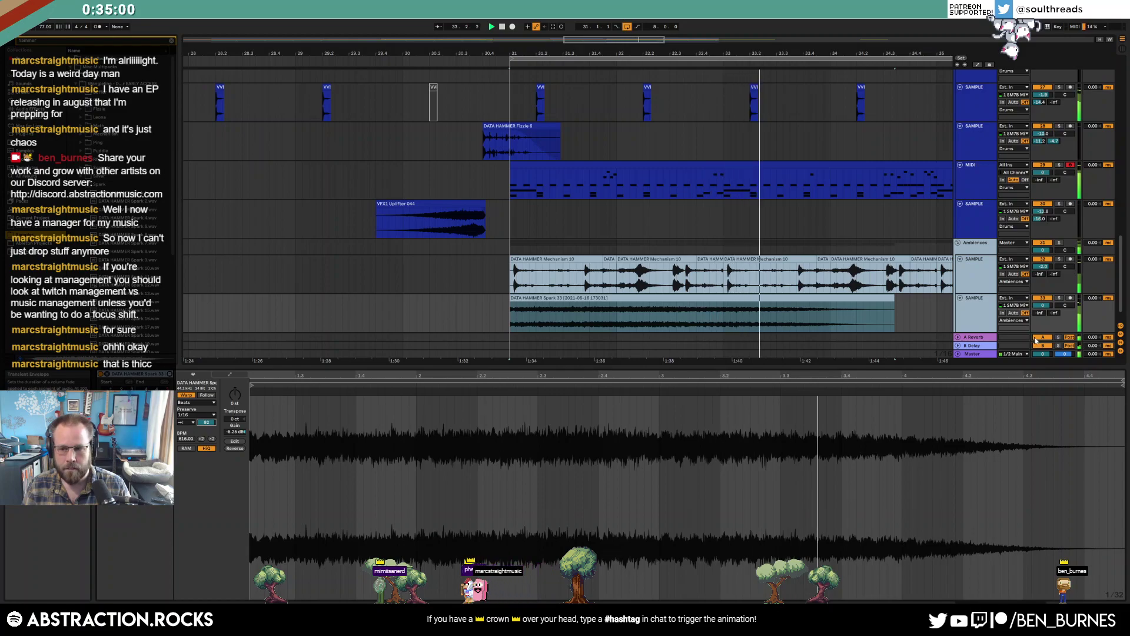
Solo the Spark track, raise its low cut, and set a -19.9 dB compressor threshold with Makeup on
key(space)
click(1059, 297)
key(space)
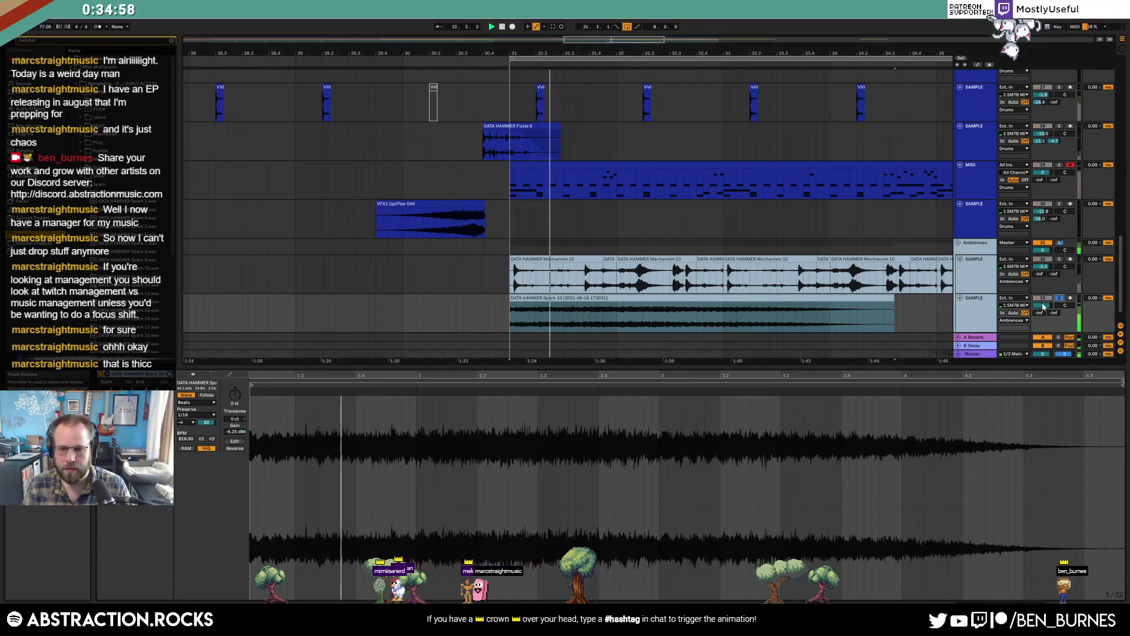
key(shift+Tab)
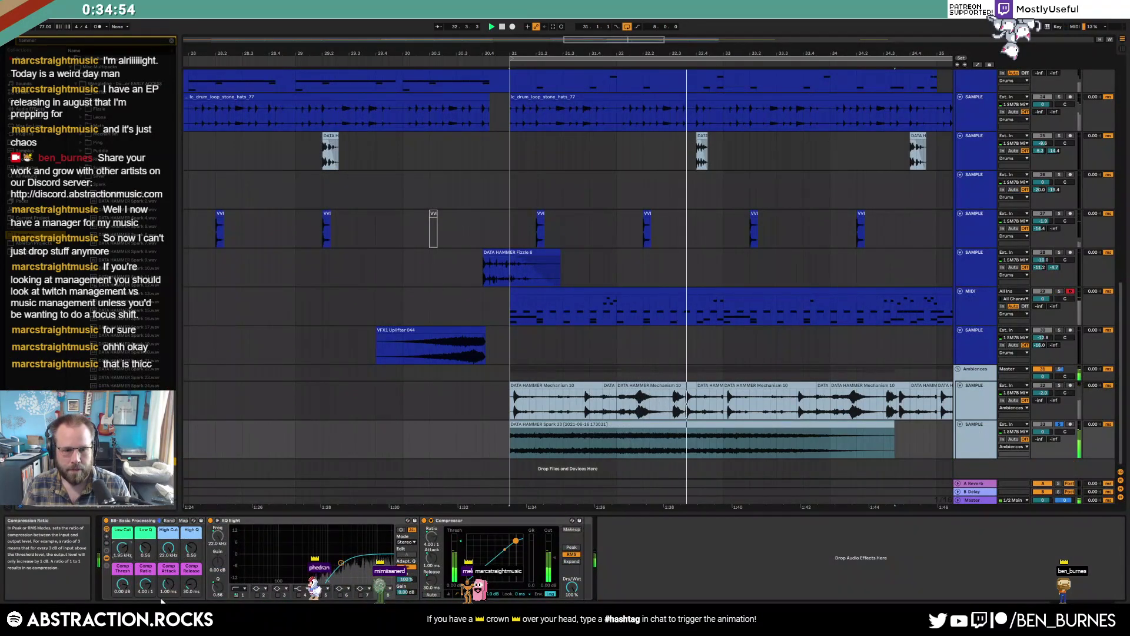
drag(123, 583, 123, 586)
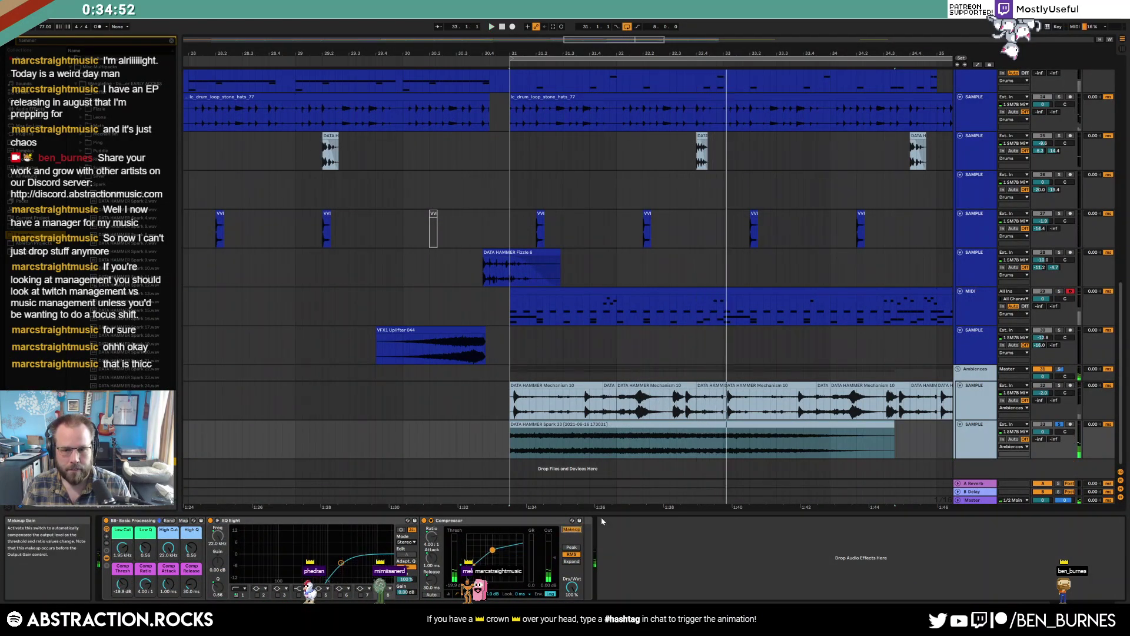
Shorten the Spark clip with a fade-out and ease its compressor to a -12.3 dB threshold and 1.87:1 ratio
drag(895, 425, 726, 434)
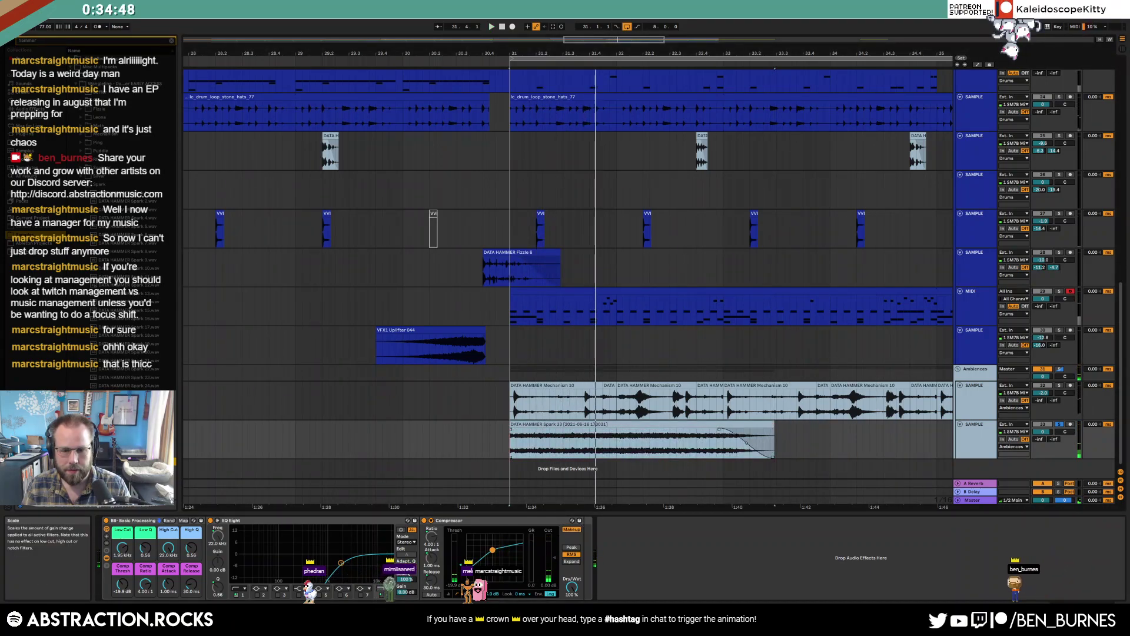
drag(123, 583, 145, 601)
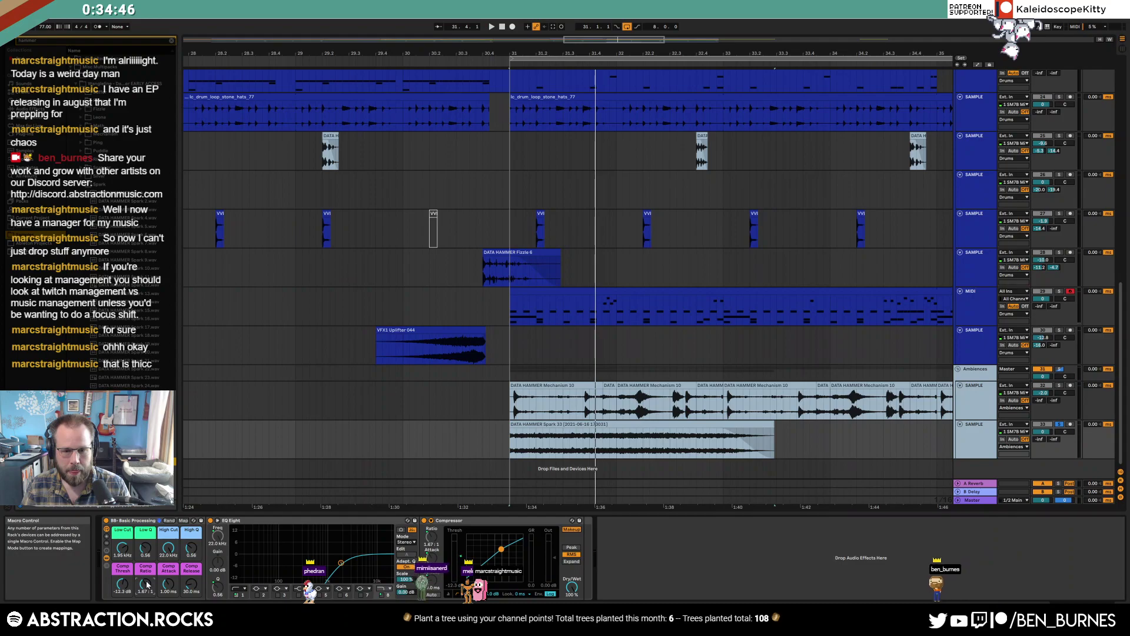
Play the section, unsolo the Spark track and lower its volume to sit in the full mix
key(space)
click(1058, 425)
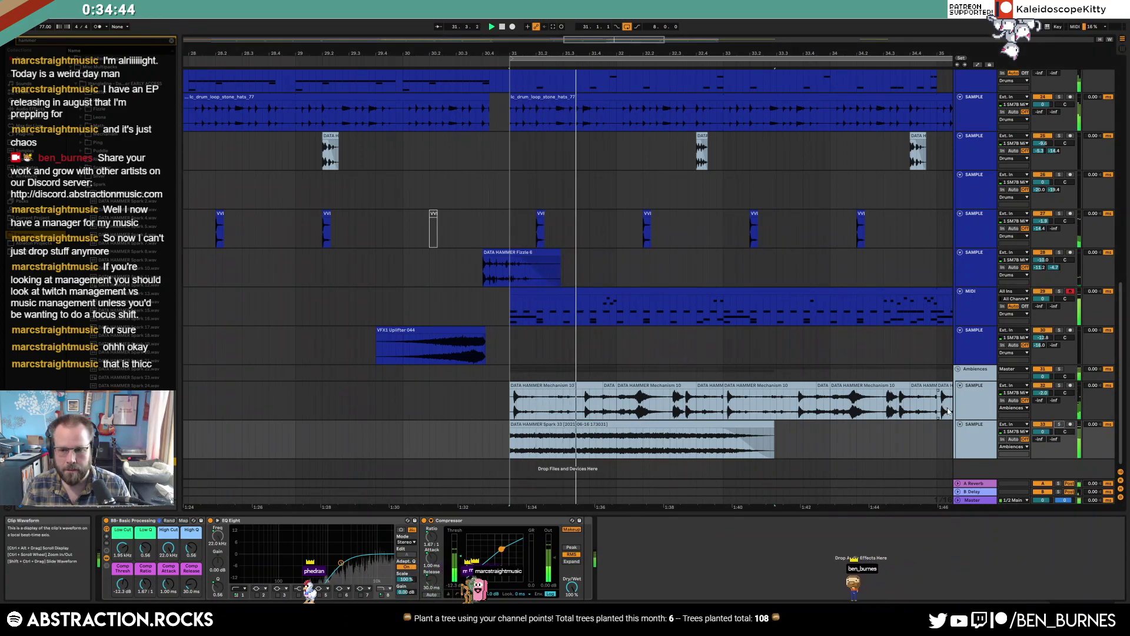
drag(1043, 432, 1043, 460)
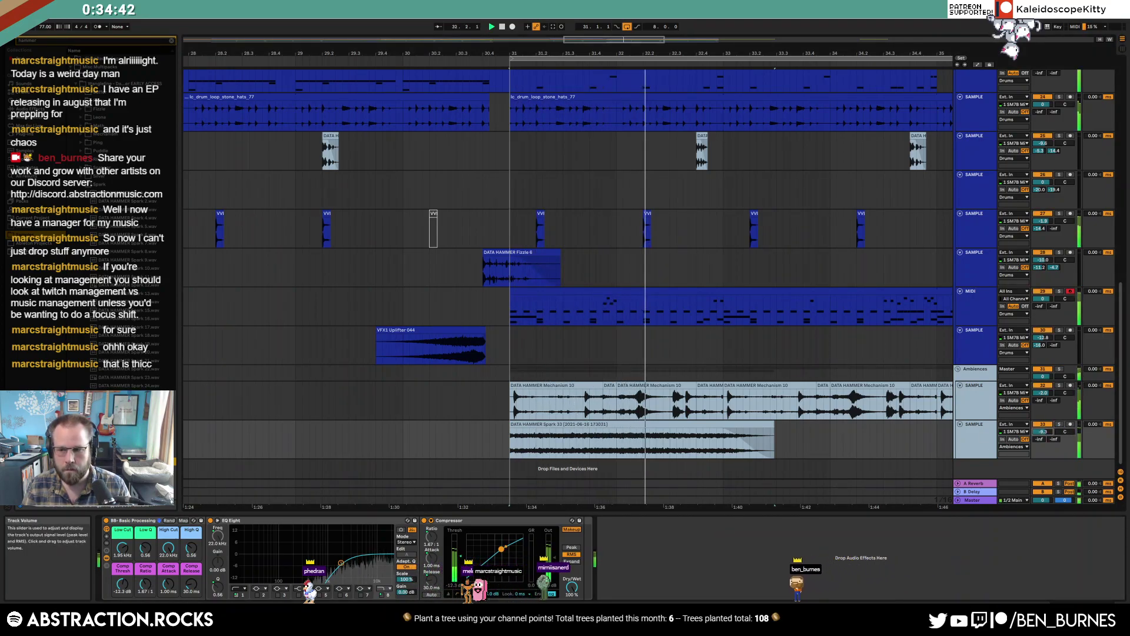
Trim the Spark clip to end at bar 33 and duplicate its four-bar span so it repeats at bar 35
drag(615, 40, 632, 37)
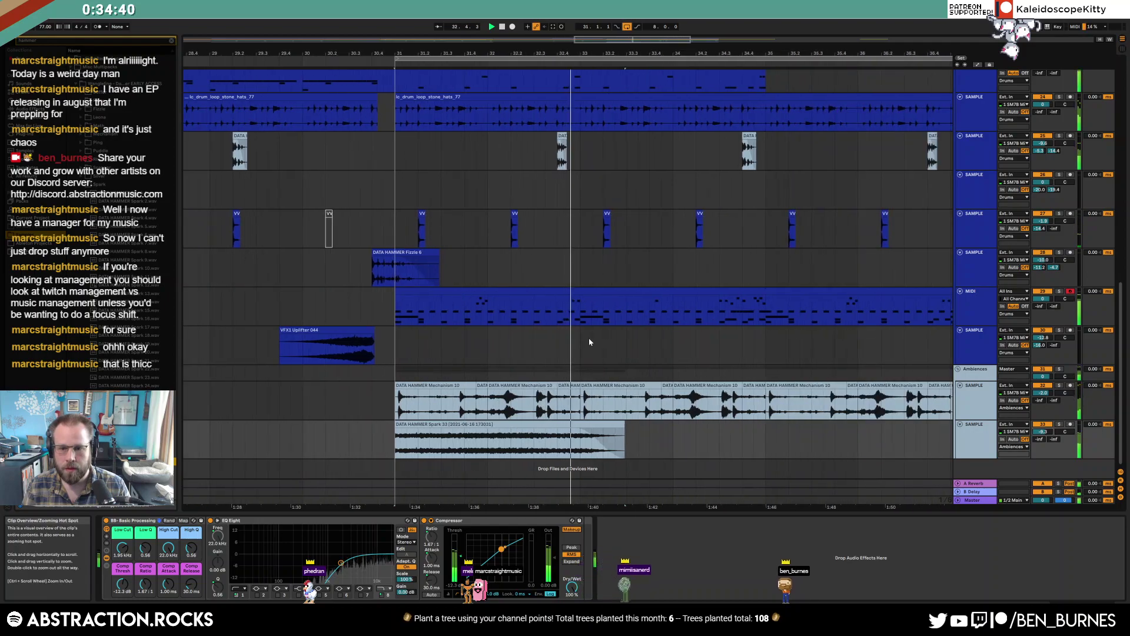
drag(624, 429, 581, 430)
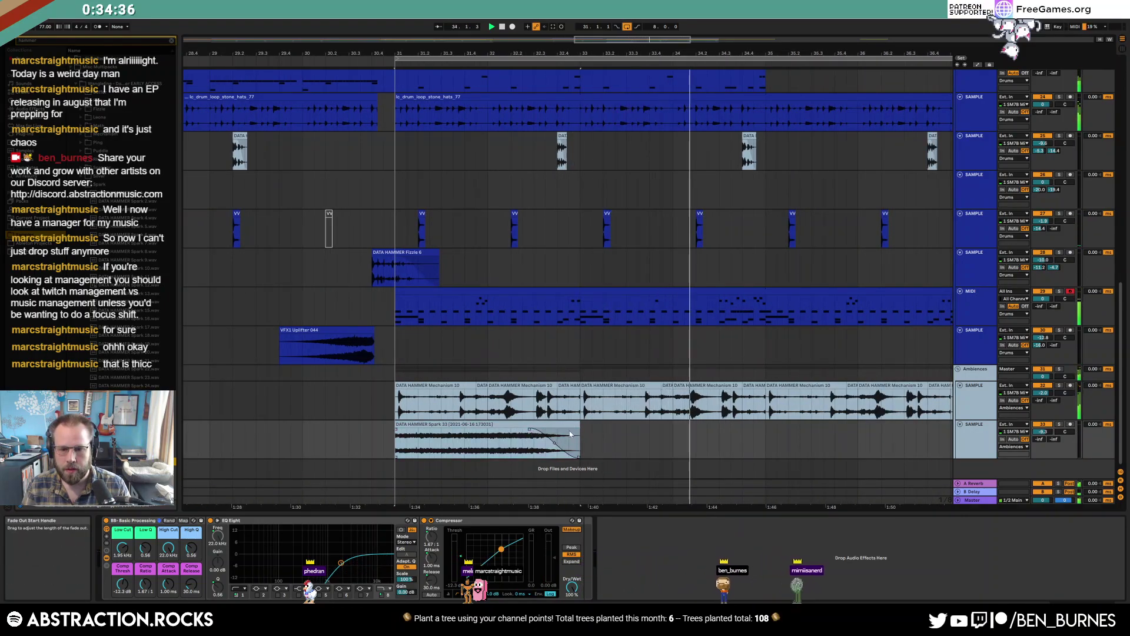
drag(765, 439, 395, 436)
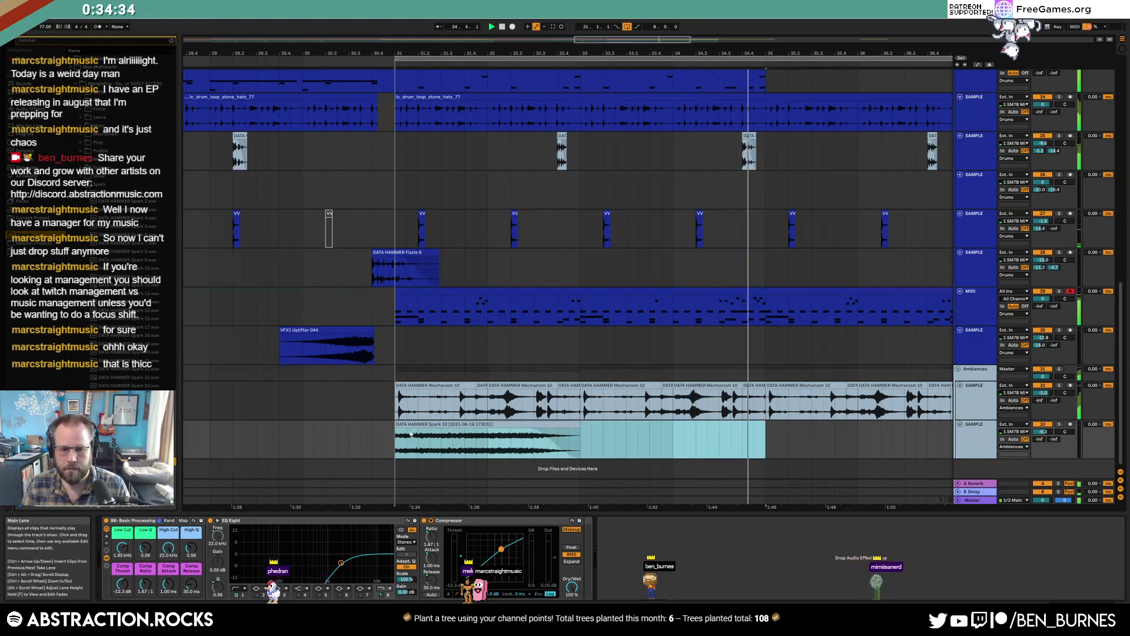
key(ctrl+d)
key(shift+Tab)
key(shift+Tab)
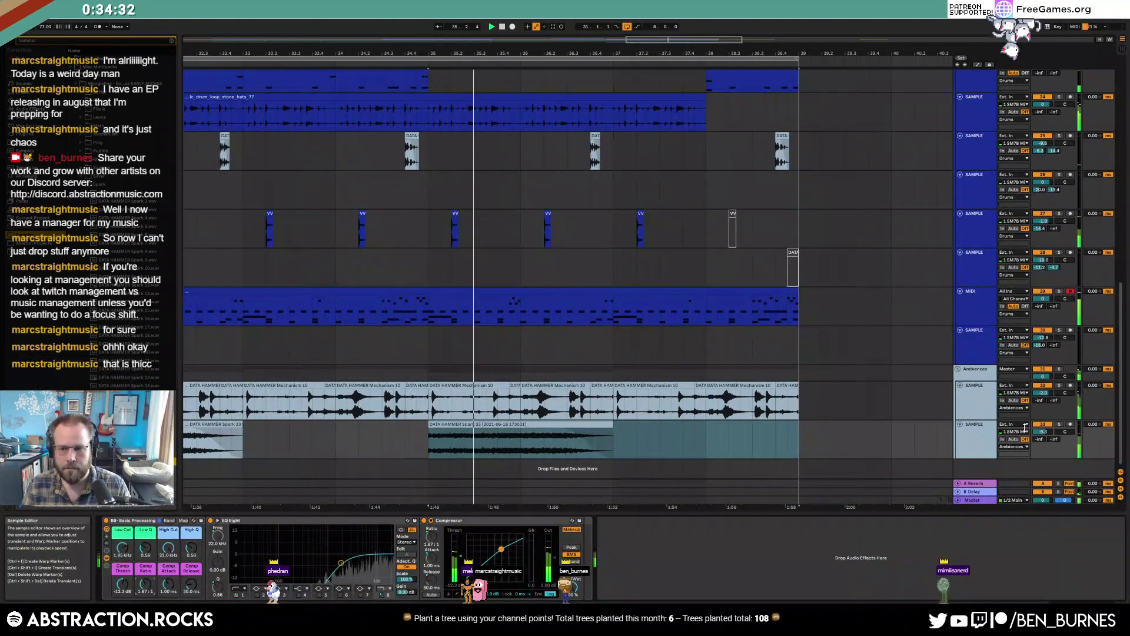
Adjust the Spark track's volume and remove the fade-outs from both Spark clips
drag(1043, 432, 1042, 419)
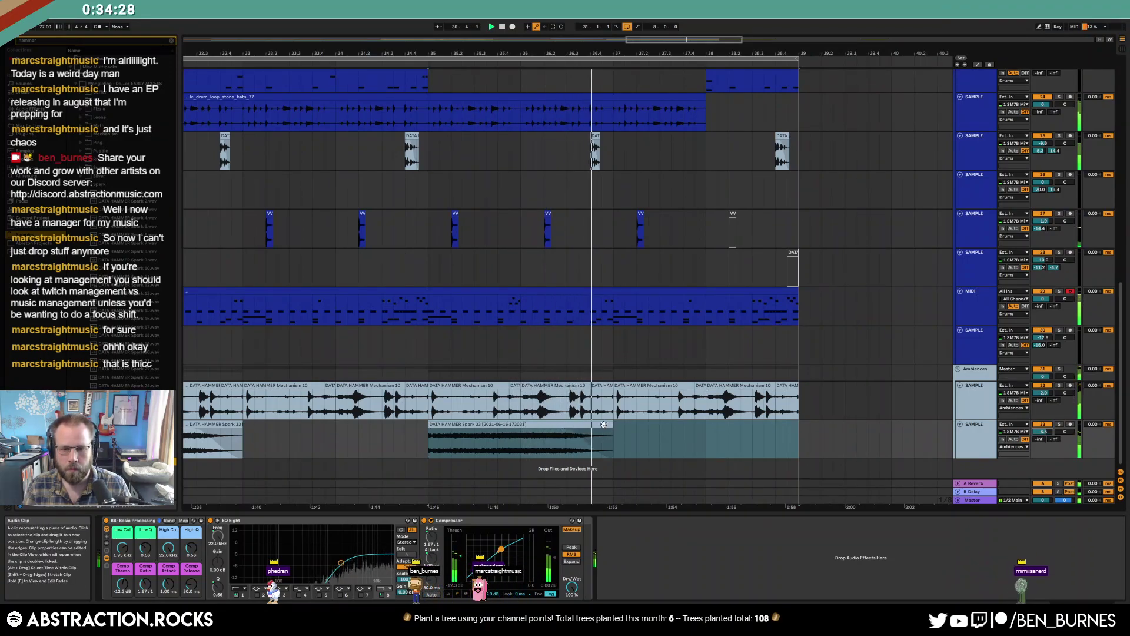
click(564, 434)
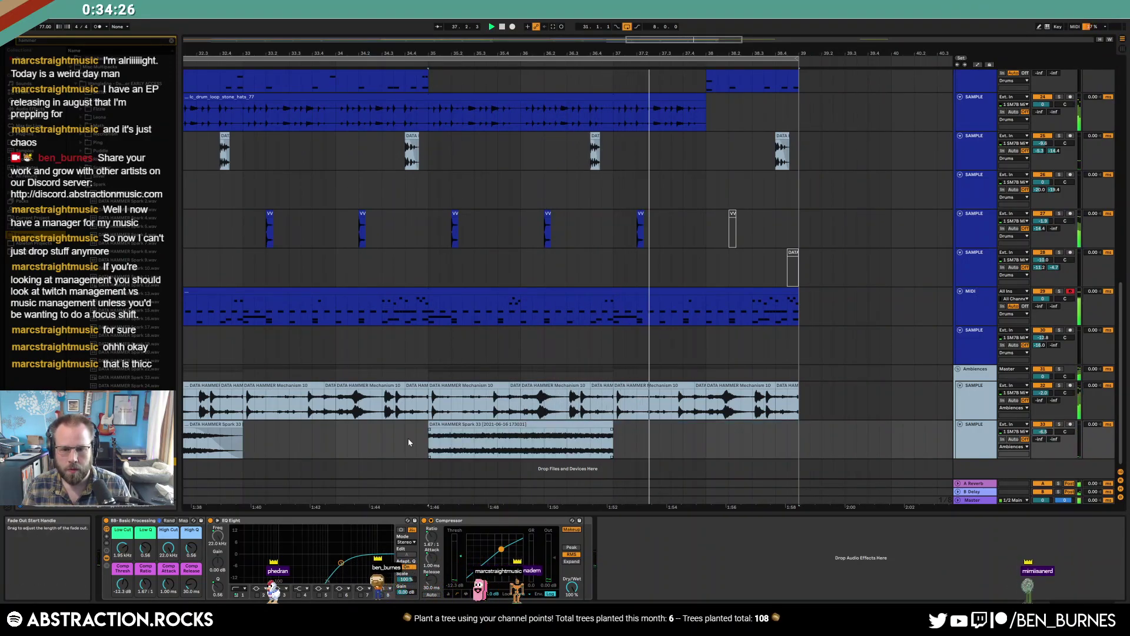
drag(654, 41, 634, 36)
click(338, 426)
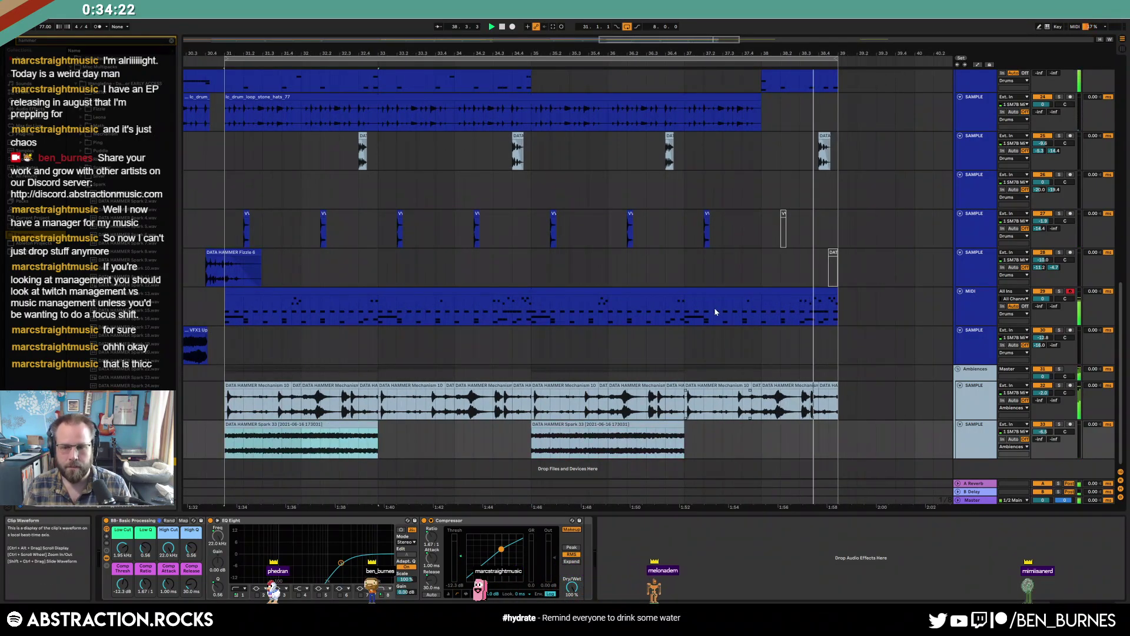
Duplicate the Leads MIDI clips spanning bars 31 to 39 so they repeat from bar 39
key(shift+Tab)
scroll(675, 297, down, 2)
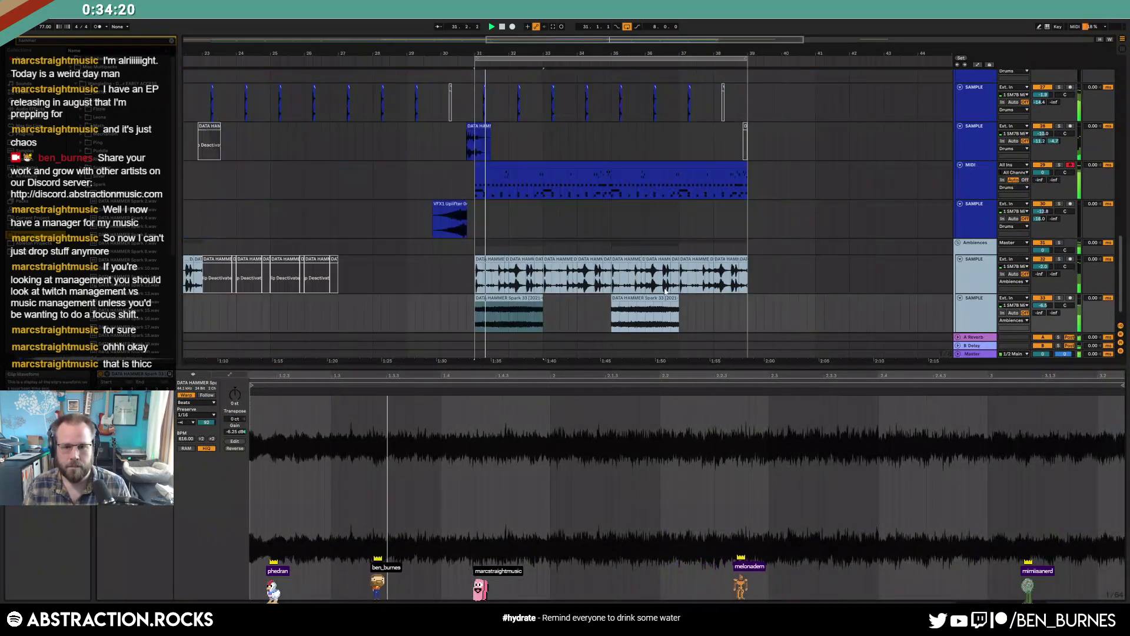
scroll(660, 288, up, 1)
key(shift+Tab)
scroll(648, 295, up, 10)
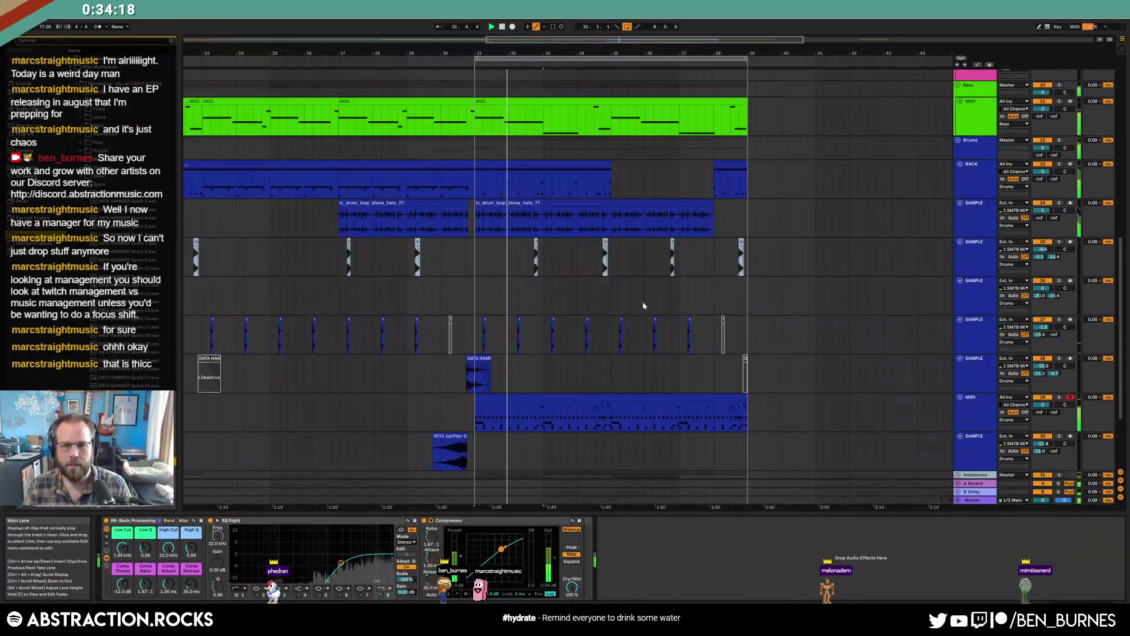
scroll(648, 344, up, 5)
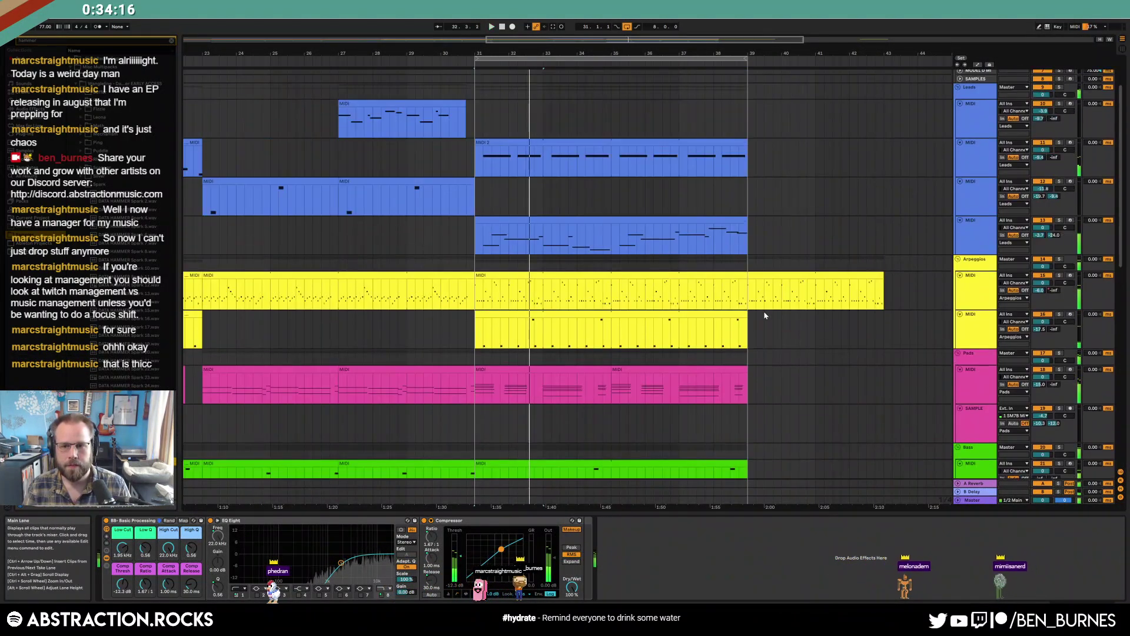
click(768, 295)
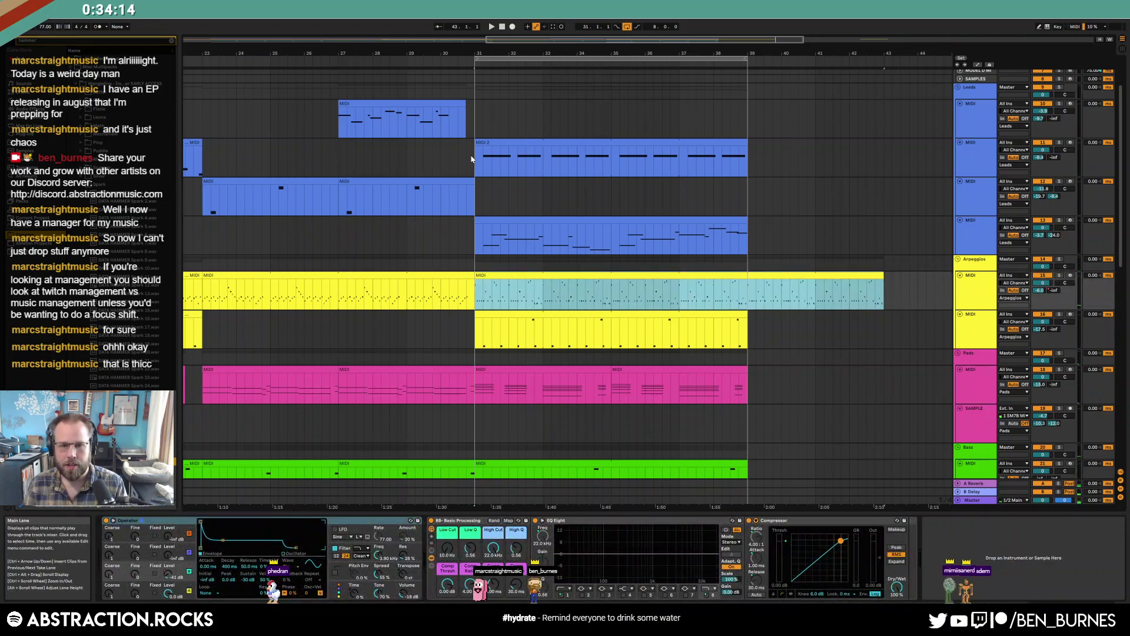
drag(472, 156, 736, 231)
key(ctrl+d)
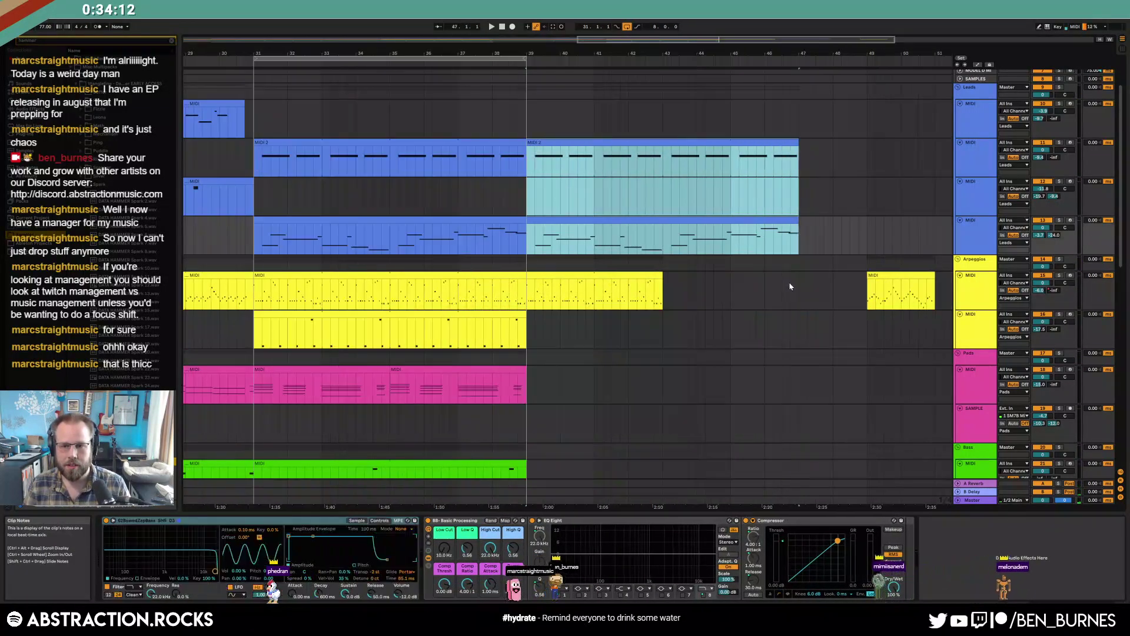
Delete the stray Arpeggios clip at bar 49 and extend both Arpeggios MIDI clips to bar 47
click(875, 277)
key(Delete)
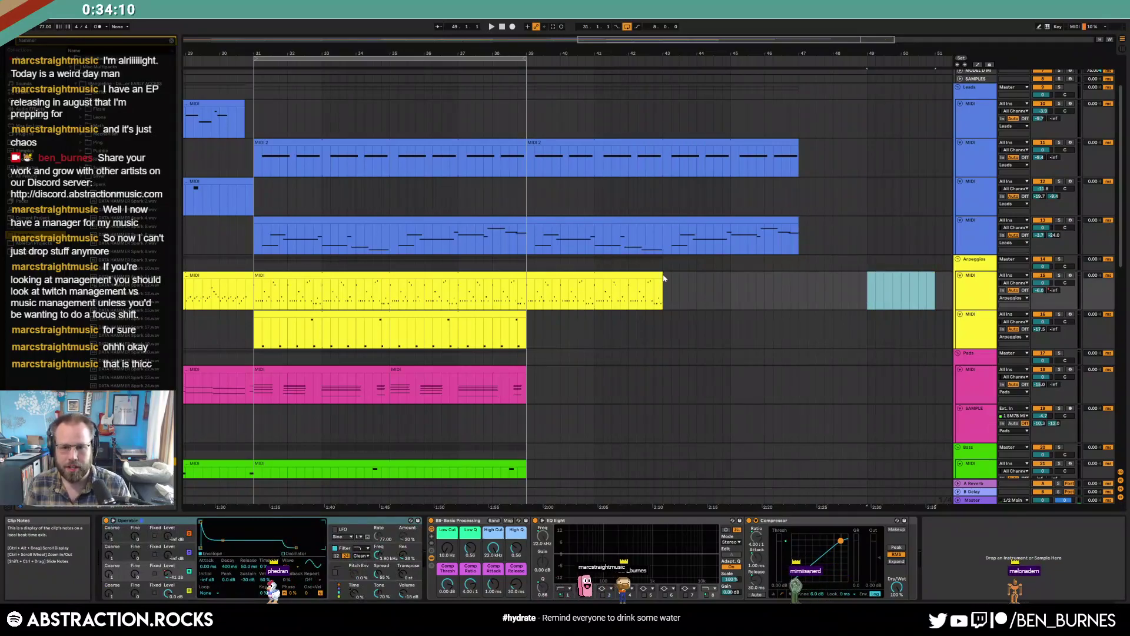
drag(662, 277, 799, 280)
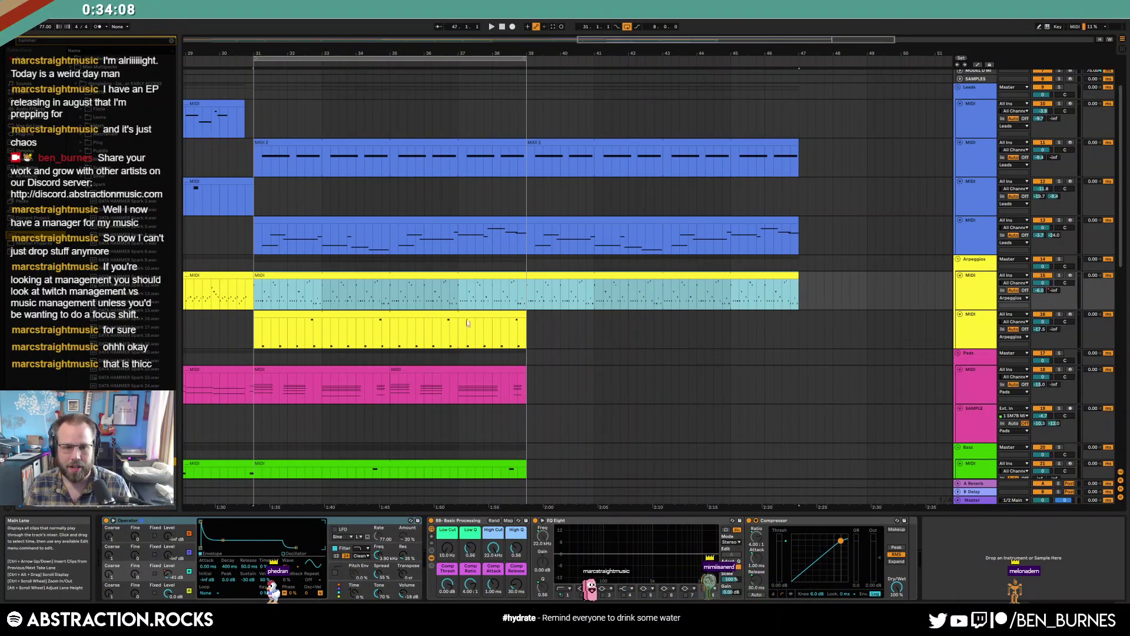
scroll(511, 306, down, 1)
drag(525, 307, 799, 307)
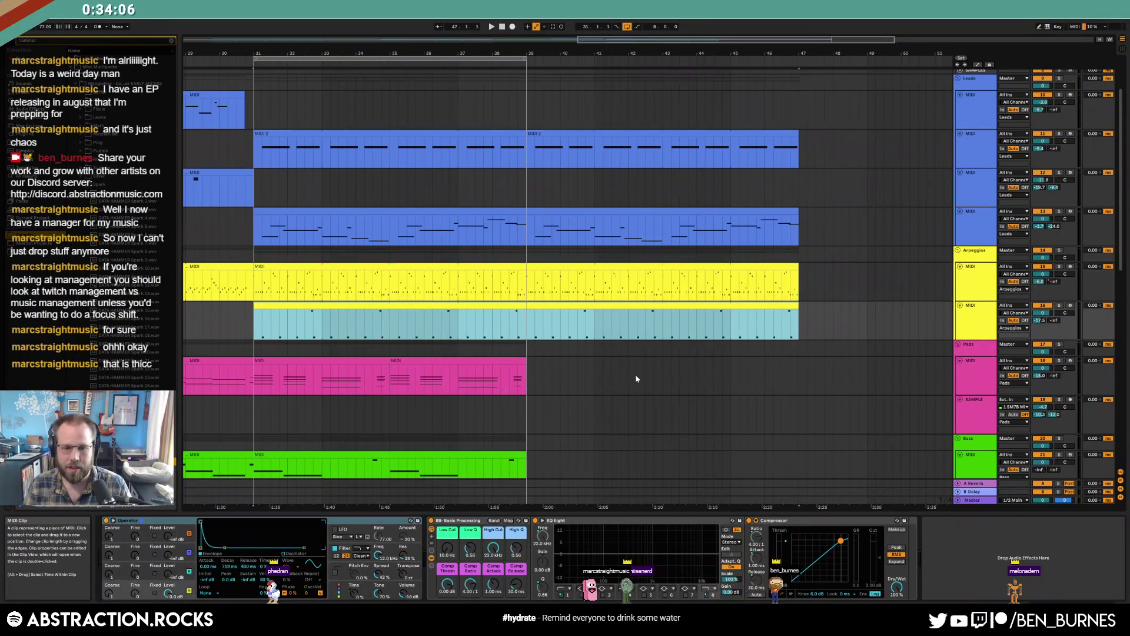
Duplicate the two Pads MIDI clips spanning bars 31 to 39 so they repeat up to bar 47
scroll(412, 295, down, 3)
click(377, 316)
click(379, 317)
shift+click(408, 317)
key(ctrl+d)
scroll(620, 399, down, 3)
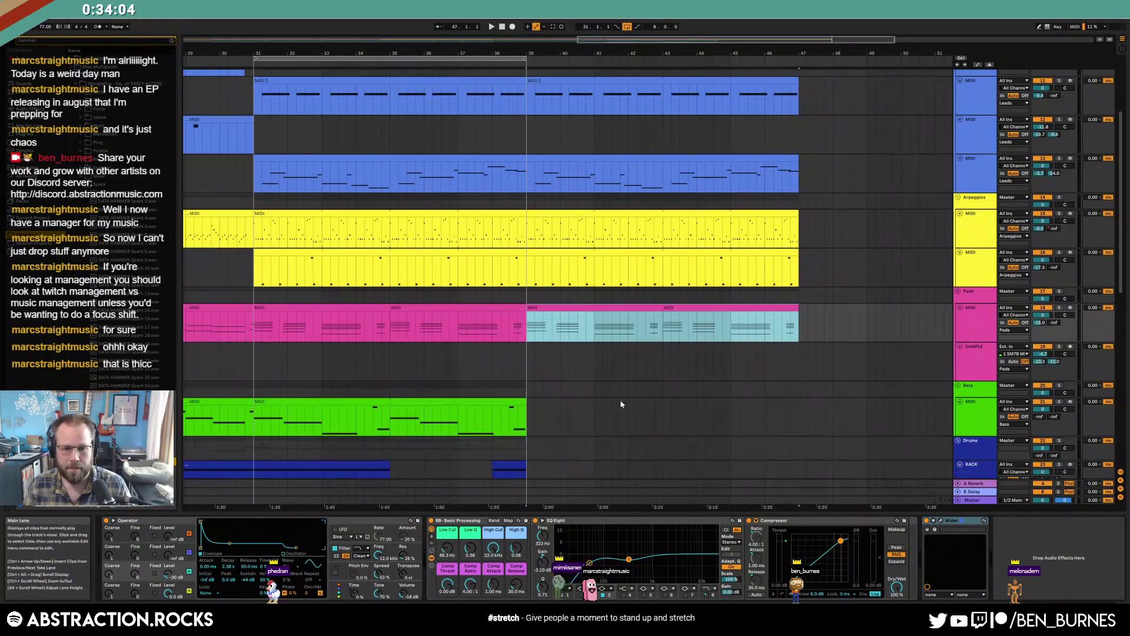
Extend the Bass MIDI clip that starts at bar 31 so it ends at bar 47
click(399, 372)
drag(518, 359, 825, 375)
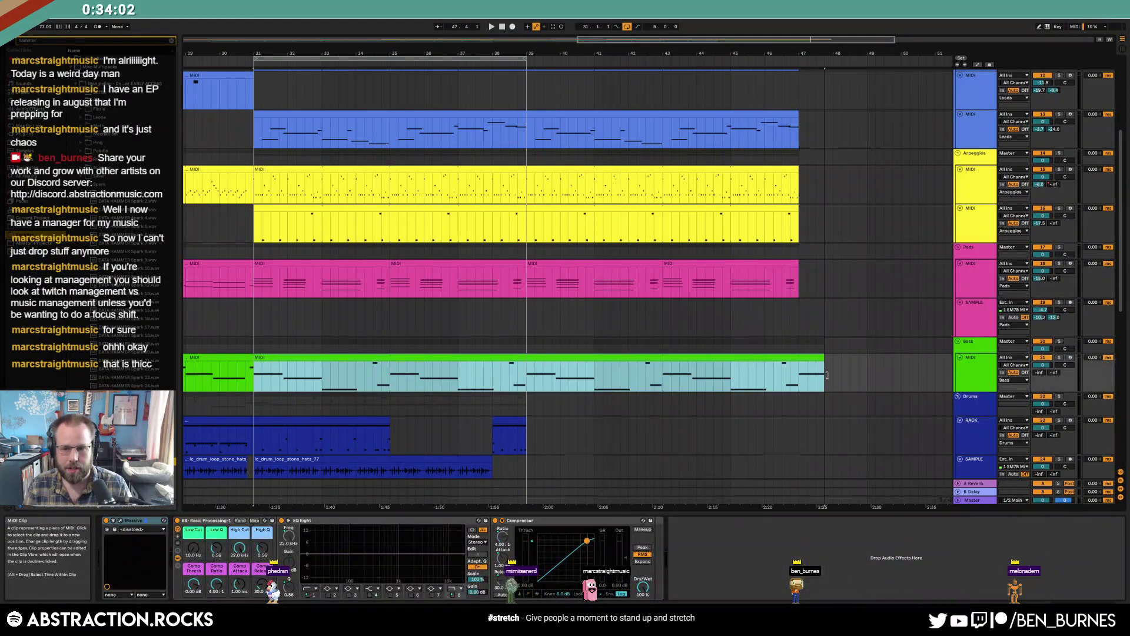
scroll(609, 402, down, 10)
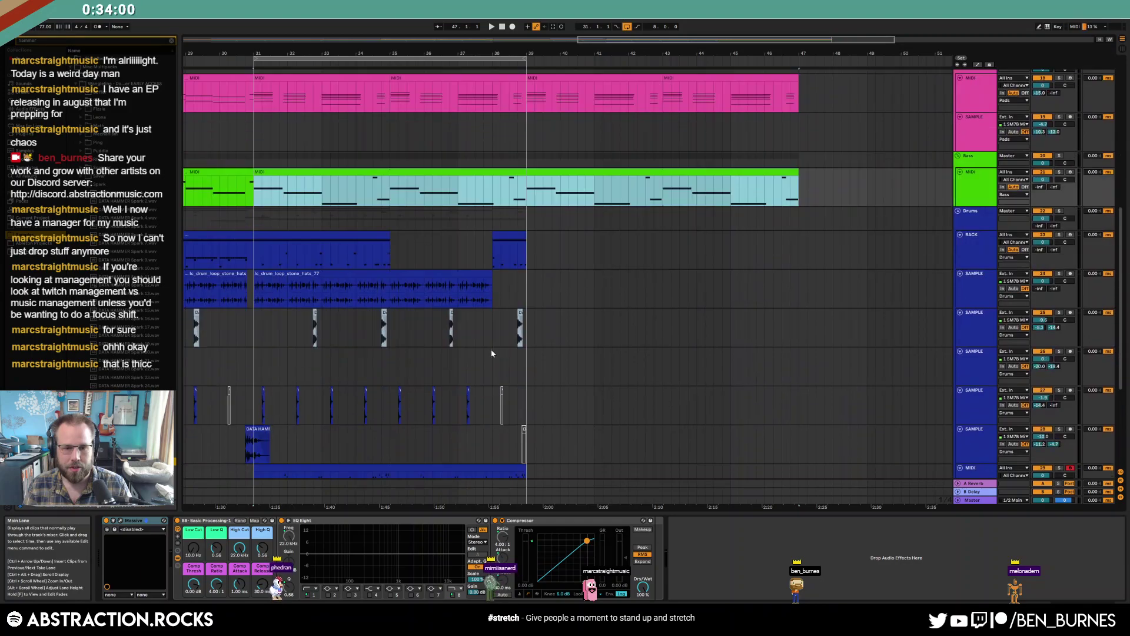
Duplicate bars 31 to 39 of the drum_loop_stone_hats_77 track so the loop repeats from bar 39
scroll(332, 242, down, 2)
click(353, 193)
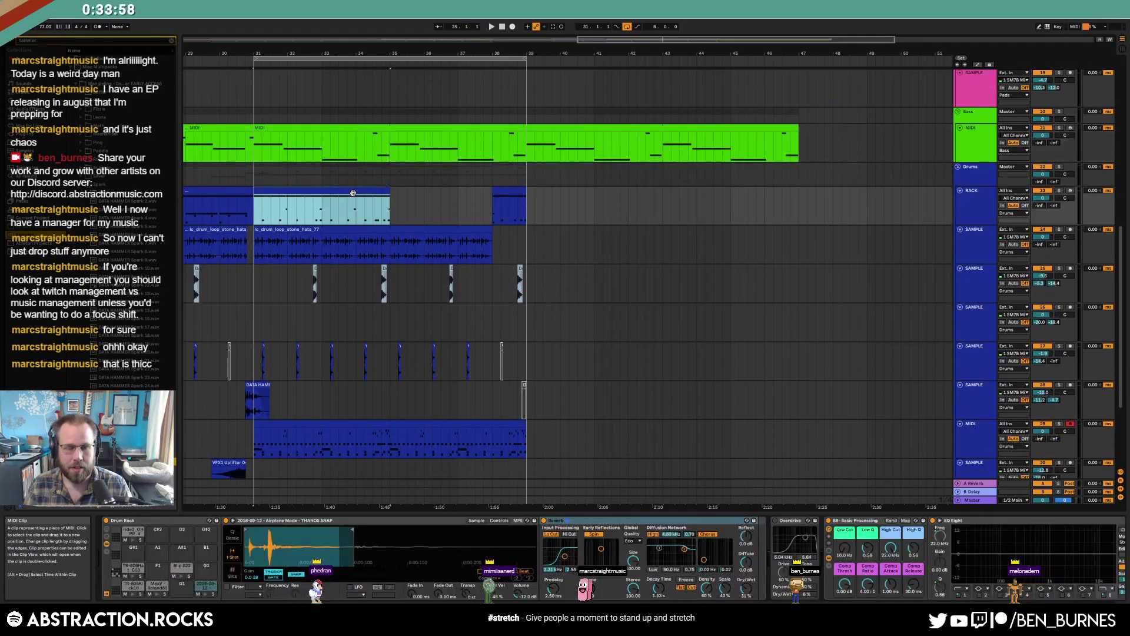
drag(526, 245, 254, 250)
key(ctrl+d)
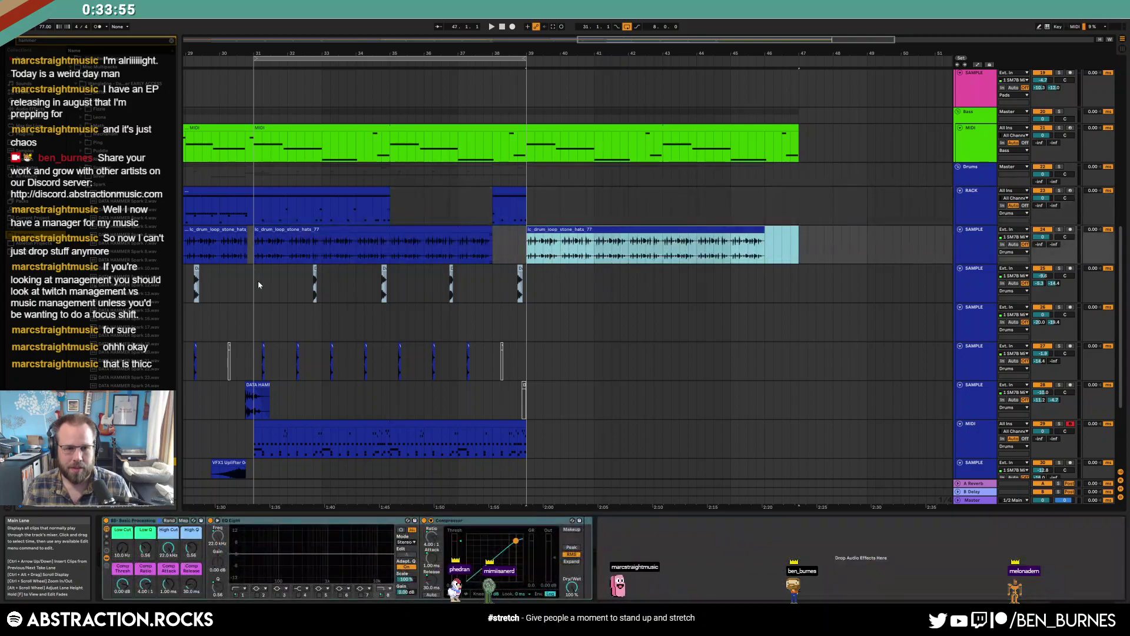
Copy the first three bars of the RACK drum clip at bar 31 into the gap starting at bar 35
click(346, 190)
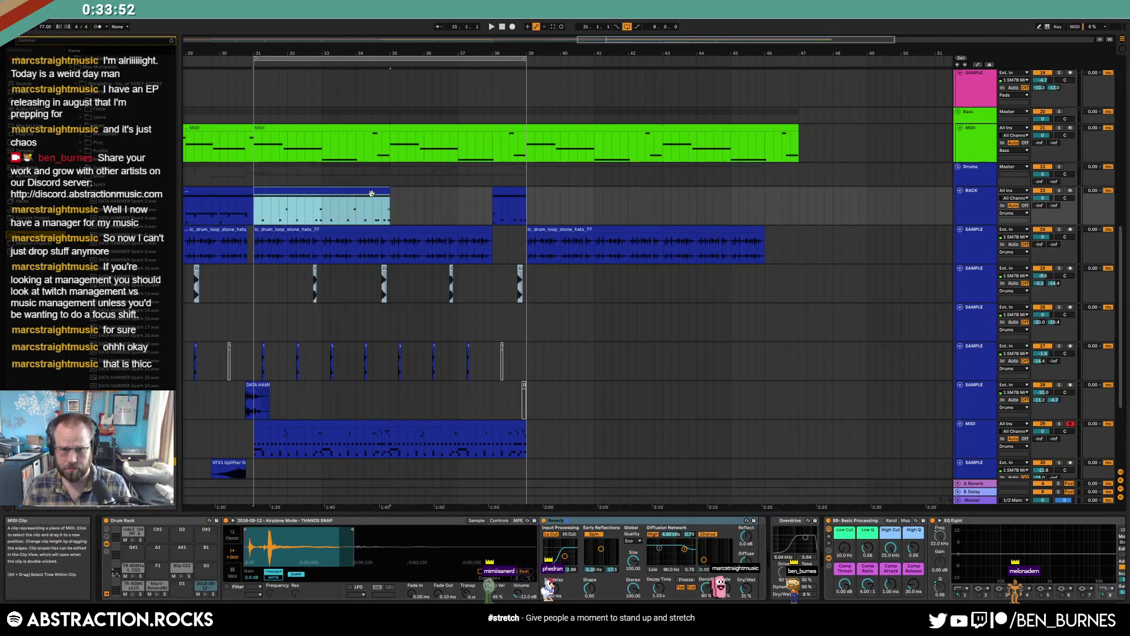
mouse_move(493, 192)
mouse_down()
mouse_move(395, 195)
mouse_move(487, 197)
mouse_up()
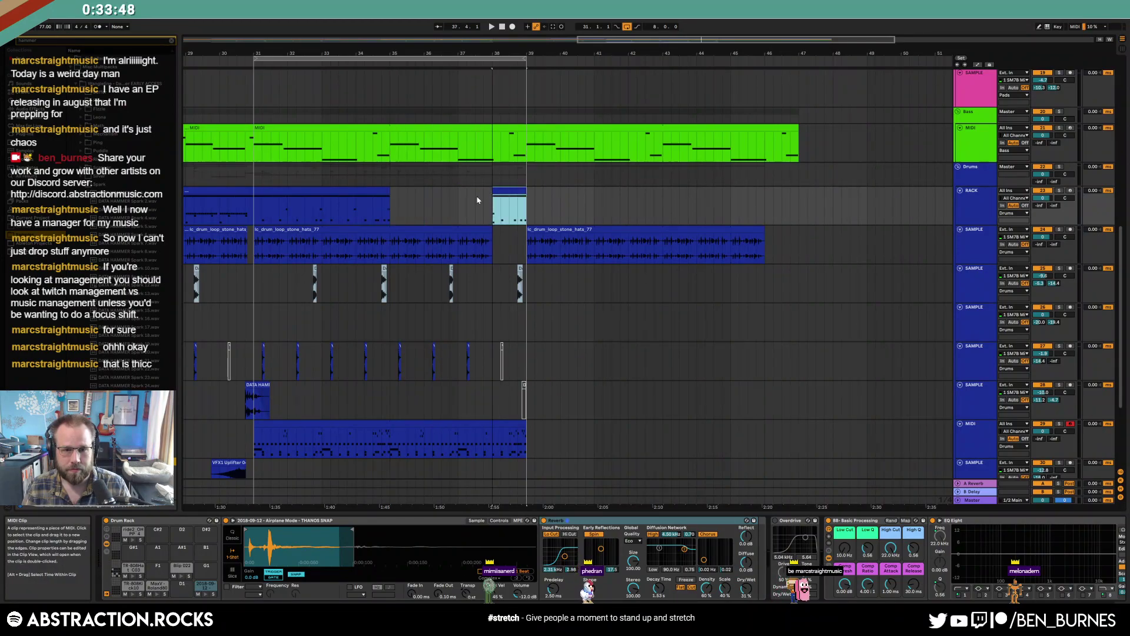
click(361, 193)
drag(358, 199, 255, 203)
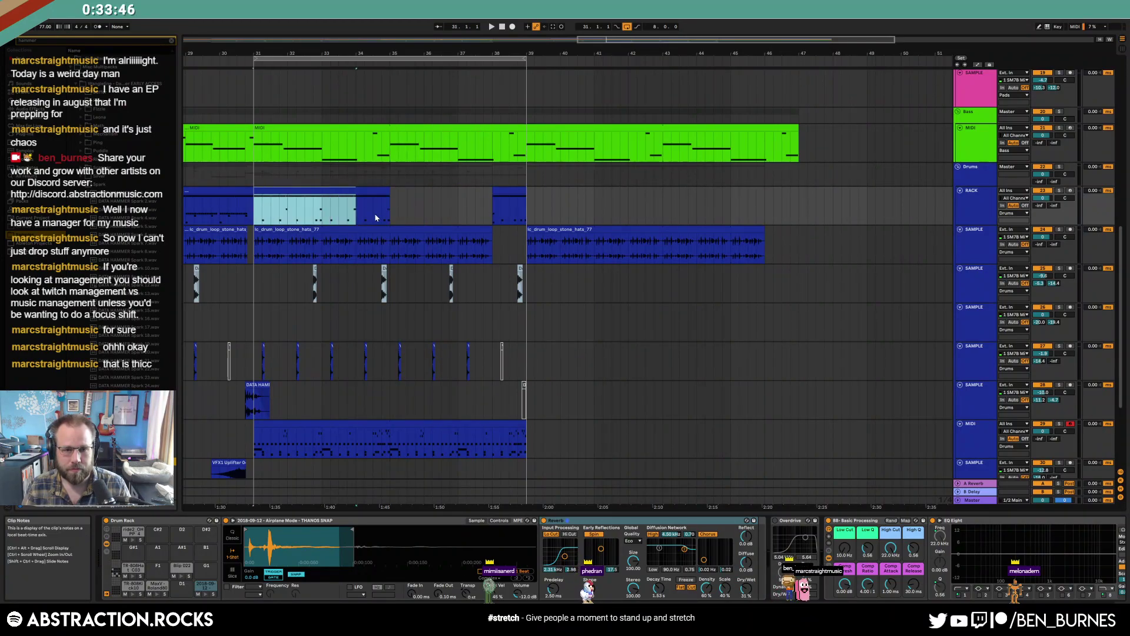
key(ctrl+c)
click(390, 209)
key(ctrl+v)
Duplicate the short drum sample hits between bars 31 and 39 so they repeat up to bar 47
scroll(450, 306, down, 3)
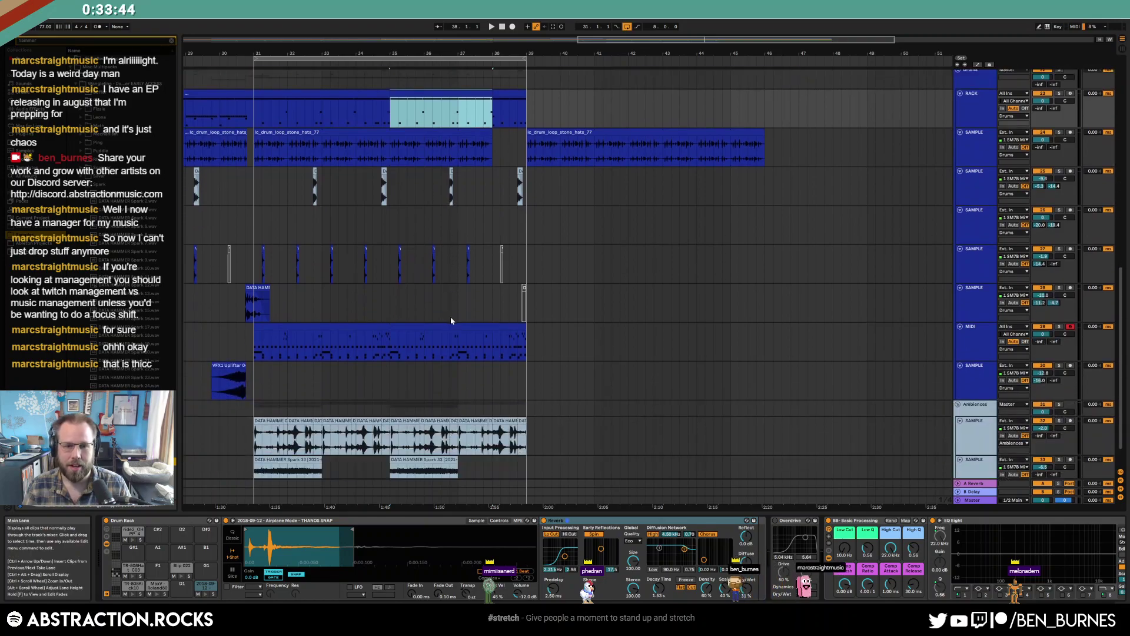
drag(527, 263, 253, 263)
key(ctrl+d)
Duplicate the Drums MIDI clip spanning bars 31 to 39 so it repeats from bar 39
scroll(459, 310, down, 1)
scroll(453, 306, down, 1)
scroll(453, 306, down, 3)
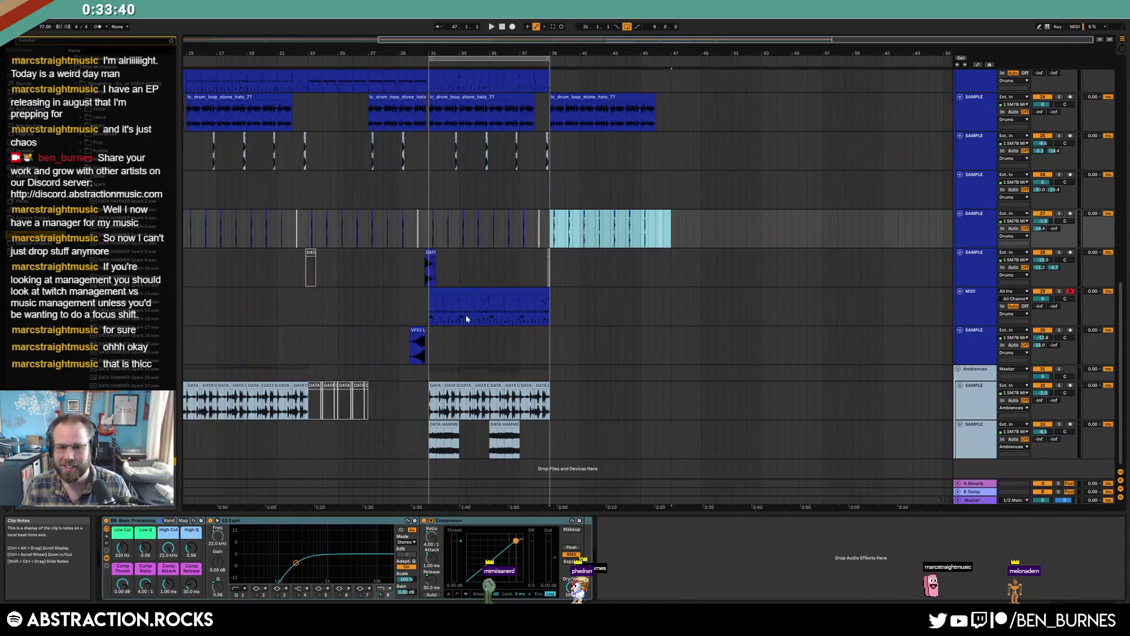
click(526, 289)
key(ctrl+d)
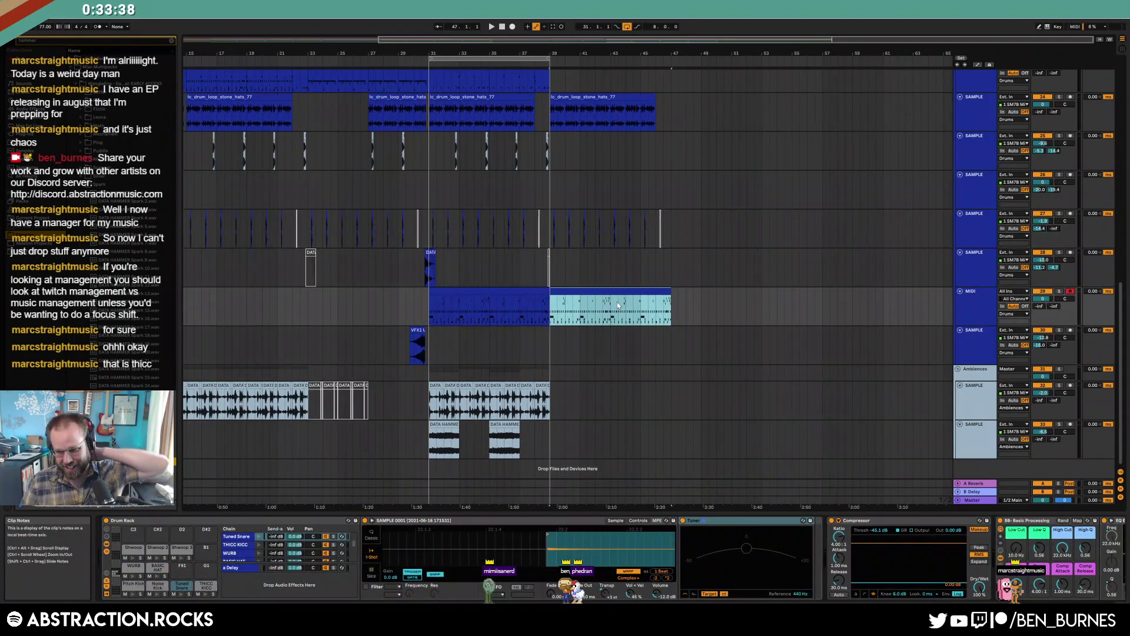
Duplicate bars 31 to 39 of both Ambiences tracks and extend the arrangement loop to bar 47
drag(551, 403, 445, 440)
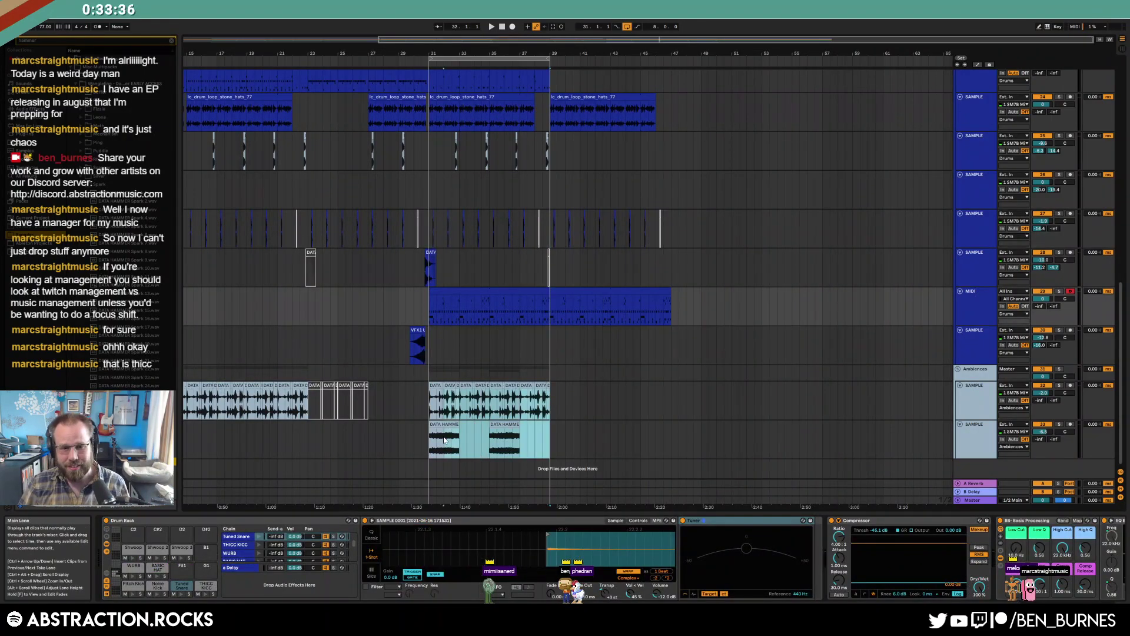
key(ctrl+d)
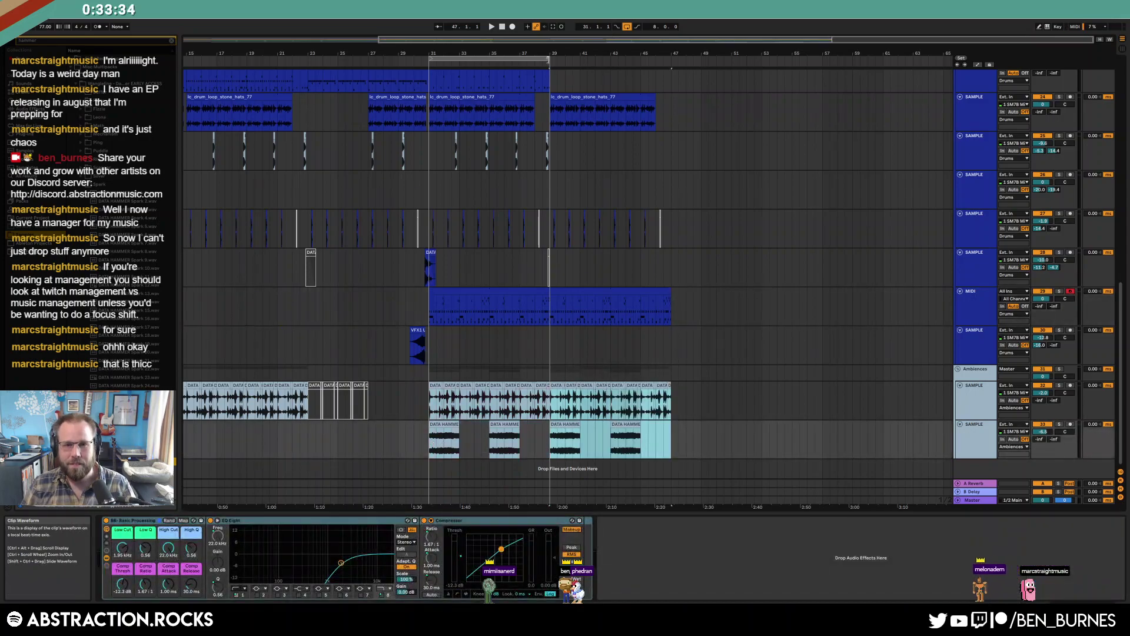
drag(549, 58, 673, 64)
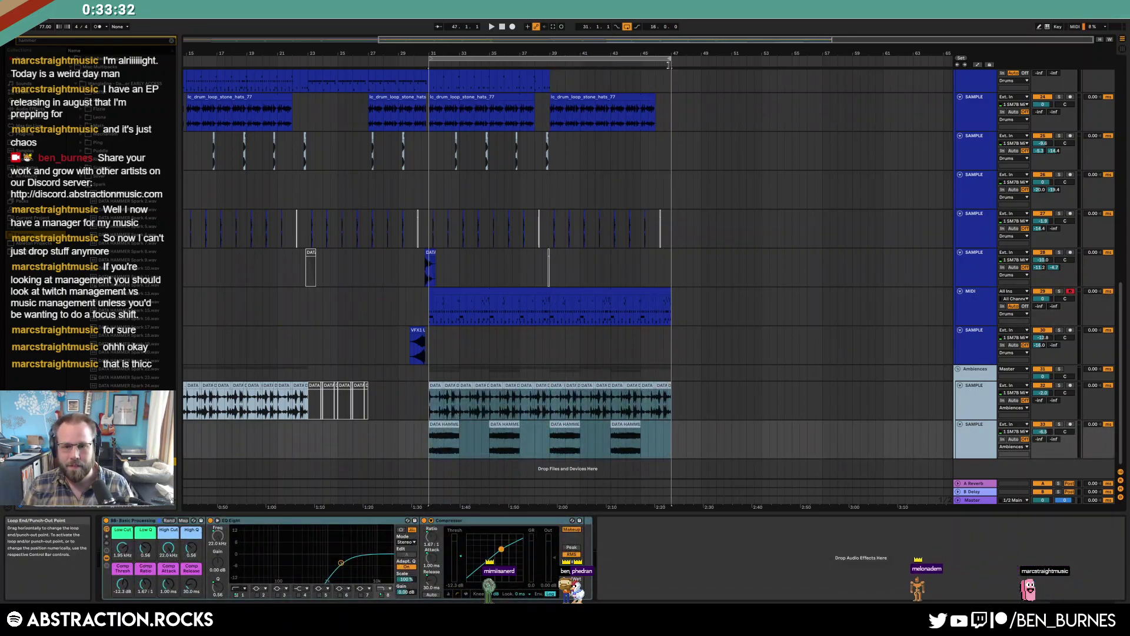
Repeat the RACK drum clips of bars 31 to 39 from bar 39 to bar 47
scroll(683, 175, up, 5)
click(548, 238)
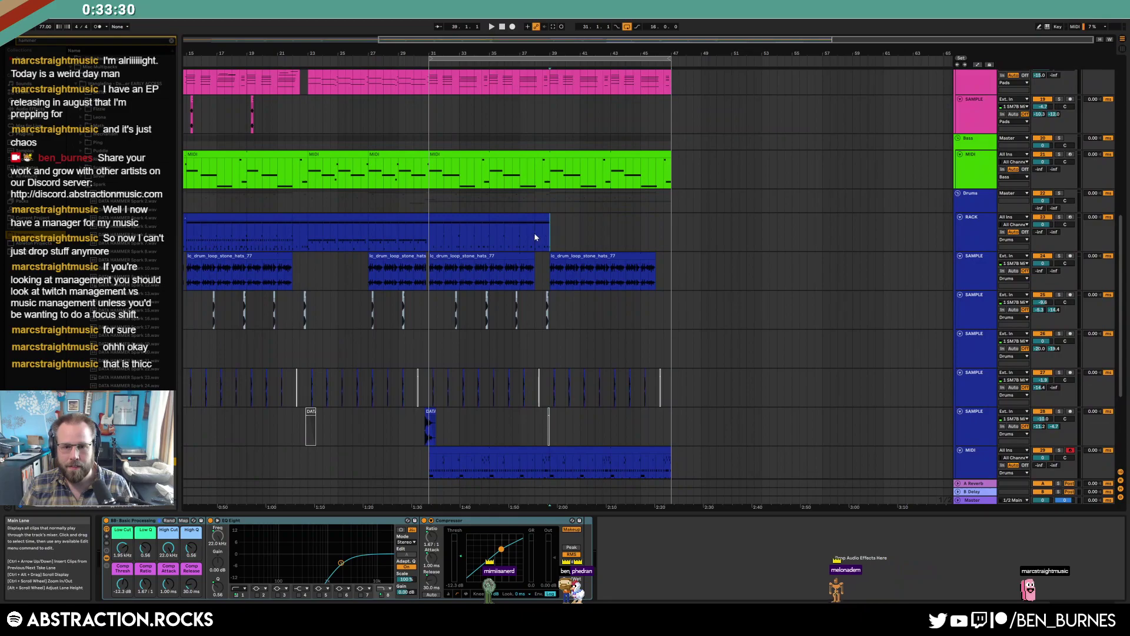
click(610, 246)
Delete the closing notes of the repeated lead melody before bar 47 and hold its last high note instead
scroll(646, 256, up, 3)
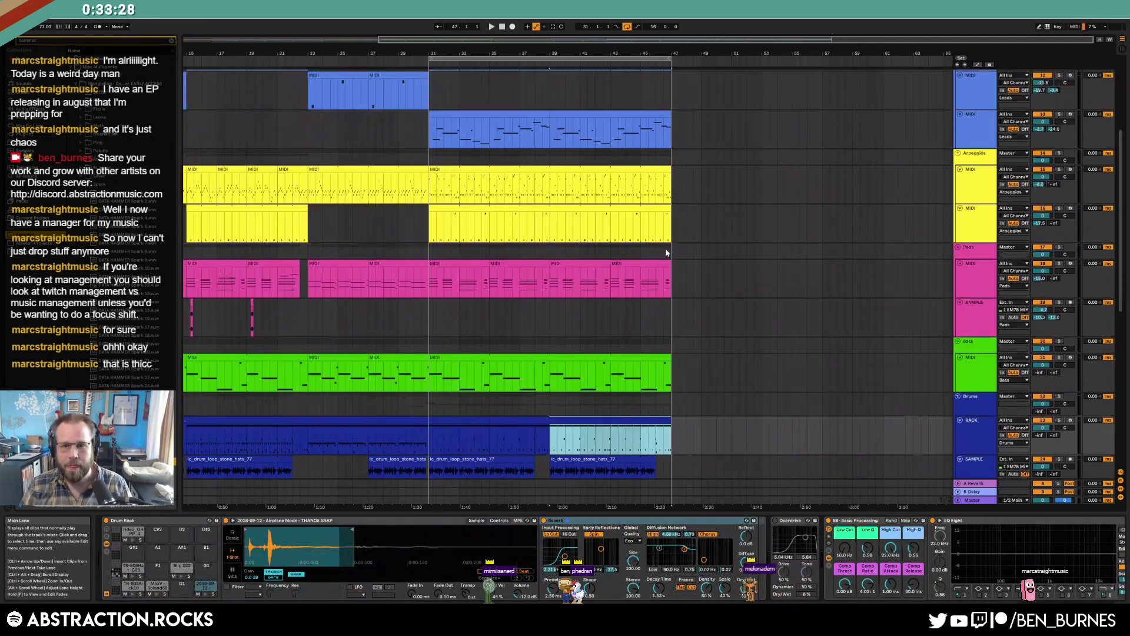
double_click(656, 132)
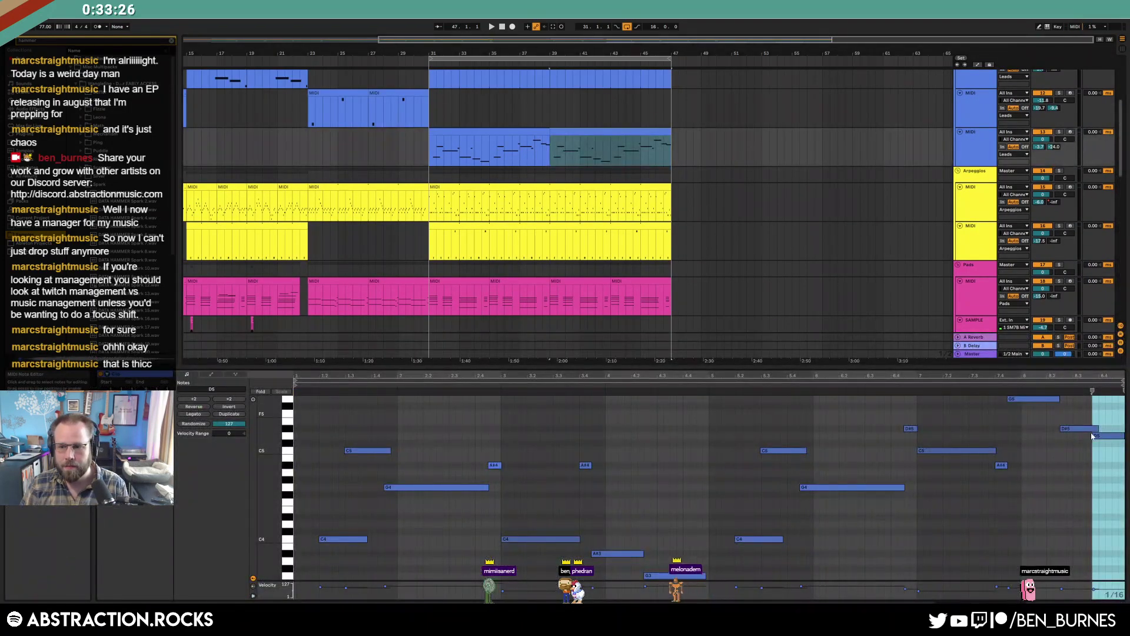
drag(1092, 436, 1059, 405)
key(Delete)
key(shift+Tab)
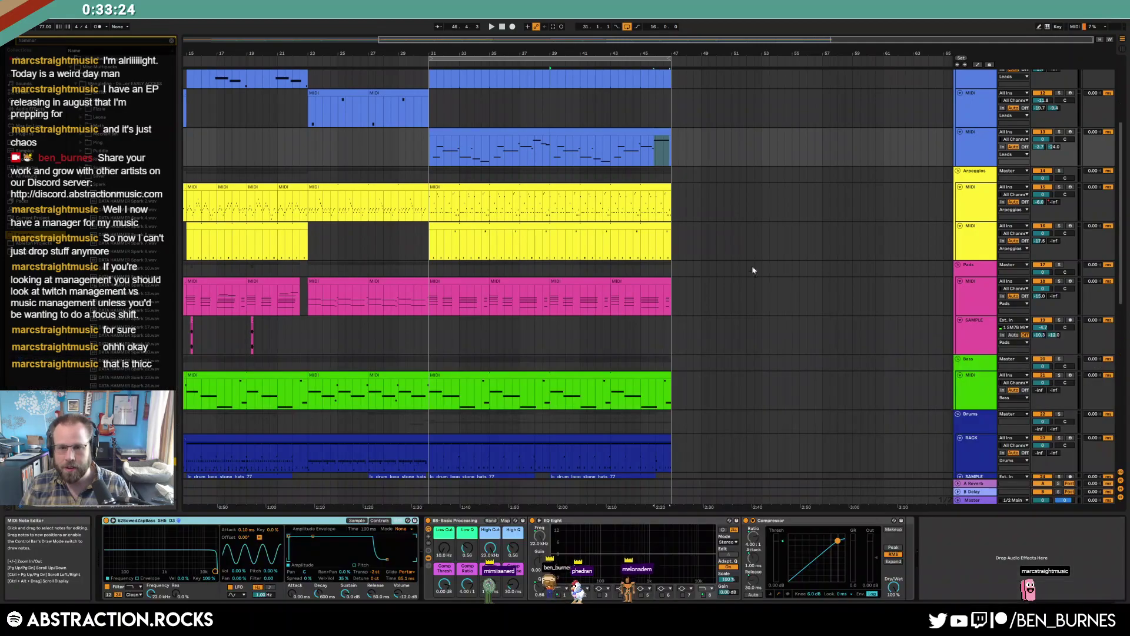
Shorten both Arpeggios MIDI clips to bar 46, letting the upper one end slightly after the downbeat
scroll(666, 196, up, 4)
drag(697, 189, 543, 195)
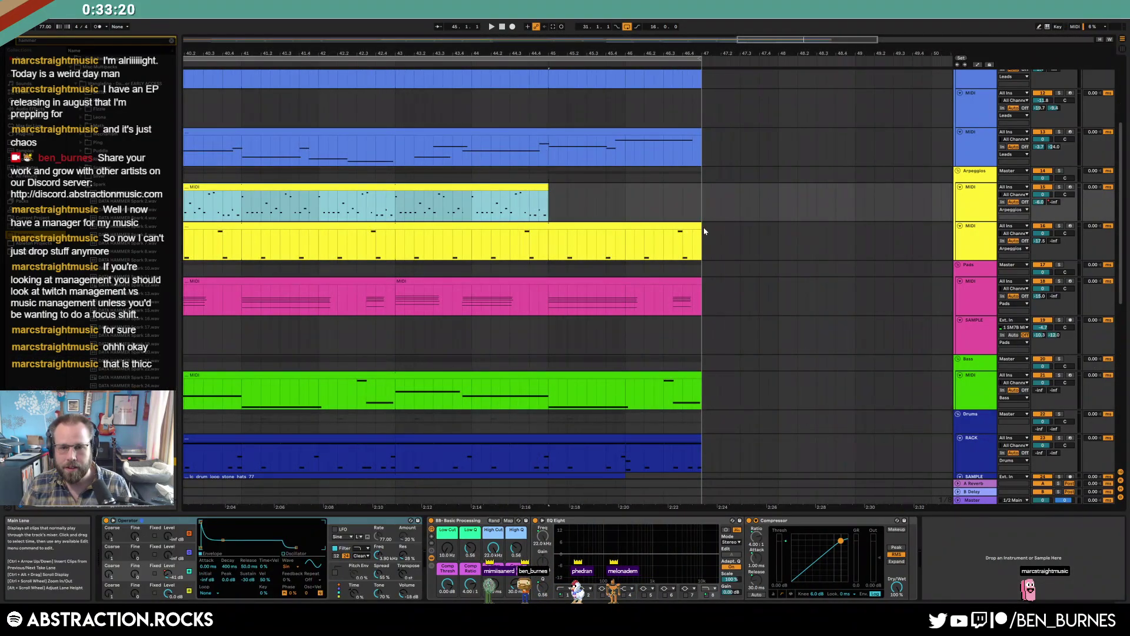
drag(700, 227, 544, 233)
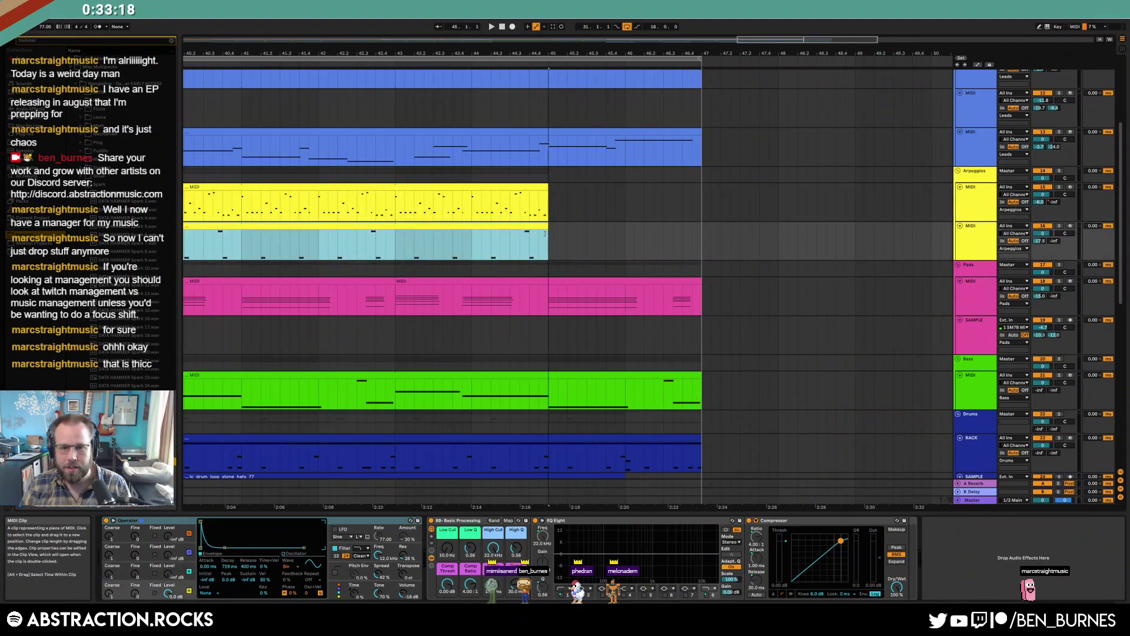
drag(546, 187, 627, 195)
scroll(627, 197, up, 3)
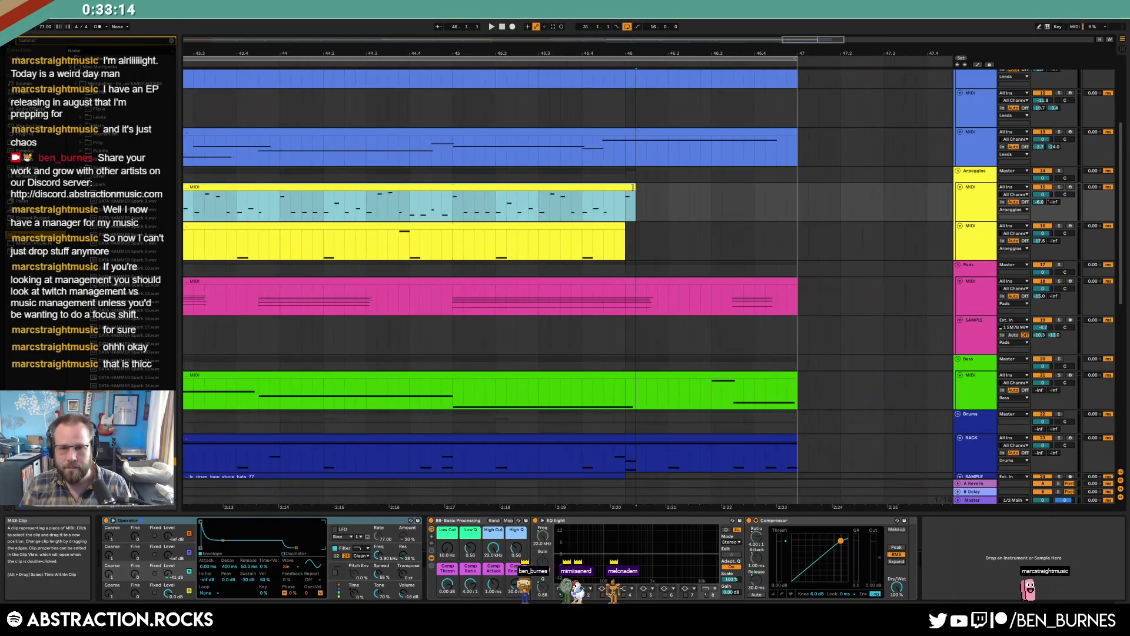
Shorten the repeated-chord Leads clip MIDI 2 so it ends at bar 46
scroll(684, 192, down, 3)
scroll(704, 191, up, 2)
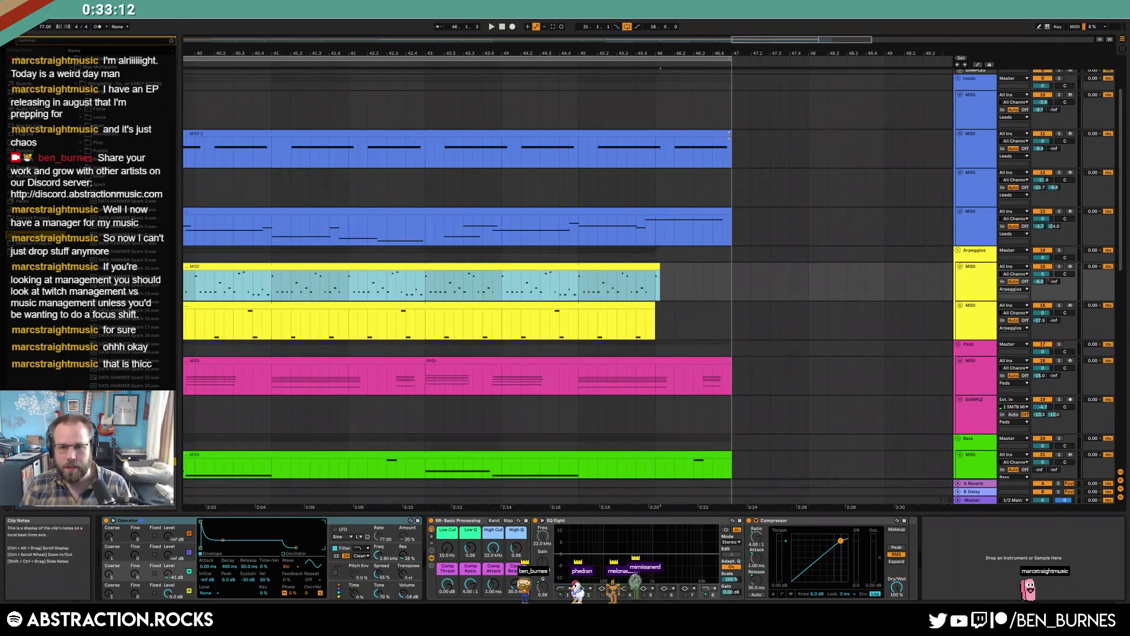
drag(729, 135, 666, 147)
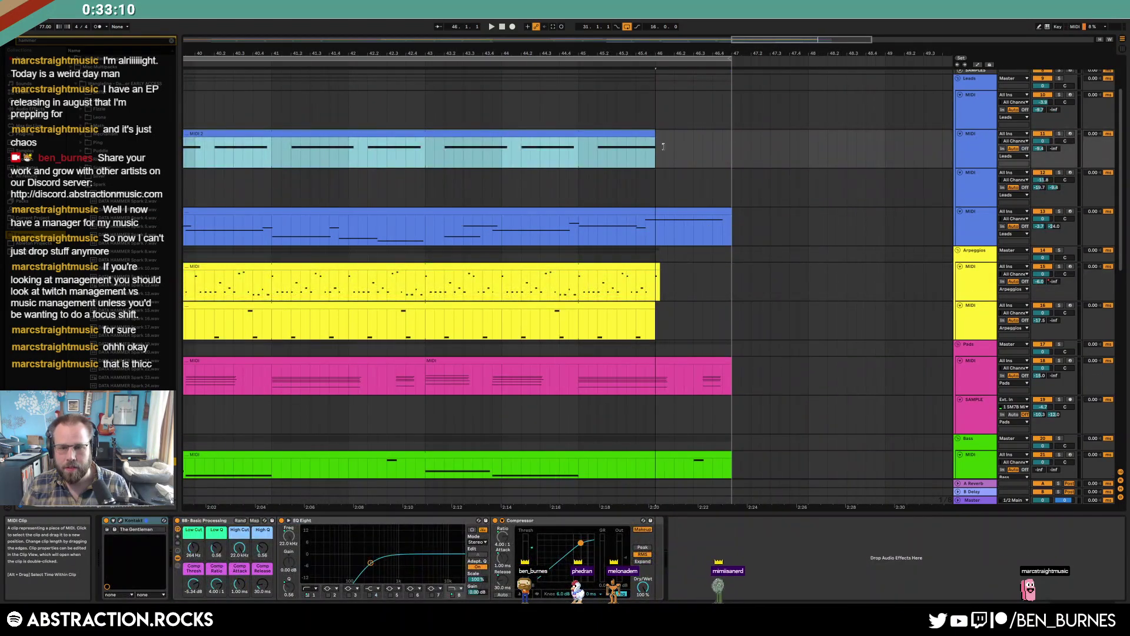
Delete the end of the Pads clip from bar 46.2 and shorten the Bass clip to just past bar 46
scroll(705, 302, down, 3)
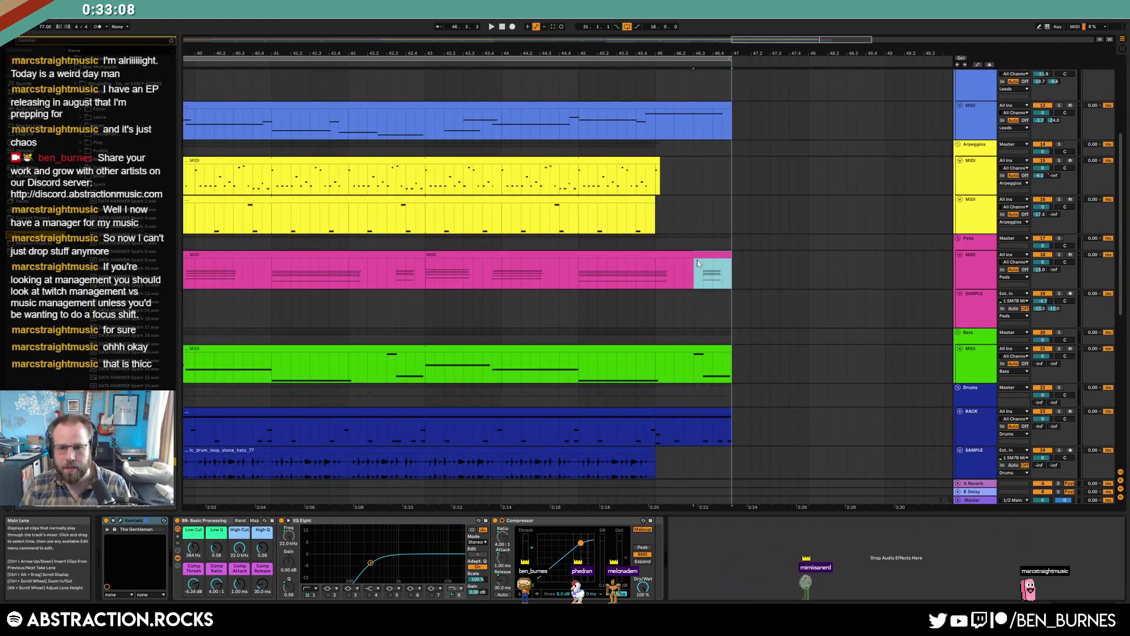
drag(697, 260, 676, 275)
key(Delete)
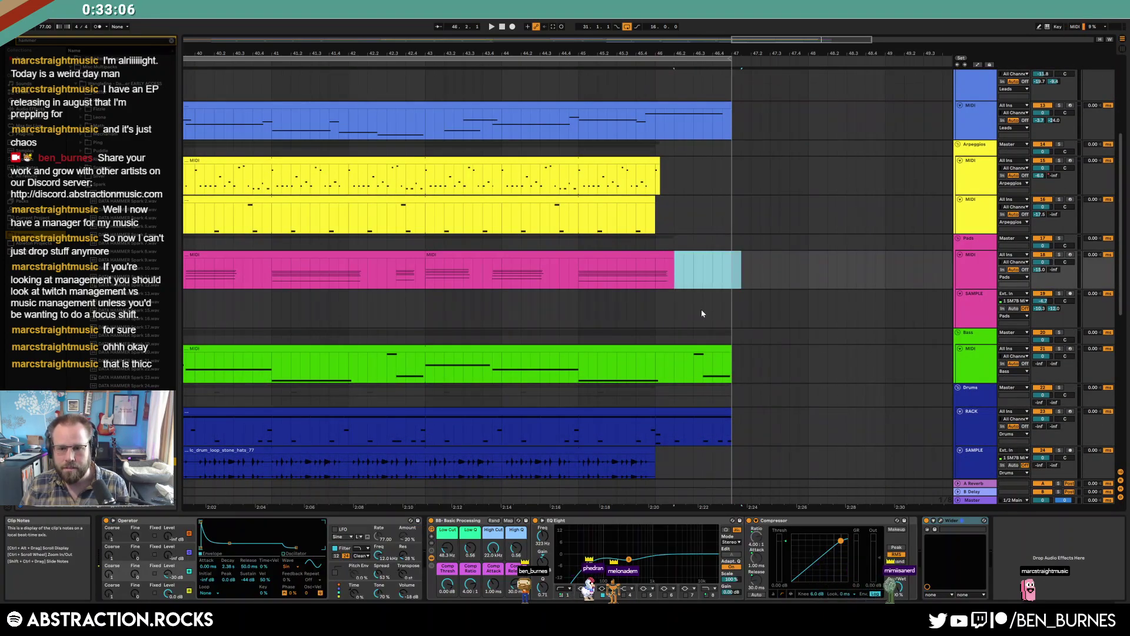
scroll(710, 309, down, 1)
drag(727, 304, 668, 310)
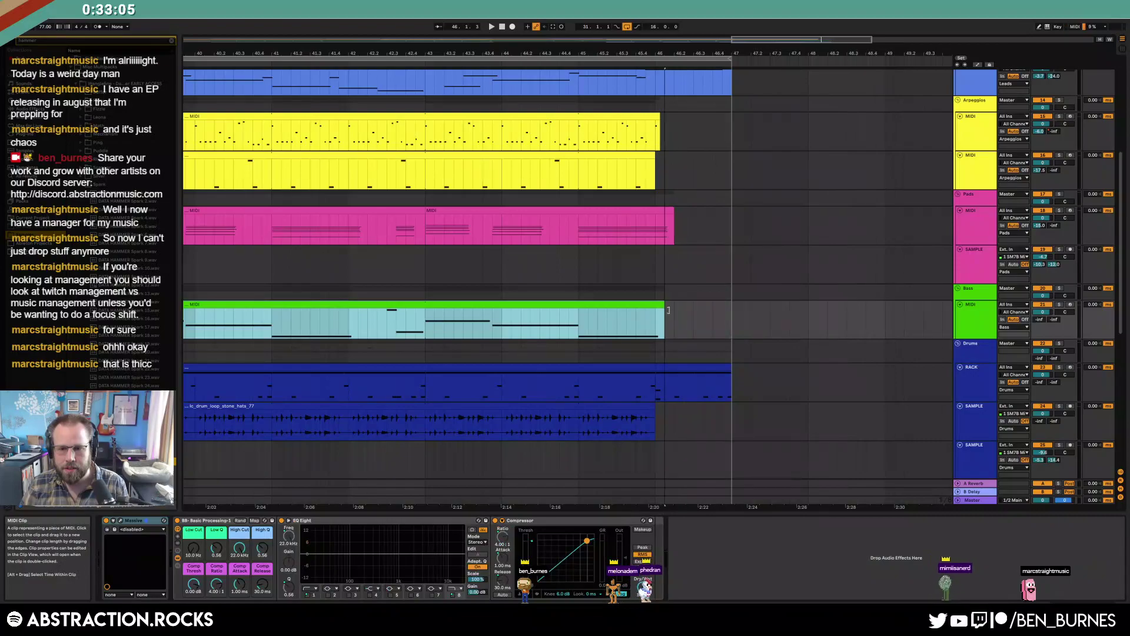
Shorten the RACK drum clip to just past bar 46 and delete the short sample hit after bar 46
click(725, 369)
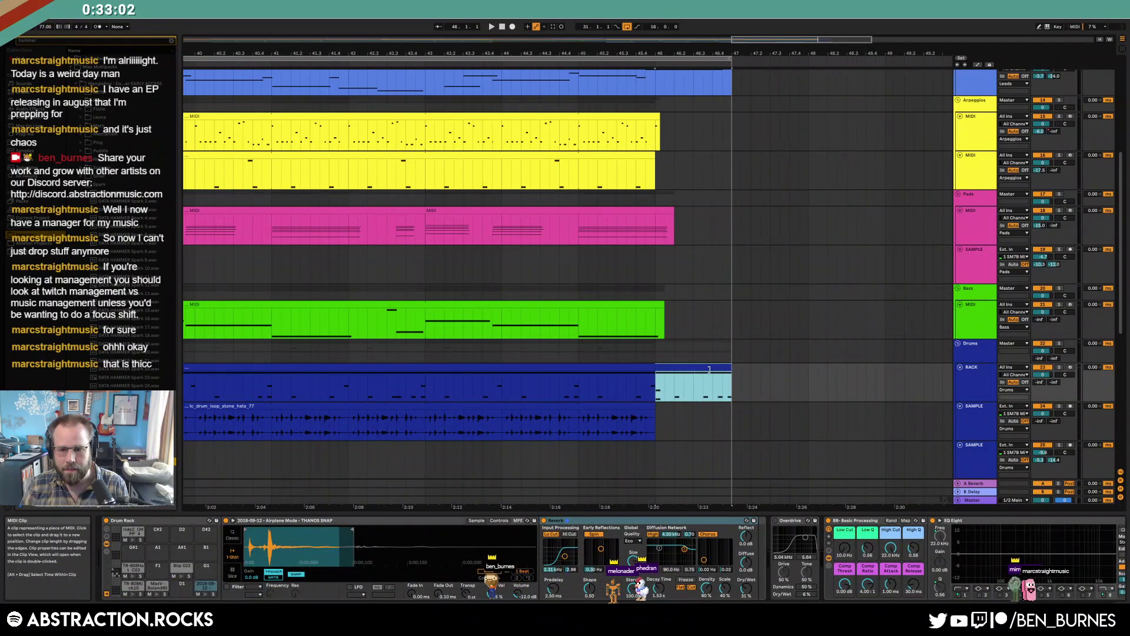
mouse_move(710, 370)
mouse_down()
mouse_move(666, 371)
mouse_move(710, 382)
mouse_up()
scroll(681, 378, down, 4)
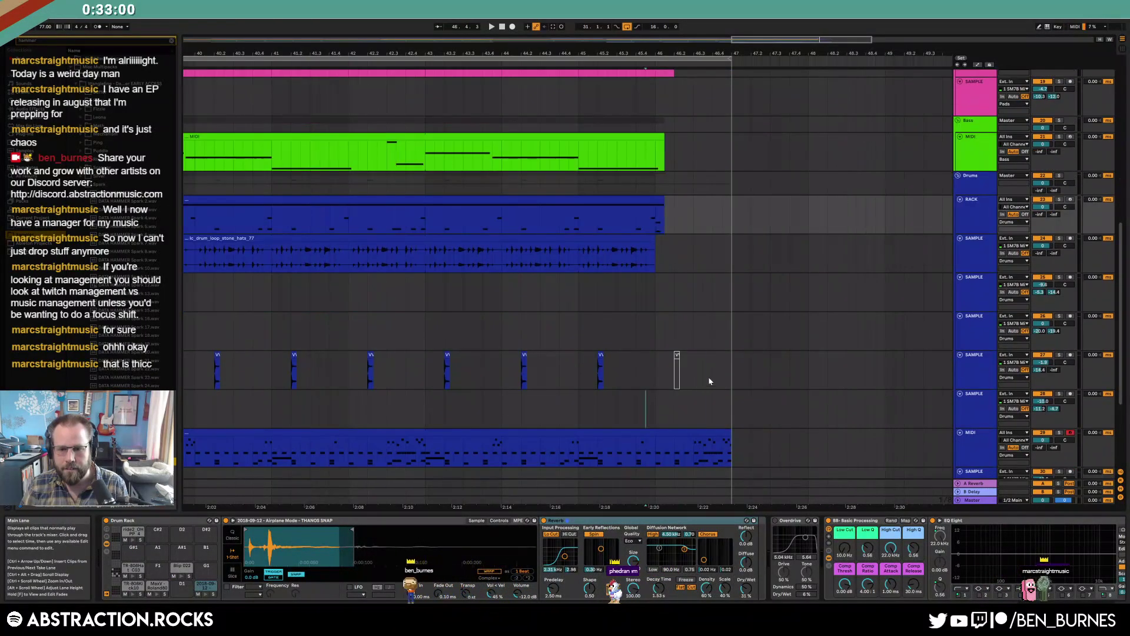
key(Delete)
Shorten the Drums MIDI clip so it ends just past bar 46
scroll(751, 377, down, 1)
click(726, 387)
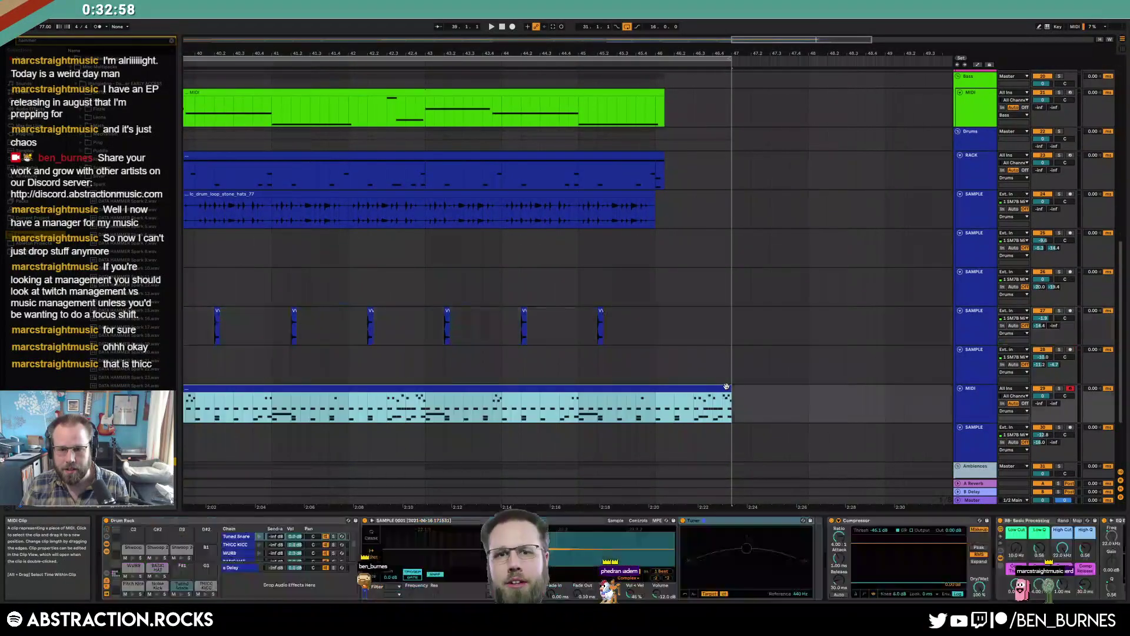
drag(727, 386, 665, 386)
Delete the end of the upper Ambiences track's audio from just past bar 46 to bar 47
scroll(683, 397, down, 5)
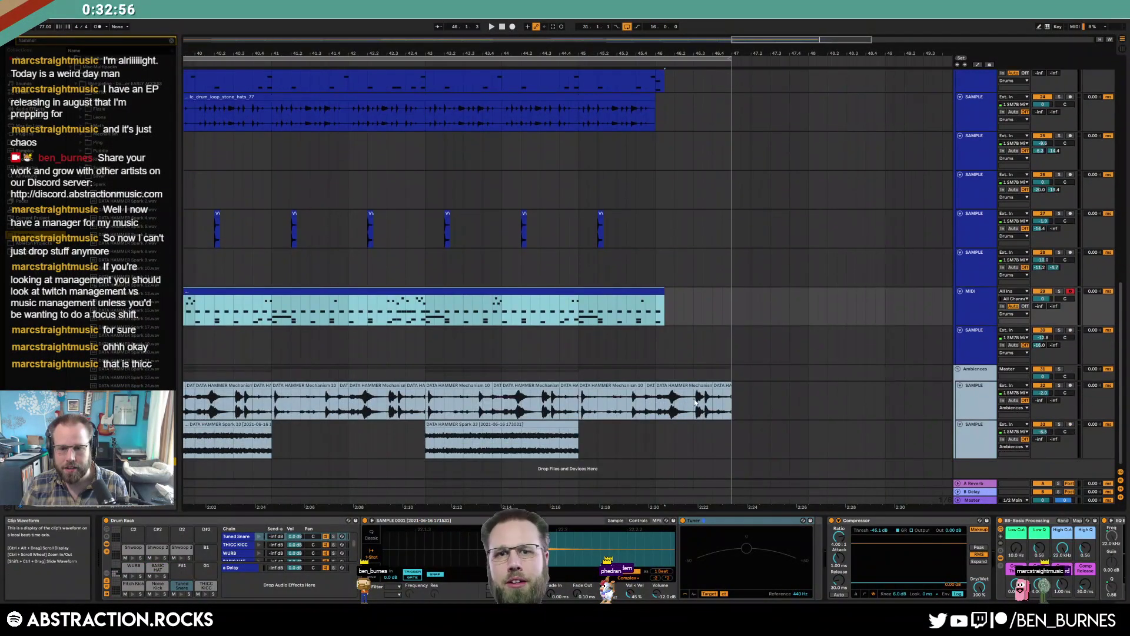
drag(747, 385, 653, 401)
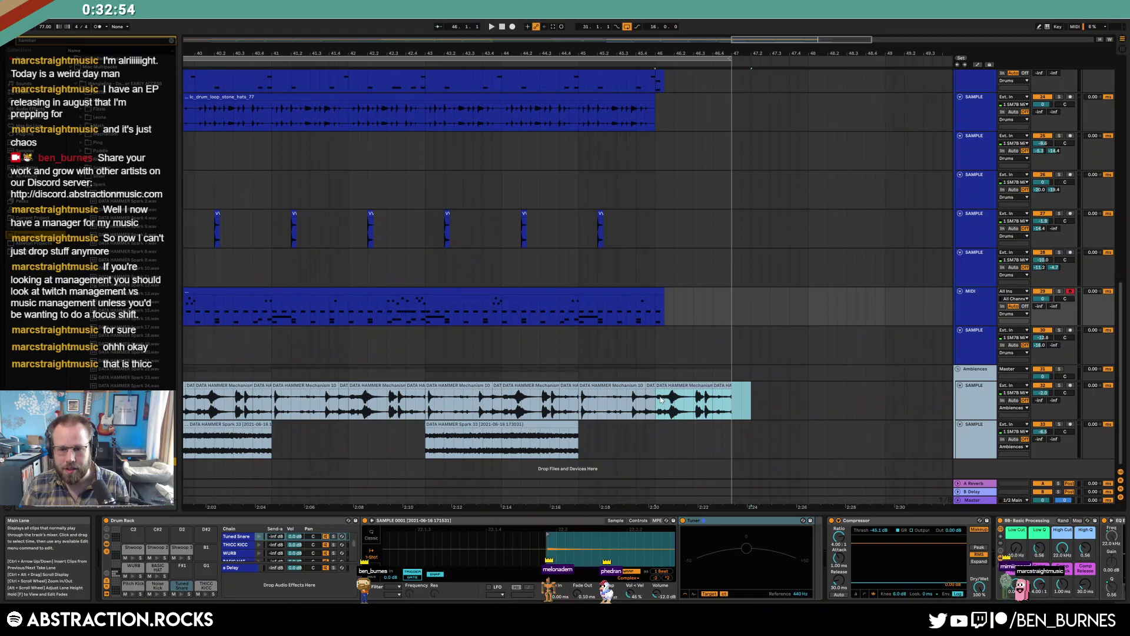
key(Delete)
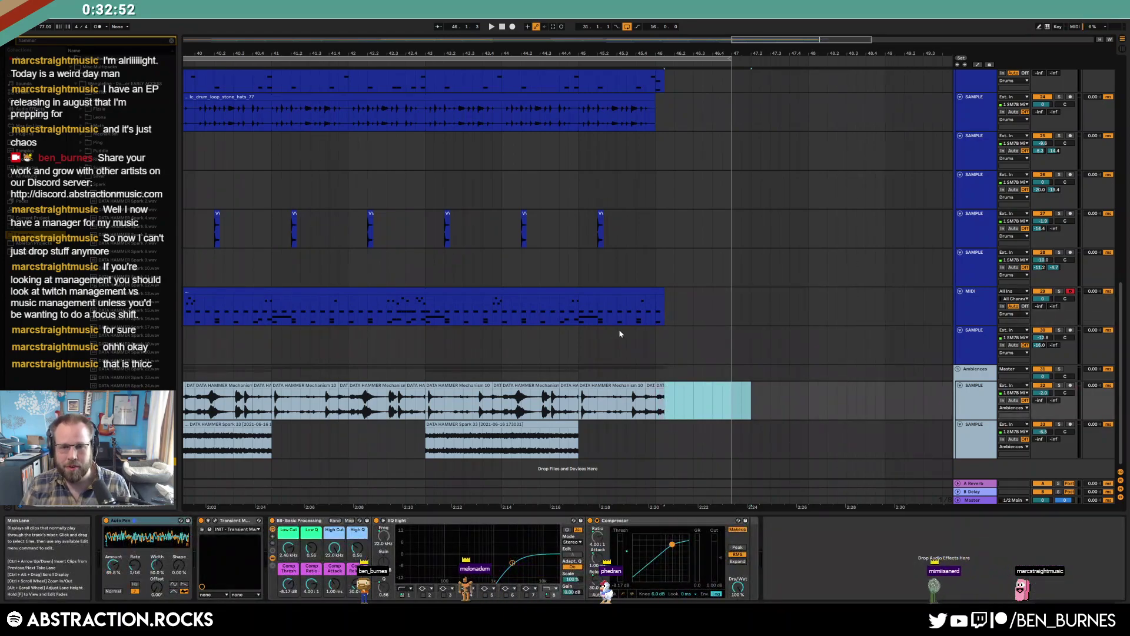
Play the looped section from bar 31 and review the extended arrangement across all tracks
scroll(553, 322, down, 6)
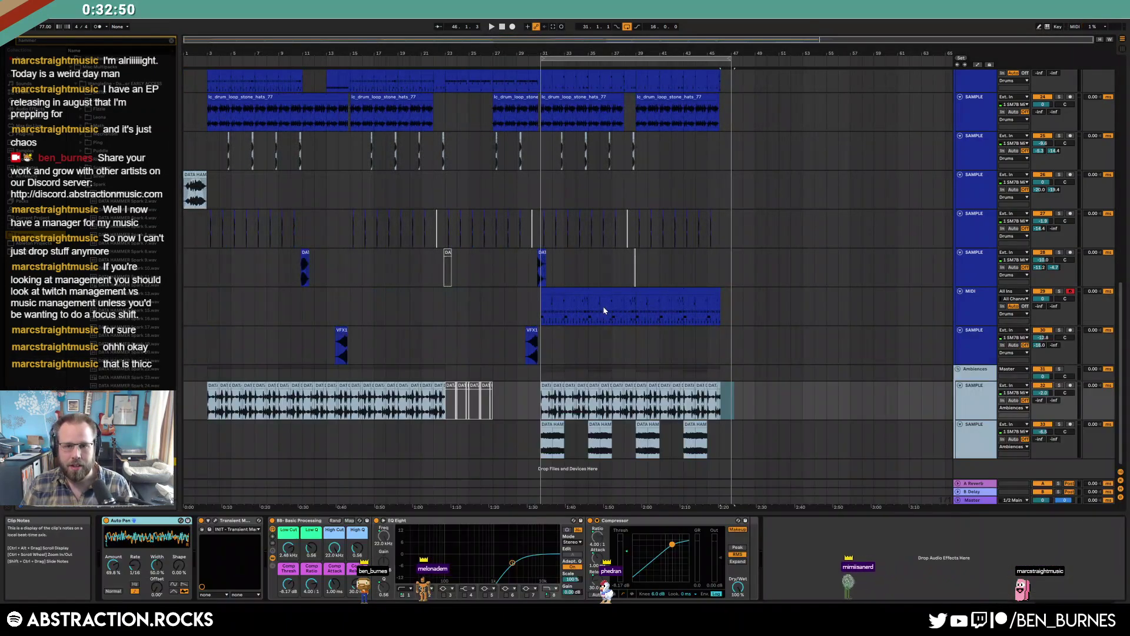
scroll(604, 310, up, 5)
scroll(604, 310, up, 12)
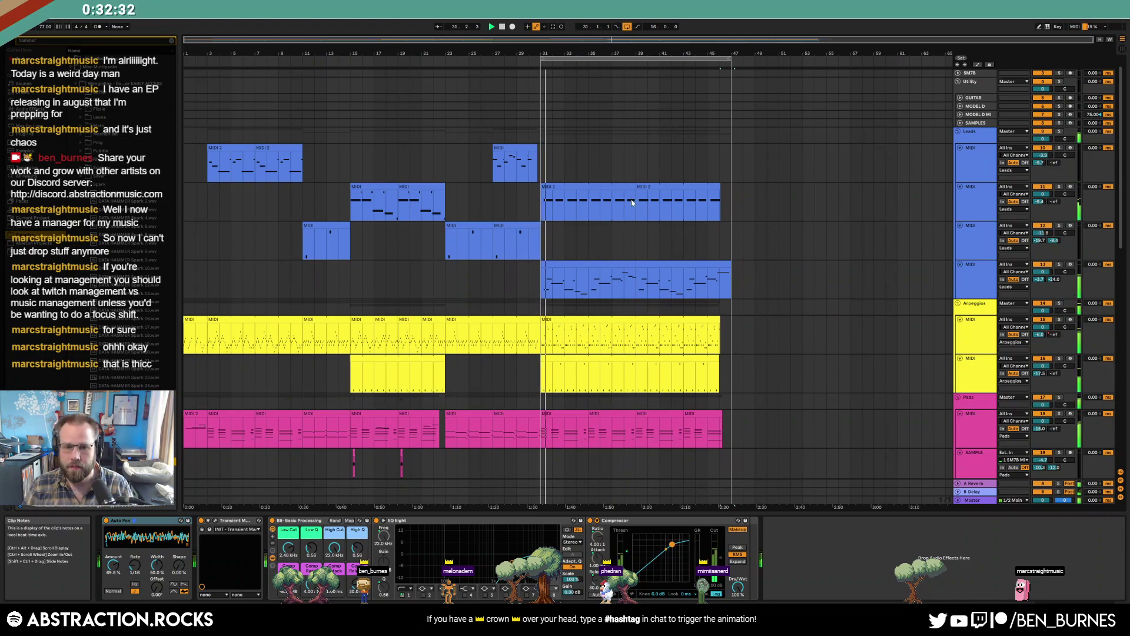
scroll(623, 211, down, 10)
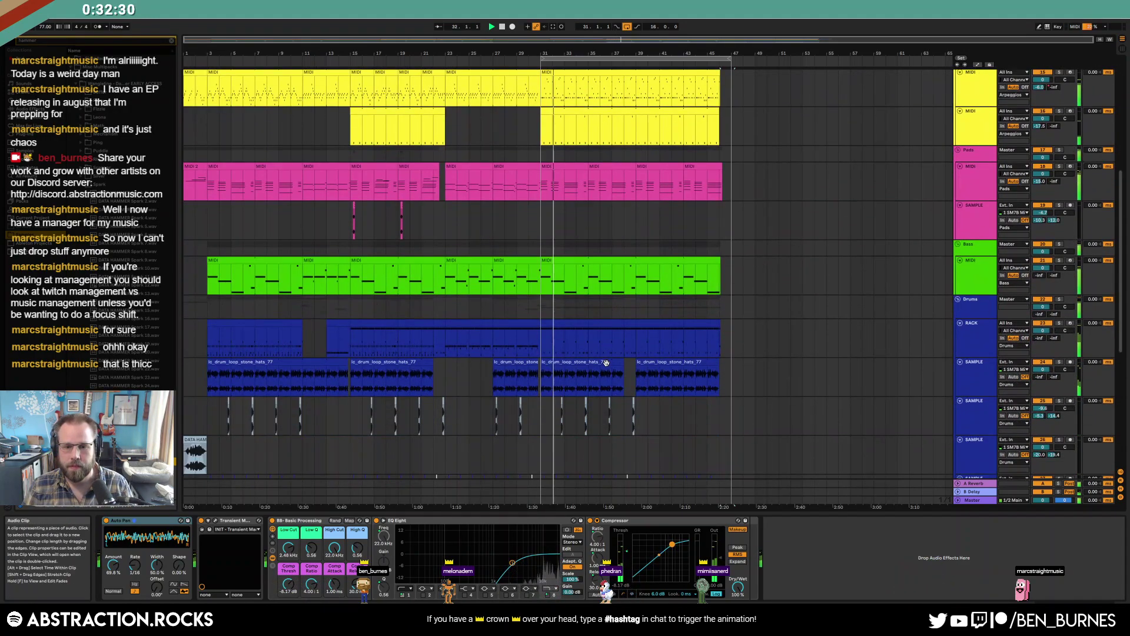
scroll(607, 365, down, 5)
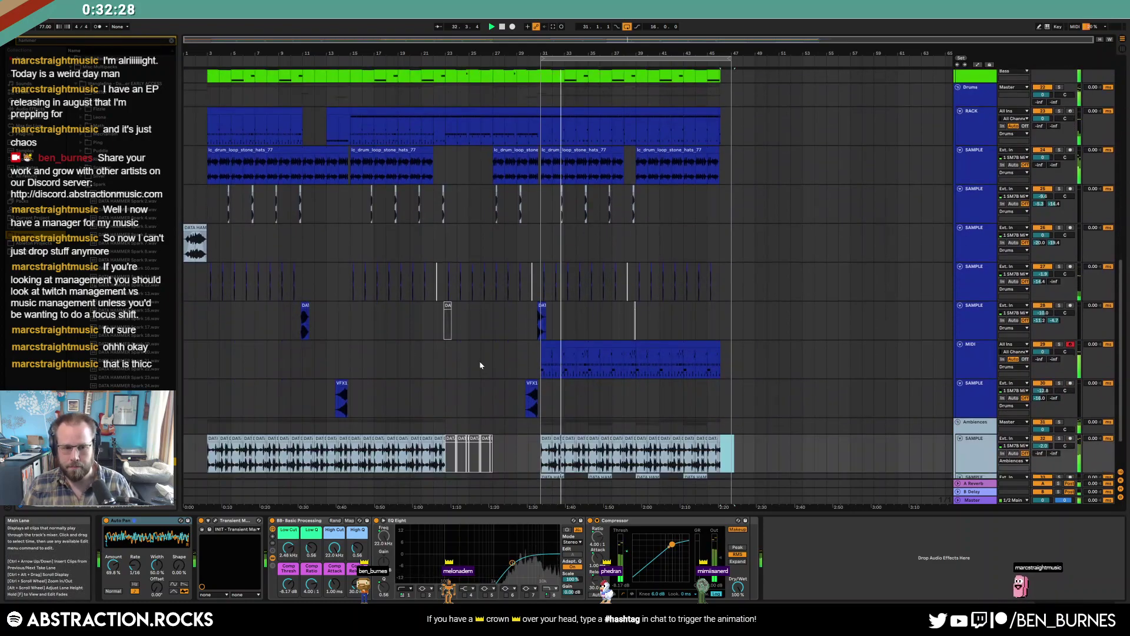
Add a DATA HAMMER Spark sample at bar 39 on the drum sample track, right after the deactivated clip
drag(109, 309, 488, 319)
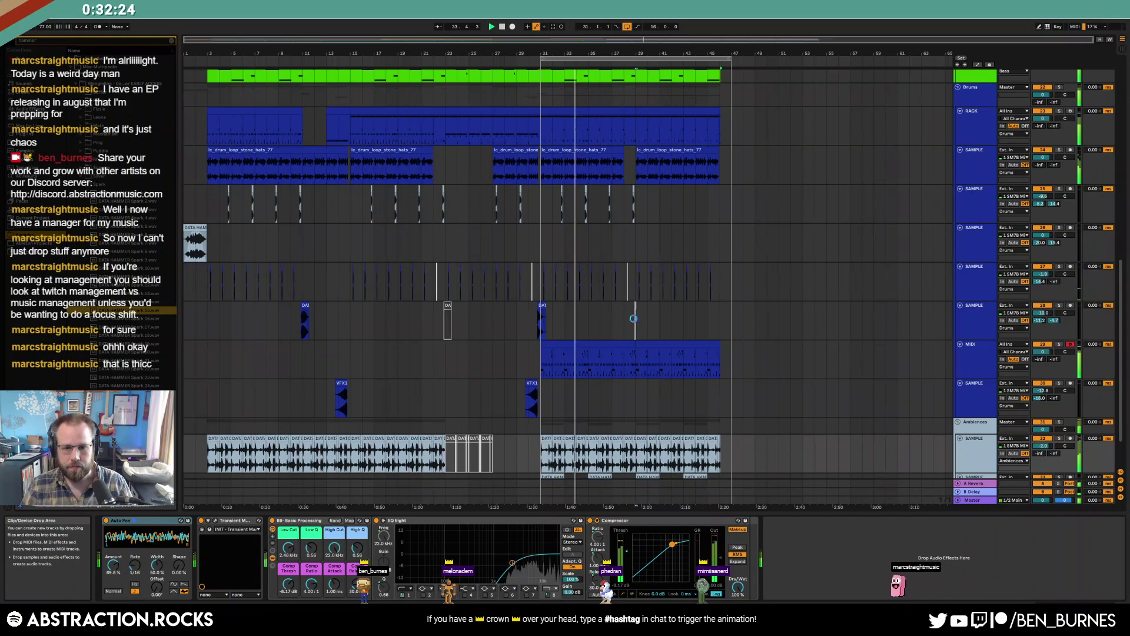
scroll(634, 336, up, 3)
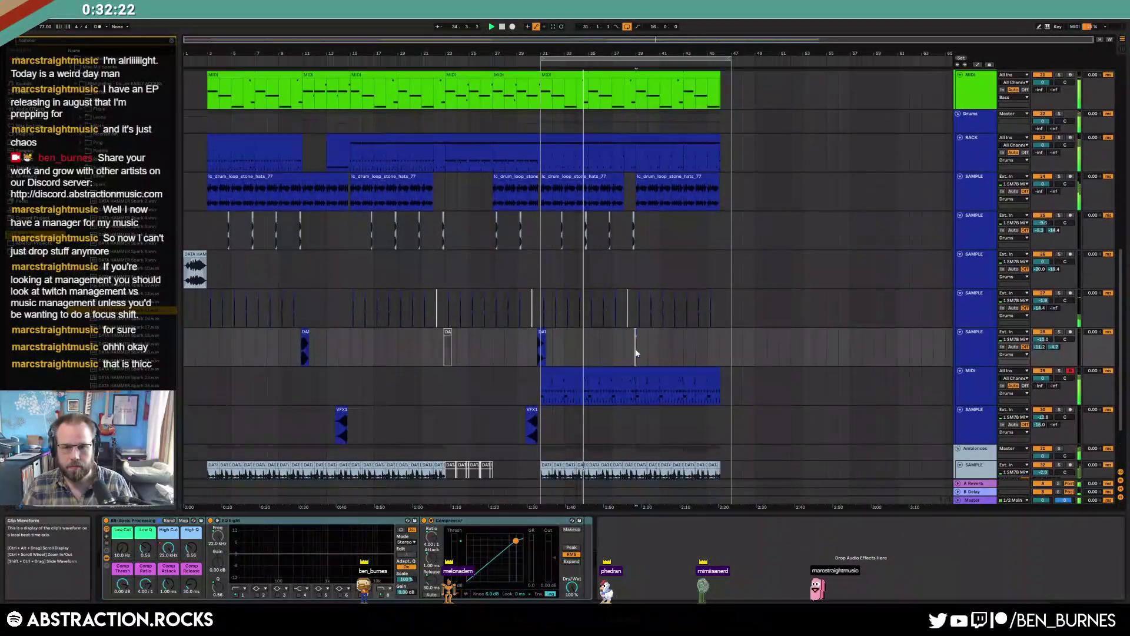
scroll(636, 354, up, 5)
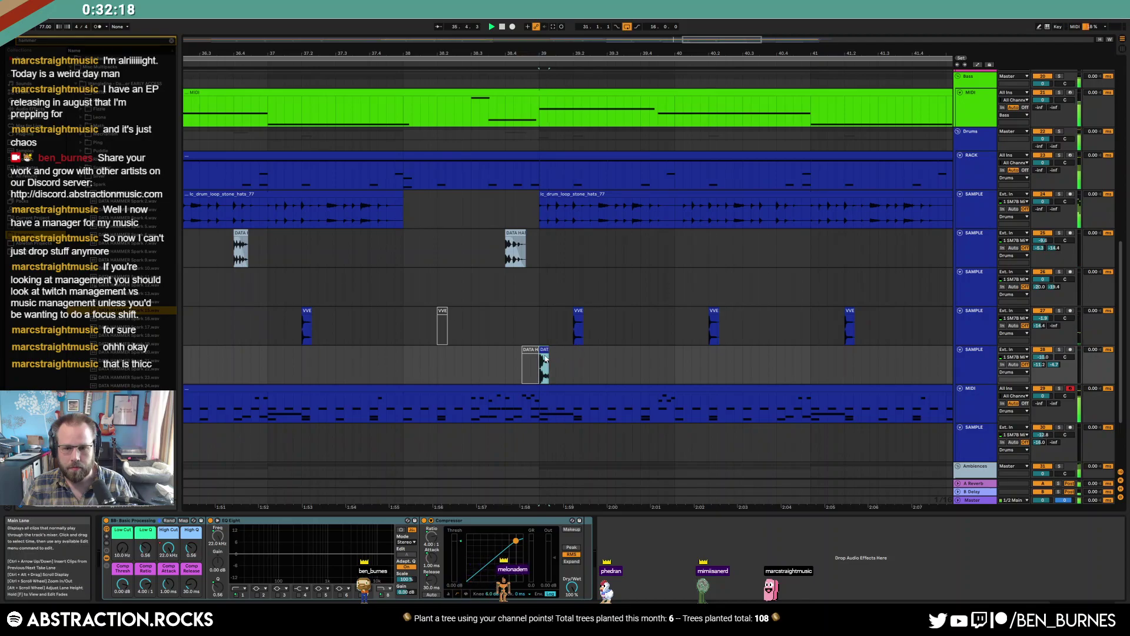
scroll(548, 358, down, 5)
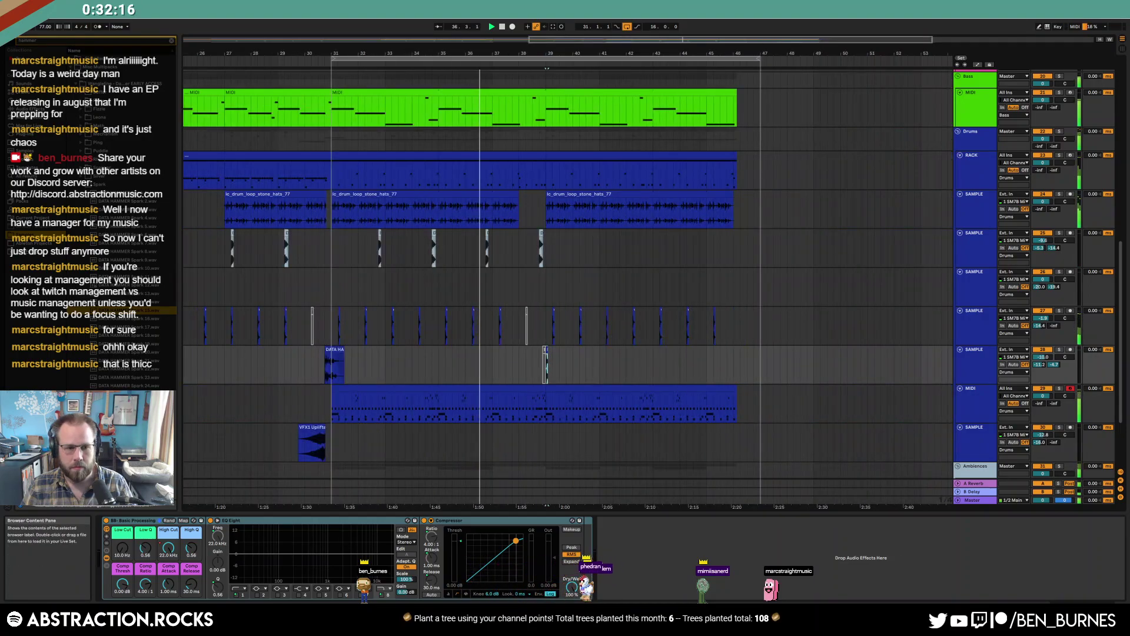
Add another DATA HAMMER Spark sample at bar 35 on the same drum sample track
drag(128, 327, 405, 364)
click(445, 366)
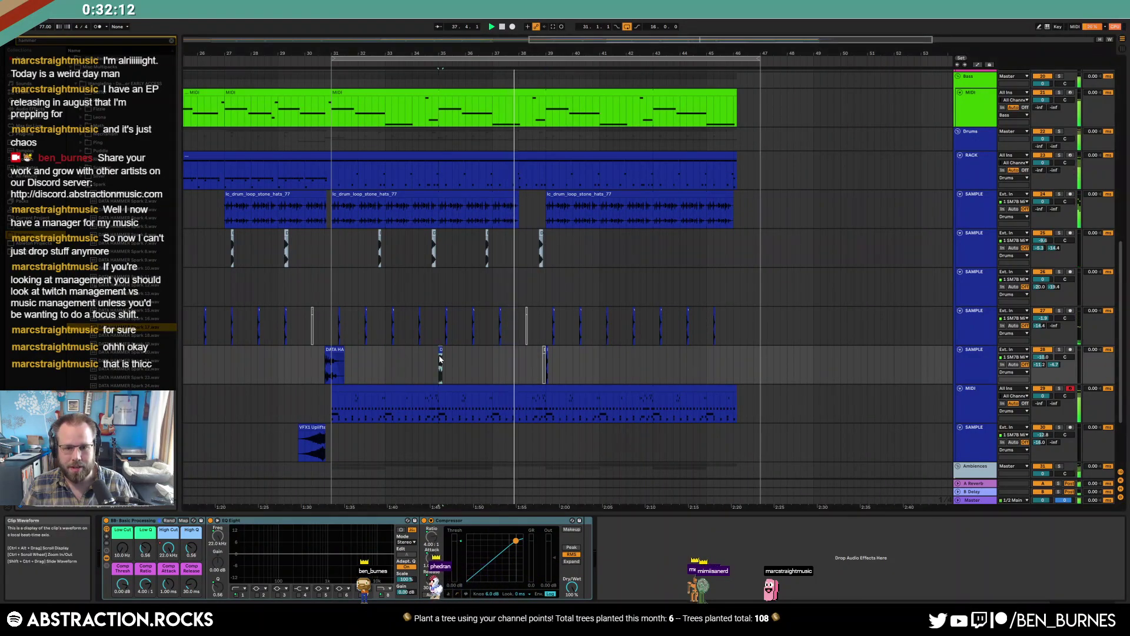
scroll(442, 363, up, 5)
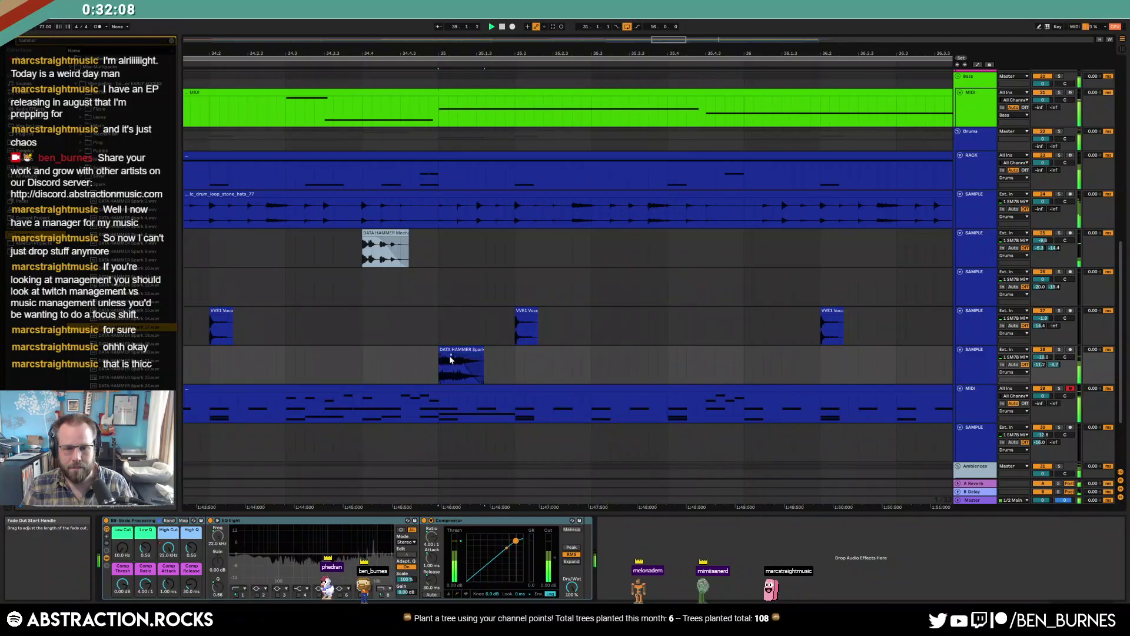
scroll(522, 373, down, 5)
Show the High Cut automation on the Spark sample track and inspect the stretch around bar 39
key(a)
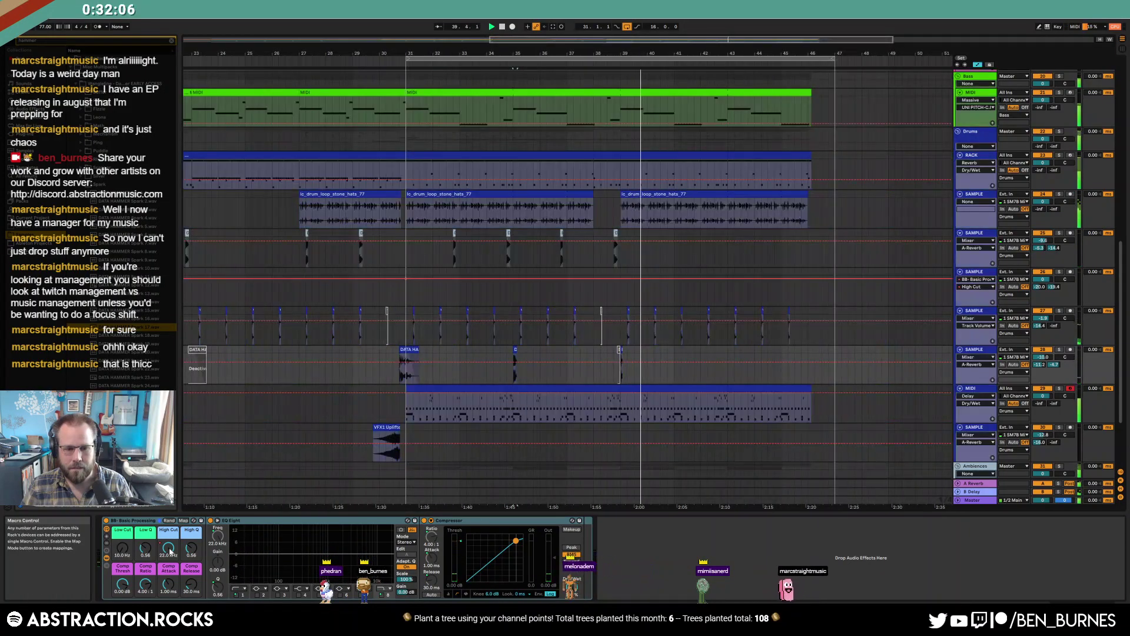
drag(587, 369, 652, 366)
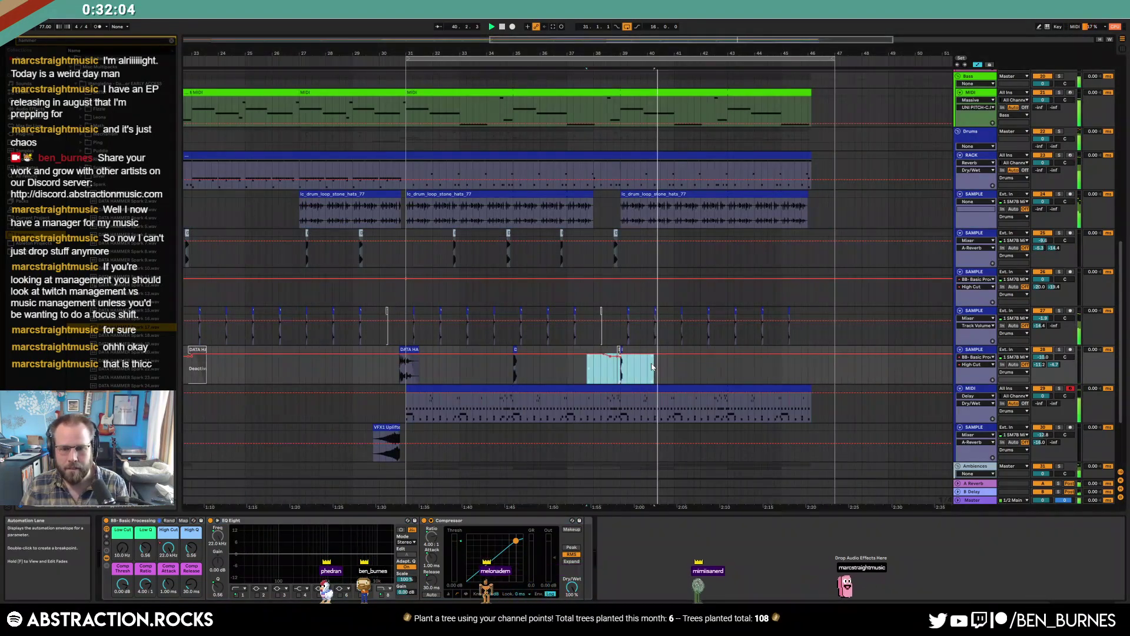
key(a)
click(581, 382)
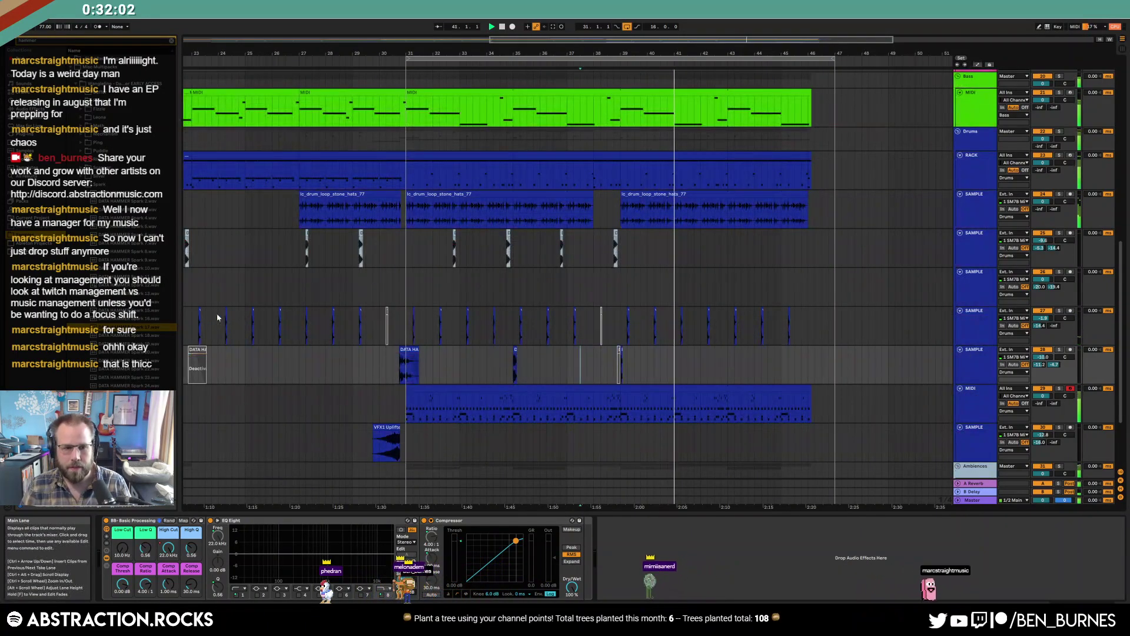
drag(160, 403, 714, 372)
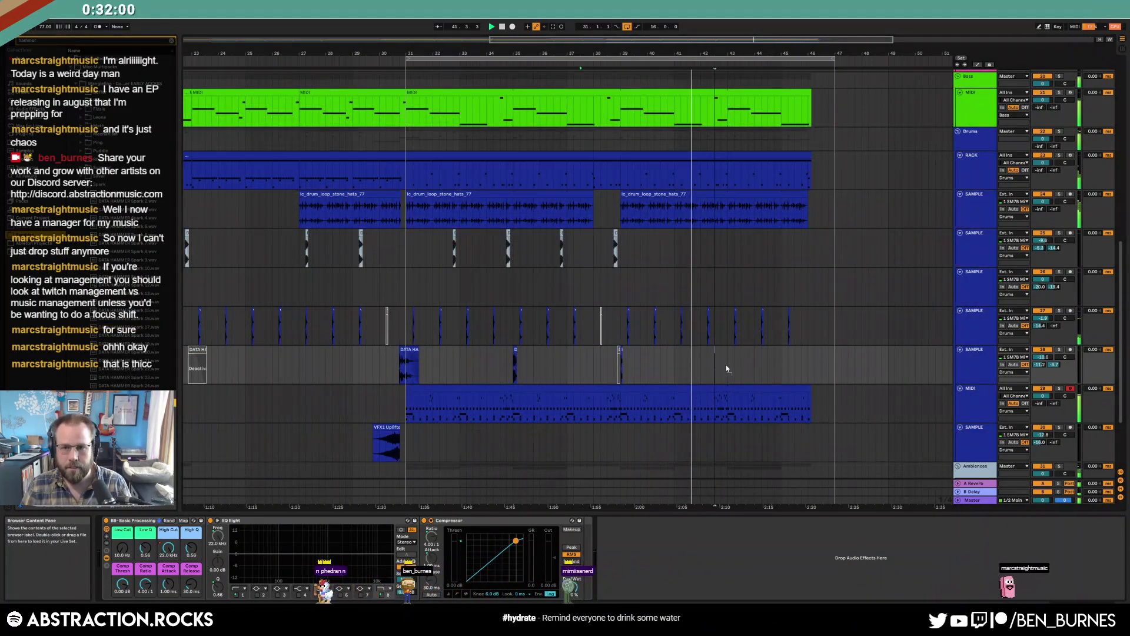
click(732, 369)
scroll(733, 370, up, 5)
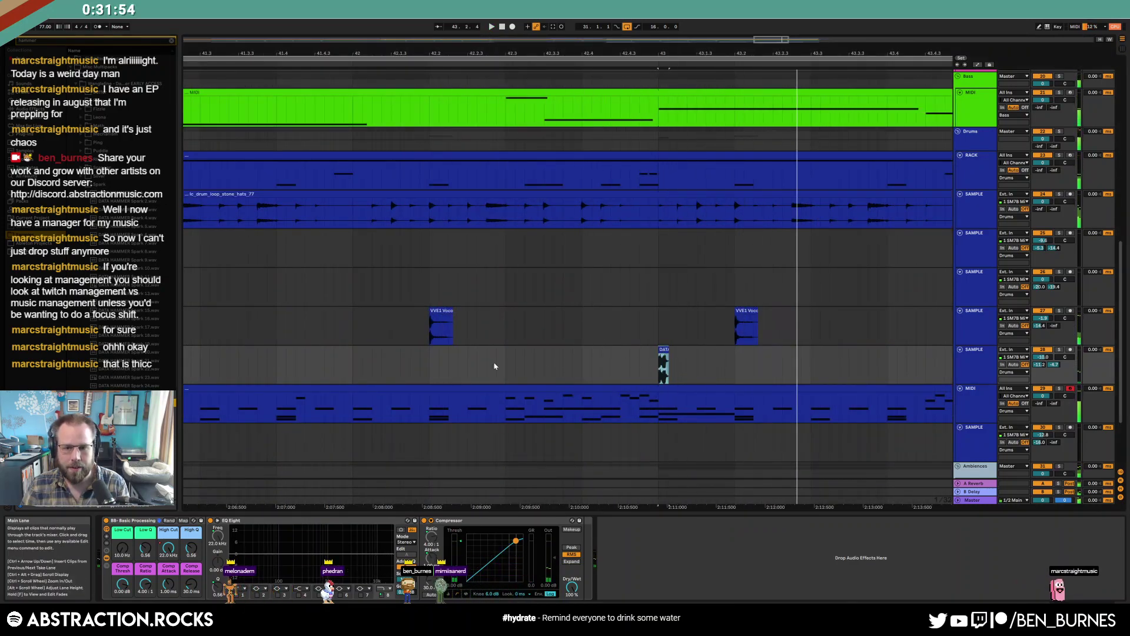
click(663, 351)
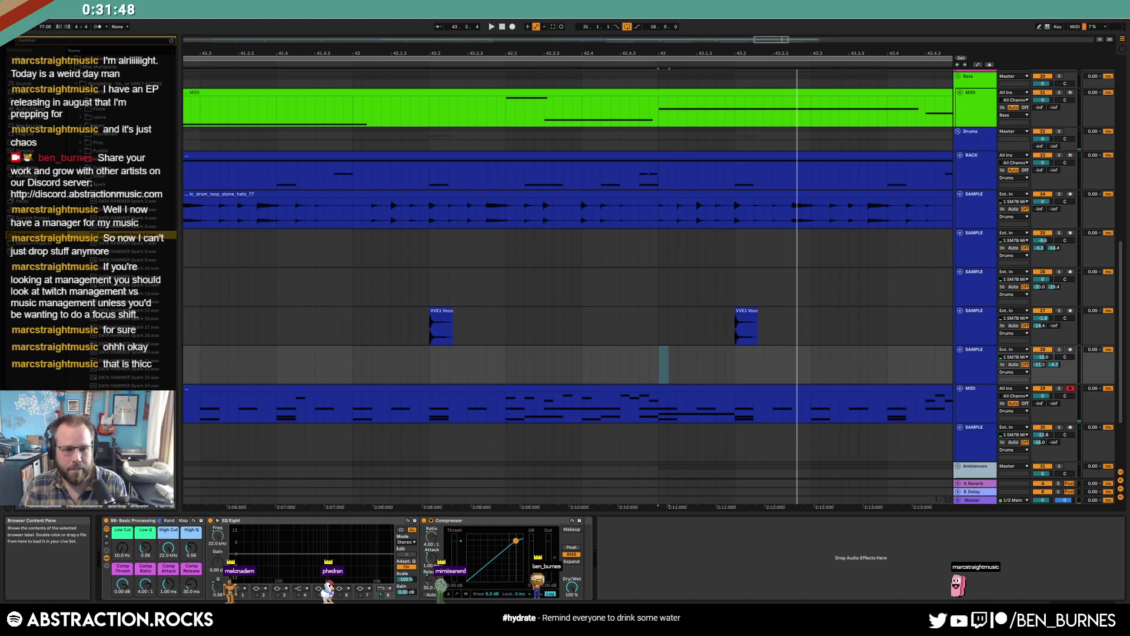
Place the DATA HAMMER Spark 24 sample leading into bar 43, trimming its end near that bar and giving it a long fade-in
click(122, 386)
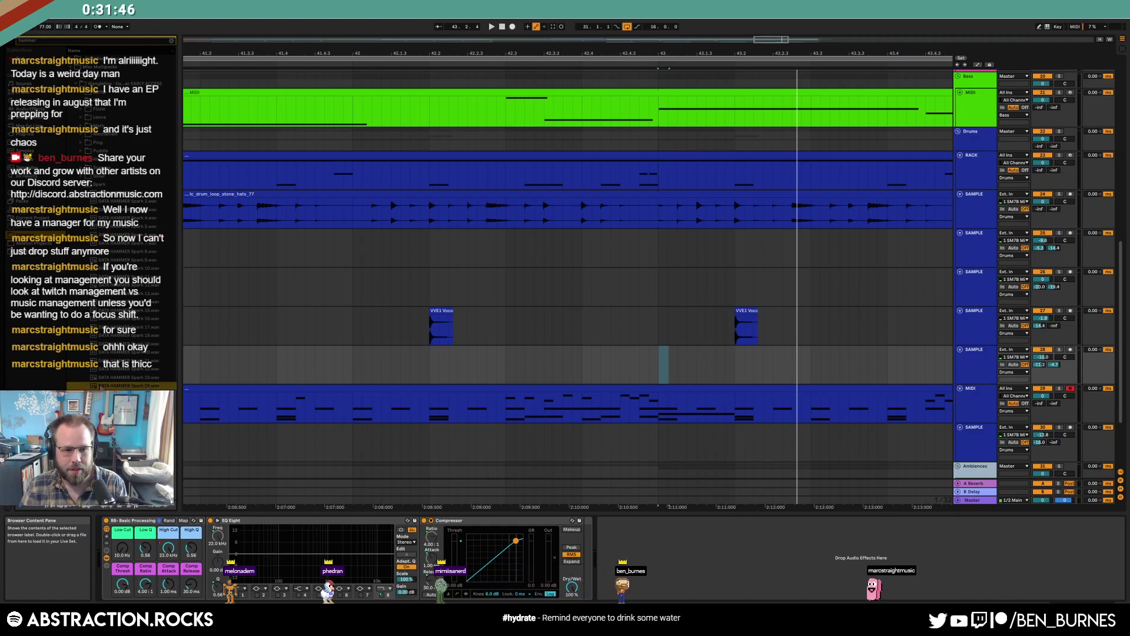
drag(121, 385, 588, 366)
drag(722, 359, 672, 352)
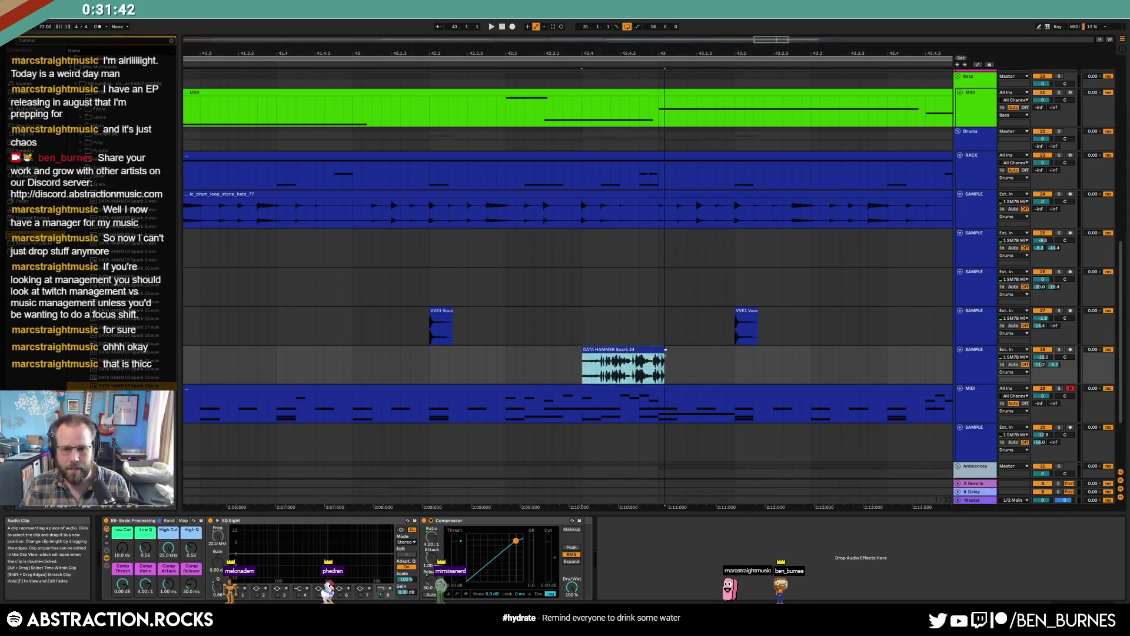
drag(584, 355, 657, 356)
scroll(611, 361, down, 10)
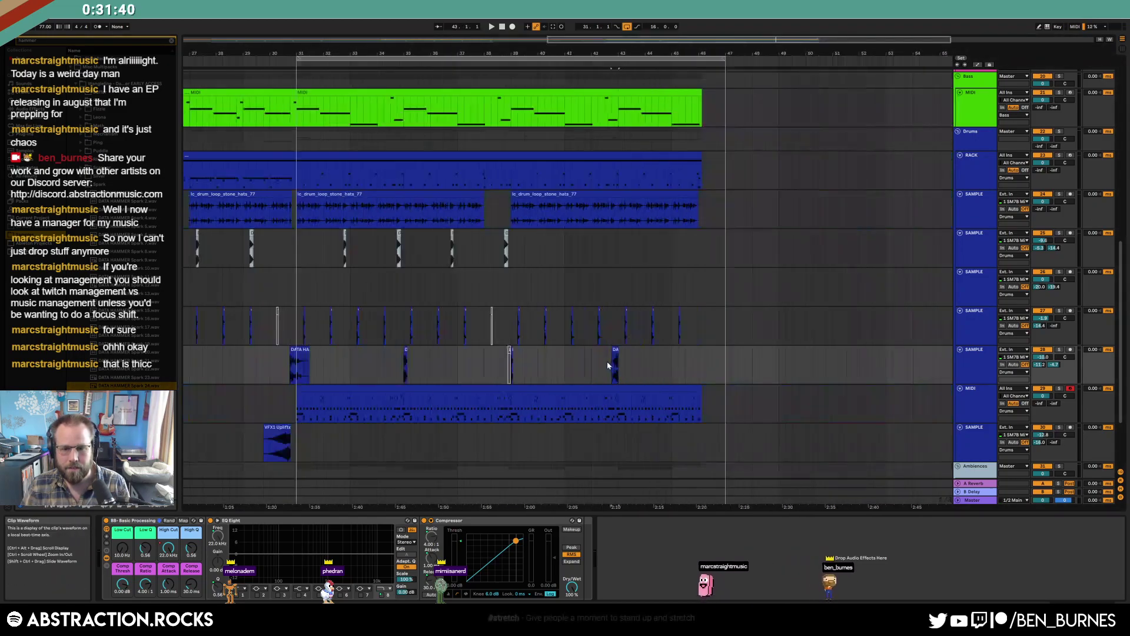
Copy the section from bar 11 to bar 15 across all tracks and paste it at bar 47
click(245, 62)
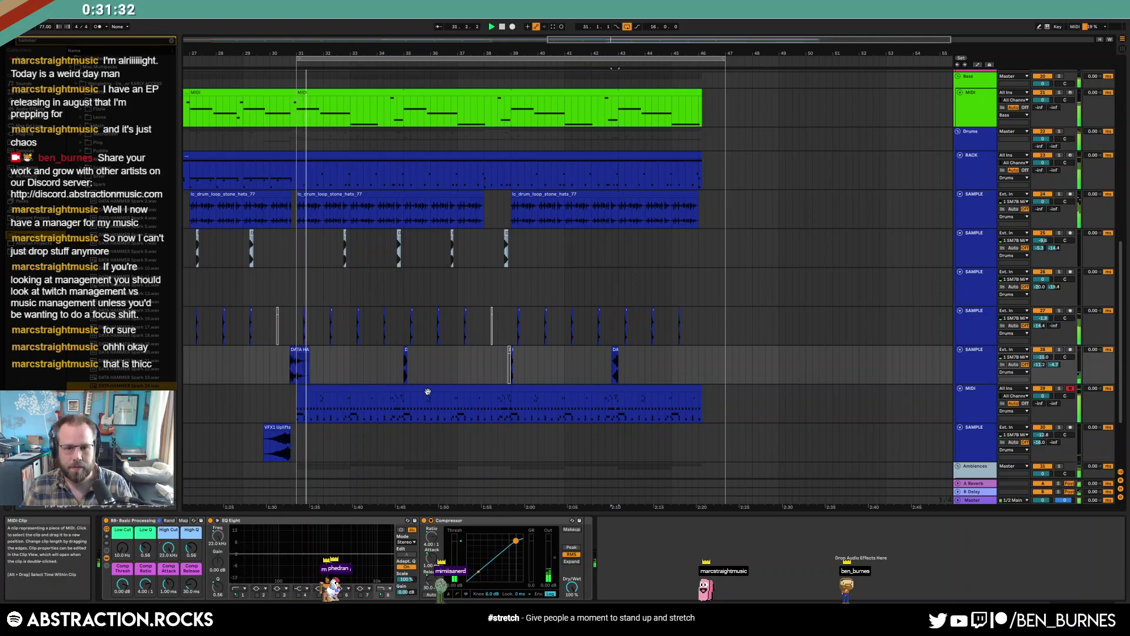
key(x)
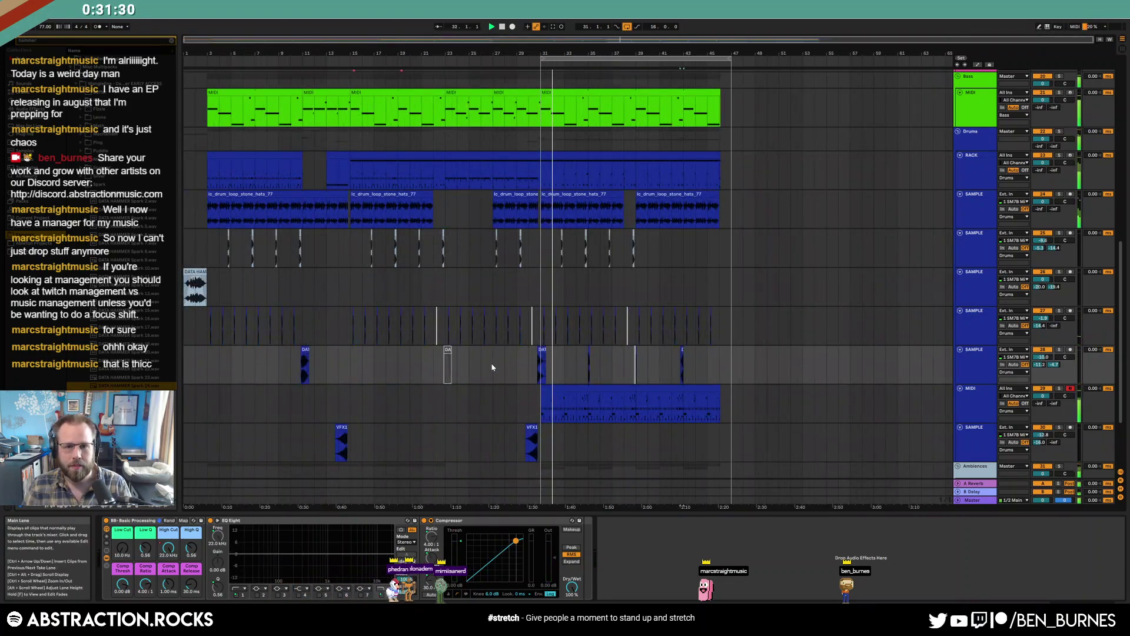
scroll(493, 368, up, 5)
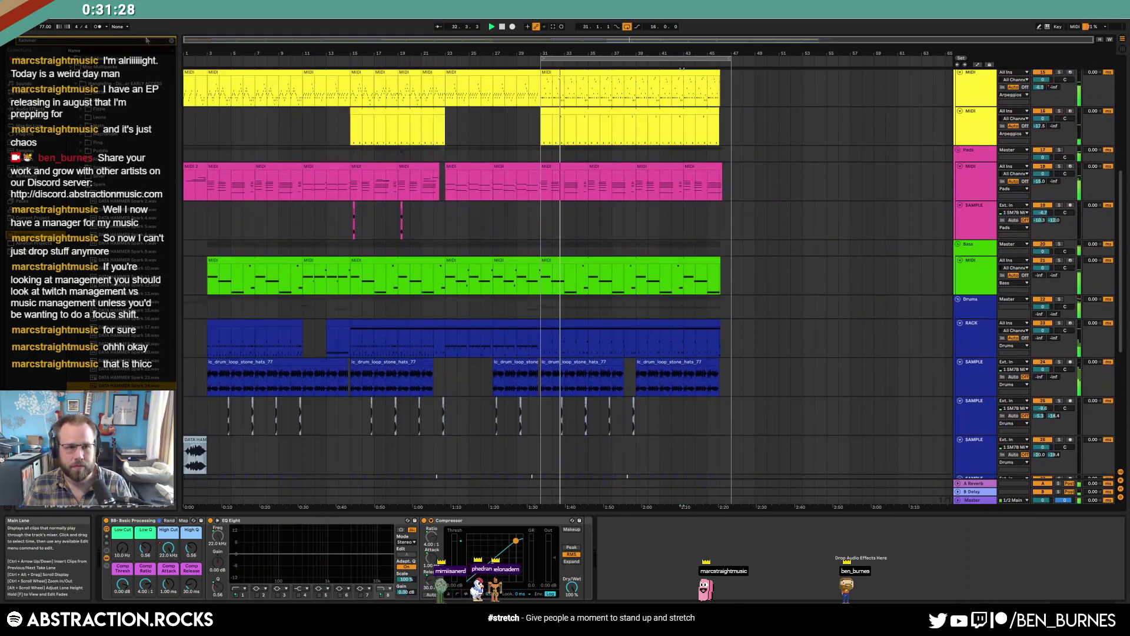
scroll(648, 275, up, 5)
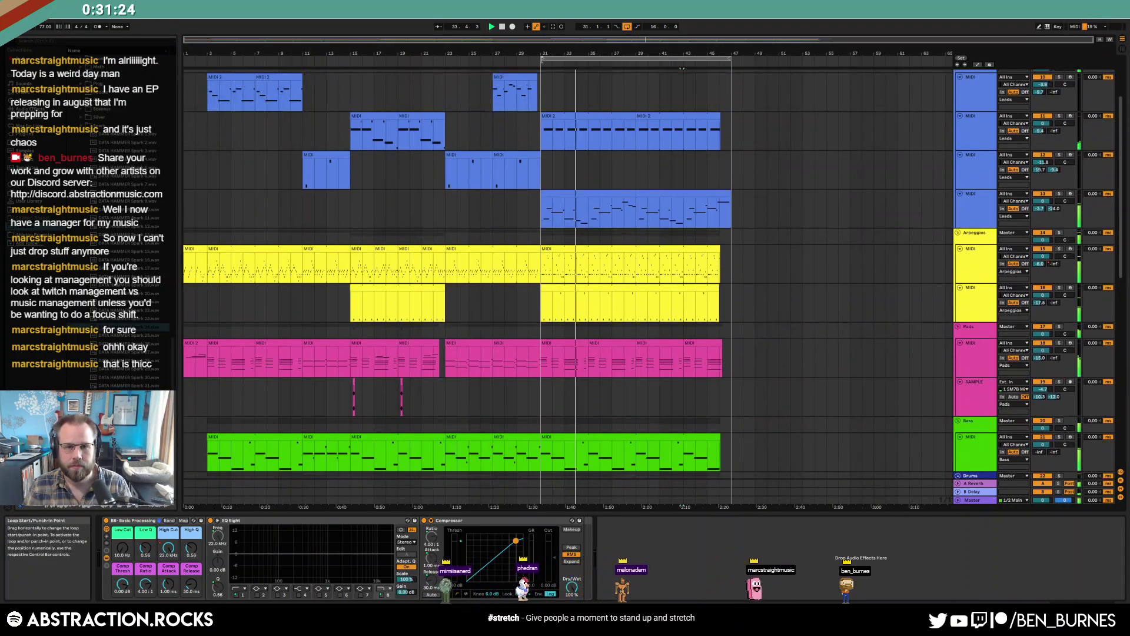
drag(304, 177, 350, 501)
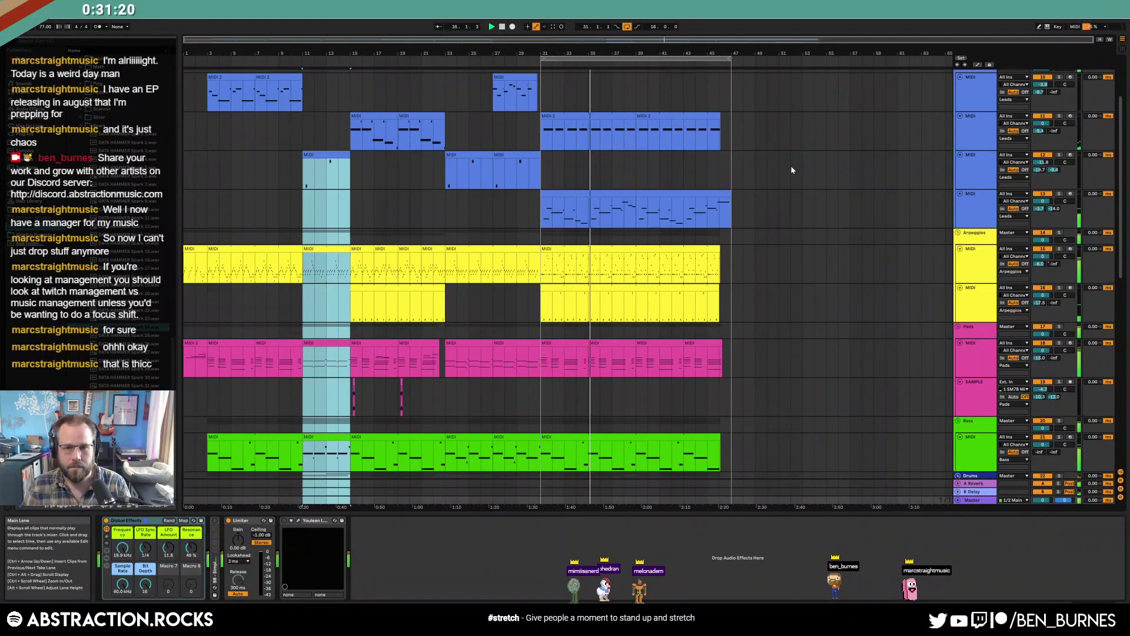
click(736, 185)
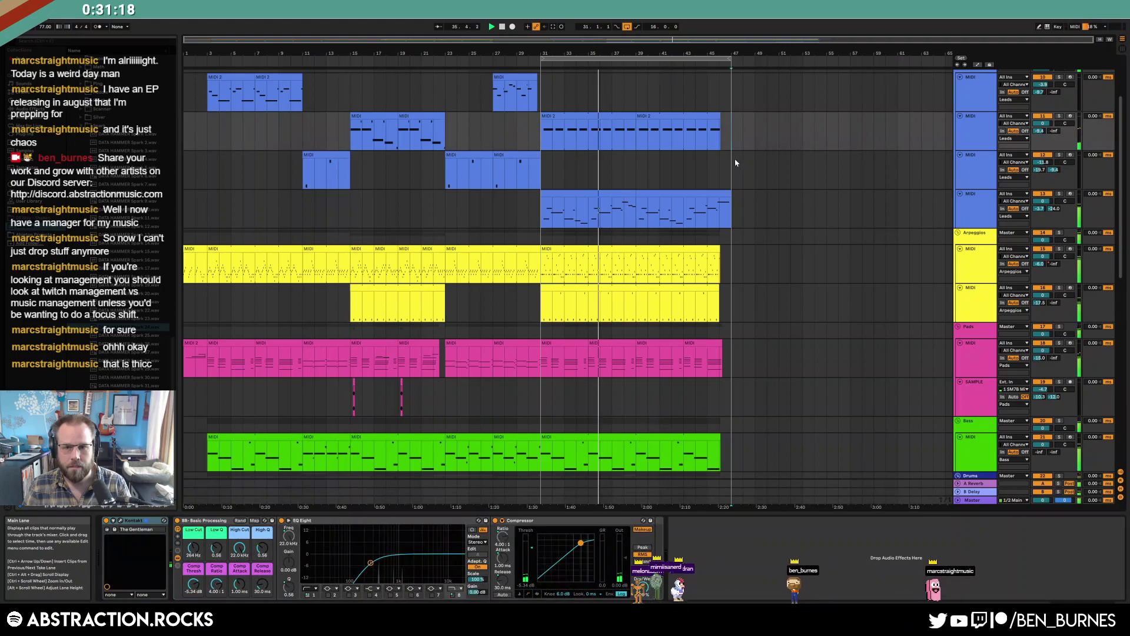
key(ctrl+v)
scroll(719, 323, down, 6)
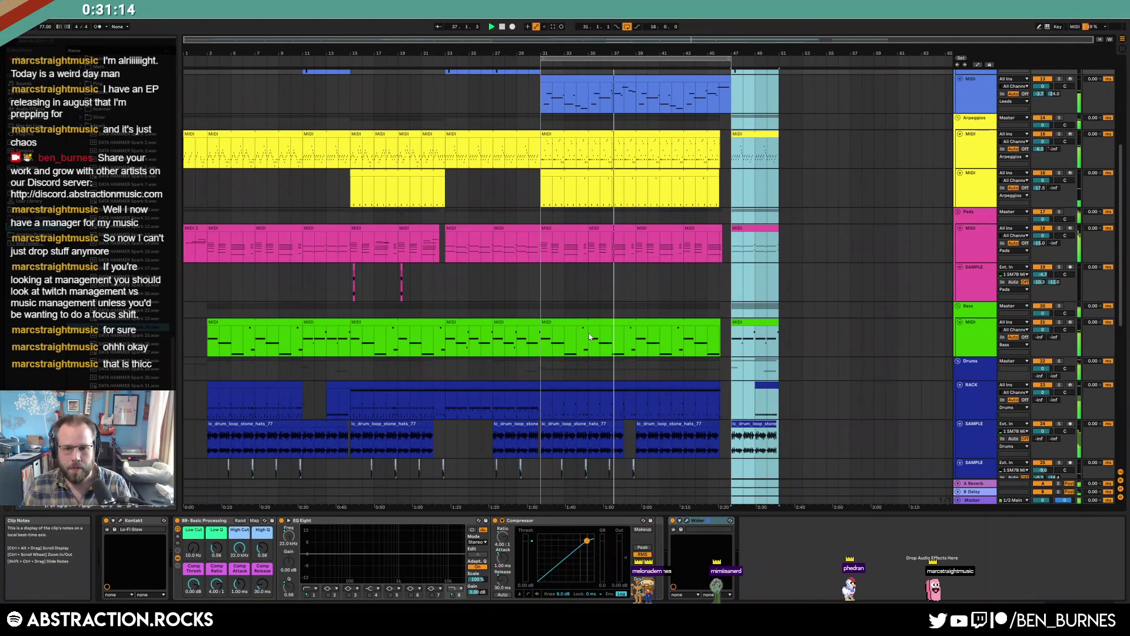
Split off bars 31 to 35 of the bass clip with an added D#1 note before the F1, and repeat that clip up to bar 46
drag(589, 337, 542, 342)
key(ctrl+e)
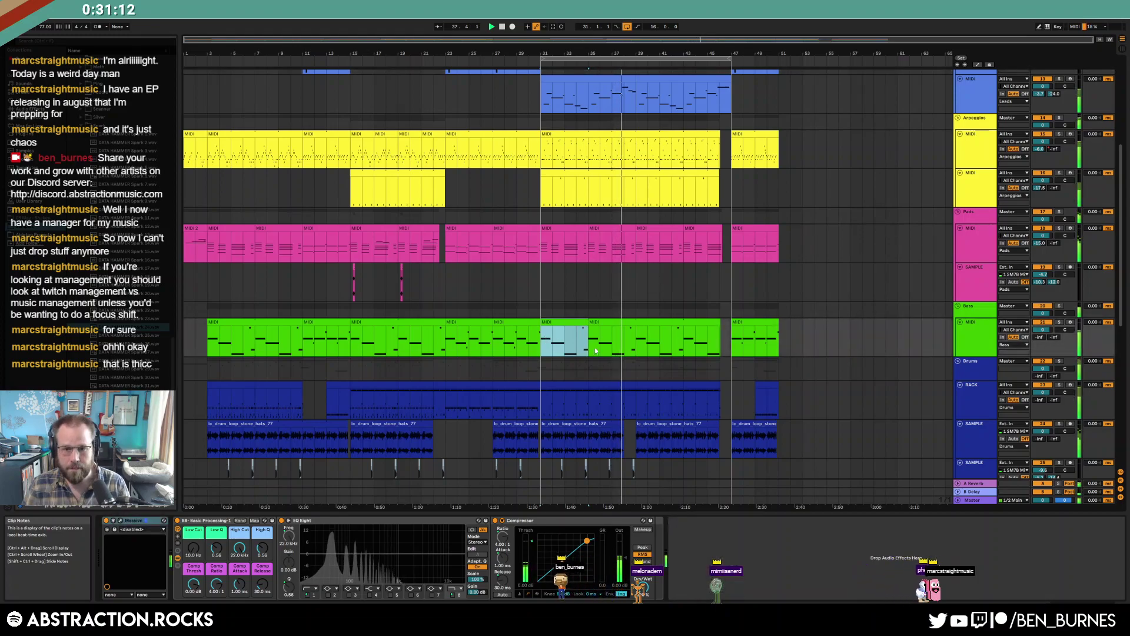
double_click(572, 322)
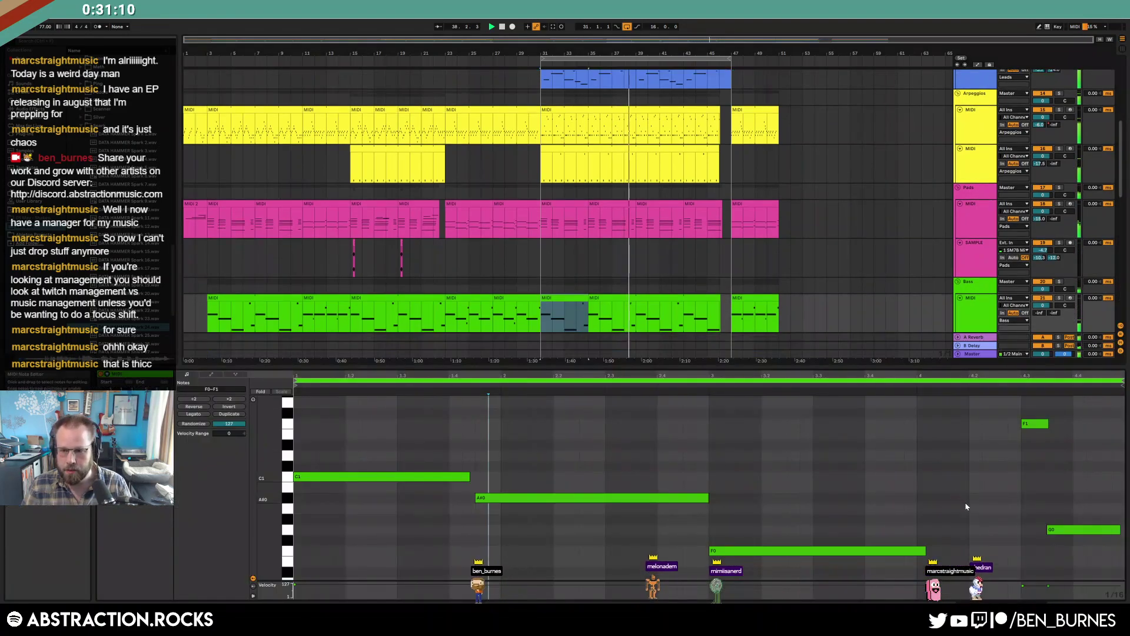
click(997, 449)
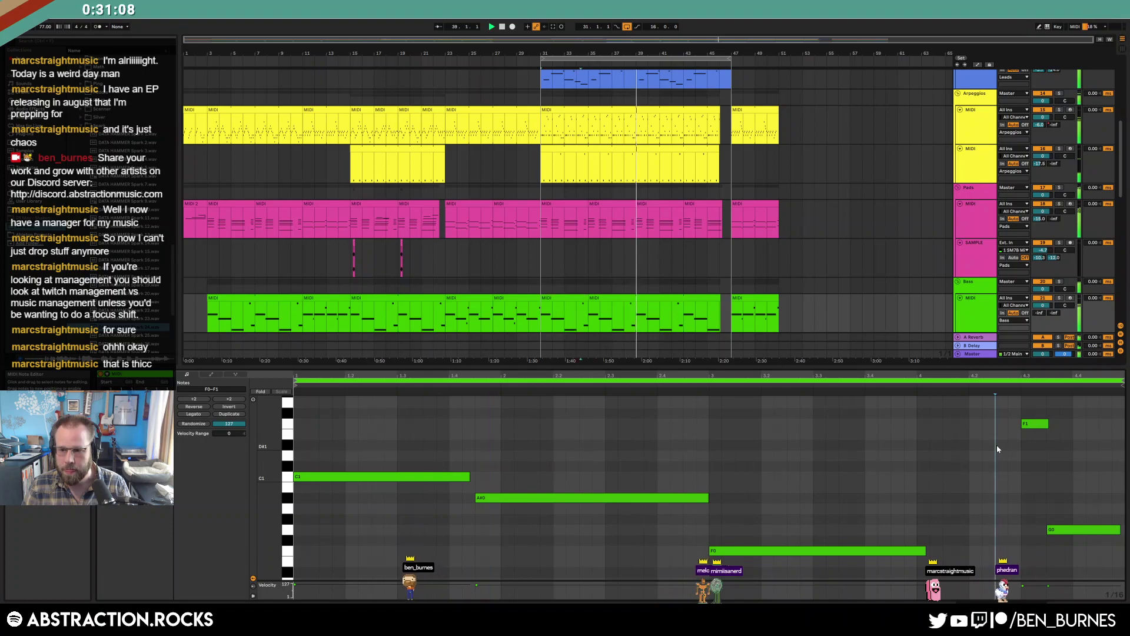
double_click(998, 450)
click(583, 299)
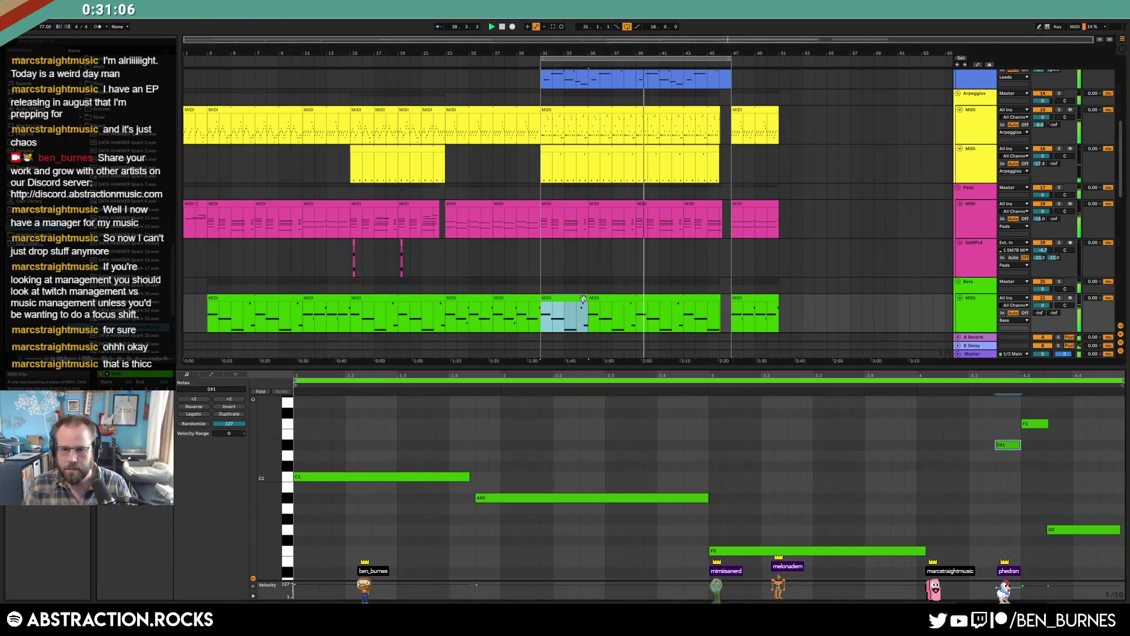
In the bass clip at bar 39, add a short F1 note before the F0 and shorten the A#0 note to meet it
click(638, 320)
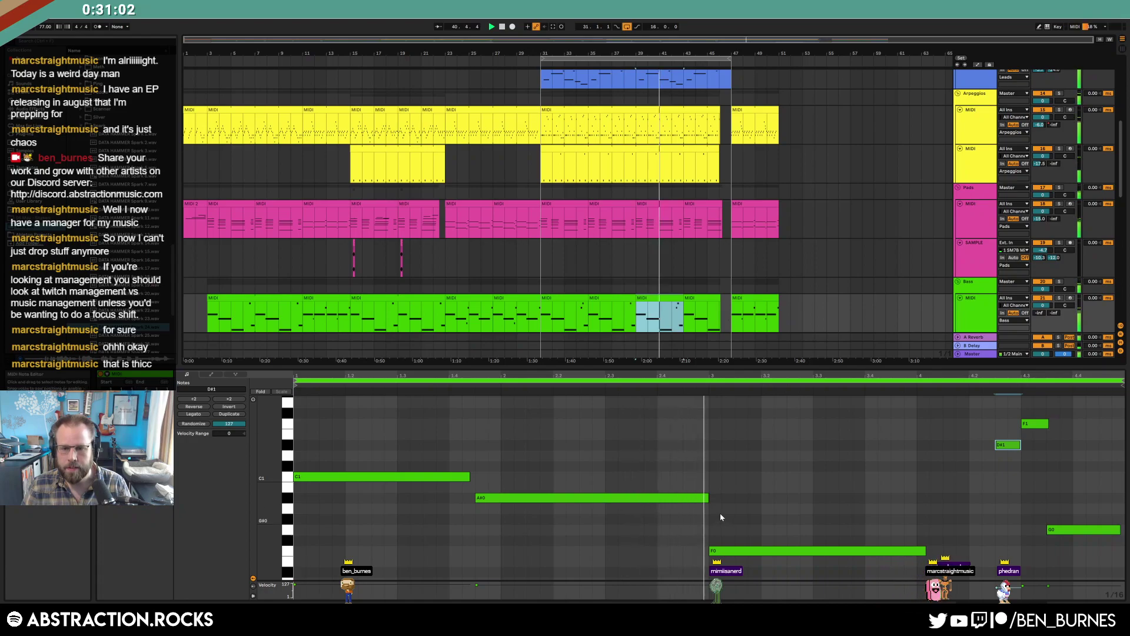
scroll(688, 413, up, 1)
double_click(687, 410)
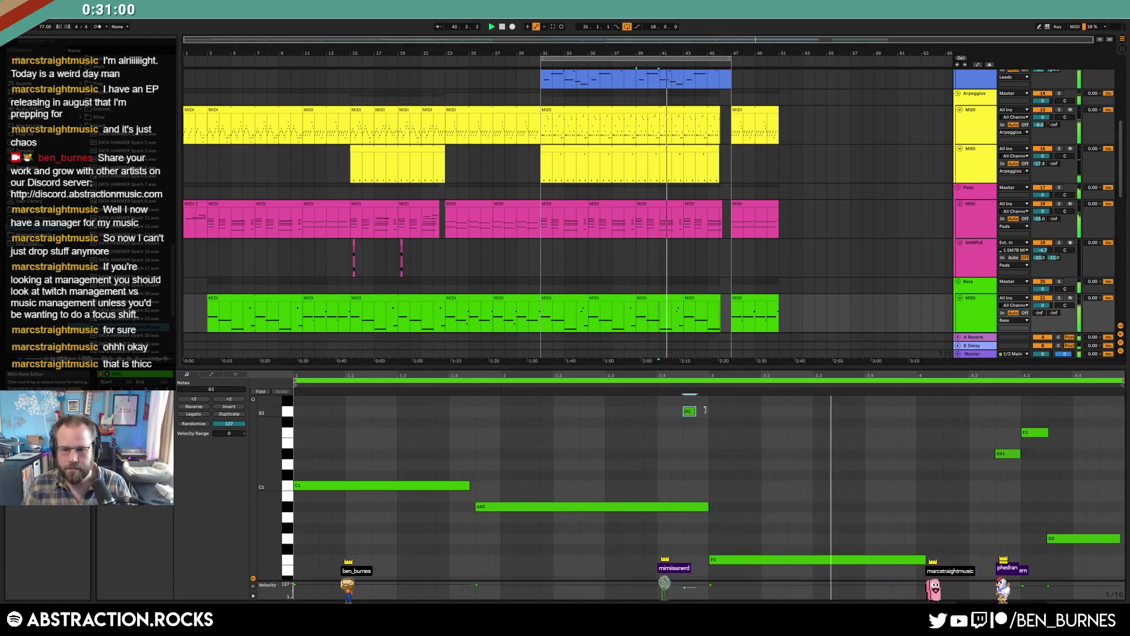
drag(710, 507, 683, 508)
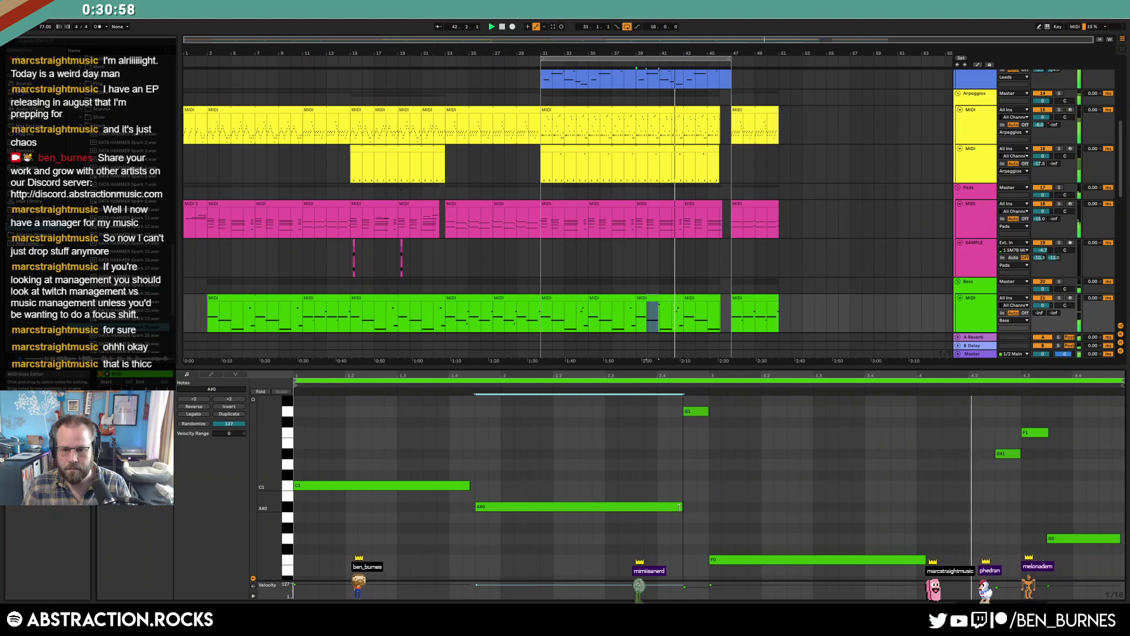
drag(693, 416, 695, 437)
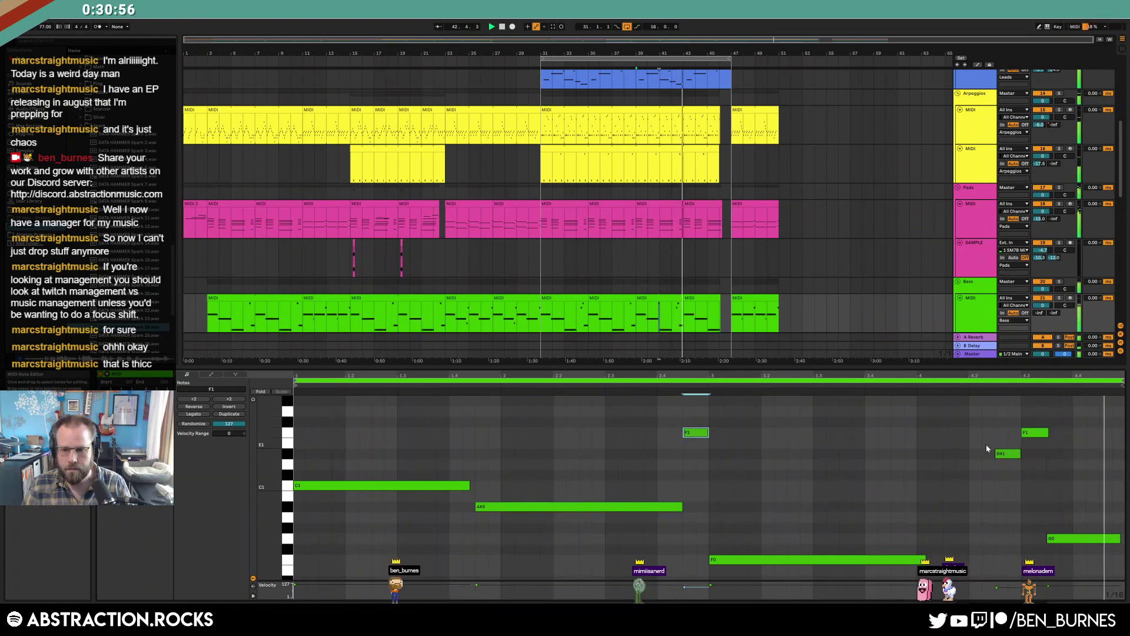
Halve the length of the D#1 note in the bar 39 bass clip by moving its start closer to the F1 note
click(1001, 454)
drag(1001, 455, 1013, 455)
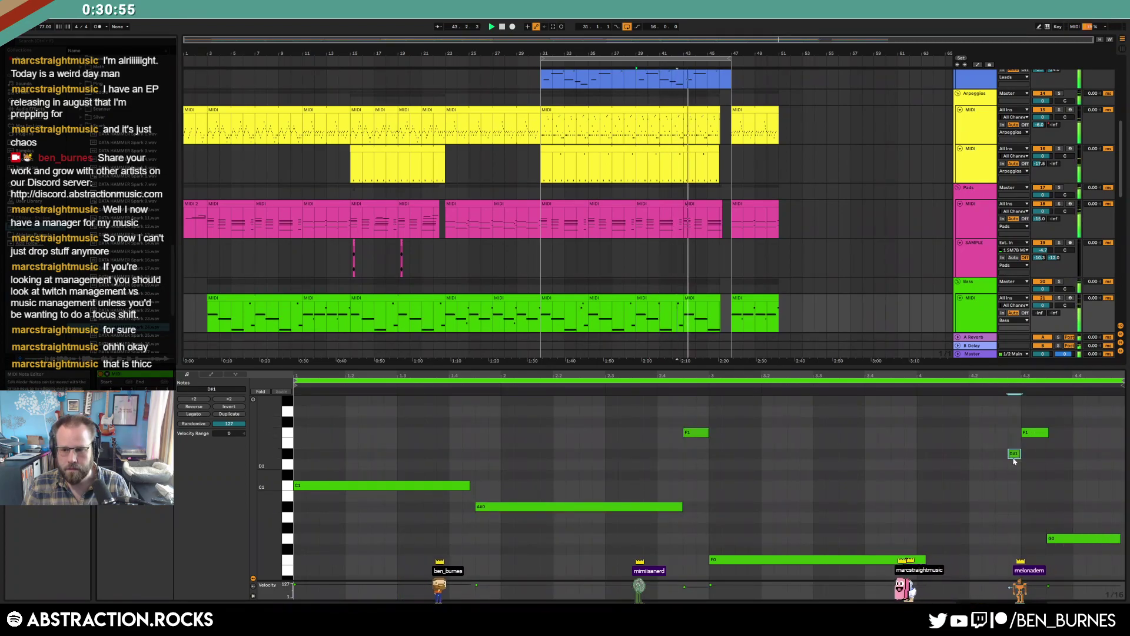
click(1040, 434)
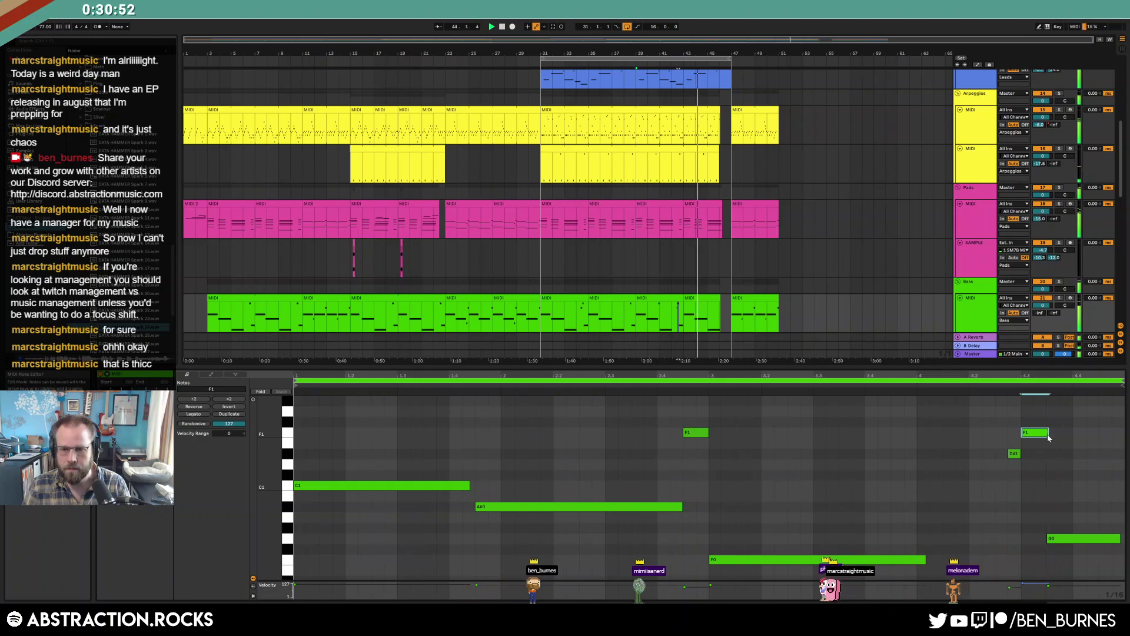
key(shift+Tab)
Loop the pasted section from bar 47 to bar 51 and play it back
click(749, 110)
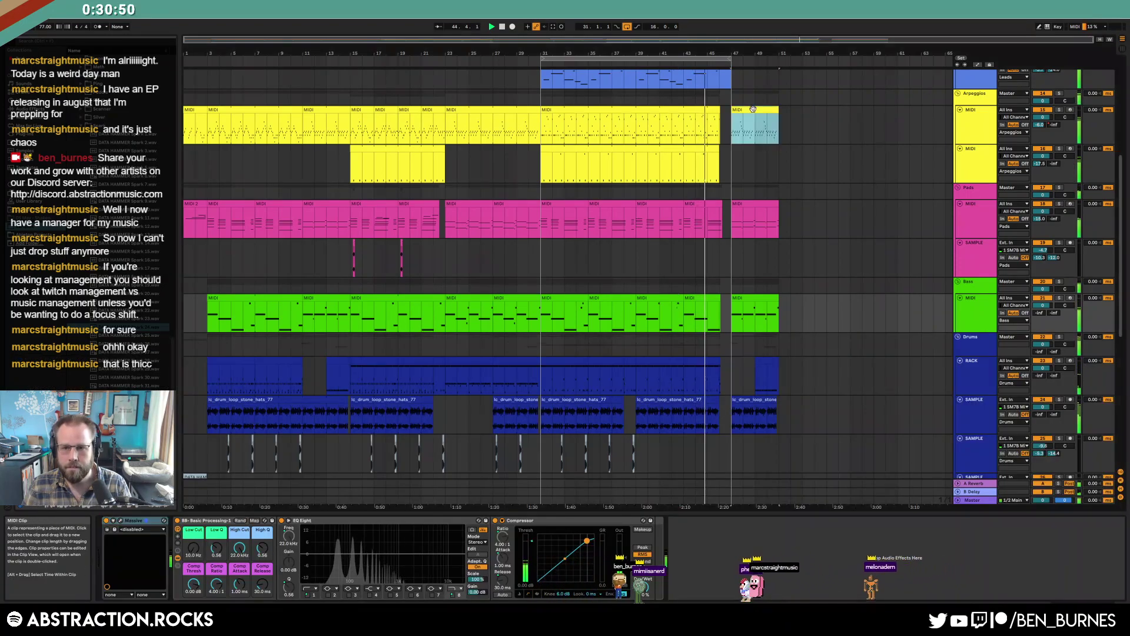
key(ctrl+l)
drag(541, 134, 564, 134)
click(769, 131)
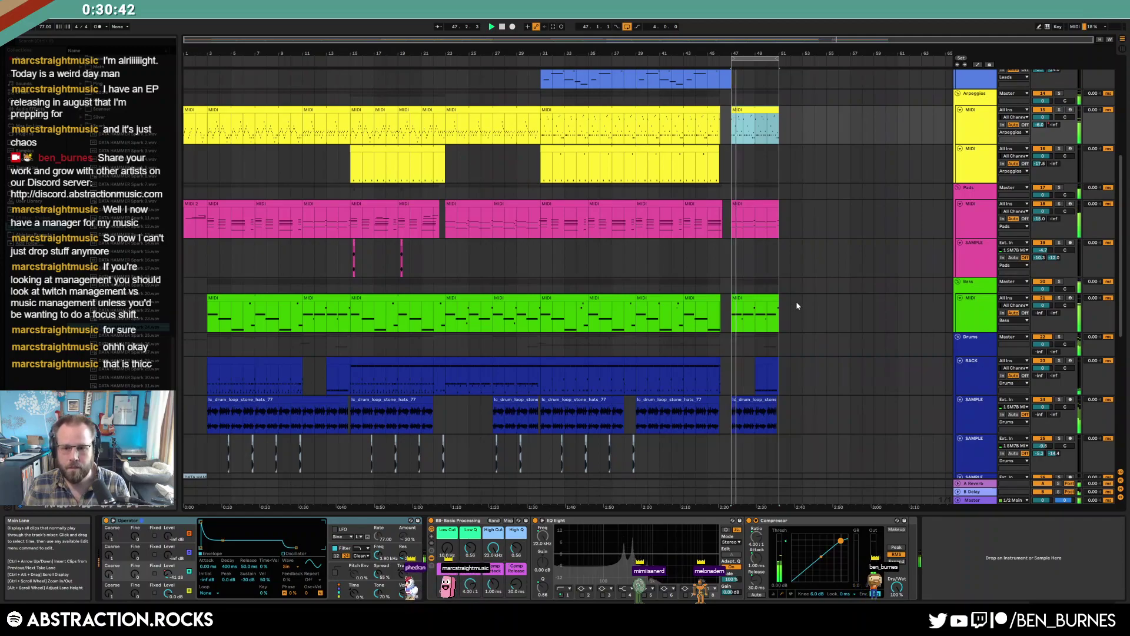
scroll(763, 406, down, 3)
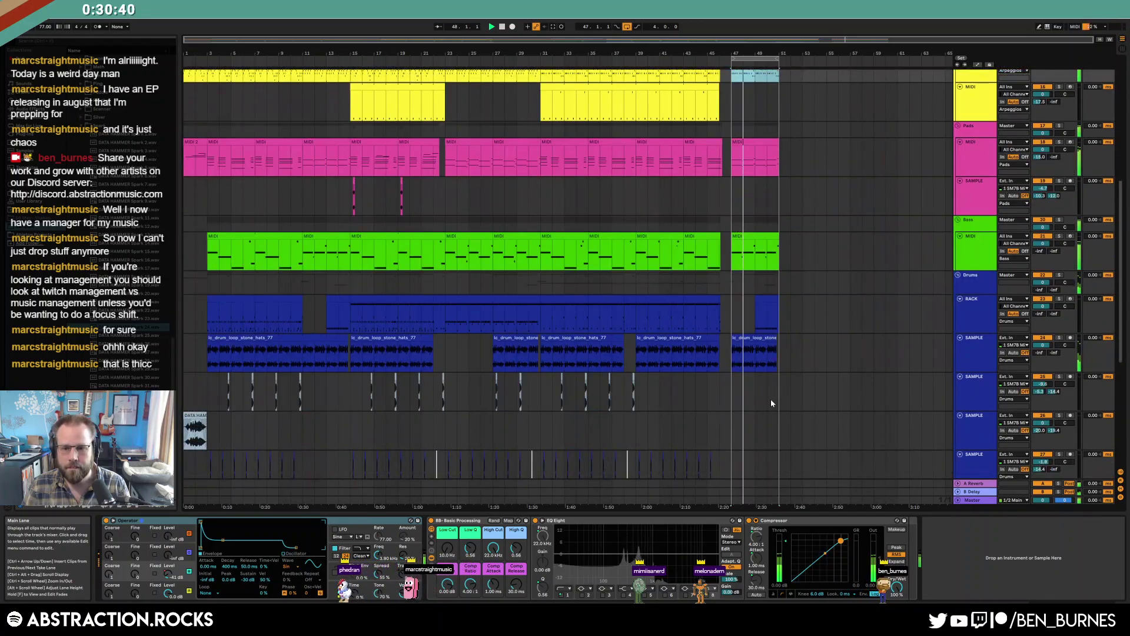
Move the drum rack clip from bar 49 to bar 53 and extend the stone hats drum loop at bar 47 to bar 55
scroll(763, 406, down, 5)
scroll(760, 411, down, 1)
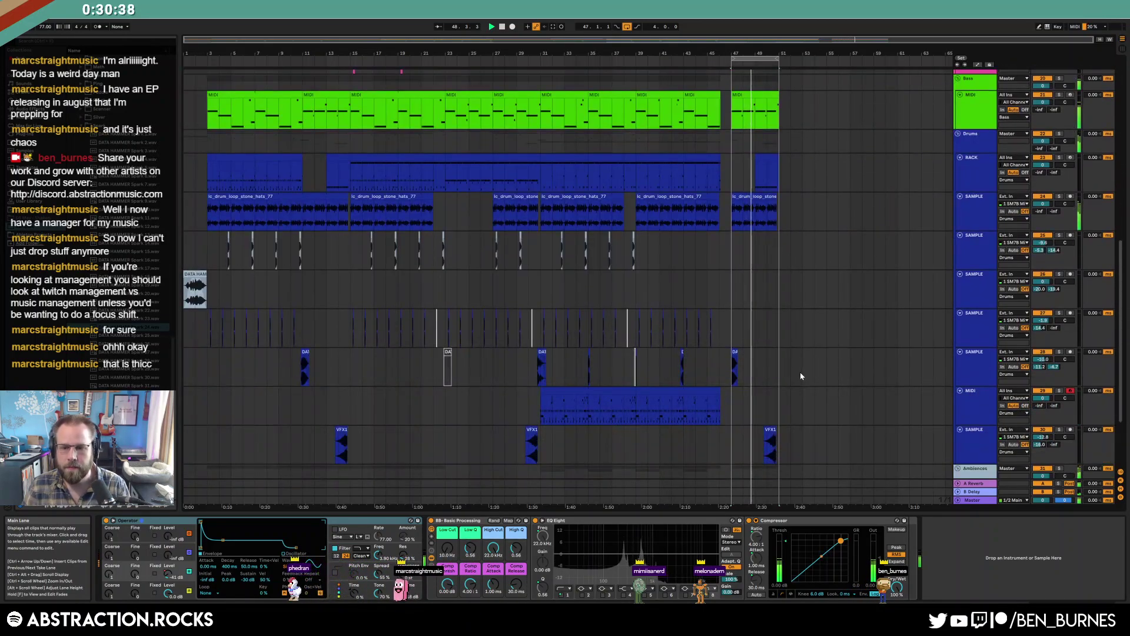
scroll(773, 370, up, 11)
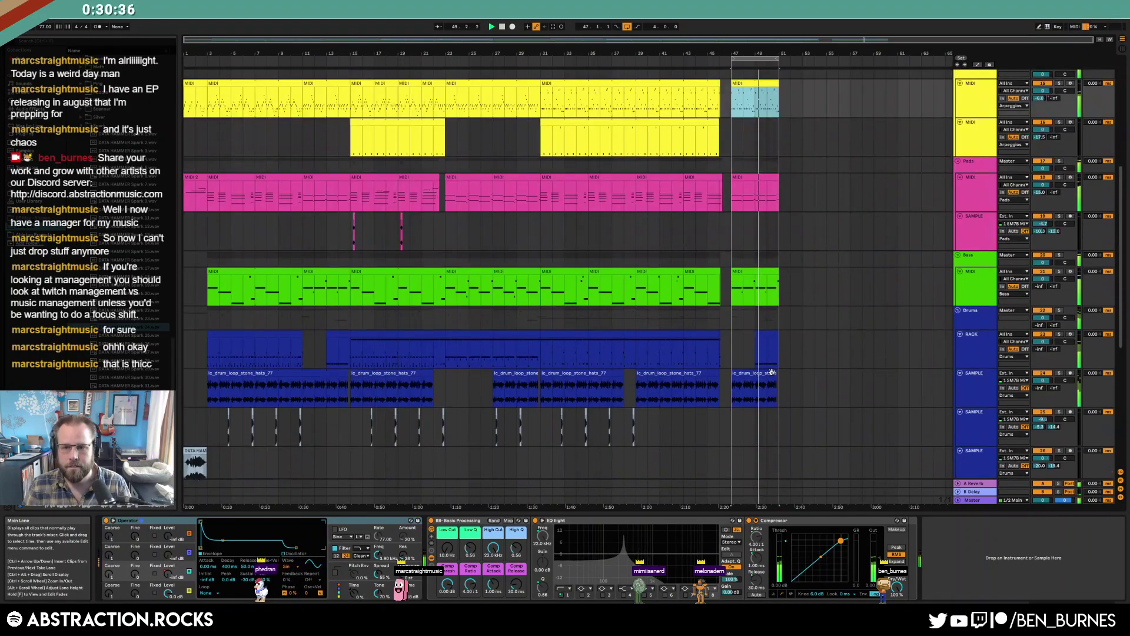
scroll(787, 372, up, 2)
scroll(788, 373, down, 2)
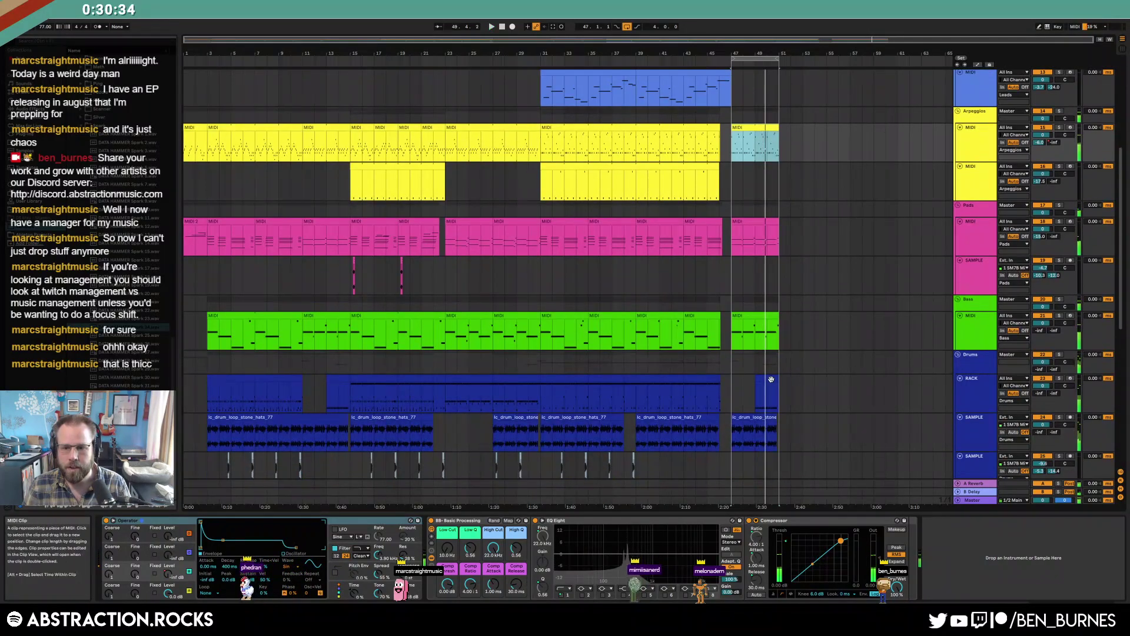
click(776, 423)
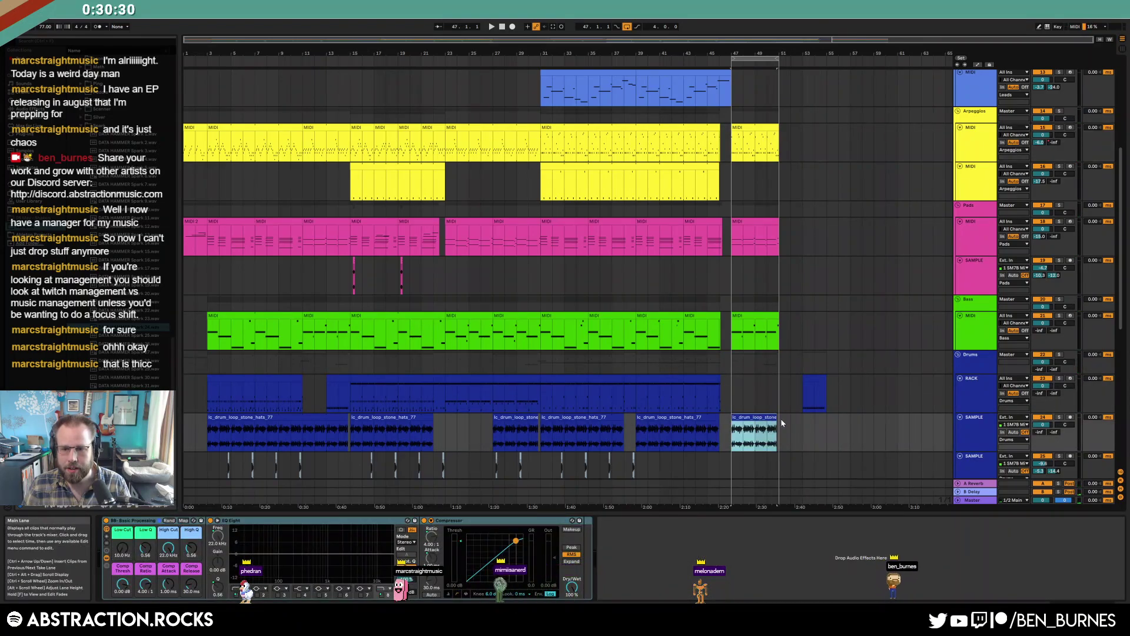
drag(779, 420, 730, 421)
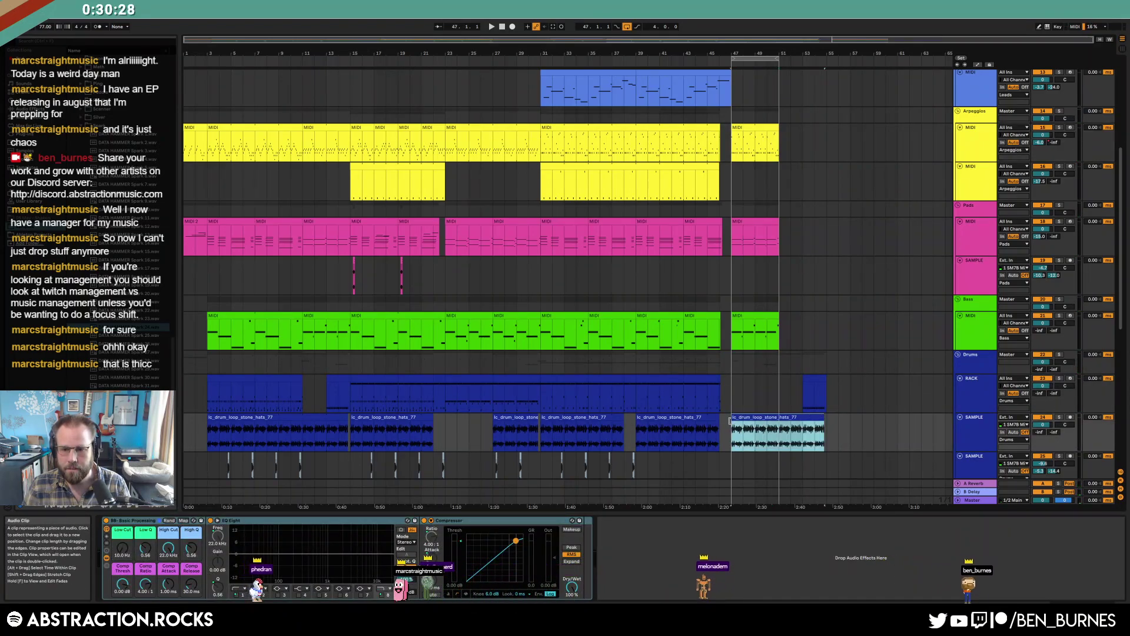
Open the notes of the pads MIDI clip at bar 47
scroll(799, 395, up, 5)
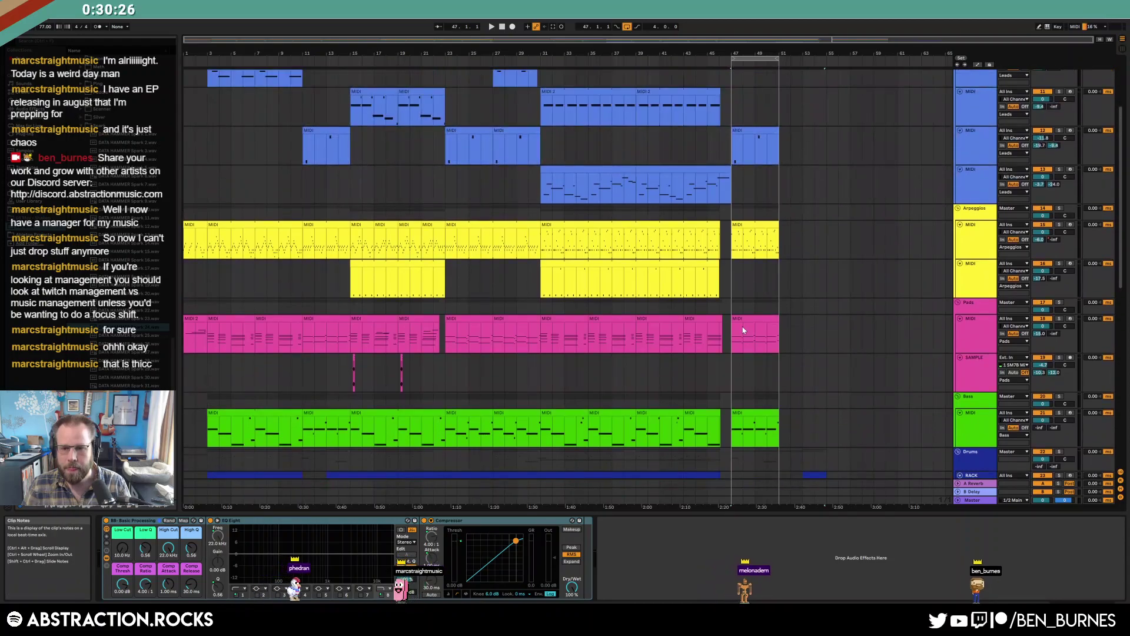
double_click(757, 321)
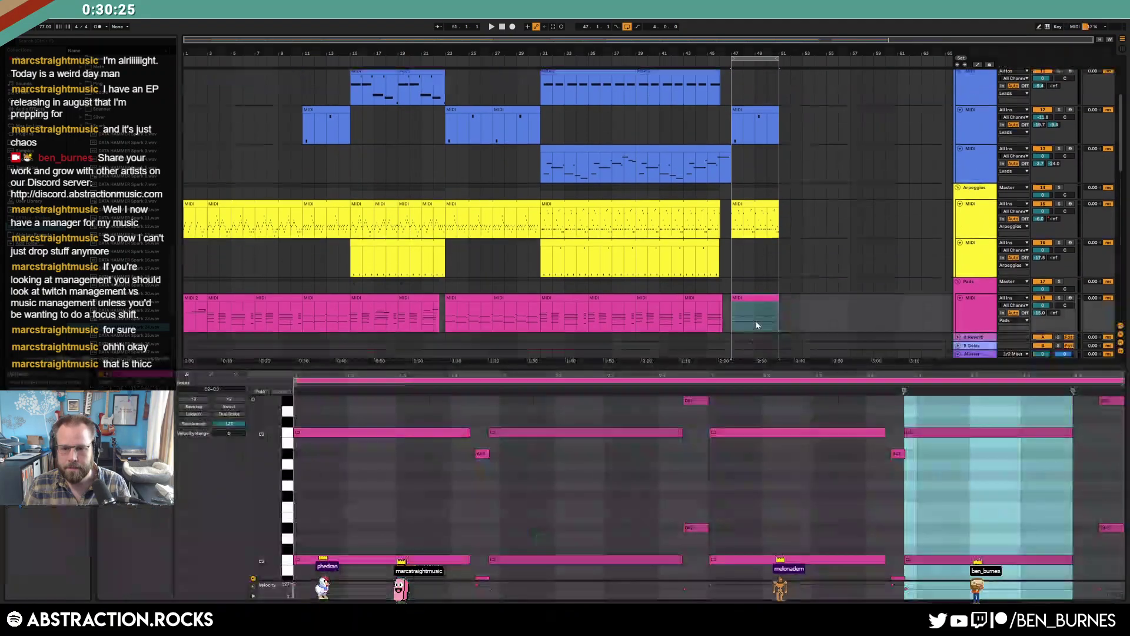
Delete the short A# notes following the first C in the pads clip and the bass clip that start at bar 47
click(482, 453)
key(Delete)
scroll(864, 247, down, 5)
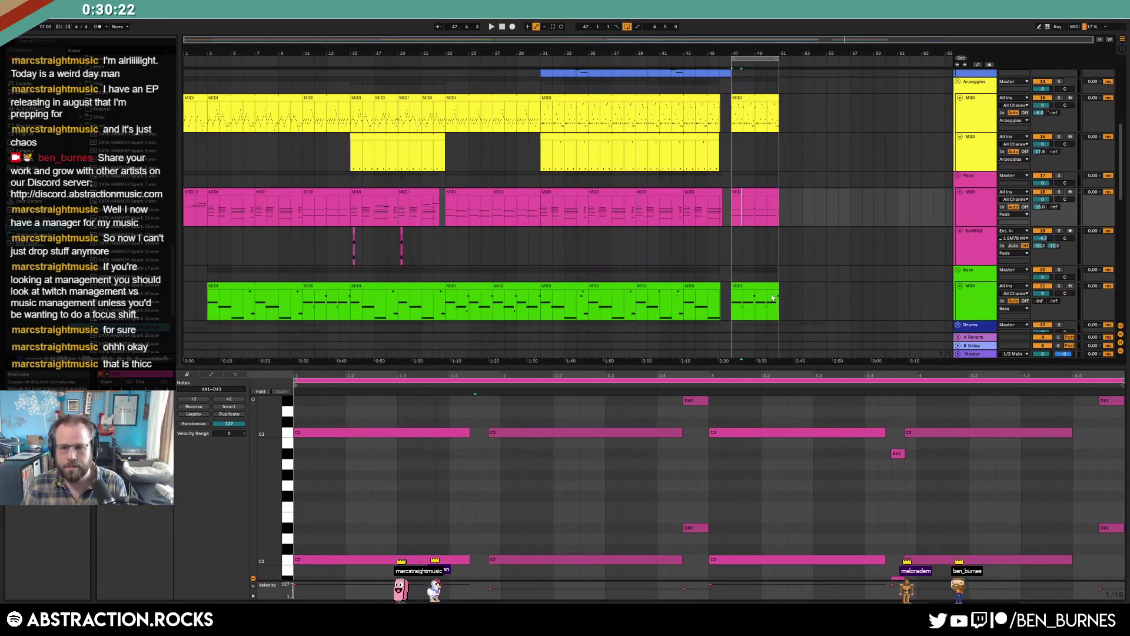
double_click(770, 299)
double_click(479, 501)
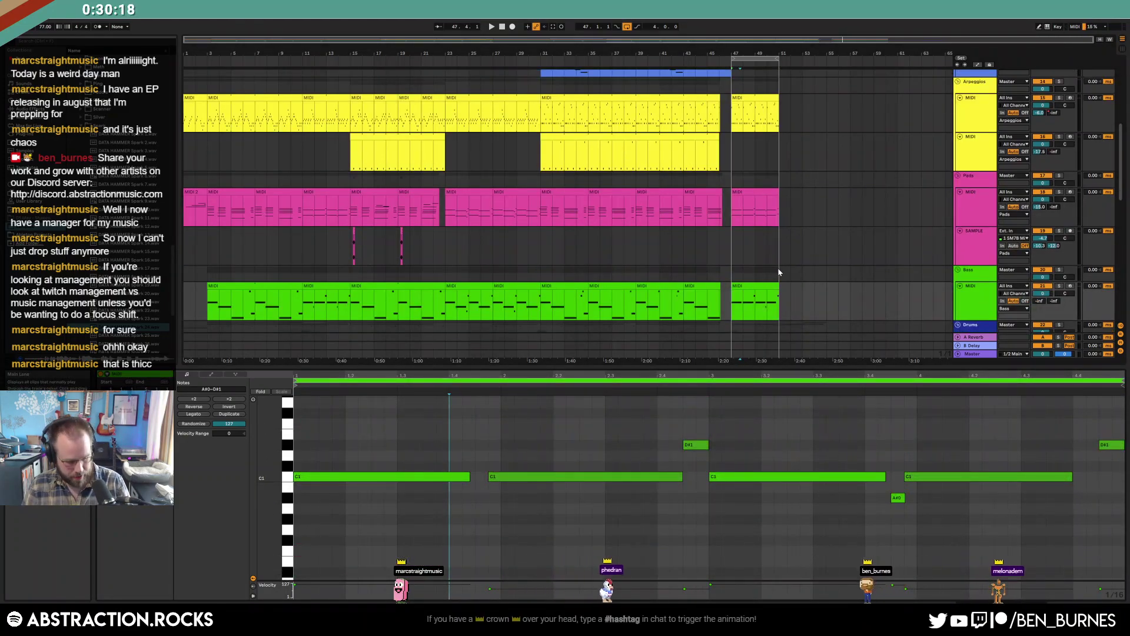
Play the arrangement from about bar 45 to check the transition into the section at bar 47
key(shift+Tab)
scroll(817, 290, up, 1)
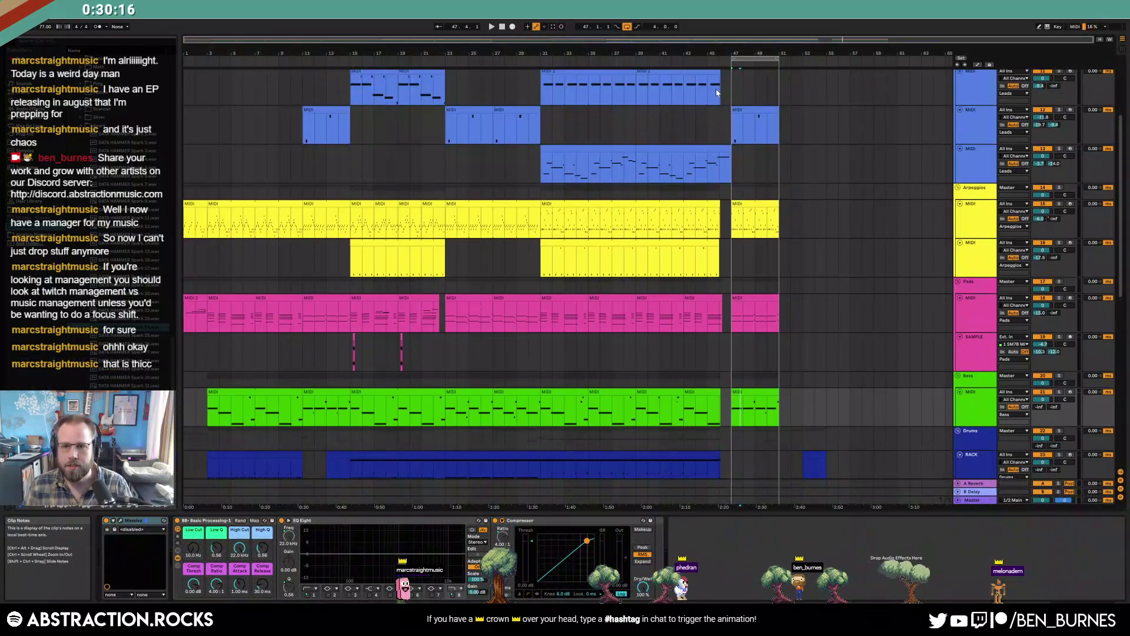
scroll(732, 130, up, 2)
click(676, 61)
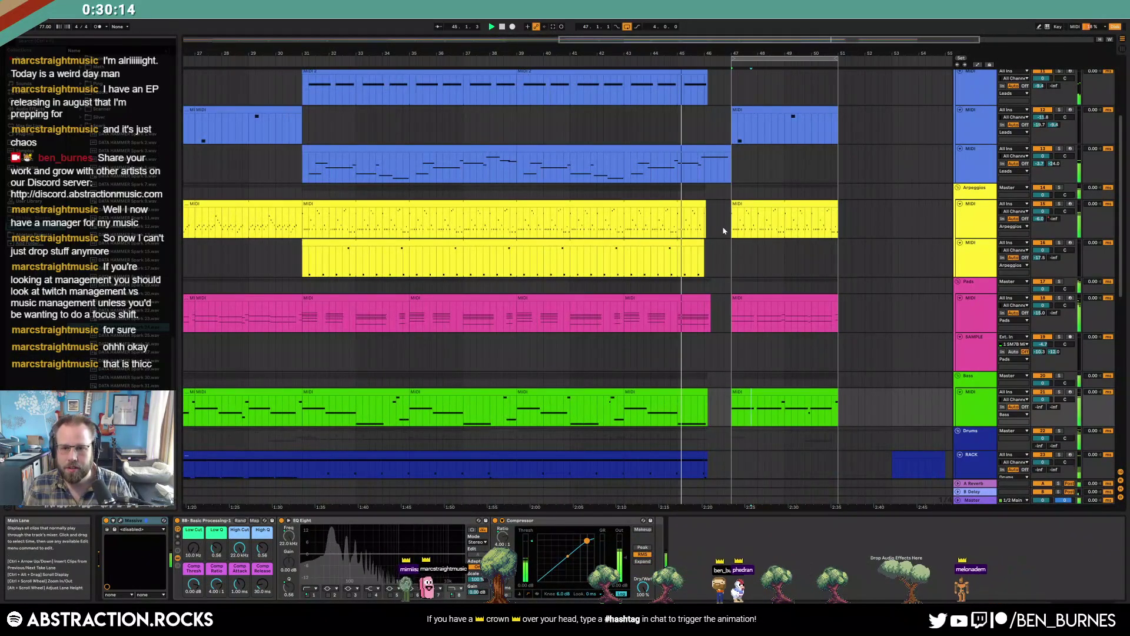
scroll(722, 226, up, 3)
click(681, 208)
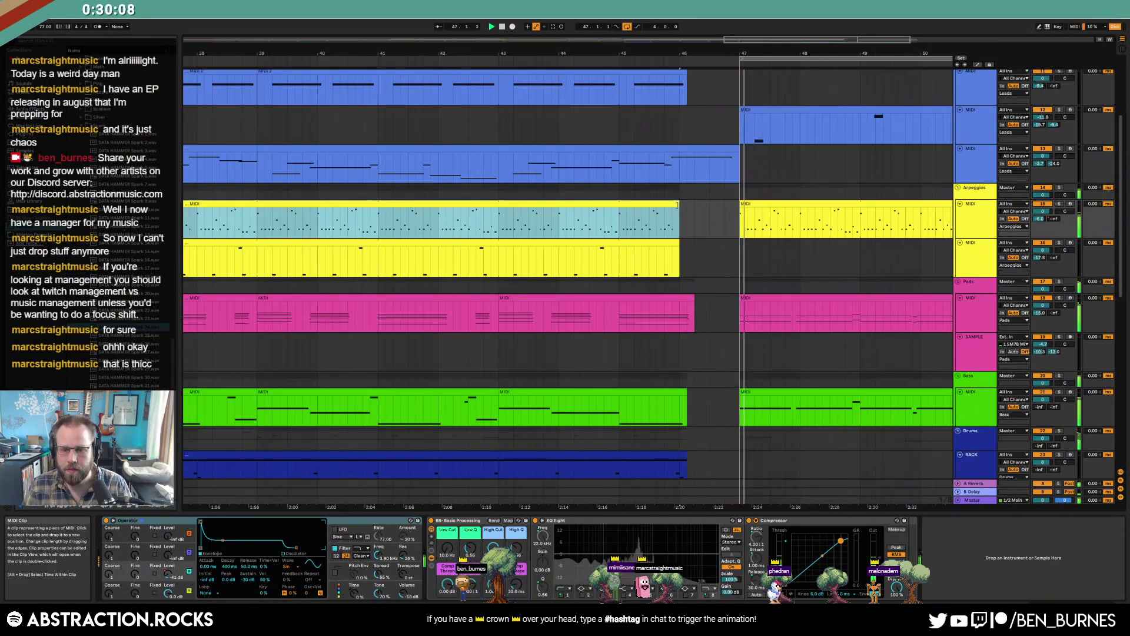
Shorten the final chord of the pads clip before bar 46 and trim the clip's end back to match it
double_click(690, 312)
key(space)
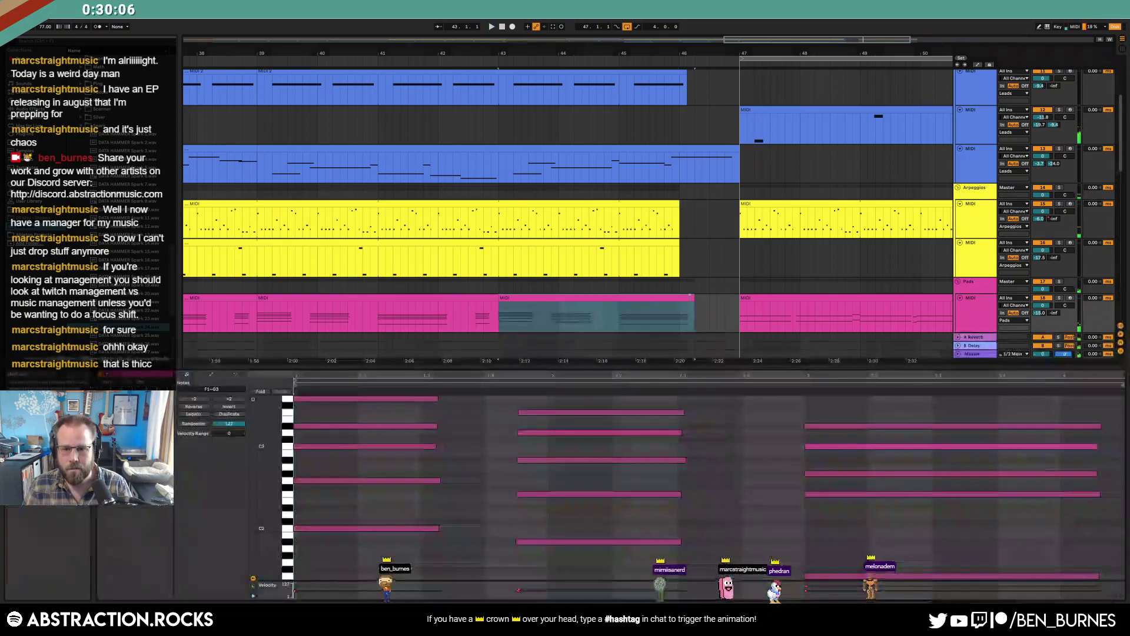
drag(945, 412, 981, 589)
drag(1098, 576, 1019, 576)
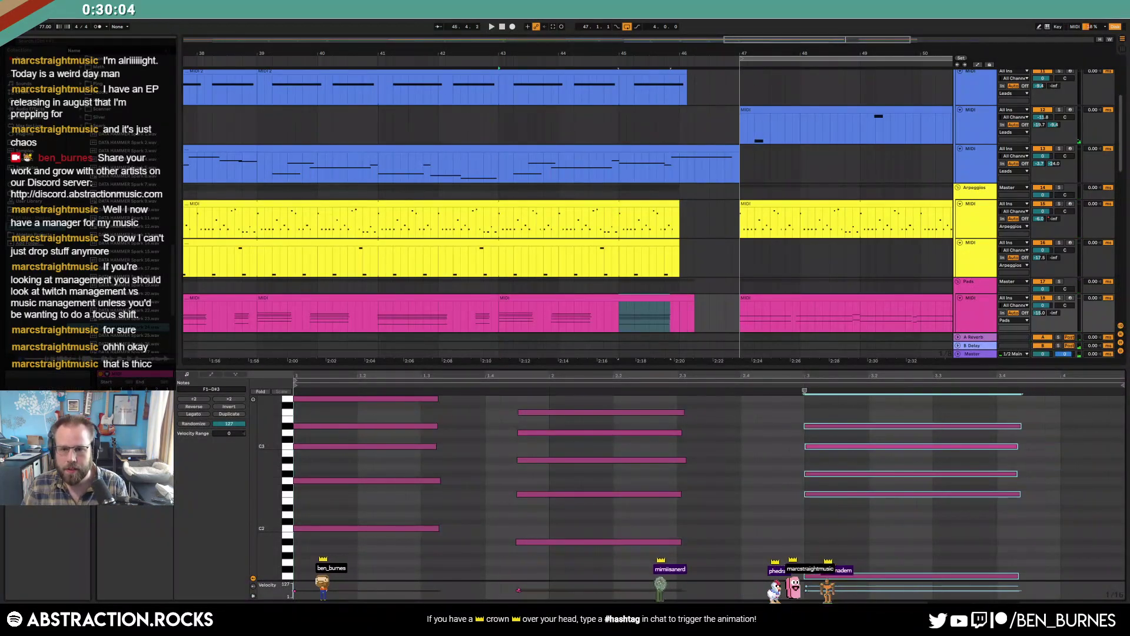
drag(694, 299, 672, 299)
Shorten the final F0 note of the bass clip before bar 46 and trim the clip to the end of the pads clip
scroll(683, 302, down, 2)
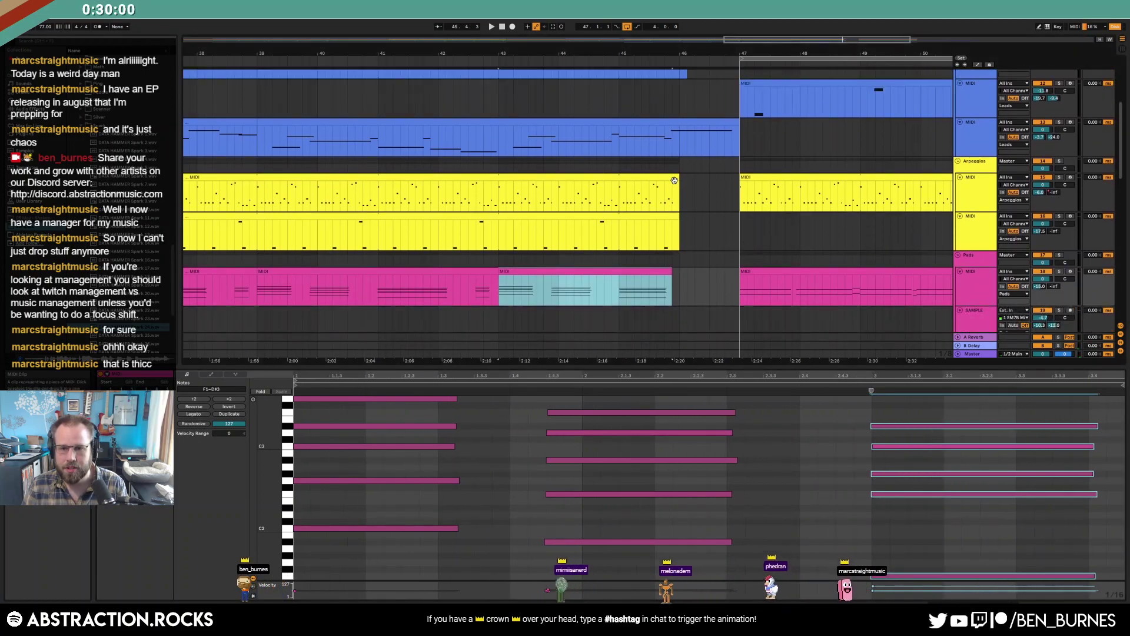
scroll(699, 246, down, 3)
click(677, 272)
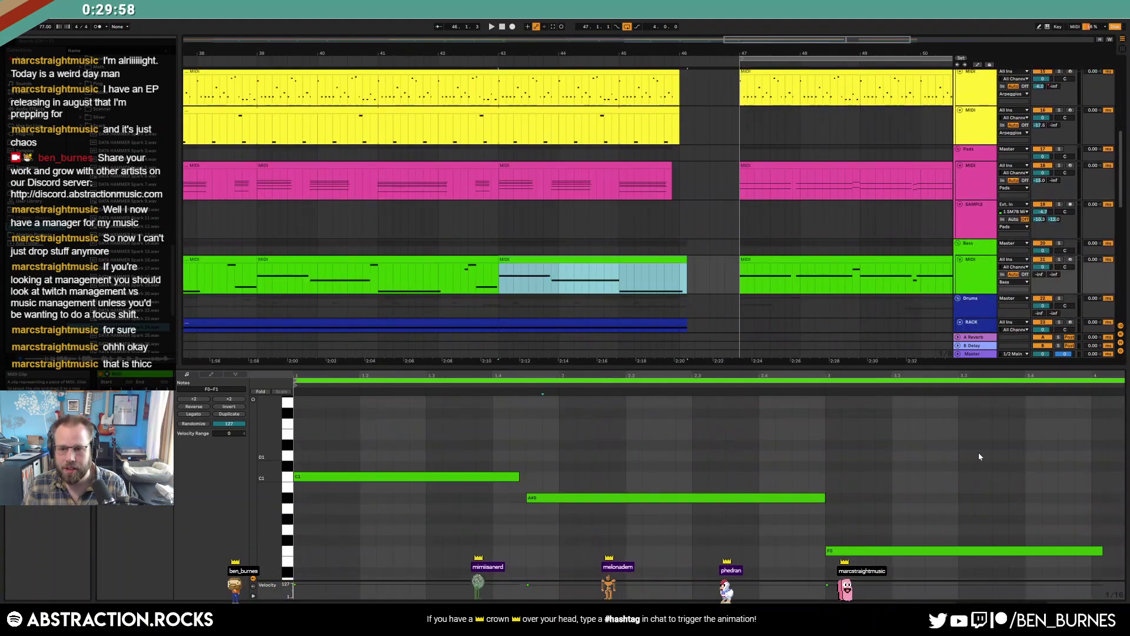
drag(982, 472, 1006, 599)
key(shift+Left)
key(shift+Left)
key(shift+Left)
key(shift+Left)
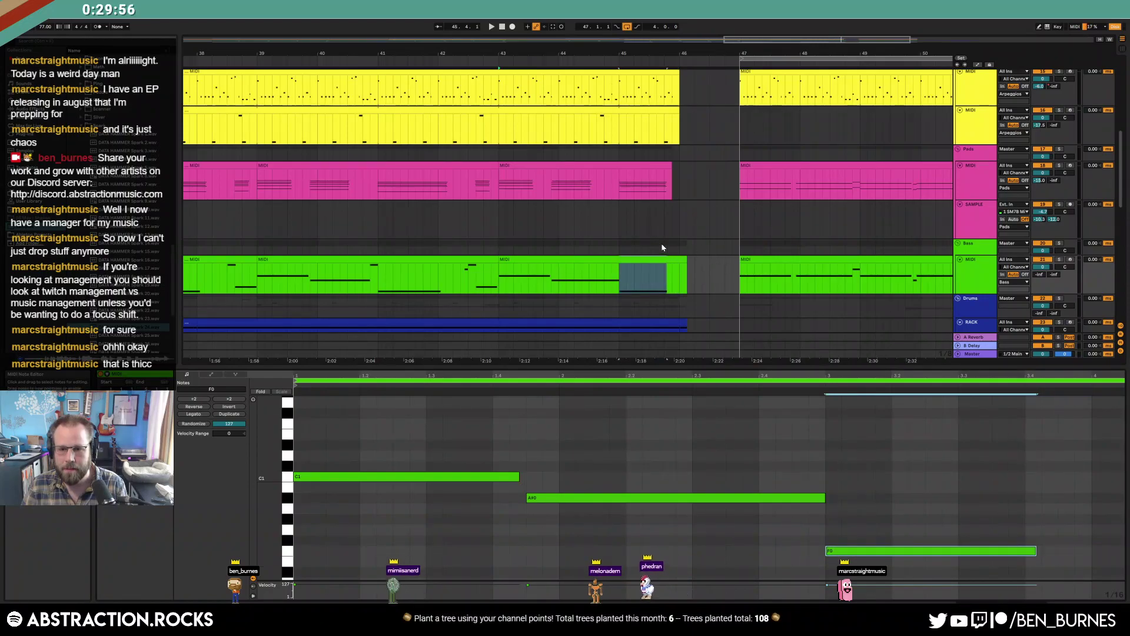
mouse_move(683, 260)
mouse_down()
mouse_move(667, 245)
mouse_move(672, 259)
mouse_up()
Remove the ends of the drum rack and hat loop clips that extend past the trimmed bass clip before bar 46
scroll(705, 267, down, 3)
click(683, 244)
click(676, 243)
key(Delete)
scroll(697, 269, down, 1)
scroll(696, 269, down, 1)
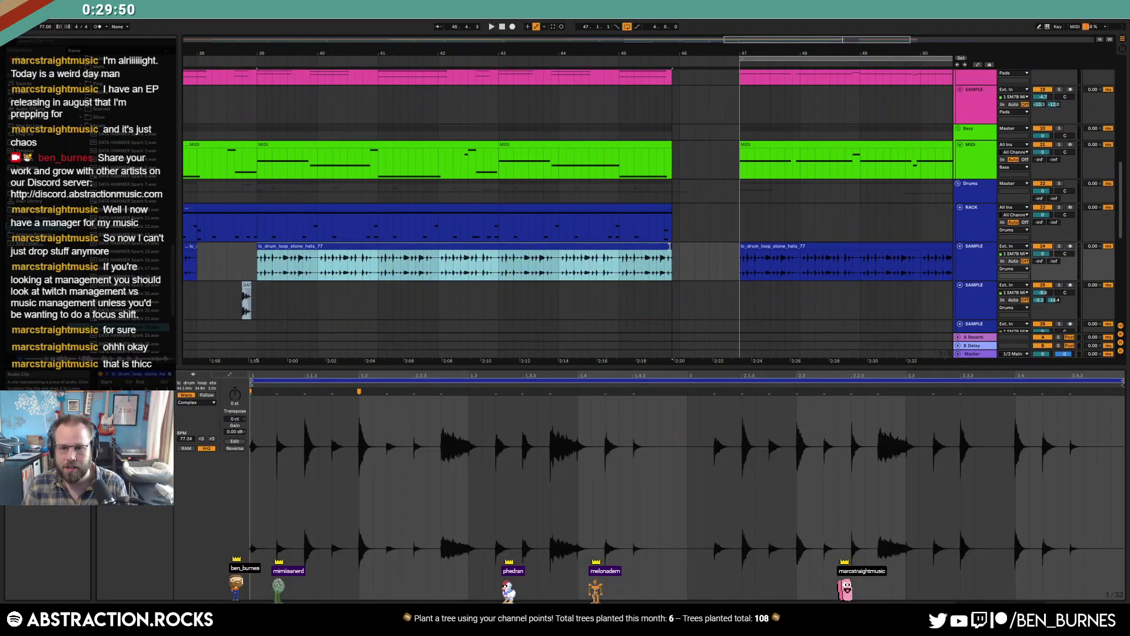
Cut off the end of the lower drum MIDI clip just before bar 46
scroll(691, 298, down, 6)
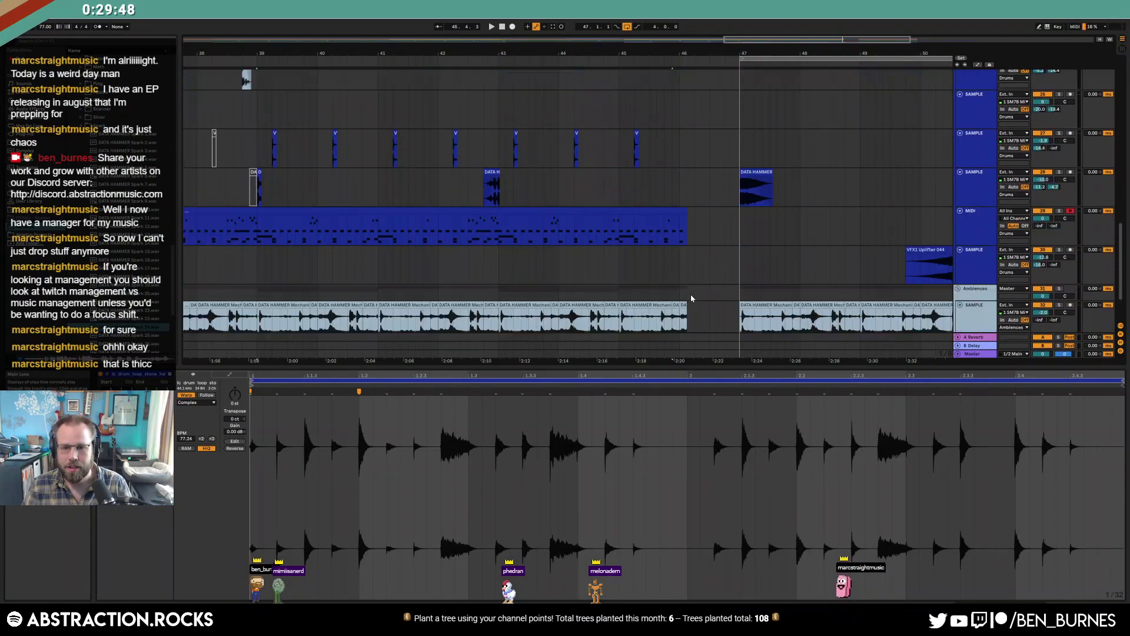
drag(687, 216, 712, 227)
scroll(673, 226, up, 4)
key(Delete)
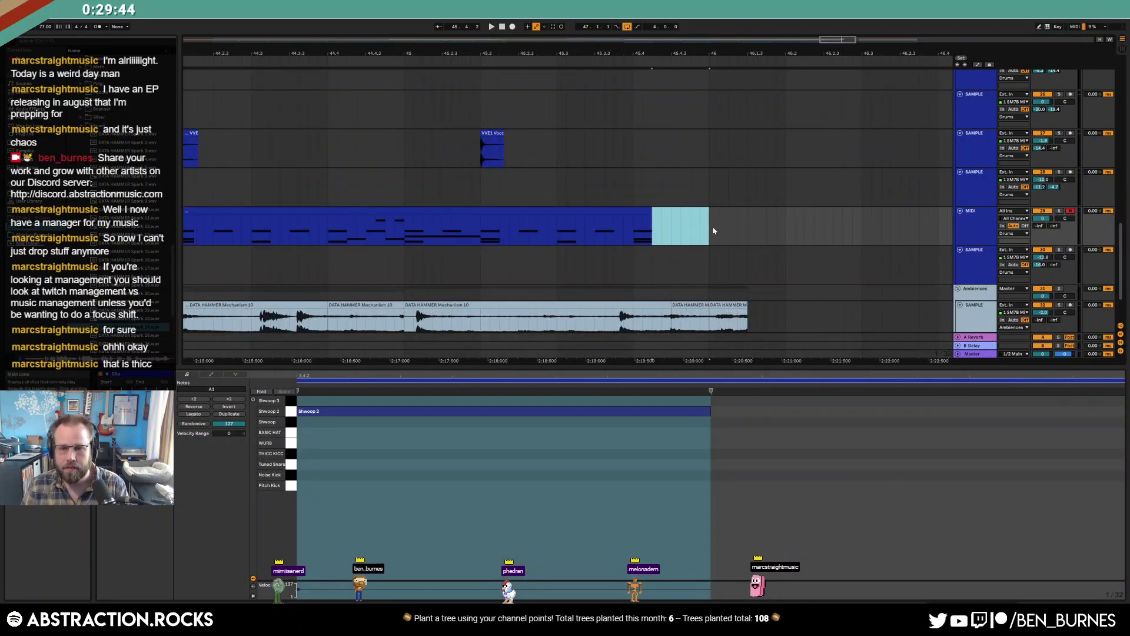
click(714, 230)
Remove the end of the DATA HAMMER Mechanism ambience clips around bar 46 to widen the break before bar 47
scroll(743, 289, down, 6)
scroll(744, 295, down, 2)
scroll(744, 289, up, 3)
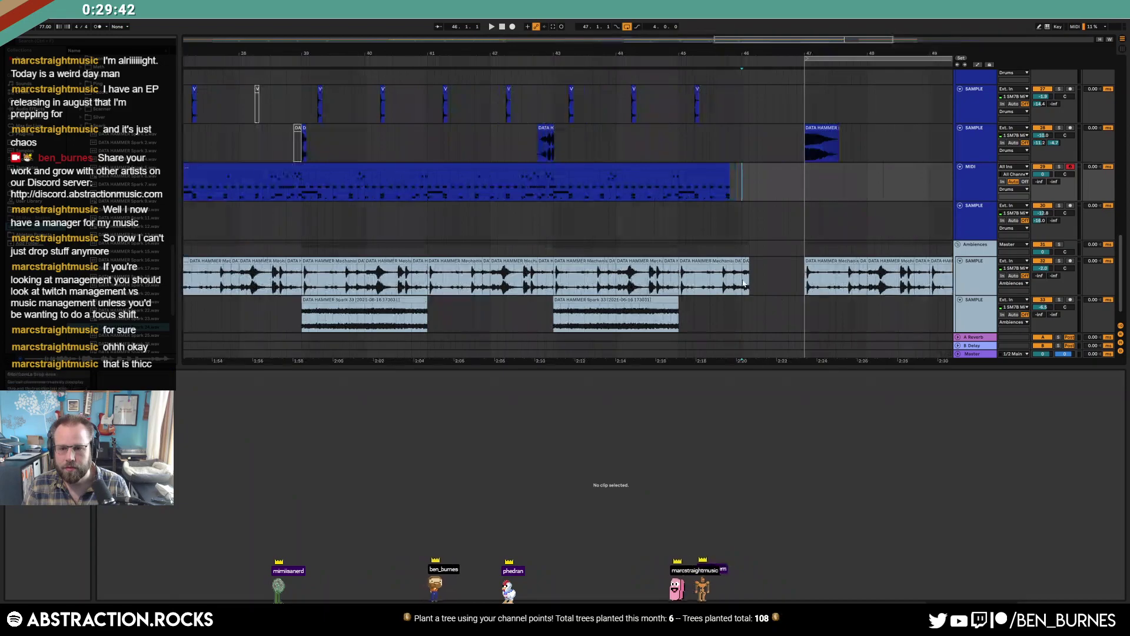
drag(763, 278, 740, 274)
key(Delete)
Play the arrangement from about bar 44 to hear the shortened break before bar 47
scroll(740, 290, down, 2)
scroll(744, 290, down, 4)
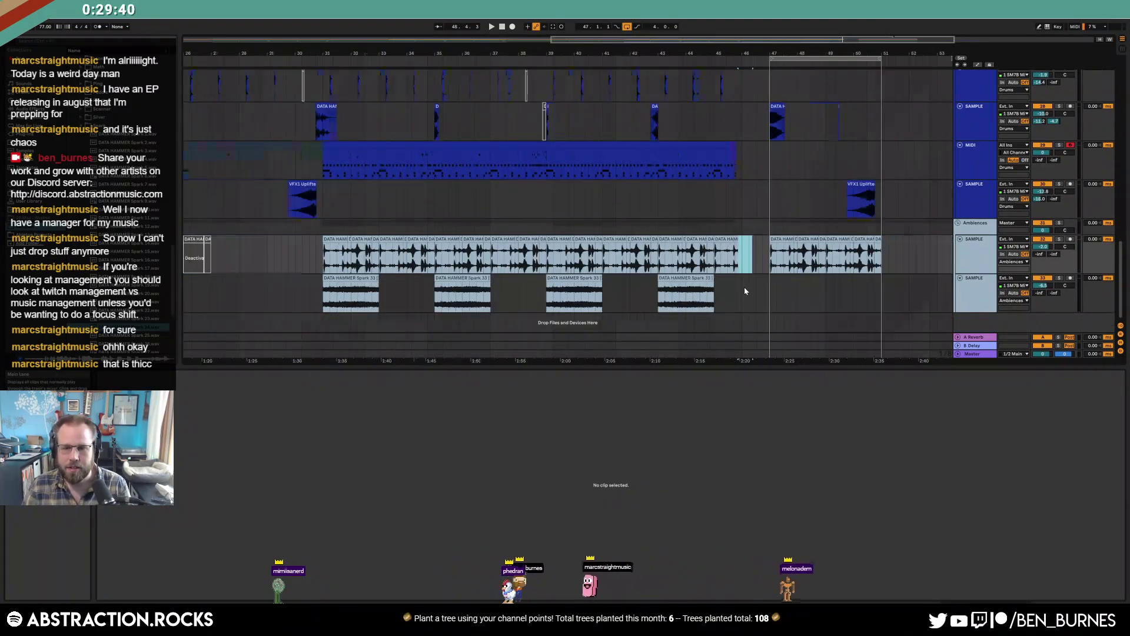
click(745, 288)
scroll(744, 287, up, 10)
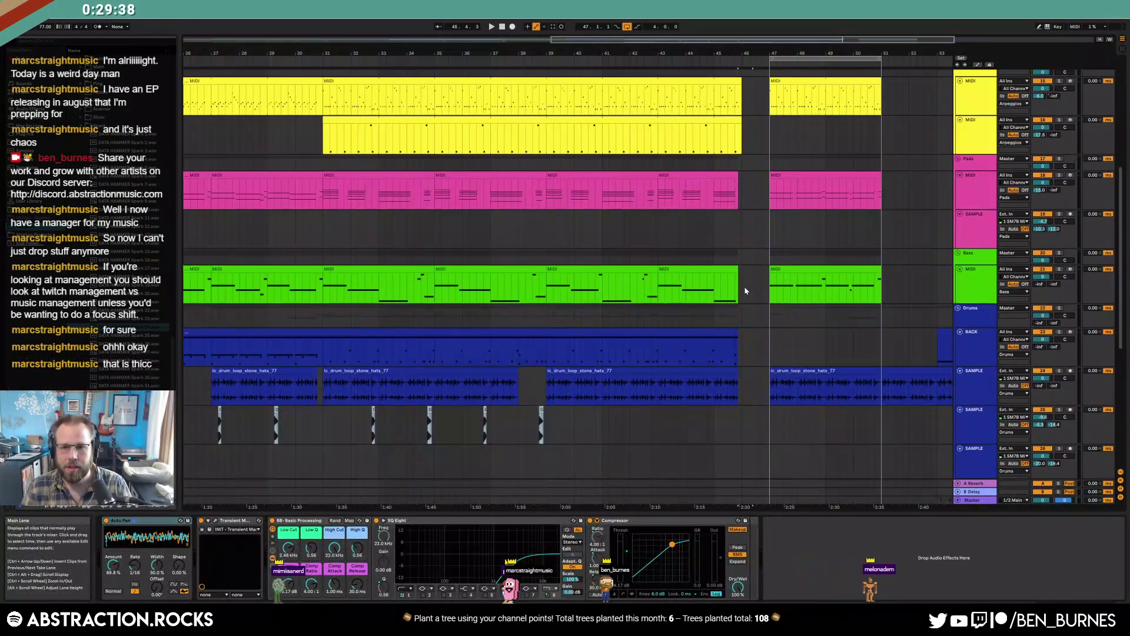
scroll(744, 290, up, 5)
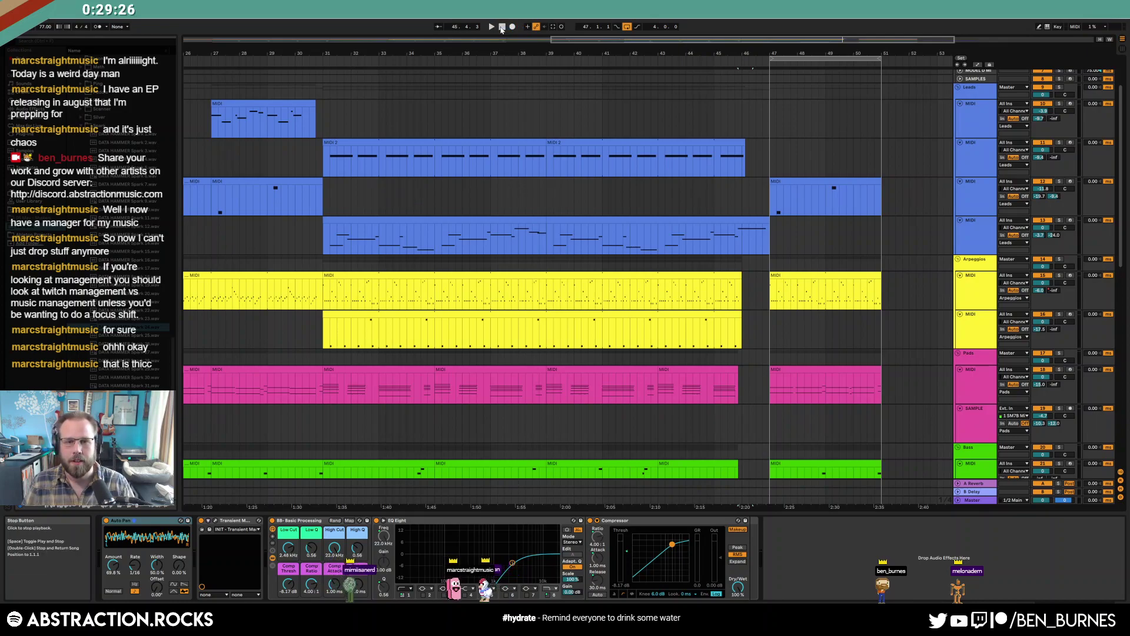
click(689, 72)
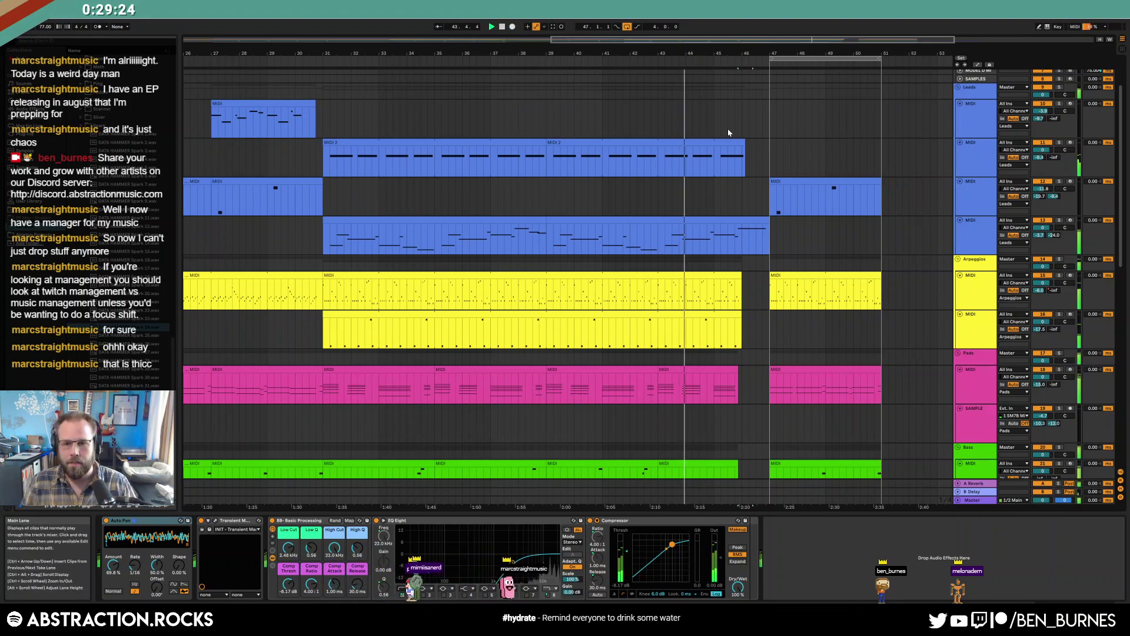
key(space)
Automate the fourth lead track's B-Delay send to rise over its last note before bar 47 and drop back to -24 dB just after
scroll(594, 216, right, 2)
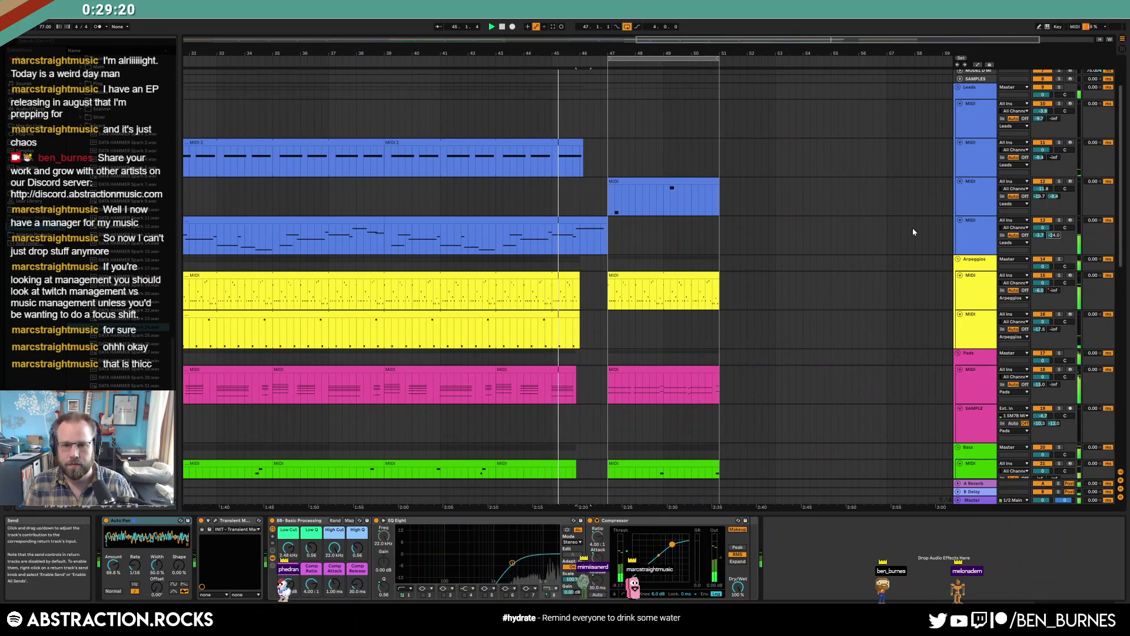
key(a)
click(580, 242)
drag(589, 242, 588, 227)
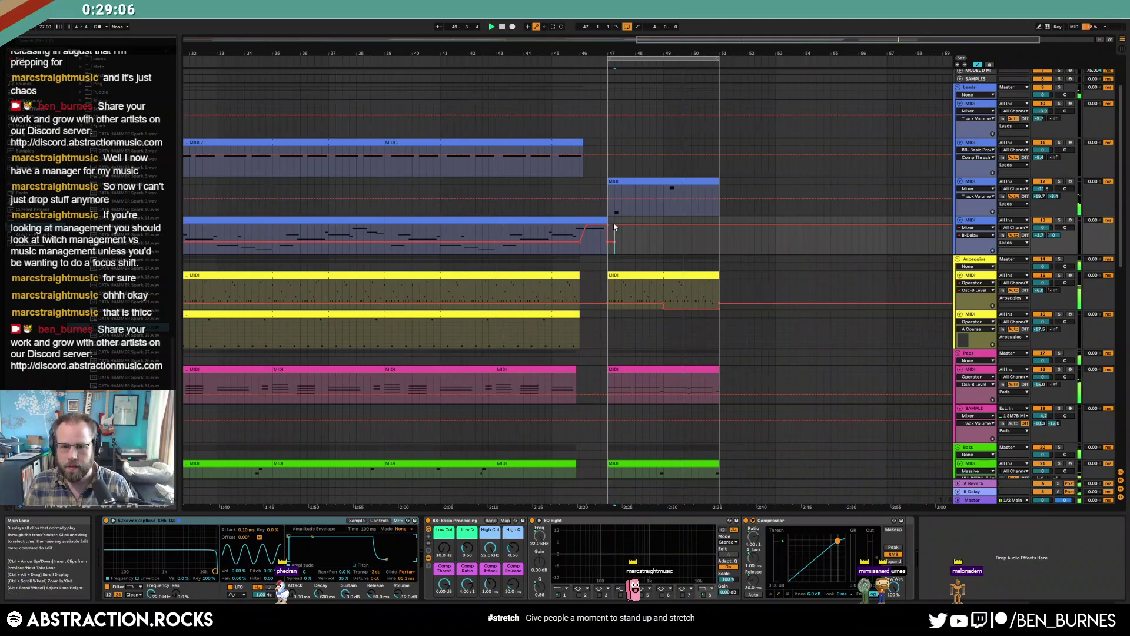
drag(615, 226, 615, 247)
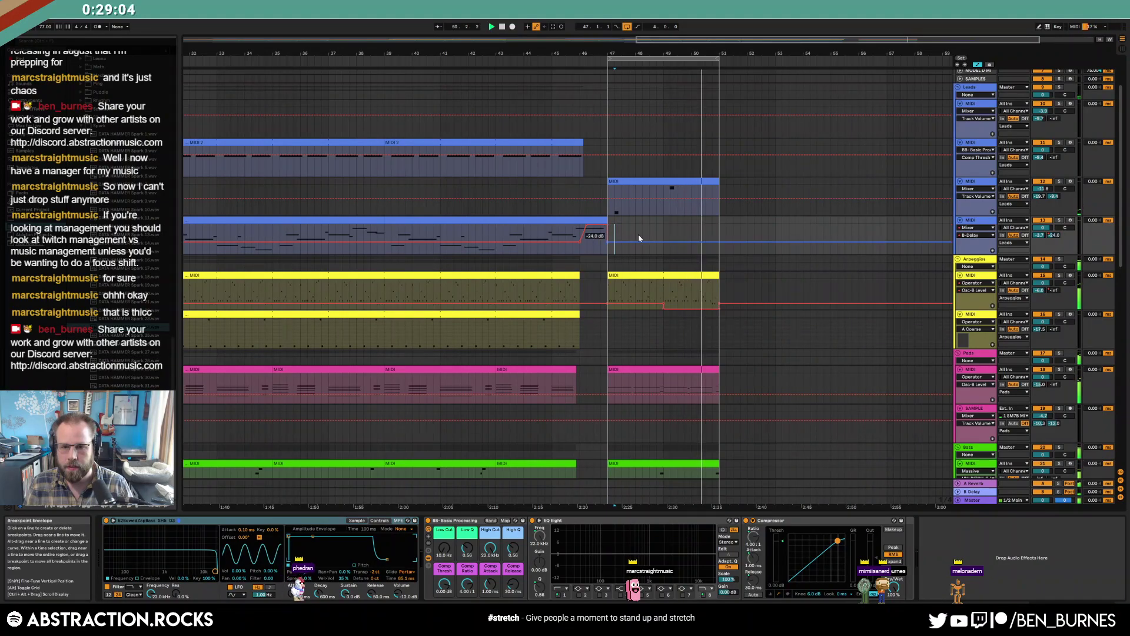
scroll(815, 294, down, 4)
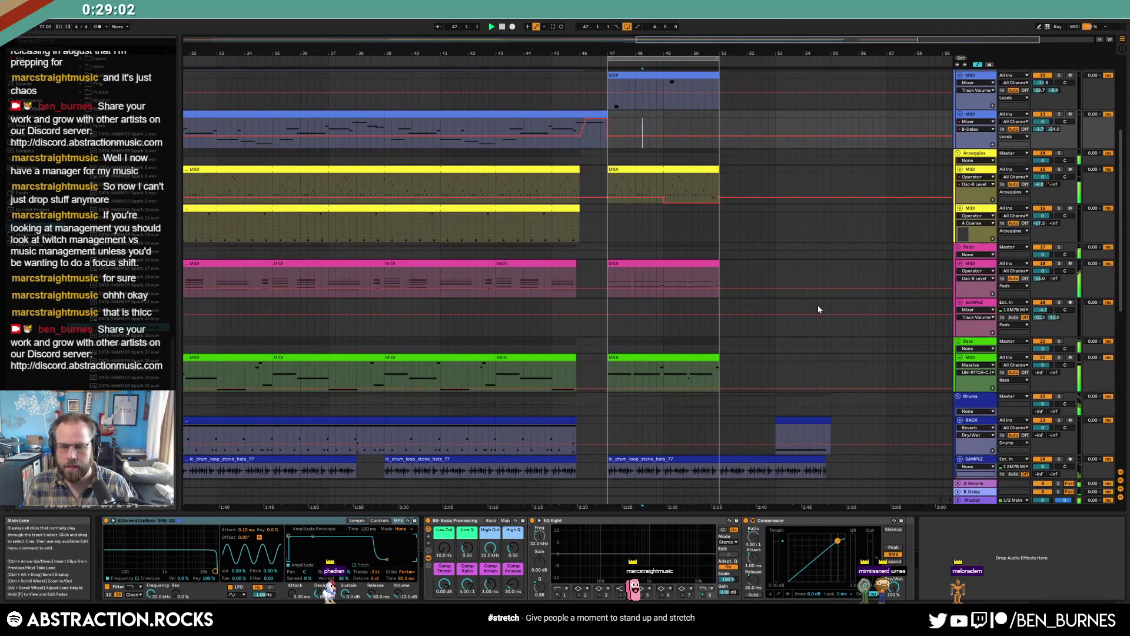
Duplicate the lead, arpeggio, pads and bass clips of bars 47–51 right after themselves and extend the loop's end to bar 55
click(694, 87)
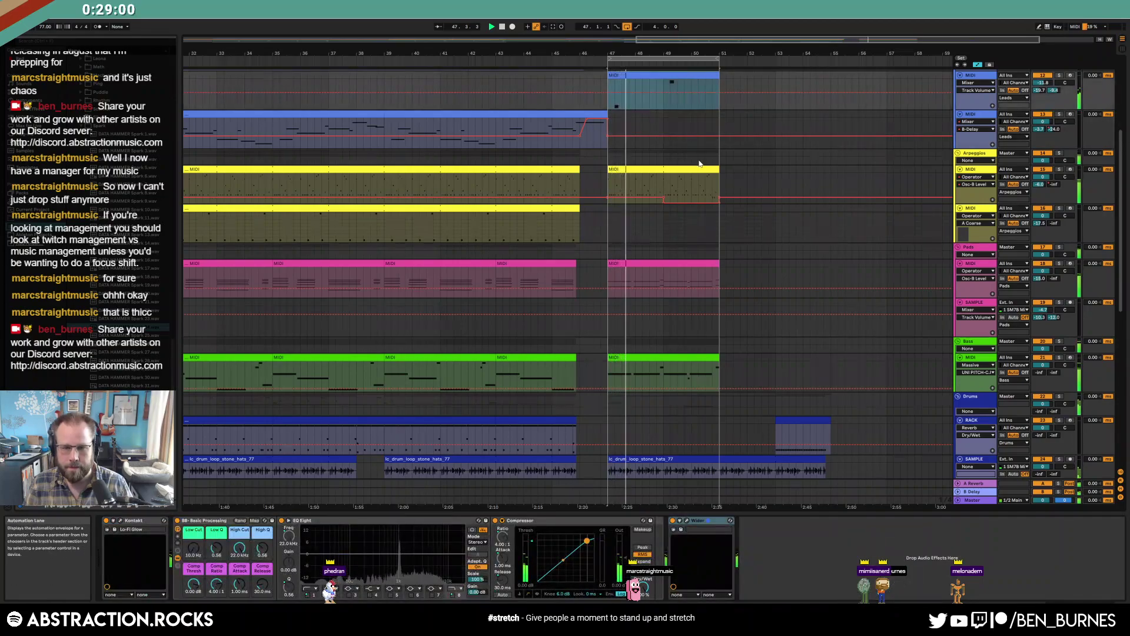
key(a)
key(ctrl+d)
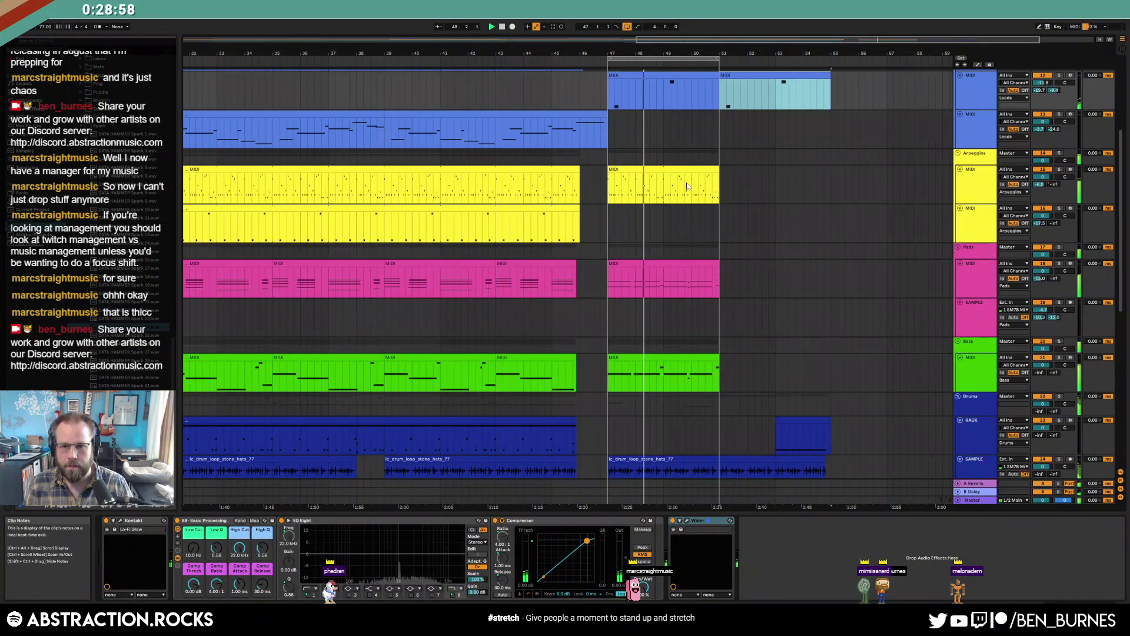
click(688, 169)
key(ctrl+d)
click(693, 264)
key(ctrl+d)
click(693, 356)
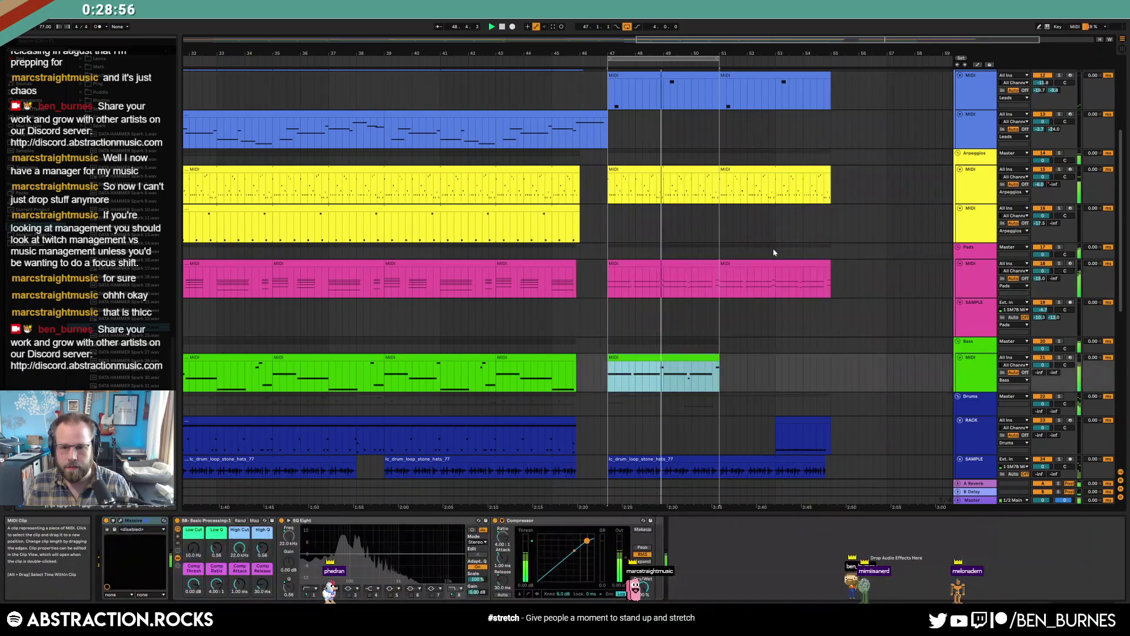
key(ctrl+d)
drag(718, 59, 831, 59)
Duplicate the bar 47–51 uplifter and ambience sample clips so they also cover bars 51–55
scroll(839, 307, down, 3)
scroll(830, 324, down, 6)
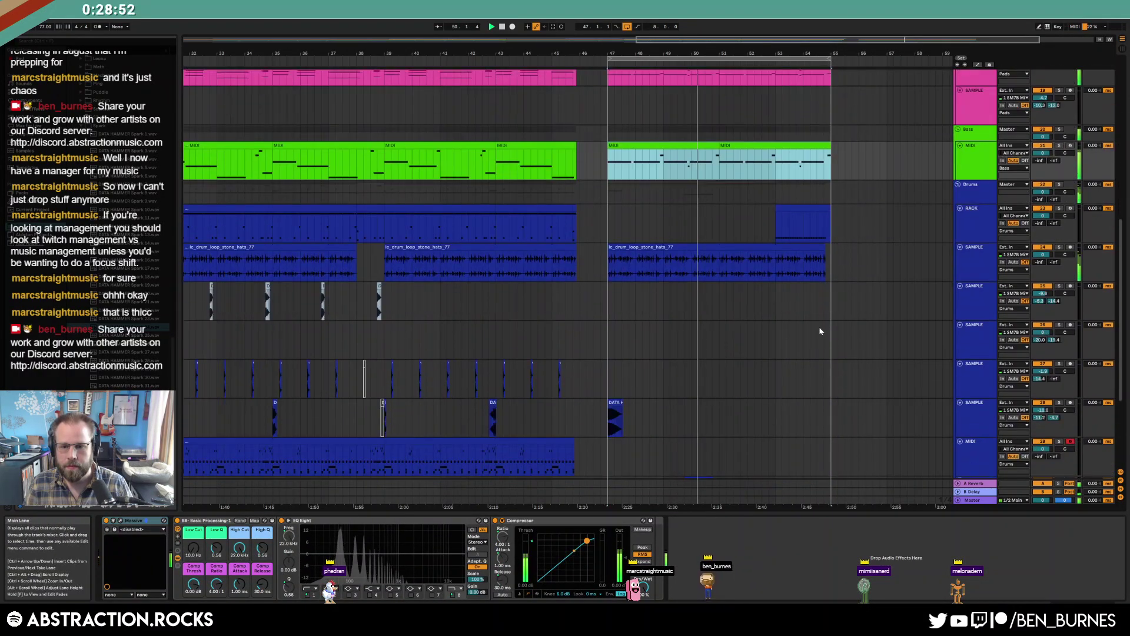
mouse_move(609, 397)
mouse_down()
mouse_move(719, 400)
mouse_move(609, 405)
mouse_up()
key(ctrl+d)
scroll(726, 419, down, 1)
key(ctrl+d)
scroll(615, 337, down, 5)
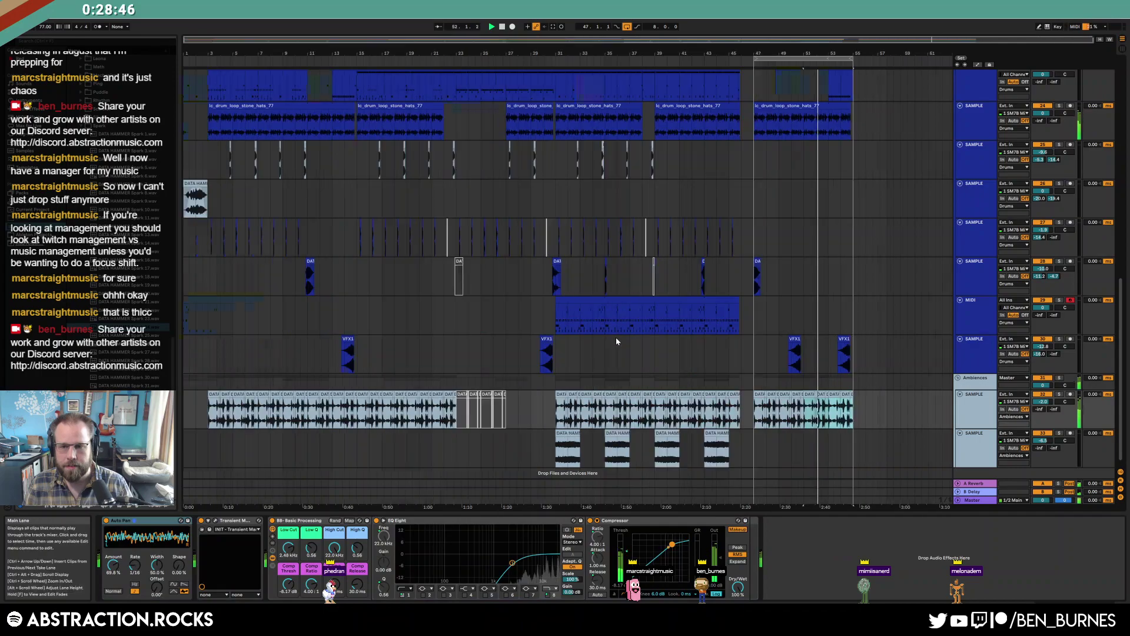
Extend the loop's start back to bar 3 so that playback covers the arrangement through bar 55
scroll(540, 286, up, 3)
scroll(539, 285, up, 8)
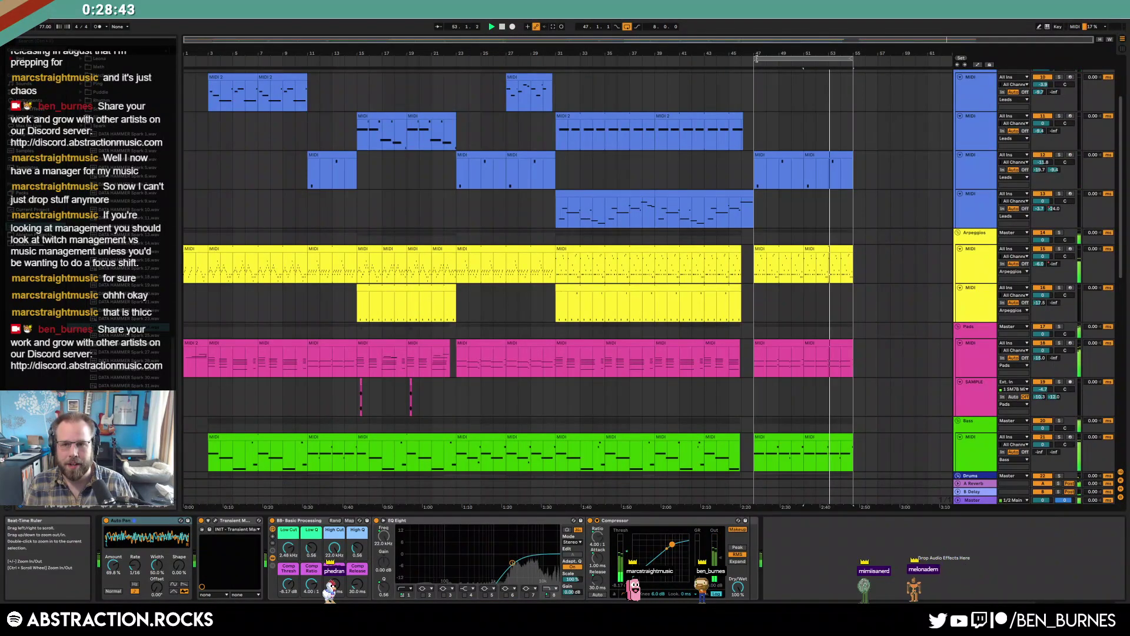
drag(757, 59, 209, 59)
scroll(876, 433, down, 5)
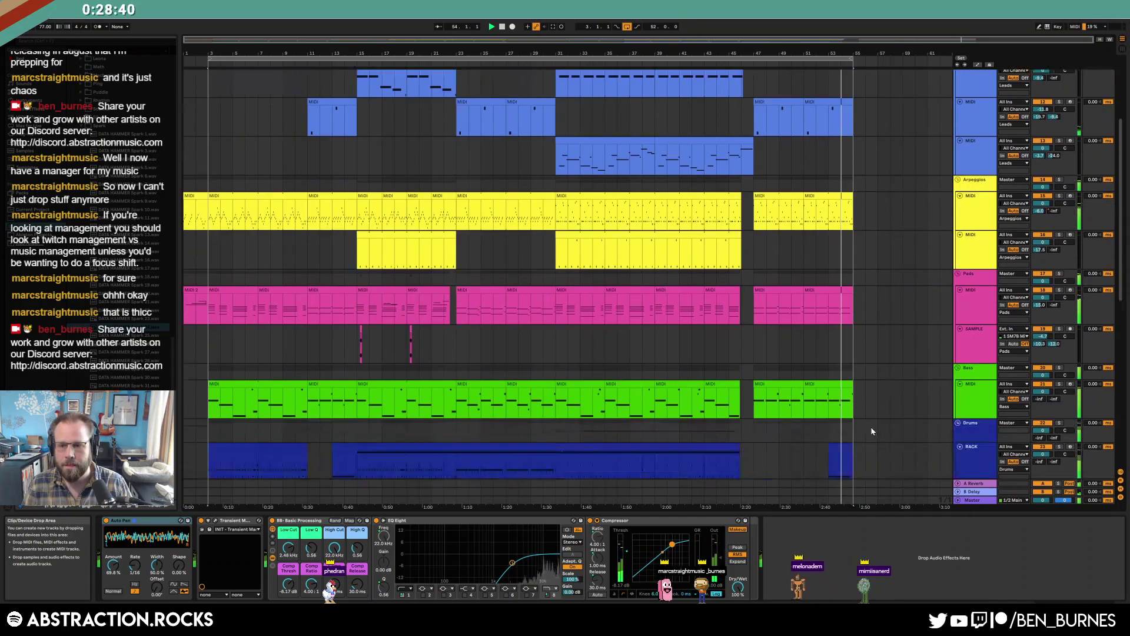
scroll(876, 436, down, 1)
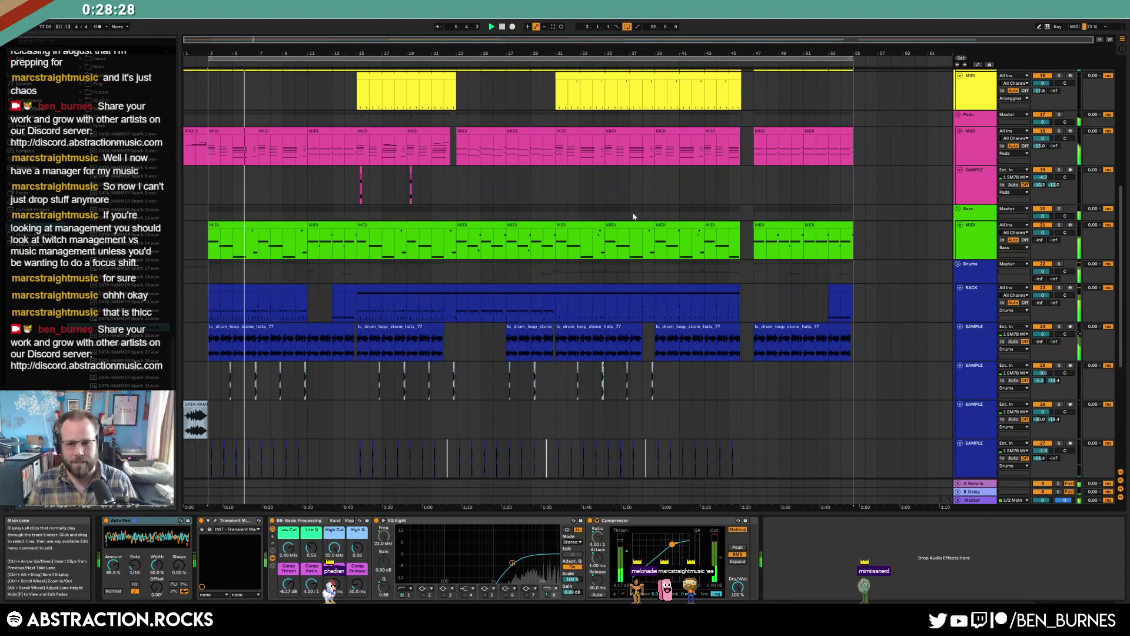
In the bass clip starting at bar 47, replace the final D#1 note with short G1 and G#1 notes
double_click(794, 224)
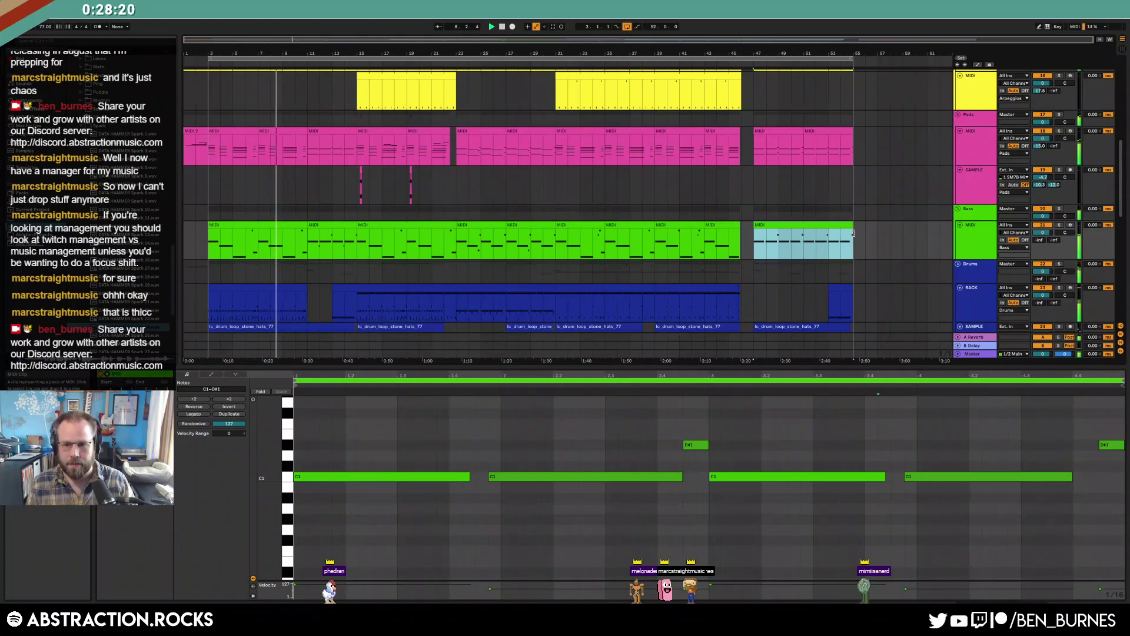
click(1091, 469)
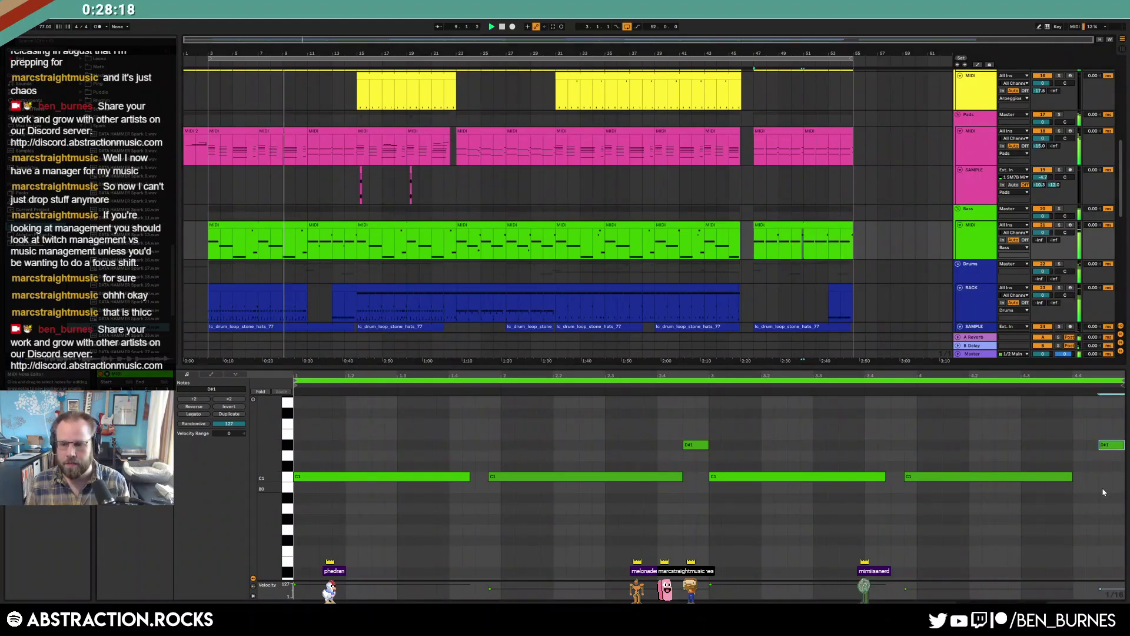
scroll(1101, 481, up, 2)
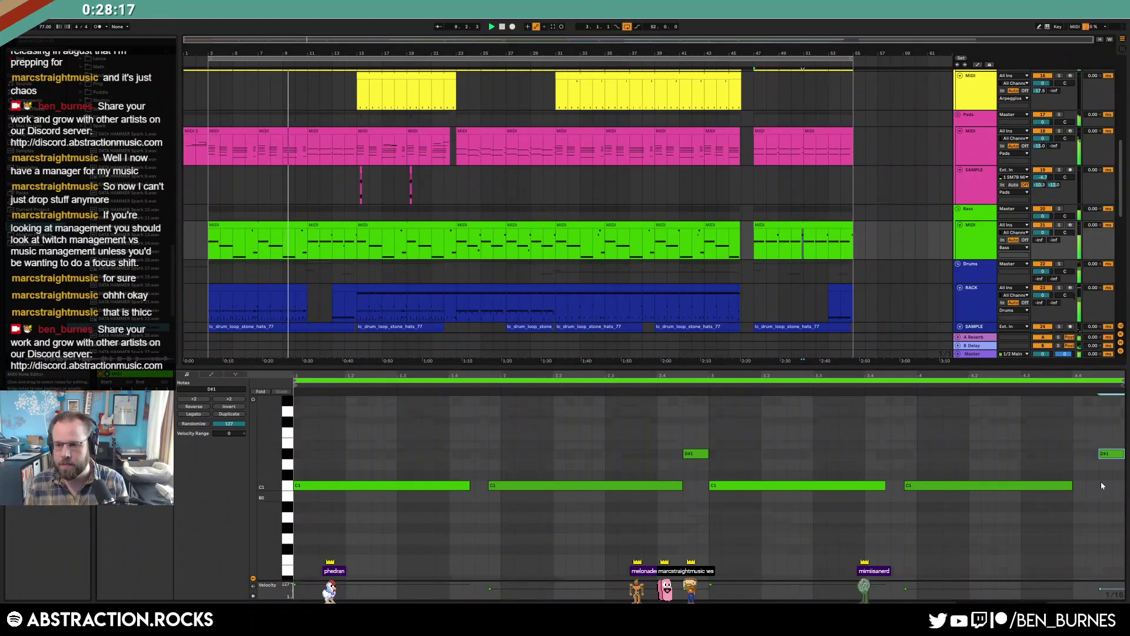
double_click(1083, 429)
double_click(1109, 418)
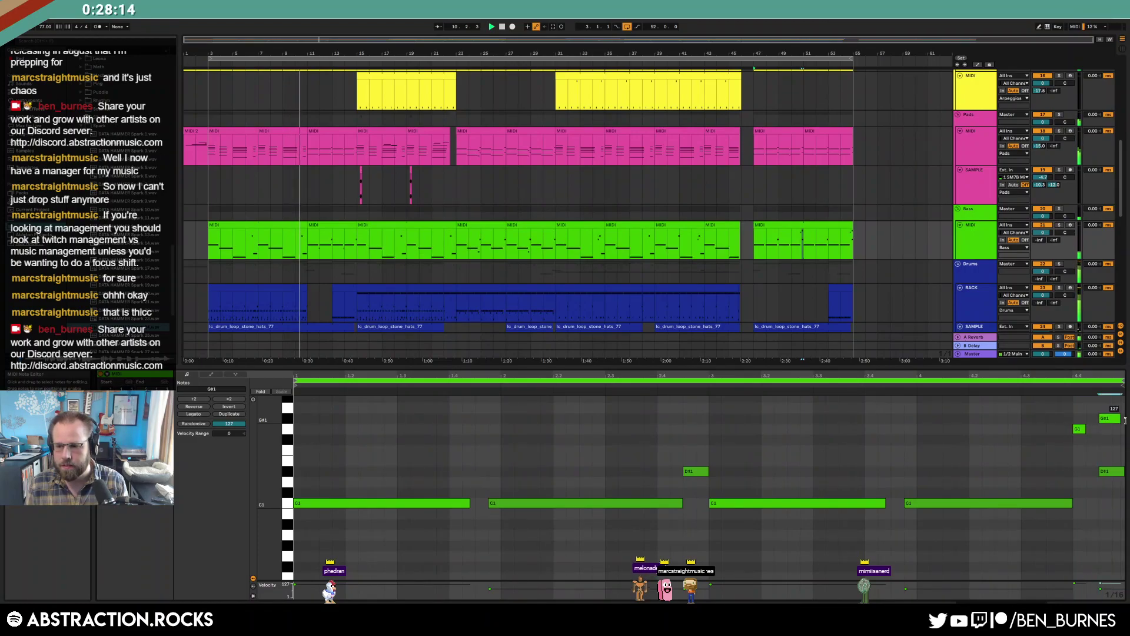
double_click(1112, 471)
scroll(1083, 507, up, 1)
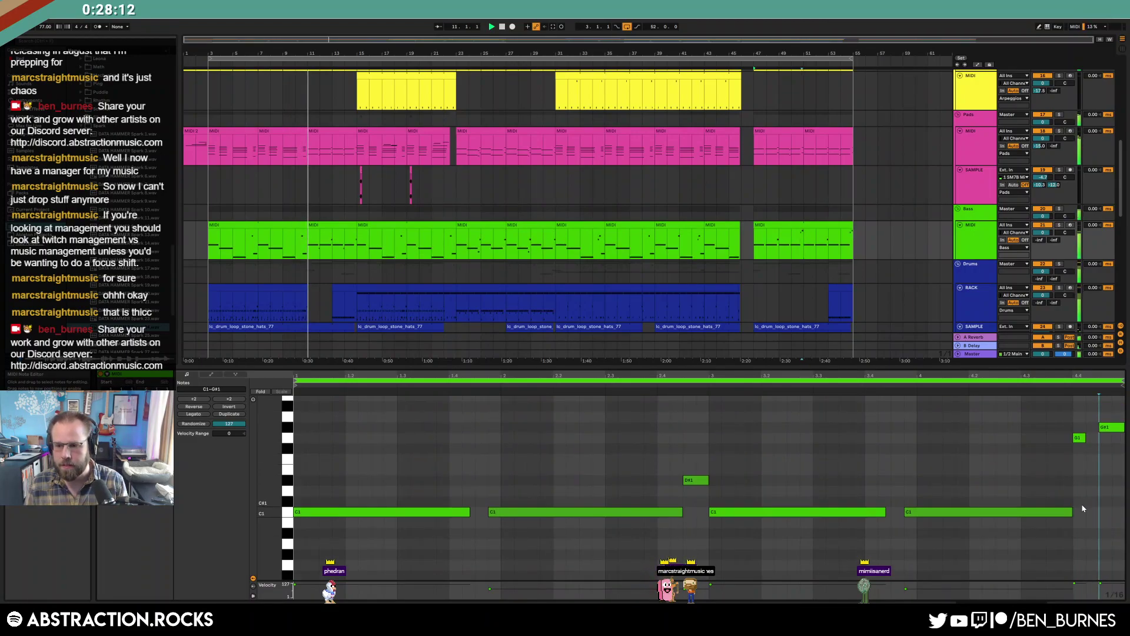
Lower the two short closing notes of the bass clip in bars 51–55 to D1 and D#1
click(841, 131)
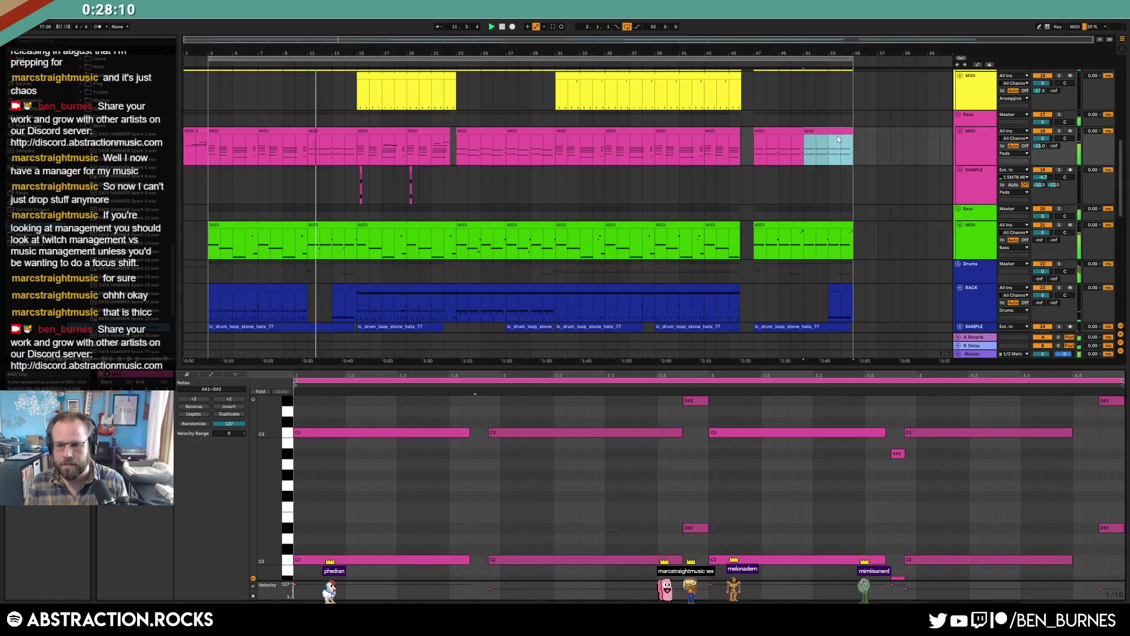
click(837, 228)
drag(1076, 458, 1113, 425)
drag(1112, 425, 1111, 471)
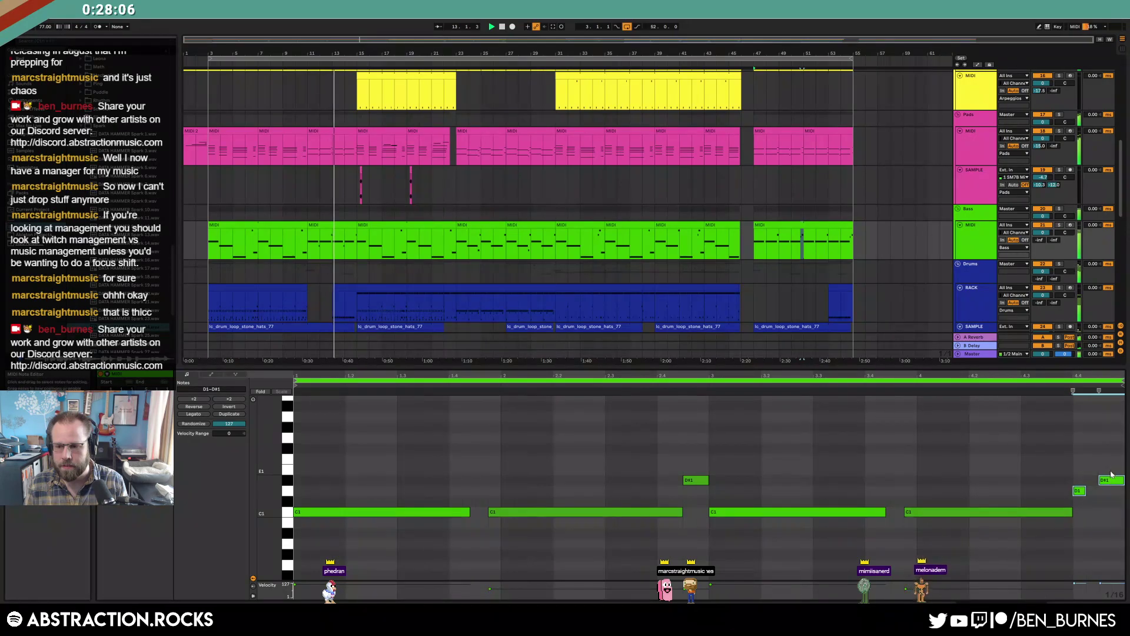
Delete the SAMPLE track in the Pads group together with its two short clips
click(838, 130)
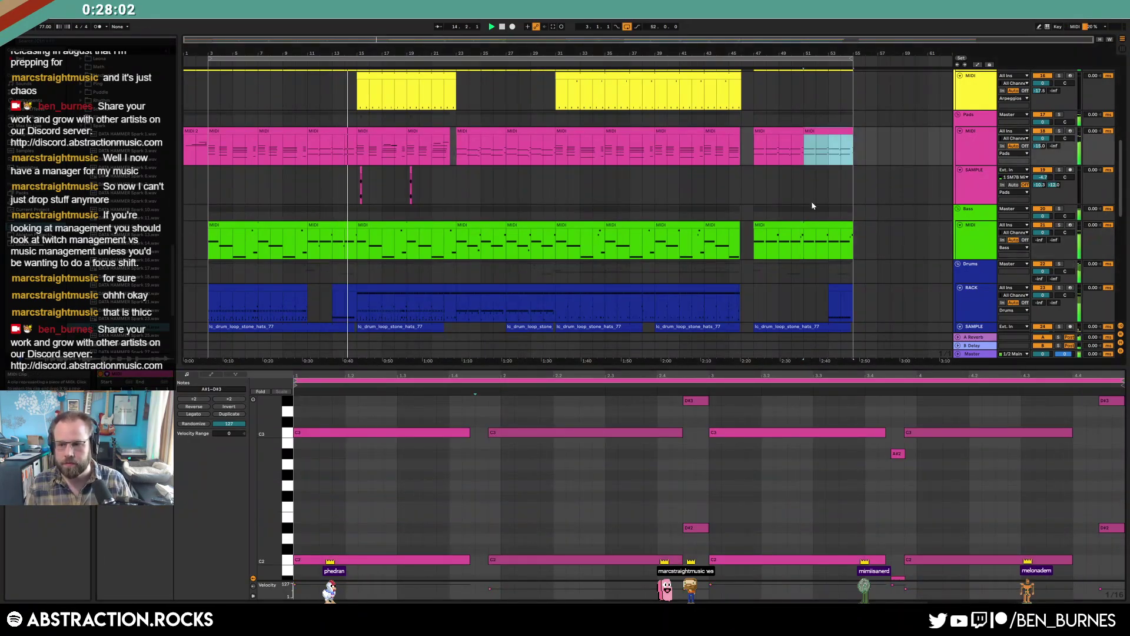
key(shift+Tab)
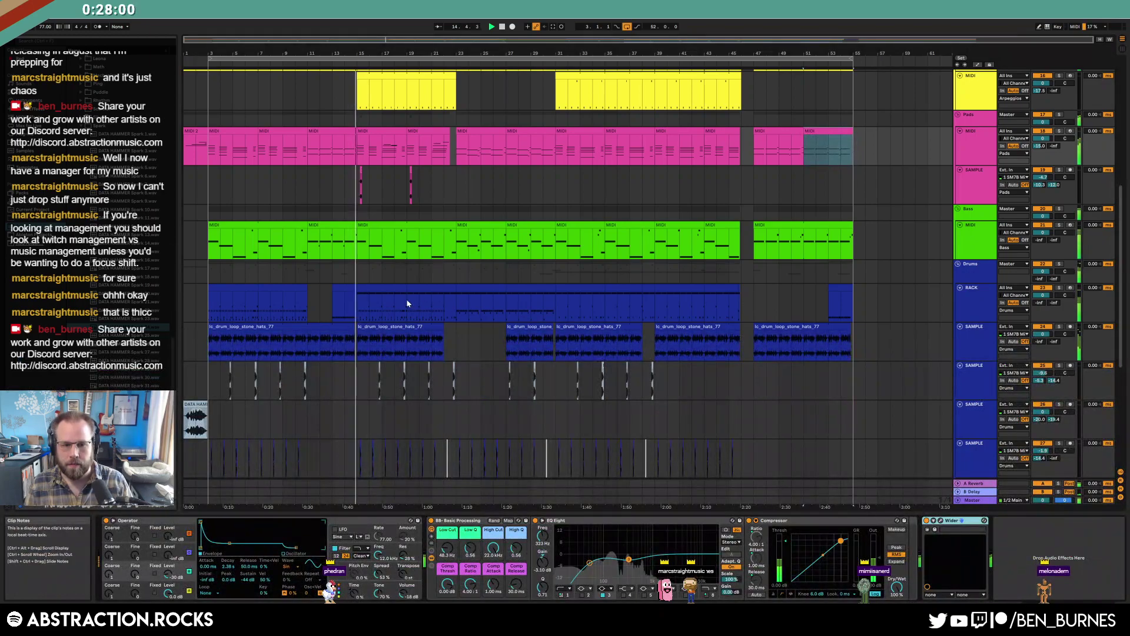
click(345, 303)
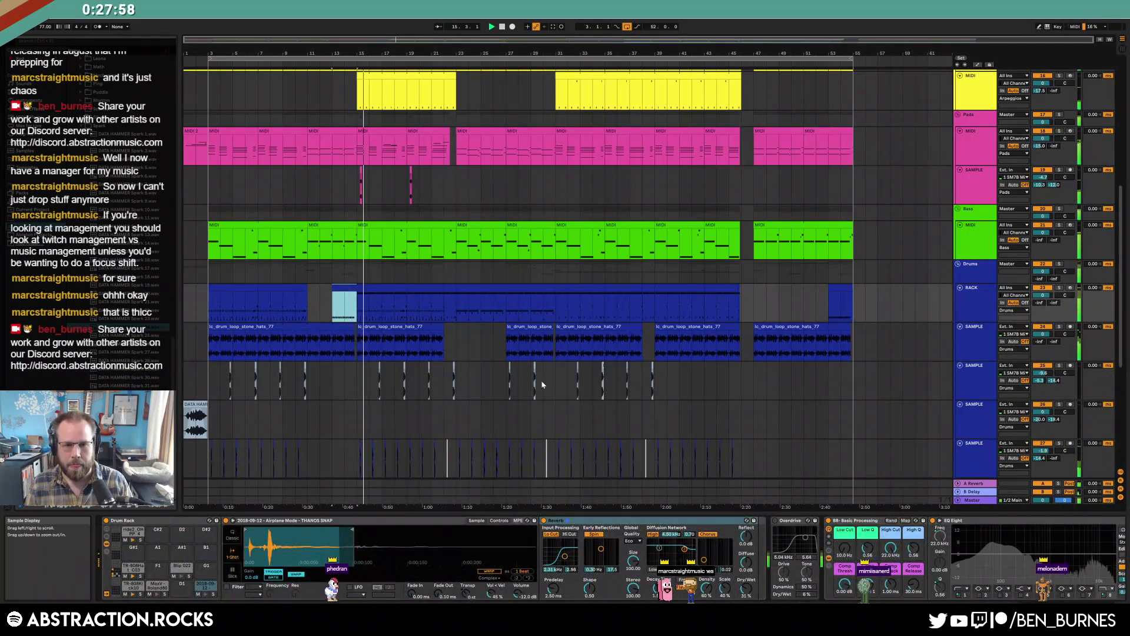
drag(530, 199, 333, 191)
click(973, 192)
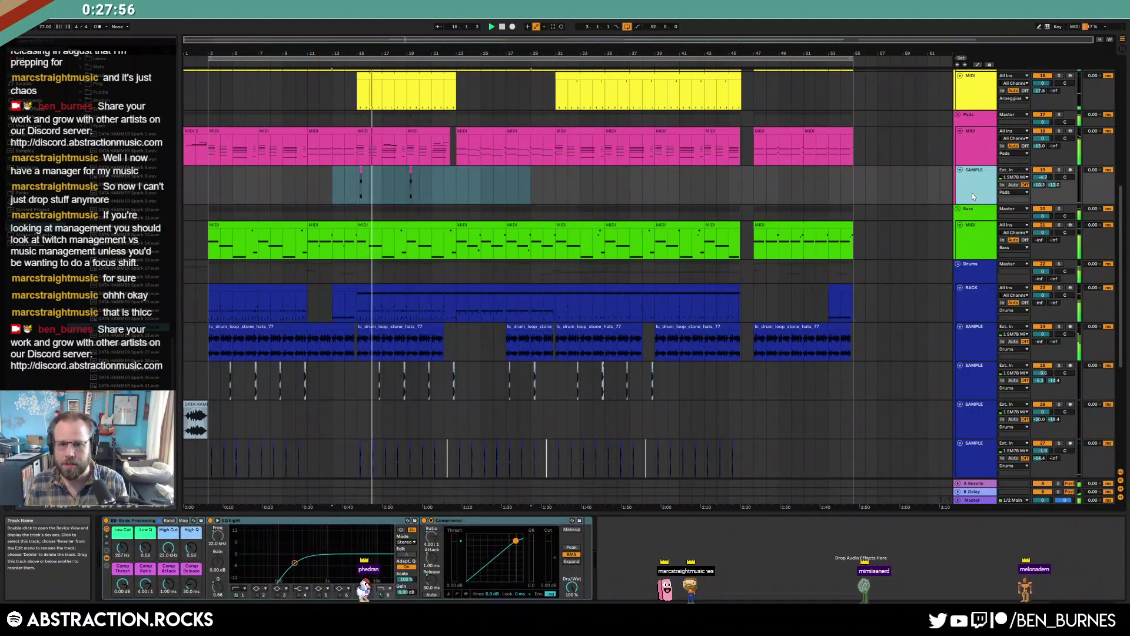
key(Delete)
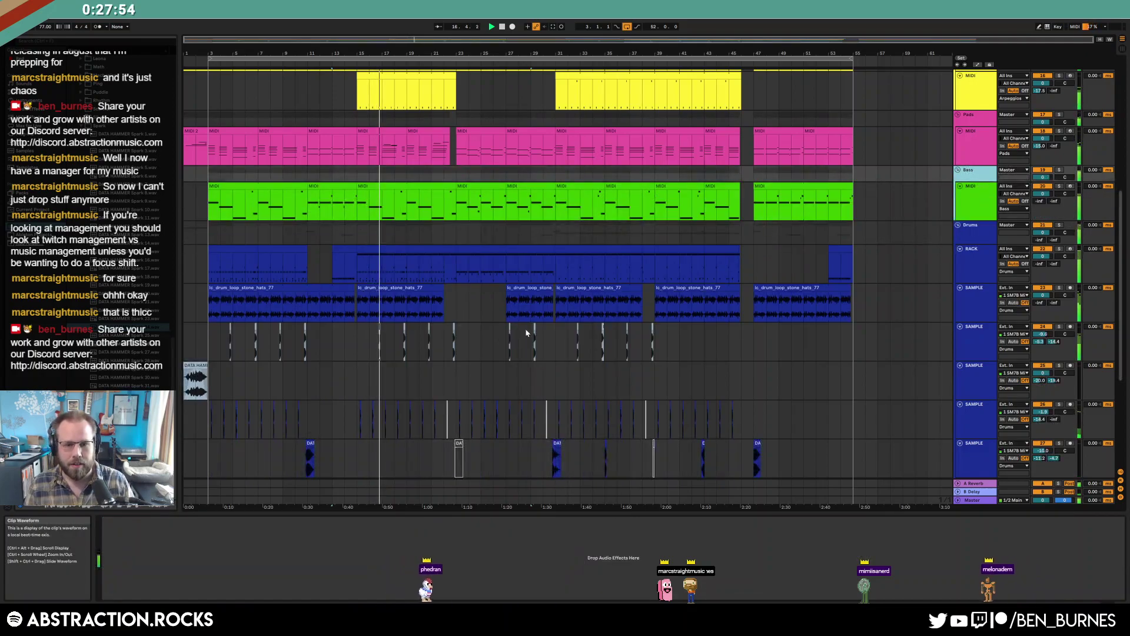
Examine the drum rack clips at bars 13, 19 and 53 and their snare notes
click(383, 252)
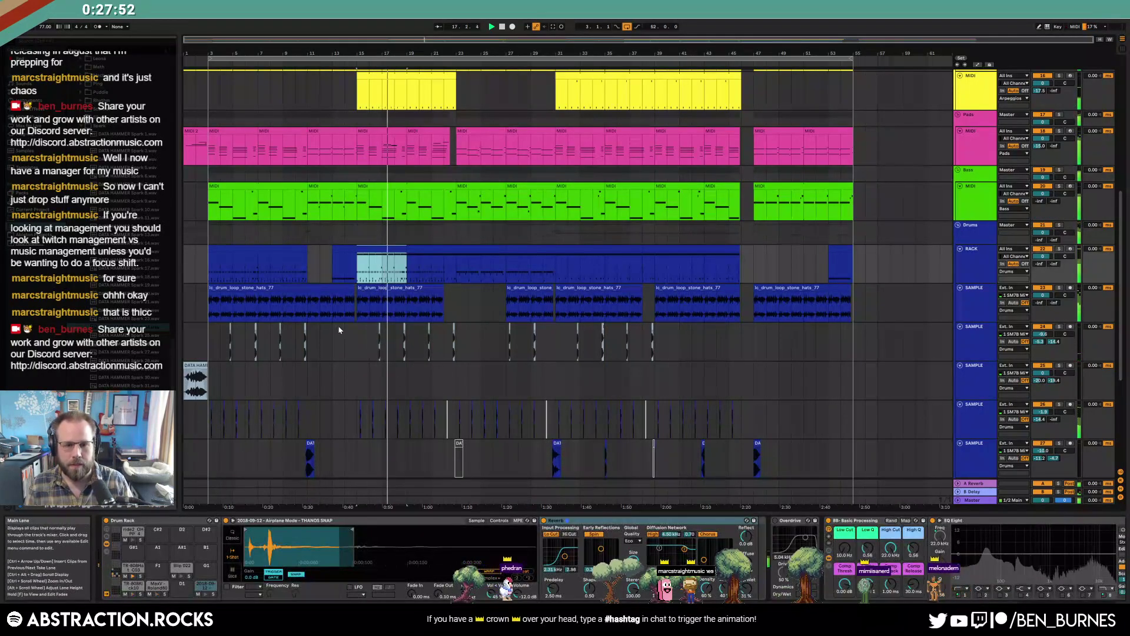
click(339, 251)
double_click(339, 251)
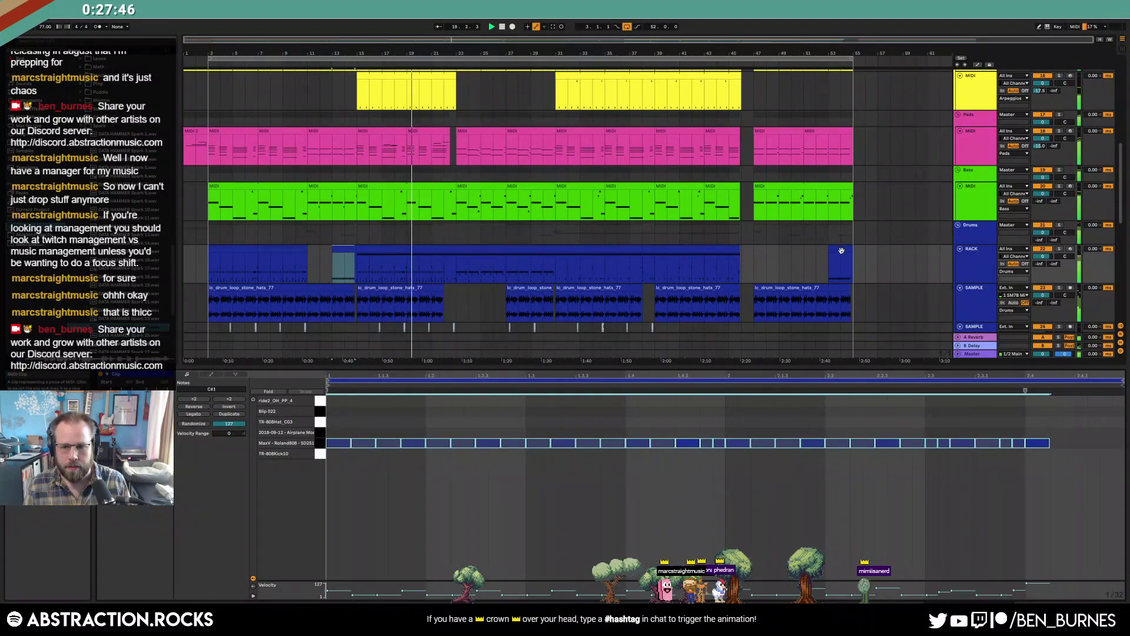
click(334, 246)
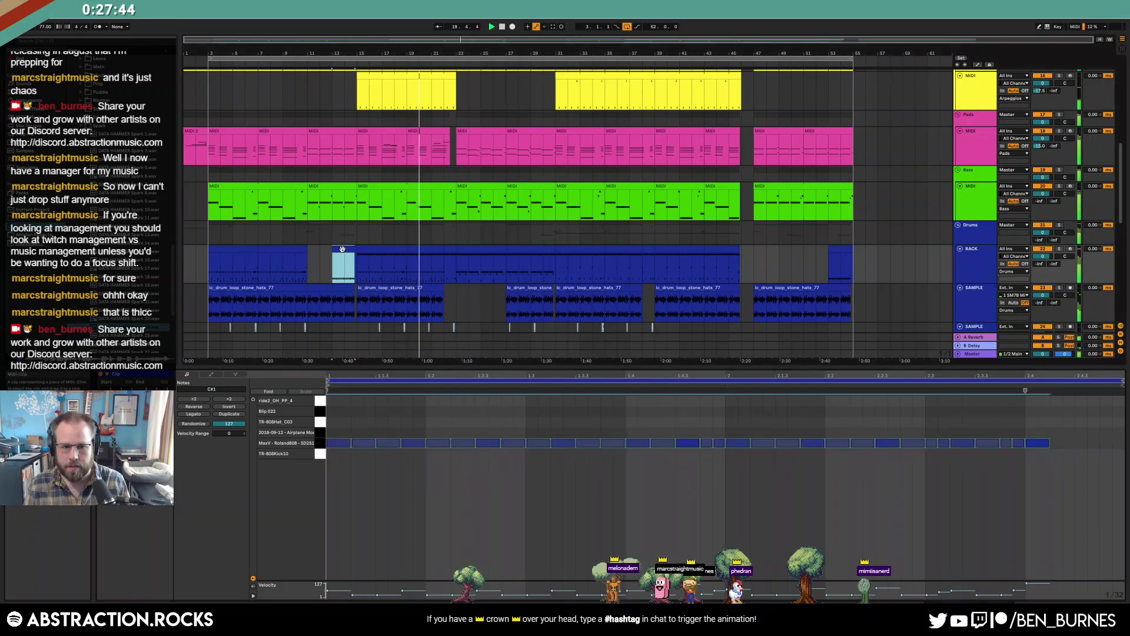
click(835, 248)
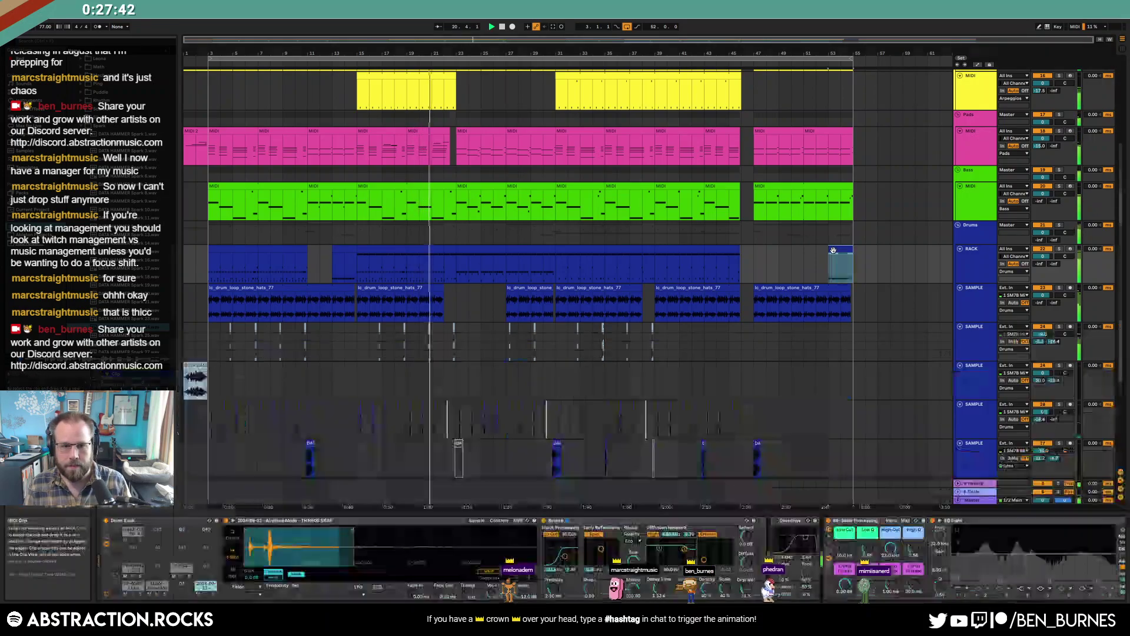
double_click(430, 250)
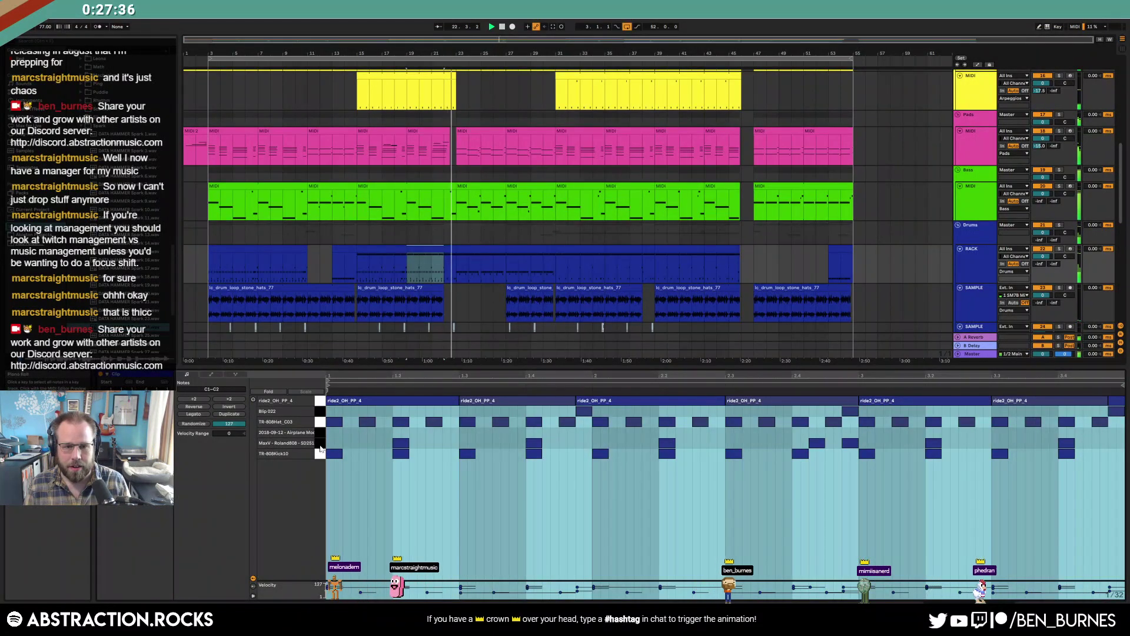
key(shift+Tab)
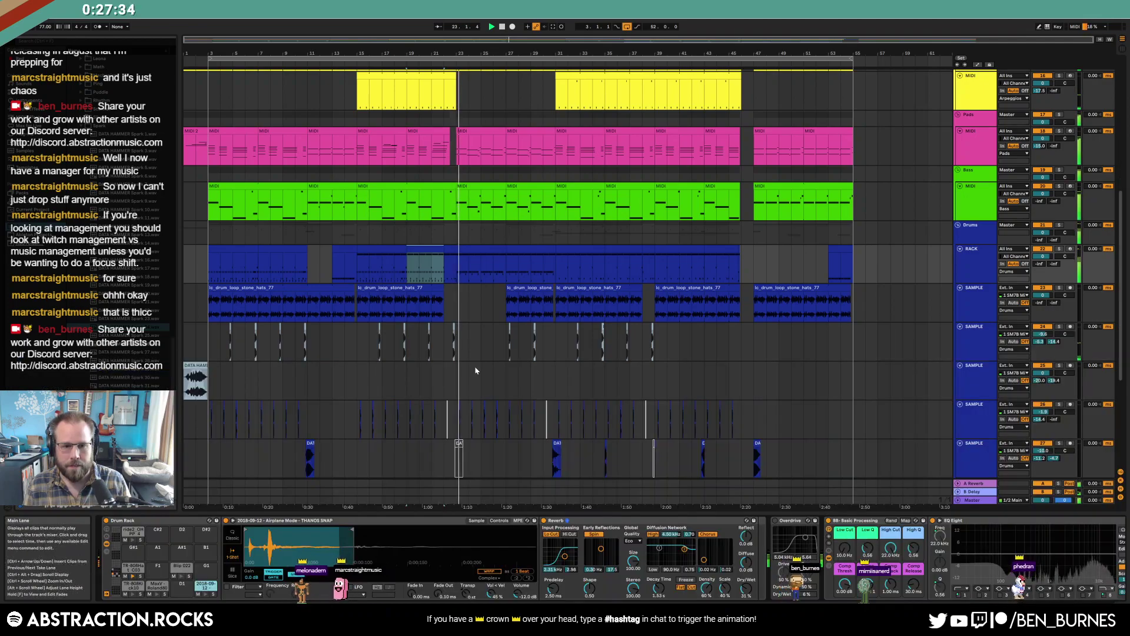
On the drum rack's snare pad, set the Compressor's ratio to 4.20:1 and its threshold to -11.2 dB
click(157, 585)
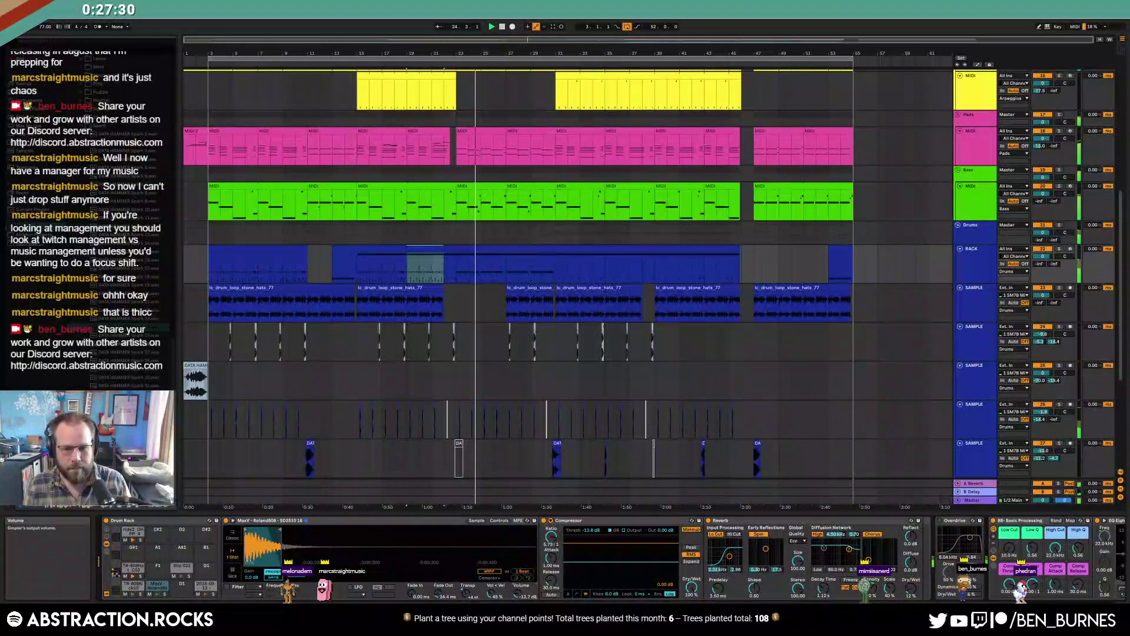
double_click(339, 251)
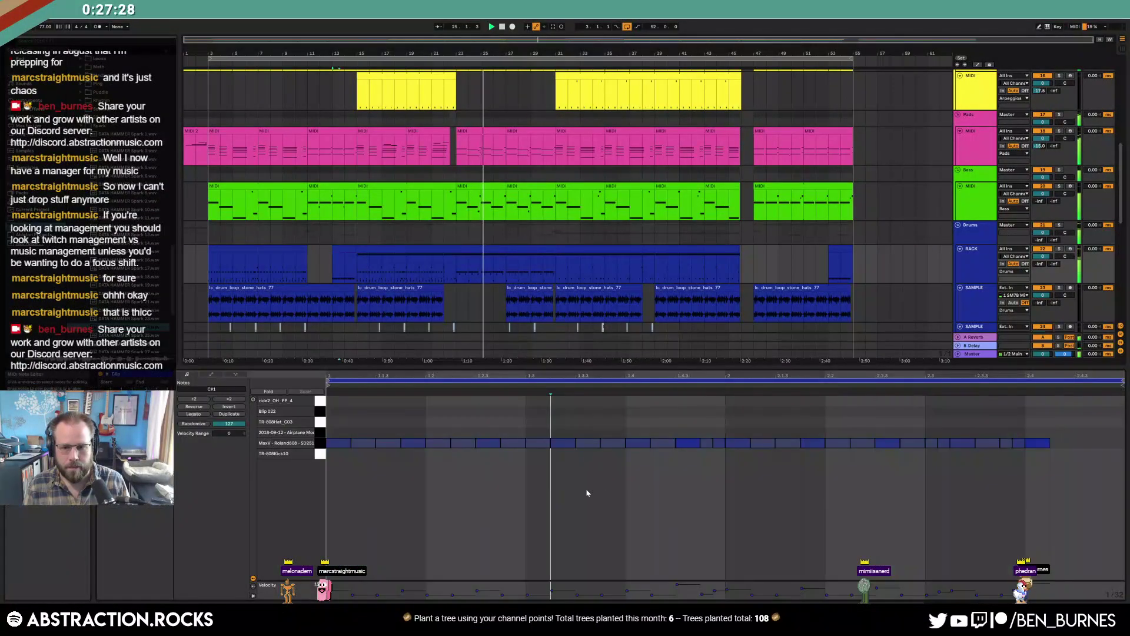
click(686, 443)
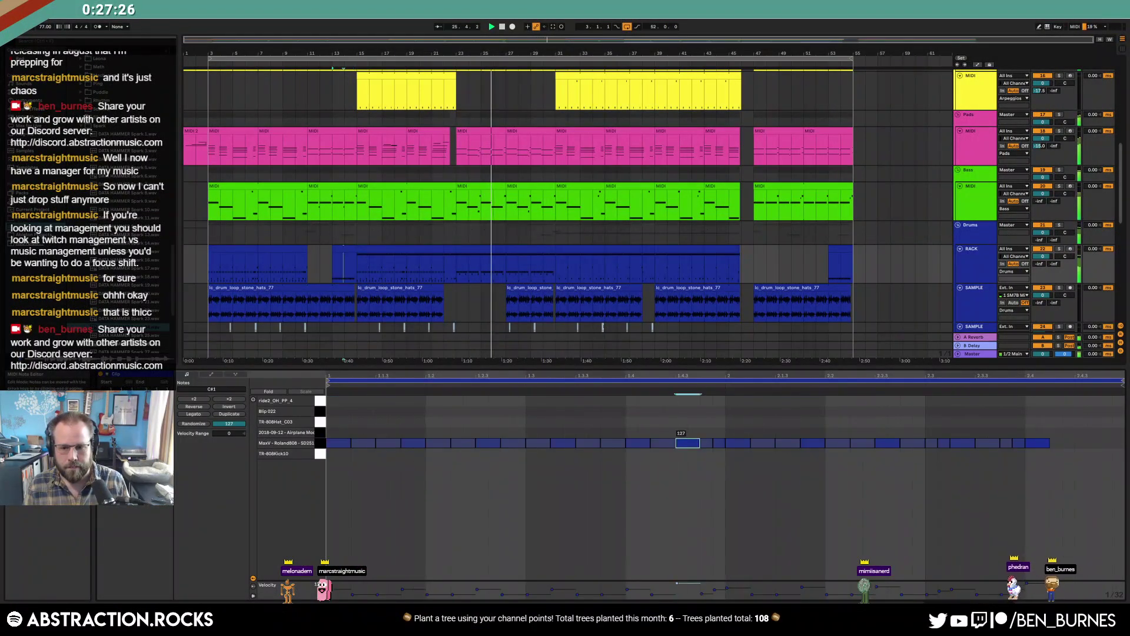
click(338, 248)
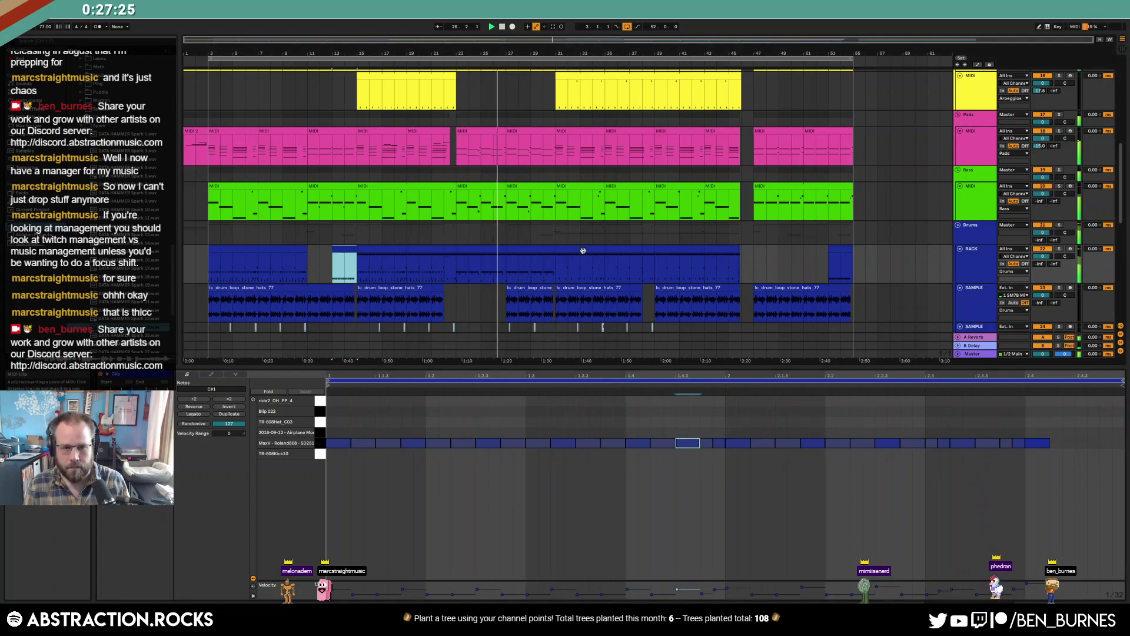
click(839, 247)
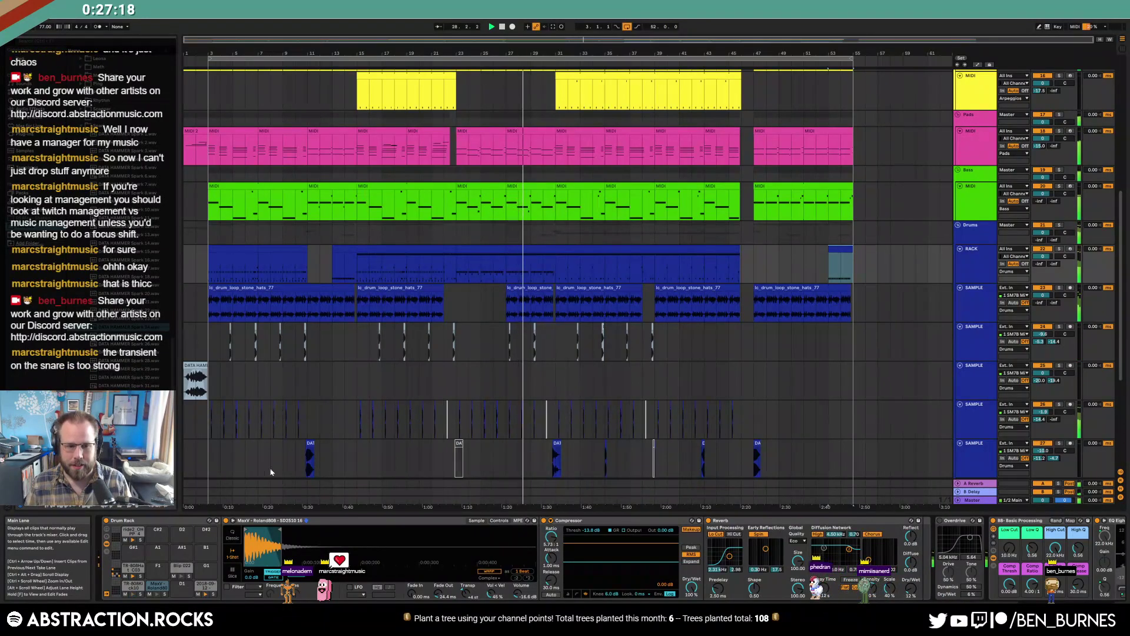
click(608, 521)
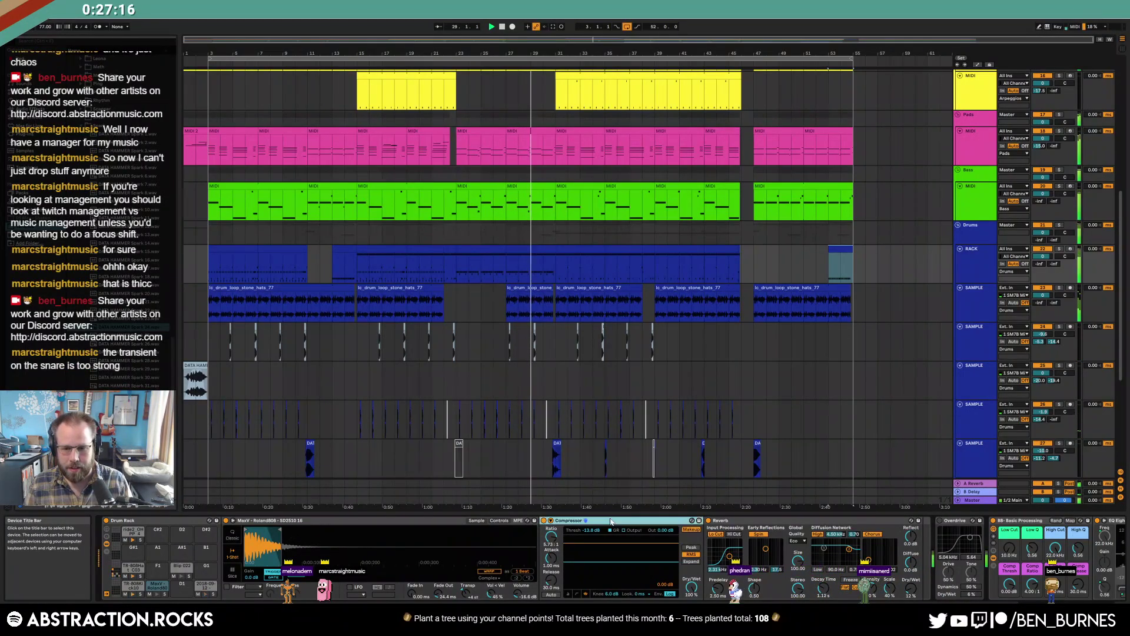
drag(551, 537, 607, 555)
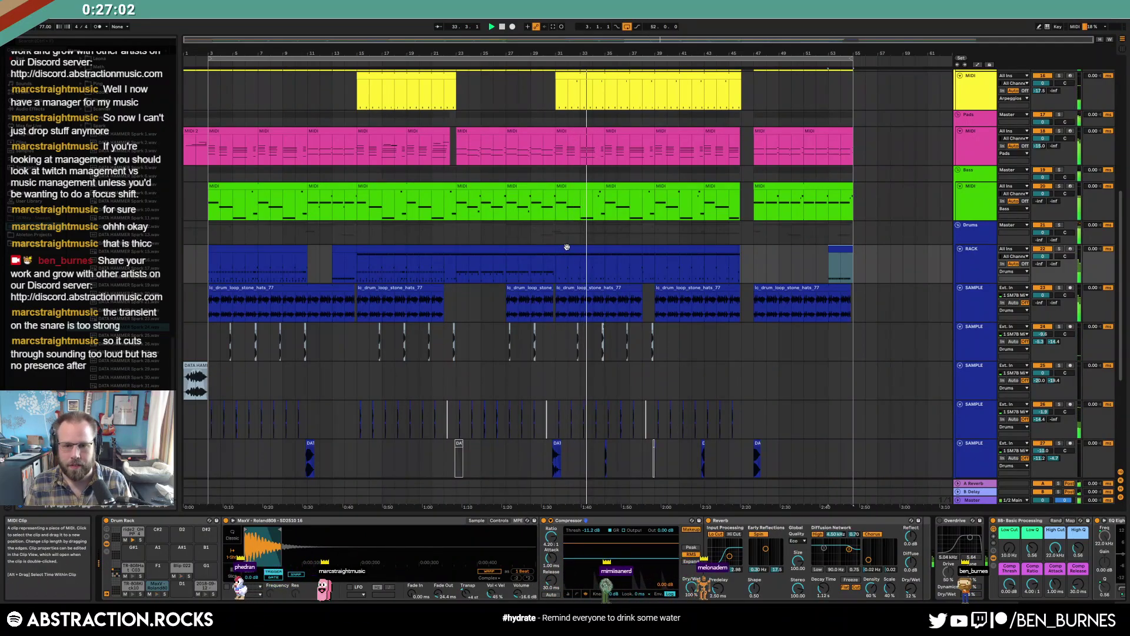
Play the arrangement from the snare roll at bar 13 and set the snare Compressor's threshold to -13.2 dB
double_click(567, 247)
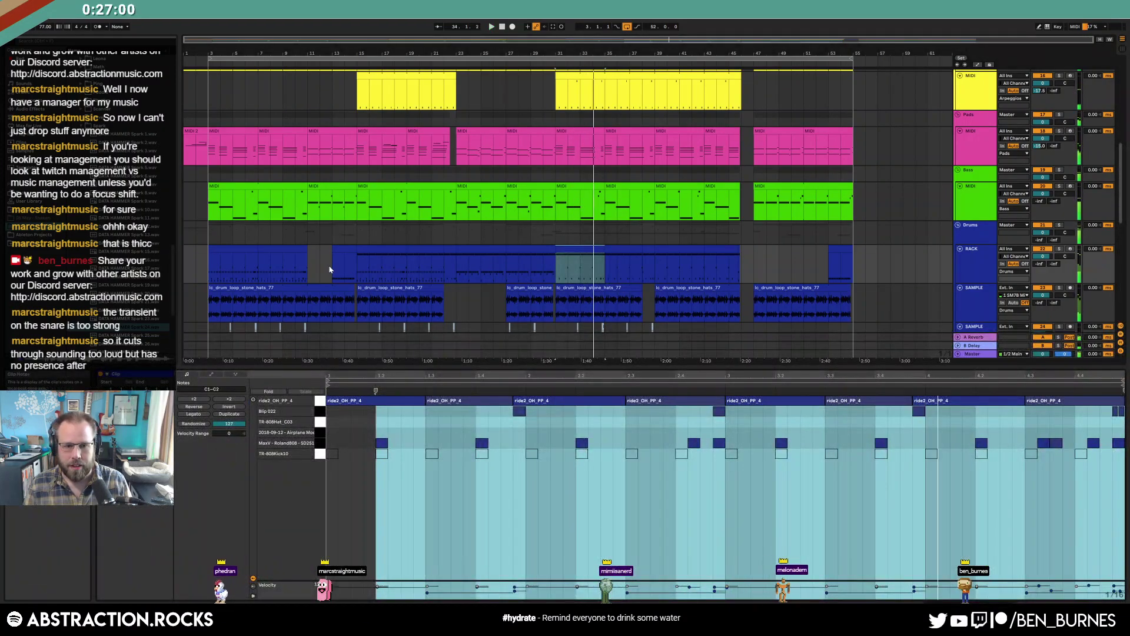
click(331, 269)
key(shift+Tab)
key(space)
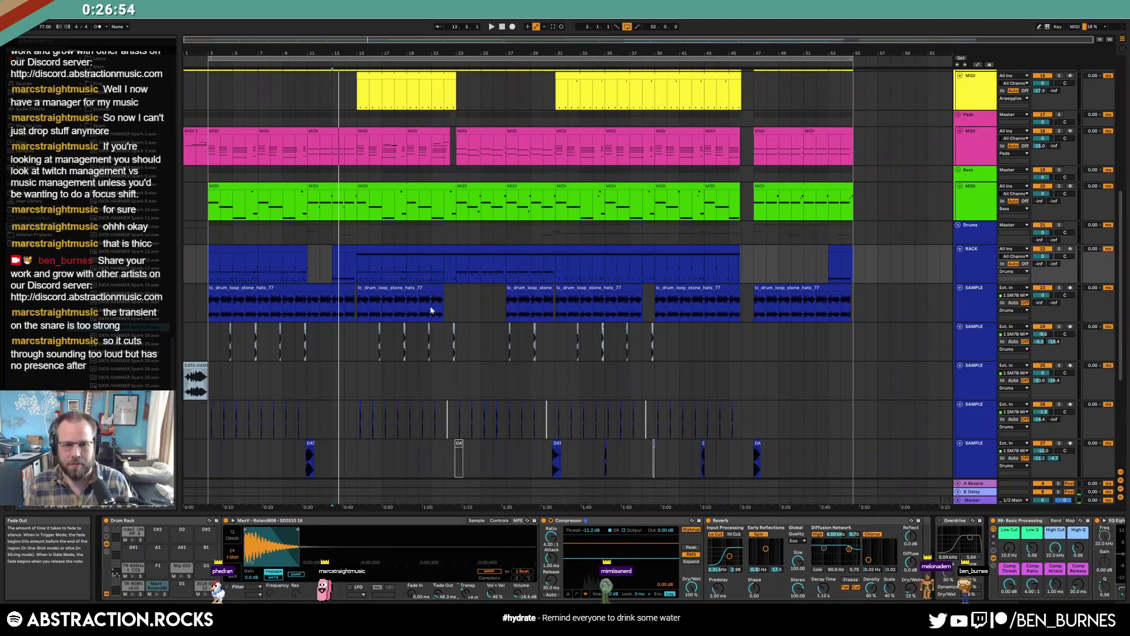
click(341, 249)
key(space)
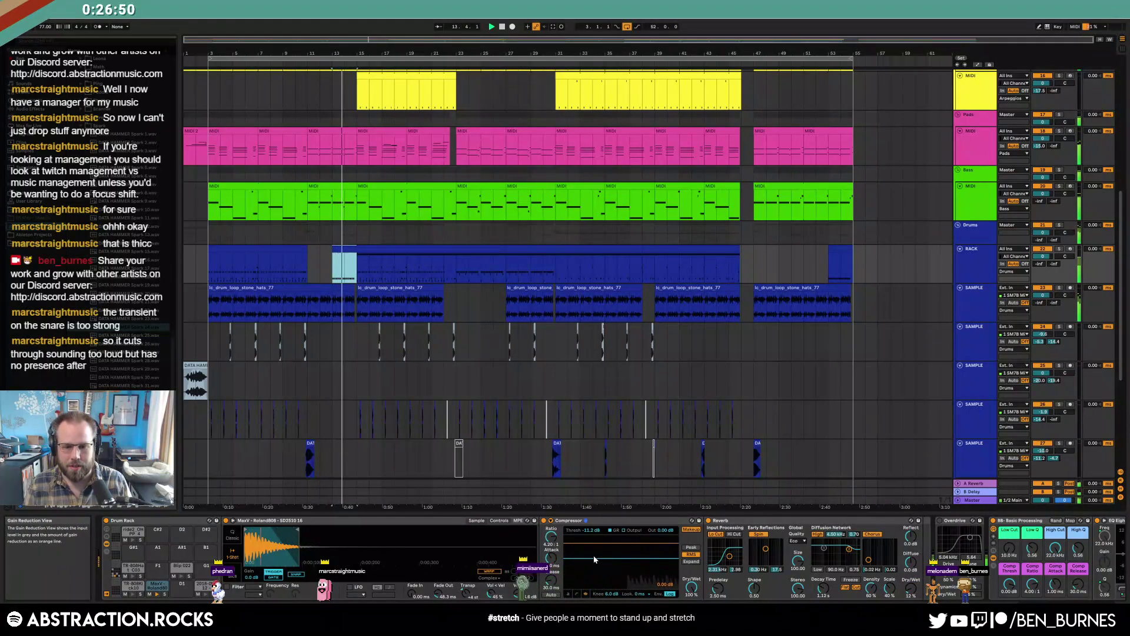
drag(597, 558, 597, 560)
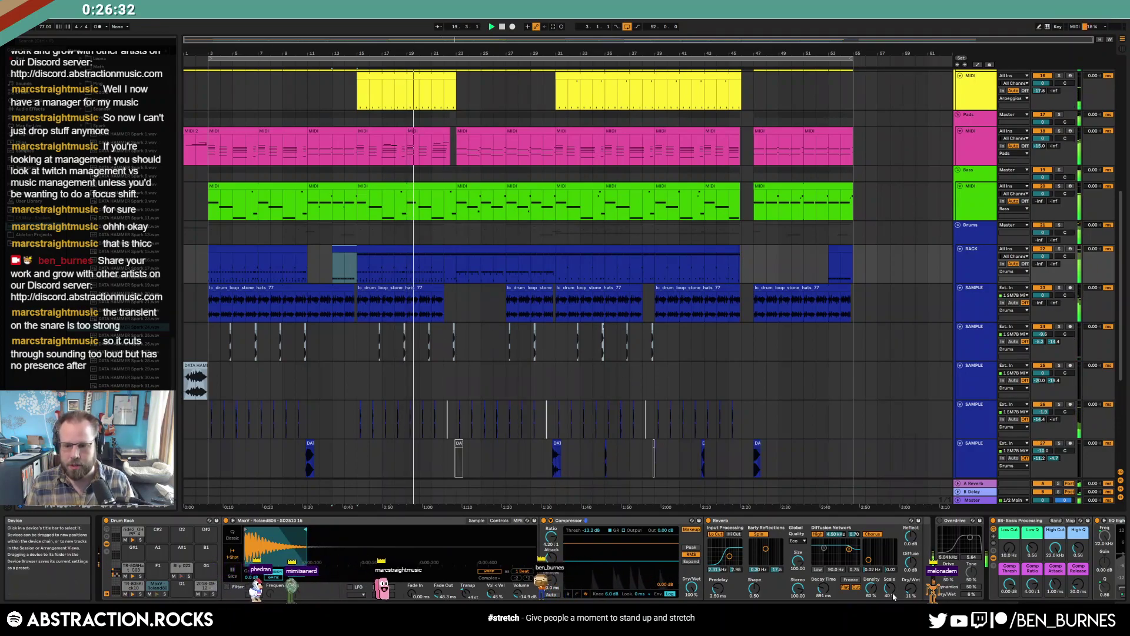
Audition the drum RACK track in solo, then enable the snare Reverb's input high cut and adjust its input filter frequency
key(space)
click(1059, 249)
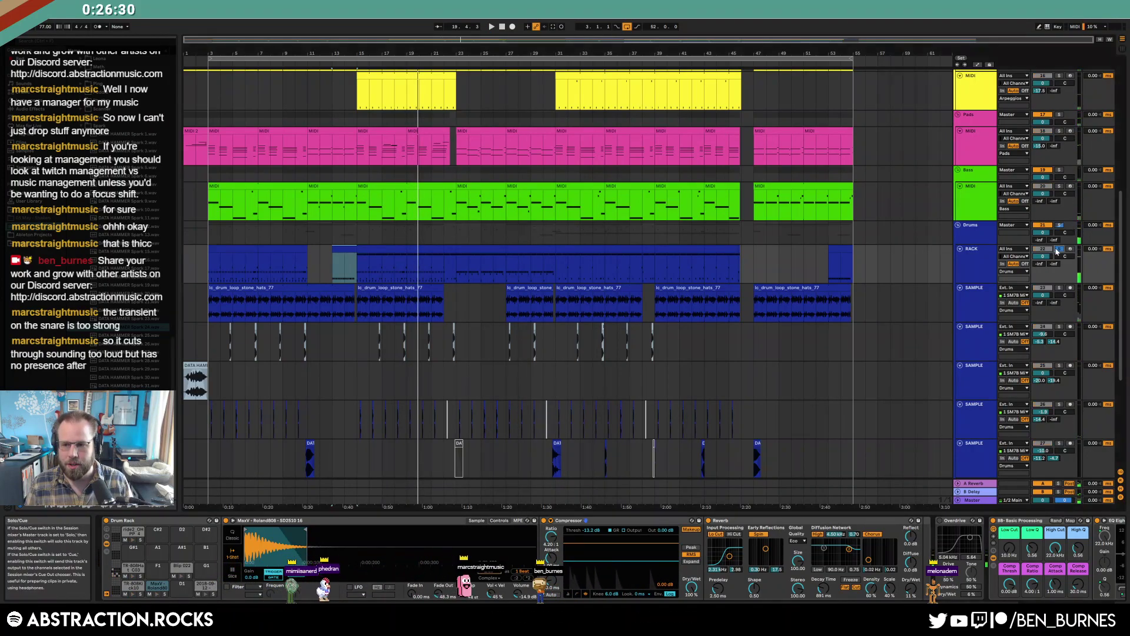
key(space)
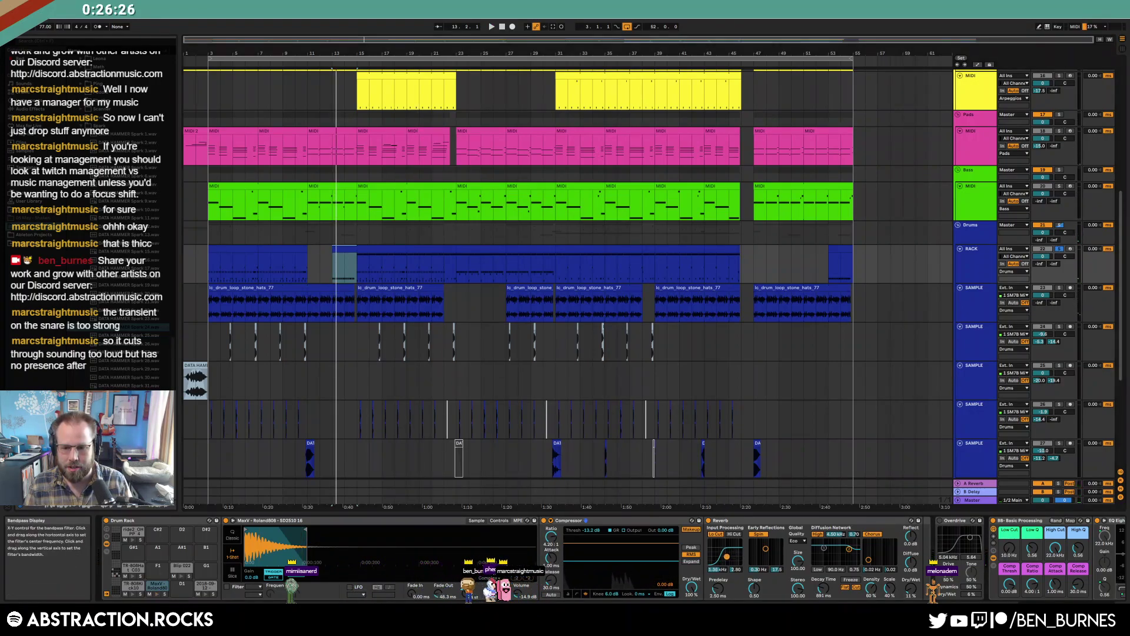
click(734, 534)
drag(741, 560, 729, 553)
key(space)
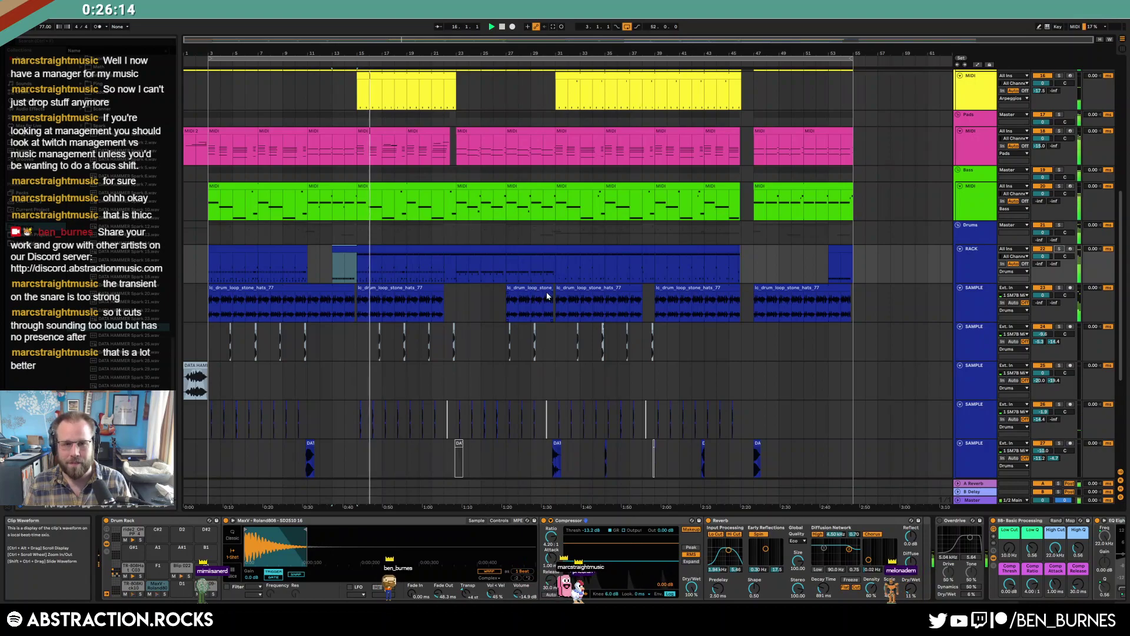
Copy the lead clips of bars 15–23 to bar 39 on the same track and trim the last copy's end to bar 46
scroll(618, 342, up, 3)
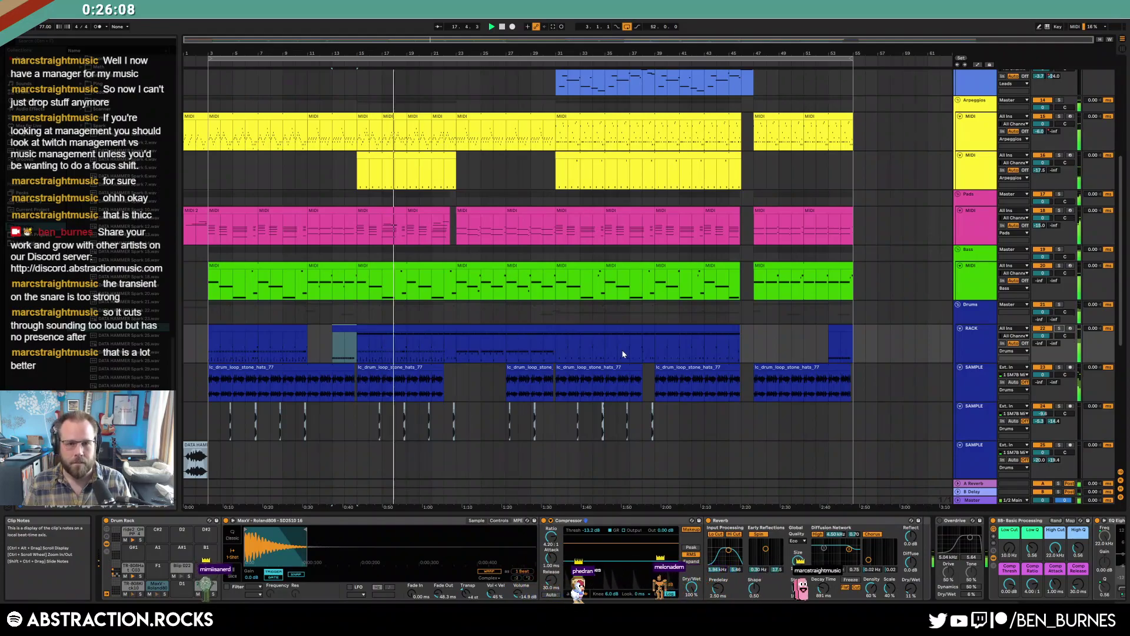
scroll(632, 363, up, 2)
scroll(632, 363, up, 3)
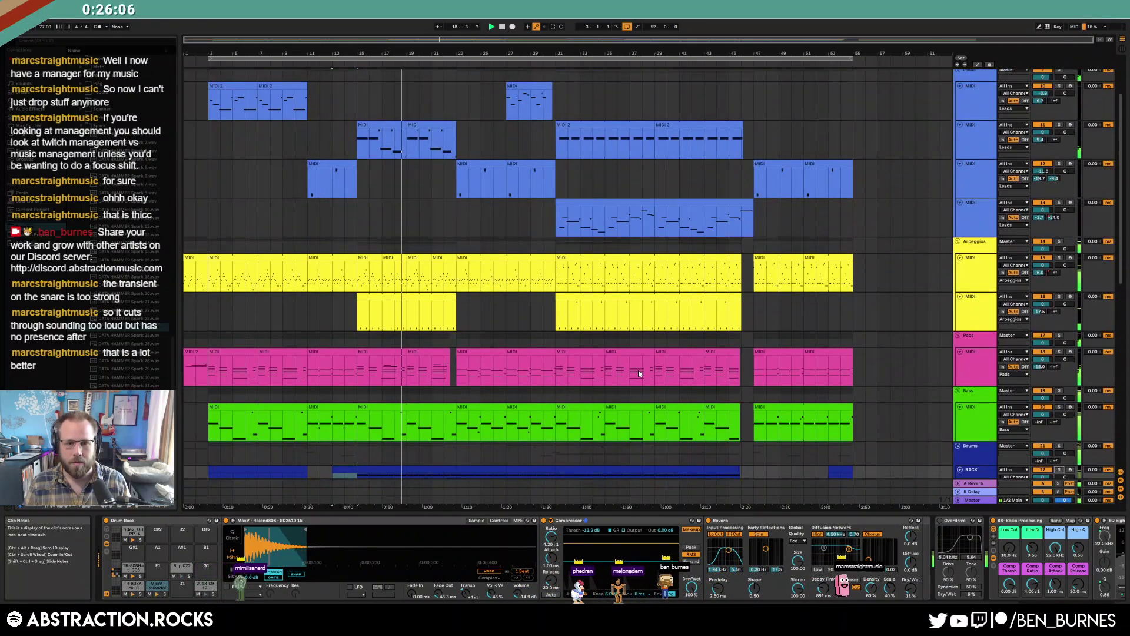
scroll(638, 370, down, 1)
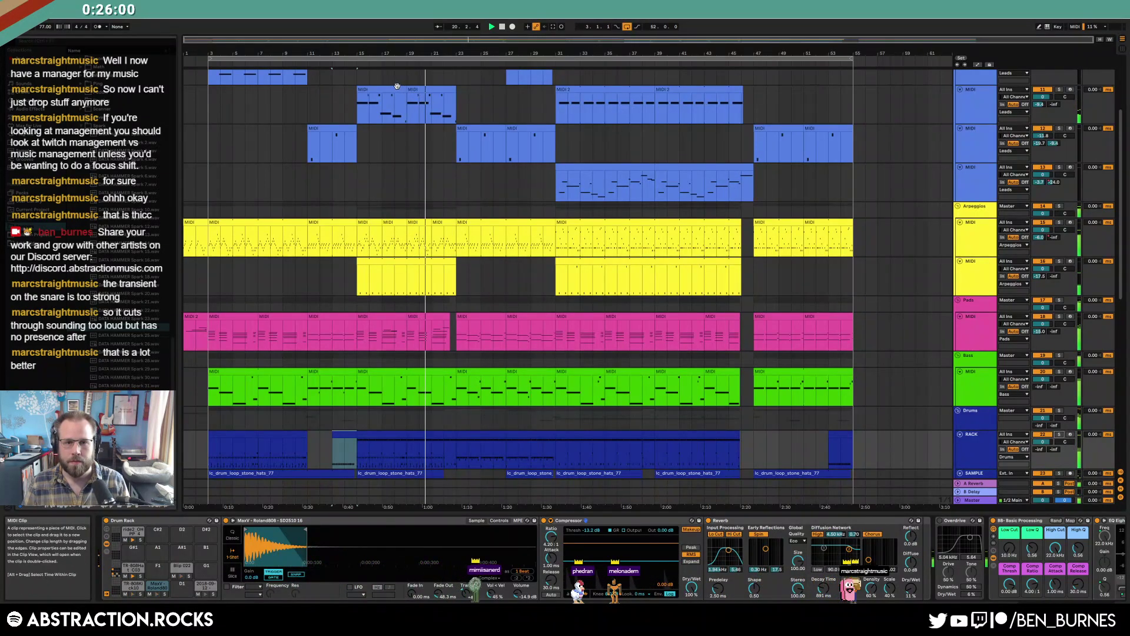
click(416, 91)
key(ctrl+c)
click(656, 111)
key(ctrl+v)
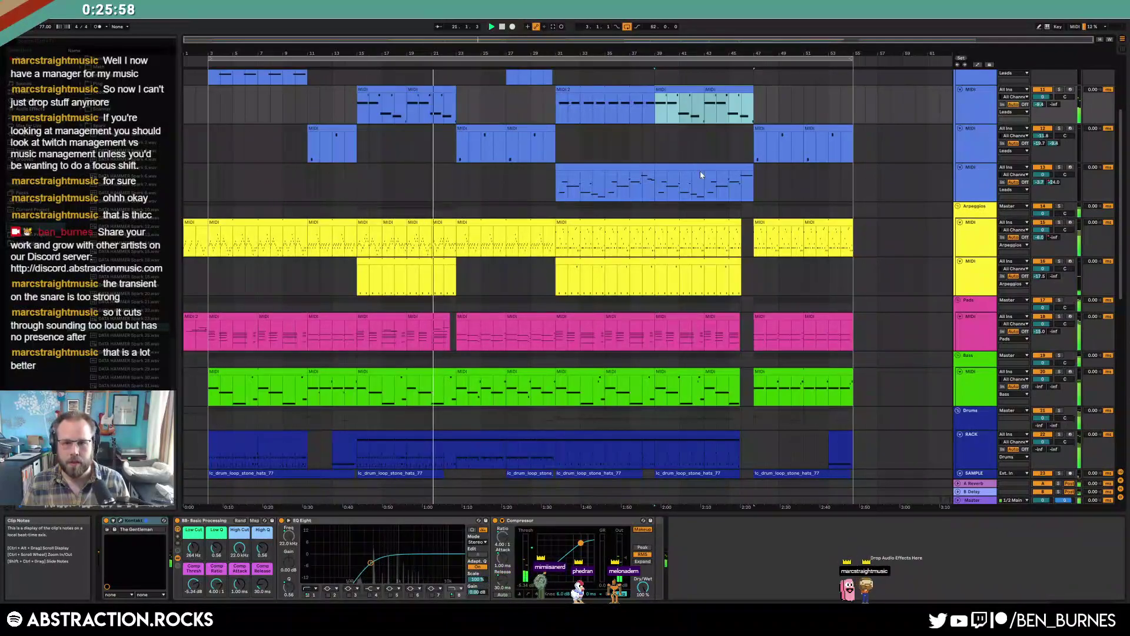
scroll(754, 93, up, 2)
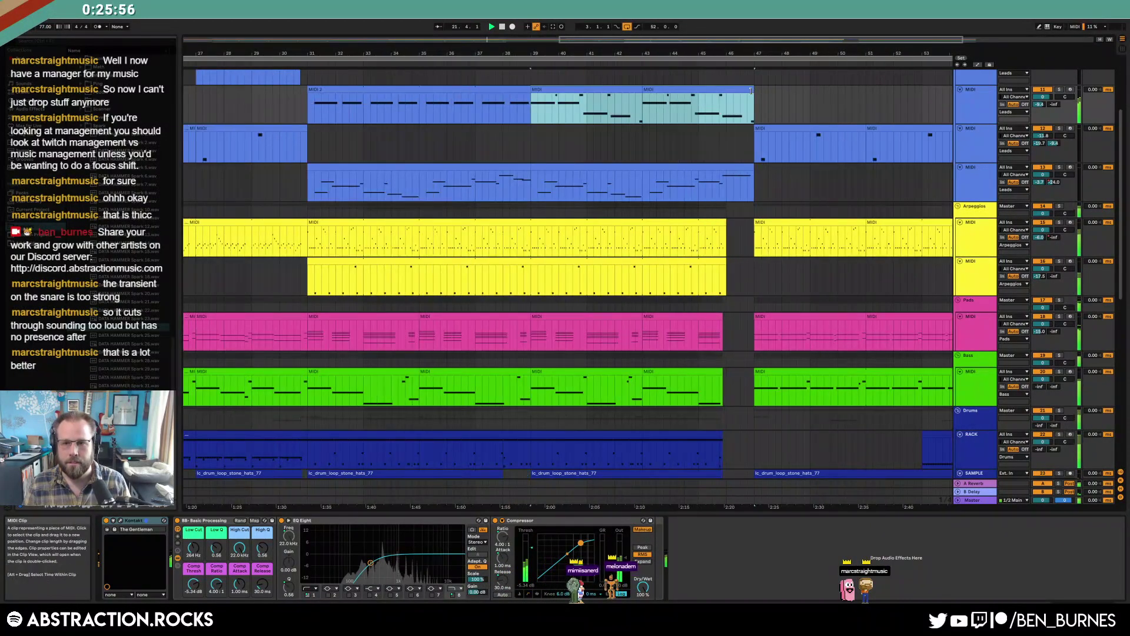
drag(754, 91, 721, 89)
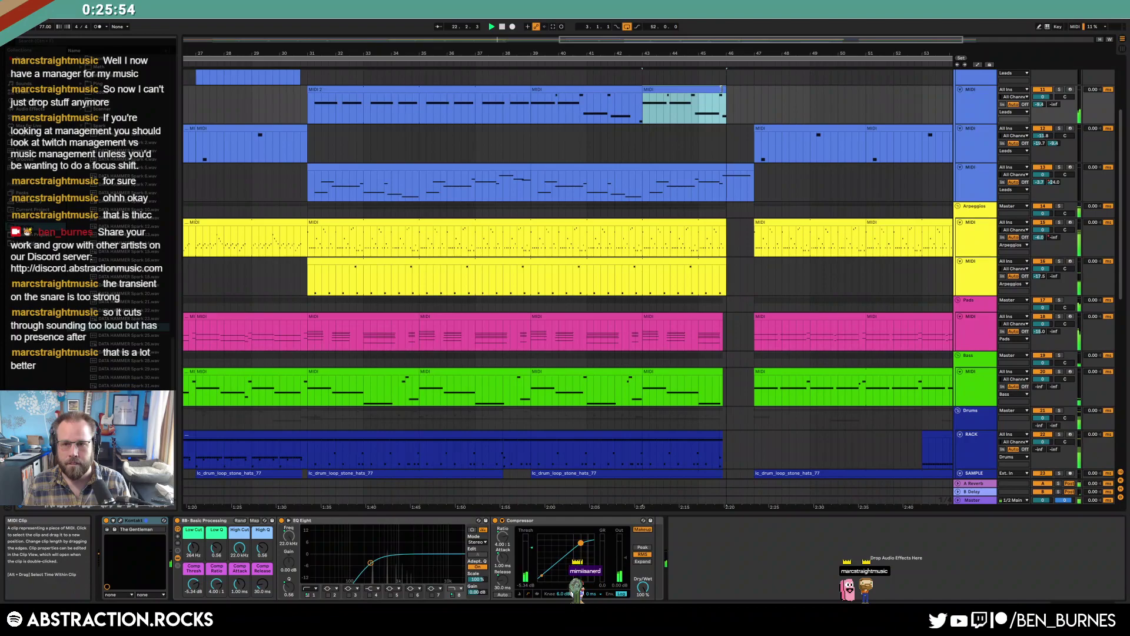
Duplicate bar 22 of the lead clip to bar 23 and delete the copy's long D3 note
key(shift+Tab)
scroll(692, 150, down, 2)
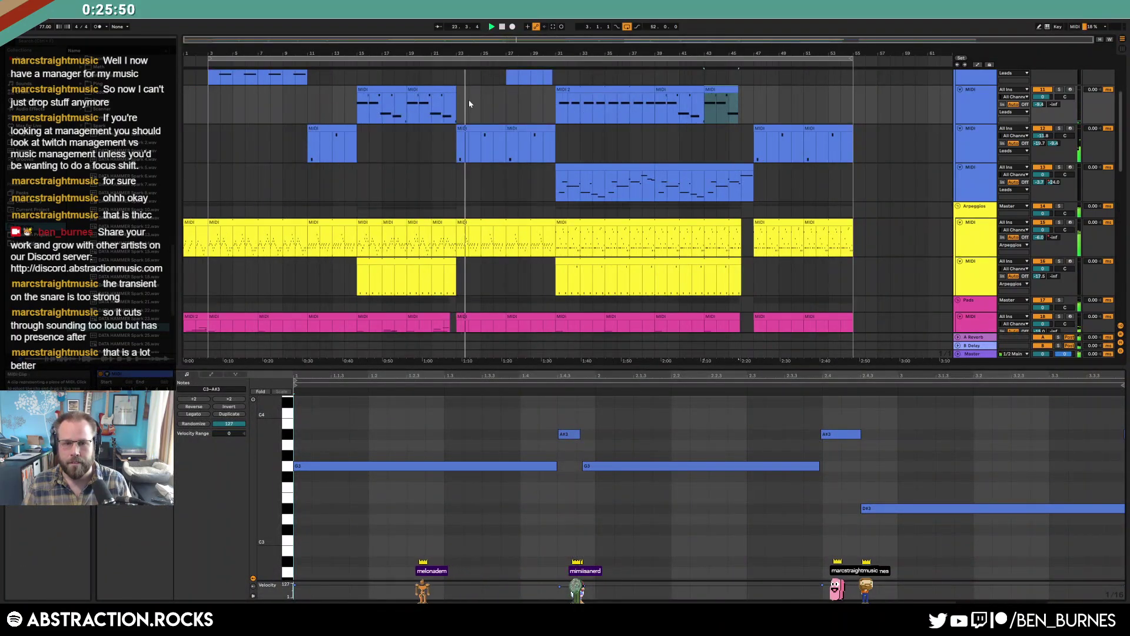
scroll(462, 102, up, 2)
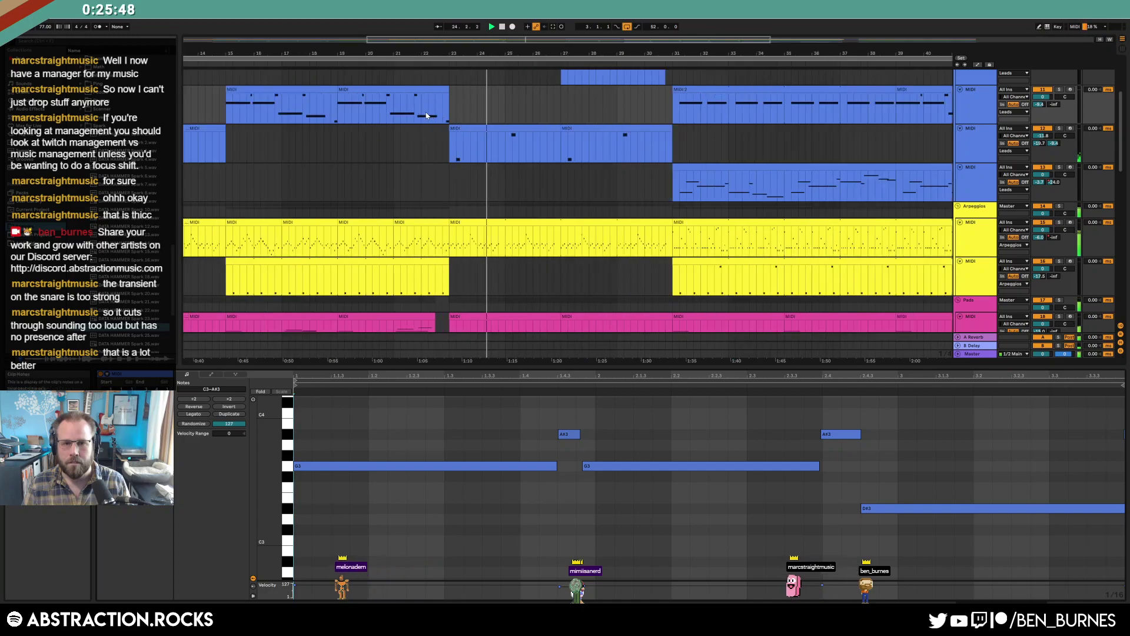
drag(423, 114, 450, 115)
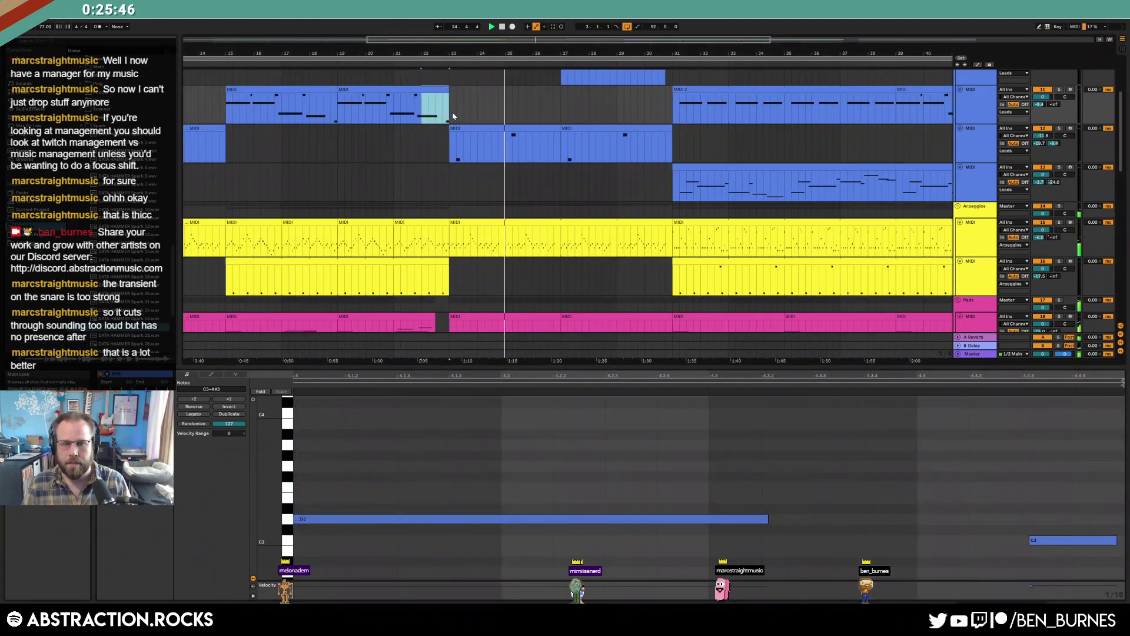
key(ctrl+d)
click(545, 384)
drag(575, 449, 563, 545)
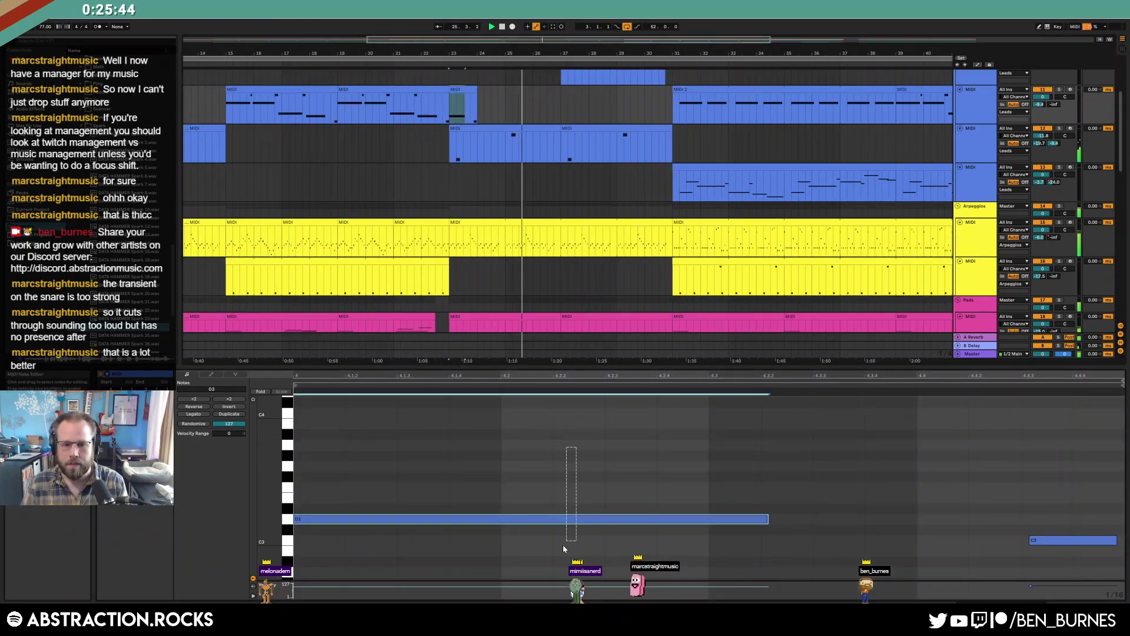
key(Delete)
Copy the one-bar lead clip at bar 23 to bars 25, 27 and 29 on the same track
click(459, 114)
drag(465, 90, 630, 90)
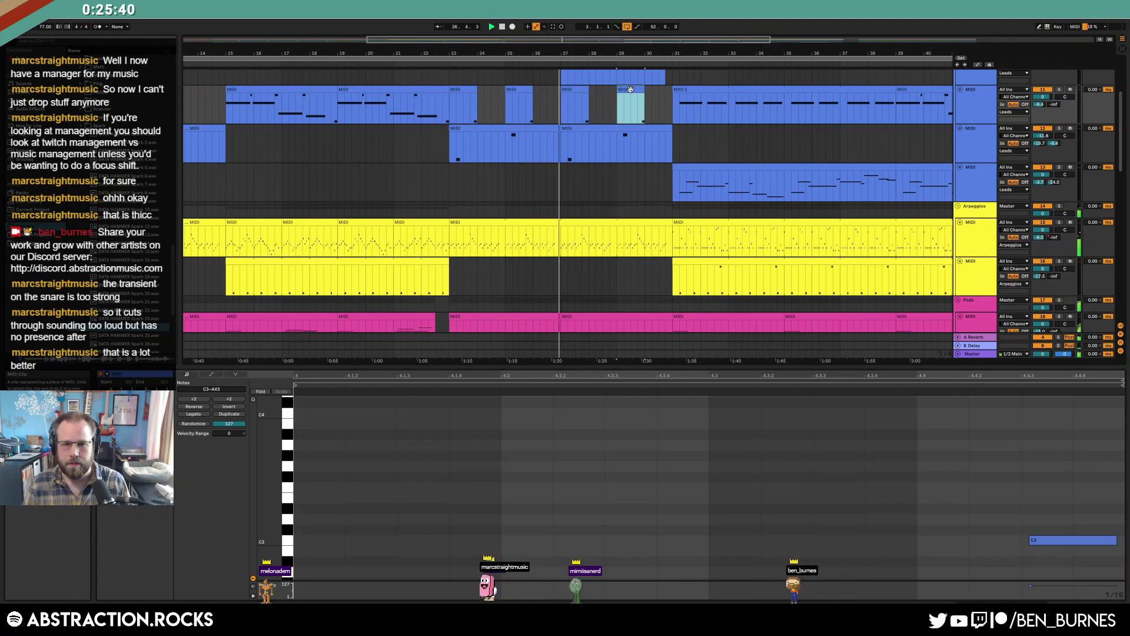
key(shift+Tab)
key(shift+Tab)
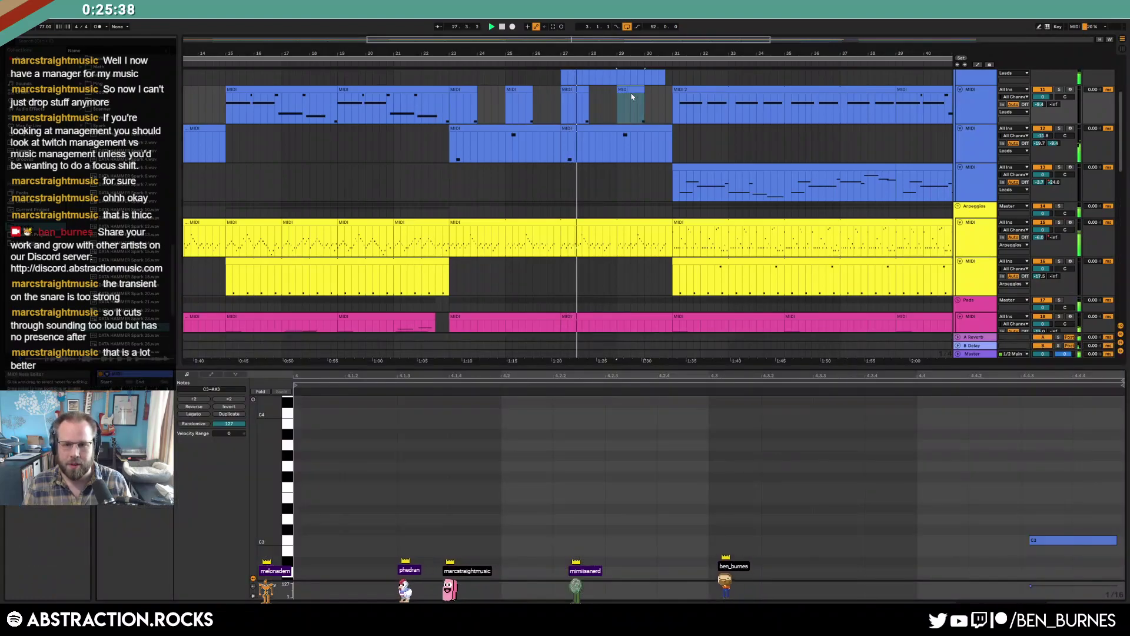
Select the lead clips of bars 23–29 and set that track's B-Delay send to -18.4 dB
click(463, 90)
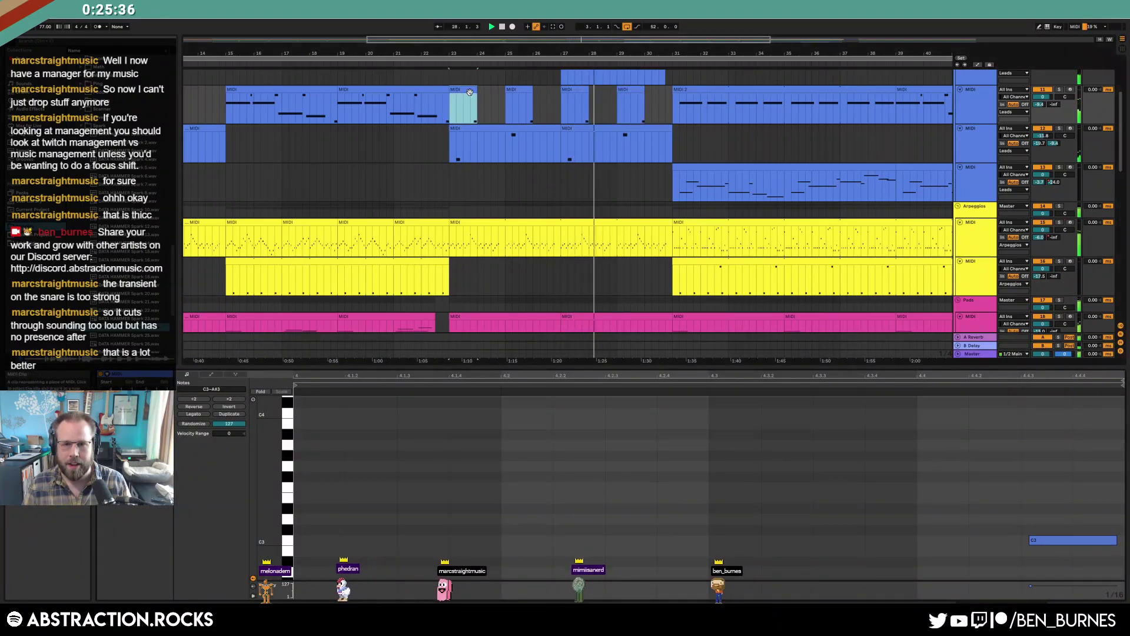
shift+click(628, 90)
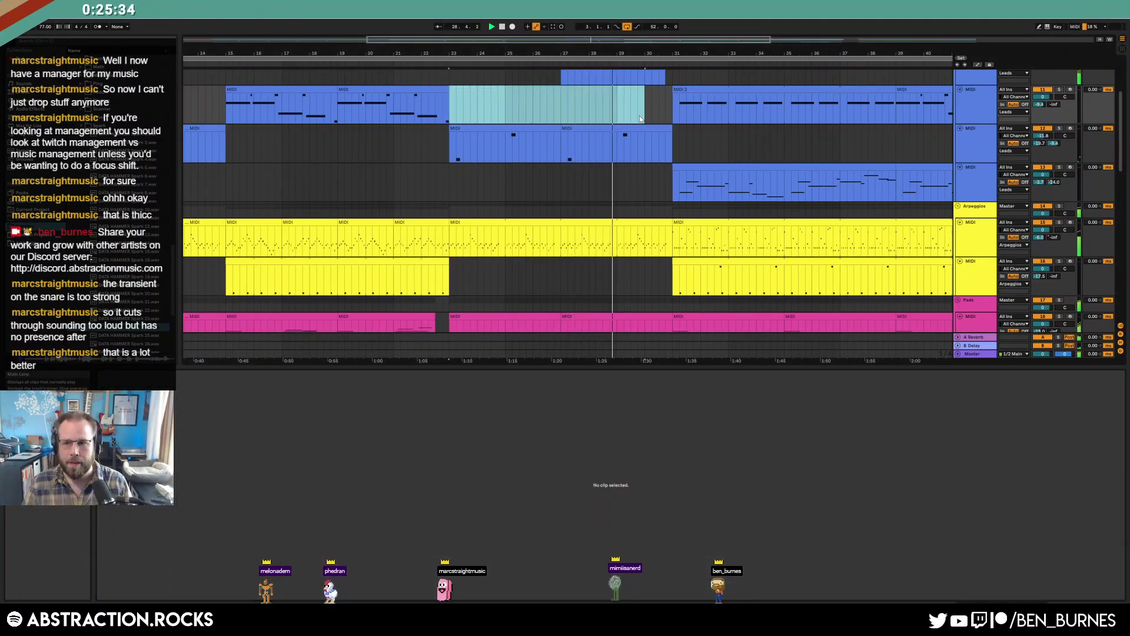
key(ctrl+z)
drag(1054, 104, 1054, 67)
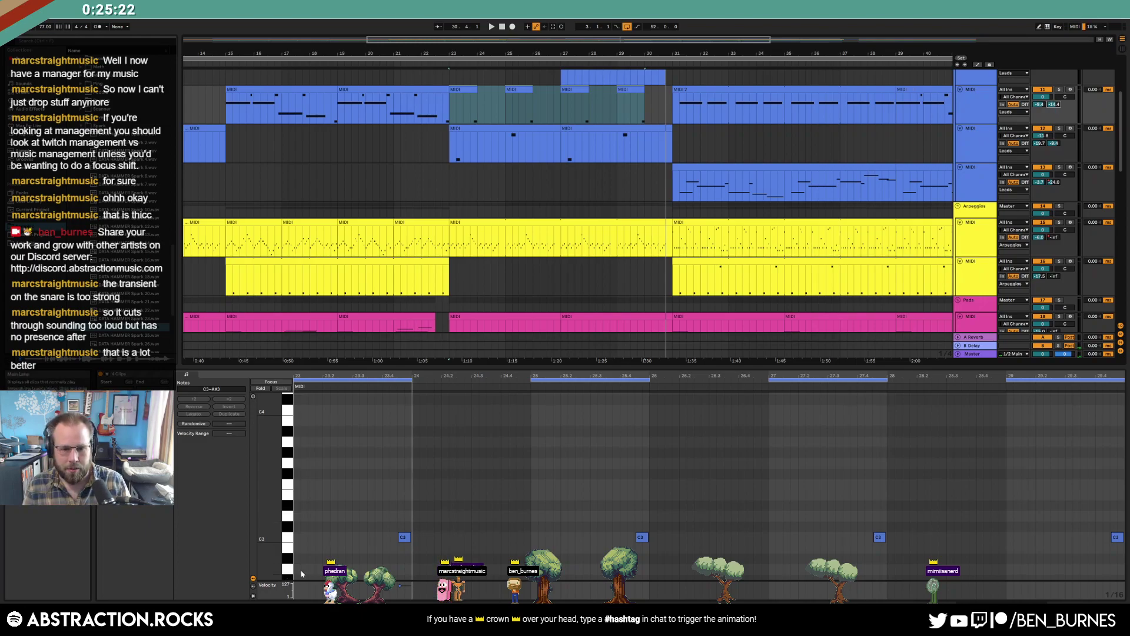
Loop the lead clip at bar 23 over its two bars from 4 to 6 and extend the clip to bar 31
click(456, 87)
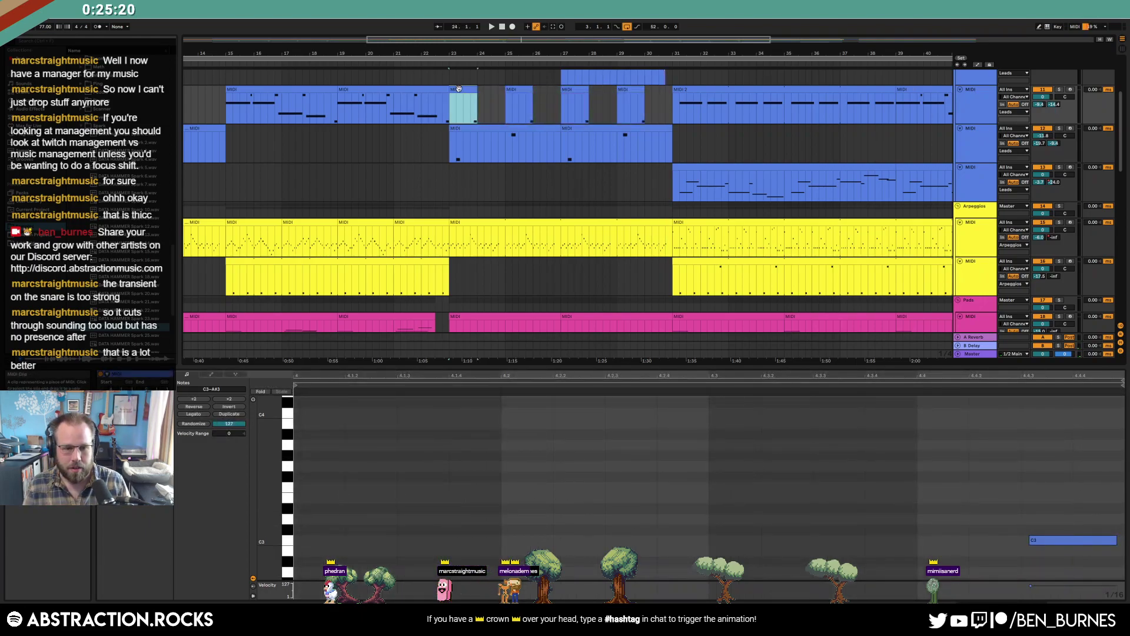
click(128, 398)
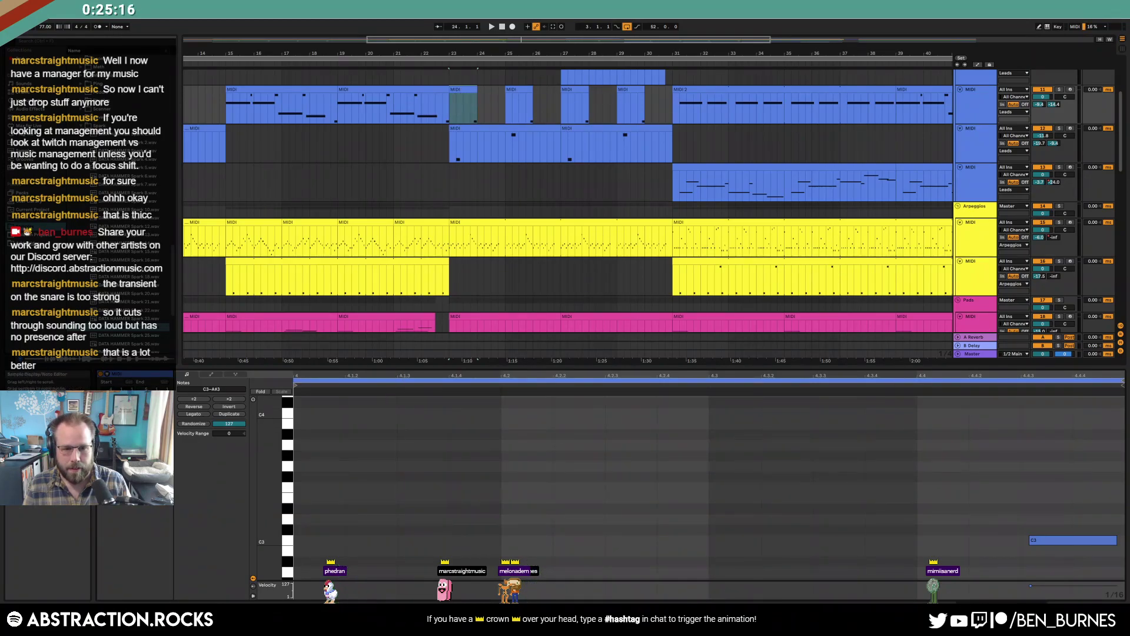
drag(1001, 376, 1021, 321)
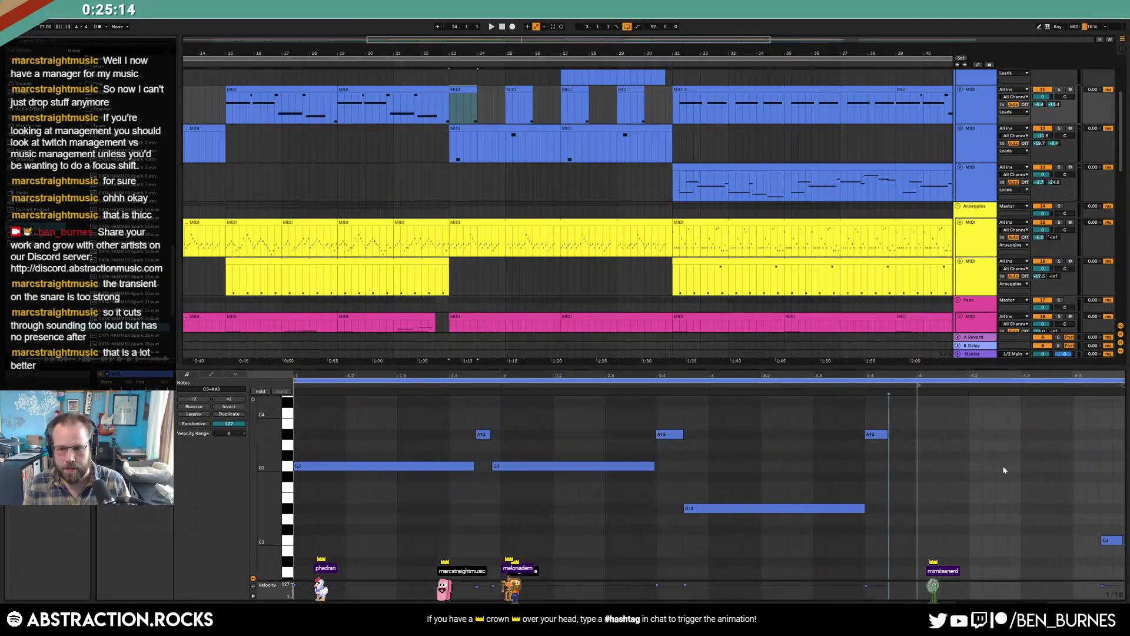
mouse_move(921, 423)
mouse_down()
mouse_move(1125, 423)
mouse_move(1129, 383)
mouse_move(820, 412)
mouse_move(839, 416)
mouse_move(422, 416)
mouse_up()
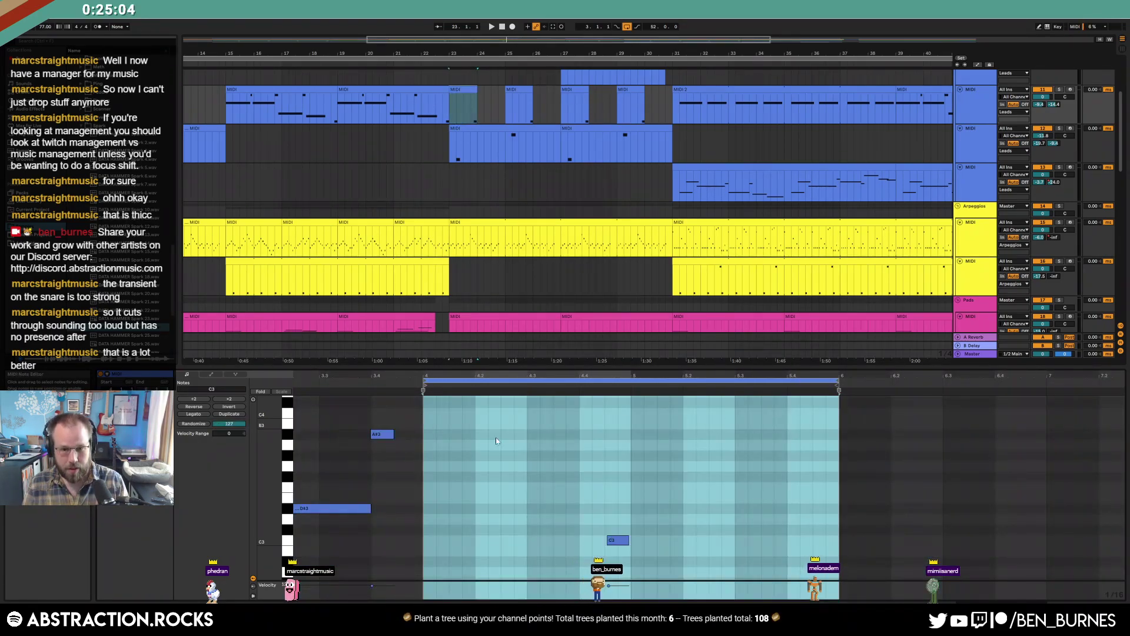
drag(476, 88, 655, 100)
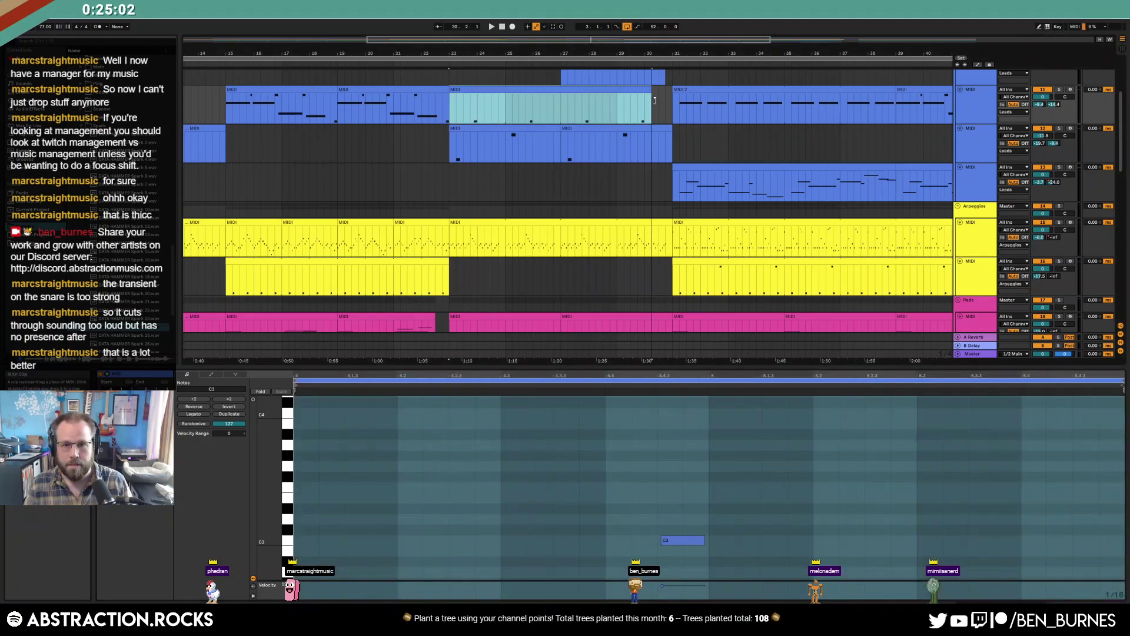
Set the velocity of the C3 note in the extended lead clip to 73
click(580, 436)
click(688, 540)
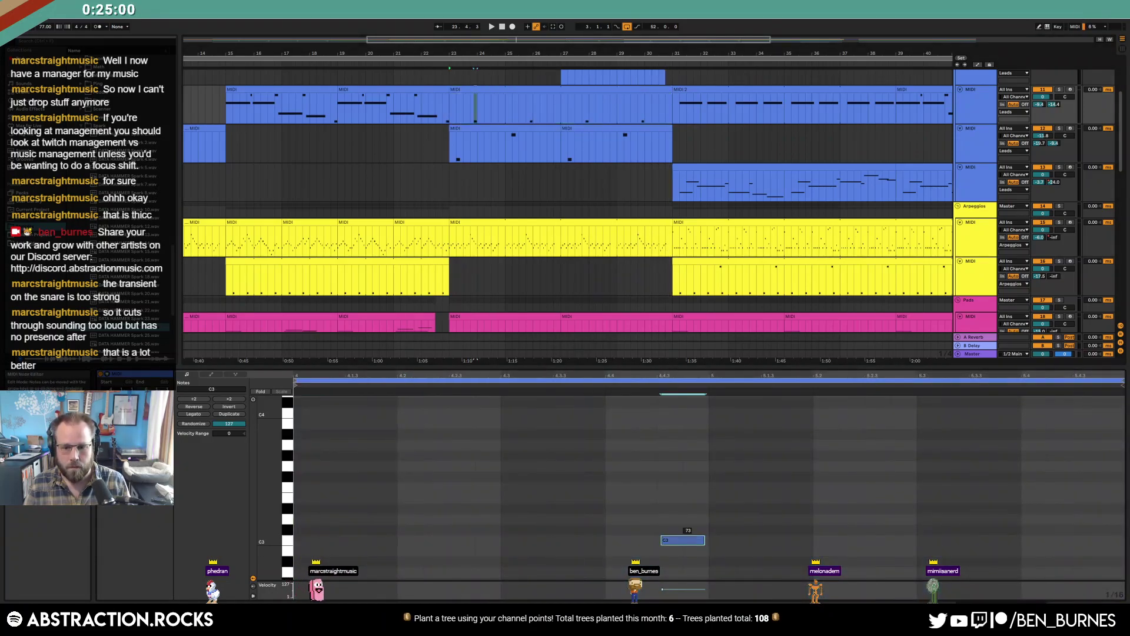
key(shift+Tab)
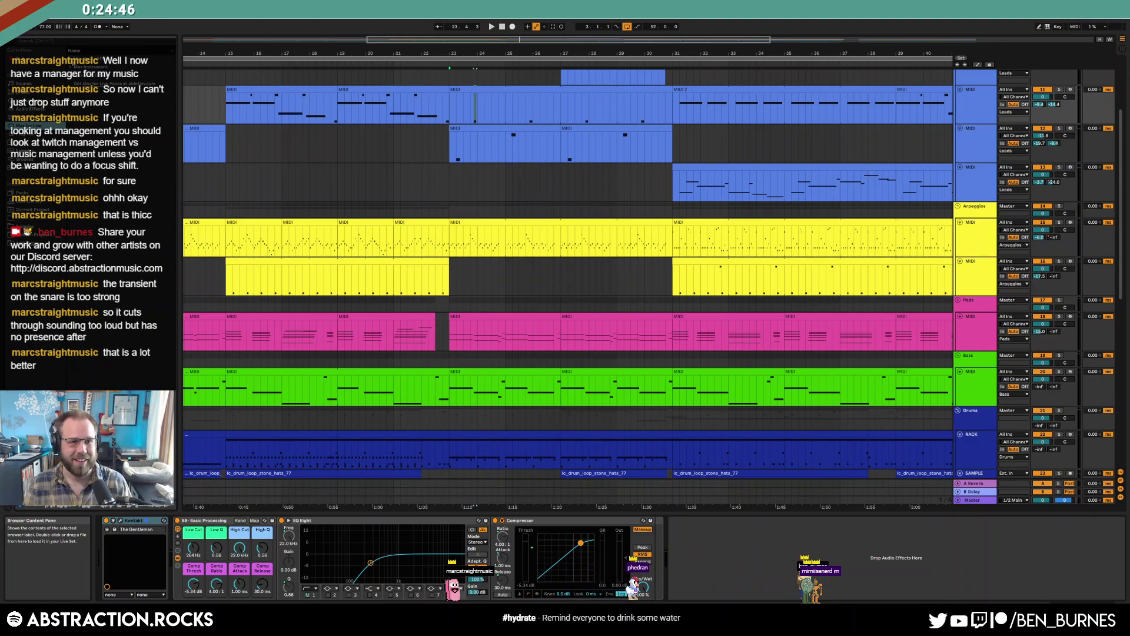
Add the Pitch Hack effect after the Compressor on the lead track and adjust its Dry/Wet mix during playback
click(70, 59)
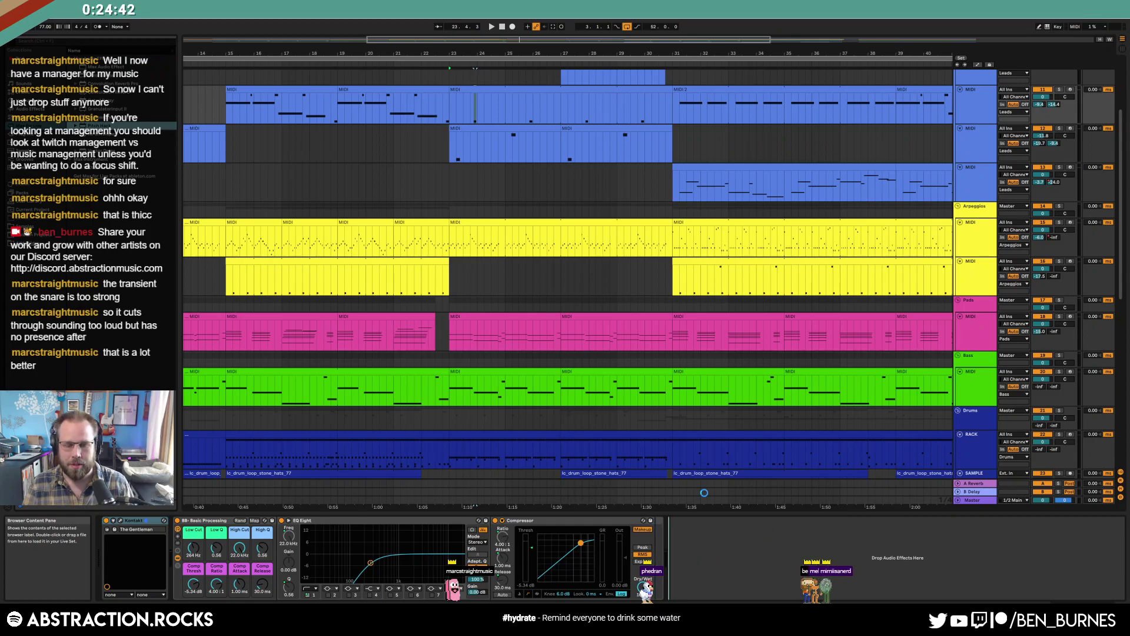
drag(715, 580, 756, 584)
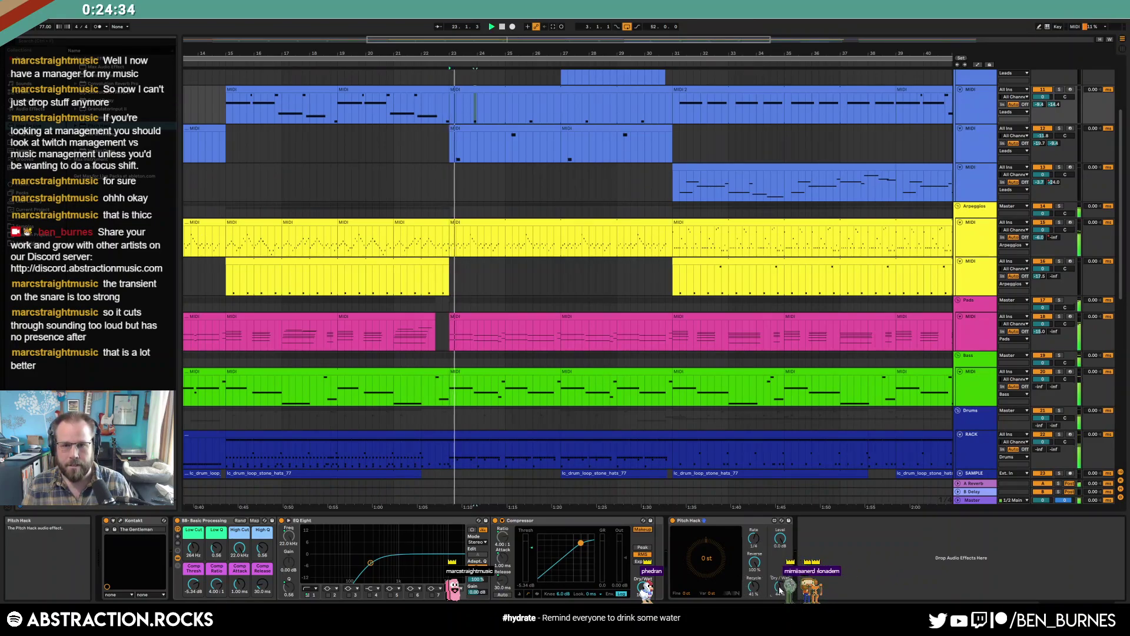
key(a)
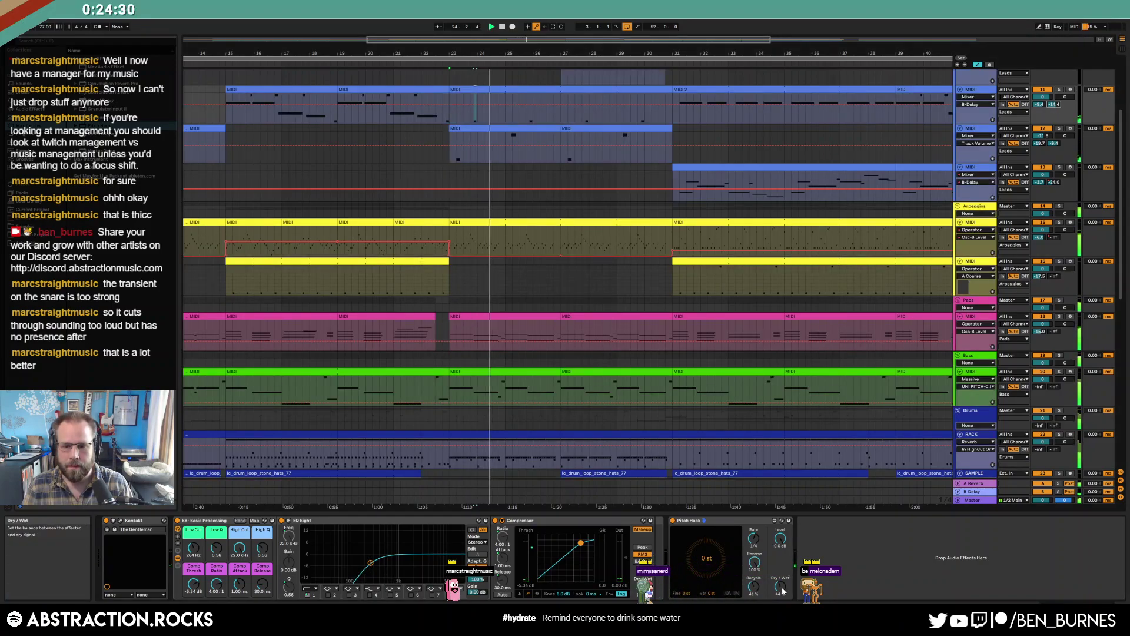
Raise the C3 note's velocity to 109 and set Pitch Hack's Recycle to 75%
double_click(589, 92)
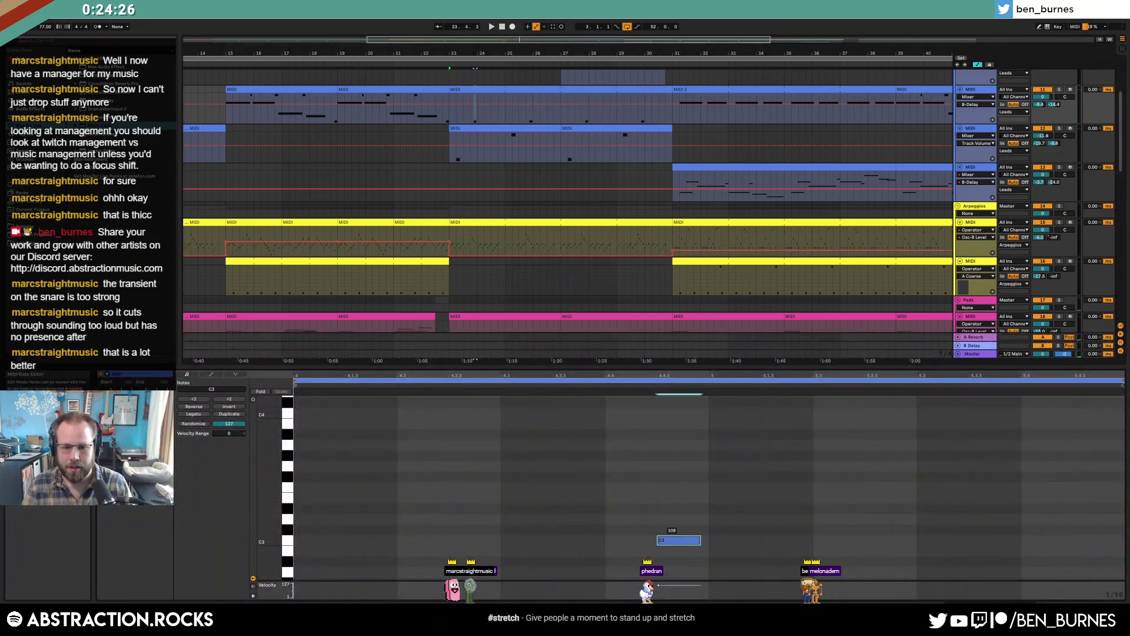
key(shift+Tab)
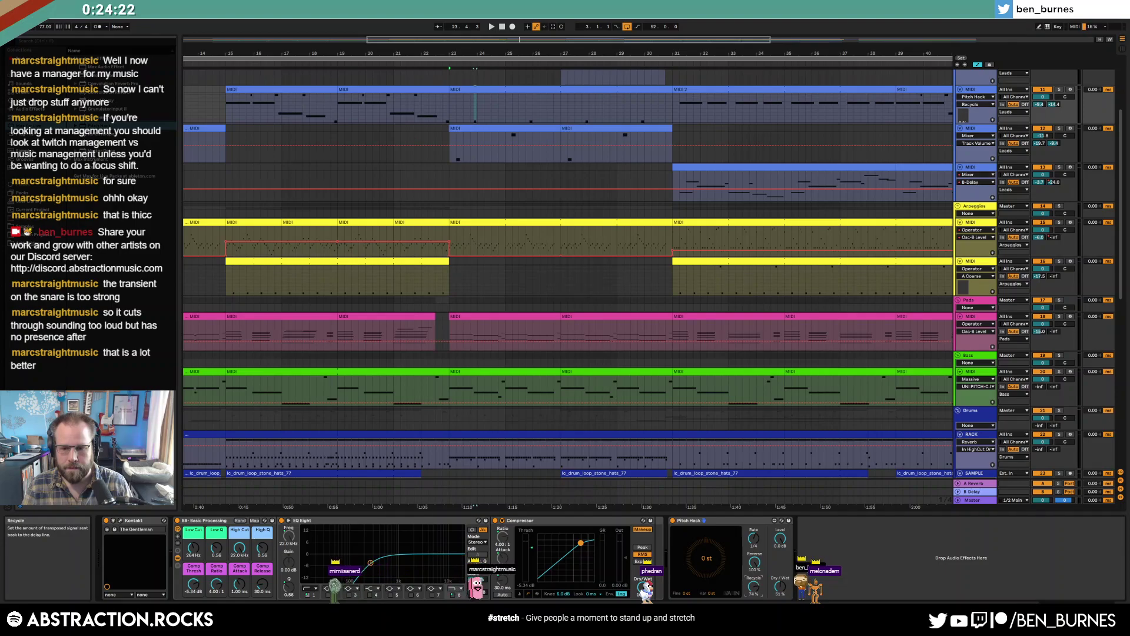
drag(755, 587, 754, 586)
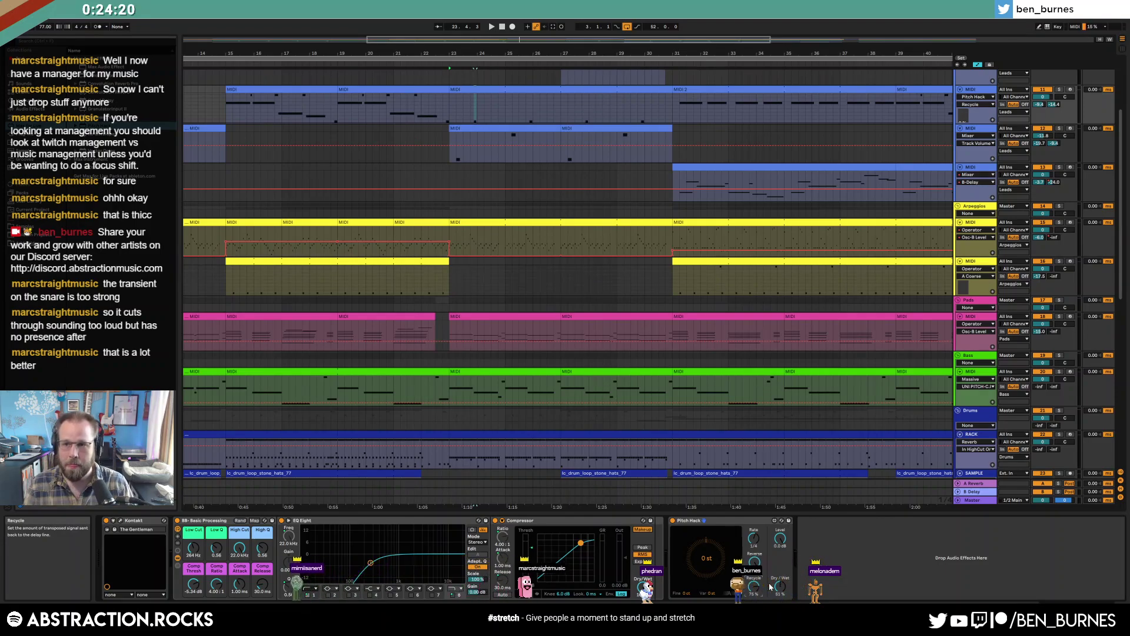
Automate Pitch Hack's Device On parameter so that the effect is active only in bars 23–31 of the lead track
right_click(674, 522)
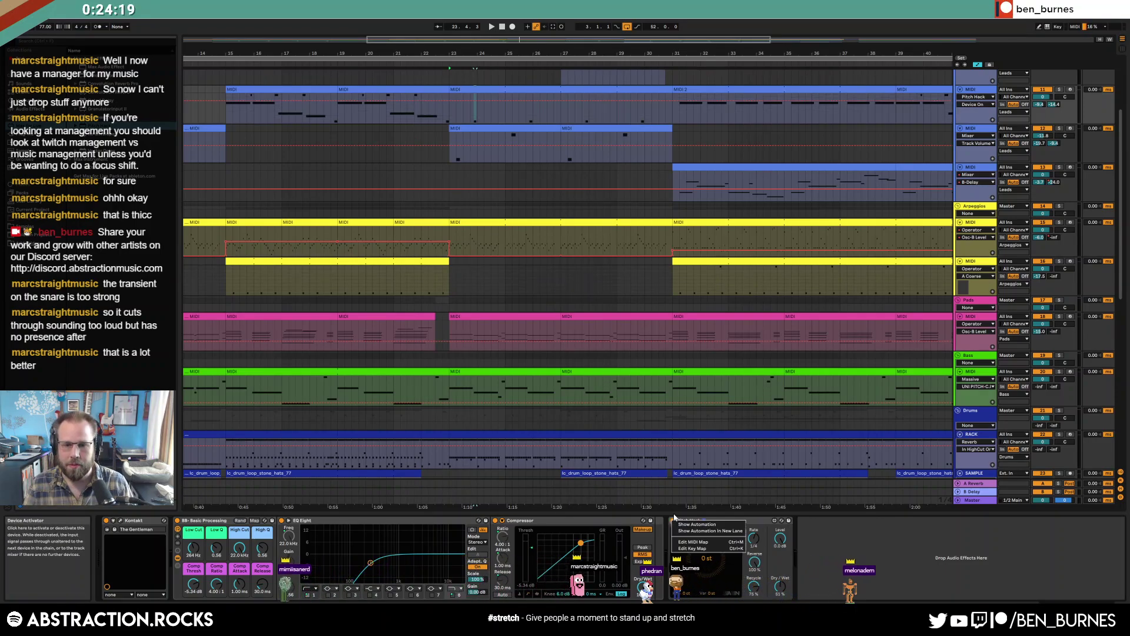
click(457, 119)
key(a)
key(a)
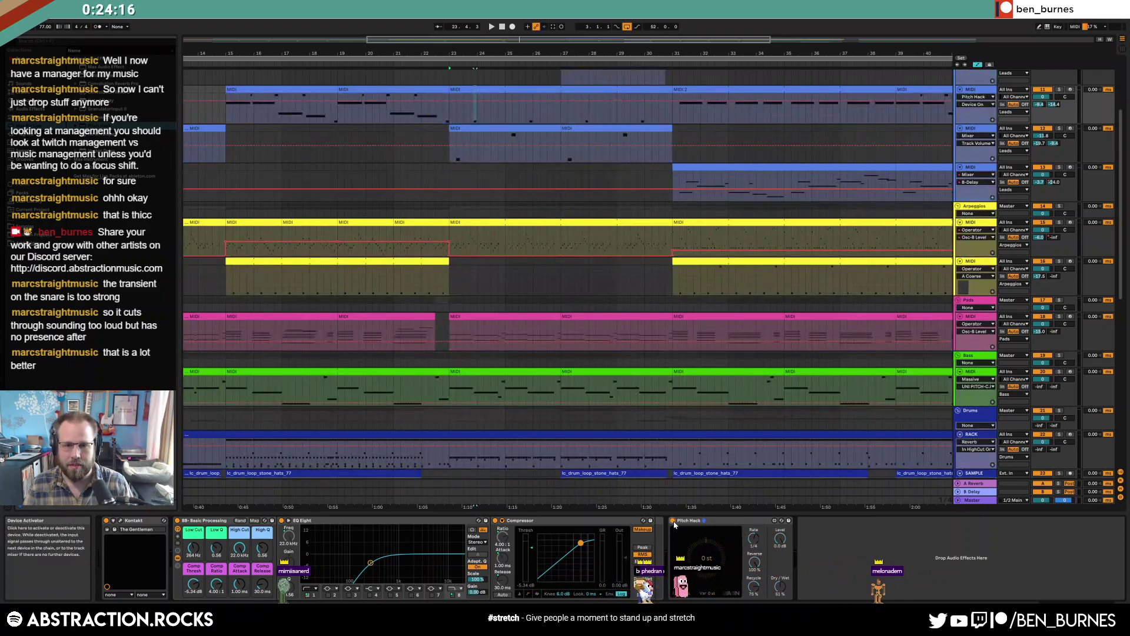
drag(446, 104, 656, 99)
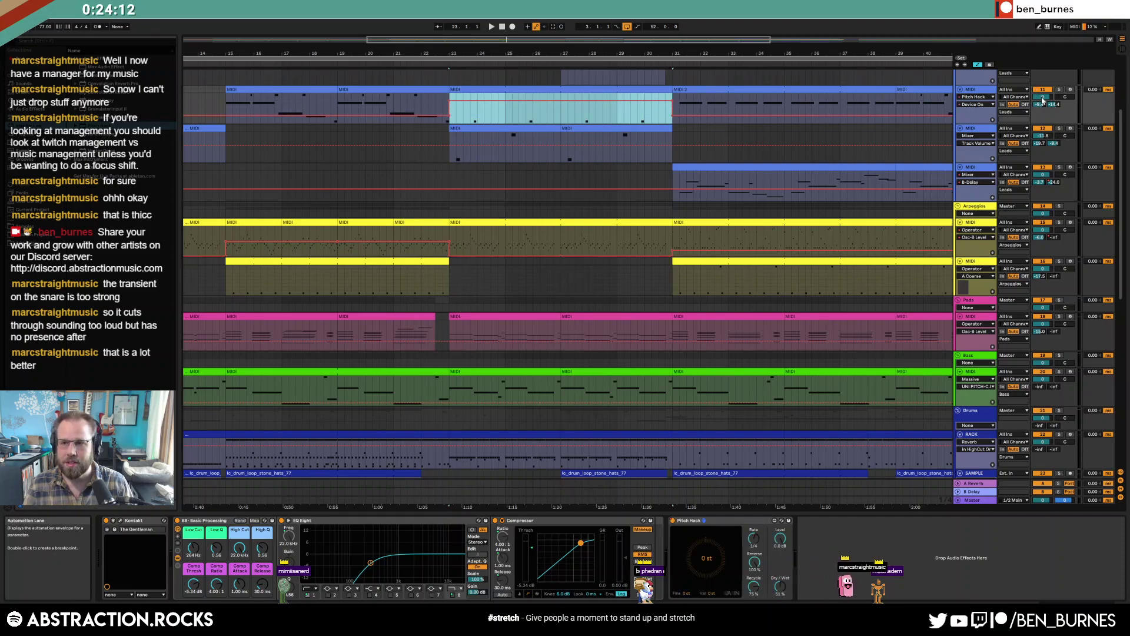
Automate the lead track's B-Delay send at -15.0 dB for bars 23–31 and -inf elsewhere
click(1054, 105)
drag(492, 113, 493, 126)
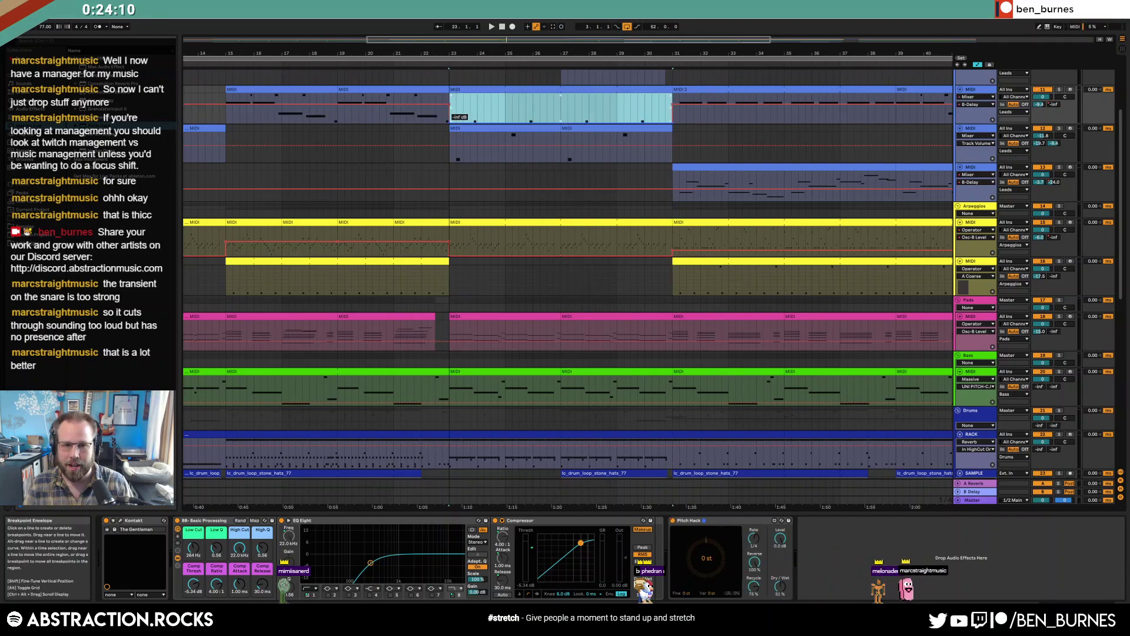
key(ctrl+z)
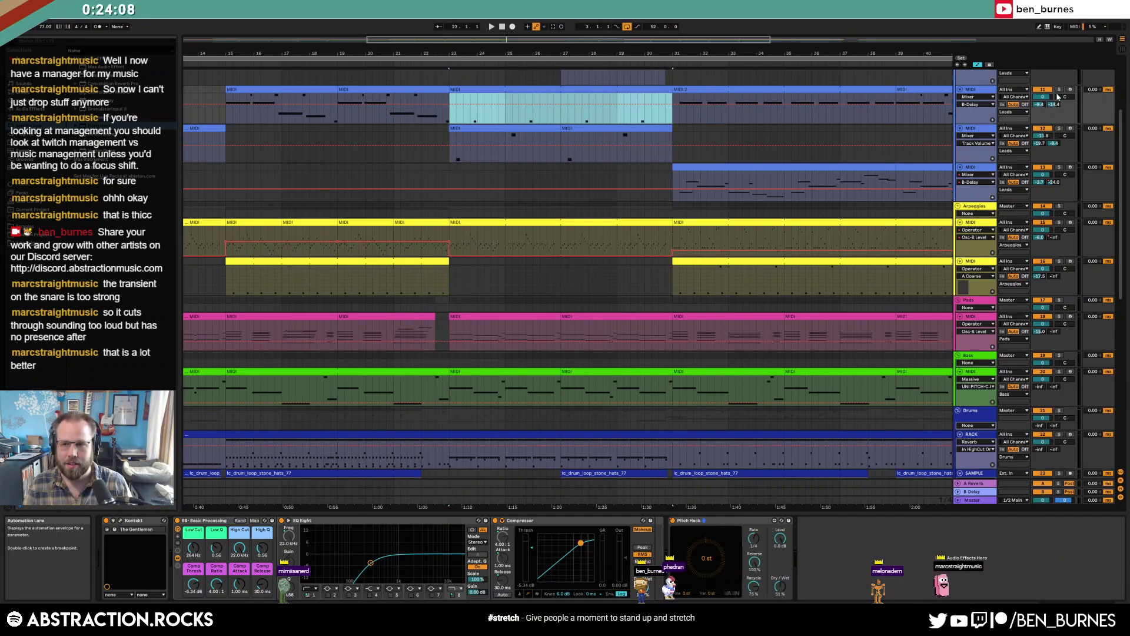
drag(559, 117, 589, 104)
key(ctrl+z)
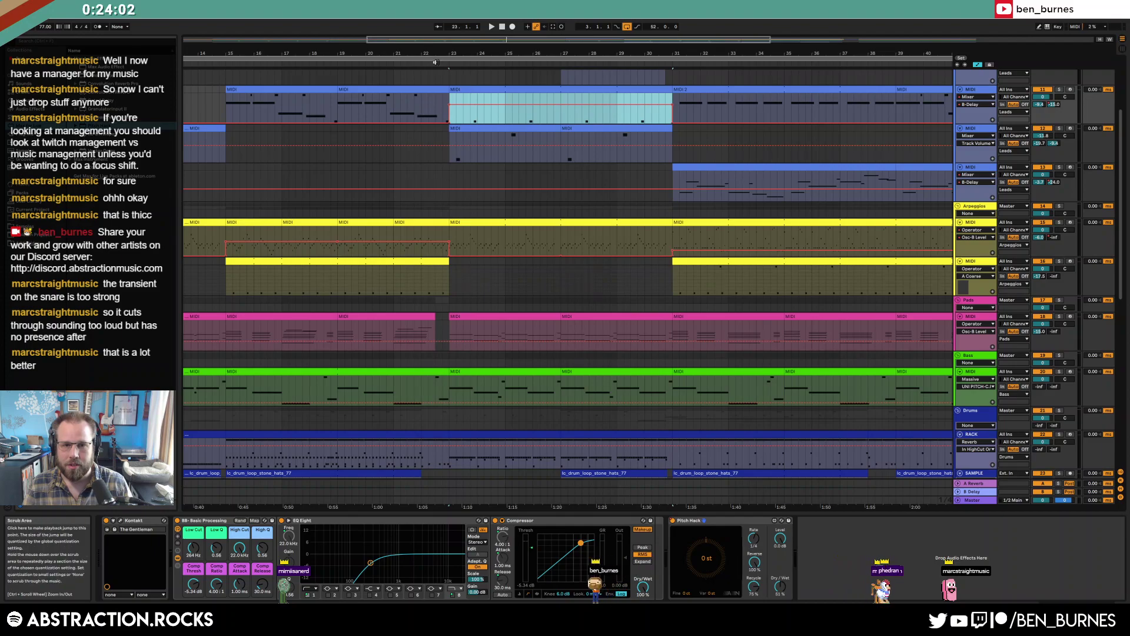
Play from just before bar 23 and set Pitch Hack's Recycle to about 86% while listening
click(435, 62)
key(a)
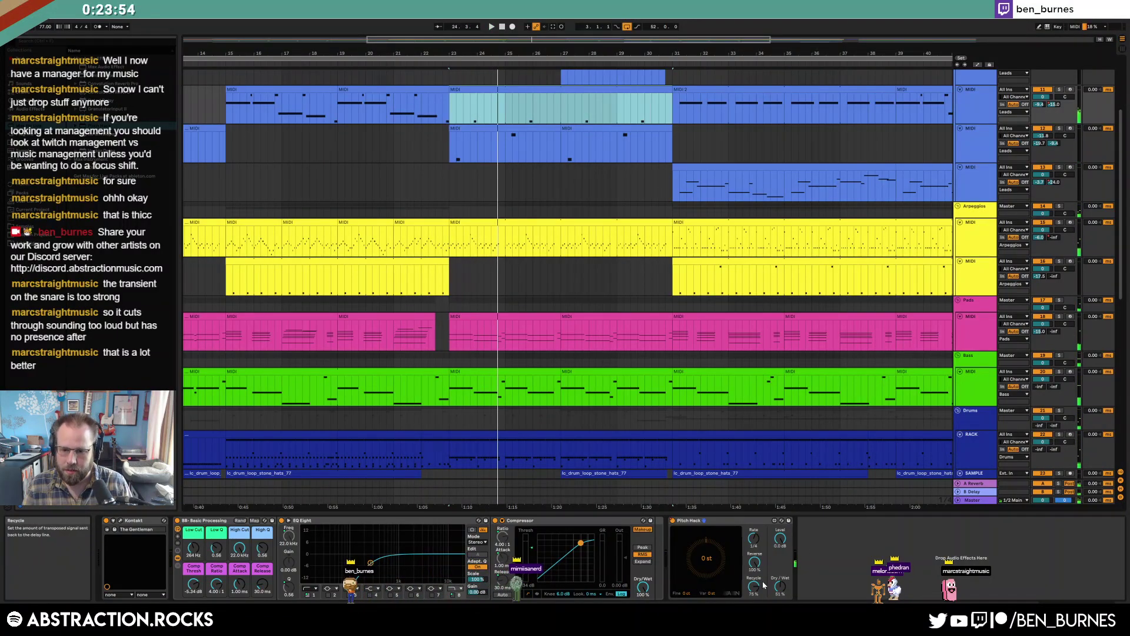
drag(754, 589, 753, 586)
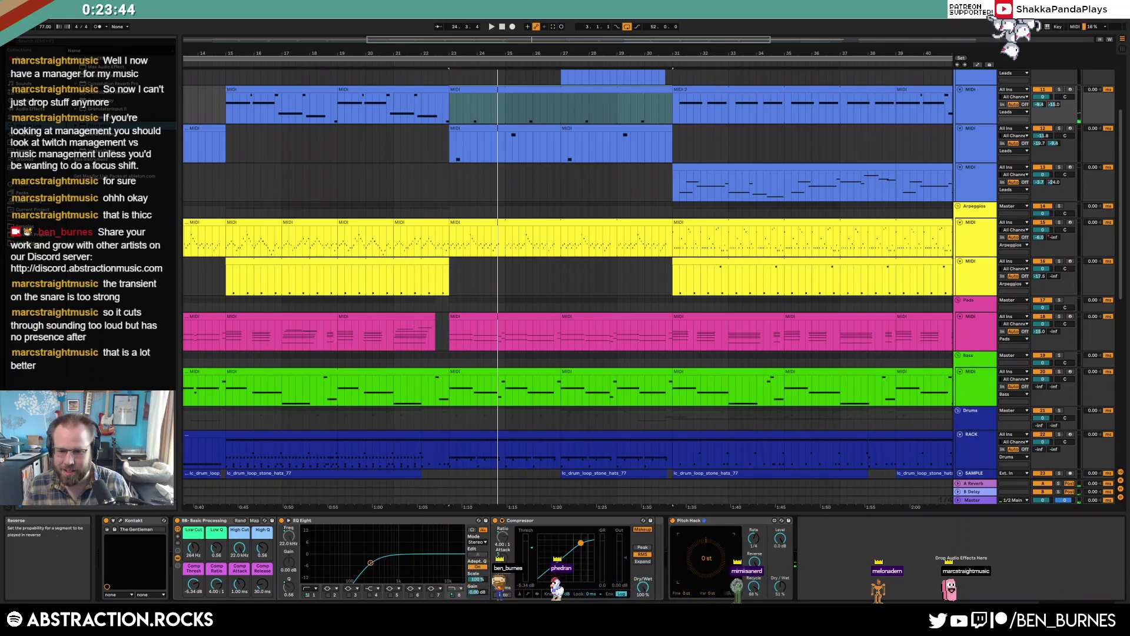
key(space)
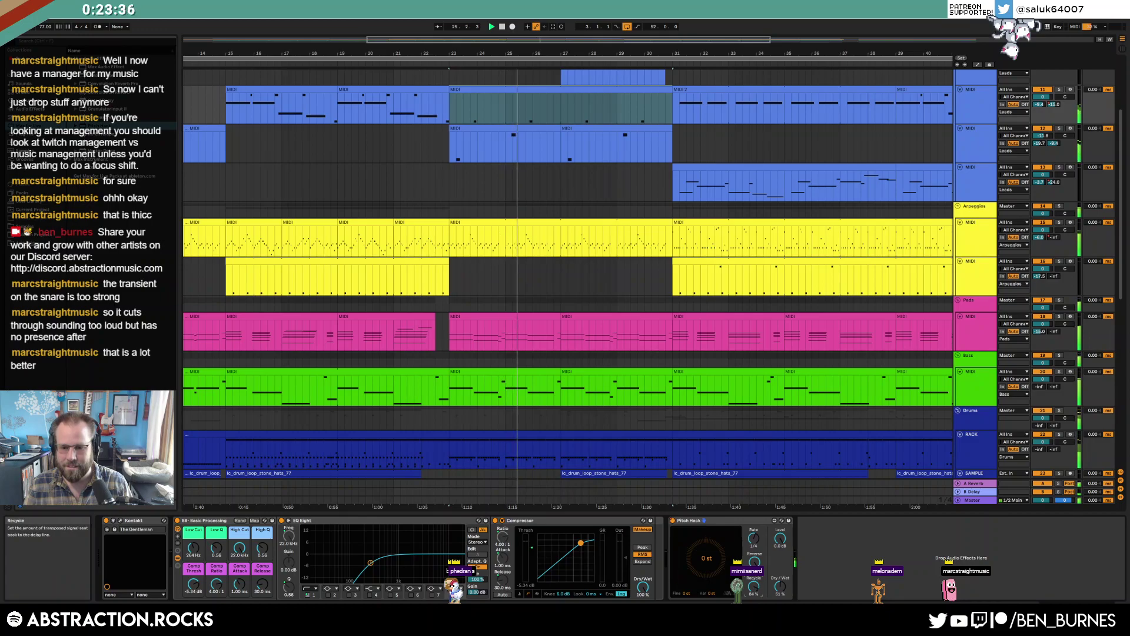
drag(754, 586, 754, 590)
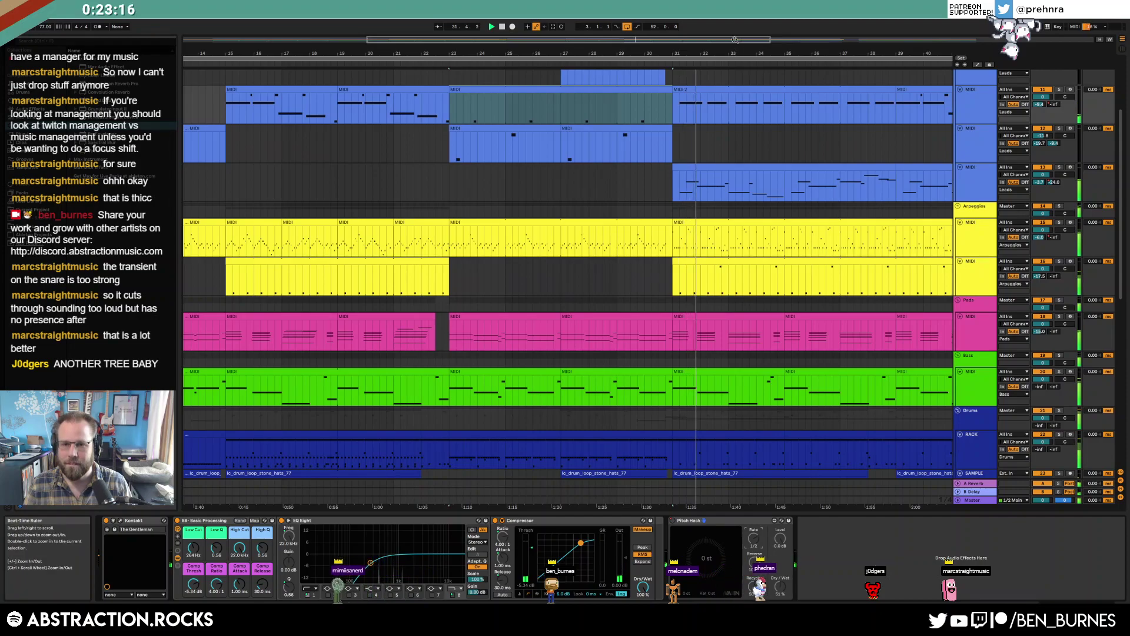
Examine the Master track's effects chain and review the lead clips around bars 23–31
drag(672, 40, 798, 22)
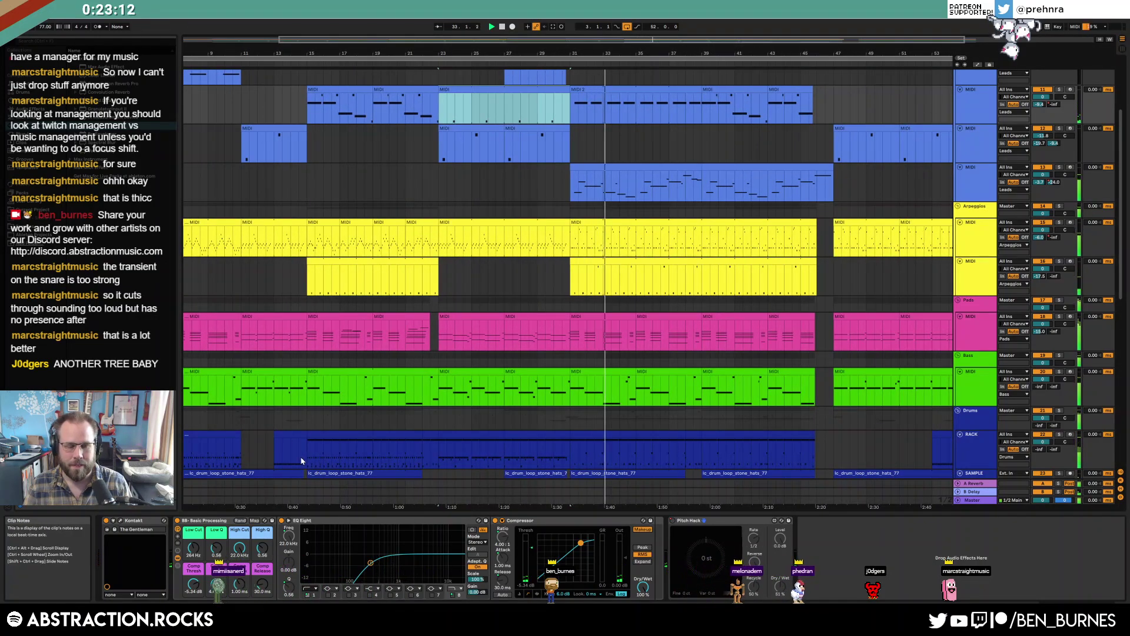
click(970, 501)
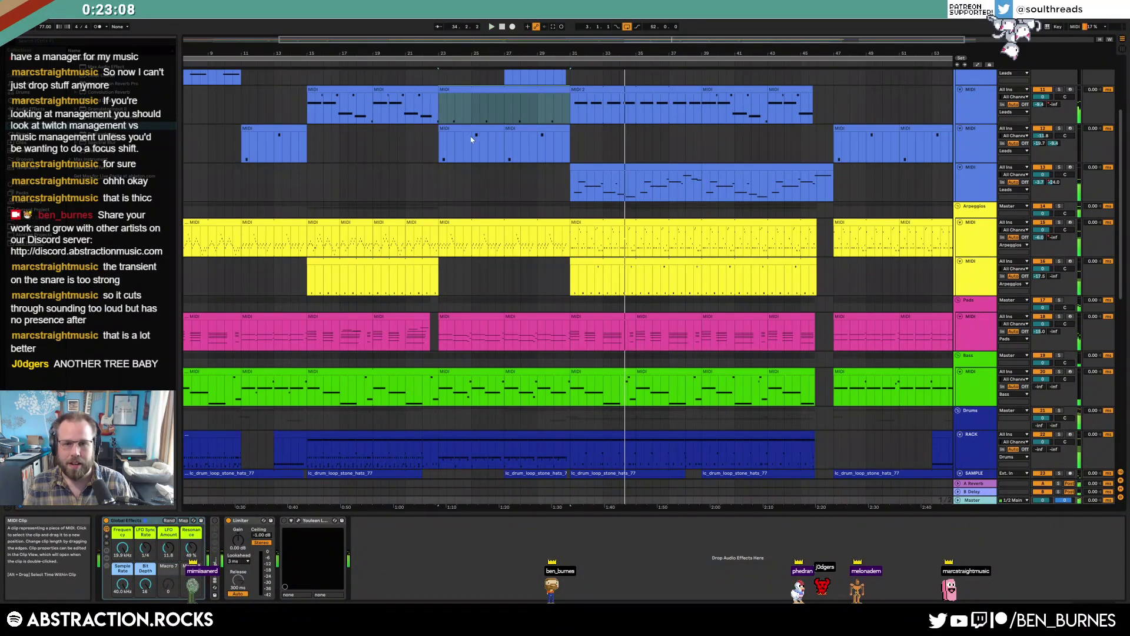
click(507, 119)
scroll(508, 171, up, 3)
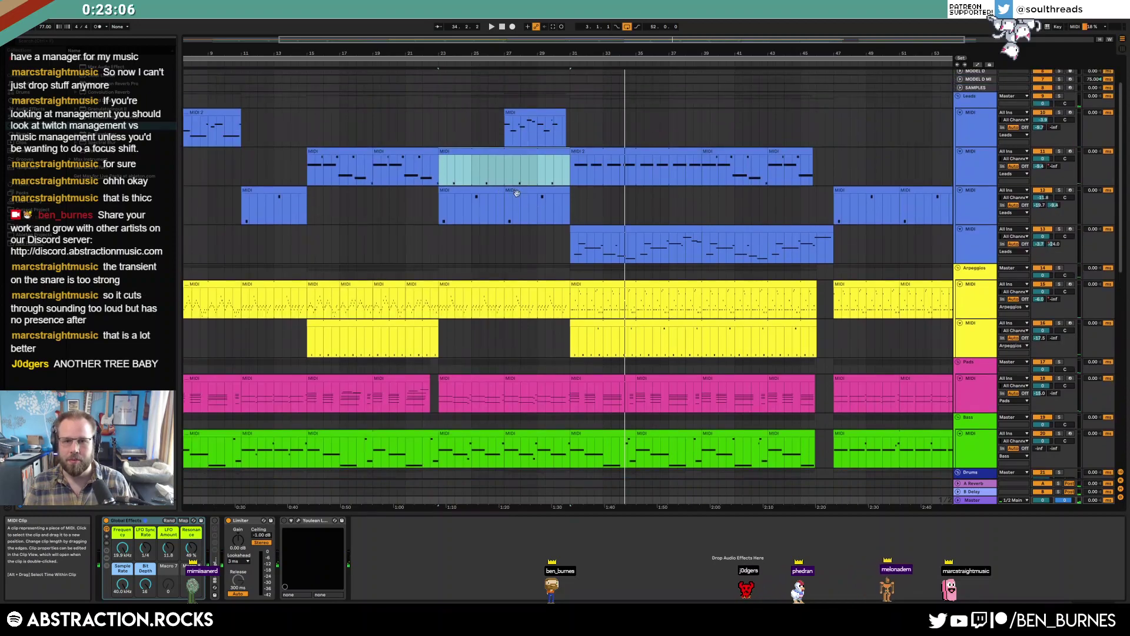
Play the arrangement and set LFO Amount to 0.00 and Resonance to about 26% in the Master track's Global Effects rack
click(577, 178)
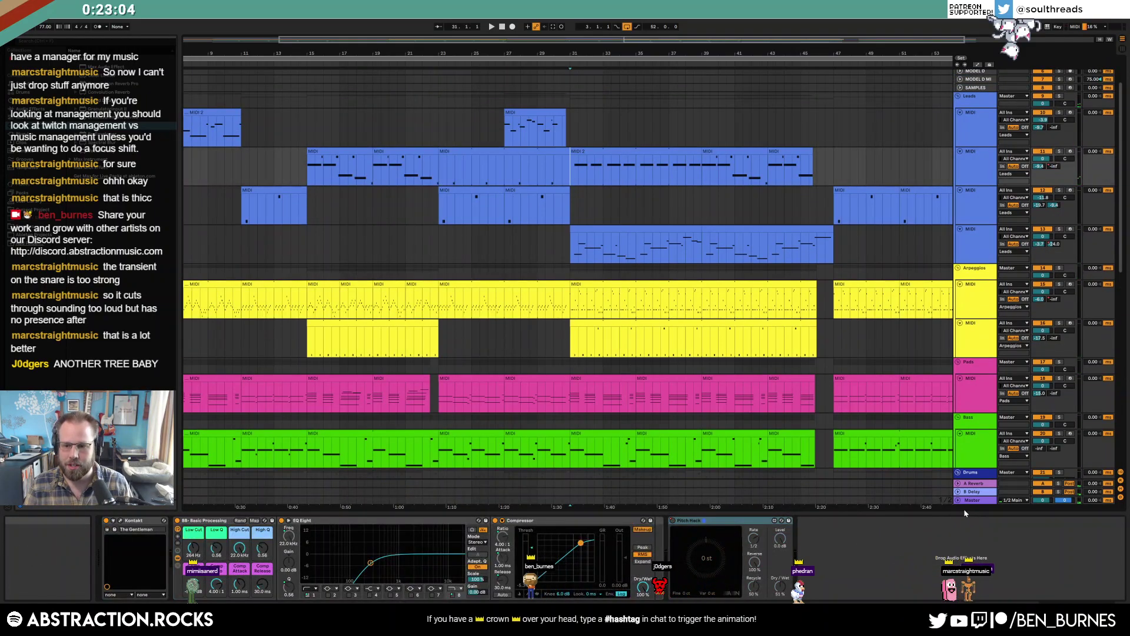
scroll(869, 495, down, 5)
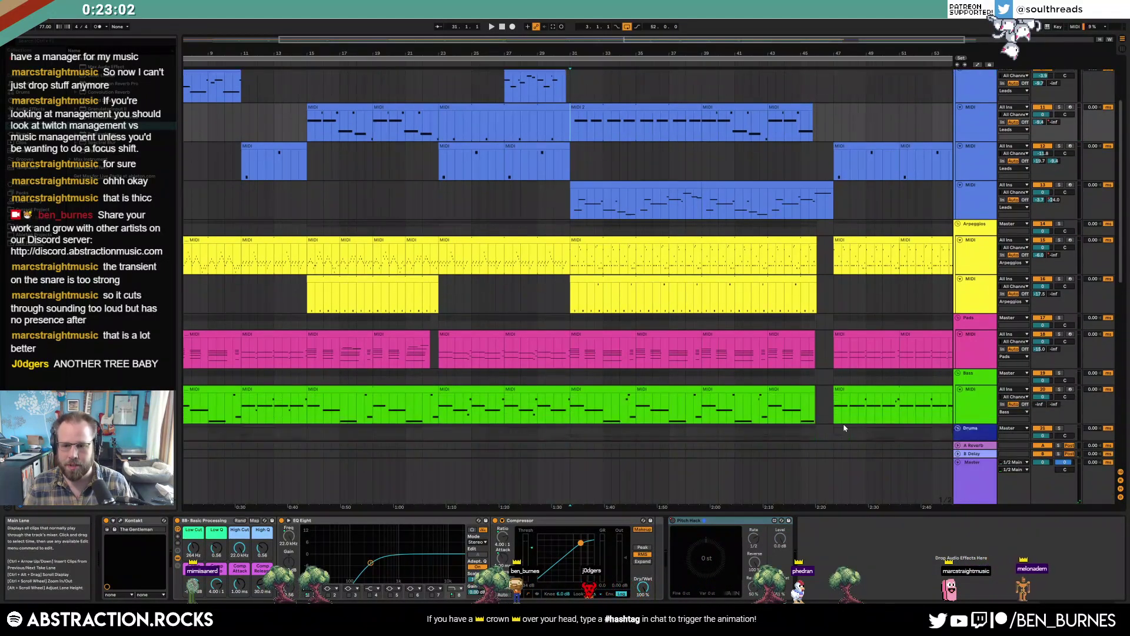
scroll(600, 403, down, 9)
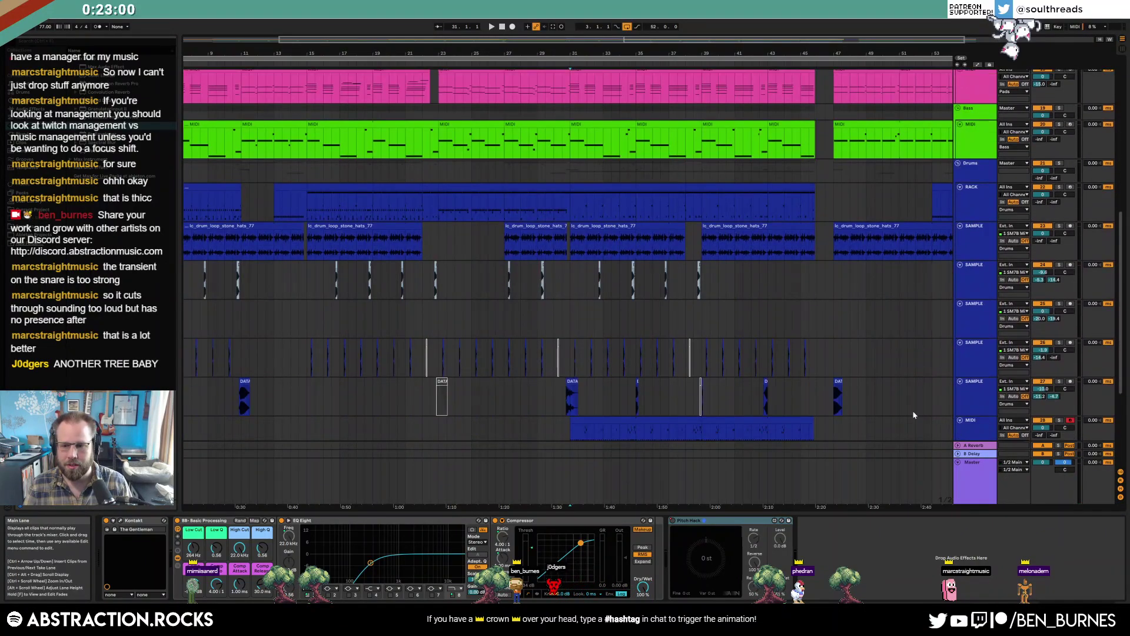
scroll(913, 414, down, 4)
click(972, 478)
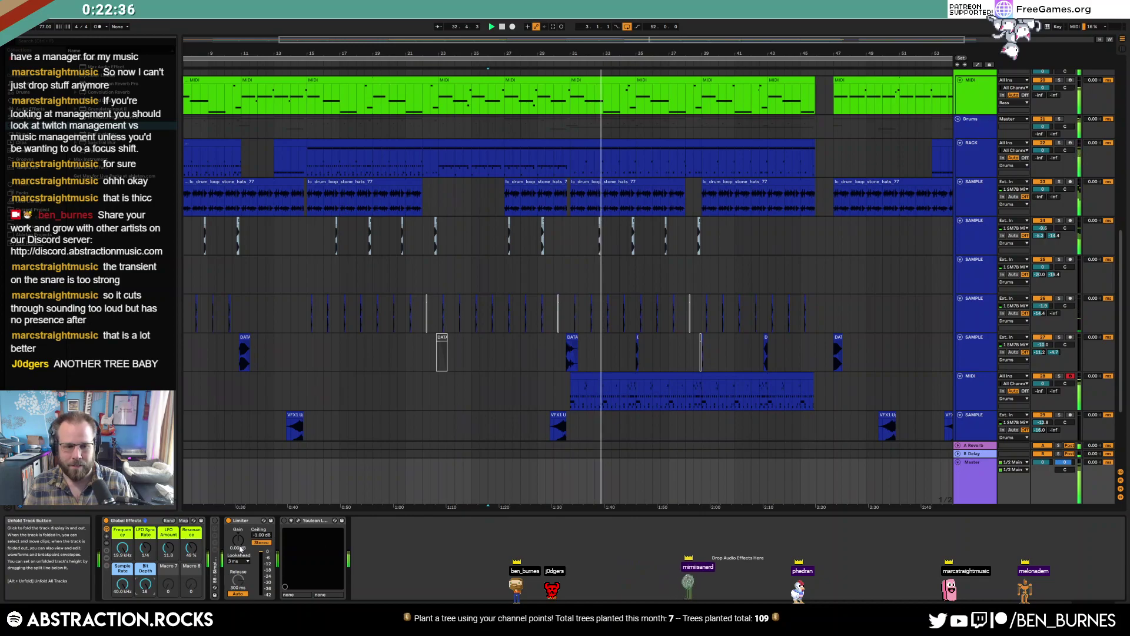
drag(168, 548, 169, 568)
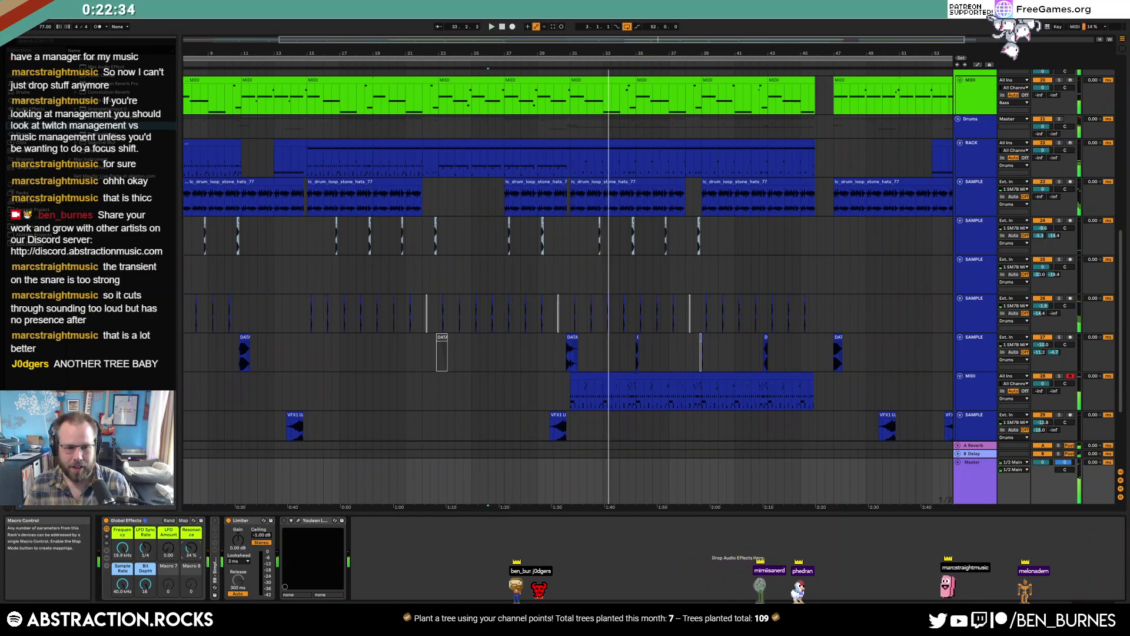
scroll(614, 408, down, 5)
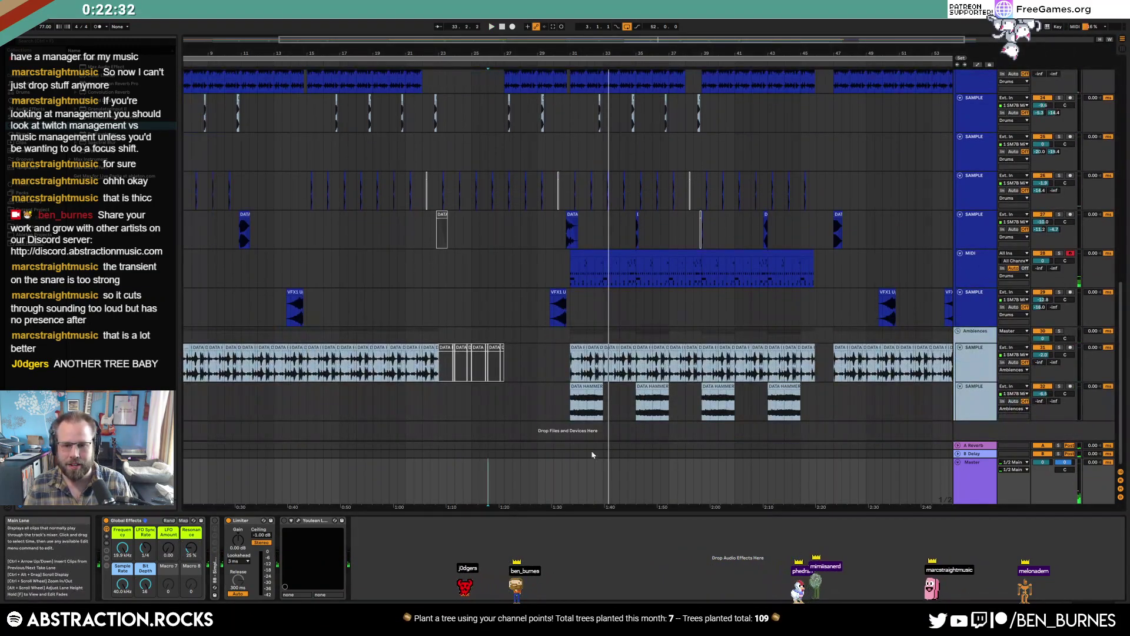
Automate the Master track's Global Effects Frequency to fall from bar 27 to about 1.37 kHz just before bar 31, recovering at bar 31
click(504, 485)
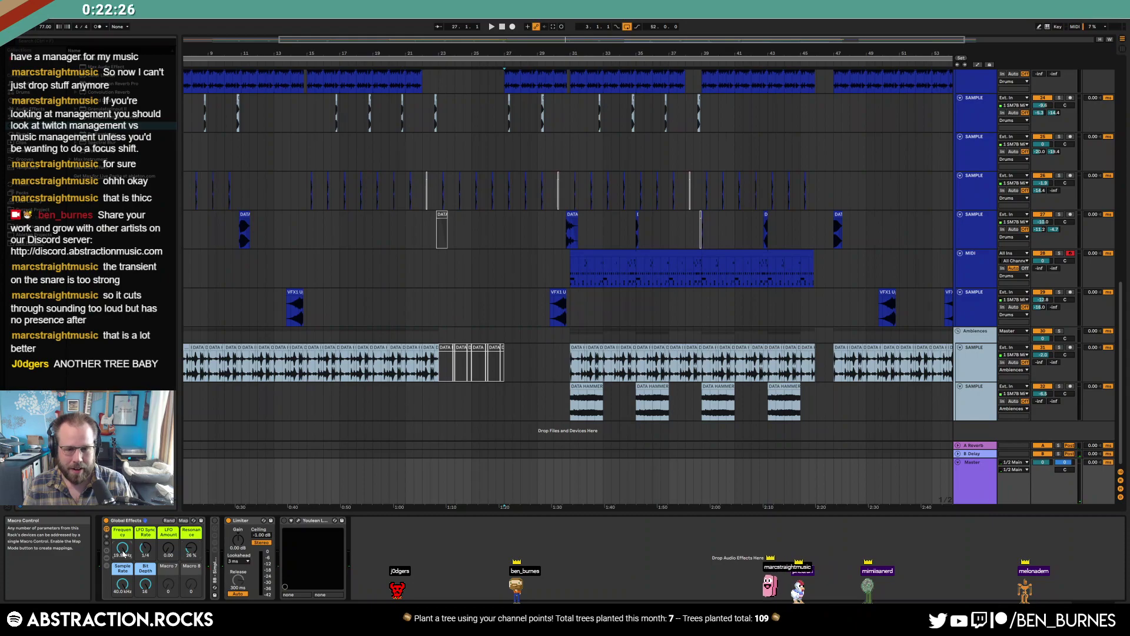
click(123, 549)
key(a)
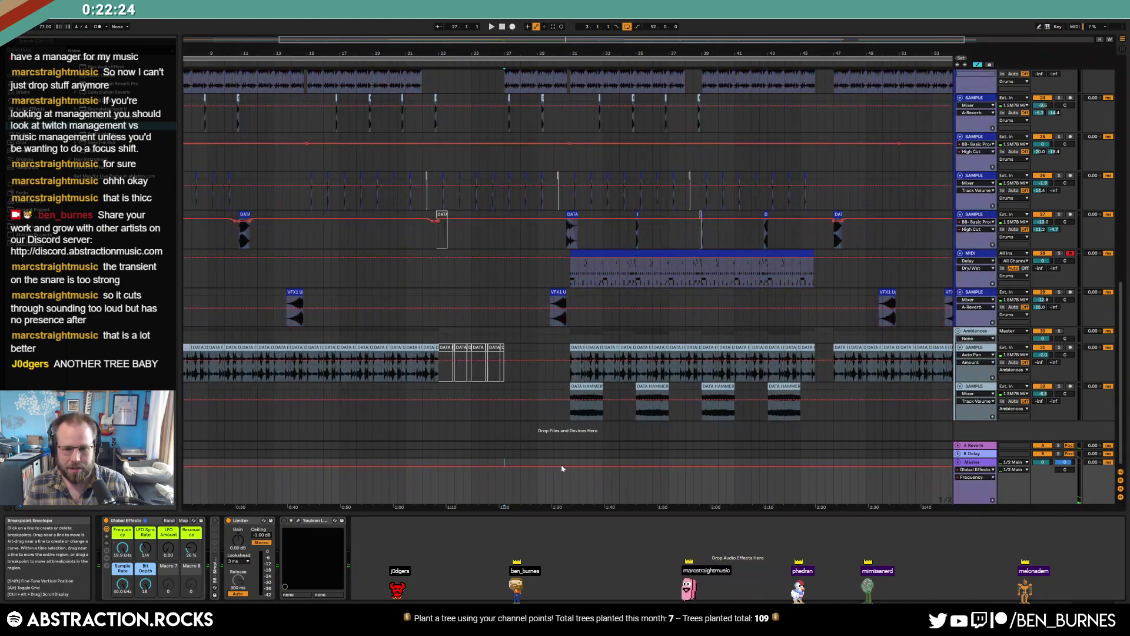
drag(563, 468, 562, 484)
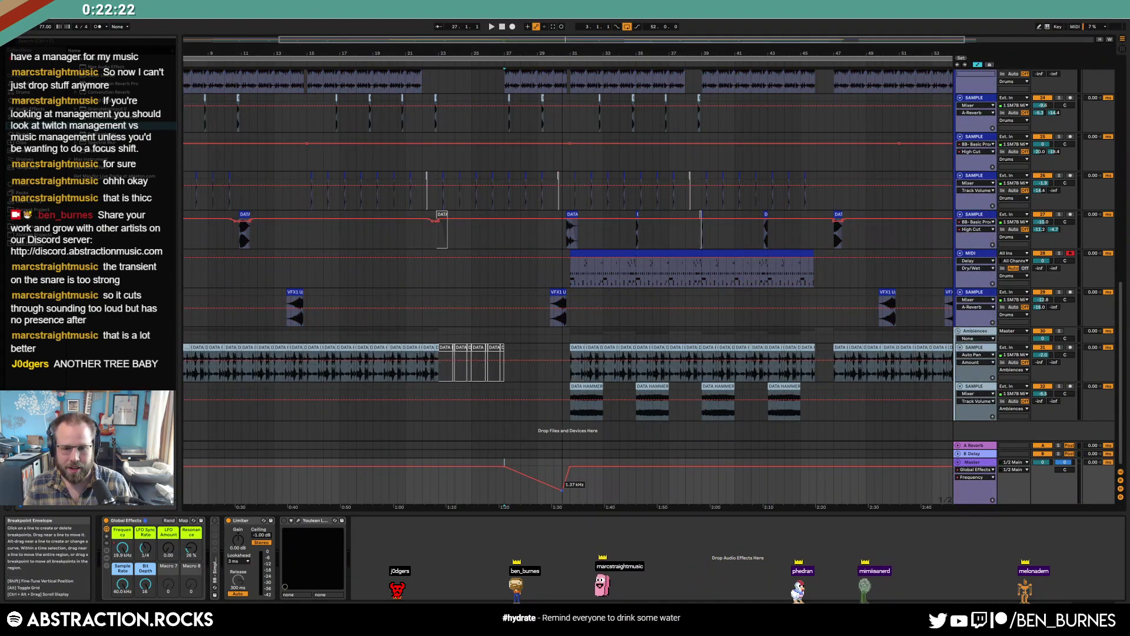
Curve the Master Frequency ramp into a late drop, move its lowest breakpoint closer to bar 31, and listen from just before bar 27
click(496, 477)
key(space)
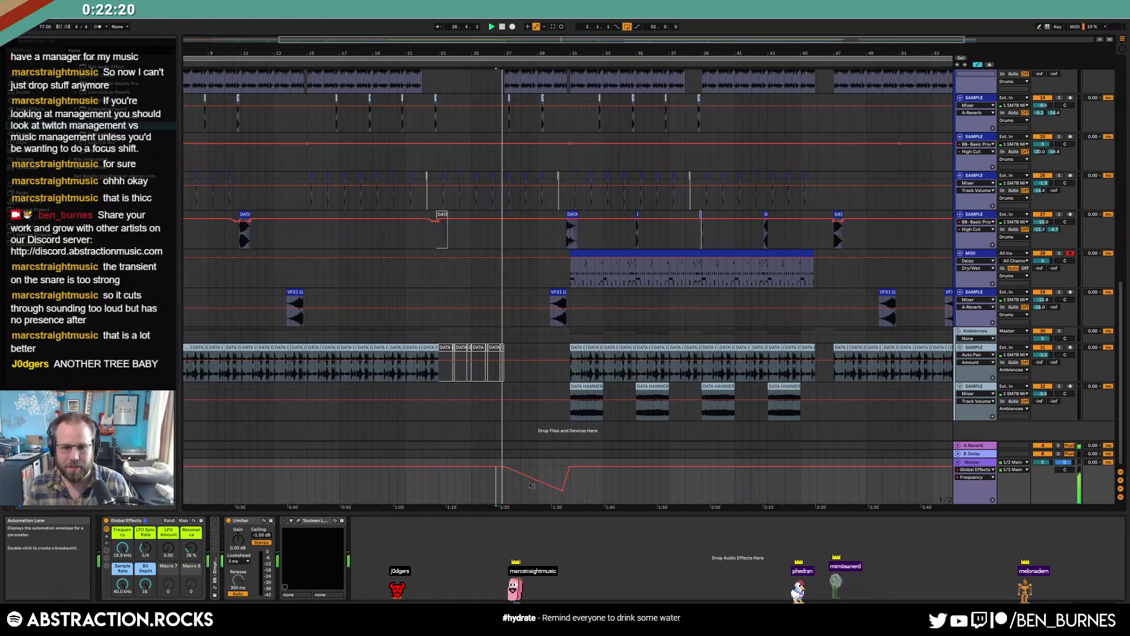
alt+drag(530, 482, 562, 504)
scroll(570, 500, up, 3)
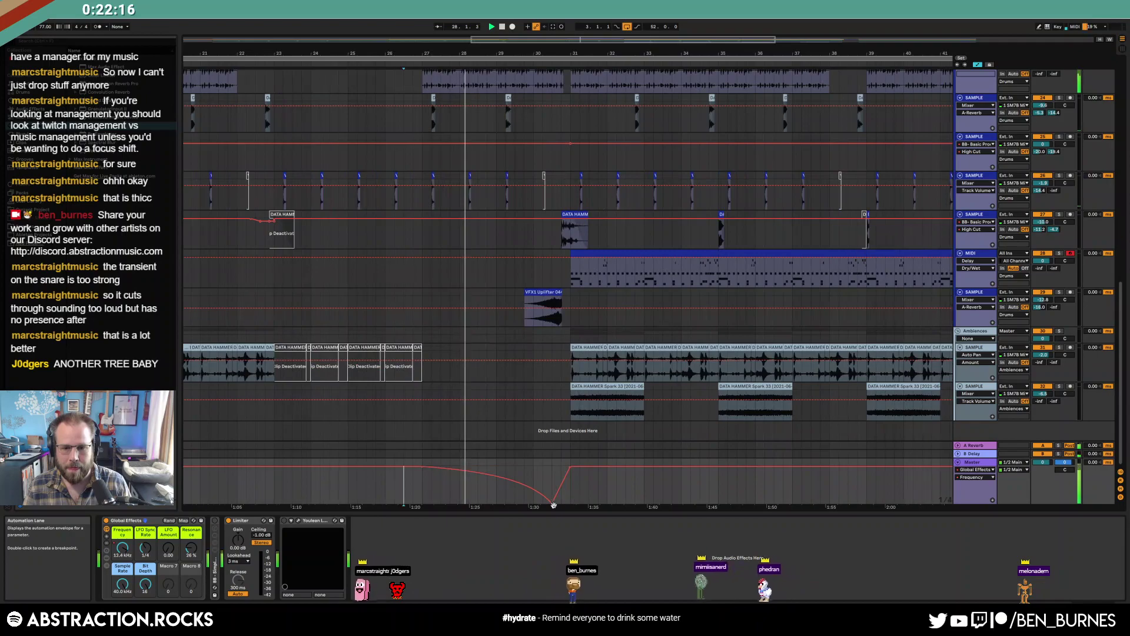
mouse_move(553, 503)
mouse_down()
mouse_move(552, 484)
mouse_move(562, 497)
mouse_up()
key(space)
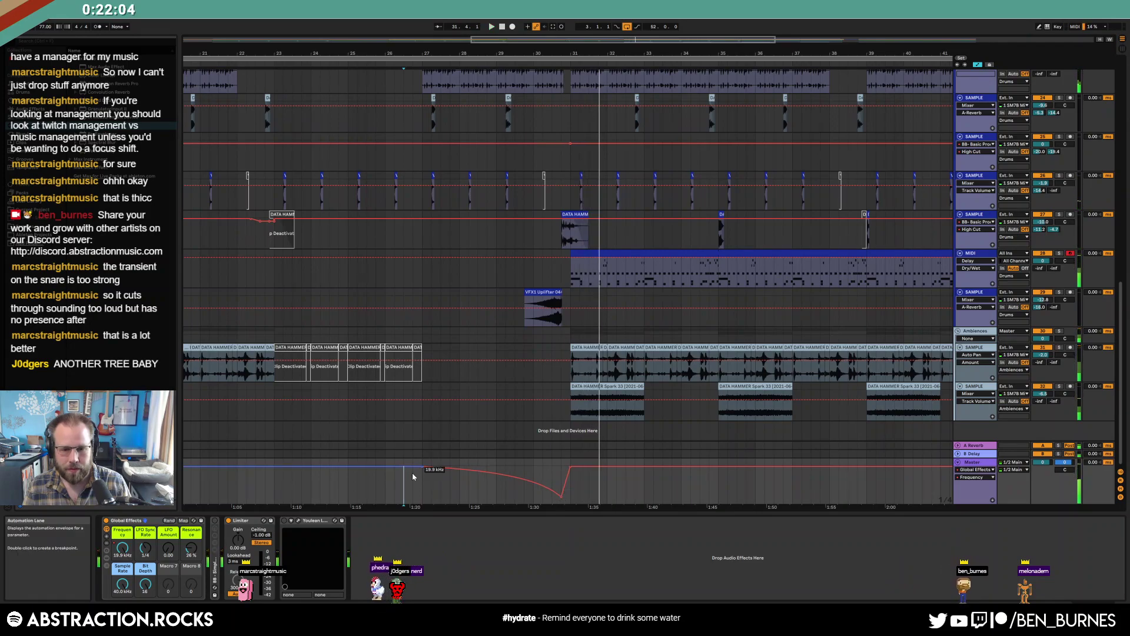
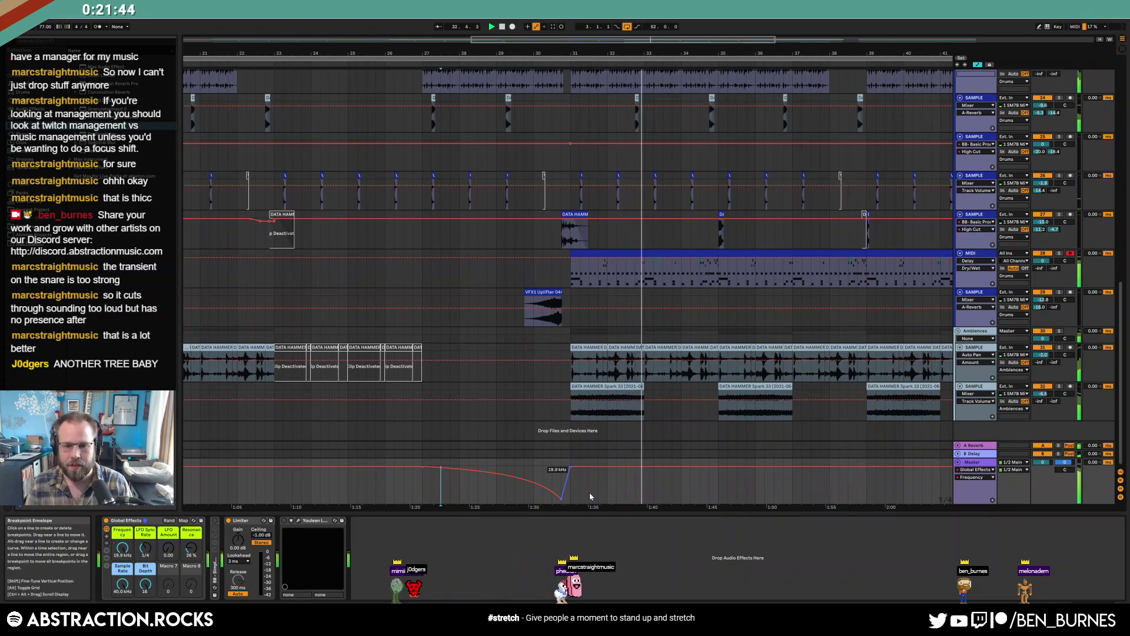
Hide the automation lanes and examine the drum, bass and ambience clips from bar 31 to bar 55
scroll(711, 414, down, 3)
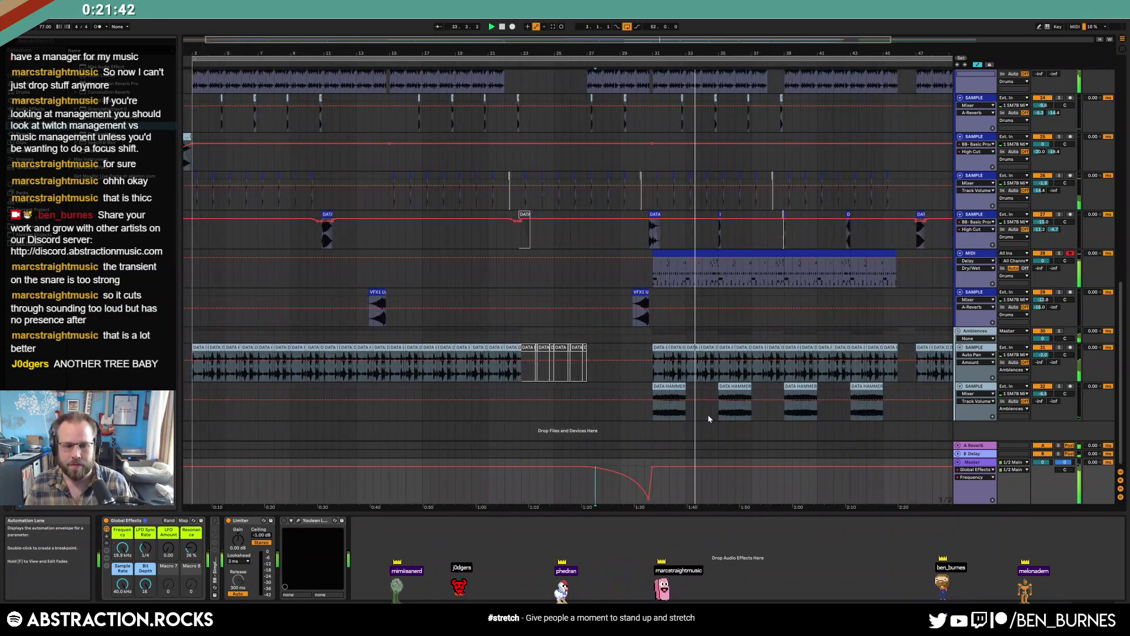
key(a)
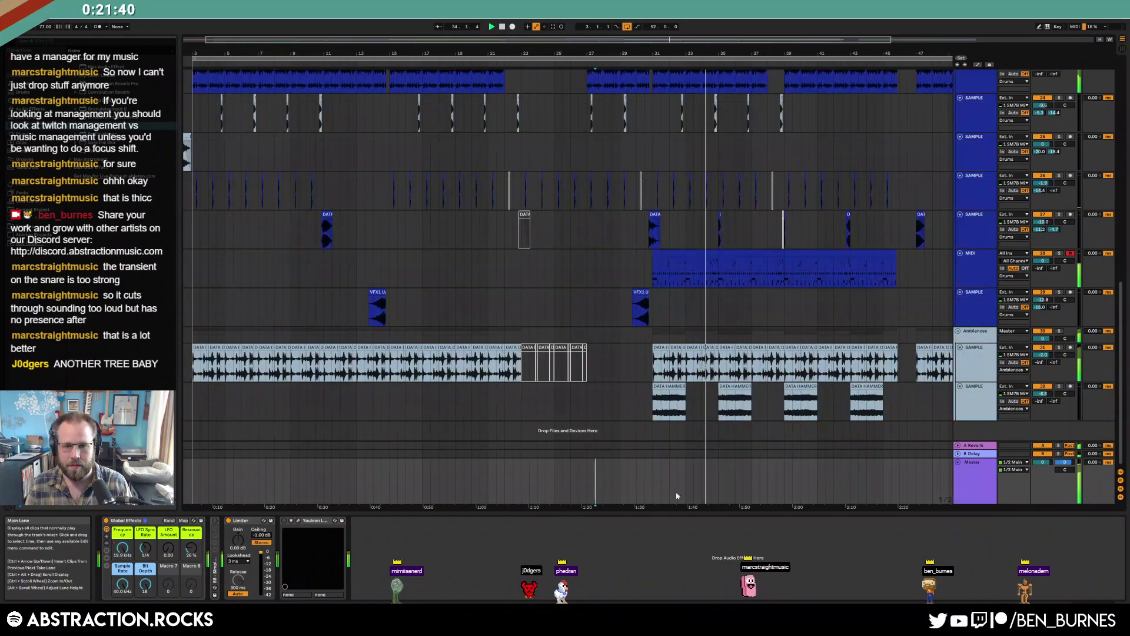
scroll(822, 126, right, 5)
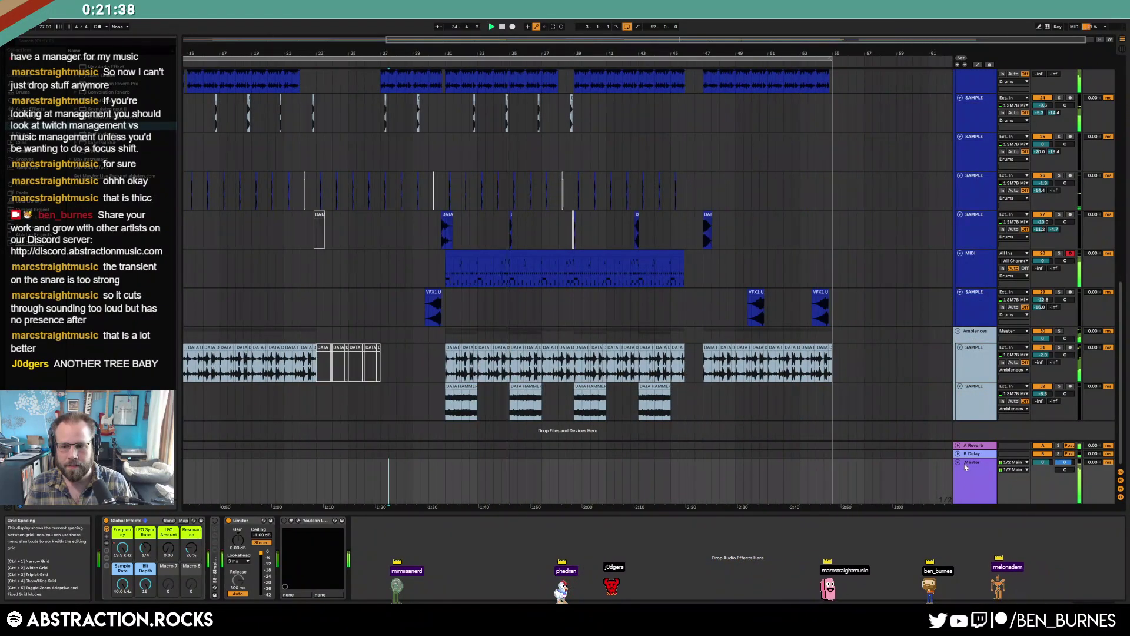
scroll(765, 295, up, 5)
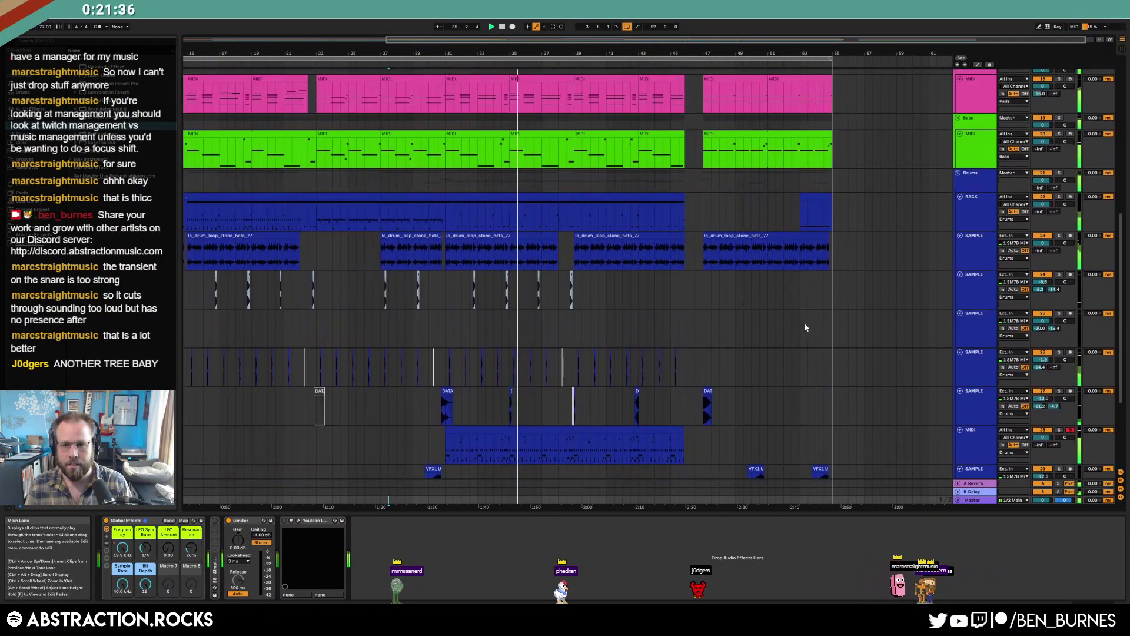
scroll(805, 324, up, 3)
scroll(806, 324, down, 4)
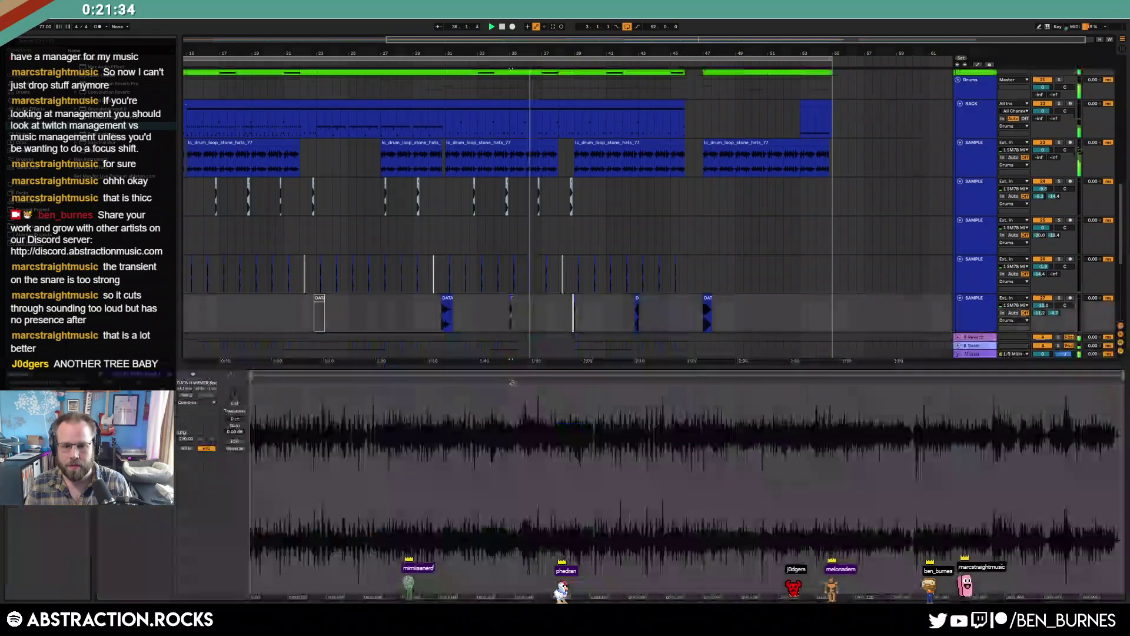
double_click(511, 383)
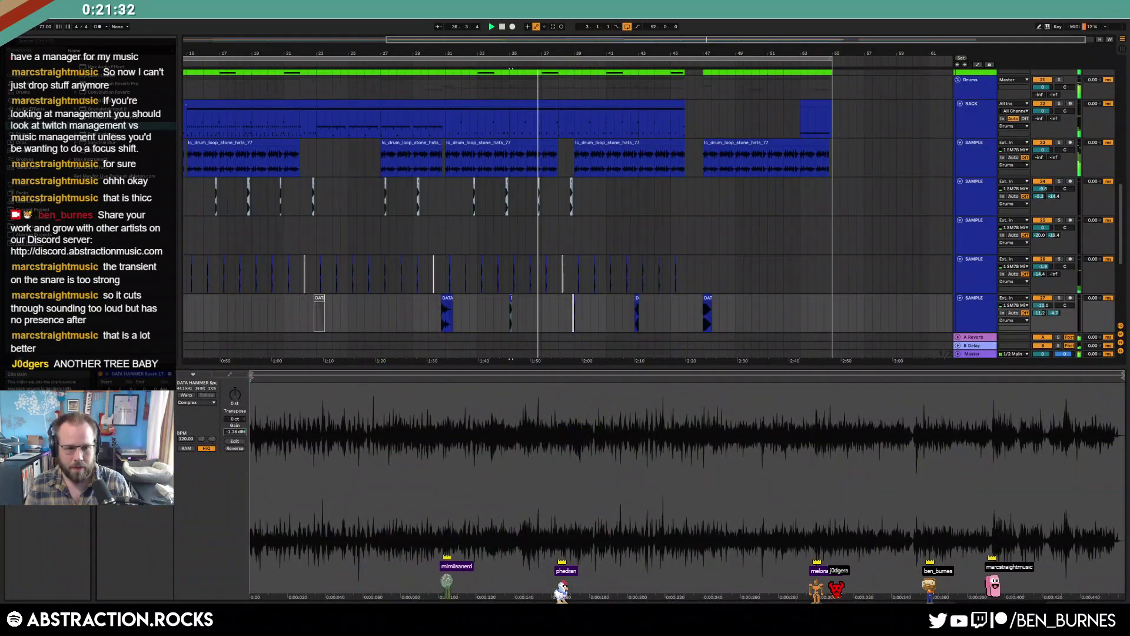
key(shift+Tab)
scroll(683, 352, down, 1)
click(683, 352)
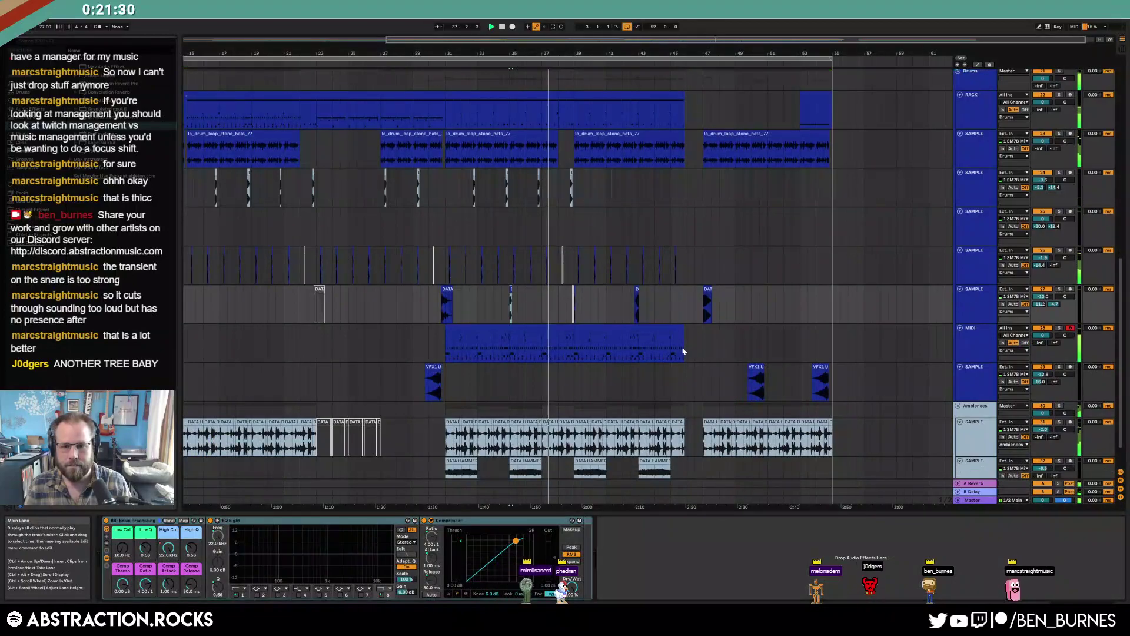
Copy the drum MIDI clip from bars 31–39 to bars 47–55 on the same track
double_click(464, 328)
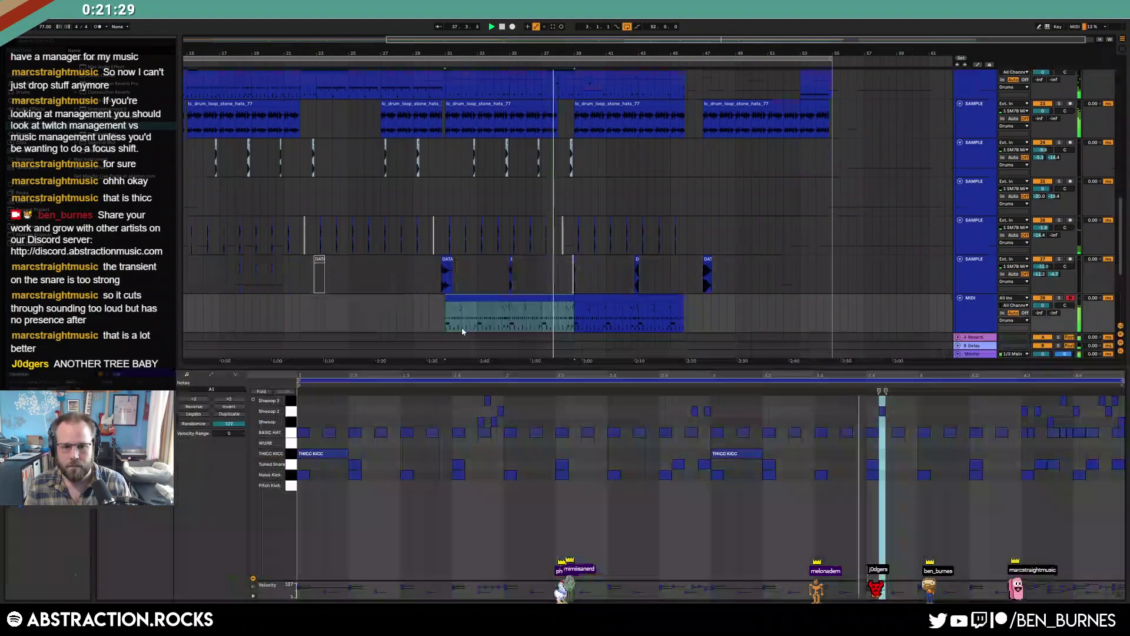
click(503, 299)
click(704, 315)
key(ctrl+v)
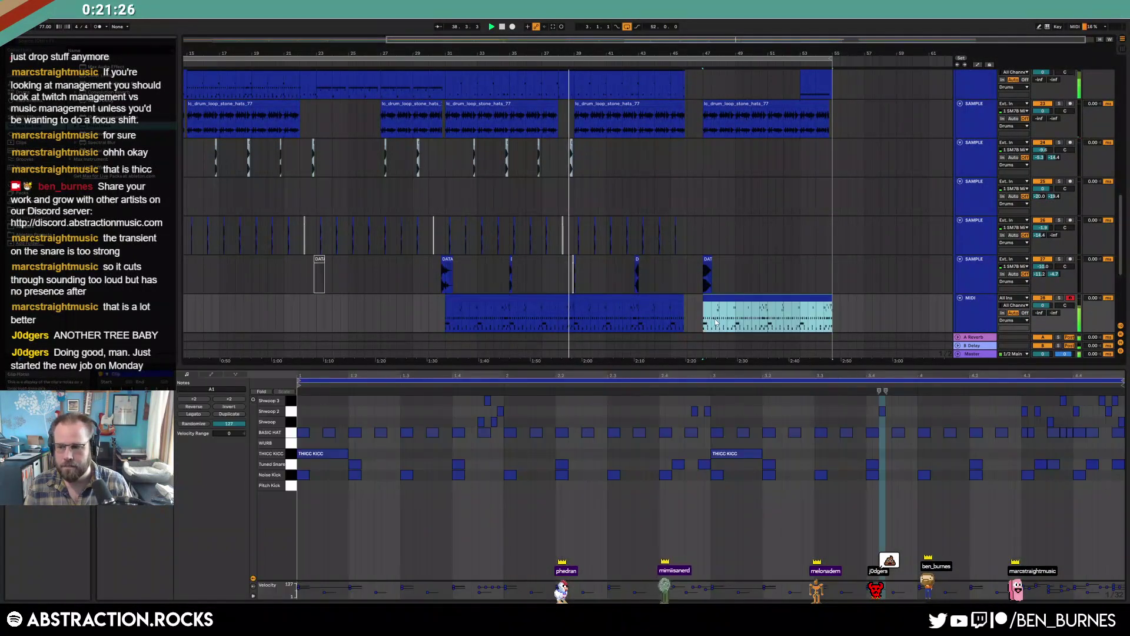
In the drum MIDI clip at bar 47, deactivate the Noise Kick and BASIC HAT notes and delete the second THICC KICC note
key(shift+Tab)
double_click(725, 300)
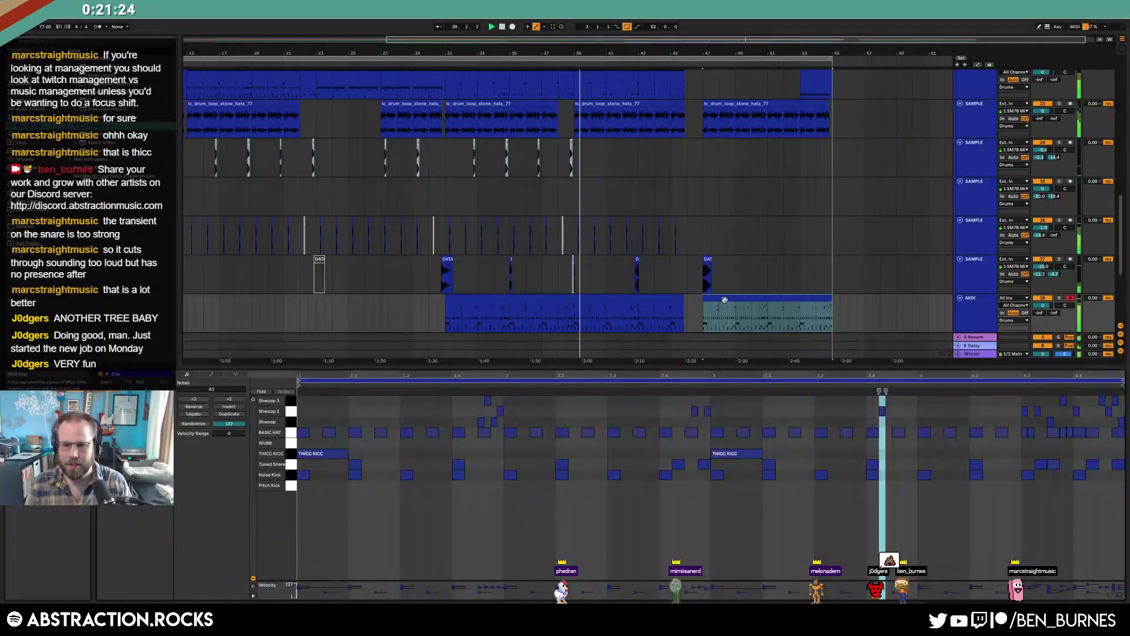
click(290, 475)
click(289, 434)
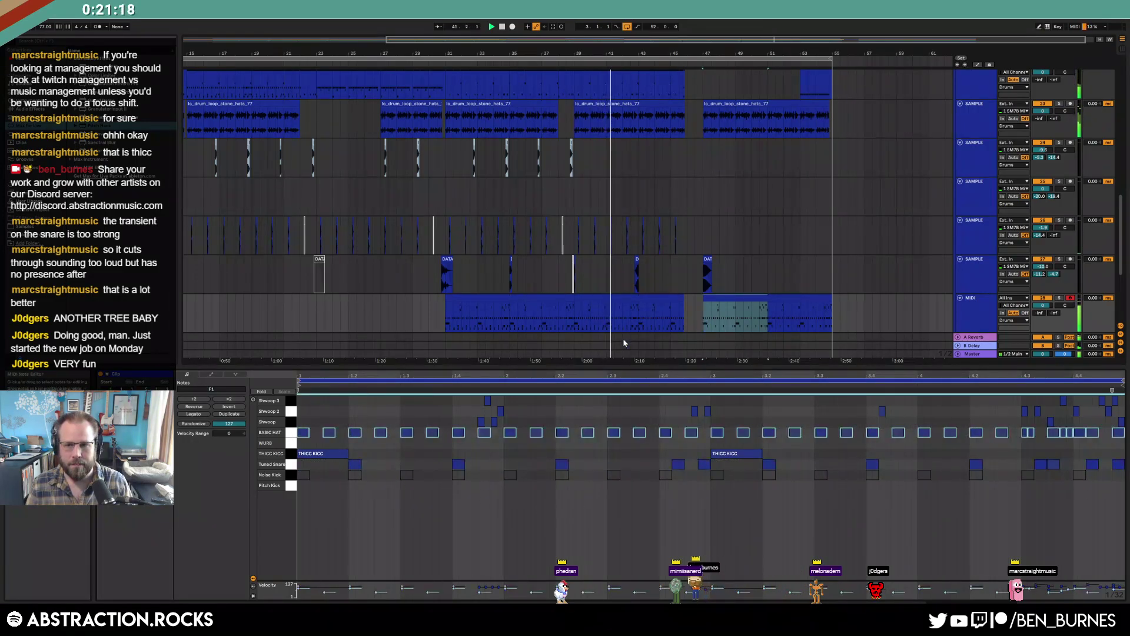
key(0)
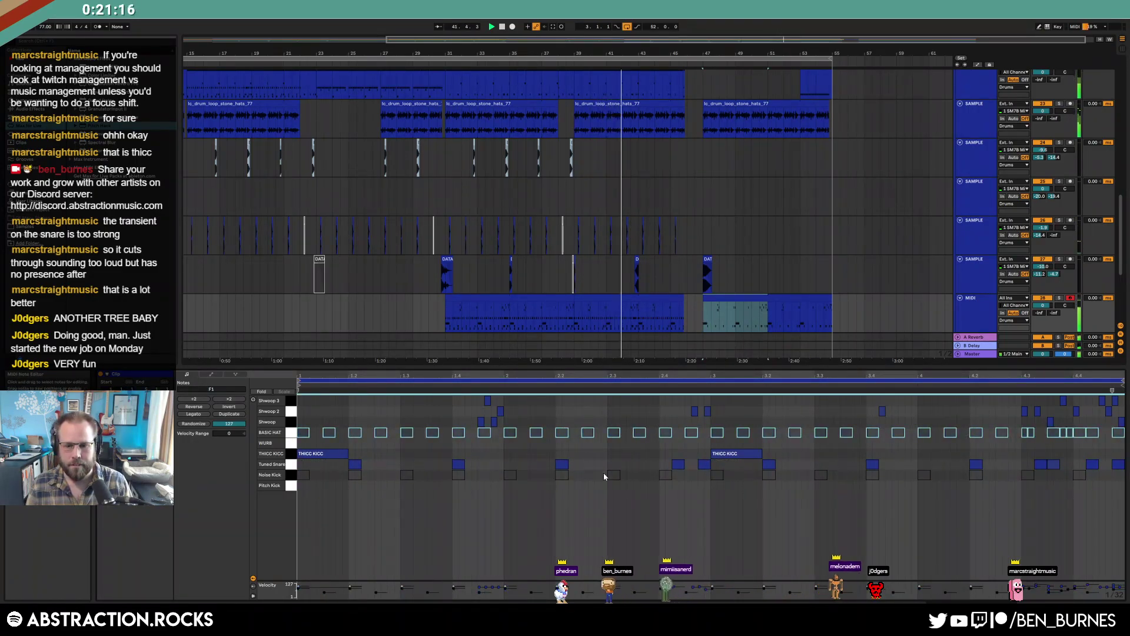
double_click(737, 455)
Review the lead and arpeggio clips leading up to the break before bar 47
scroll(775, 107, up, 10)
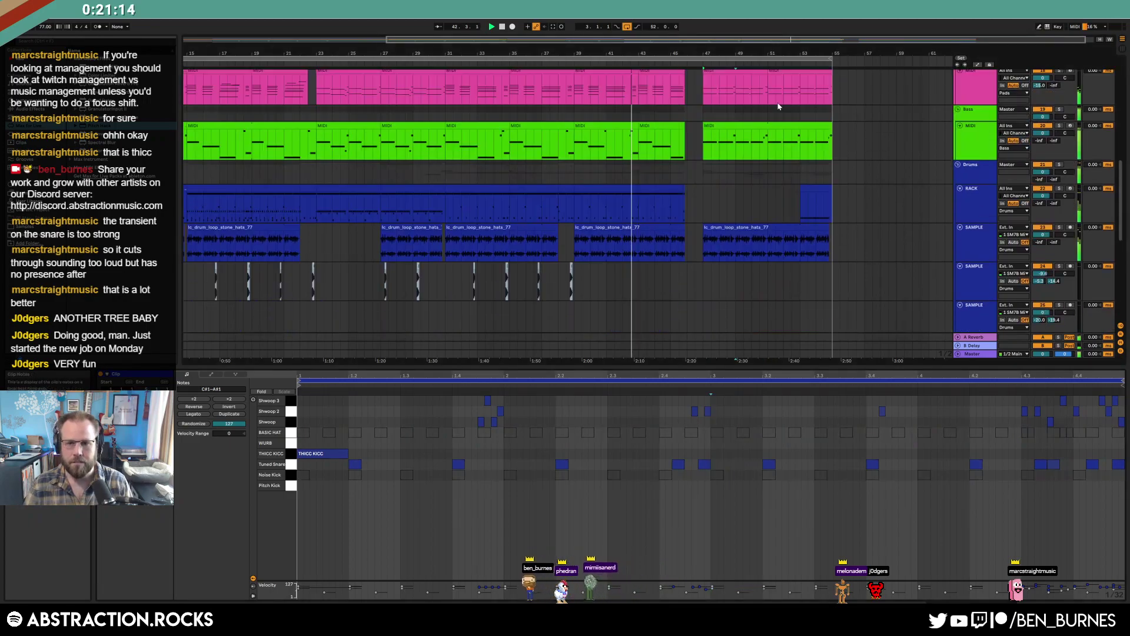
scroll(766, 107, up, 3)
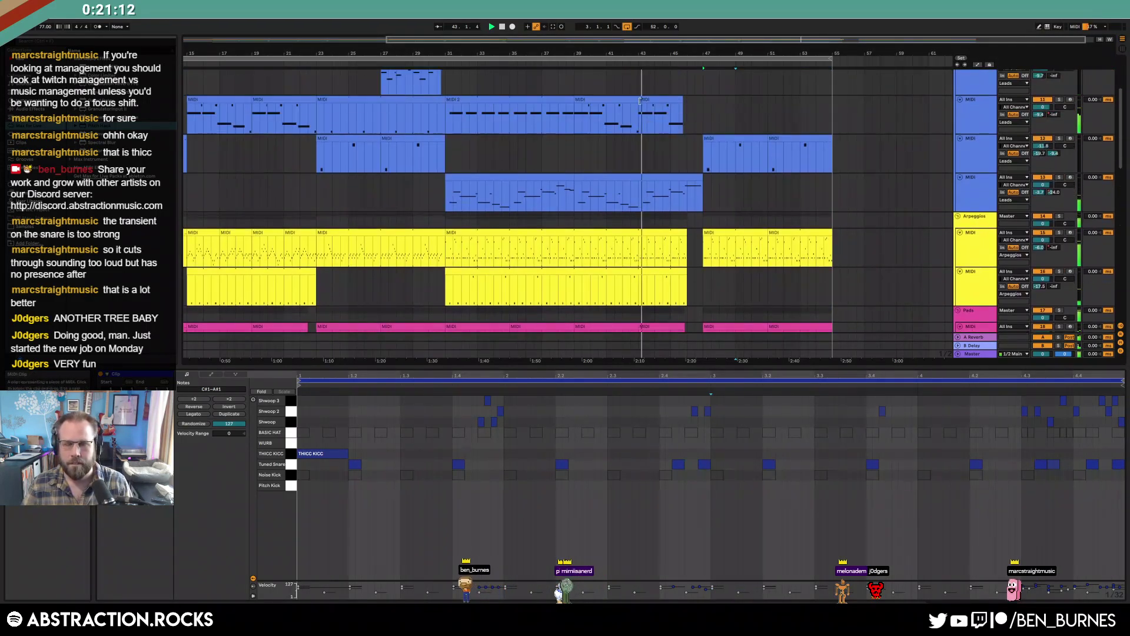
click(626, 100)
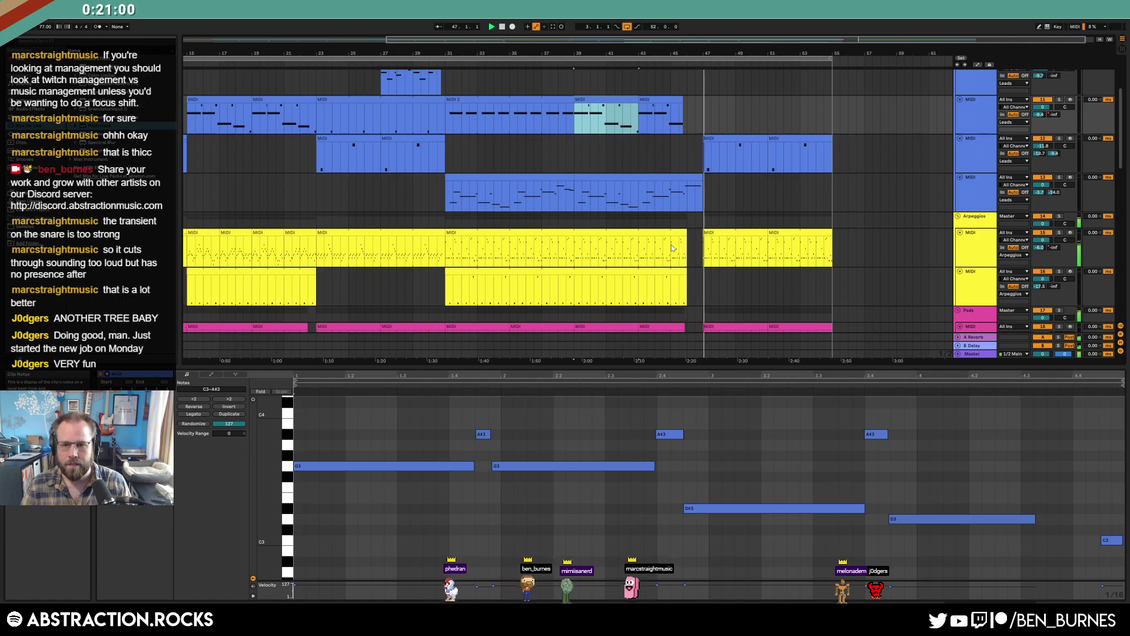
drag(671, 245, 687, 249)
scroll(690, 259, down, 5)
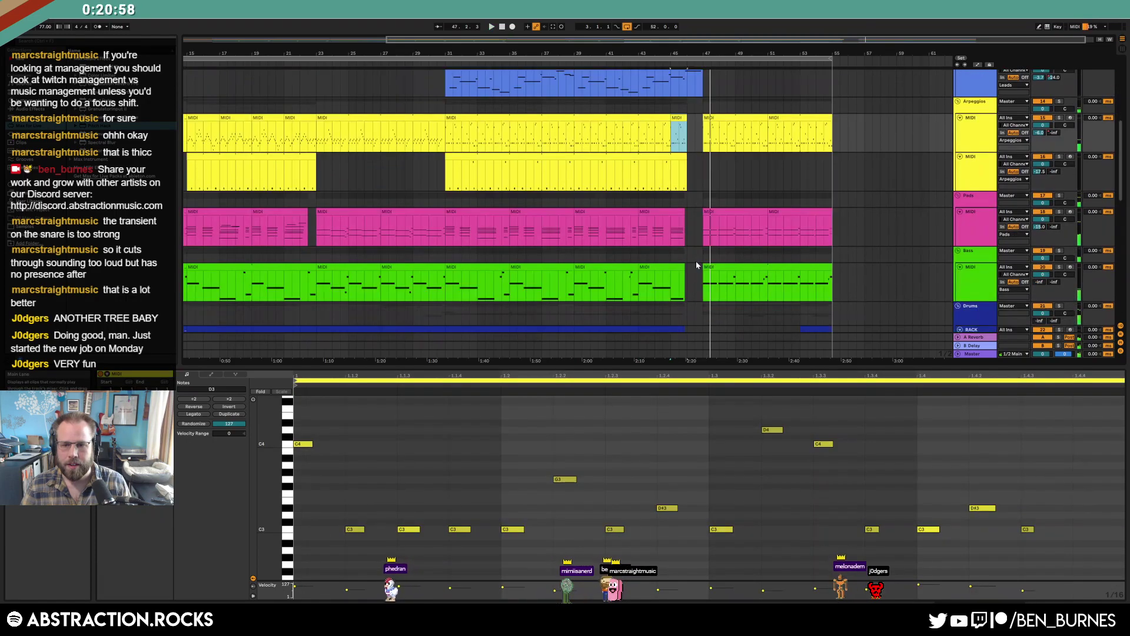
scroll(692, 260, up, 5)
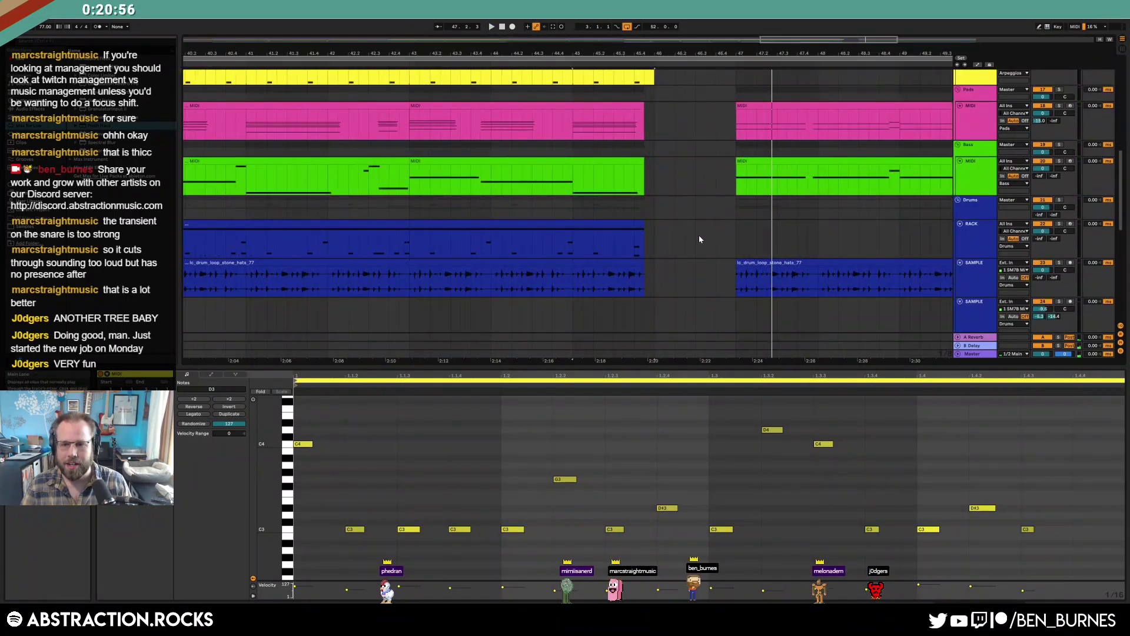
Insert a one-beat MIDI clip just before bar 47 on the drum RACK track with three sixteenth-note Roland808 snare hits
drag(717, 241, 734, 241)
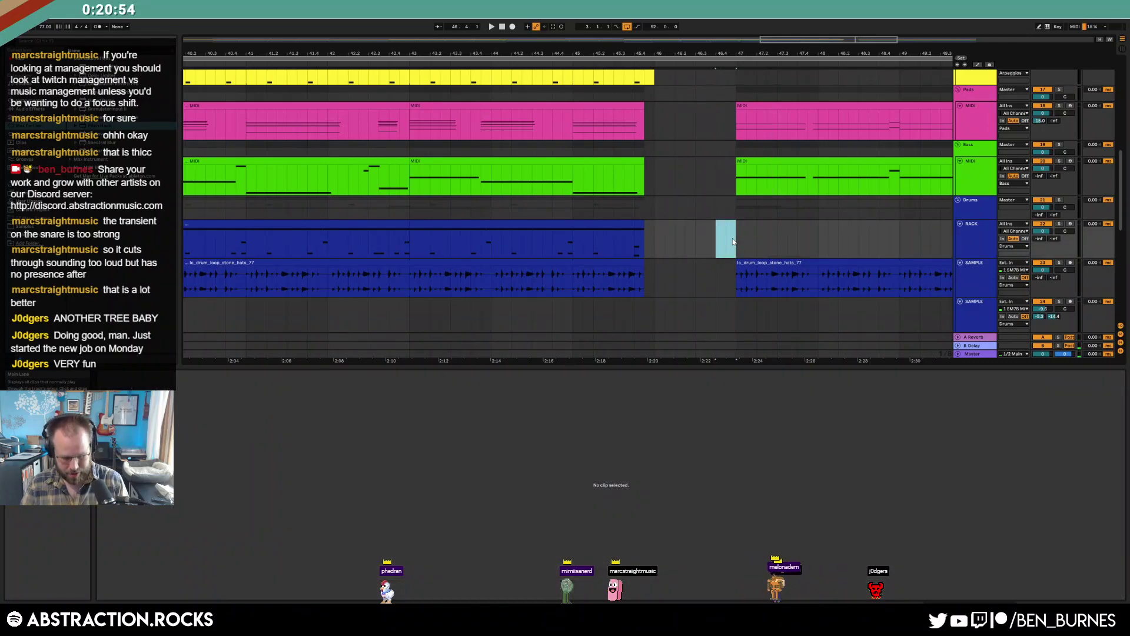
key(ctrl+shift+m)
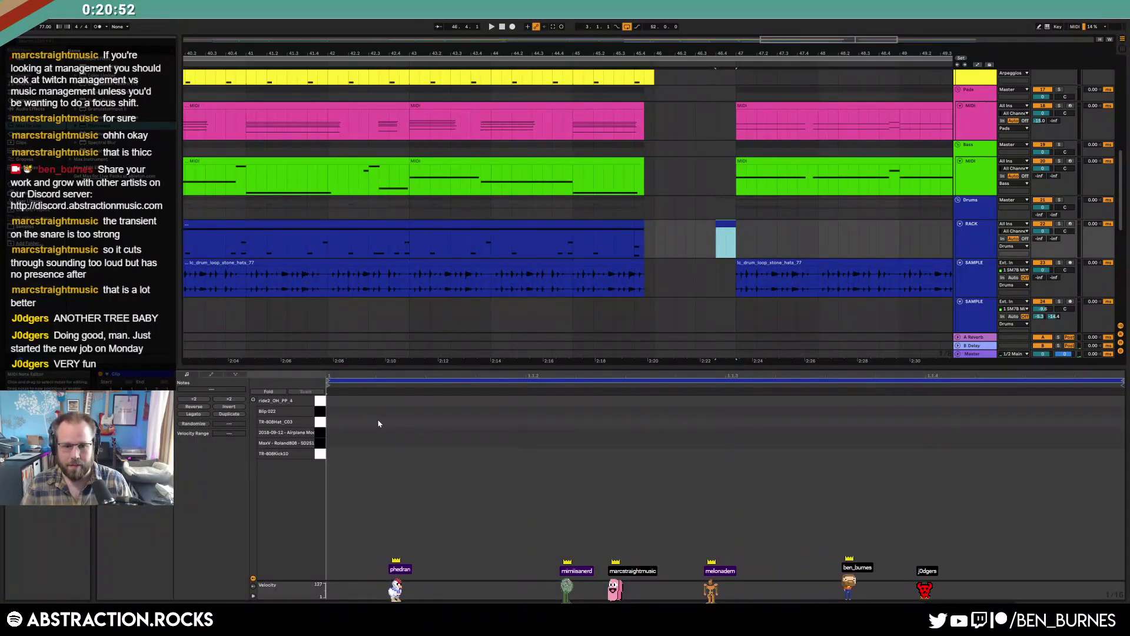
drag(334, 442, 537, 451)
key(ctrl+d)
key(ctrl+d)
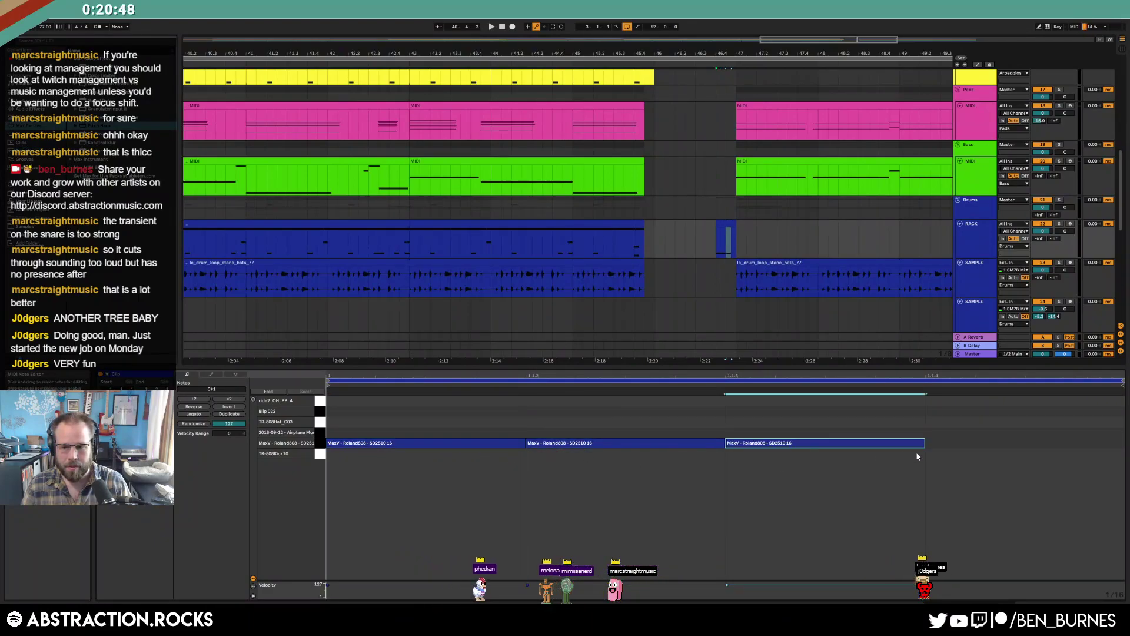
Halve the third snare note's length and duplicate it three times to fill the rest of the beat
drag(916, 443, 876, 471)
key(ctrl+d)
key(ctrl+d)
key(ctrl+d)
Lower the velocity of alternate snare notes in the fill and play it into bar 47
drag(1061, 443, 1061, 462)
alt+click(959, 443)
click(636, 443)
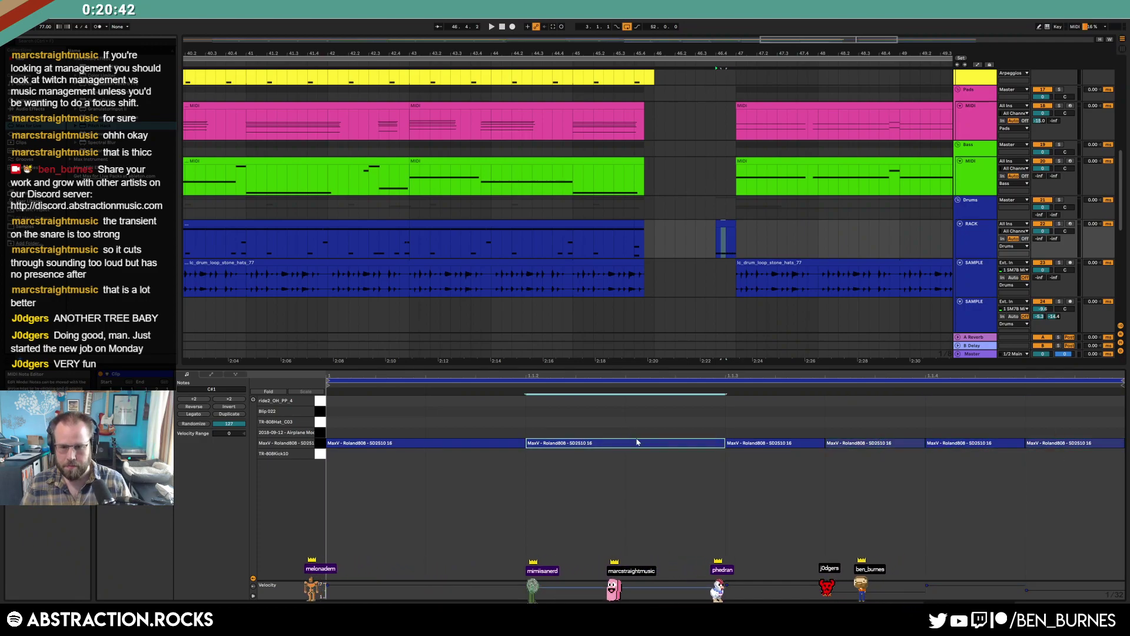
key(space)
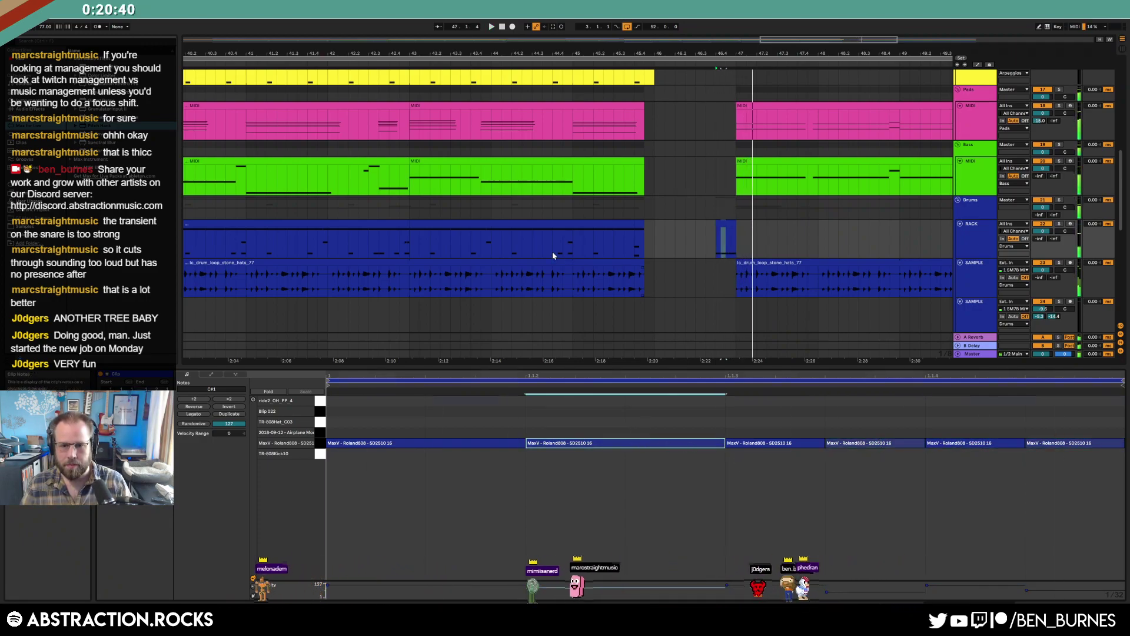
Try deactivating the last clip on the first Arpeggios track before the break and play the passage into bar 47
click(552, 252)
scroll(659, 259, up, 2)
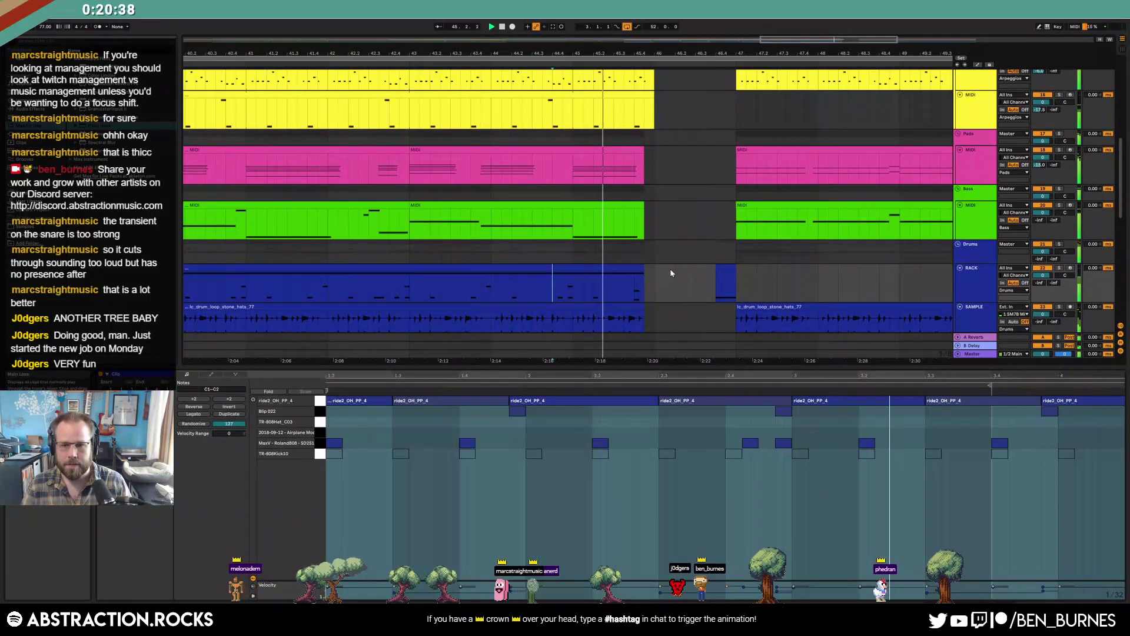
scroll(671, 276, up, 3)
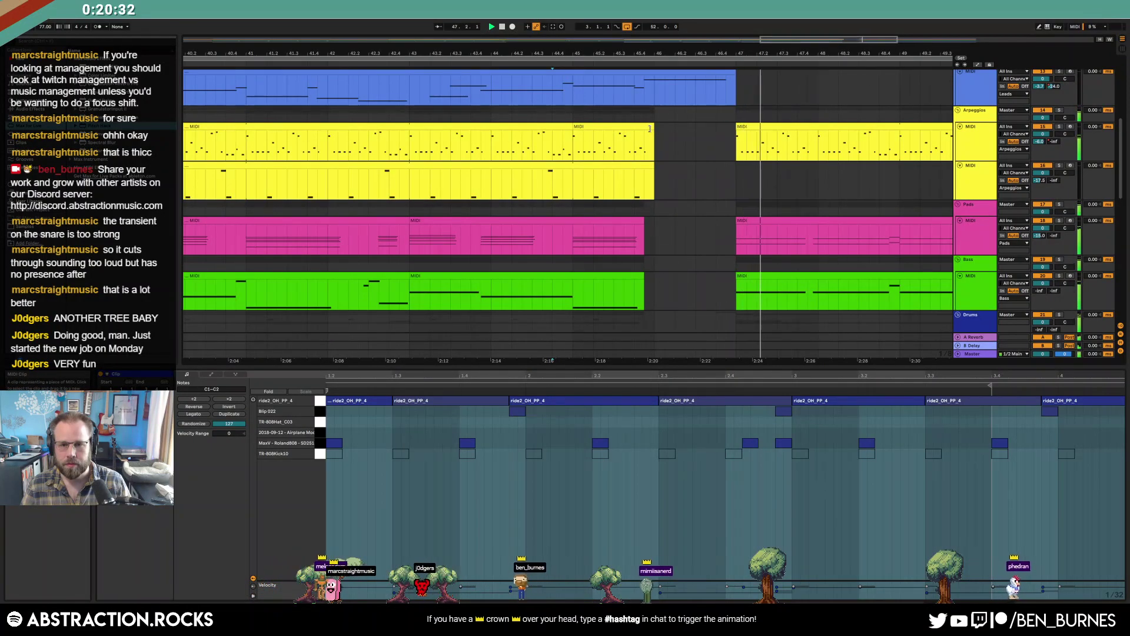
click(645, 127)
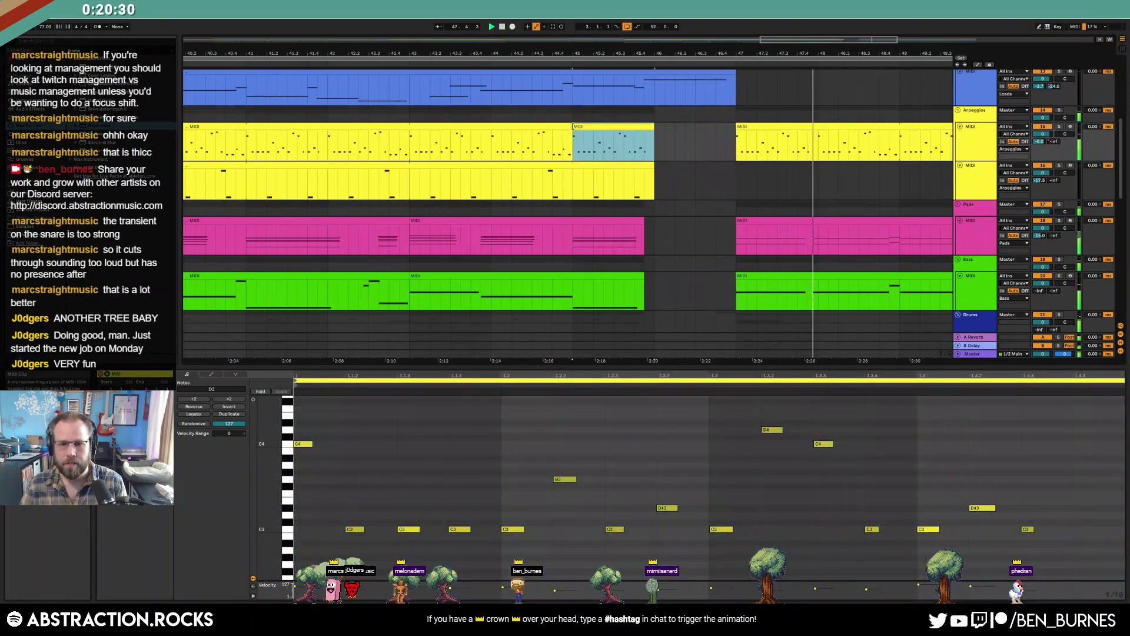
key(0)
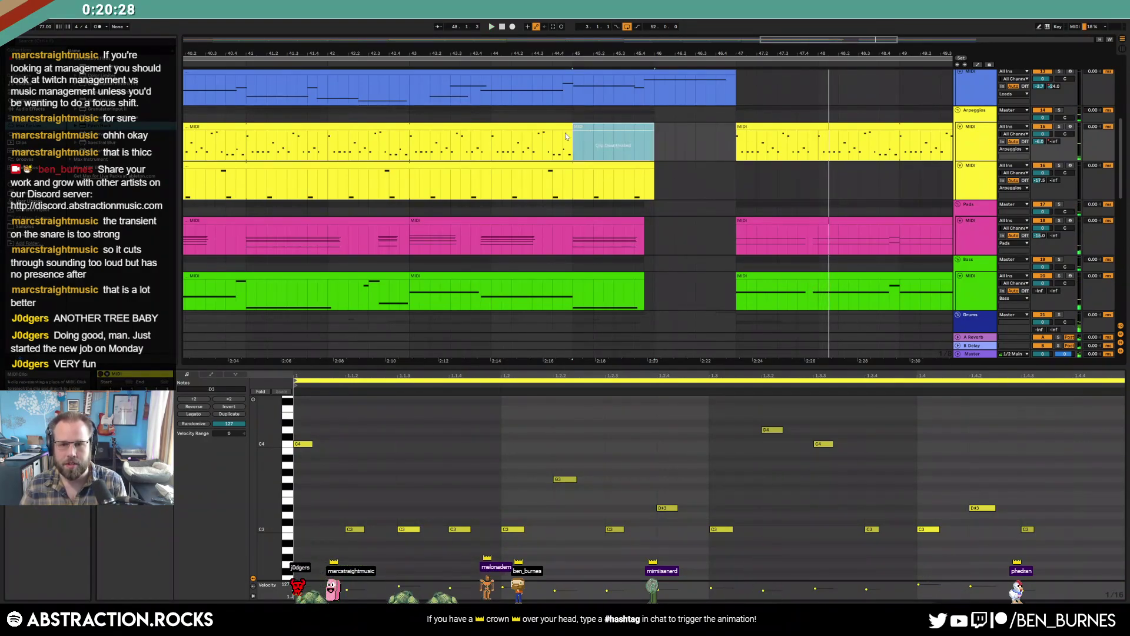
click(452, 145)
key(space)
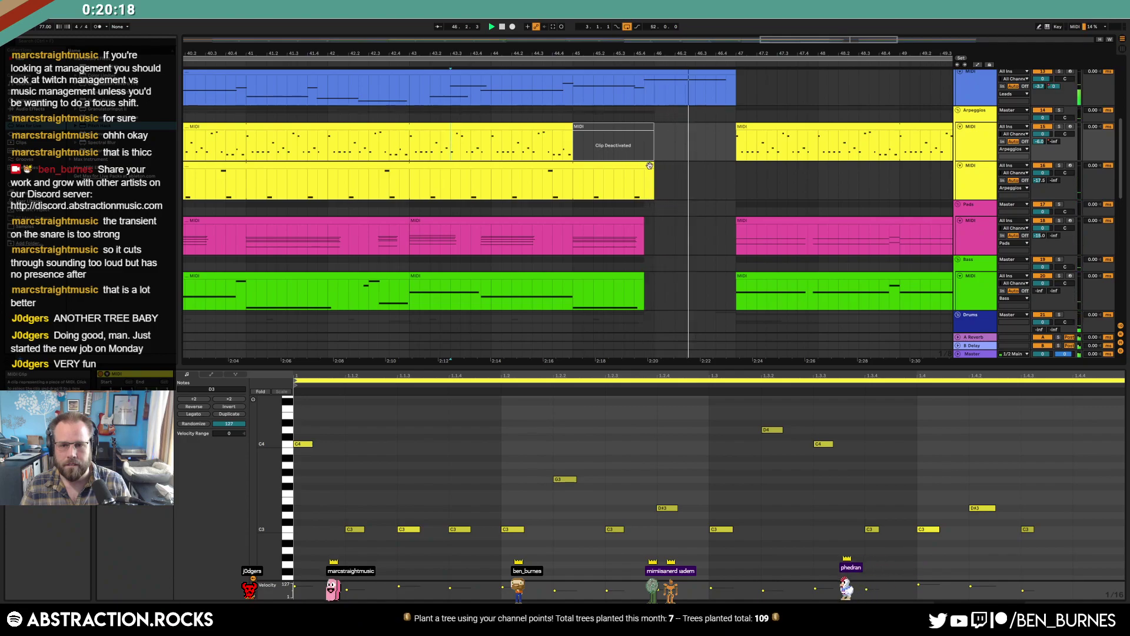
Trim the end of the second arpeggio clip before the break, and deactivate only the last eight notes of the reactivated clip above it
drag(651, 167, 614, 168)
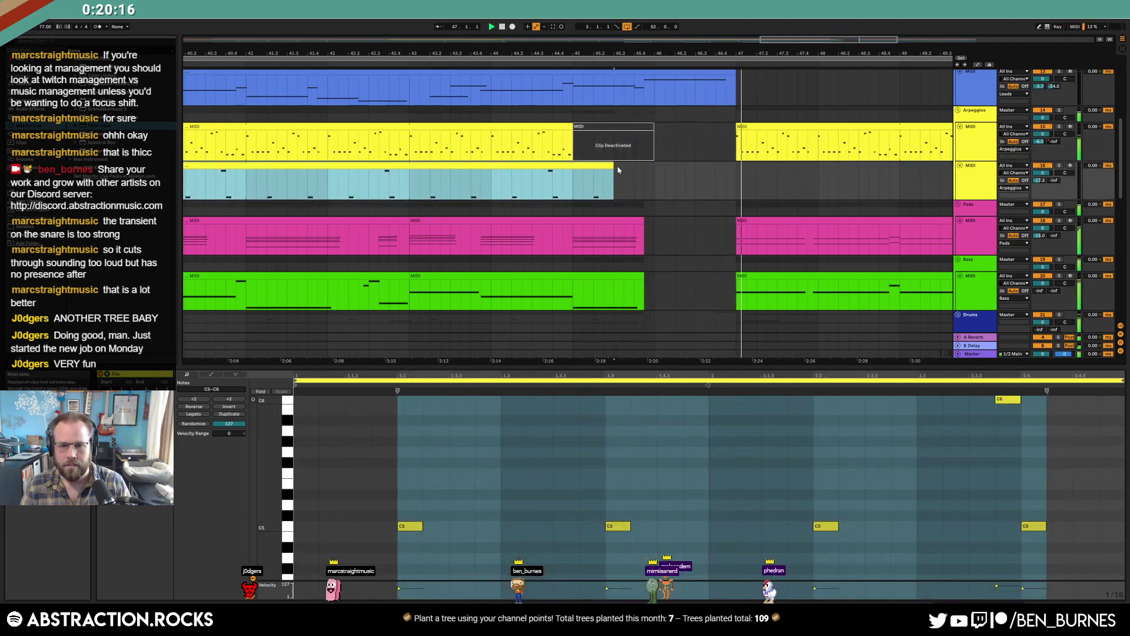
click(592, 128)
key(0)
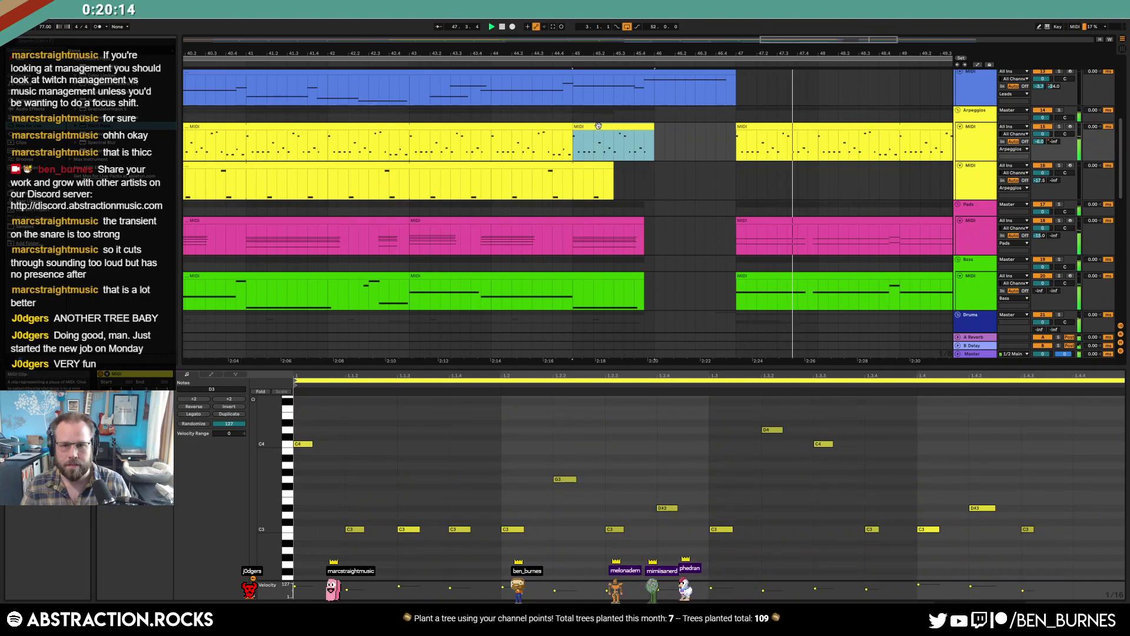
key(0)
drag(654, 413, 1048, 562)
key(0)
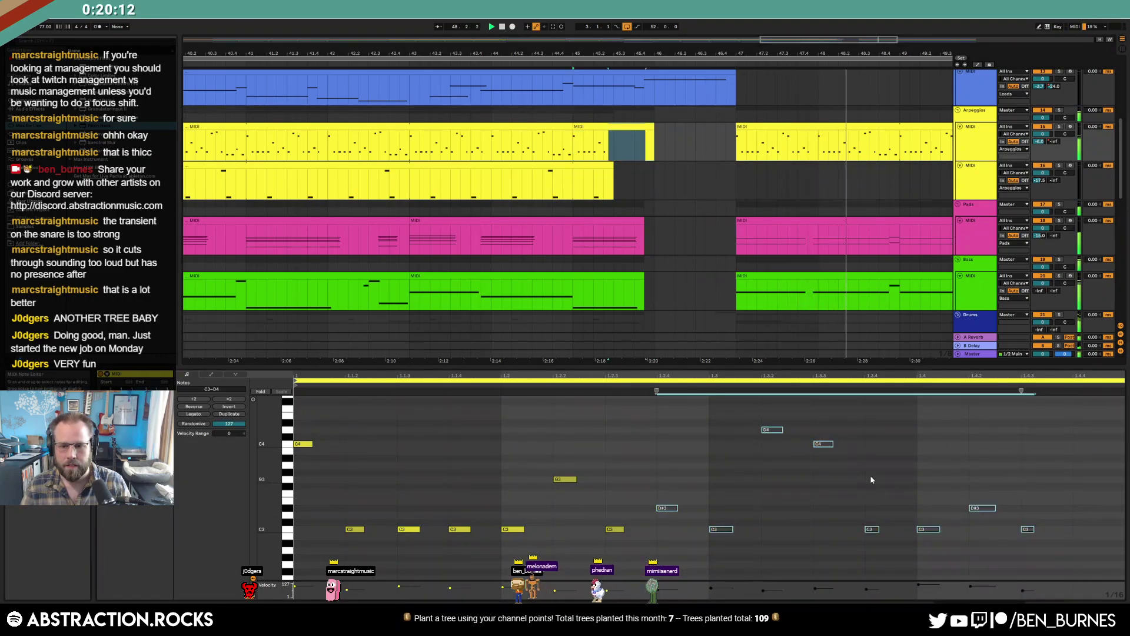
Change the last two notes of the bass clip starting at bar 47 to C#1
key(shift+Tab)
scroll(738, 78, down, 1)
drag(736, 53, 707, 18)
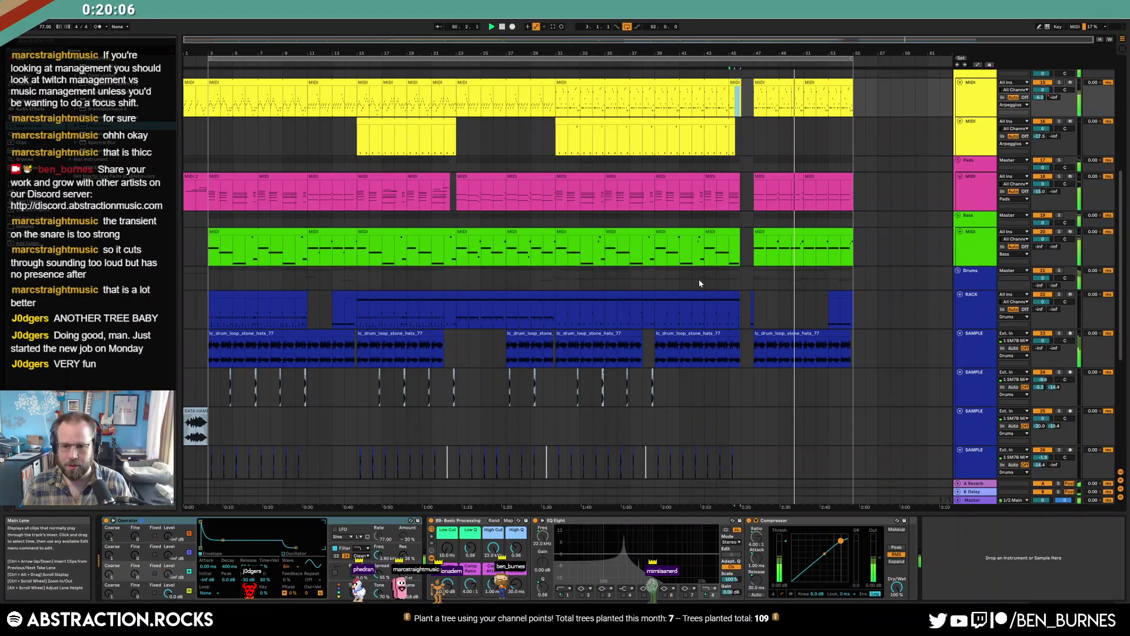
scroll(815, 315, down, 3)
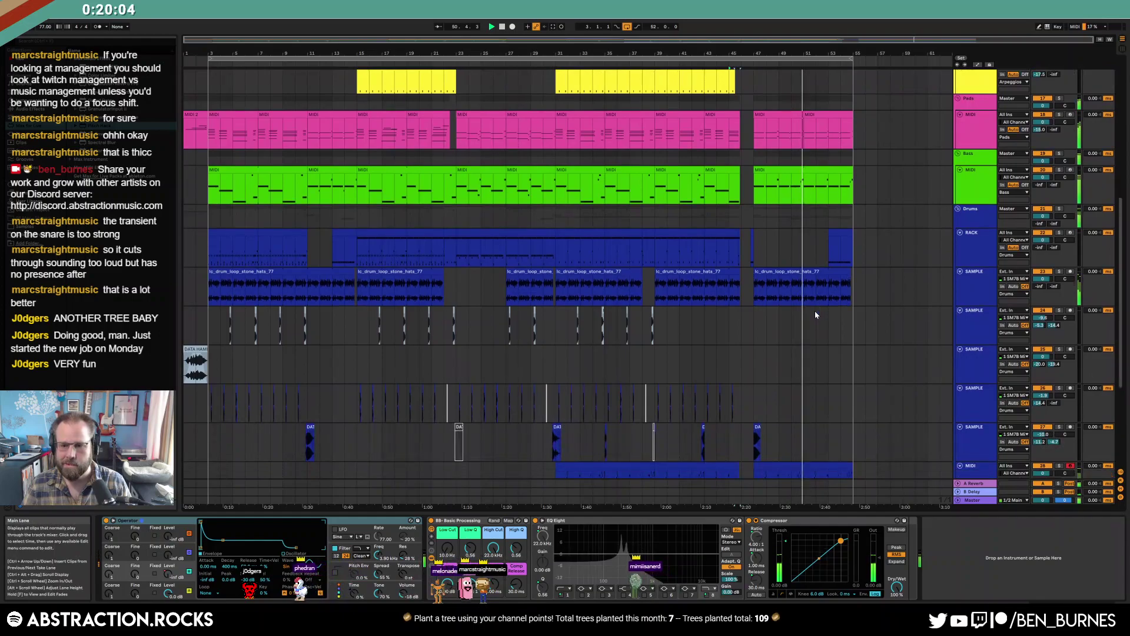
scroll(817, 214, up, 2)
double_click(817, 214)
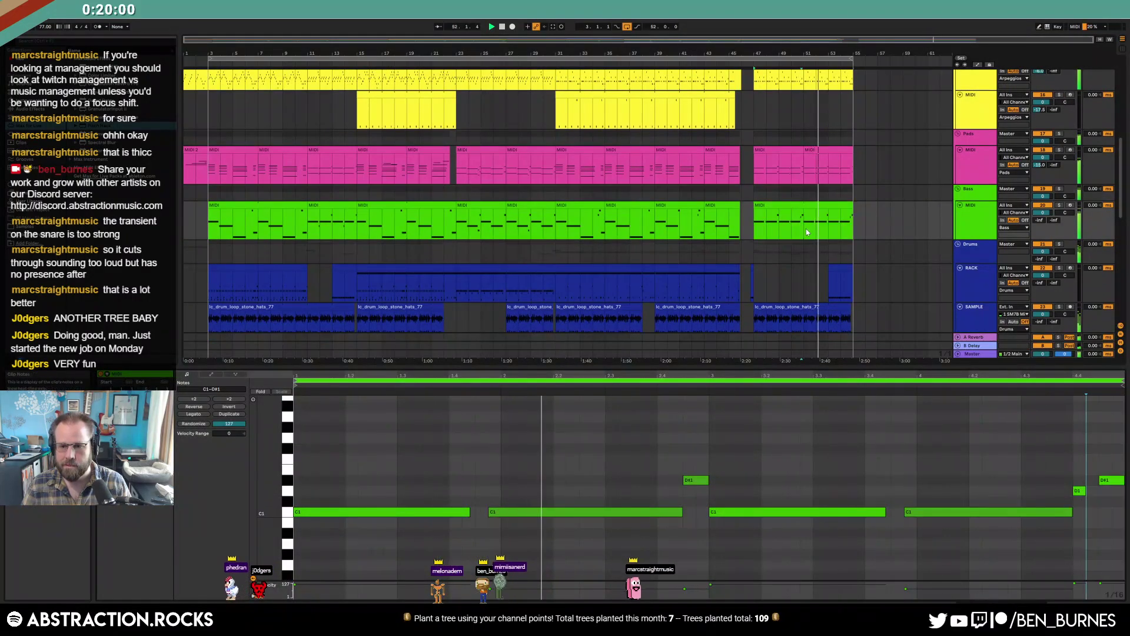
drag(804, 226, 754, 226)
key(ctrl+e)
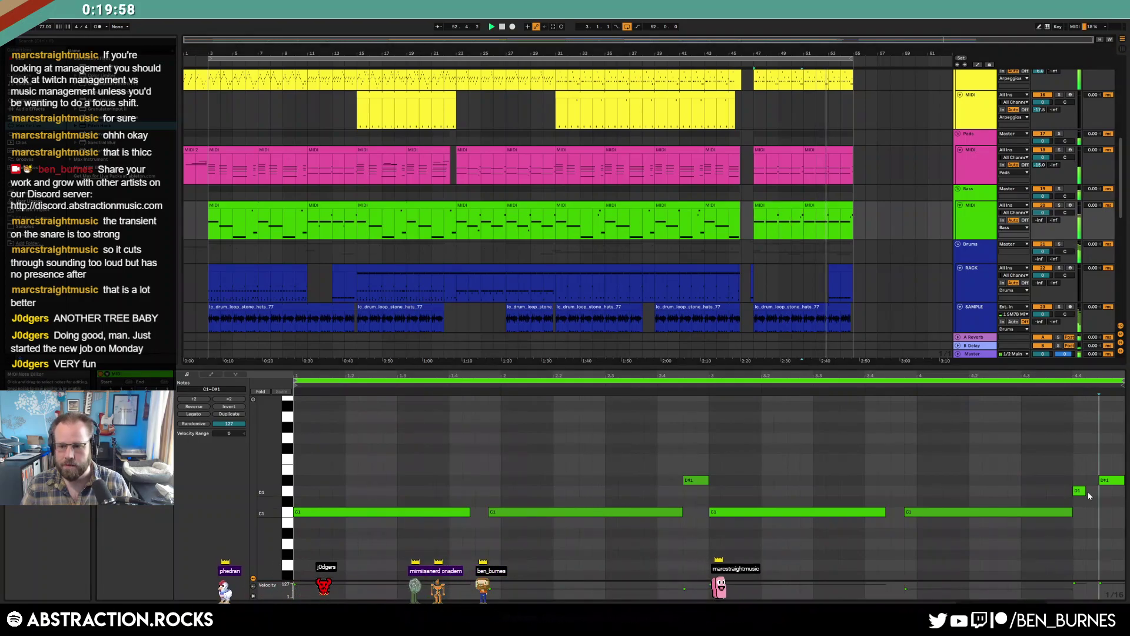
mouse_move(1112, 481)
mouse_down()
mouse_move(1112, 503)
mouse_move(1112, 491)
mouse_up()
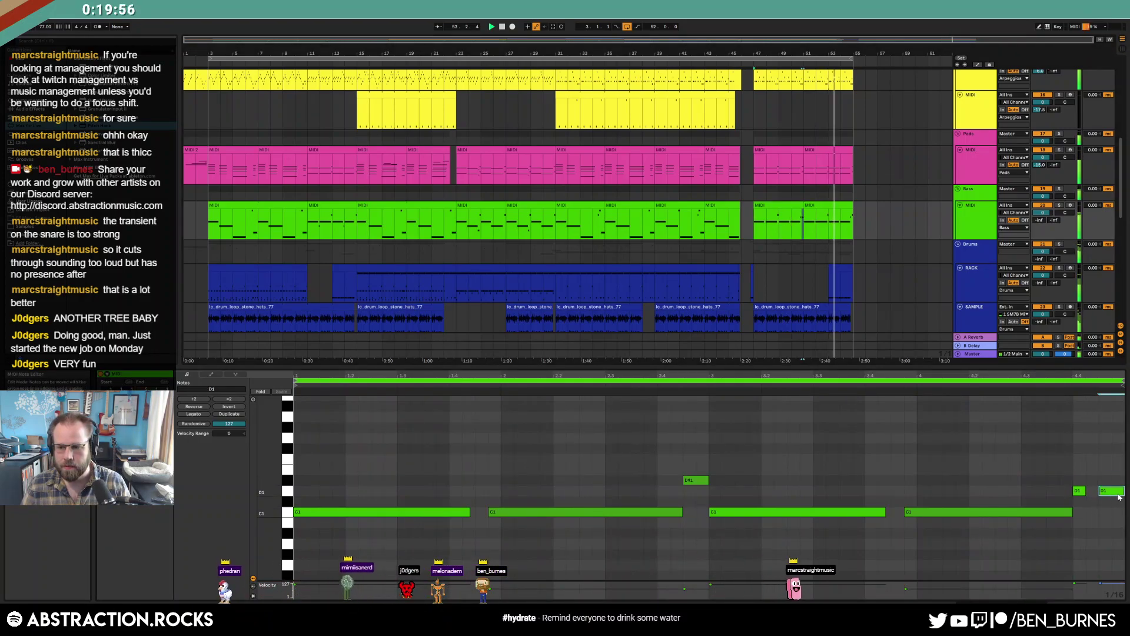
shift+click(1079, 495)
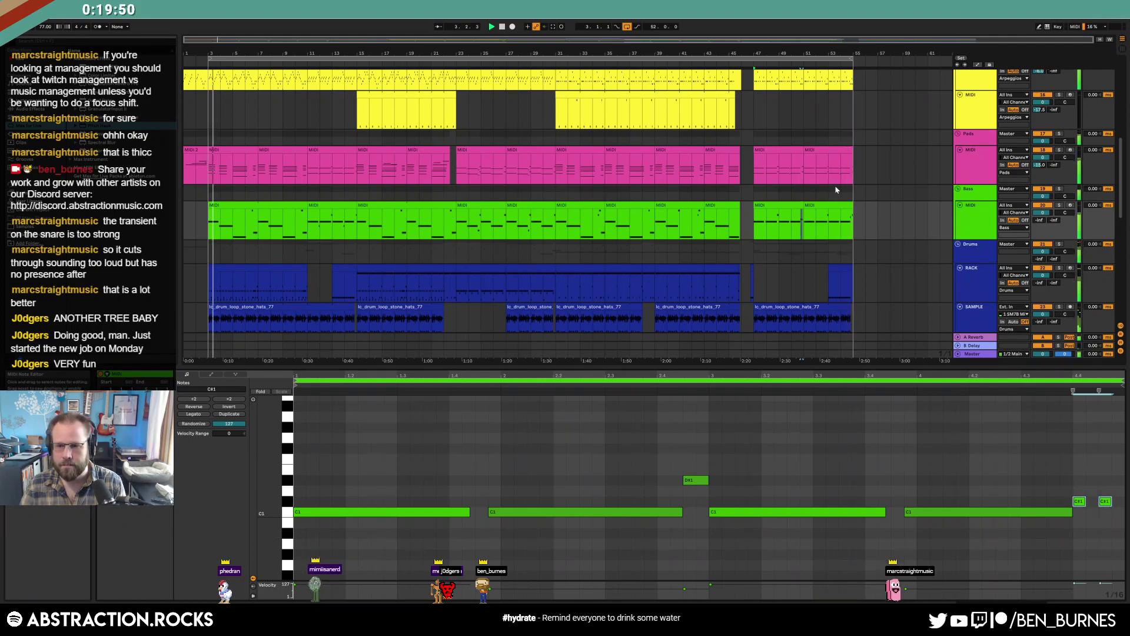
Change the final two pad notes of the clip starting at bar 47 to D2 and D3
click(798, 153)
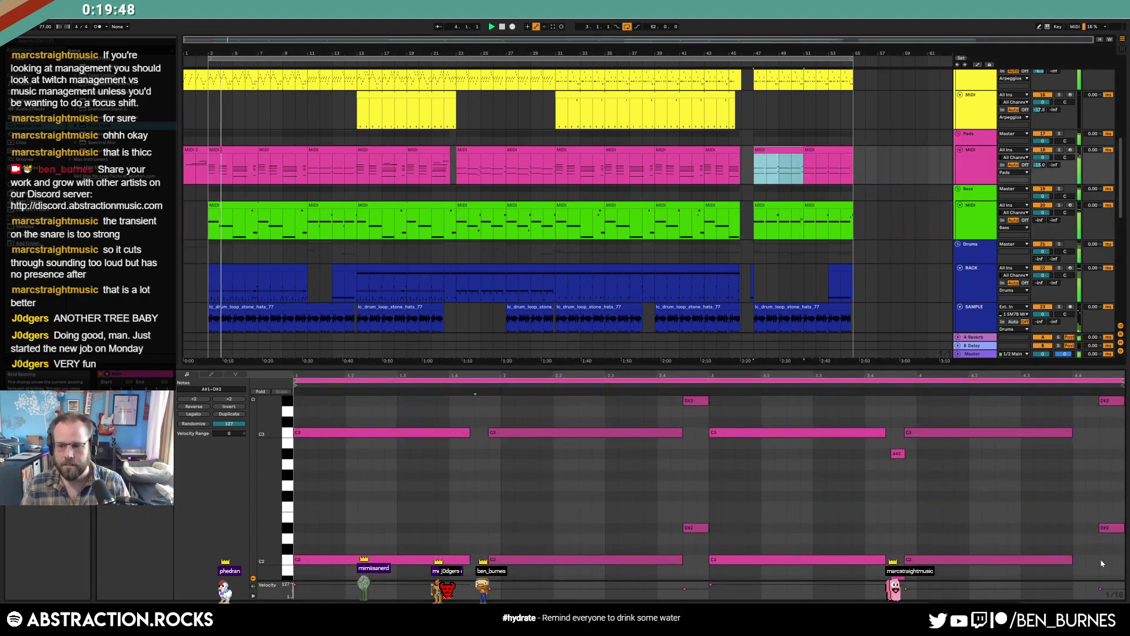
click(1110, 527)
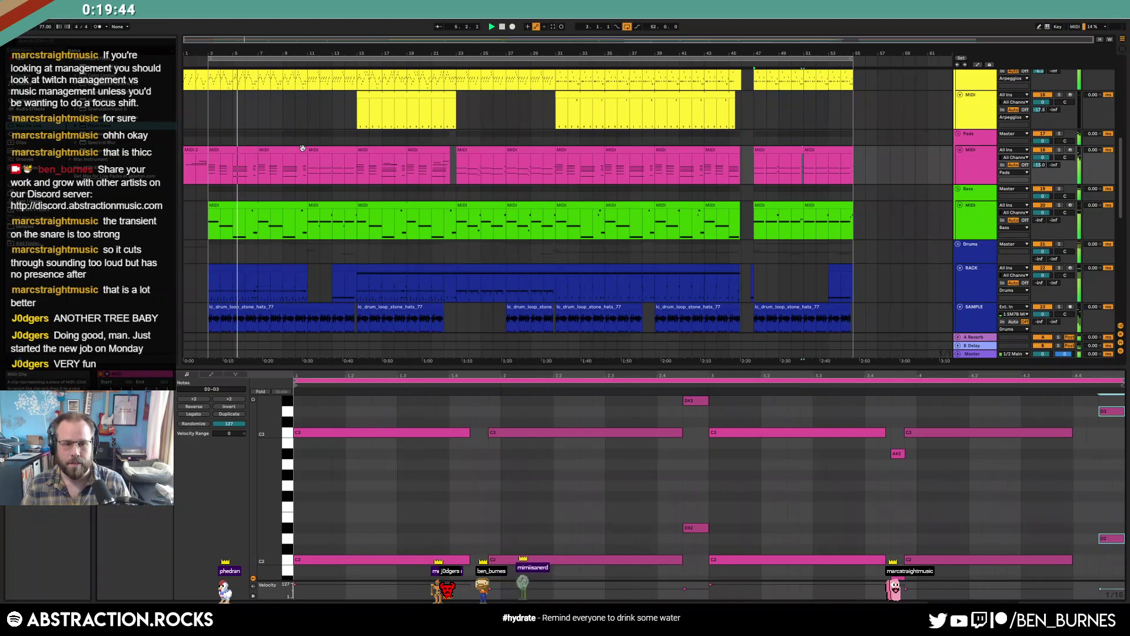
key(shift+Tab)
Copy bars 3 to 11 of the tracks from Arpeggios downward and paste the section at bar 55
scroll(324, 253, up, 5)
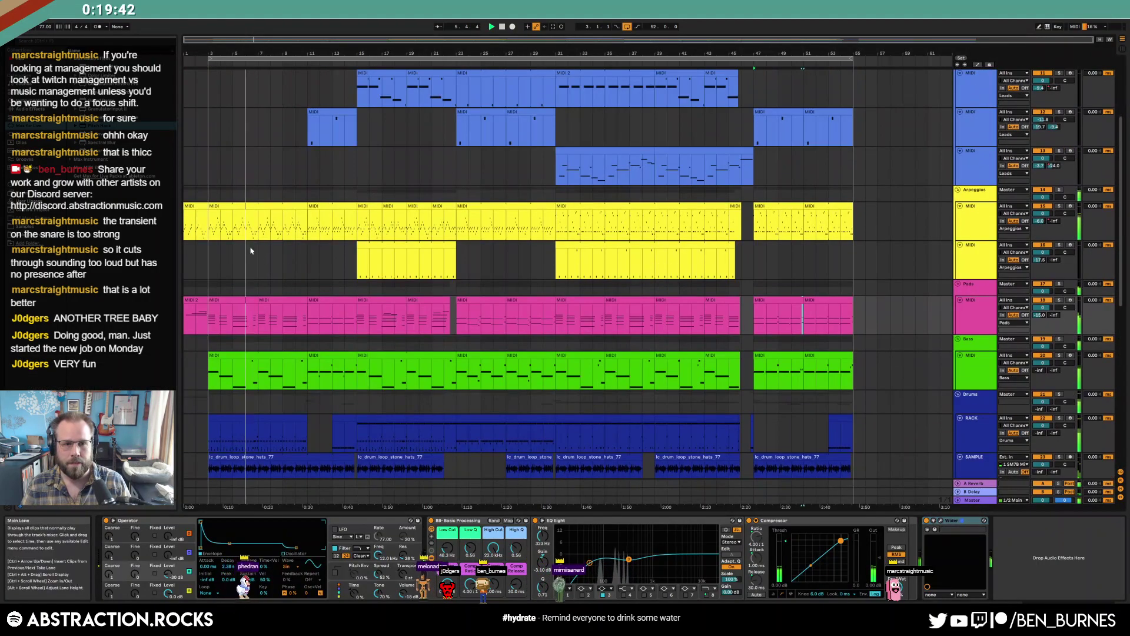
drag(209, 227, 308, 485)
click(856, 202)
key(ctrl+v)
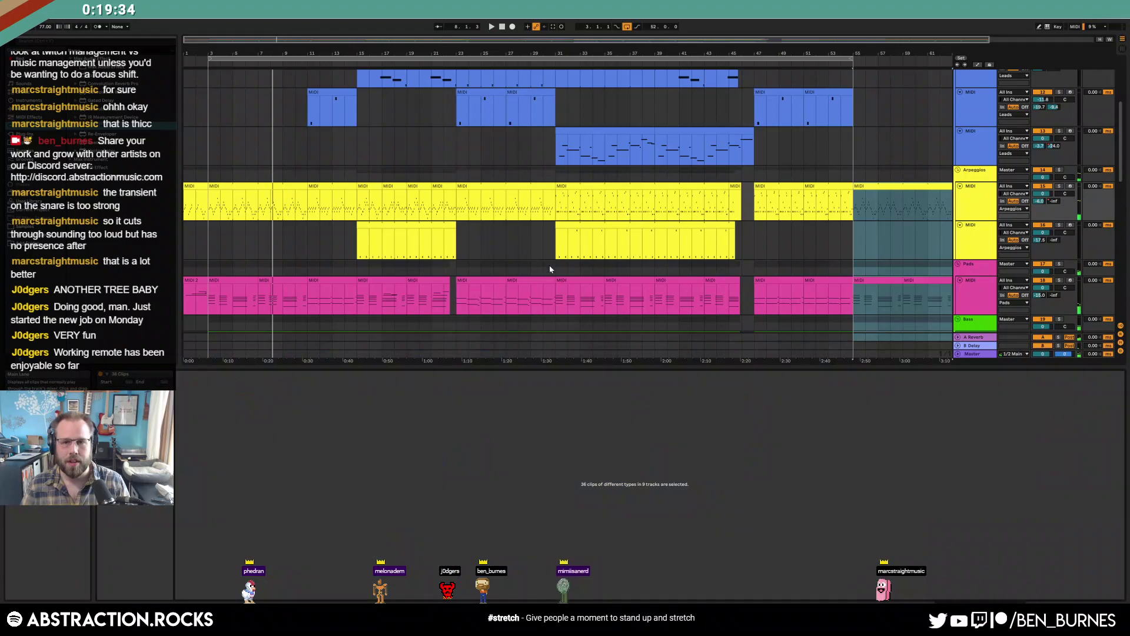
scroll(381, 196, up, 5)
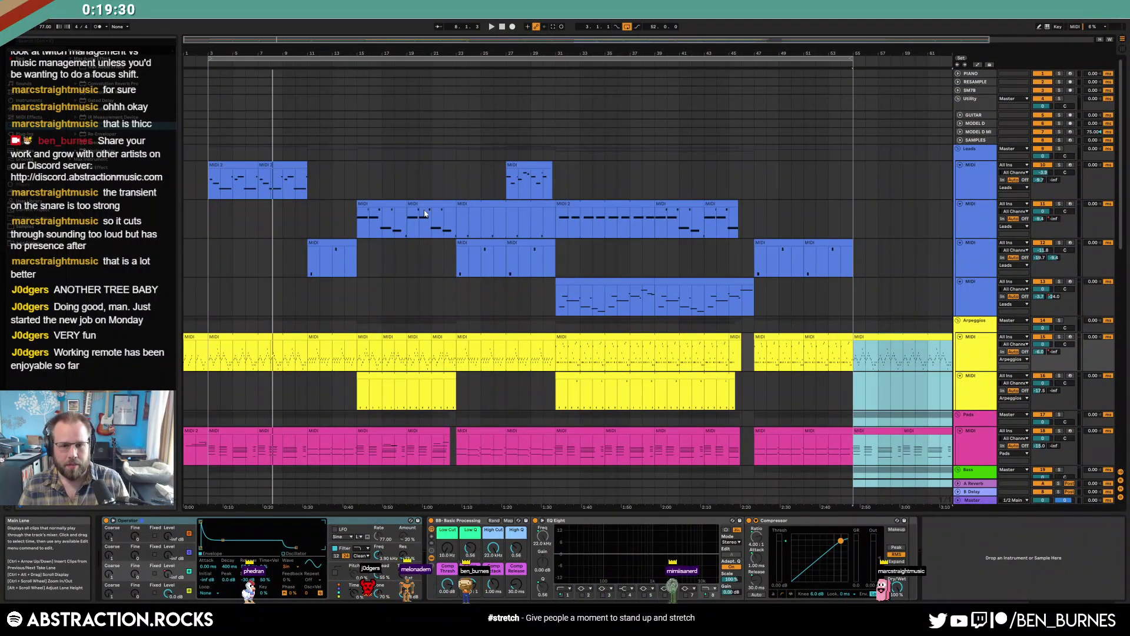
drag(550, 39, 550, 34)
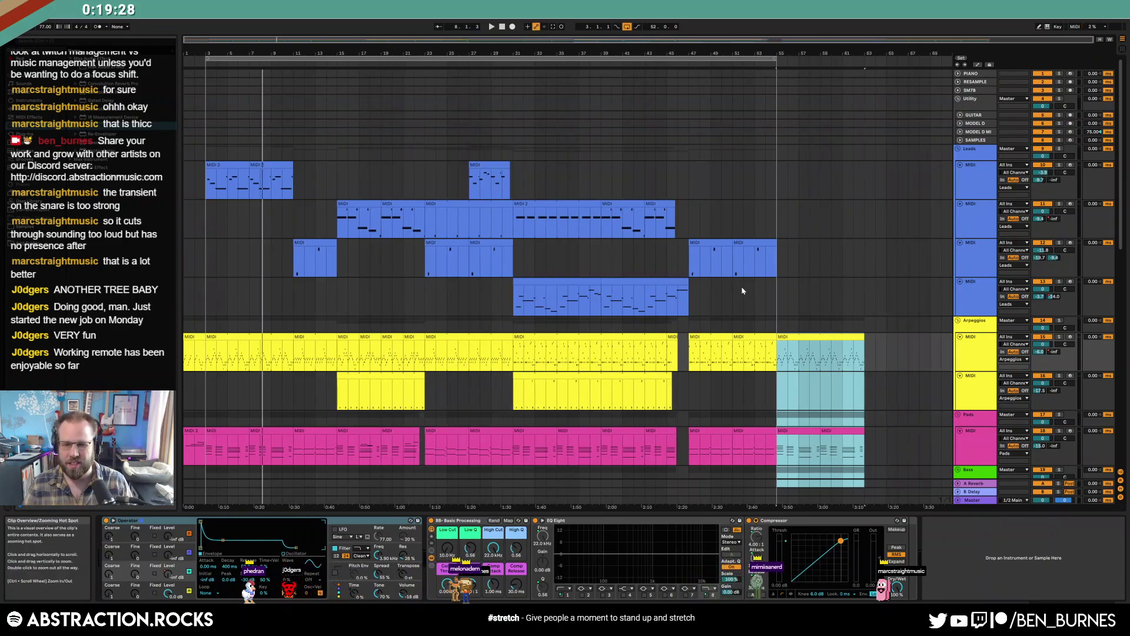
Examine the section pasted at bar 55 across the lead, arpeggio, pad, bass, drum and ambience tracks
click(775, 297)
click(971, 179)
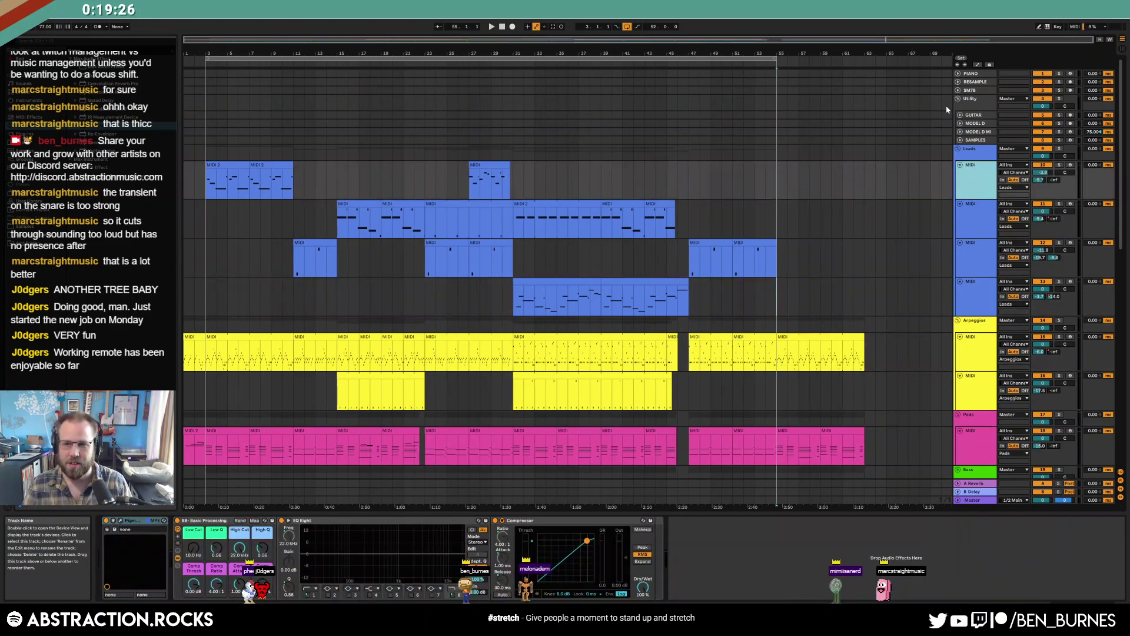
scroll(811, 344, down, 6)
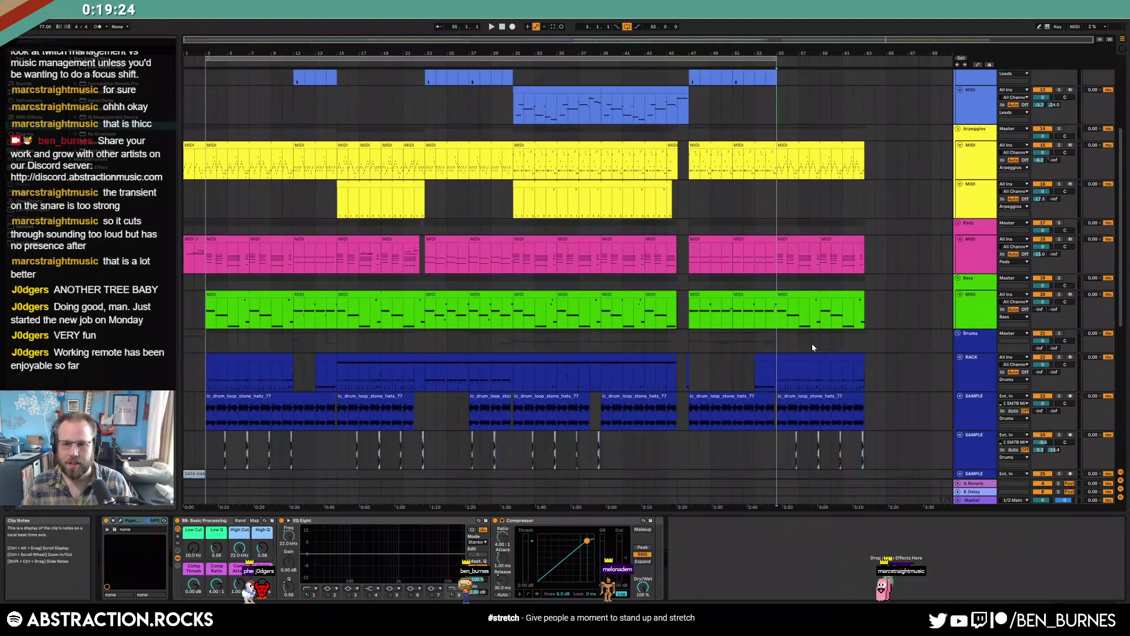
scroll(813, 348, down, 2)
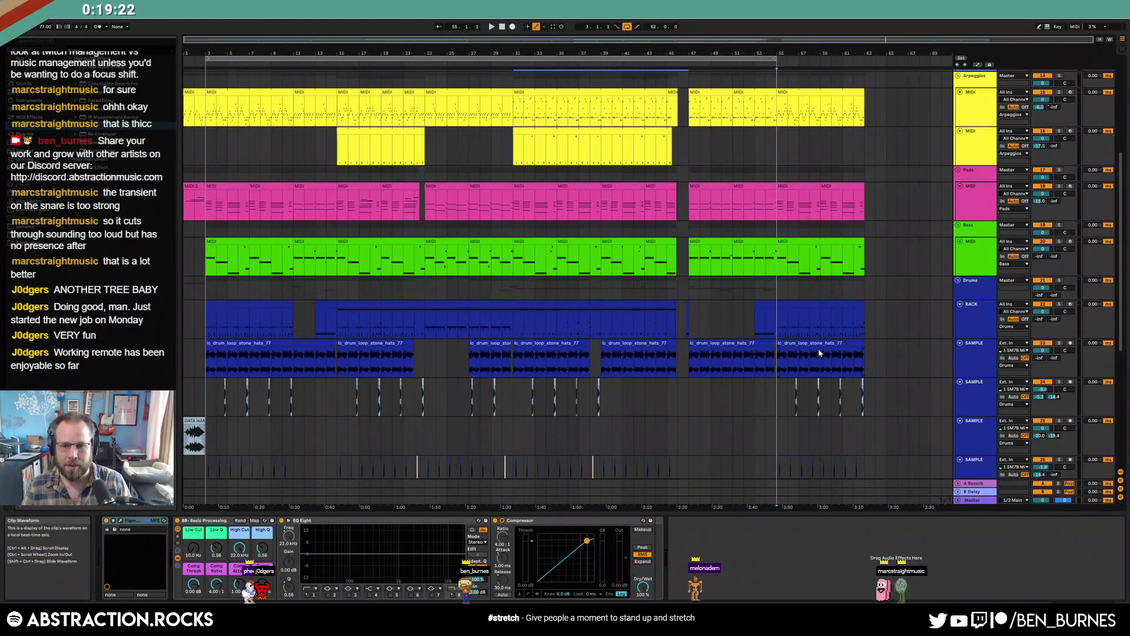
scroll(744, 364, down, 2)
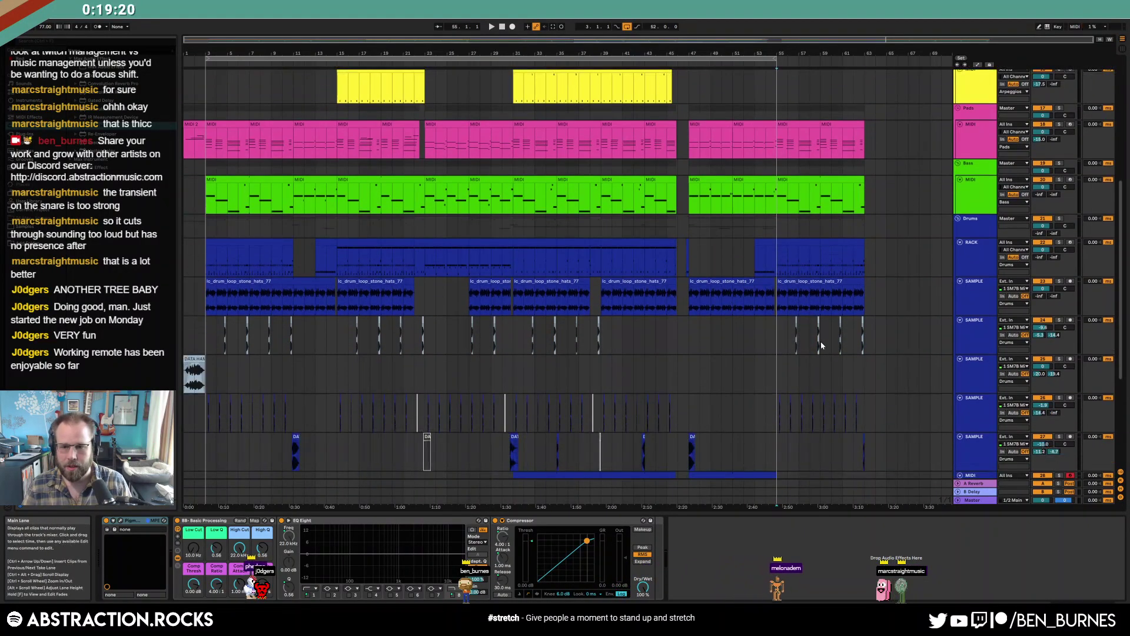
scroll(733, 410, down, 5)
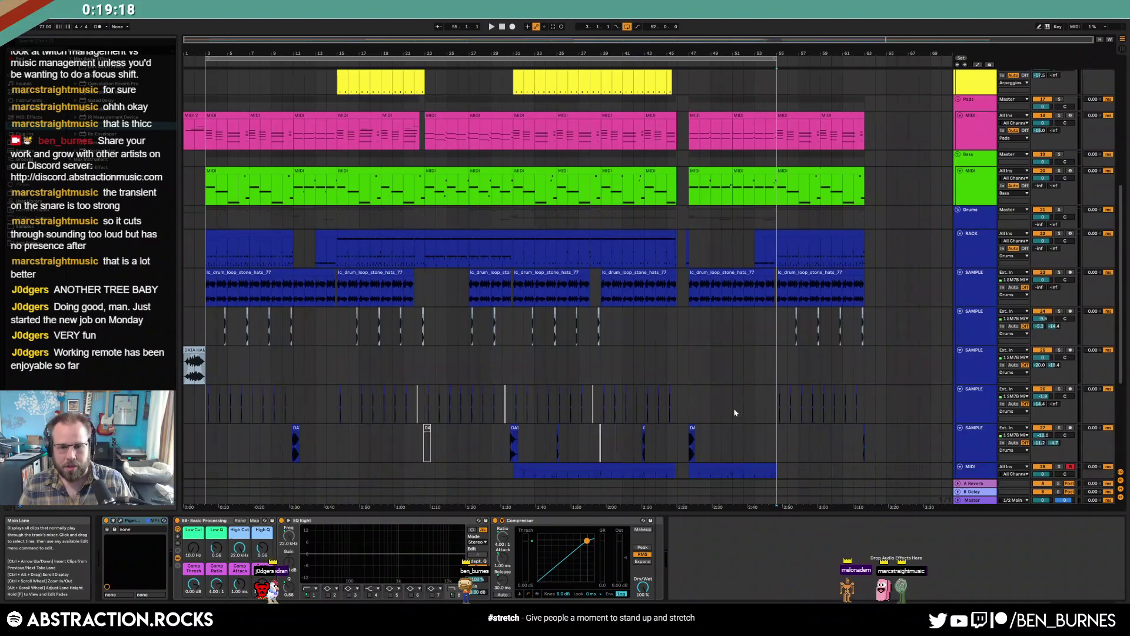
scroll(736, 411, down, 1)
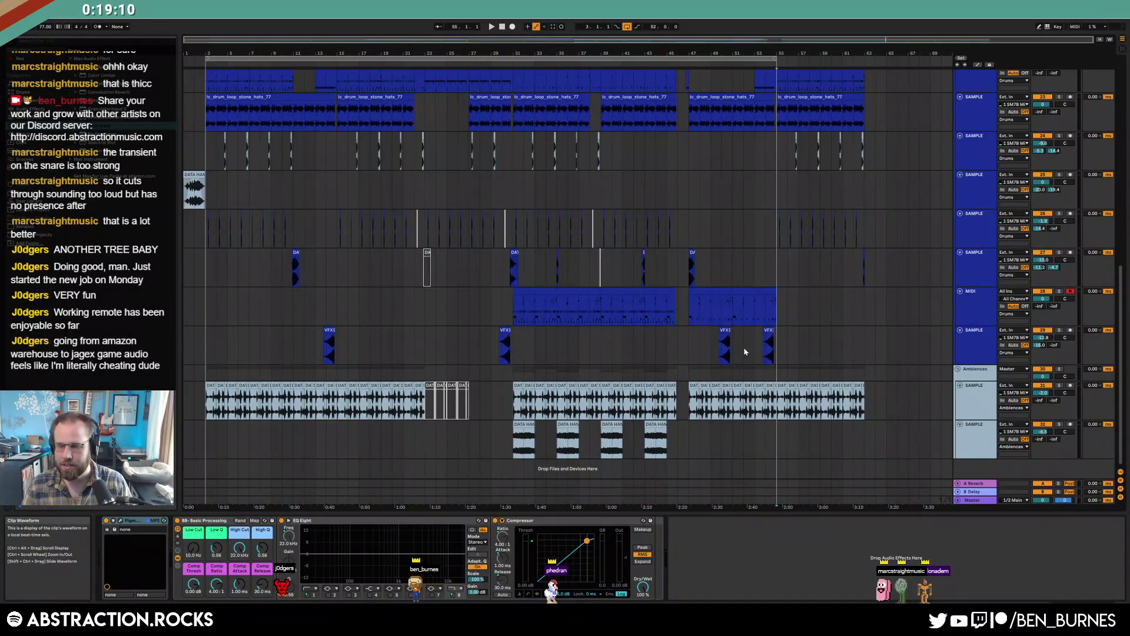
scroll(680, 306, up, 10)
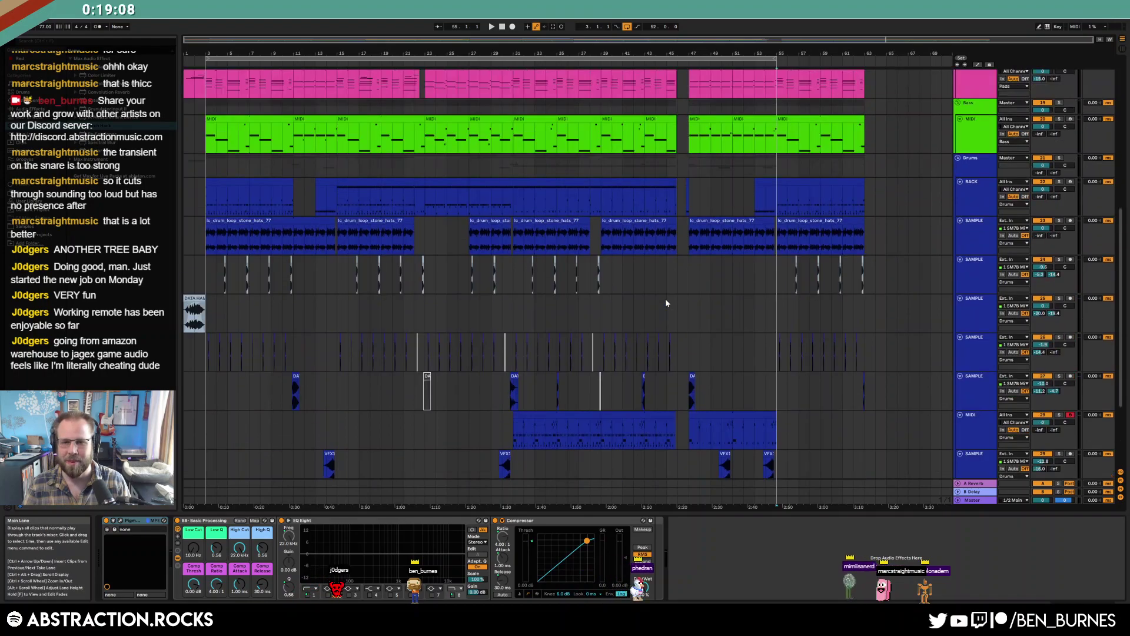
scroll(668, 303, up, 3)
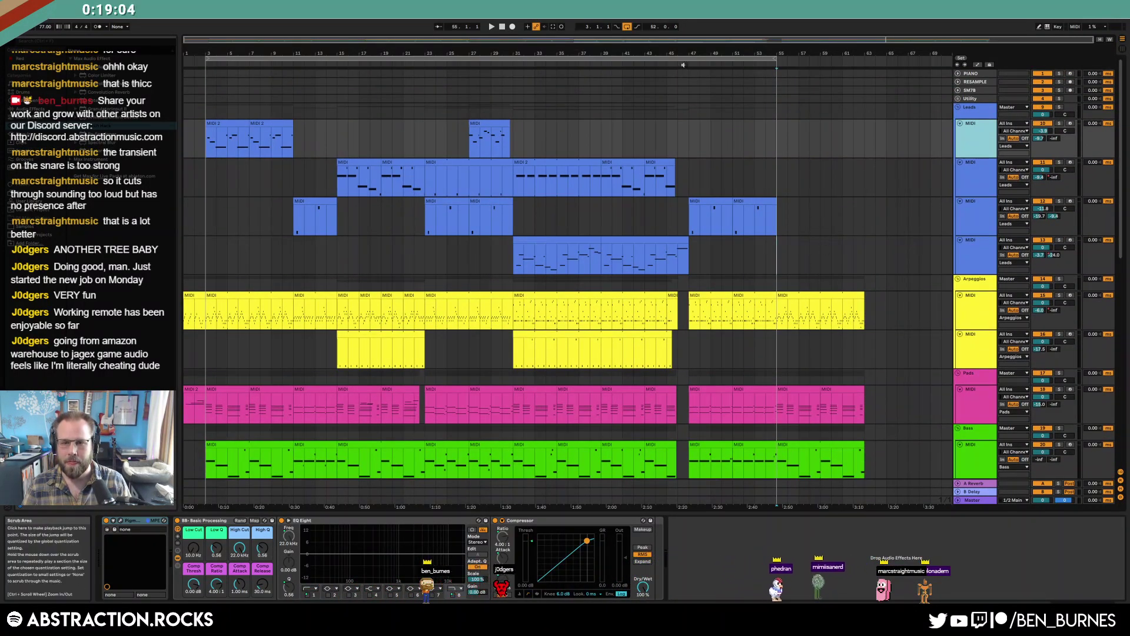
Turn off the arrangement loop and play from bar 51 toward the pasted section at bar 55
click(627, 27)
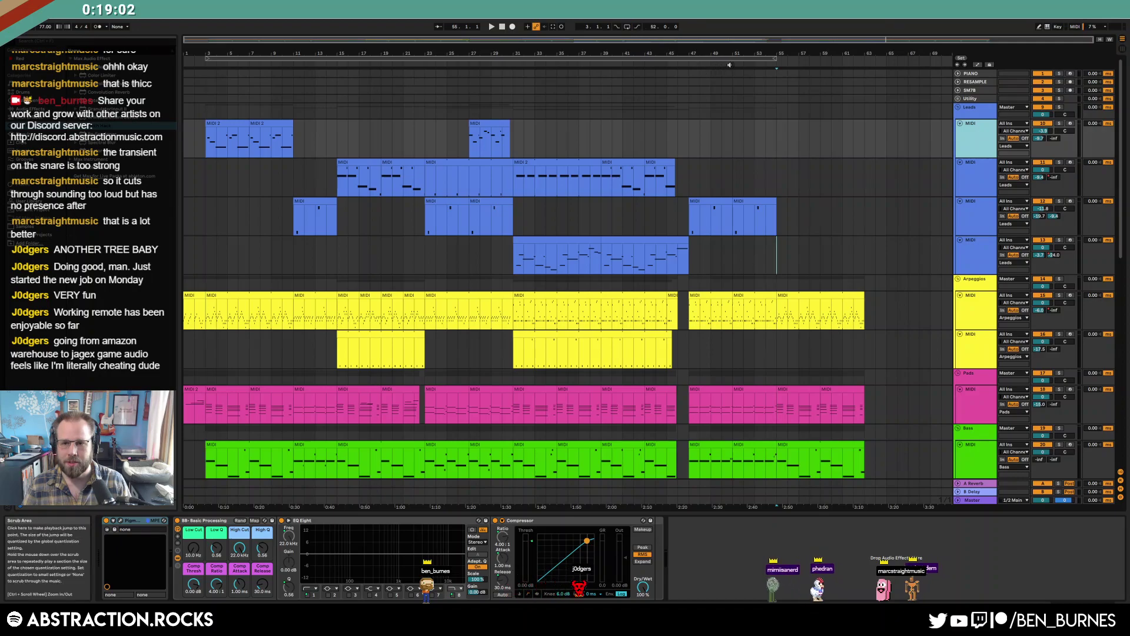
click(730, 64)
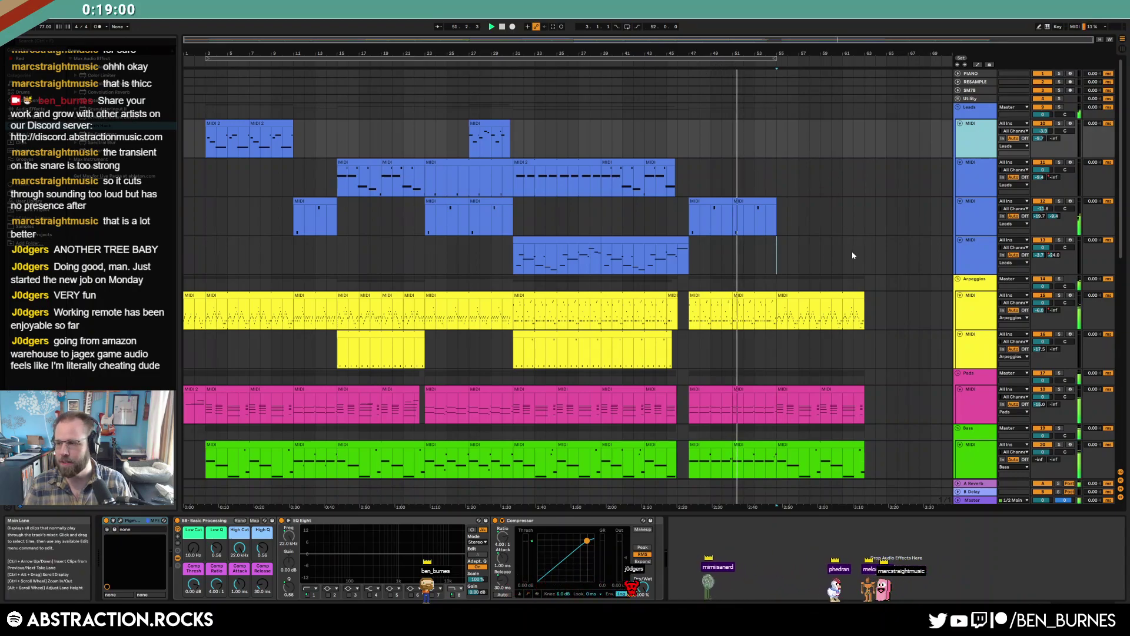
scroll(837, 261, down, 3)
scroll(838, 261, down, 10)
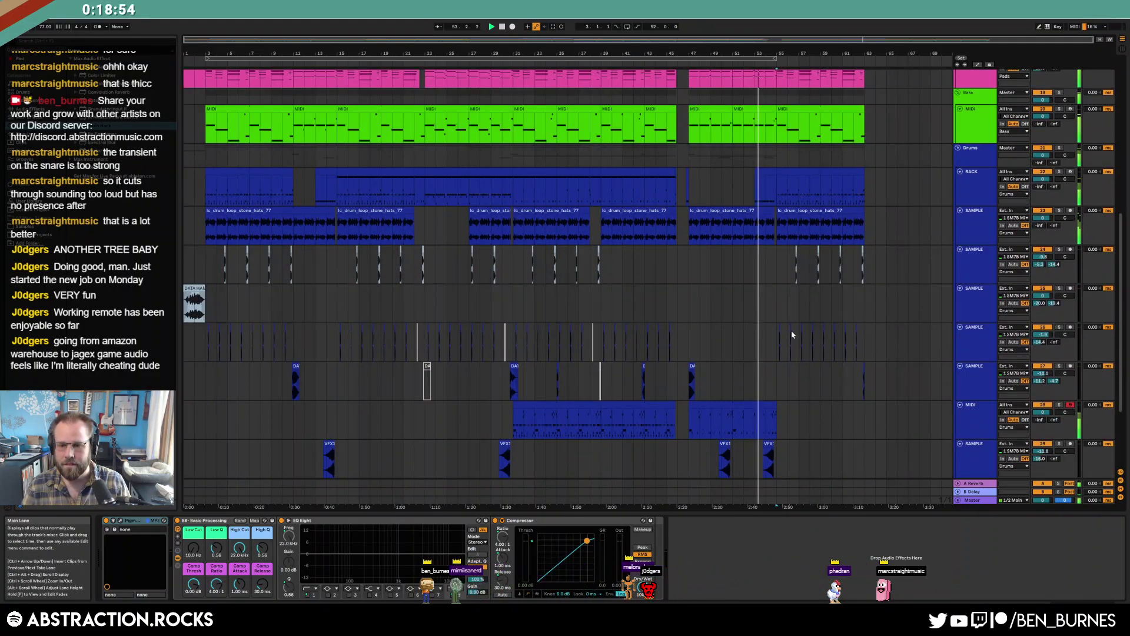
Trim the ends of the Drums MIDI clip and the stone hats loop to leave a short gap before bar 55
click(770, 405)
scroll(770, 404, up, 6)
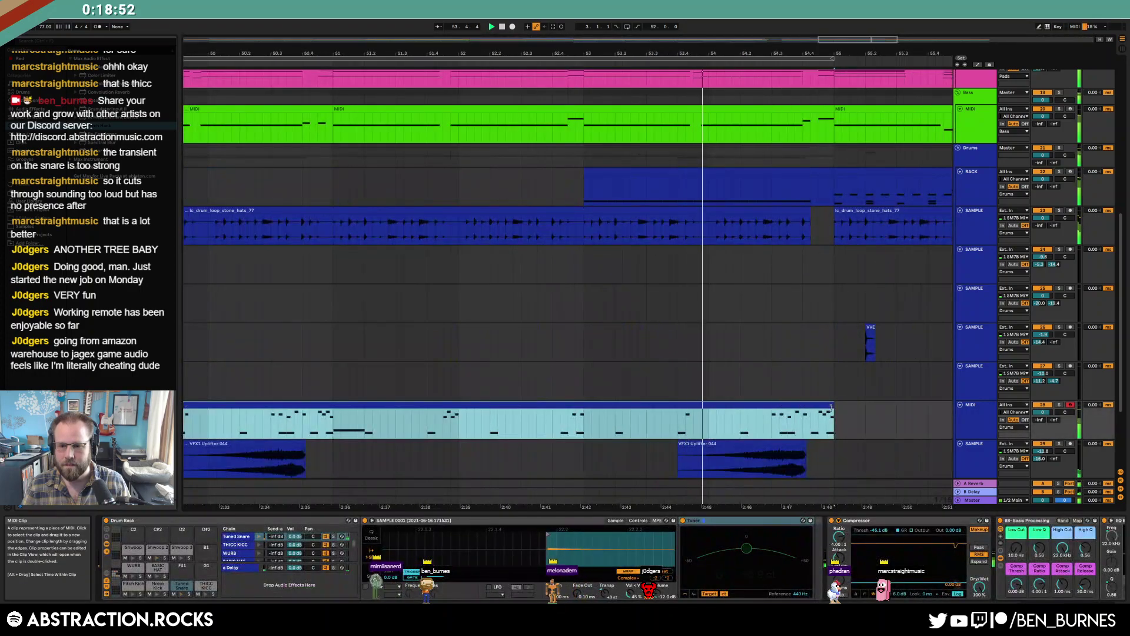
drag(832, 406, 764, 407)
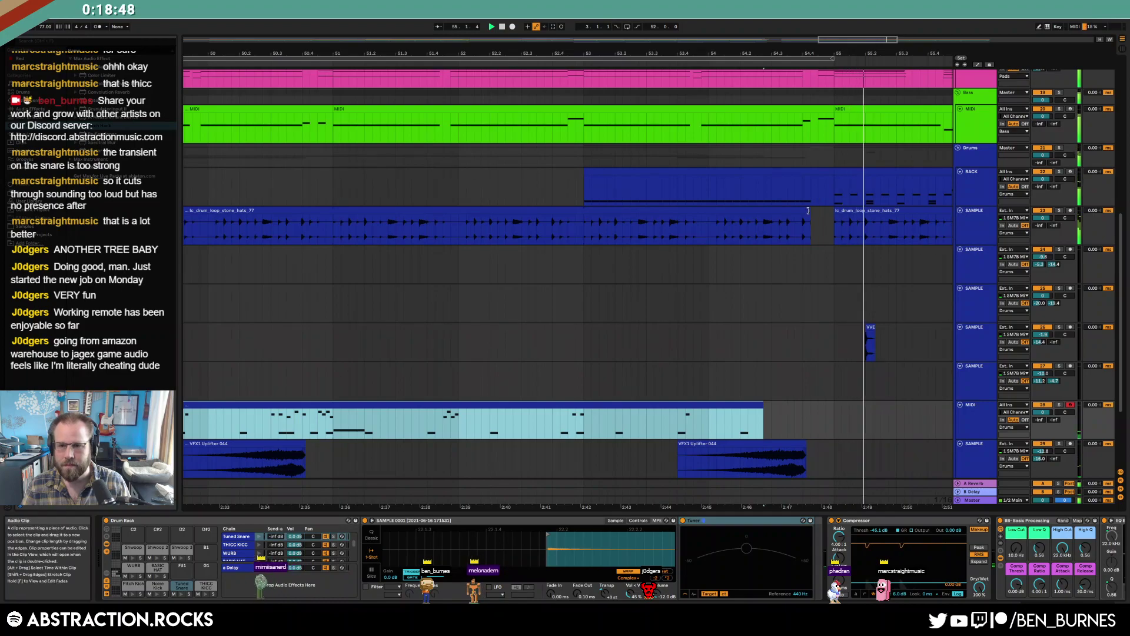
drag(808, 210, 795, 213)
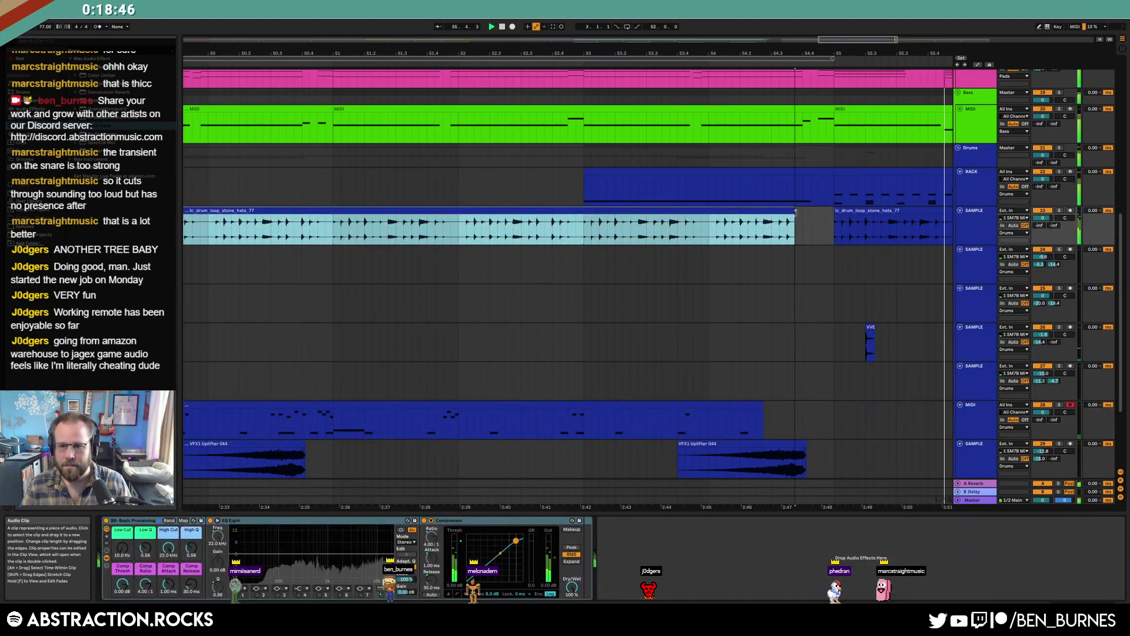
scroll(813, 247, down, 3)
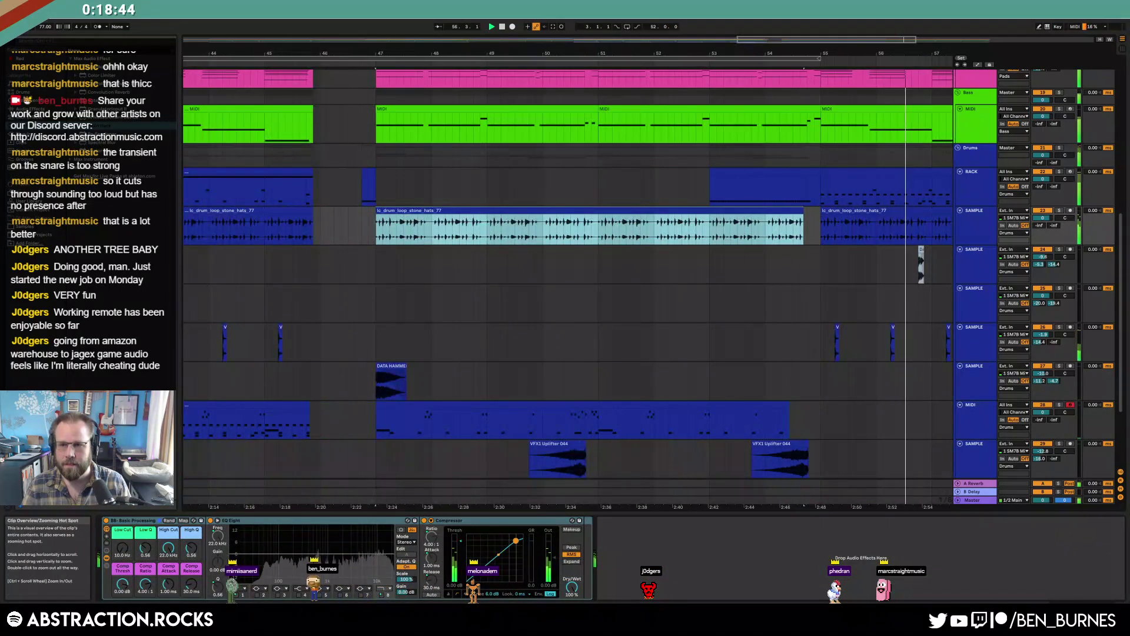
Set the playback loop over the pasted section from bar 55 to bar 63 and play it
drag(607, 54, 607, 35)
drag(837, 40, 910, 42)
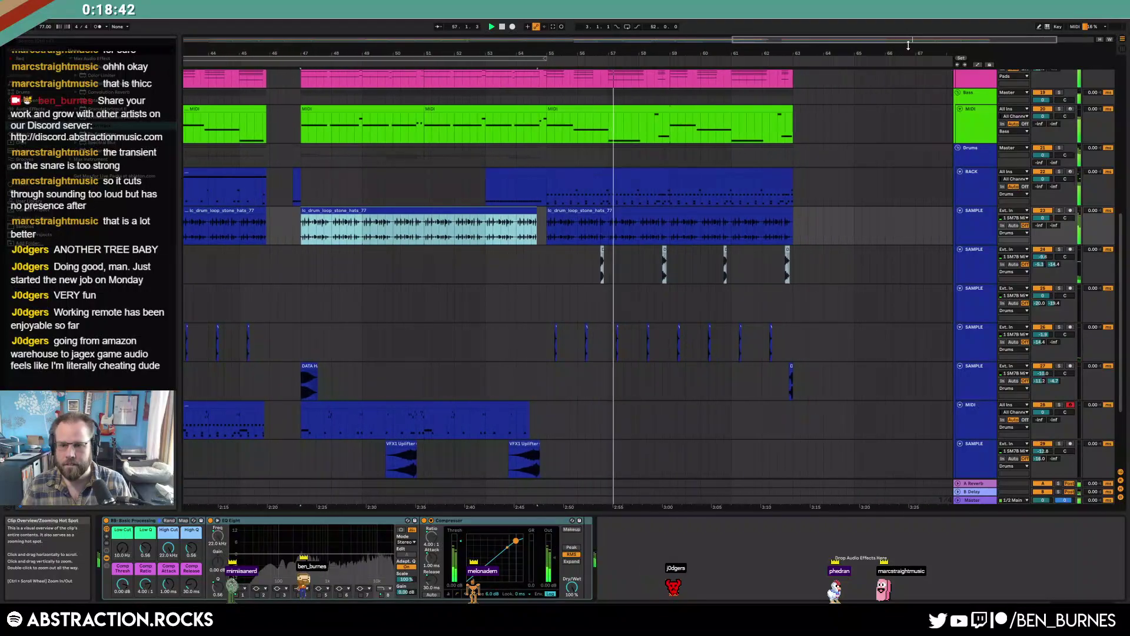
click(590, 172)
shift+click(716, 162)
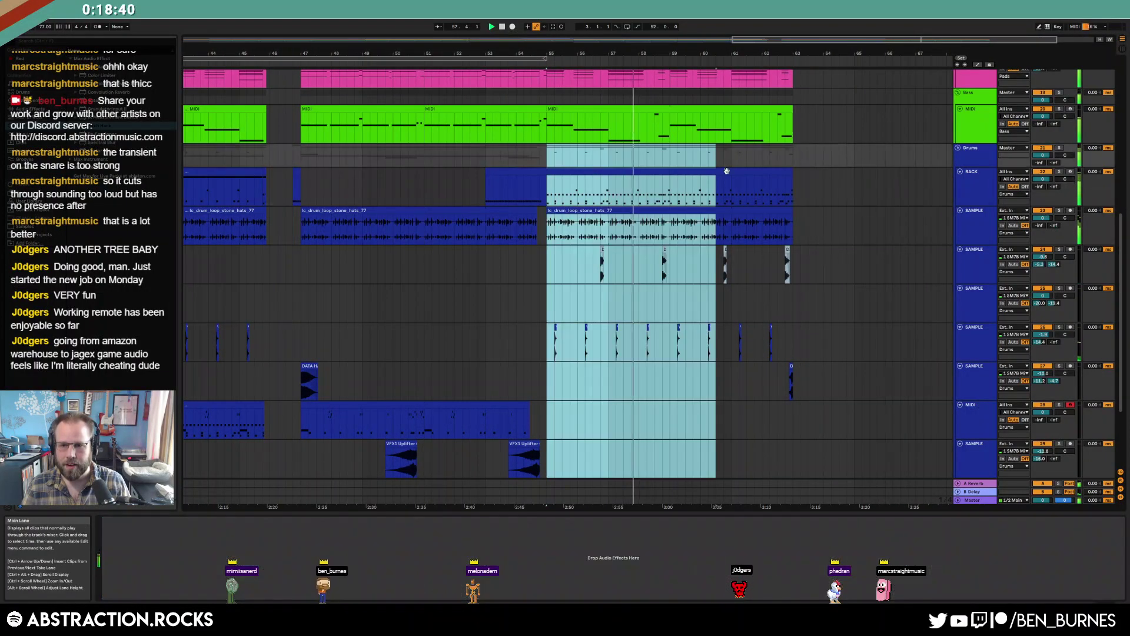
drag(783, 186, 784, 177)
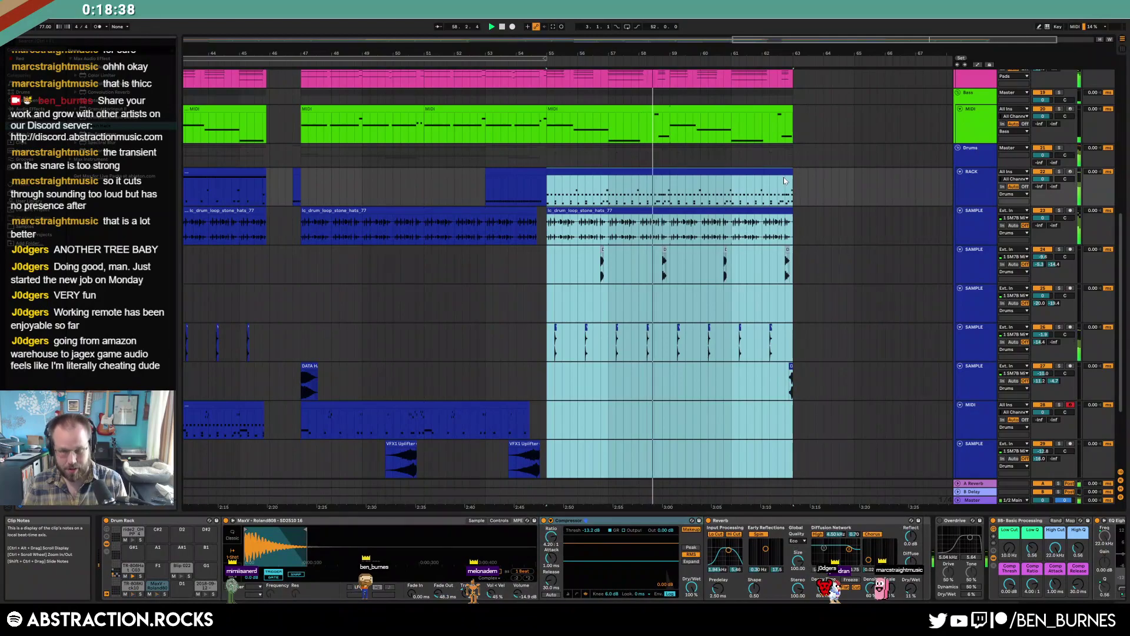
scroll(747, 271, up, 5)
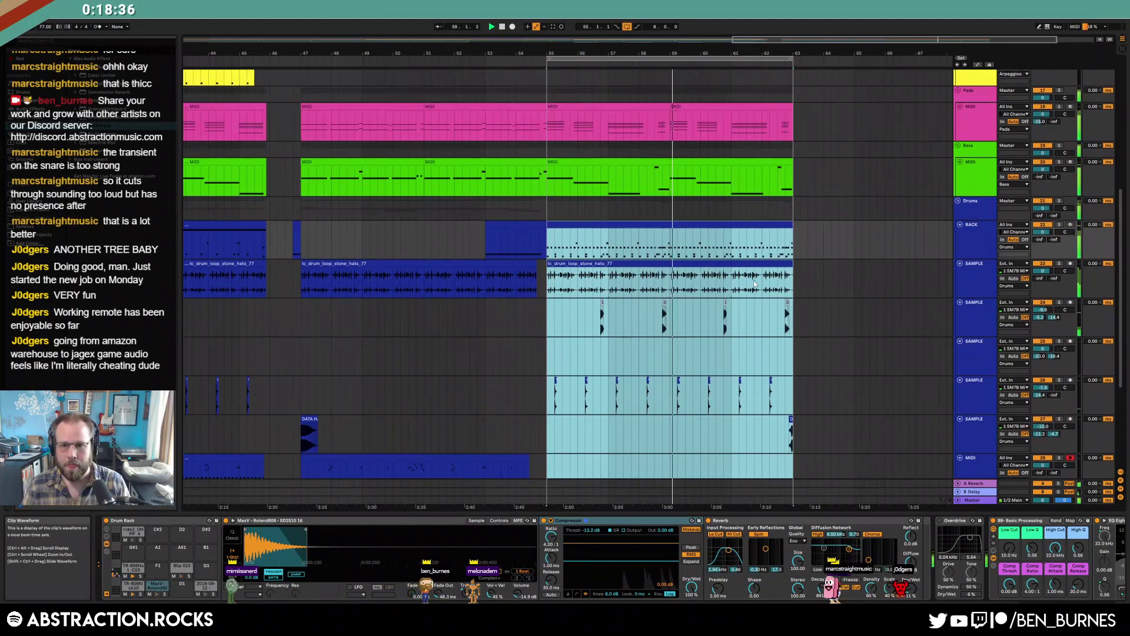
scroll(756, 287, up, 2)
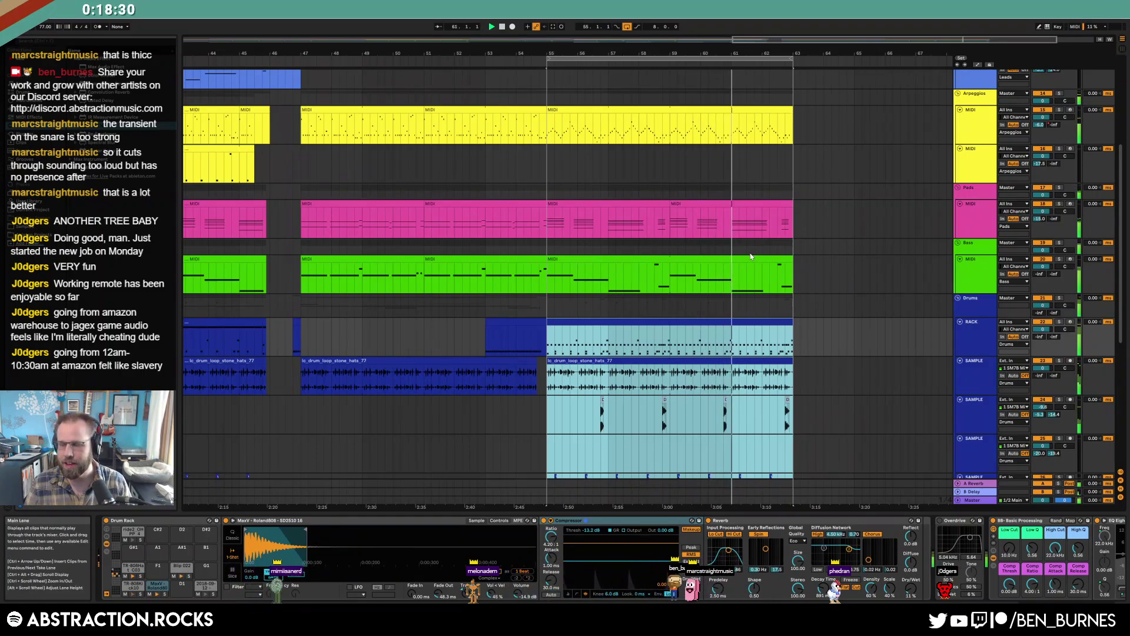
scroll(761, 257, up, 4)
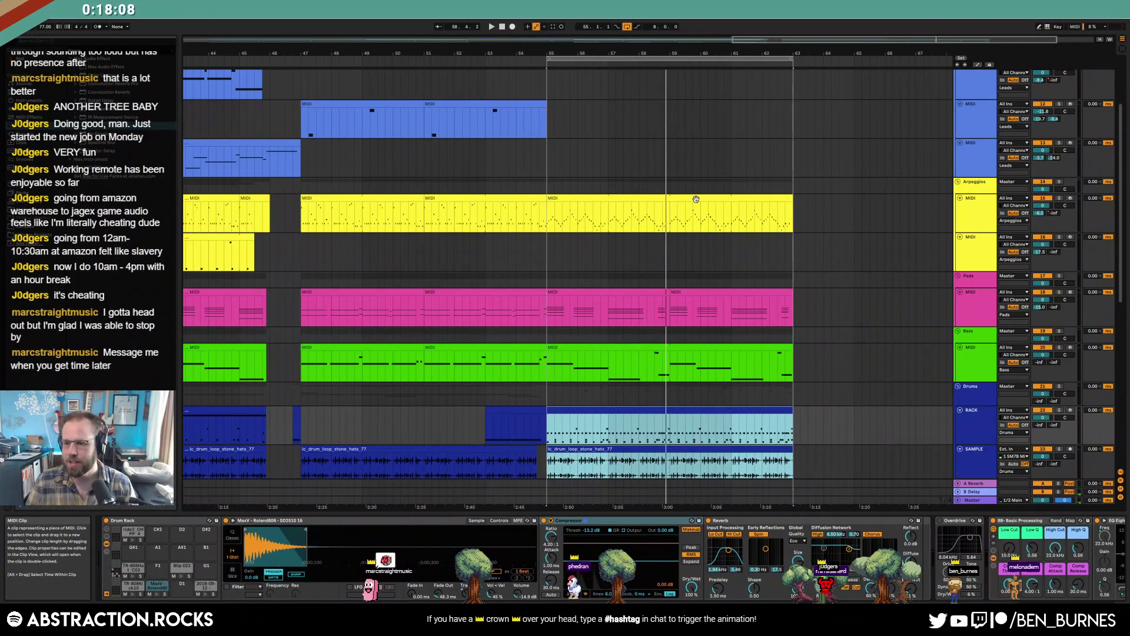
Duplicate the lead clip at bar 51 twice to fill bars 55 to 63 and lower that track's volume to about -13 dB
click(549, 220)
scroll(683, 197, up, 2)
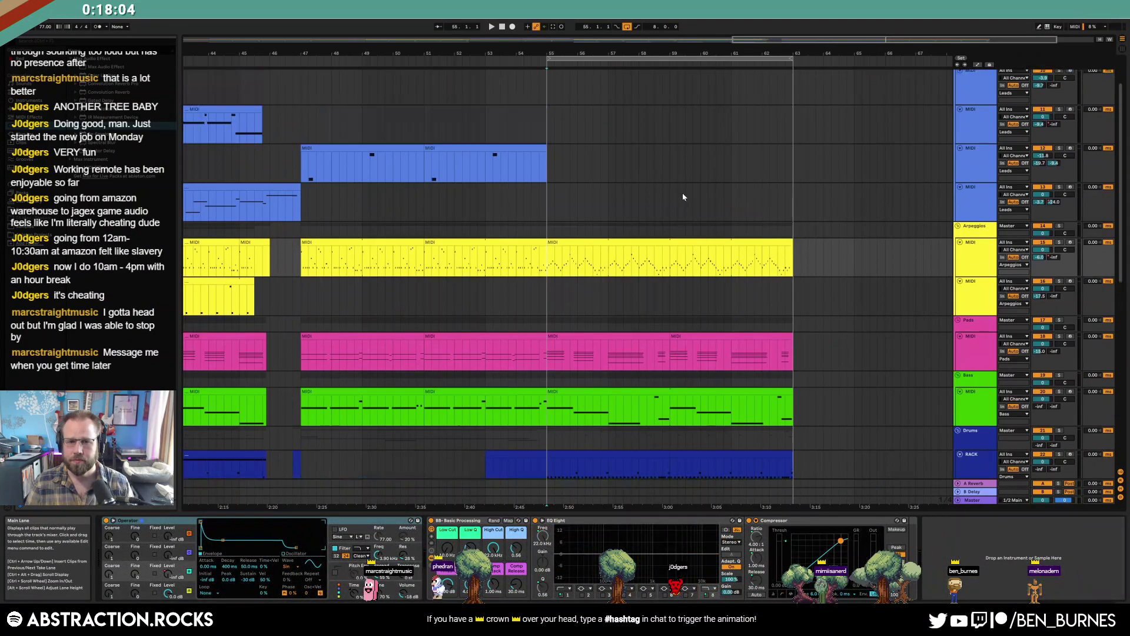
scroll(683, 197, up, 2)
click(465, 183)
key(ctrl+d)
key(ctrl+d)
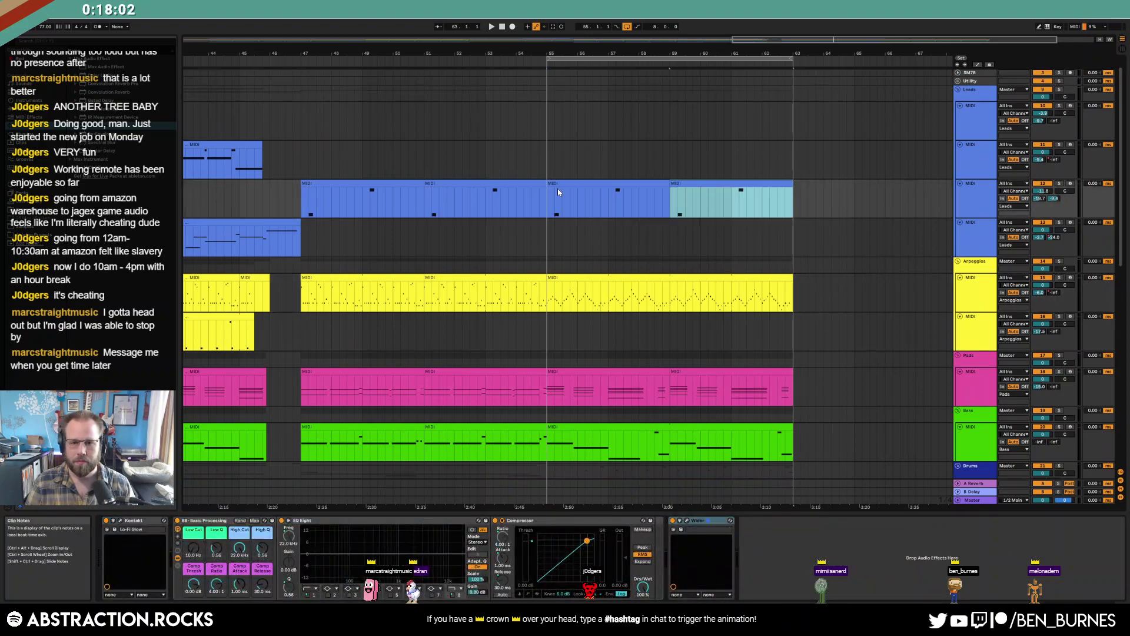
click(553, 192)
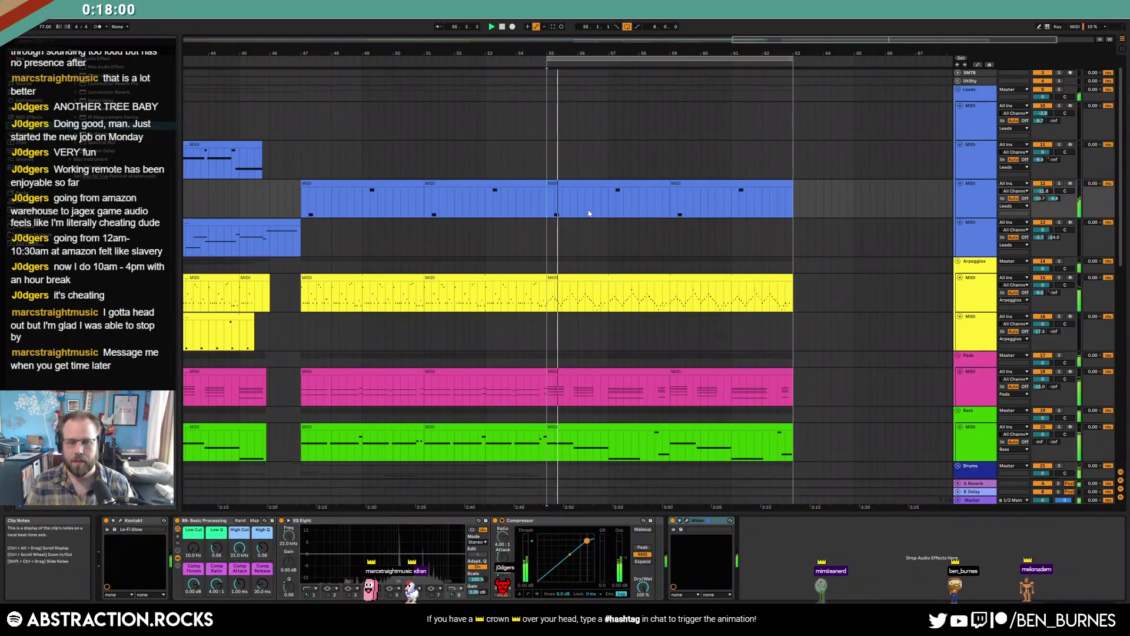
drag(1049, 194, 1050, 200)
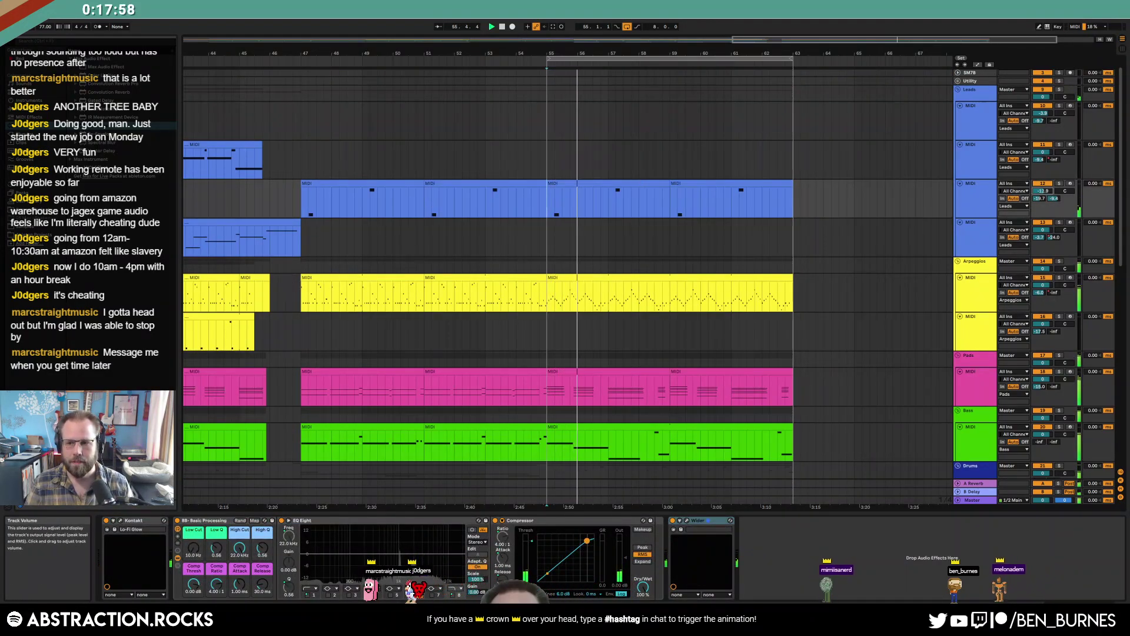
Lower the second note of the lead clip at bar 55 to A#3
double_click(628, 184)
drag(750, 438, 792, 469)
key(shift+Down)
key(Up)
key(Up)
key(Up)
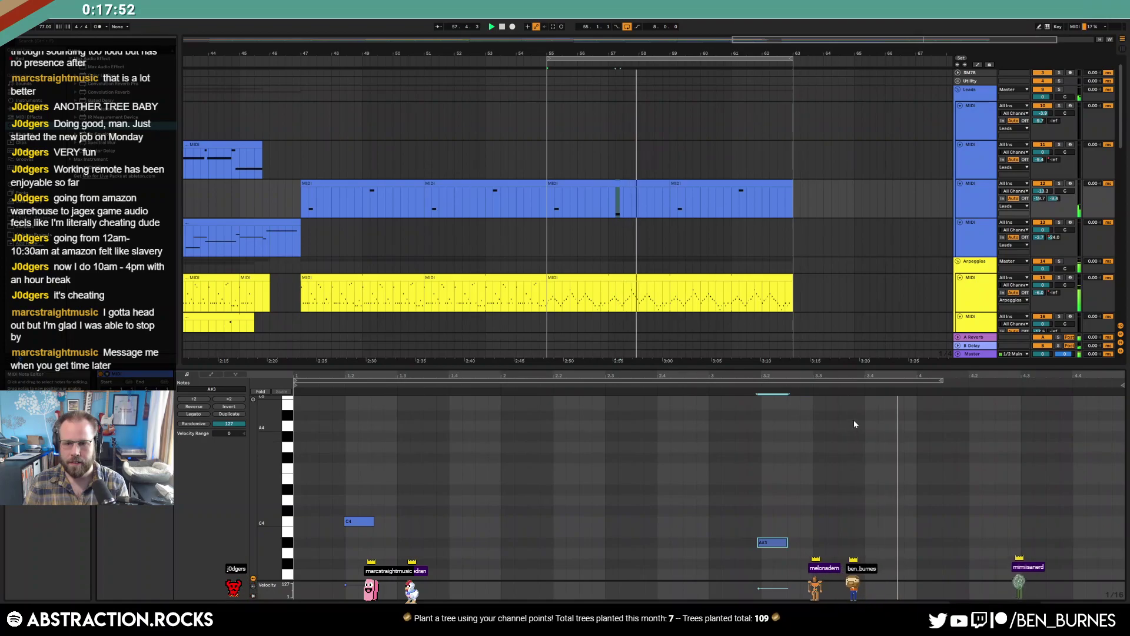
click(684, 197)
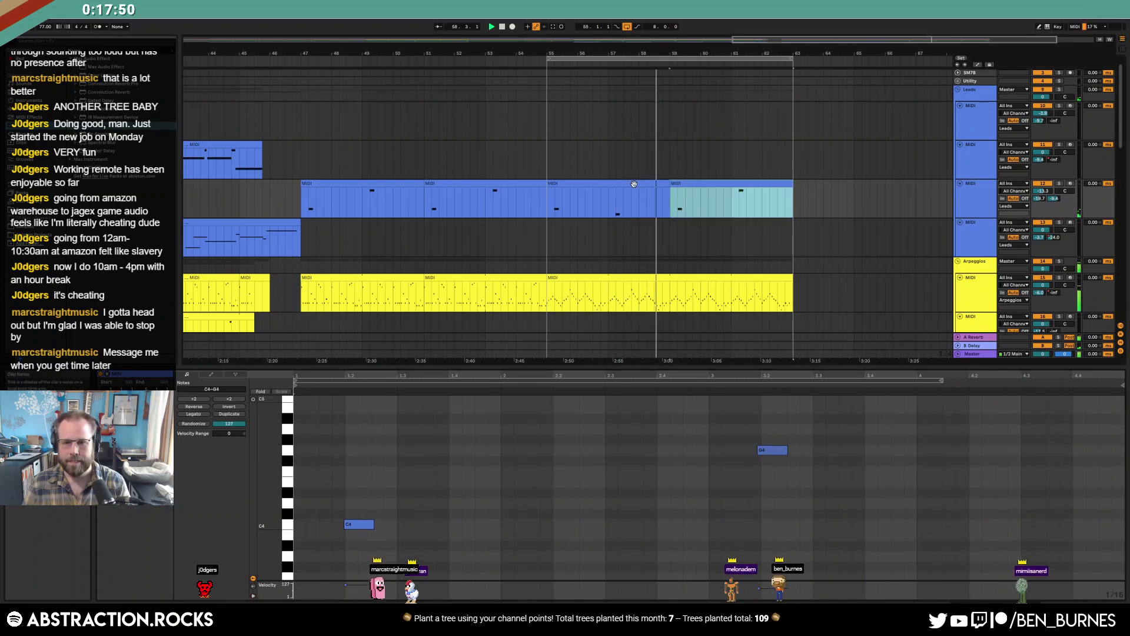
key(shift+Tab)
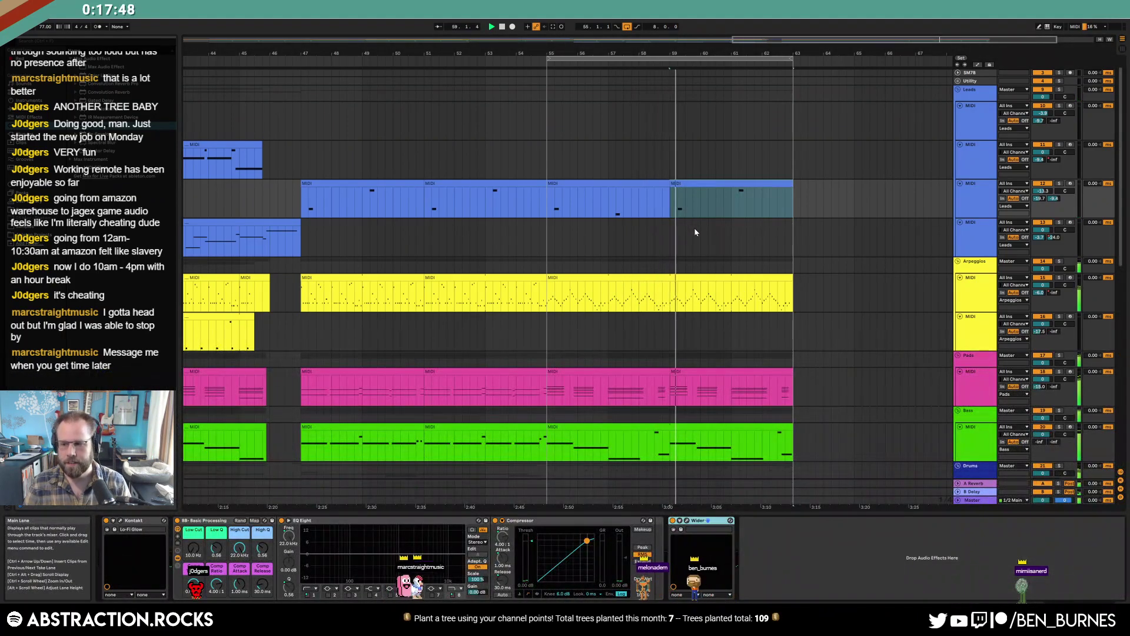
Duplicate bars 55 to 63 on the tracks from the lead downward to bar 63, and extend the loop to bar 71
scroll(697, 227, down, 1)
scroll(703, 234, down, 2)
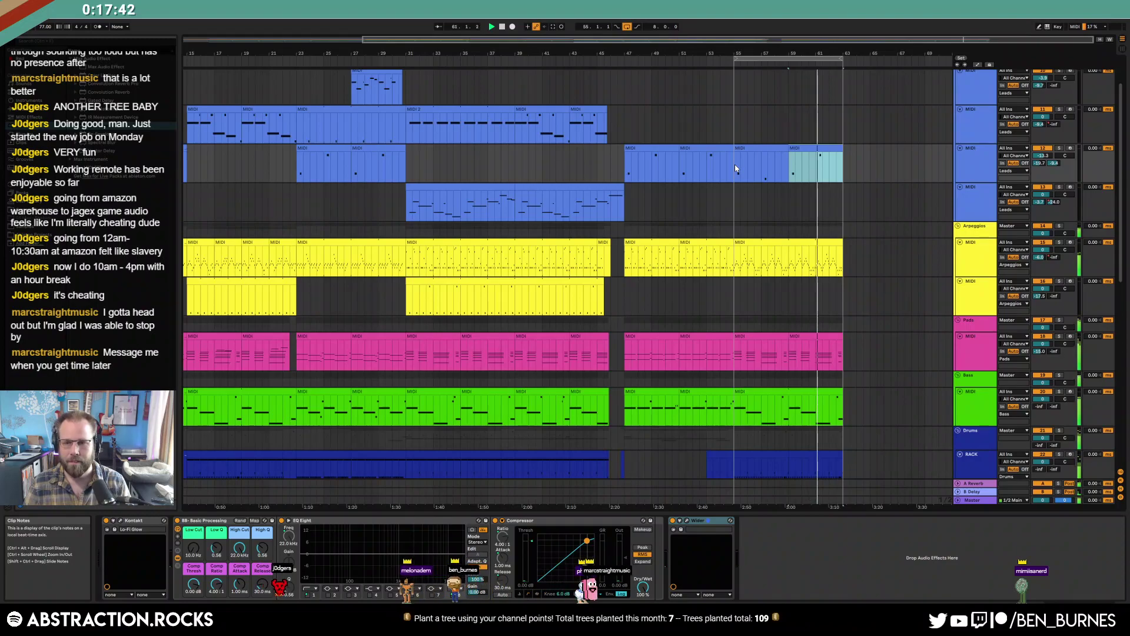
drag(735, 169, 846, 522)
key(ctrl+d)
scroll(904, 385, down, 2)
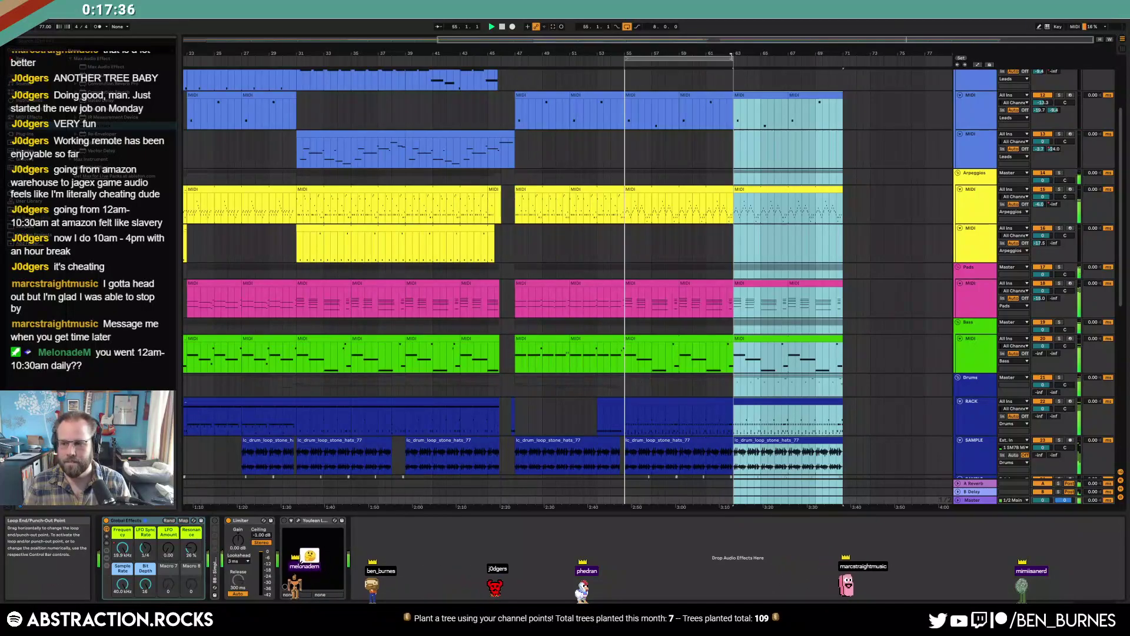
drag(732, 56, 842, 70)
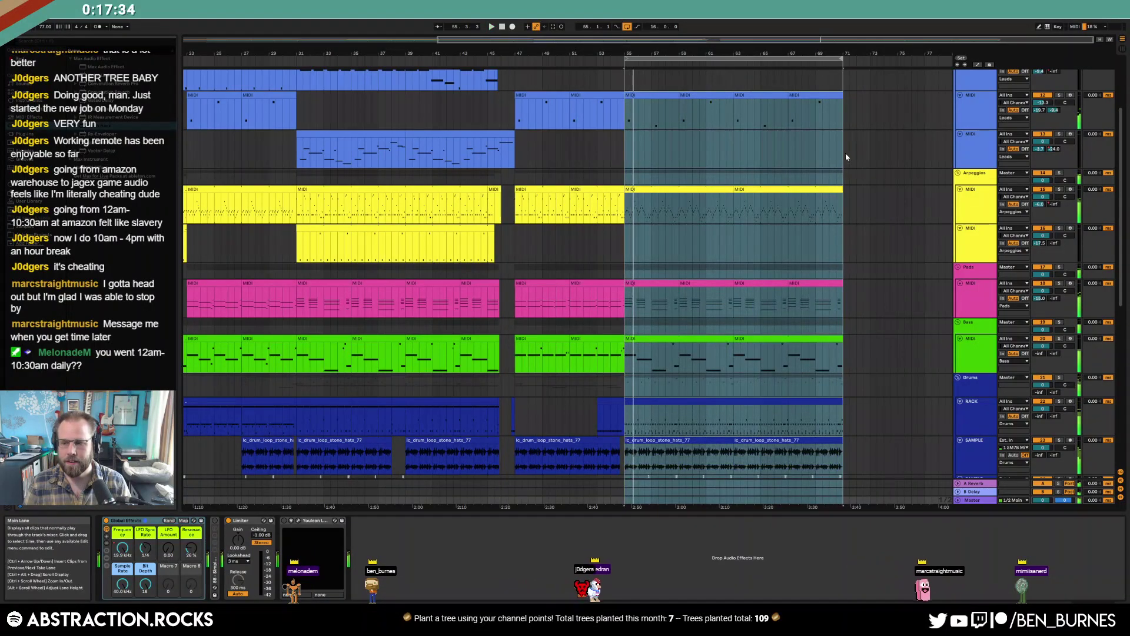
scroll(854, 211, up, 3)
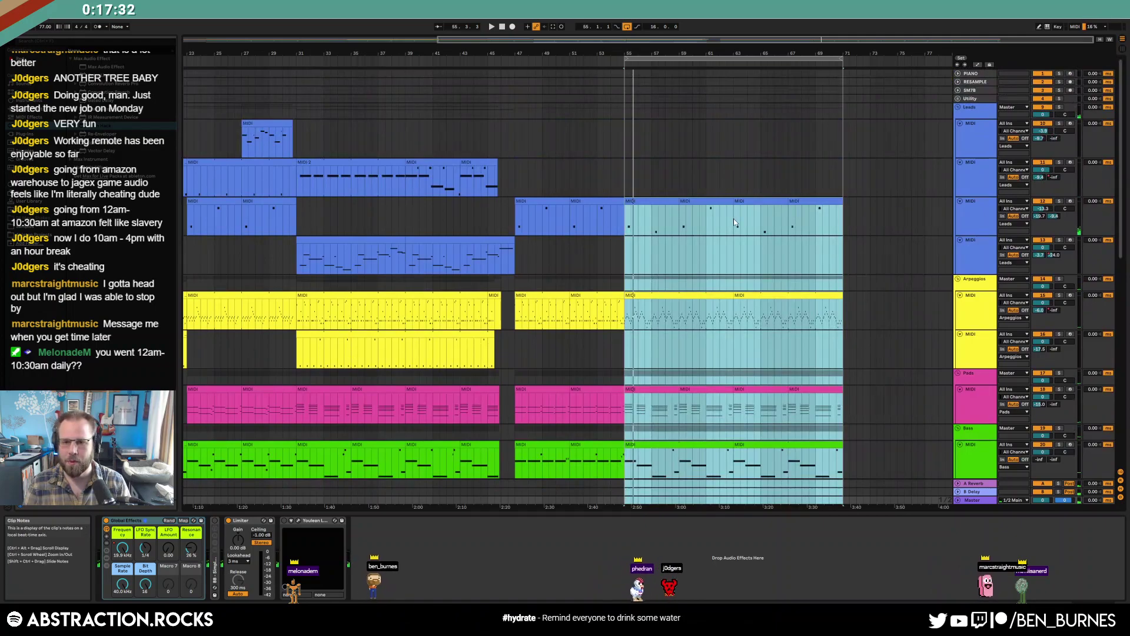
click(733, 221)
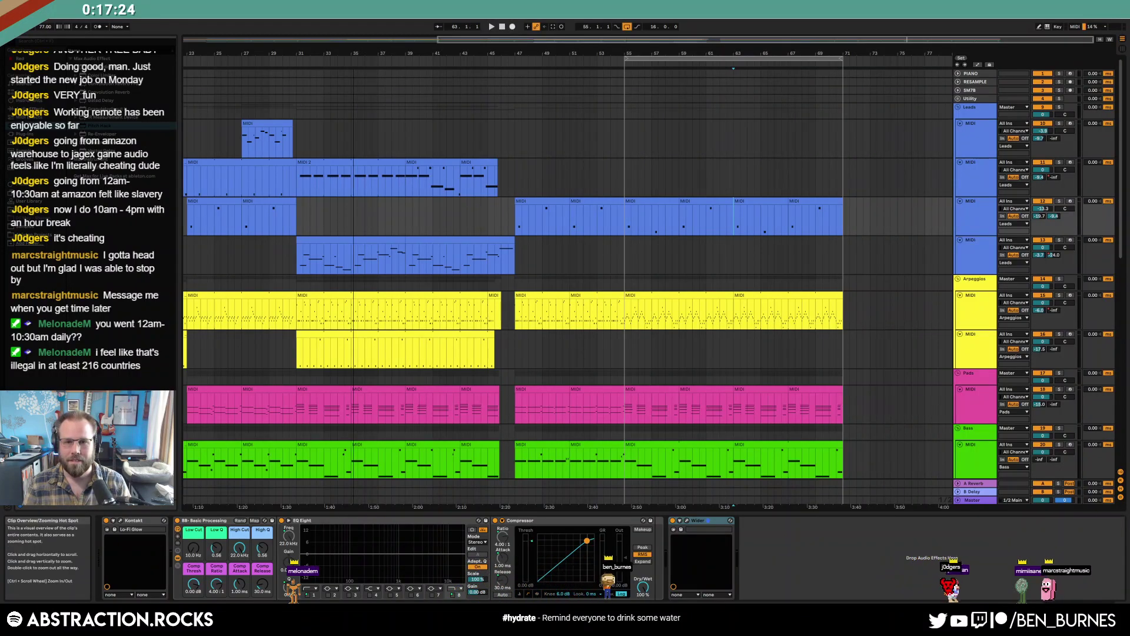
Show the full length of the arrangement and unfold the Master track
double_click(533, 41)
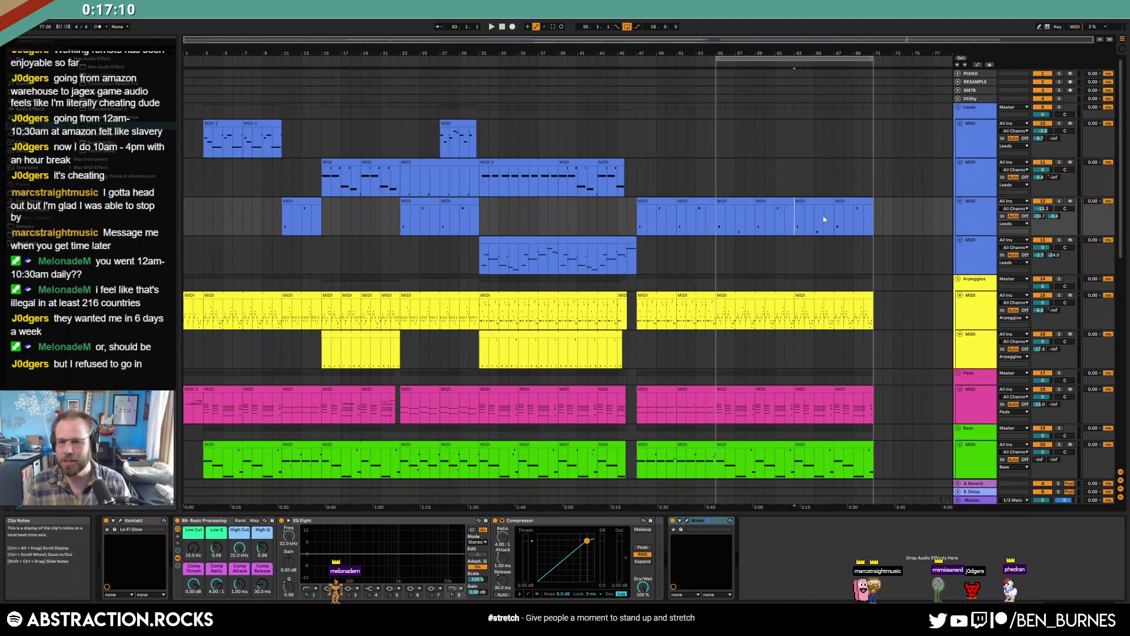
scroll(806, 221, down, 3)
scroll(805, 221, down, 2)
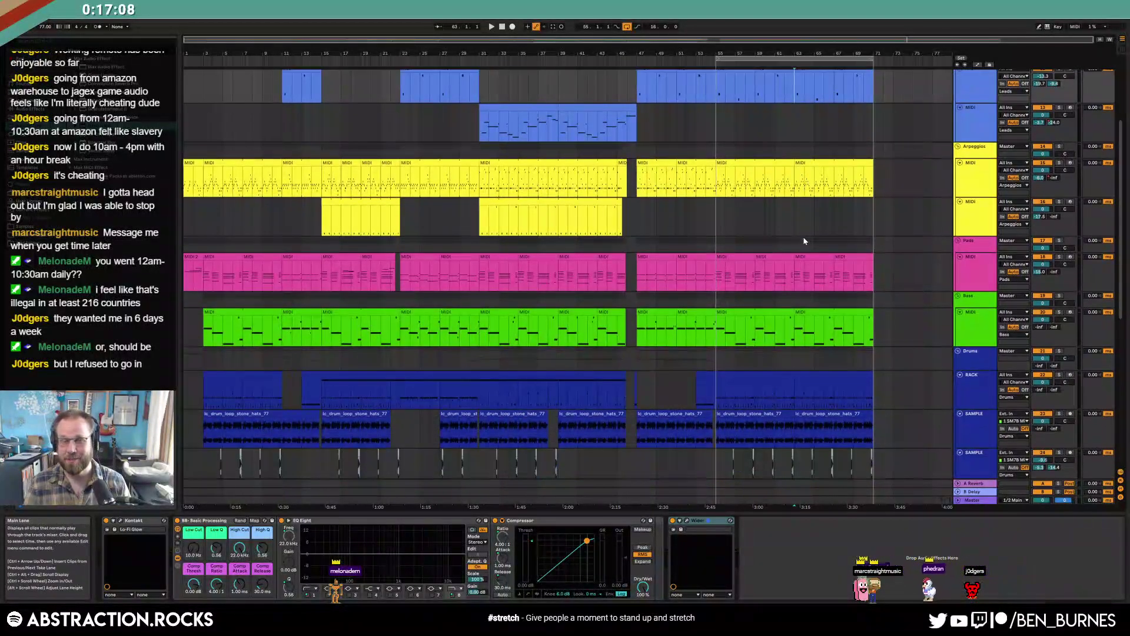
scroll(795, 253, down, 6)
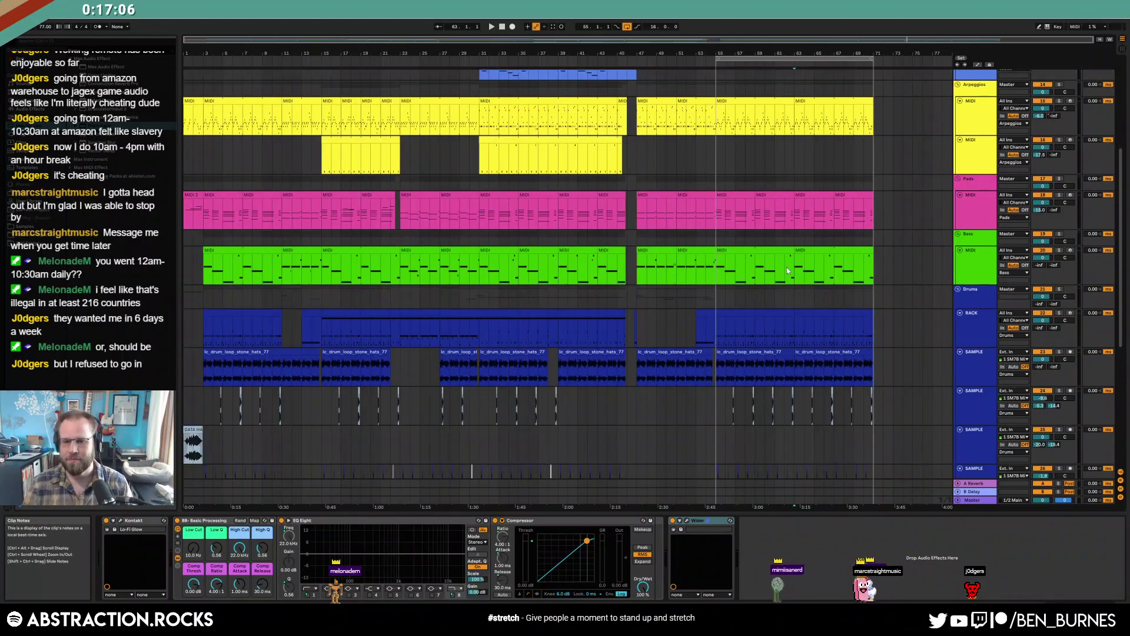
click(957, 502)
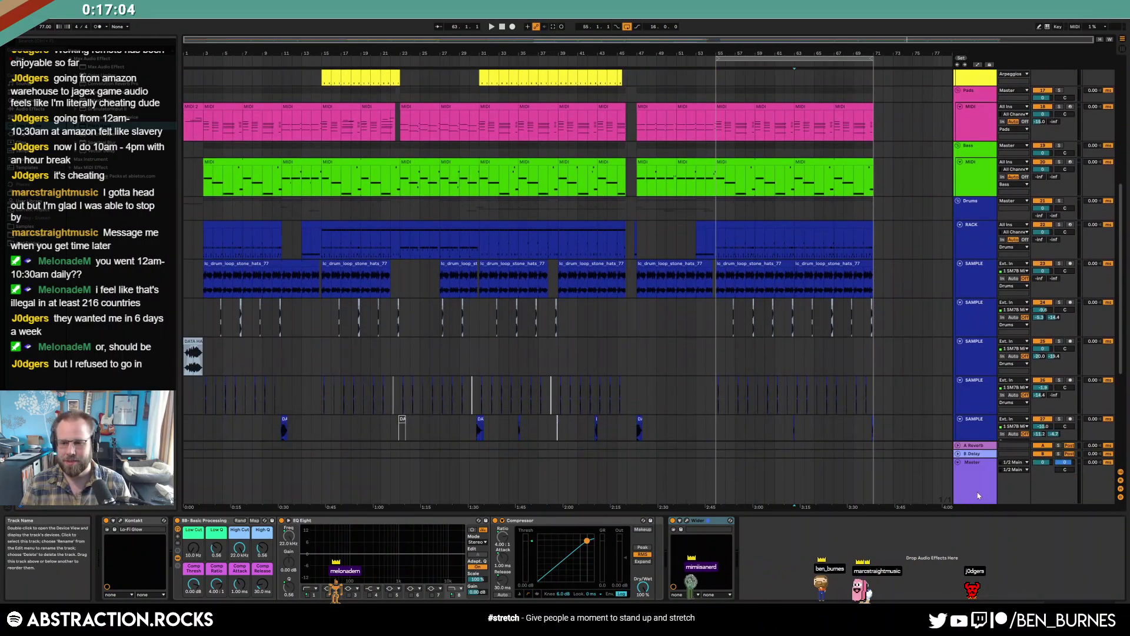
scroll(860, 435, down, 4)
click(958, 429)
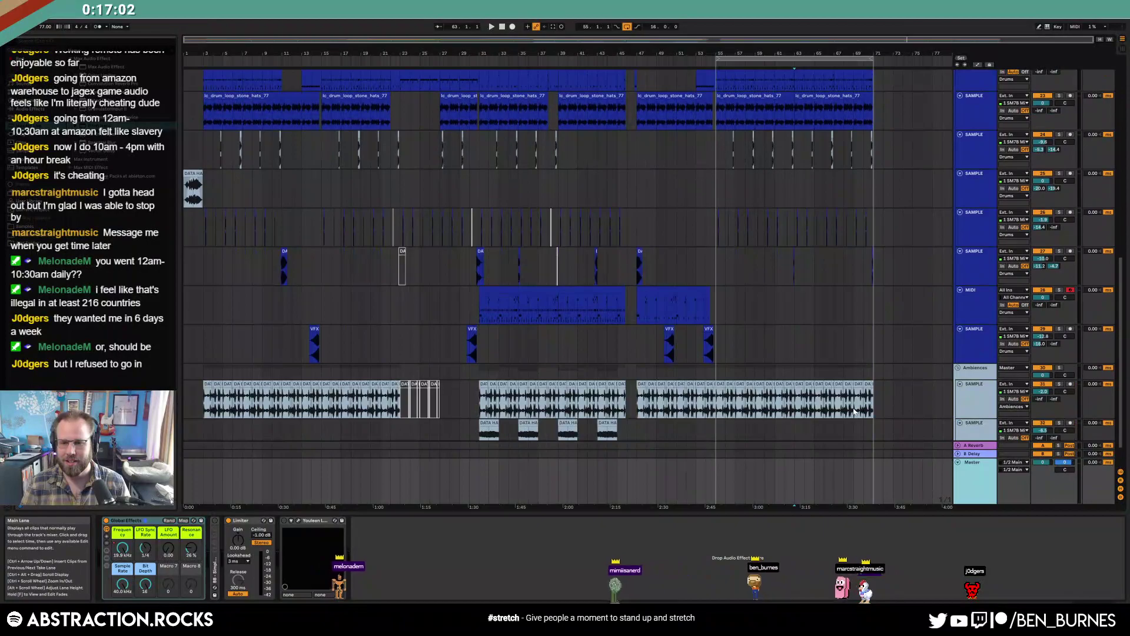
Automate the Master track's volume to fade out fully from bar 63 to about bar 67
scroll(824, 459, down, 2)
key(a)
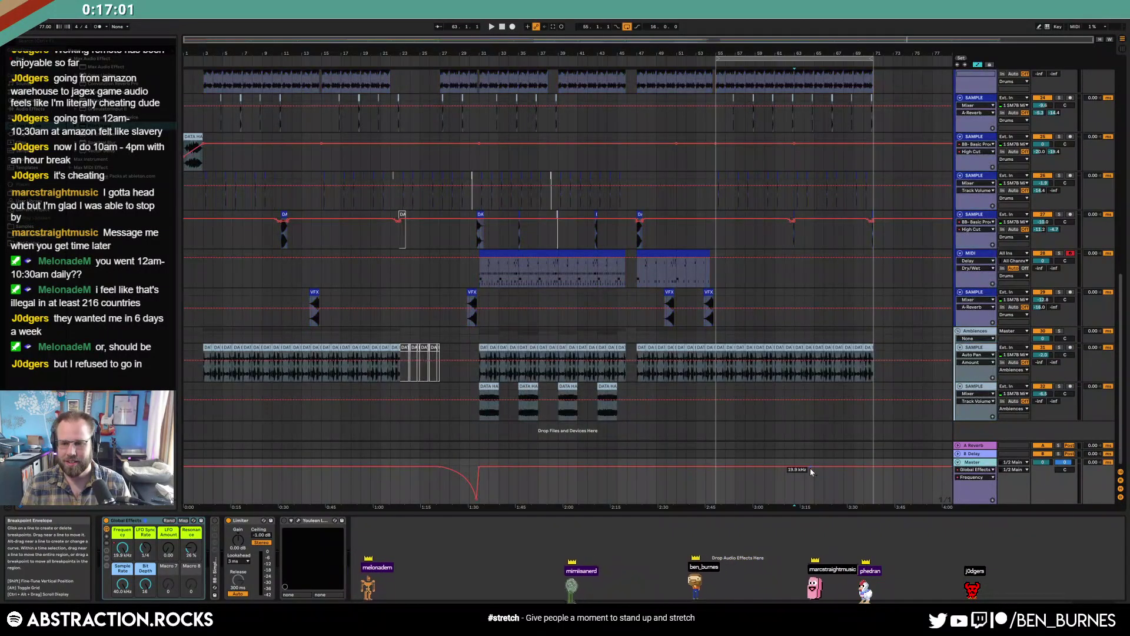
click(1042, 463)
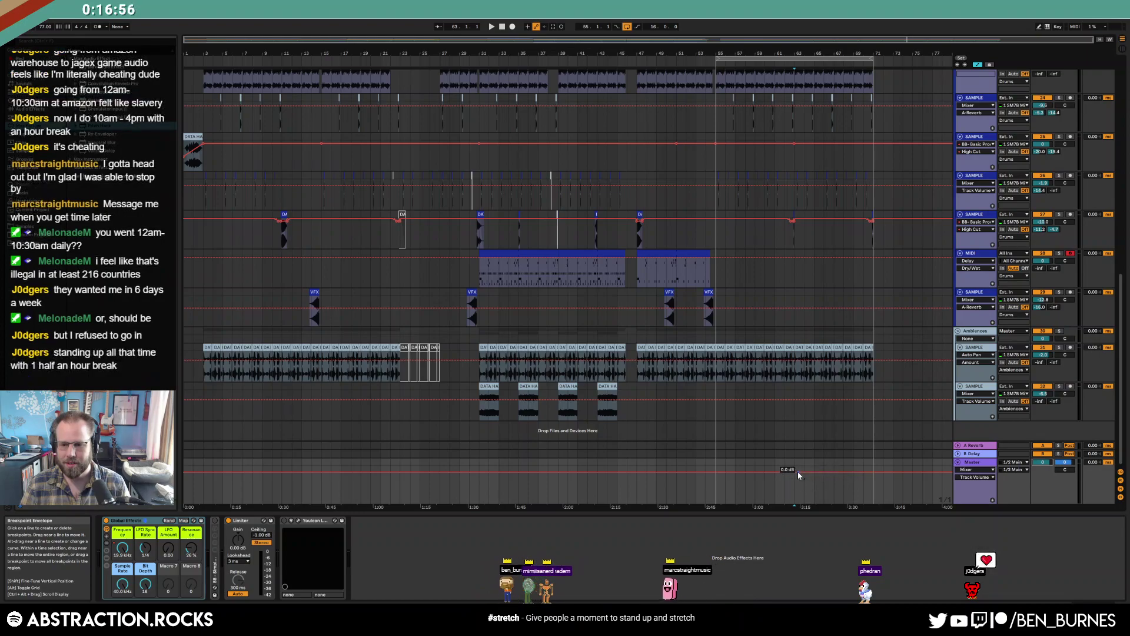
drag(833, 471, 833, 503)
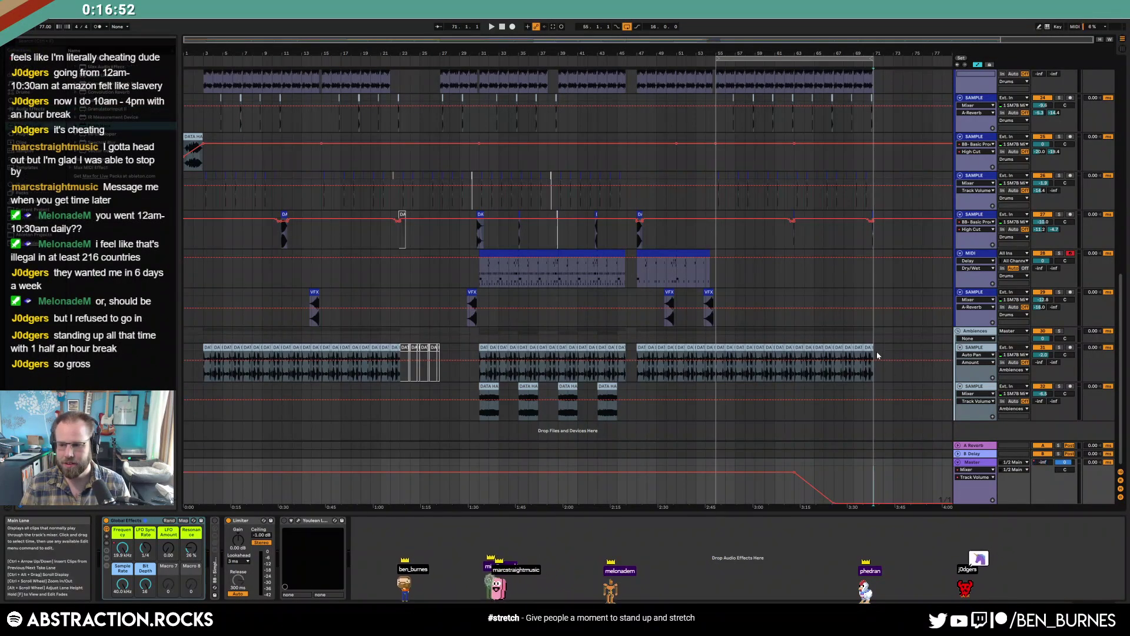
key(a)
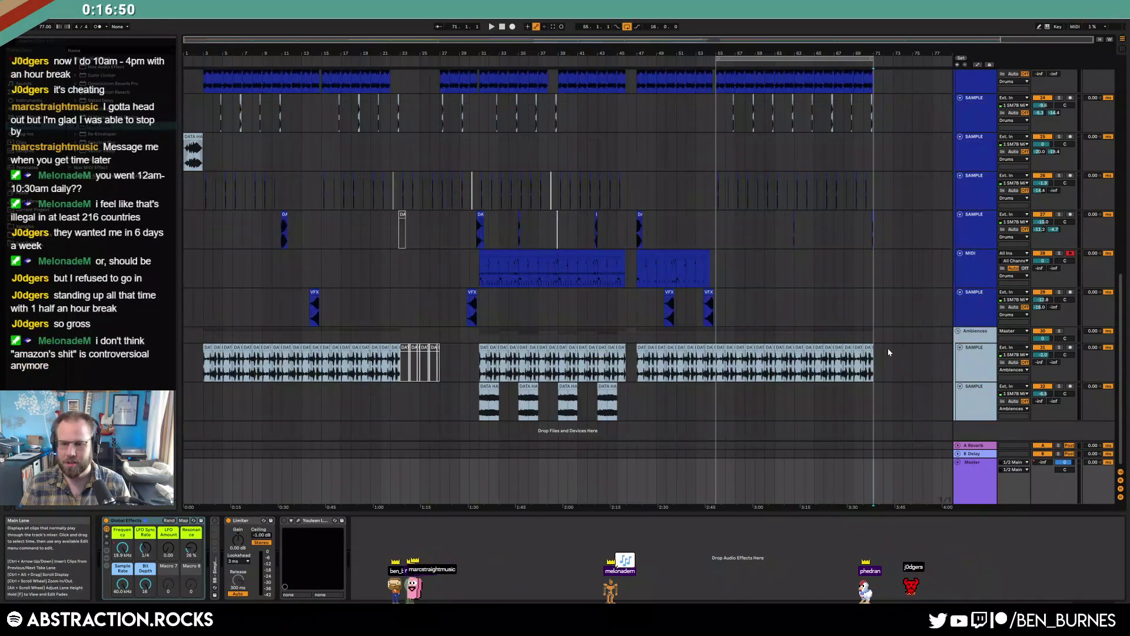
Delete everything from bar 67 onward on all tracks so the clips stop where the fade-out ends
drag(885, 352, 818, 46)
drag(818, 45, 837, 43)
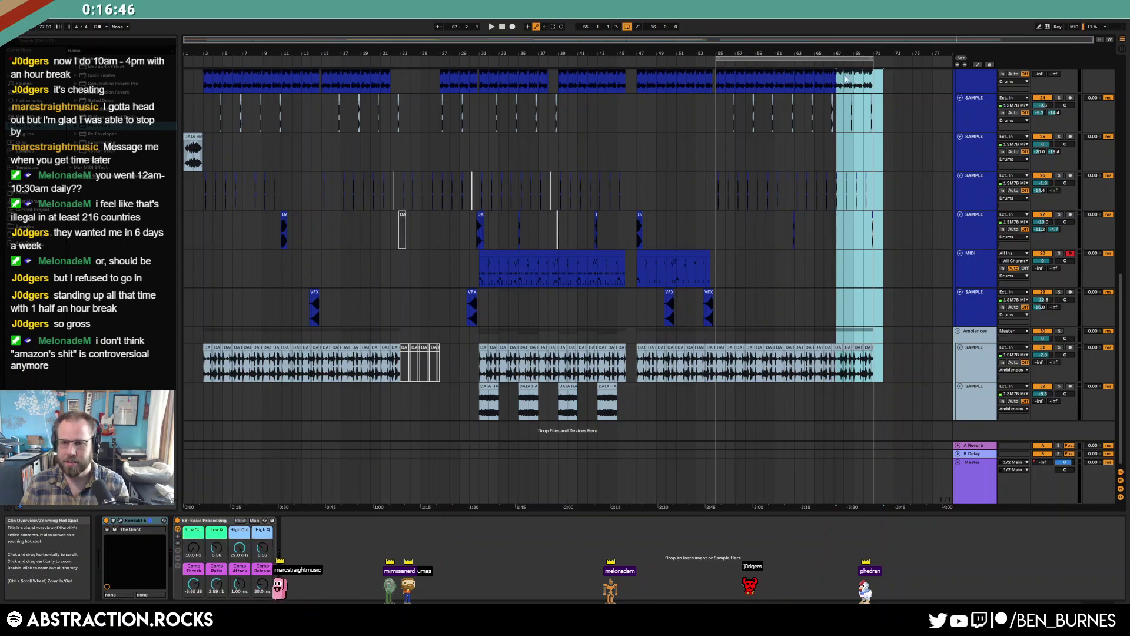
scroll(898, 205, up, 5)
scroll(898, 205, up, 5)
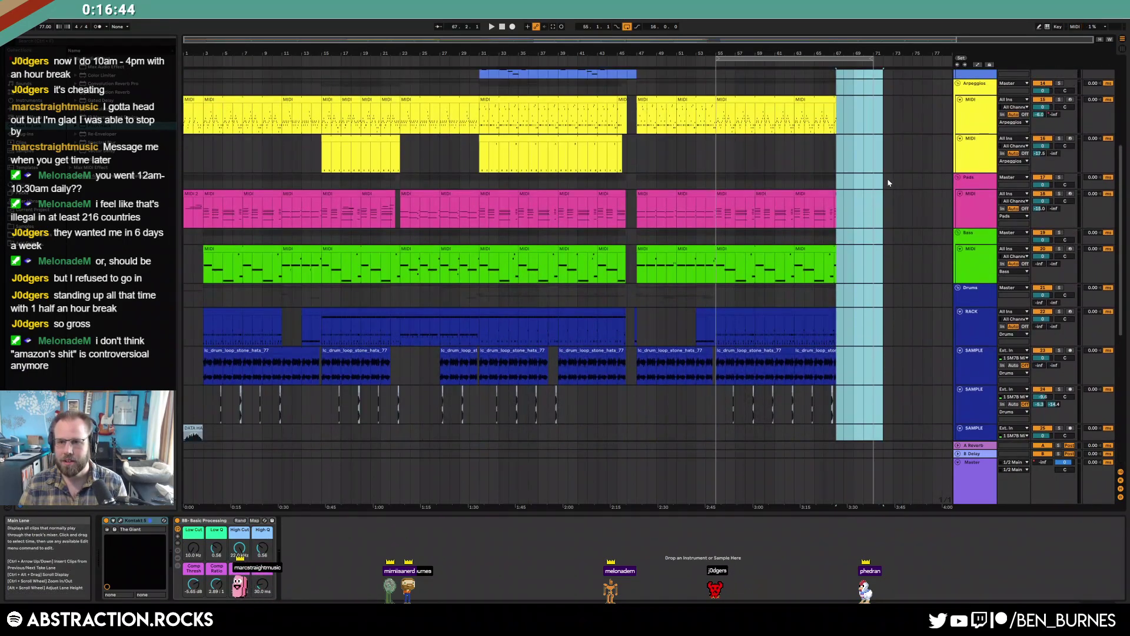
click(841, 103)
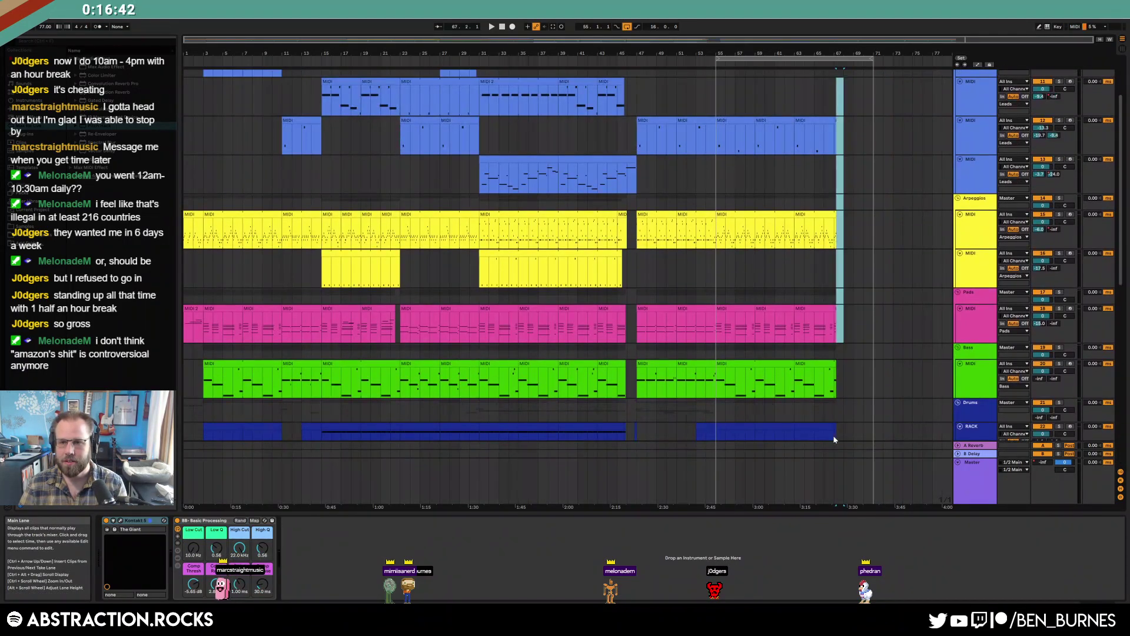
drag(839, 539, 835, 536)
Play the ending from about bar 62 and shorten the loop to end at bar 67
click(791, 86)
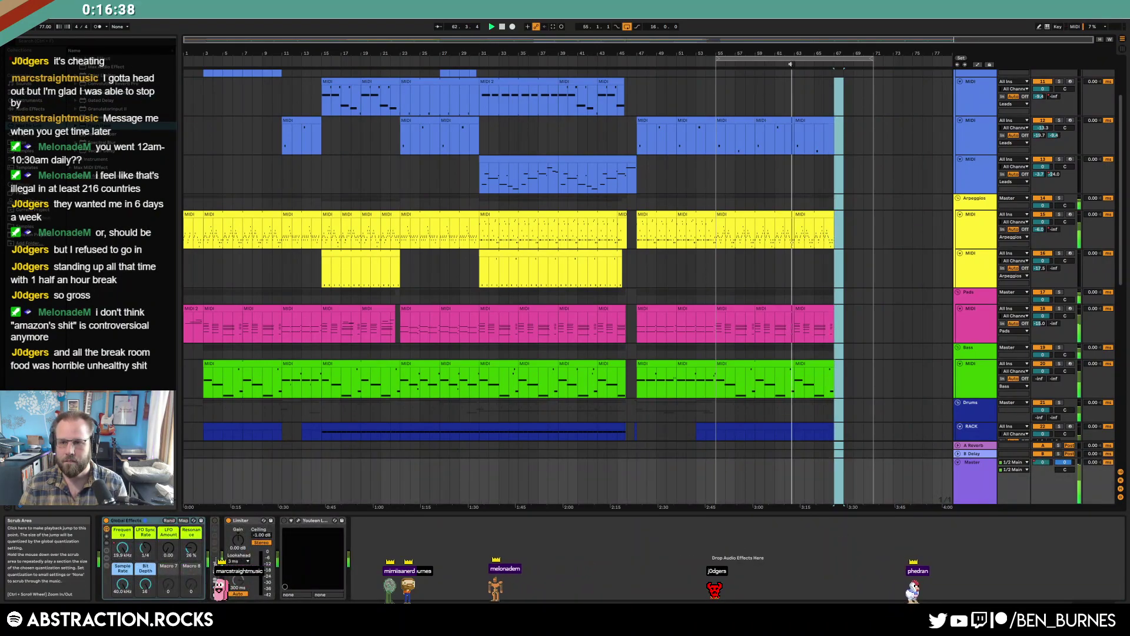
key(space)
drag(874, 59, 832, 61)
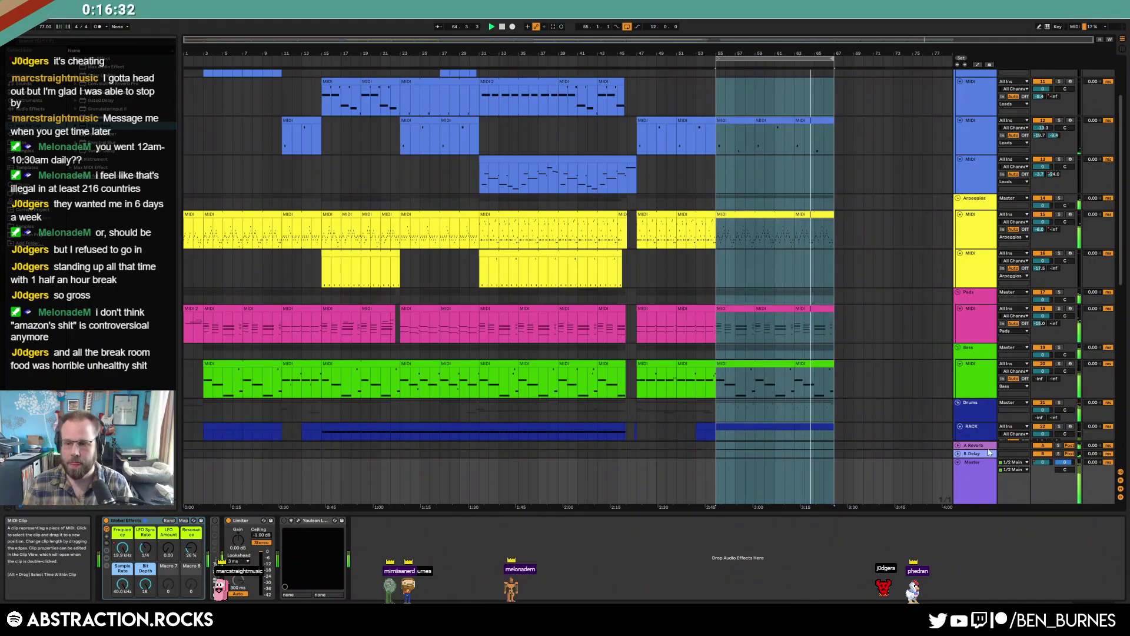
Bend the Master volume fade-out into a curve that falls gently at first and steeply toward bar 67
key(a)
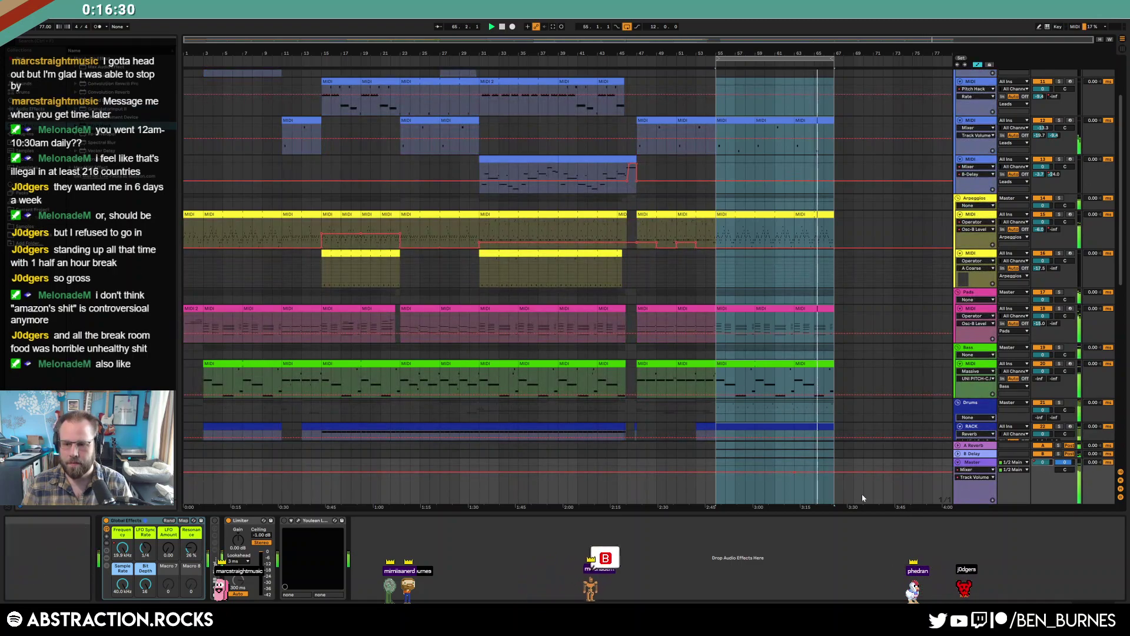
mouse_move(836, 471)
mouse_down()
mouse_move(821, 496)
mouse_move(829, 484)
mouse_up()
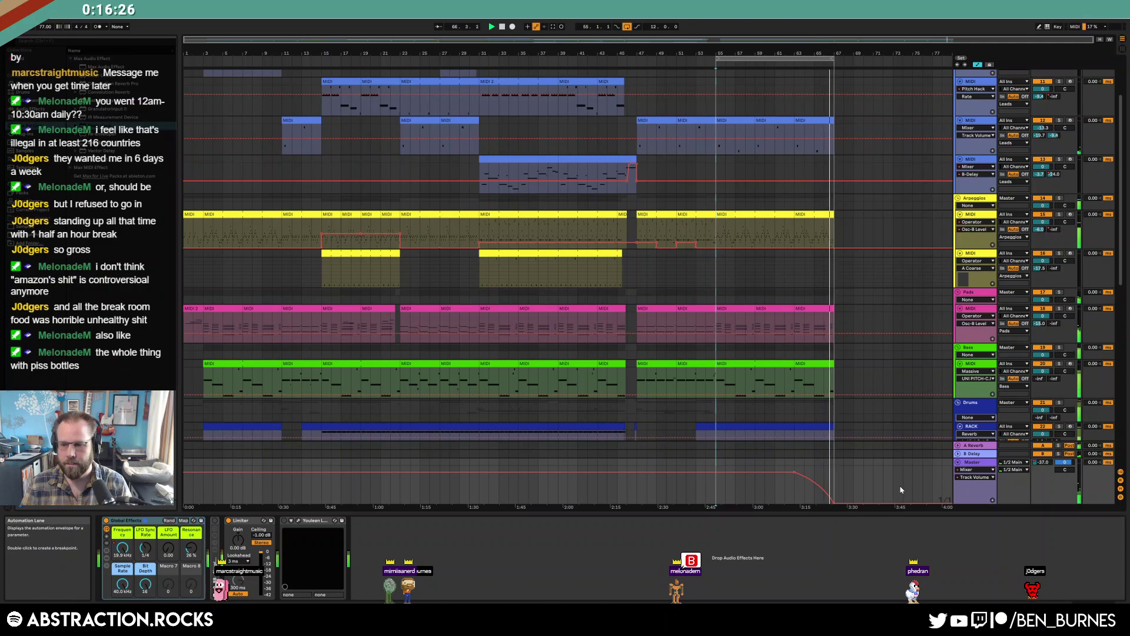
key(a)
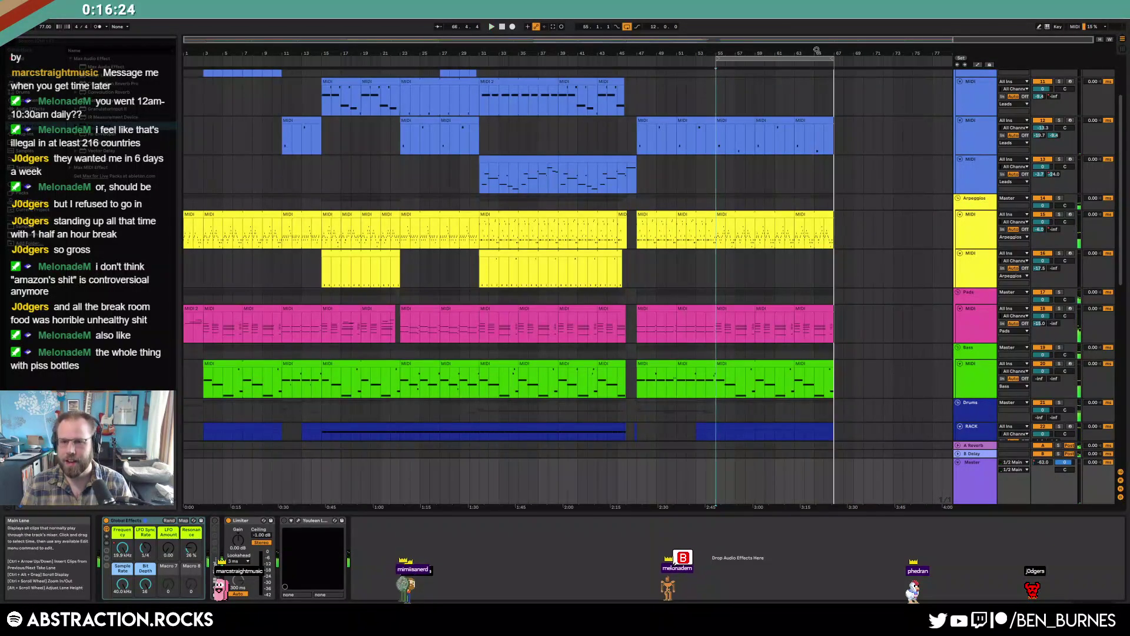
Turn off the arrangement loop and play the track from bar 1
click(624, 27)
scroll(837, 135, up, 3)
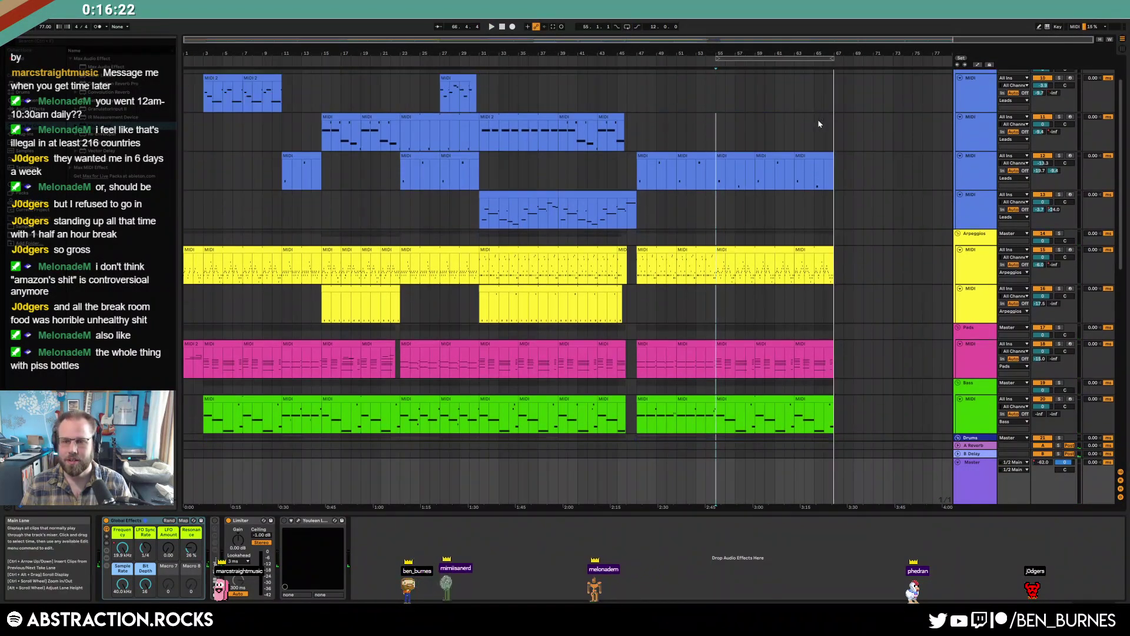
click(503, 27)
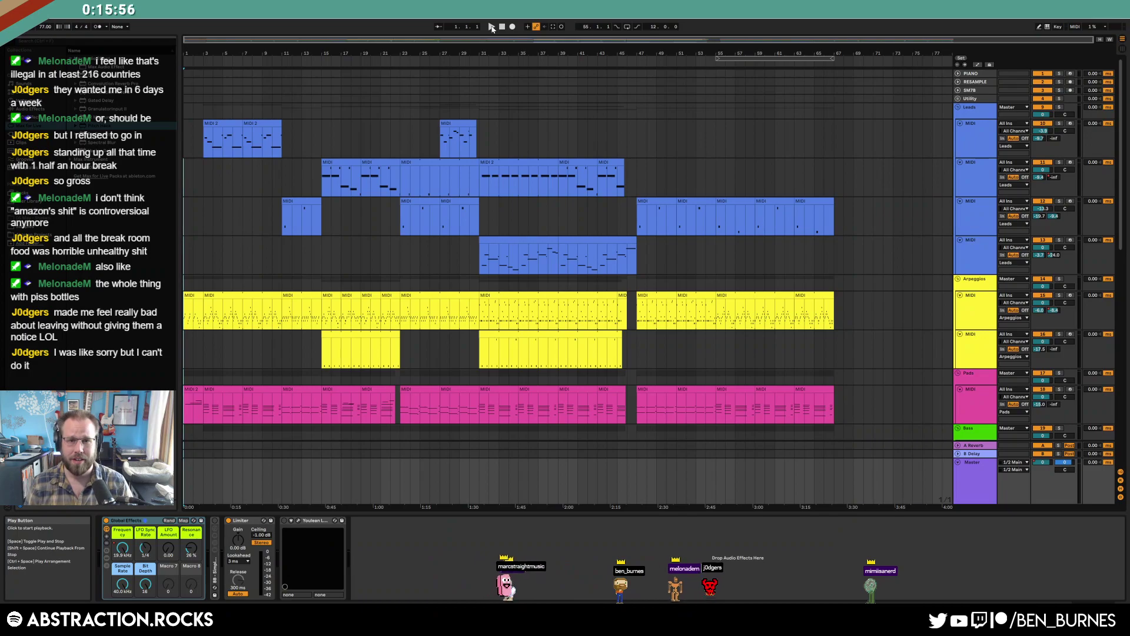
click(492, 28)
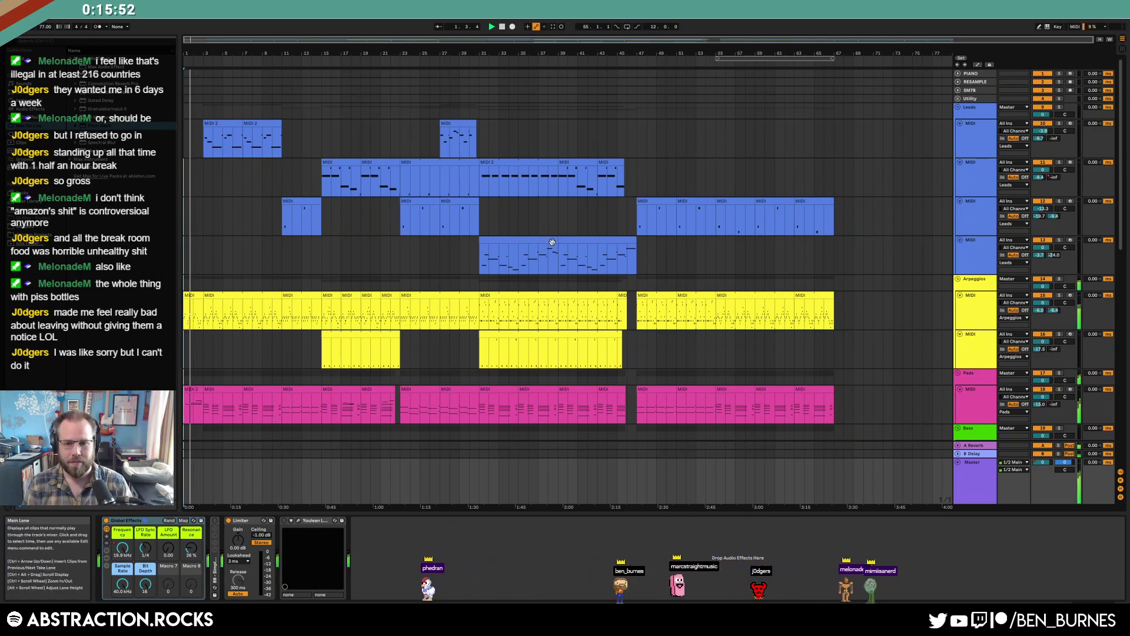
Collapse the Master track and look over every track down to the ambiences during playback
click(959, 464)
scroll(445, 301, down, 5)
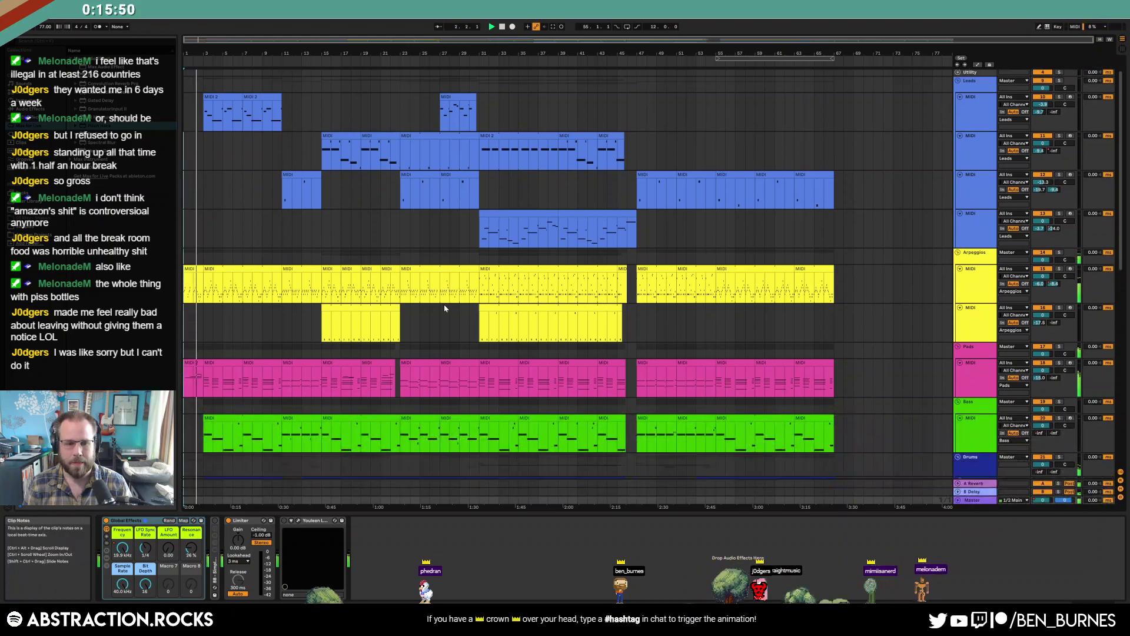
scroll(446, 293, down, 3)
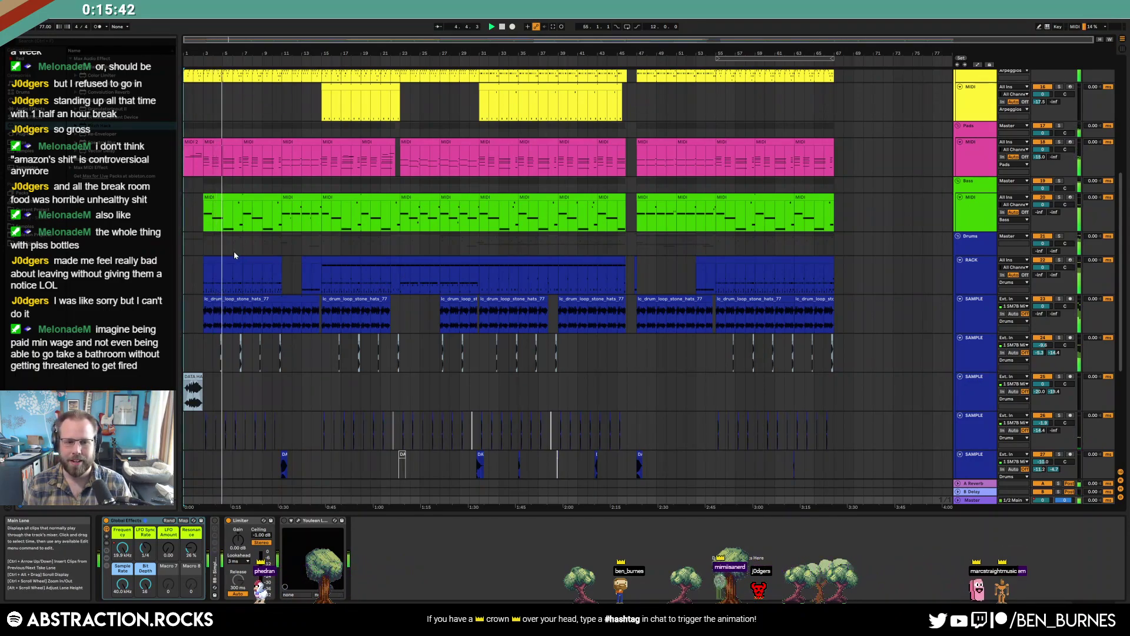
scroll(238, 247, down, 1)
scroll(238, 248, down, 8)
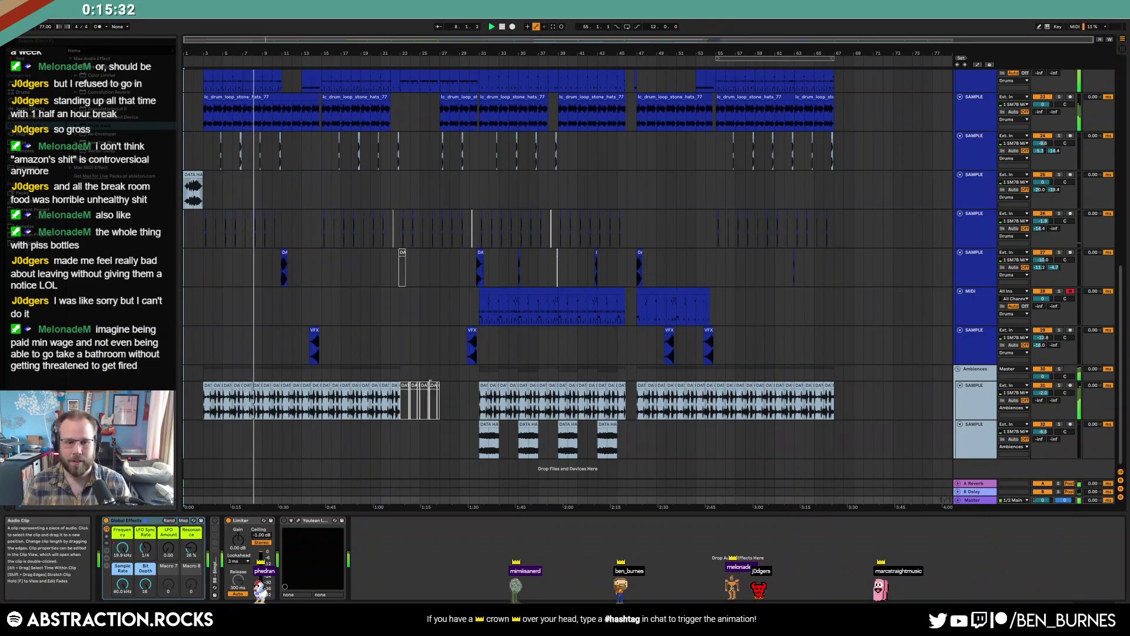
scroll(431, 383, up, 10)
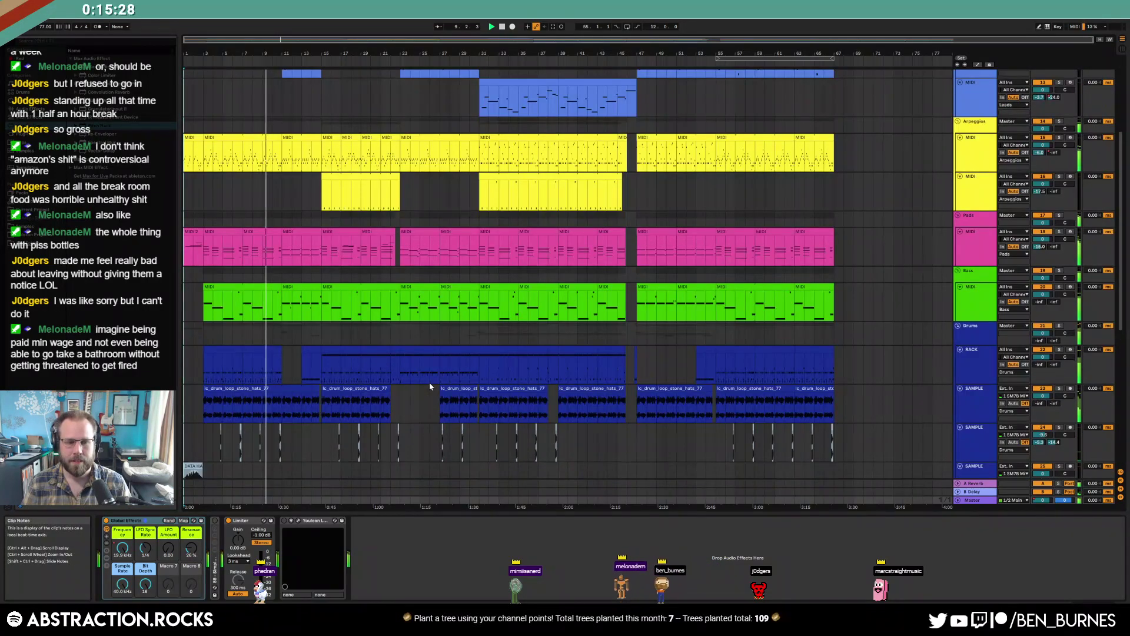
Examine the pad track's device chain and the Kontakt instrument on the third lead track
click(972, 239)
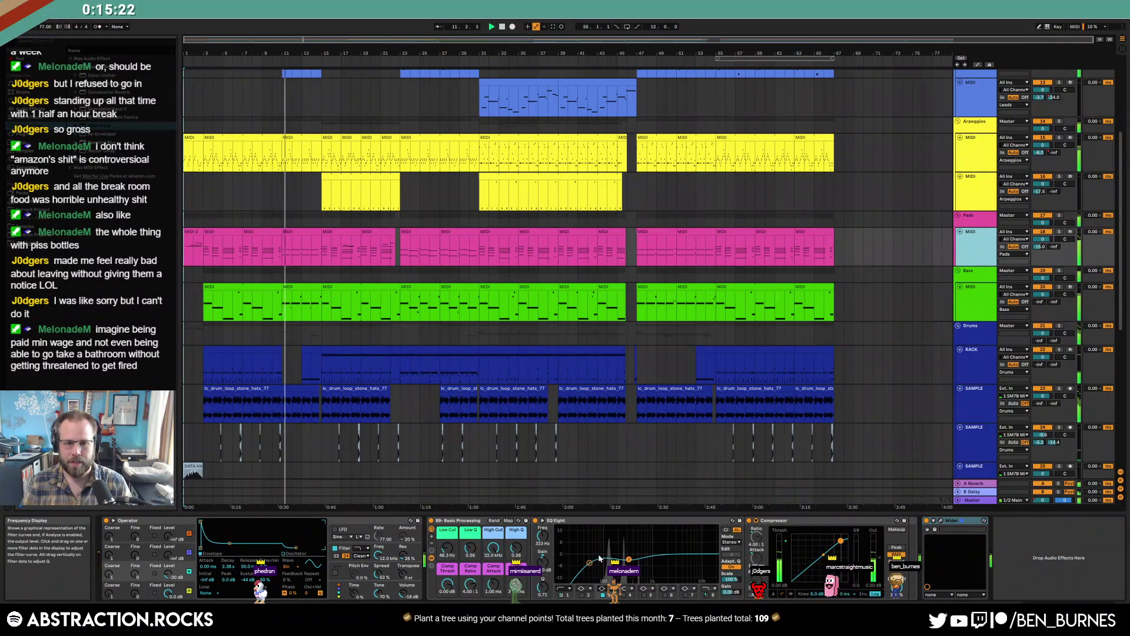
scroll(313, 306, up, 3)
scroll(312, 305, up, 6)
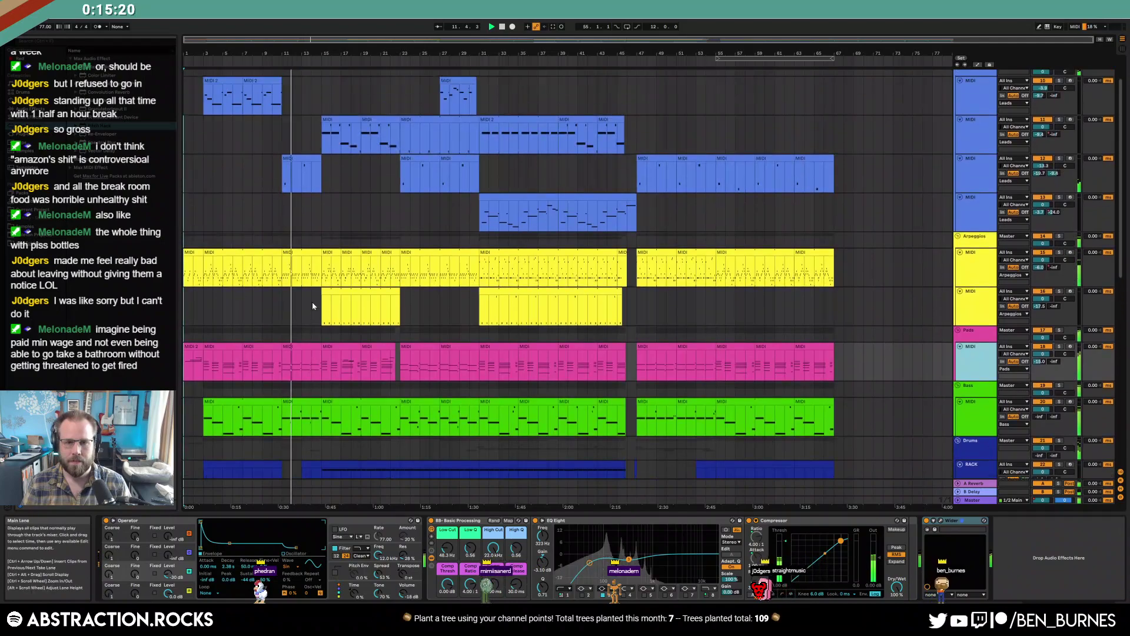
click(967, 217)
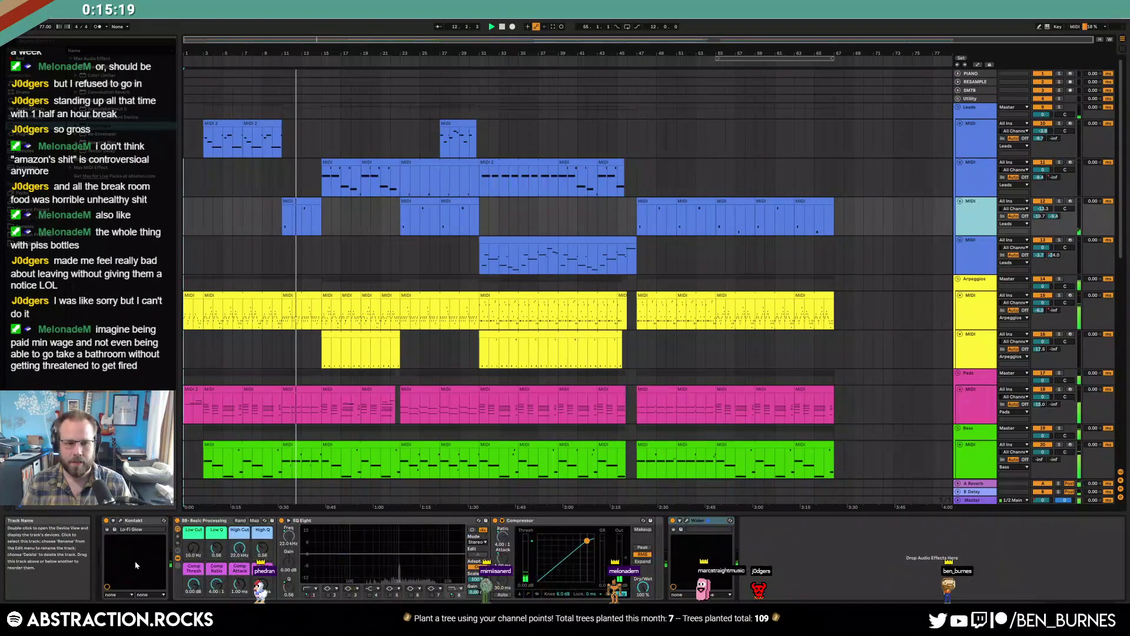
click(121, 521)
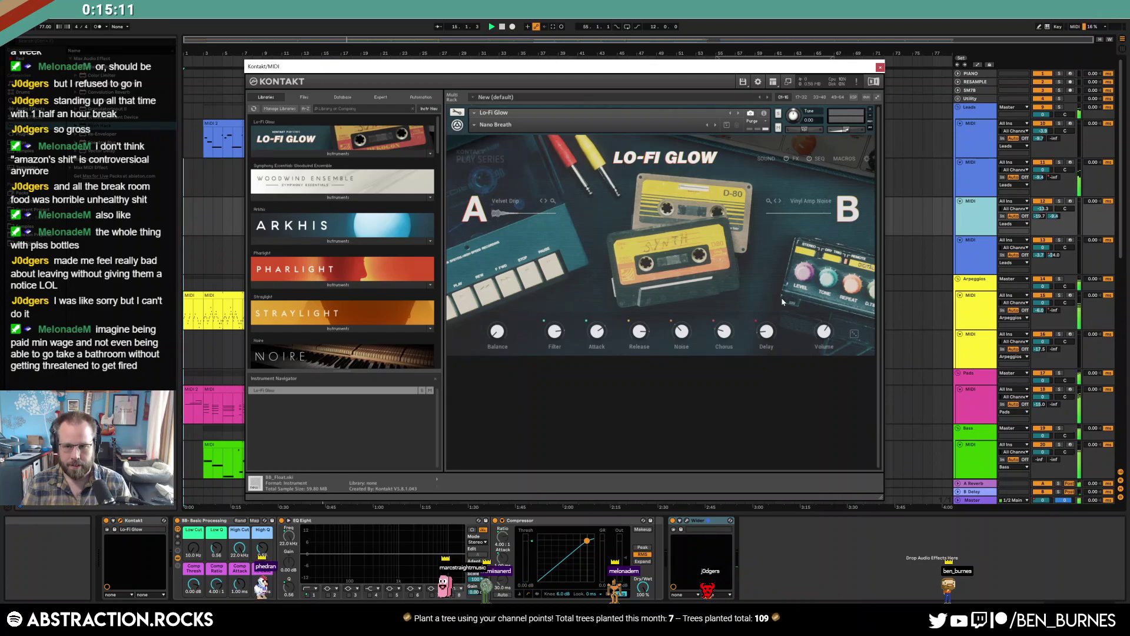
click(880, 68)
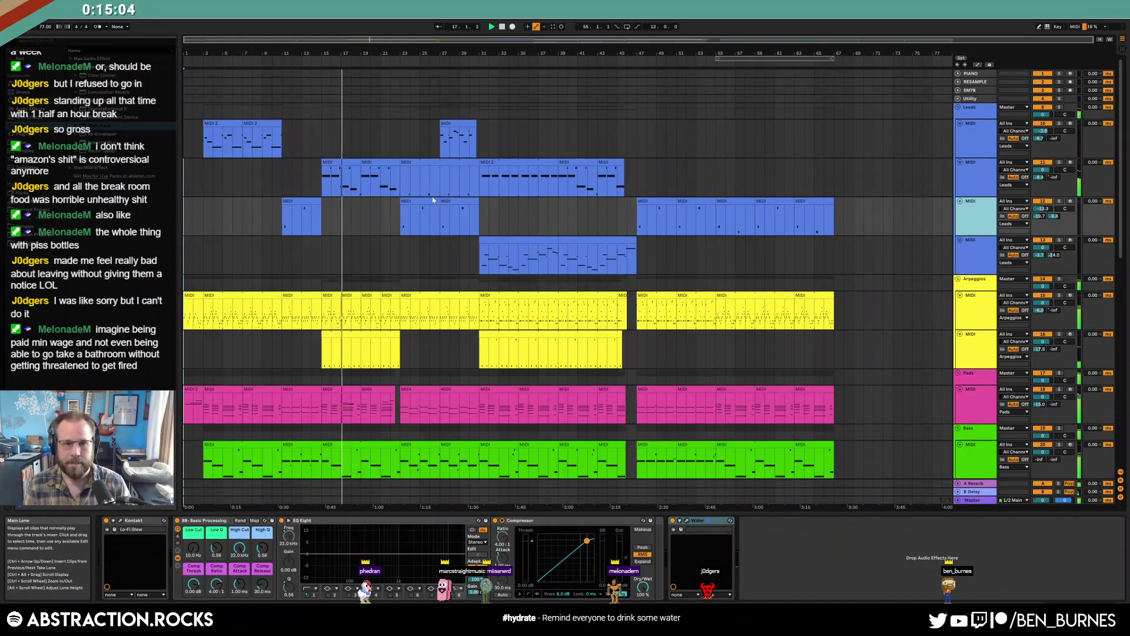
Set the Low Cut macro on the second lead track's Basic Processing rack to about 160 Hz
click(342, 177)
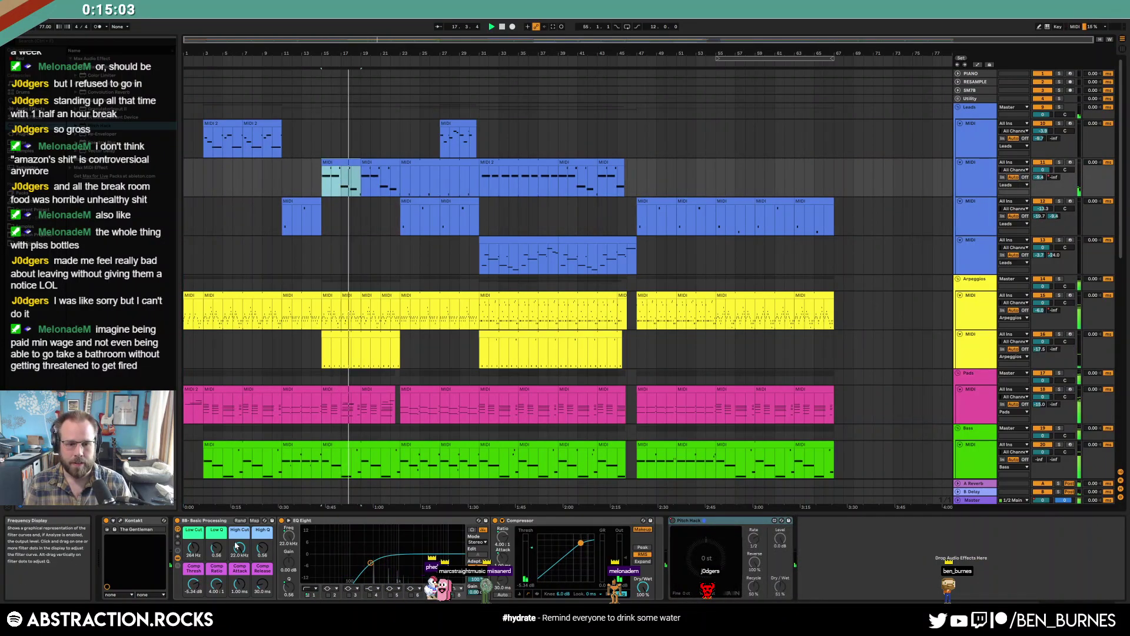
drag(193, 548, 193, 559)
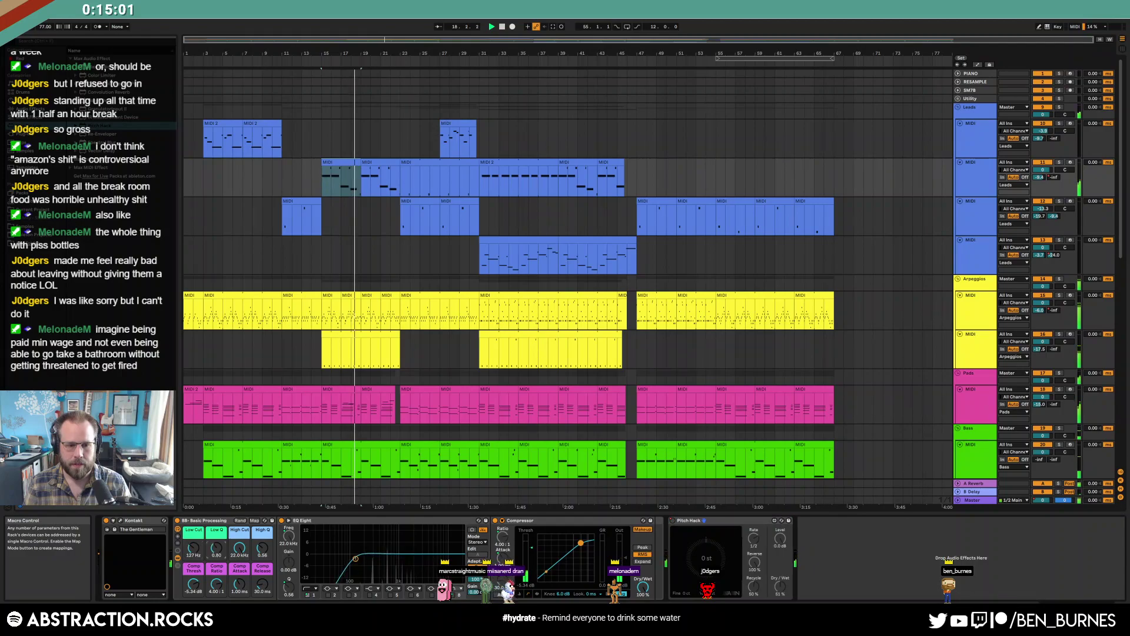
drag(194, 547, 194, 543)
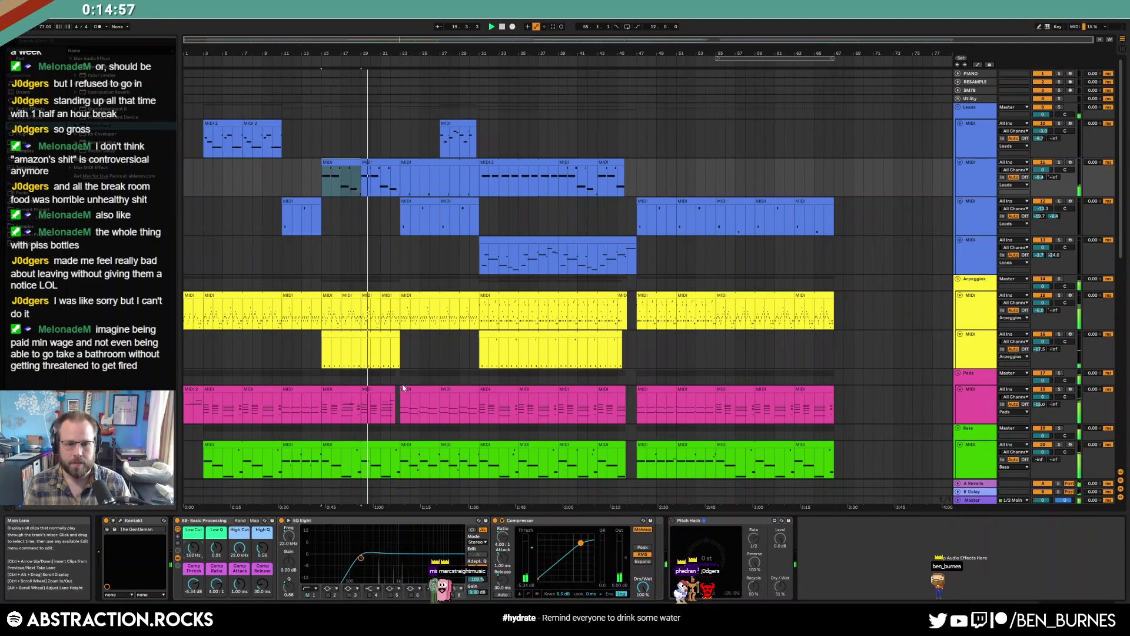
Shape the first arpeggio track's EQ Eight with a slight midrange cut and a gentle boost just above it
drag(361, 310, 381, 310)
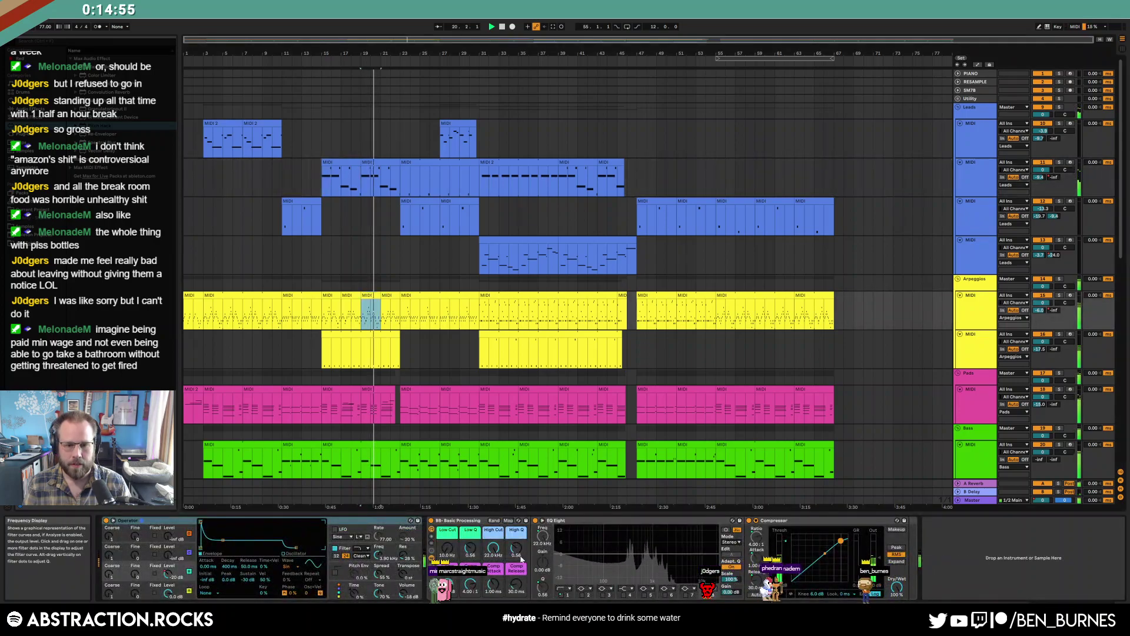
double_click(627, 554)
drag(627, 554, 631, 560)
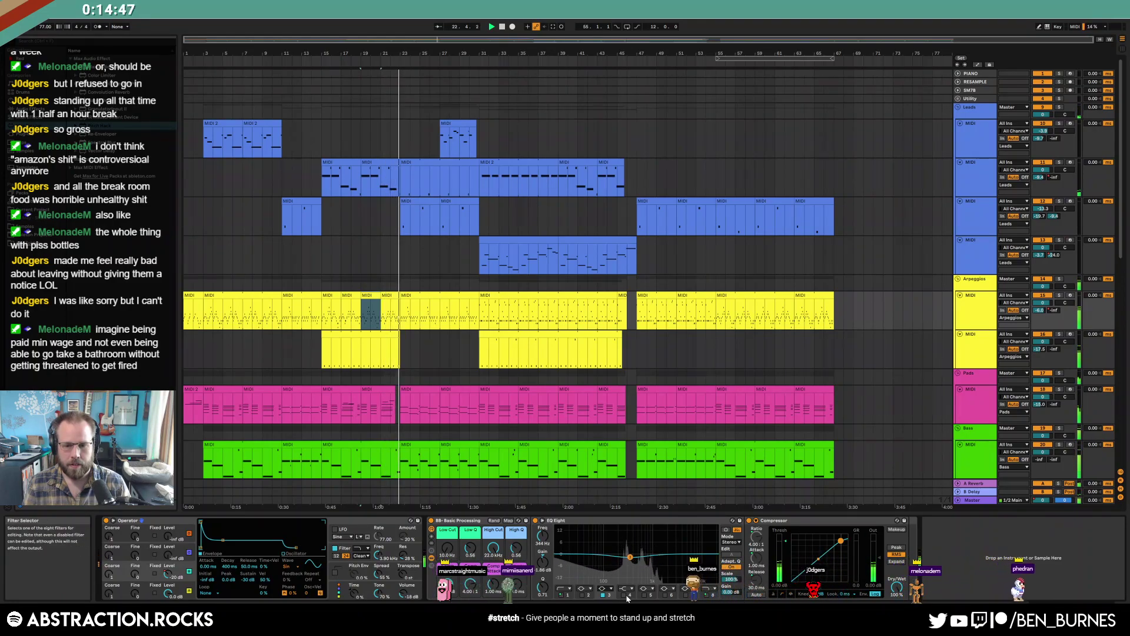
click(644, 595)
drag(603, 554, 646, 547)
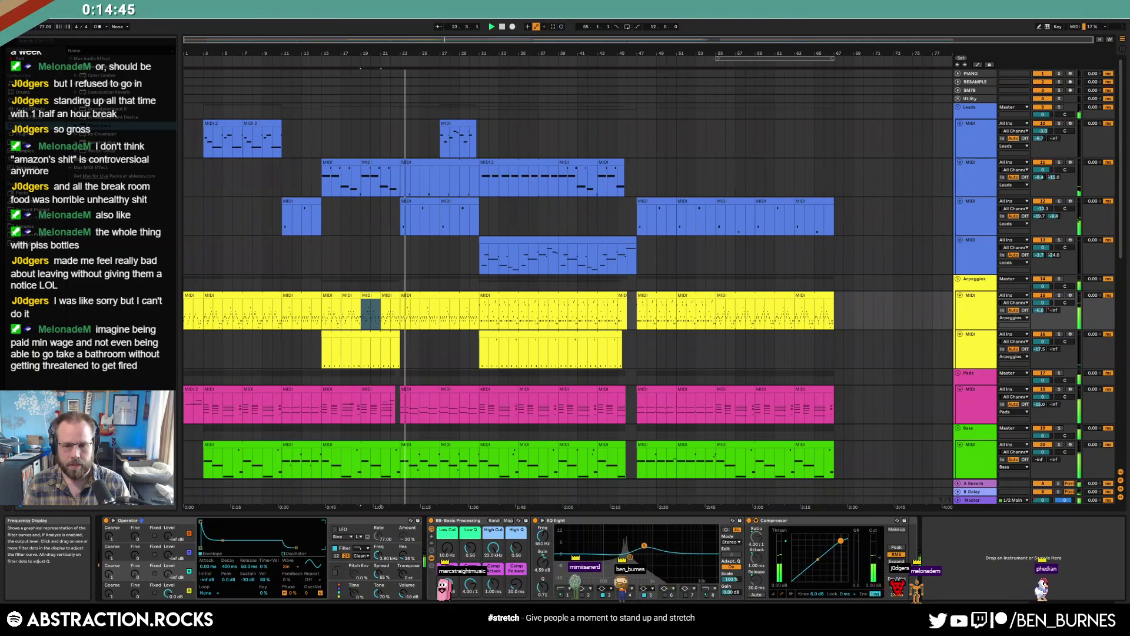
Try to automate the Pitch Hack device on and off around bars 23 to 31 of the second lead track
click(403, 172)
scroll(409, 178, up, 3)
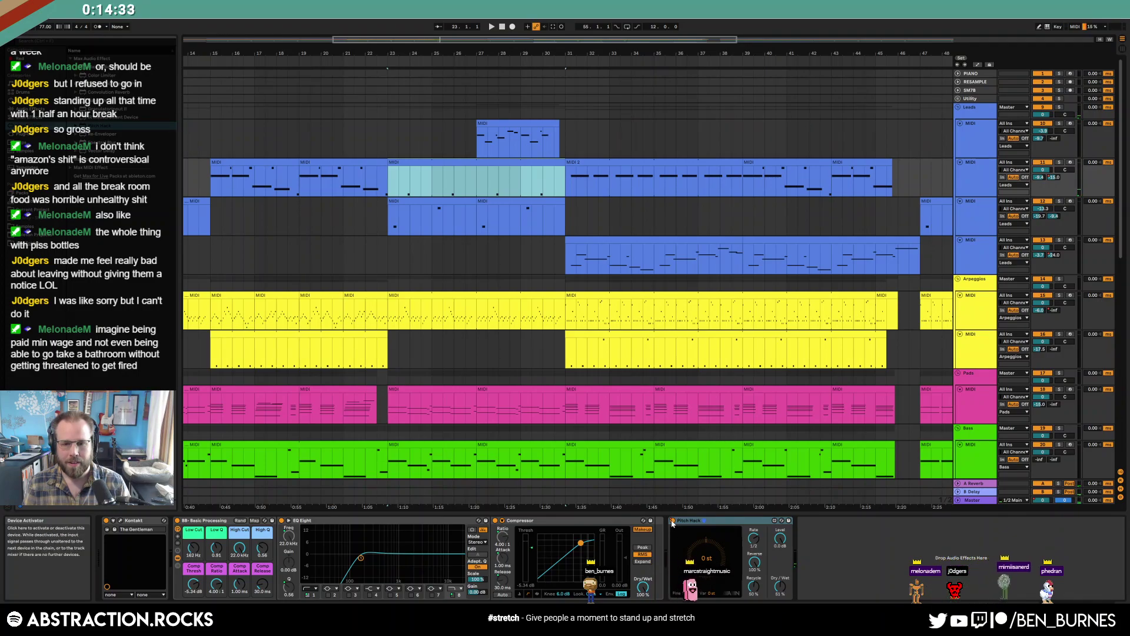
key(a)
right_click(673, 524)
click(346, 170)
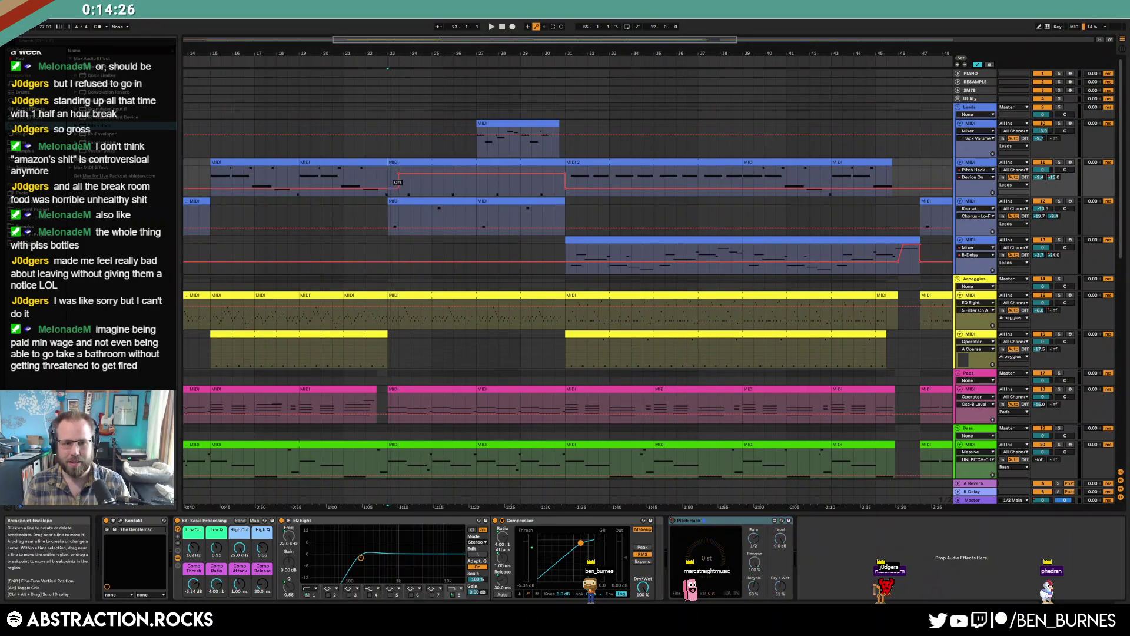
Audition the passage leading into bar 23 and delete the Pitch Hack device from the second lead track
click(349, 70)
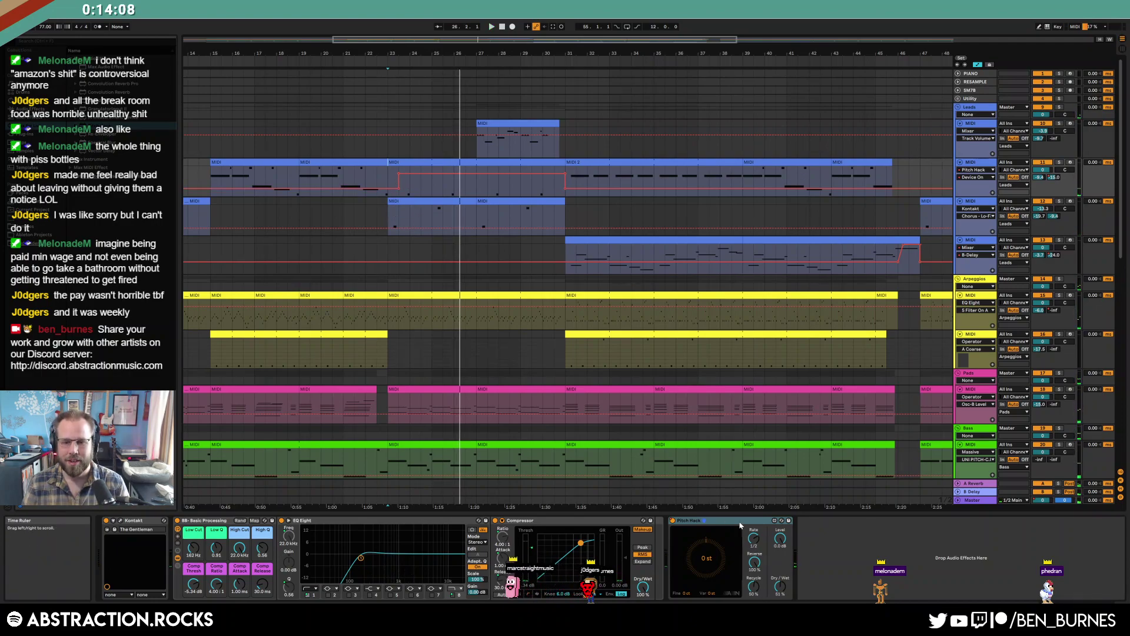
key(Delete)
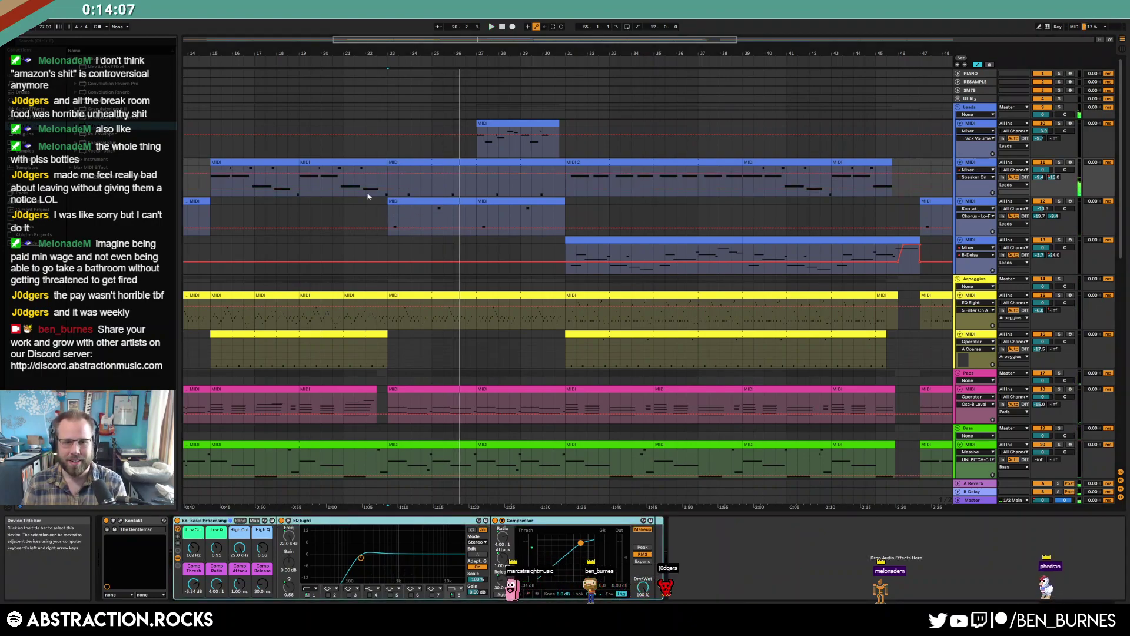
Play from about bar 21 and adjust the second lead track's B-Delay send automation at the start of bar 23
click(355, 185)
key(space)
click(1052, 178)
key(a)
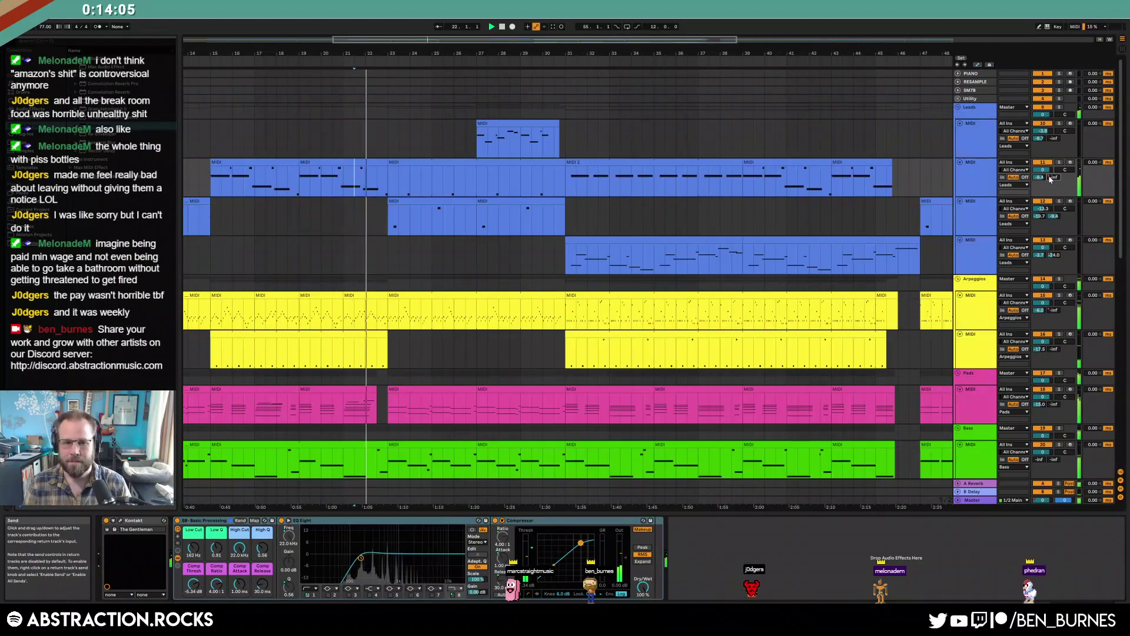
key(a)
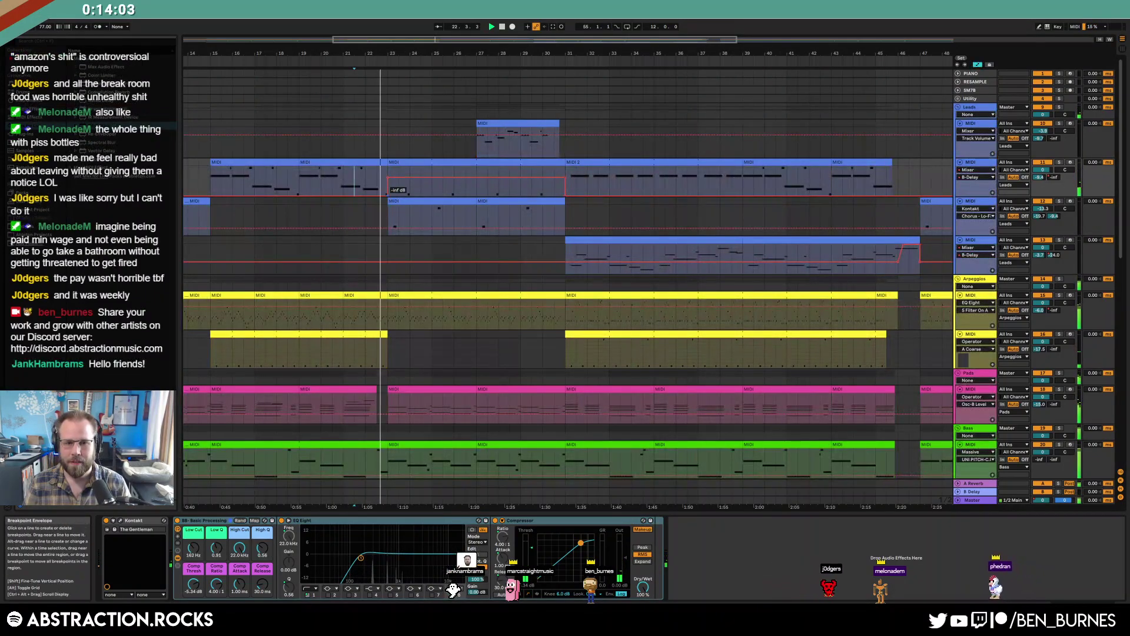
mouse_move(387, 196)
mouse_down()
mouse_move(407, 195)
mouse_move(399, 181)
mouse_up()
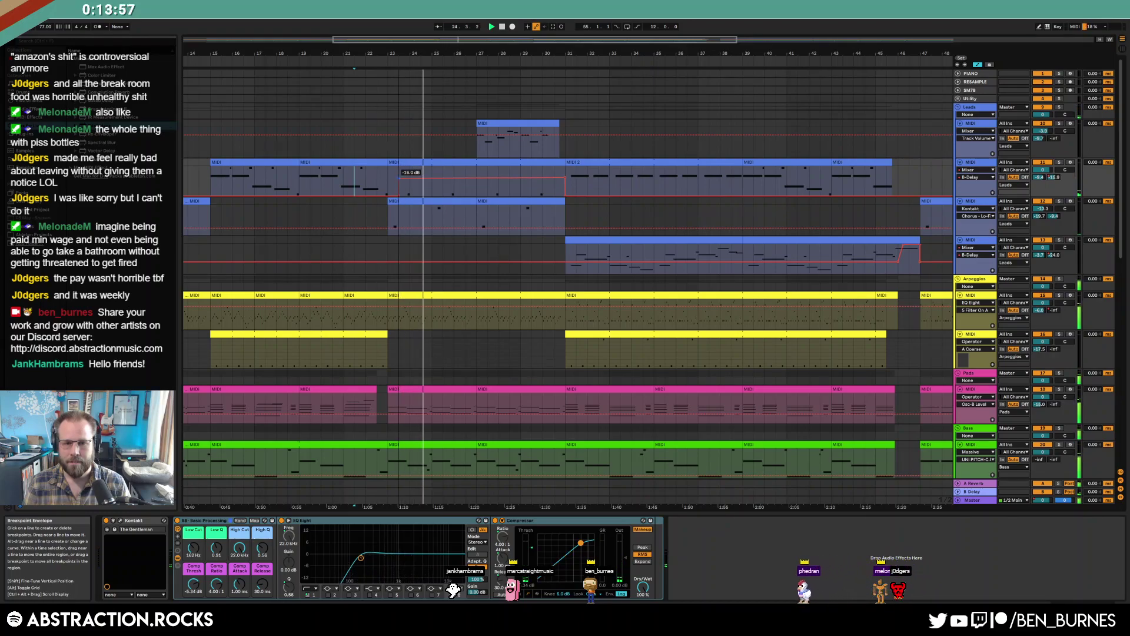
Delete the second lead track's clip and its delay send automation between bars 23 and 31
click(495, 161)
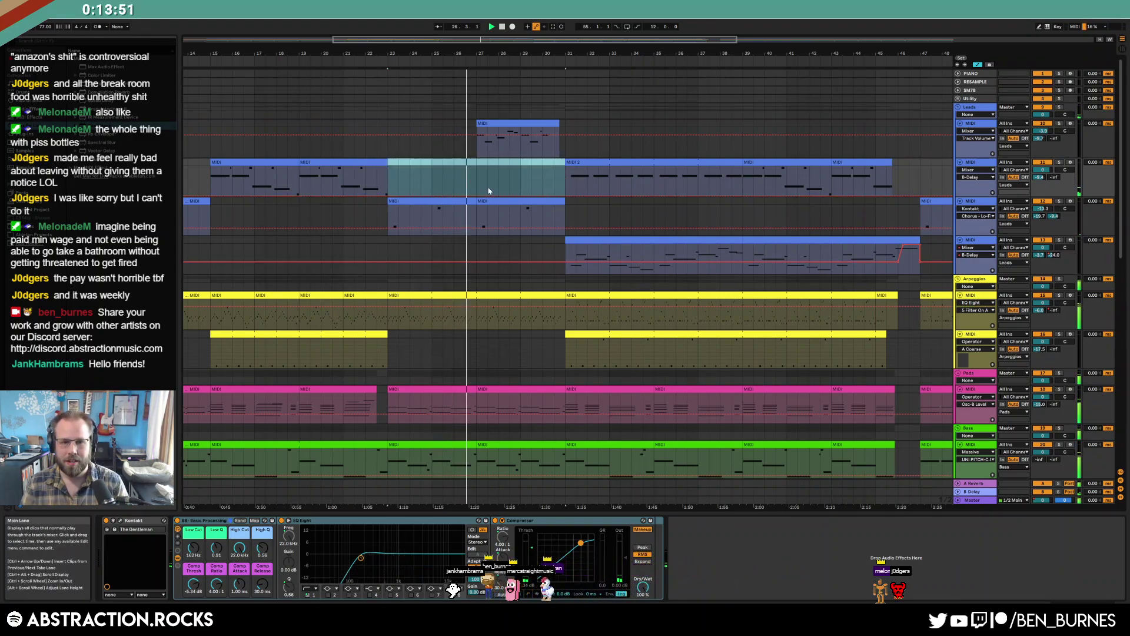
key(Delete)
click(457, 176)
key(a)
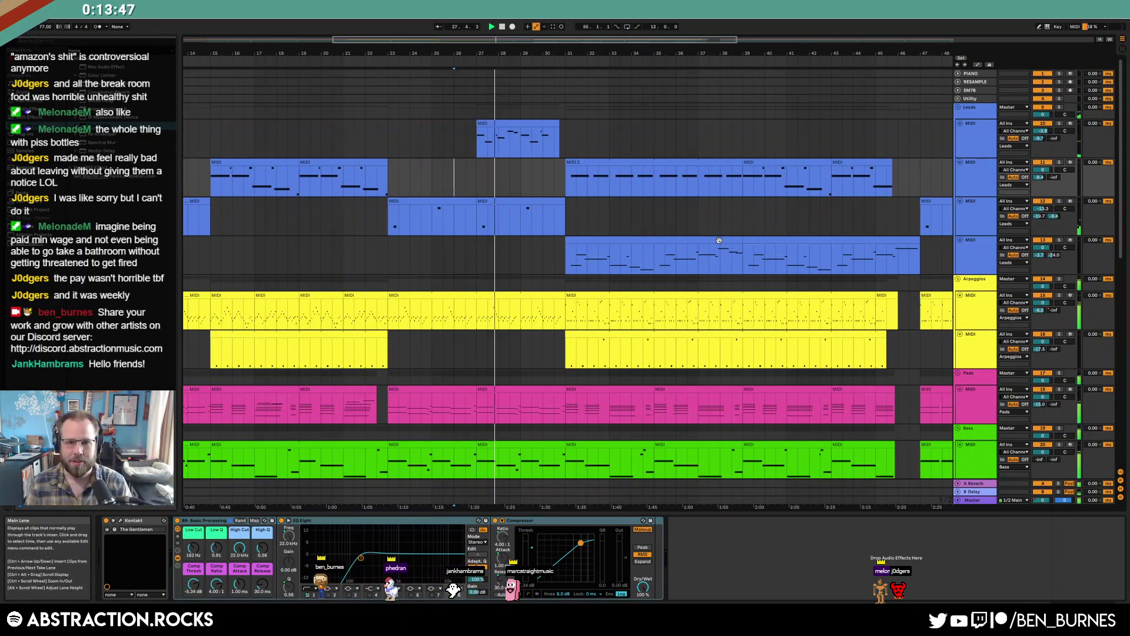
Examine the notes of the first lead track's clip around bars 27 to 30, including the short D#4 near its end
drag(718, 39, 916, 132)
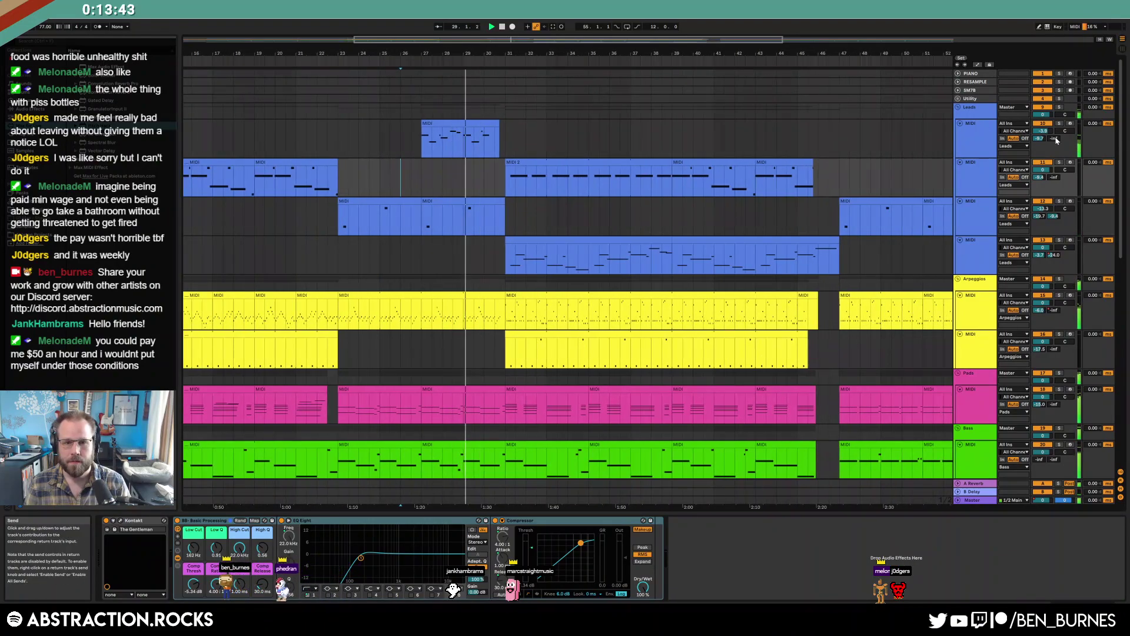
double_click(492, 123)
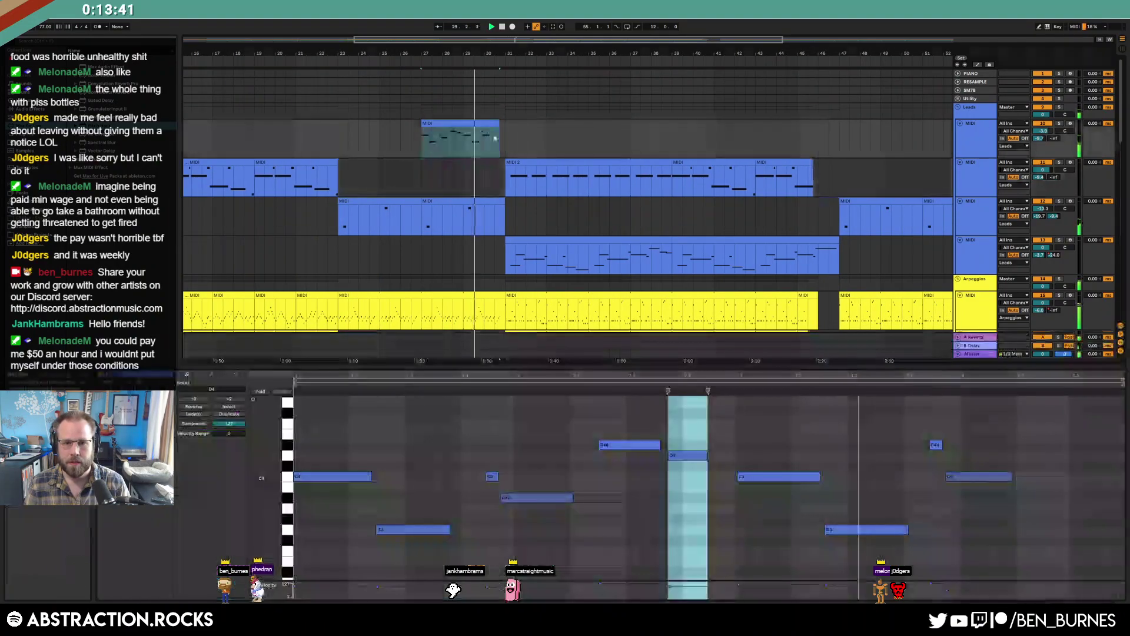
click(939, 445)
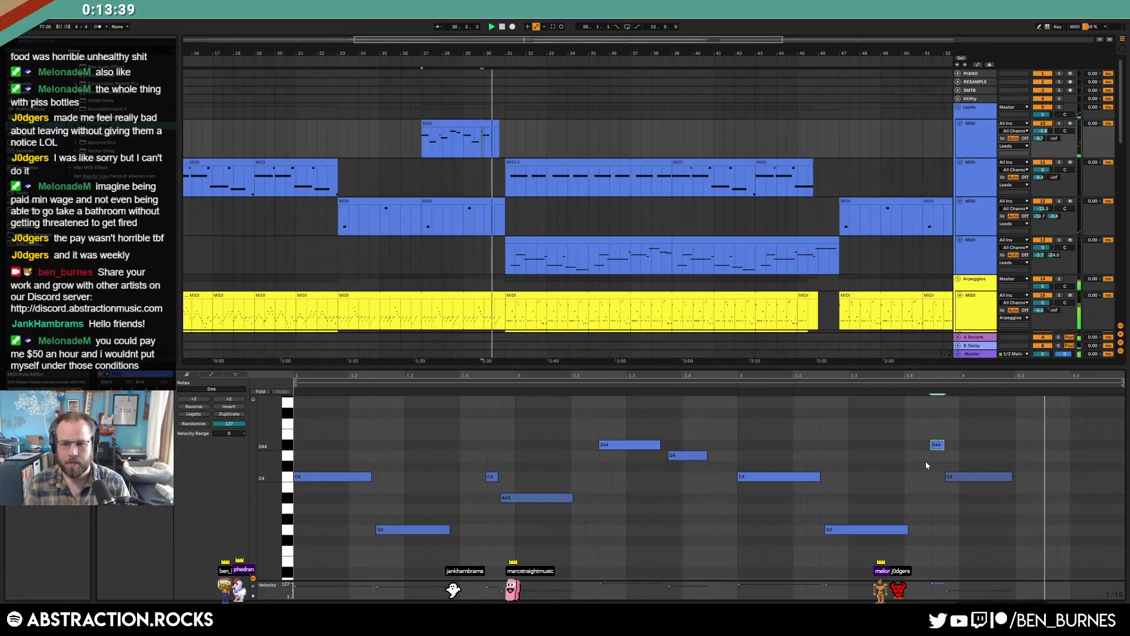
key(shift+Tab)
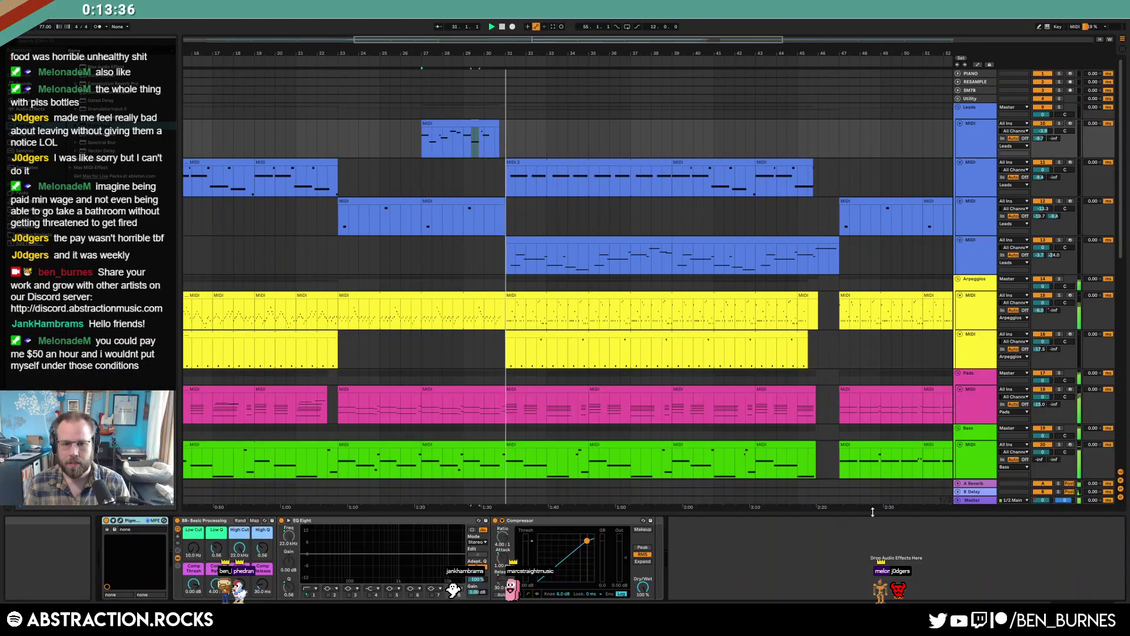
Fold all the tracks inside the Drums group and both sample tracks in the Ambiences group
scroll(647, 294, down, 6)
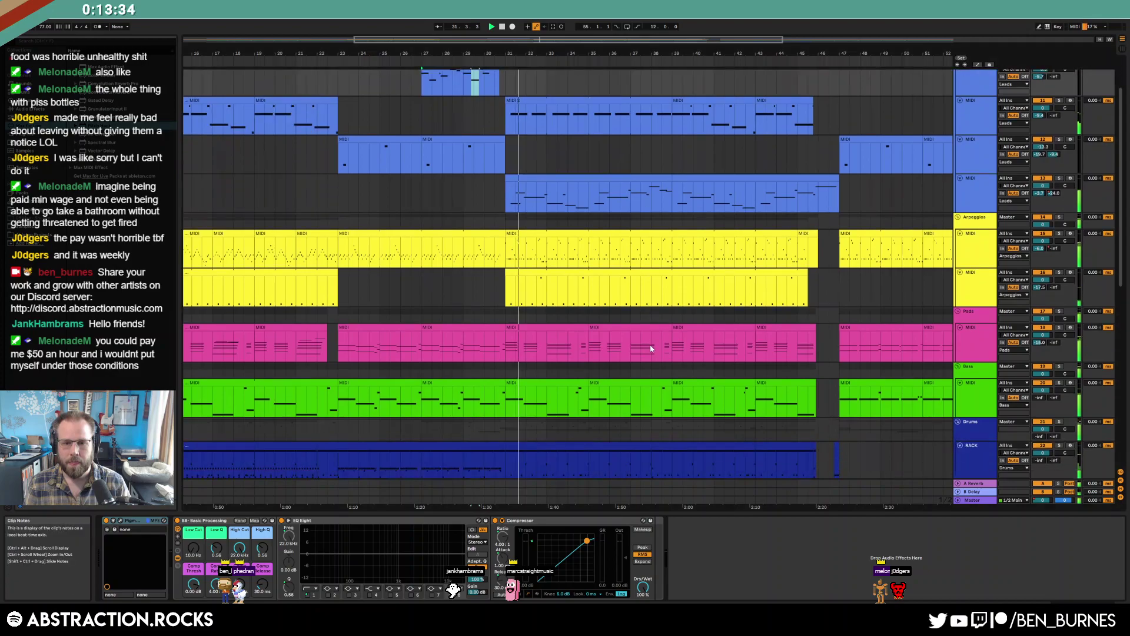
scroll(647, 360, down, 5)
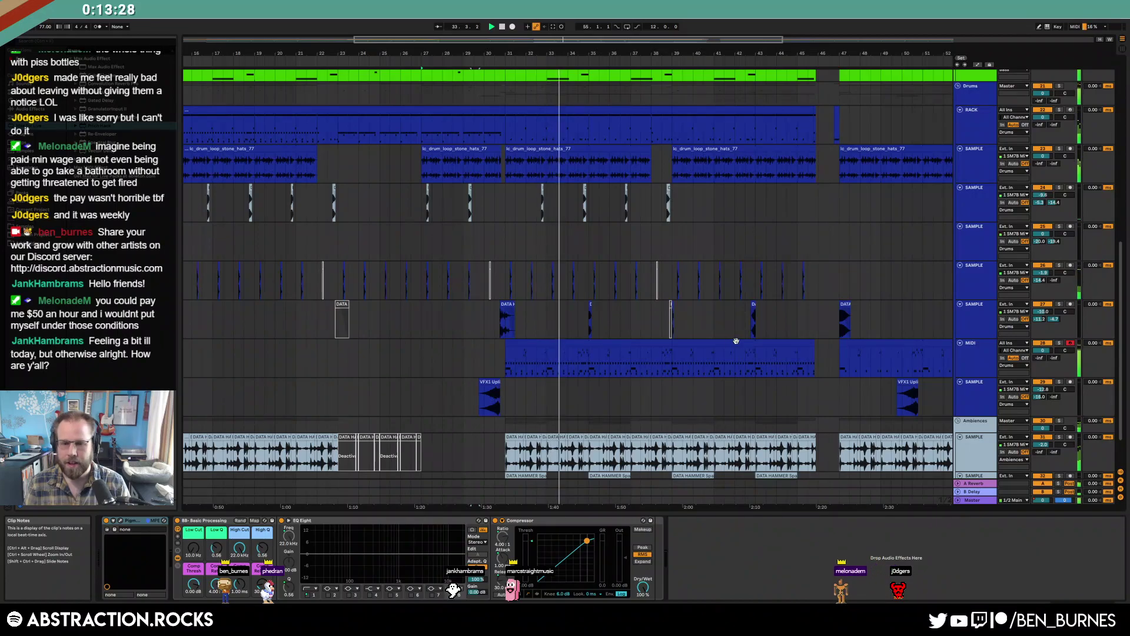
click(975, 406)
shift+click(973, 118)
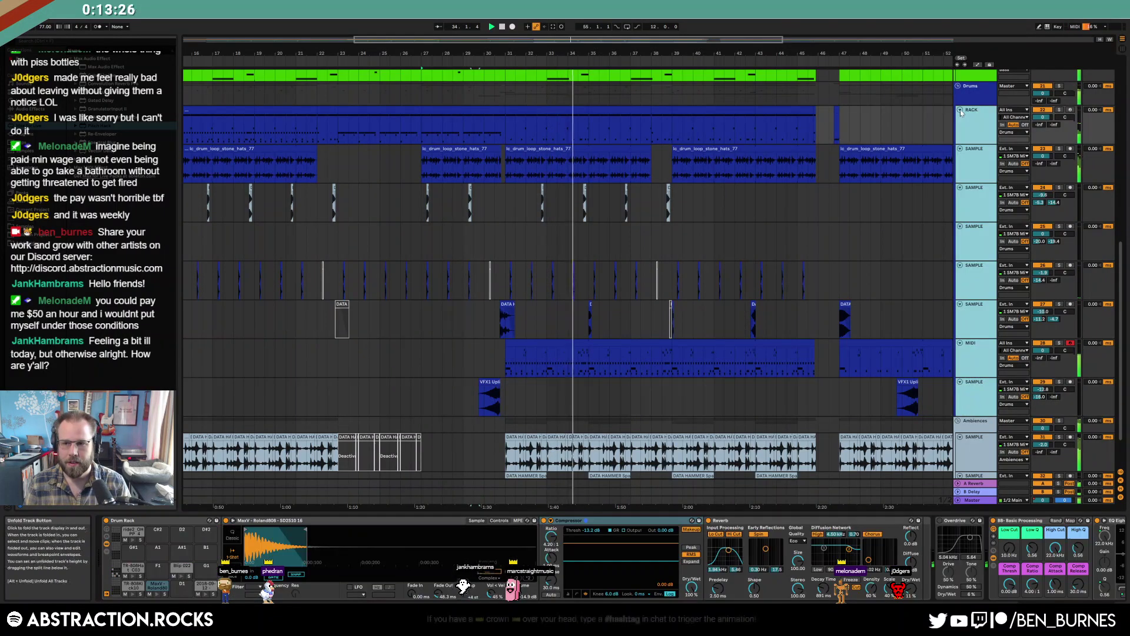
click(960, 110)
click(973, 203)
shift+click(975, 248)
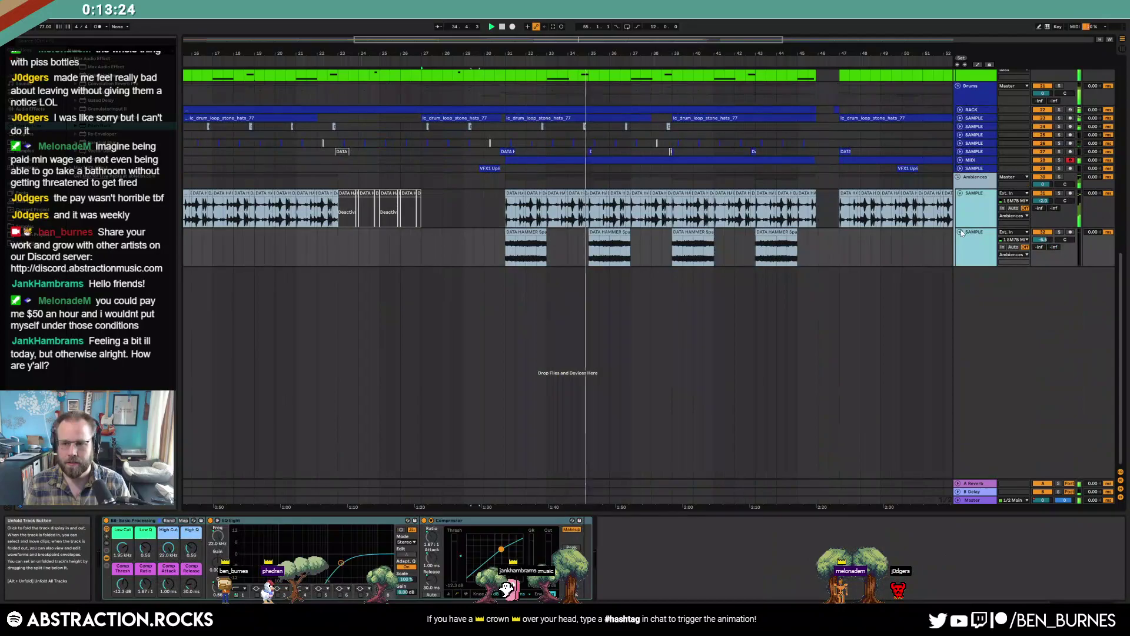
click(961, 232)
Fold the Bass track, the Pads track and both Arpeggios tracks
scroll(889, 239, up, 3)
scroll(891, 242, up, 3)
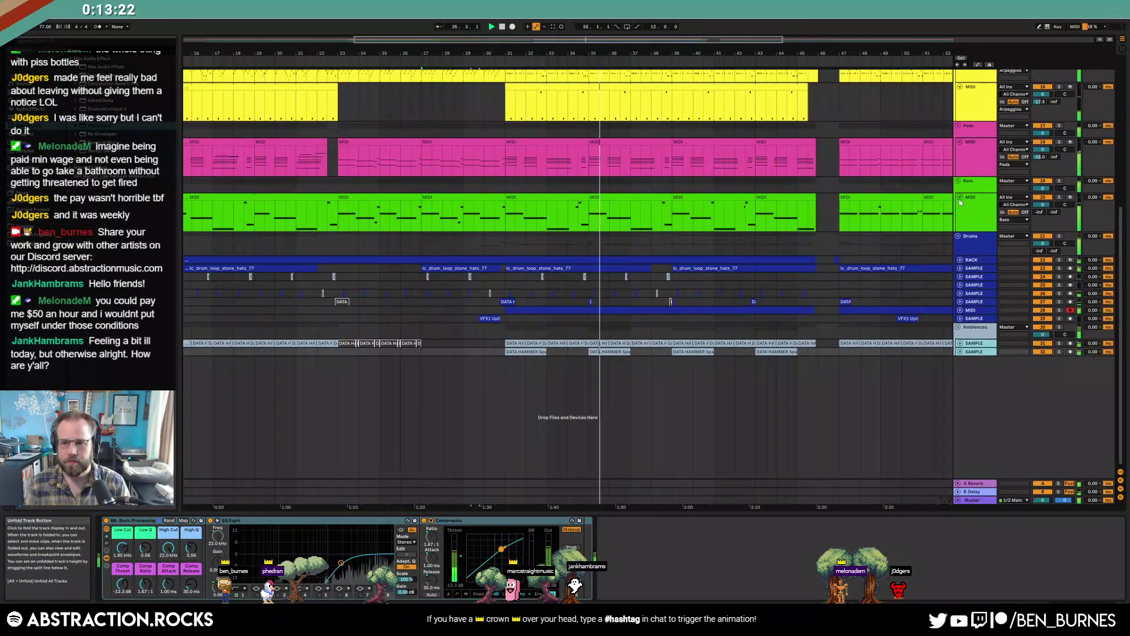
click(959, 199)
click(960, 143)
scroll(975, 182, up, 3)
click(975, 181)
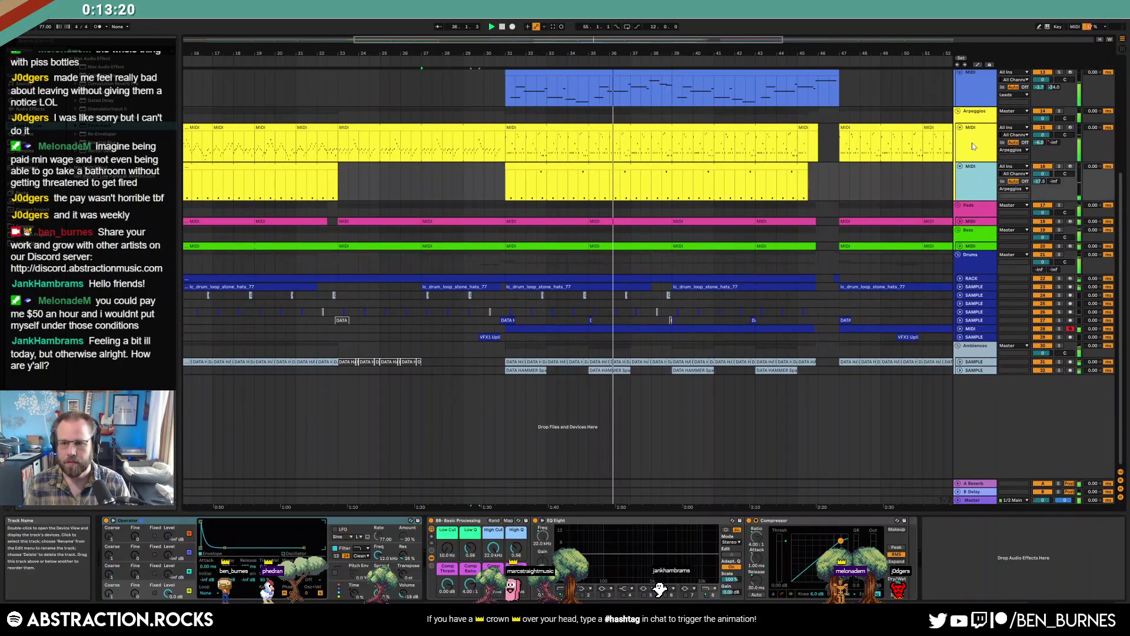
shift+click(973, 142)
click(959, 167)
Fold the four tracks inside the Leads group
scroll(911, 301, up, 5)
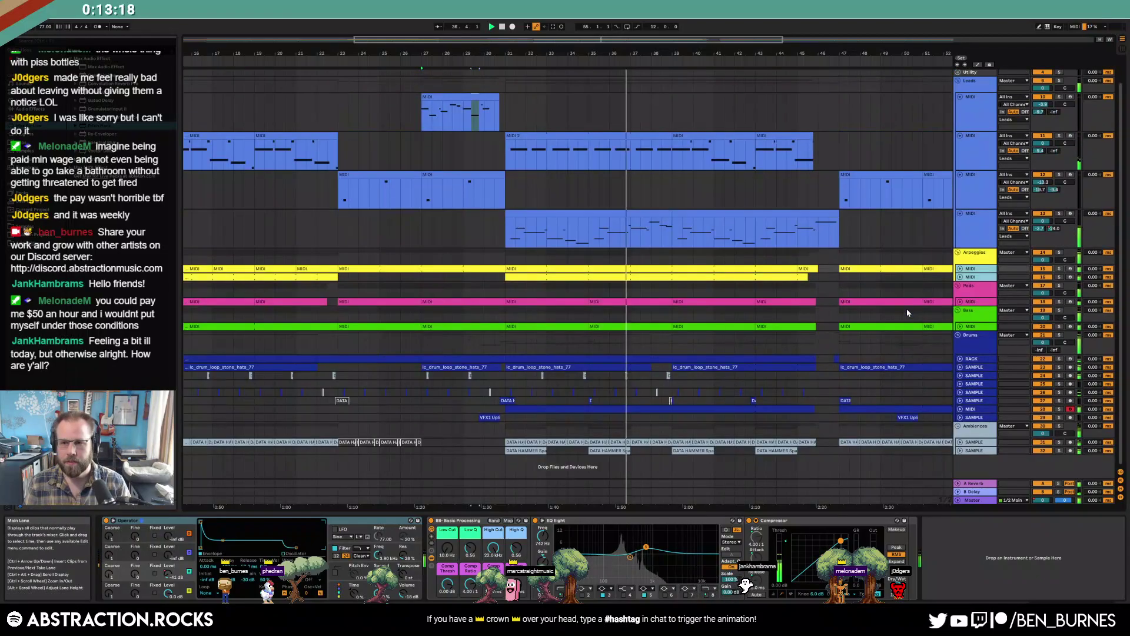
click(973, 254)
click(971, 141)
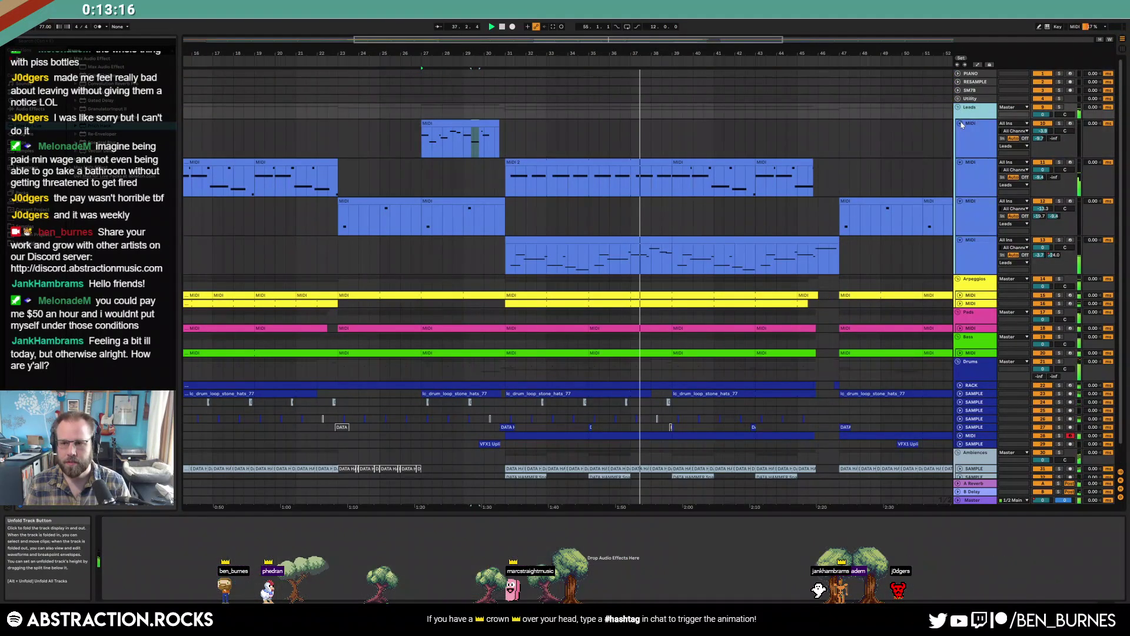
shift+click(972, 243)
click(960, 241)
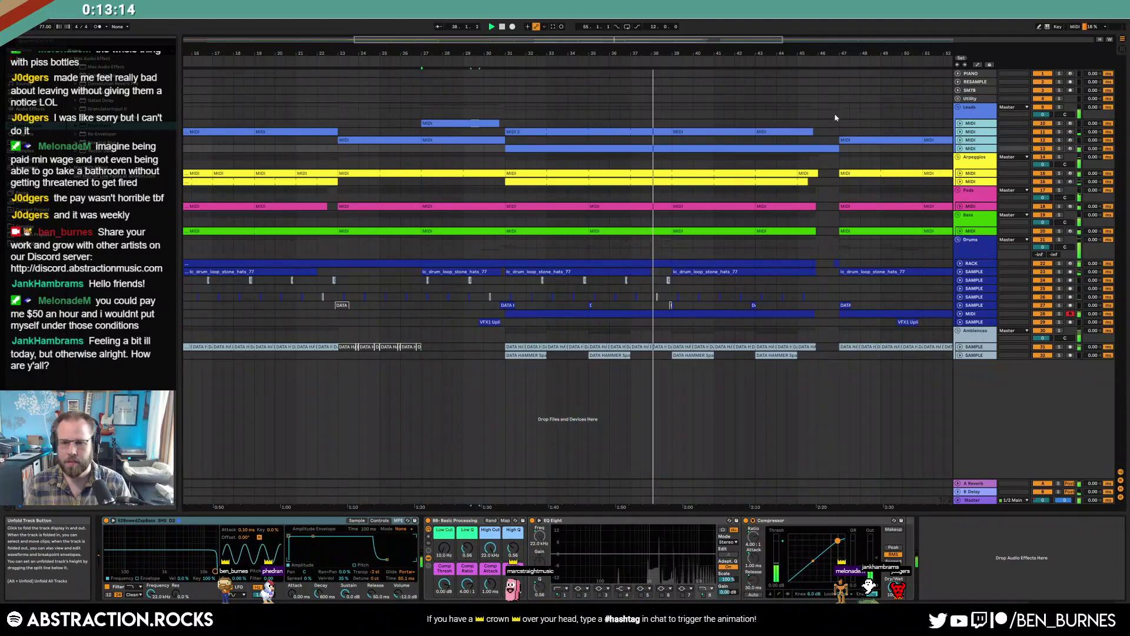
Unfold the lead tracks again and open the fourth lead track's clip at bar 39 in the note editor
drag(571, 40, 653, 39)
scroll(569, 47, right, 4)
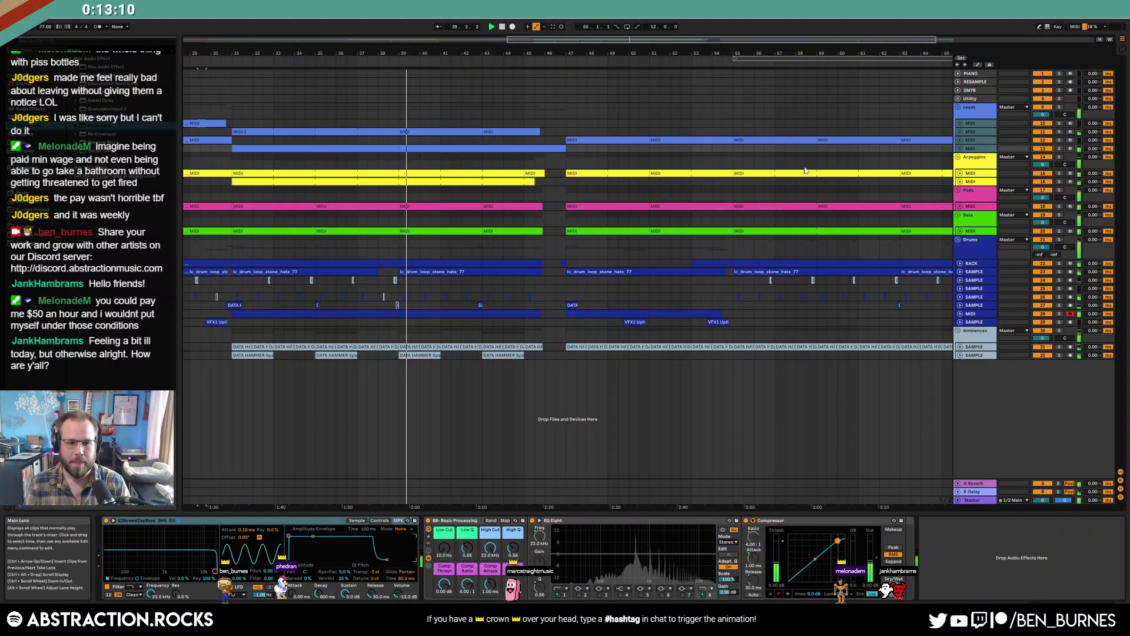
click(960, 131)
click(445, 169)
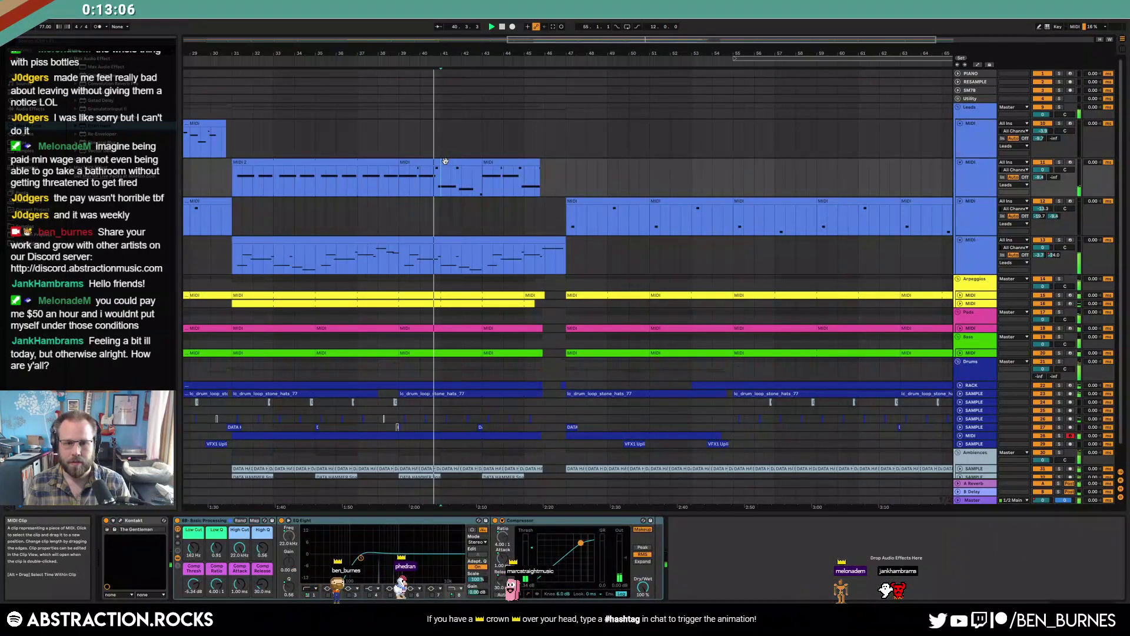
double_click(420, 255)
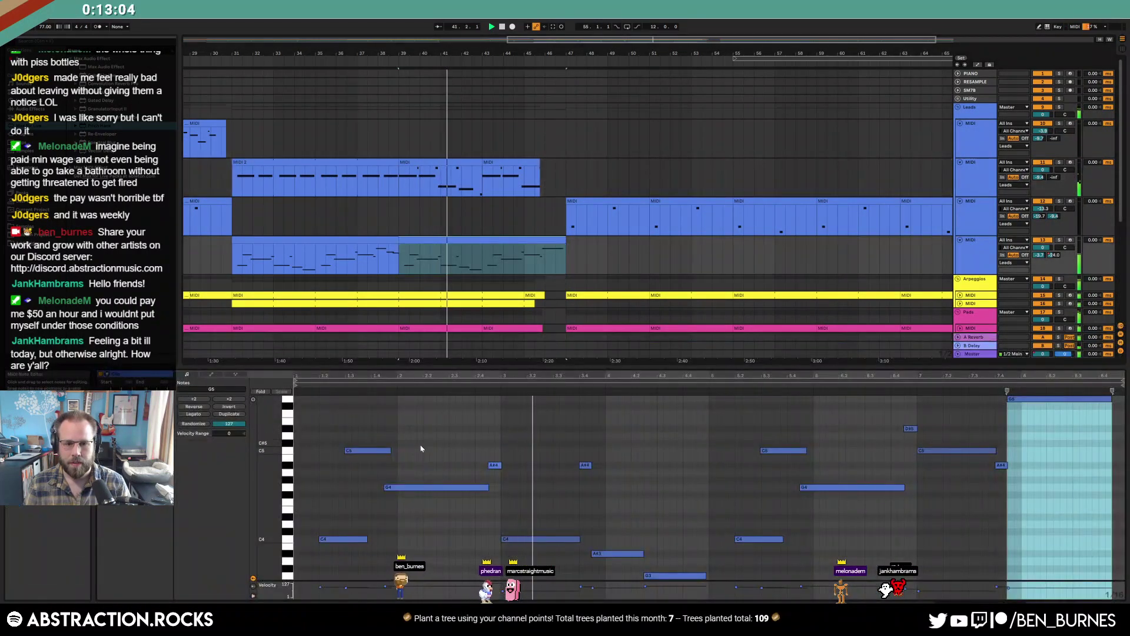
scroll(389, 436, up, 3)
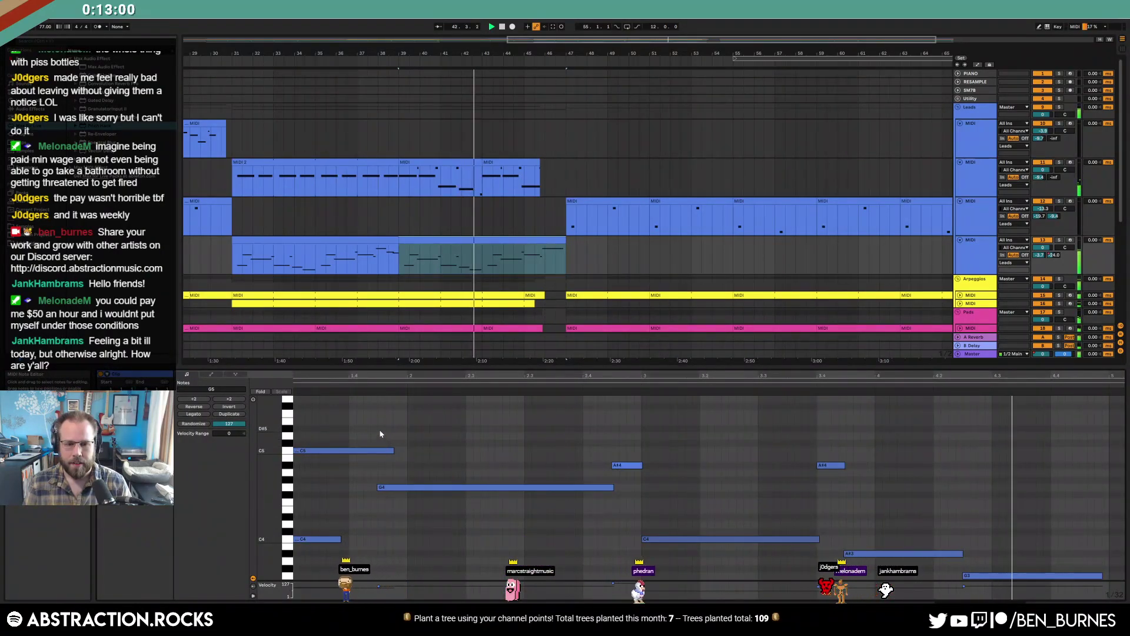
Add a short D#5 grace note just before bar 40, trim the G4's start and the C5's end around it, and close the note editor
double_click(394, 429)
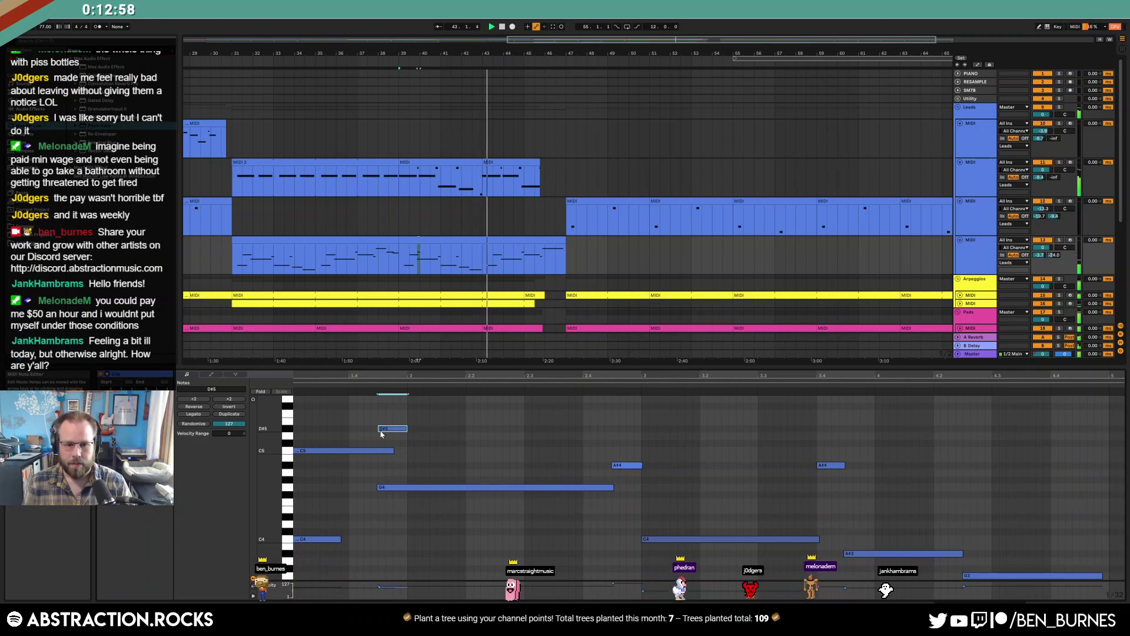
drag(383, 428, 389, 435)
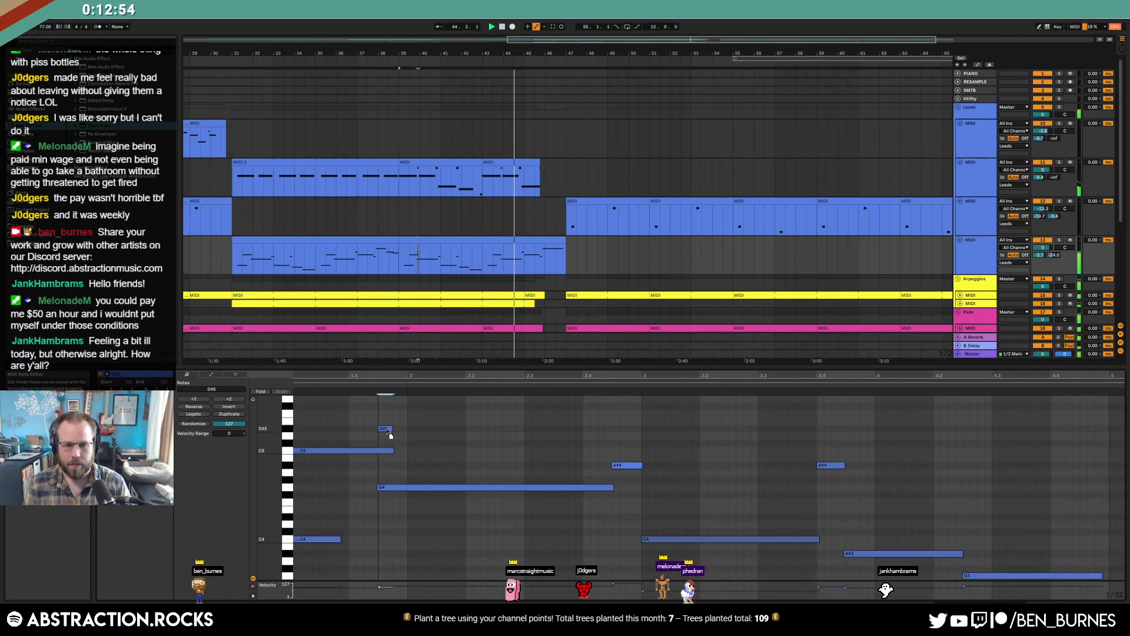
click(381, 488)
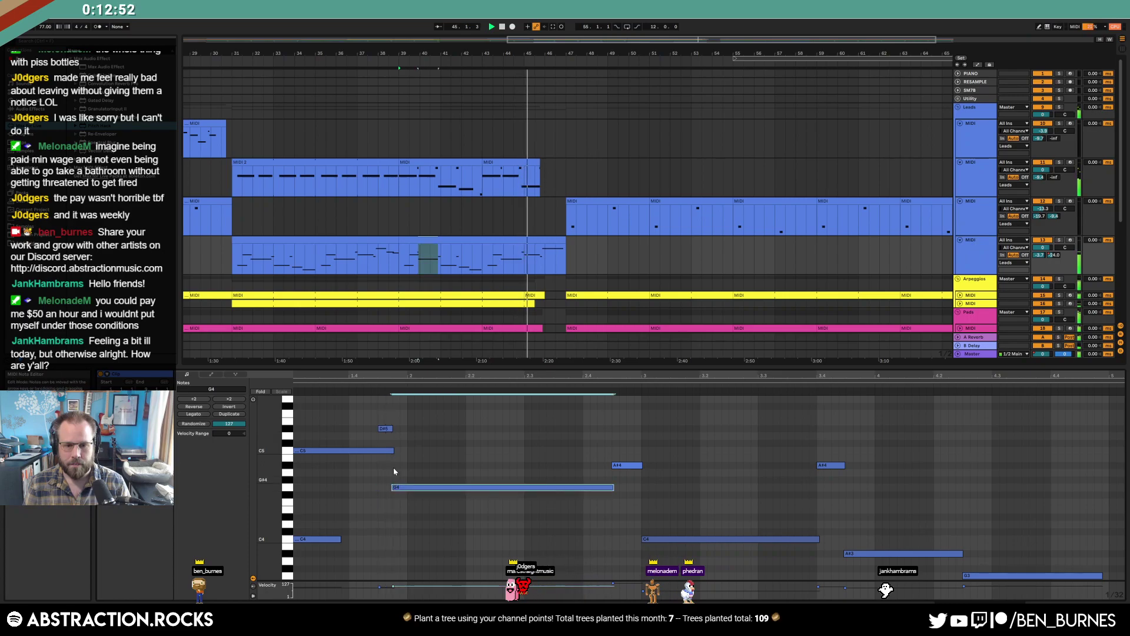
drag(393, 451, 381, 450)
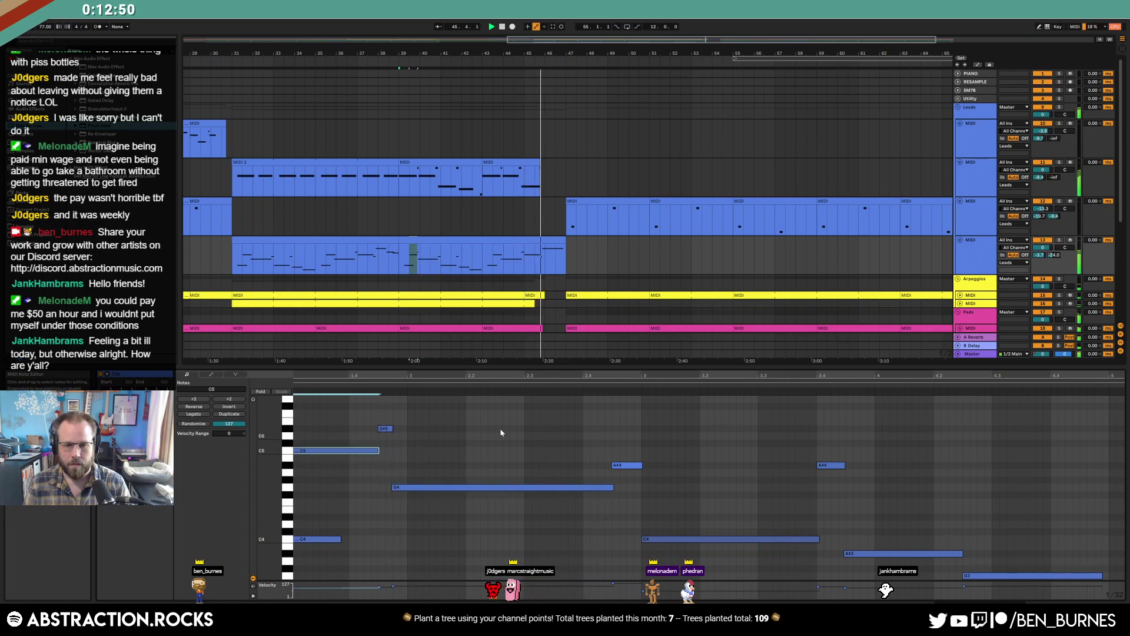
key(shift+Tab)
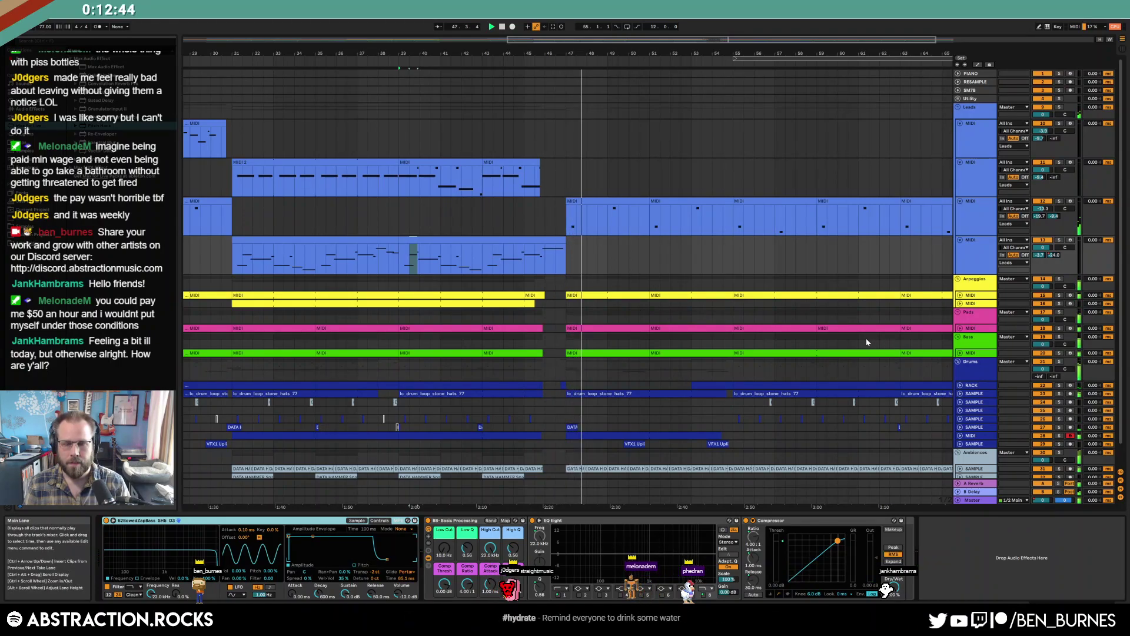
Unfold the MIDI track in the Drums group and copy its clip from bar 47 to bar 55
scroll(867, 343, down, 1)
scroll(864, 342, down, 4)
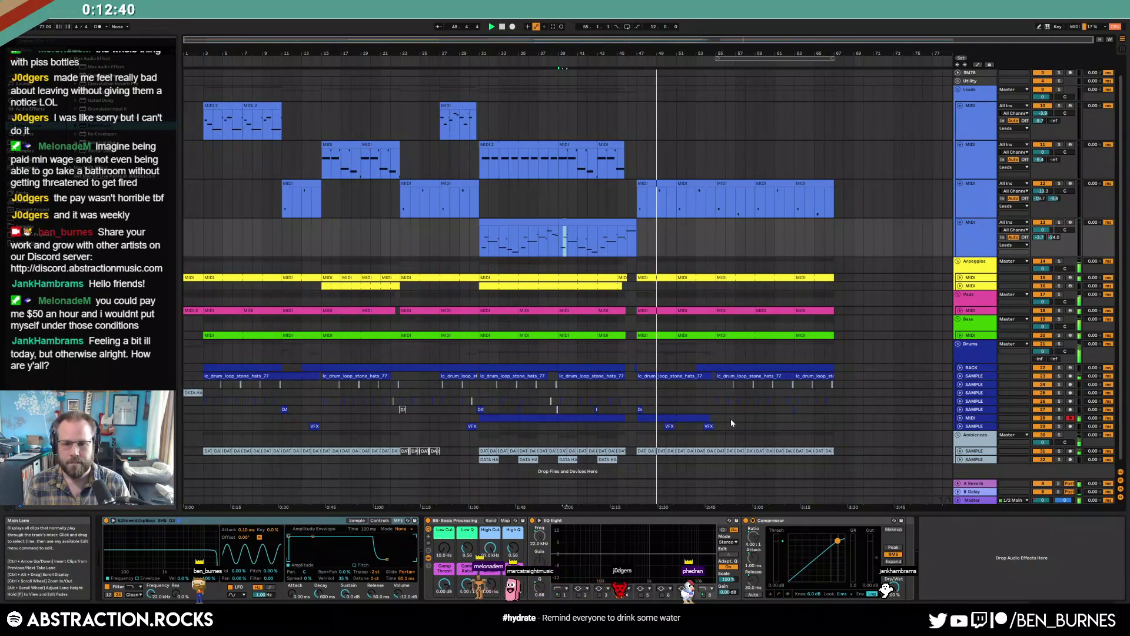
click(961, 418)
click(686, 417)
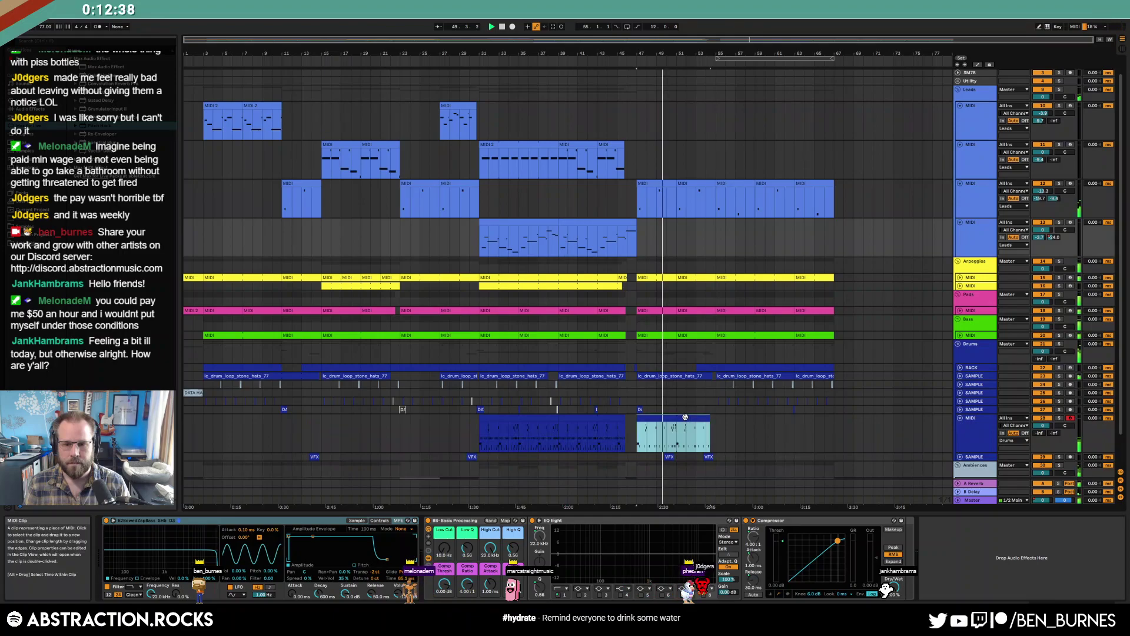
drag(685, 417, 770, 421)
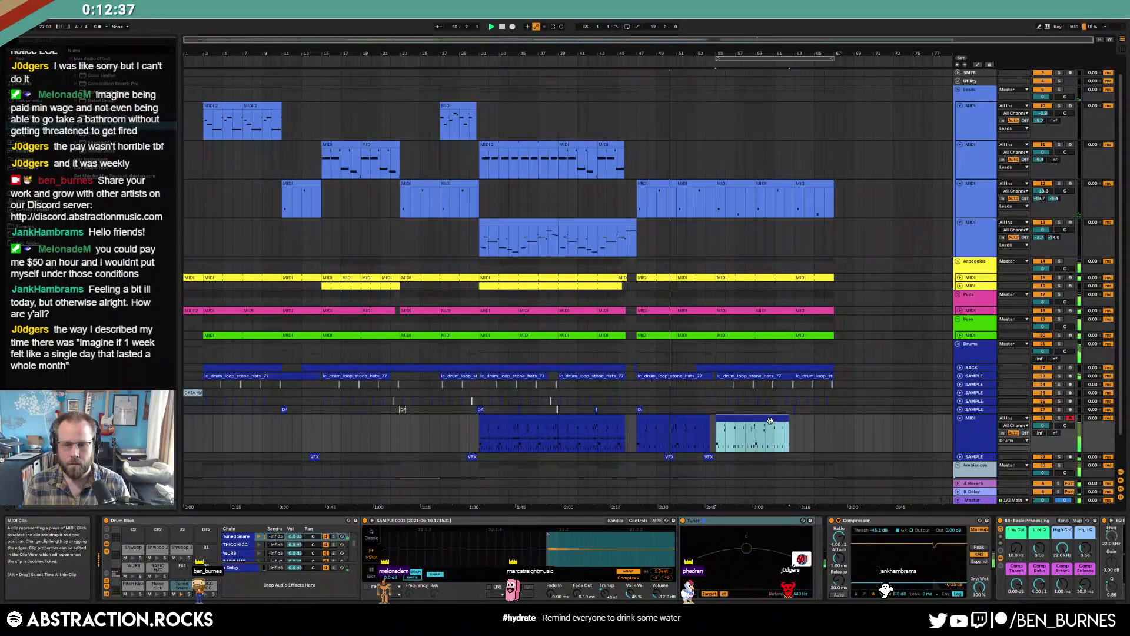
Unfold the Pads track and extend the drum MIDI clip at bar 55 so it ends at bar 67
scroll(695, 428, up, 3)
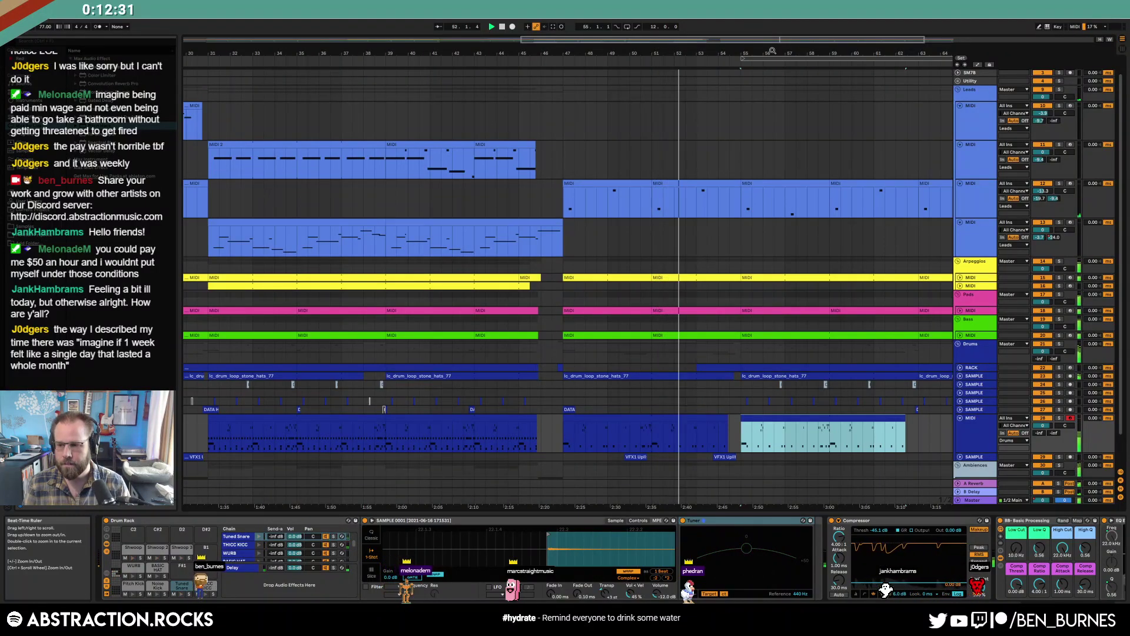
mouse_move(704, 40)
mouse_down()
mouse_move(701, 25)
mouse_move(715, 27)
mouse_up()
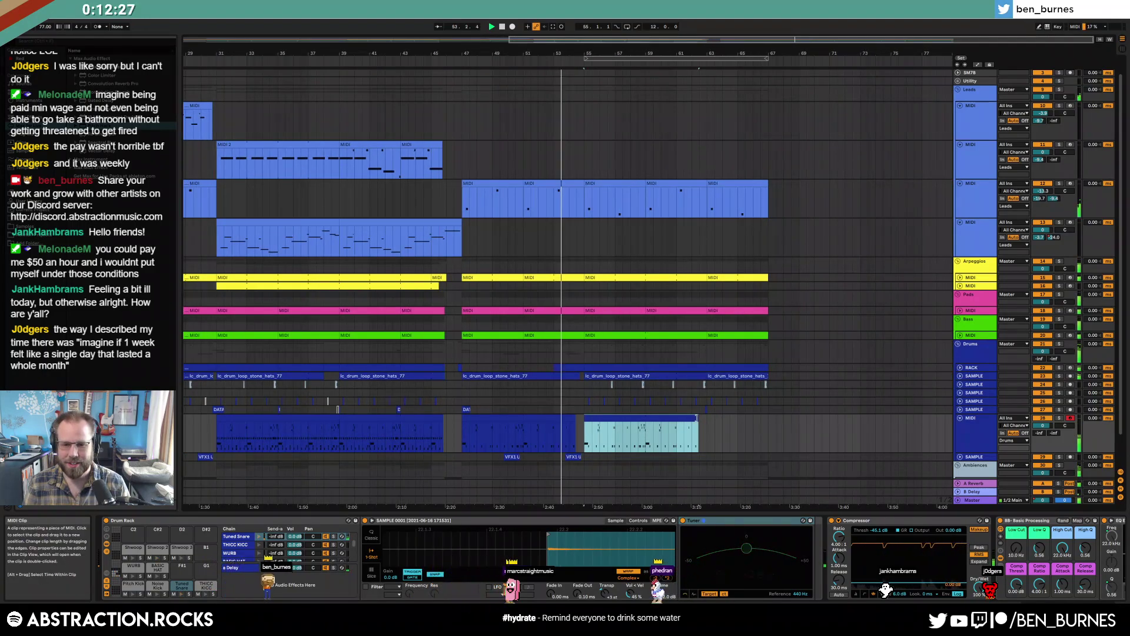
scroll(686, 429, up, 3)
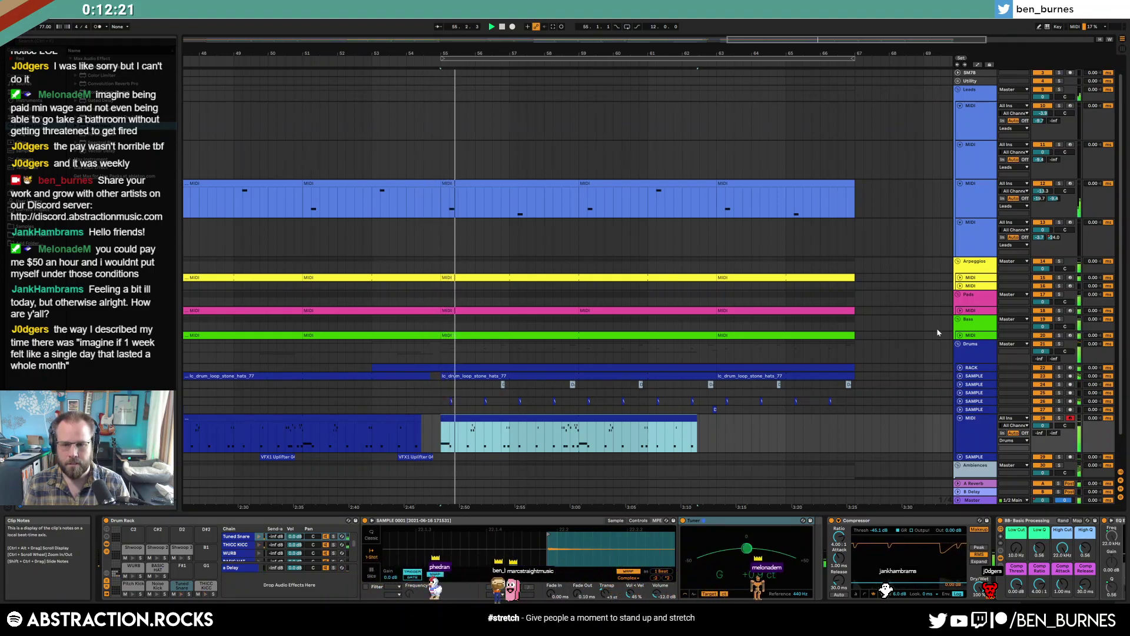
click(960, 311)
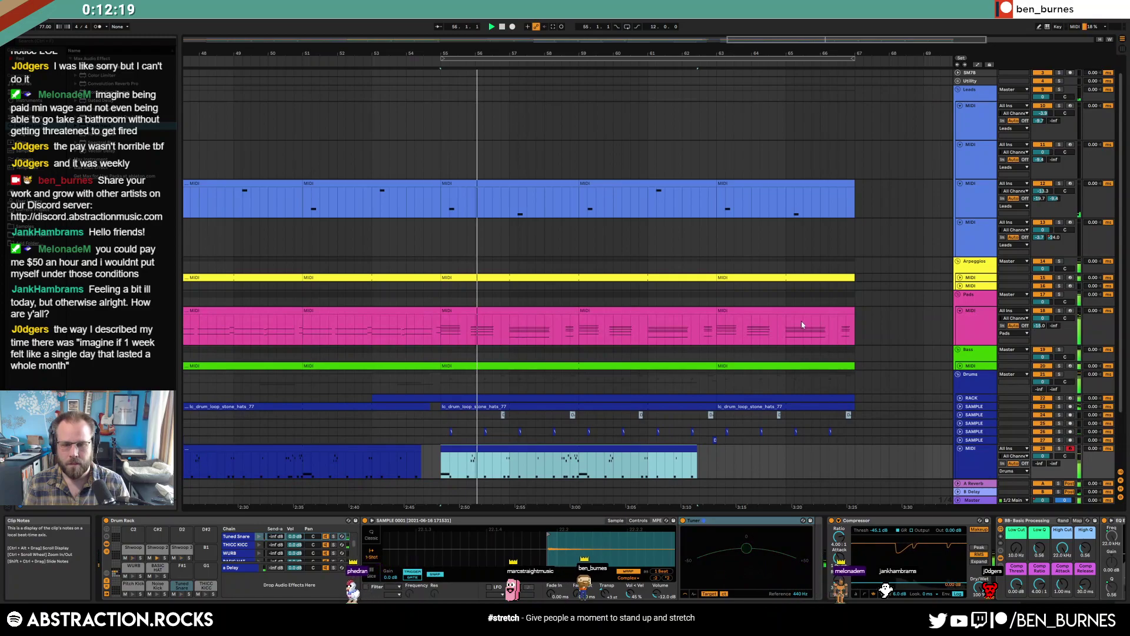
scroll(777, 347, down, 3)
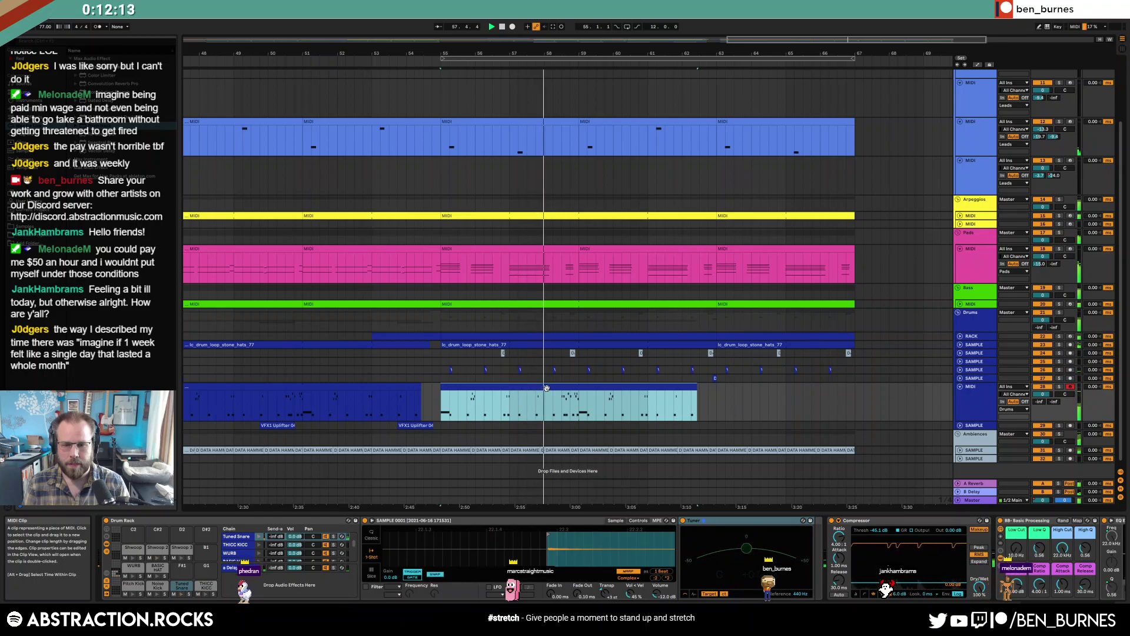
drag(697, 387, 858, 400)
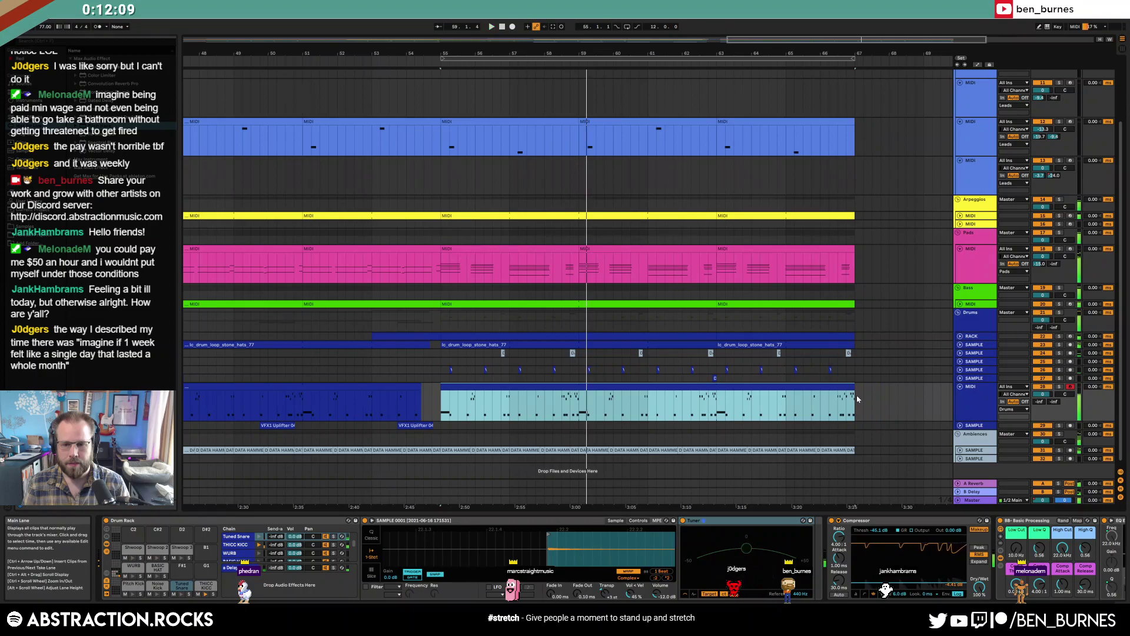
ctrl+scroll(736, 369, down, 5)
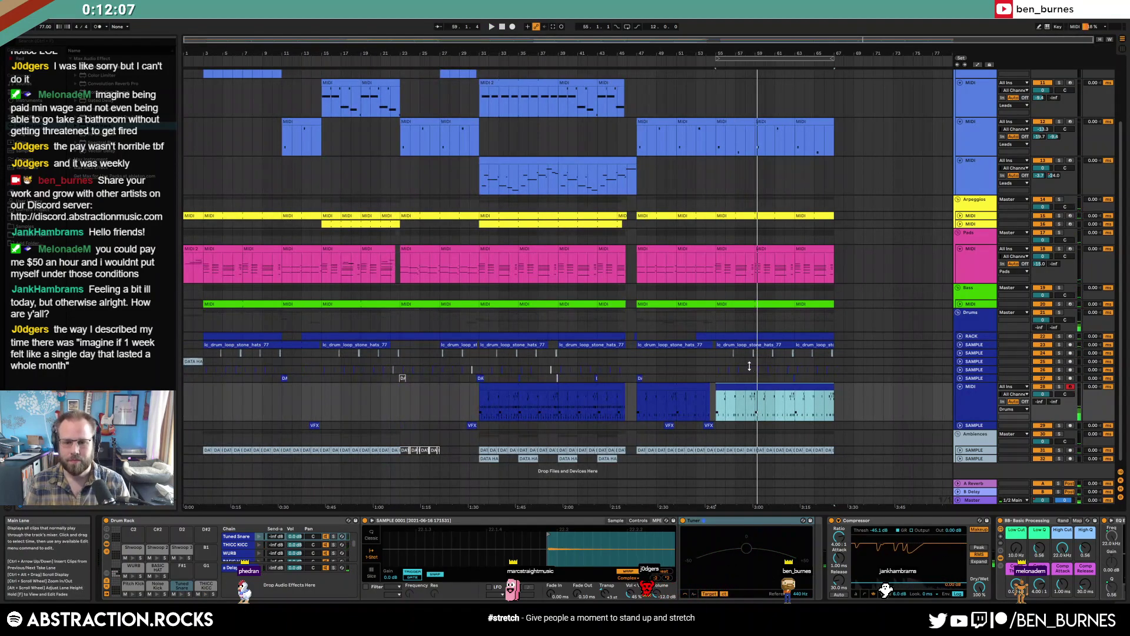
Fold the drum MIDI track, the Pads track and the four lead tracks
key(shift+Tab)
key(shift+Tab)
click(960, 384)
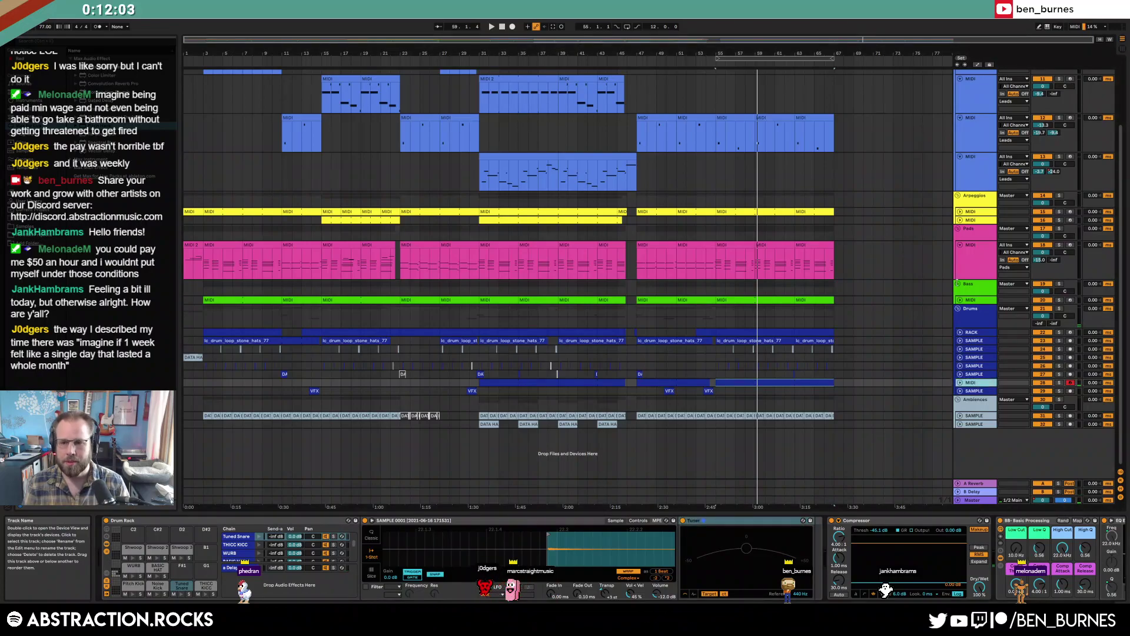
click(974, 257)
click(961, 245)
click(975, 170)
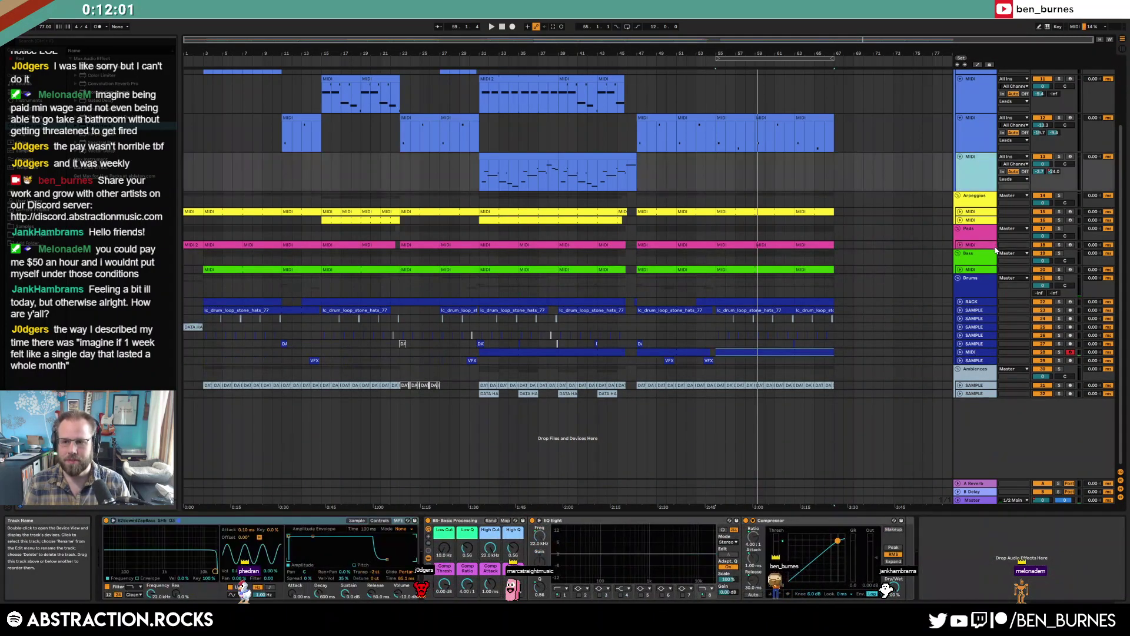
scroll(997, 250, up, 3)
shift+click(977, 124)
click(960, 124)
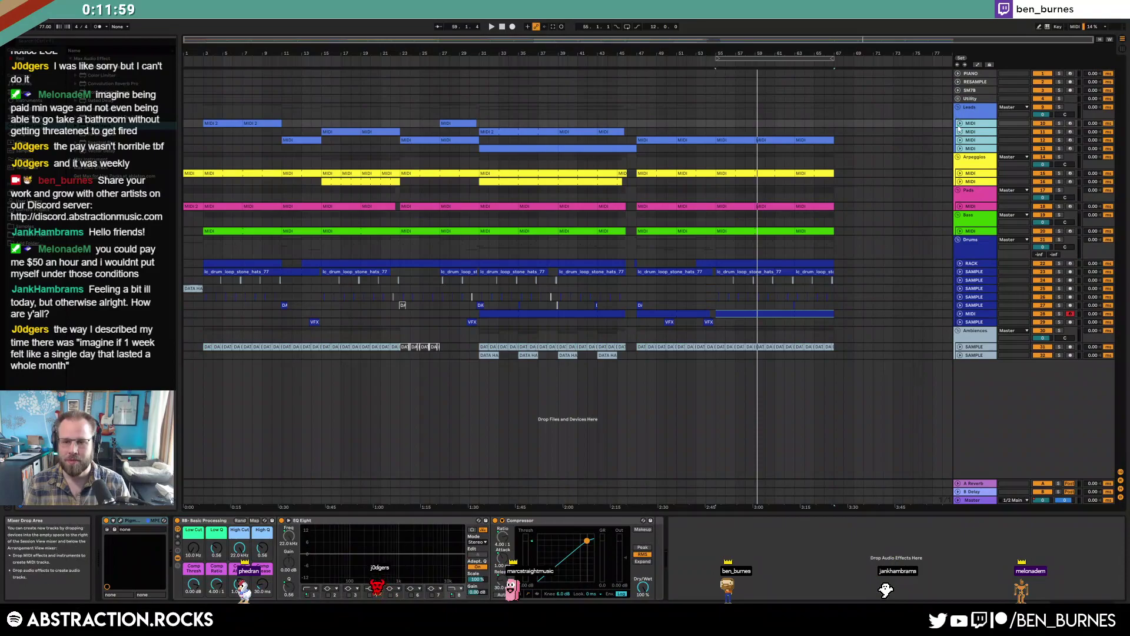
Unfold the four lead tracks and set the insertion point at bar 45 on the third lead track
scroll(818, 140, up, 3)
drag(818, 140, 921, 135)
alt+click(961, 140)
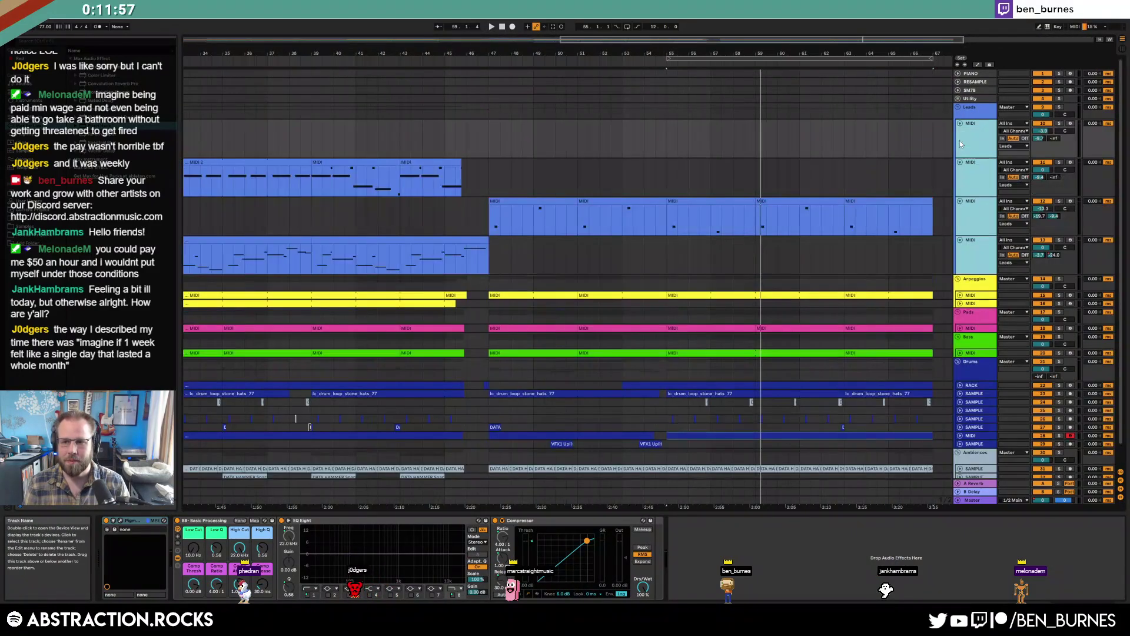
click(706, 202)
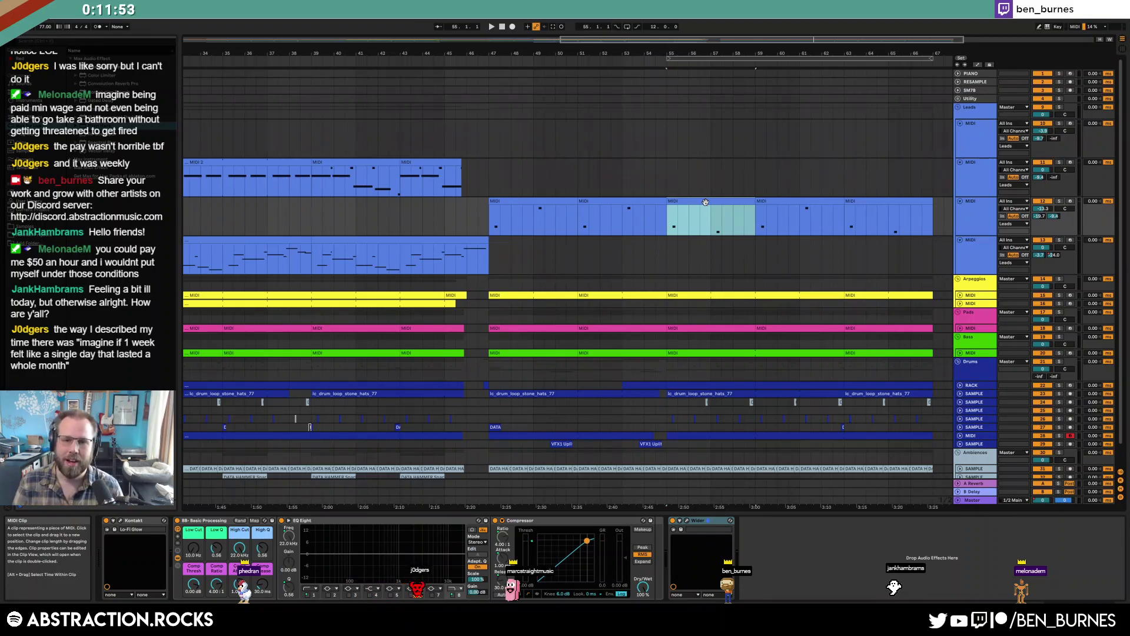
click(481, 226)
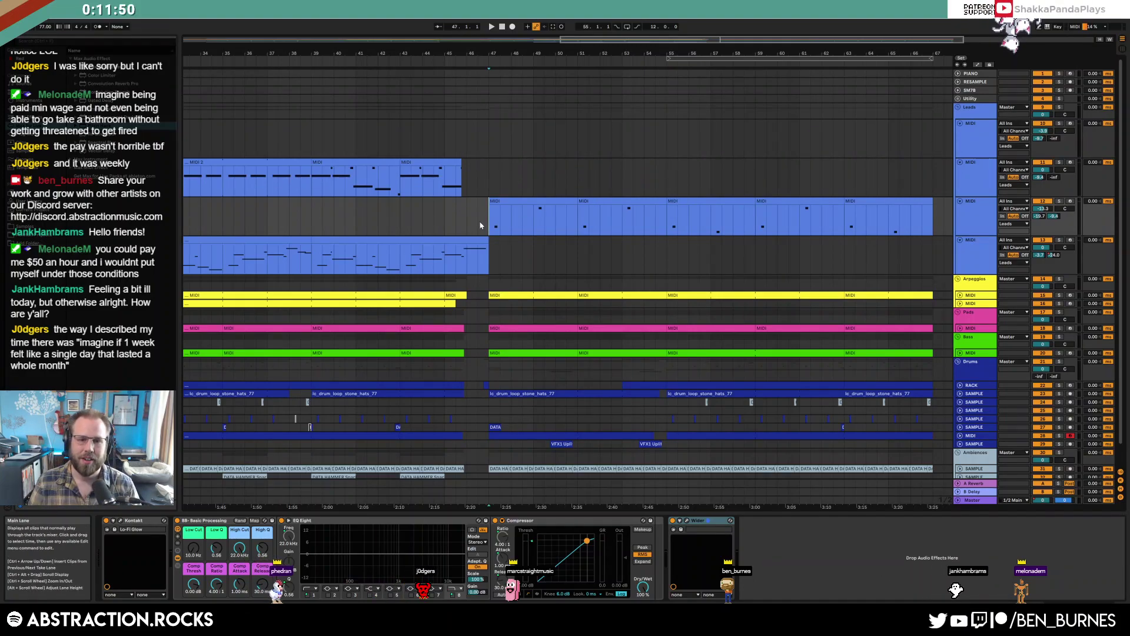
click(446, 218)
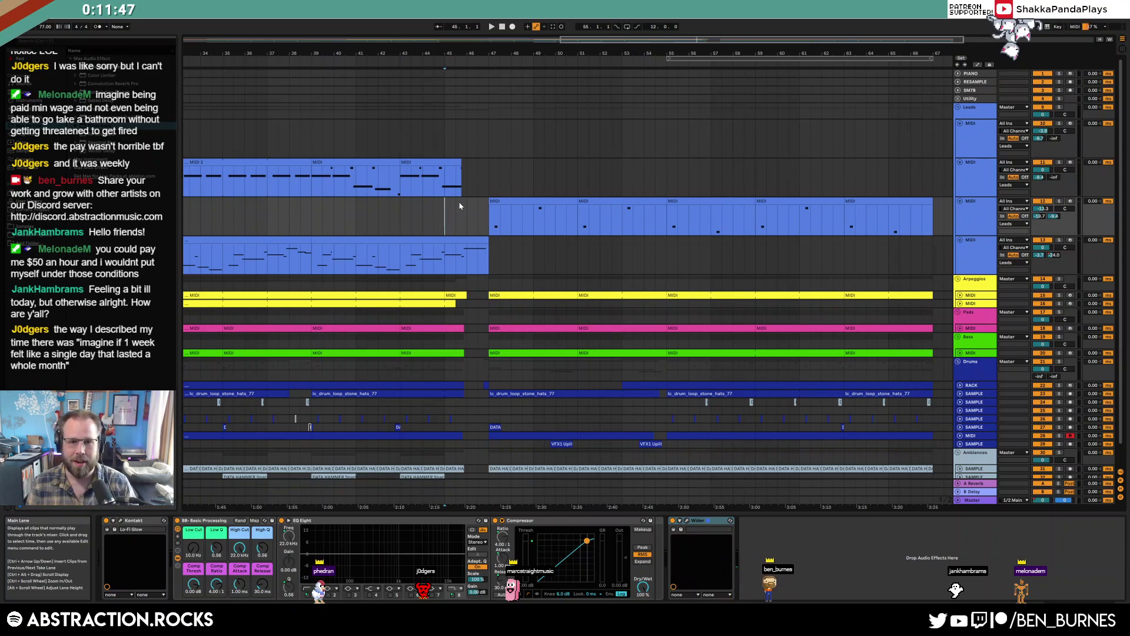
Trim the end of the second lead track's clip slightly, just before bar 46, and play from late in bar 44
scroll(461, 206, up, 5)
drag(483, 163, 477, 170)
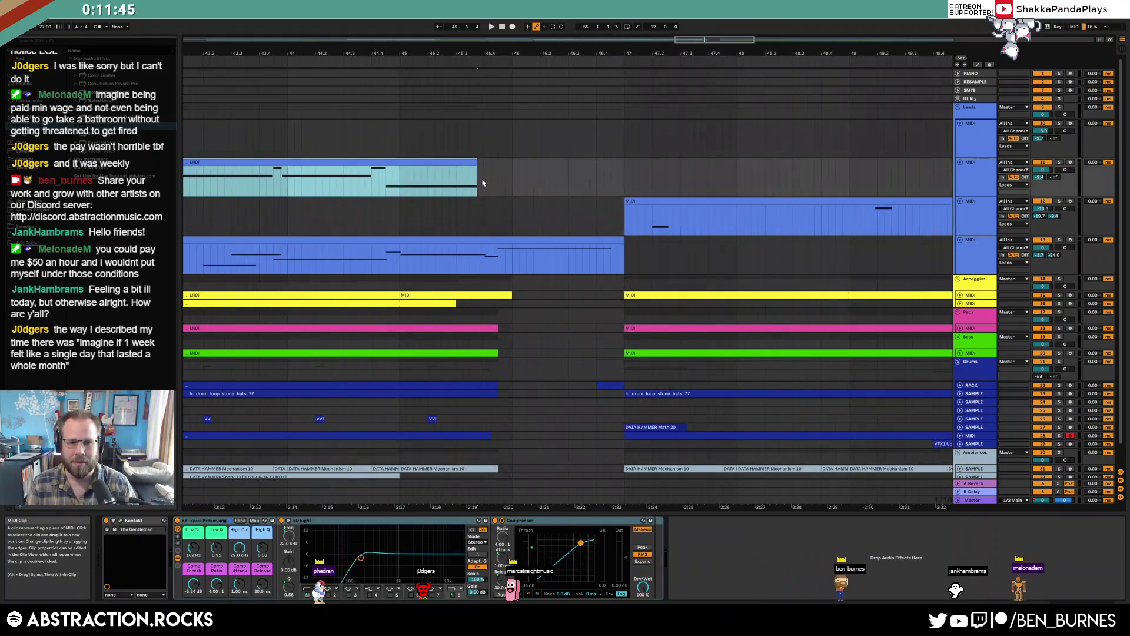
click(475, 208)
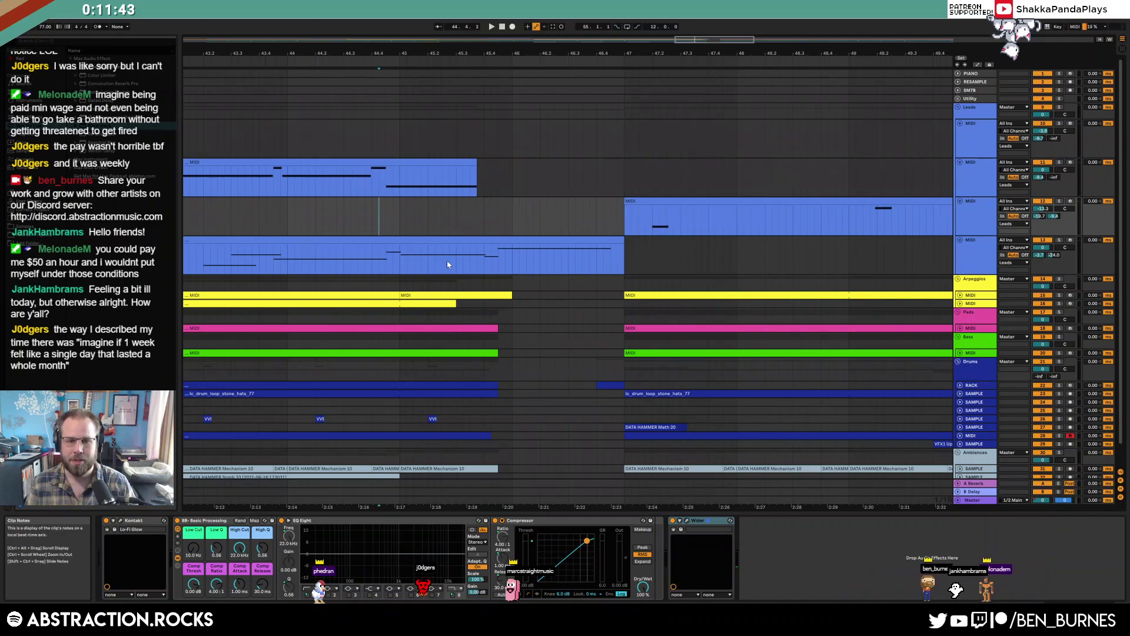
scroll(535, 238, down, 3)
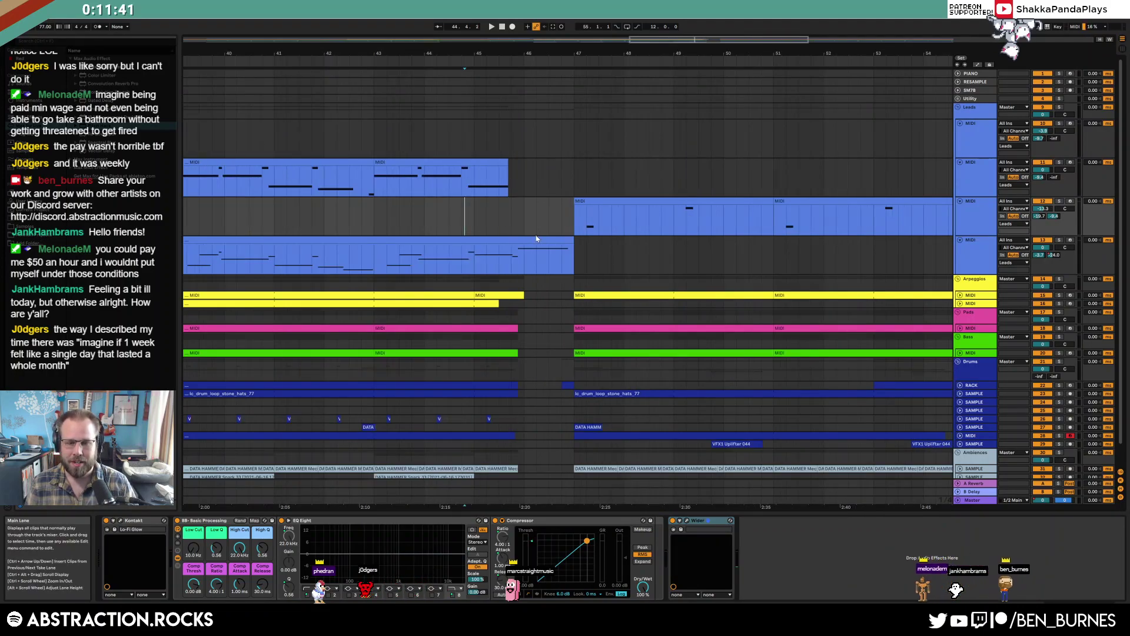
click(461, 209)
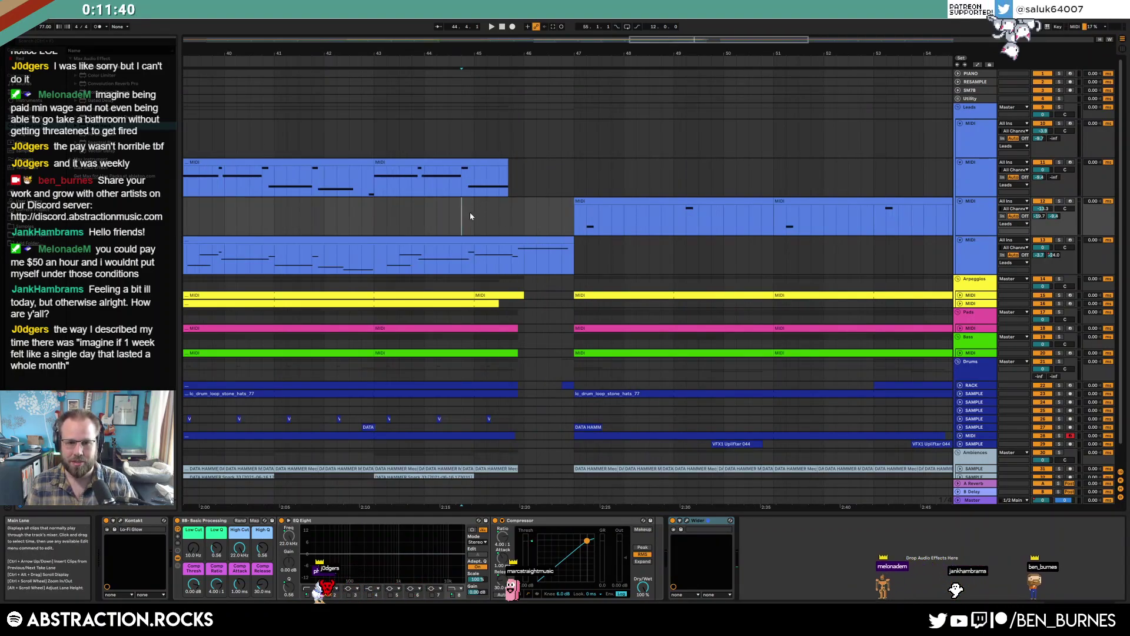
click(461, 59)
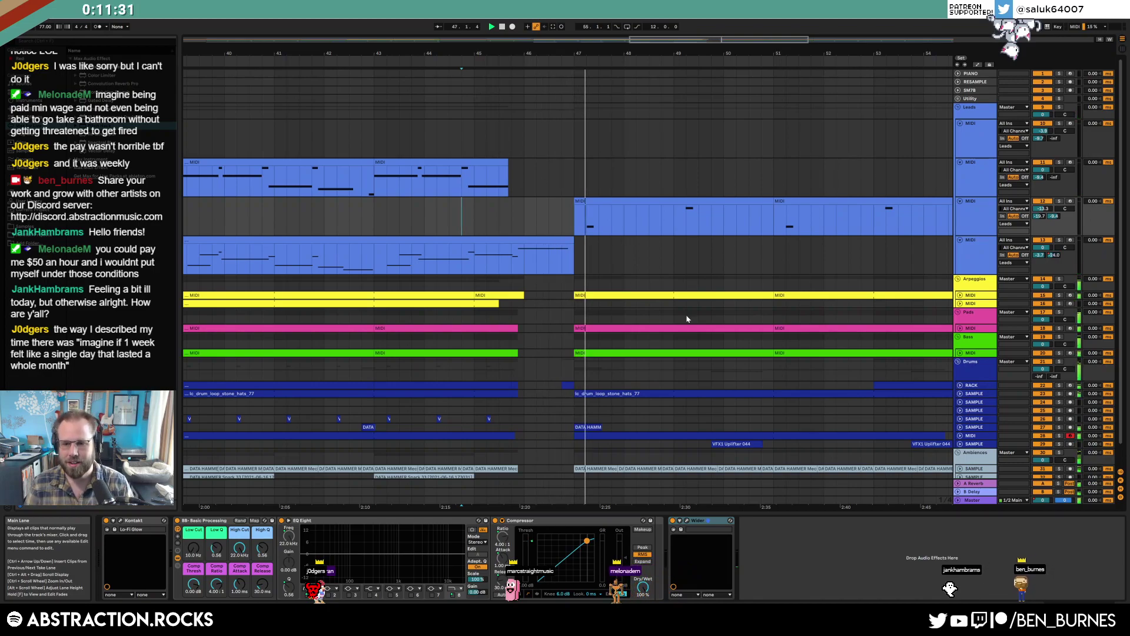
Unfold the first Arpeggios MIDI track and lower its A-Reverb send level on the automation line
scroll(687, 318, down, 3)
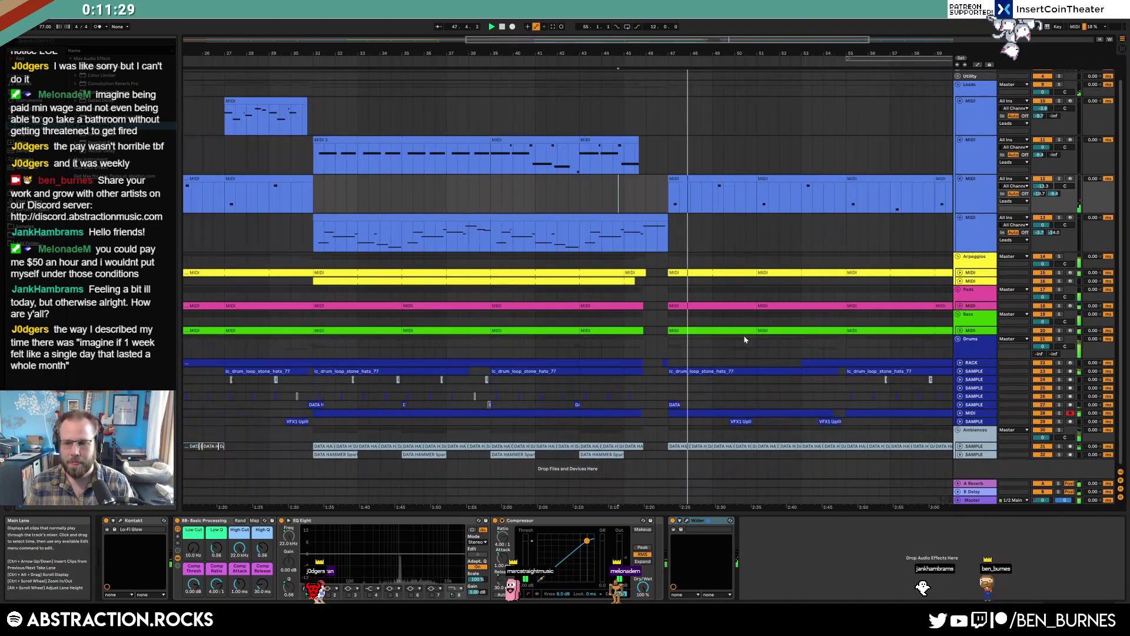
scroll(848, 305, down, 3)
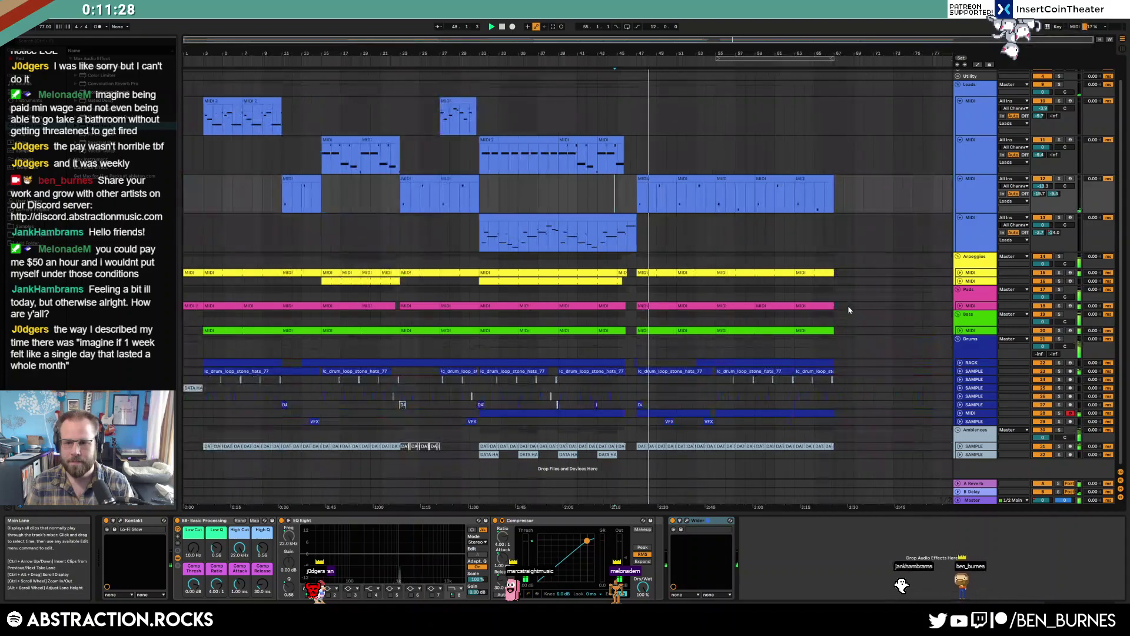
click(960, 273)
drag(1041, 288, 1041, 281)
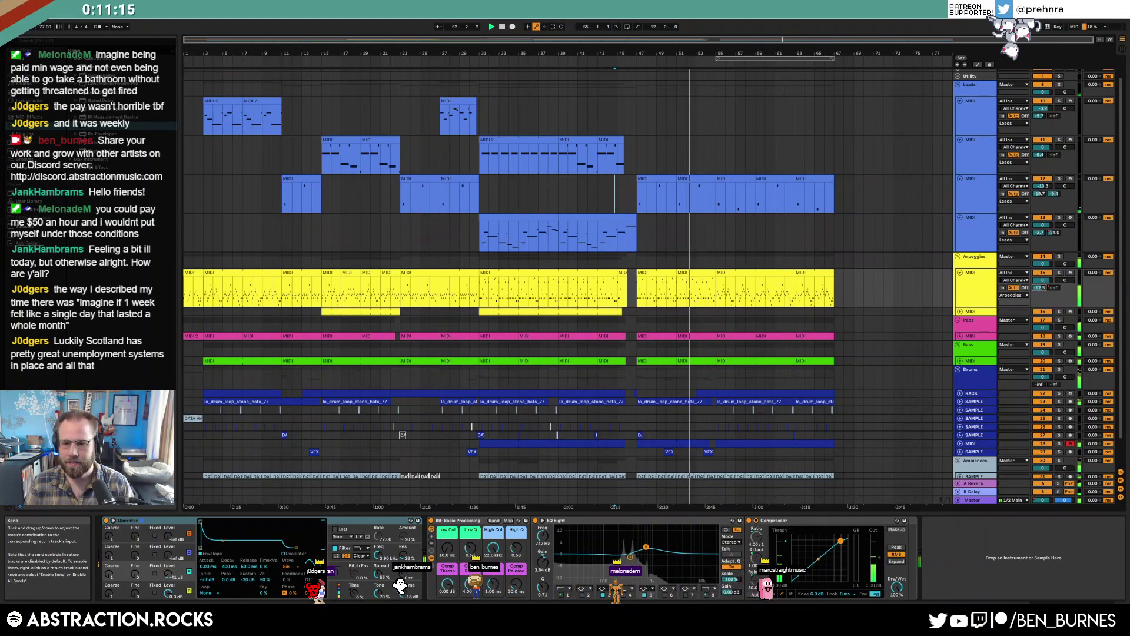
key(a)
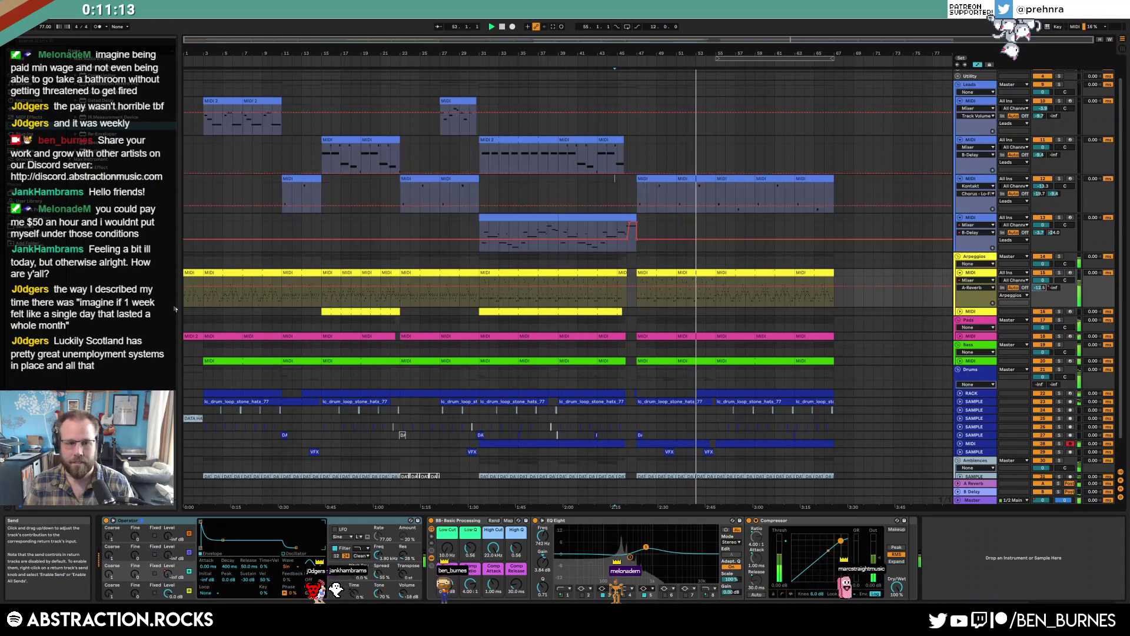
click(203, 288)
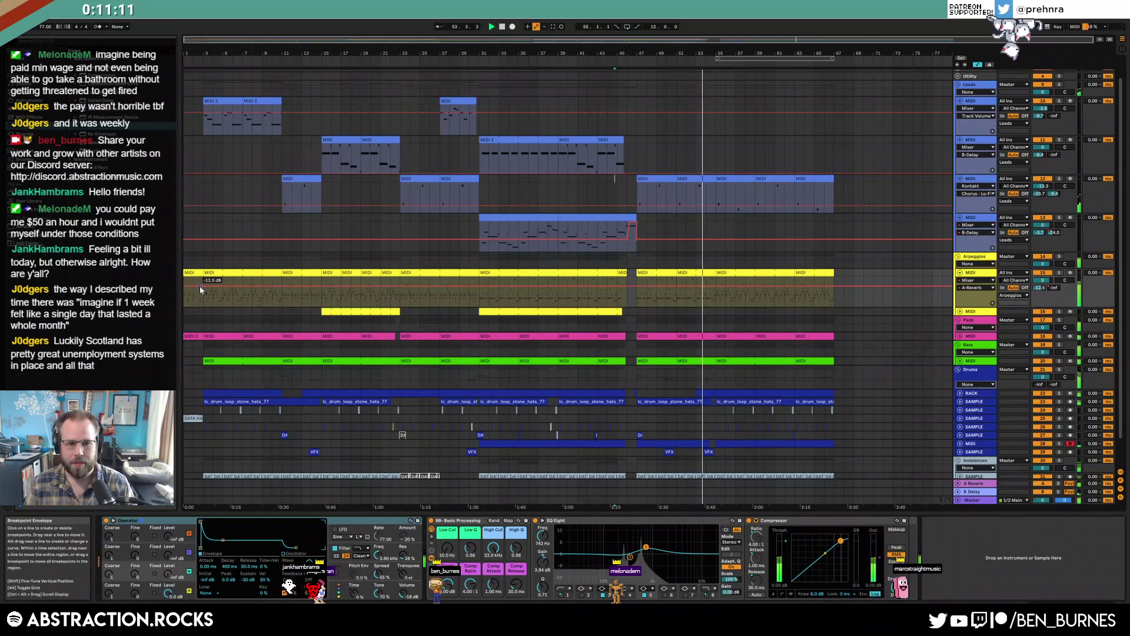
drag(200, 286, 209, 296)
key(a)
Open the Bass clip at bar 47, stop playback and raise its last two short notes to D#1
double_click(659, 361)
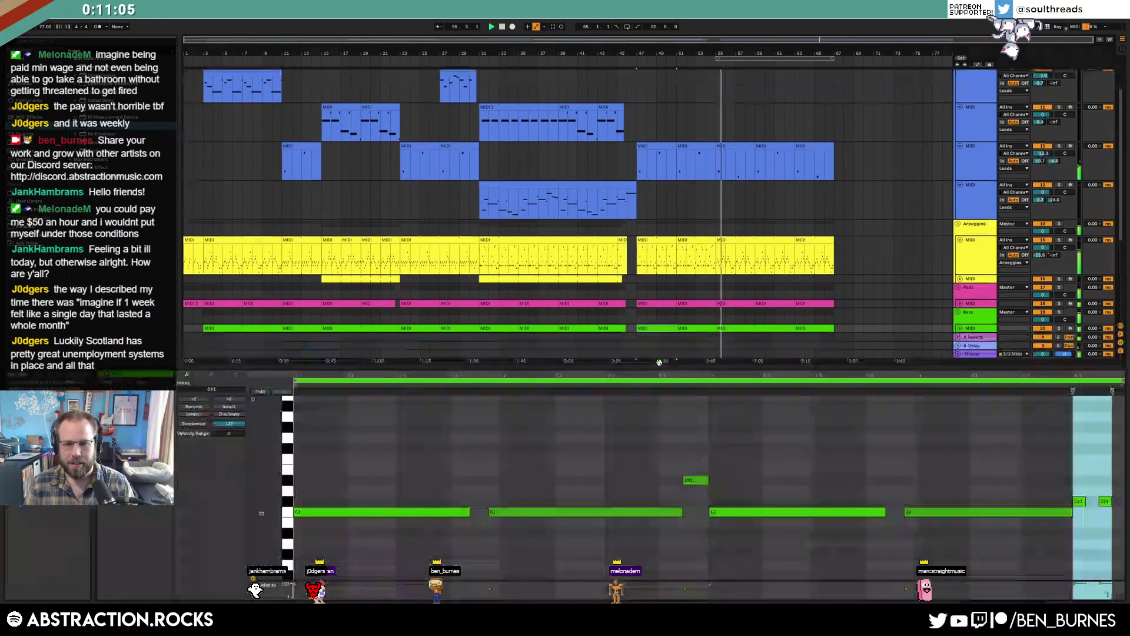
click(1058, 469)
key(space)
drag(1074, 478, 1105, 503)
key(Up)
key(Up)
scroll(666, 297, down, 3)
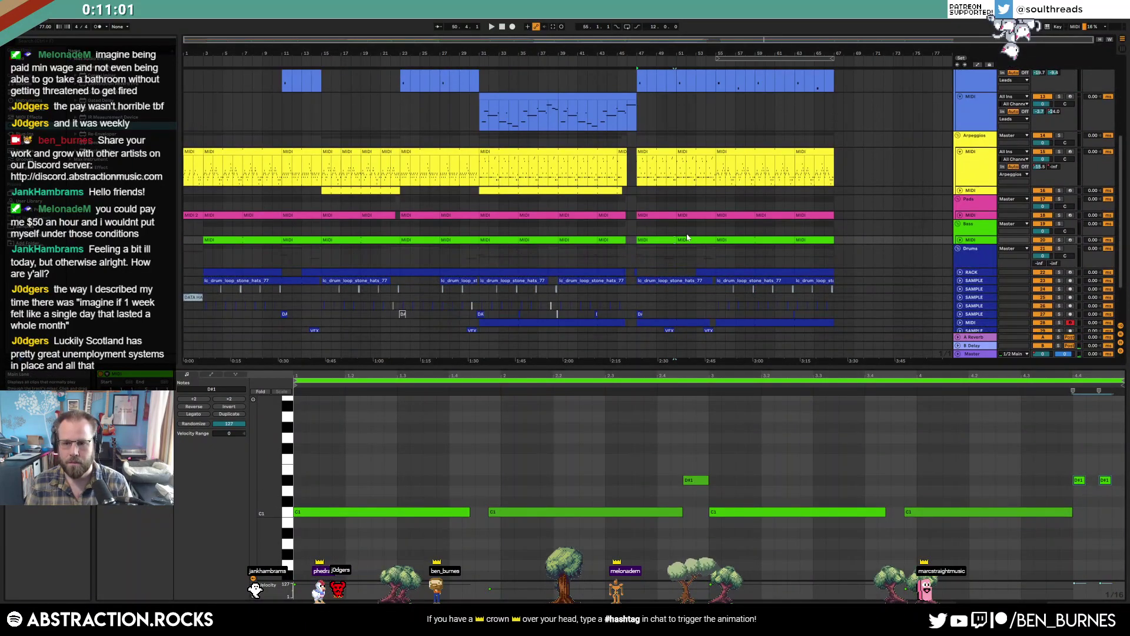
Move the Bass clip's last two D#1 notes a sixteenth earlier and shorten the preceding C1 note to meet them
scroll(687, 239, up, 3)
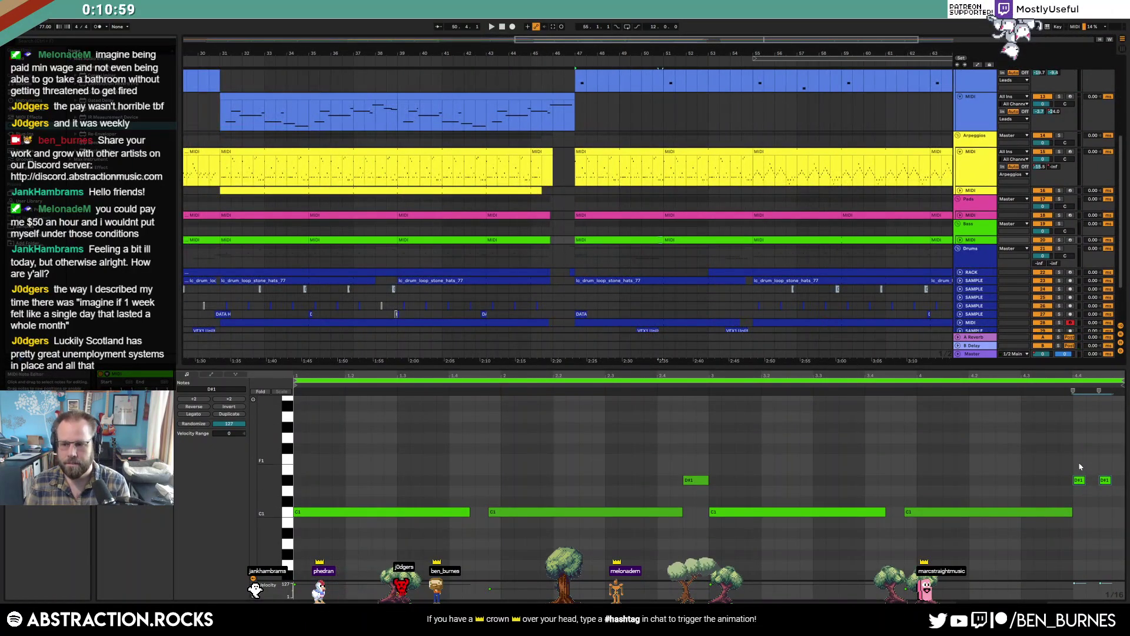
key(Up)
click(656, 242)
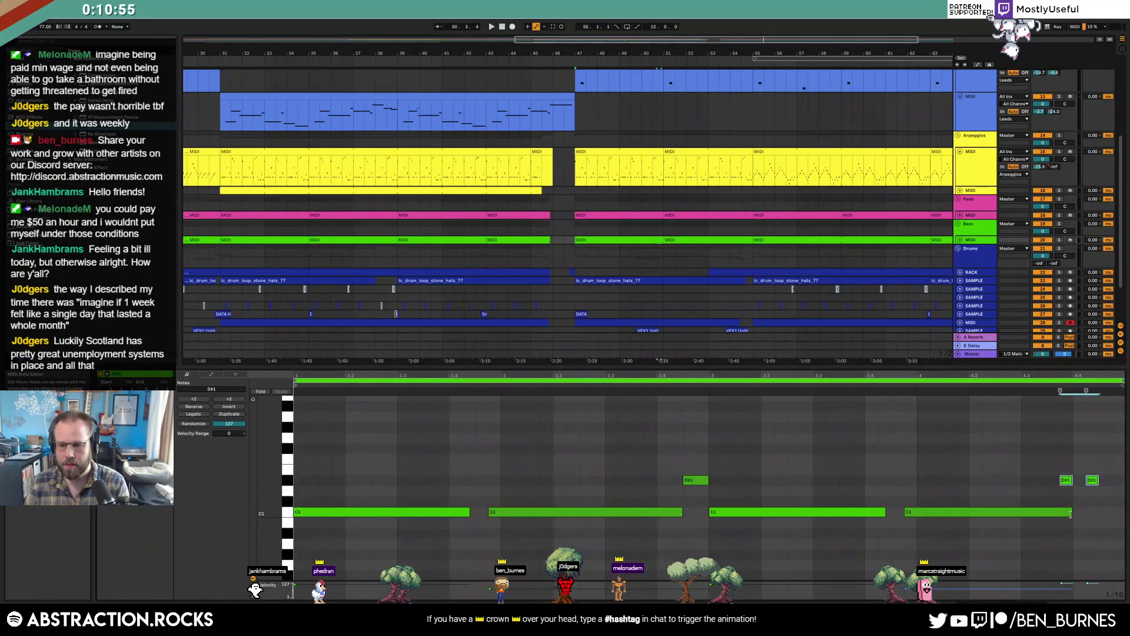
drag(1070, 514, 1047, 514)
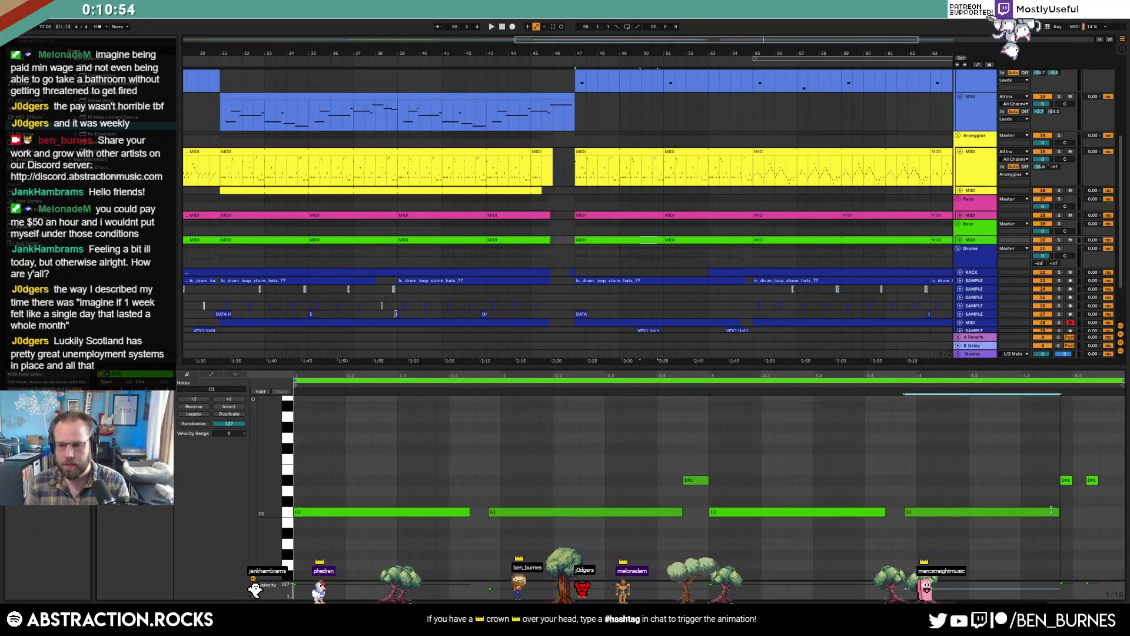
In the Pads clip at bar 47, raise the last two notes to D#2 and D#3 and move them a sixteenth earlier
click(646, 215)
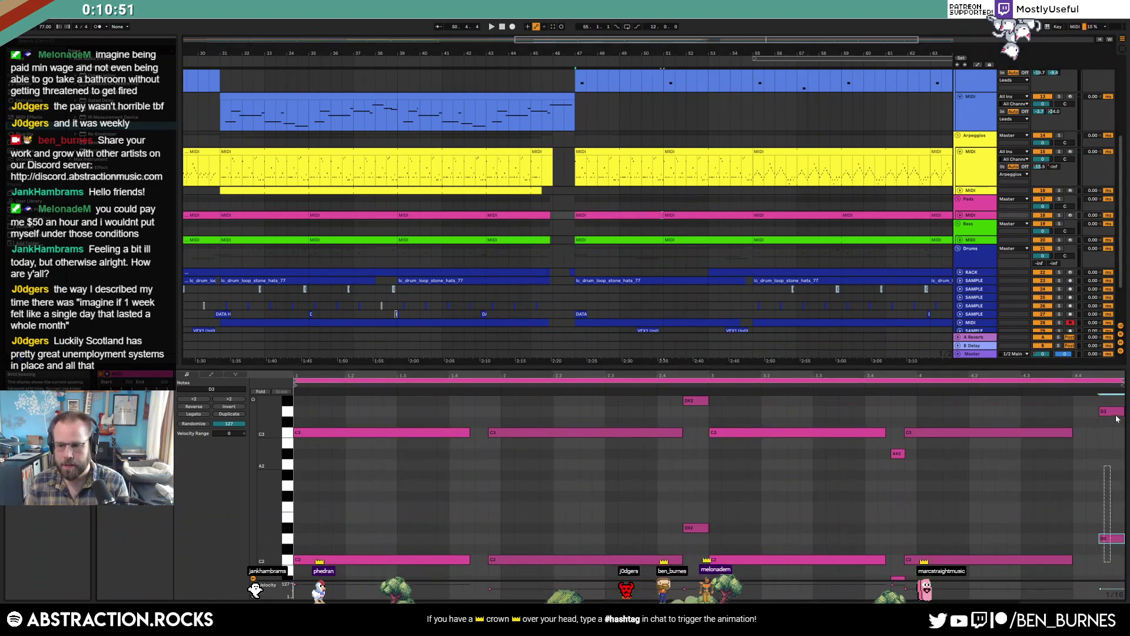
drag(1117, 419, 1117, 409)
key(Up)
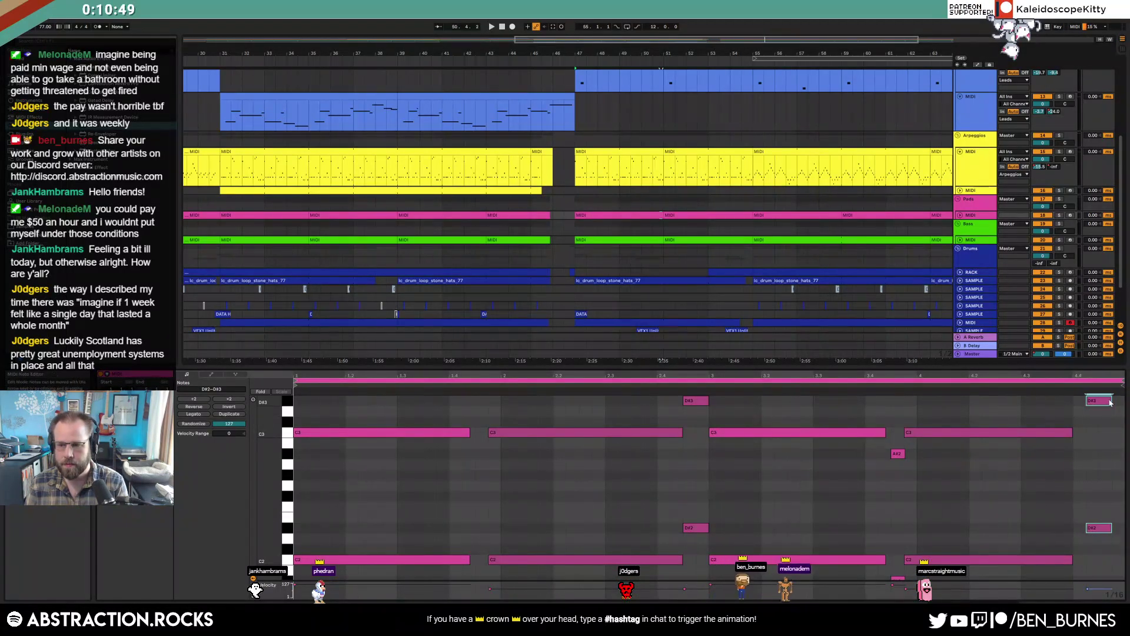
Play the section from bar 47 and unfold the Pads and Bass MIDI tracks
key(space)
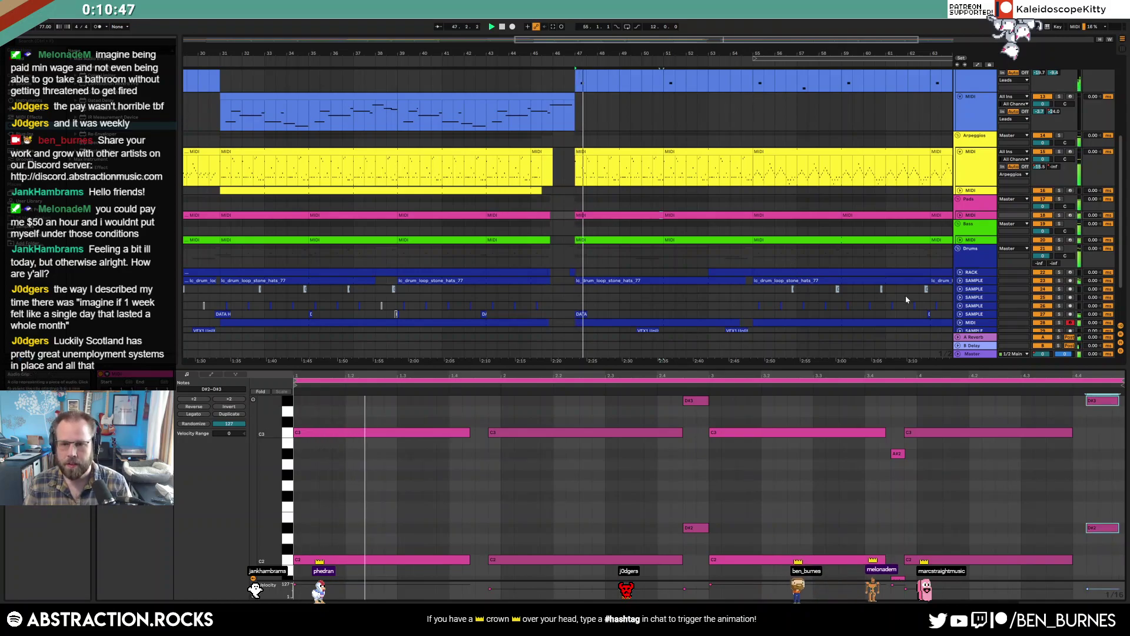
click(961, 214)
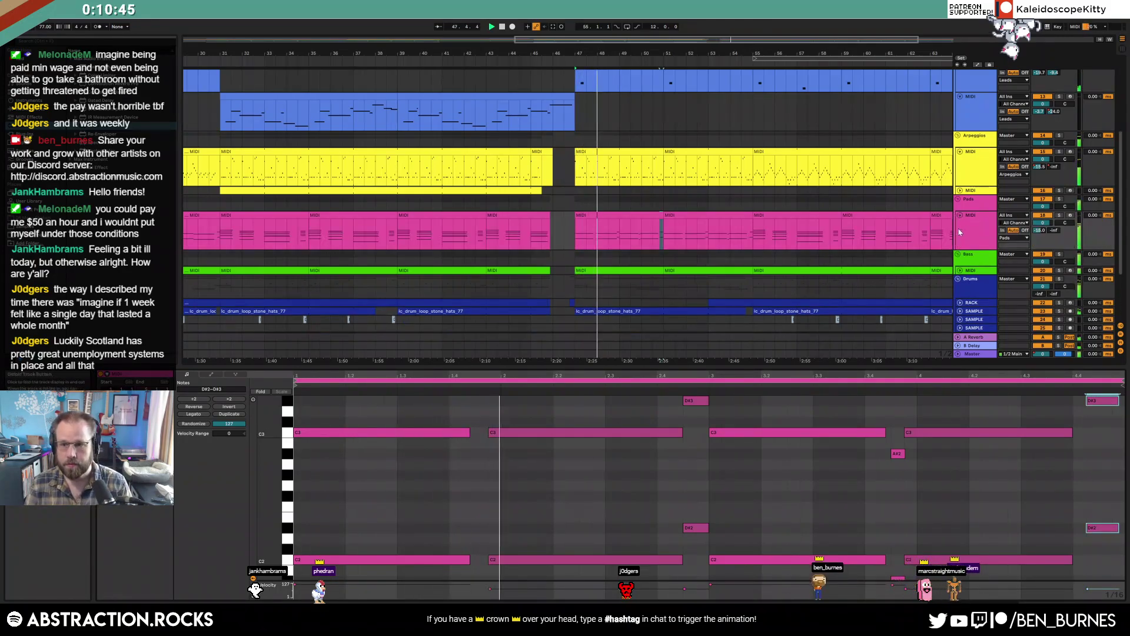
click(960, 271)
scroll(747, 275, up, 3)
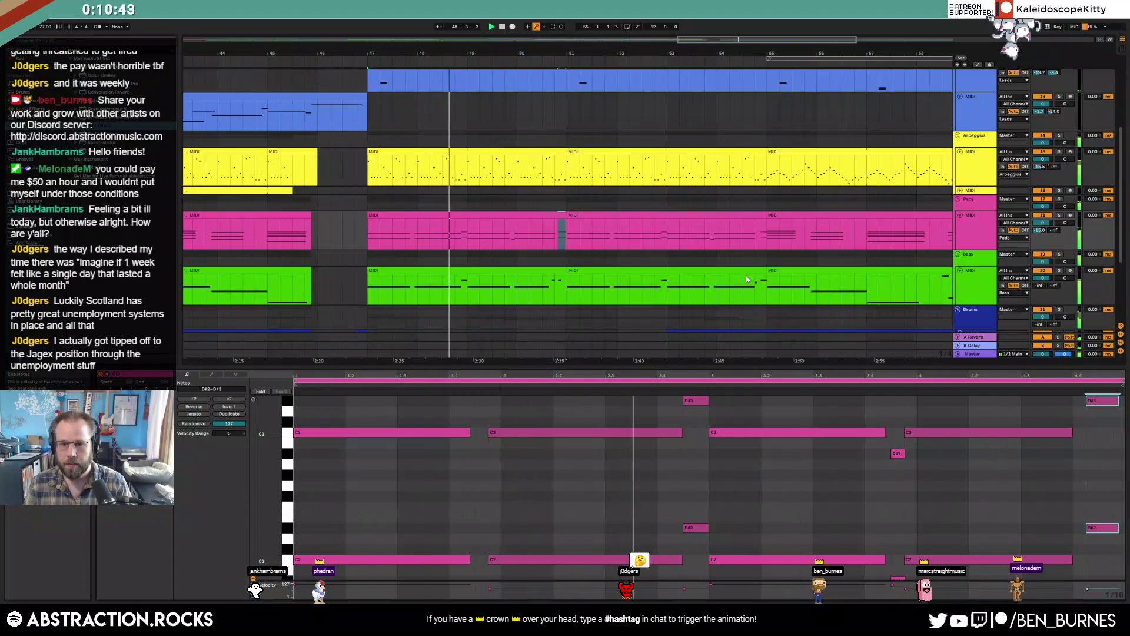
In the Bass clip at bar 51, raise the D1 note to D#1, shift the last two notes earlier and shorten the last C1
click(748, 275)
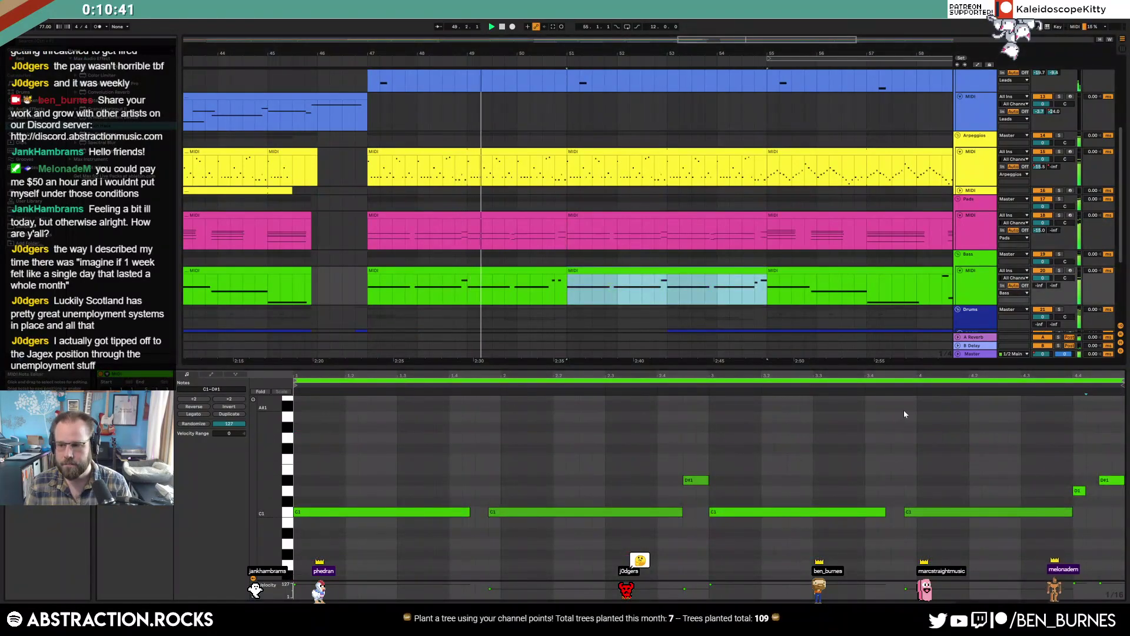
click(705, 217)
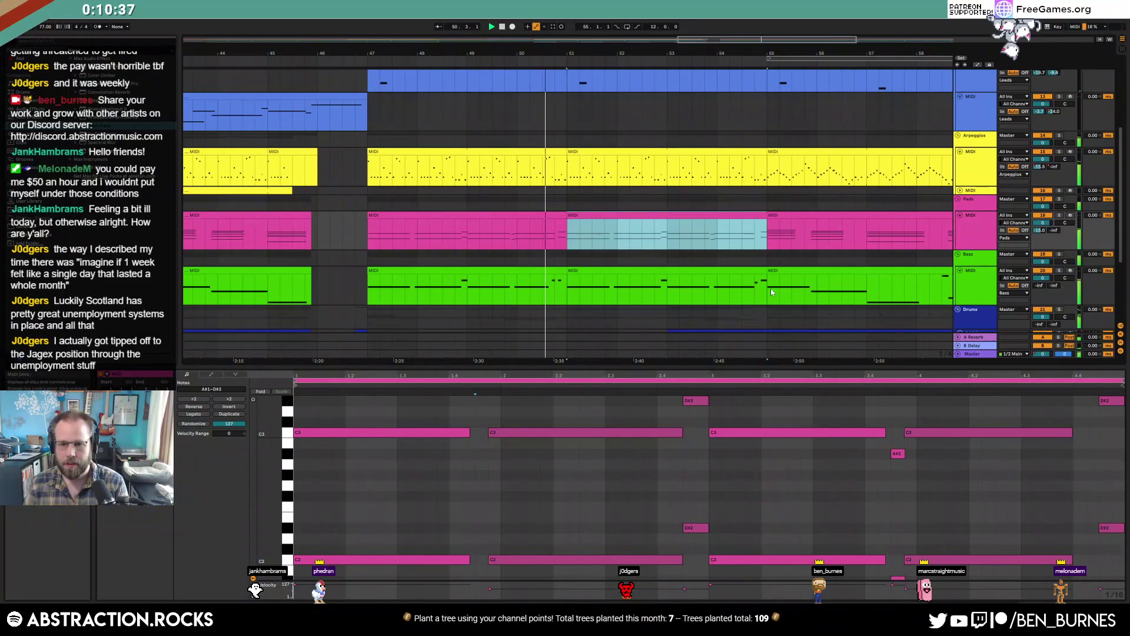
click(759, 272)
click(1079, 490)
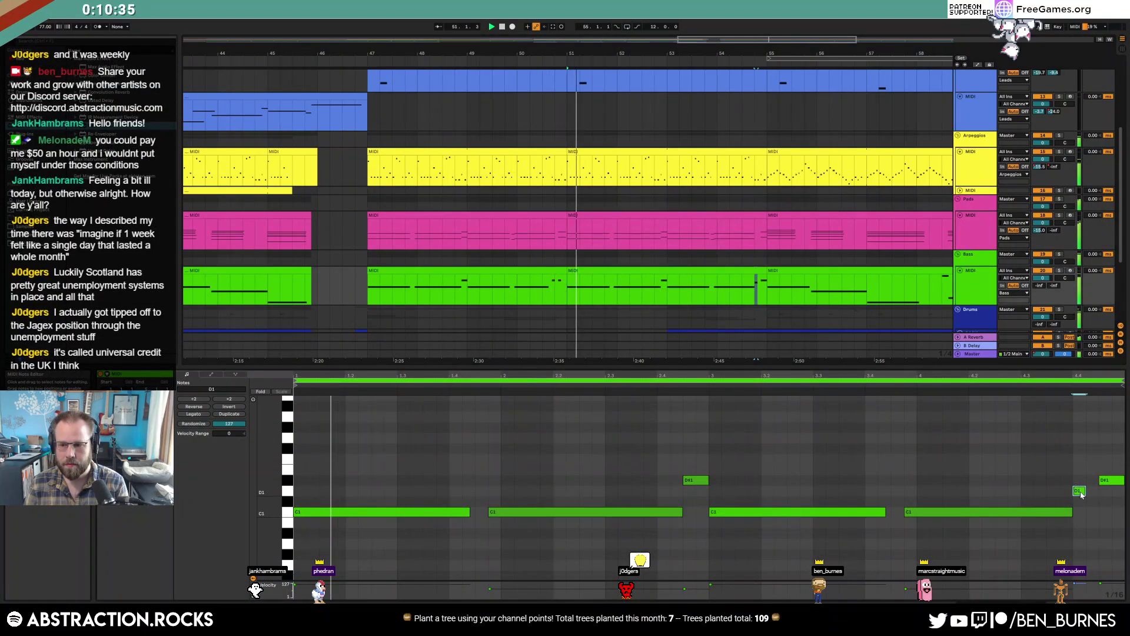
key(Up)
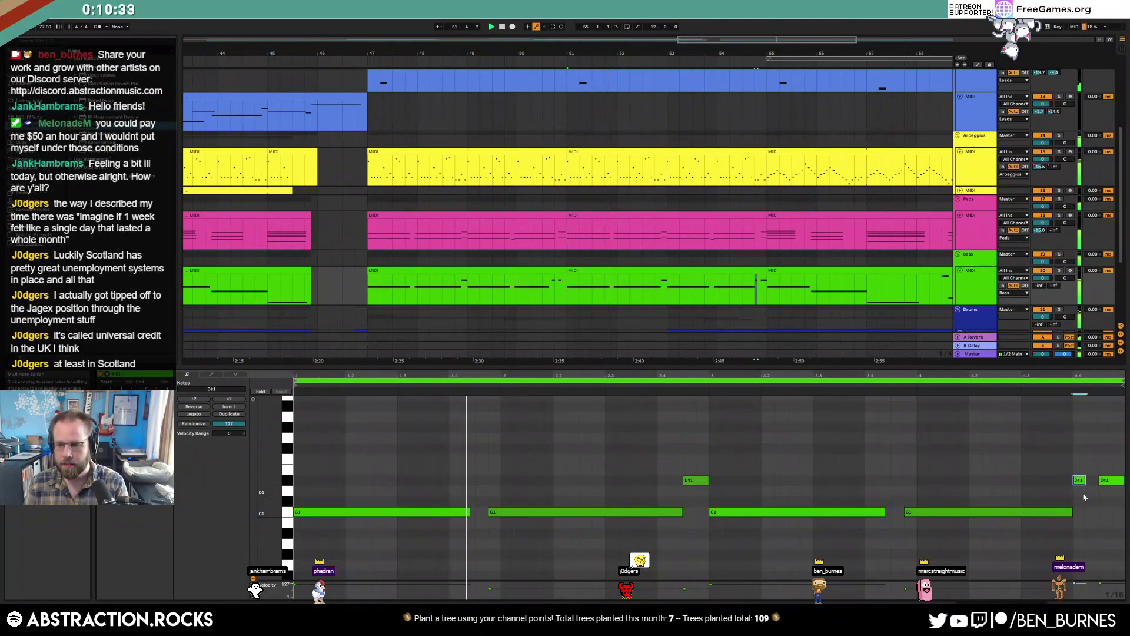
drag(1073, 512, 1051, 512)
In the Pads clip at bar 51, start the last D#2 and D#3 notes a sixteenth earlier and shorten the preceding C2 and C3 notes
click(760, 233)
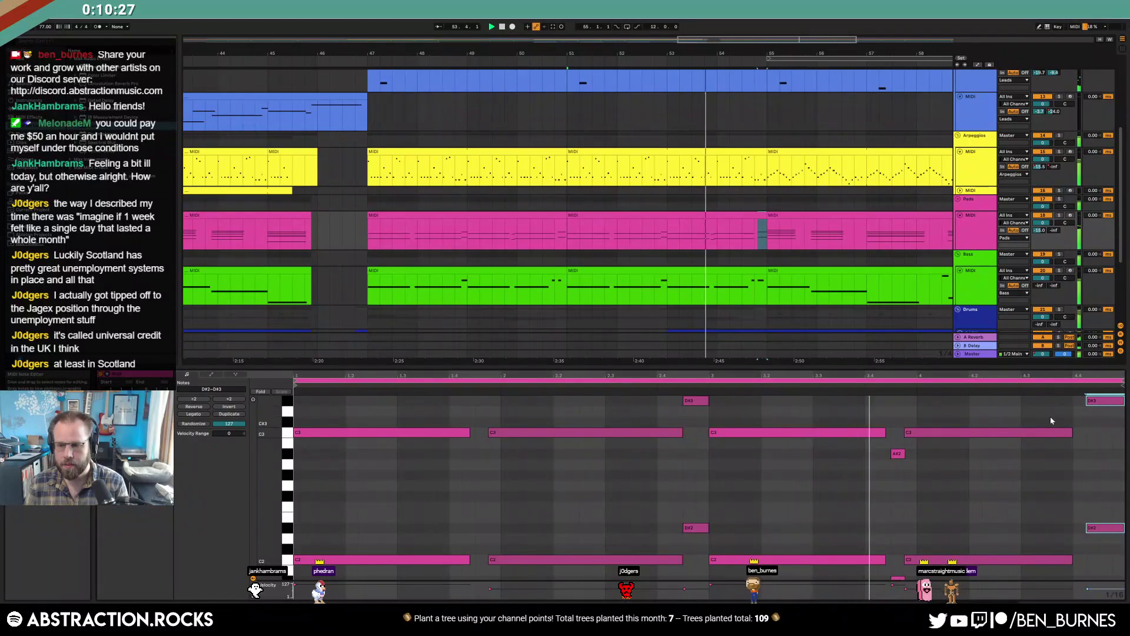
drag(1050, 415, 1051, 591)
key(shift+Left)
key(shift+Left)
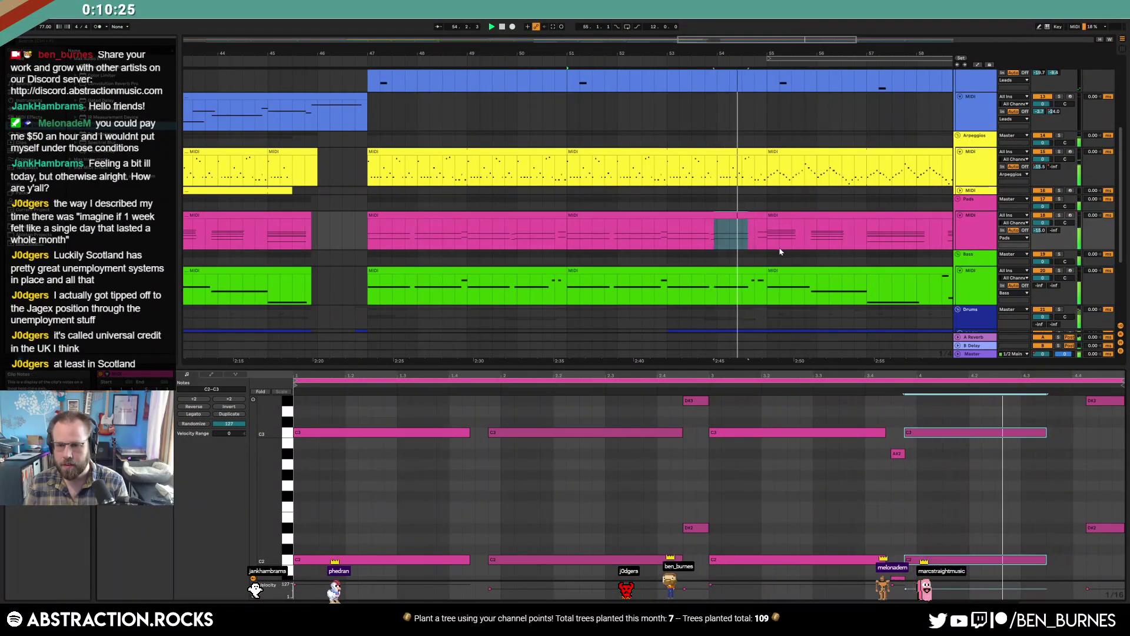
Delete the first of the two short D#1 notes at the end of the Bass clip at bar 51
click(751, 269)
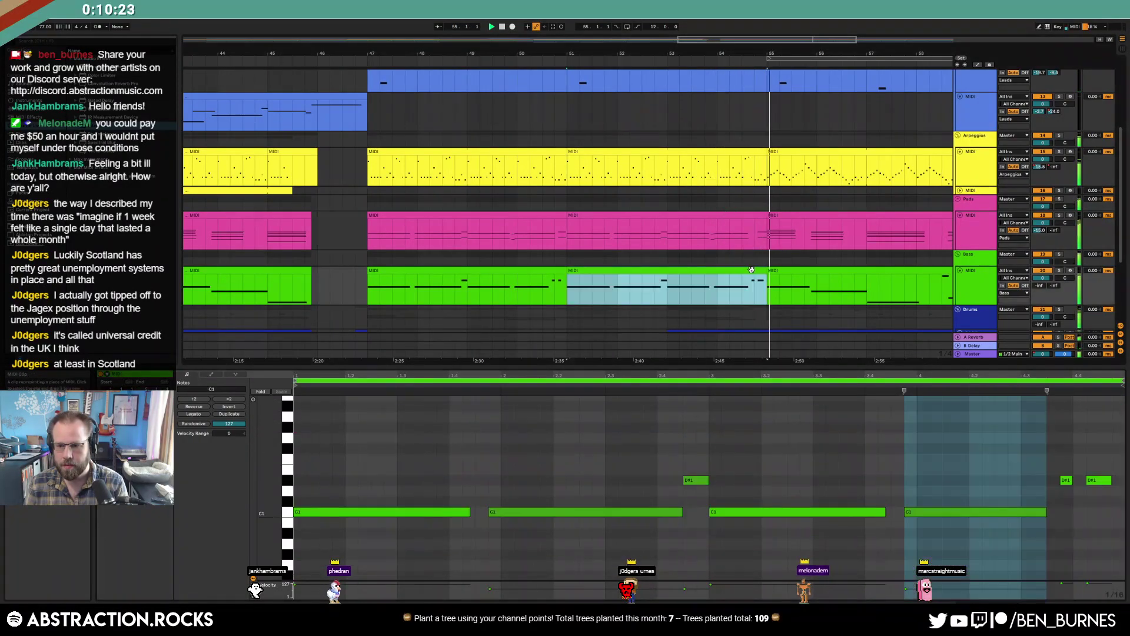
double_click(1061, 481)
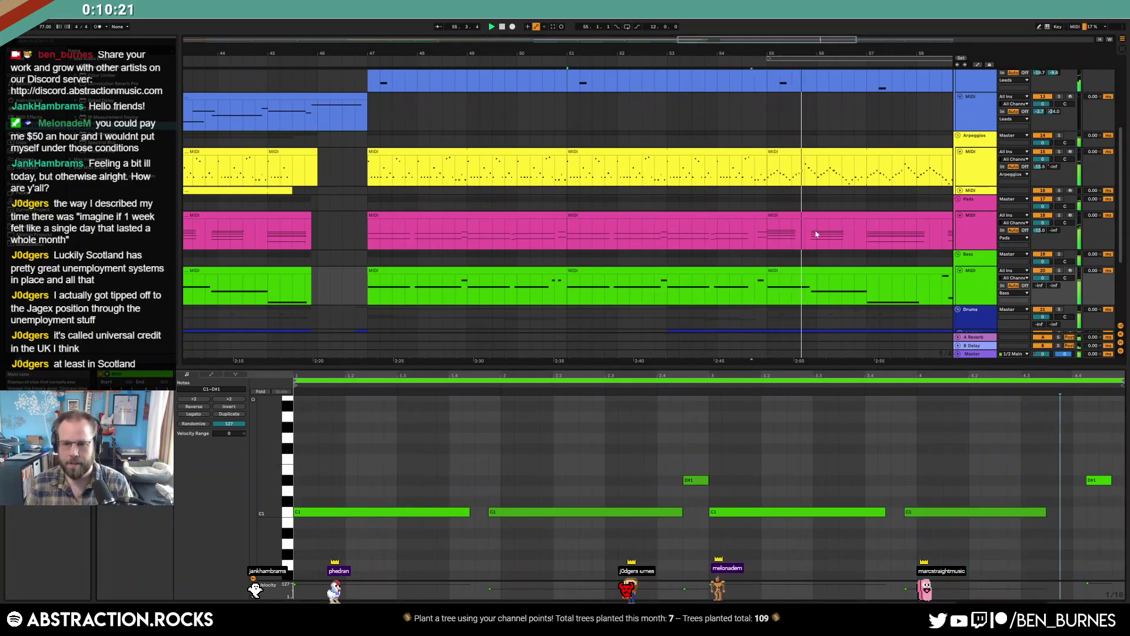
drag(808, 40, 915, 25)
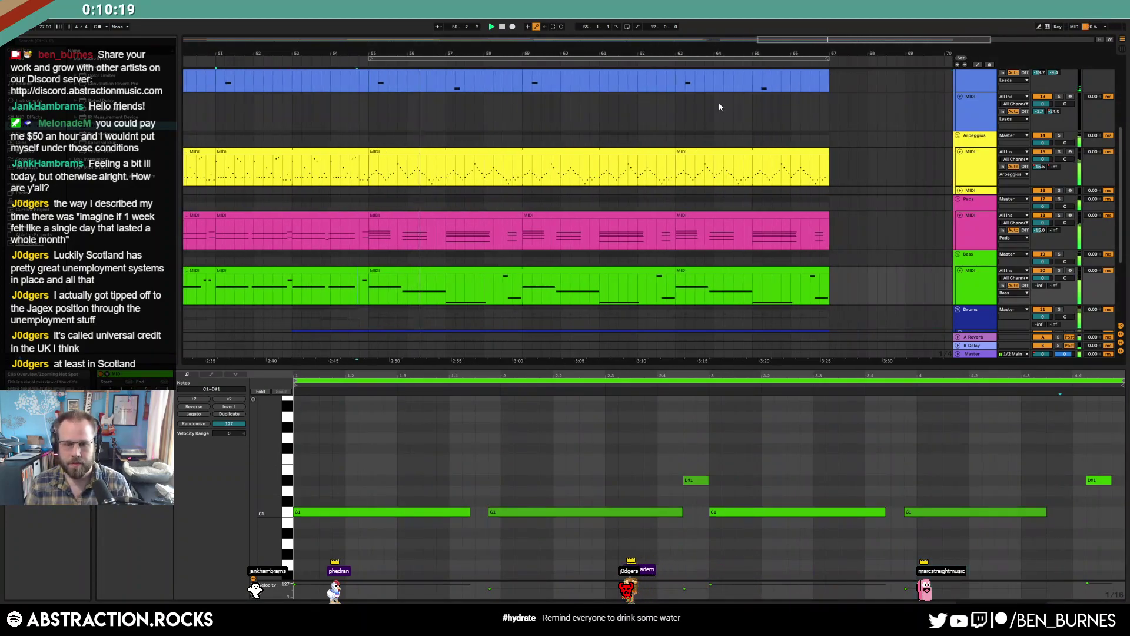
Switch from the note editor to the device view and arm the second lead track for recording
key(shift+Tab)
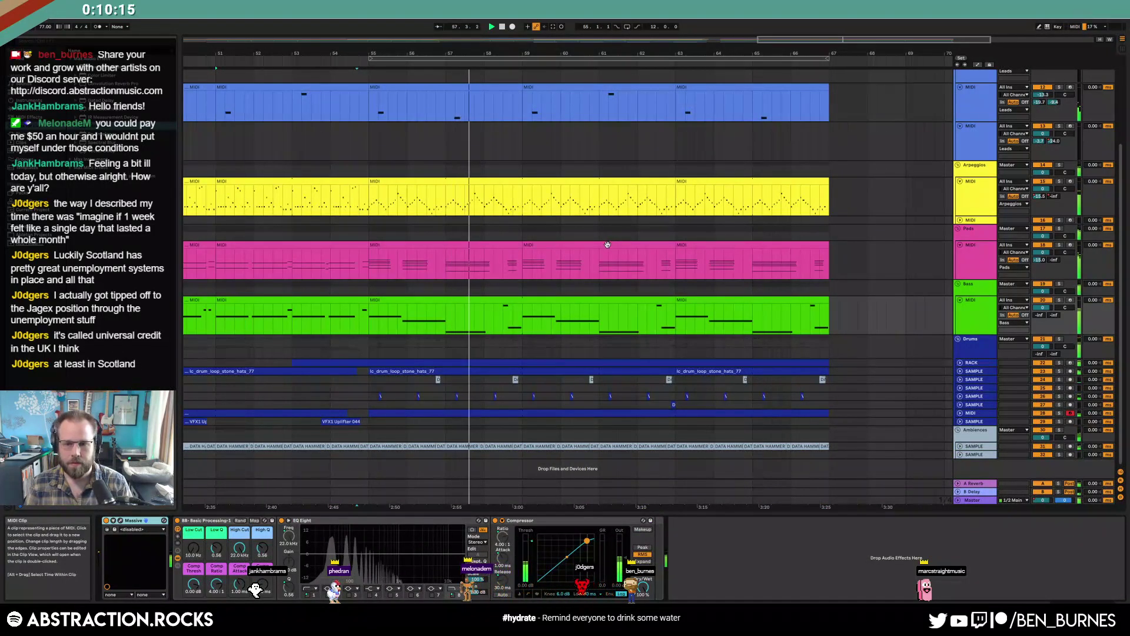
scroll(627, 252, up, 3)
click(971, 123)
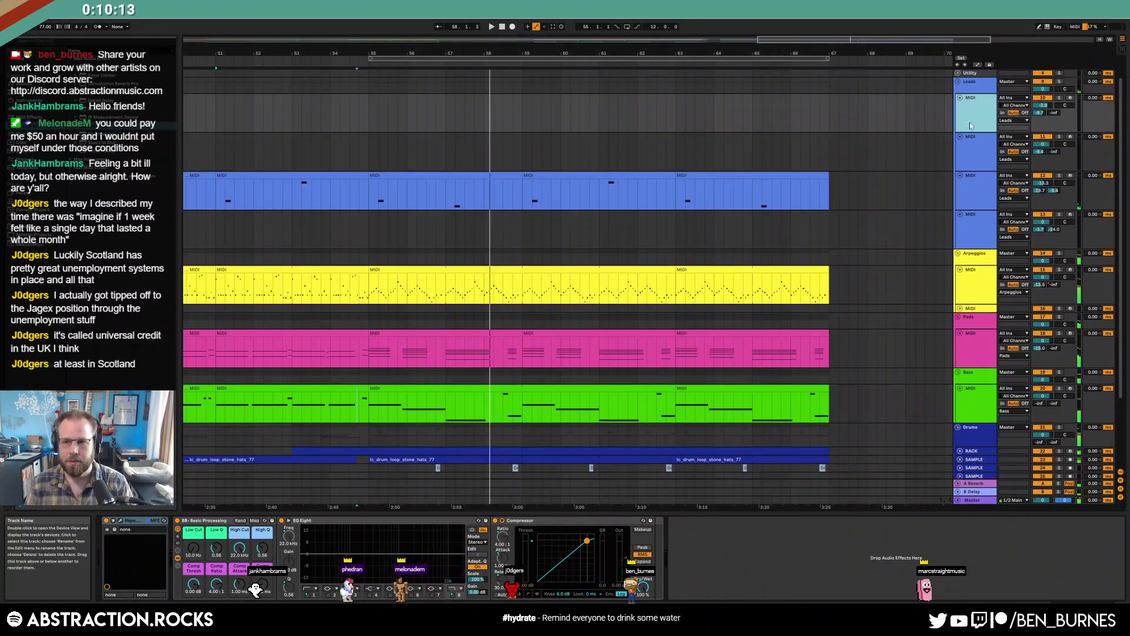
click(1070, 136)
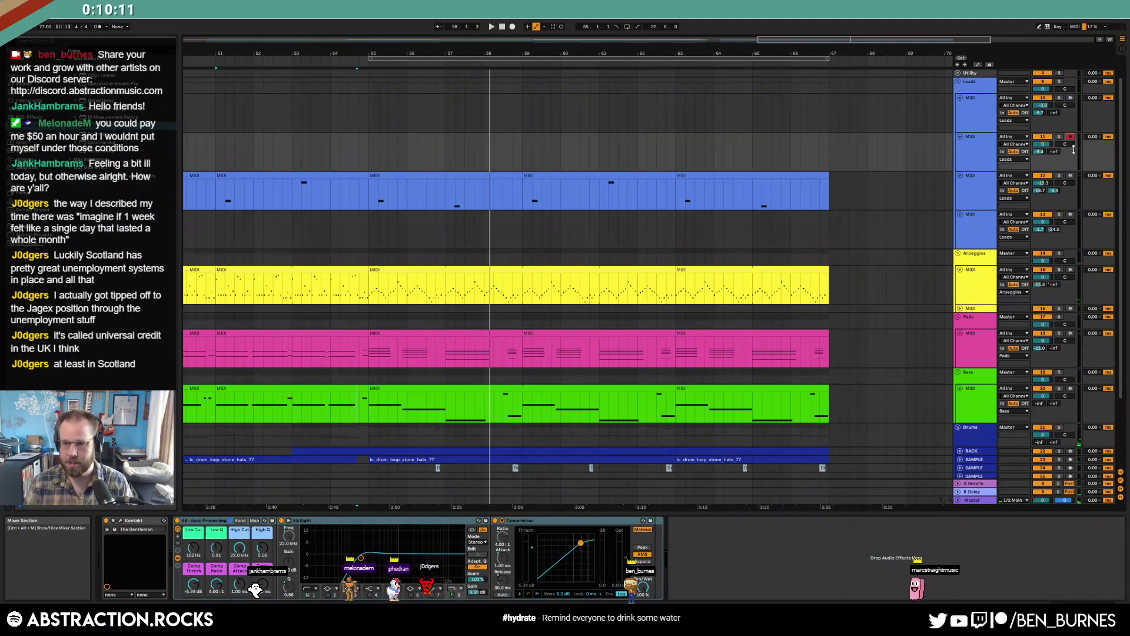
Record a new MIDI melody on the second lead track from bar 55 to about bar 65
click(368, 151)
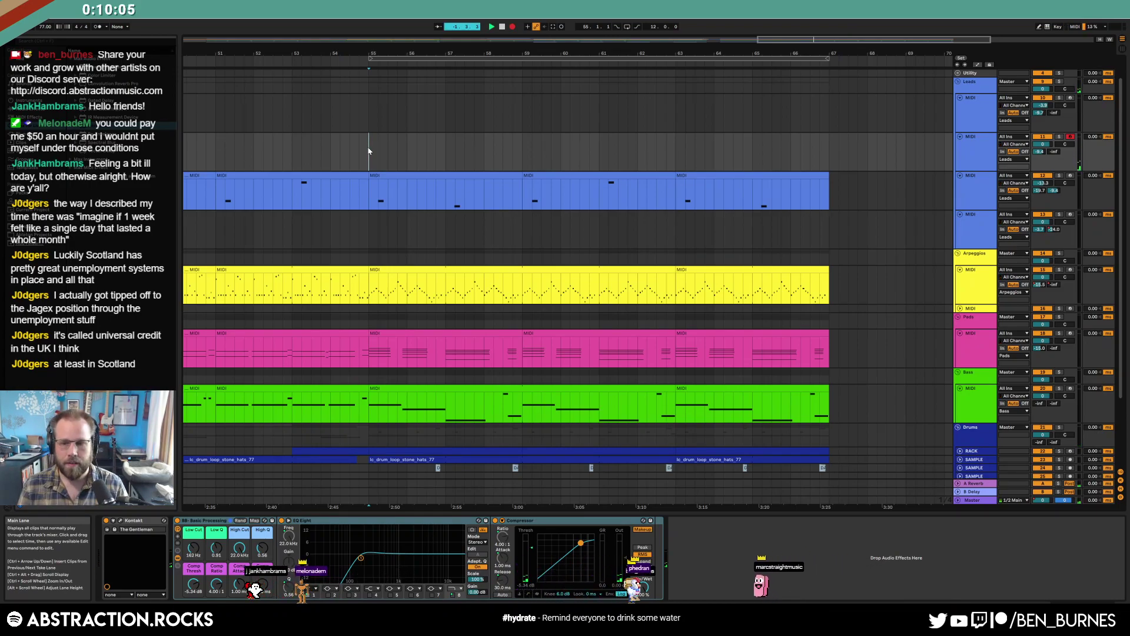
key(F9)
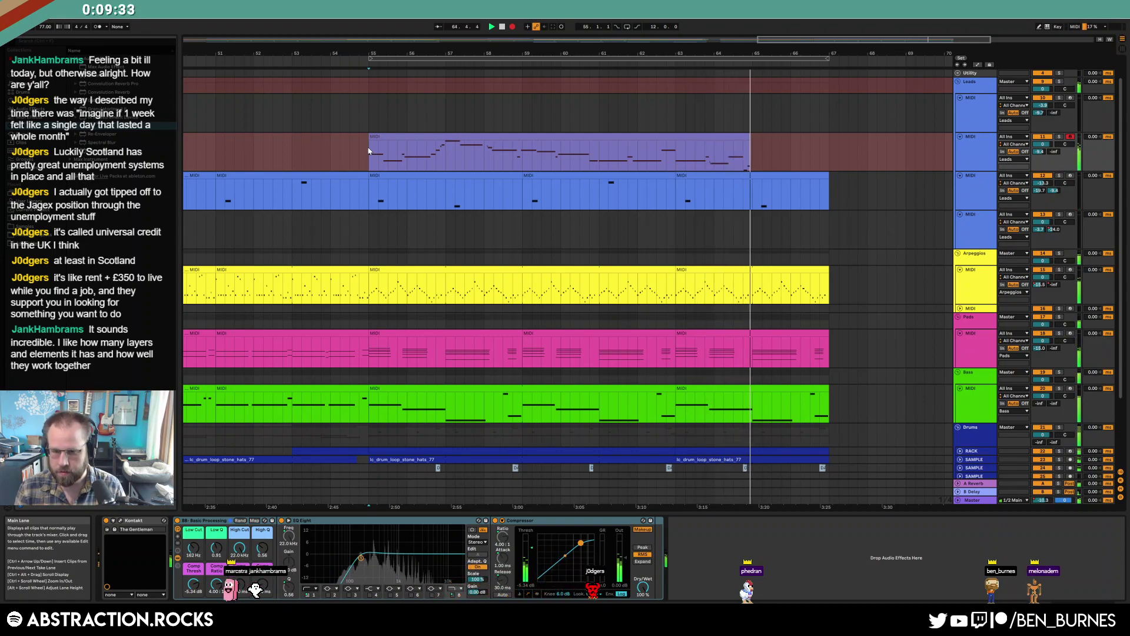
key(space)
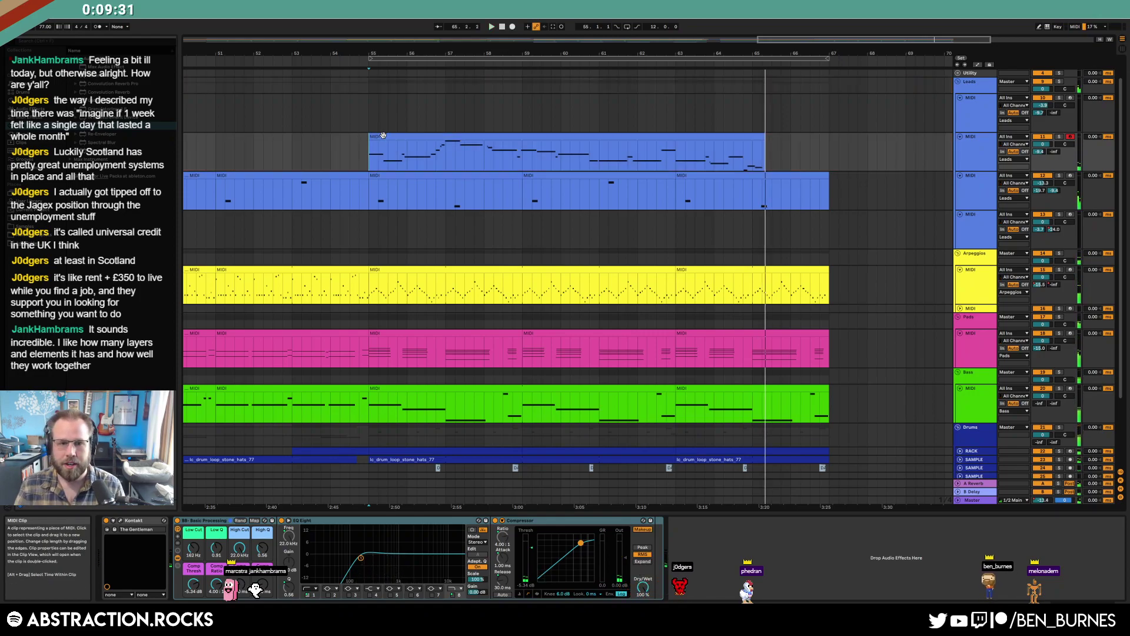
Replace the recorded clip at bar 55 on the second lead track with a new MIDI take running to bar 67
click(378, 147)
key(Delete)
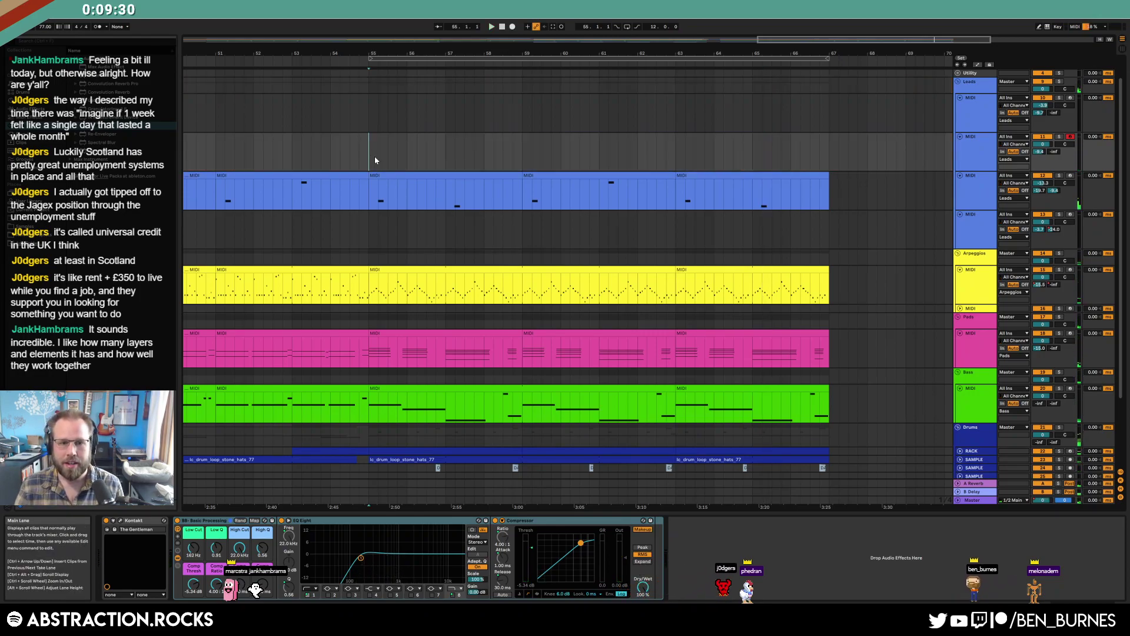
click(513, 26)
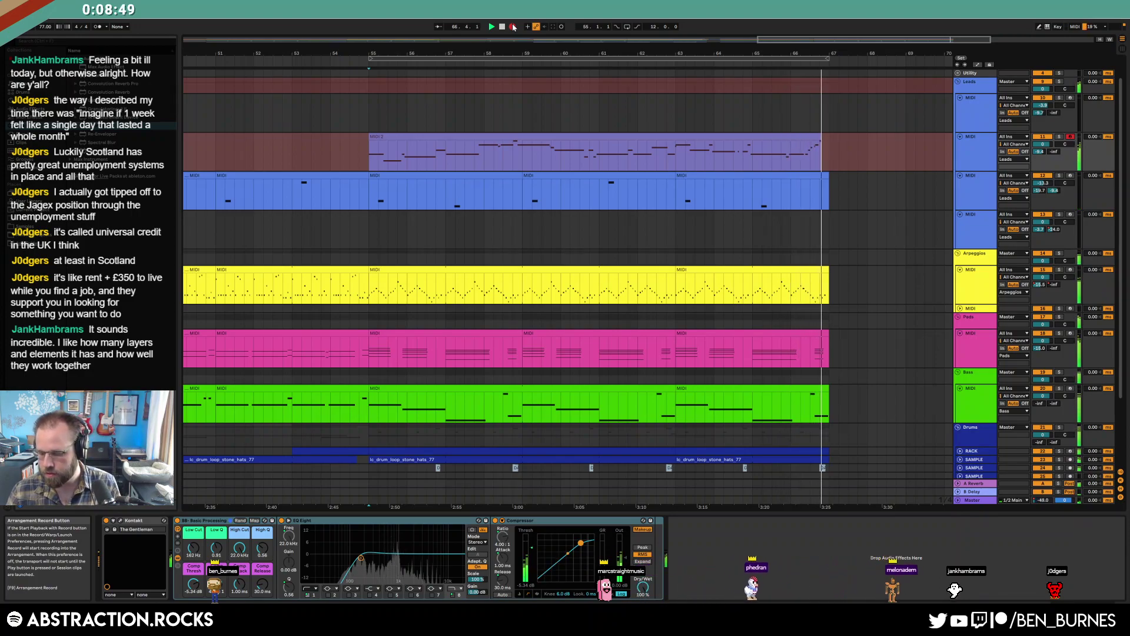
key(space)
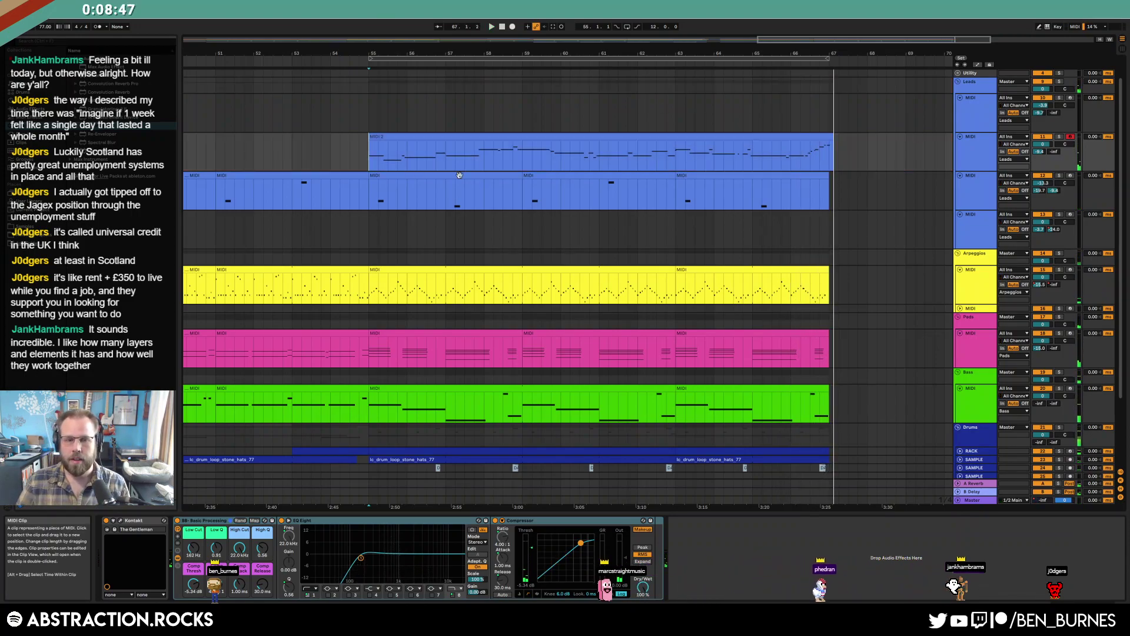
Fit the whole arrangement in view, clear the time selection and return the playback position to bar 1
scroll(584, 224, down, 4)
scroll(589, 240, down, 3)
scroll(597, 236, down, 2)
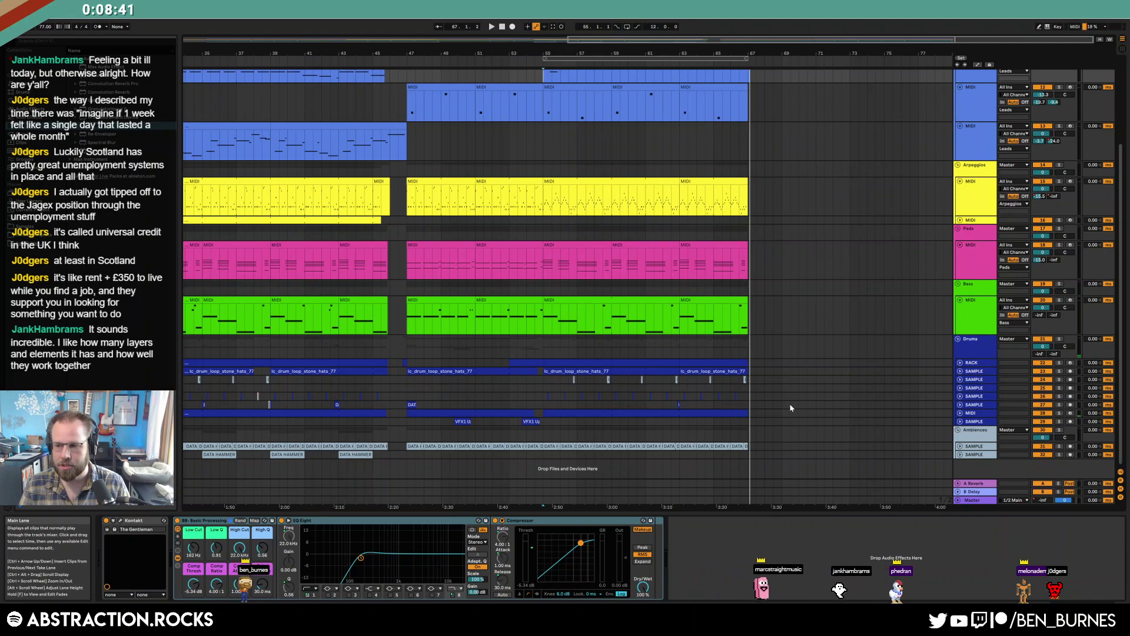
double_click(223, 40)
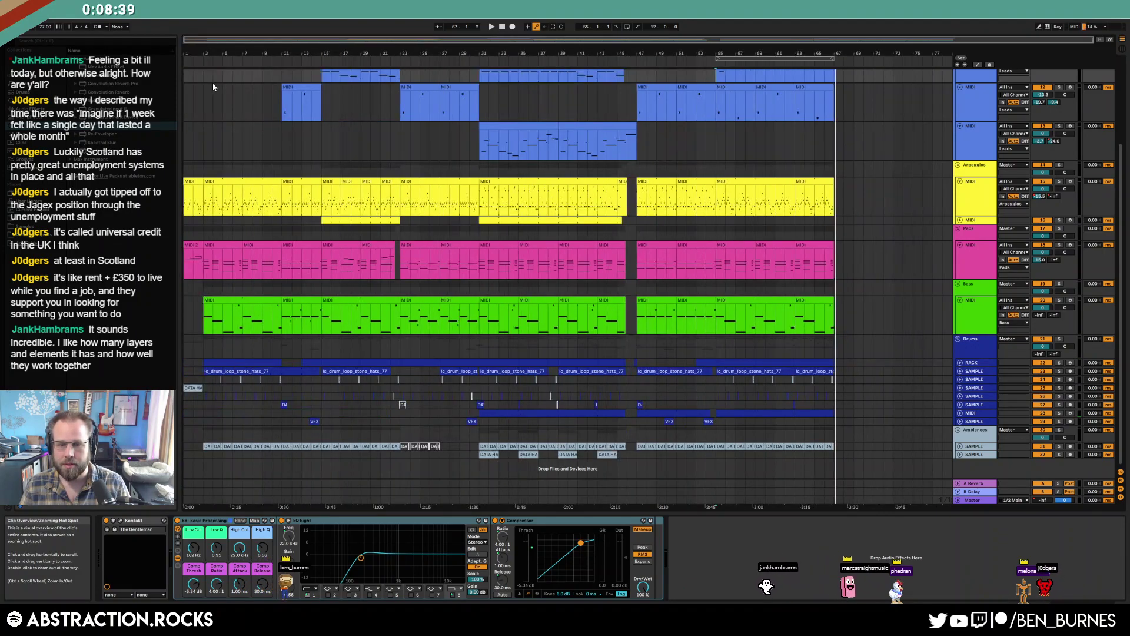
mouse_move(369, 146)
mouse_down()
mouse_move(882, 136)
mouse_move(825, 138)
mouse_up()
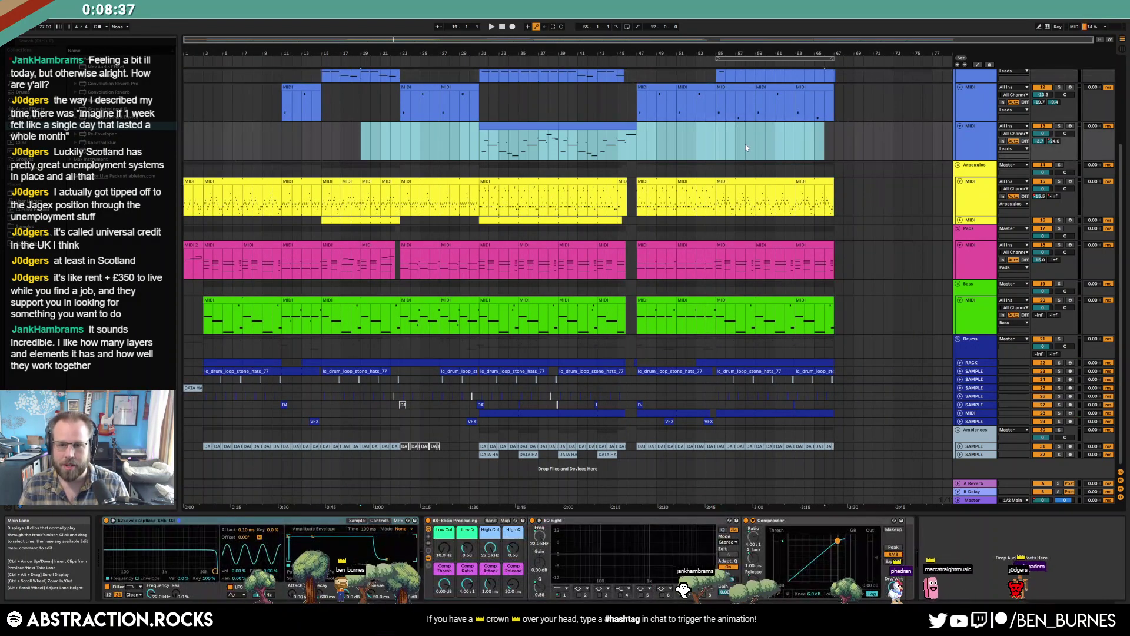
click(746, 143)
double_click(502, 27)
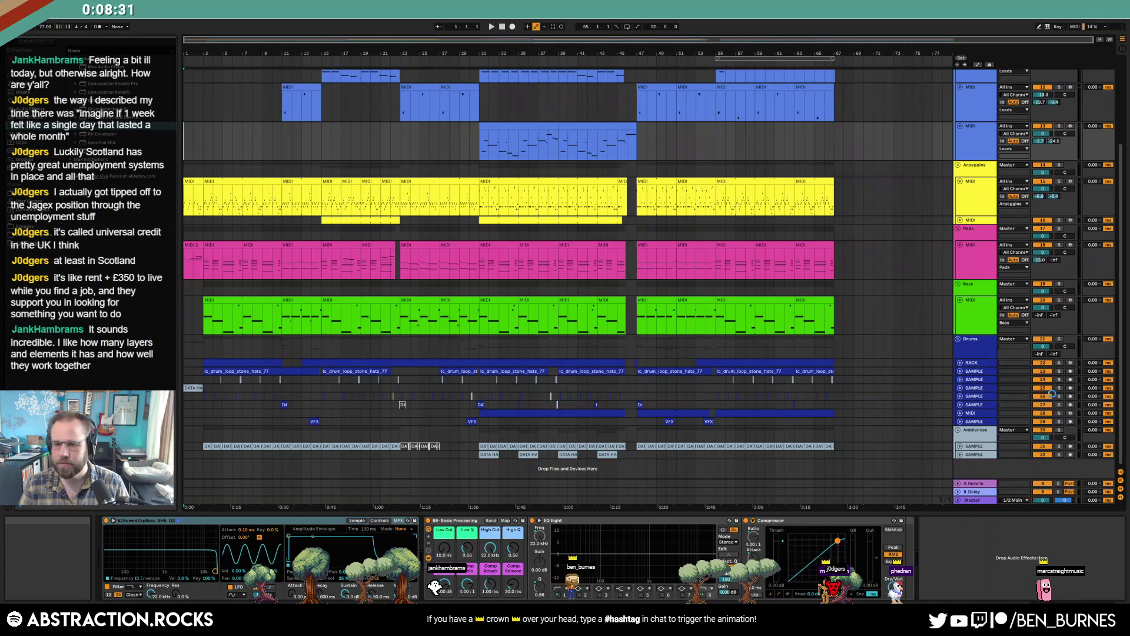
In the Master chain's EQ Eight, boost the low band slightly and raise the upper band around 4.54 kHz
click(972, 499)
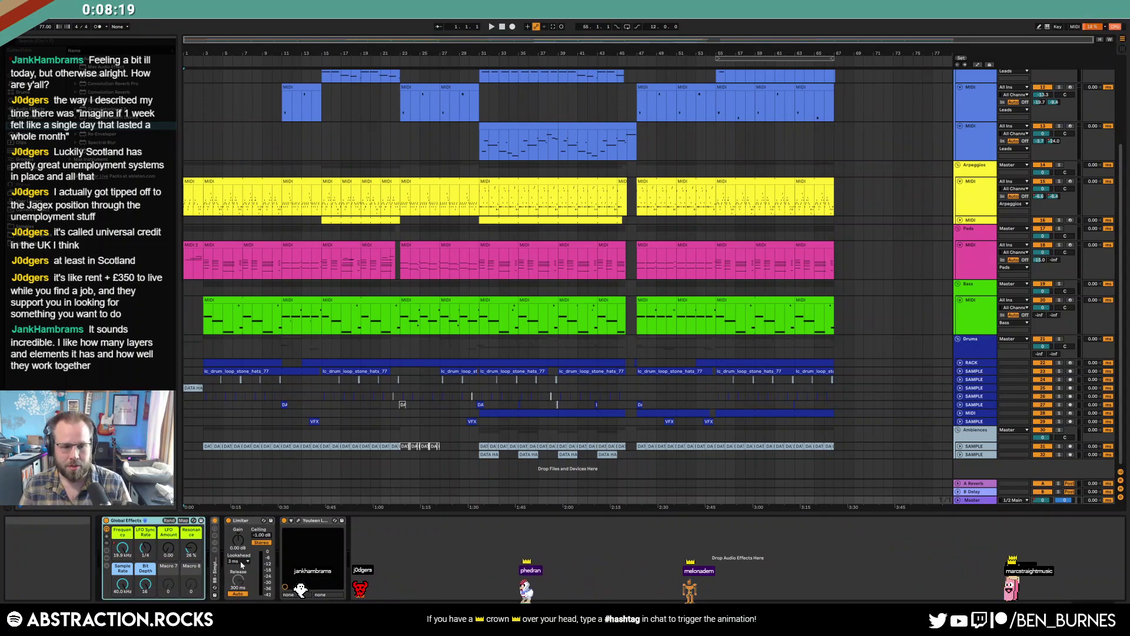
click(217, 565)
click(215, 550)
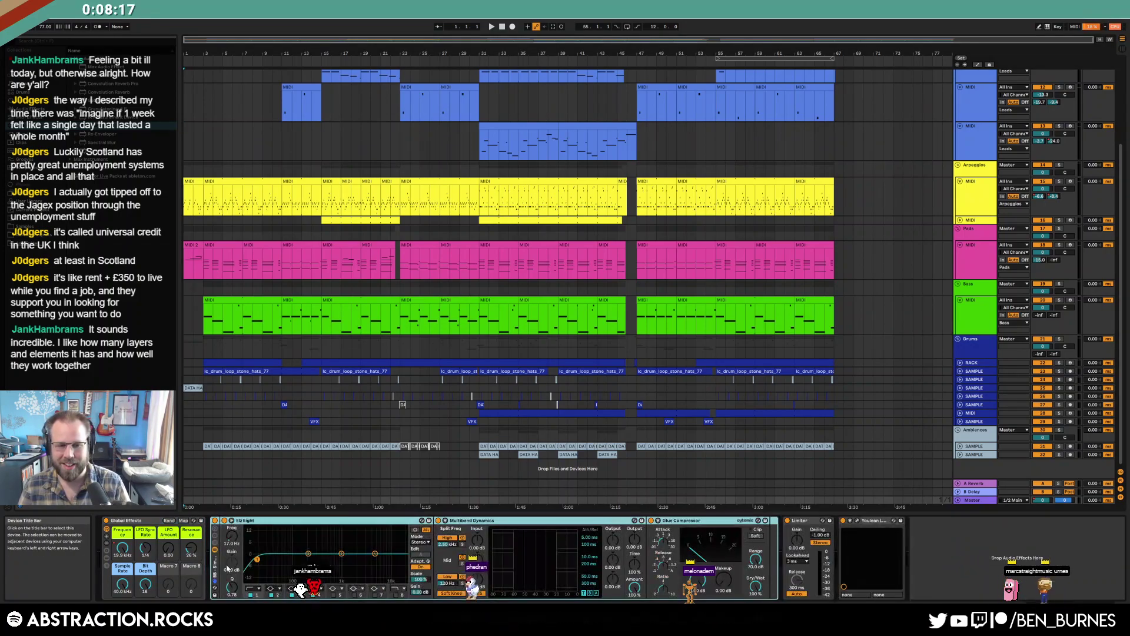
drag(308, 554, 293, 551)
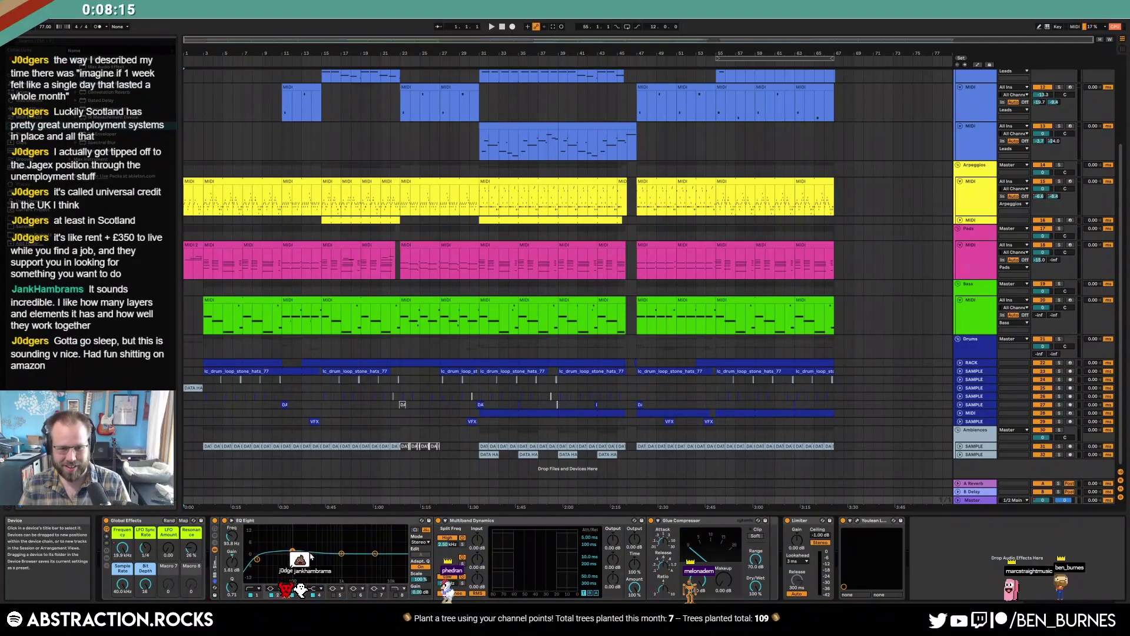
click(373, 553)
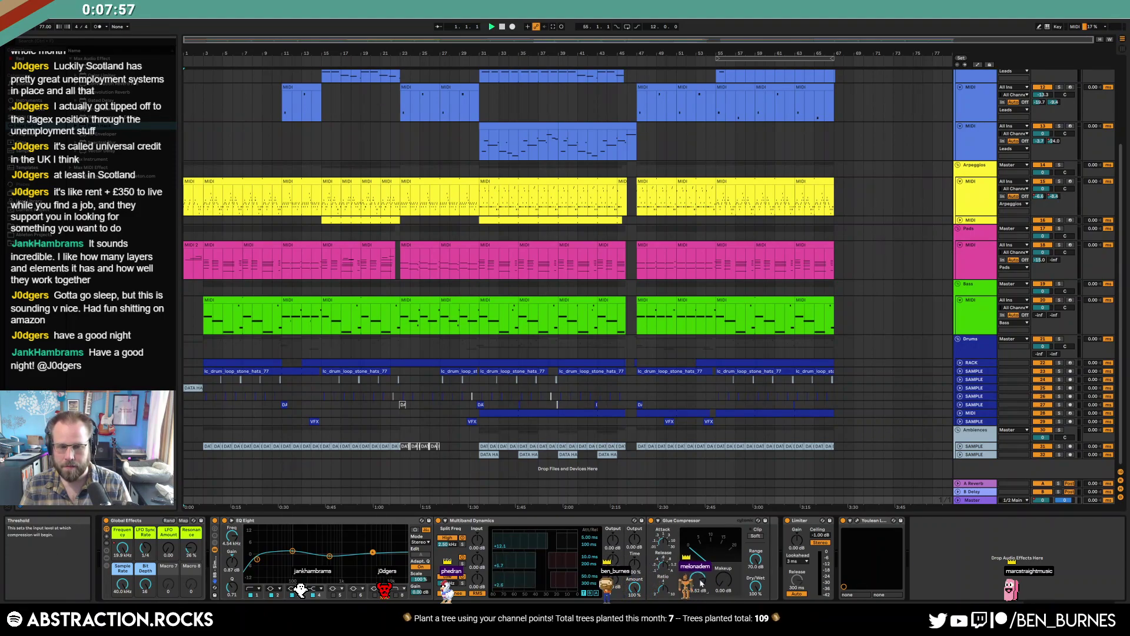
Play the song from the start and open the Master's Youlean Loudness Meter clear of the earlier bars
key(space)
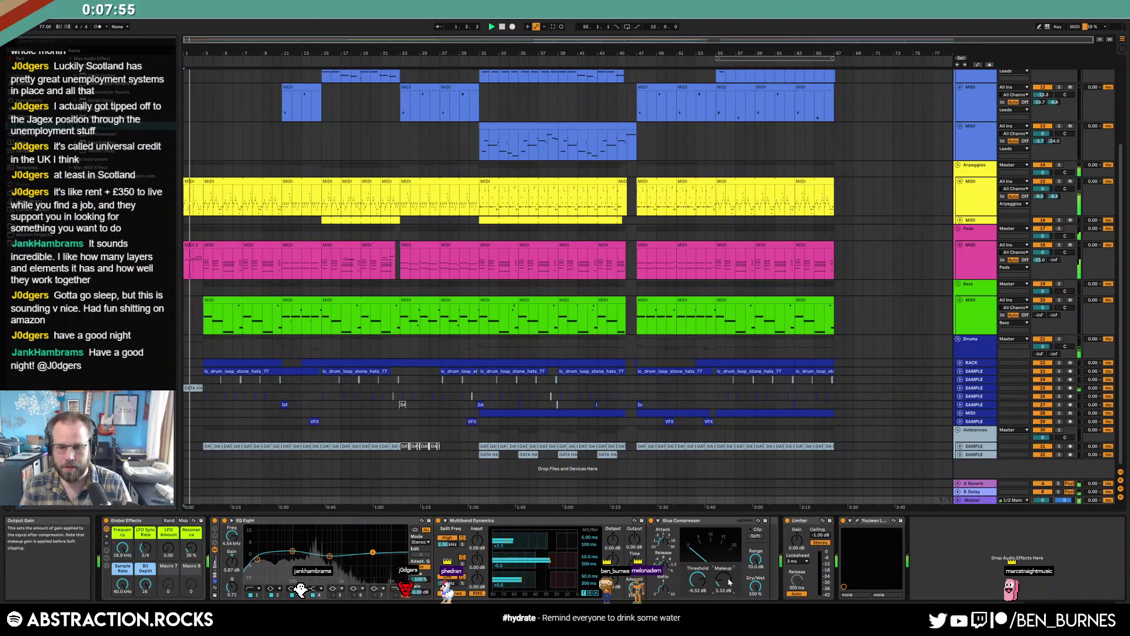
click(858, 521)
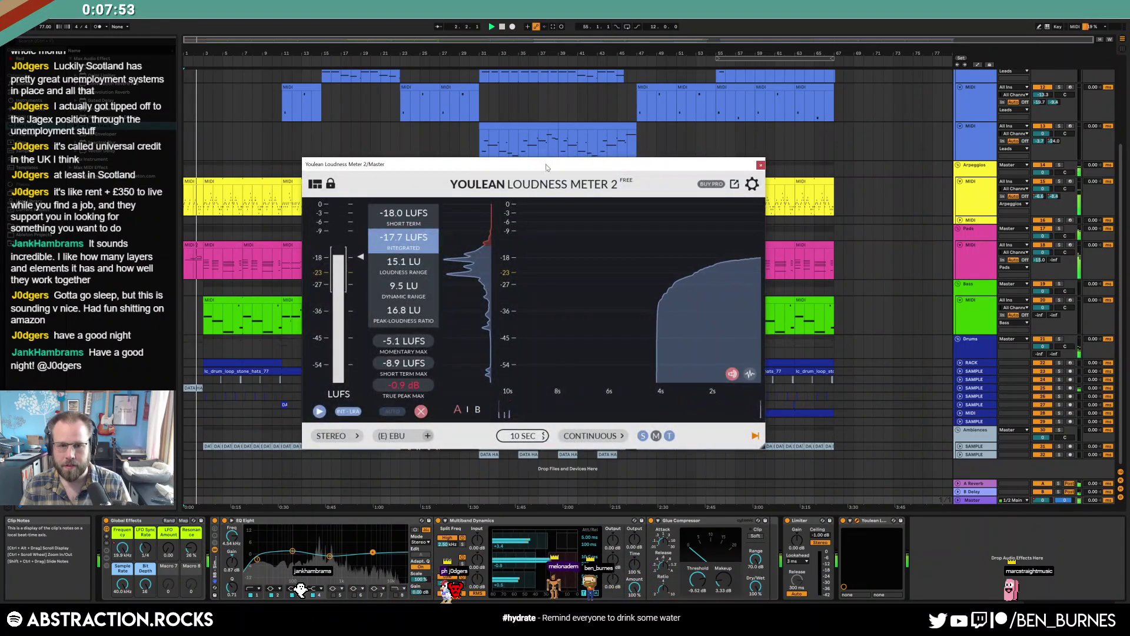
drag(546, 168, 790, 171)
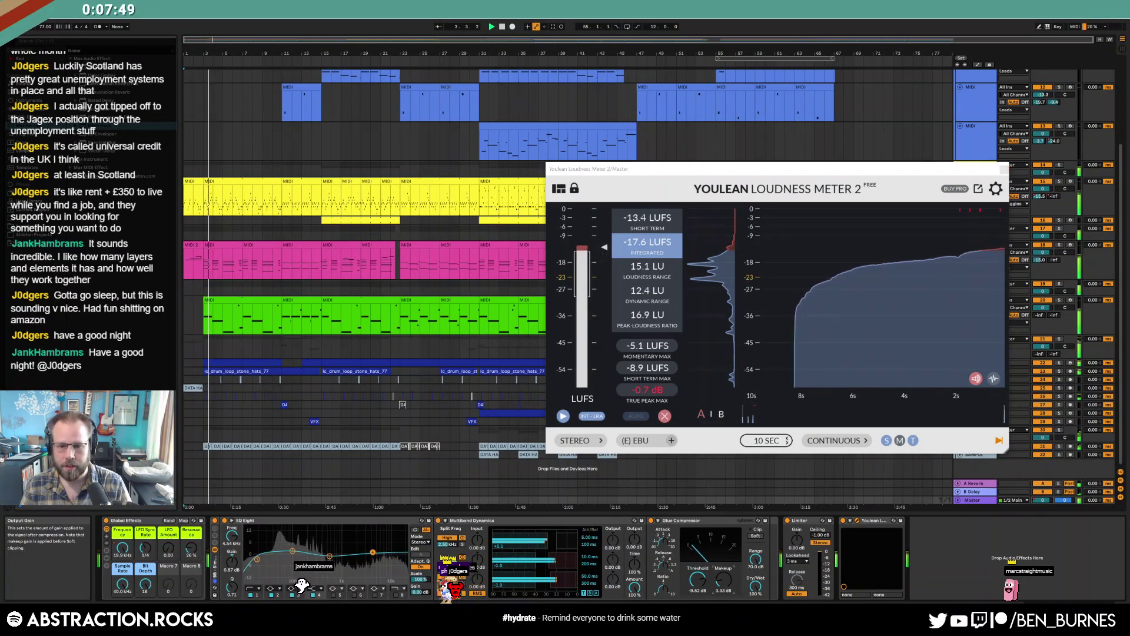
Set the Master's Glue Compressor to a makeup gain of 1.59 dB and a threshold of -4.44 dB
drag(723, 580, 723, 583)
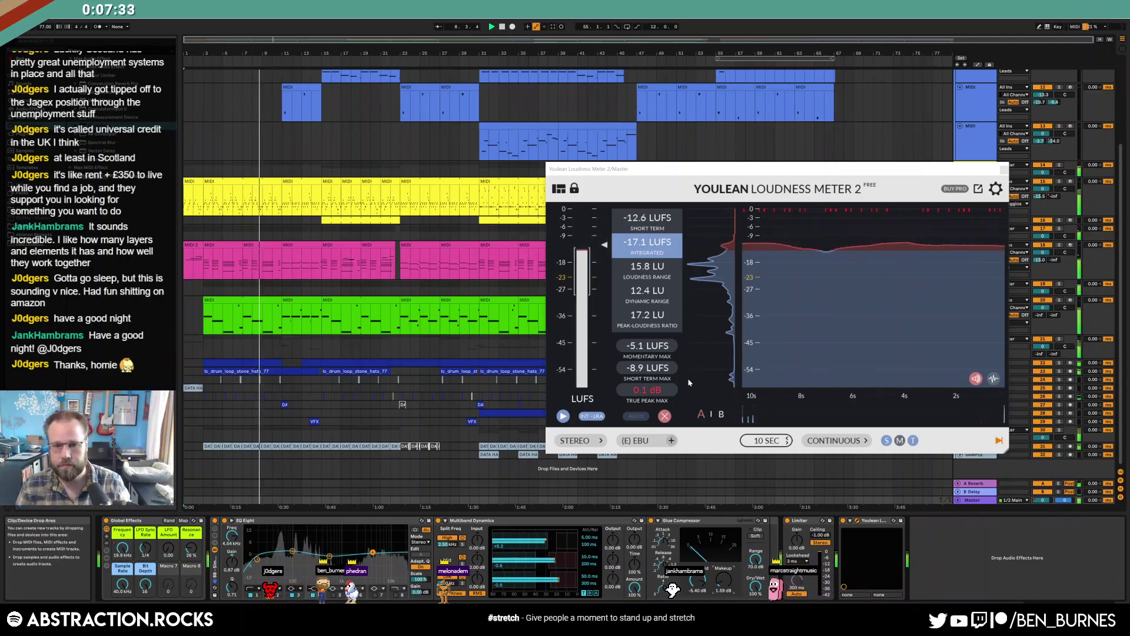
drag(932, 175, 777, 169)
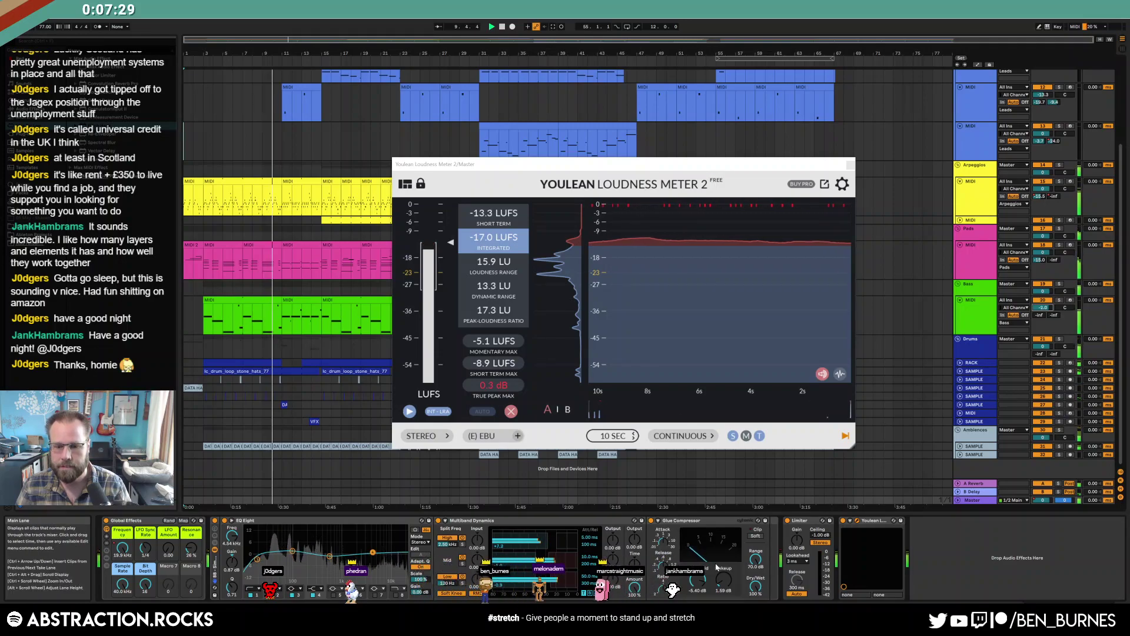
drag(700, 583, 701, 580)
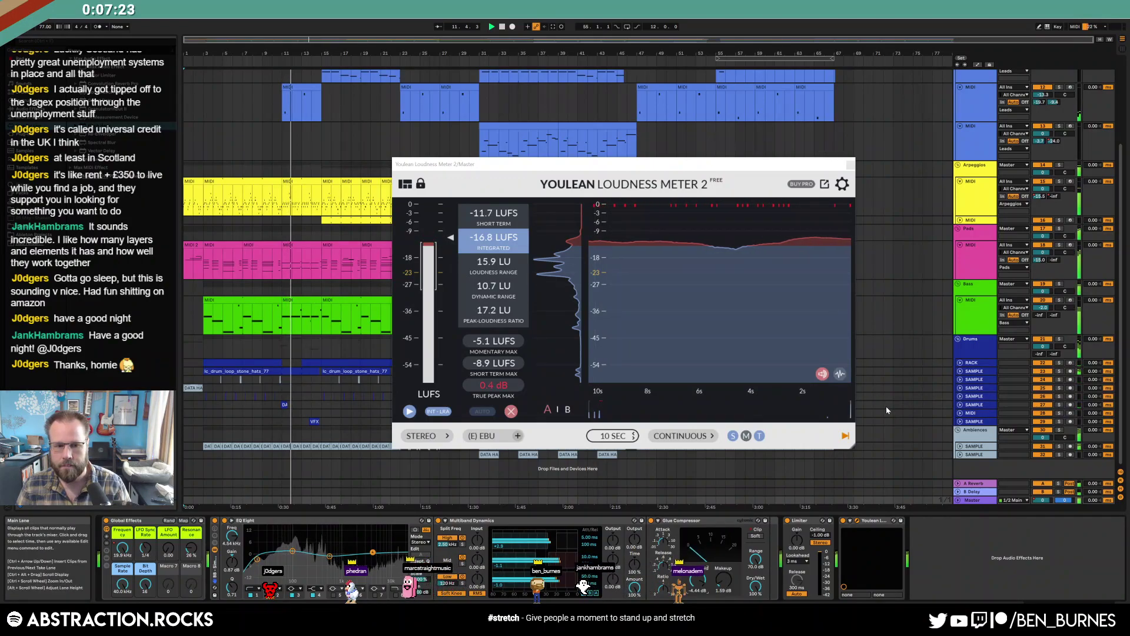
Lower the gain of the DATA HAMMER audio clip at bar 11 in the Drums group to about -1.5 dB
click(962, 407)
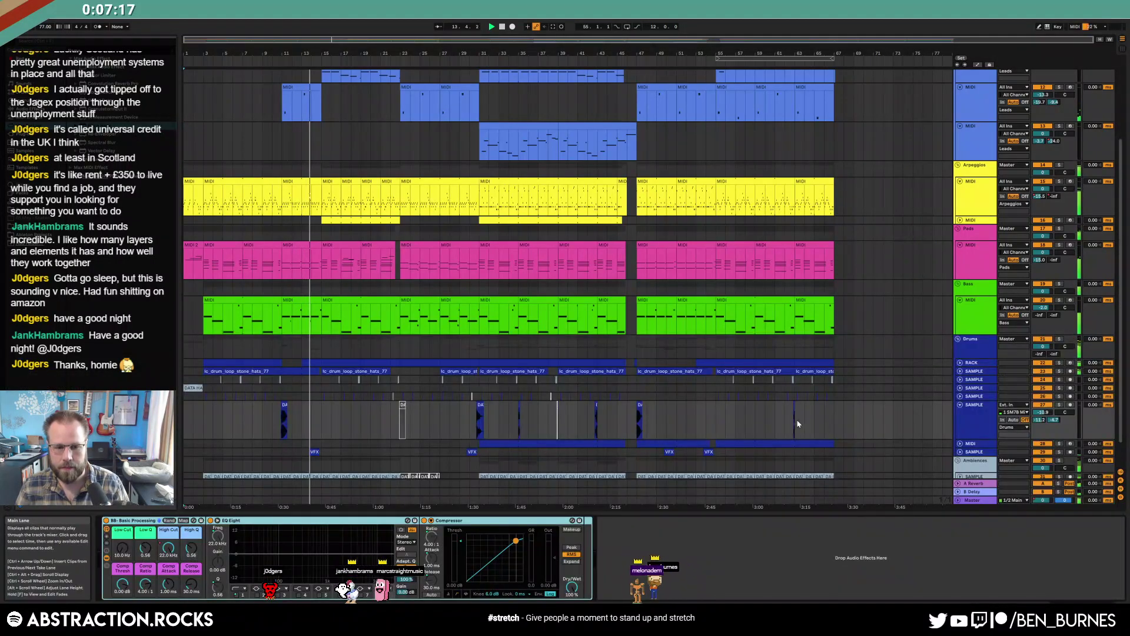
scroll(798, 424, down, 1)
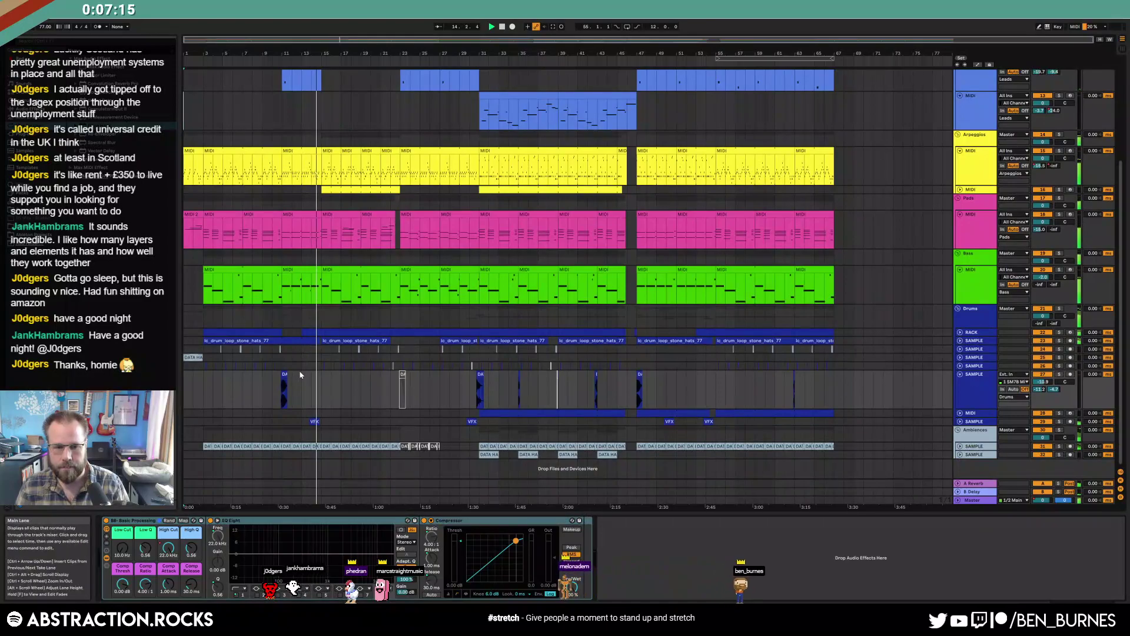
double_click(285, 375)
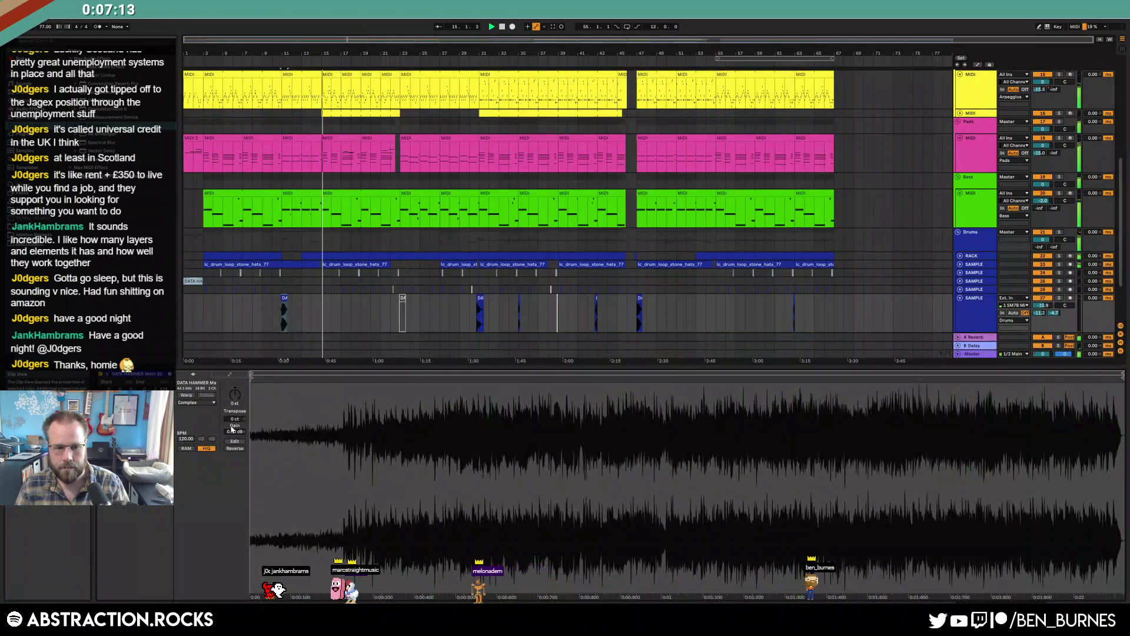
drag(235, 431, 235, 448)
key(shift+Tab)
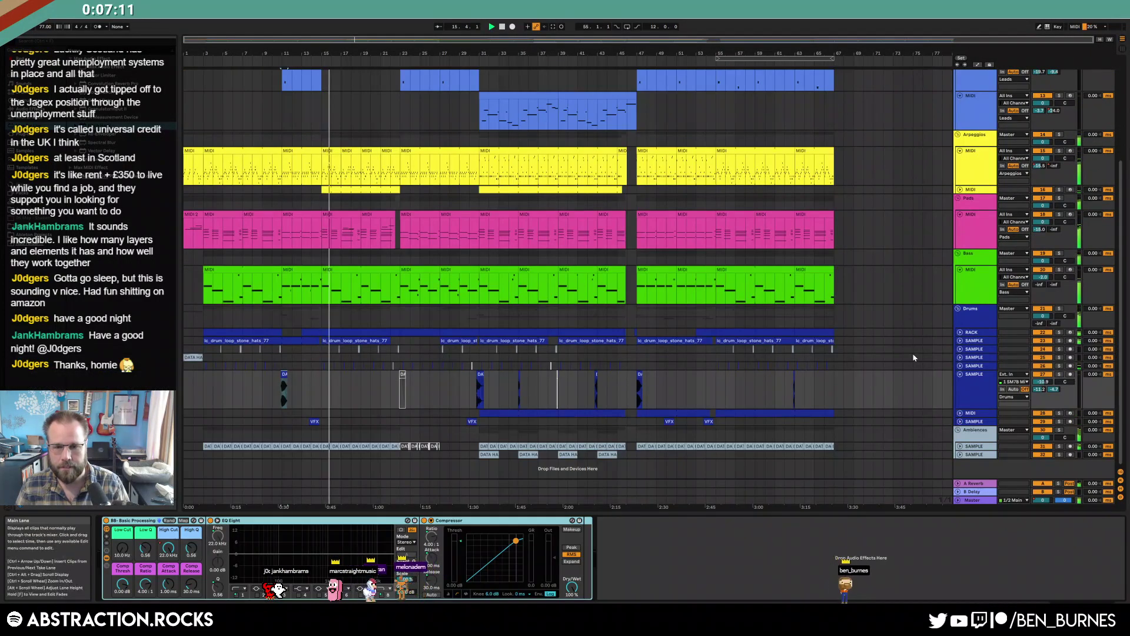
In the RACK track's Drum Rack, shorten the TR-808 kick sample to about two thirds of its waveform
click(960, 333)
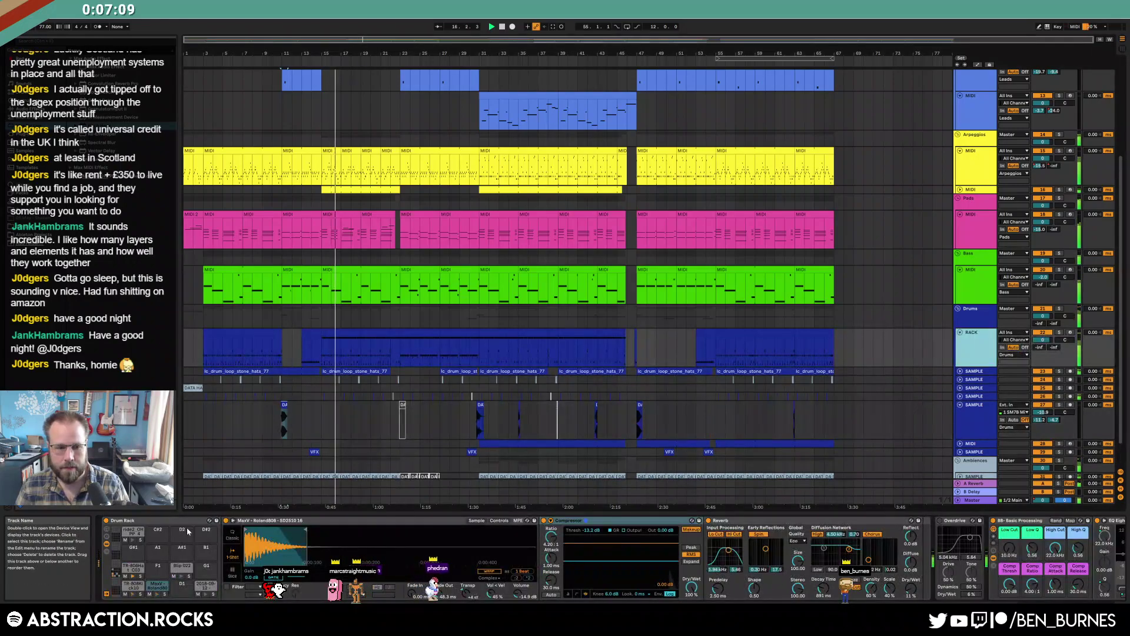
click(133, 586)
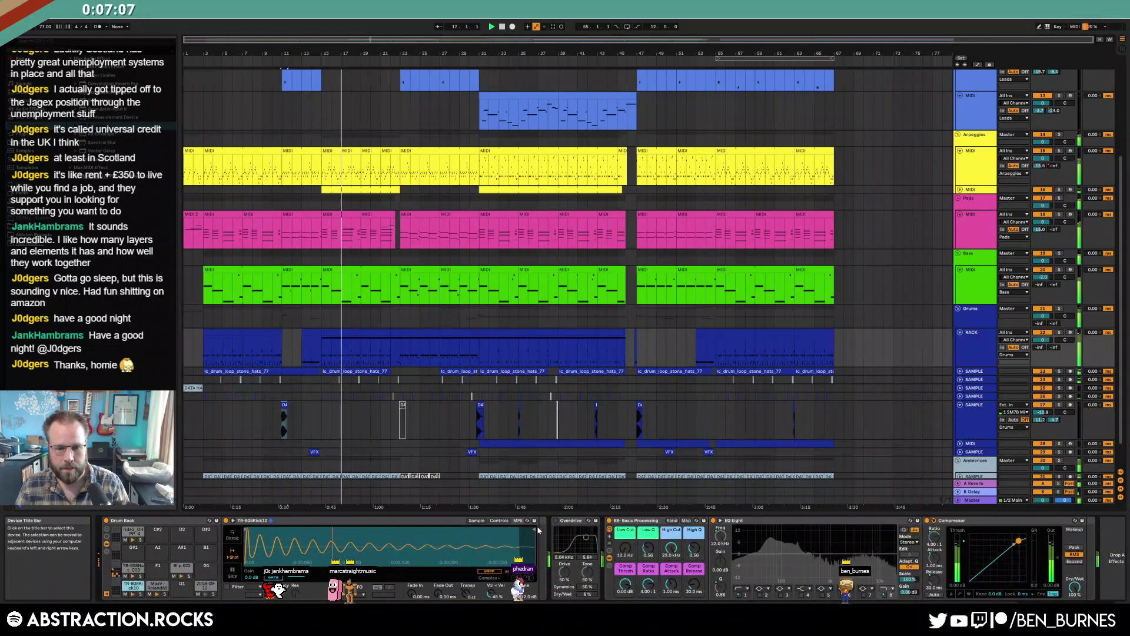
drag(530, 531, 432, 528)
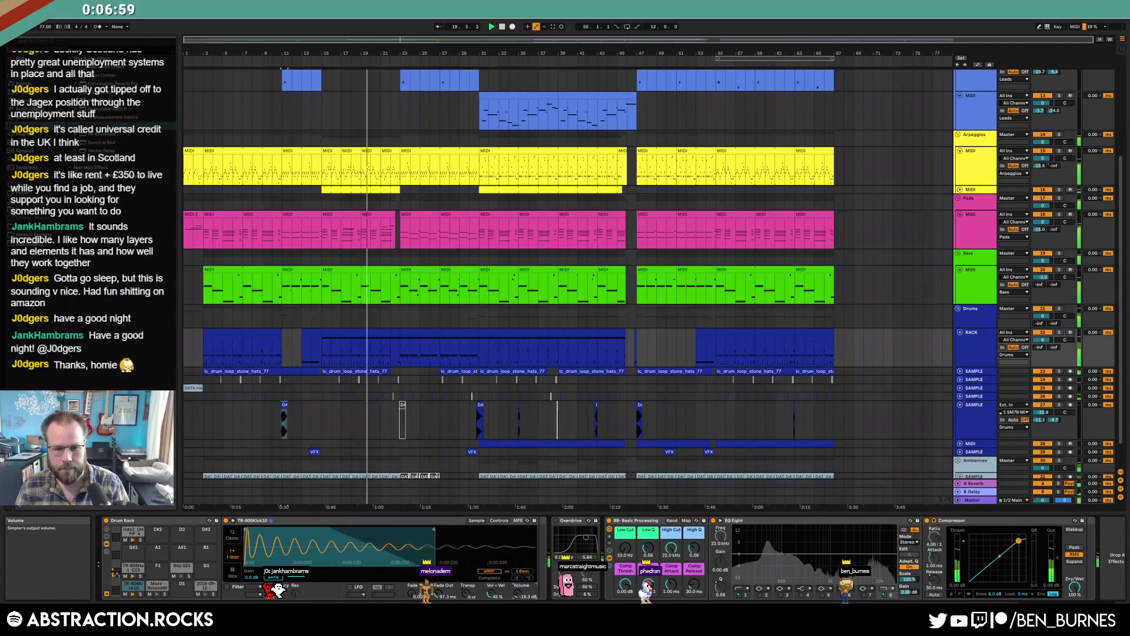
key(shift+Tab)
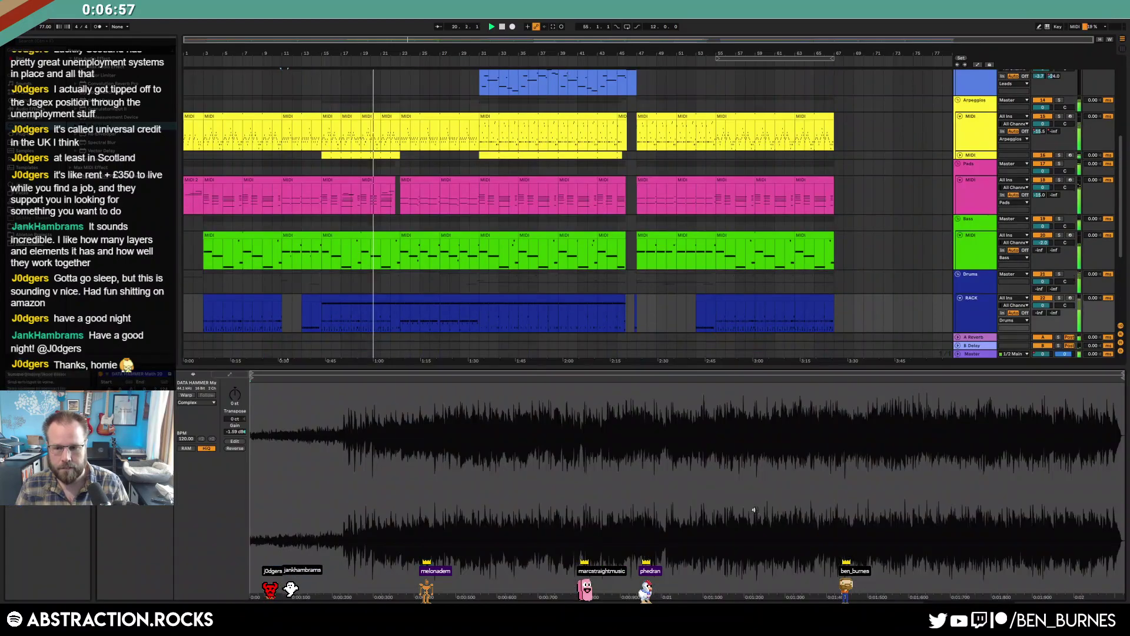
key(shift+Tab)
Reduce the makeup gain of the Master's Glue Compressor to 0.63 dB and close the loudness meter
click(974, 501)
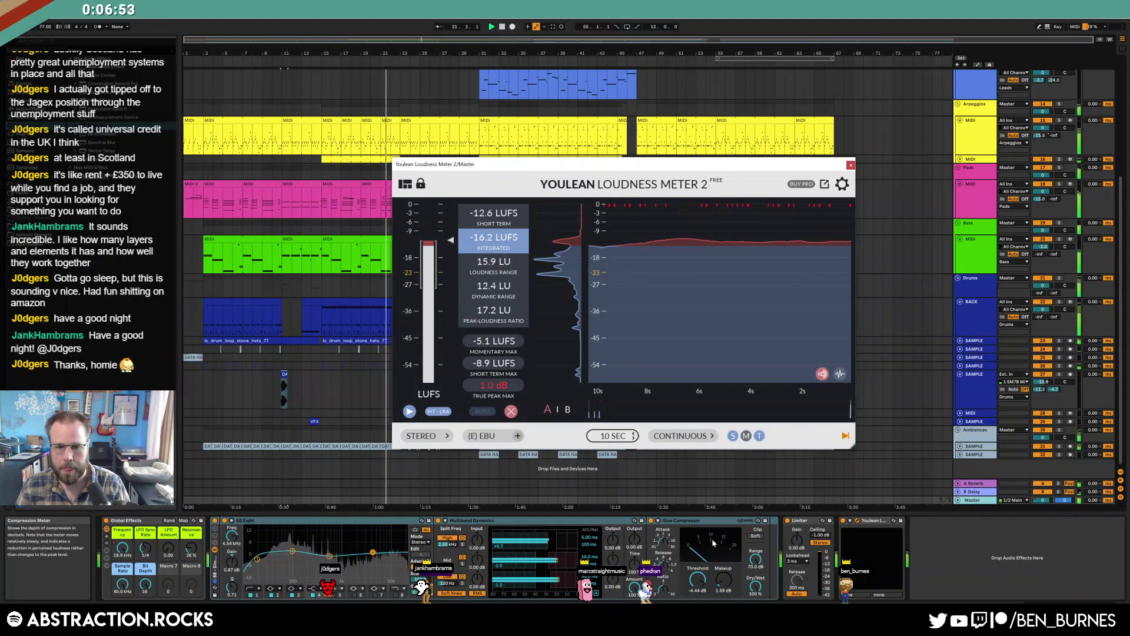
double_click(725, 580)
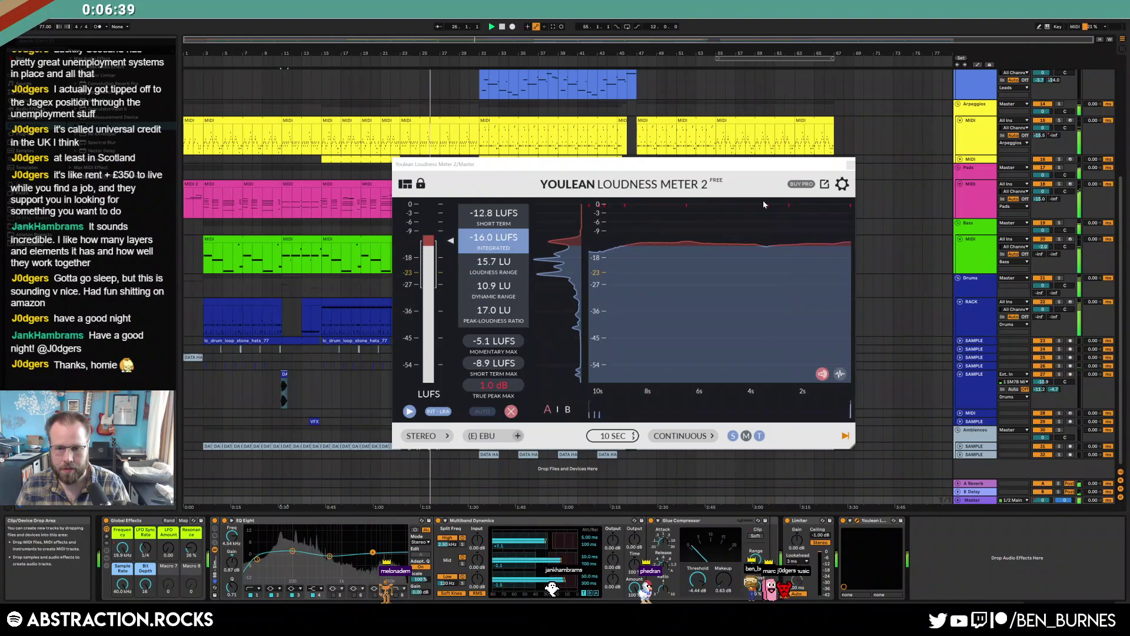
click(850, 166)
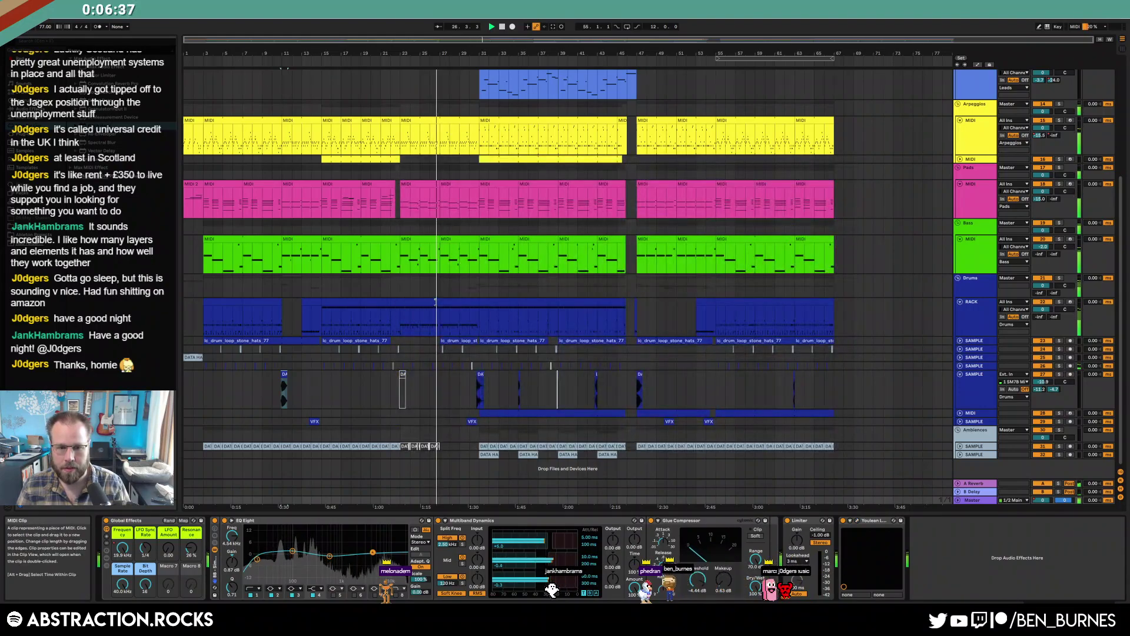
Examine the RACK clip at bar 23 and the settings of the ride2 OH pad in its Drum Rack
click(412, 310)
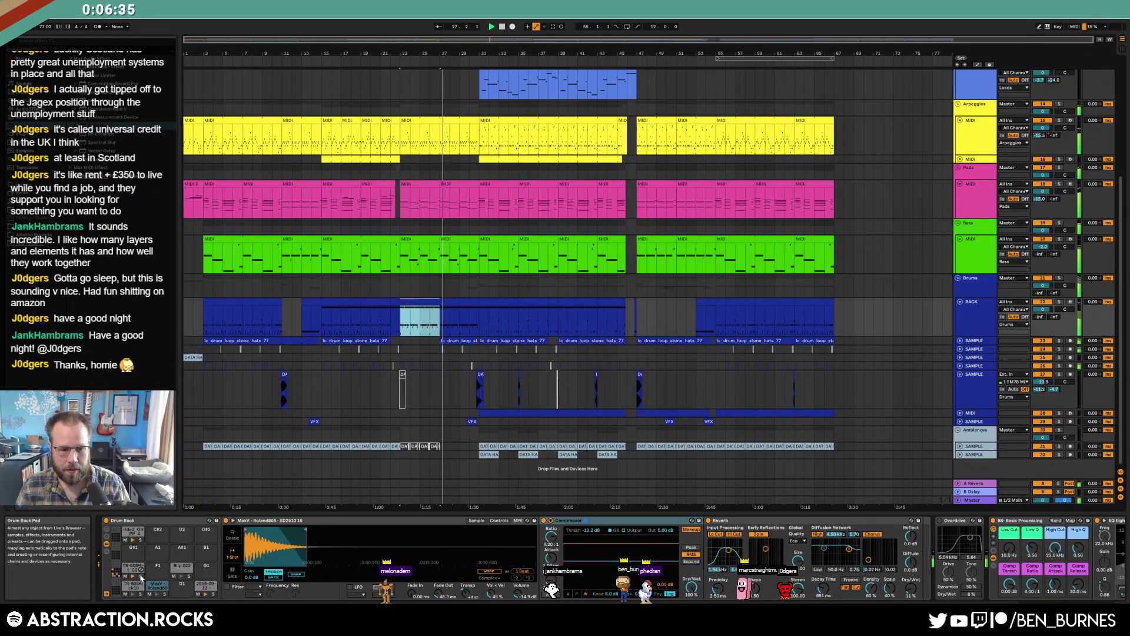
click(133, 538)
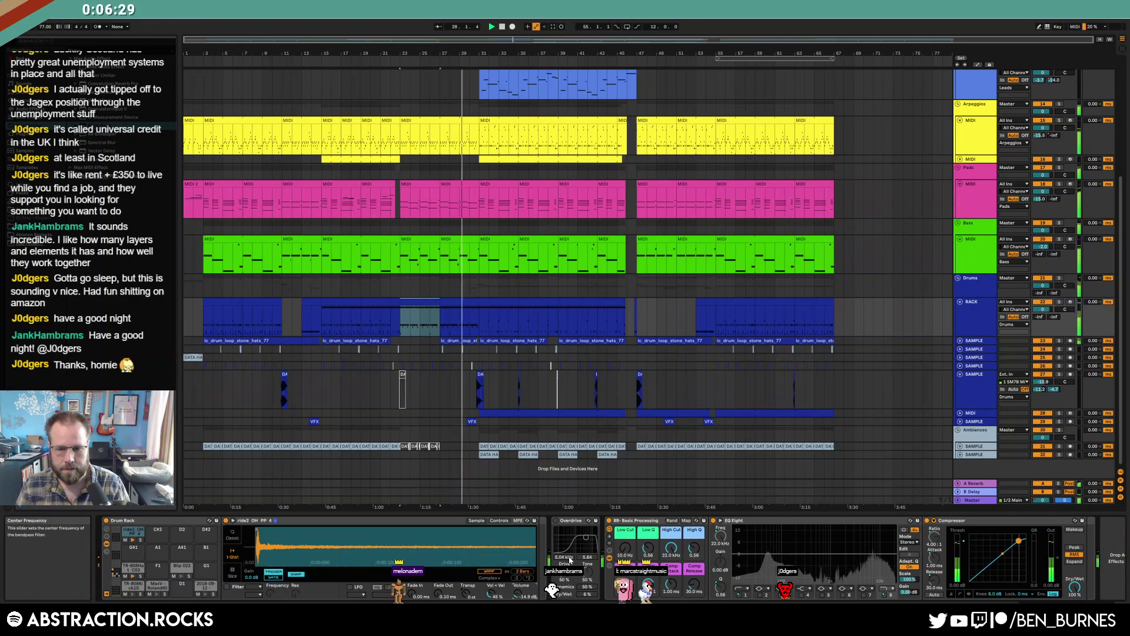
key(shift+Tab)
key(shift+Tab)
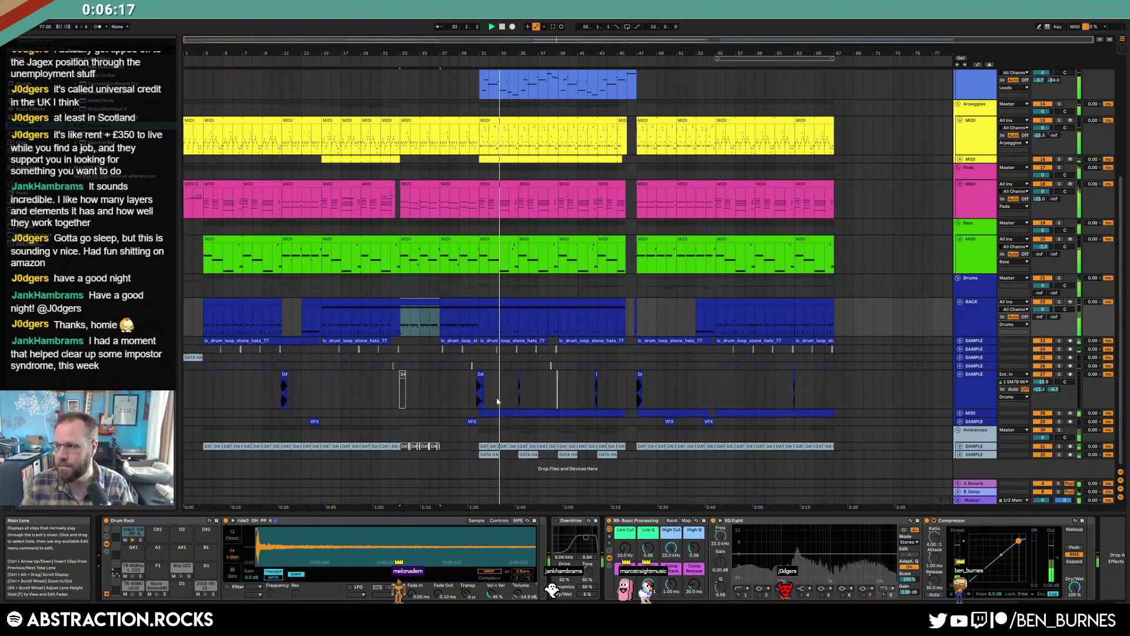
Lower the fourth lead track's volume slightly and shape its EQ Eight with additional bands, including one around 5 kHz
scroll(497, 402, up, 3)
click(980, 186)
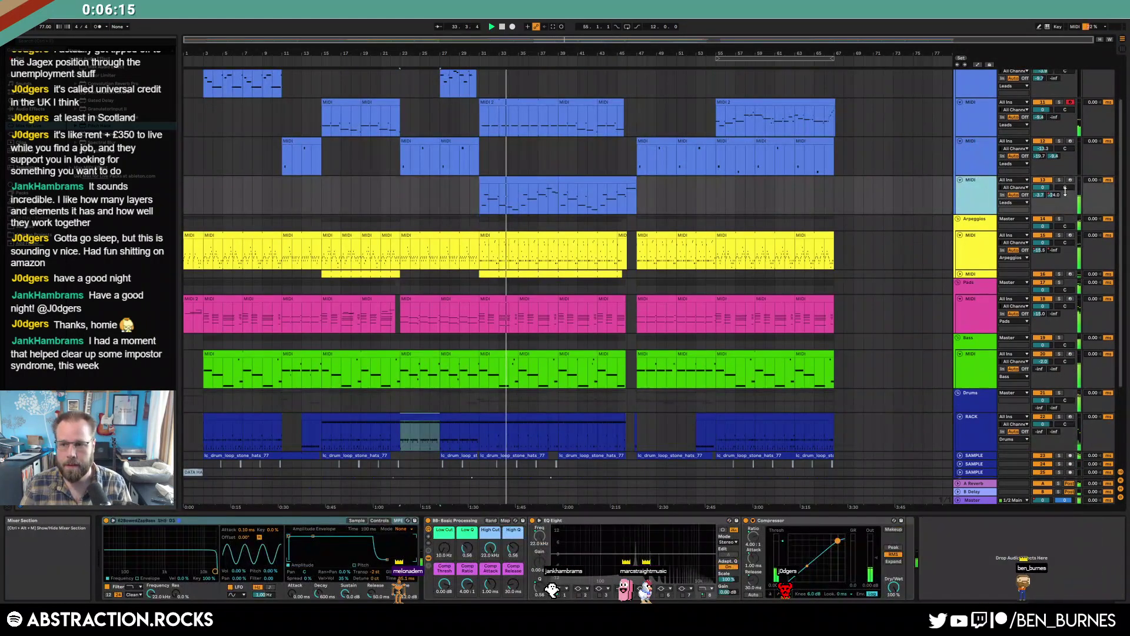
drag(1042, 187, 1043, 200)
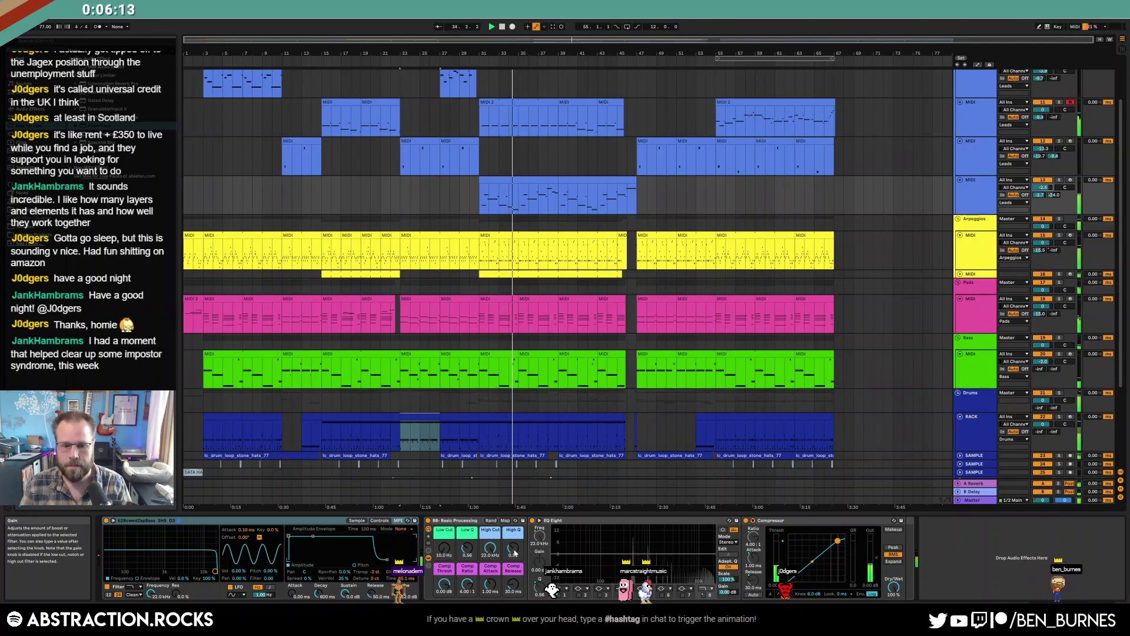
click(579, 594)
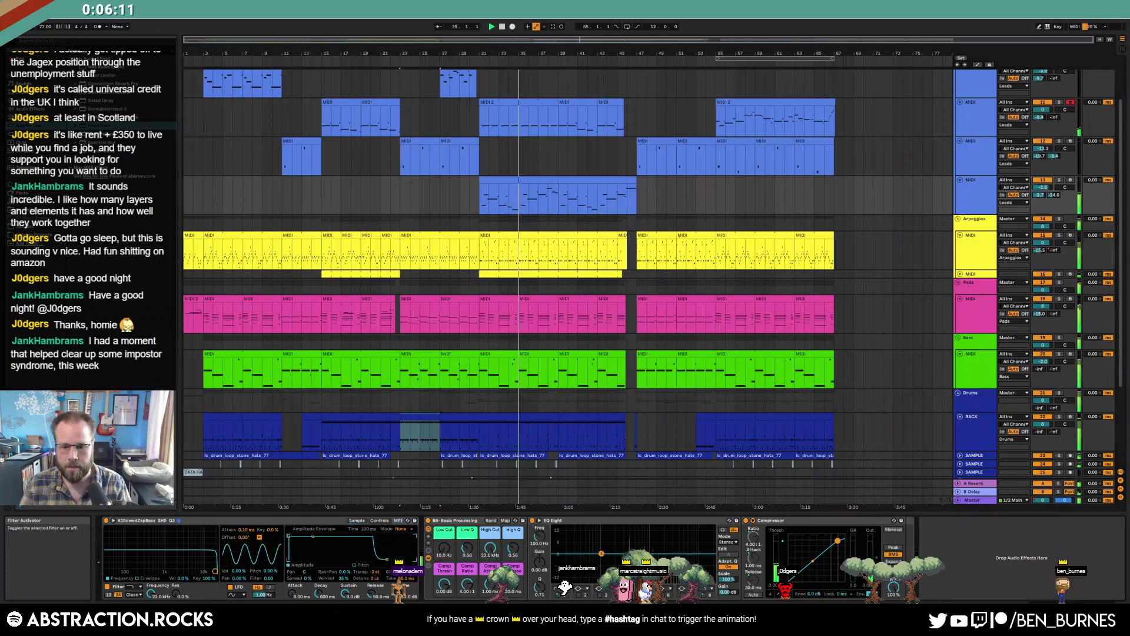
drag(655, 568, 685, 562)
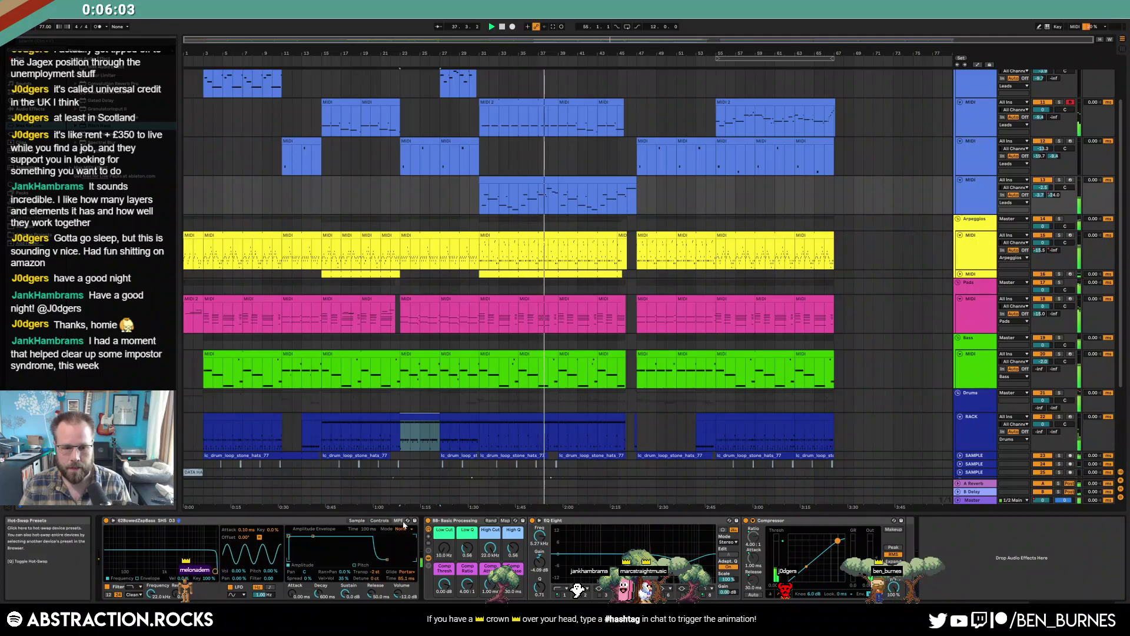
Fine-tune the pitch modulation amount of the LFO in the fourth lead track's bass sampler instrument
drag(271, 571, 270, 577)
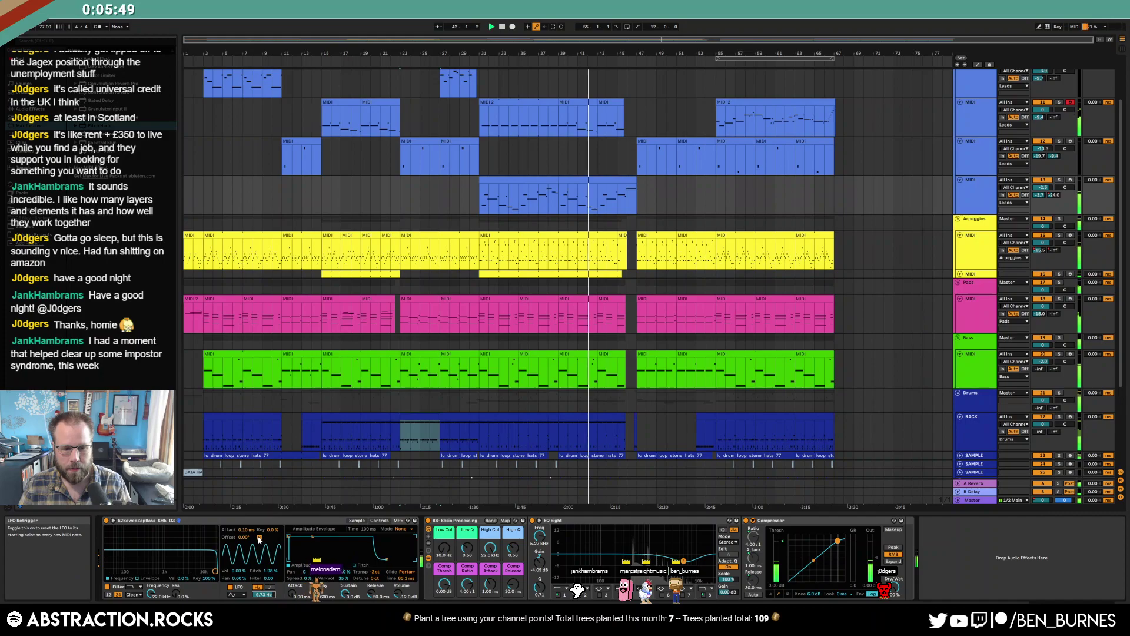
drag(271, 572, 271, 573)
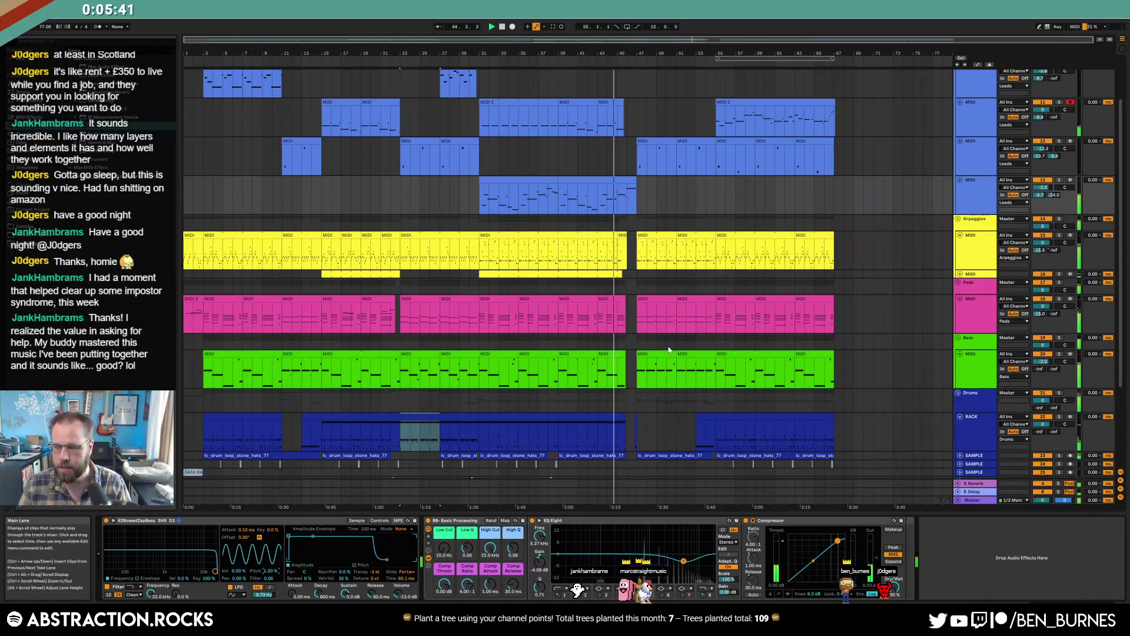
Slightly lower the volume of the Drums group's last SAMPLE track, which holds the VFX uplifters, and leave that track folded
scroll(669, 350, down, 4)
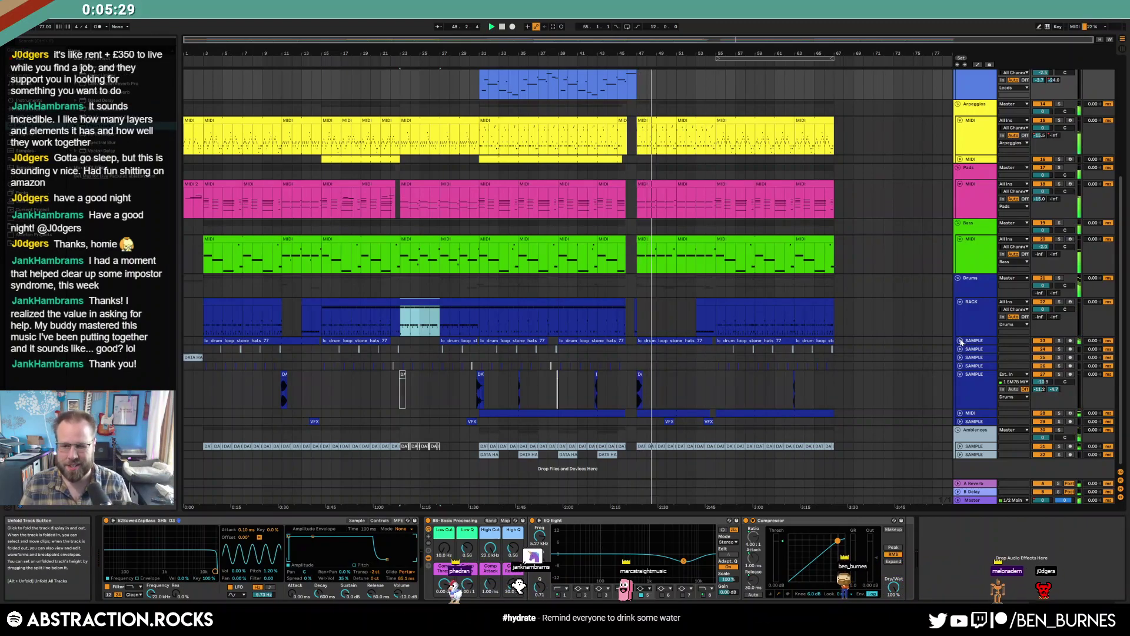
click(962, 304)
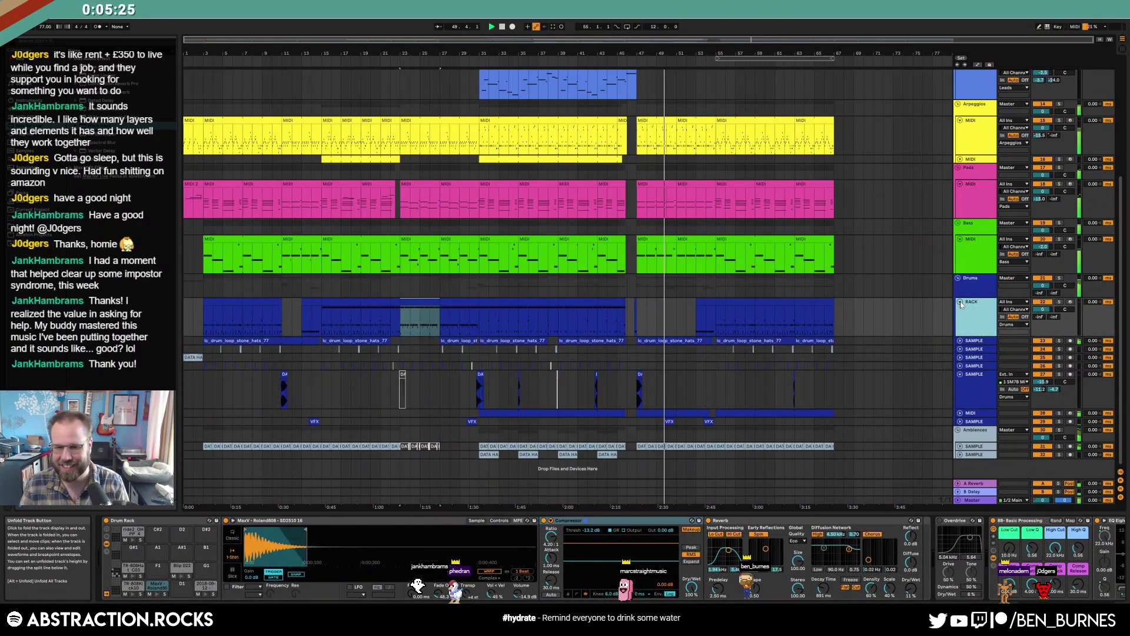
click(961, 422)
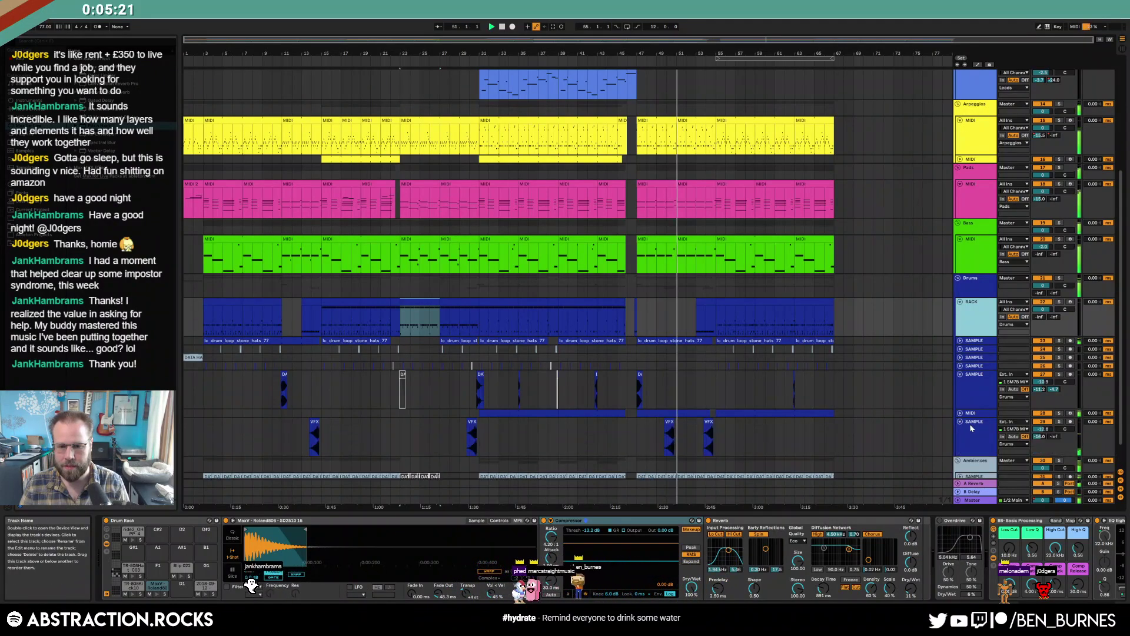
click(1039, 447)
drag(1041, 431, 1041, 435)
key(shift+Tab)
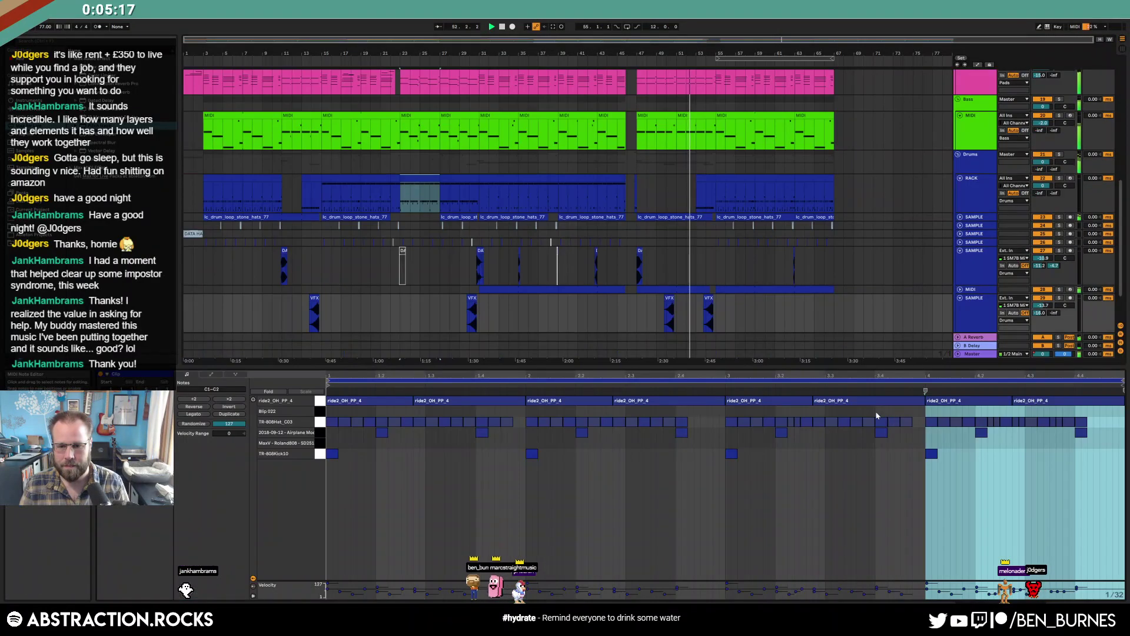
key(shift+Tab)
click(960, 392)
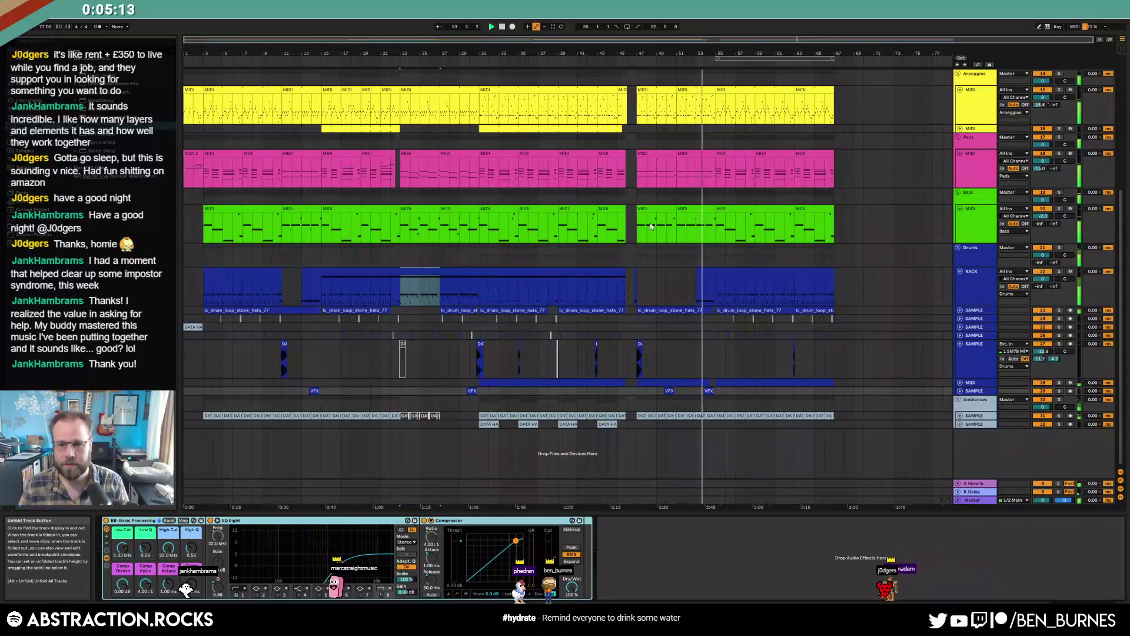
Shorten the Arpeggios MIDI clip that starts at bar 51 so it ends just before bar 55
scroll(727, 233, up, 5)
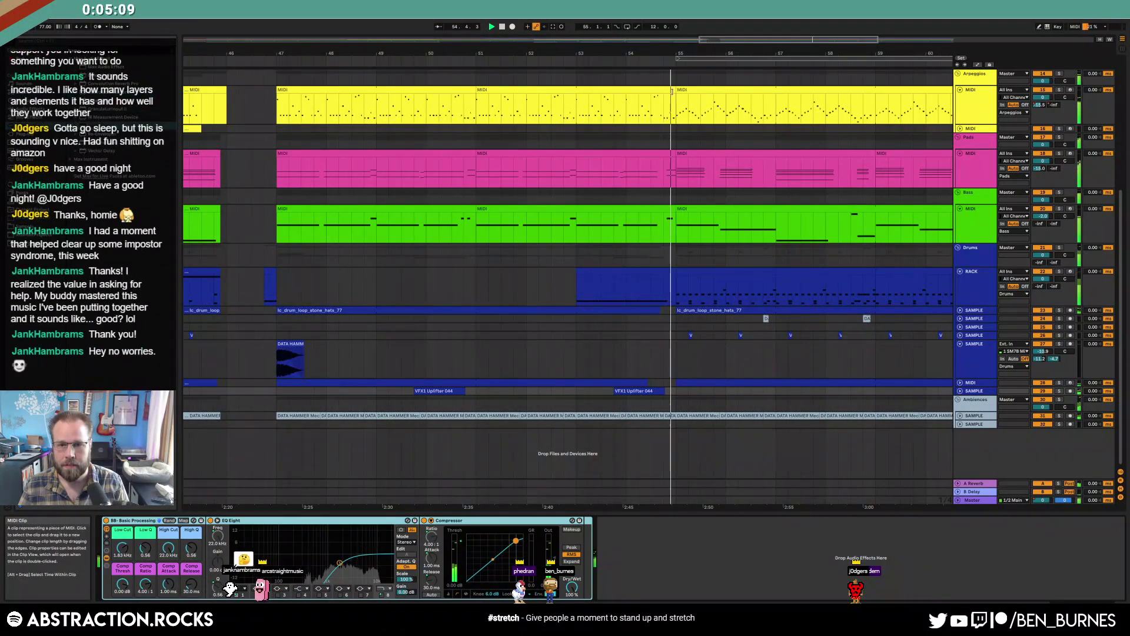
click(662, 94)
scroll(664, 93, up, 3)
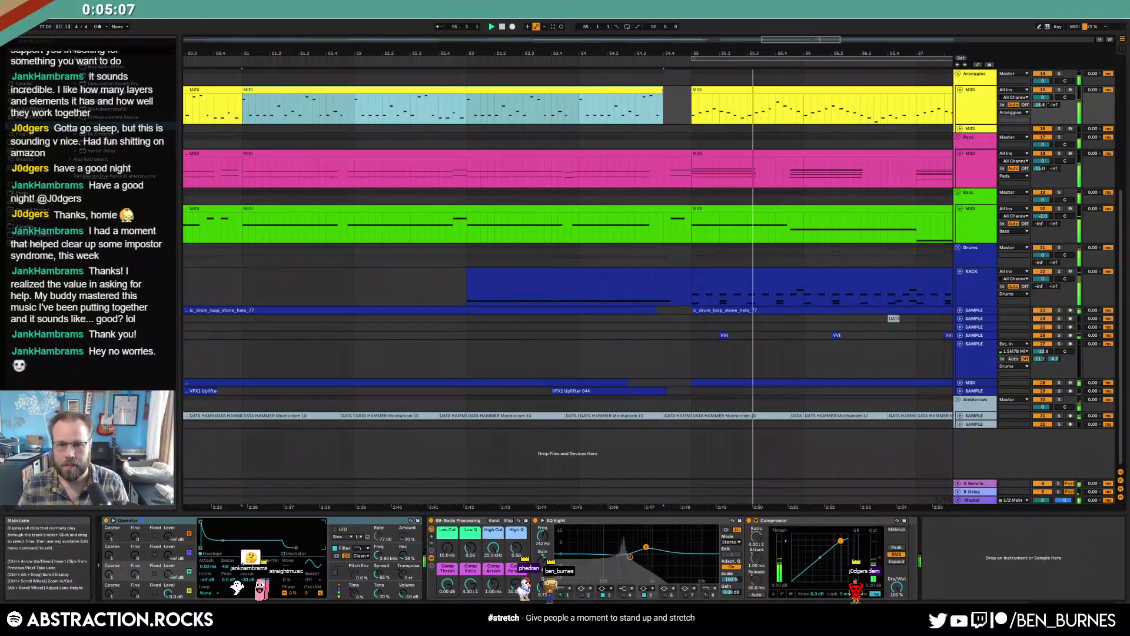
drag(664, 93, 656, 94)
scroll(669, 112, down, 3)
scroll(670, 176, up, 5)
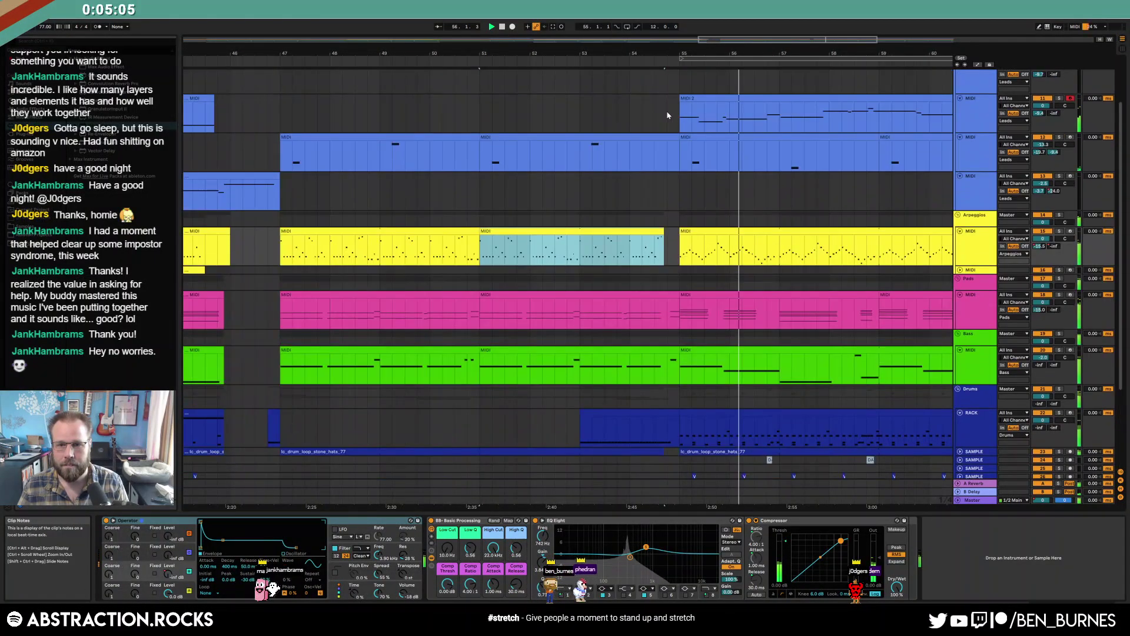
scroll(672, 226, down, 2)
scroll(671, 227, down, 2)
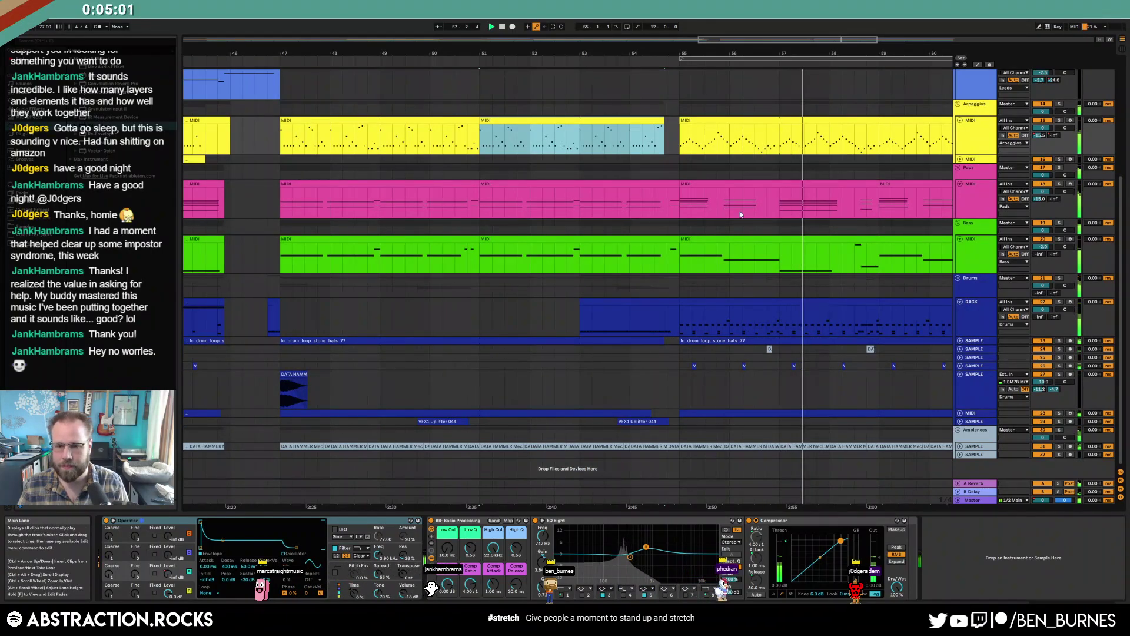
drag(617, 54, 575, 29)
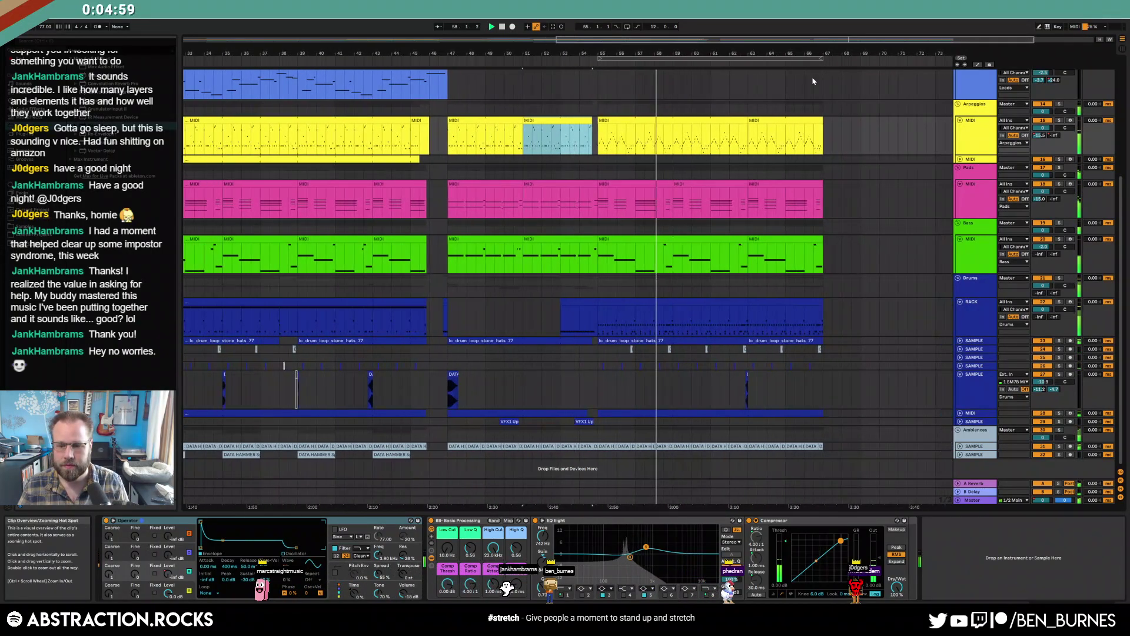
Slightly reduce the global output of the Master's Multiband Dynamics while checking the loudness meter, leaving the meter closed
click(981, 502)
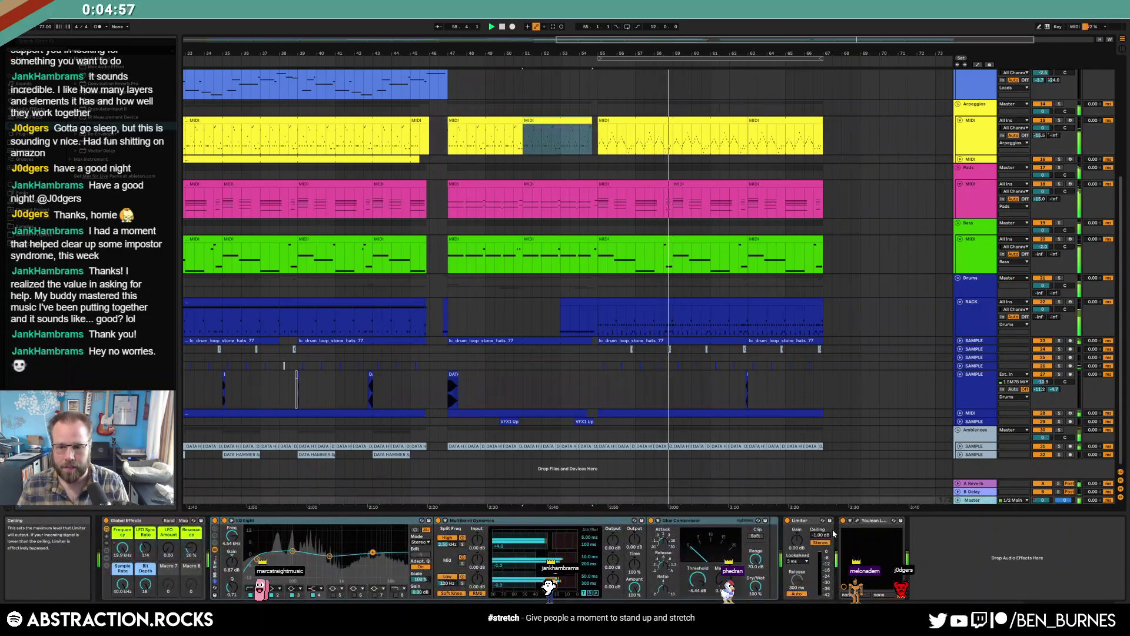
click(859, 521)
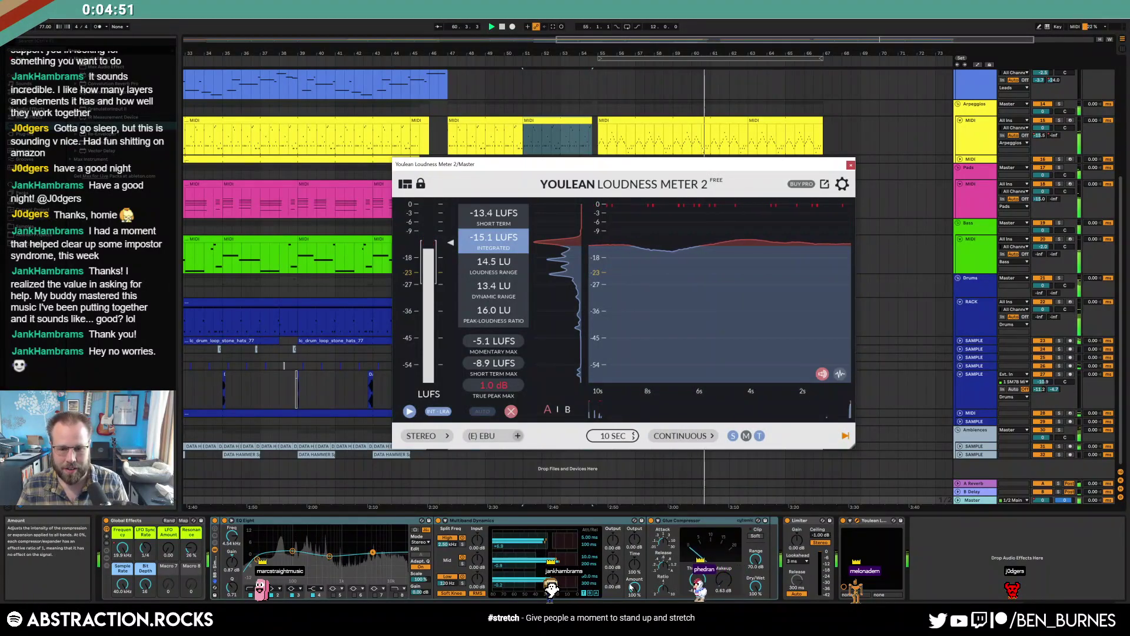
drag(635, 538, 635, 543)
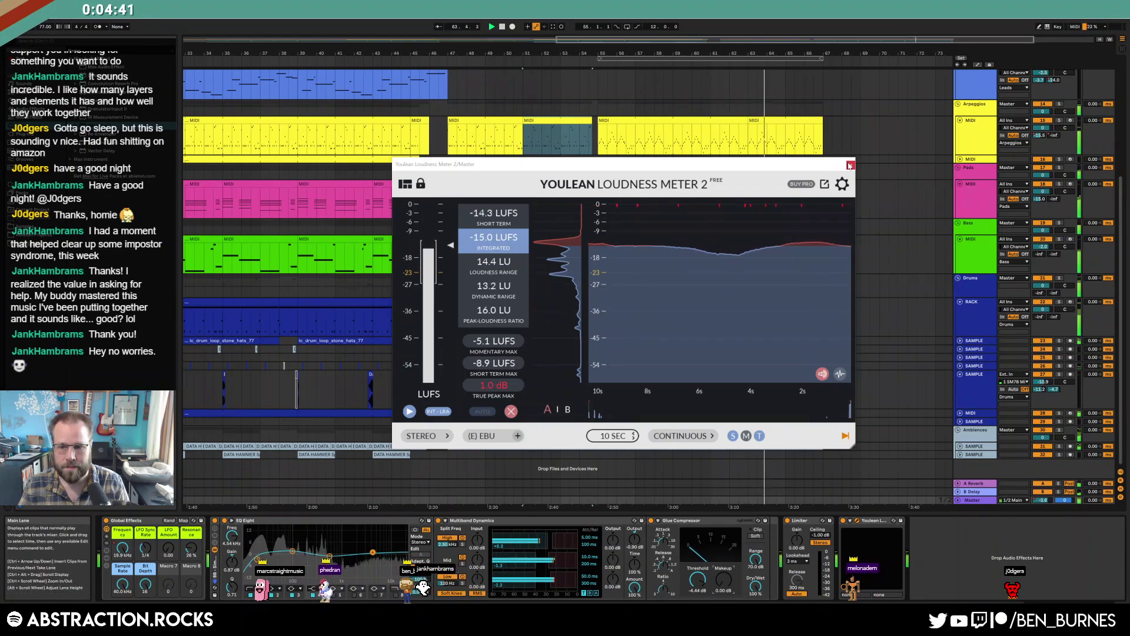
click(851, 166)
Inspect the notes near the end of the lead MIDI clip that starts at bar 55
scroll(804, 219, up, 5)
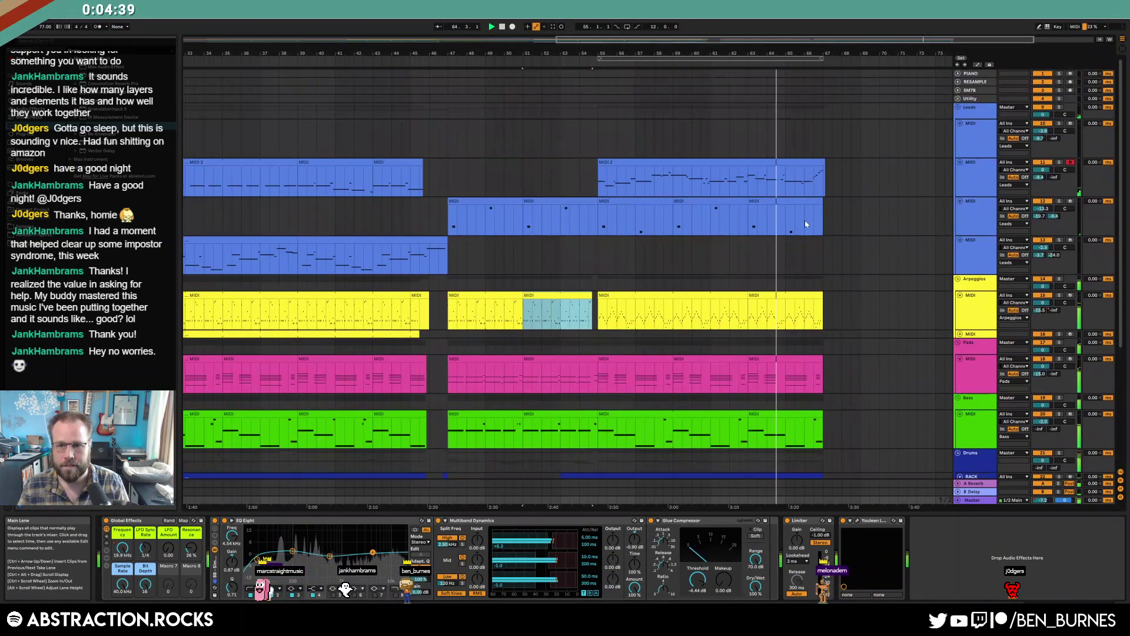
double_click(799, 161)
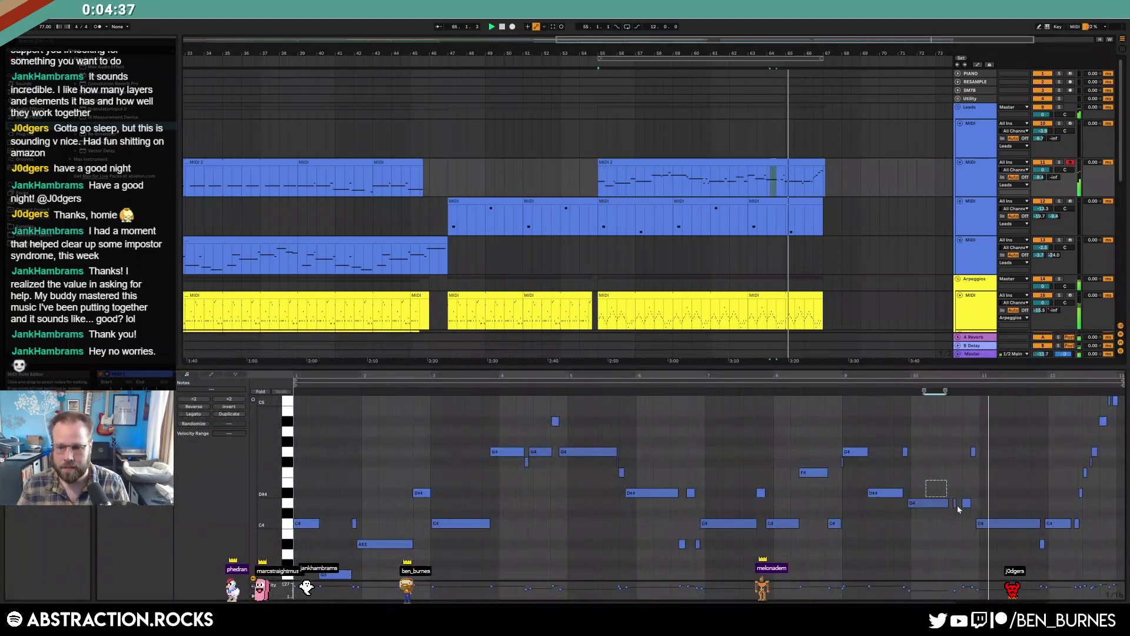
mouse_move(937, 485)
mouse_down()
mouse_move(962, 516)
mouse_move(942, 496)
mouse_up()
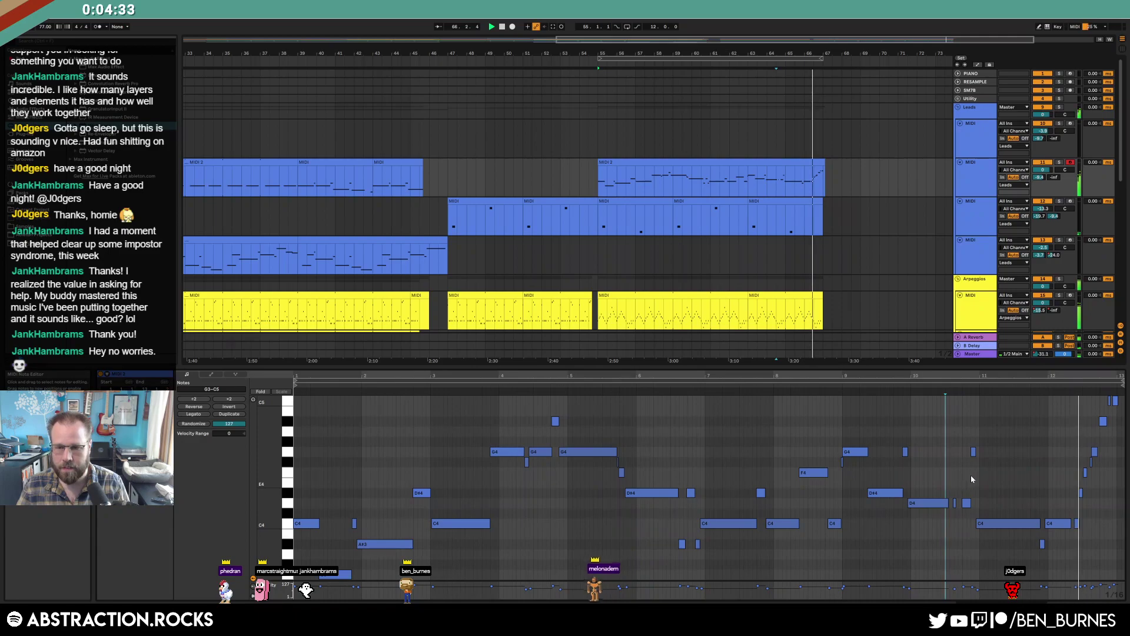
key(shift+Tab)
scroll(713, 260, down, 5)
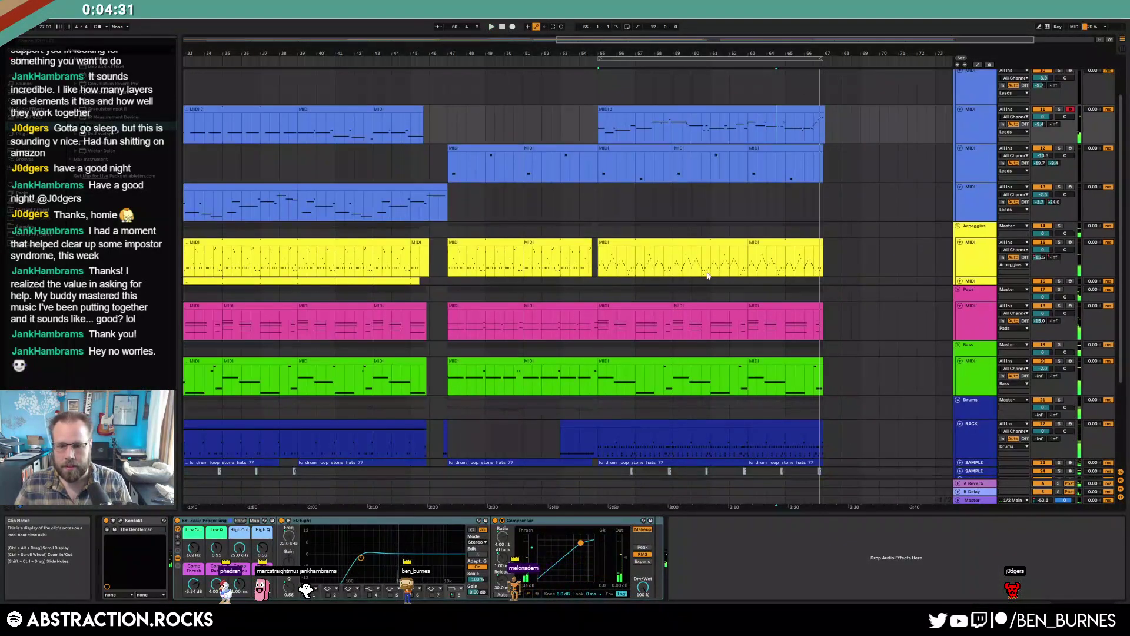
Audition the drums from bar 55 and inspect the RACK track's pads and the lower drum MIDI track's clip
scroll(736, 285, down, 1)
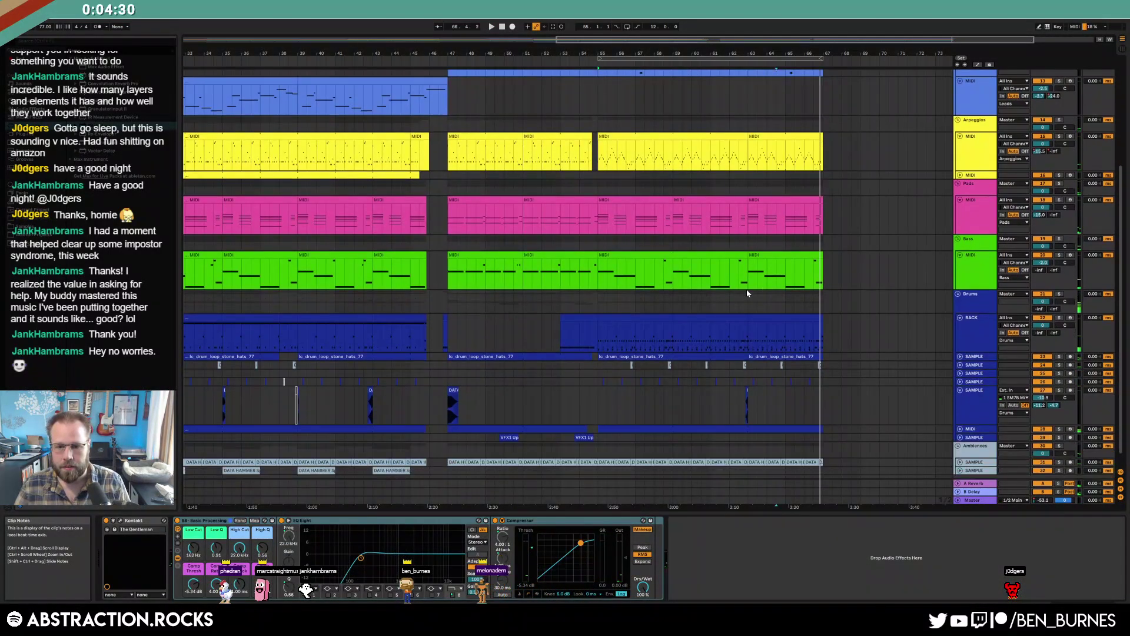
click(948, 330)
click(611, 318)
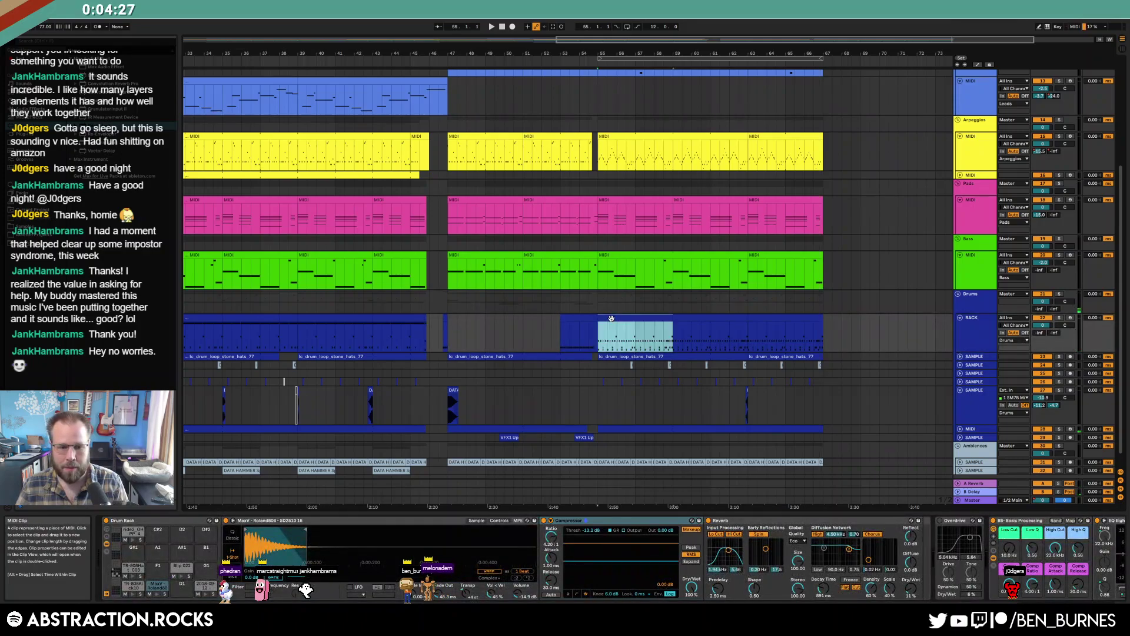
click(153, 594)
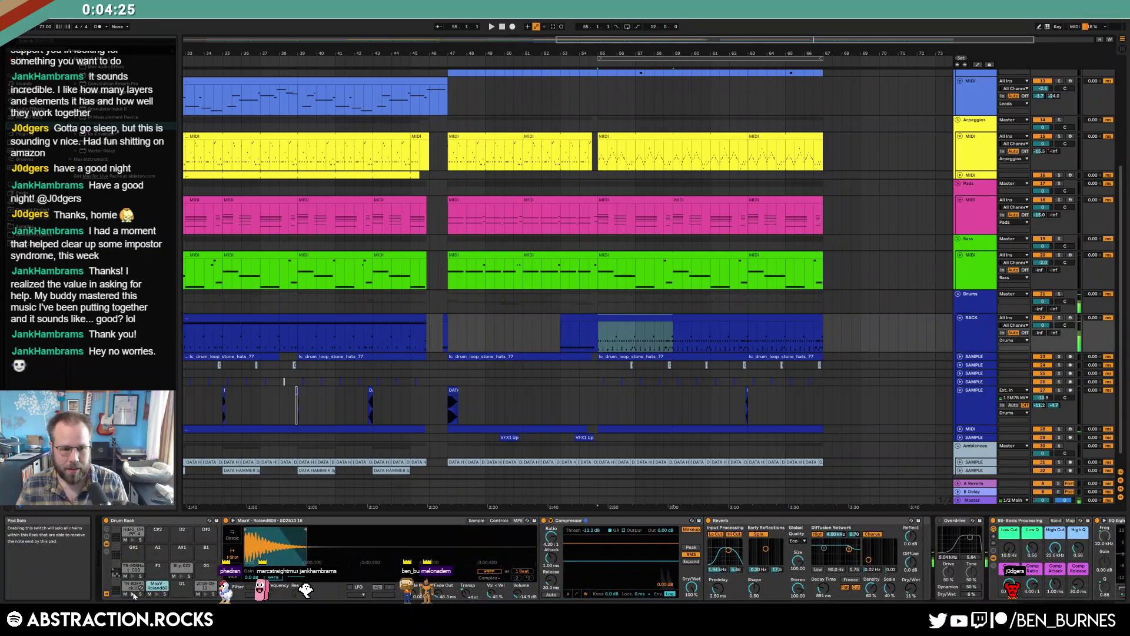
key(space)
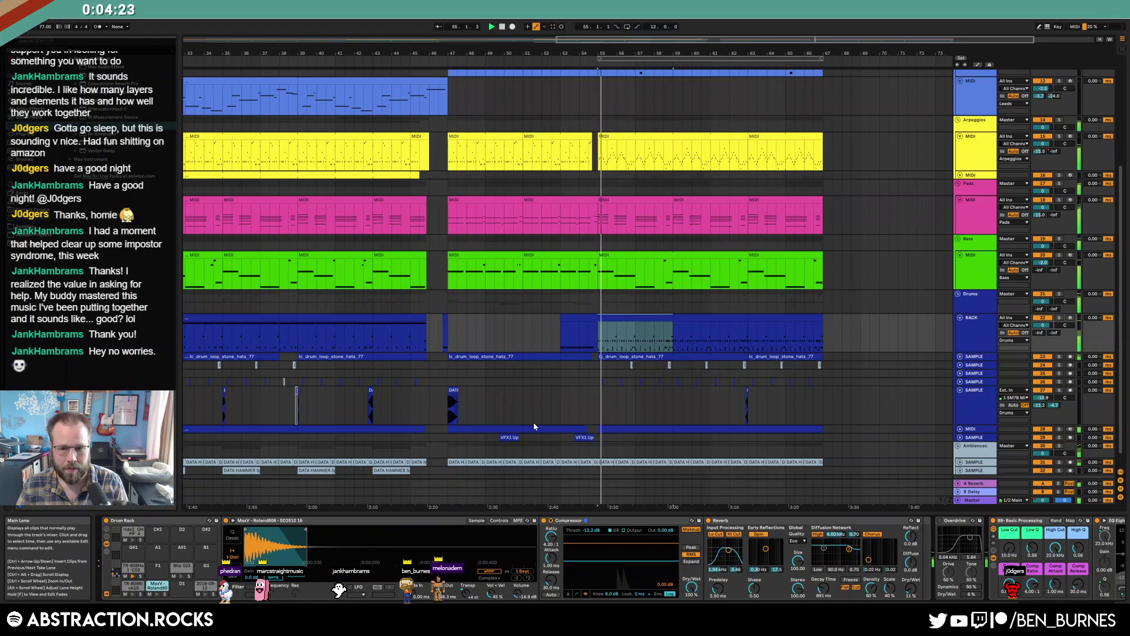
double_click(612, 429)
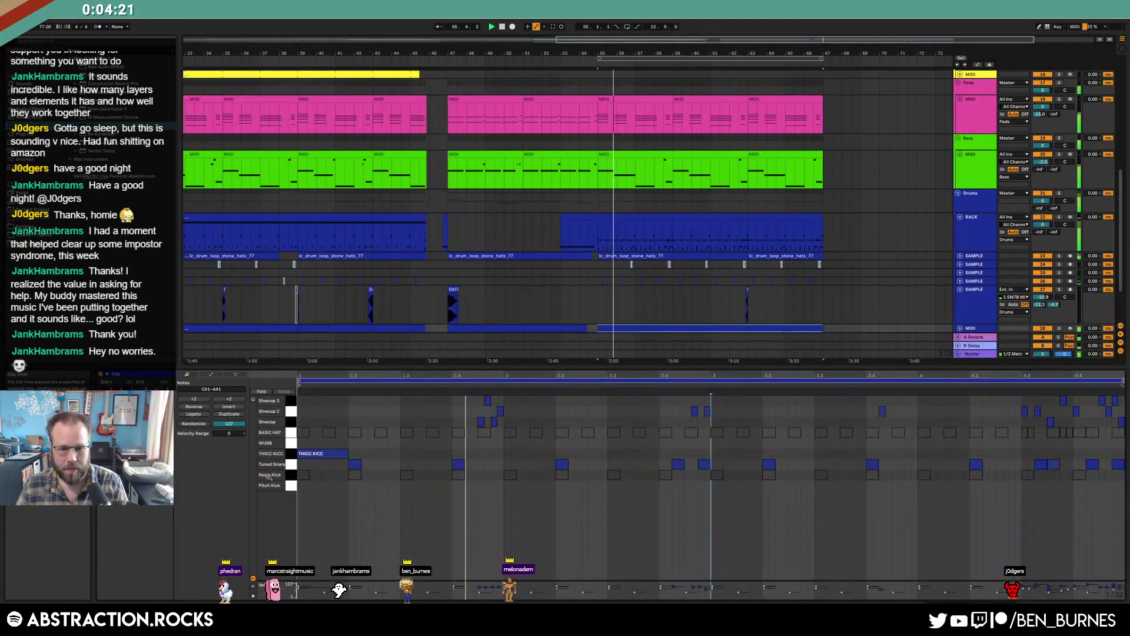
key(shift+Tab)
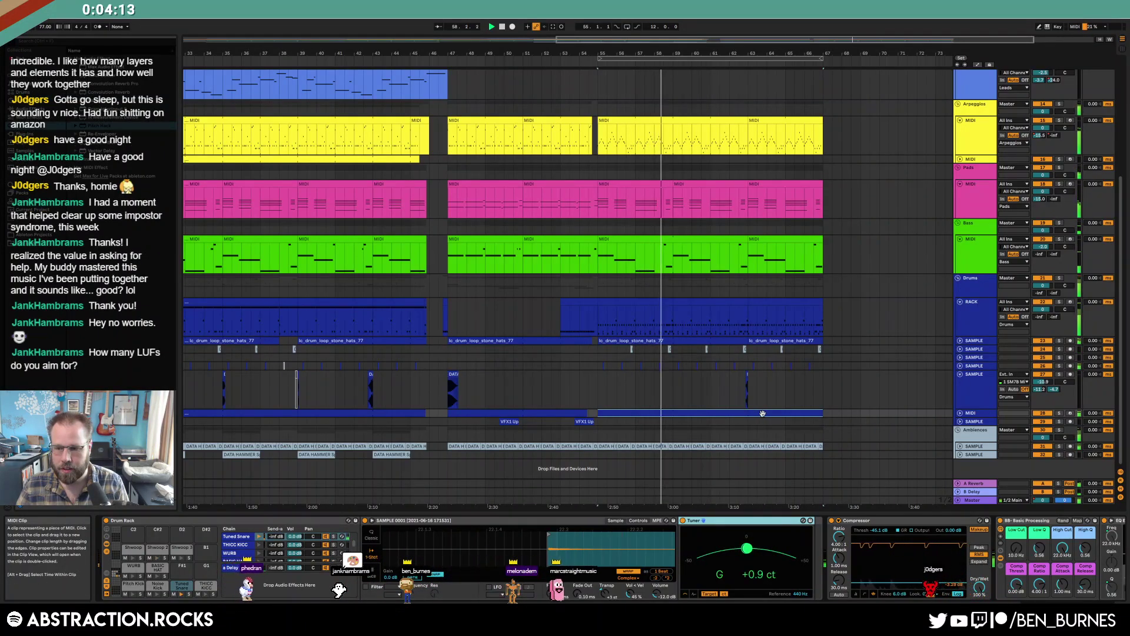
Check the loudness of the bar 55 section with the Master's Youlean Loudness Meter during playback
click(978, 498)
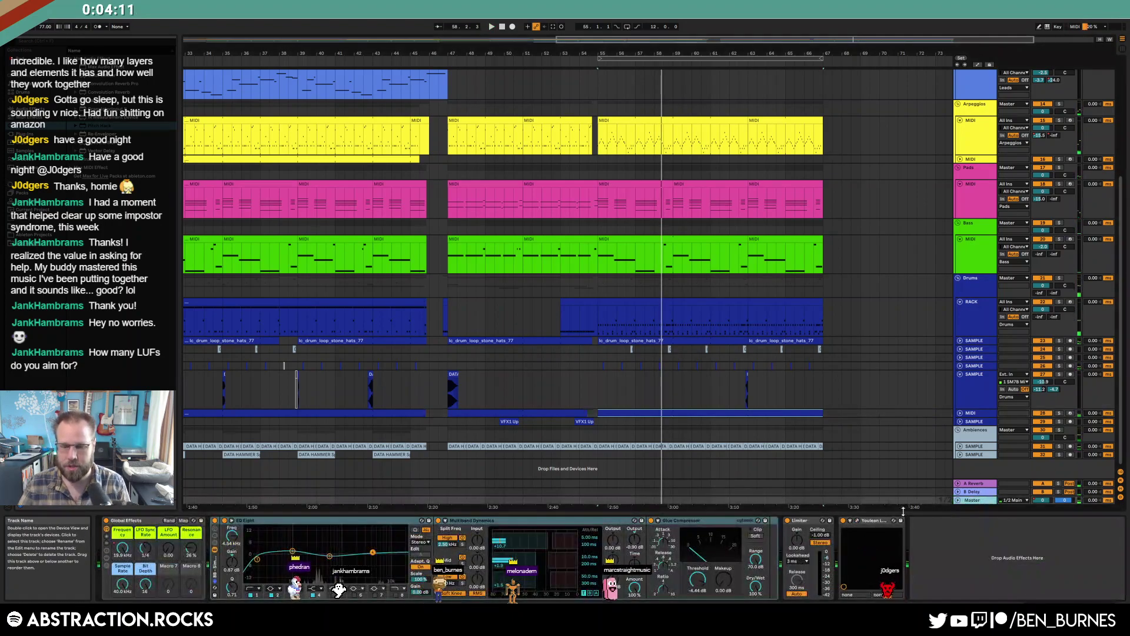
click(859, 521)
key(space)
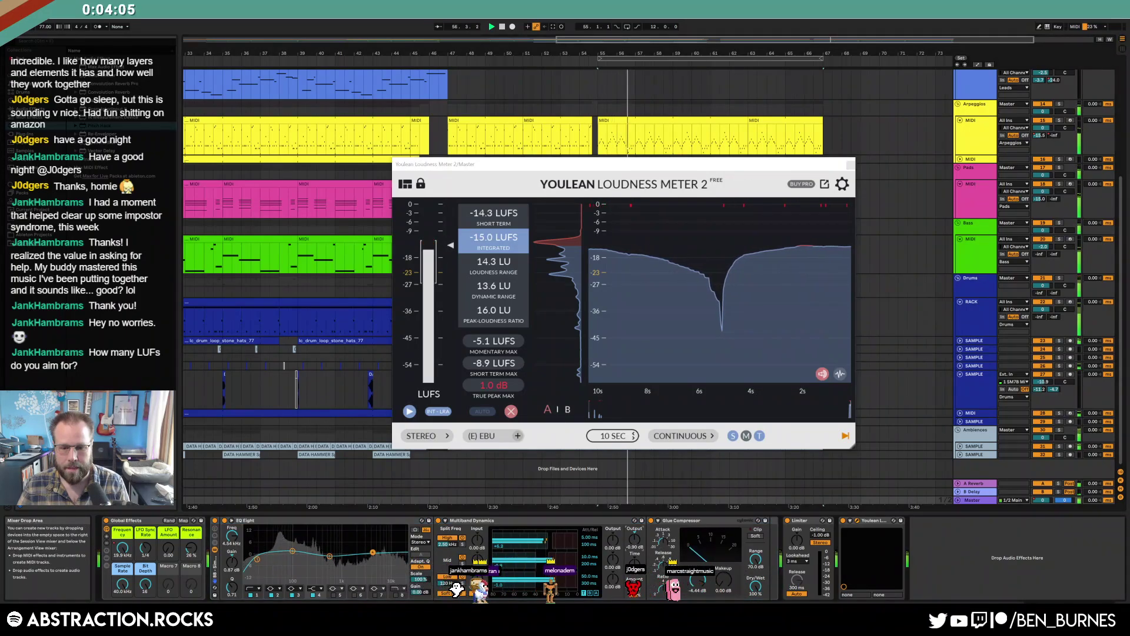
key(space)
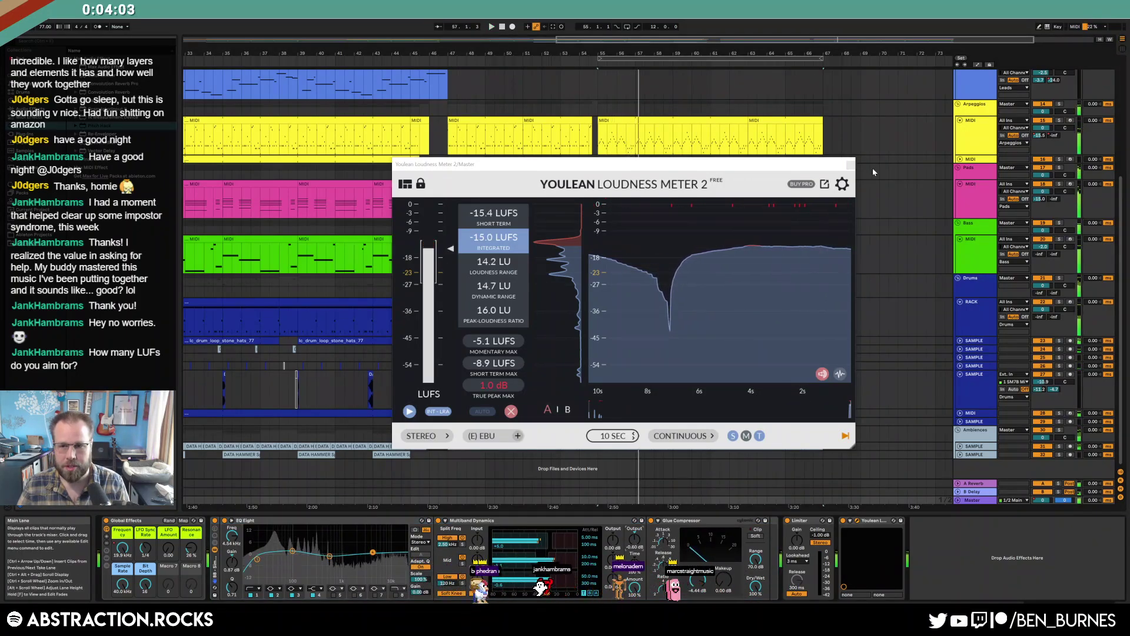
click(850, 164)
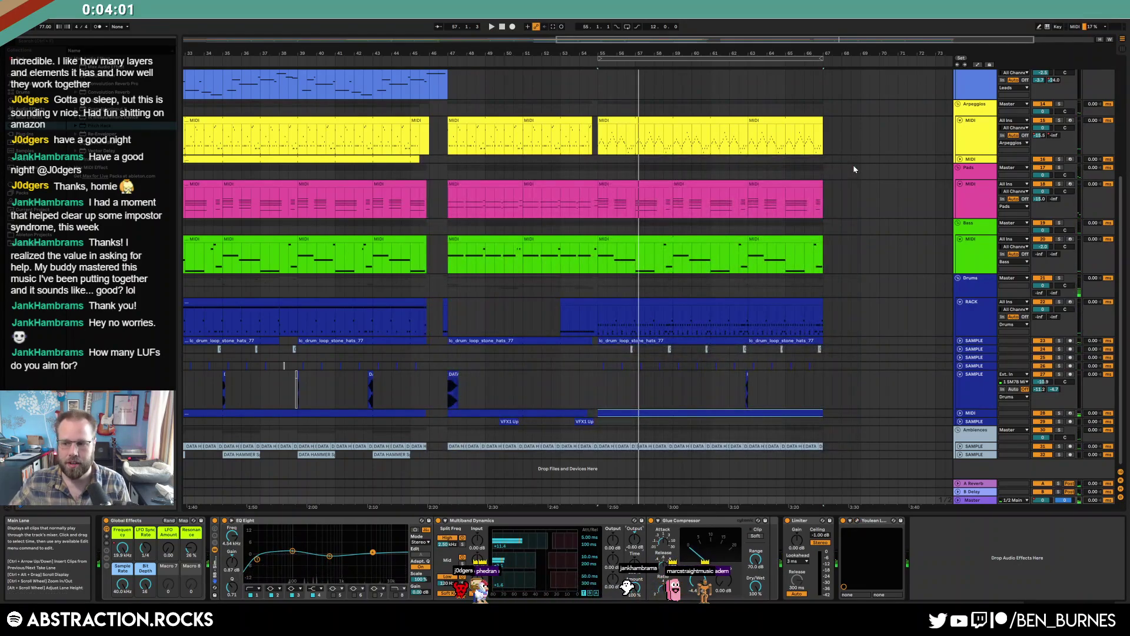
Show the whole arrangement and place the playback start at bar 1
double_click(571, 40)
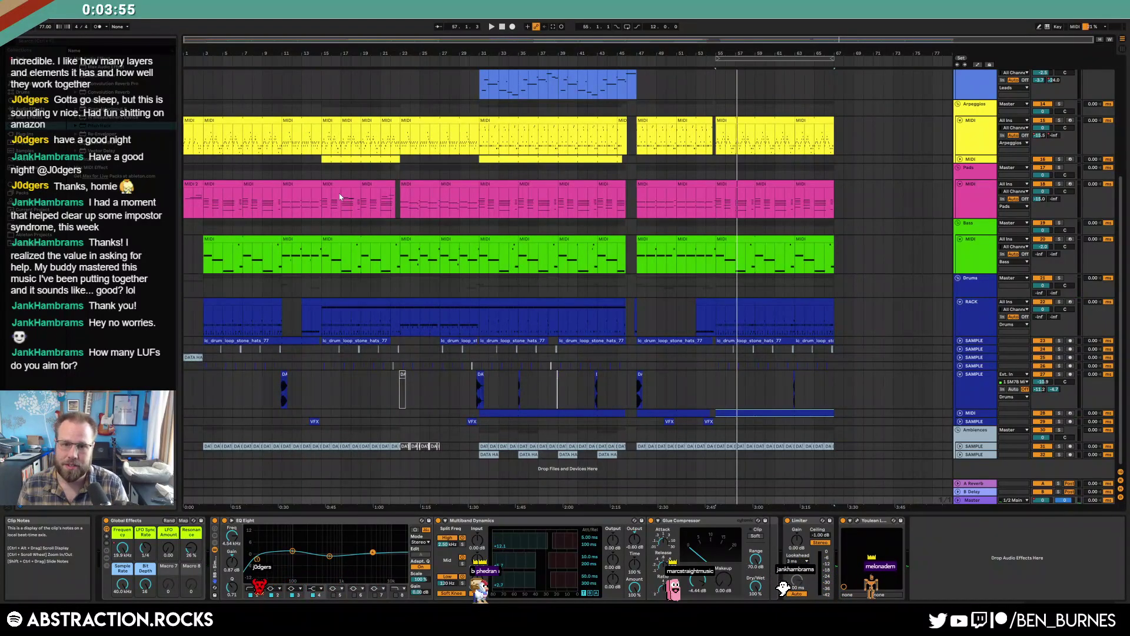
key(ctrl+a)
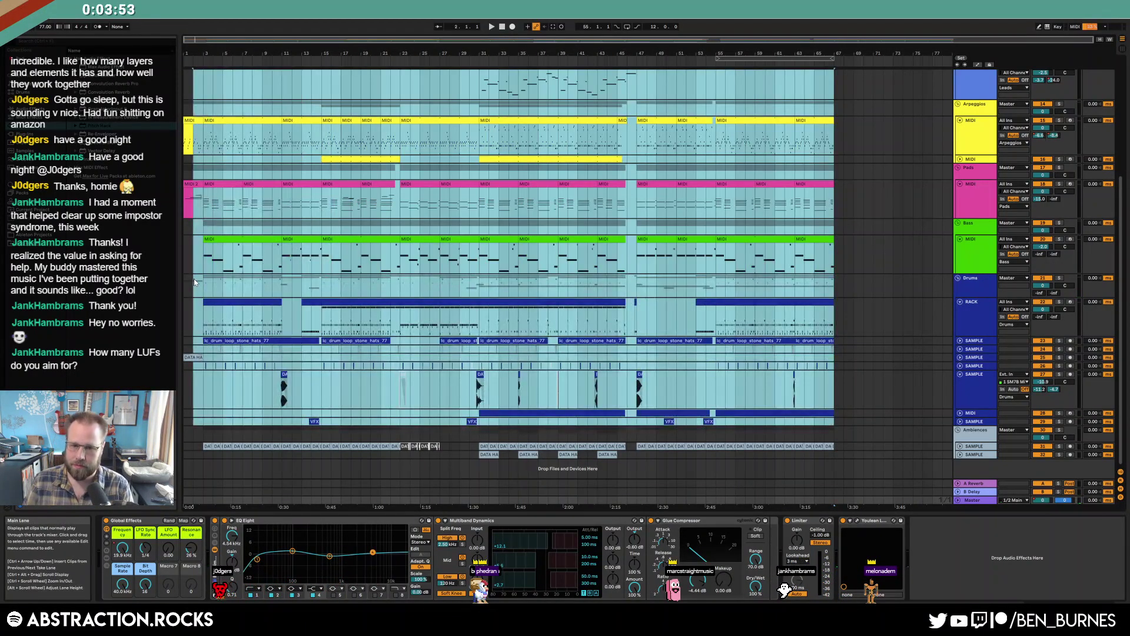
click(189, 388)
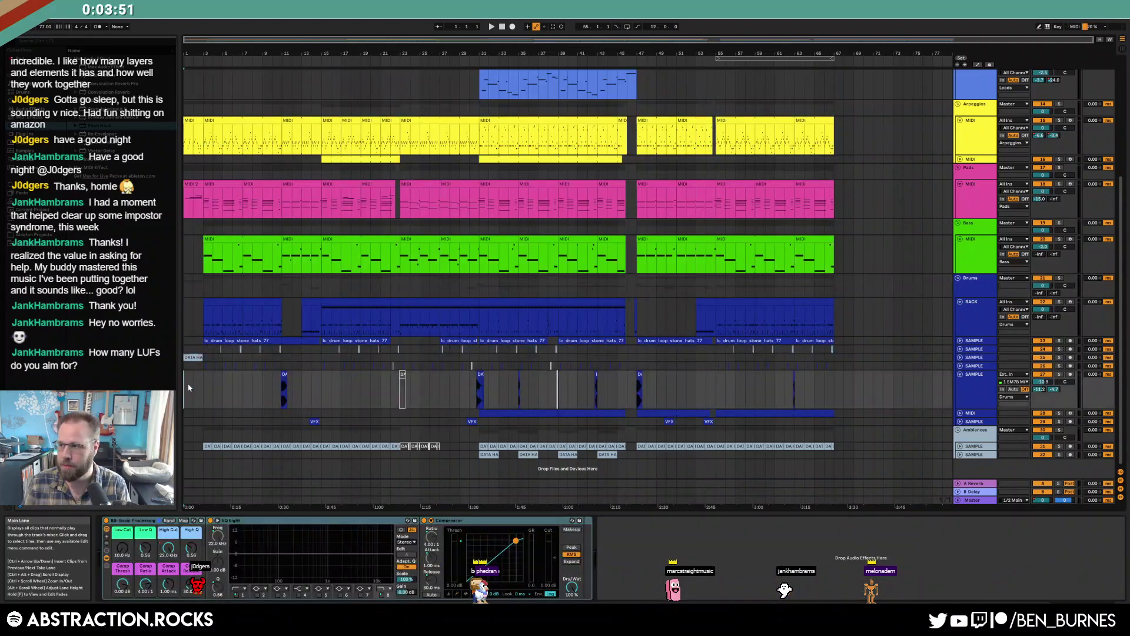
Review the loudness colour and scale settings of the Master's Youlean Loudness Meter
click(952, 505)
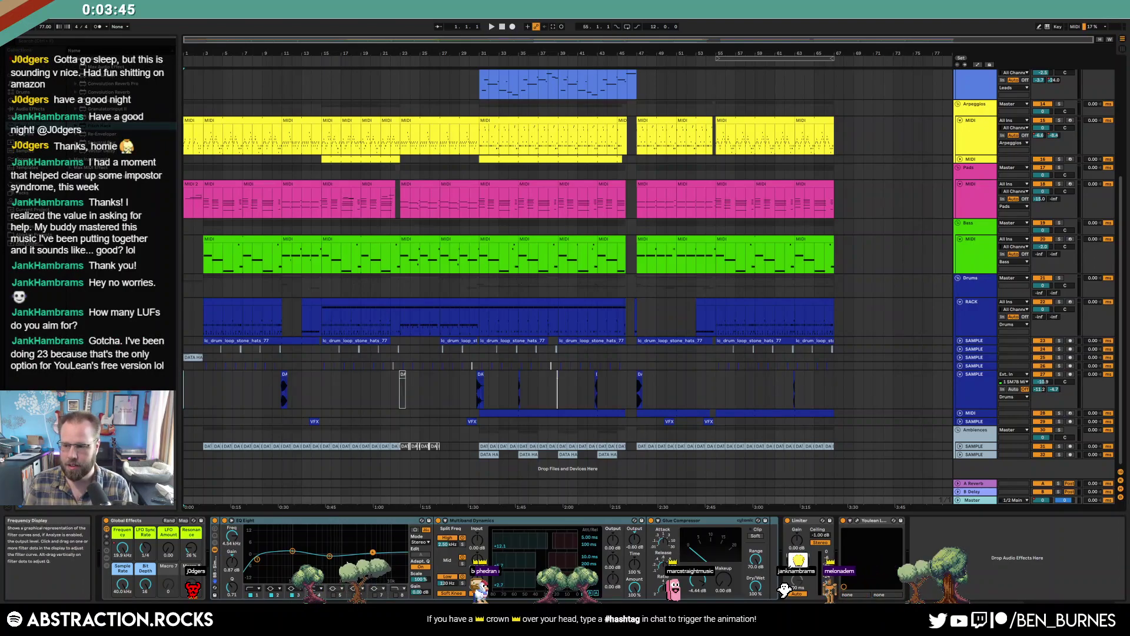
click(875, 530)
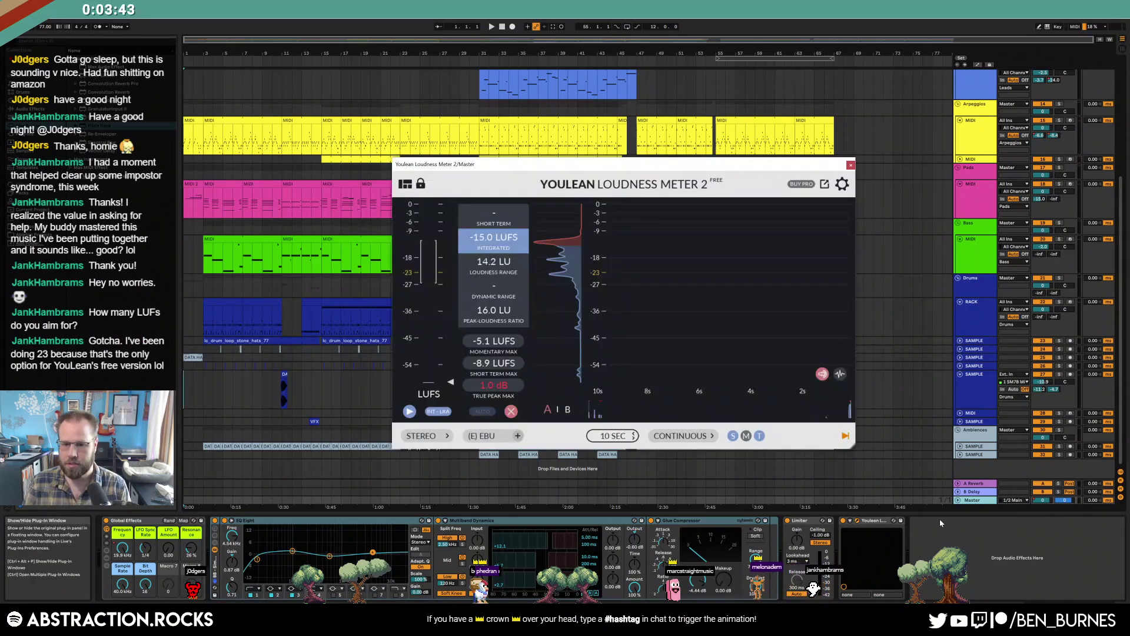
click(843, 185)
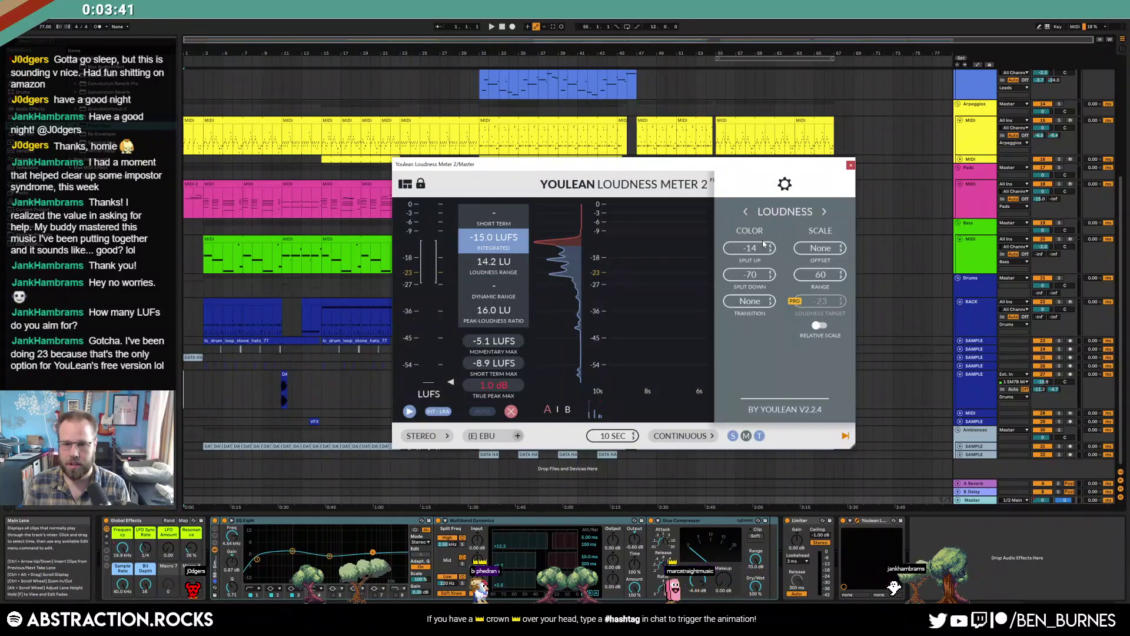
mouse_move(749, 259)
mouse_down()
mouse_move(746, 234)
mouse_move(747, 246)
mouse_up()
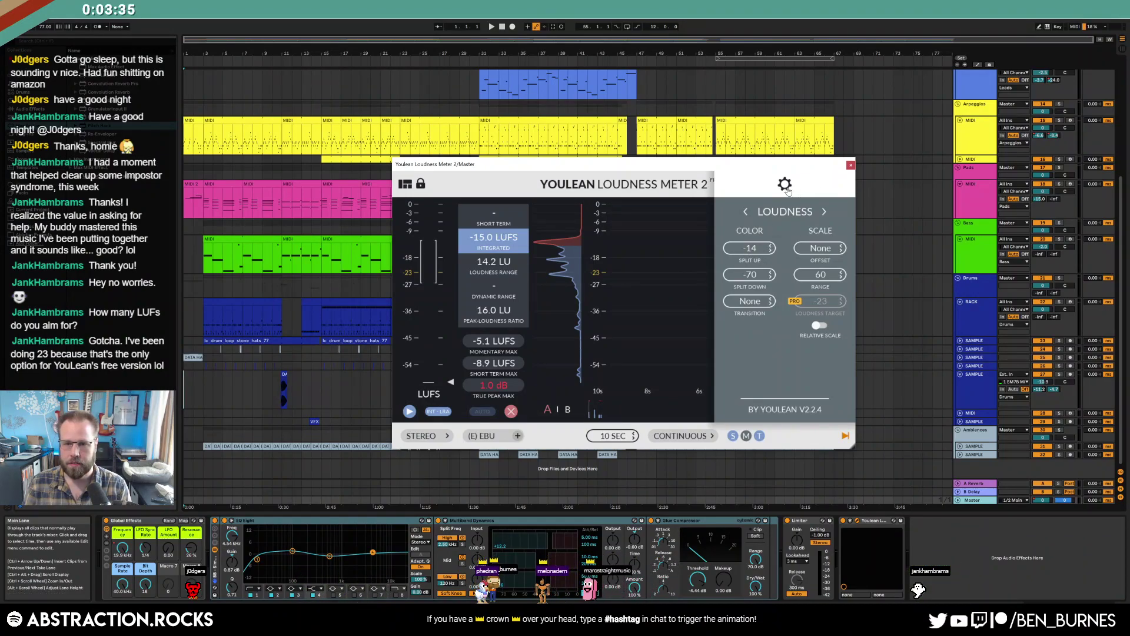
click(787, 188)
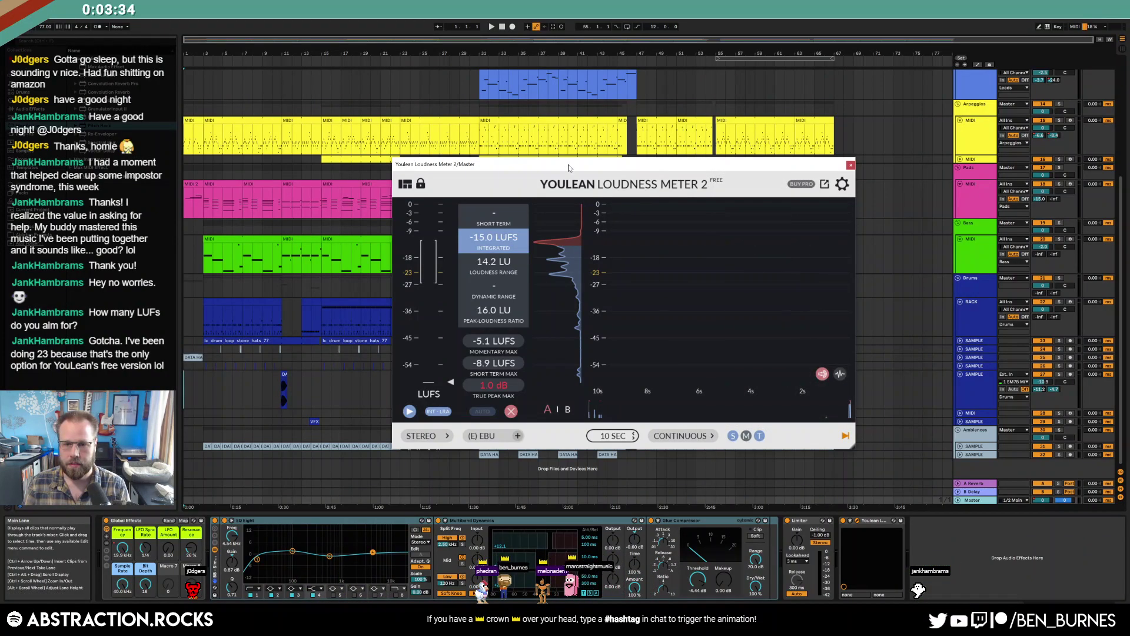
click(842, 184)
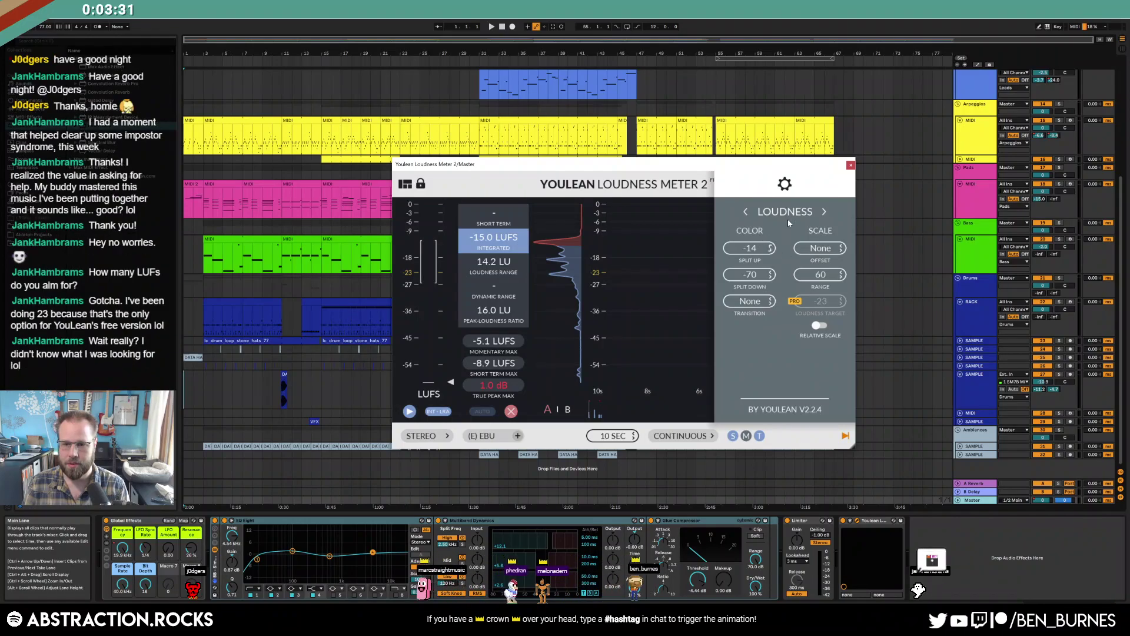
click(784, 185)
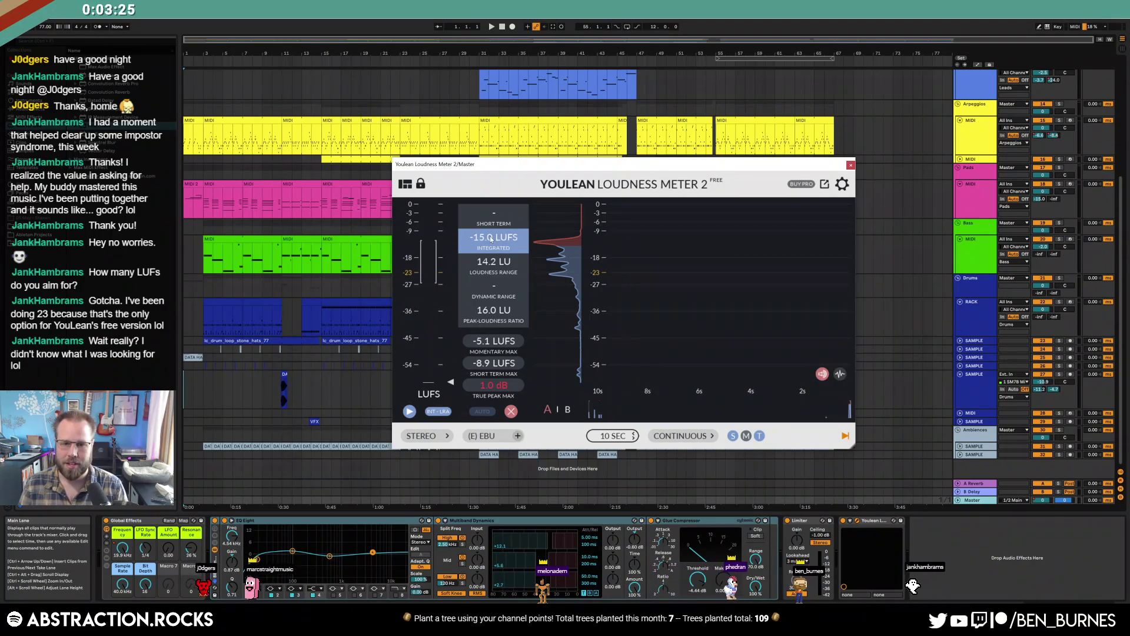
click(848, 165)
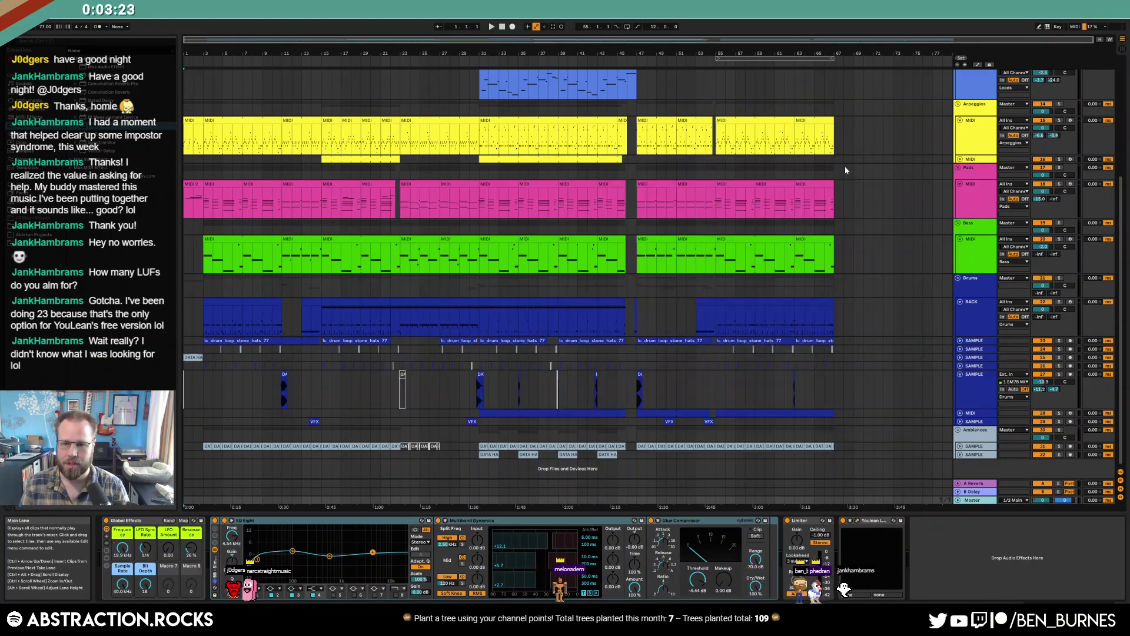